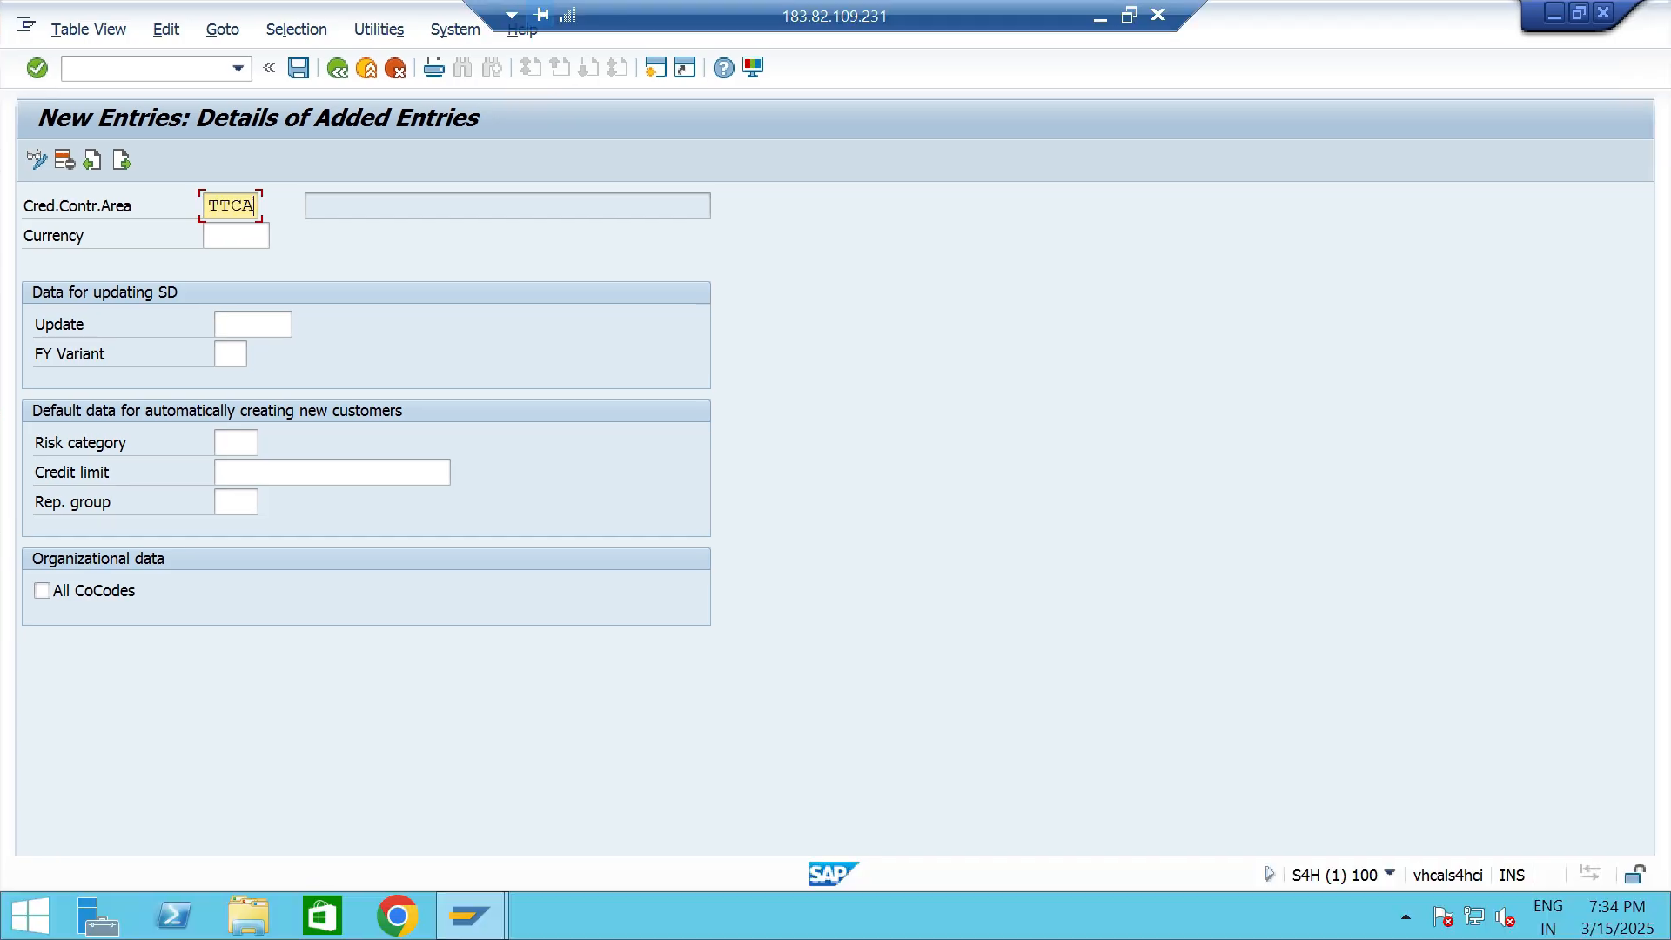
- Set the currency of credit control area TTCA to INR and its update rule to 000012, open order value on time axis
click(233, 236)
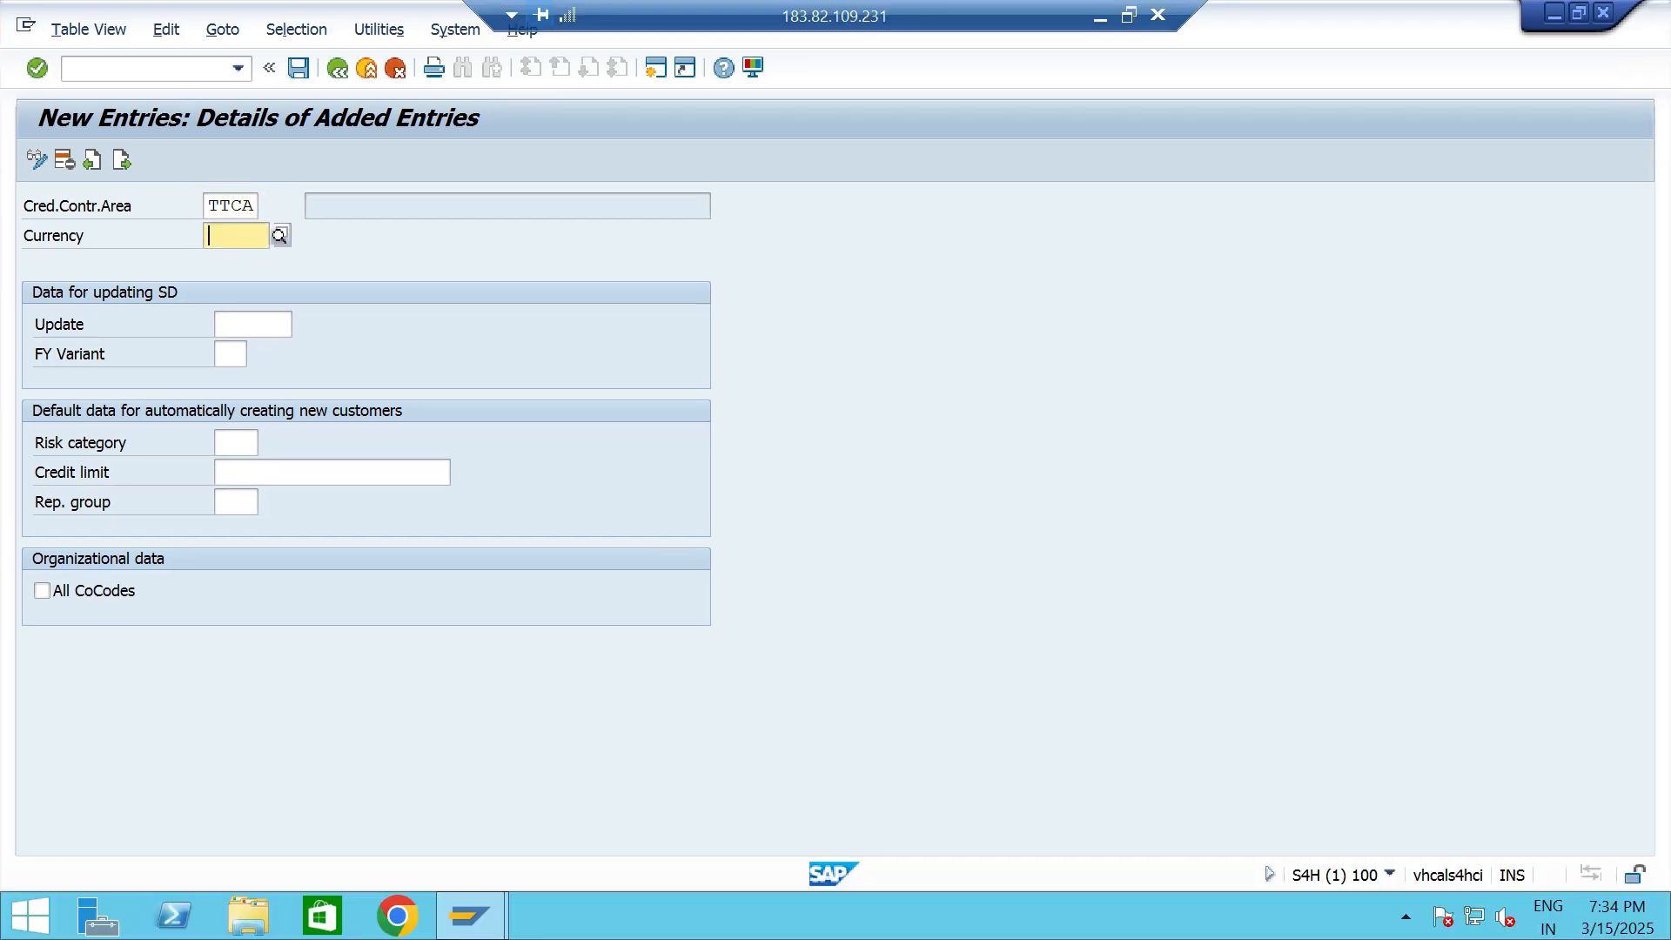
text(INR)
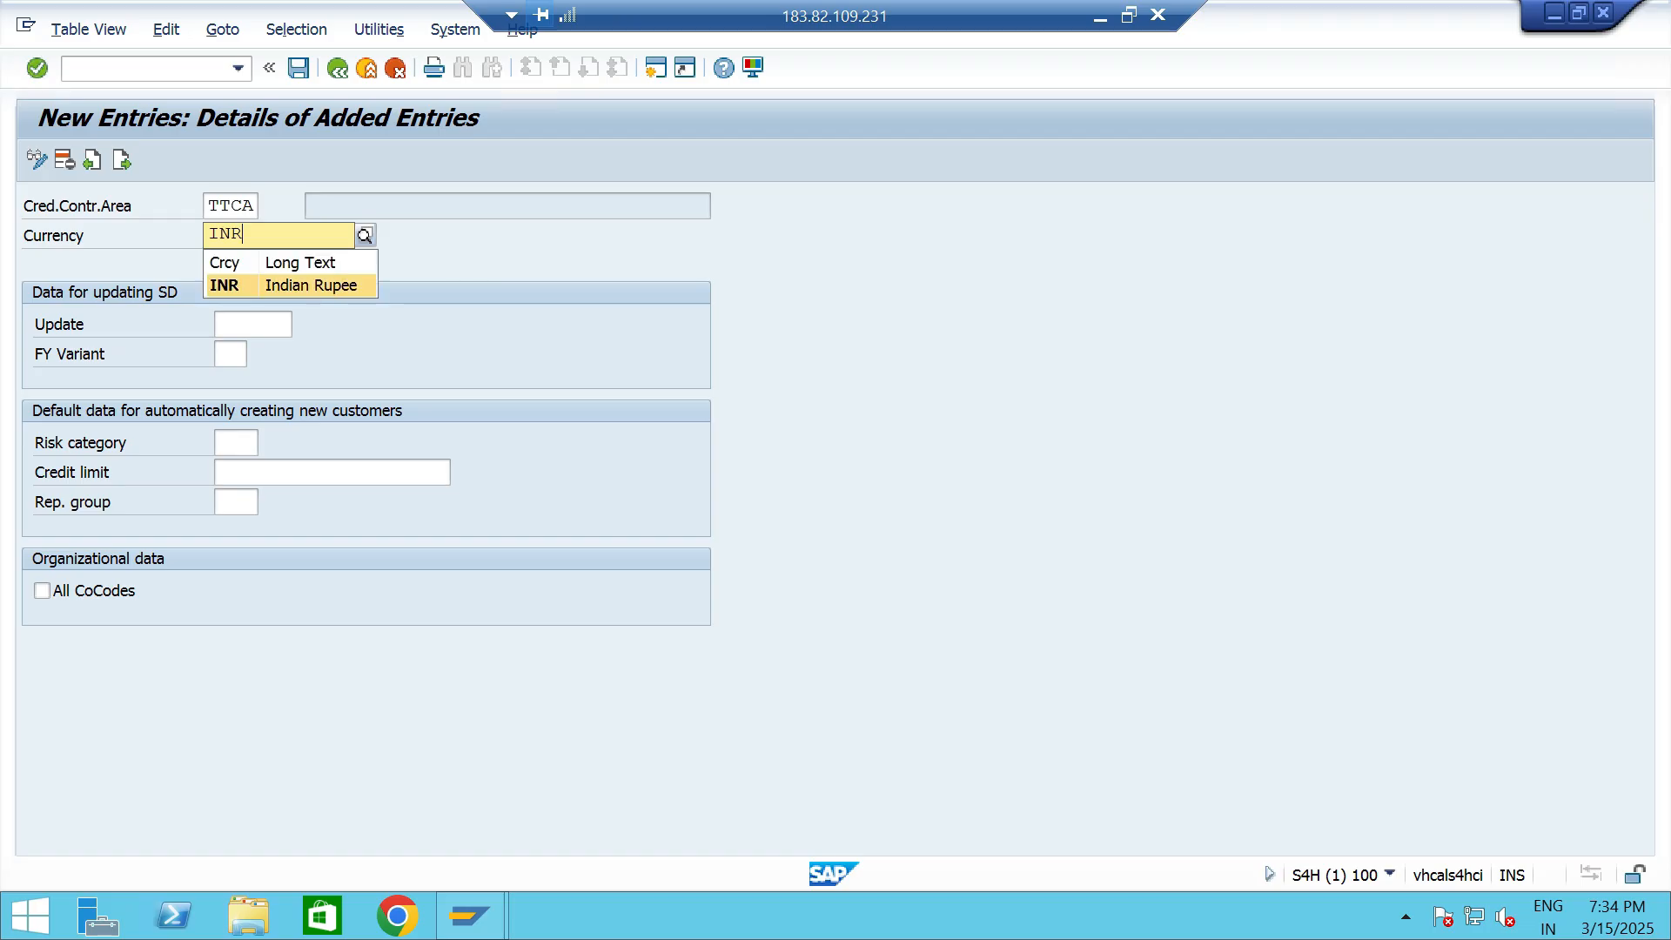
click(252, 325)
click(252, 325)
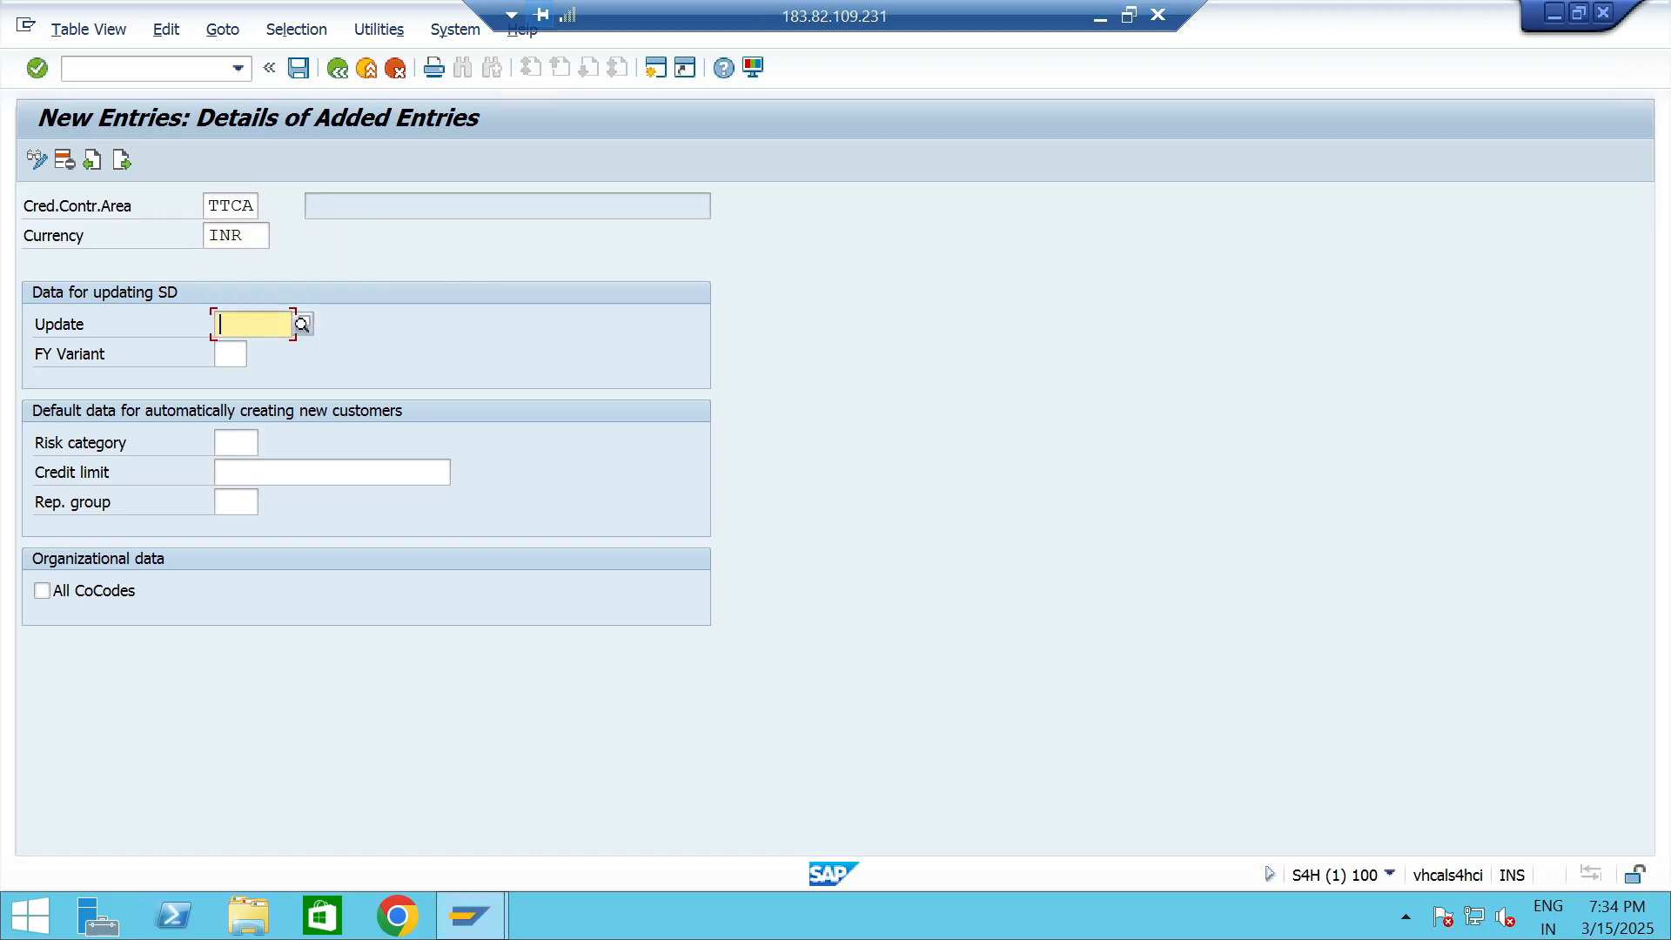
key(F4)
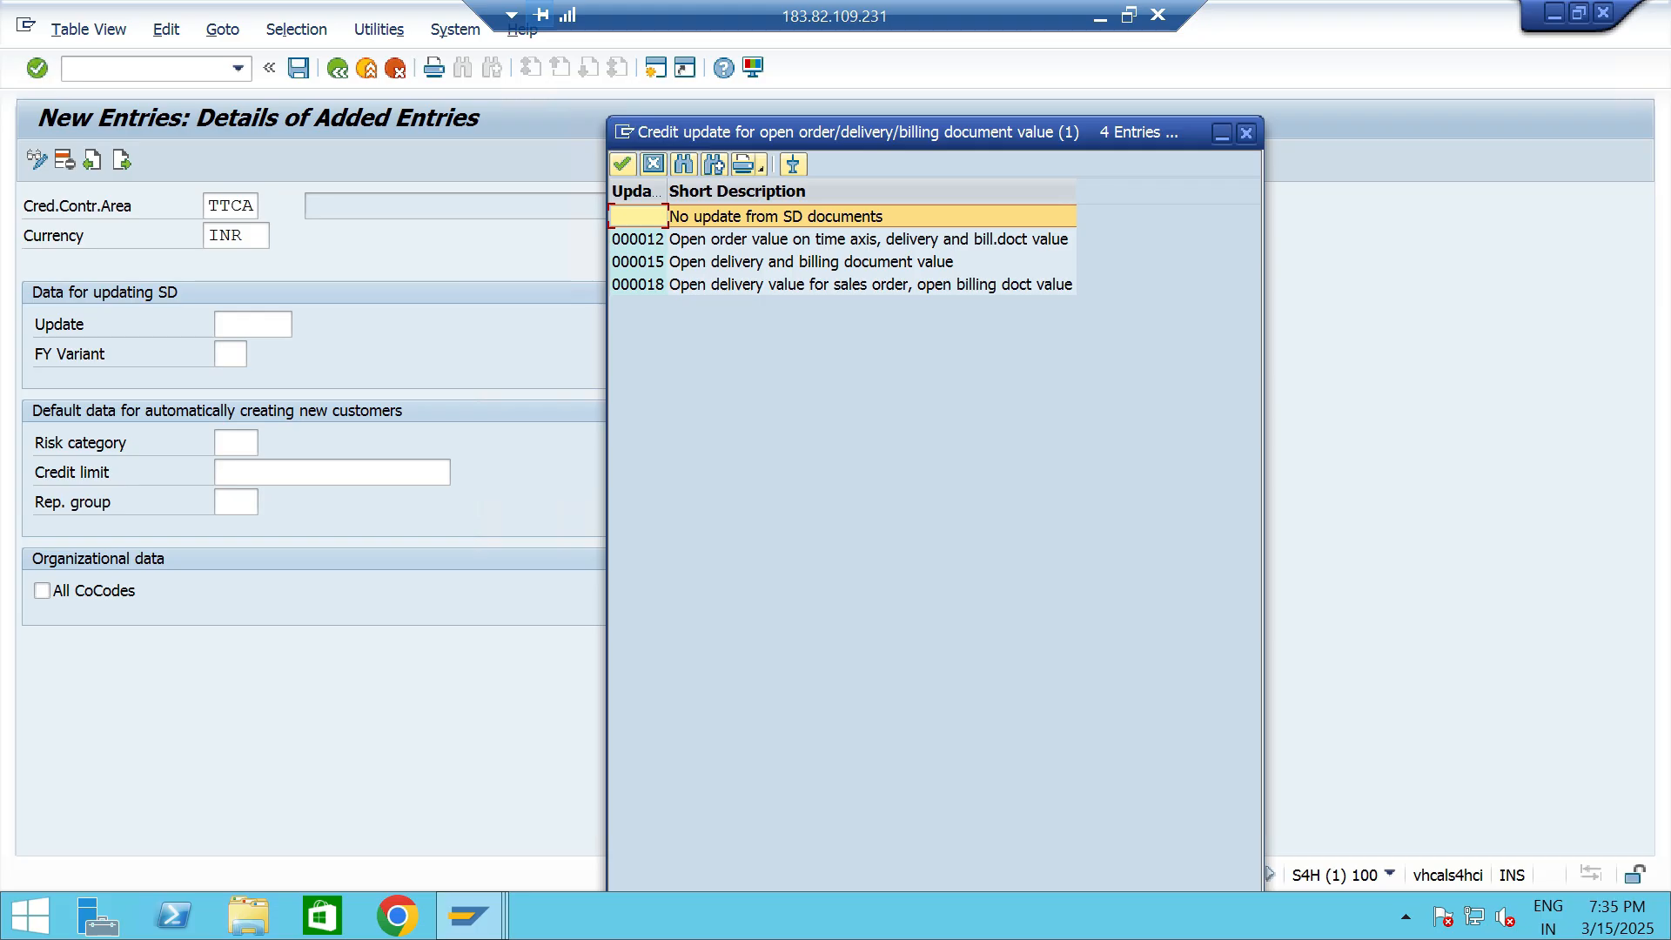
click(869, 239)
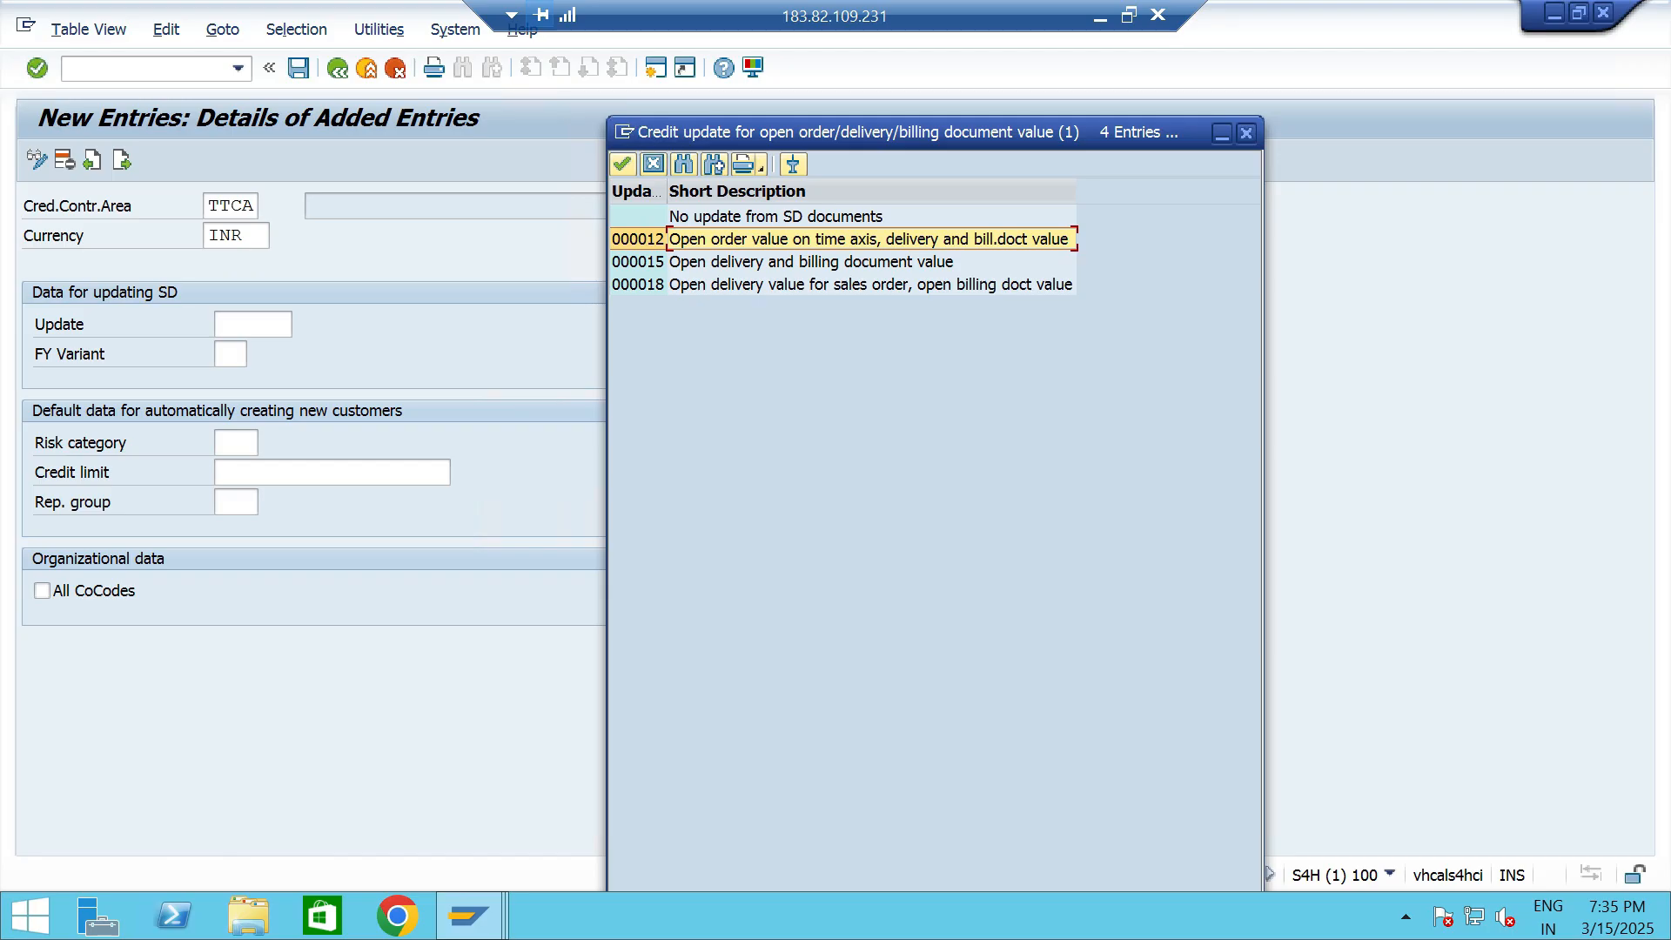
click(812, 262)
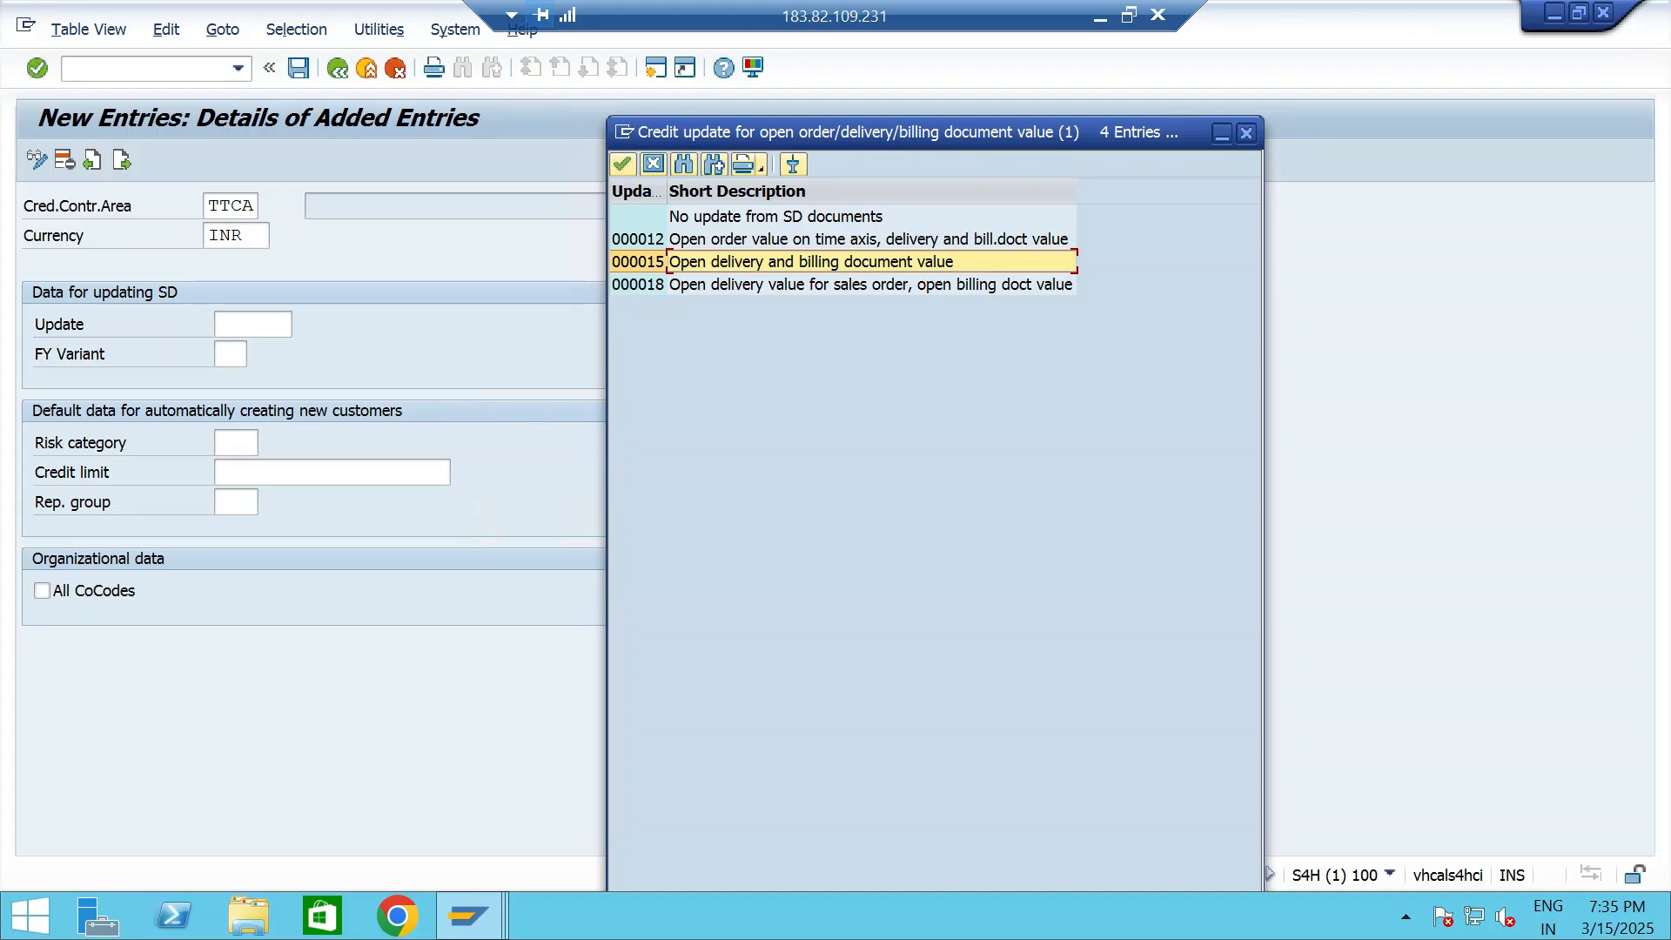
click(811, 285)
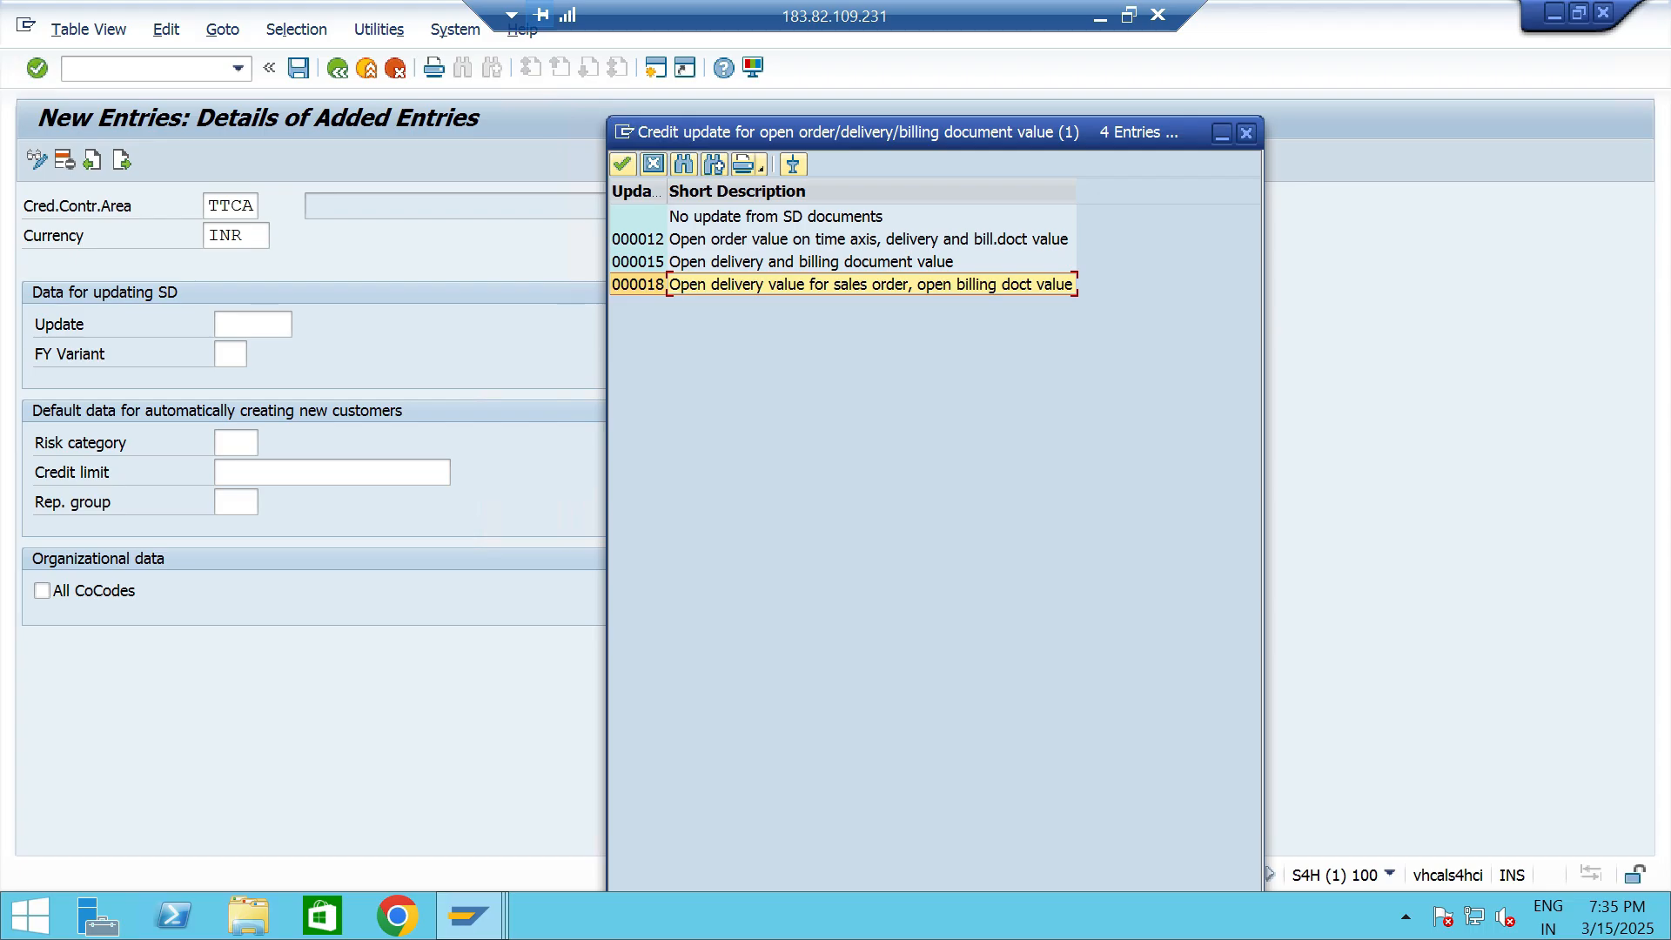
key(Up)
key(Up)
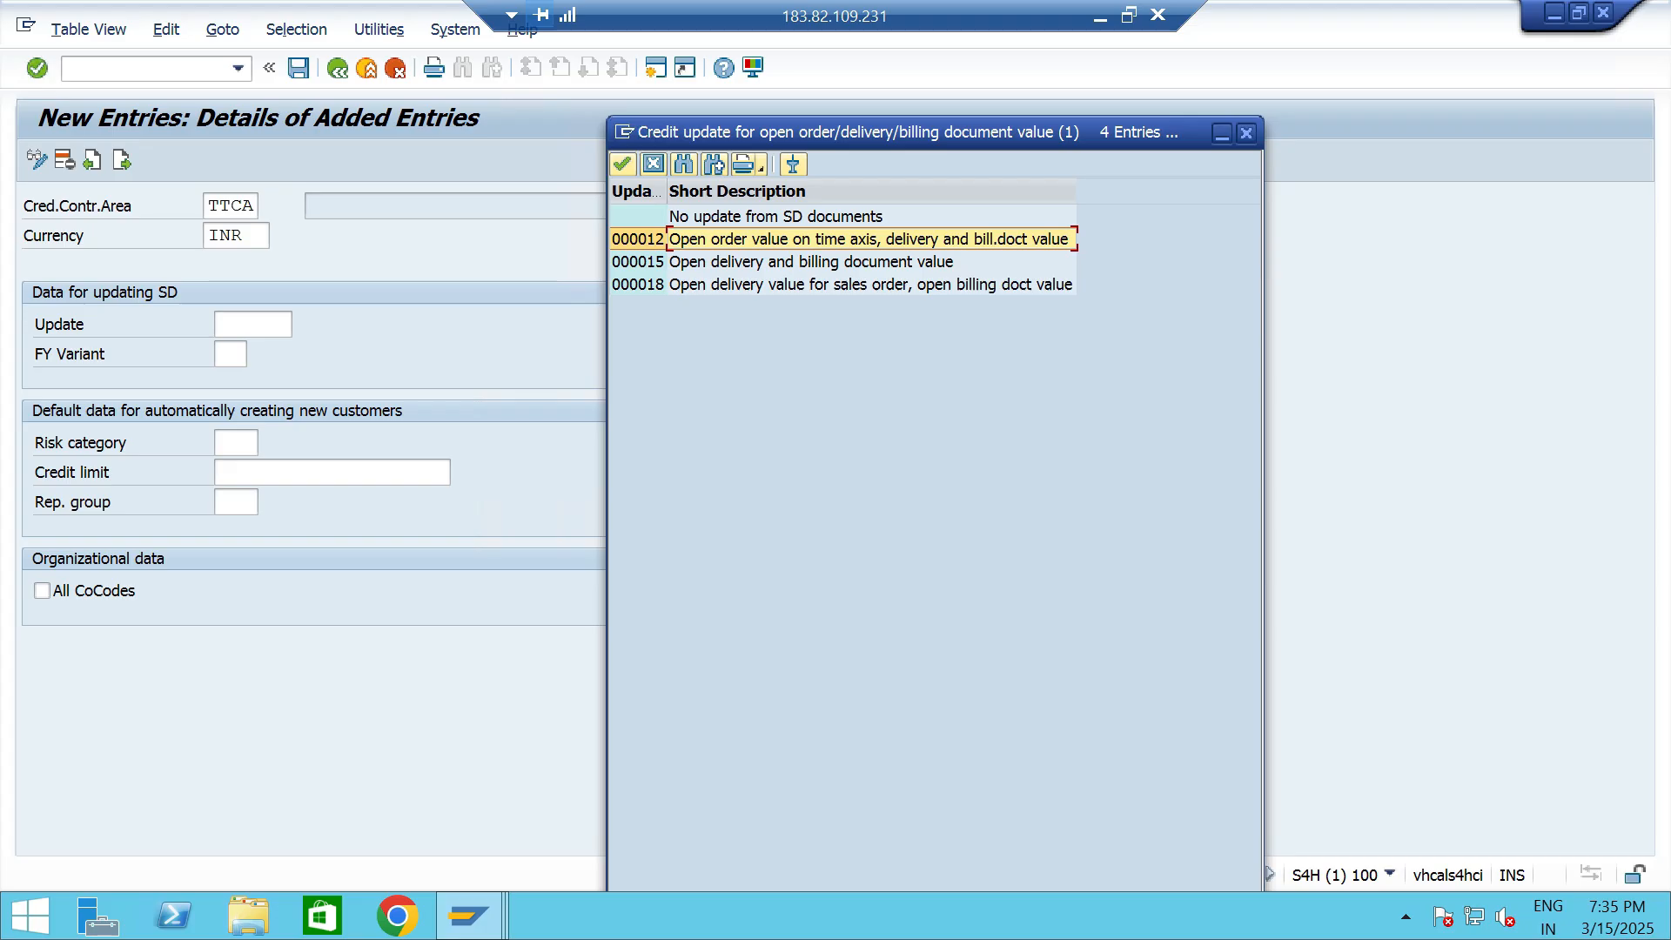
key(Return)
key(Tab)
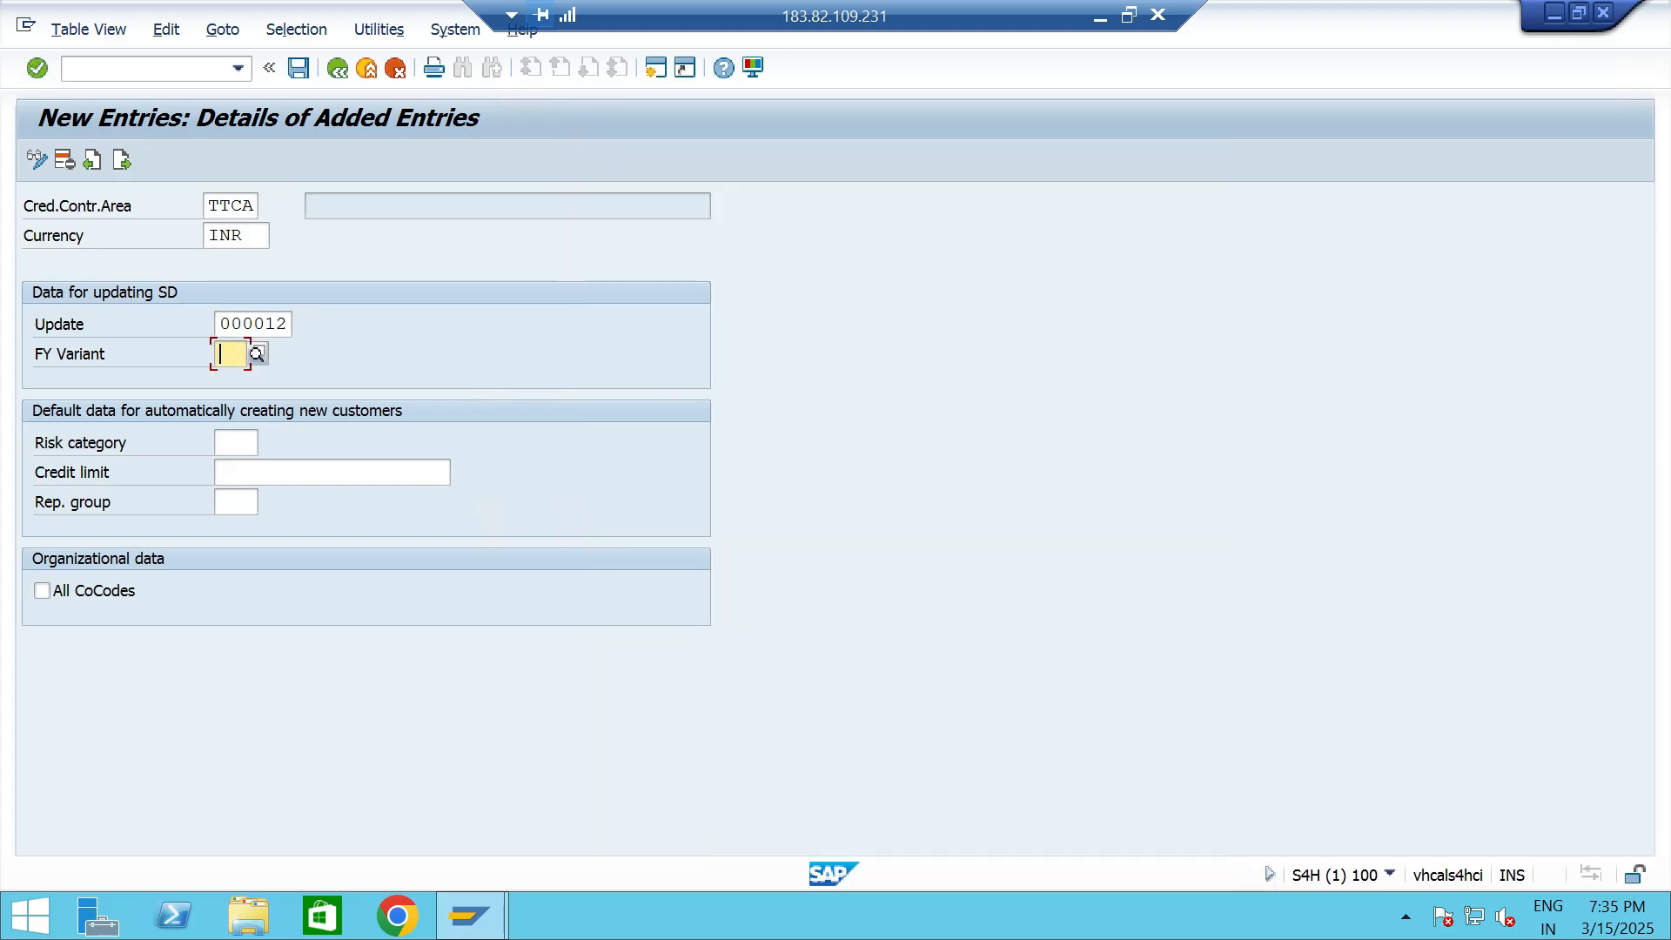
- Open the SAP customizing implementation guide in a new session using transaction SPRO
key(F4)
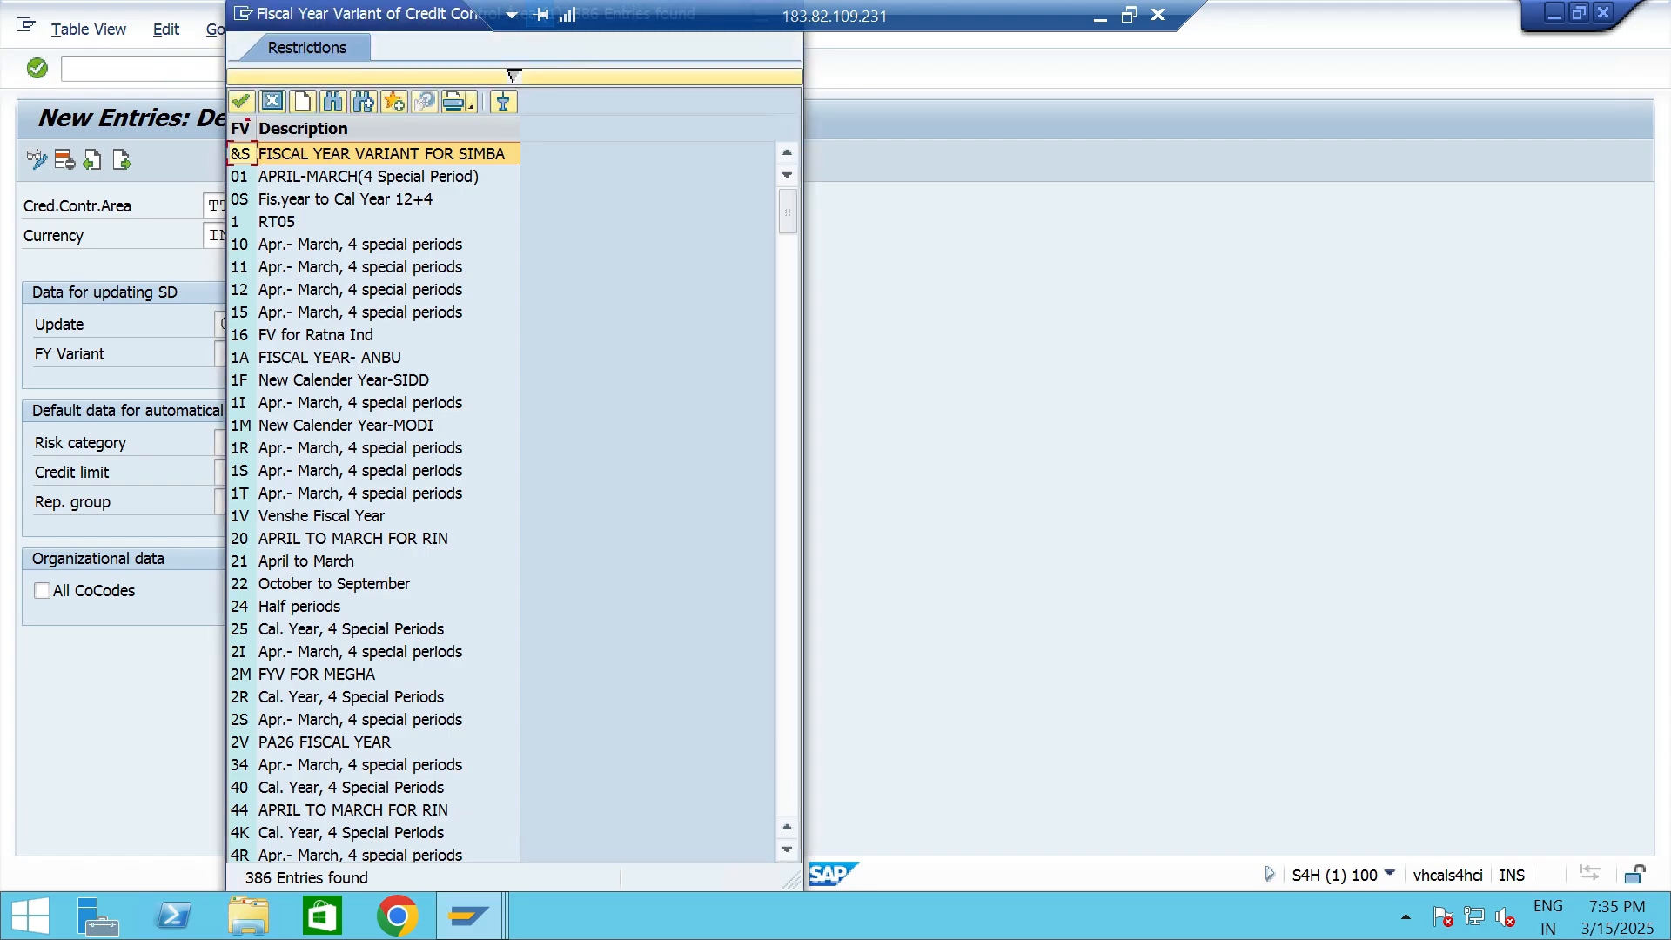
click(273, 101)
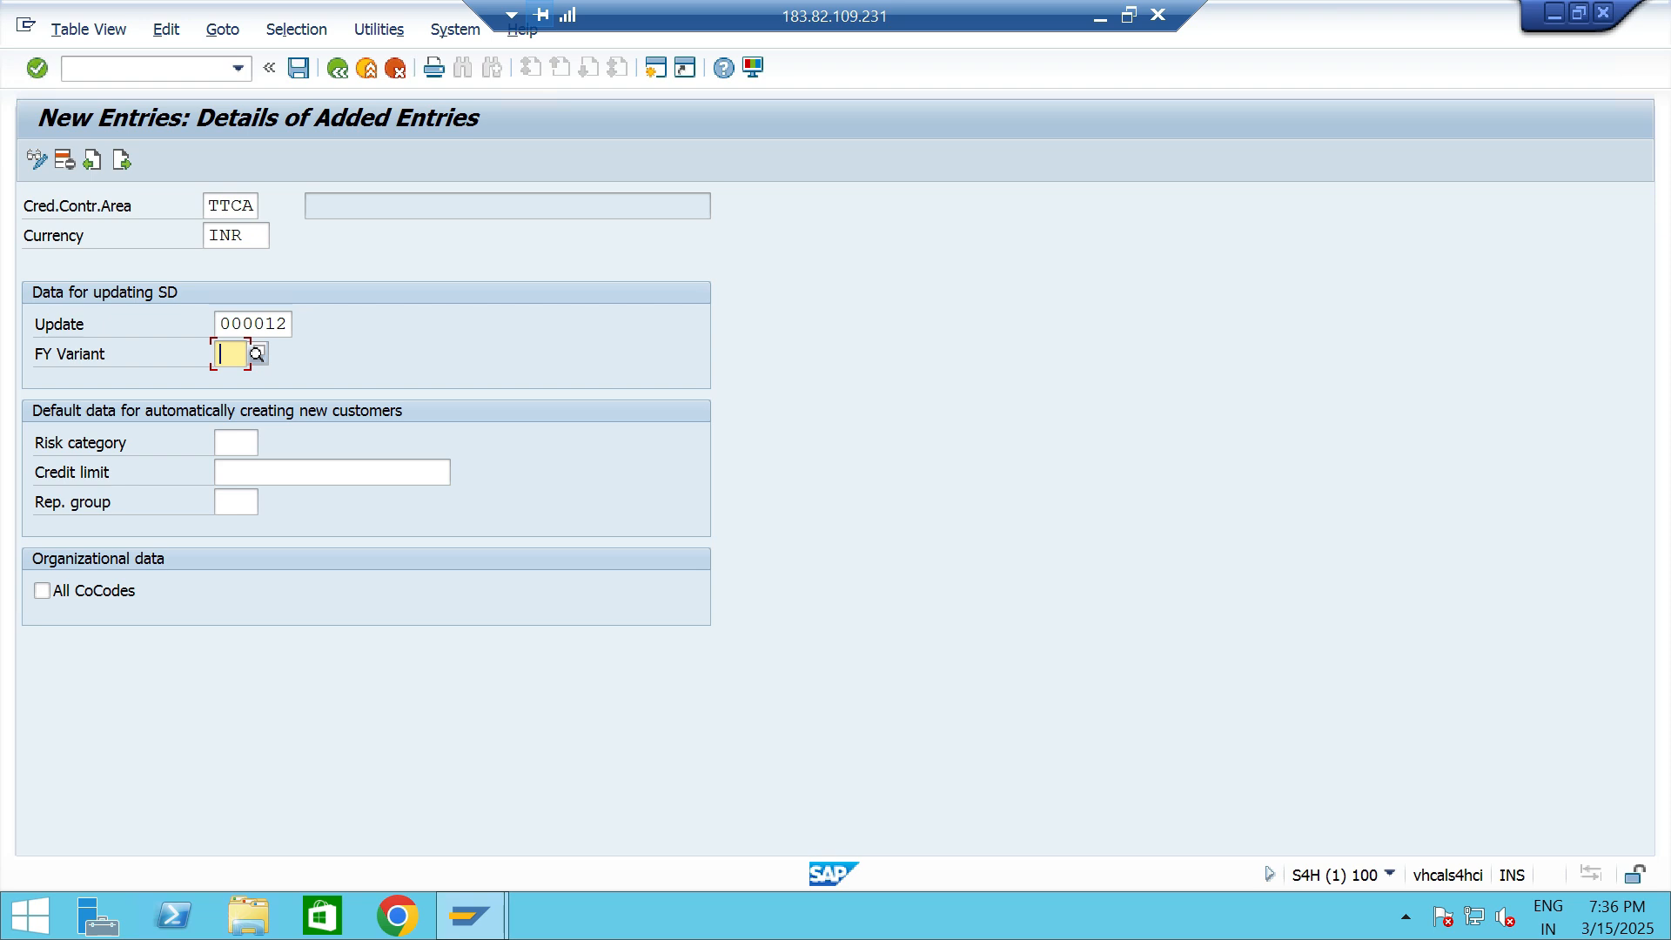
click(656, 68)
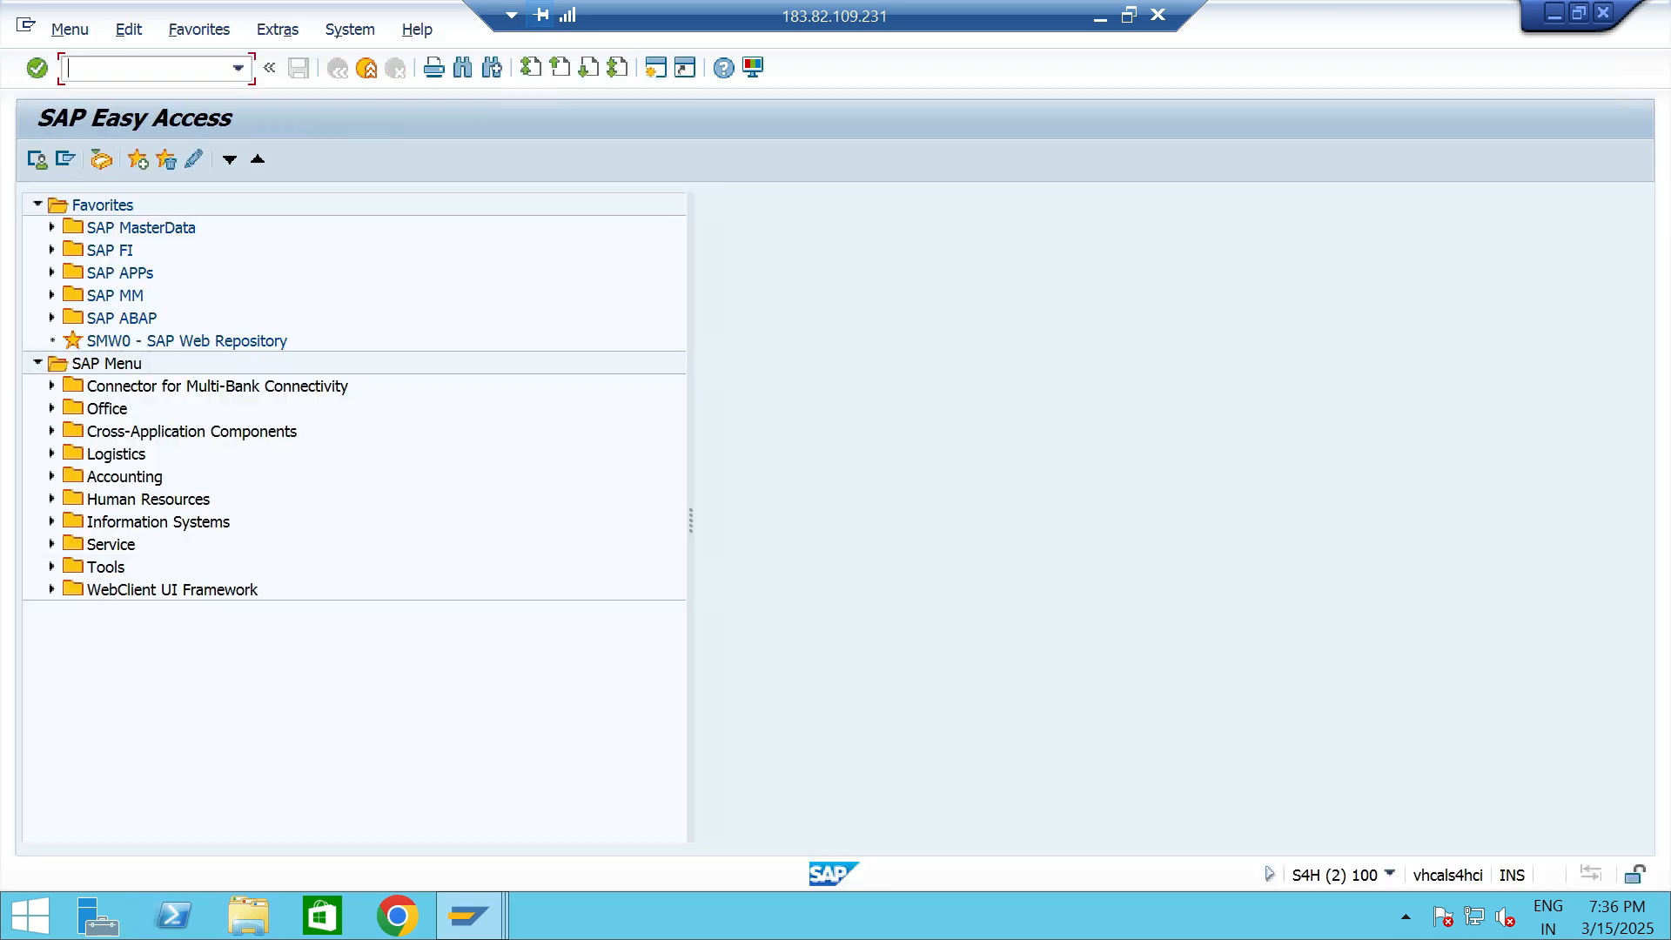
text(SPRO)
key(Return)
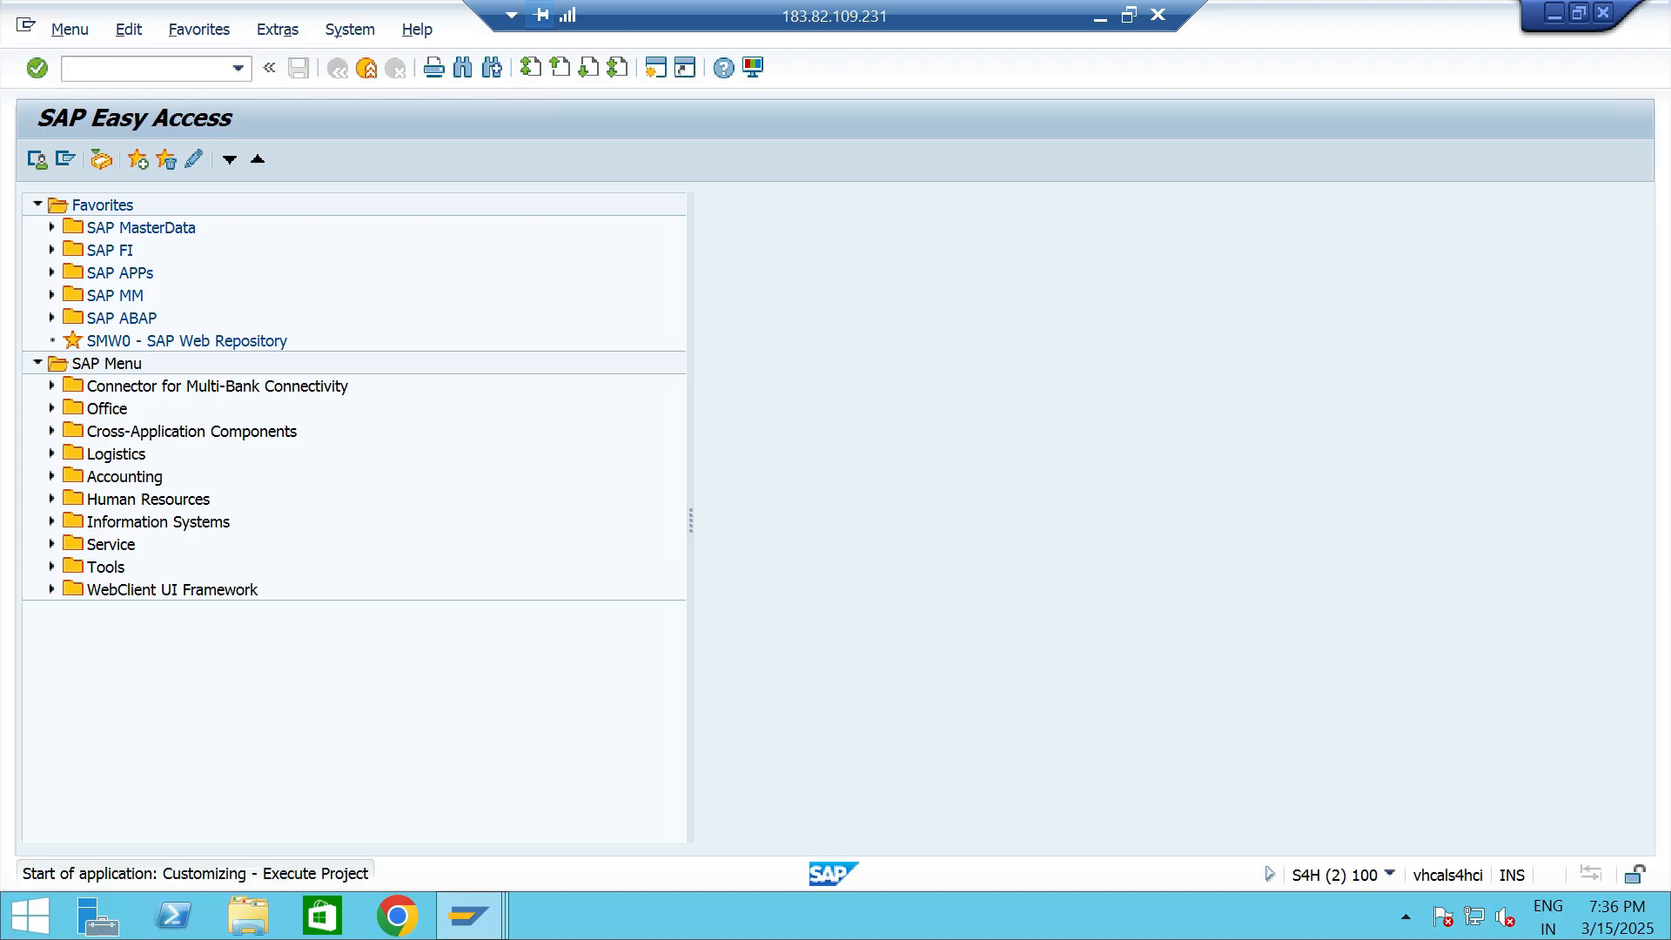
click(35, 159)
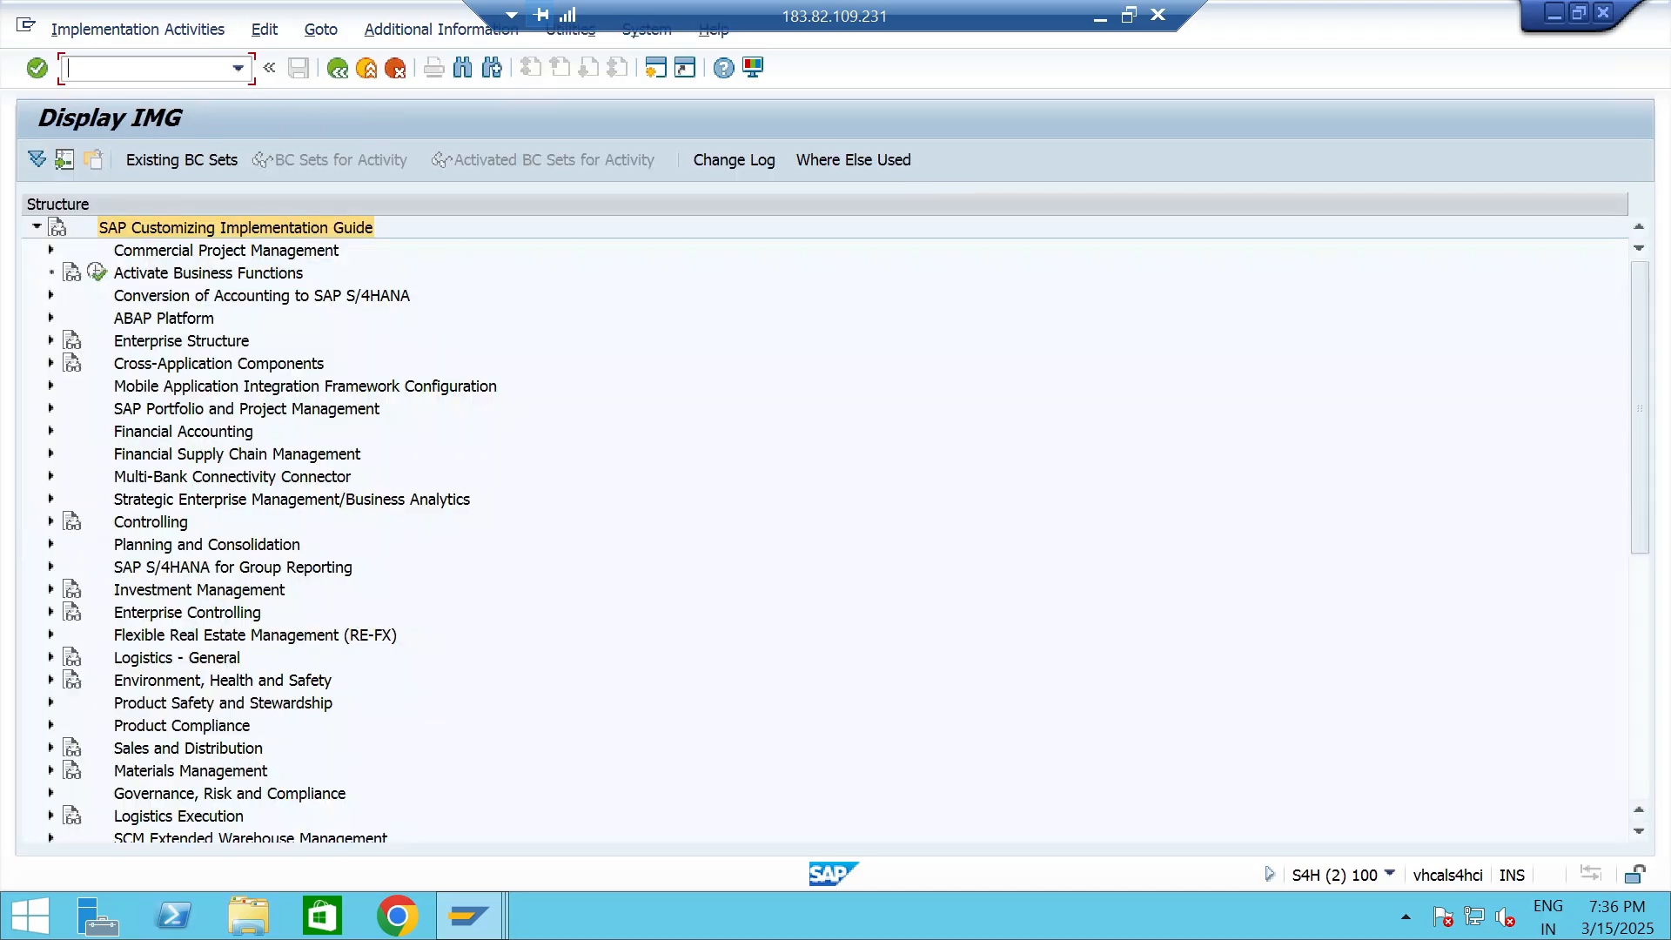
- Open the Enter Global Parameters activity under Financial Accounting Global Settings, Global Parameters for Company Code
click(51, 432)
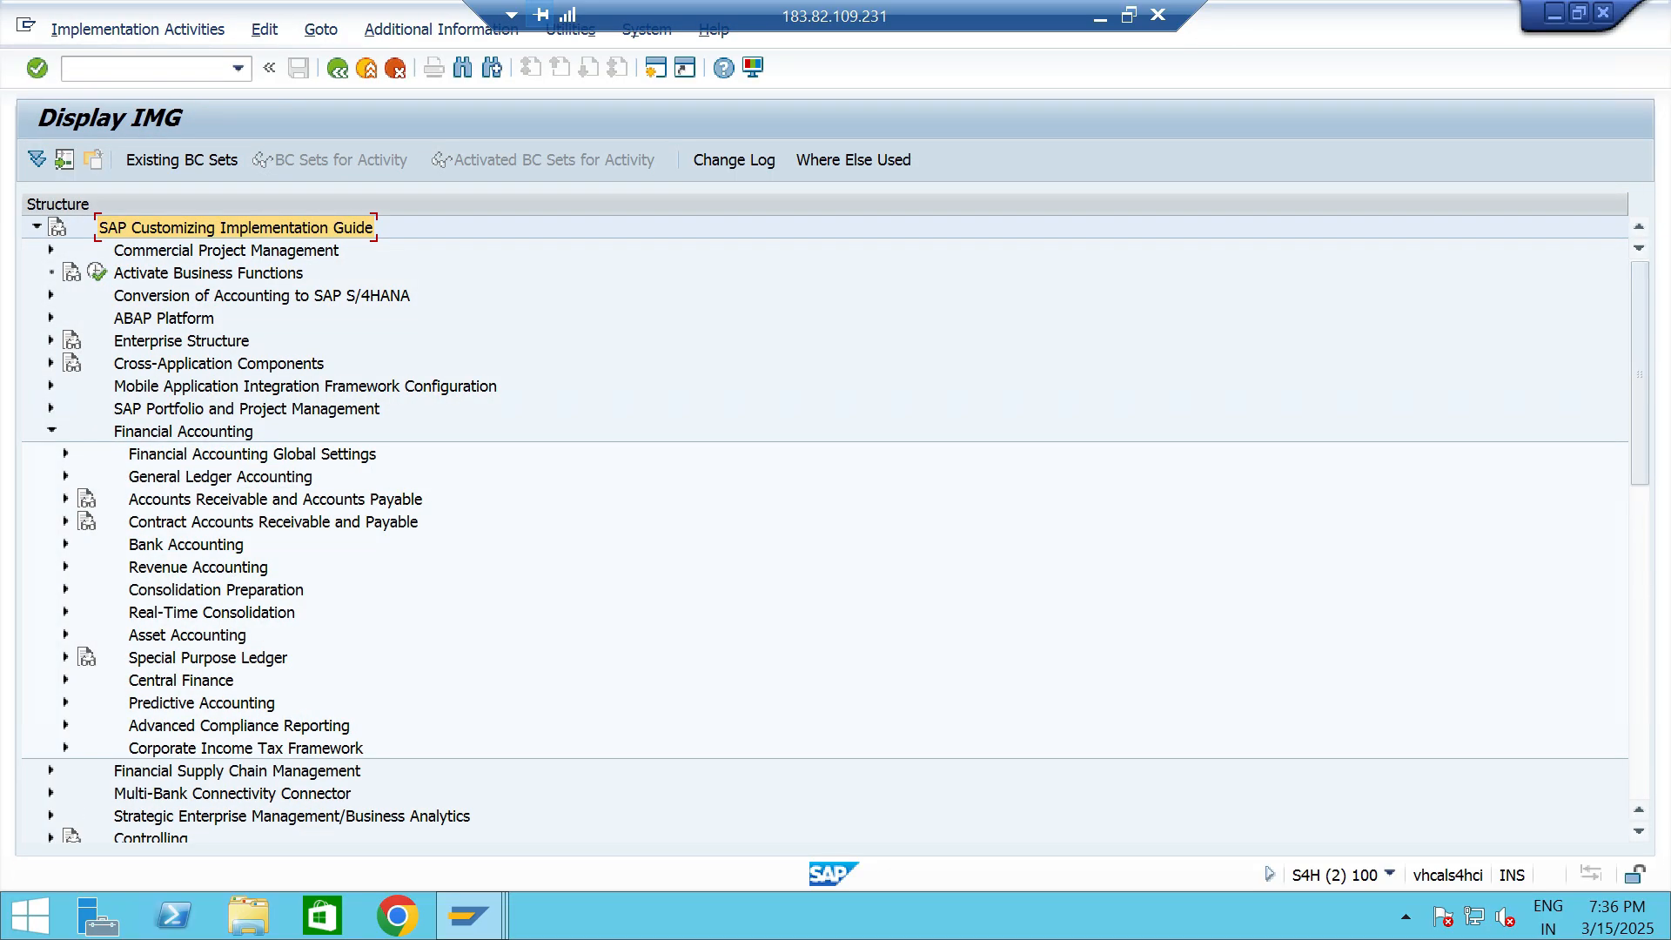
click(67, 454)
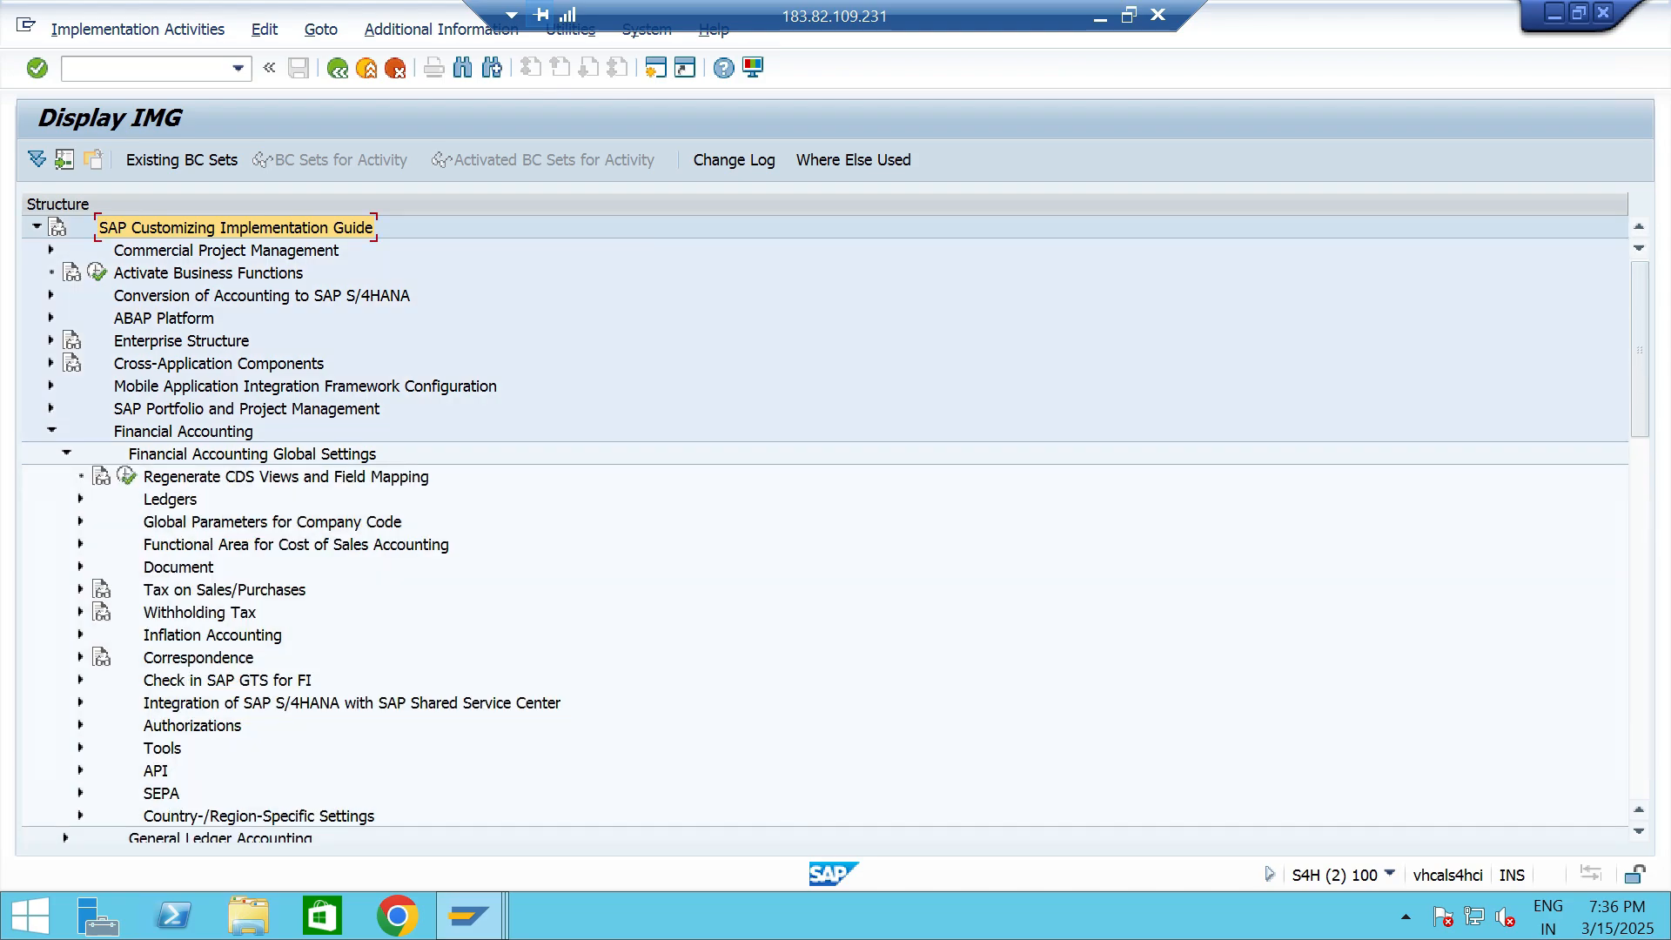
click(80, 522)
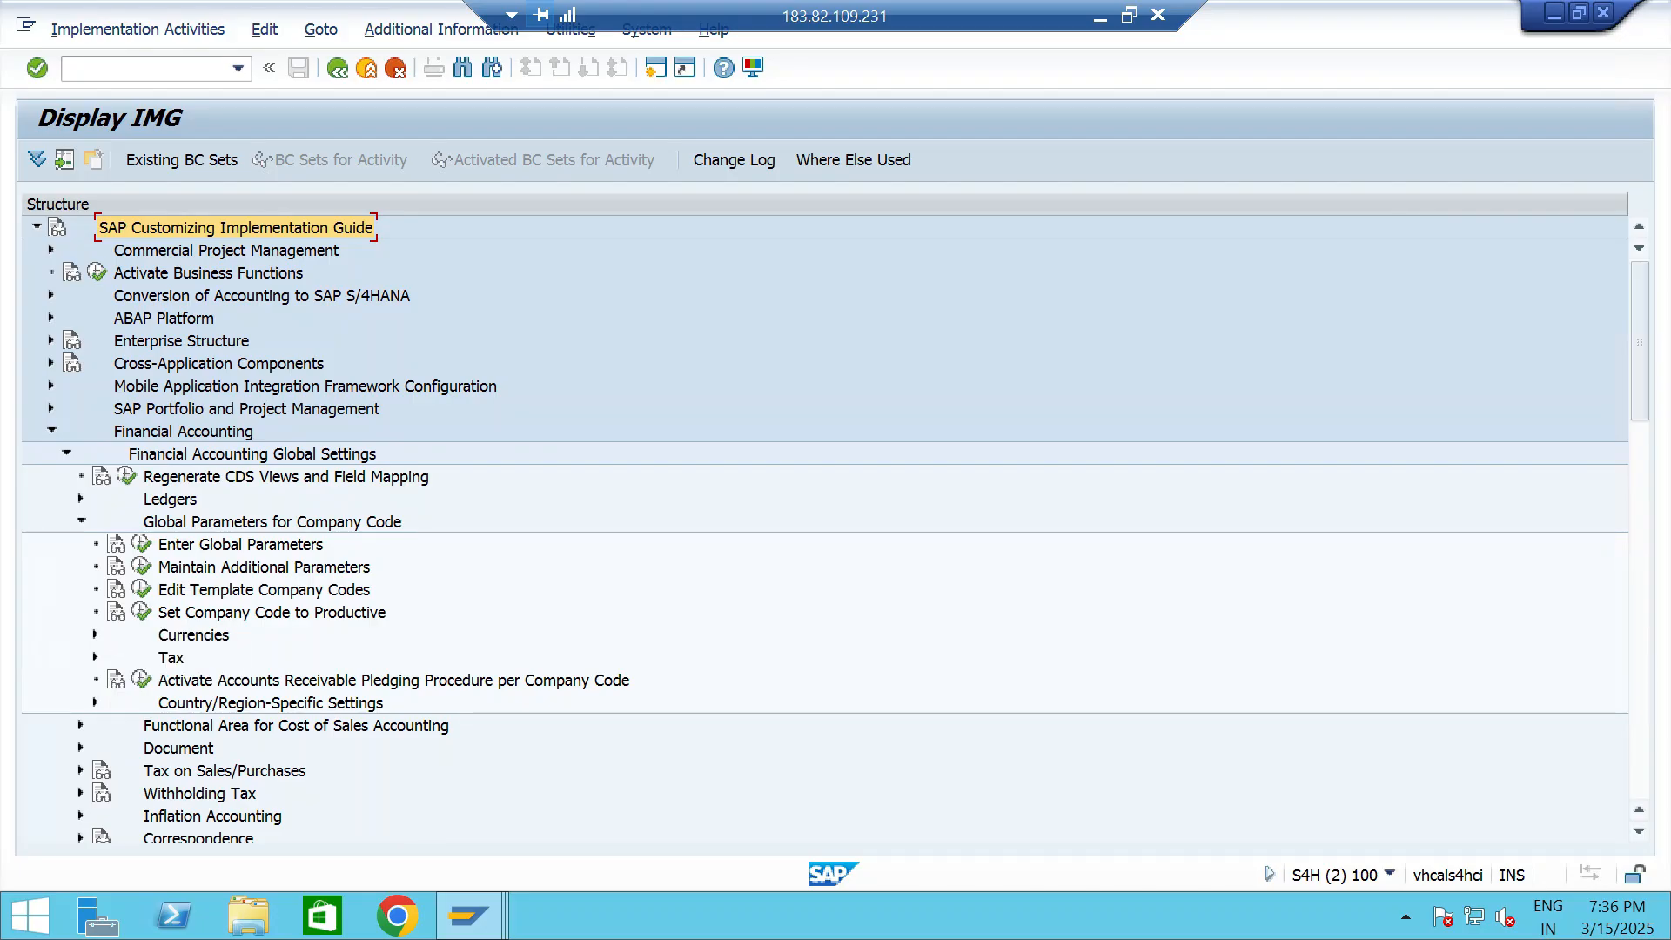
click(240, 545)
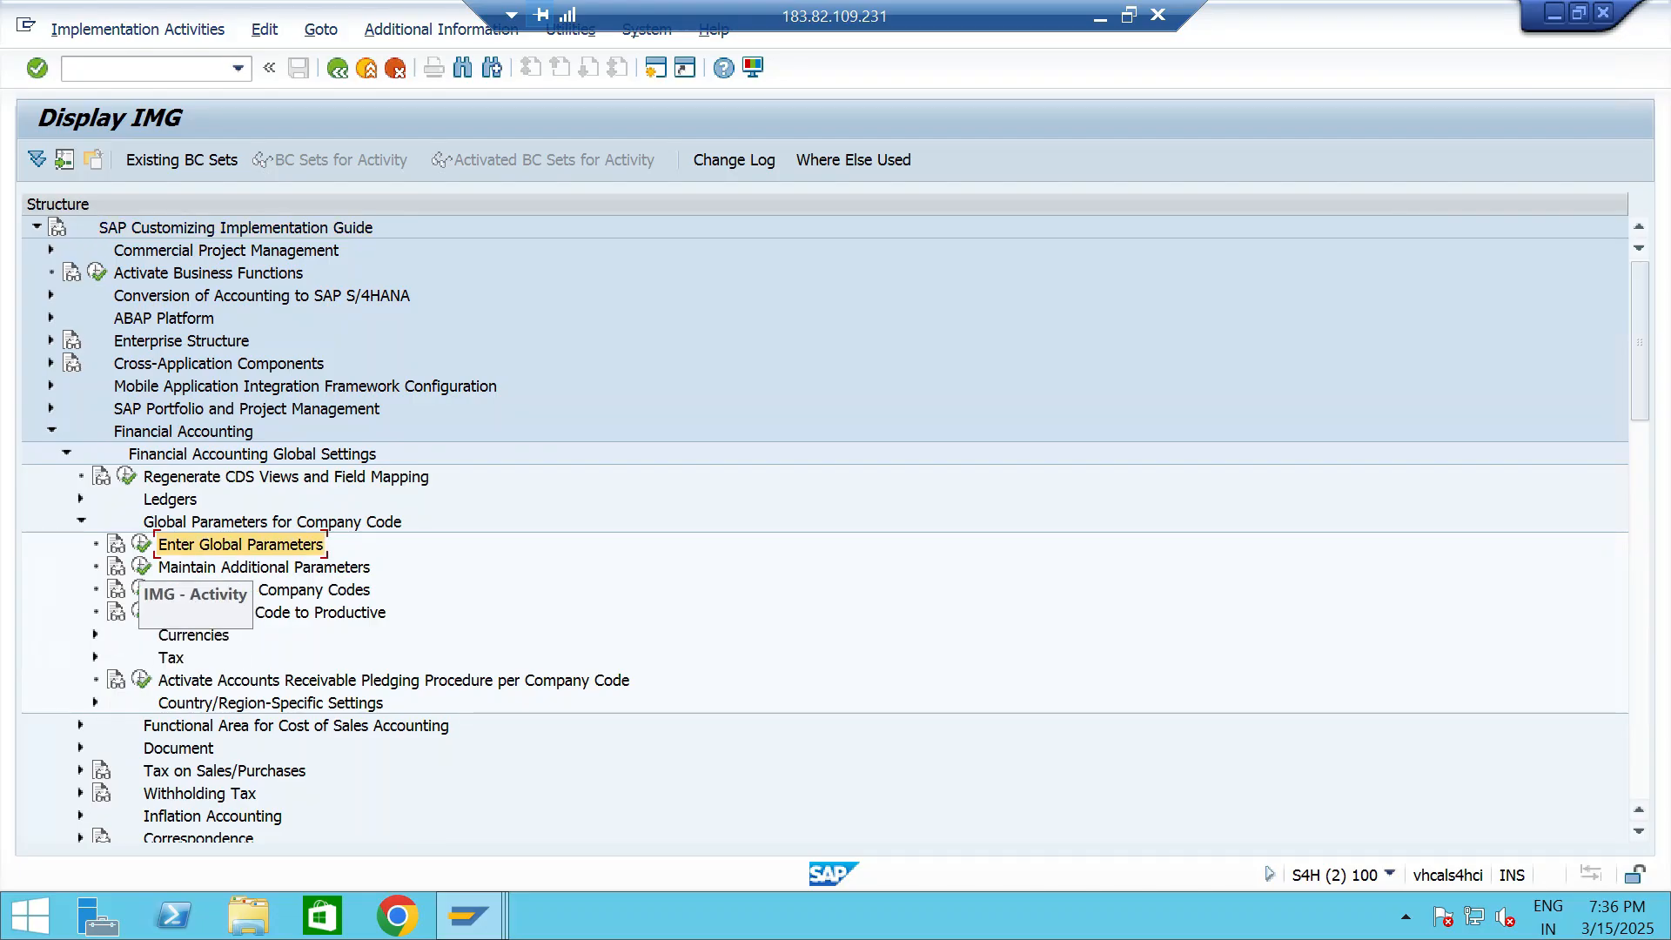
click(141, 544)
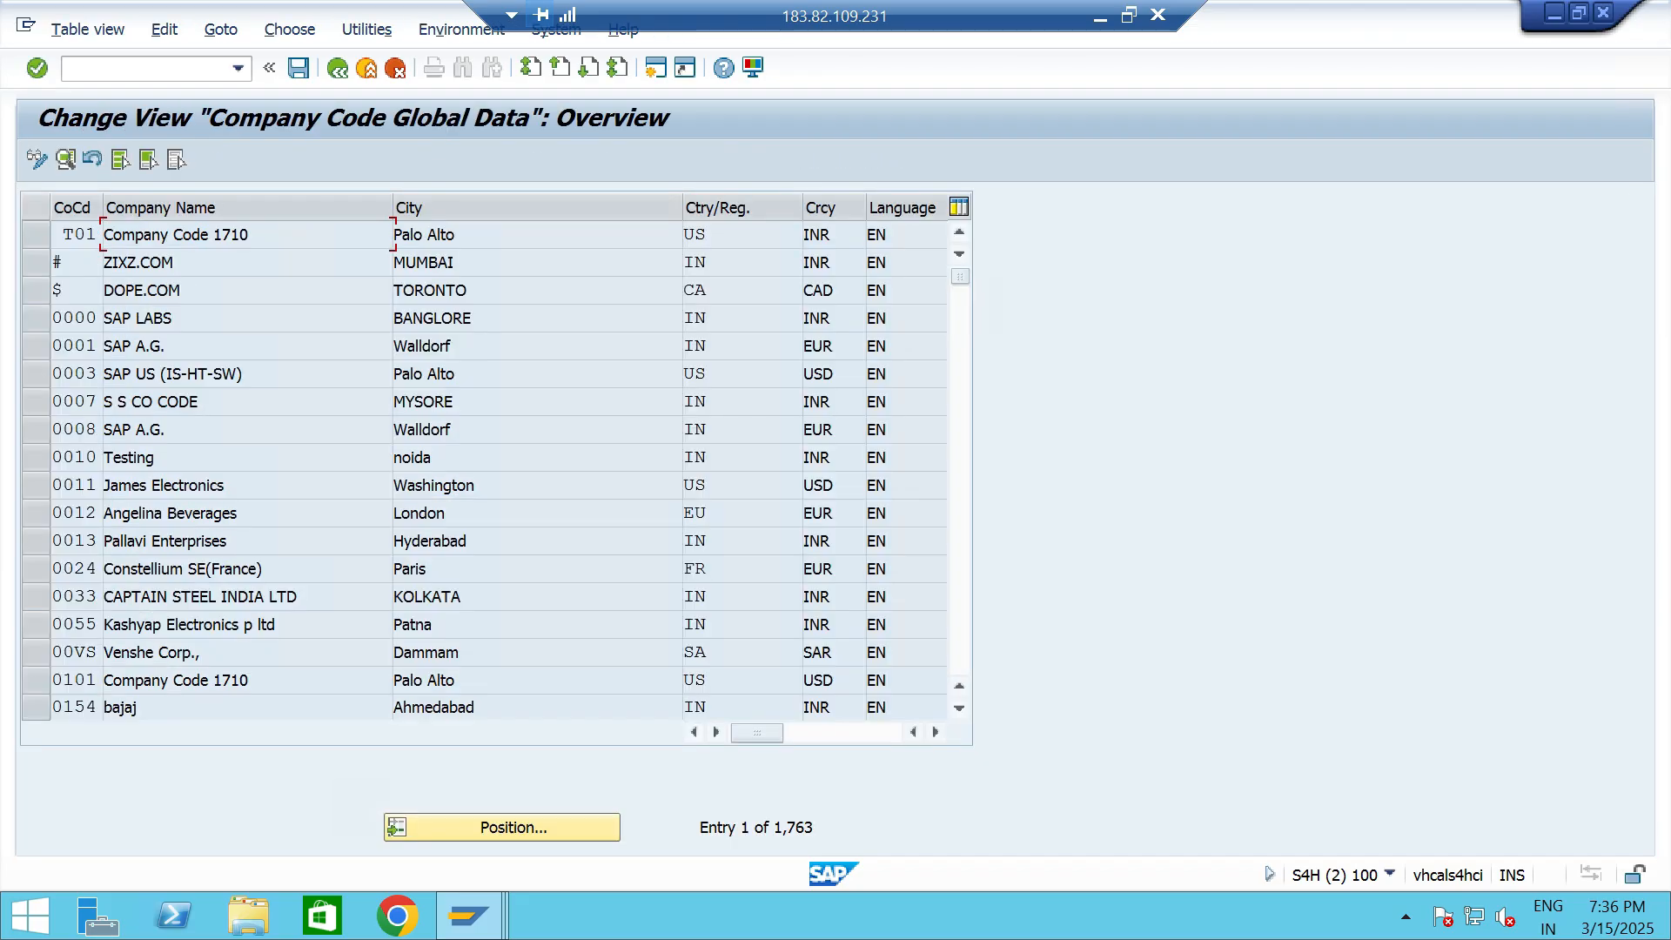
- Look up the fiscal year variant in the global data of company code TT06 and return to the implementation guide
click(397, 827)
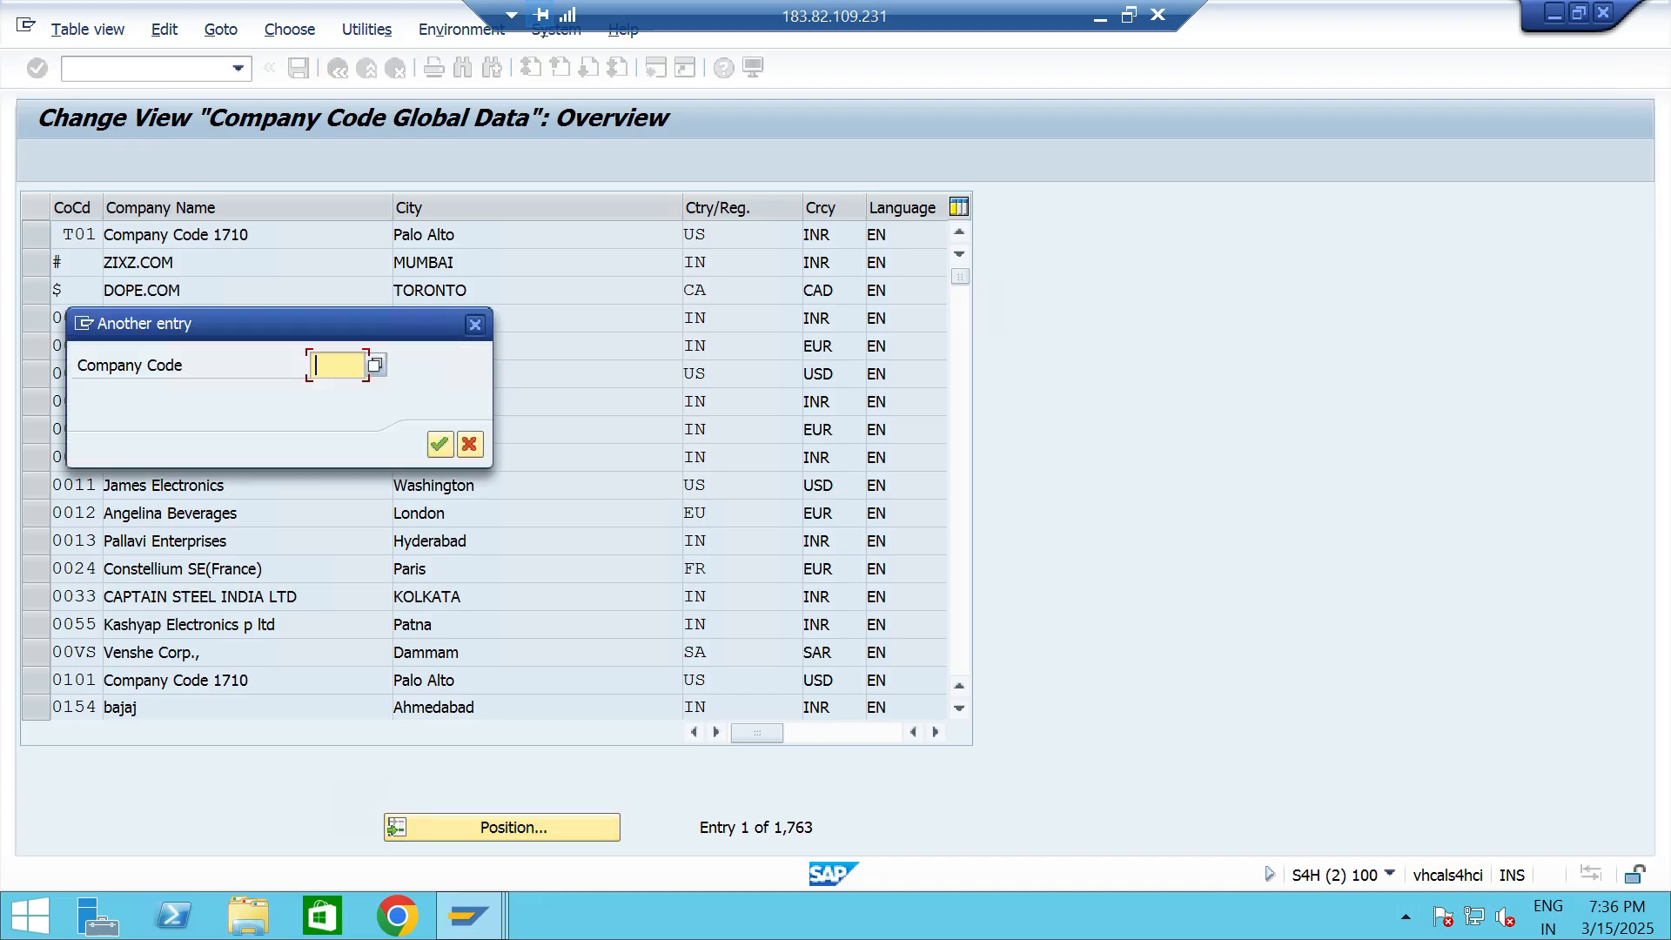
text(TT06)
click(440, 444)
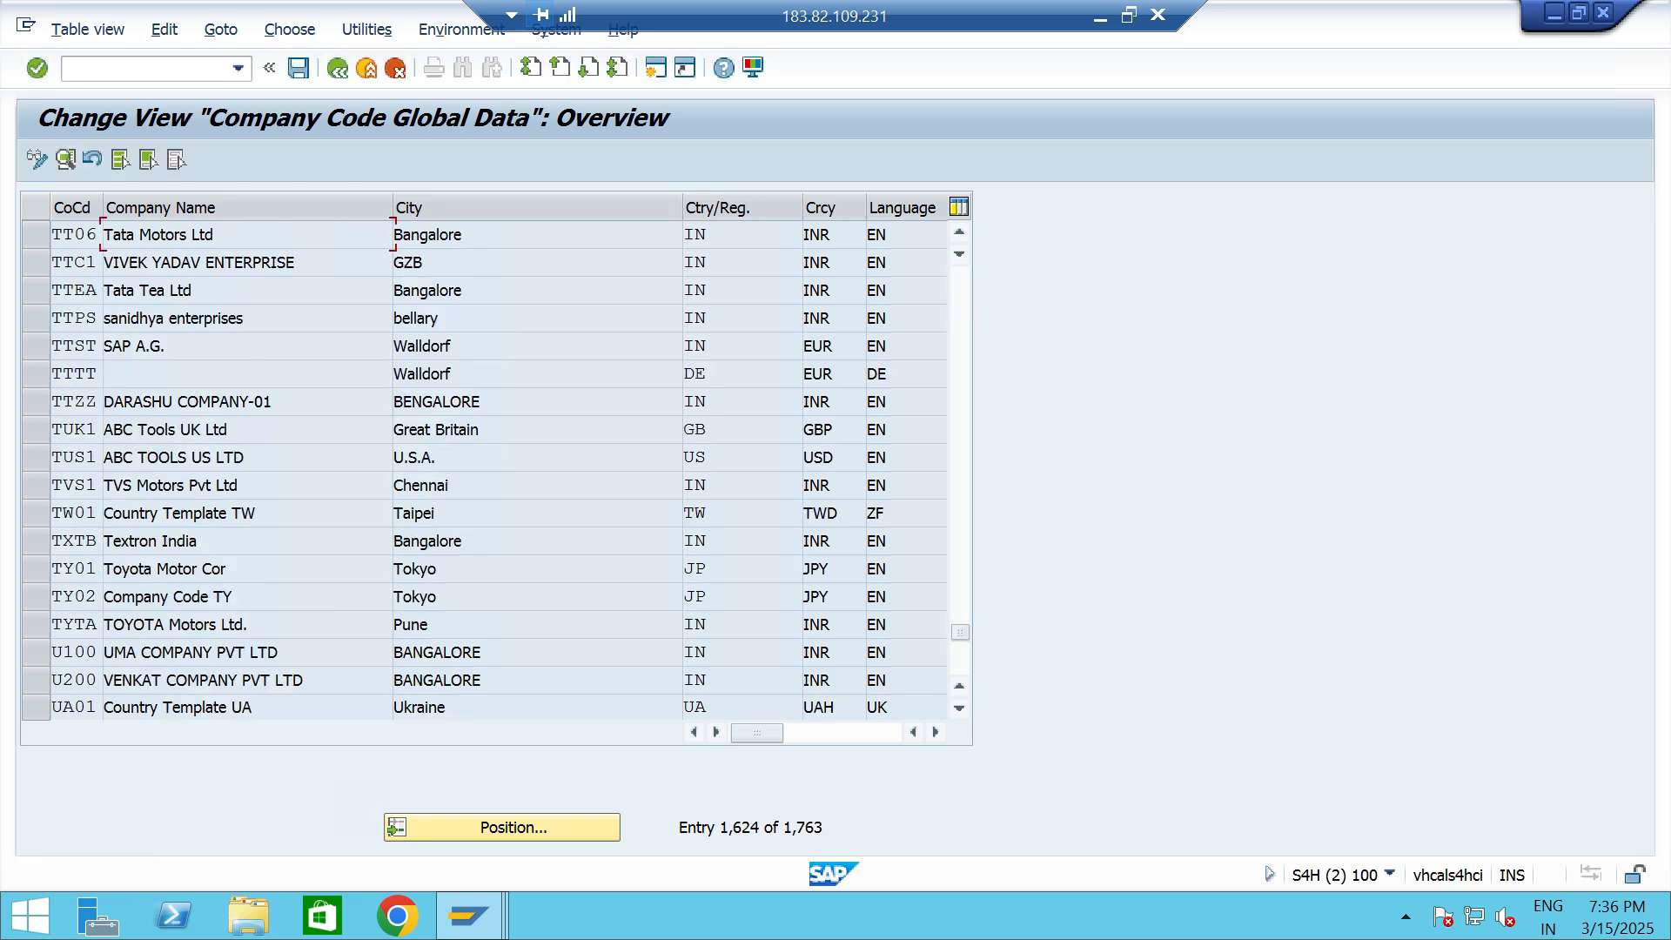
key(F2)
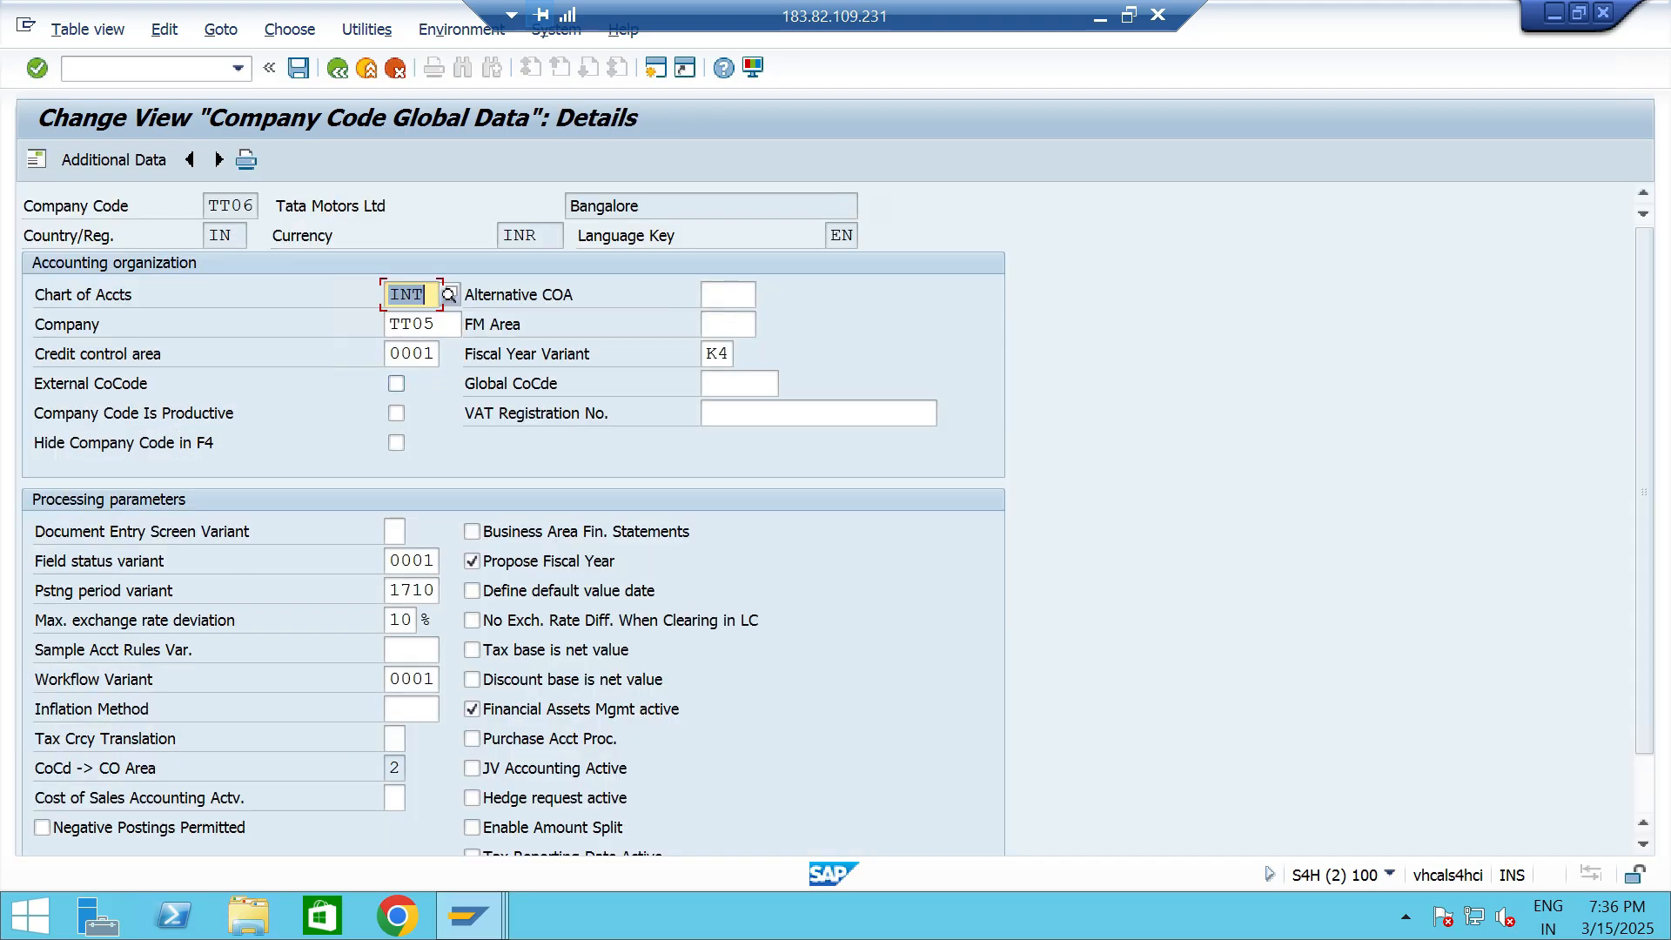
click(727, 354)
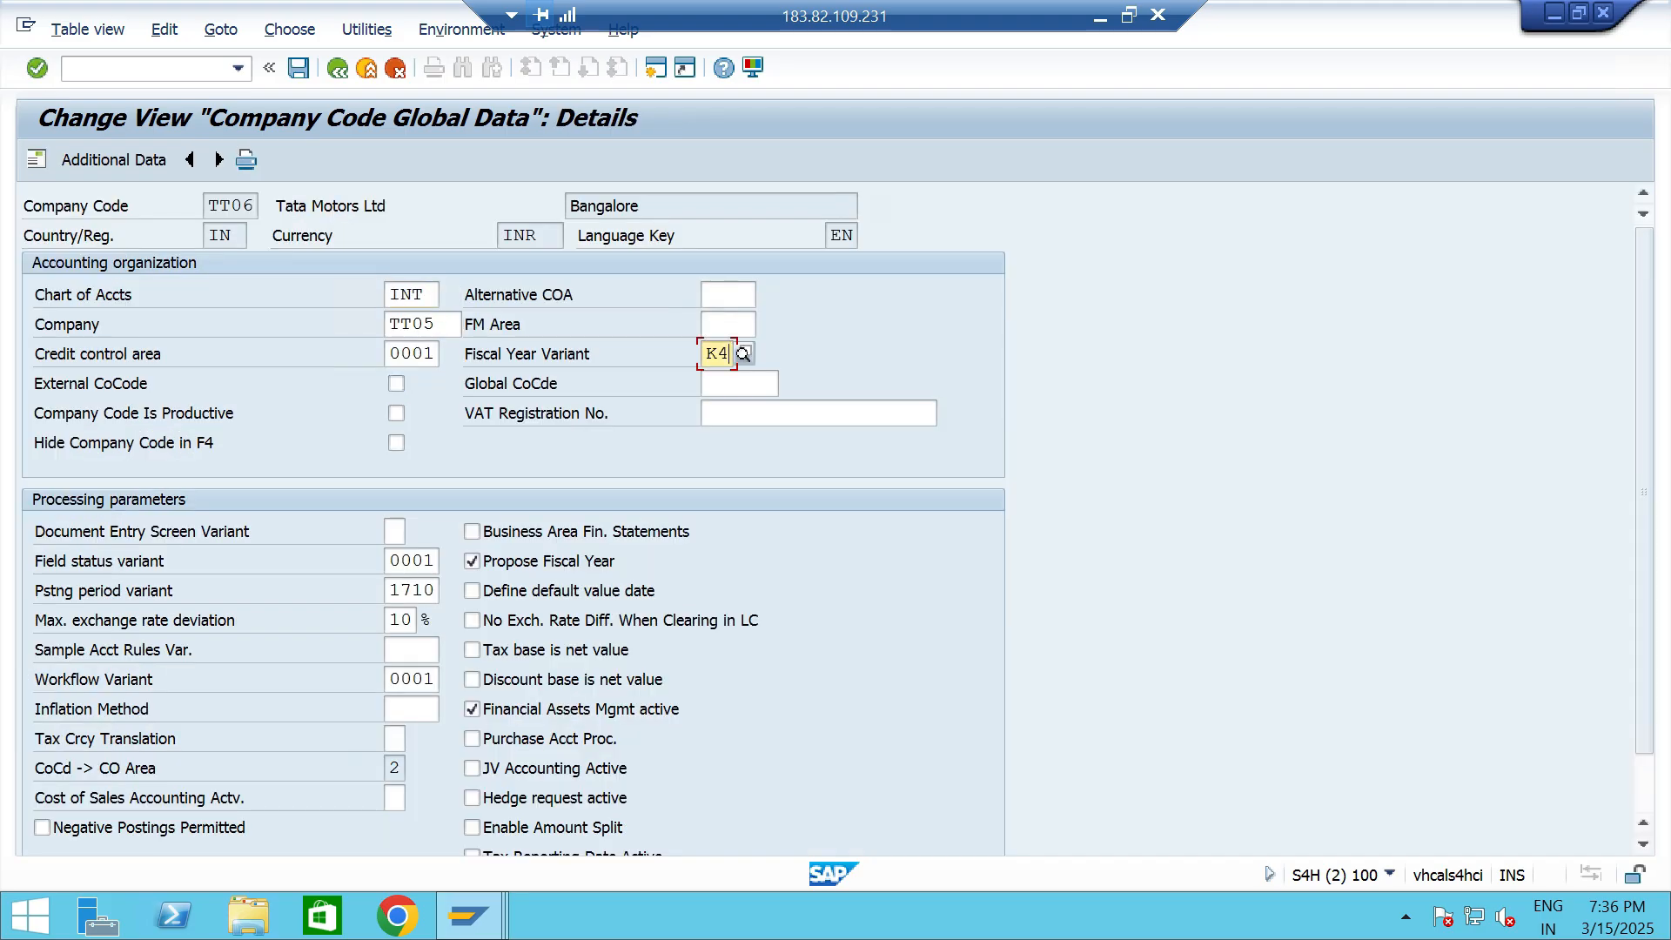
click(337, 68)
click(337, 68)
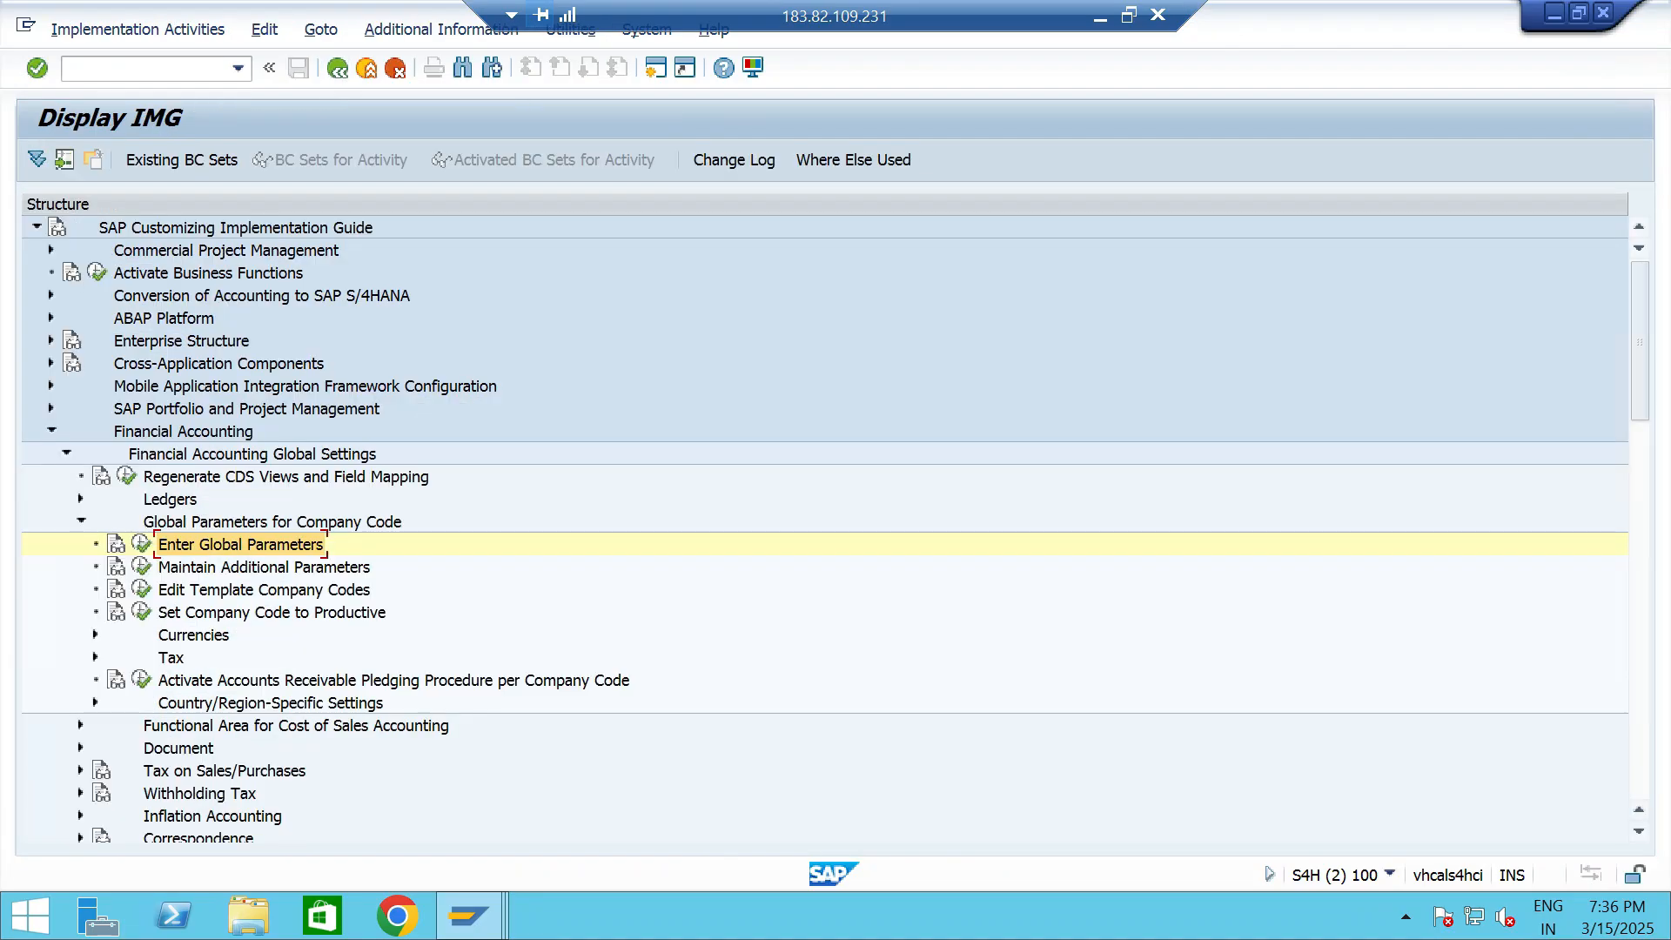
- Switch back to the TTCA entry session, set the fiscal year variant to K4 and save the new credit control area
key(alt+Tab)
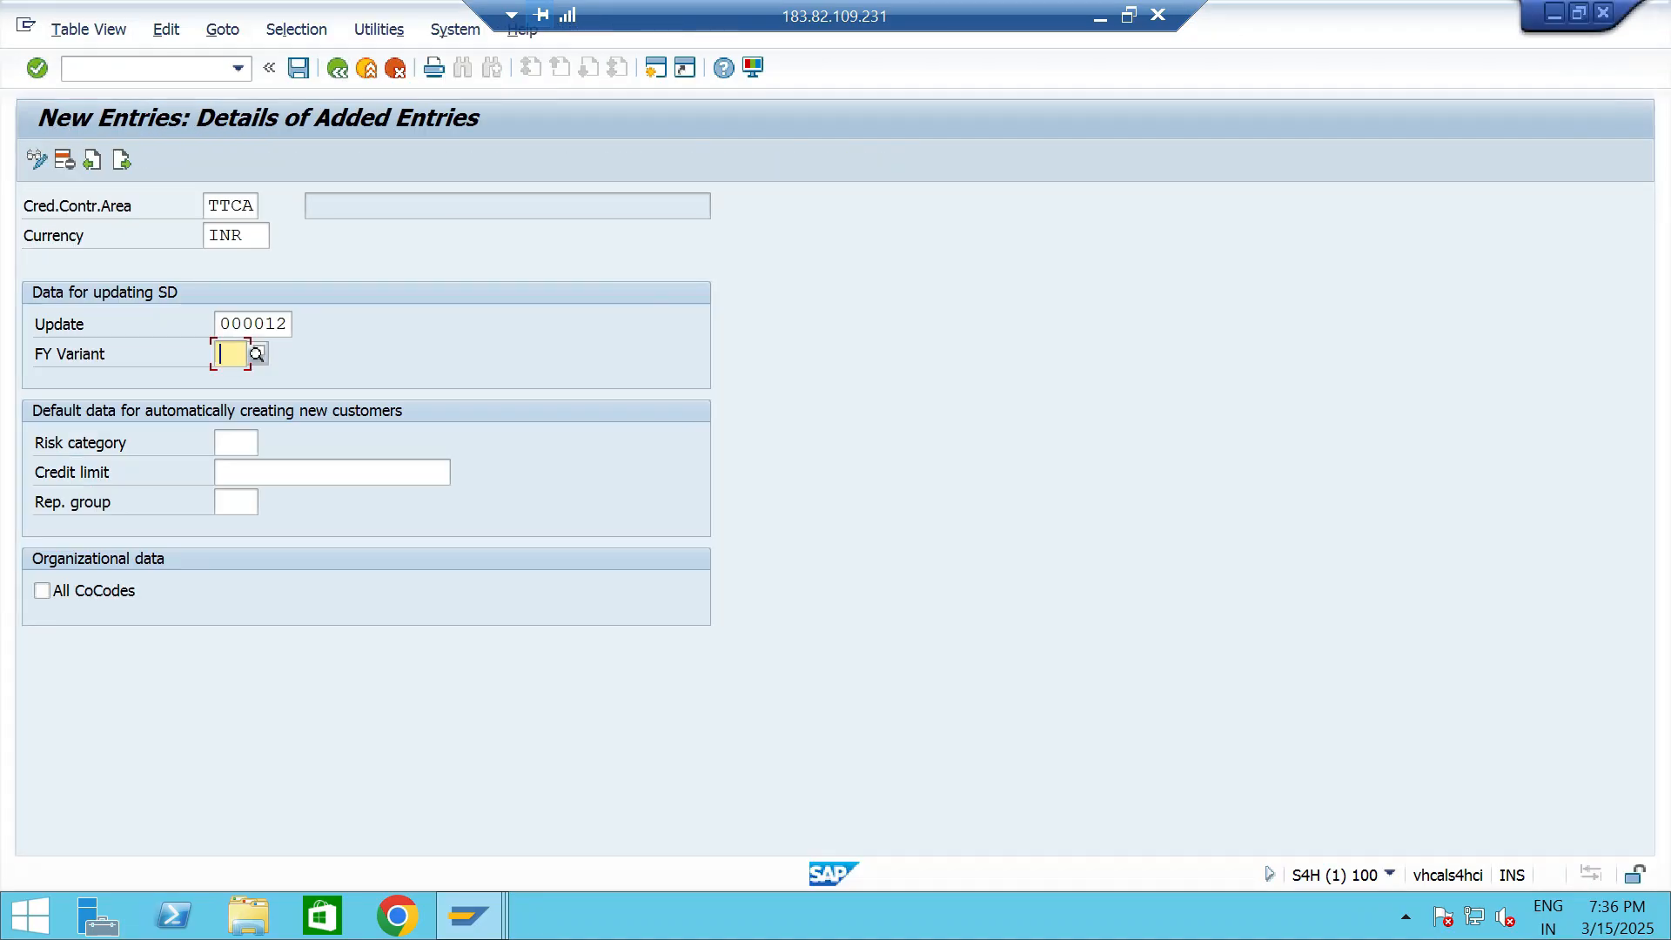
text(K4)
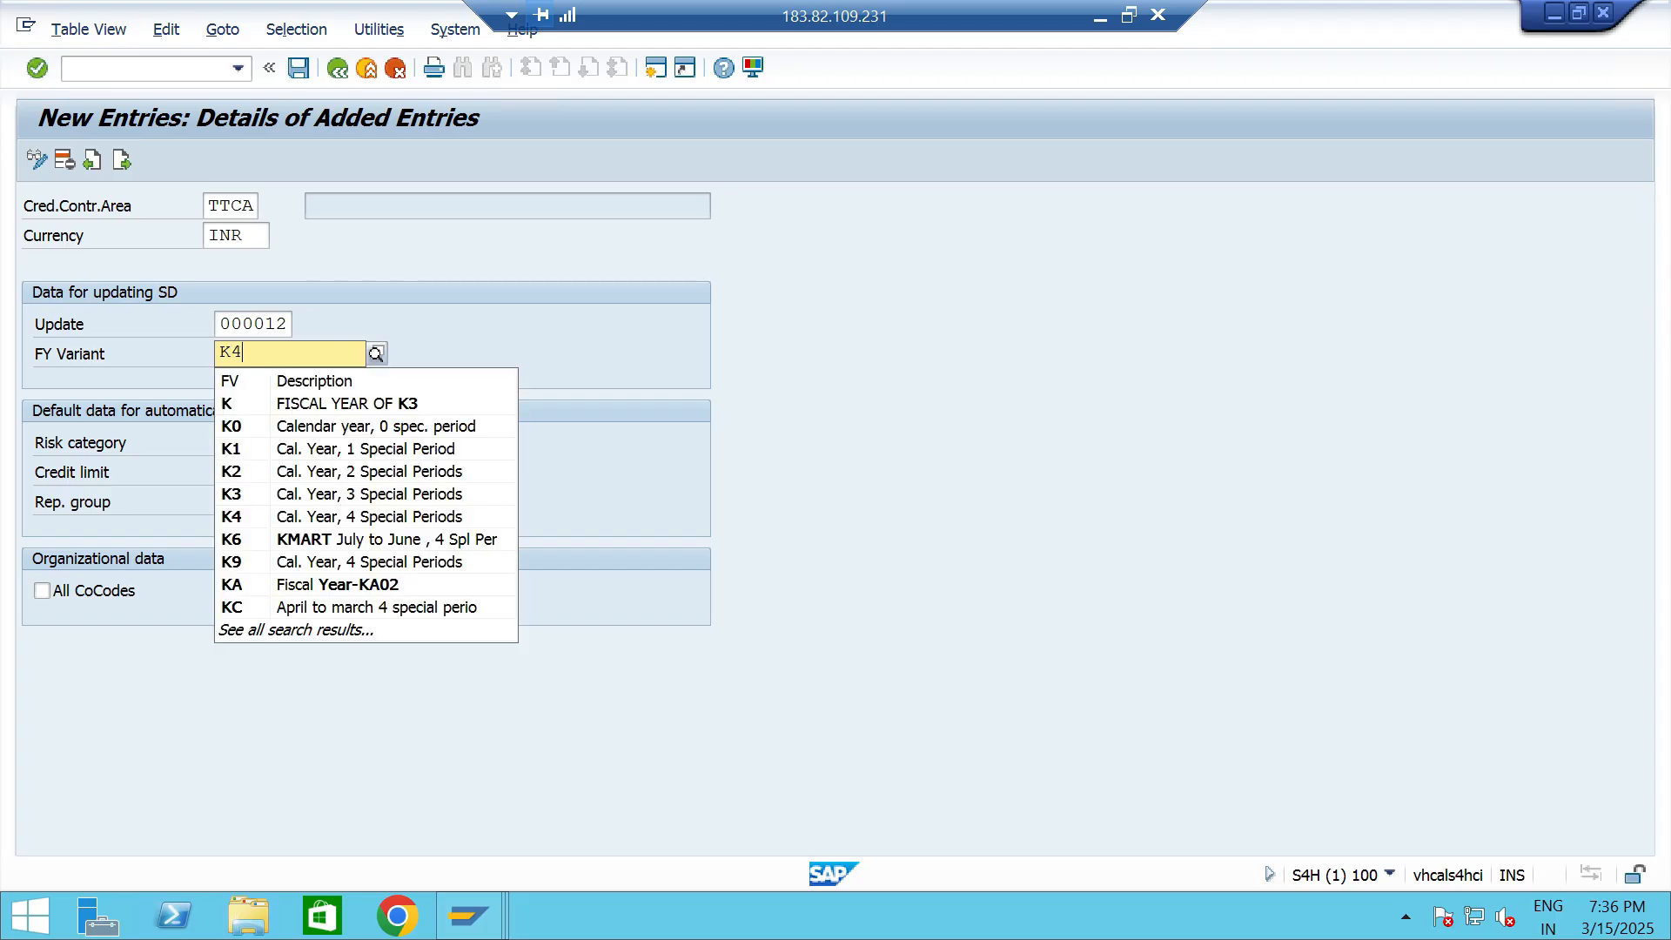
key(Return)
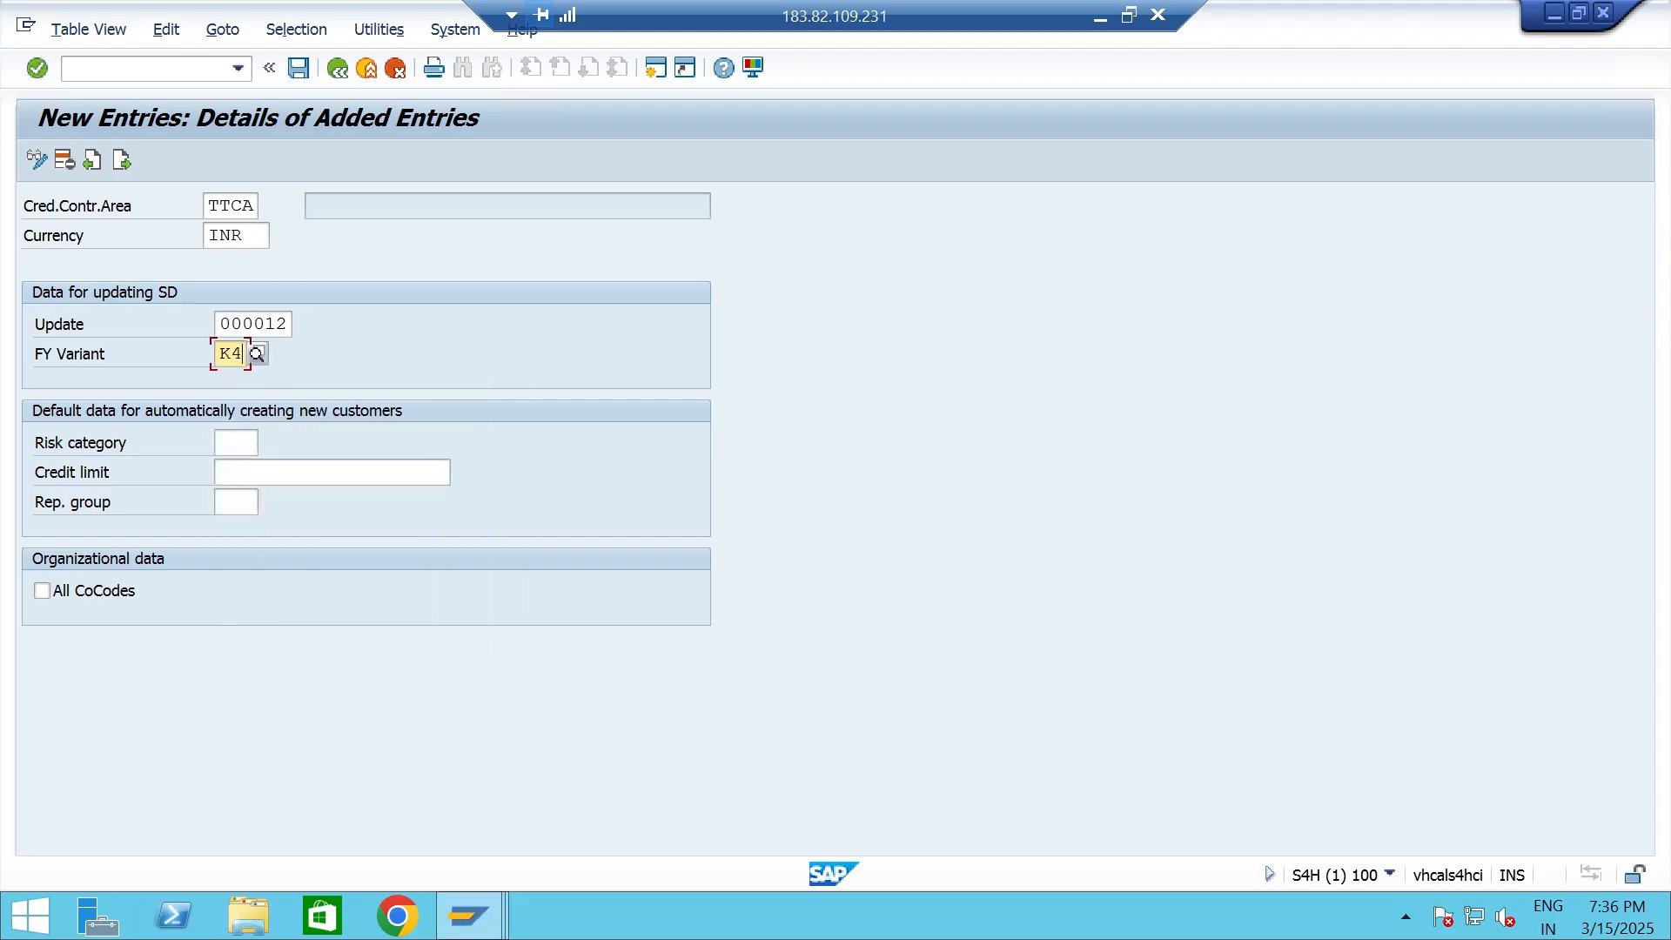
click(261, 473)
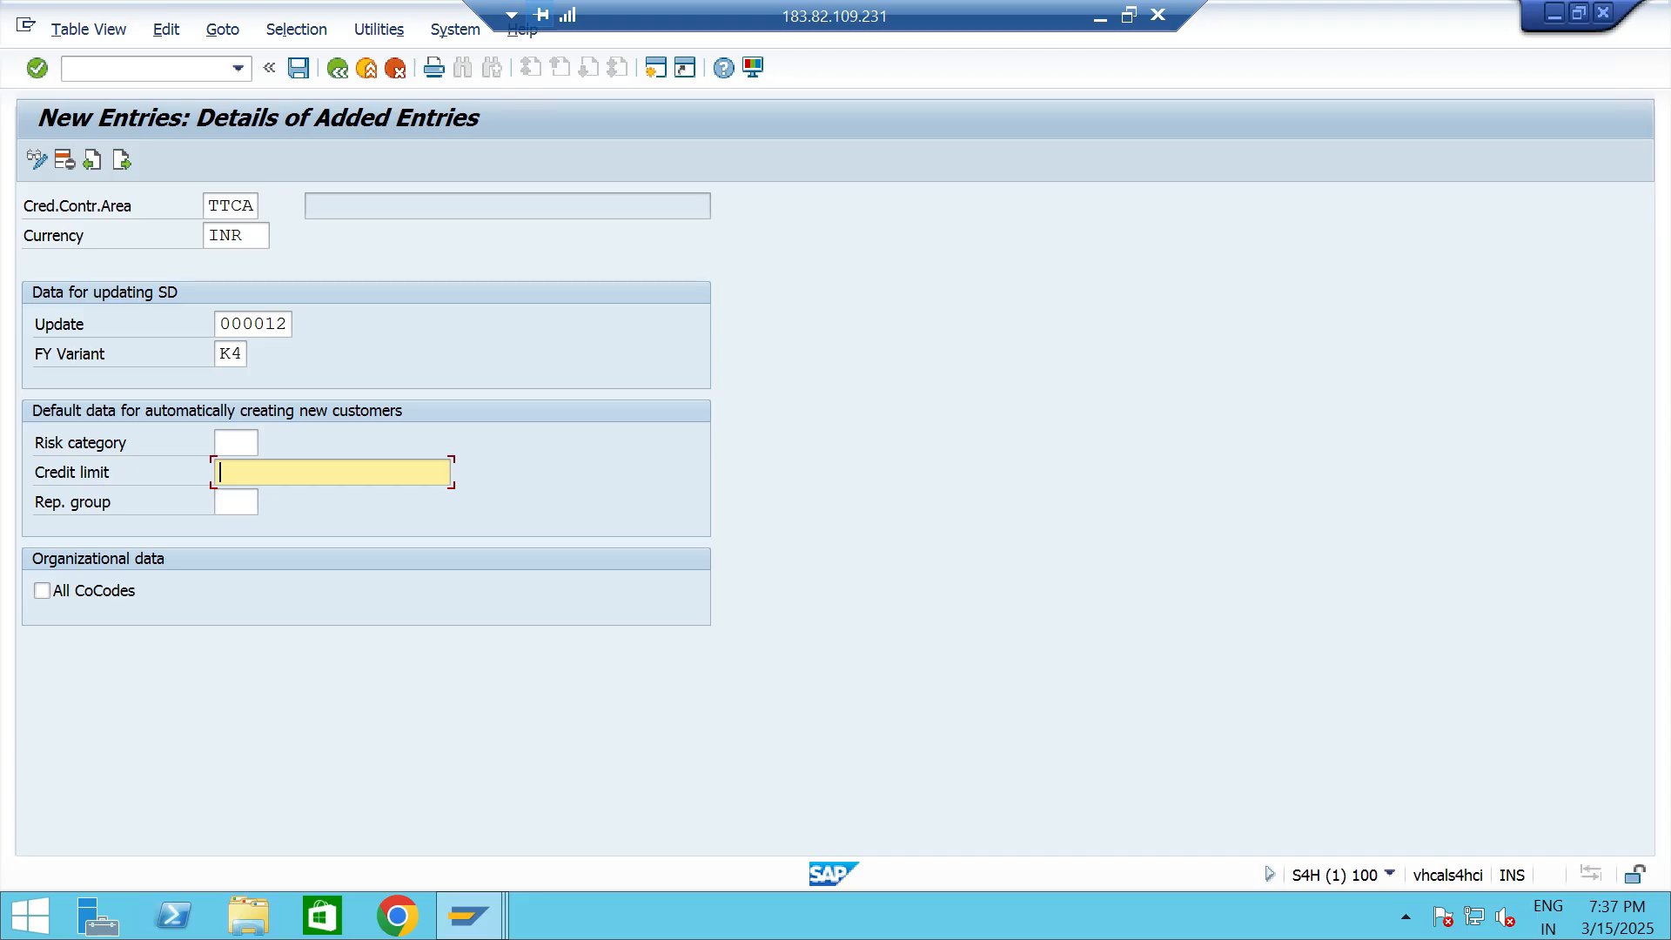
click(42, 591)
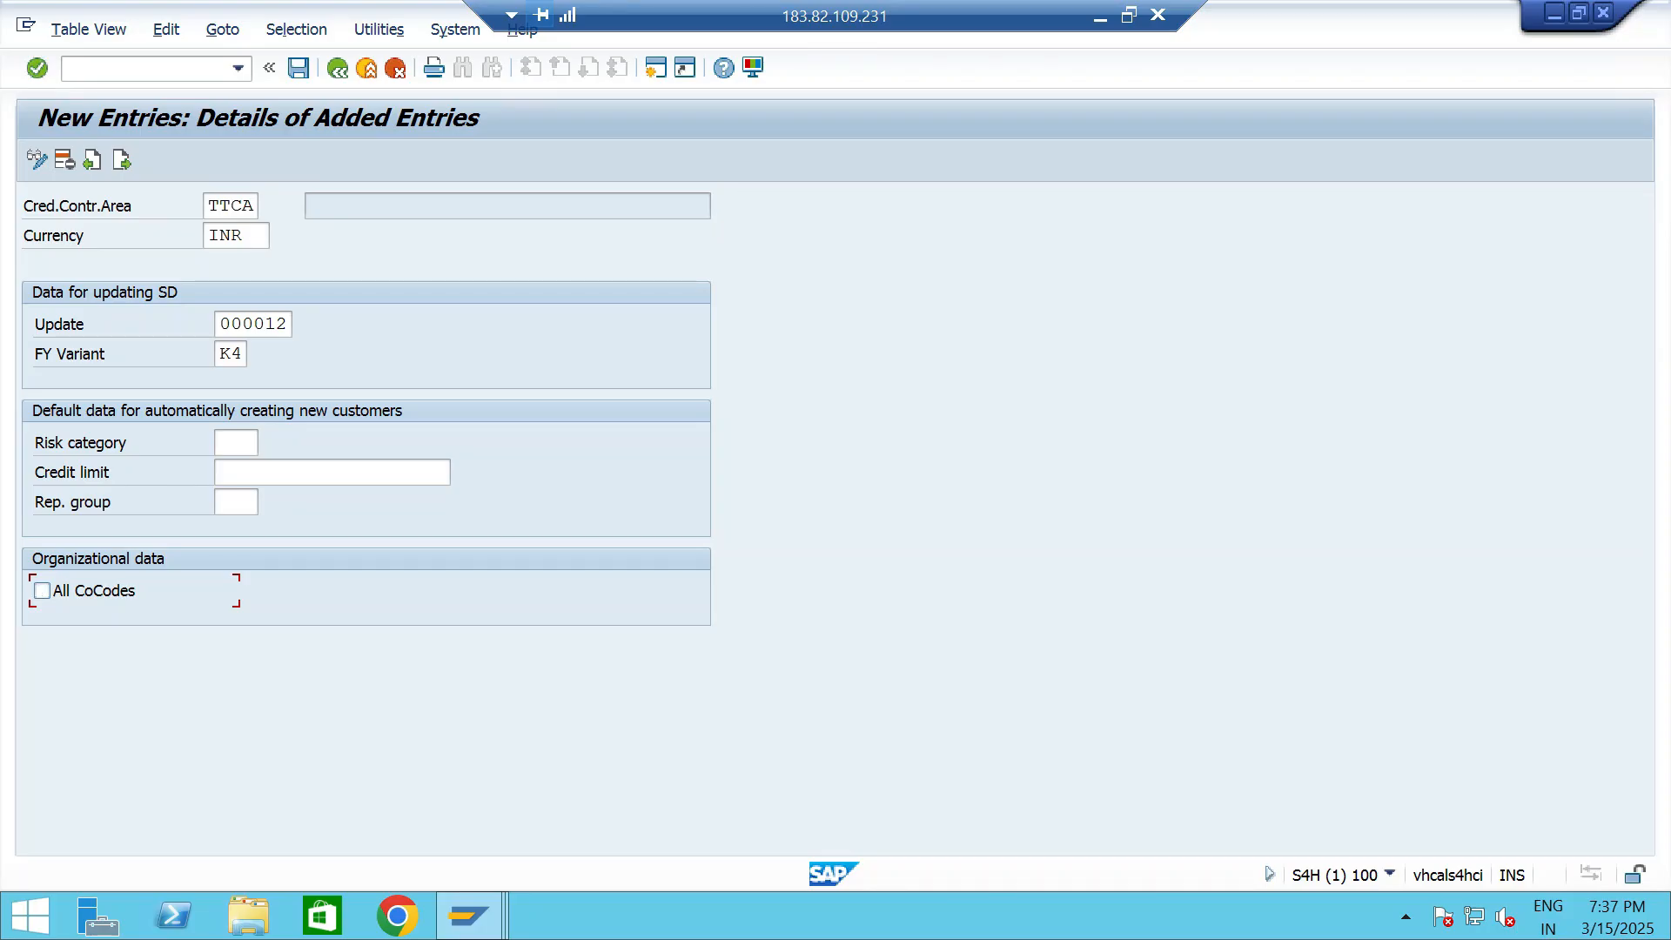
click(298, 68)
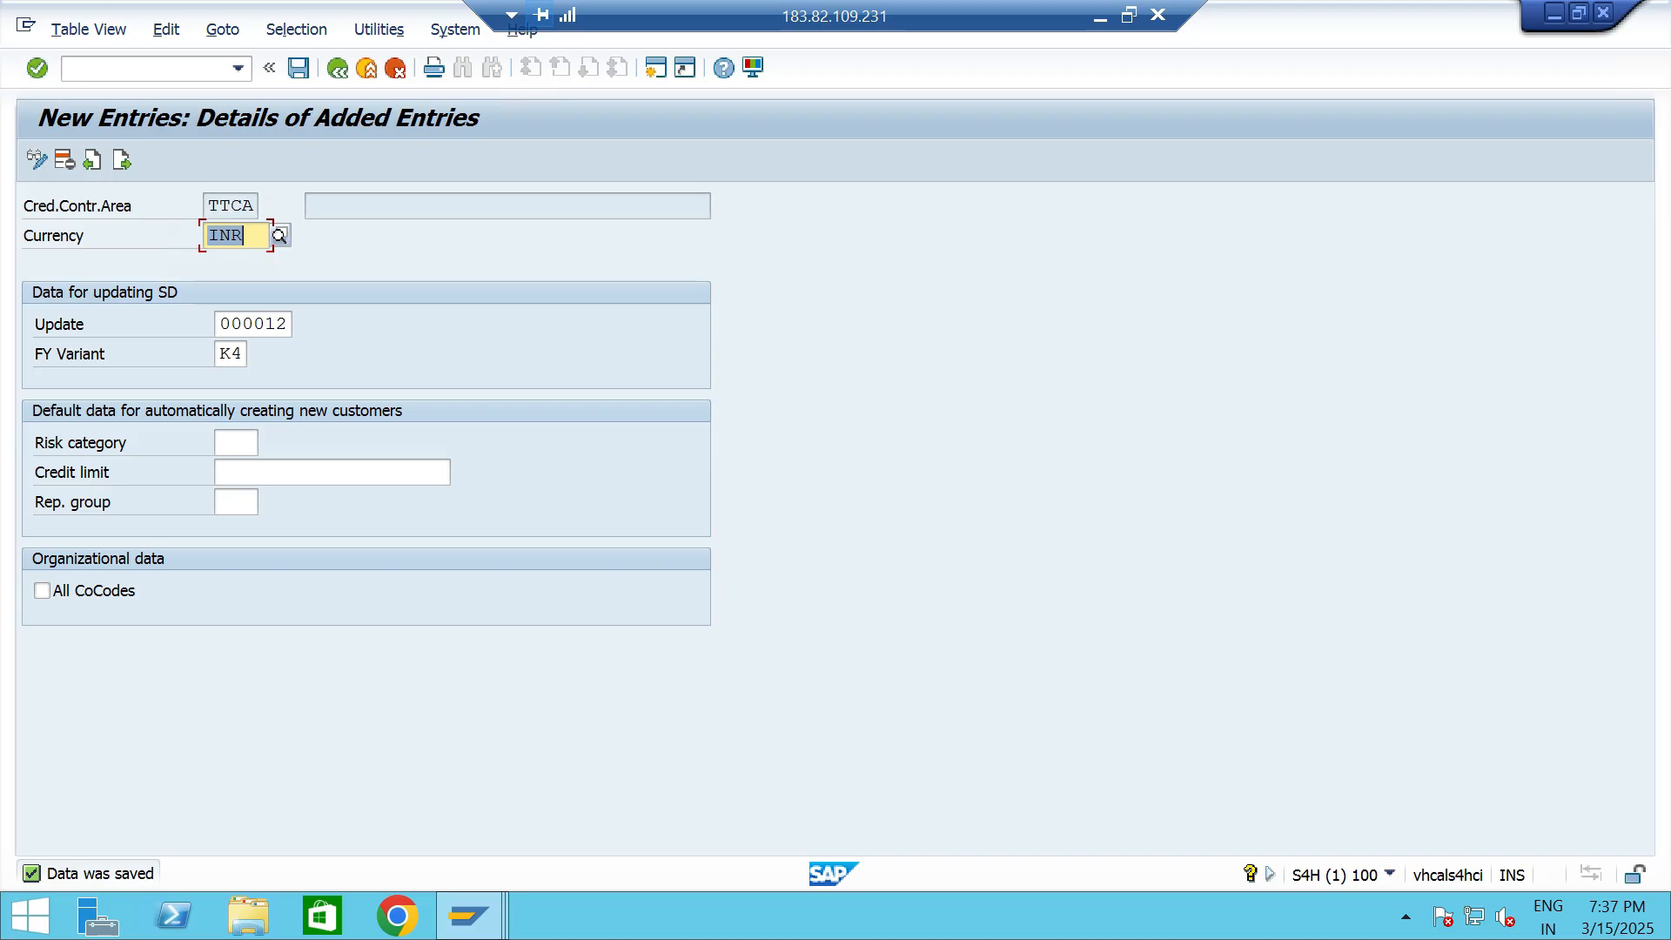
click(249, 236)
click(338, 68)
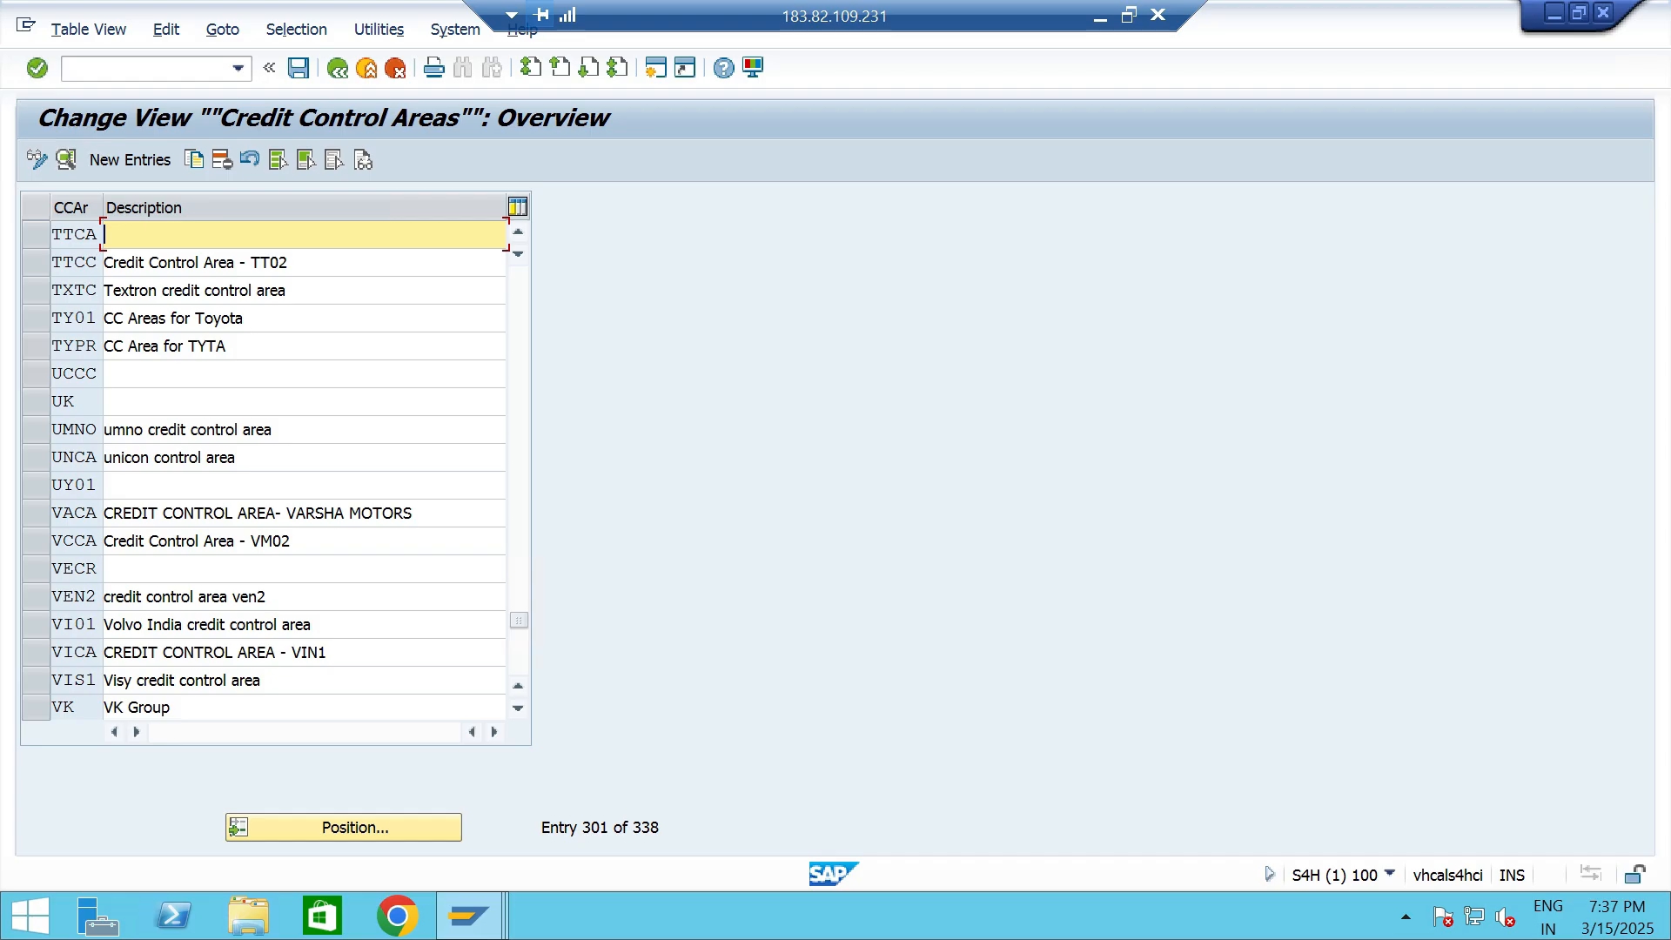
- Describe credit control area TTCA as "Credit Control Area - TT06" in the overview and save it
text(C)
key(Down)
key(Return)
key(BackSpace)
key(BackSpace)
key(BackSpace)
text(T06)
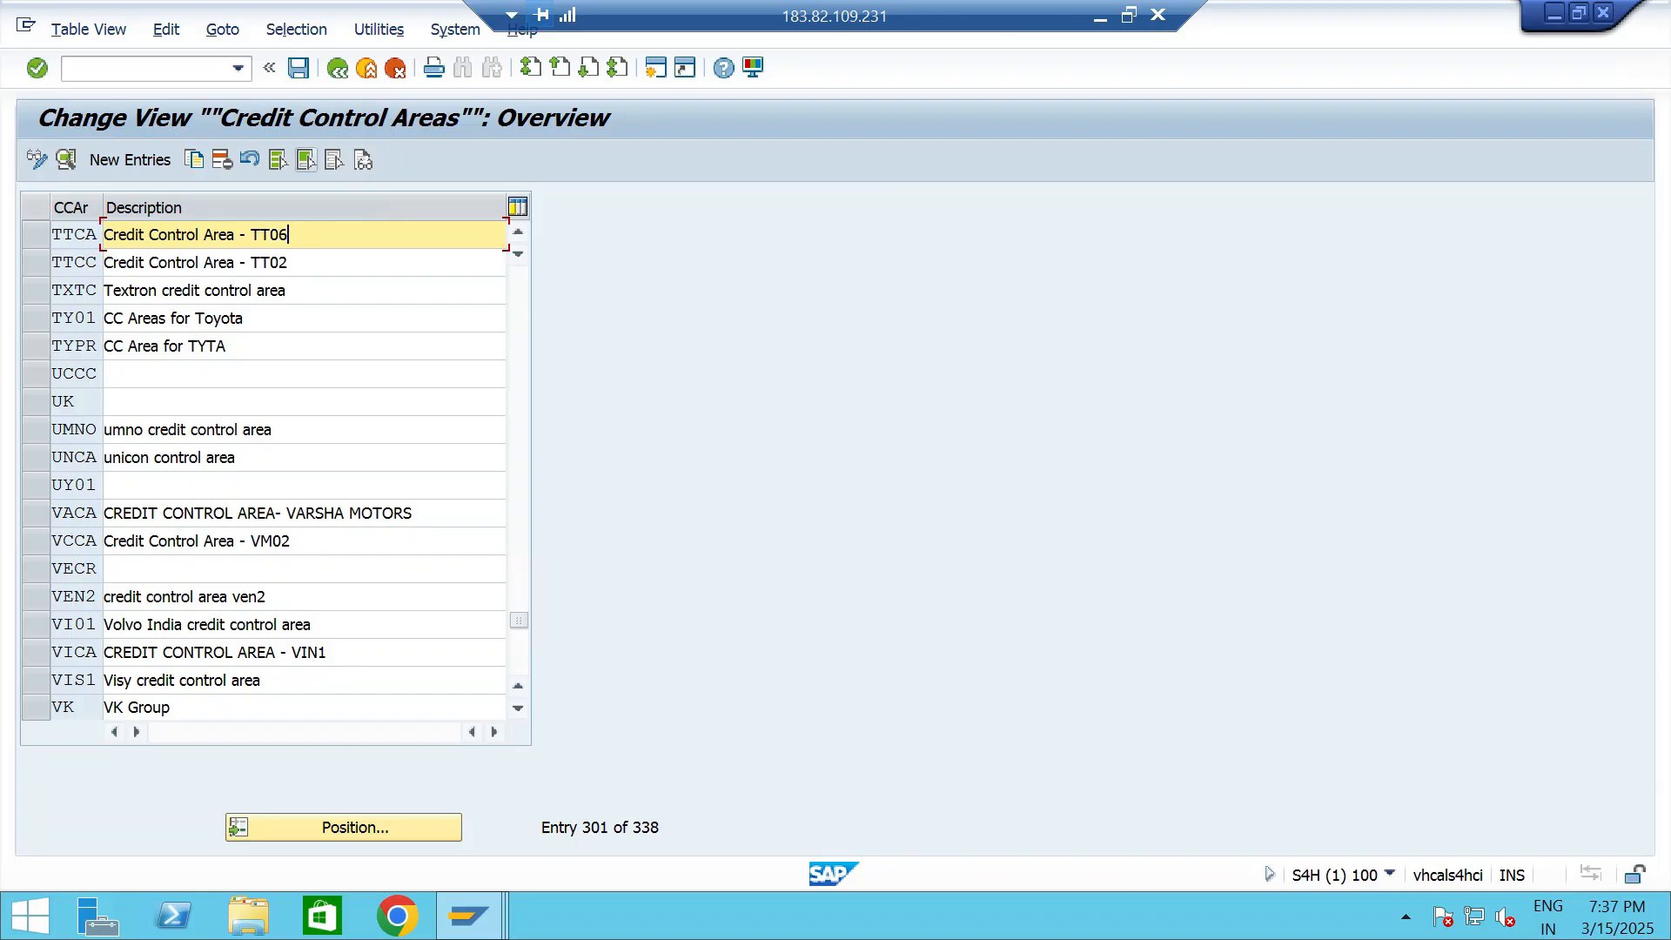
click(299, 68)
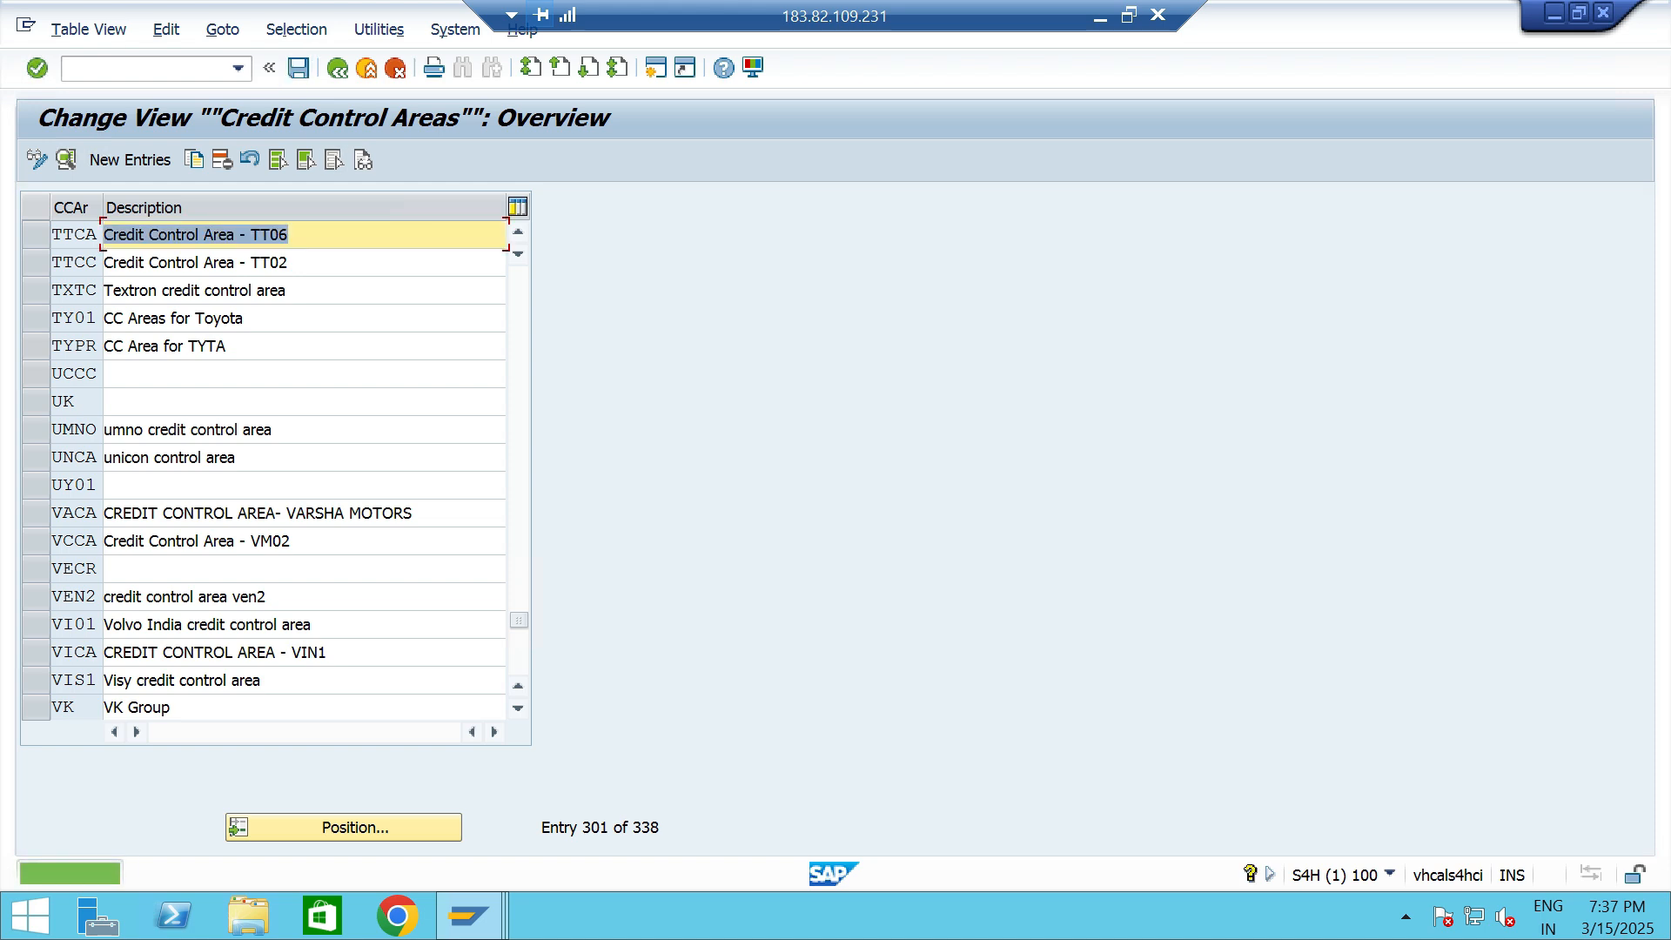
- Return to the implementation guide and collapse the Definition node under Enterprise Structure
click(337, 67)
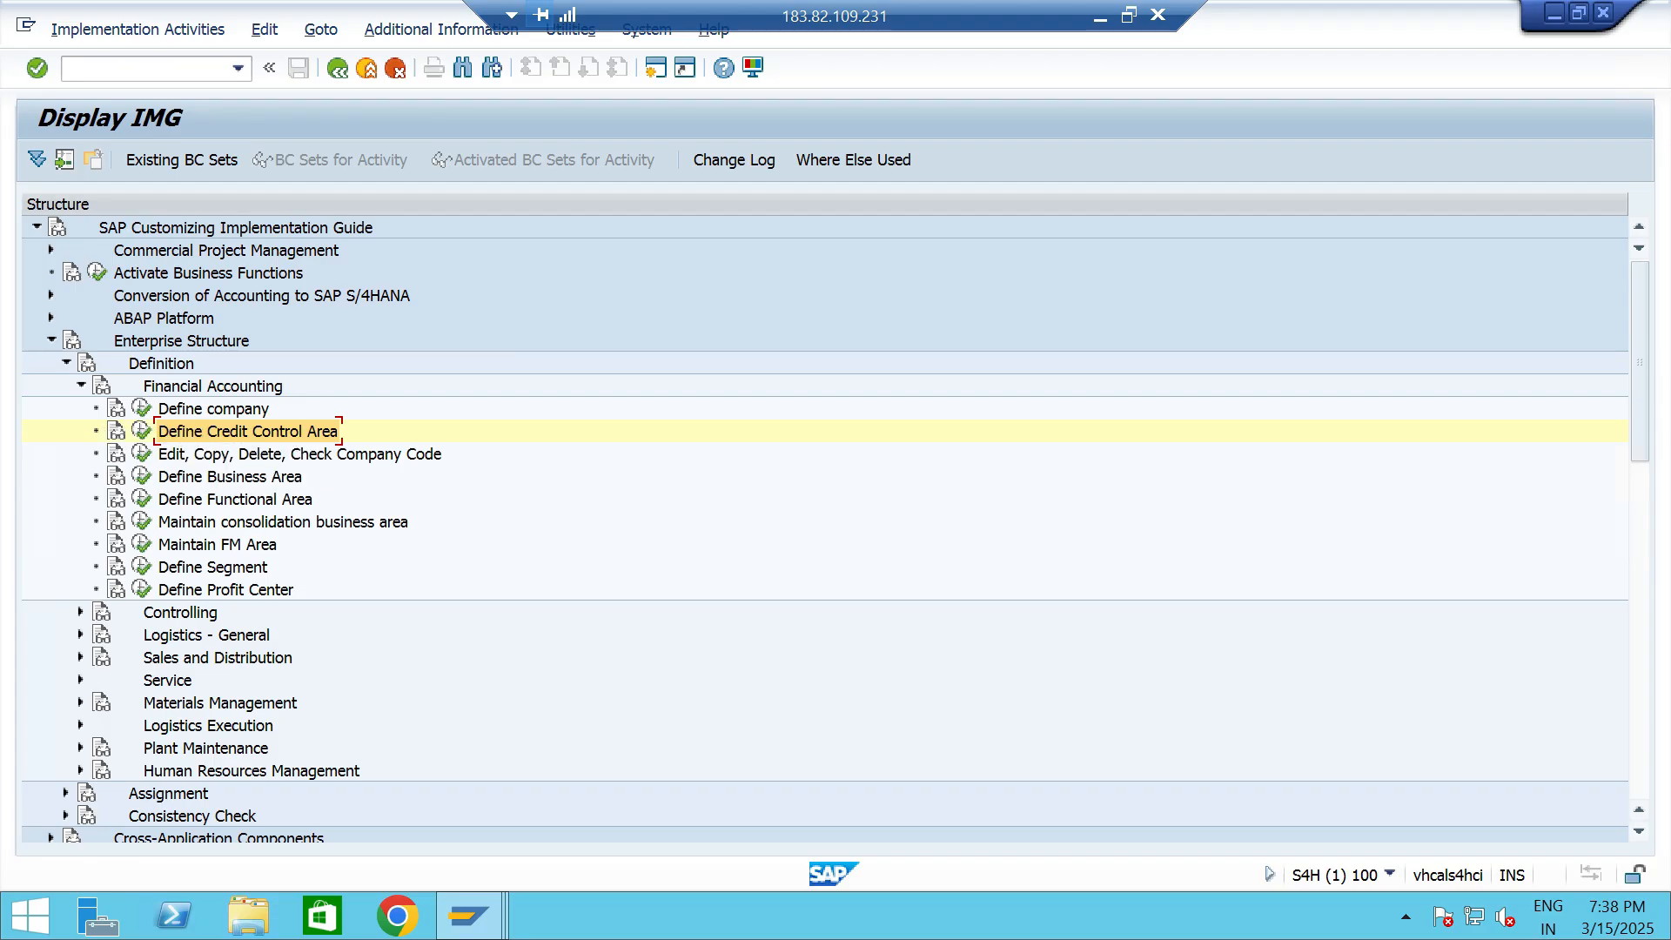
click(181, 341)
click(66, 363)
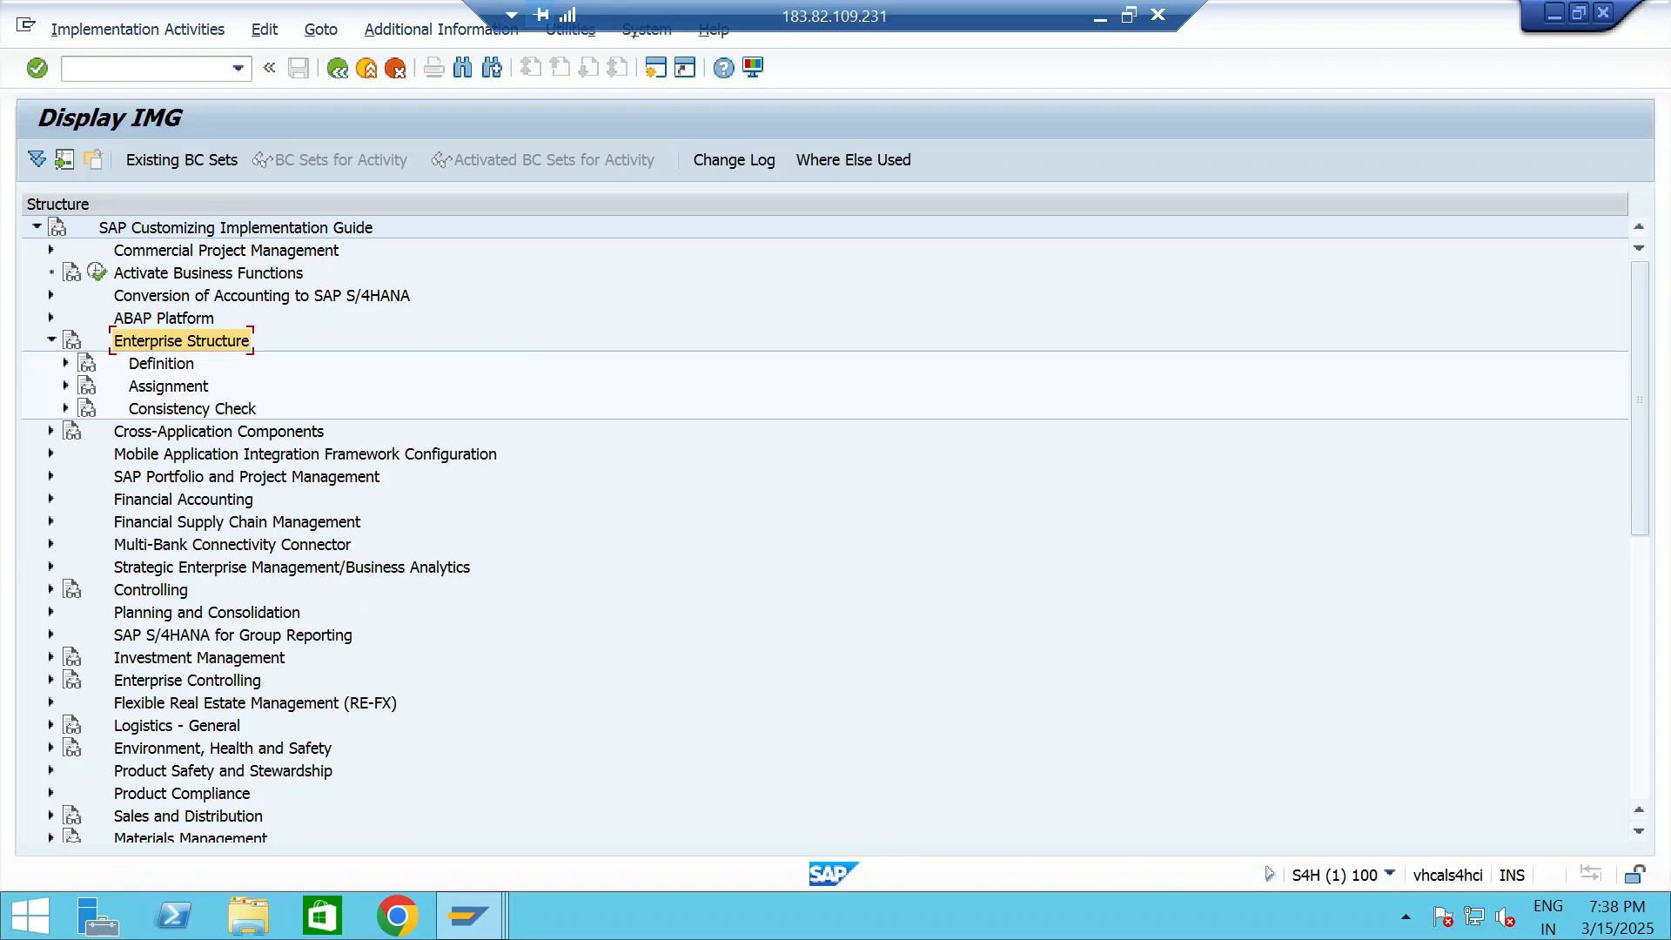
- Open the activity for assigning company codes to credit control areas under Enterprise Structure, Assignment, Financial Accounting
double_click(168, 386)
click(213, 409)
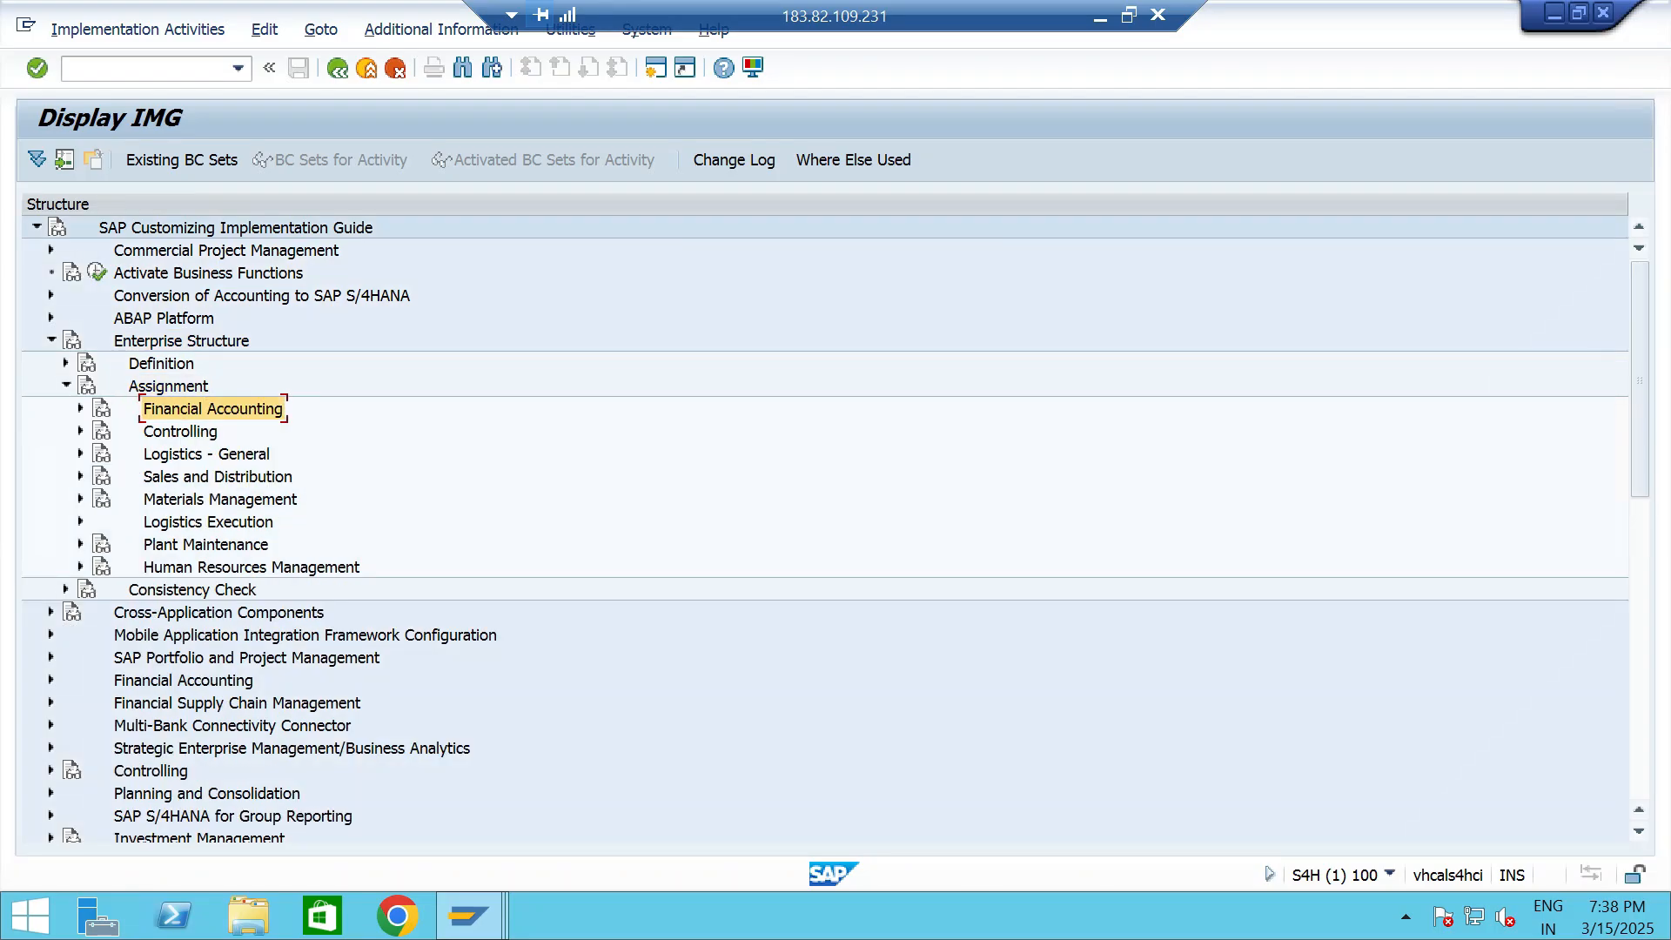
double_click(212, 409)
click(306, 454)
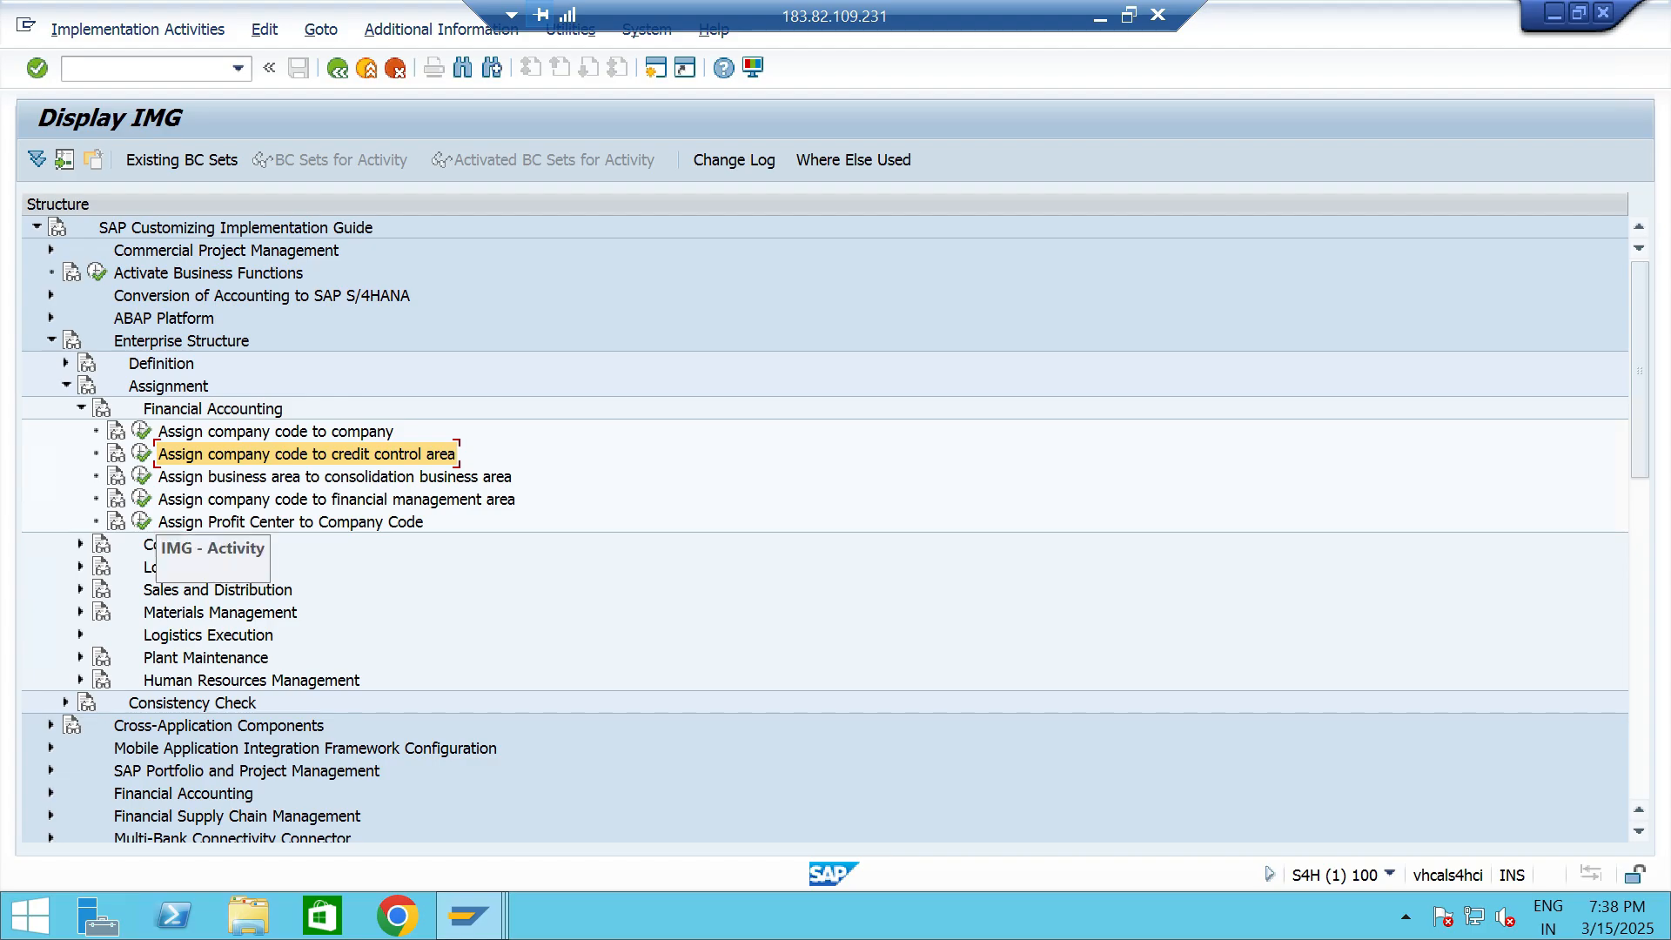
click(141, 454)
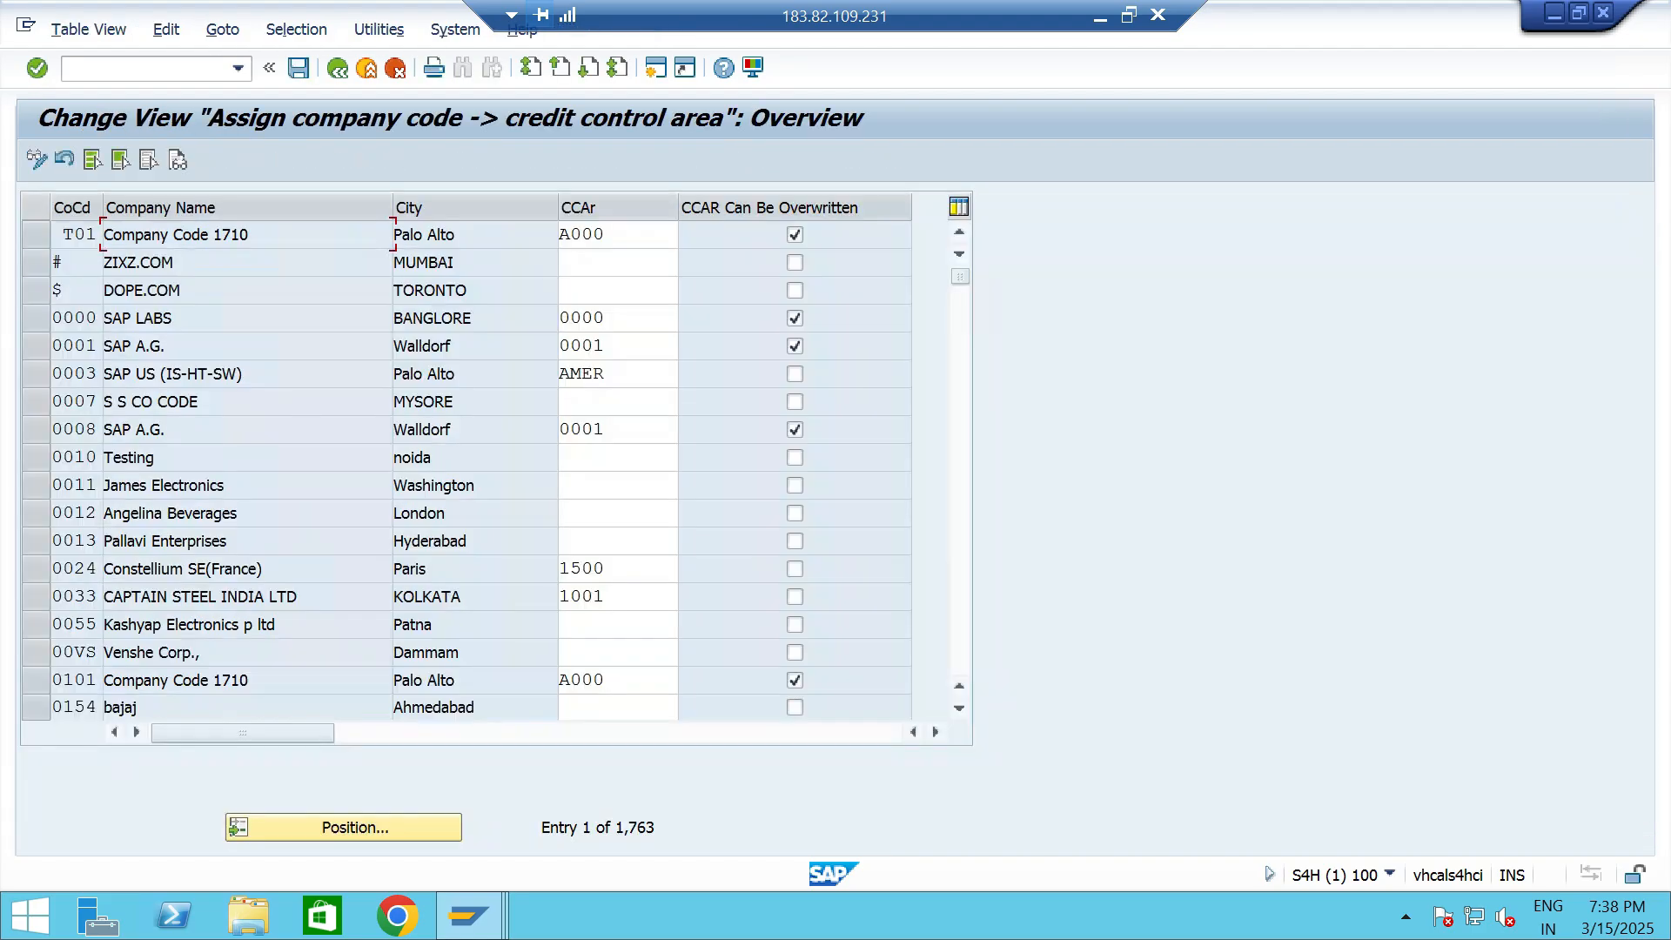
- Locate company code TT06, assign credit control area TTCA to it from the value list, save and leave the overview
click(343, 827)
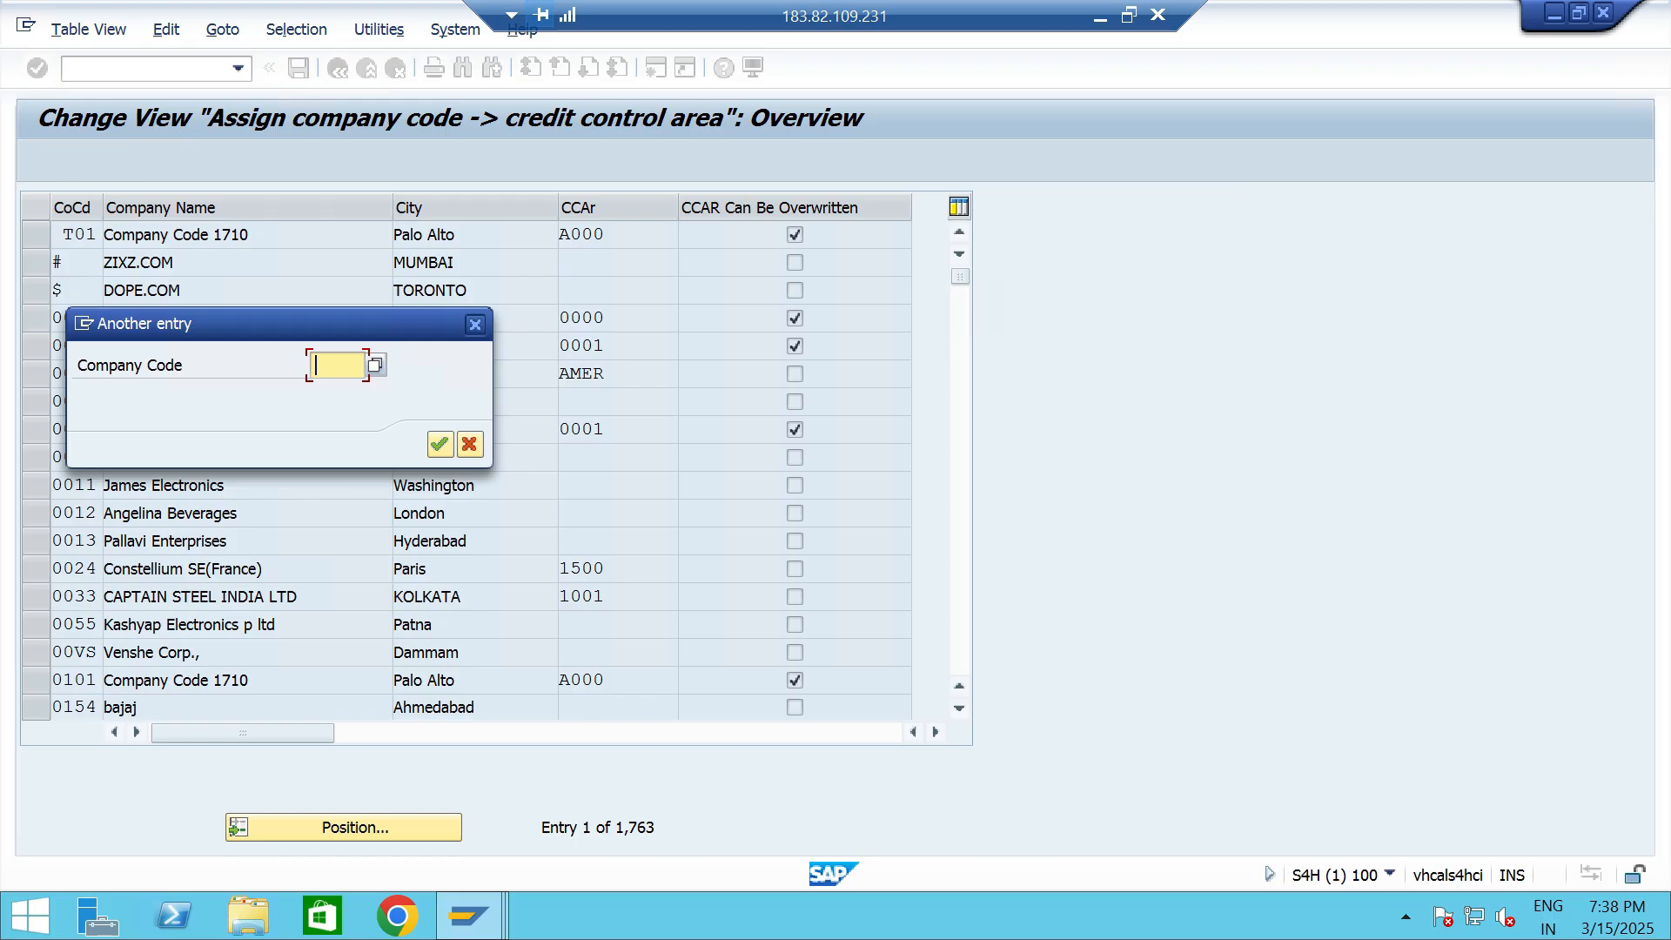
text(TT06)
key(Return)
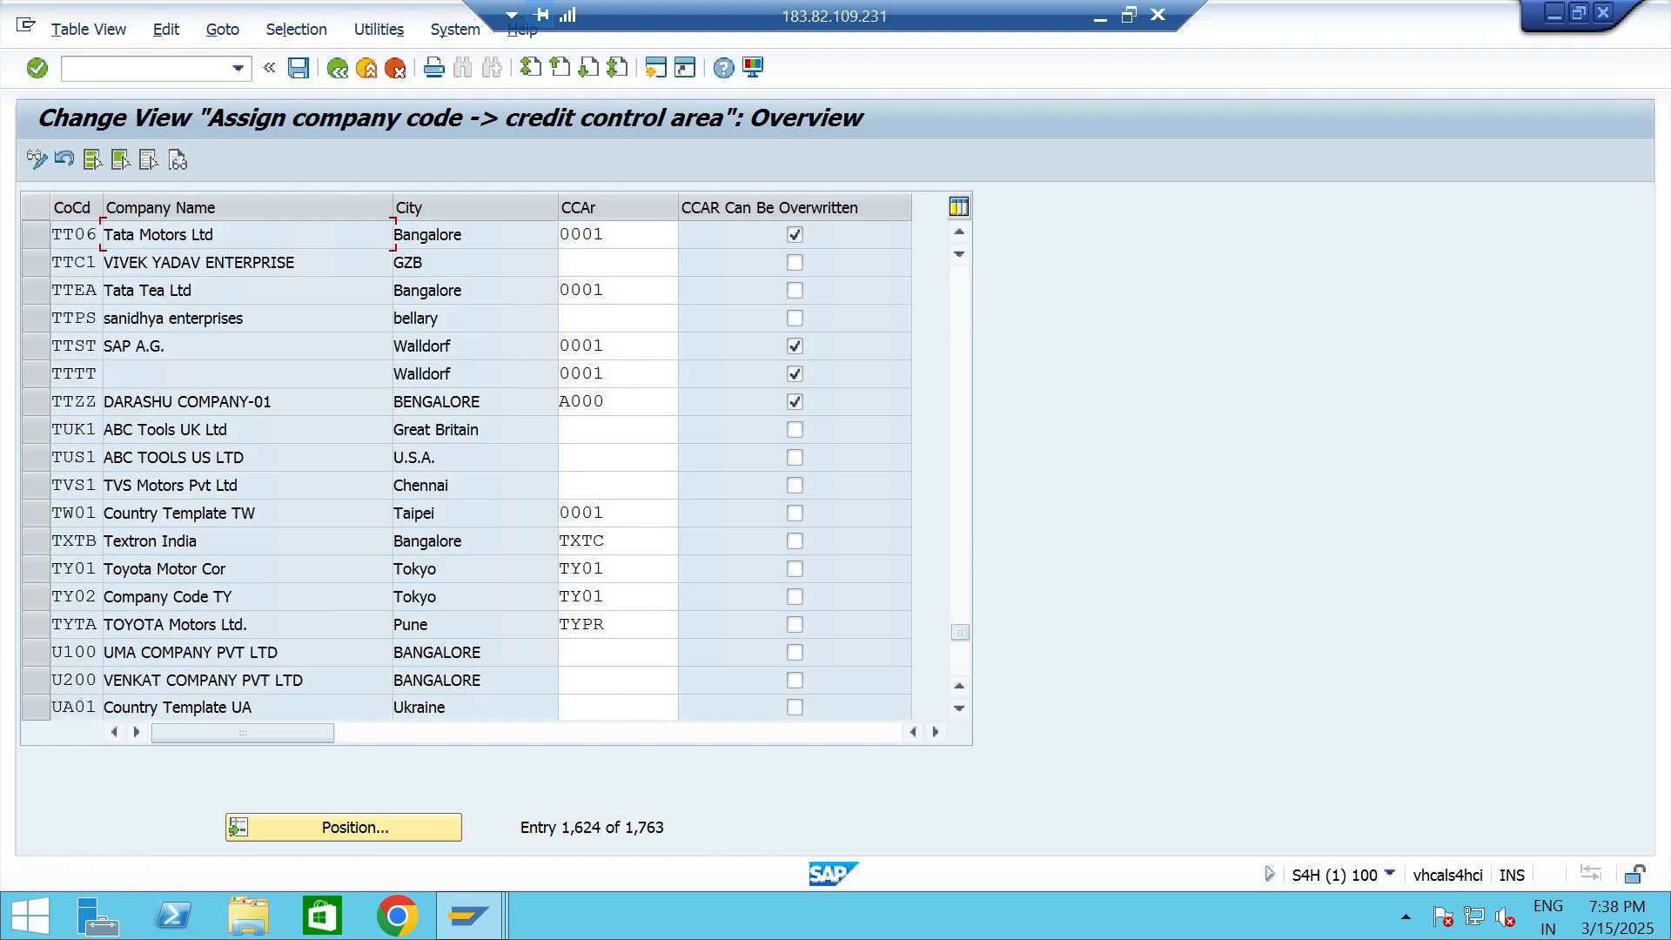
click(613, 234)
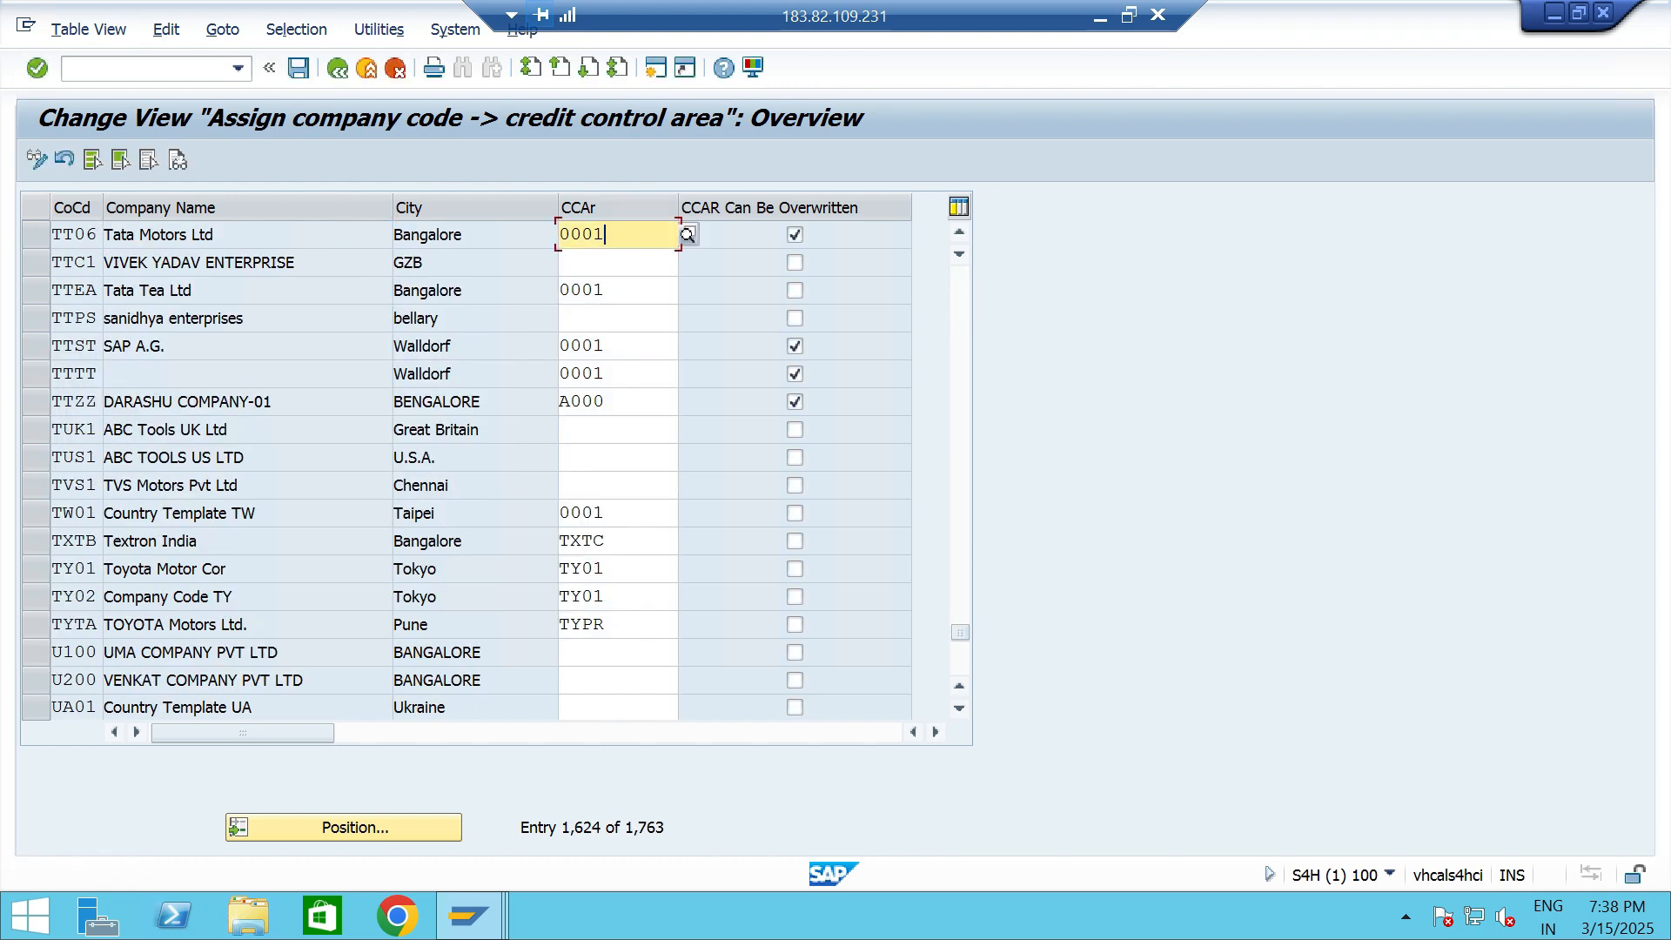
click(688, 234)
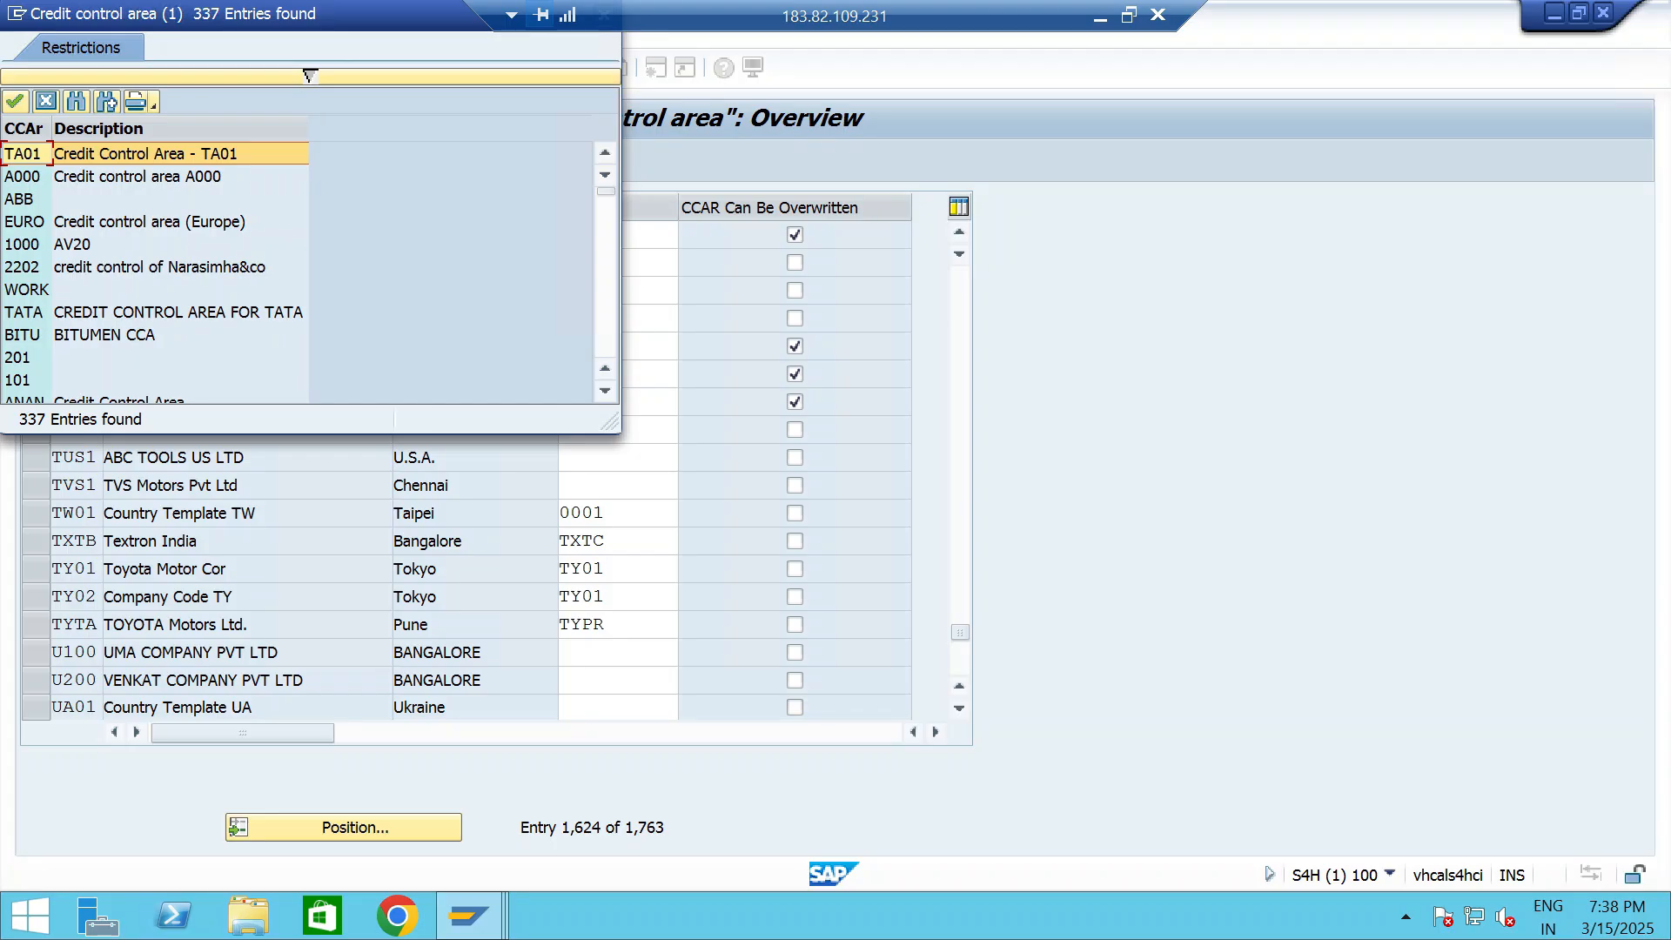
scroll(295, 272, down, 1)
key(ctrl+End)
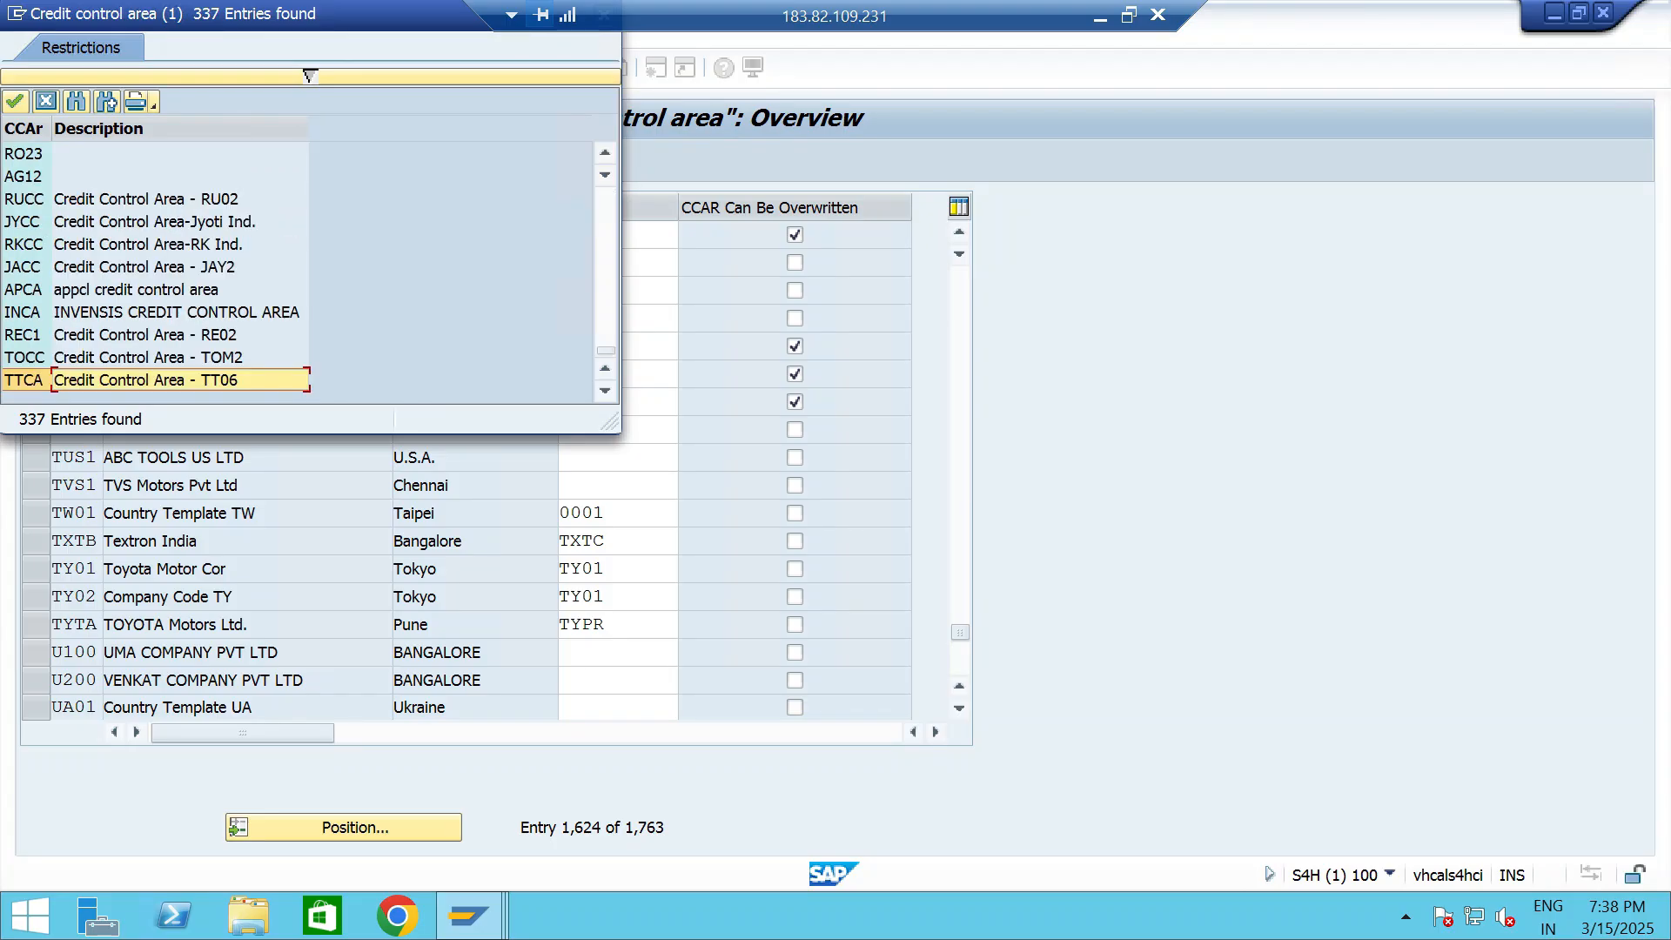
key(Return)
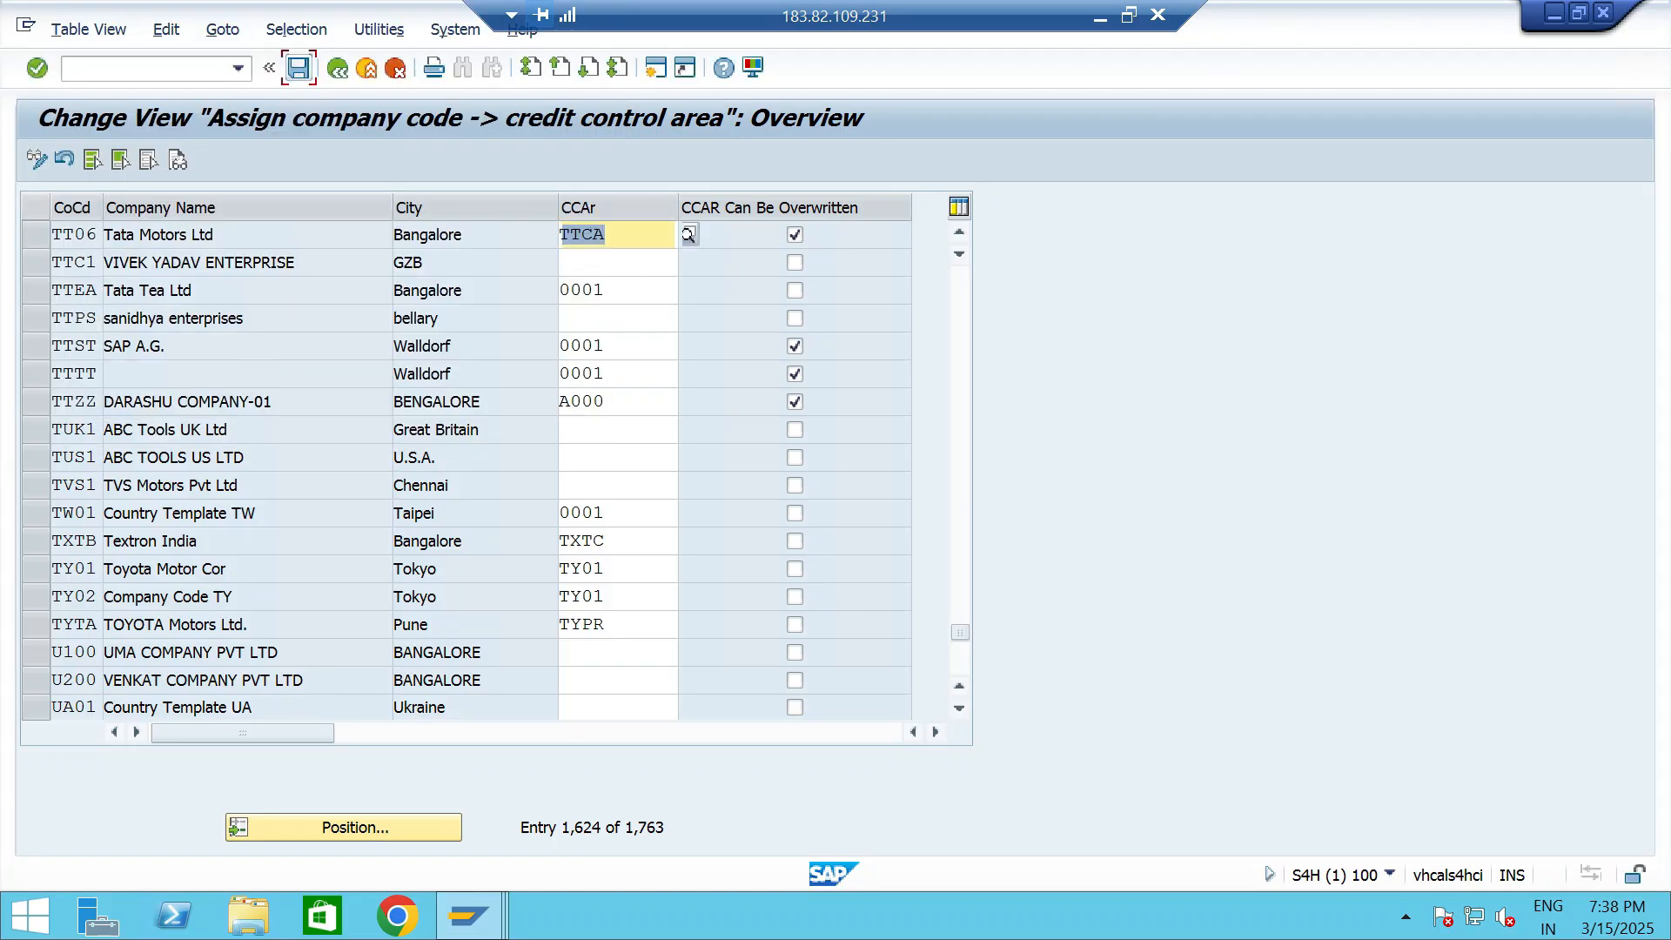
click(298, 68)
key(Return)
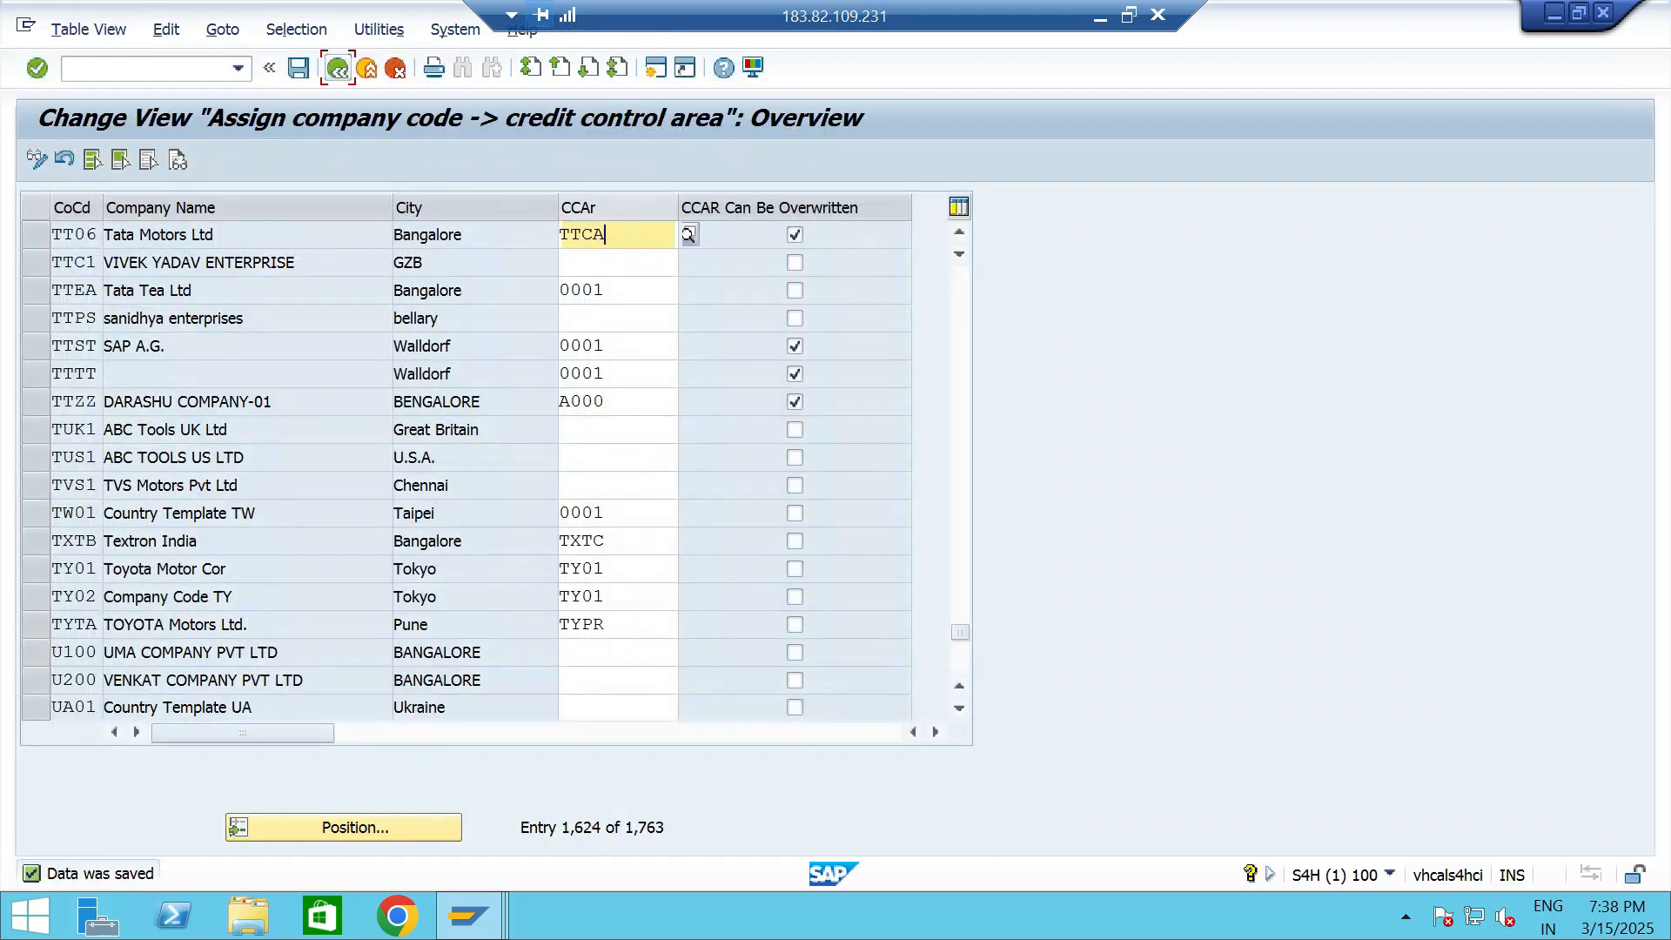
click(338, 68)
- Check the configuration list in PowerPoint, switch back to SAP and open the implementation guide with /NSPRO
click(1100, 17)
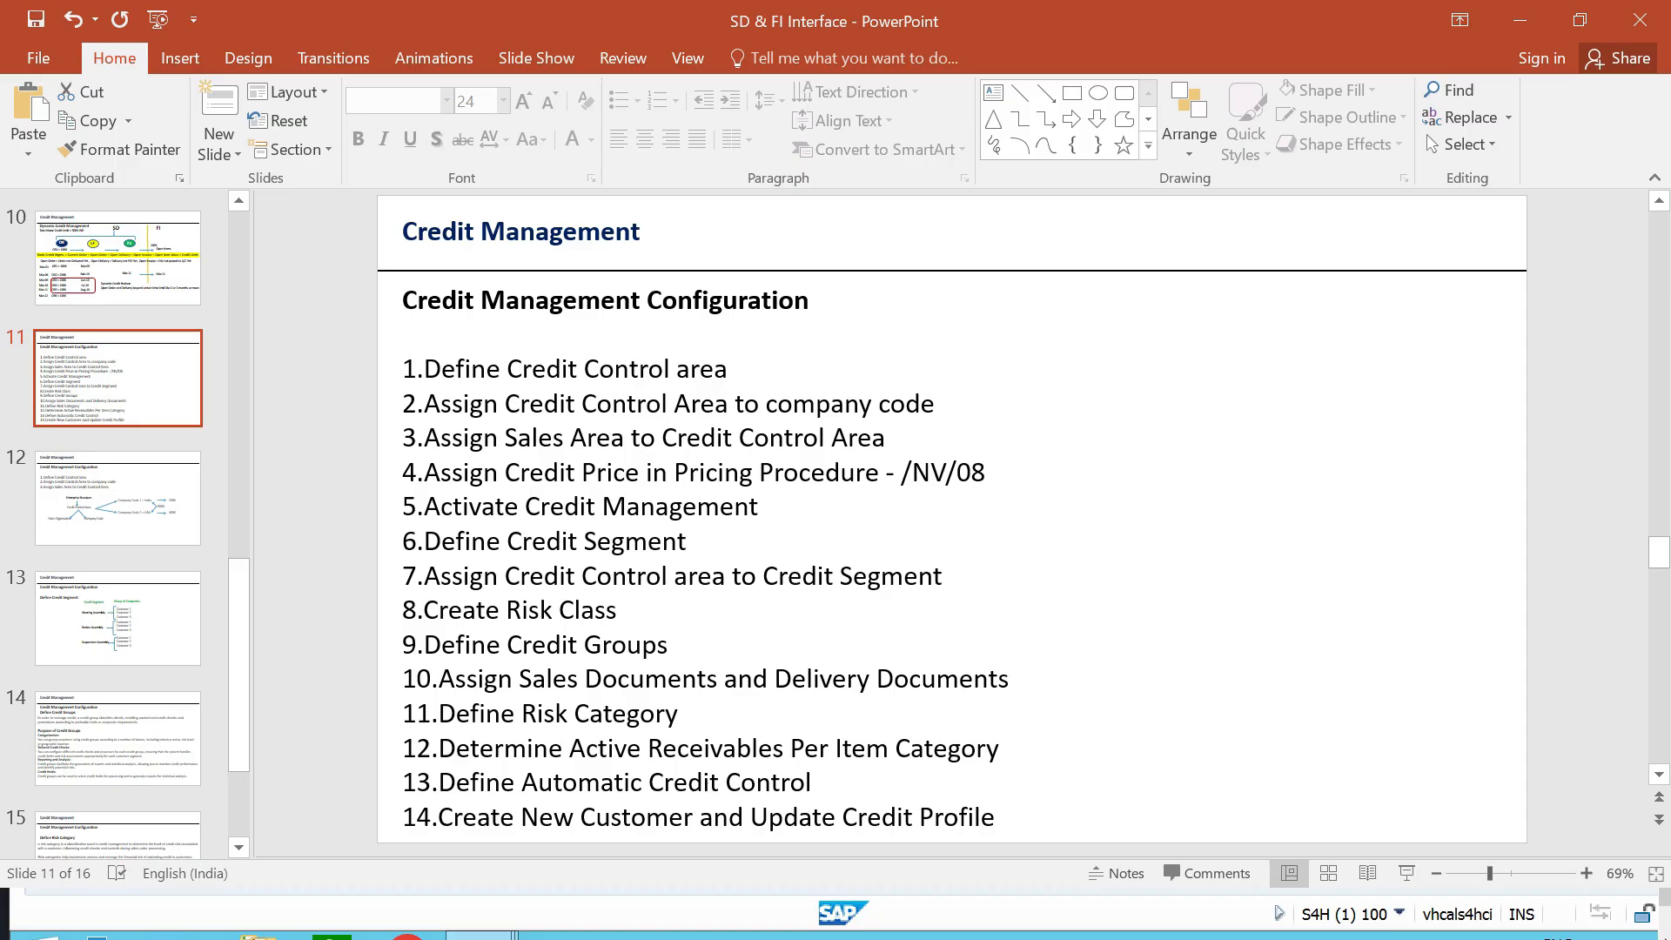
key(alt+Tab)
text(/NSPRO)
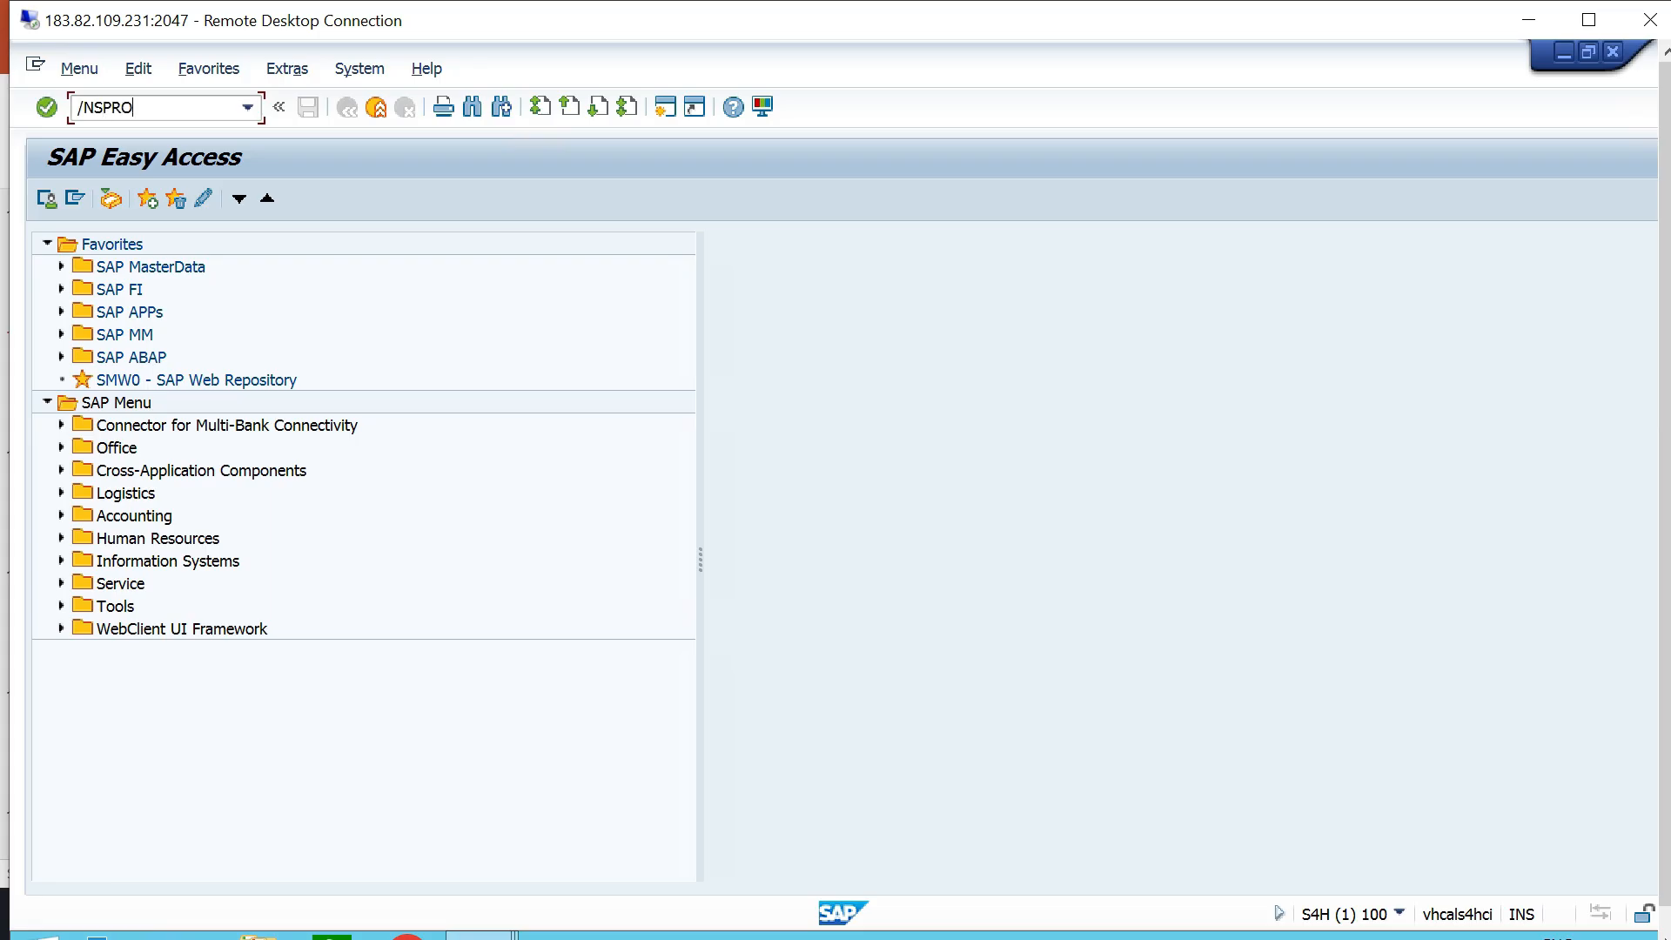
key(Return)
click(46, 200)
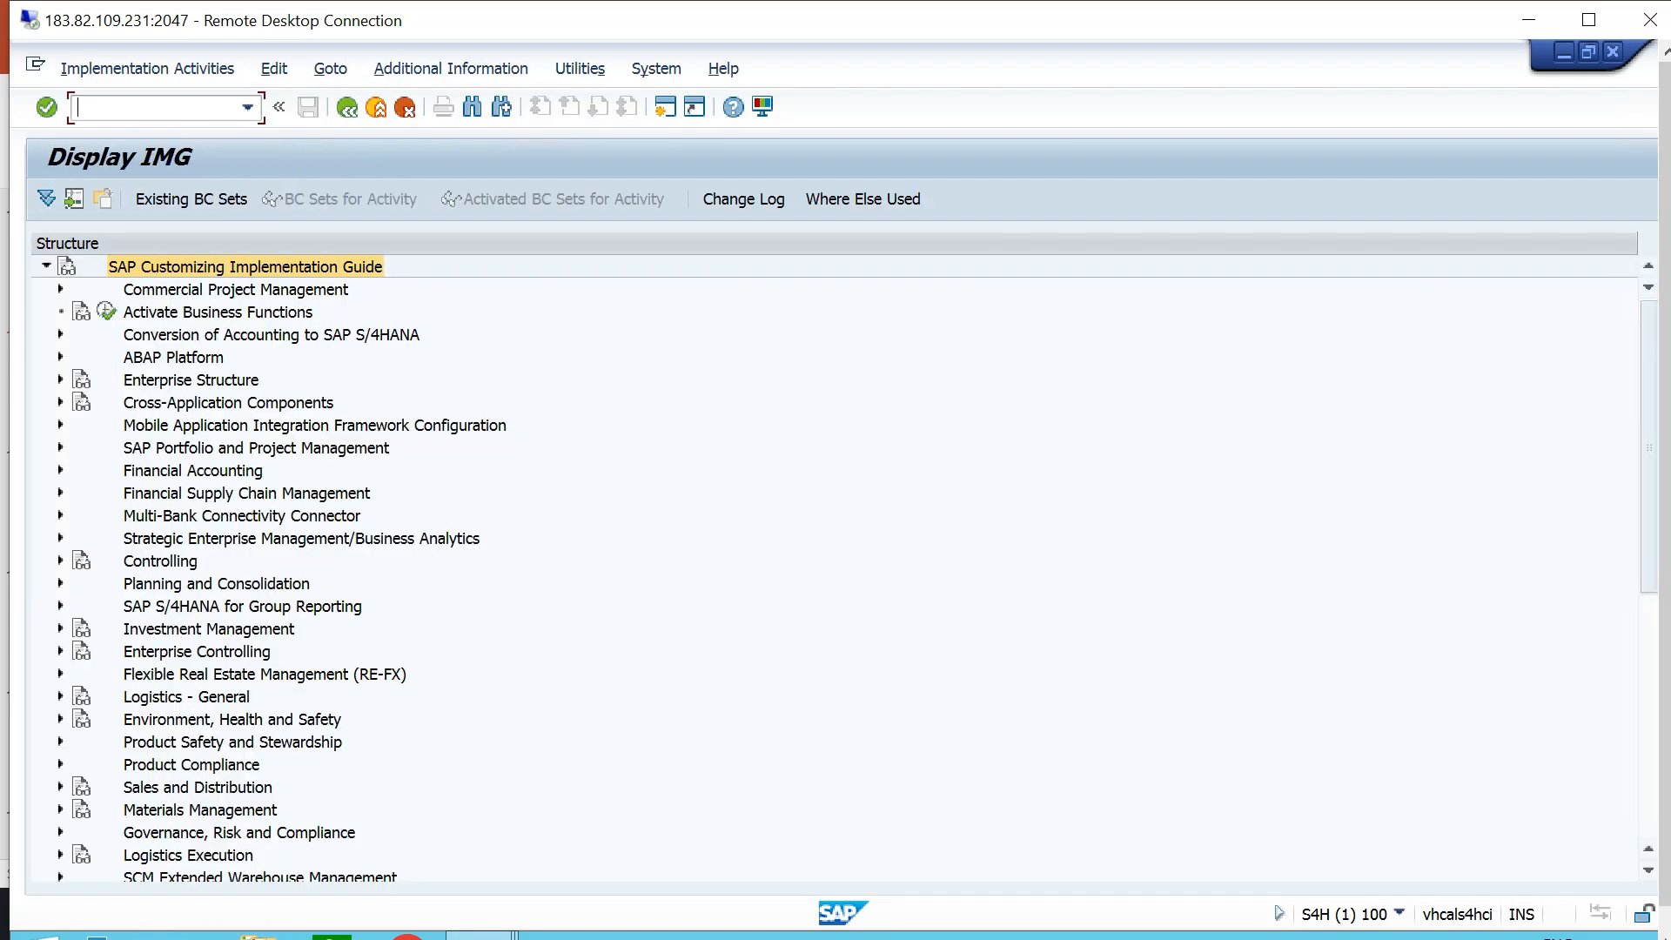
- Expand Financial Supply Chain Management and its Credit Management node in the implementation guide
click(193, 471)
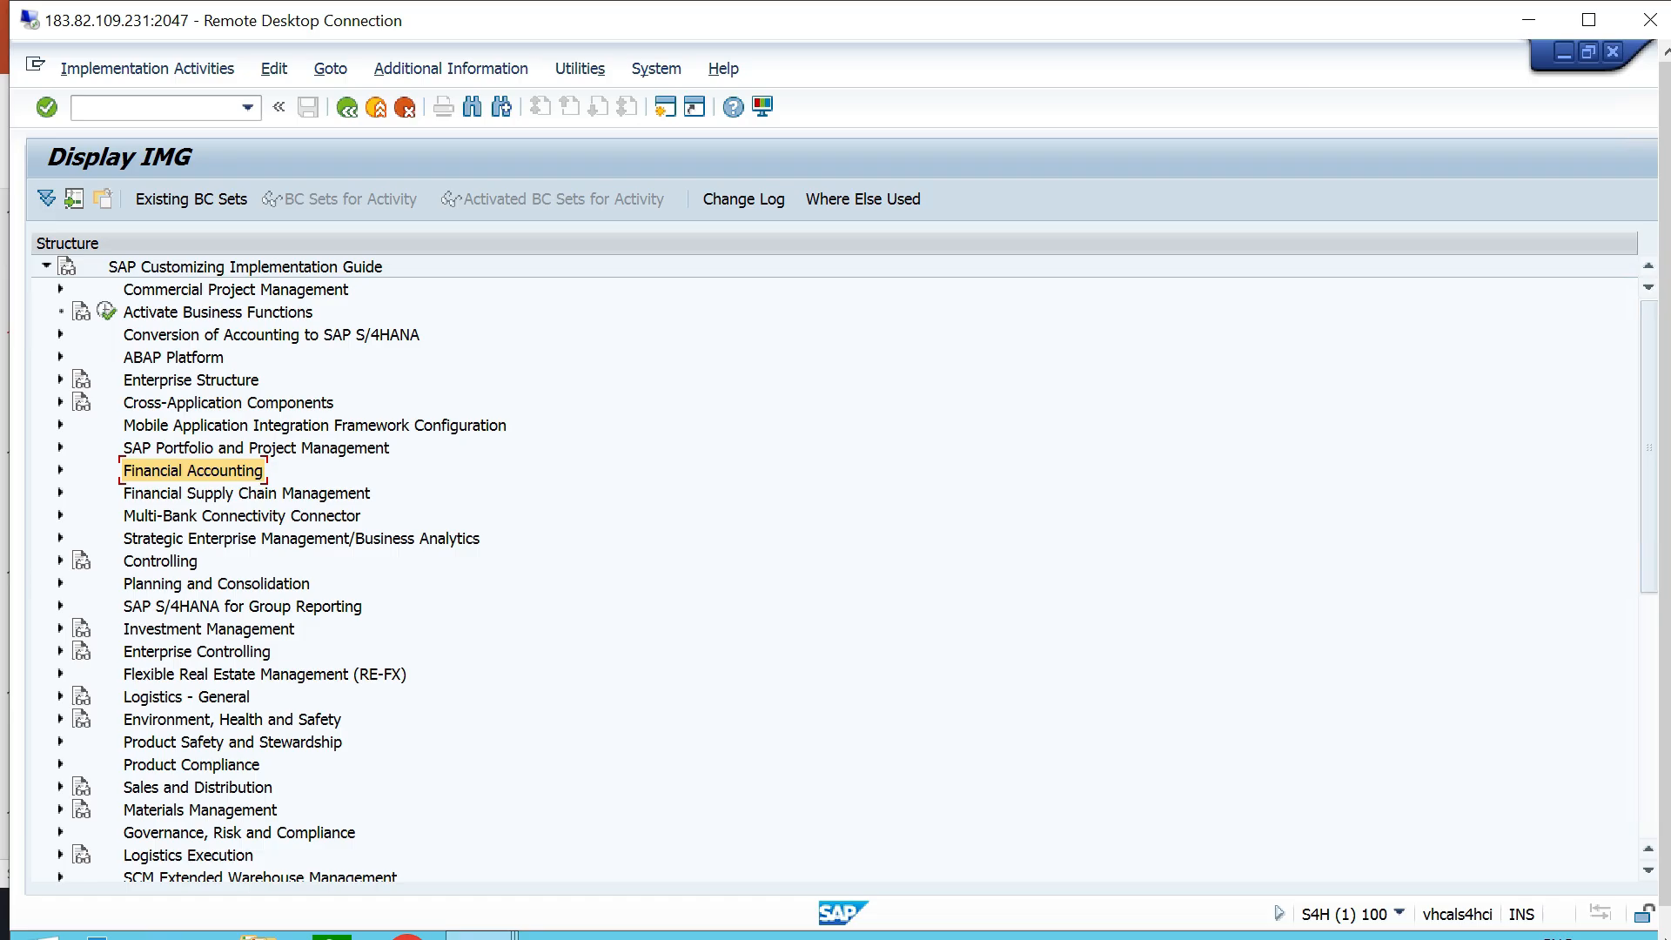
click(246, 494)
scroll(246, 494, down, 1)
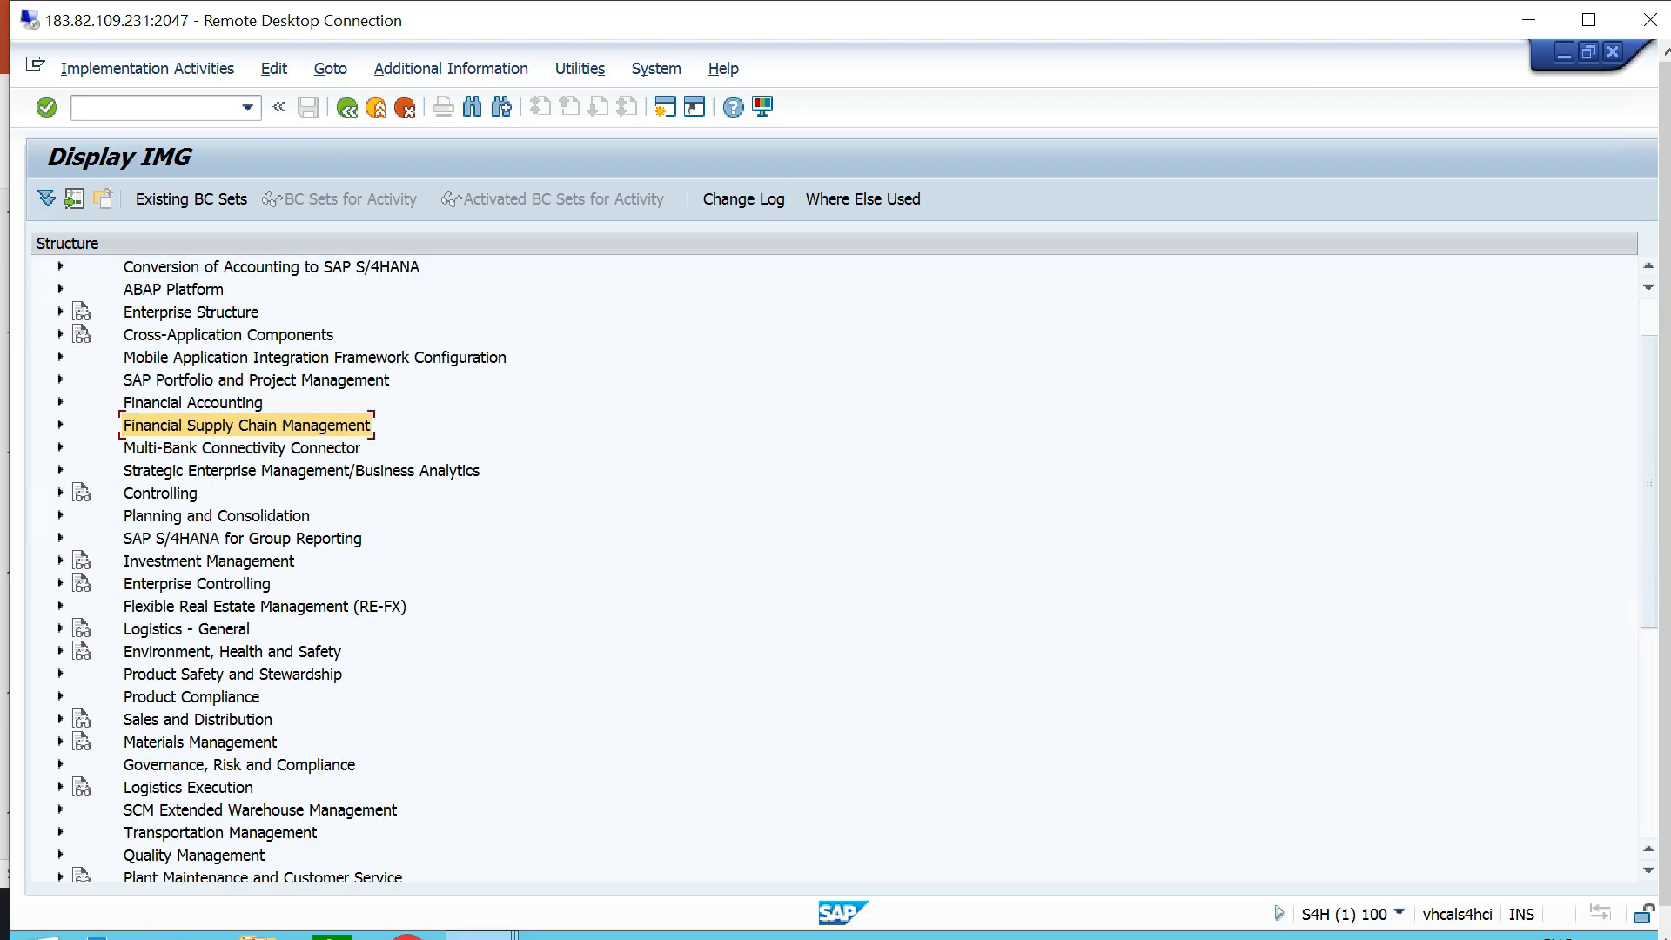
click(60, 424)
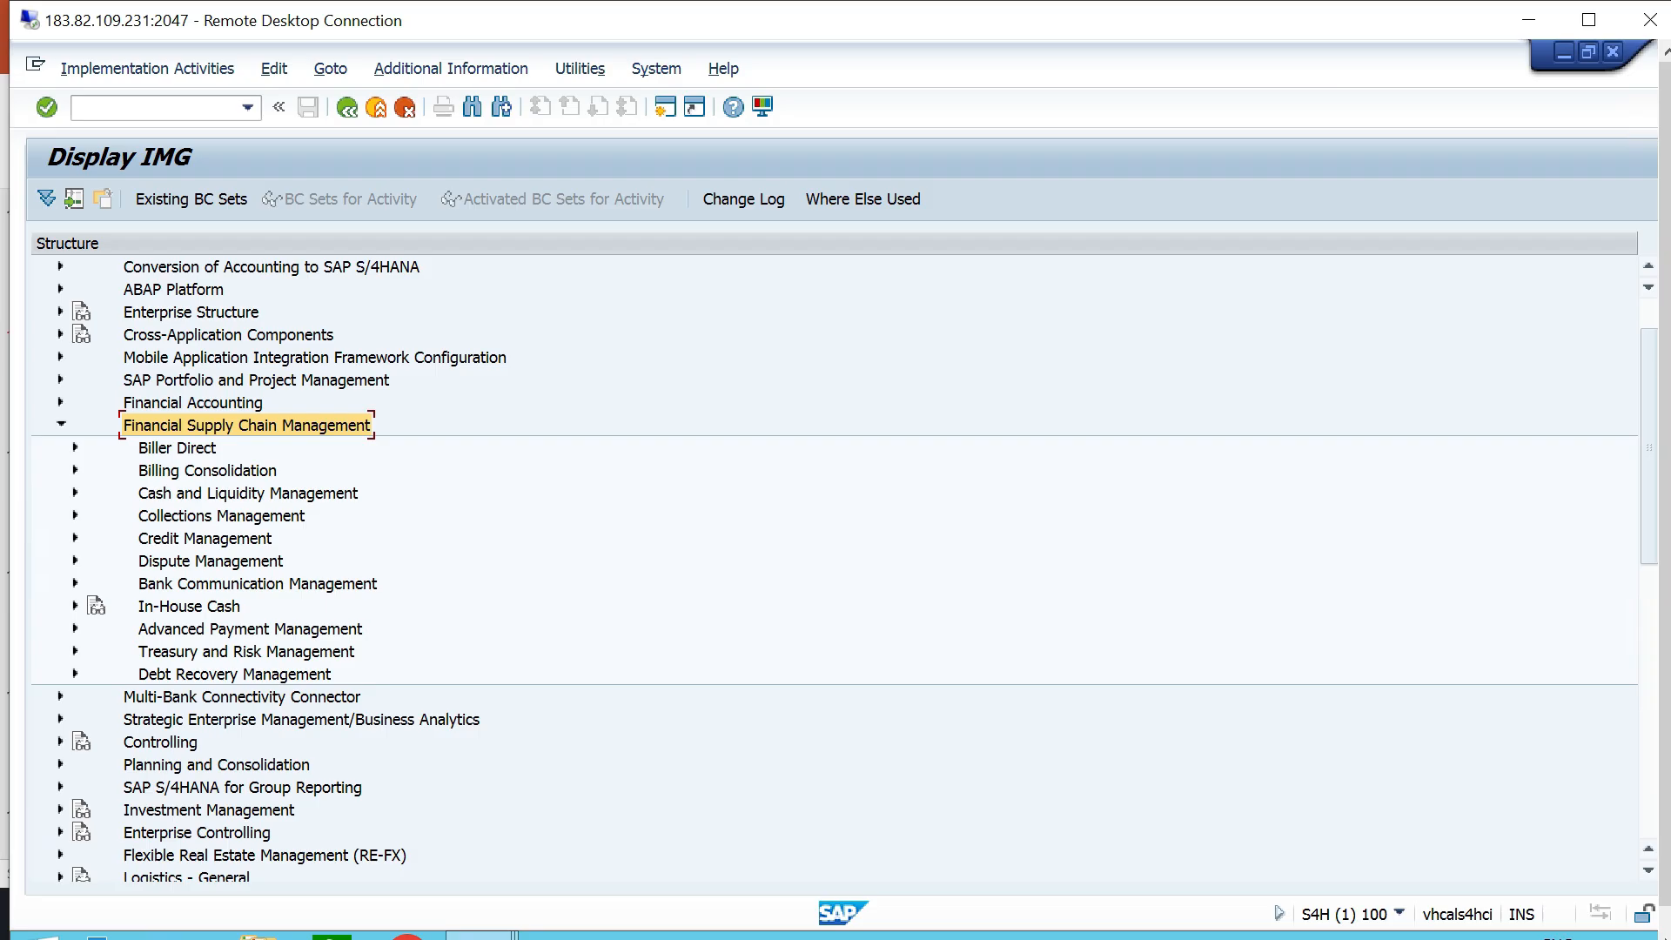
click(205, 539)
click(75, 539)
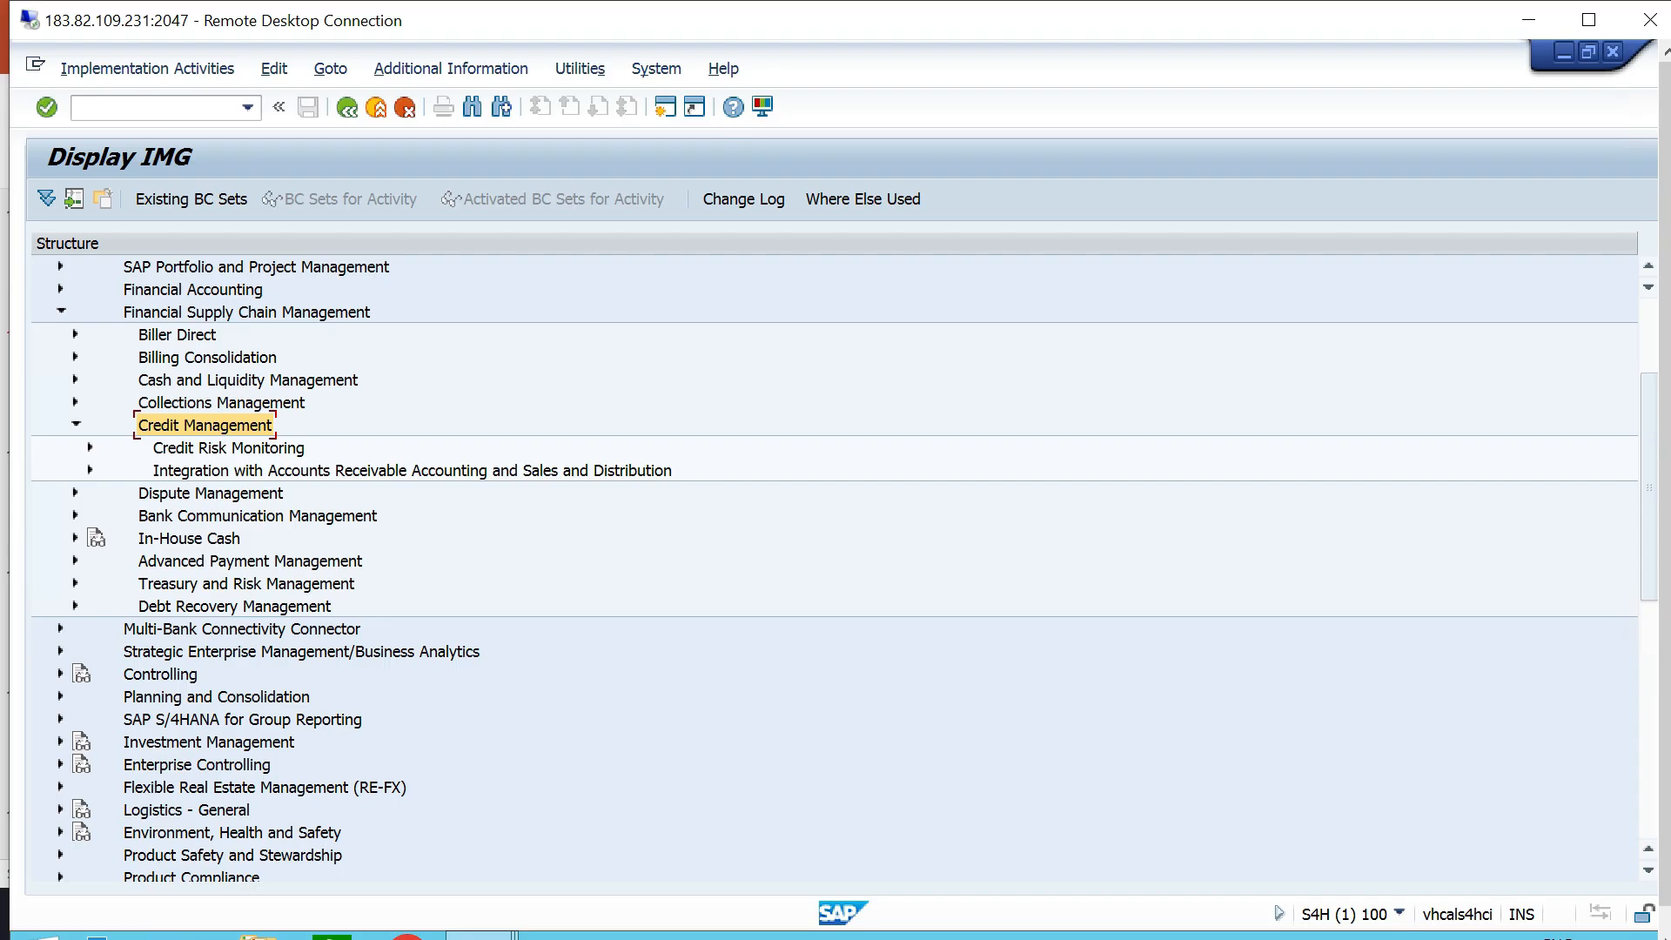
- Open Assign Sales Area to Credit Control Area under Credit Management's Integration with Sales and Distribution
click(411, 471)
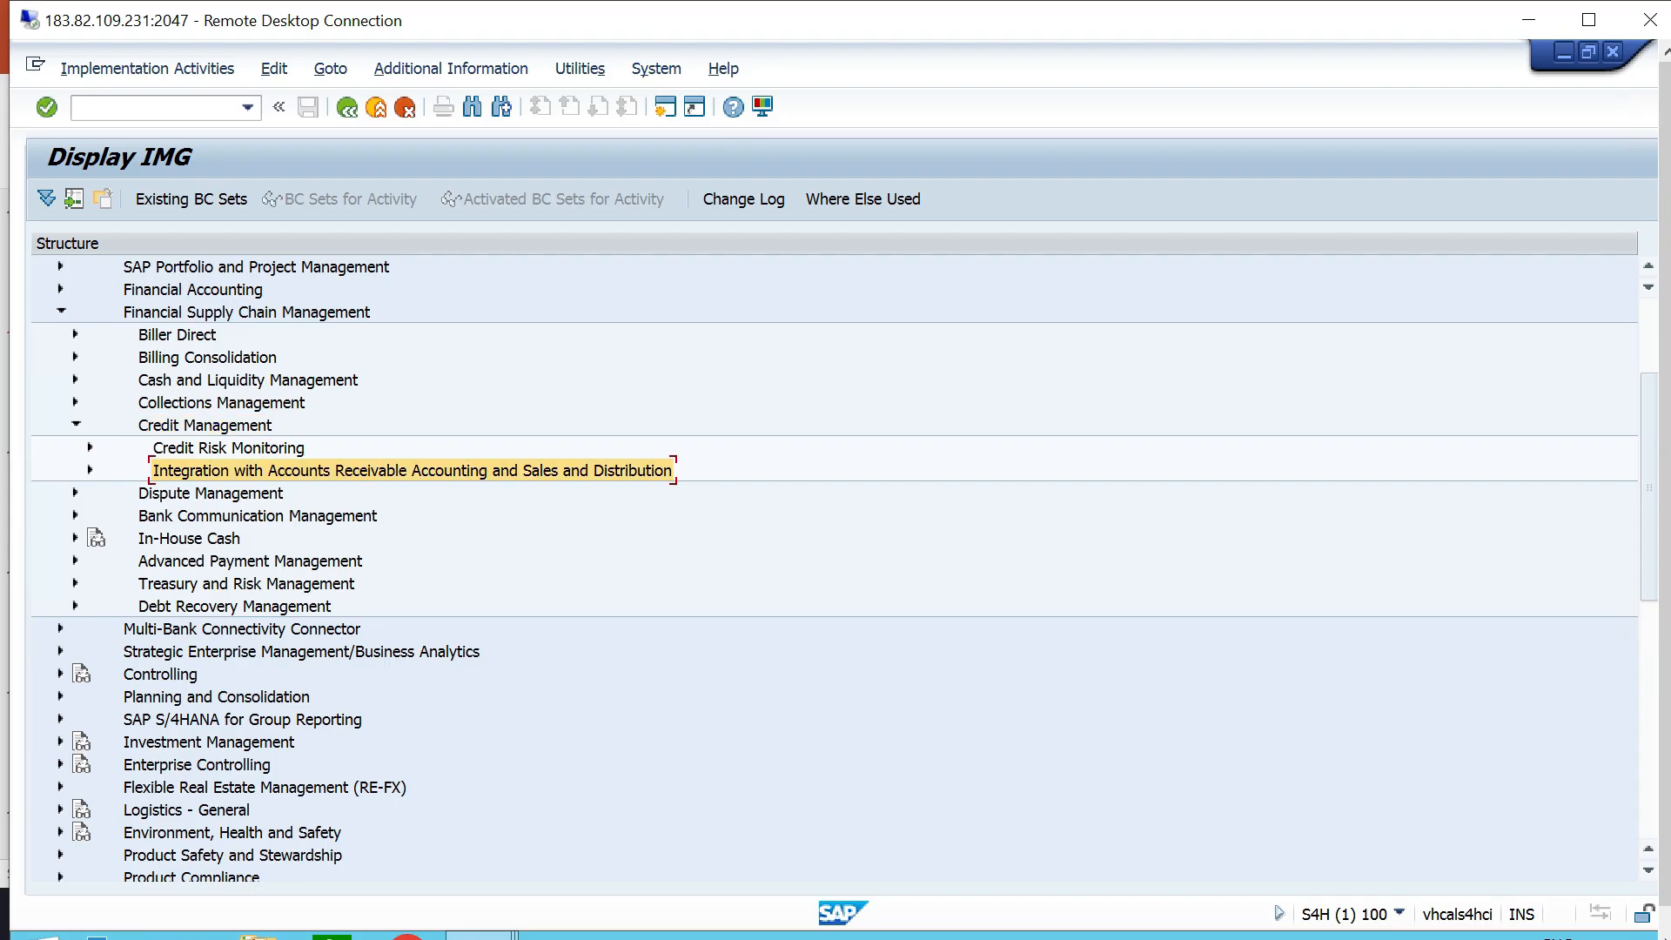
click(90, 470)
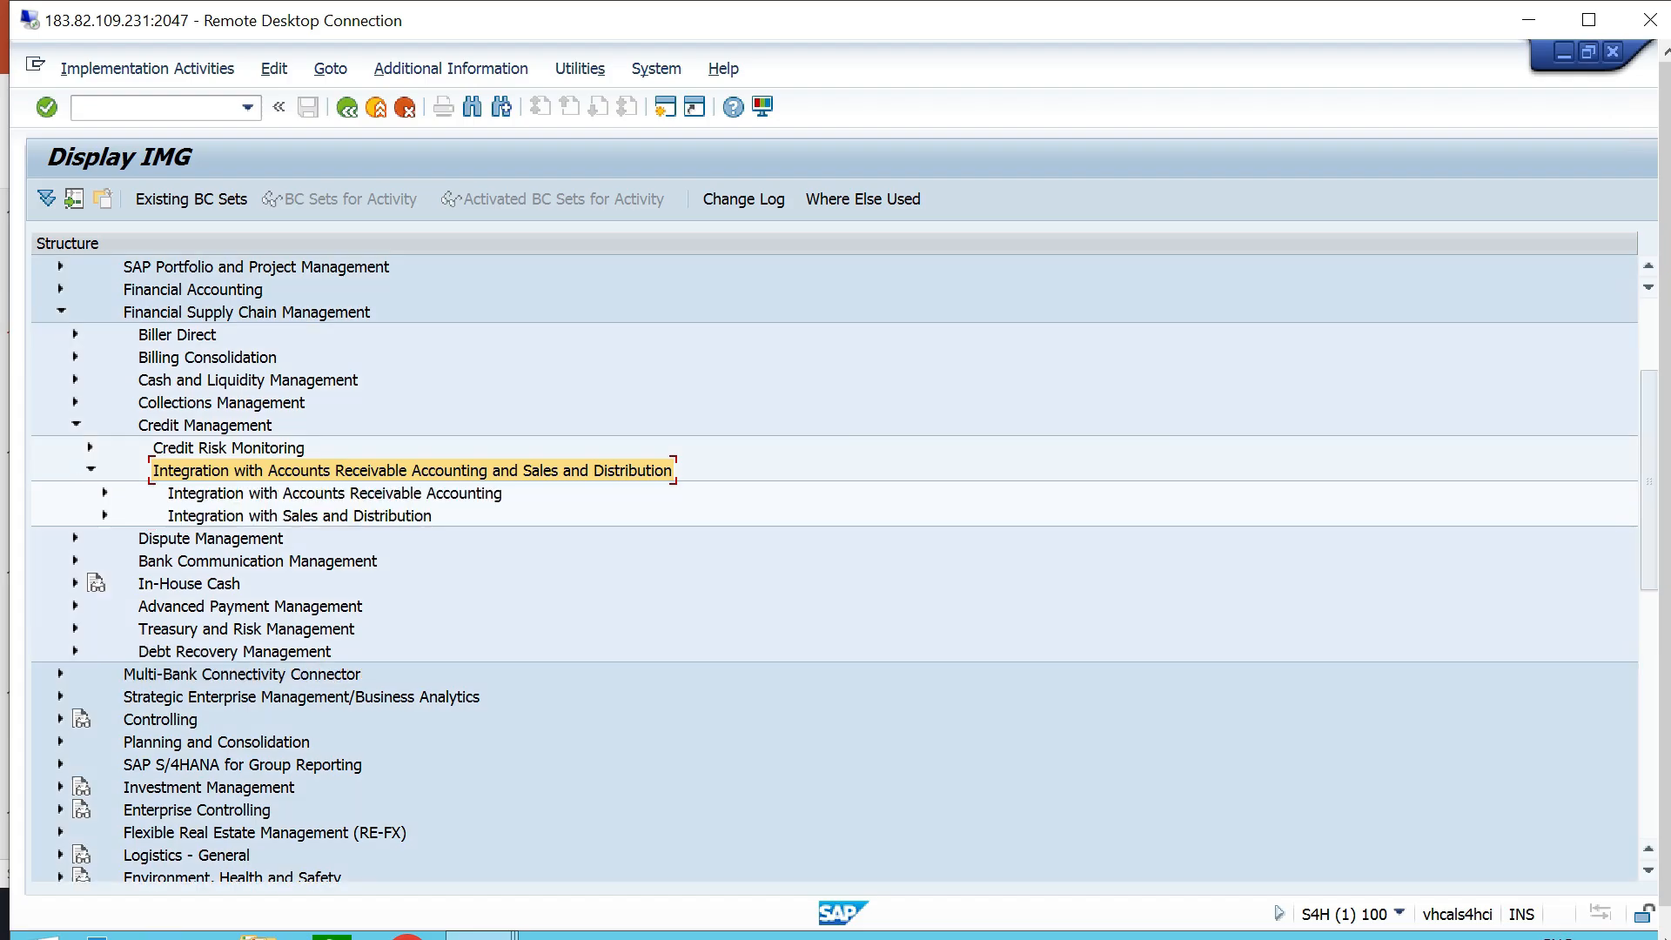
click(300, 516)
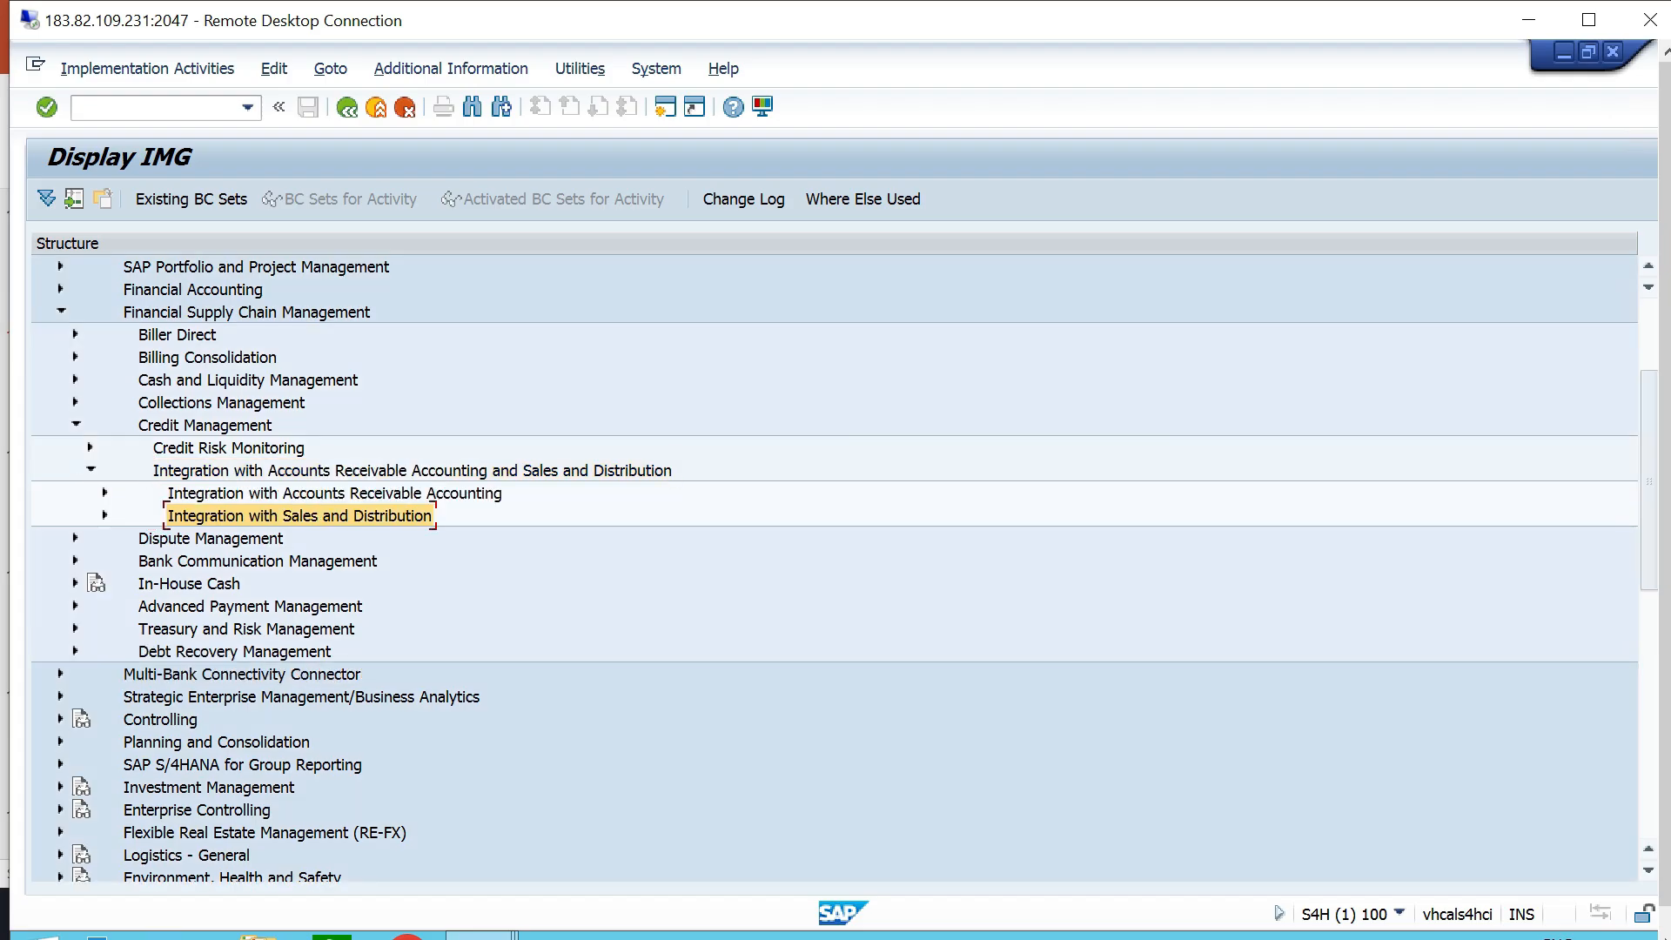
click(105, 515)
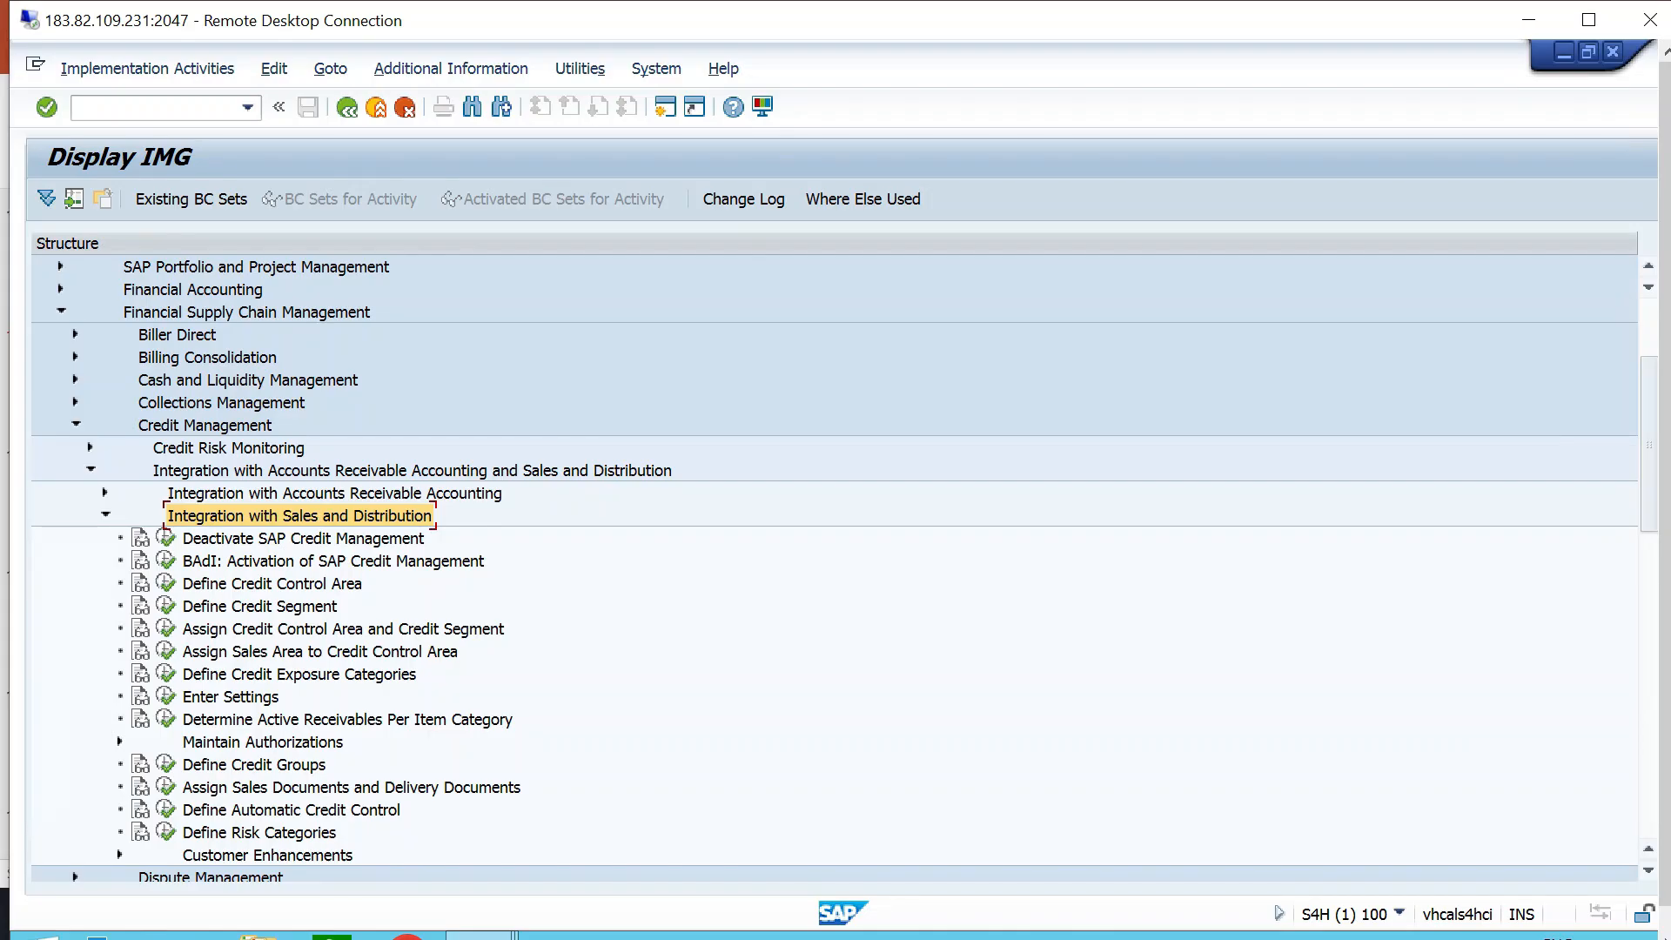
click(319, 652)
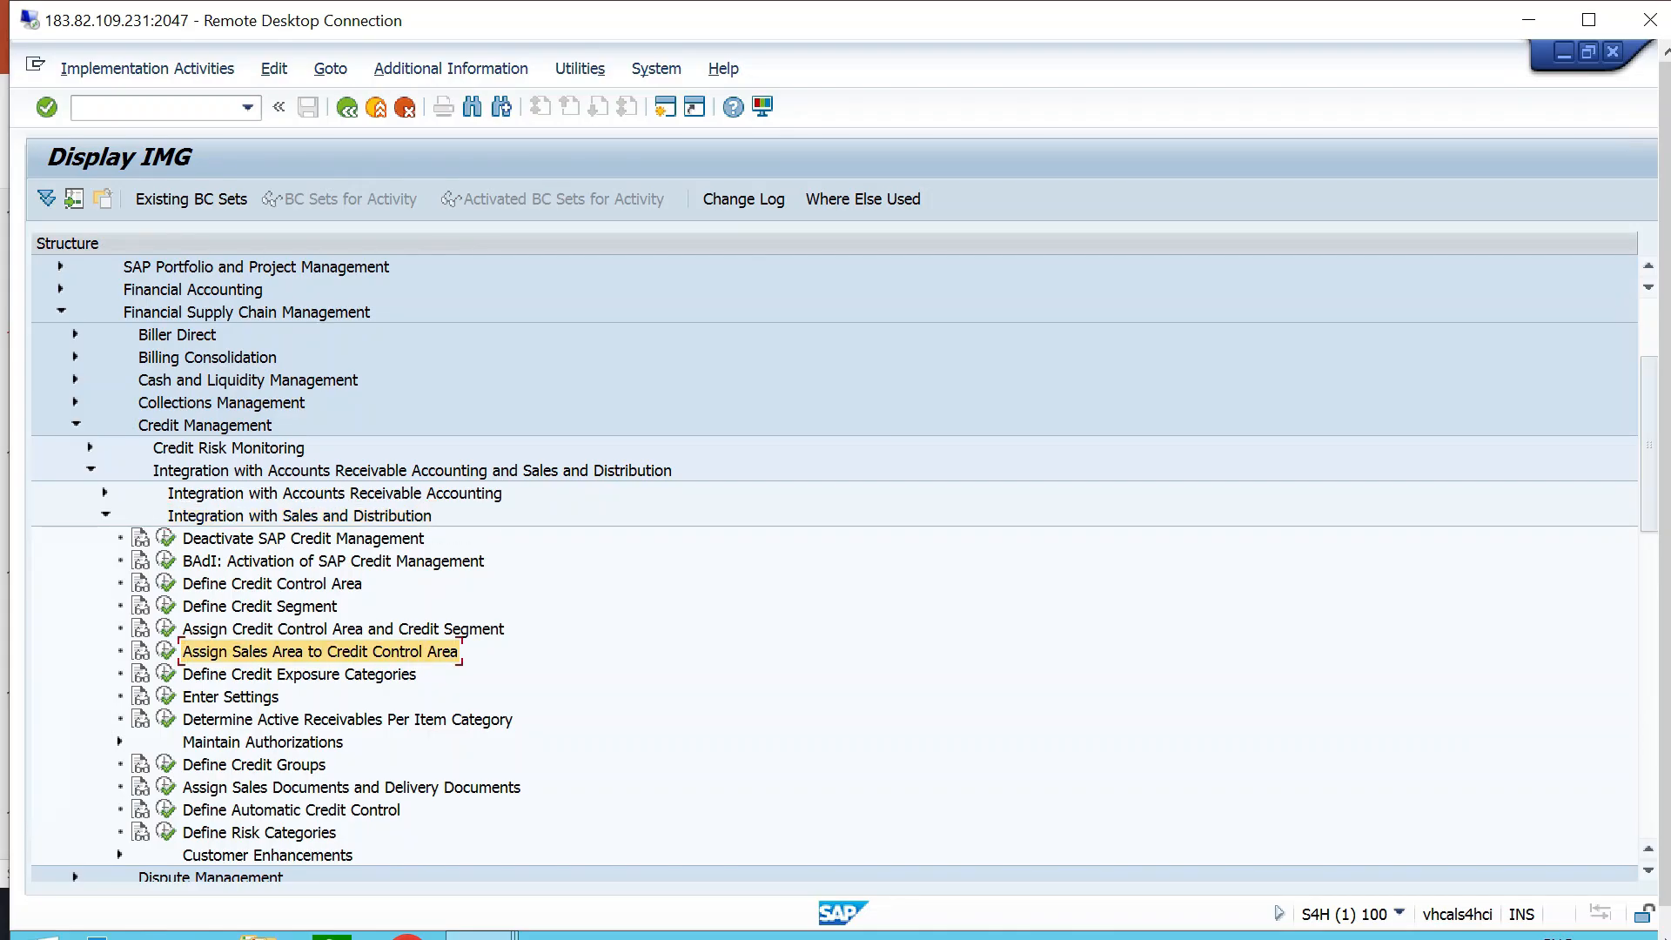
click(165, 651)
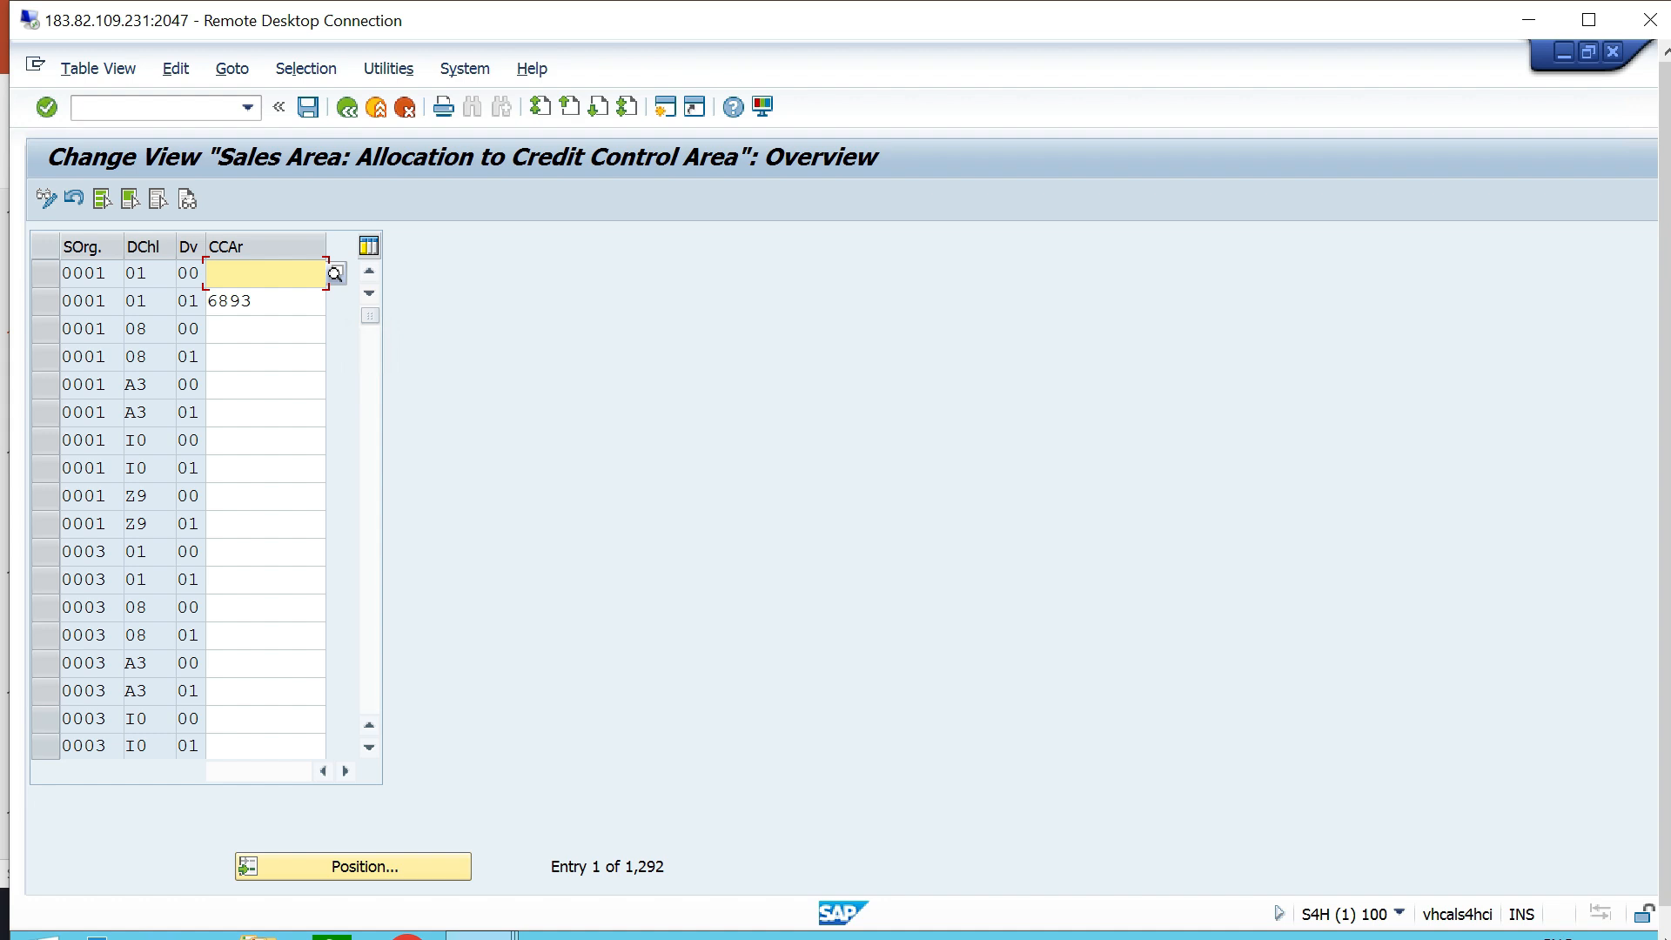
- Locate the sales area with sales organization TTS1, distribution channel T0 and division T6 in the allocation table
click(365, 866)
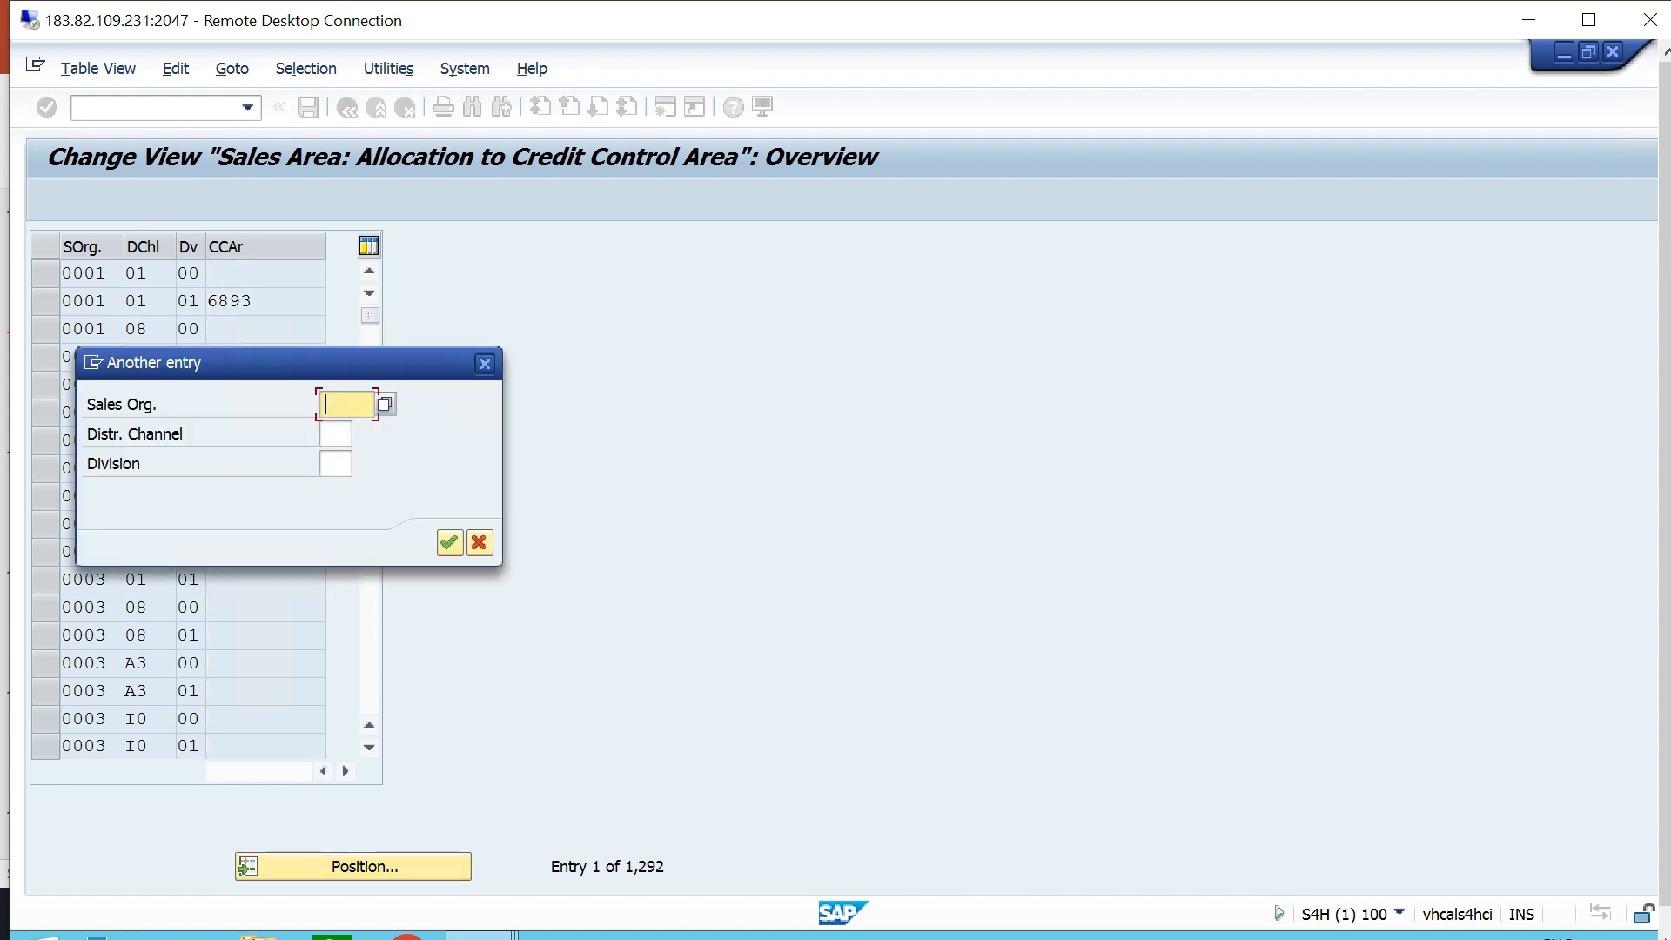
text(TTS1)
key(Tab)
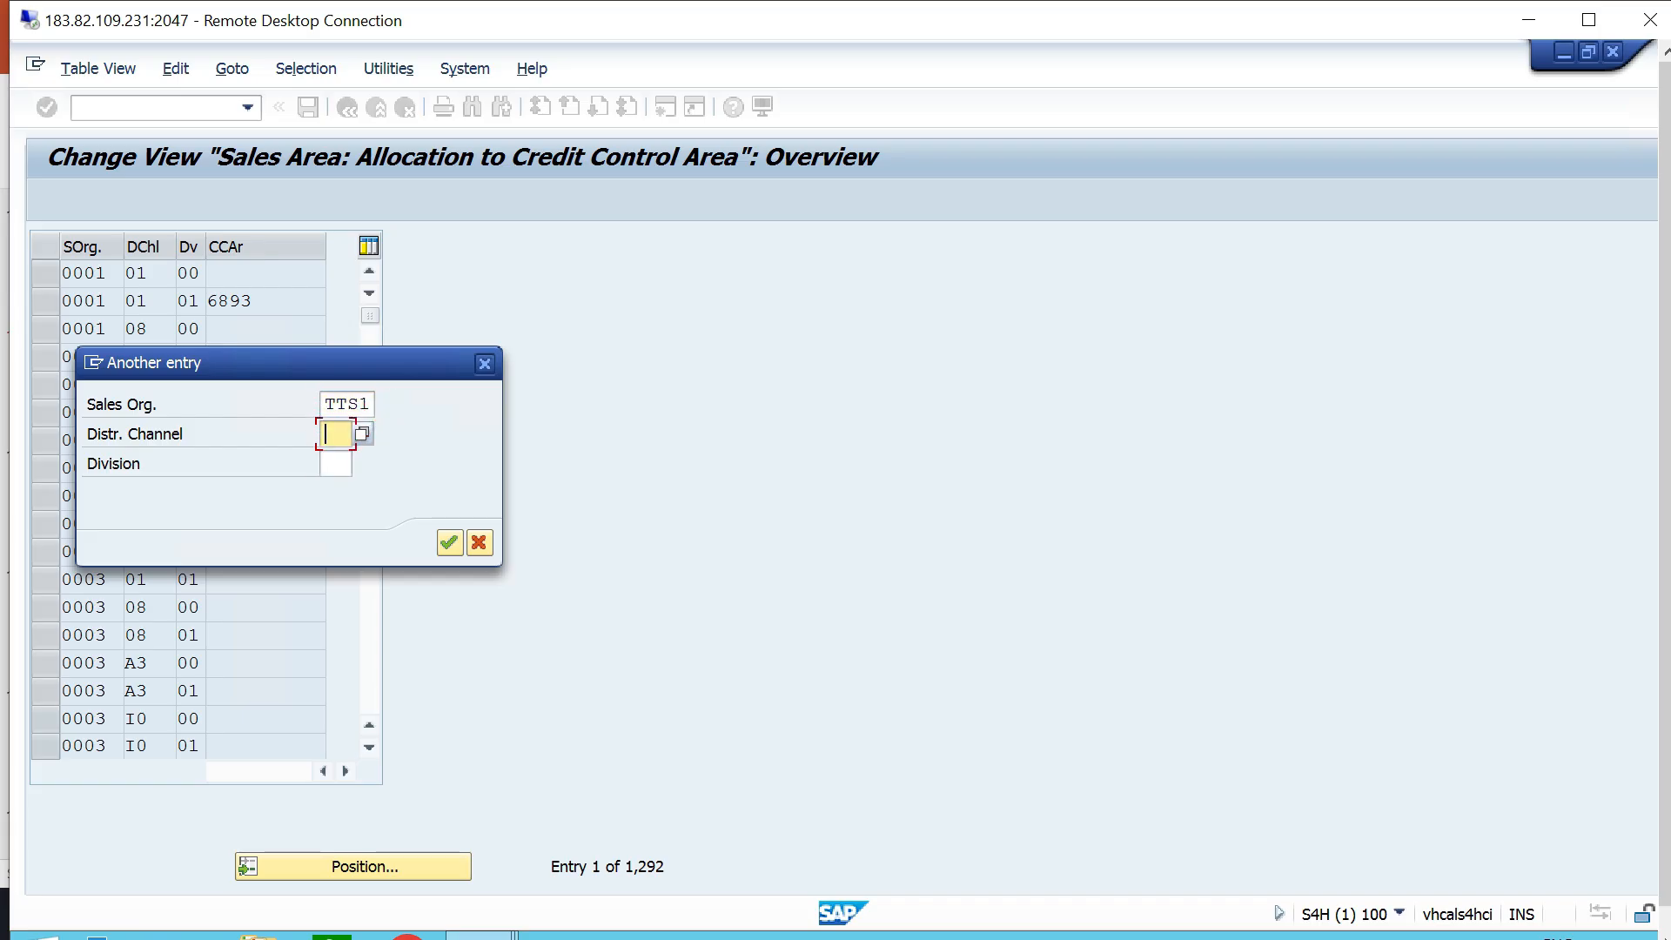
text(T0)
key(Tab)
text(T6)
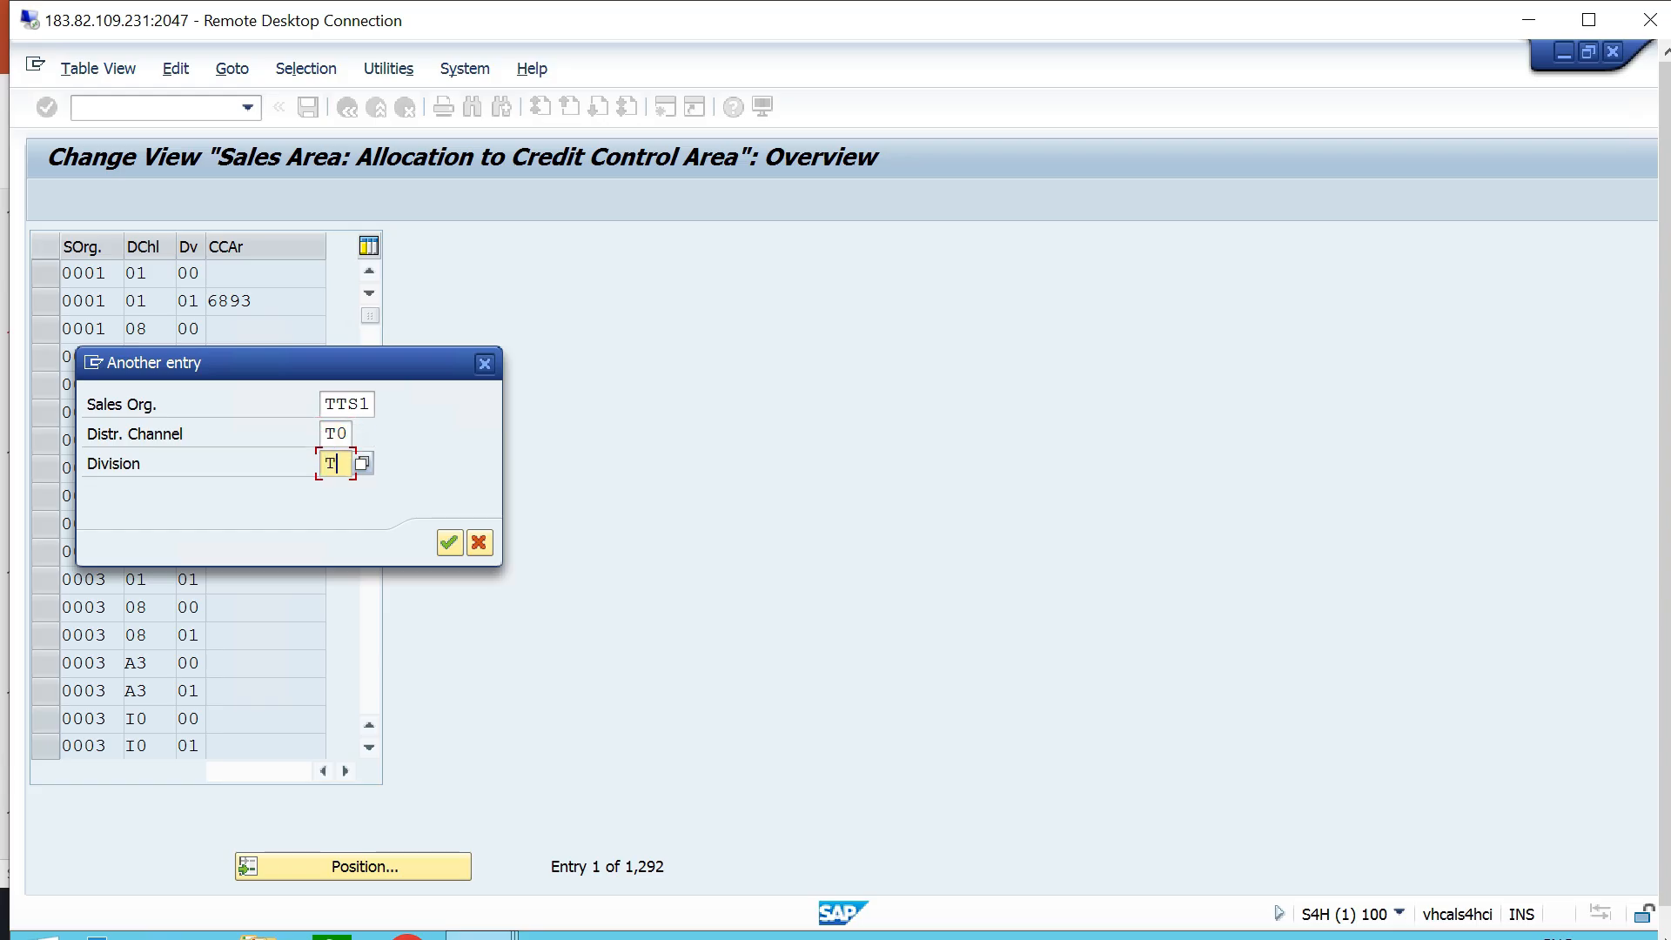
key(Return)
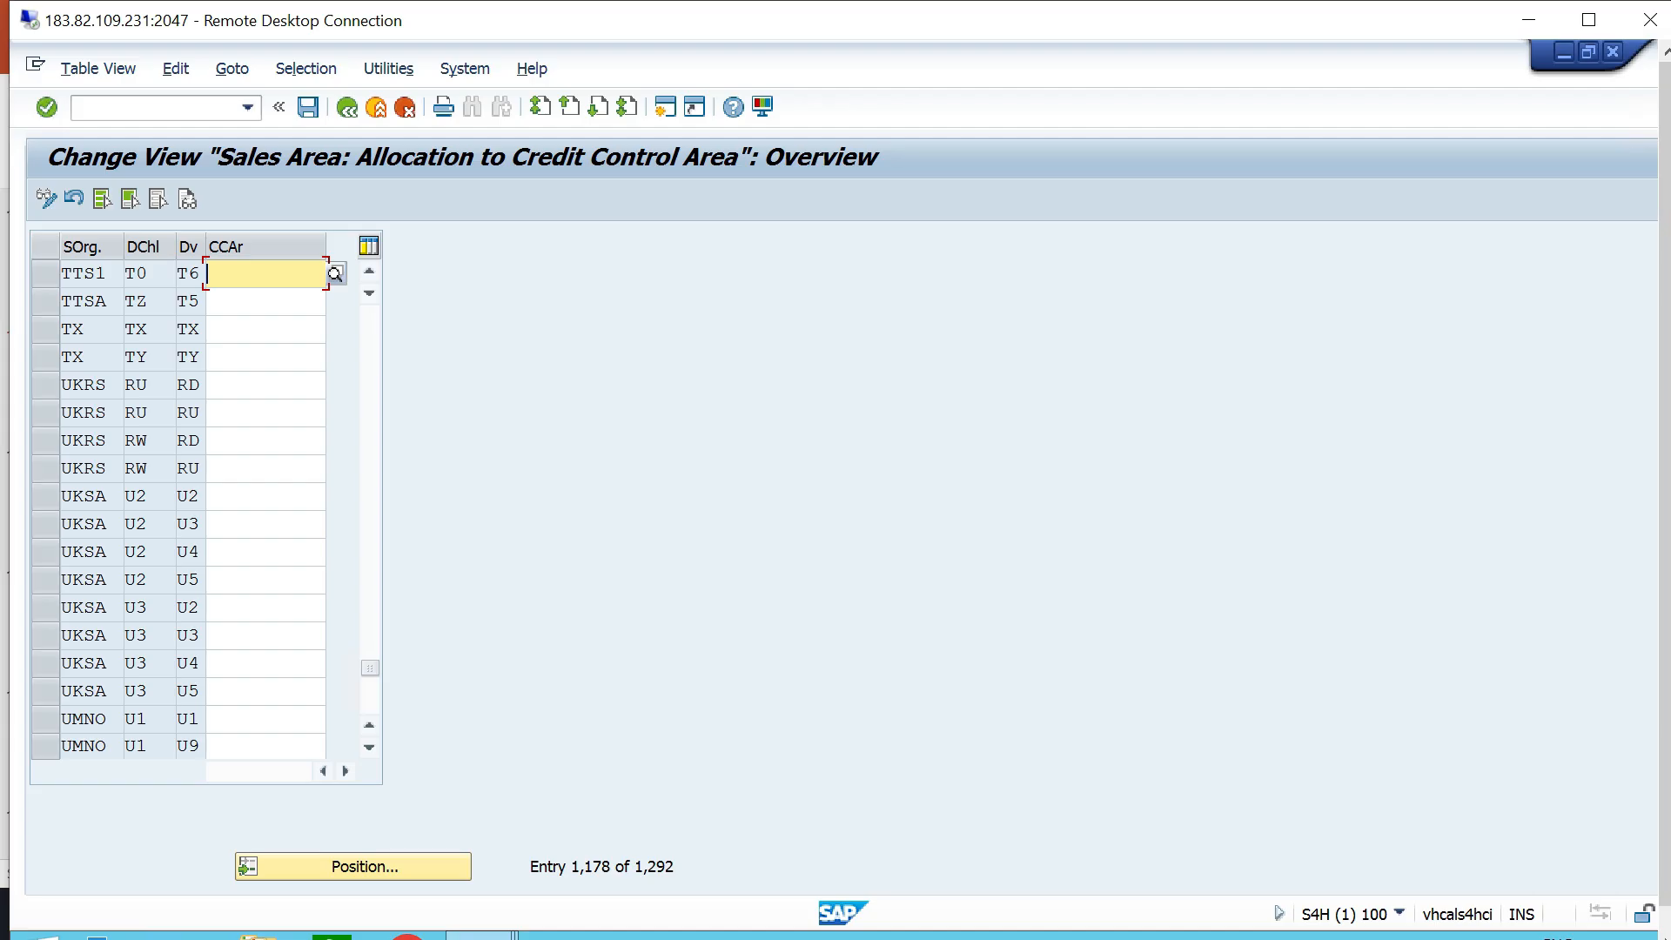
- Assign credit control area TTCA to sales area TTS1/T0/T6, save the allocation and return to the implementation guide
click(336, 274)
scroll(335, 274, down, 4)
key(Escape)
key(ctrl+s)
key(Return)
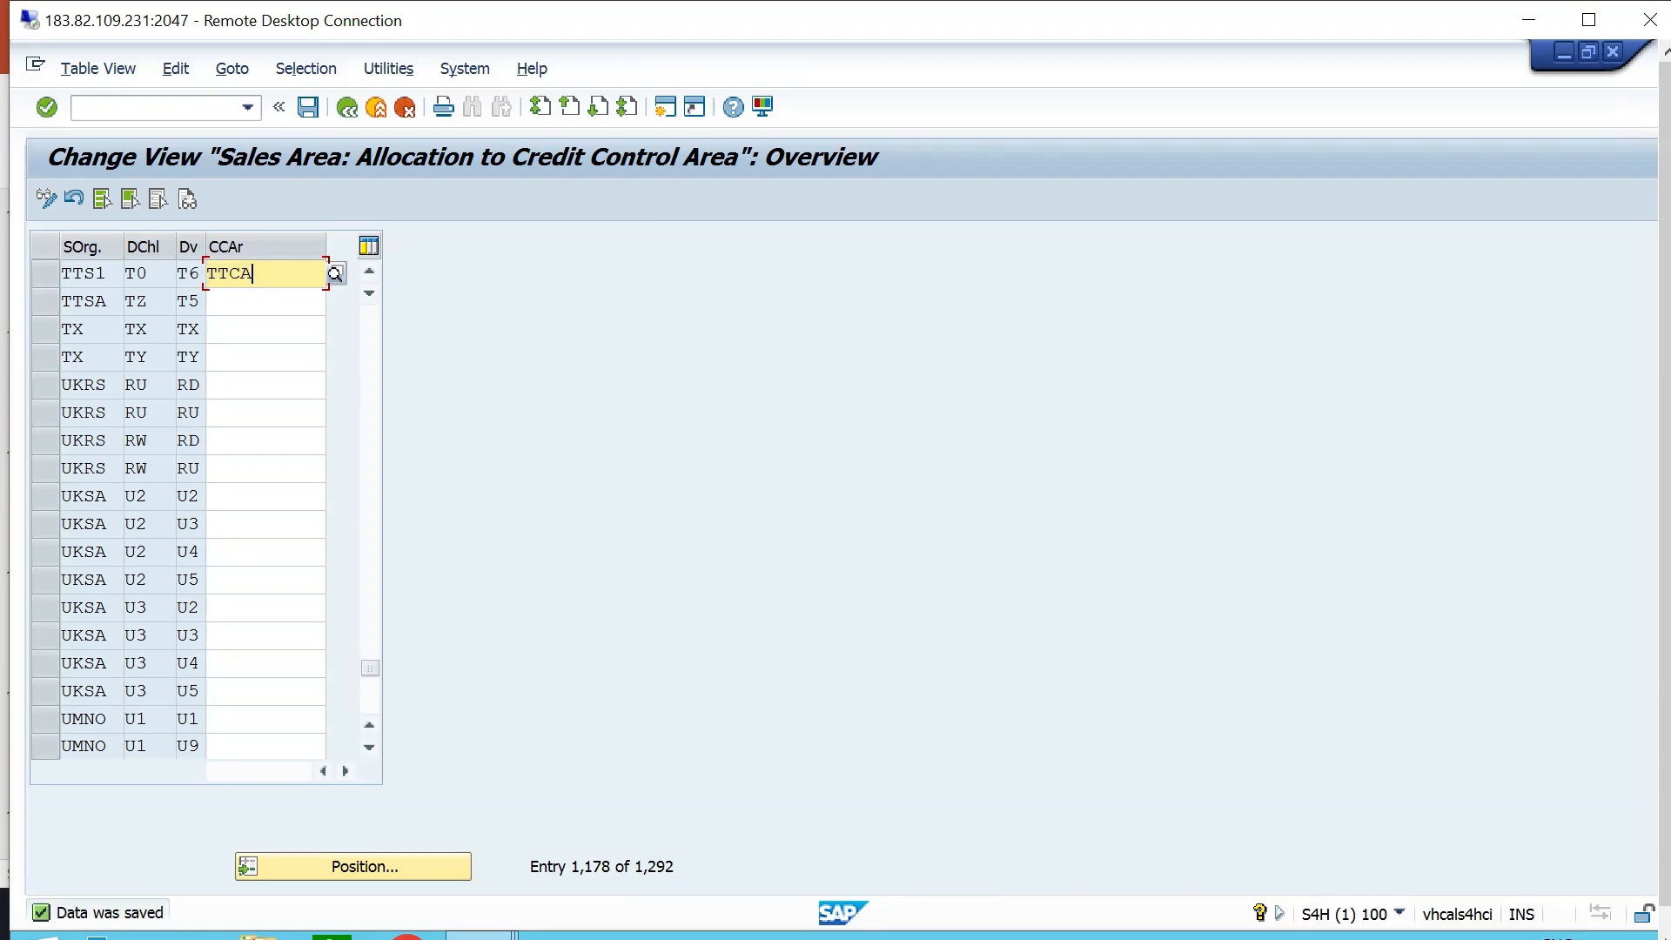
key(F3)
key(F3)
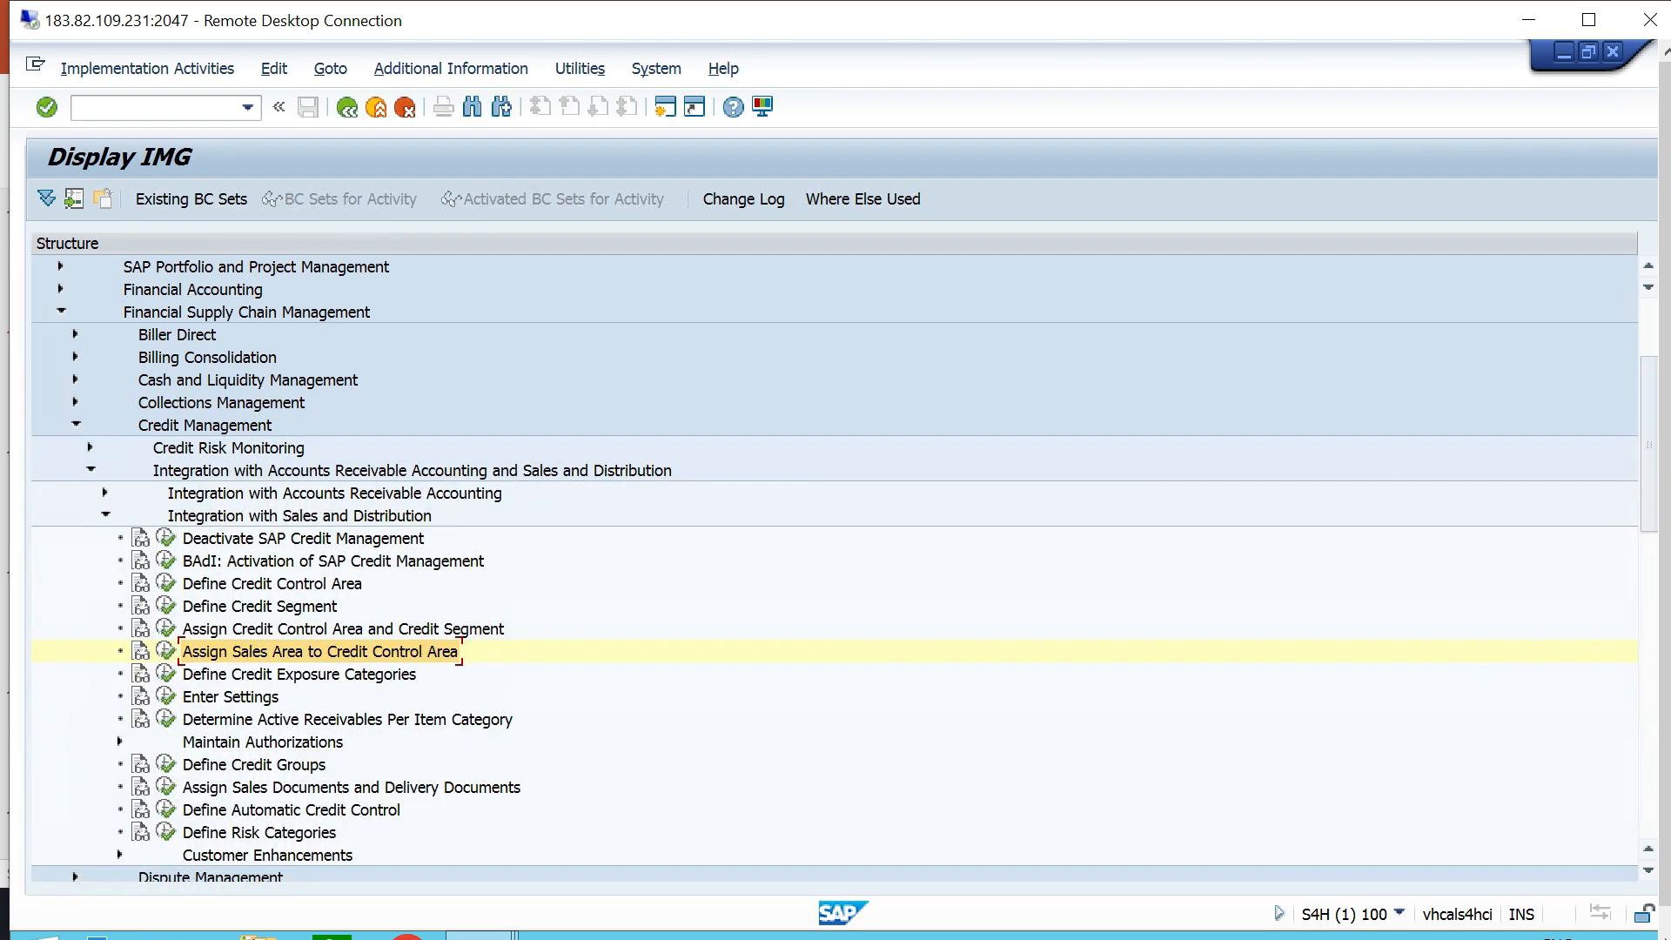
- Switch to PowerPoint and examine item 4 of the credit management configuration list, highlighting its text
key(alt+Tab)
click(1219, 522)
drag(991, 472, 402, 471)
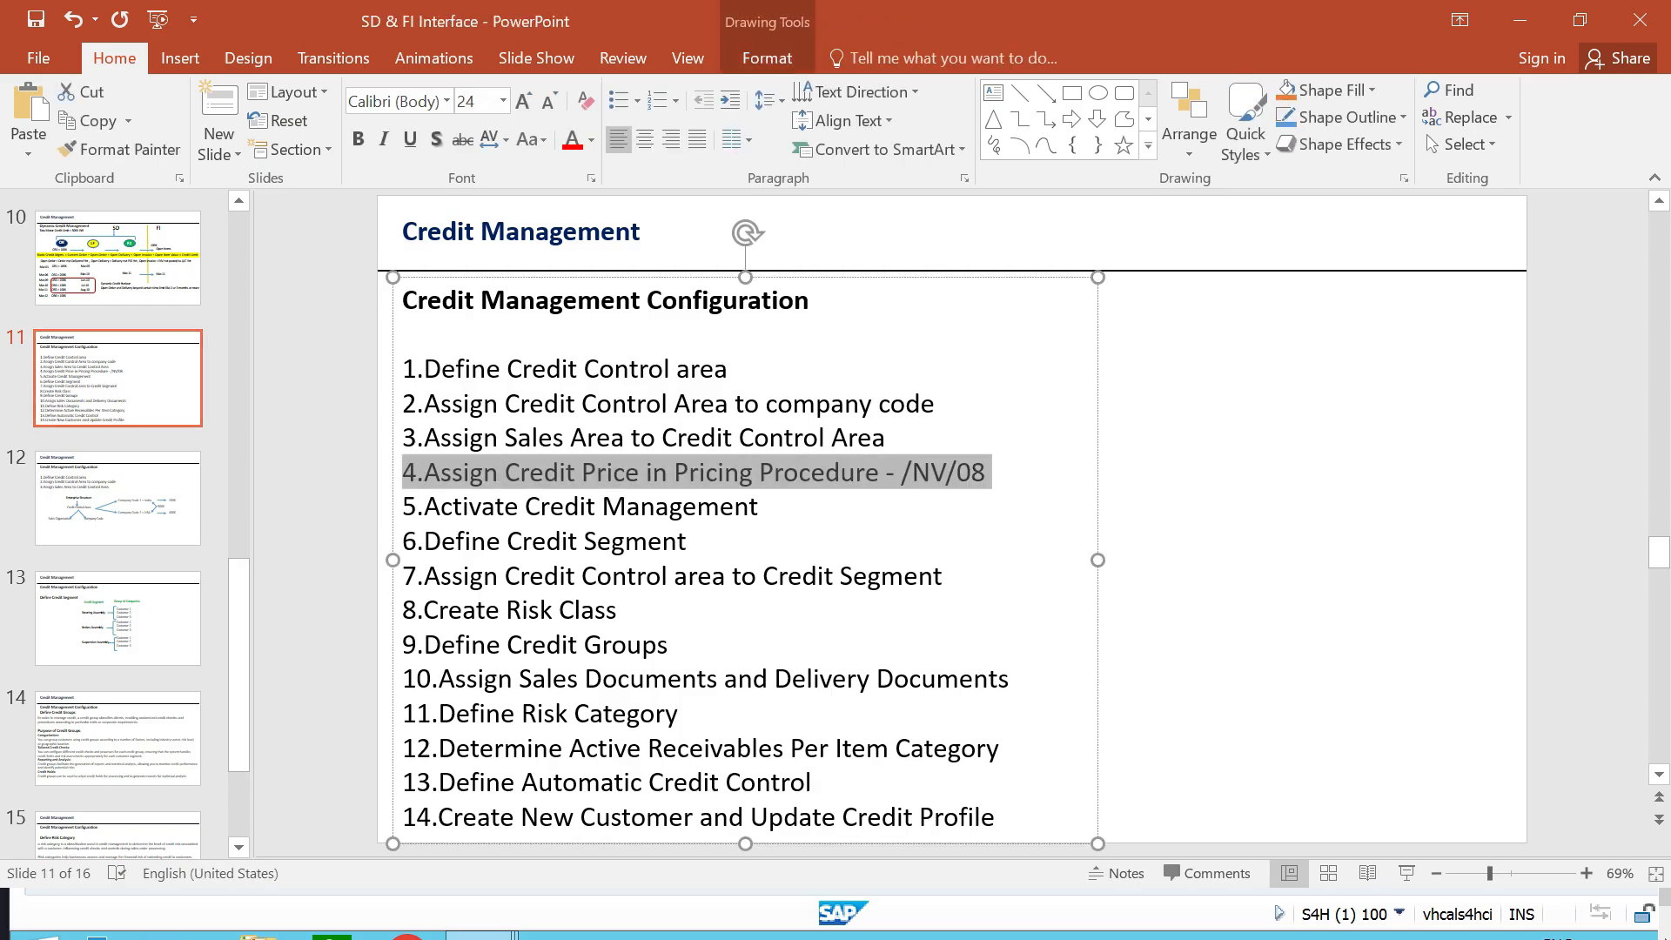
click(1219, 488)
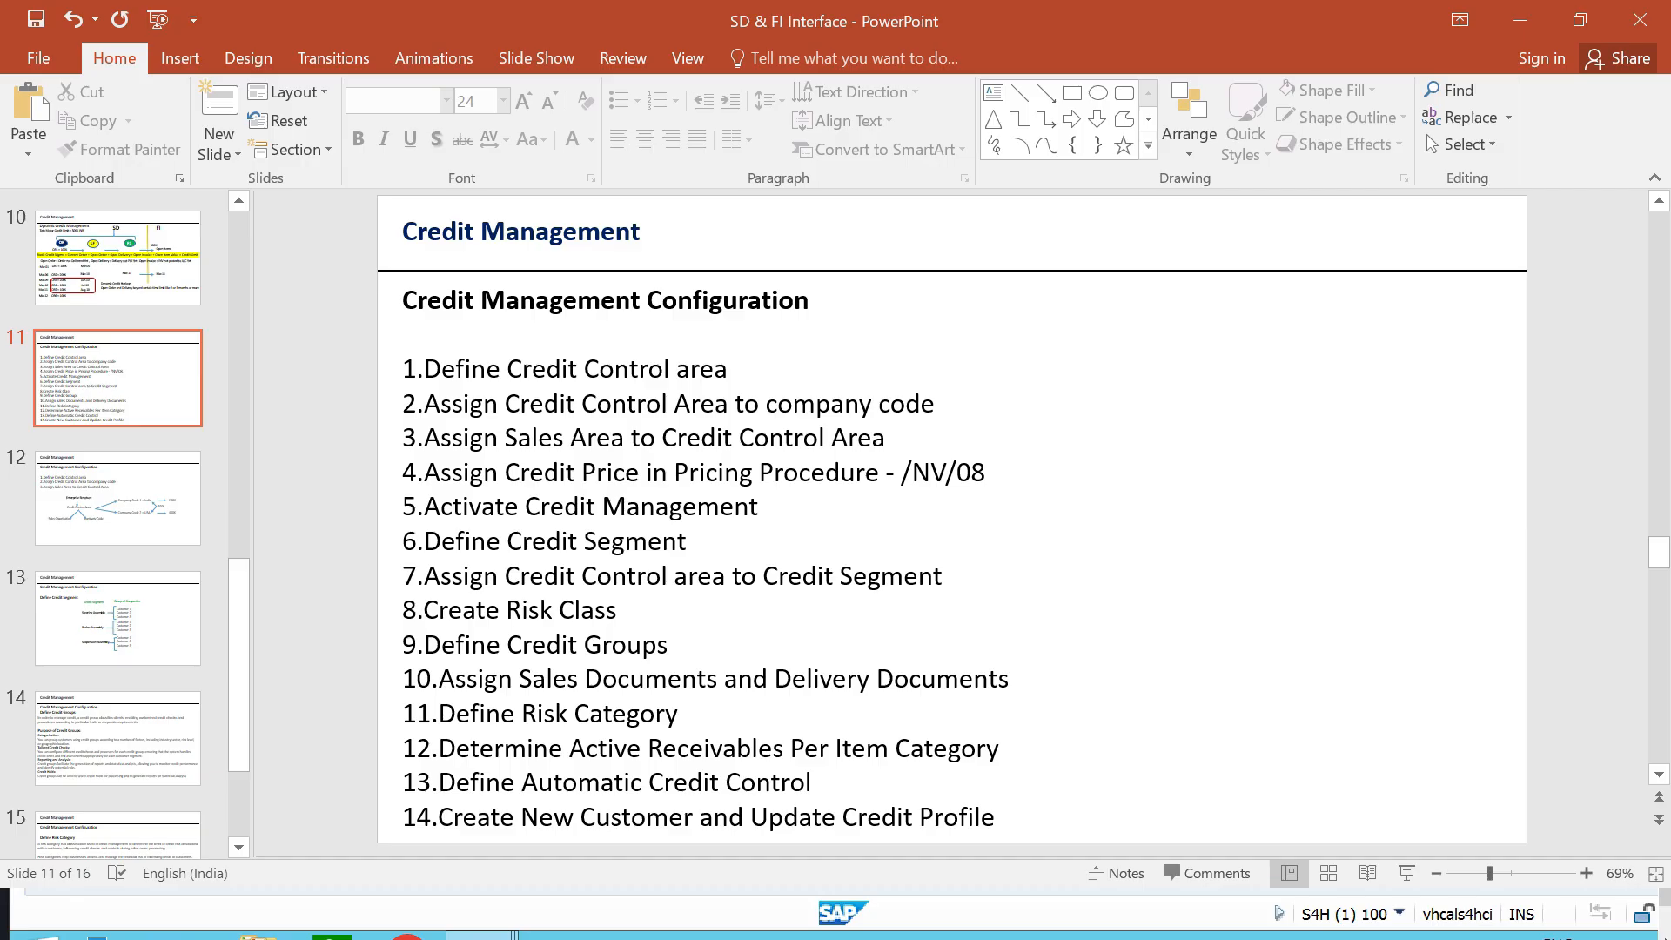
- Switch back to the SAP session and open the pricing procedures overview with command /NV/08
key(alt+Tab)
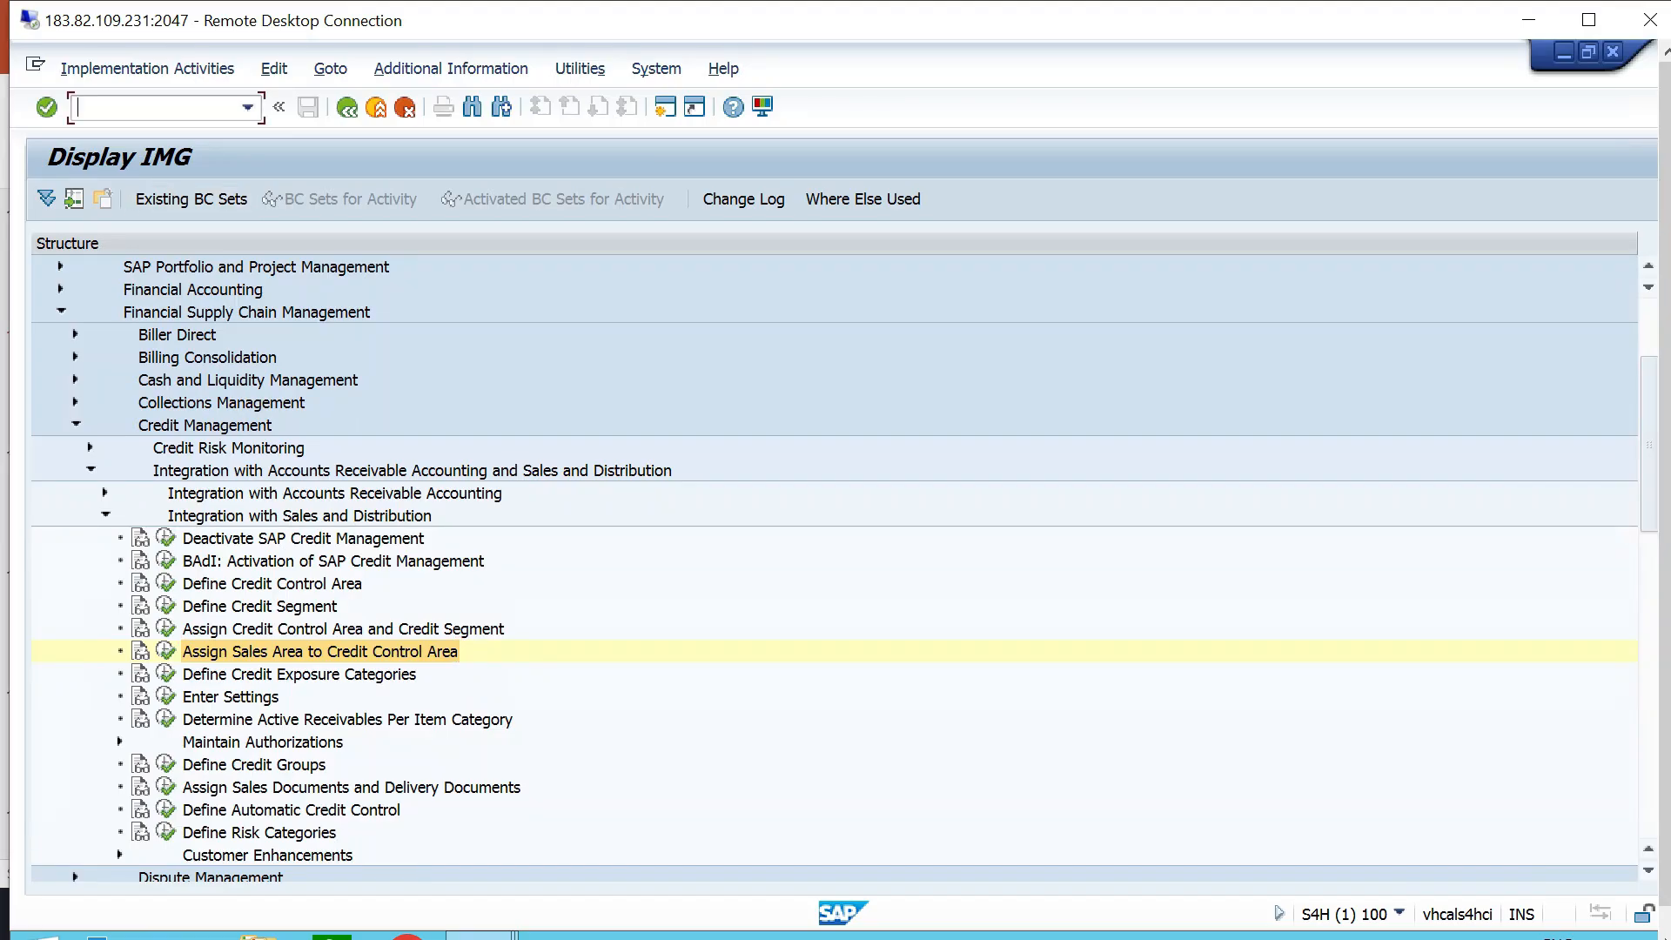
text(/NV/08)
key(Return)
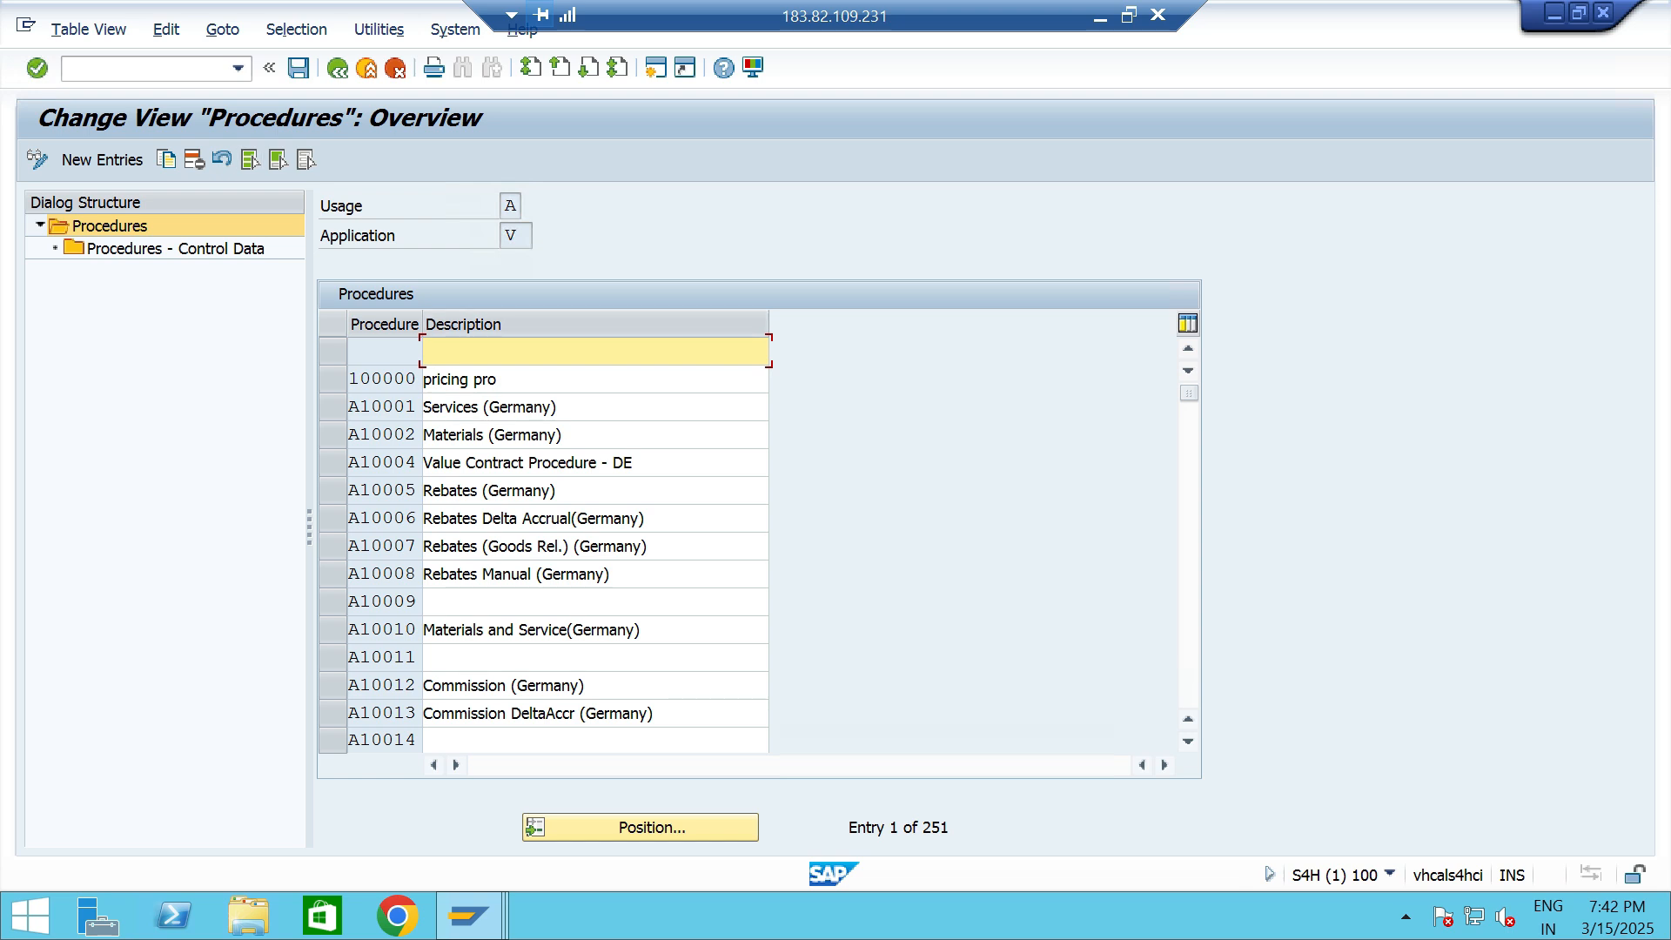
- Locate pricing procedure TTPP in the procedures overview, select it and open its control data
click(652, 827)
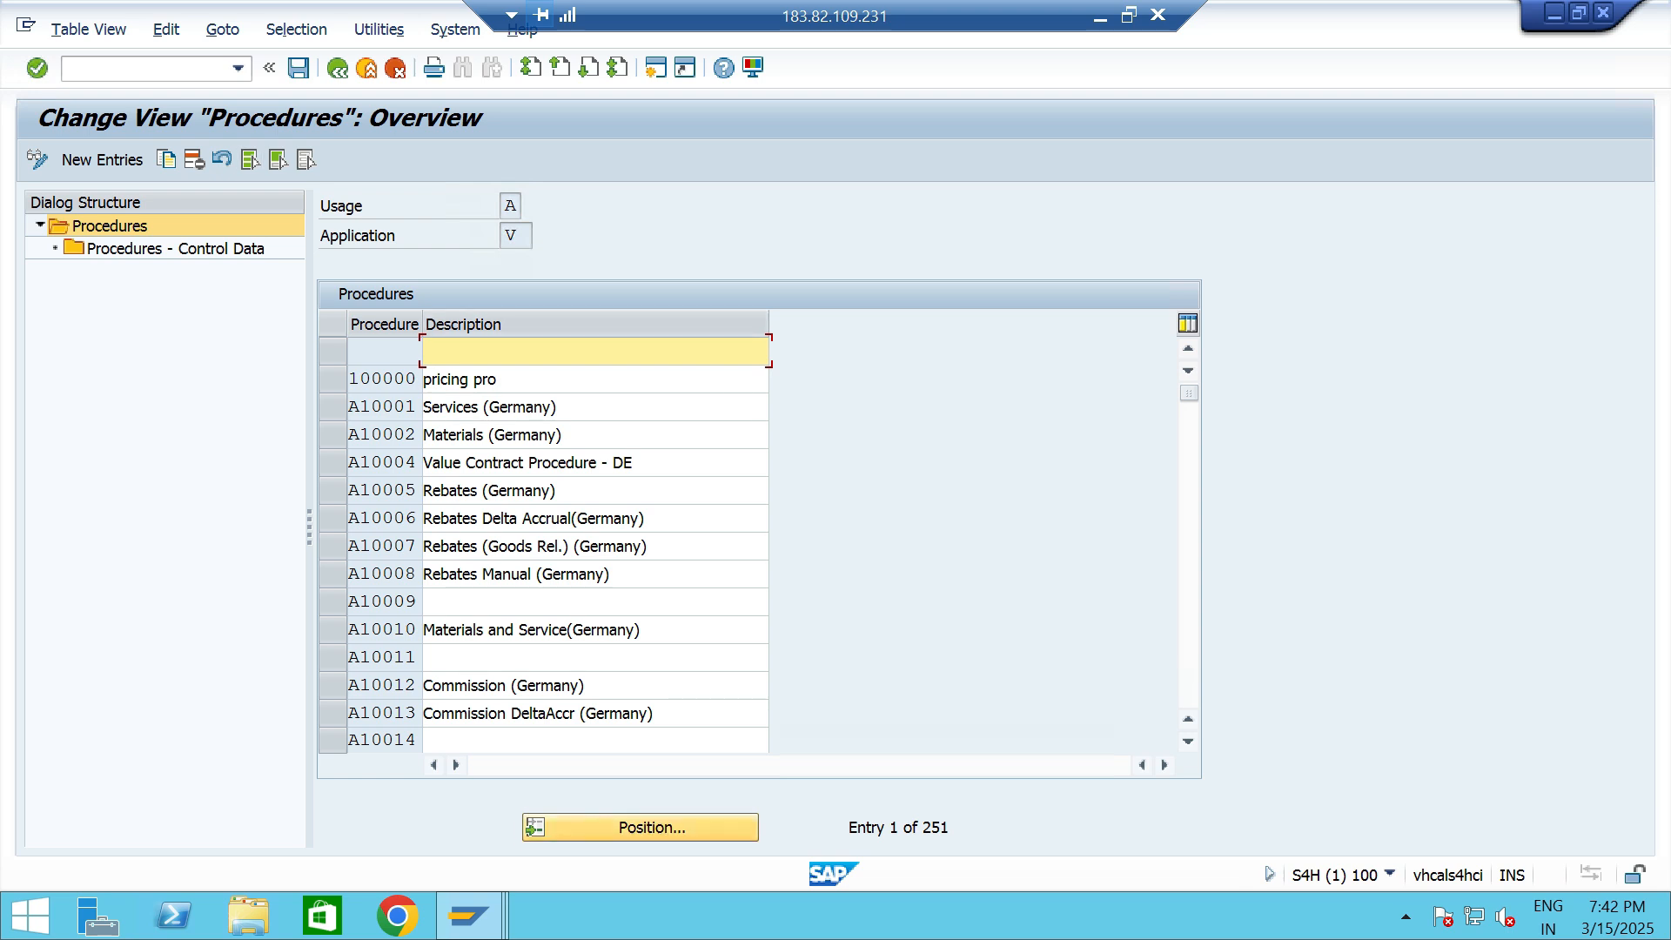
text(T)
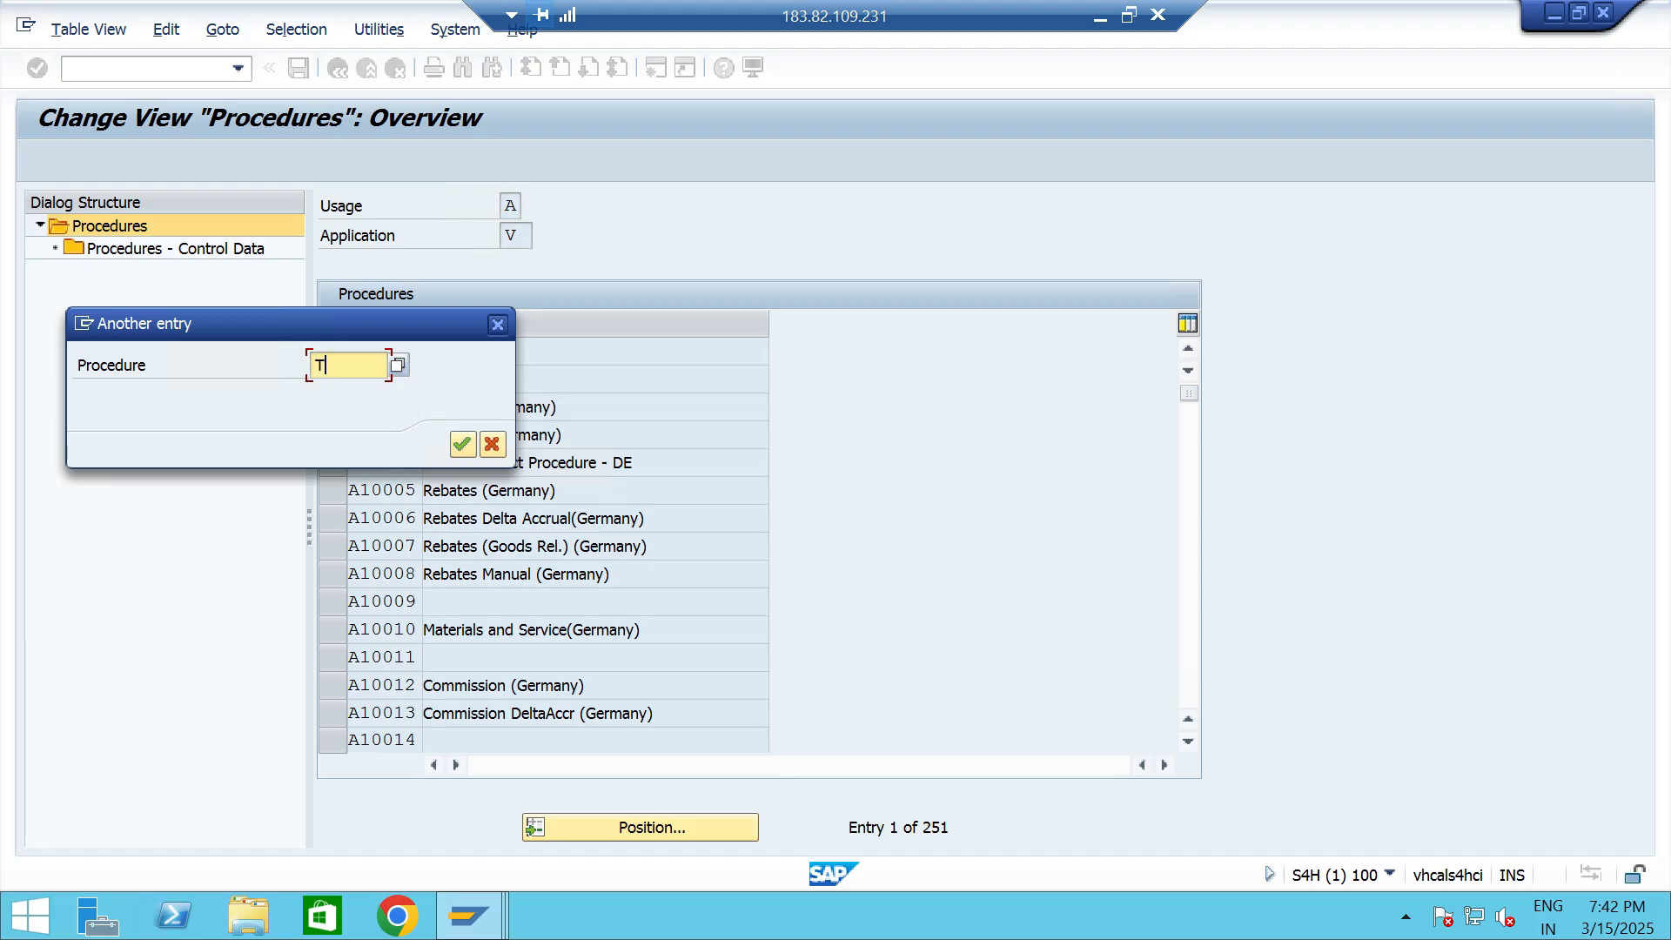
text(TPP)
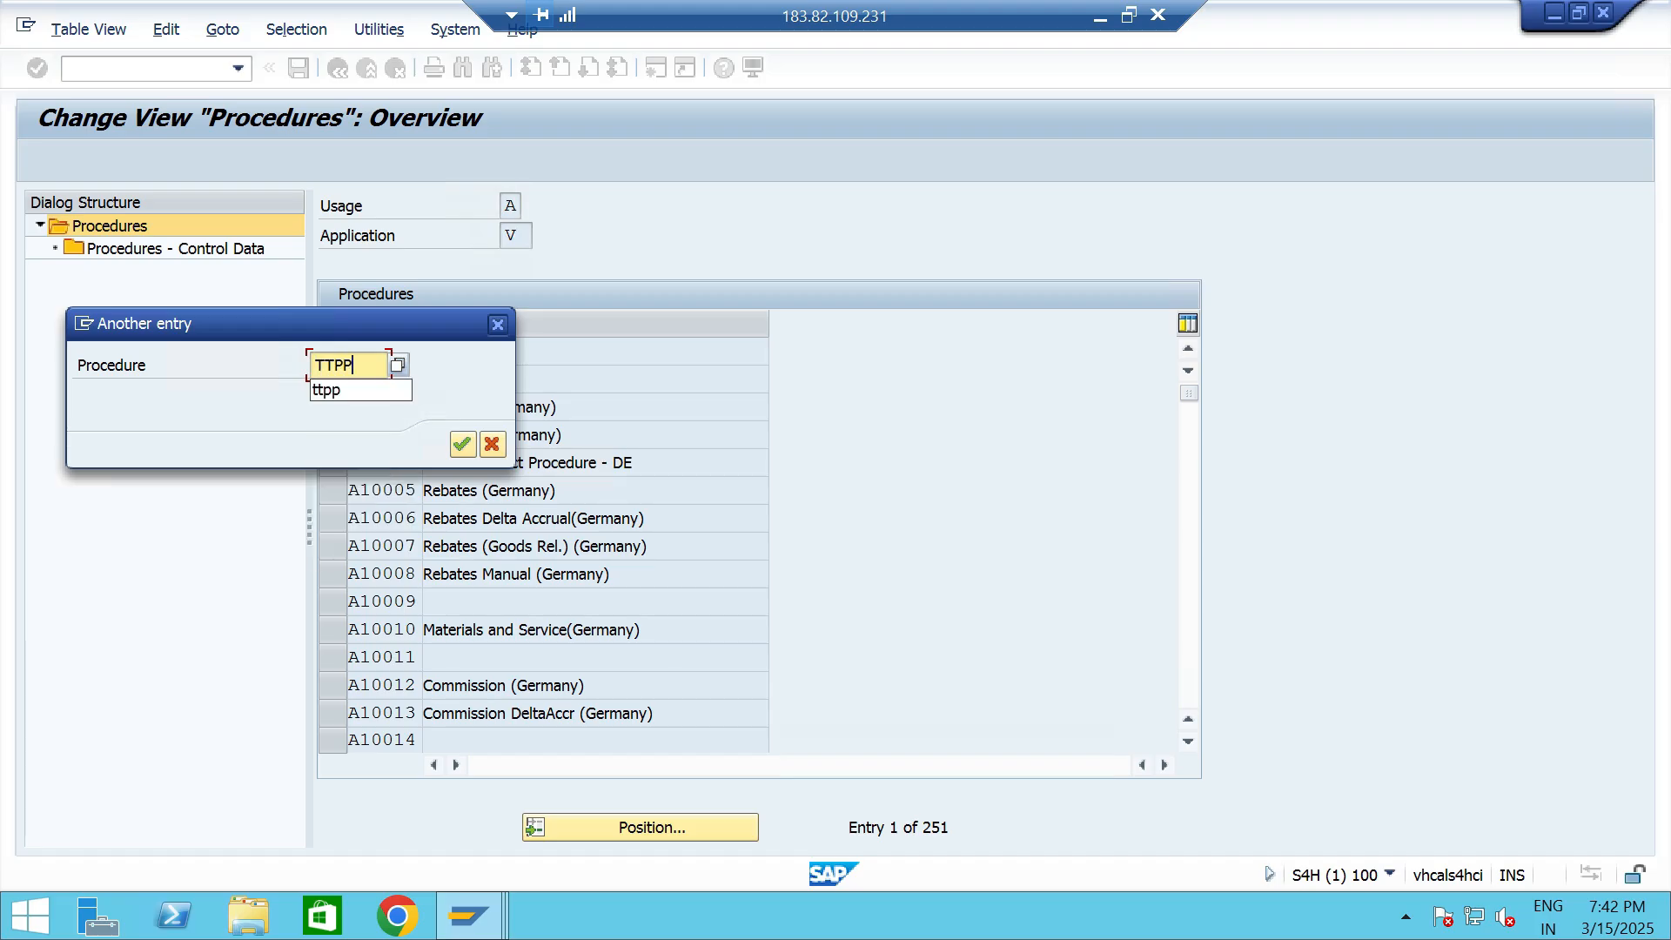
click(463, 444)
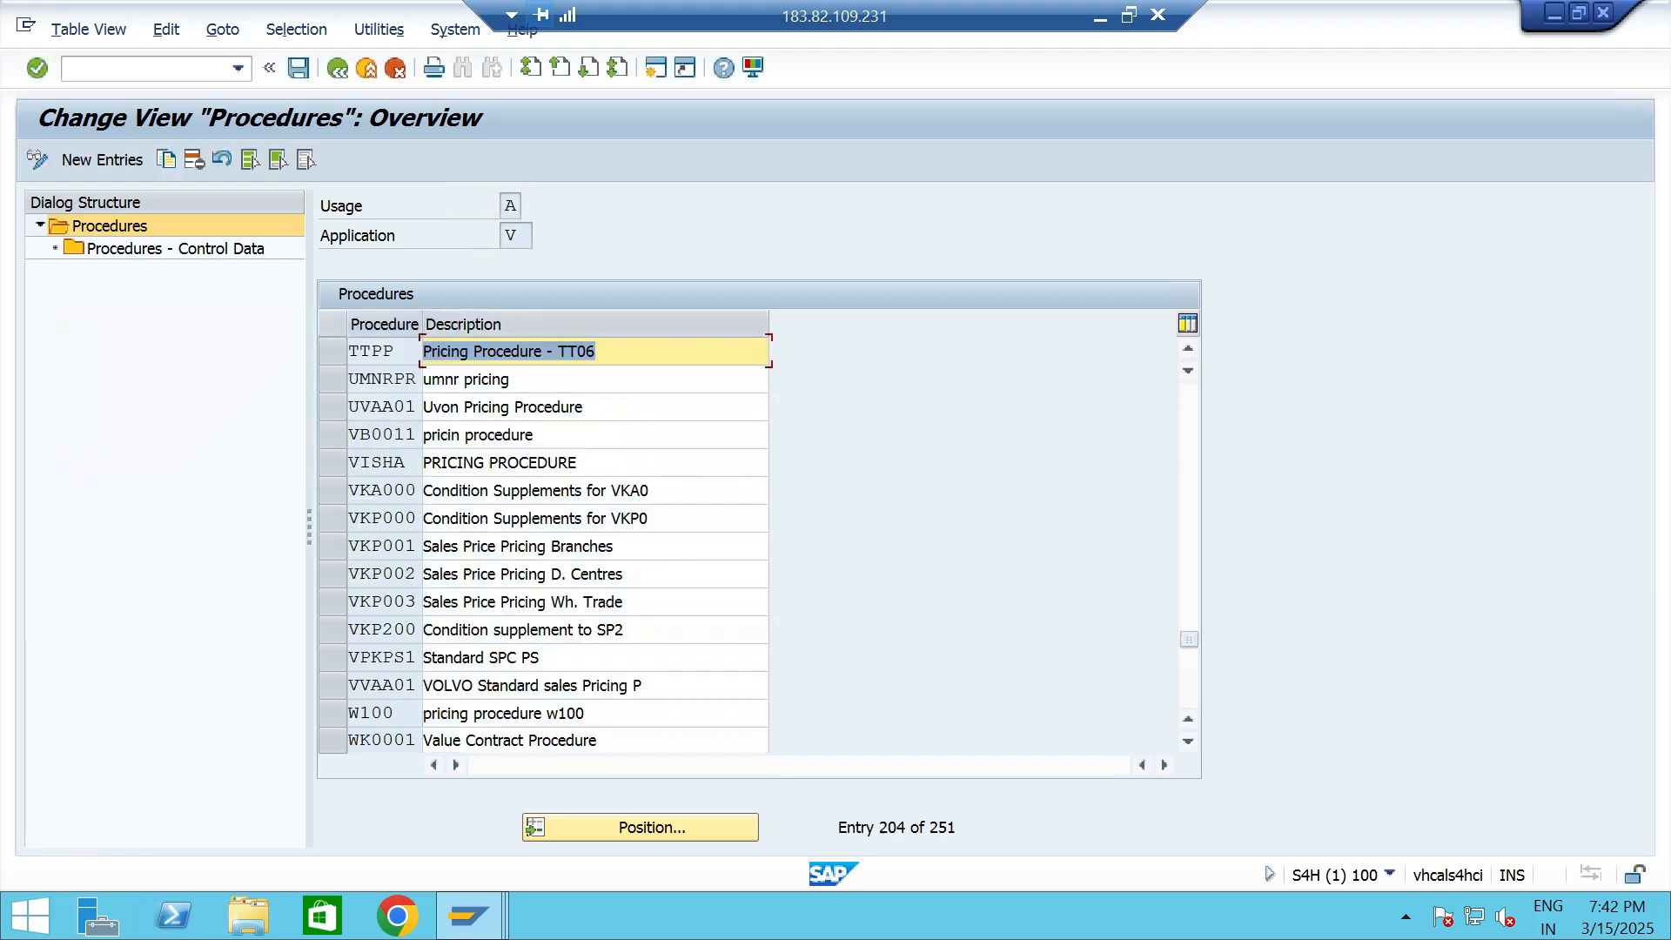
click(333, 352)
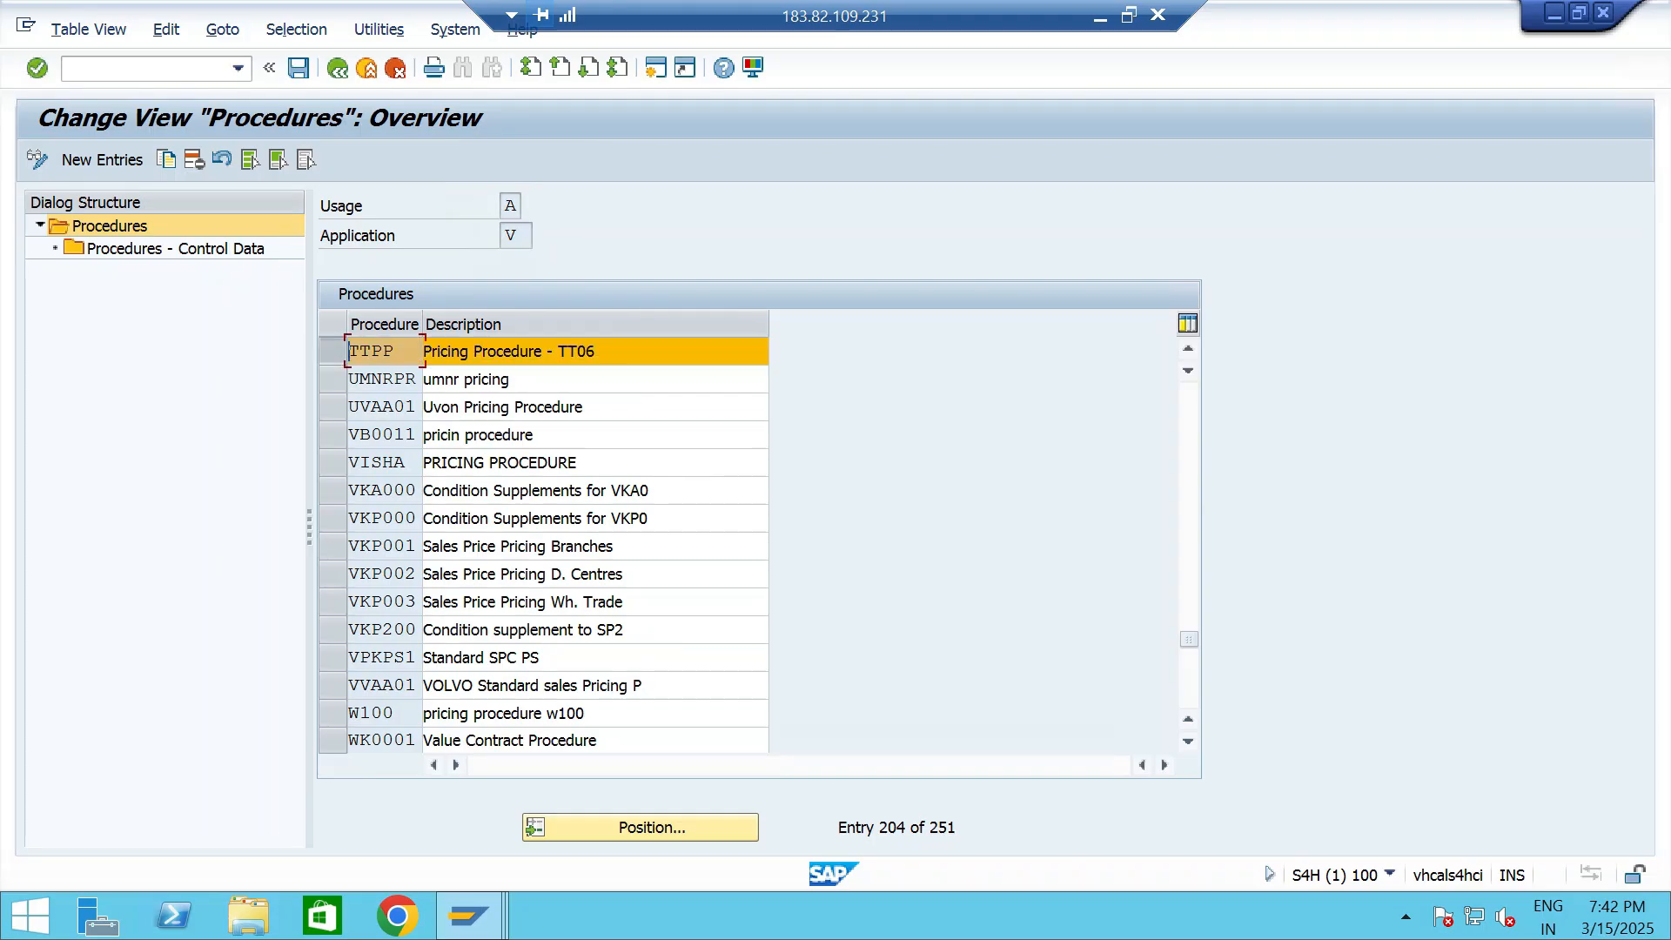
double_click(128, 250)
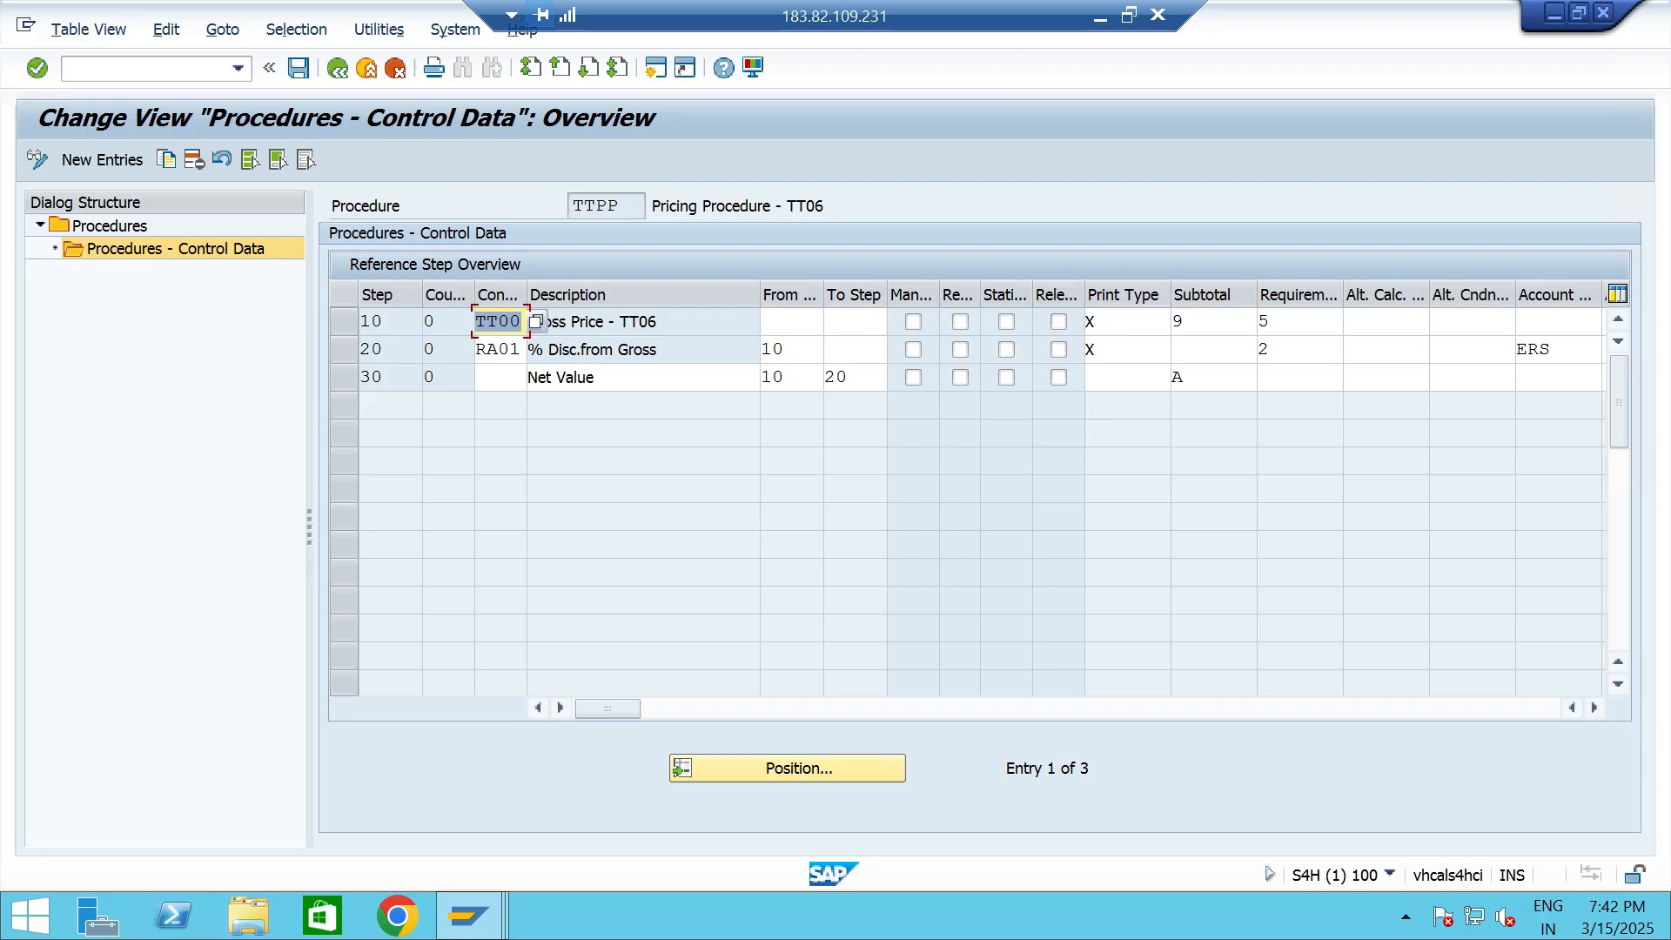
- Assign subtotal A, Carry over price to KOMP-CMPRE (credit price), to the Net Value line at step 30
click(614, 377)
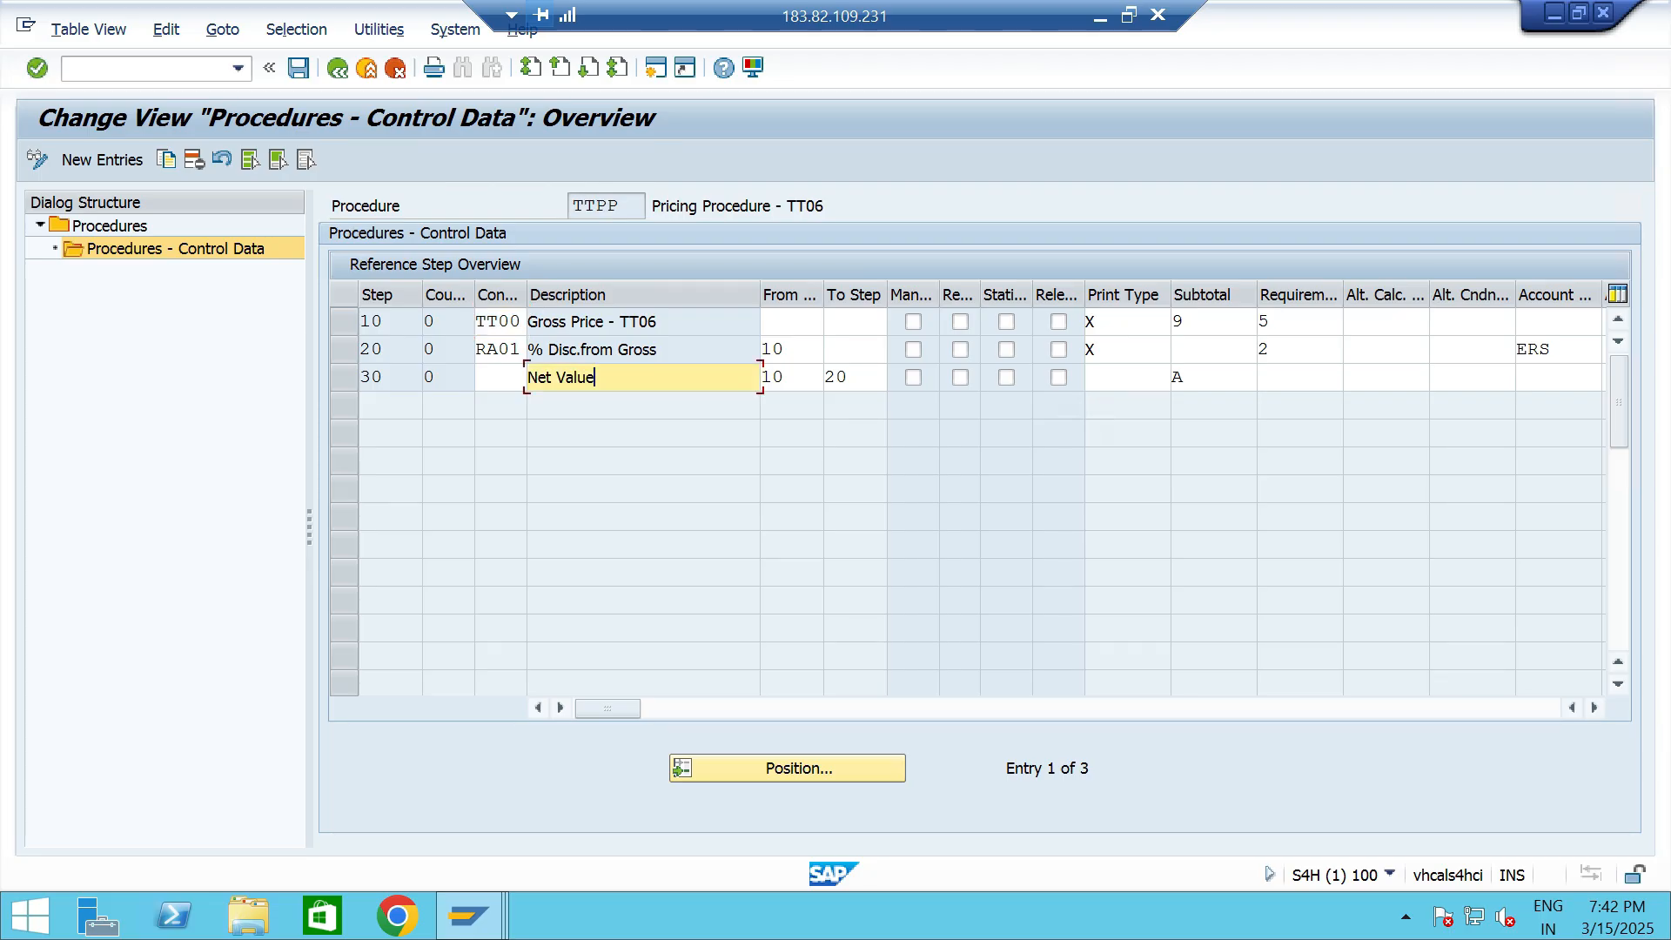
click(1213, 378)
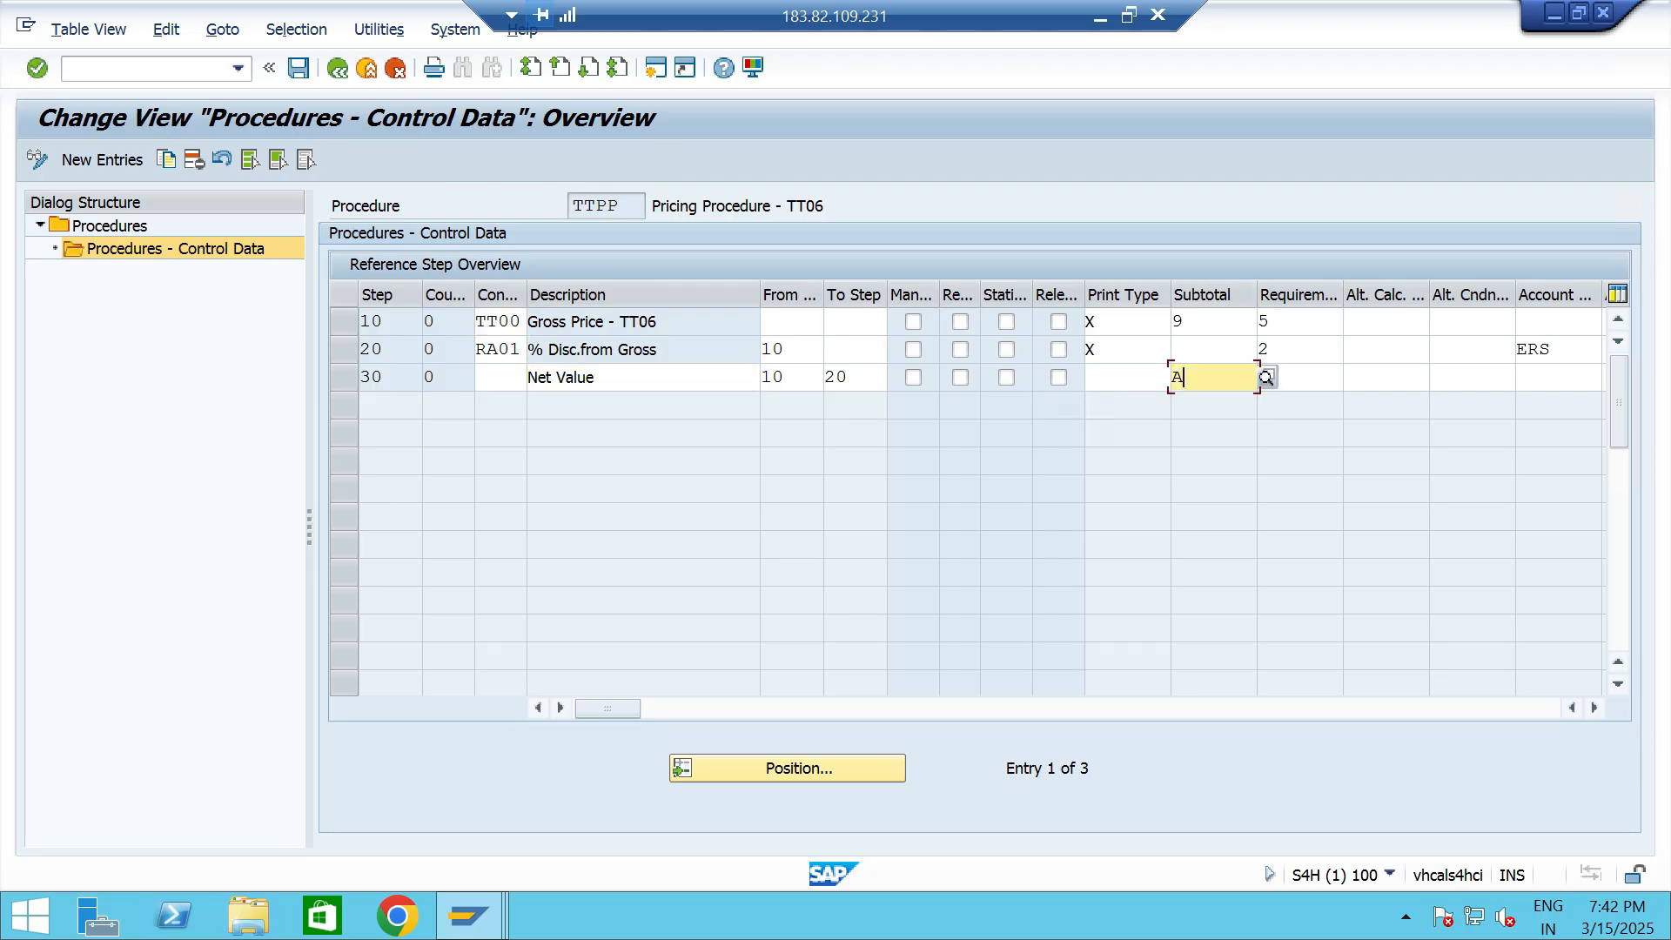
key(F4)
click(549, 324)
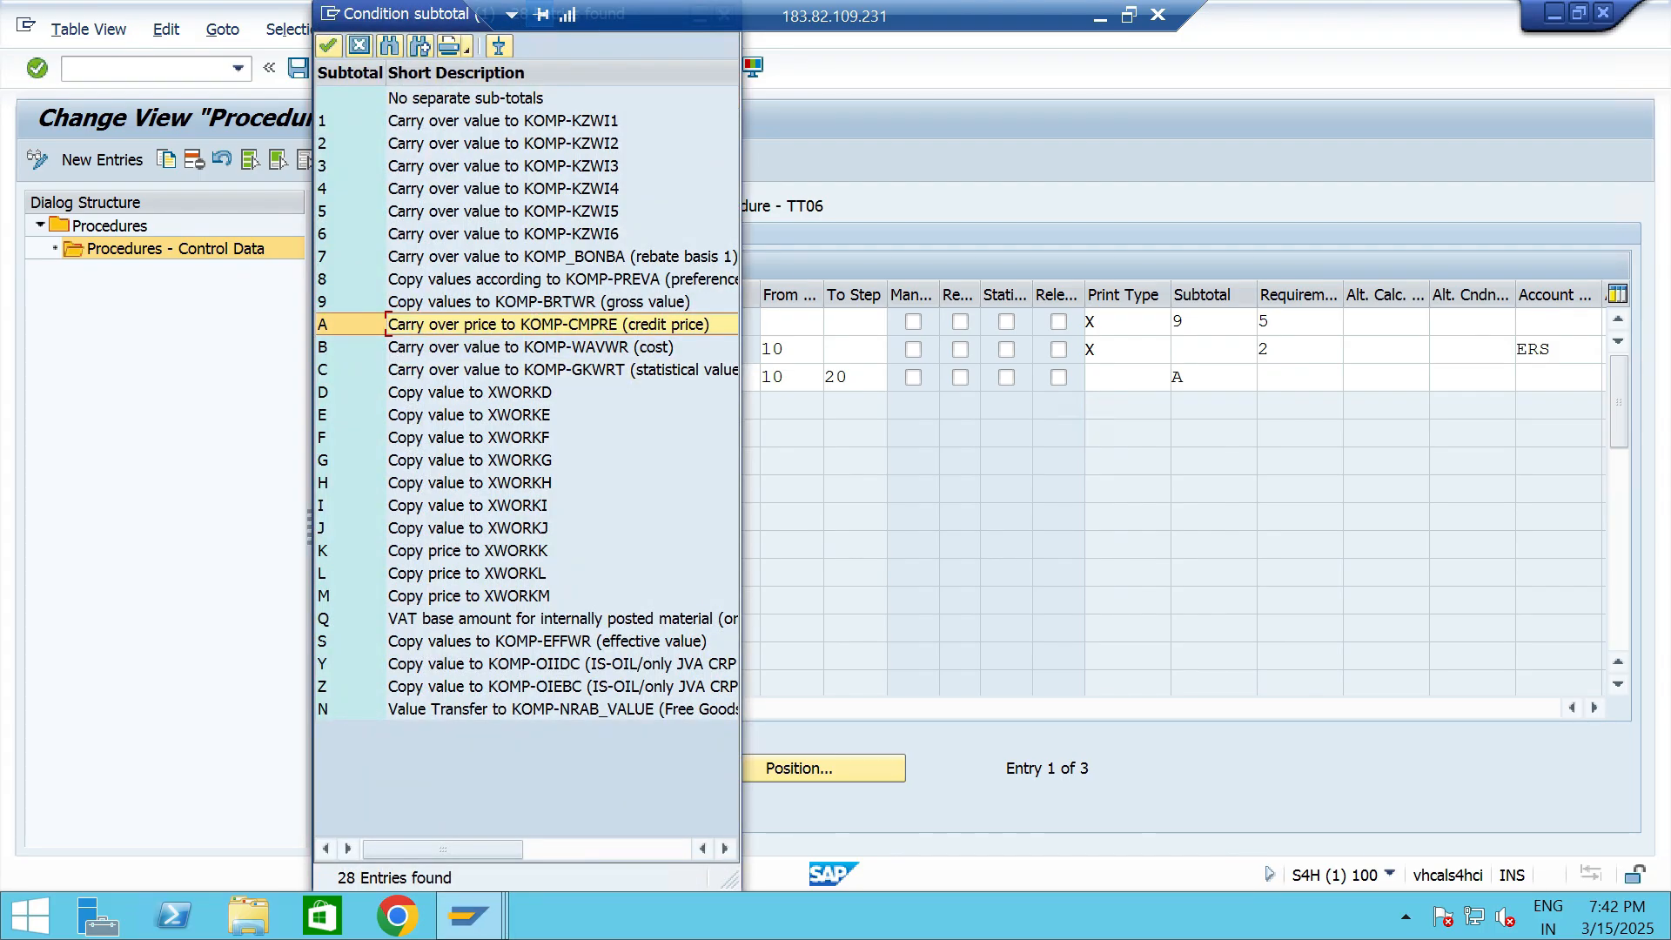
key(Return)
key(Return)
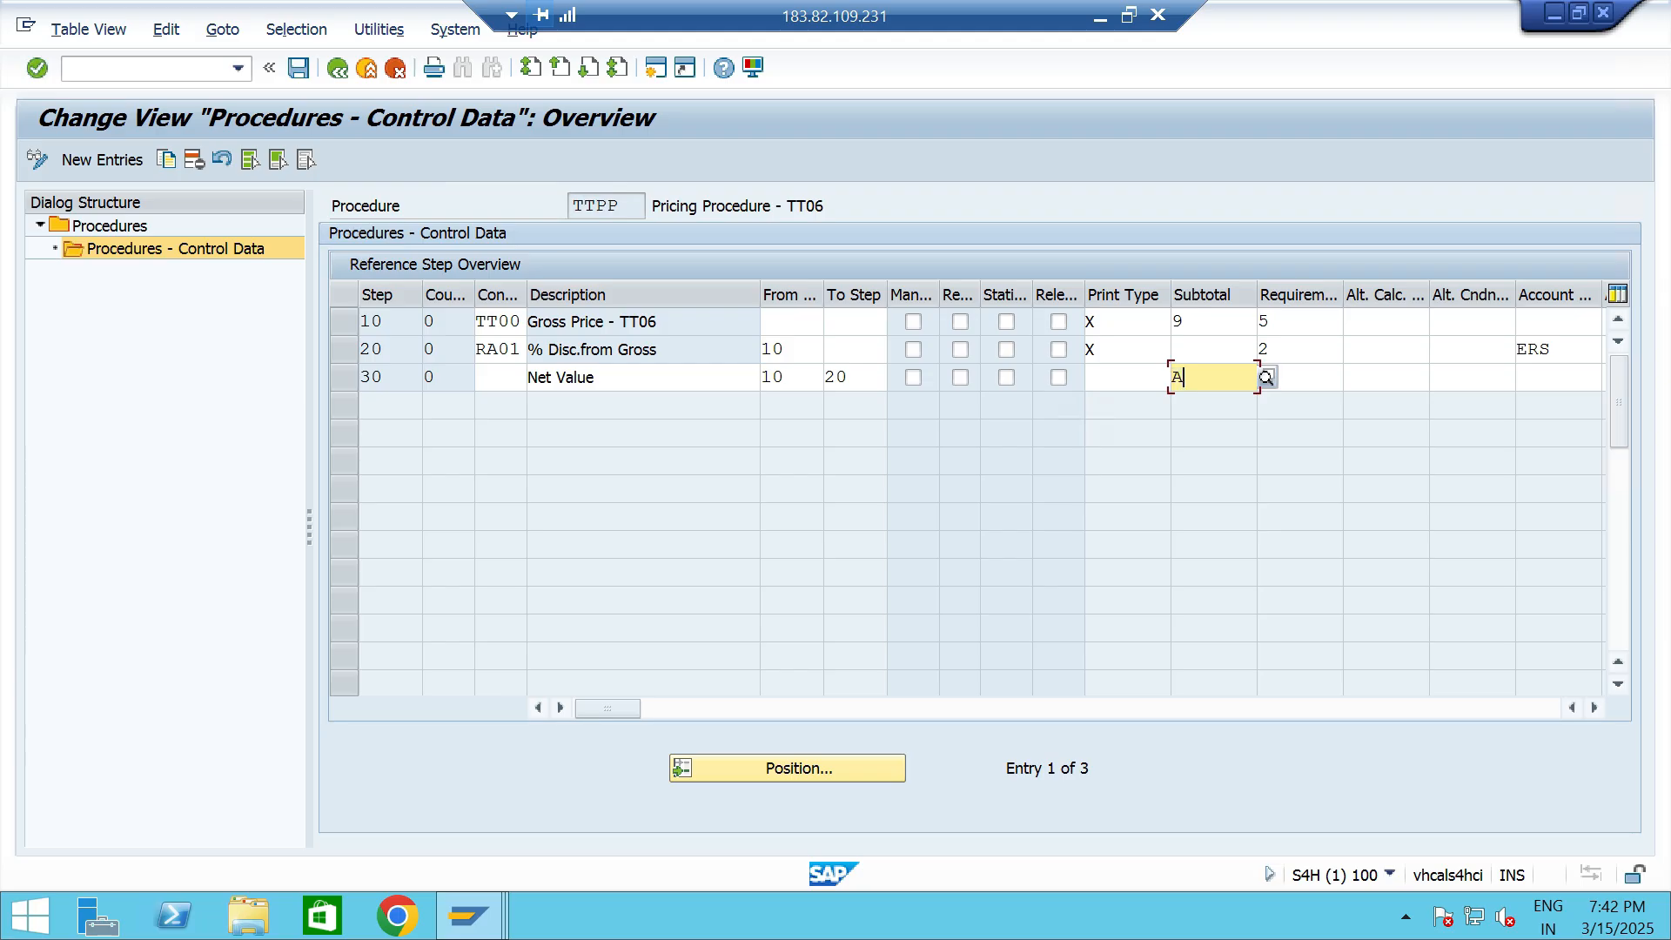
- Check the Net Value line's subtotal, save the control data of pricing procedure TTPP and leave the pricing procedure view
click(629, 377)
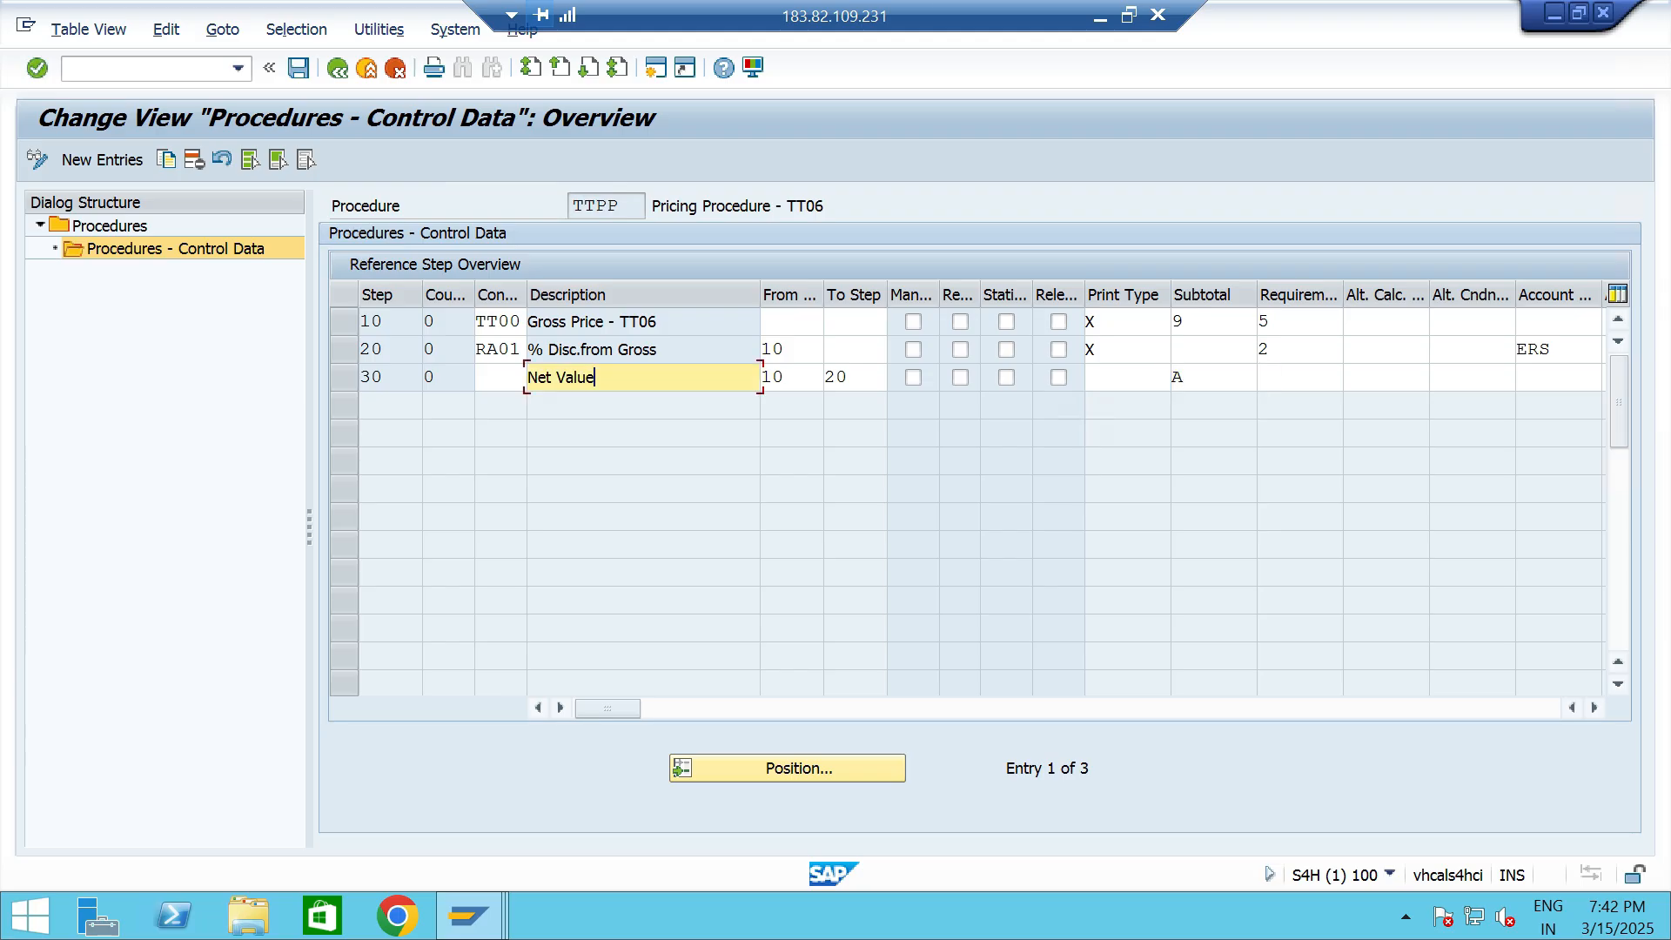
click(1212, 378)
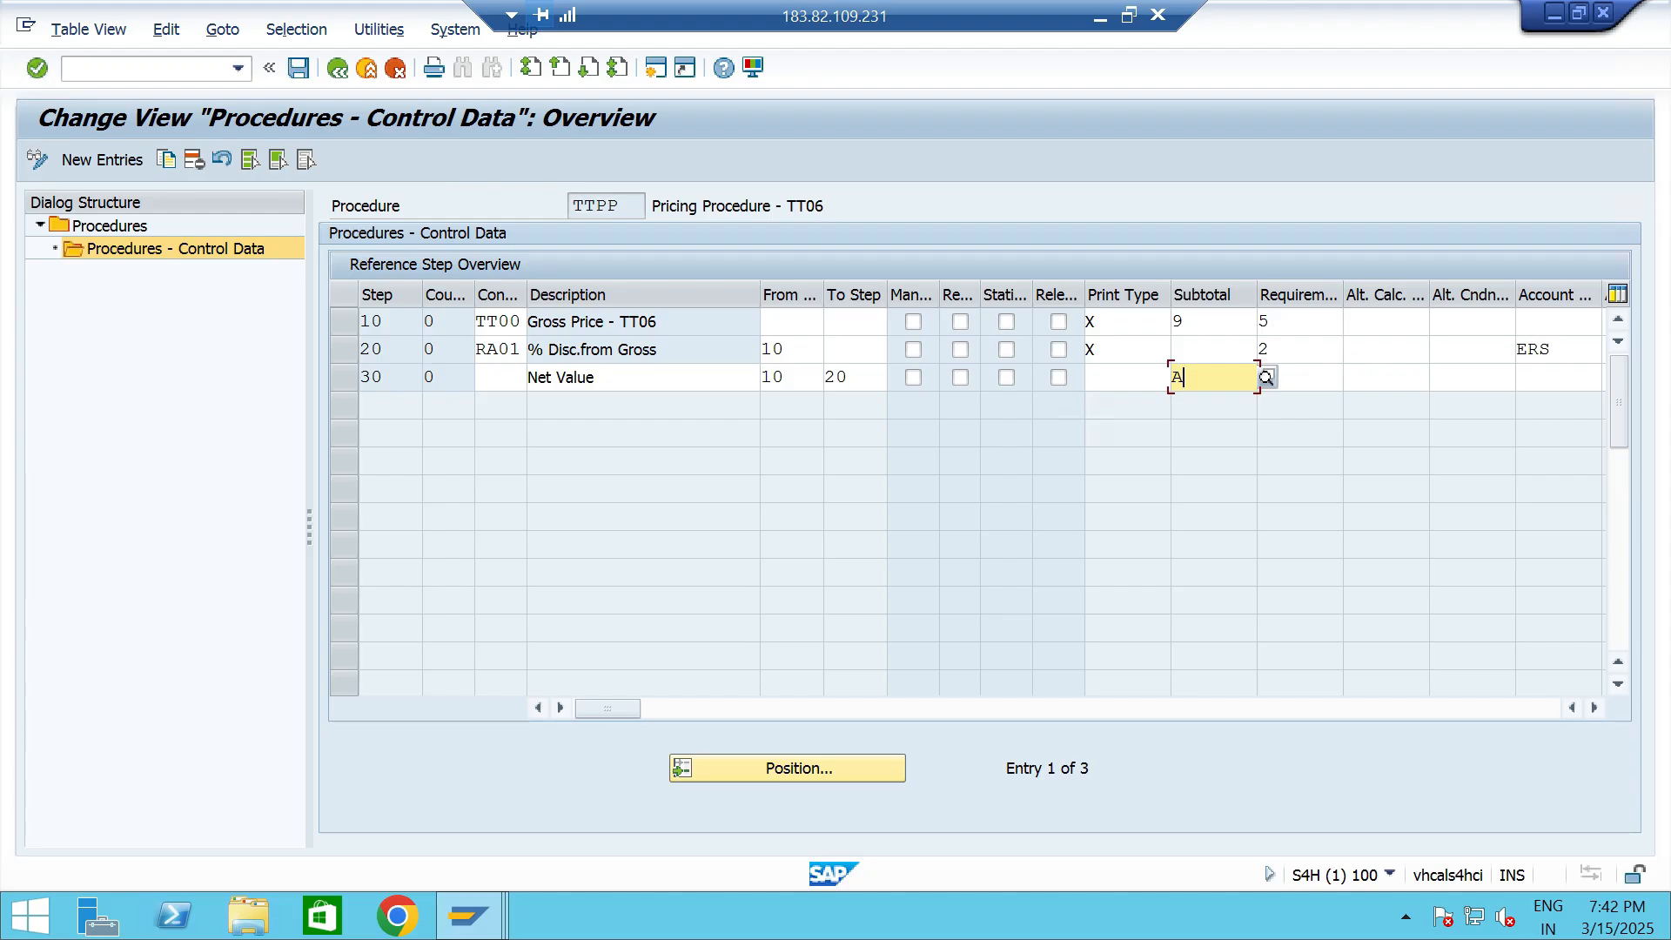
click(299, 68)
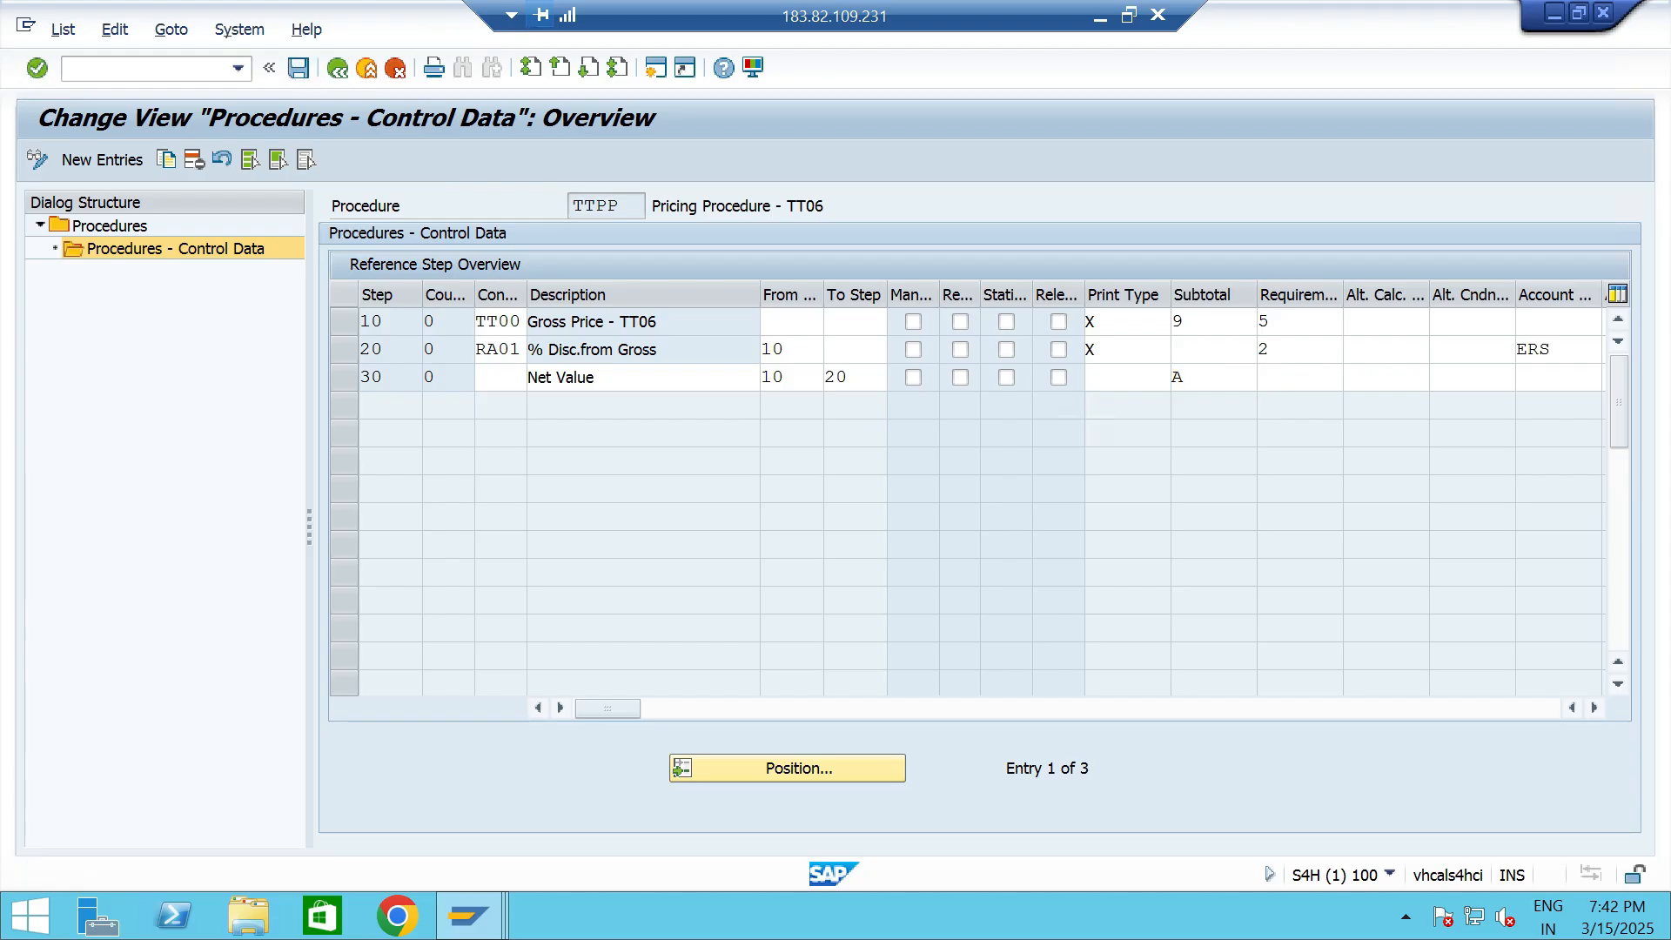
click(547, 445)
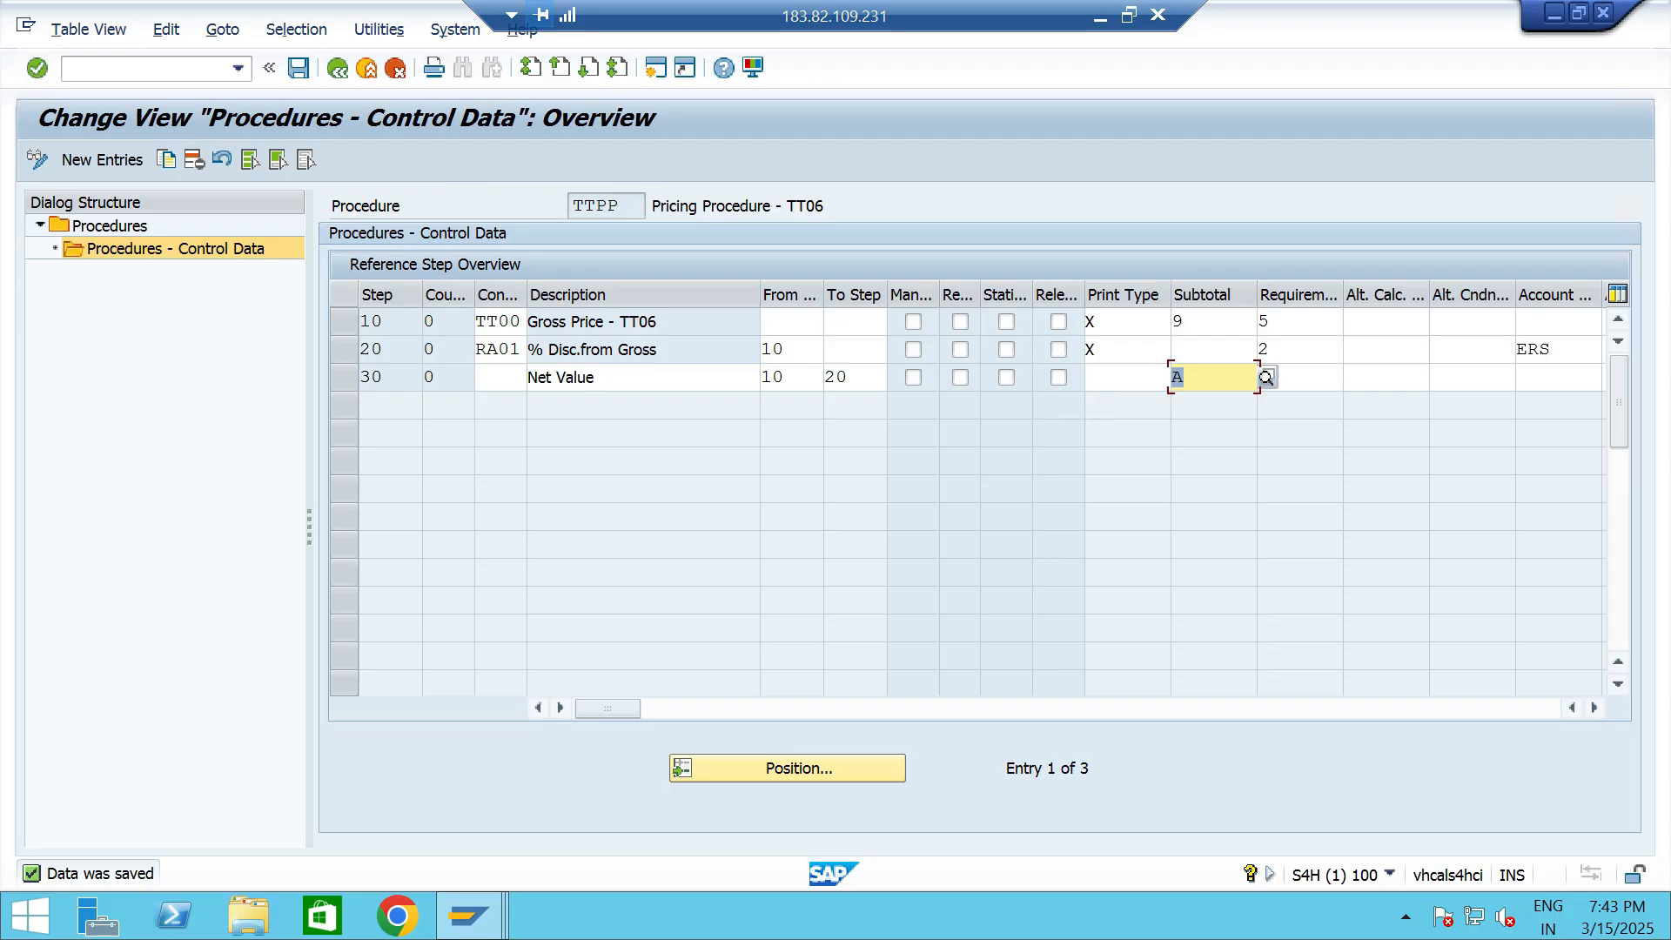
click(337, 68)
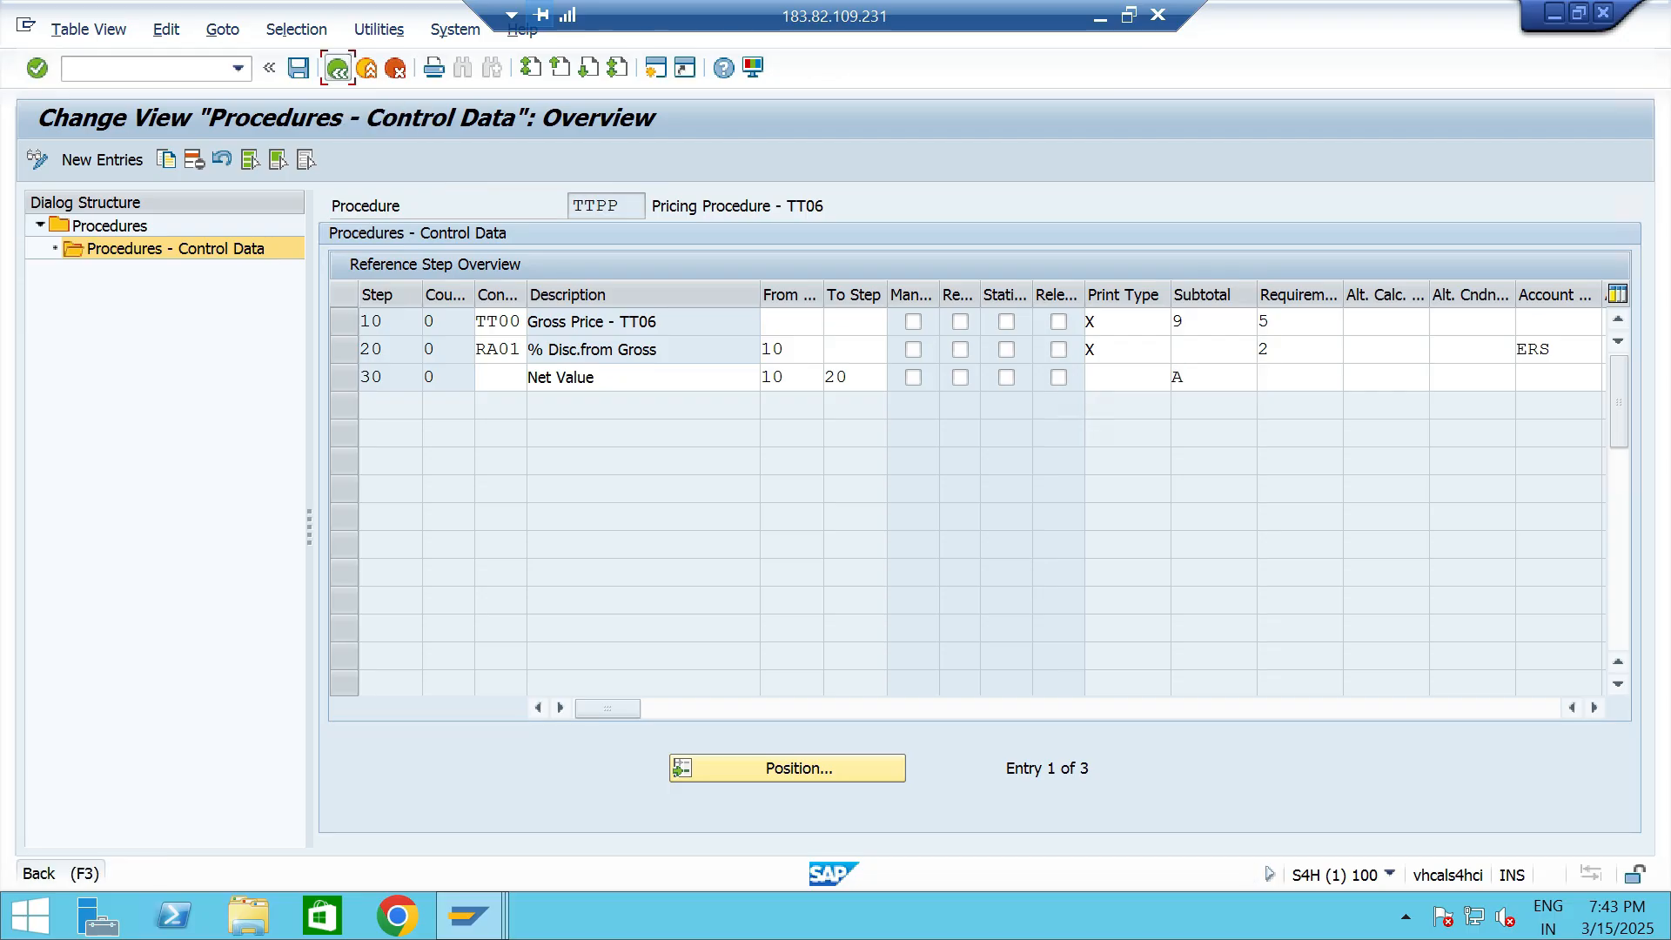
- Switch to PowerPoint and examine item 5, Activate Credit Management, in the configuration list, highlighting its text
key(alt+Tab)
triple_click(763, 507)
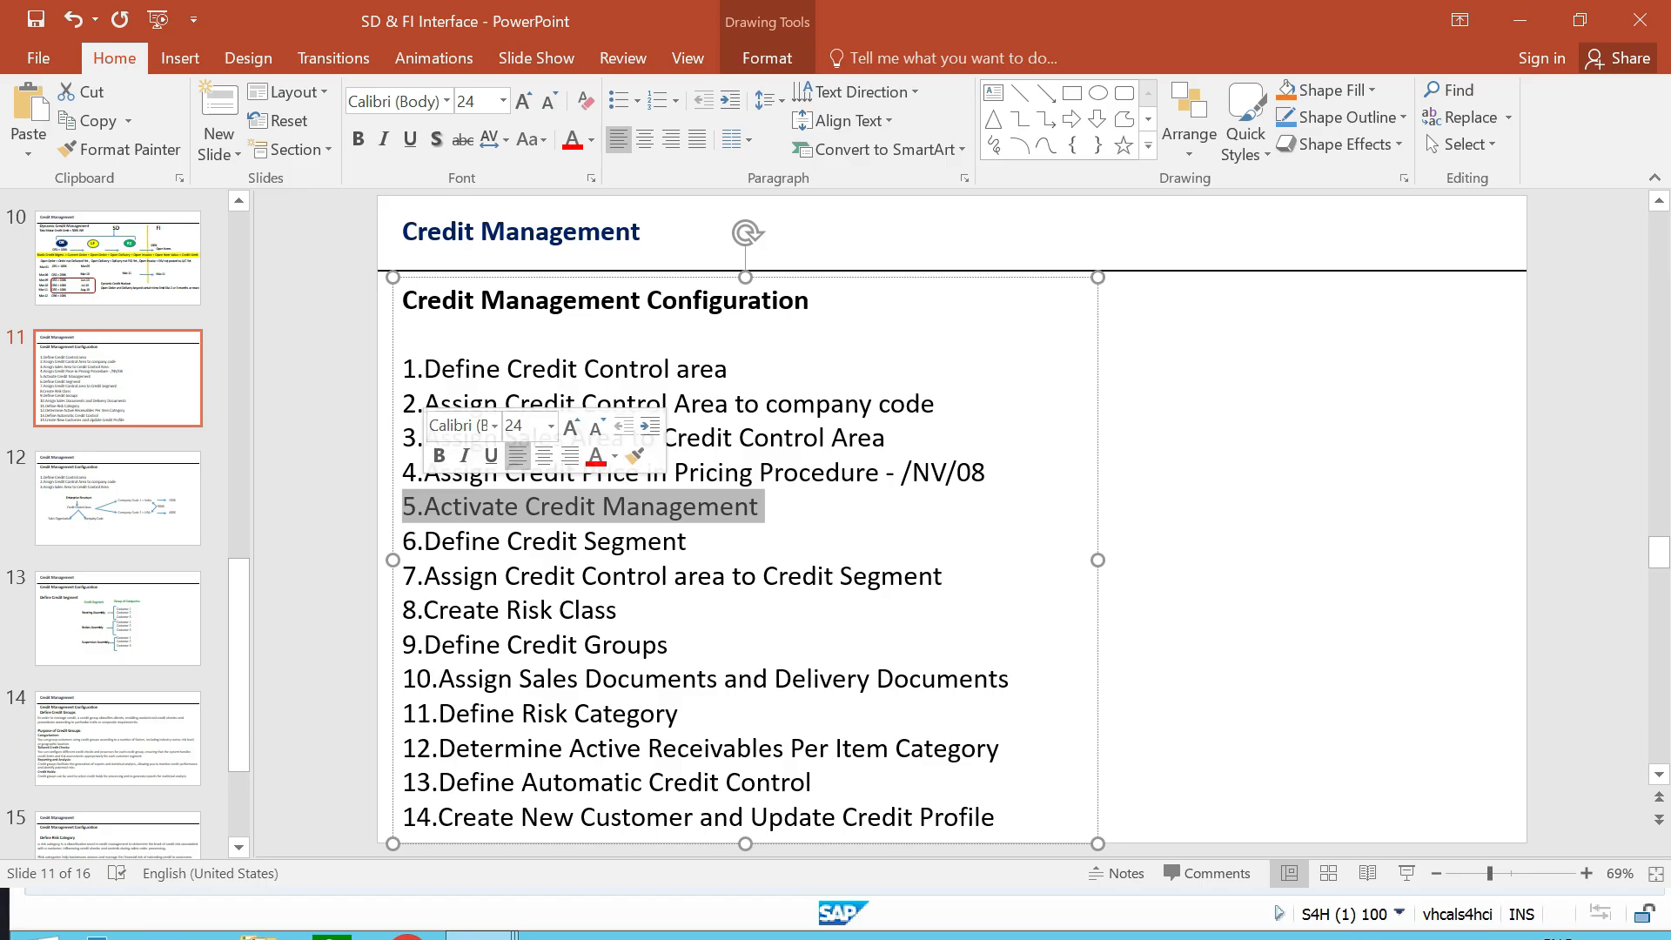
click(1218, 522)
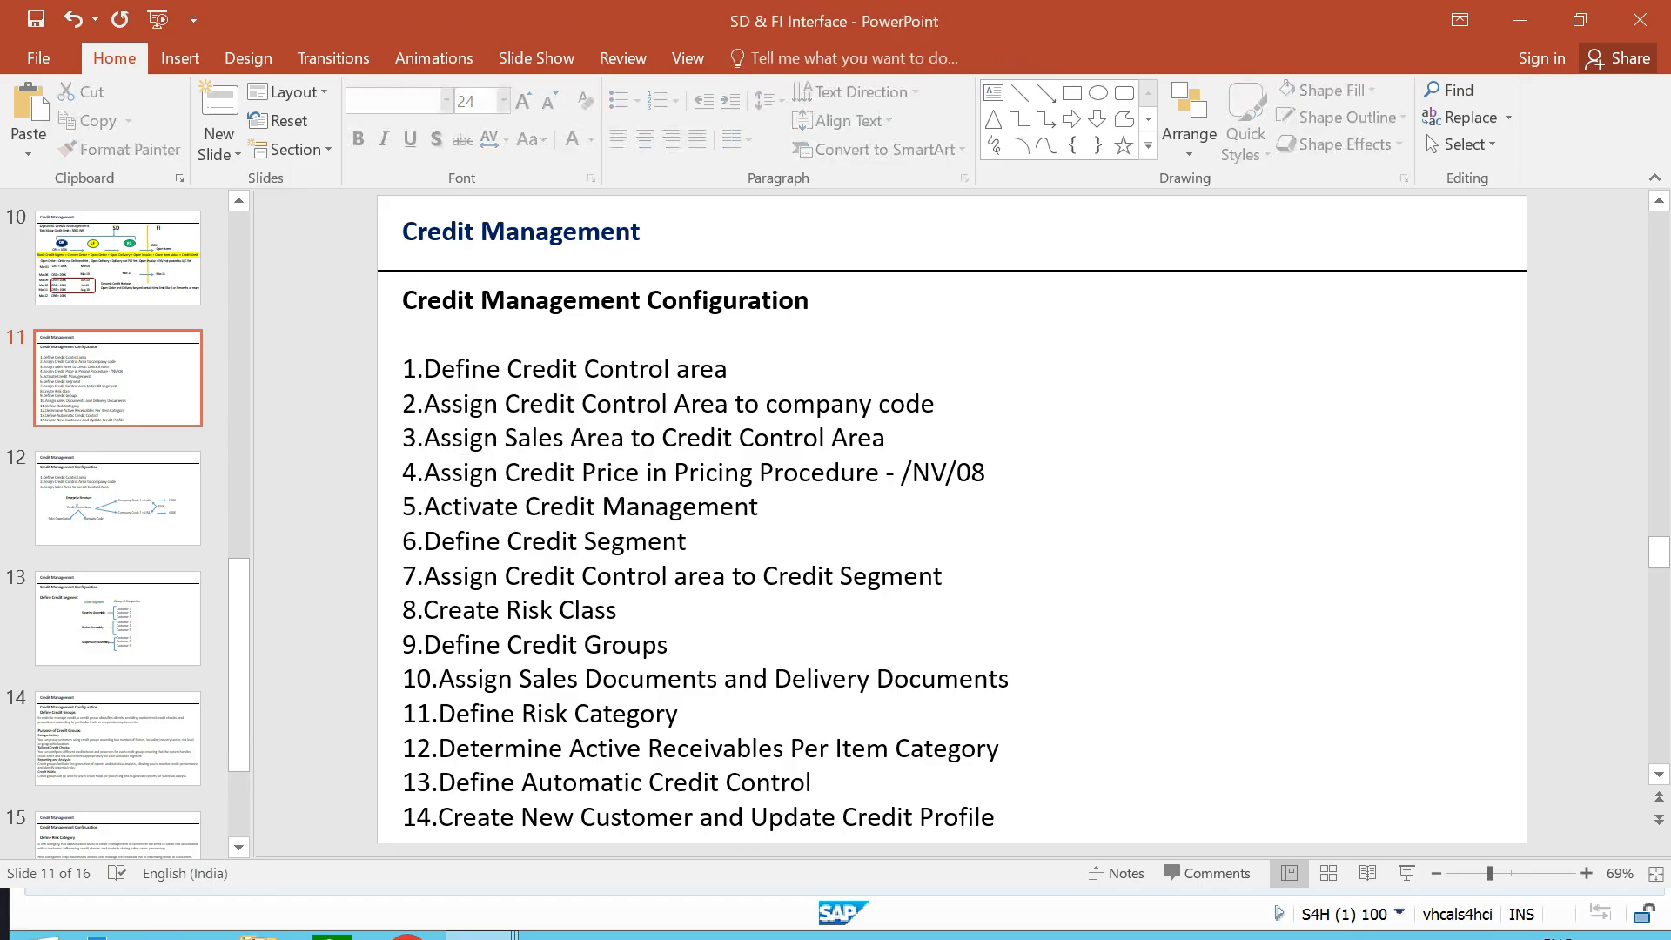
- Switch back to the SAP session and open the SAP Reference IMG with command /NSPRO
key(alt+Tab)
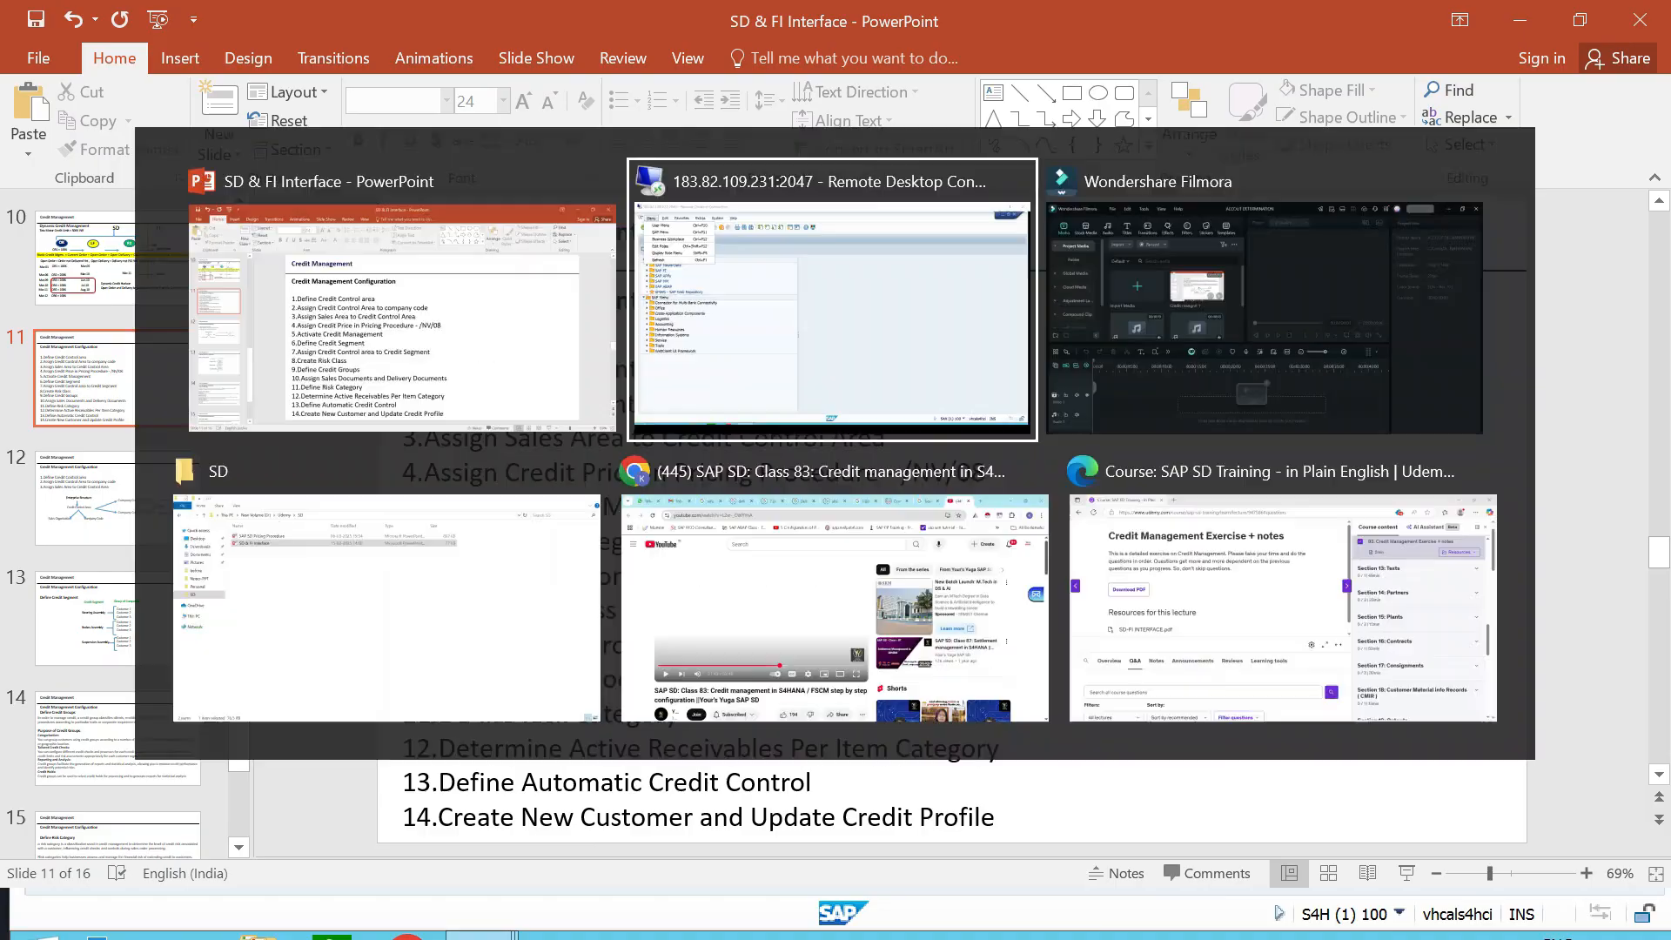
click(248, 107)
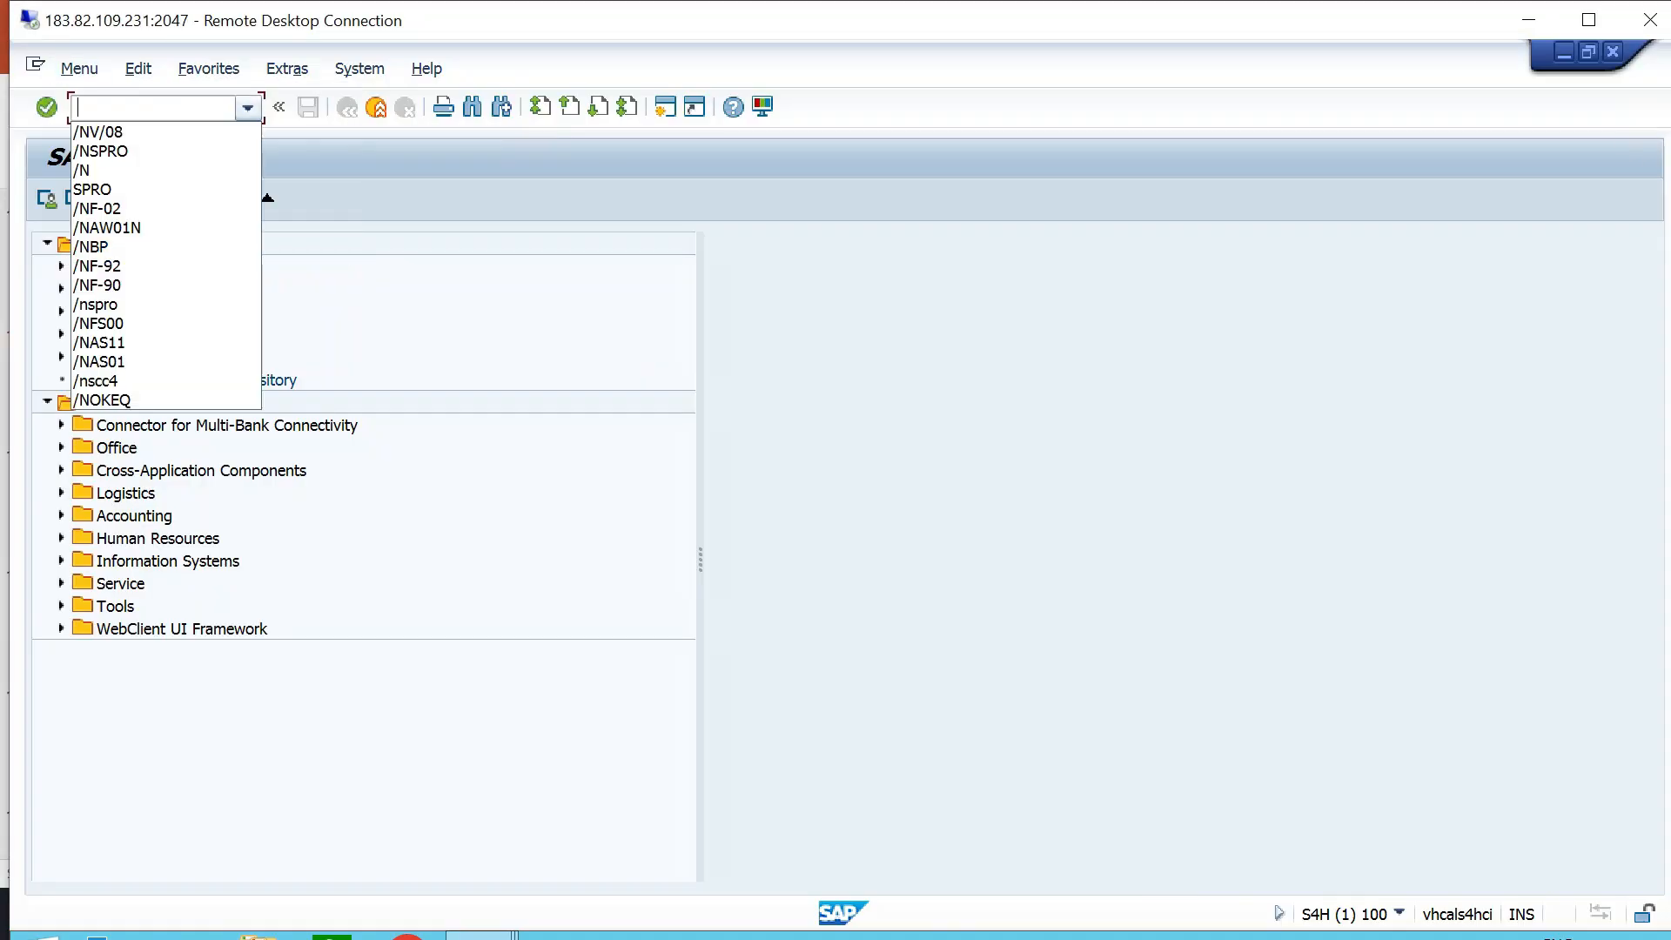
click(165, 151)
click(46, 106)
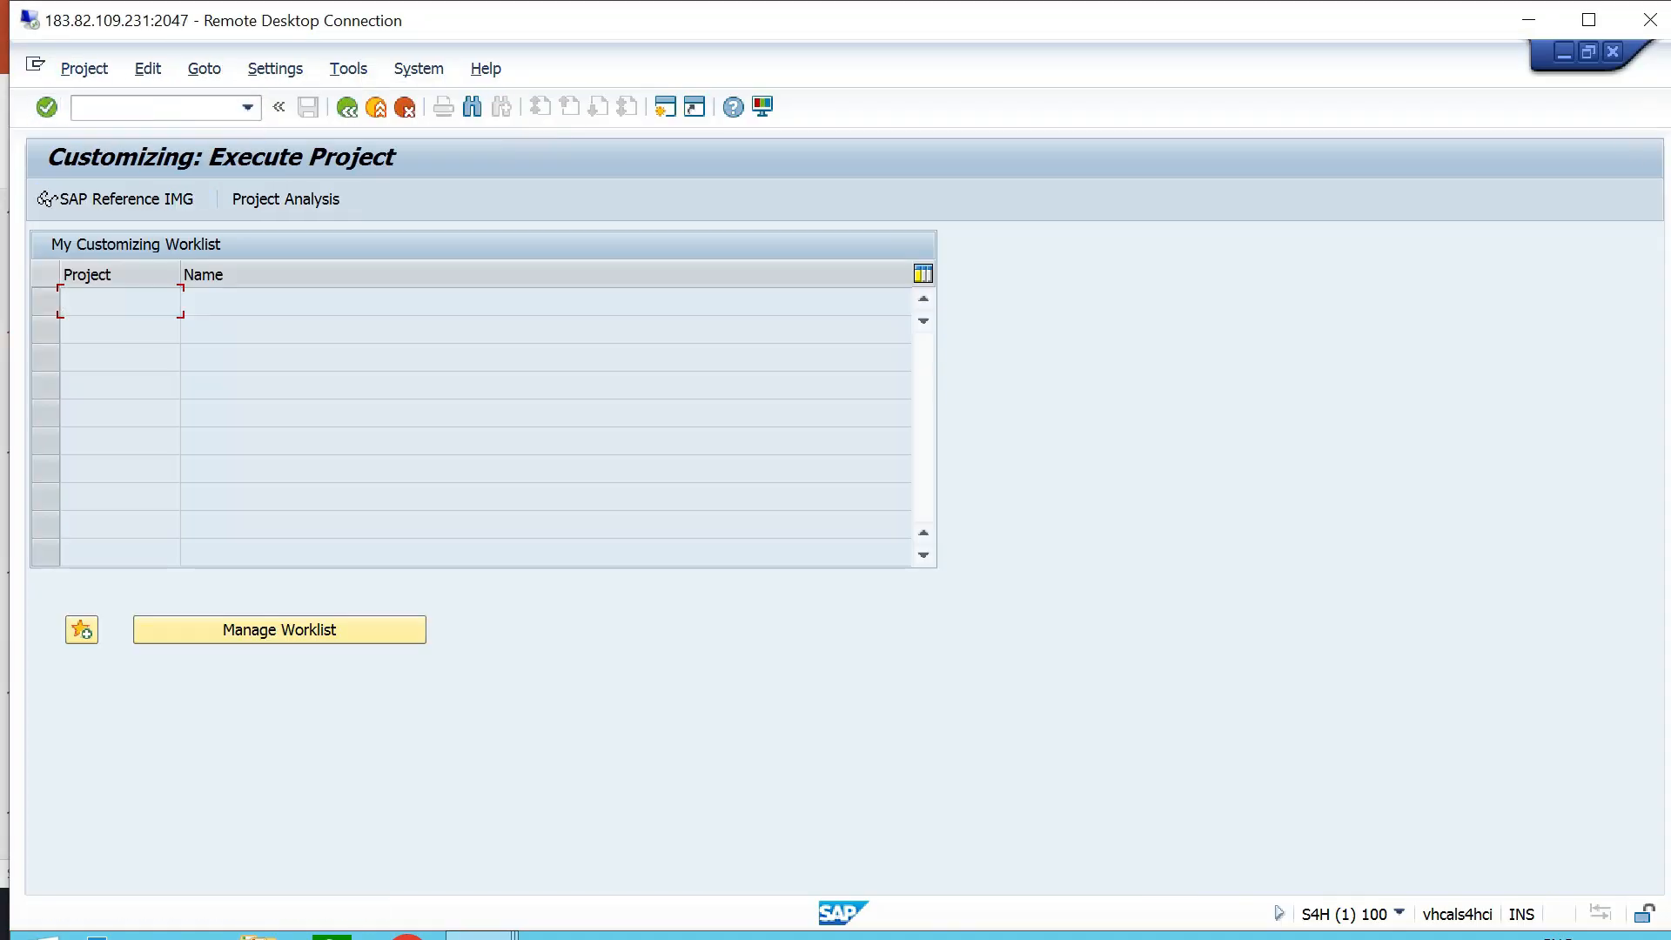
click(43, 198)
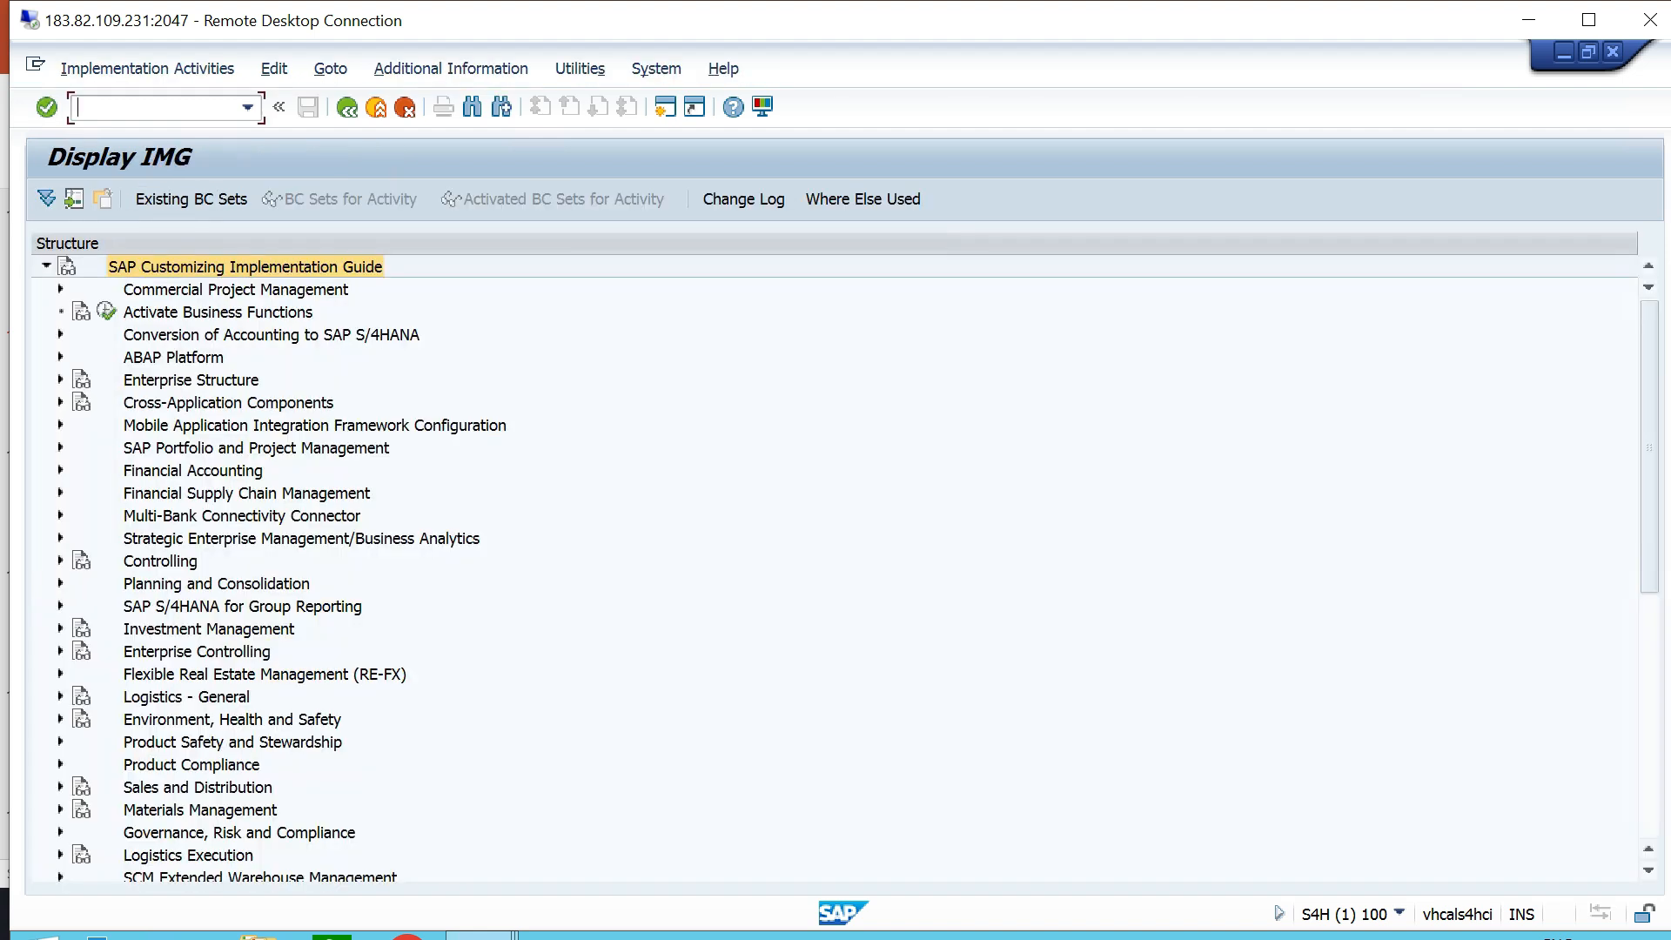
- Expand Financial Supply Chain Management, Credit Management and its accounting and sales integration node down to the Integration with Sales and Distribution activities
click(246, 494)
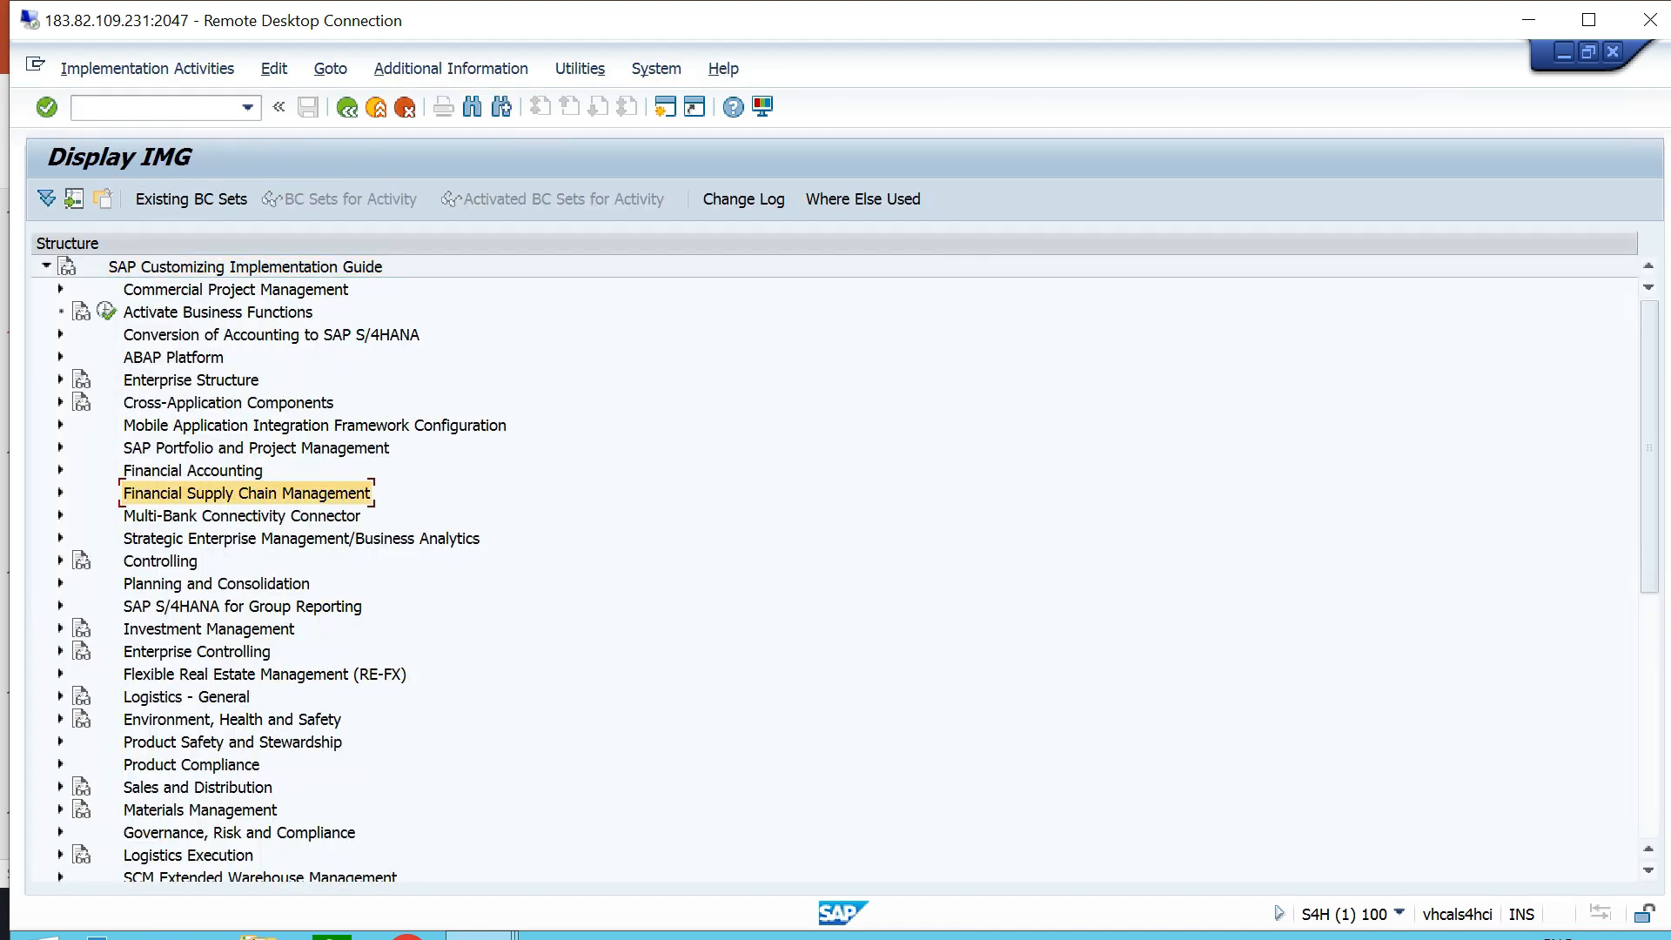
scroll(834, 569, down, 1)
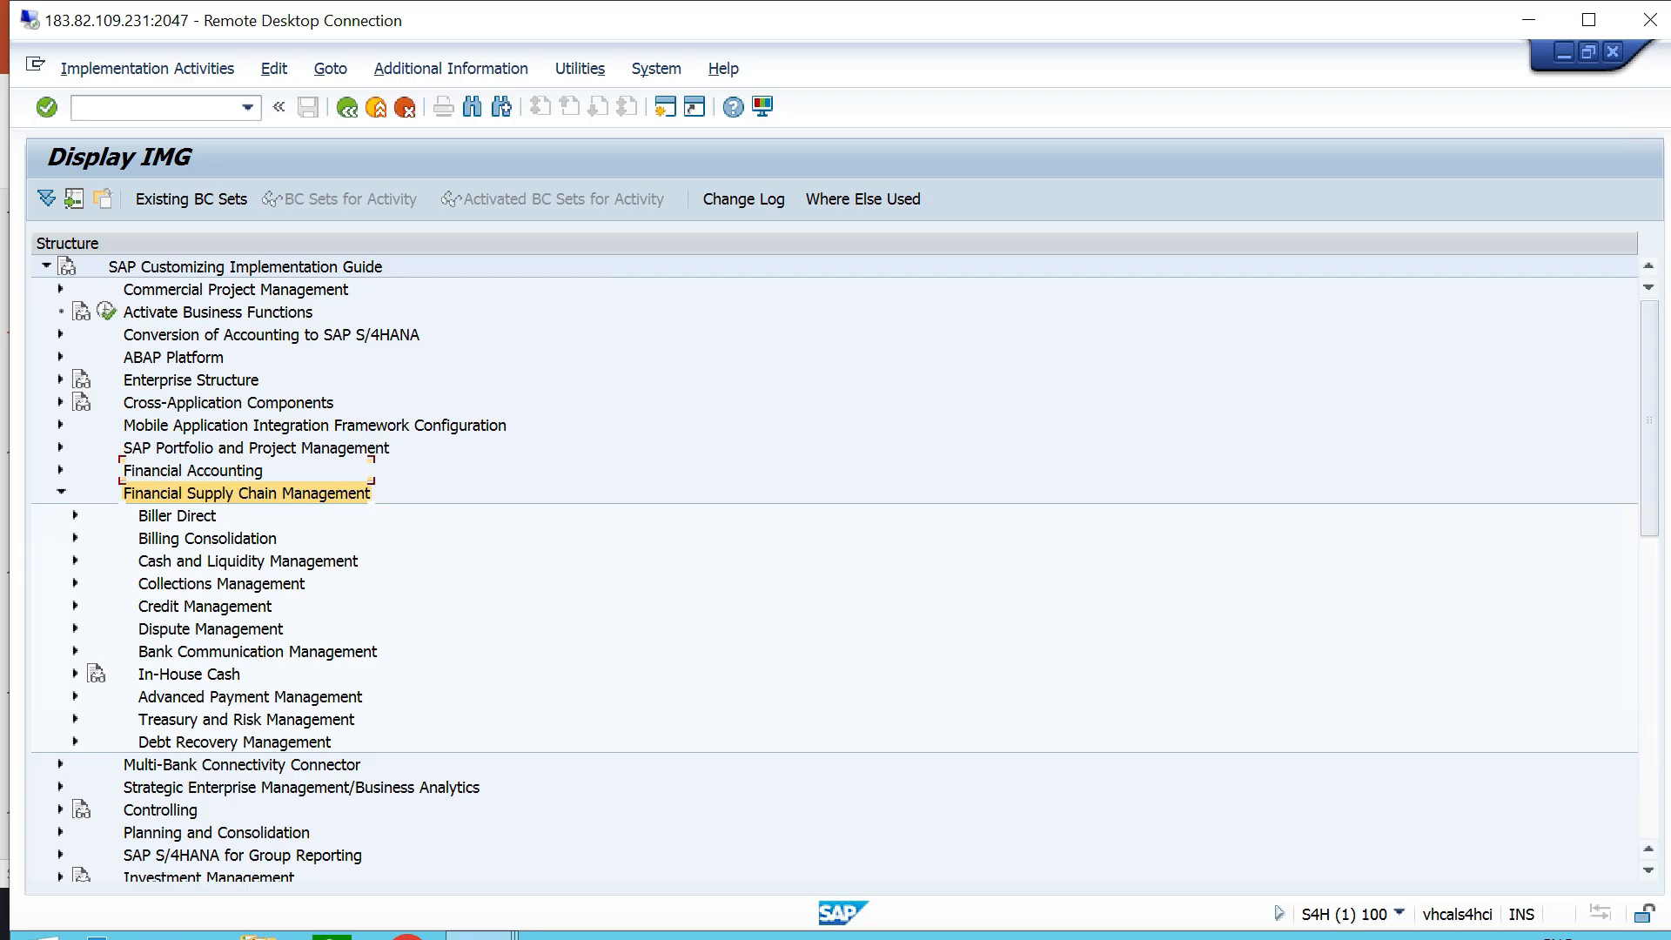
click(205, 562)
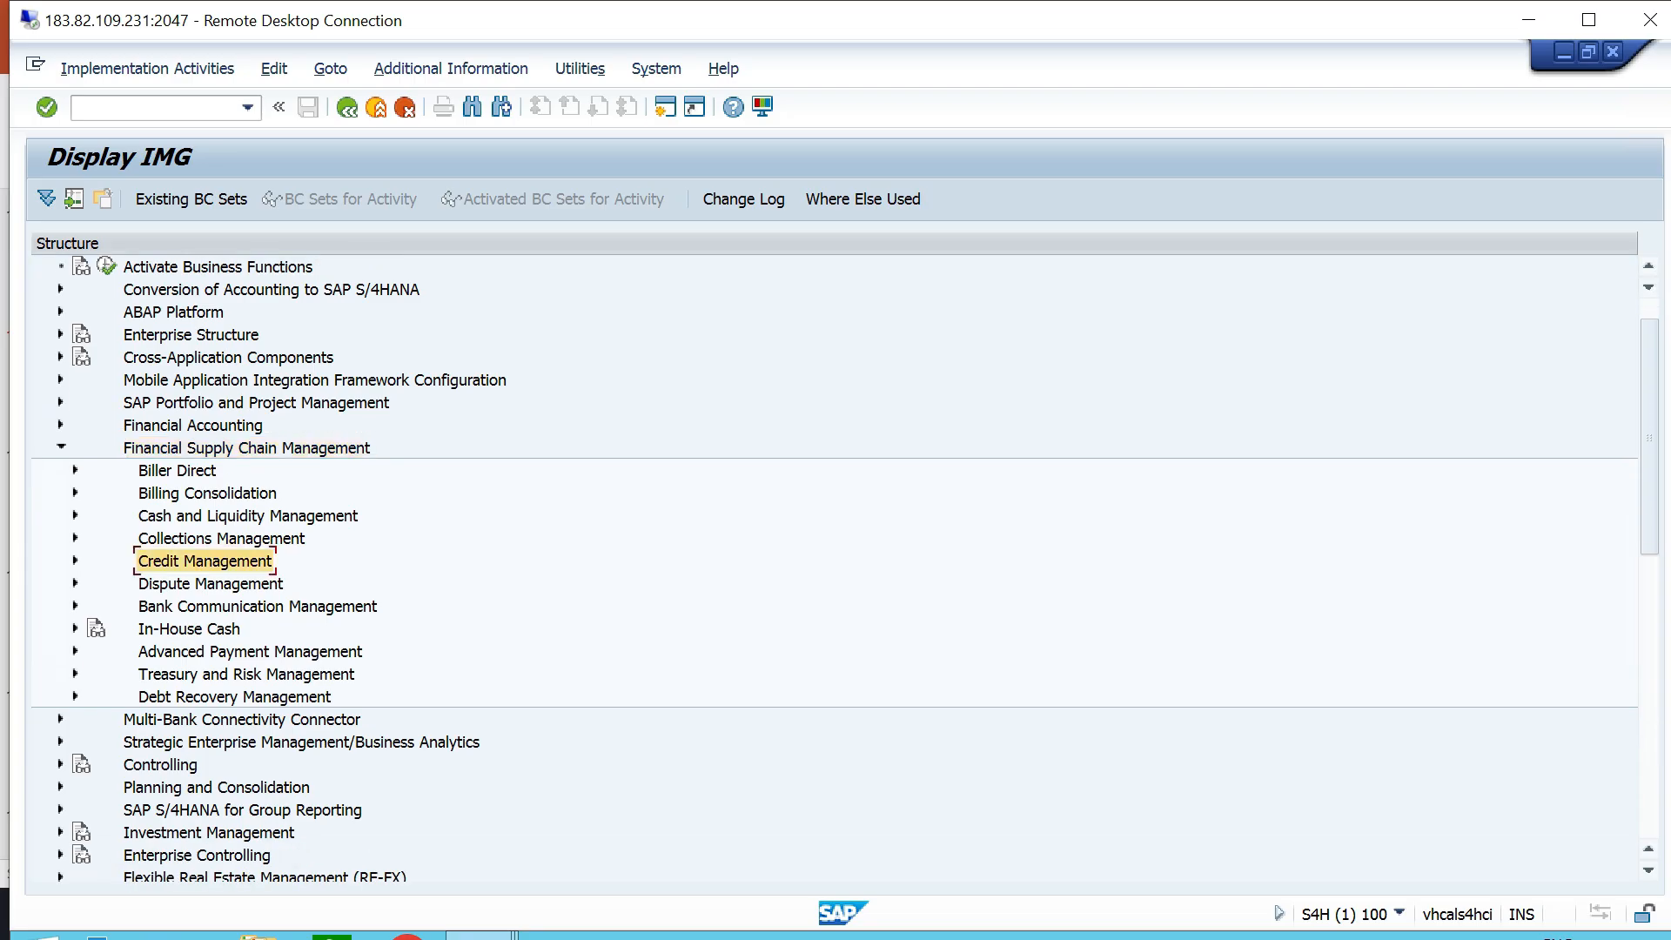
click(411, 606)
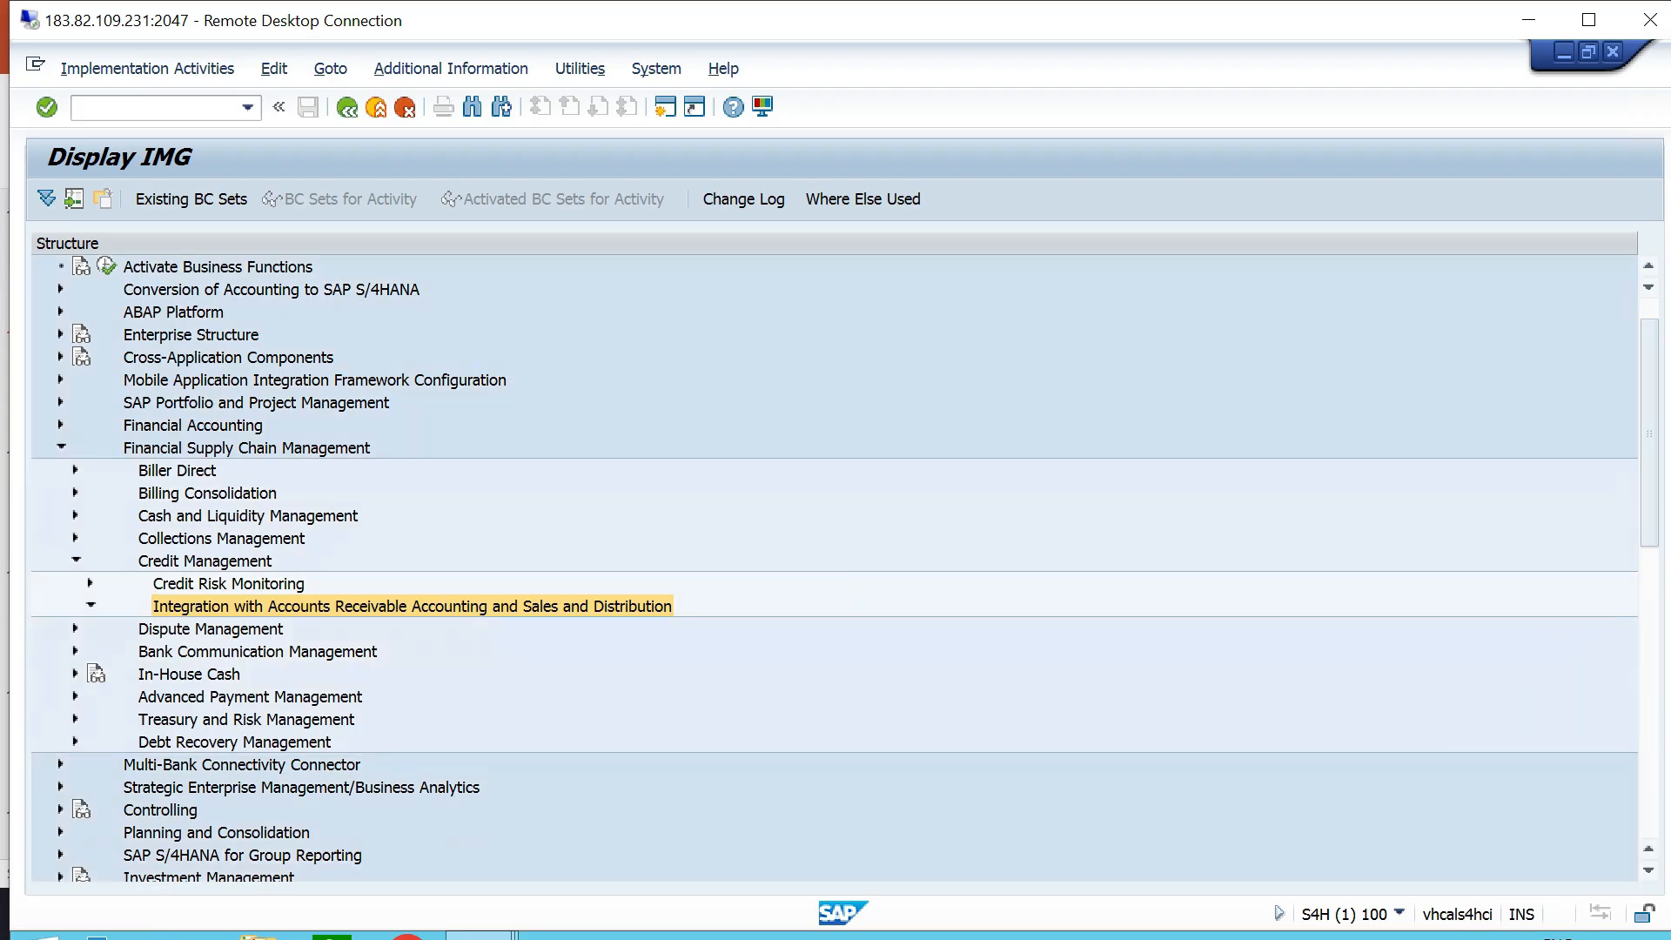
scroll(299, 584, down, 1)
click(300, 584)
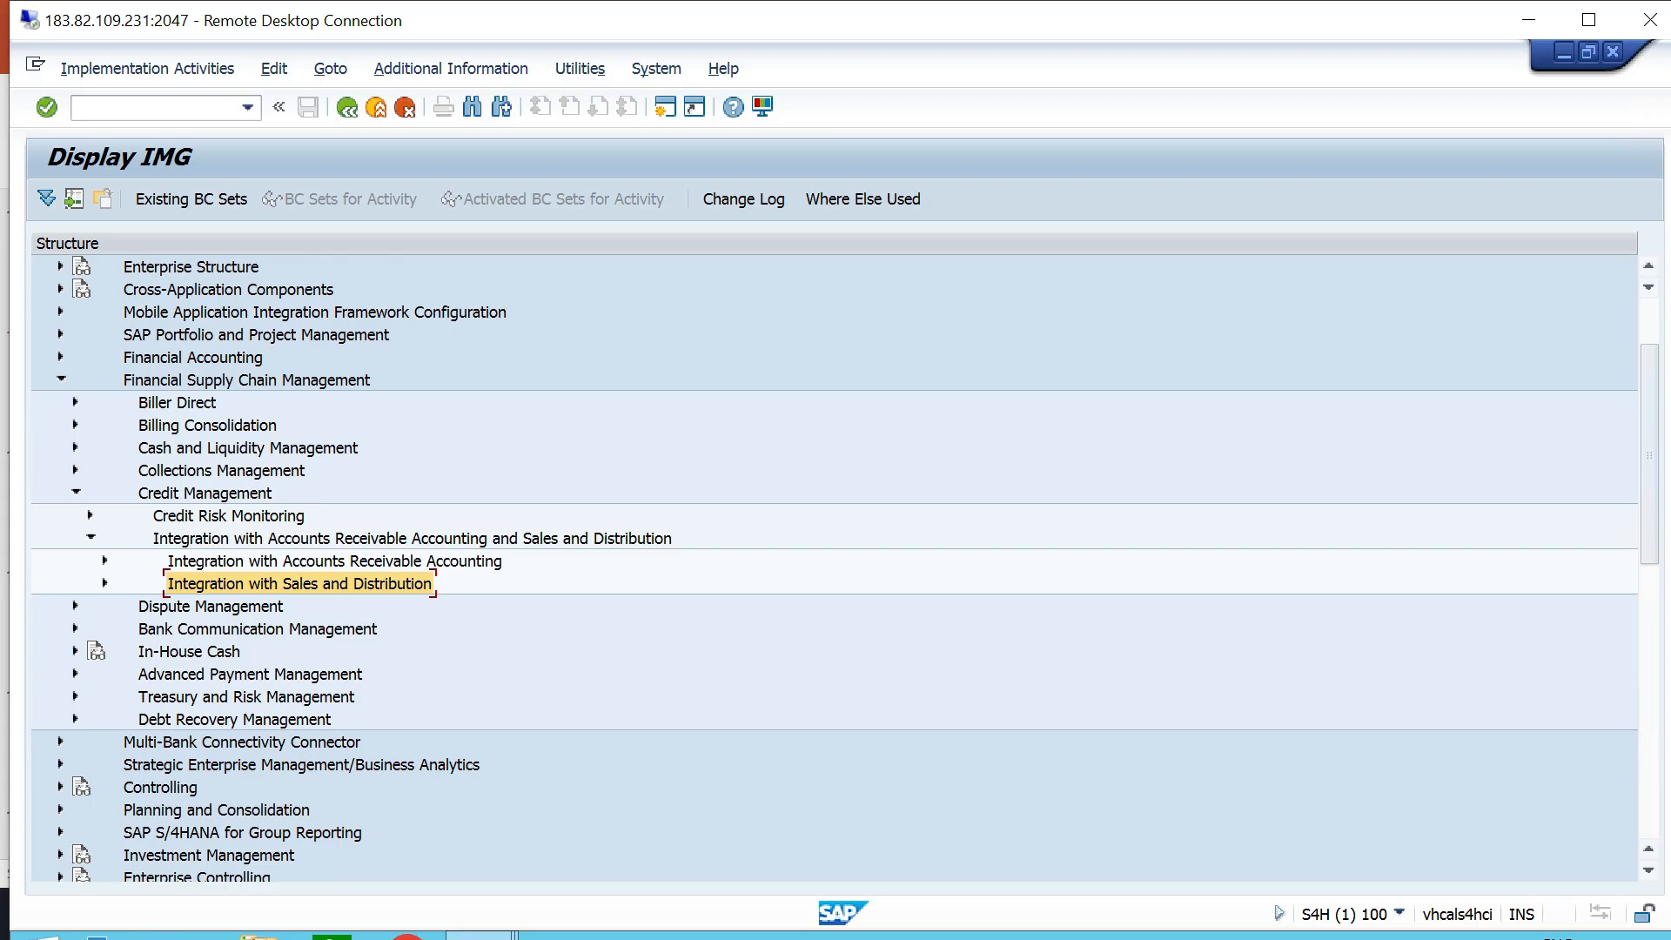
key(Right)
key(Down)
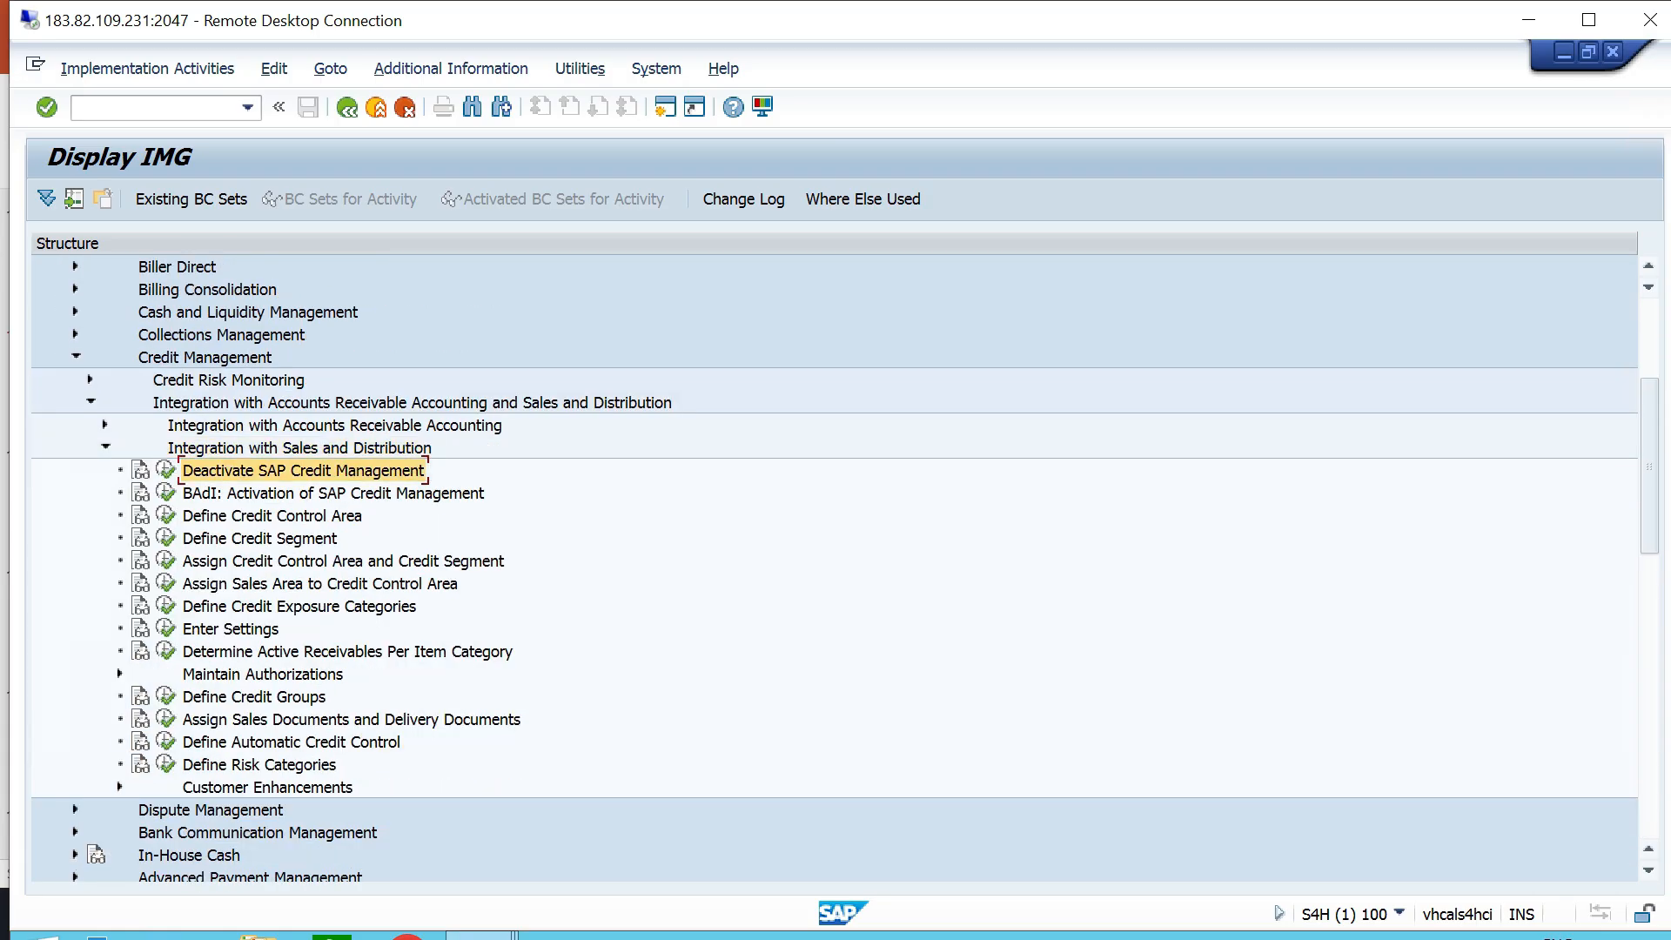
- Open the Deactivate SAP Credit Management activity, save it with the deactivation option cleared and return to the implementation guide
click(165, 470)
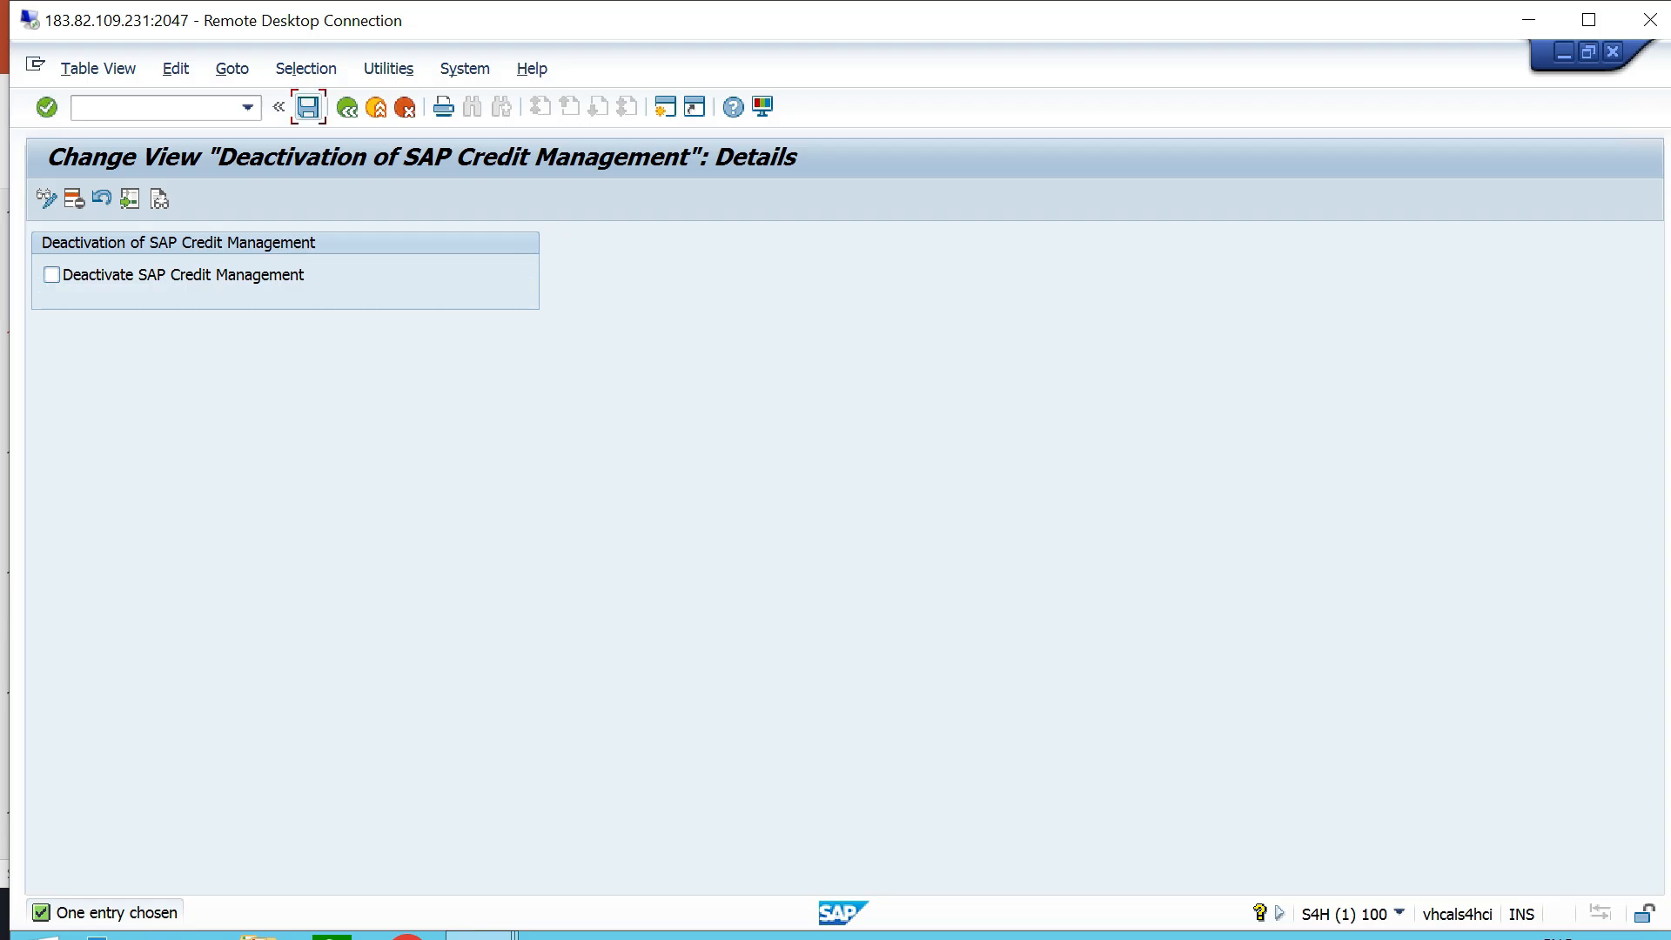
click(308, 107)
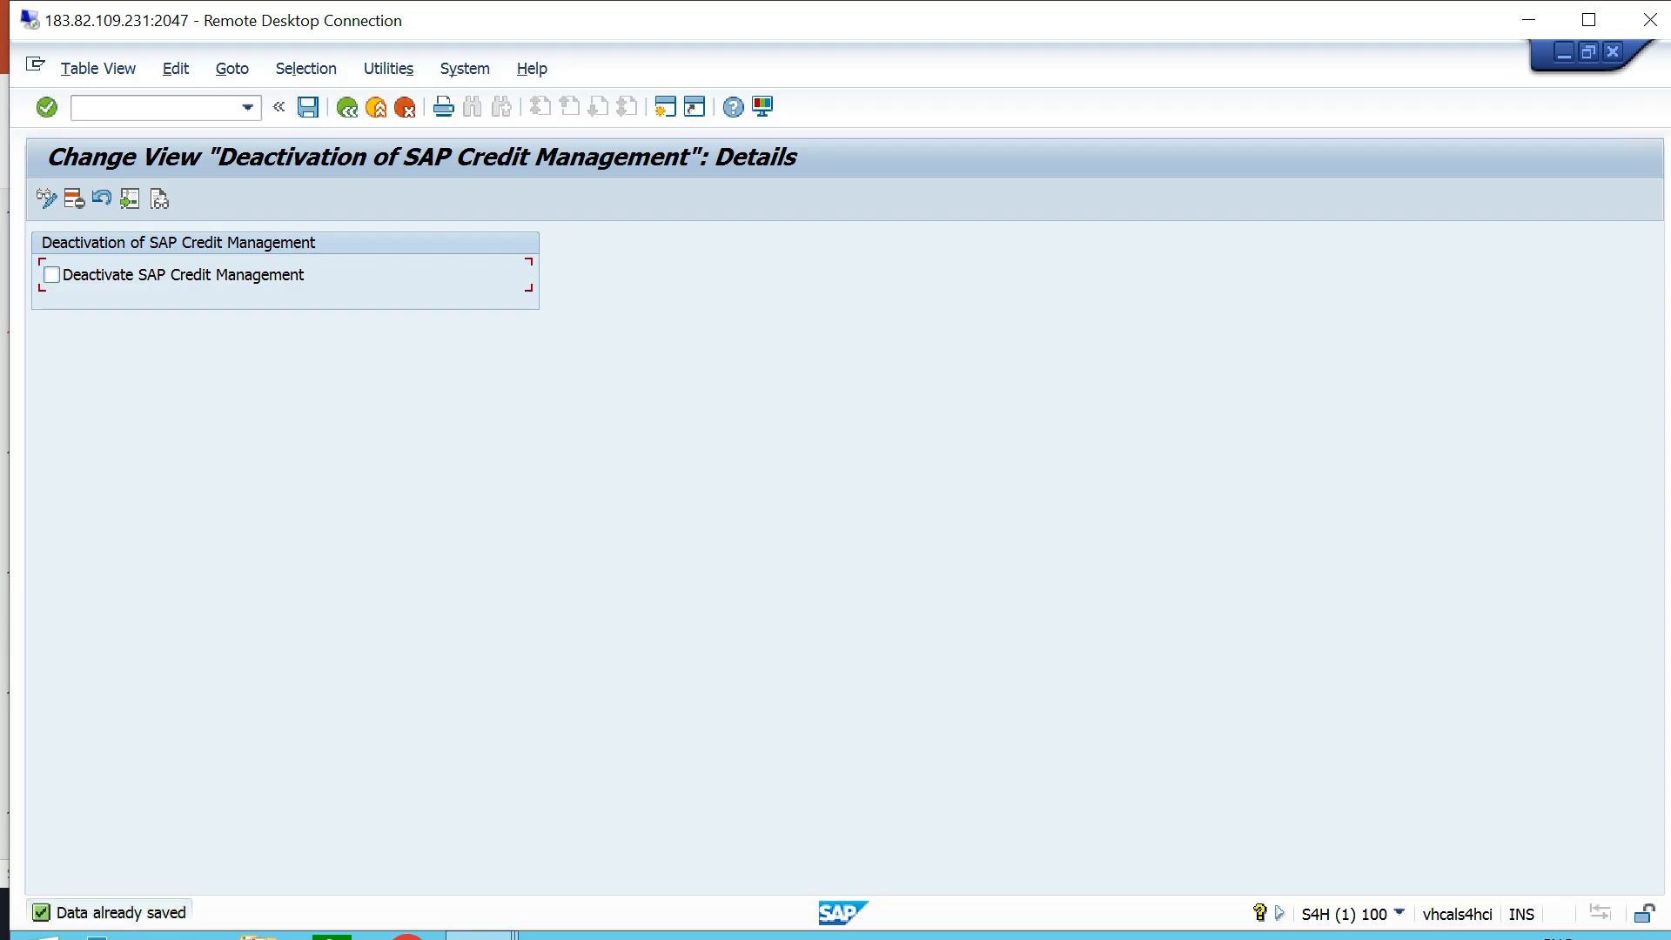
click(348, 107)
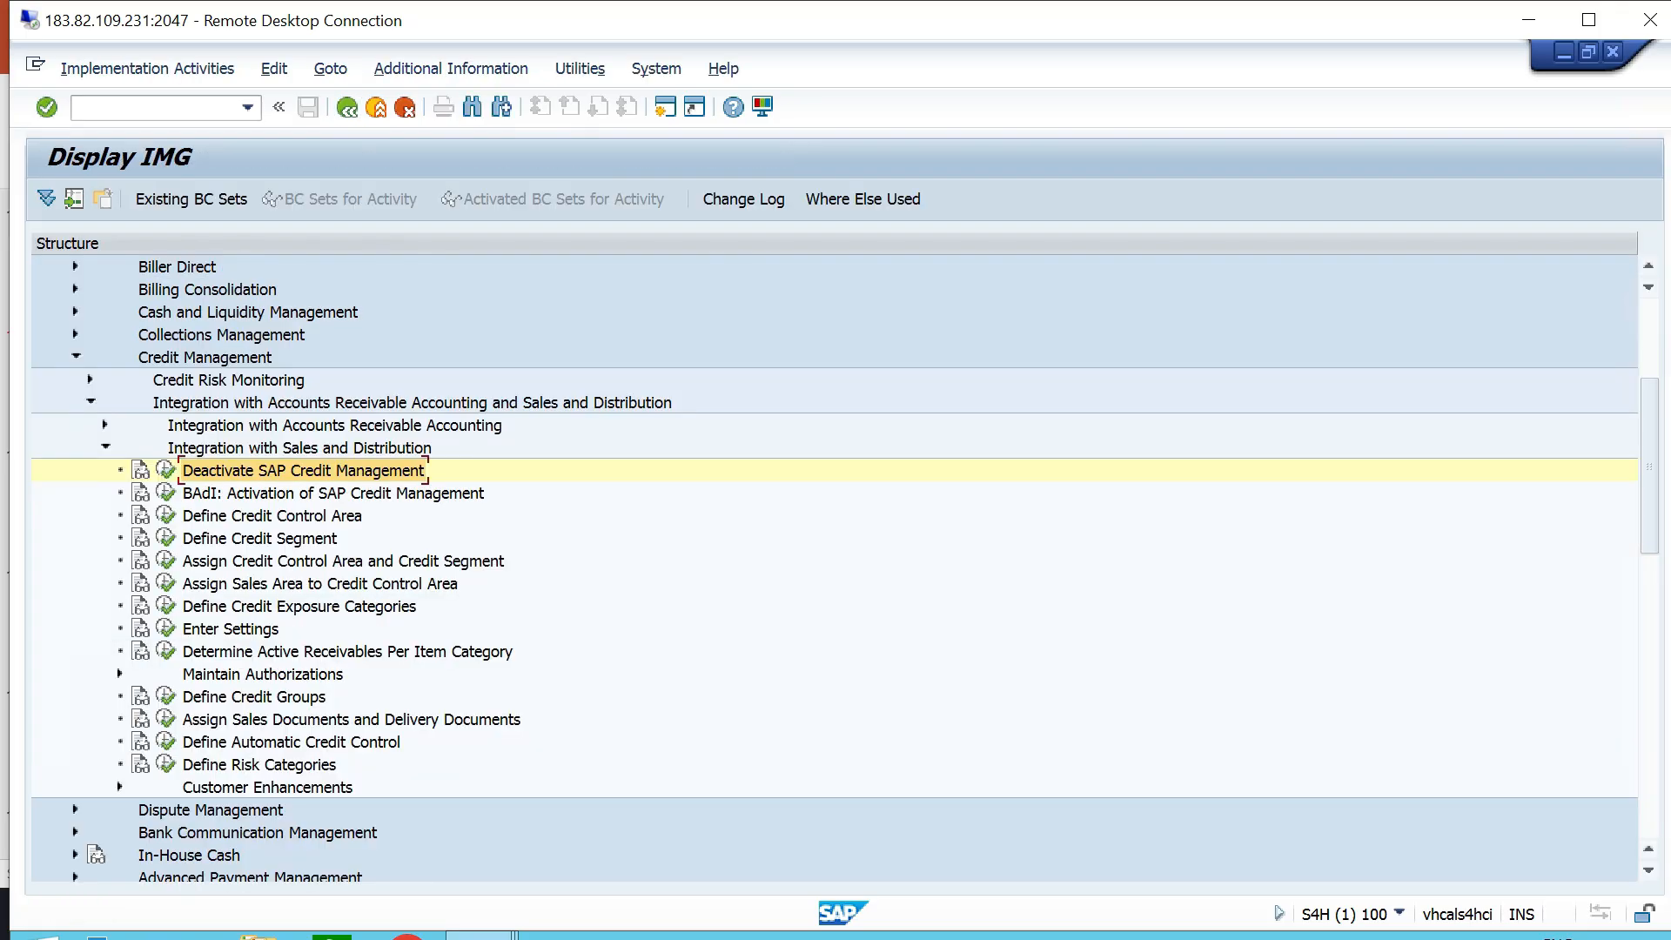
- Switch to PowerPoint and examine item 6, Define Credit Segment, in the configuration list, highlighting its text
key(alt+Tab)
drag(691, 541, 404, 542)
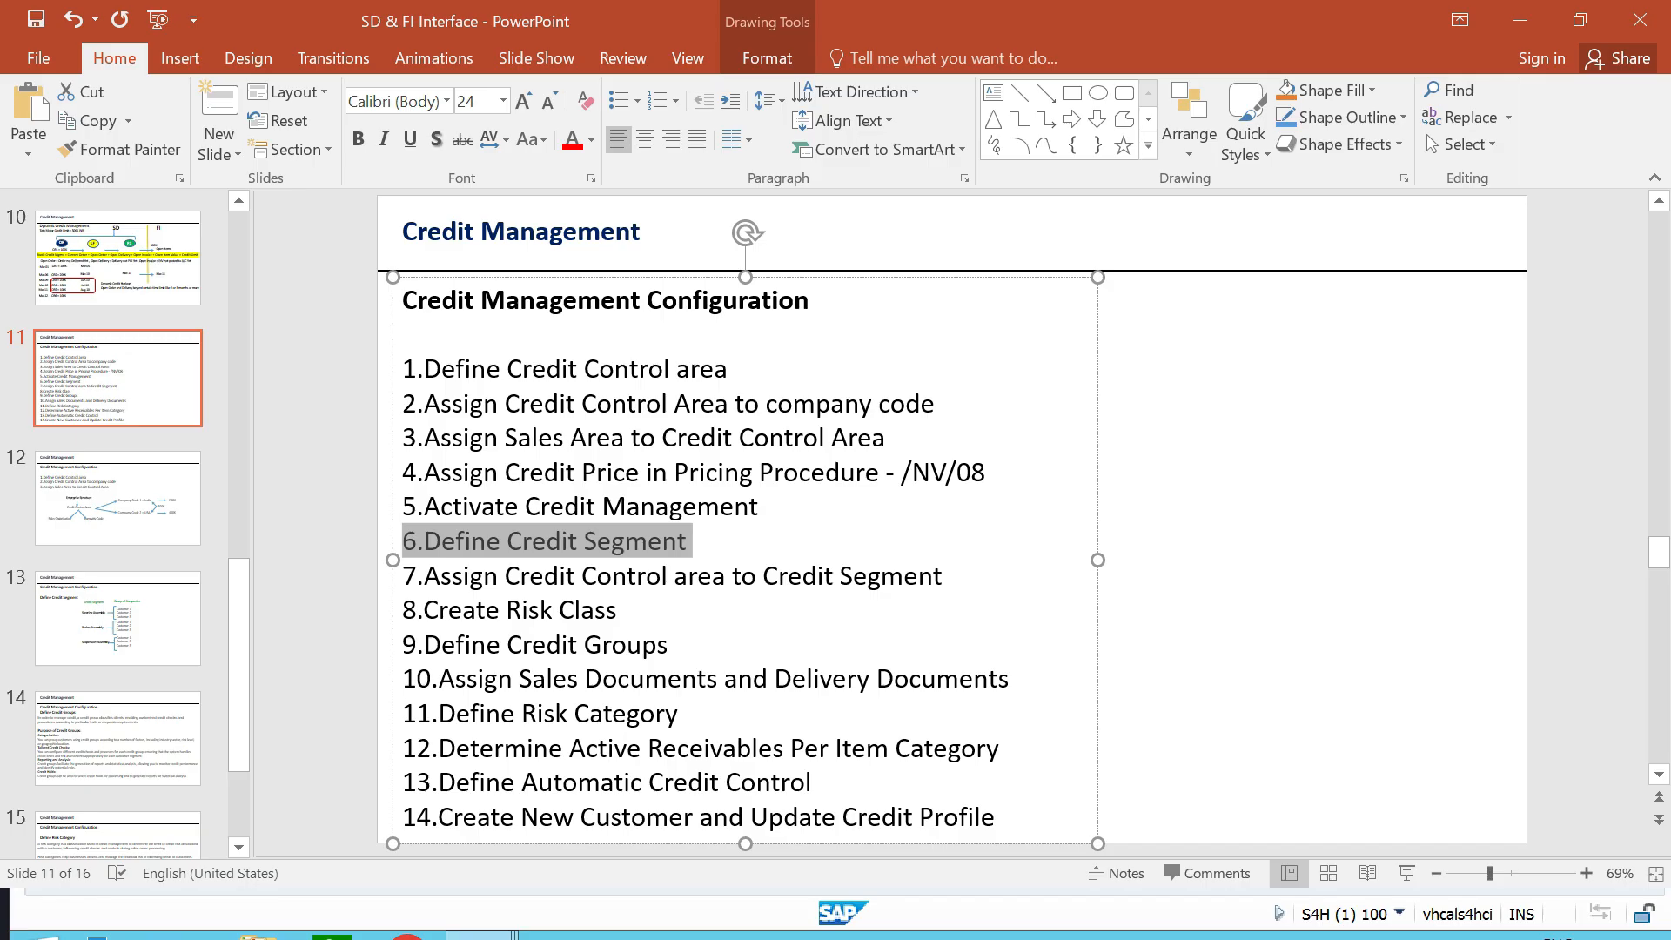
click(329, 512)
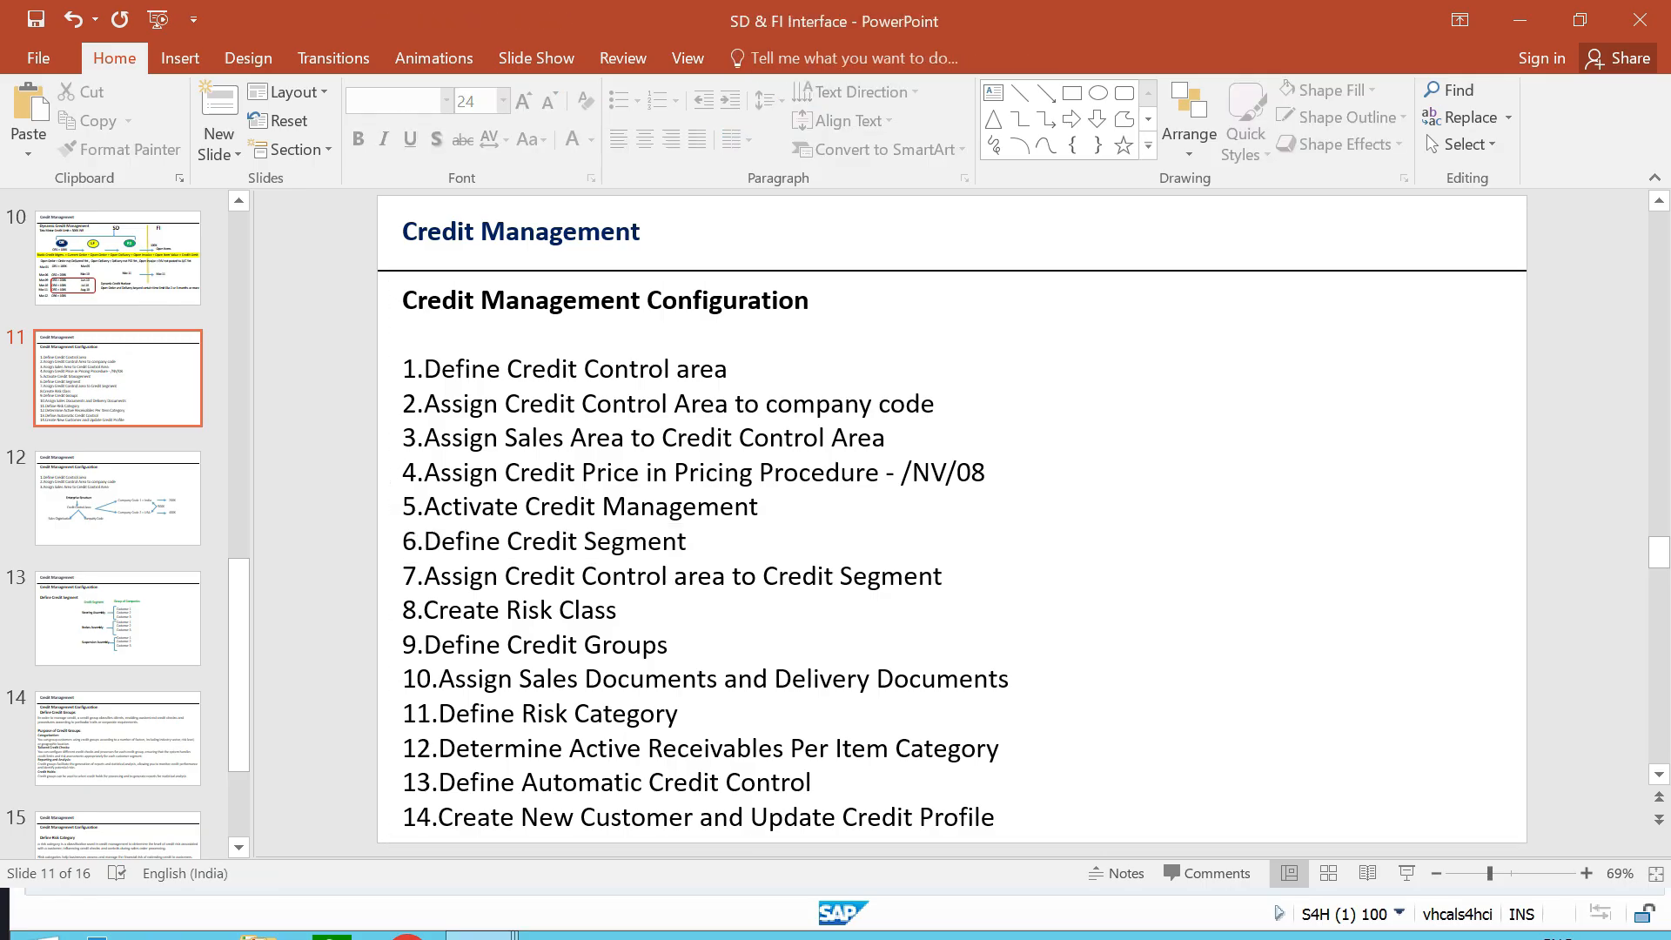
- Examine the Define Credit Segment diagram on slide 13, including the customers grouped under the Steering Assembly segment
scroll(952, 520, down, 2)
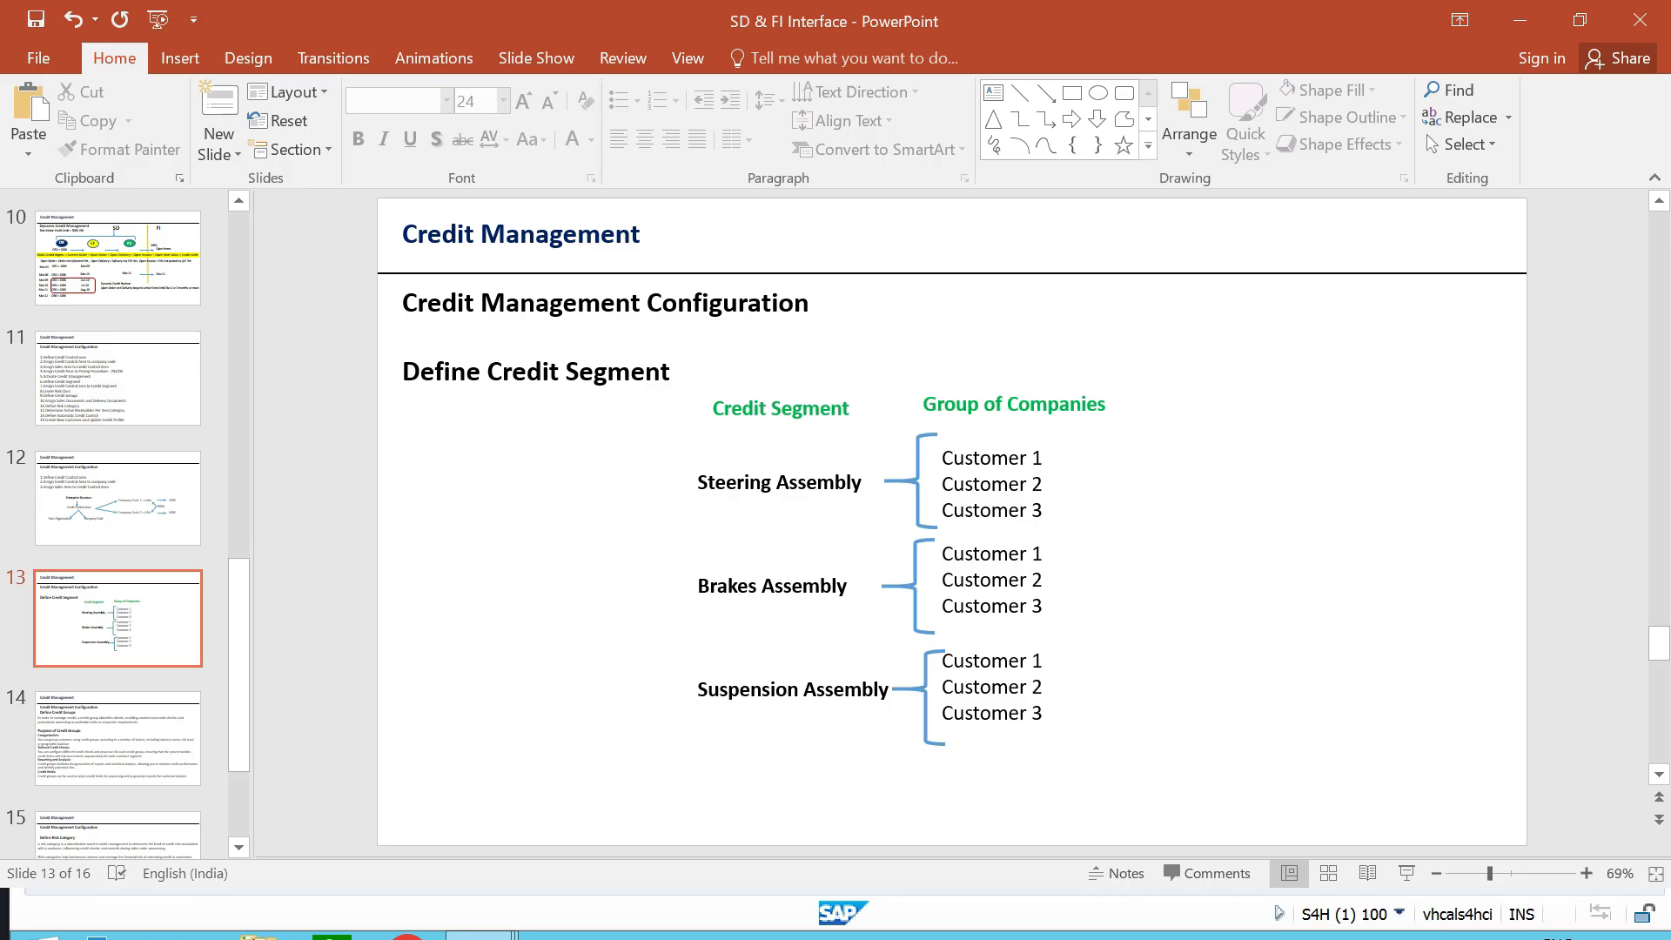
click(1042, 457)
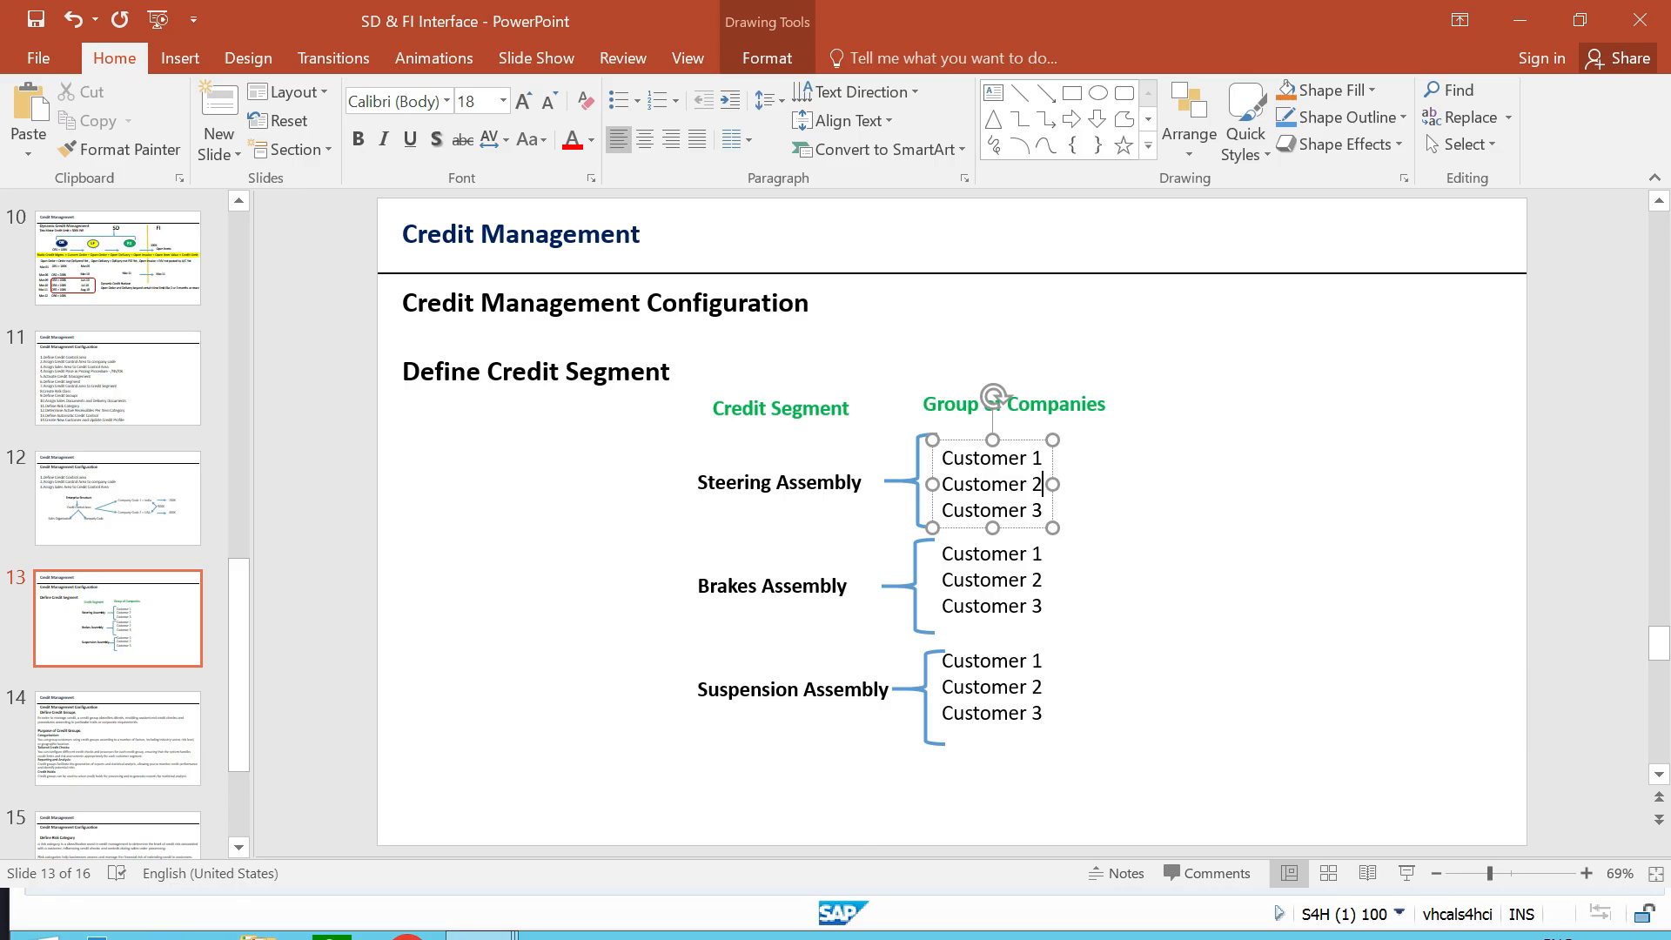
click(1042, 510)
key(Escape)
key(Escape)
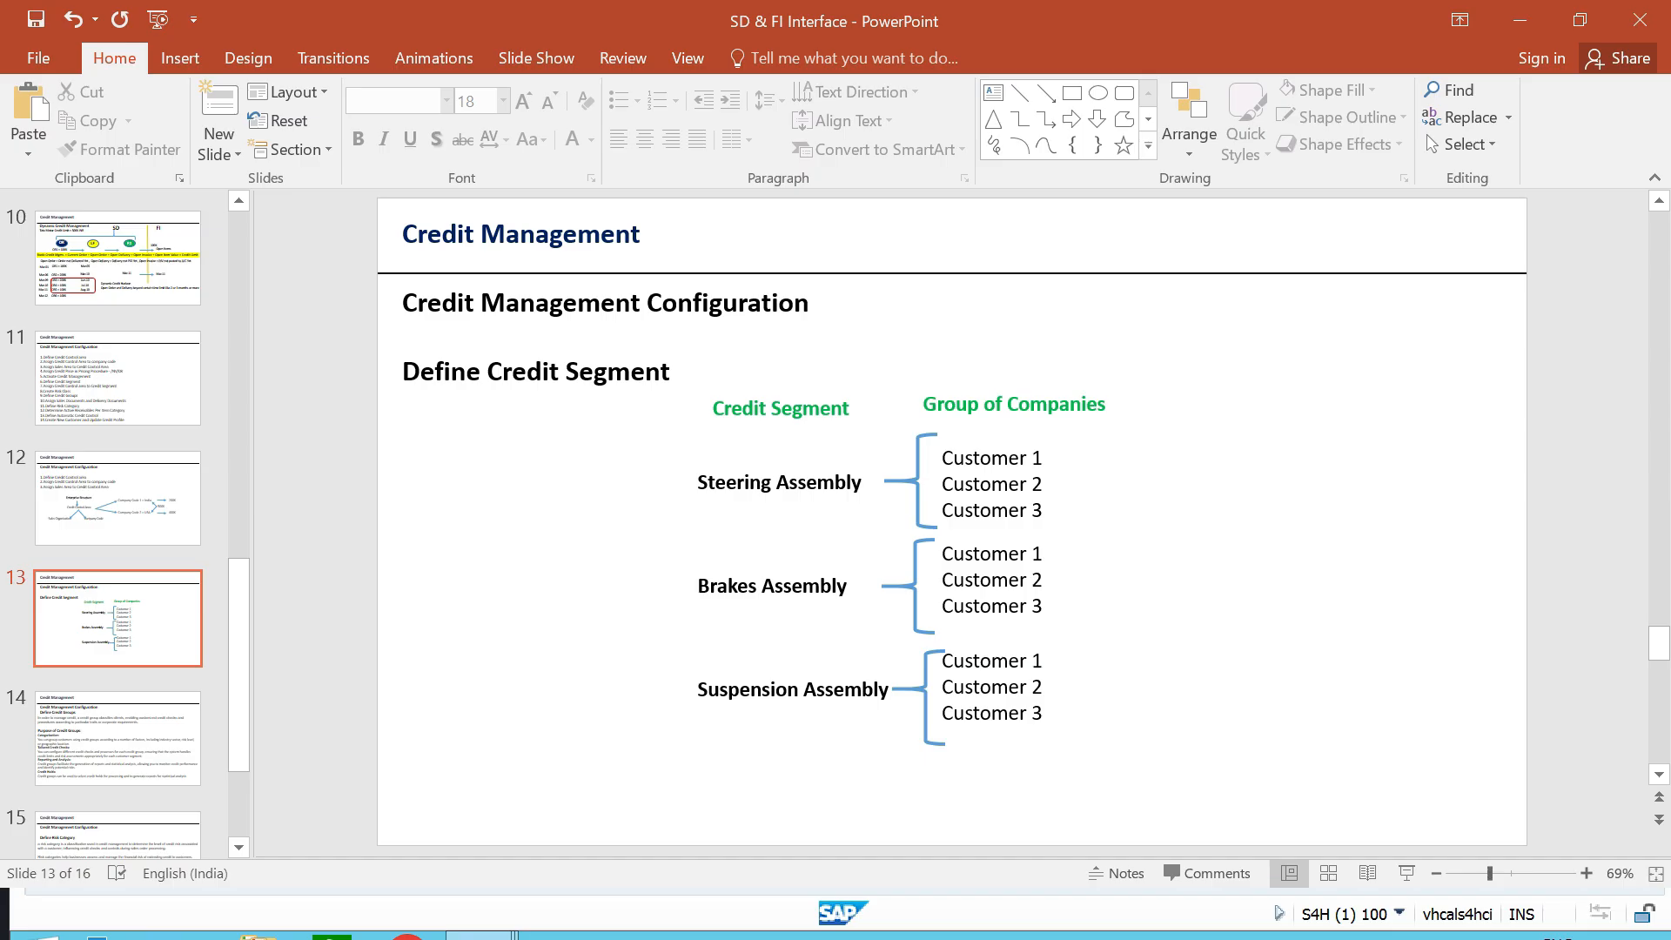
- Finish reviewing the credit segment diagram, switch to the SAP implementation guide and open Define Credit Segment under Integration with Sales and Distribution
click(847, 586)
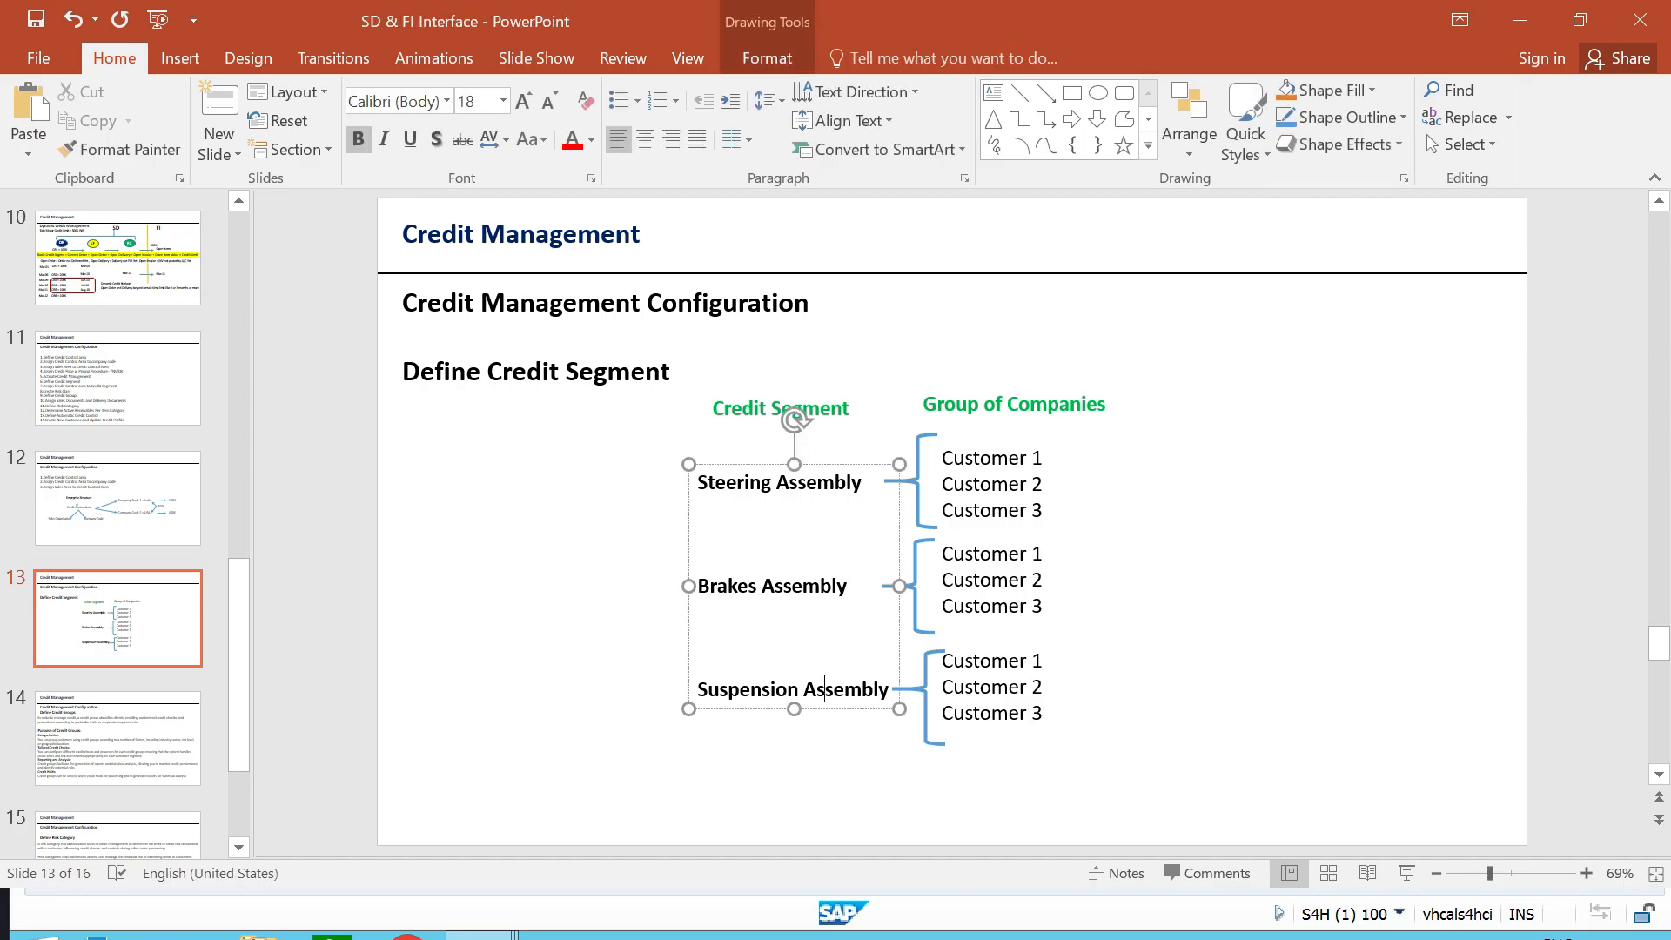
click(835, 784)
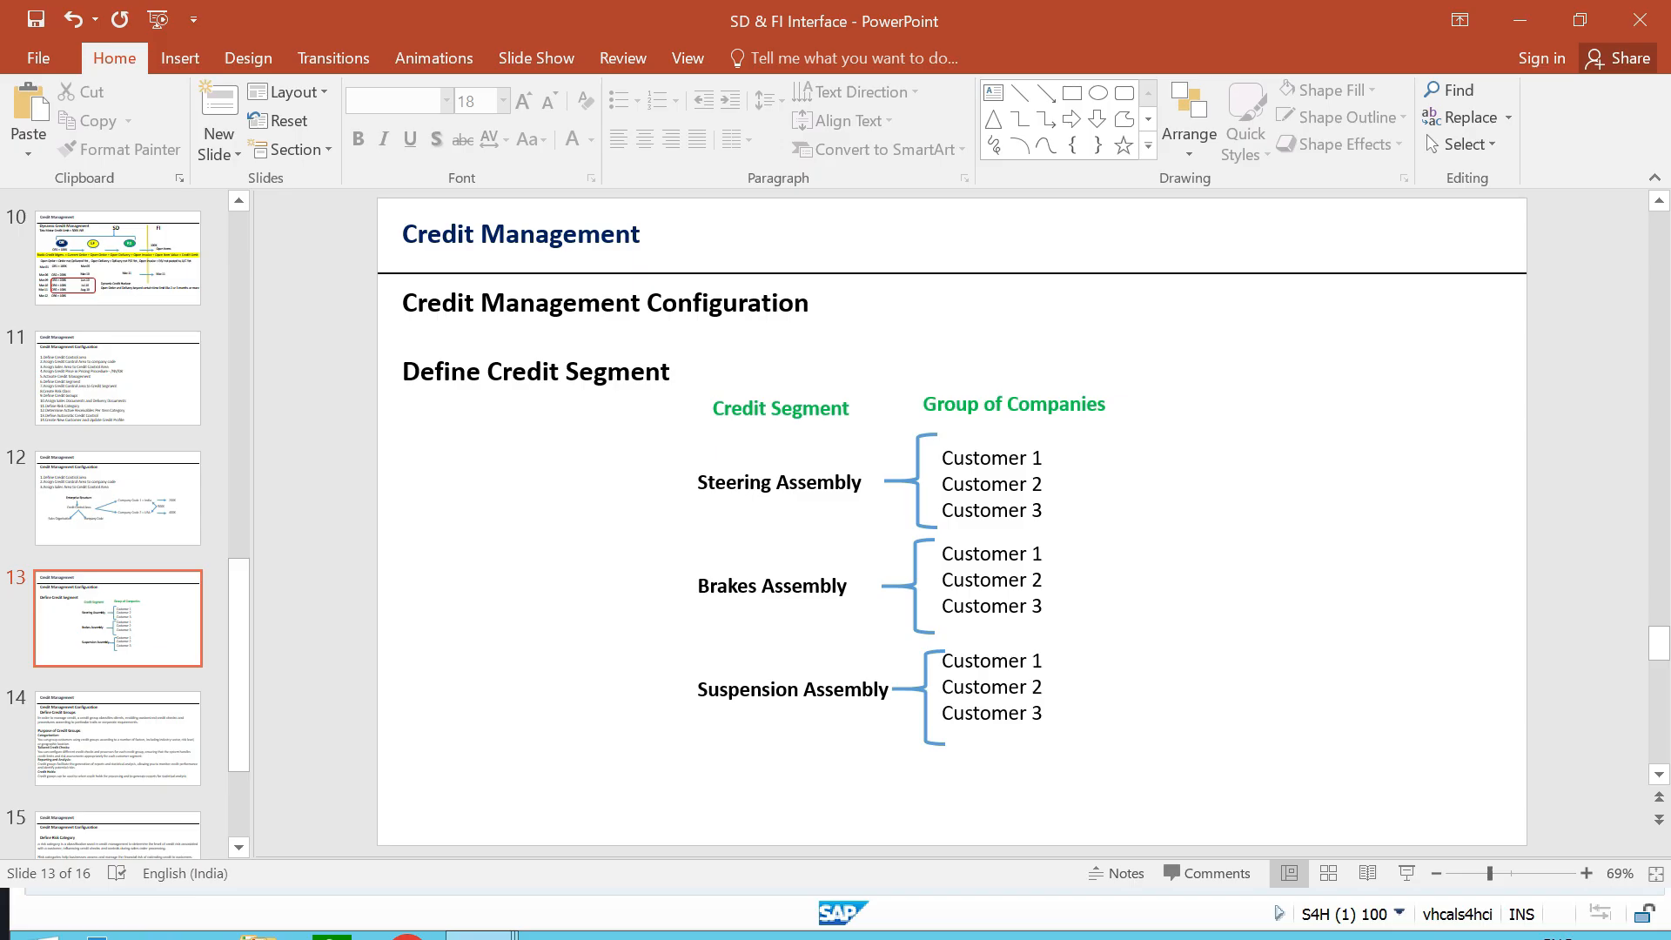
key(alt+Tab)
click(260, 539)
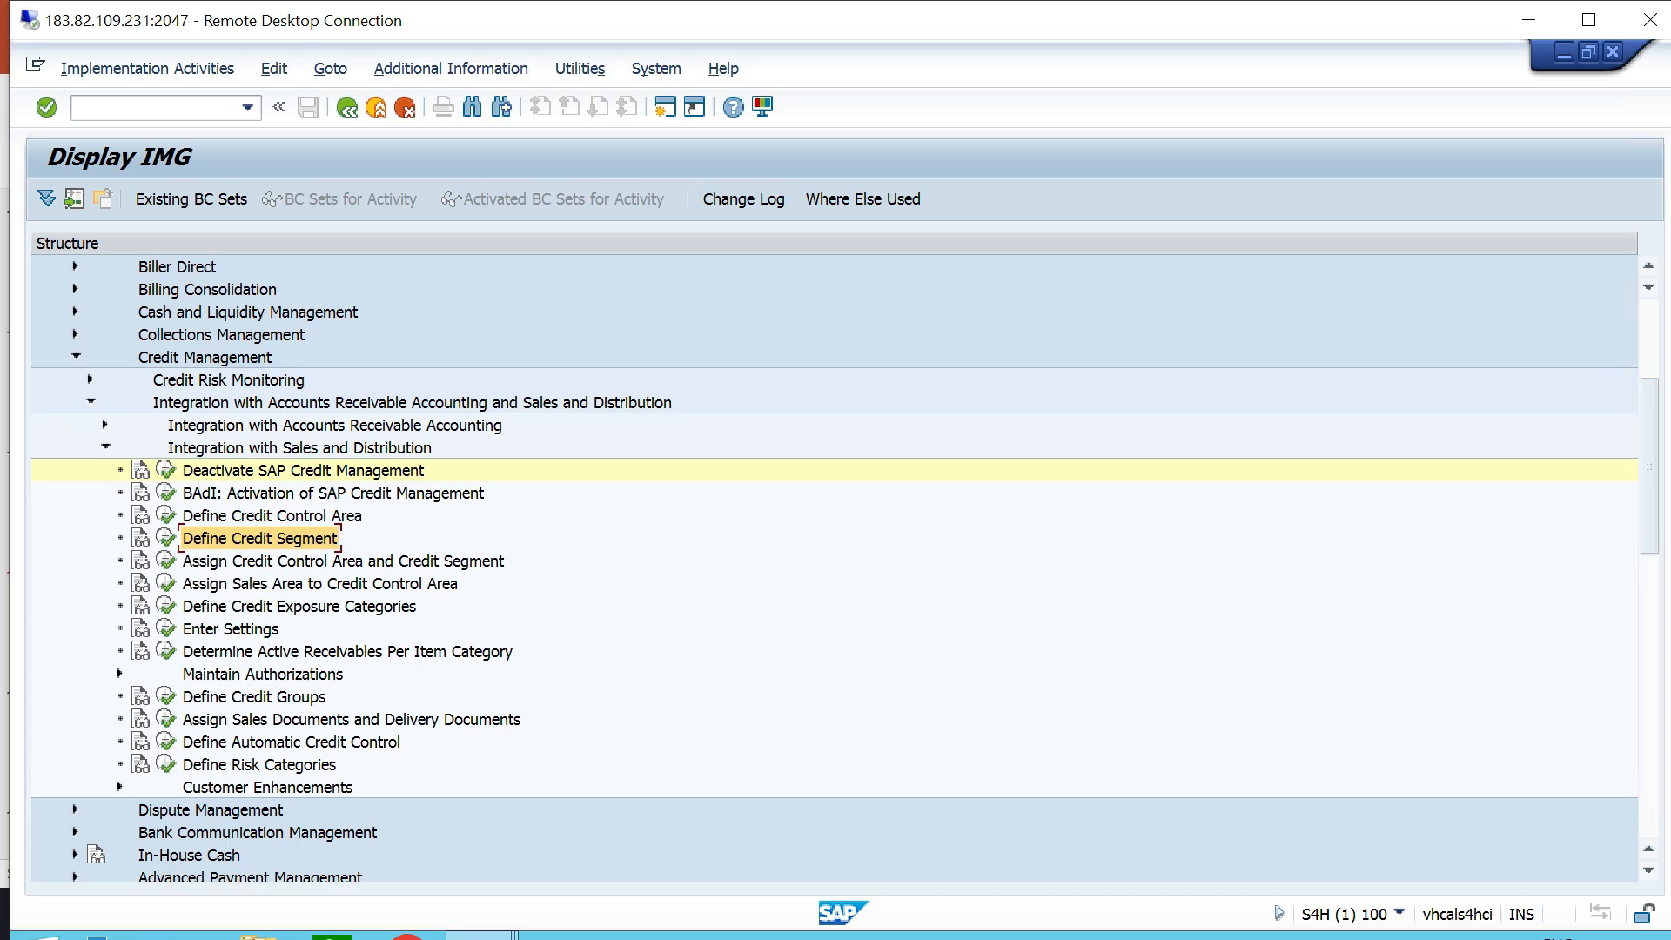
click(300, 447)
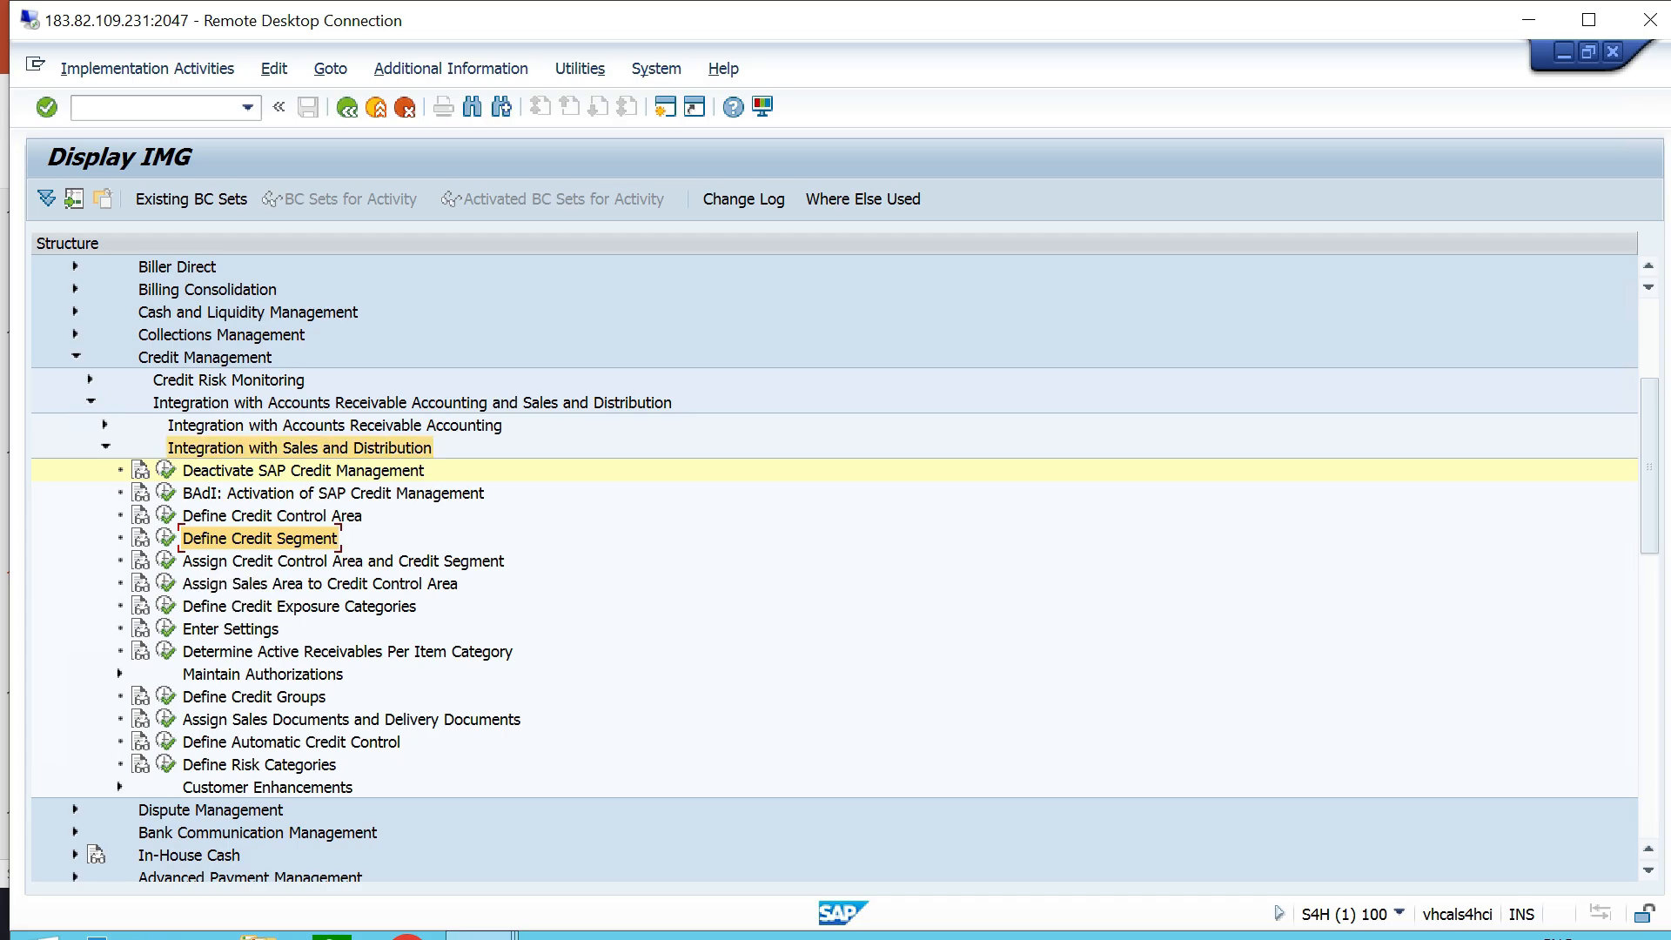
click(259, 539)
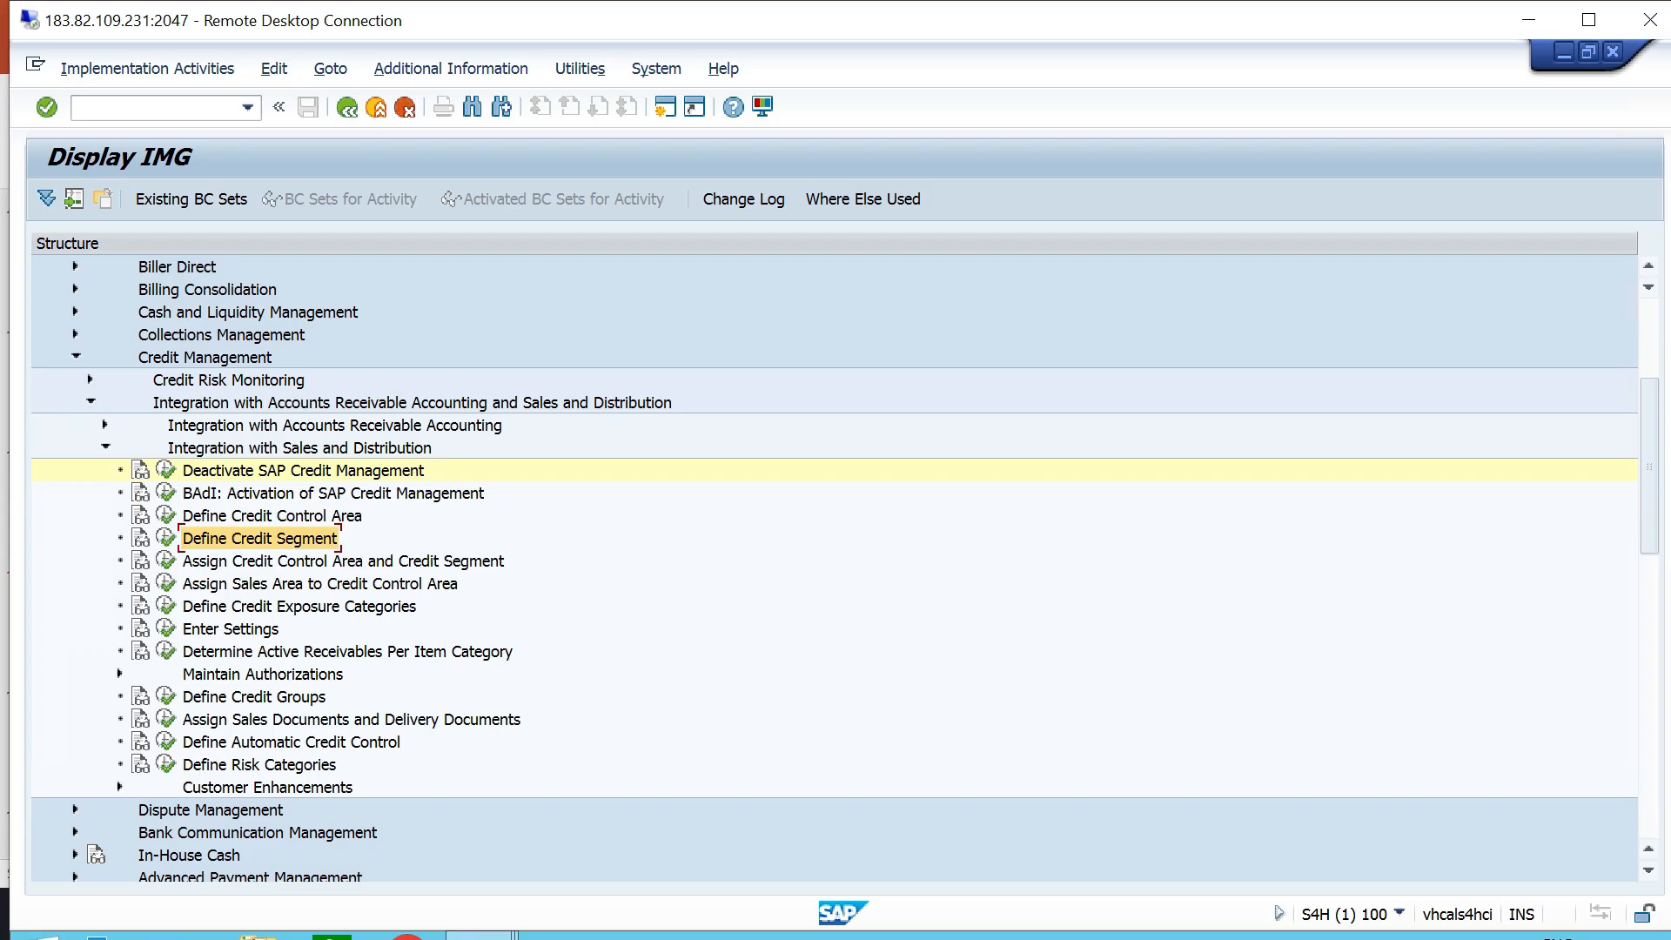
click(166, 537)
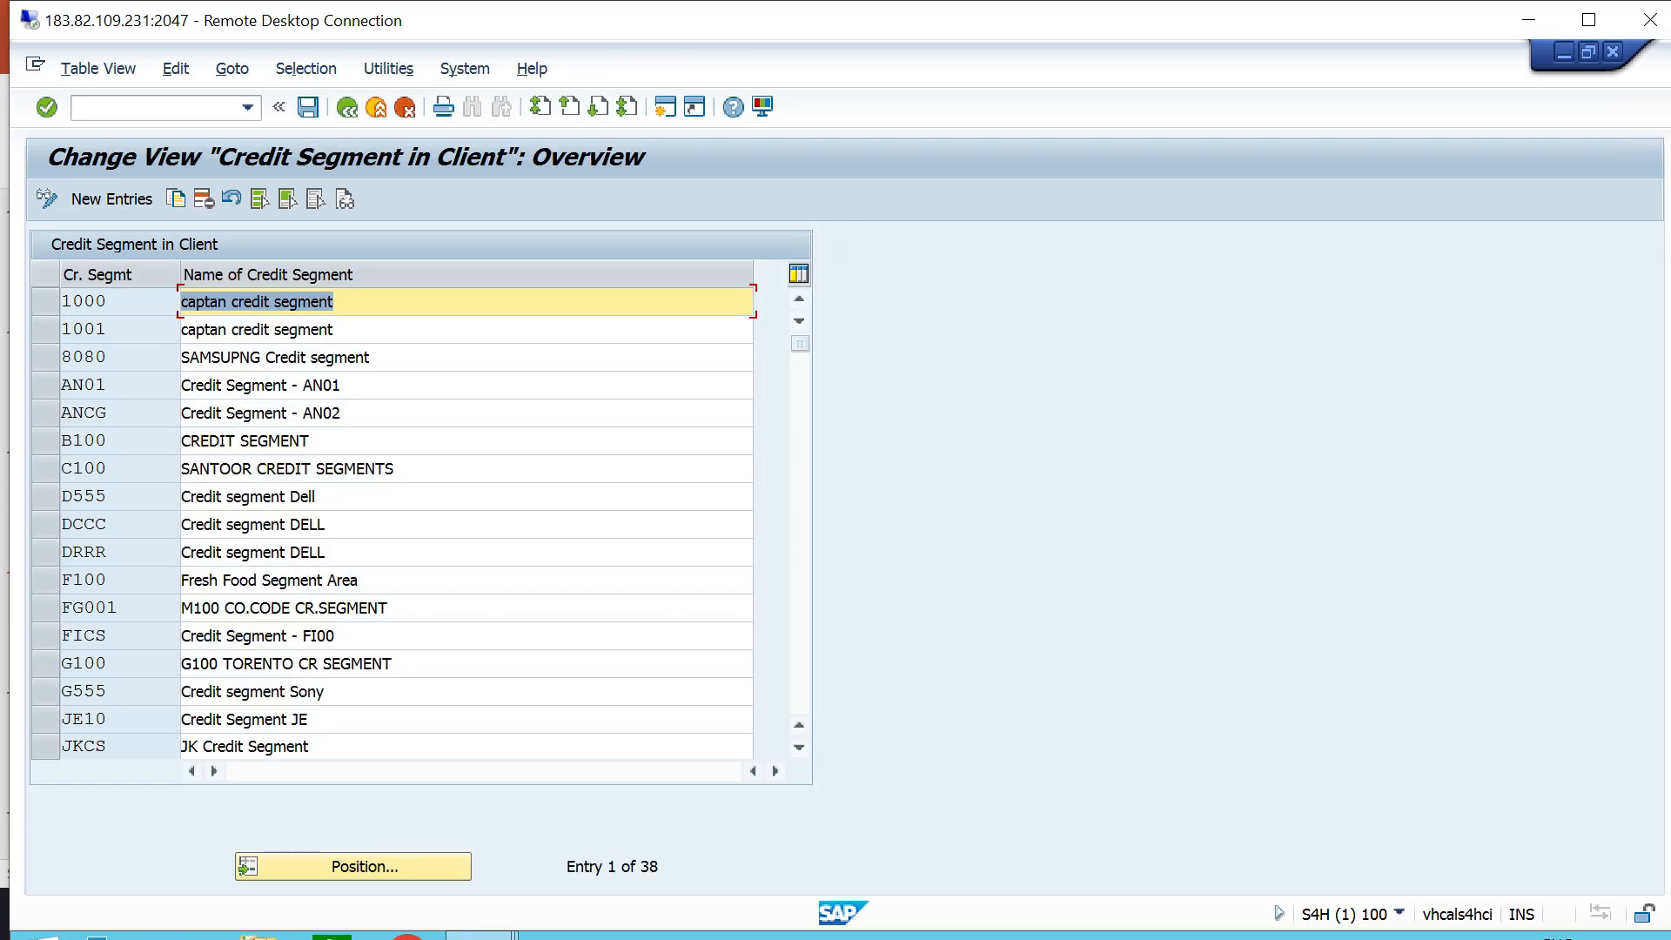
- Copy credit segment 1000 to a new segment TTCS1 named "Steering Assembly - TT06"
click(46, 302)
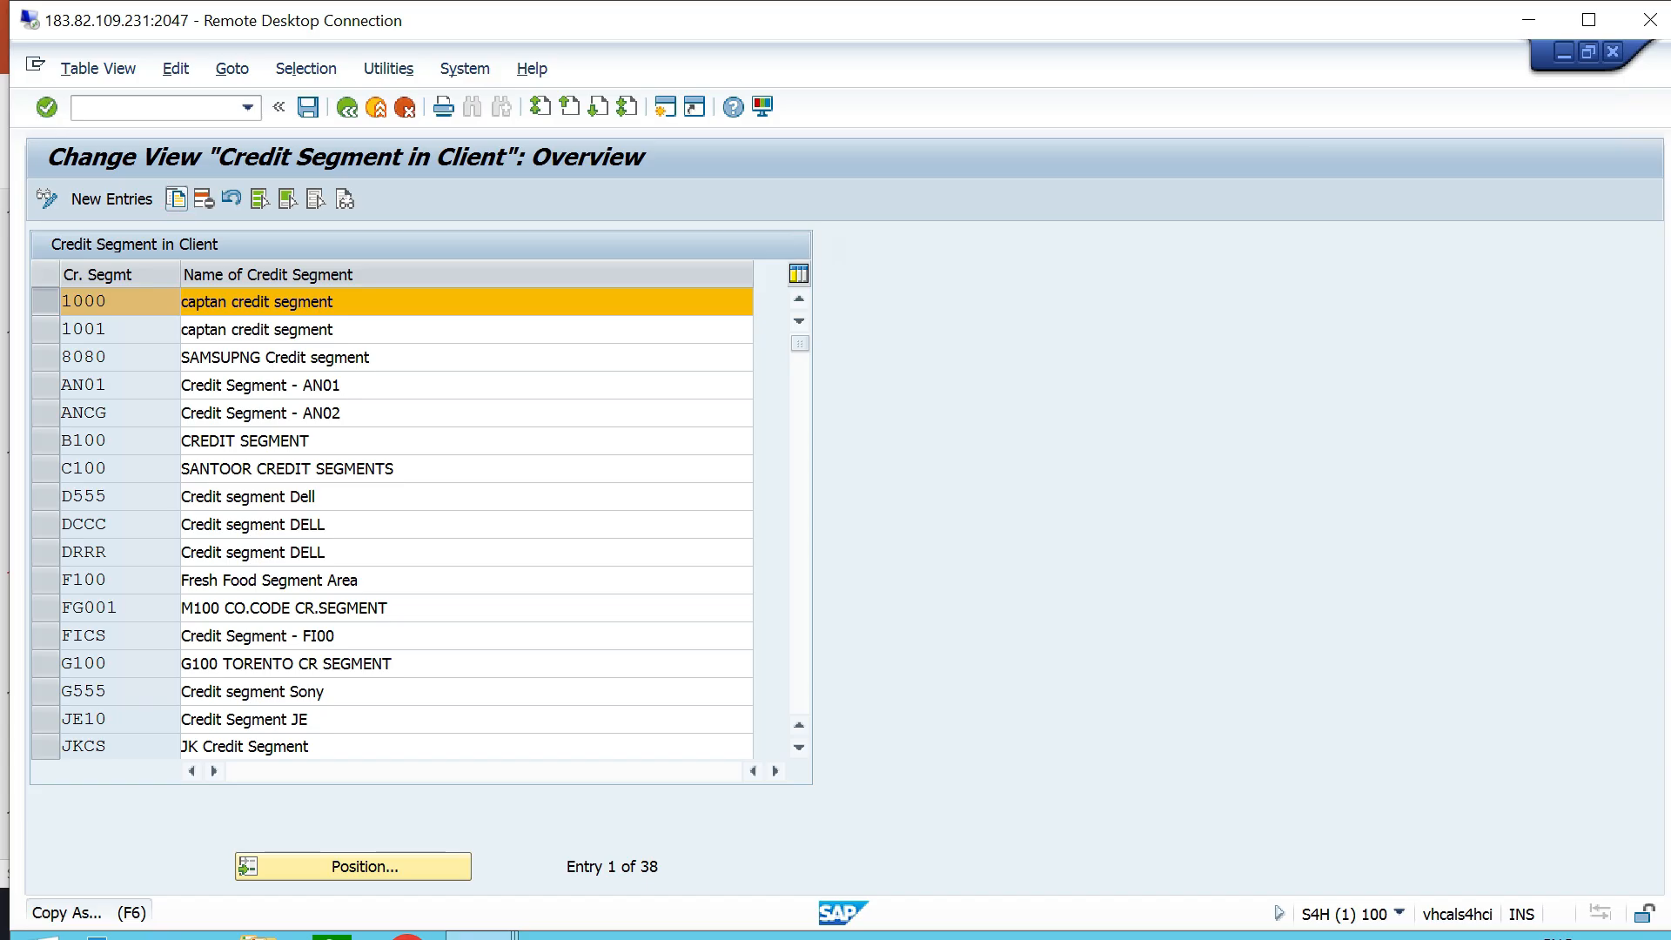
click(176, 198)
key(BackSpace)
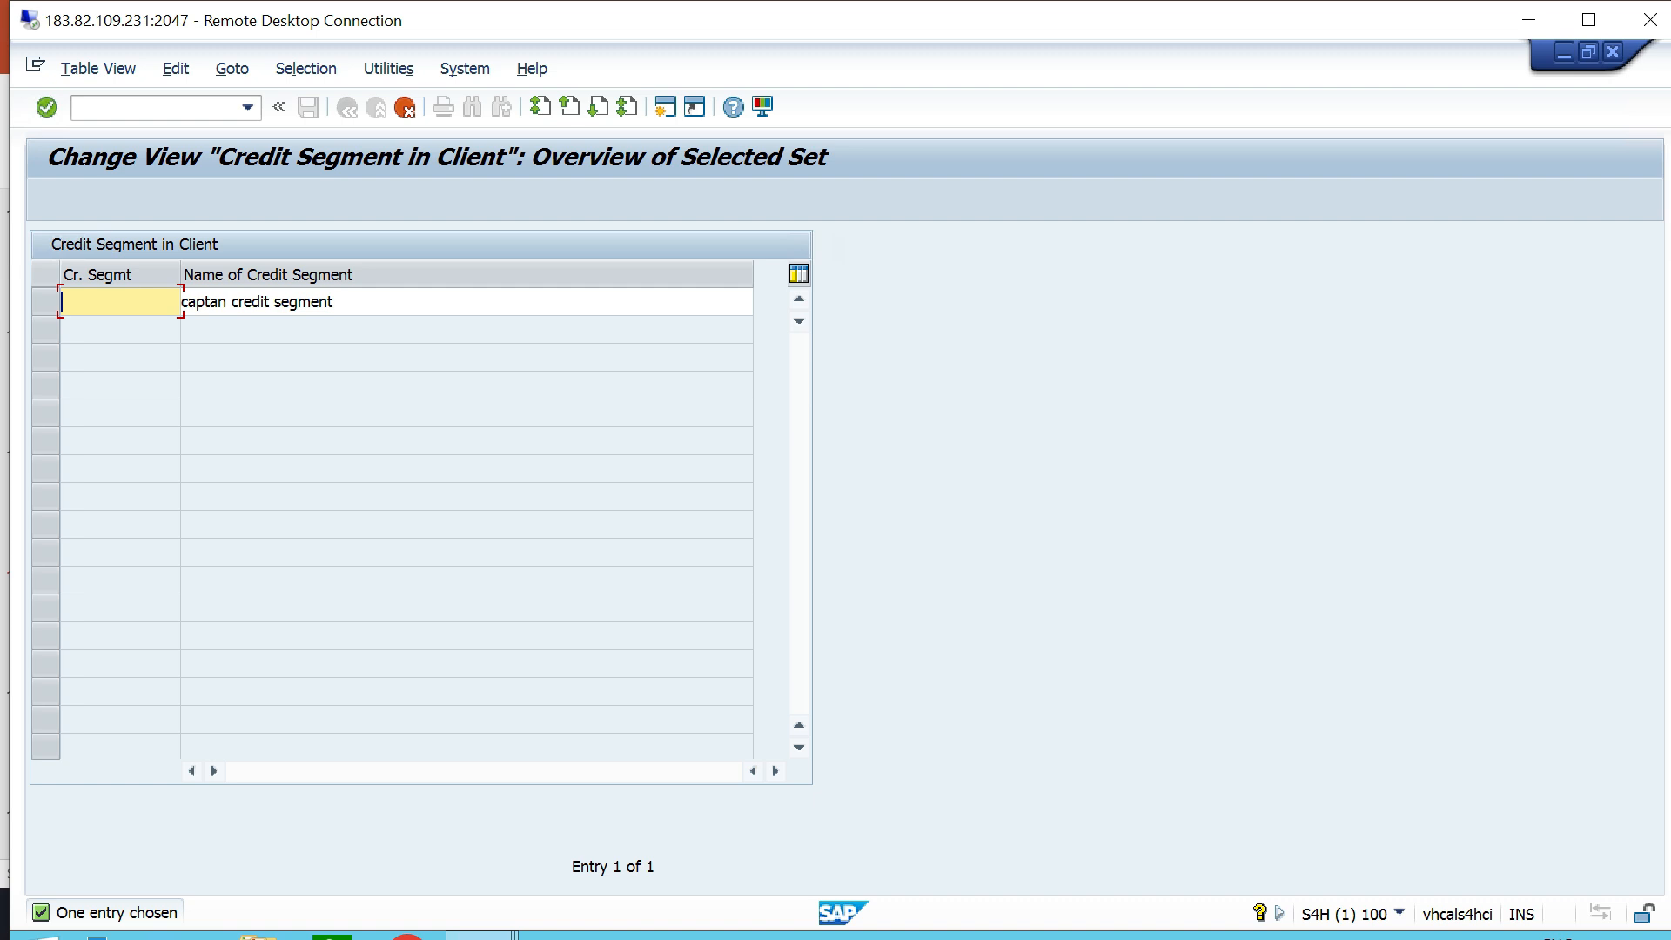
text(TTCS1)
key(Tab)
key(BackSpace)
key(BackSpace)
key(BackSpace)
key(BackSpace)
key(BackSpace)
key(BackSpace)
key(BackSpace)
key(BackSpace)
key(BackSpace)
key(BackSpace)
key(BackSpace)
key(BackSpace)
key(BackSpace)
key(BackSpace)
key(BackSpace)
key(BackSpace)
key(BackSpace)
key(BackSpace)
key(BackSpace)
key(BackSpace)
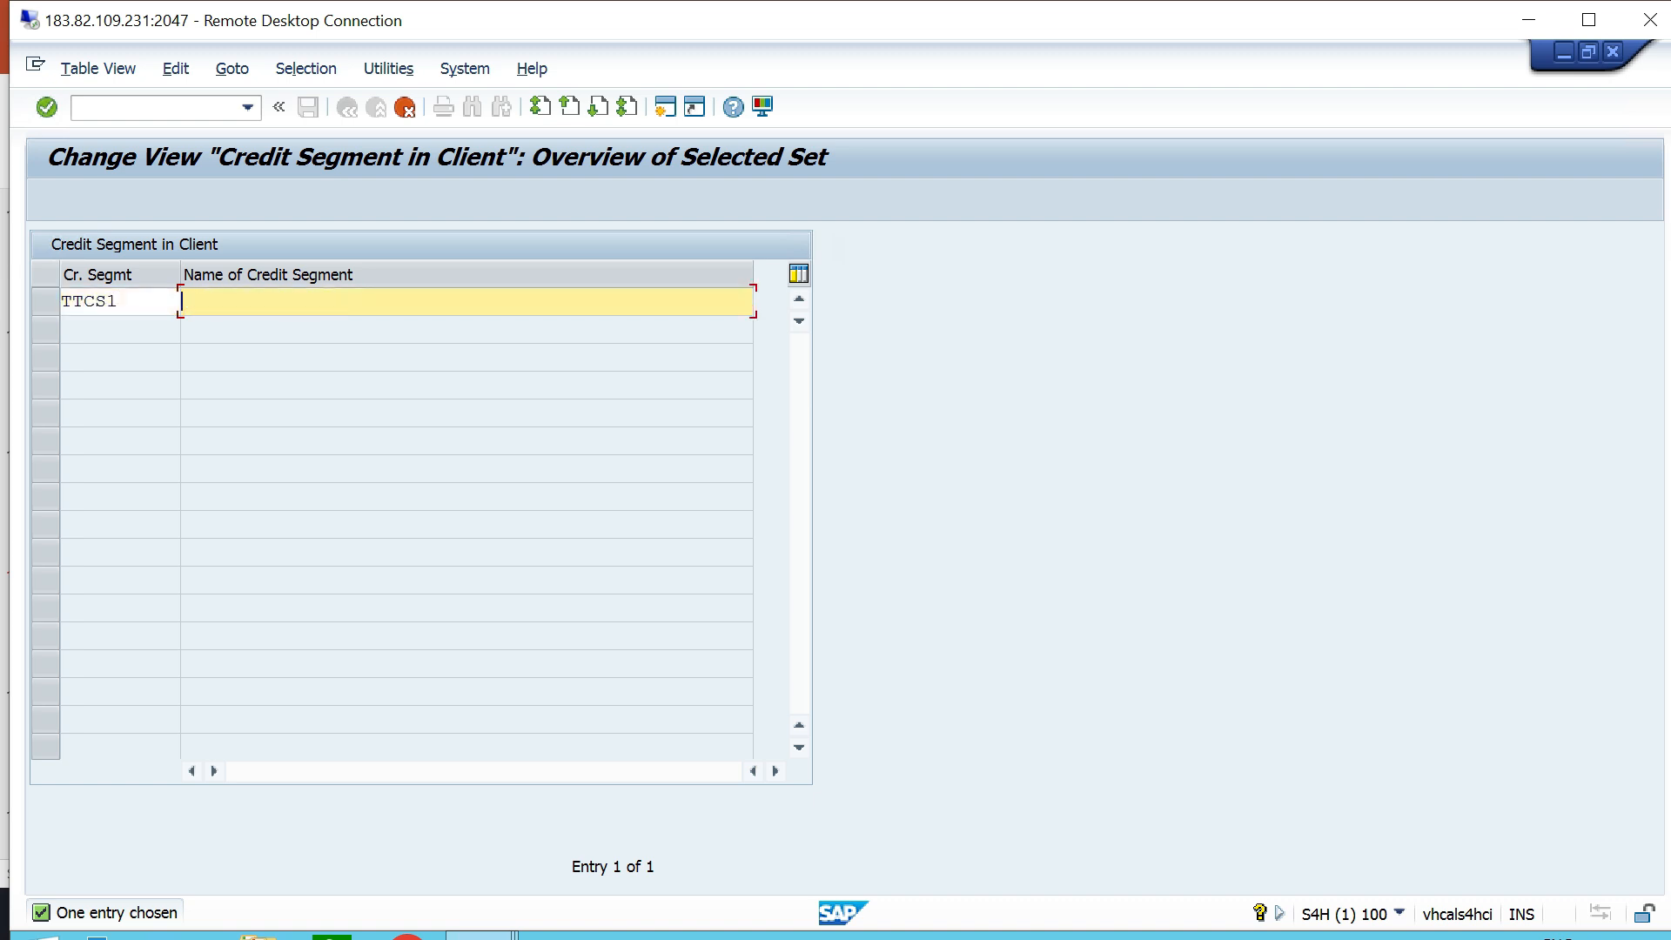
text(Steering Assembly - TT06)
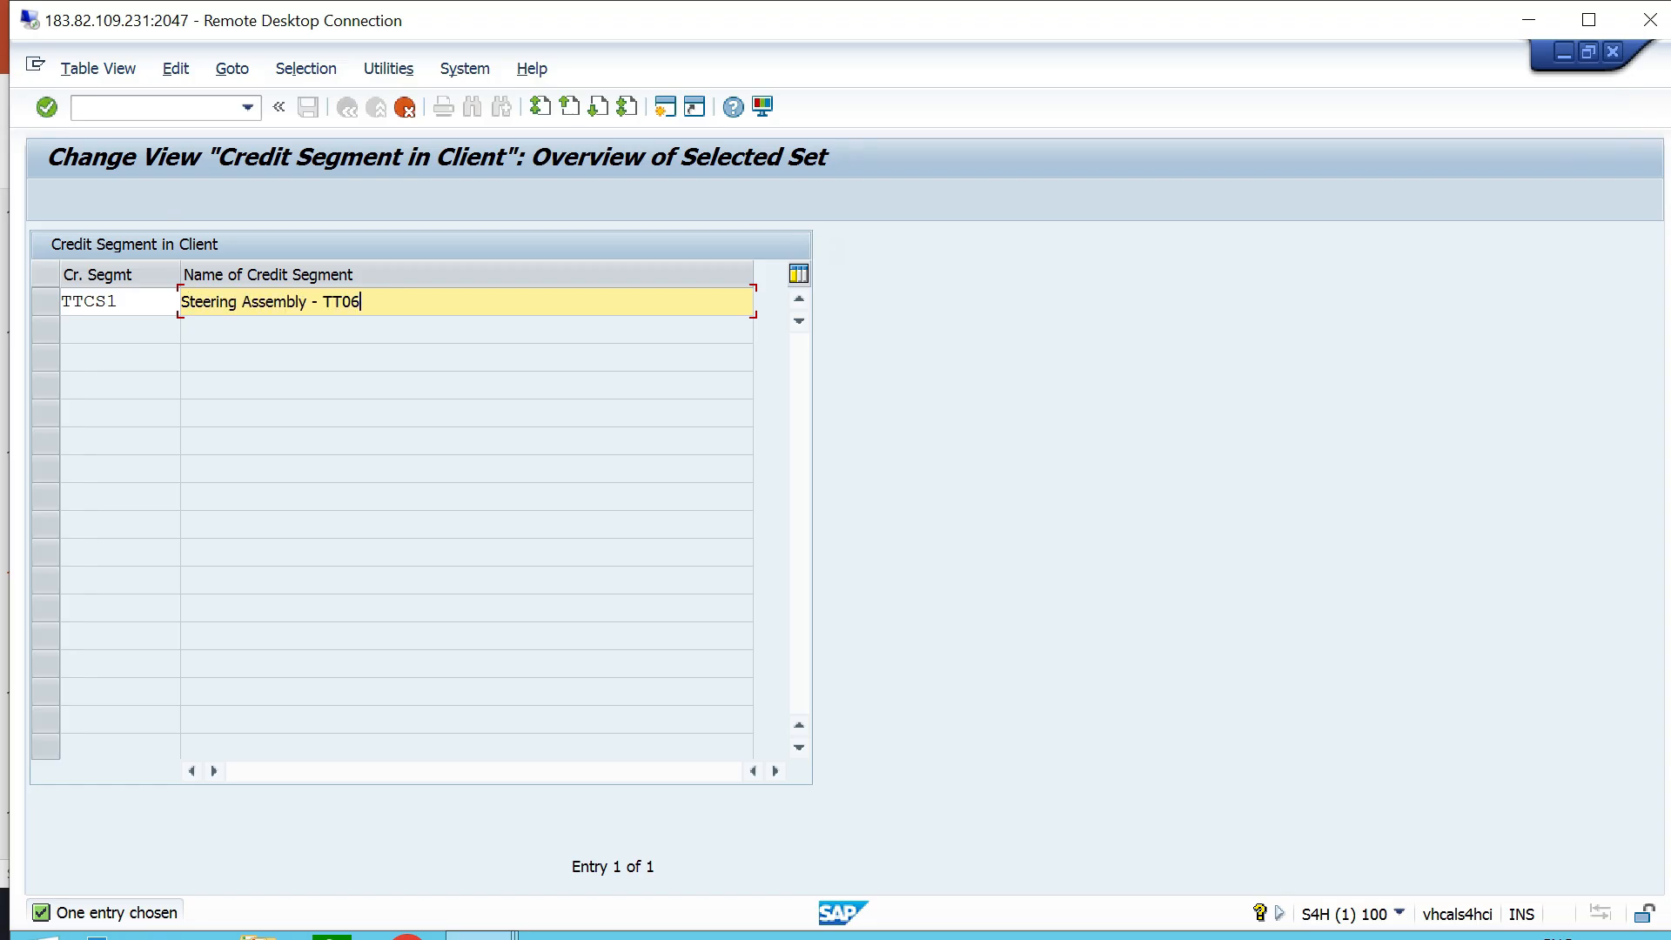
key(Return)
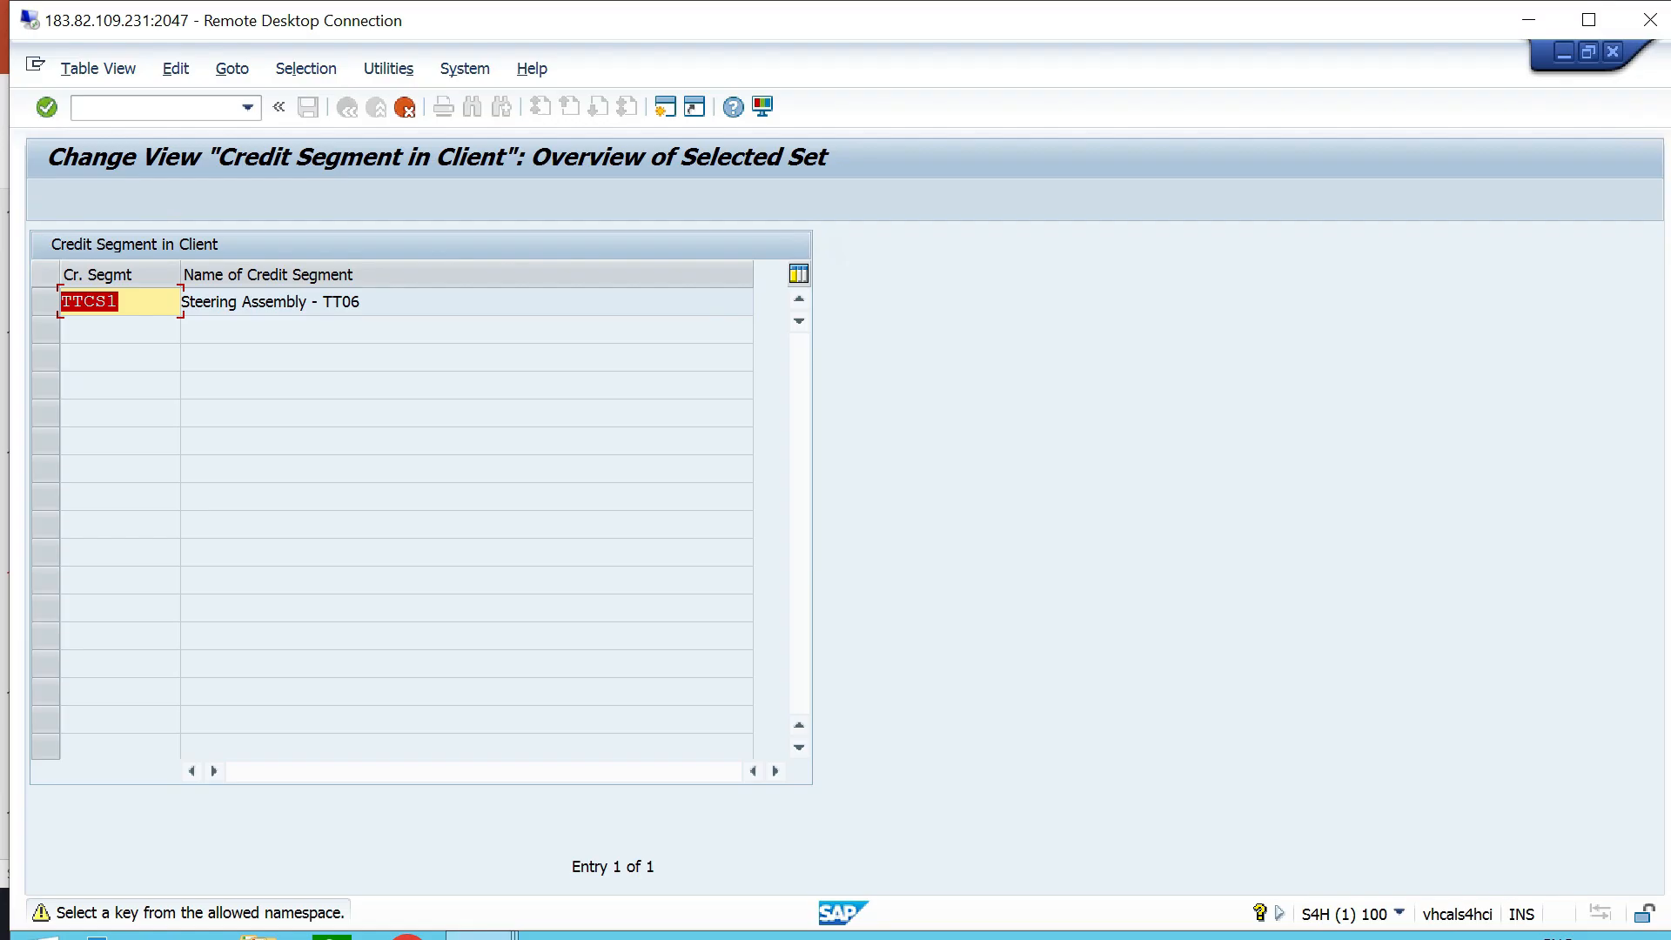
key(Return)
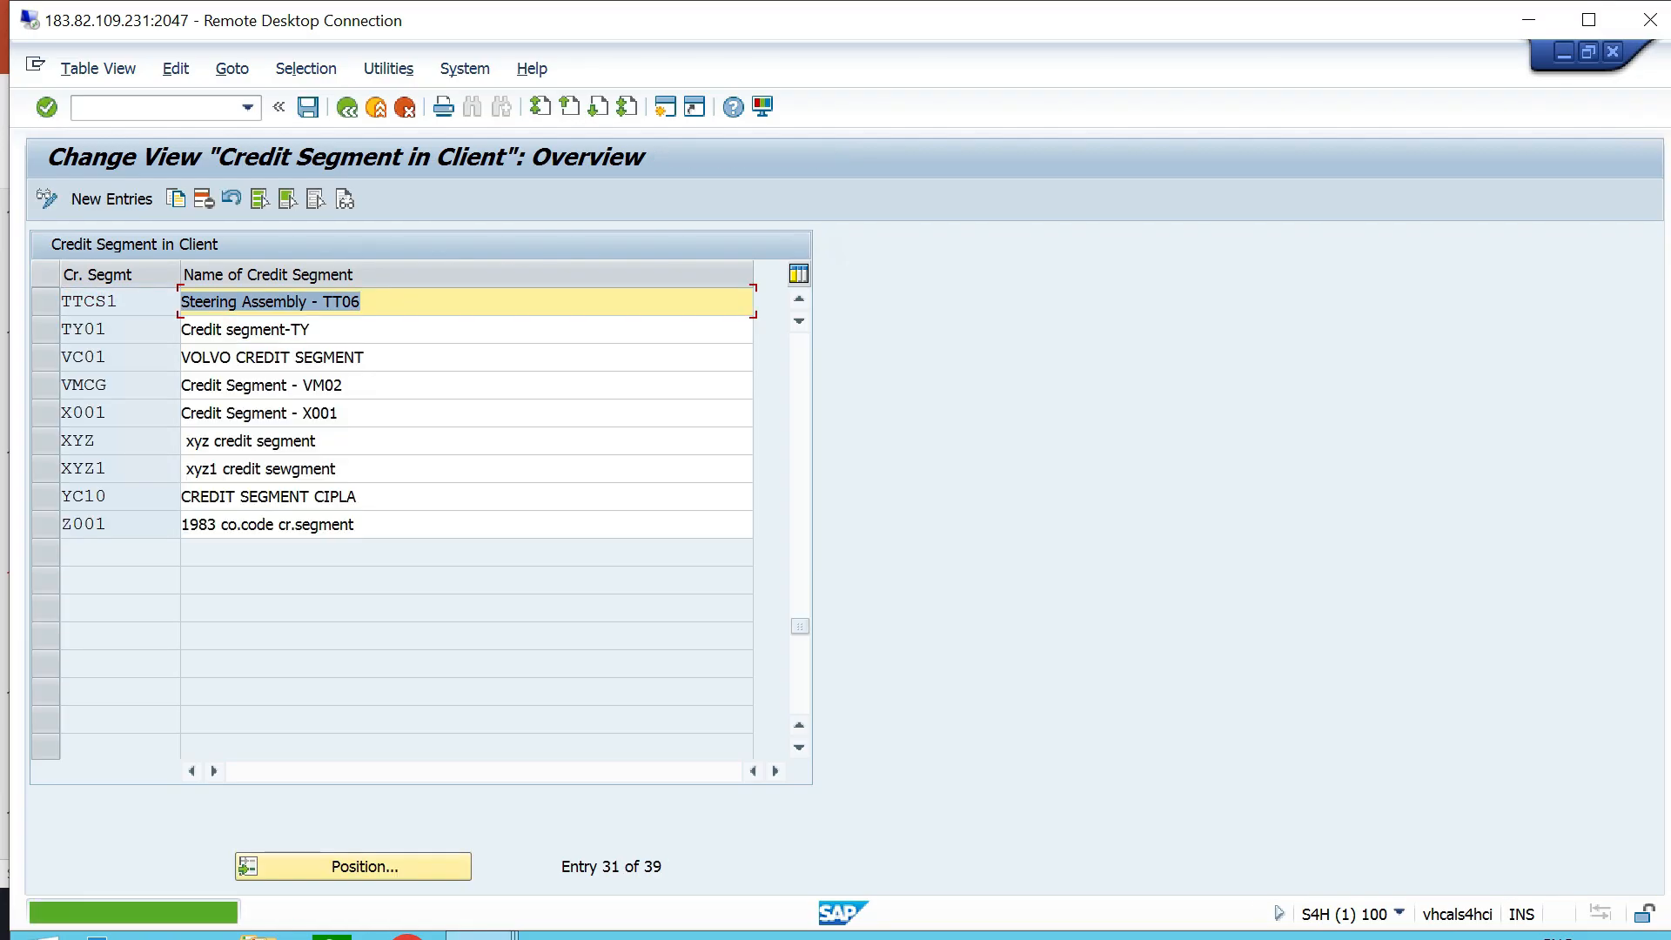
- Save the new credit segment with the proposed customizing request, check its entry in the list and return to the implementation guide
key(ctrl+s)
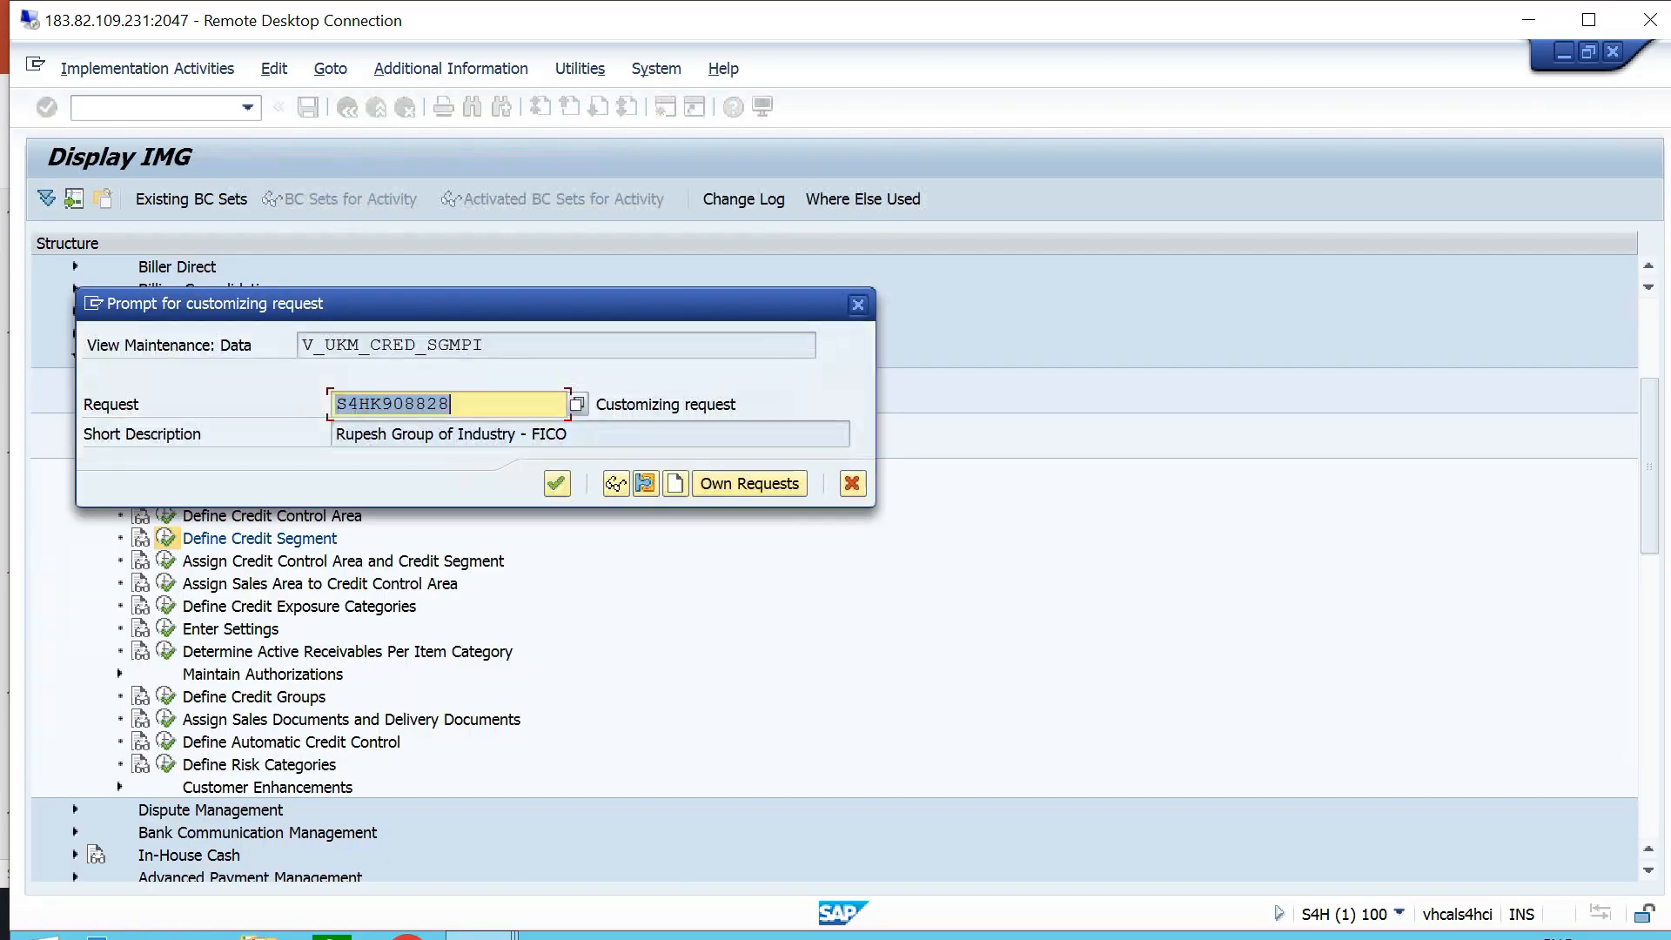
key(Return)
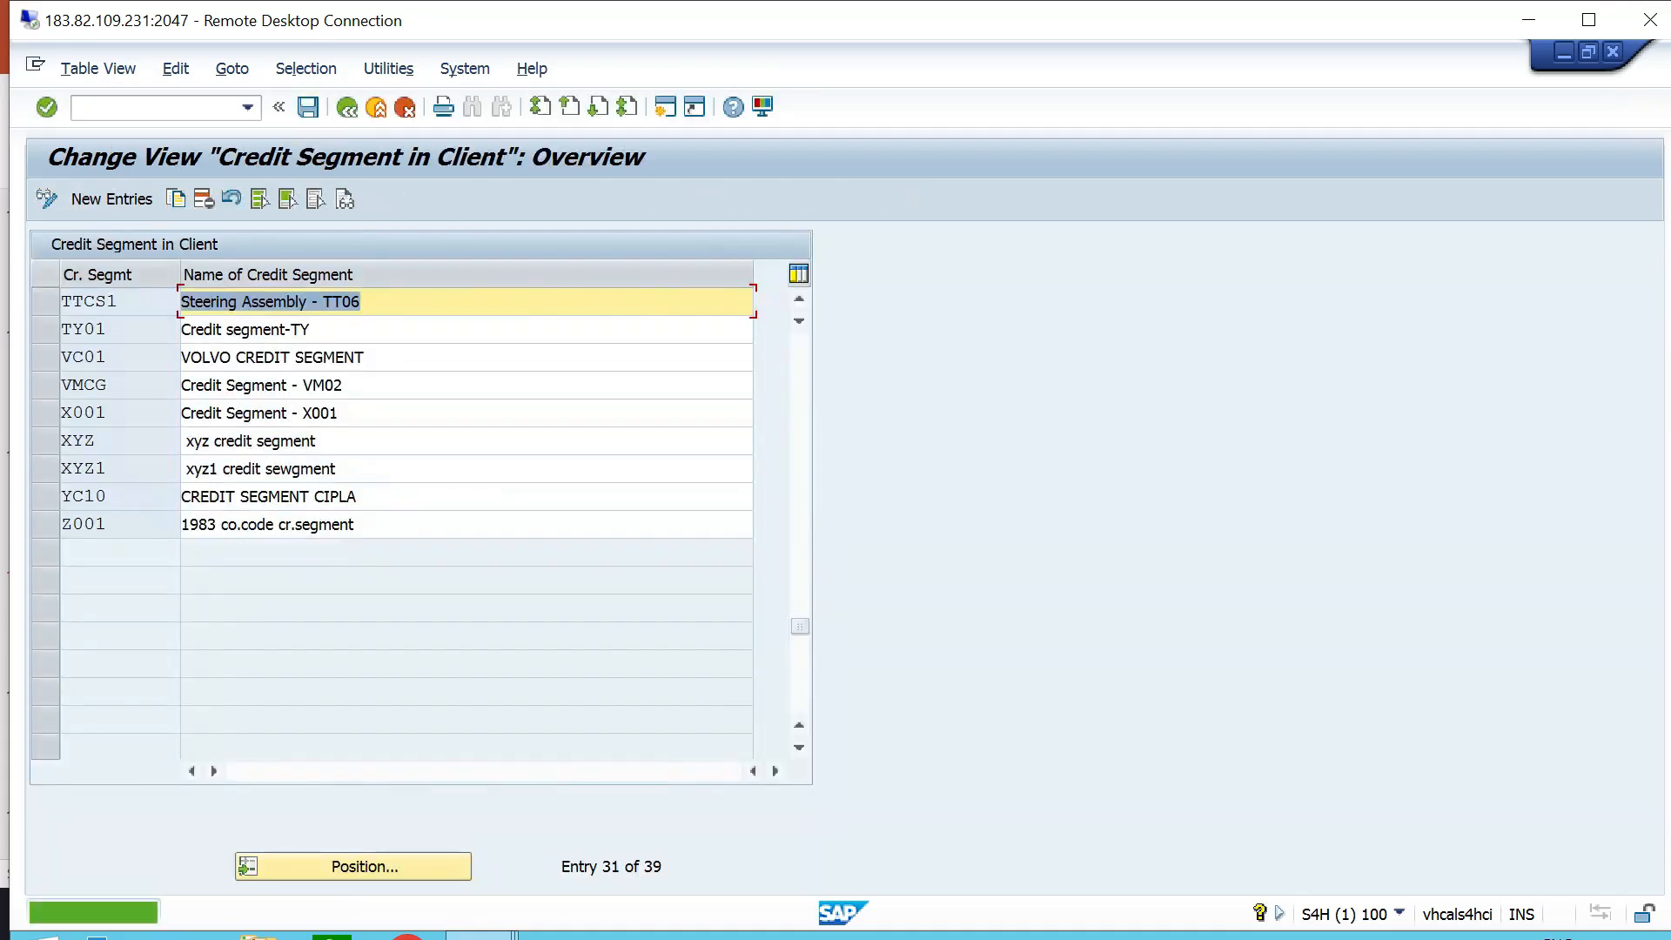
scroll(466, 524, up, 1)
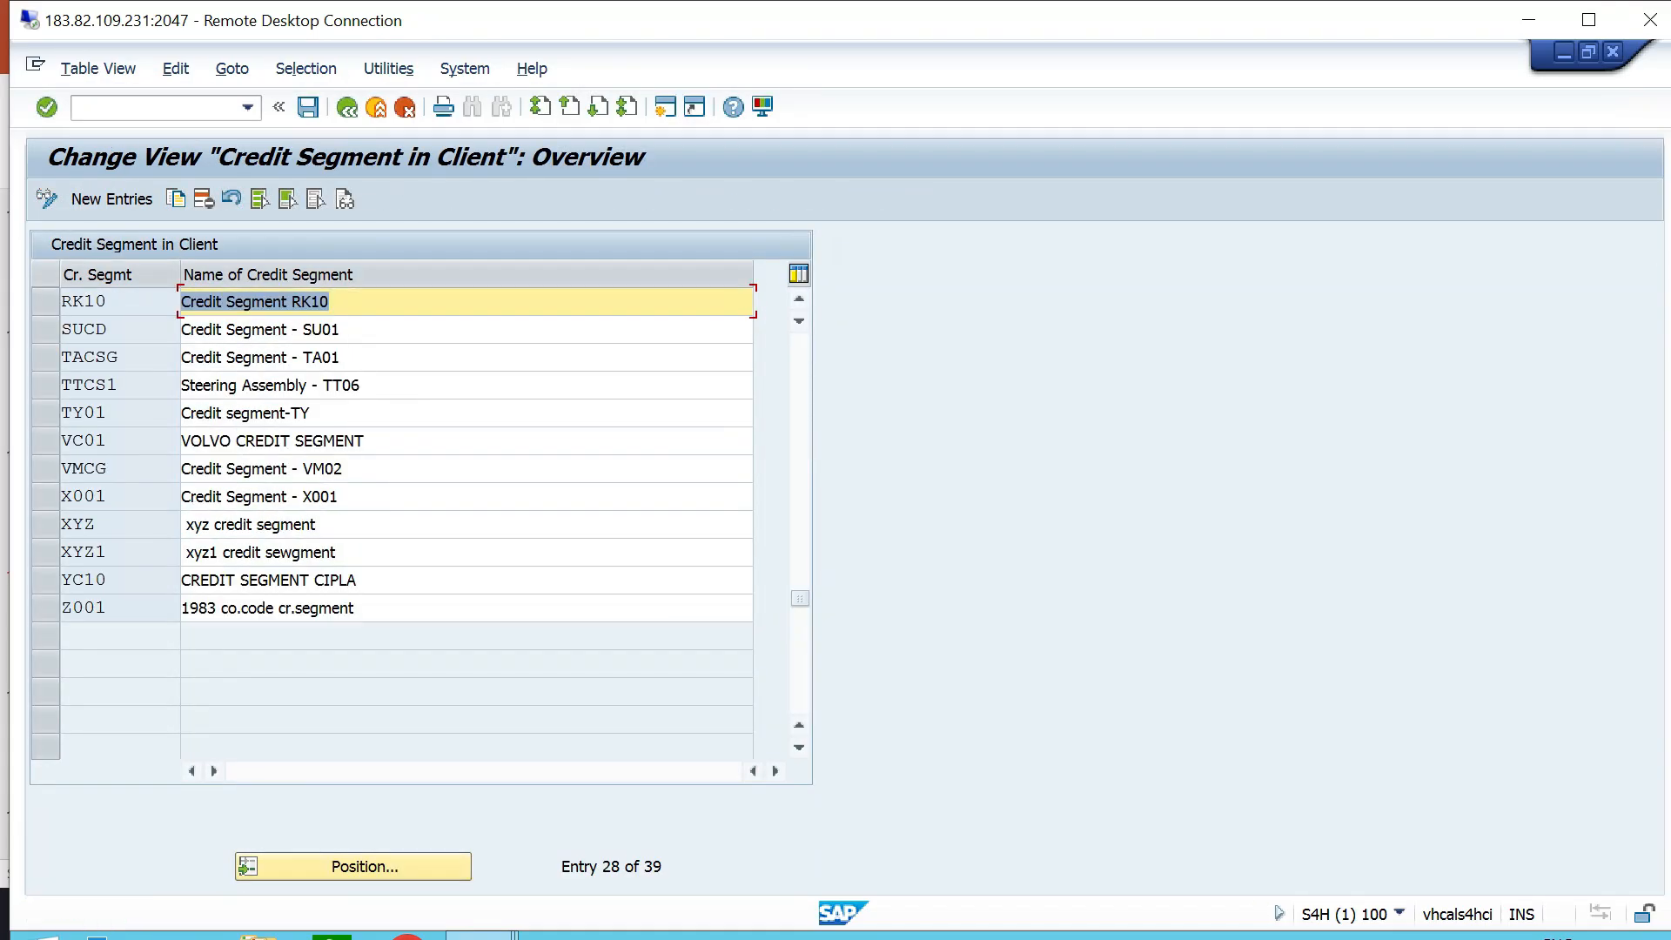
click(45, 385)
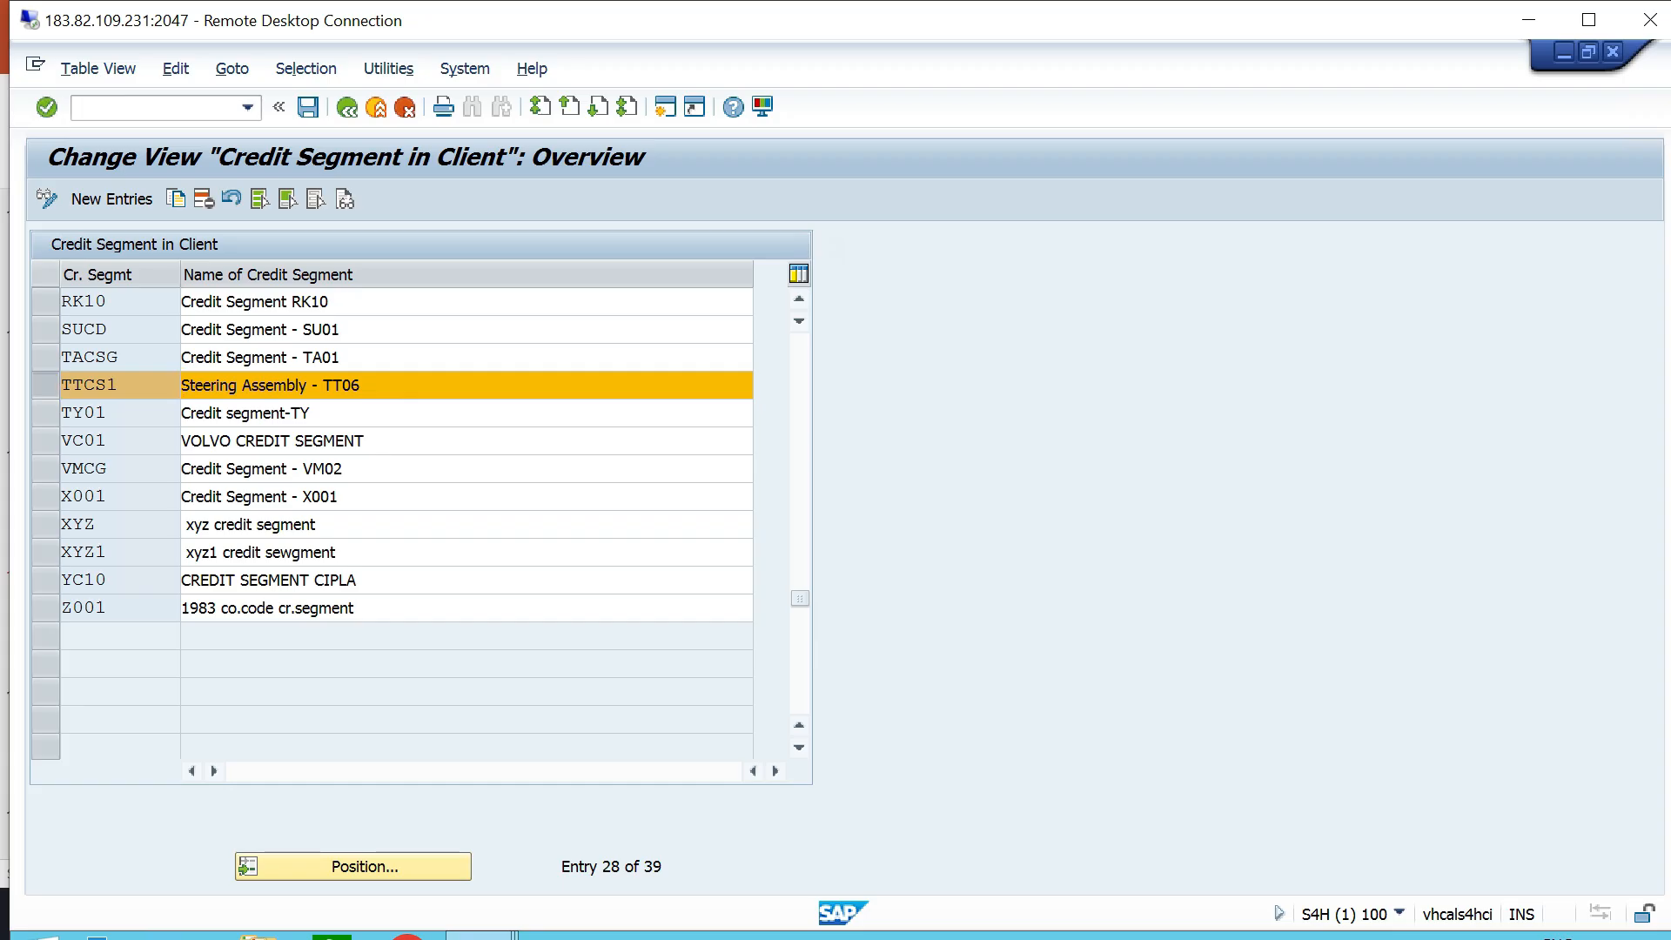
scroll(57, 455, up, 5)
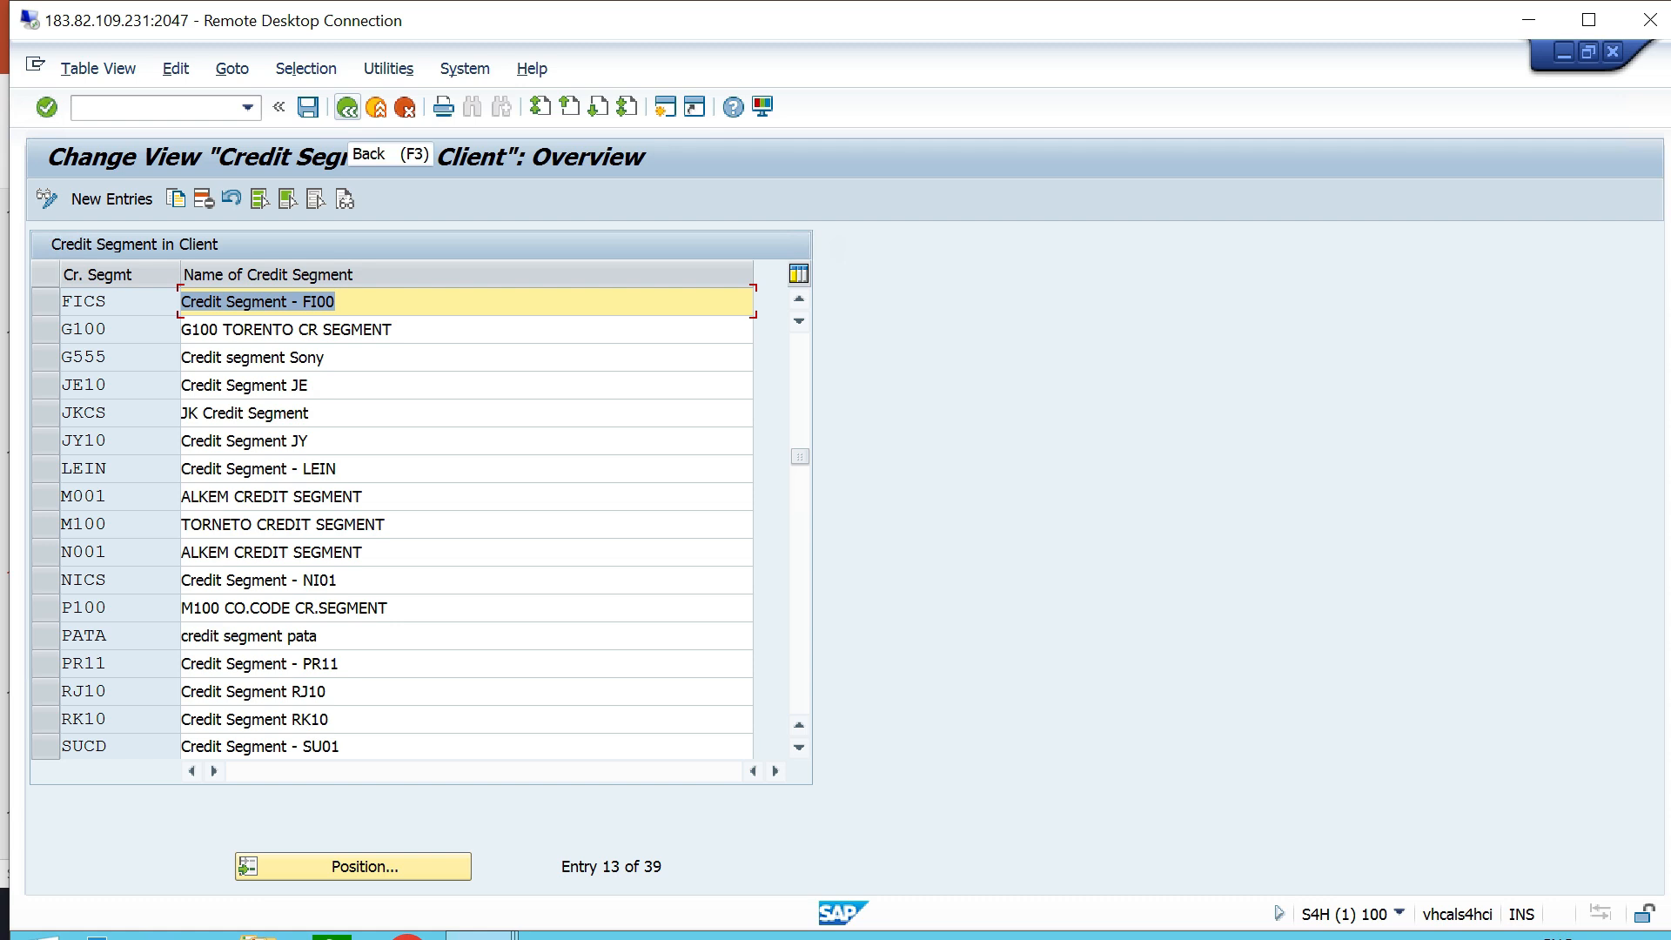
click(346, 107)
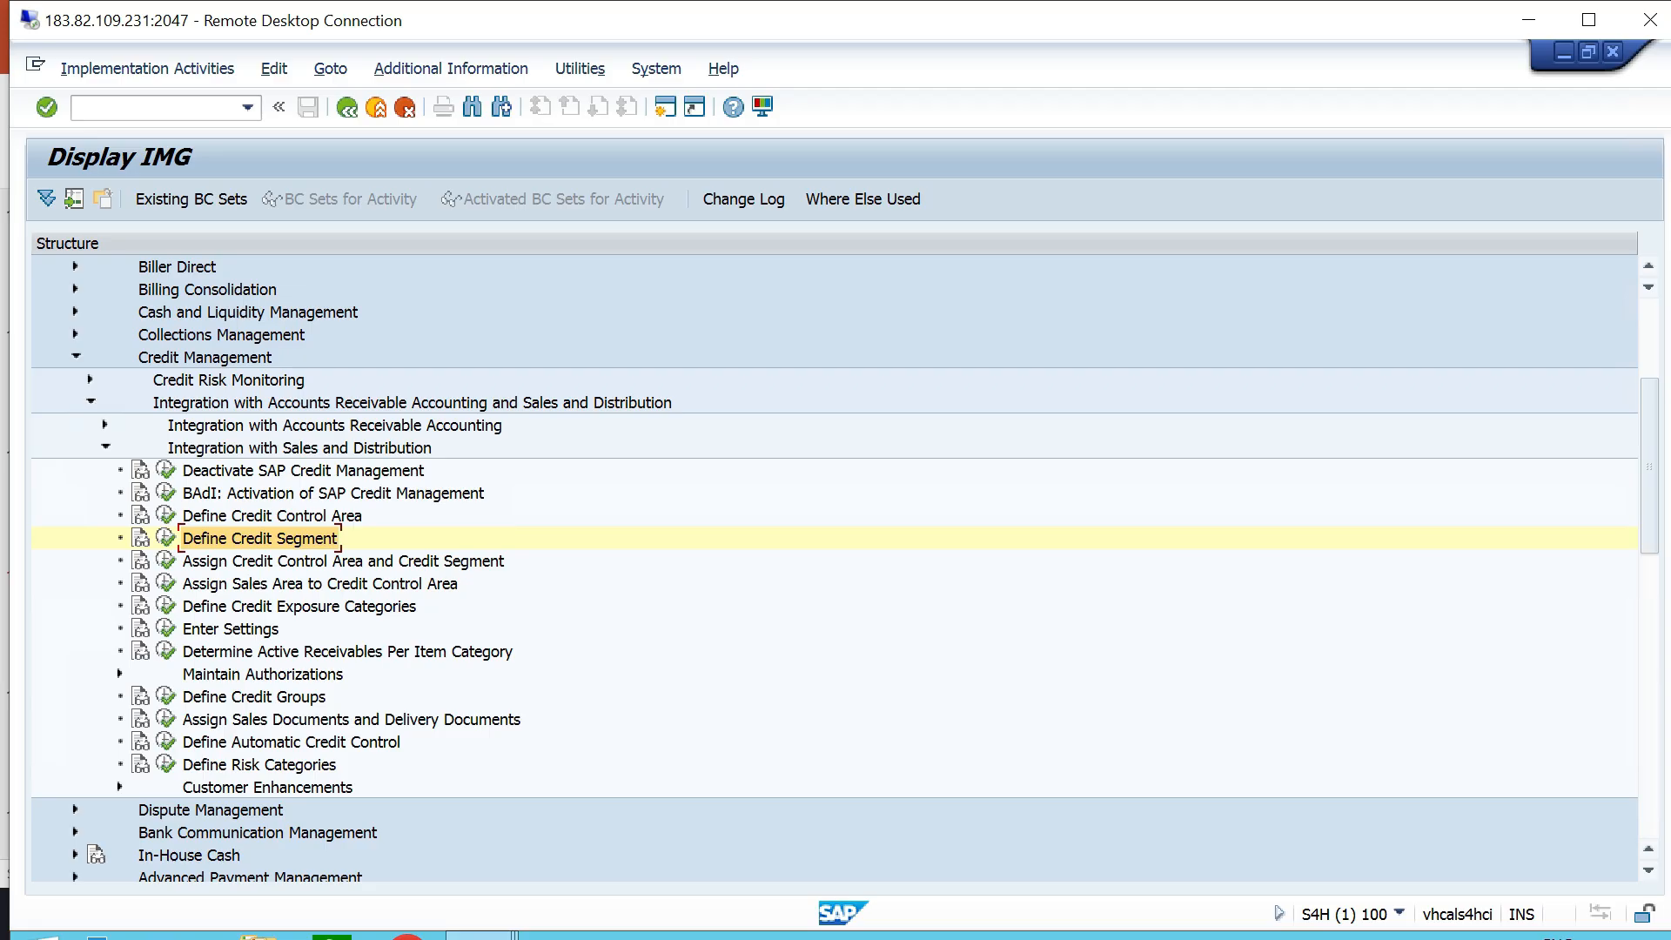
- Switch to PowerPoint and highlight item 7, Assign Credit Control area to Credit Segment, in the configuration list
key(alt+Tab)
drag(950, 578, 460, 578)
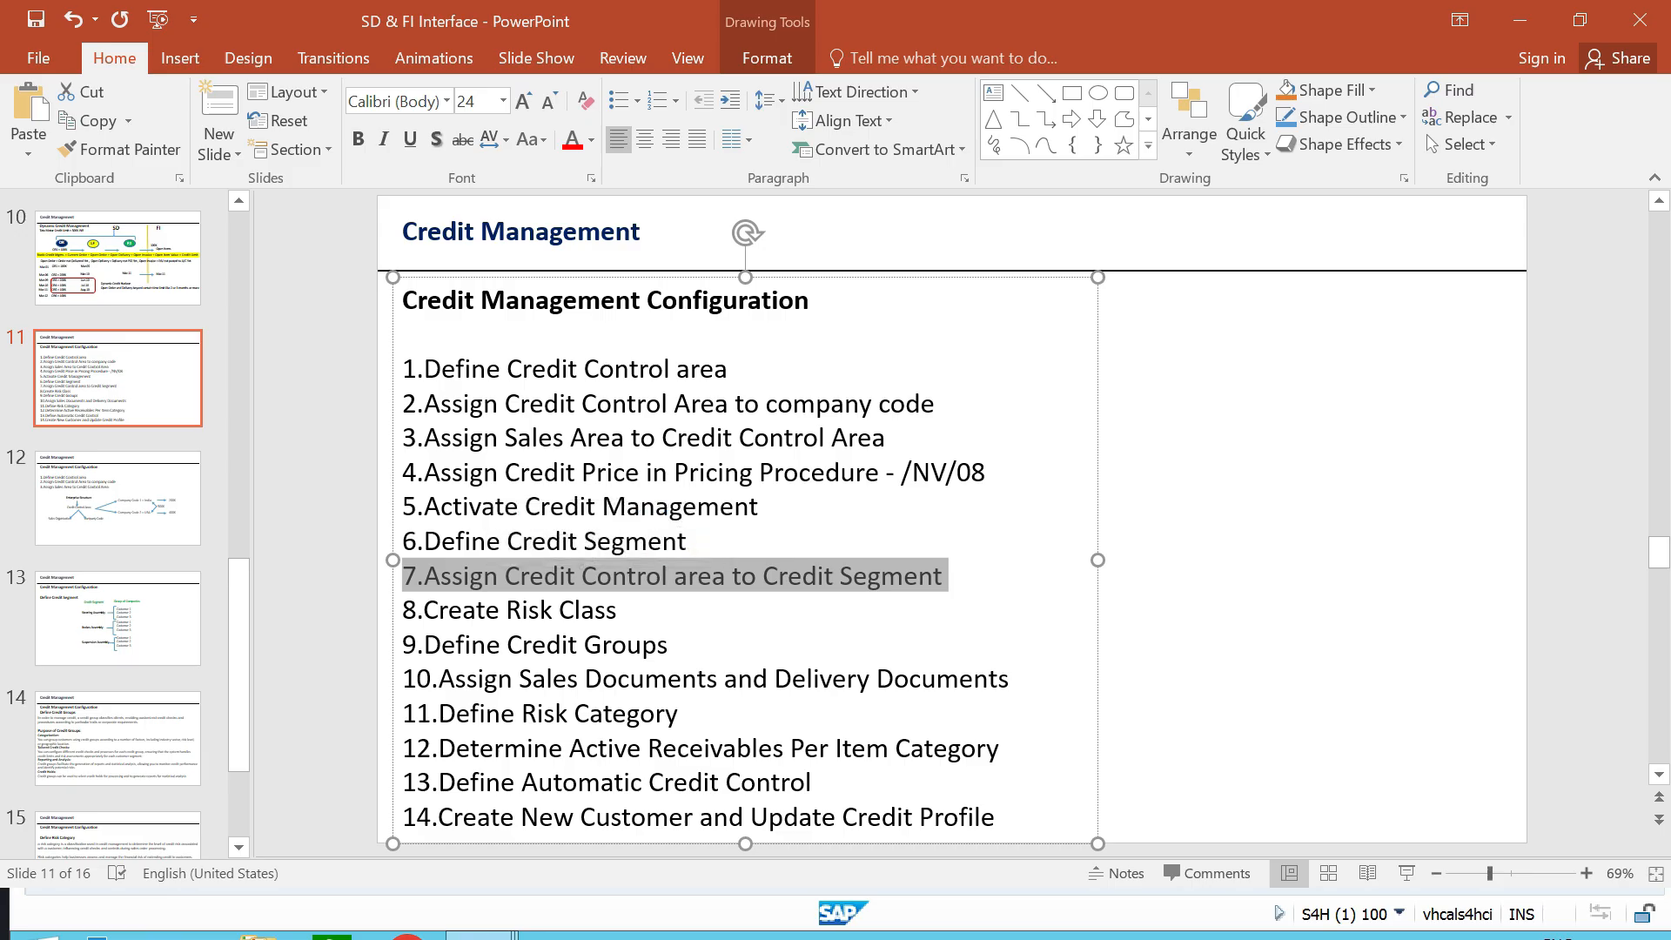
key(Escape)
key(Escape)
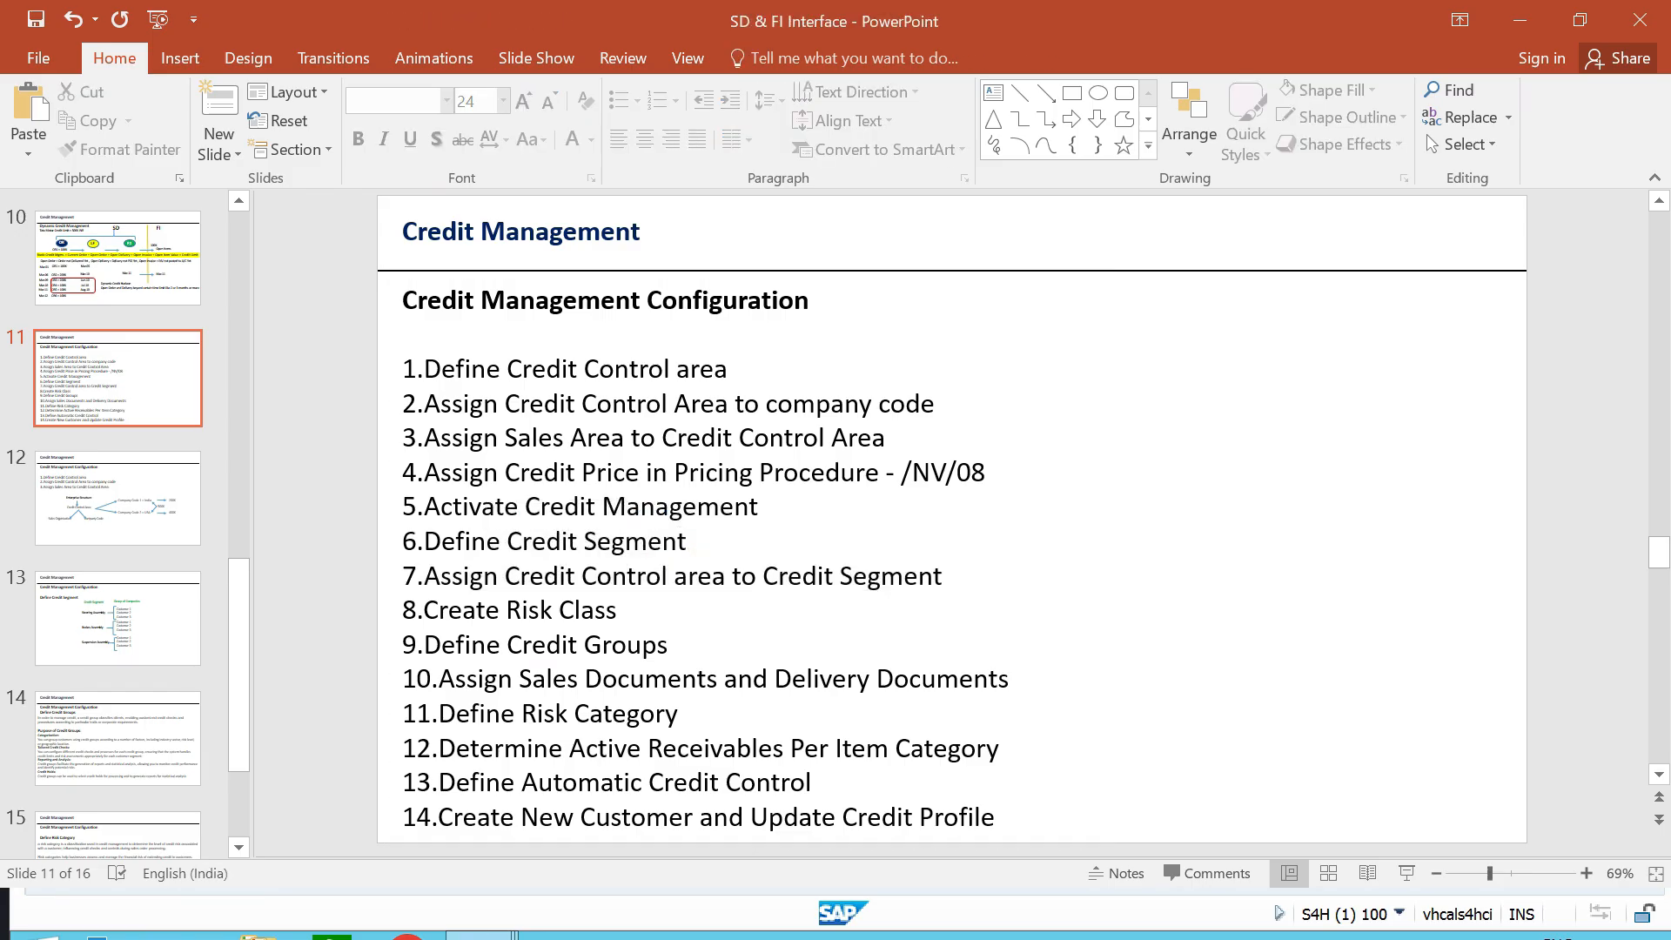
- Switch back to SAP, open the Assign Credit Control Area and Credit Segment activity and locate credit control area TTCA
key(alt+Tab)
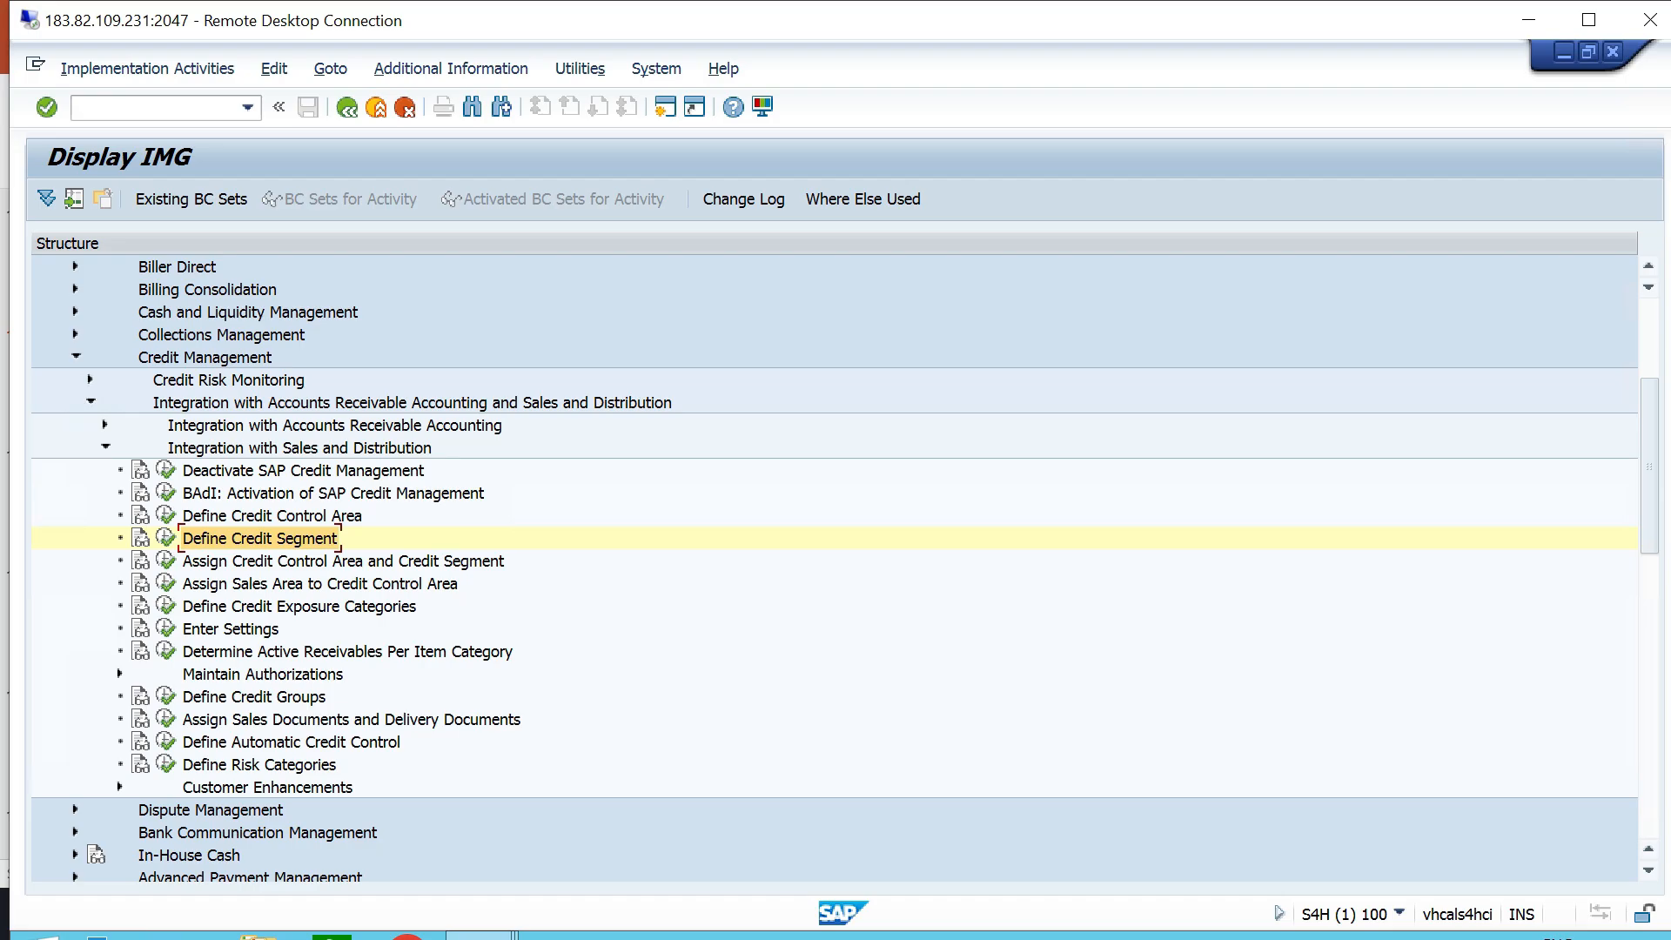
click(300, 449)
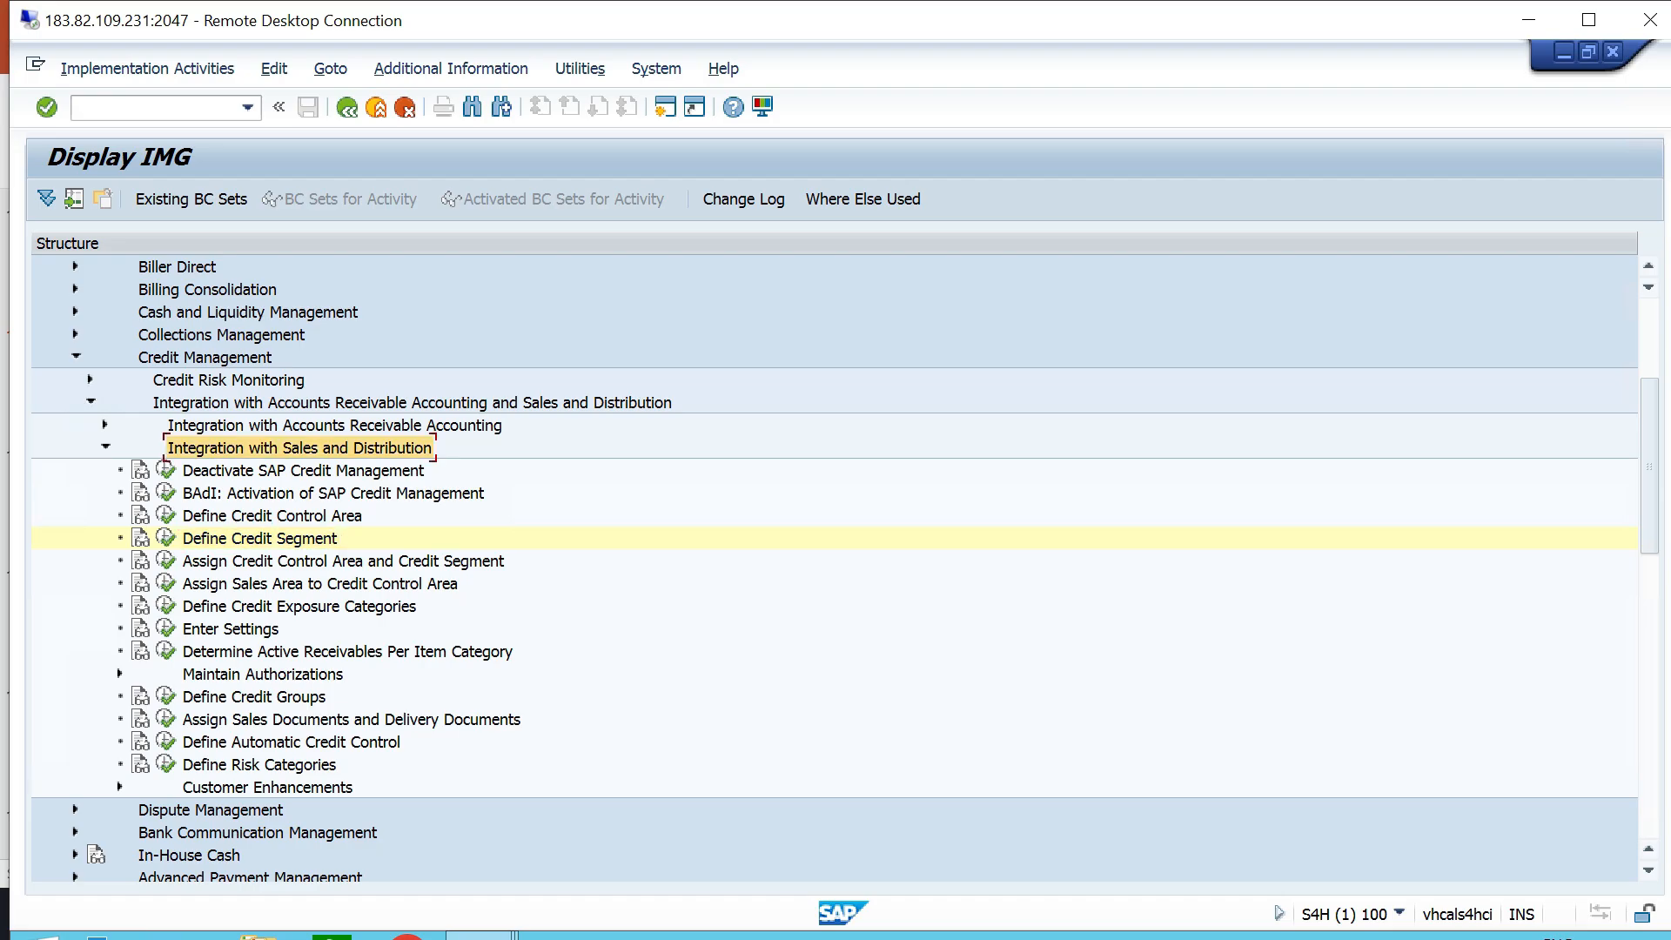
click(342, 561)
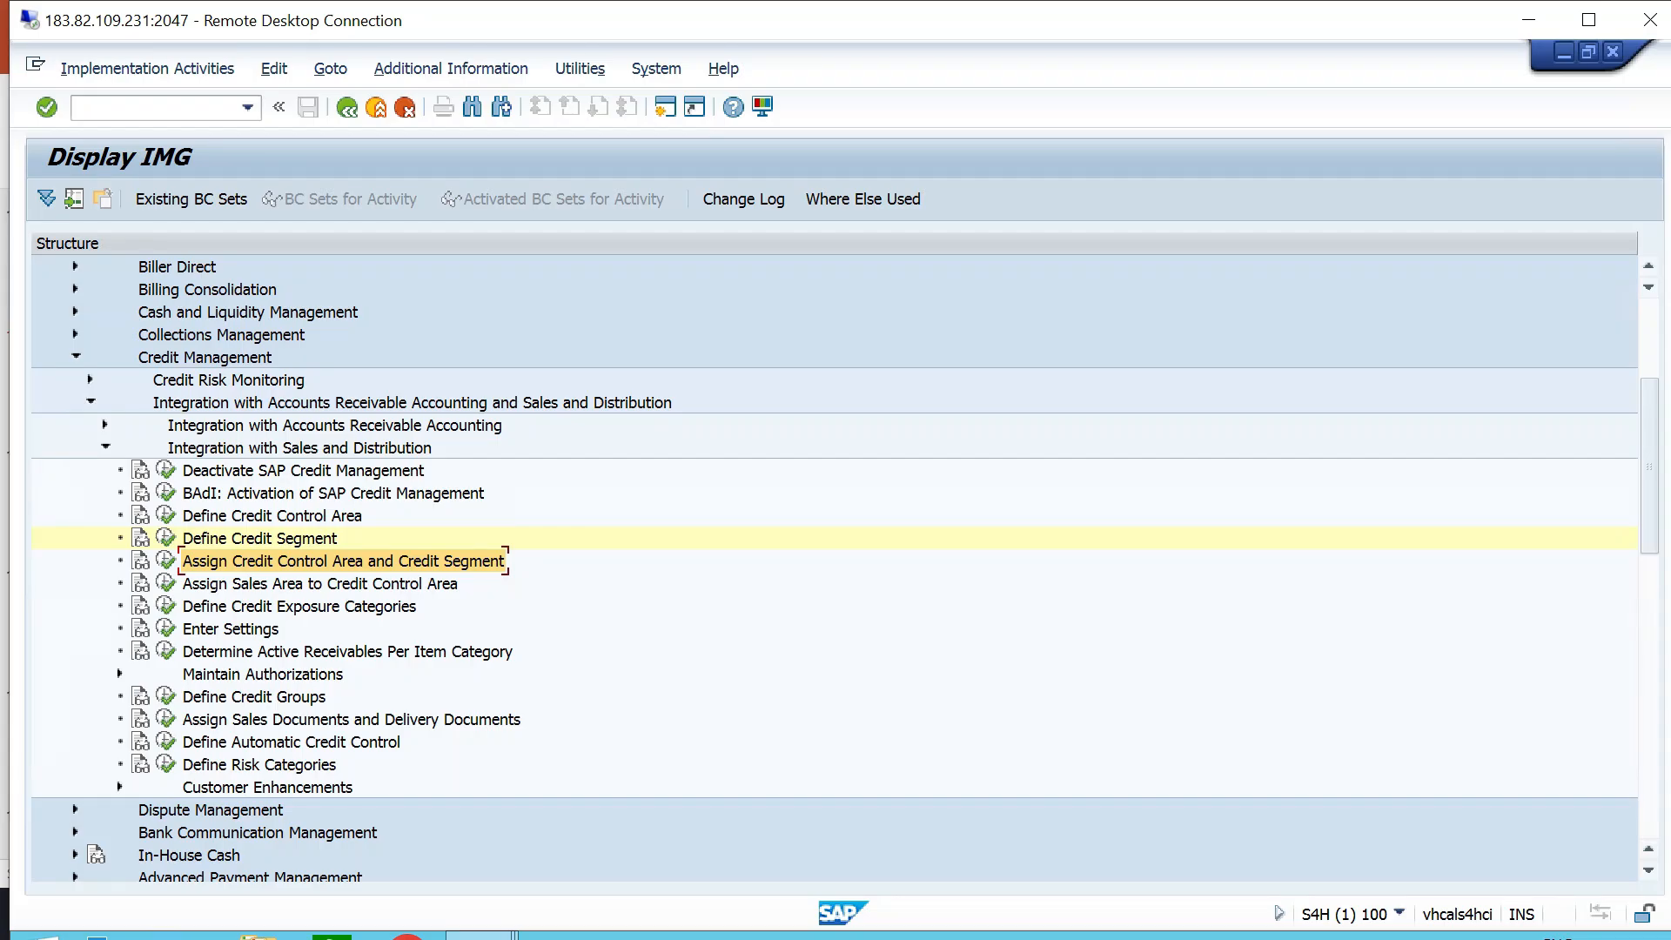
click(165, 561)
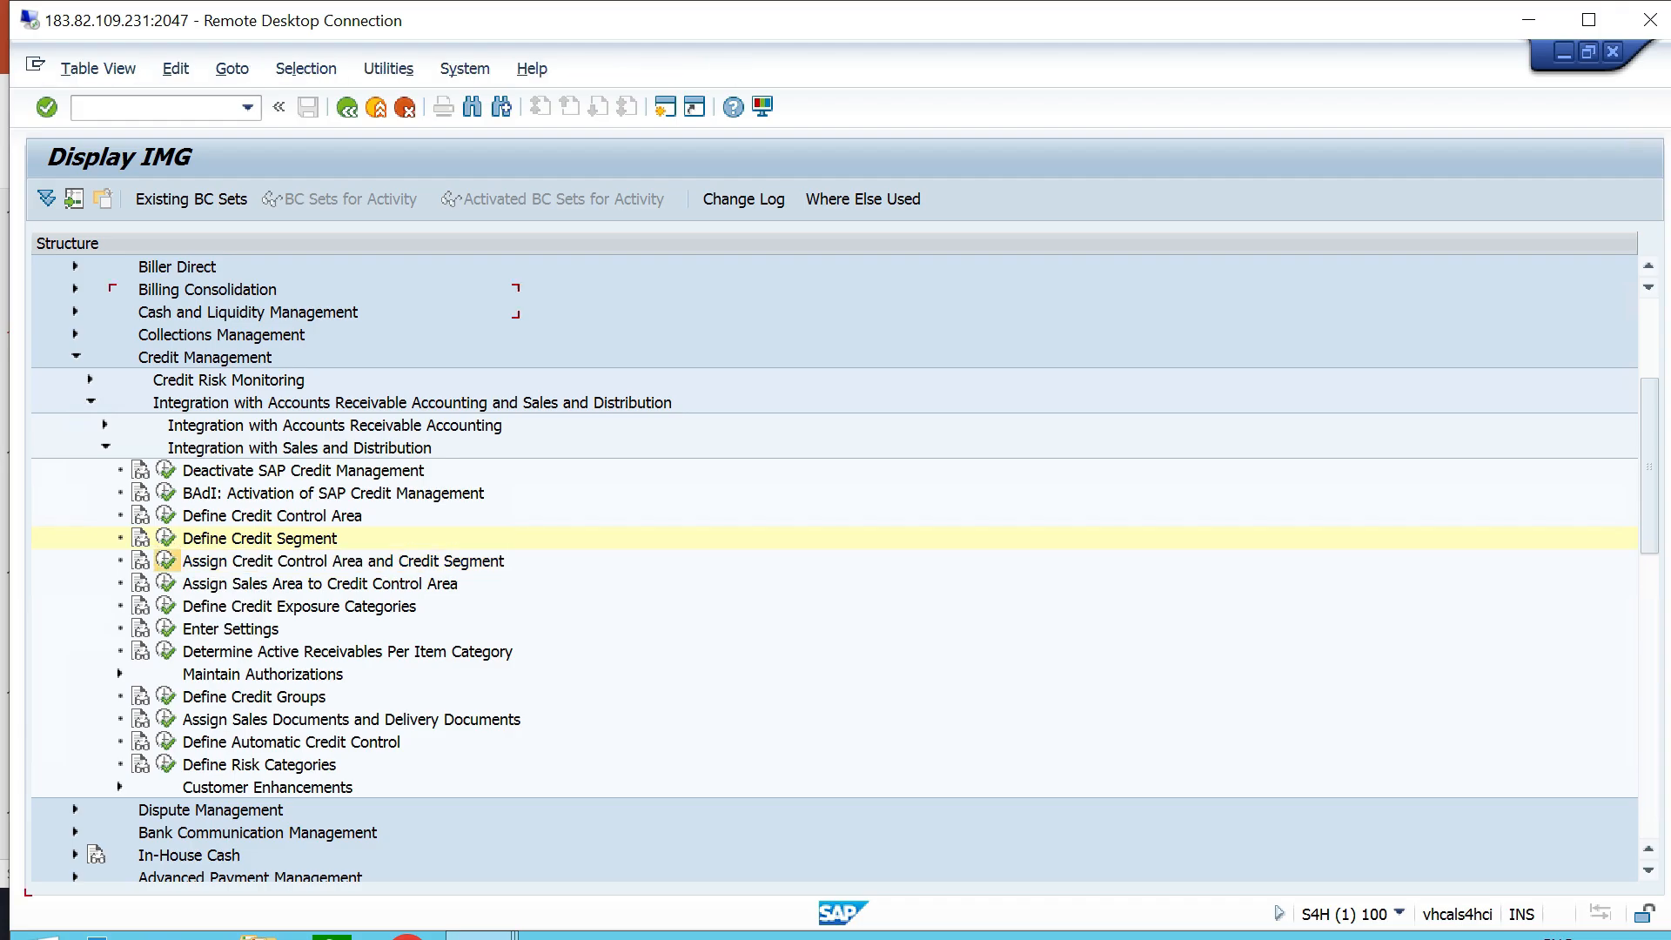
click(365, 867)
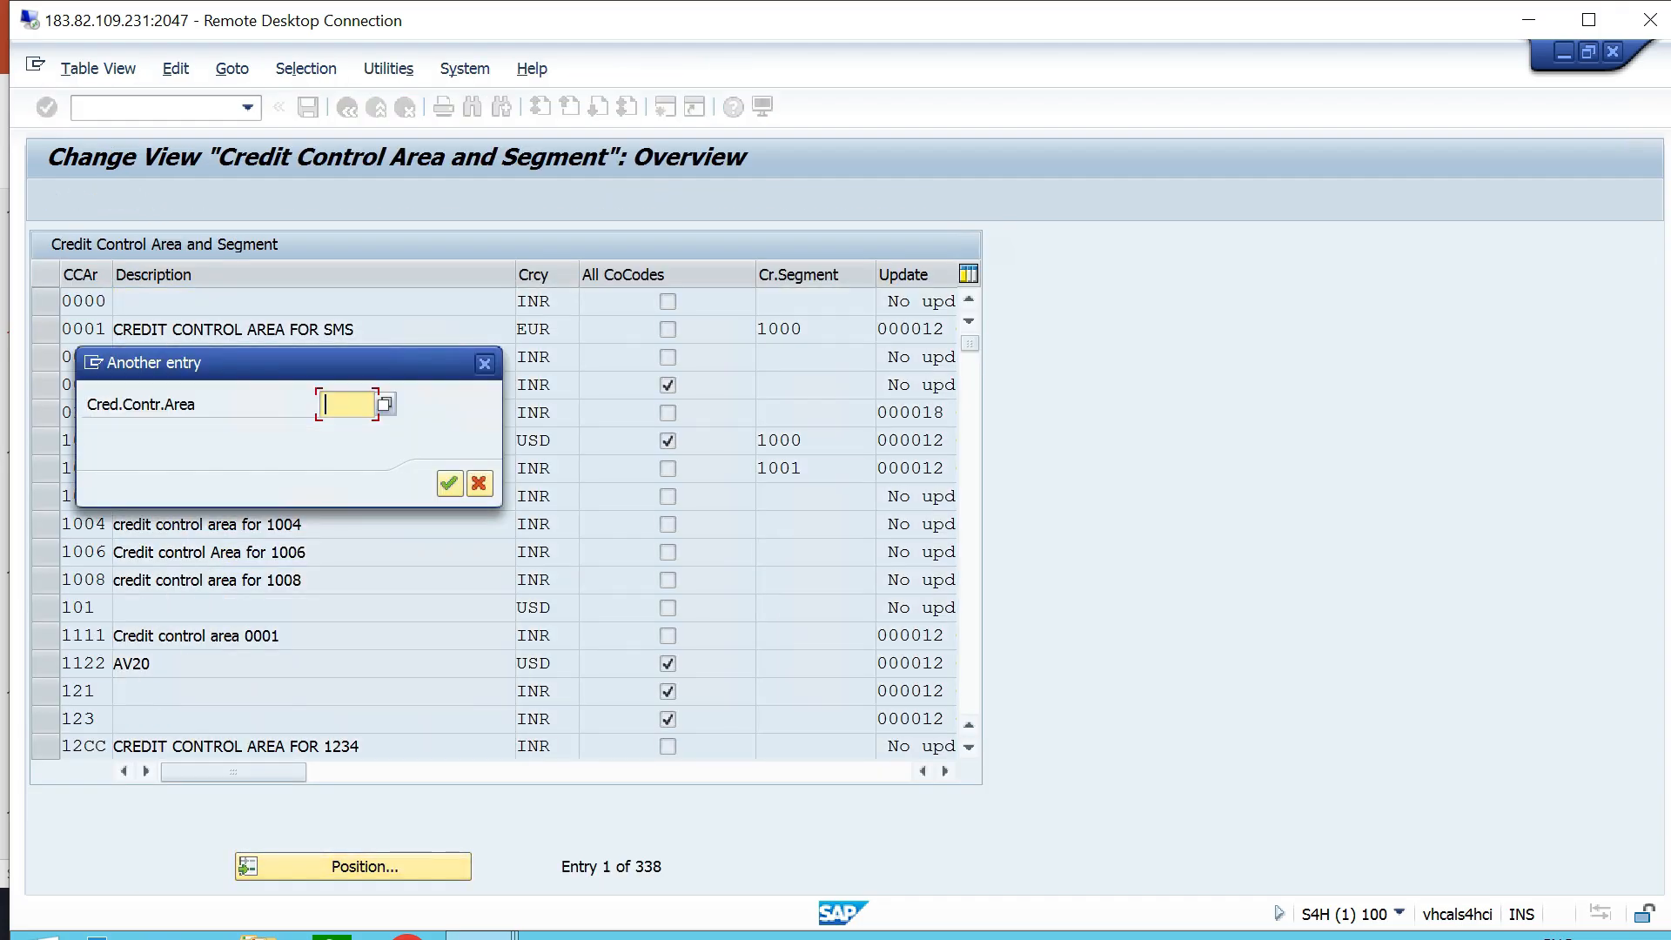
text(ttca)
key(Return)
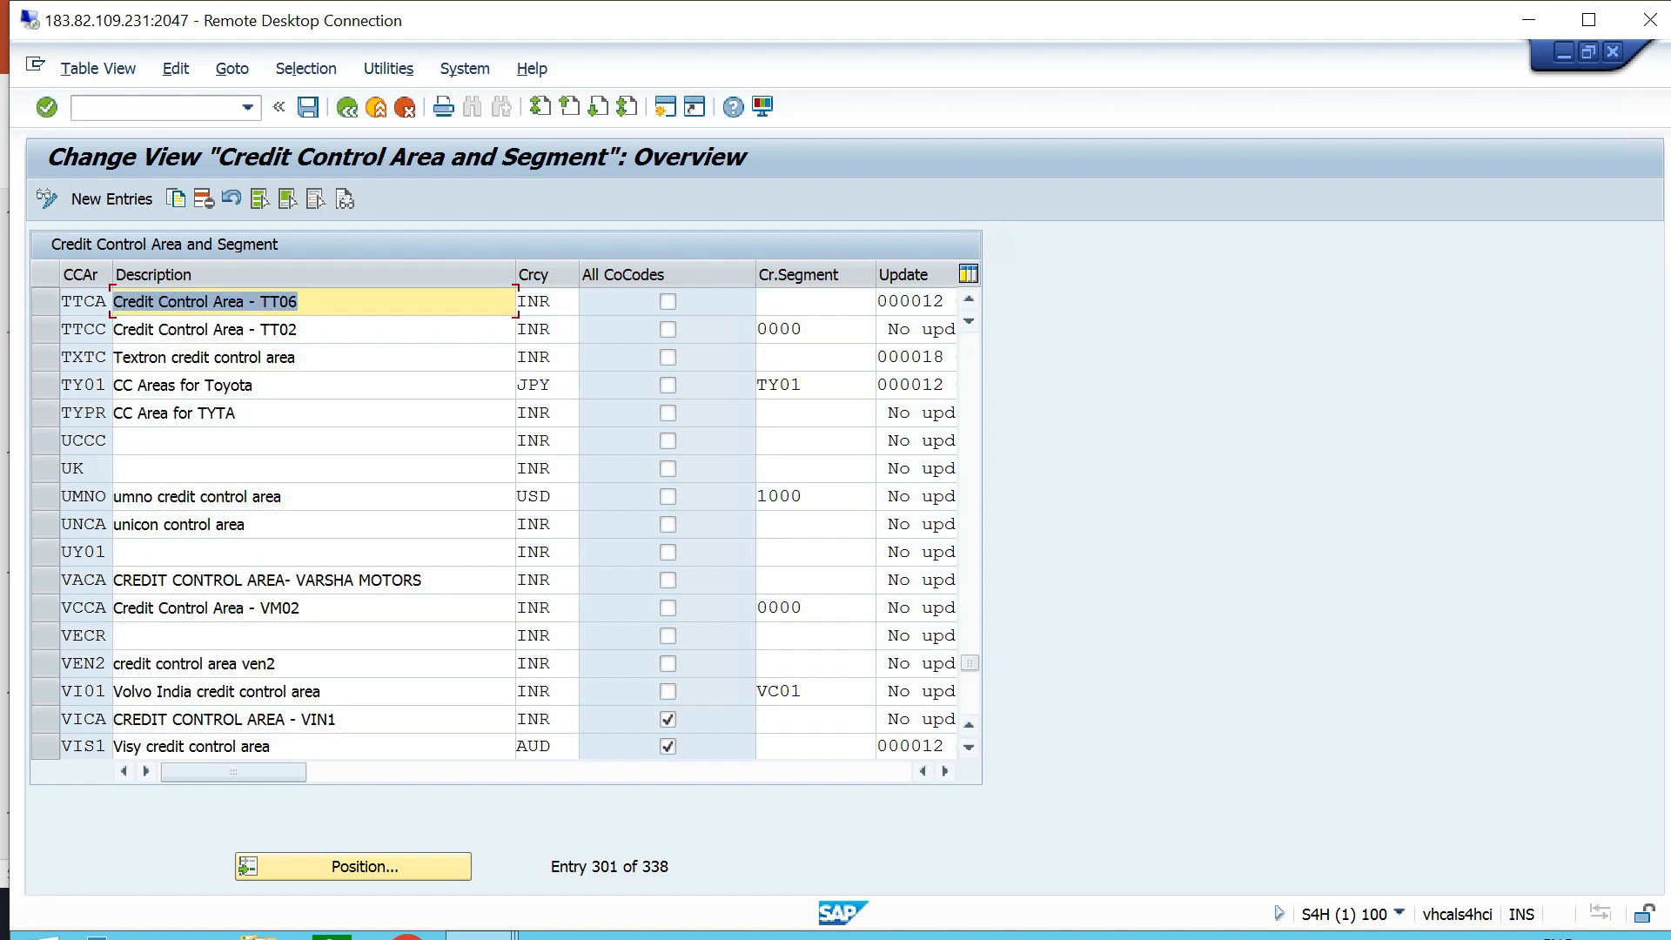
- Look for segment TTCS1 among the possible credit segment values for TTCA and return to the implementation guide
click(299, 302)
click(815, 301)
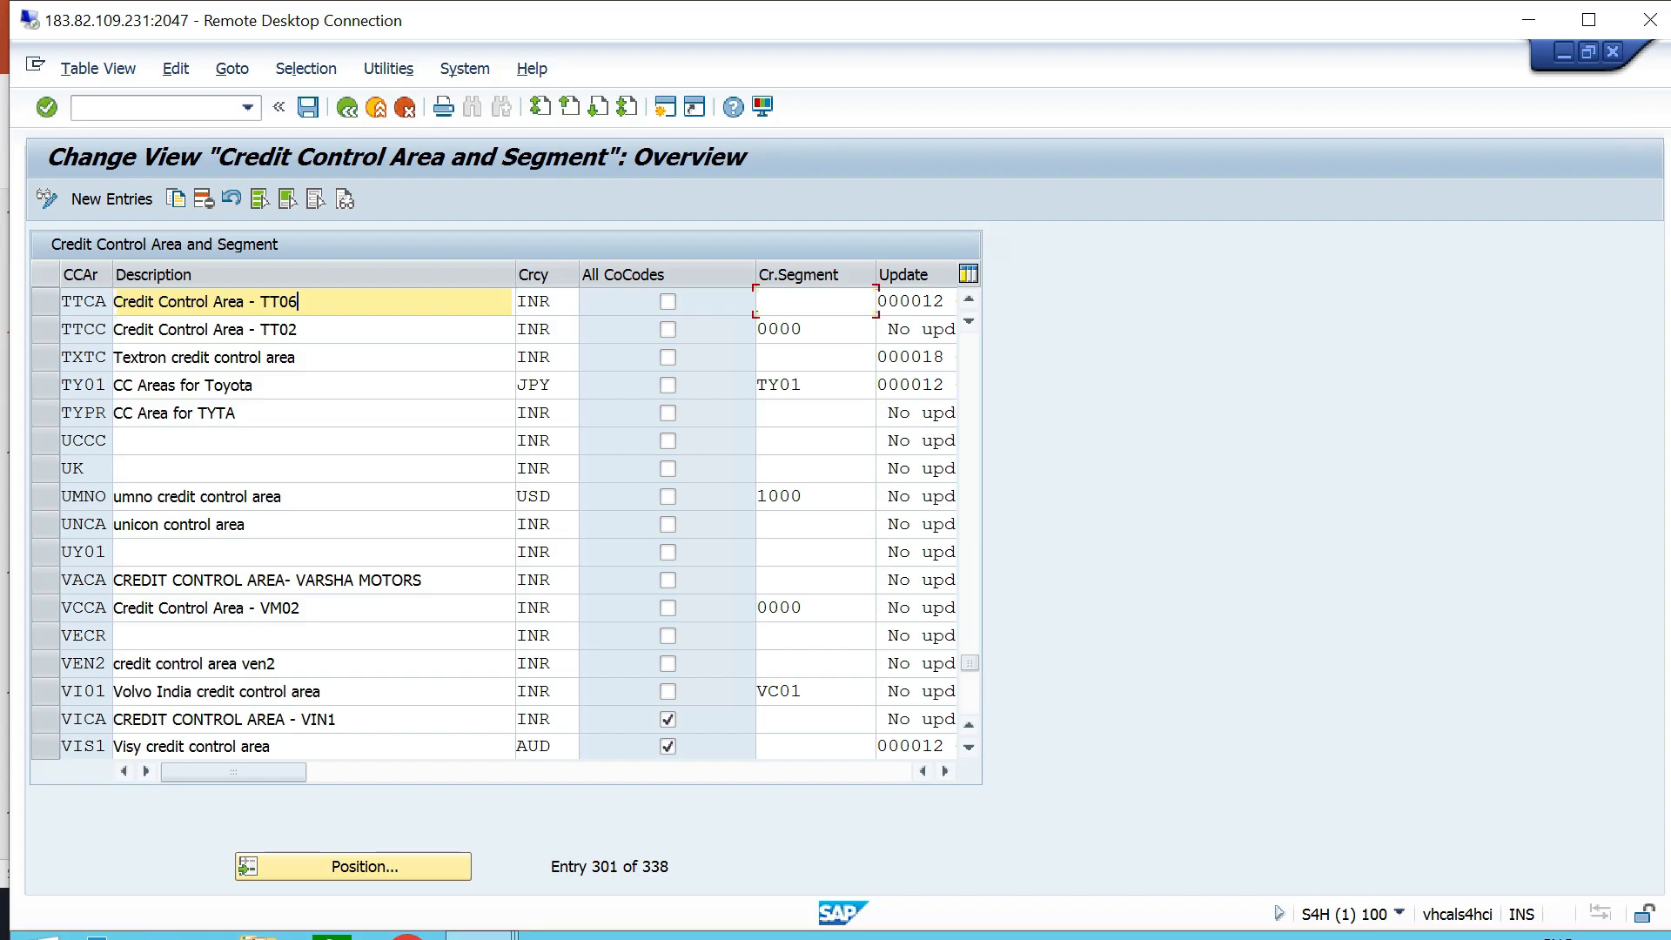
click(885, 301)
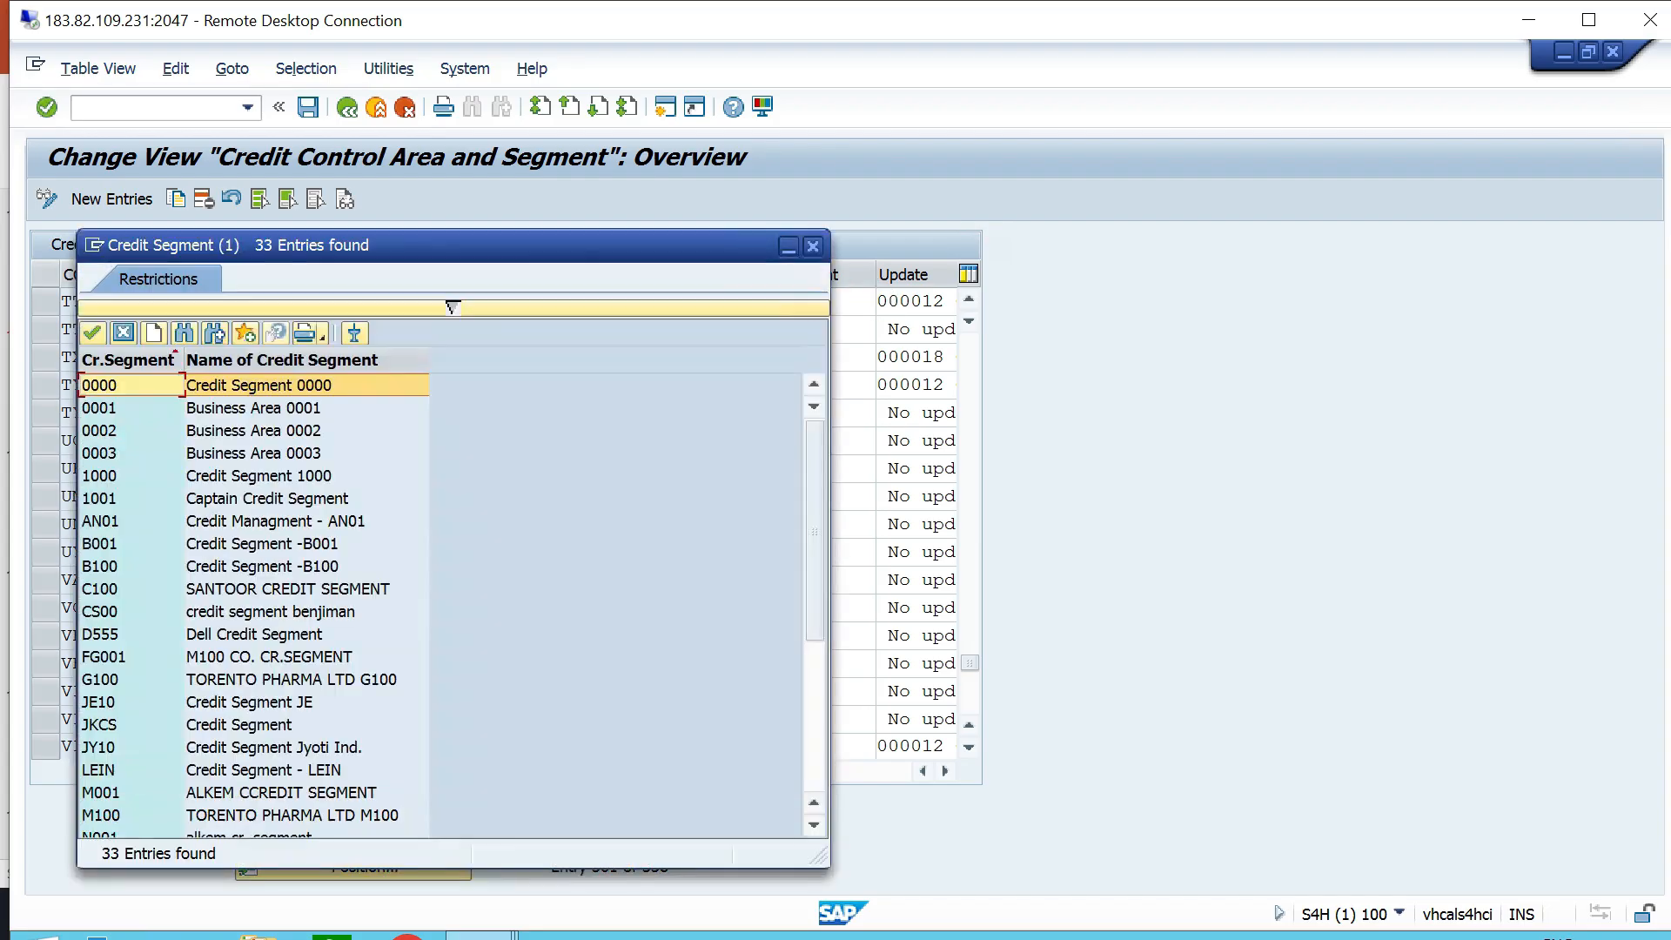
scroll(440, 605, down, 2)
scroll(440, 605, up, 2)
scroll(440, 605, down, 2)
scroll(439, 605, down, 3)
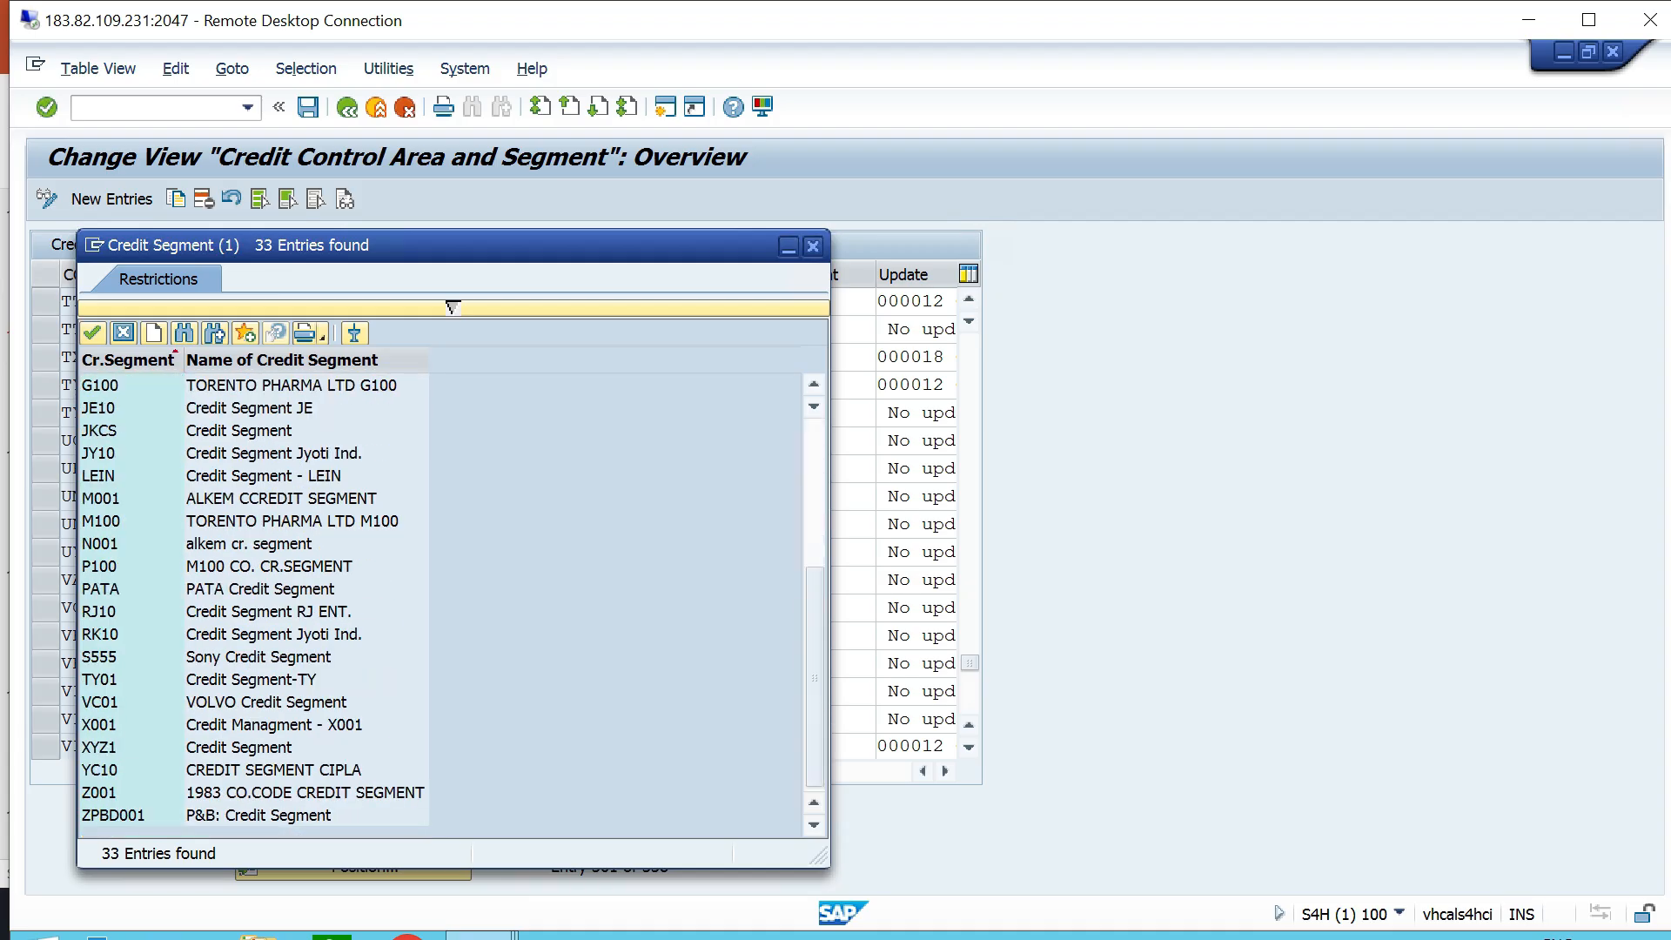
scroll(440, 605, up, 5)
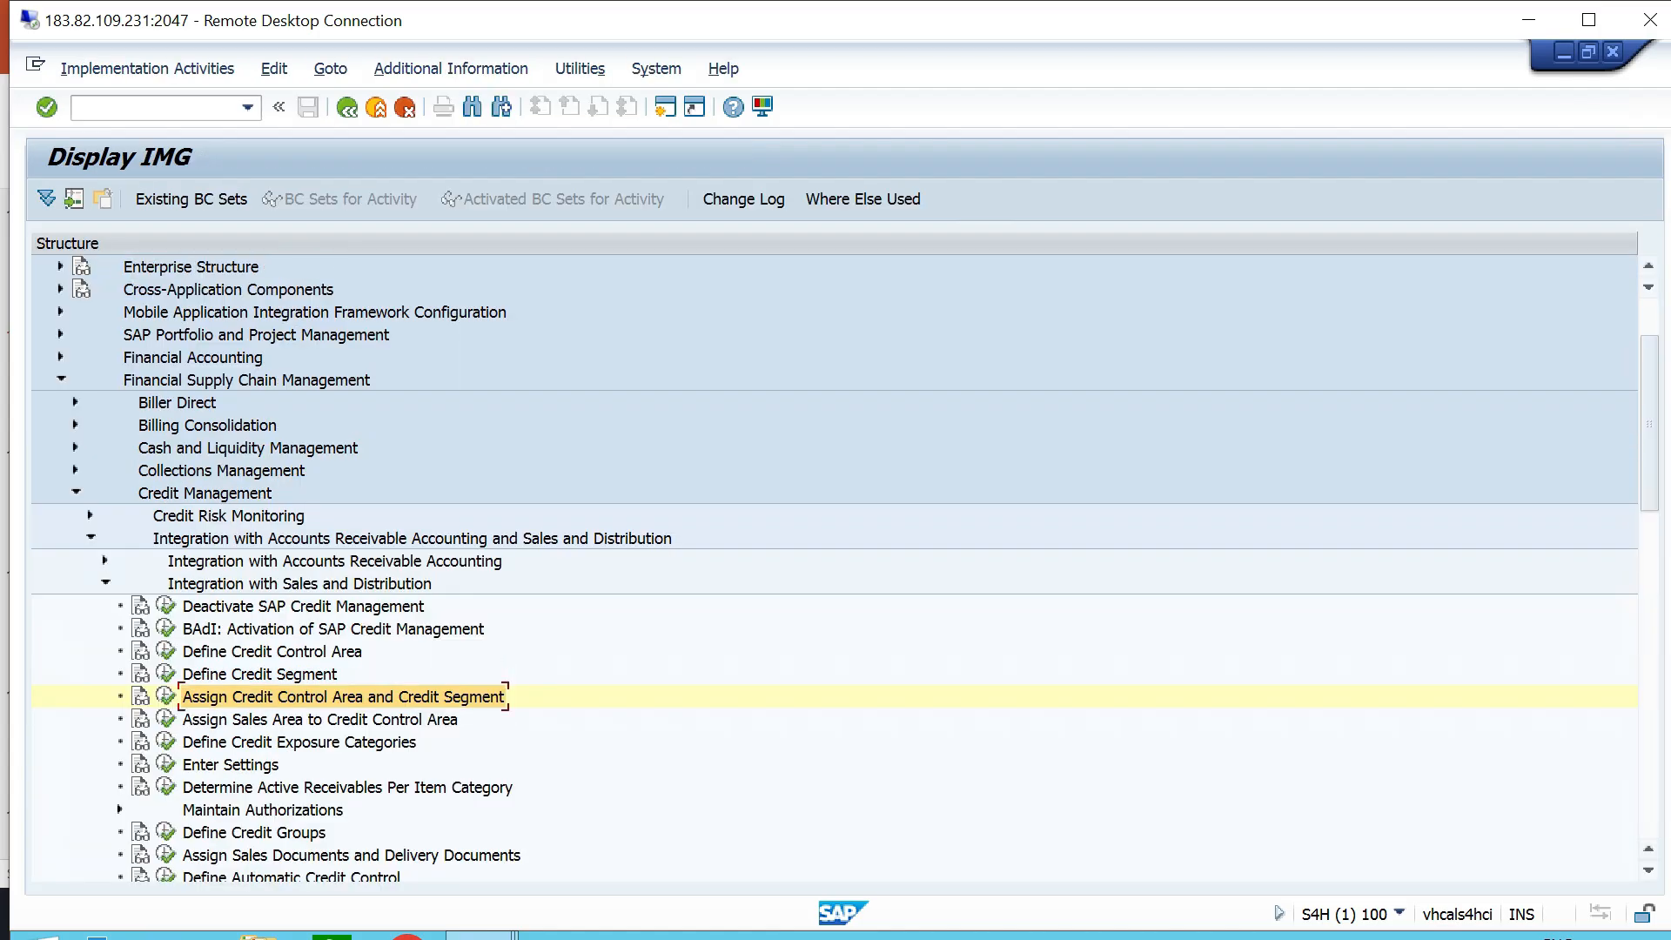
- Expand Credit Risk Monitoring and its Master Data node, open the Create Credit Segments activity and look through the listed segments
click(247, 380)
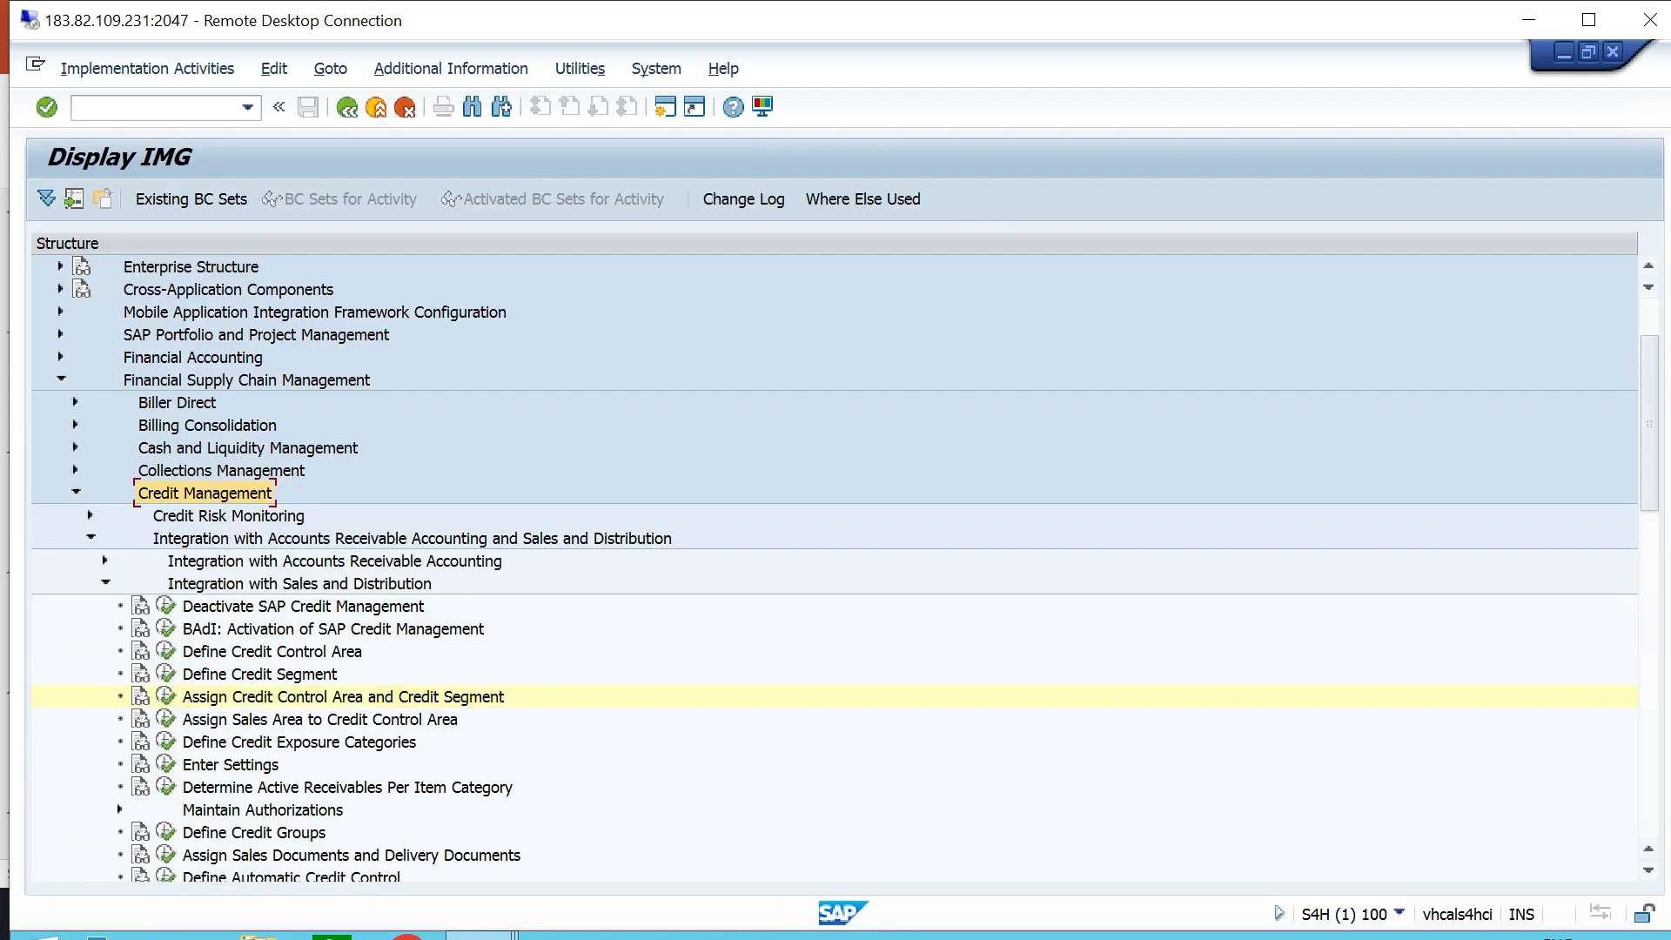
click(228, 516)
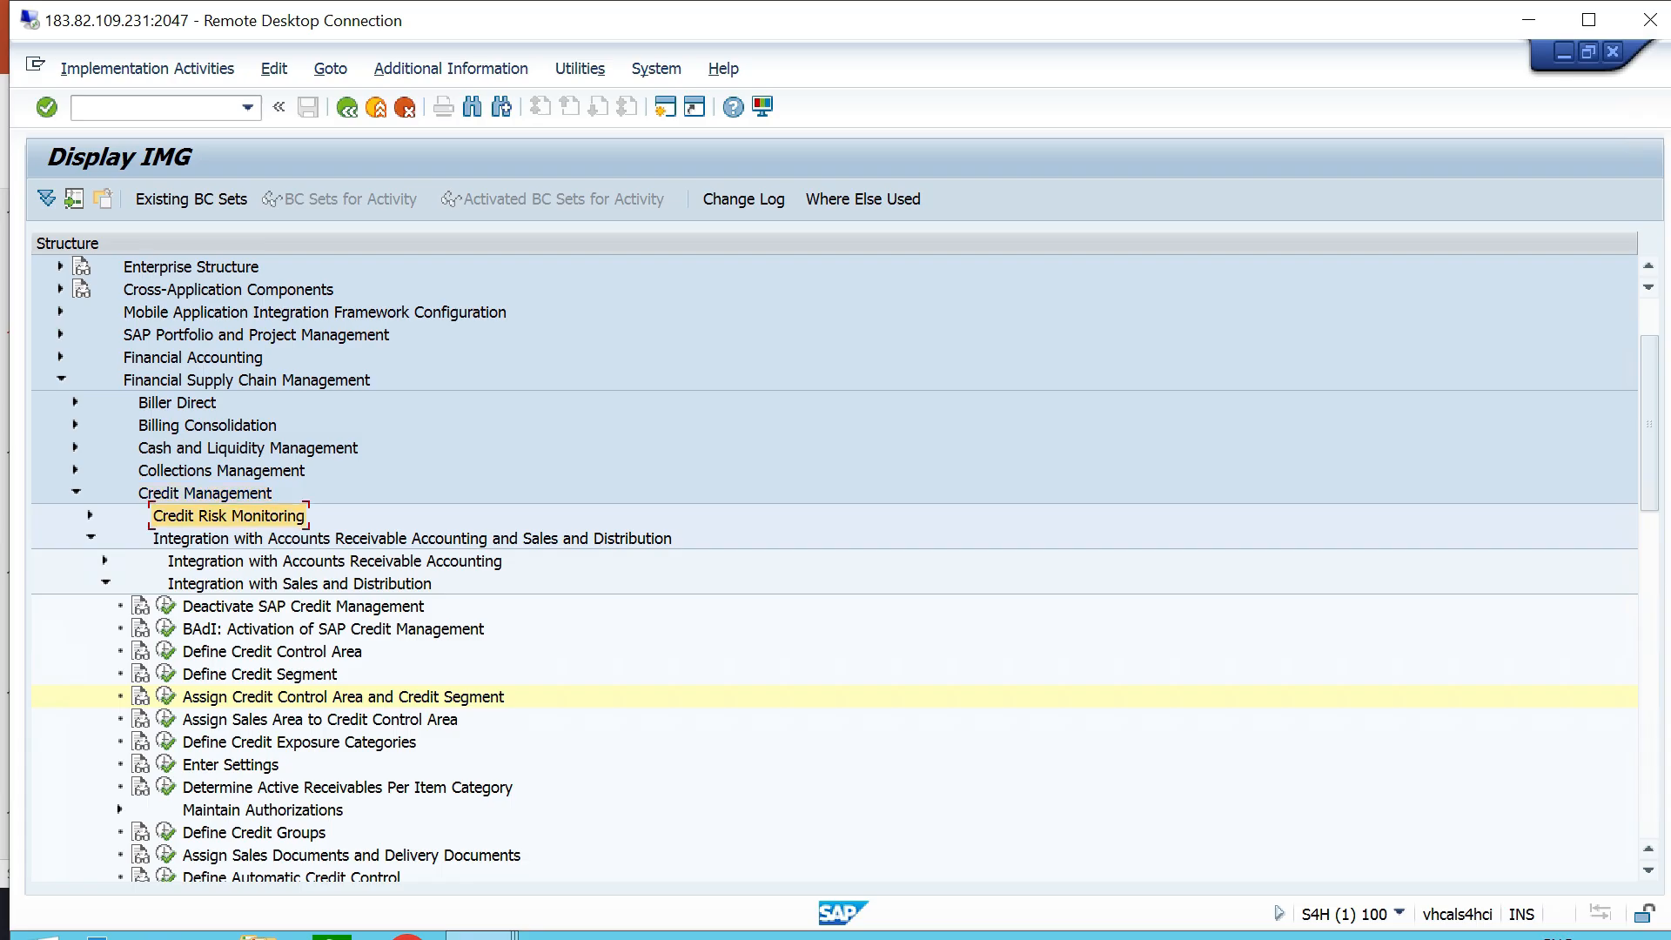
click(89, 516)
click(209, 493)
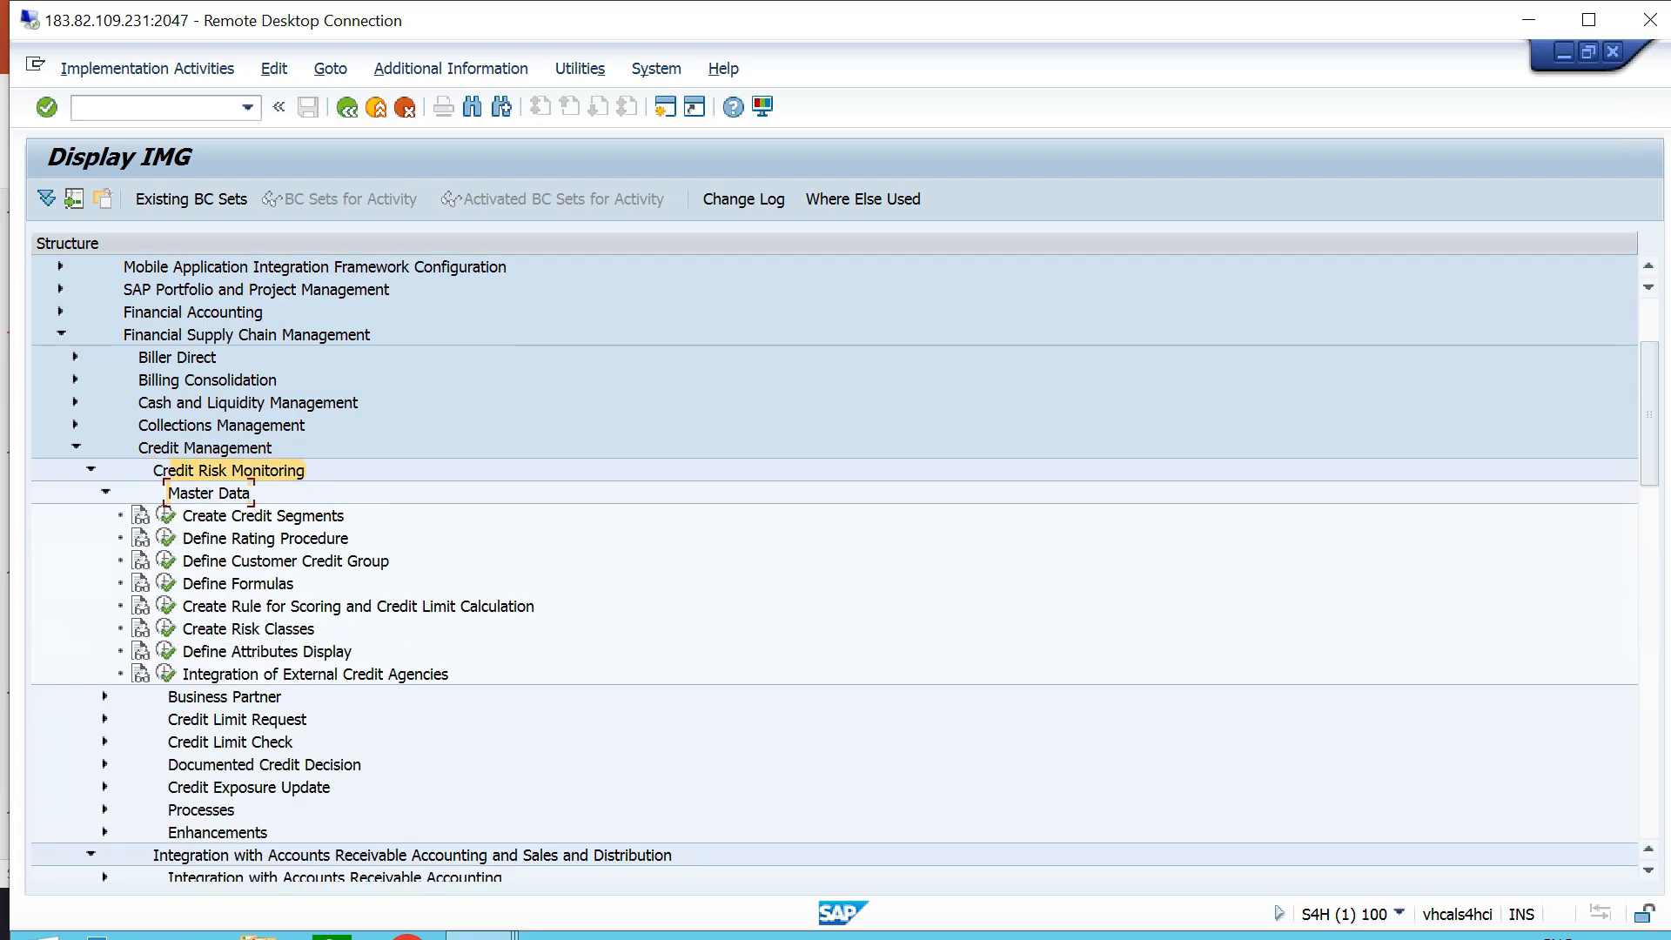
click(263, 516)
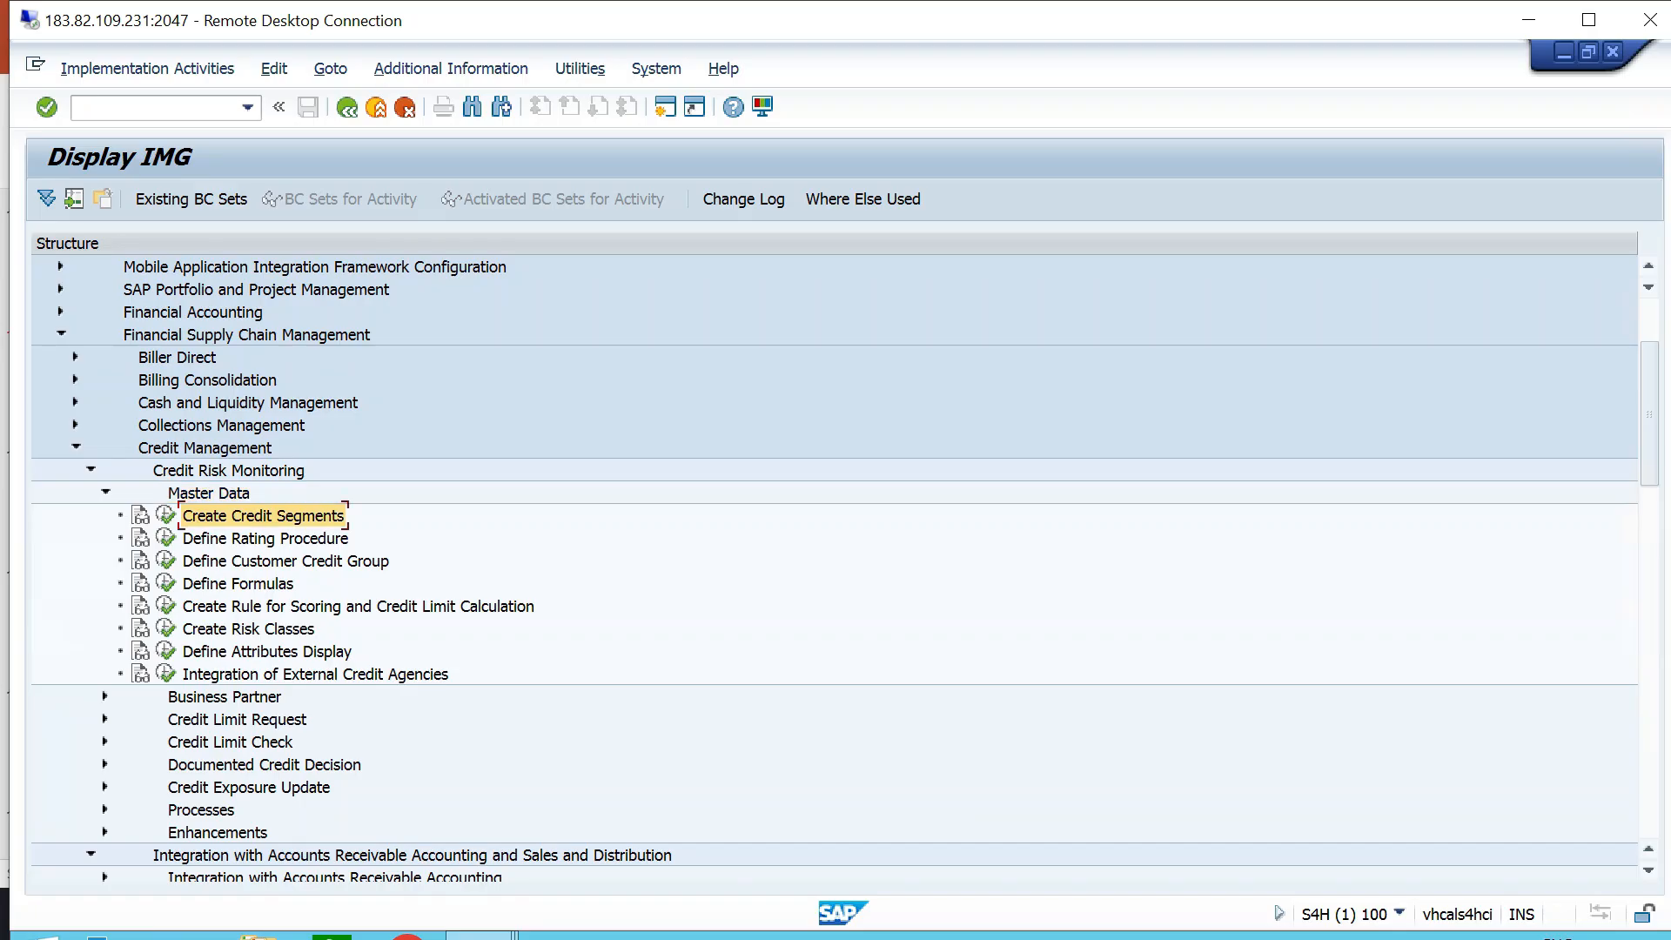
click(166, 515)
scroll(392, 522, down, 5)
scroll(392, 523, down, 2)
scroll(392, 523, up, 7)
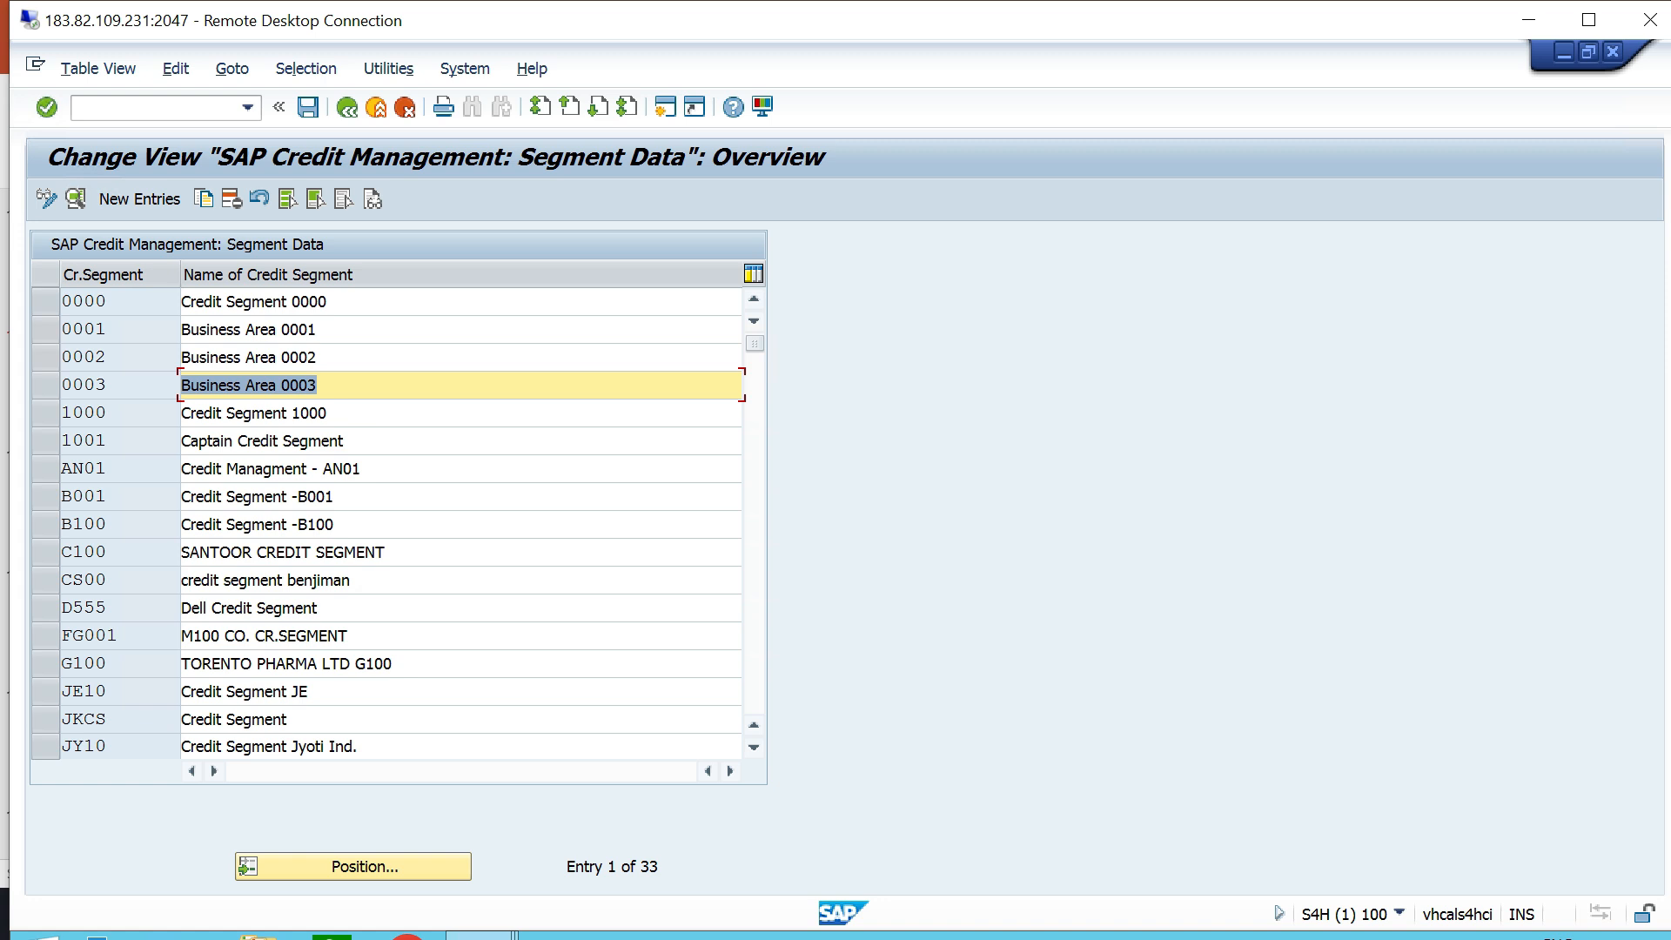
- Copy the segment data entry of credit segment 0000 and enter TTCS as the target credit segment
click(139, 199)
key(F3)
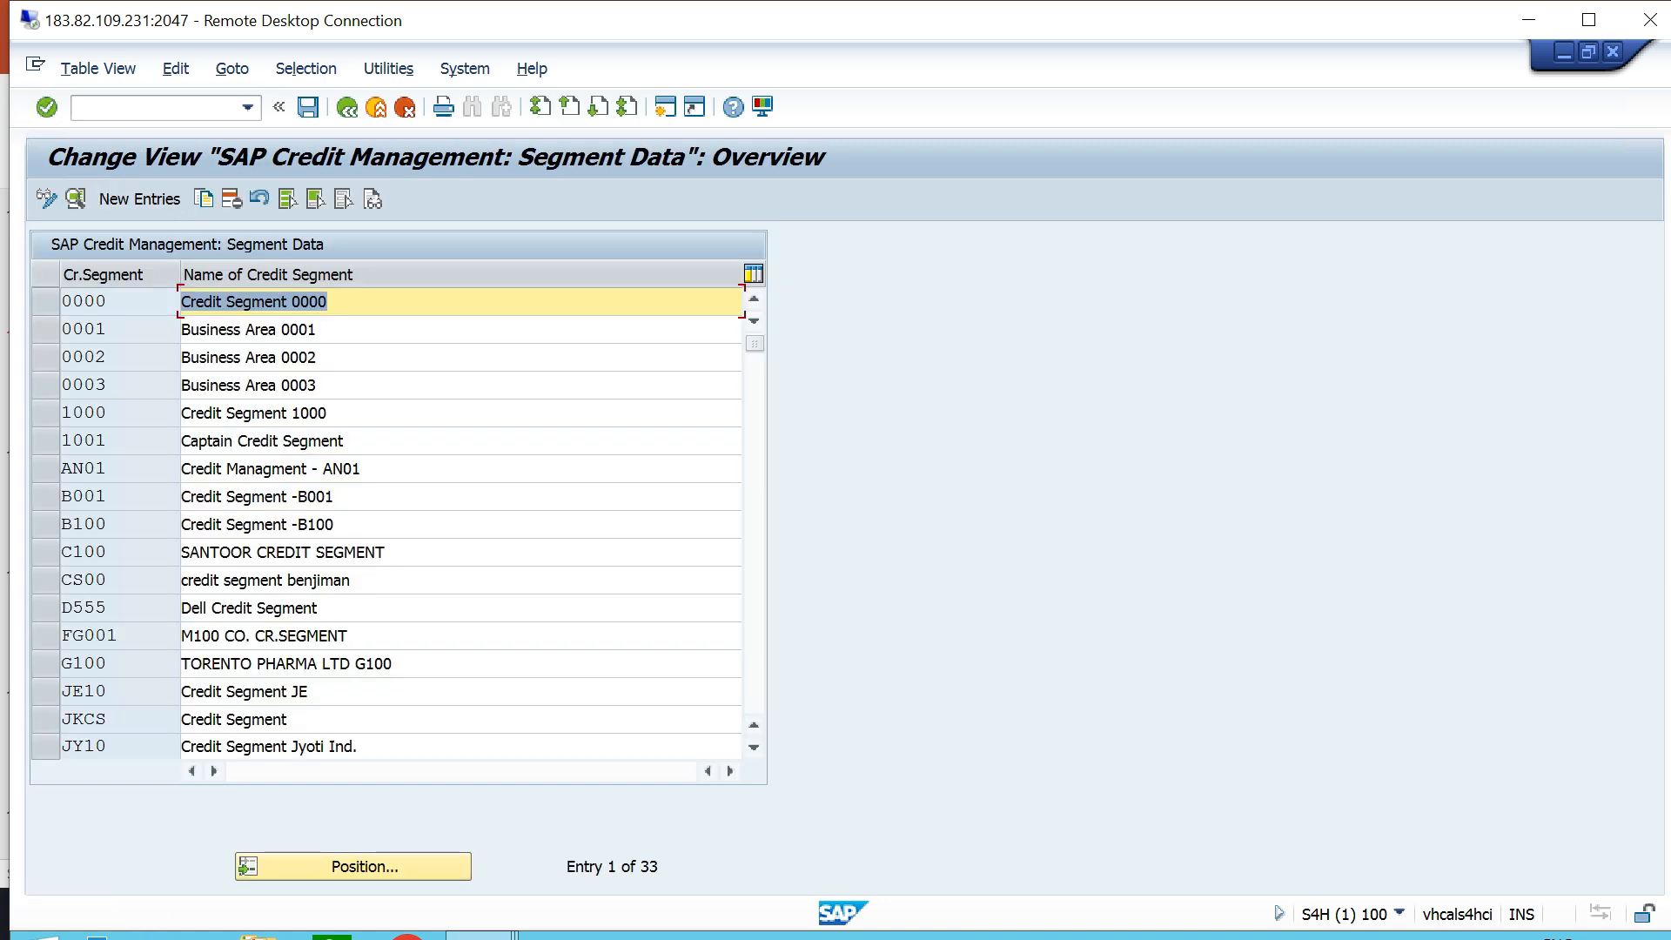
click(45, 301)
key(F6)
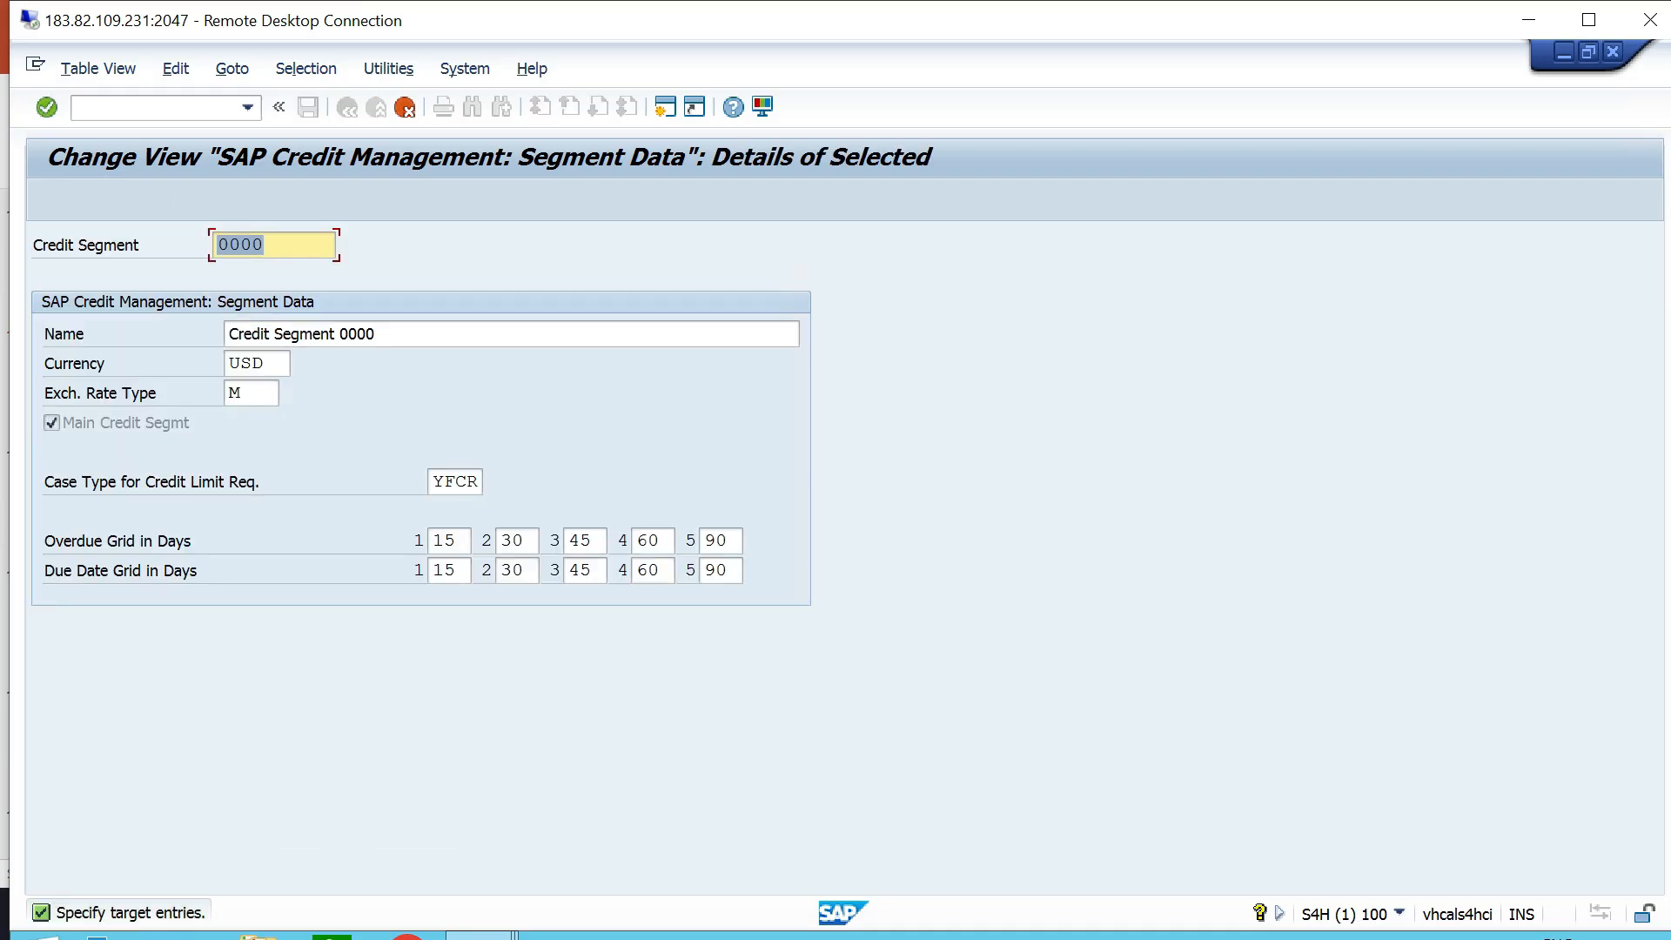
text(ttcs)
key(Tab)
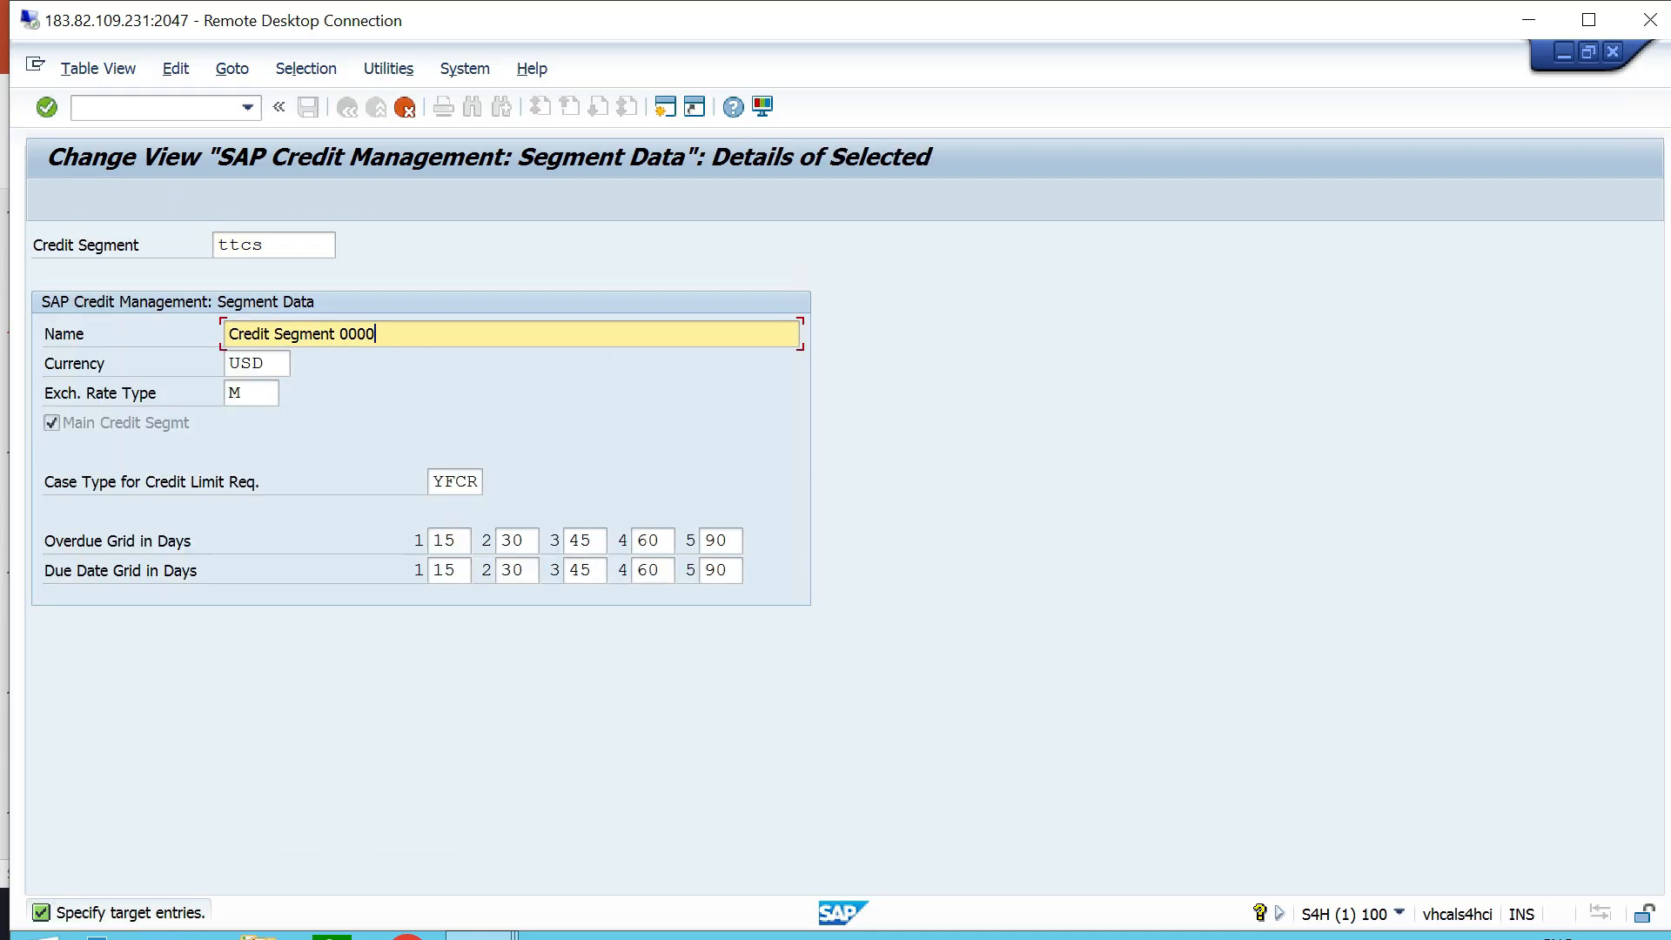
- Name the copied segment "Credit Segment - TT06", set its currency to INR and confirm the copy
key(BackSpace)
key(BackSpace)
key(BackSpace)
key(BackSpace)
text(- TT06)
key(Tab)
text(INR)
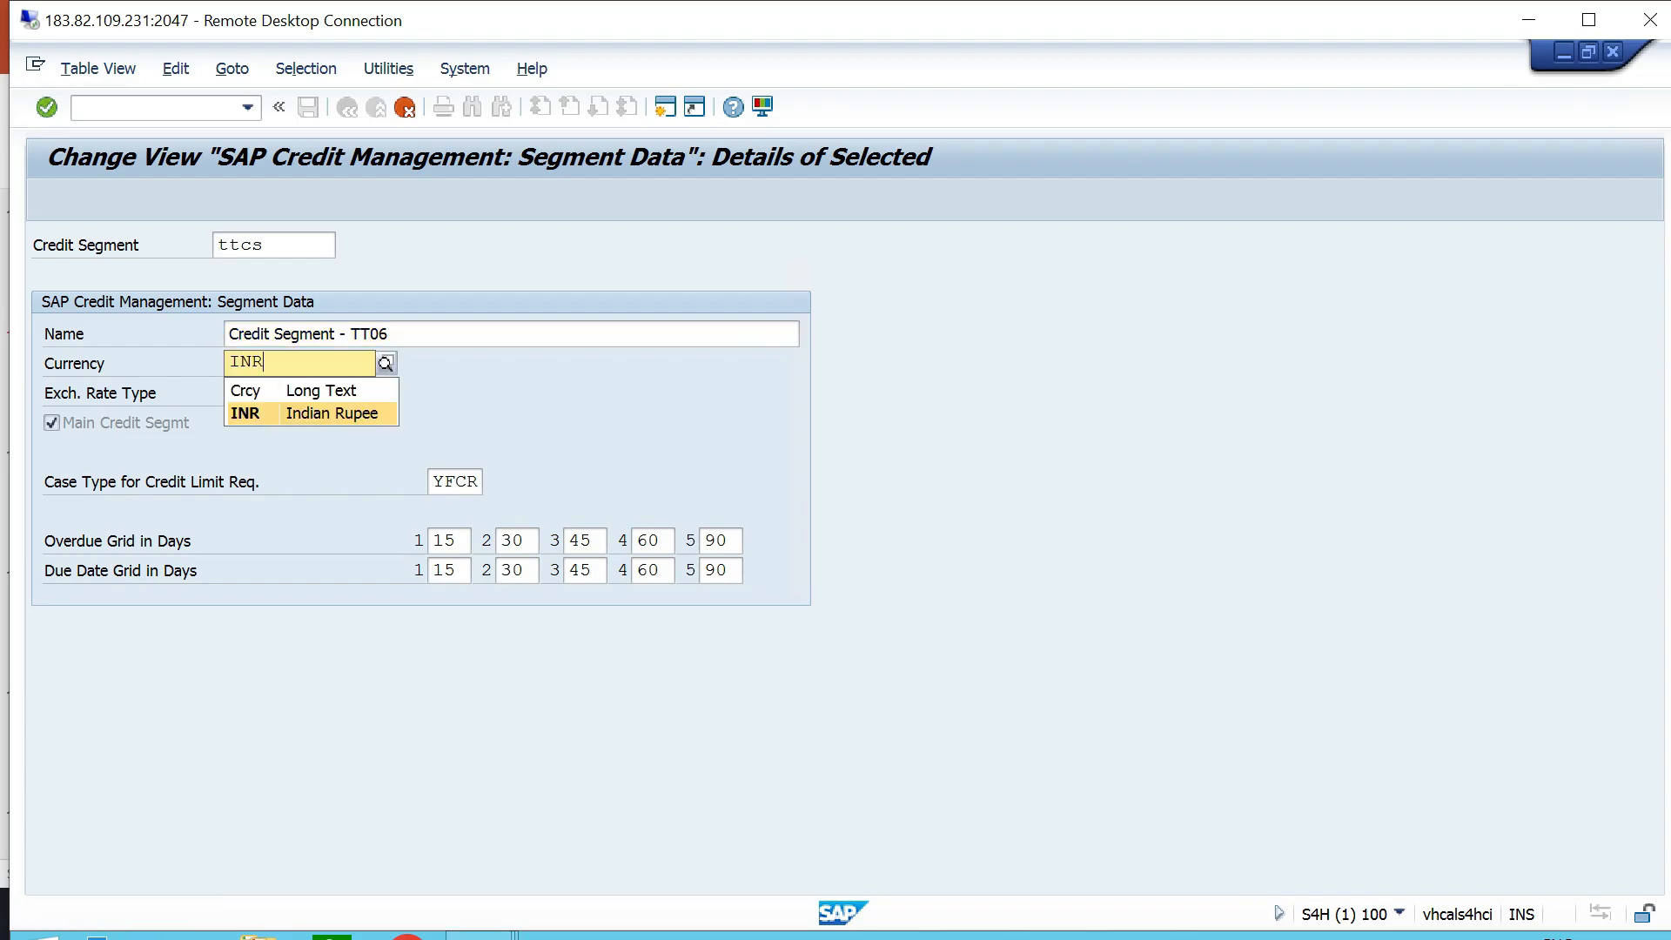
key(Return)
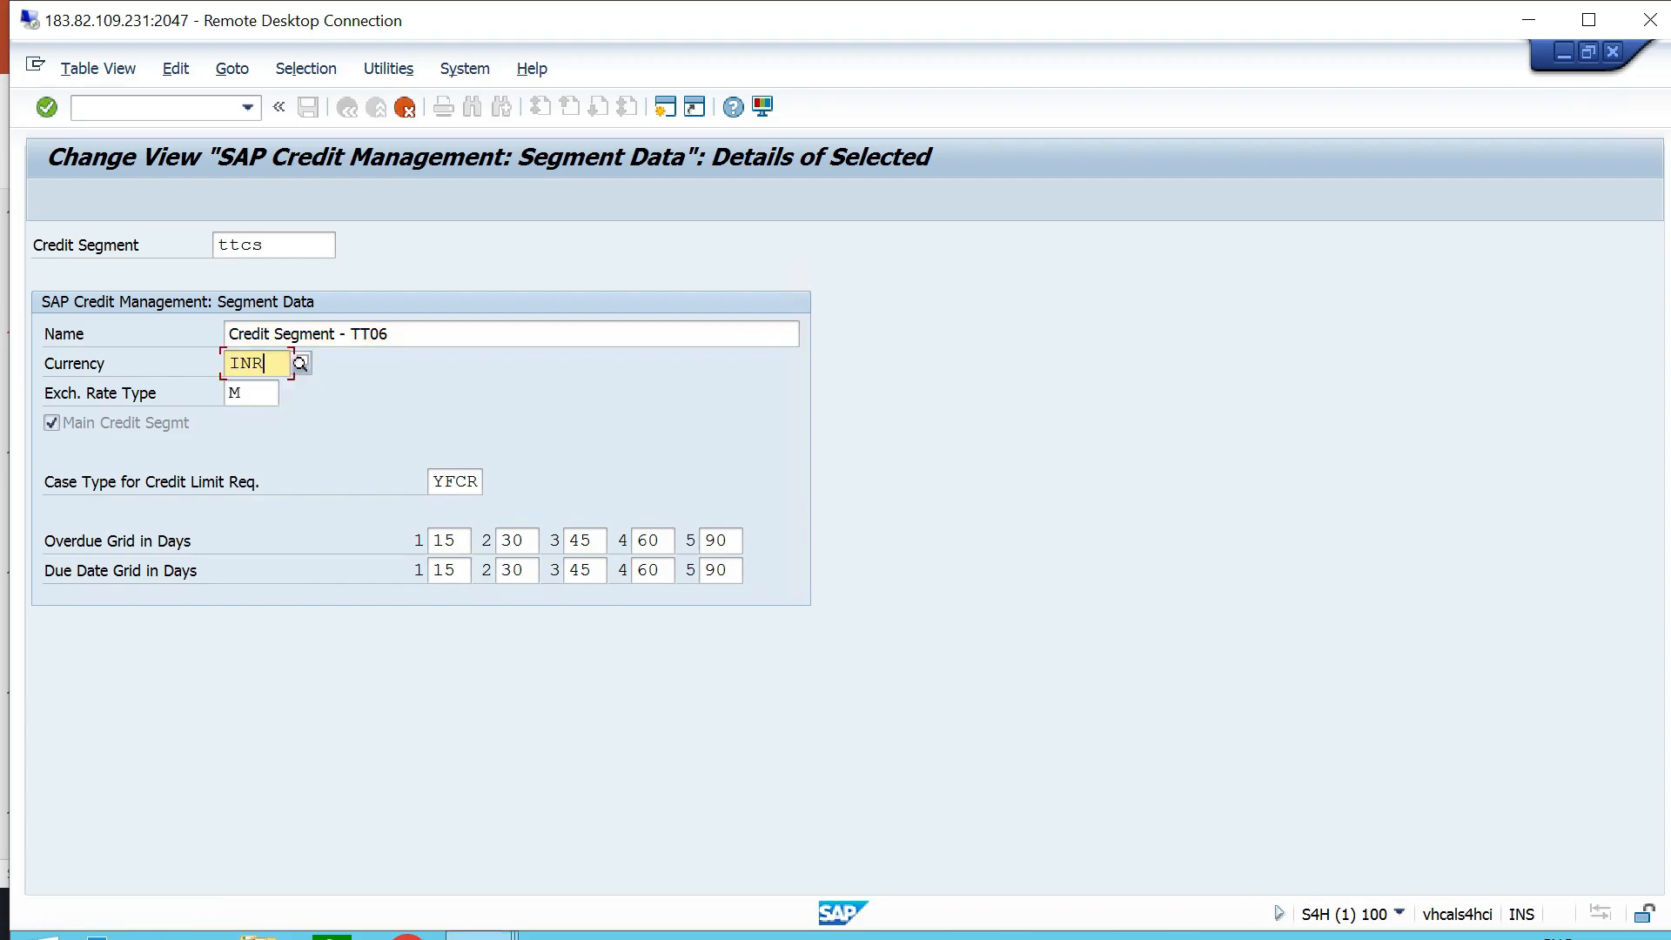
key(Down)
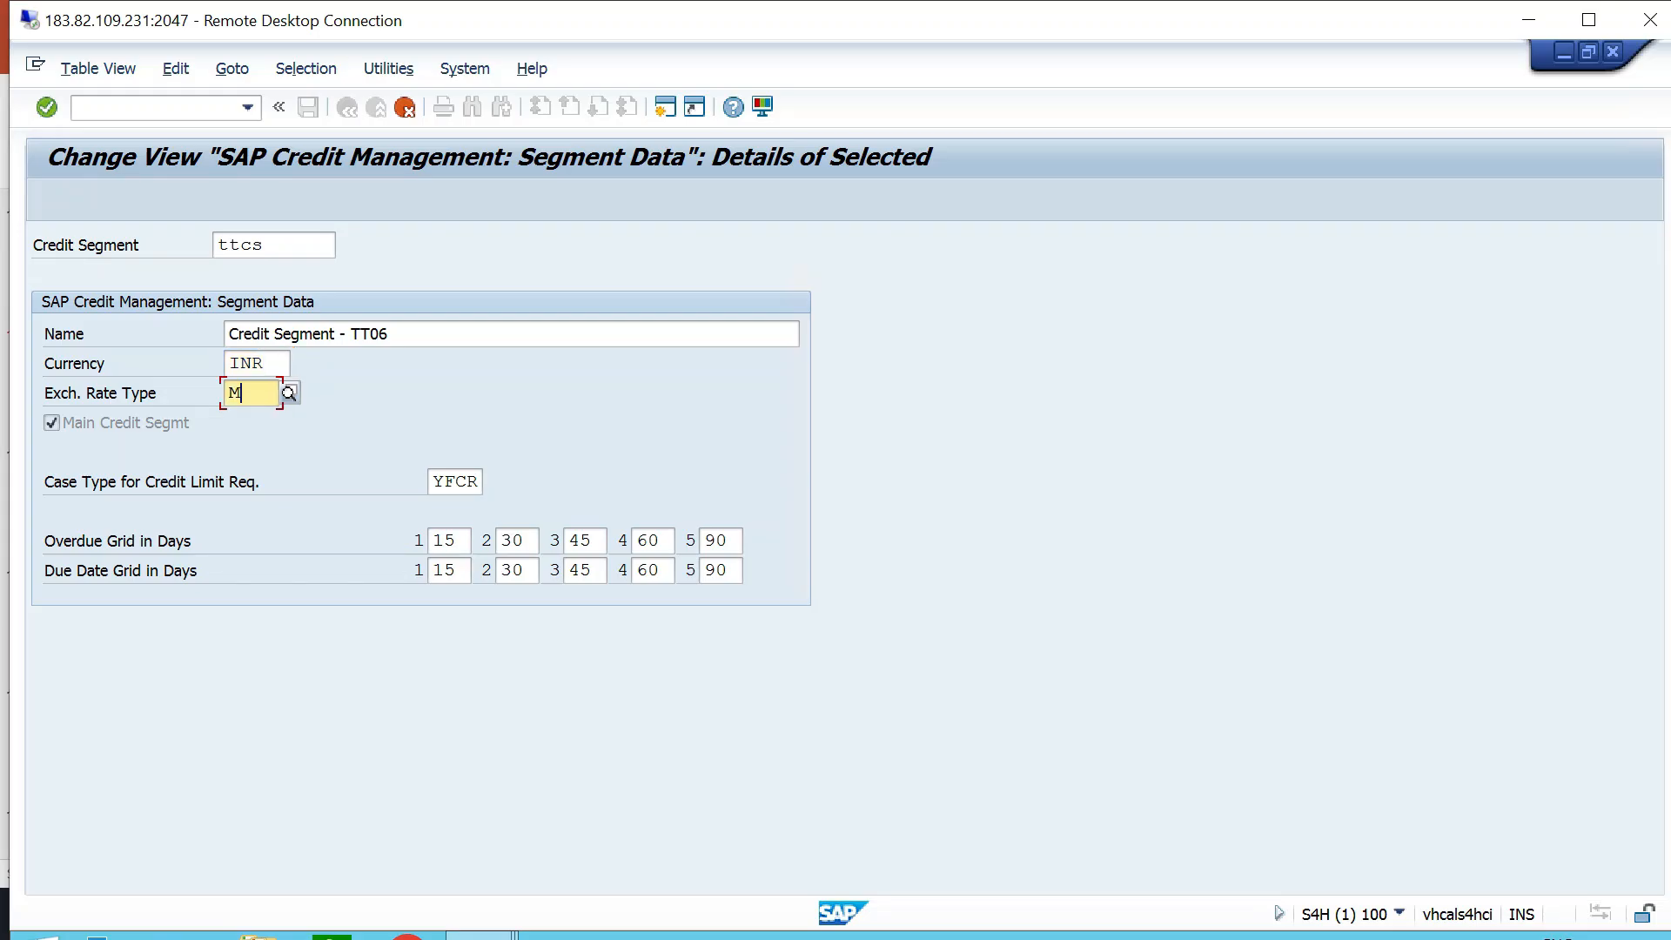
key(Tab)
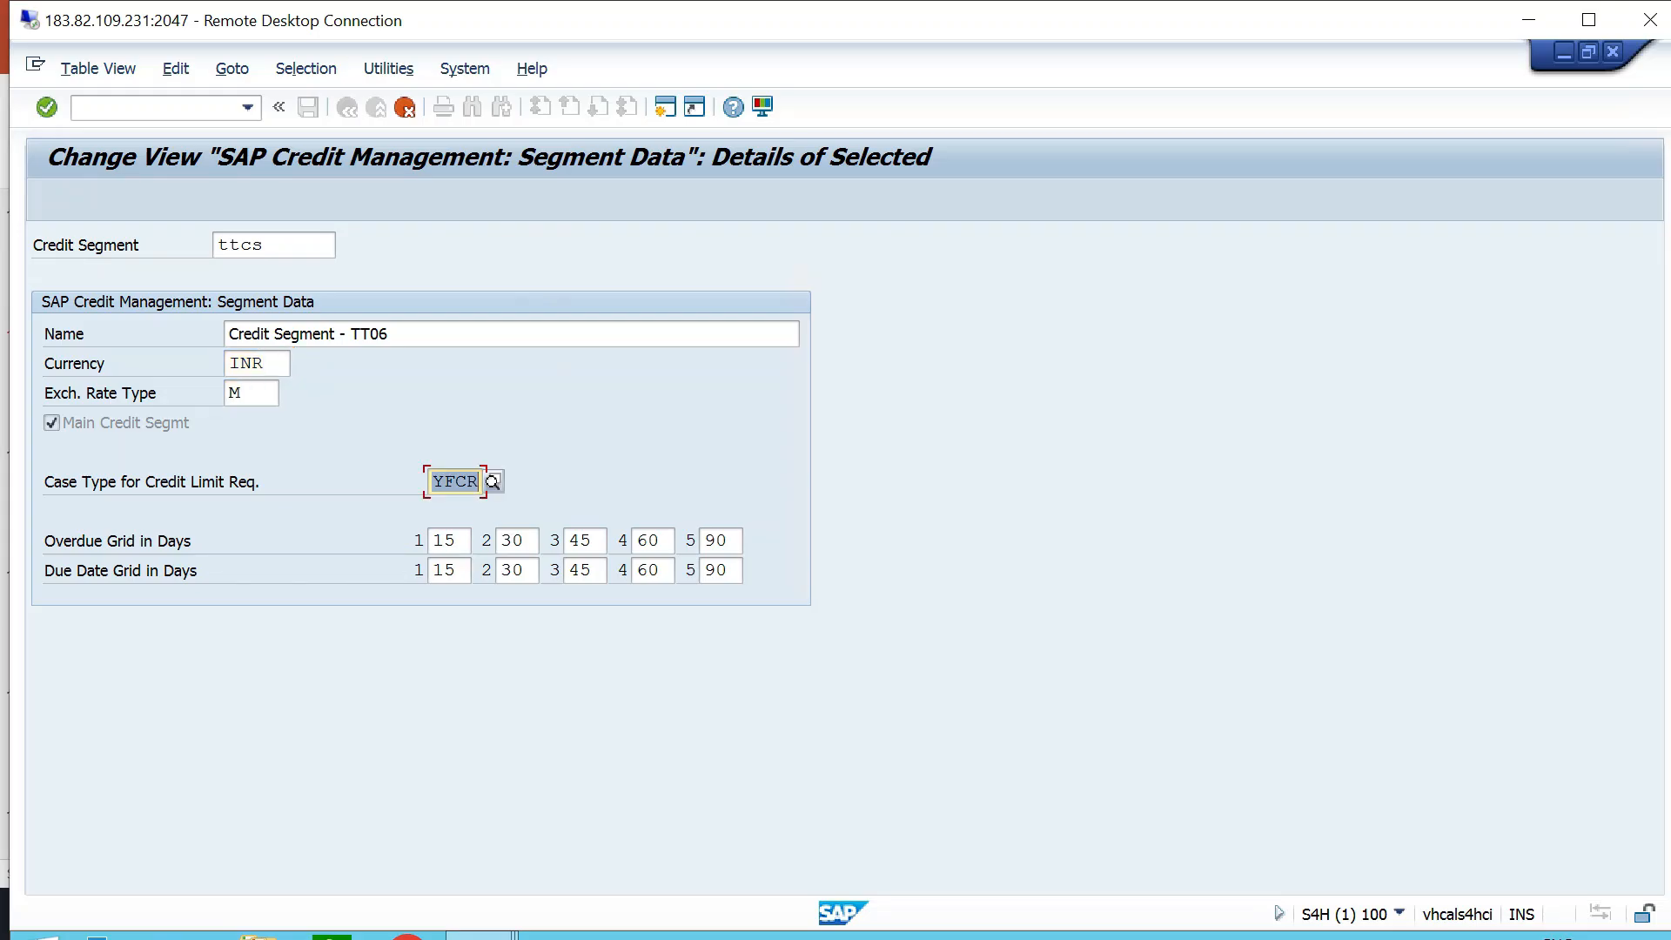
key(Return)
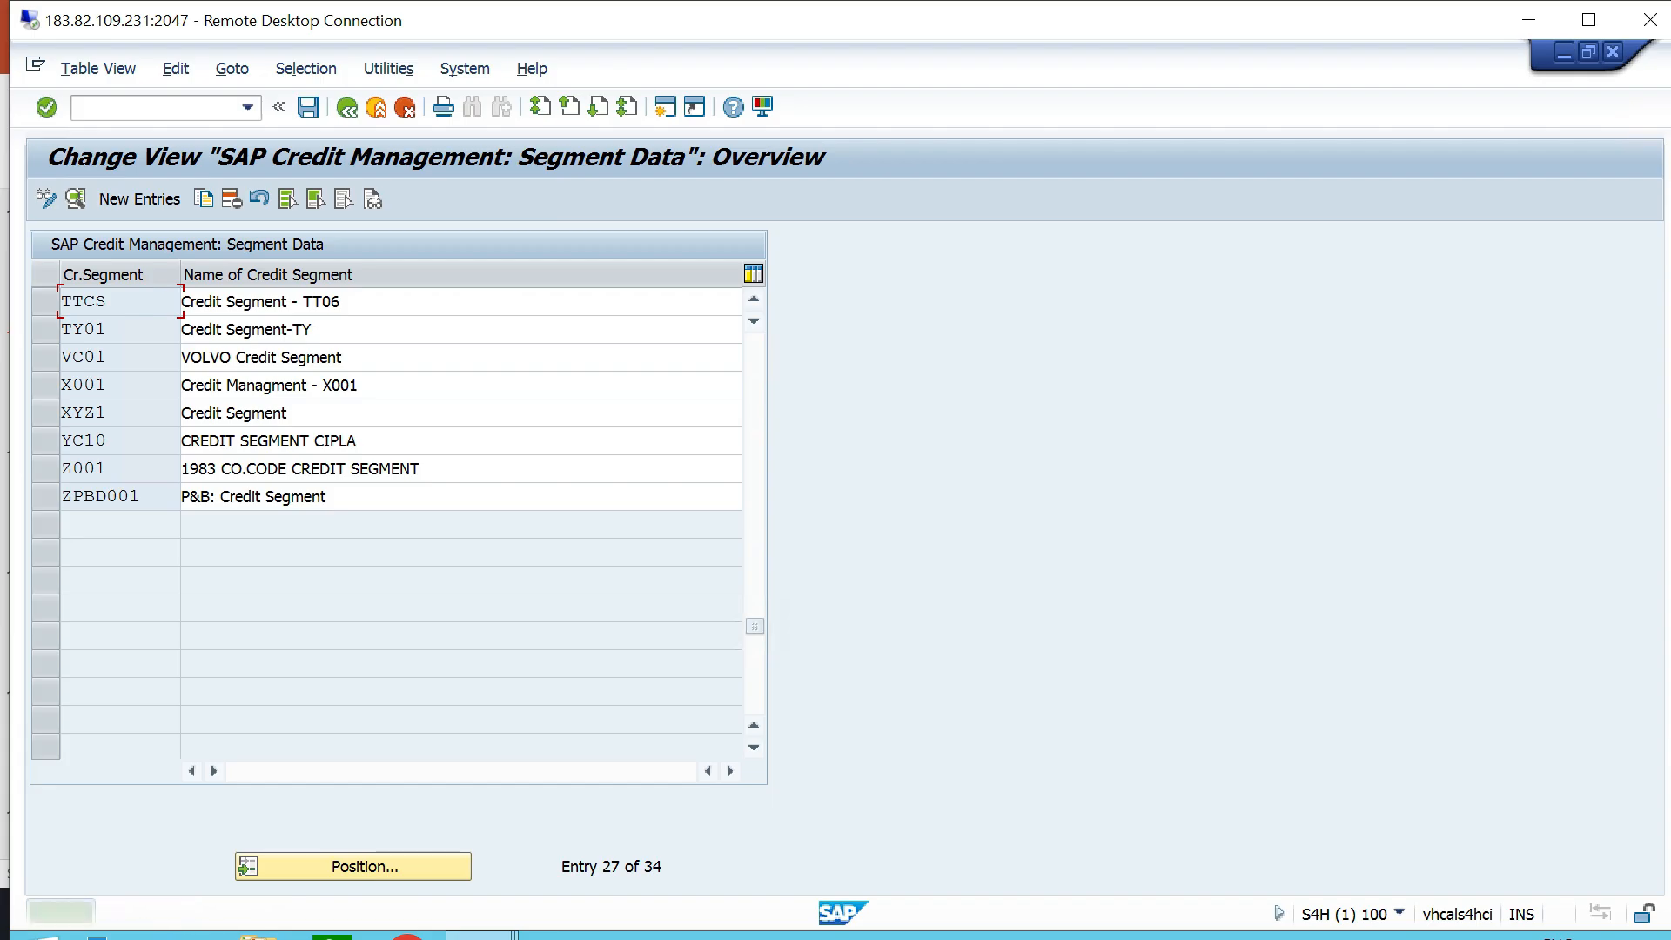
- Save the TTCS segment data to the proposed customizing request and return to the implementation guide
click(308, 107)
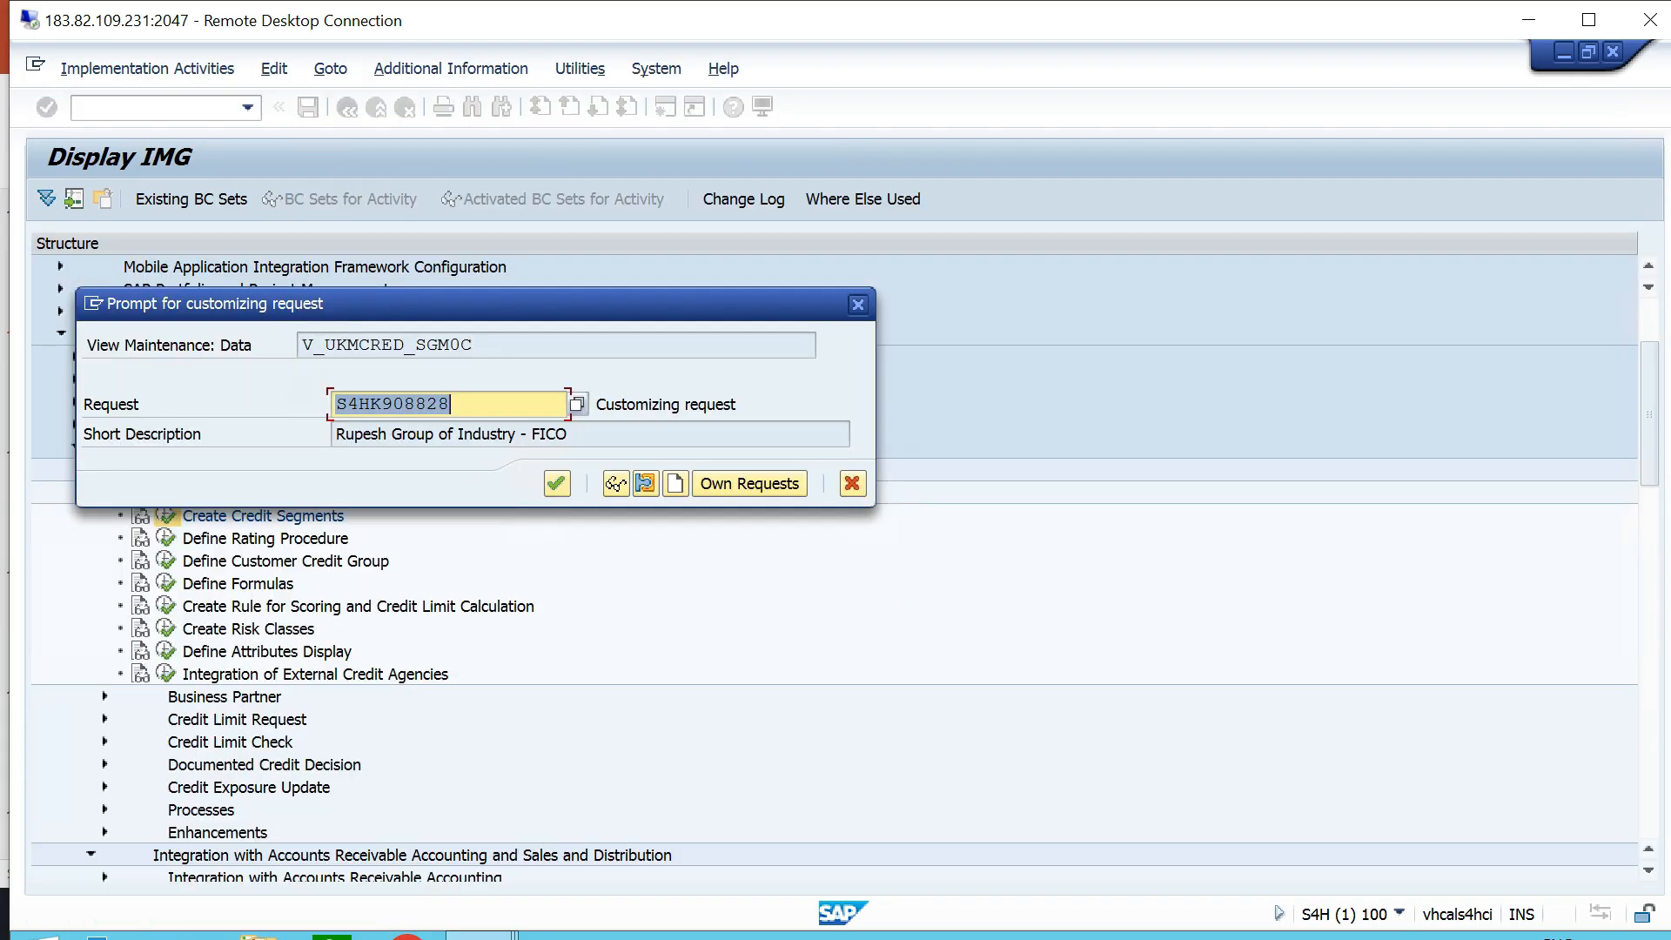
key(Return)
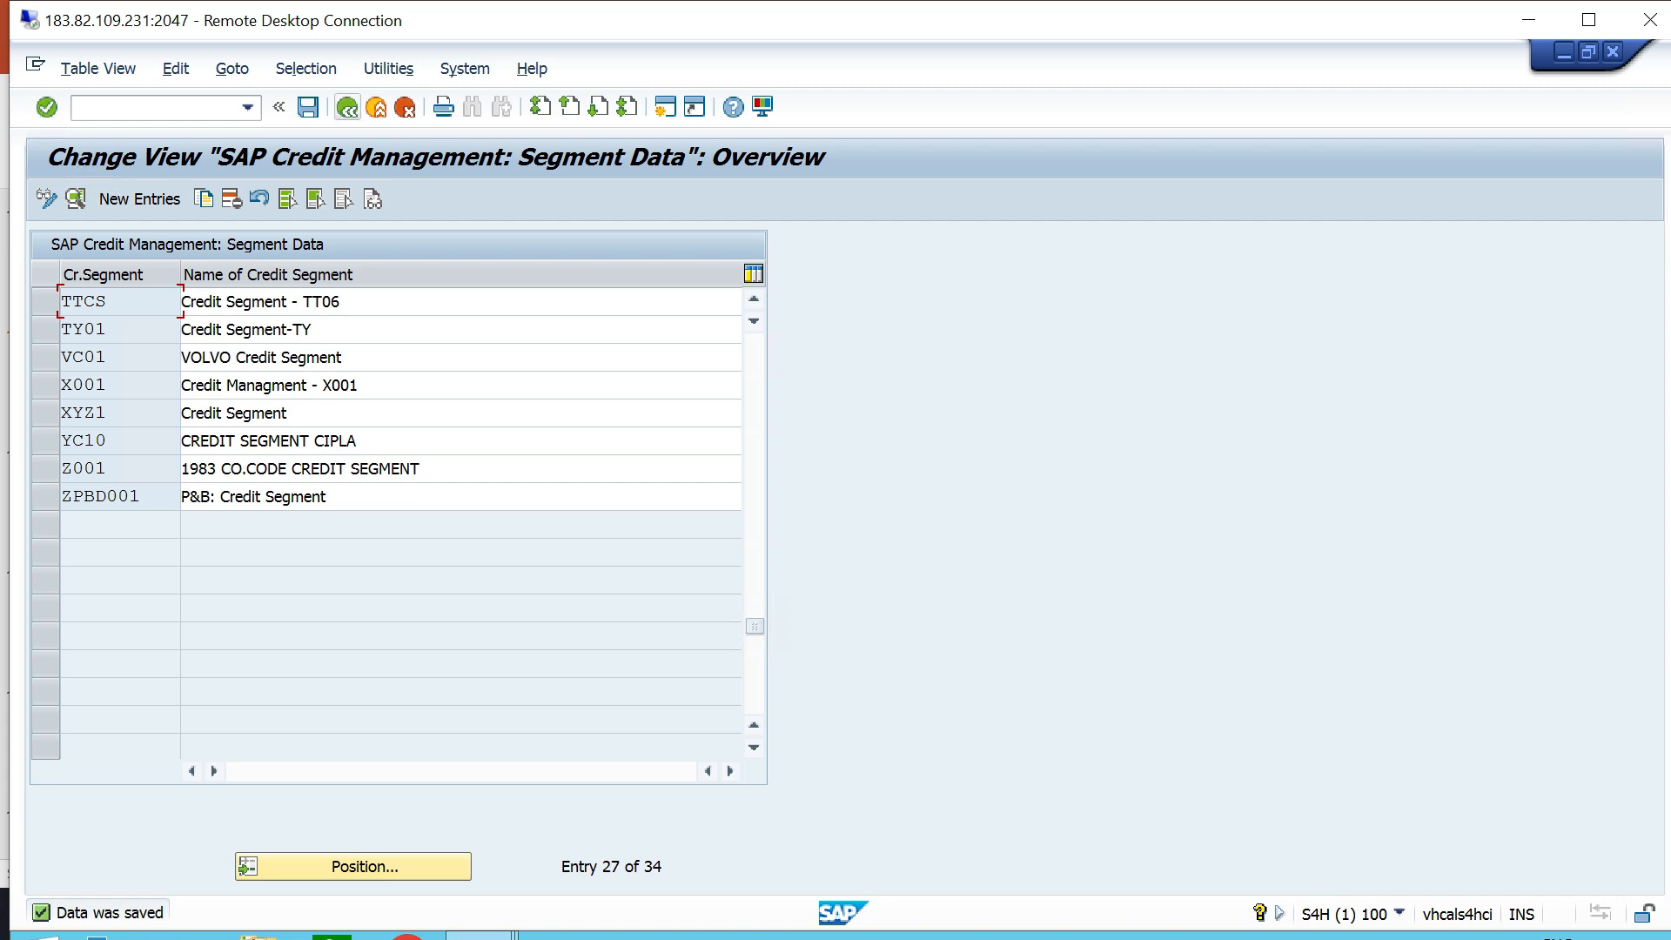
click(348, 107)
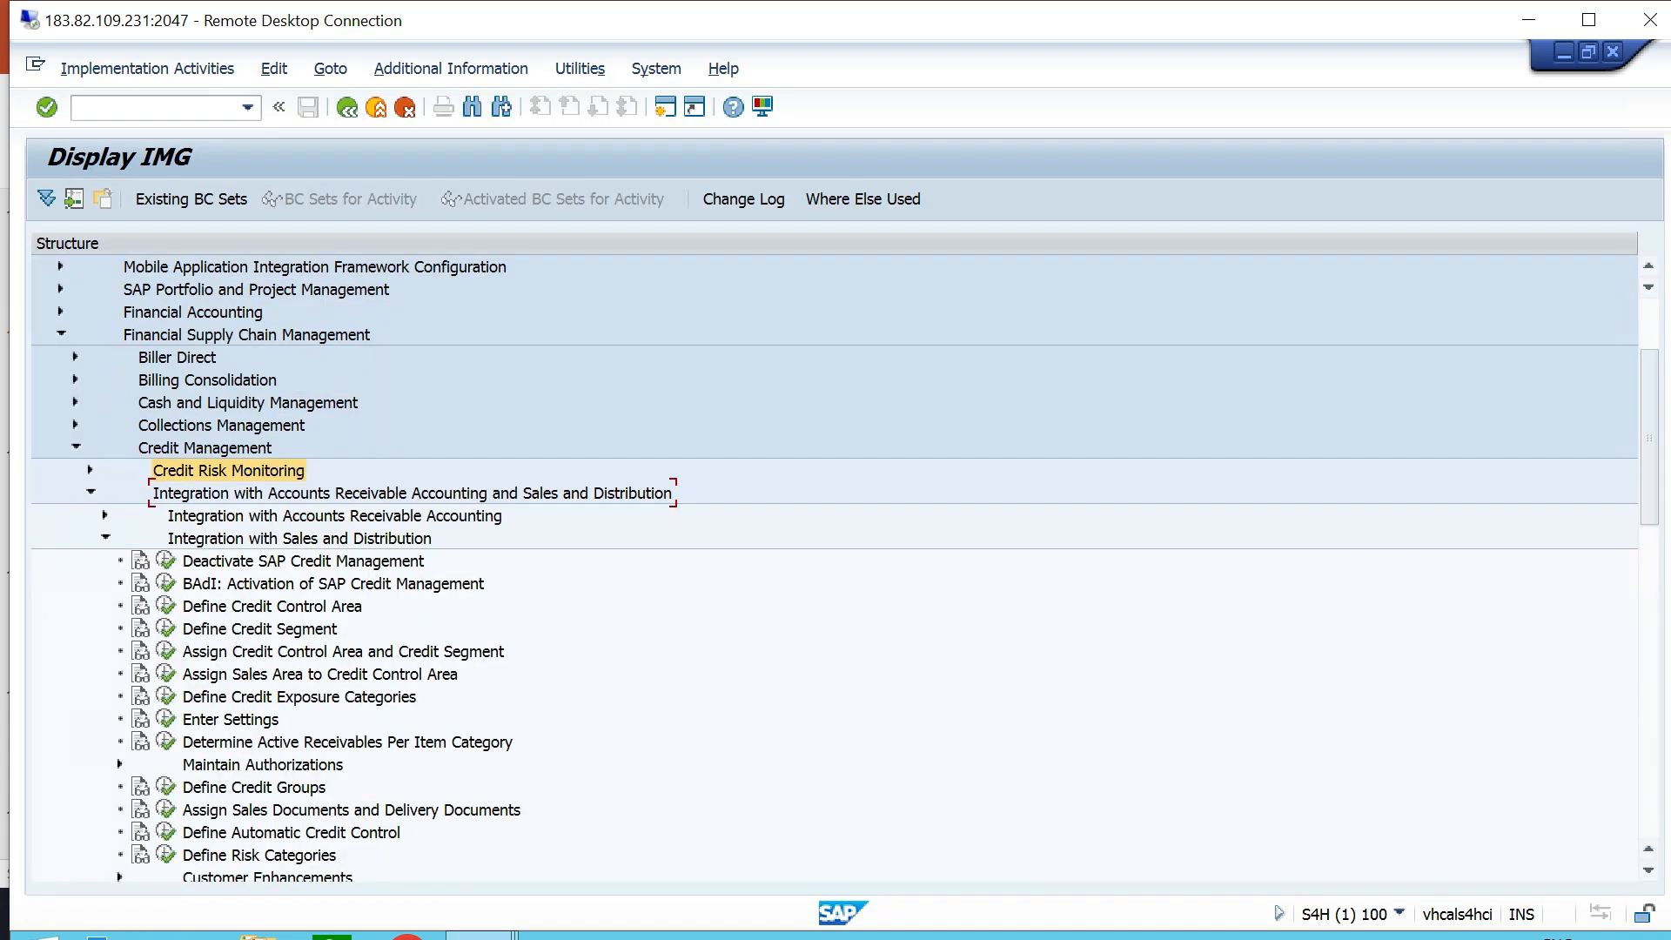
- Open the Assign Credit Control Area and Credit Segment activity and locate credit control area TTCA
click(488, 651)
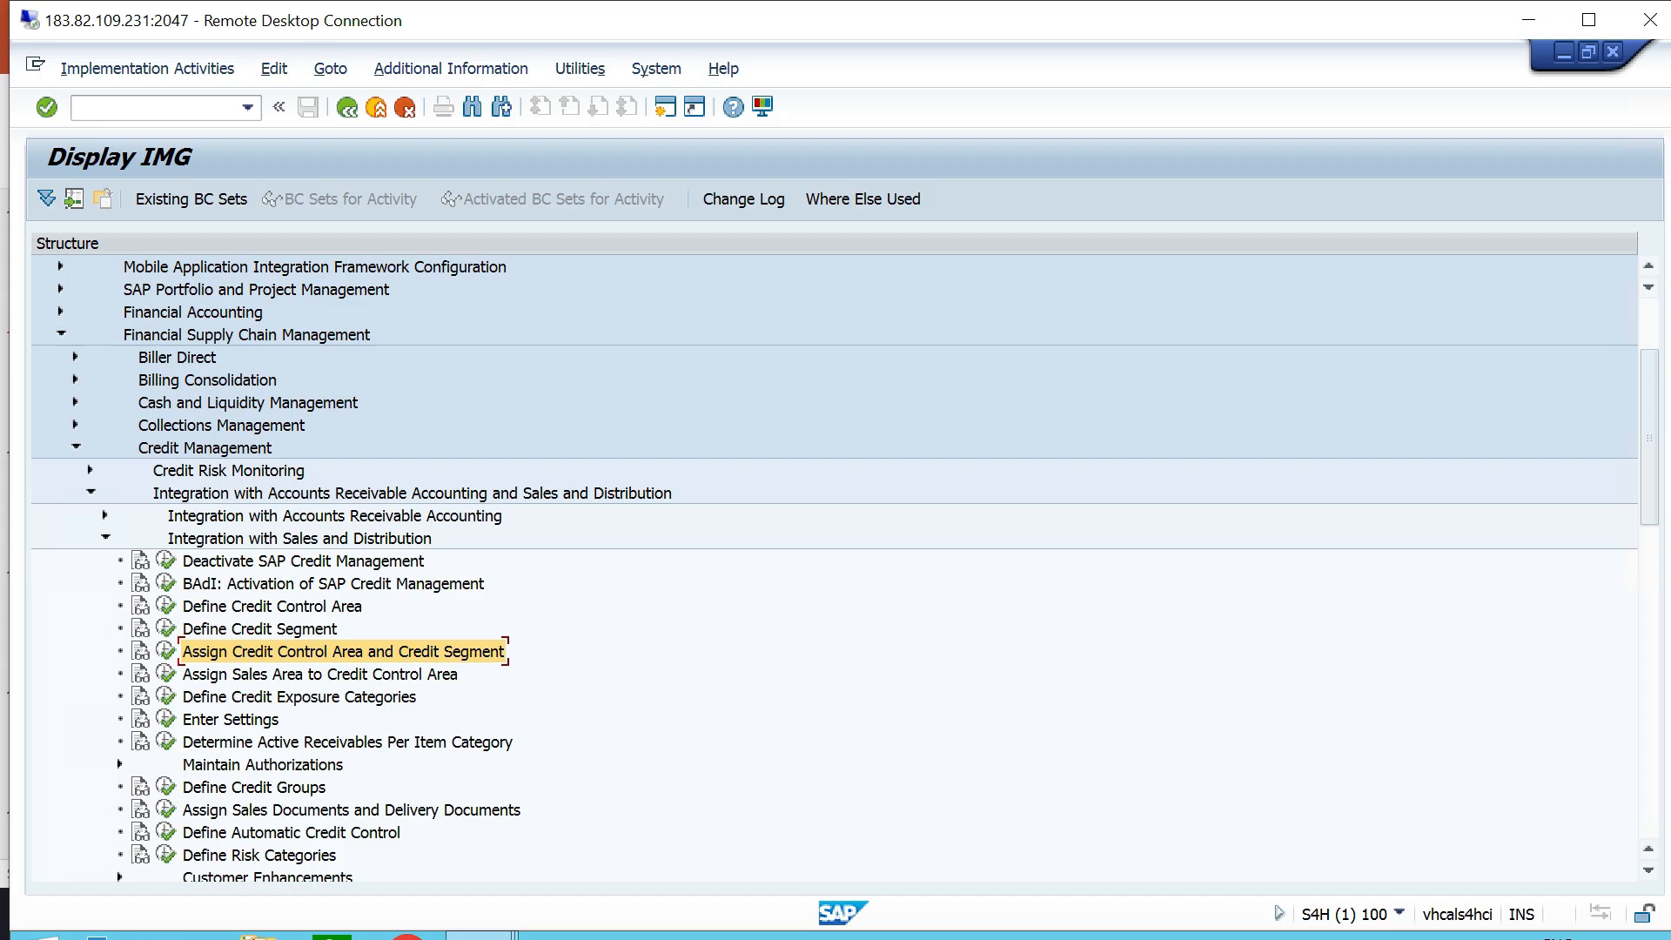
click(166, 651)
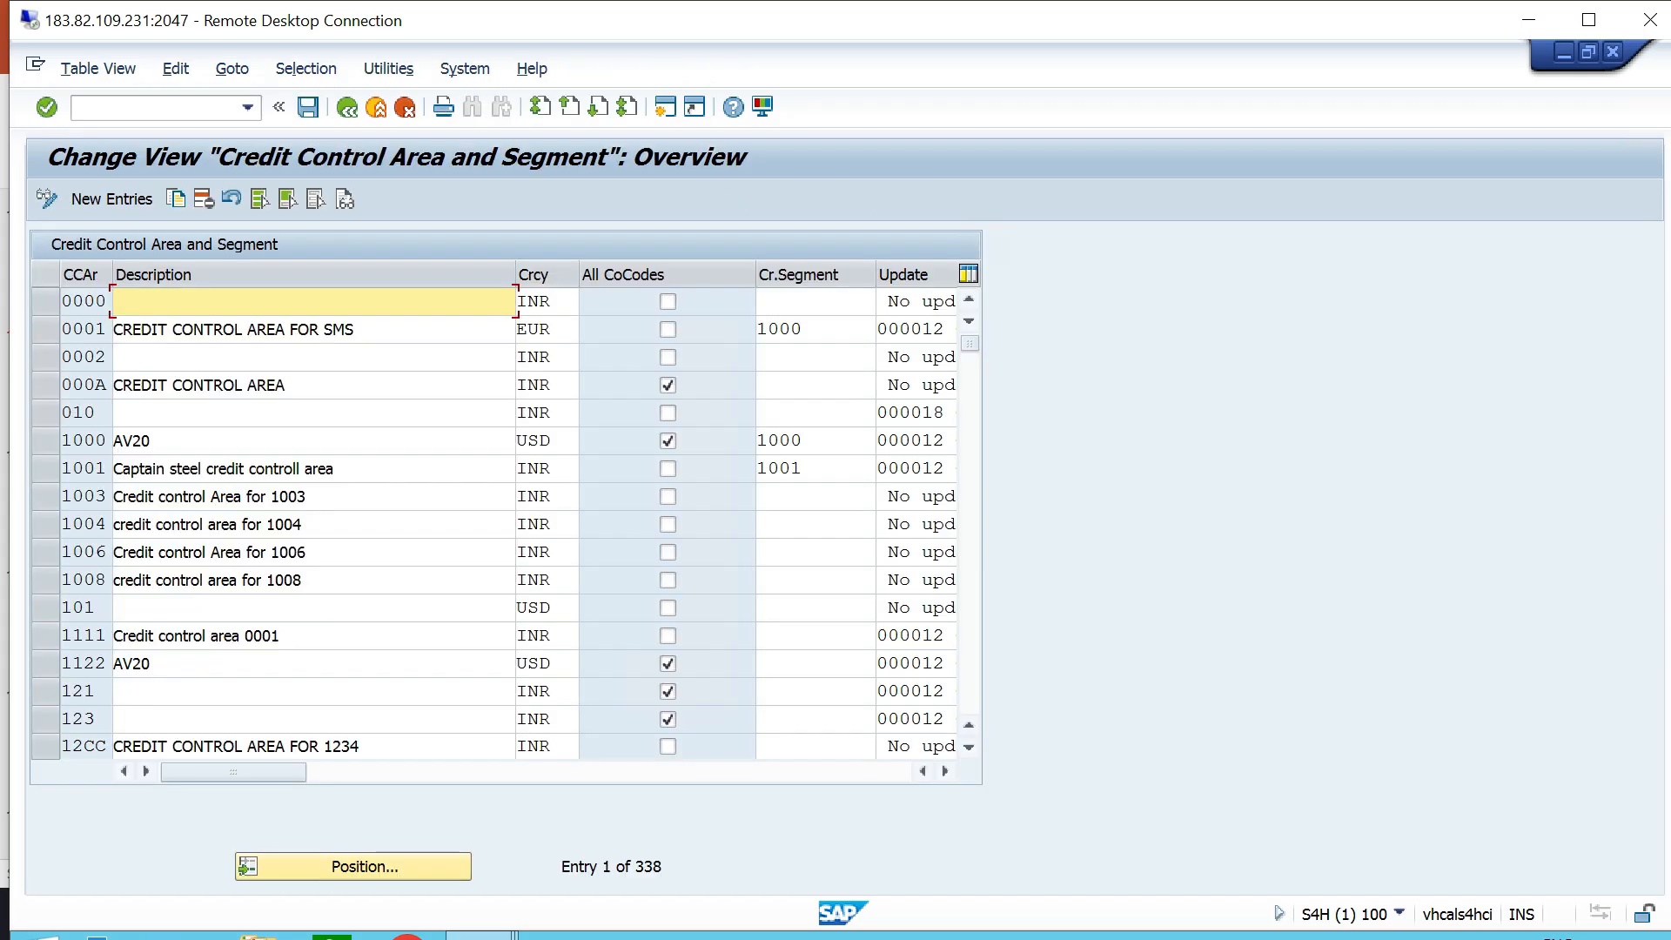
click(353, 866)
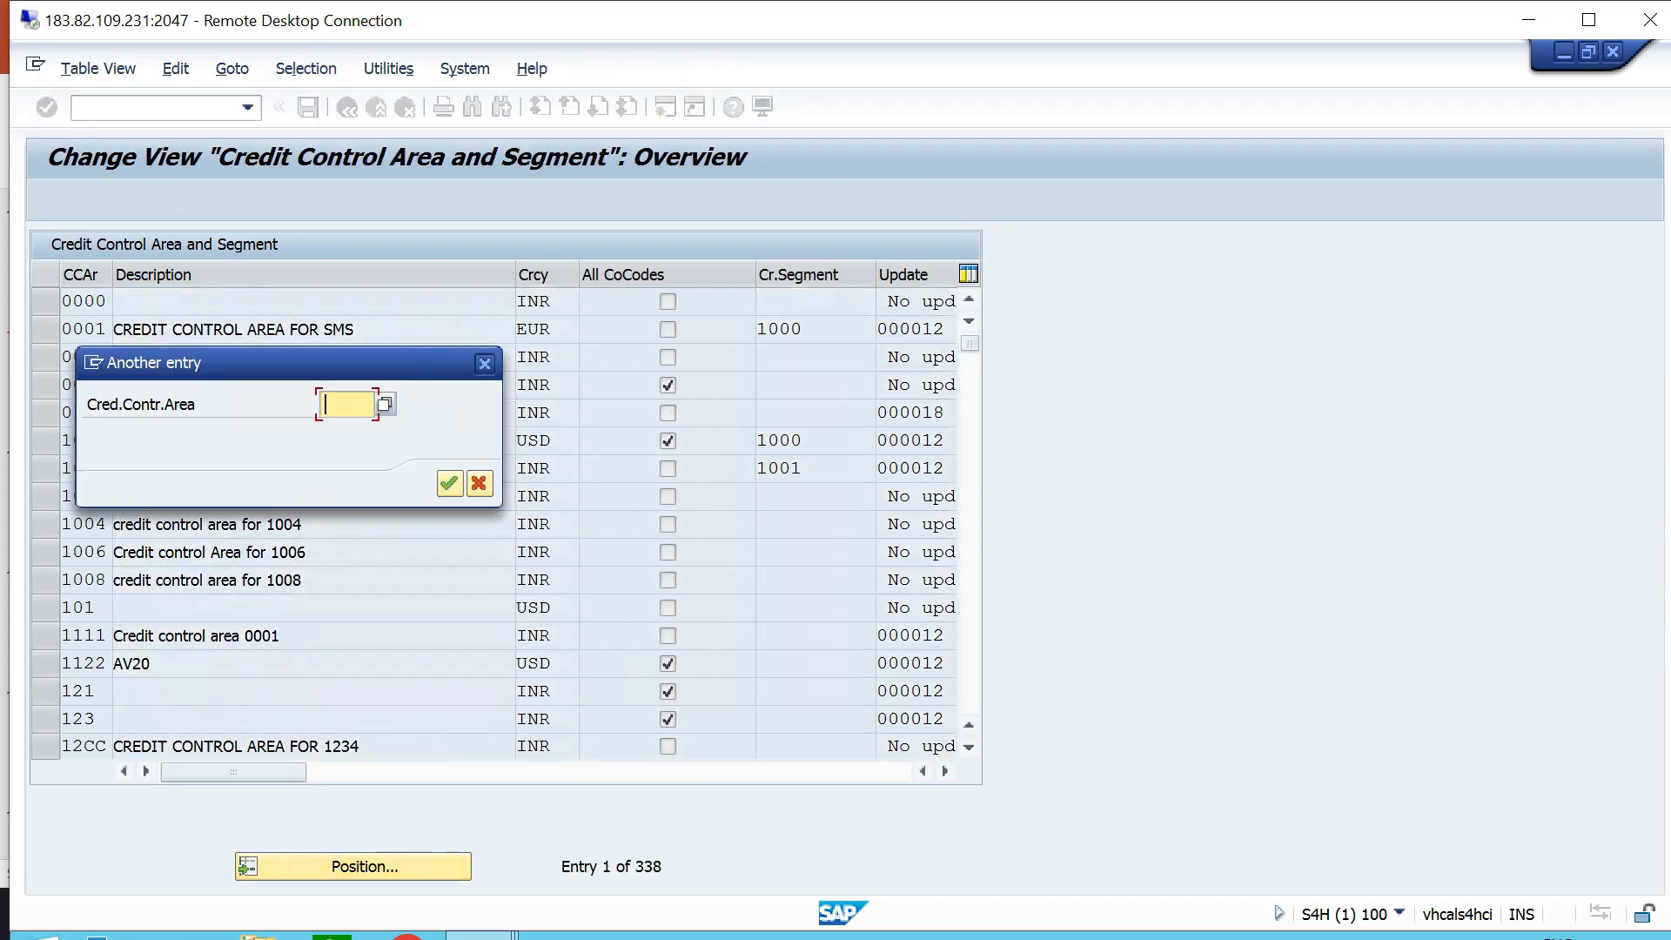
key(Down)
key(Return)
key(Return)
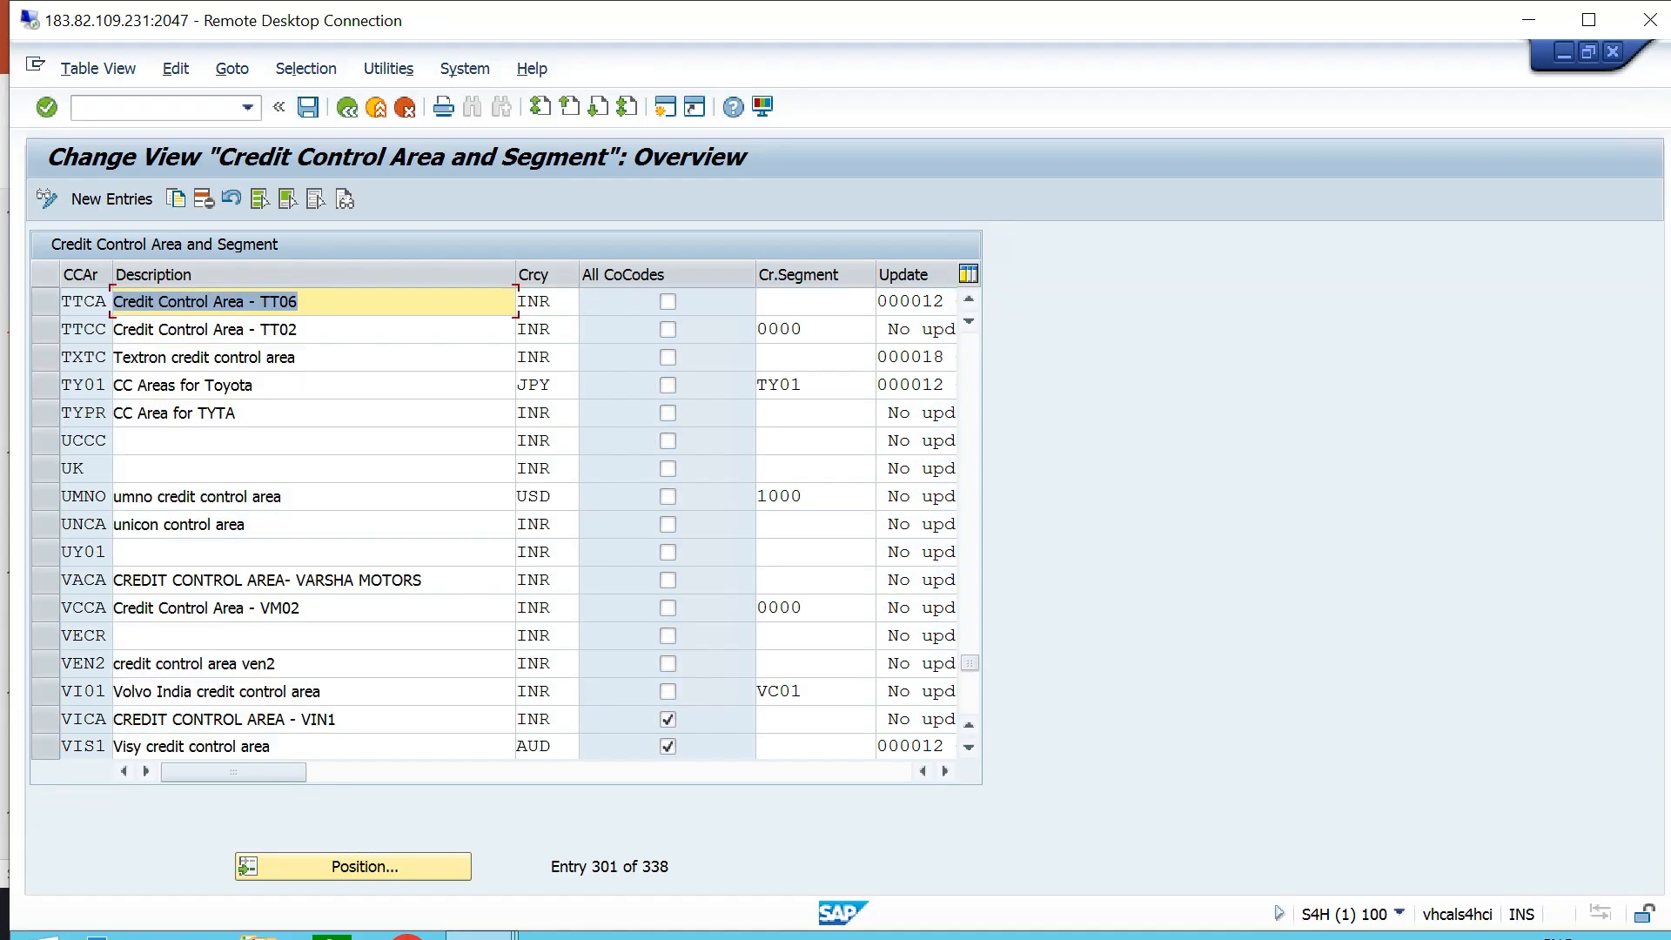
- Assign credit segment TTCS to credit control area TTCA, save it to the proposed customizing request and return to the implementation guide
key(F4)
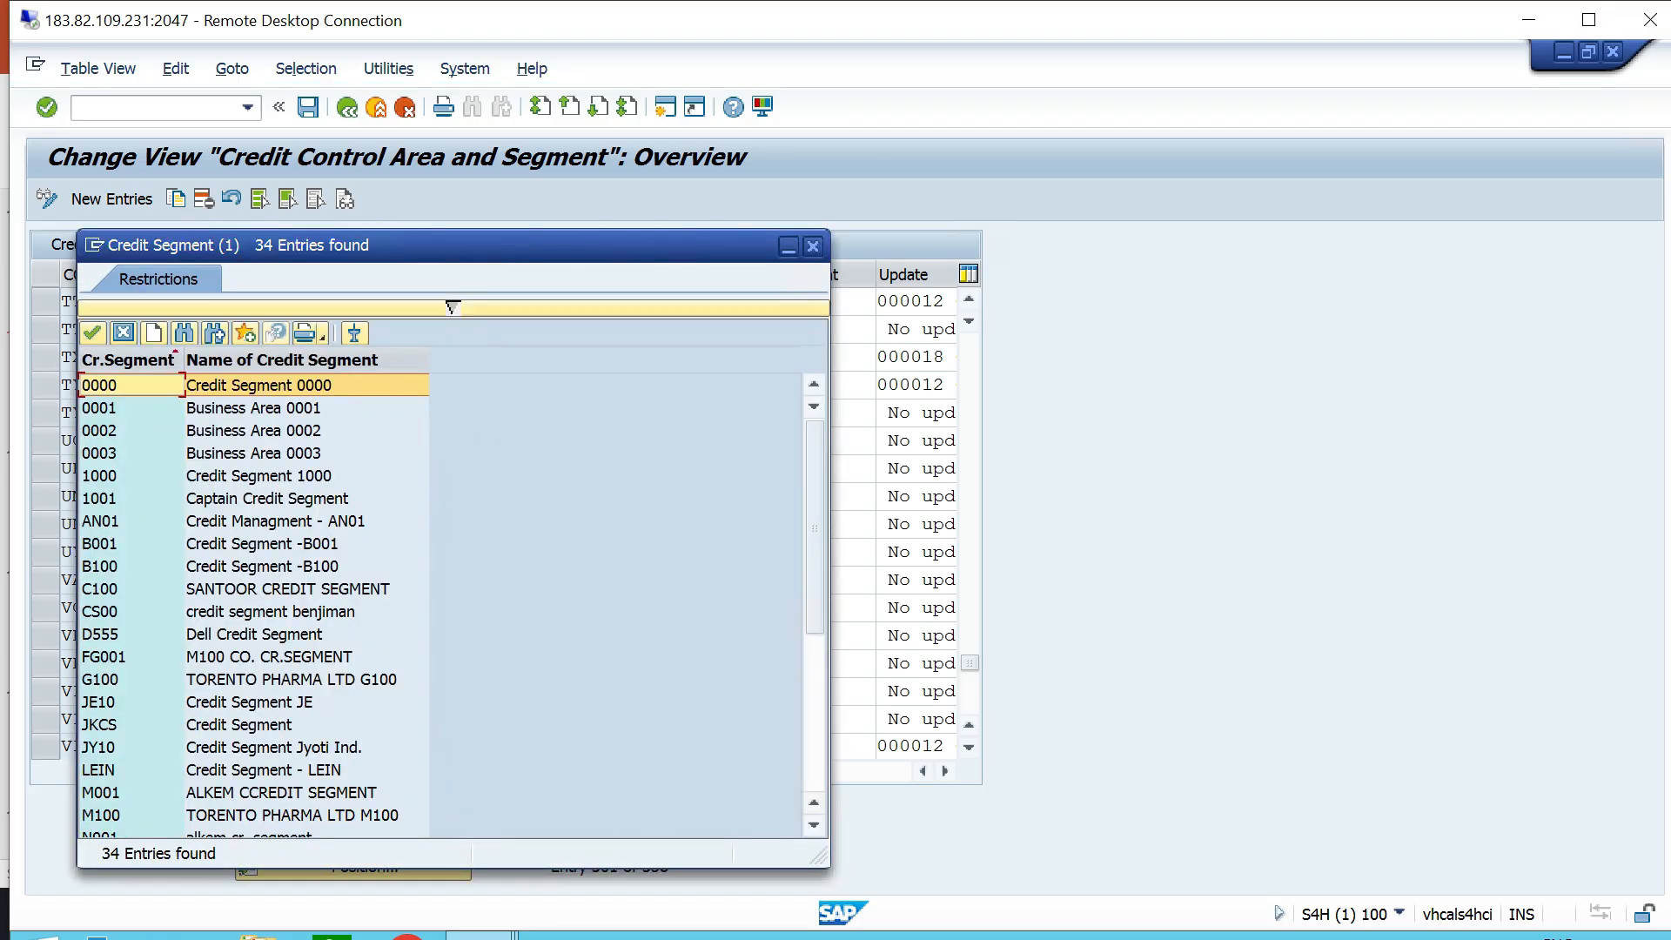
scroll(440, 601, down, 5)
click(266, 657)
key(Return)
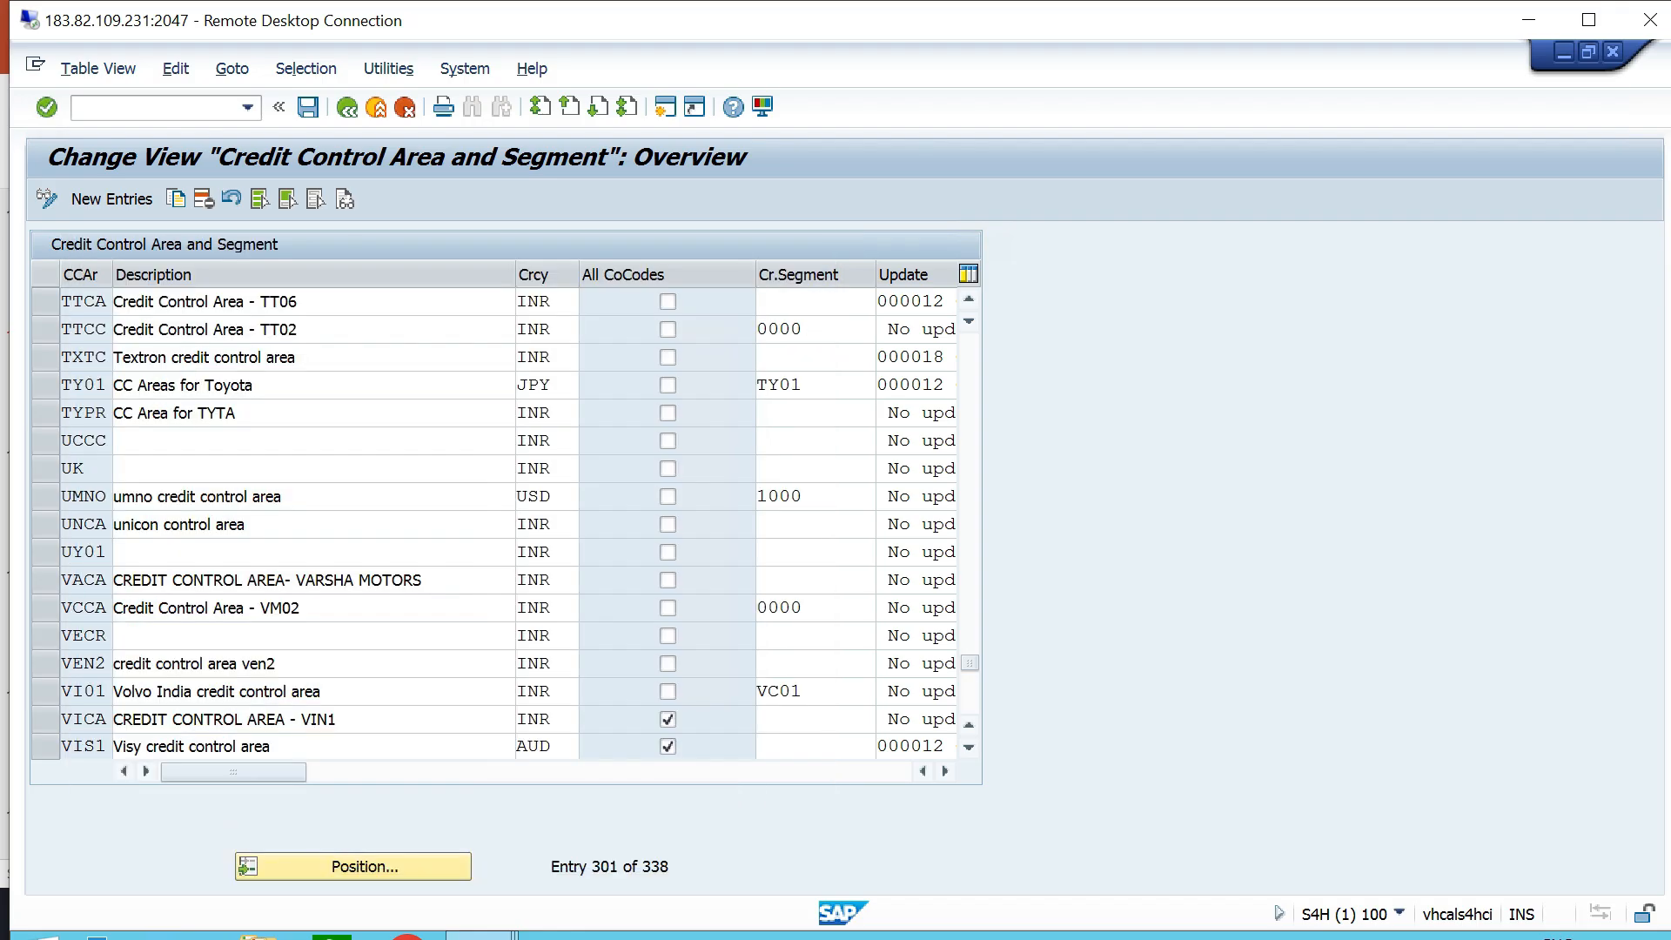
key(ctrl+s)
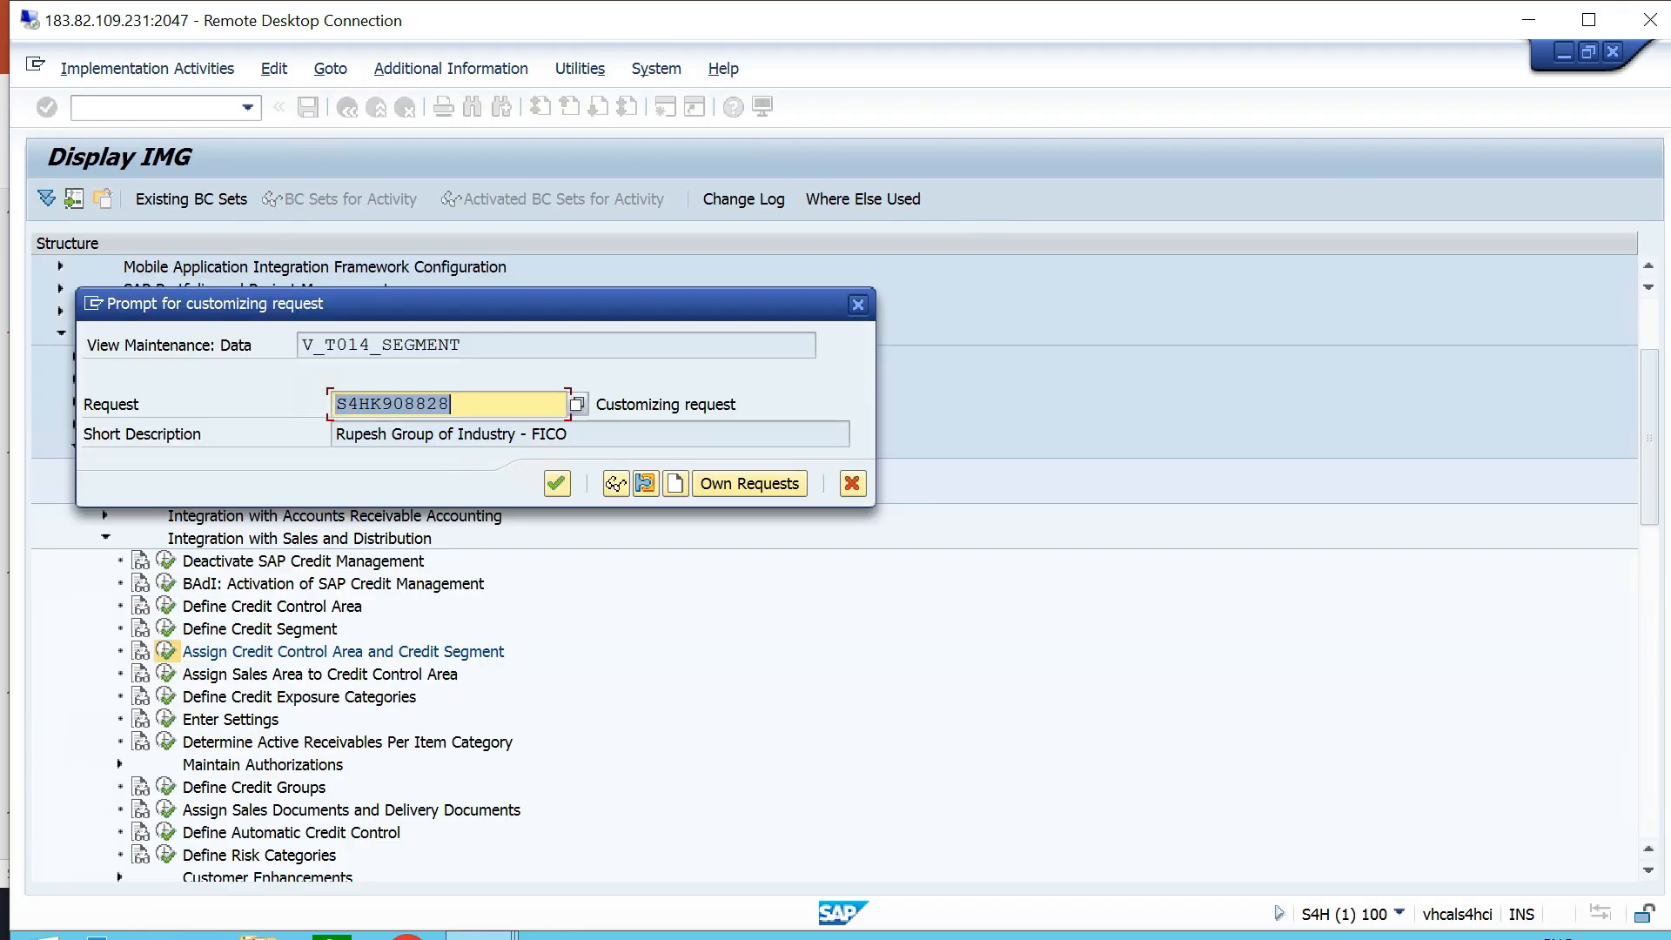
key(Return)
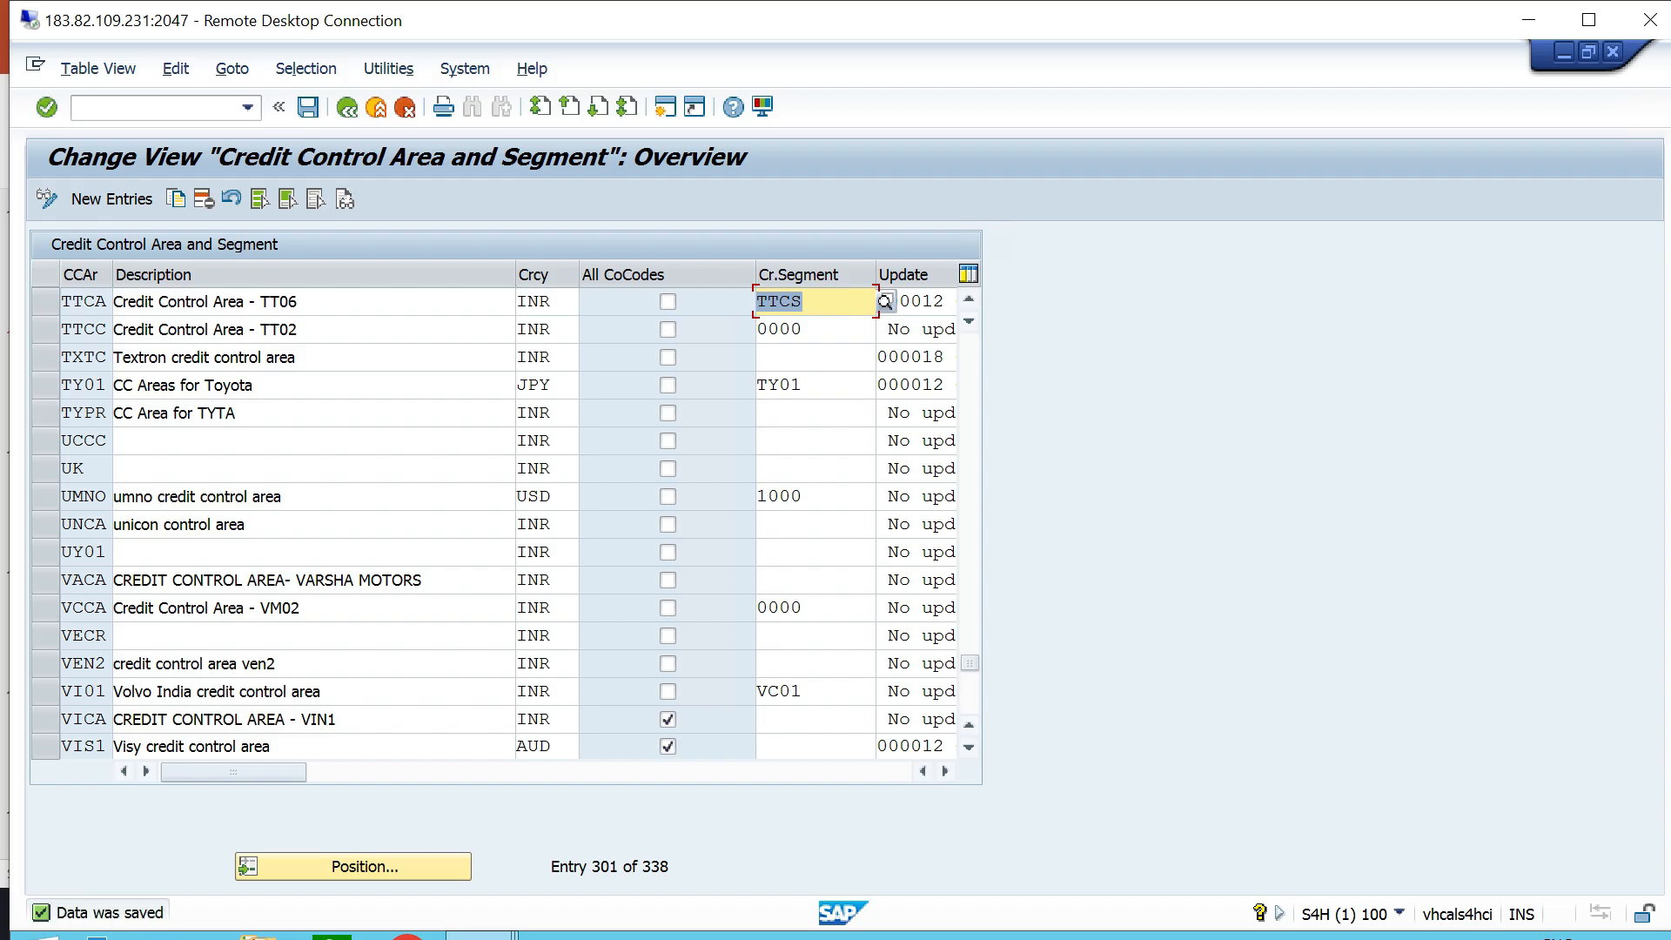
click(347, 107)
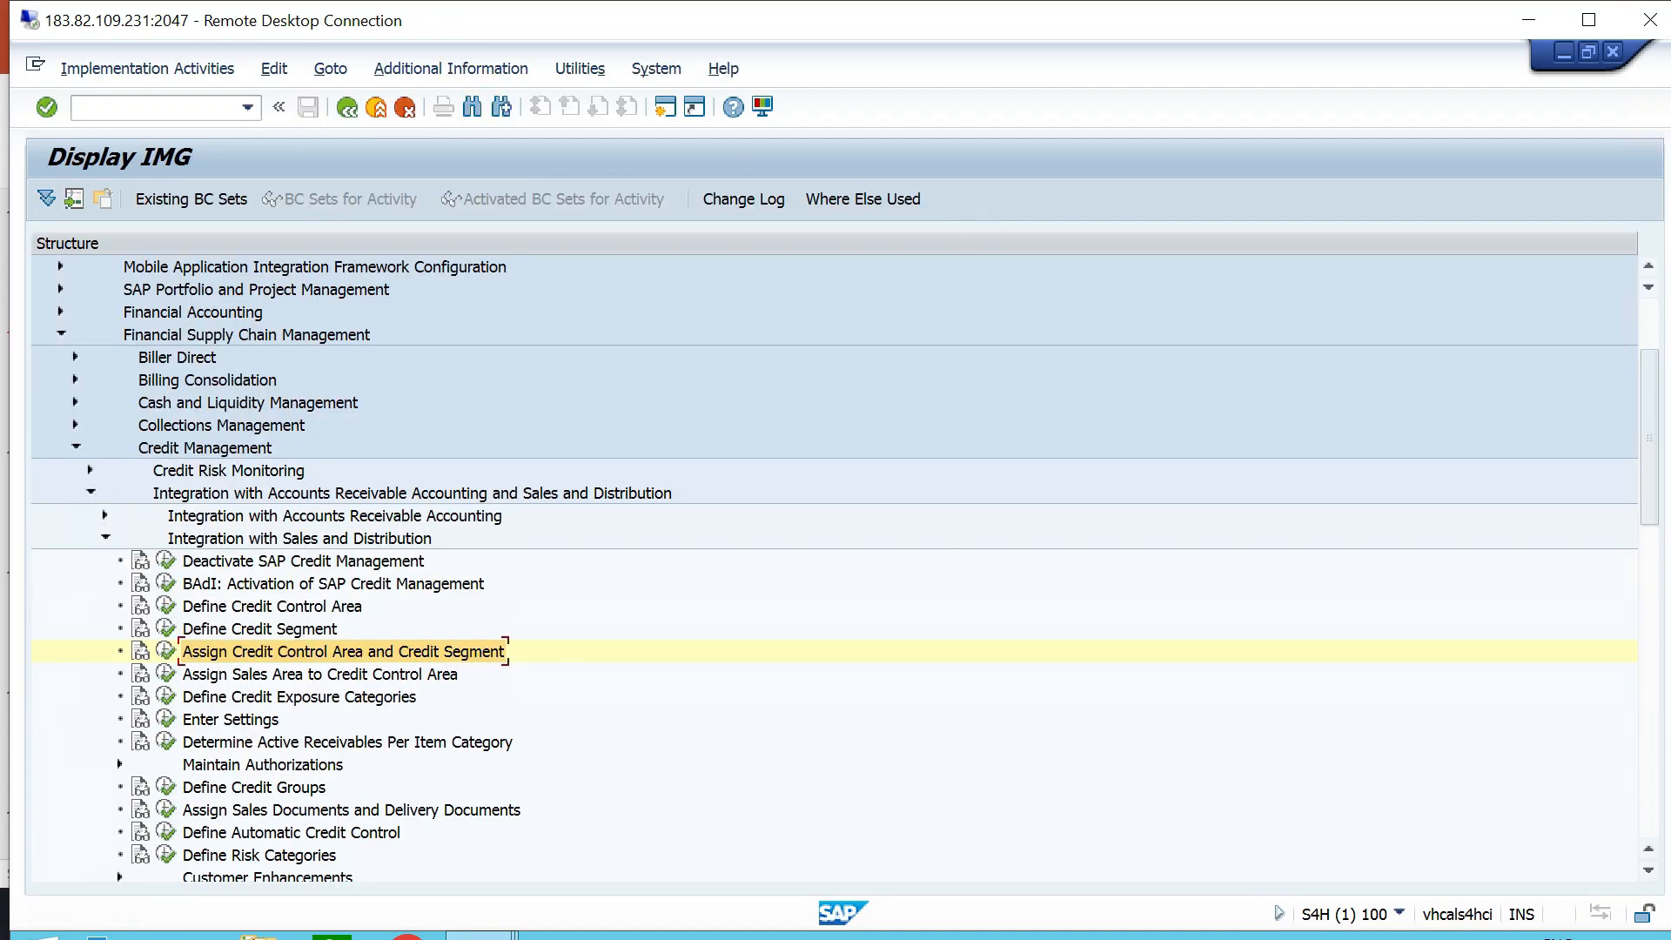
- Switch to PowerPoint and highlight item 8, Create Risk Class, in the configuration list
key(alt+Tab)
drag(623, 611, 405, 611)
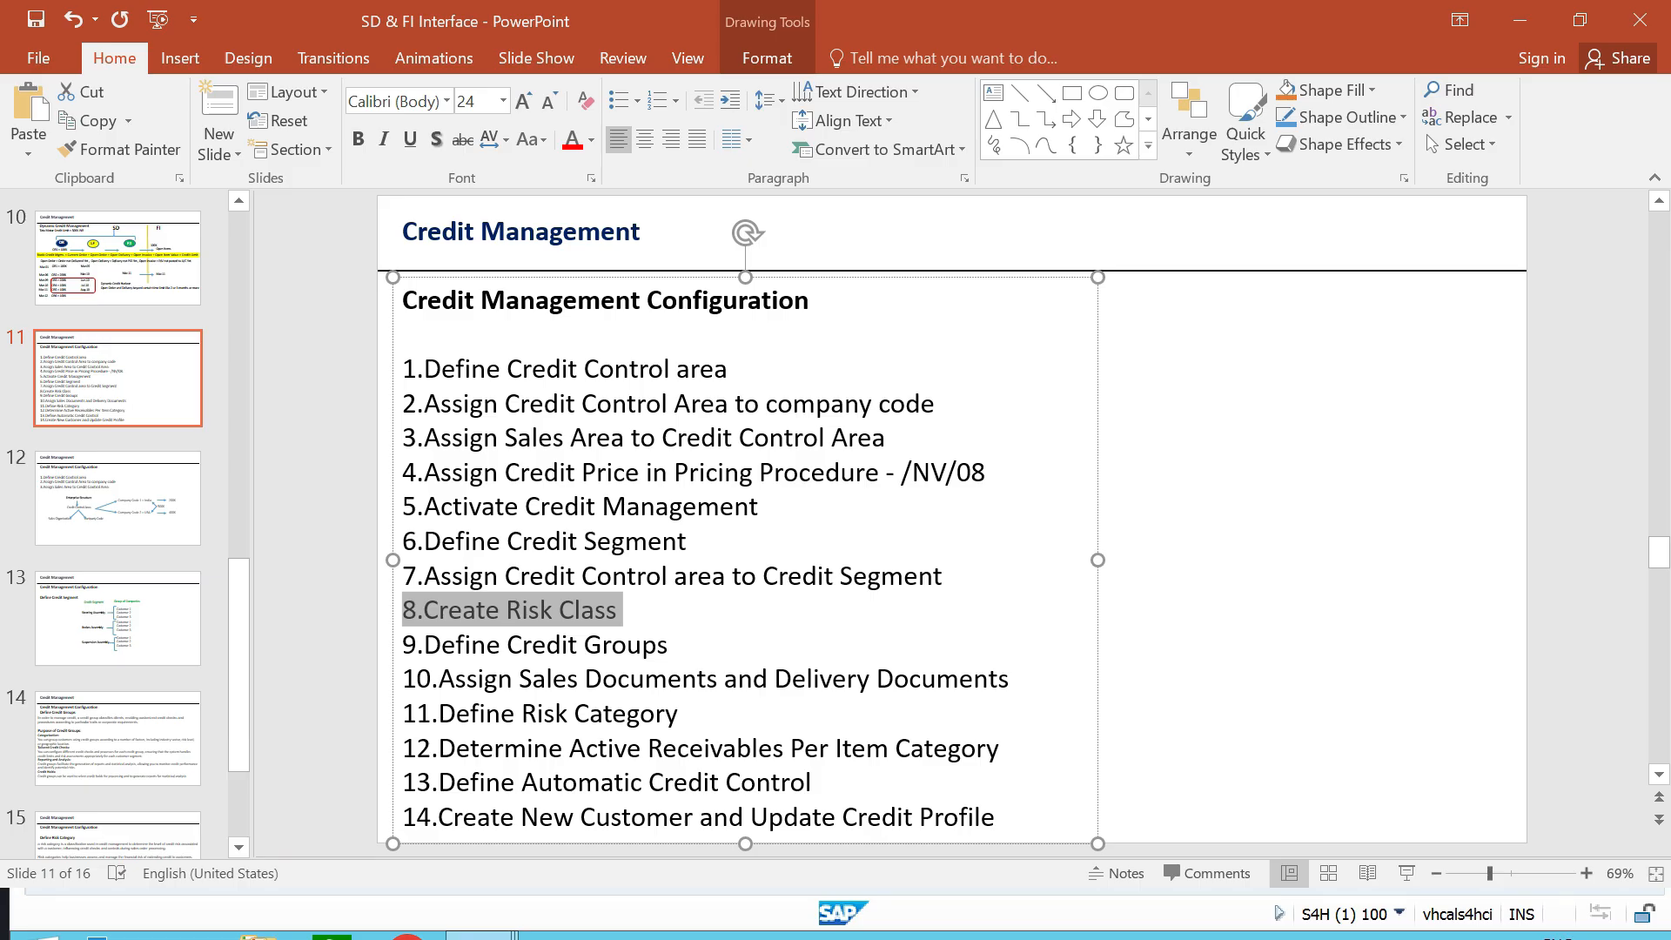
click(1254, 557)
- Switch back to SAP and open the Create Risk Classes activity under Credit Risk Monitoring, Master Data
key(alt+Tab)
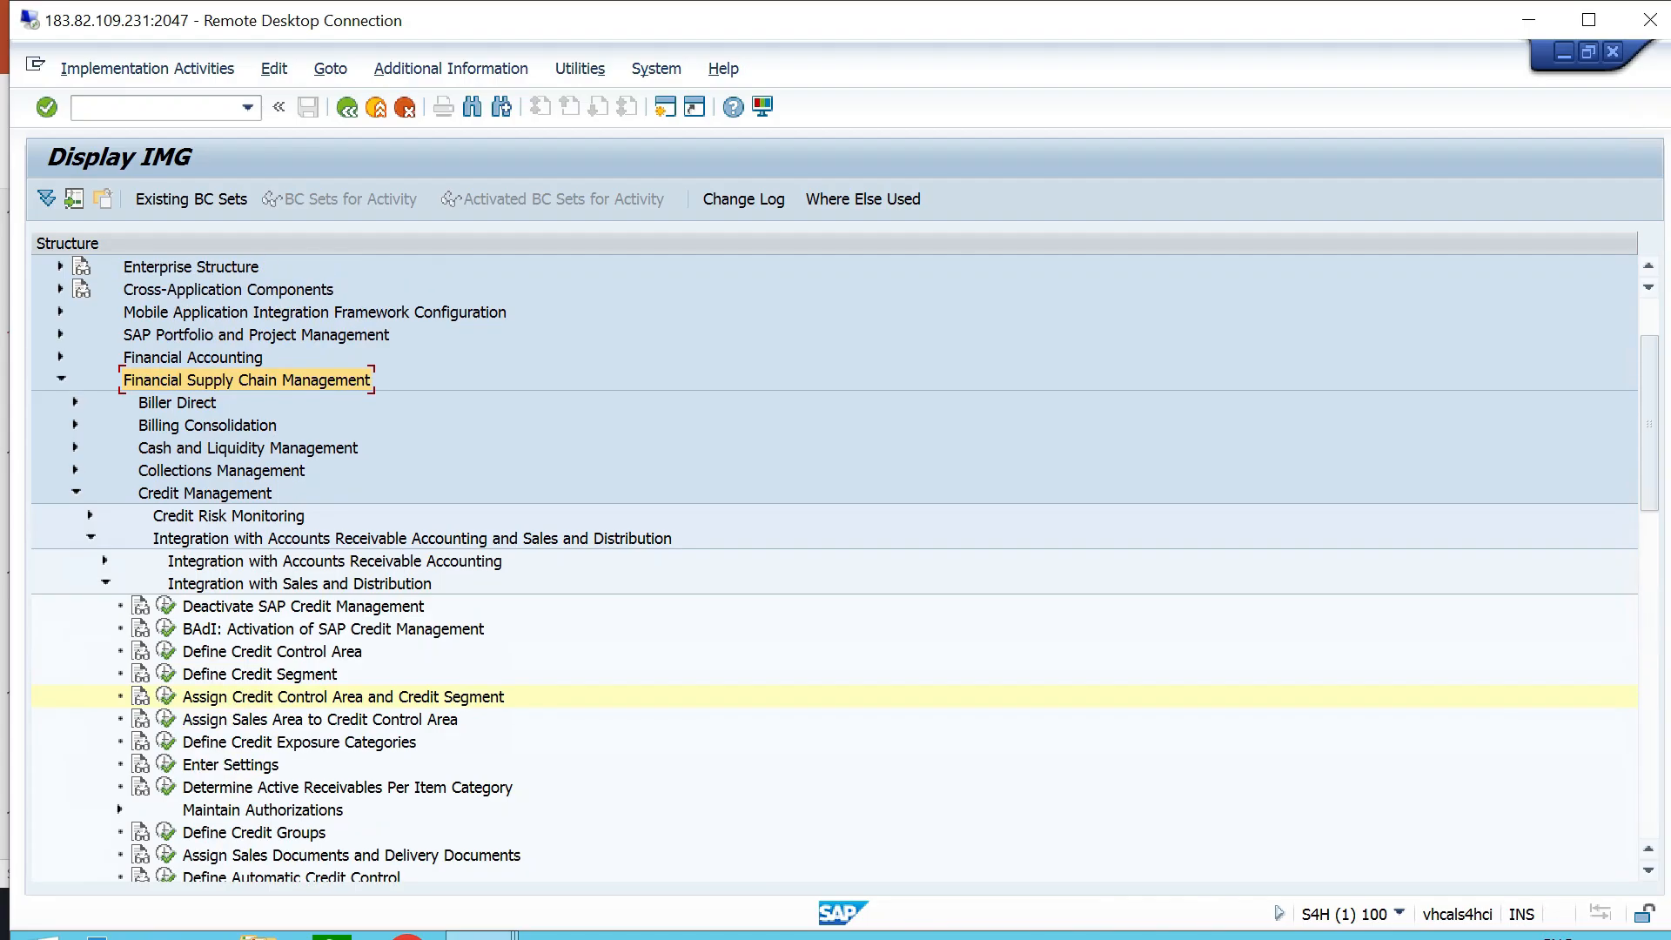
click(91, 538)
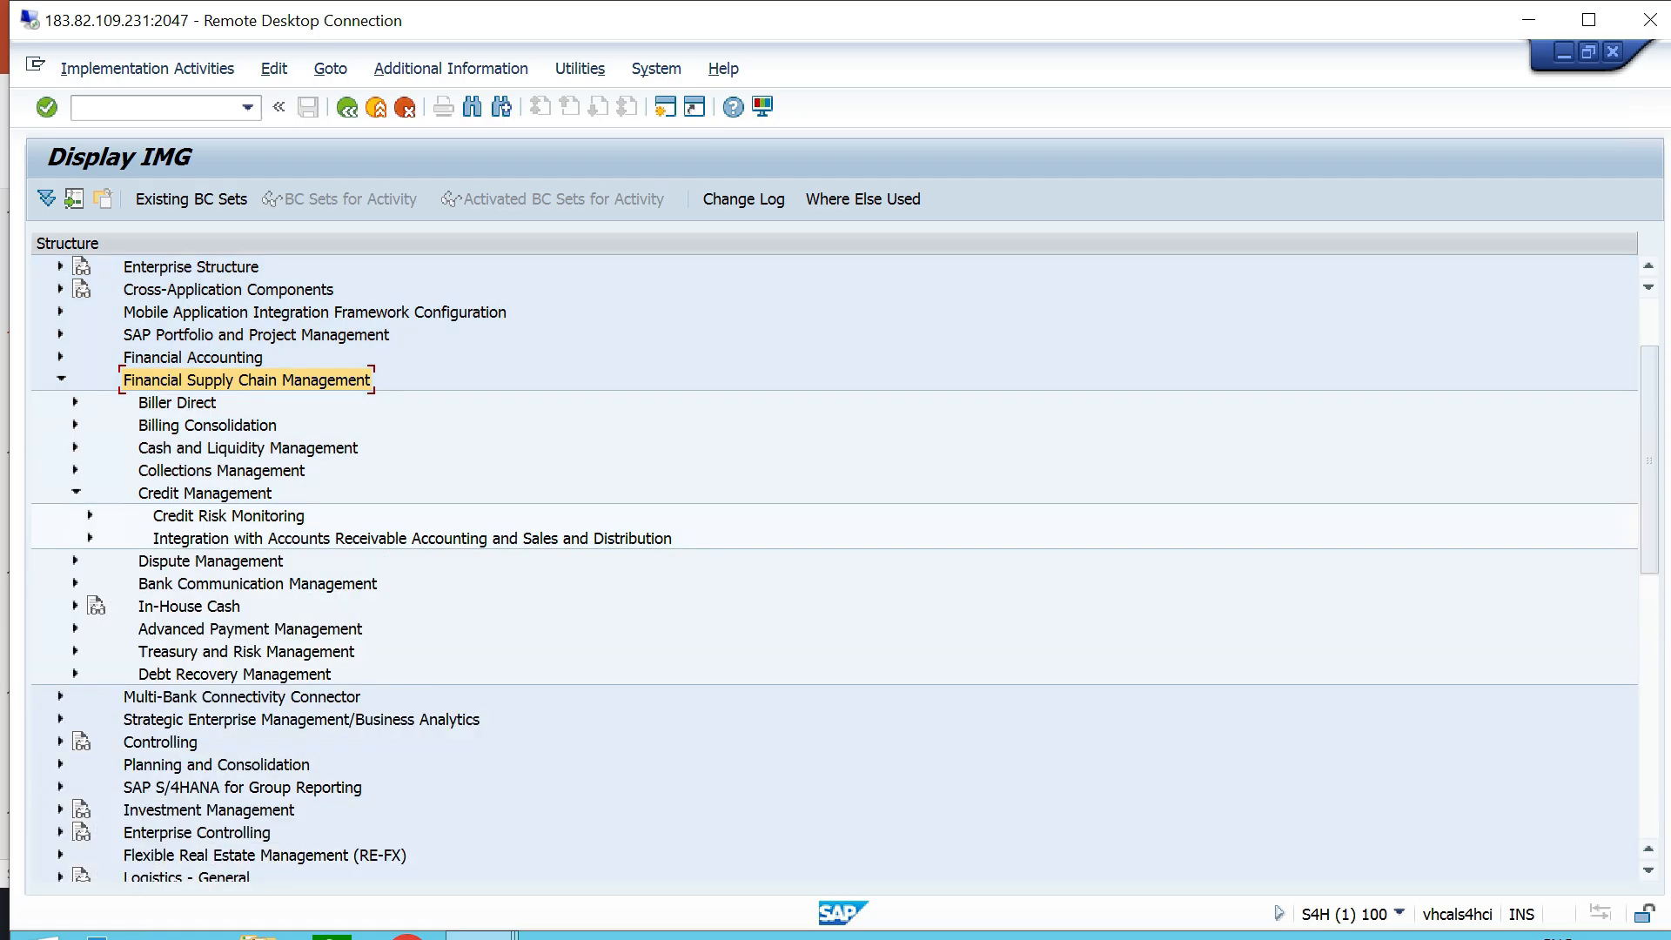
click(206, 494)
click(228, 516)
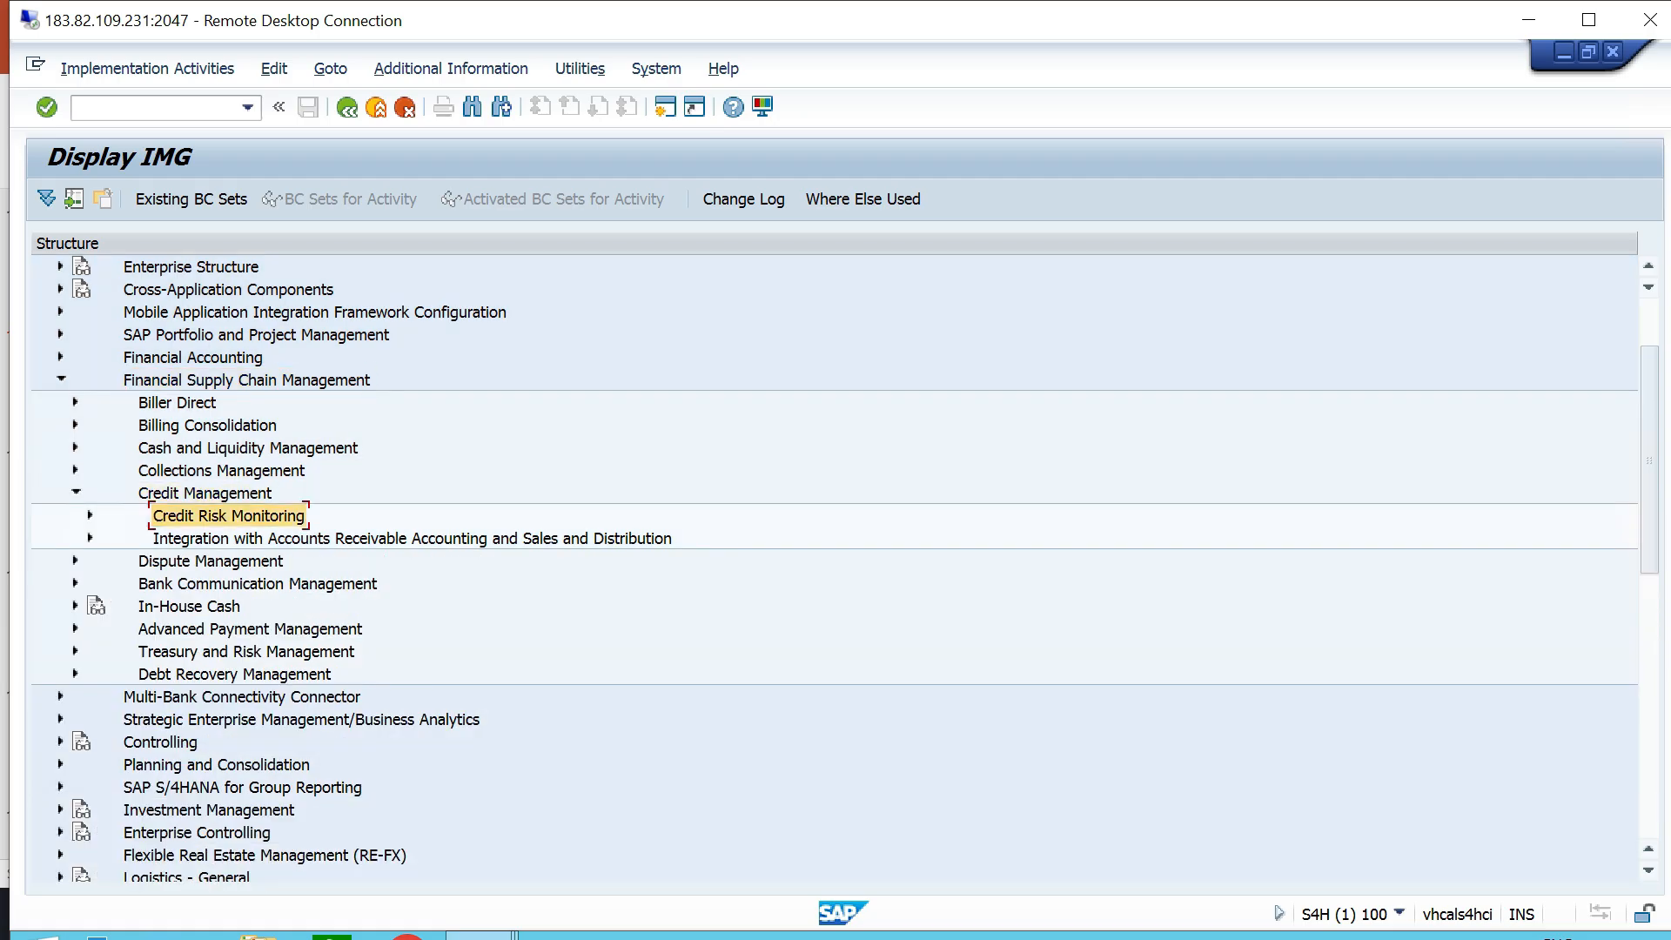
click(91, 515)
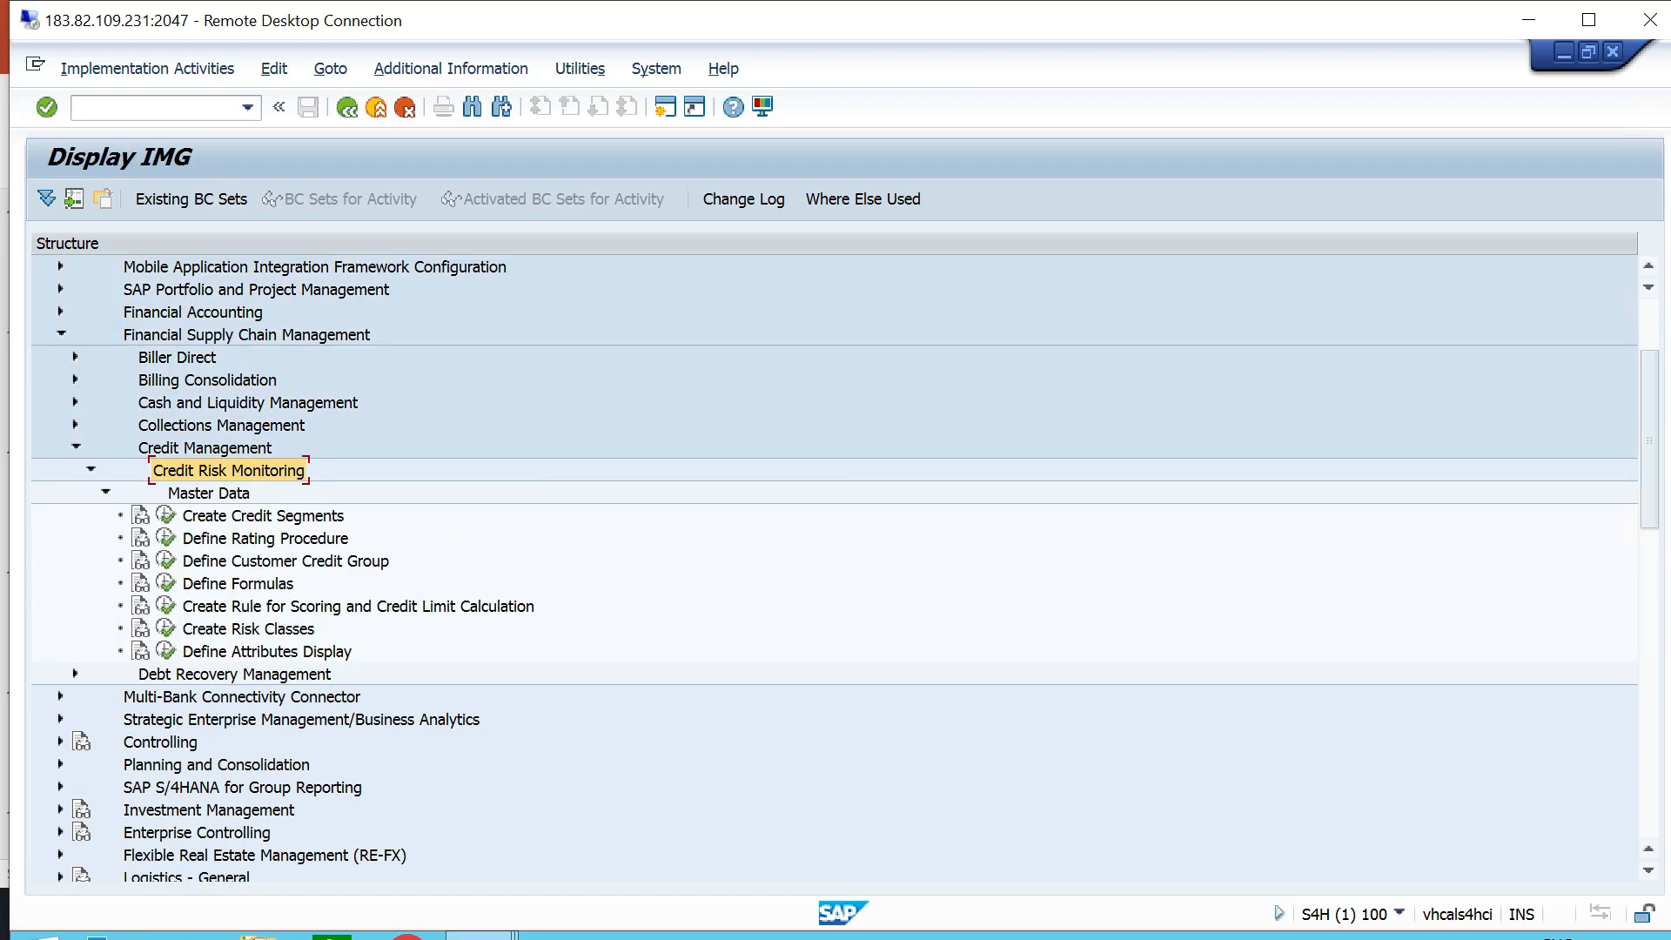
click(165, 502)
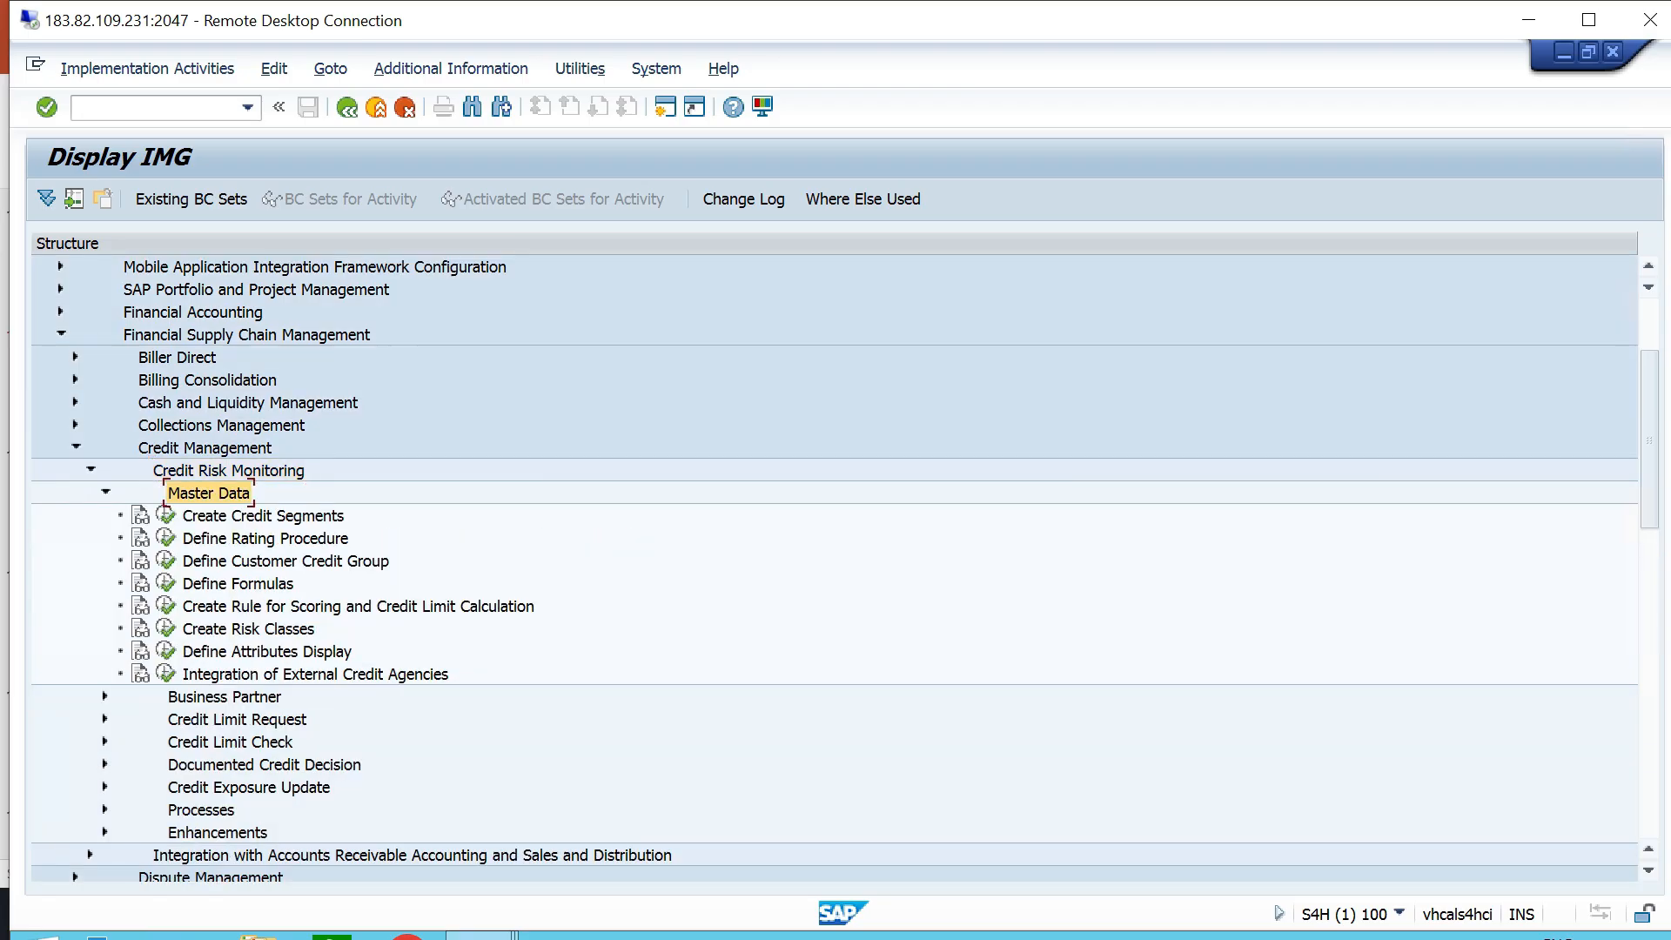
click(248, 629)
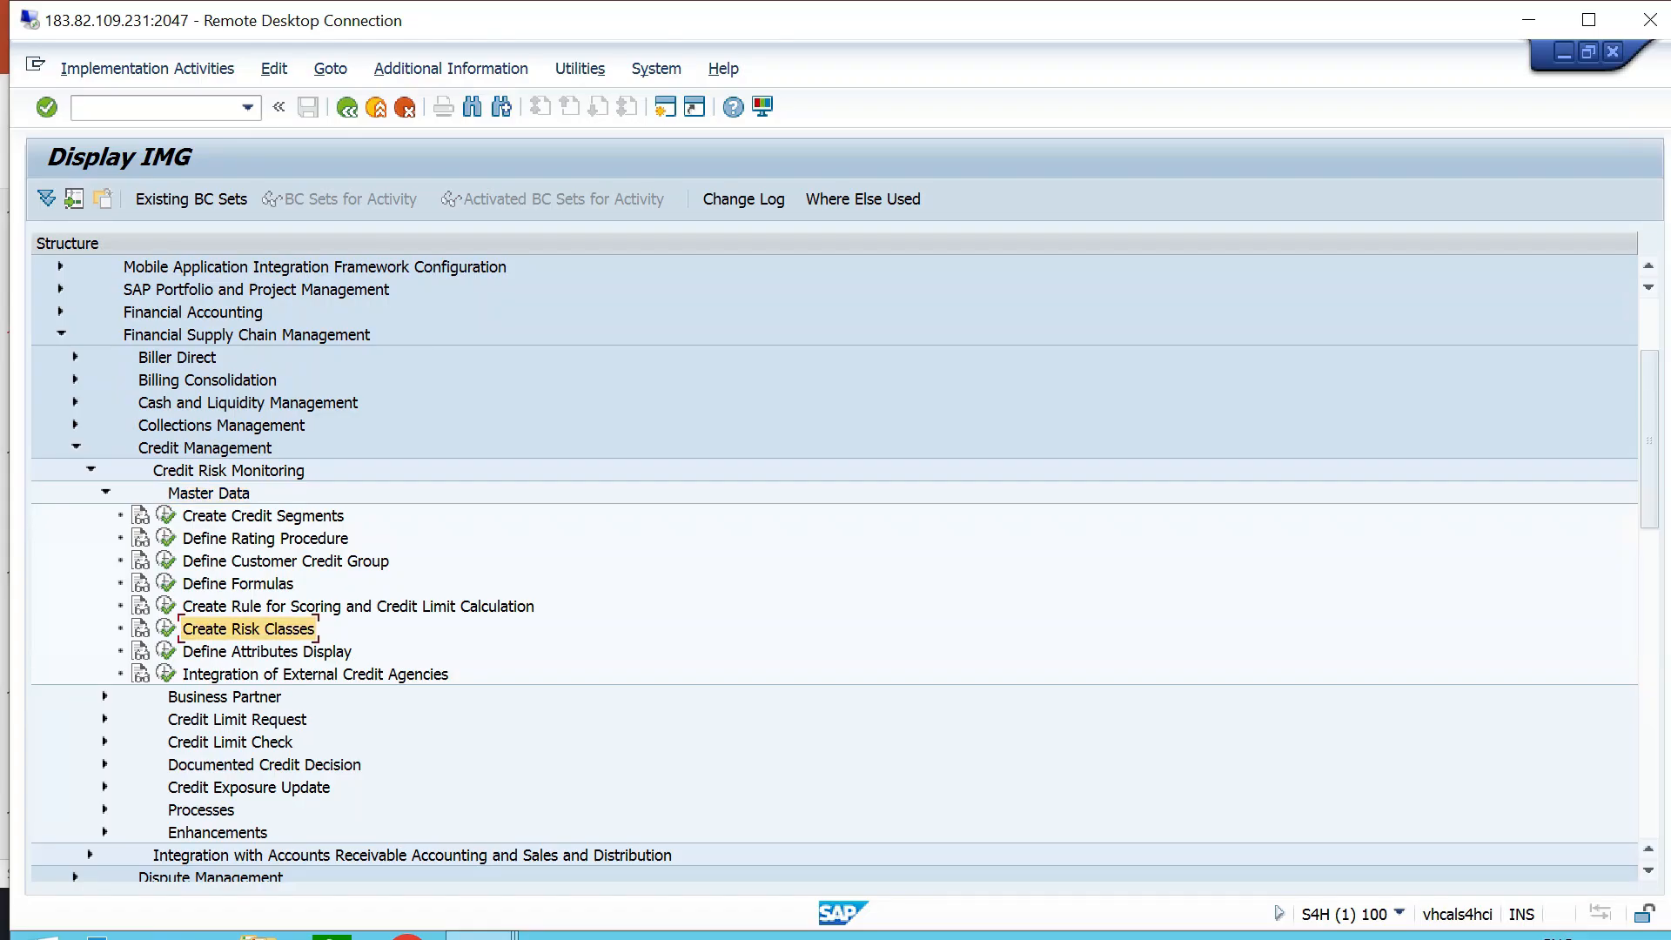
click(165, 629)
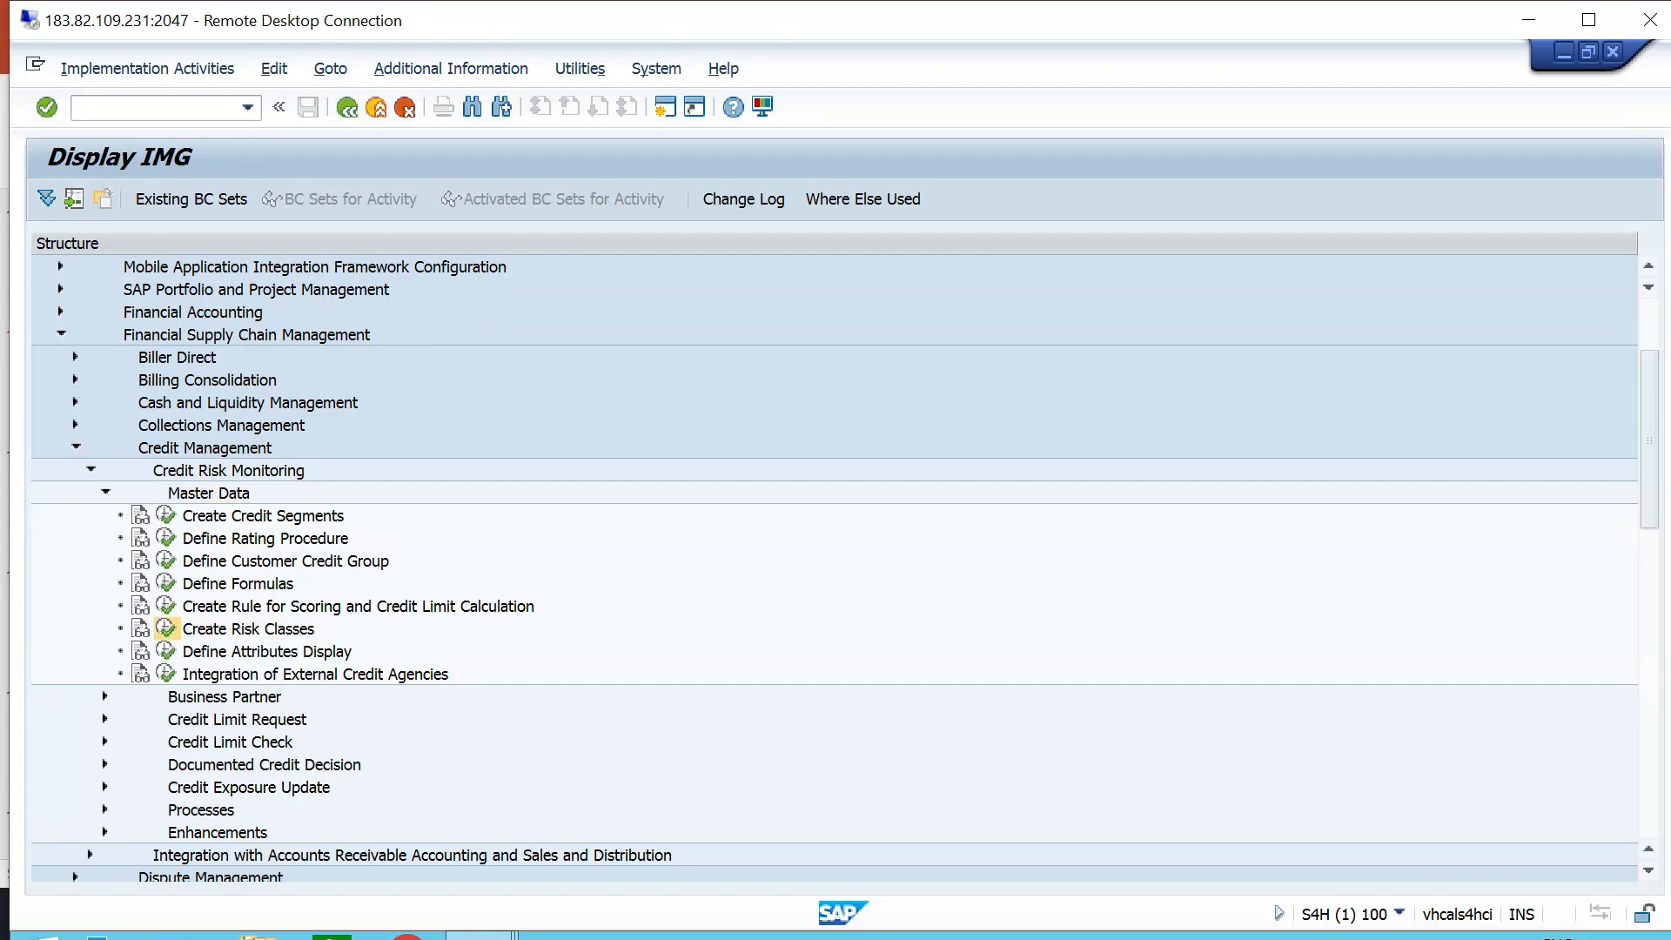
- Look through the existing risk classes, select M01, M02 and M03, and start copying them
click(366, 468)
scroll(366, 468, down, 4)
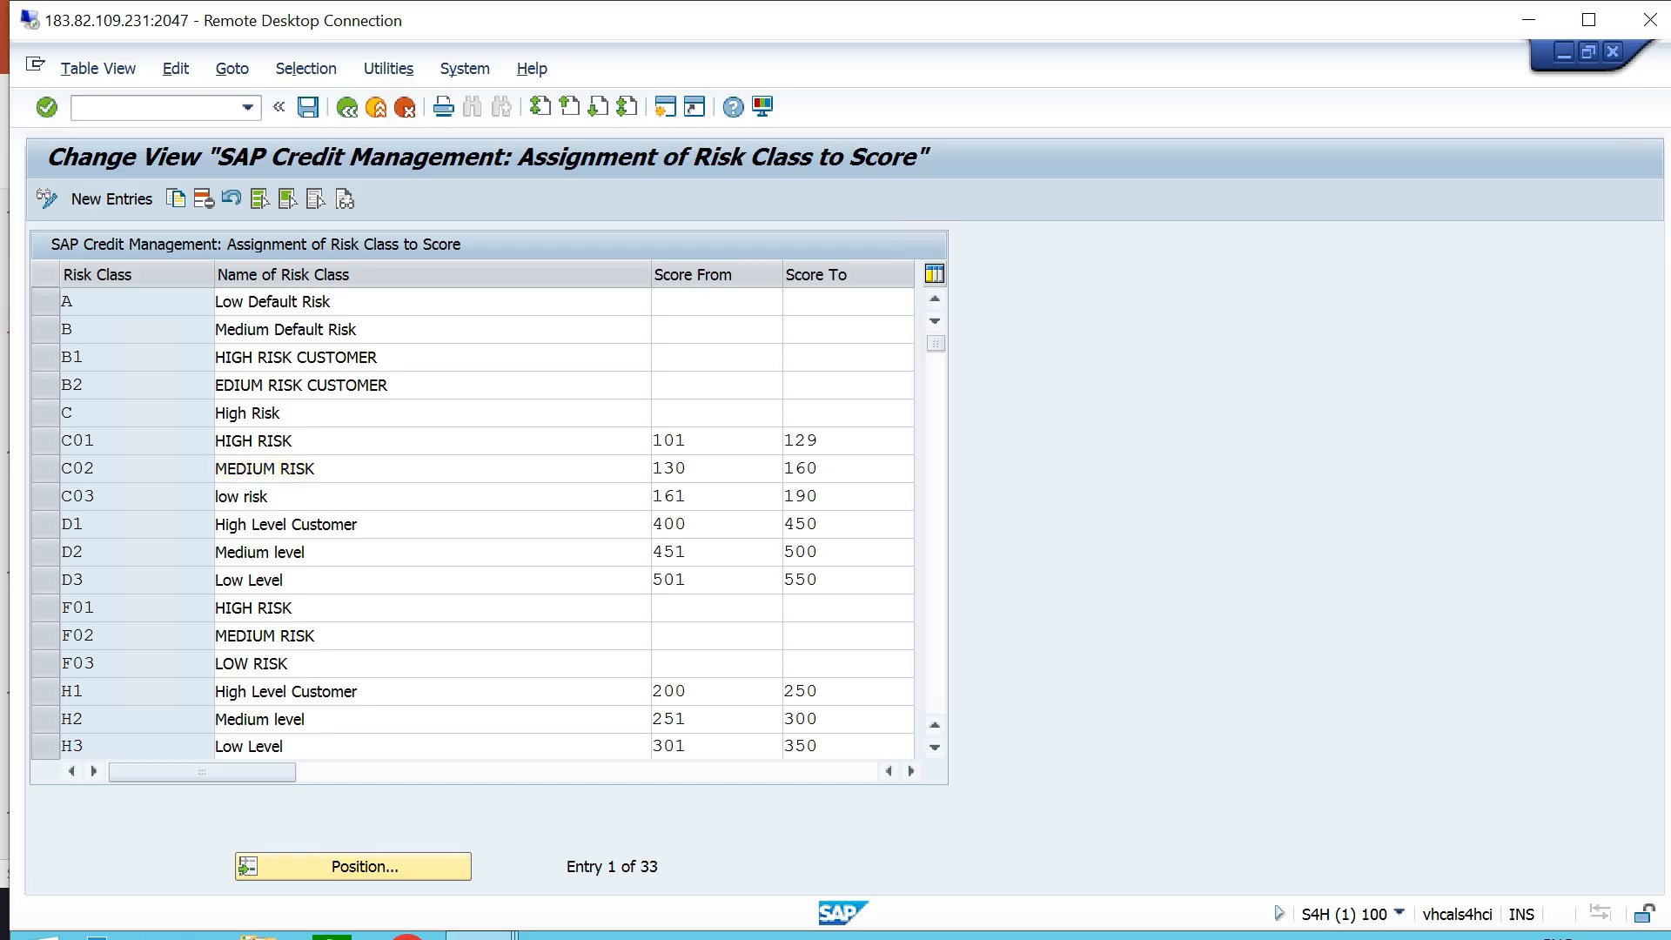
scroll(366, 468, down, 2)
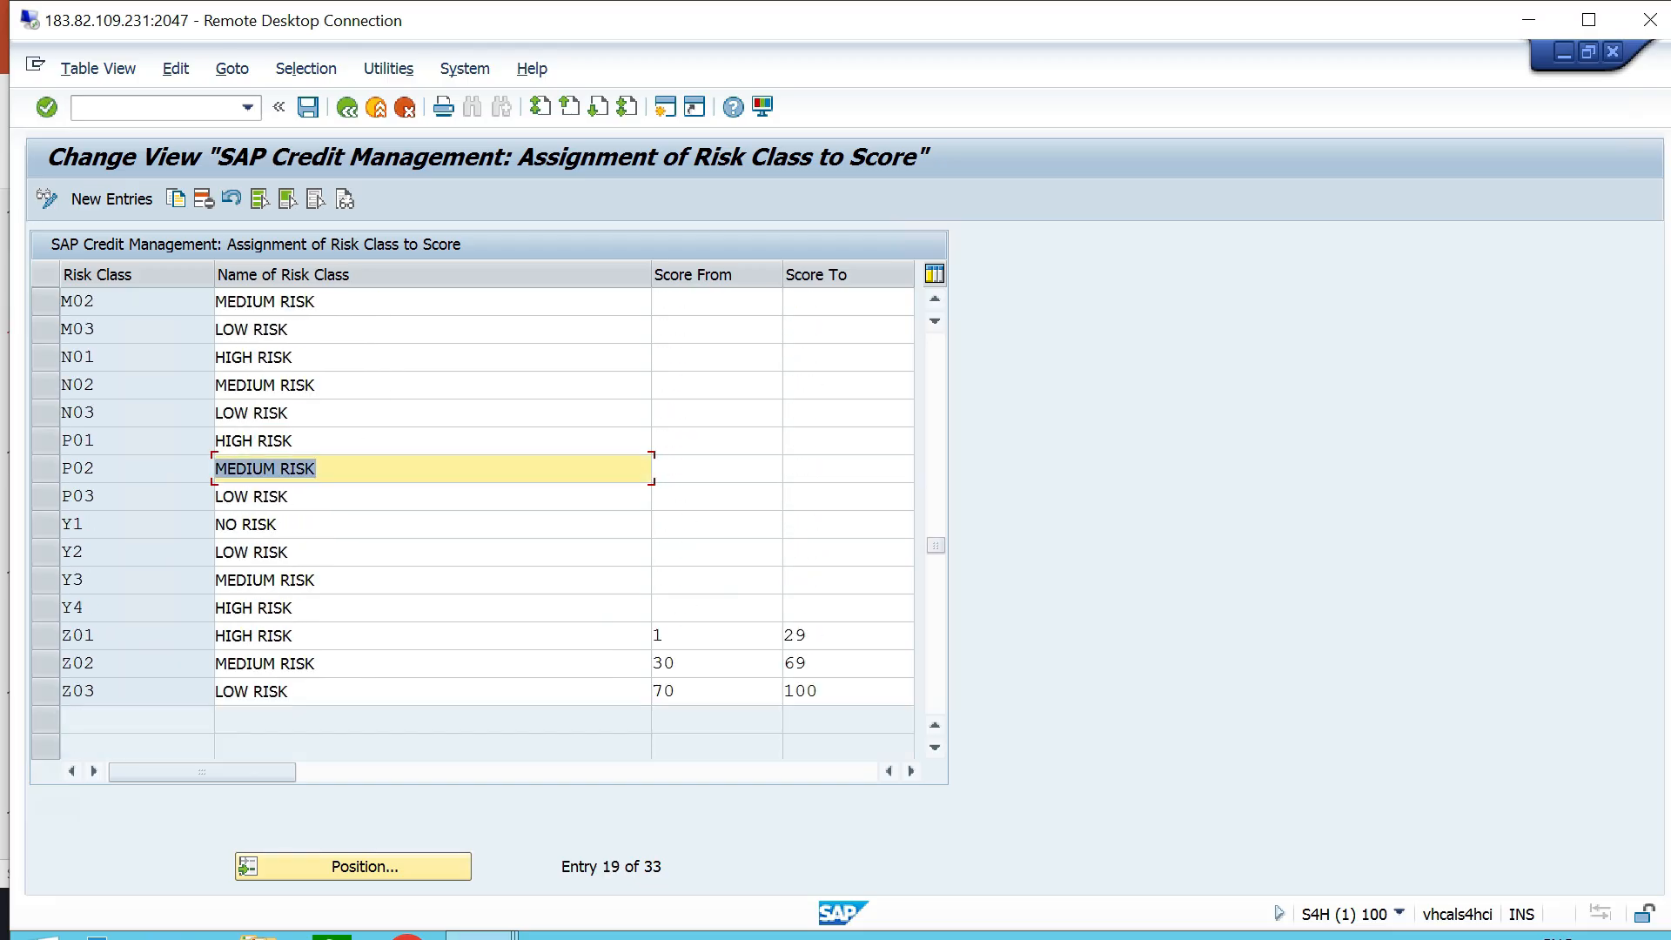
scroll(366, 468, up, 2)
scroll(365, 469, up, 3)
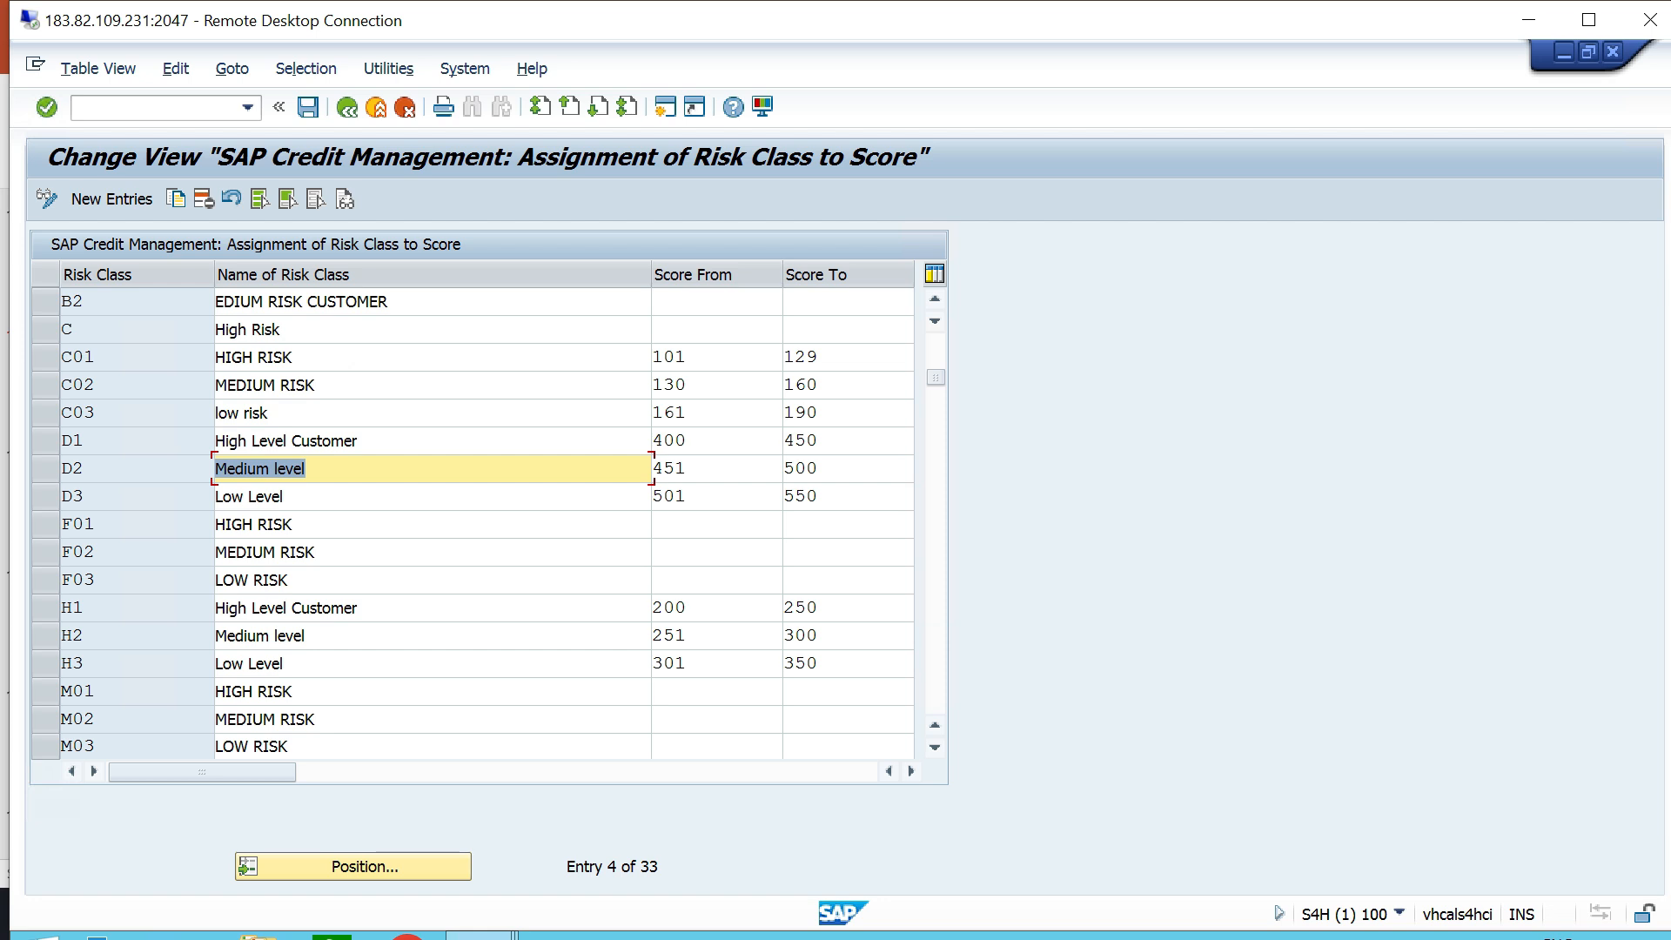
scroll(366, 469, up, 1)
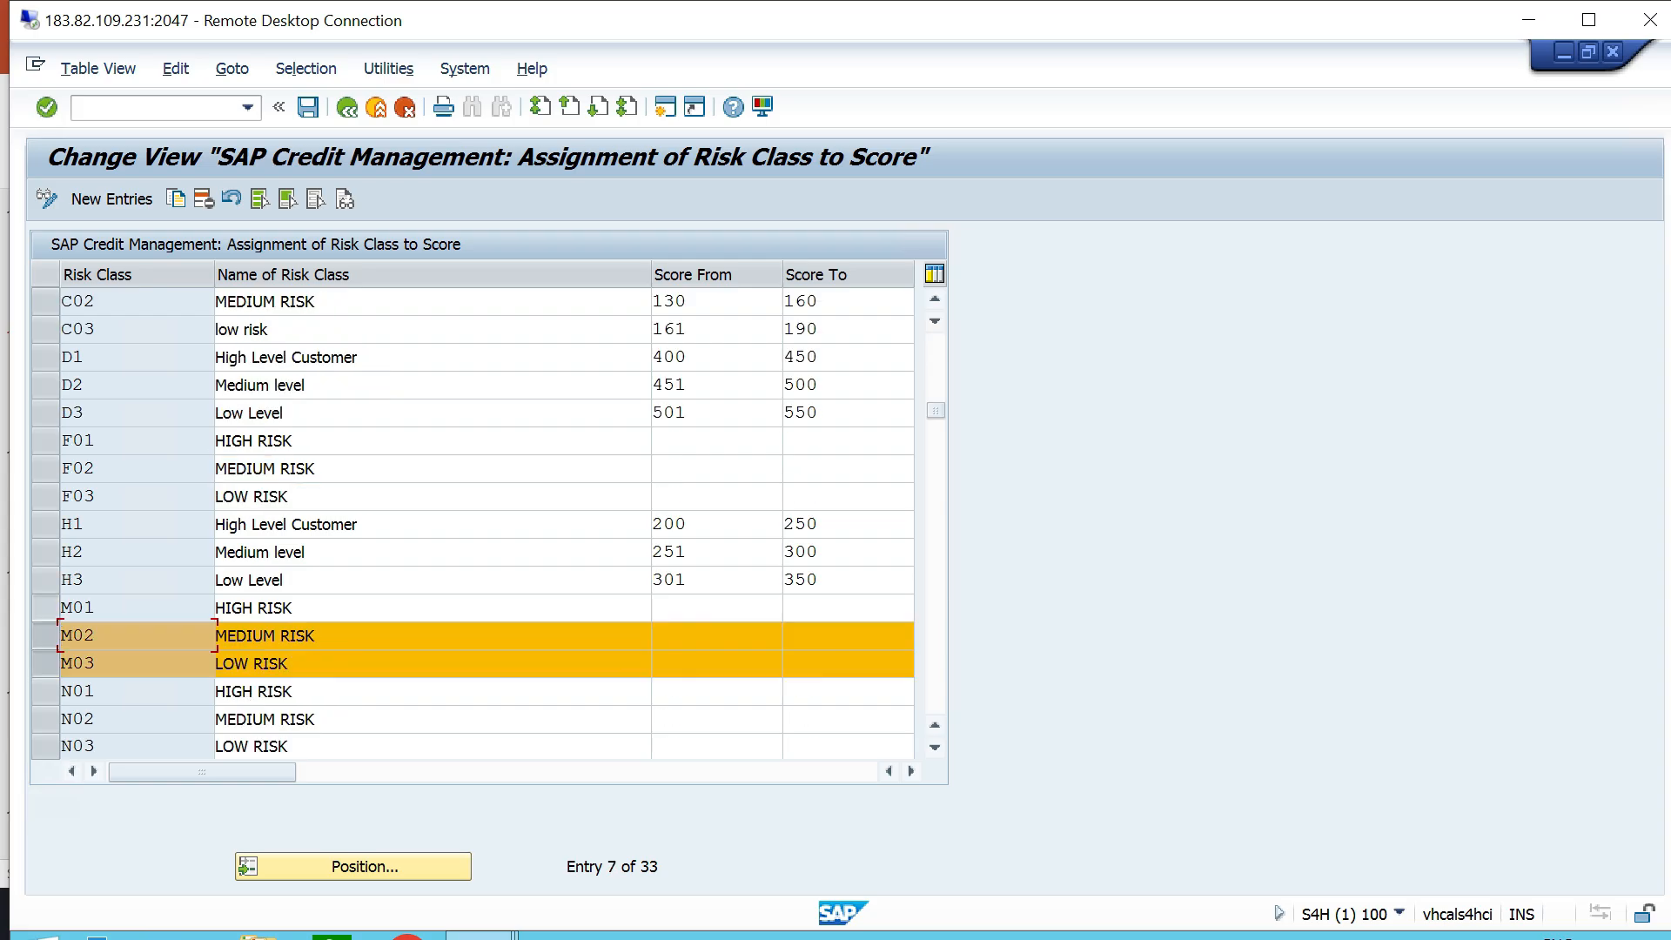
click(46, 607)
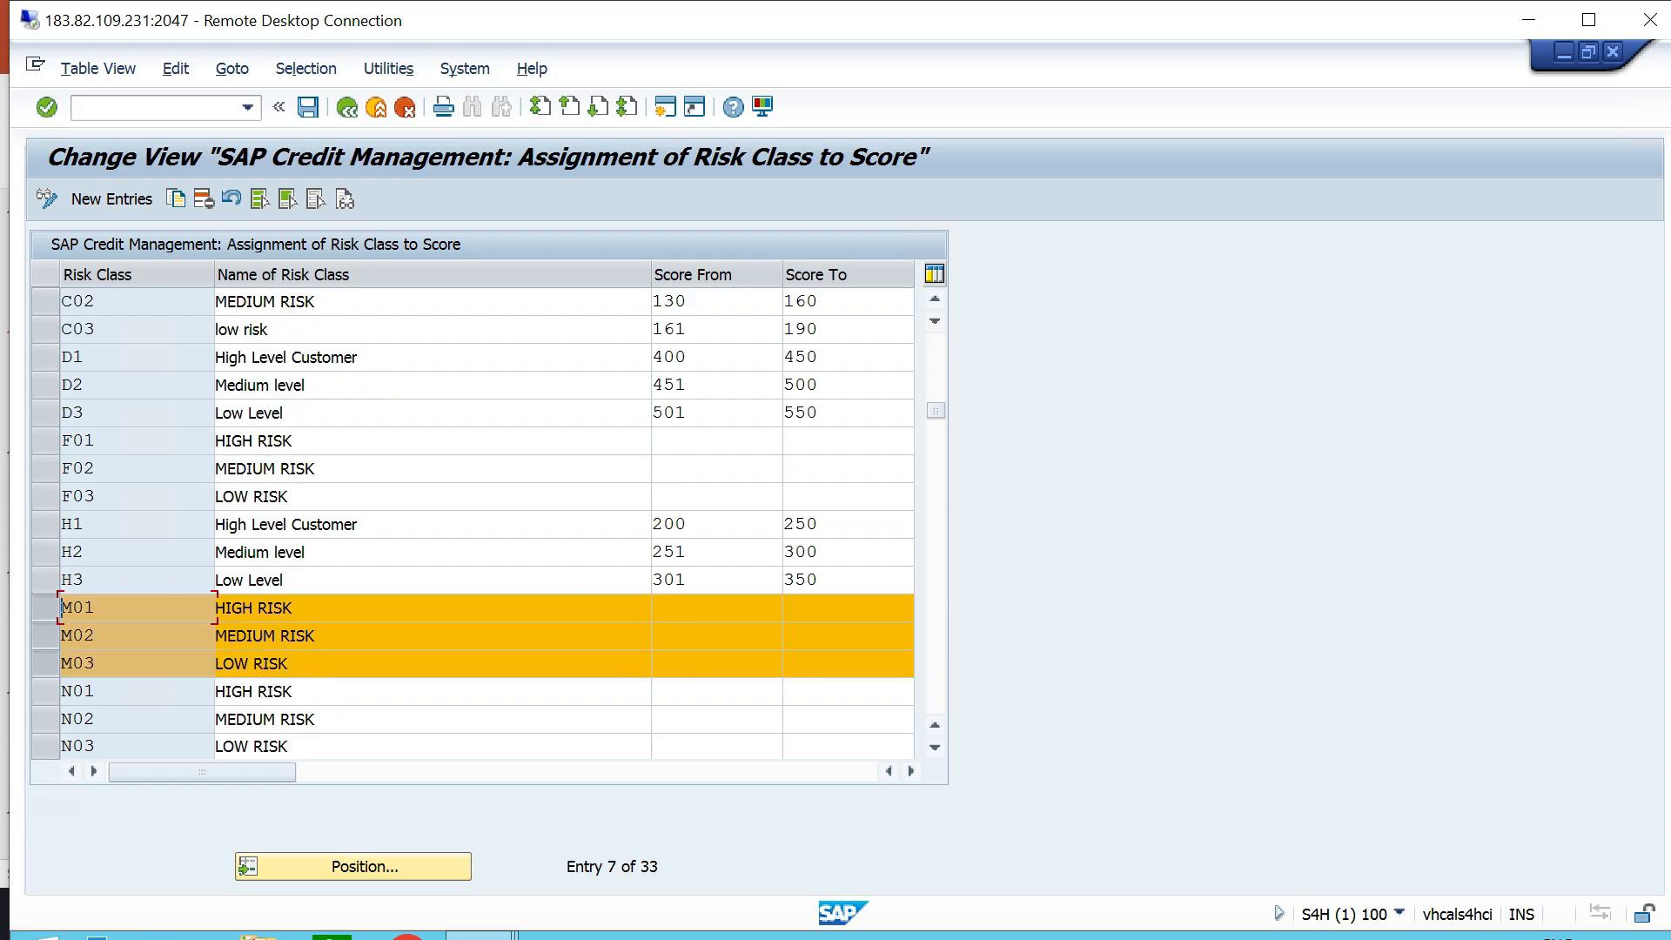
click(176, 199)
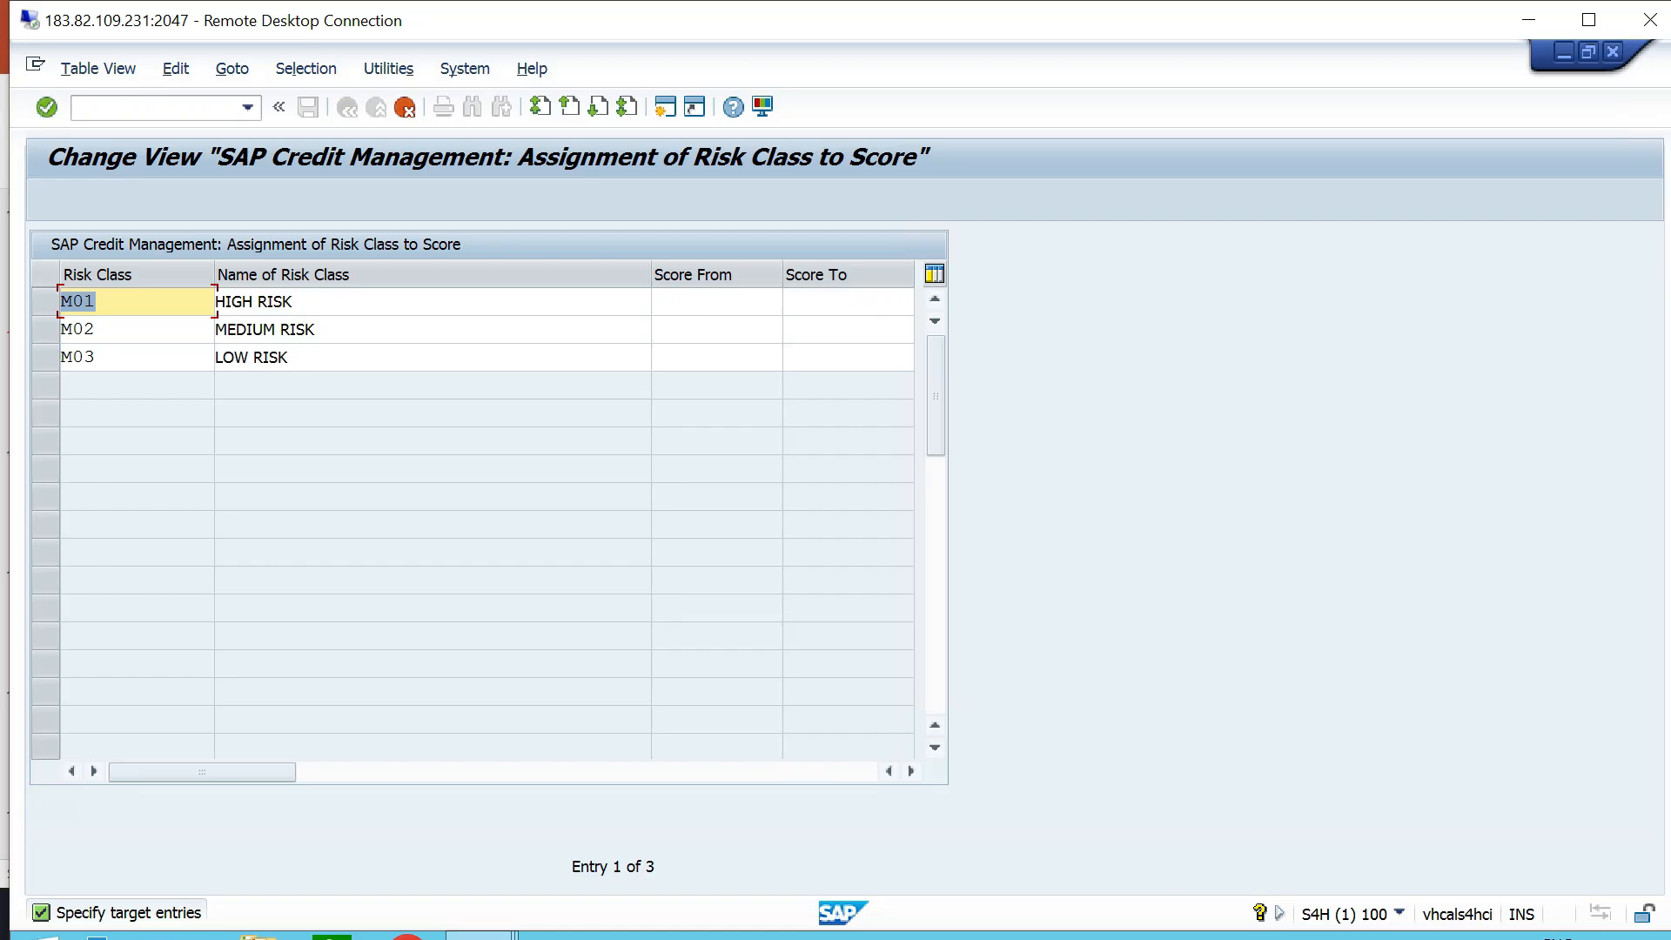
- Enter the target codes TT1 for high risk, TT2 for medium risk and TT3 for low risk
key(BackSpace)
text(TT1)
key(Down)
key(BackSpace)
text(TT2)
key(Down)
key(BackSpace)
text(TT3)
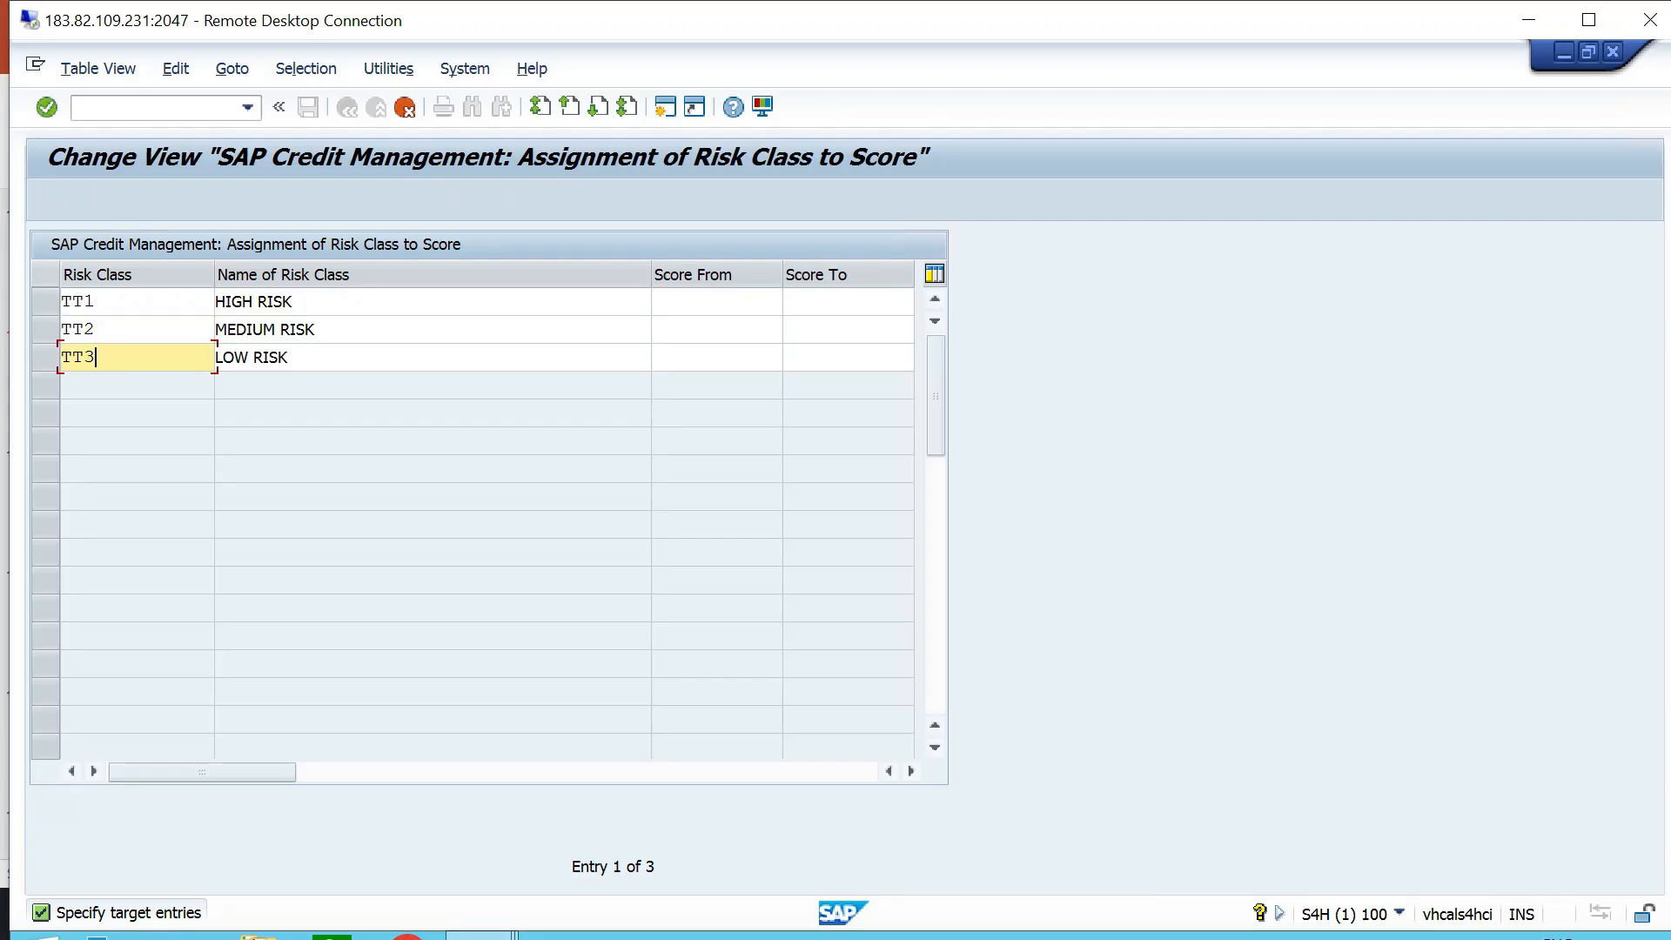
- Append "- TT06" to the names of the high, medium and low risk classes TT1, TT2 and TT3
key(Down)
key(Down)
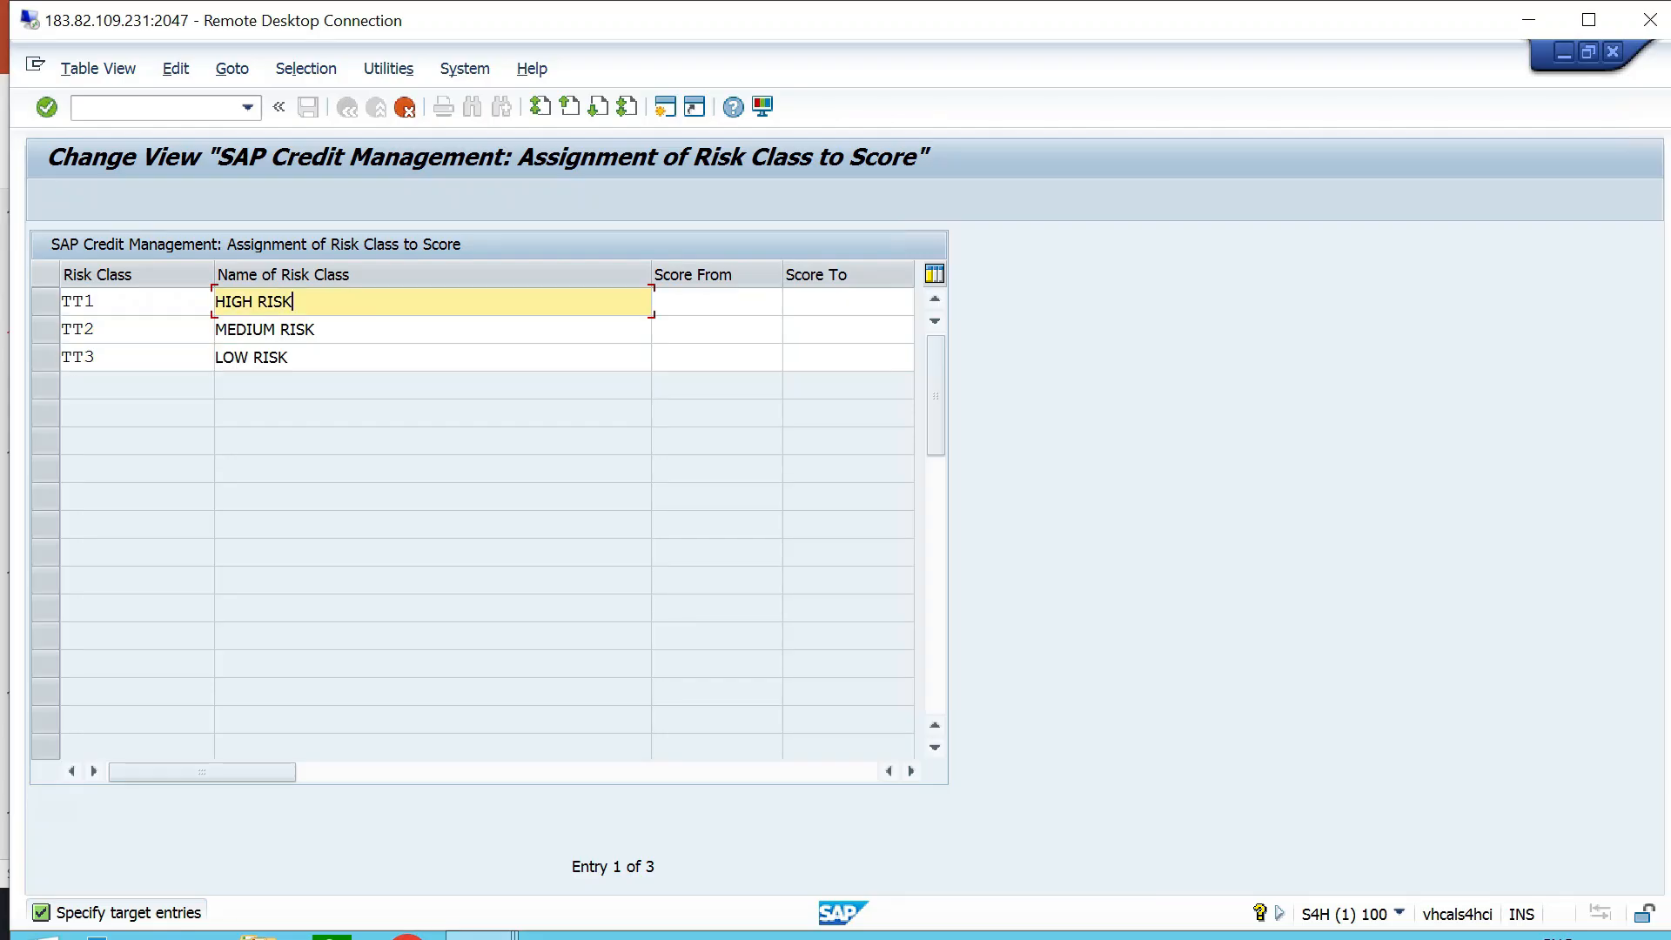
key(Down)
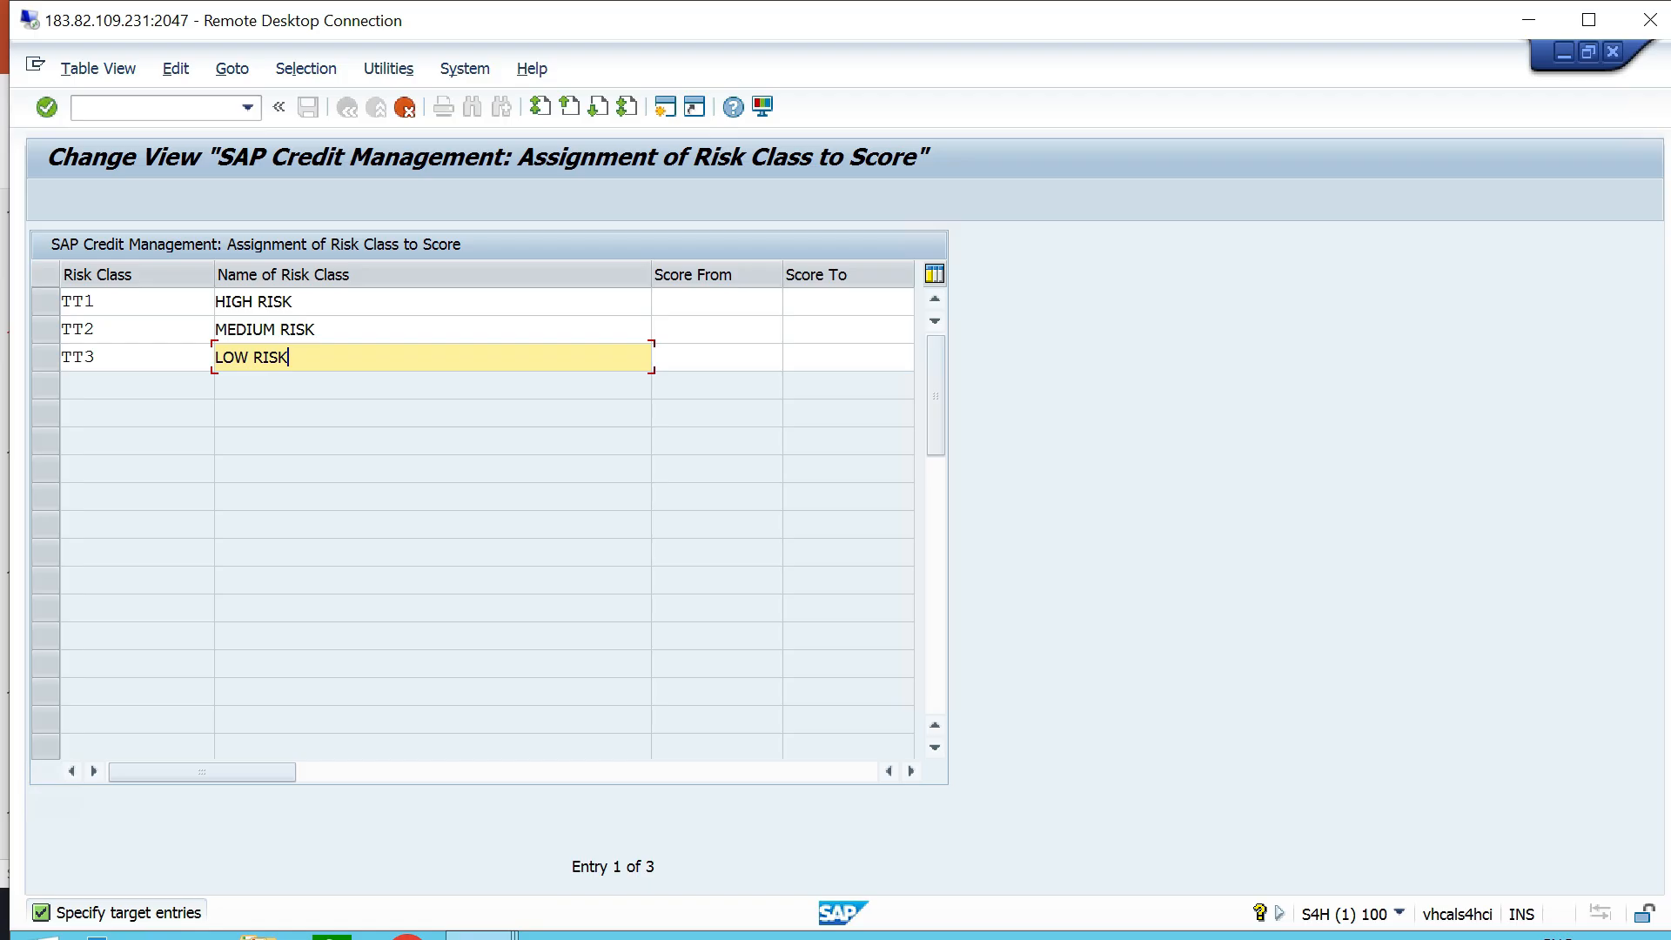
click(295, 302)
text(-)
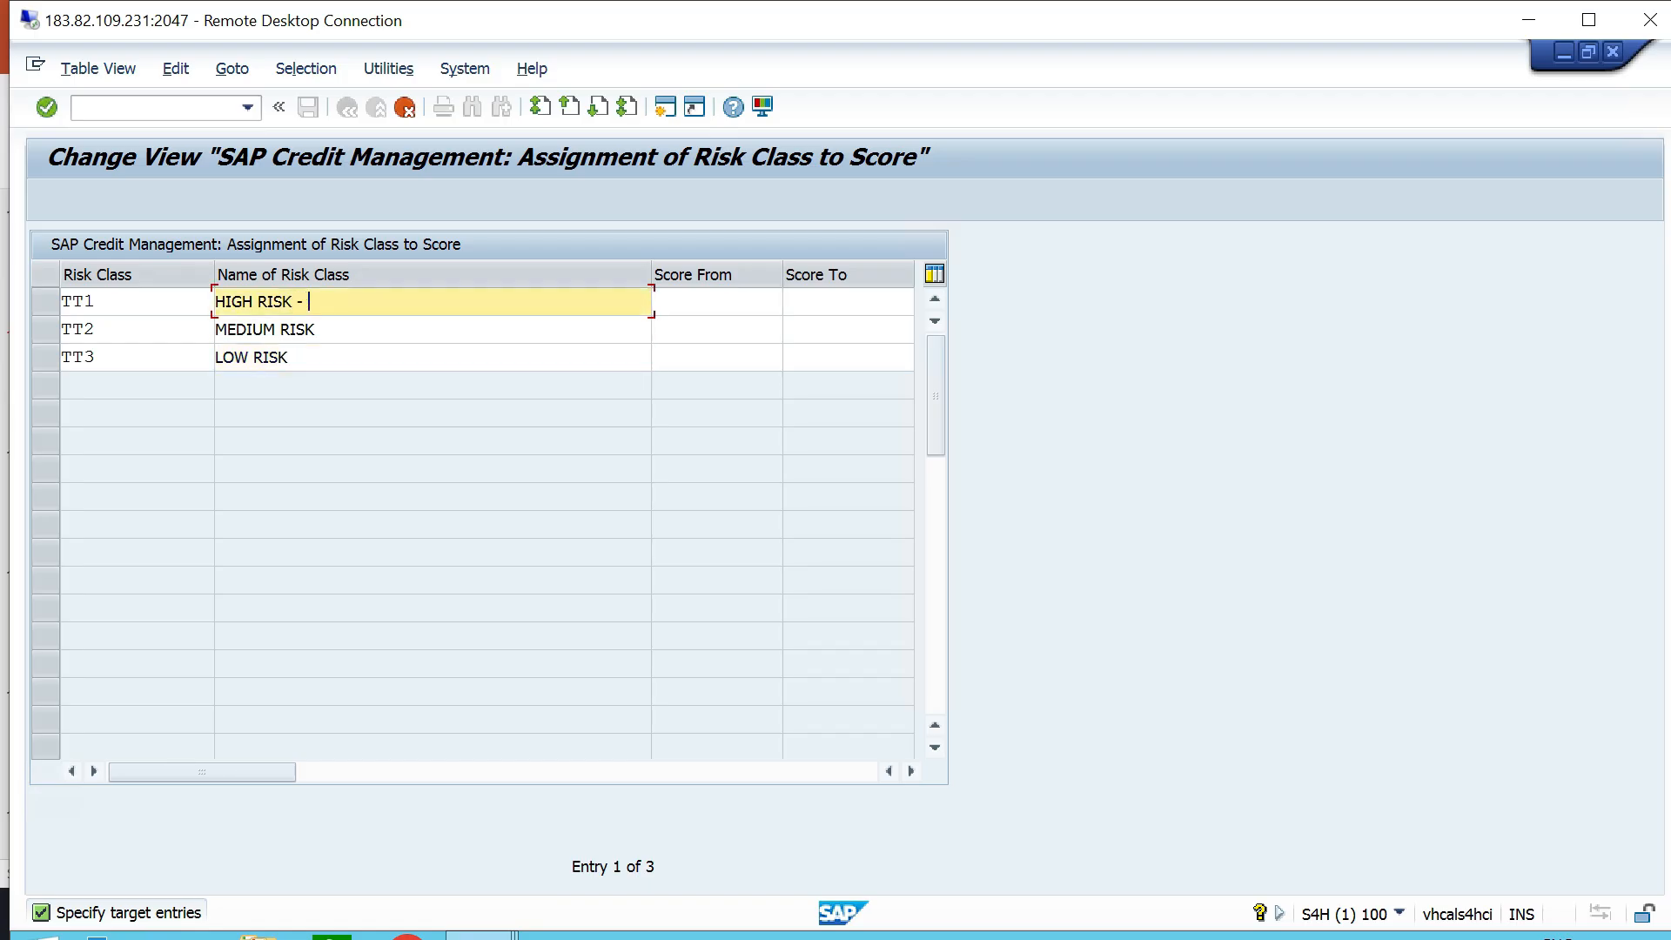
text( TT06)
click(316, 330)
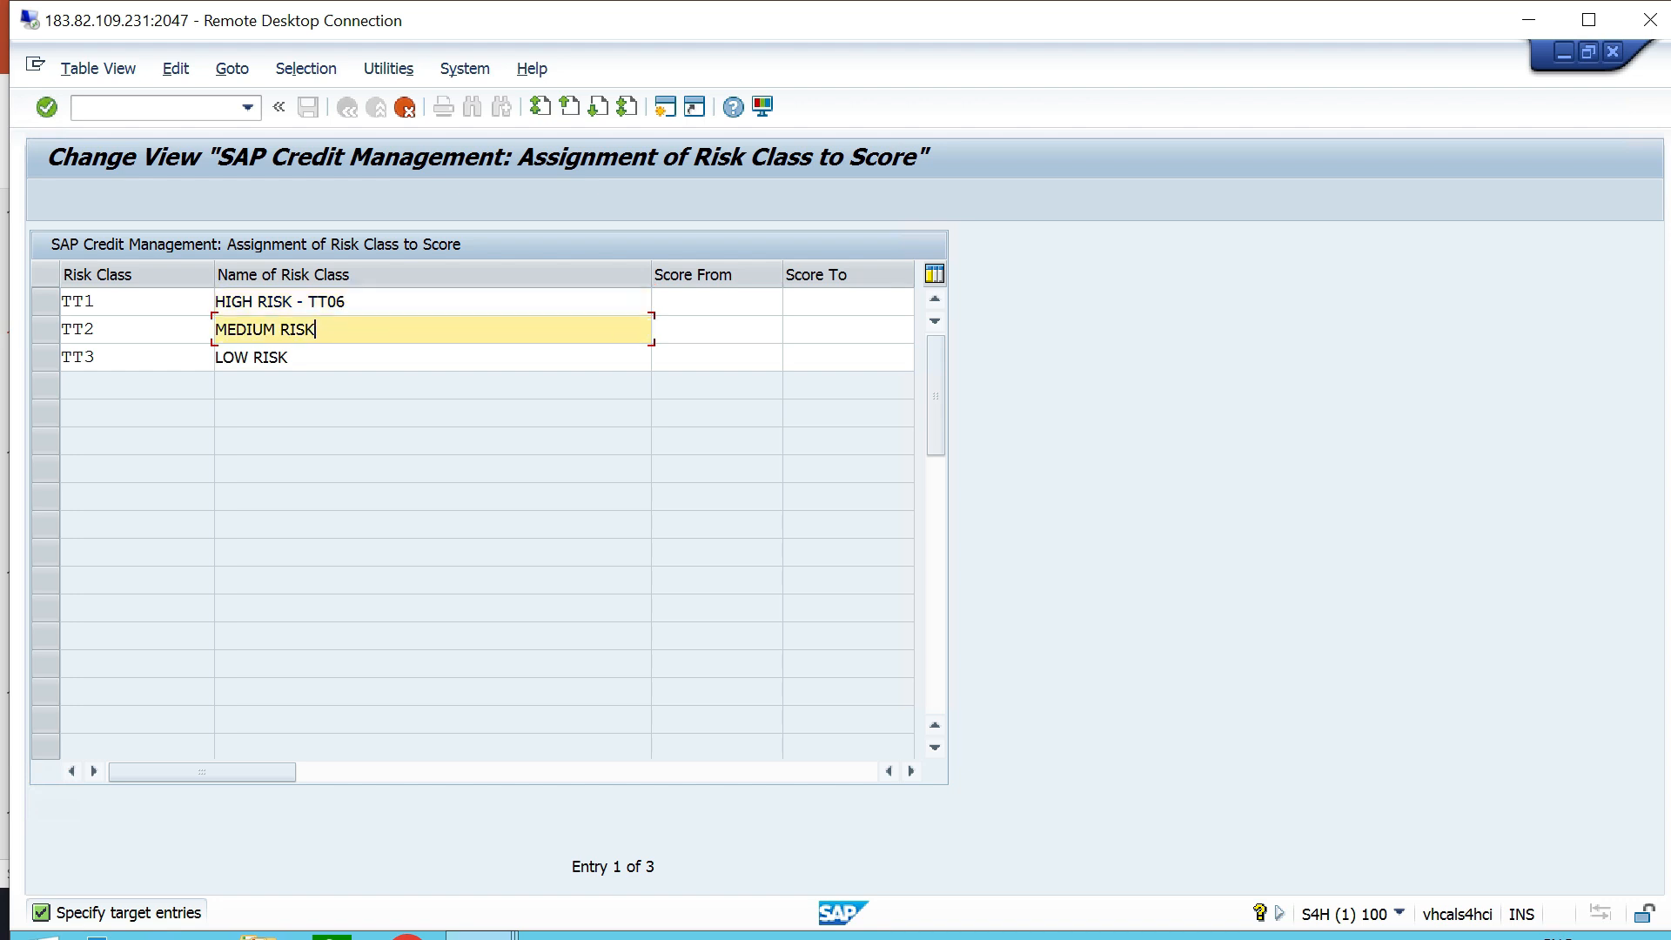
text(- TT06)
click(342, 357)
text(- TT06)
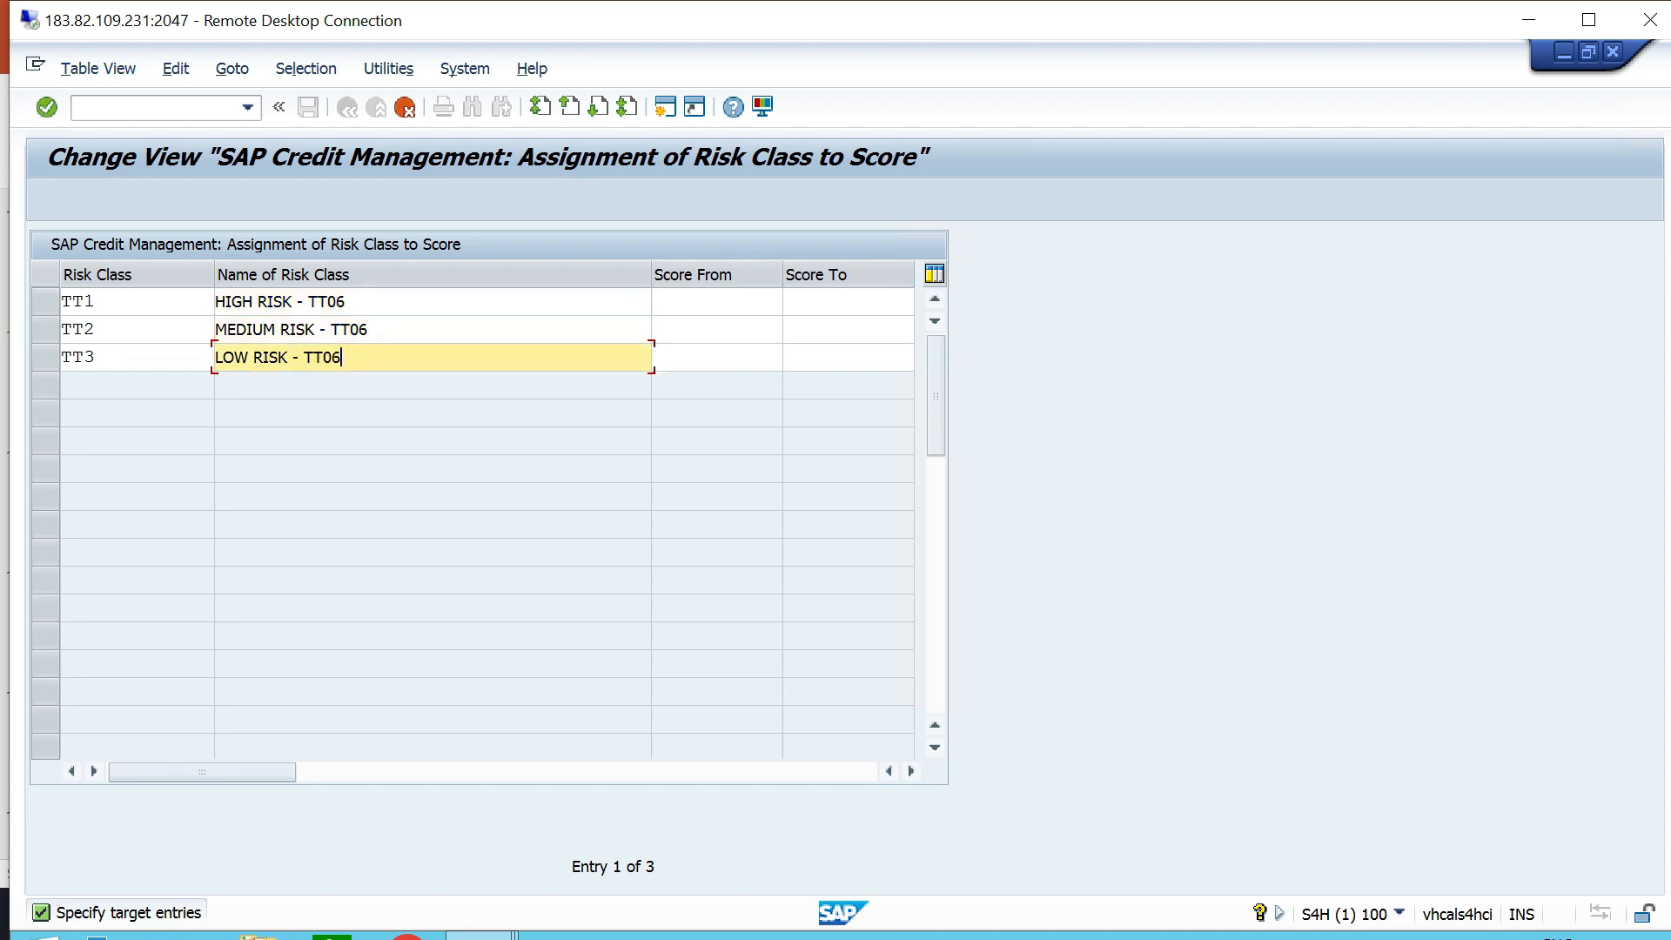
- Set the score ranges to 560–660 for TT1, 661–760 for TT2 and 761–850 for TT3, save the risk classes and leave the view
click(716, 302)
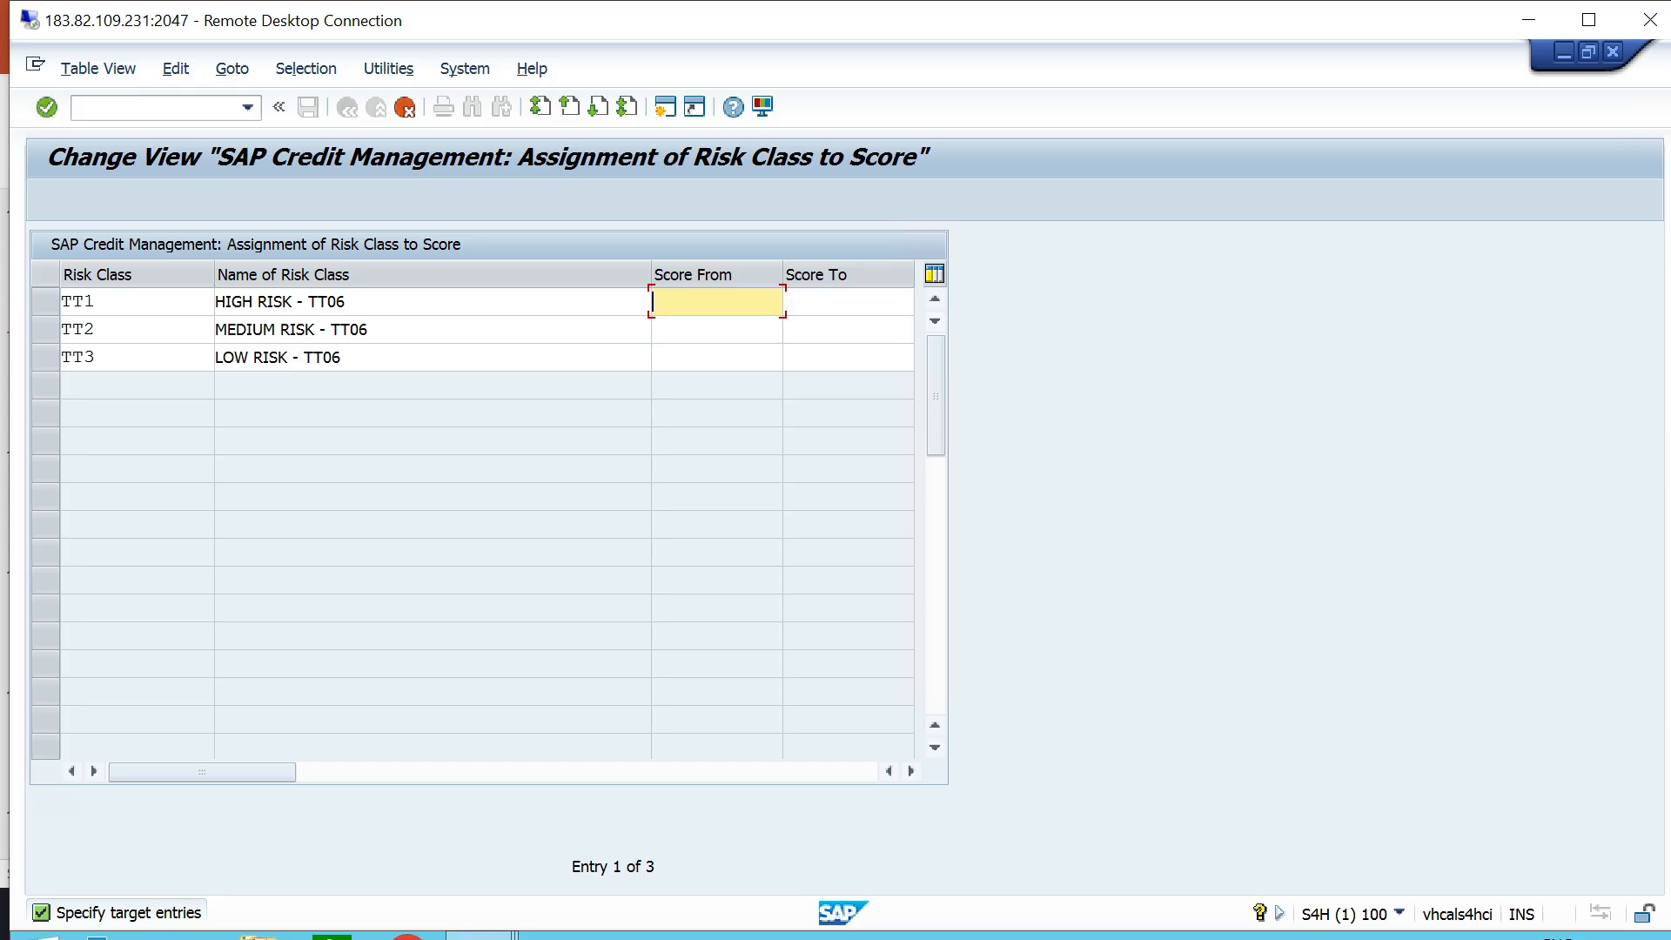
text(560	660	661	760	761	850)
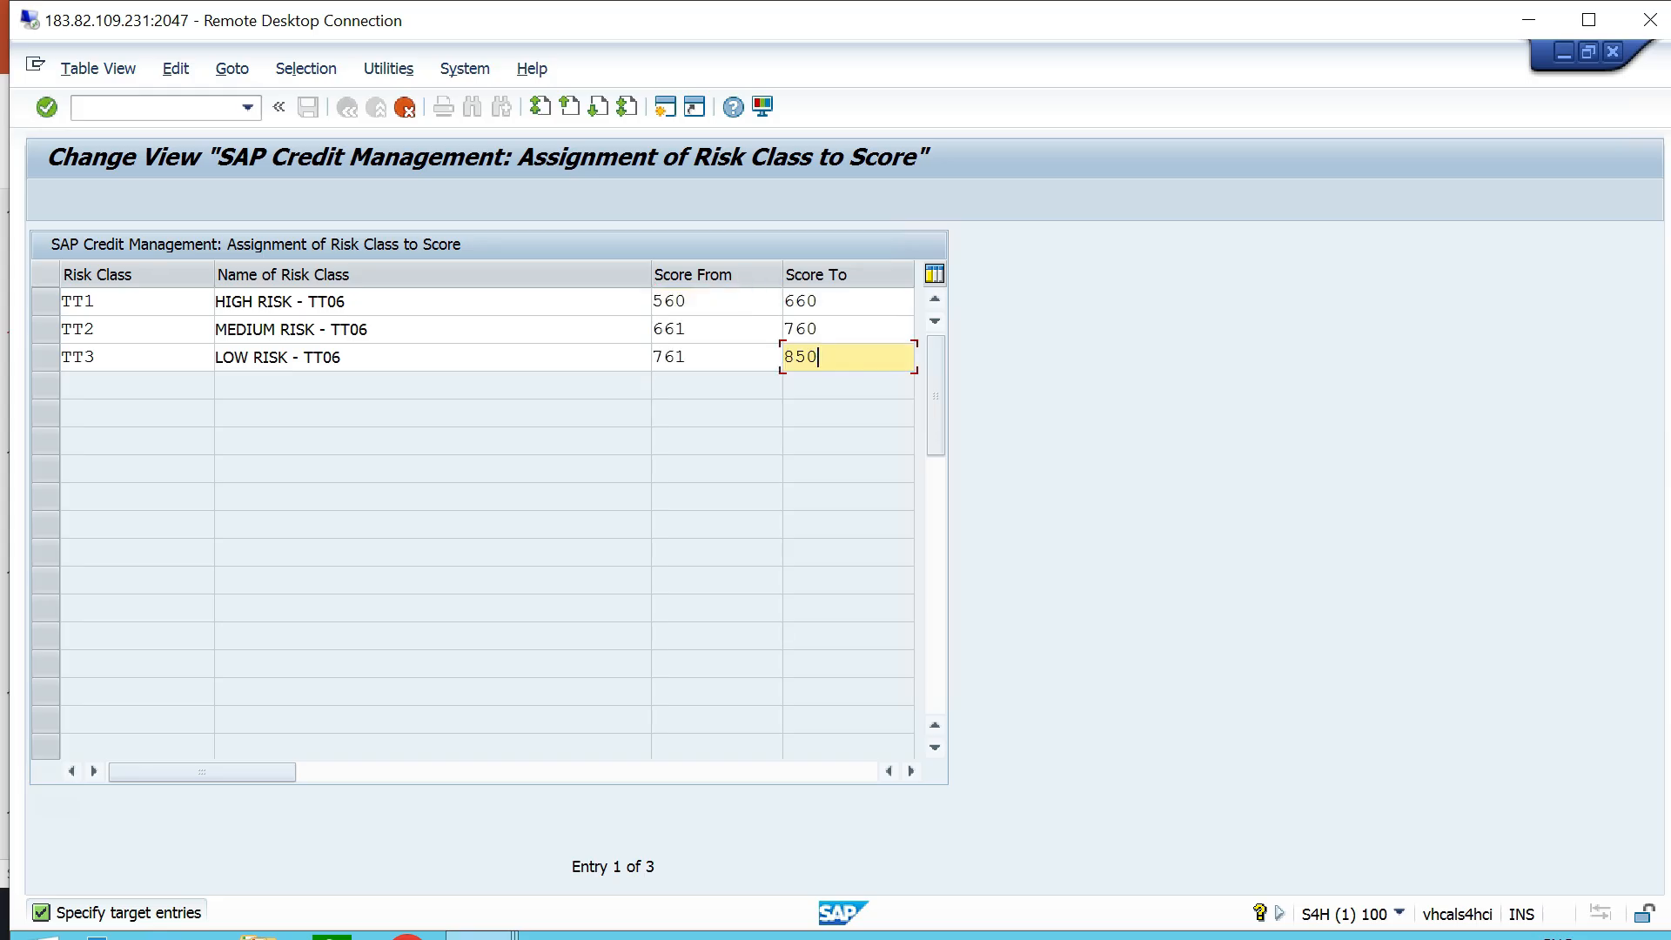
key(Return)
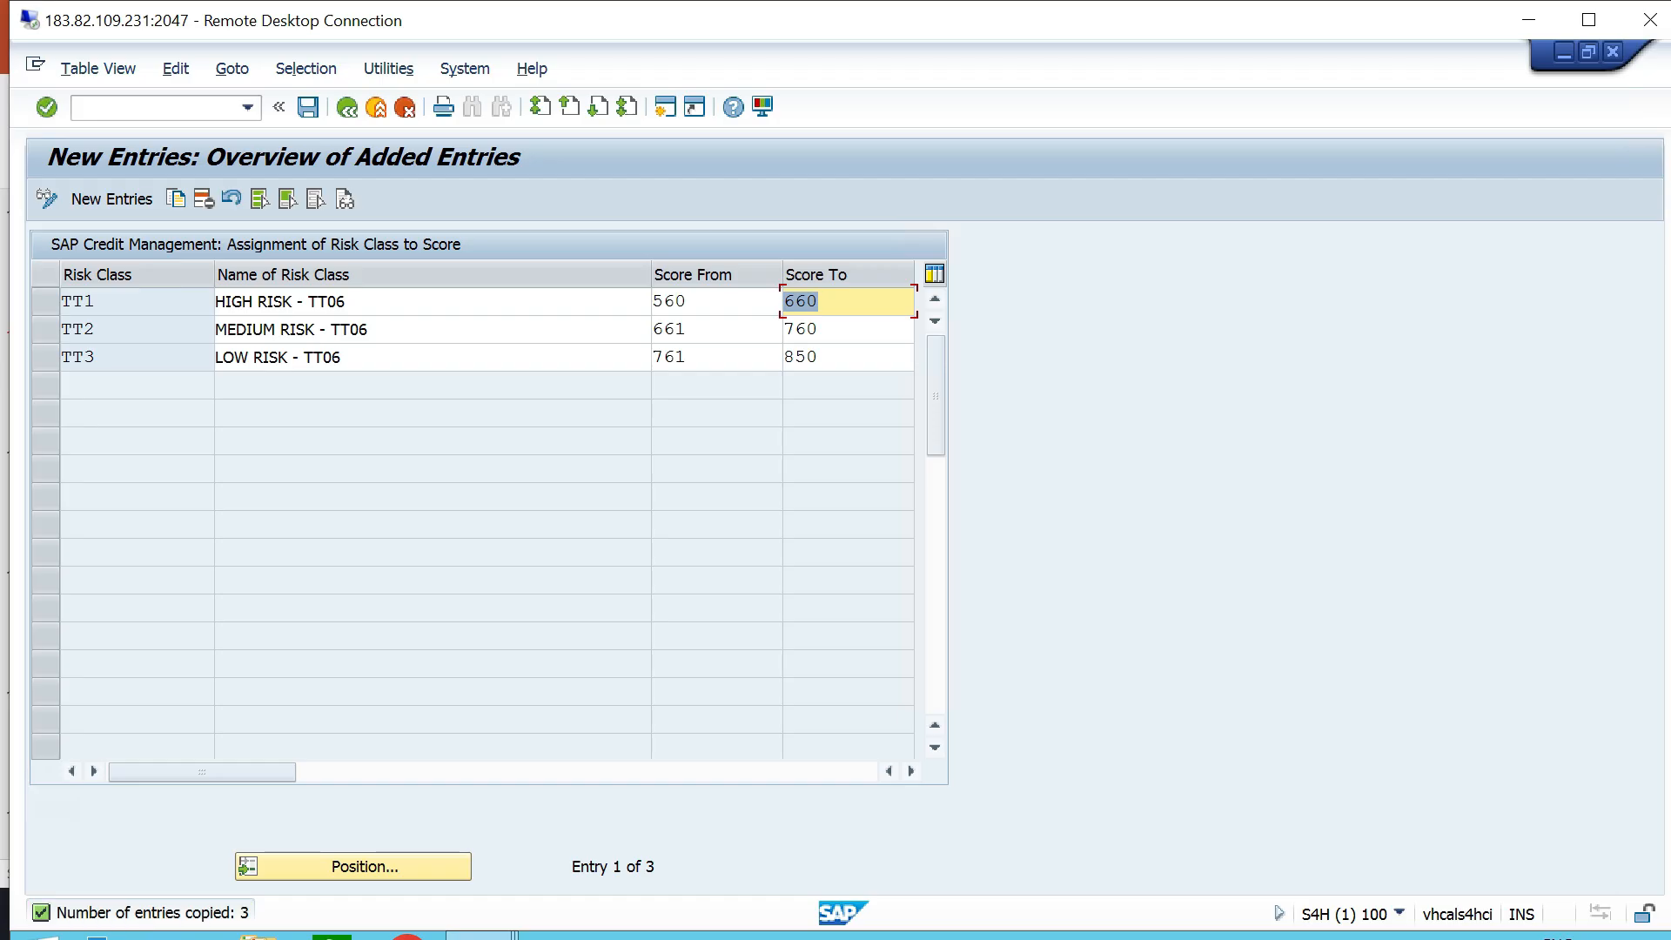
click(308, 107)
key(Return)
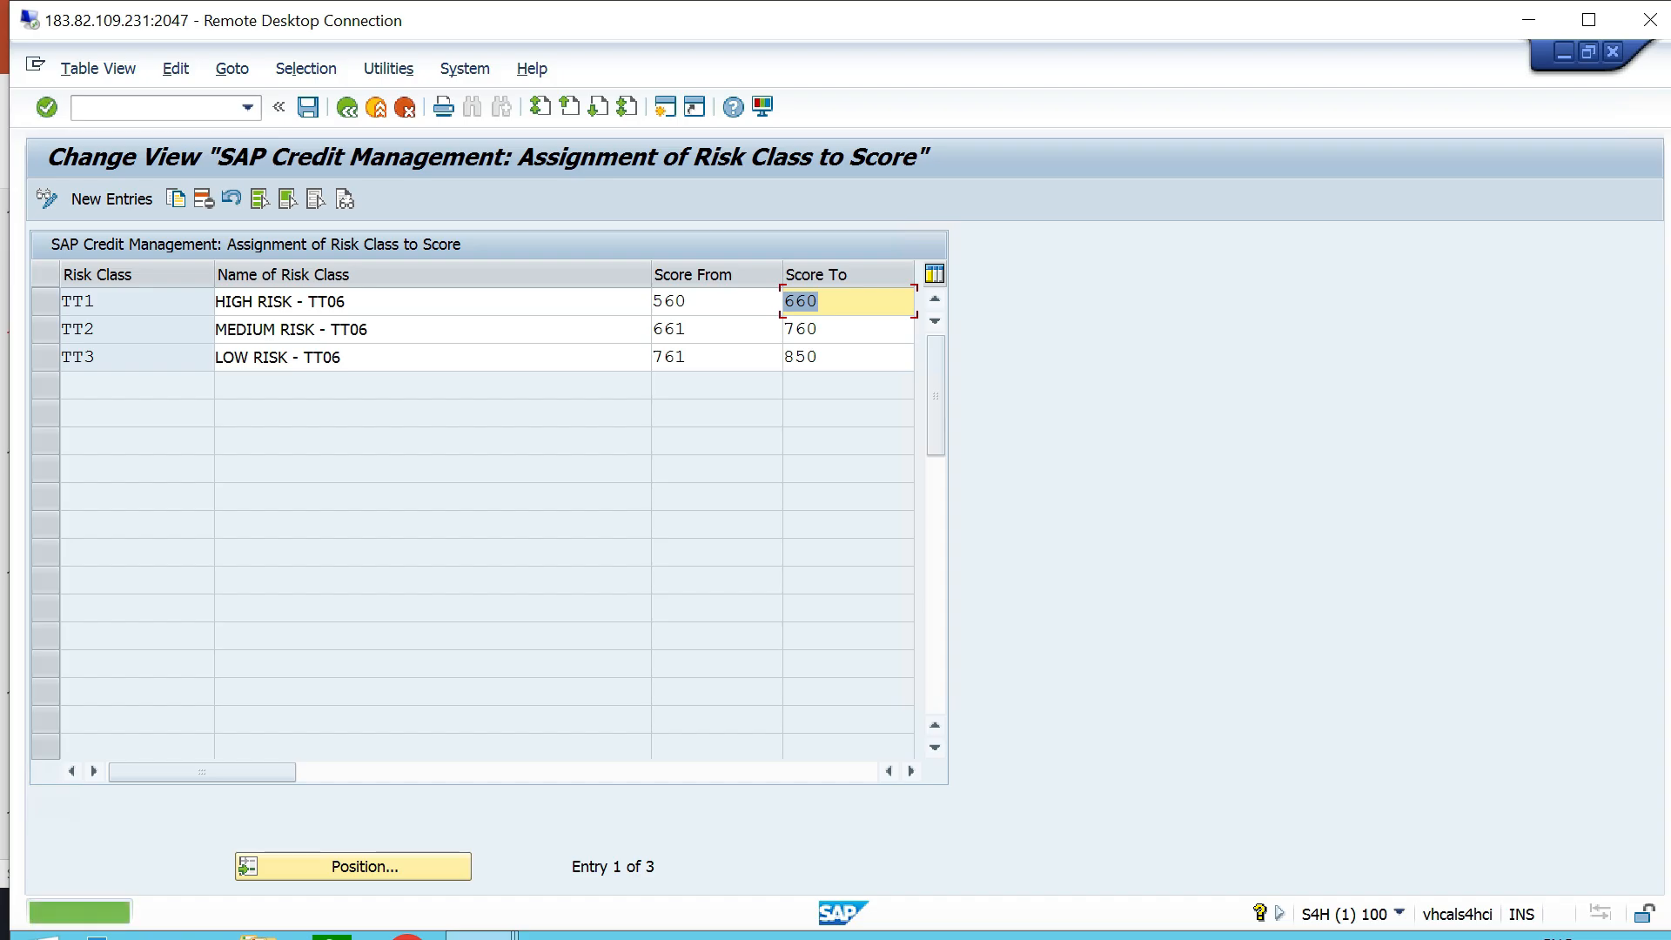
double_click(96, 301)
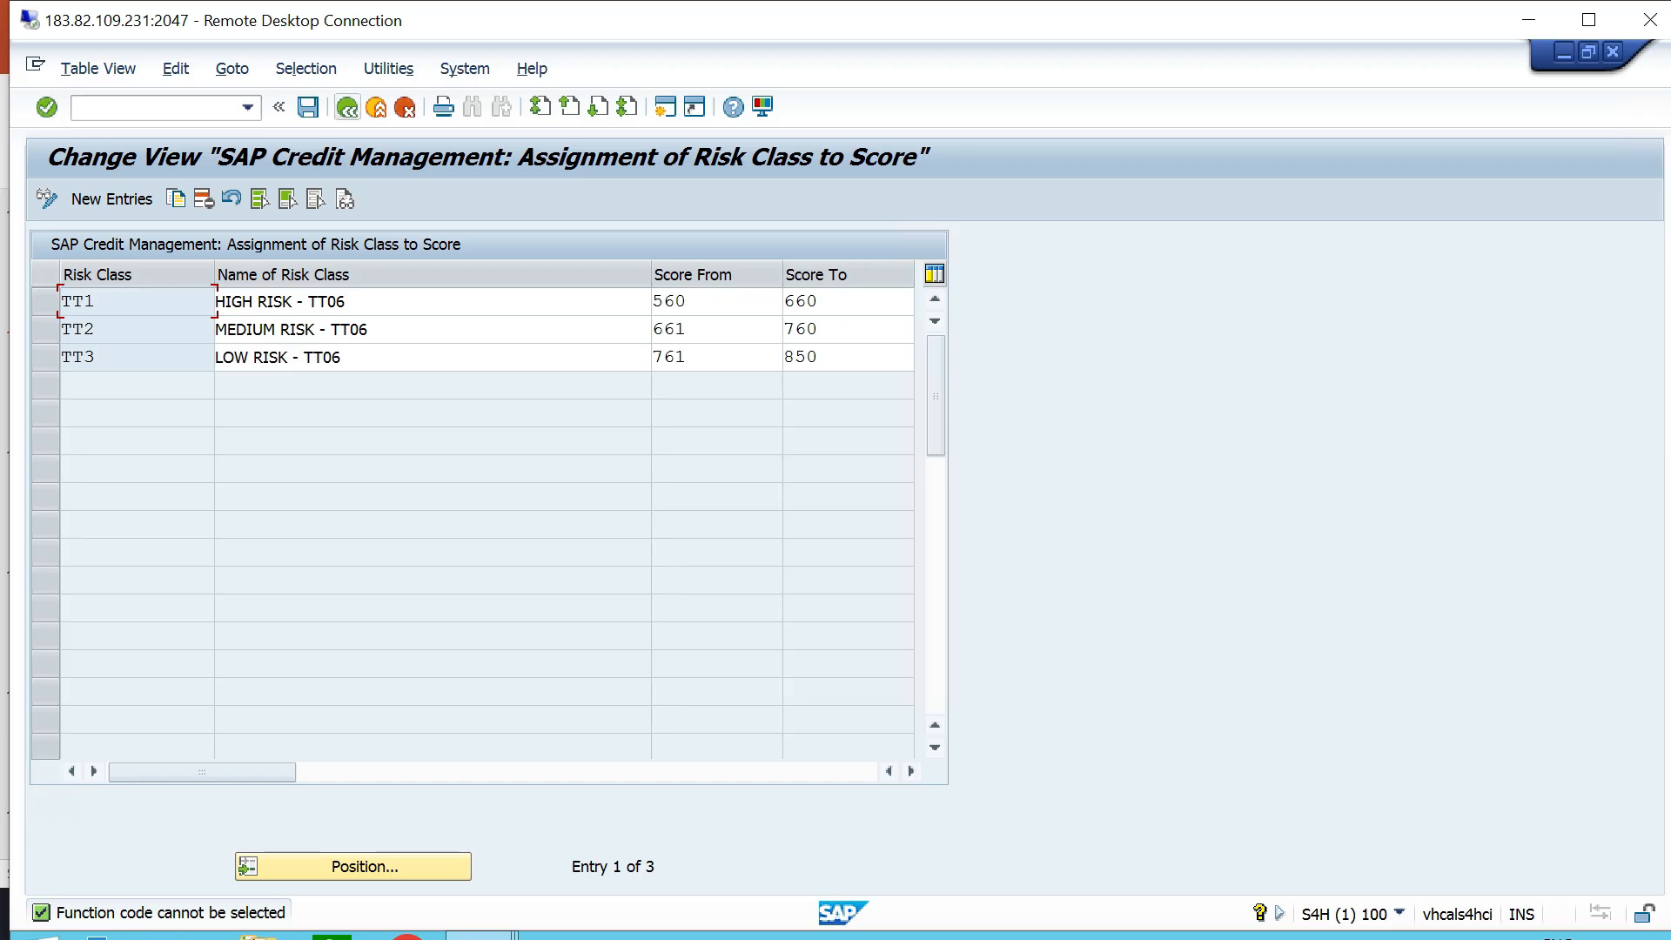
click(347, 107)
click(347, 107)
- Switch to PowerPoint, highlight item 9, Define Credit Groups, and read the slide on the purpose of credit groups
key(alt+Tab)
drag(677, 645, 403, 645)
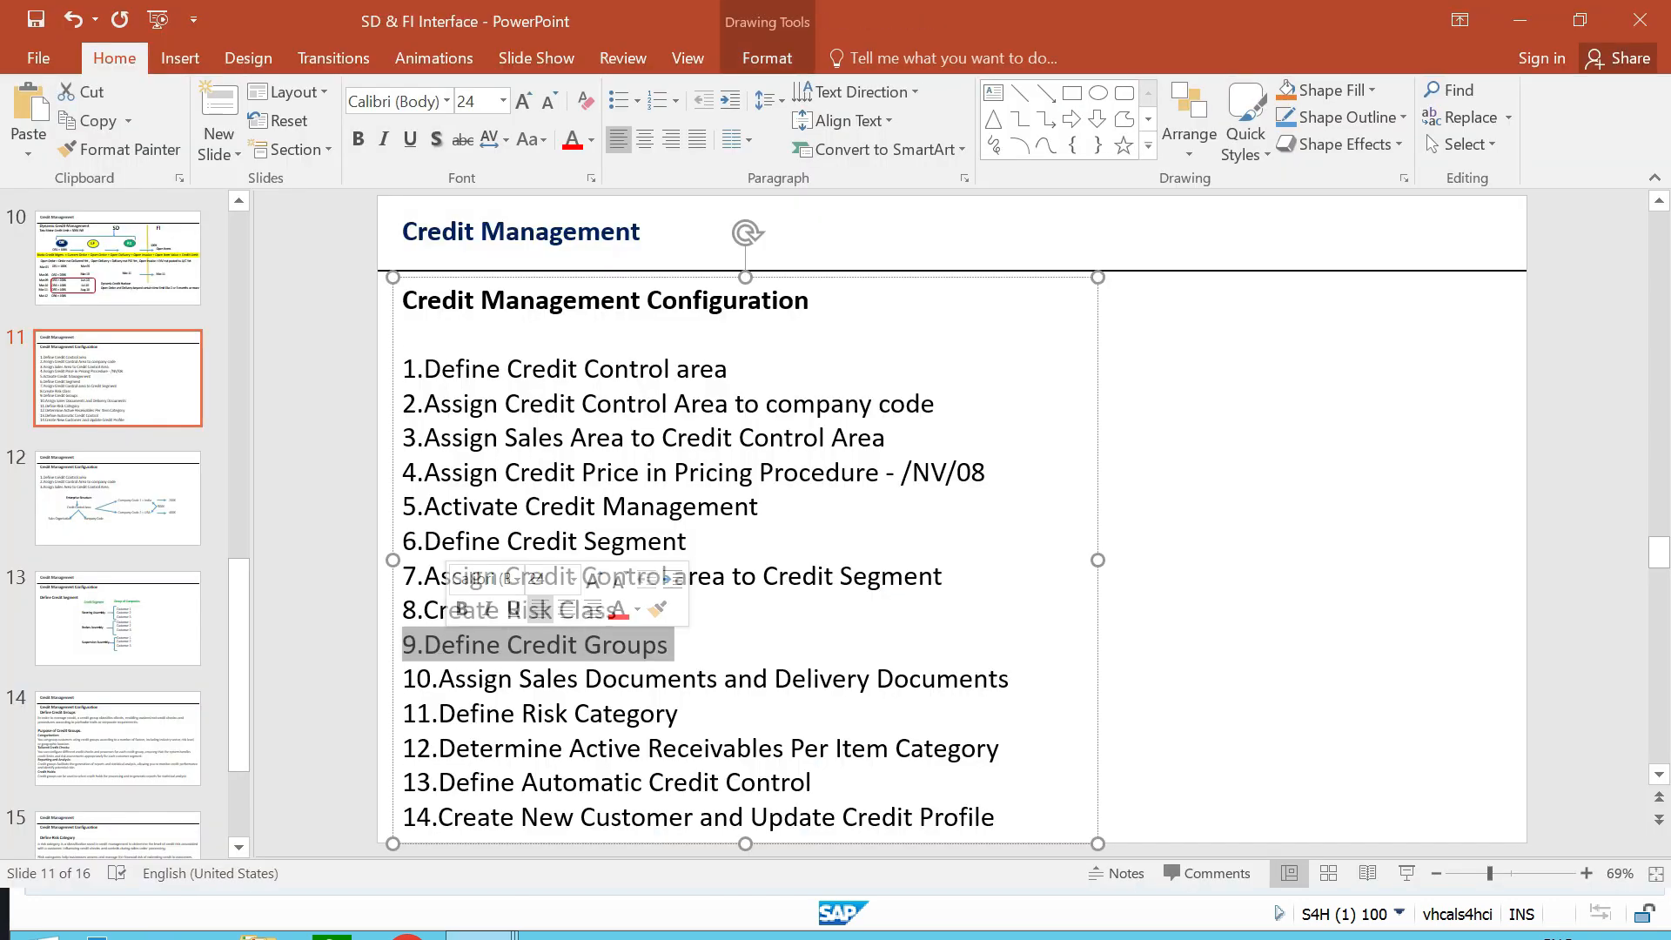
click(1236, 601)
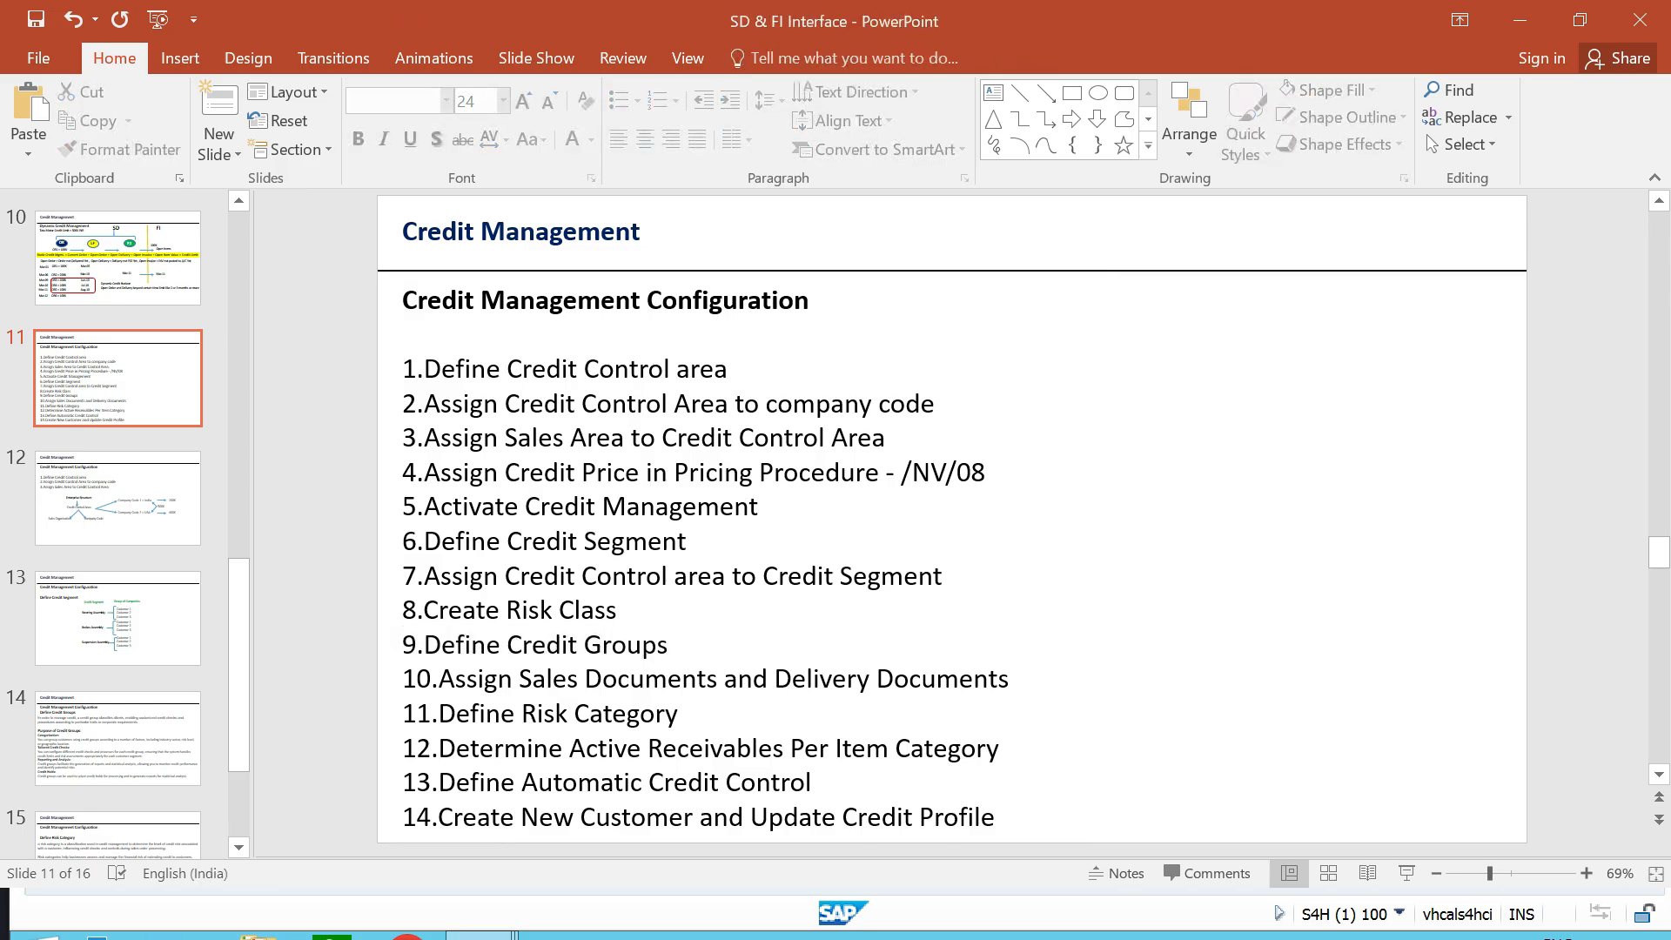
scroll(952, 520, down, 3)
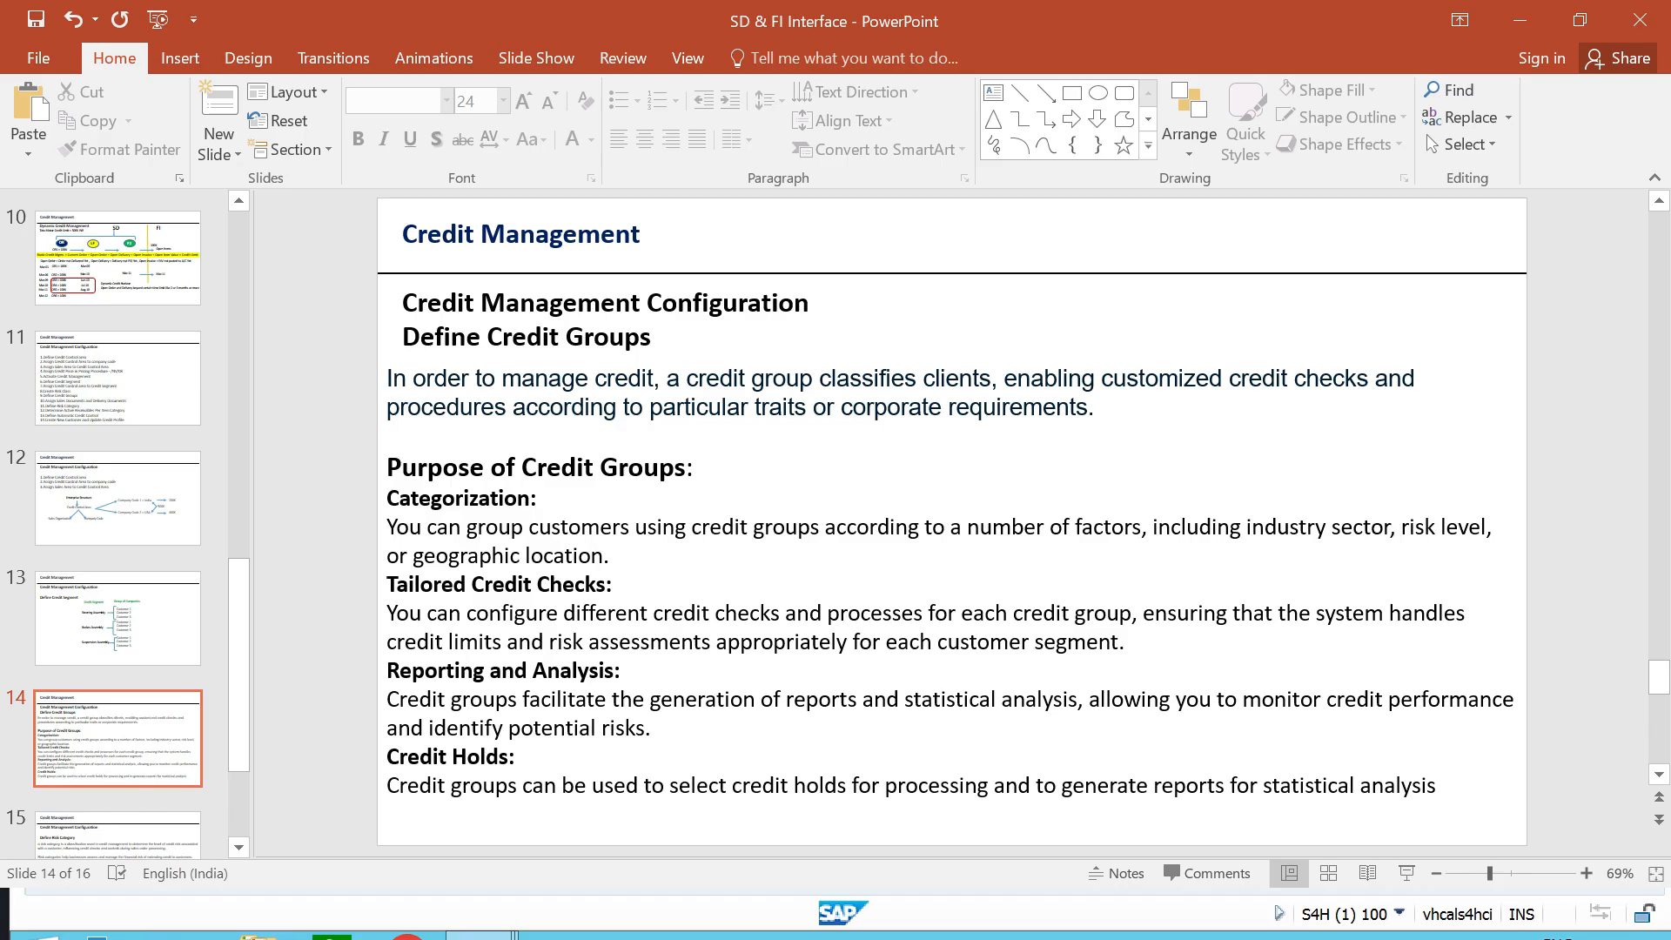
- Switch back to SAP and open the Define Credit Groups activity under Credit Management, Integration with Sales and Distribution
key(alt+Tab)
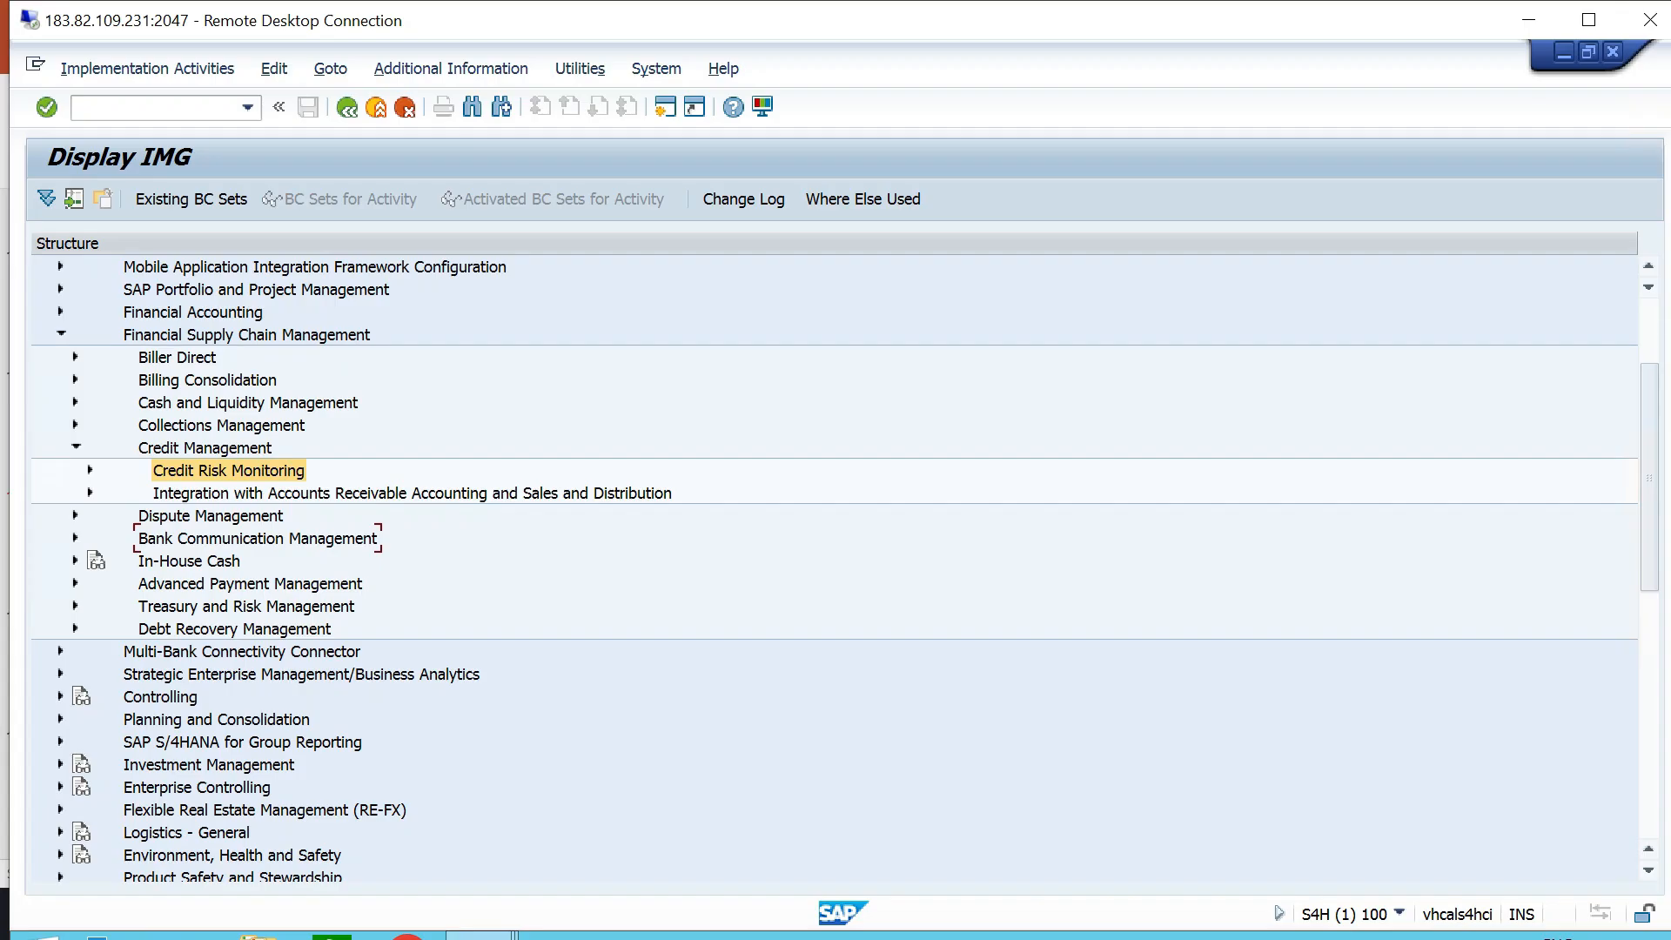
click(246, 335)
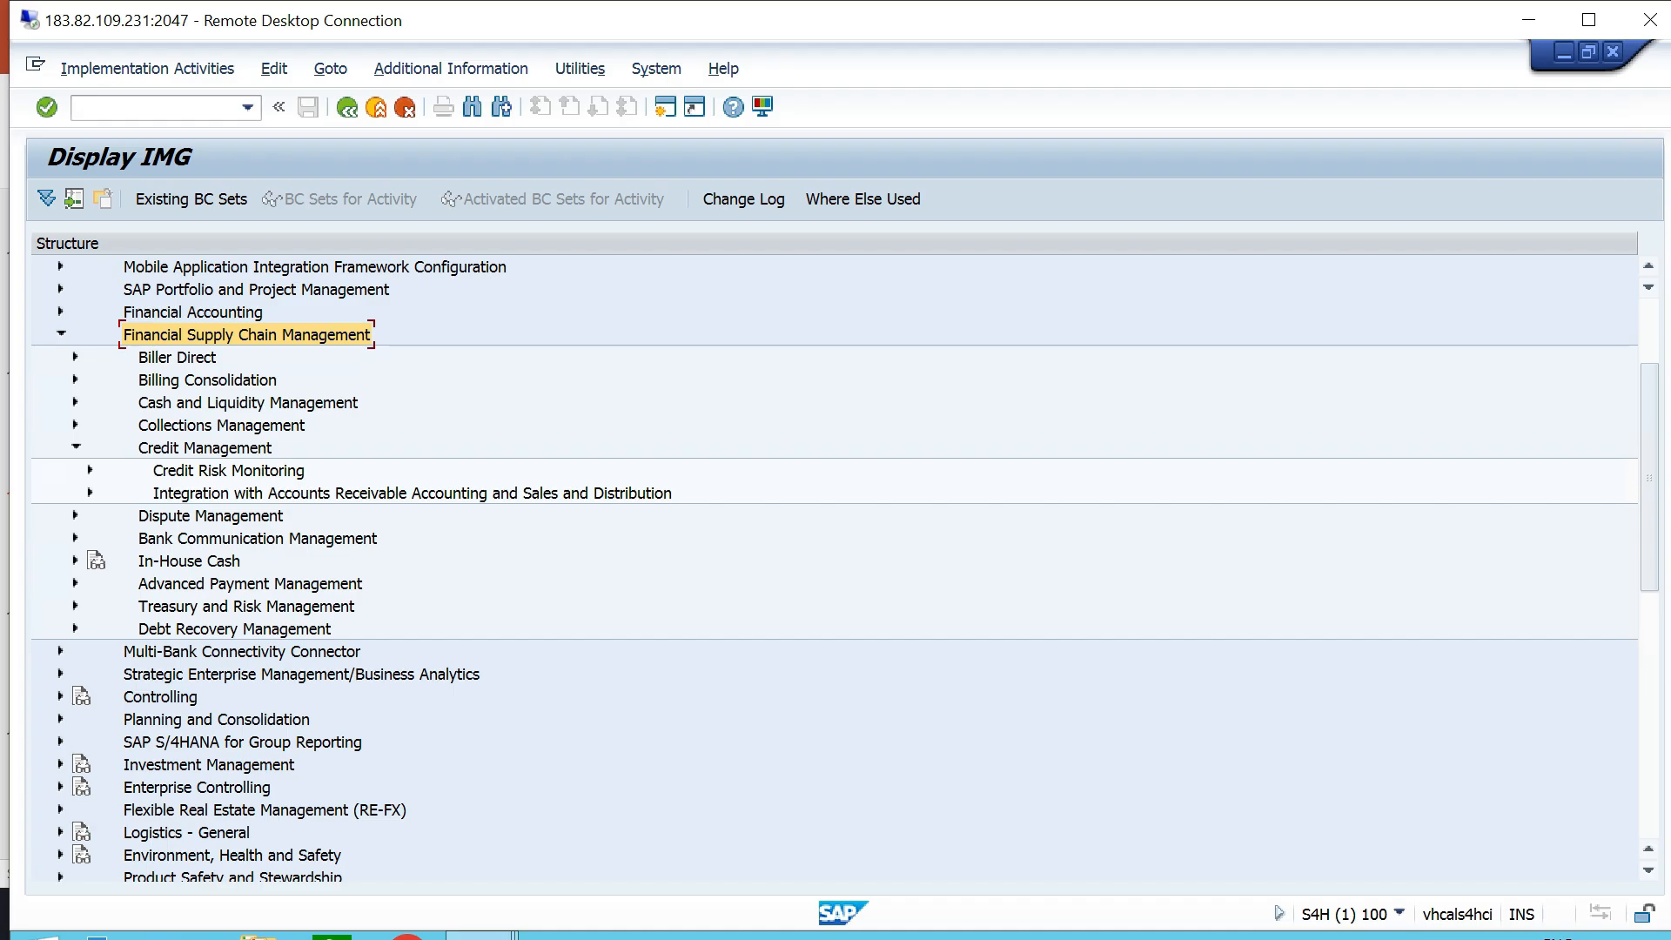
click(412, 493)
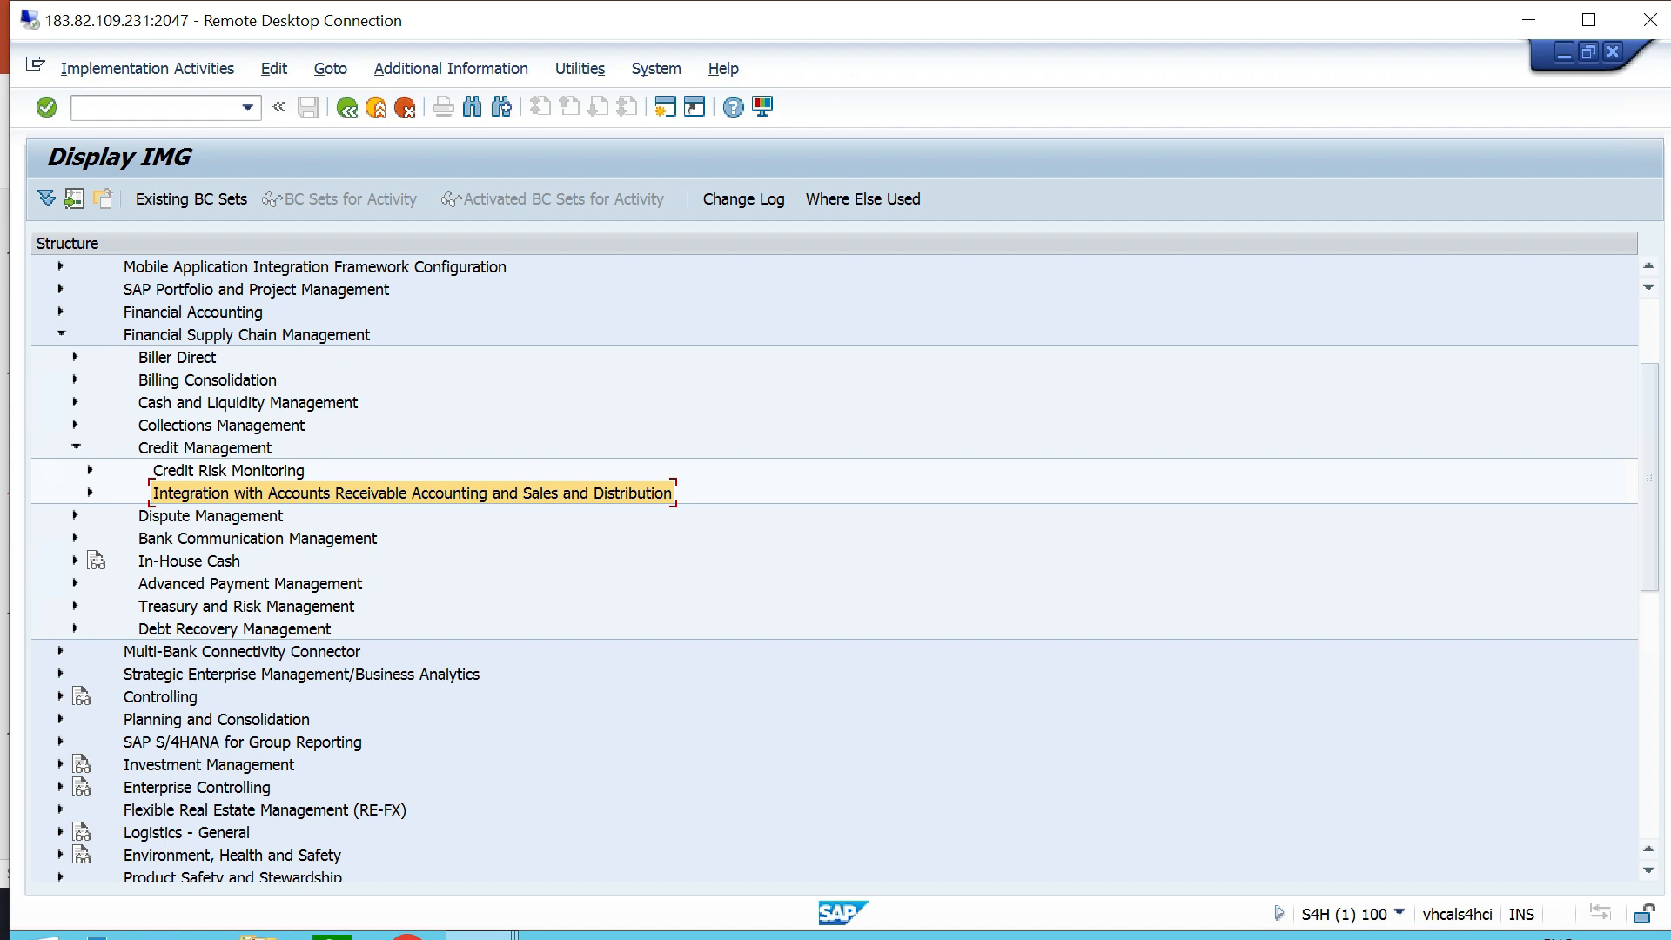
click(89, 494)
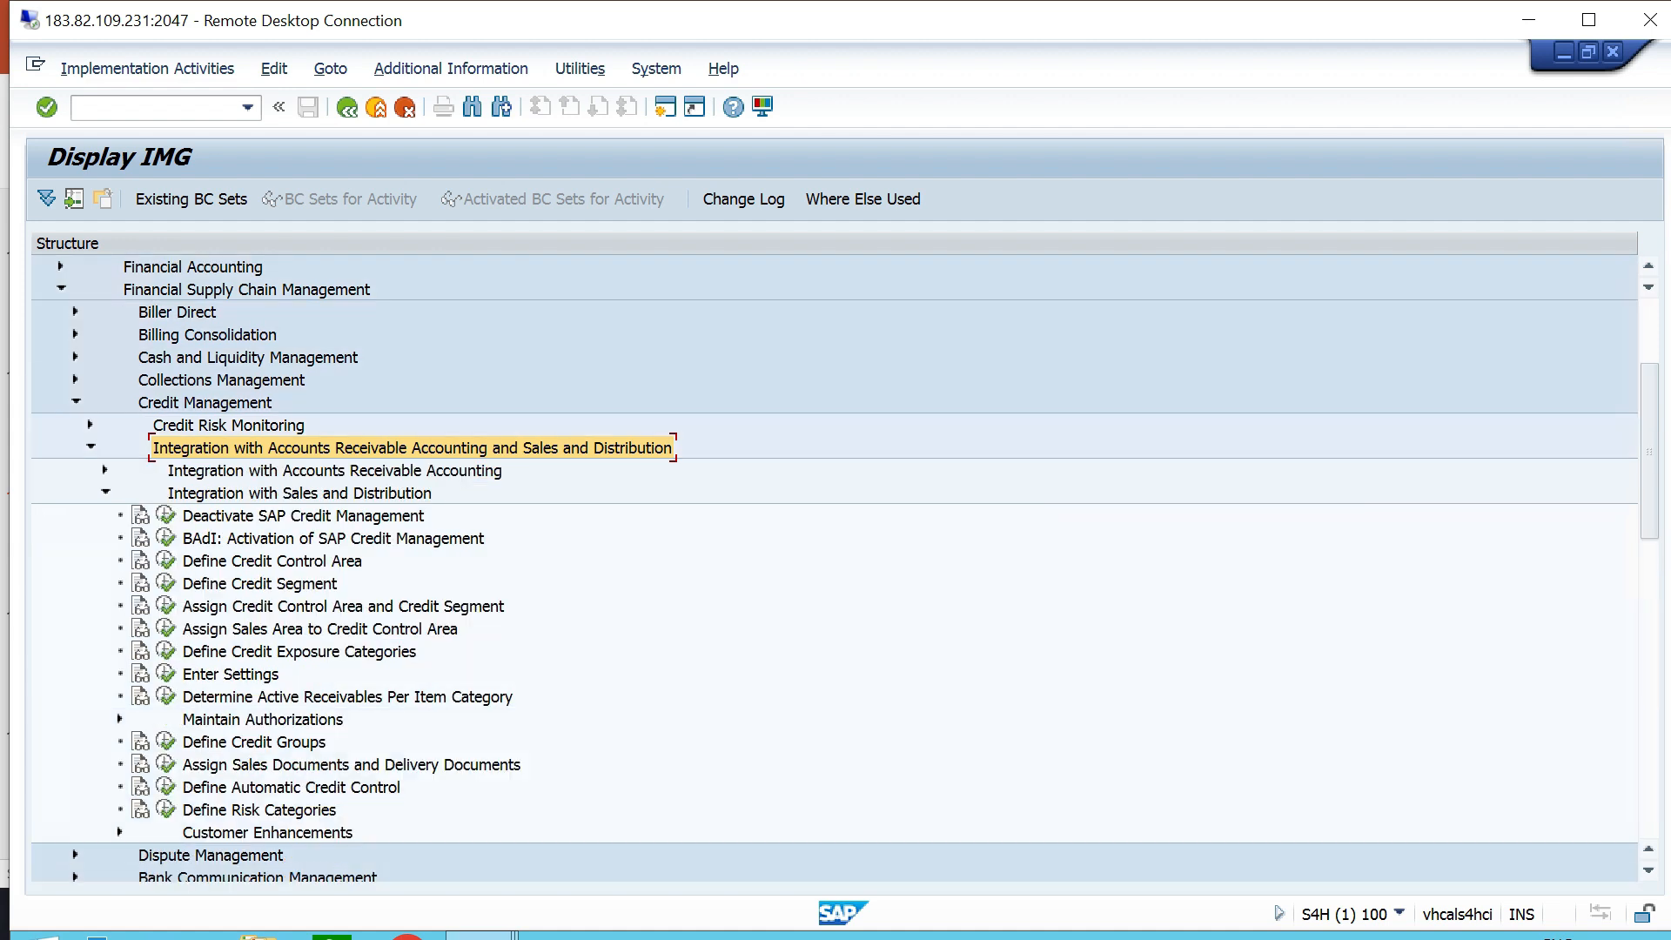
click(165, 500)
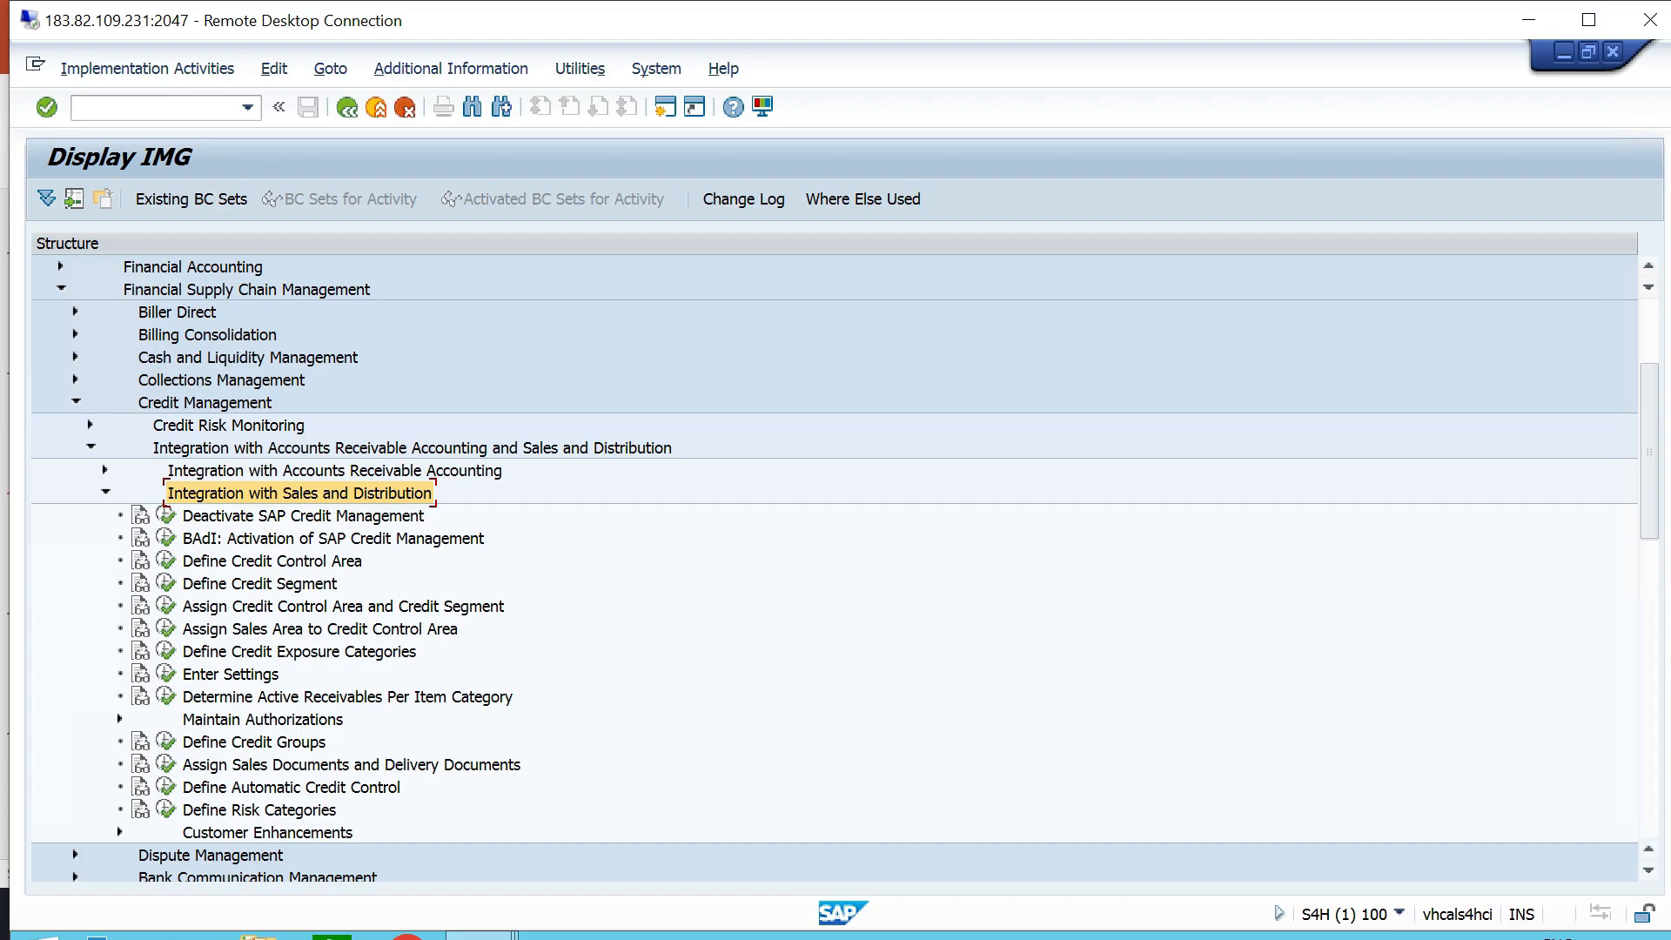
click(254, 742)
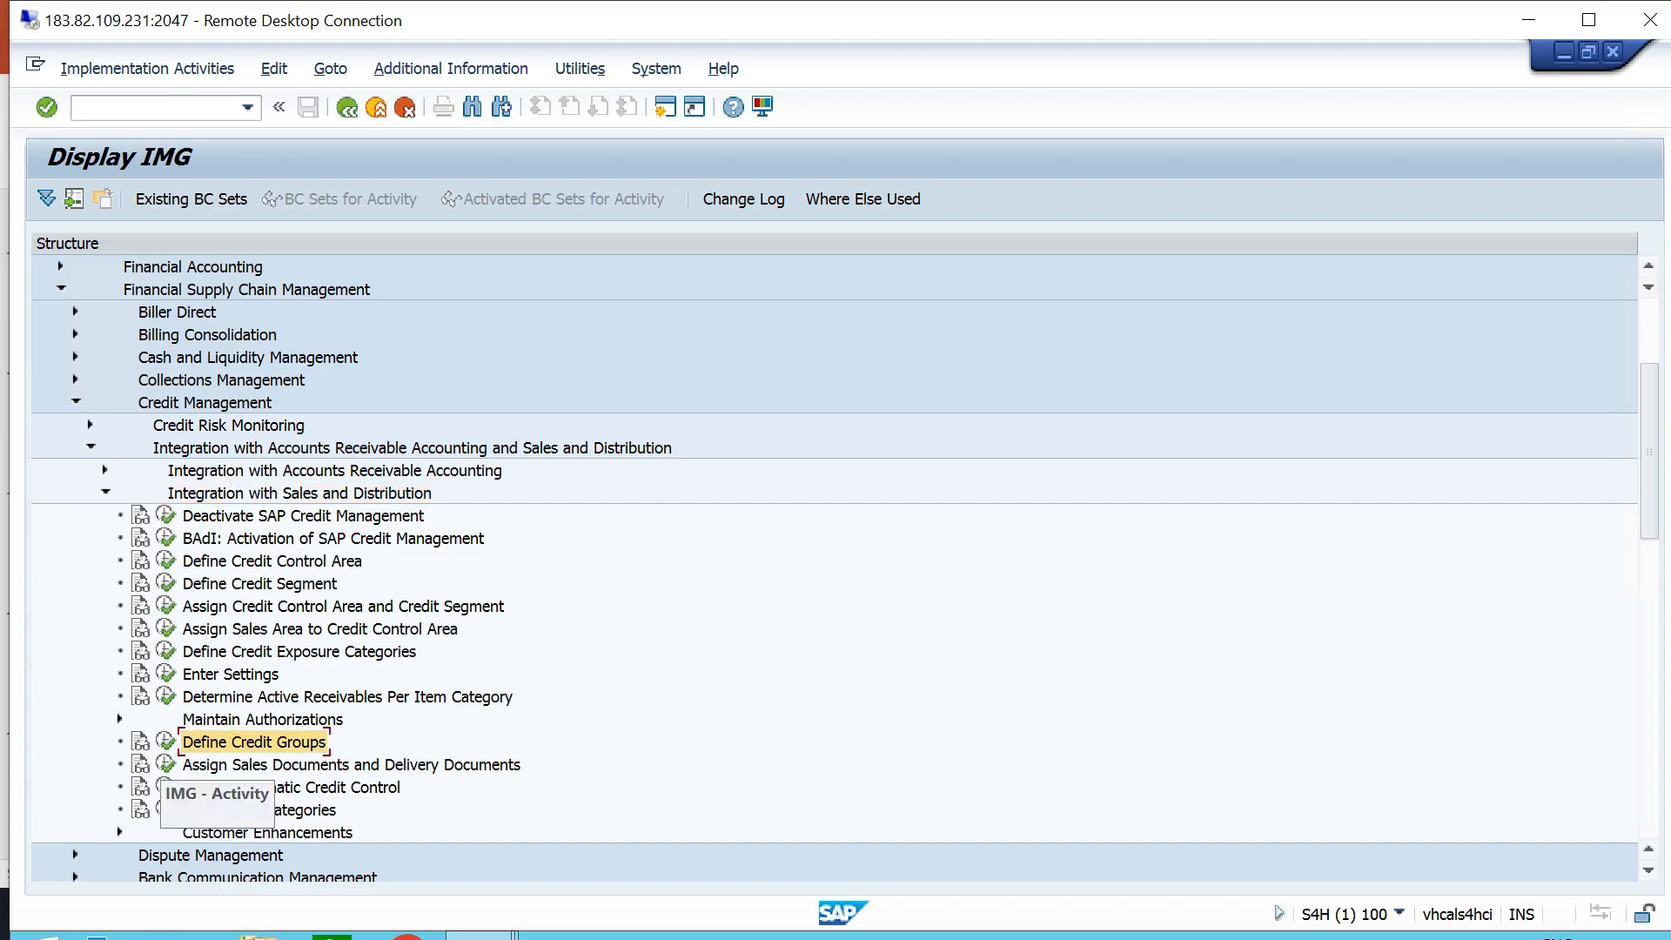
click(165, 742)
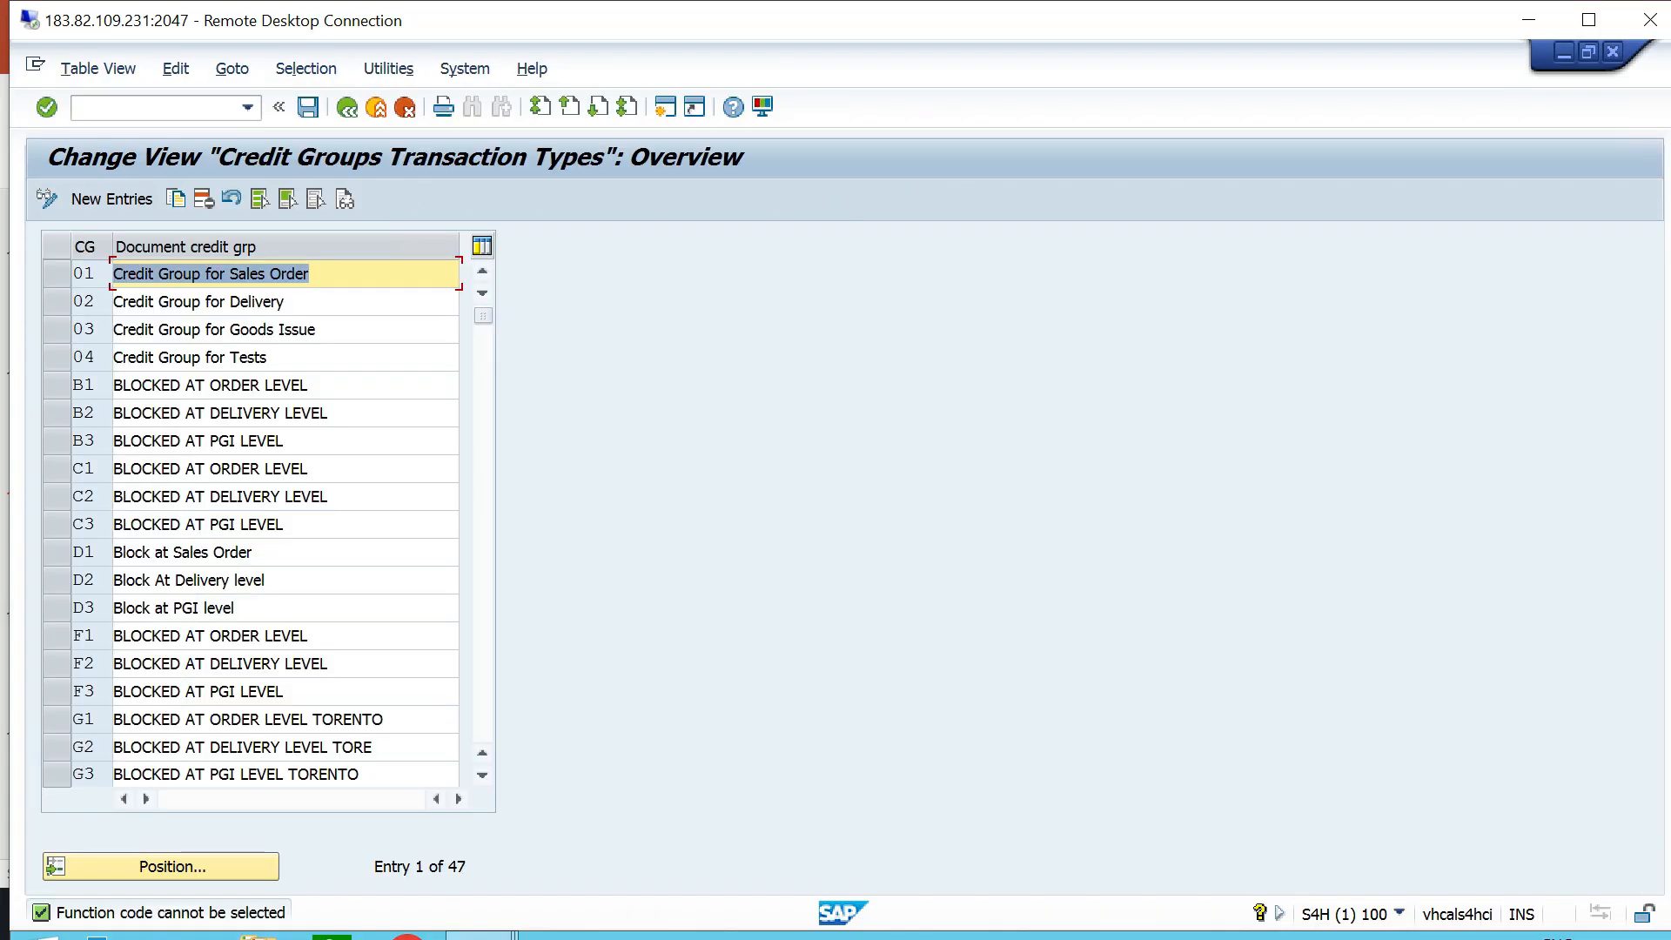
- Look through the existing document credit groups, especially those for sales order, delivery and goods issue
scroll(252, 522, down, 6)
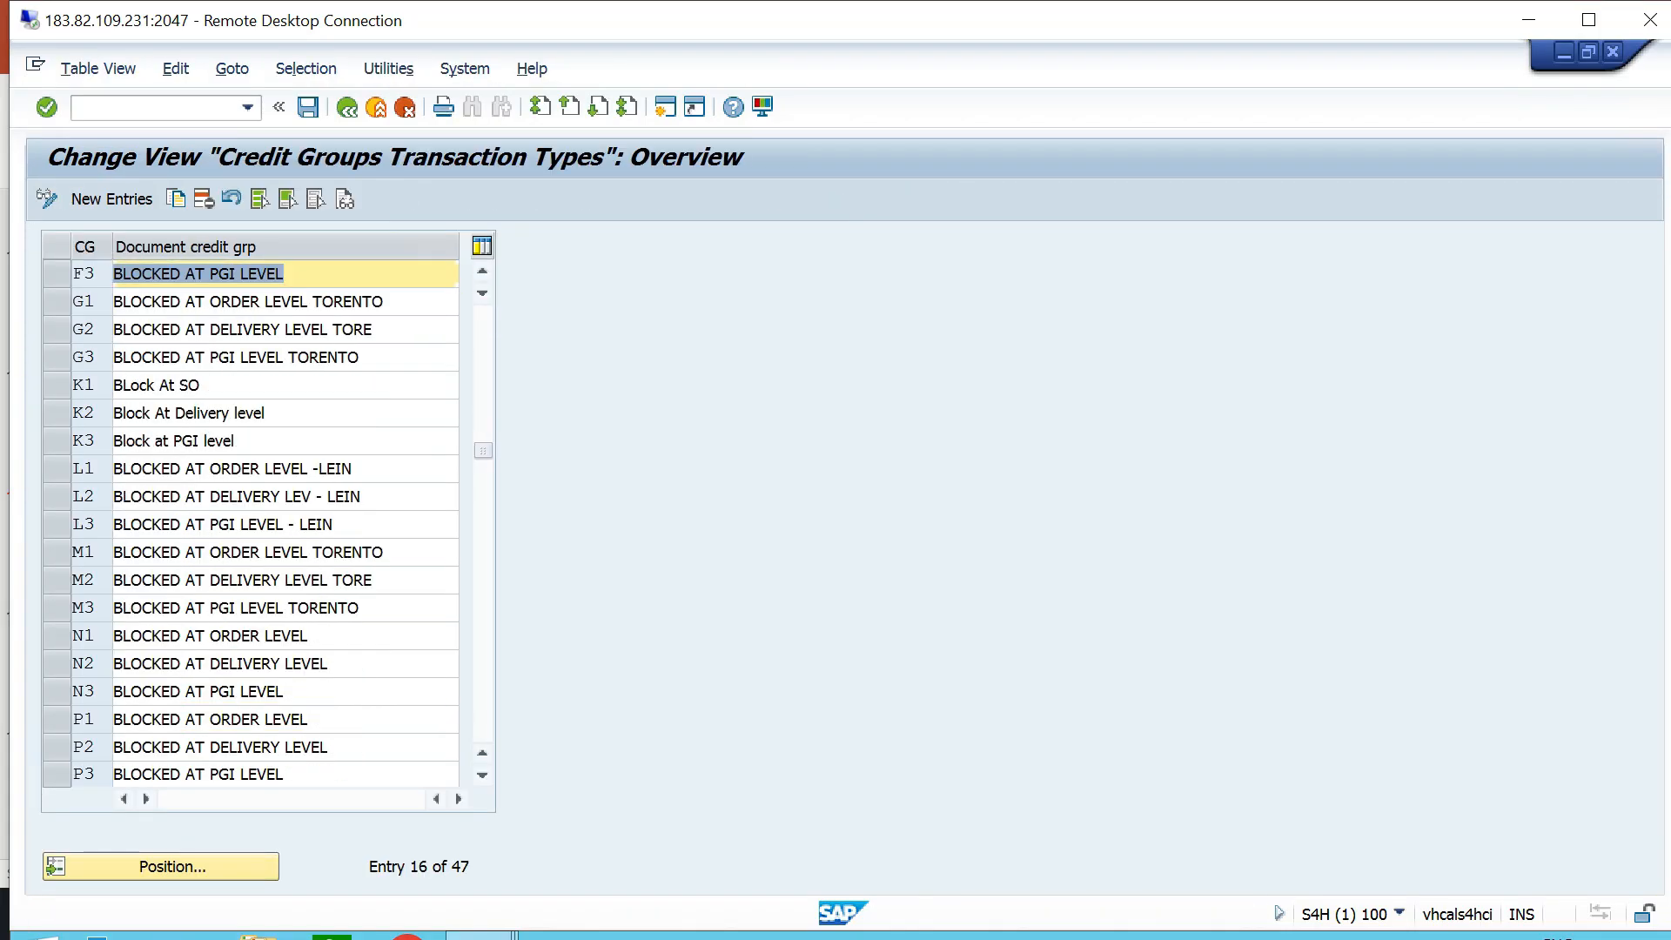
scroll(235, 273, down, 5)
scroll(235, 274, up, 1)
scroll(235, 274, up, 10)
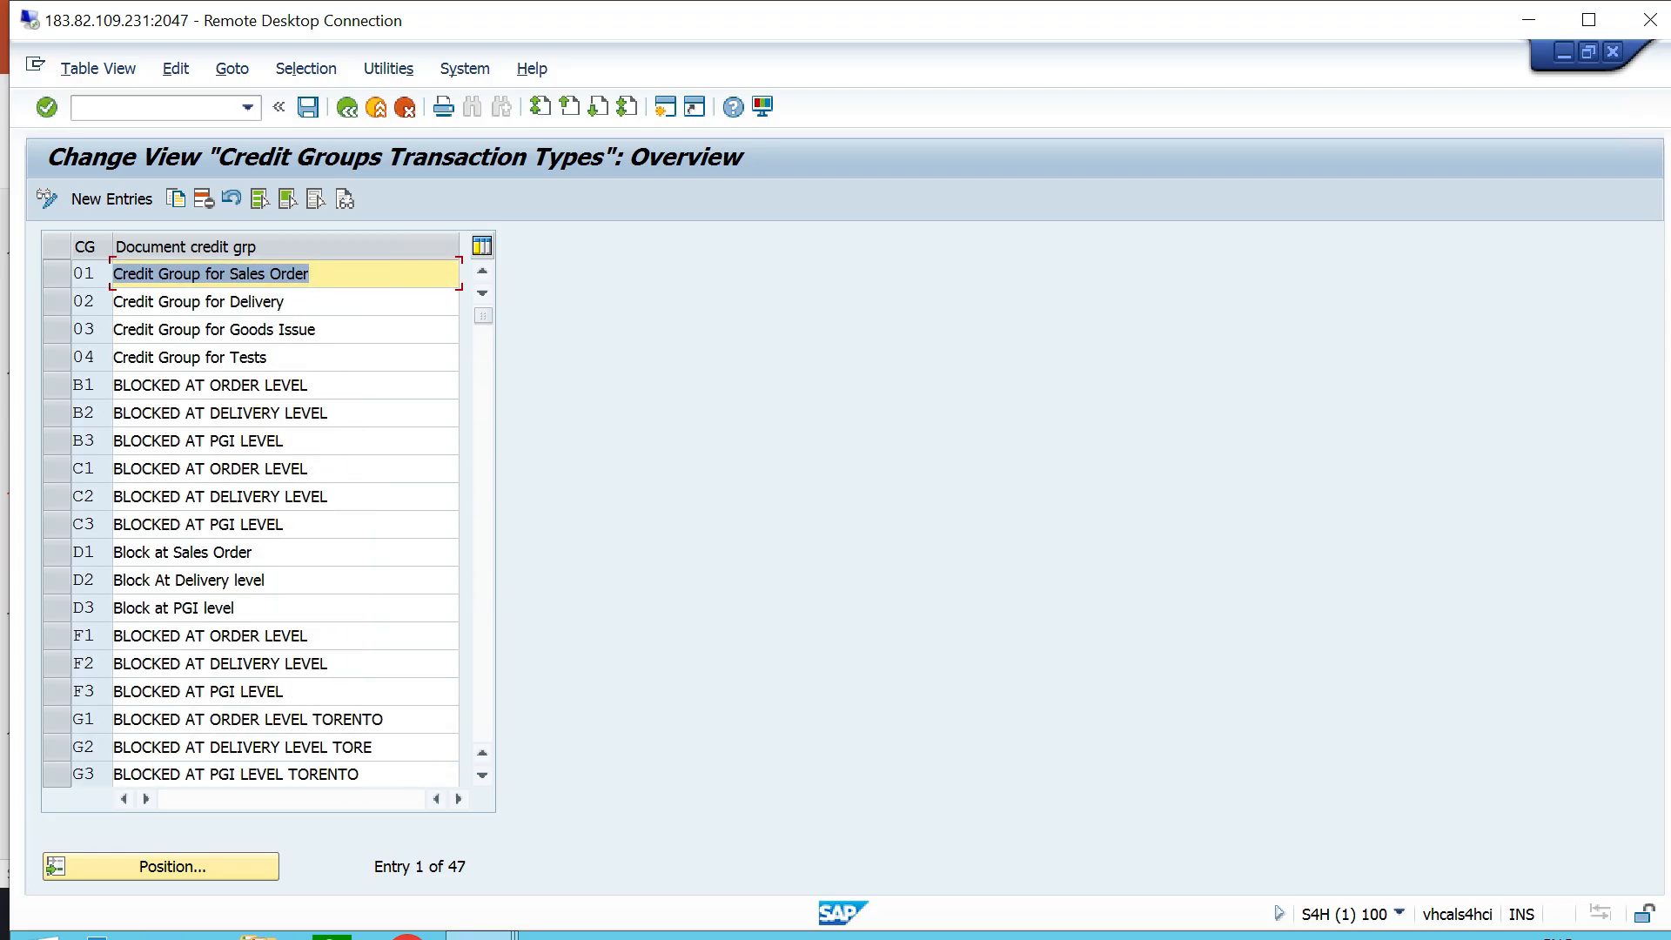
click(157, 301)
click(312, 274)
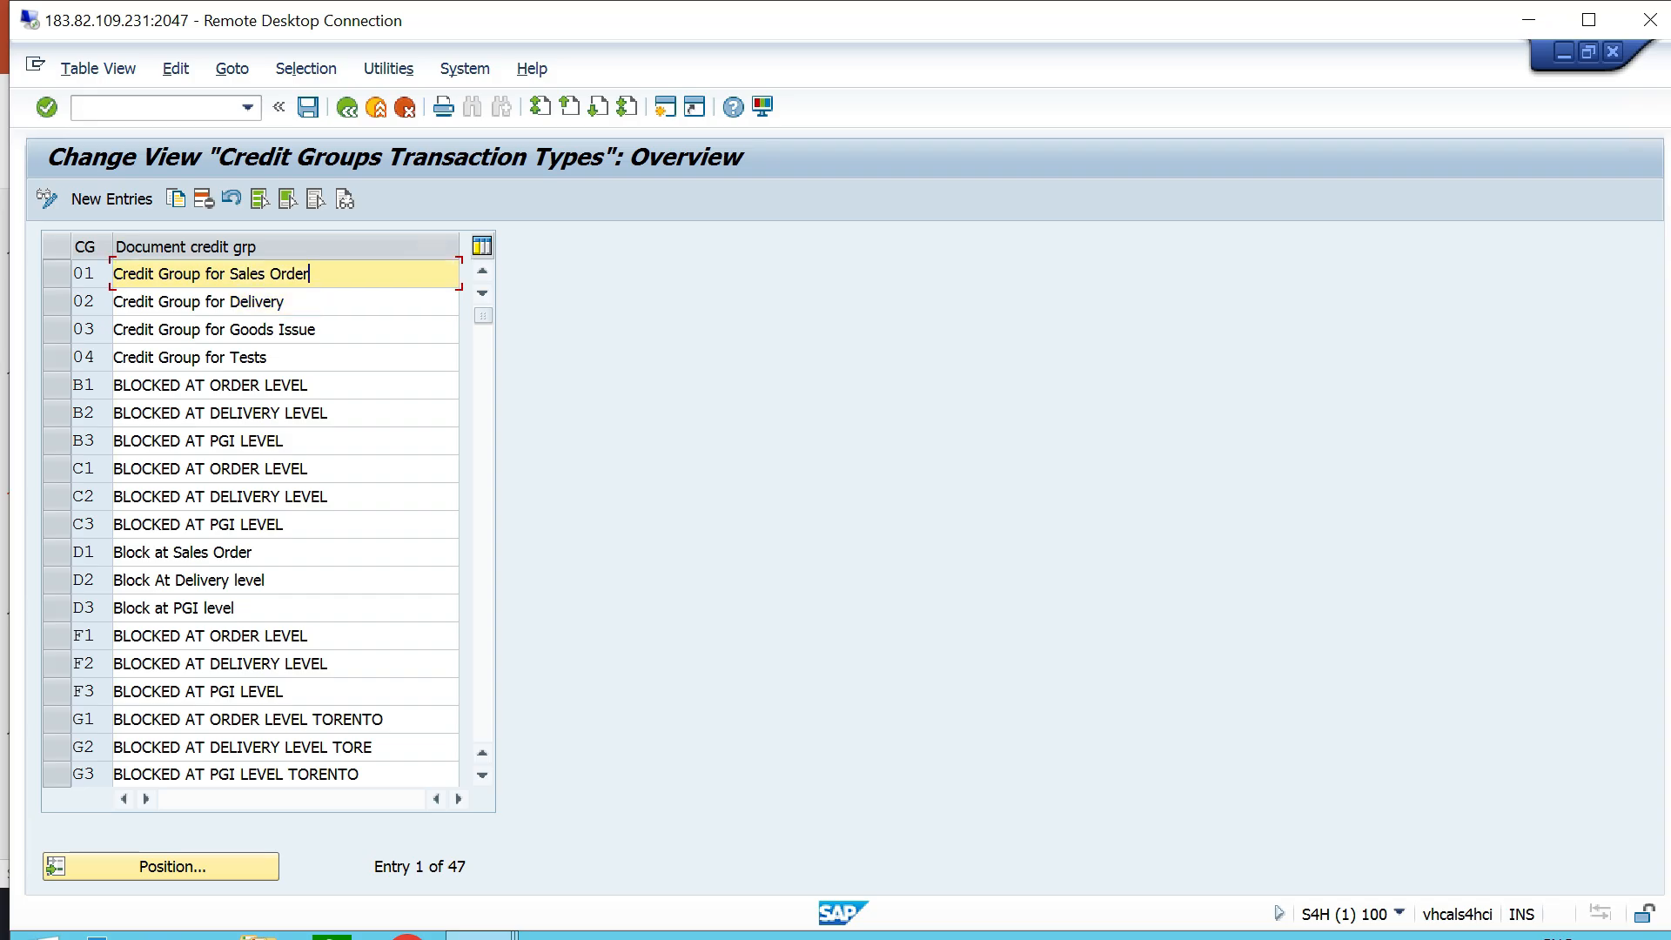
click(288, 302)
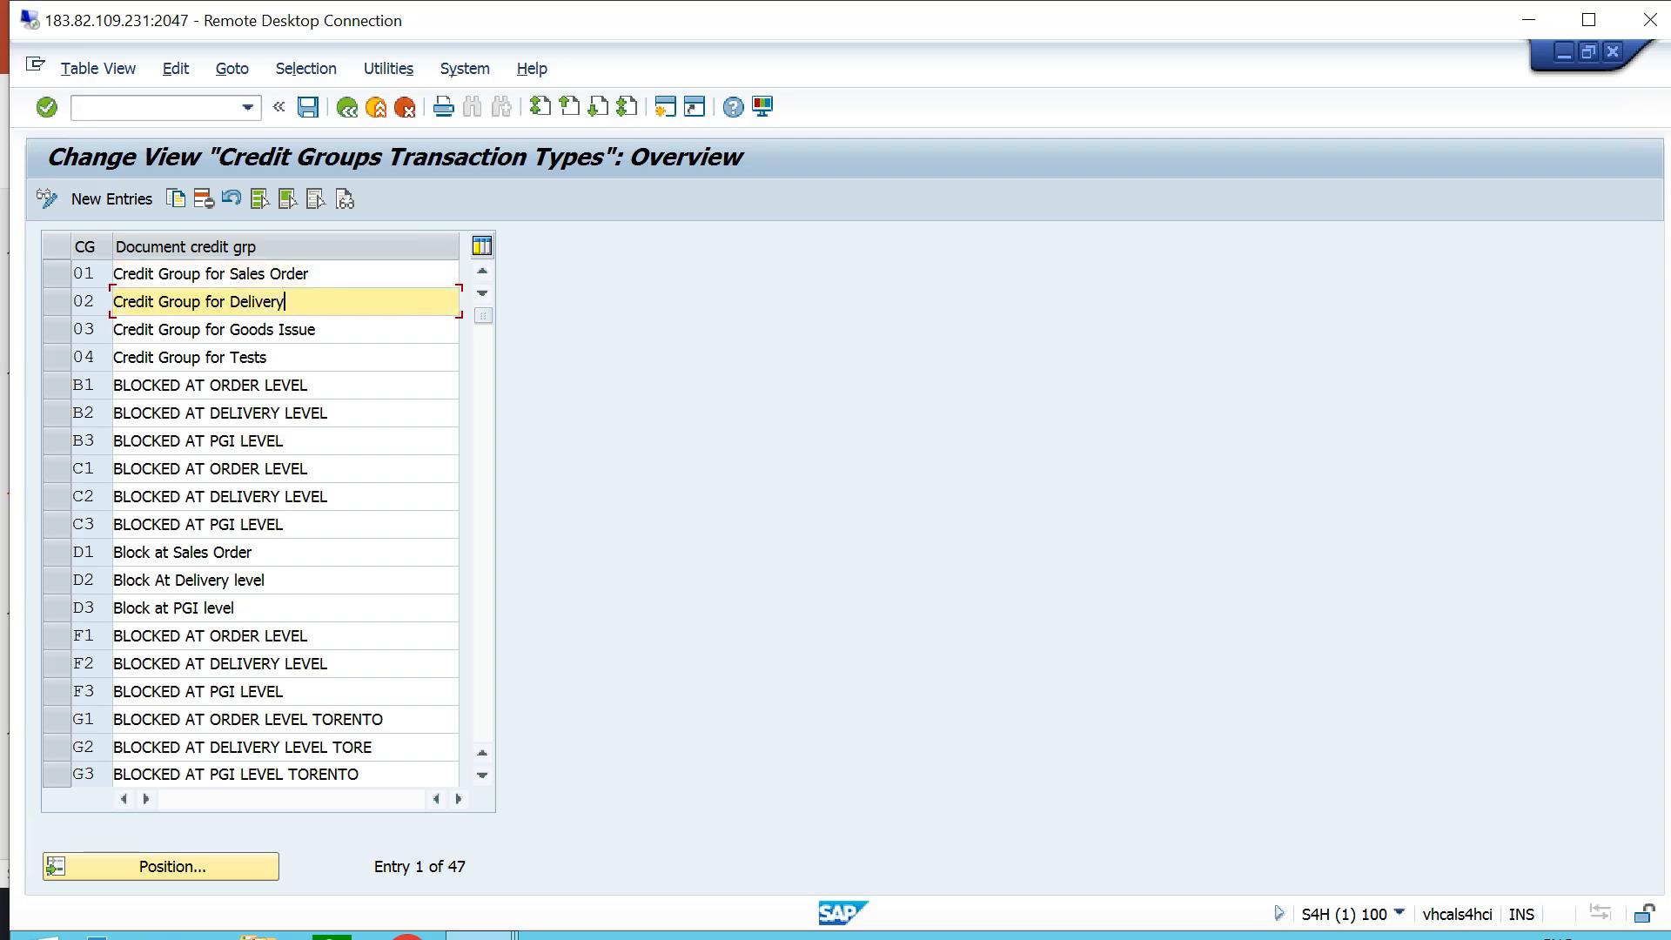
click(318, 330)
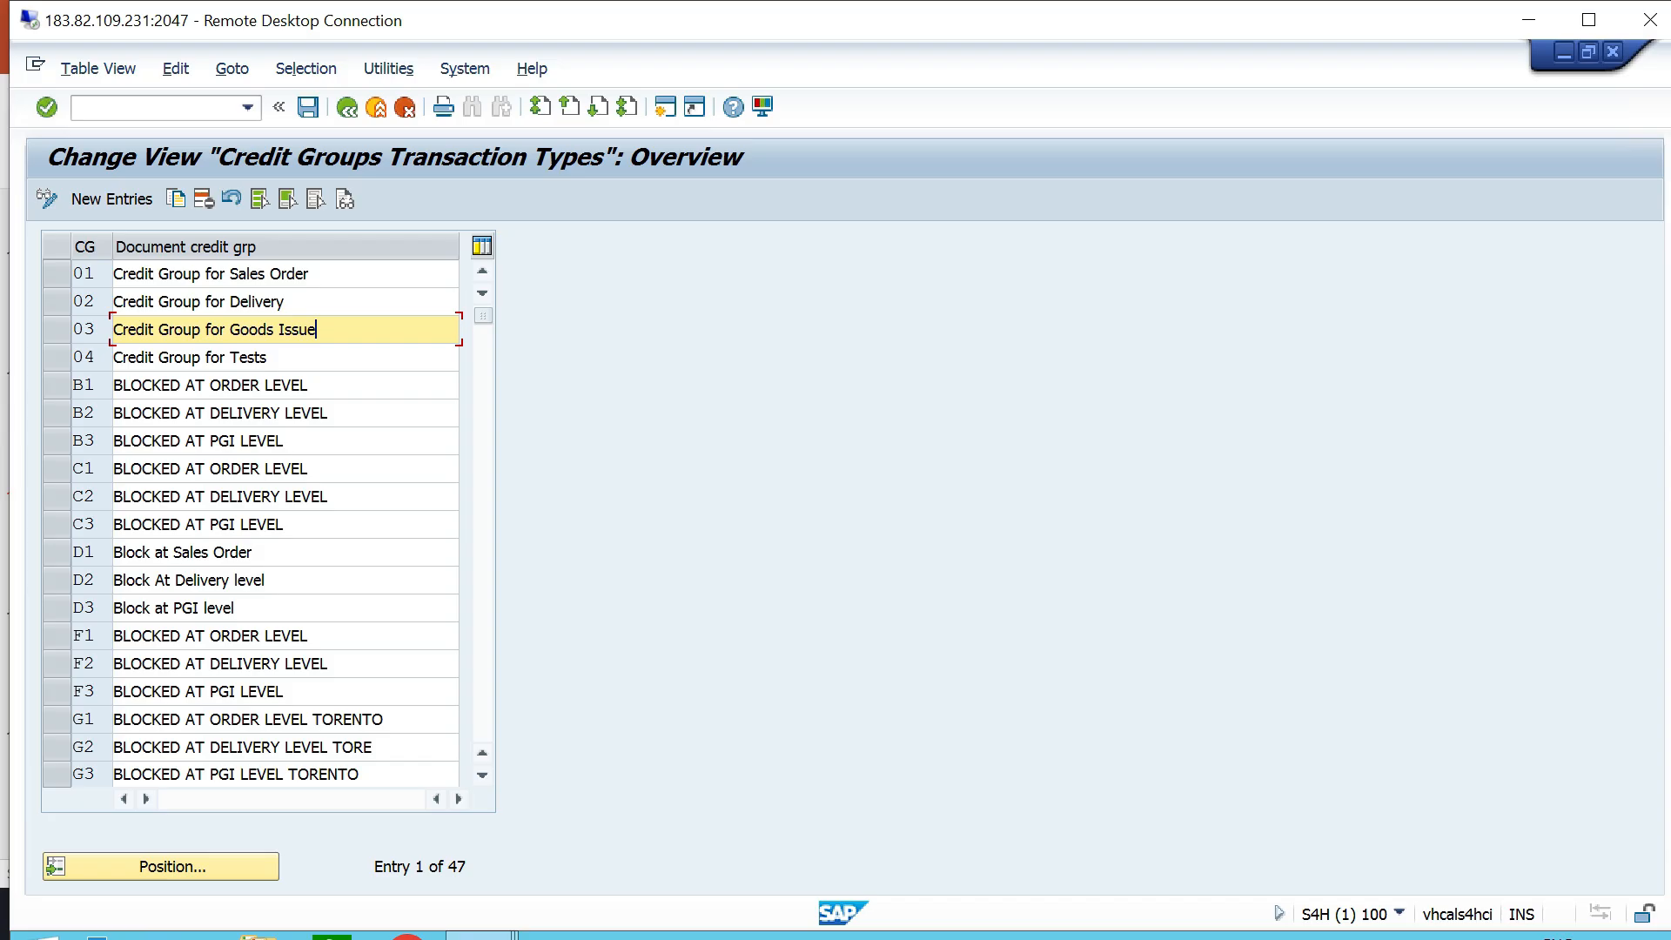
- Select credit groups 01, 02 and 03, review their descriptions, and leave the credit groups overview
click(56, 274)
click(57, 302)
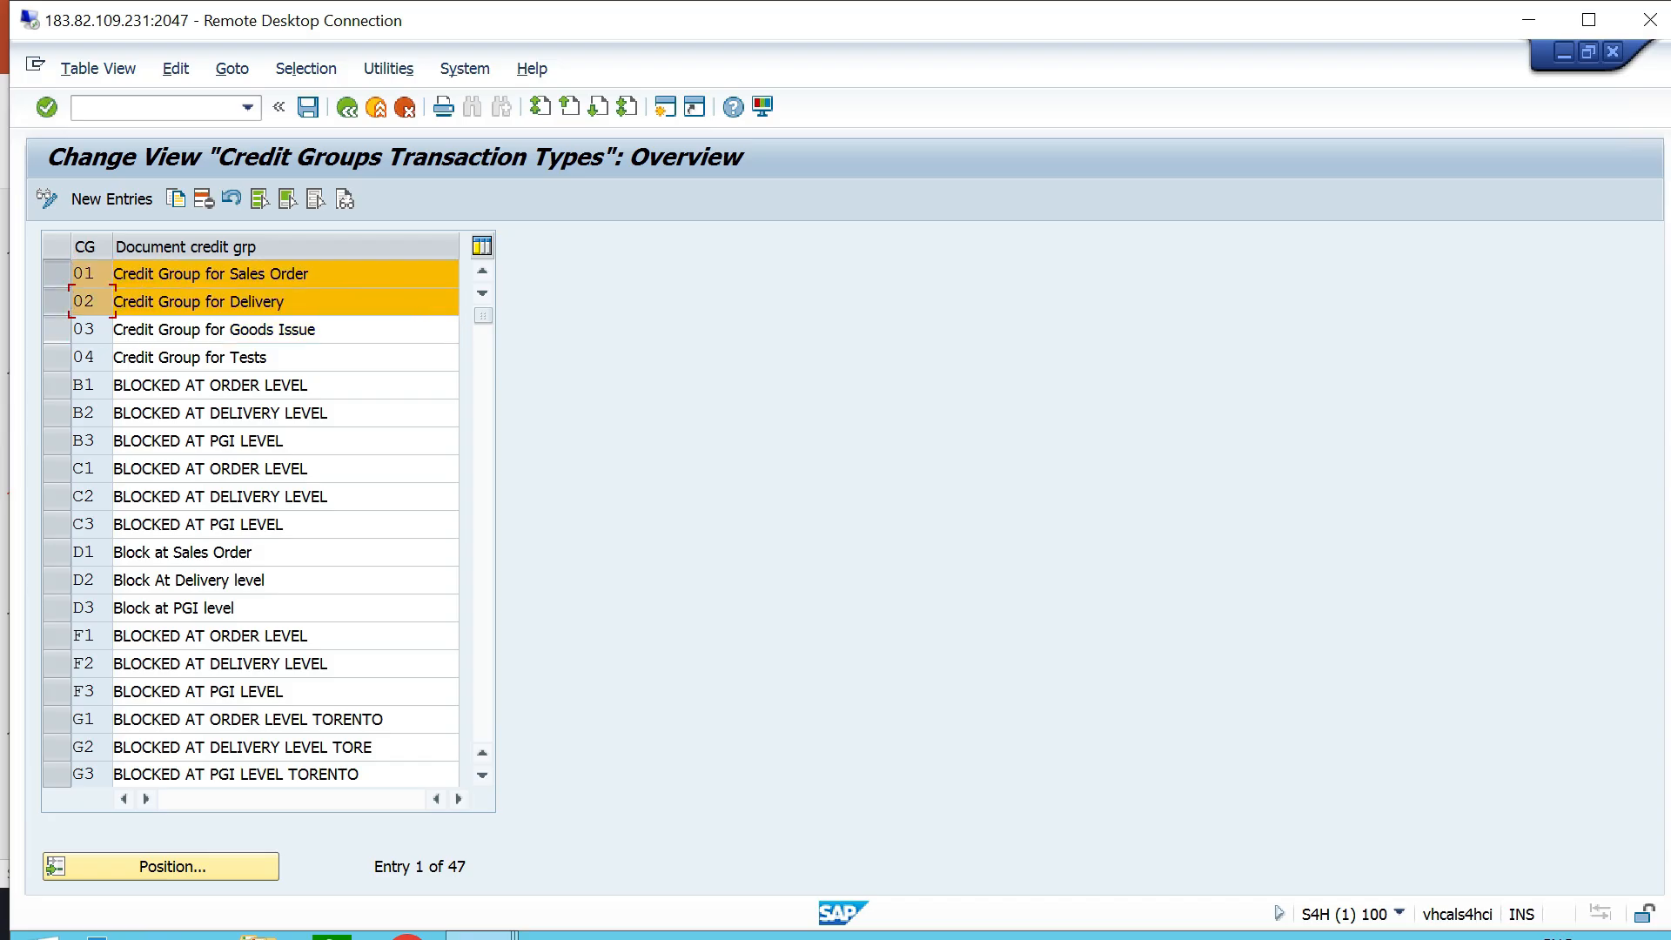
click(56, 330)
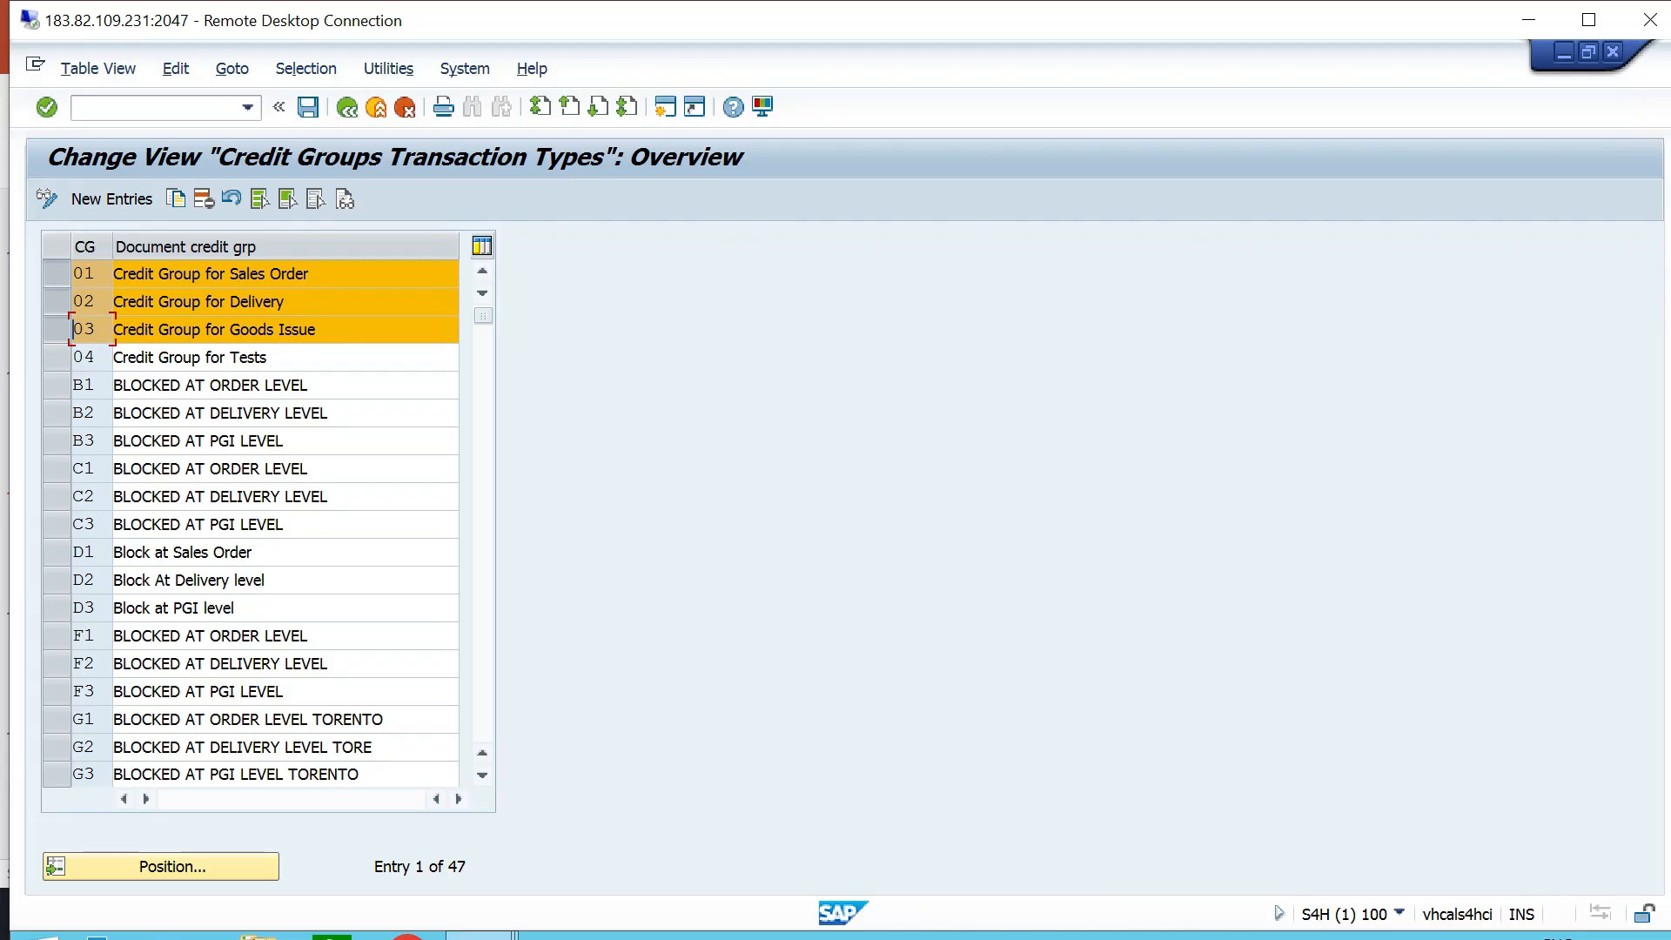
click(287, 302)
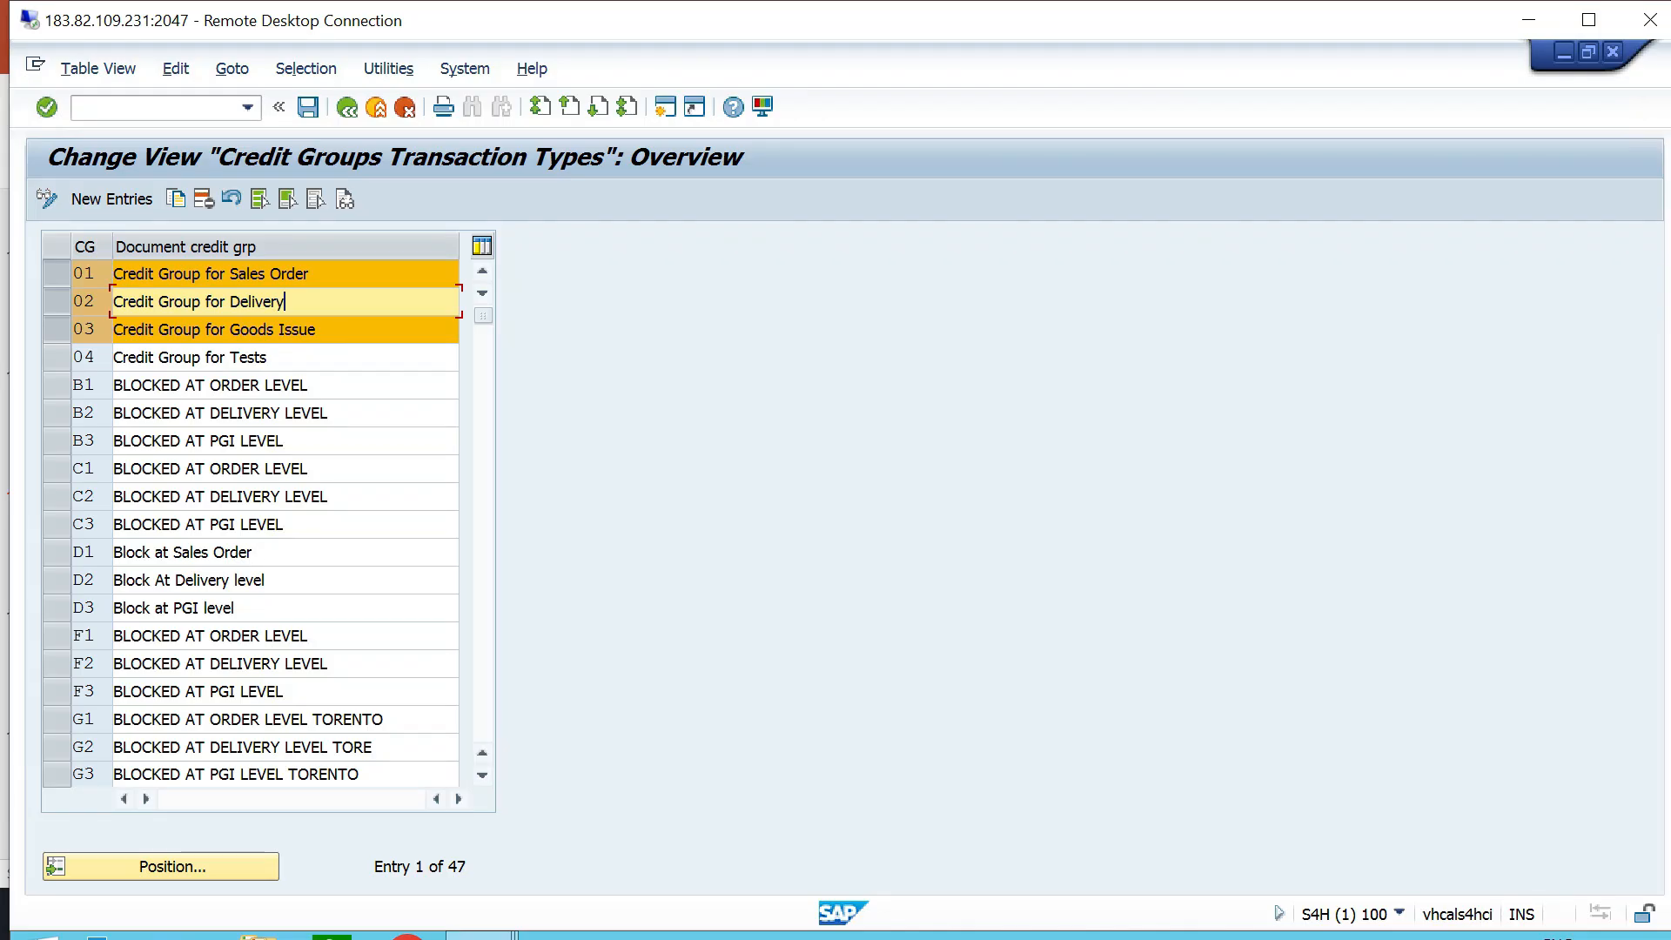
click(318, 330)
click(287, 302)
click(311, 274)
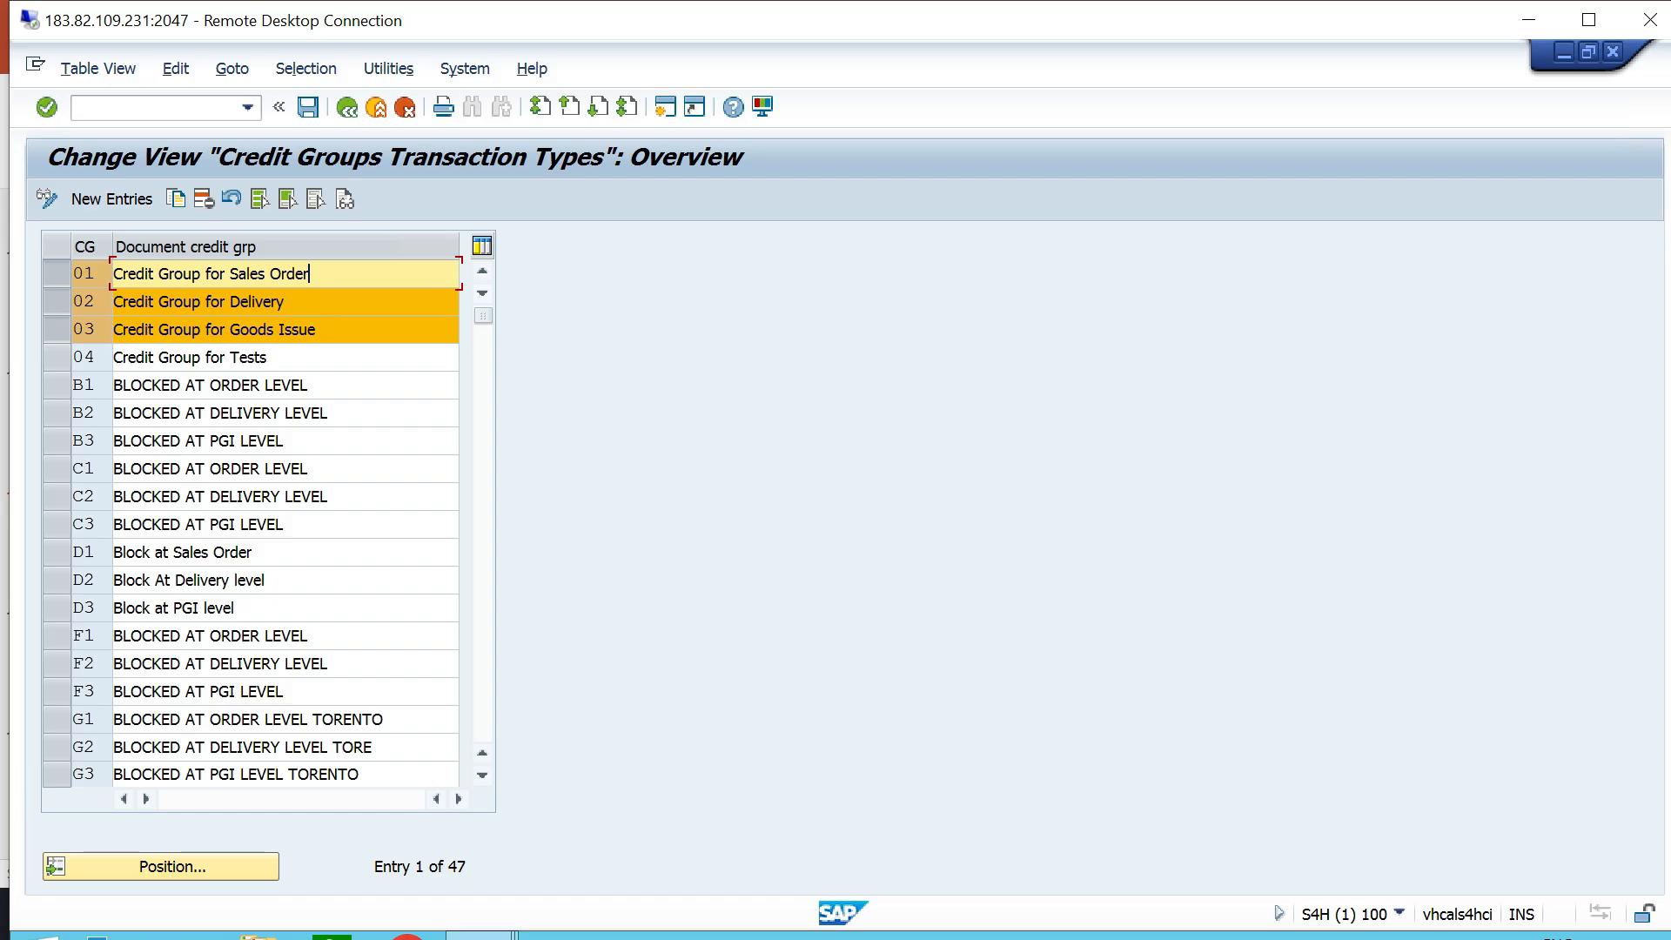
click(288, 302)
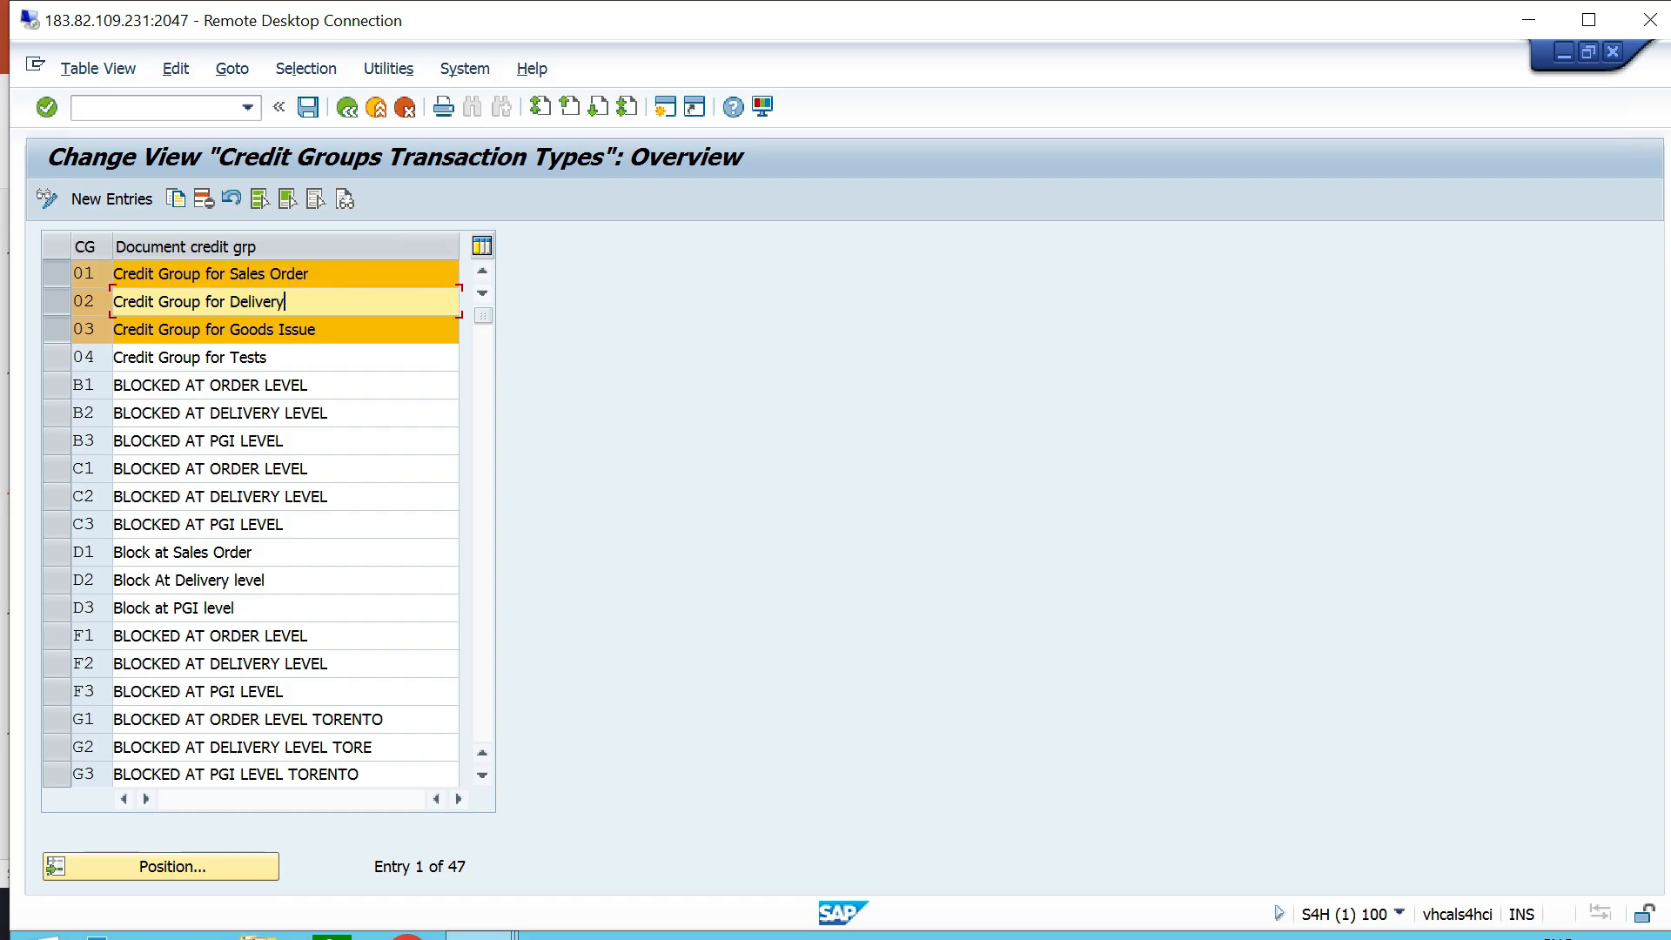
click(317, 330)
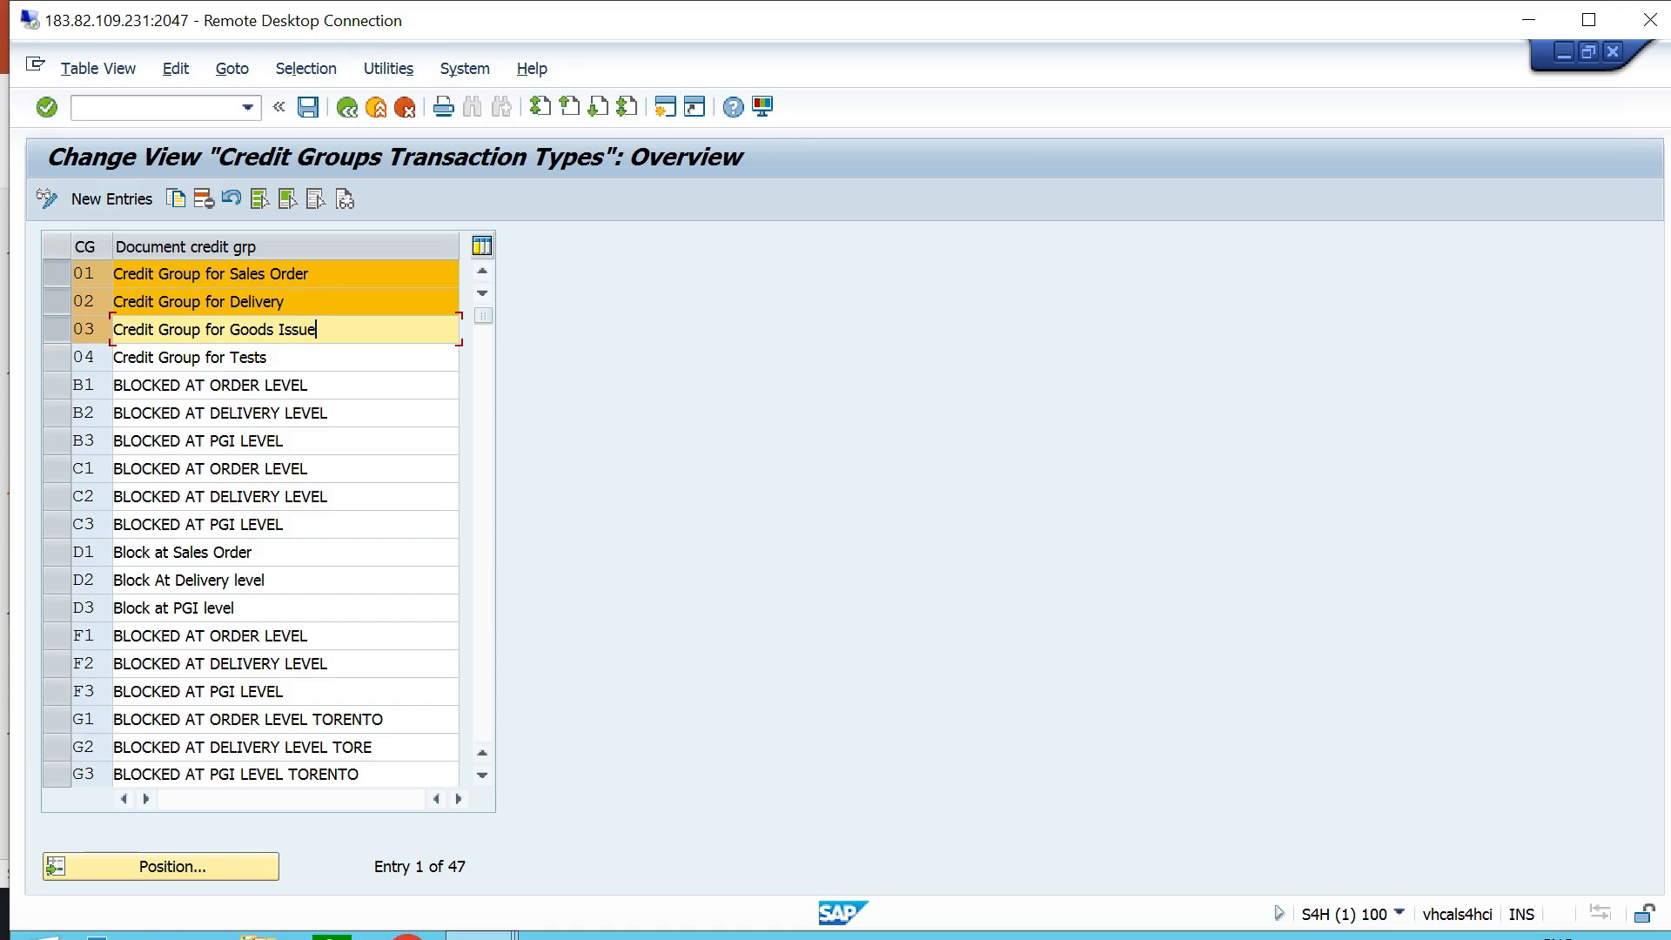
click(348, 108)
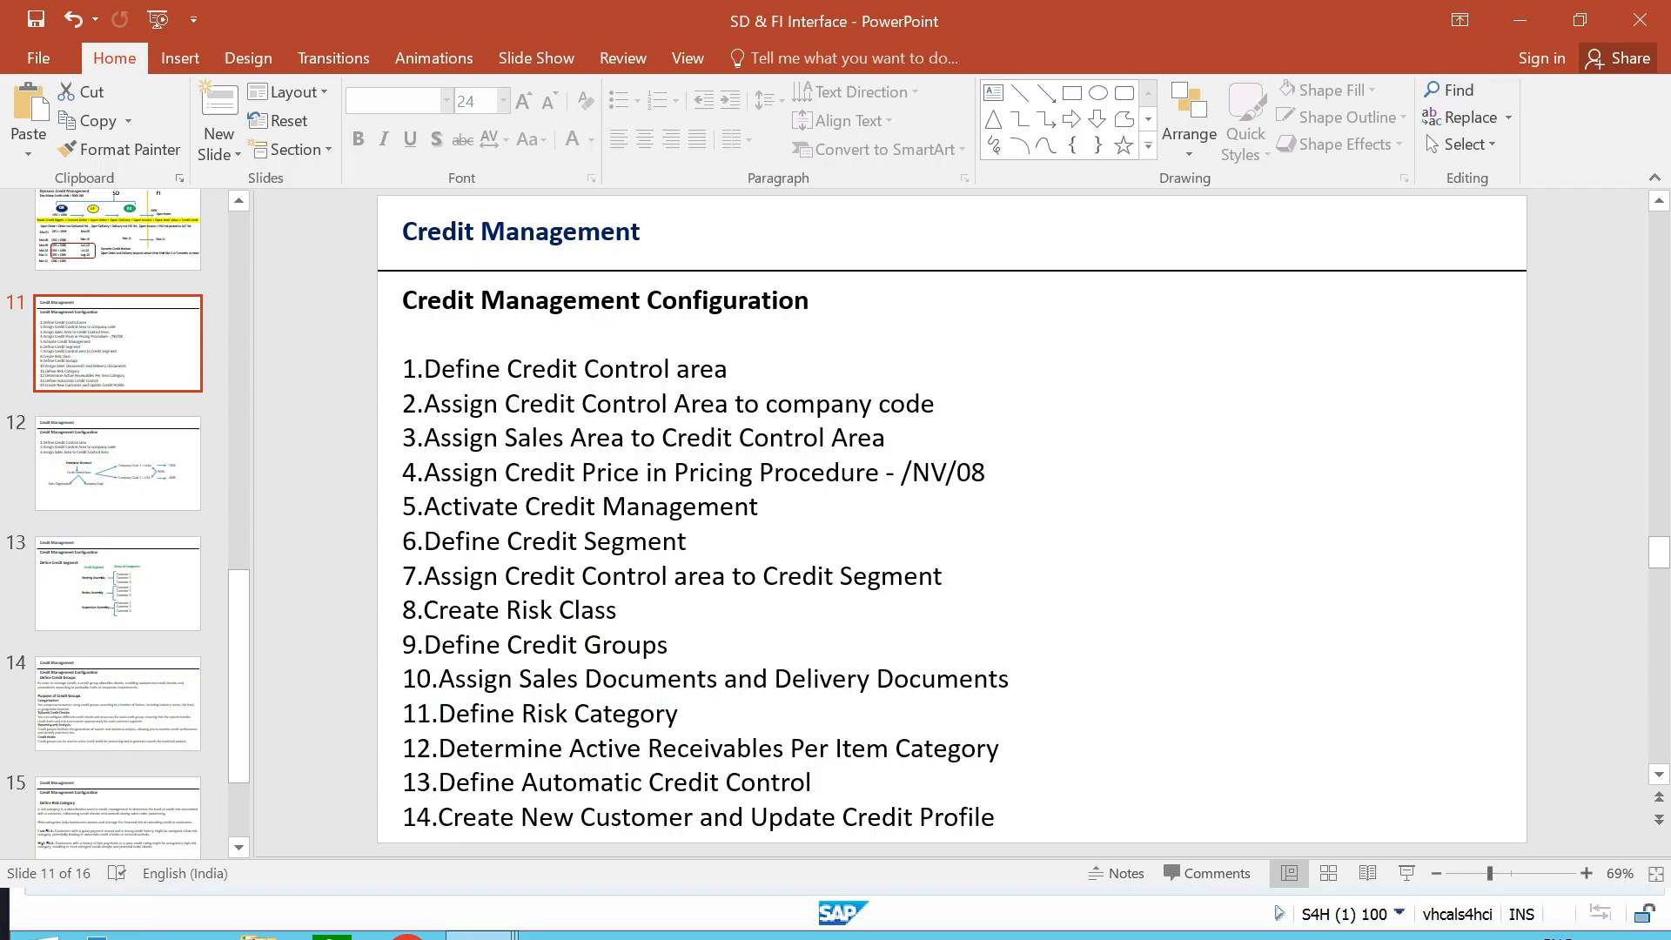
- Switch to PowerPoint and highlight item 10, Assign Sales Documents and Delivery Documents, in the configuration list
drag(1104, 677, 402, 679)
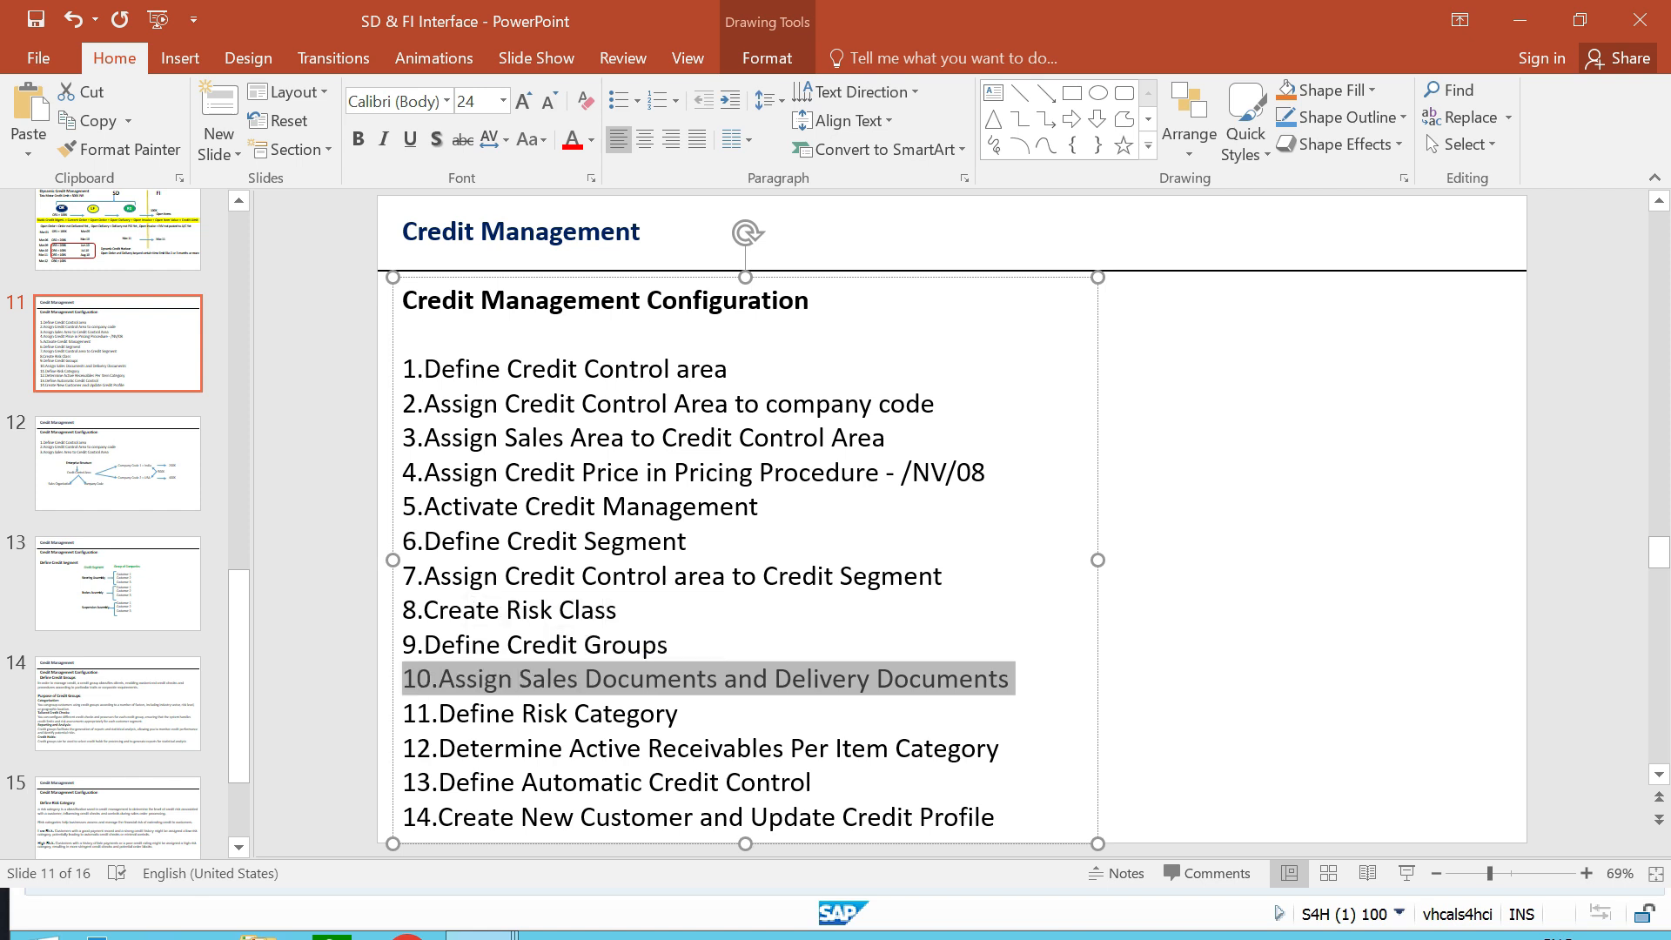
click(1236, 644)
- Switch to SAP and open Set Credit Limit Checks for Sales Document Types under Assign Sales Documents and Delivery Documents
key(alt+Tab)
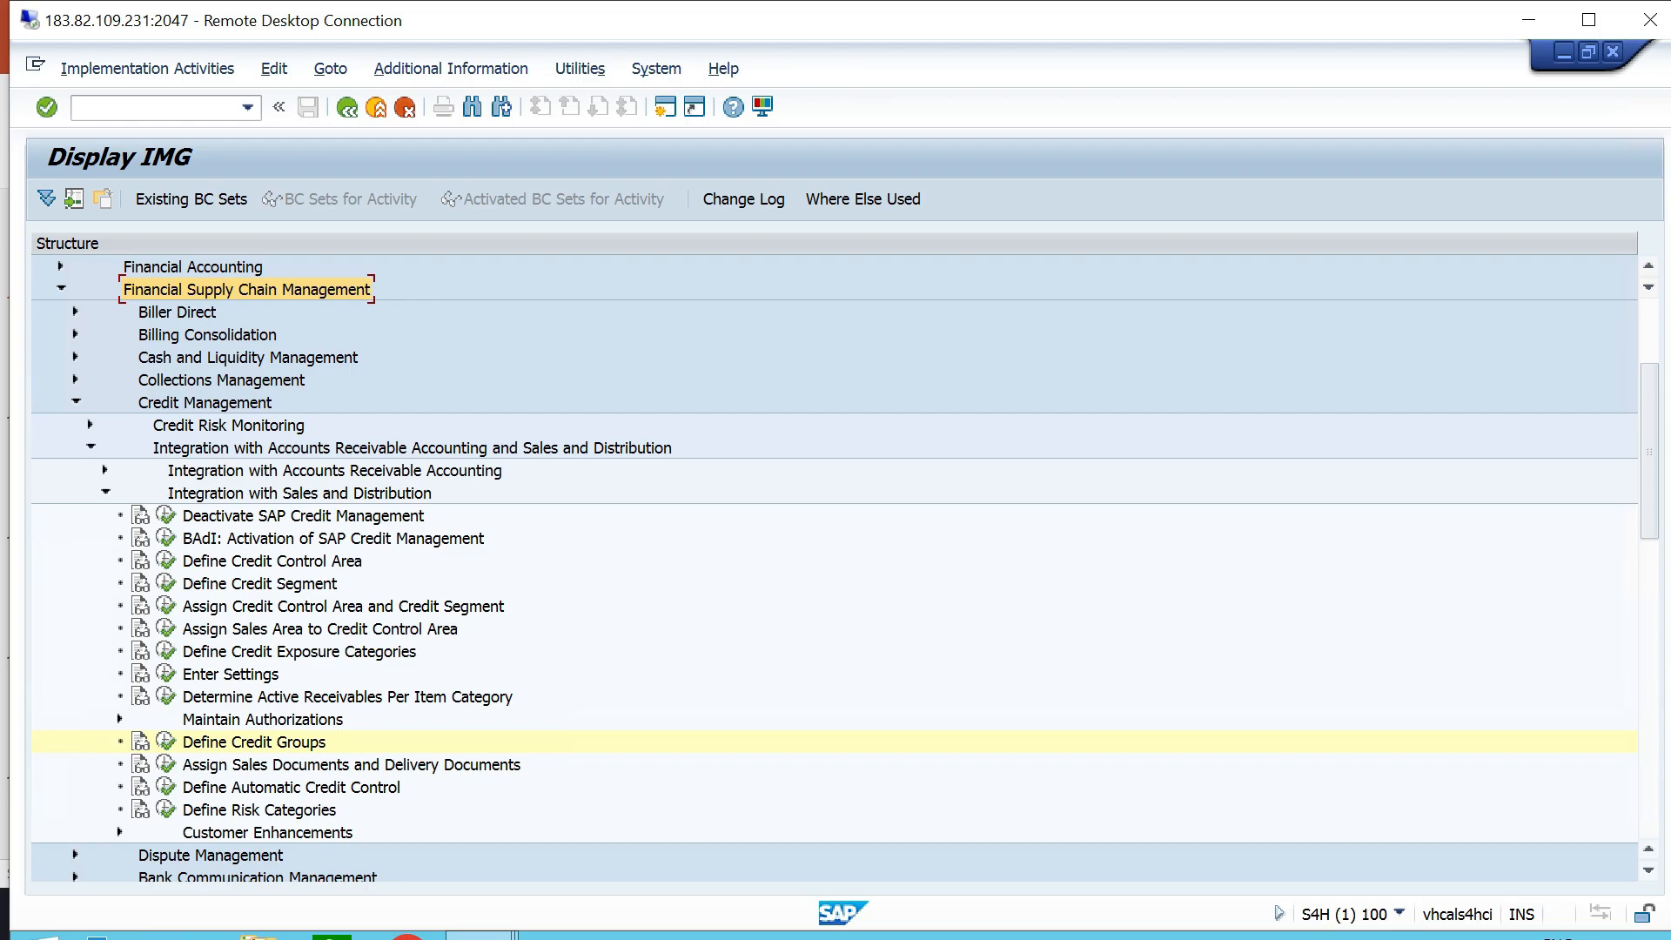
click(299, 493)
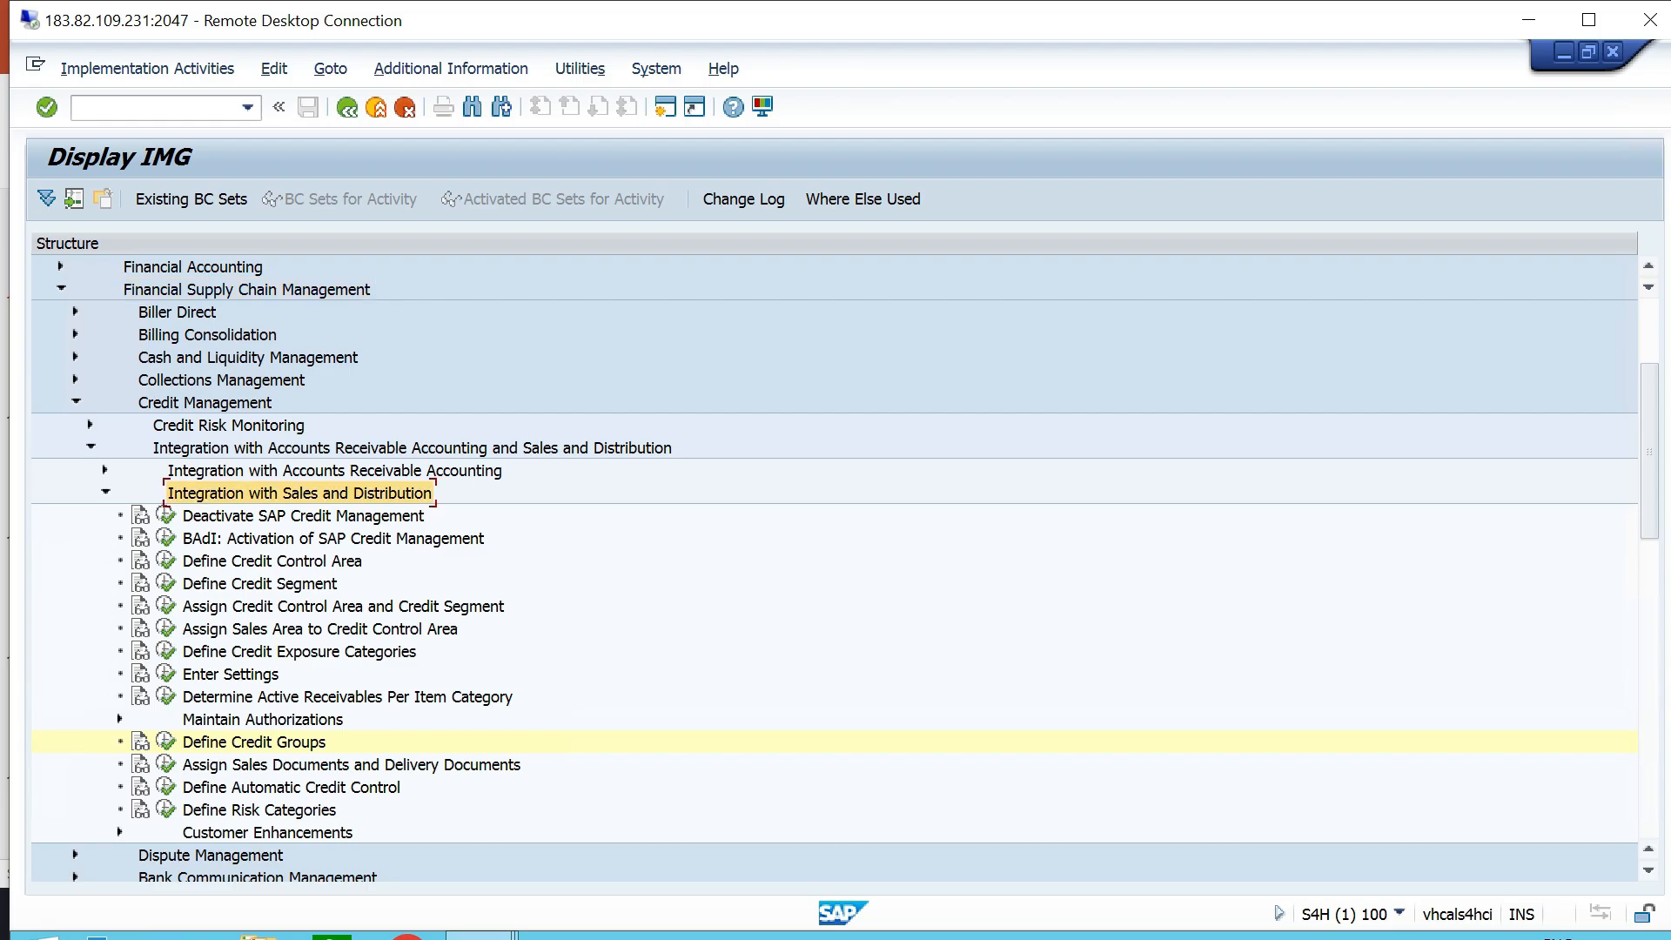
click(352, 766)
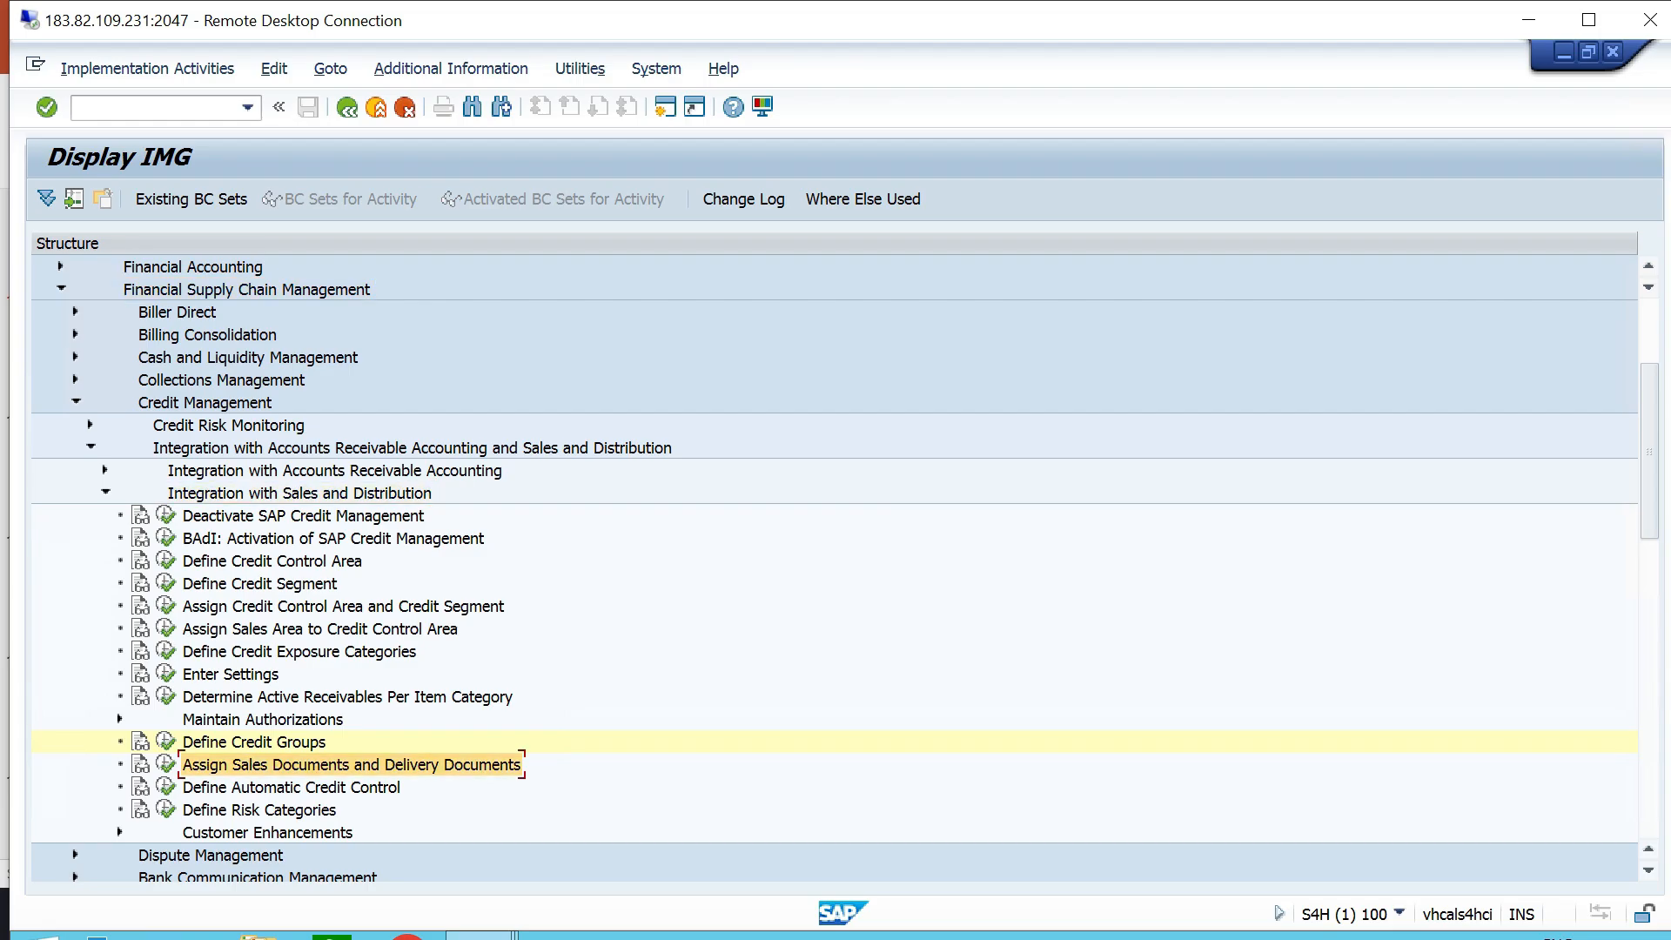
scroll(836, 571, down, 1)
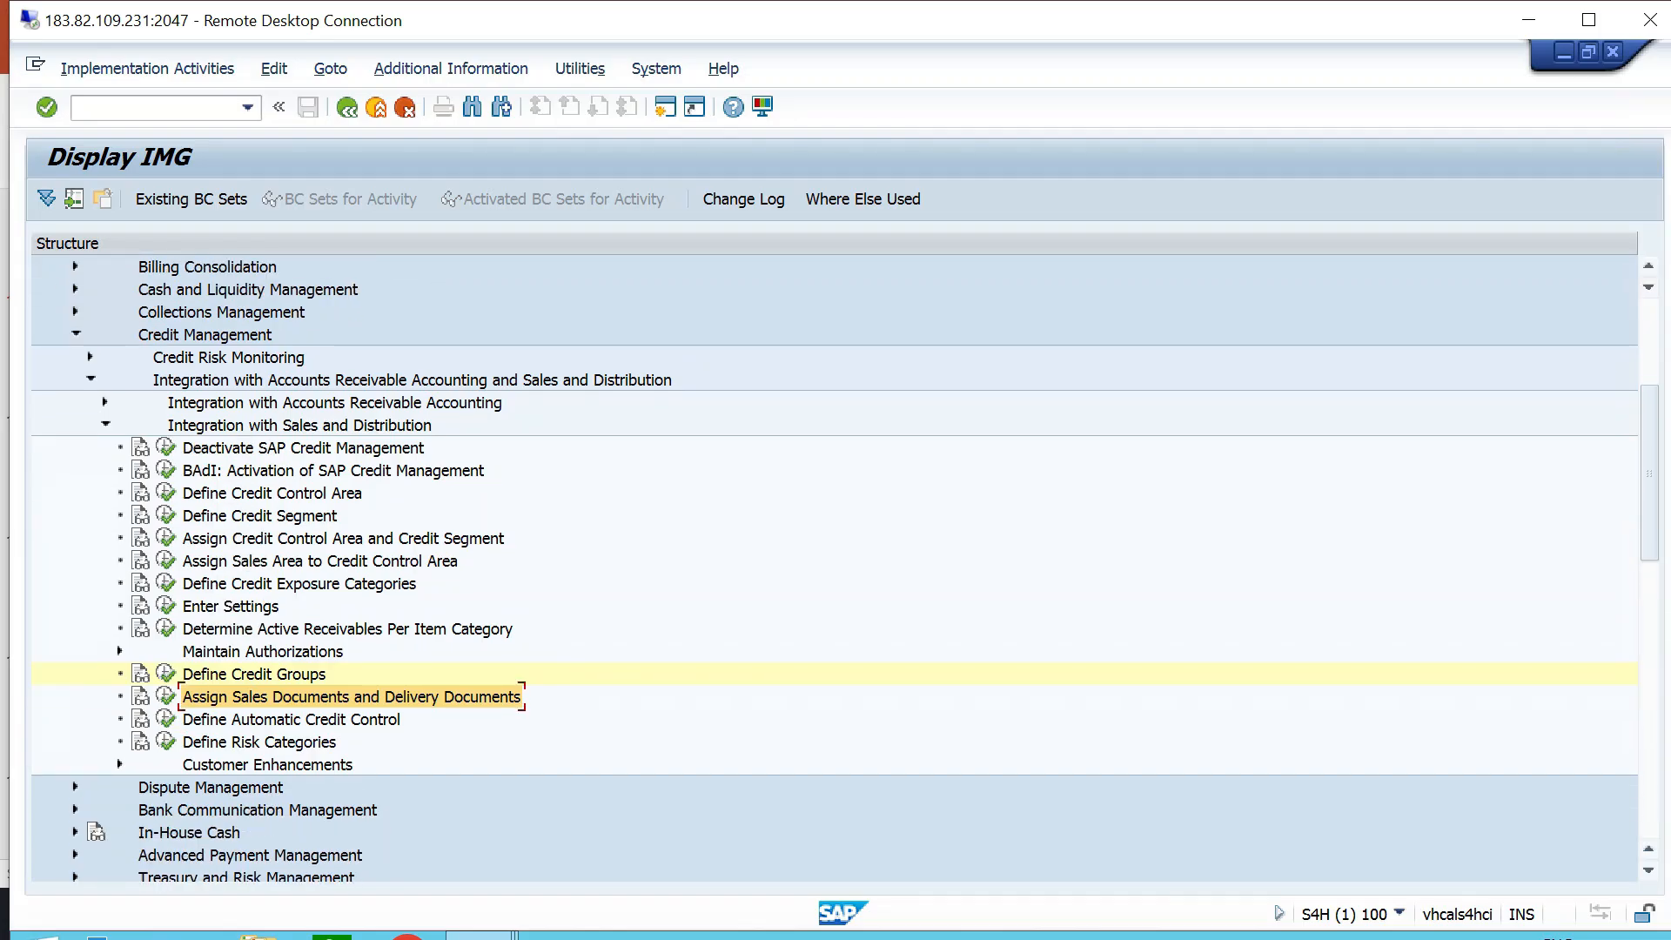
click(165, 697)
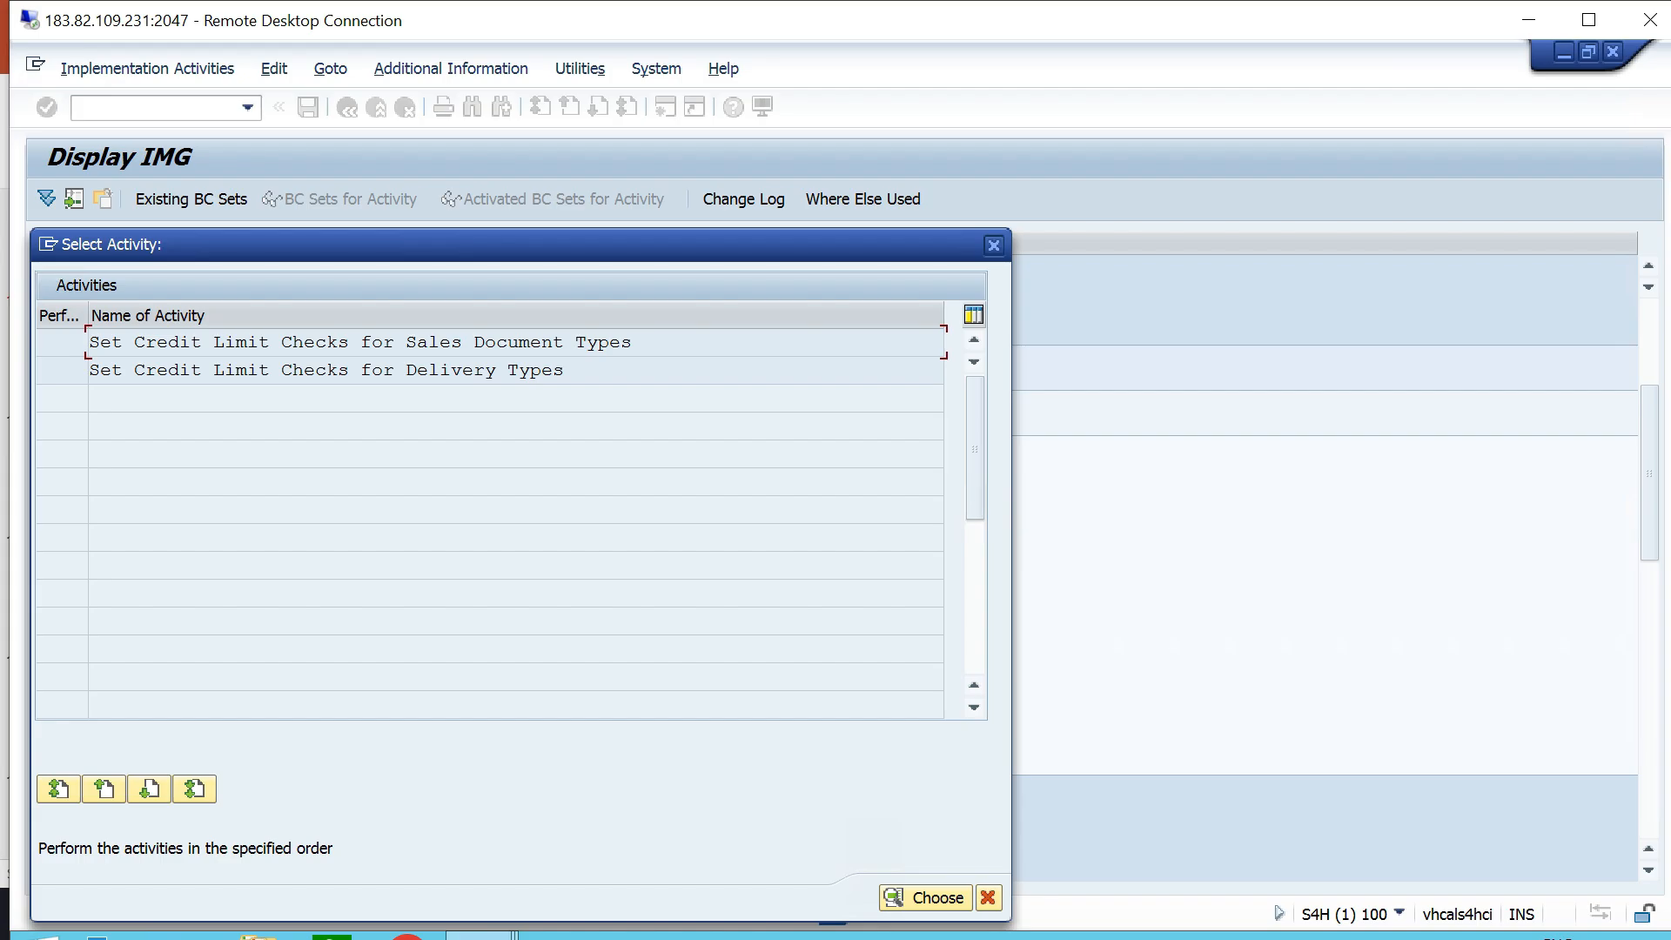
double_click(544, 342)
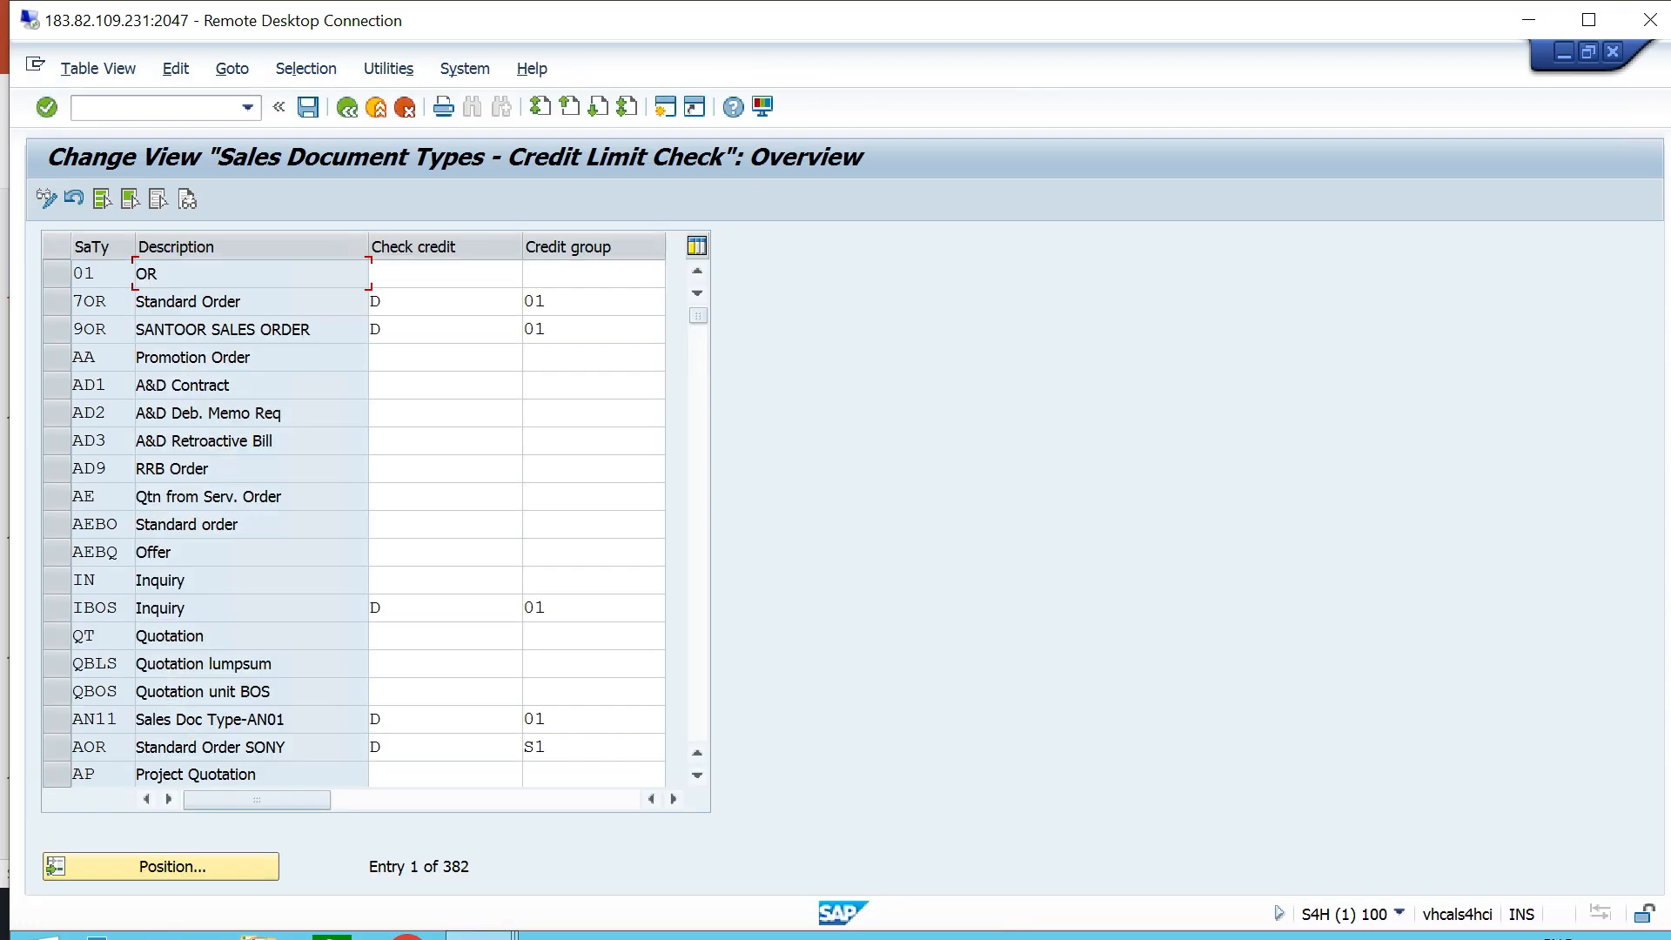
- Position the sales document types overview at document type OR
click(166, 866)
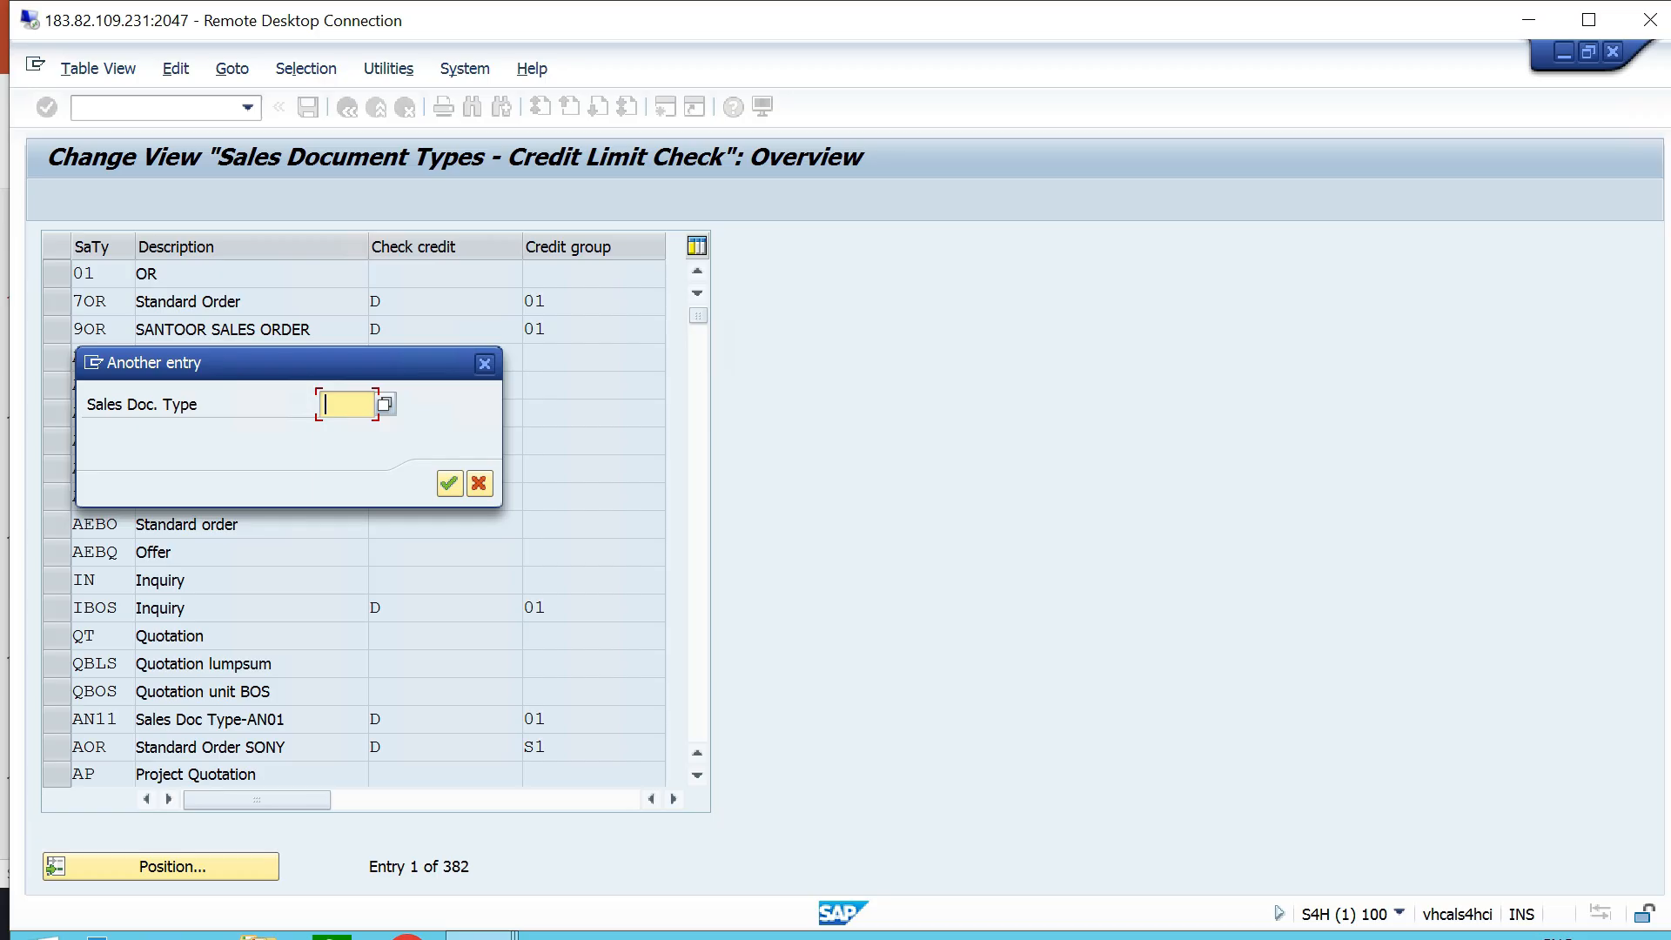
text(OR)
key(Return)
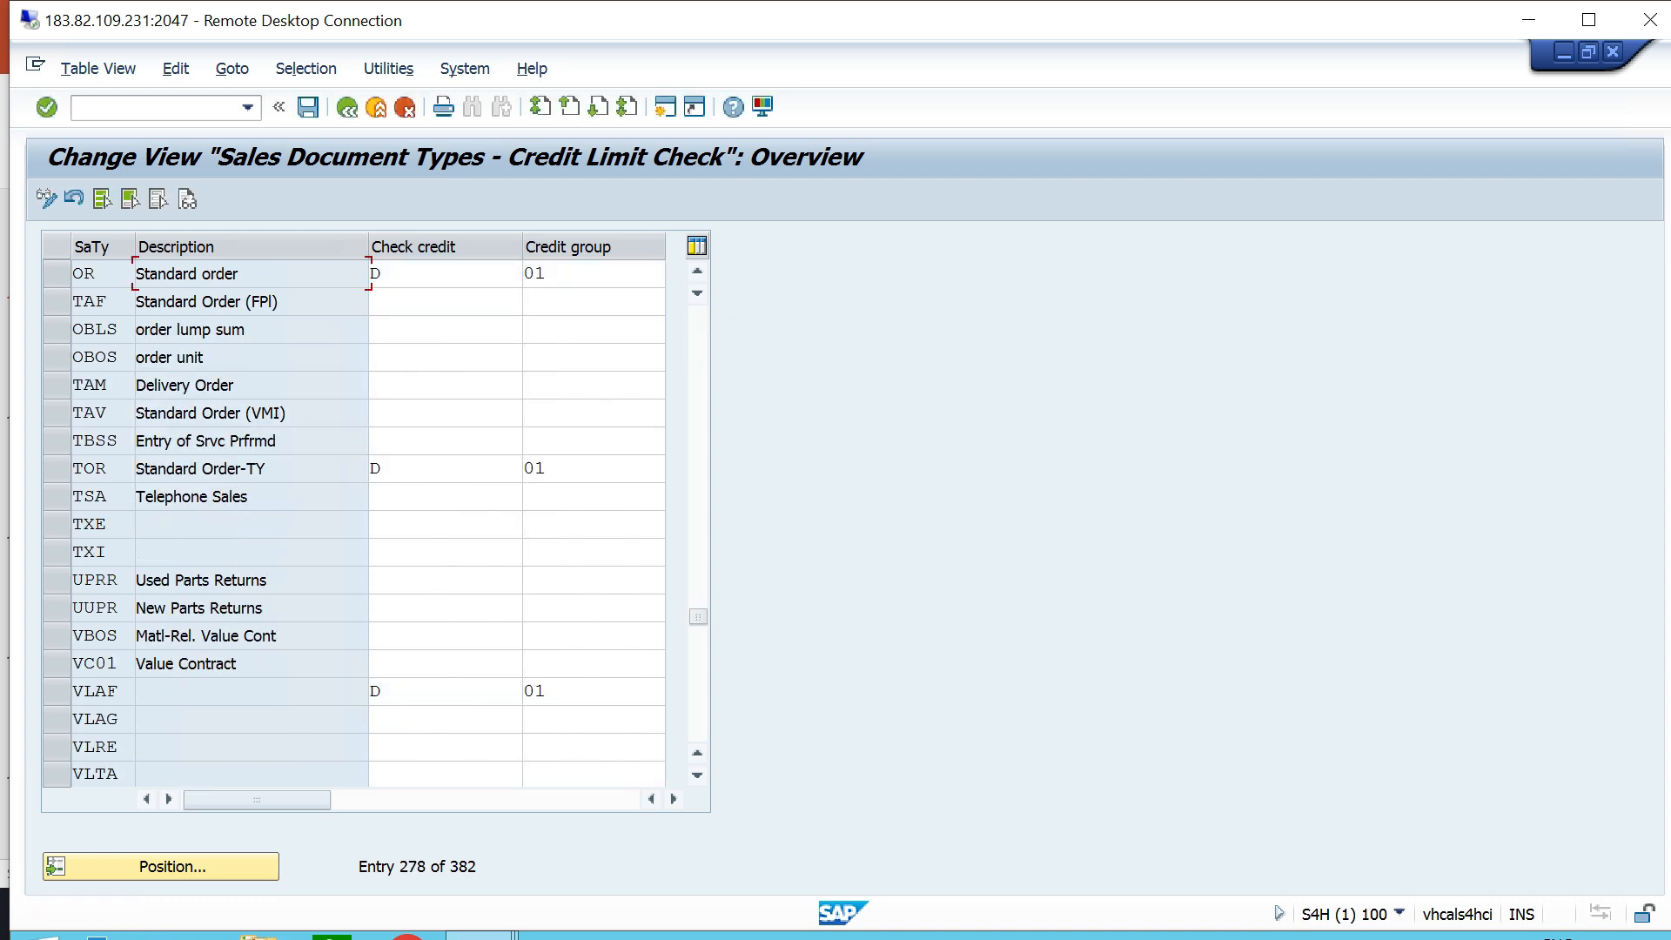
- Review the credit limit check options A to C for document type OR and choose D, Credit management: Automatic credit control
click(404, 274)
key(F4)
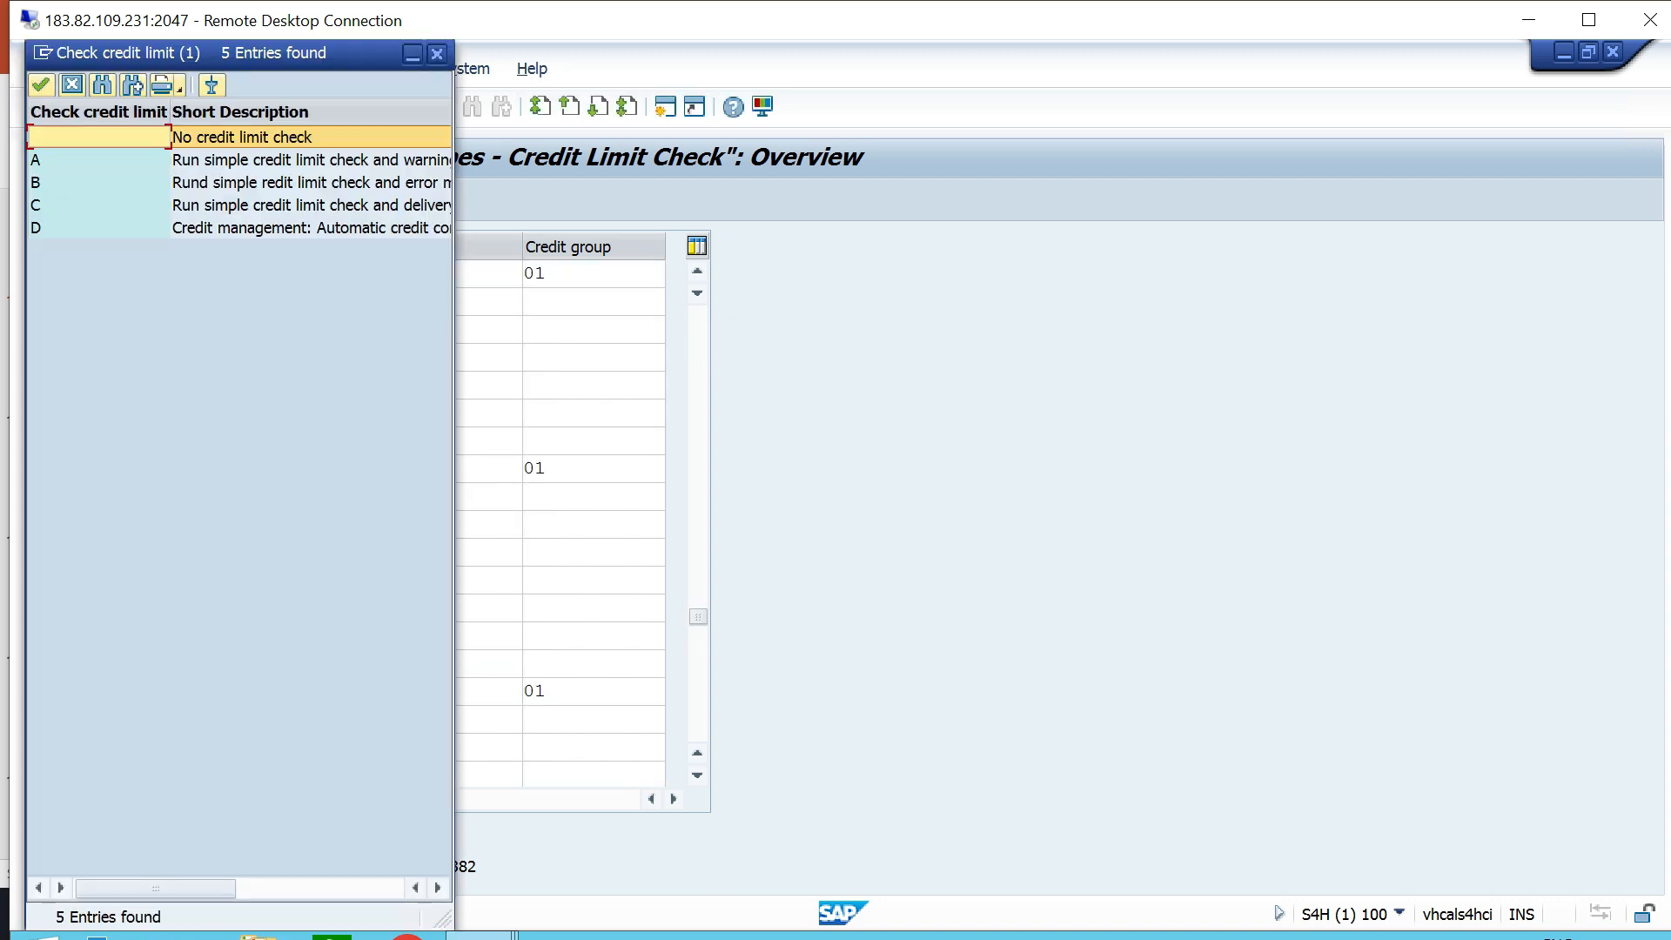
drag(261, 53, 747, 267)
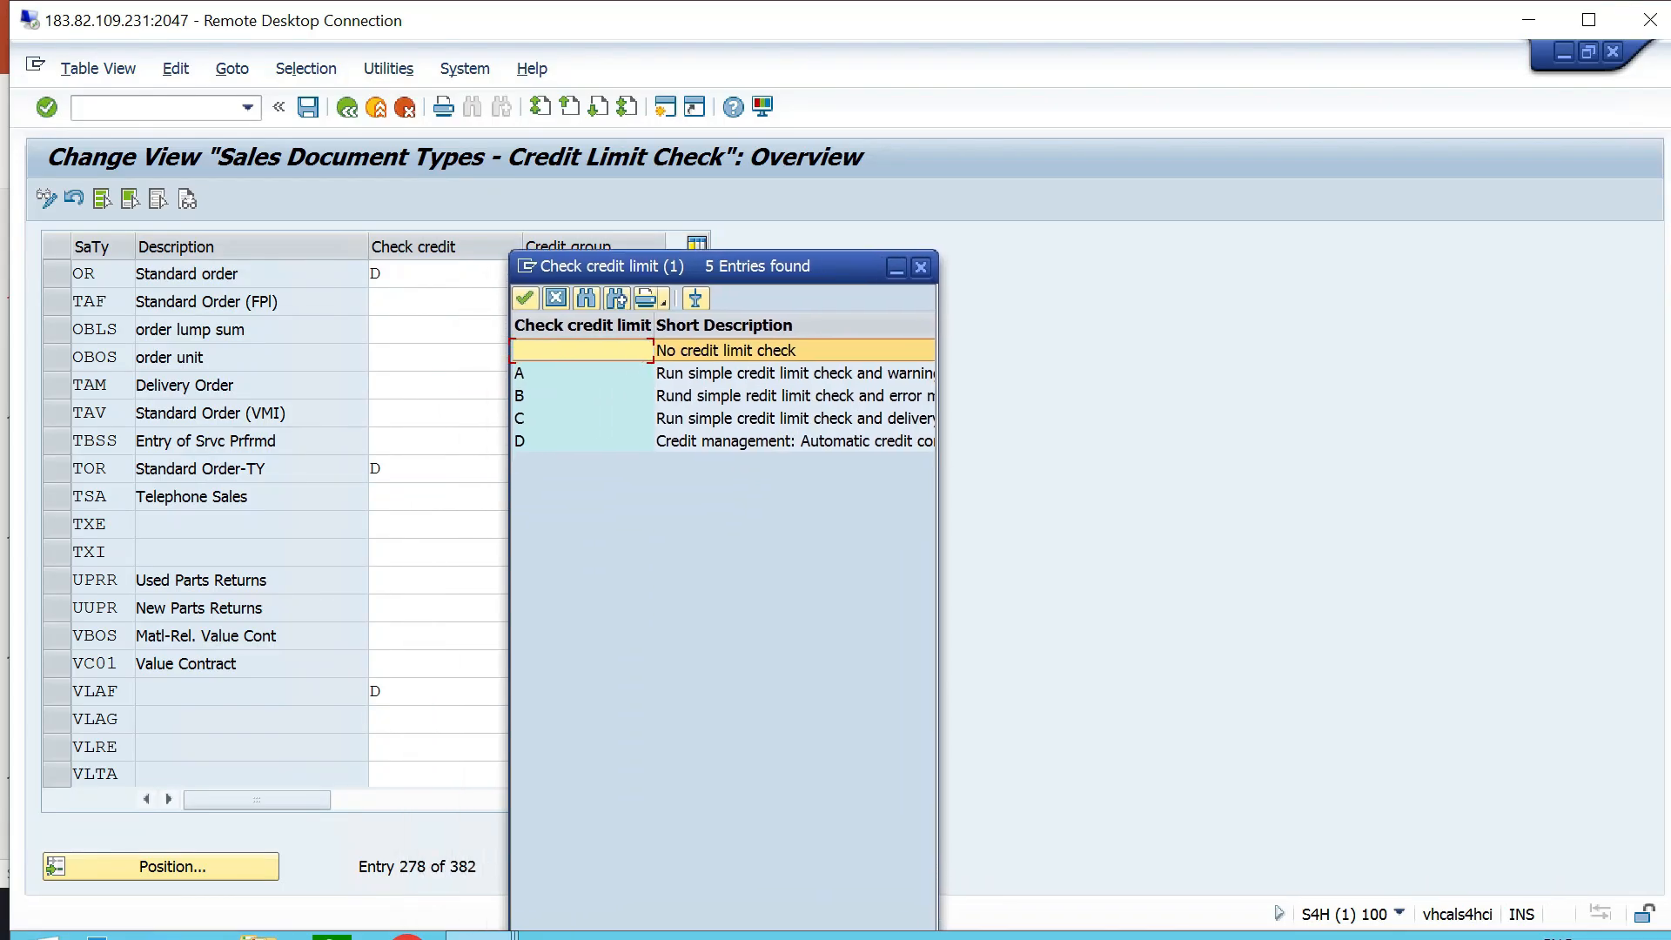
drag(940, 518, 1238, 518)
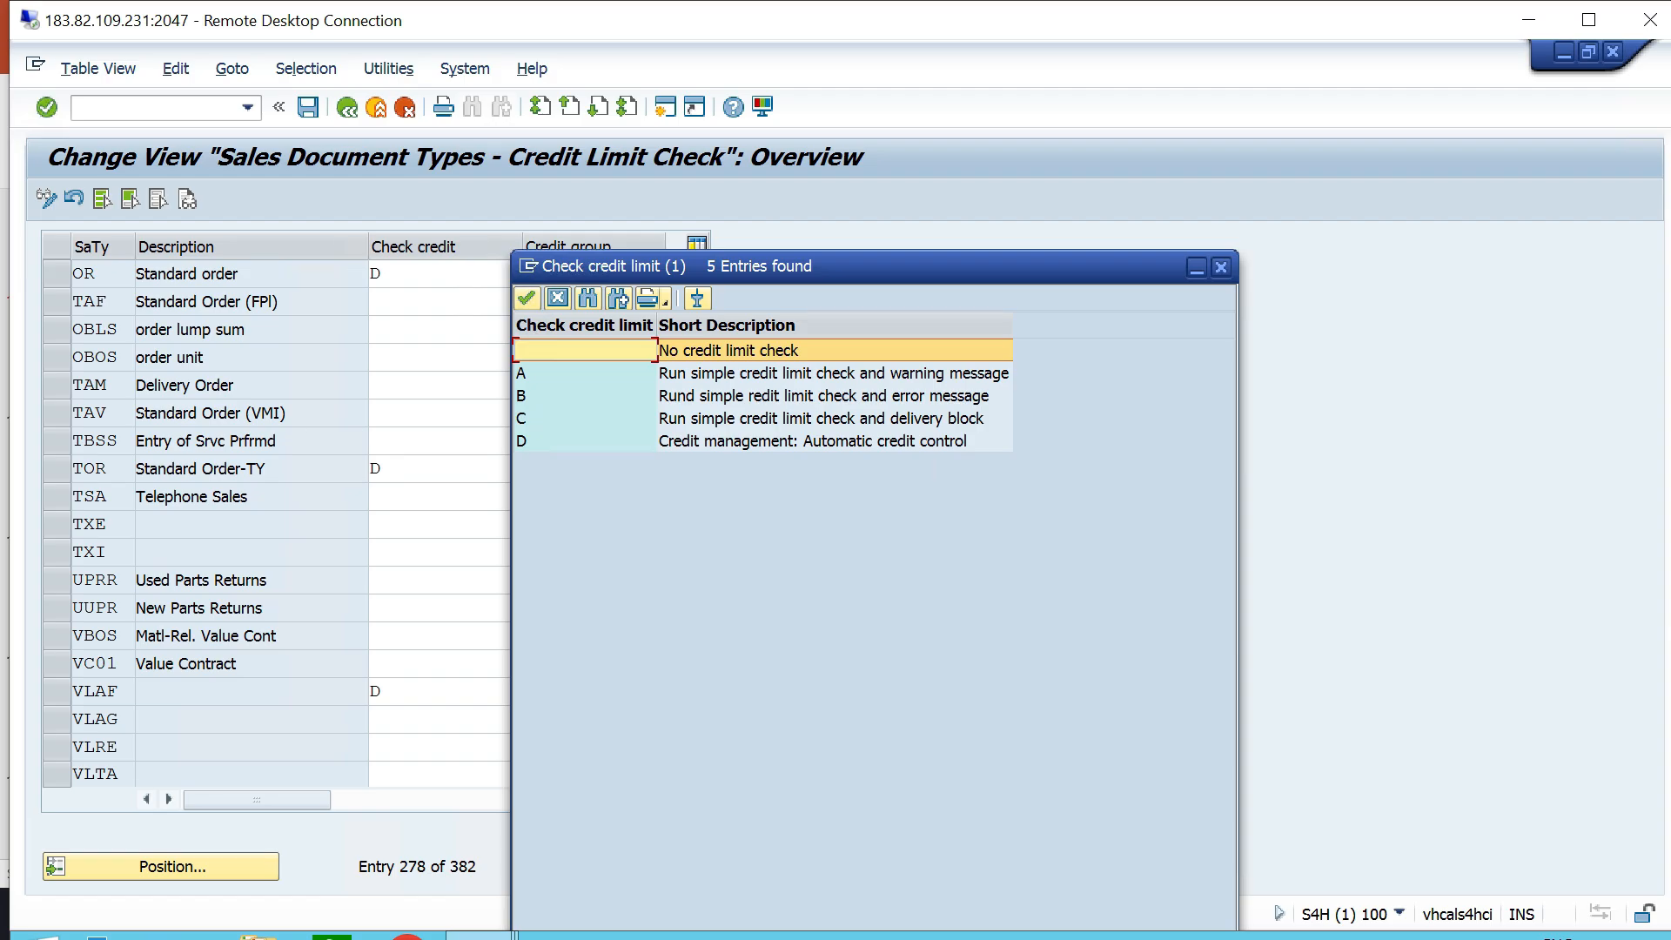
click(834, 373)
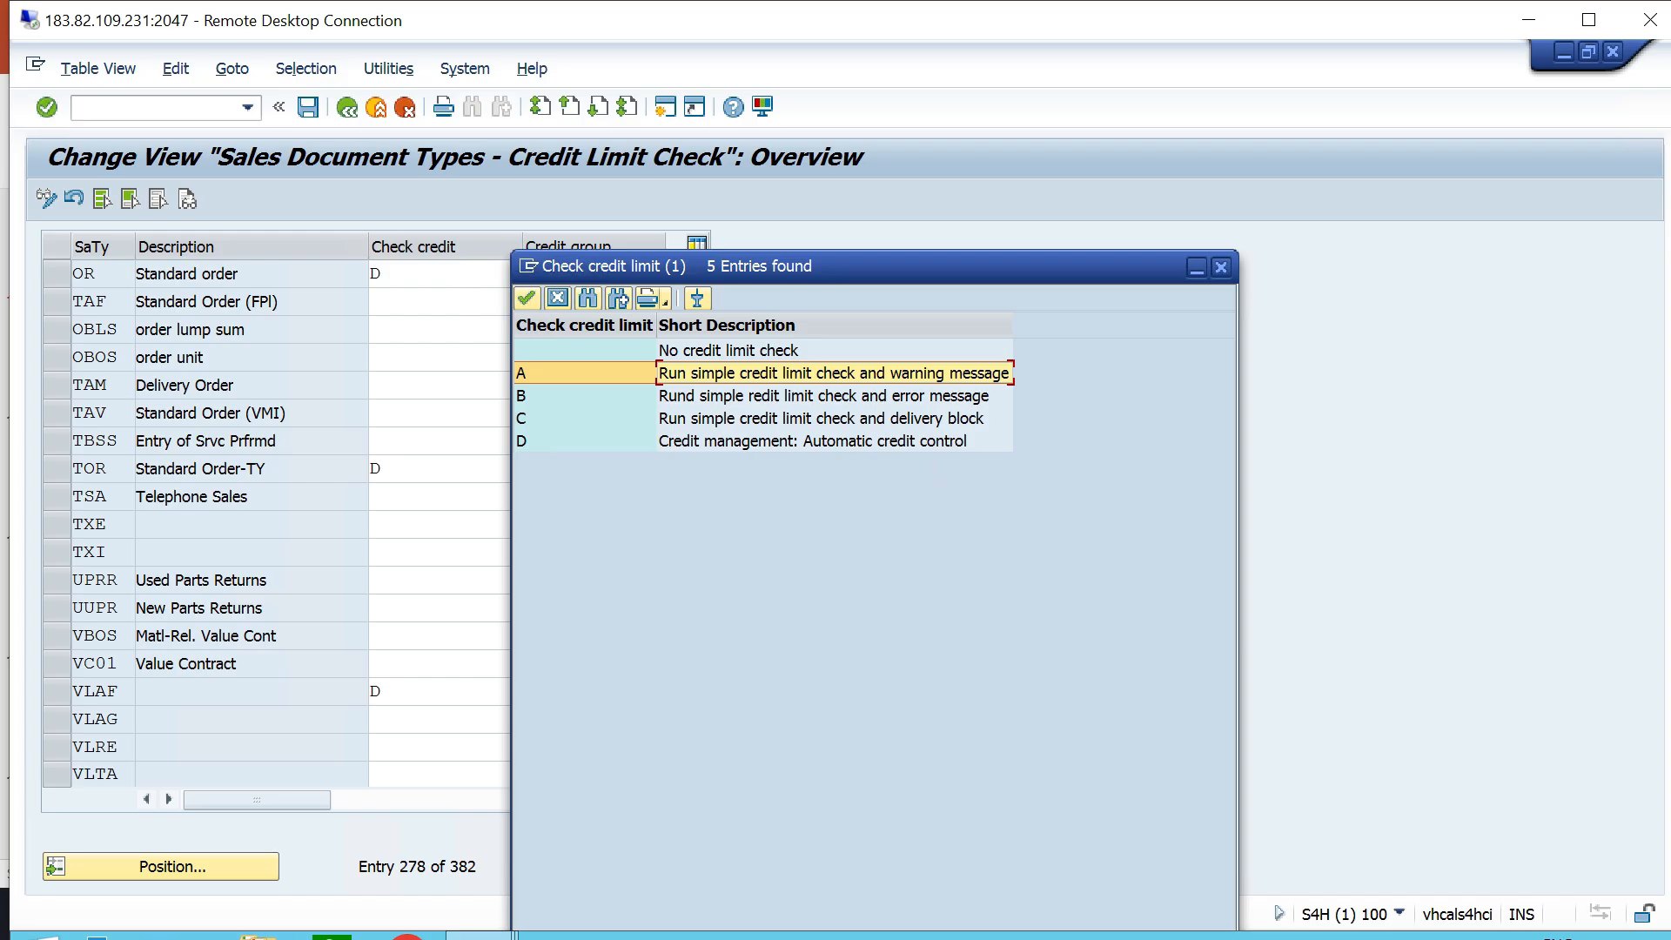
click(823, 396)
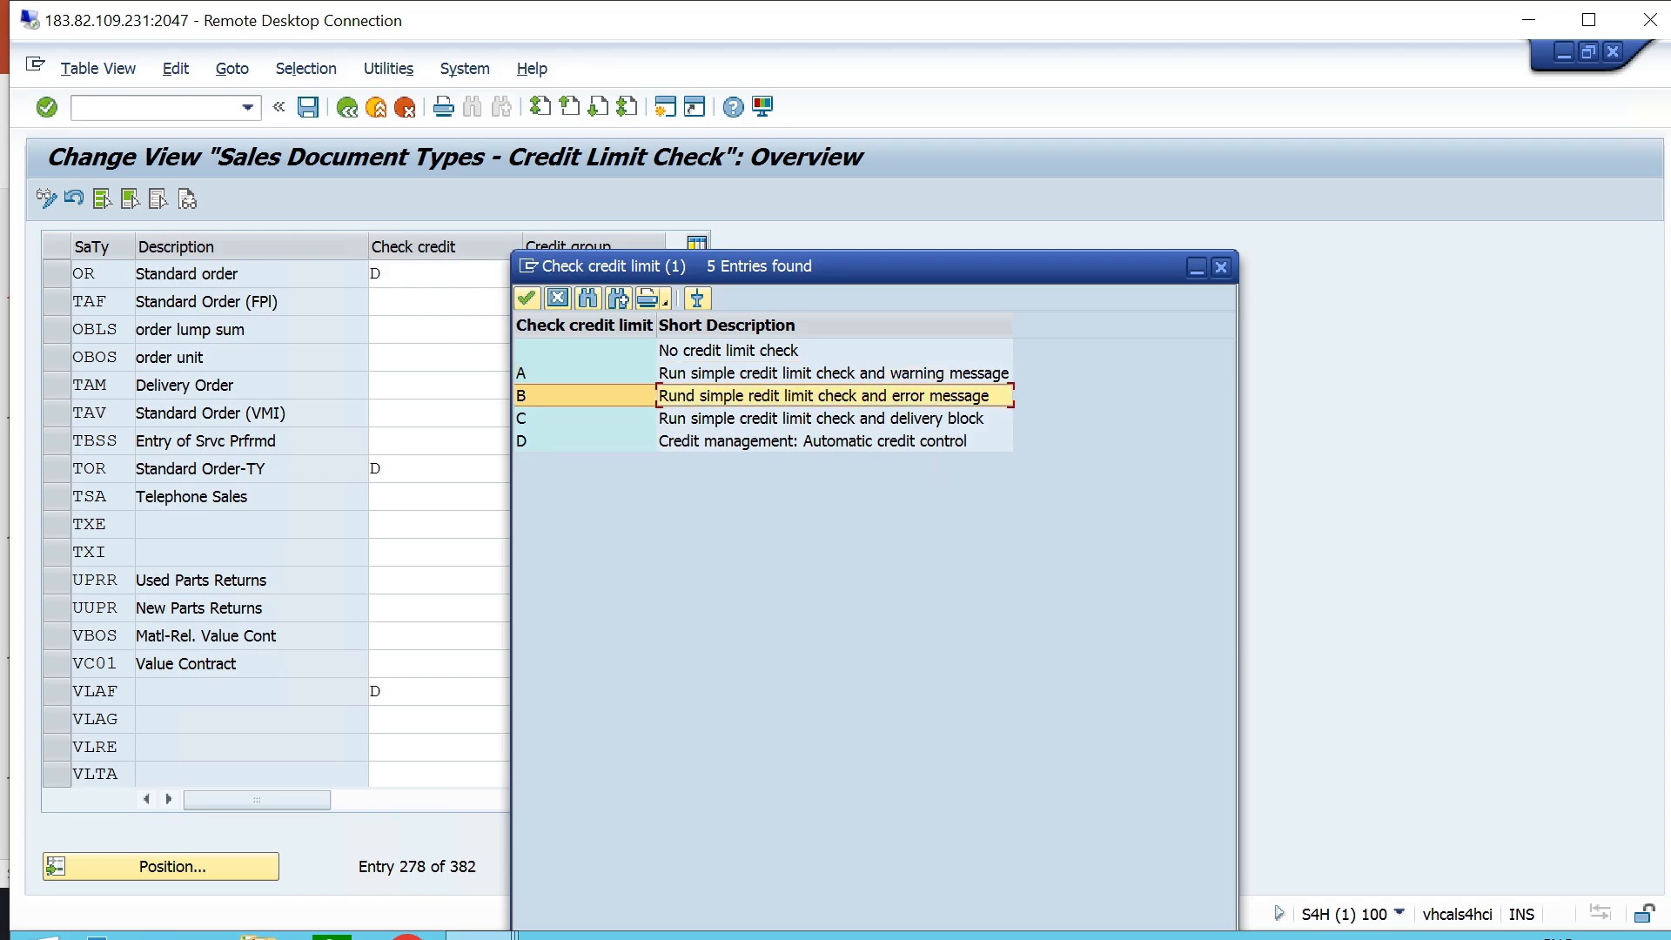
click(824, 419)
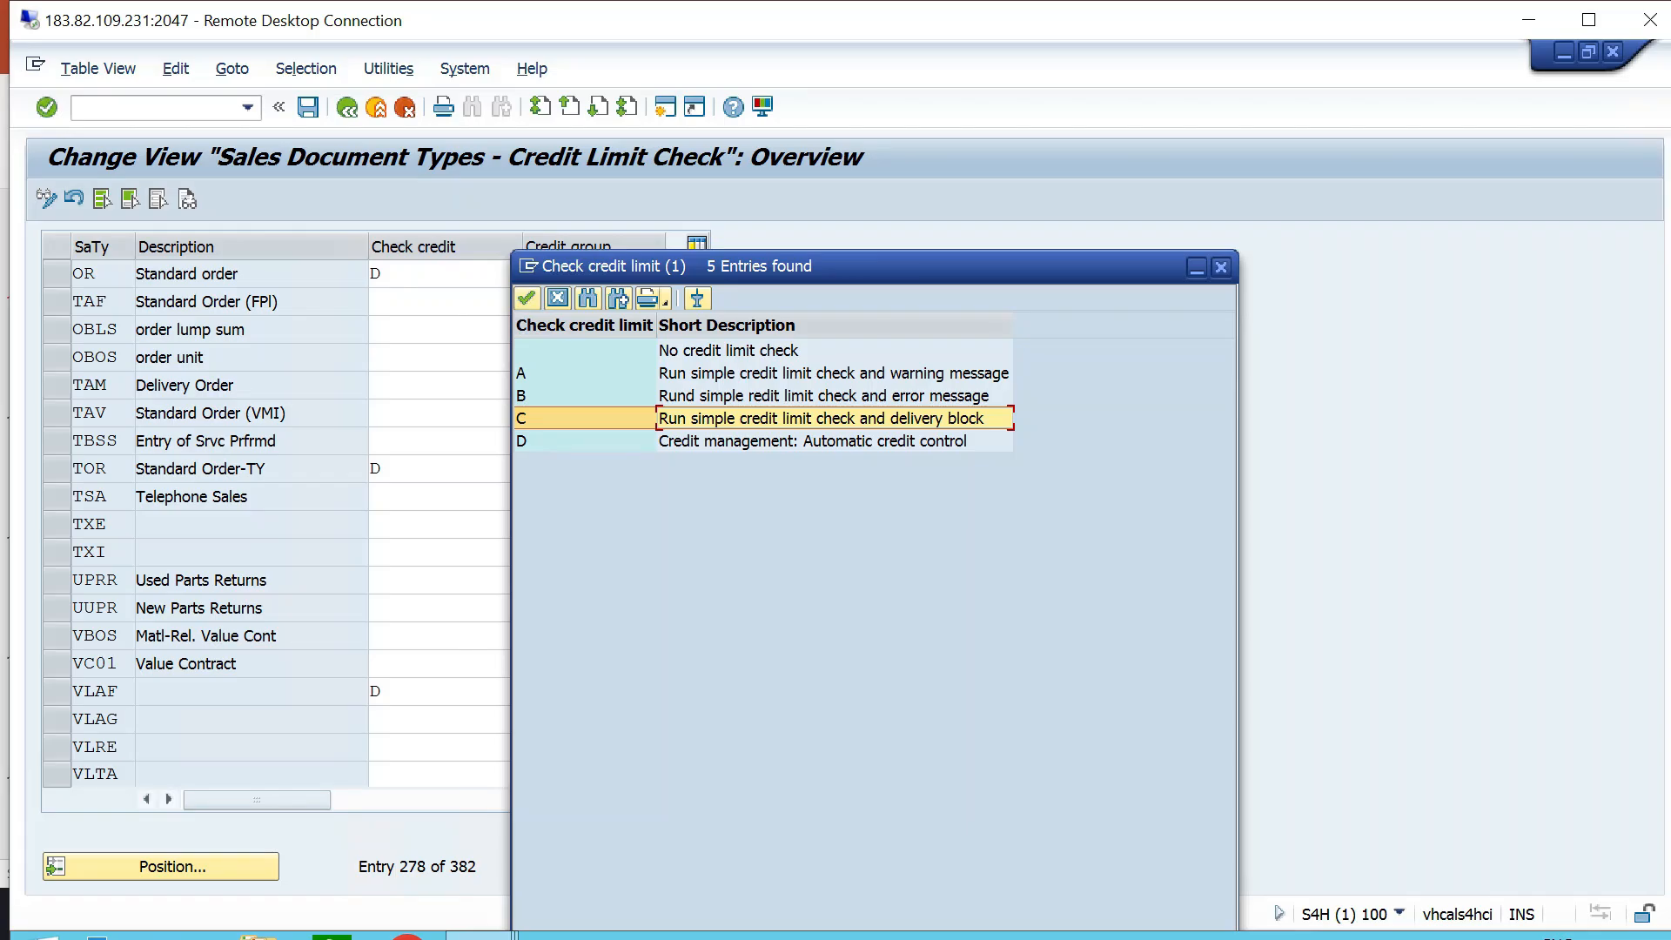
click(824, 441)
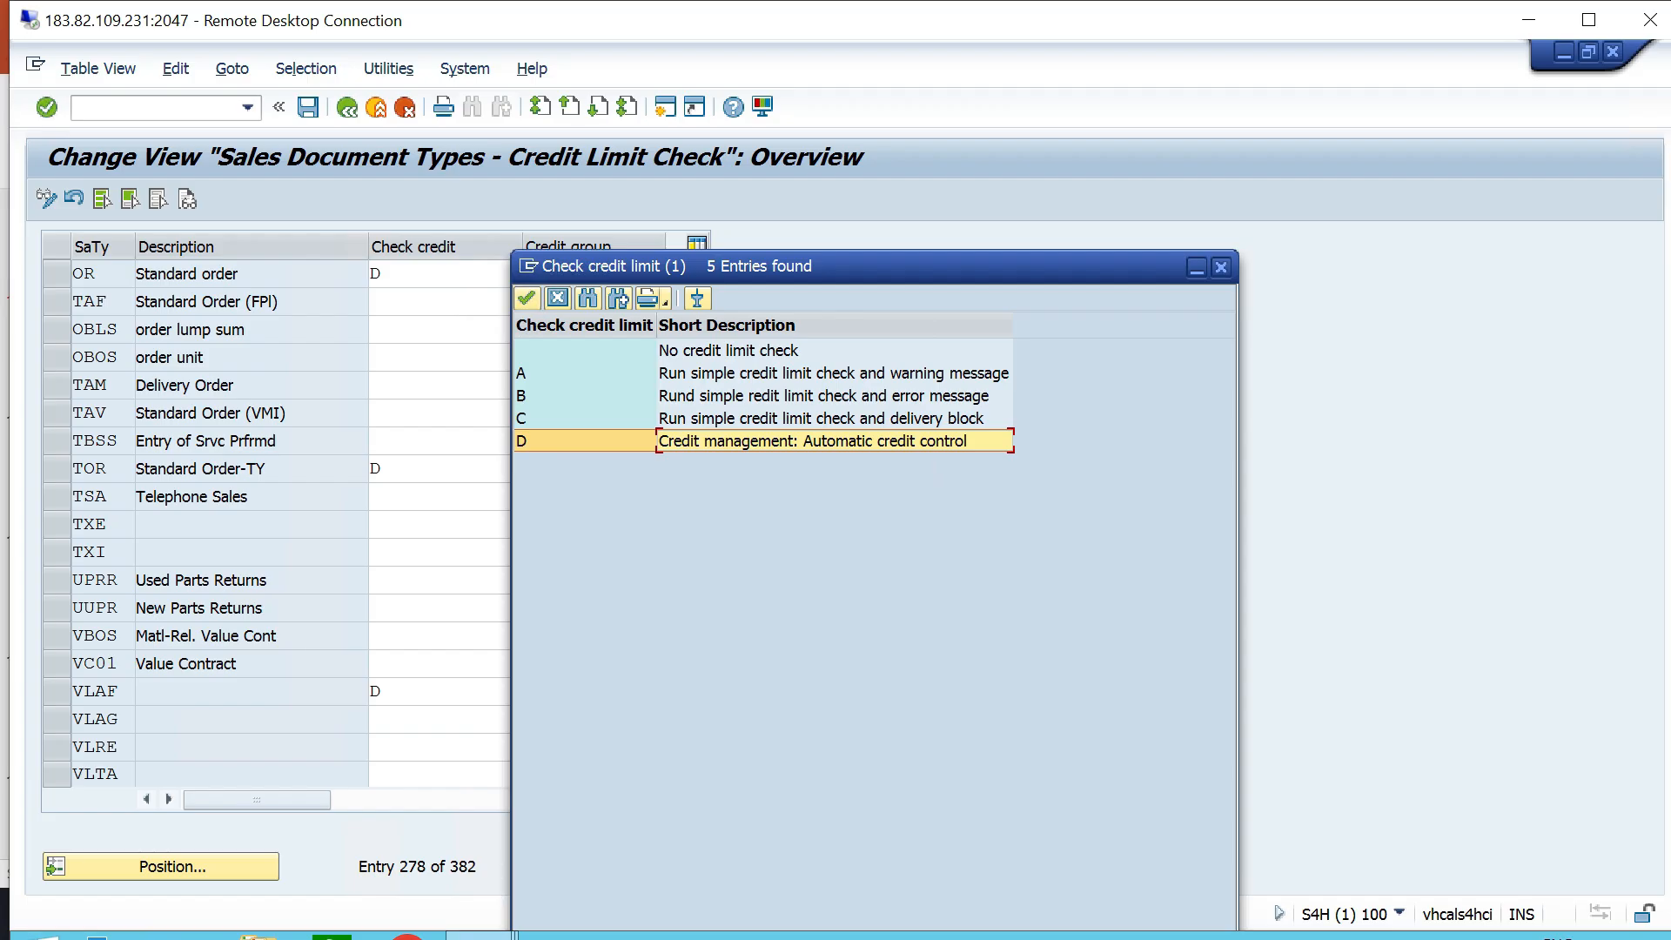
key(Return)
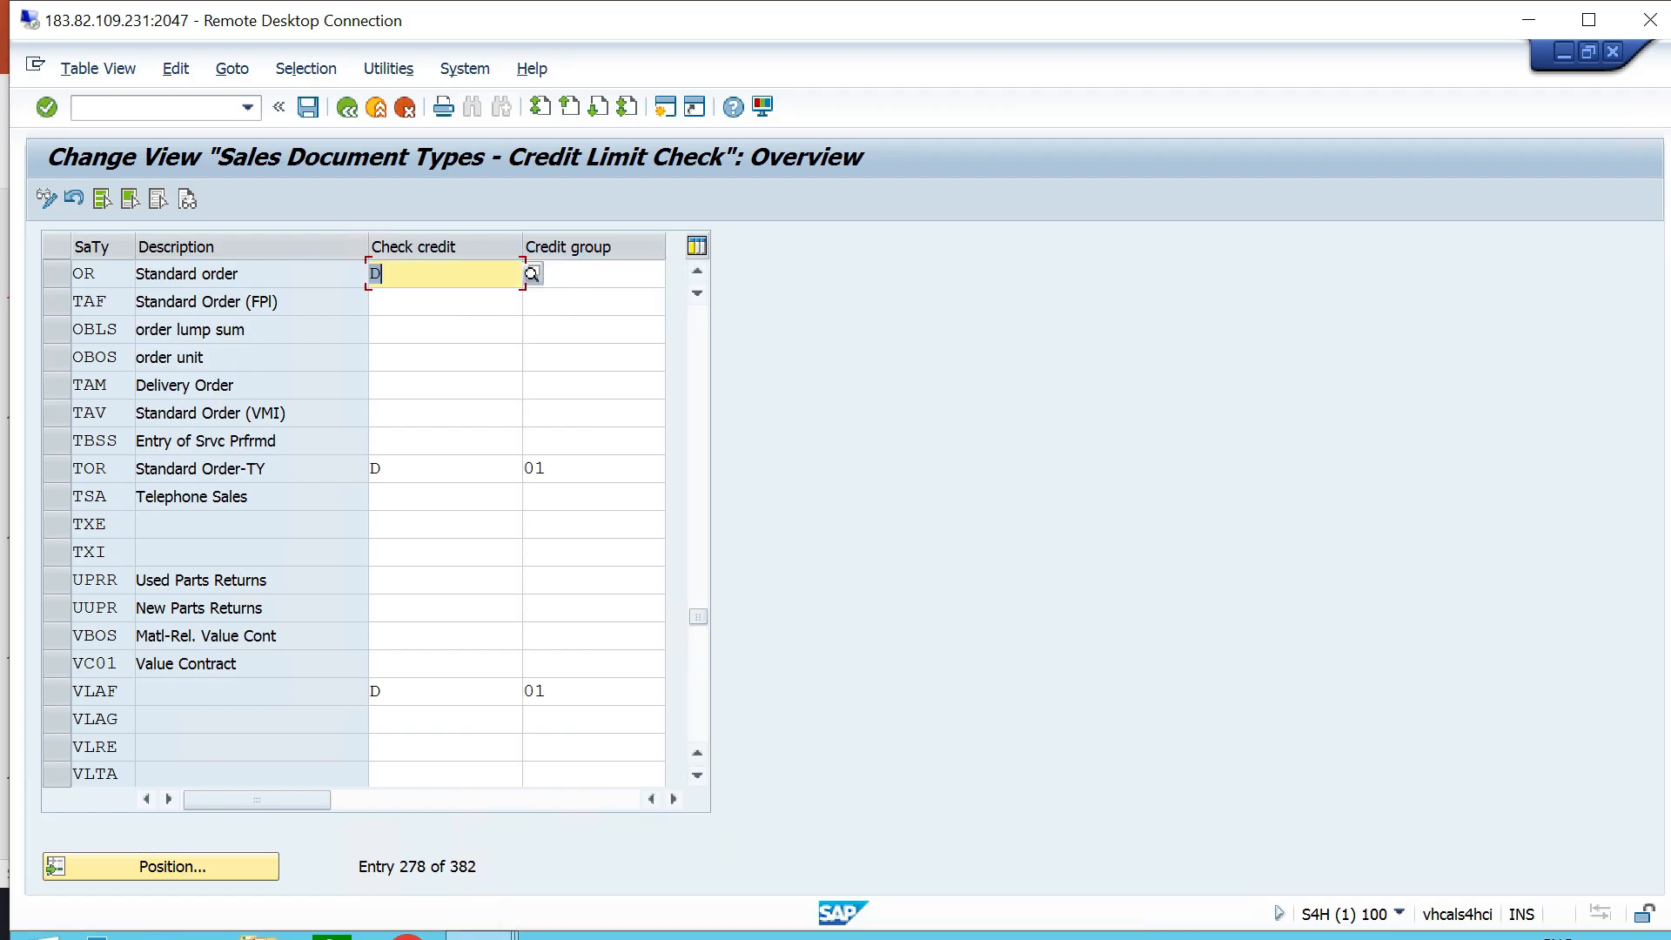
- Review the available credit groups for document type OR, and save the sales document type settings under the proposed customizing request
click(592, 274)
click(157, 108)
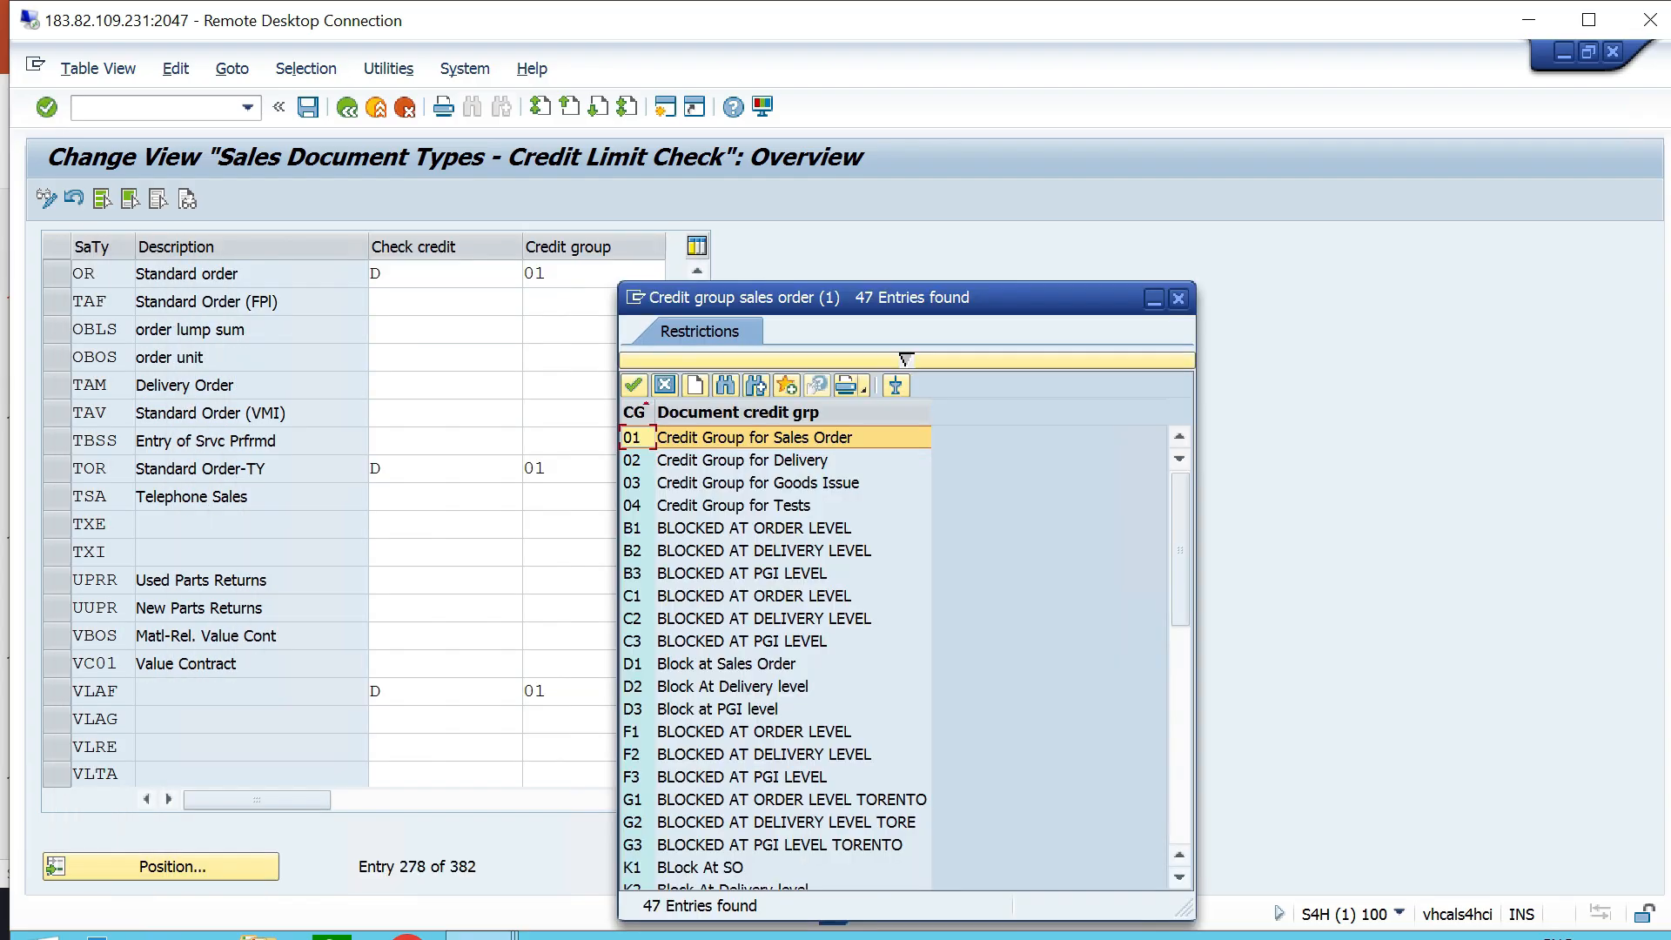
click(1178, 298)
click(308, 107)
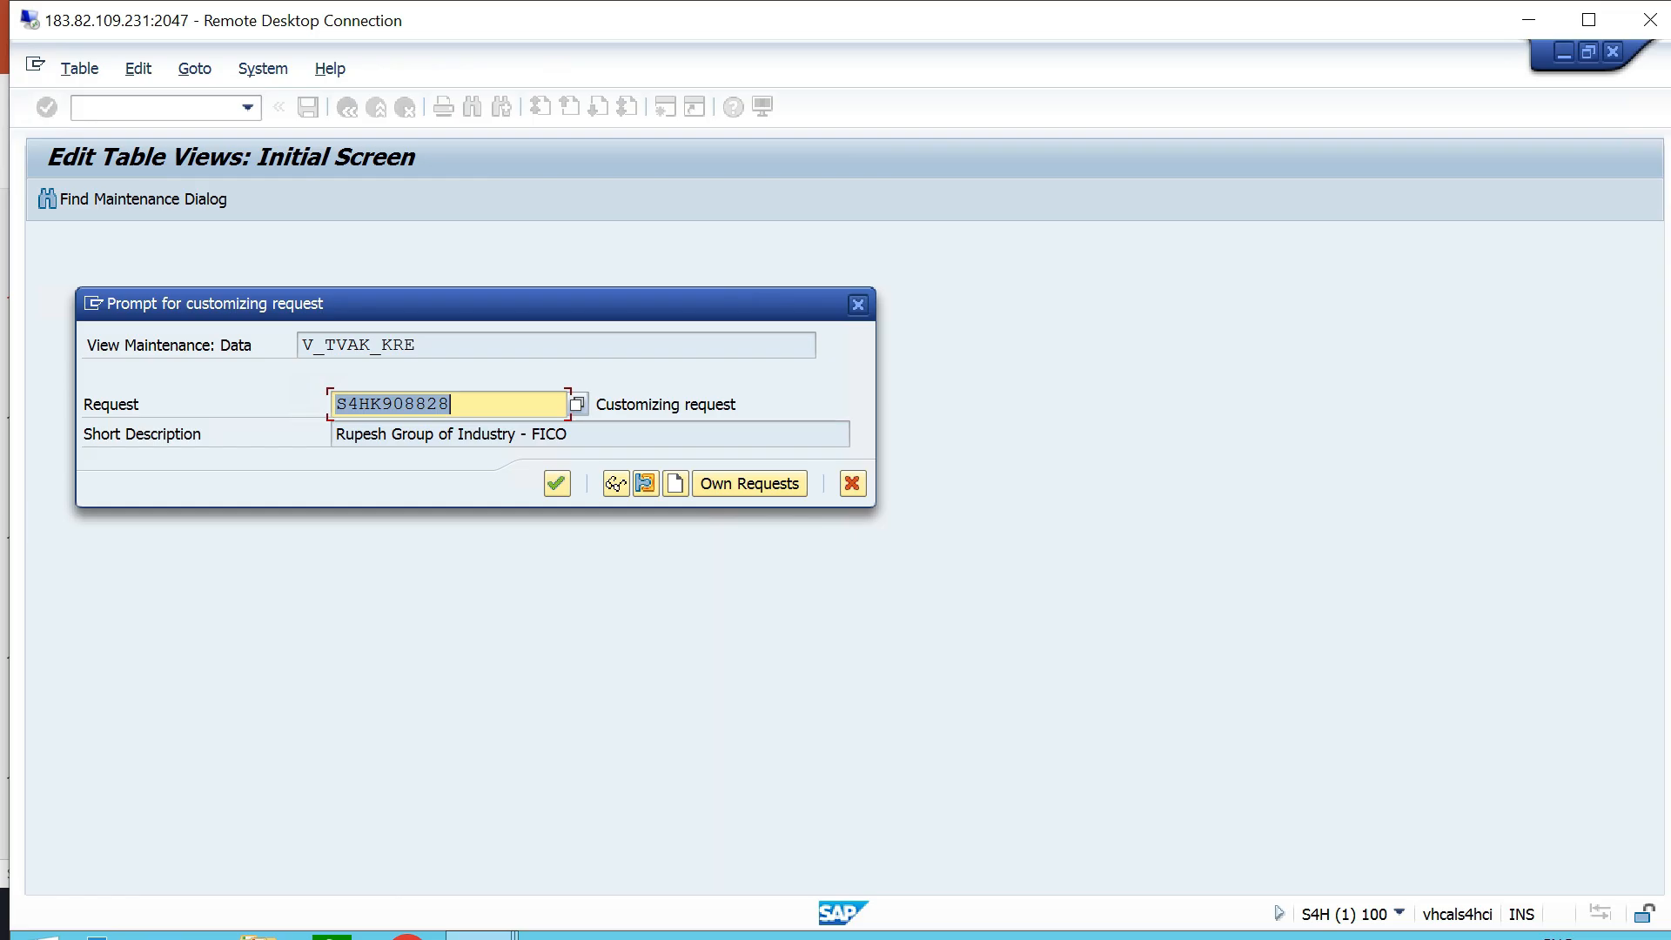
key(Return)
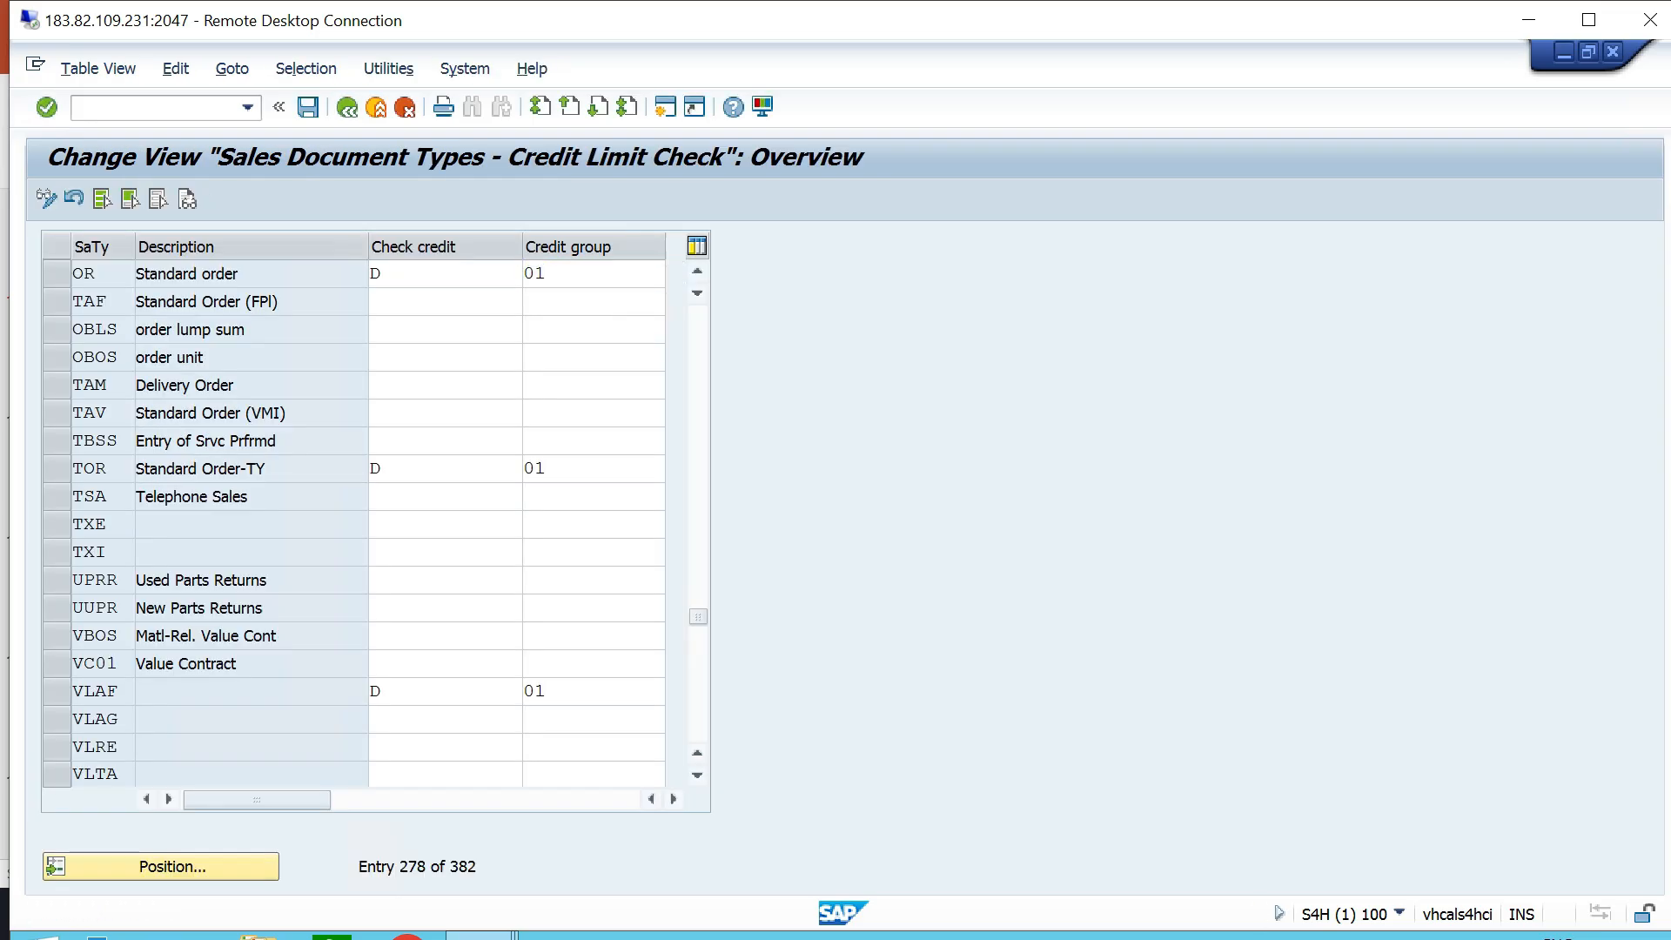
- Leave the sales document types, open Set Credit Limit Checks for Delivery Types, and position the overview at delivery type LF
key(F3)
click(328, 370)
double_click(466, 370)
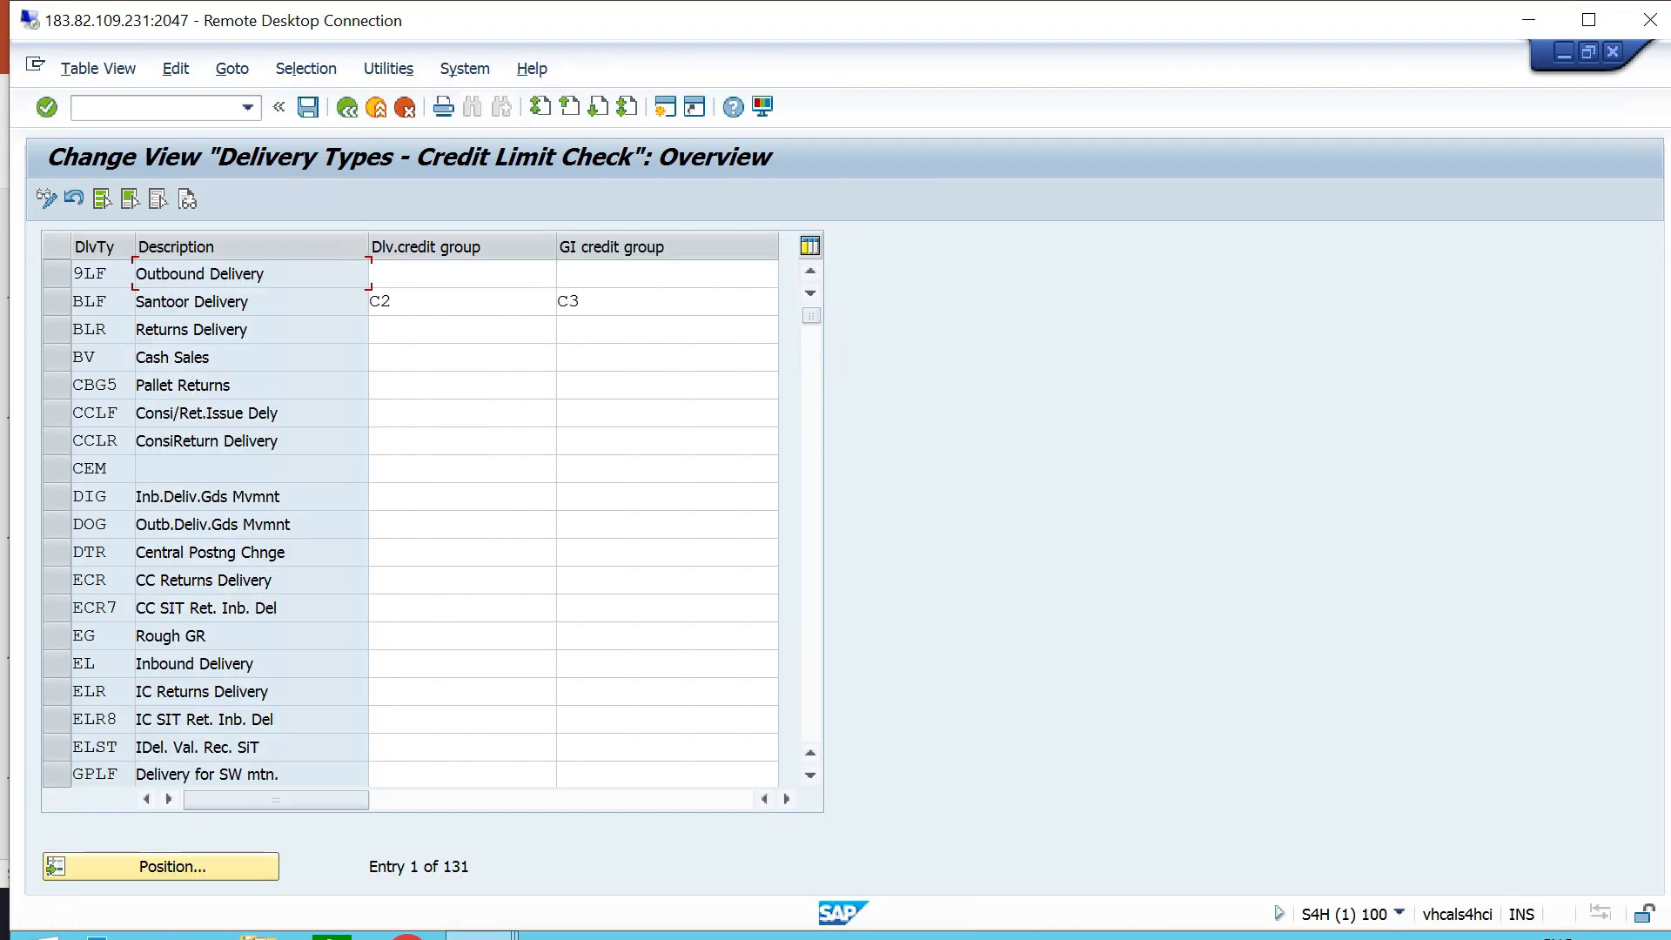
click(173, 867)
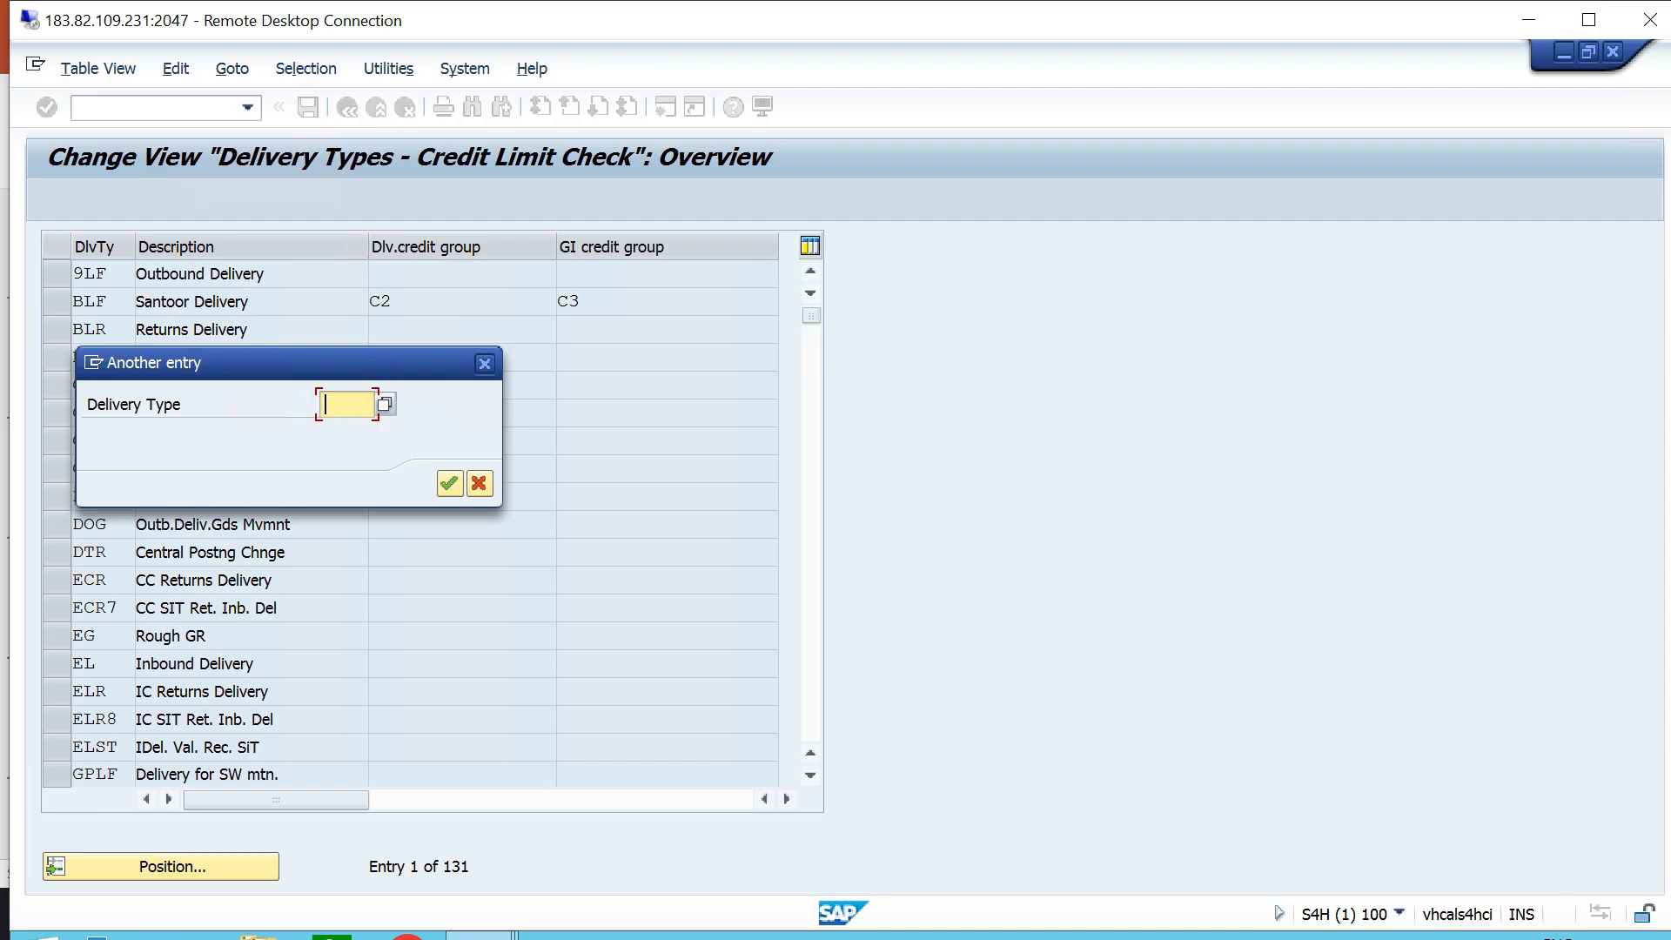
text(LF)
key(Return)
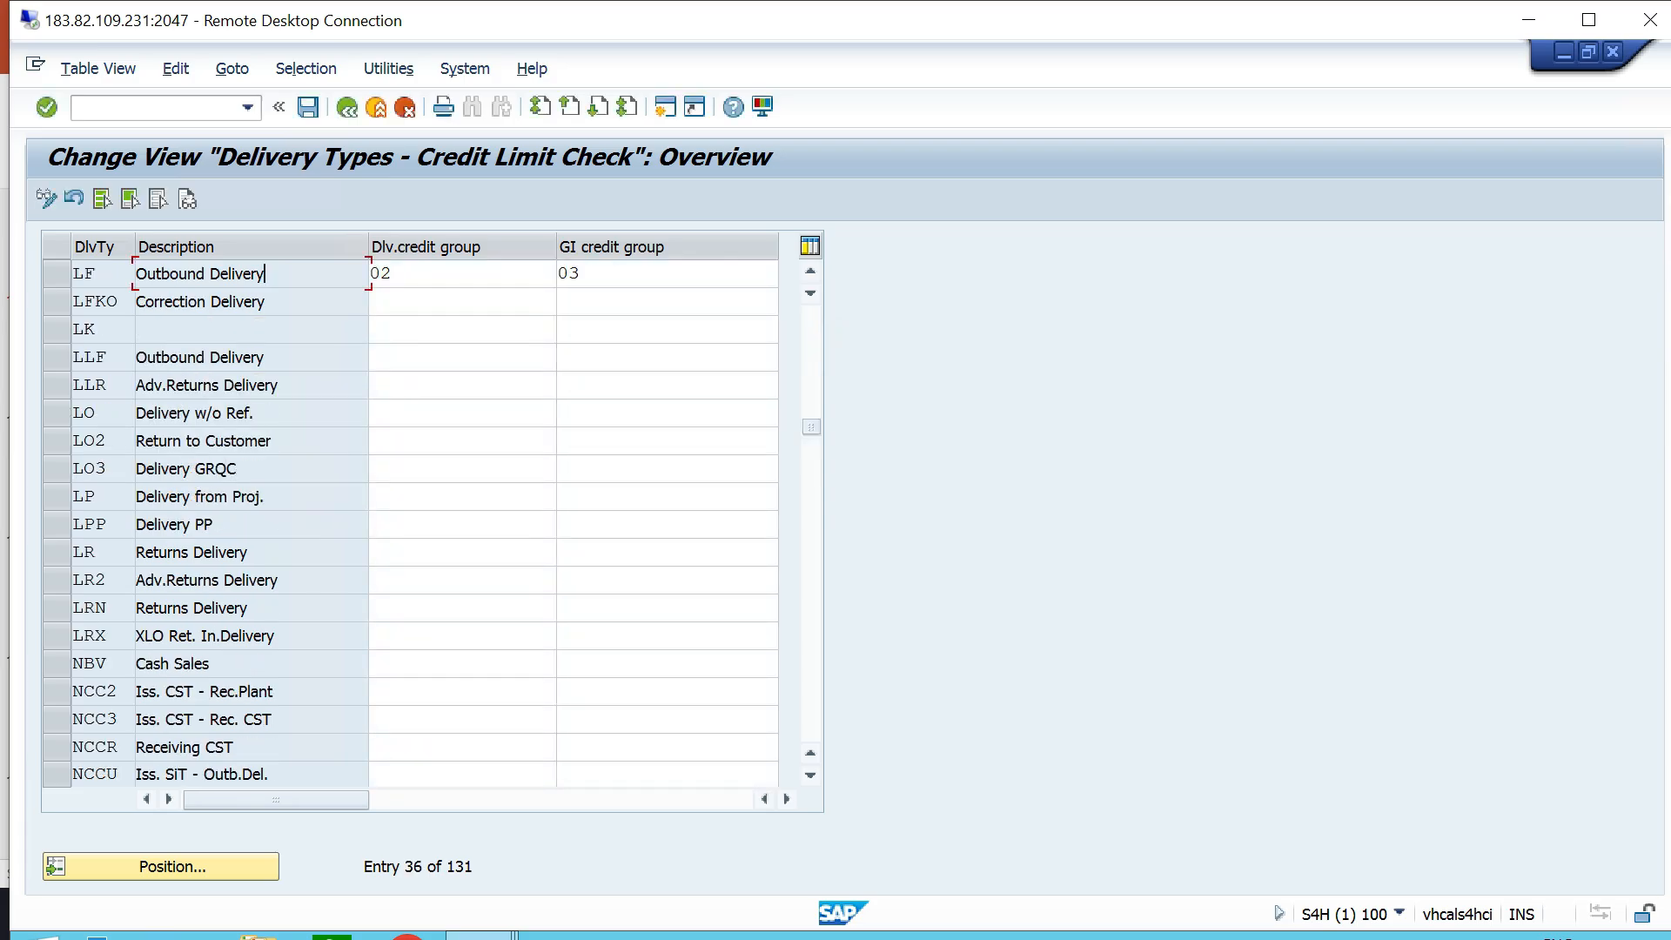
- Choose 02, Credit Group for Delivery, as the delivery credit group of delivery type LF
click(402, 274)
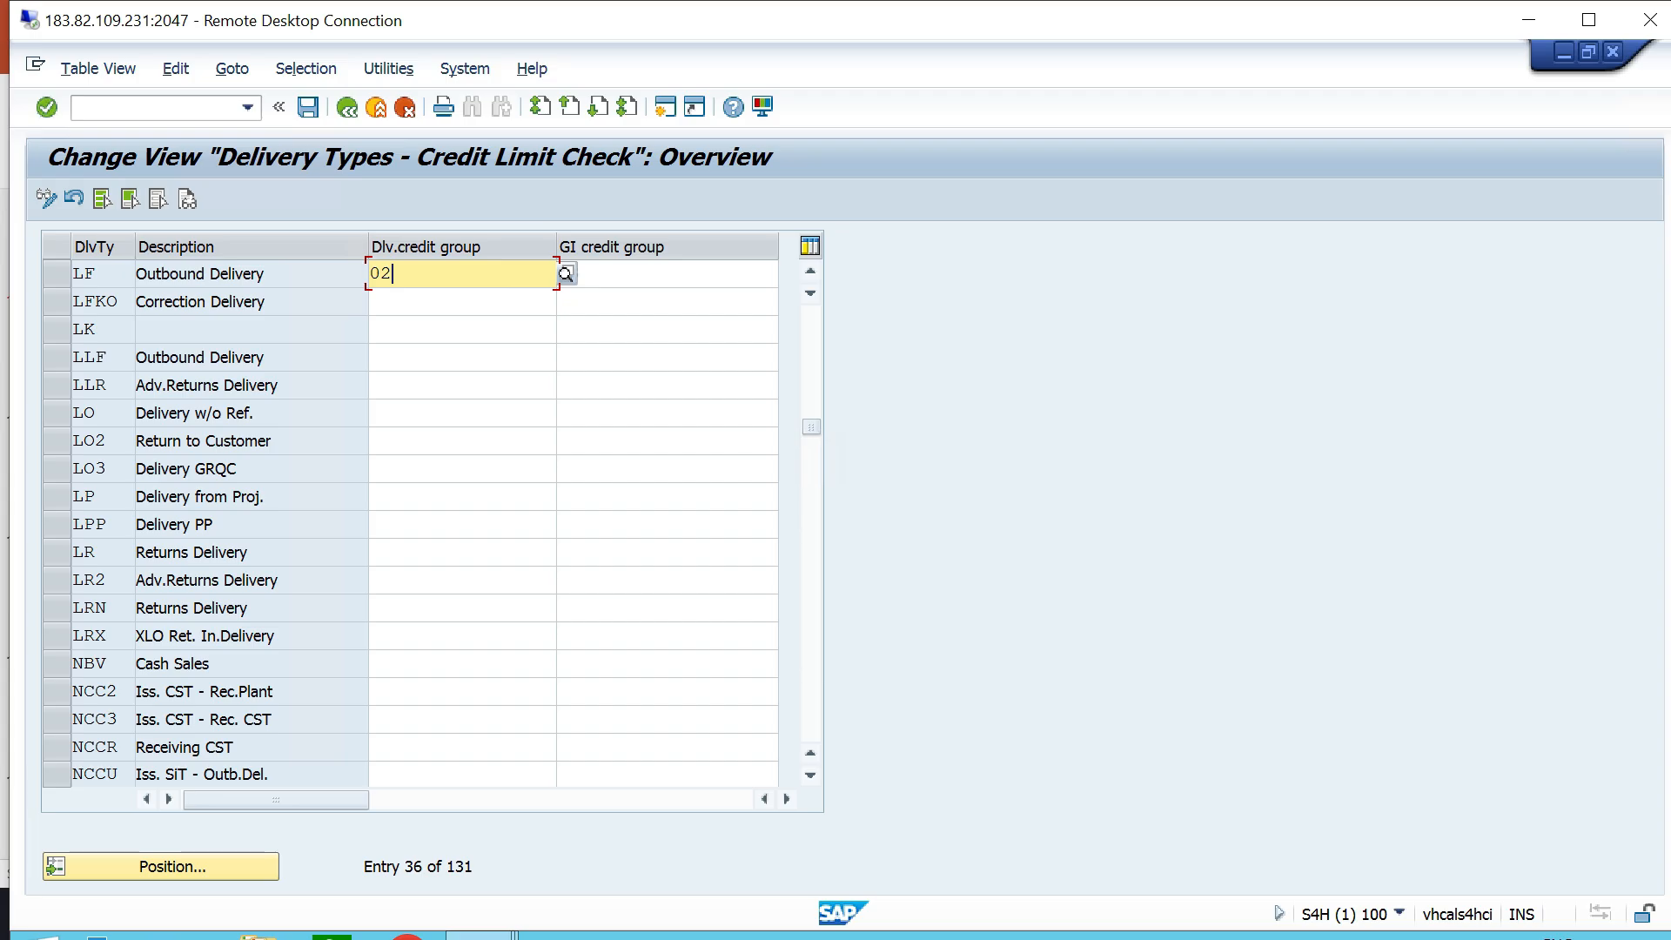
click(566, 274)
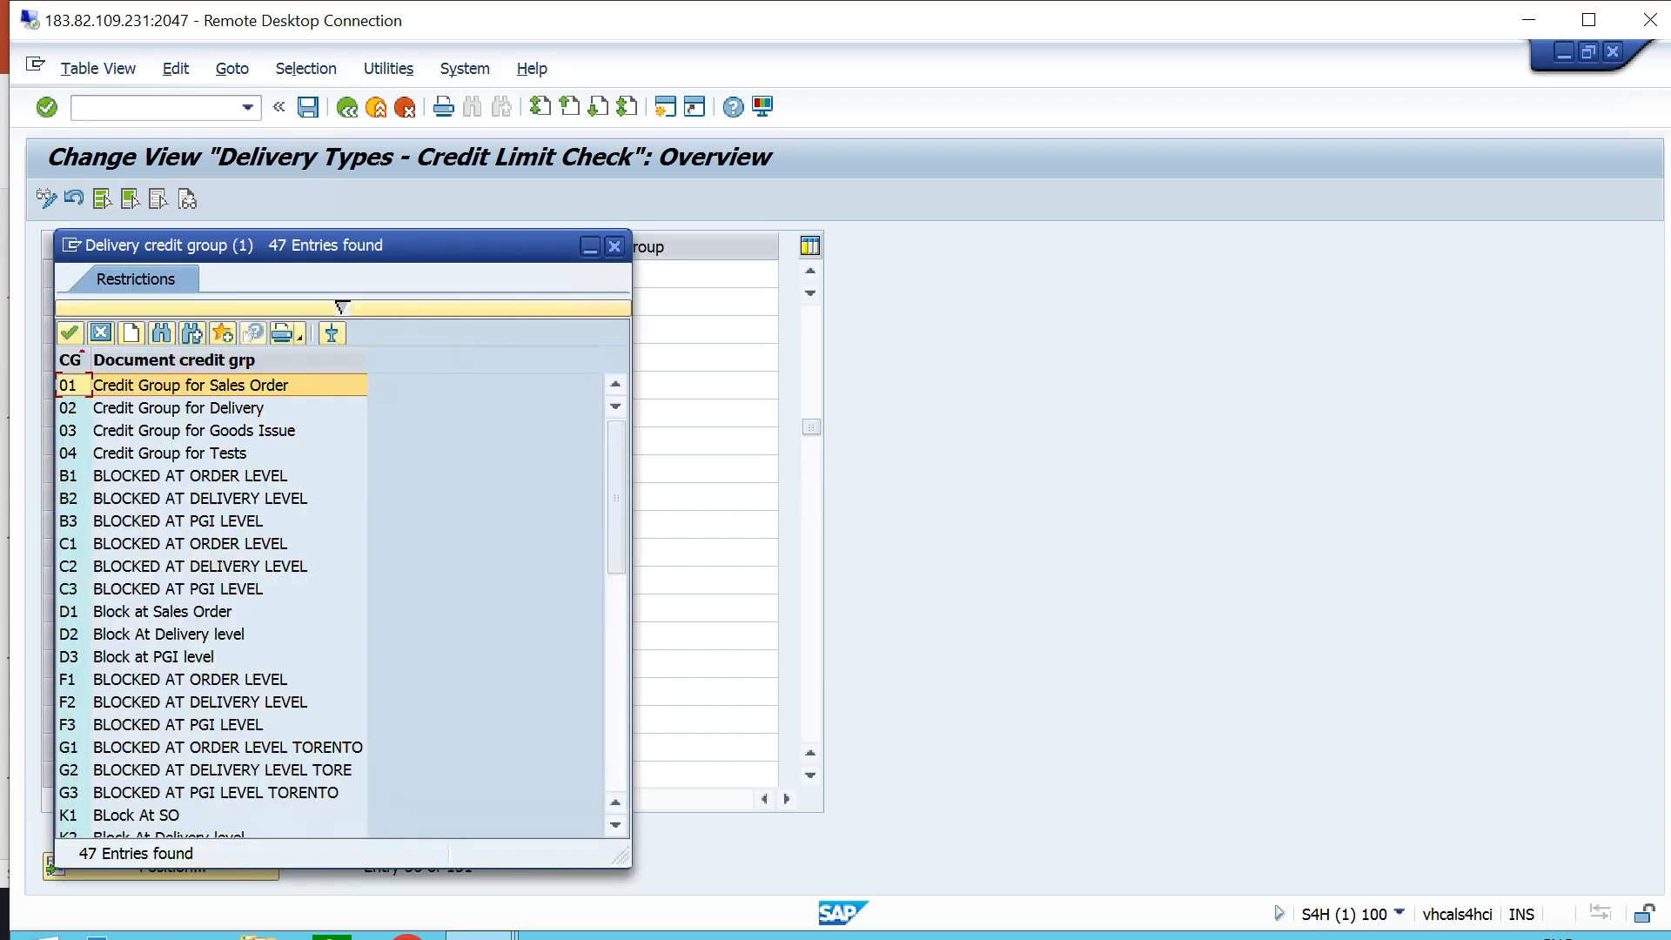
click(179, 409)
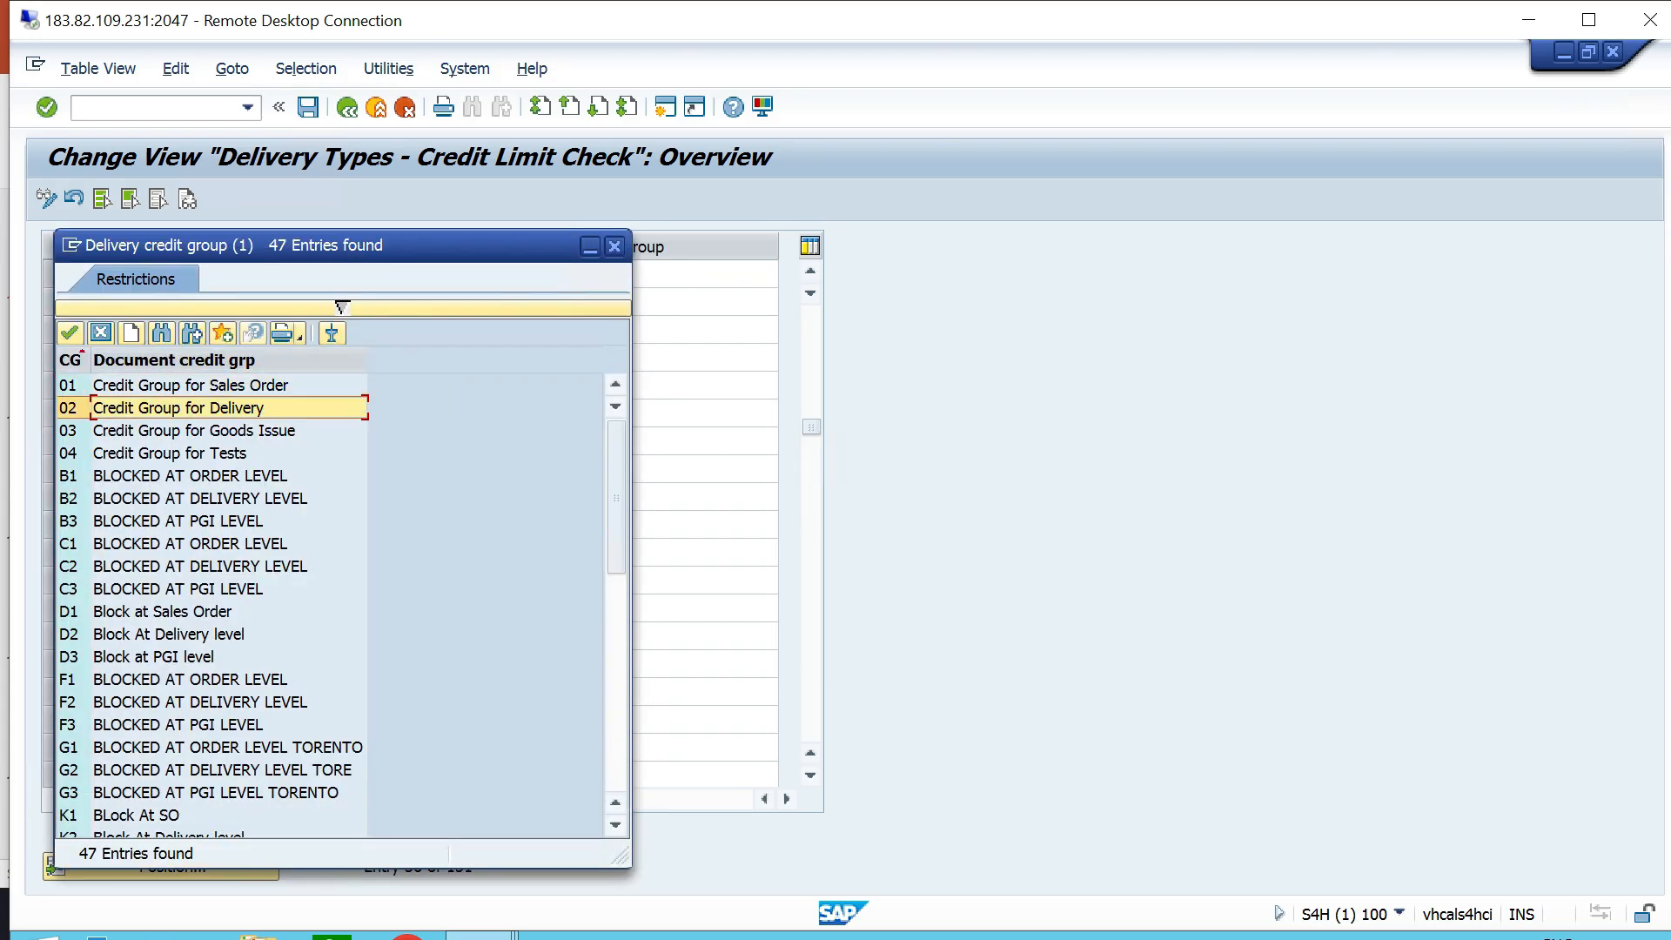
click(69, 333)
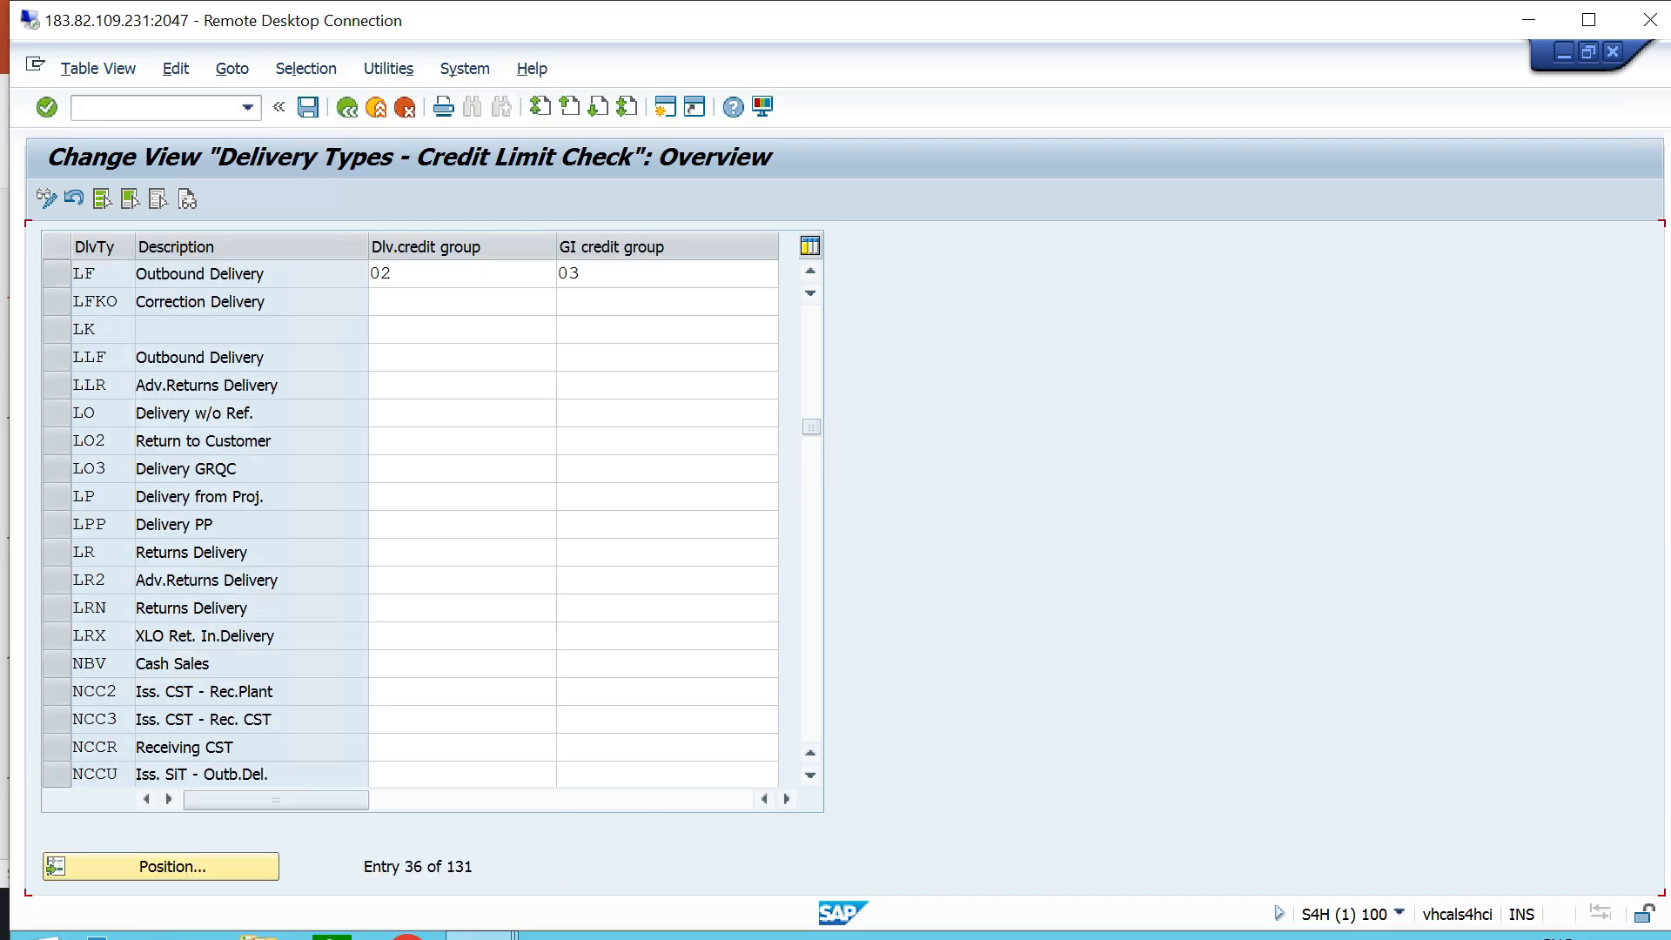
- Review the goods issue credit groups available for delivery type LF, save the delivery type settings, and return to the IMG structure
click(619, 275)
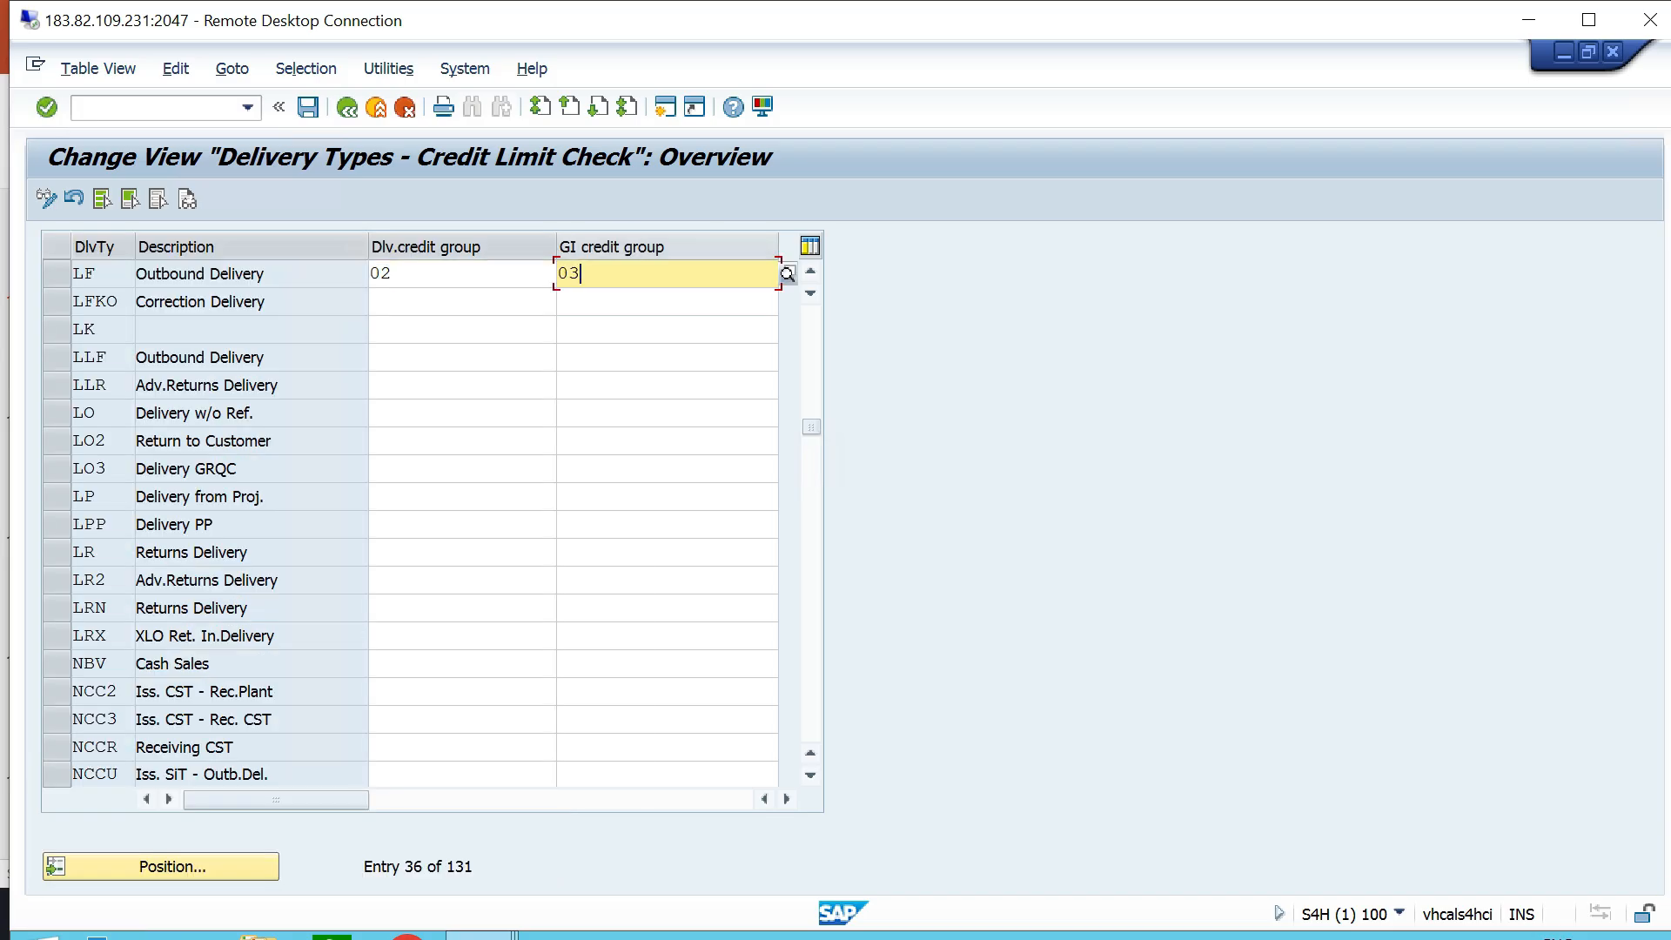
key(F4)
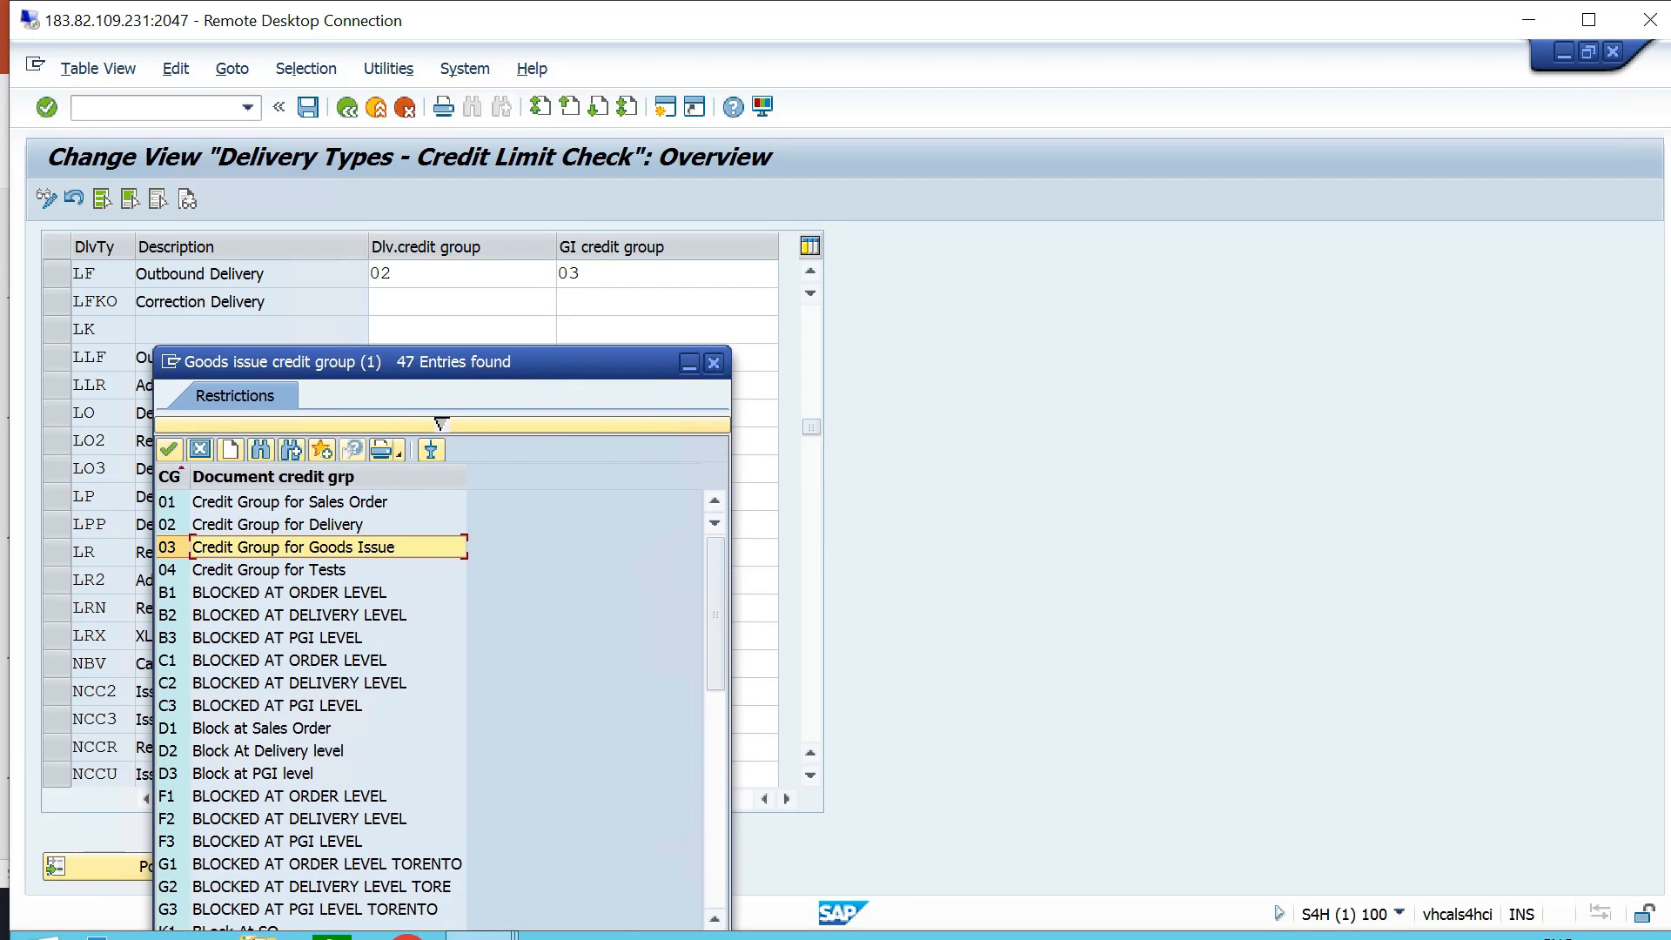
click(714, 362)
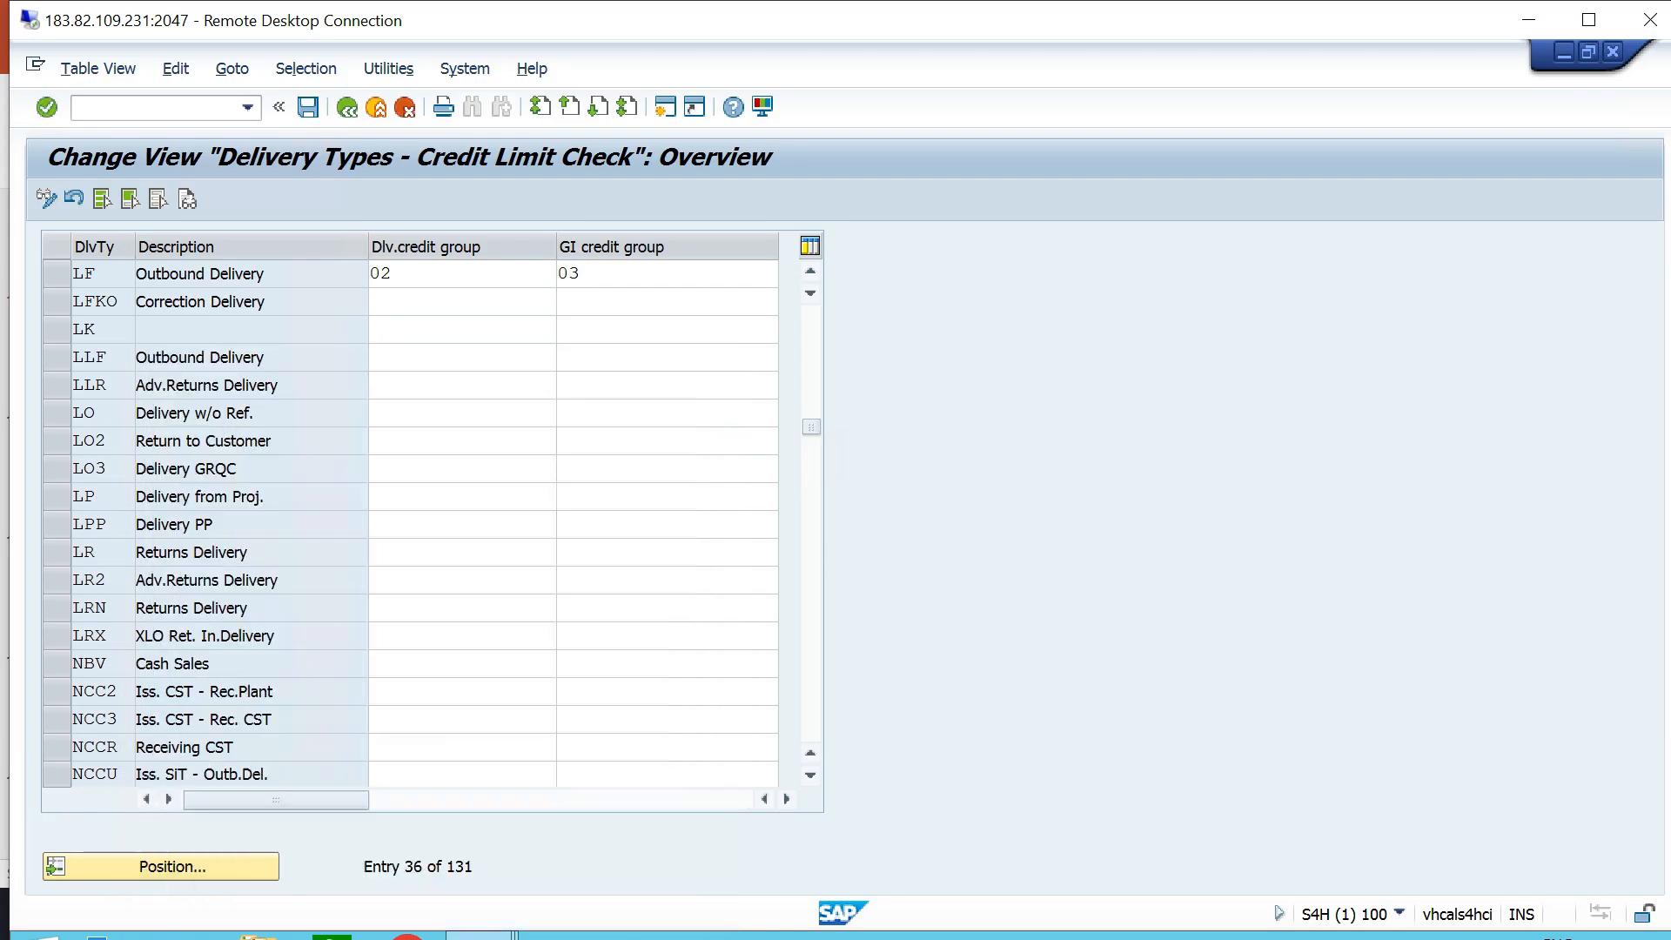
click(308, 107)
click(347, 107)
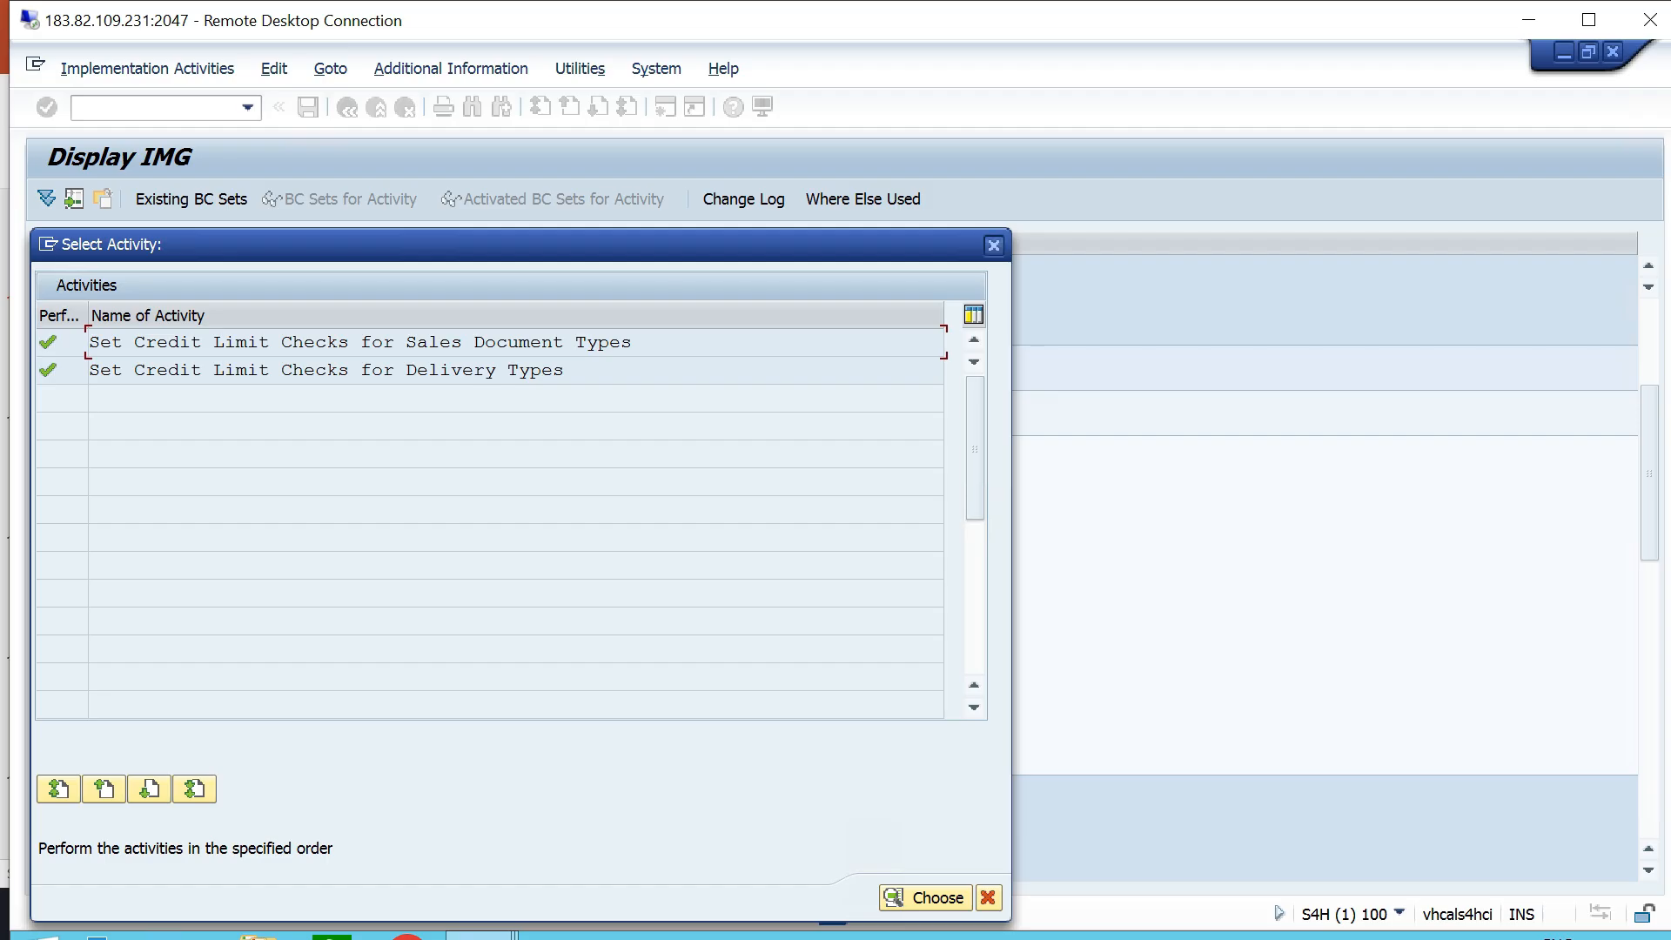
click(995, 245)
- Switch to PowerPoint and highlight item 11, Define Risk Category, in the configuration list, and clear the selection
key(alt+Tab)
drag(682, 714, 402, 714)
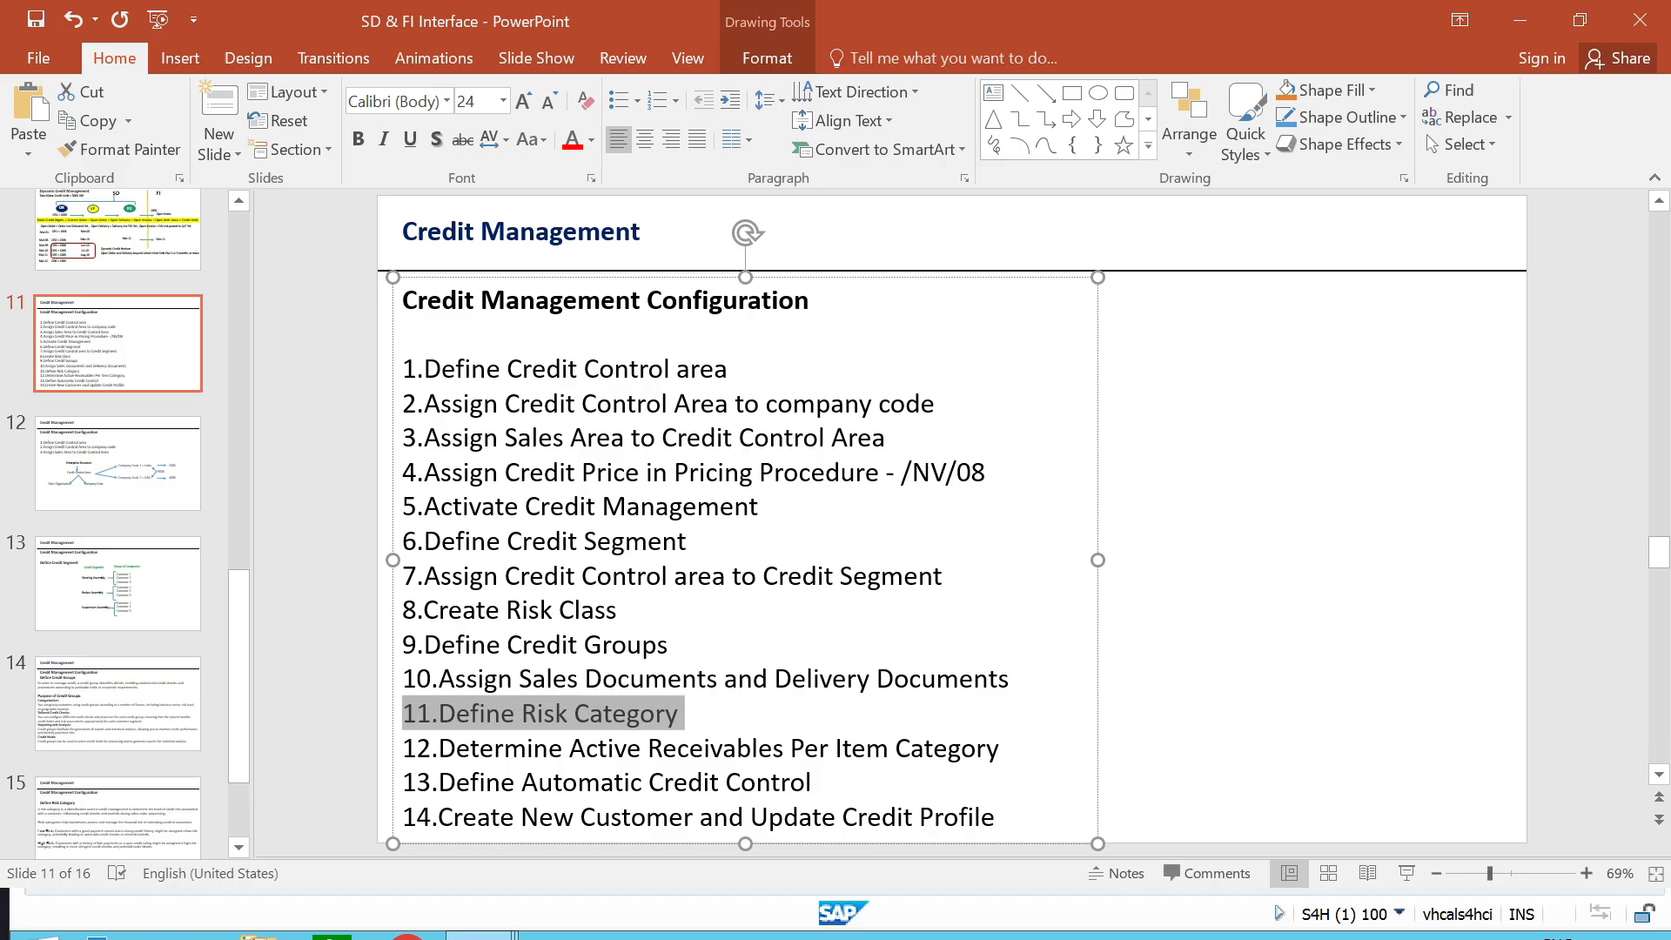
click(681, 714)
click(1219, 610)
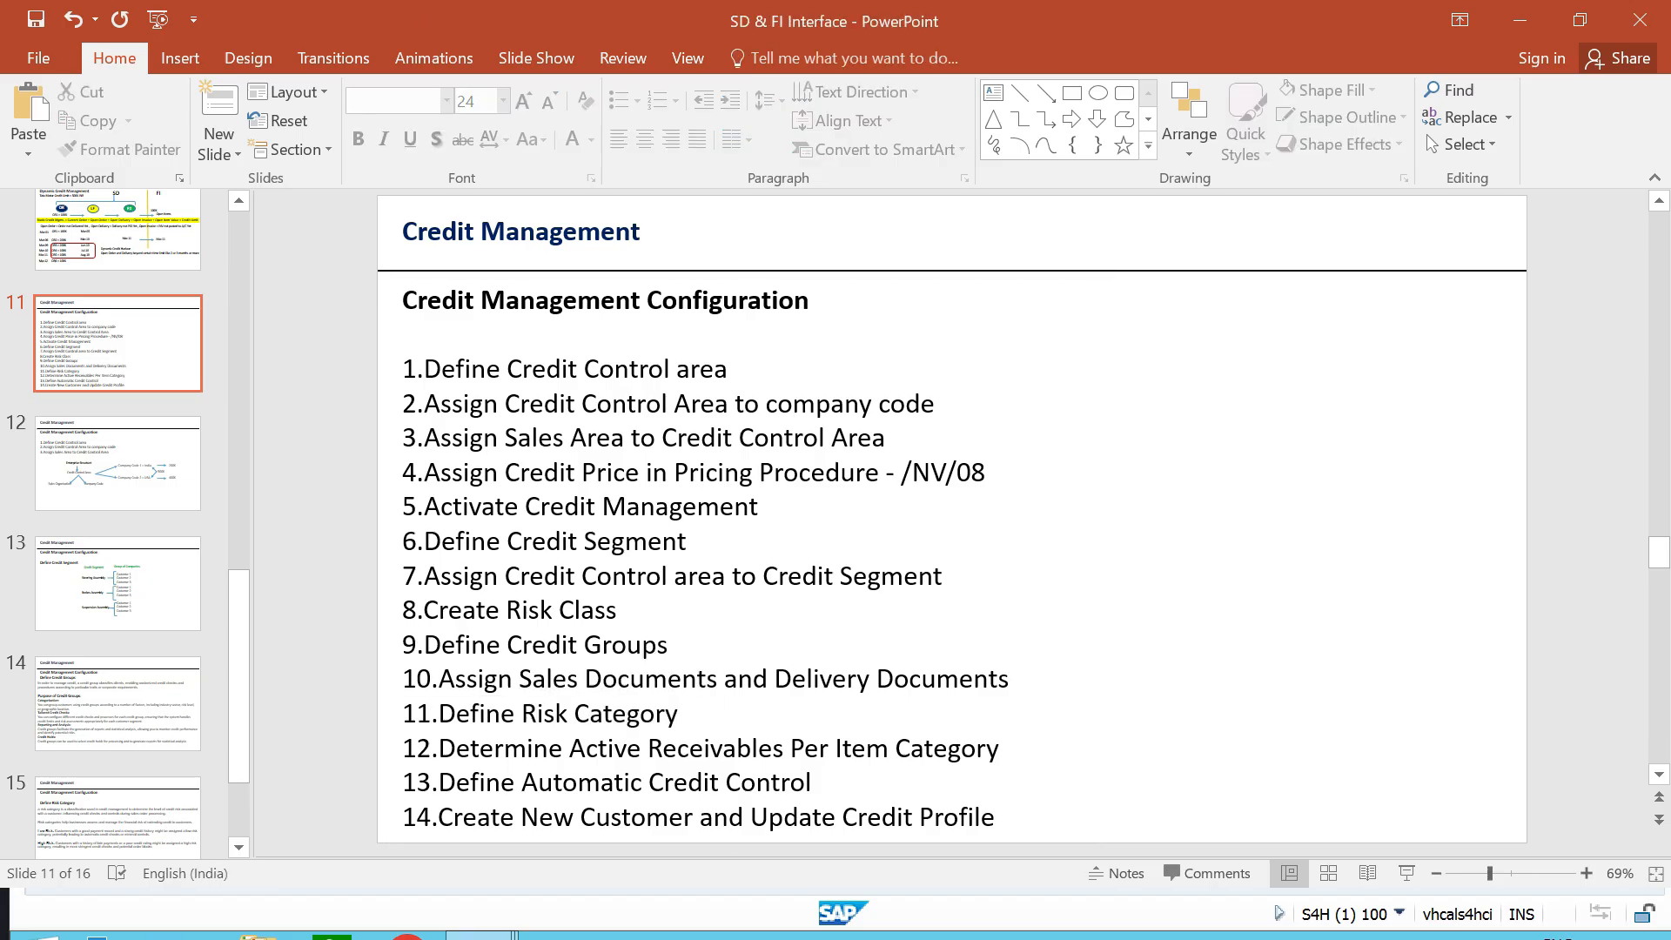
- Page forward from the configuration list to slide 13, Define Credit Segment
key(alt)
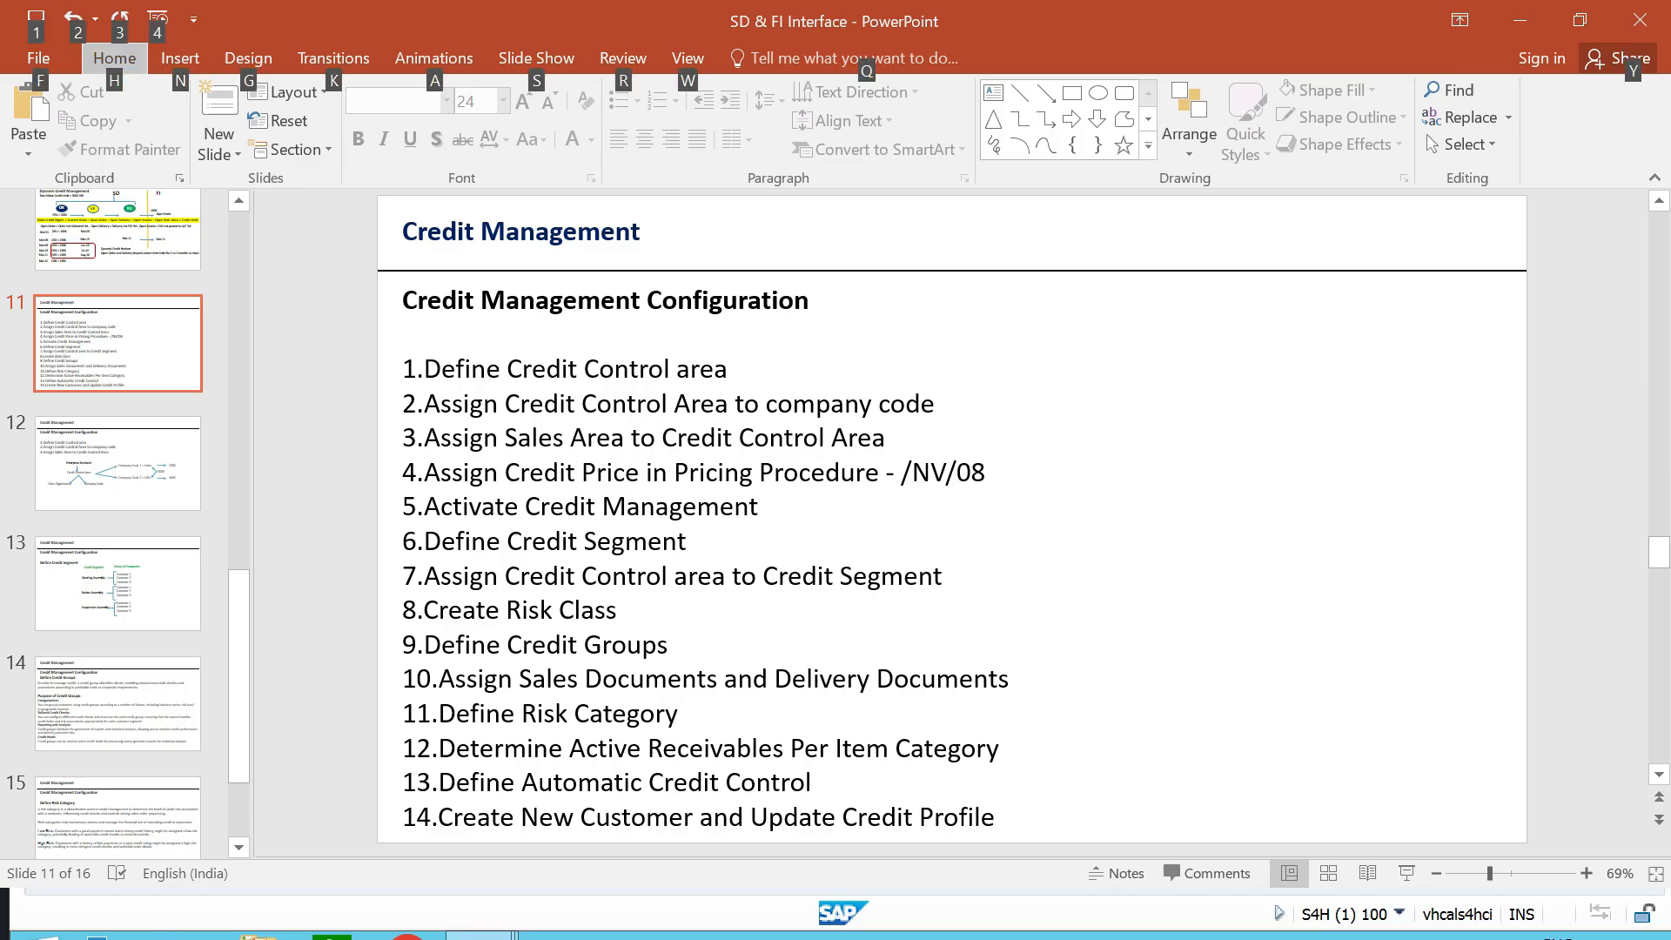
key(alt)
key(Down)
key(Down)
key(Down)
key(Down)
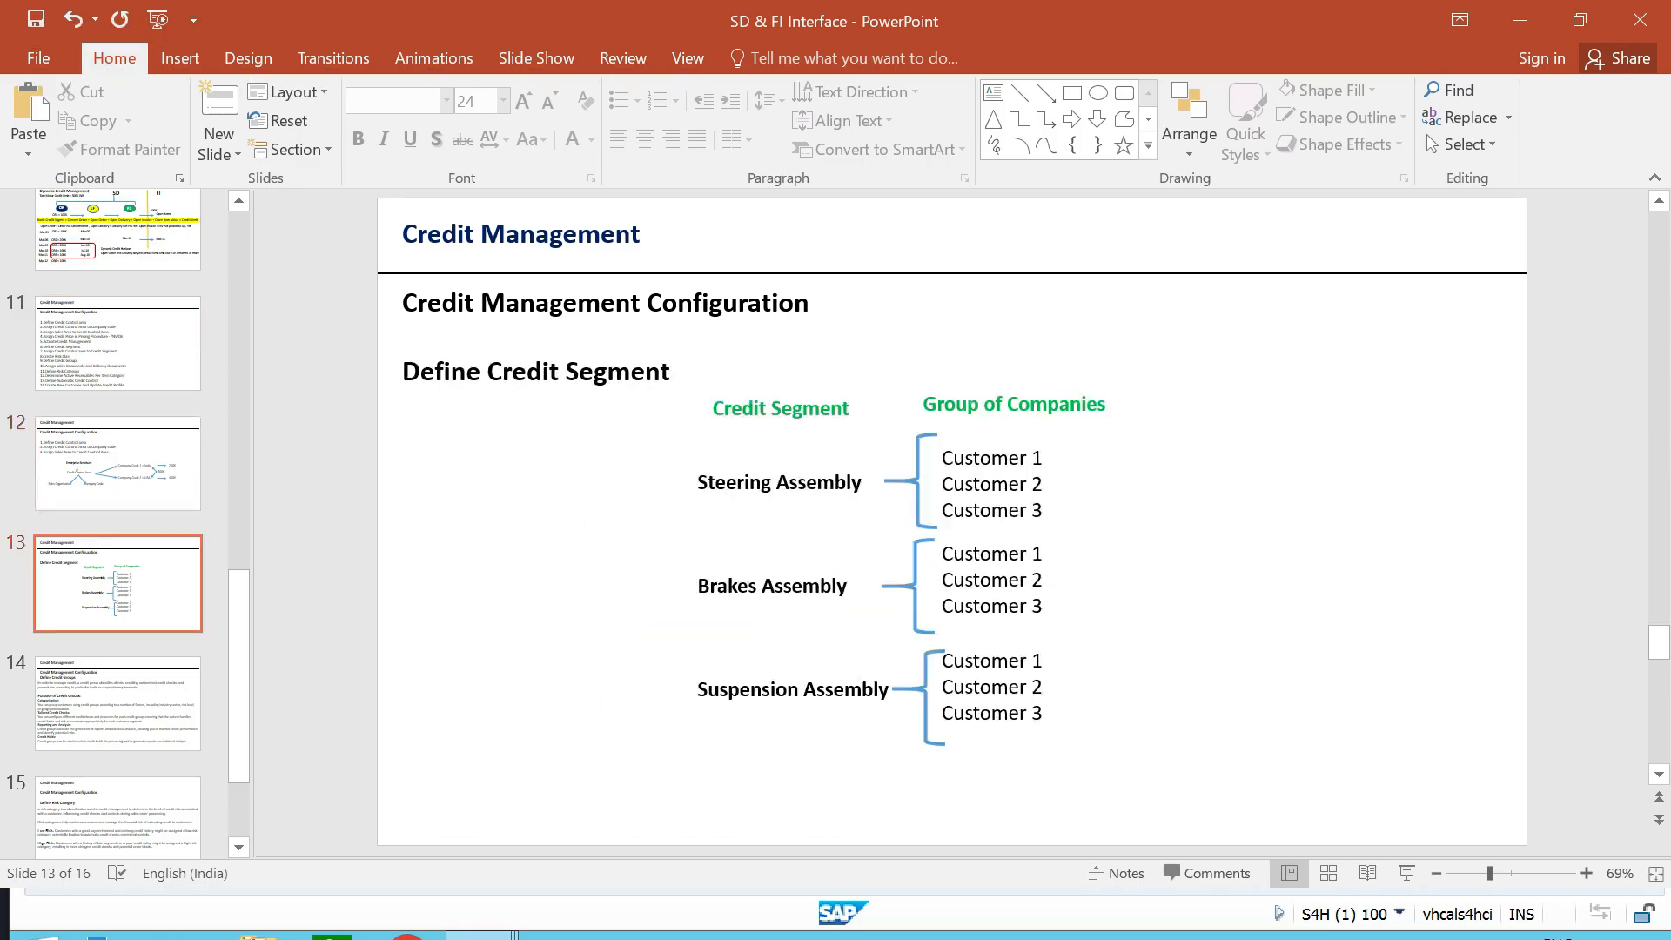
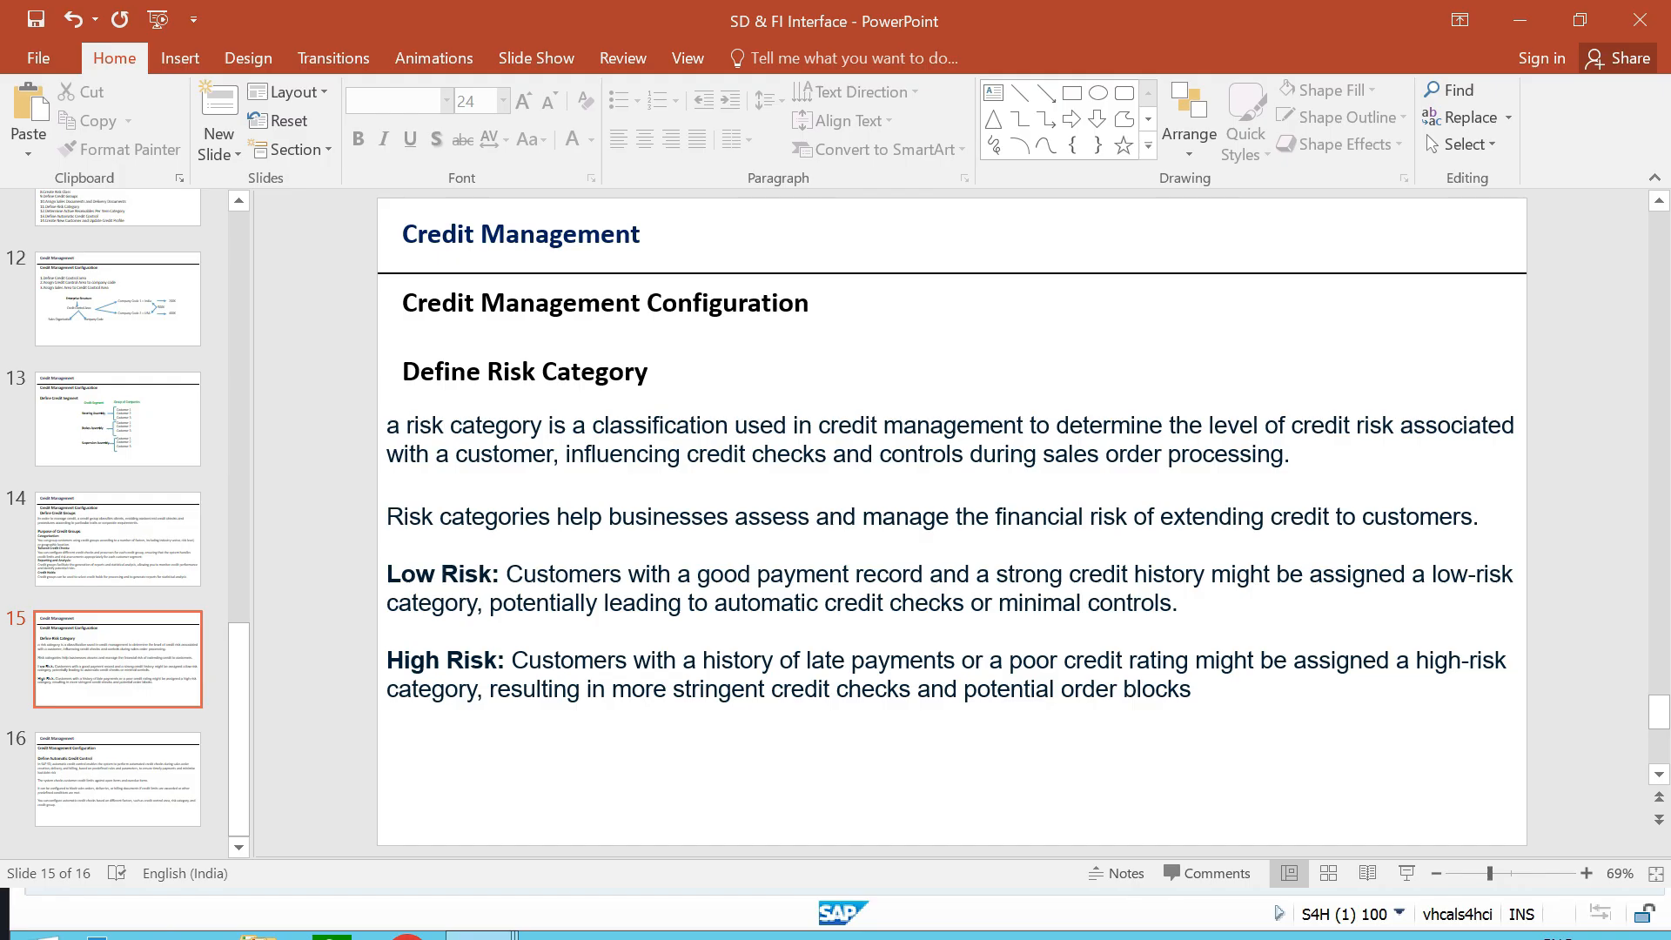
- Switch to the SAP remote session, open Define Risk Categories in the IMG structure, and start adding new entries
key(alt+Tab)
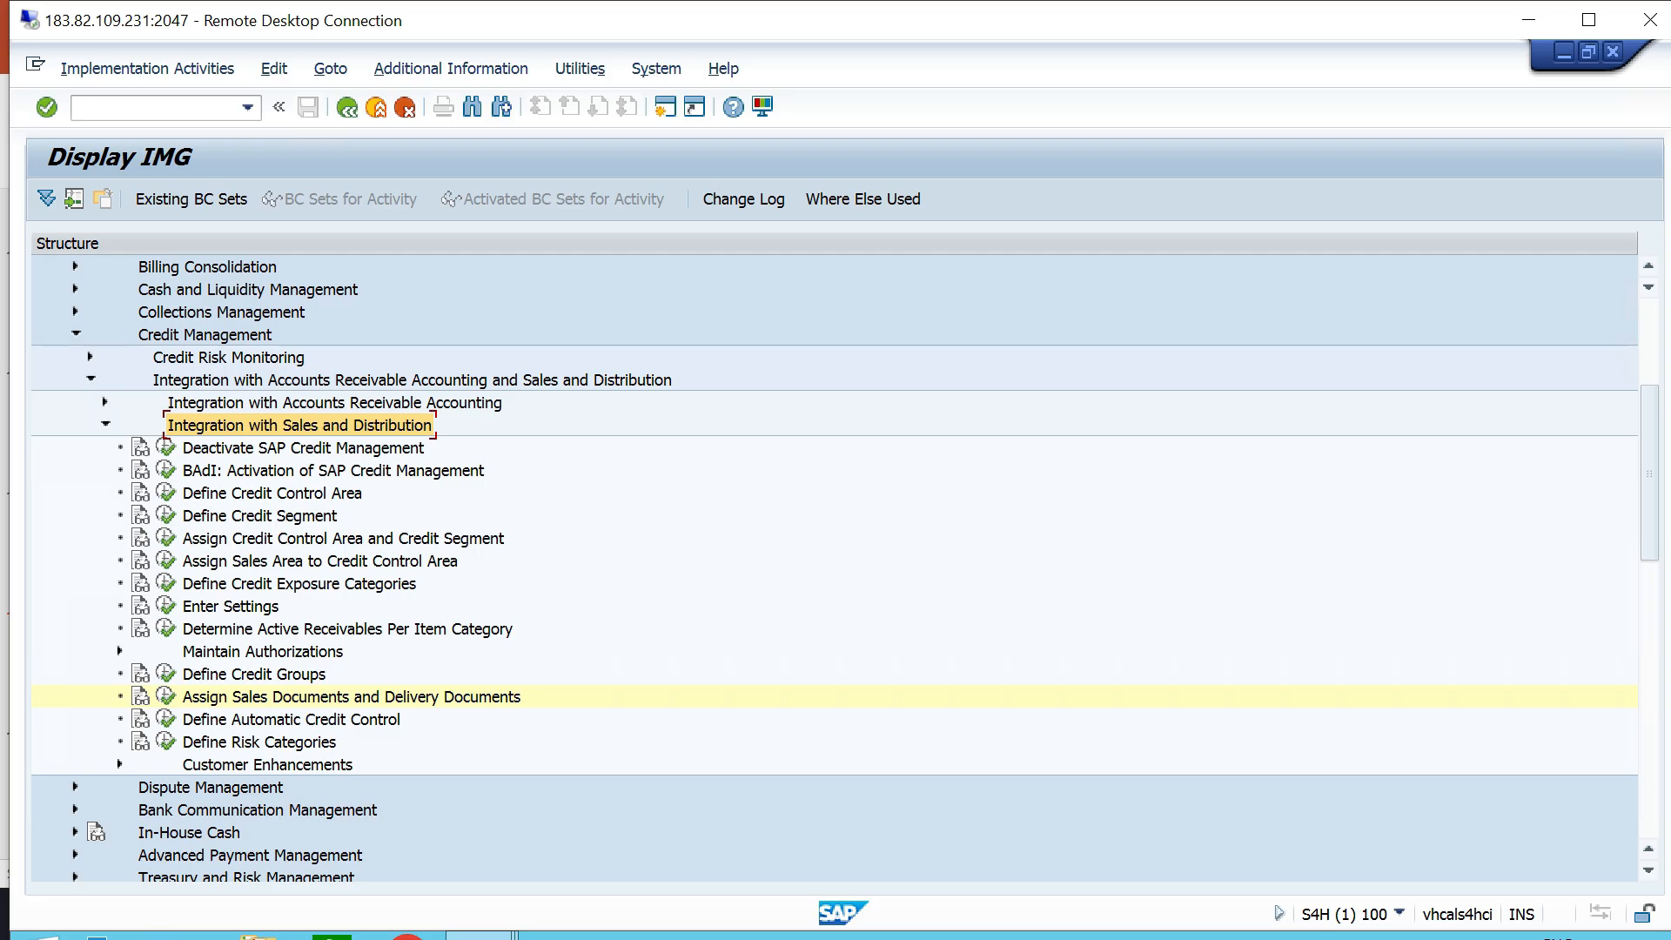
click(259, 742)
scroll(259, 742, down, 1)
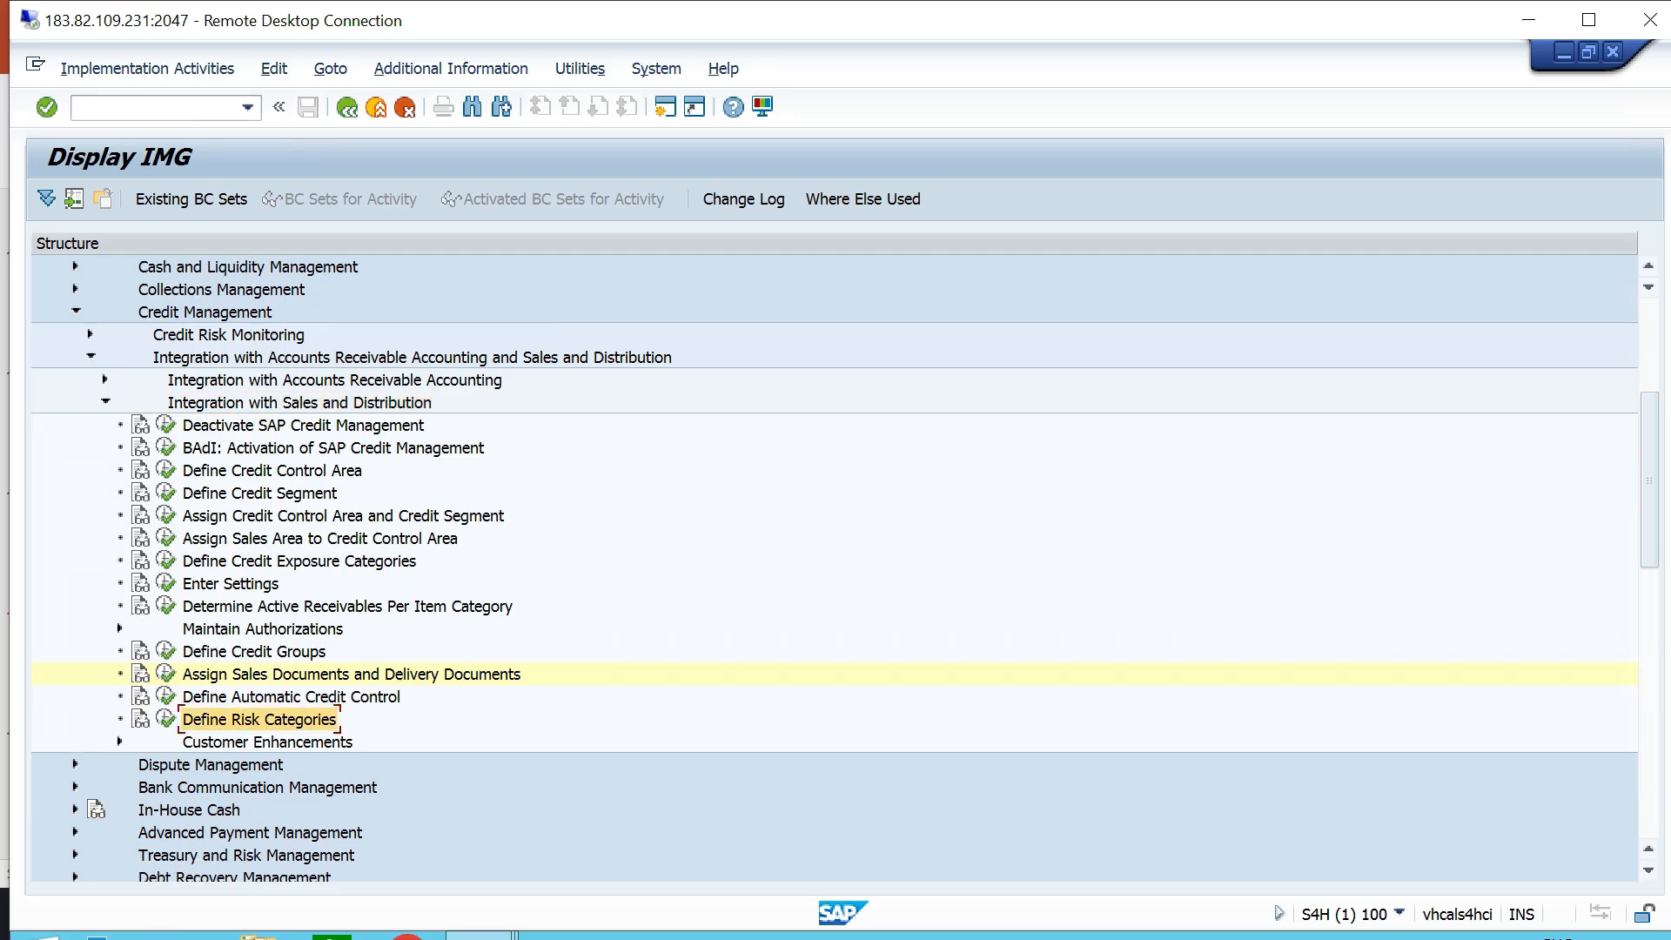
double_click(259, 719)
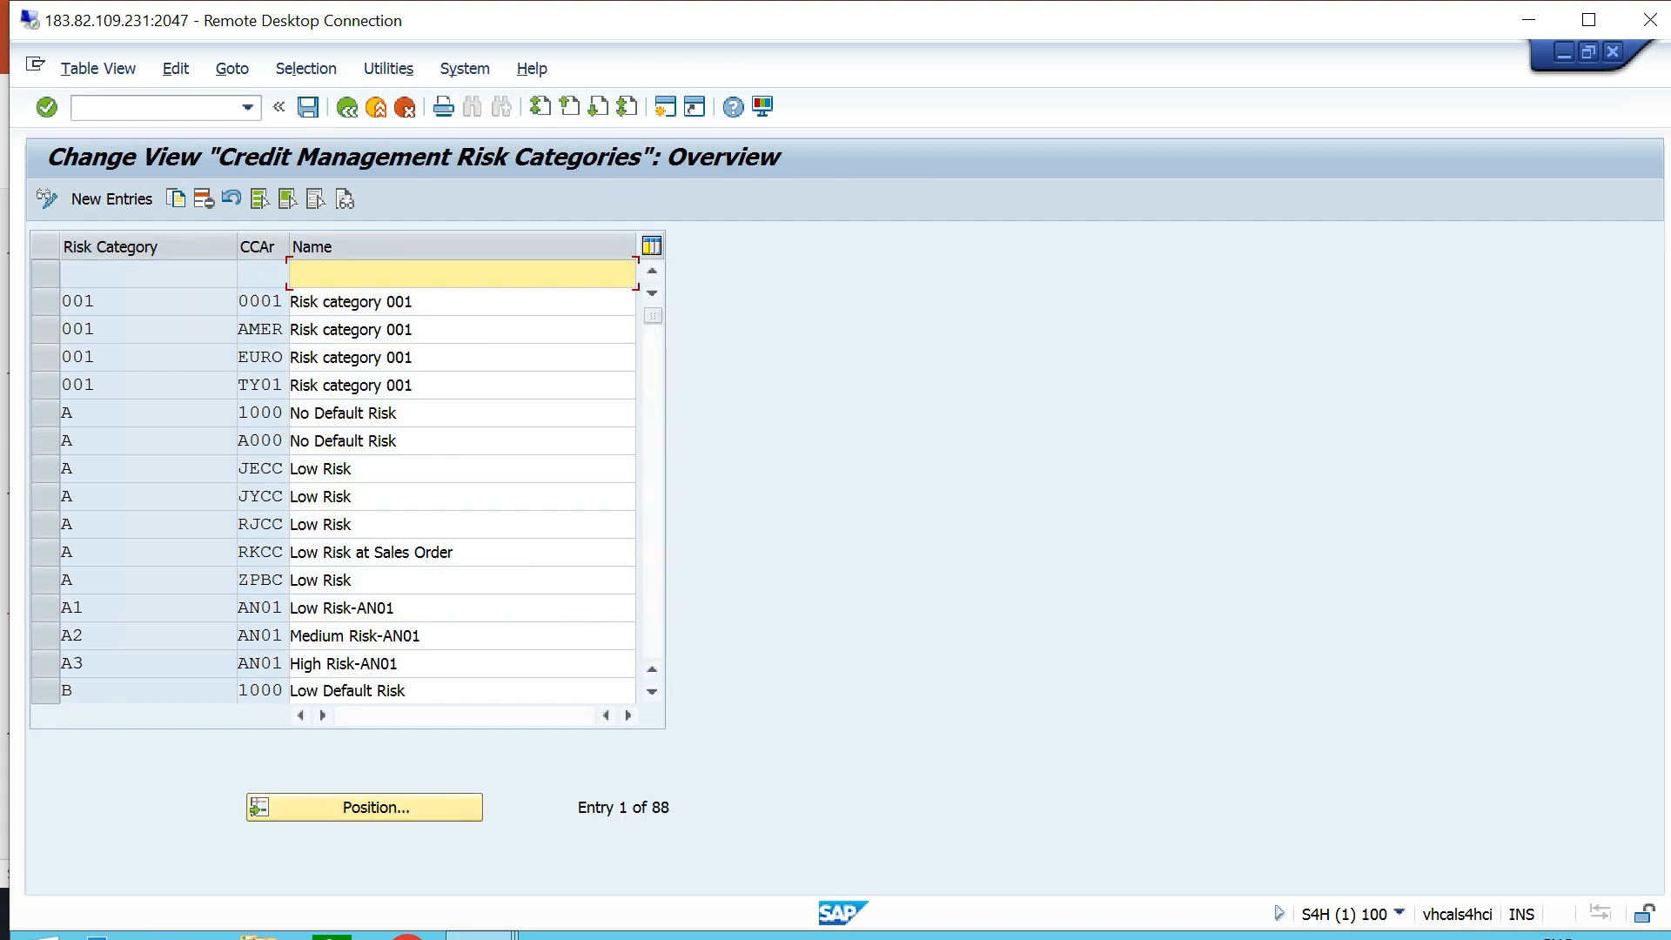
click(111, 199)
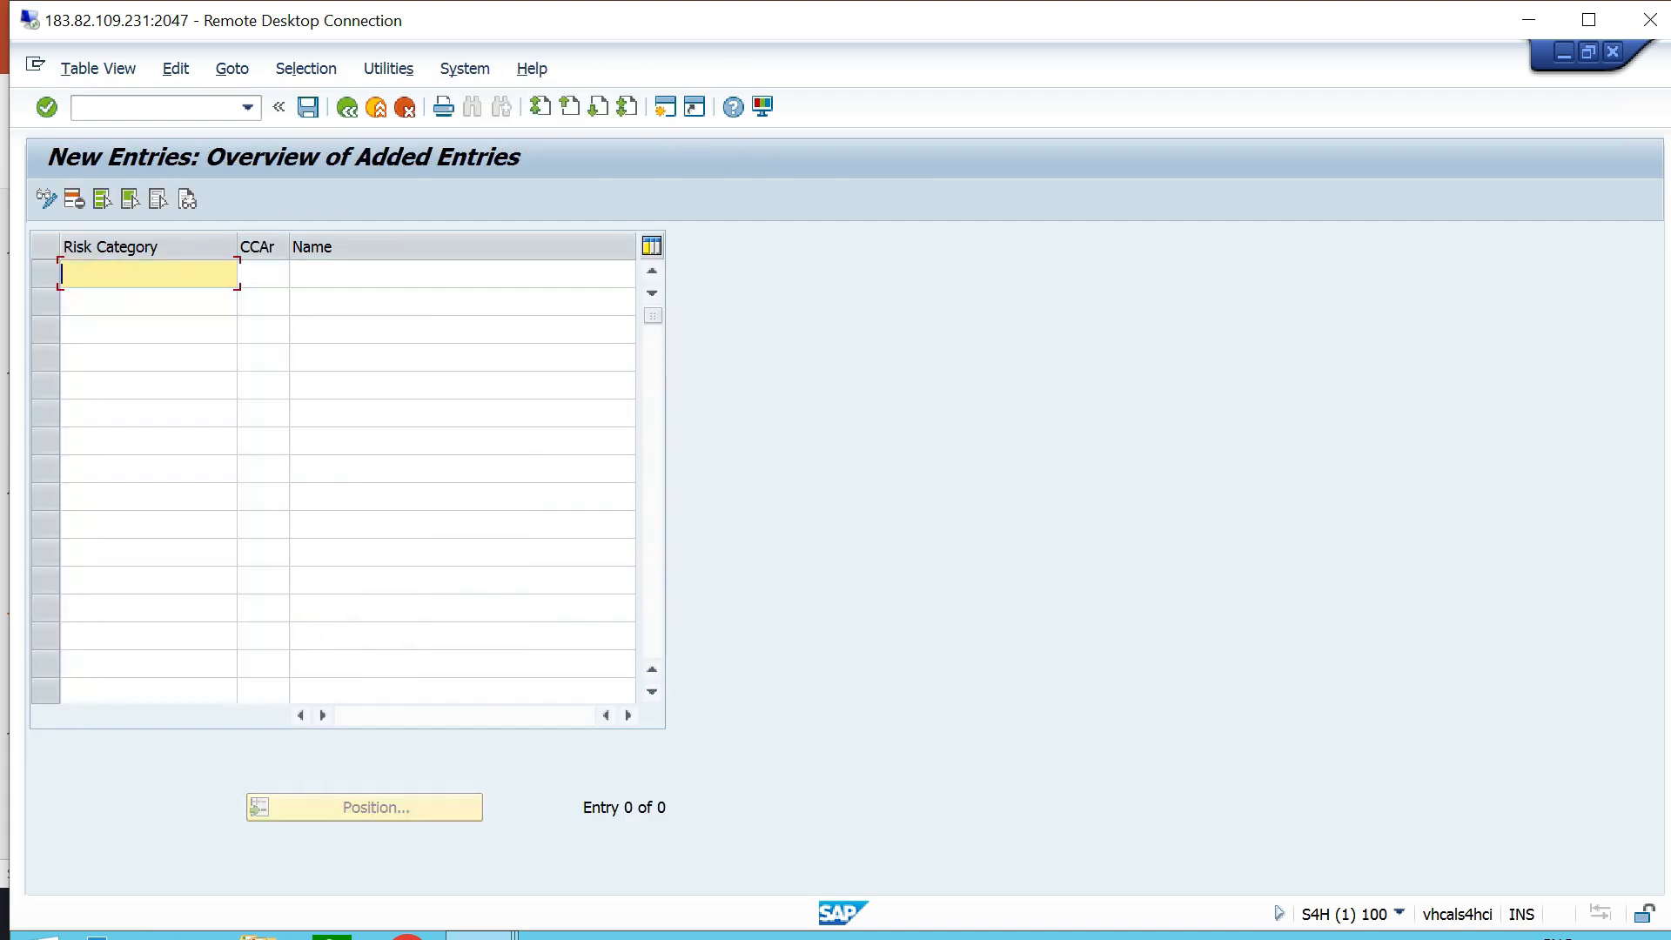
- Enter risk category A for credit control area TTCA with the name HIGHRISK - TT06
text(A)
key(Tab)
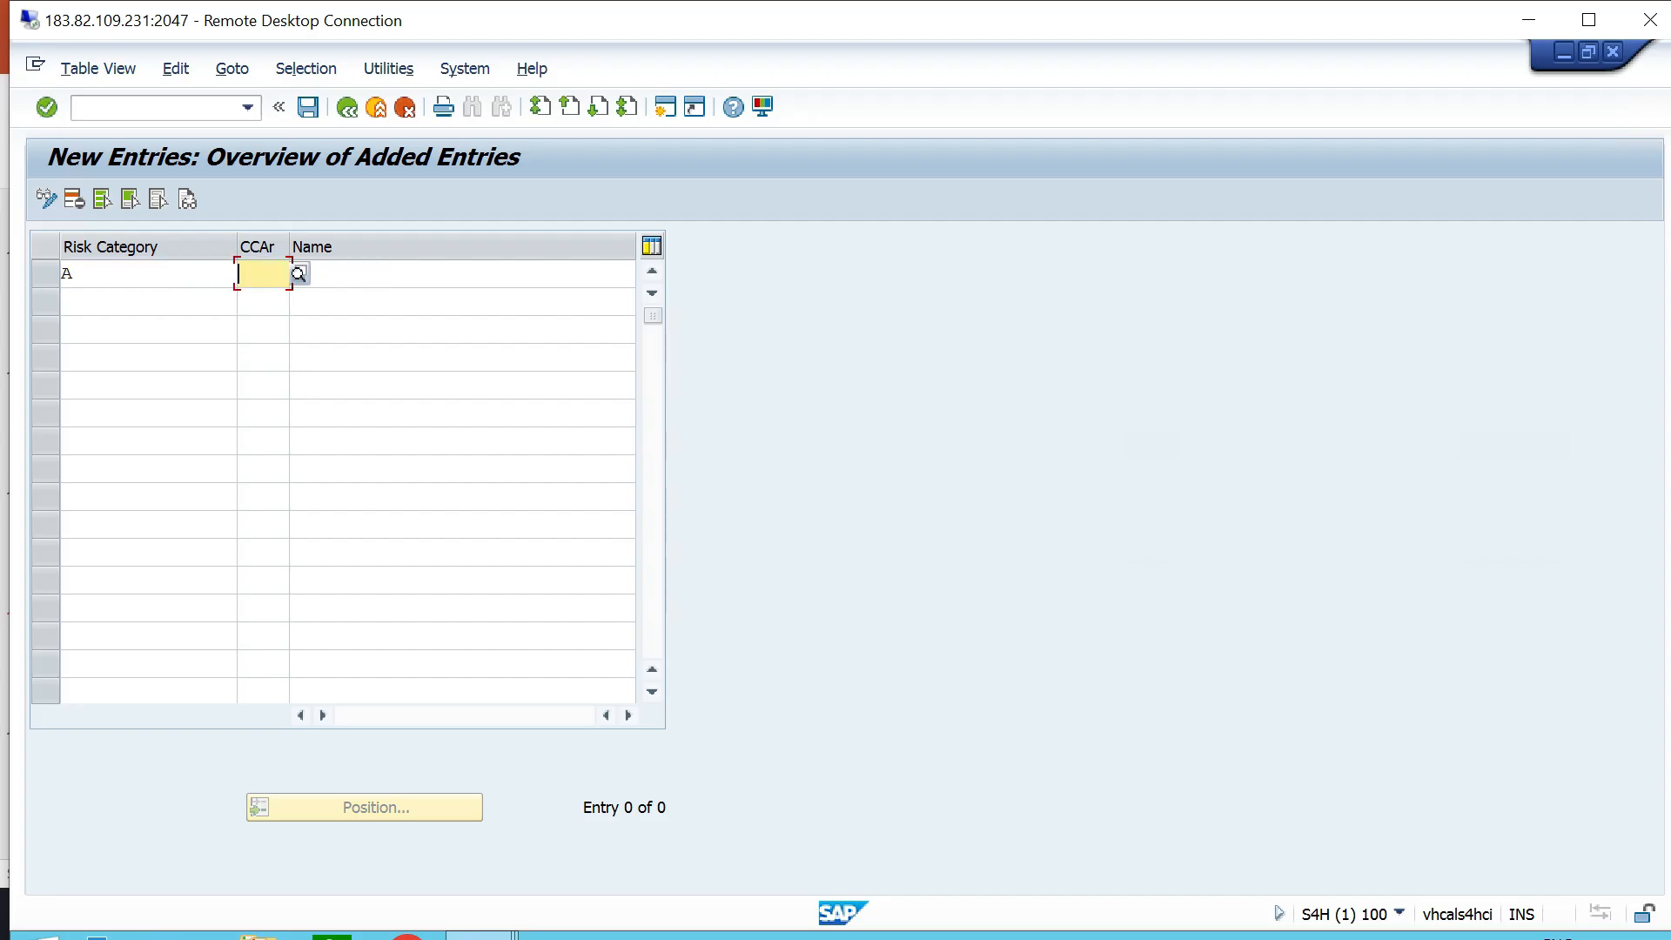
text(TTCA)
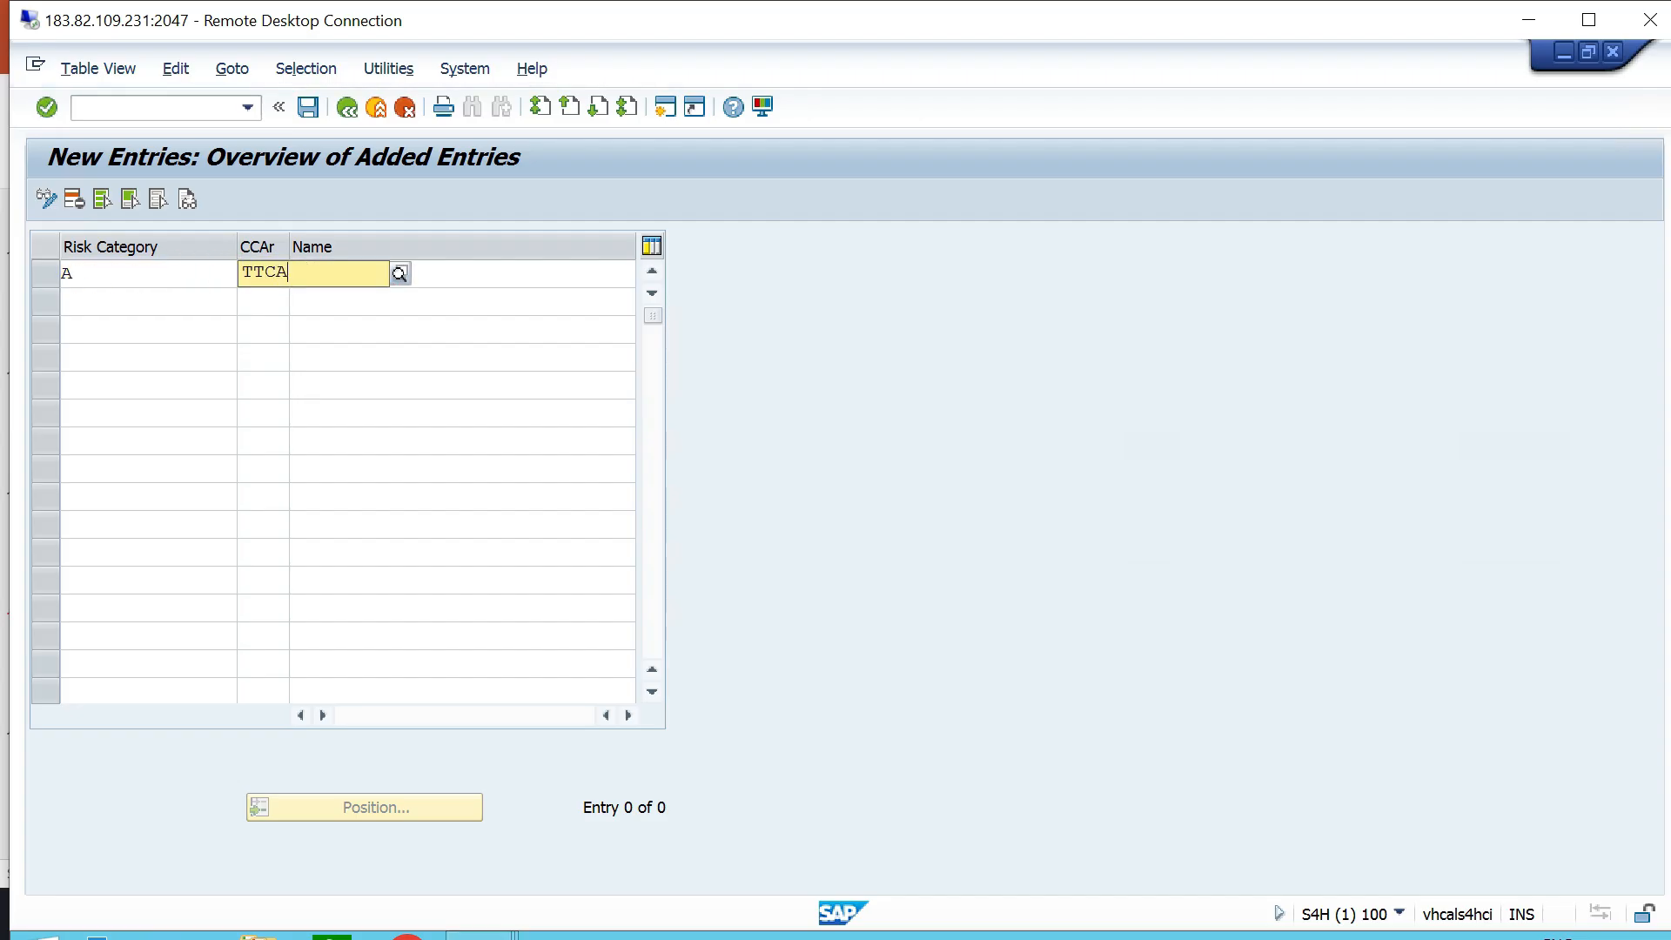
key(Tab)
text(HIGHRISK - TT06)
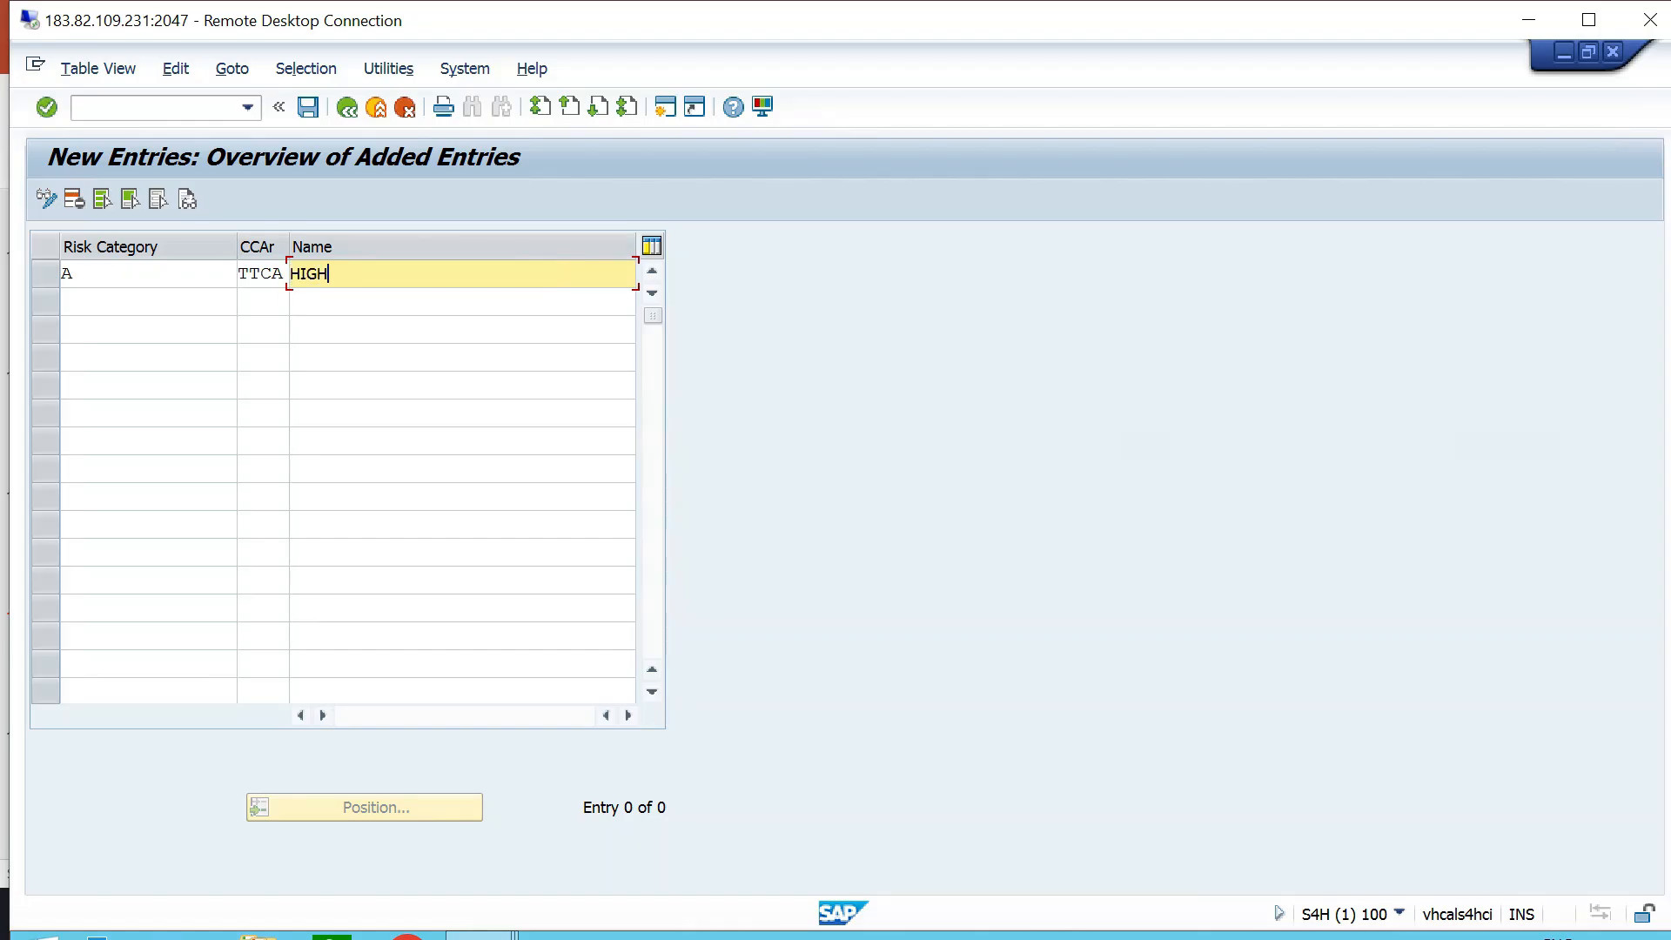
key(Tab)
- Enter risk category B for credit control area TTCA with the name MEDIUM RISK - TT06
text(B)
key(Tab)
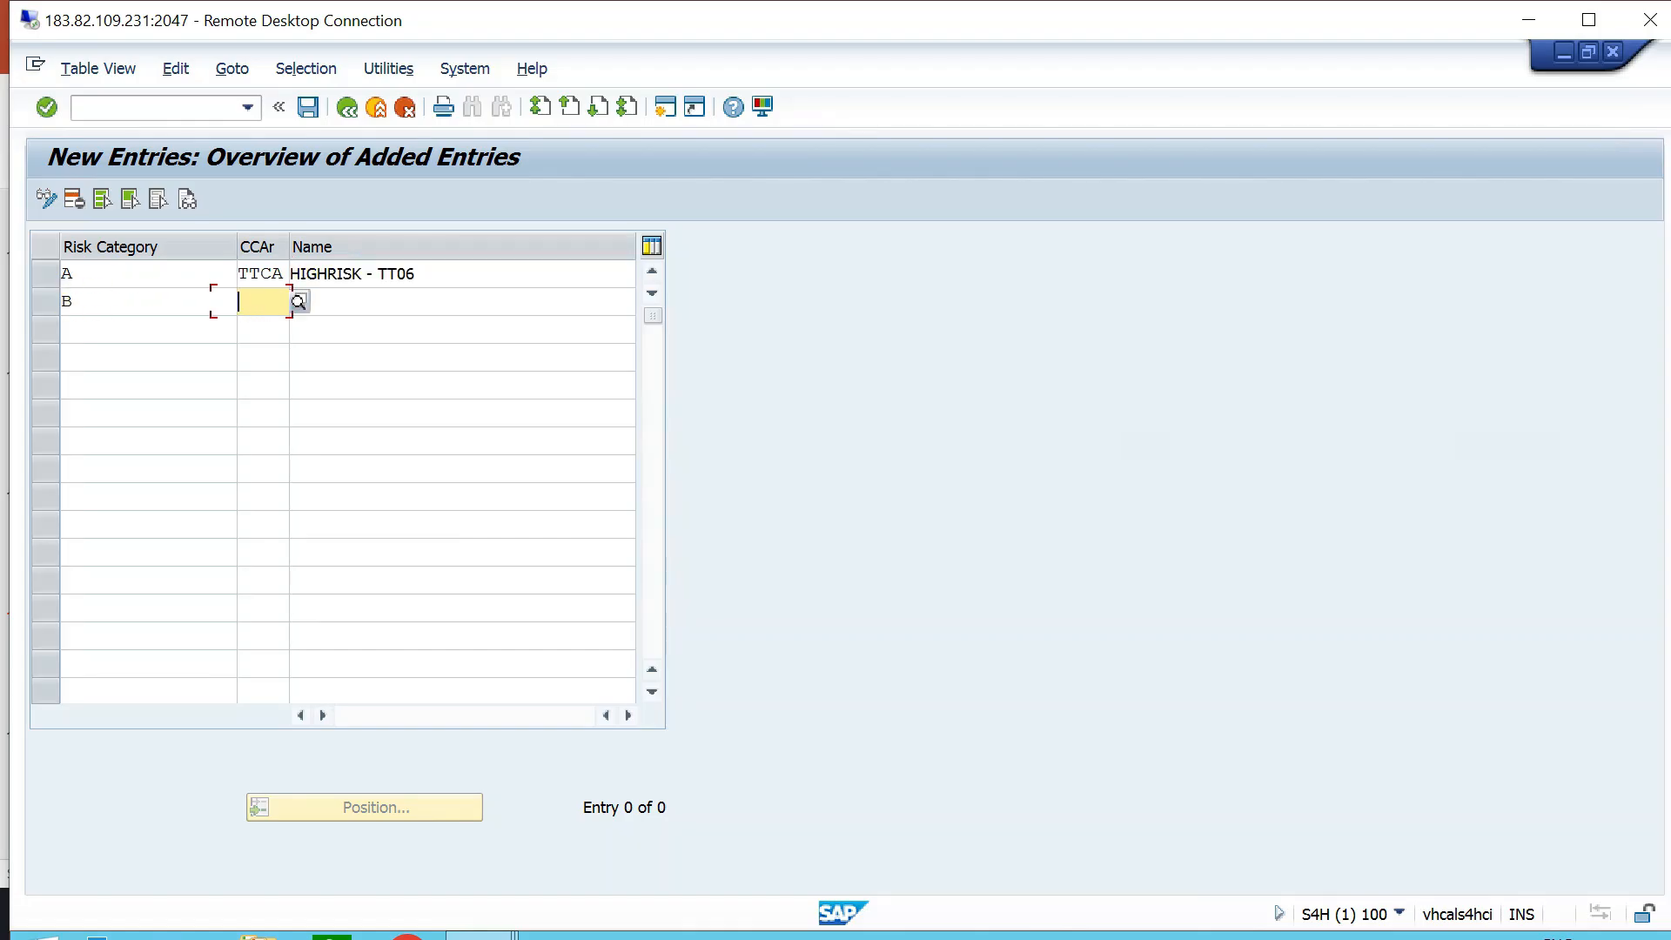
text(TTCA)
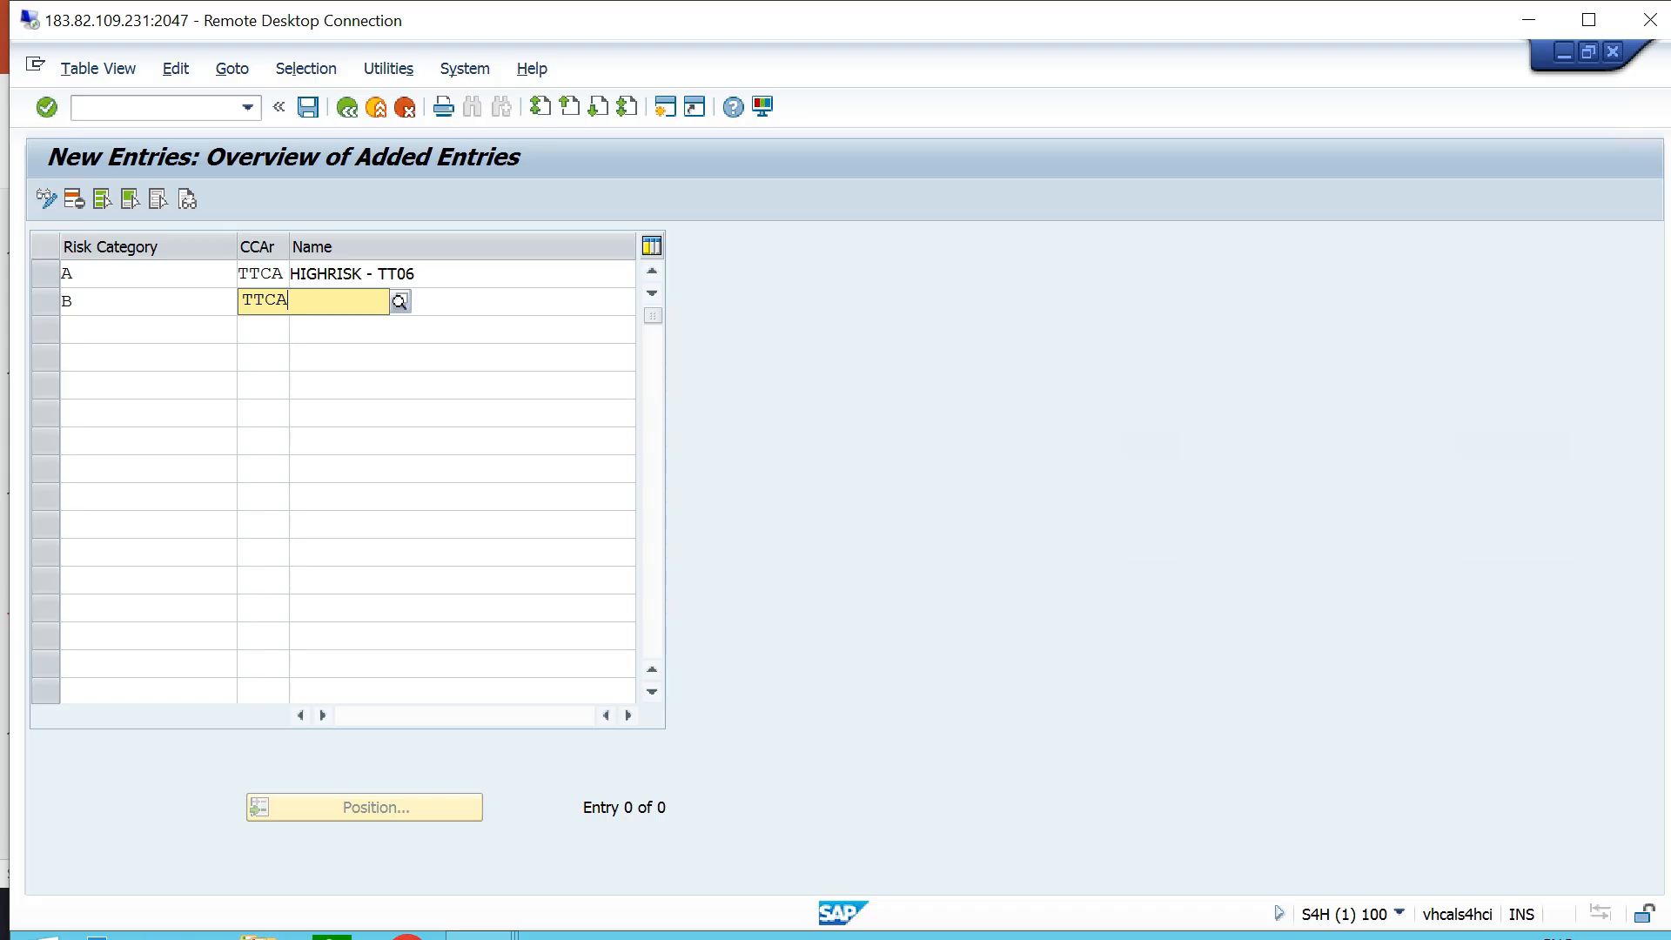
key(Tab)
text(MEDIUM RISK - TT06)
key(Tab)
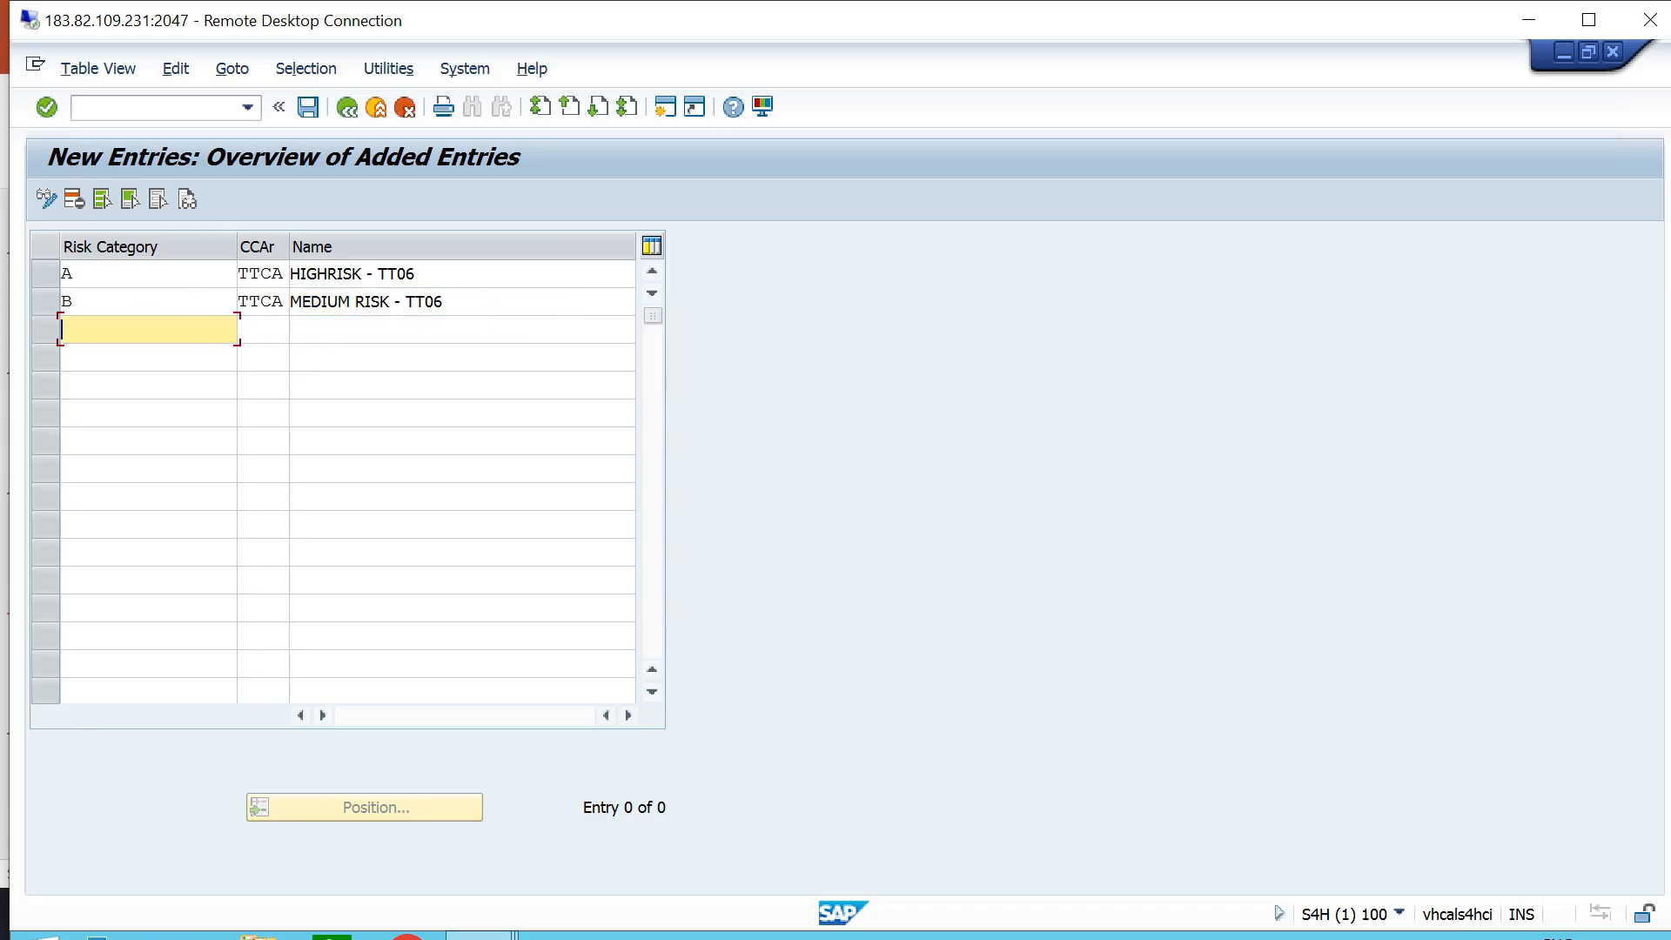
- Enter risk category C for credit control area TTCA with the name LOW RISK - TT06
text(C)
key(Tab)
text(TTCA)
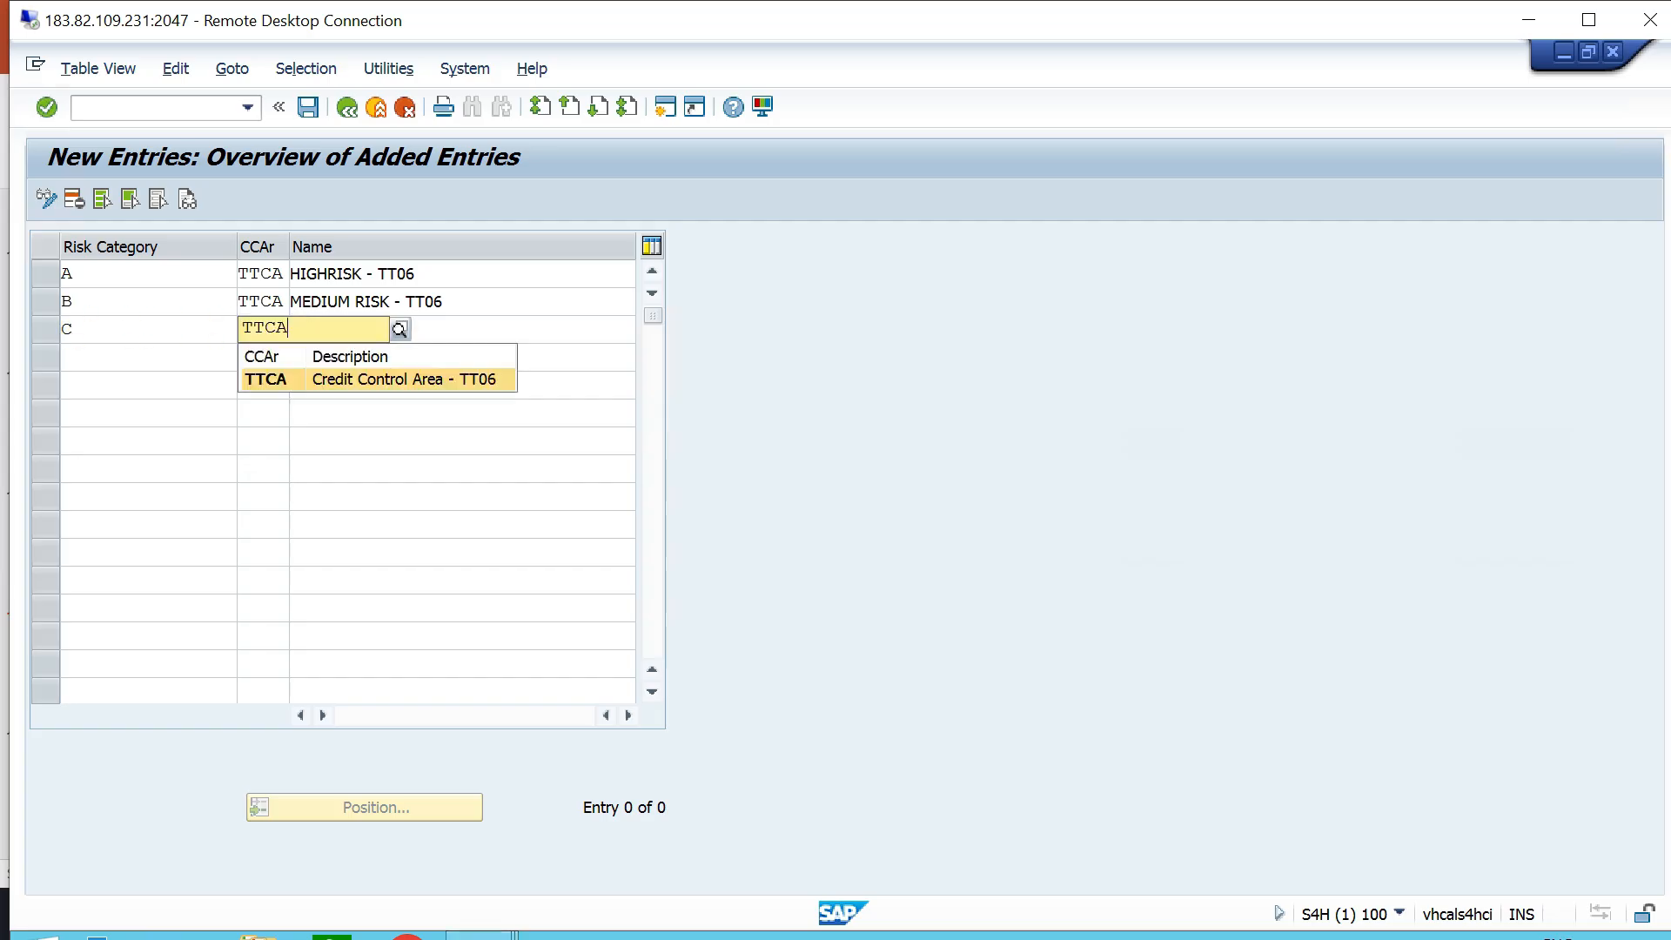
key(Tab)
text(LOW RISK - TT06)
- Save the new risk categories and return to the IMG structure
key(ctrl+s)
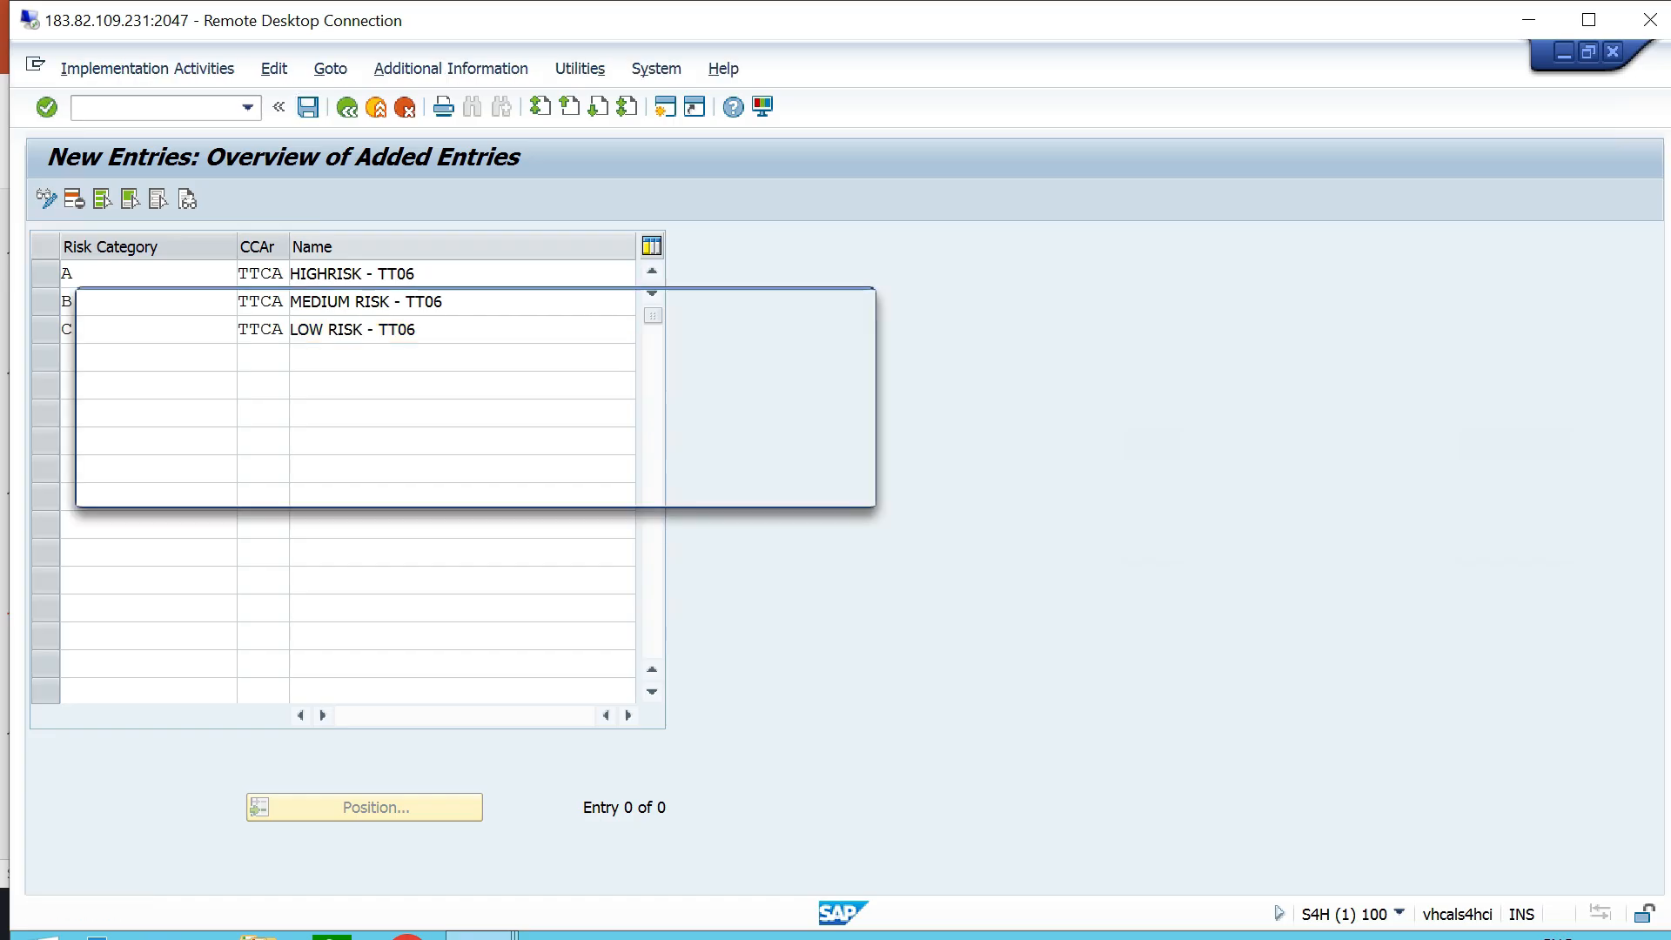
key(Return)
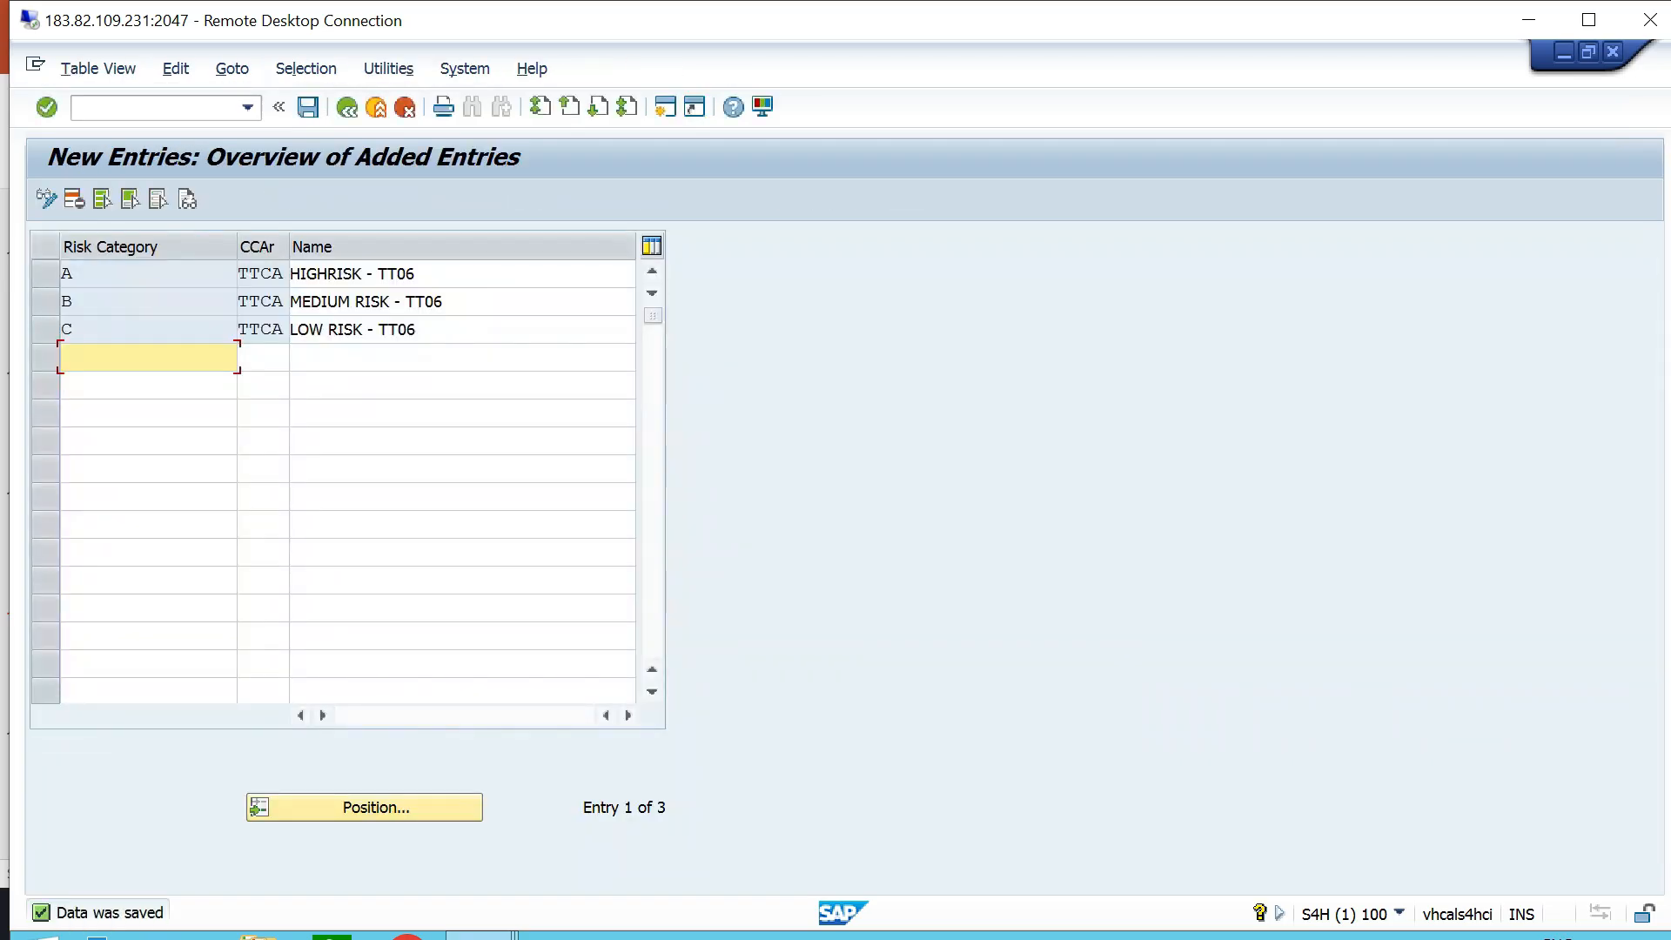
click(348, 108)
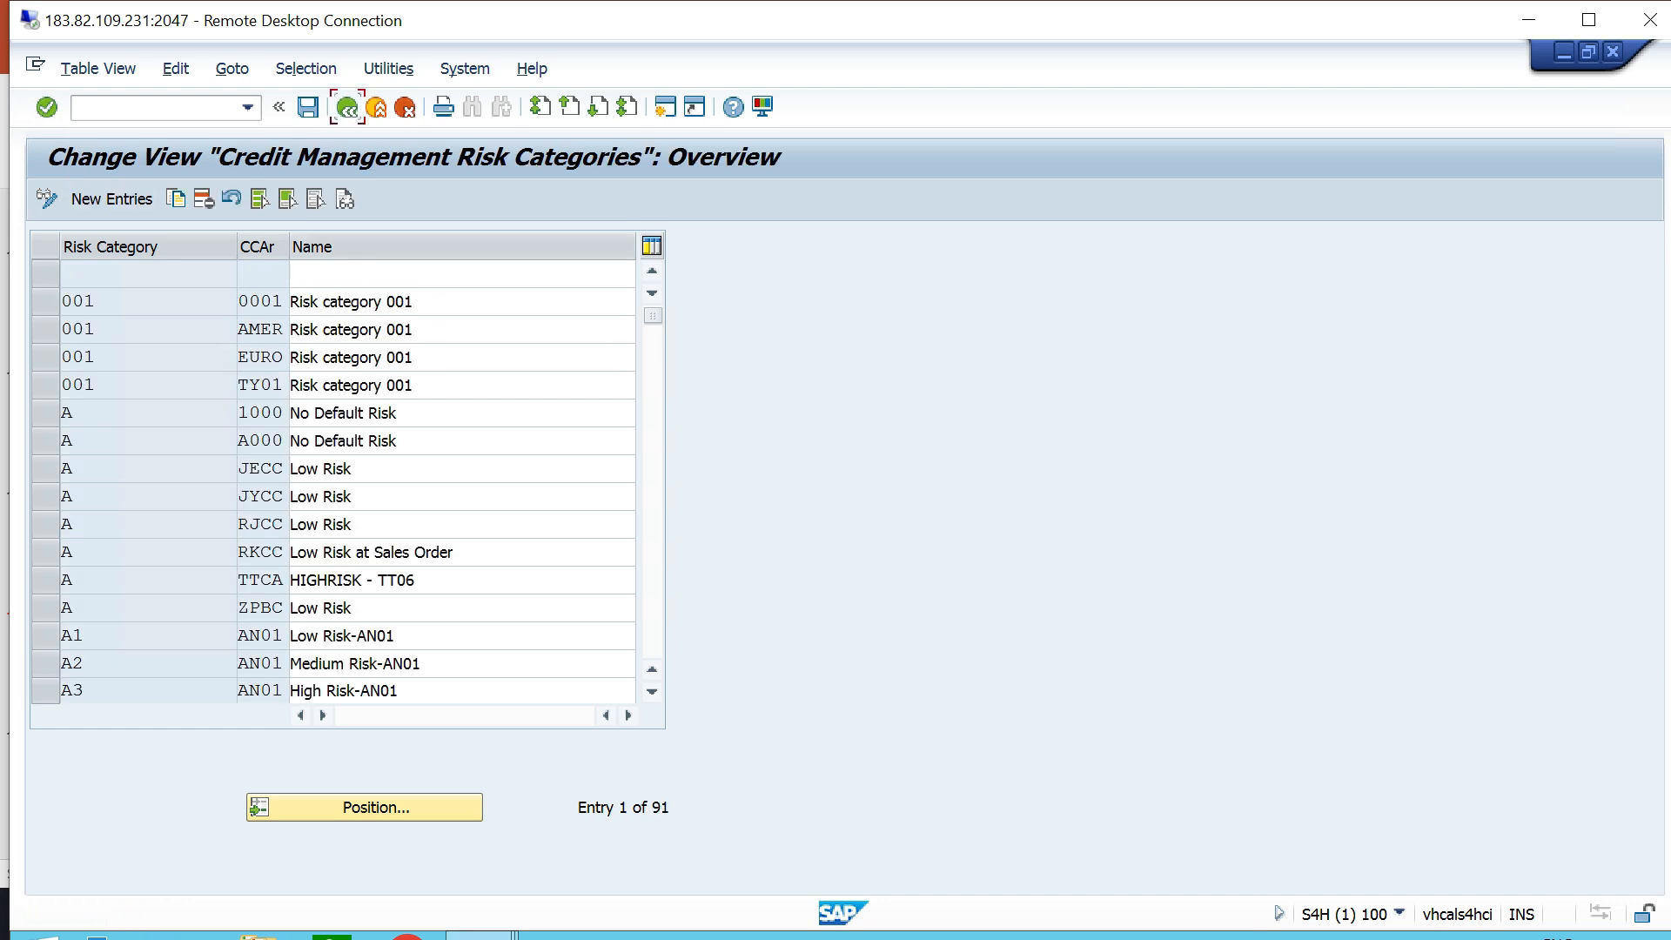
click(347, 108)
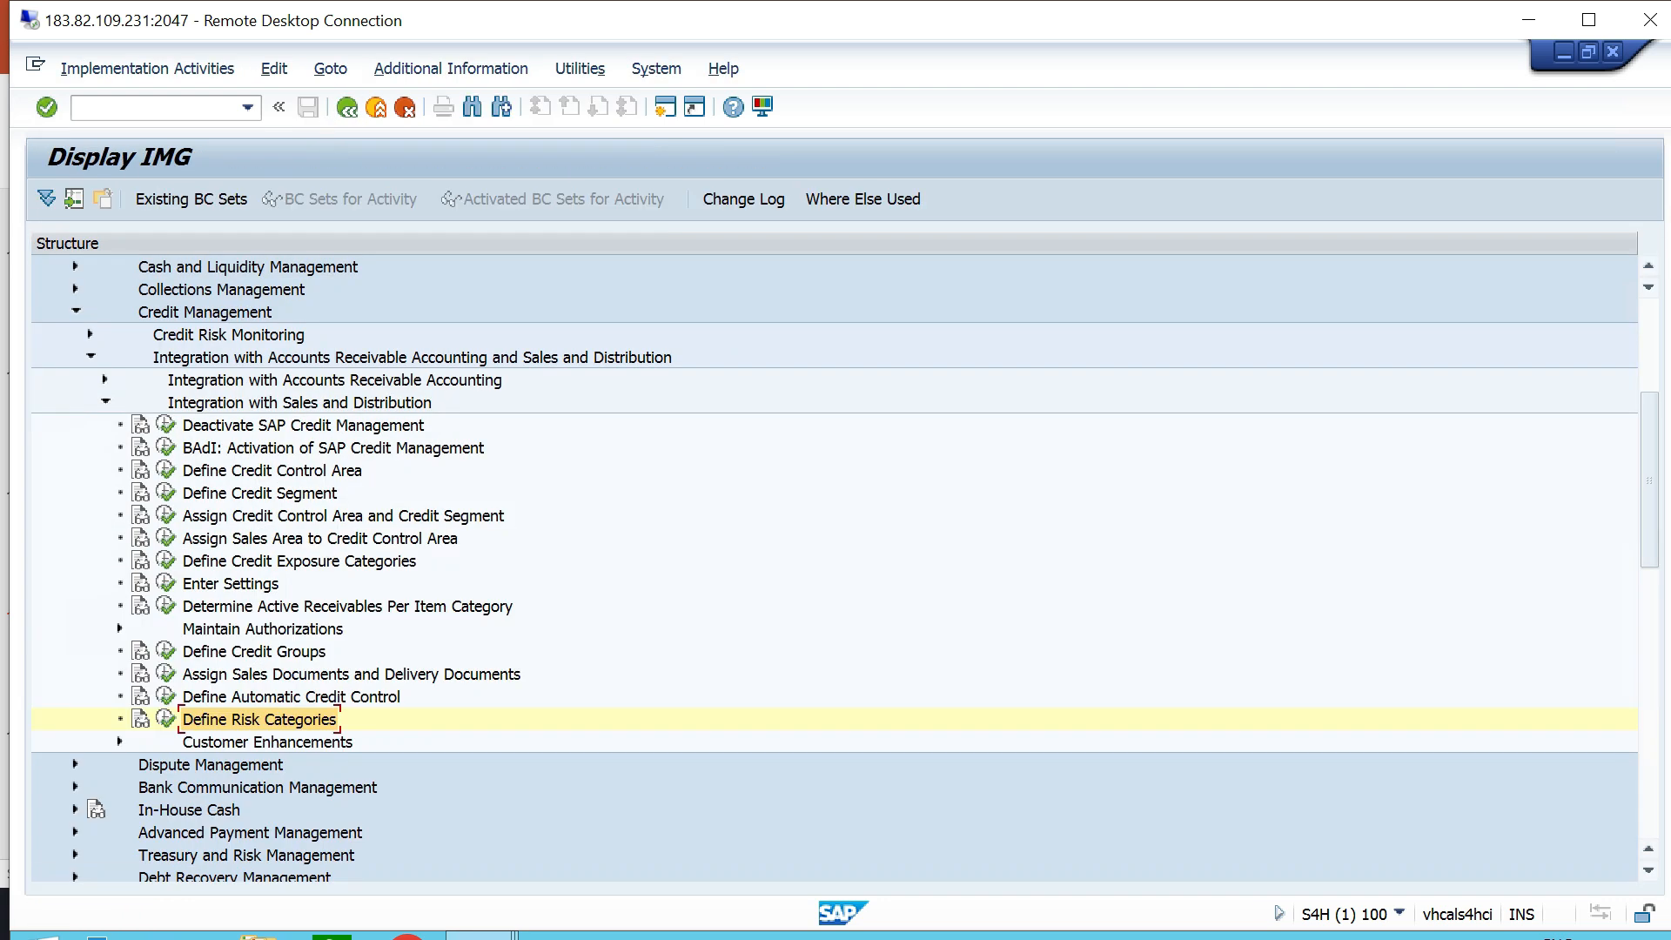
- Switch to PowerPoint and highlight item 12, Determine Active Receivables Per Item Category, in the configuration list, and clear the selection
key(alt+Tab)
drag(1002, 749, 403, 748)
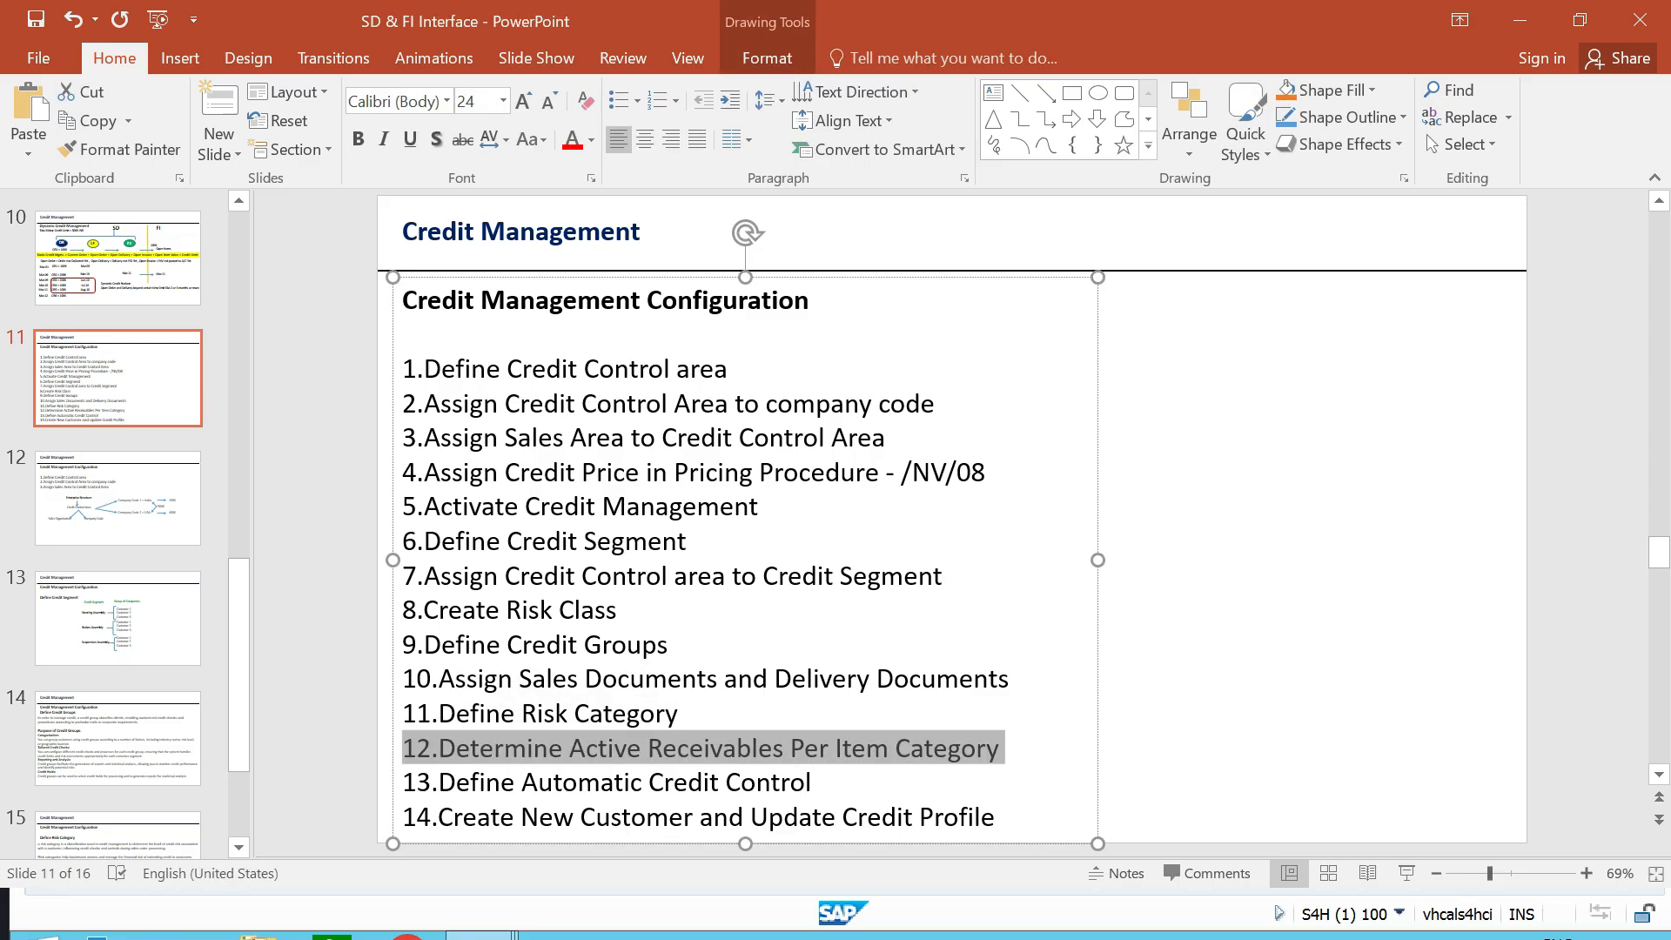
click(1245, 609)
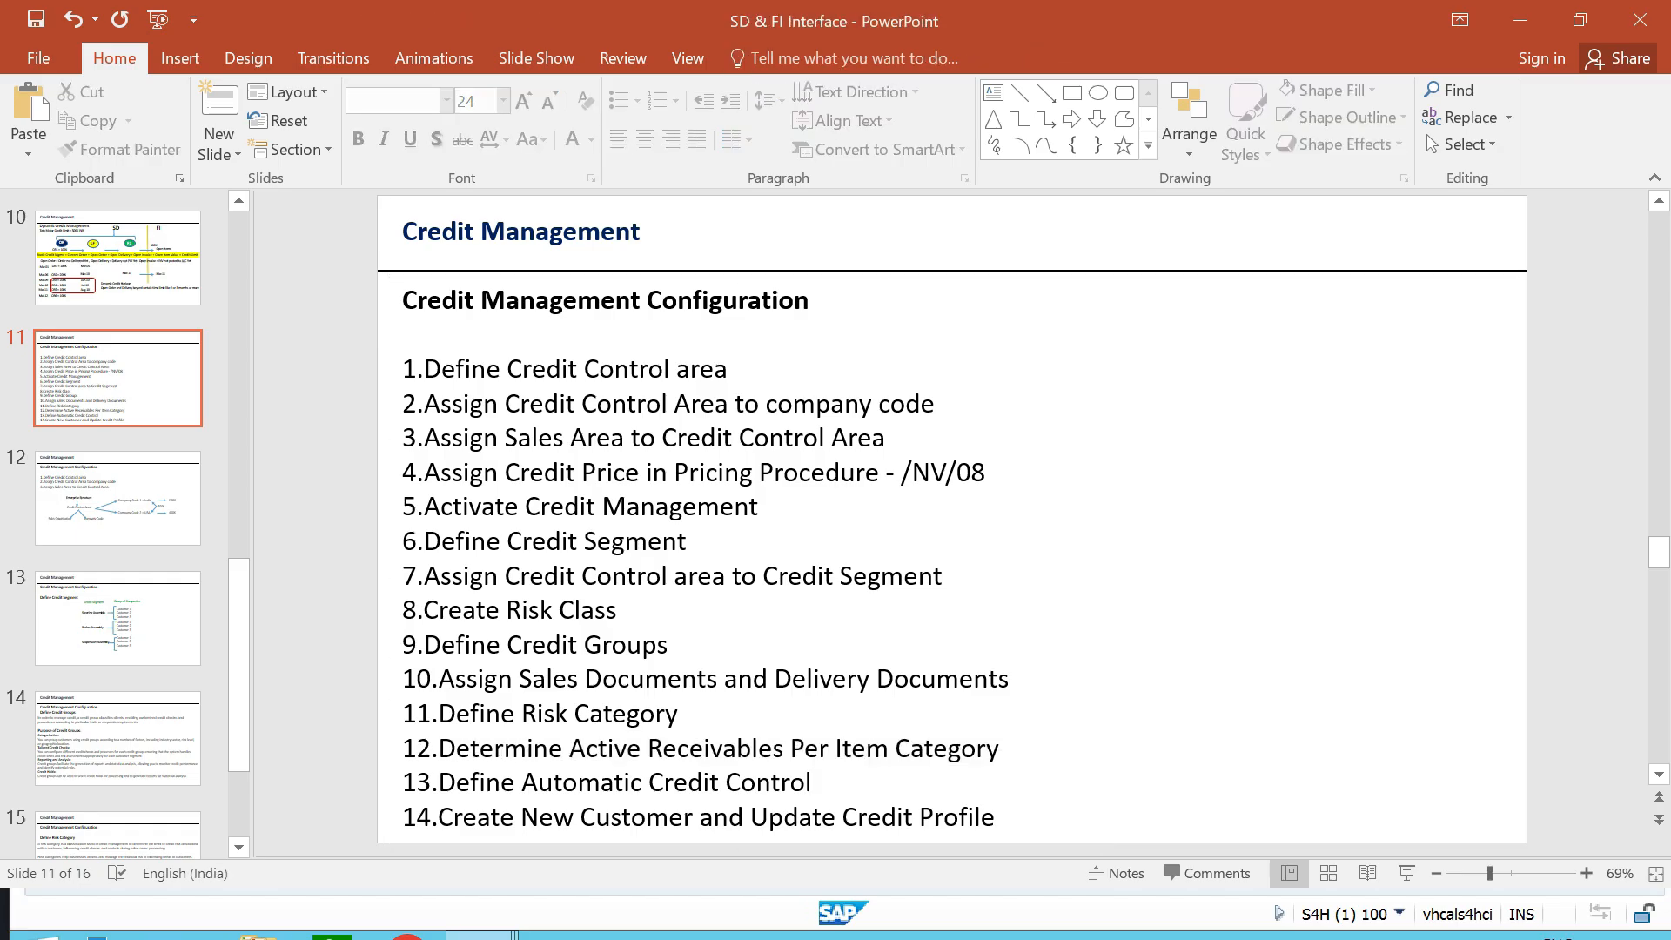
- In the SAP session, open Determine Active Receivables Per Item Category, check the Credit Active settings from item category TAN onward, and save
key(alt+Tab)
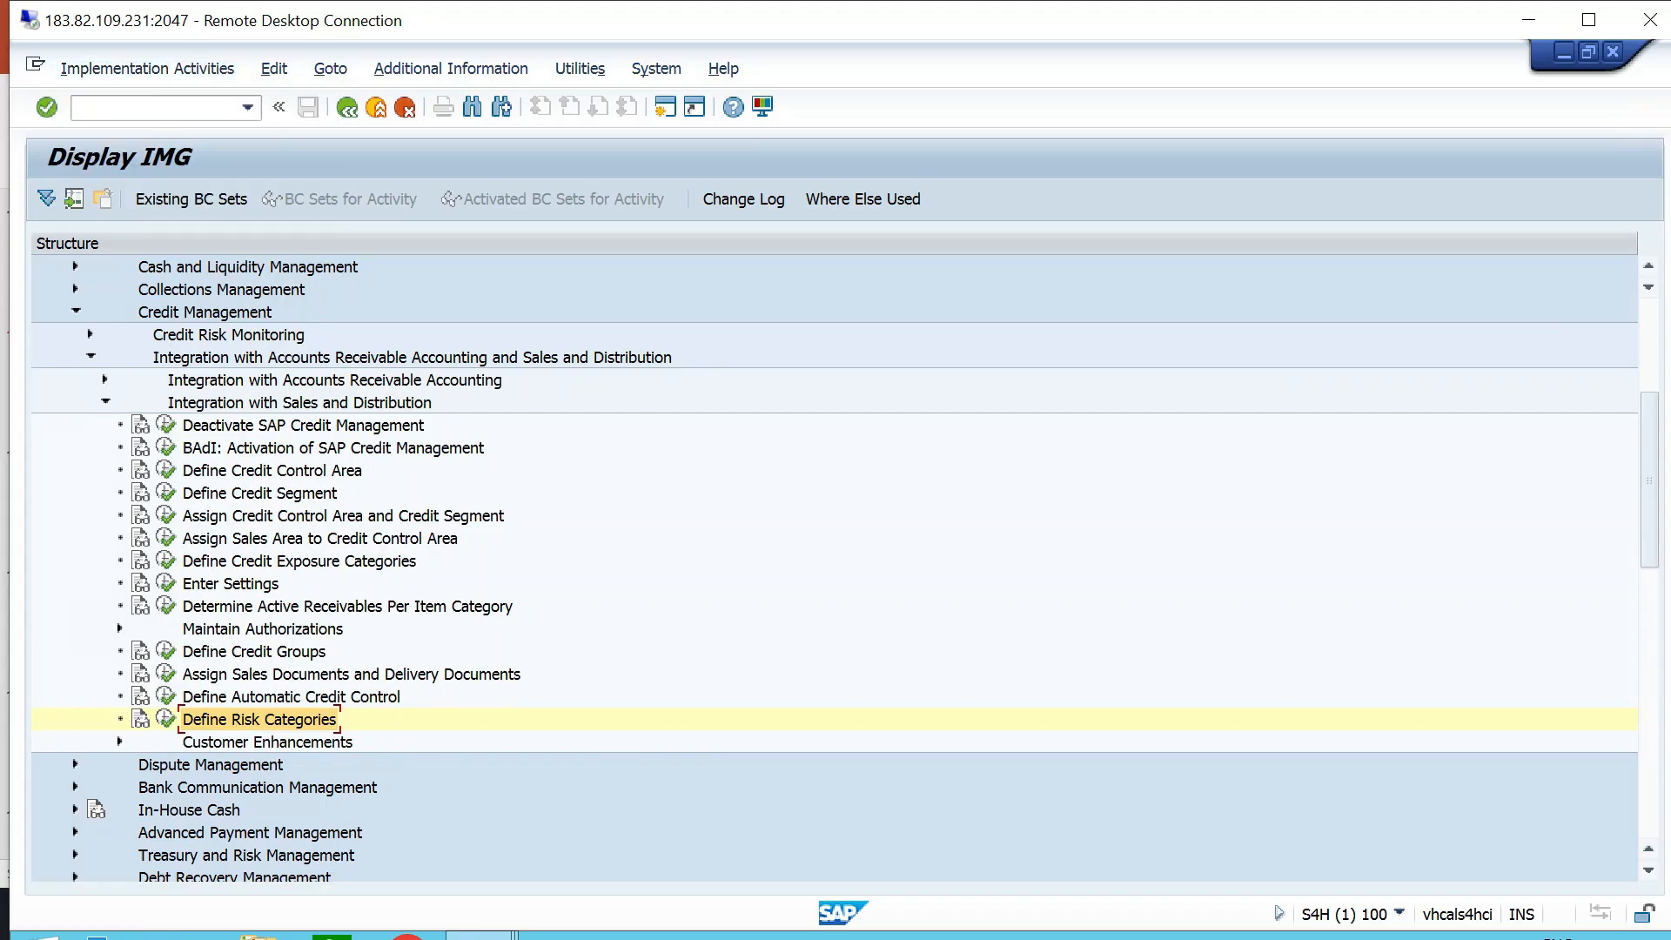
click(348, 606)
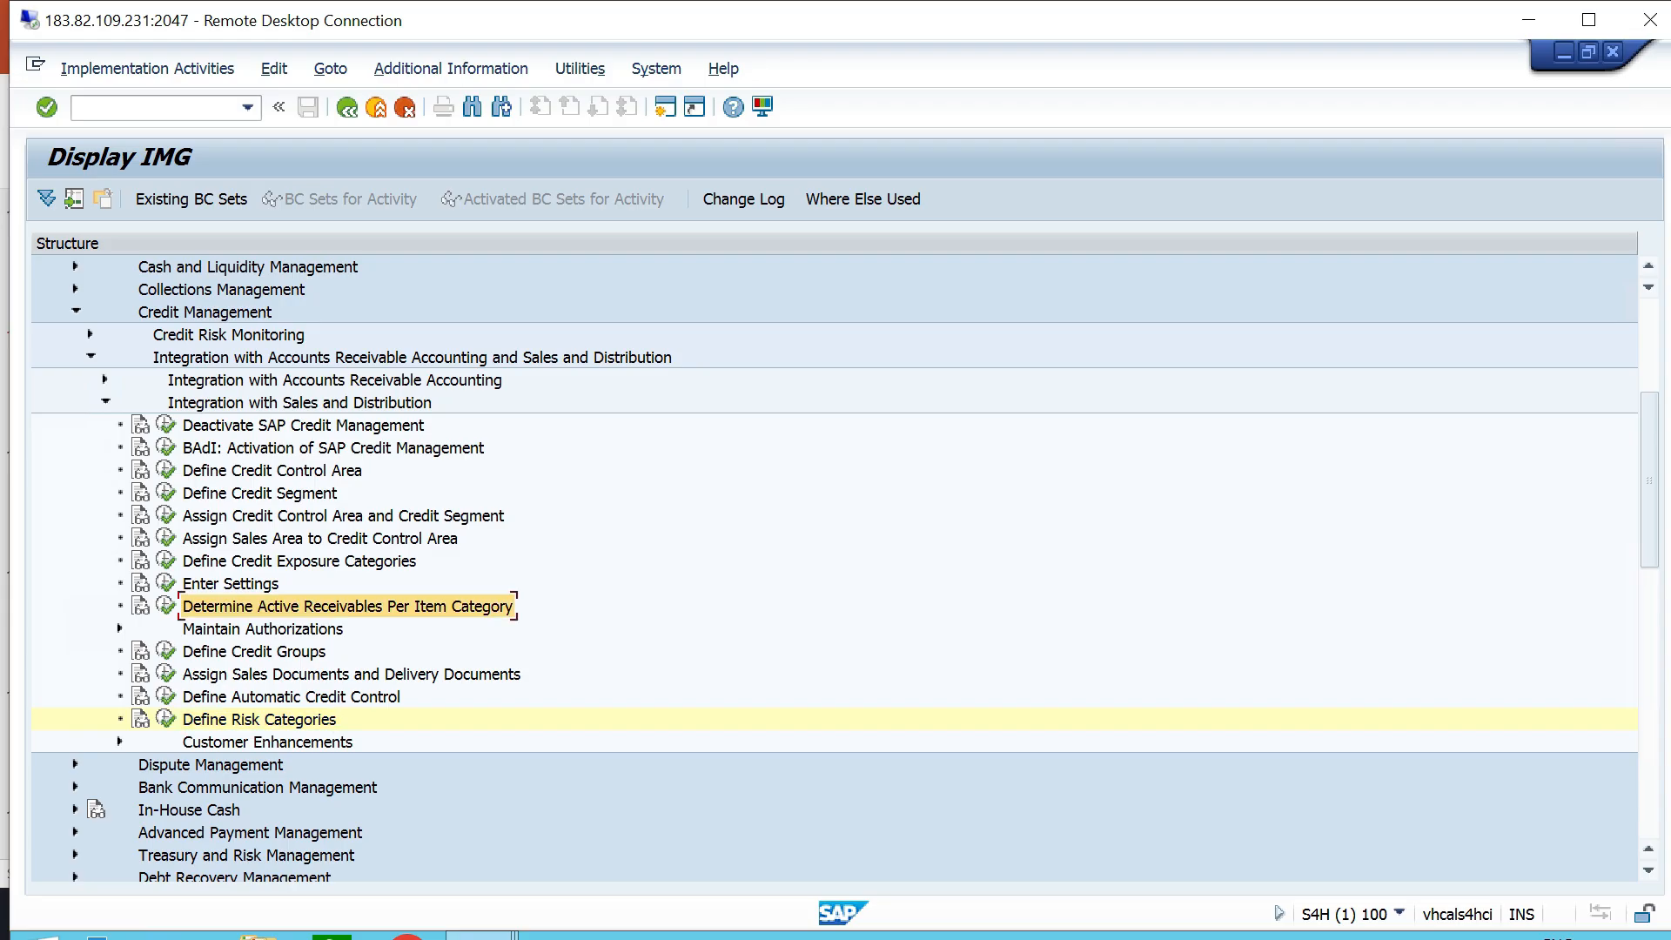
click(165, 606)
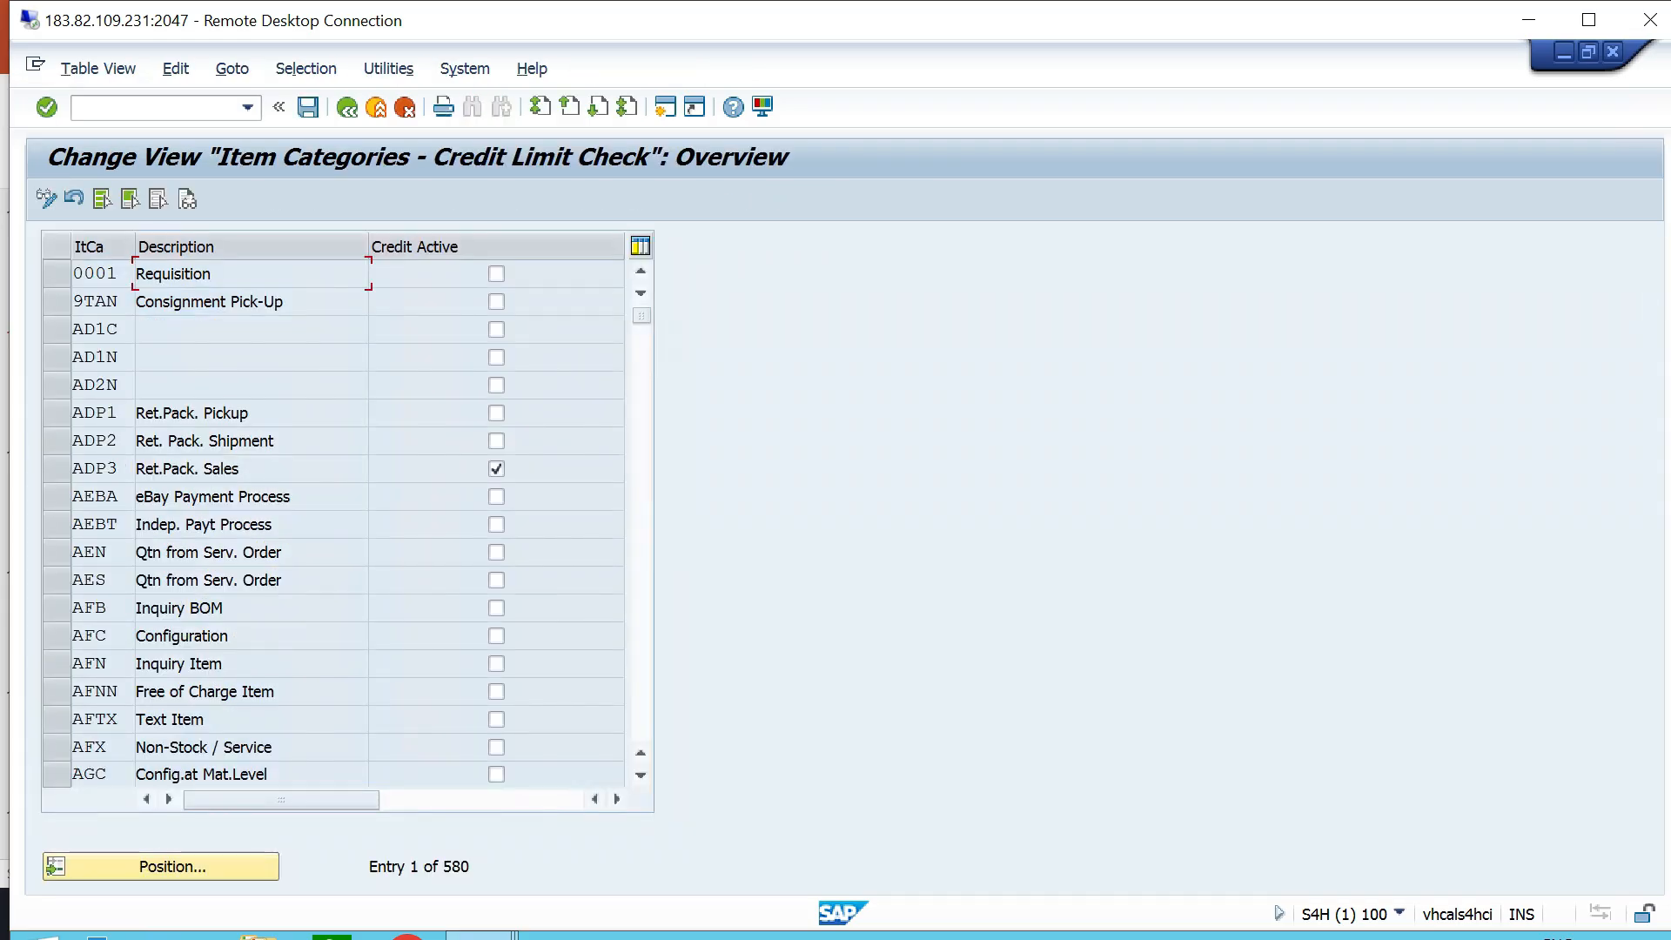
click(161, 866)
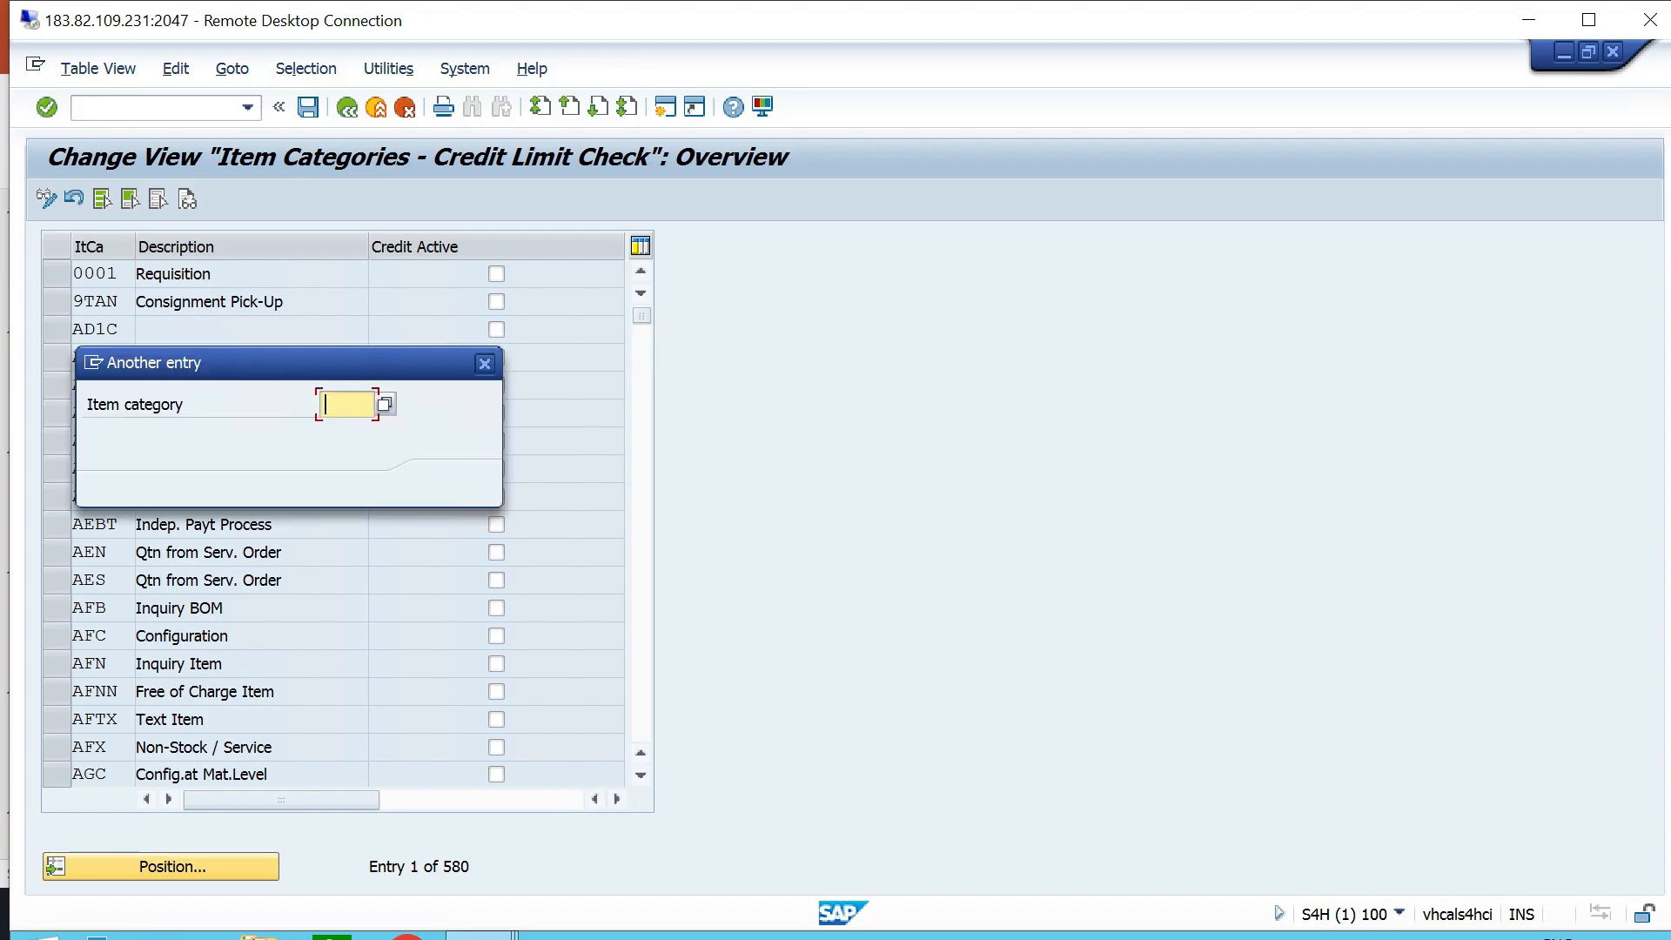
text(TAN)
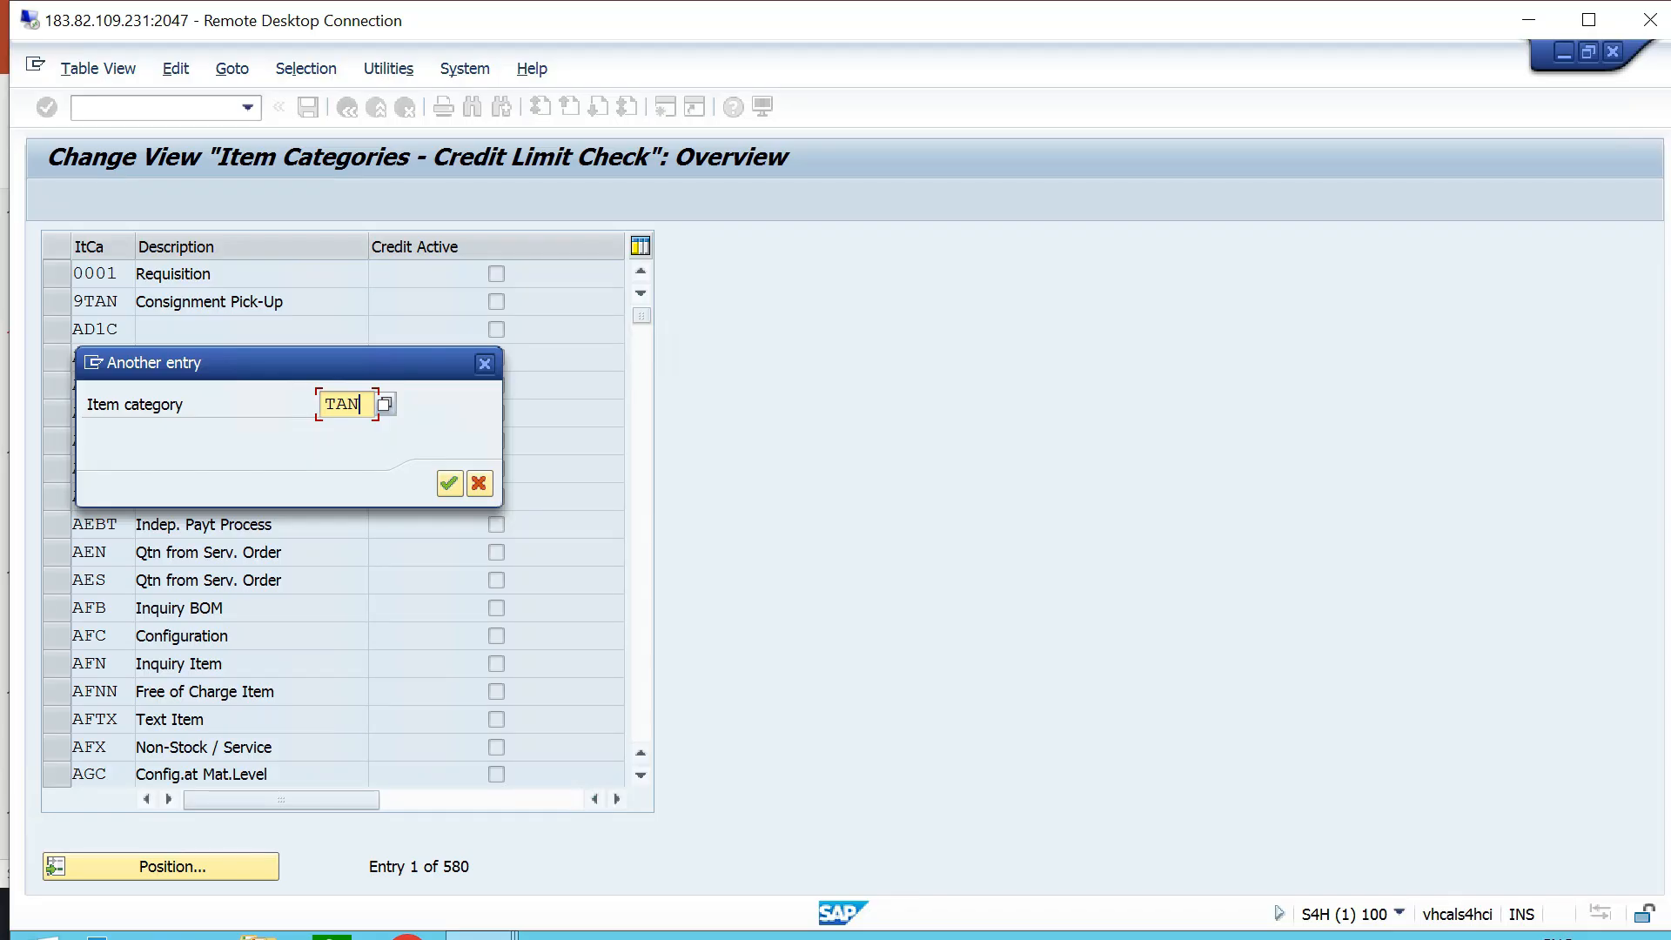
key(Return)
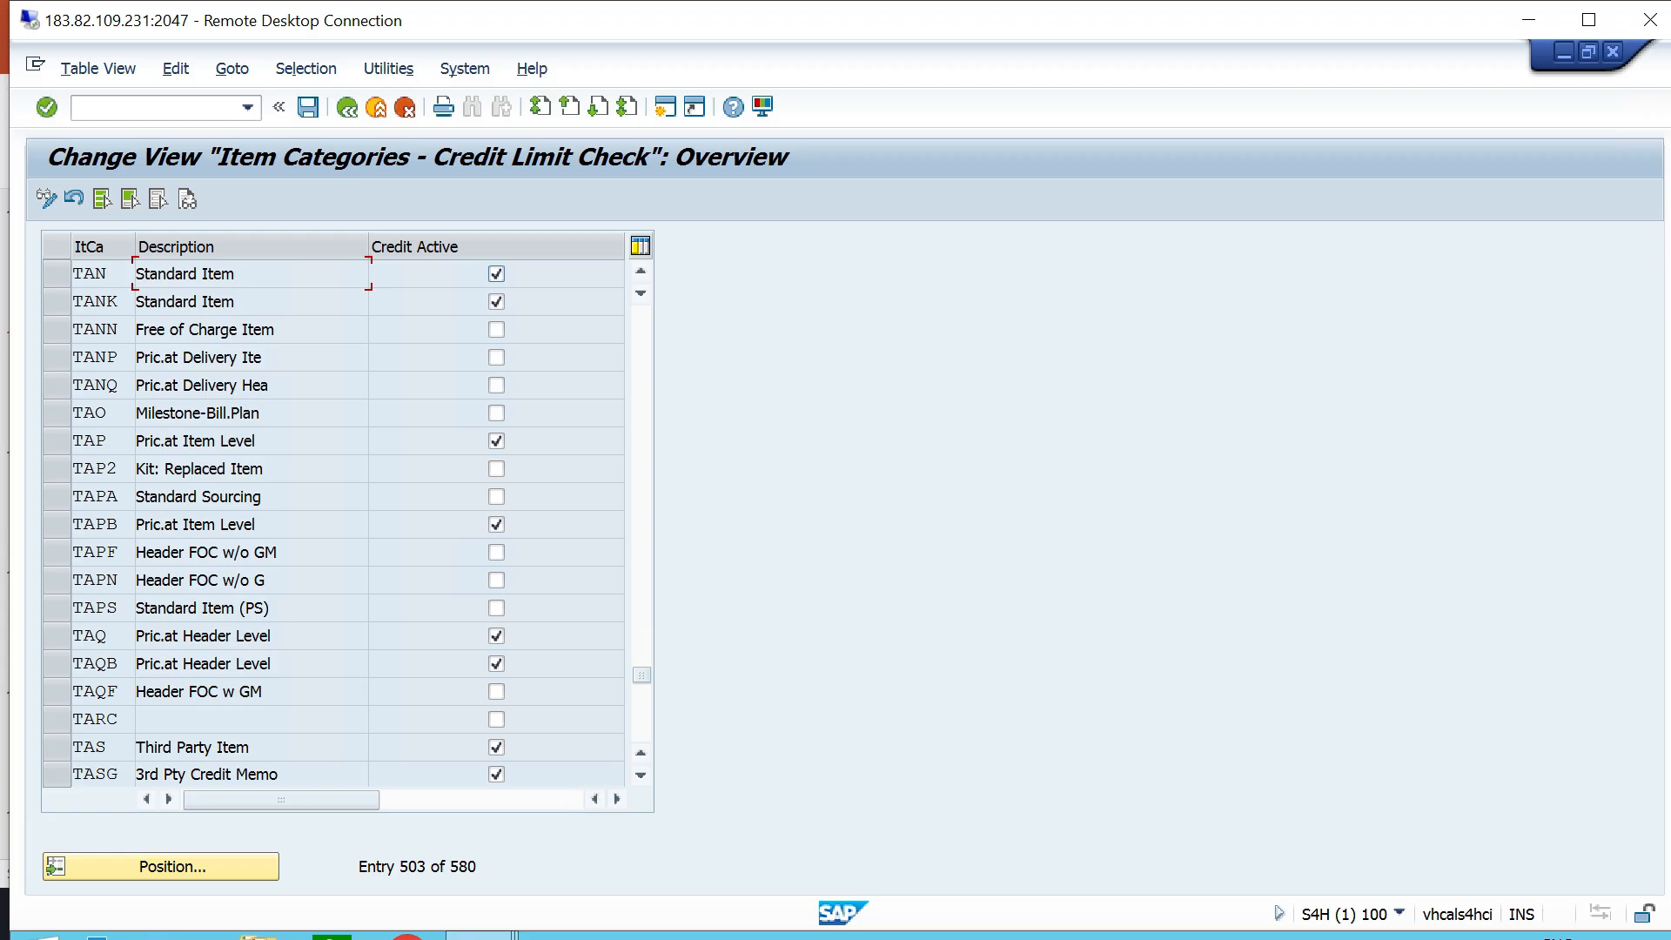
scroll(333, 522, down, 3)
key(ctrl+s)
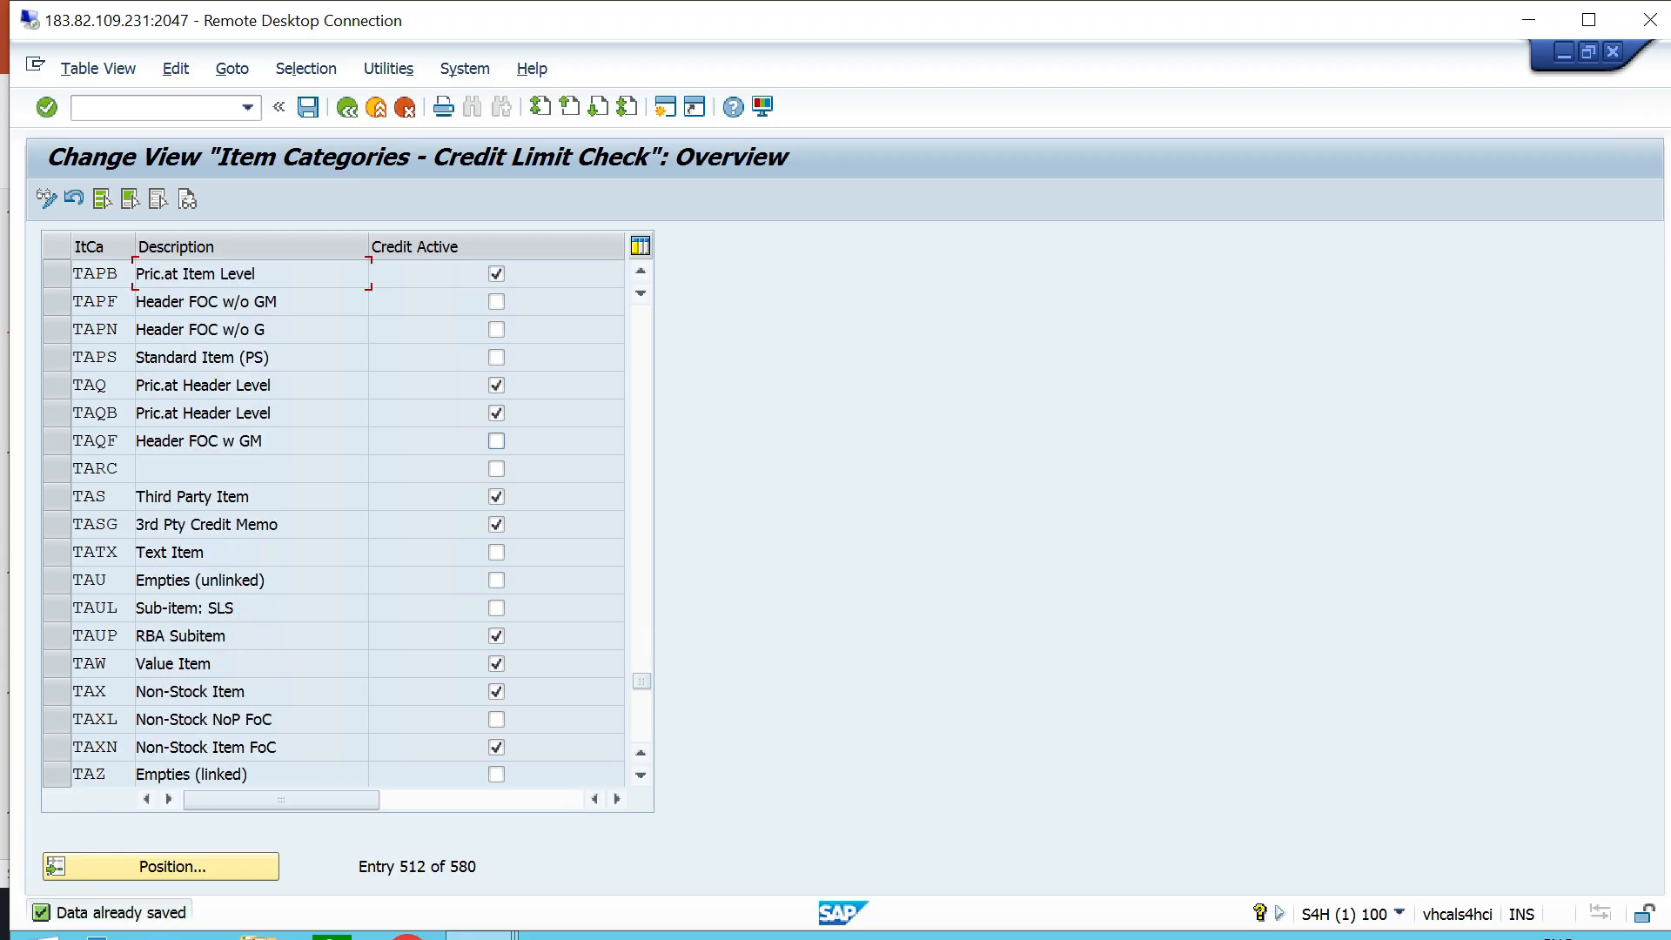
- Switch to PowerPoint and highlight item 13, Define Automatic Credit Control, in the configuration list, and clear the selection
key(alt+Tab)
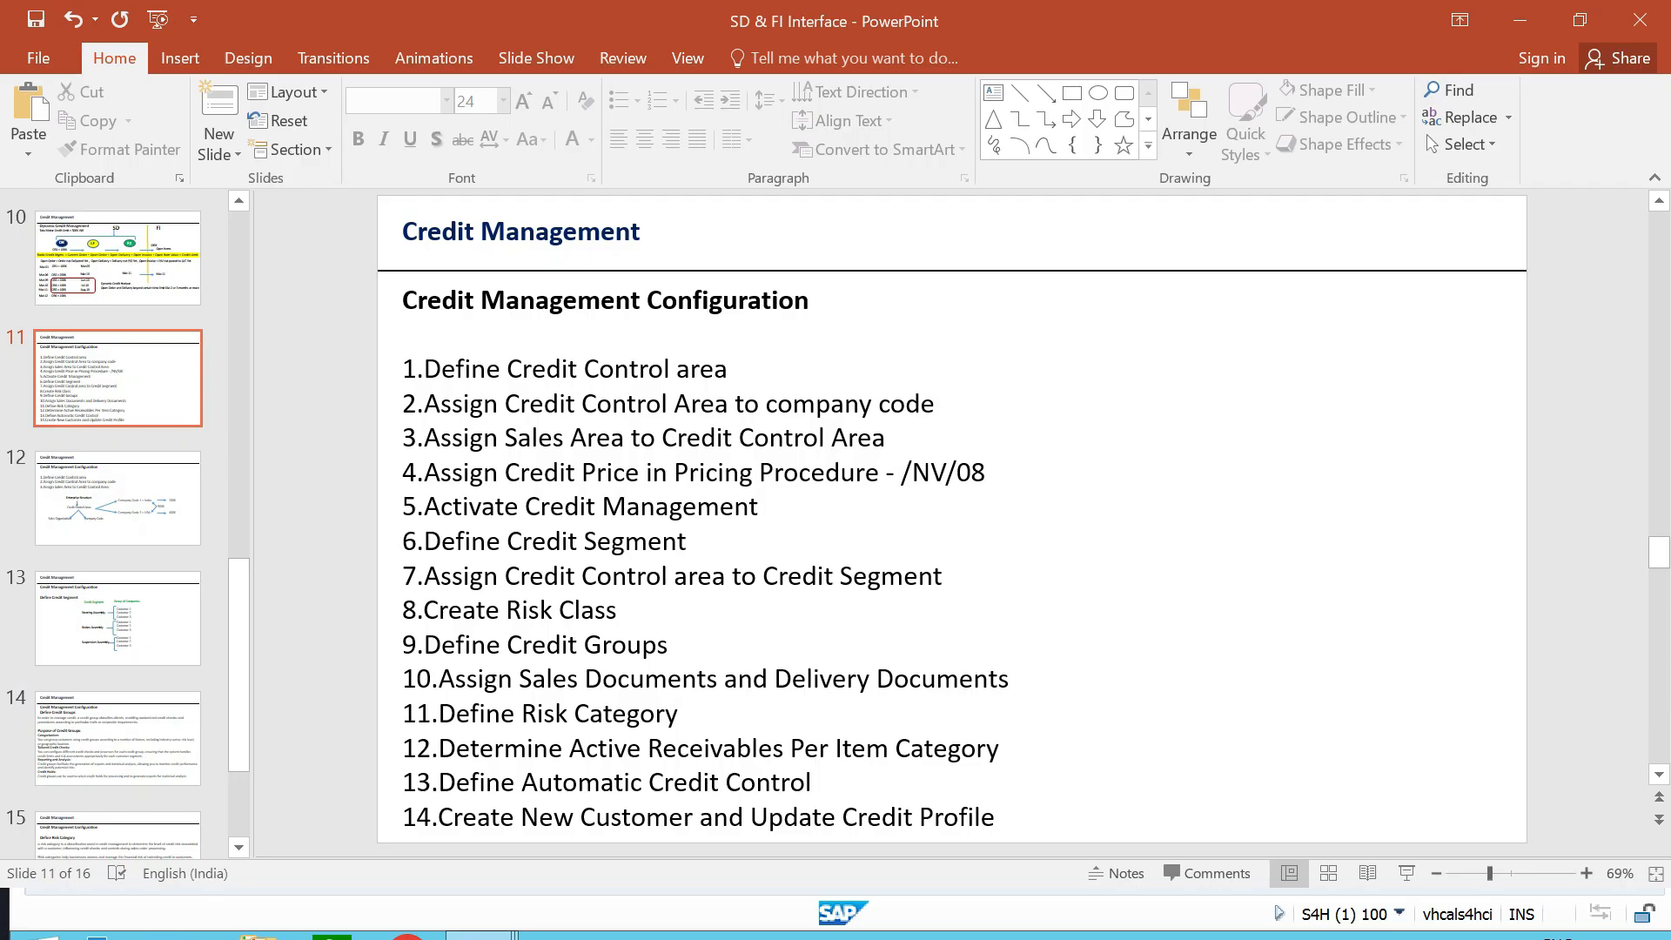
click(814, 782)
drag(814, 781, 402, 782)
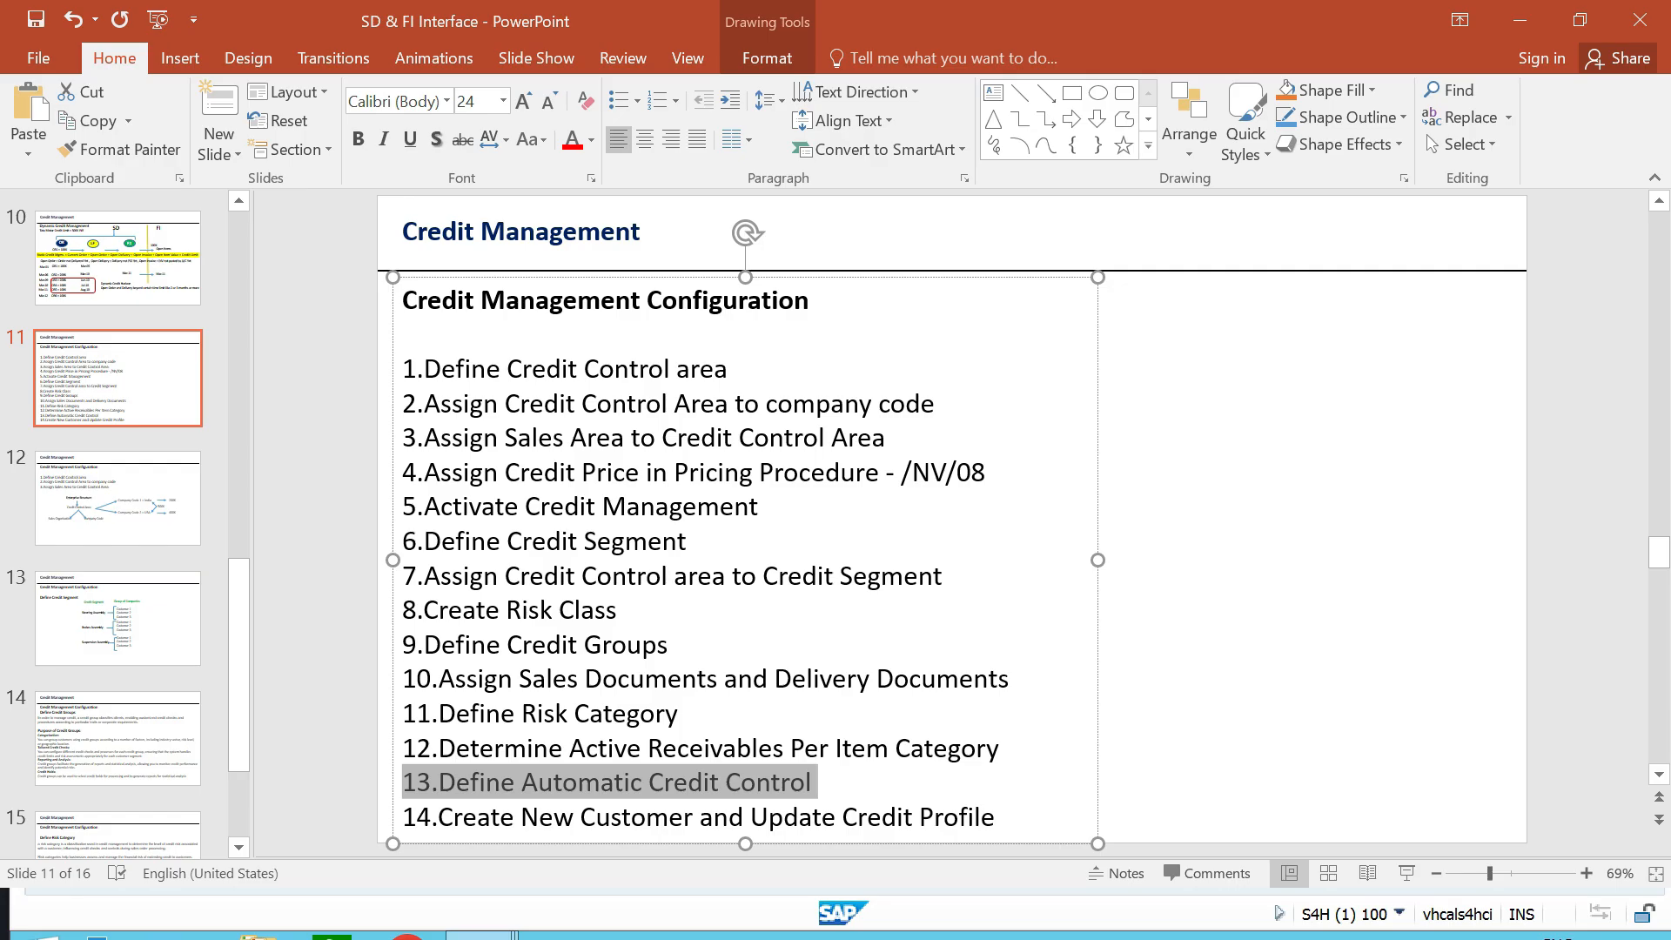
key(Escape)
key(Escape)
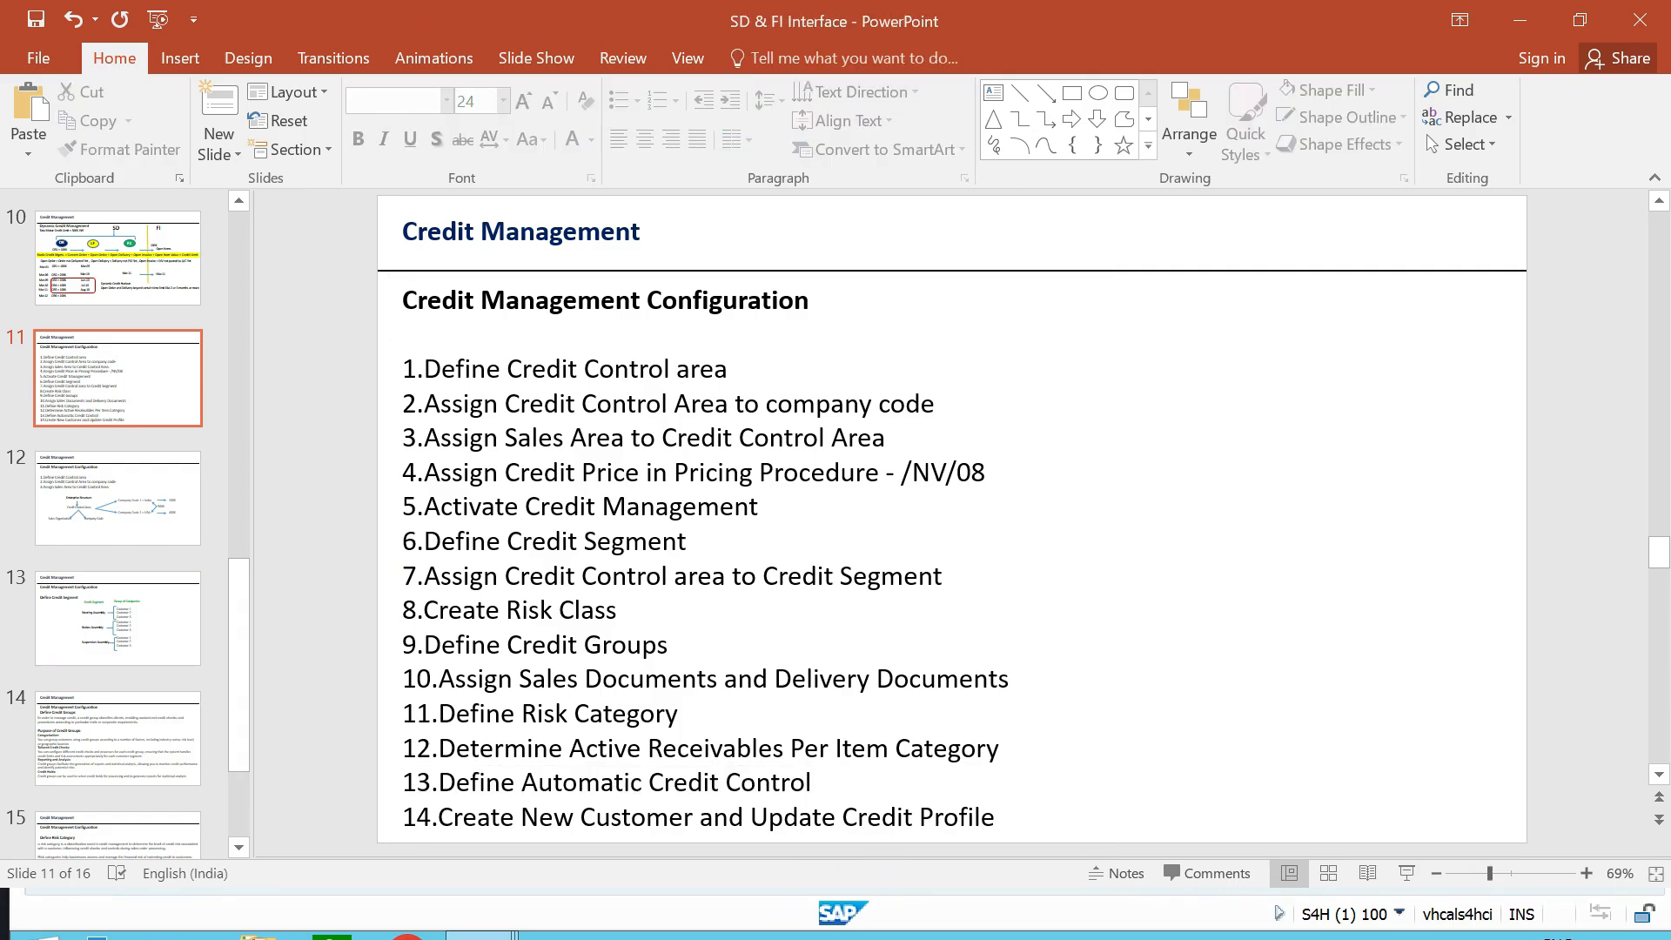
- Switch to the SAP session, open Define Automatic Credit Control in the IMG structure, and start a new entry
key(alt+Tab)
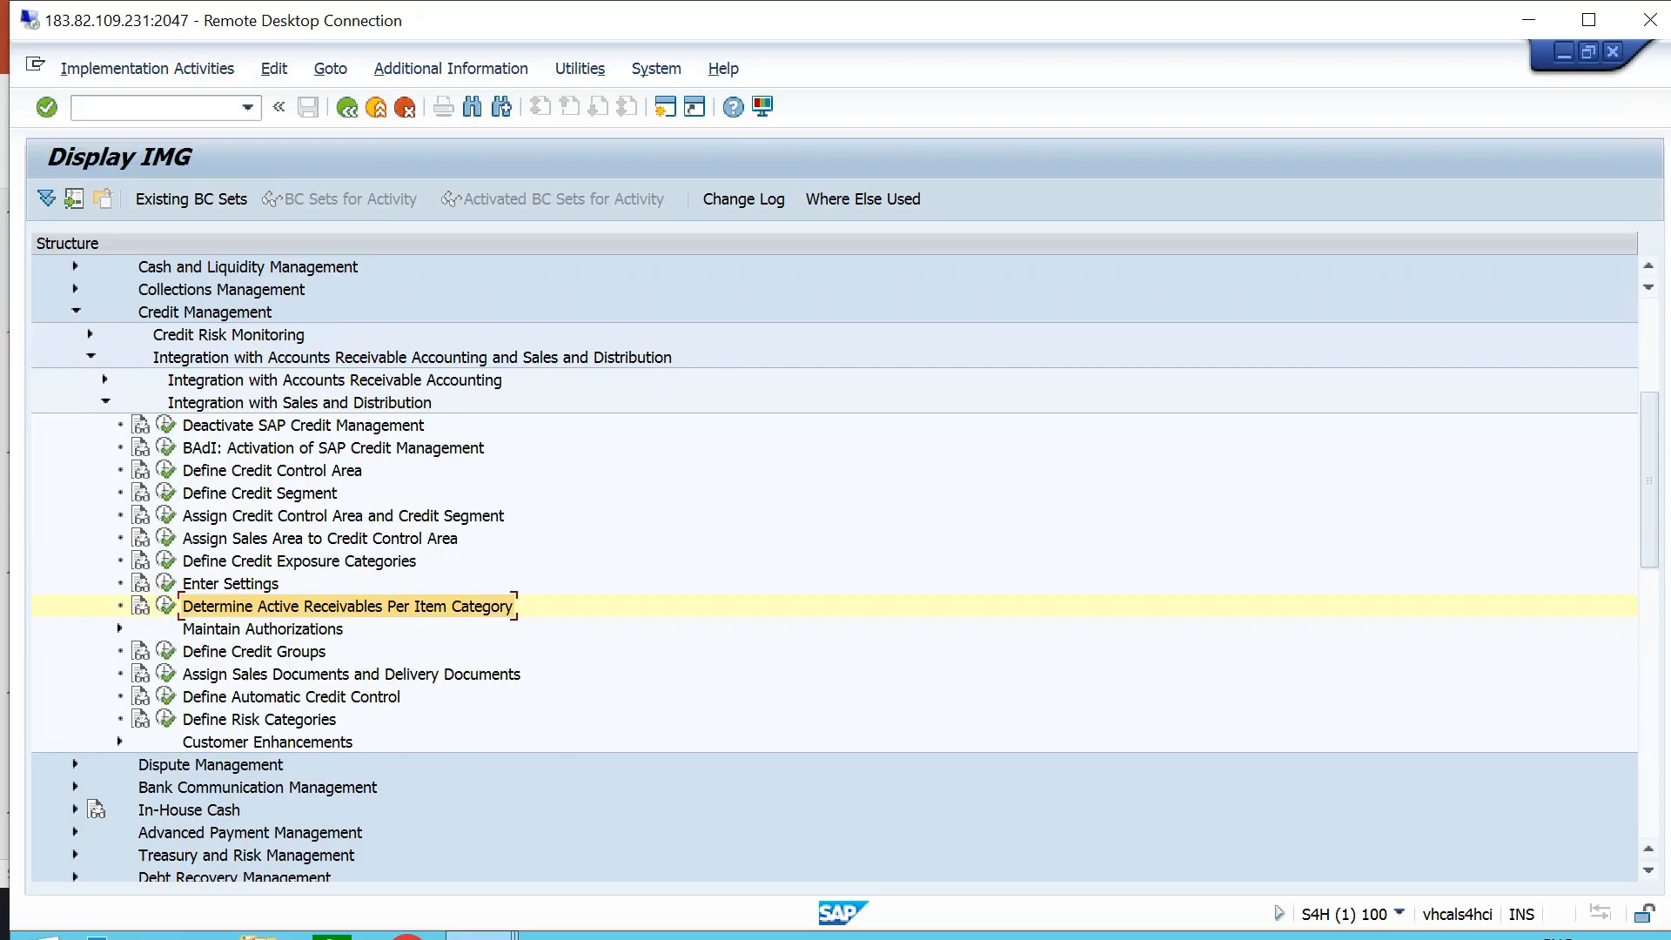
click(300, 403)
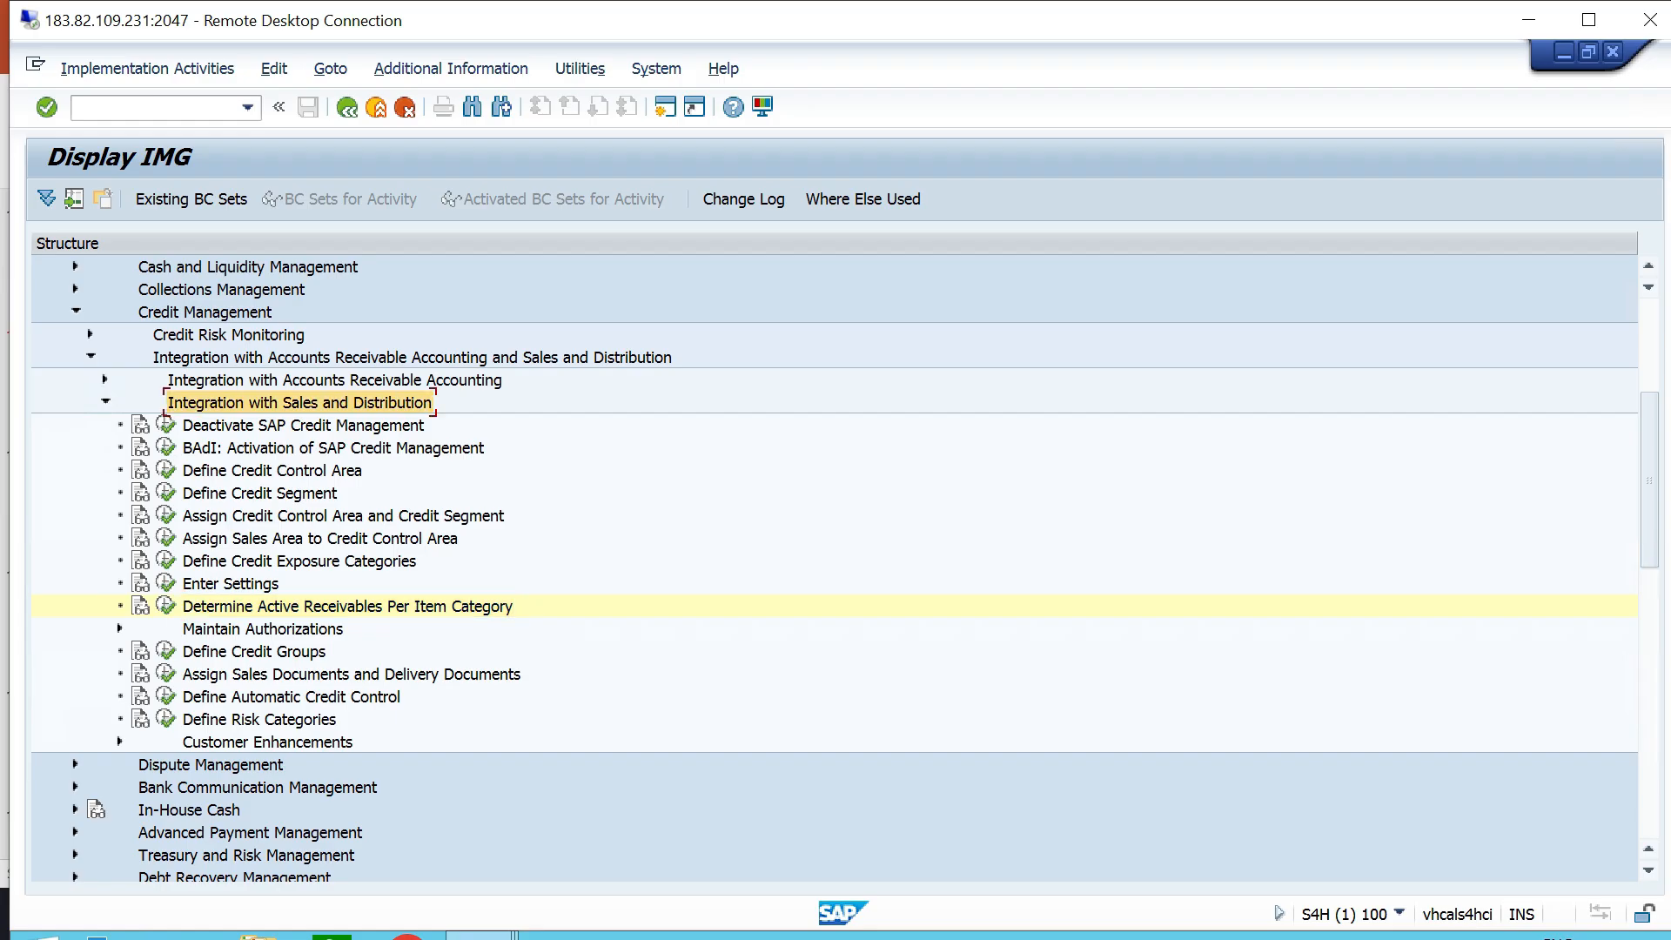
click(291, 697)
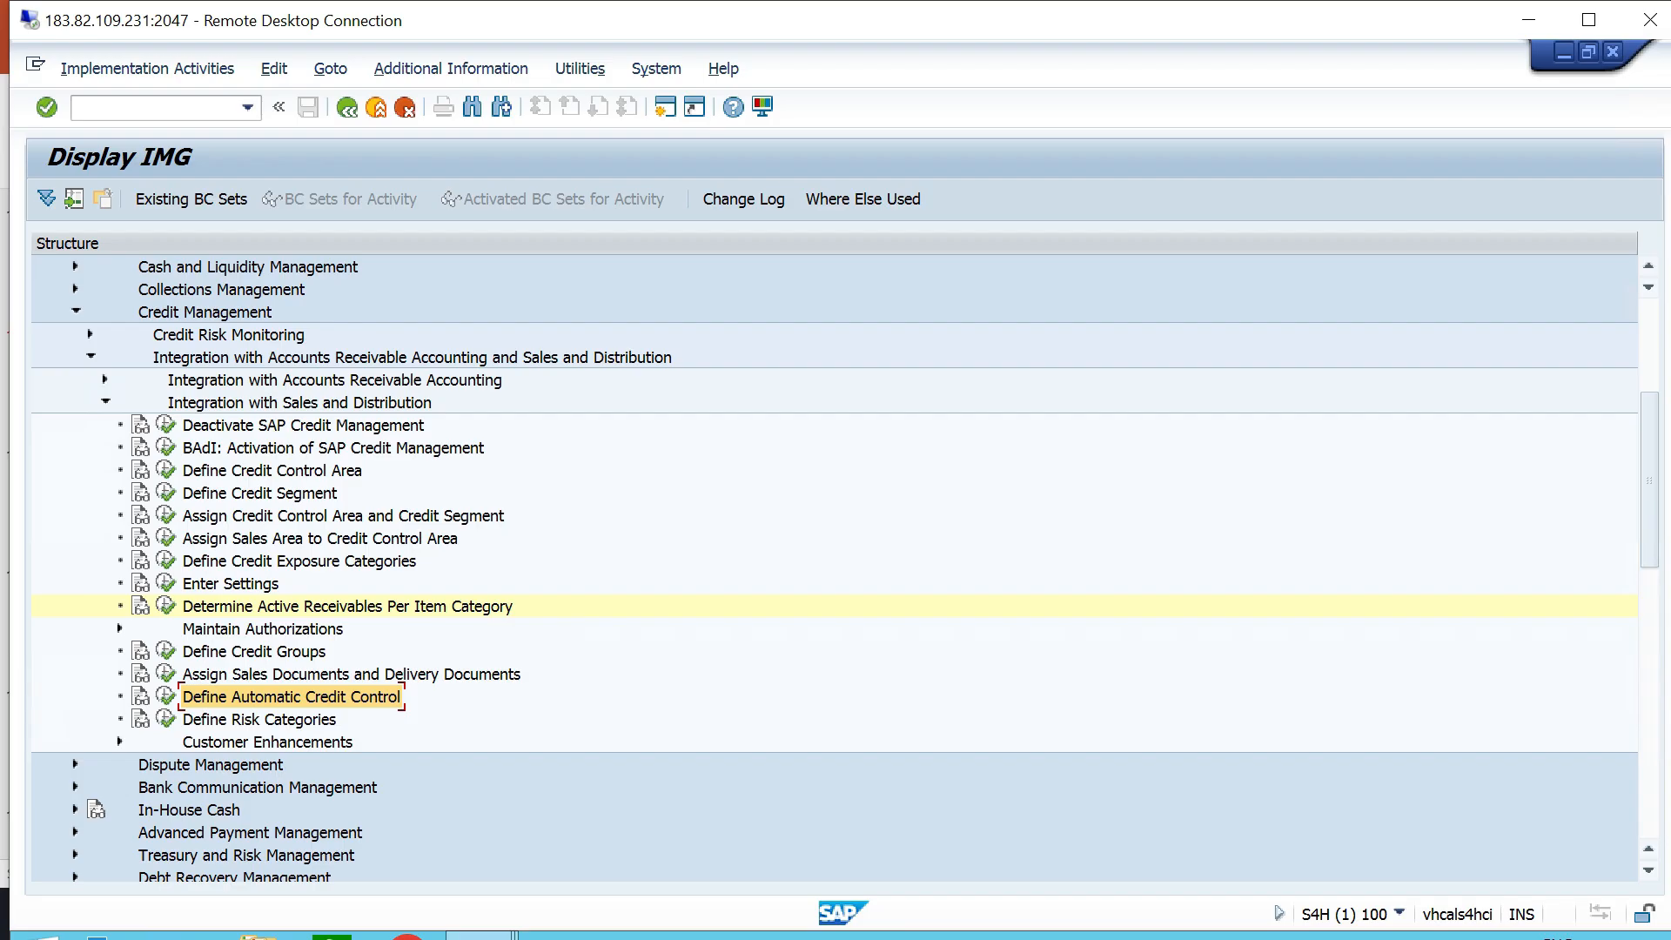
click(165, 697)
click(140, 197)
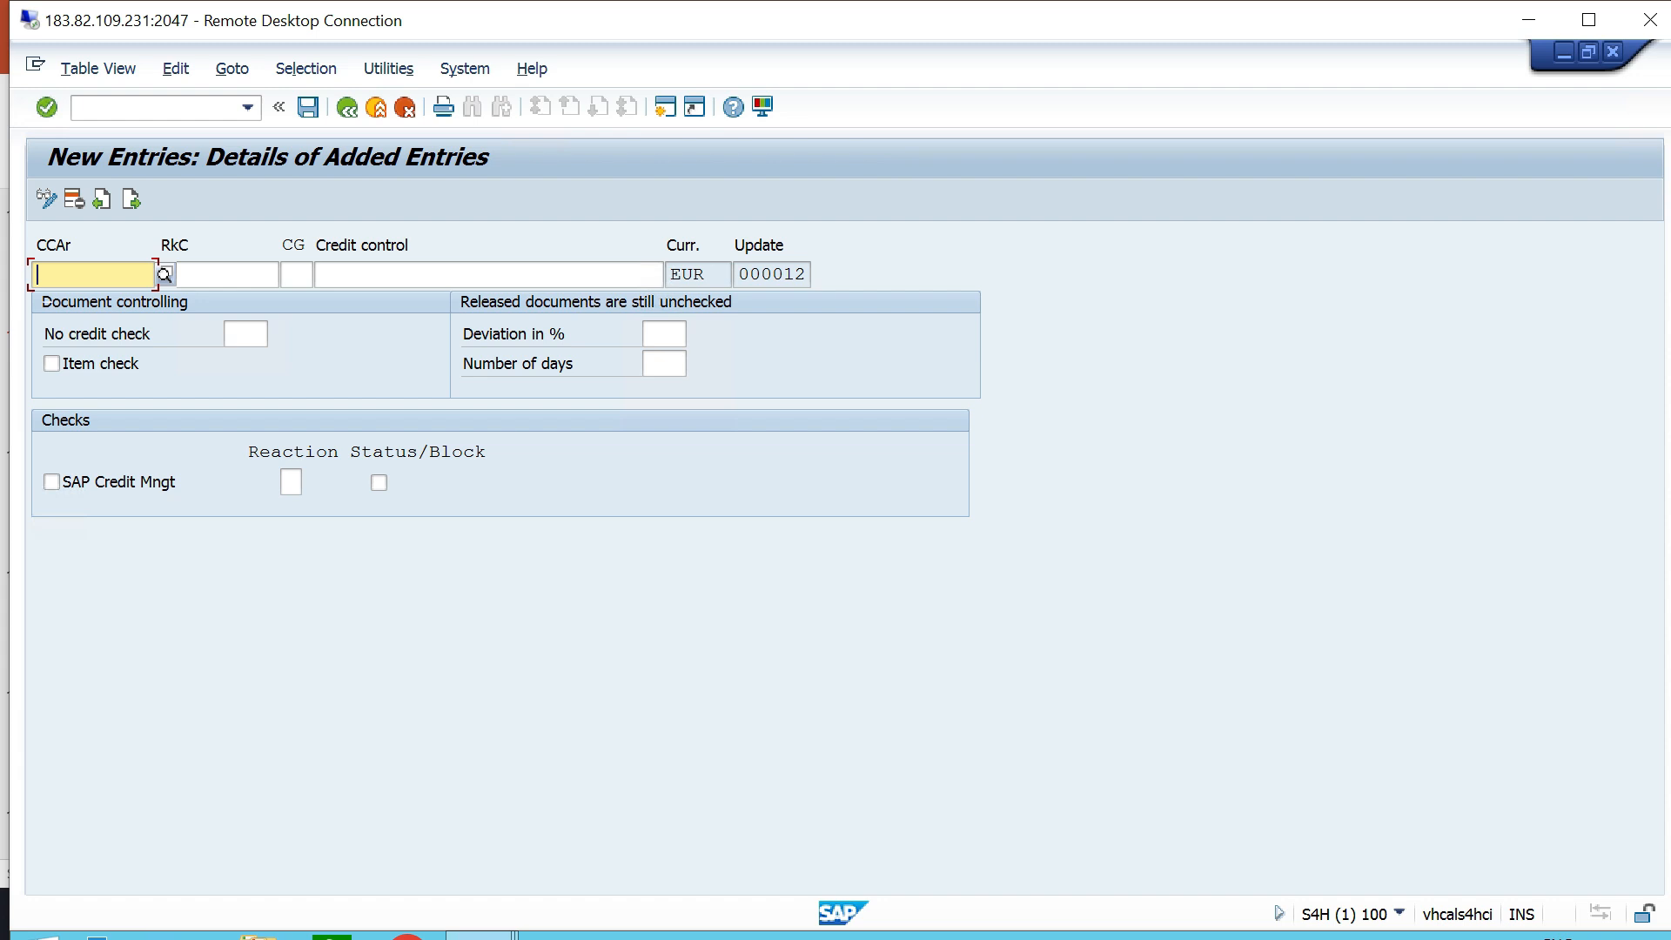
- Set the new entry's credit control area to TTCA and choose risk category A, HIGHRISK - TT06
text(TTCA)
key(Return)
key(Tab)
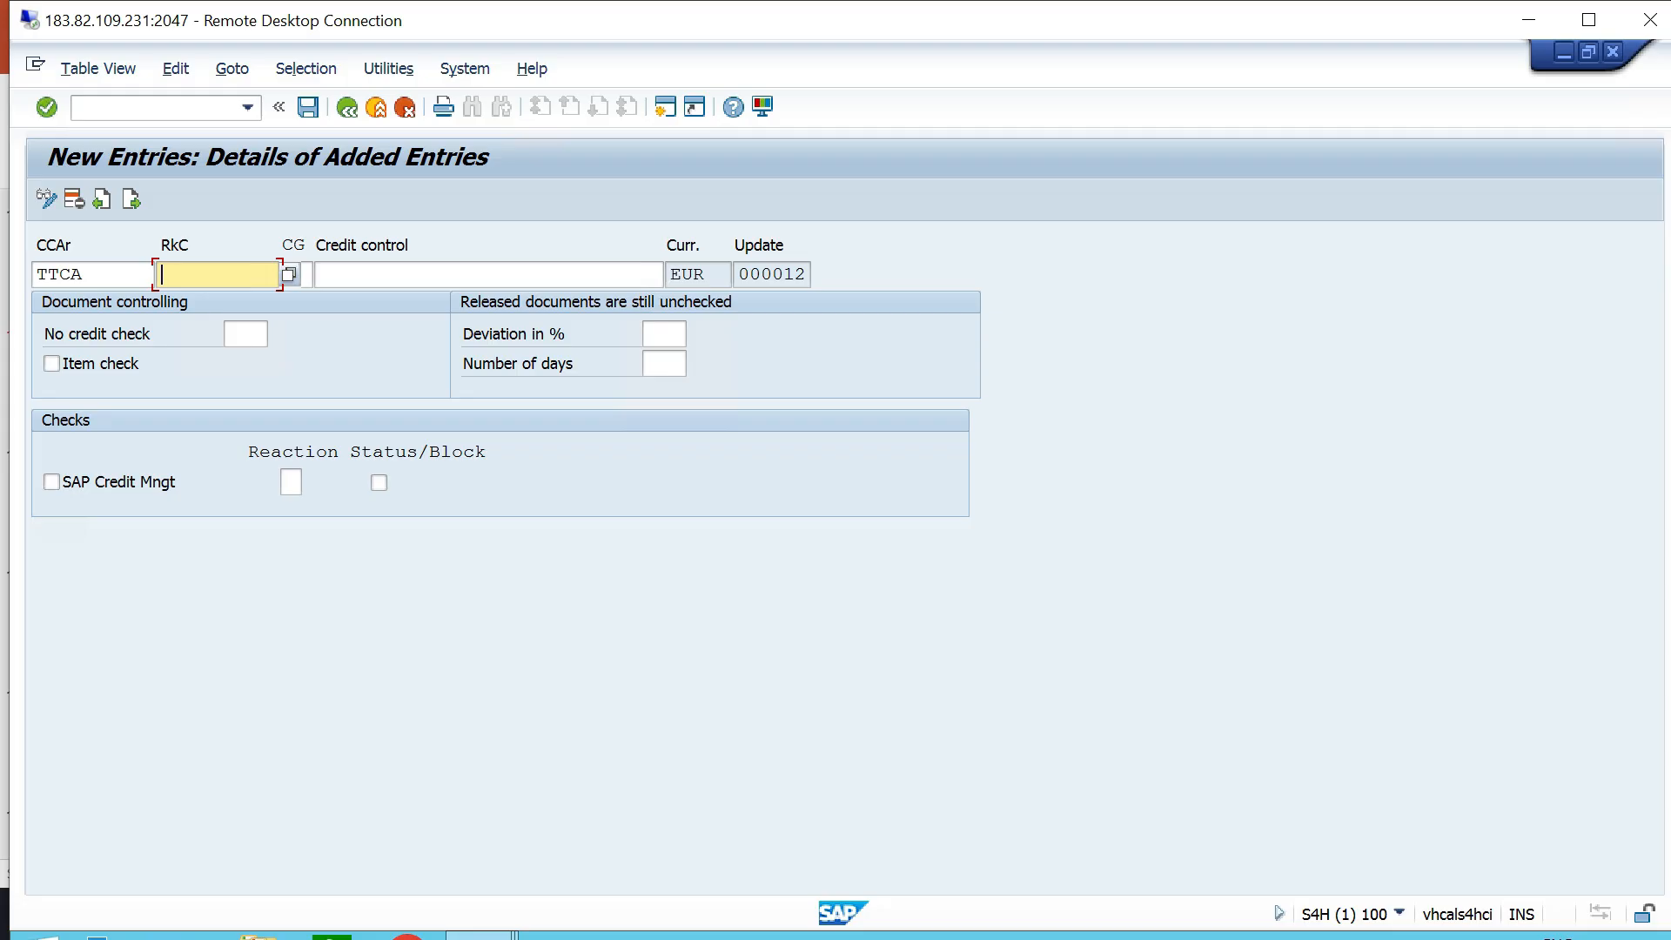
key(F4)
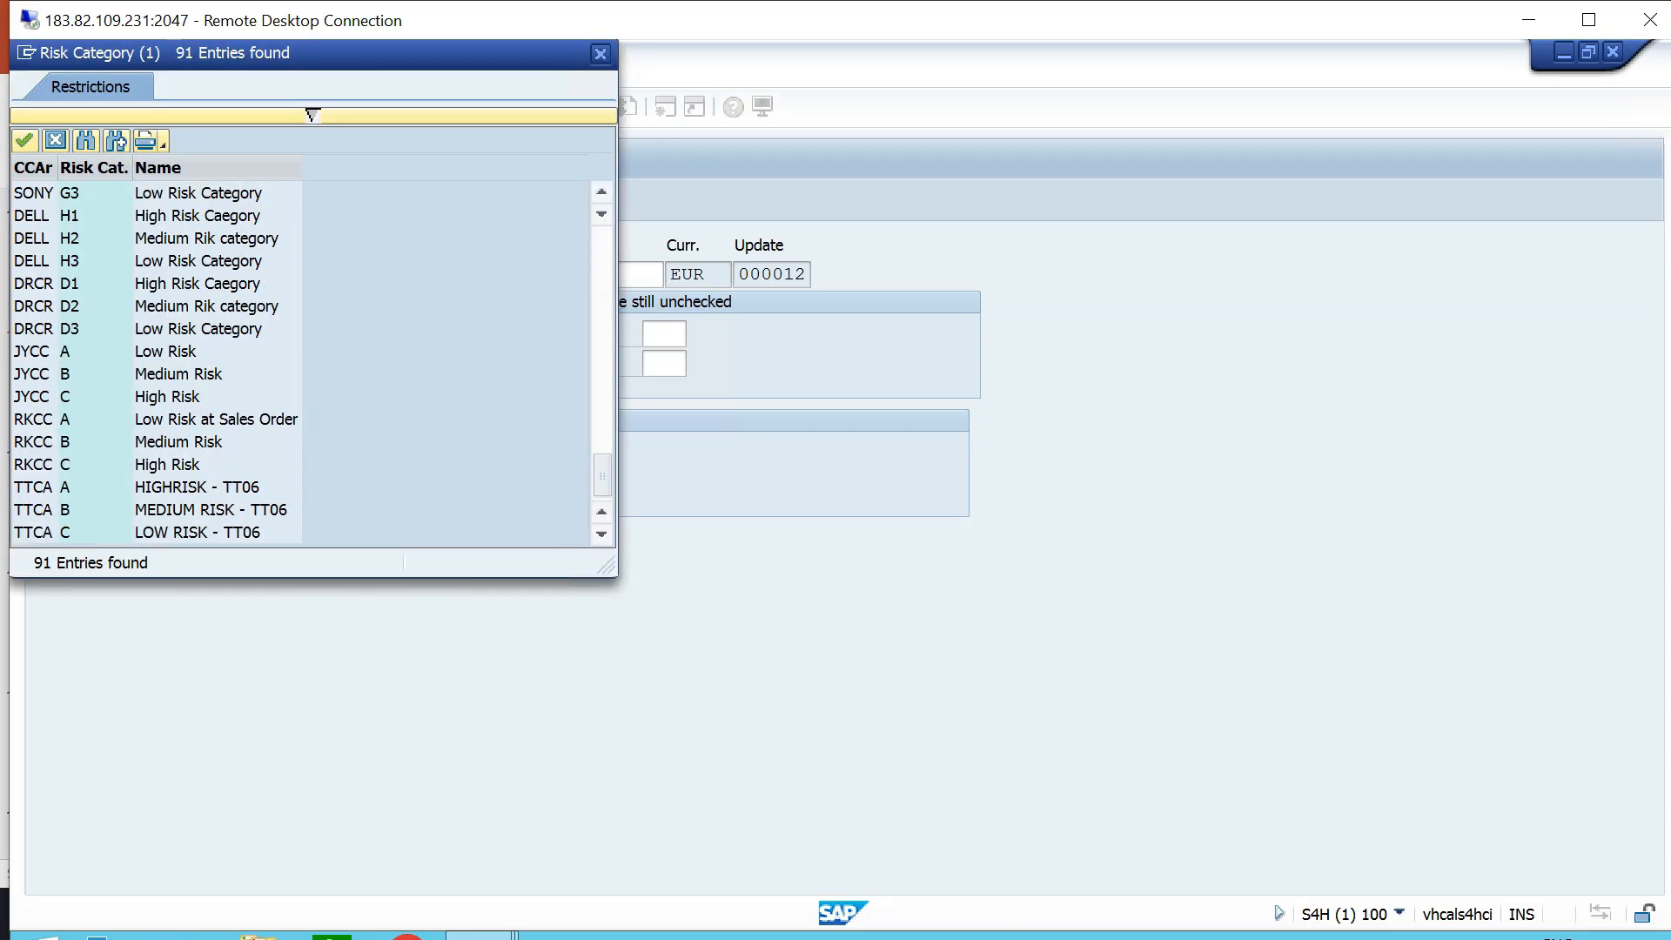
click(199, 488)
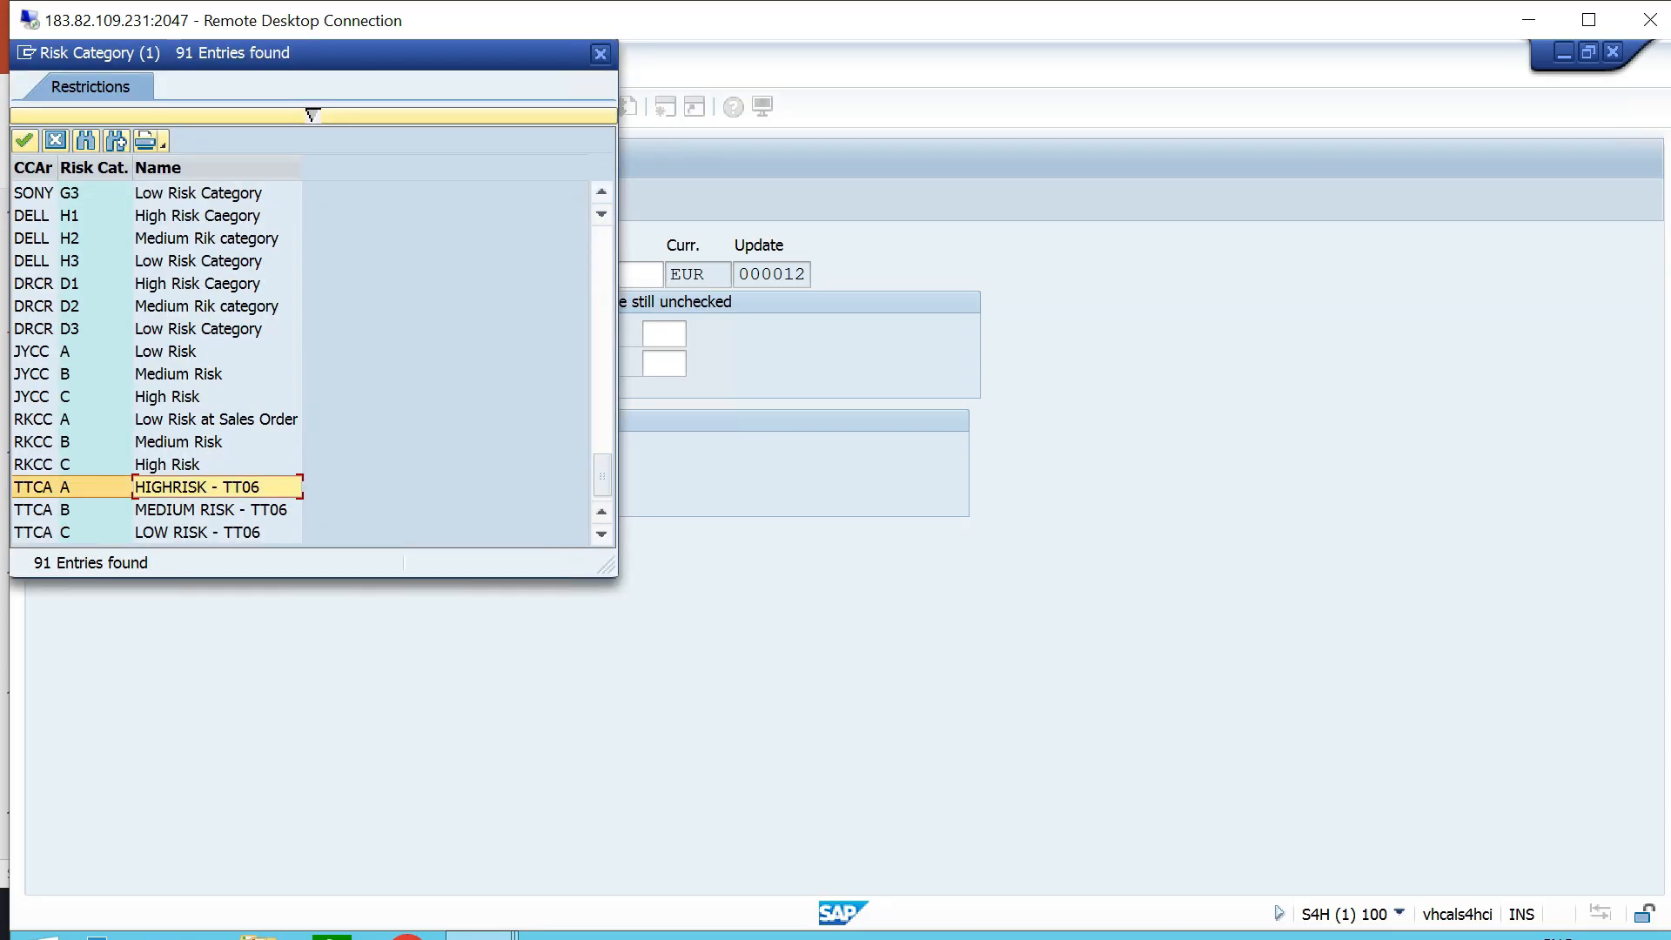
key(Return)
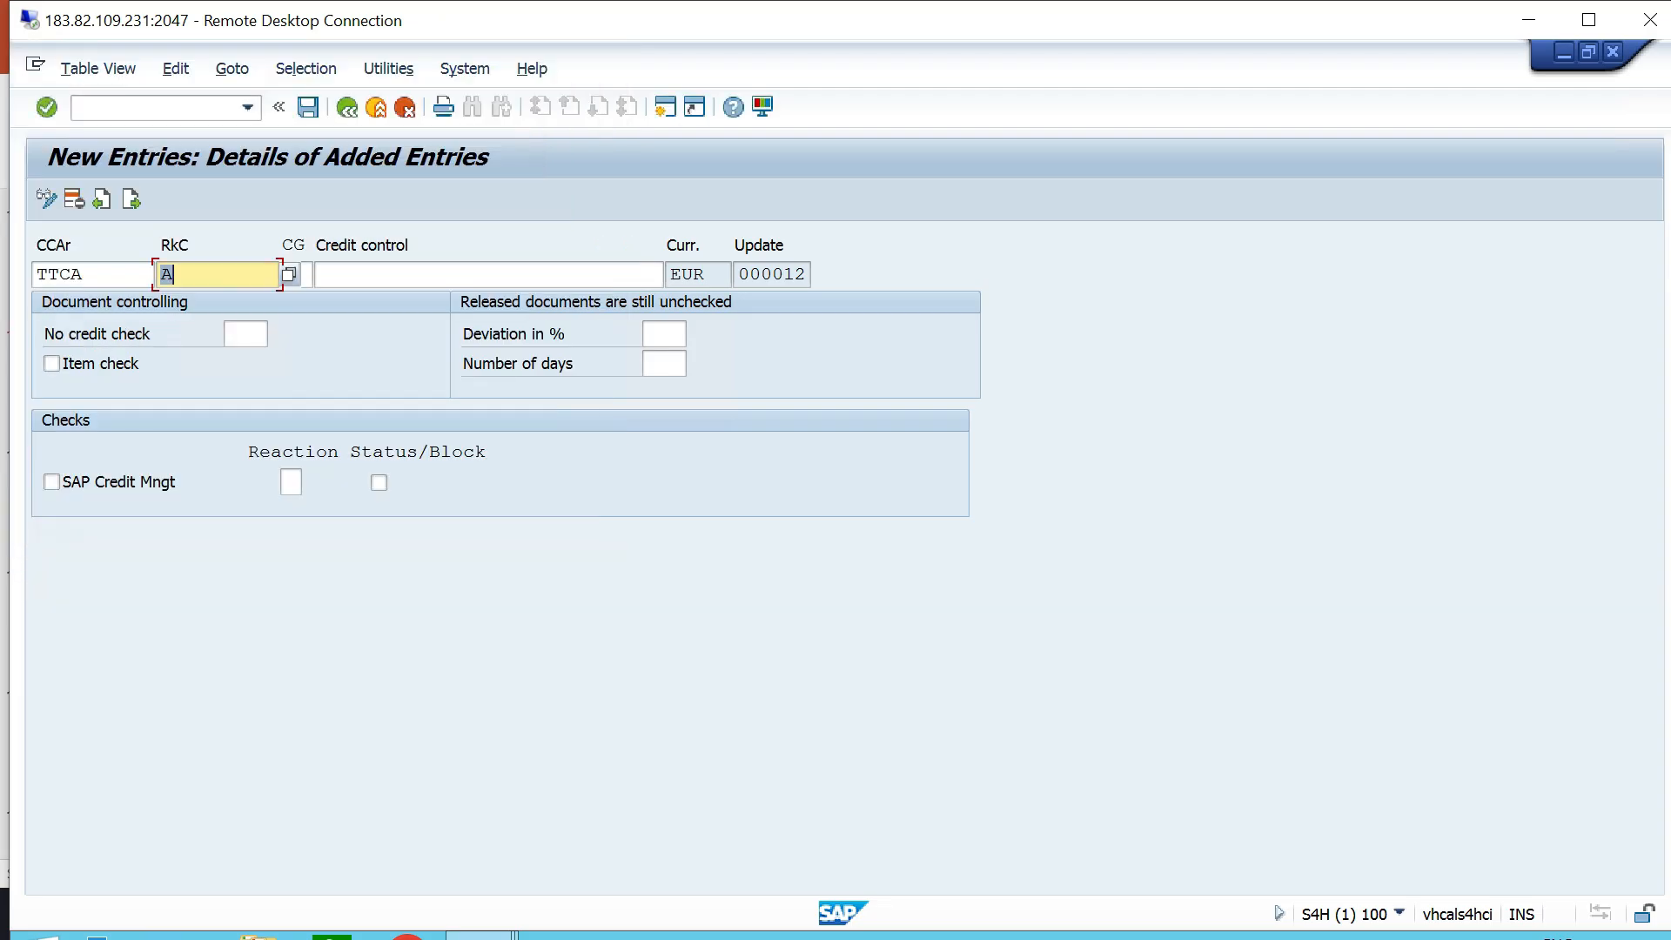
- Assign document credit group 01, Credit Group for Sales Order, to the new entry and describe its credit control as HIGH RISK - TT06
click(321, 275)
click(296, 274)
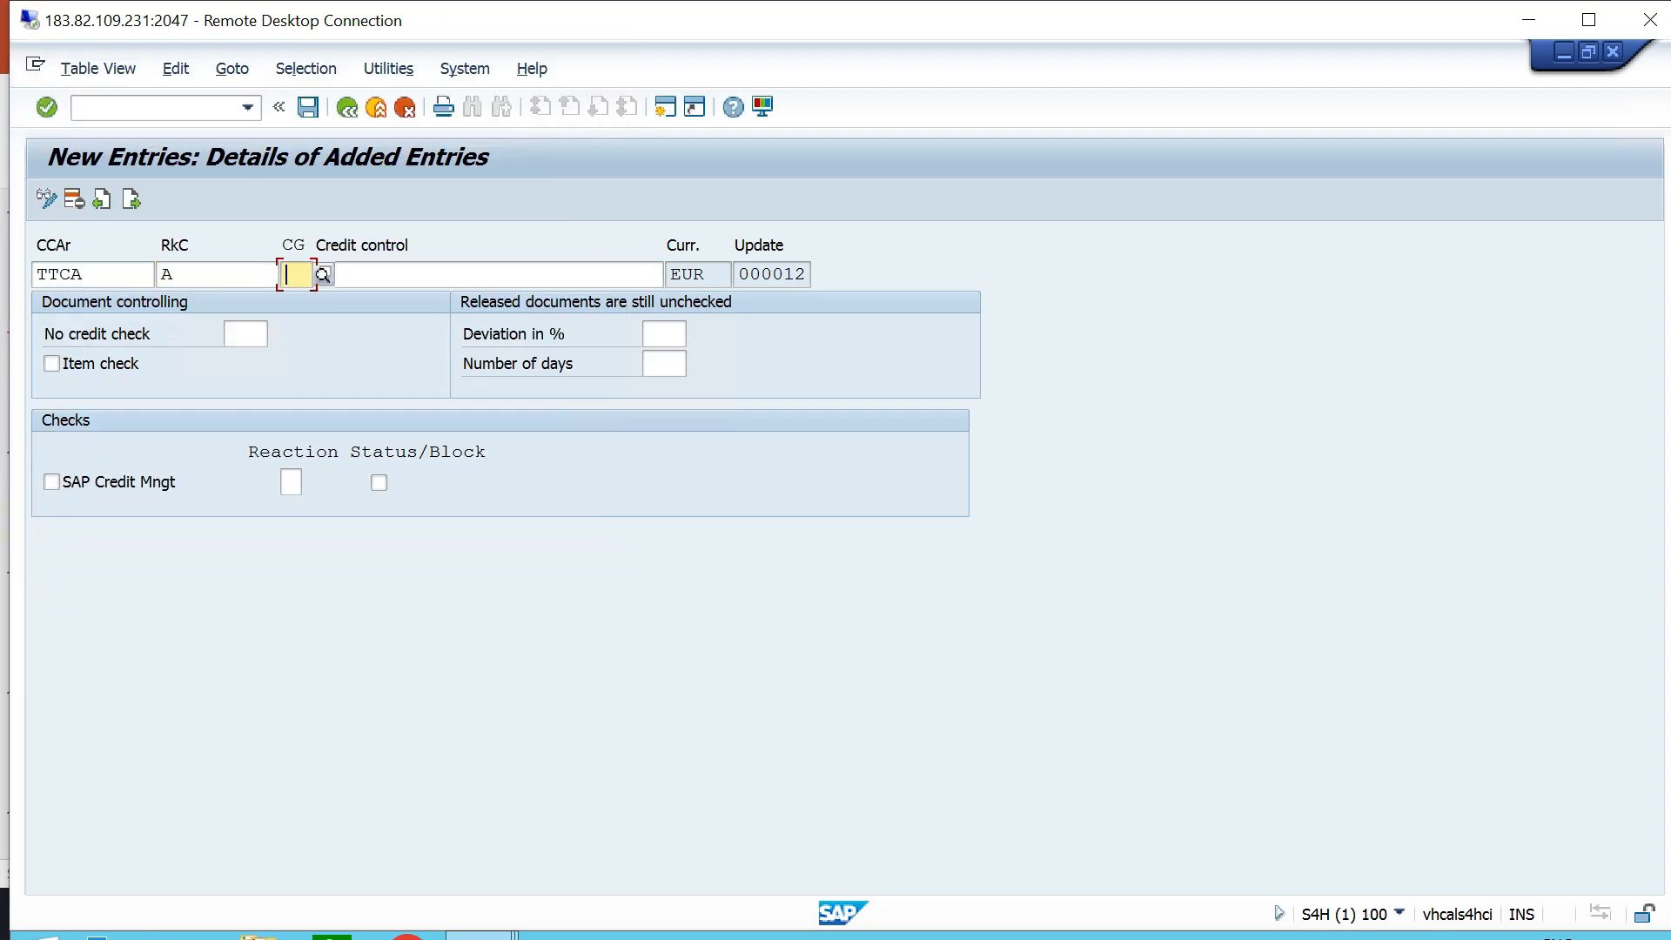
click(324, 275)
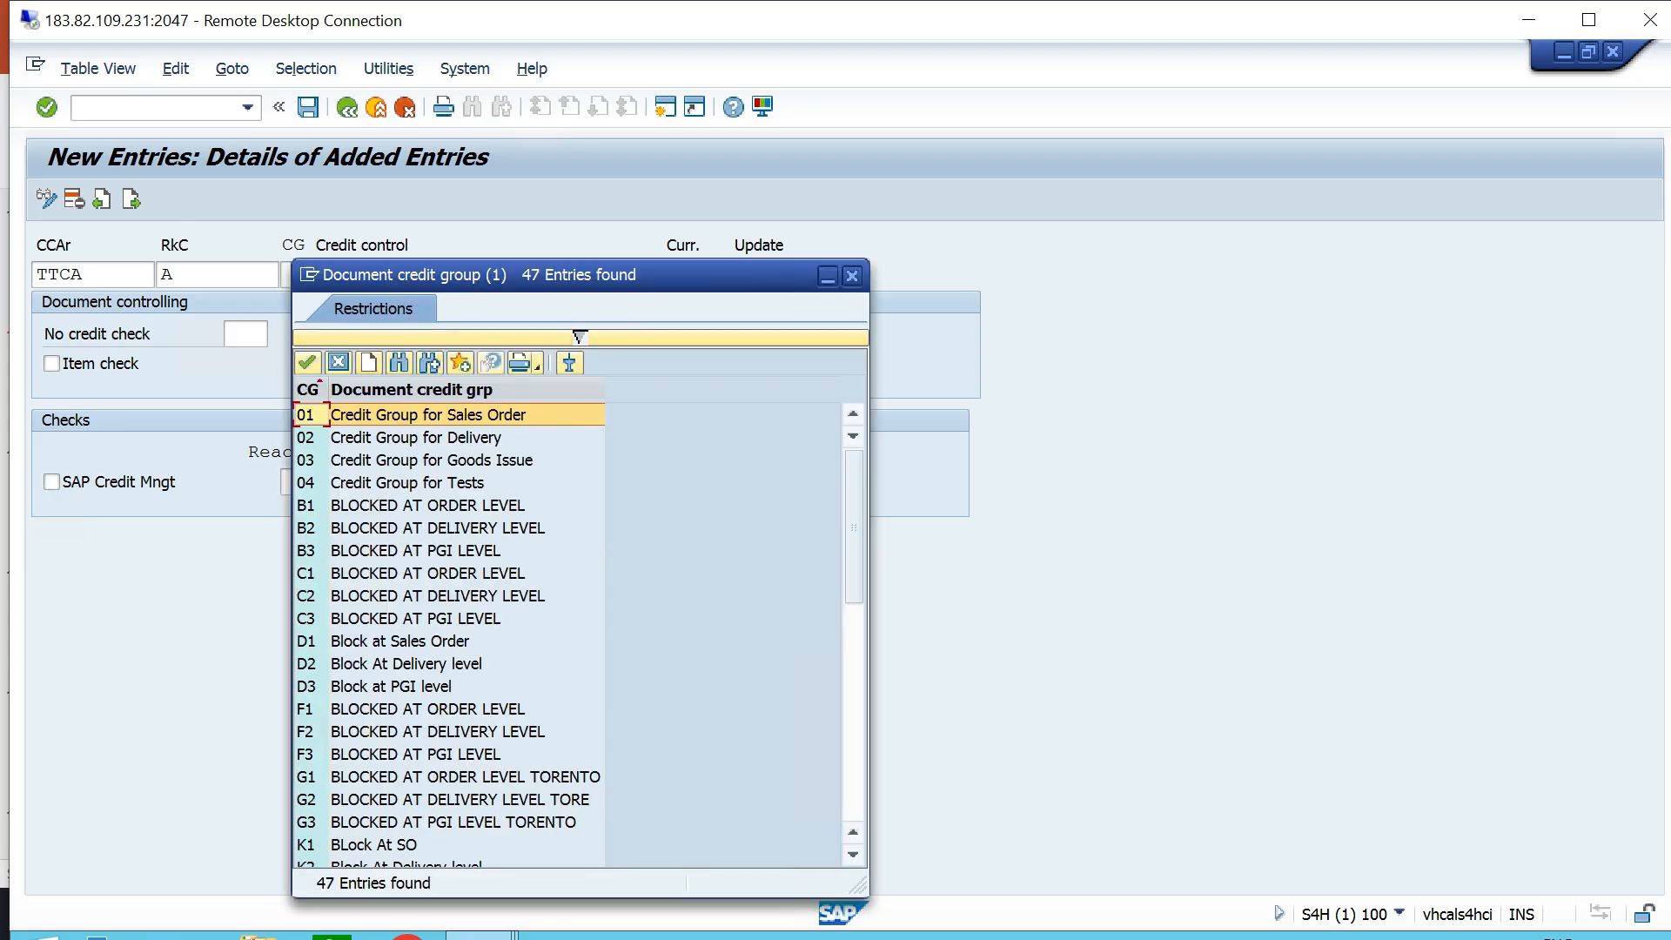
key(Return)
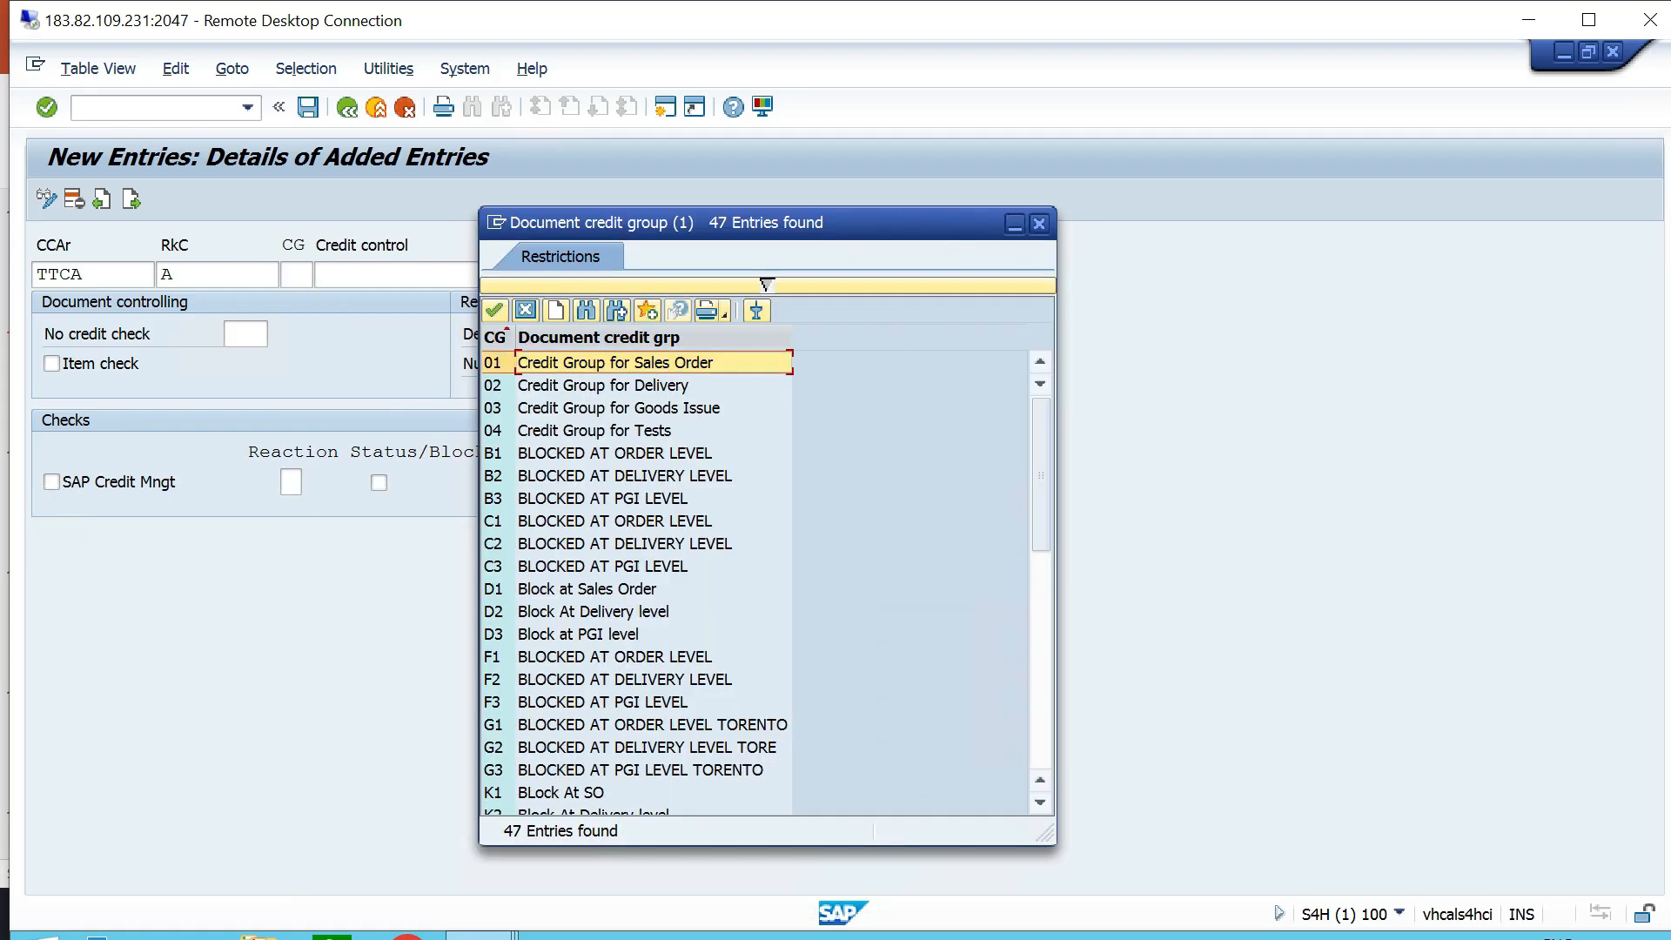
key(Tab)
text(HIGH RI)
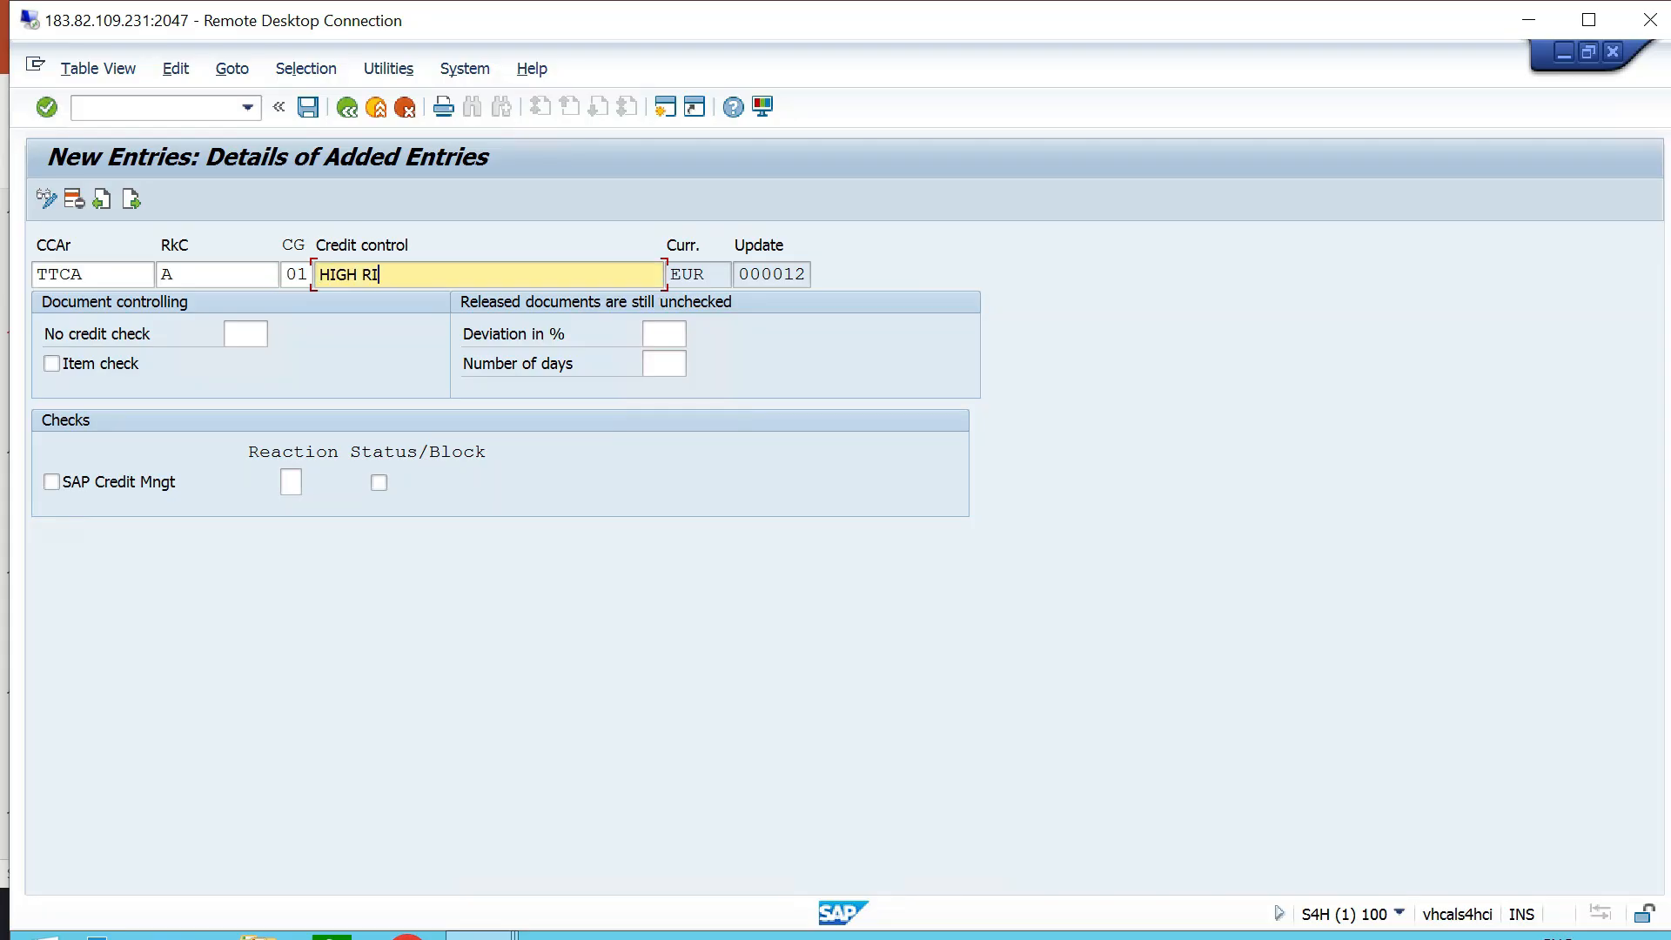
text(SK - TT06)
- Enable the item check, reaction A and status/block for the high-risk entry, and save it
click(51, 364)
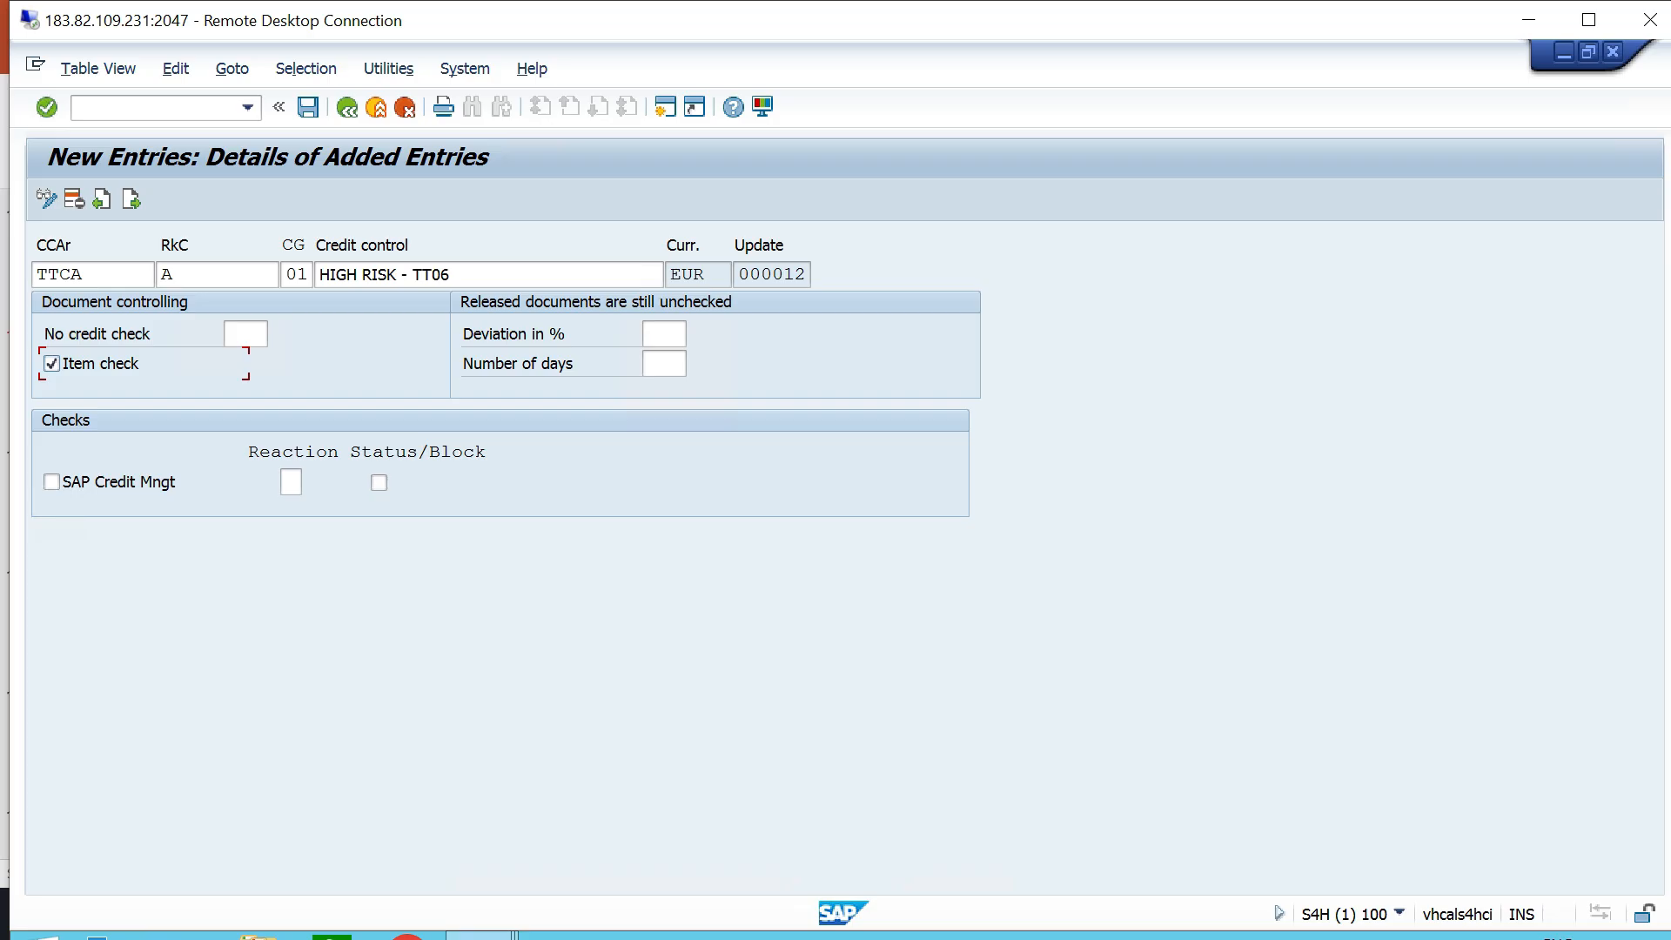
click(290, 482)
key(F4)
double_click(190, 160)
click(379, 483)
click(308, 106)
key(Return)
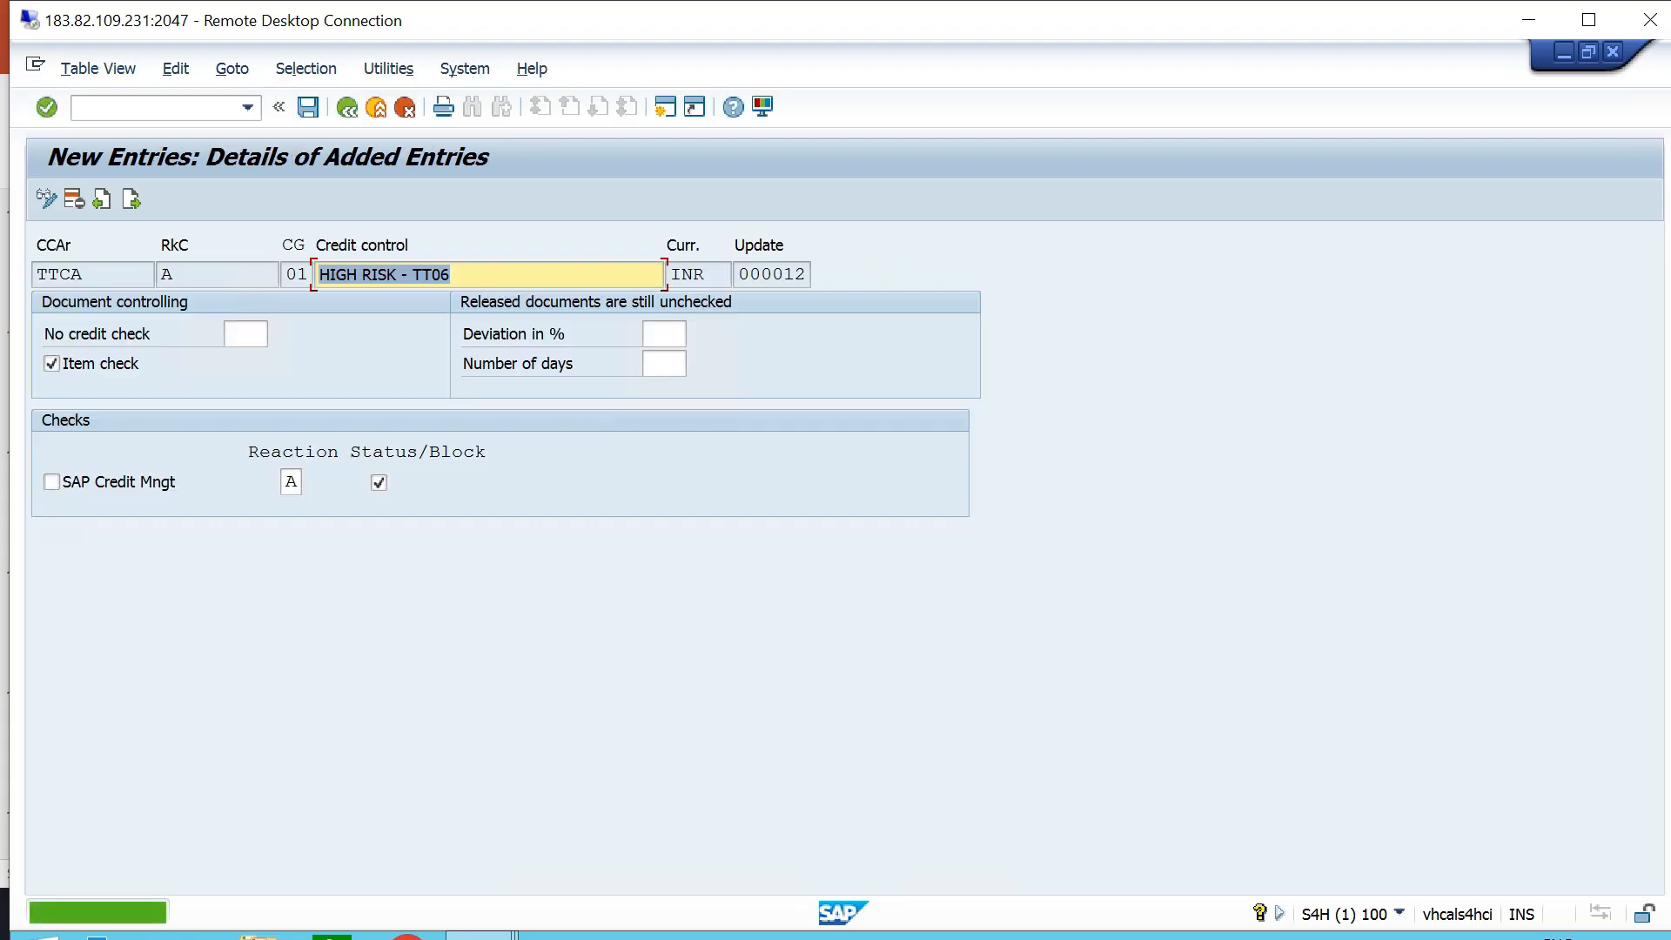
- Examine the currency, deviation percentage and number of days fields of the saved high-risk entry
click(348, 108)
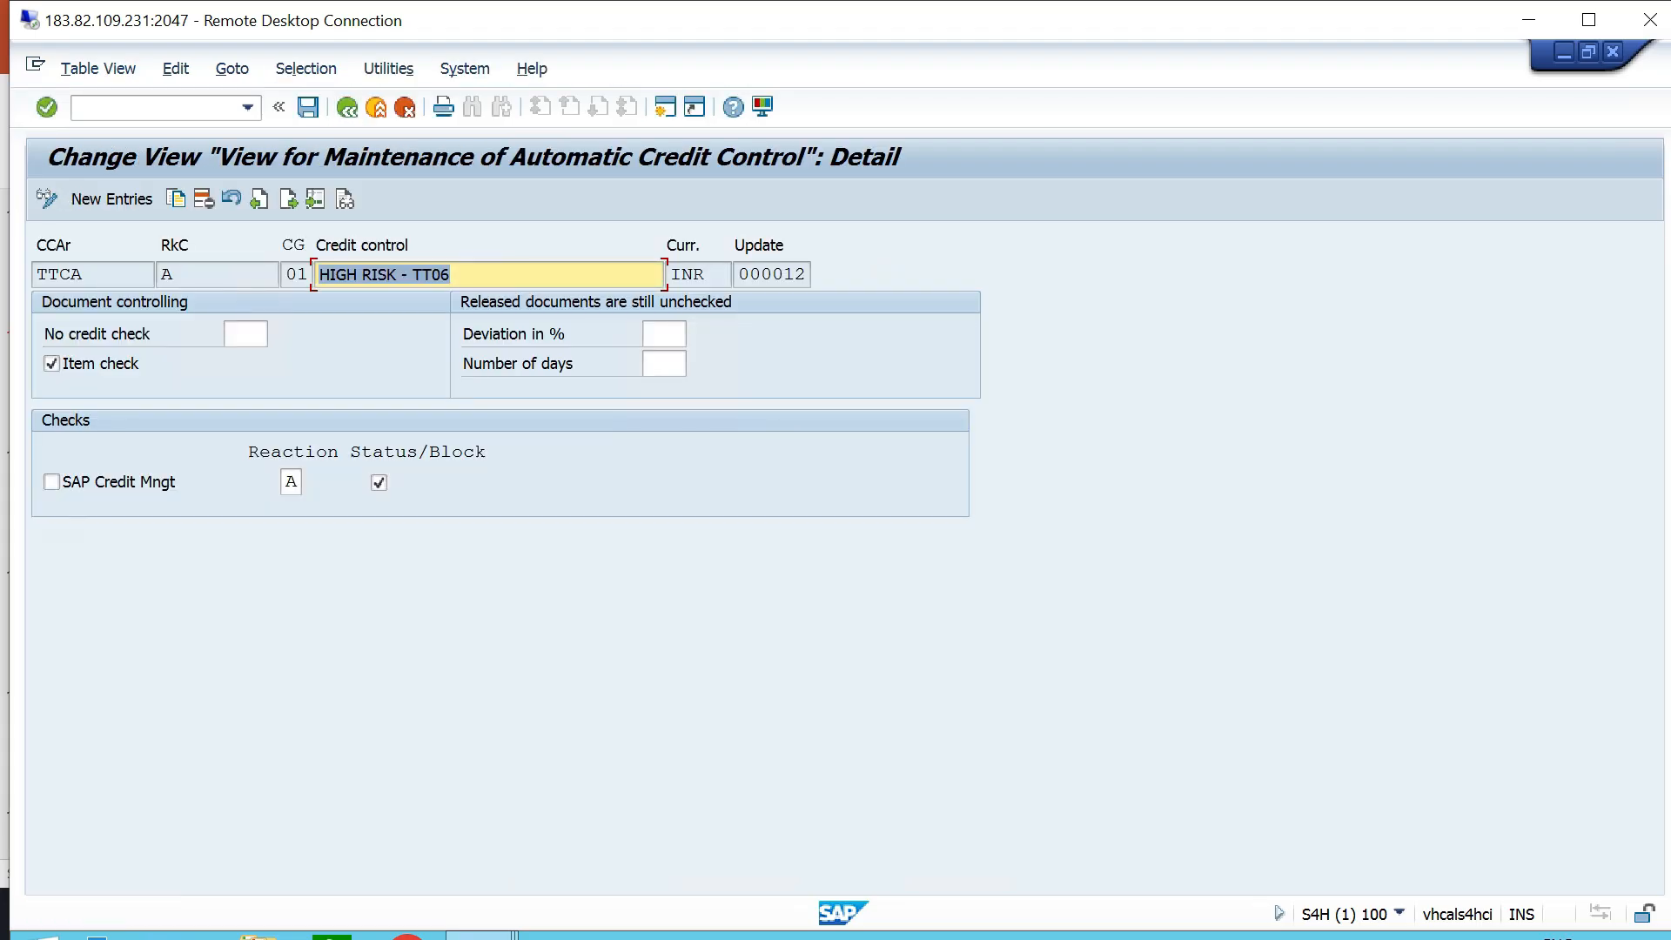
click(729, 274)
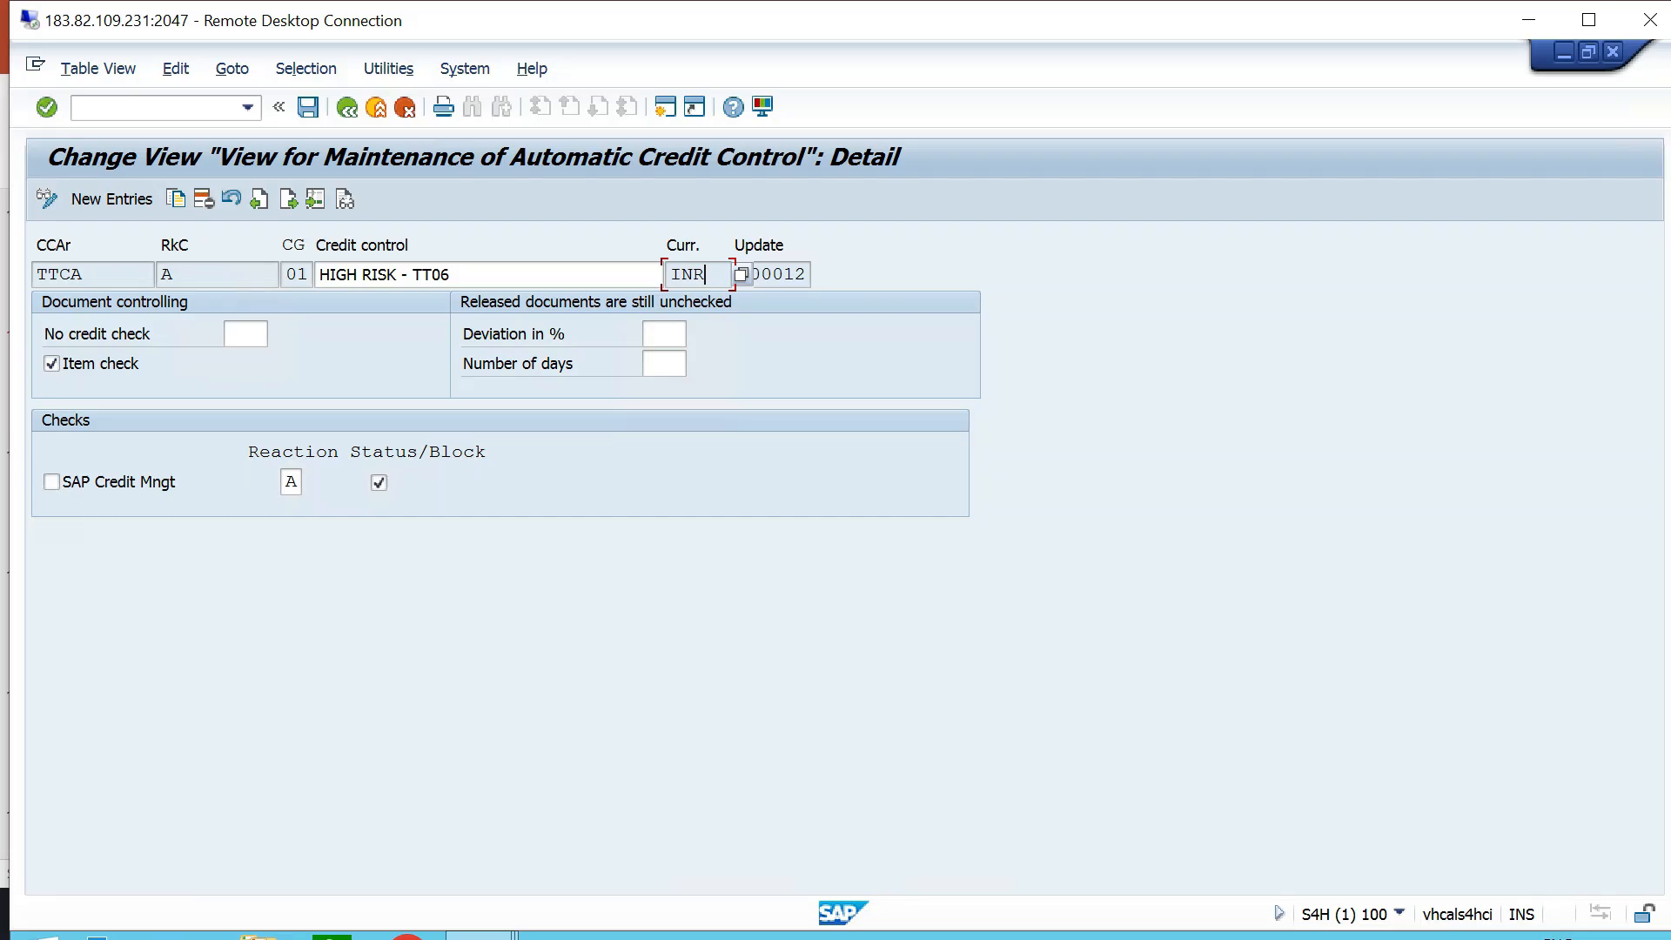
click(664, 334)
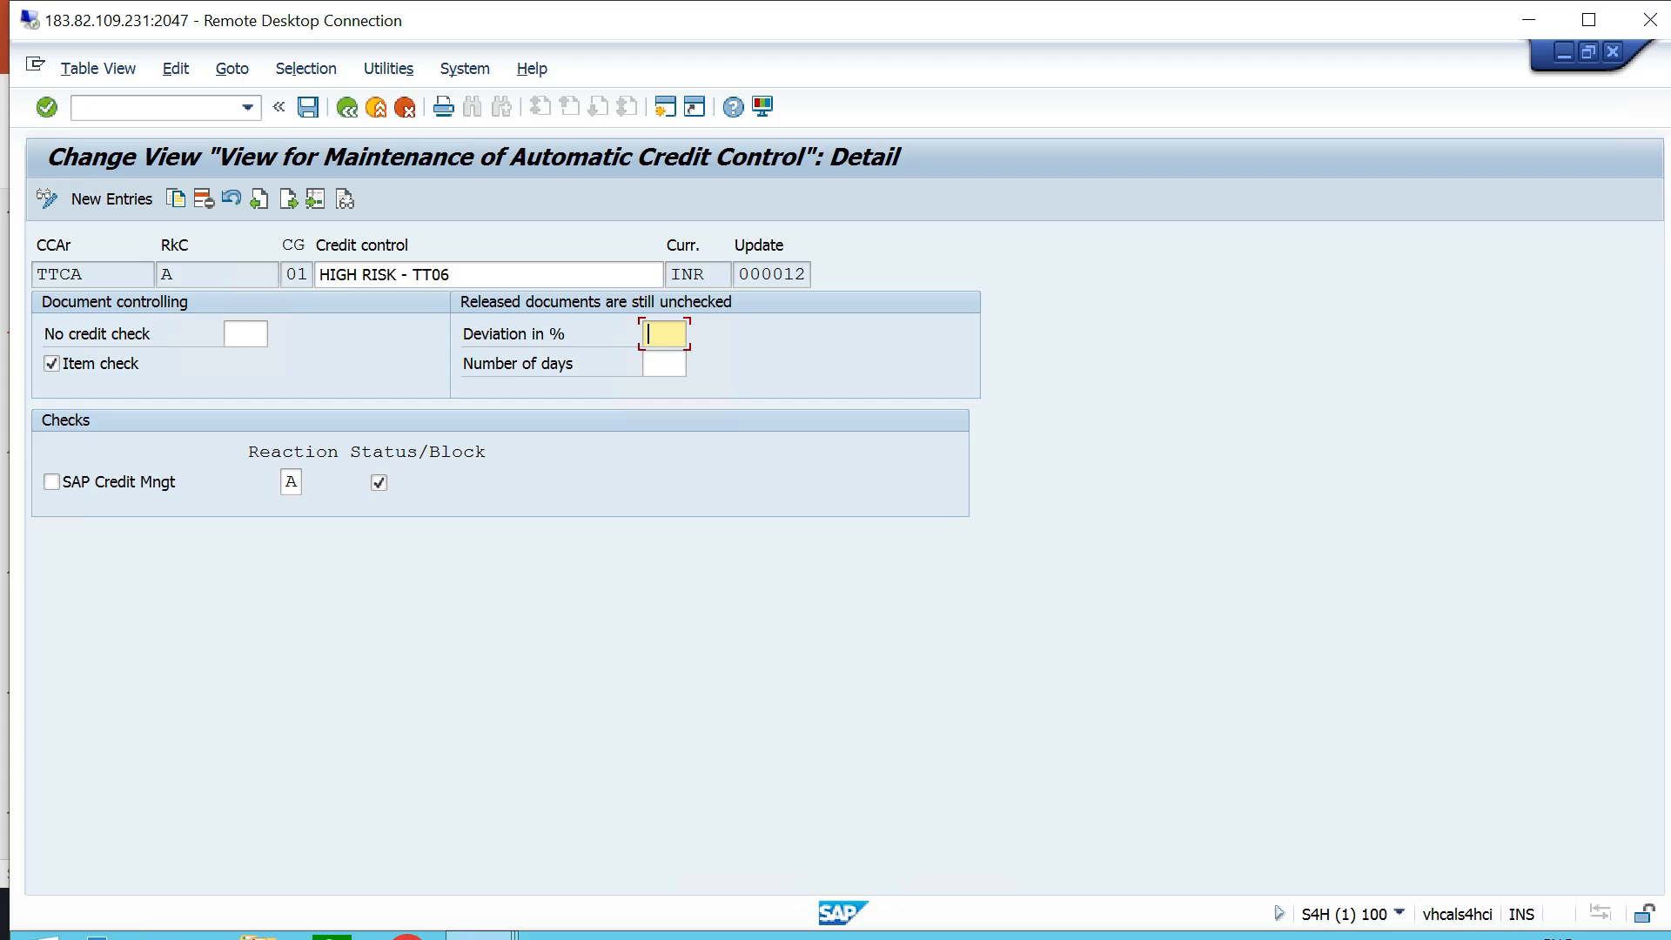
click(664, 363)
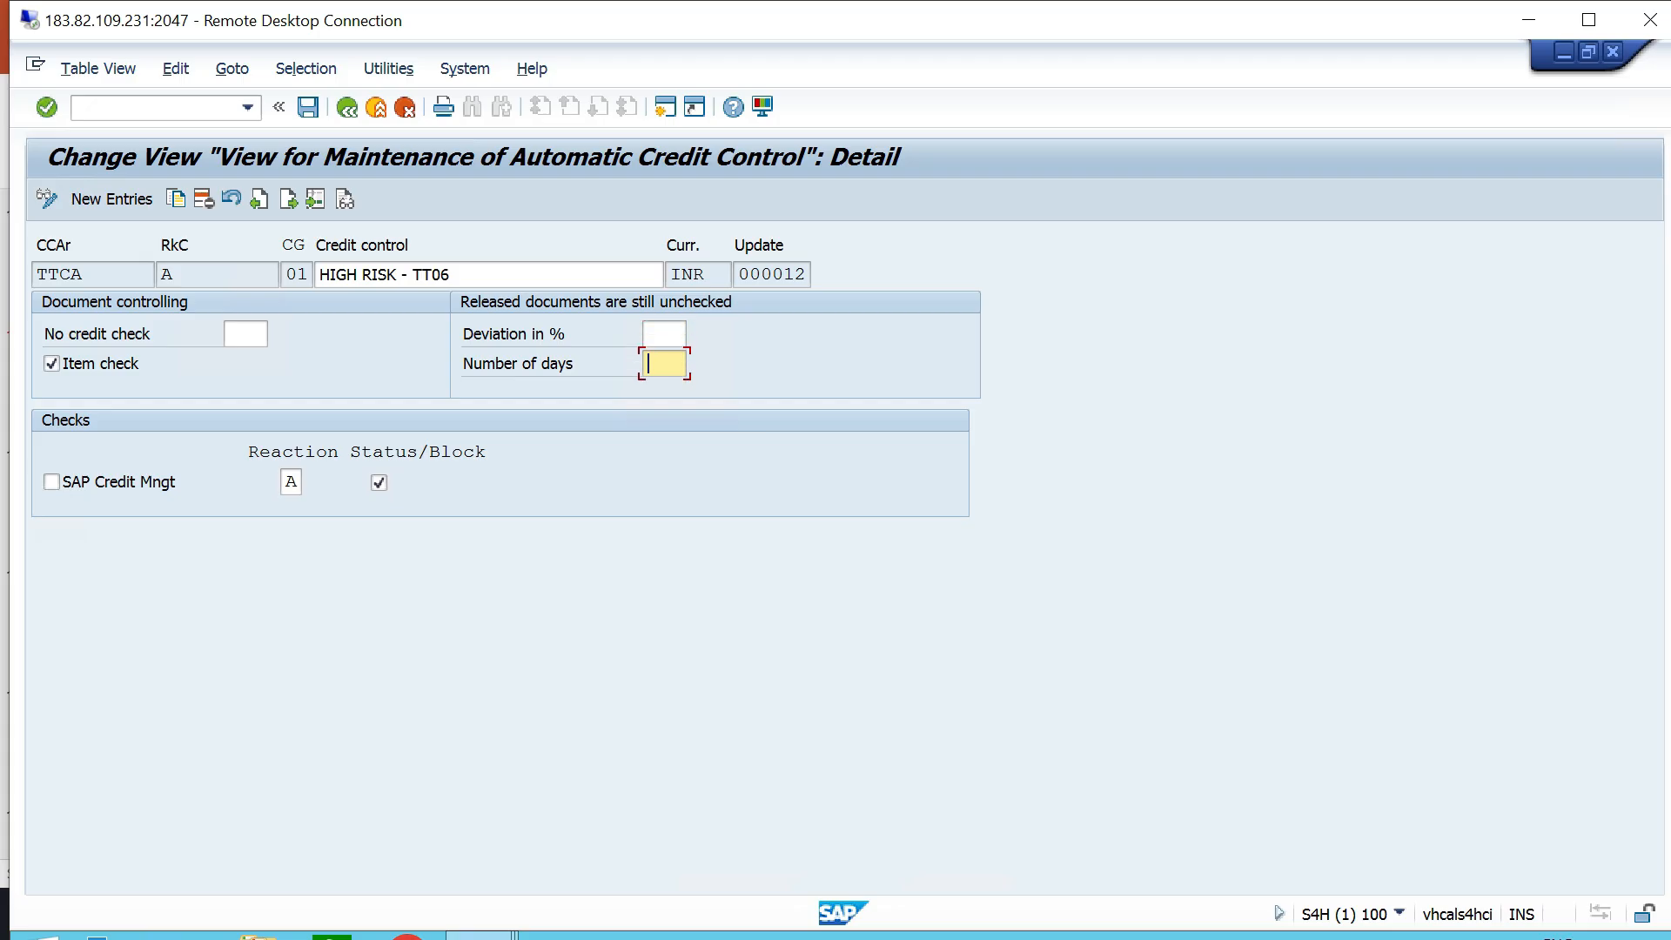
click(665, 334)
click(664, 364)
click(664, 334)
click(664, 363)
- Start another automatic credit control entry for credit control area TTCA with risk category B, MEDIUM RISK - TT06
click(347, 107)
click(135, 197)
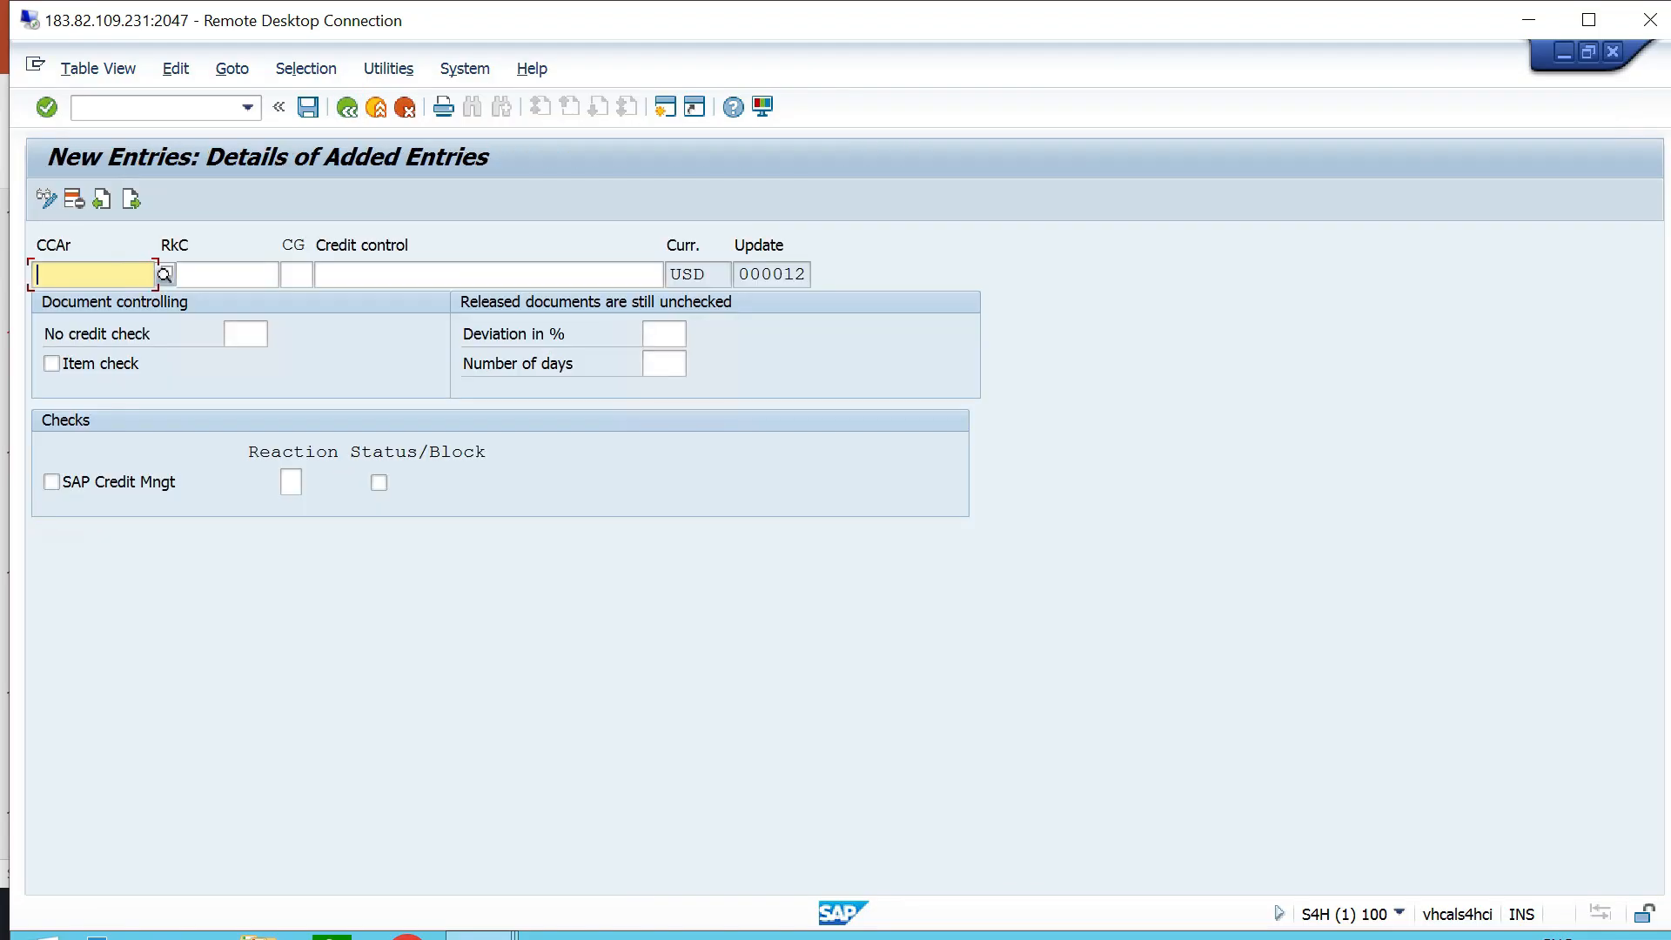
text(TTCA)
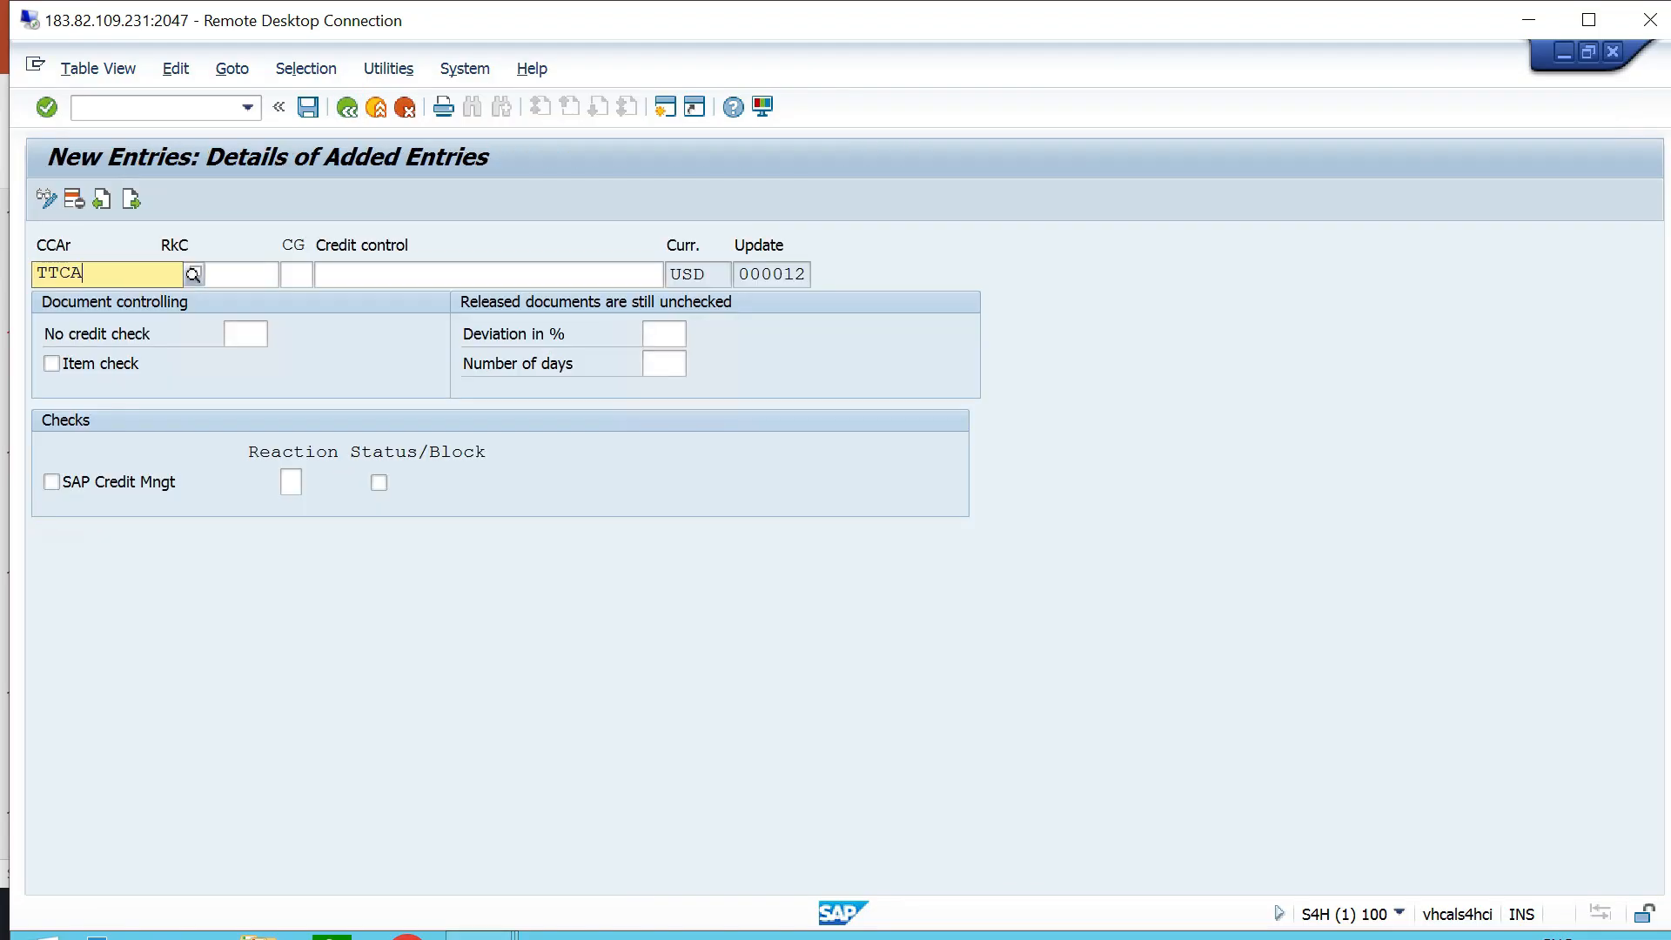
key(Down)
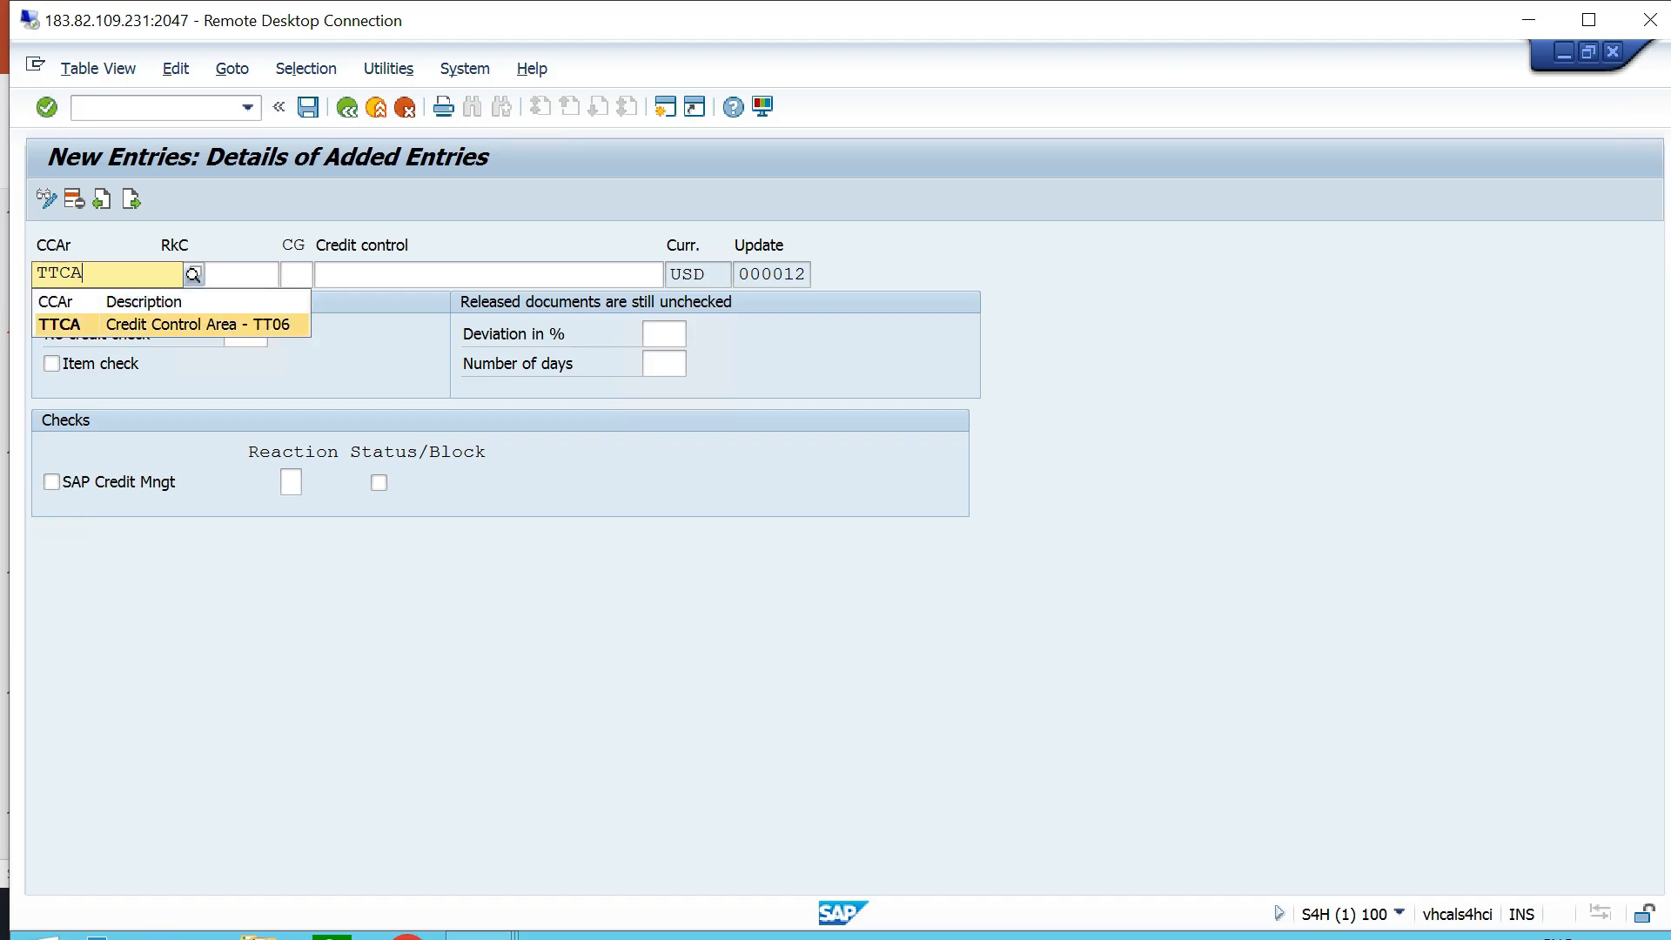
key(Return)
key(Tab)
key(F4)
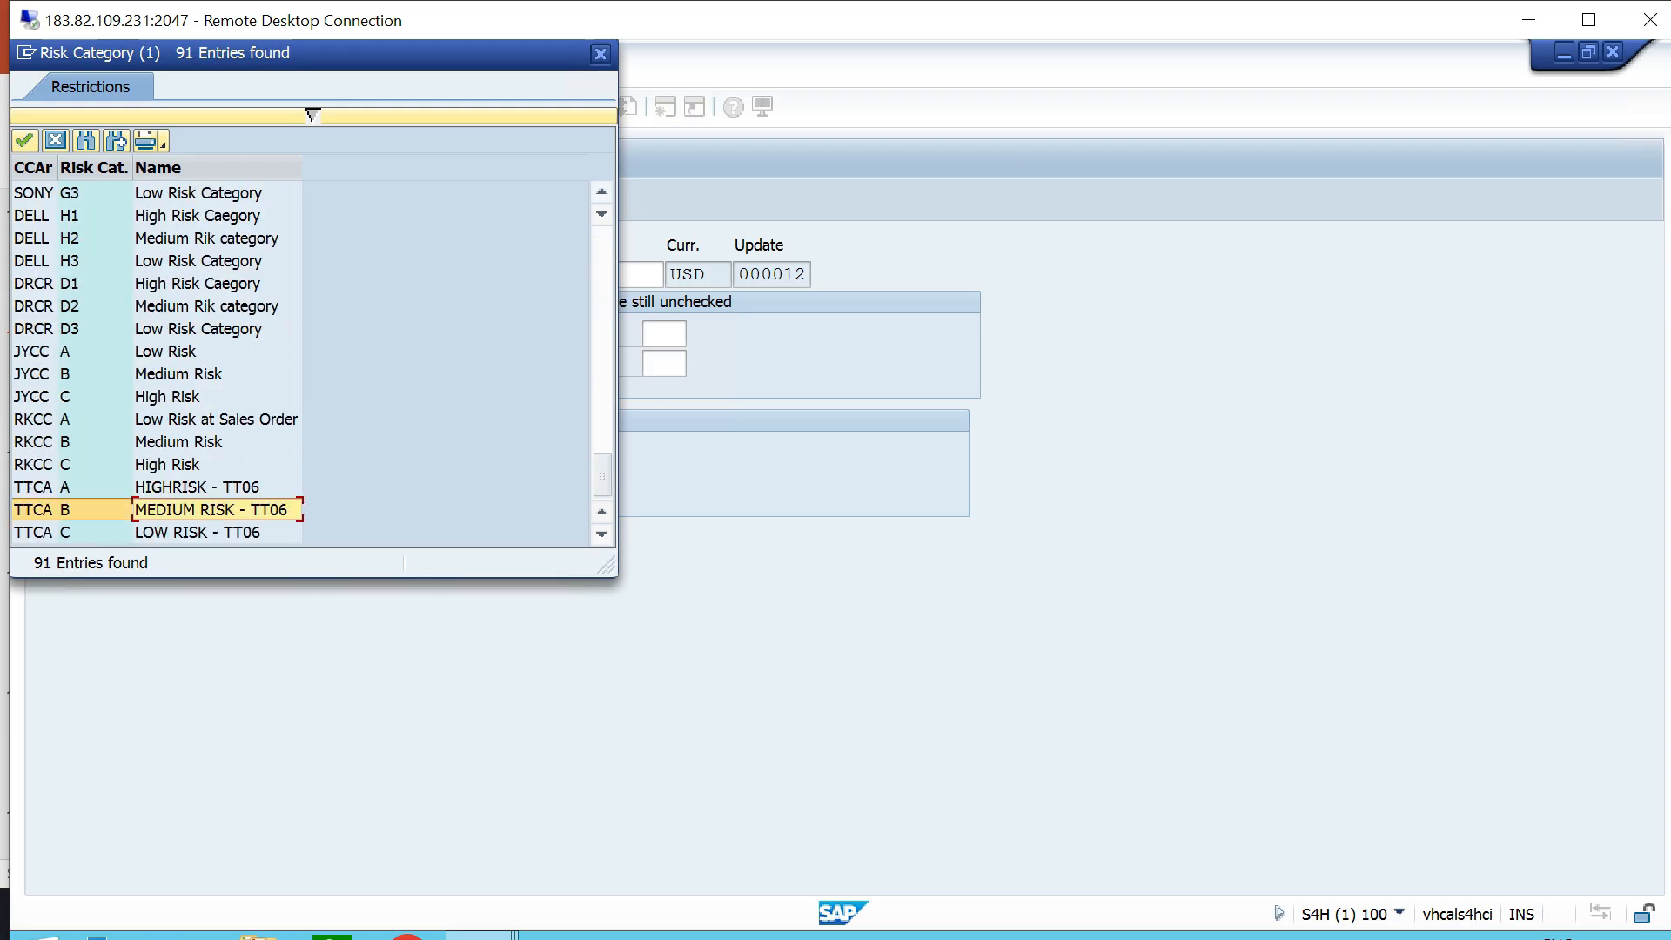
key(Return)
key(Tab)
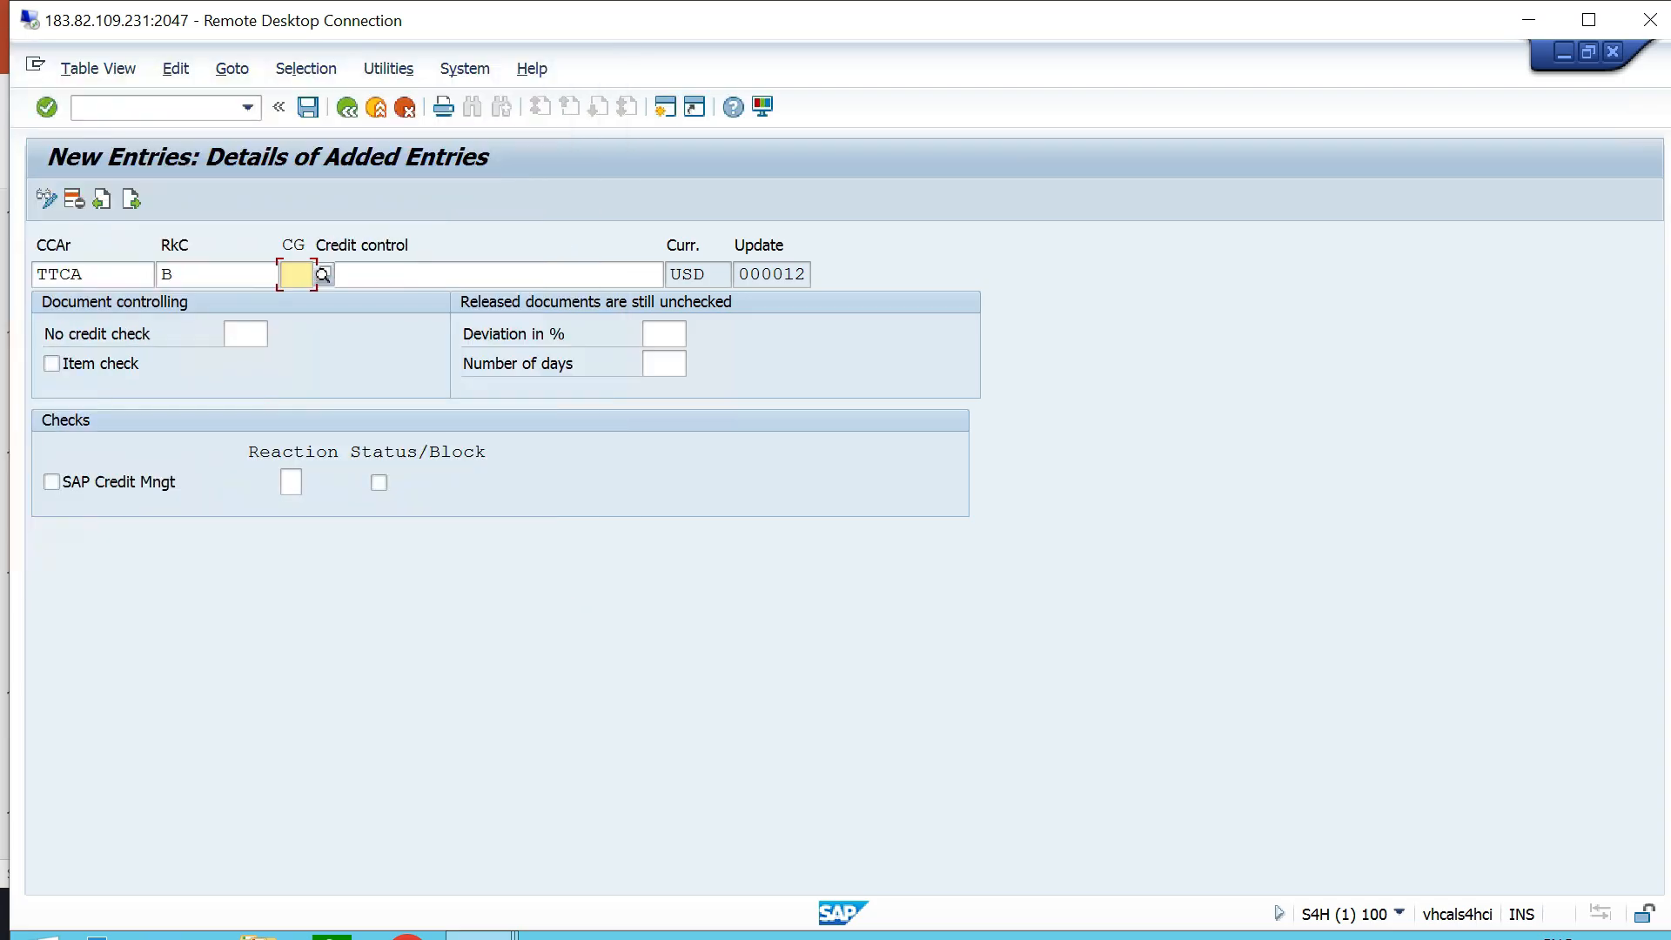
- Assign credit group 02, Credit Group for Delivery, describe the credit control as MEDIUM RISK - TT06, and save the entry
key(F4)
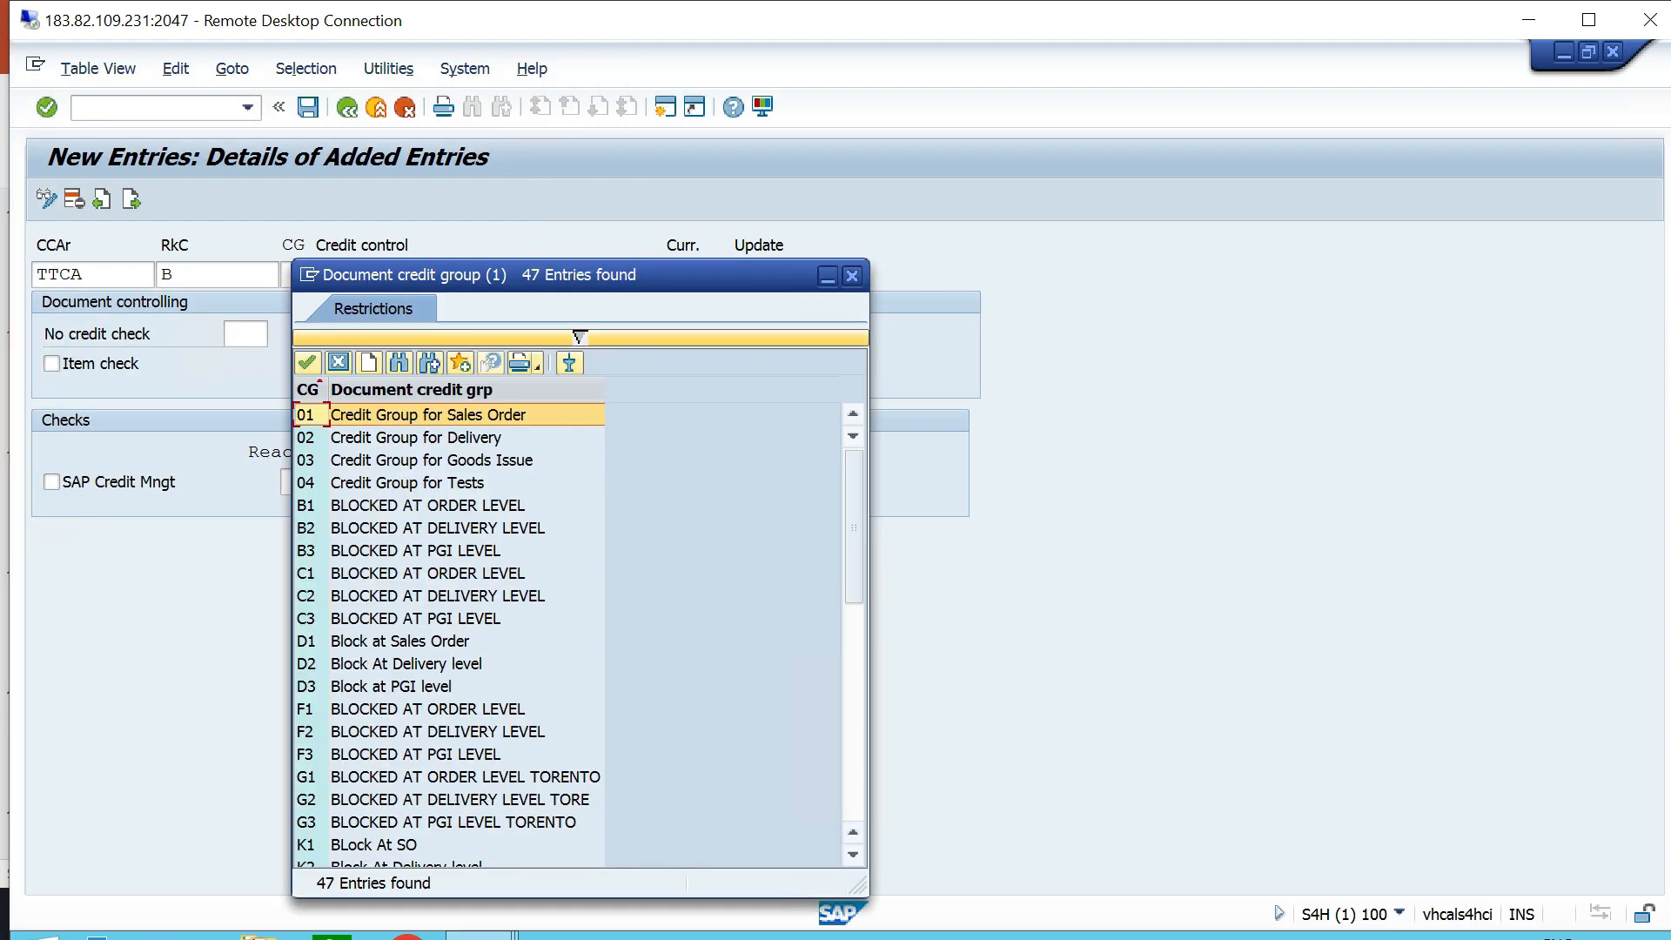
scroll(566, 636, down, 9)
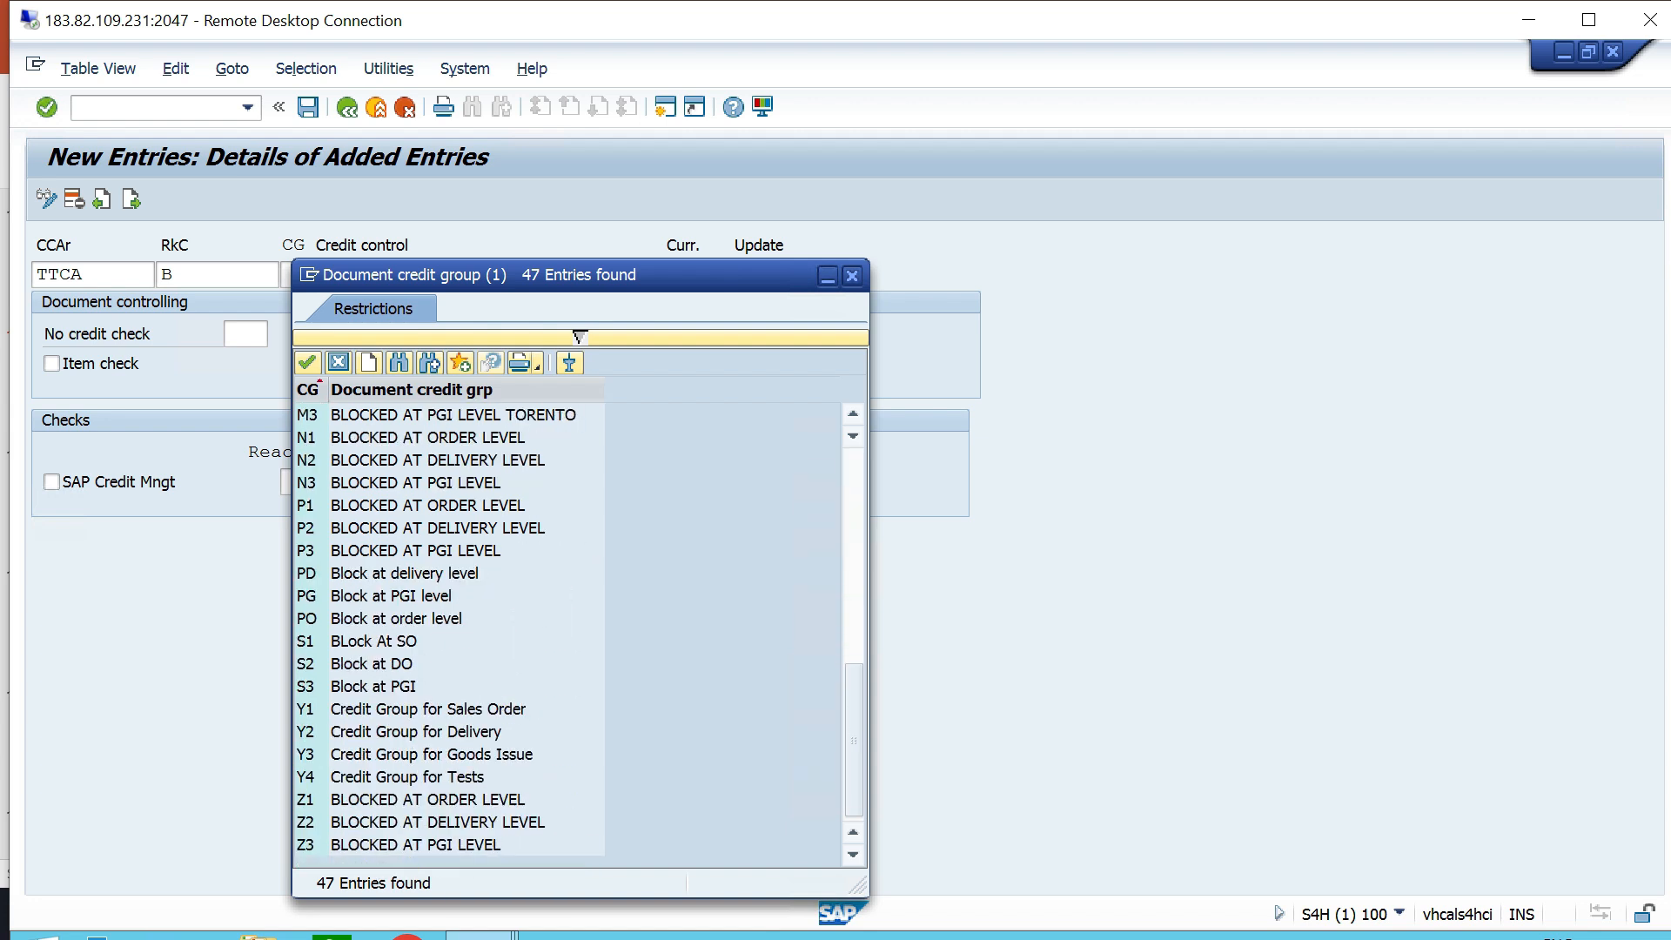
scroll(566, 636, up, 9)
click(436, 438)
key(Return)
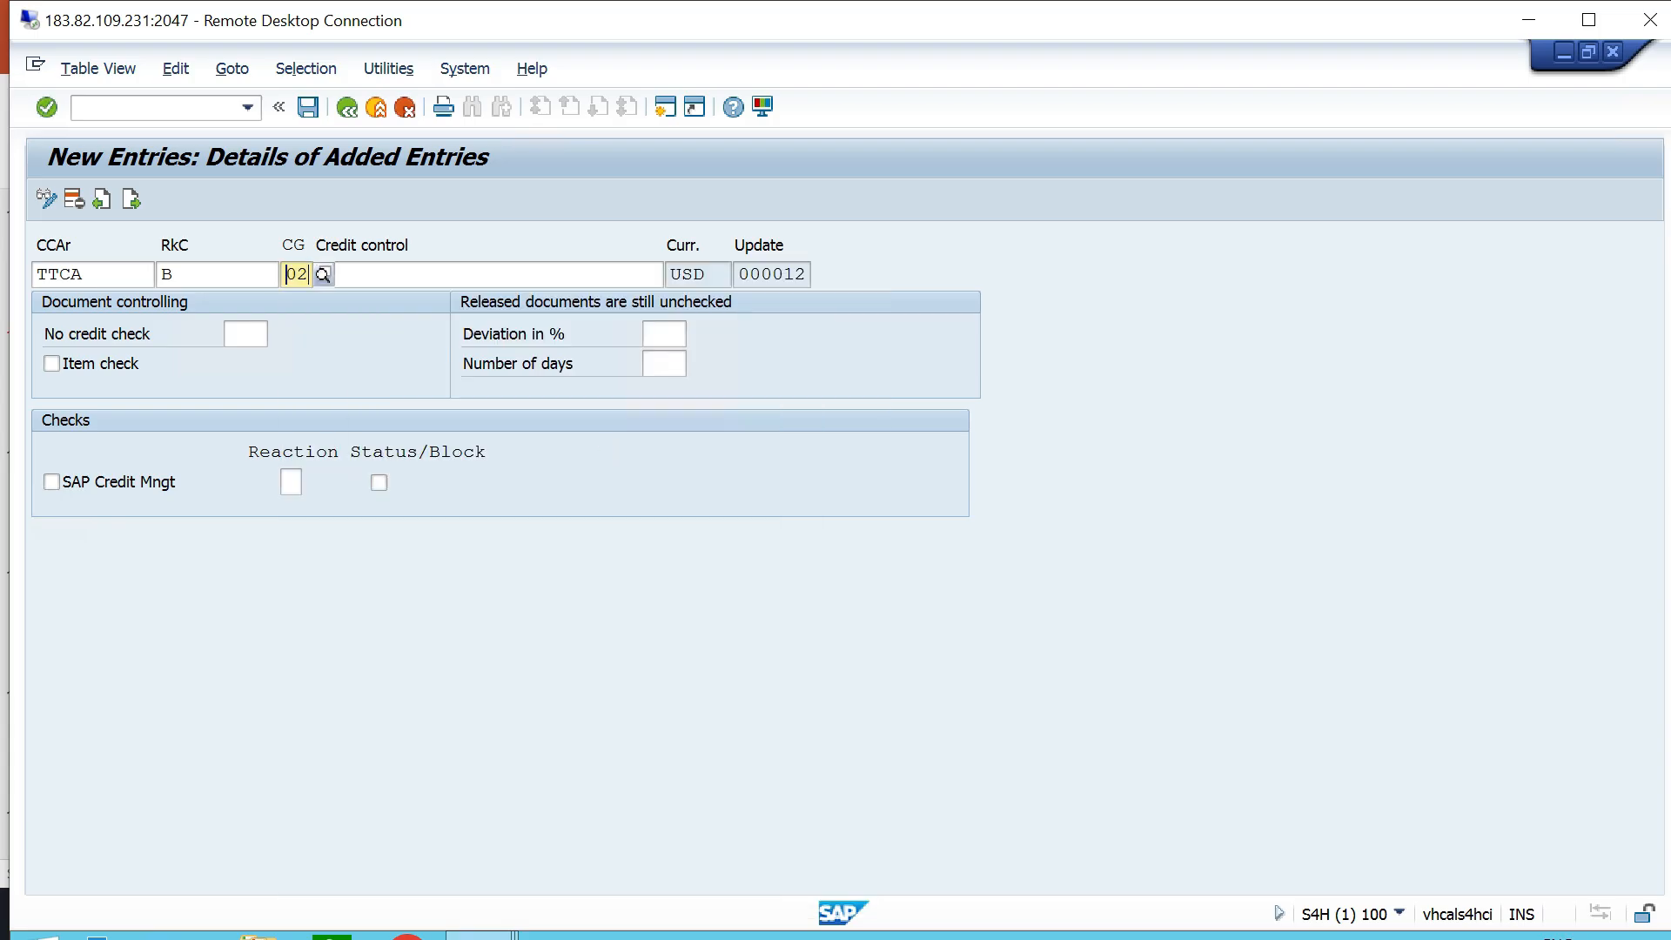
key(Tab)
text(MEDIUM RISK -)
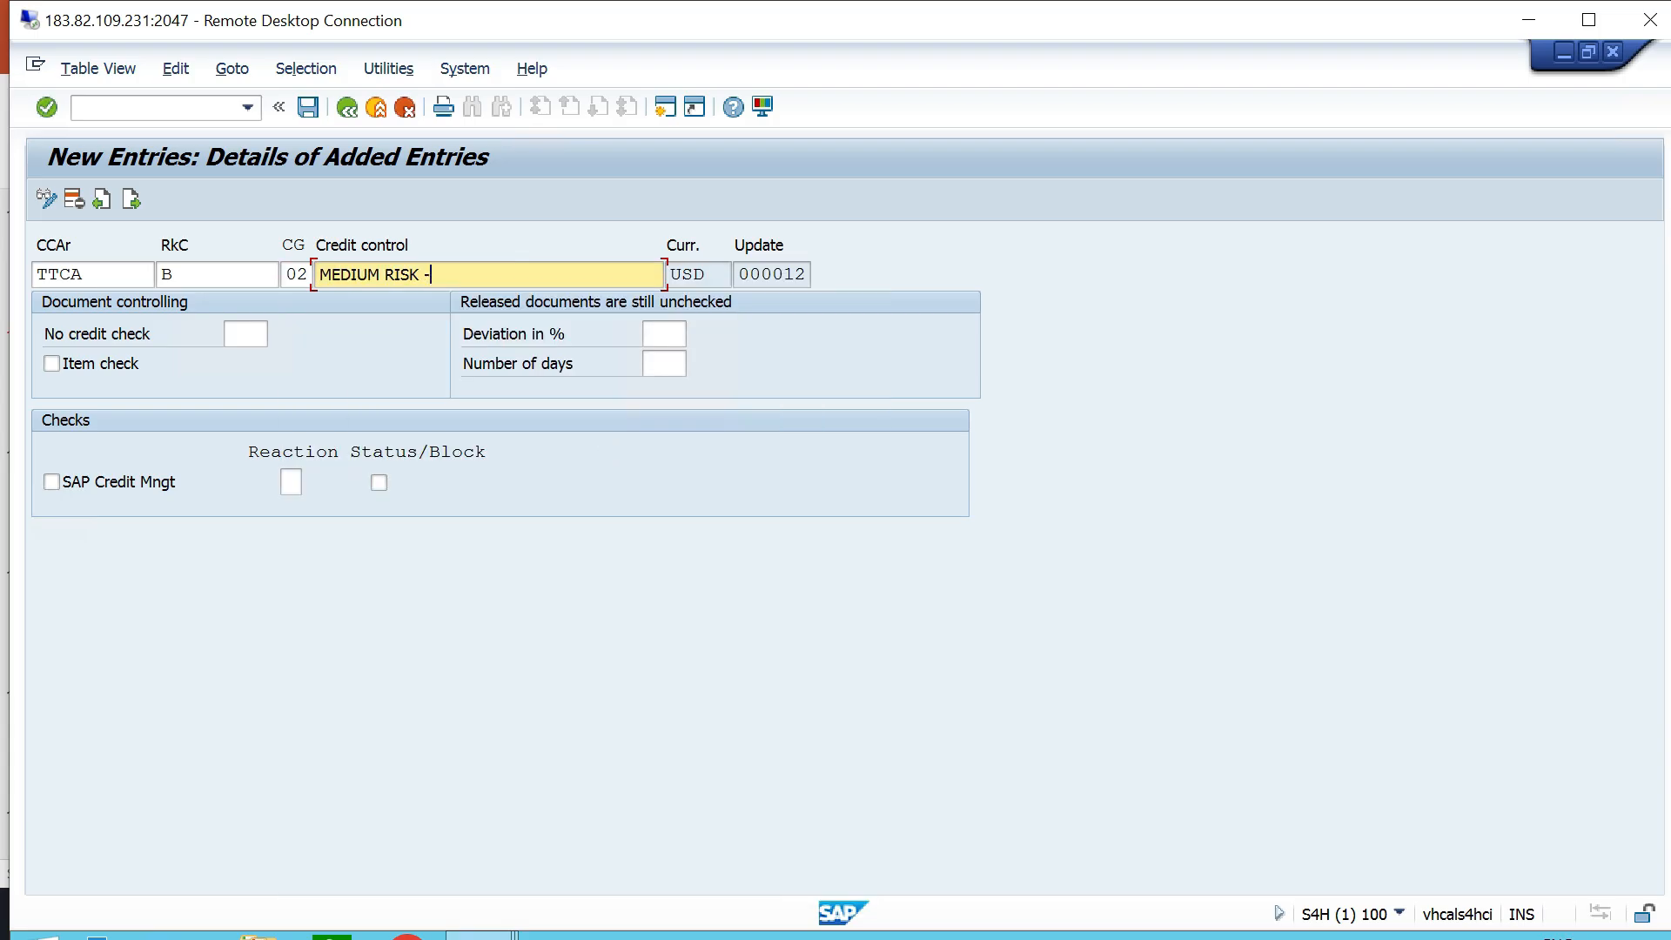
text( TT06)
click(308, 107)
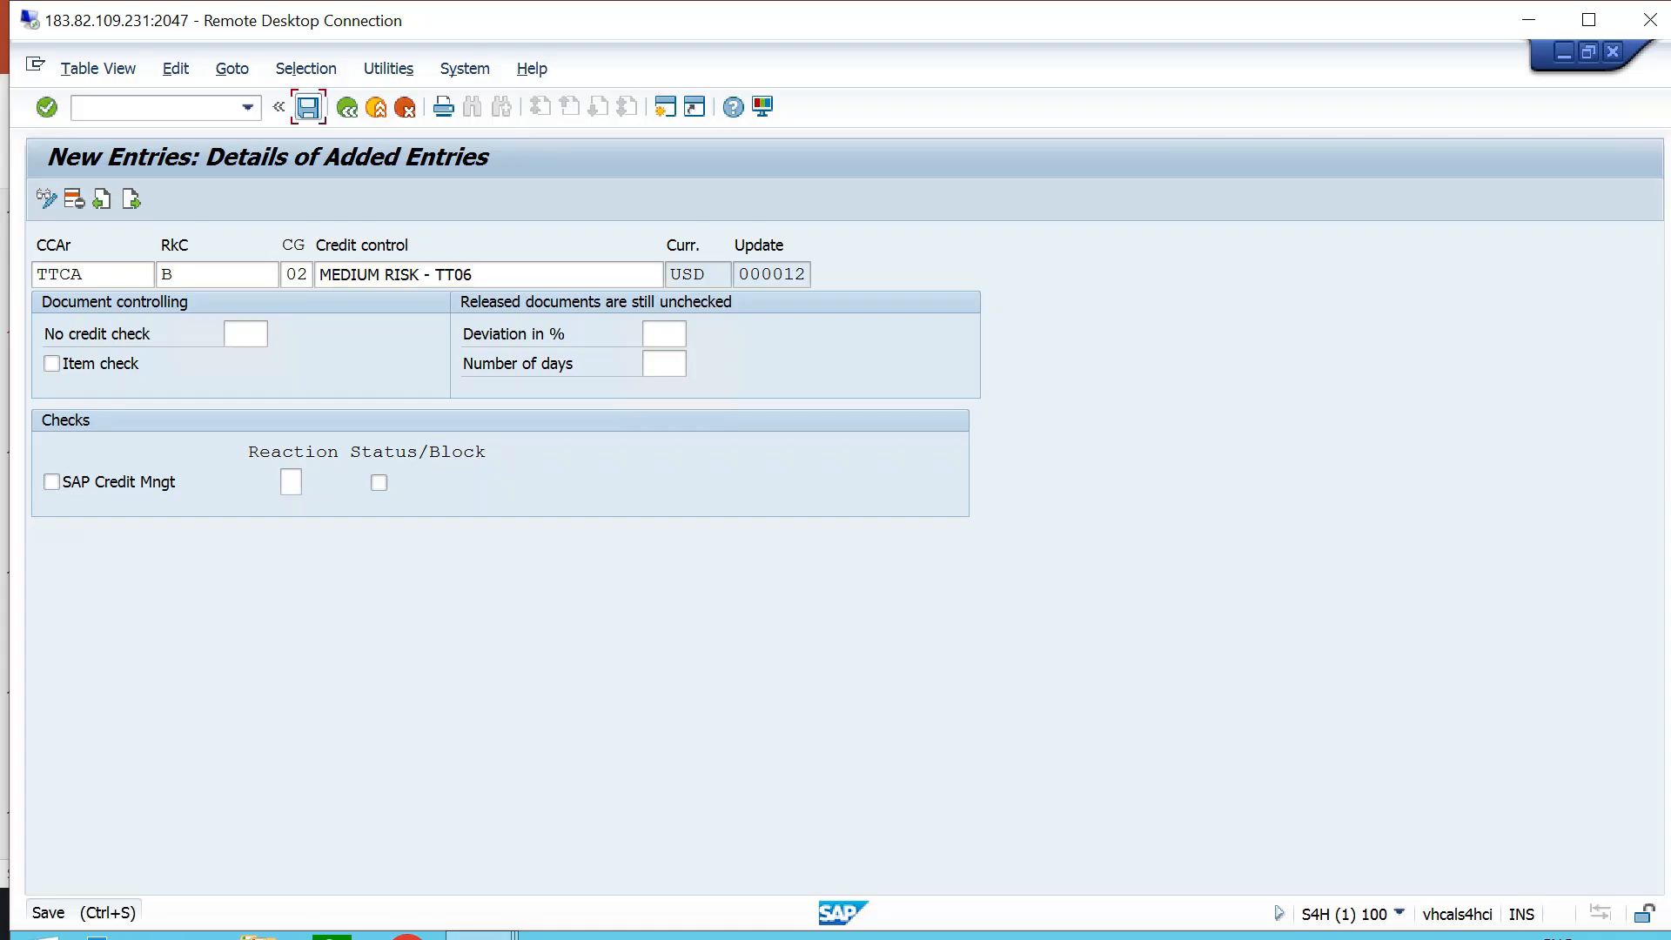
key(Return)
- Enable the item check, reaction A and status/block for the medium-risk entry, and save it
click(53, 364)
click(291, 483)
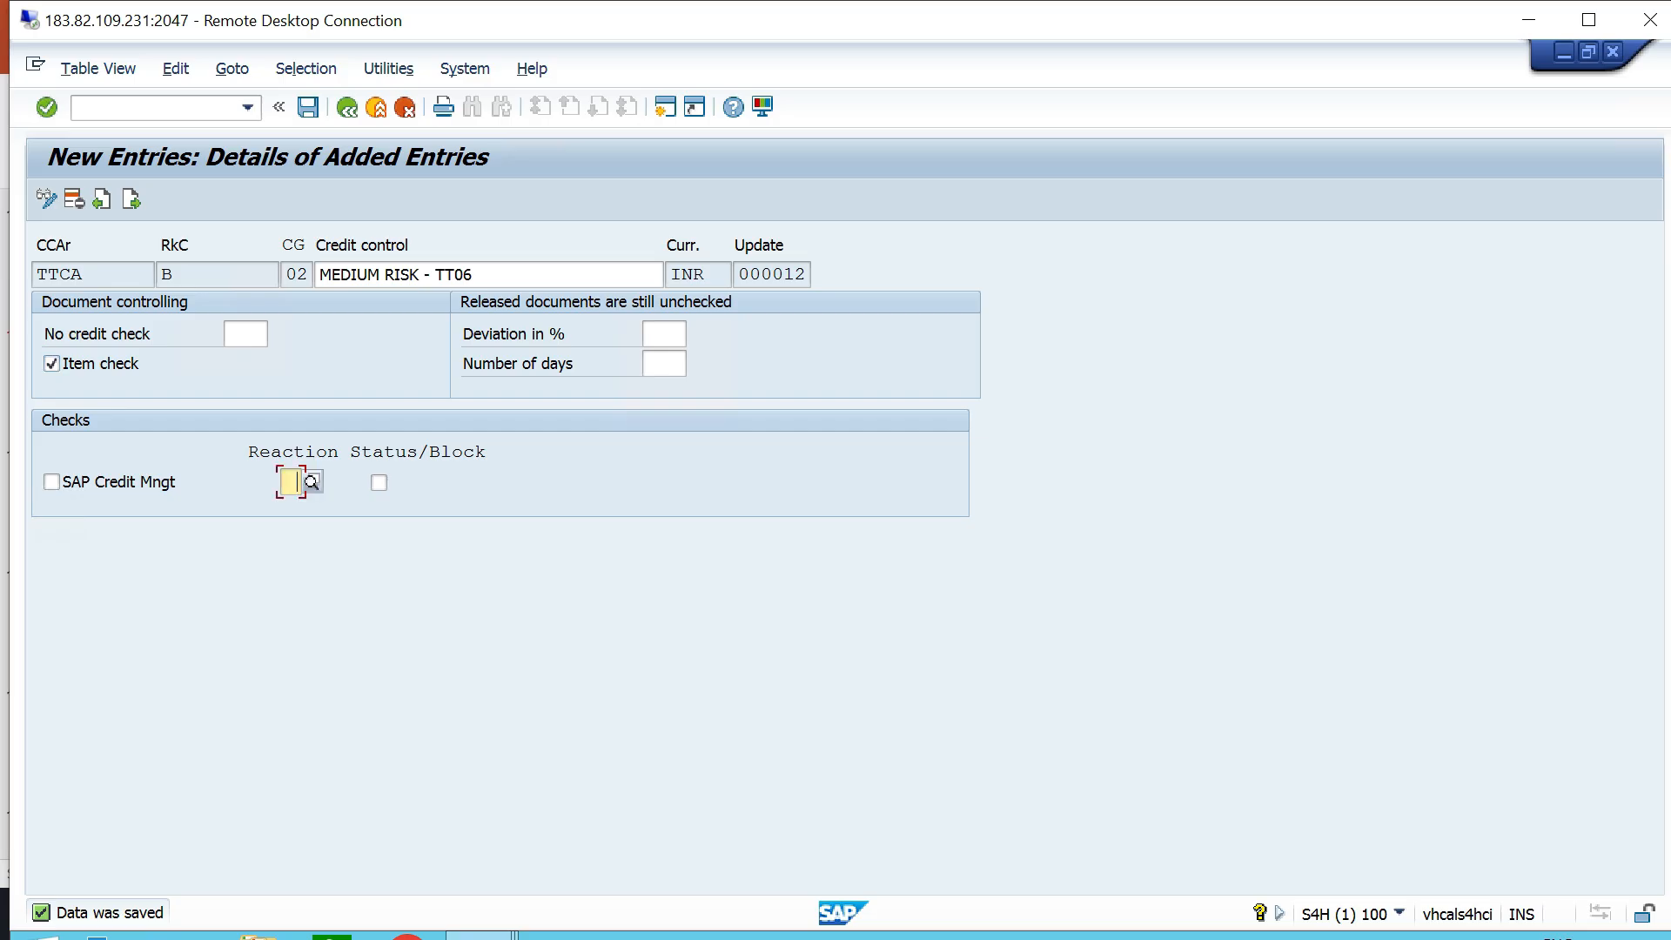
click(298, 507)
click(378, 482)
click(308, 107)
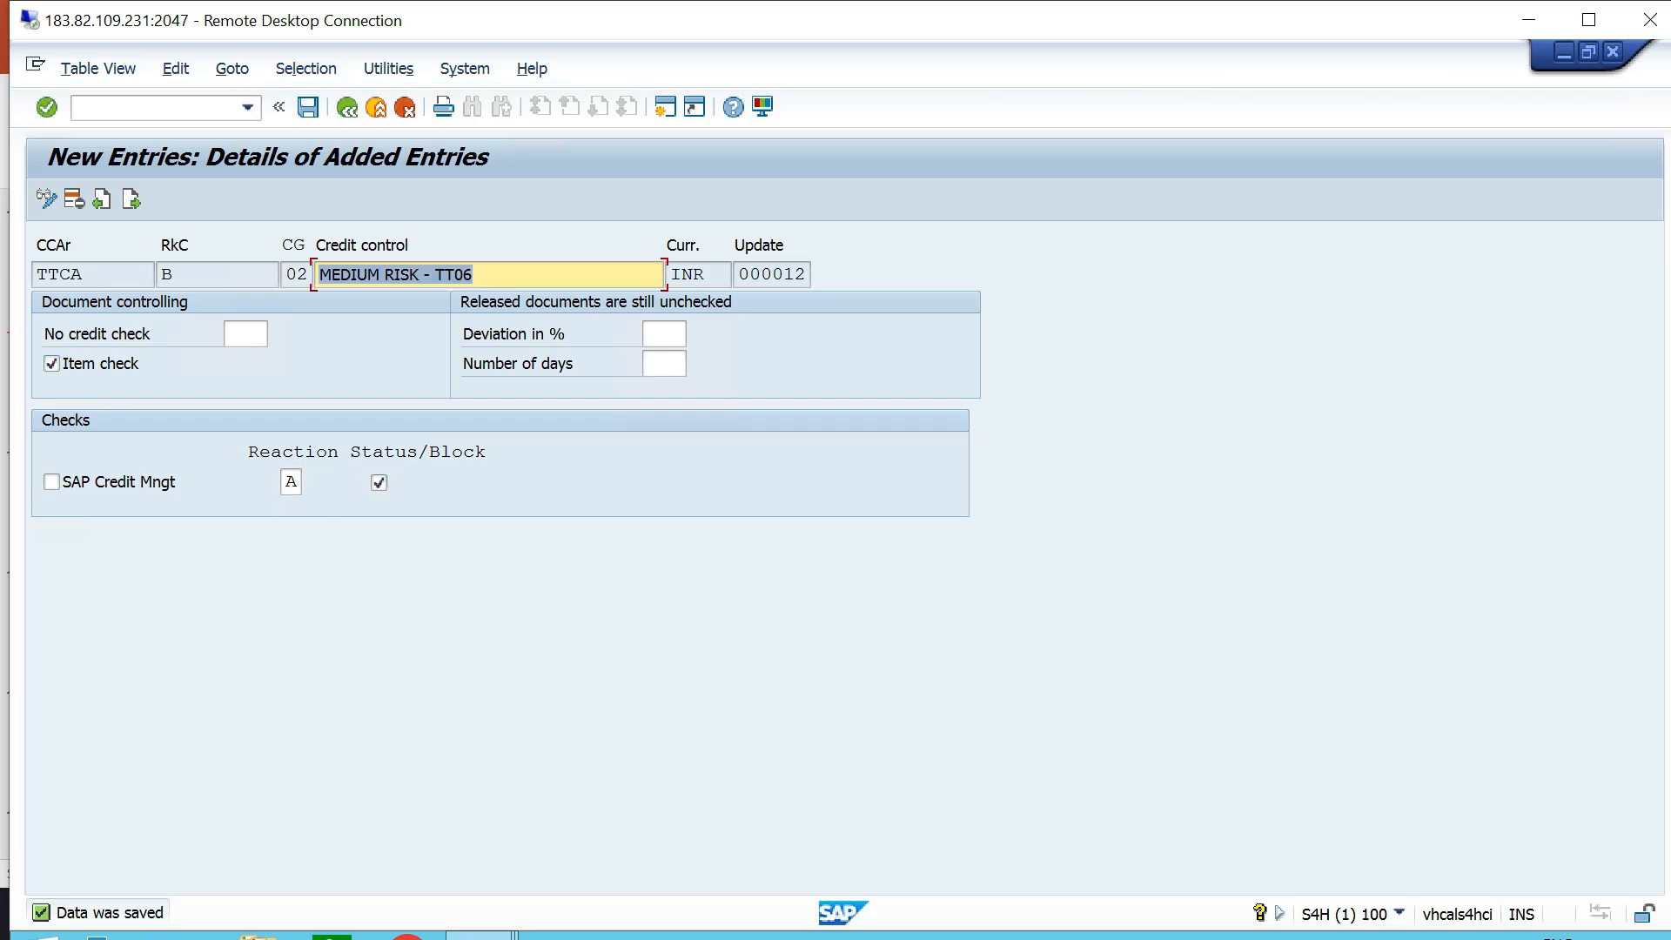
key(Return)
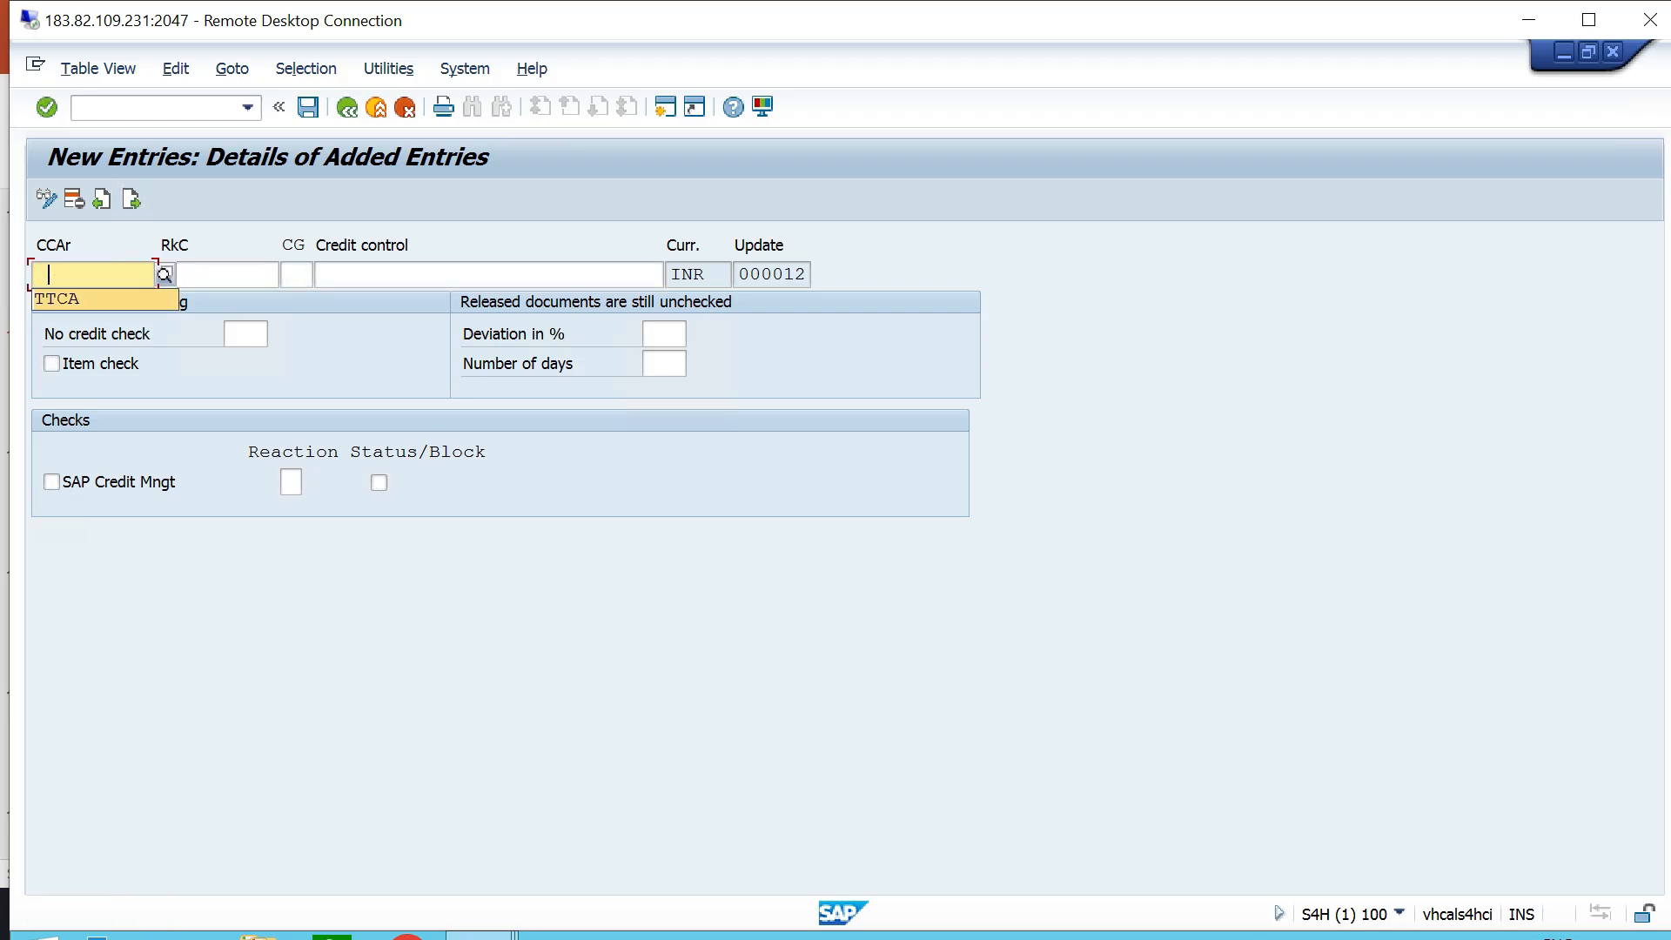
- Set the third new entry's credit control area to TTCA and choose risk category C, LOW RISK - TT06
text(TTCA)
key(Tab)
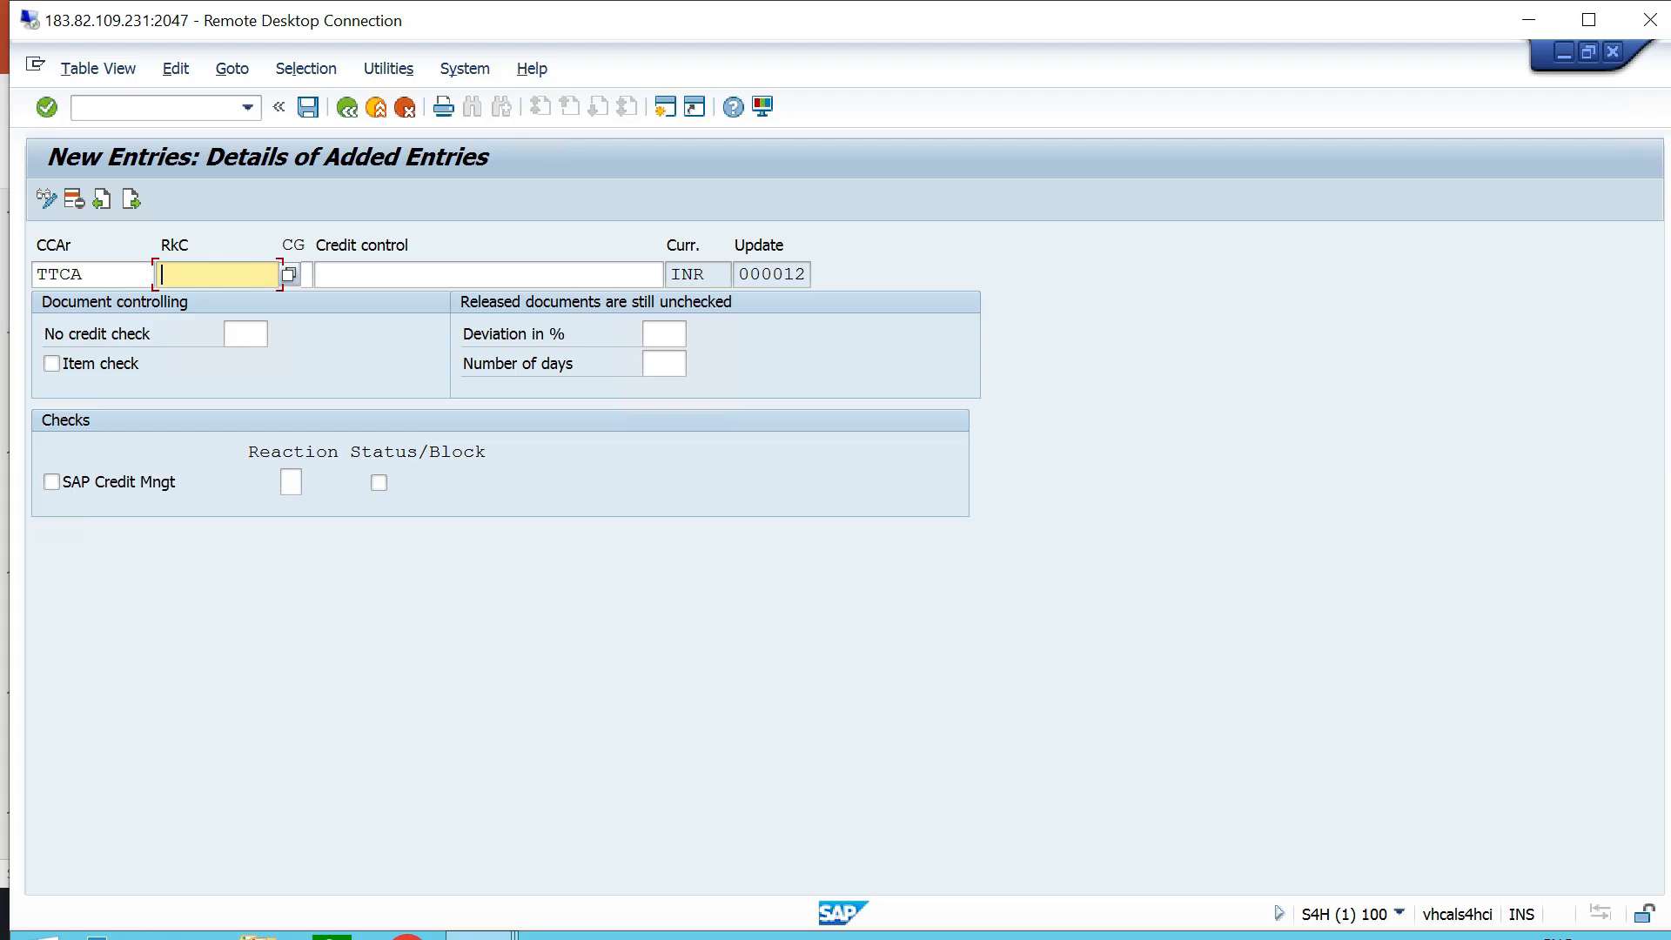
key(F4)
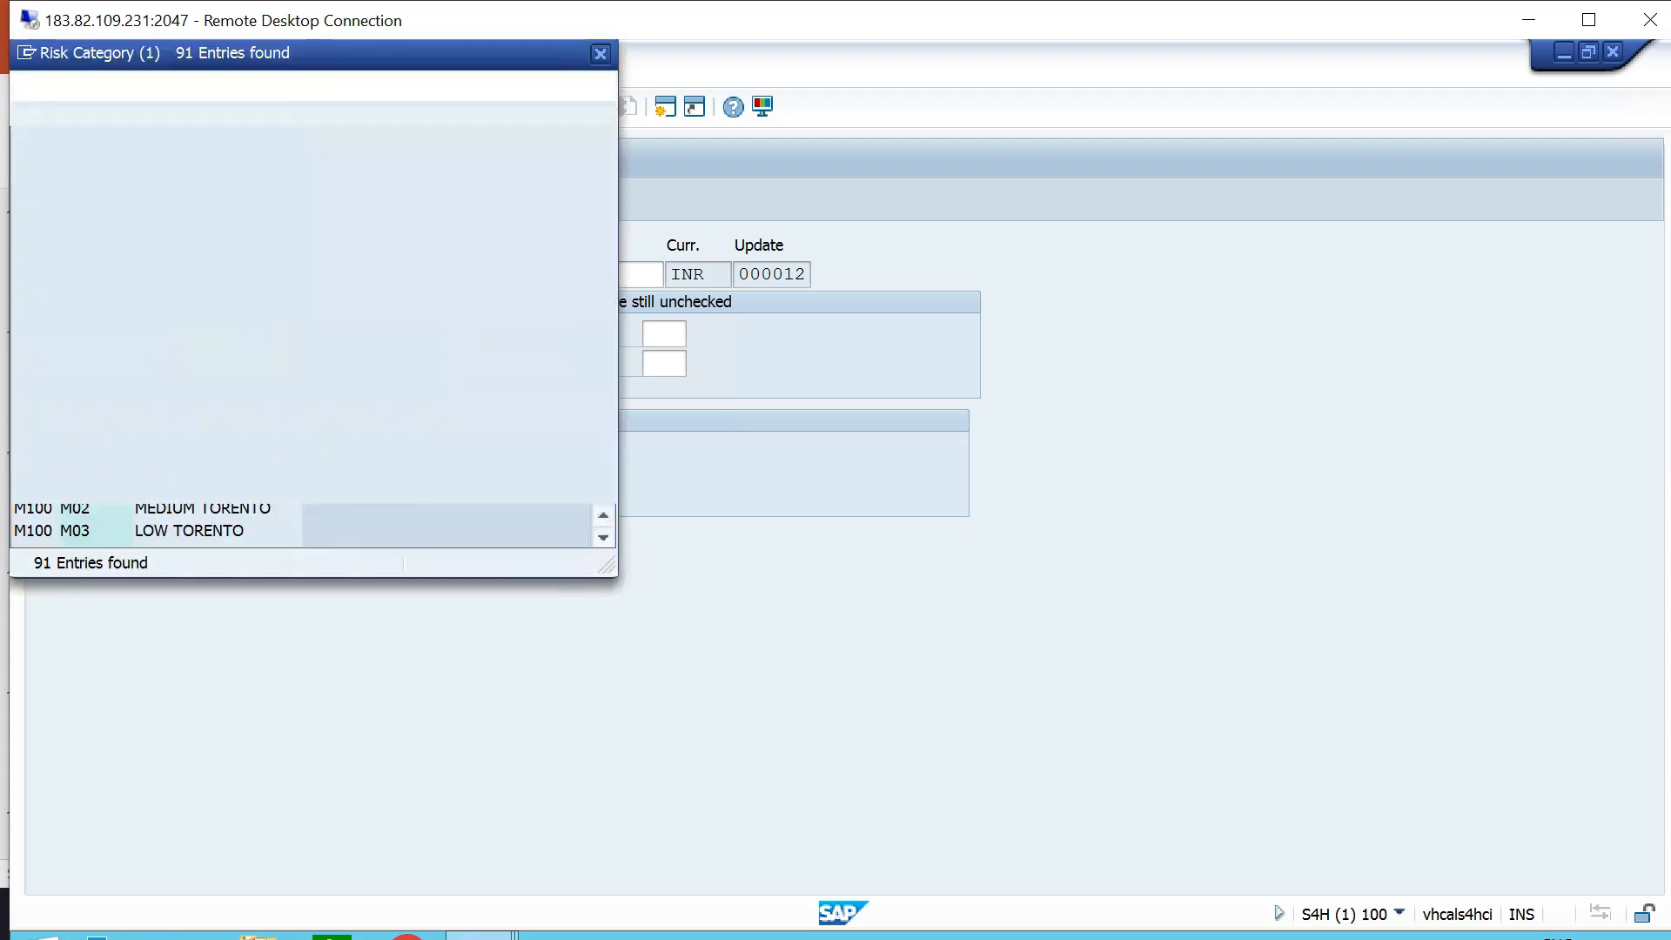
scroll(312, 114, down, 15)
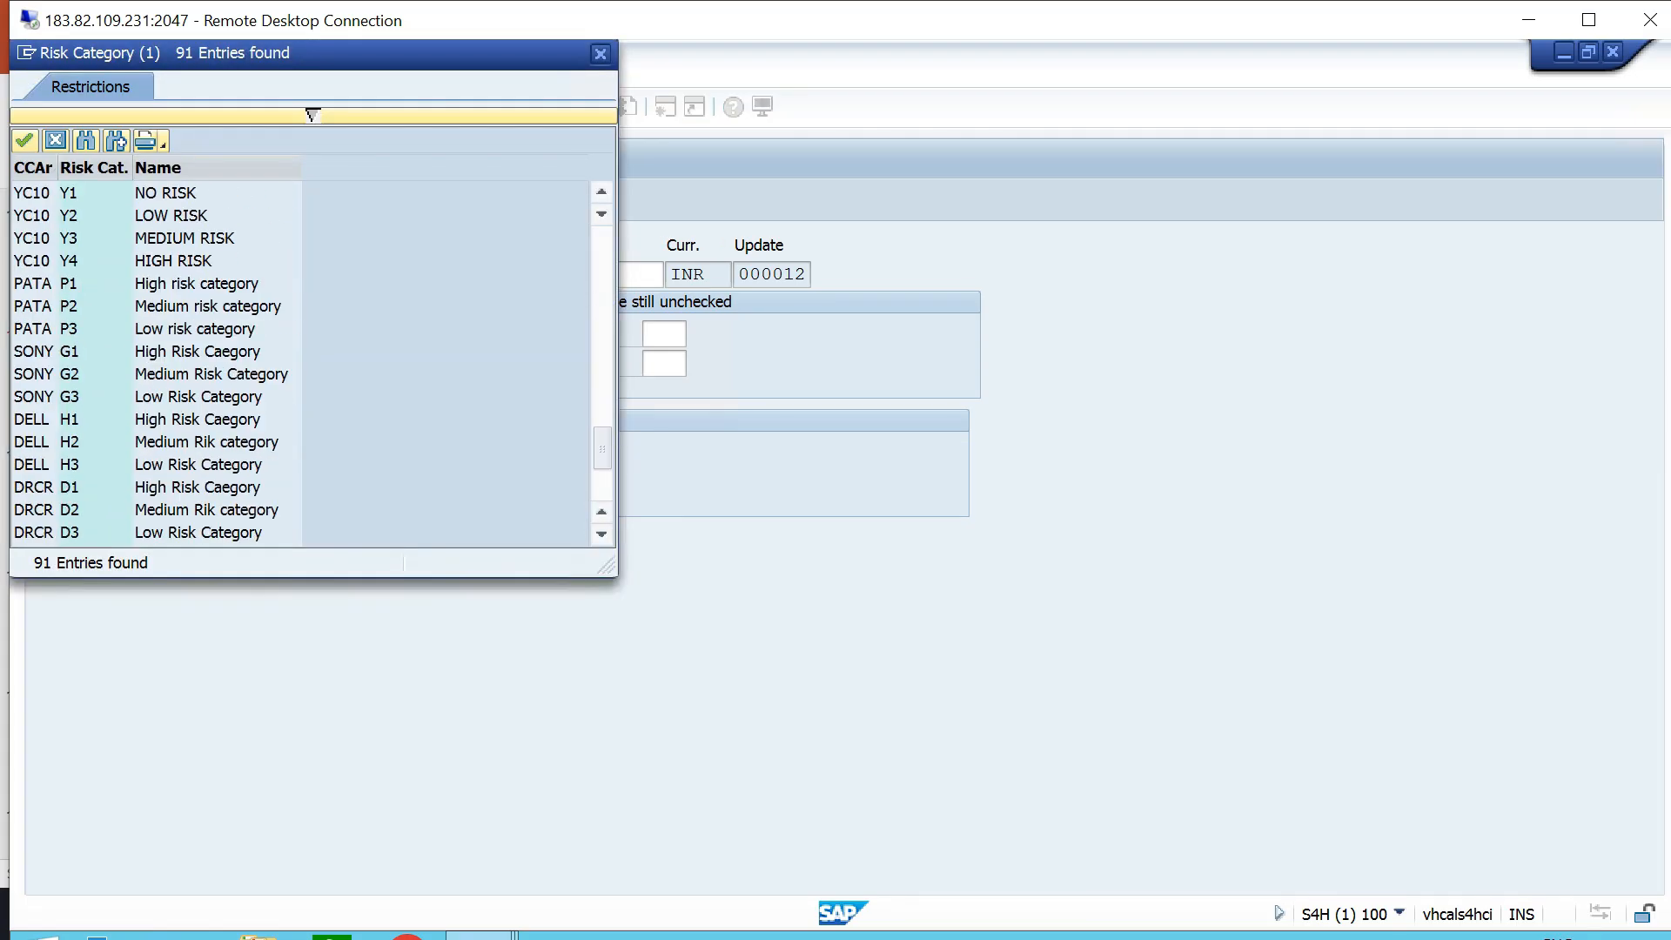
scroll(312, 114, down, 2)
double_click(197, 533)
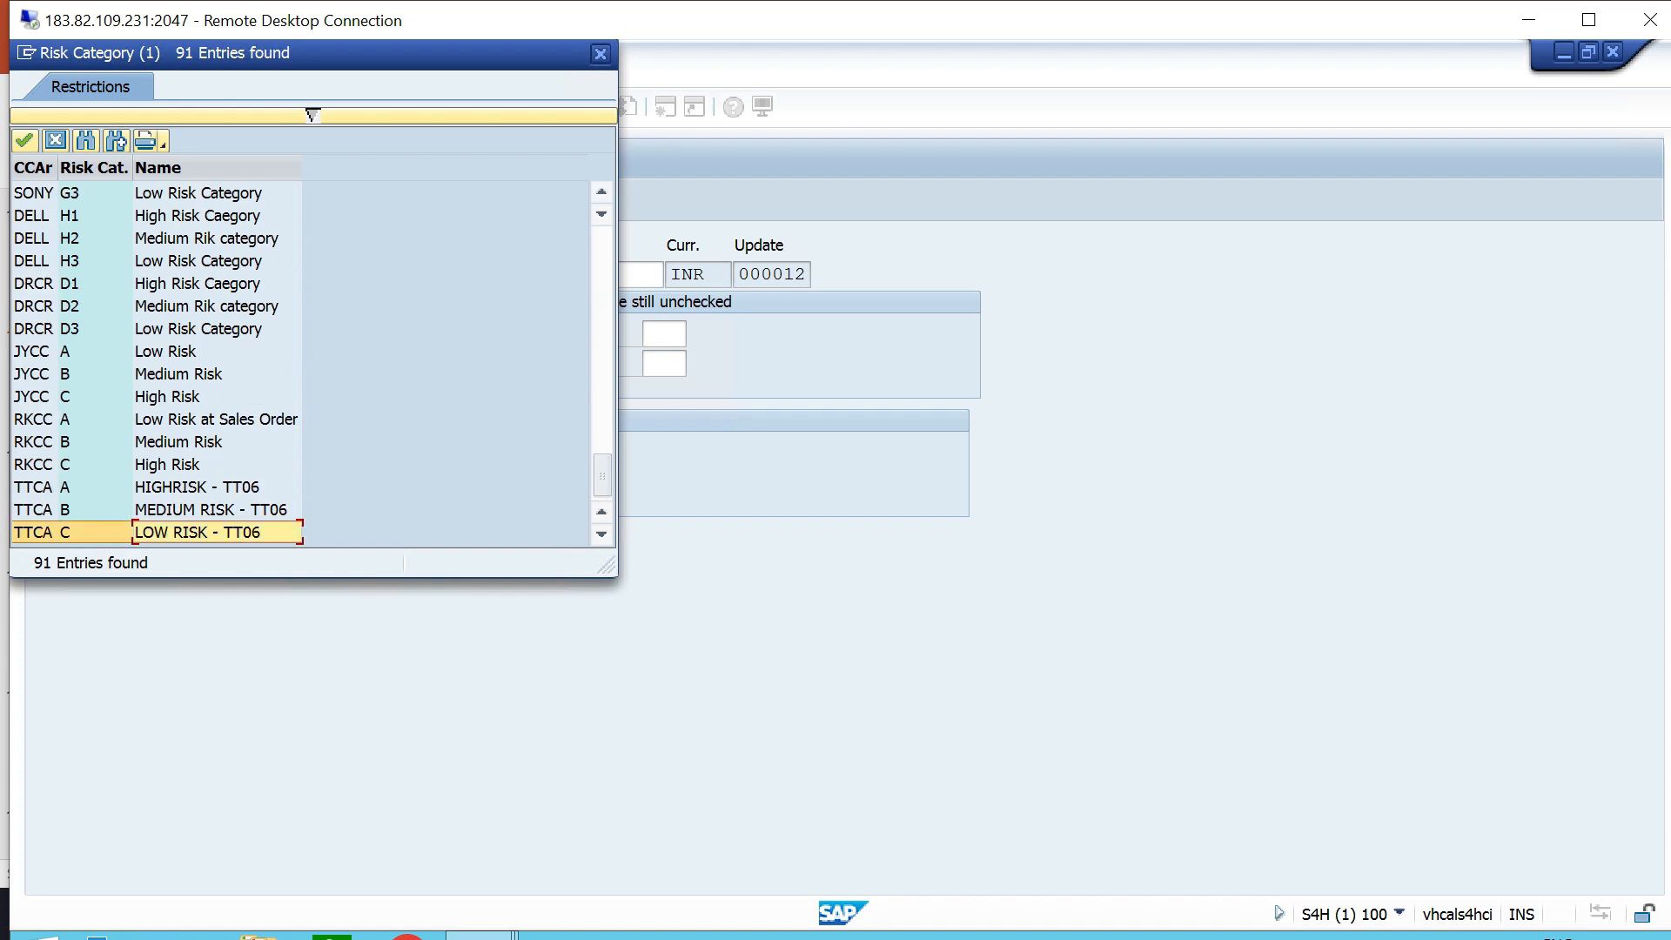
- Assign document credit group 03, Credit Group for Goods Issue, and describe the credit control as LOW RISK - TT06
click(296, 276)
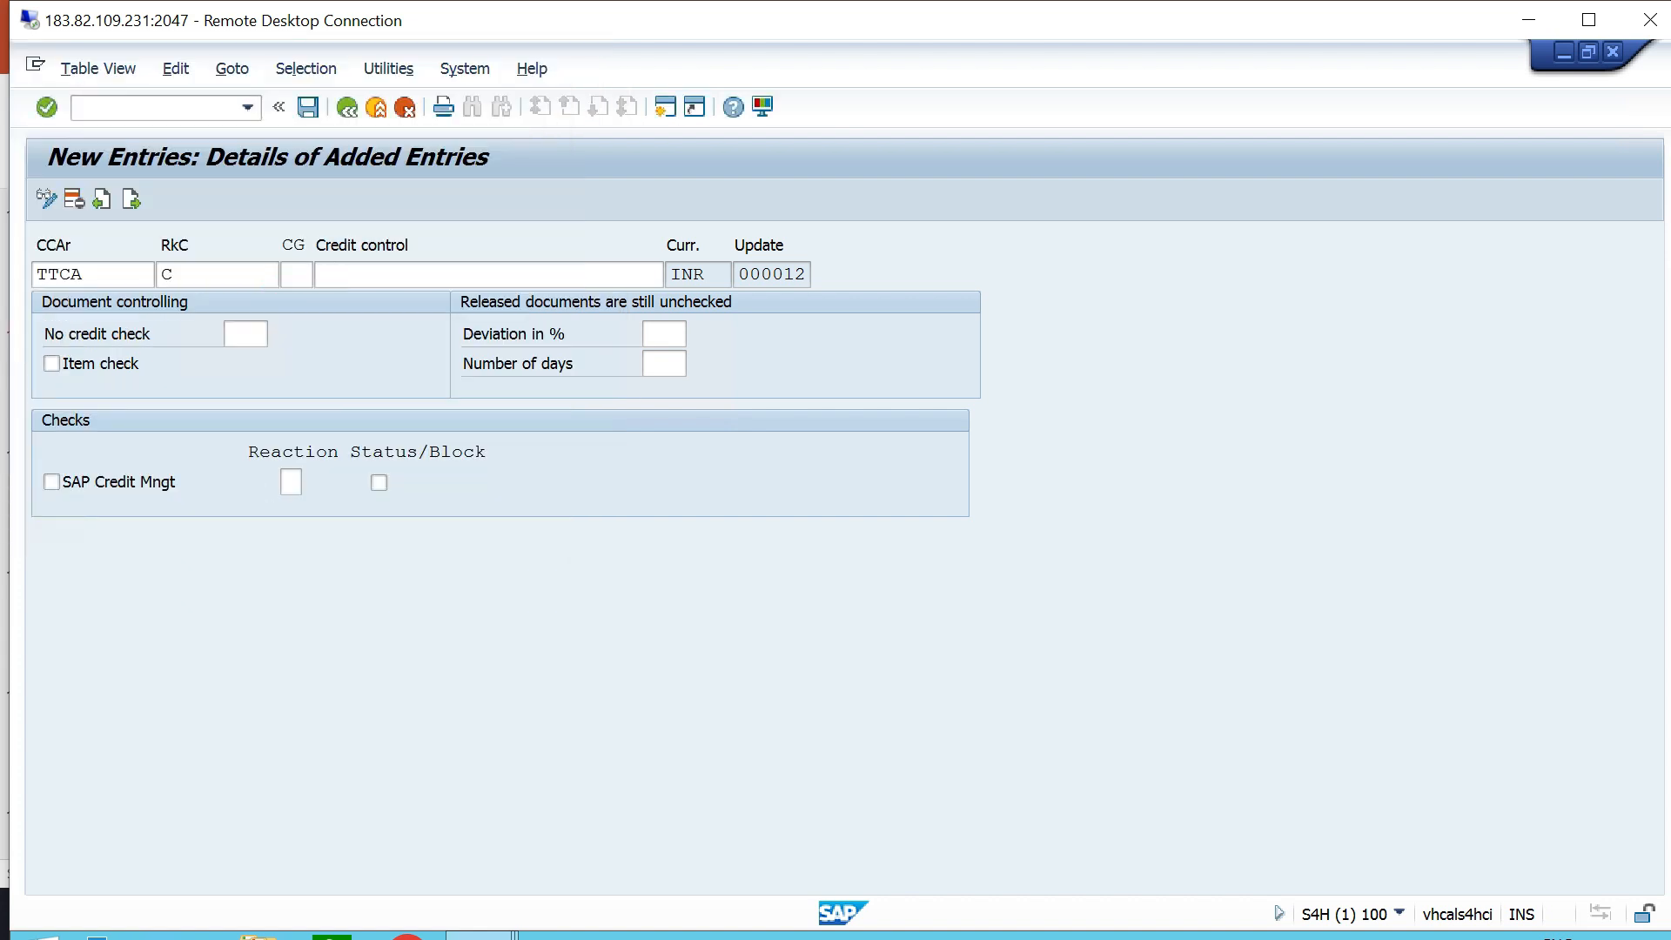
key(F4)
click(453, 461)
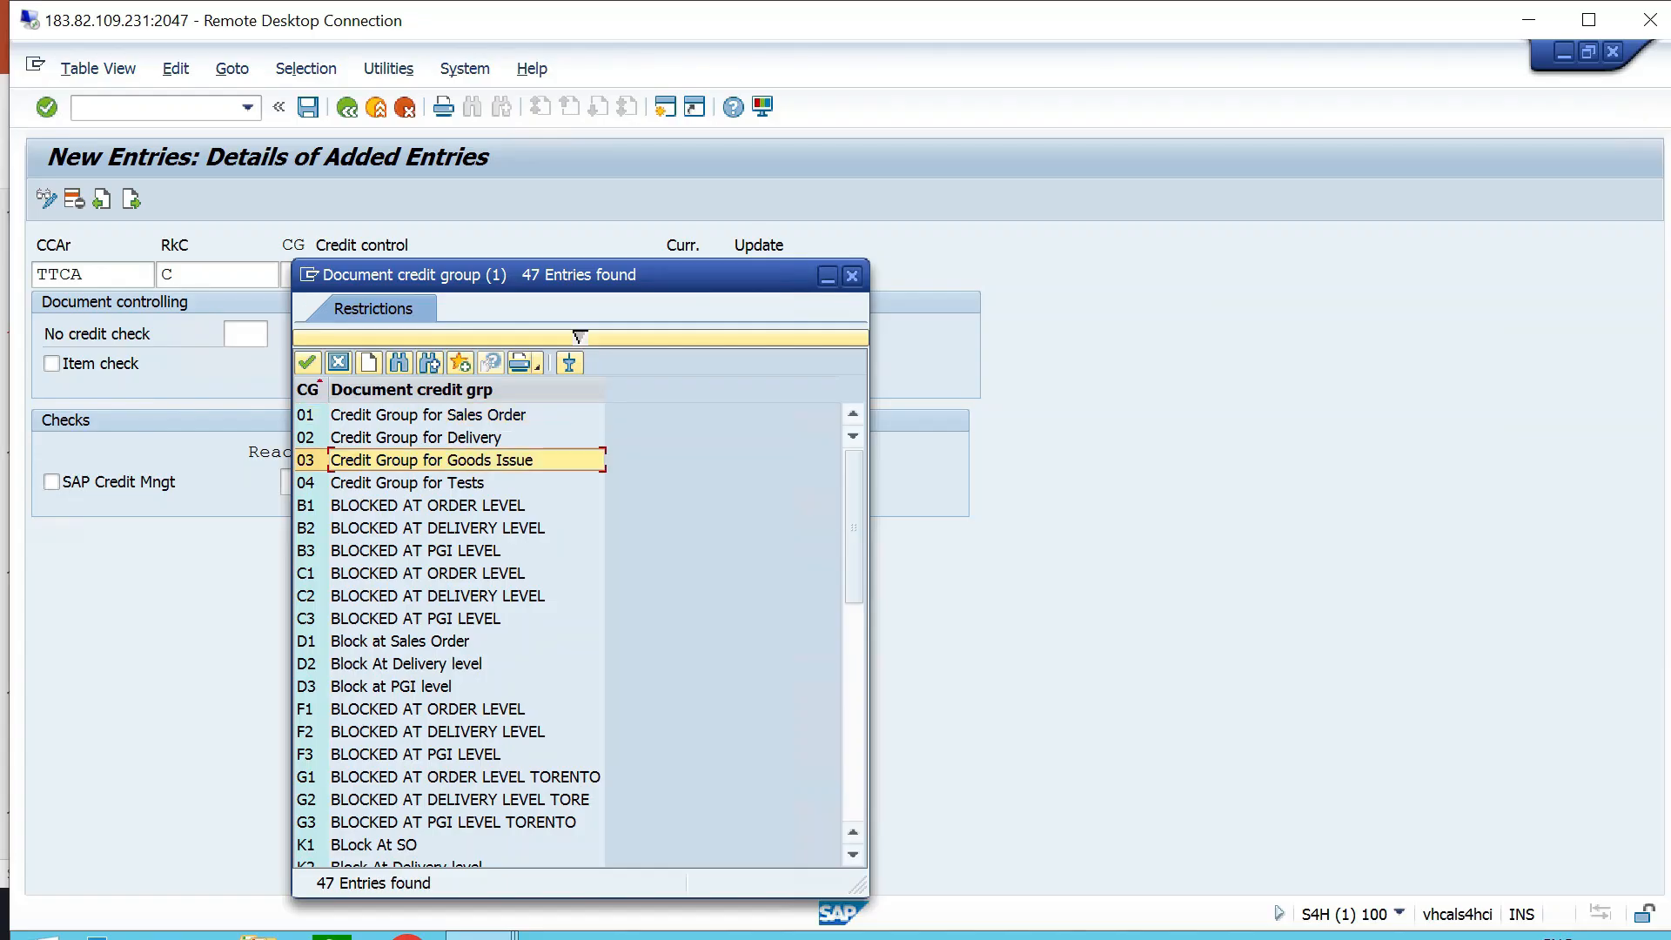
double_click(453, 460)
key(Tab)
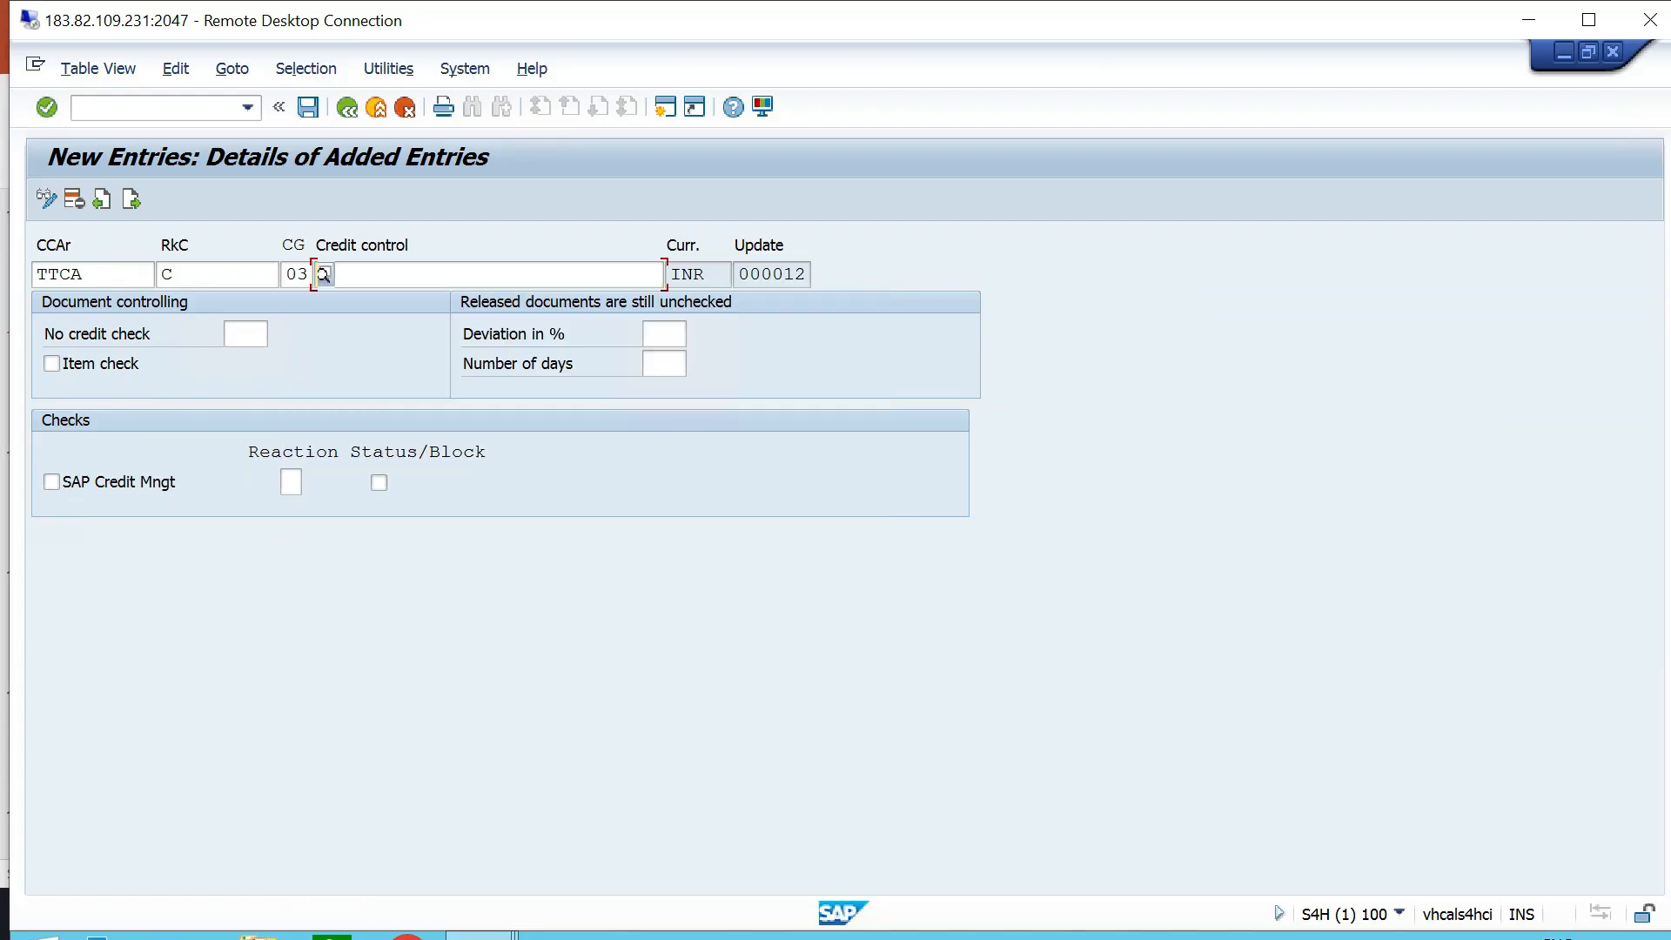
text(LOW )
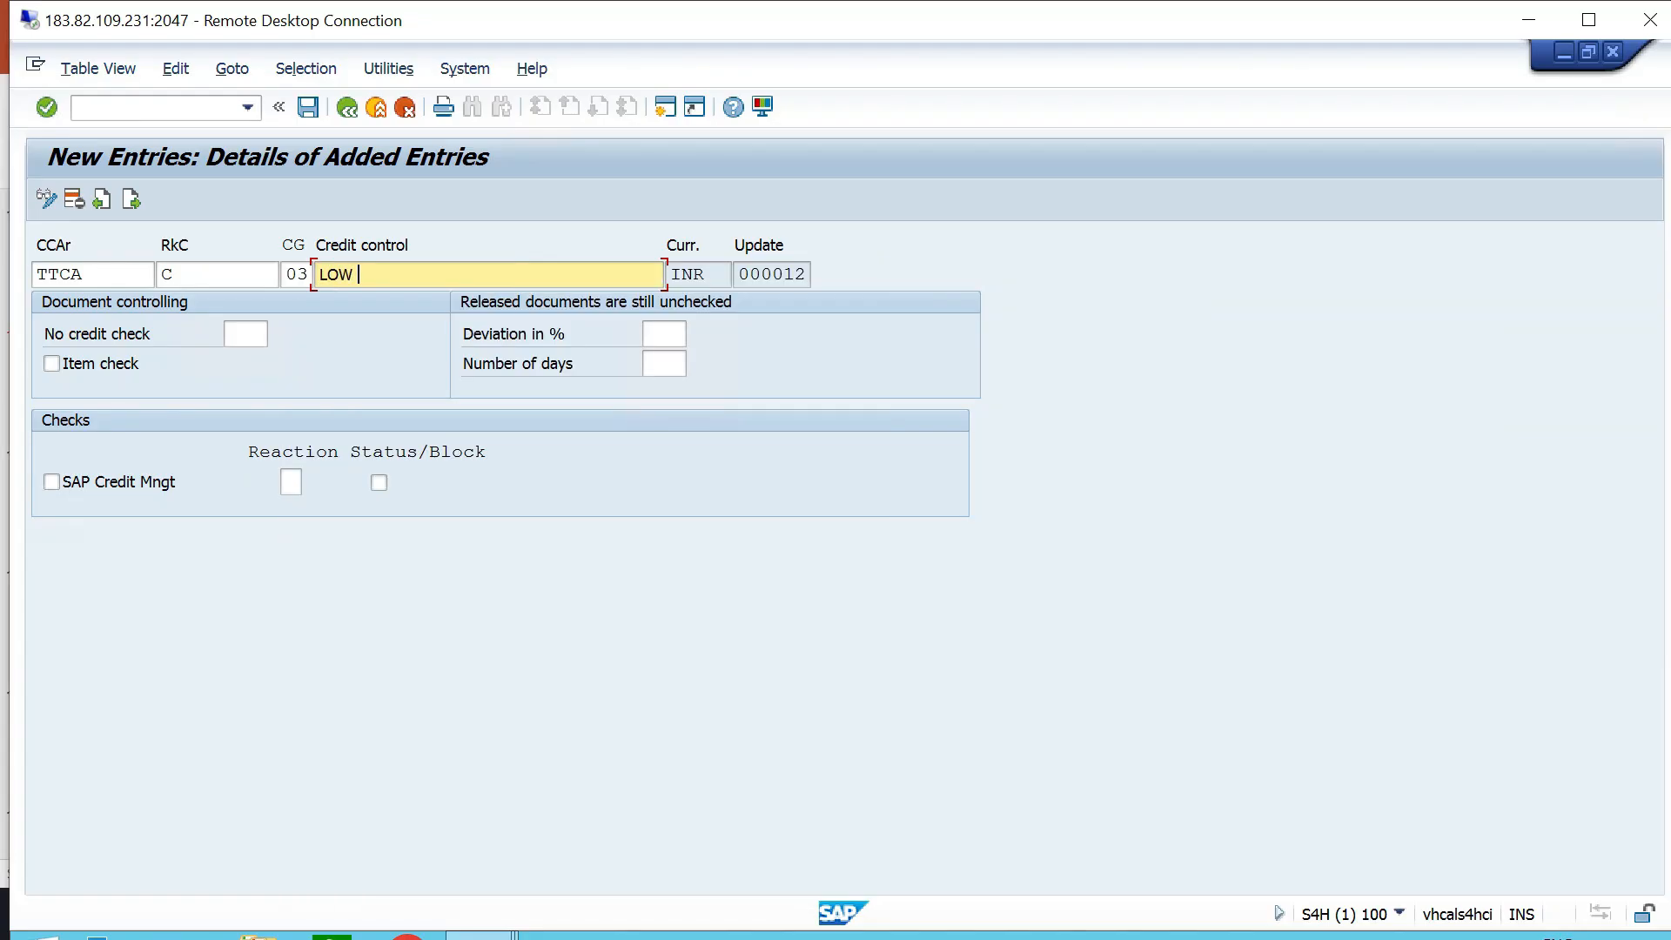
text(RISK - TT06)
- Enable the item check, reaction A and status/block for the low-risk entry, and save it
click(52, 364)
click(289, 482)
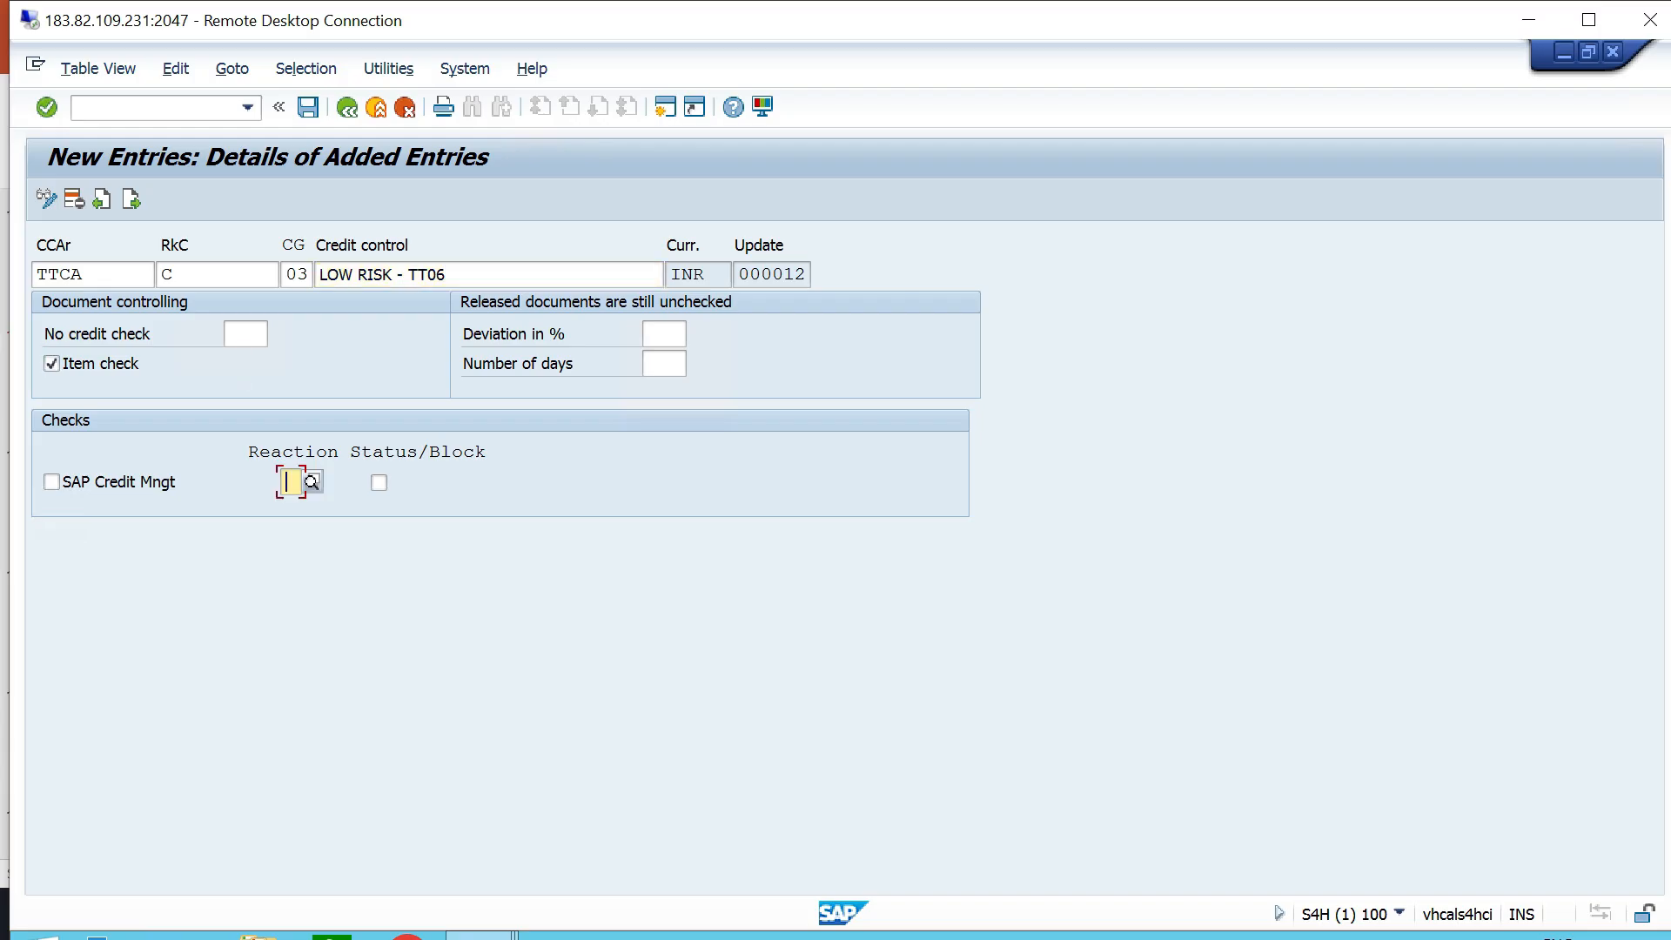
text(A)
key(Tab)
key(ctrl+s)
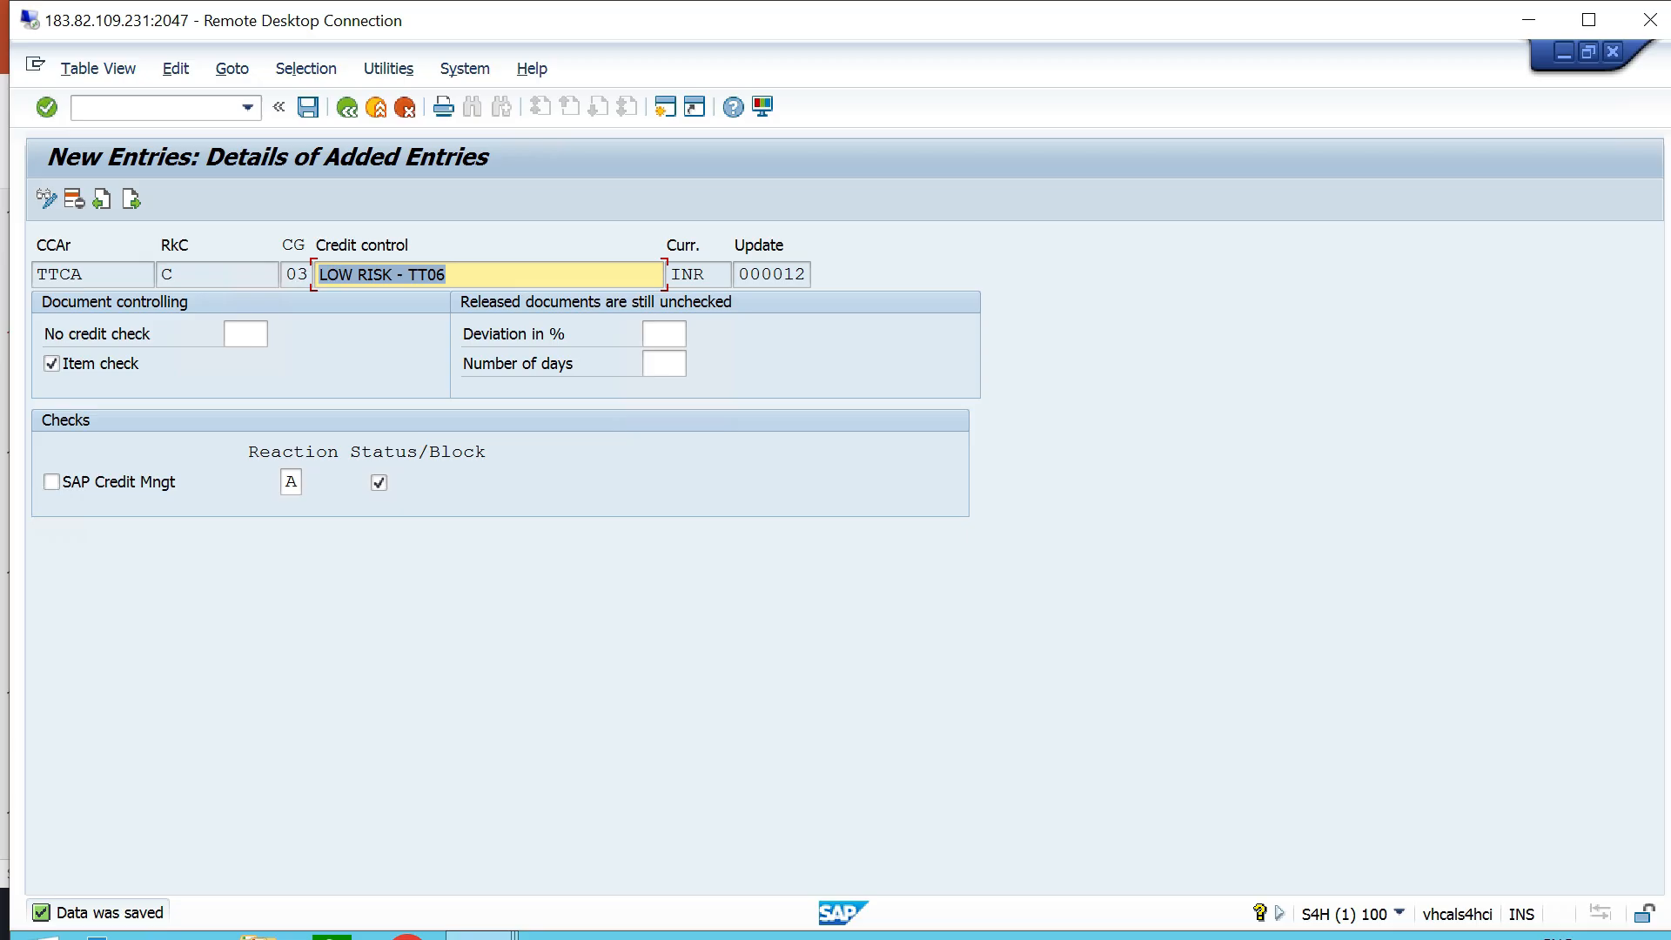
- Return to the automatic credit control overview and jump to the entries for credit control area TTCA
click(348, 108)
click(348, 108)
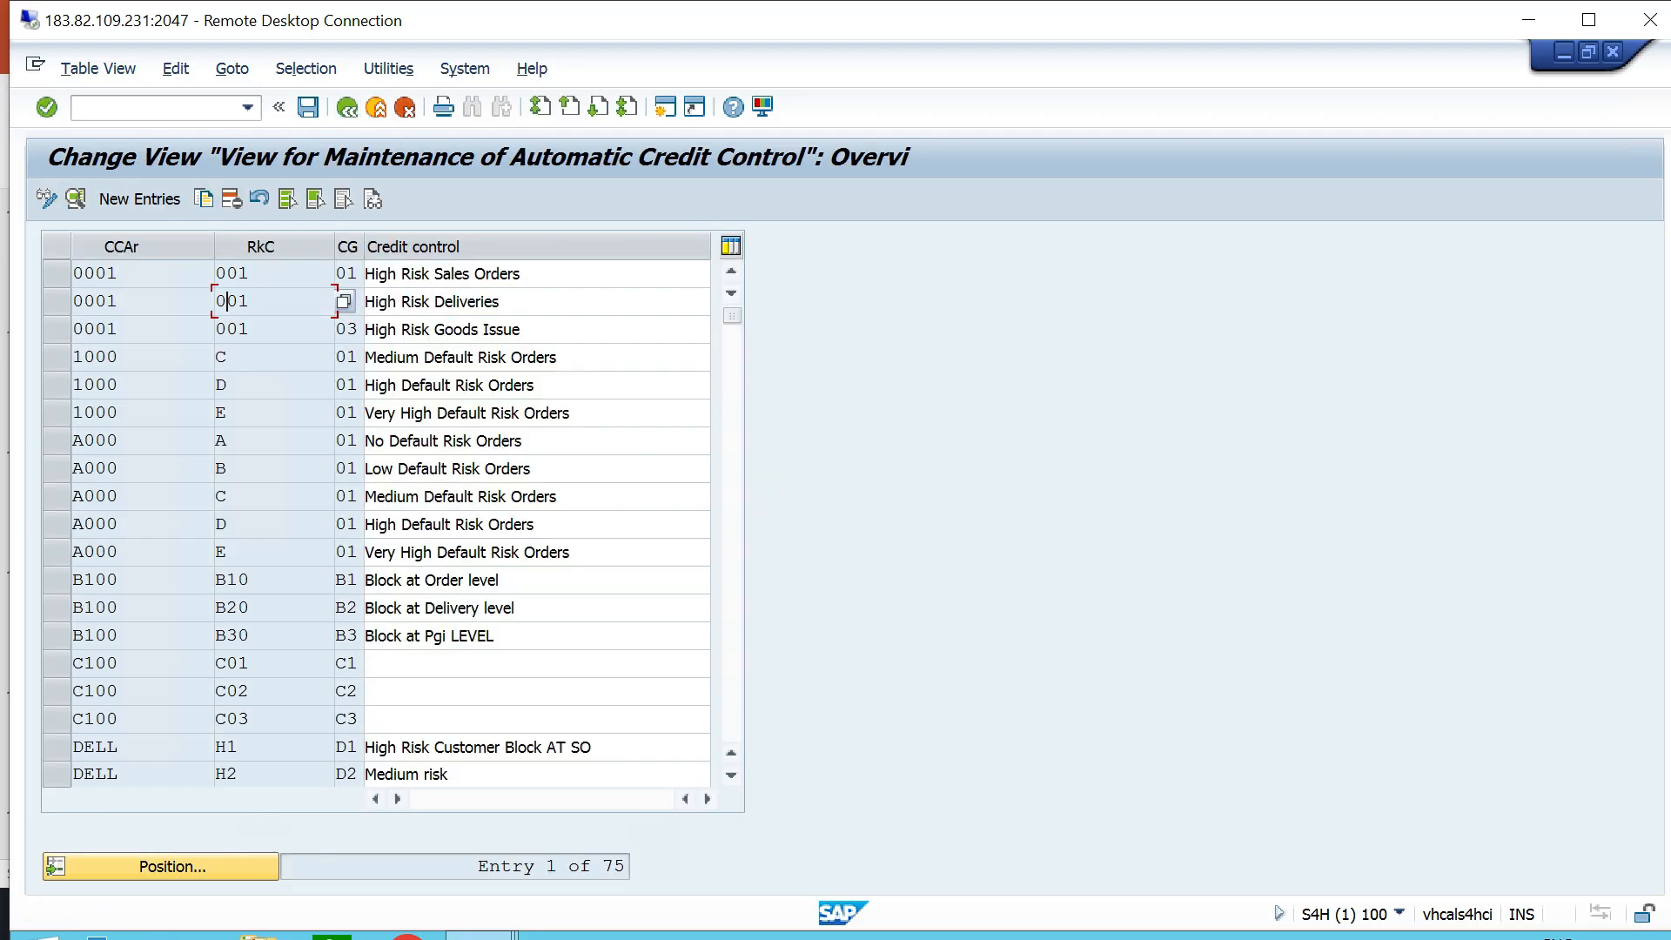
click(173, 866)
text(TTCA)
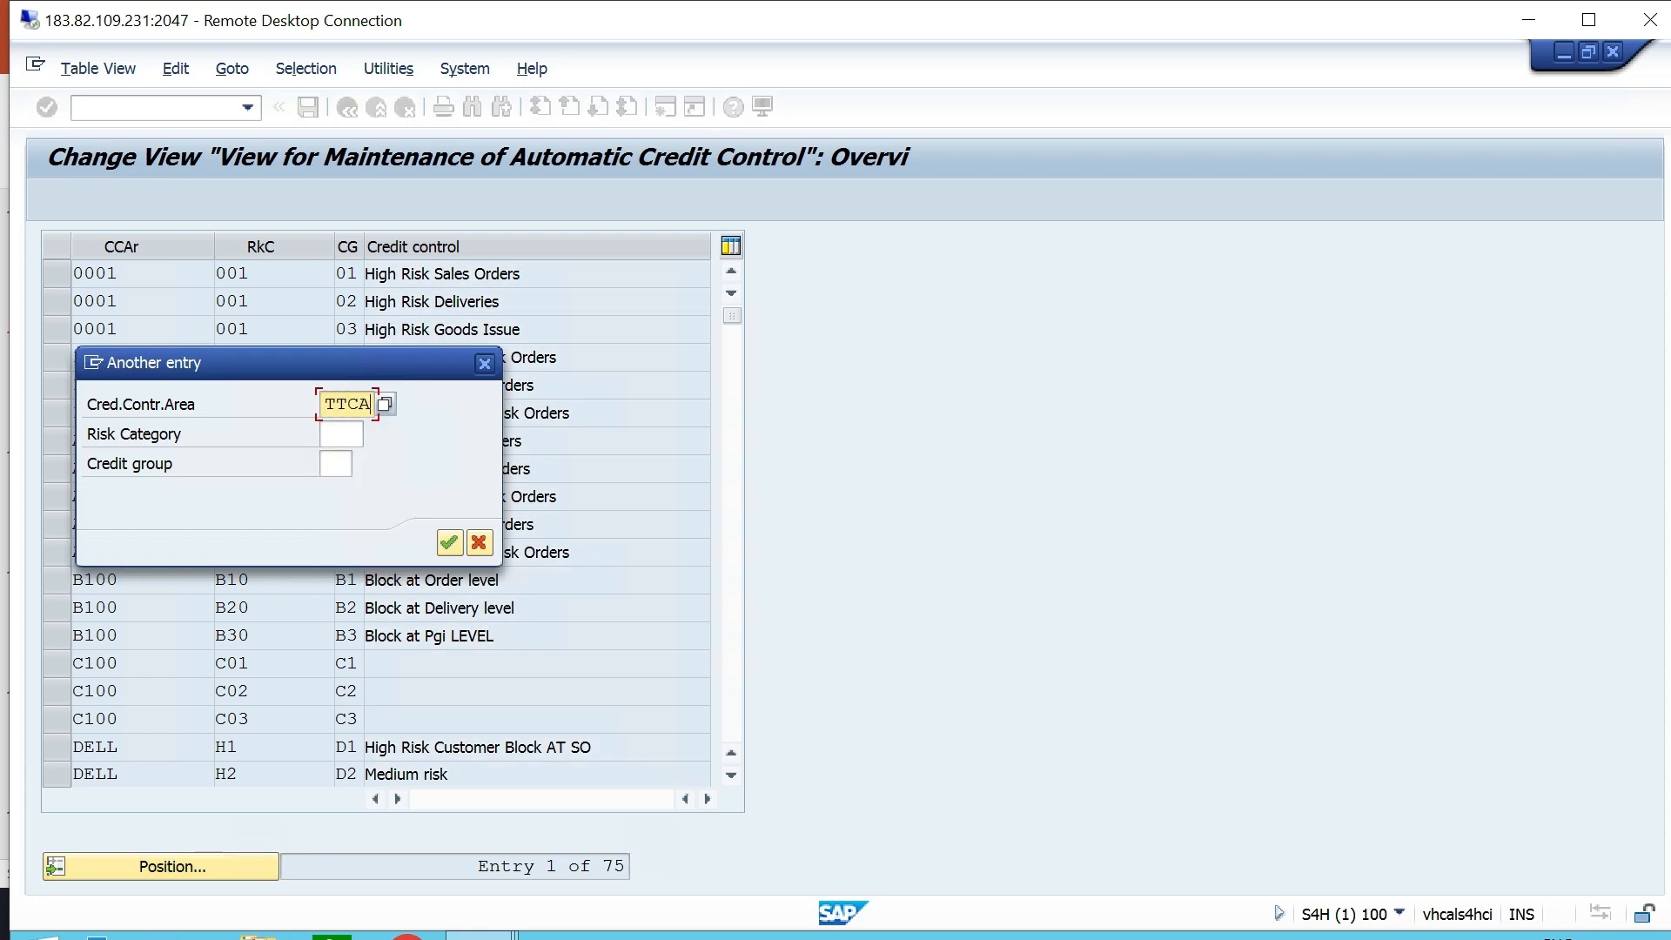
key(Return)
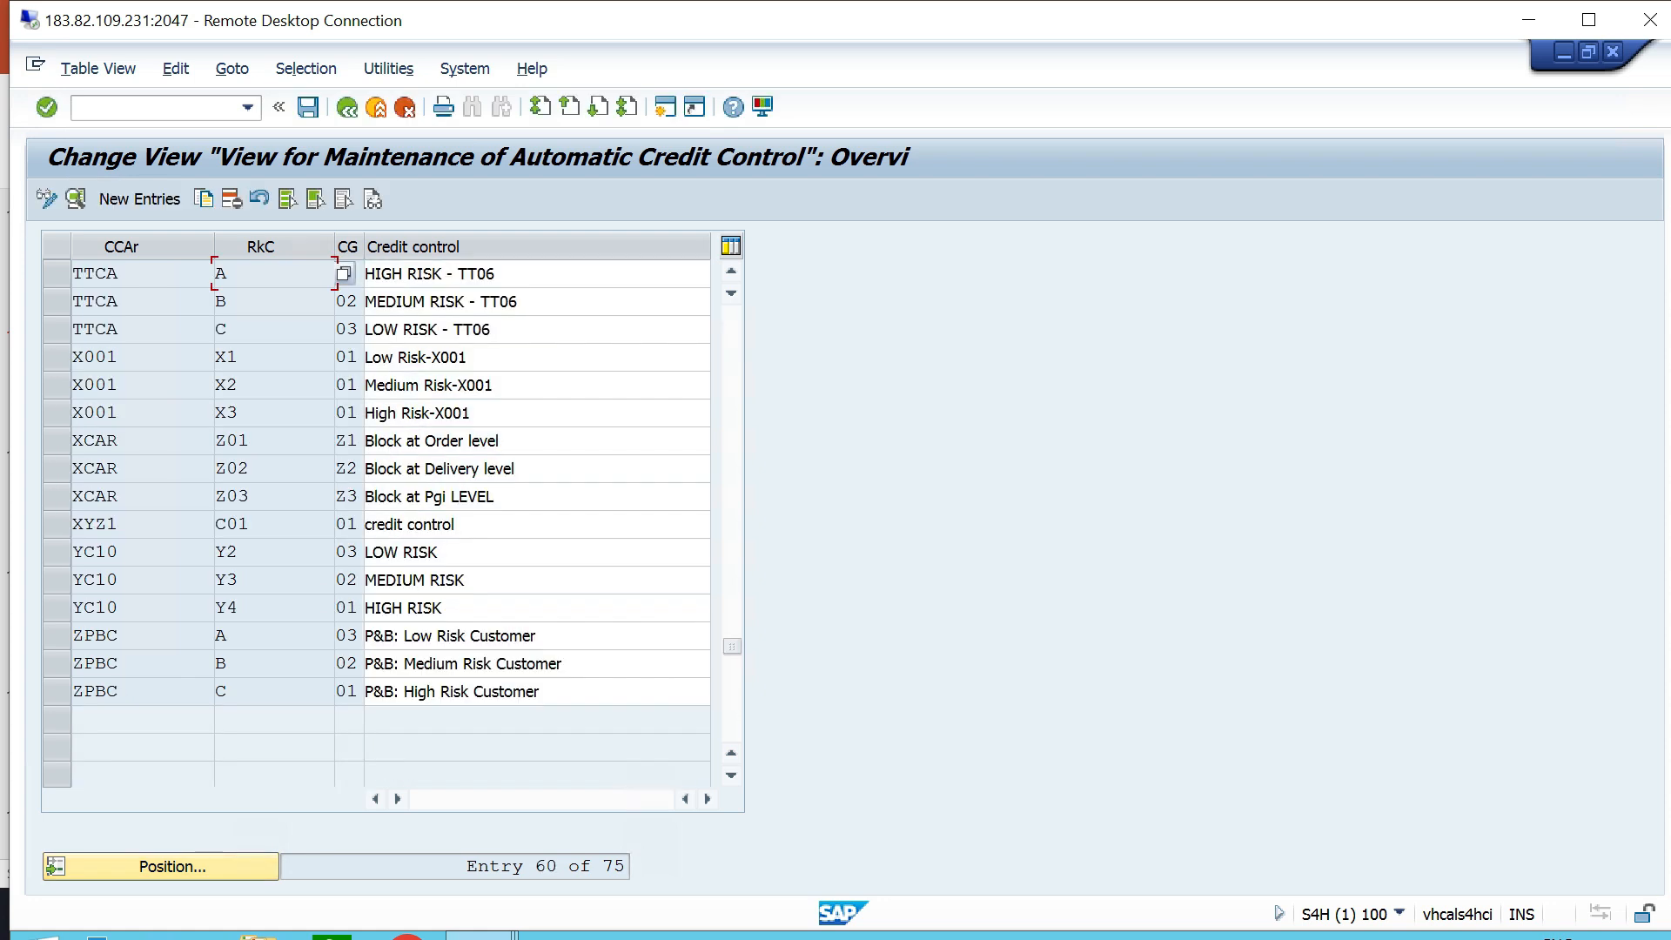
- Review the risk category, document credit group and description of the three TTCA credit control entries
click(57, 273)
click(56, 301)
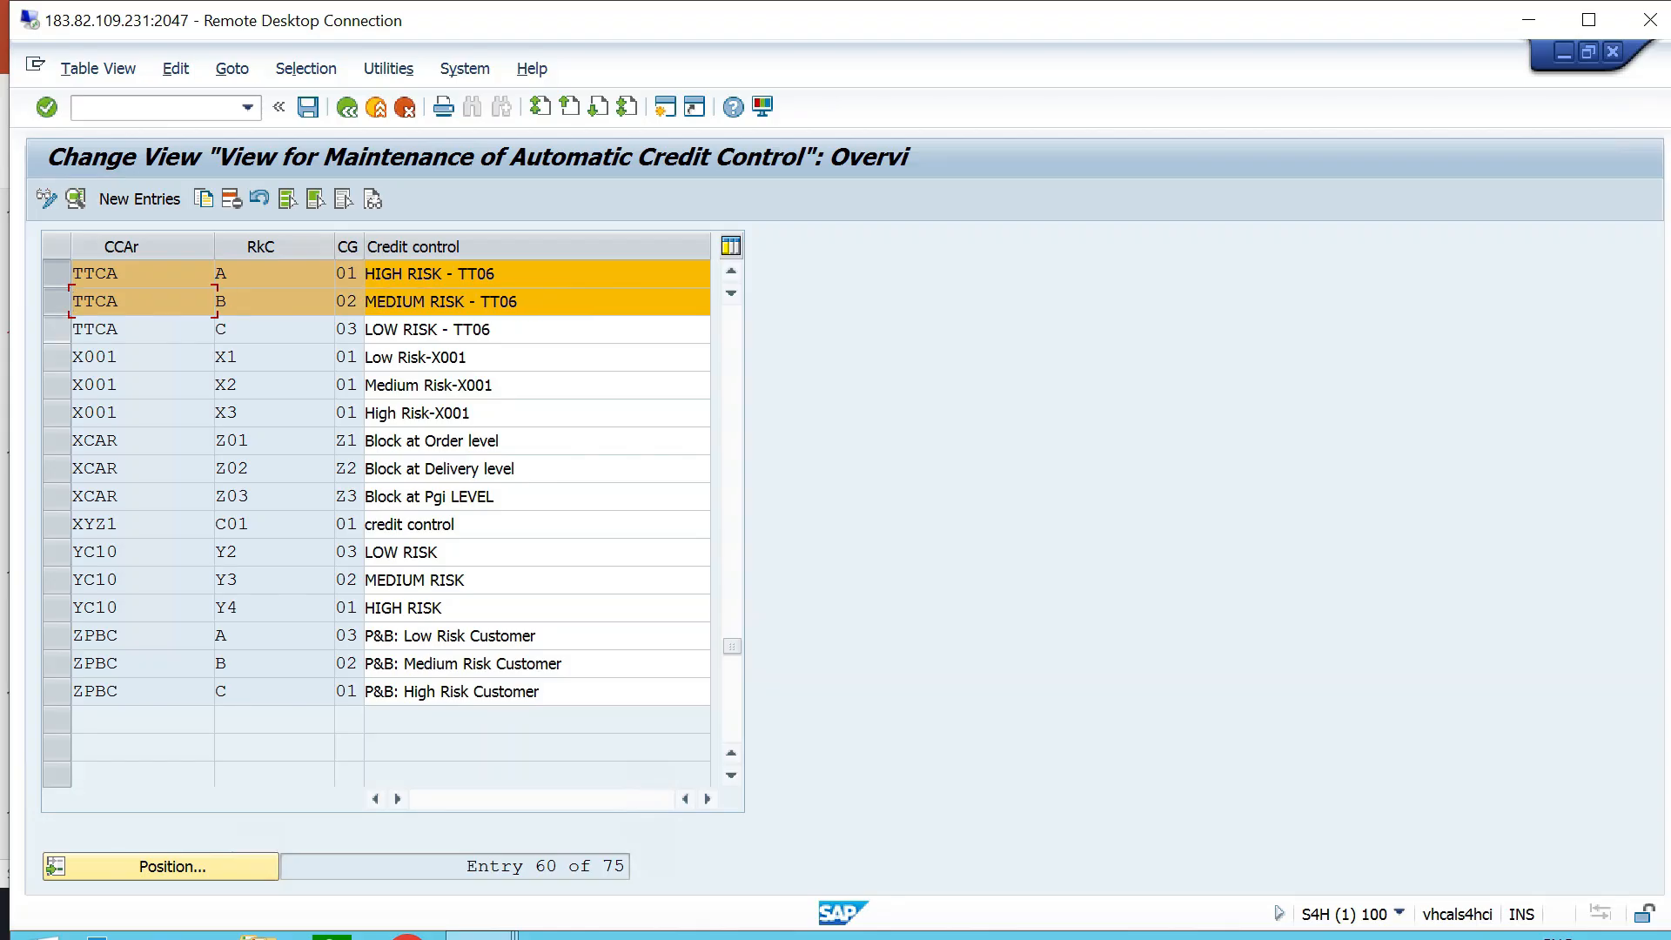
click(57, 329)
click(232, 330)
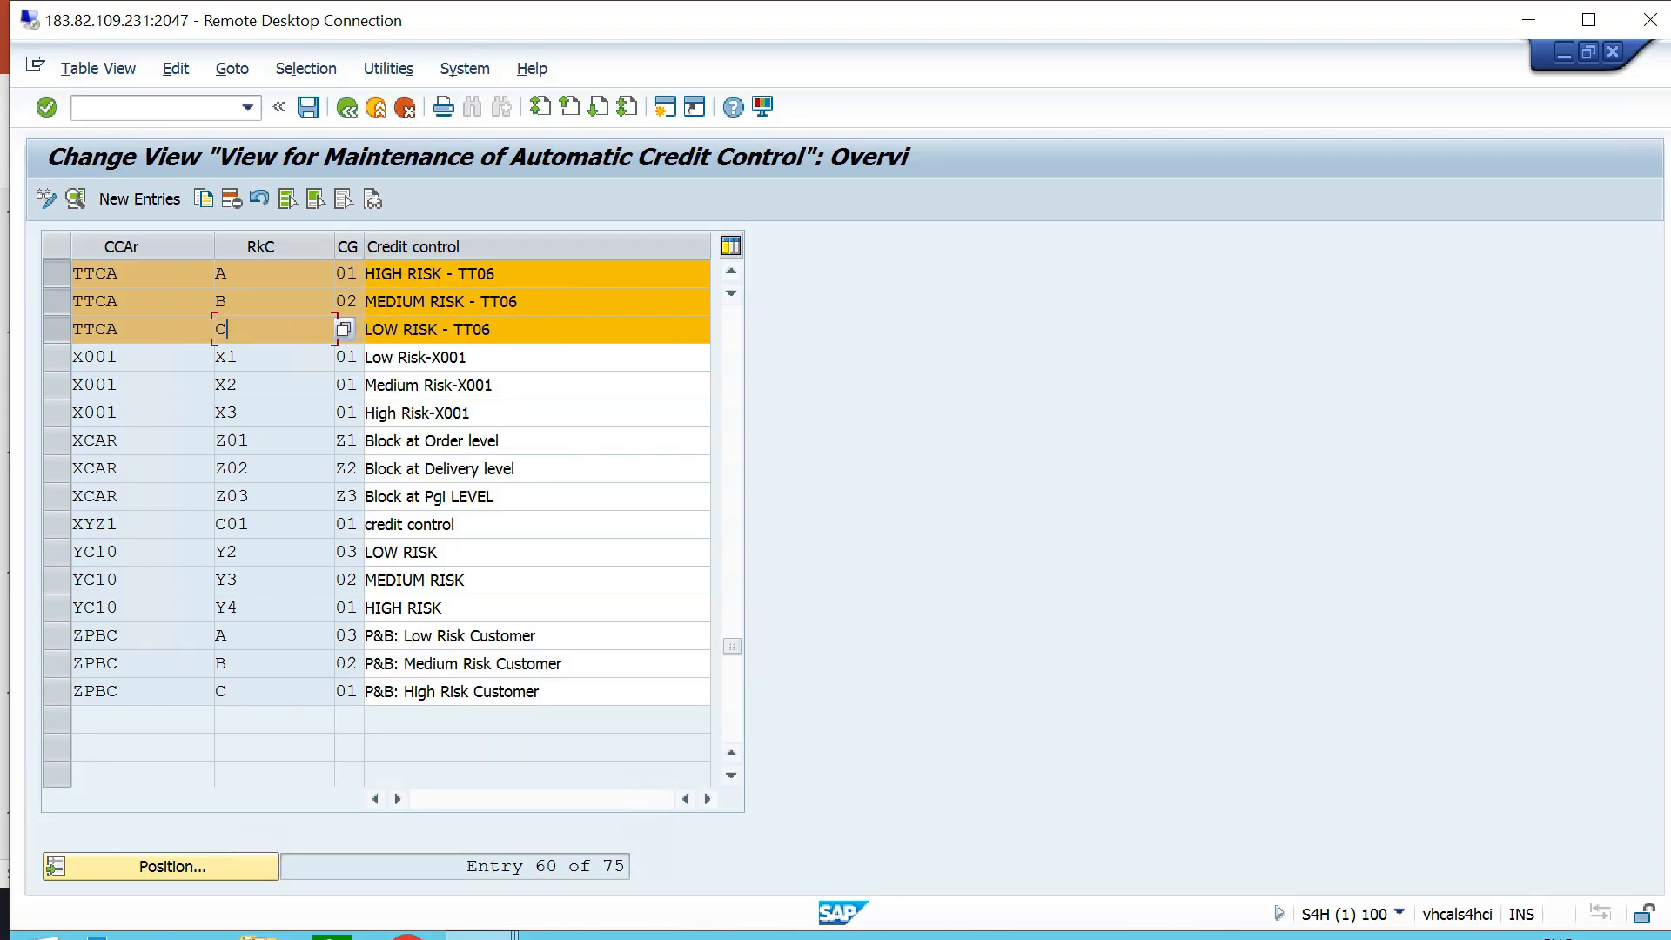
click(498, 274)
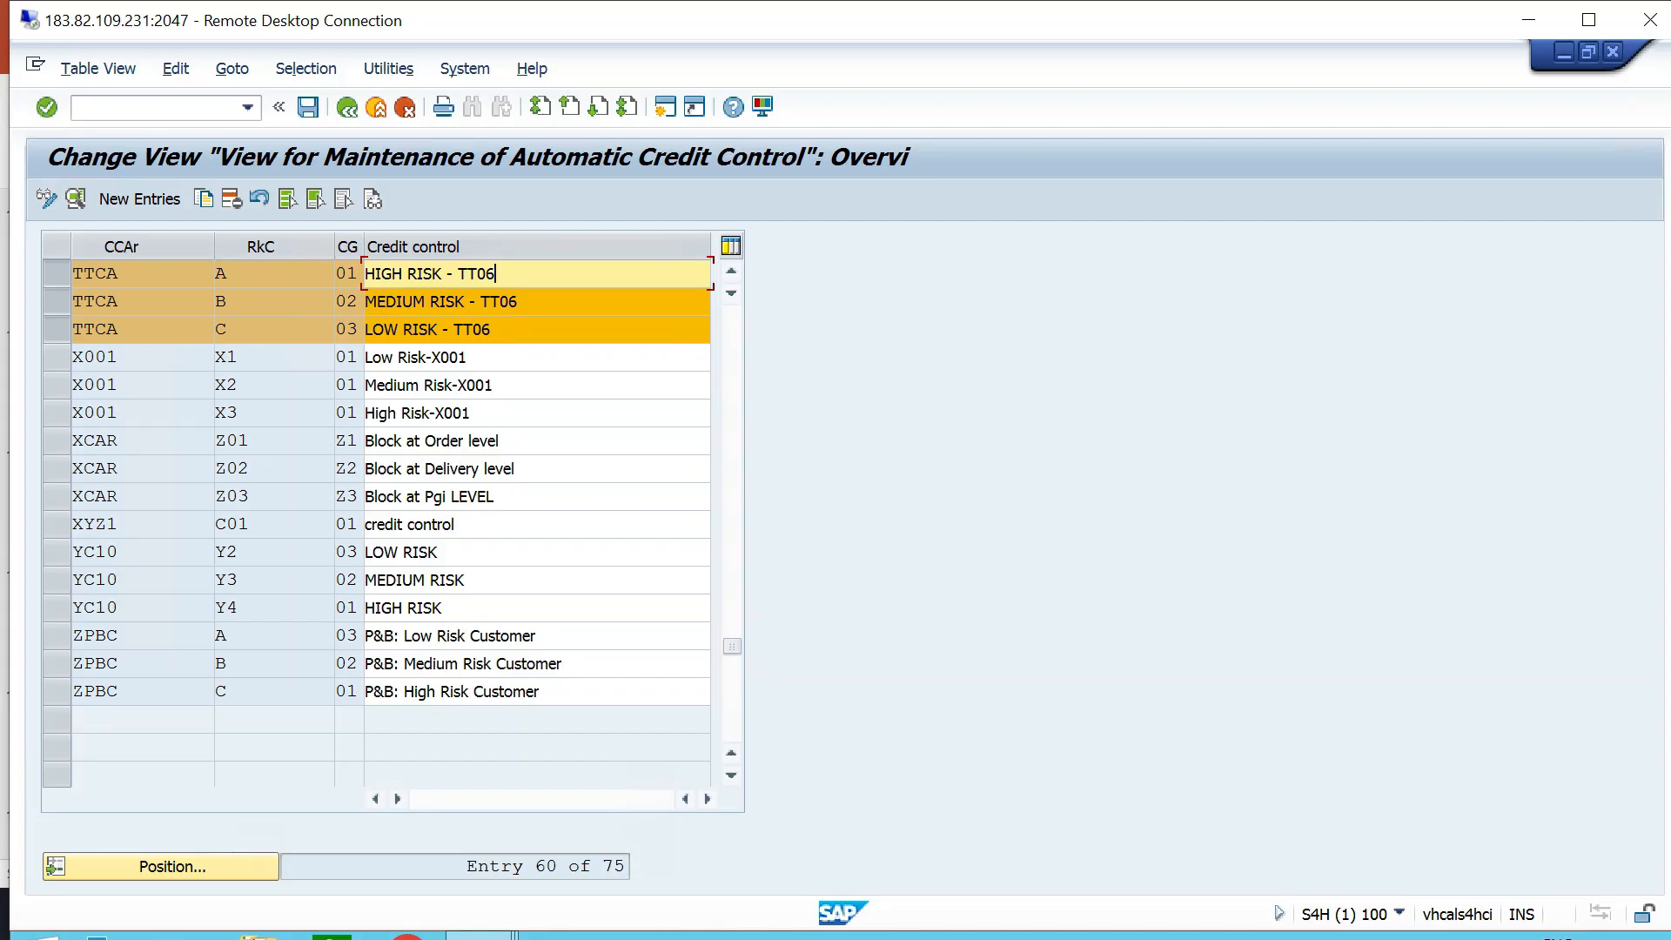
click(521, 302)
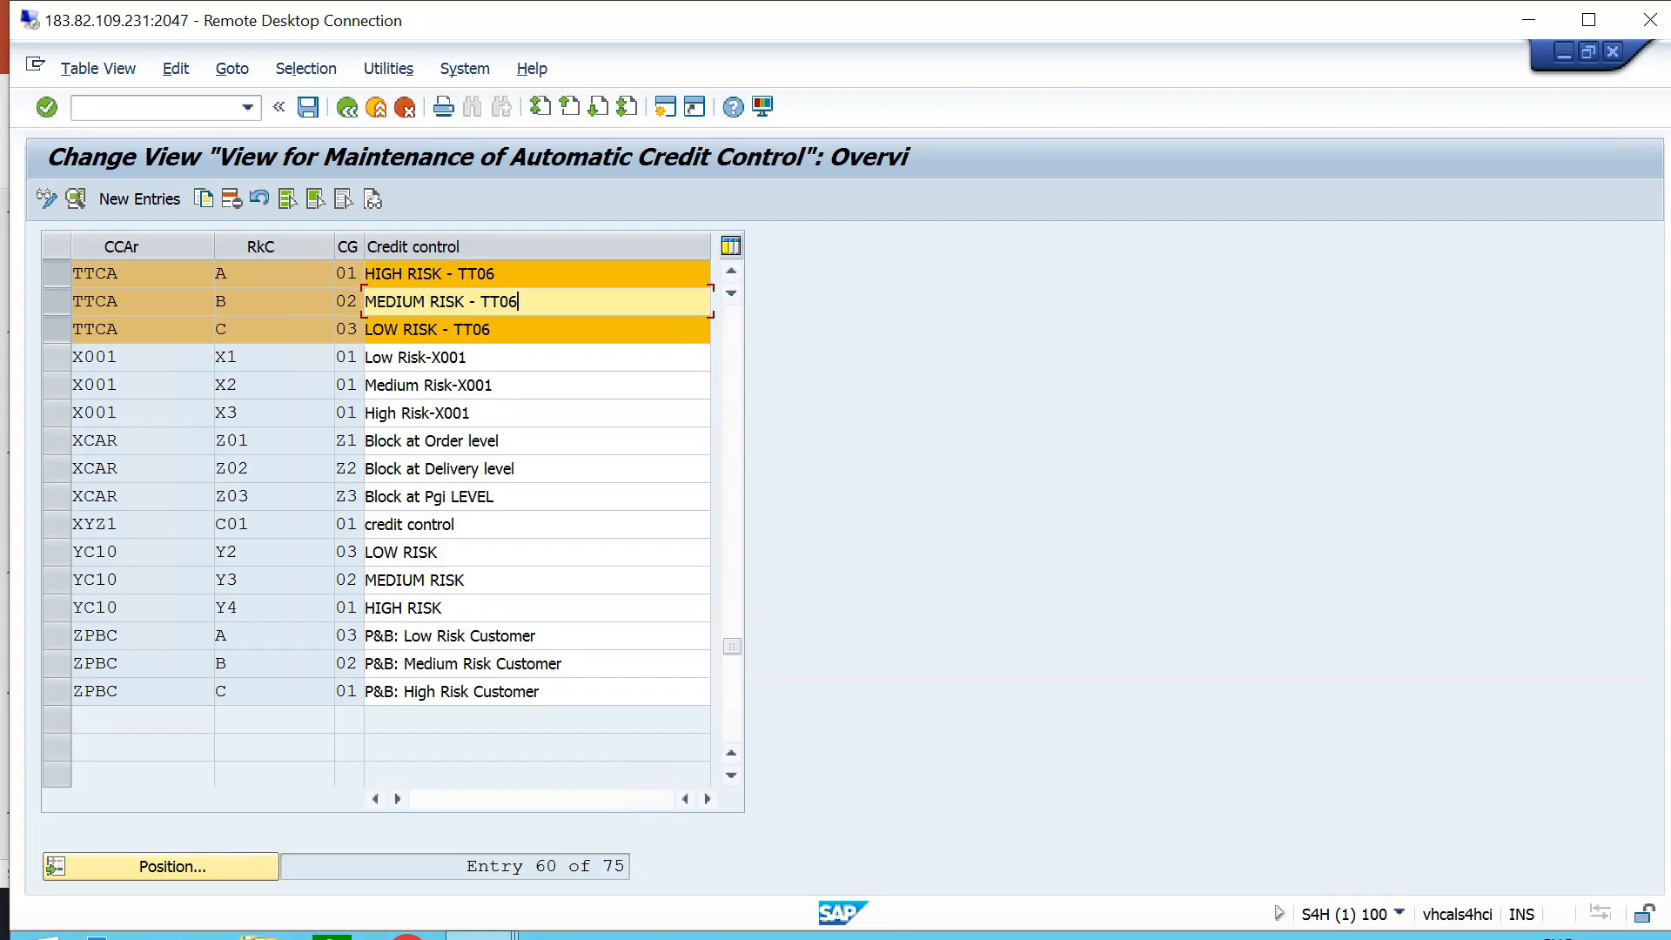
click(357, 302)
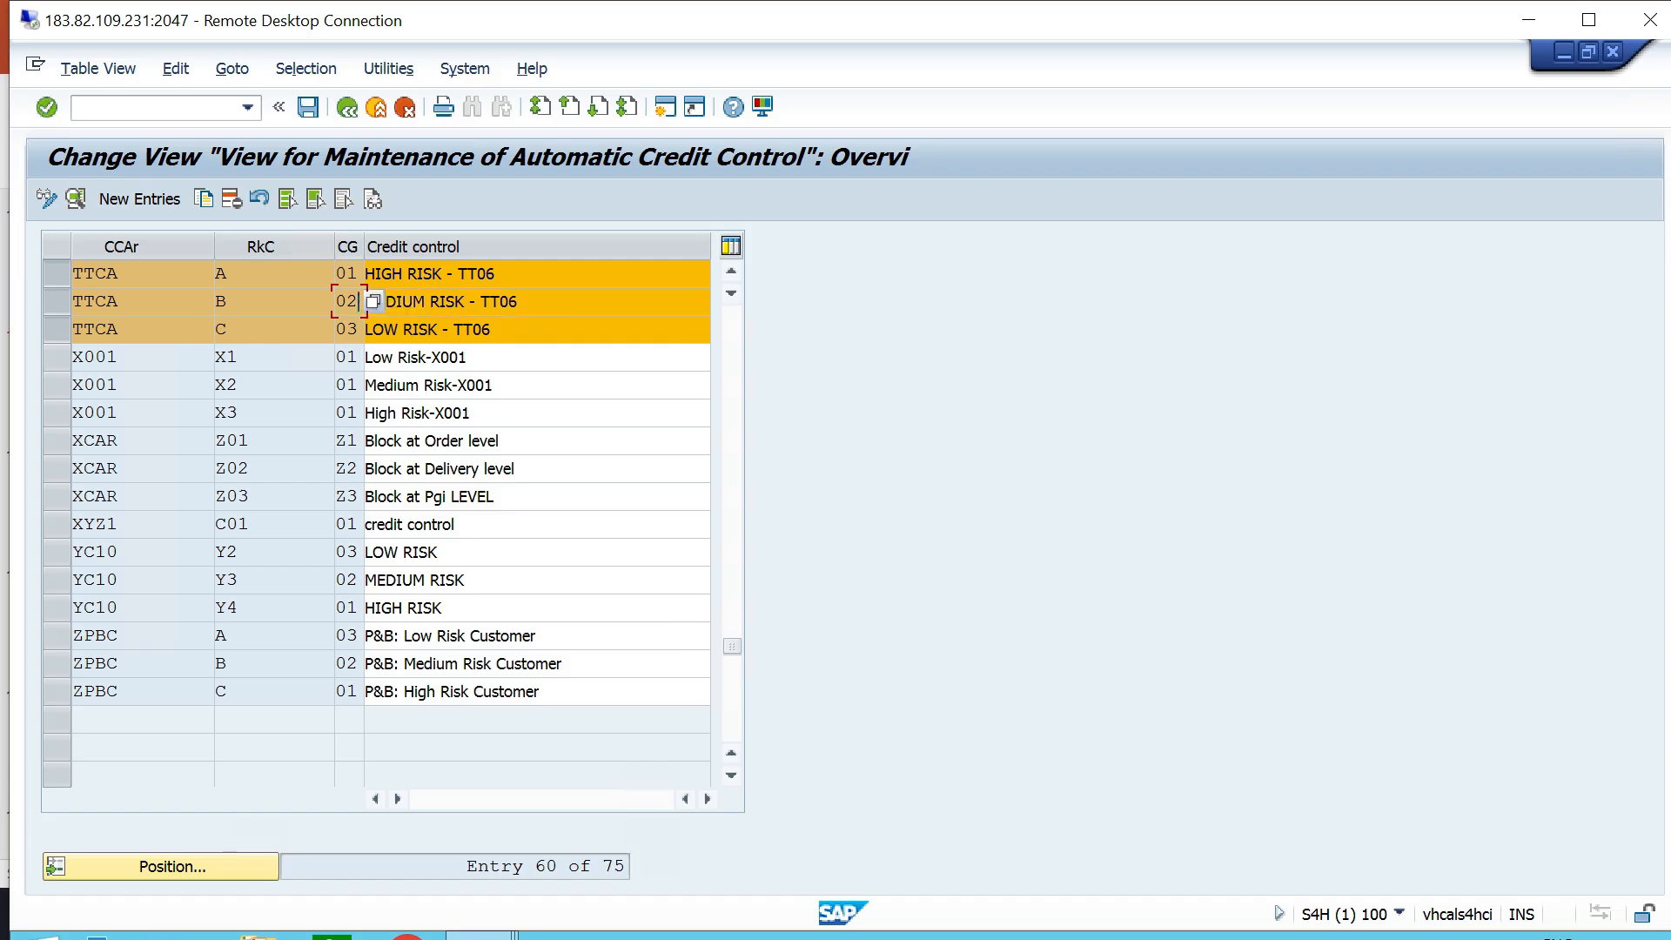
click(493, 330)
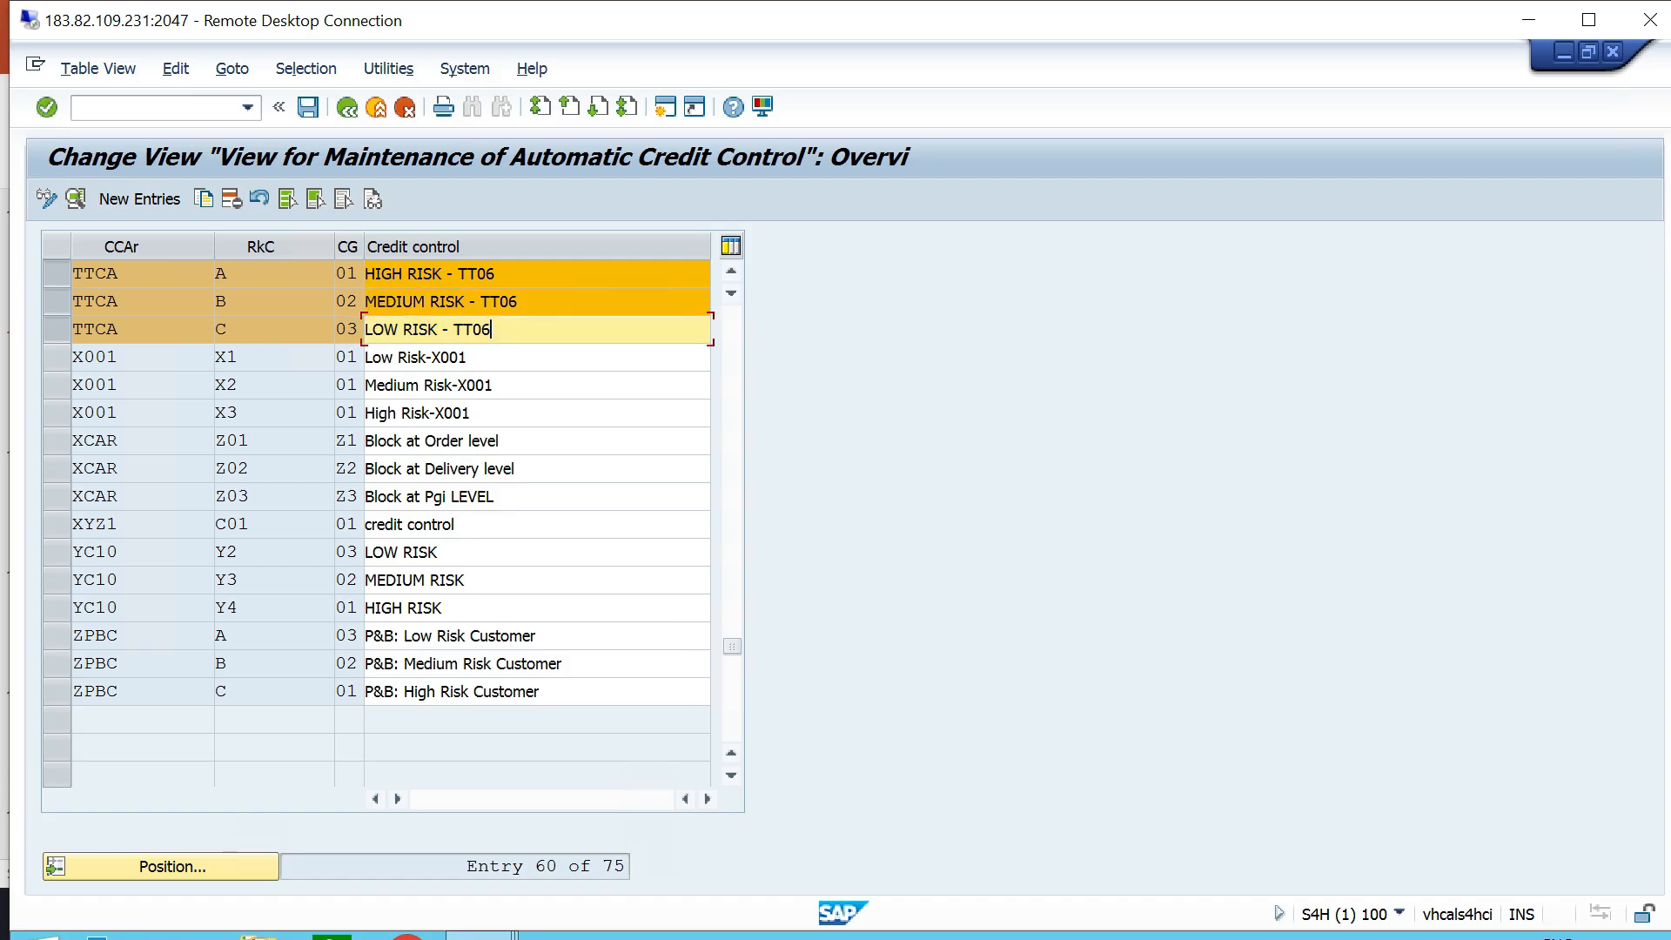
click(357, 330)
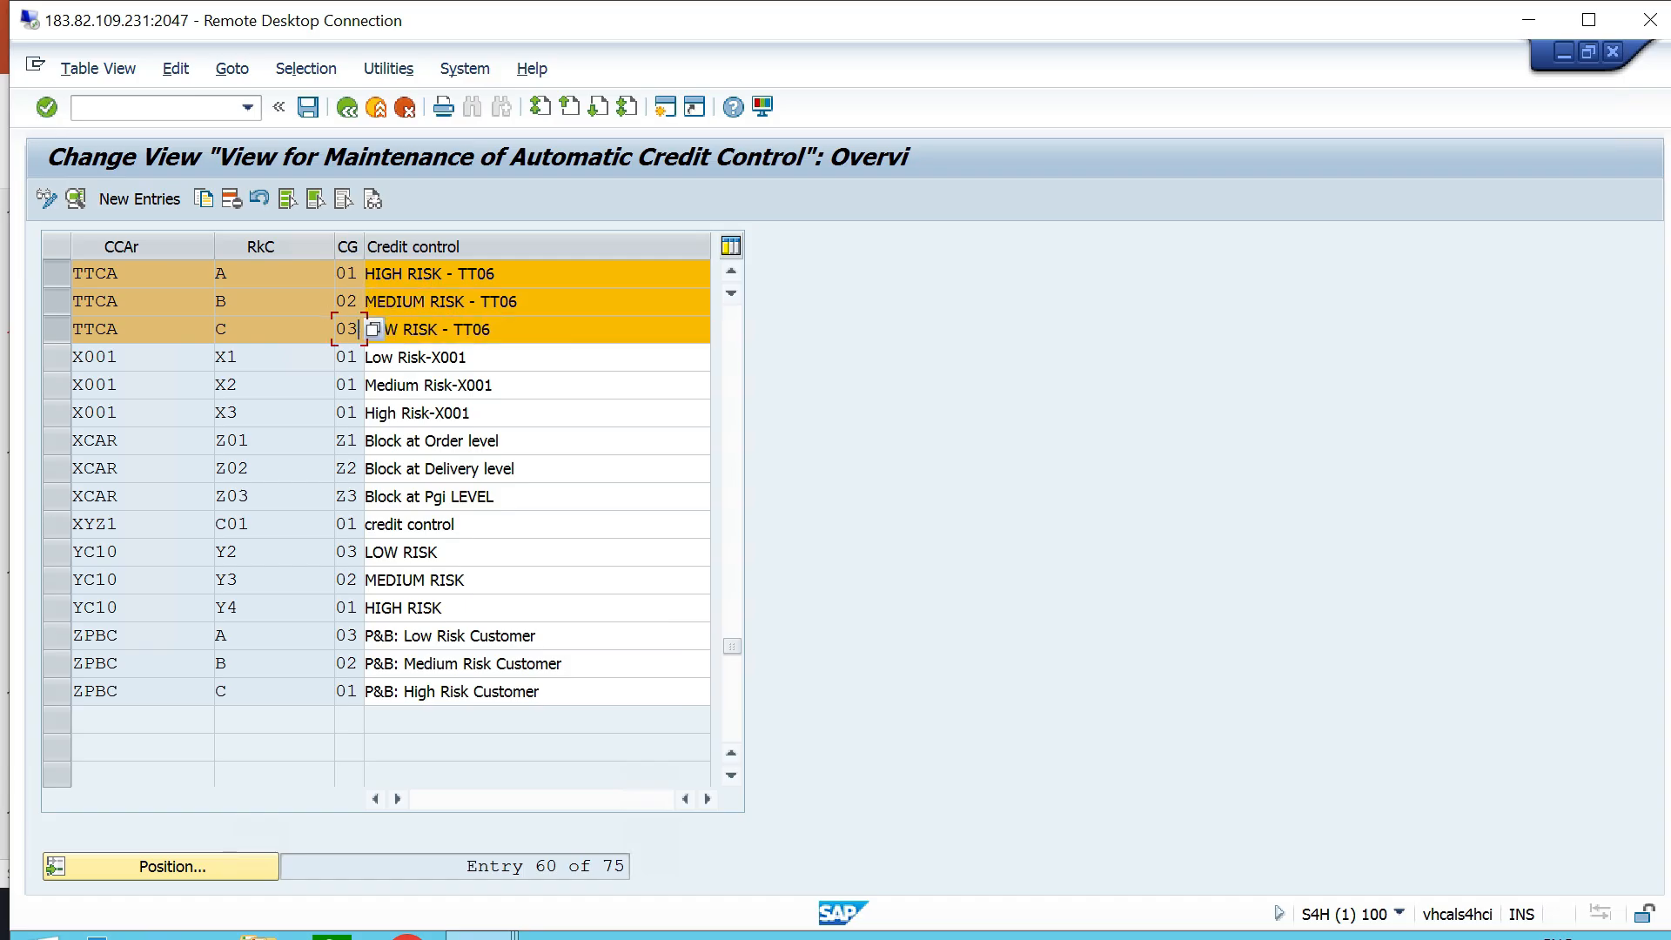
click(493, 330)
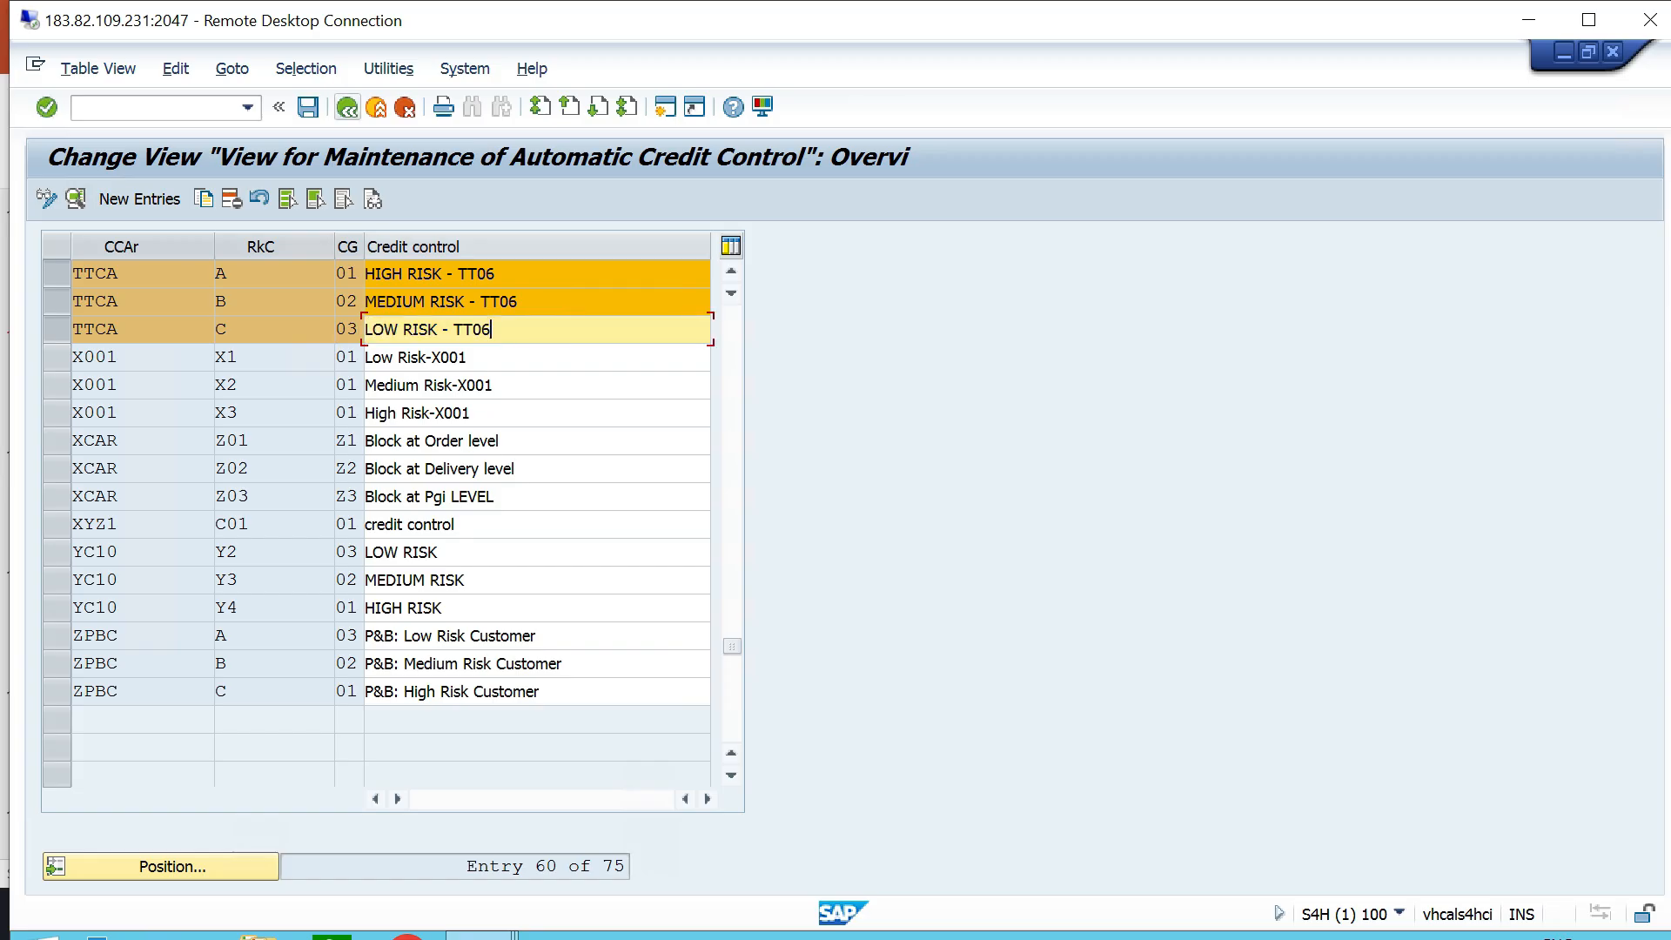
- Switch to the PowerPoint configuration checklist, check item 14 on creating a customer and updating the credit profile, and return to SAP
key(alt+Tab)
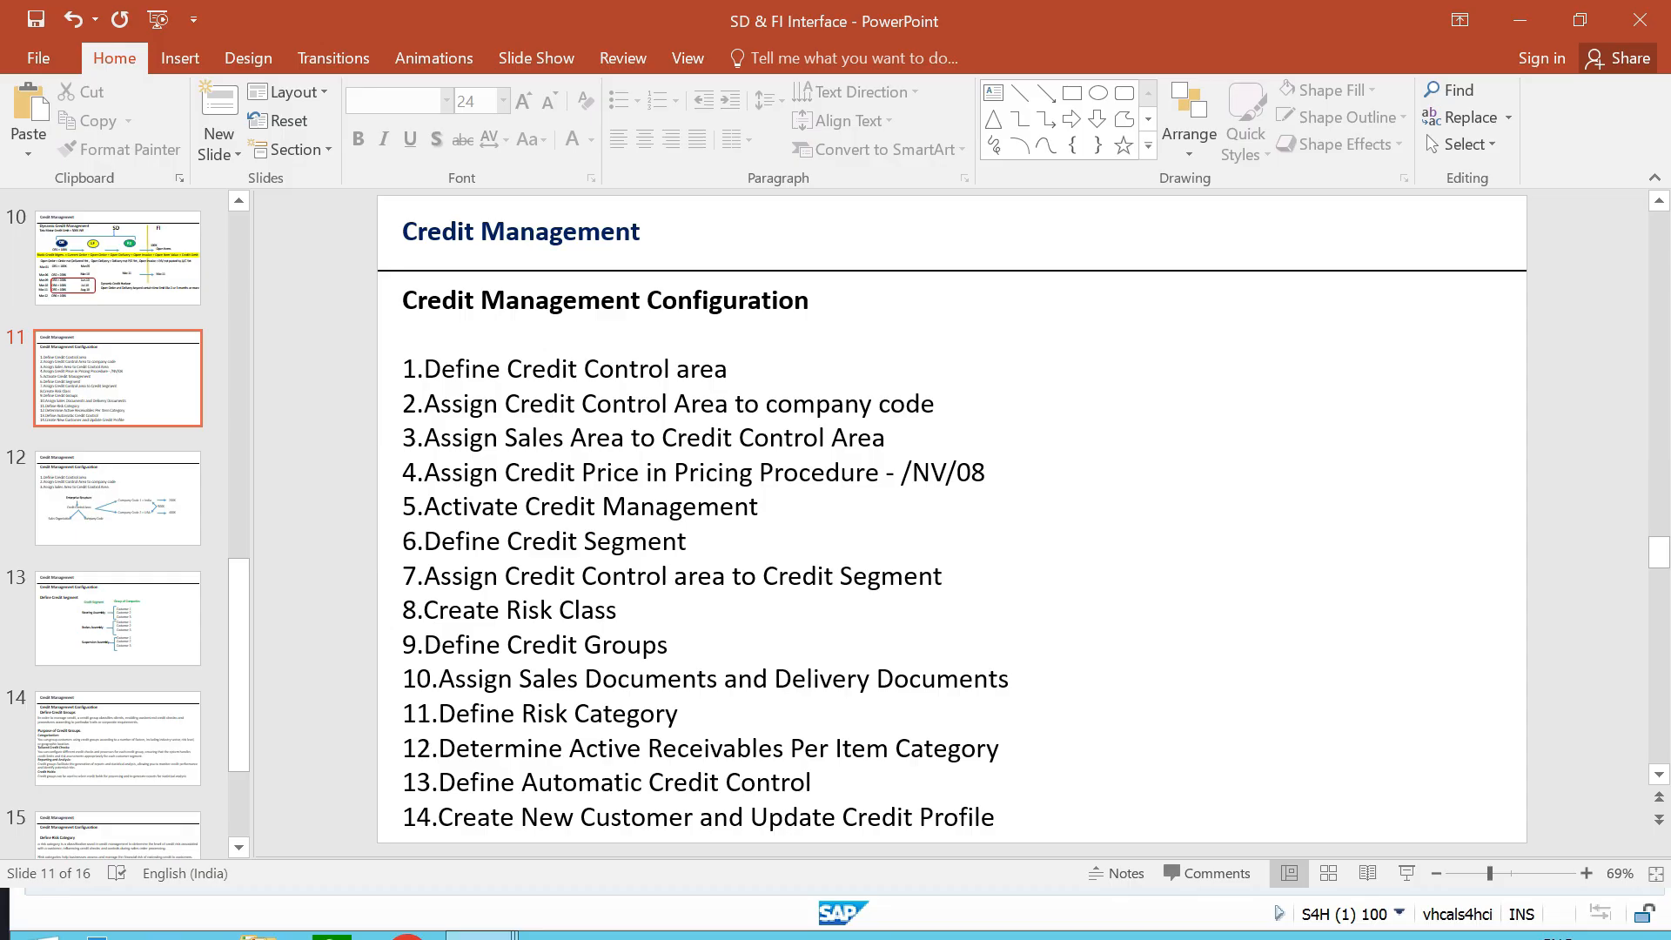
drag(1003, 818, 409, 819)
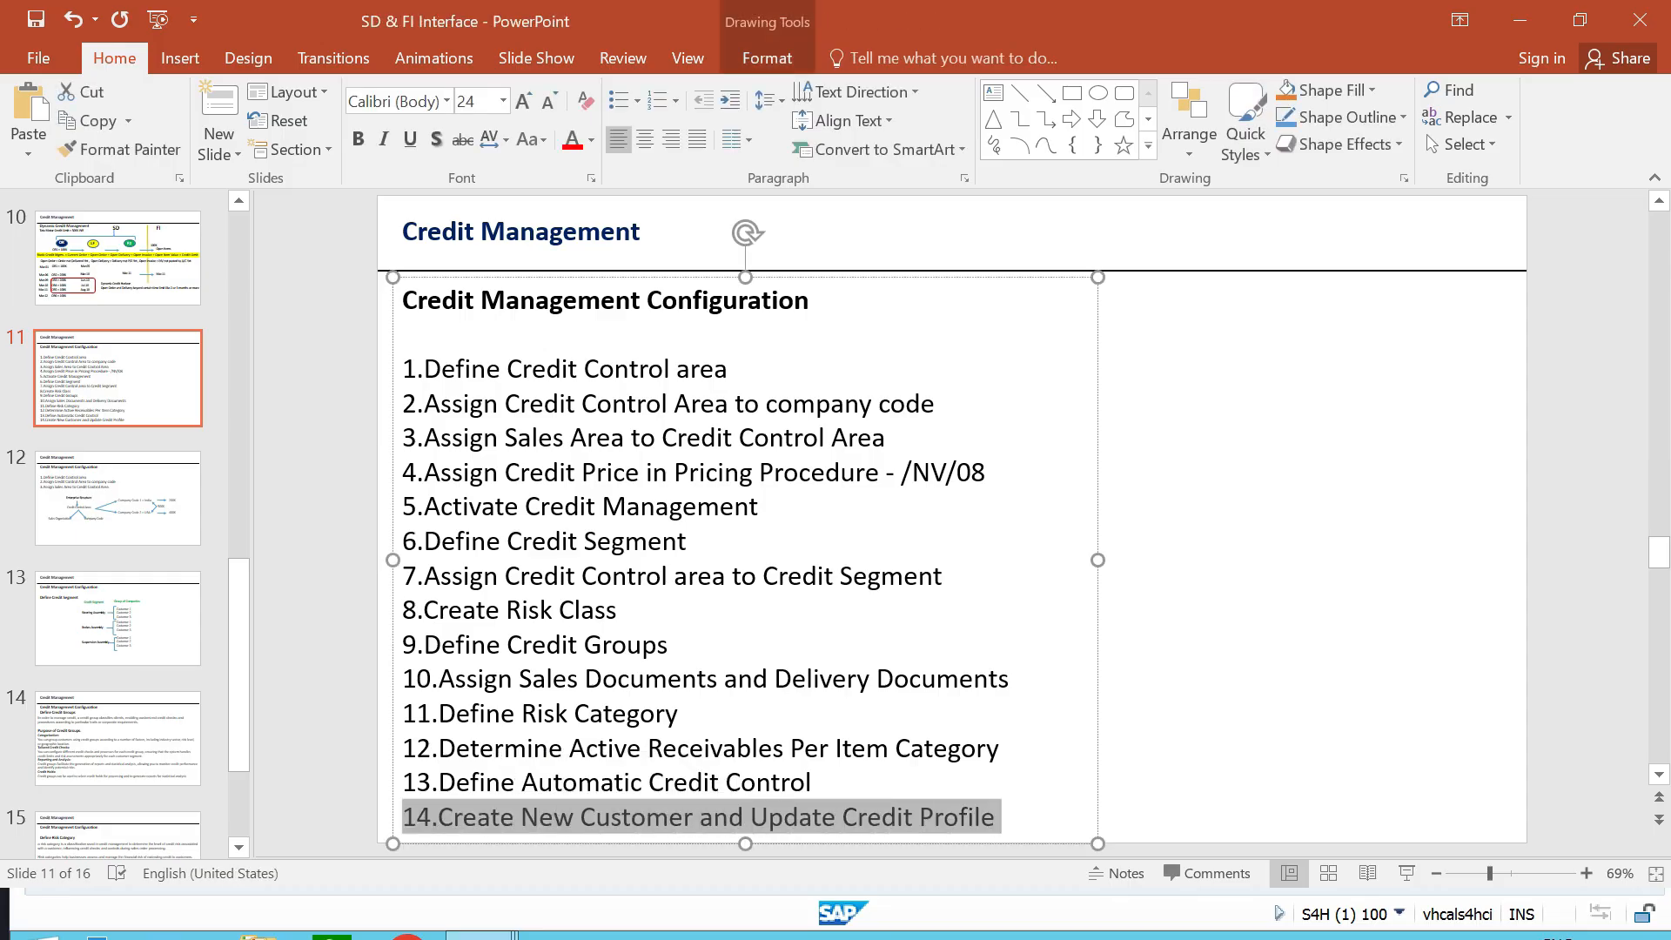
click(1262, 609)
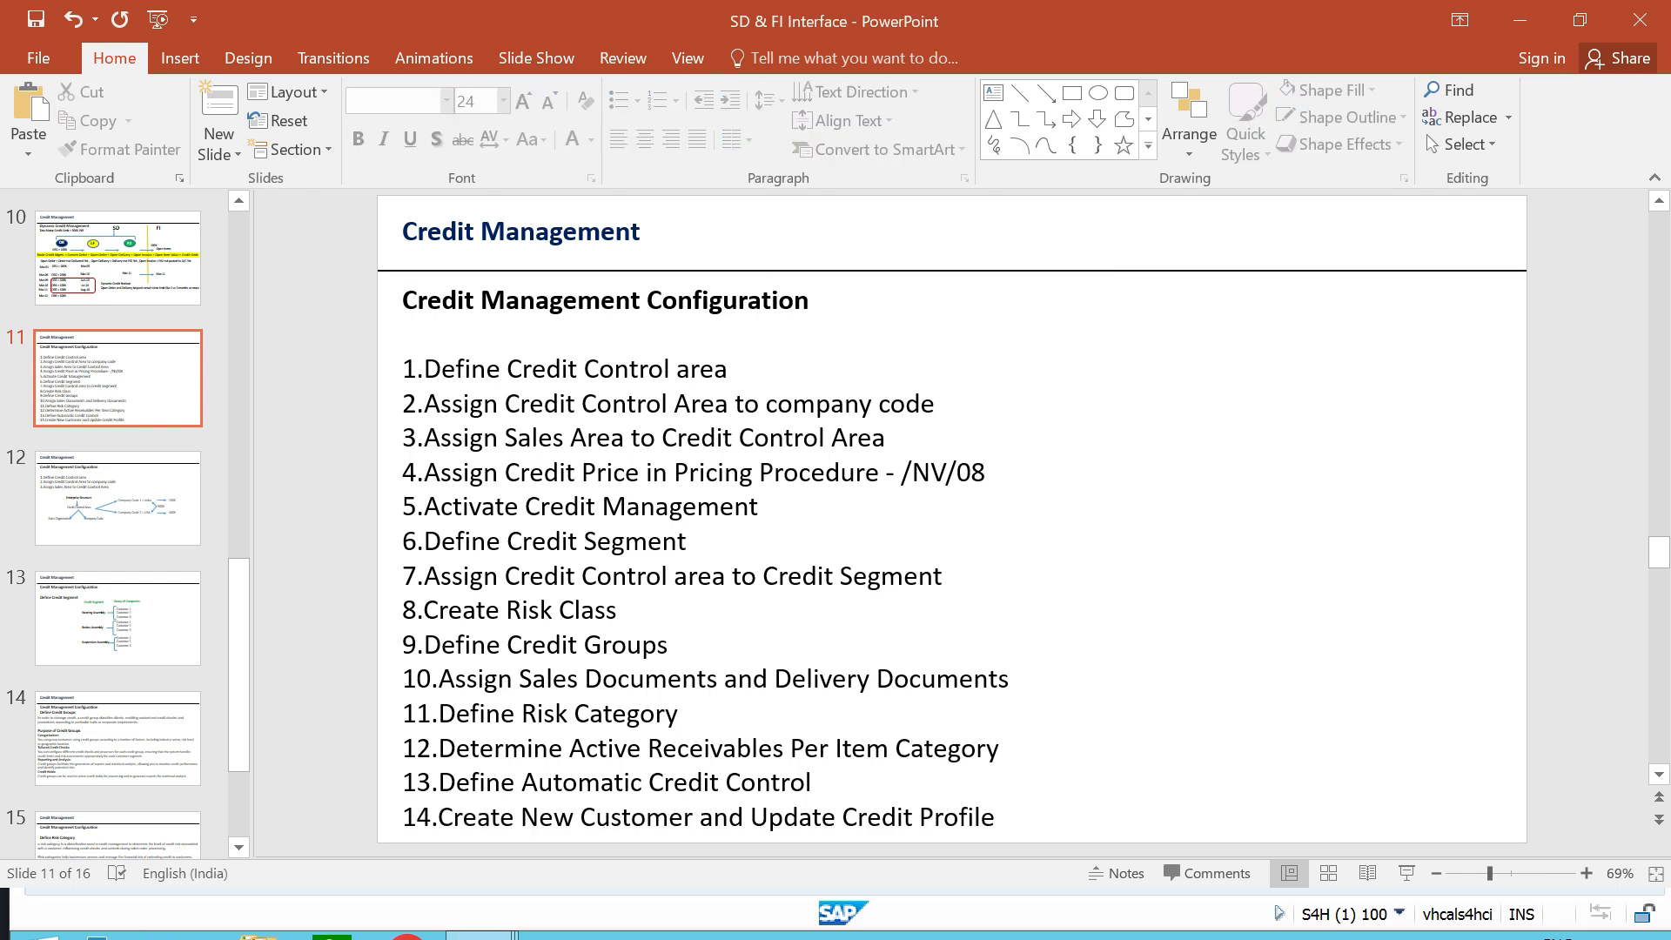
key(alt+Tab)
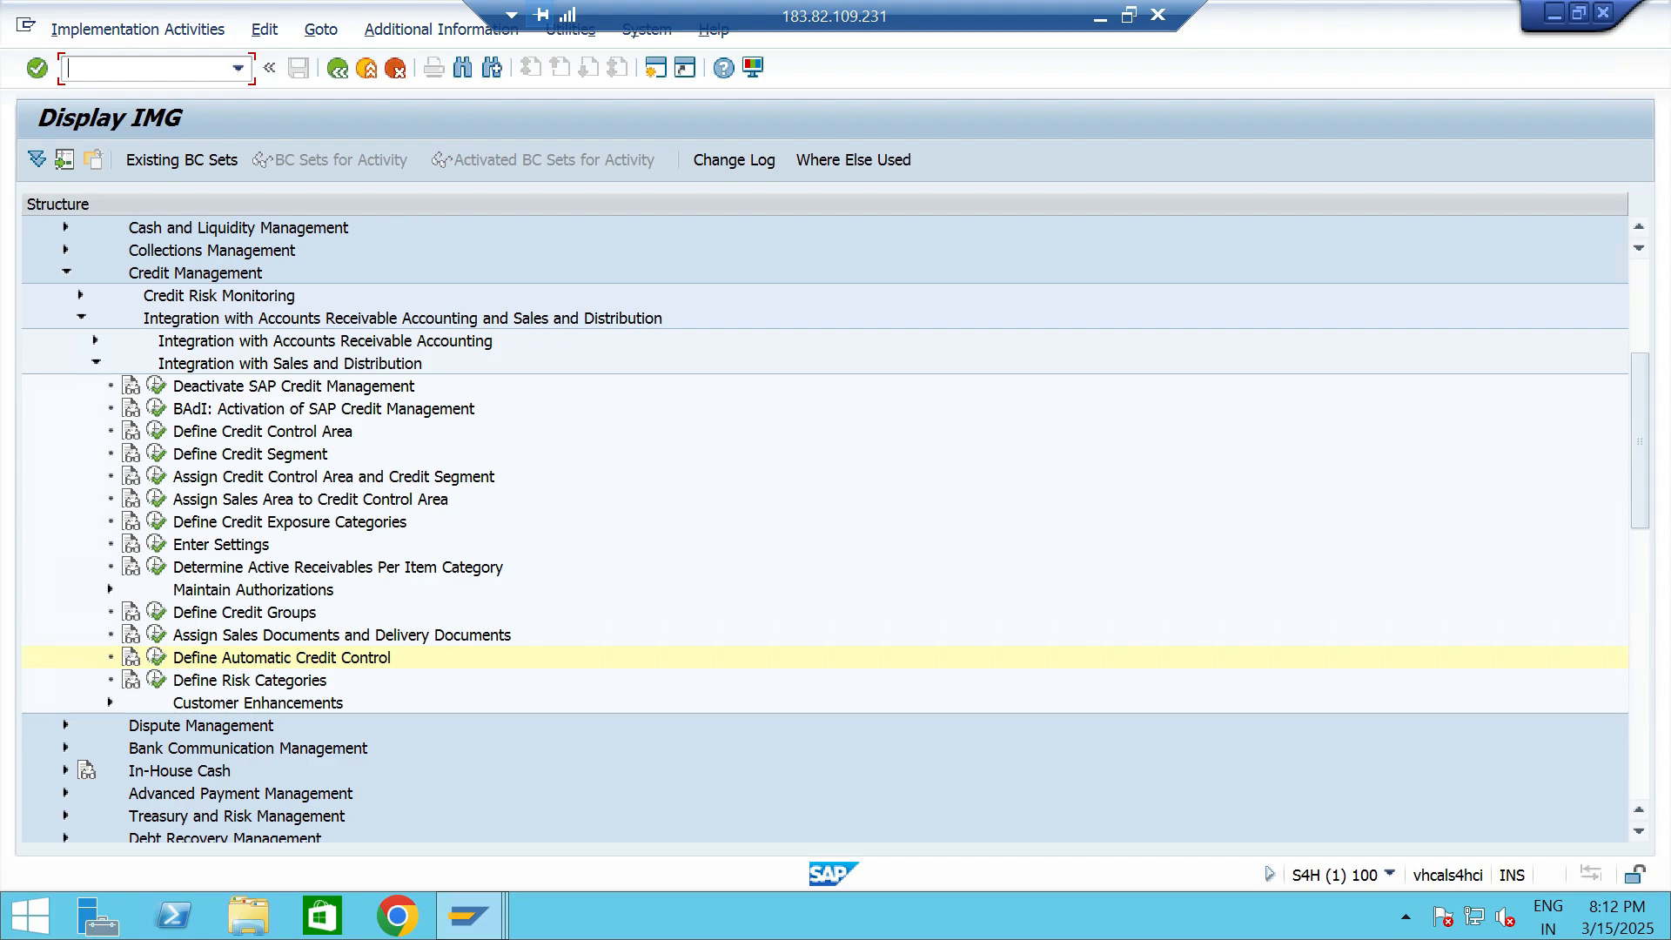
- Restart transaction SPRO with /NSPRO and display the SAP Customizing Implementation Guide
text(/NSPRO)
key(Return)
click(36, 159)
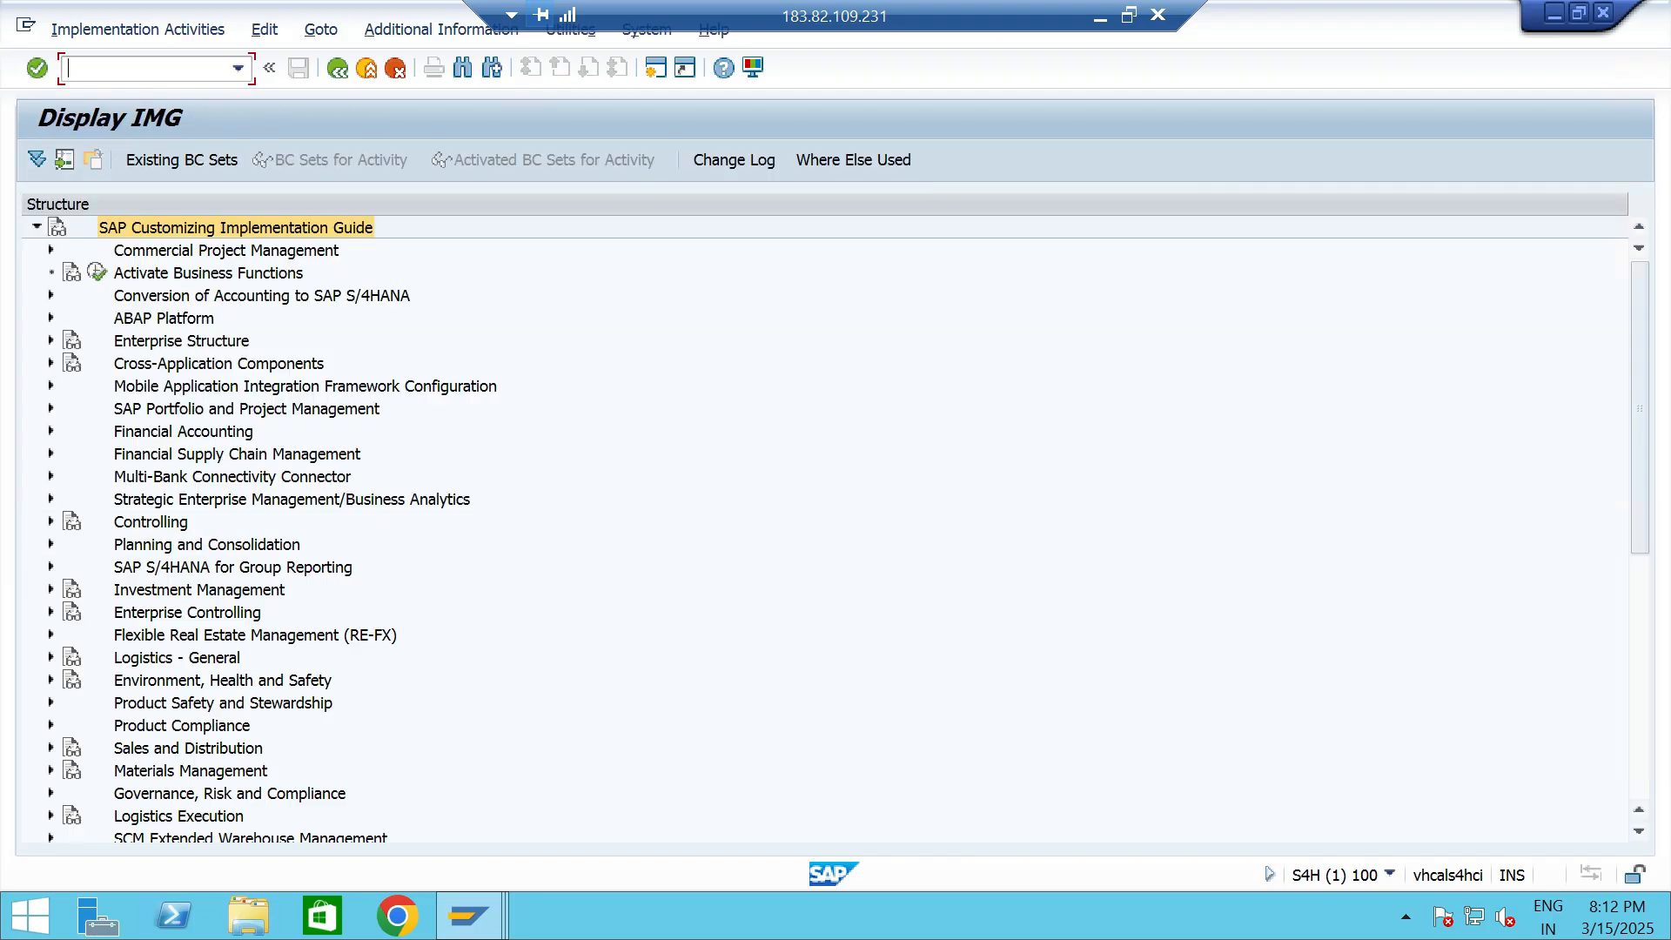
- Expand Cross-Application Components, SAP Business Partner and Business Partner in the implementation guide
click(219, 364)
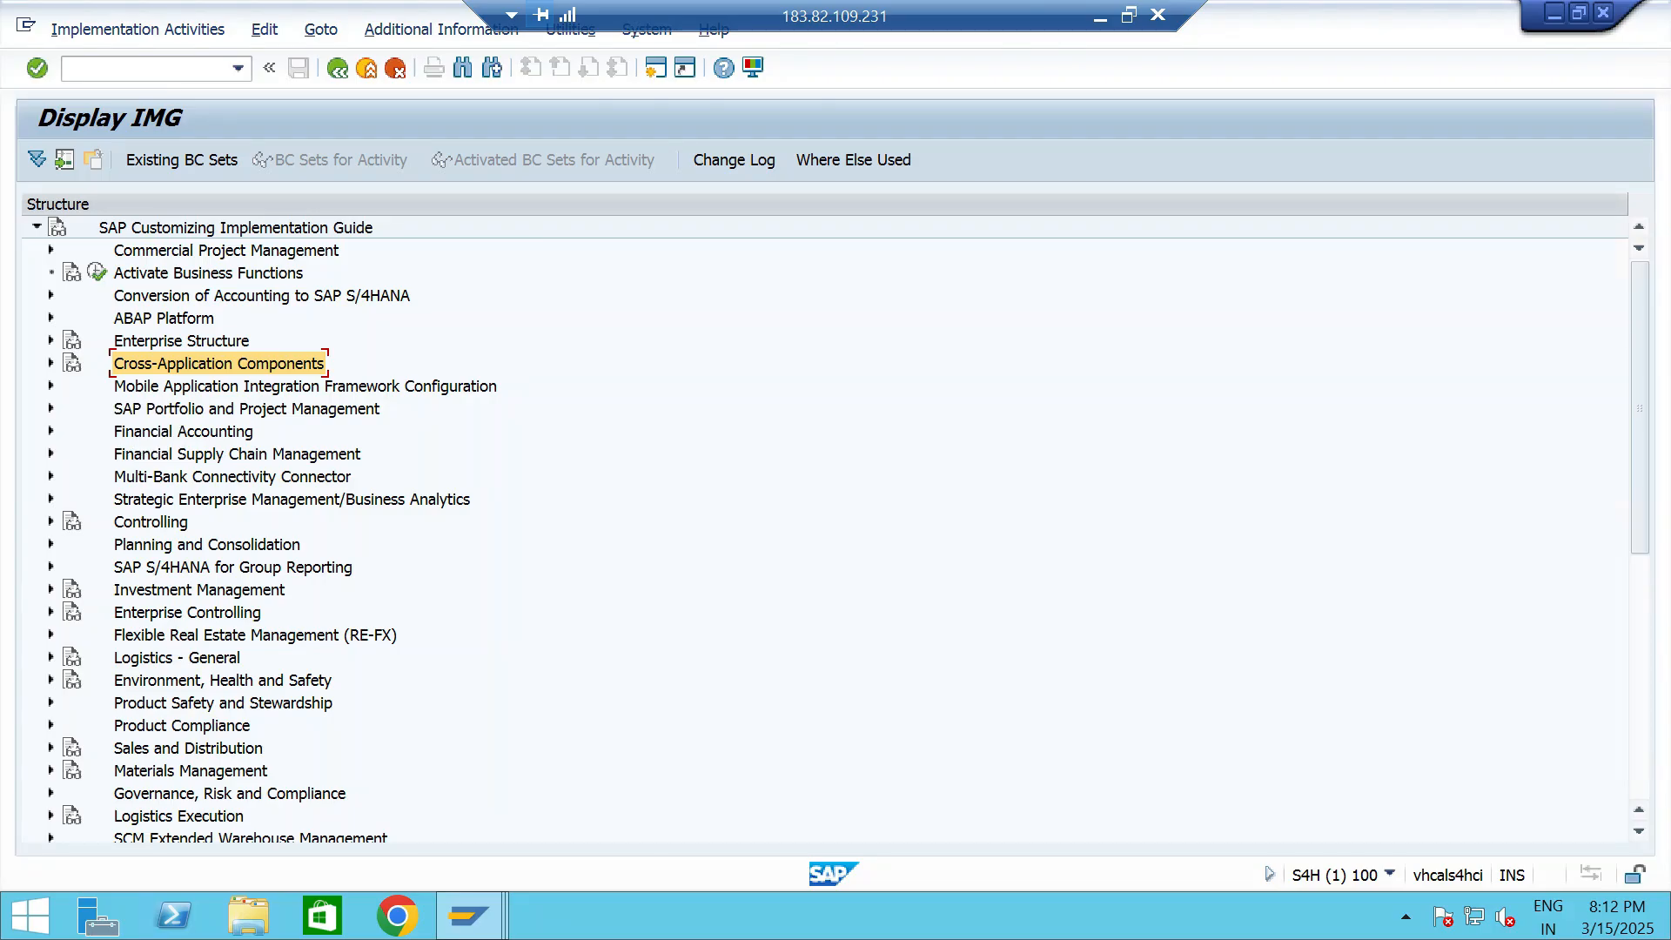
key(Right)
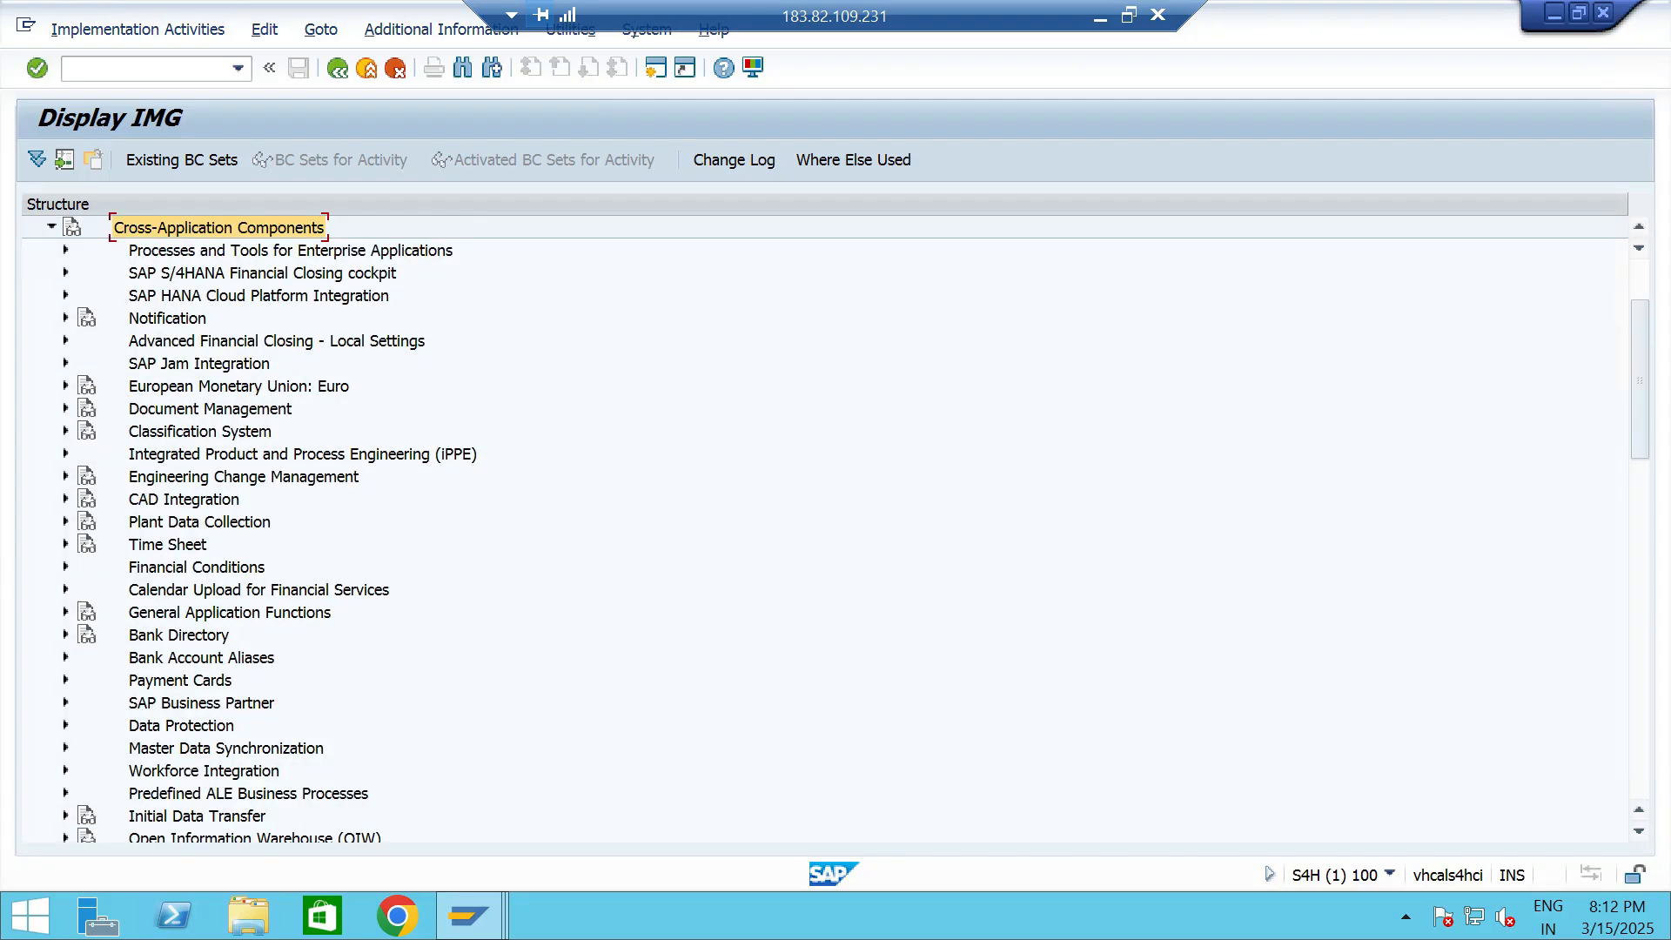
click(201, 703)
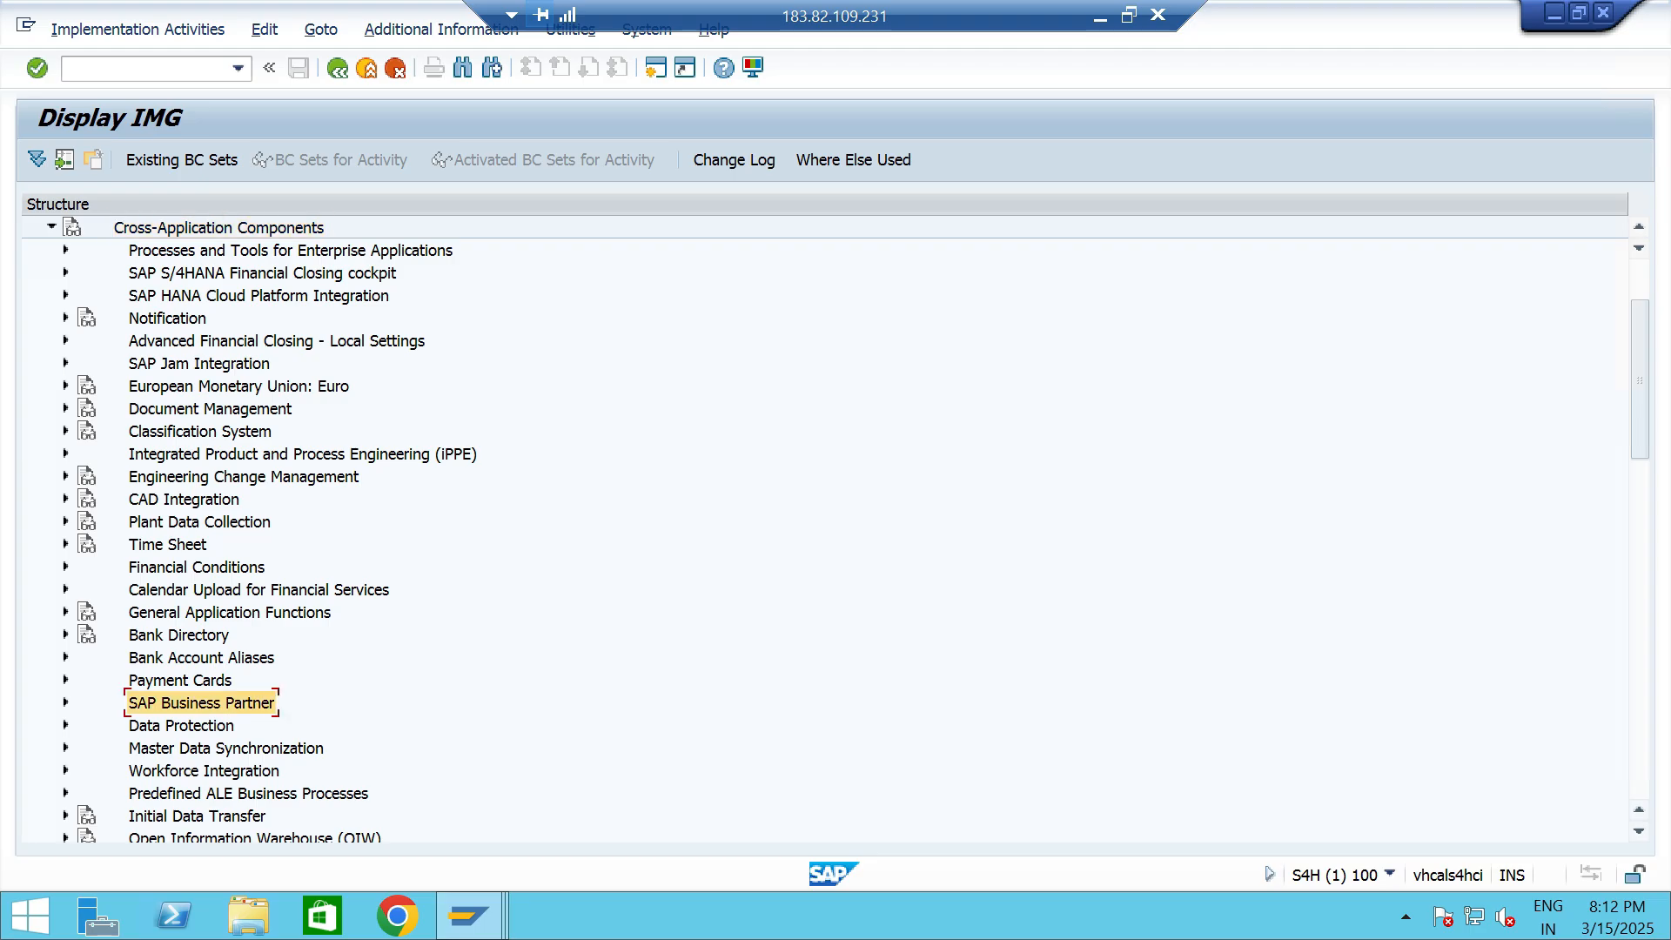
key(Right)
double_click(200, 590)
- Expand Basic Settings and Business Partner Roles, and open the Define BP Role Groupings activity
click(206, 545)
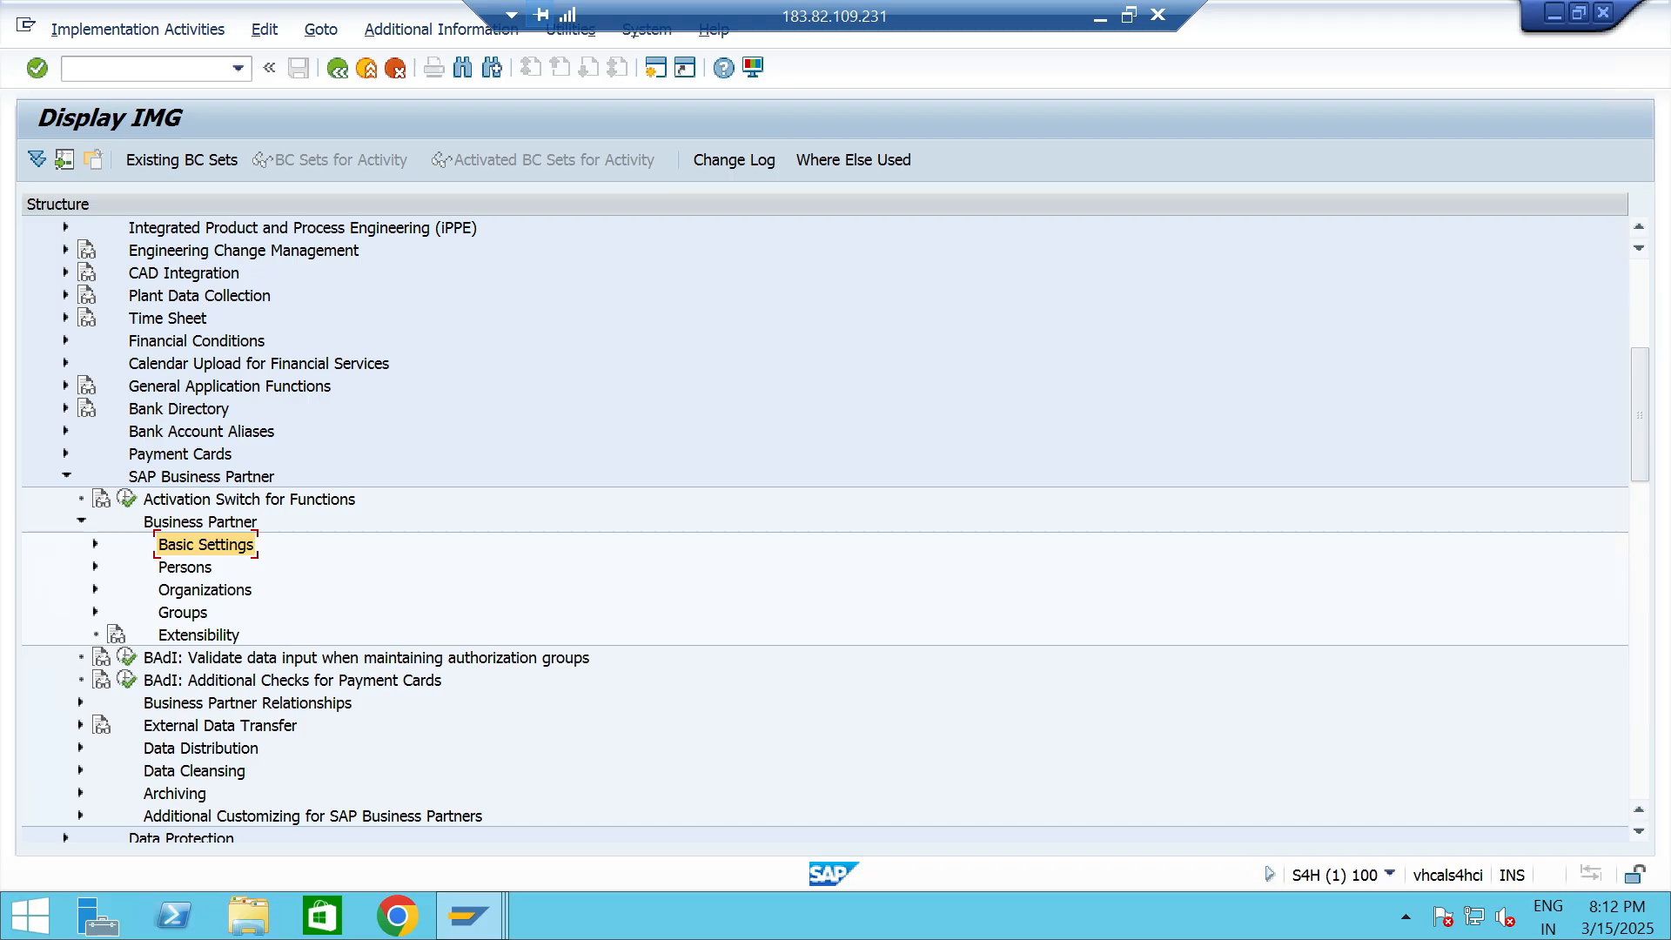
key(Right)
key(Down)
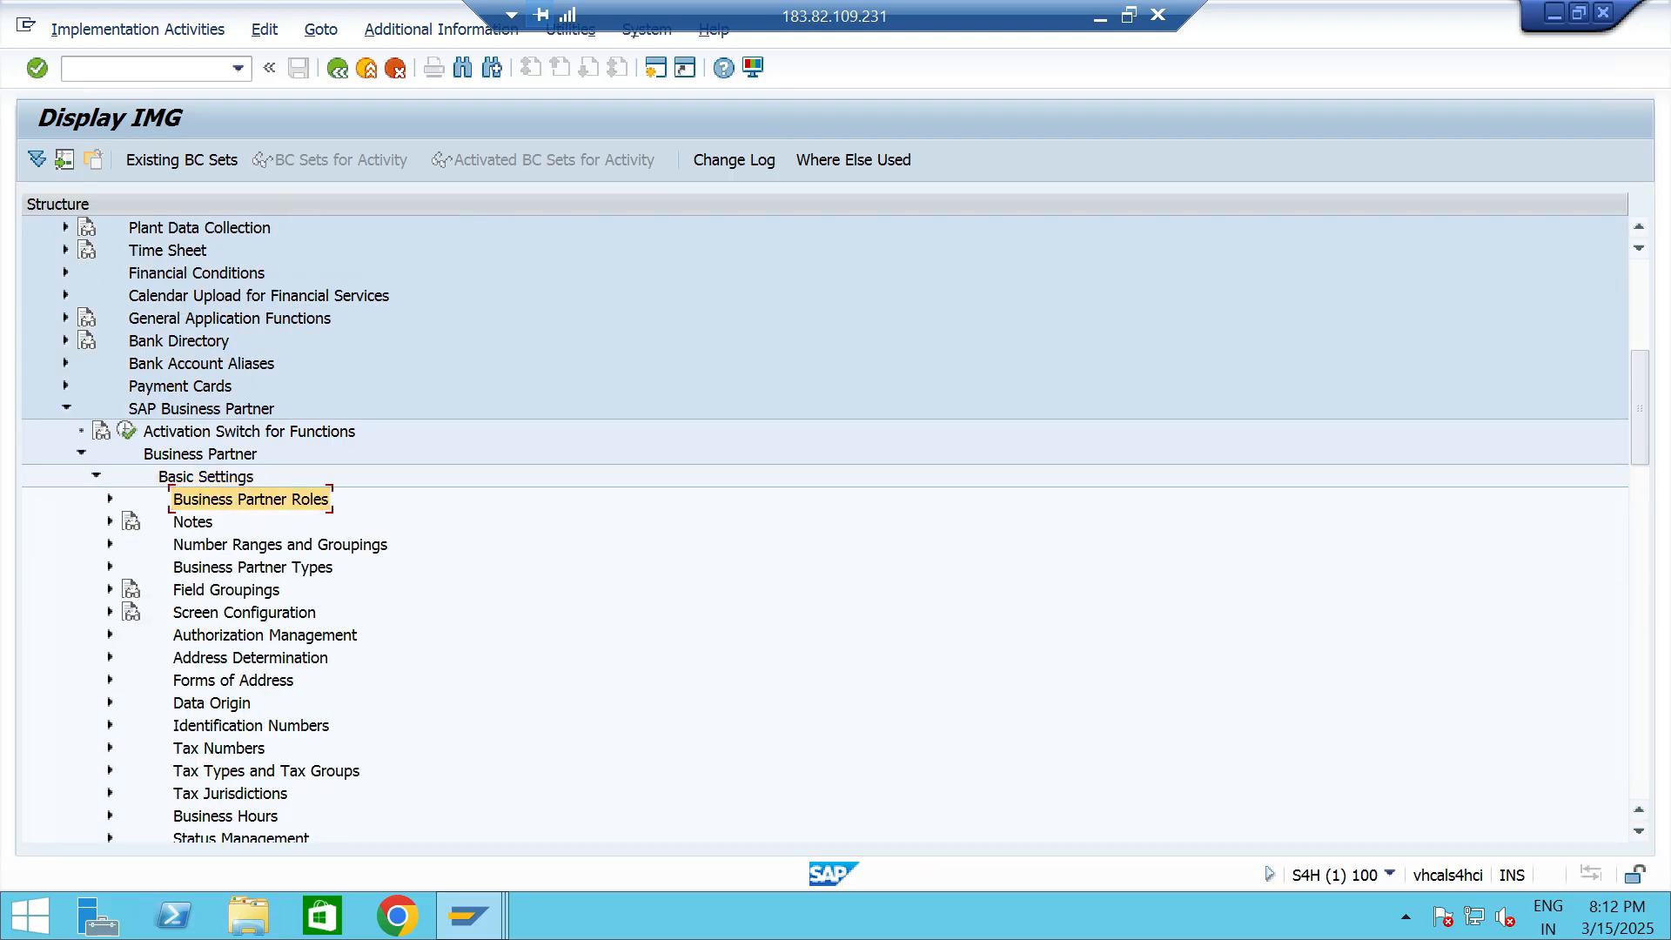
double_click(251, 500)
click(276, 567)
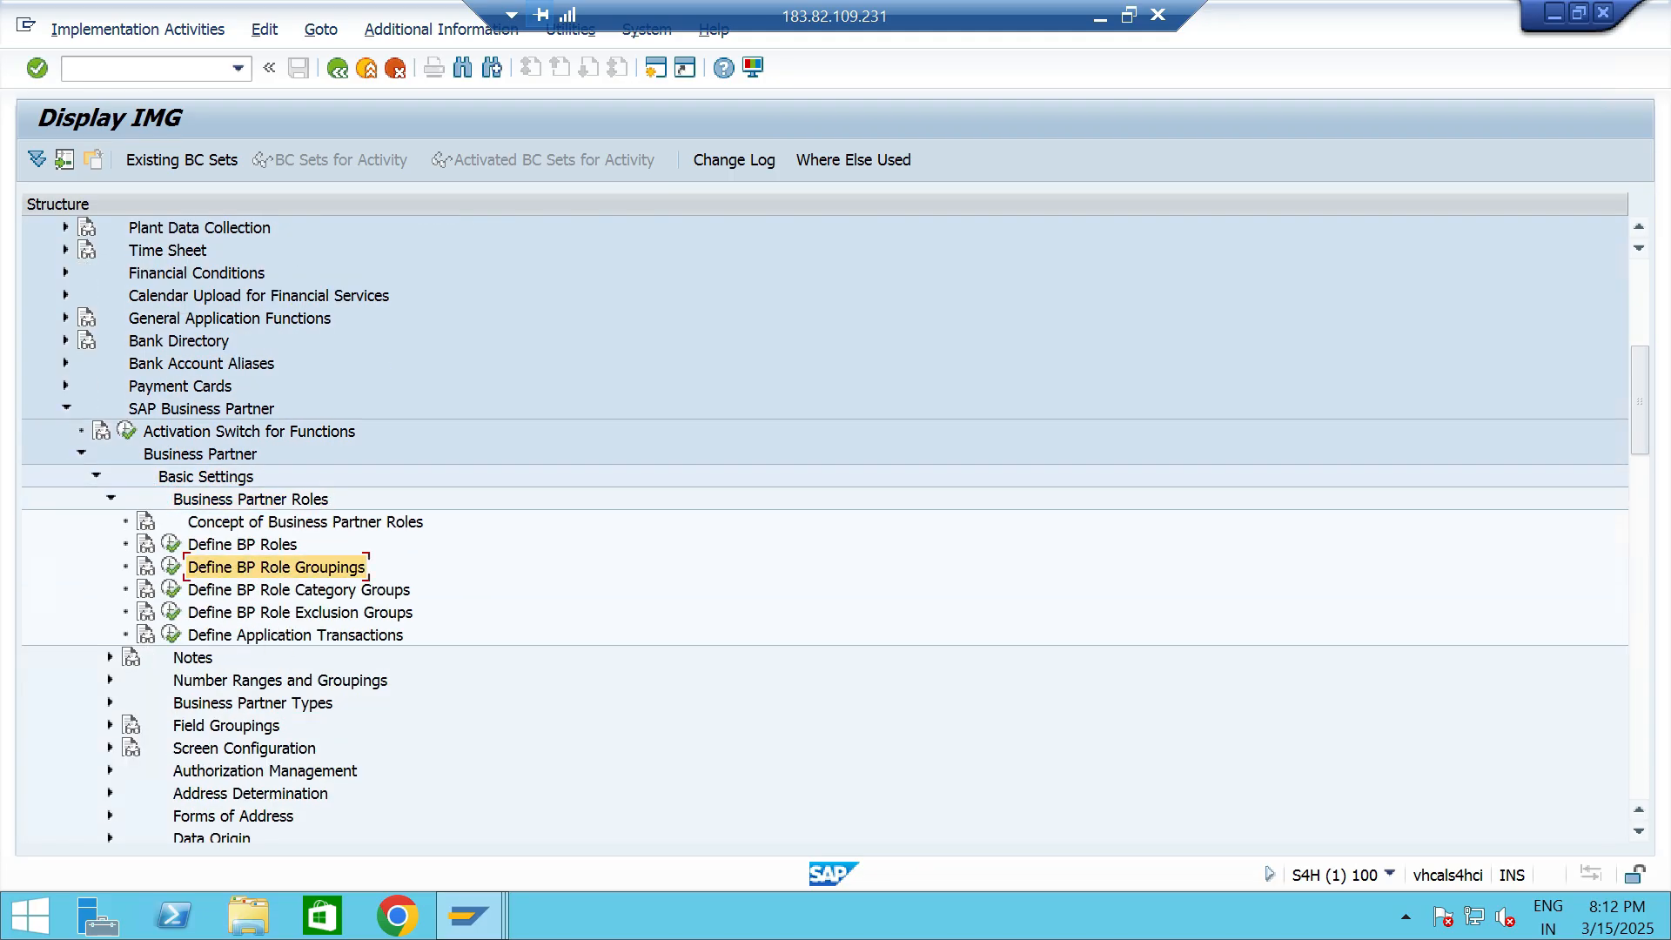
click(172, 567)
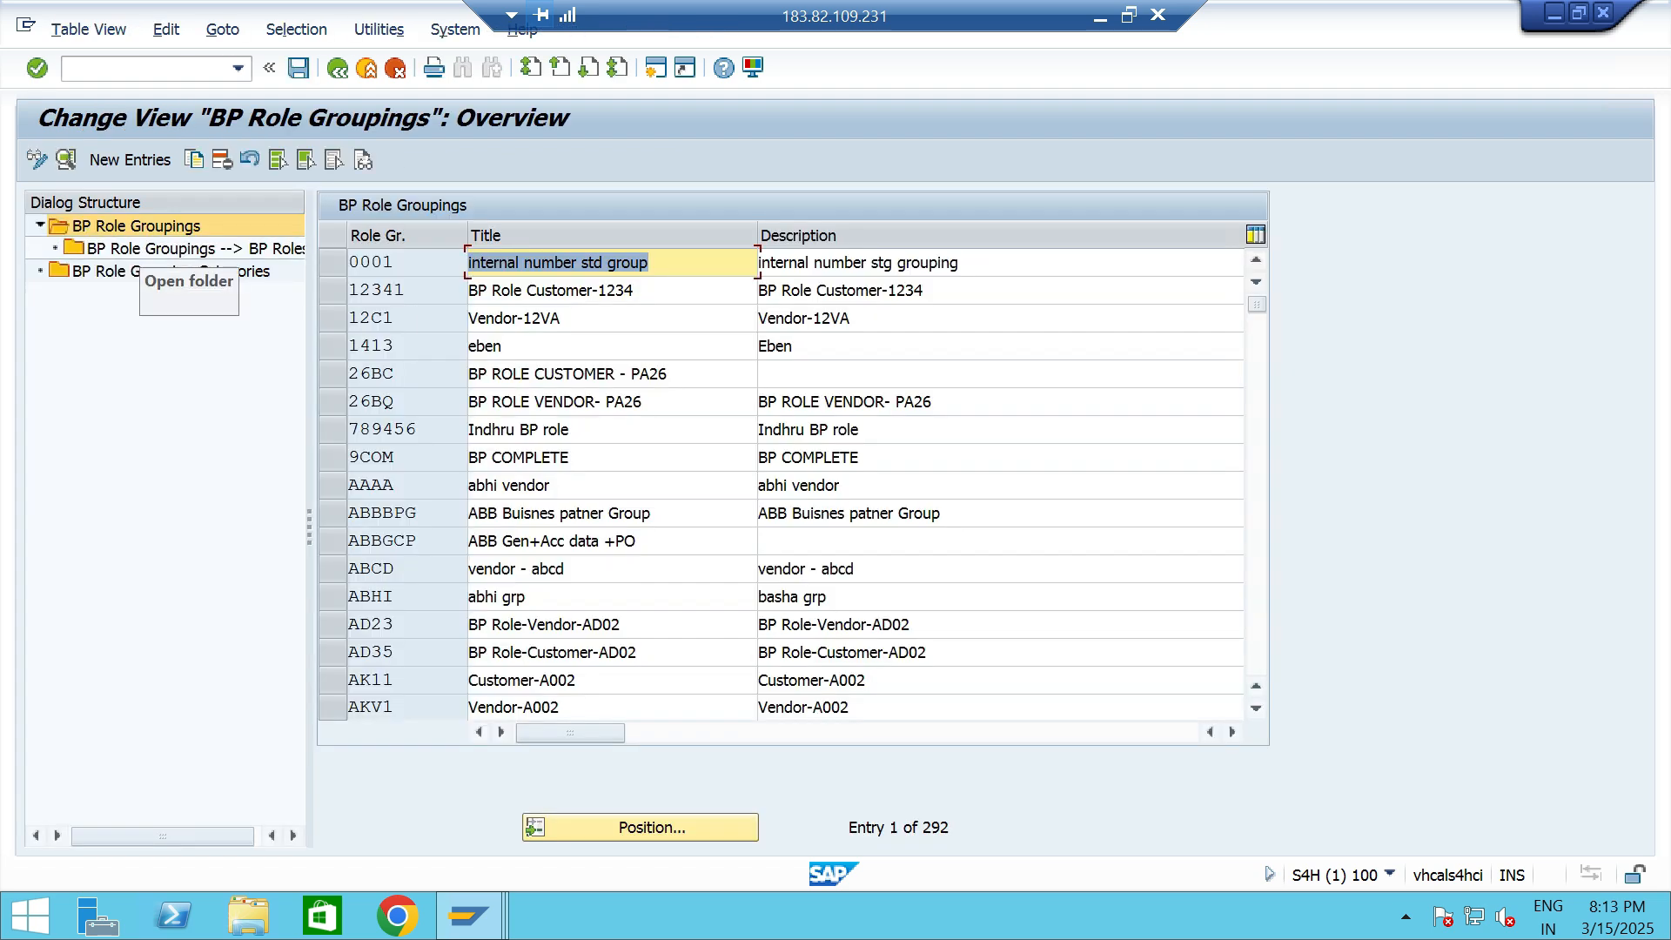
- Find the role groupings starting with TT and open the BP roles assigned to the BP Role Customer - TT06 grouping
click(140, 227)
click(652, 827)
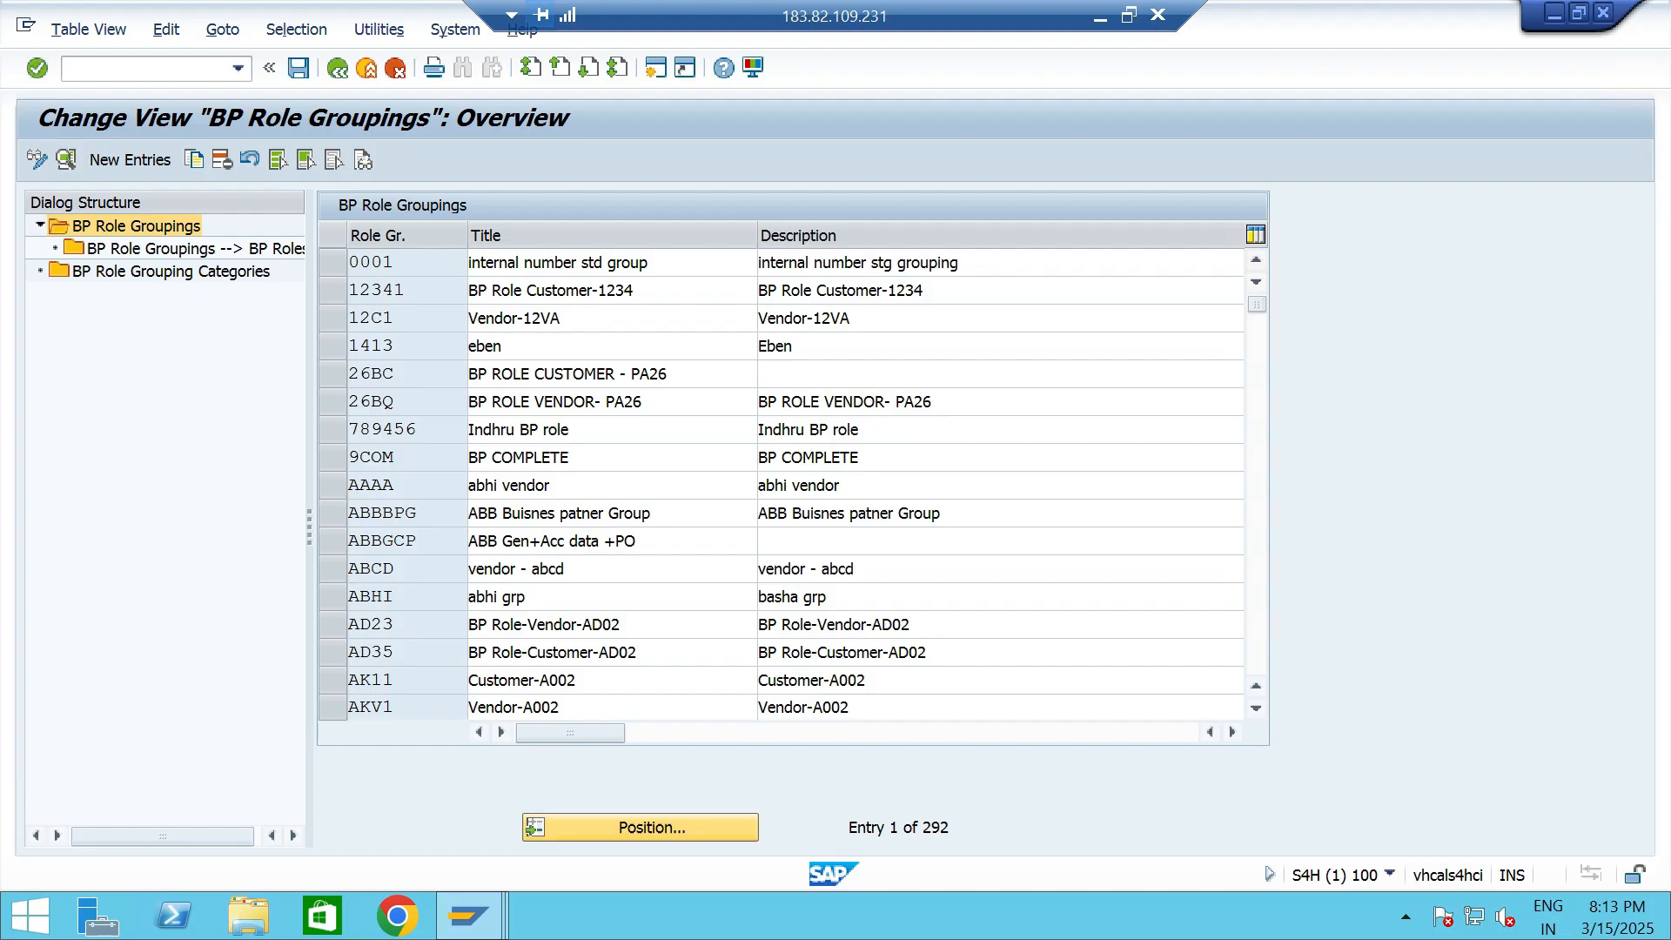
text(TT)
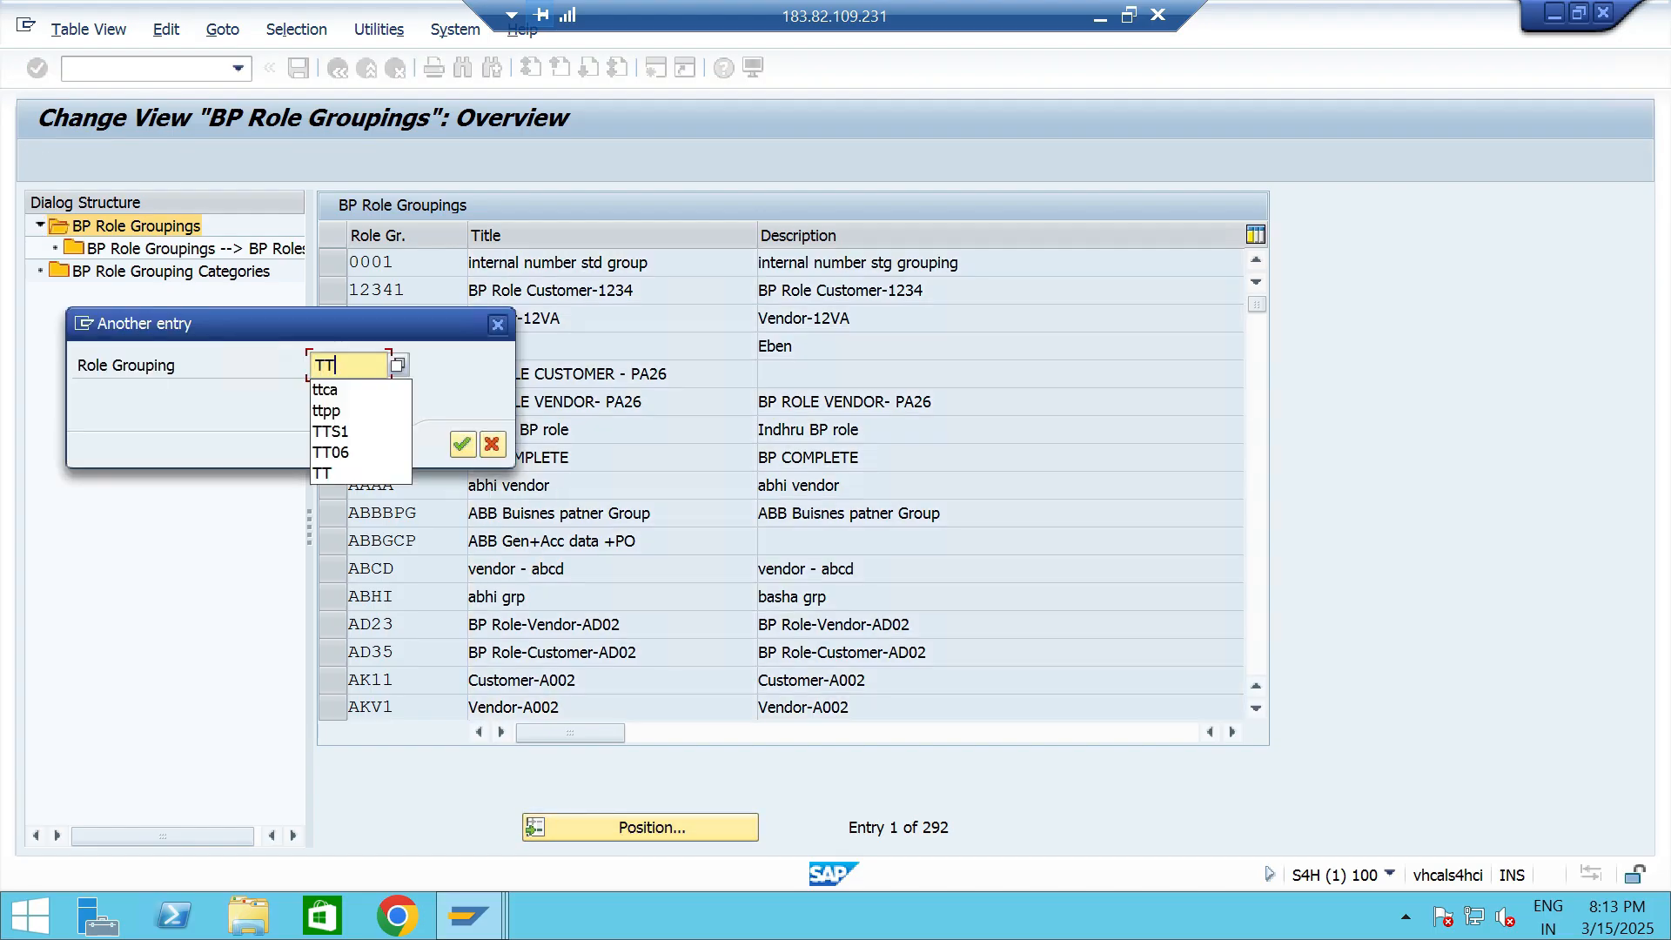
key(Return)
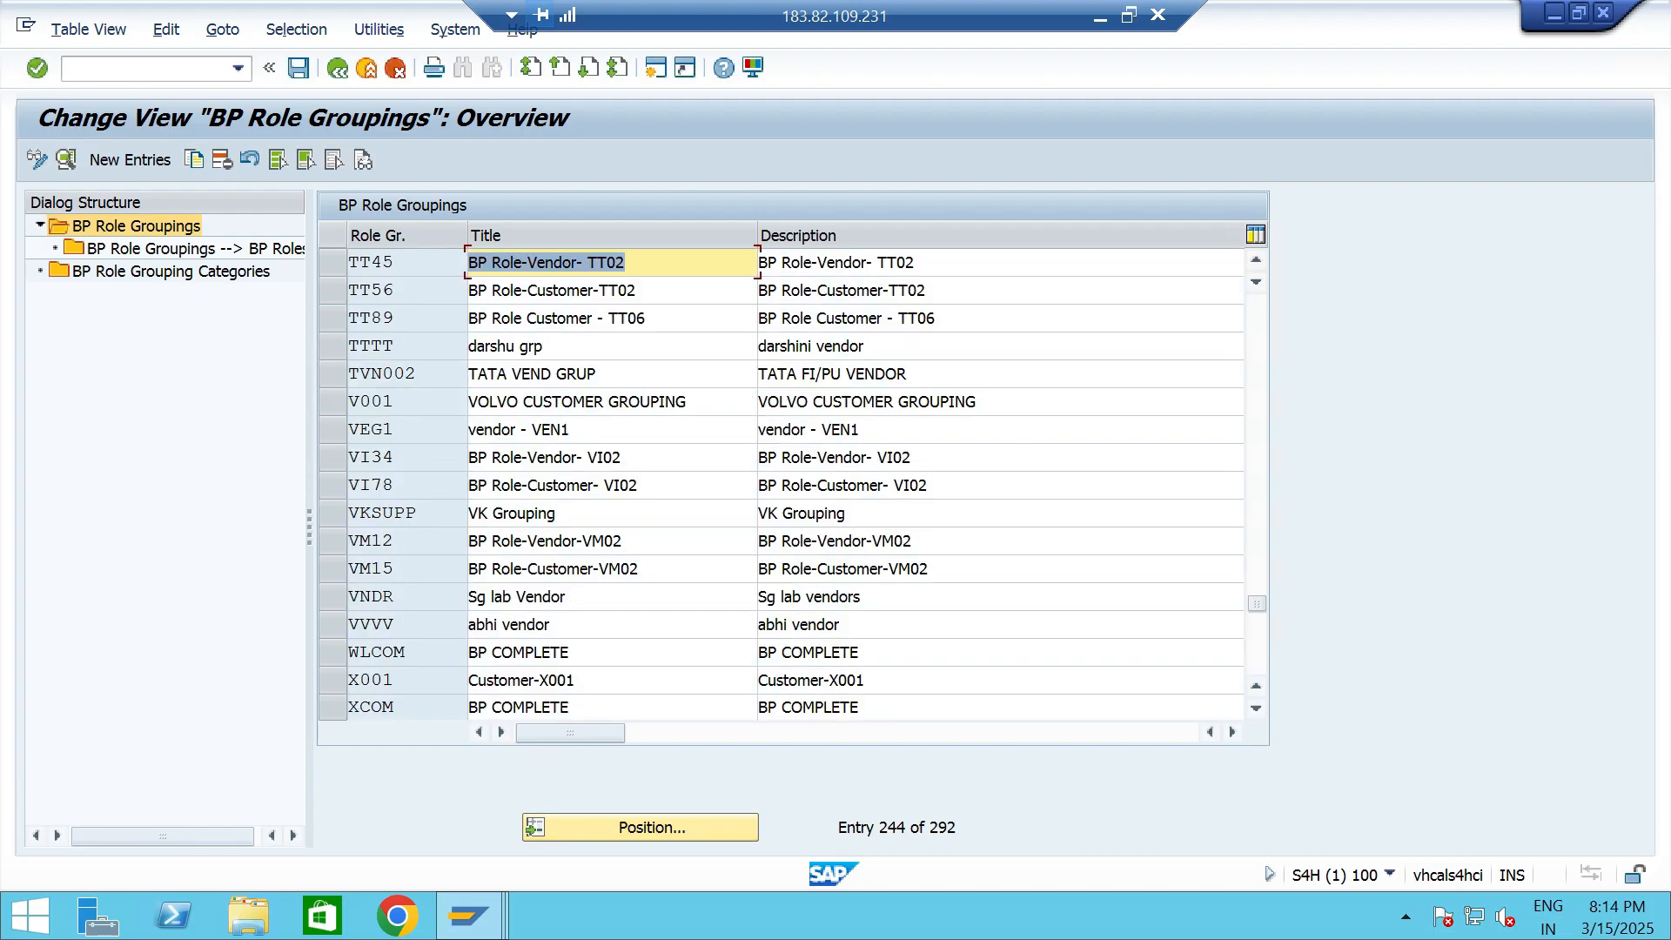
click(648, 318)
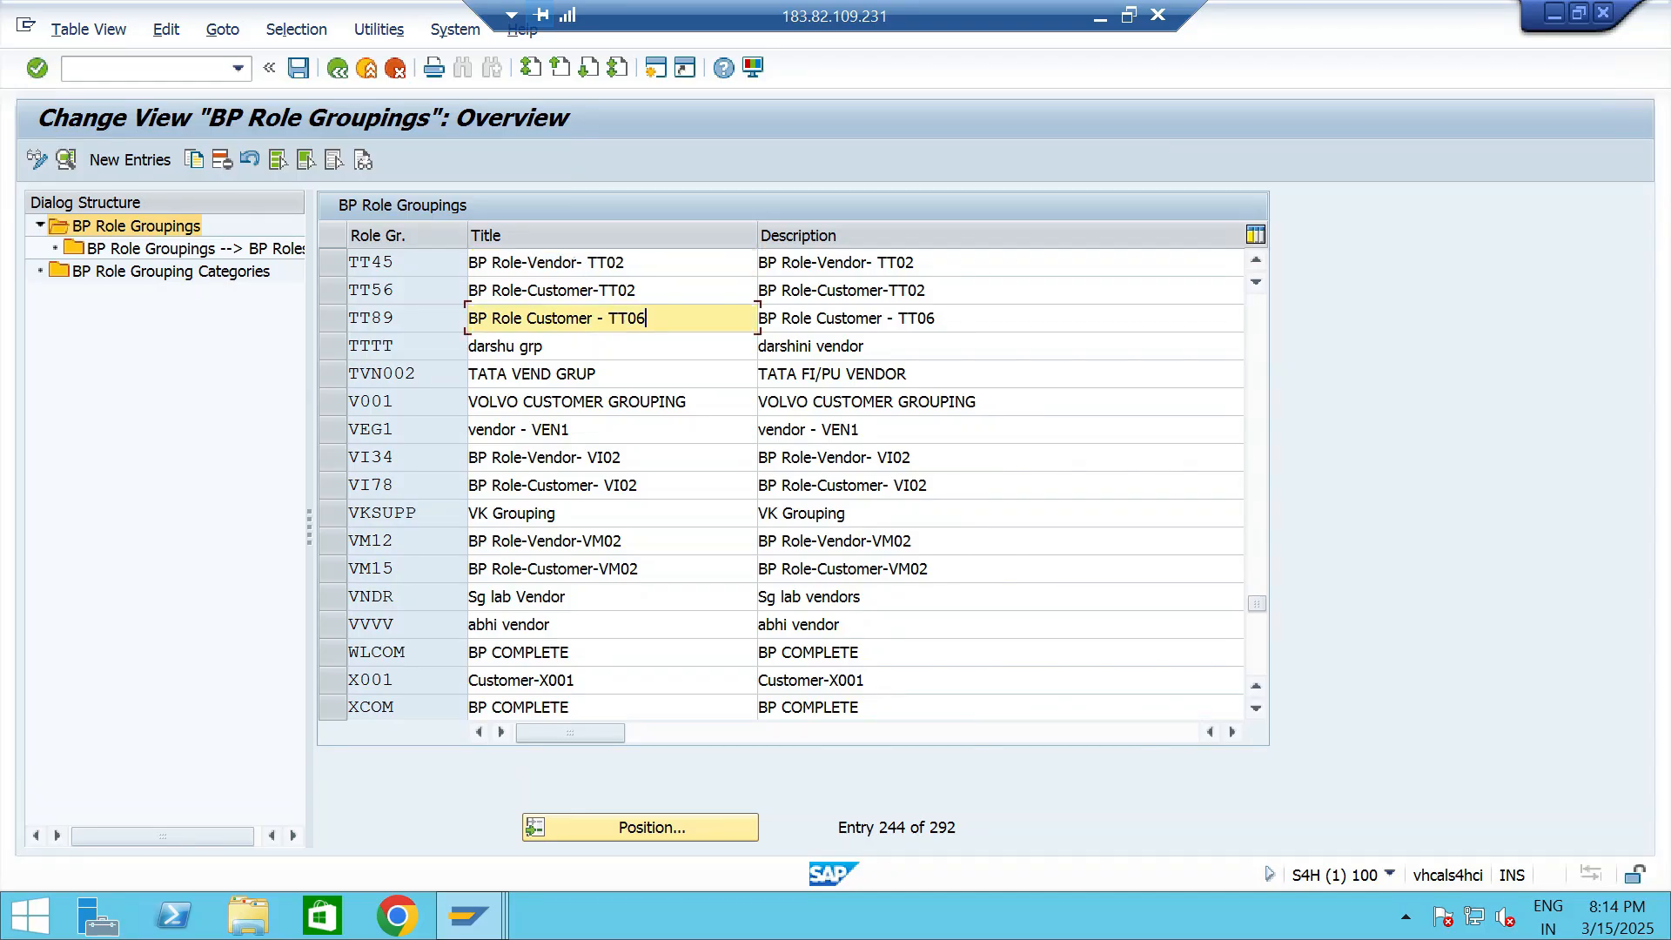
click(332, 319)
double_click(193, 249)
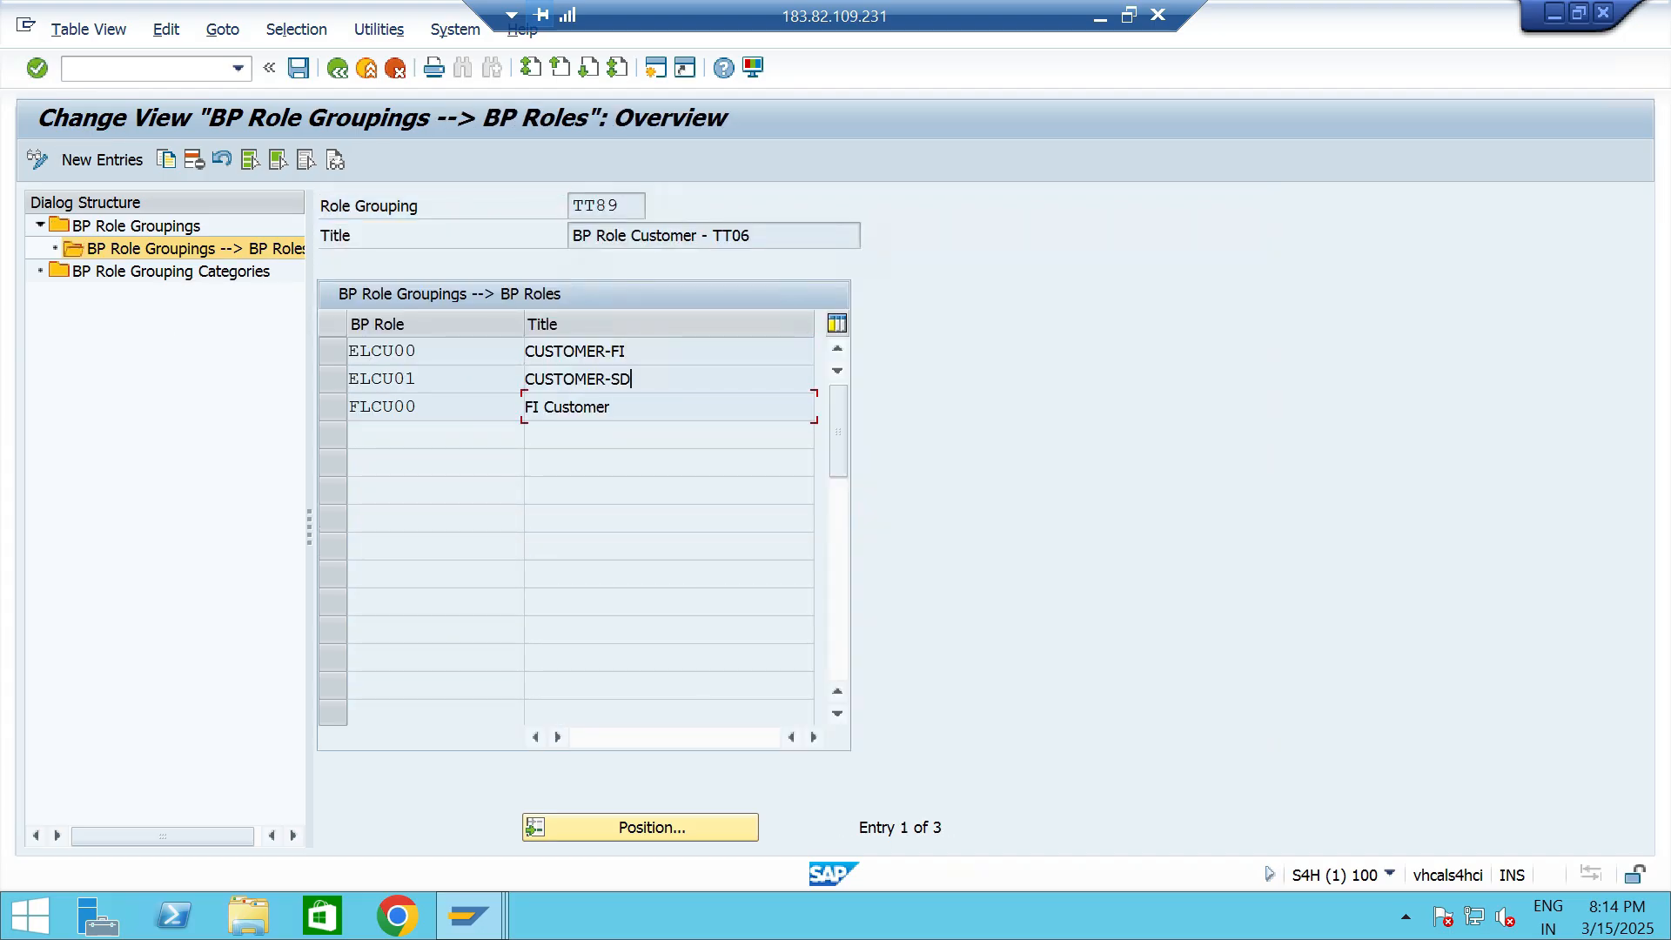
- Add BP role UKM000, SAP Credit Management, as a new entry in role grouping TT89
key(F5)
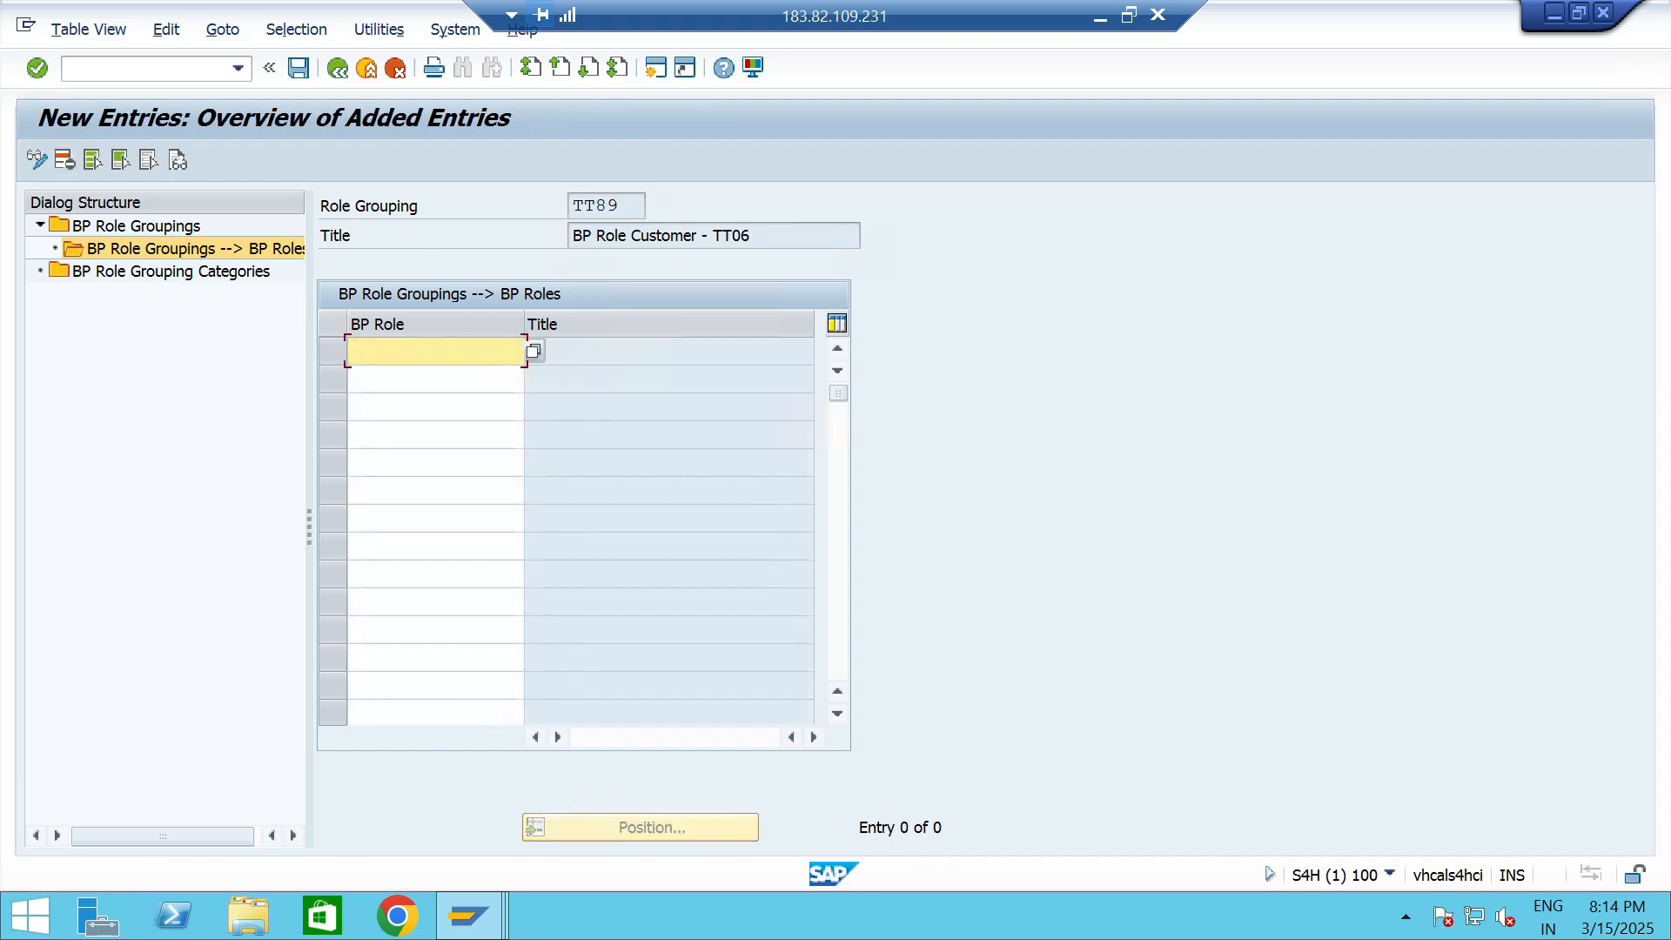
key(F4)
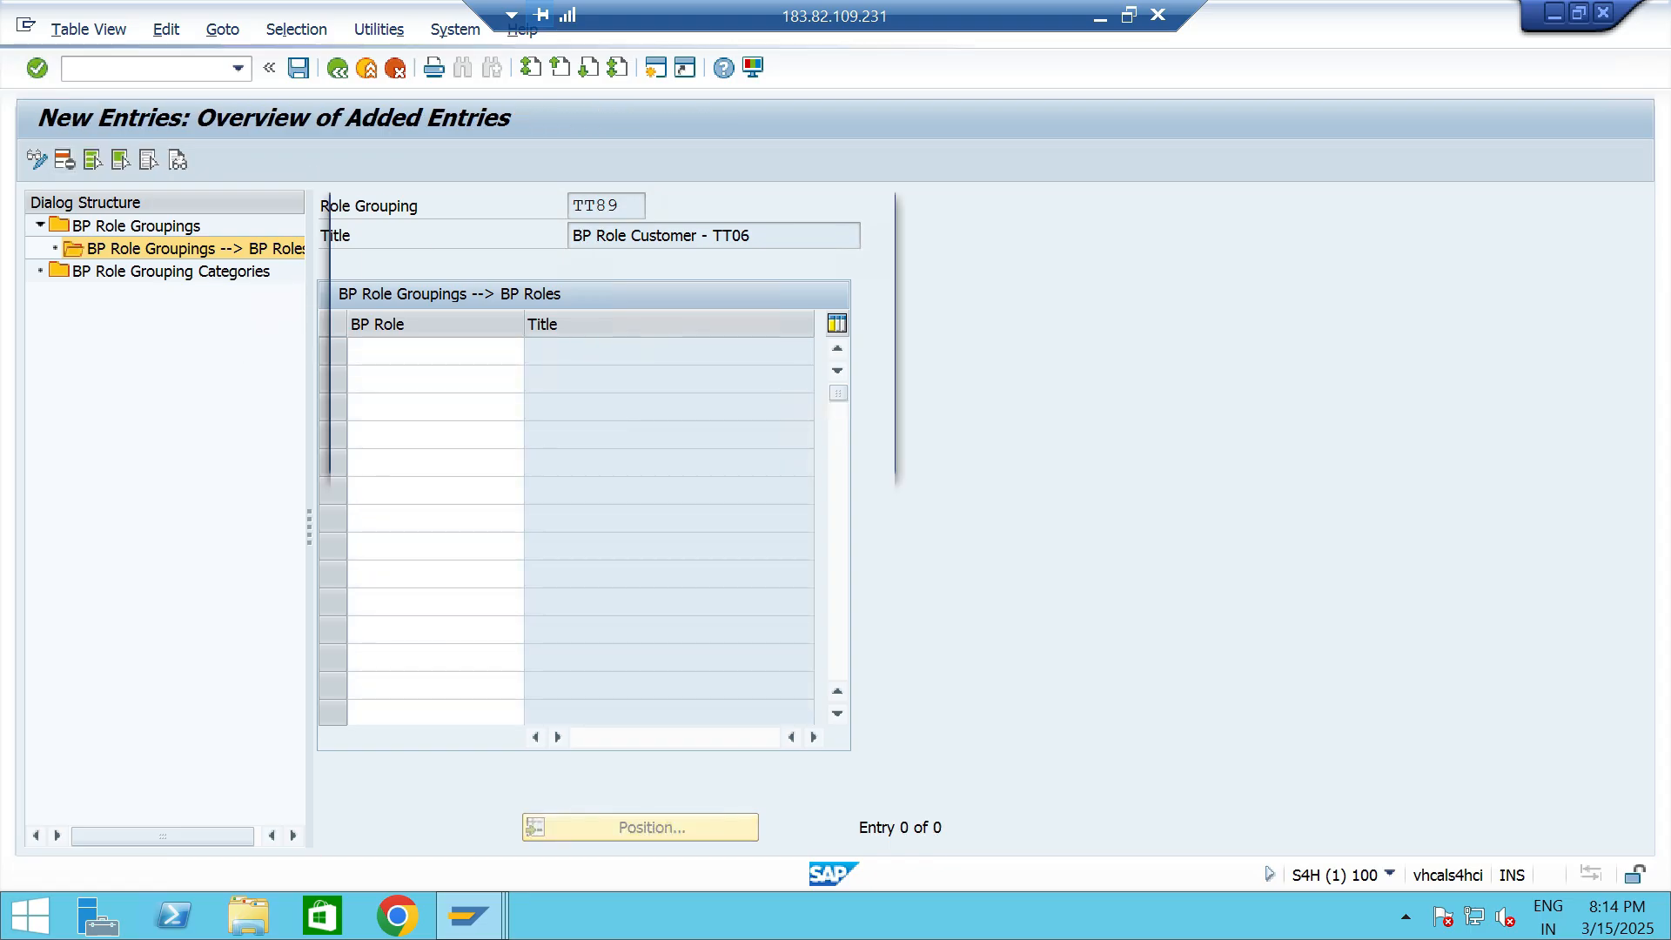
scroll(615, 268, down, 20)
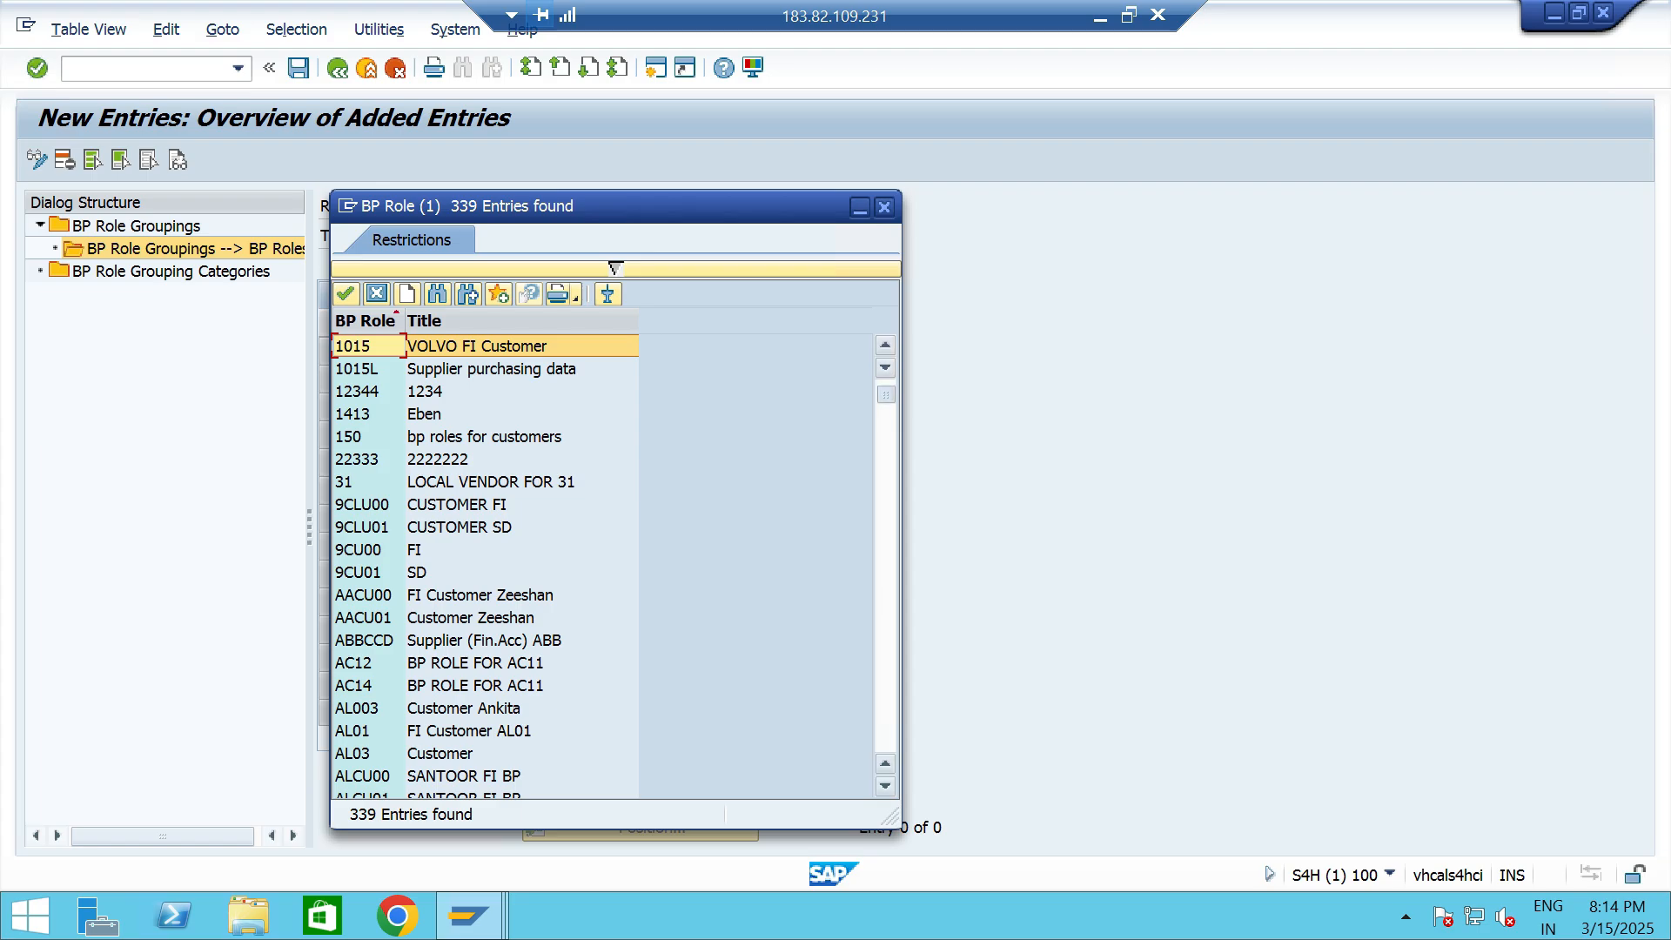
scroll(615, 268, down, 20)
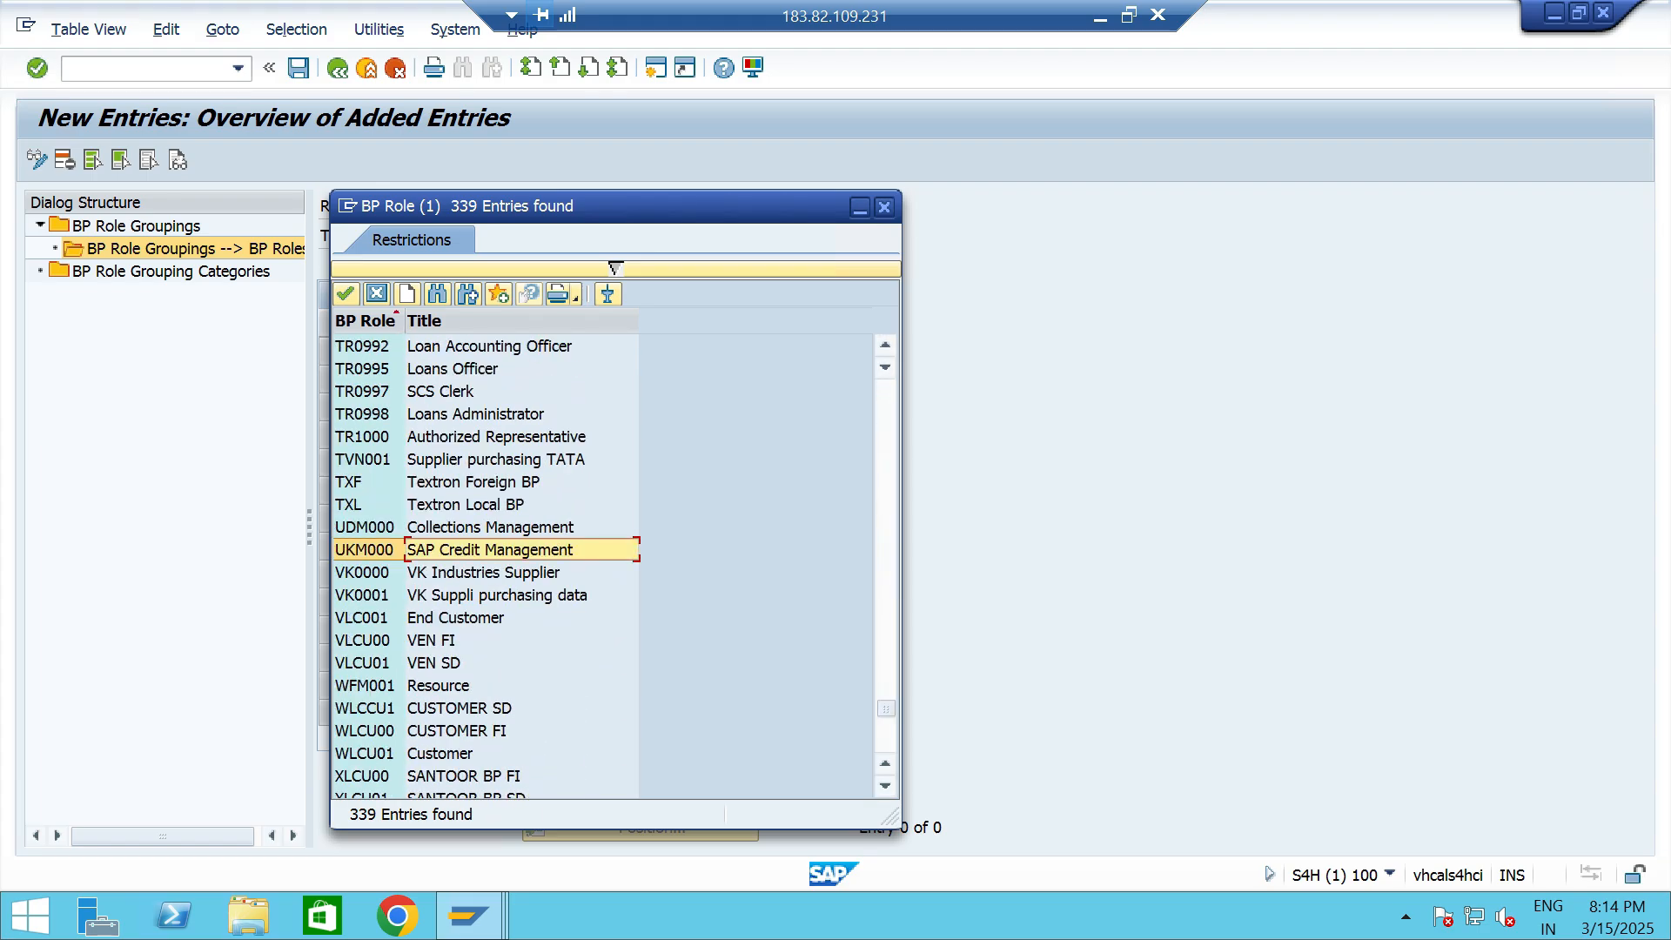
key(Return)
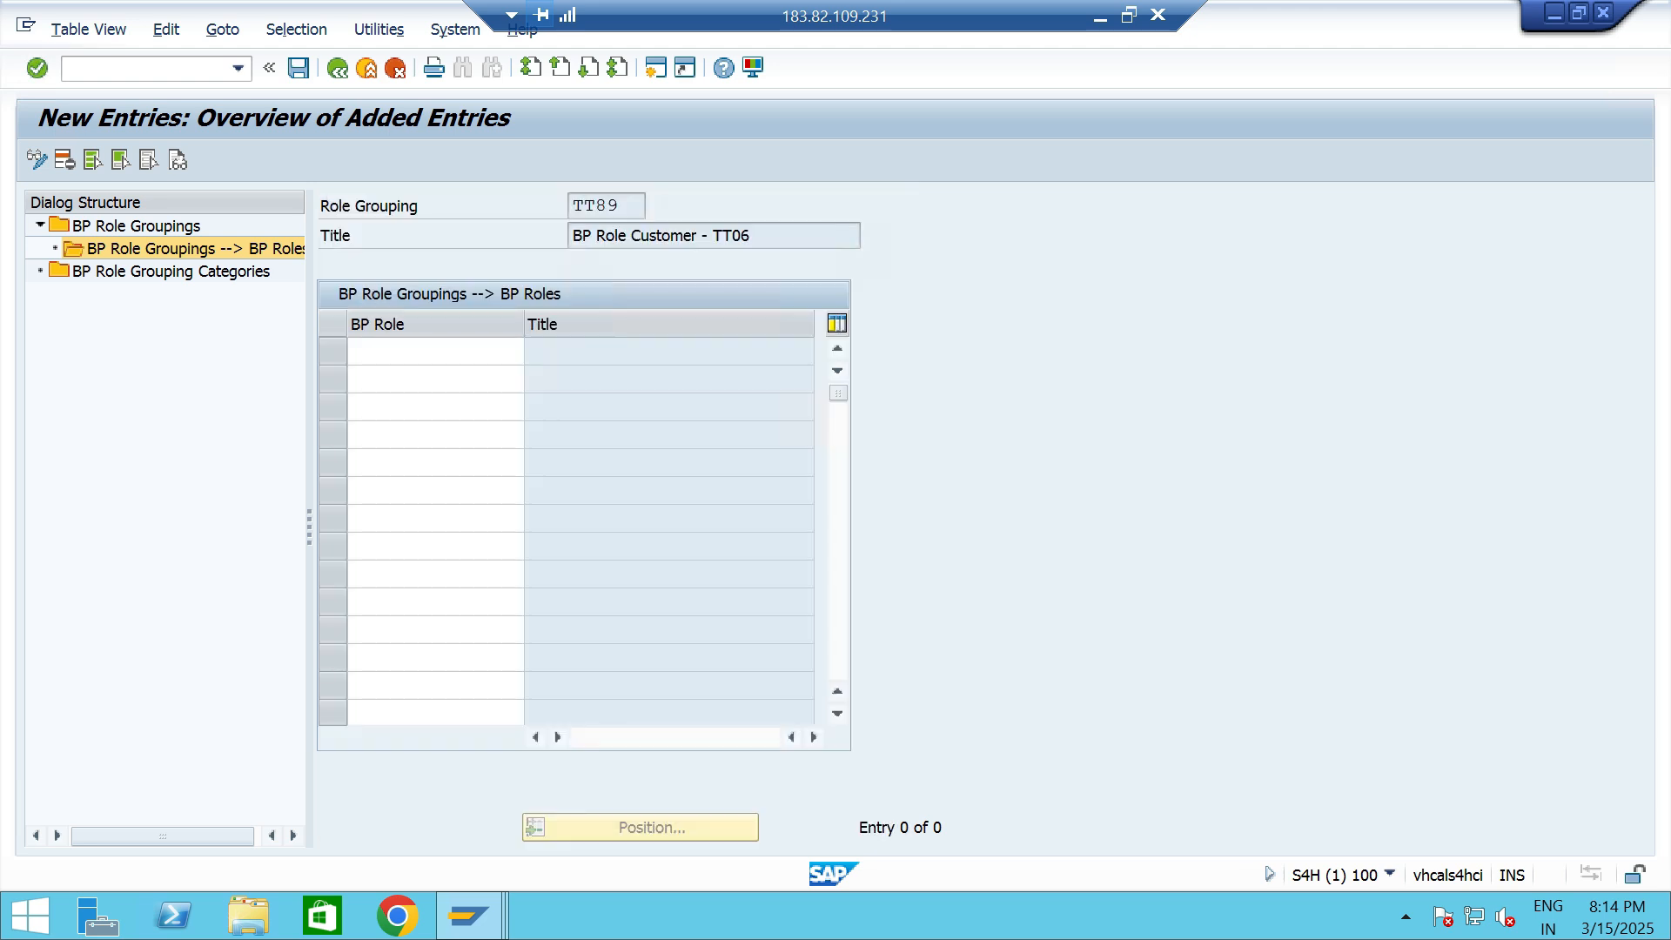
key(Return)
- Save the new role assignment in the proposed customizing request and return to the grouping's BP roles overview
key(ctrl+s)
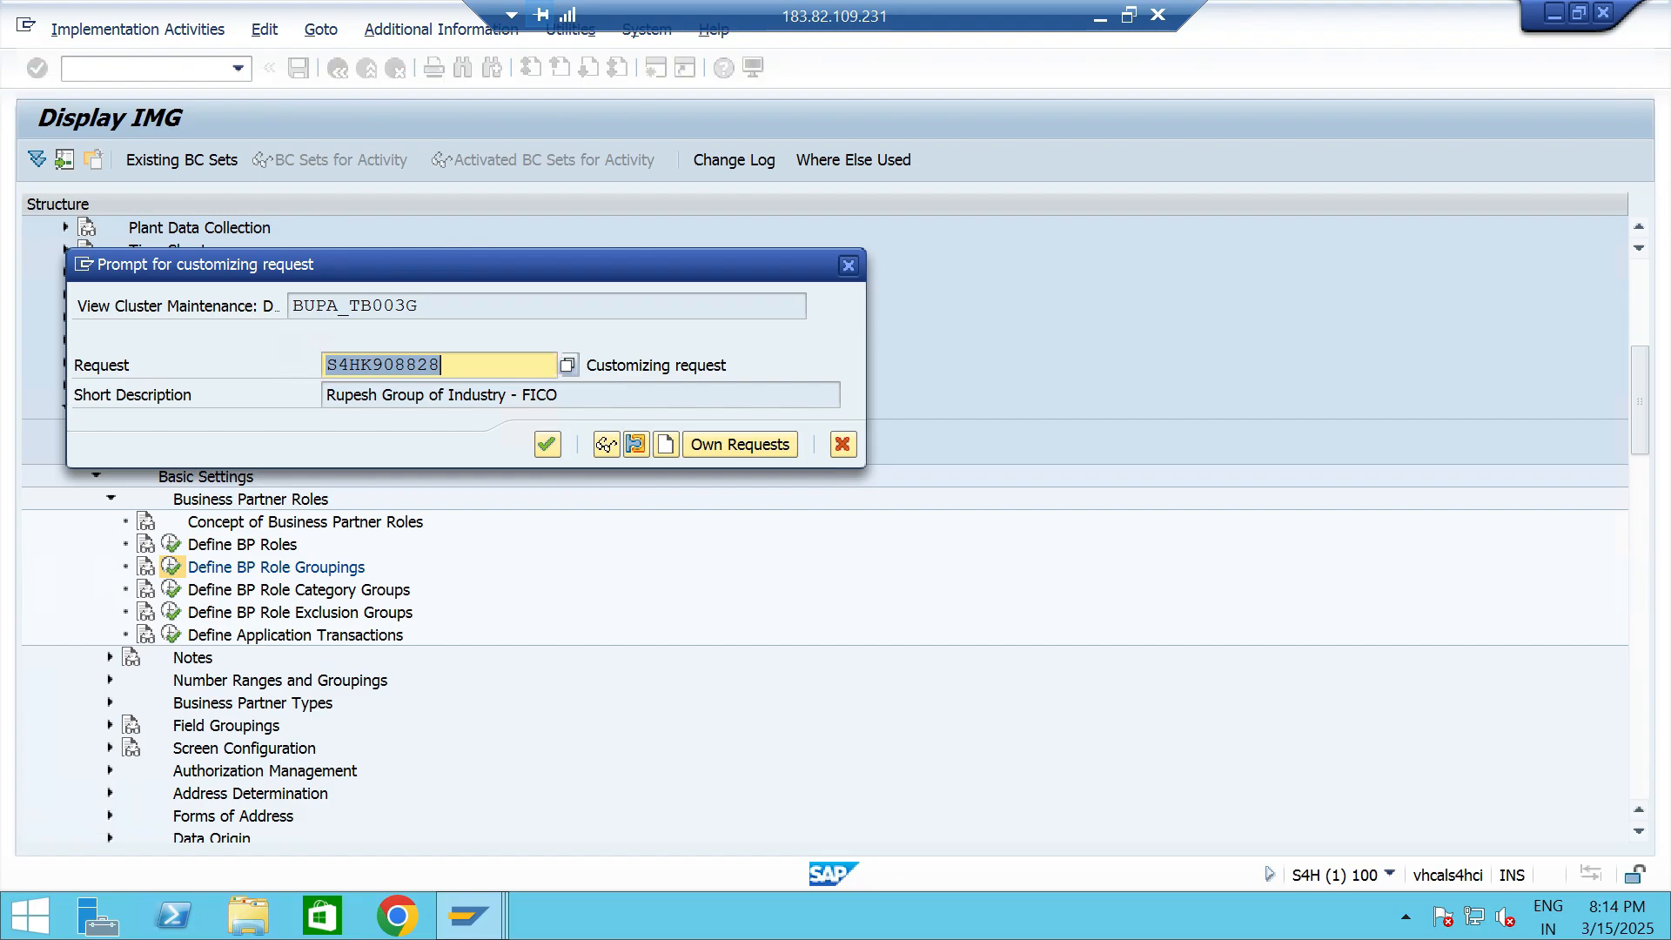
key(Return)
key(F3)
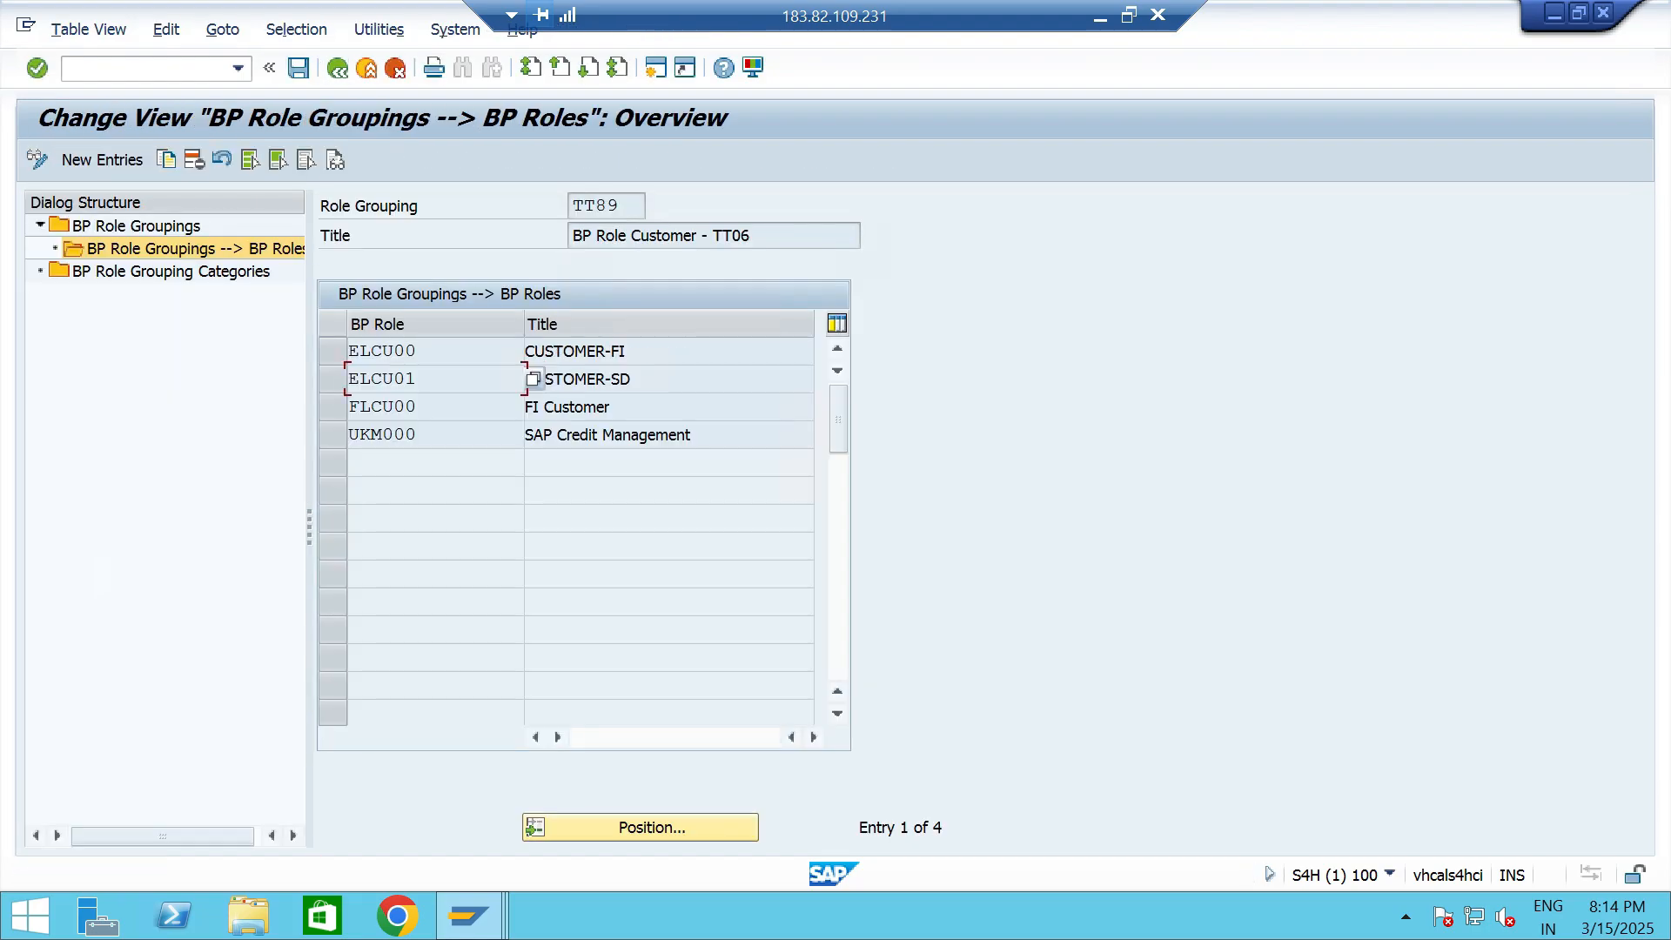
drag(692, 434, 526, 435)
click(419, 435)
click(692, 434)
- Open business partner maintenance with transaction BP and start creating a new organization
text(/NBP)
key(Return)
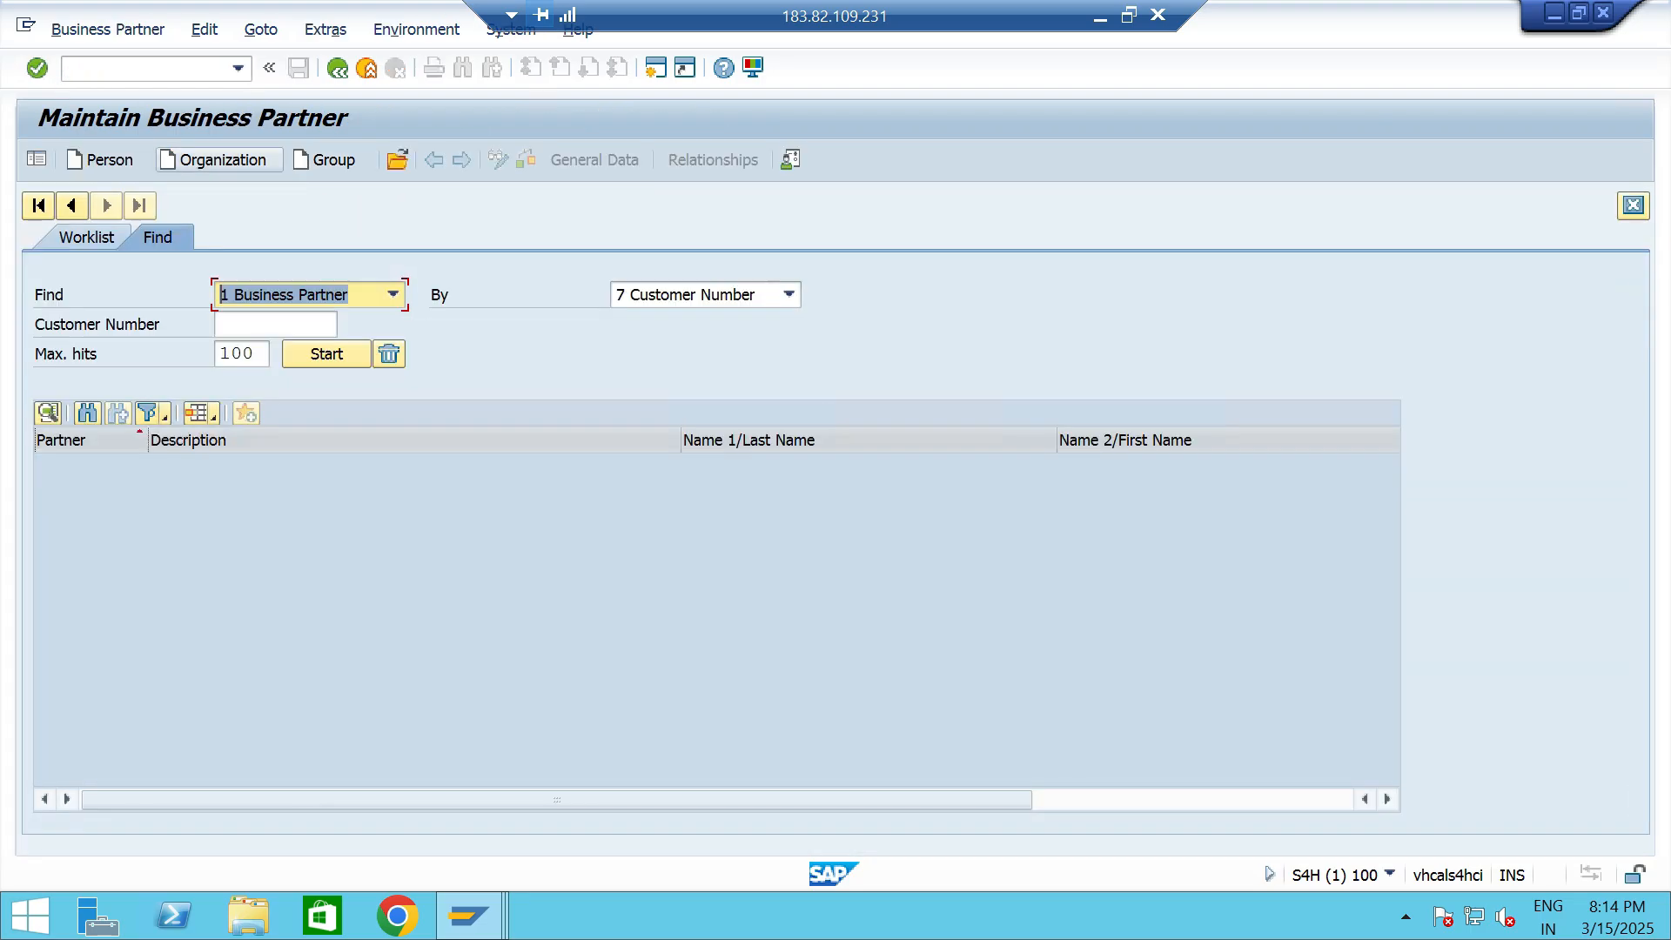
click(214, 159)
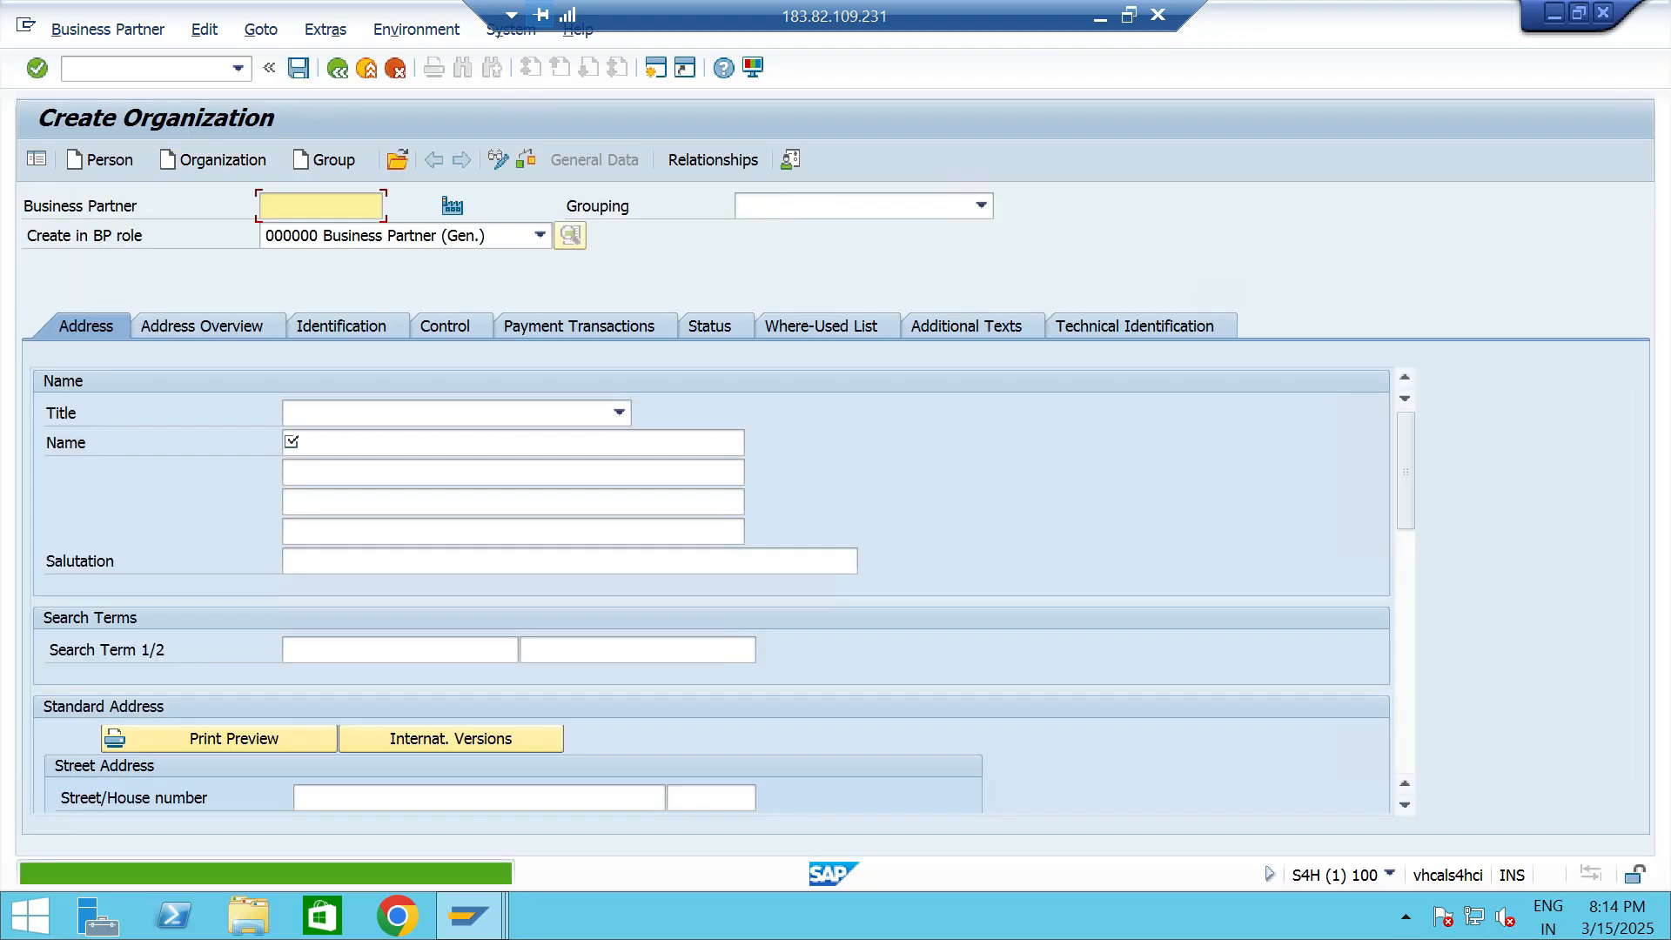
- Assign the new organization to grouping TT06 Custom Grp-TT06 and BP role TT89, BP Role Customer - TT06
click(982, 206)
text(TT)
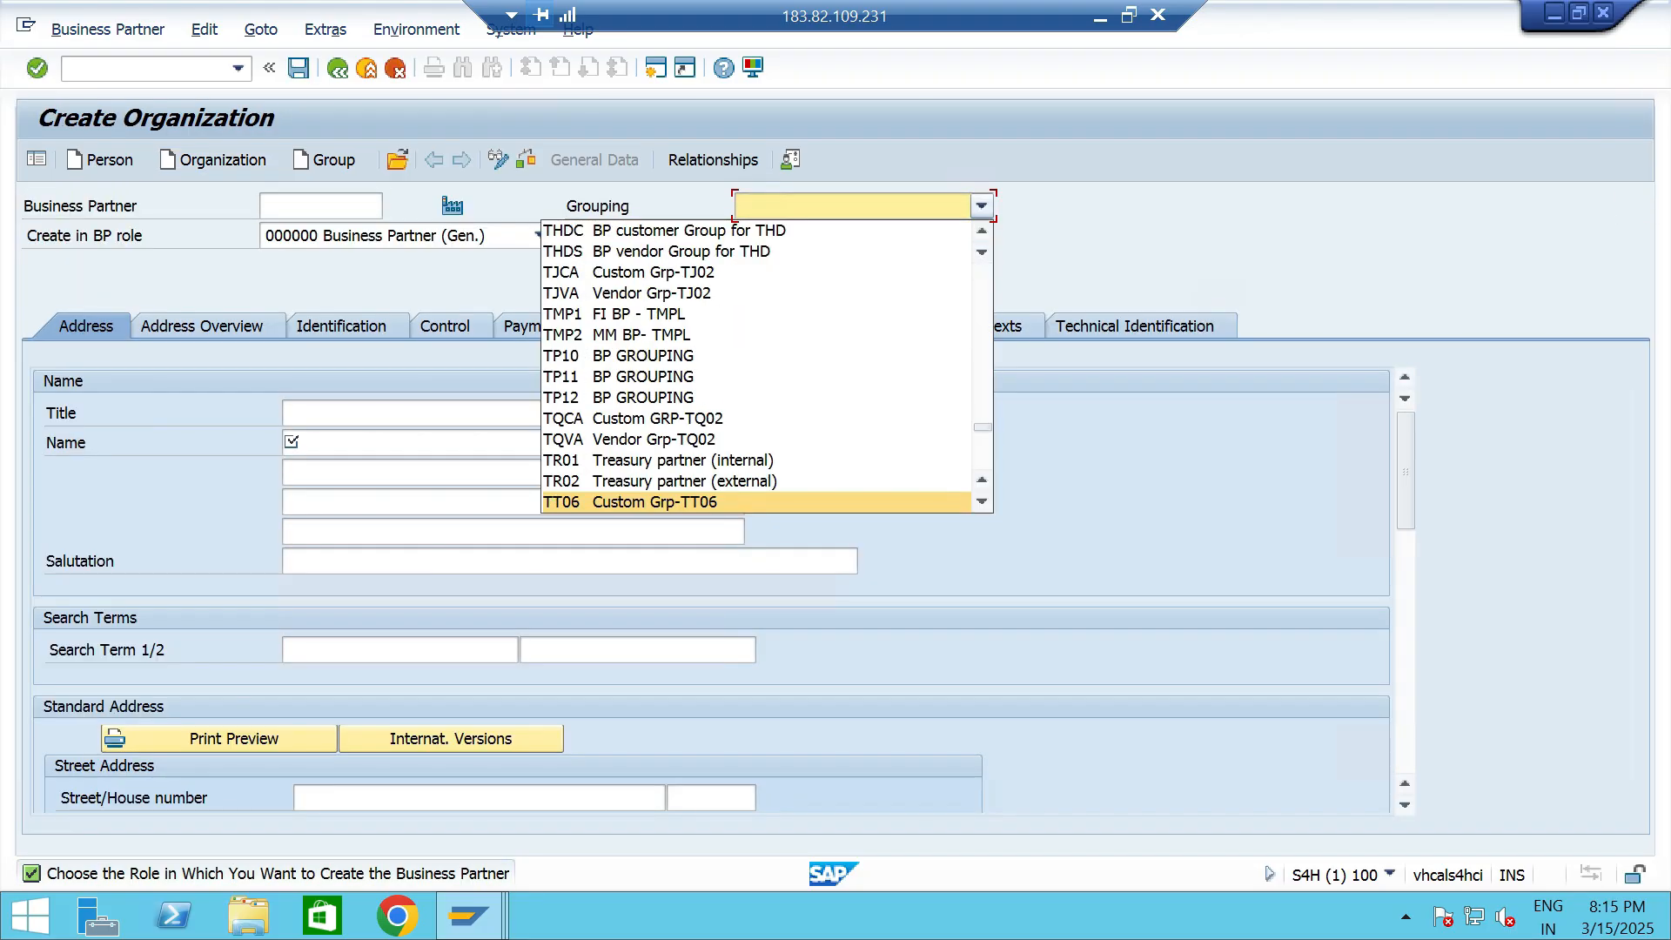
click(655, 502)
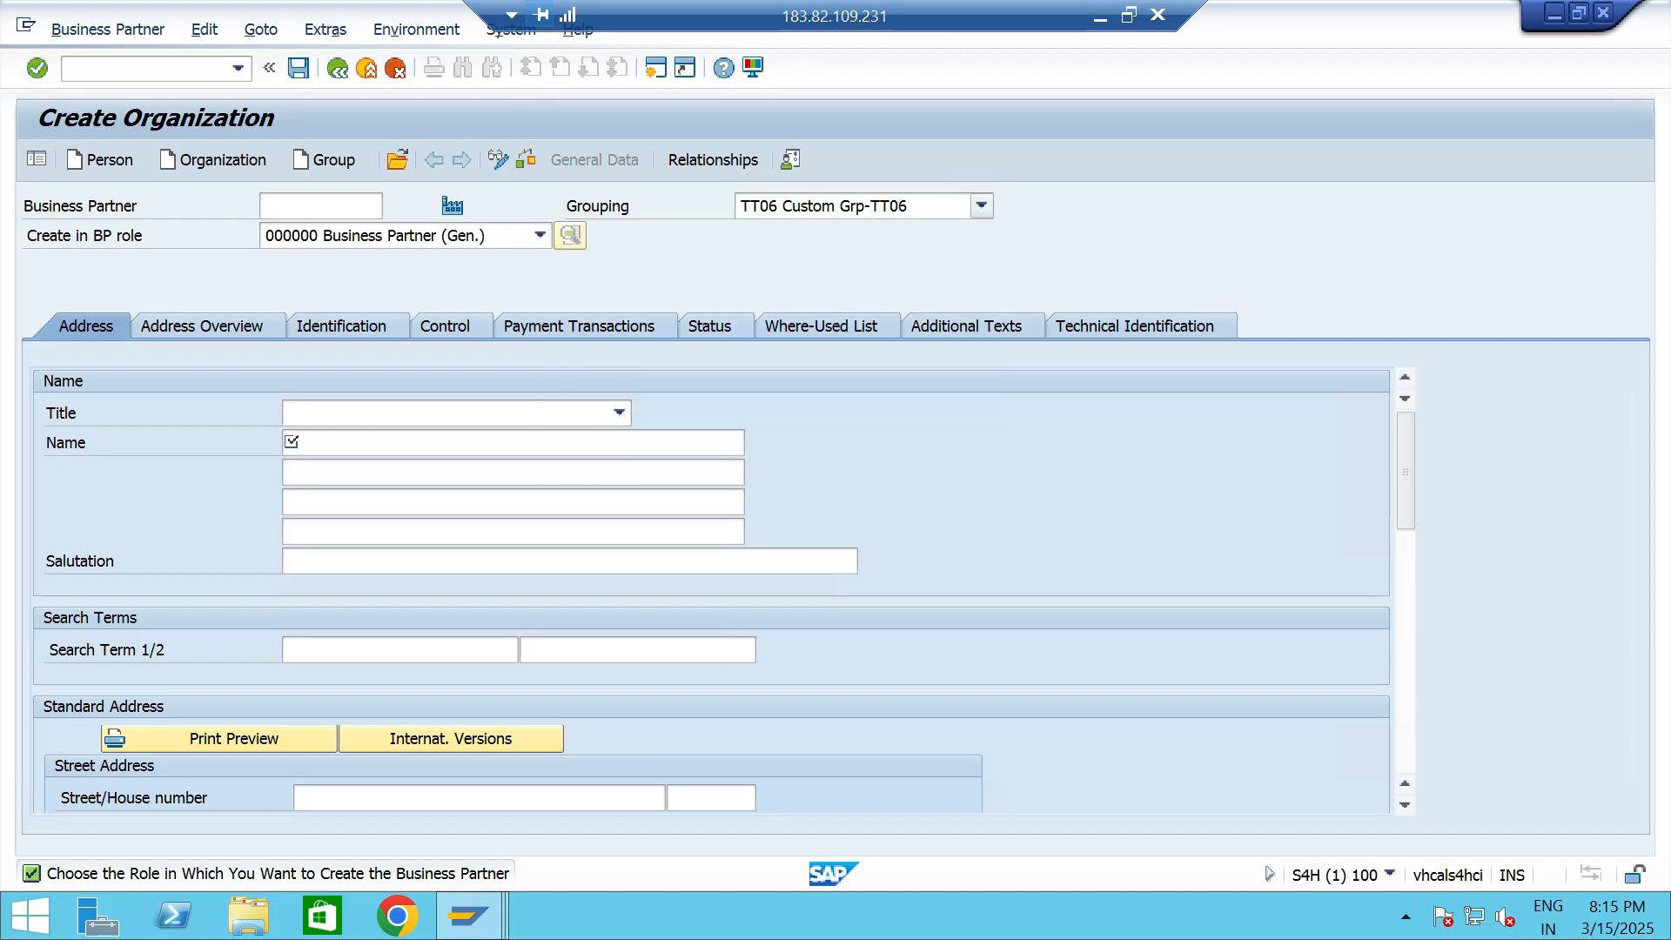
click(540, 236)
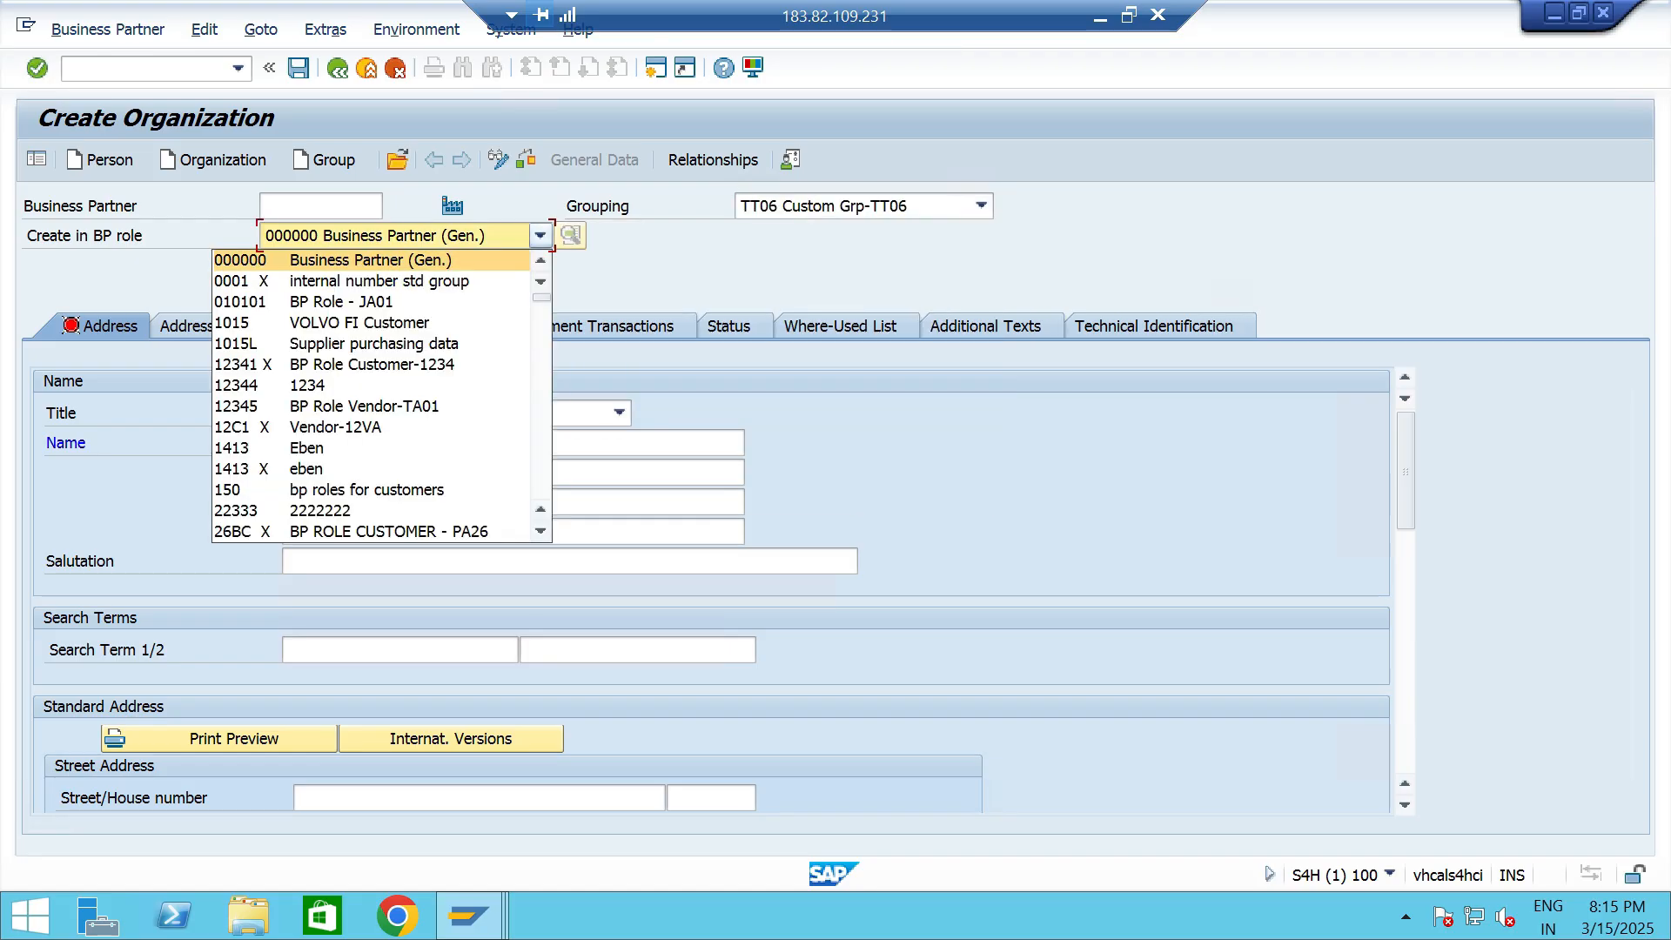
text(TT)
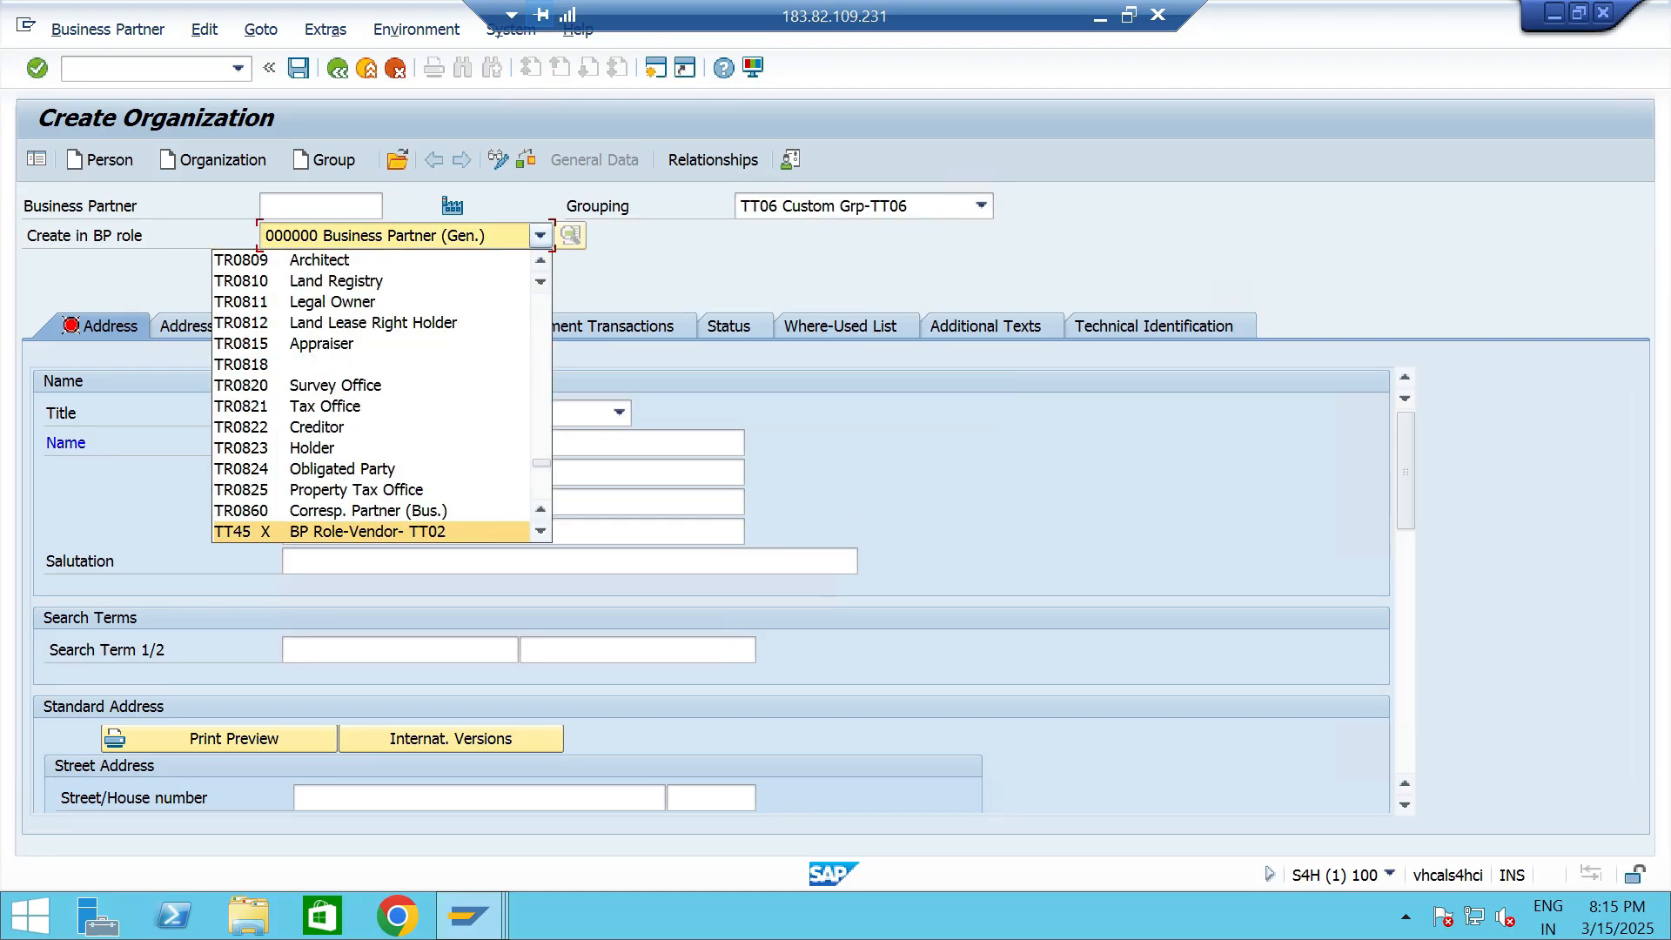
scroll(371, 397, down, 1)
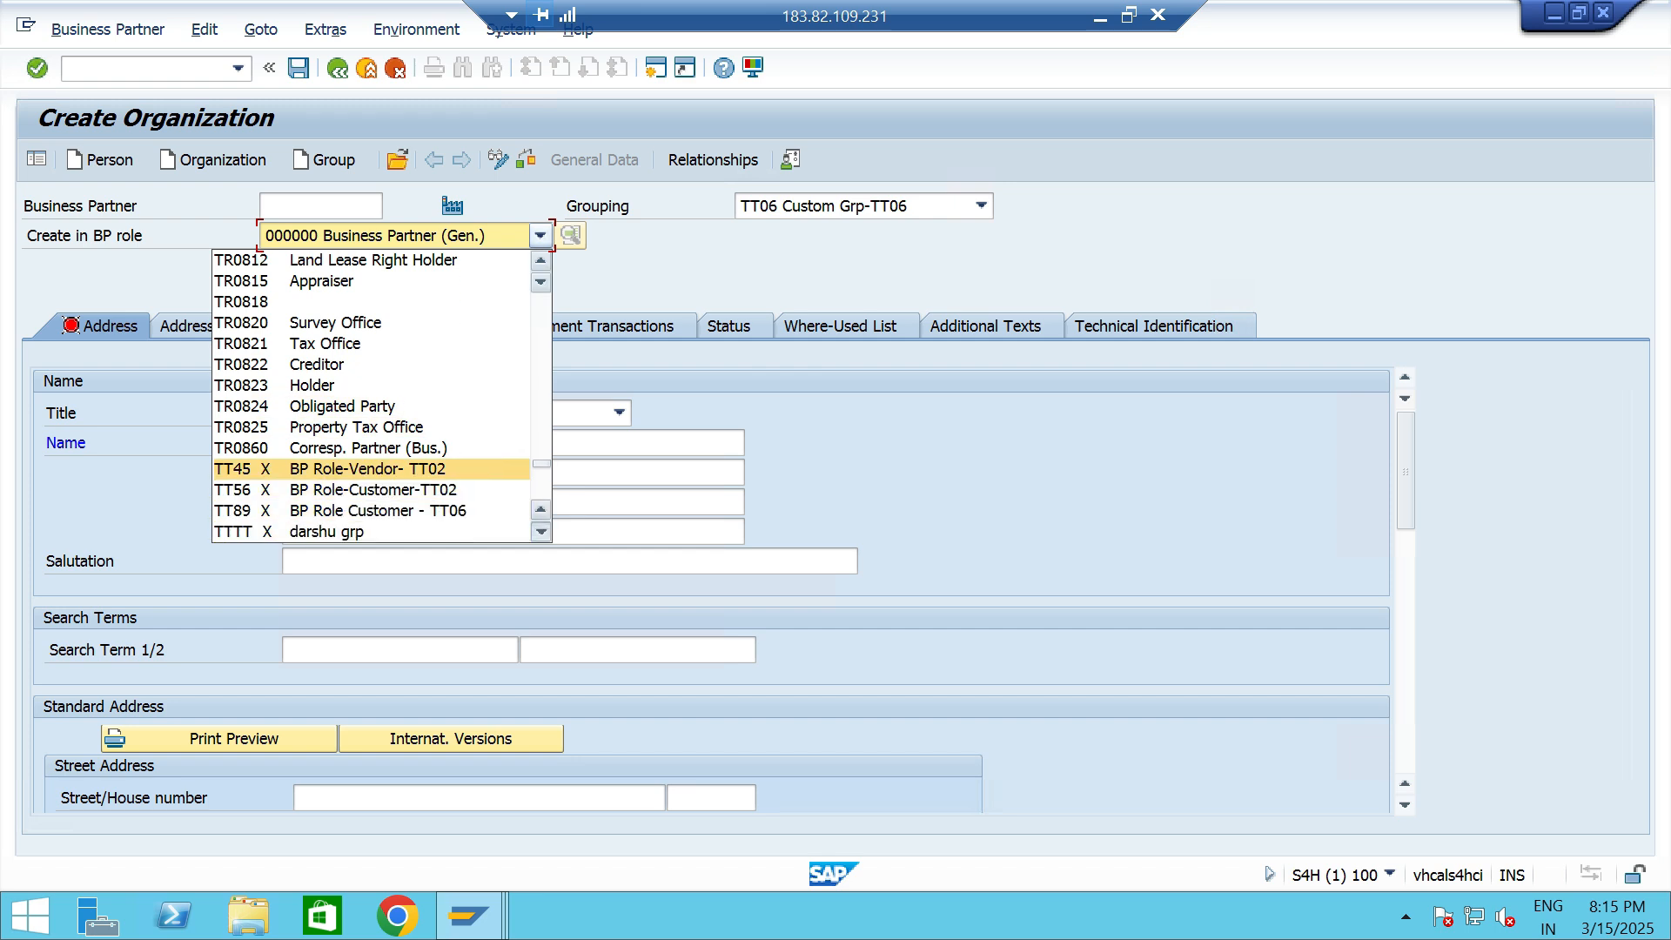
click(374, 510)
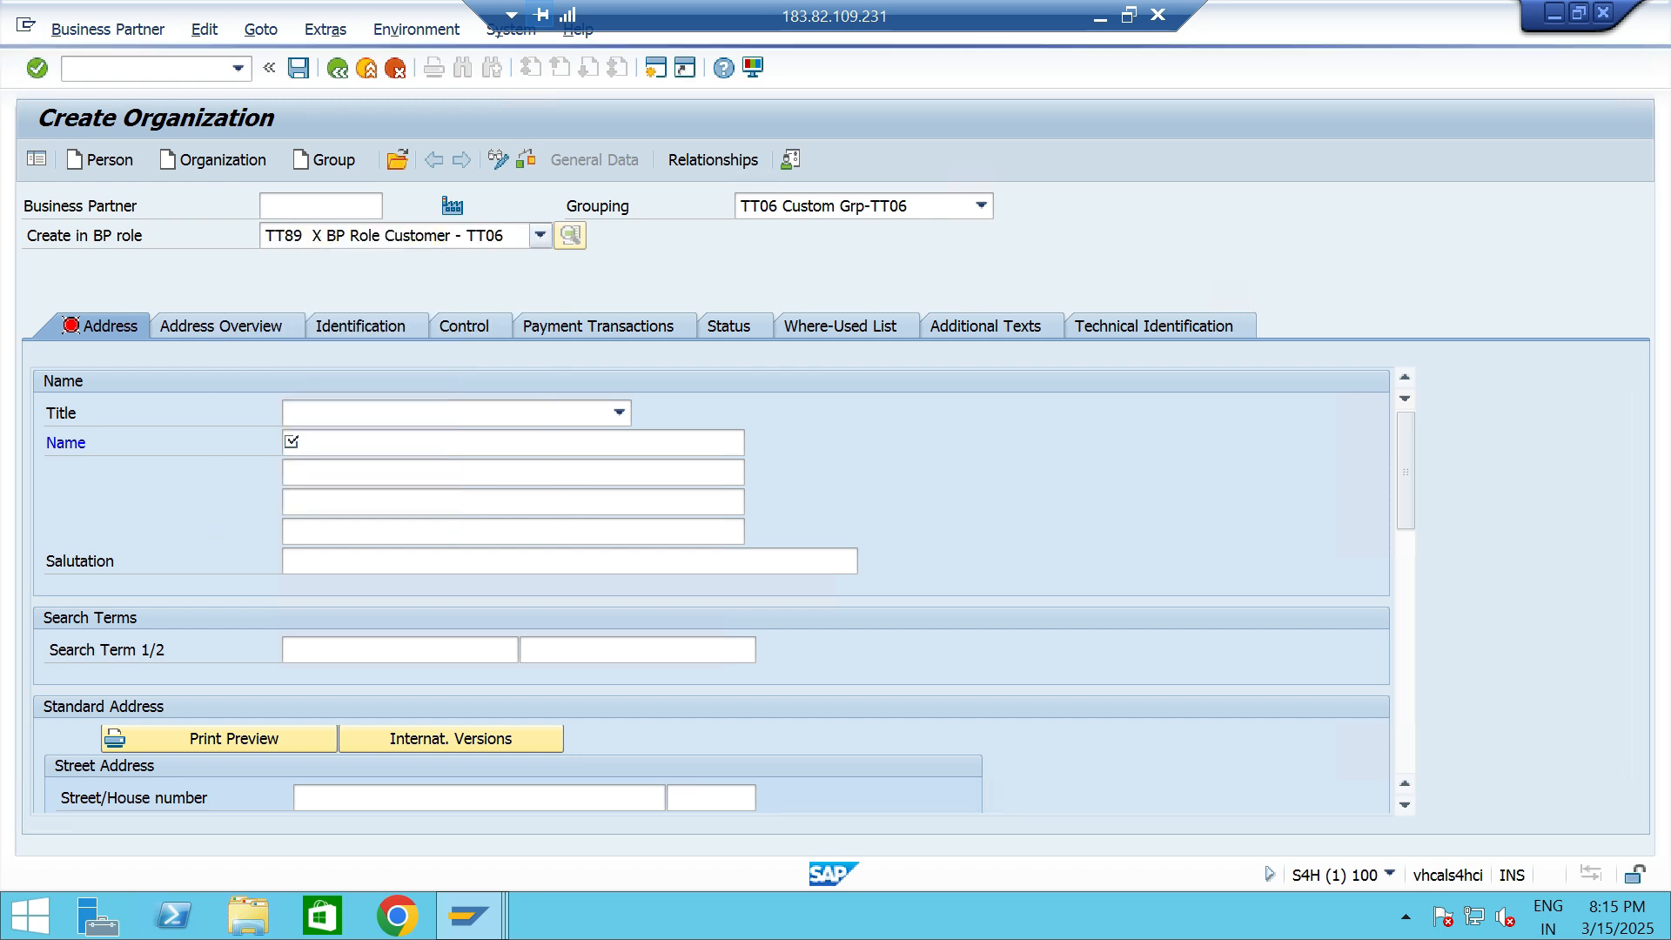
- Set the organization's title to 0003 Company and its name to Customer 2- TT06
click(620, 414)
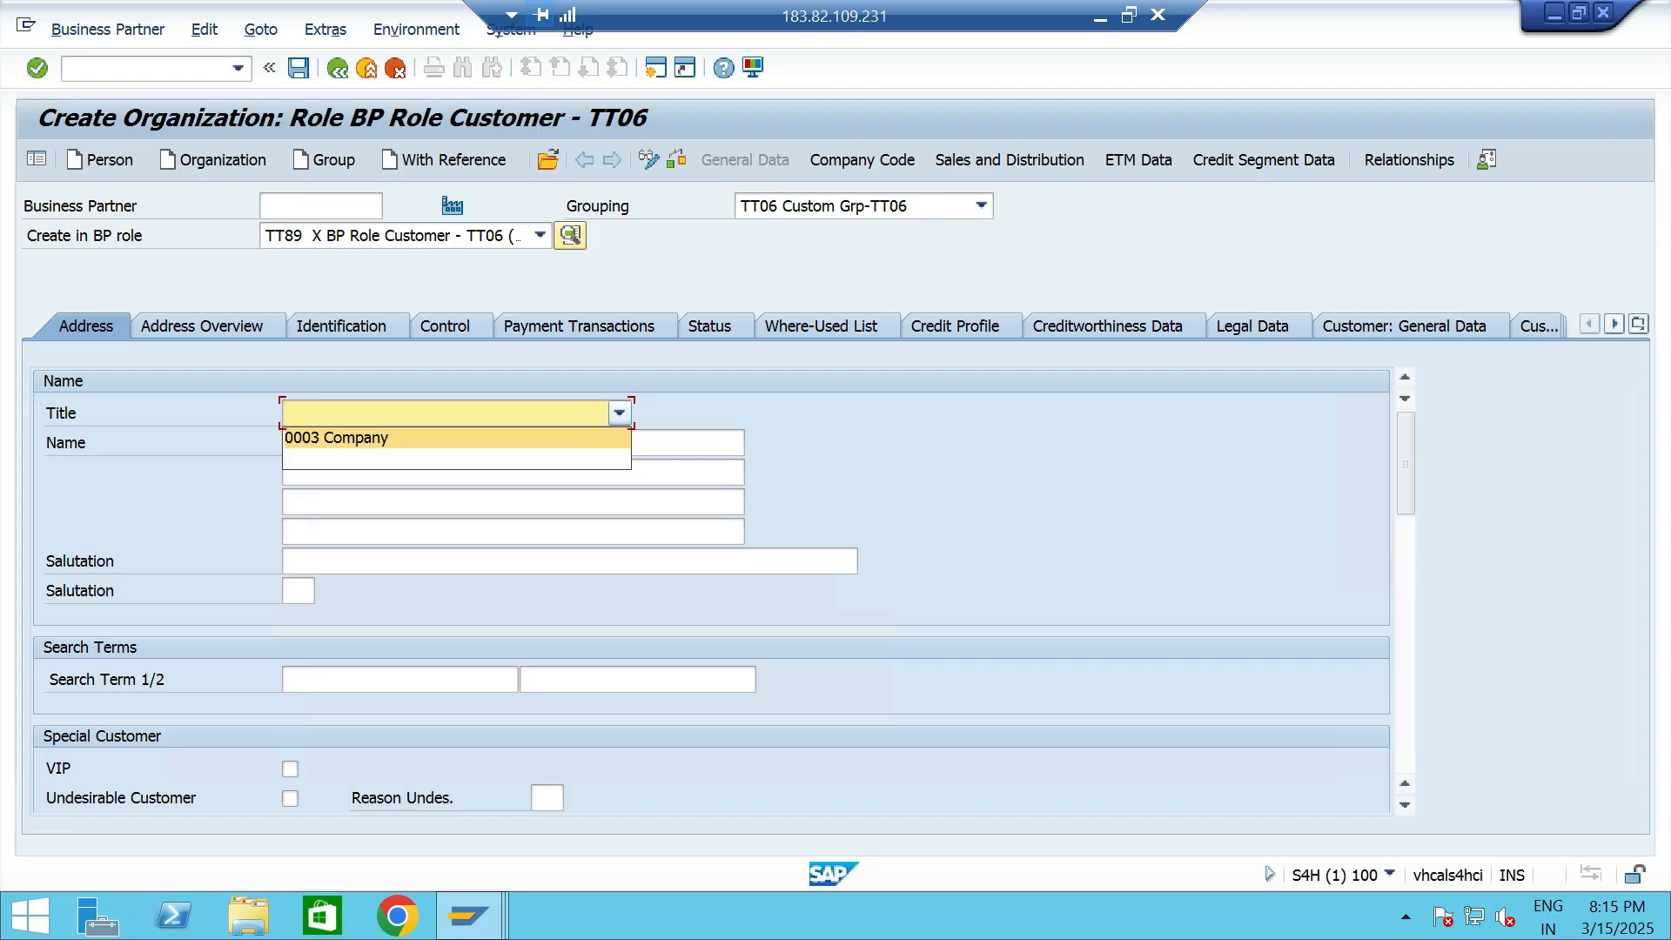
key(Return)
key(Tab)
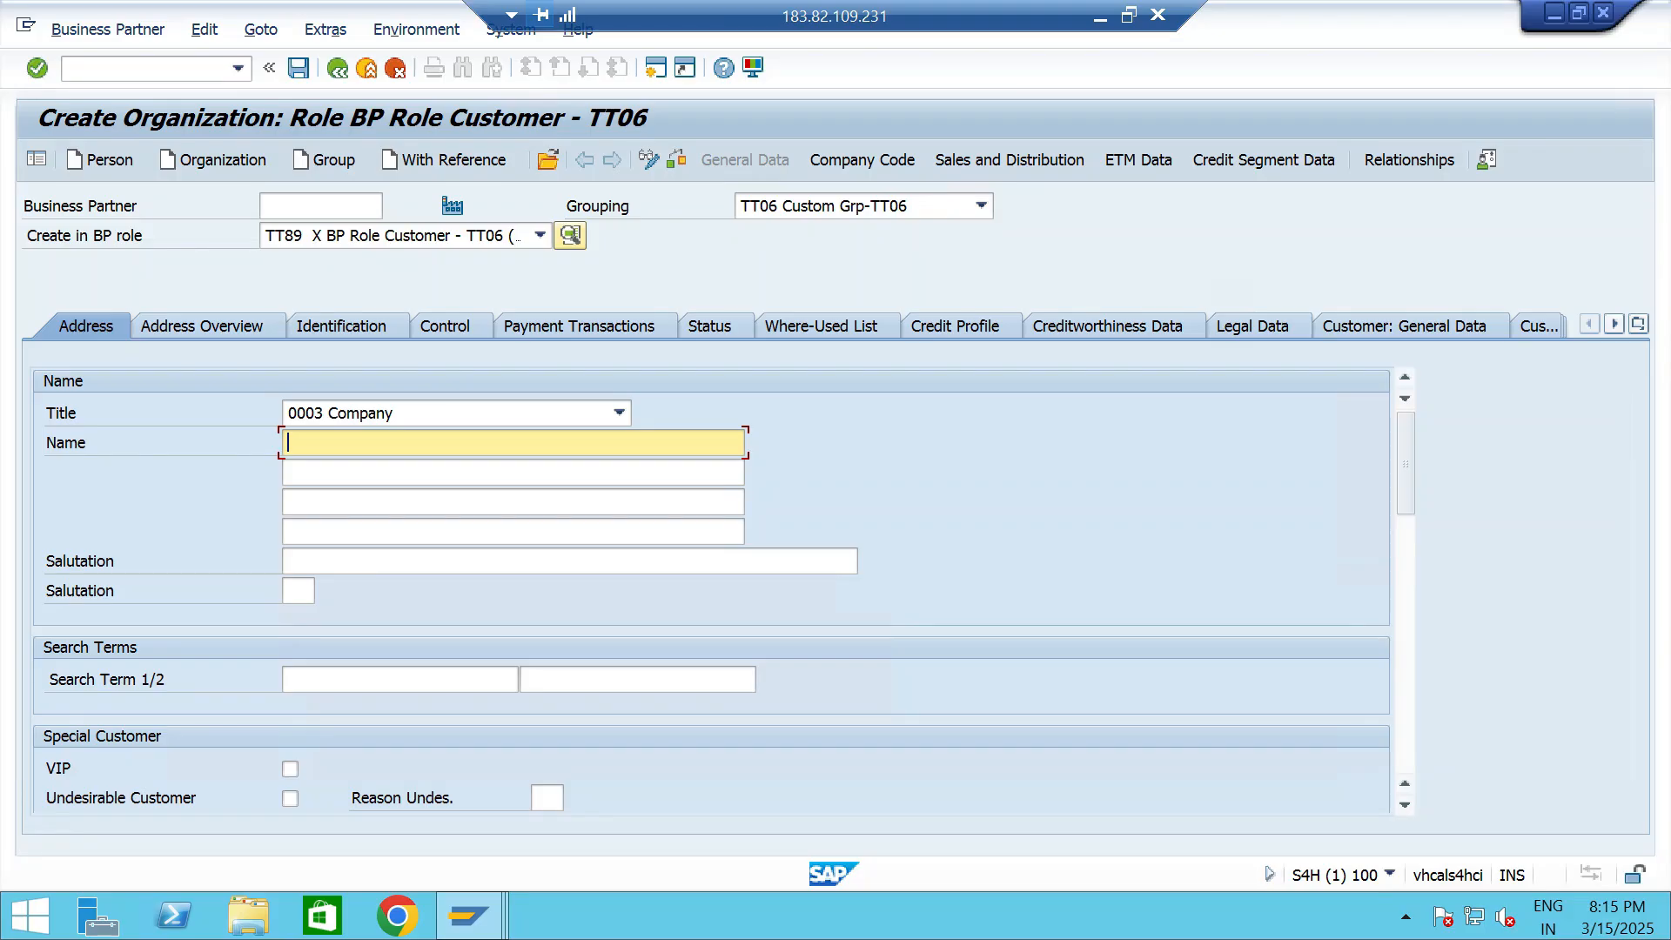
text(C)
key(Down)
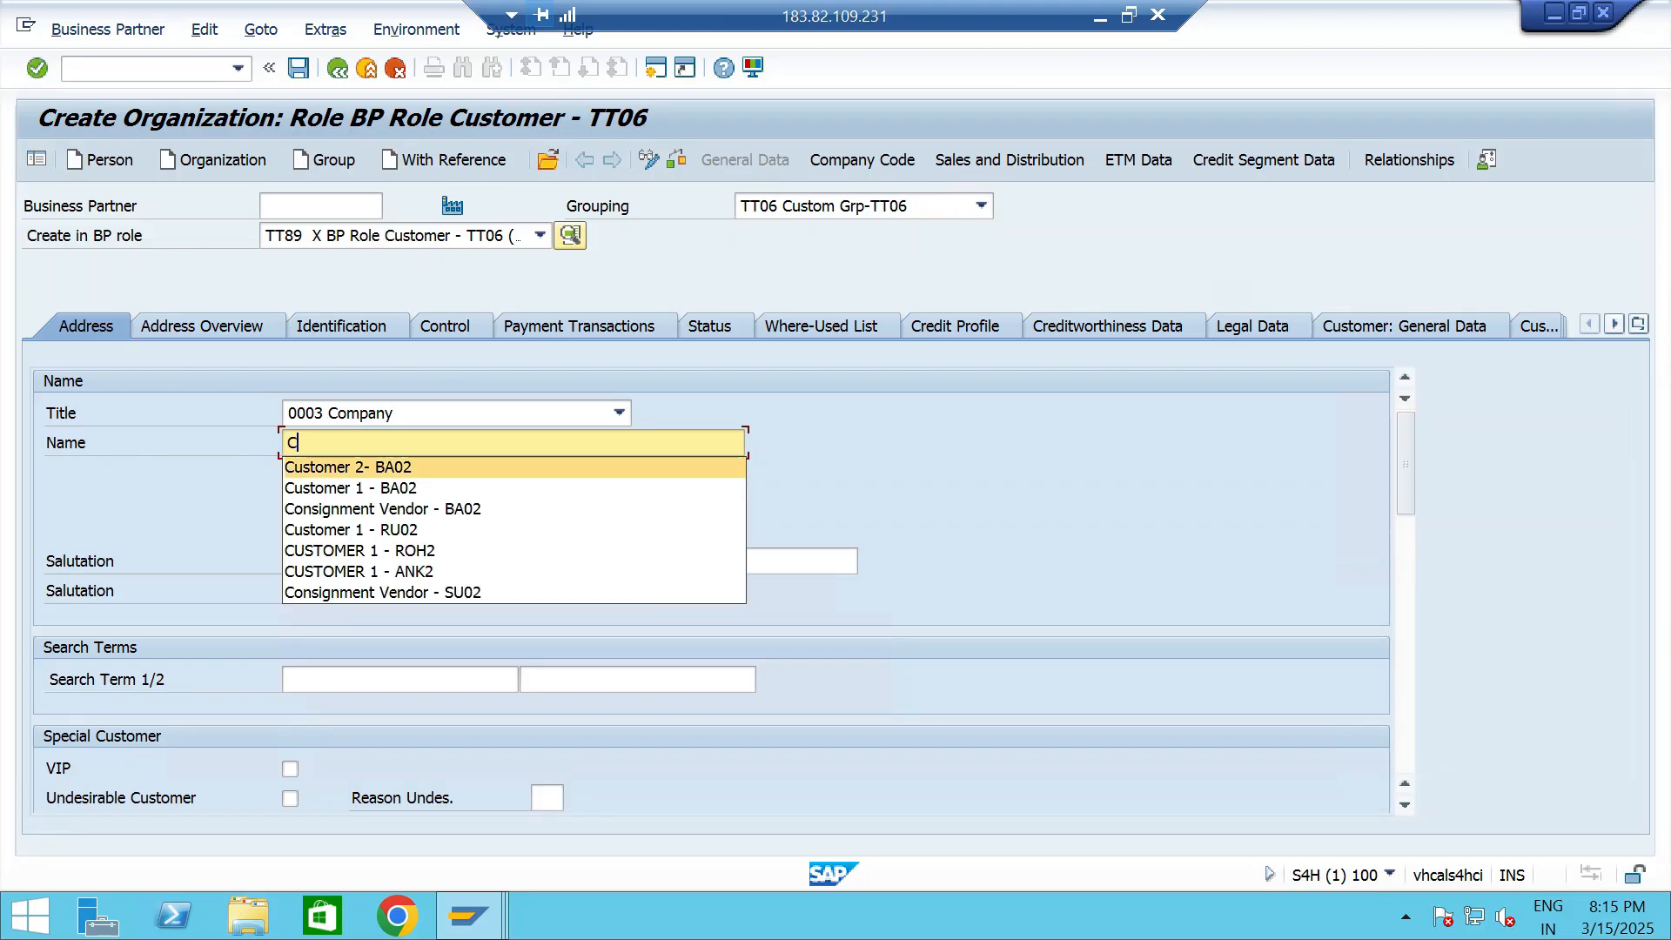
key(Return)
key(BackSpace)
key(BackSpace)
key(BackSpace)
key(BackSpace)
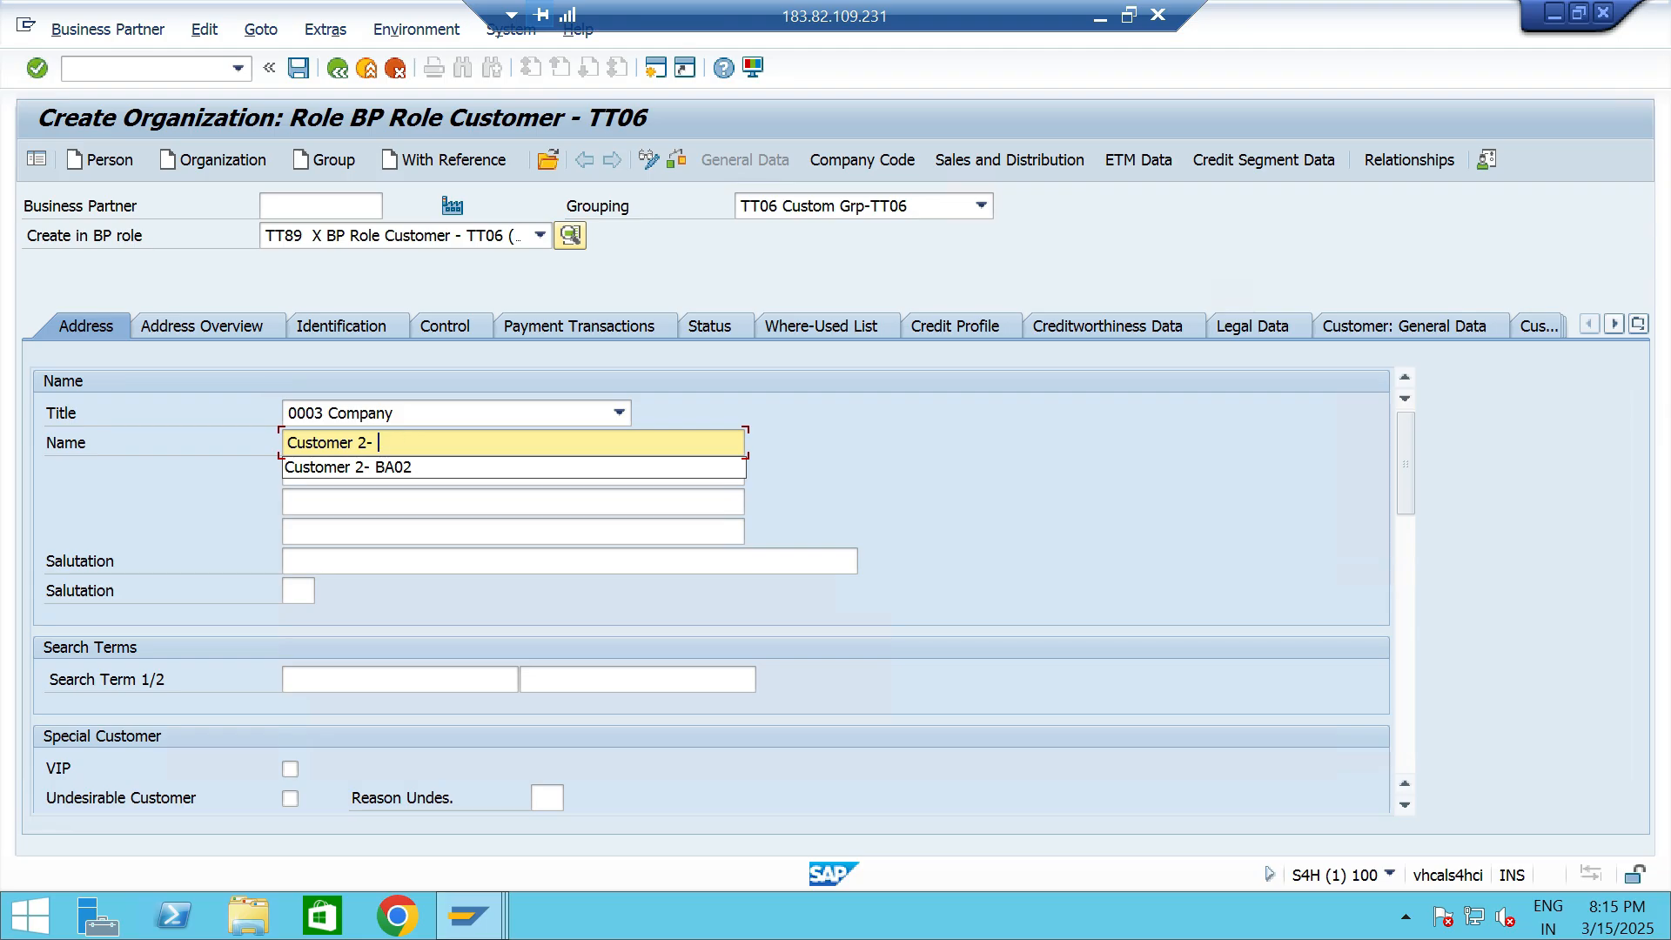
text(TT06)
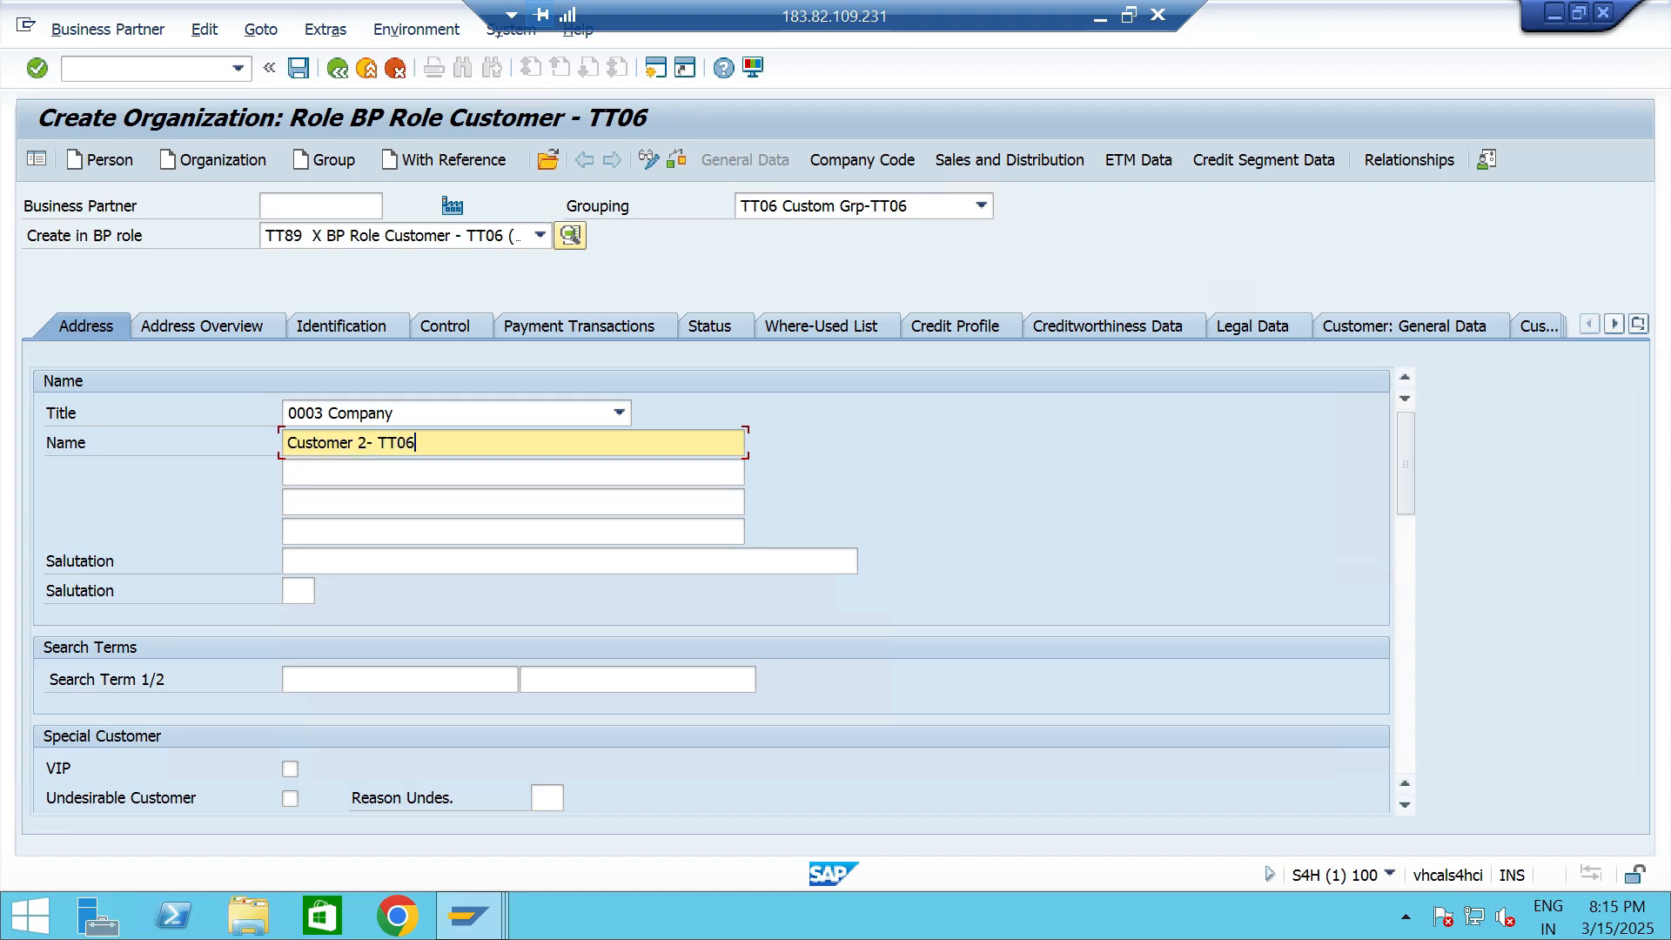
- Fill in the standard address with street, house number, postal code and city, using country IN and region 33
scroll(710, 587, down, 5)
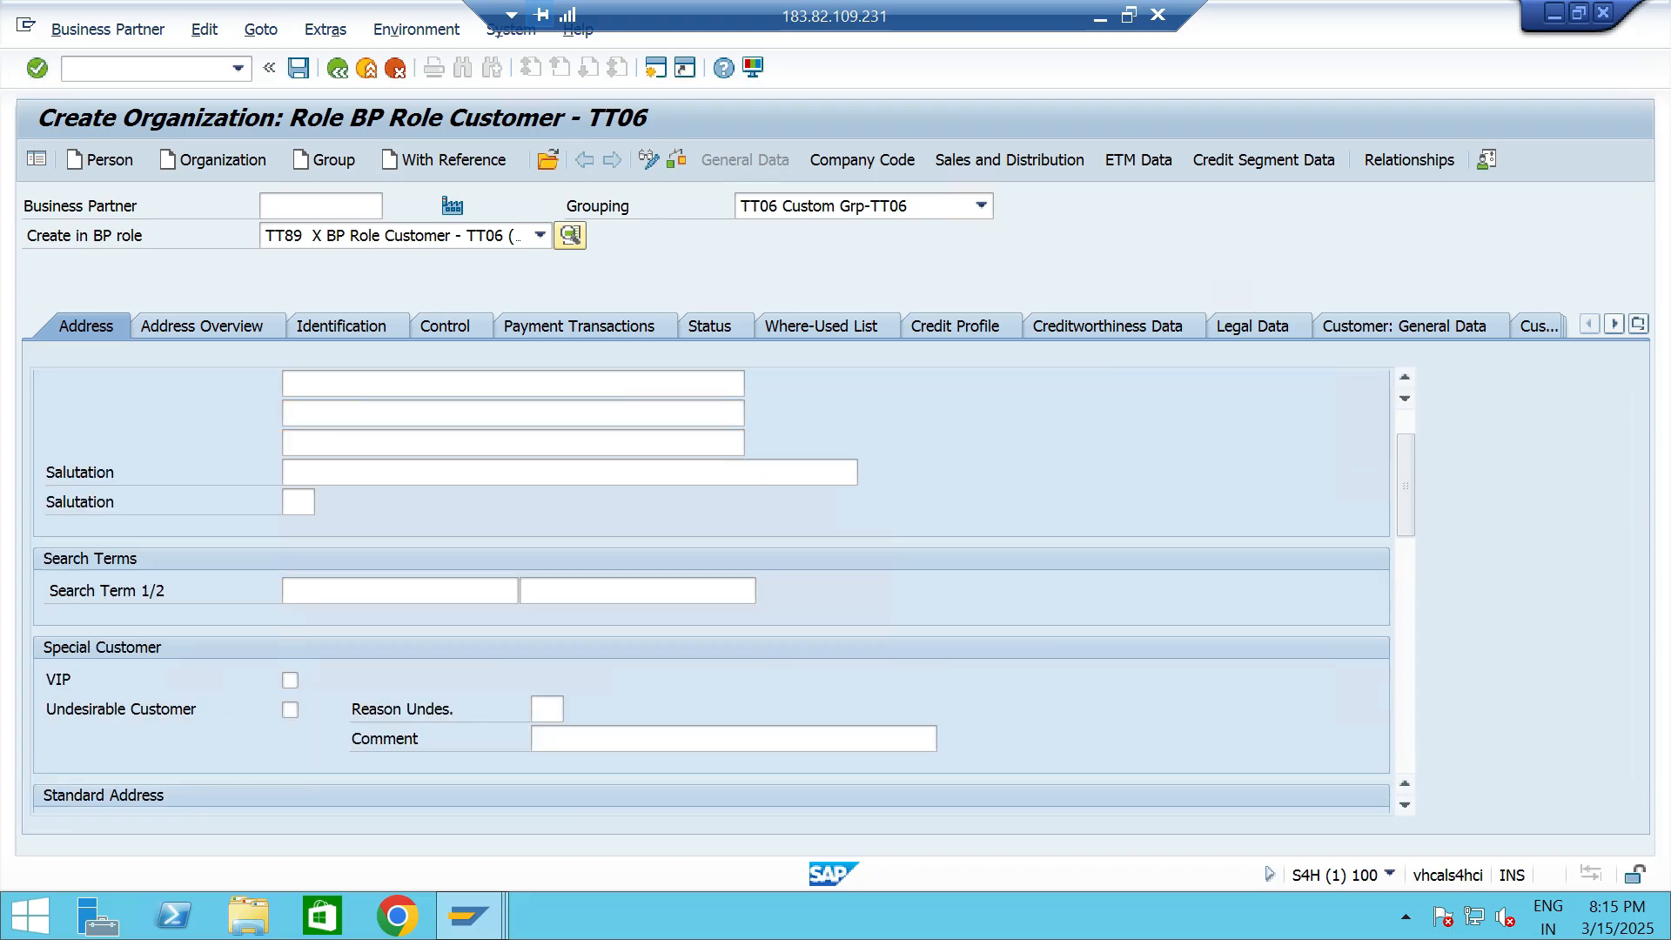
click(307, 532)
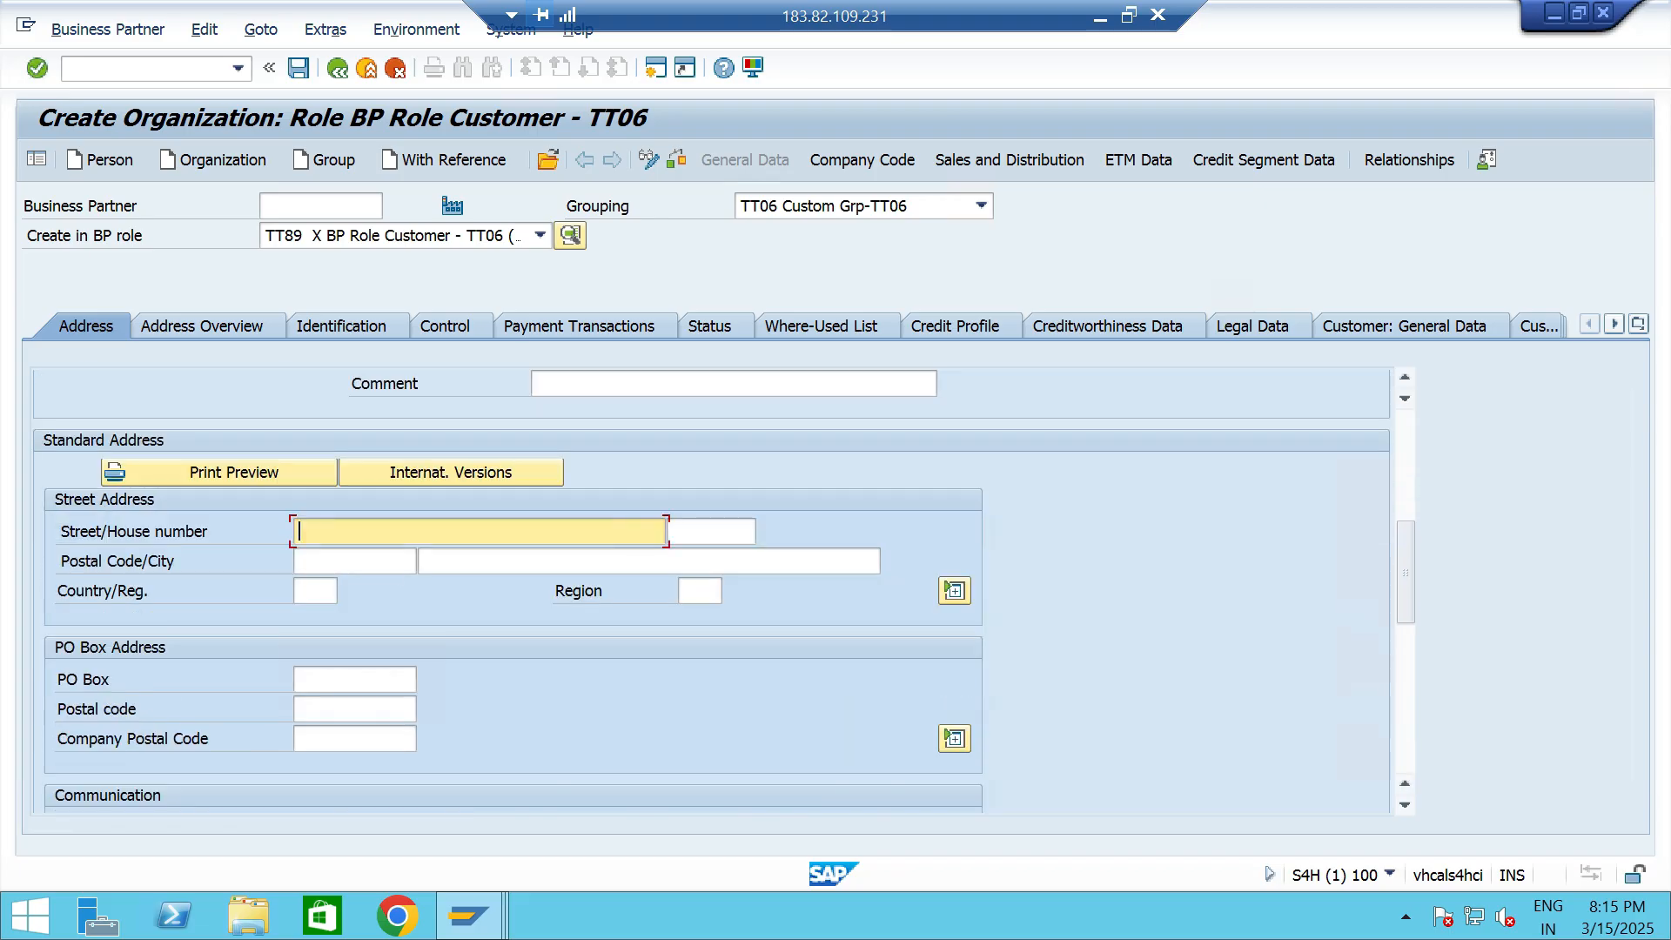
text(new st)
key(Tab)
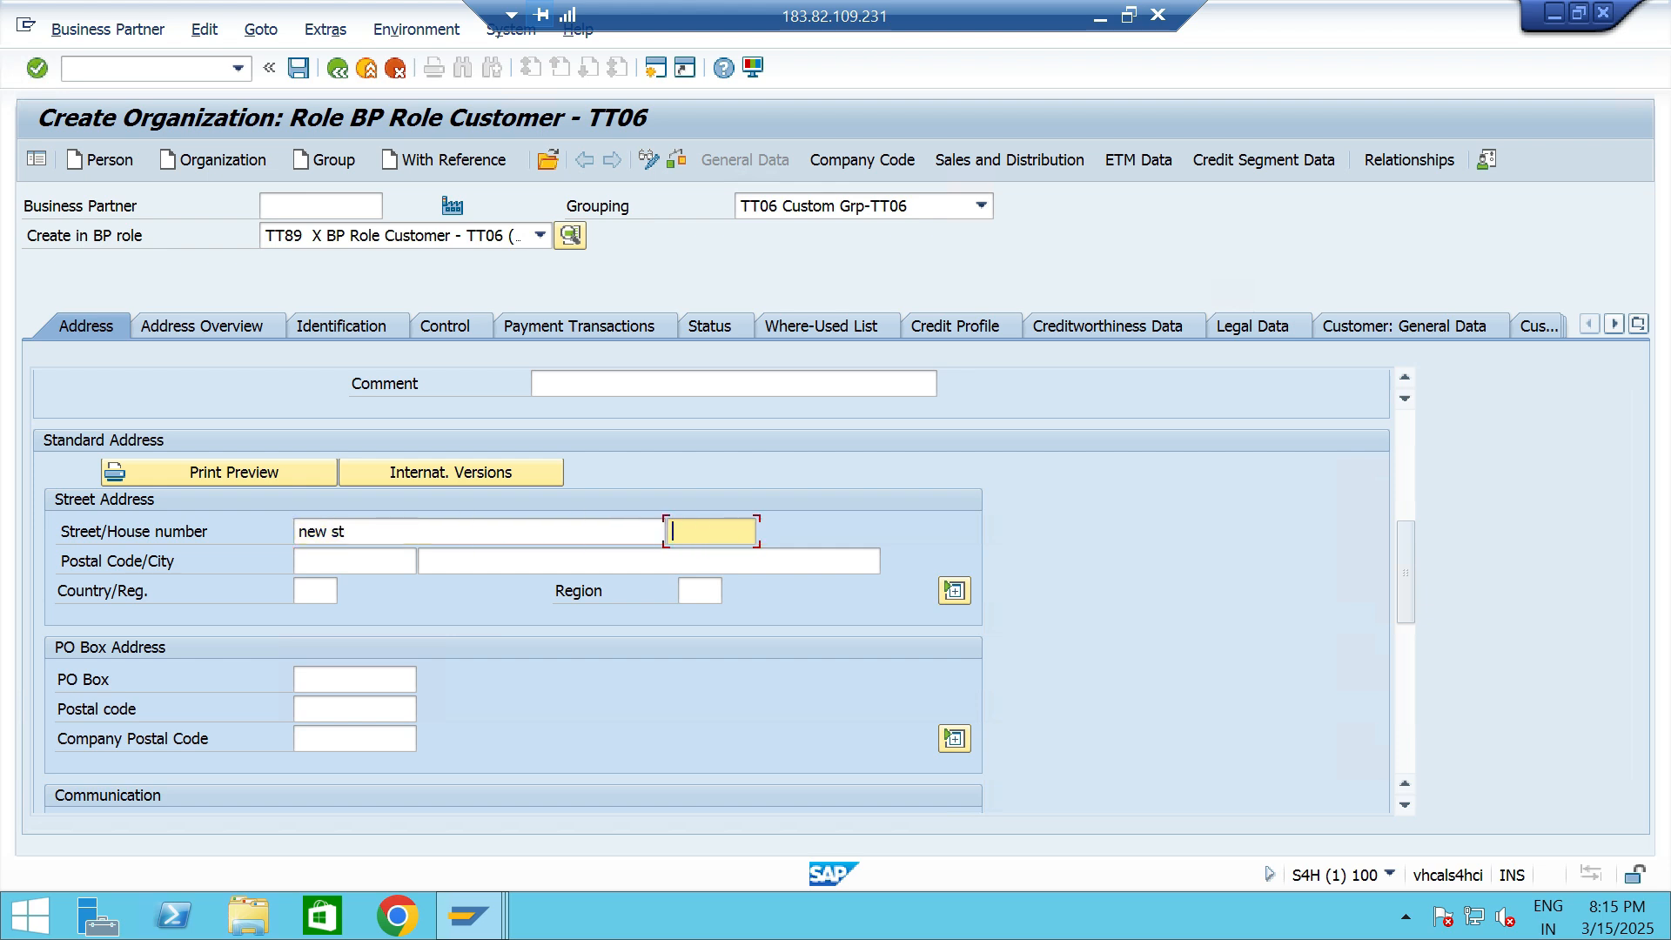
text(1234)
key(Tab)
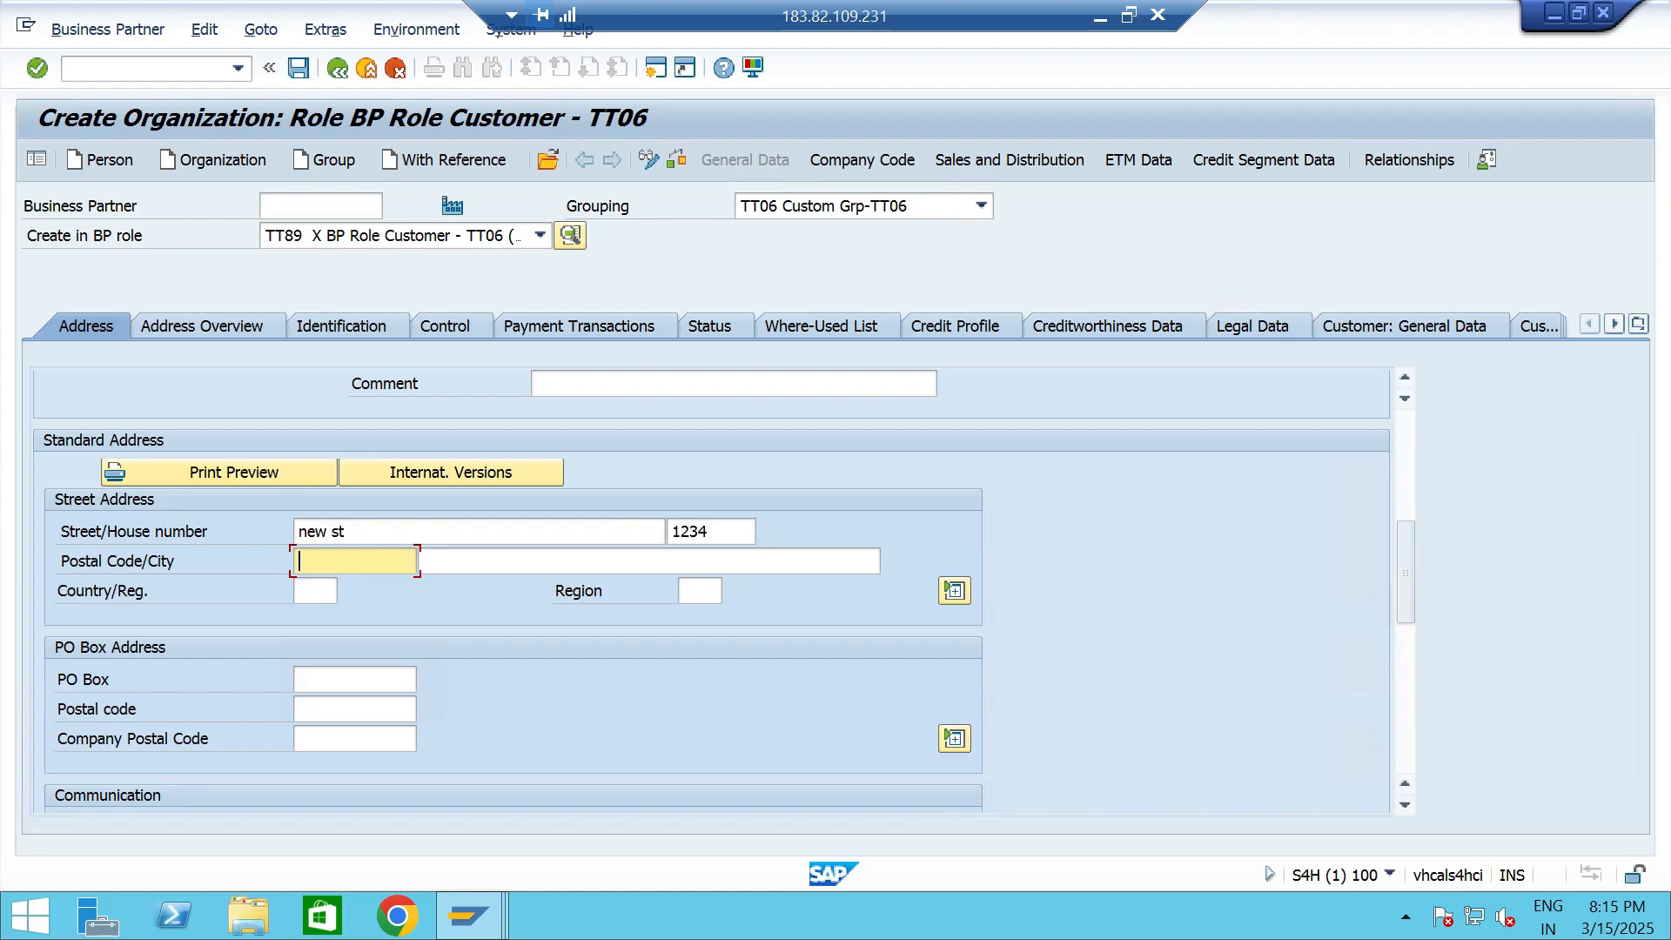
text(600001)
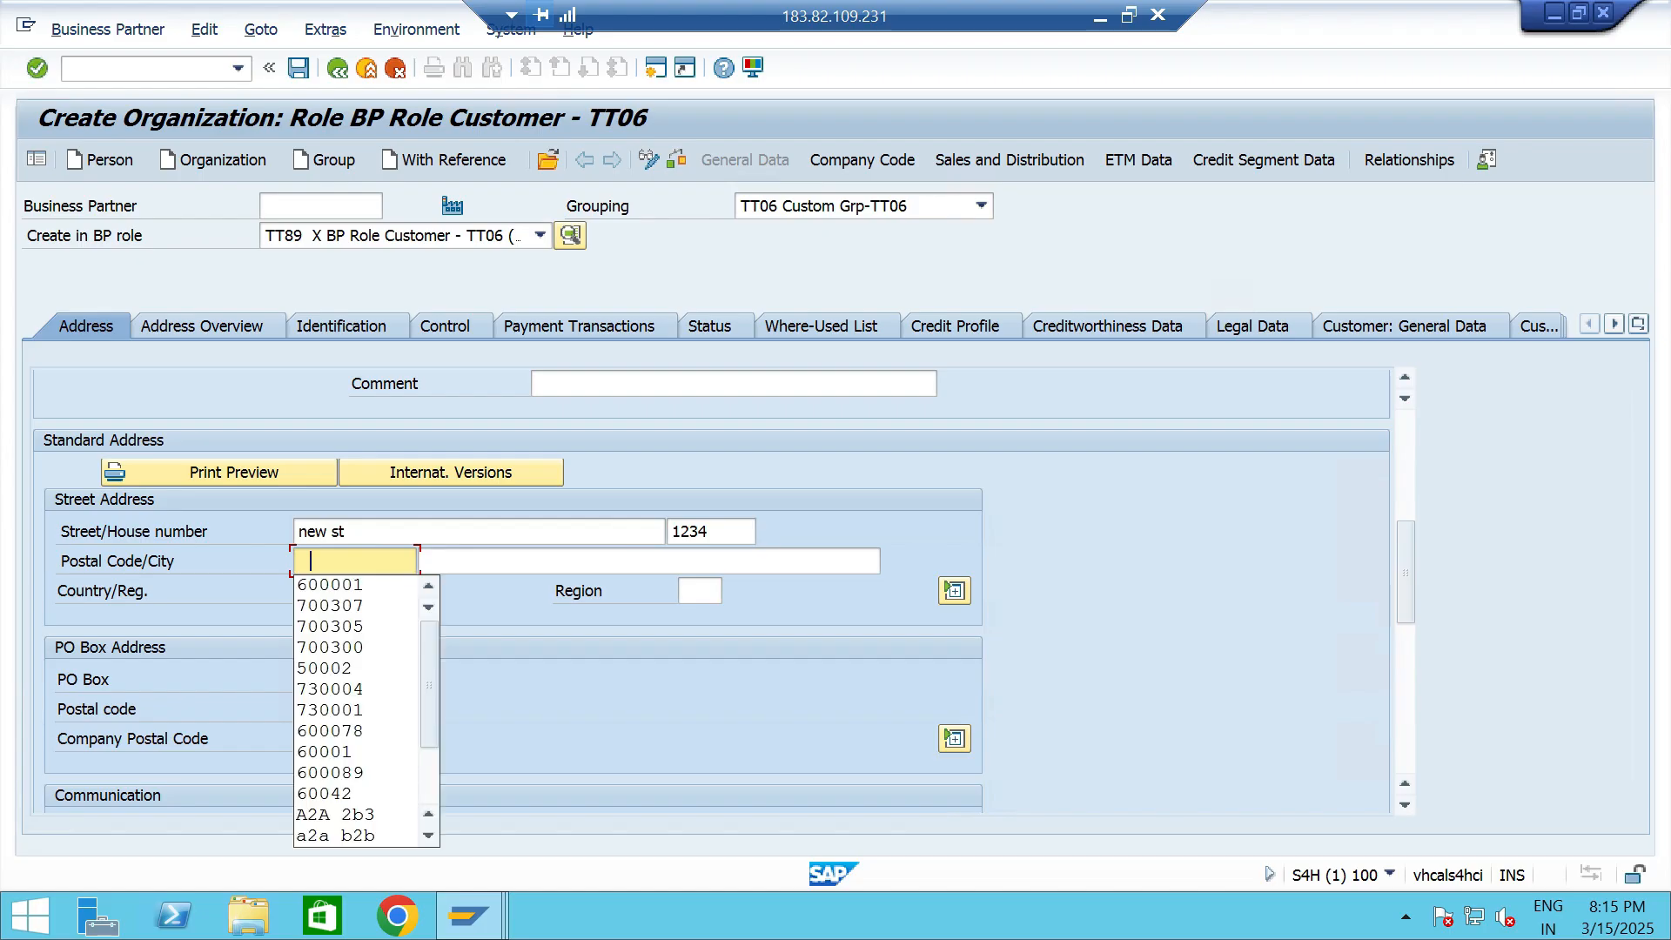
key(Tab)
text(chennai)
key(Tab)
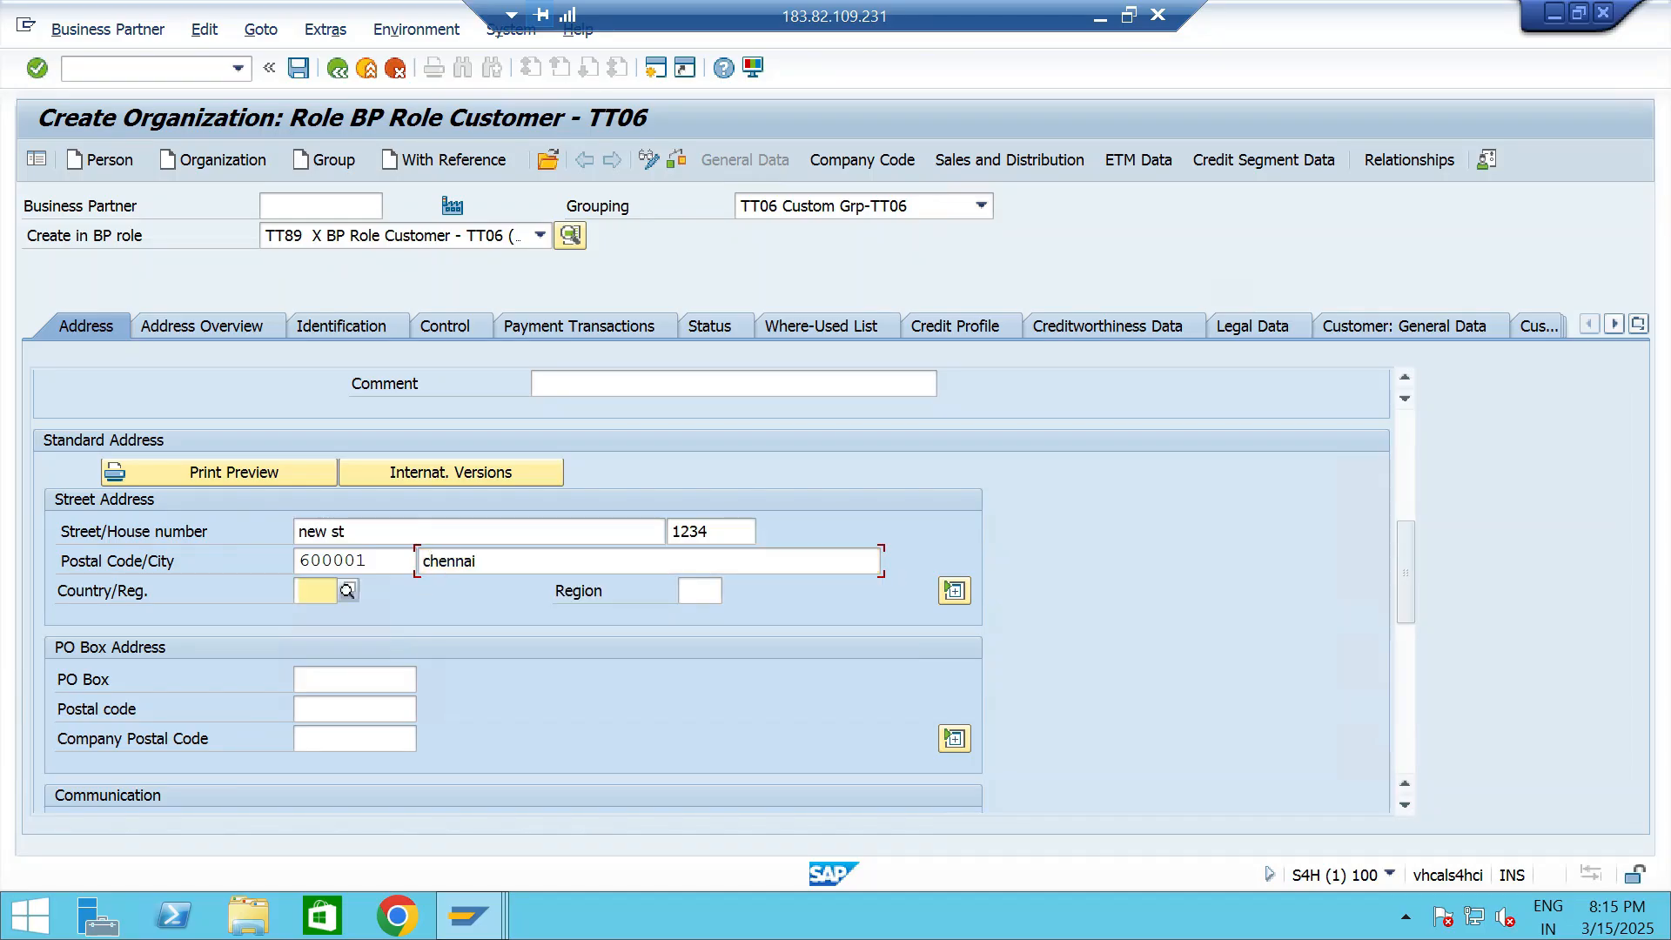
text(IN)
key(Tab)
text(33)
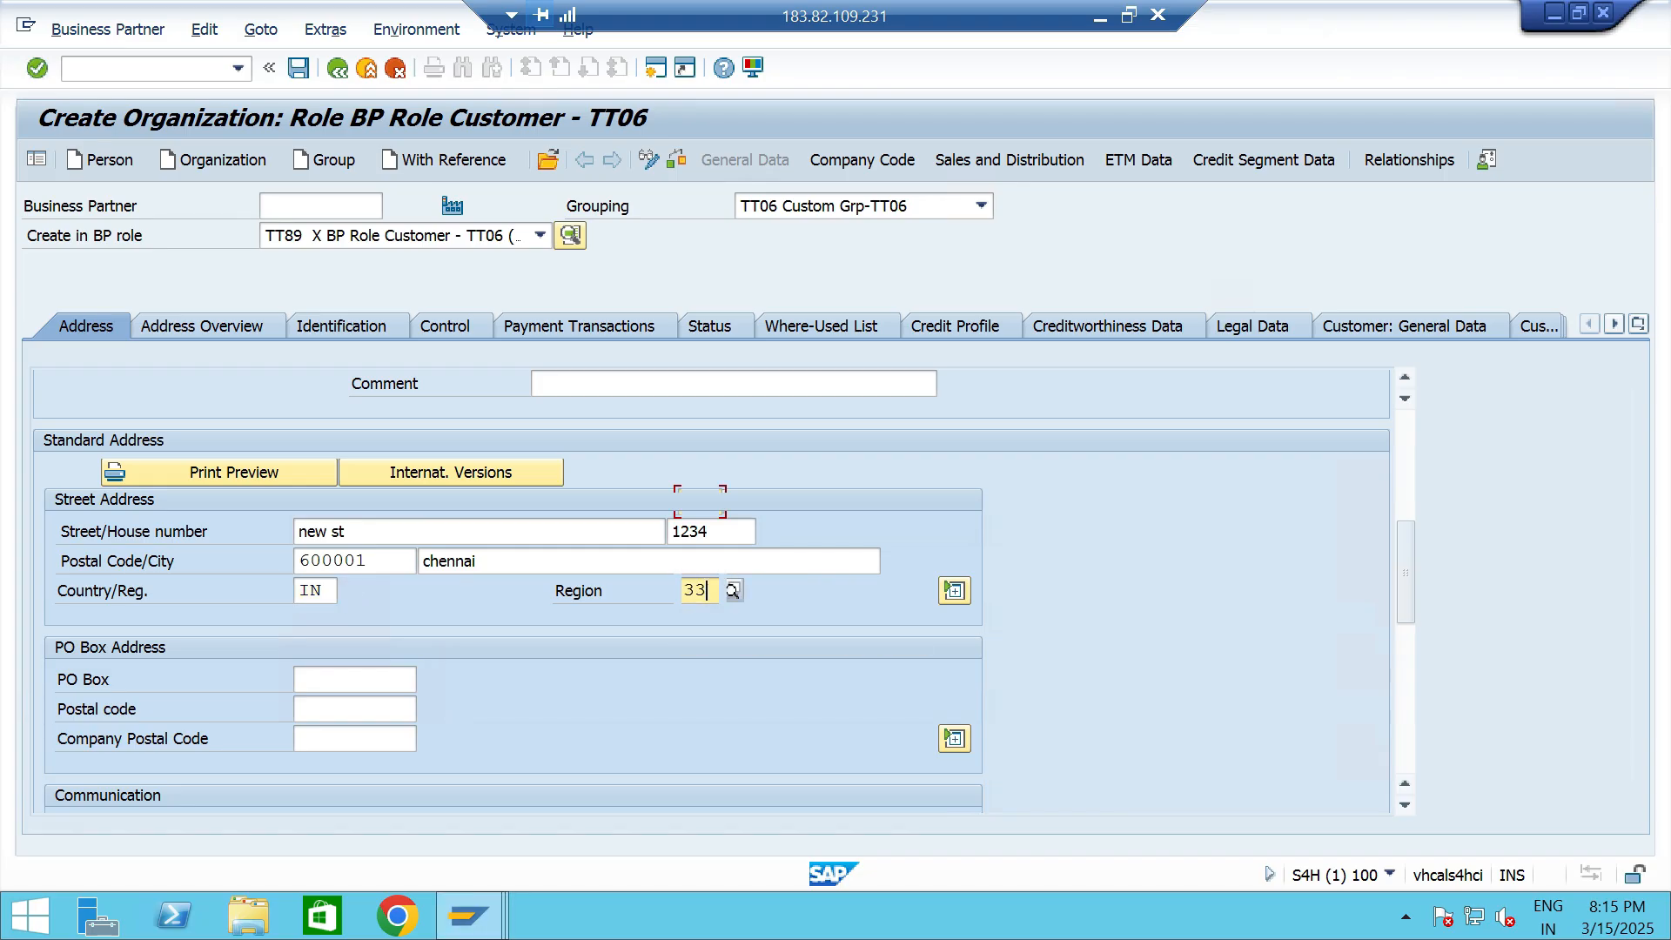
- Set the communication language of the new organization to EN English
scroll(518, 561, down, 3)
click(518, 561)
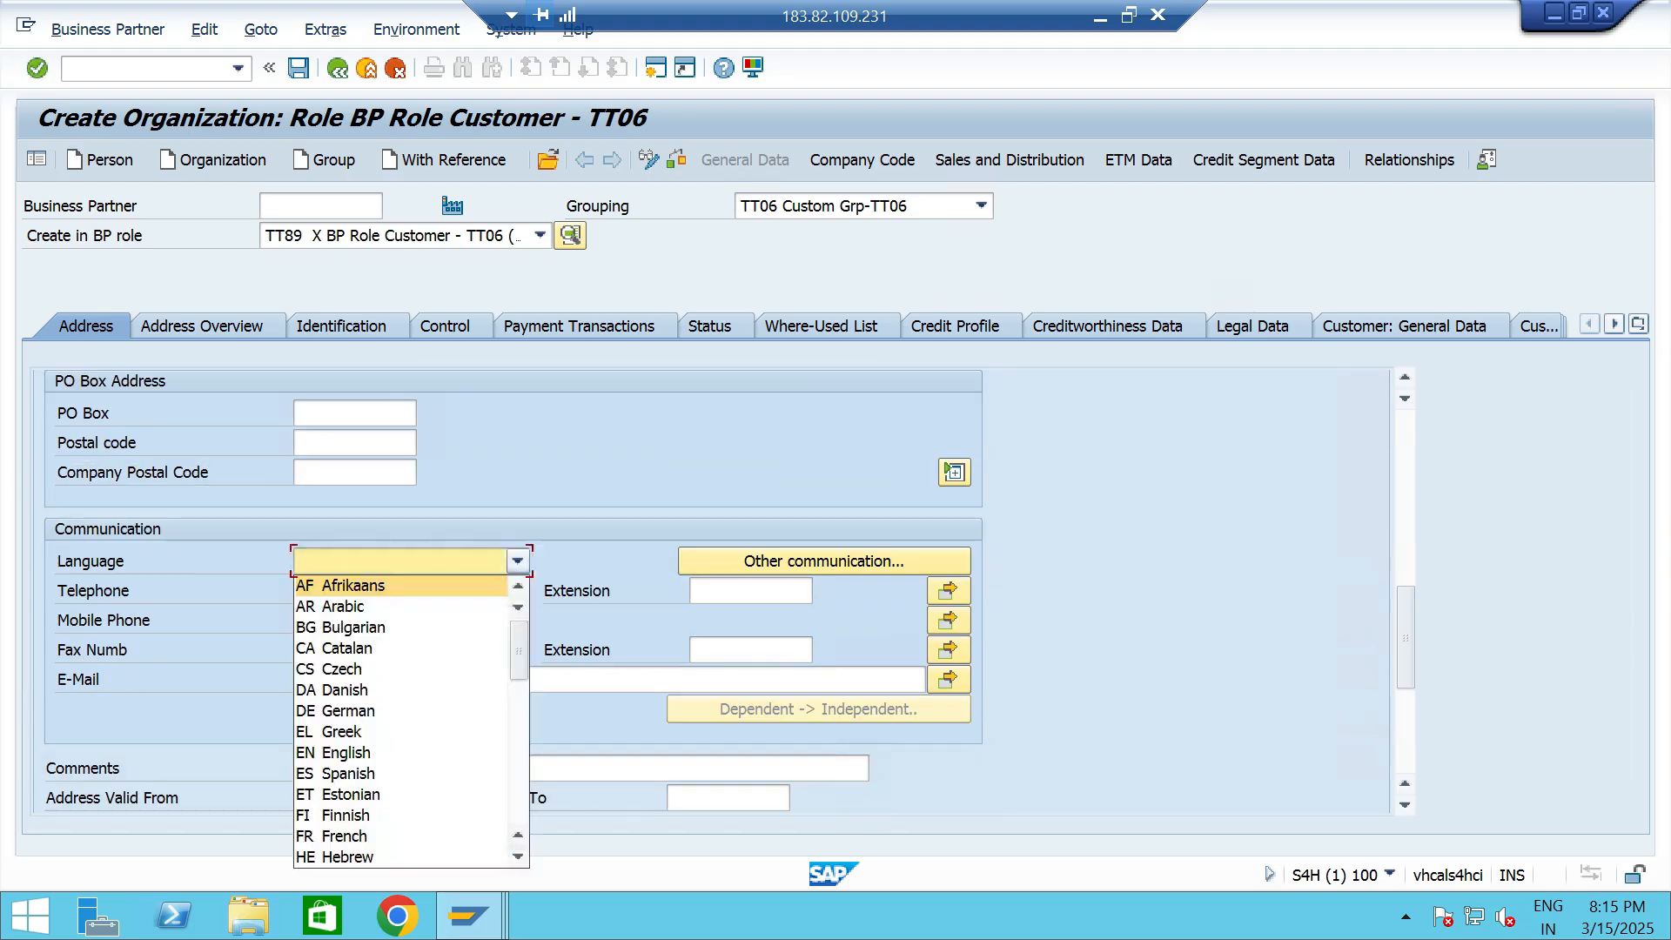
key(e)
key(n)
key(Return)
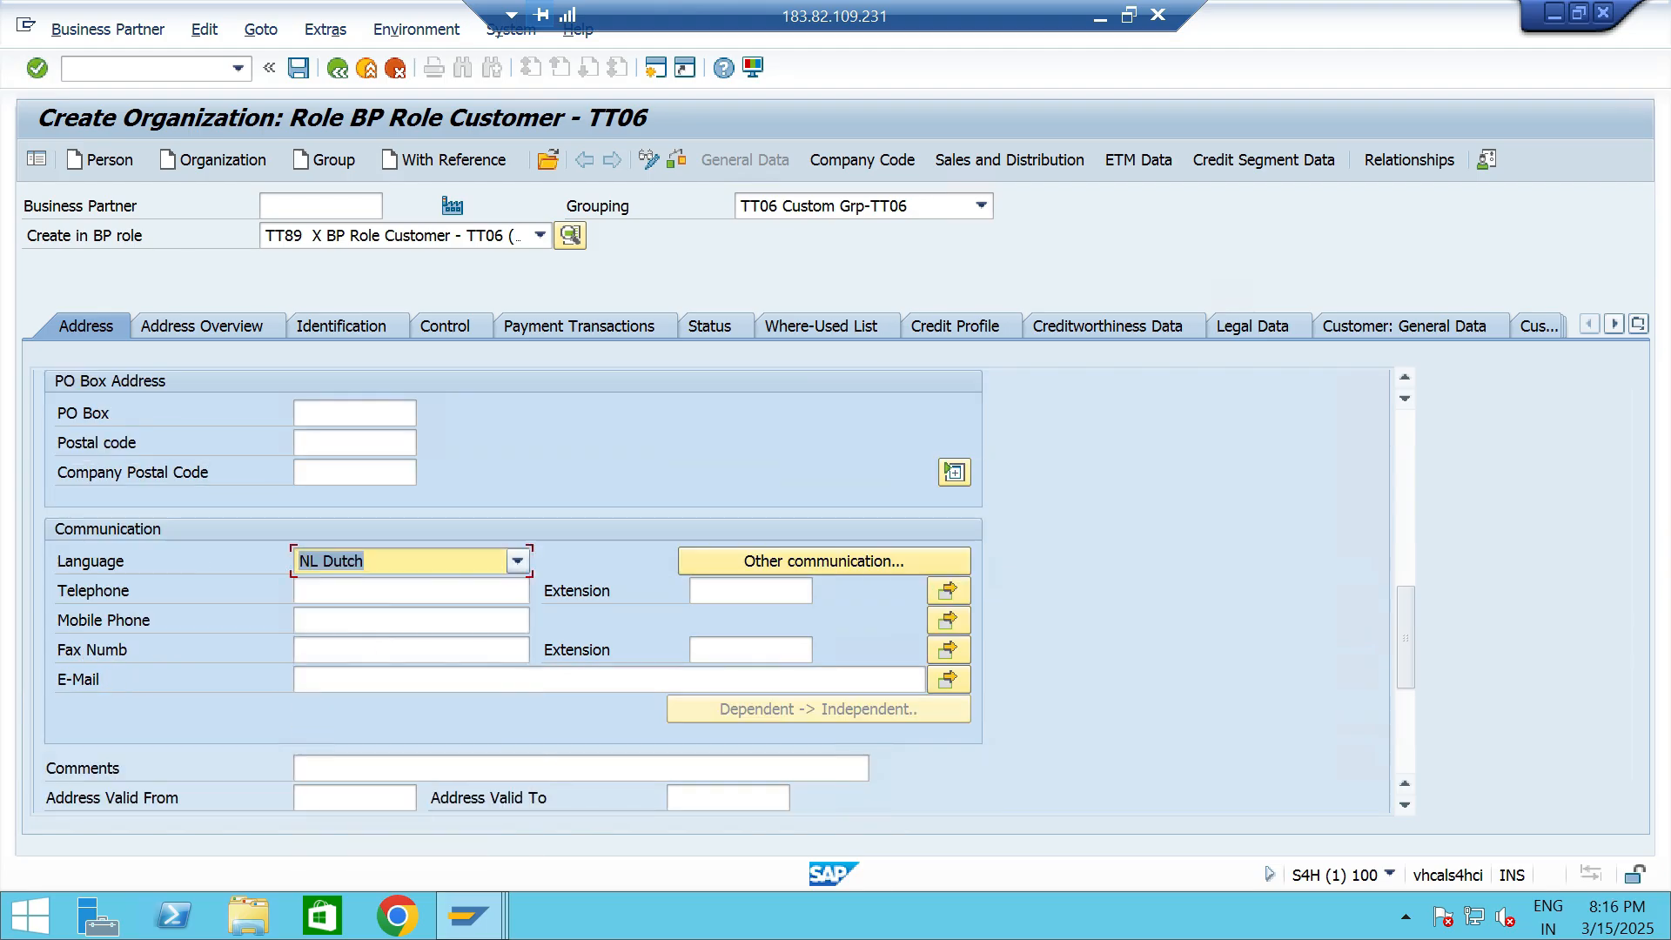
text(EN English)
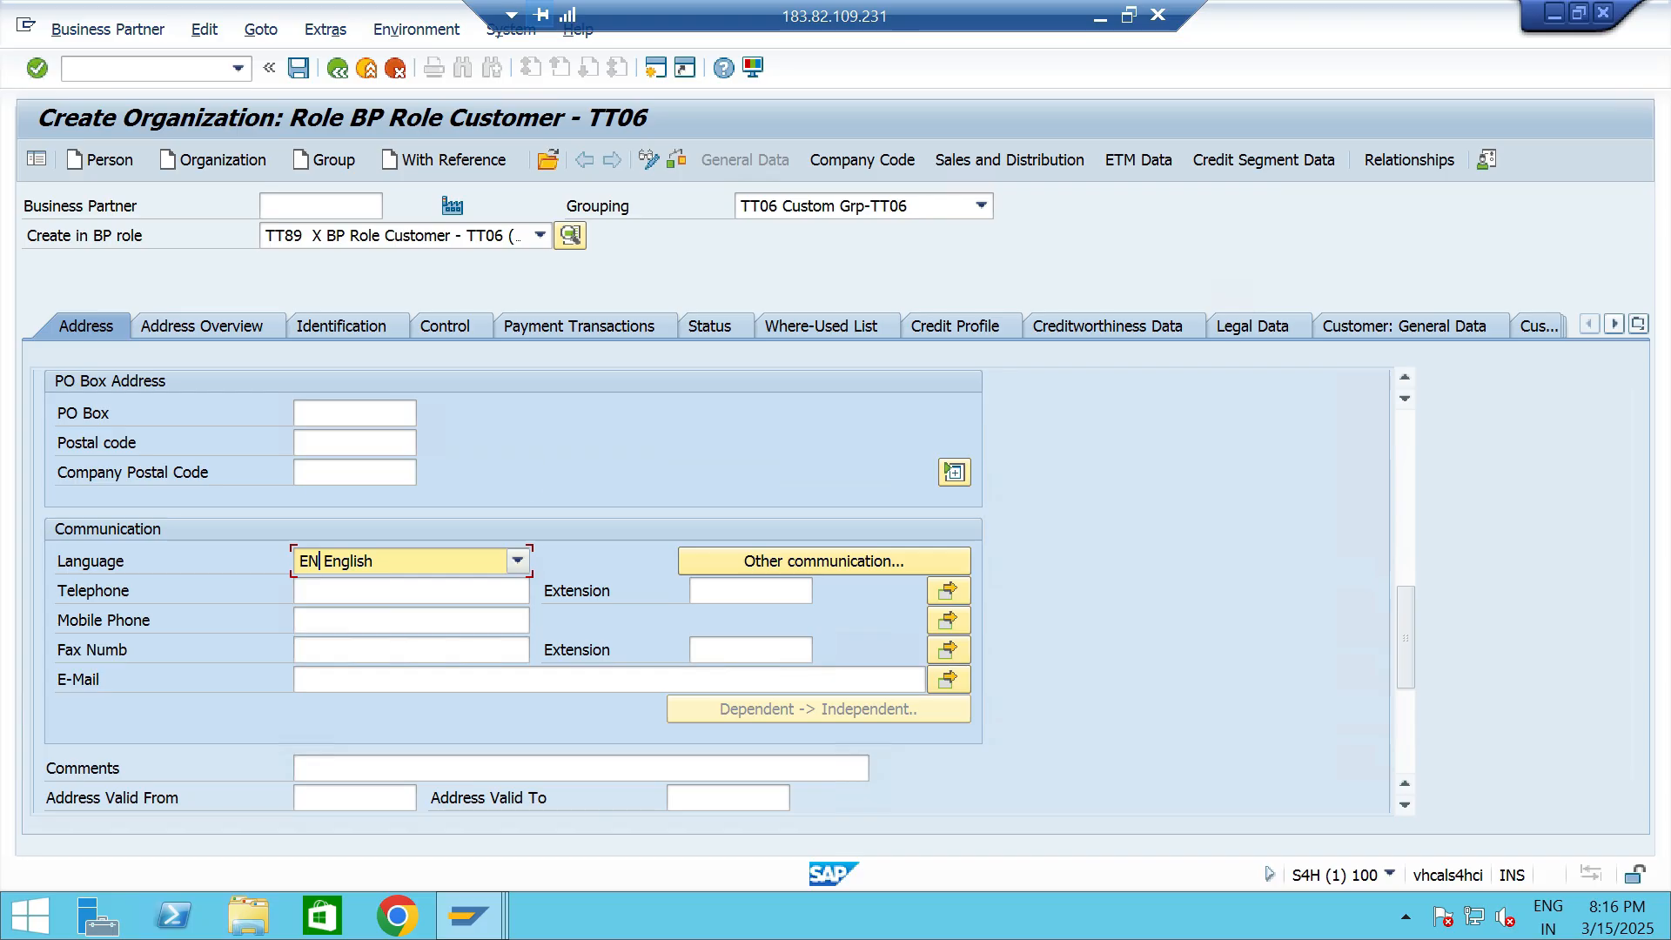
scroll(709, 592, down, 4)
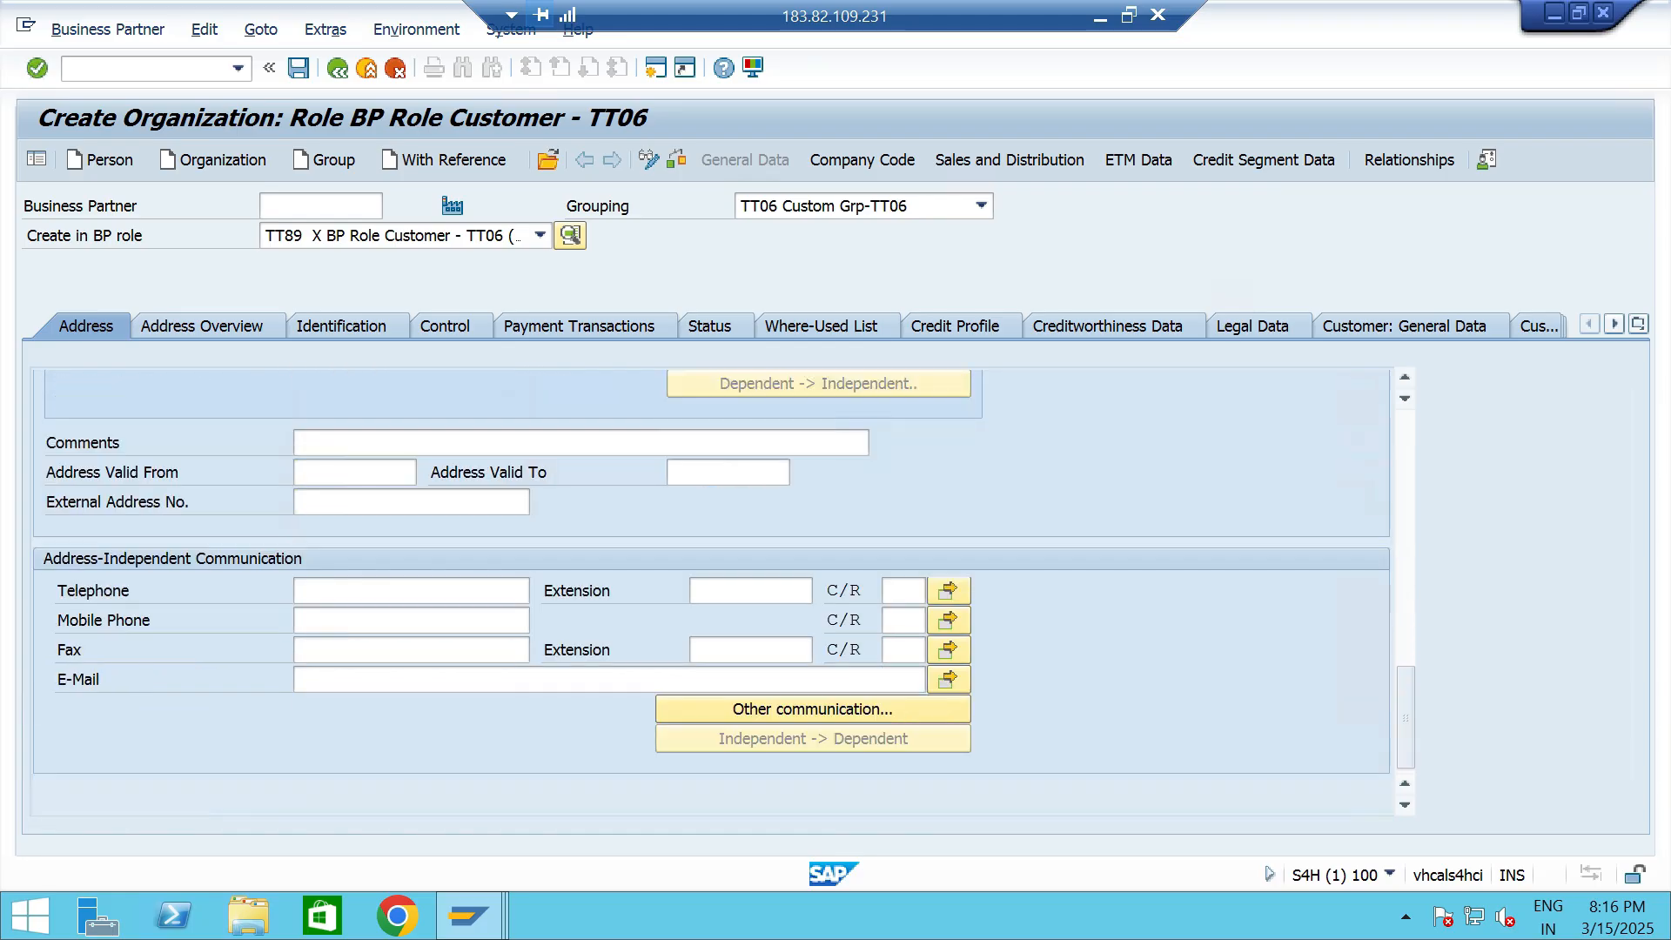
scroll(710, 592, up, 6)
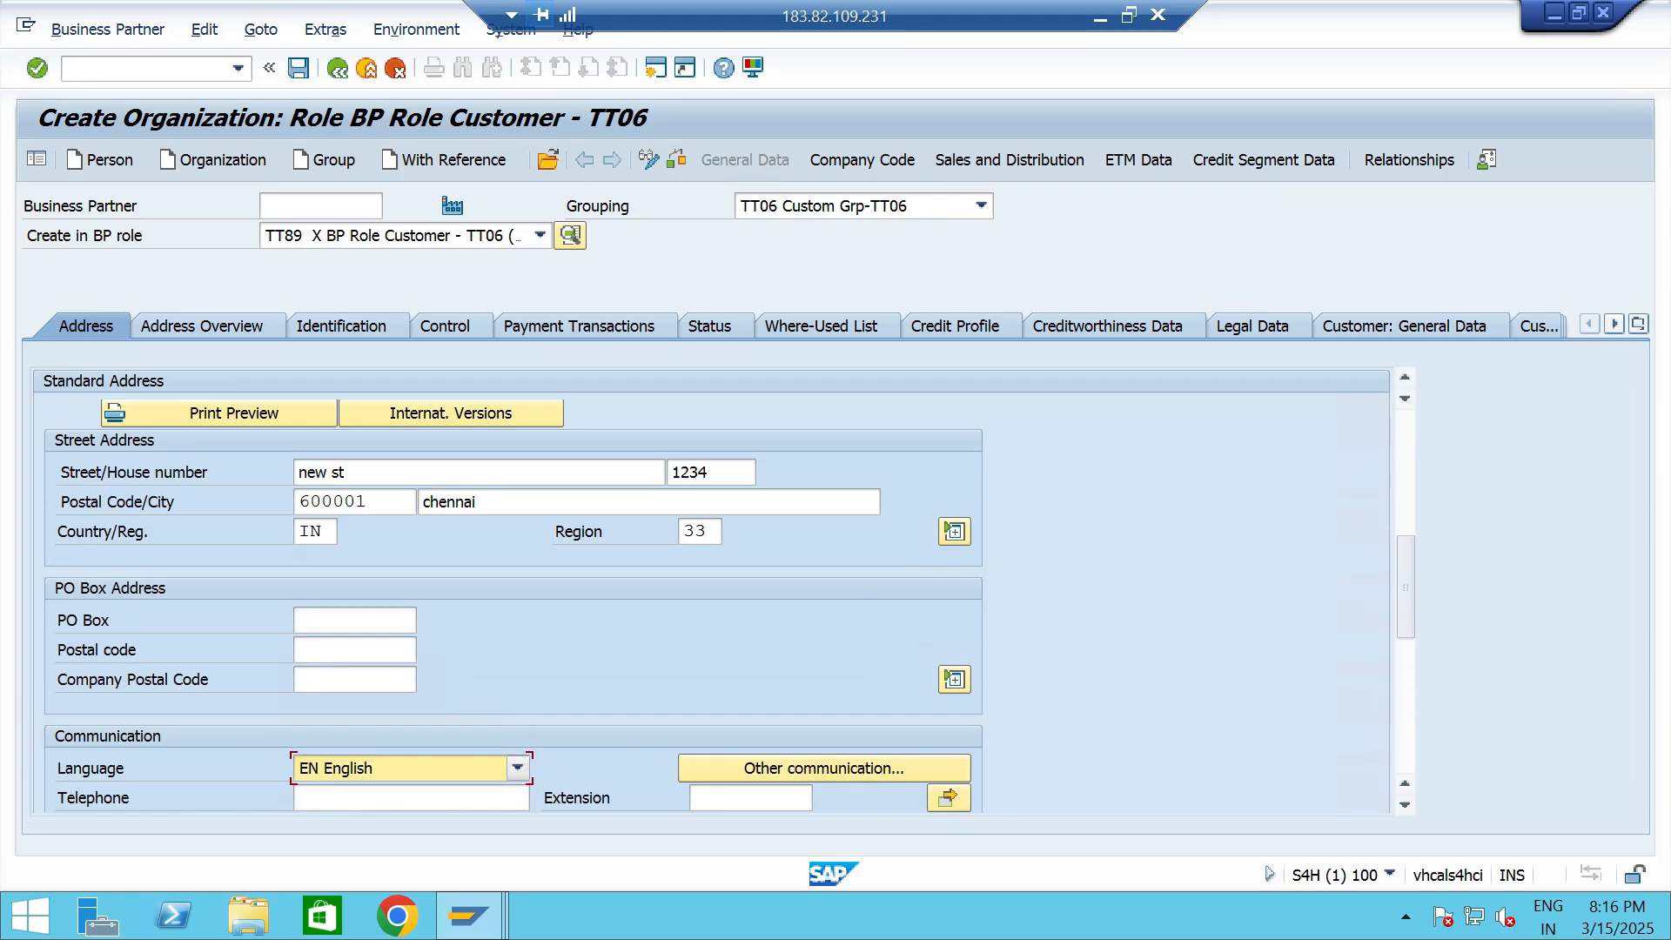
scroll(709, 592, up, 4)
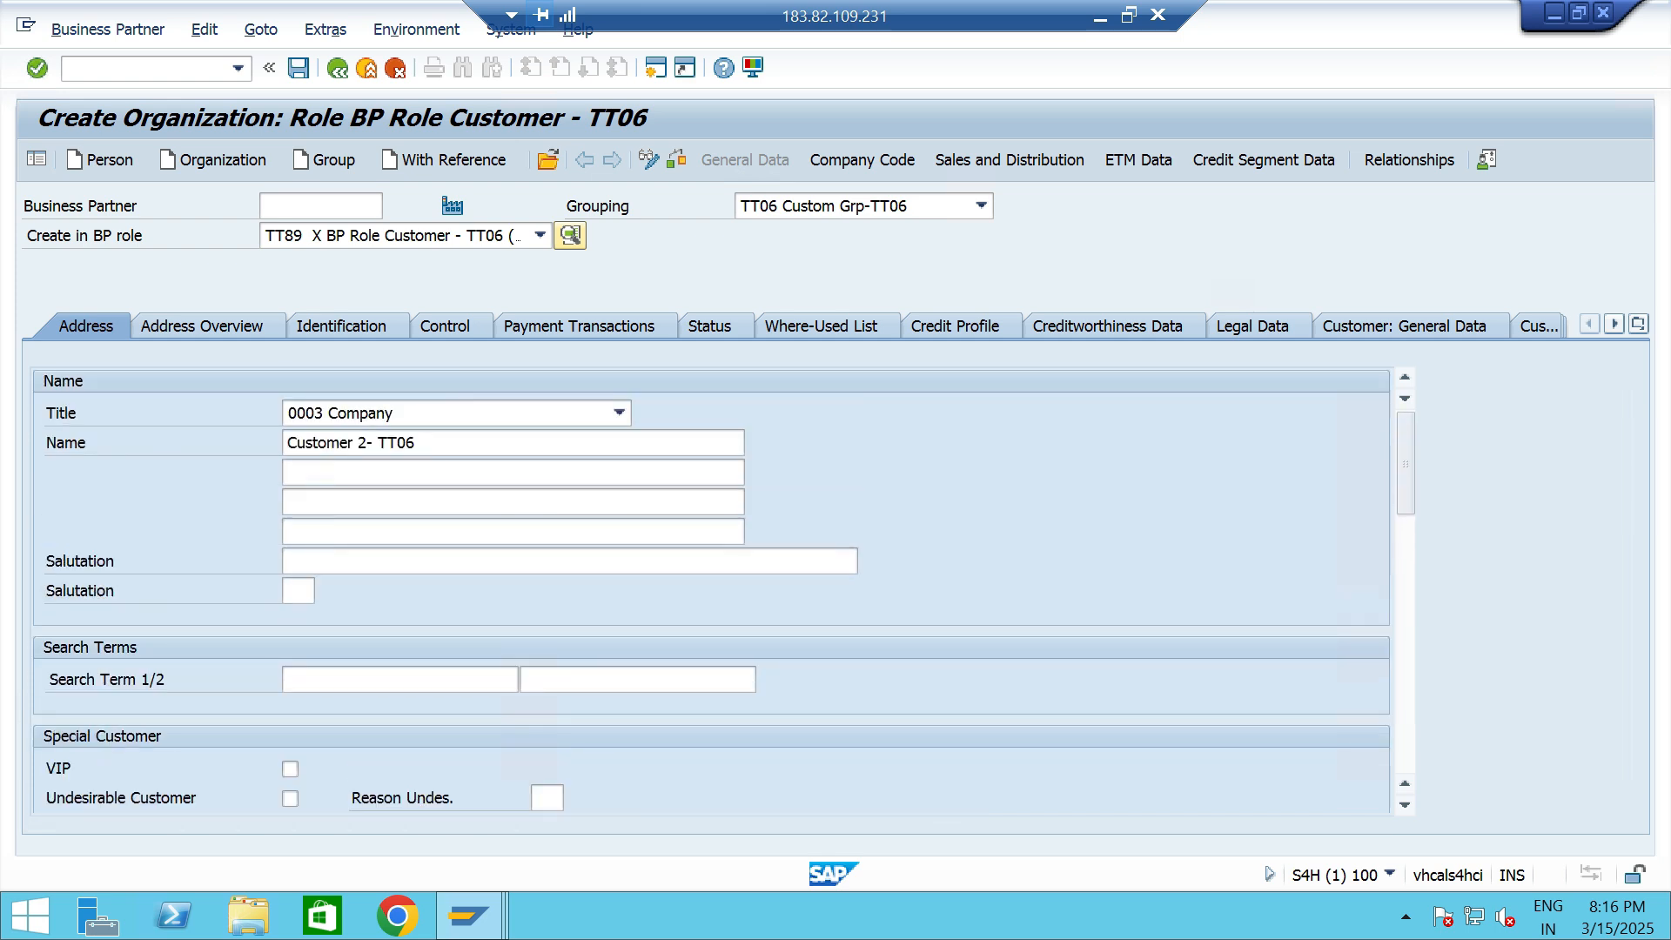
- Add customer company code data for TT06 and assign reconciliation account 120000, Loans to staff
click(862, 160)
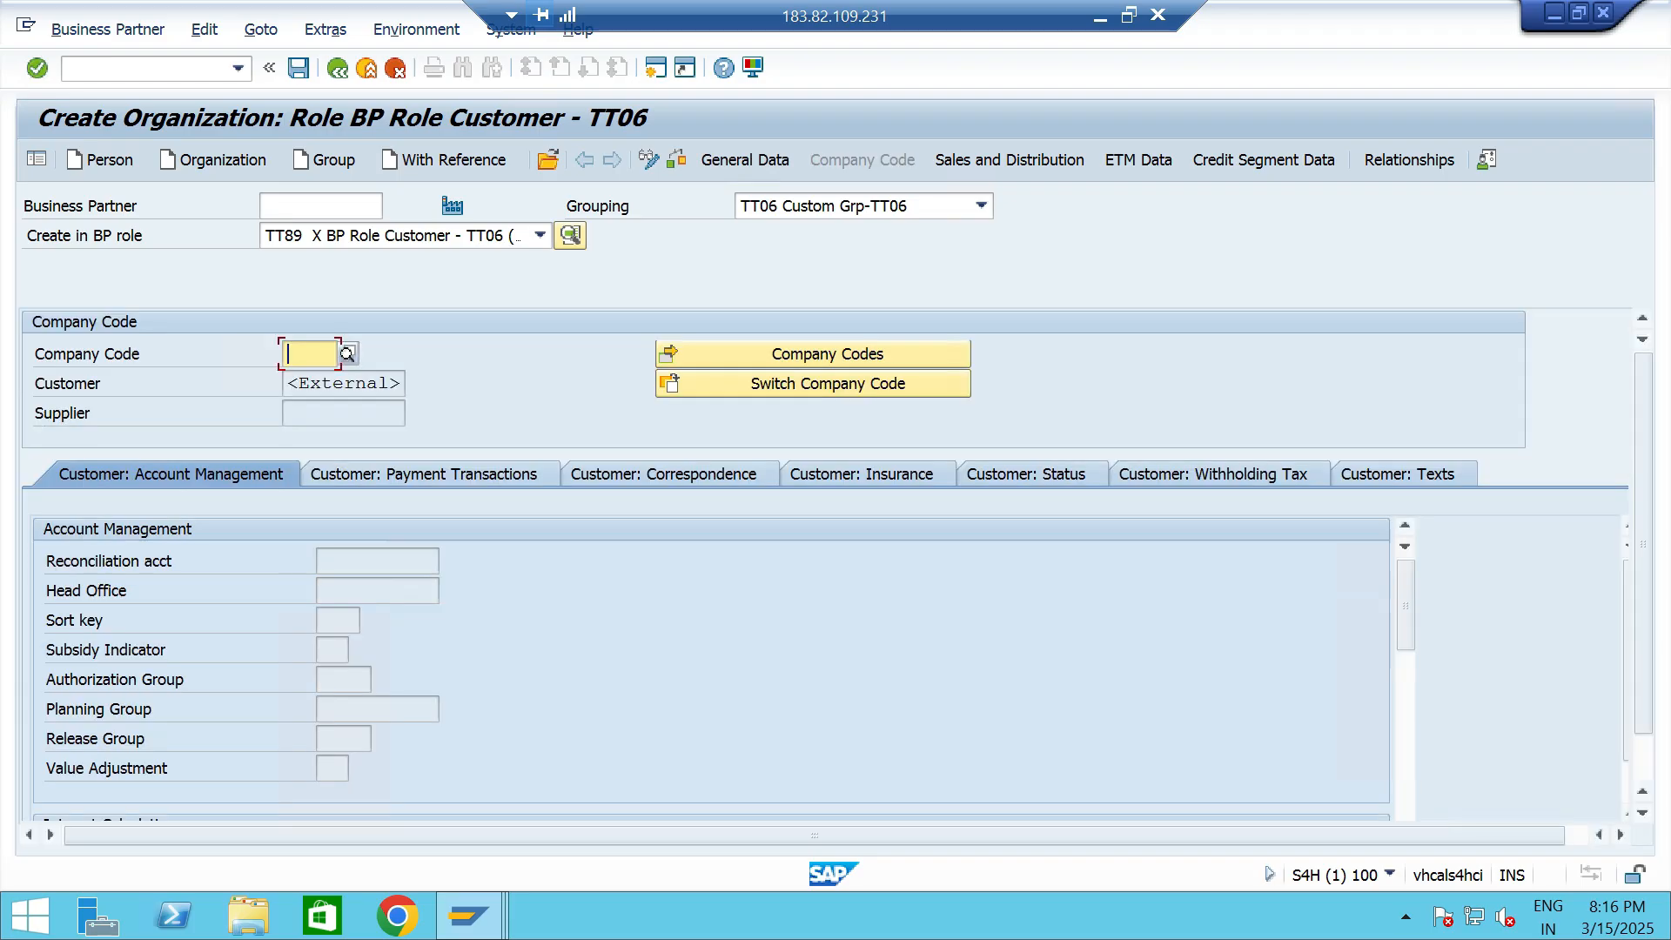
text(tt06)
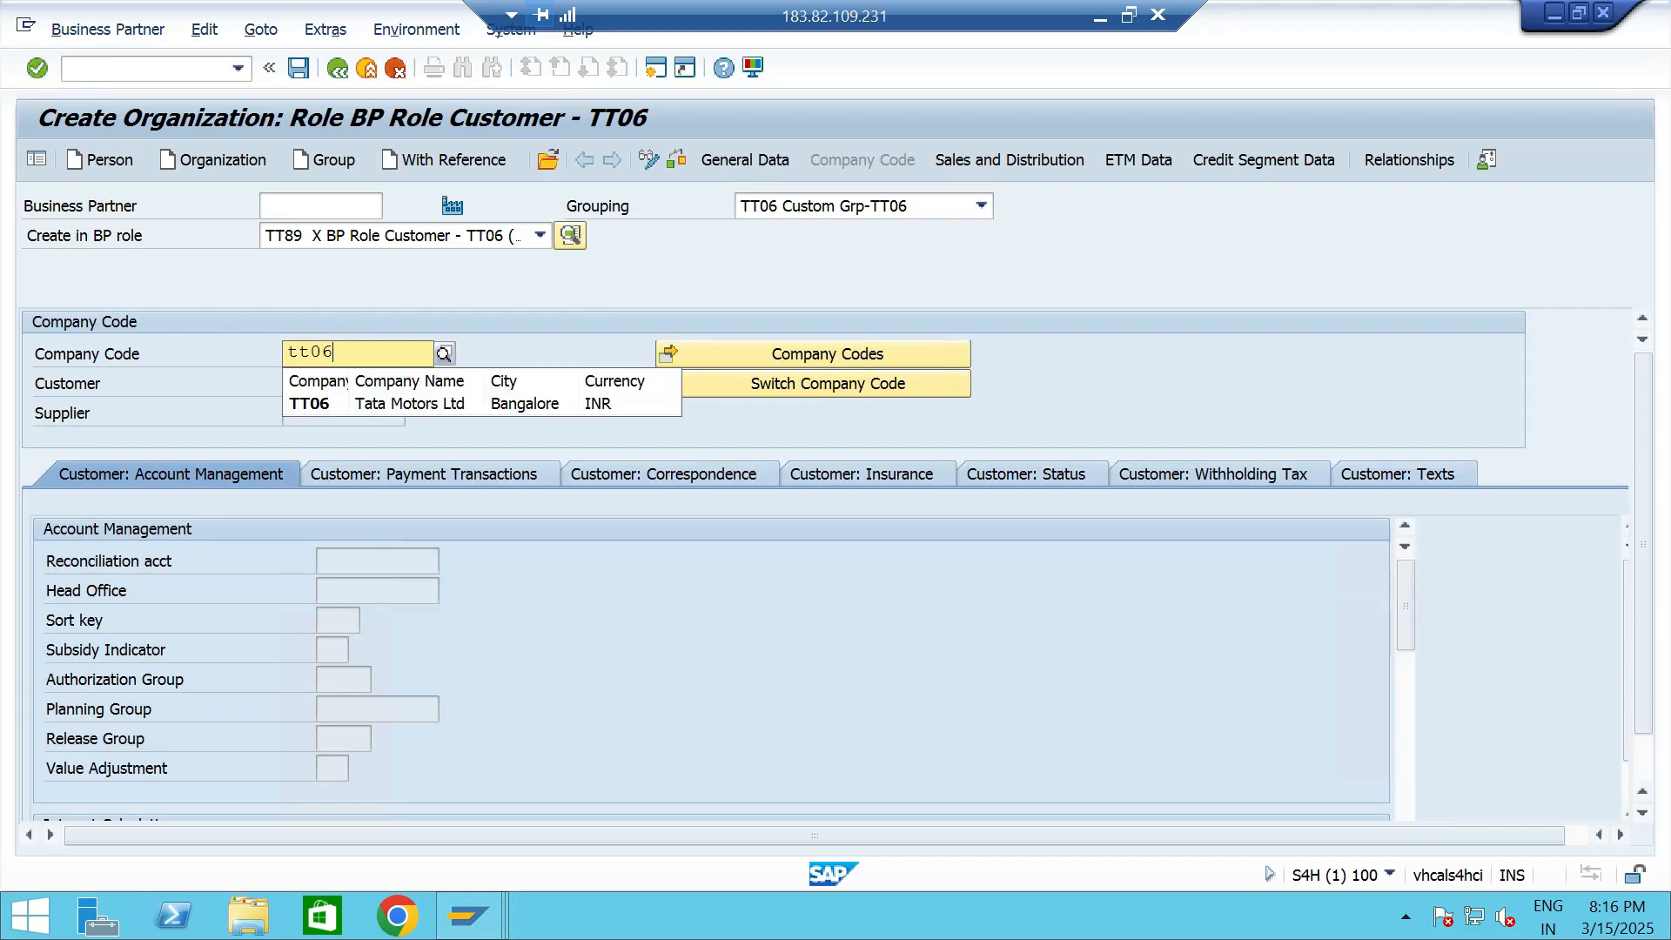
key(Down)
key(Return)
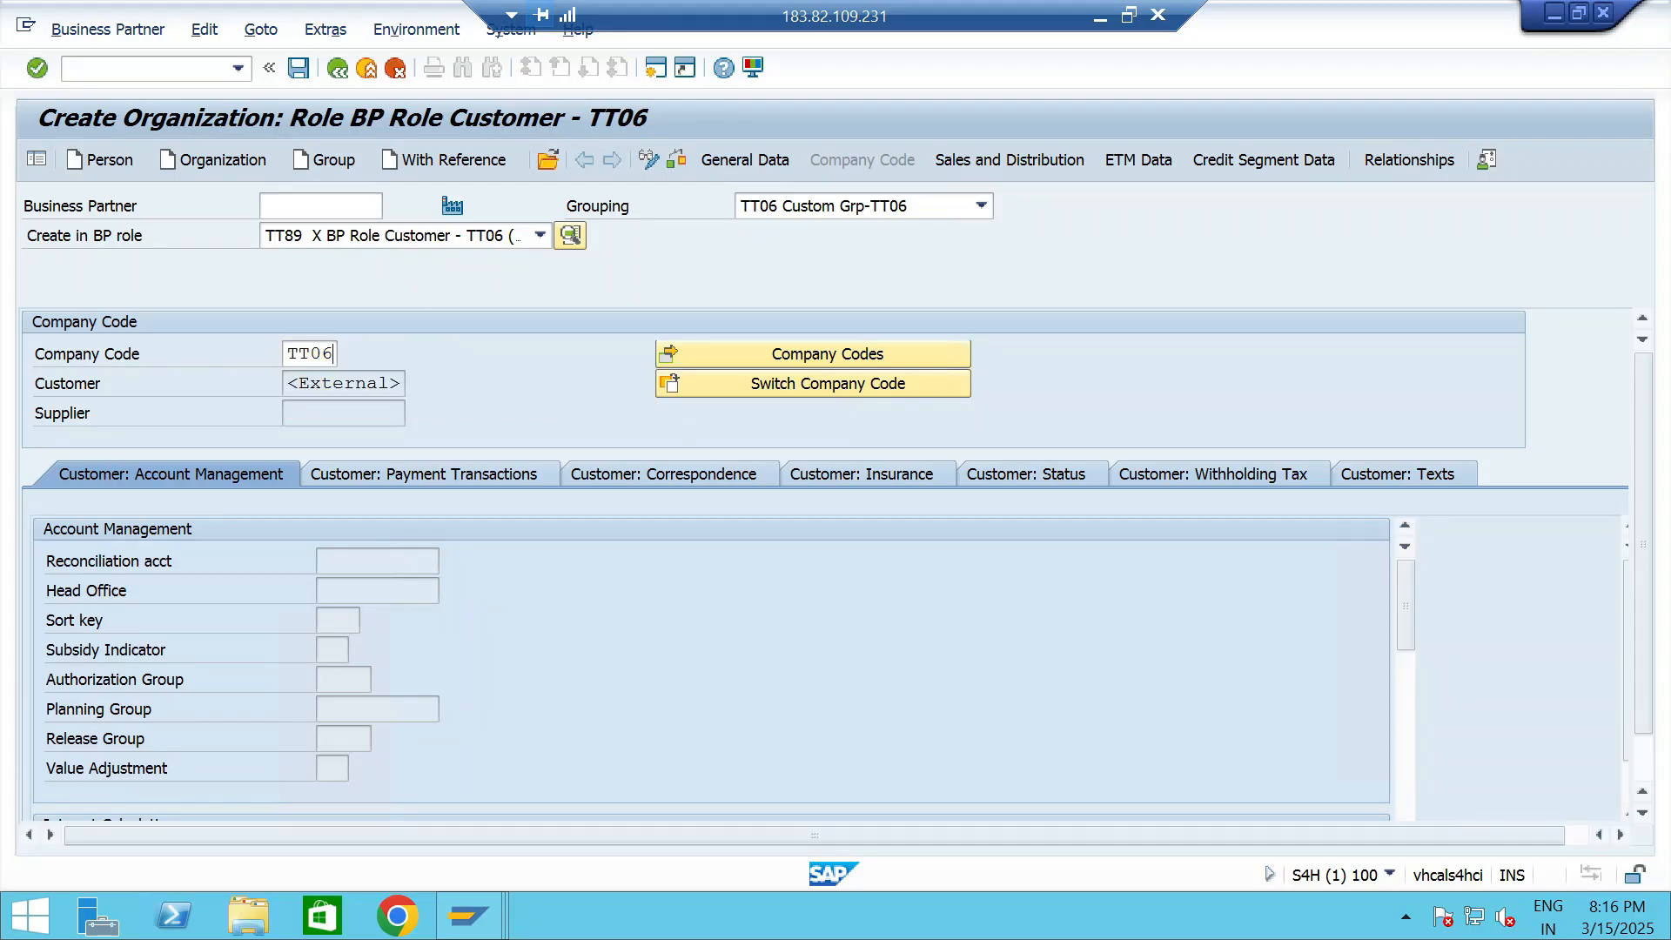
key(Return)
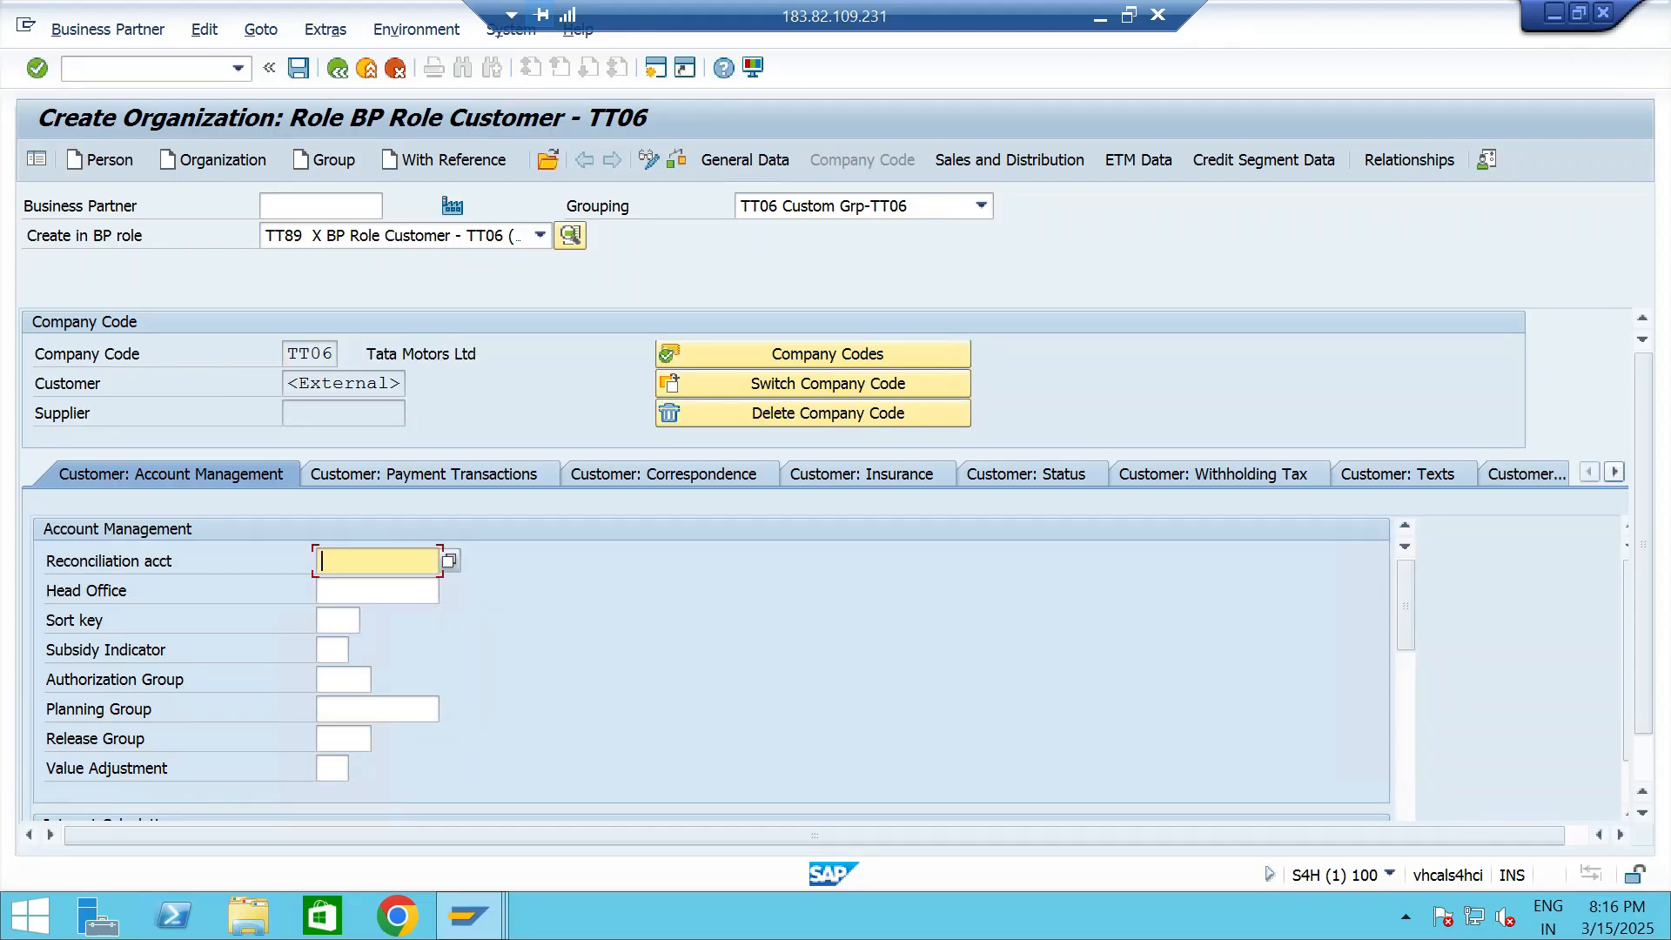
key(F4)
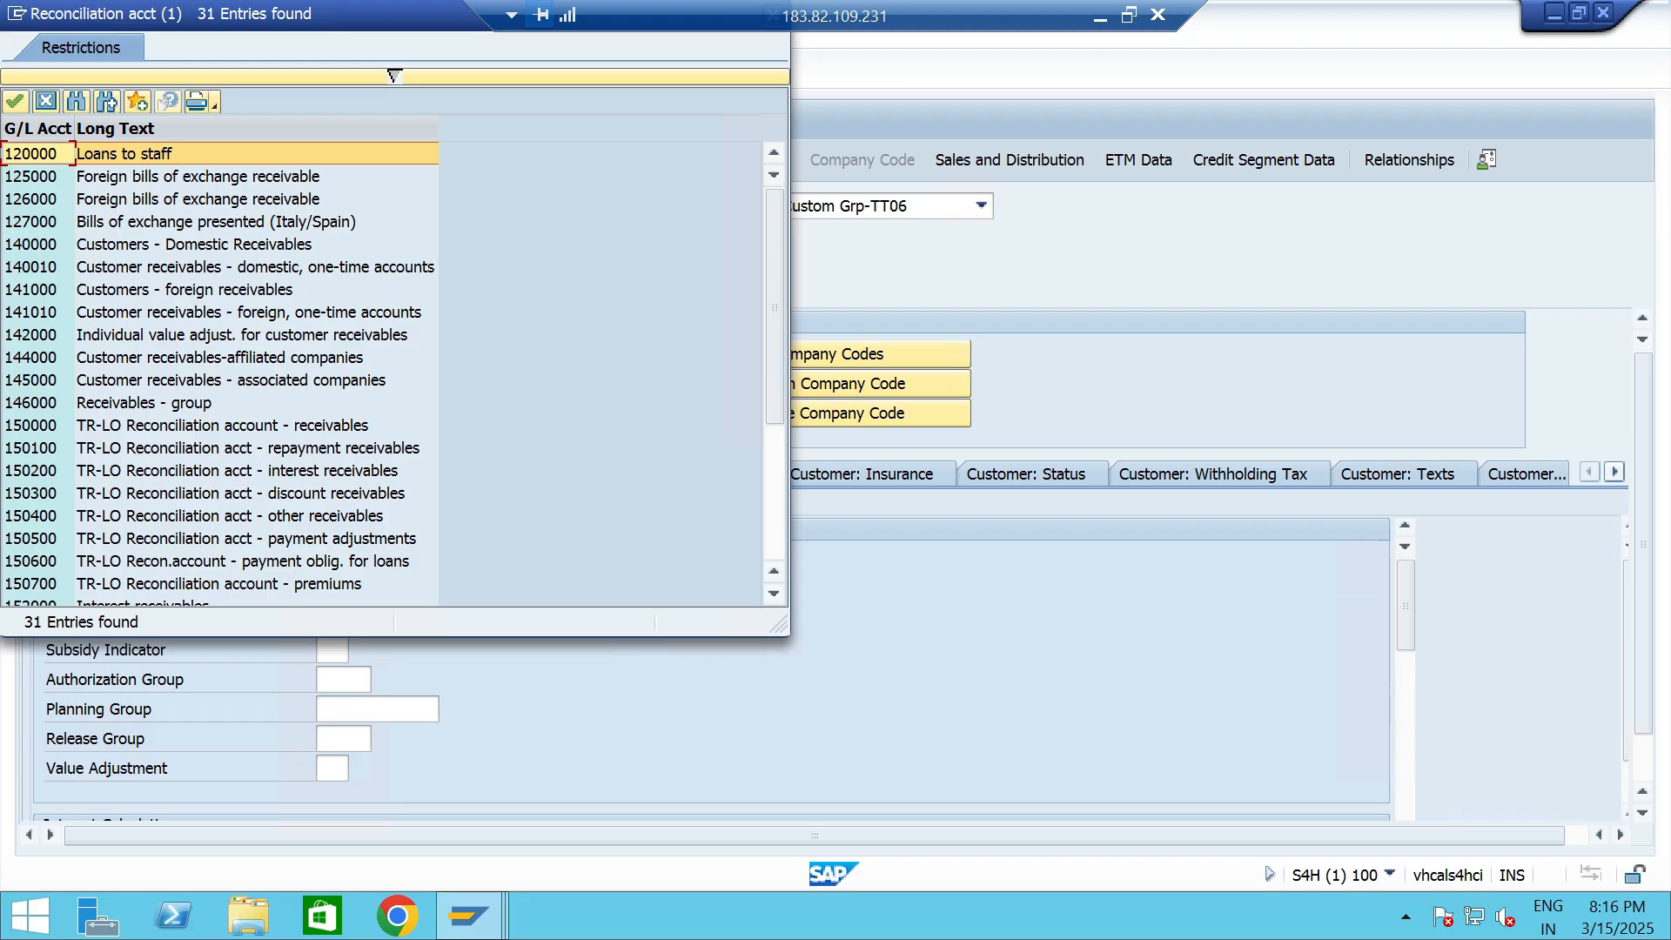
key(Return)
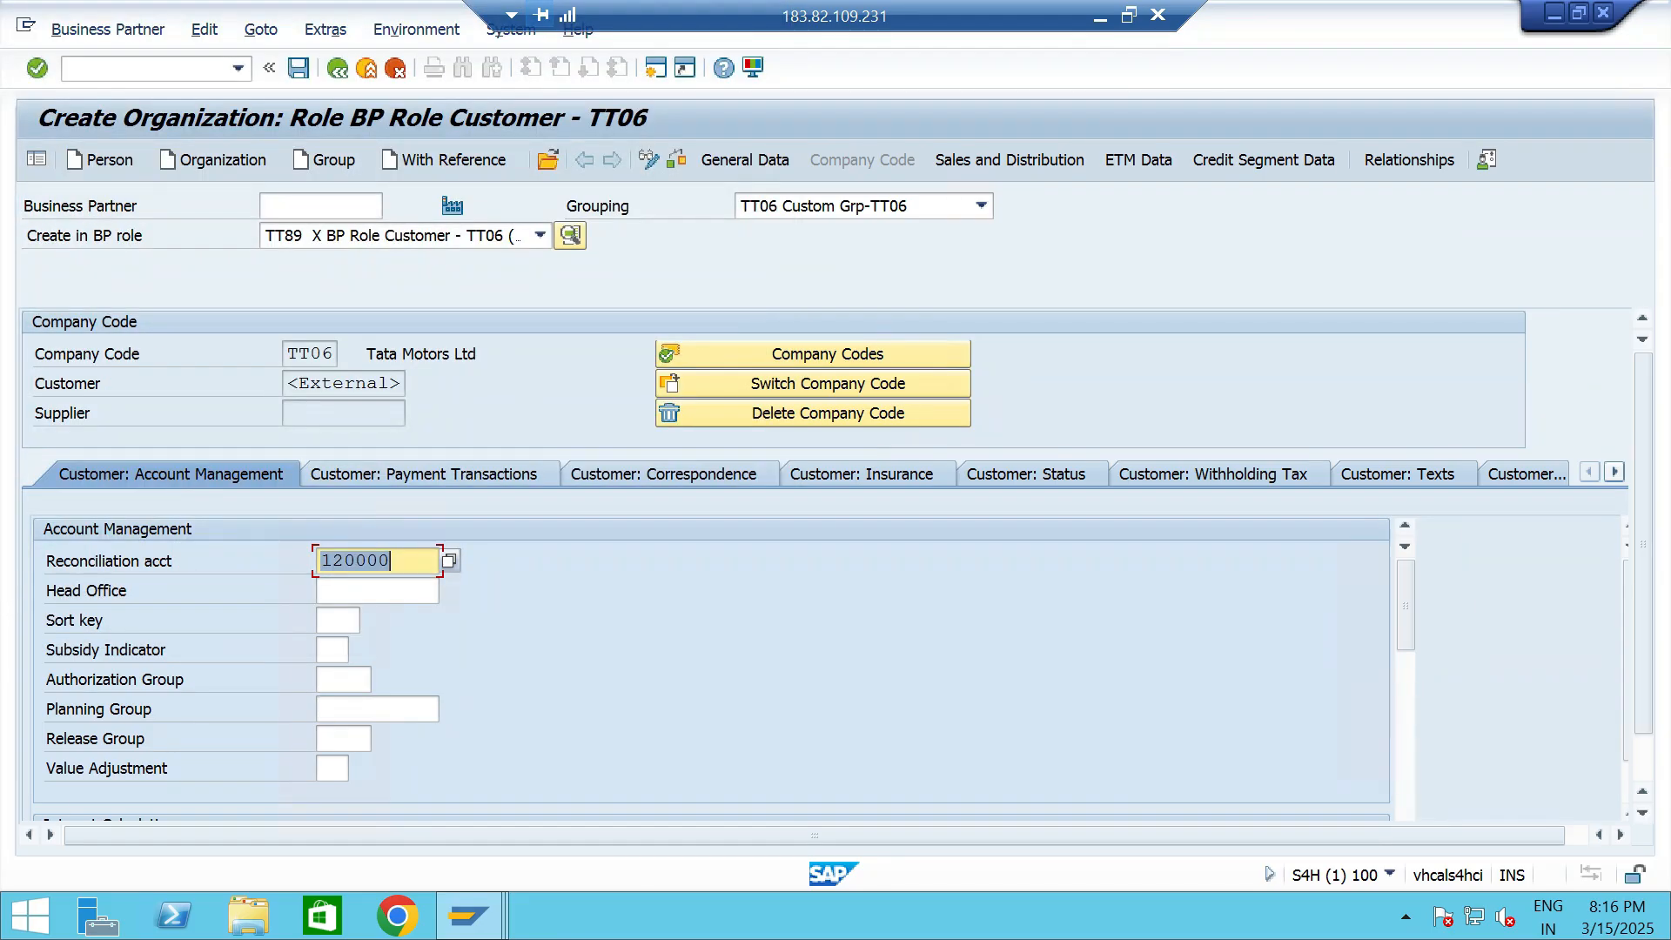
- Assign the customer to the sales area with sales organization TTS1, distribution channel T0 and division T6
click(1010, 160)
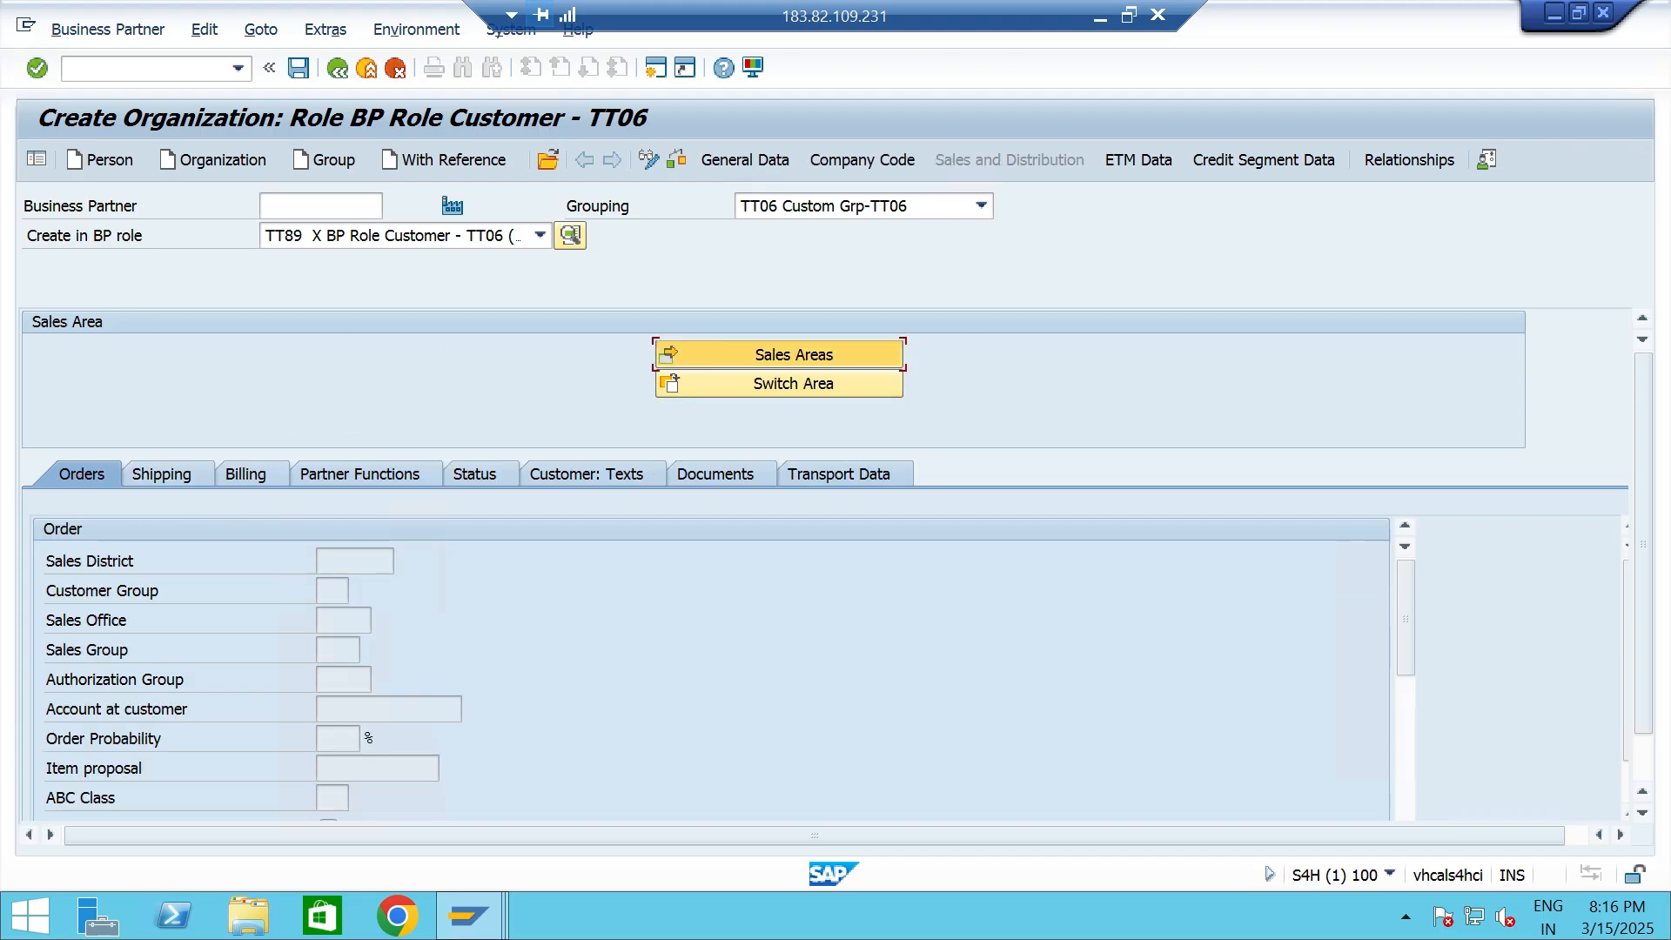
click(780, 355)
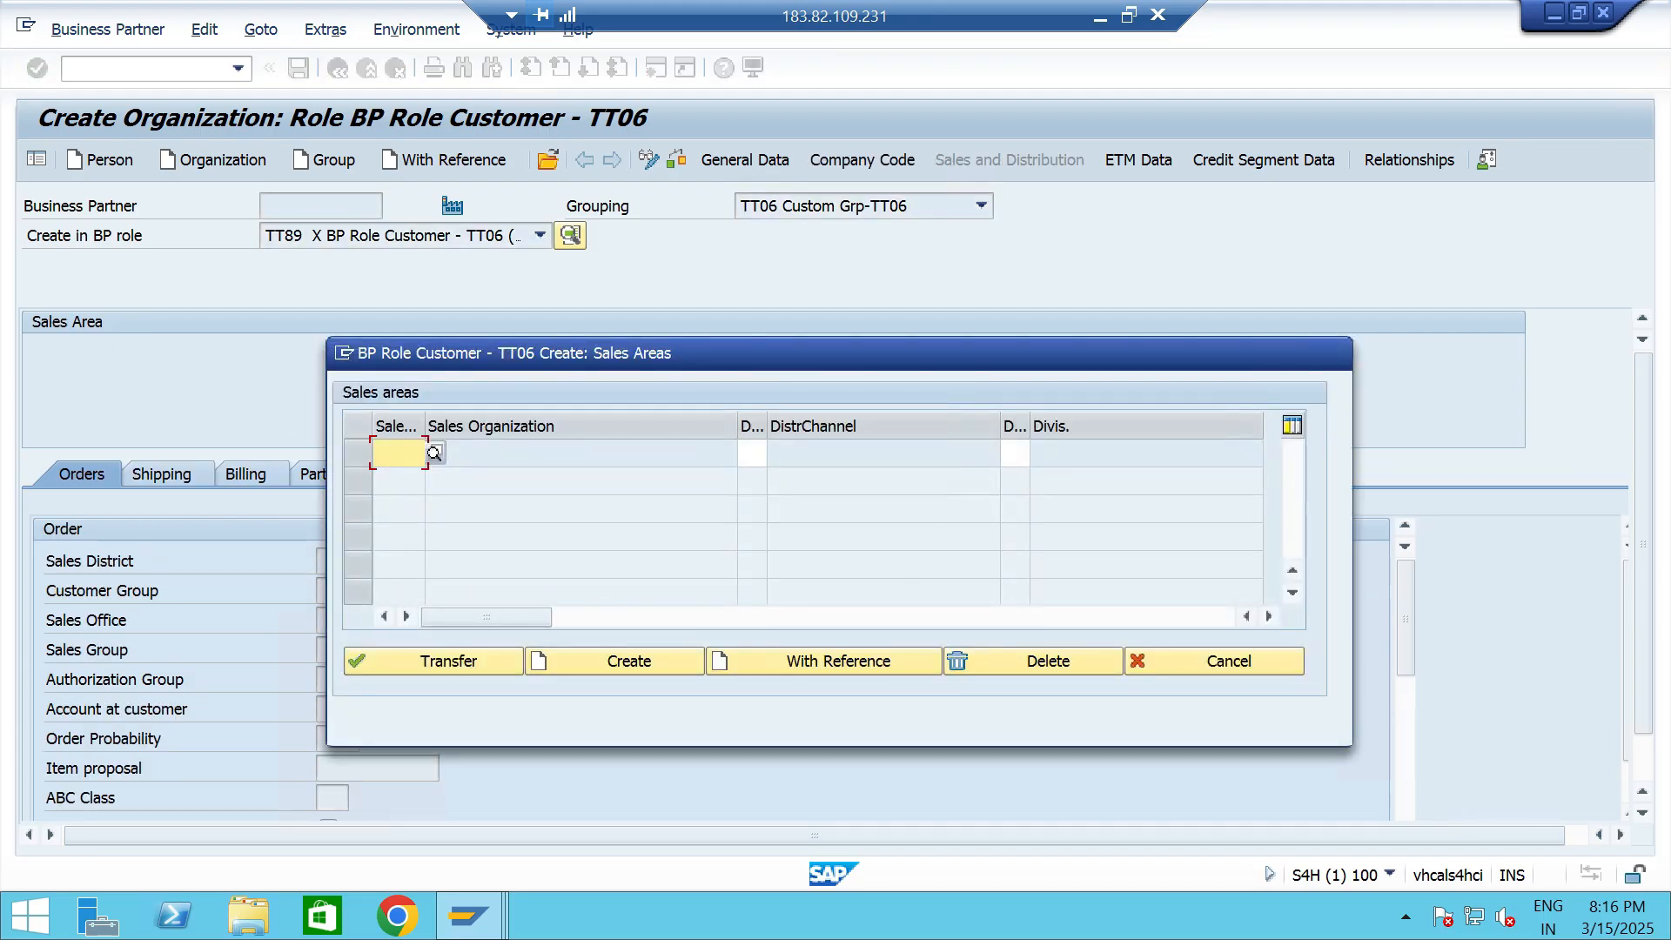
text(tts1)
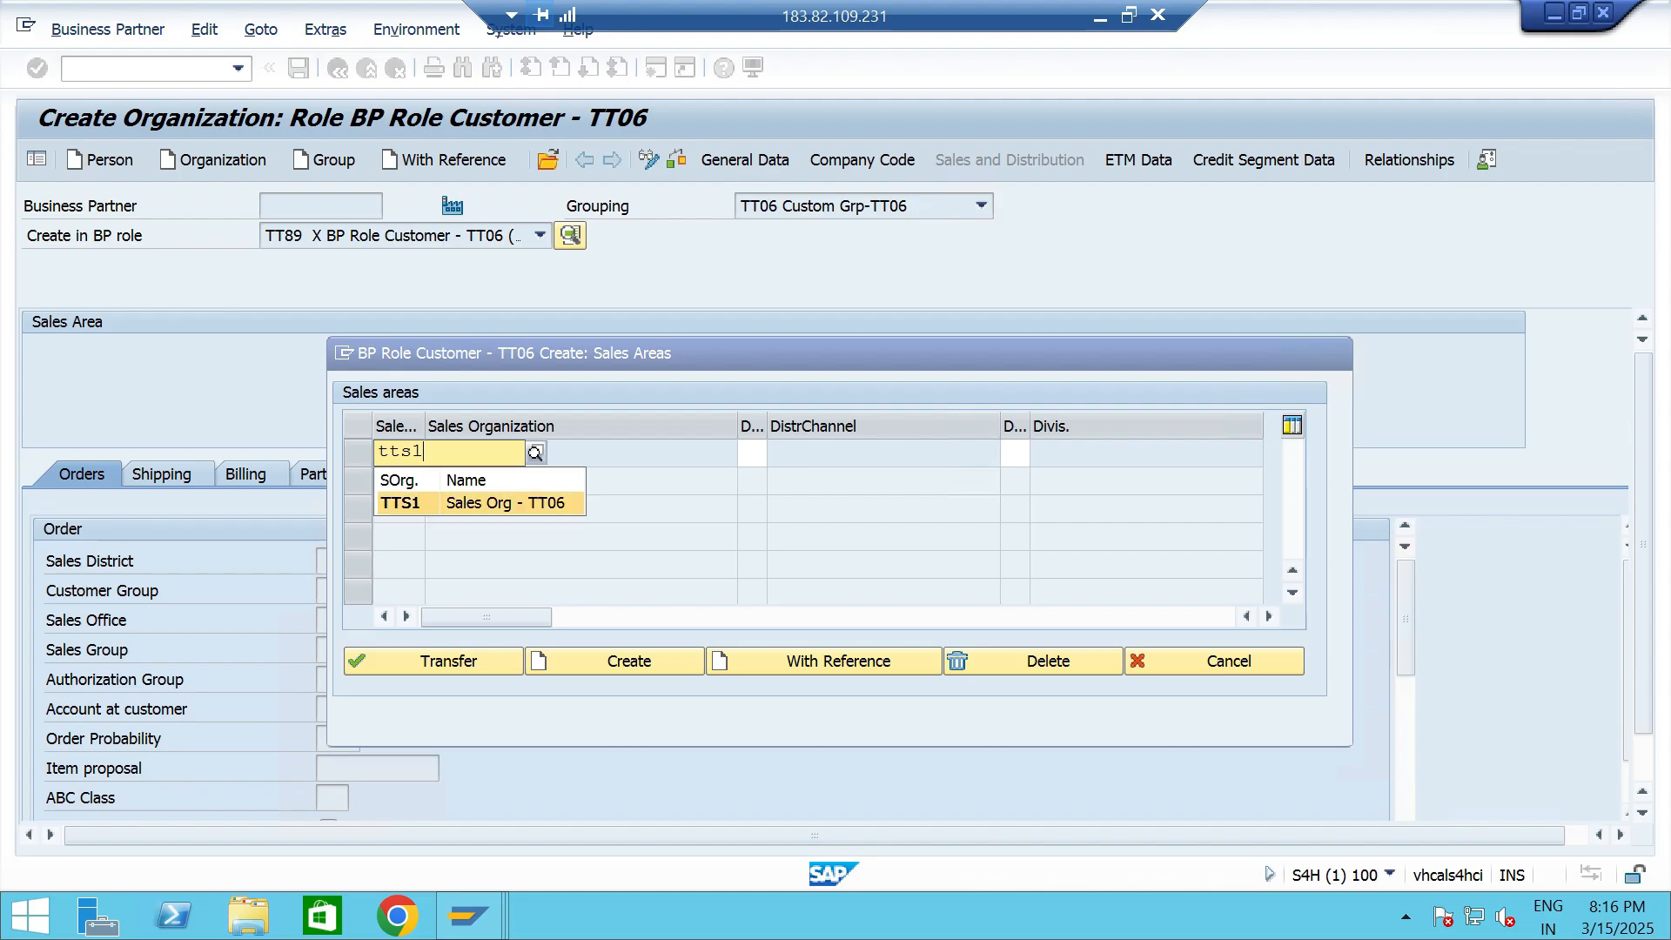
key(Return)
key(Tab)
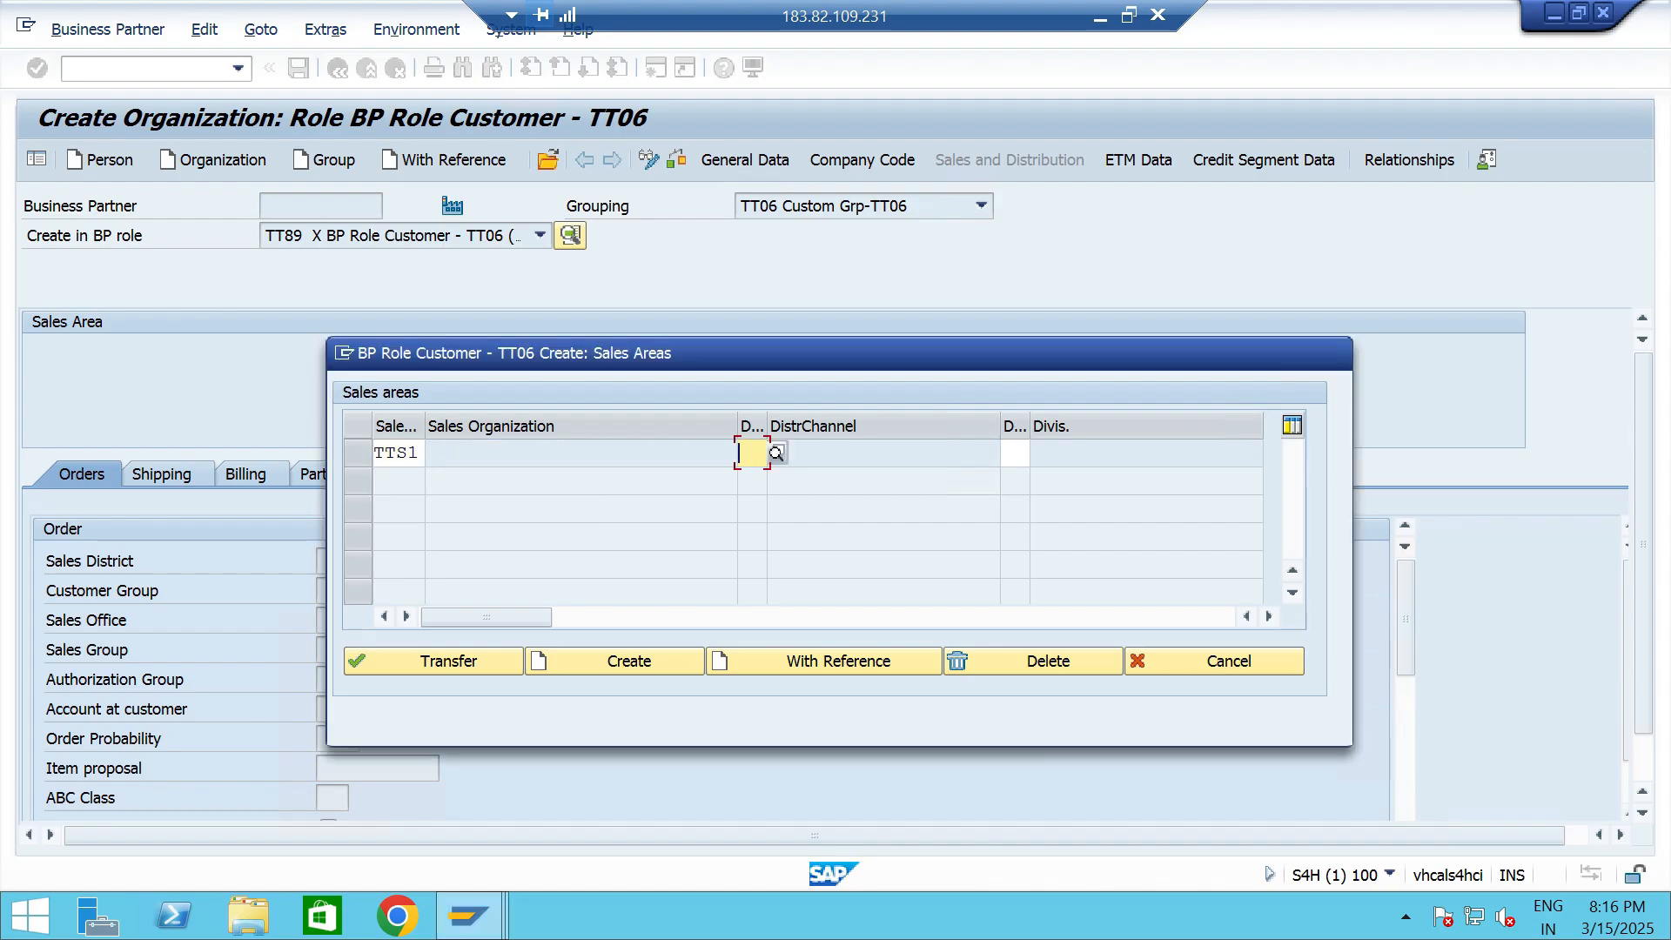
text(t)
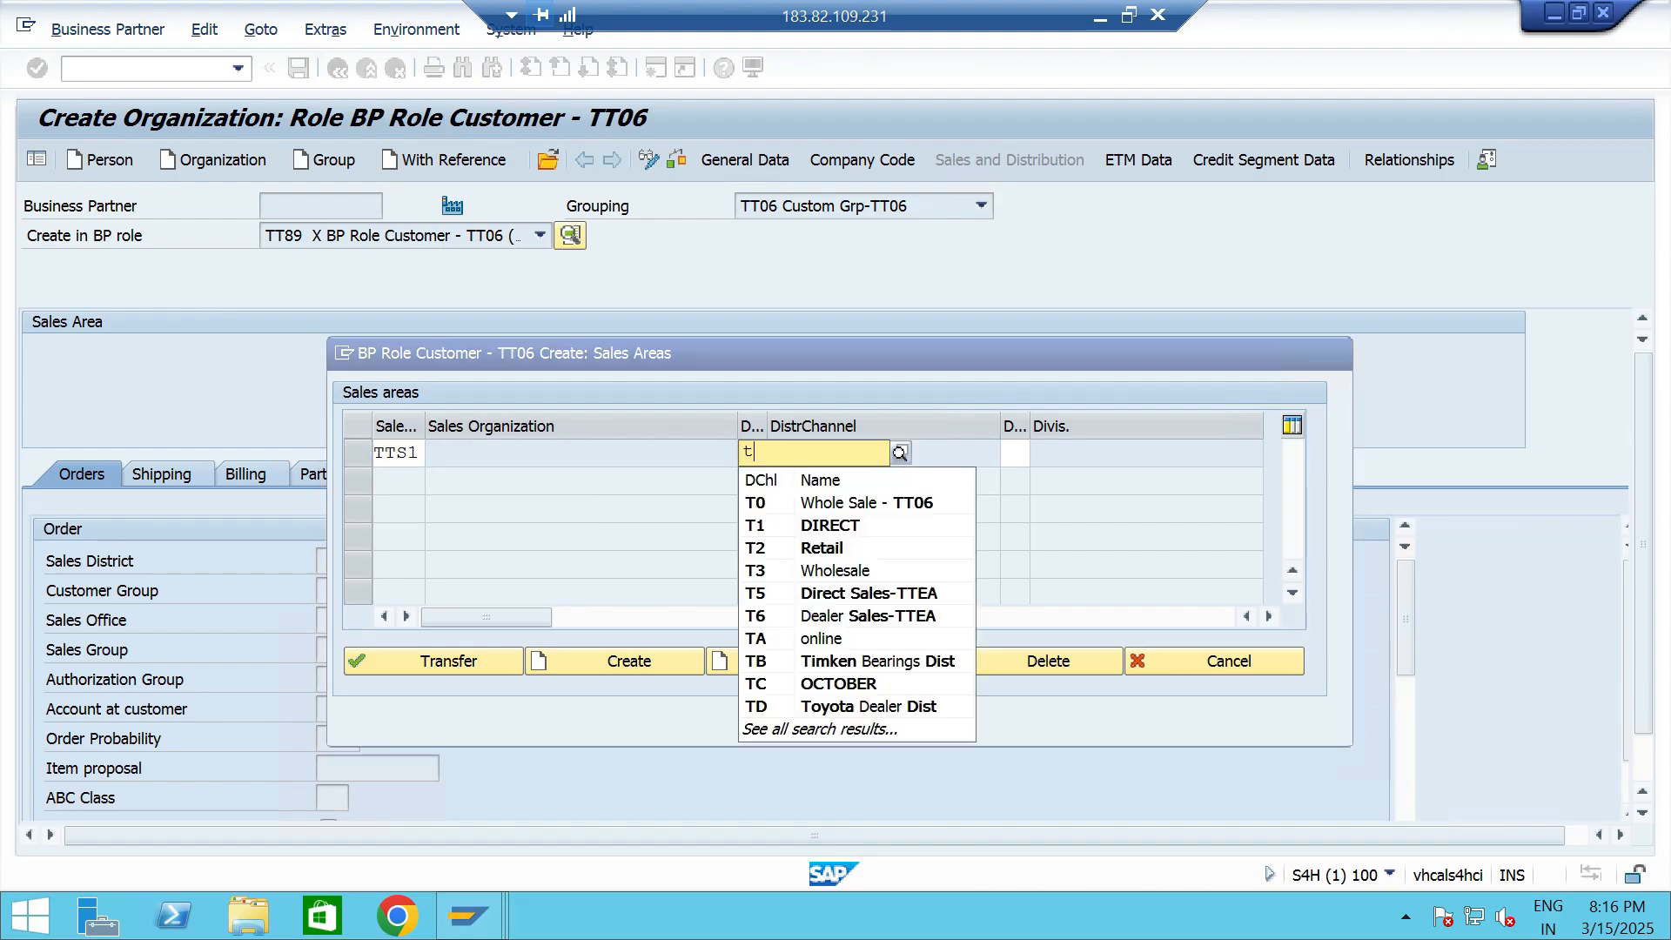
key(Return)
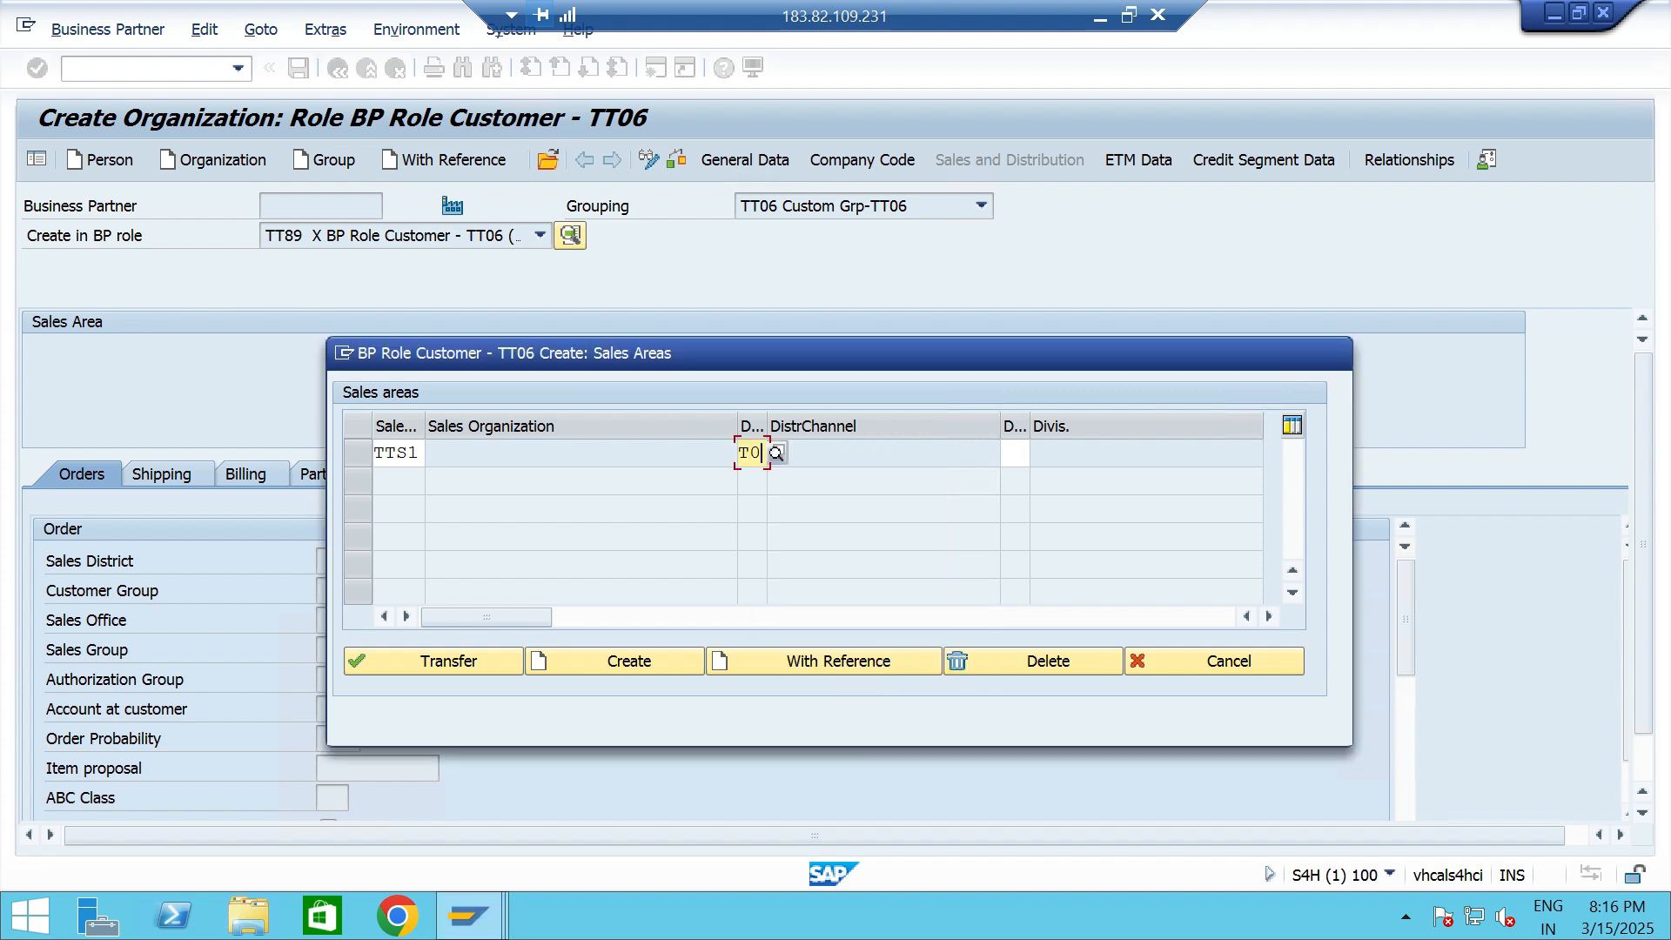
key(Tab)
text(t6)
key(Return)
click(433, 662)
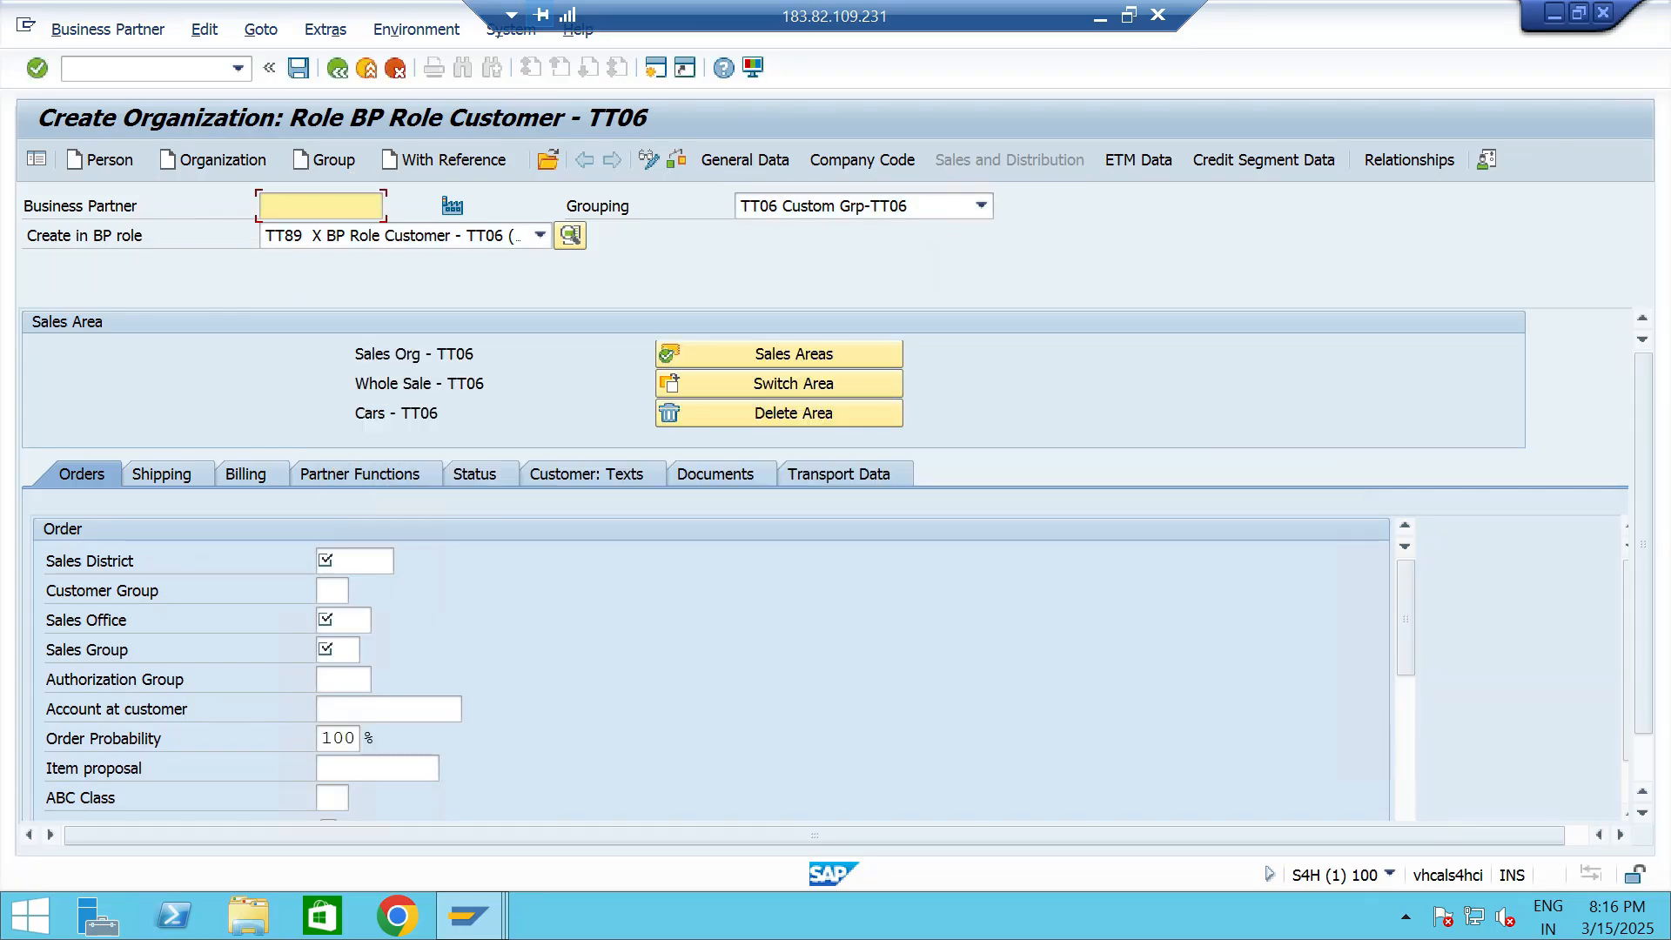
- Fill in the order data with sales district ttsd, sales office TTS1 (chennai - TT06) and sales group TT2
click(350, 562)
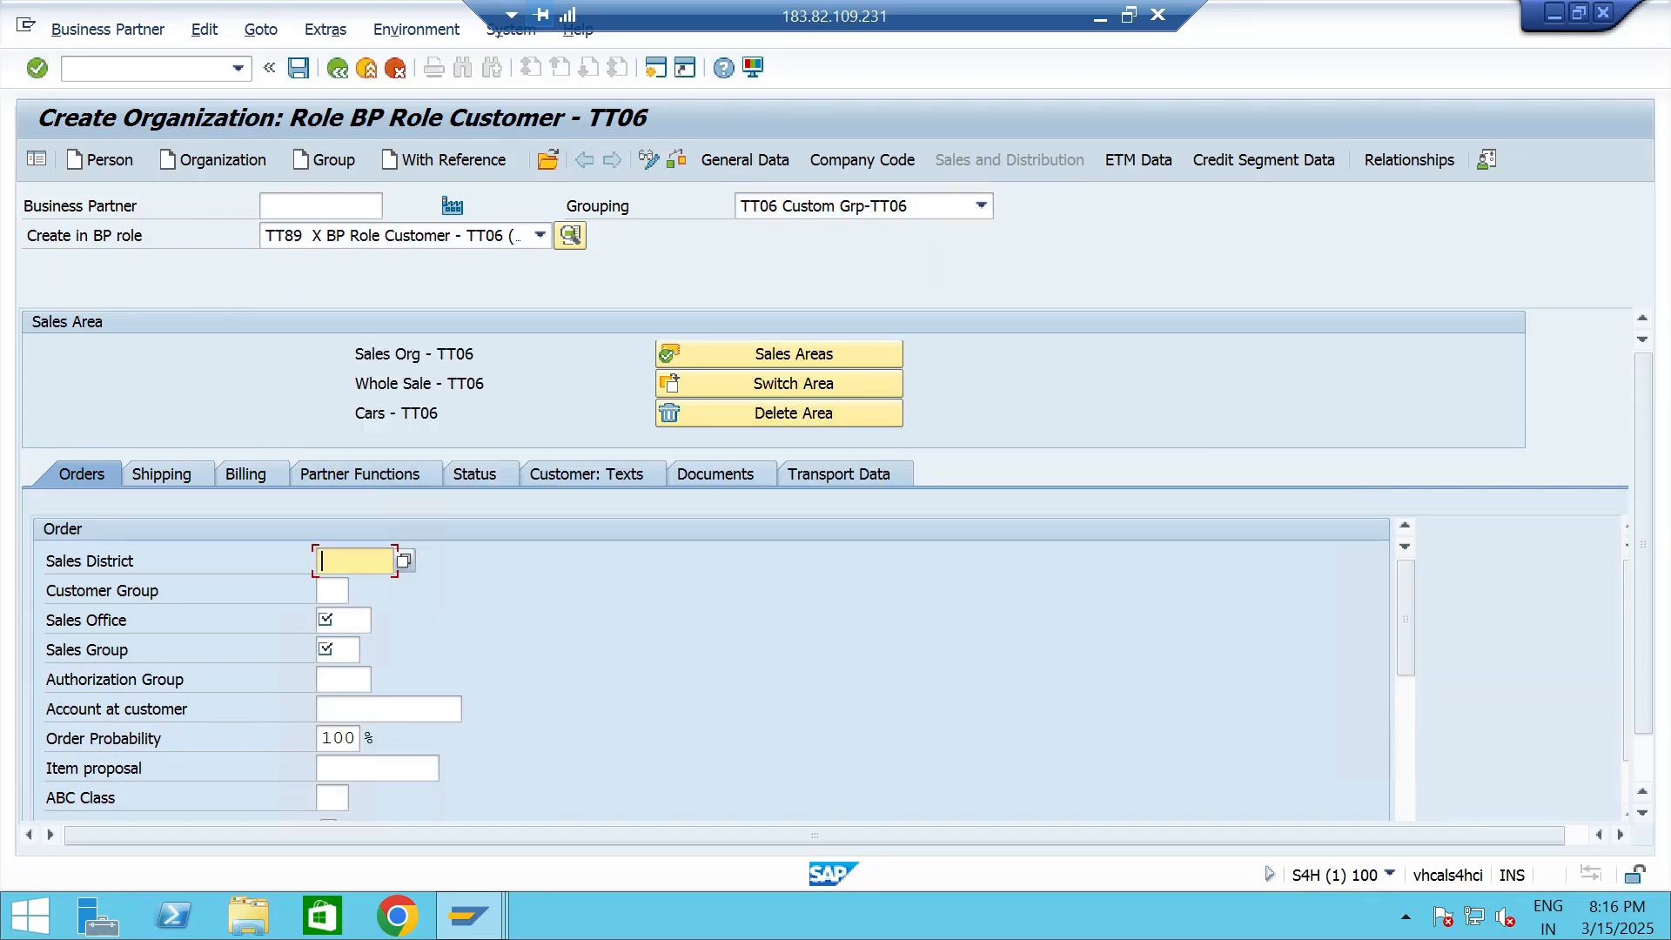
text(ttsd)
click(345, 621)
click(381, 621)
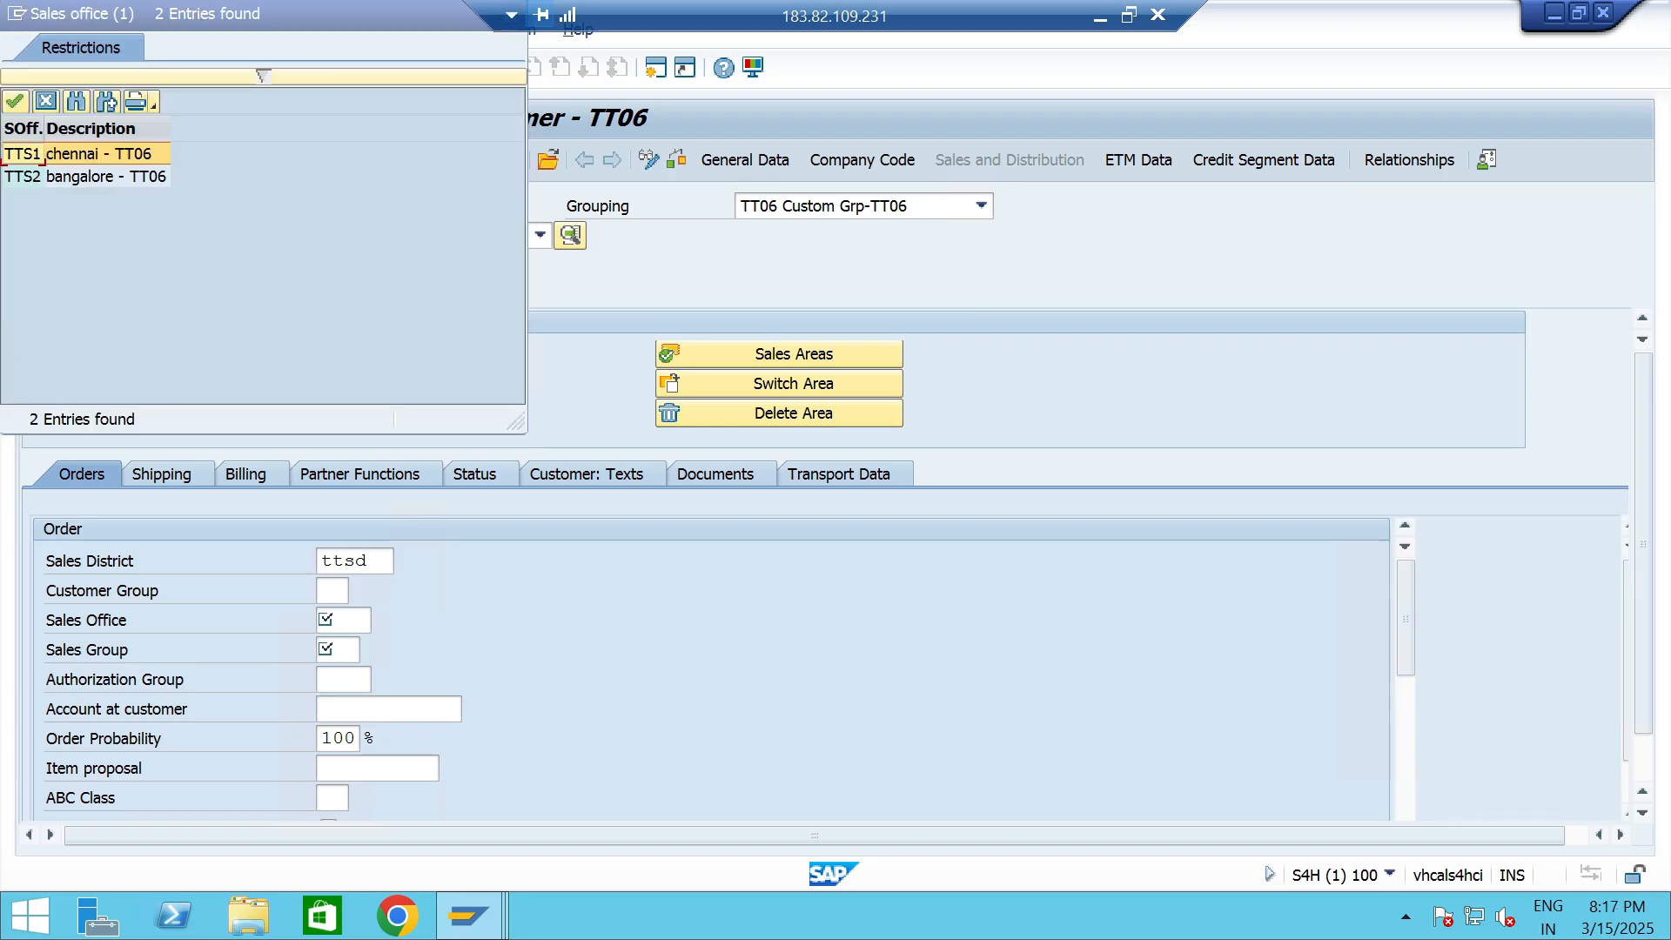
key(Return)
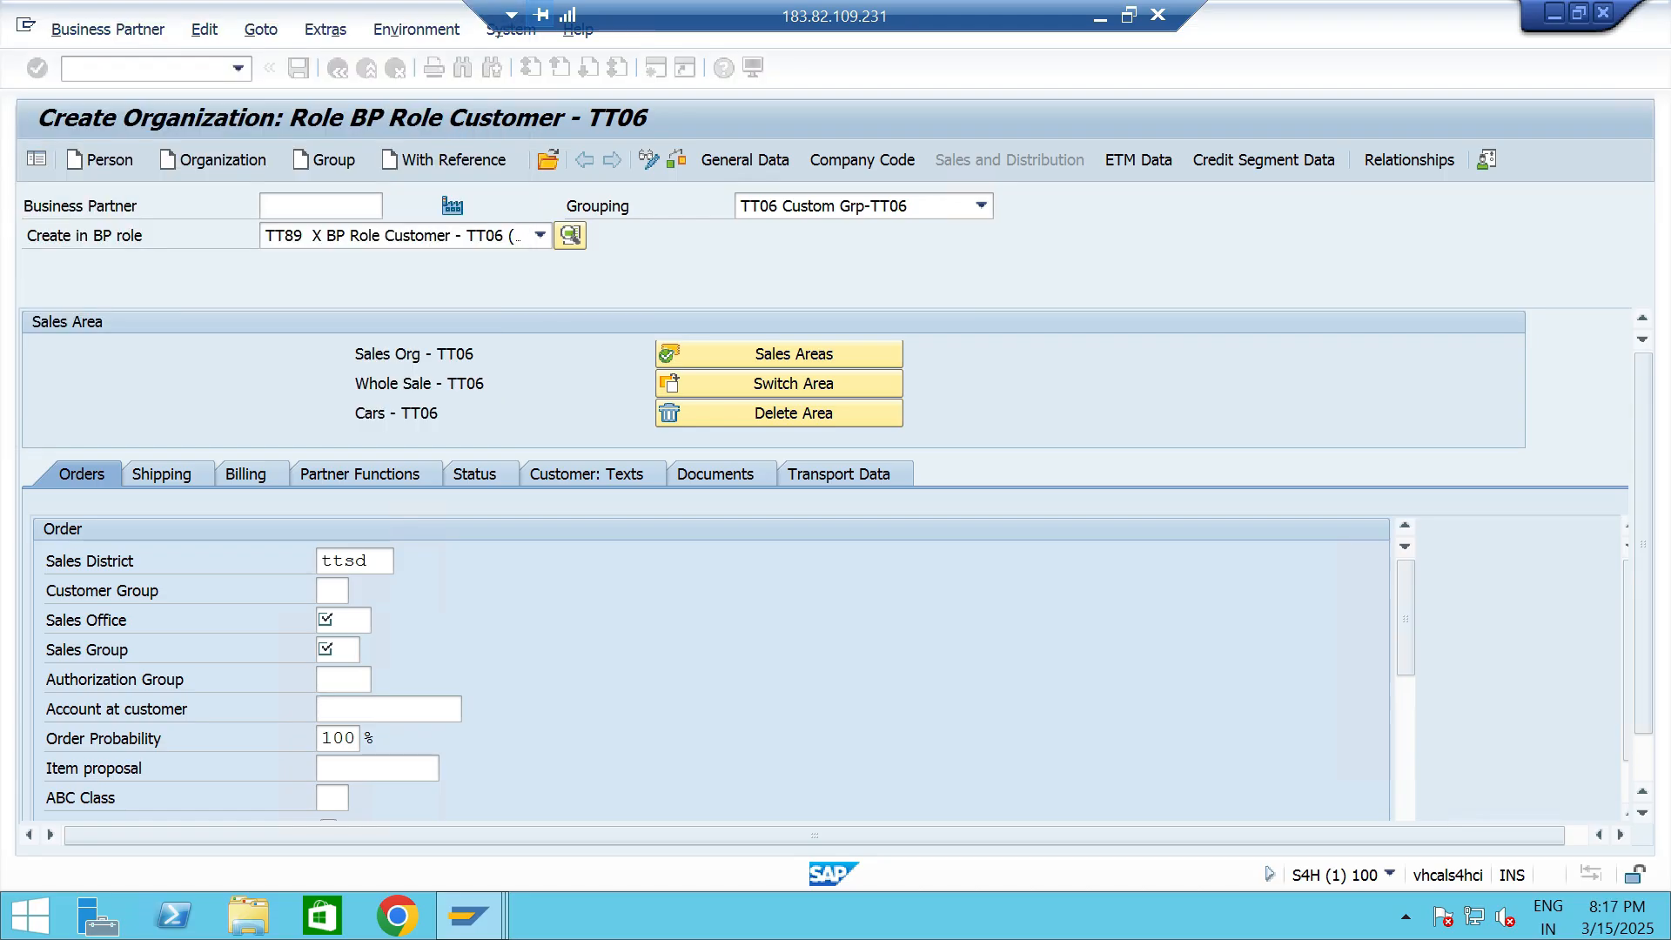
click(326, 649)
click(370, 650)
click(142, 154)
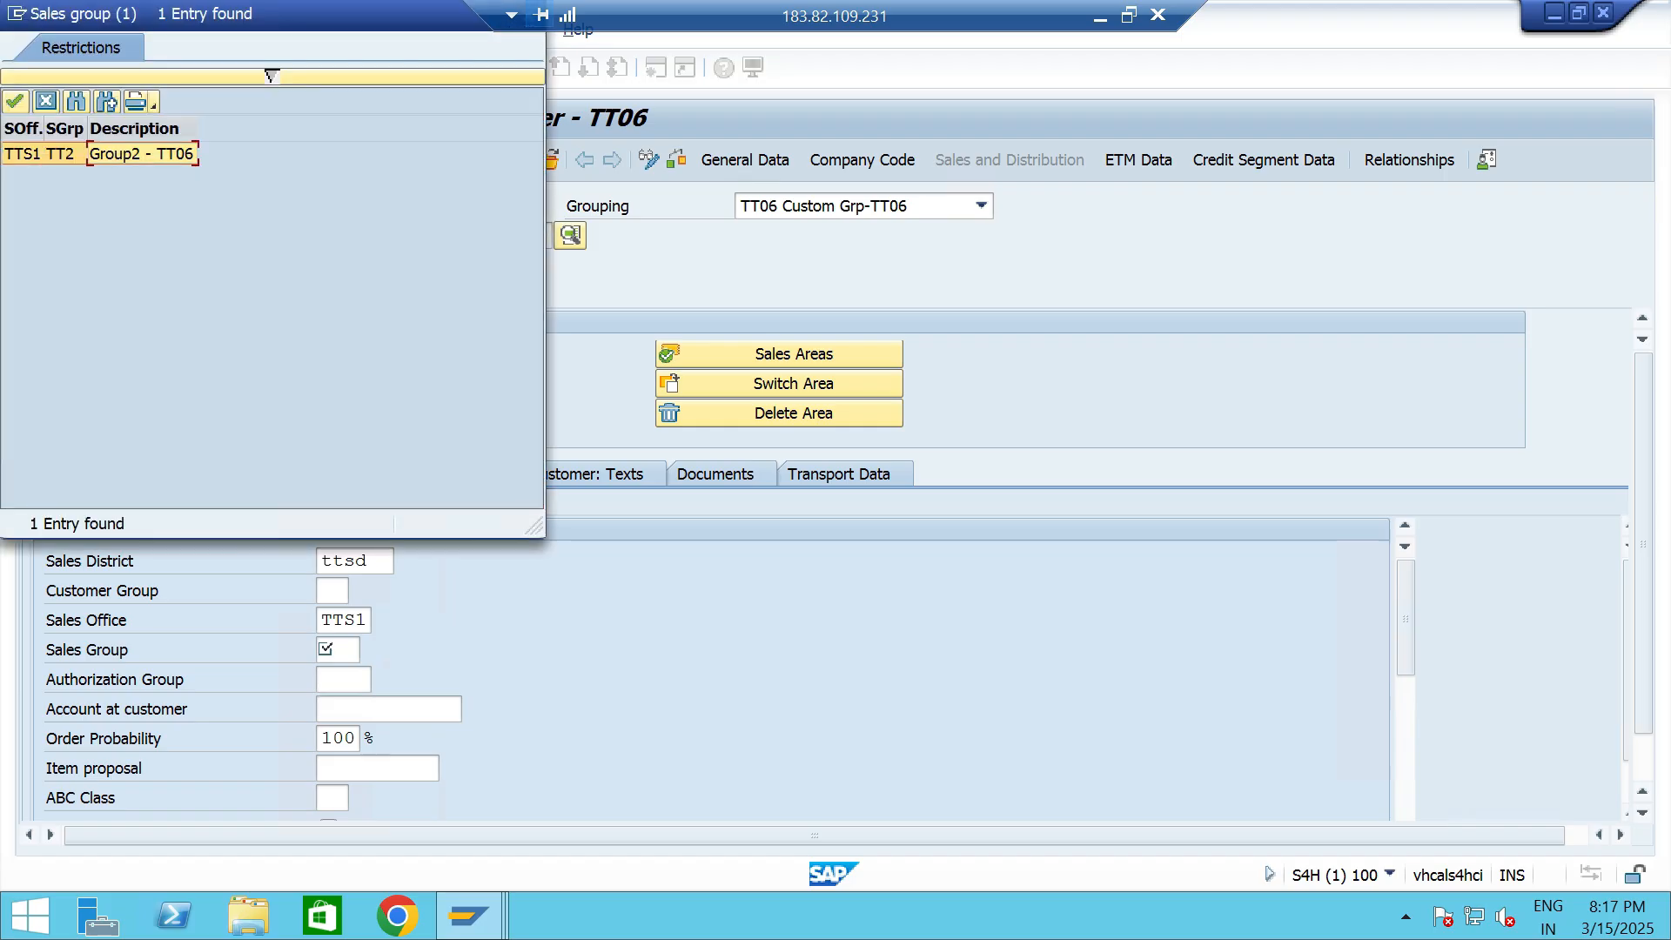
key(Return)
key(Return)
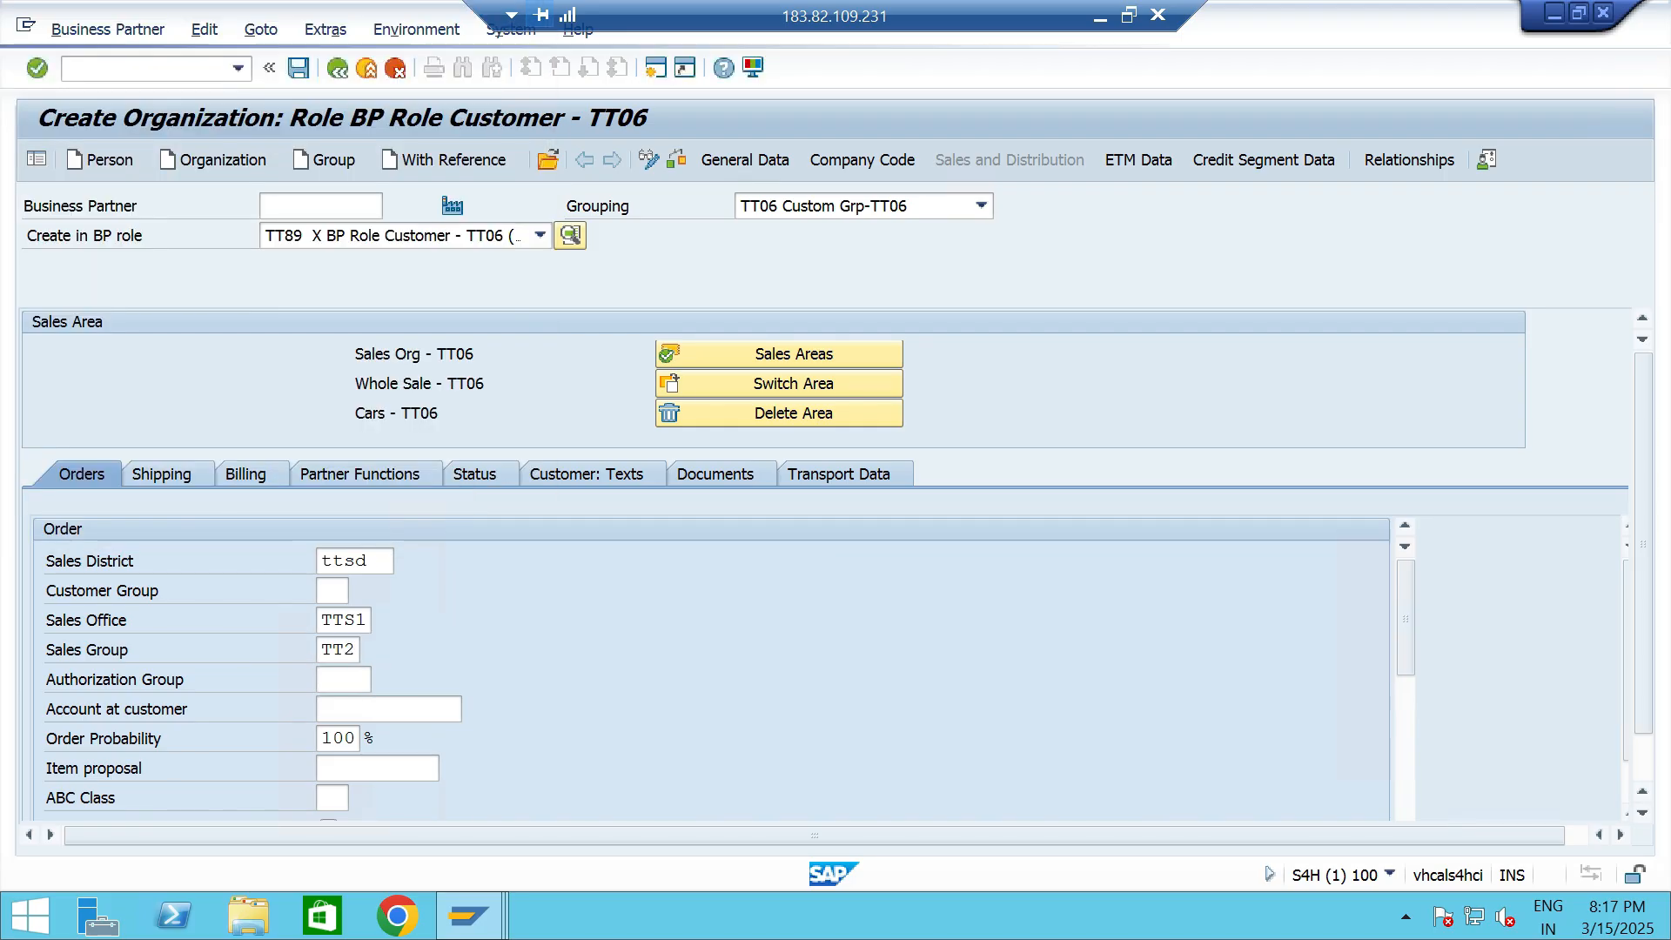
- Set the customer's price group to 01 Bulk buyer and the customer pricing procedure to 1 Standard
scroll(696, 662, down, 1)
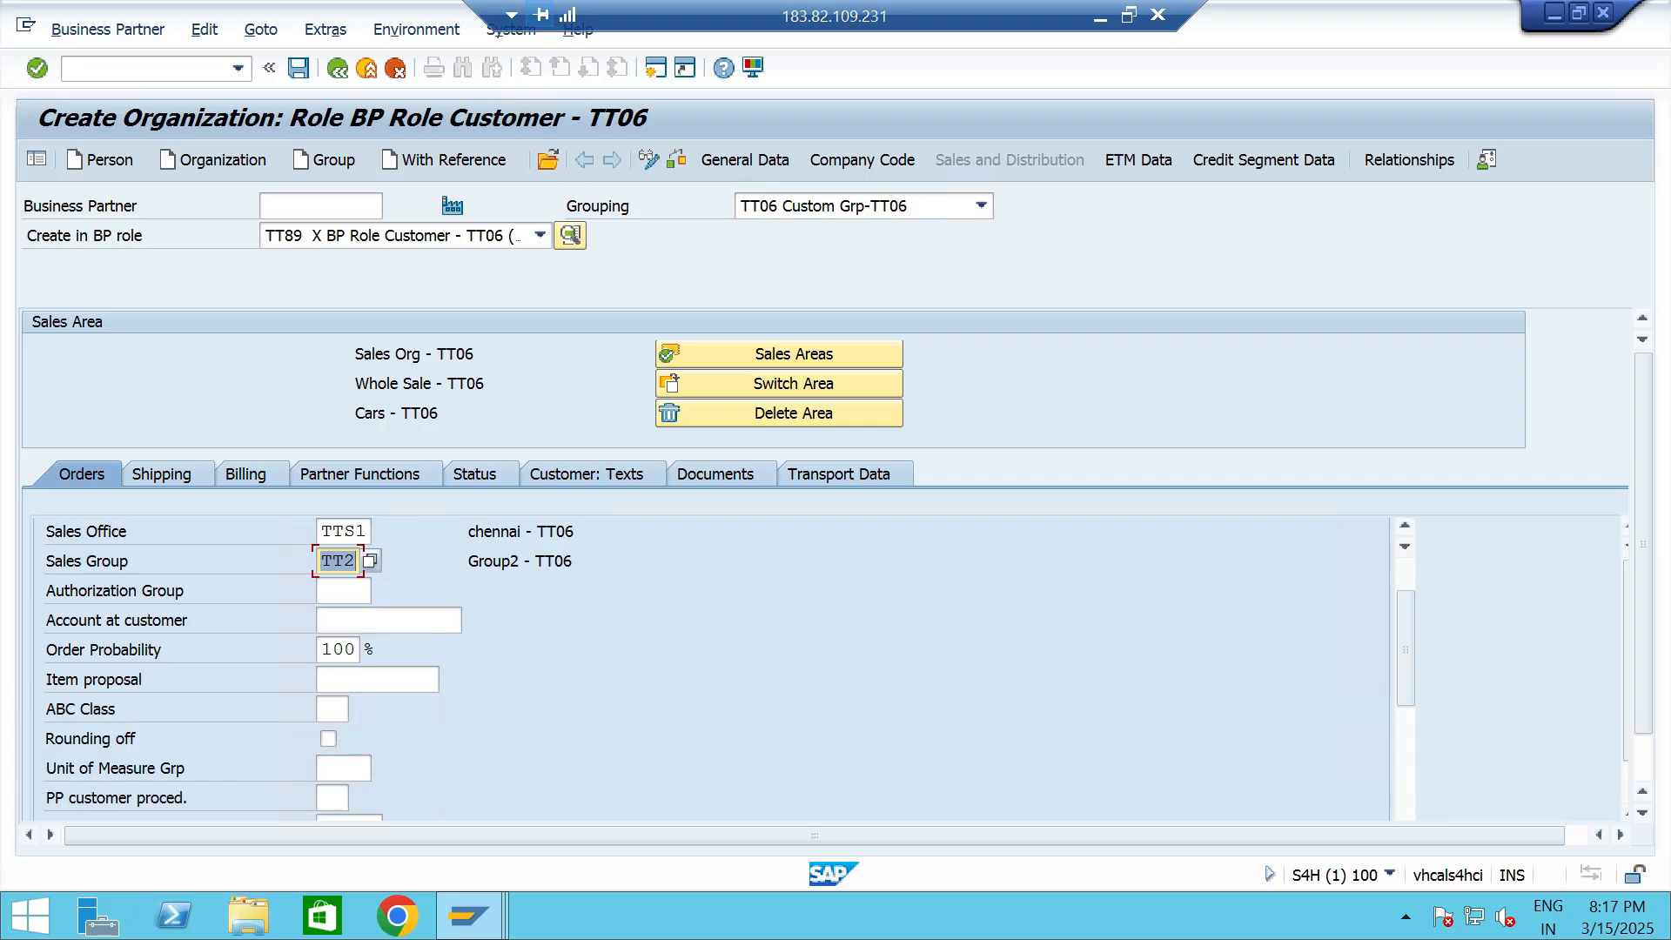
scroll(697, 662, down, 2)
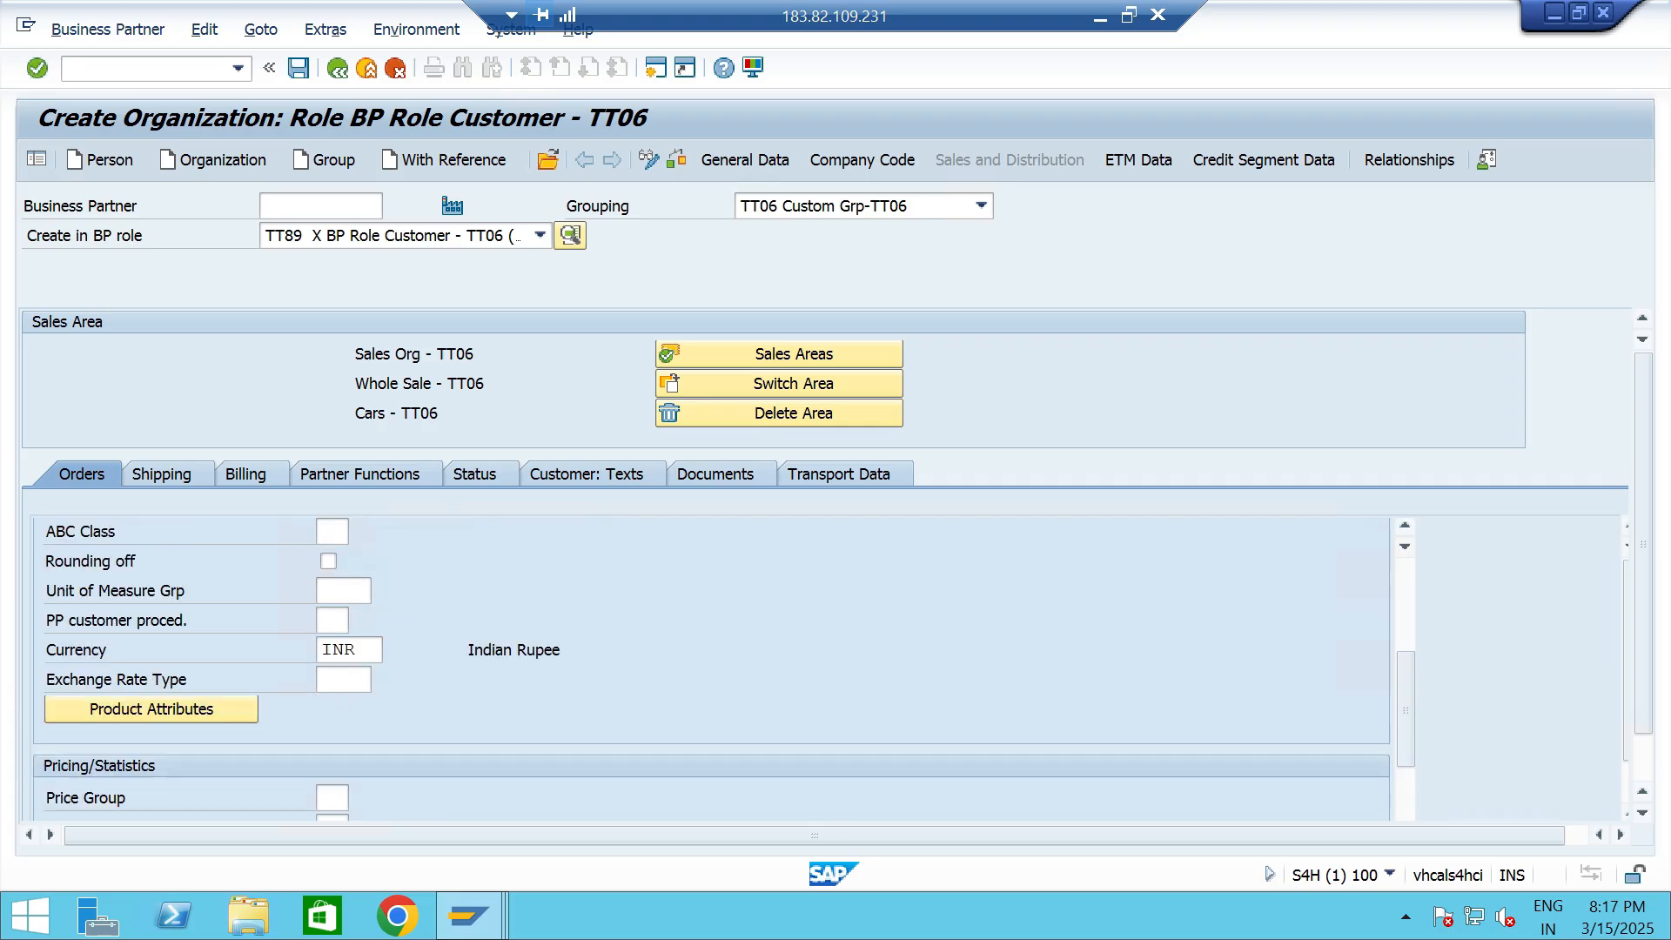
scroll(697, 662, down, 2)
click(332, 621)
text(01)
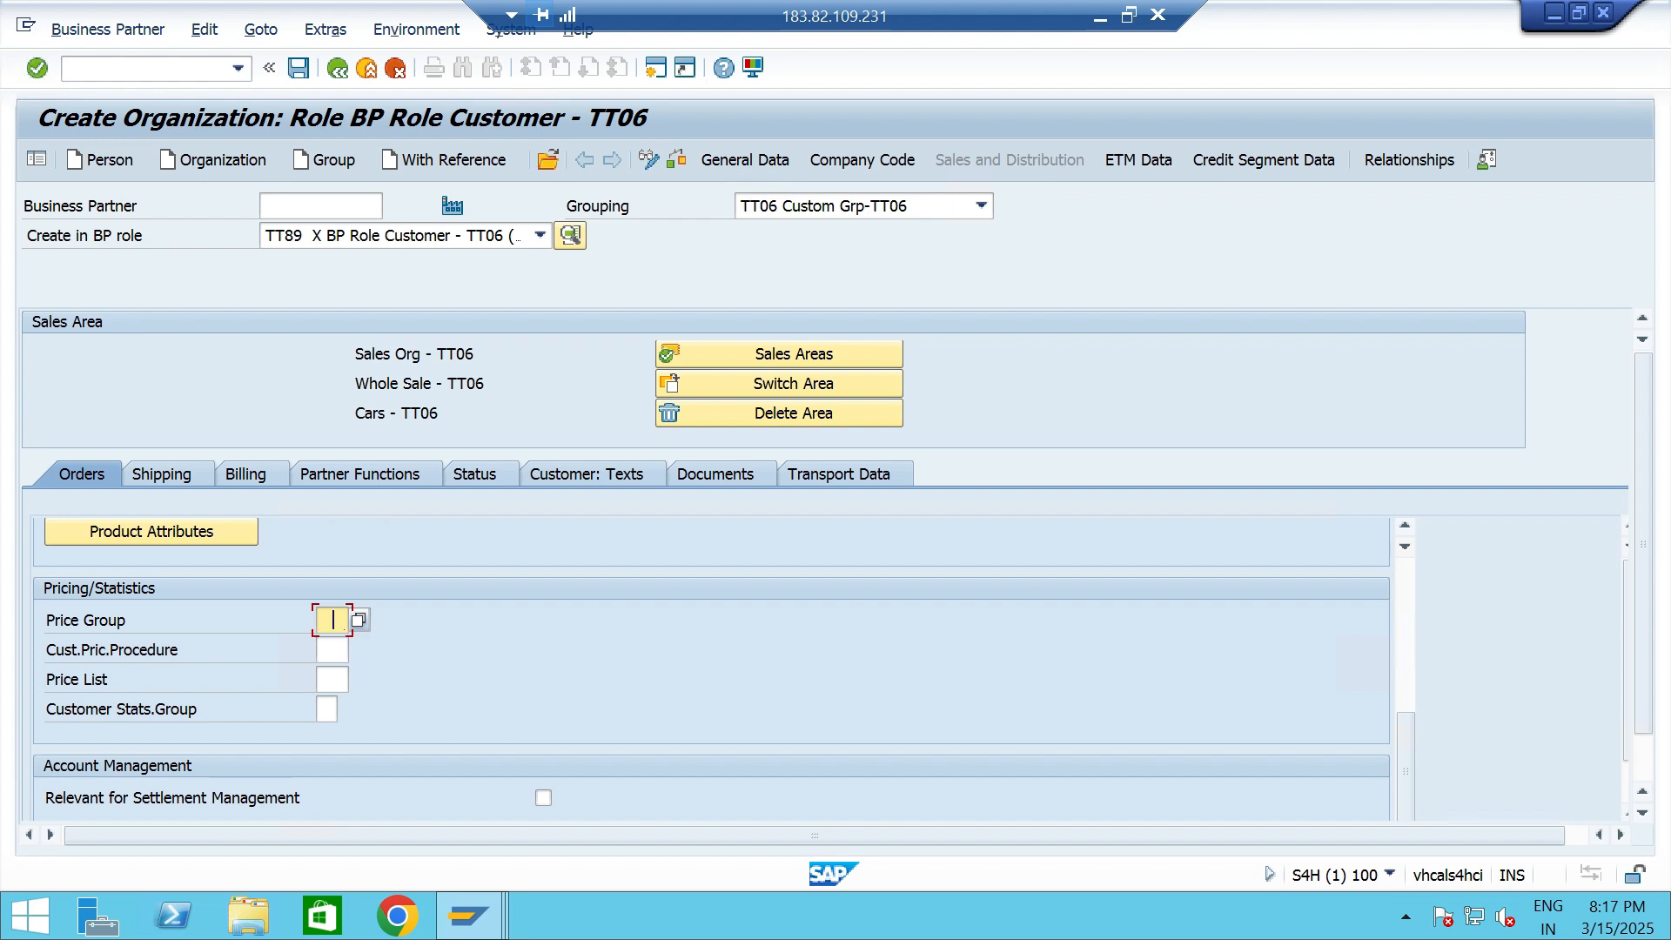
key(Tab)
key(Down)
key(Return)
key(Return)
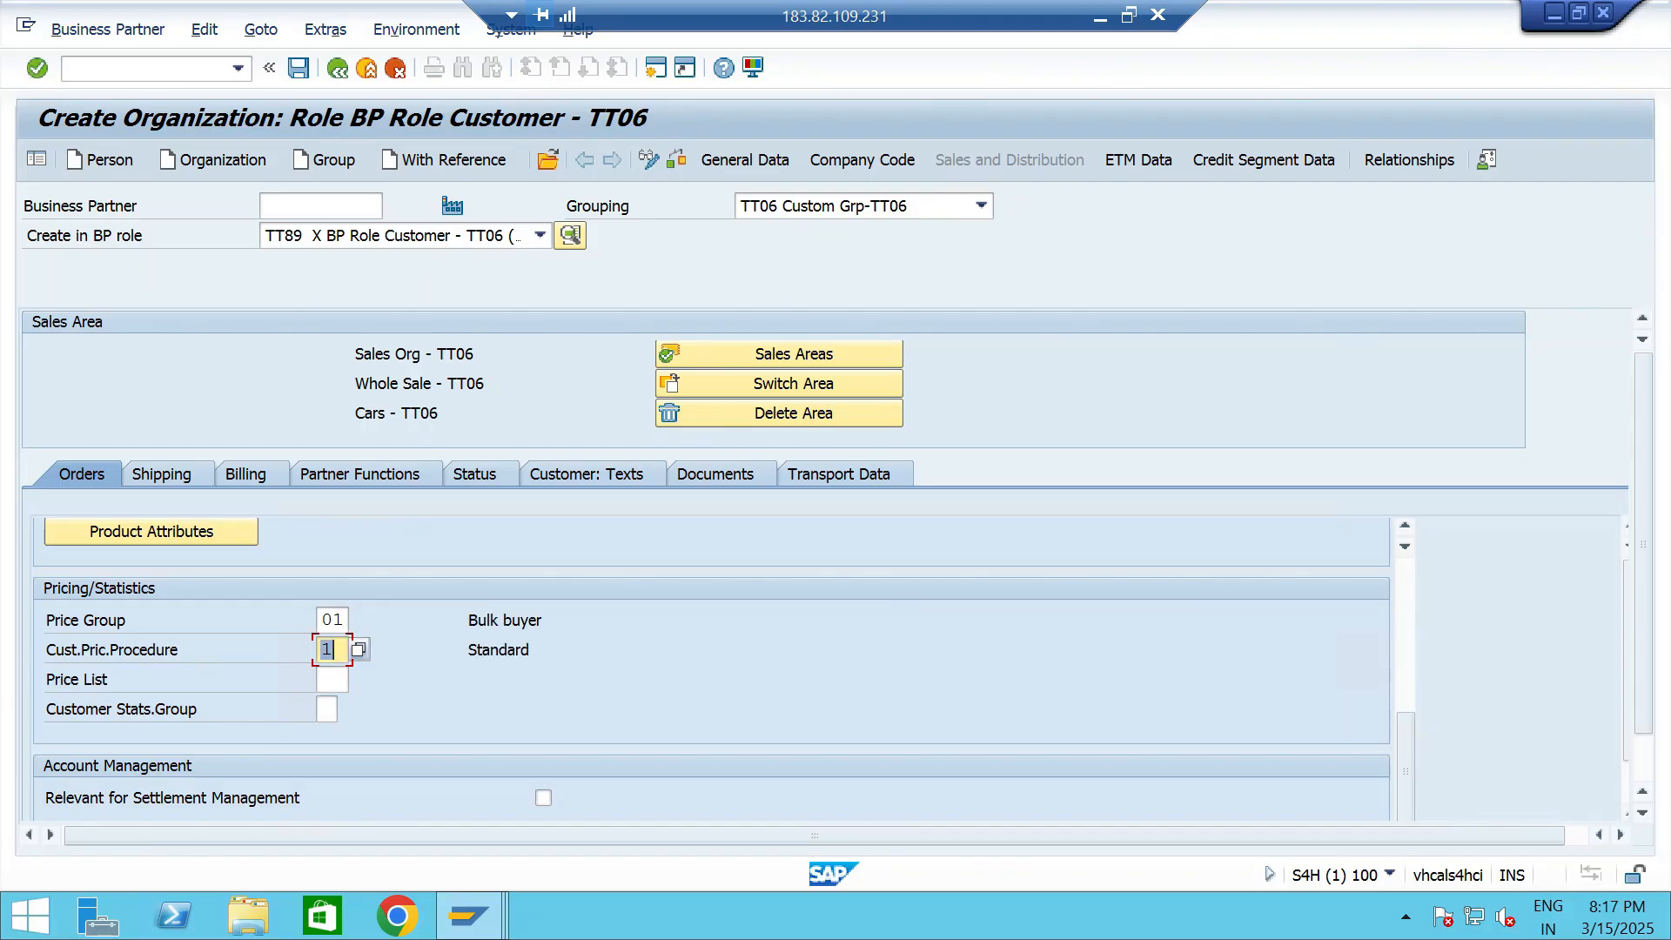
- Set the customer's delivering plant to ttp2 and the shipping conditions to 01 Standard
scroll(712, 668, down, 1)
scroll(712, 644, down, 1)
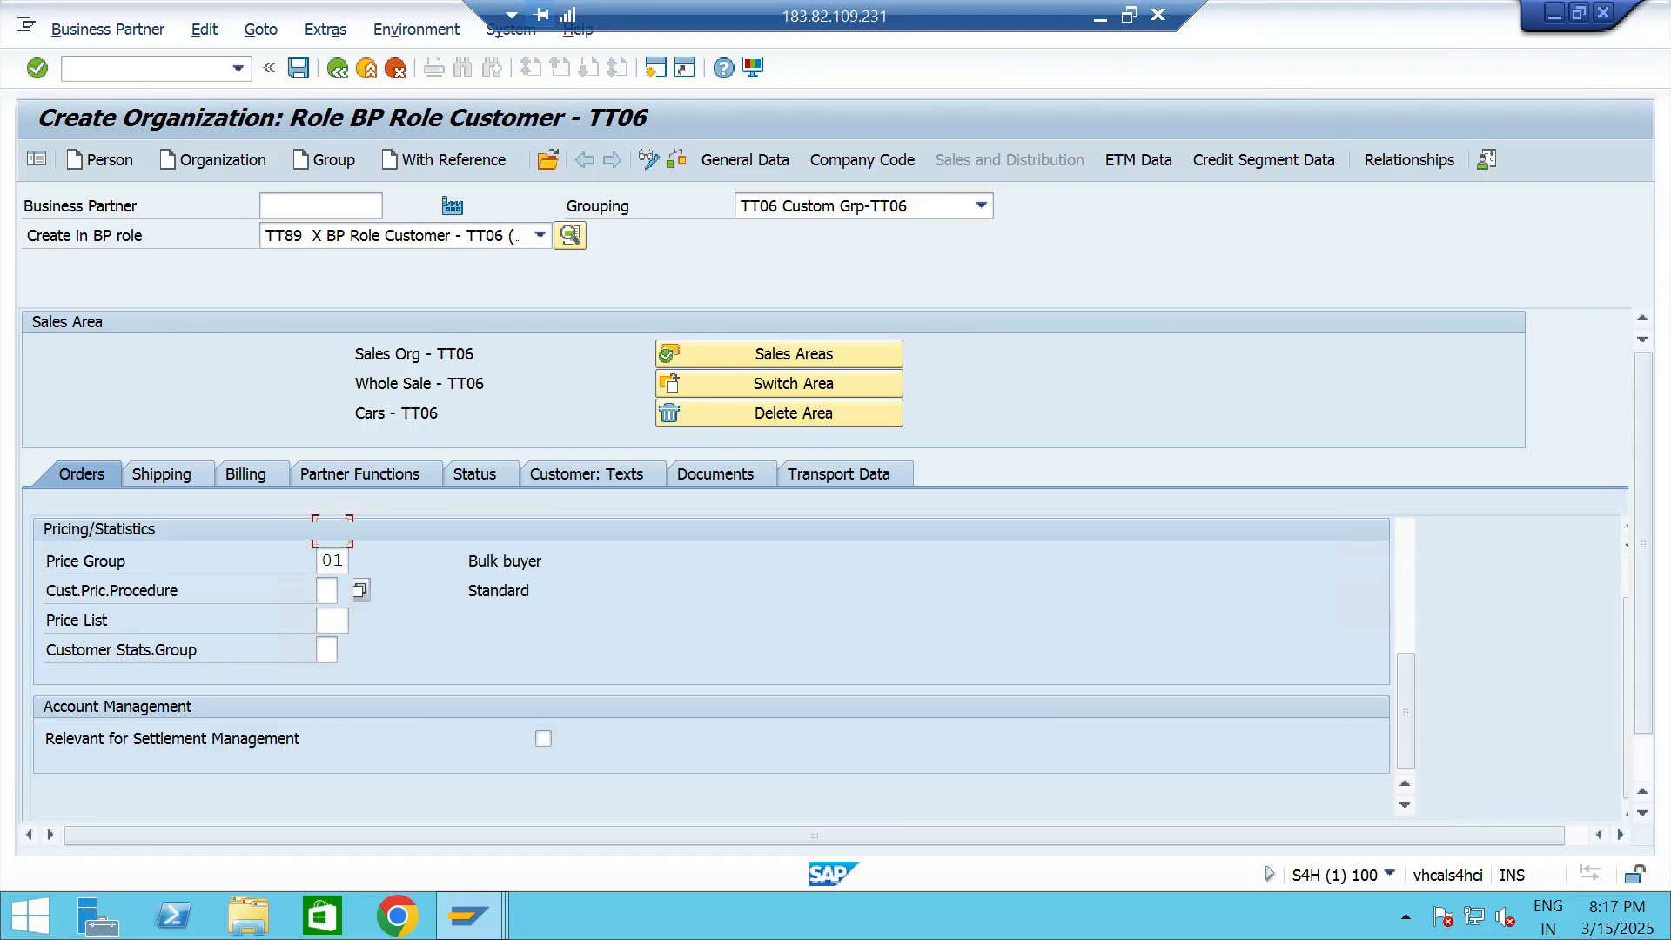
scroll(712, 645, up, 5)
scroll(712, 644, up, 4)
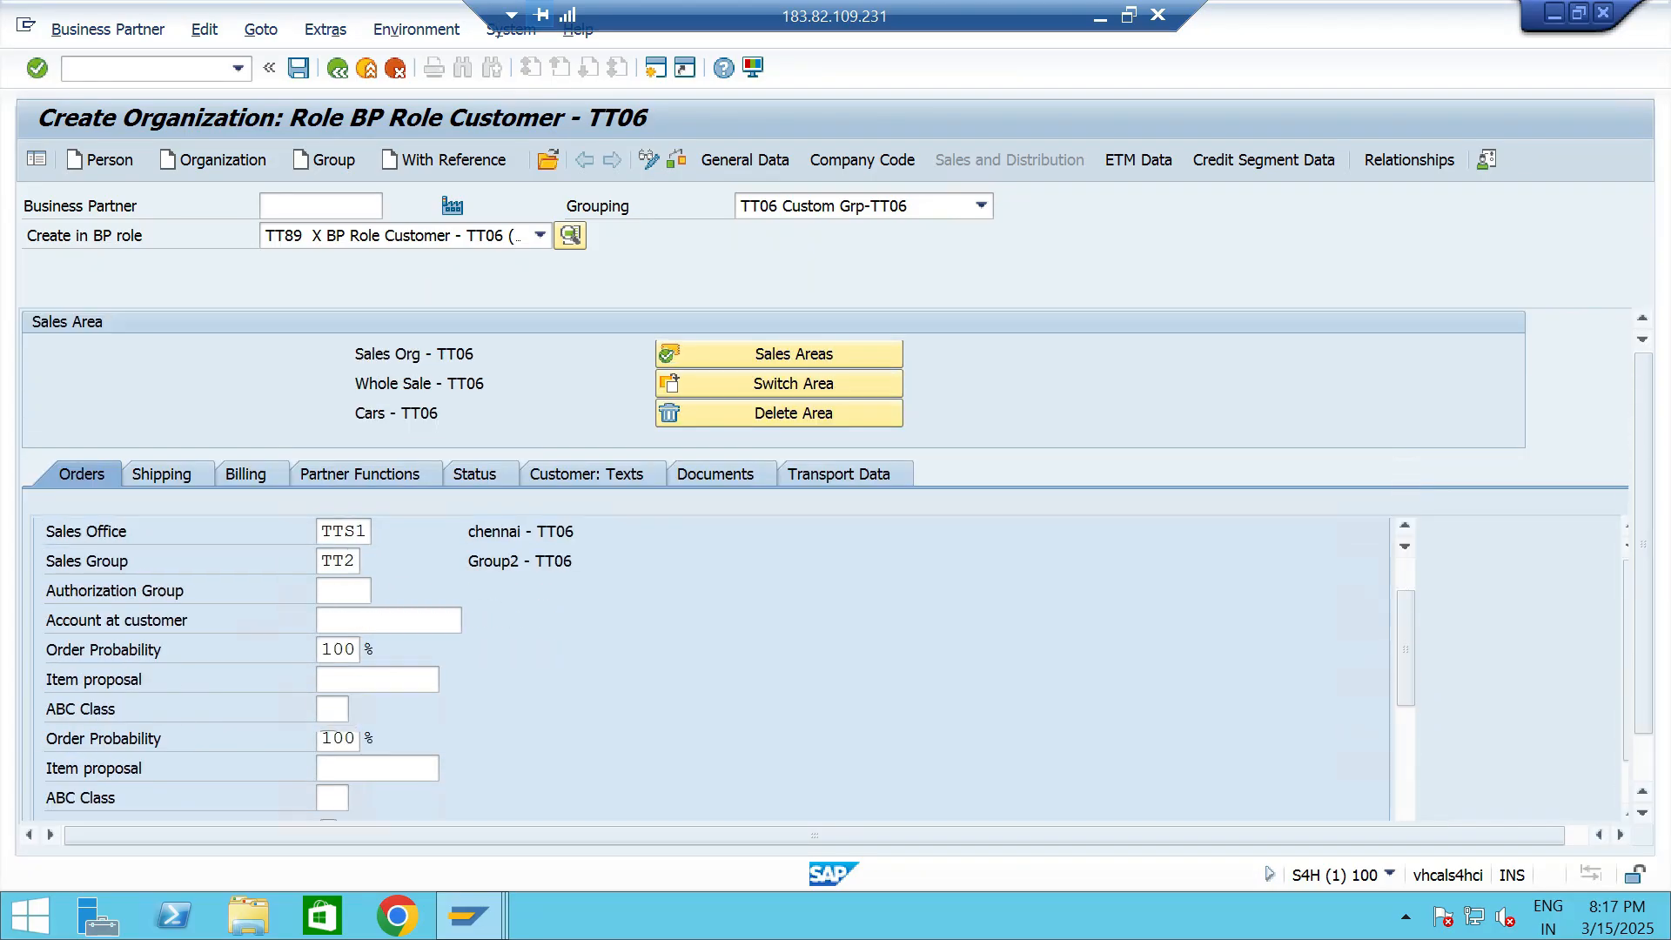
click(161, 474)
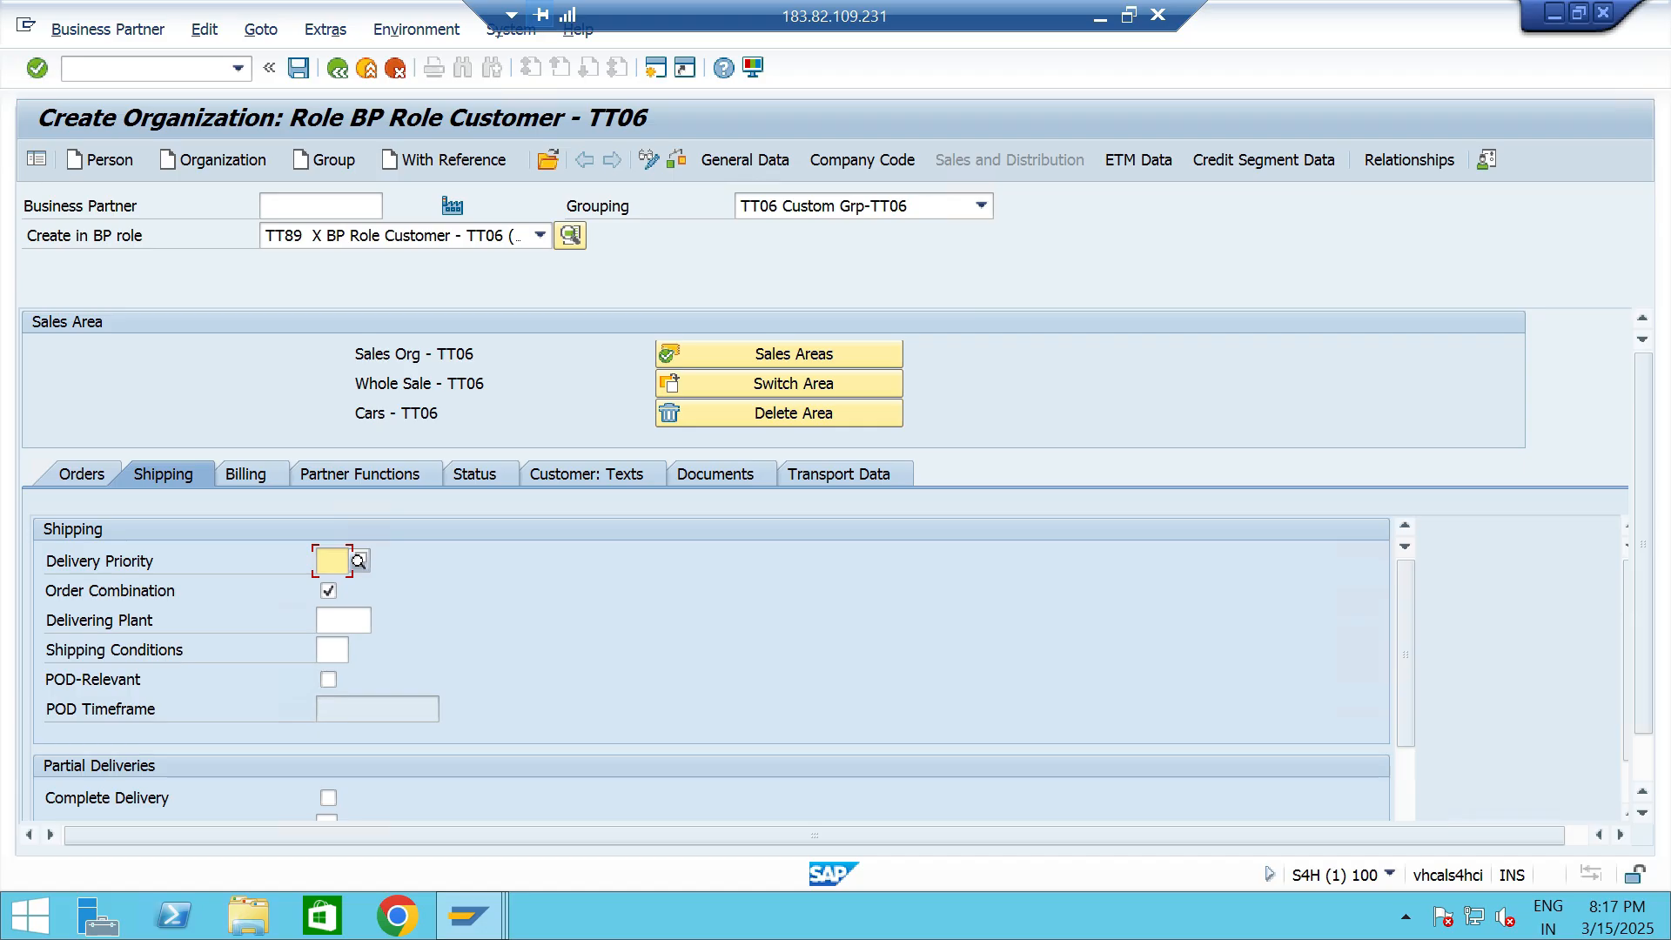
click(345, 621)
text(ttp2)
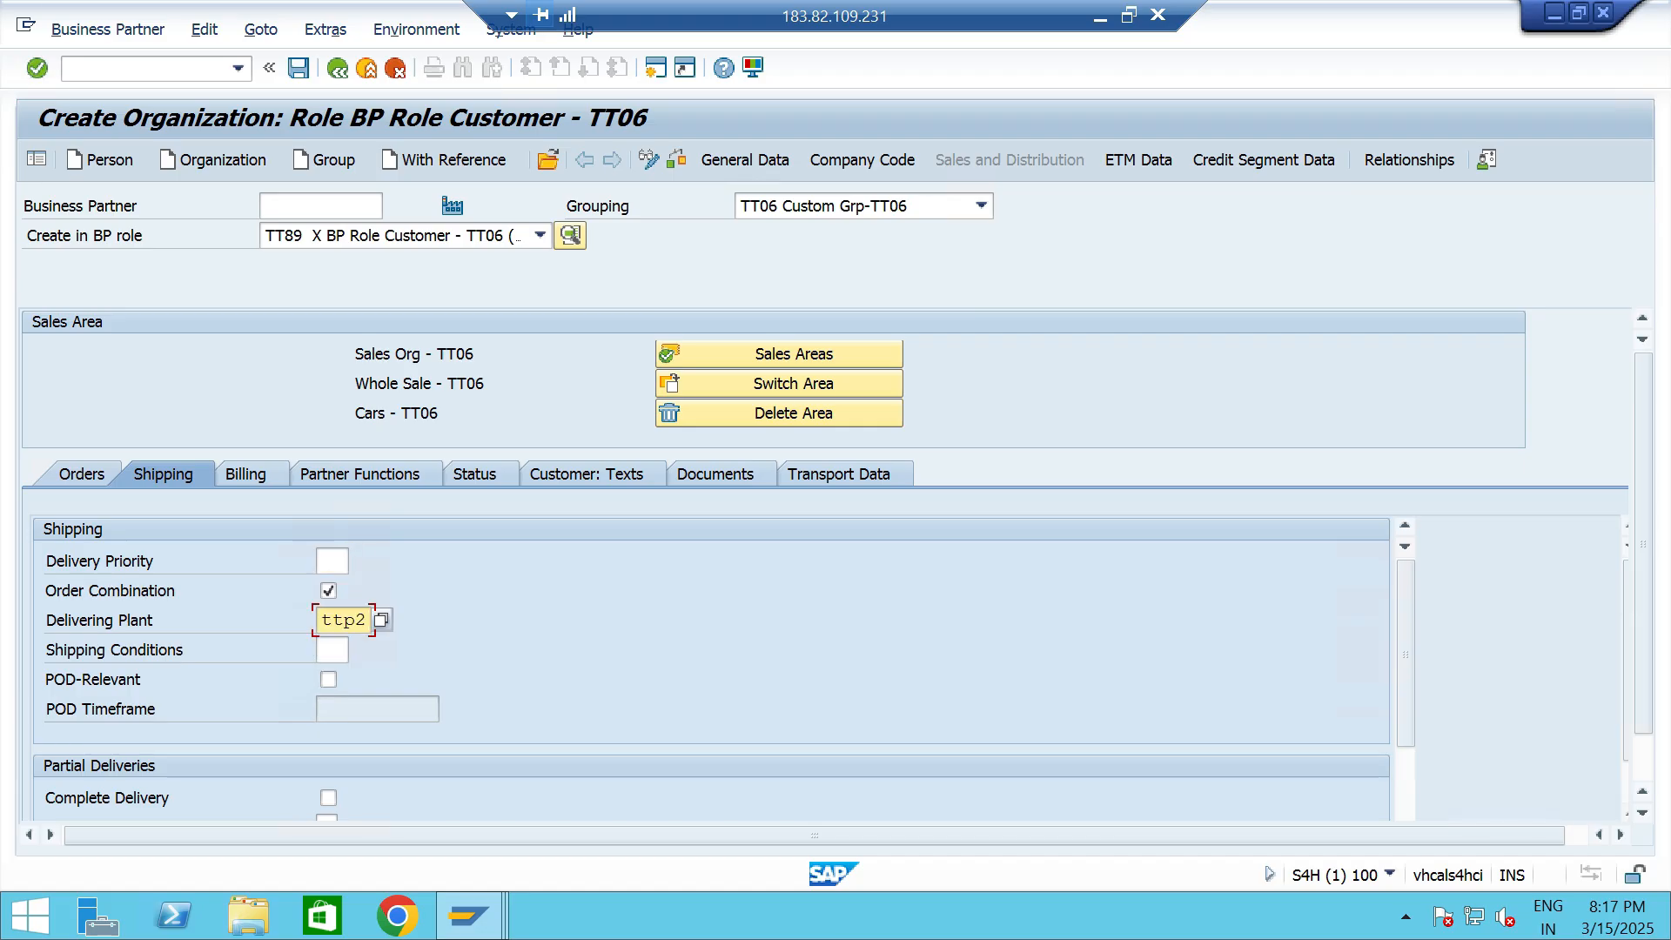
click(333, 650)
click(357, 650)
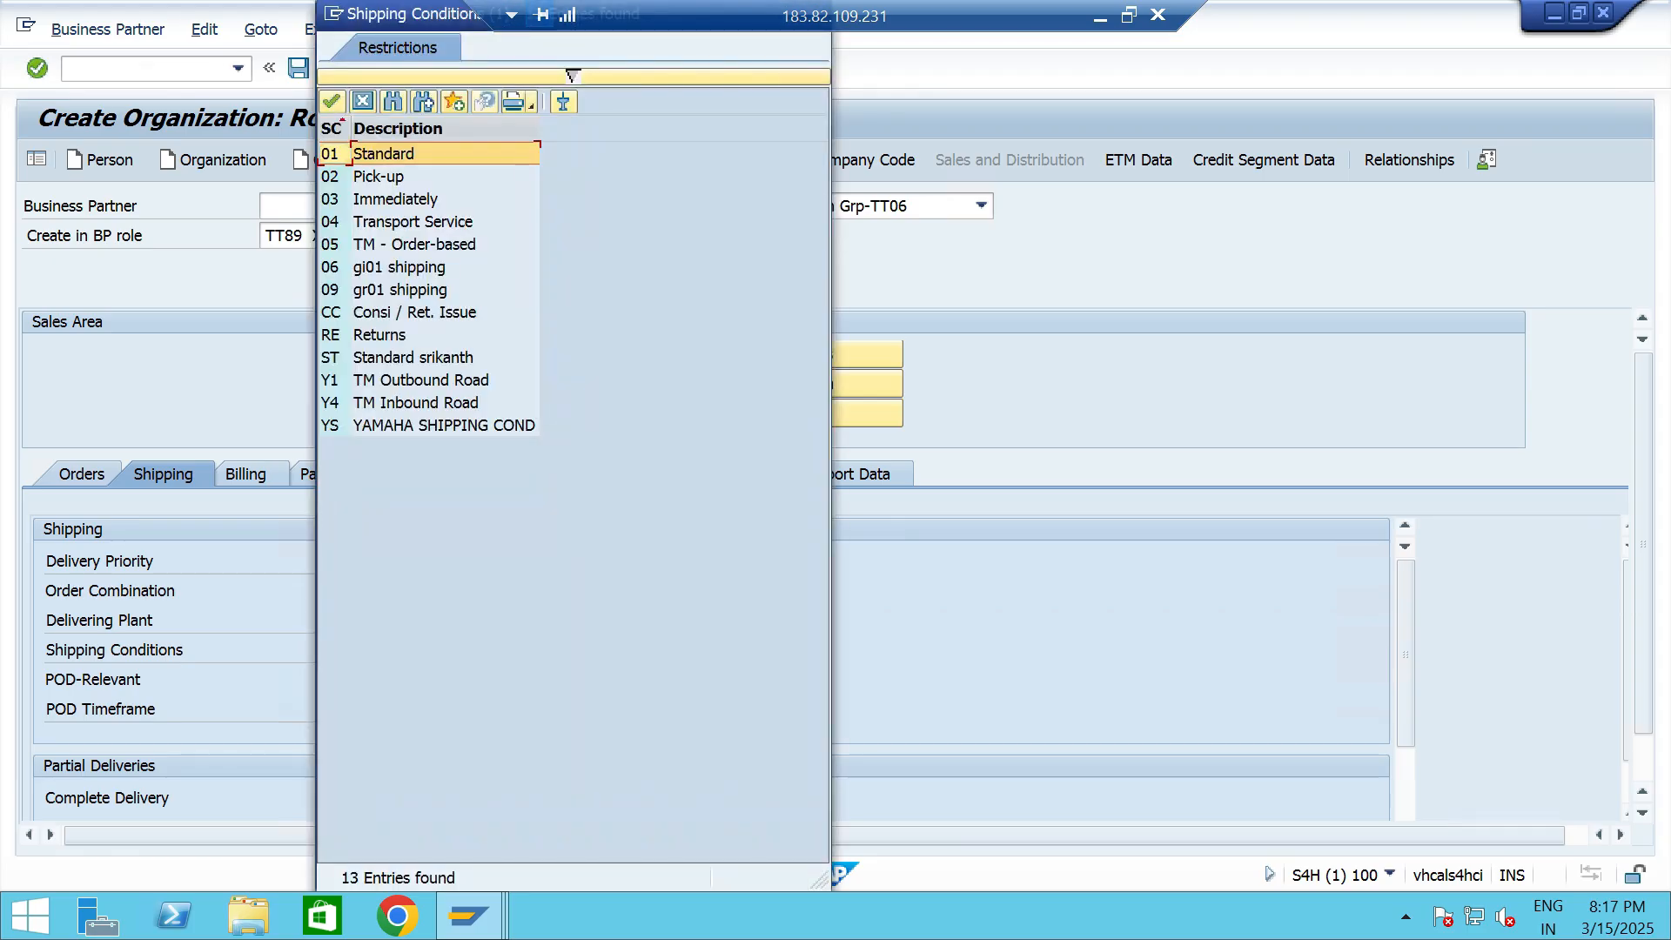
double_click(384, 153)
- Enter Incoterms CFR with chennai as Incoterms Location 1 in the customer's billing data
scroll(697, 627, down, 5)
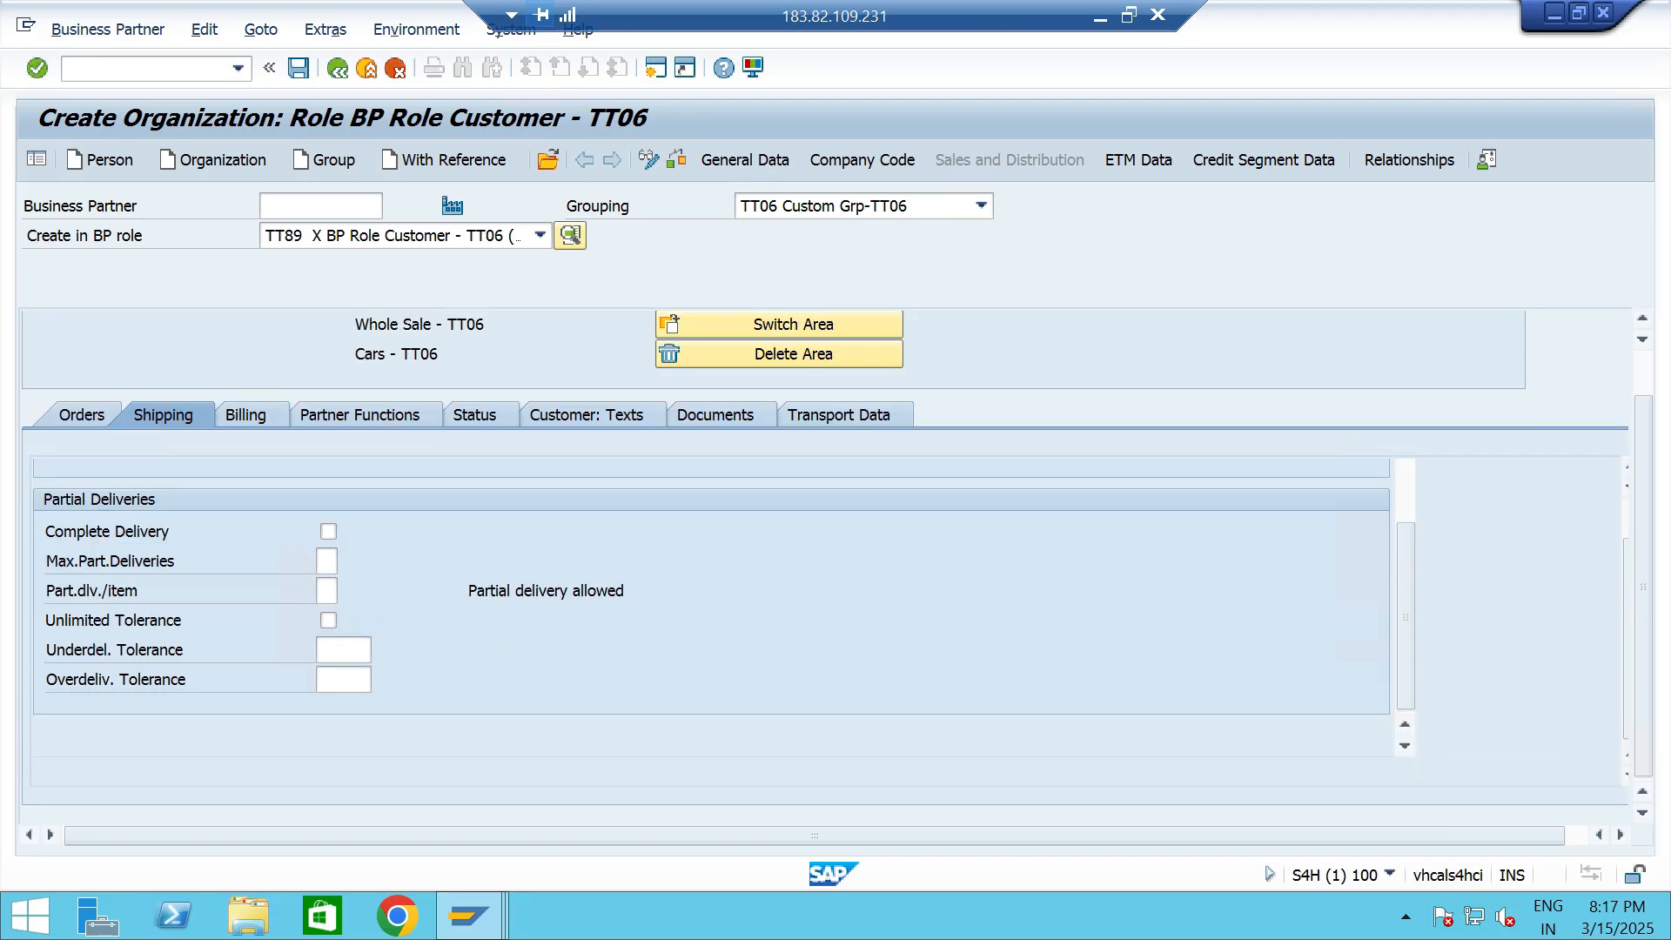
click(247, 416)
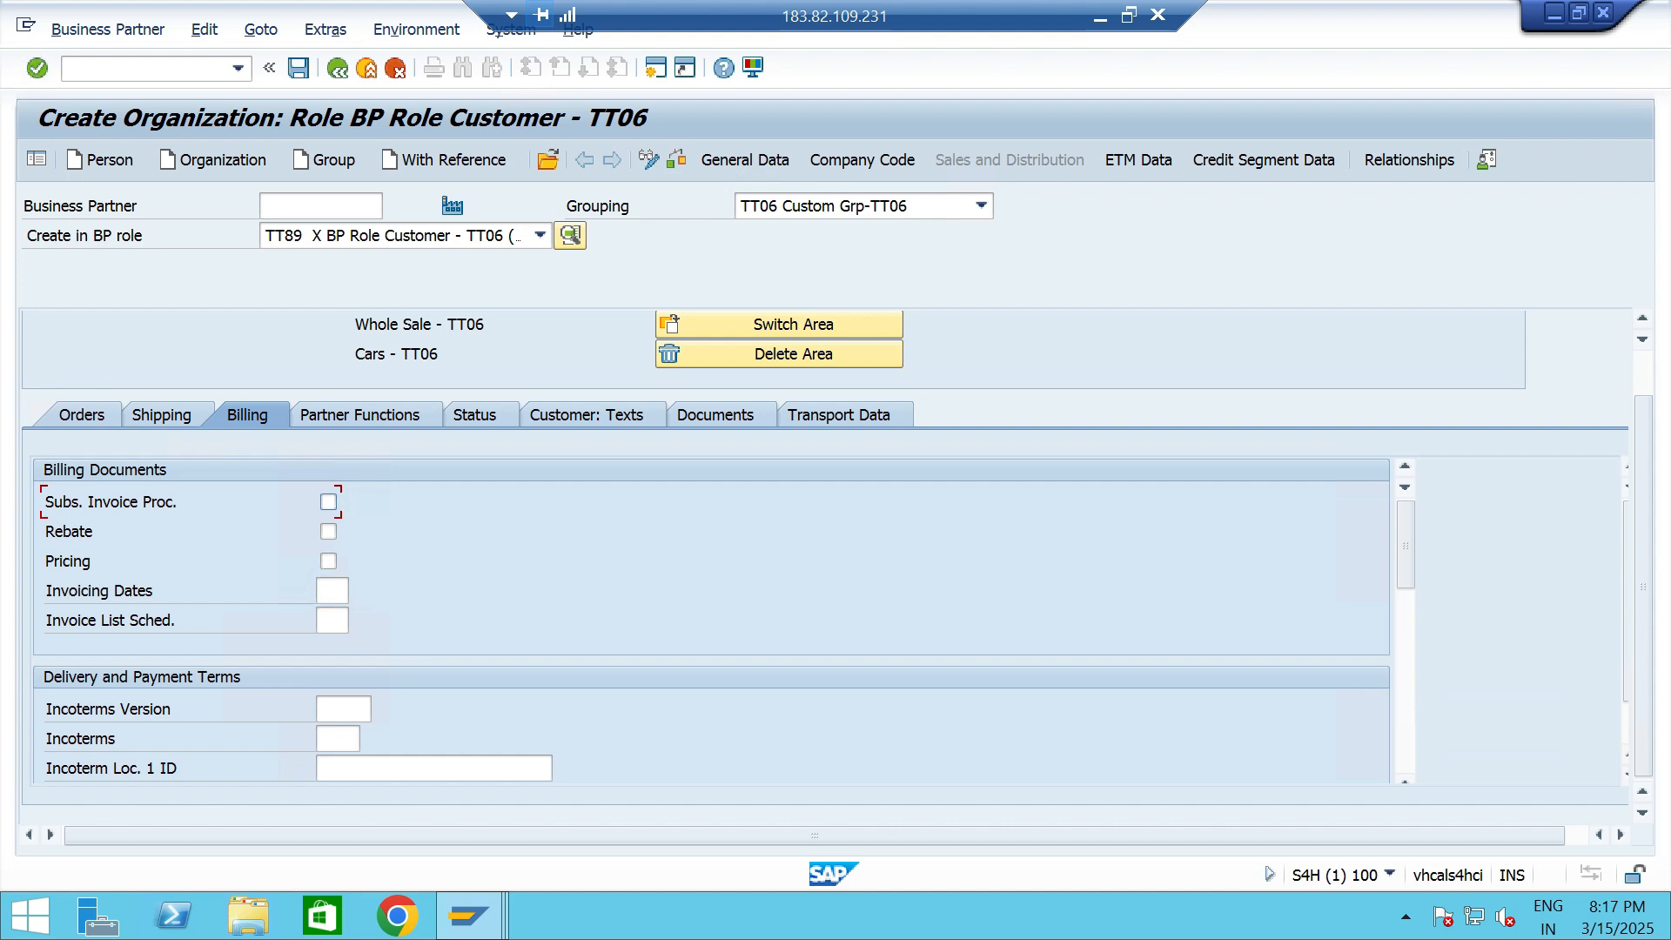
click(338, 739)
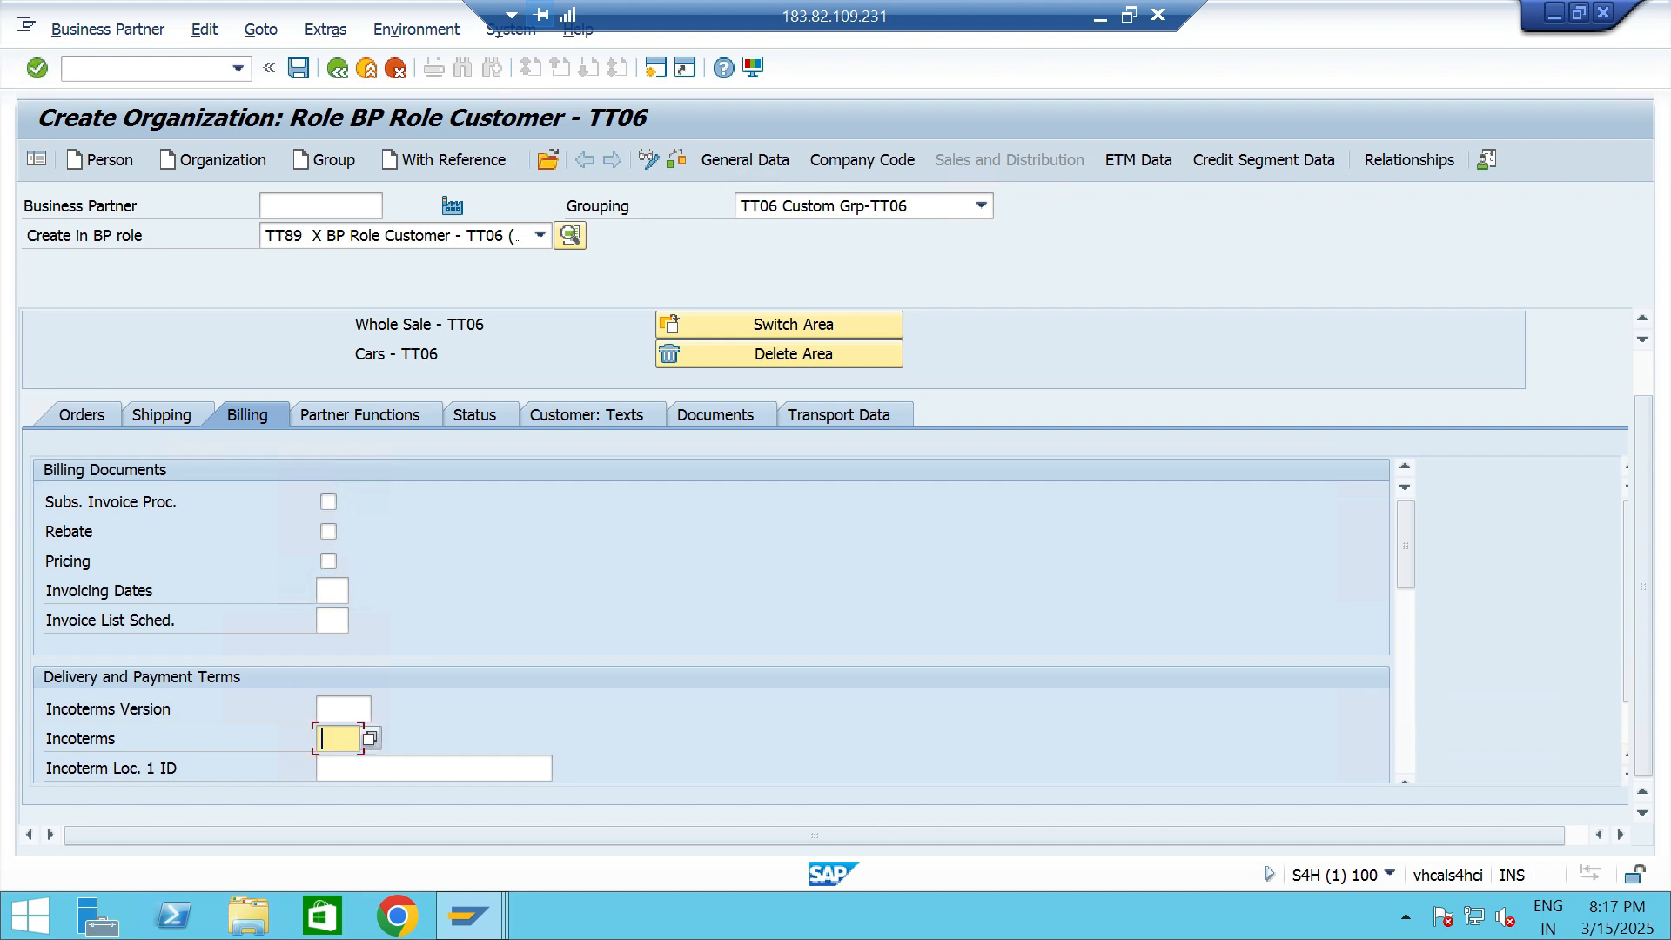
text(CFR)
key(Tab)
key(Tab)
text(chennai)
- Set the payment terms to 0001 and the customer account assignment group to 01 Domestic Revenues
scroll(712, 606, down, 2)
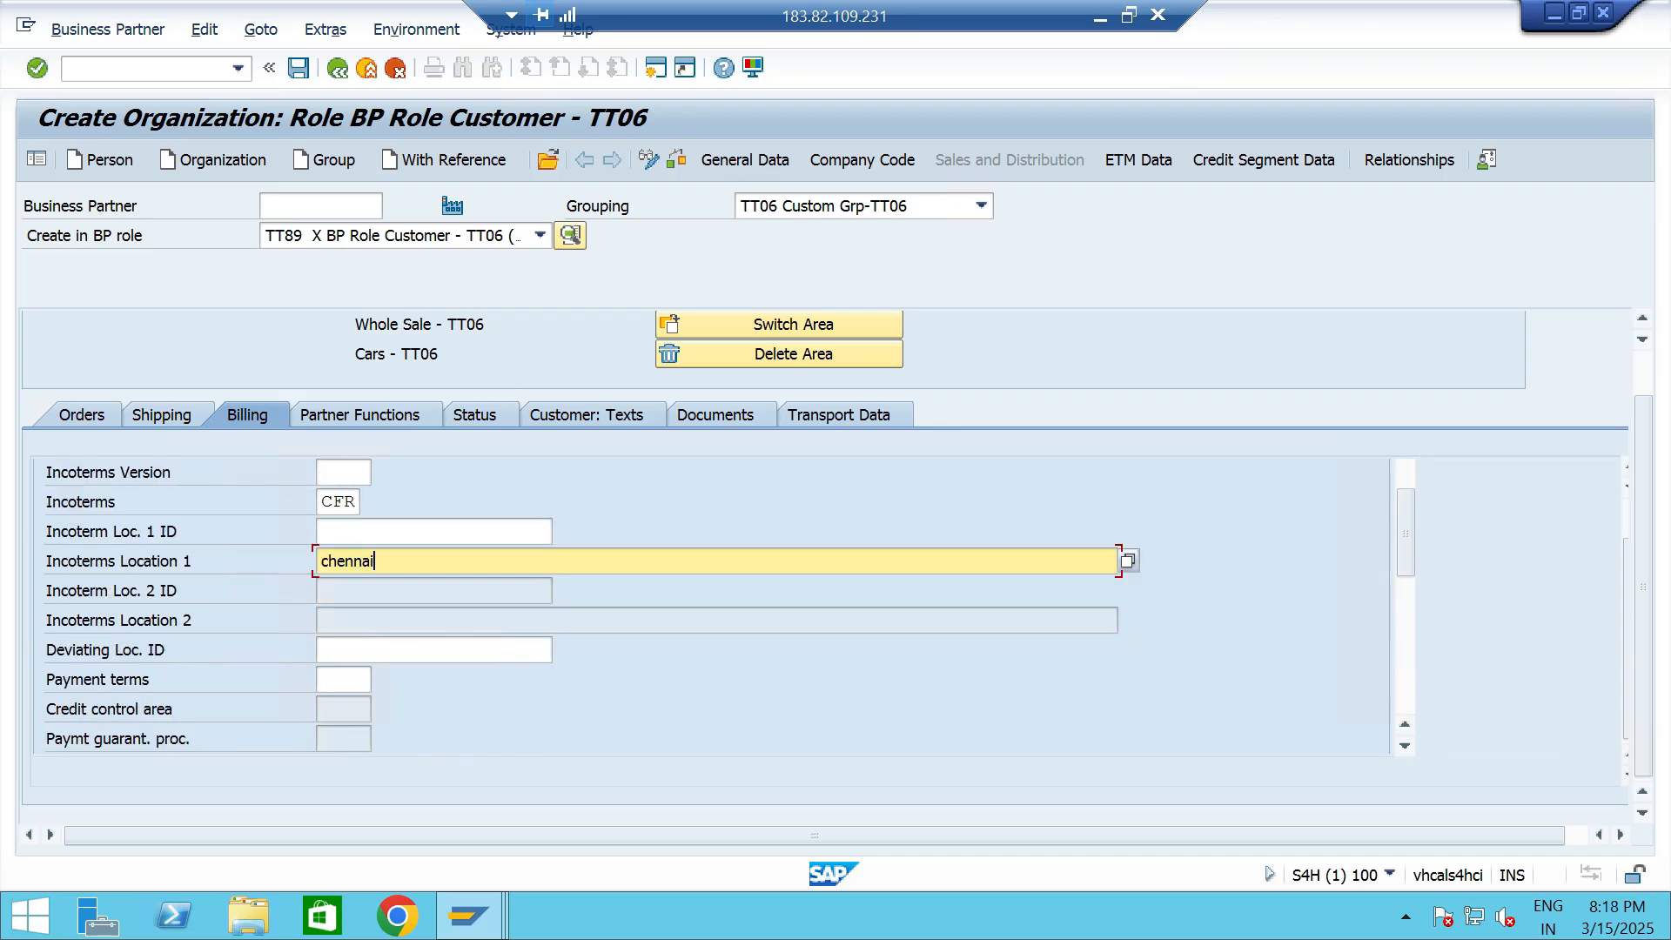
scroll(712, 606, down, 2)
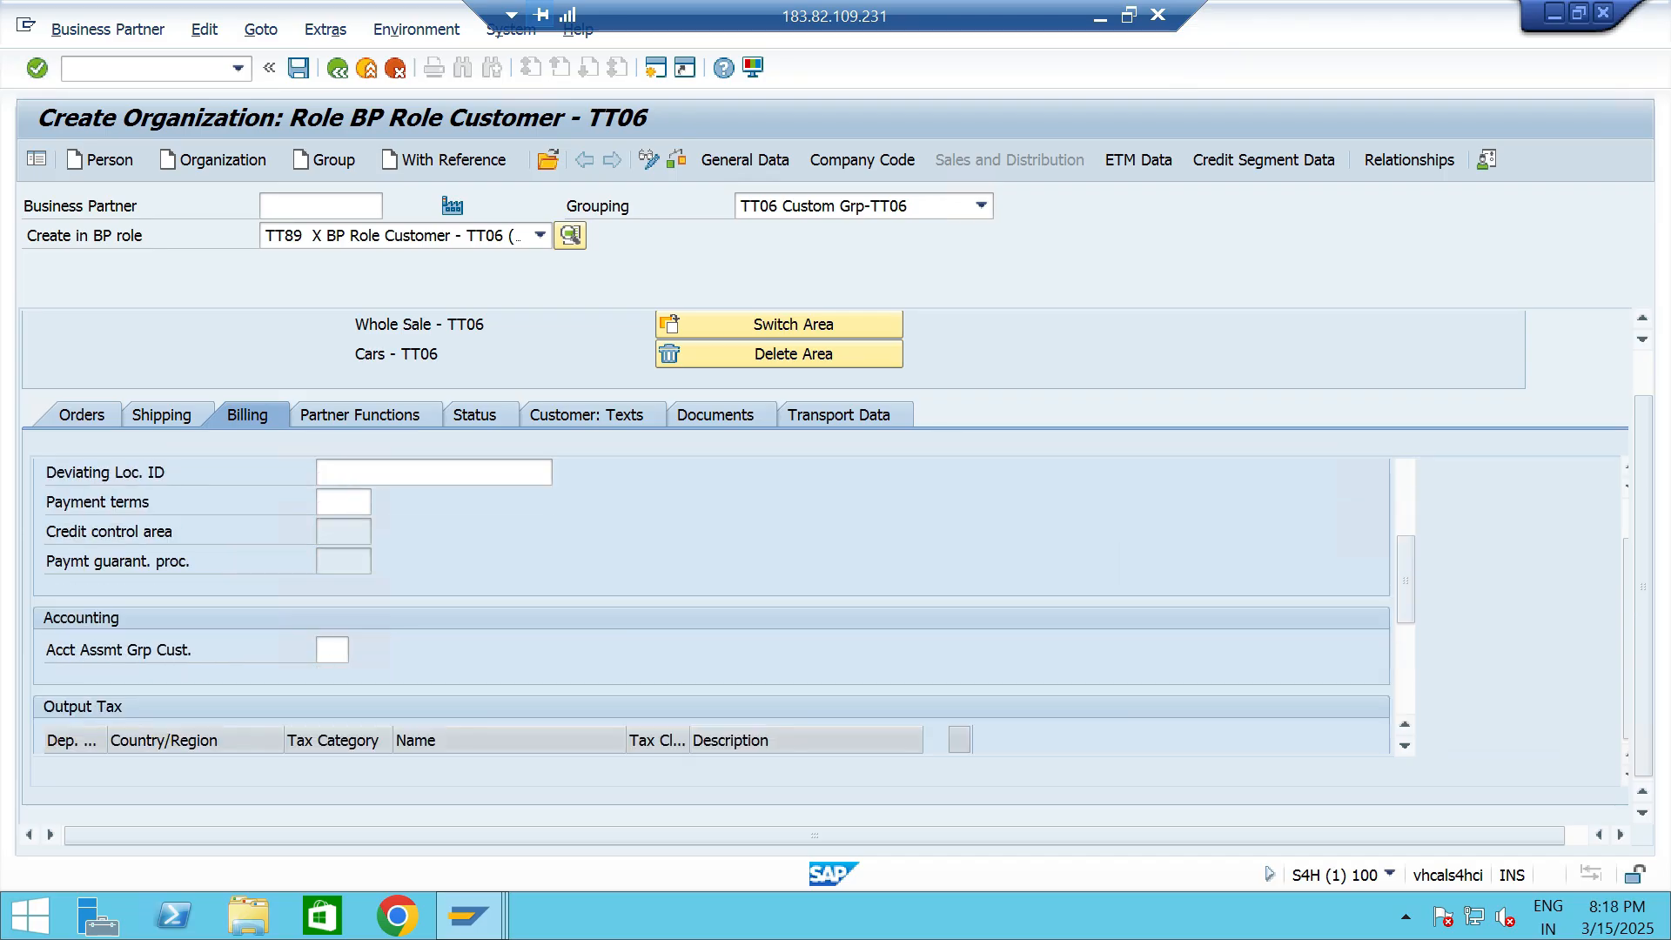
text(0001)
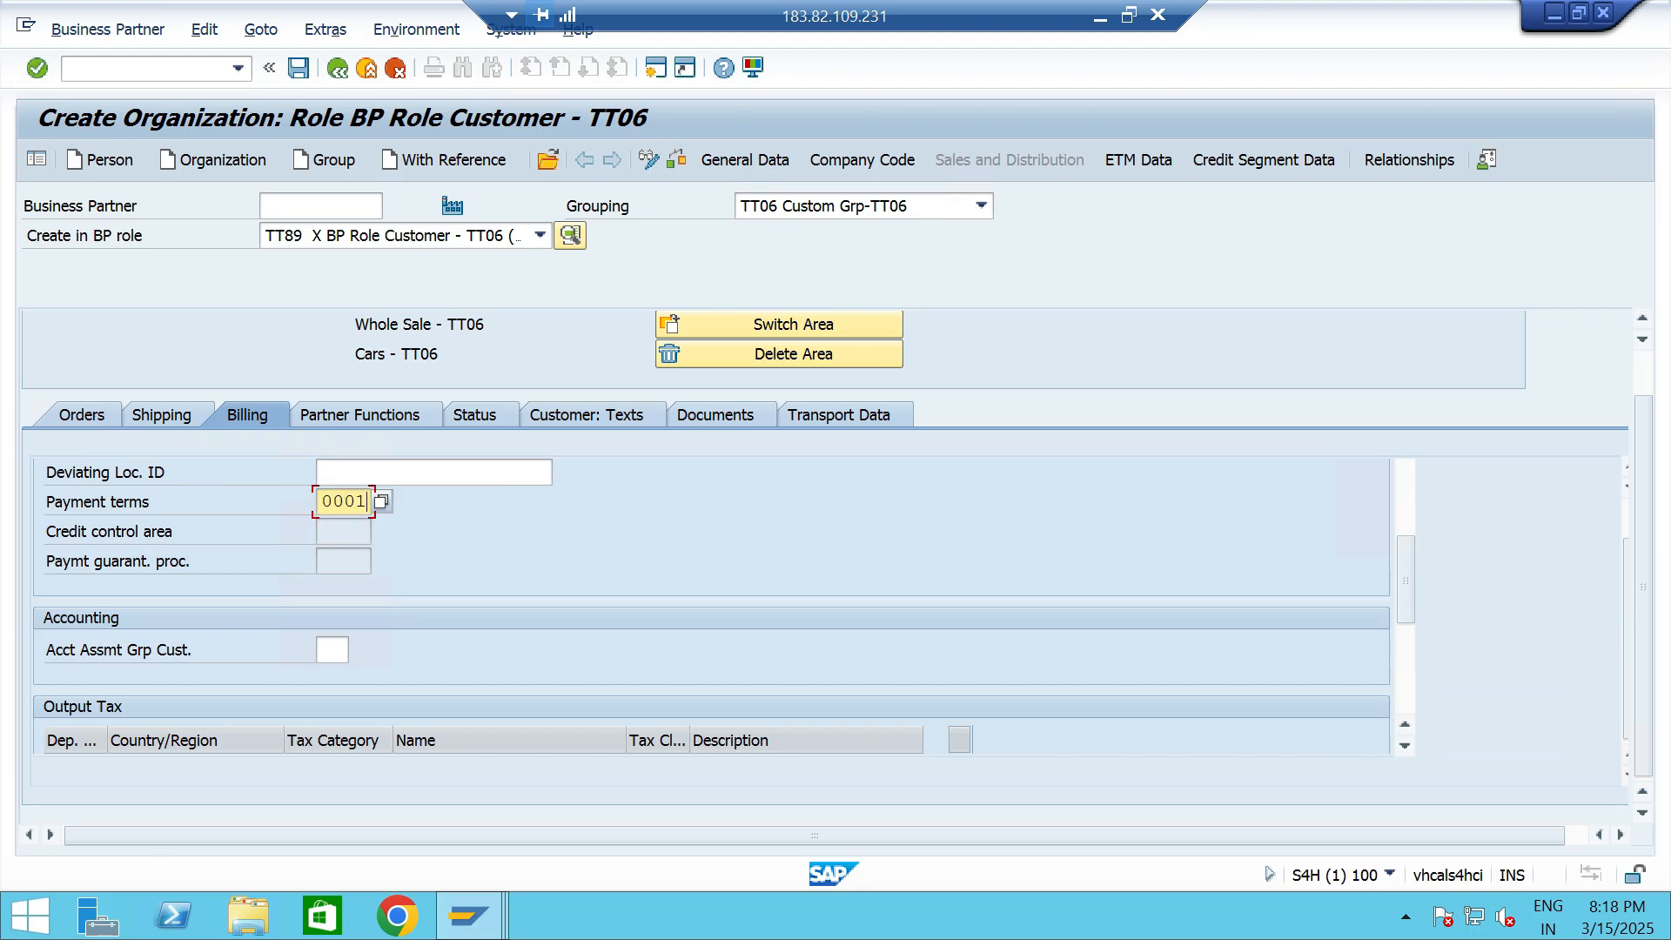
click(333, 650)
click(357, 650)
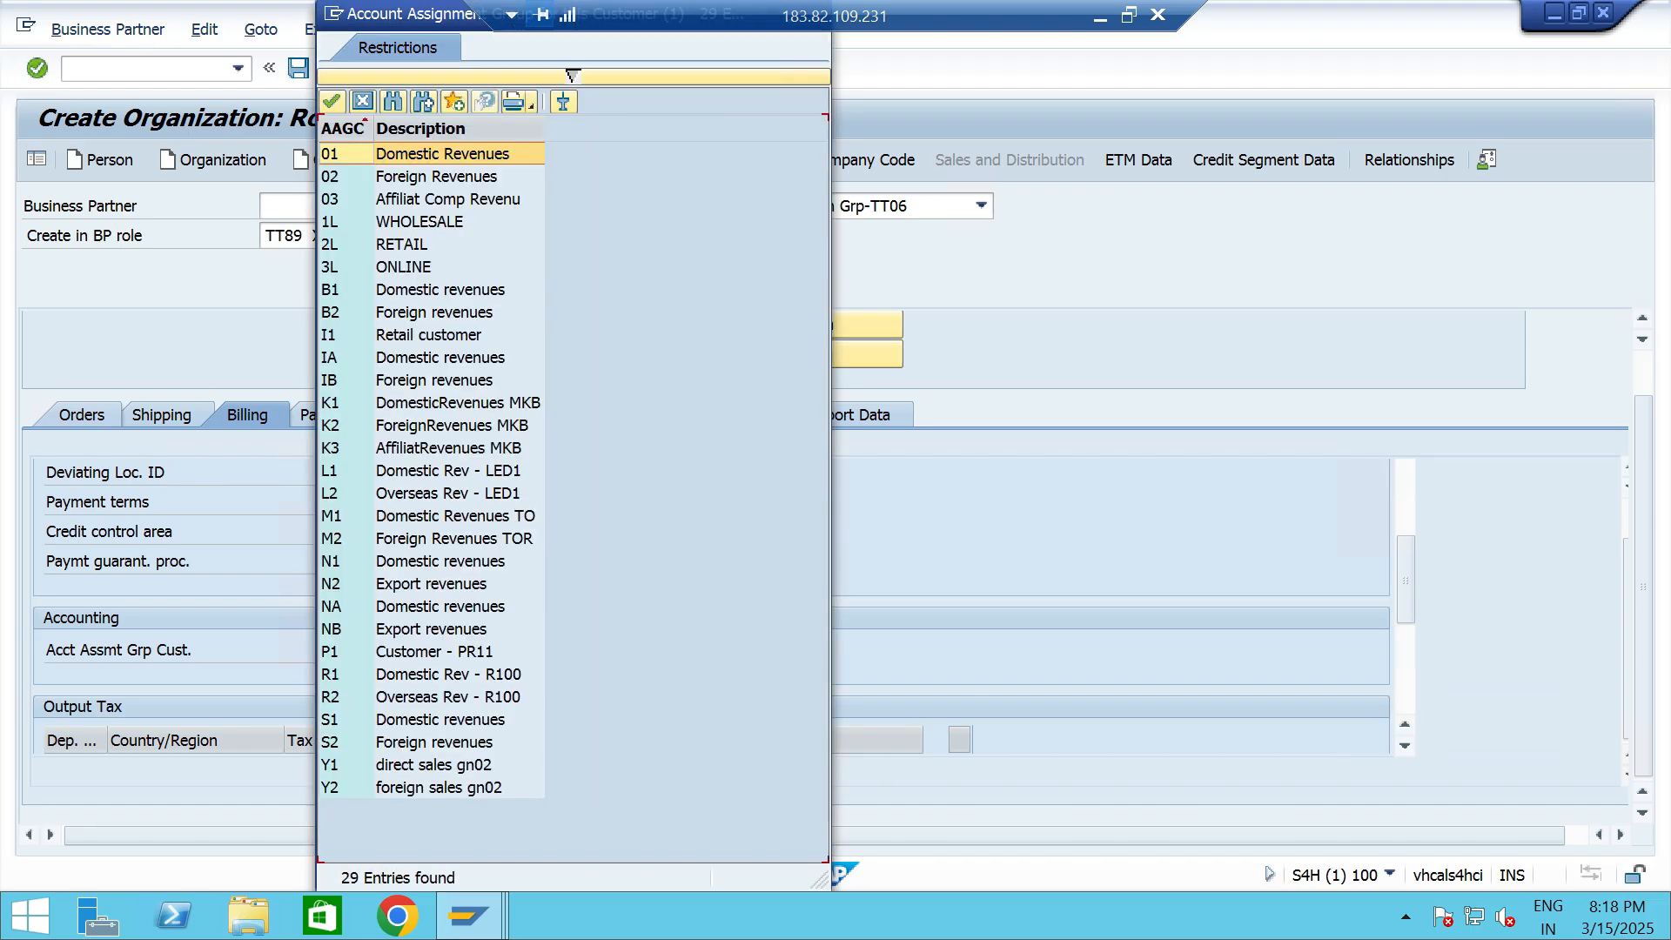
key(Return)
- Set tax classification 0 for the output tax categories JOCG, JOSG, JOIG, ZOCG, ZOSG and TCS
scroll(711, 606, down, 1)
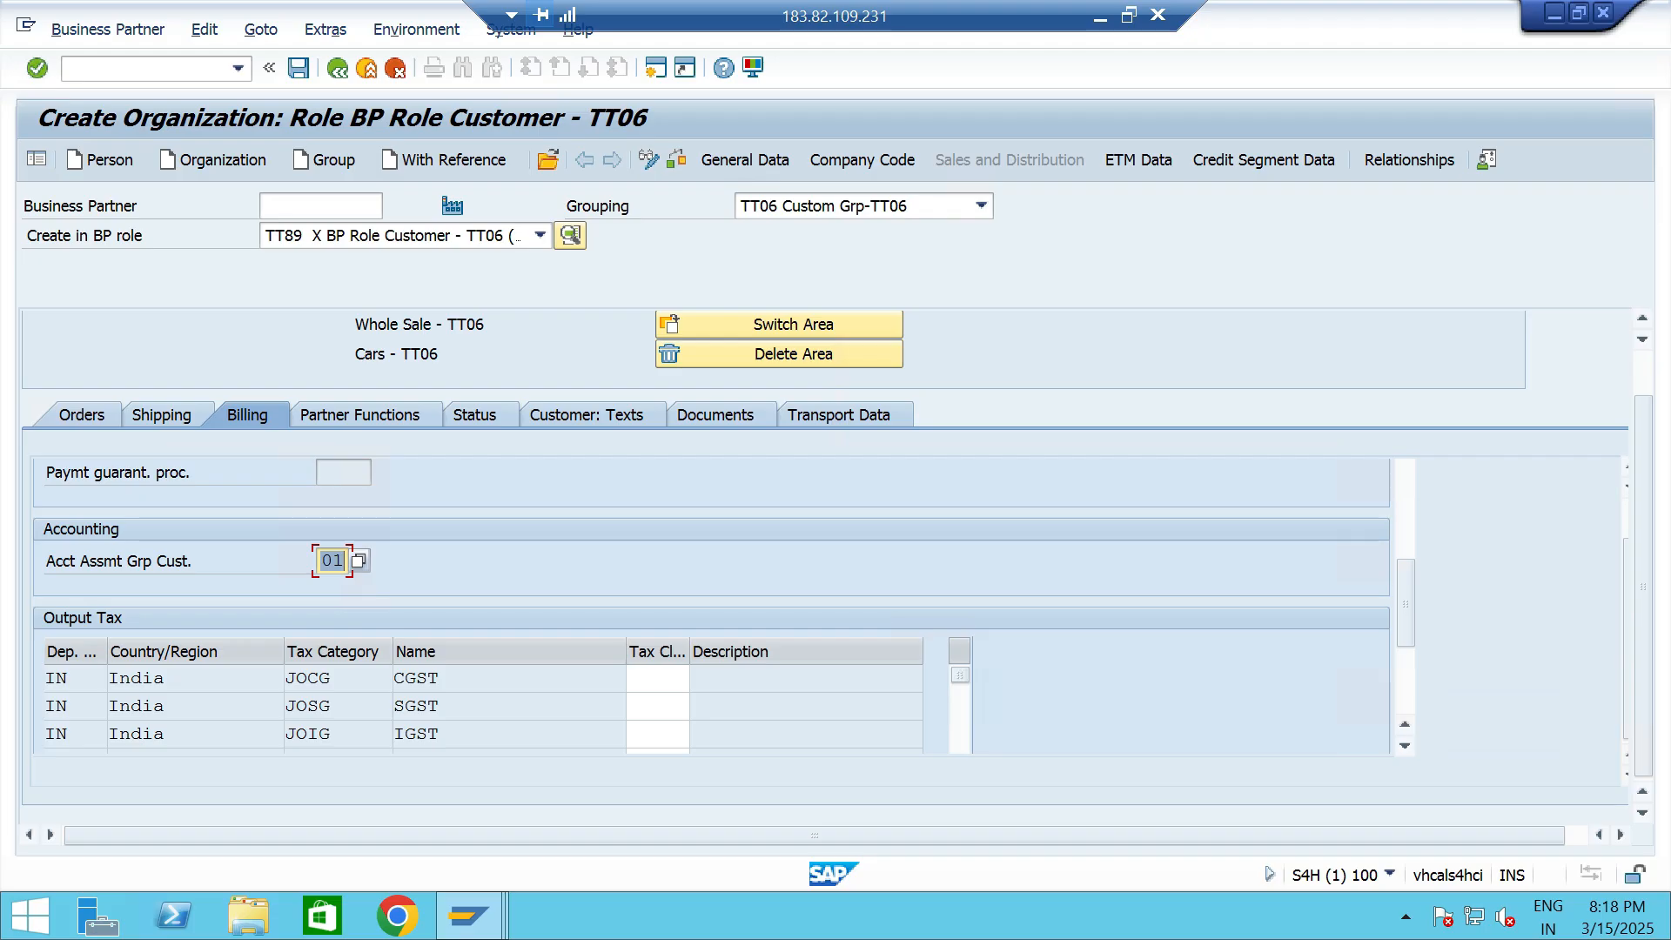
click(657, 679)
text(0)
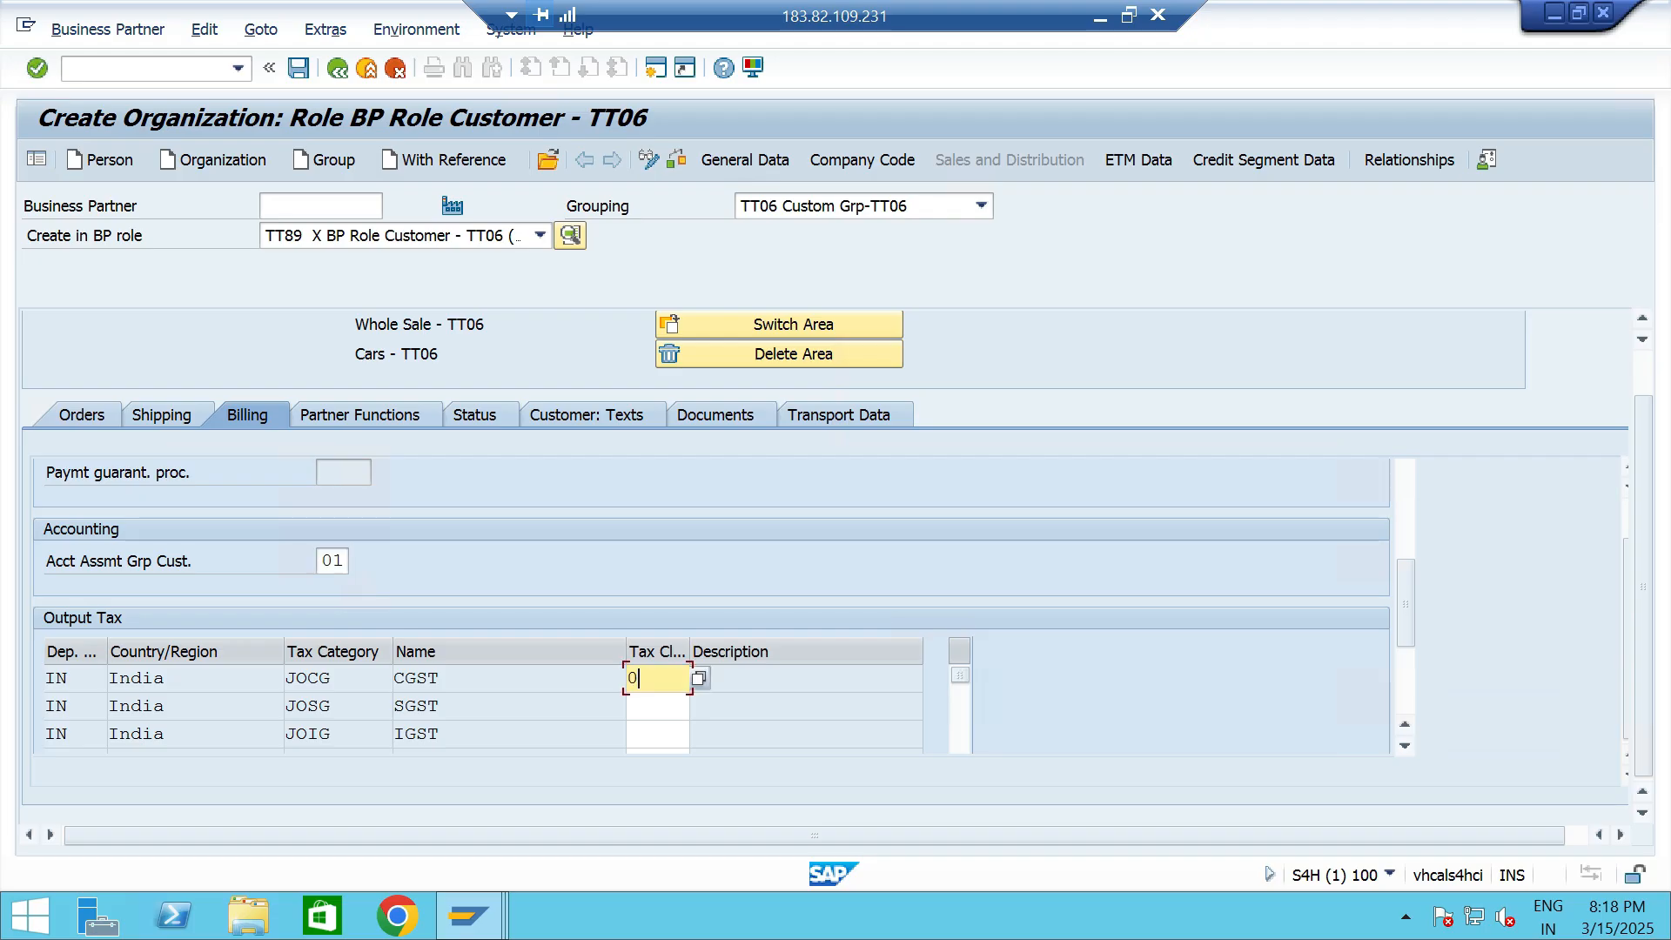
click(657, 706)
text(0)
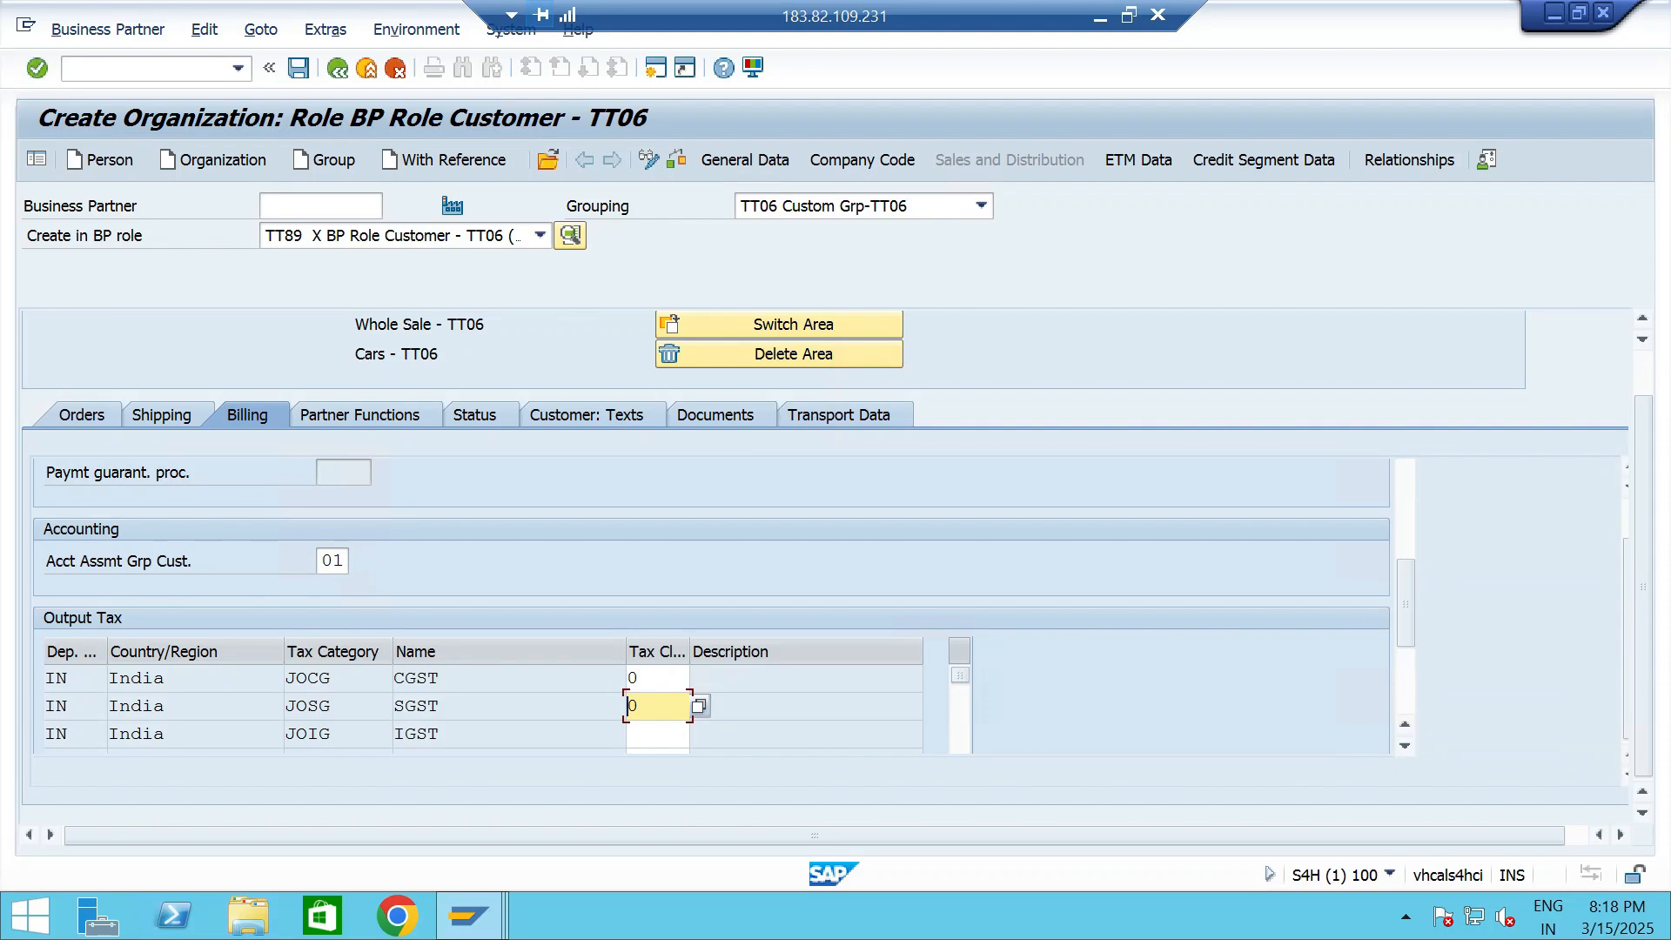
key(Down)
text(0)
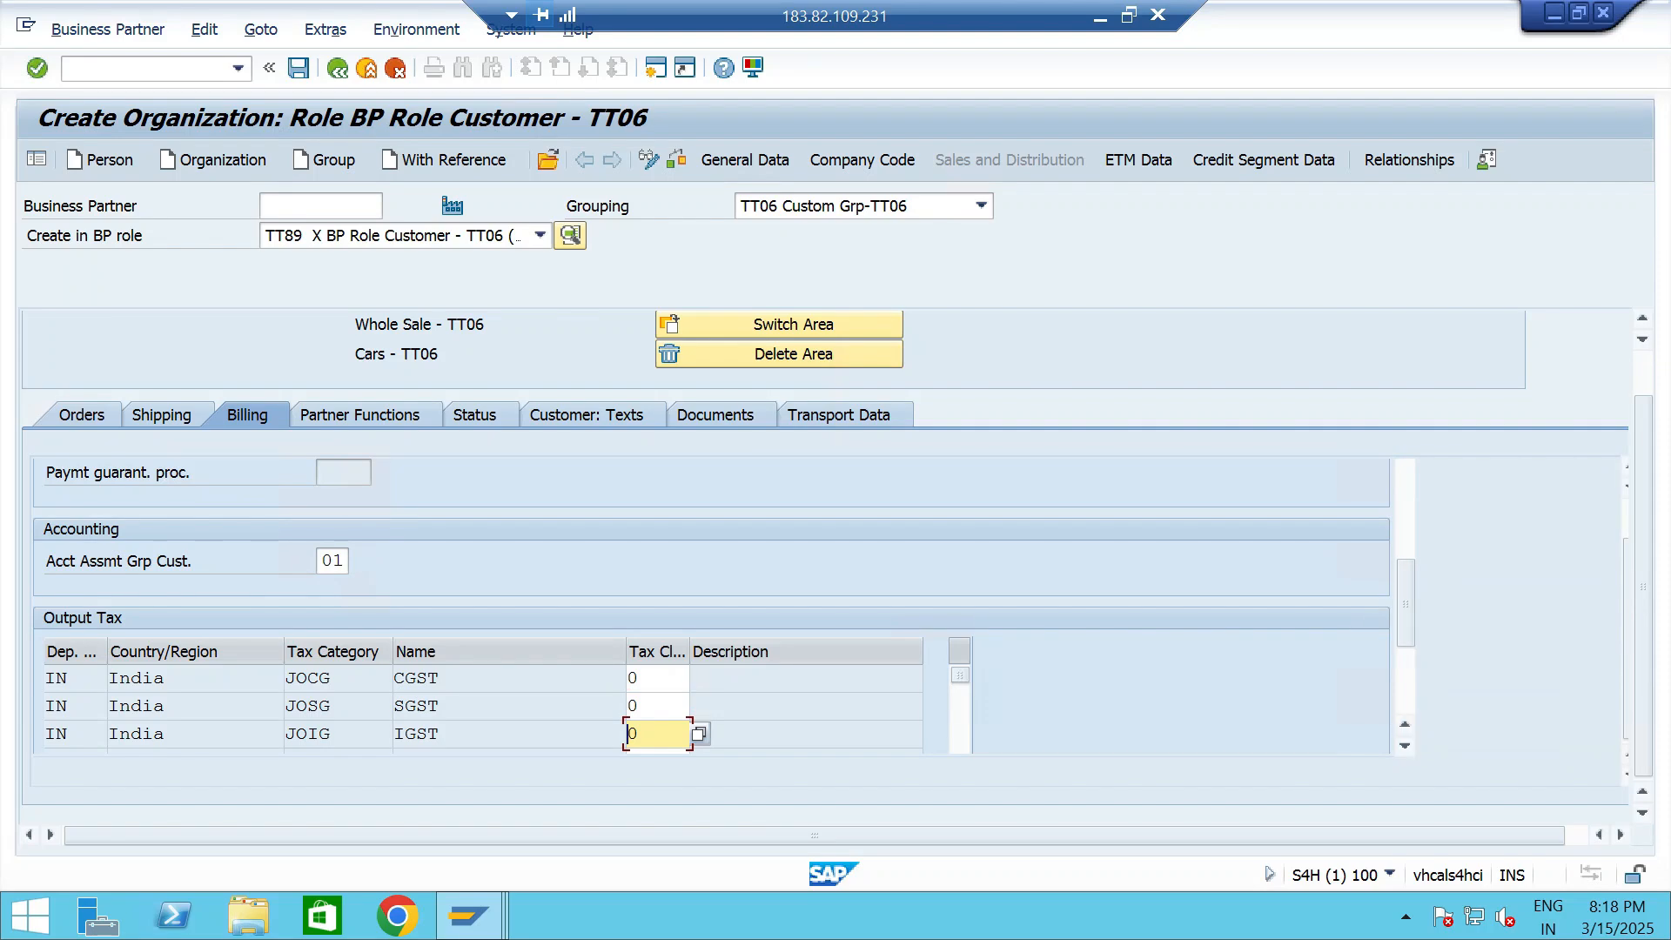
scroll(711, 610, down, 2)
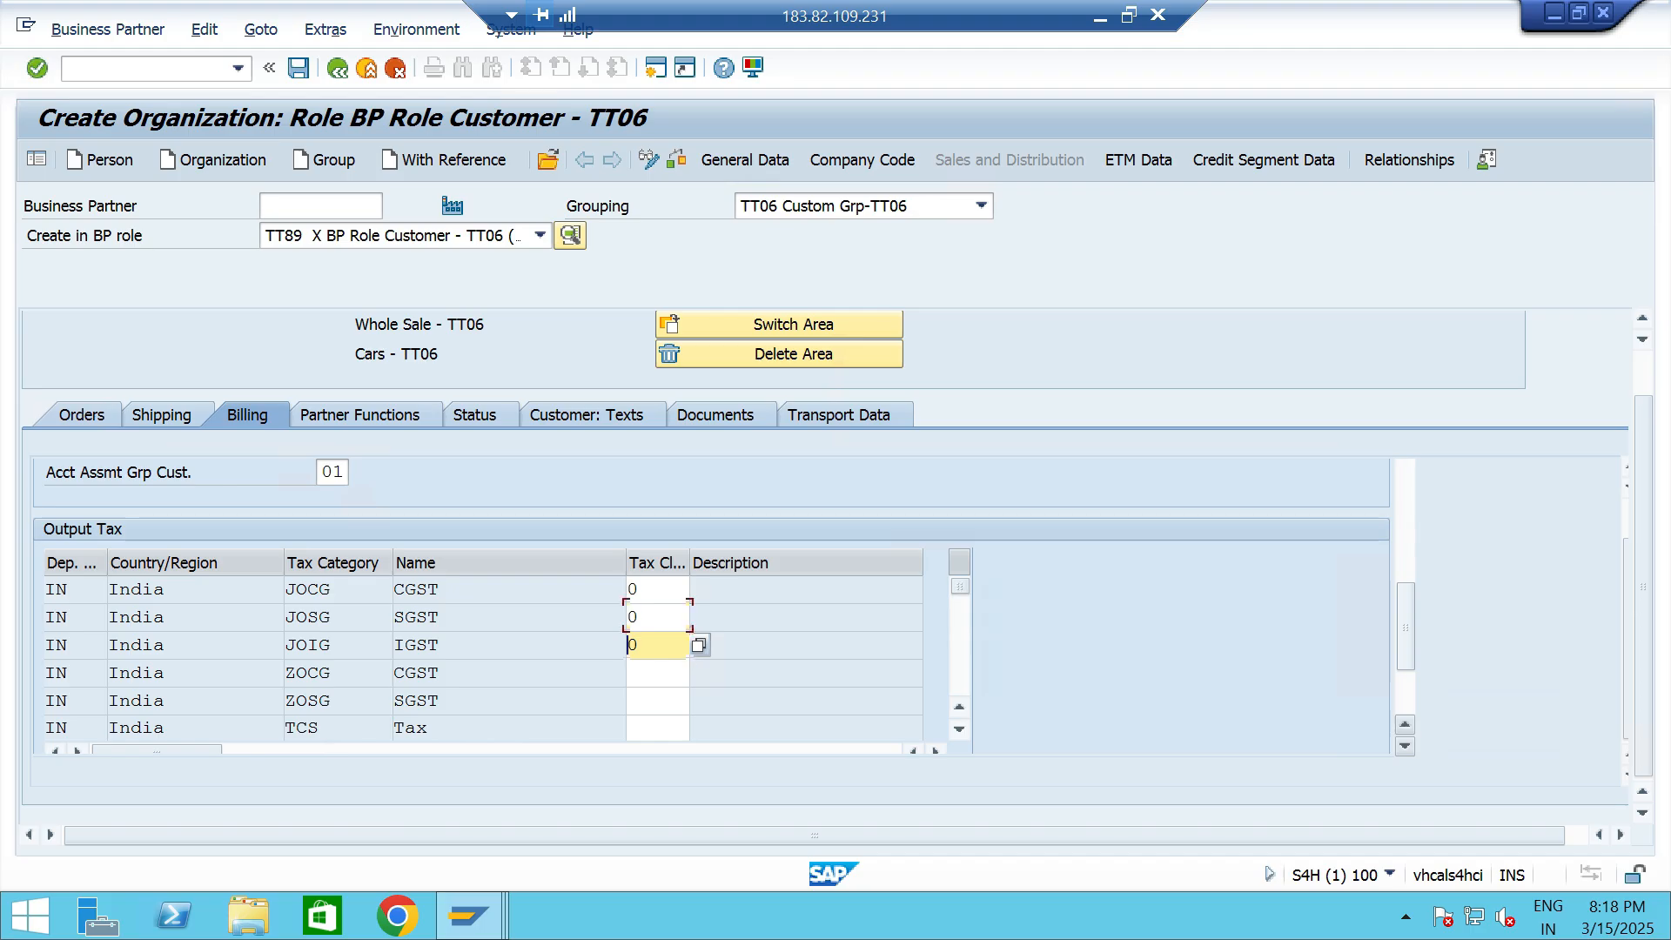
click(1405, 747)
click(657, 644)
text(0)
key(Down)
text(0)
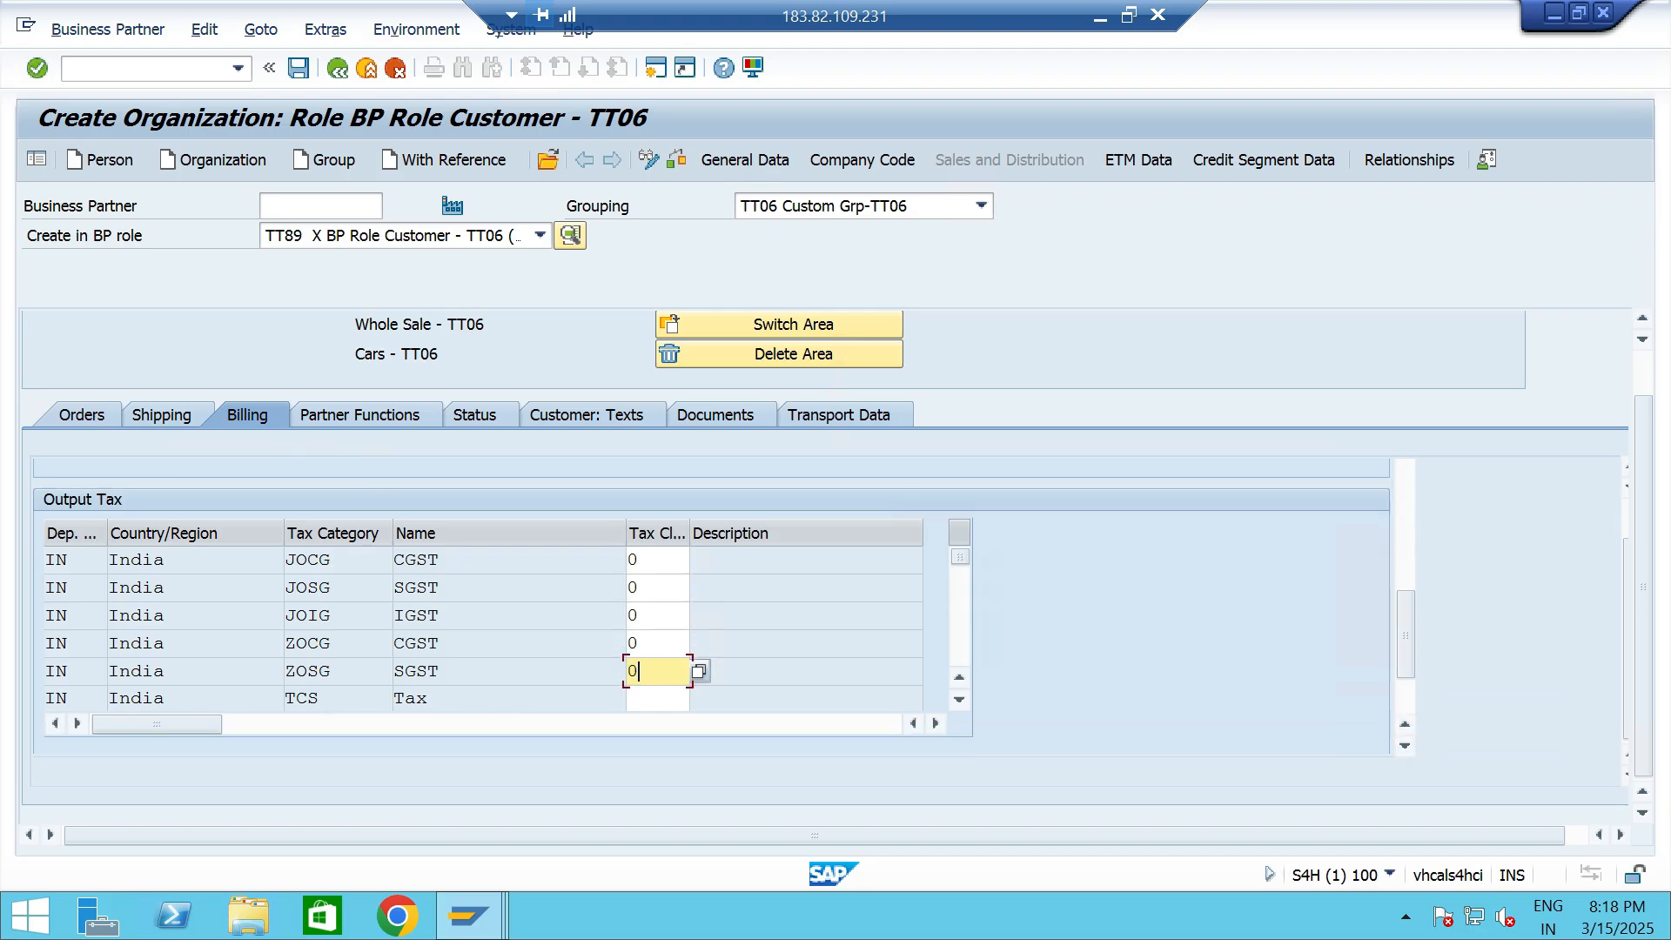
key(Down)
text(0)
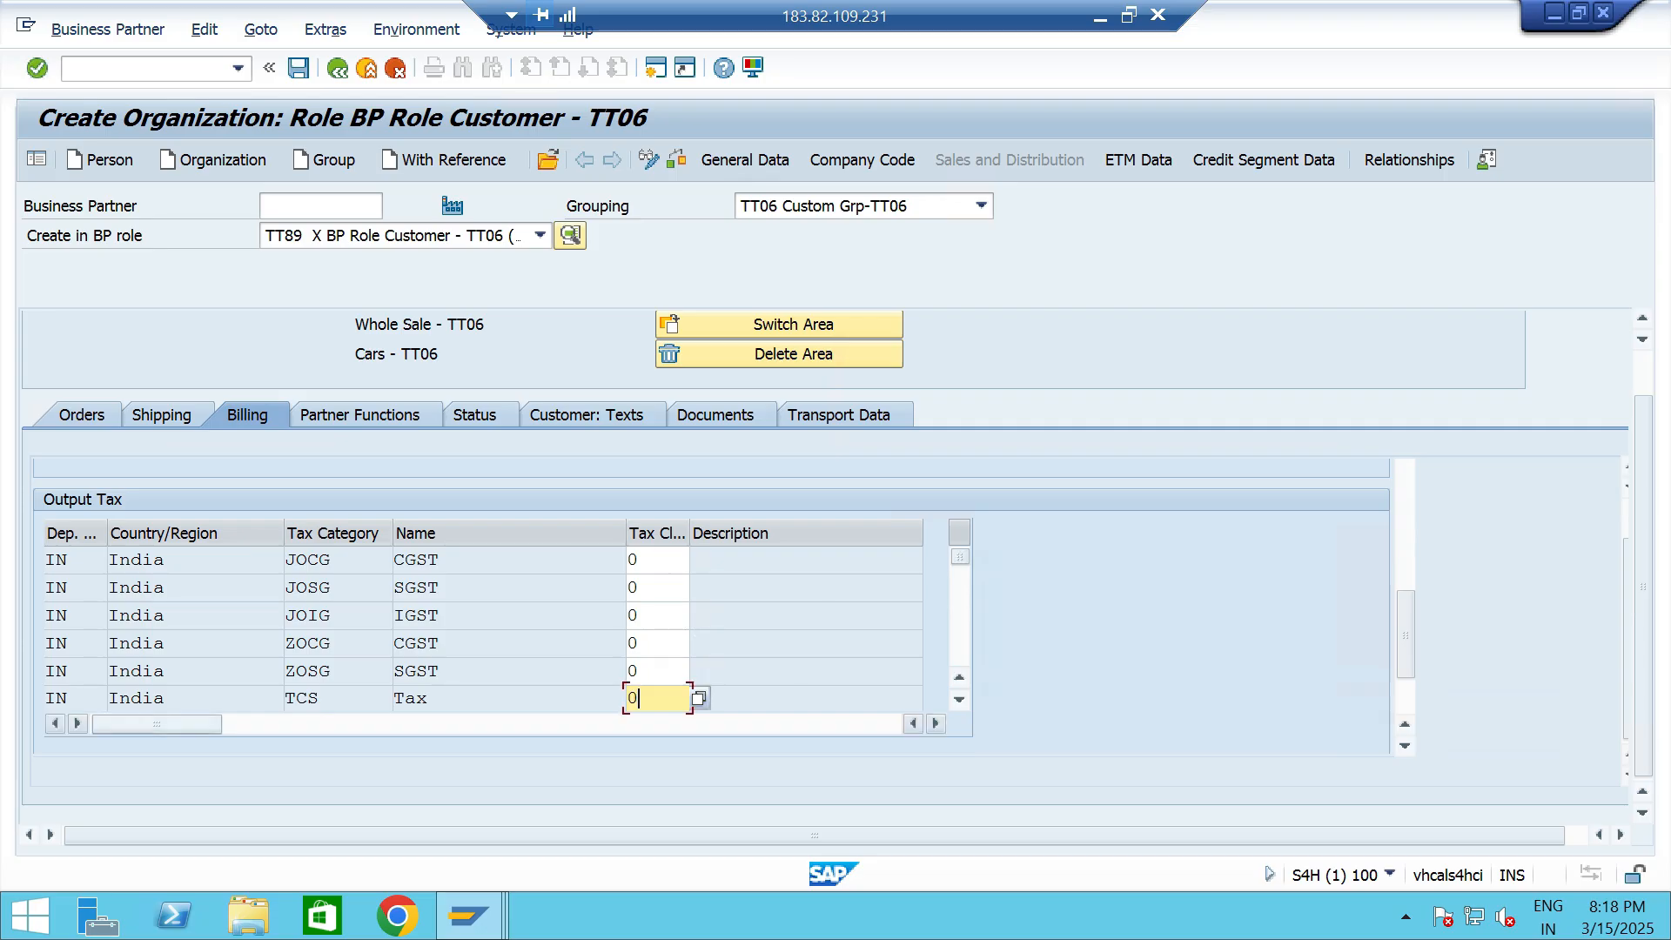
- Confirm the output tax classifications and add SP Sold-to Party as the customer's first partner function
key(Return)
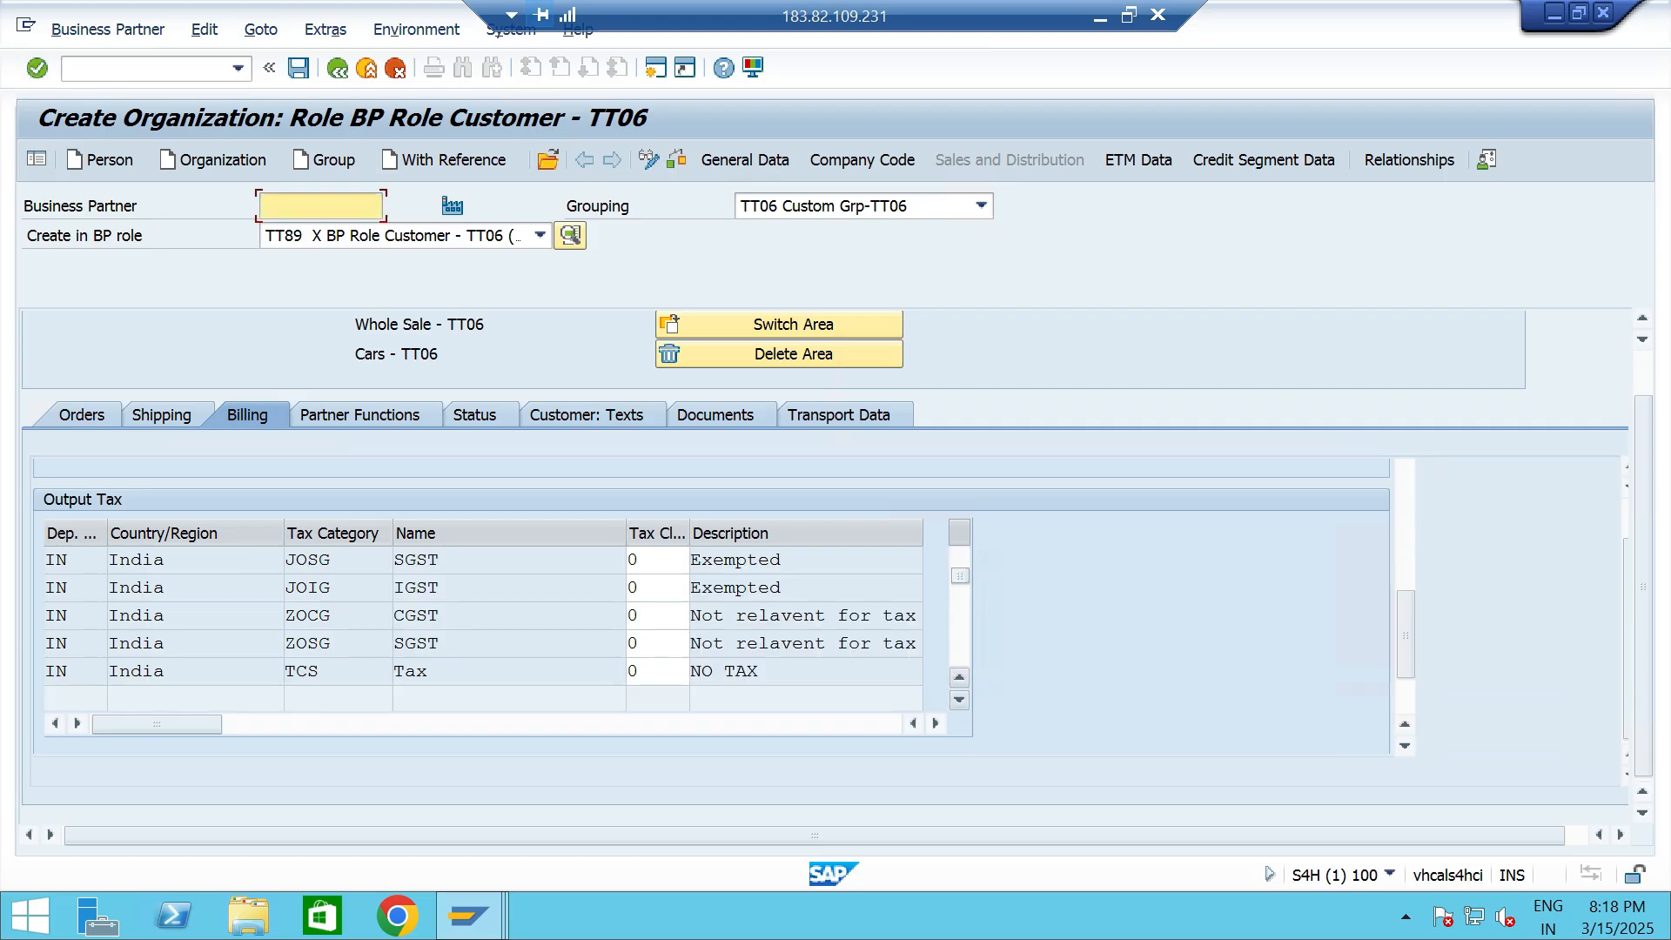
click(959, 677)
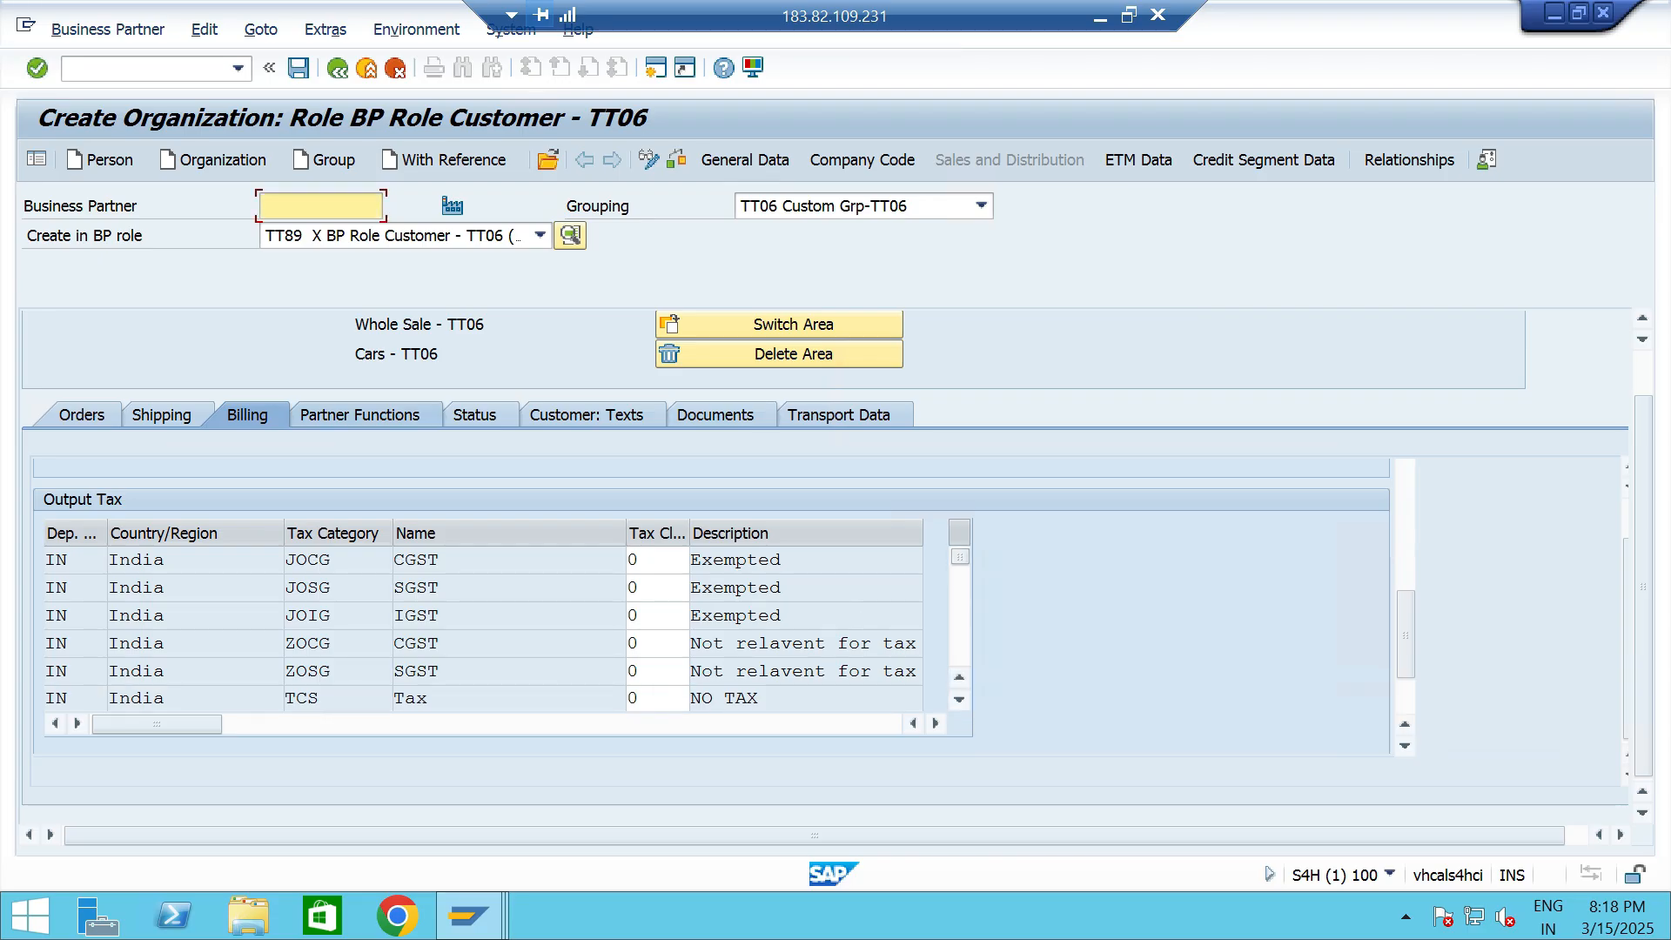
click(360, 415)
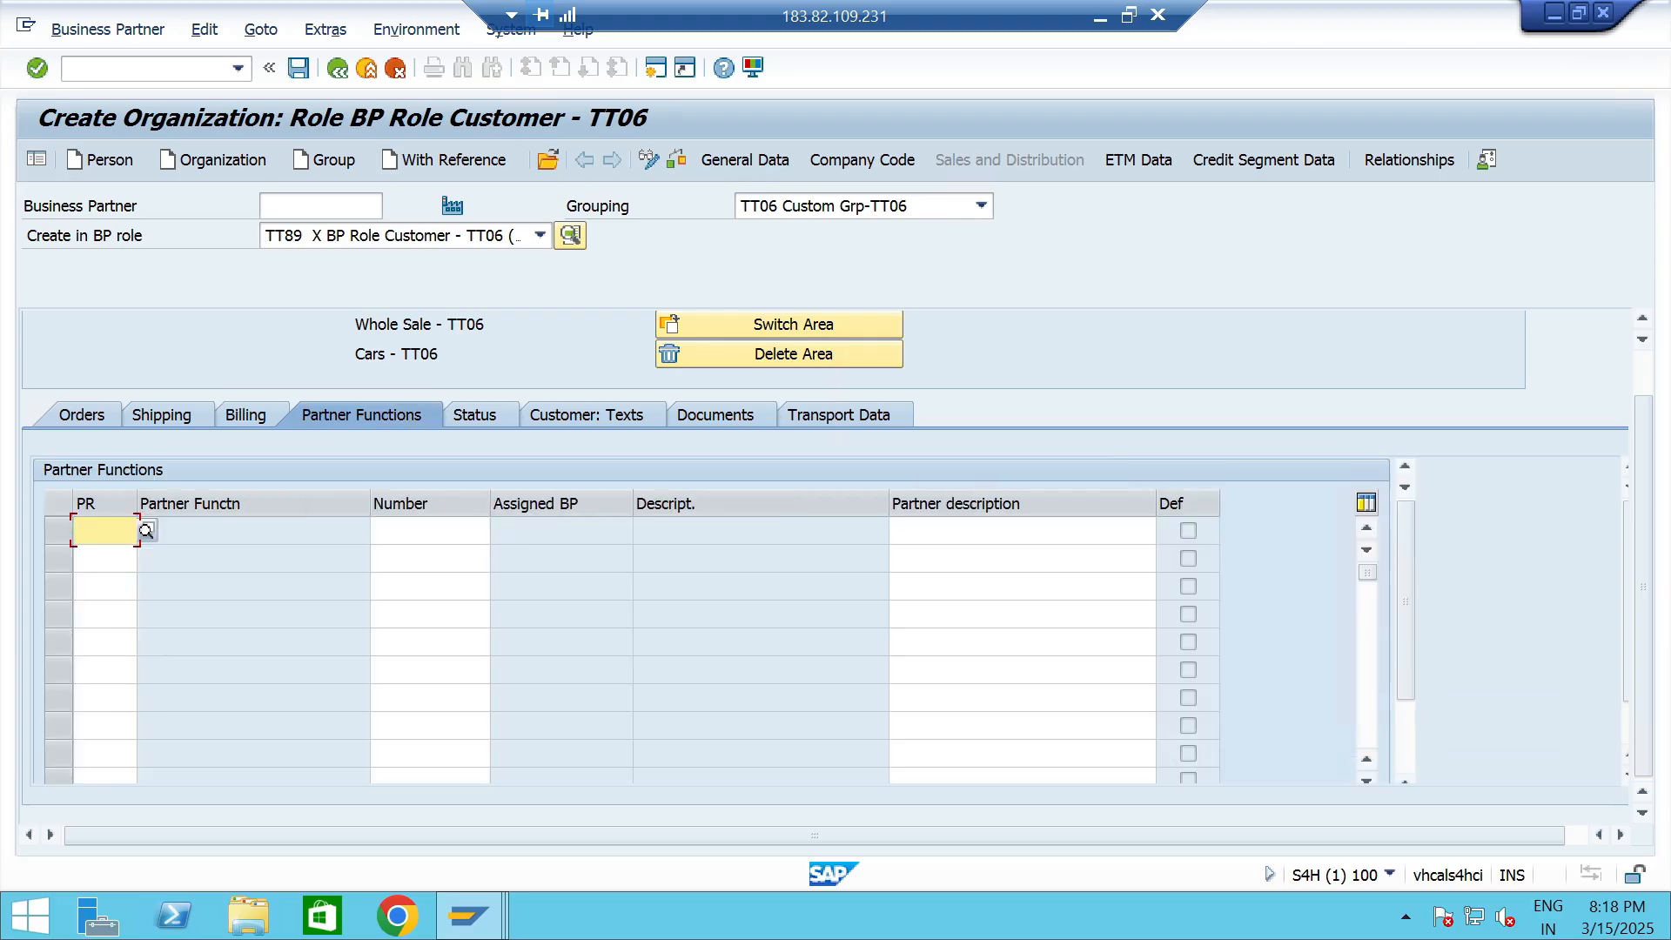
click(146, 530)
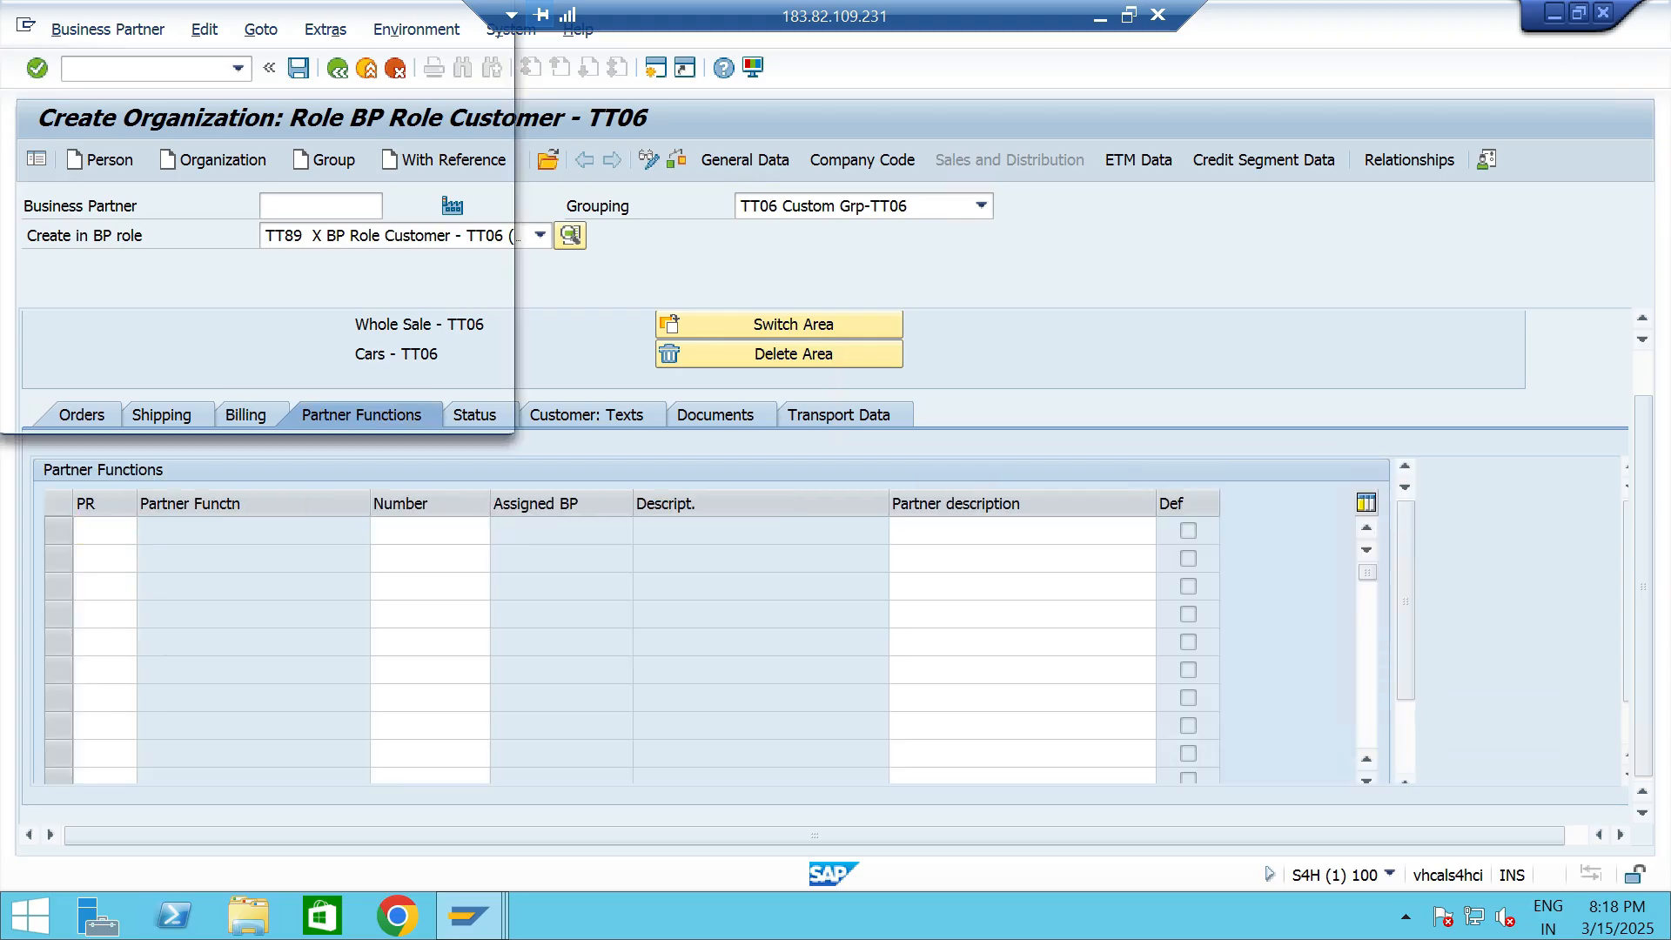
key(Return)
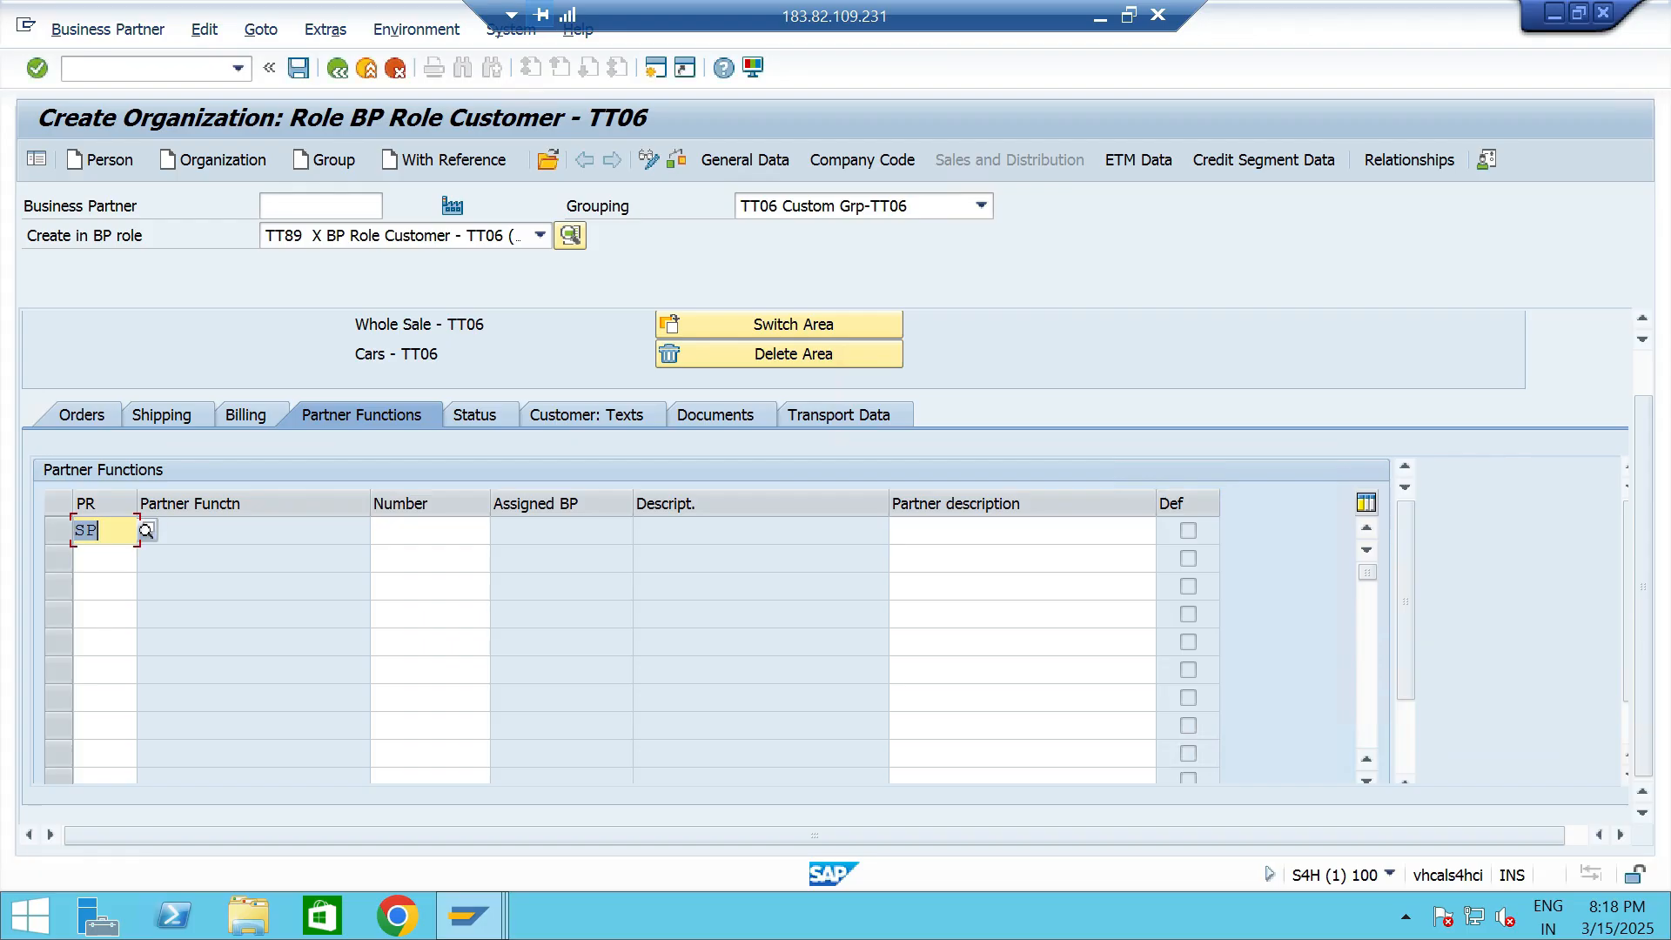
- Add the partner functions BP Bill-to Party and PY Payer below SP for the customer
key(F4)
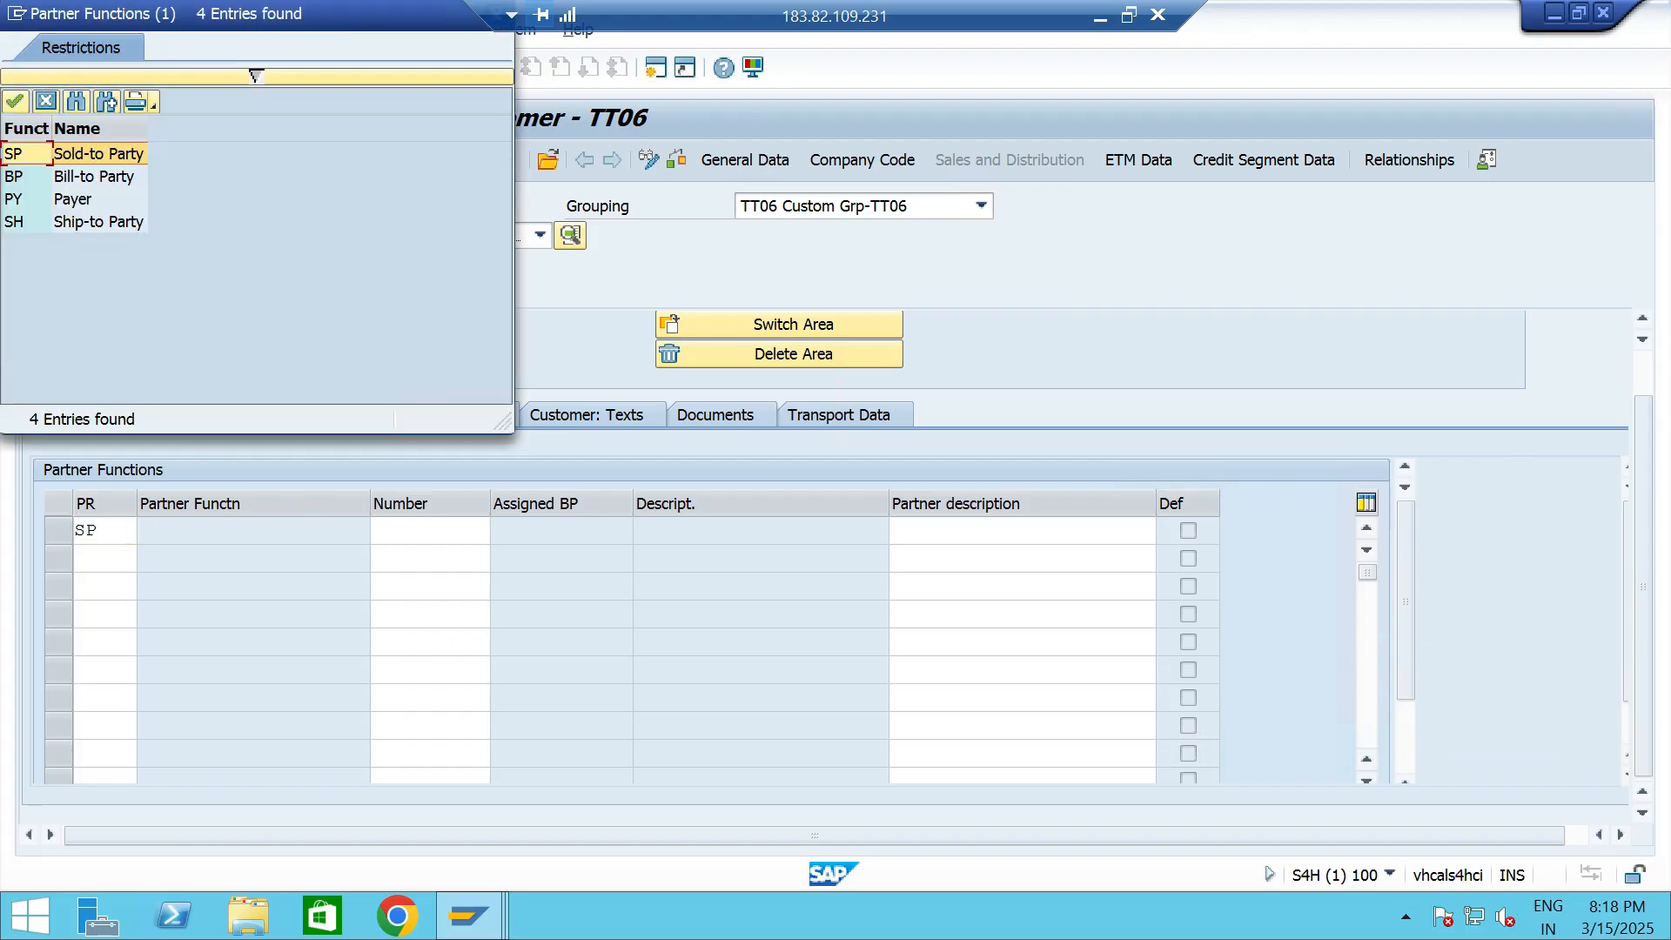
key(Down)
key(Return)
key(Down)
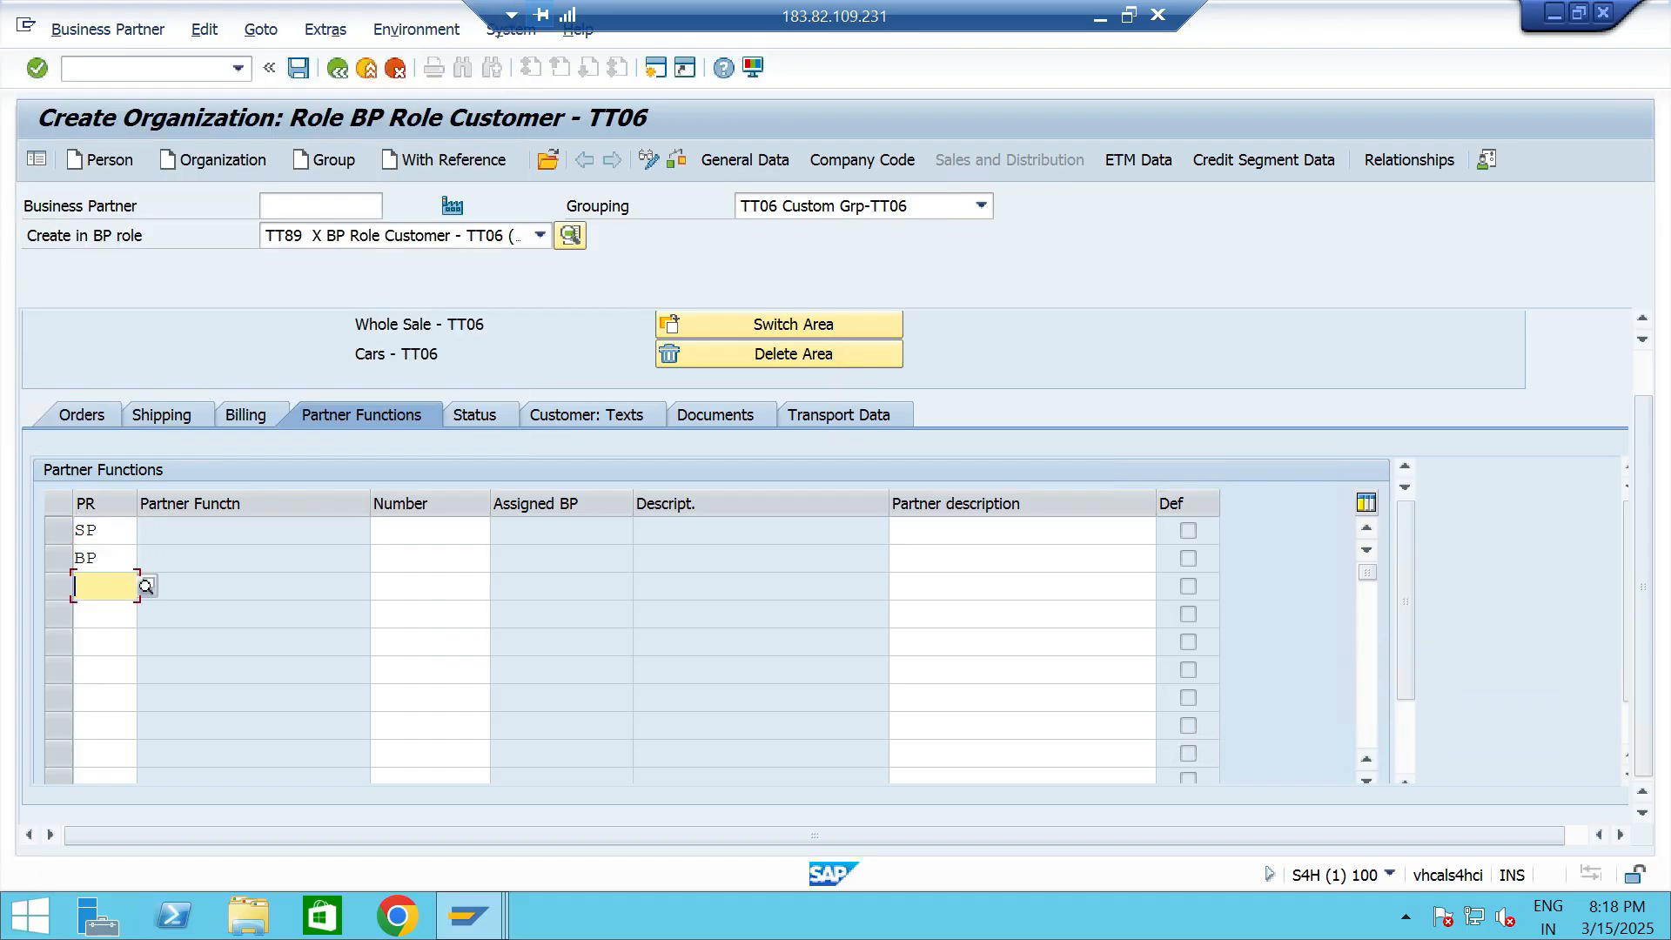
key(F4)
key(Down)
key(Down)
key(Return)
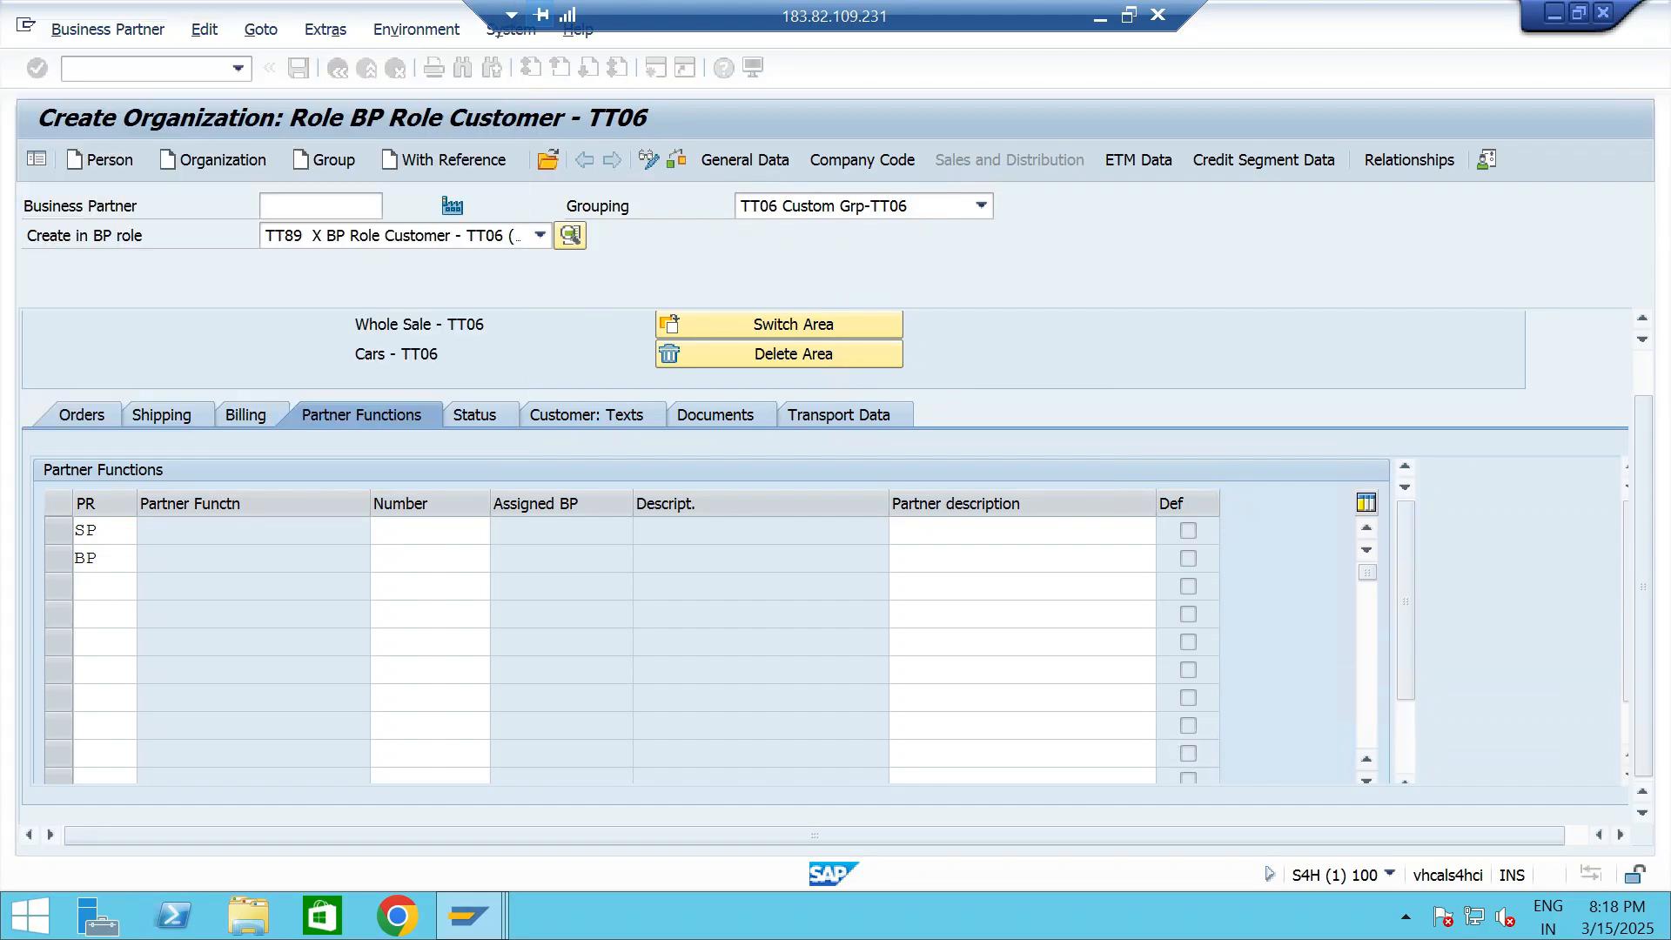
key(Down)
key(F4)
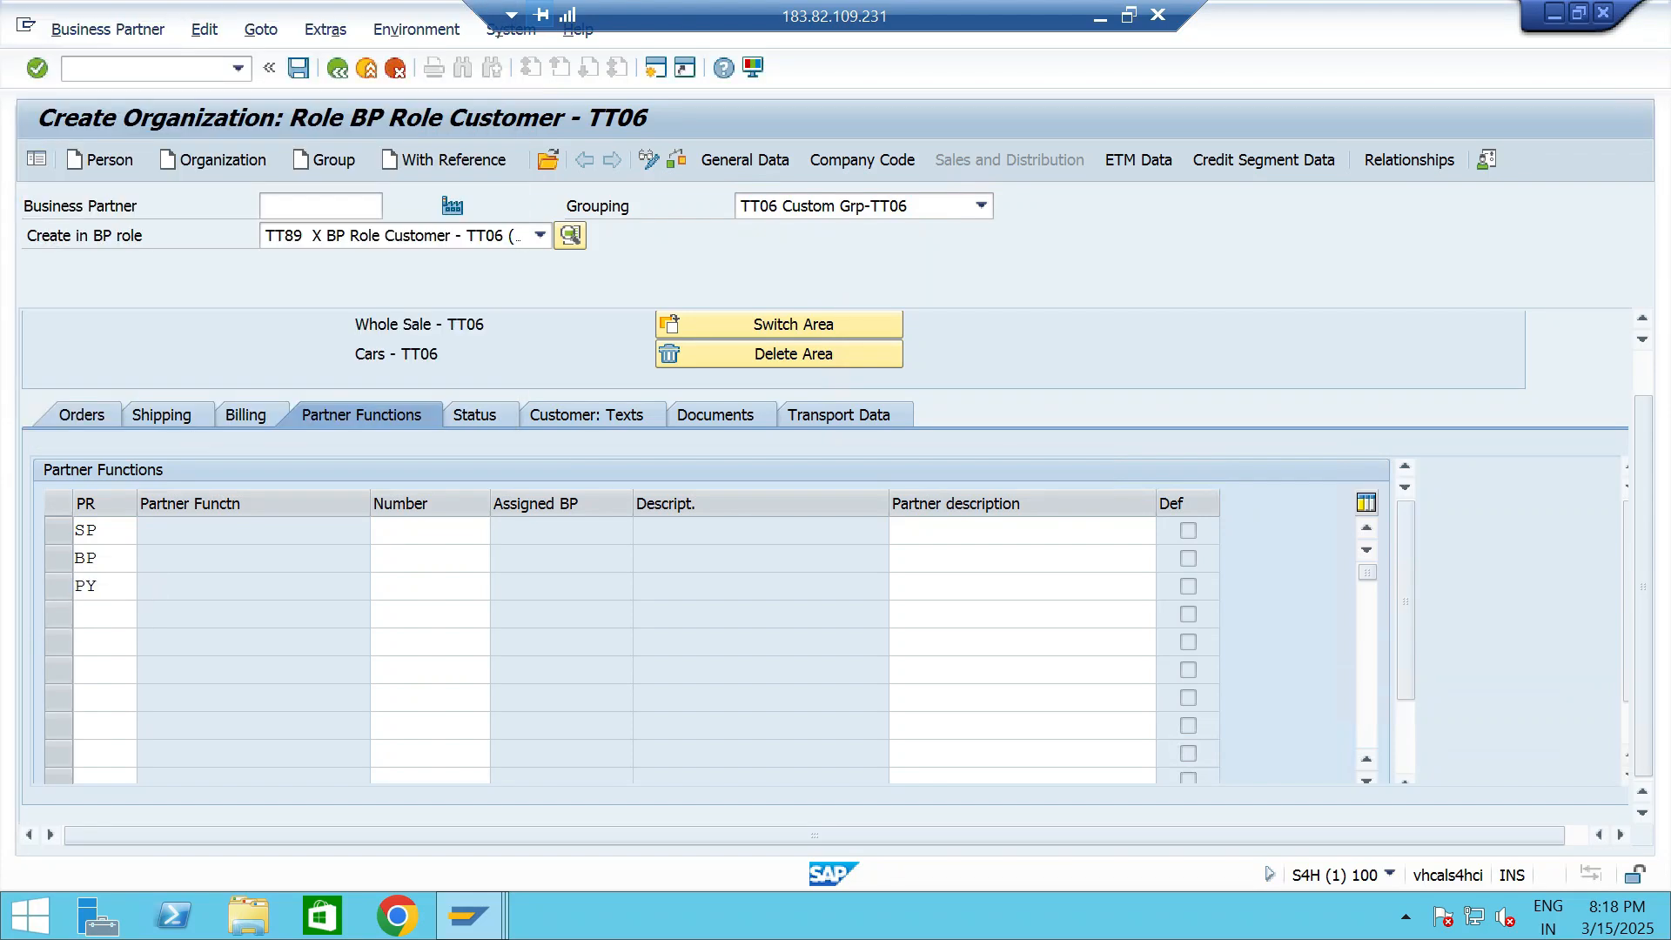
- In the customer's credit profile, select the STANDARD scoring rule without automatic calculation and set its validity end date to 31.05.2025
click(745, 160)
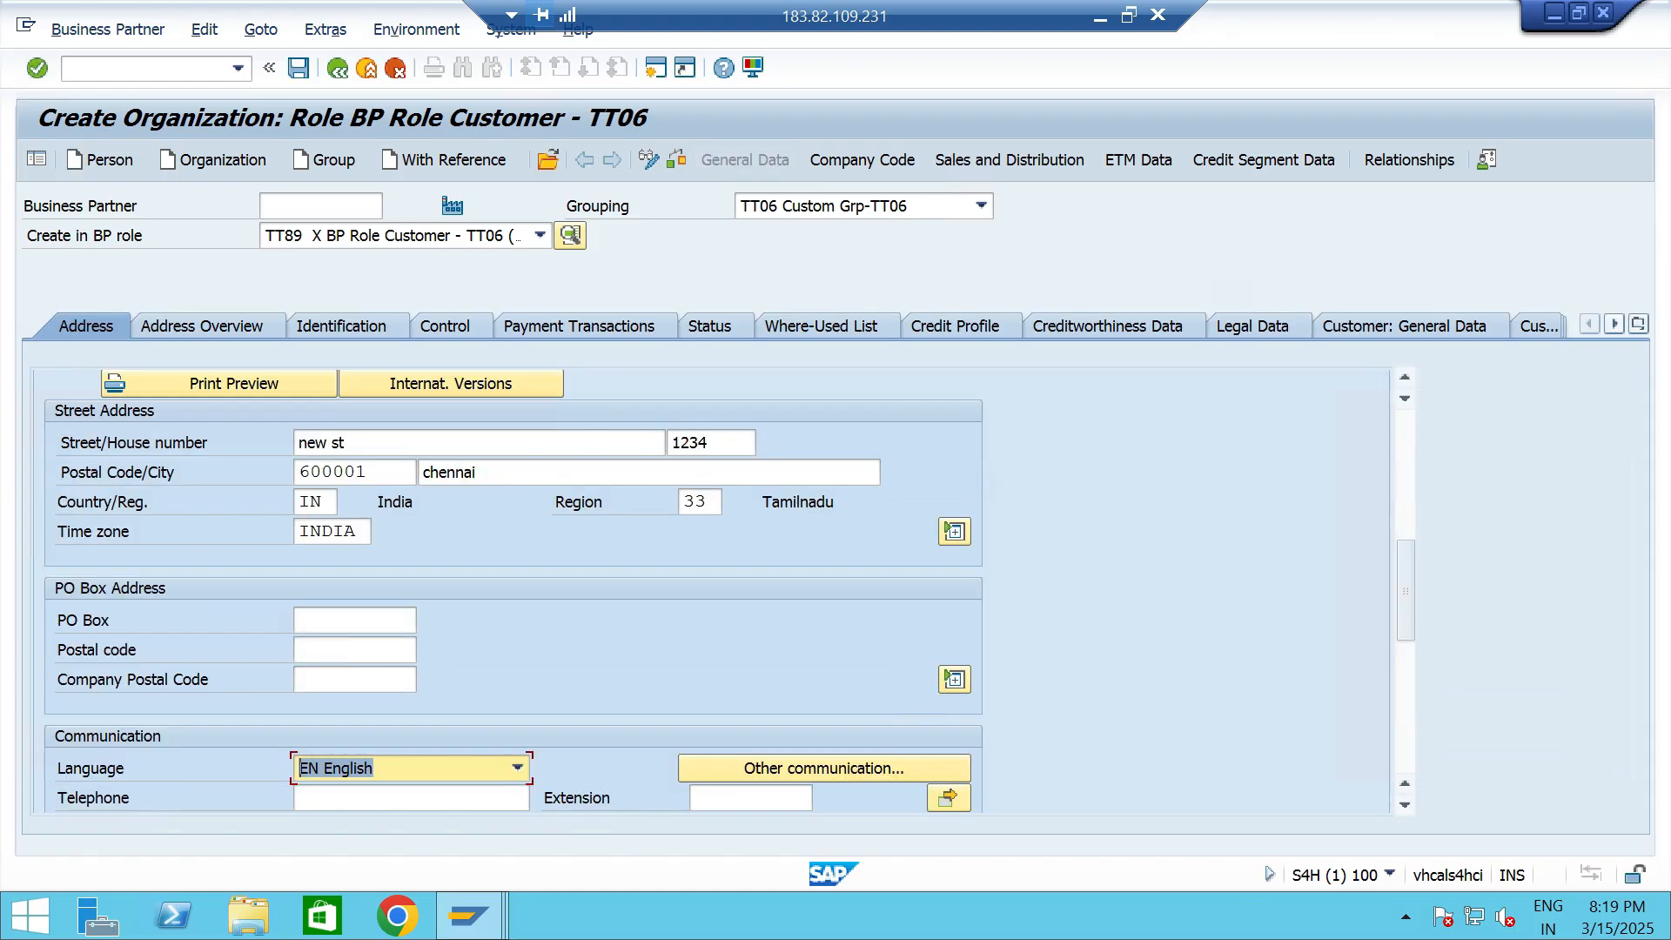
click(956, 326)
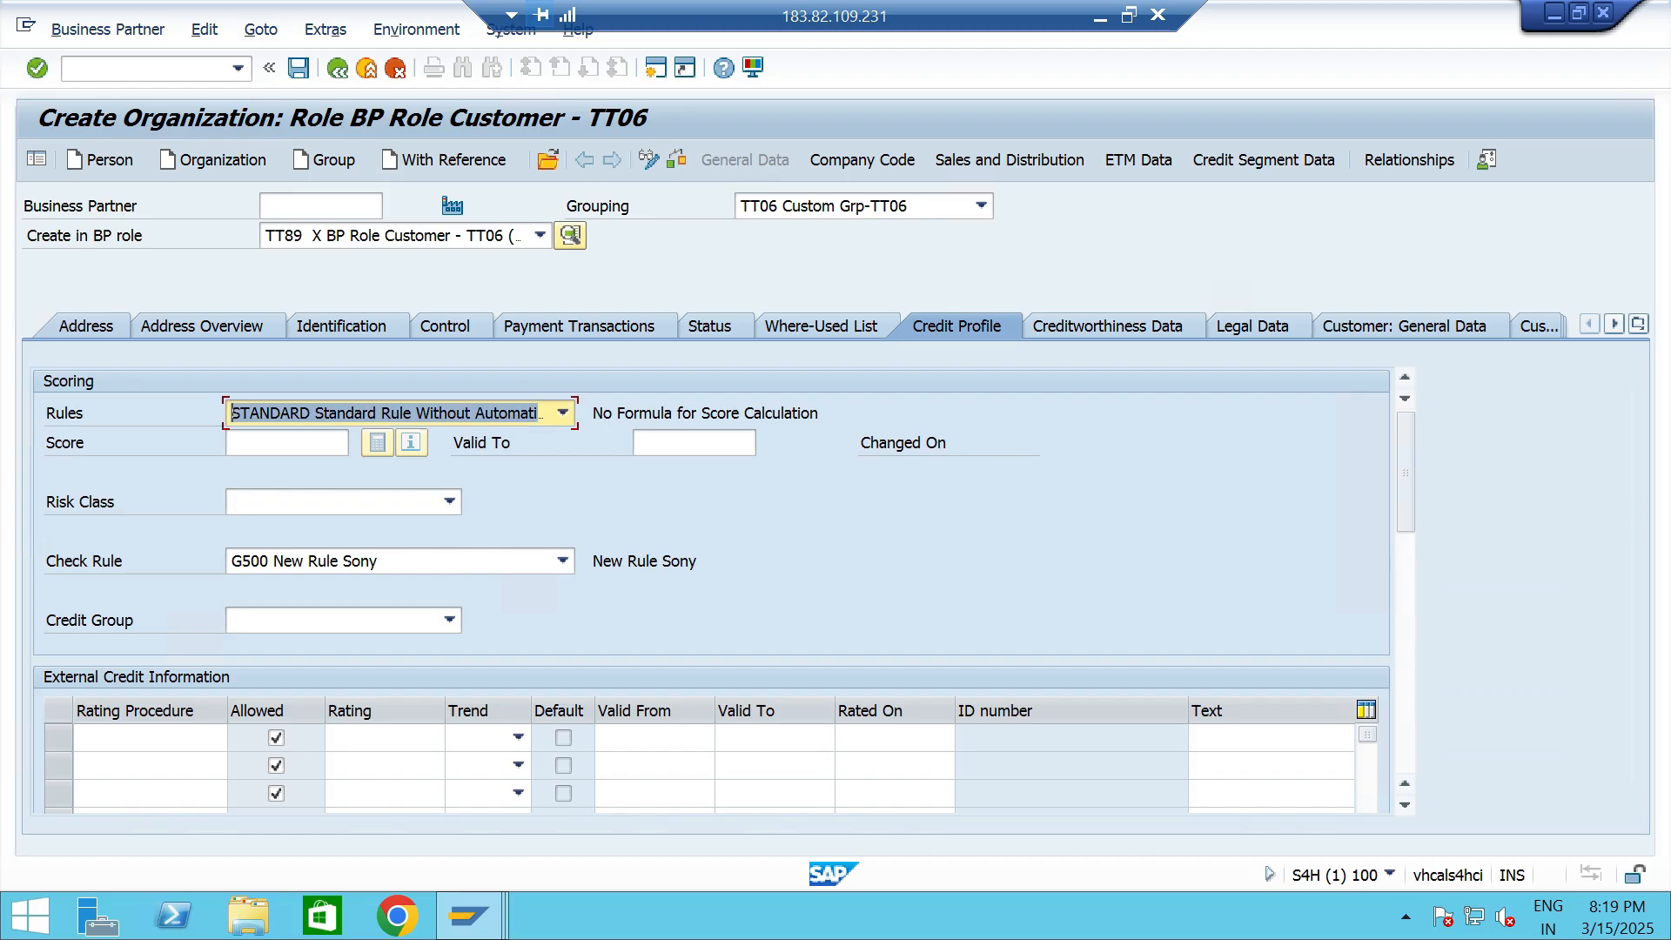
click(563, 413)
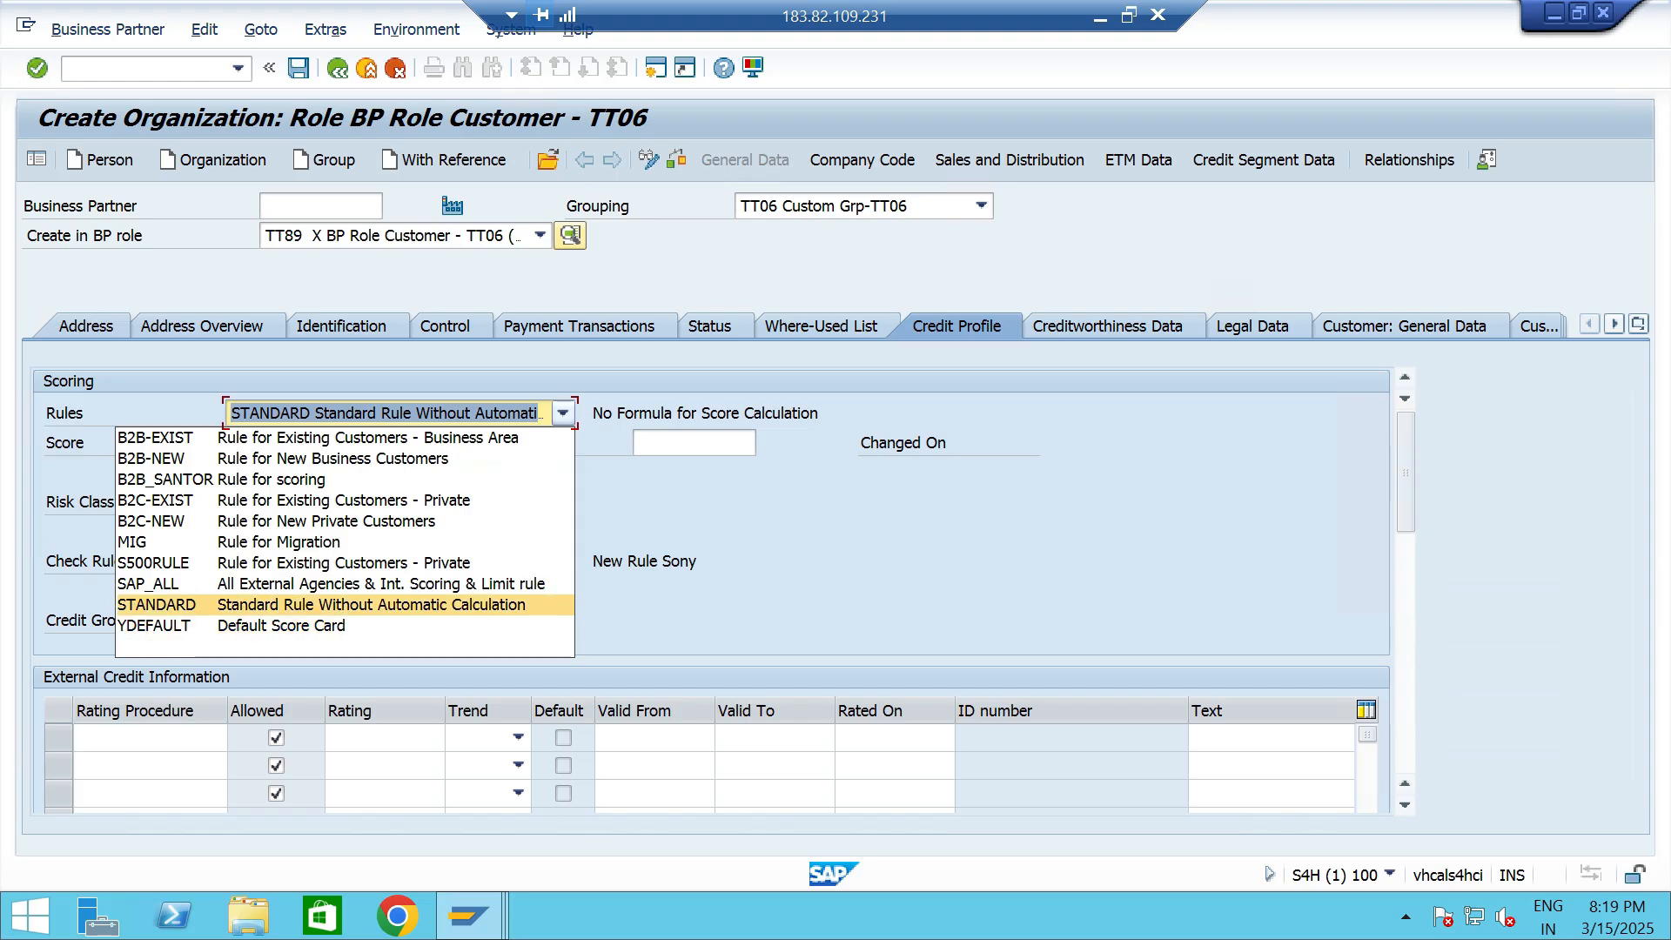
click(371, 605)
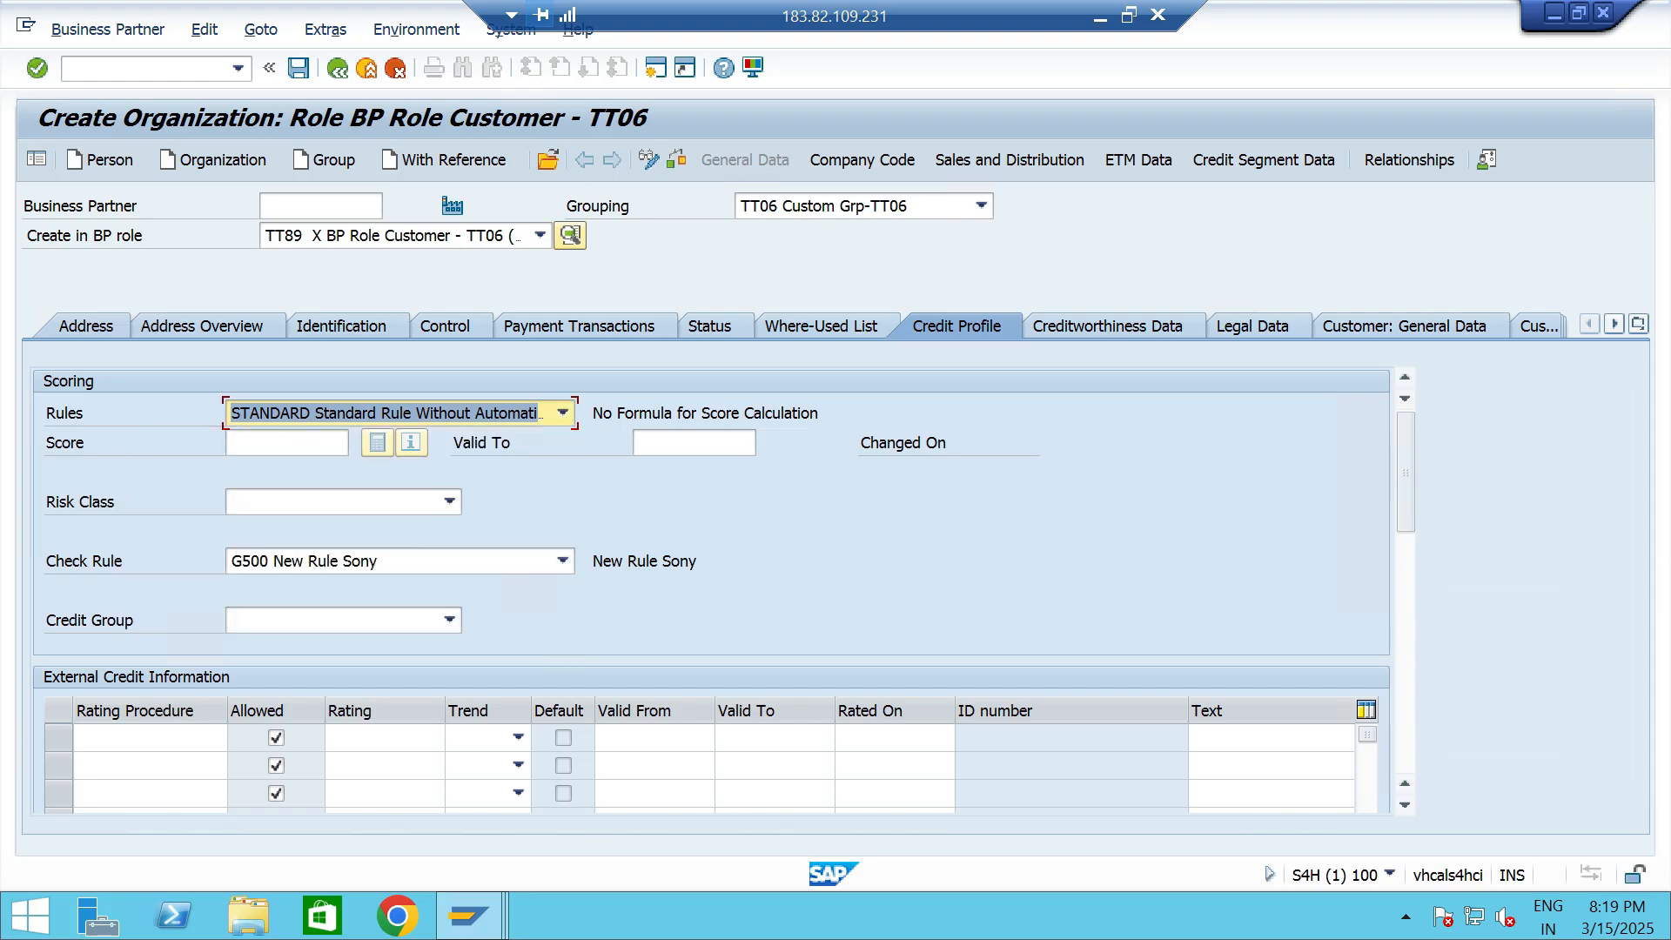
click(287, 444)
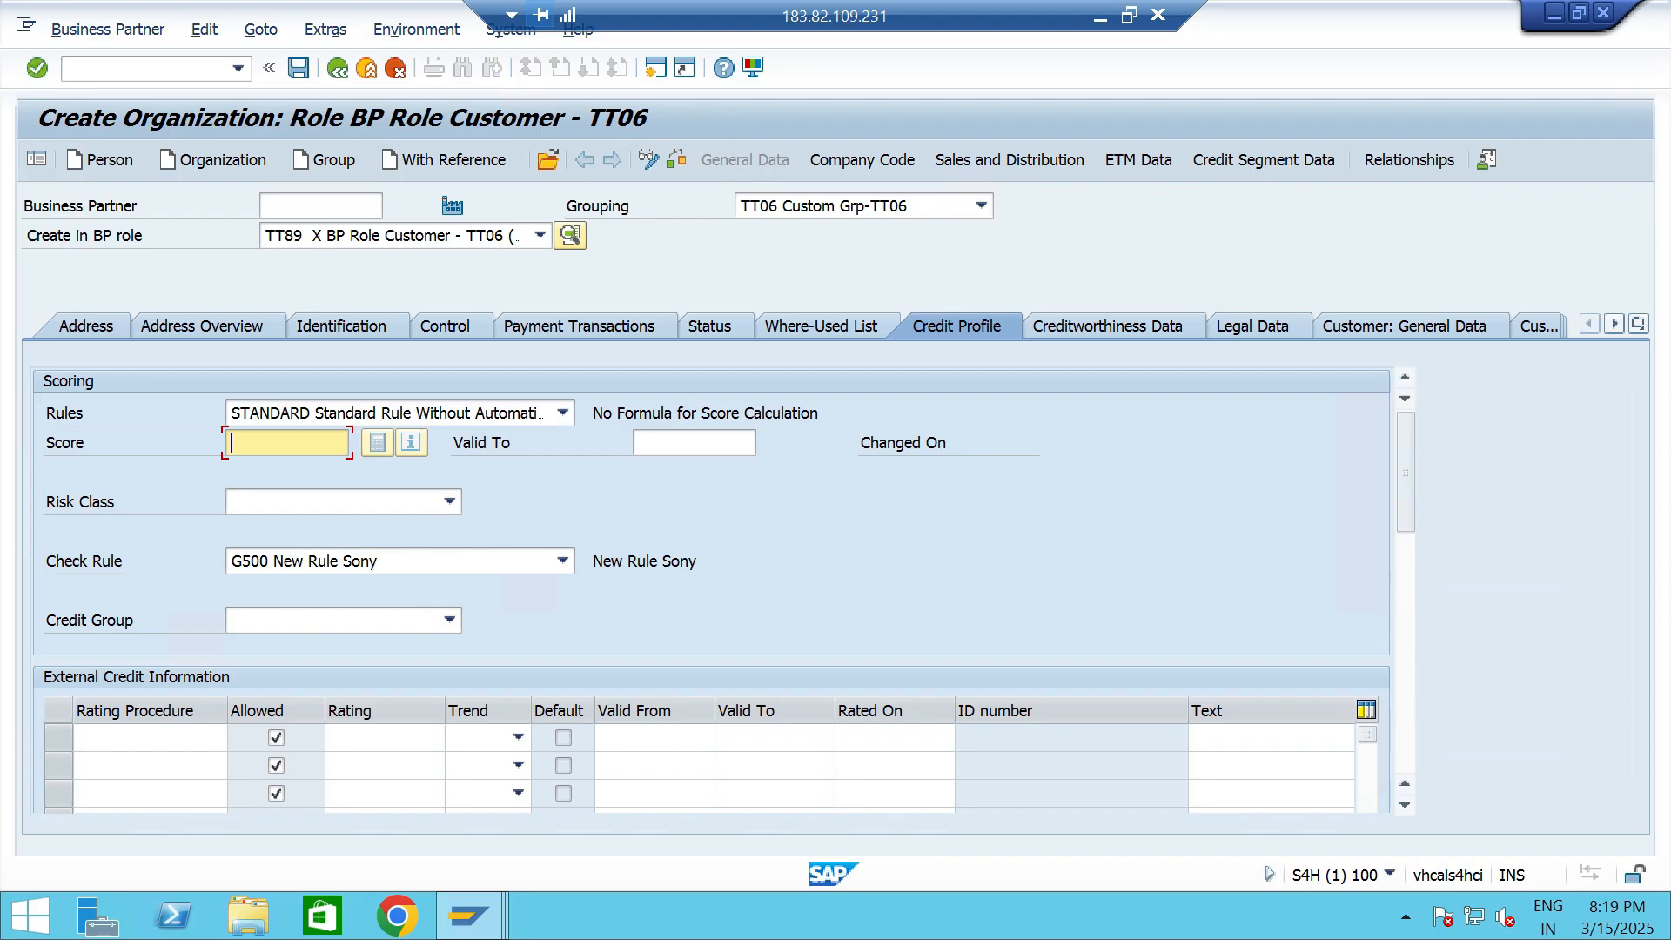
click(694, 443)
click(767, 442)
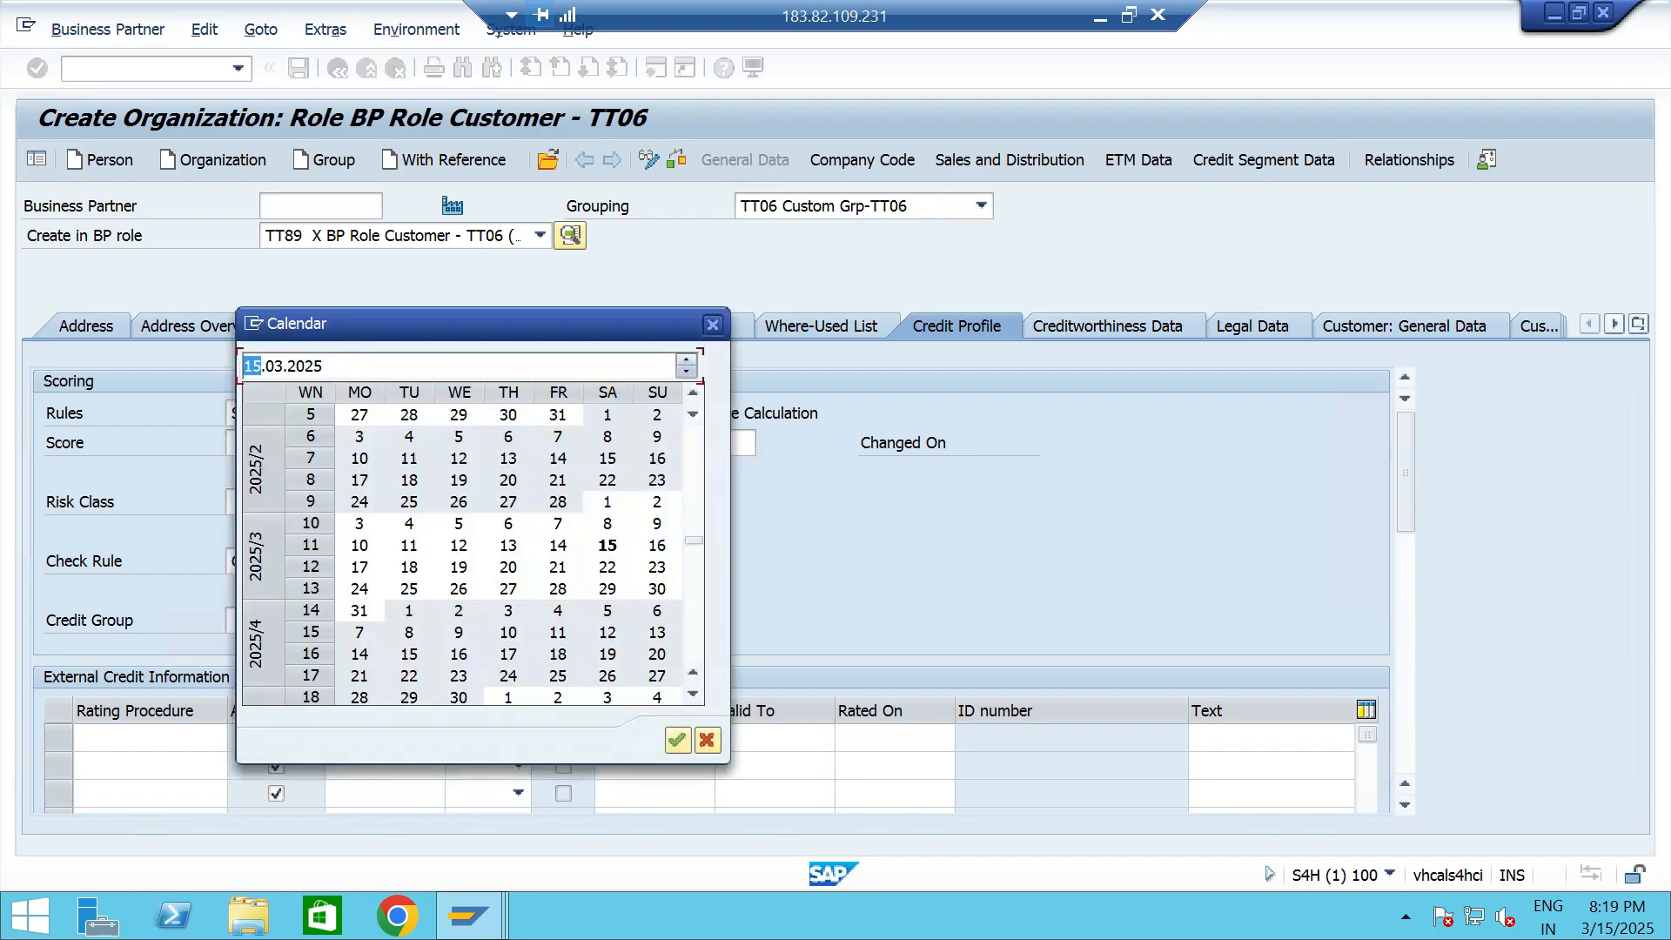
key(Return)
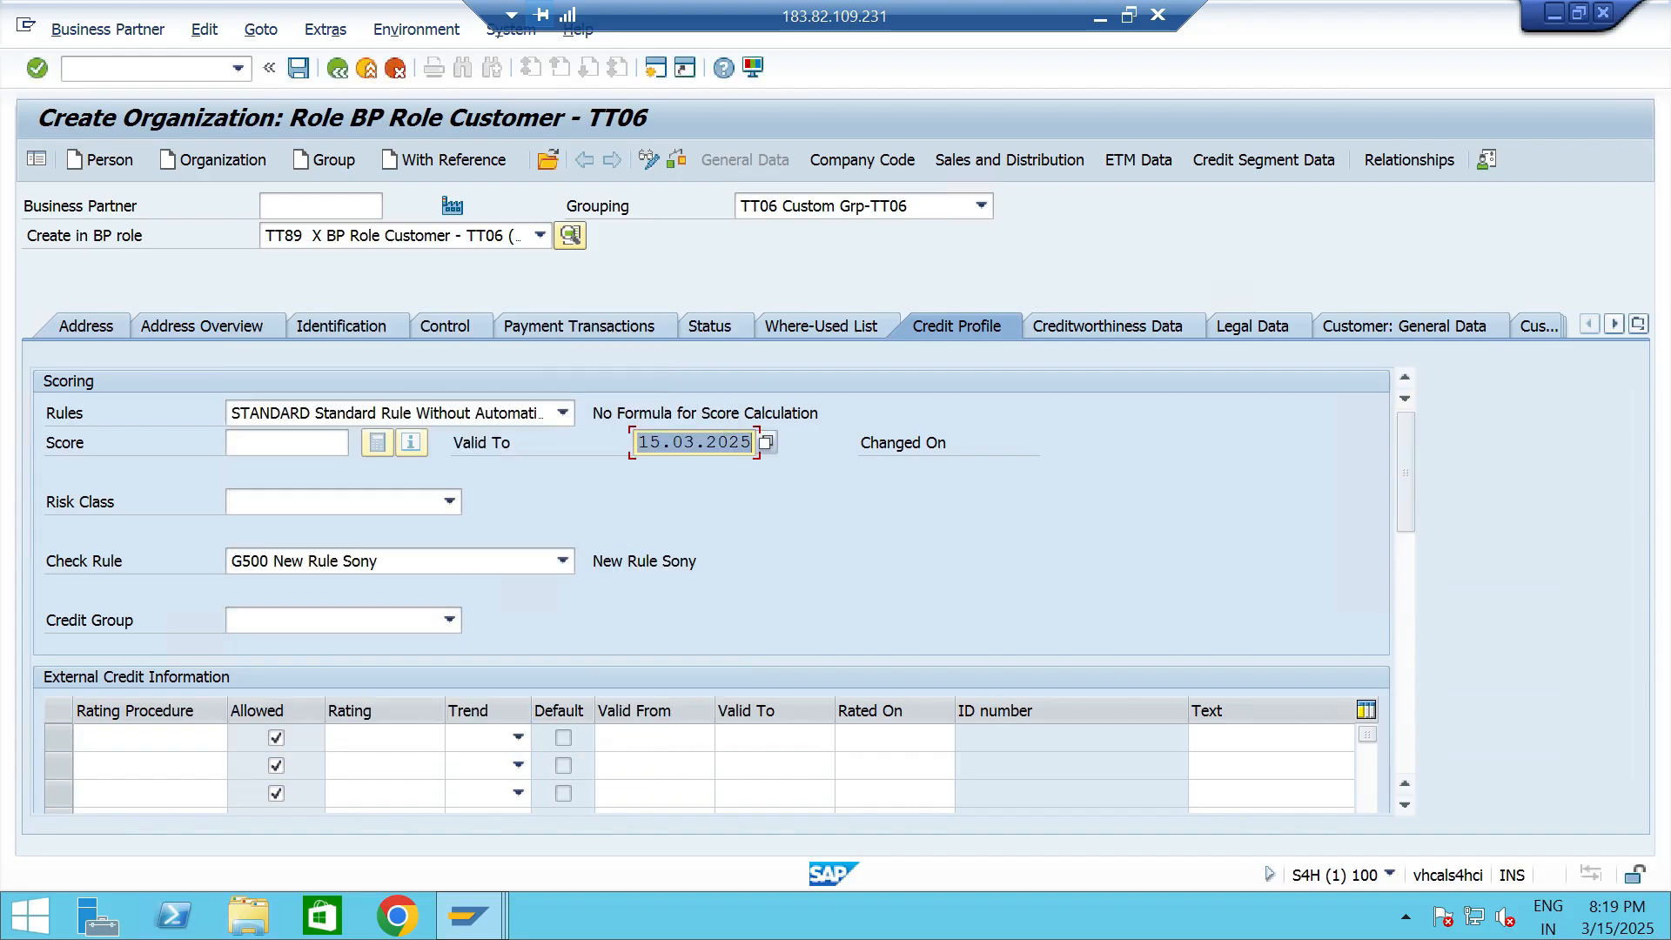
click(766, 442)
scroll(608, 629, down, 3)
double_click(608, 629)
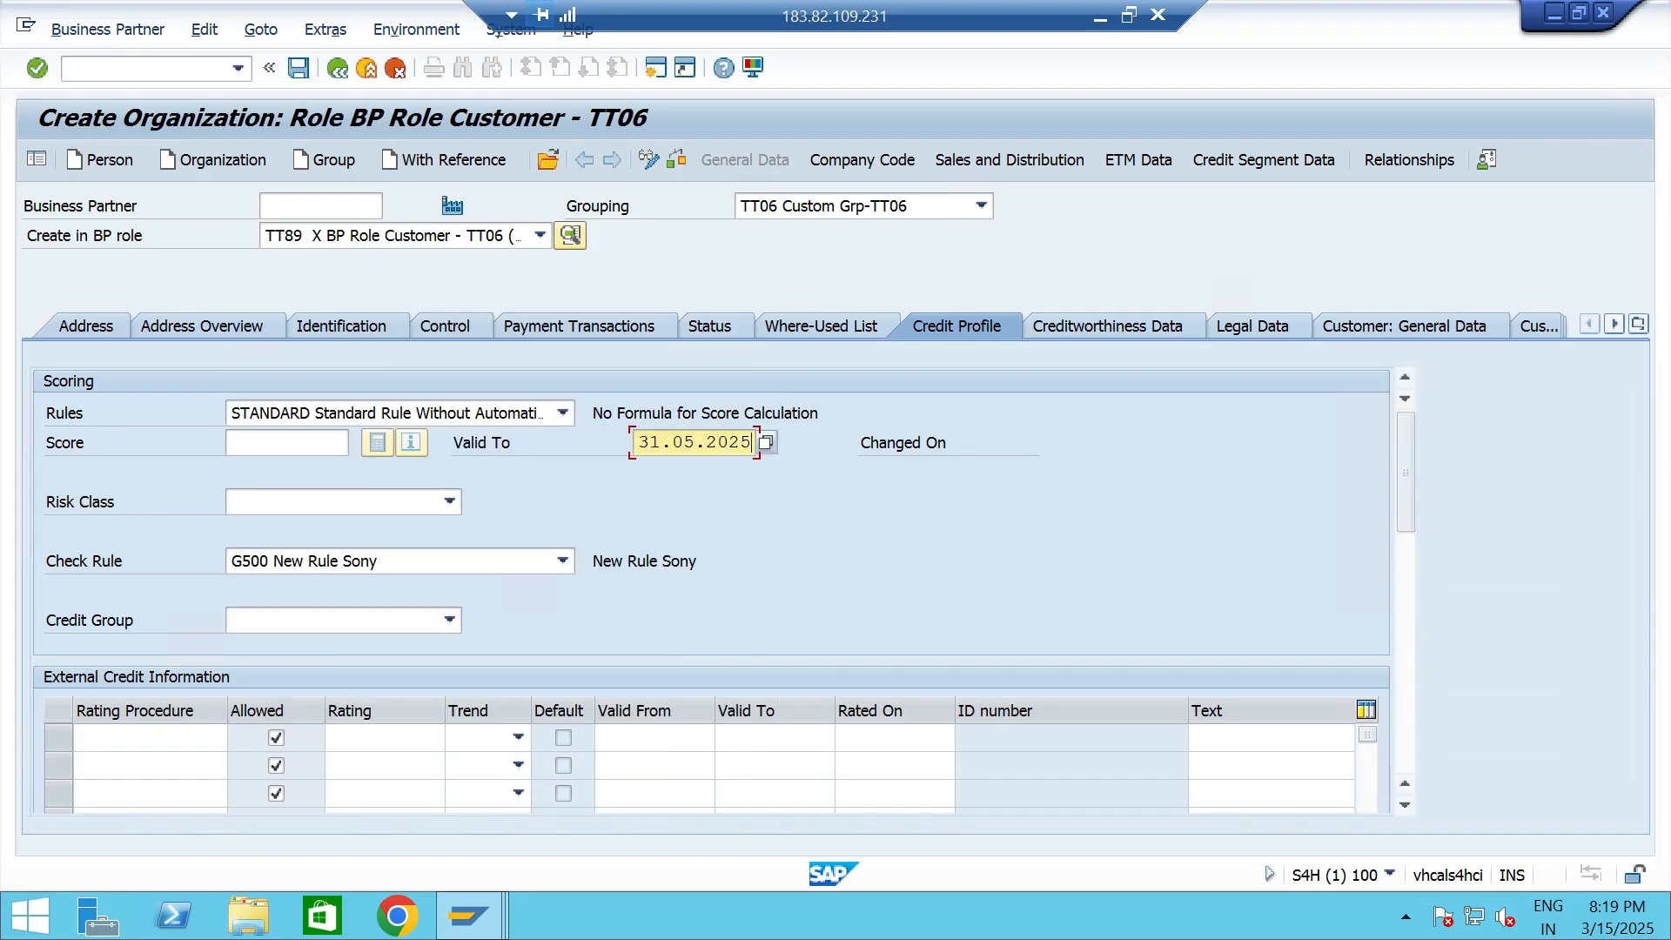
- Assign risk class TT1 HIGH RISK - TT06 in the customer's credit profile
click(449, 501)
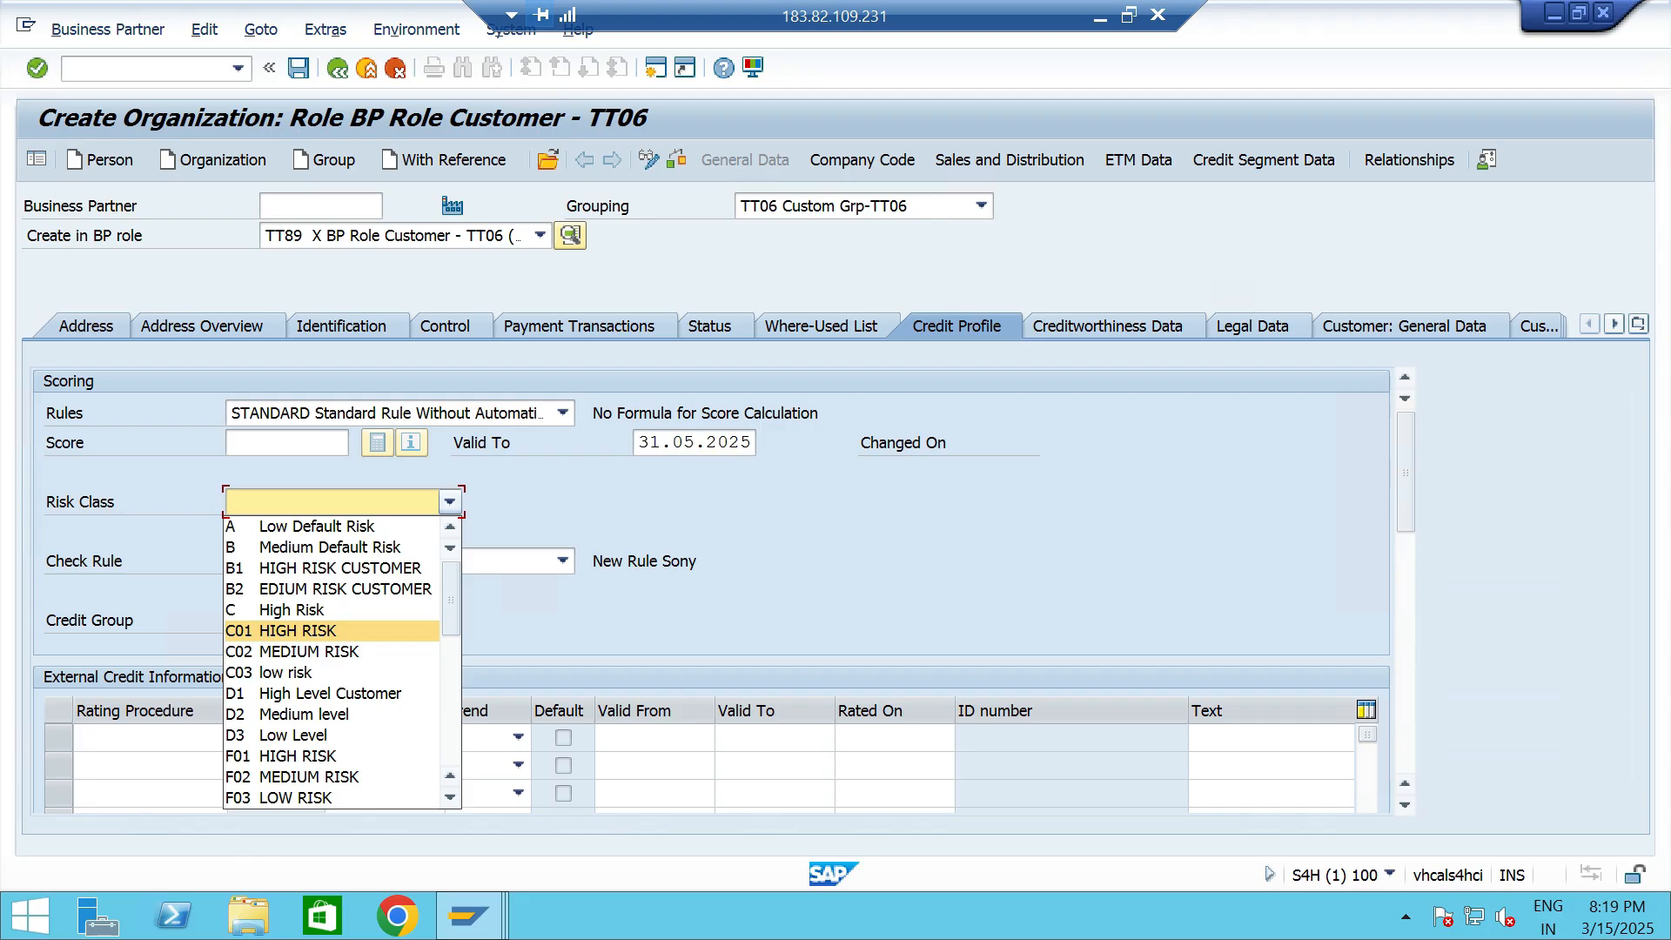
scroll(331, 630, down, 10)
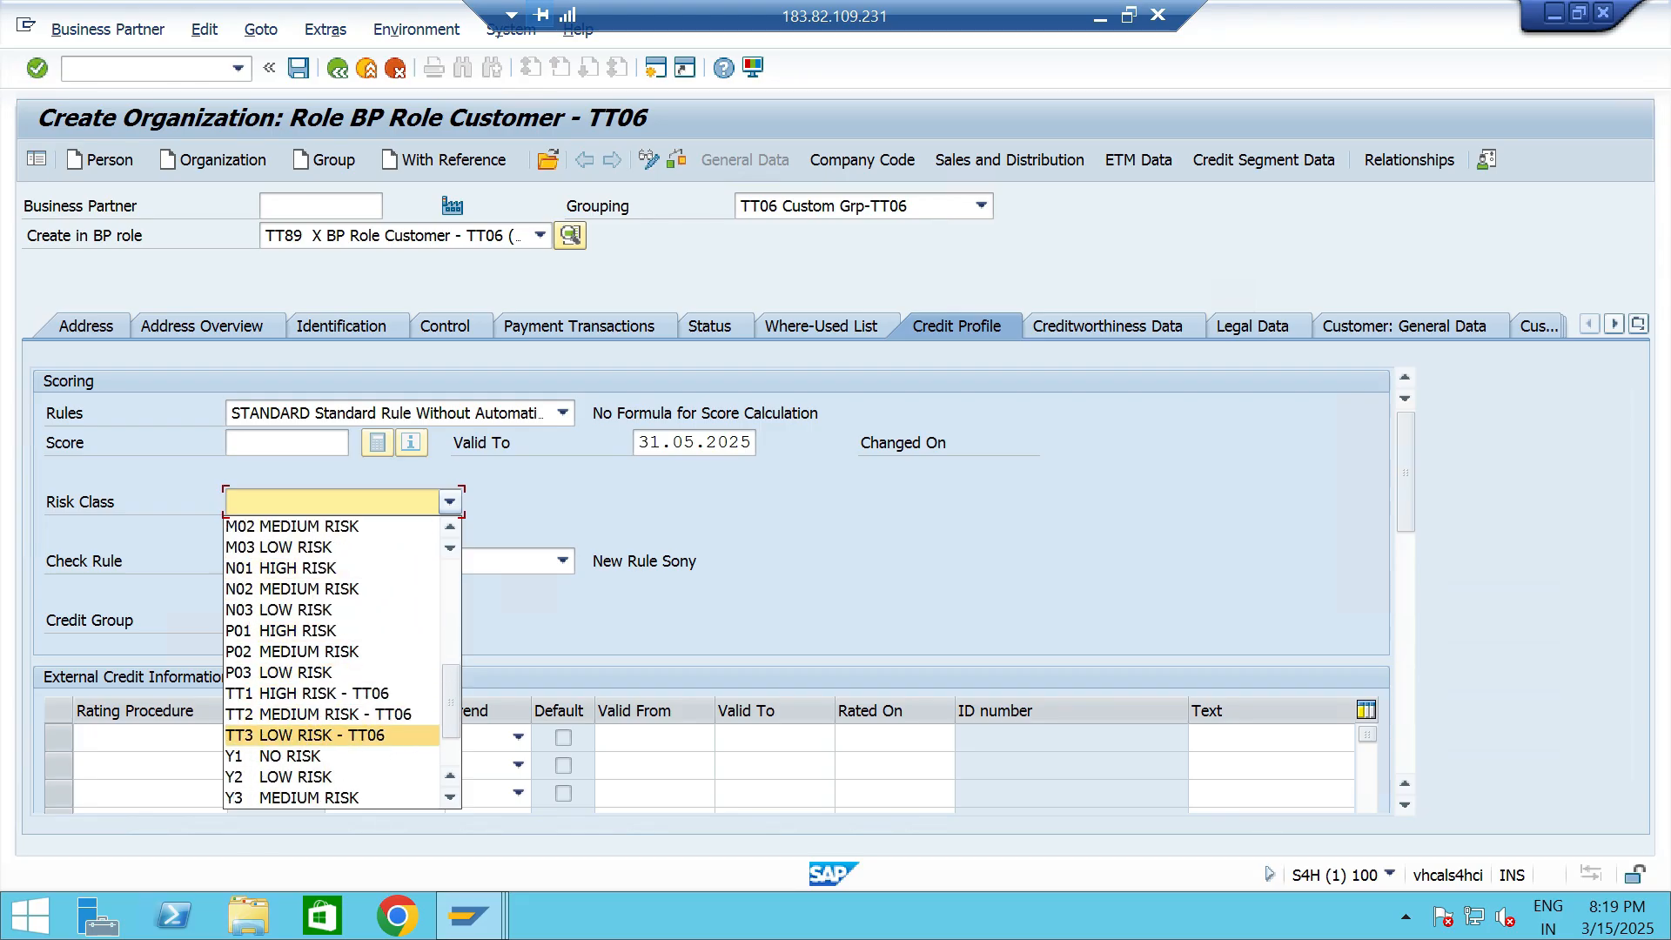
click(304, 693)
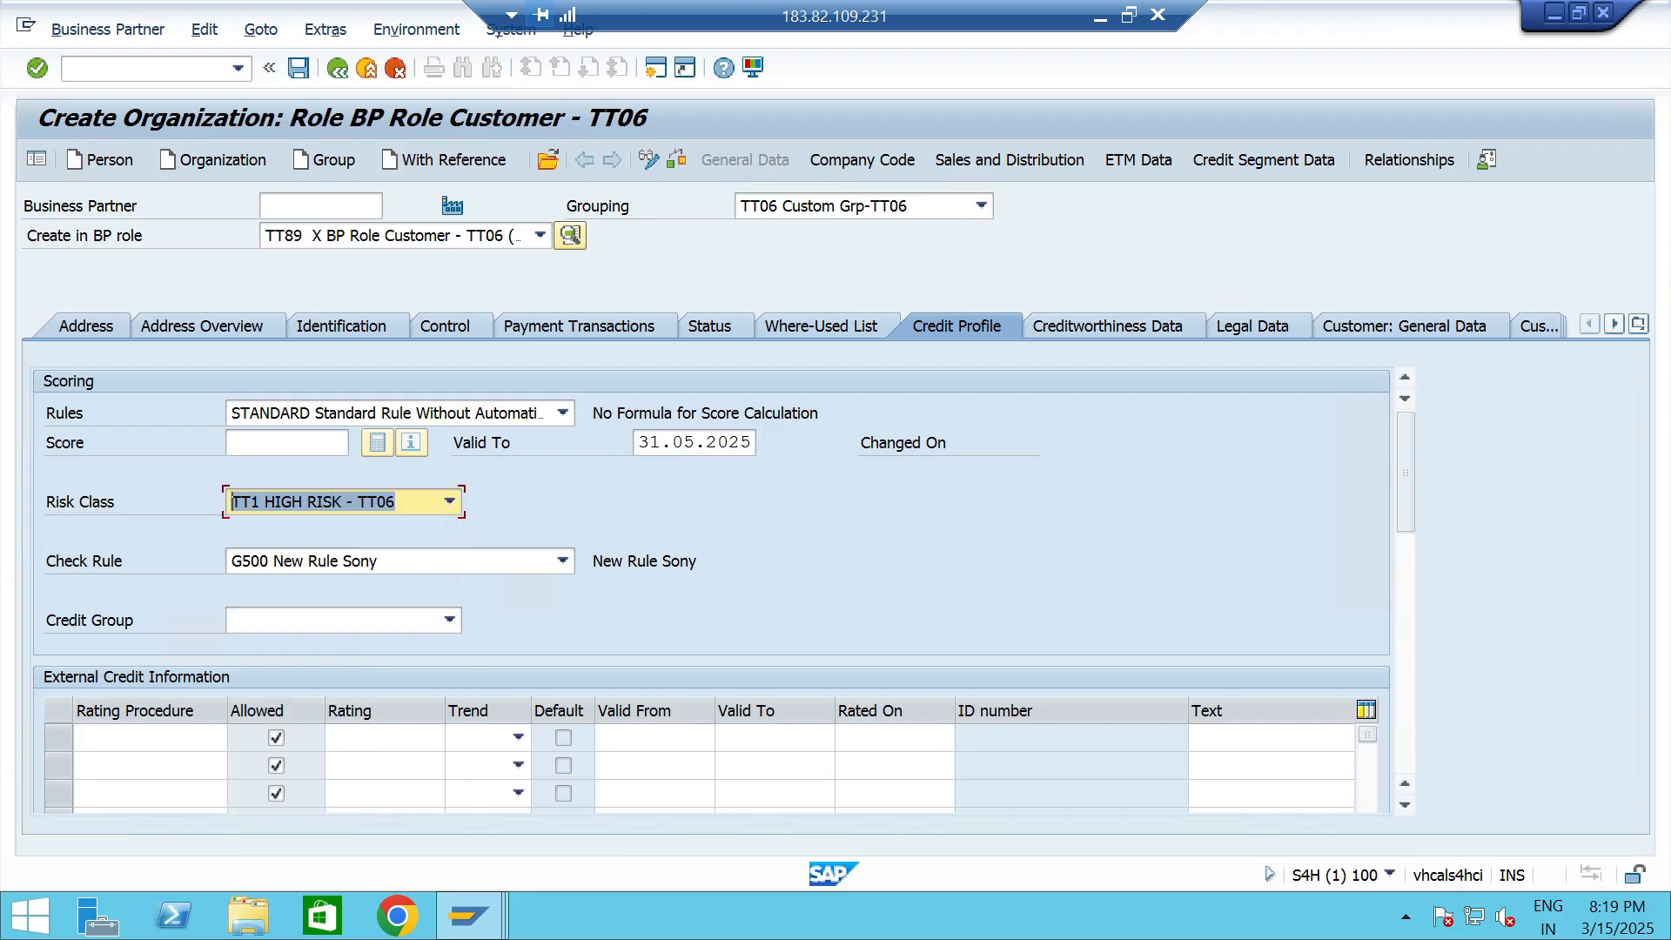
- Set the check rule to B1 Credit Limit Check Only (Dynamic) and the credit group to 2 Small / Medium Customers
click(564, 561)
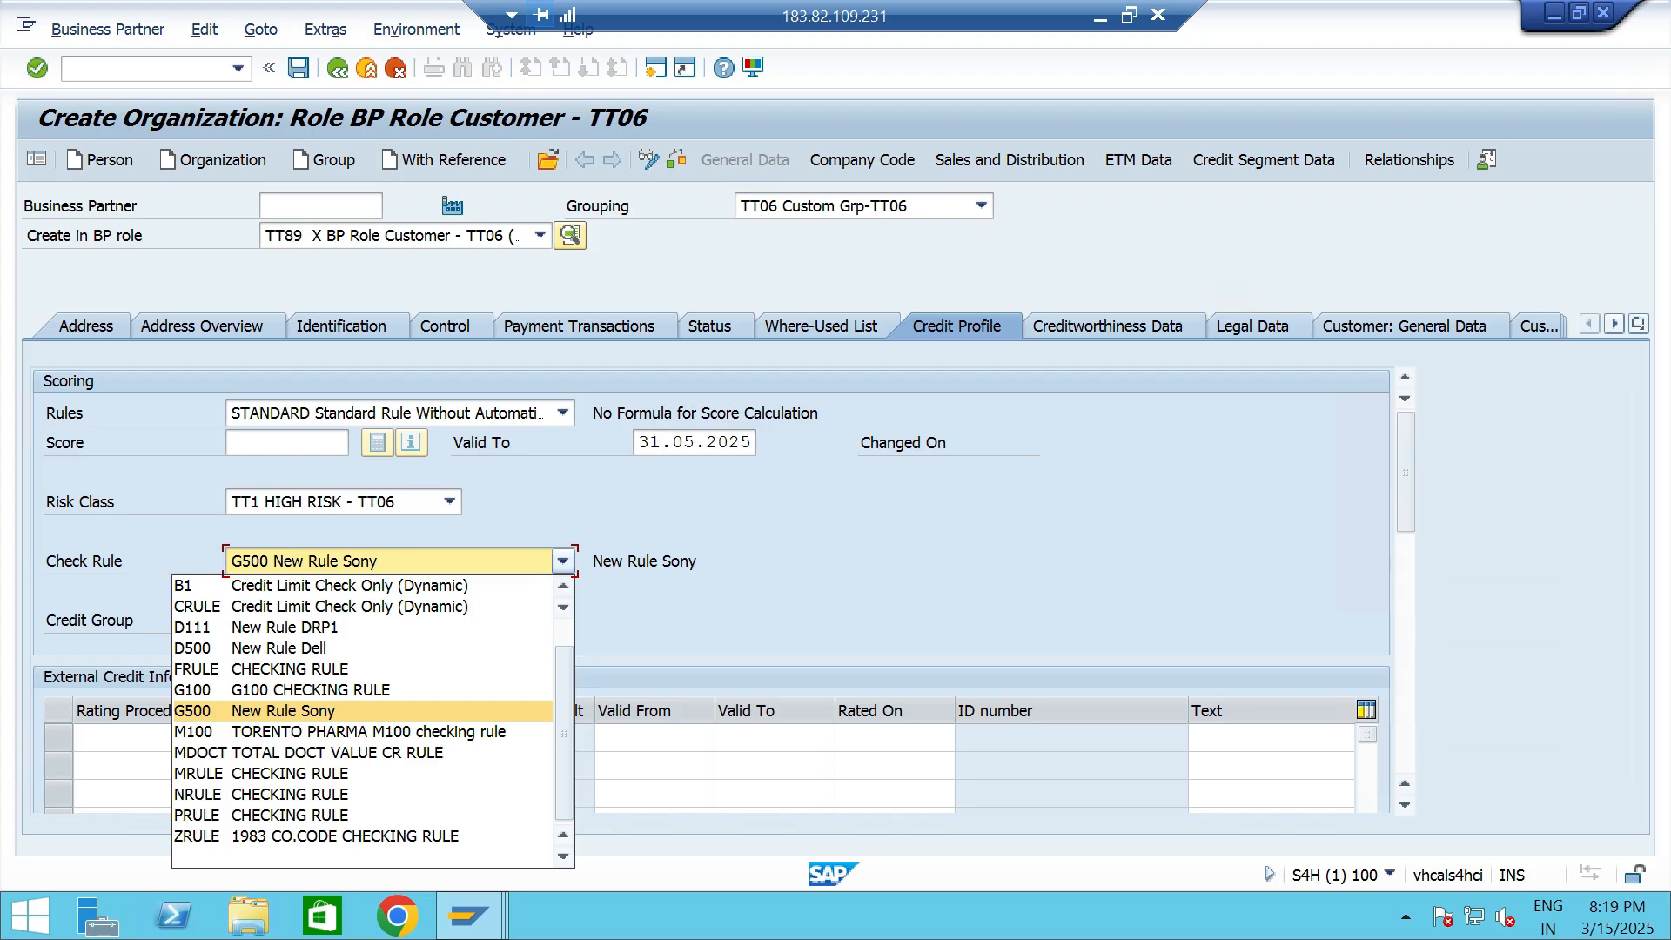
scroll(374, 649, up, 1)
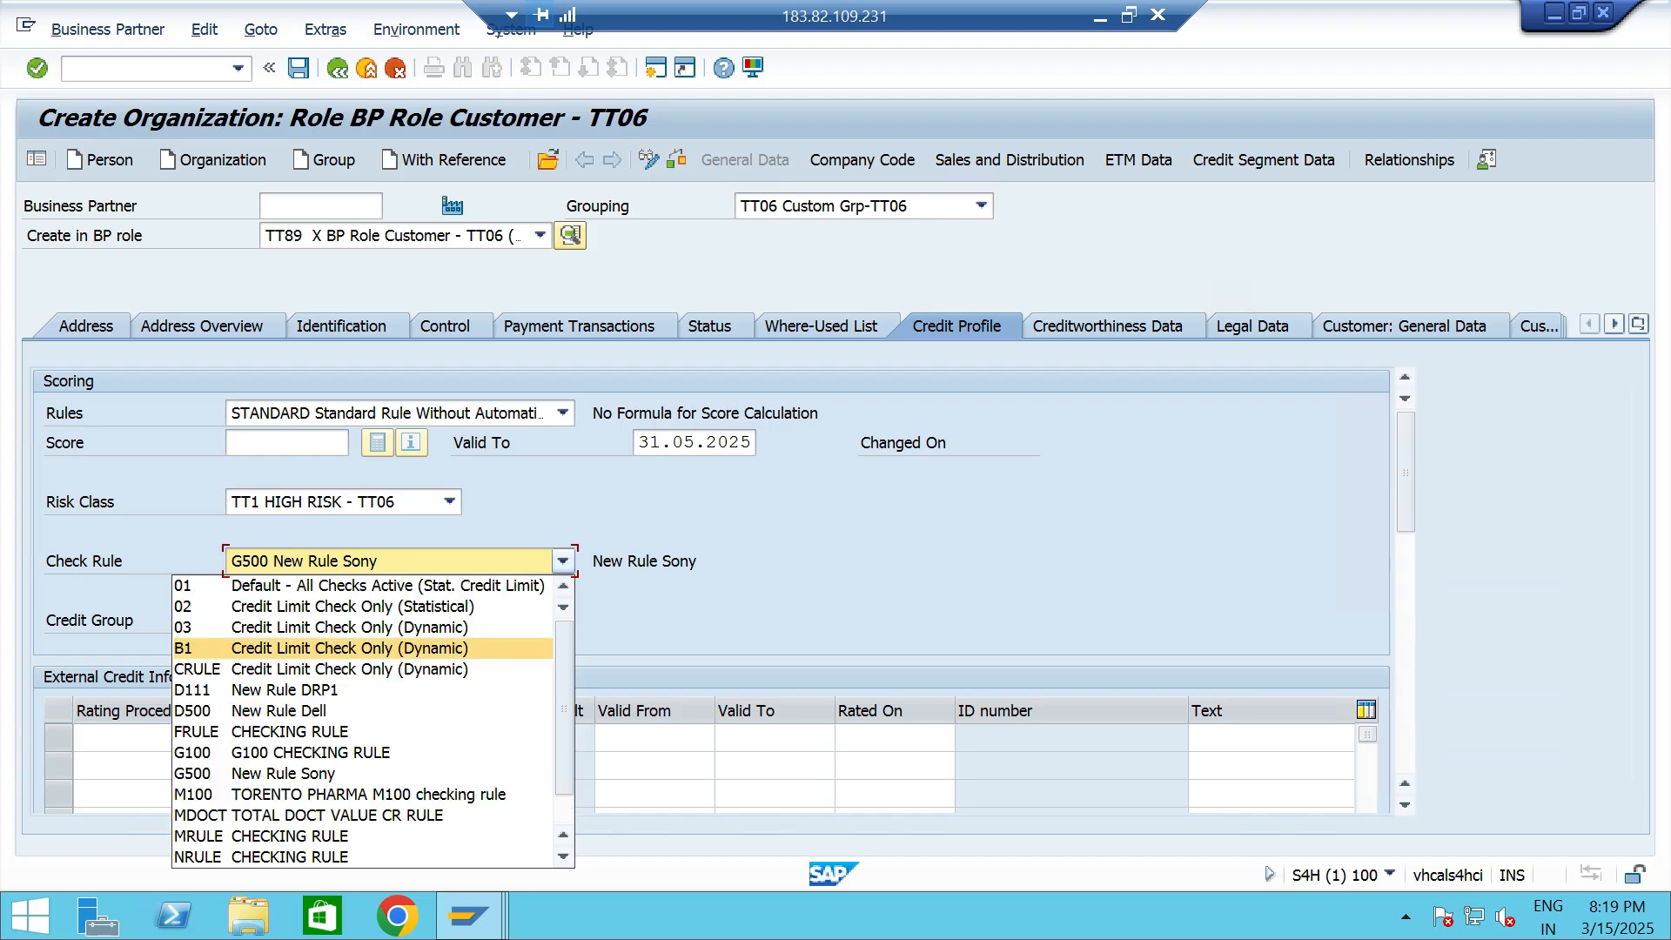
scroll(488, 588, down, 1)
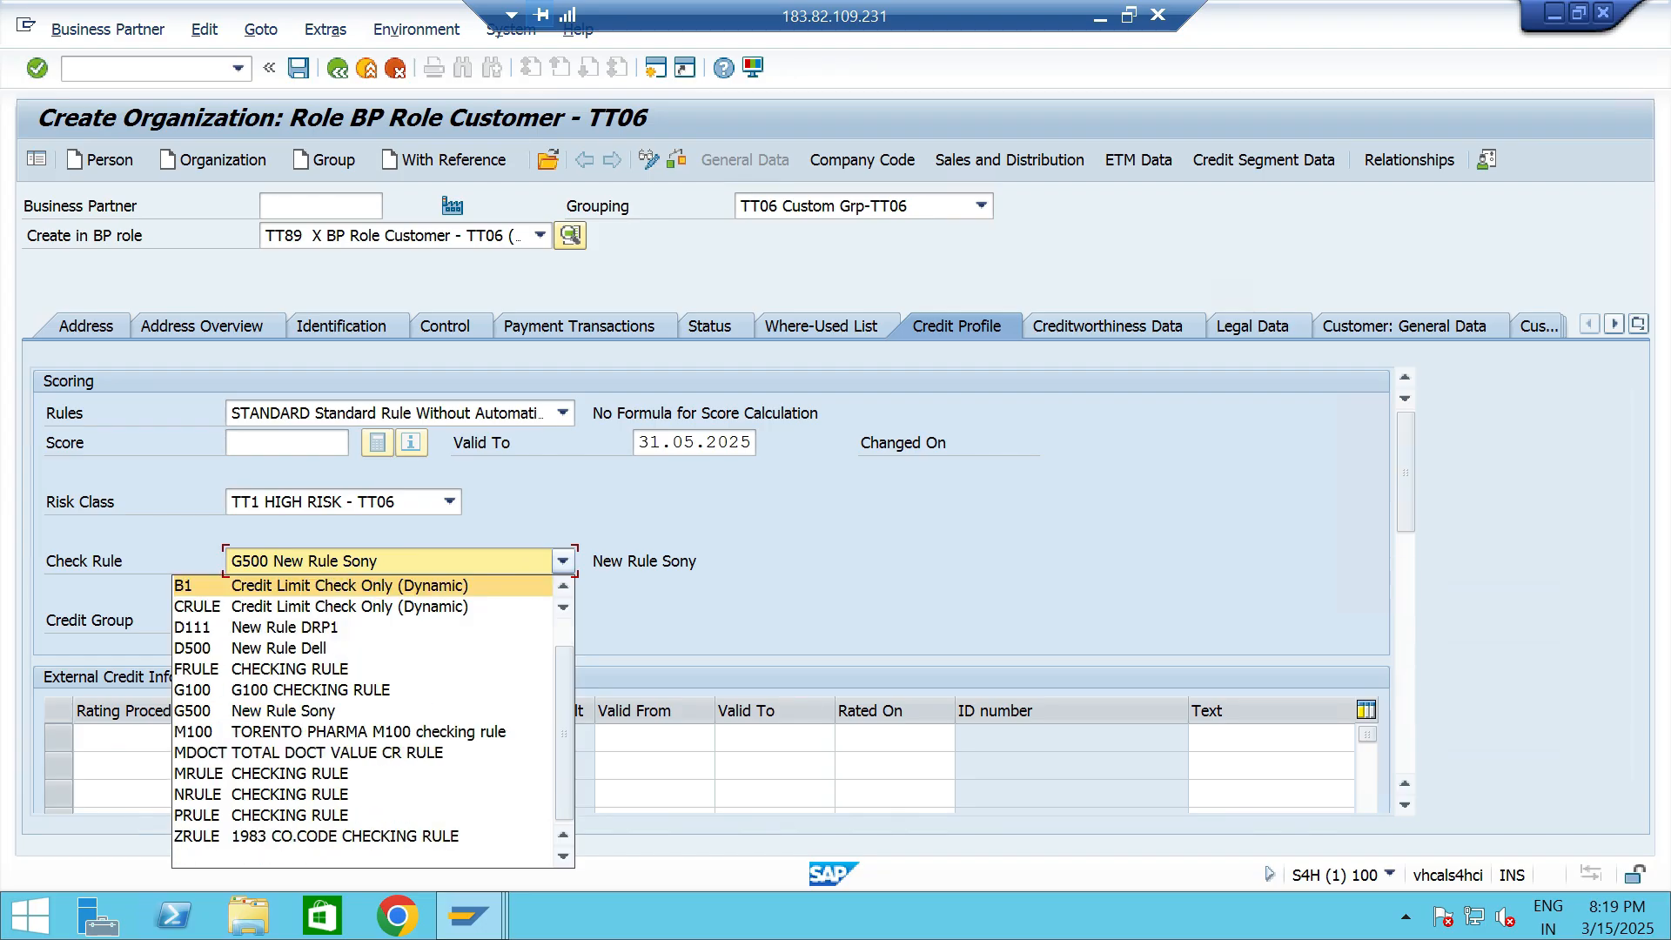
click(488, 589)
click(450, 621)
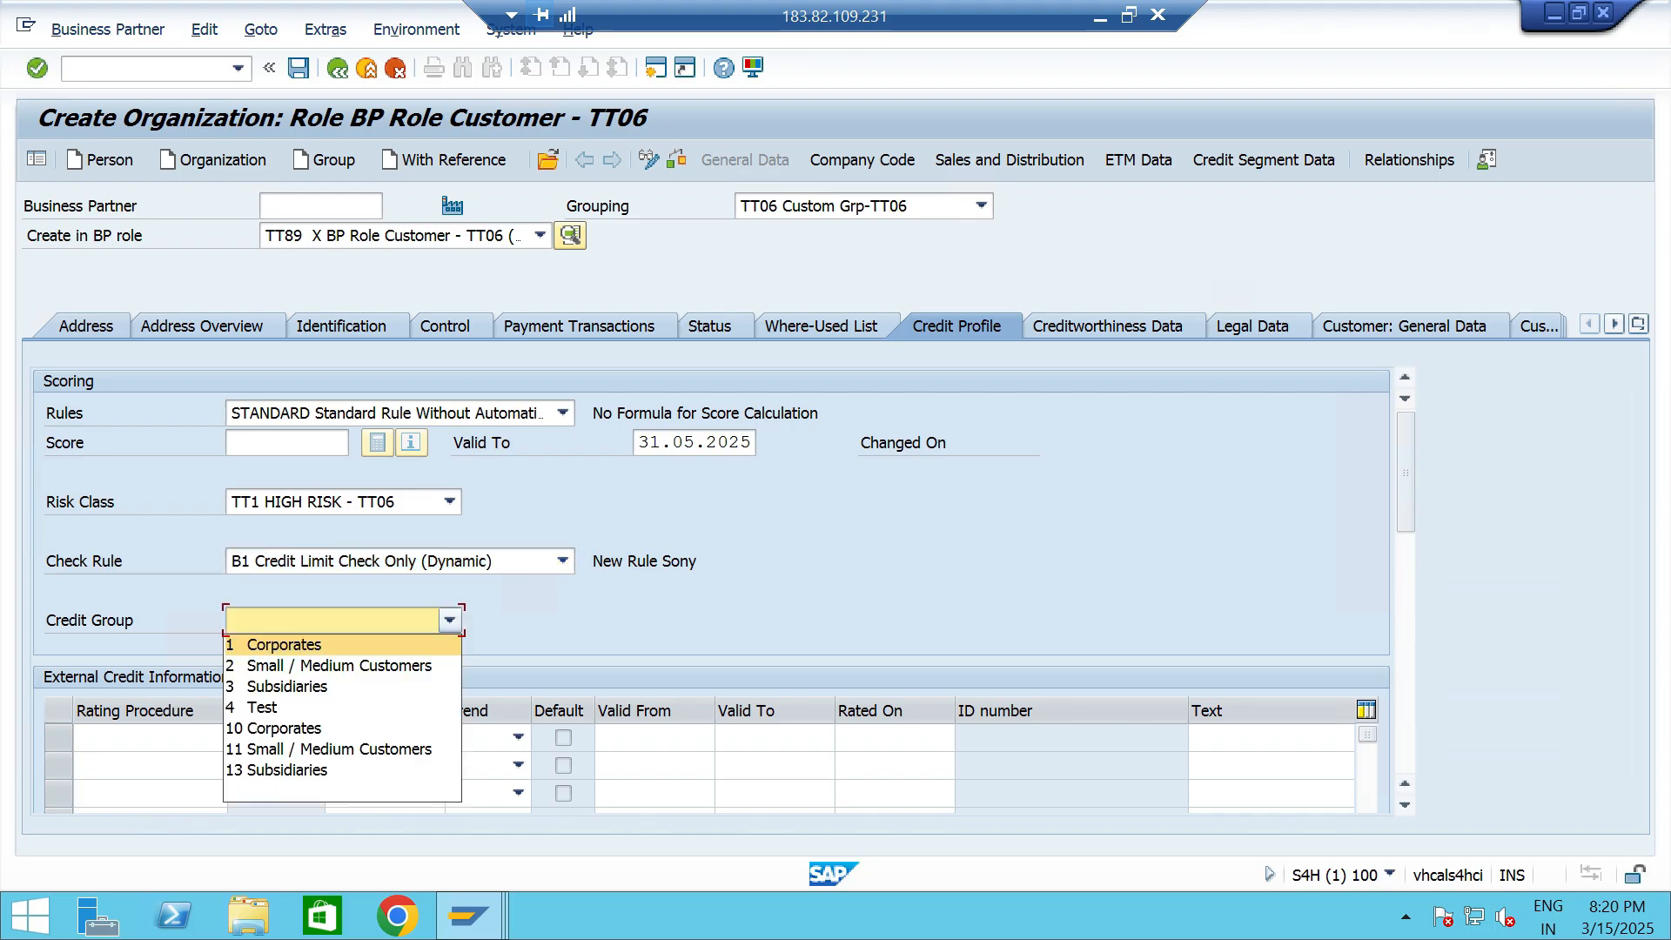
click(340, 665)
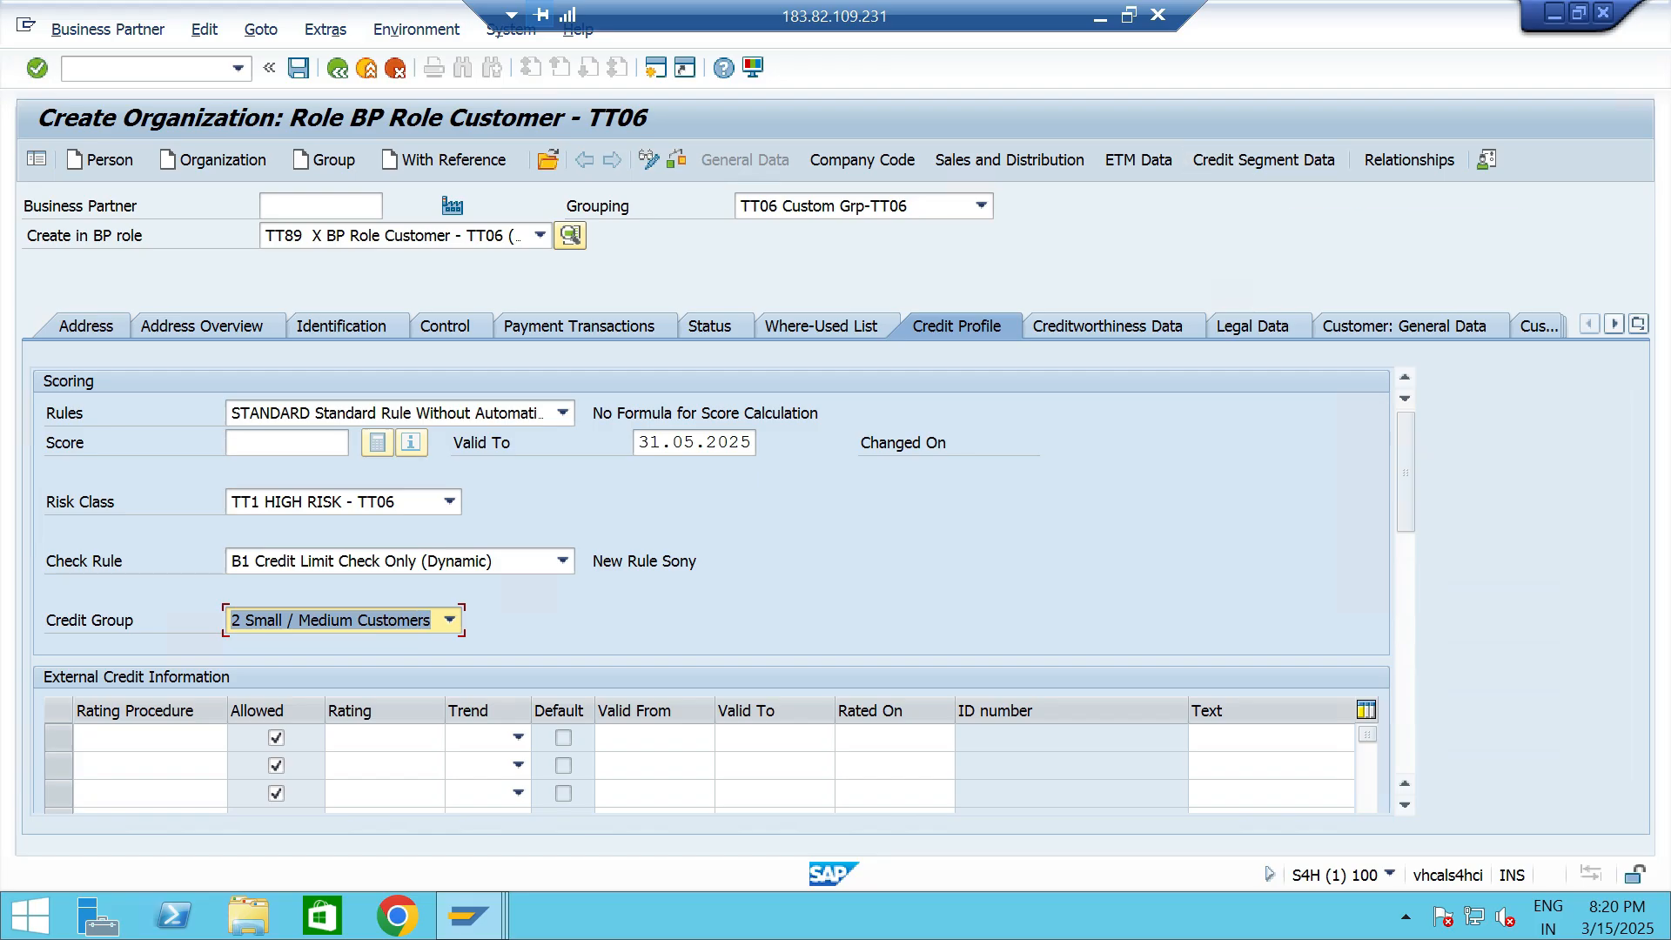
- Select TTCS Credit Segment - TT06 as the credit segment in the customer's credit segment data
click(1287, 160)
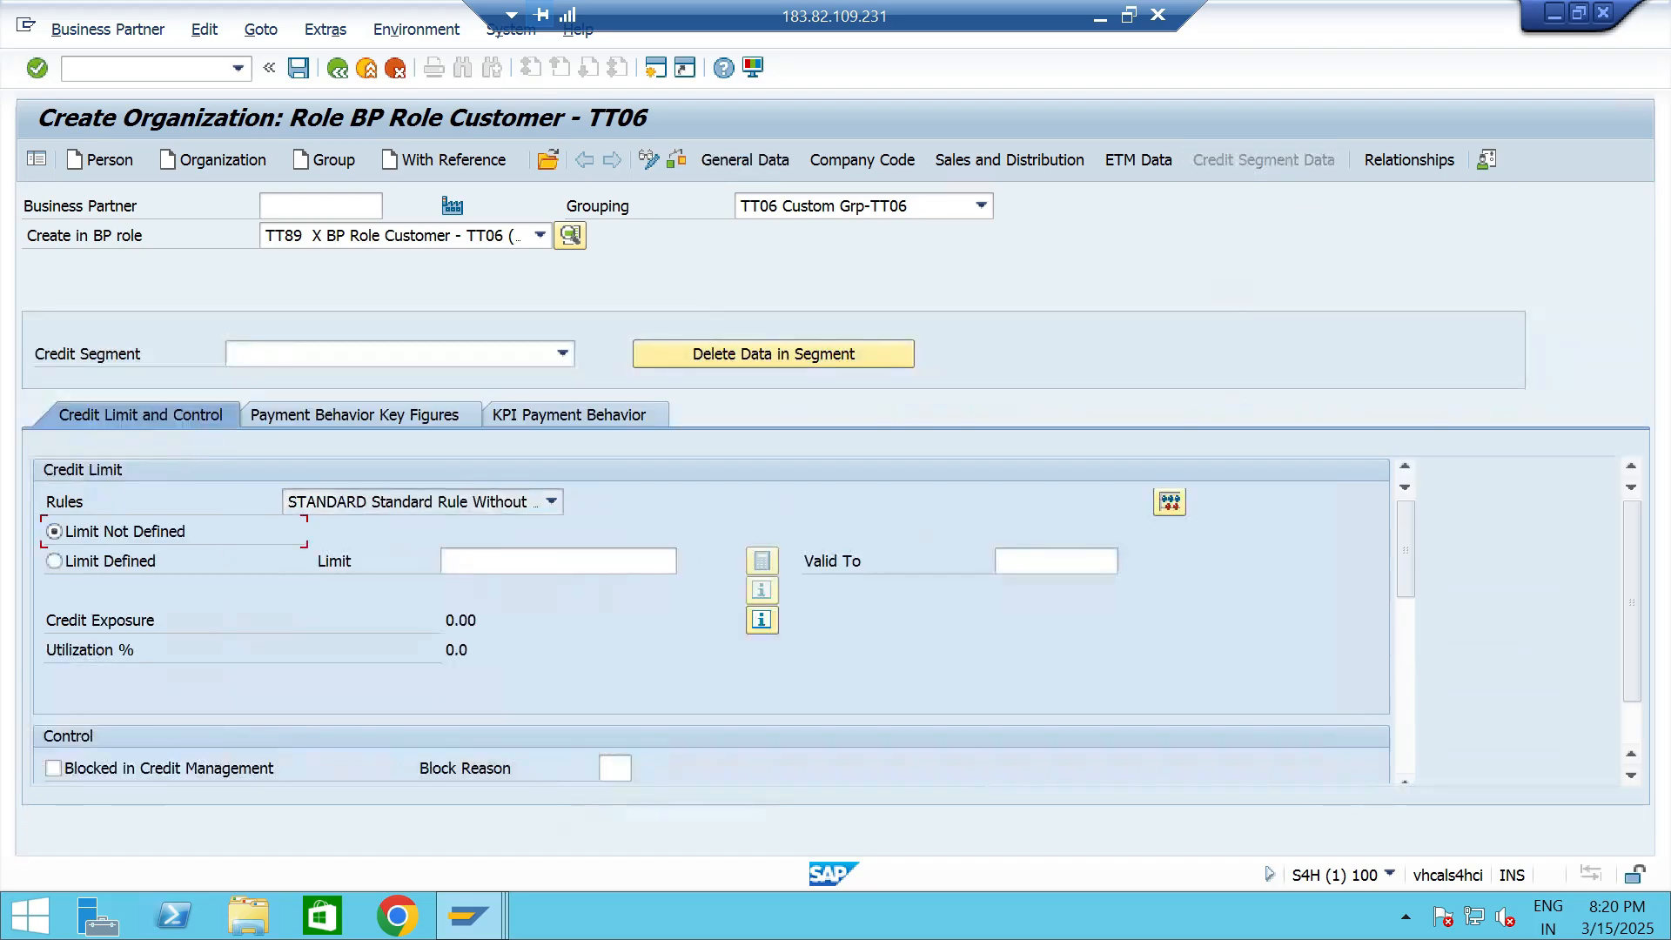
click(563, 355)
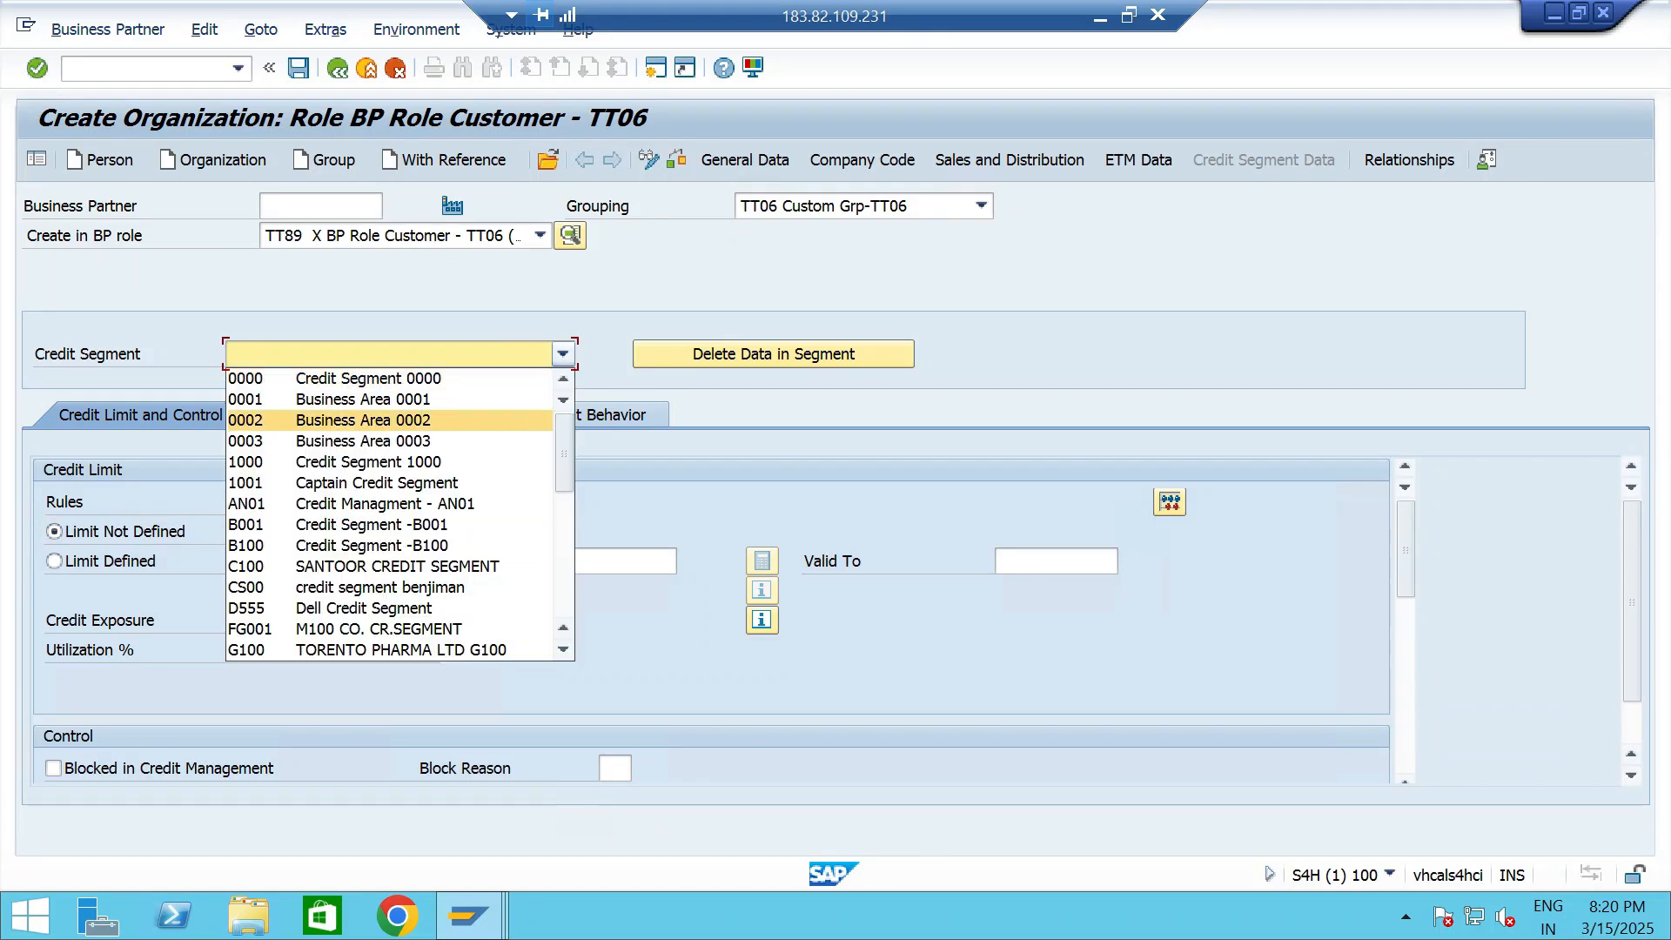
scroll(418, 483, down, 3)
scroll(417, 483, down, 4)
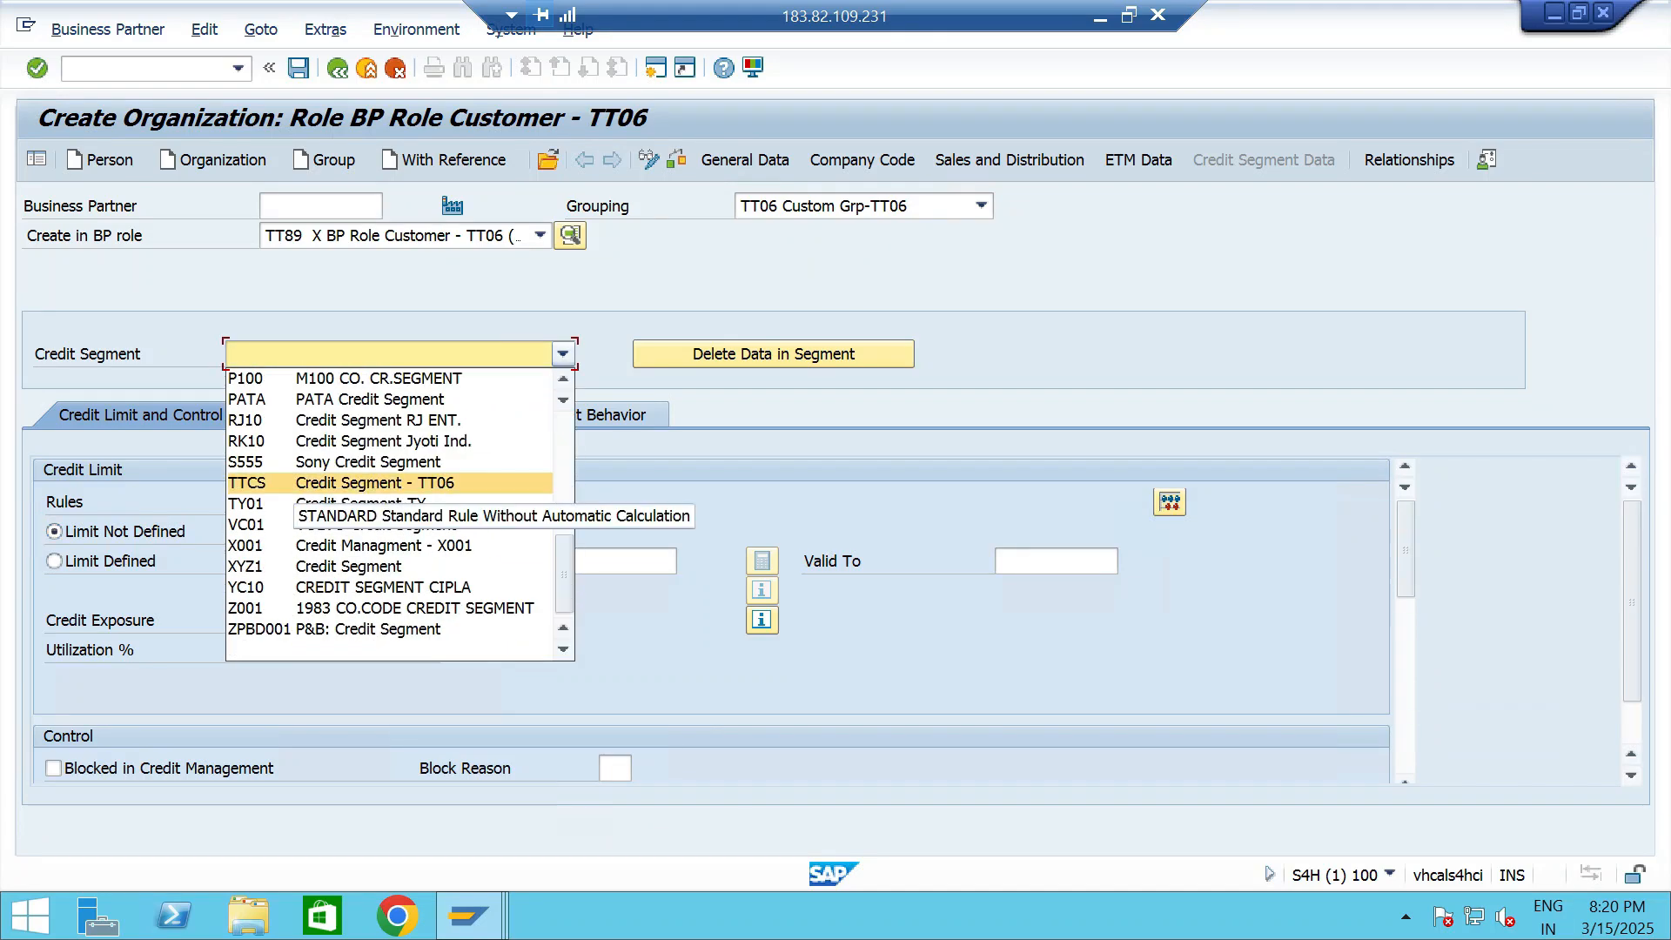
click(374, 482)
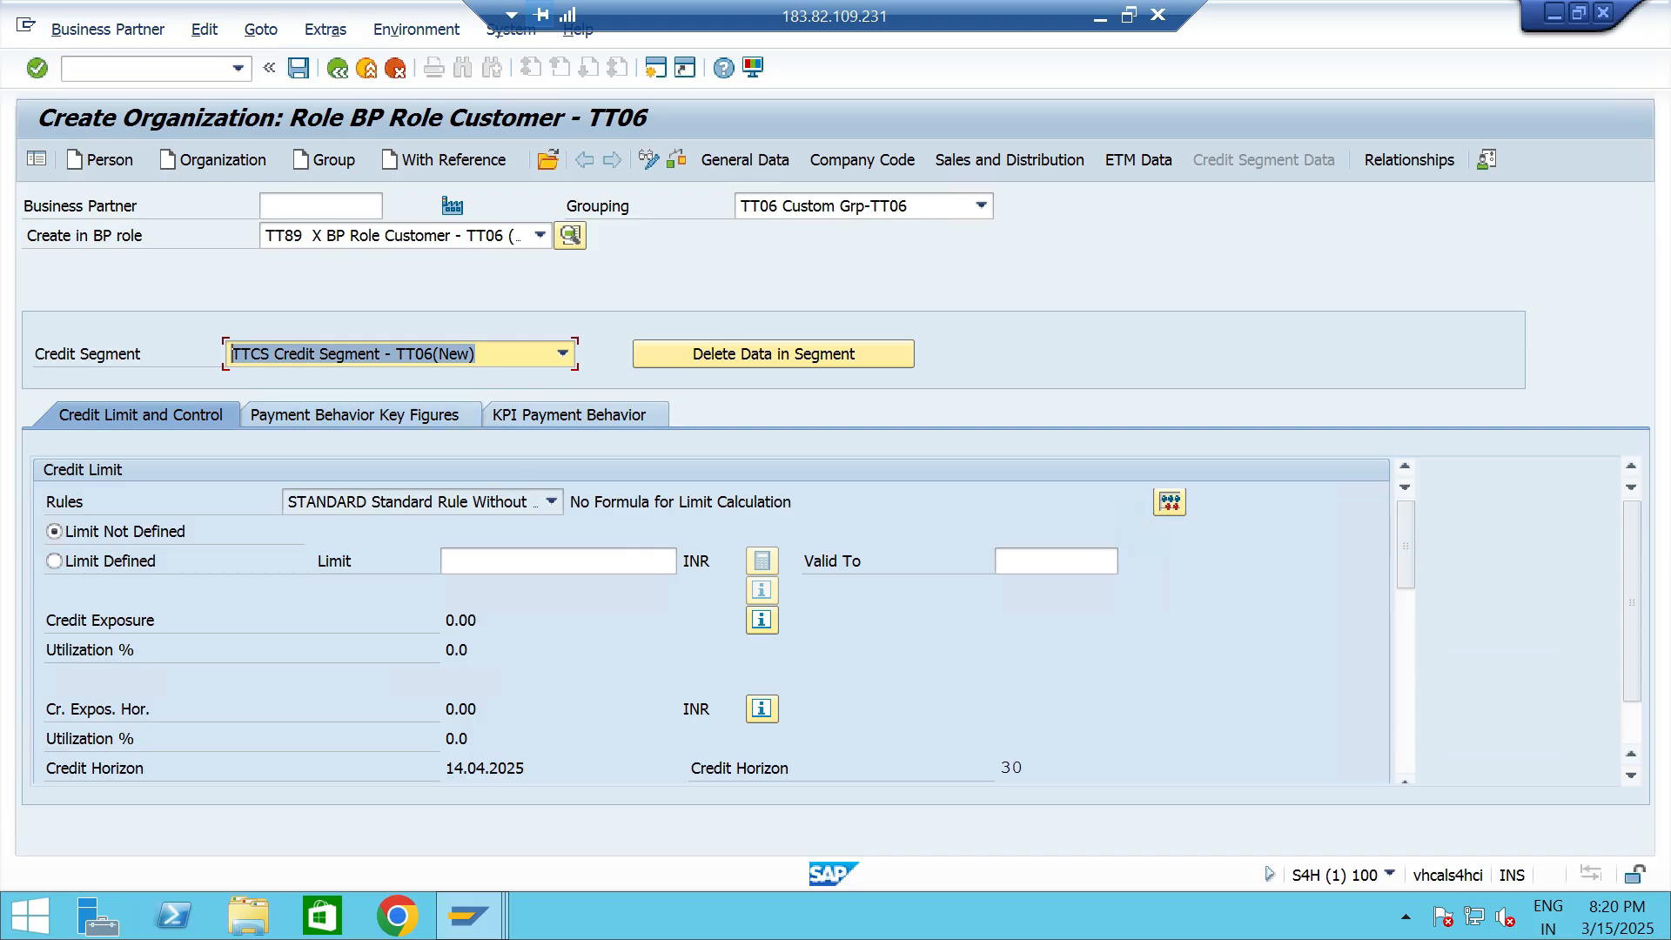
- Define a credit limit of 100000 INR for the credit segment and save the new business partner
click(540, 561)
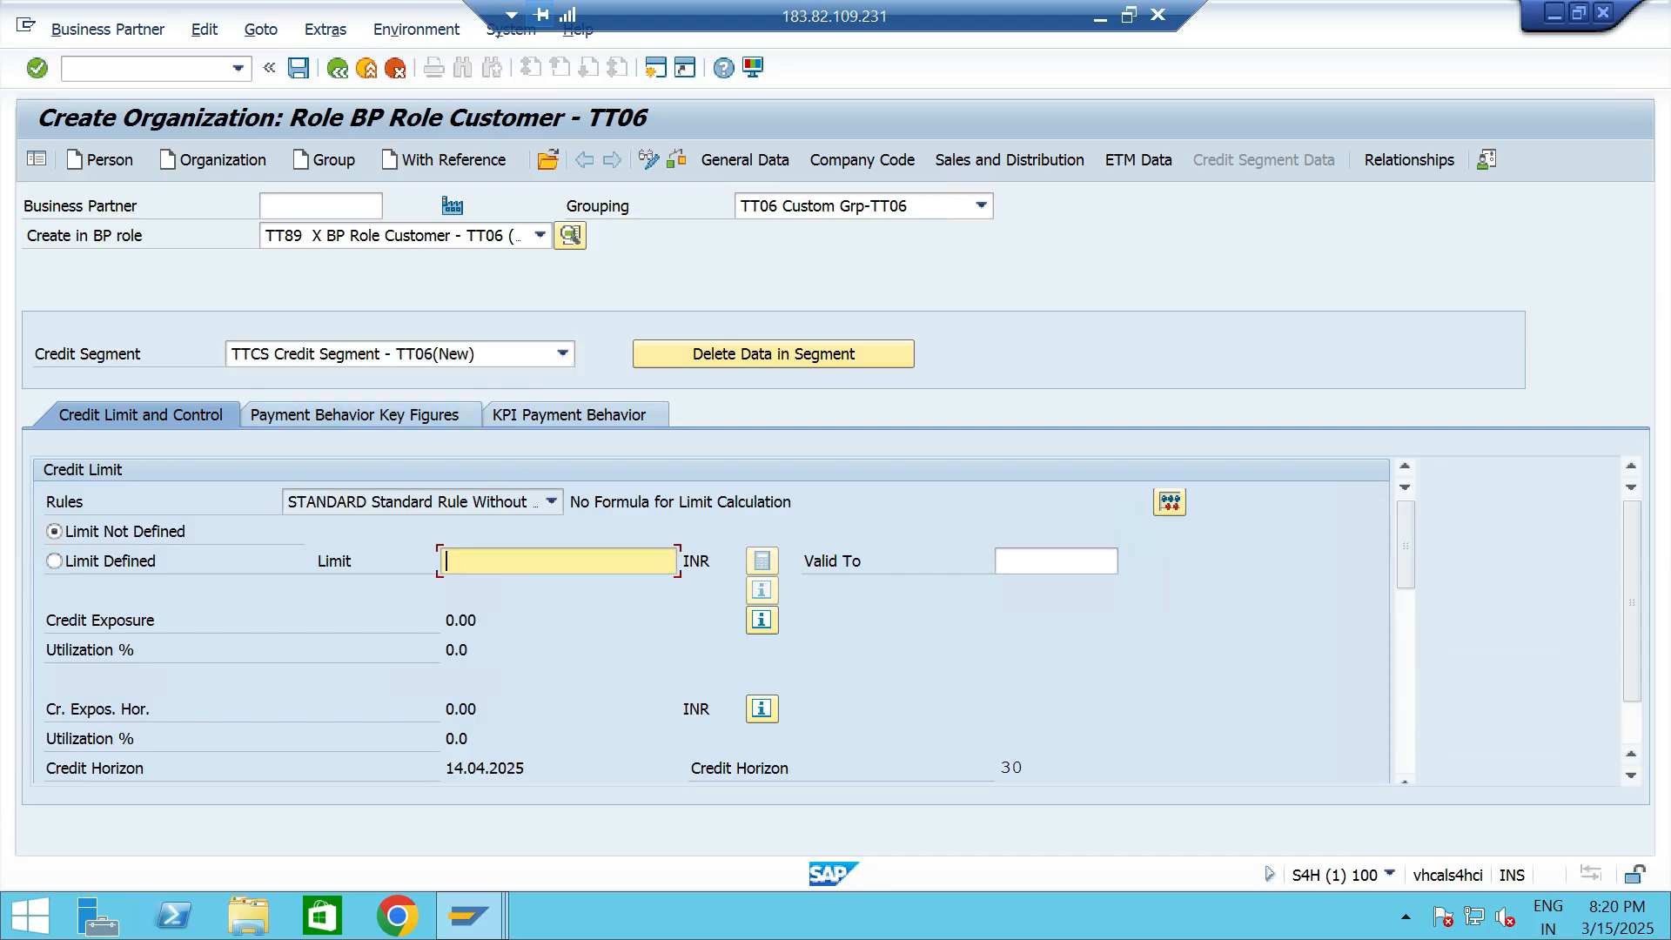
text(1)
key(Down)
key(Return)
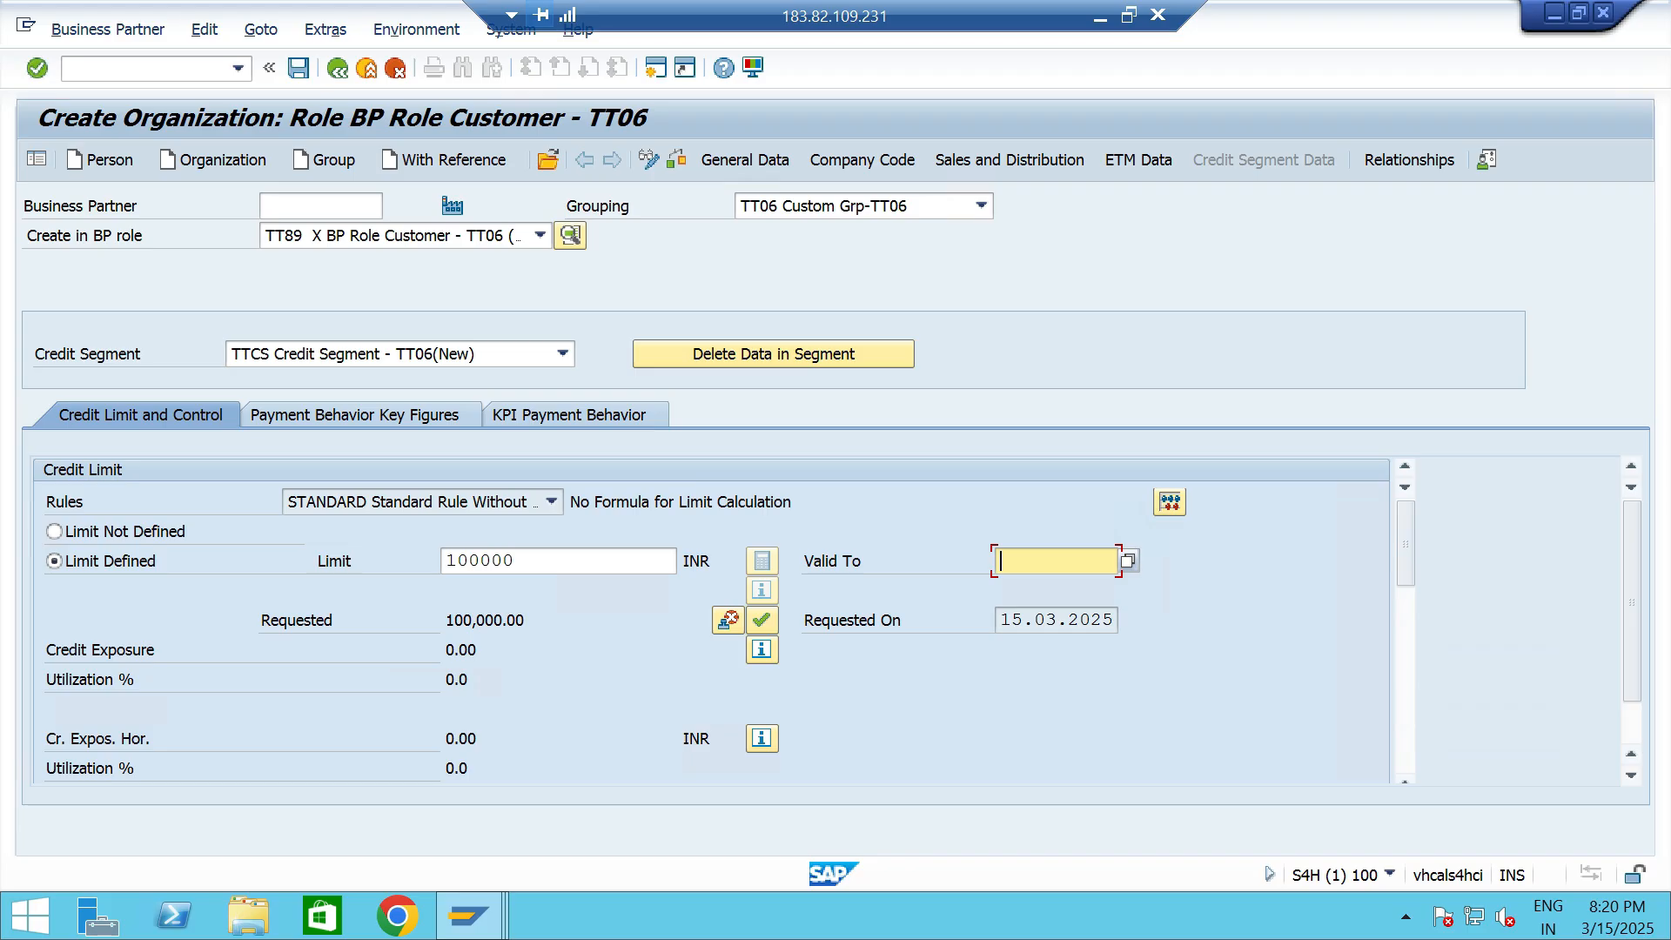
scroll(711, 620, down, 5)
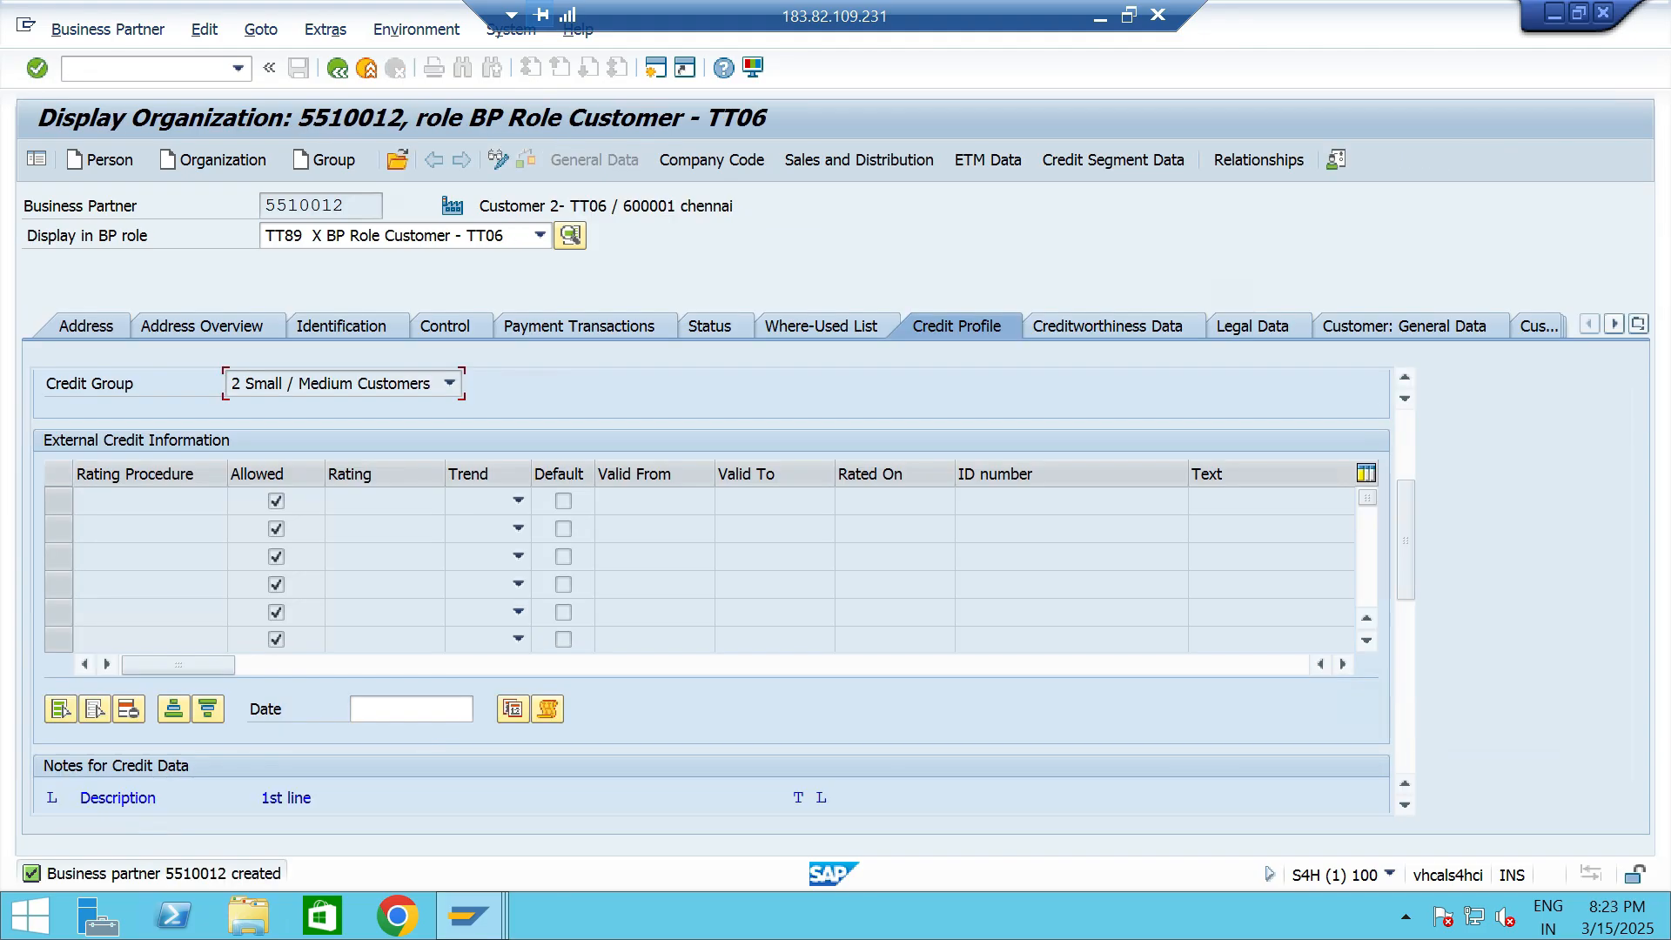
- Display the saved customer's company code data and check its customer number against the business partner number
click(711, 161)
click(376, 383)
click(354, 206)
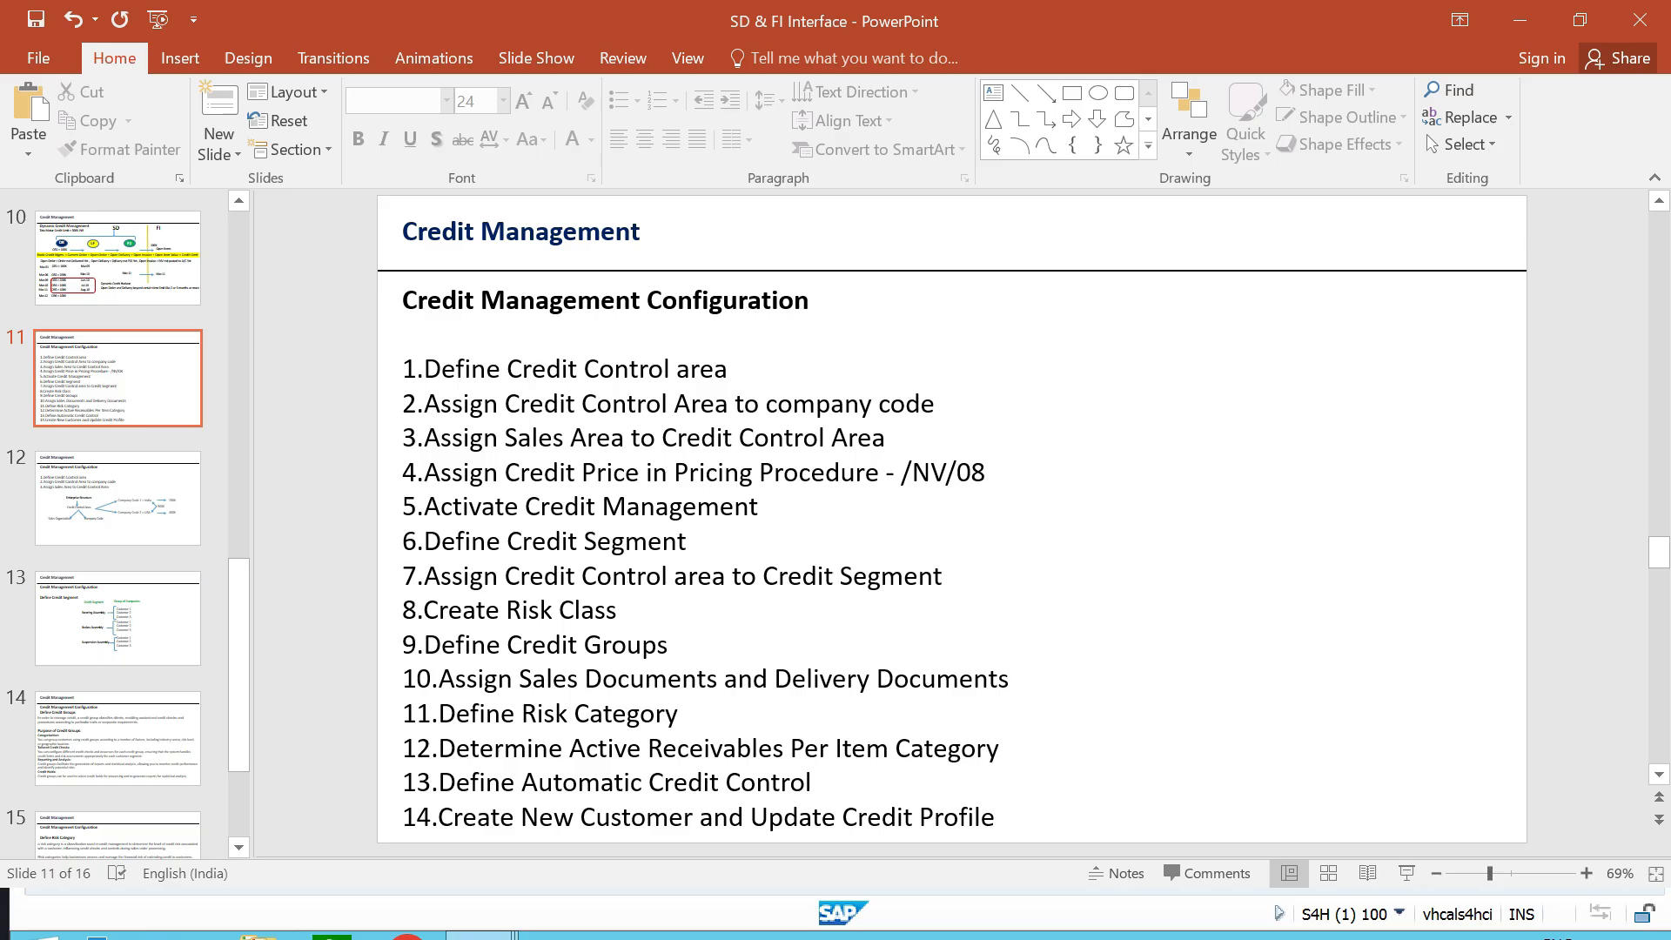
- Add a Credit Management Configuration slide in PowerPoint listing steps 15 to 19, and switch back to the SAP session
key(ctrl+v)
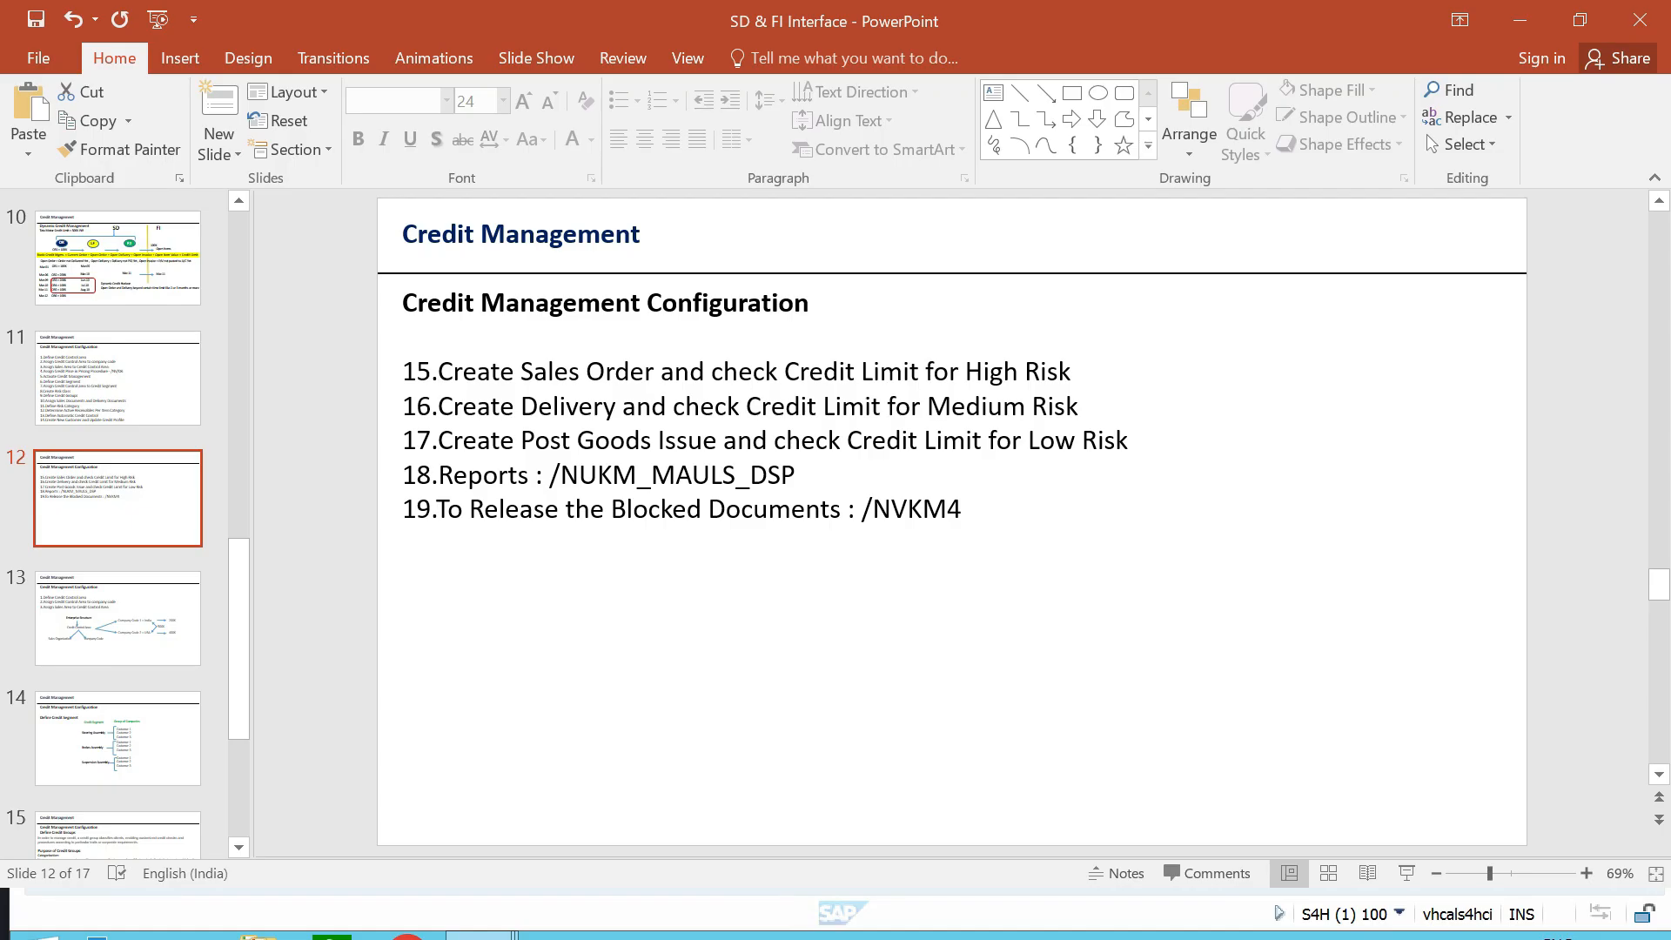
key(alt+Tab)
key(Tab)
key(Tab)
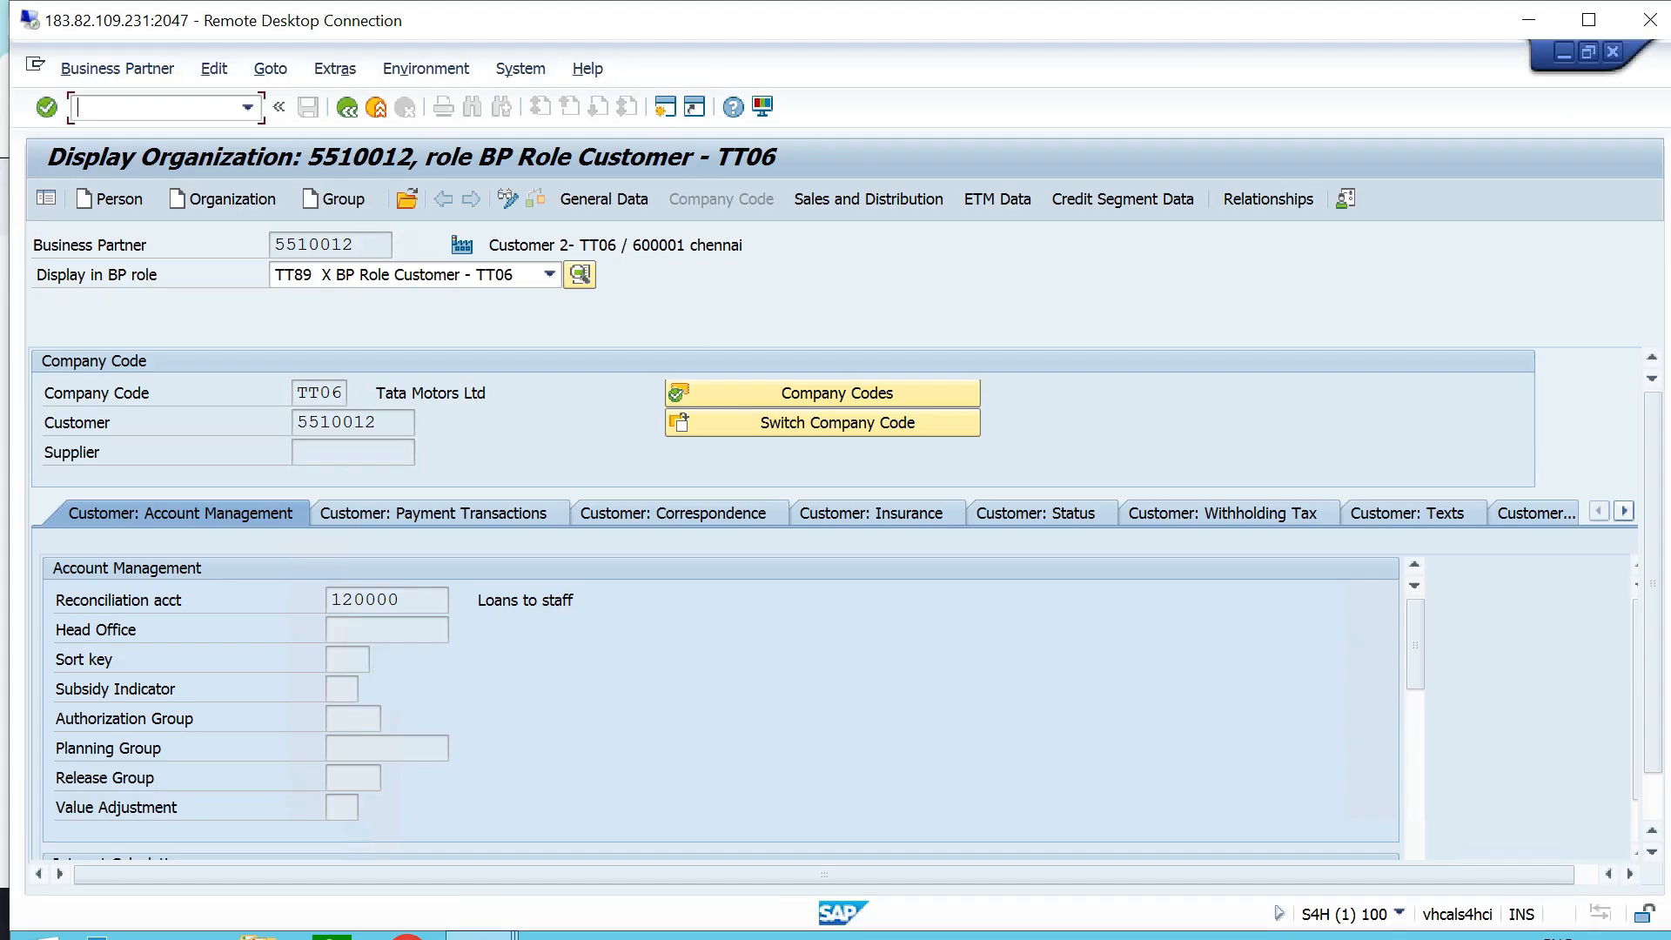
- Start a sales order in transaction VA01 with order type OR for sales area TTS1, T0, T6
text(/NVA01)
key(Return)
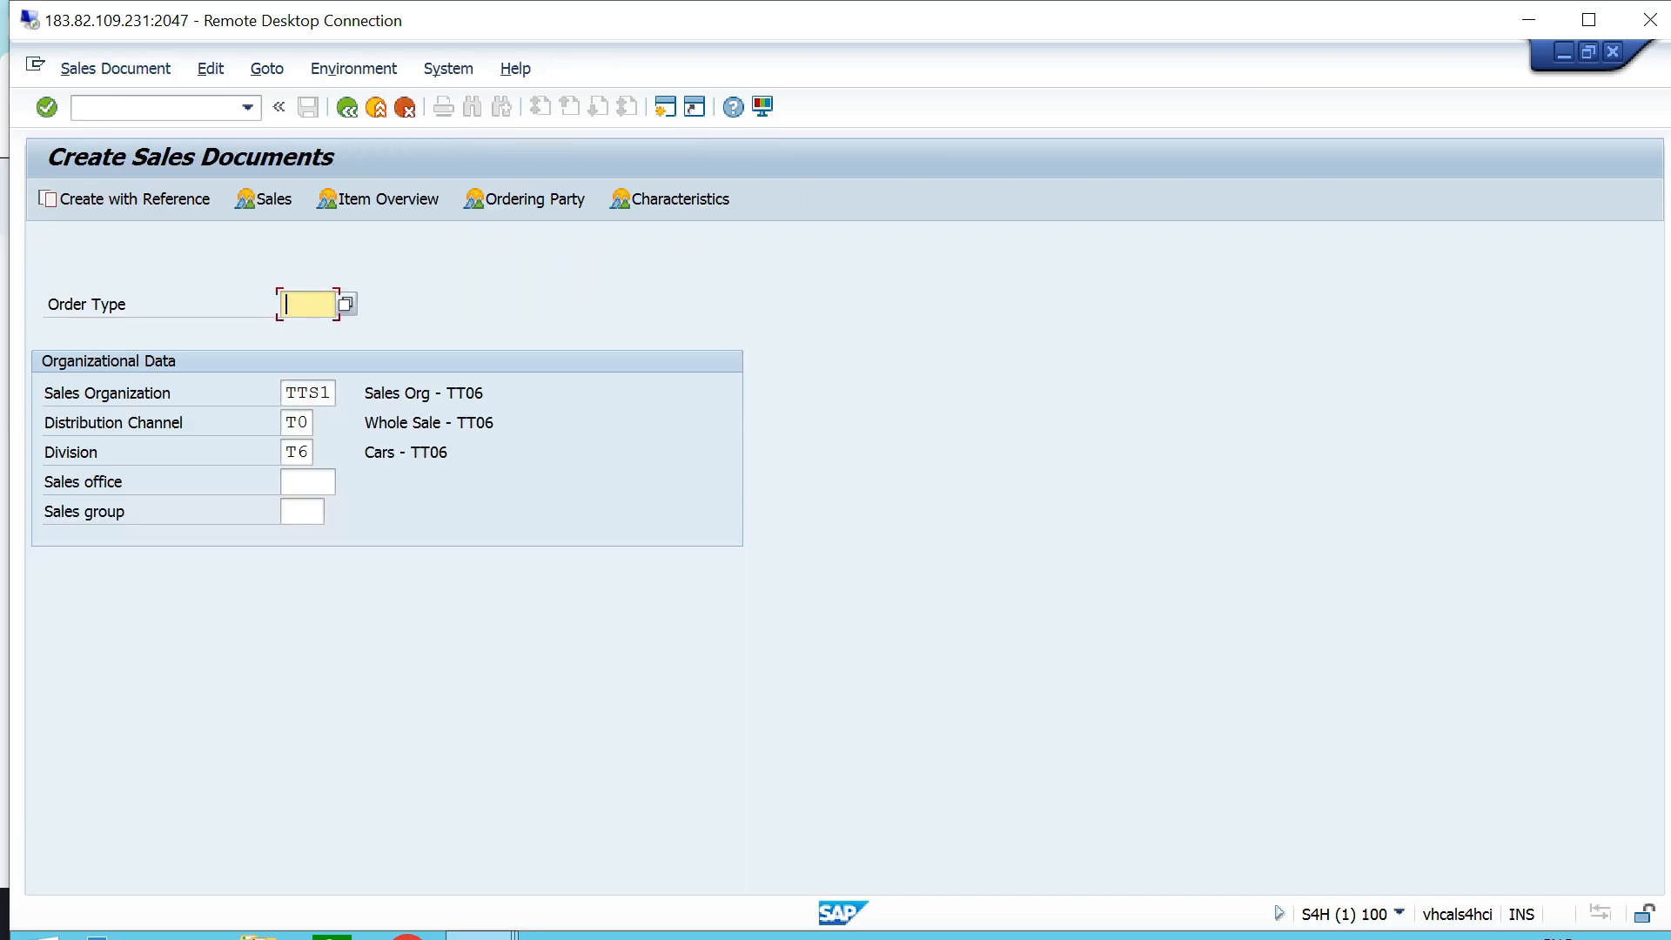
click(1588, 20)
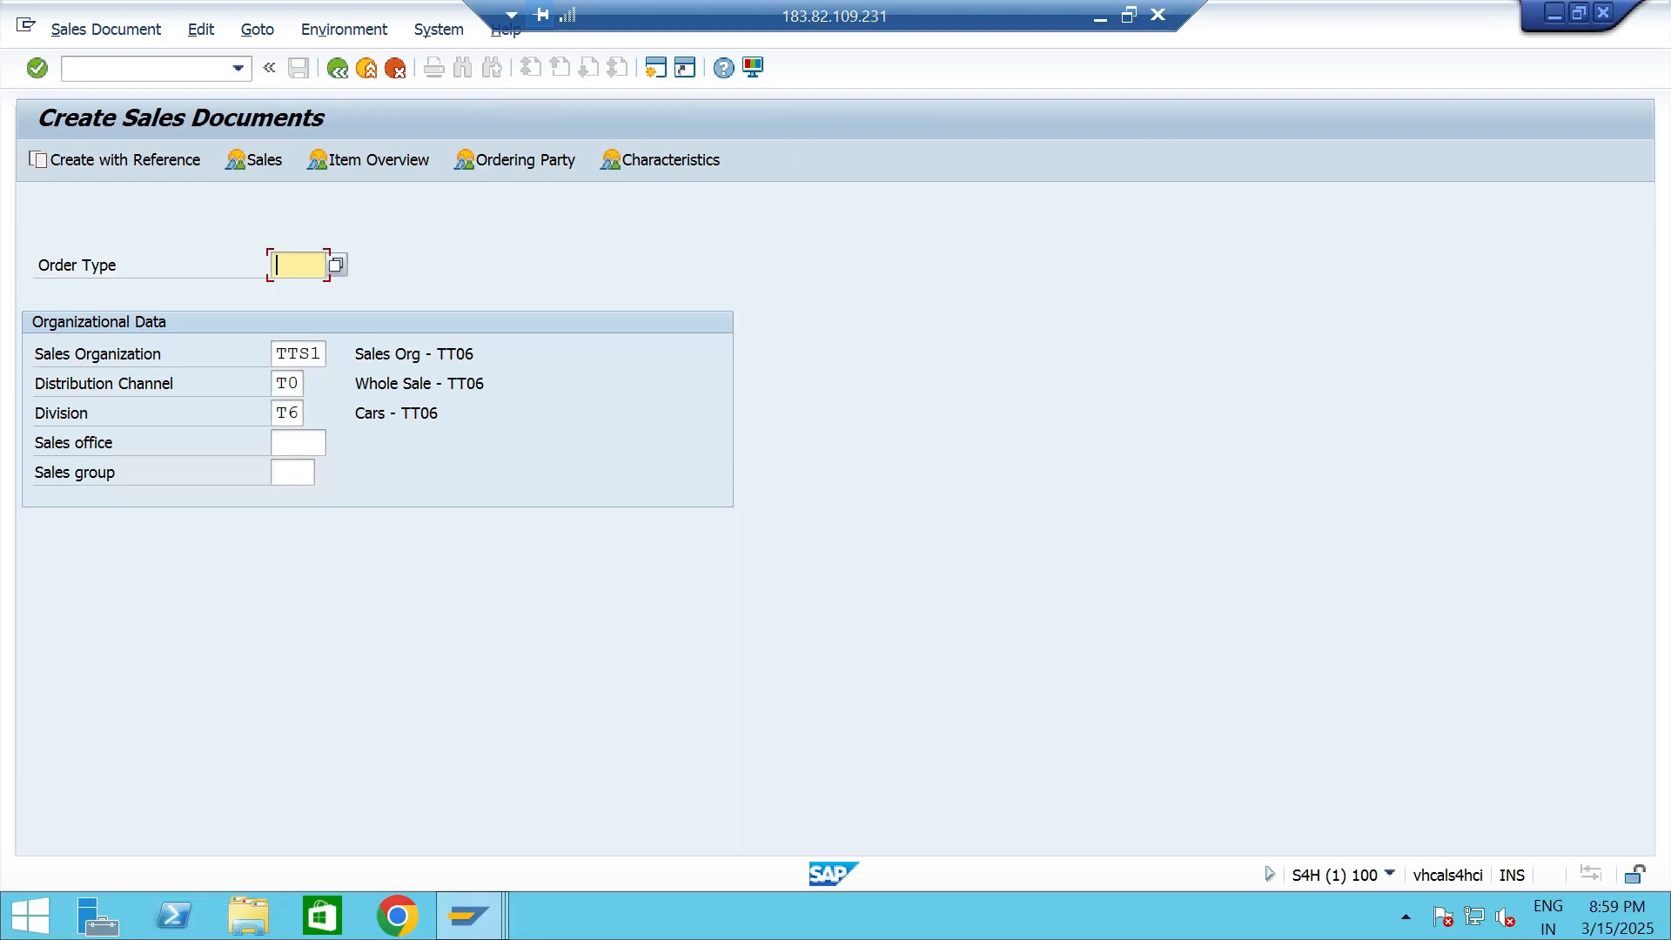
text(OR)
click(320, 354)
click(298, 384)
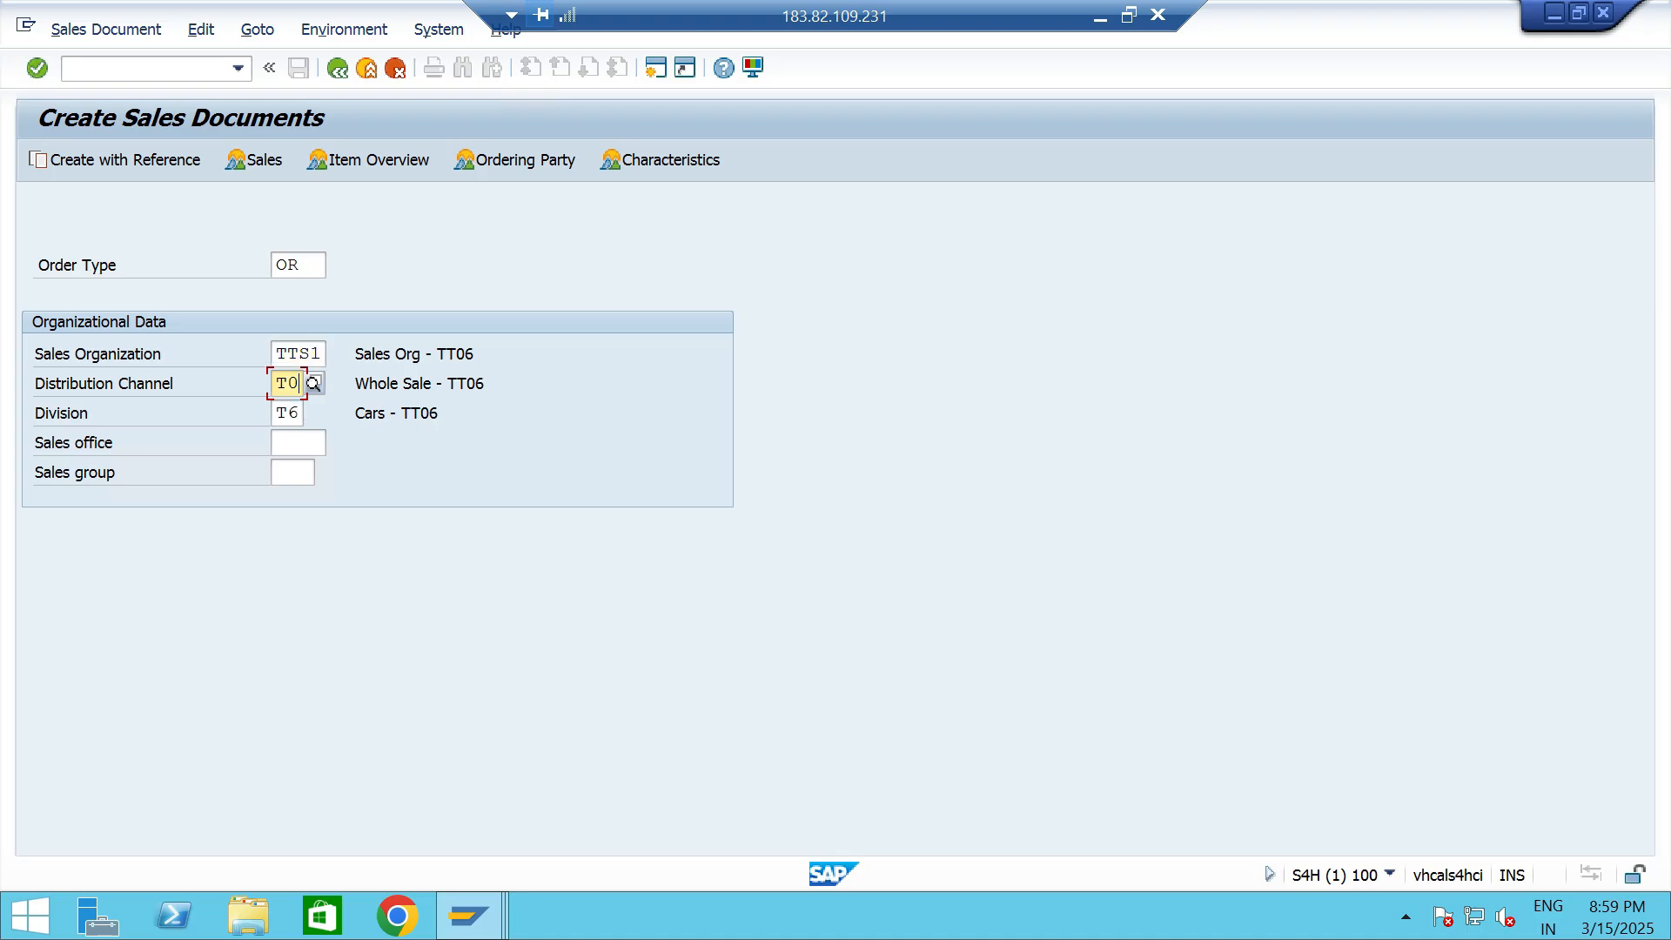
click(299, 412)
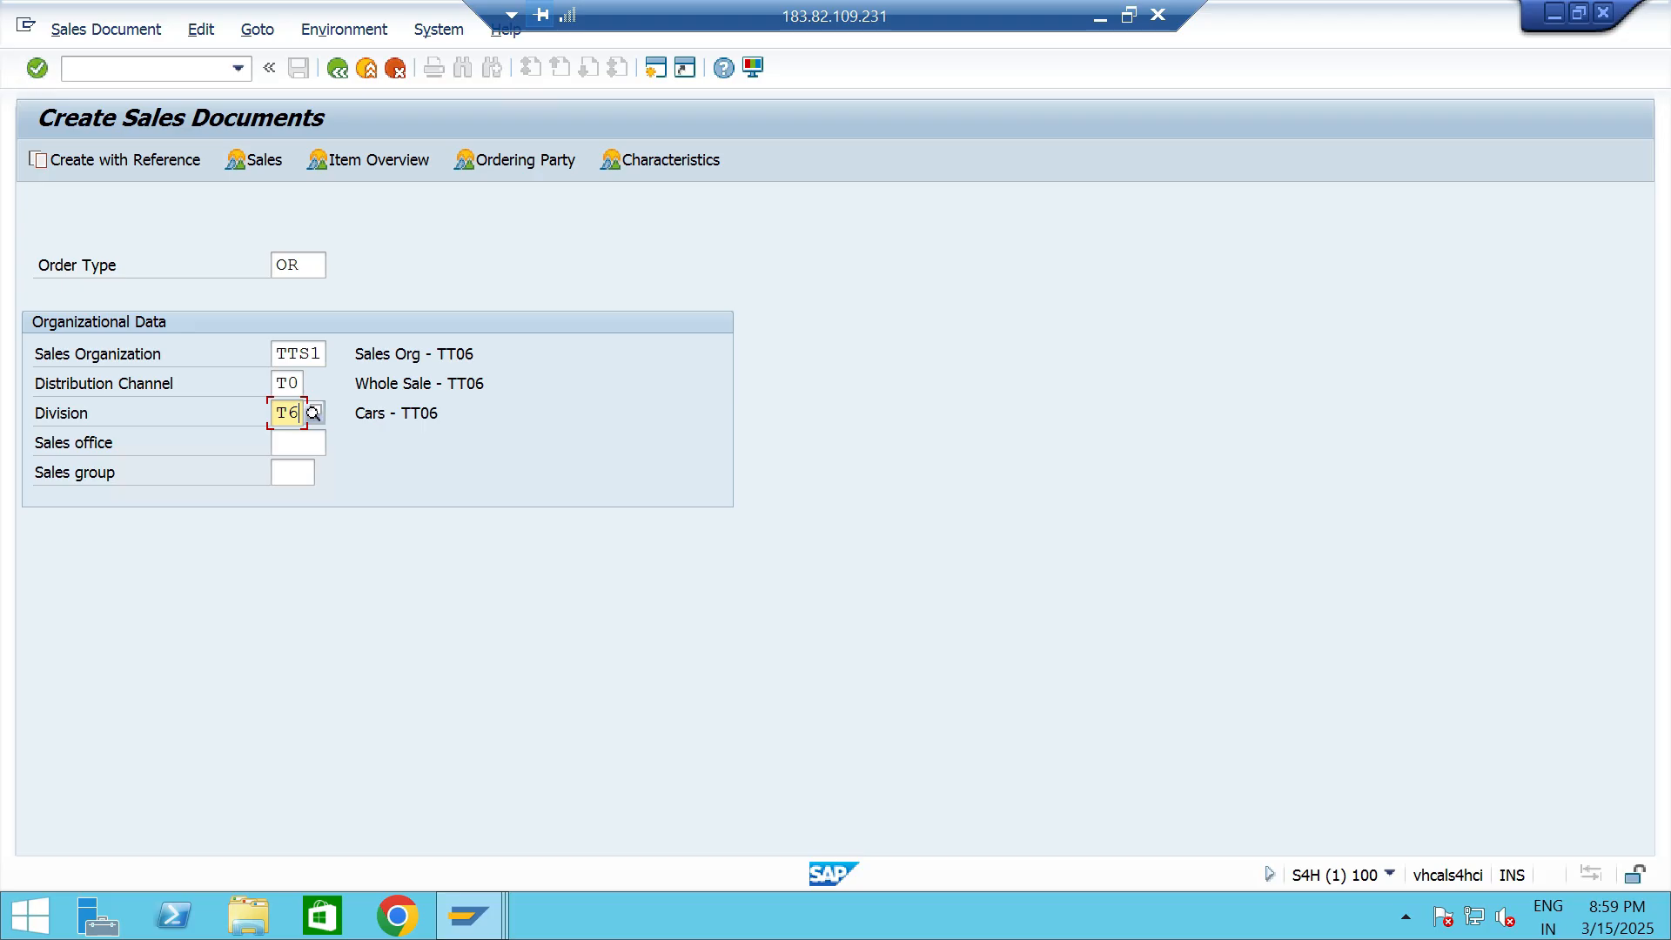
key(Return)
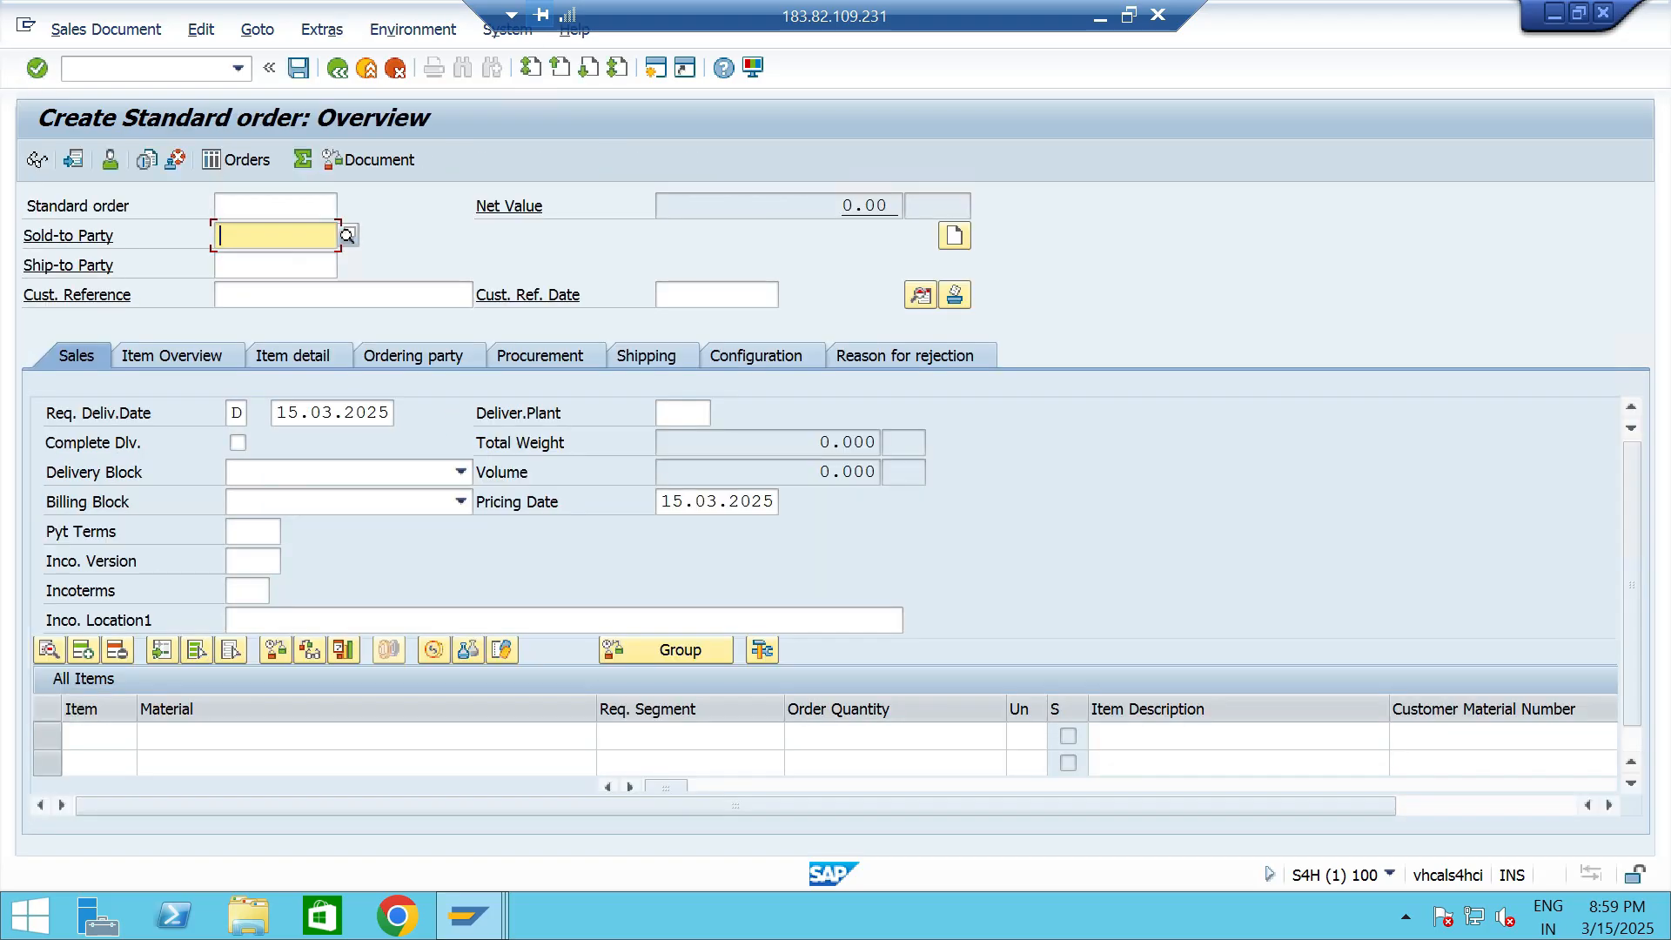
- Look up the customers of sales organization TTS1 and select Customer 2- TT06 as the sold-to party
key(F4)
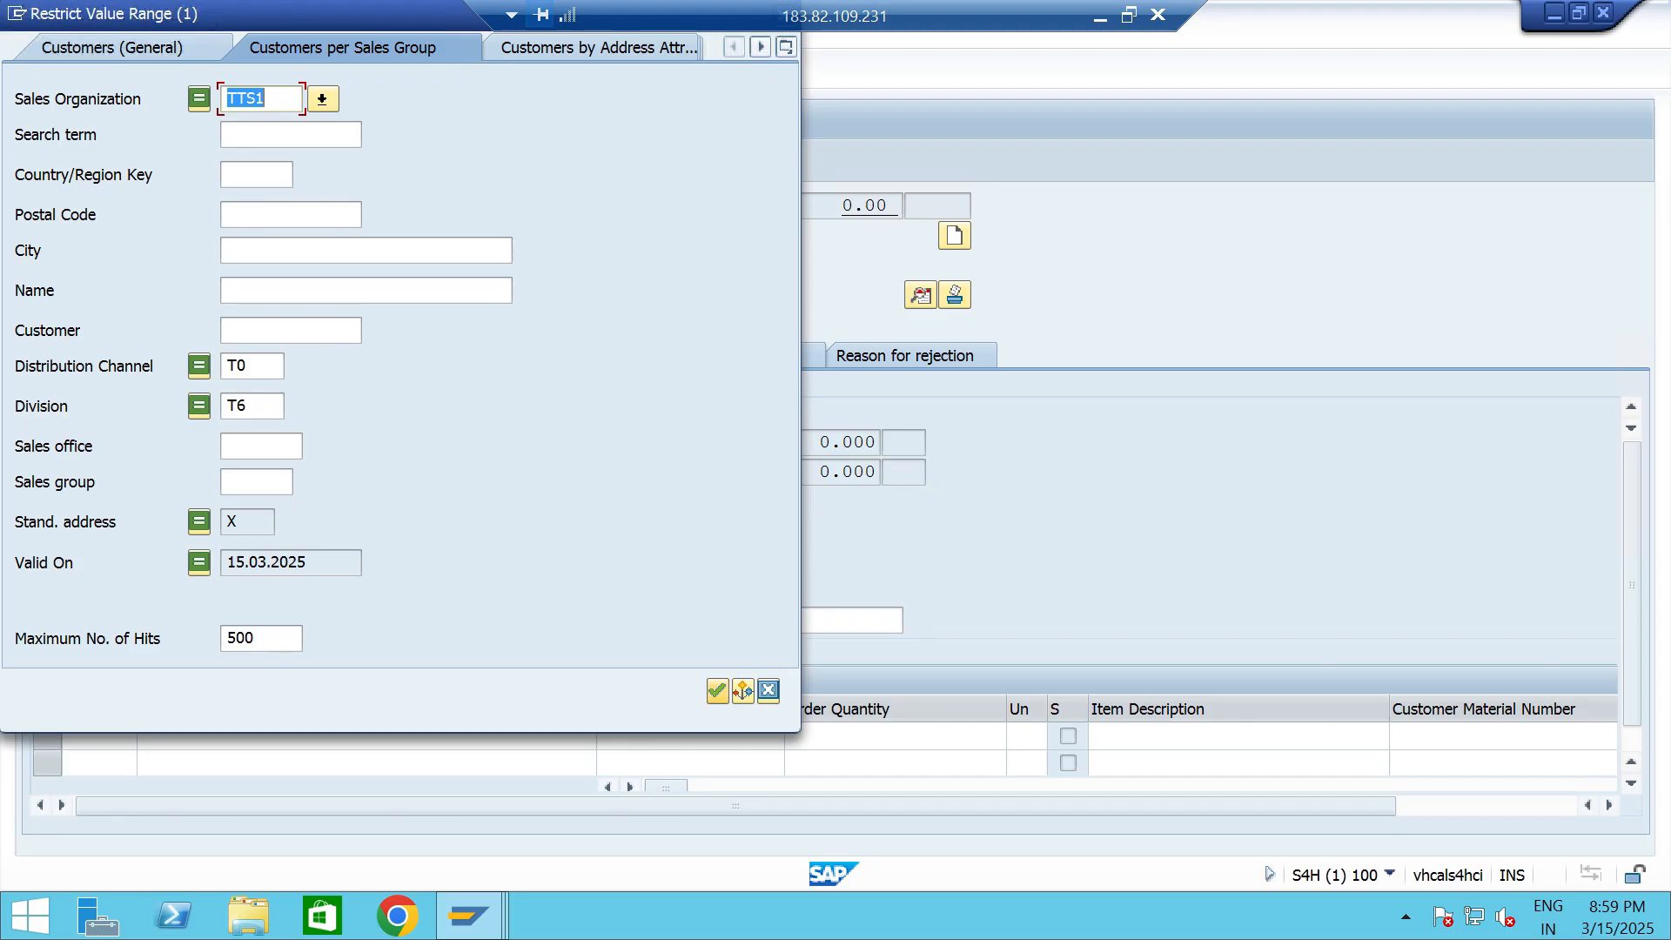
key(Return)
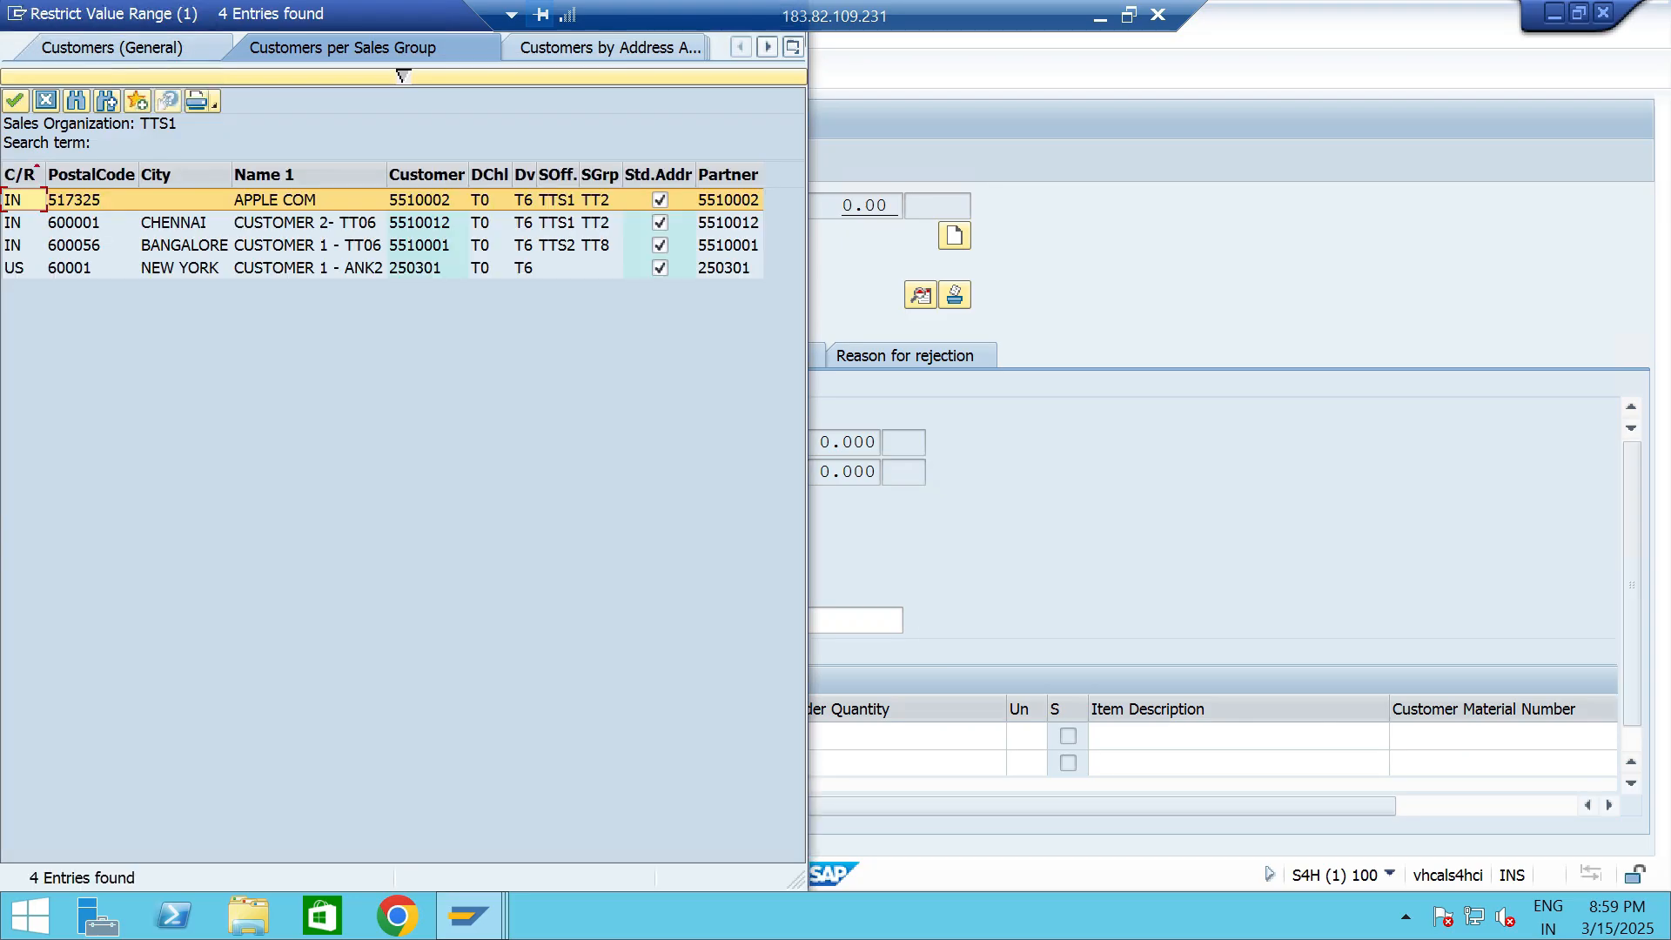
click(309, 223)
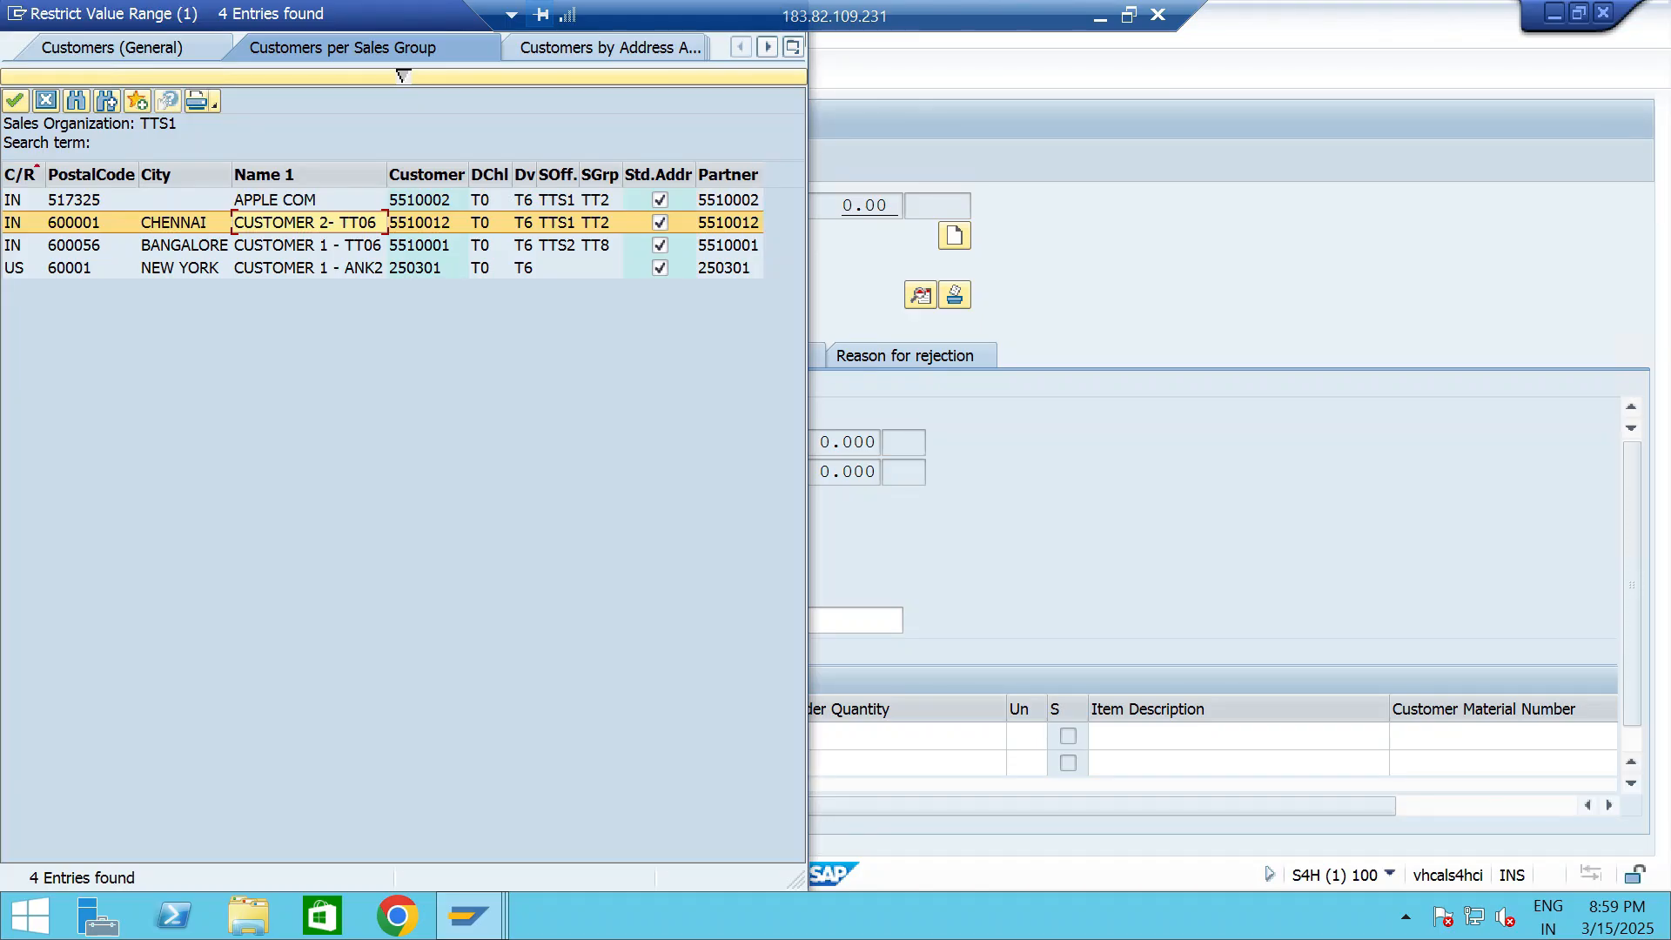
key(Return)
- Enter the customer's purchase order reference and set the customer reference date to 15.03.2025
click(287, 295)
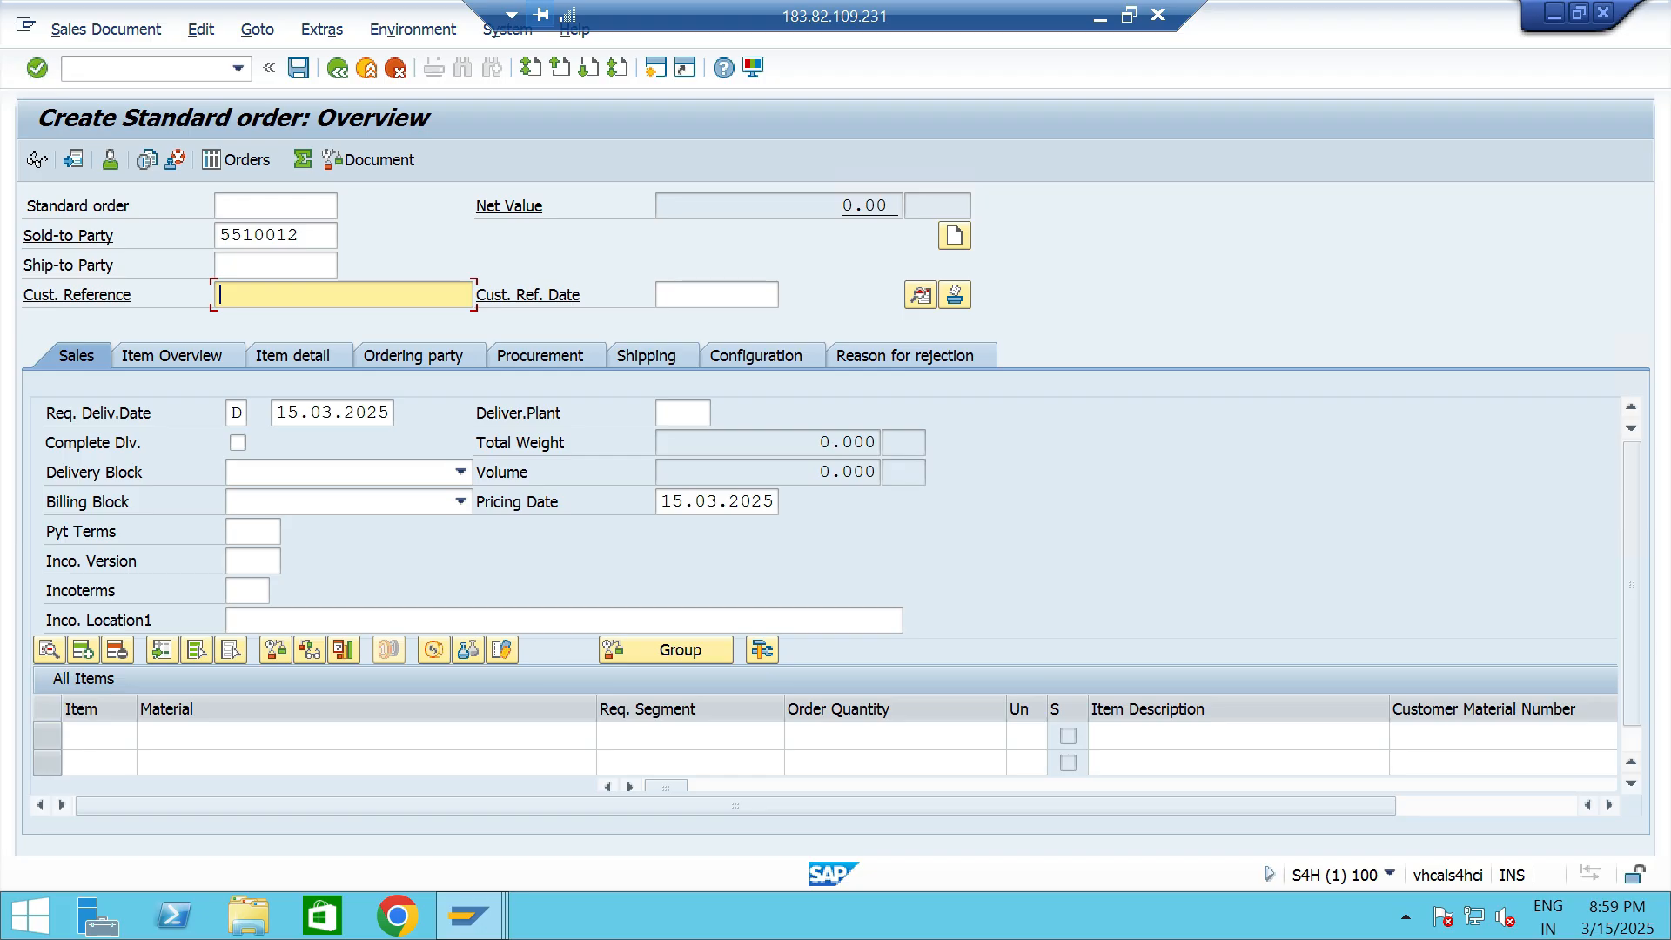
text(PO)
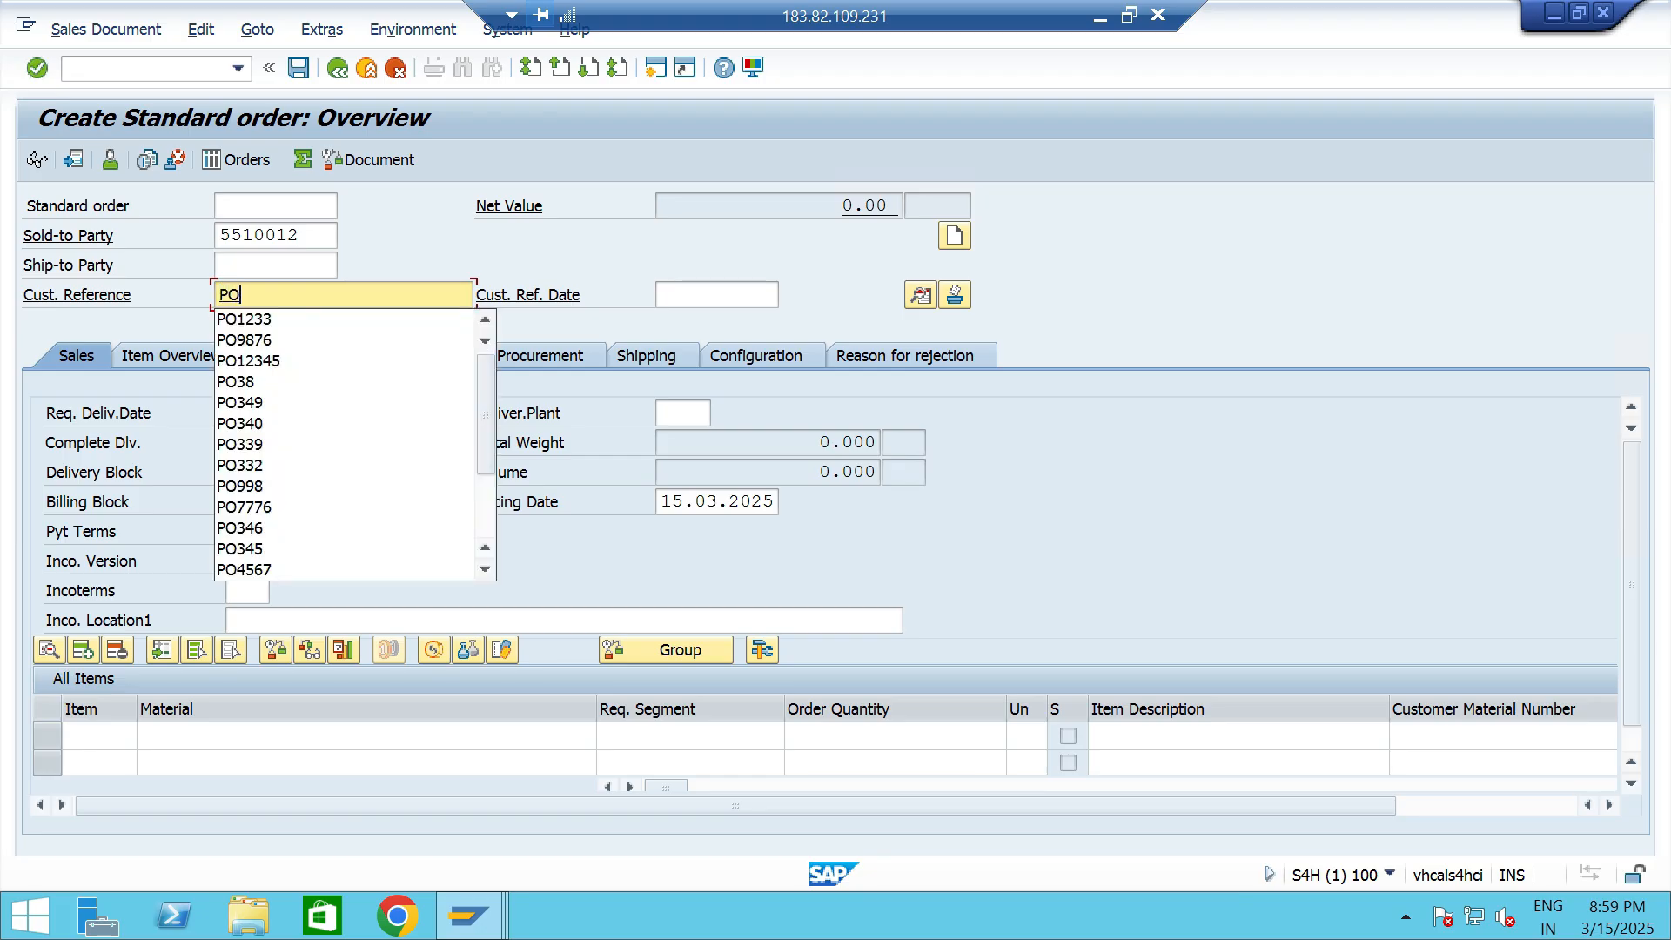
key(Escape)
text(123355)
key(Tab)
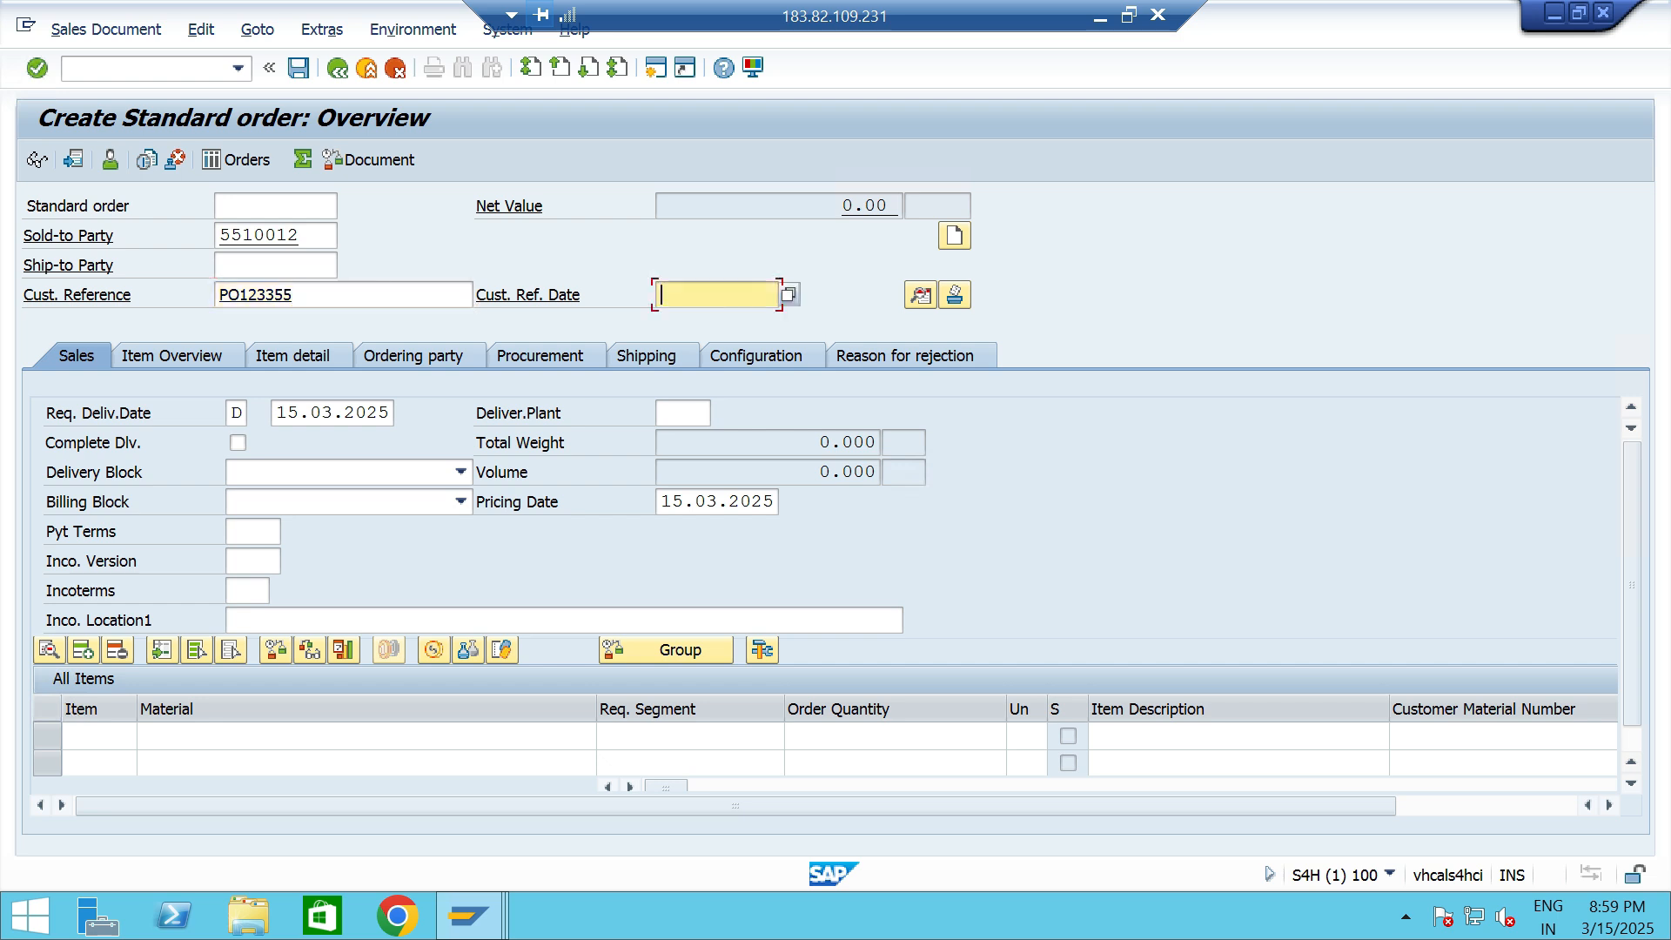
key(F4)
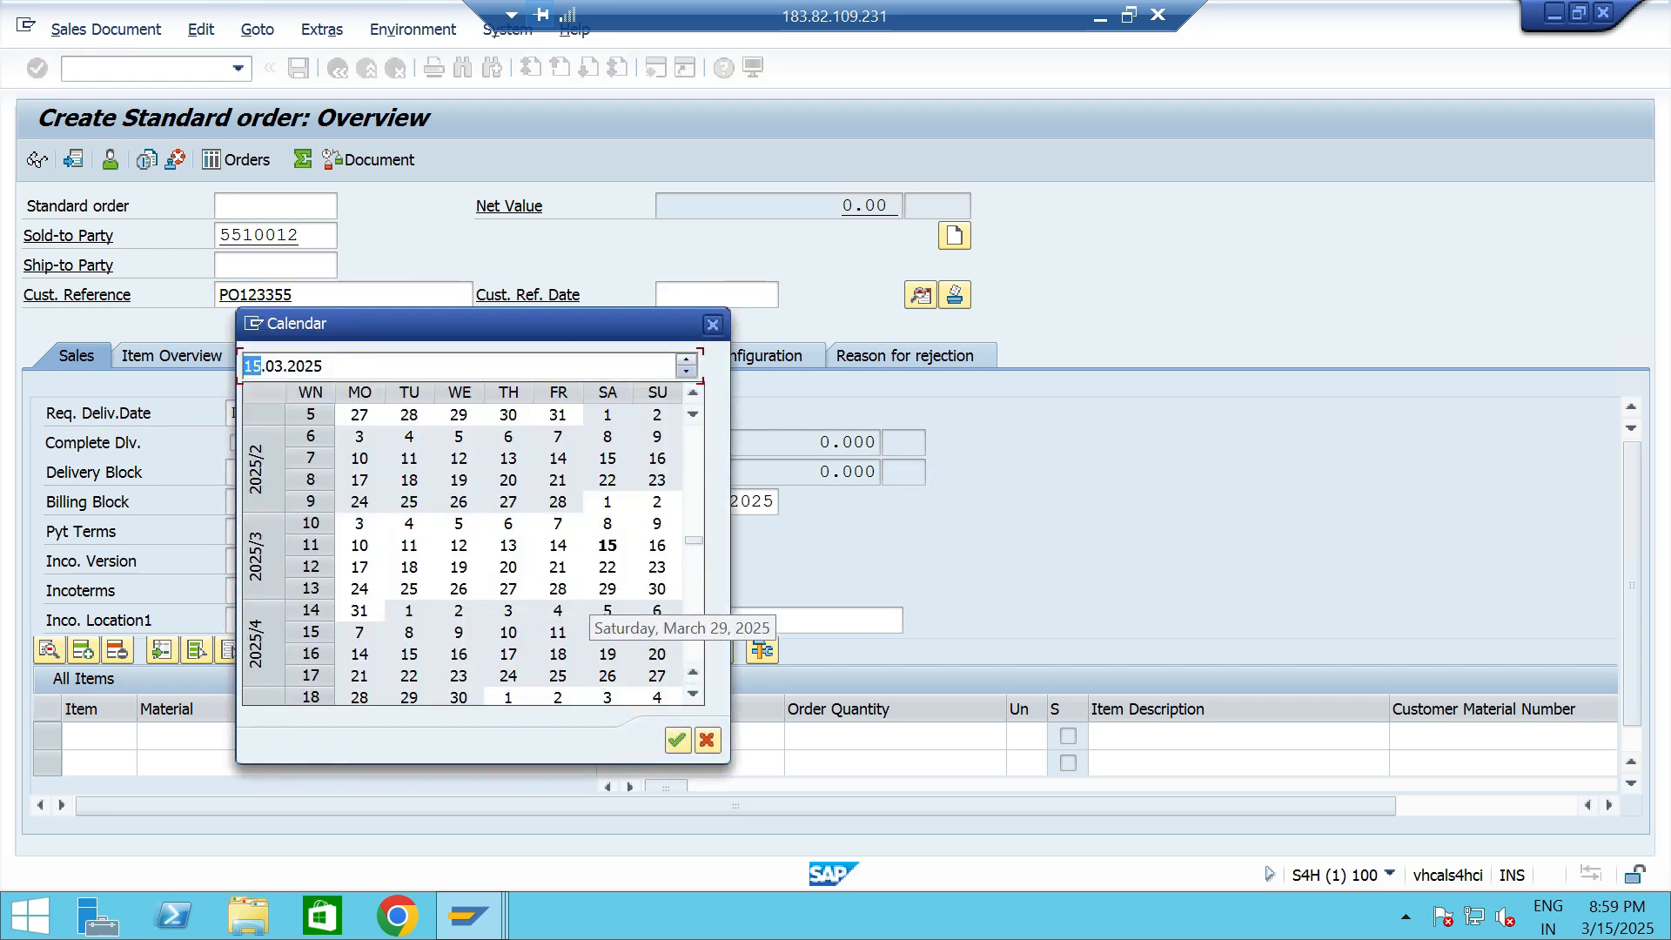
key(Return)
- Set payment terms 0001, Incoterms CFR and Incoterms location CHENNAI in the order's sales data
click(243, 532)
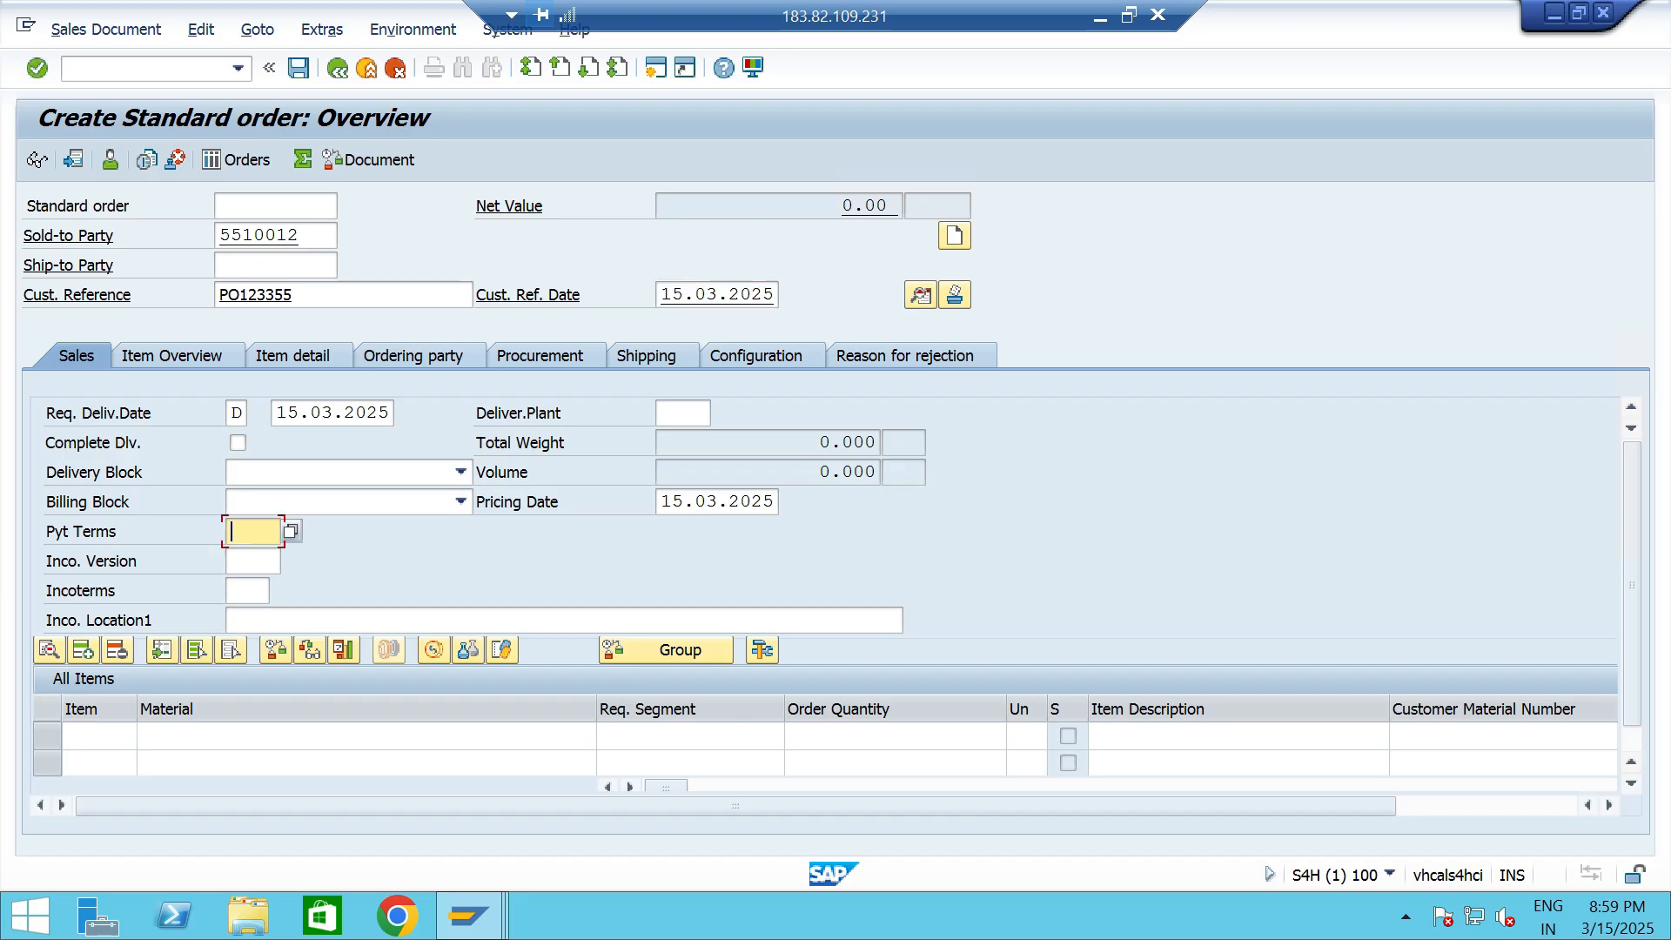
text(0001)
key(Tab)
key(Tab)
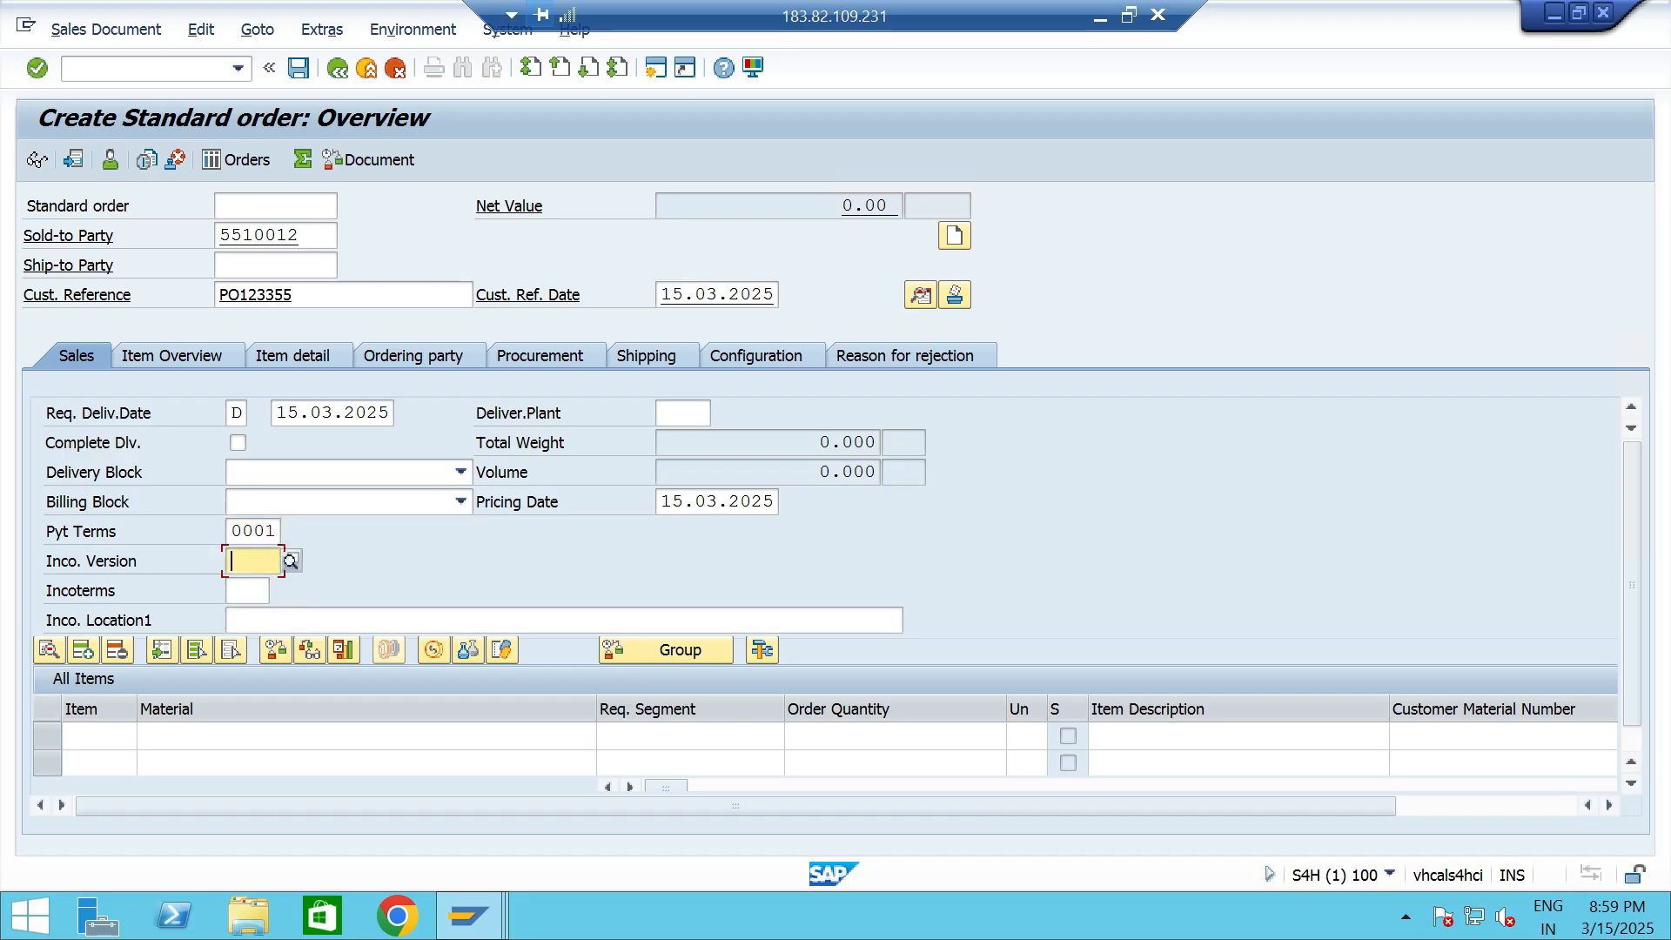
text(CFR)
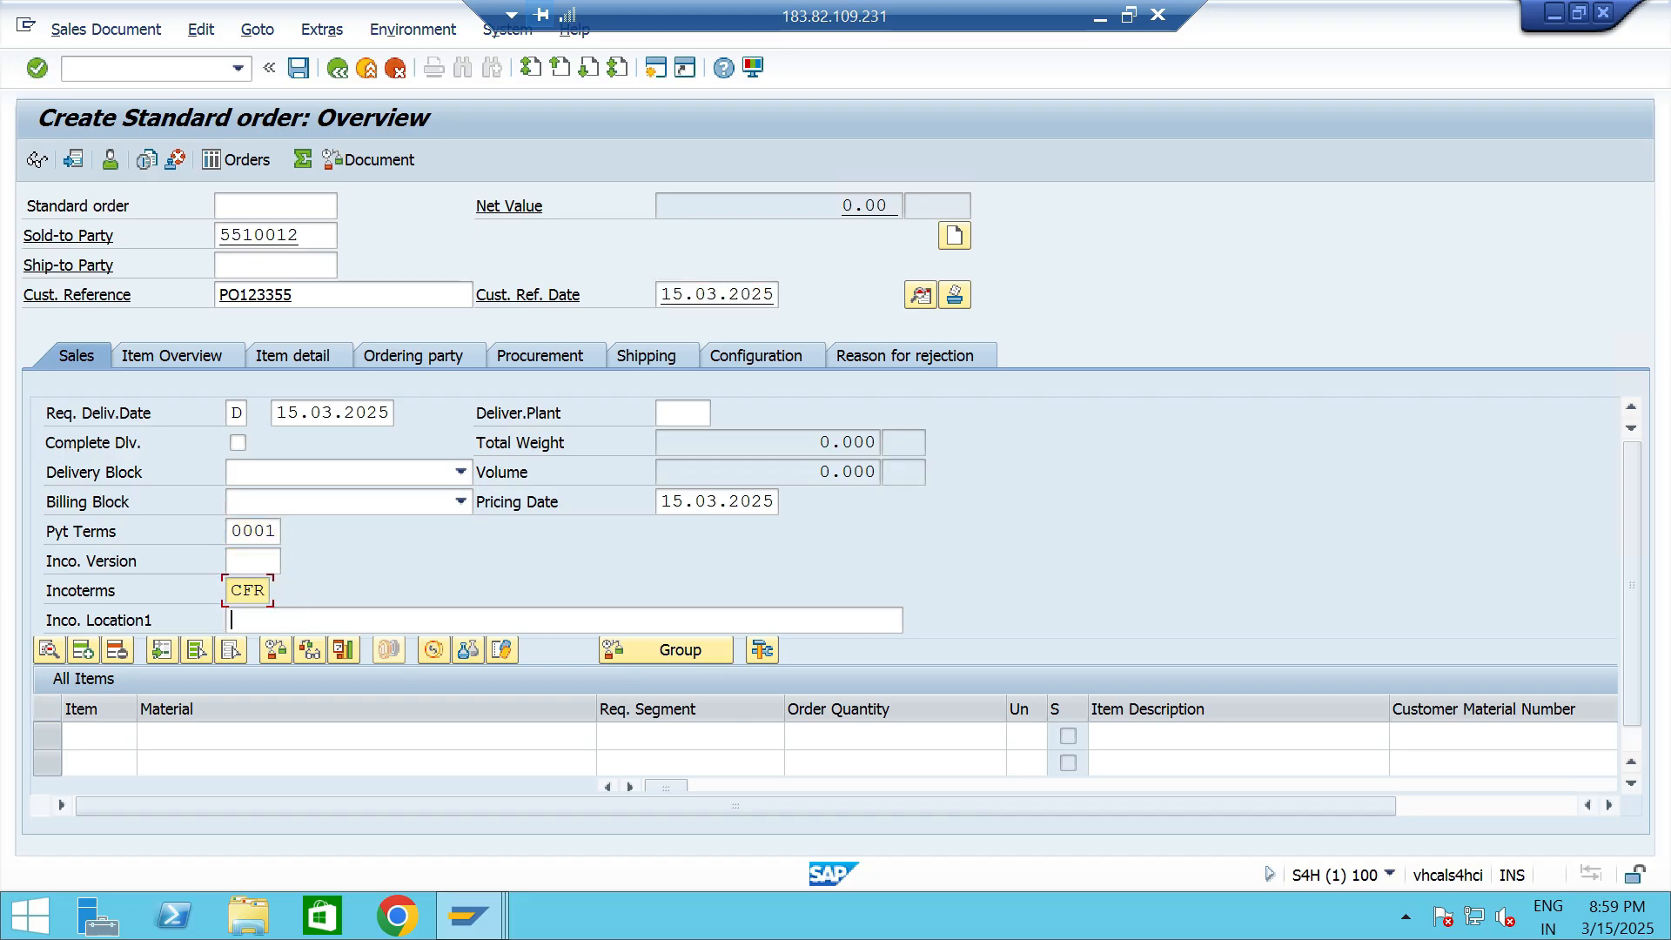
key(Tab)
text(CHEN)
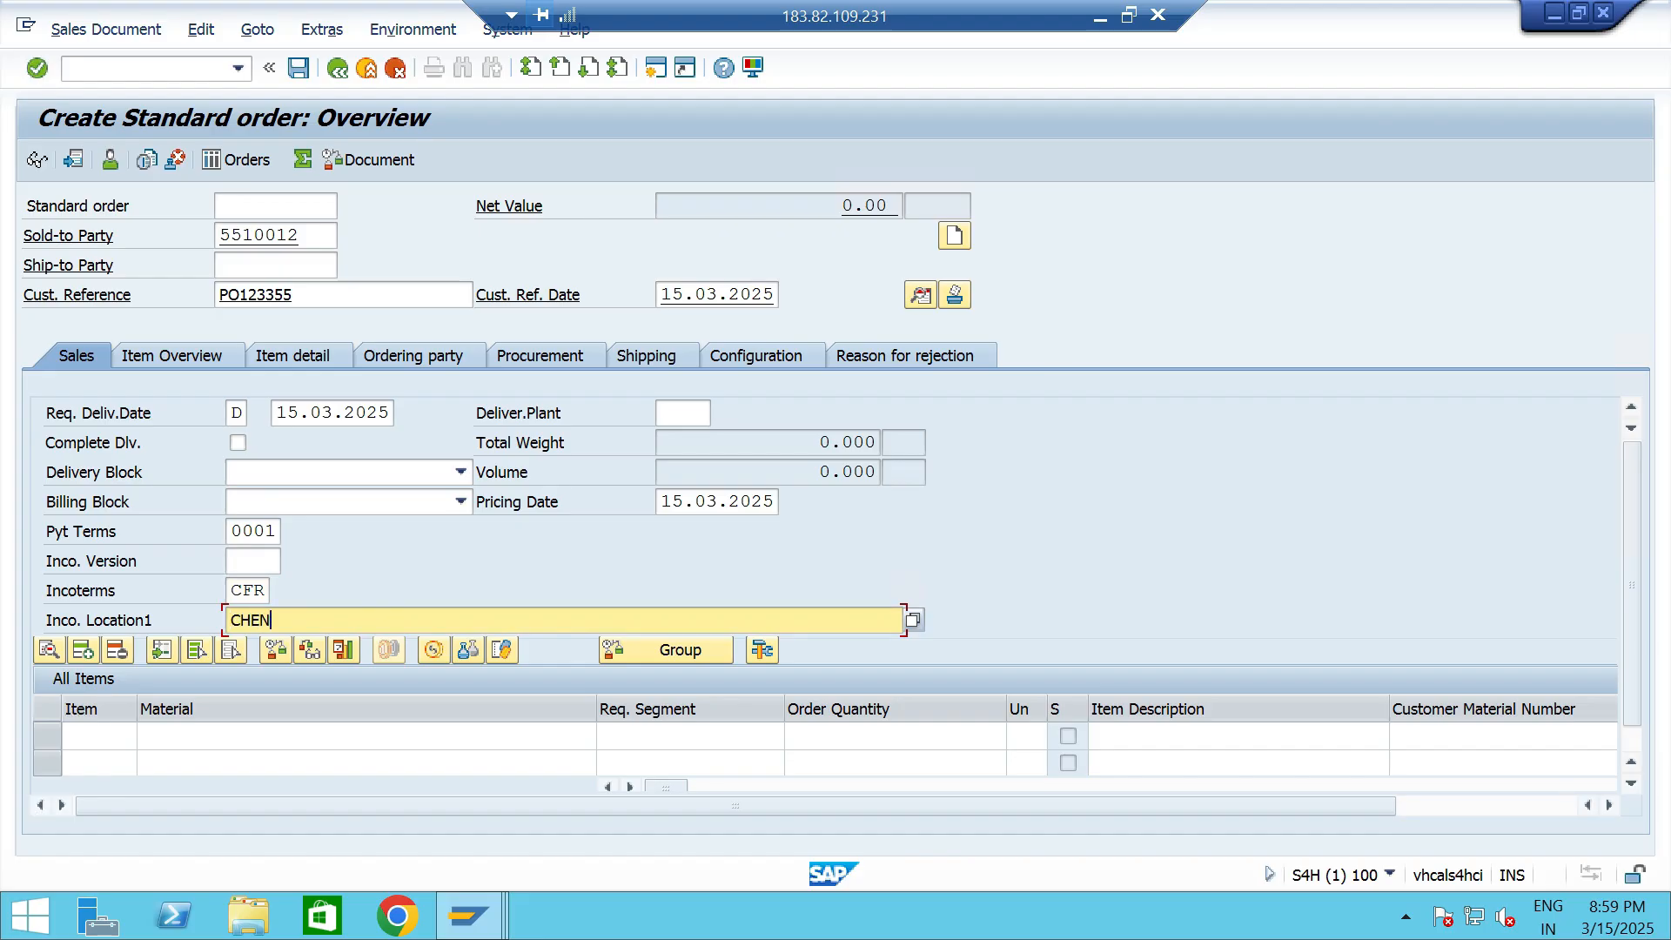
text(NAI)
- Add material 13328 as the first order item with an order quantity of 5
click(261, 736)
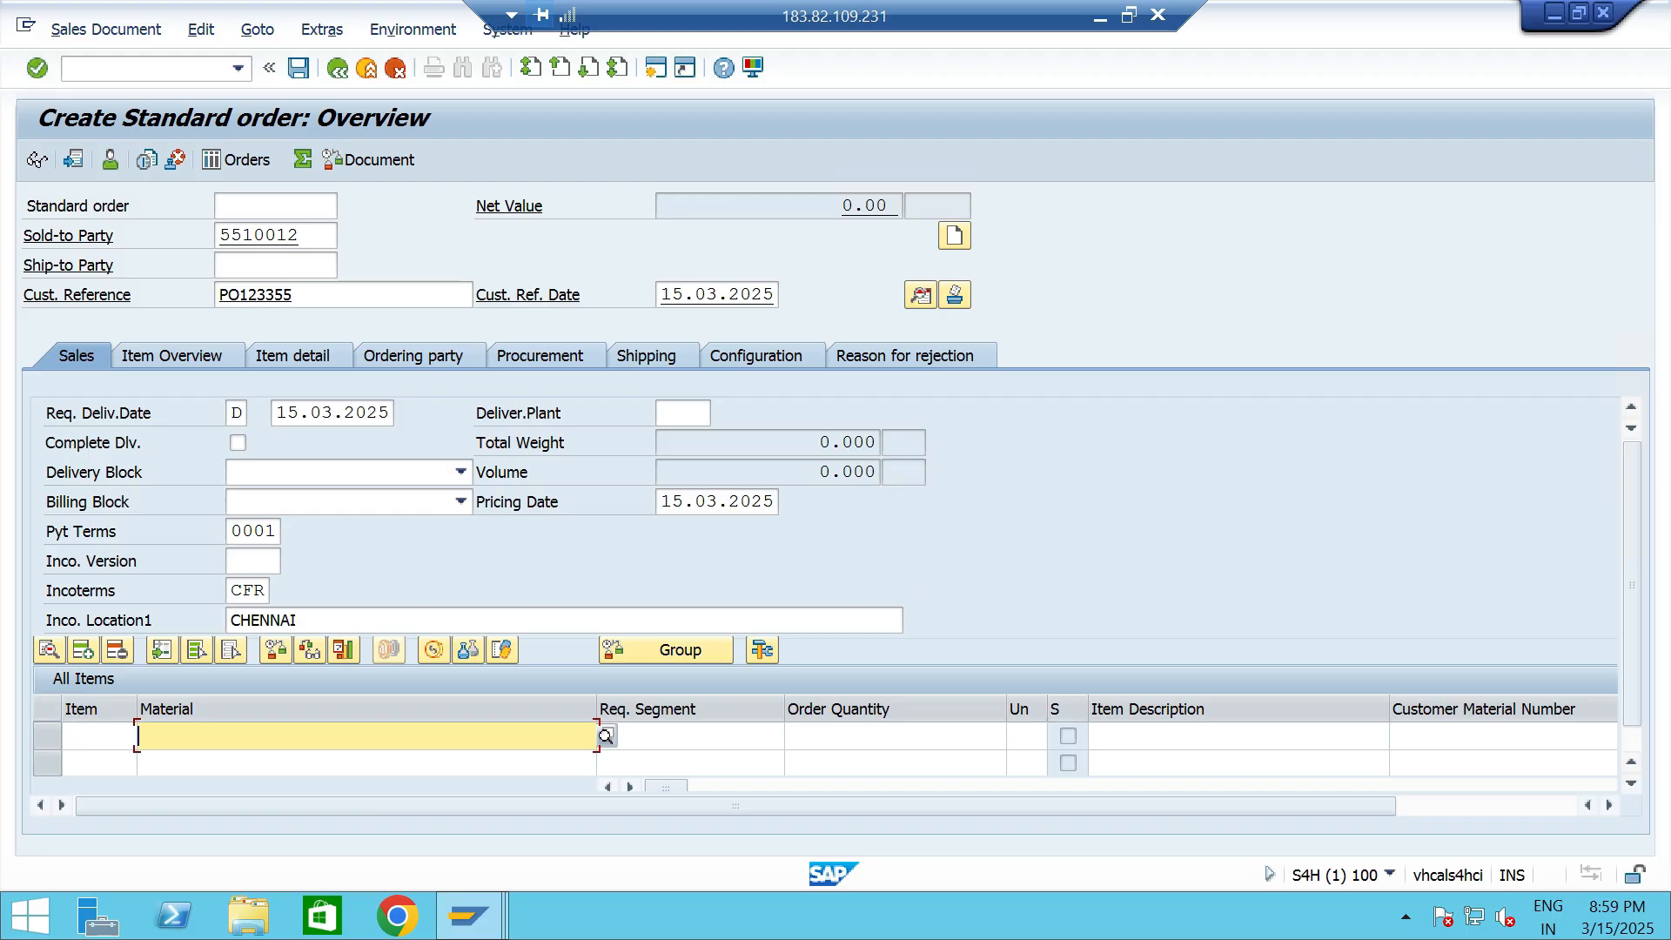
key(Down)
key(Return)
click(895, 736)
text(5)
- Set the item's plant to TTP2 and have the order entries checked
key(Tab)
key(Tab)
key(Tab)
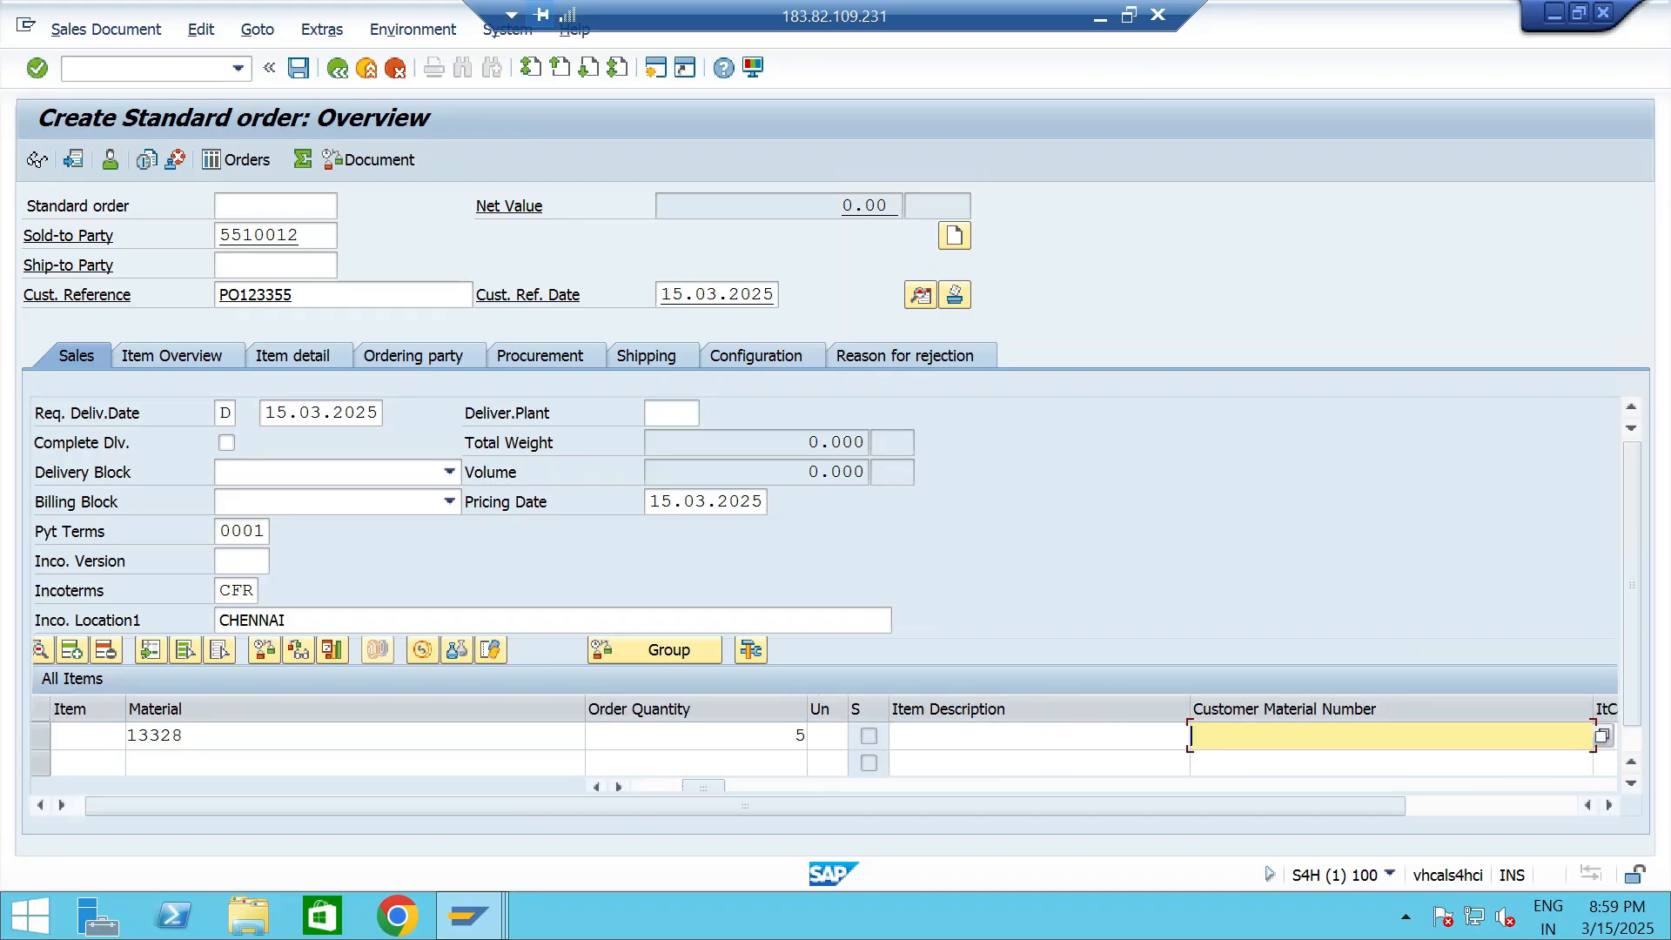
key(Tab)
key(Tab)
key(Tab)
key(Tab)
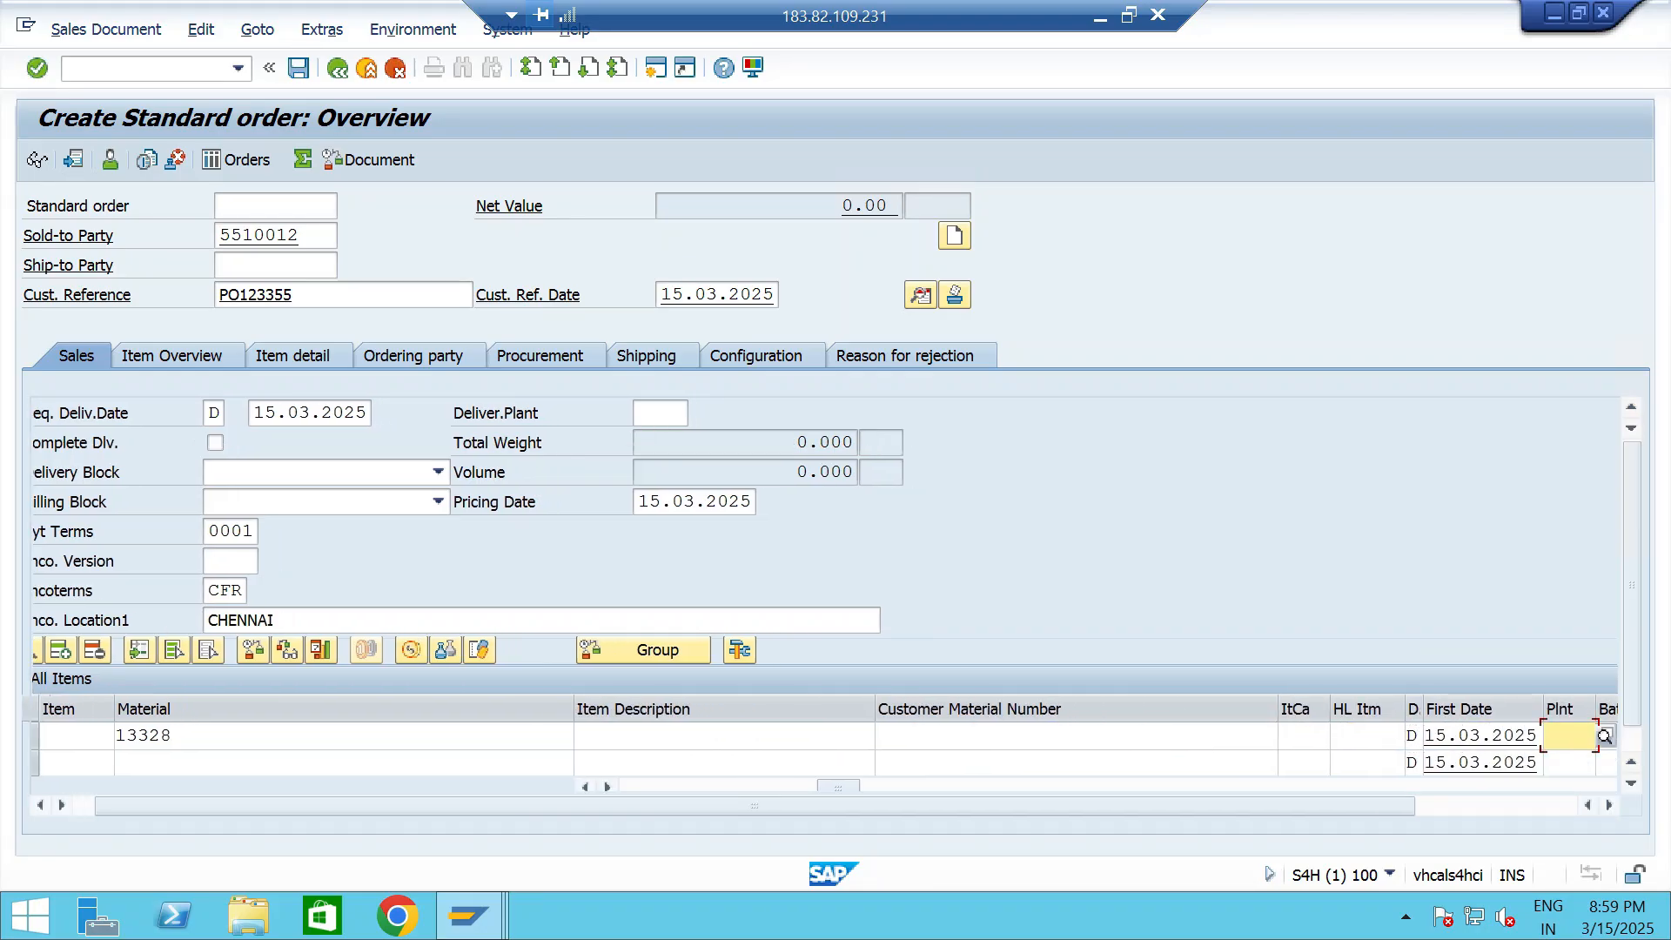
key(Down)
key(Down)
key(Return)
key(Return)
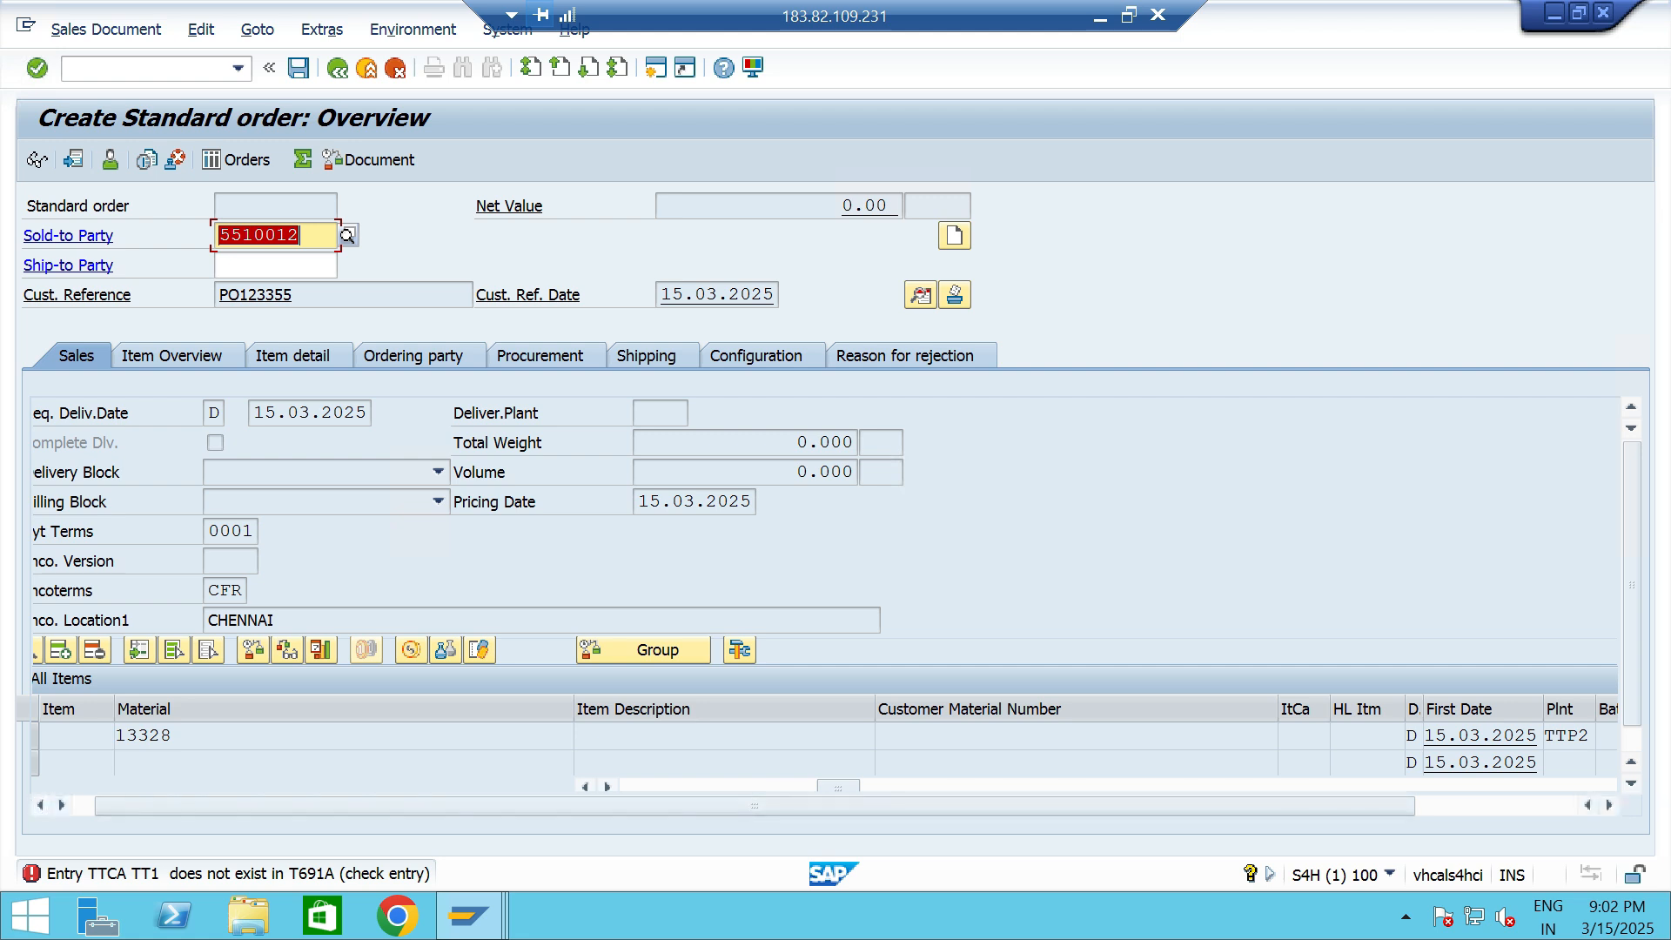
- Read the detailed explanation of the order's error message about table T691A, and close it
click(238, 874)
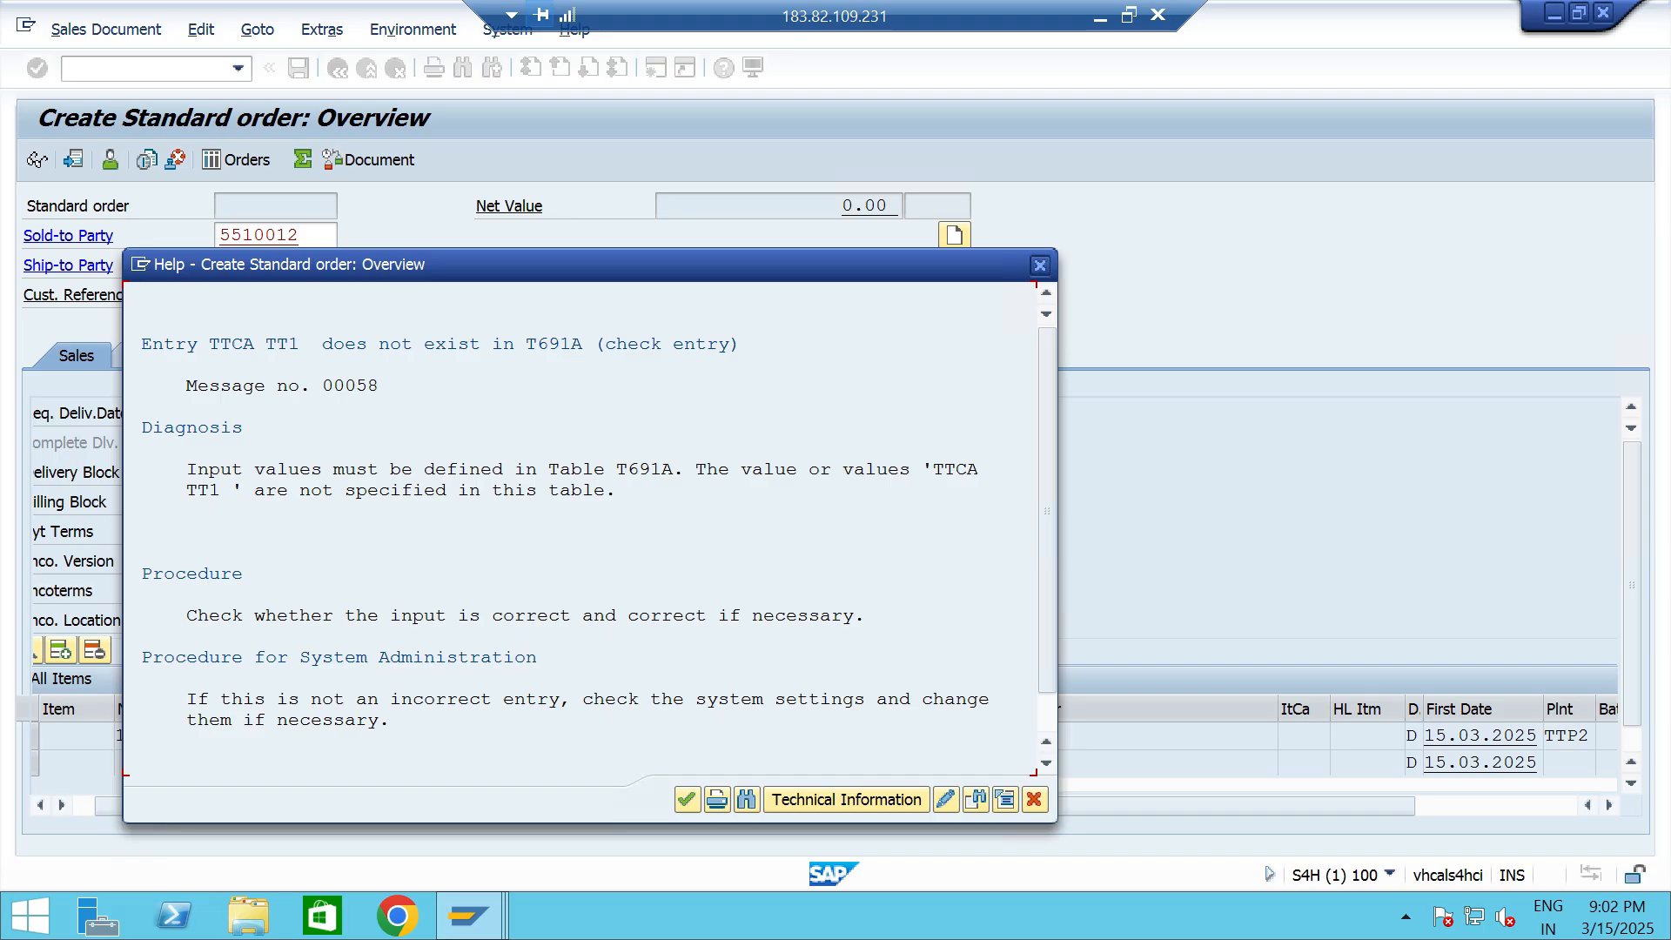
scroll(592, 522, down, 3)
scroll(592, 522, up, 3)
key(Escape)
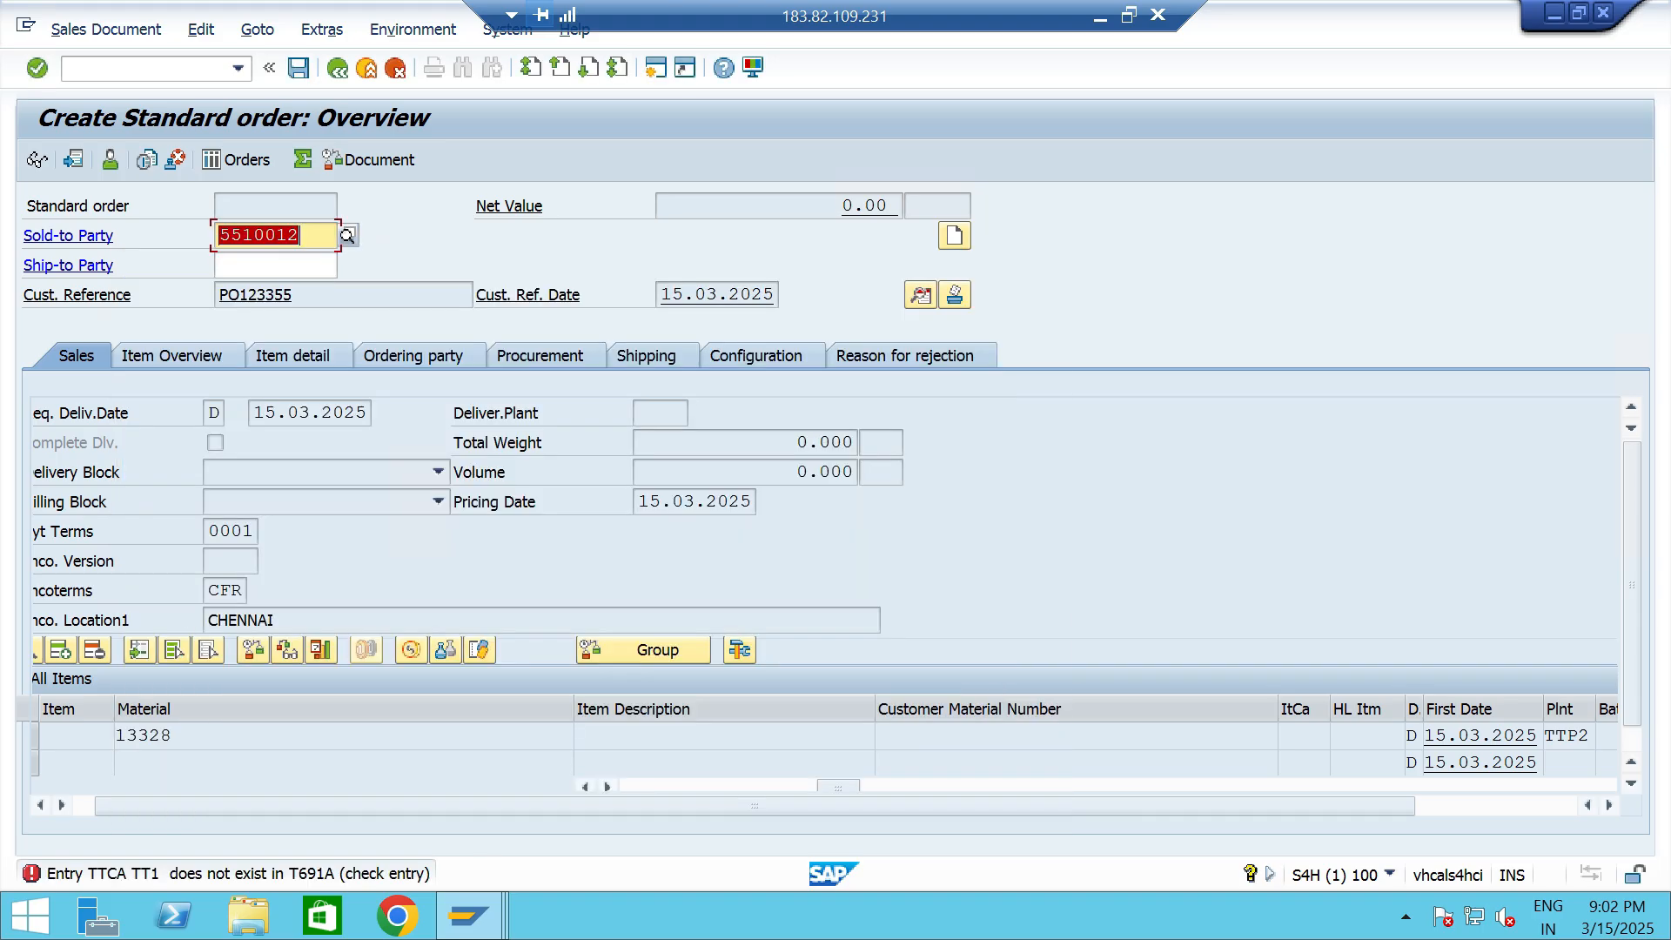
- In the customizing session's new risk category entries, add TT1 for credit control area TTCA named HIGHRISK - TT06
key(alt+Tab)
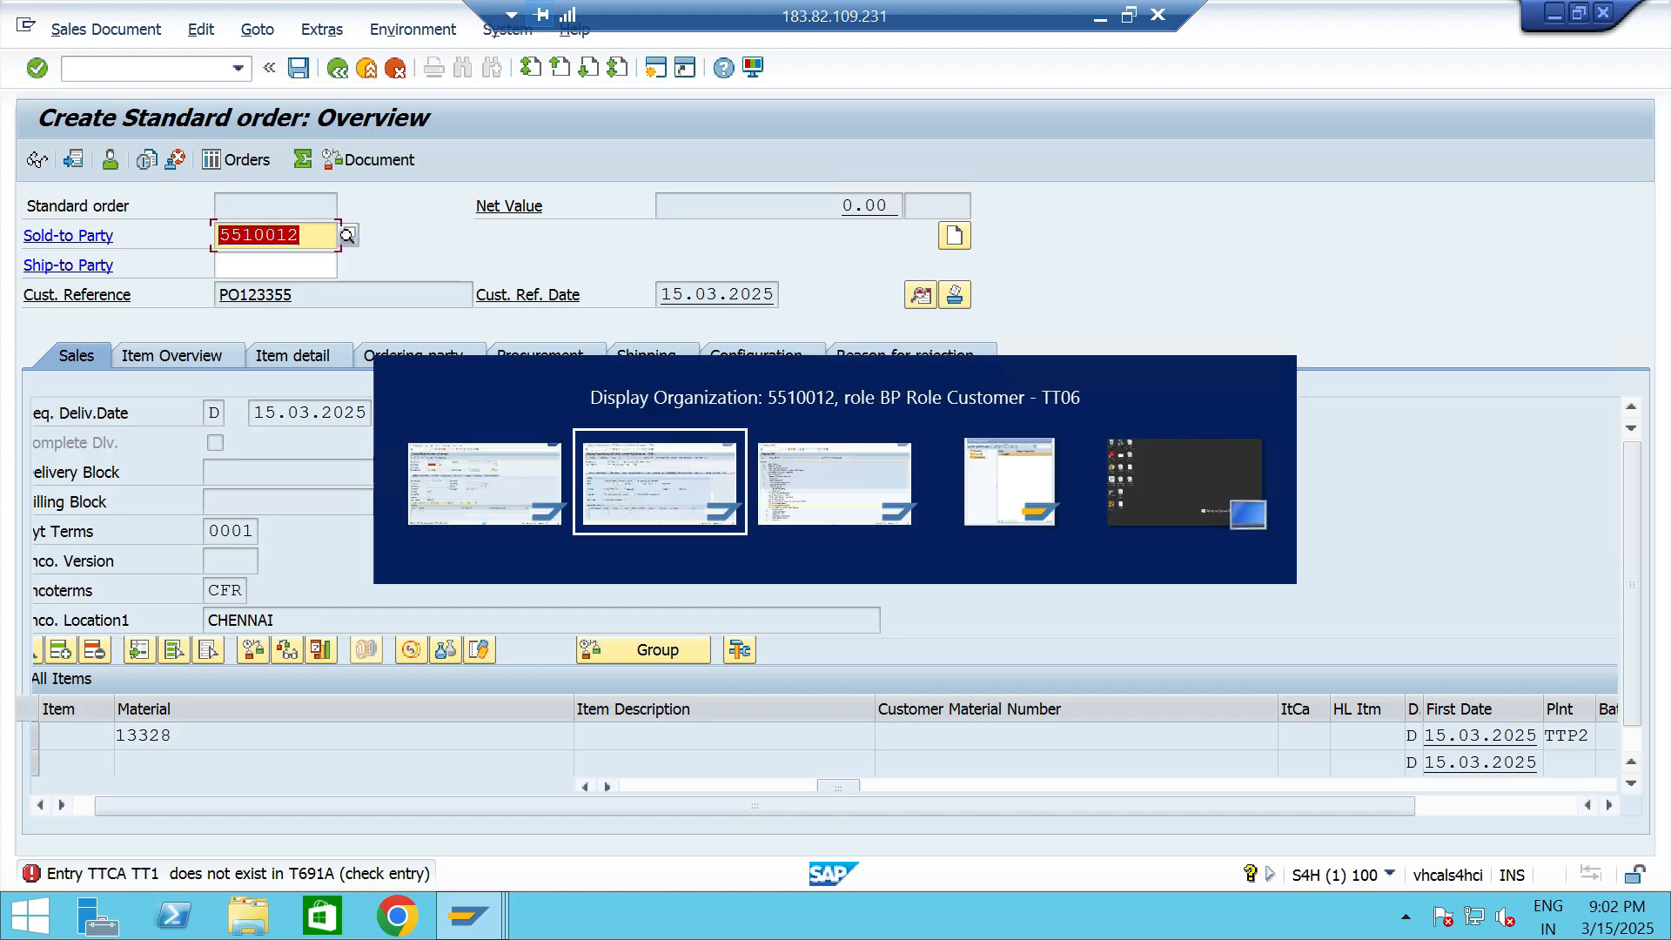
click(35, 160)
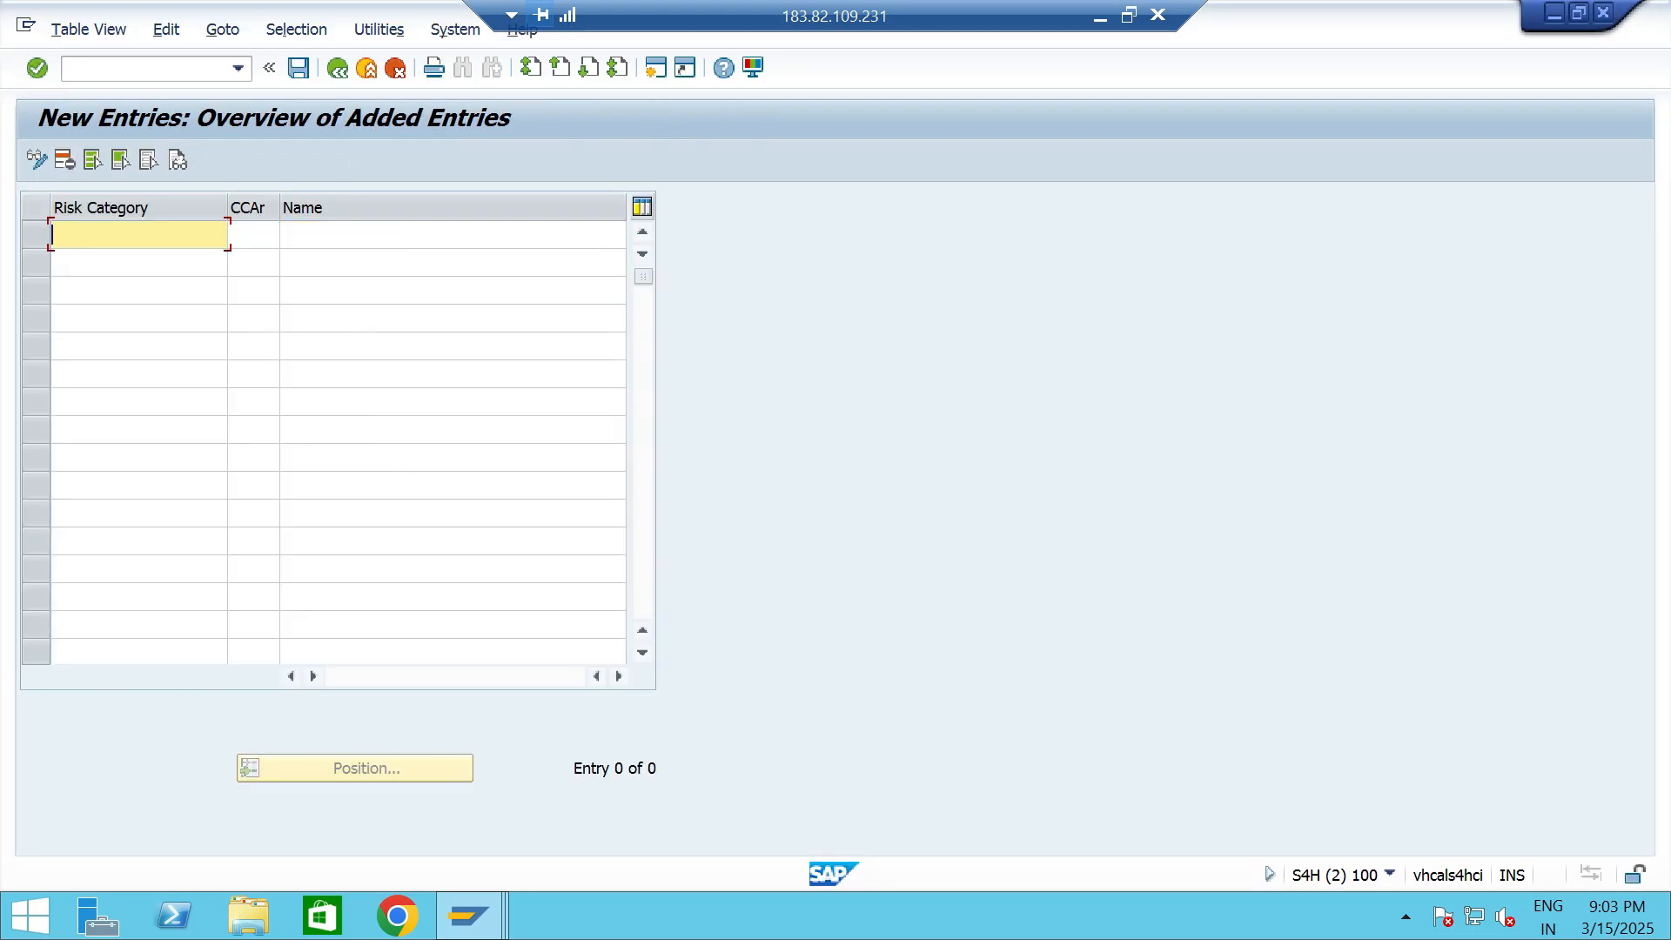
text(TT1)
key(Tab)
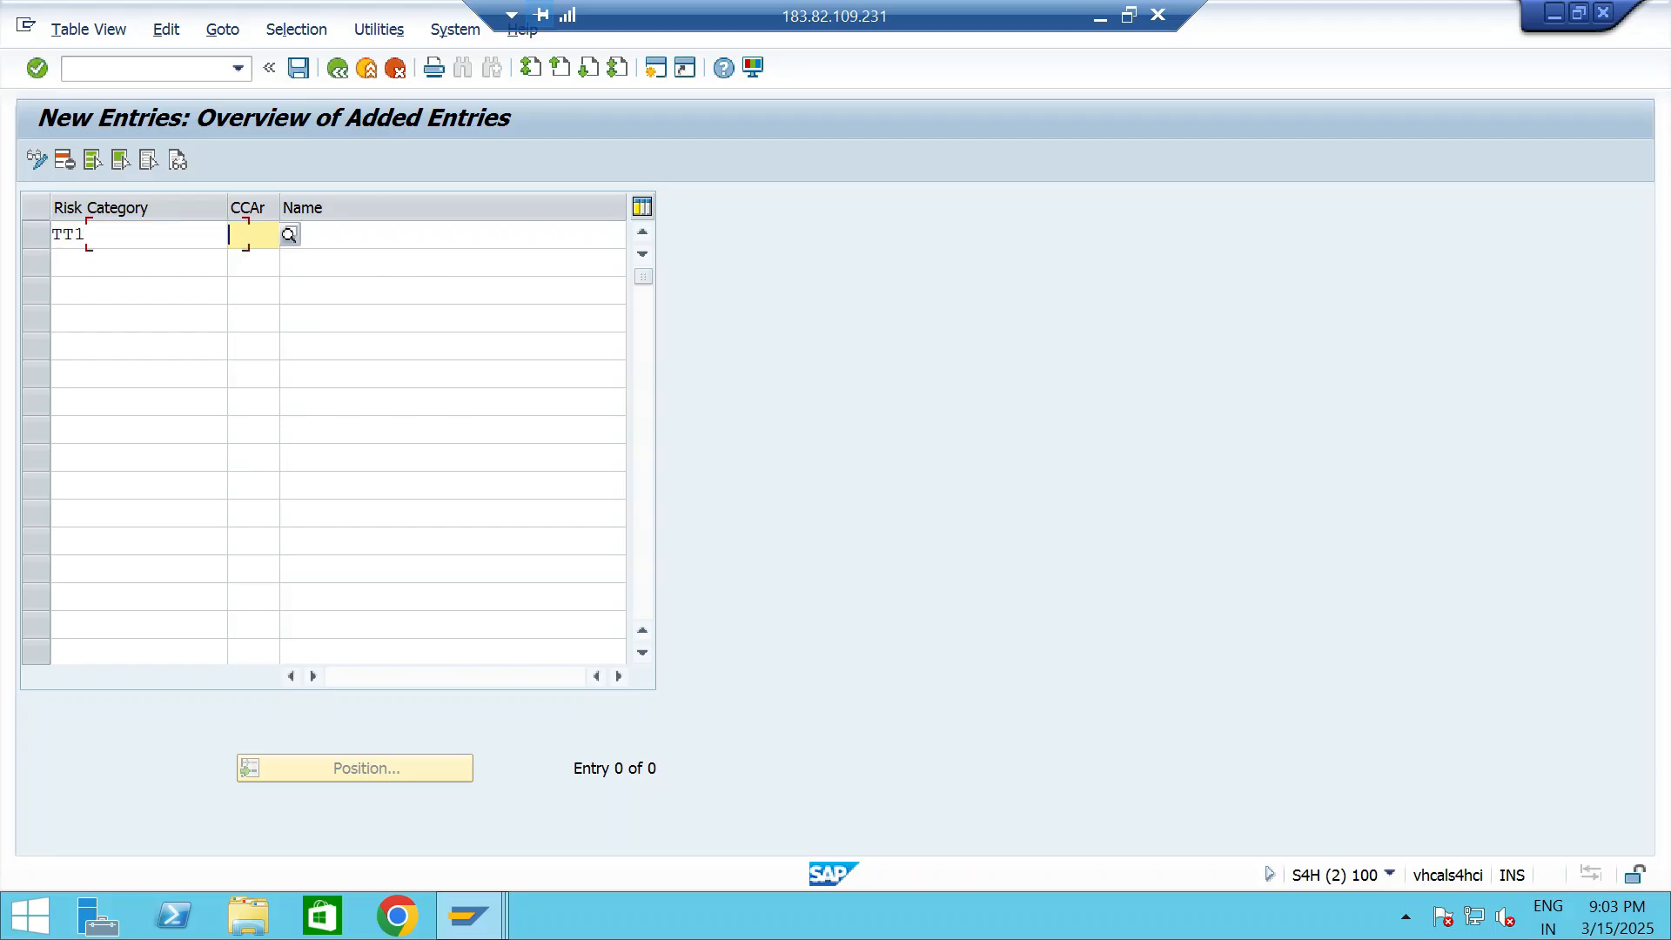
key(space)
key(Down)
key(Return)
key(Tab)
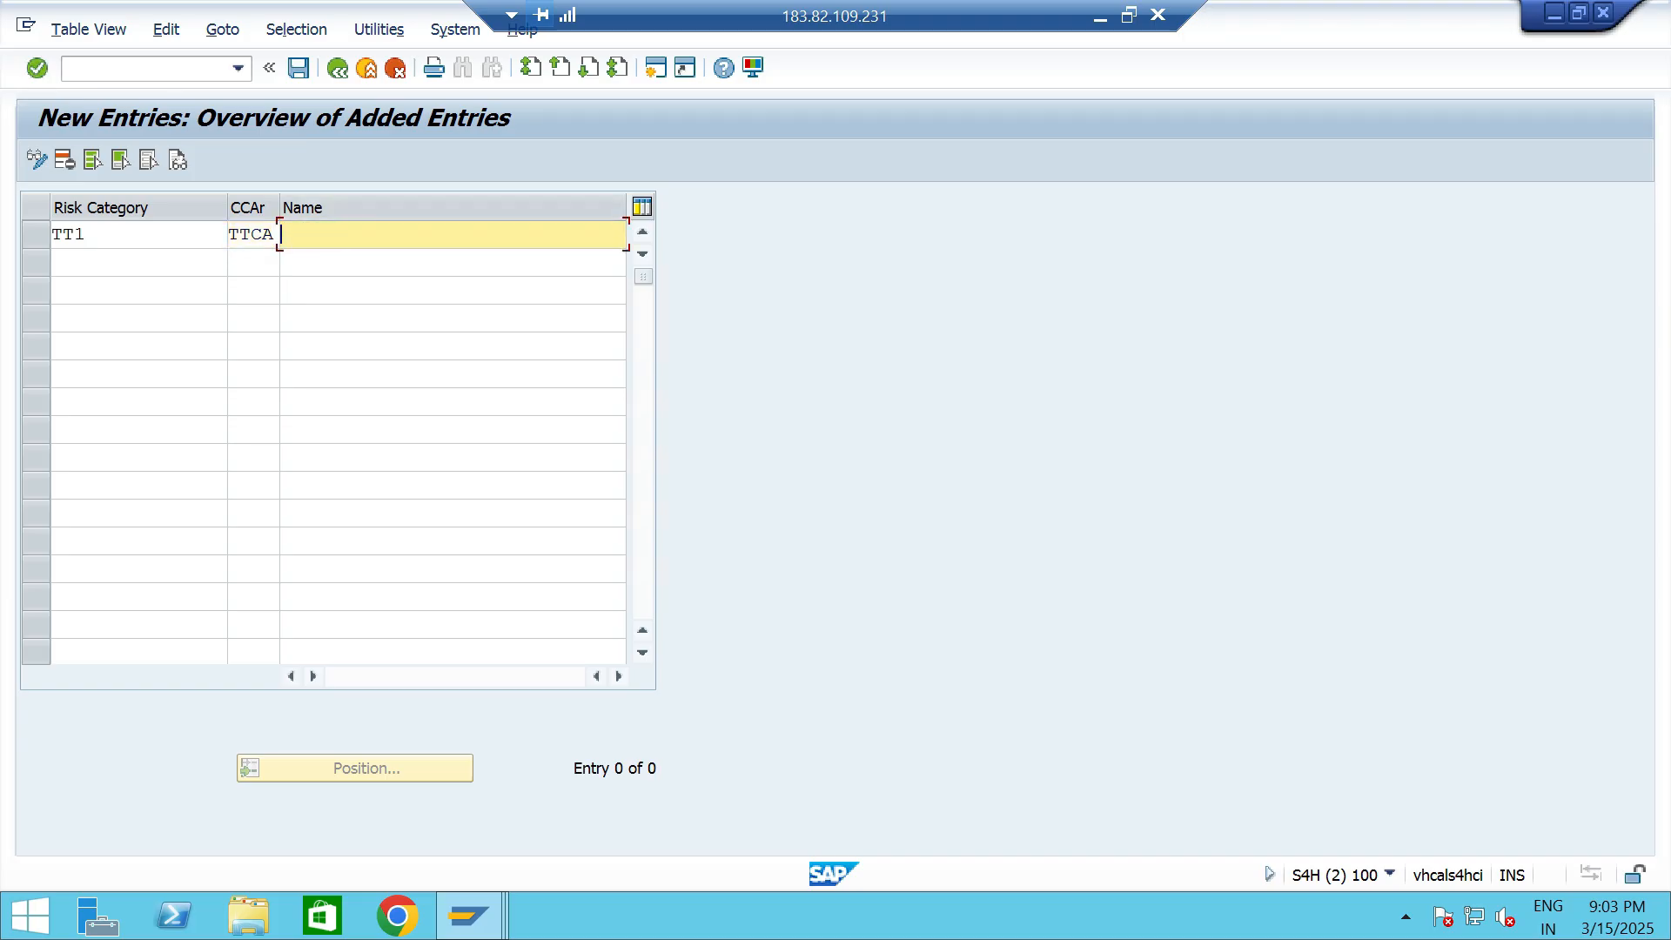
key(space)
key(Down)
key(Down)
key(Down)
key(Return)
- Add risk category TT2 for credit control area TTCA with the name MEDIUM RISK - TT06
key(Tab)
text(TT2)
key(Tab)
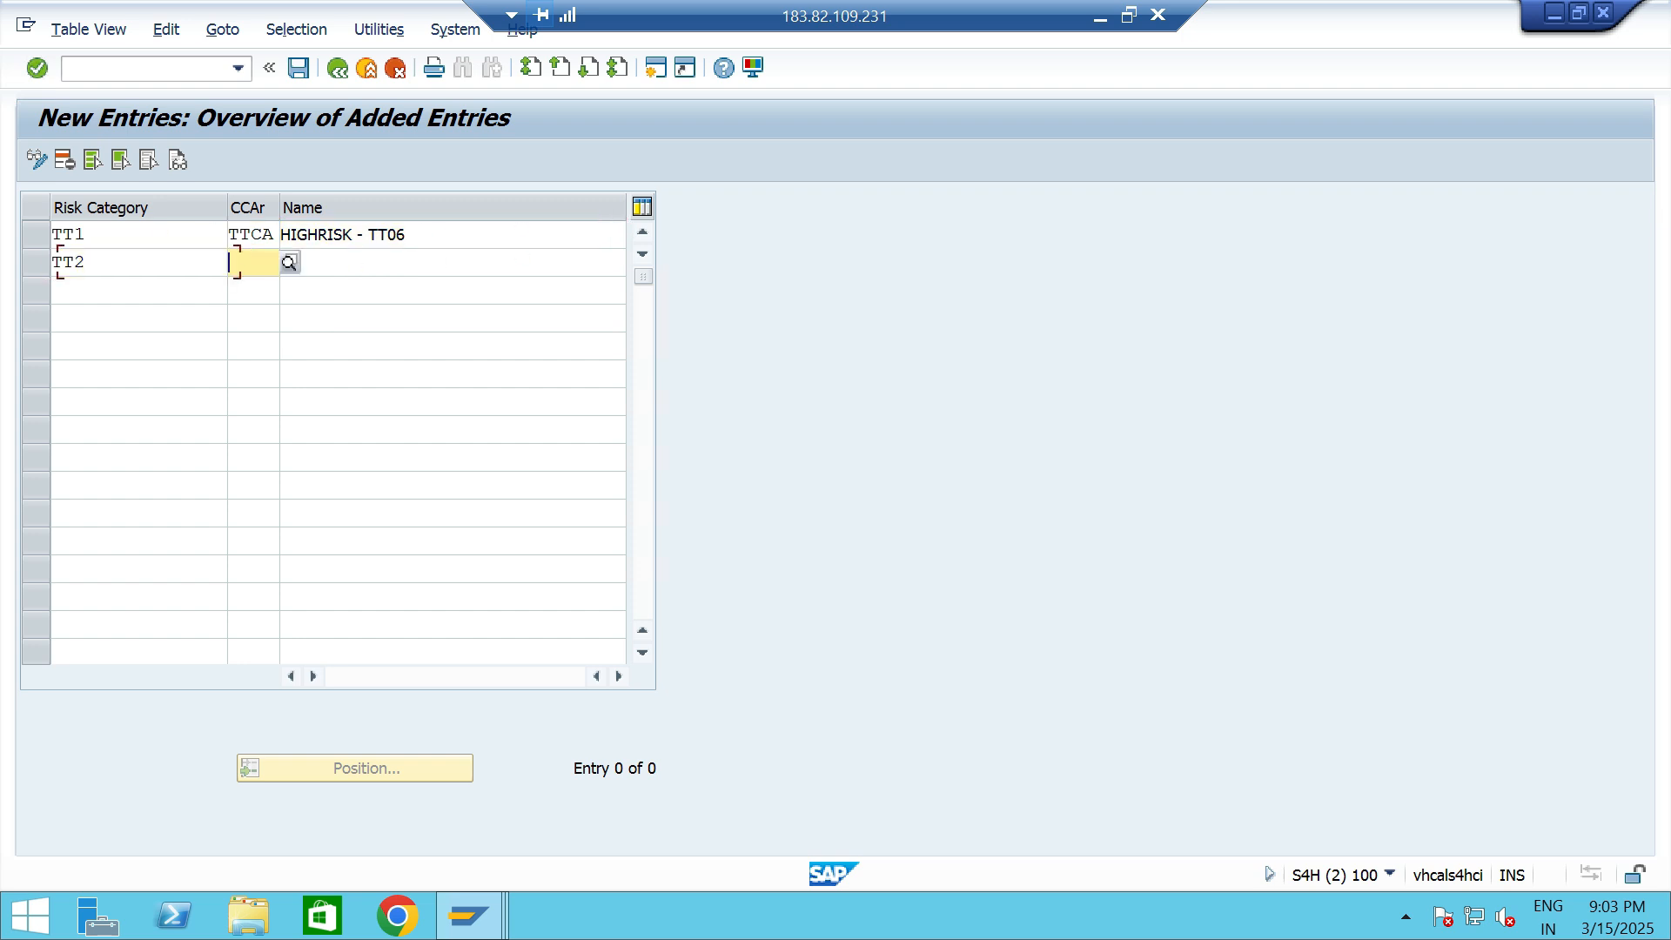
key(space)
key(Down)
key(Return)
key(Tab)
key(space)
key(Down)
key(Down)
key(Return)
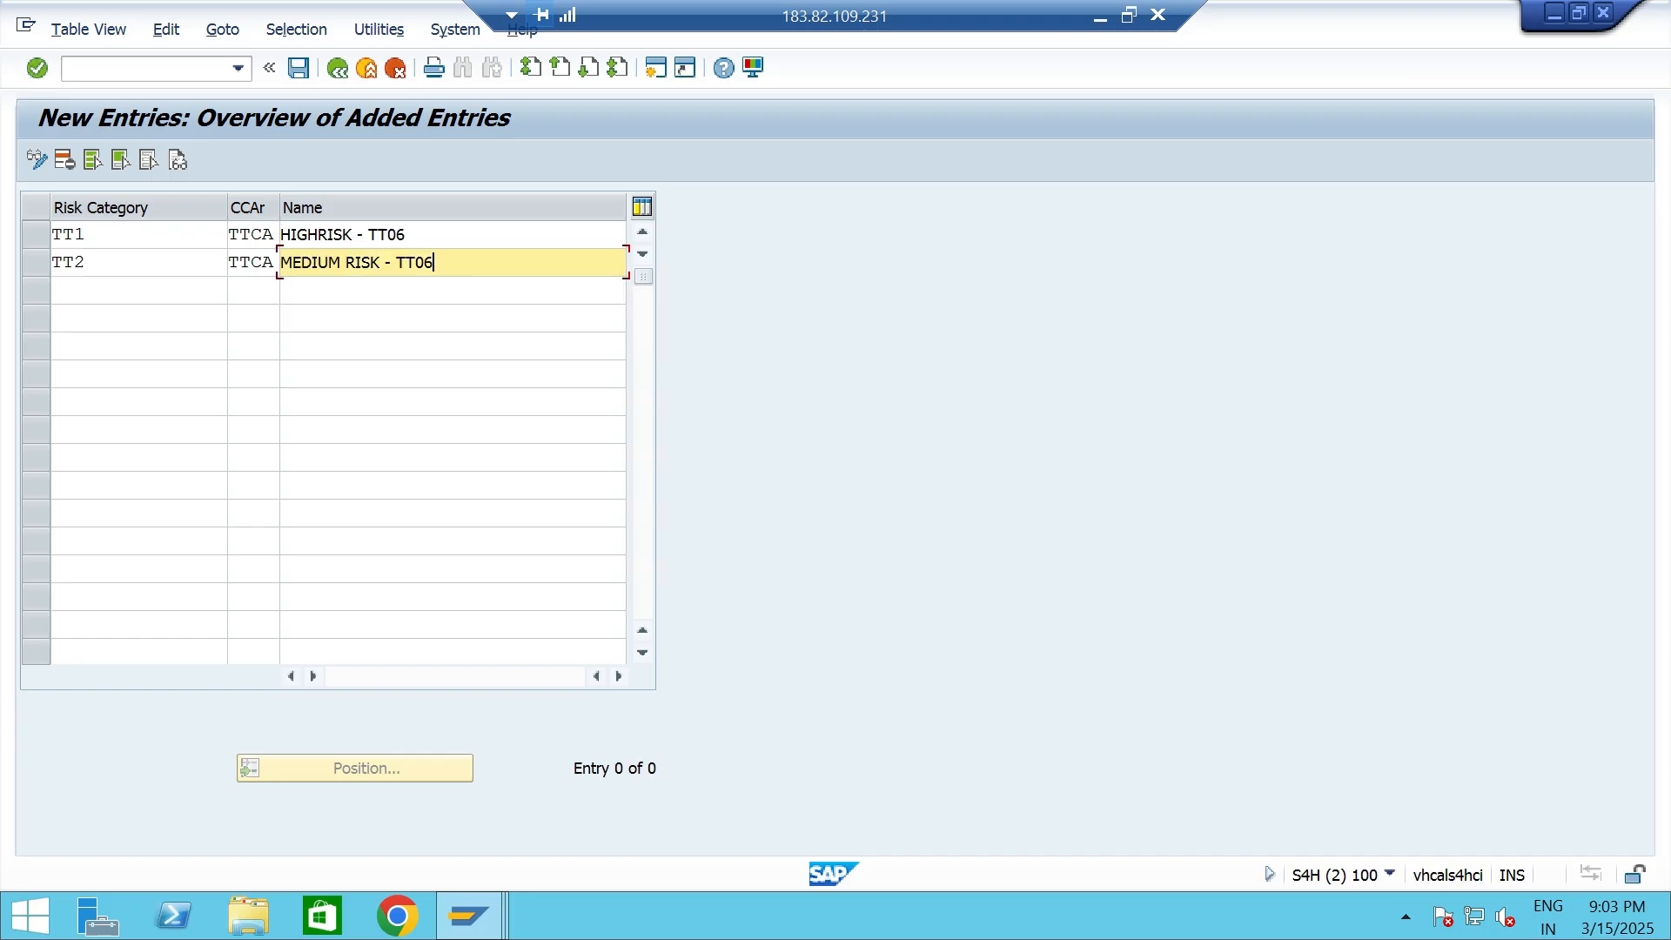
- Add risk category TT3 for TTCA named LOW RISK - TT06, and save the entries under customizing request S4HK908828
key(Tab)
key(space)
key(BackSpace)
text(TT3)
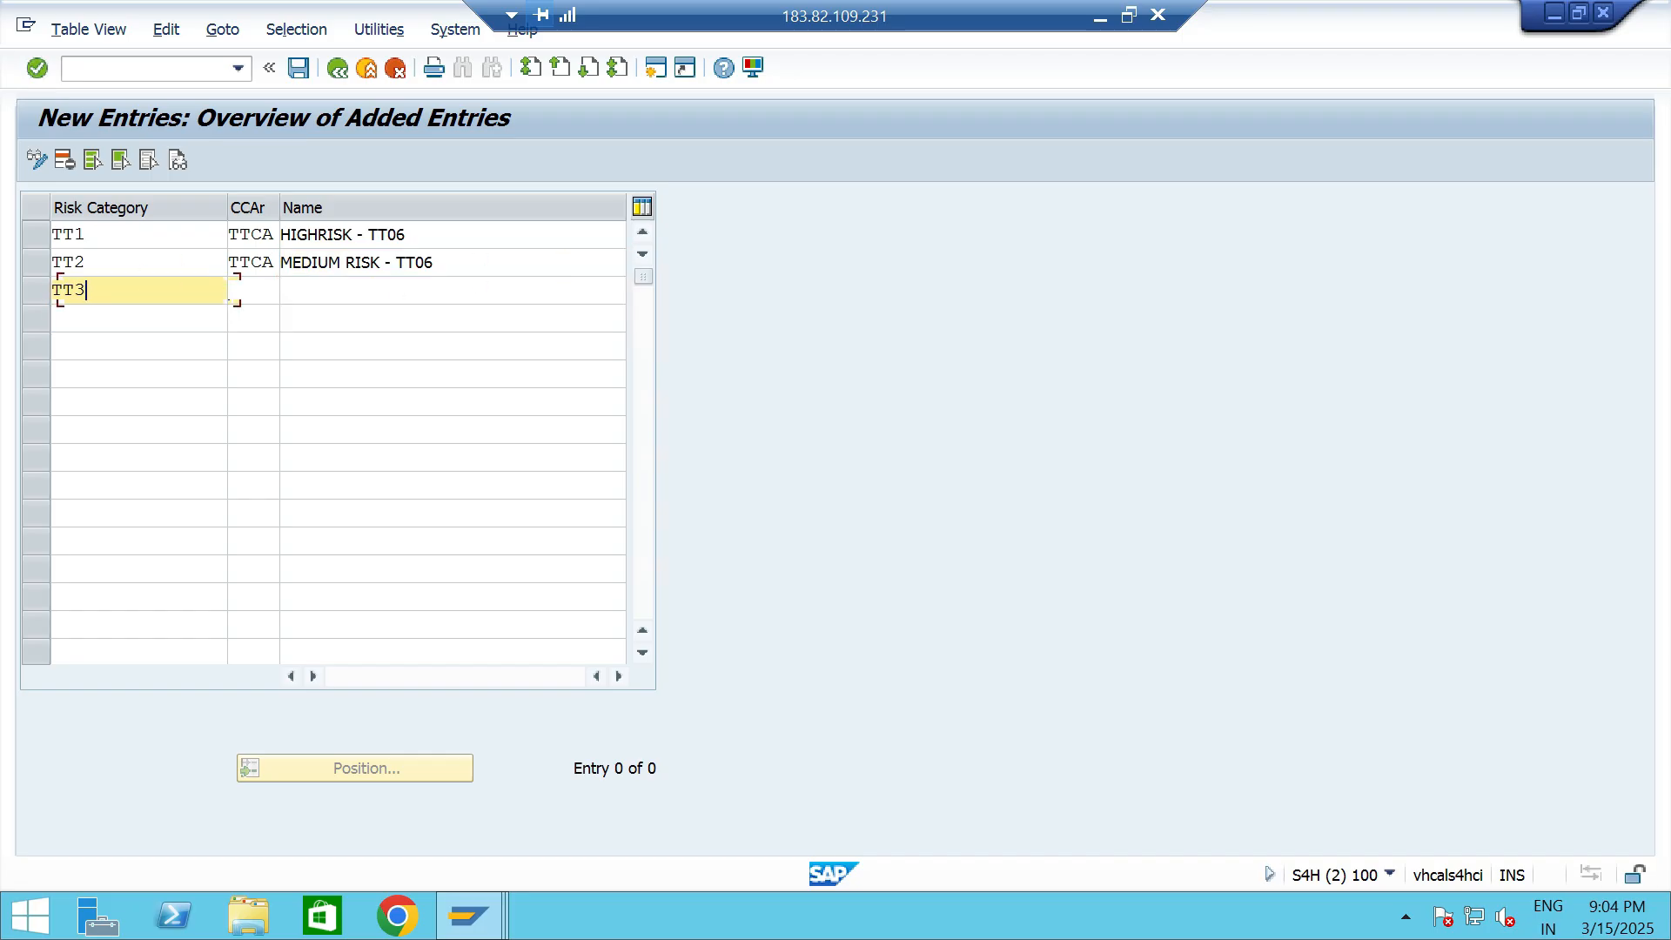
key(Tab)
key(space)
key(Down)
key(Return)
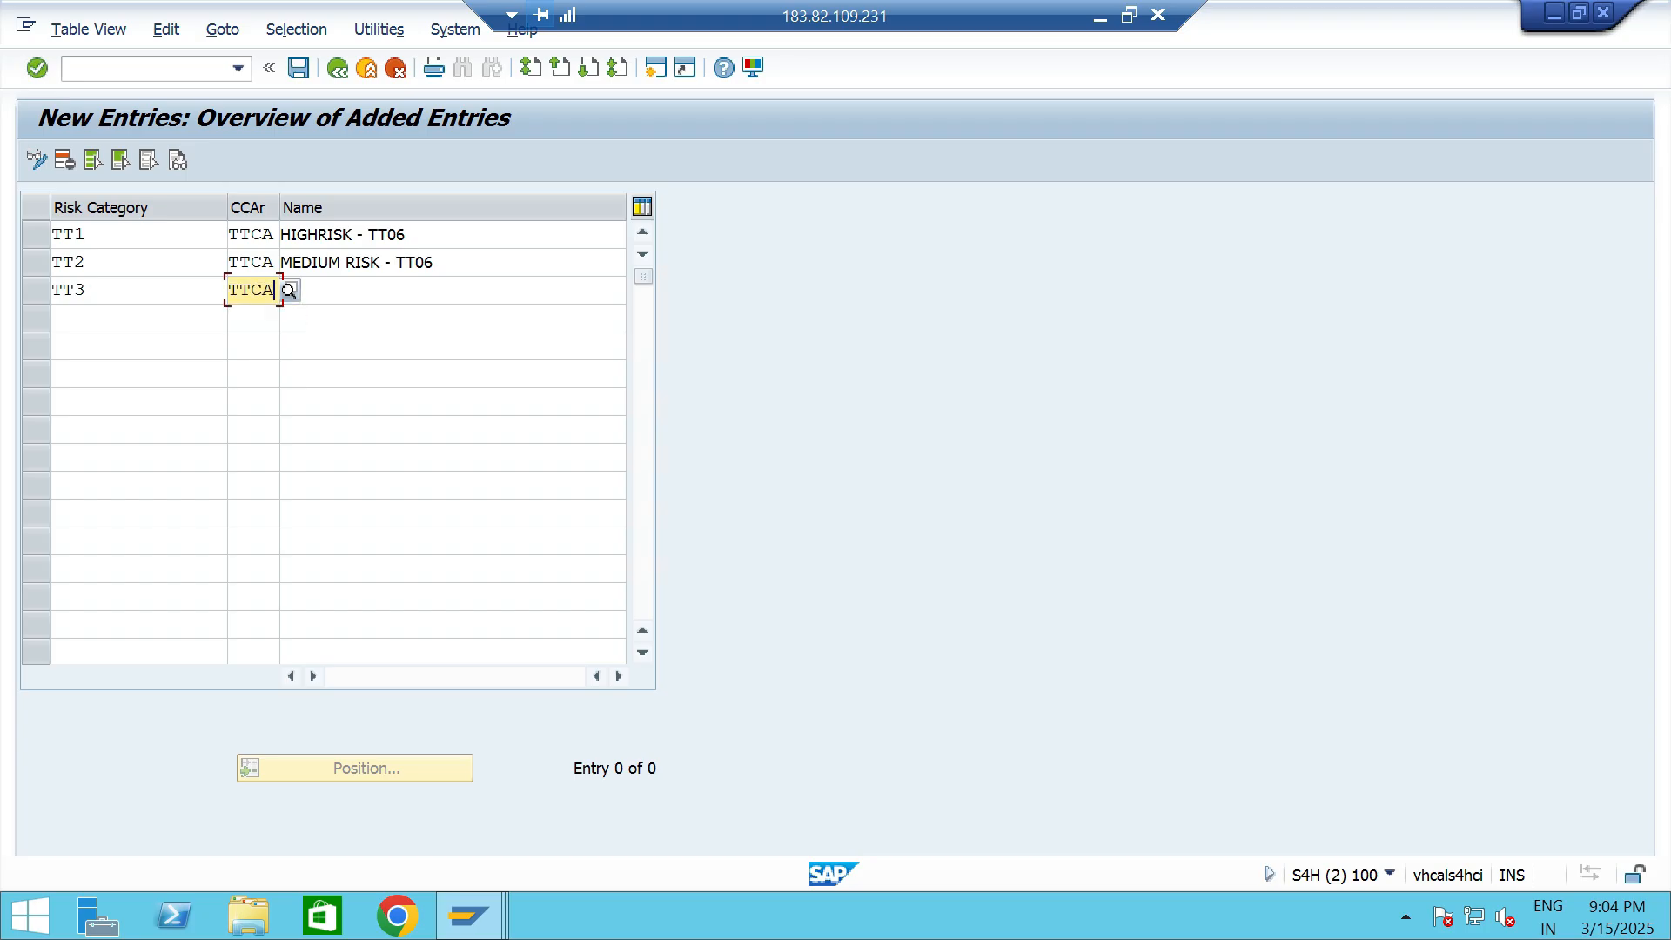
key(Tab)
key(space)
key(Down)
key(Return)
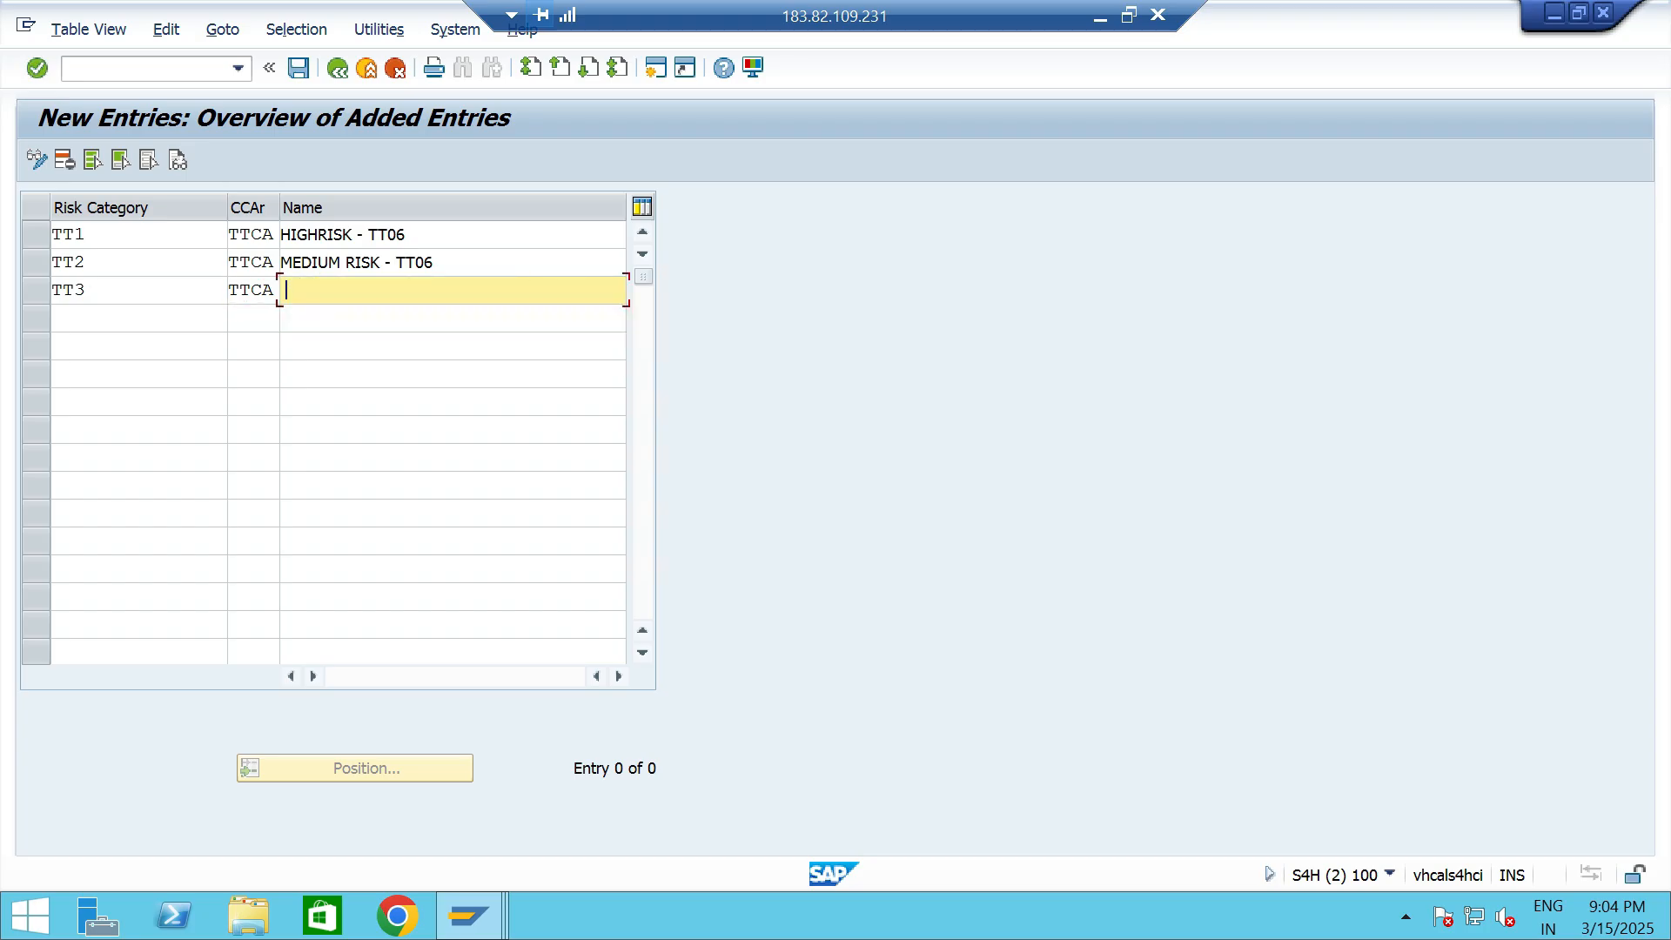
key(ctrl+s)
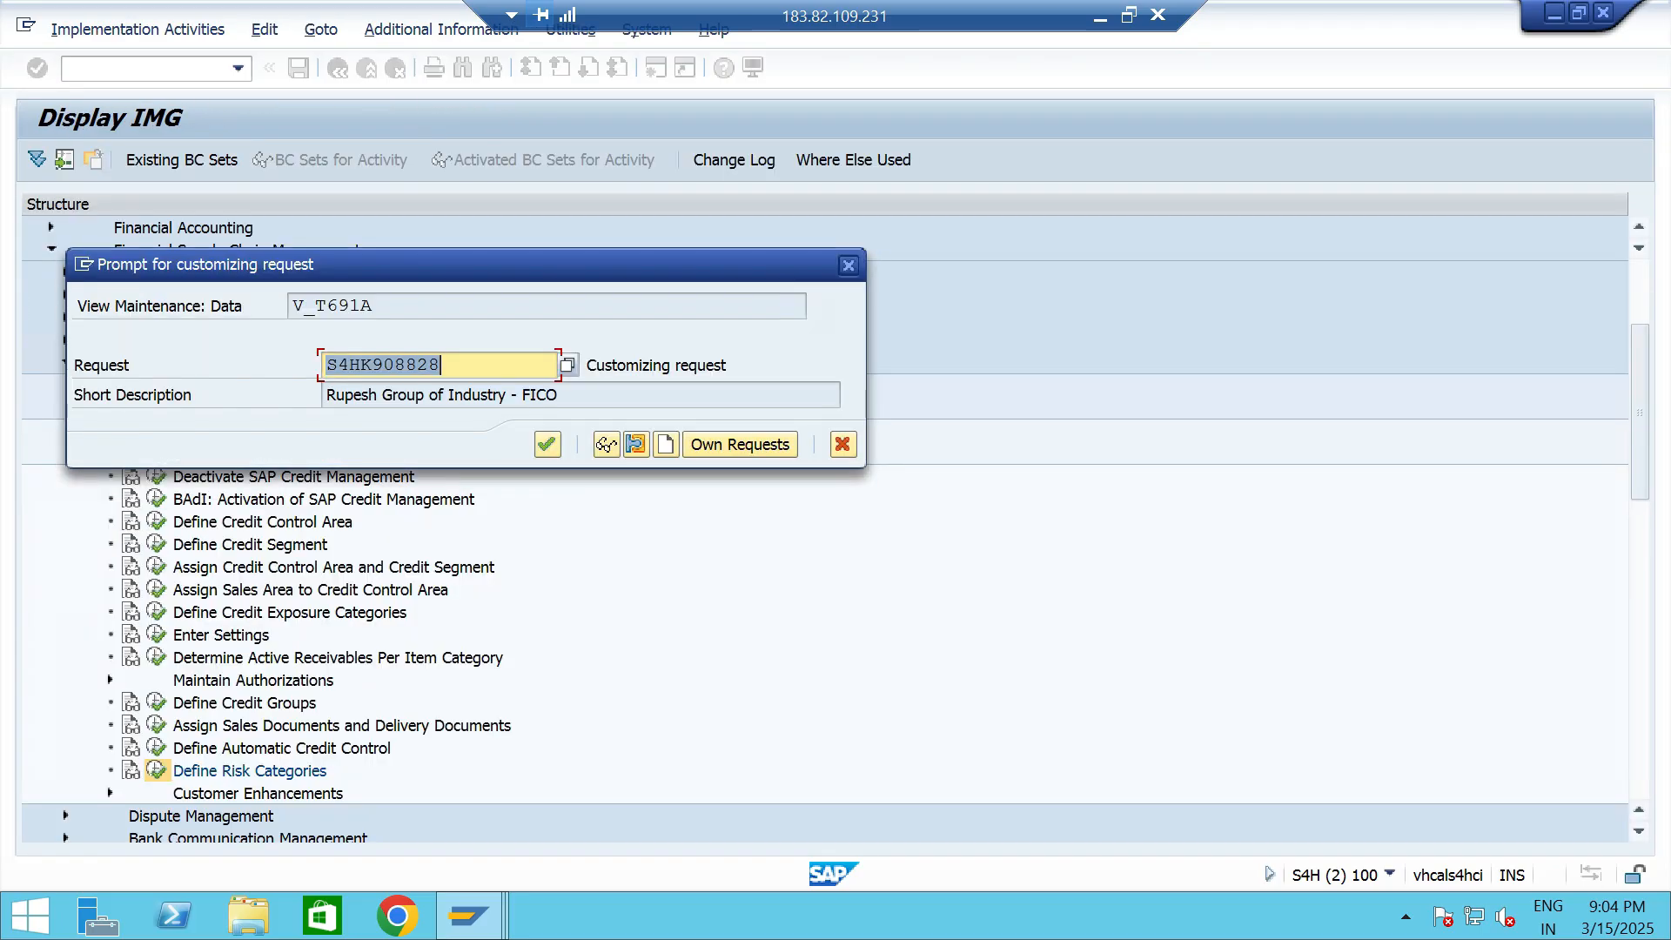
key(Return)
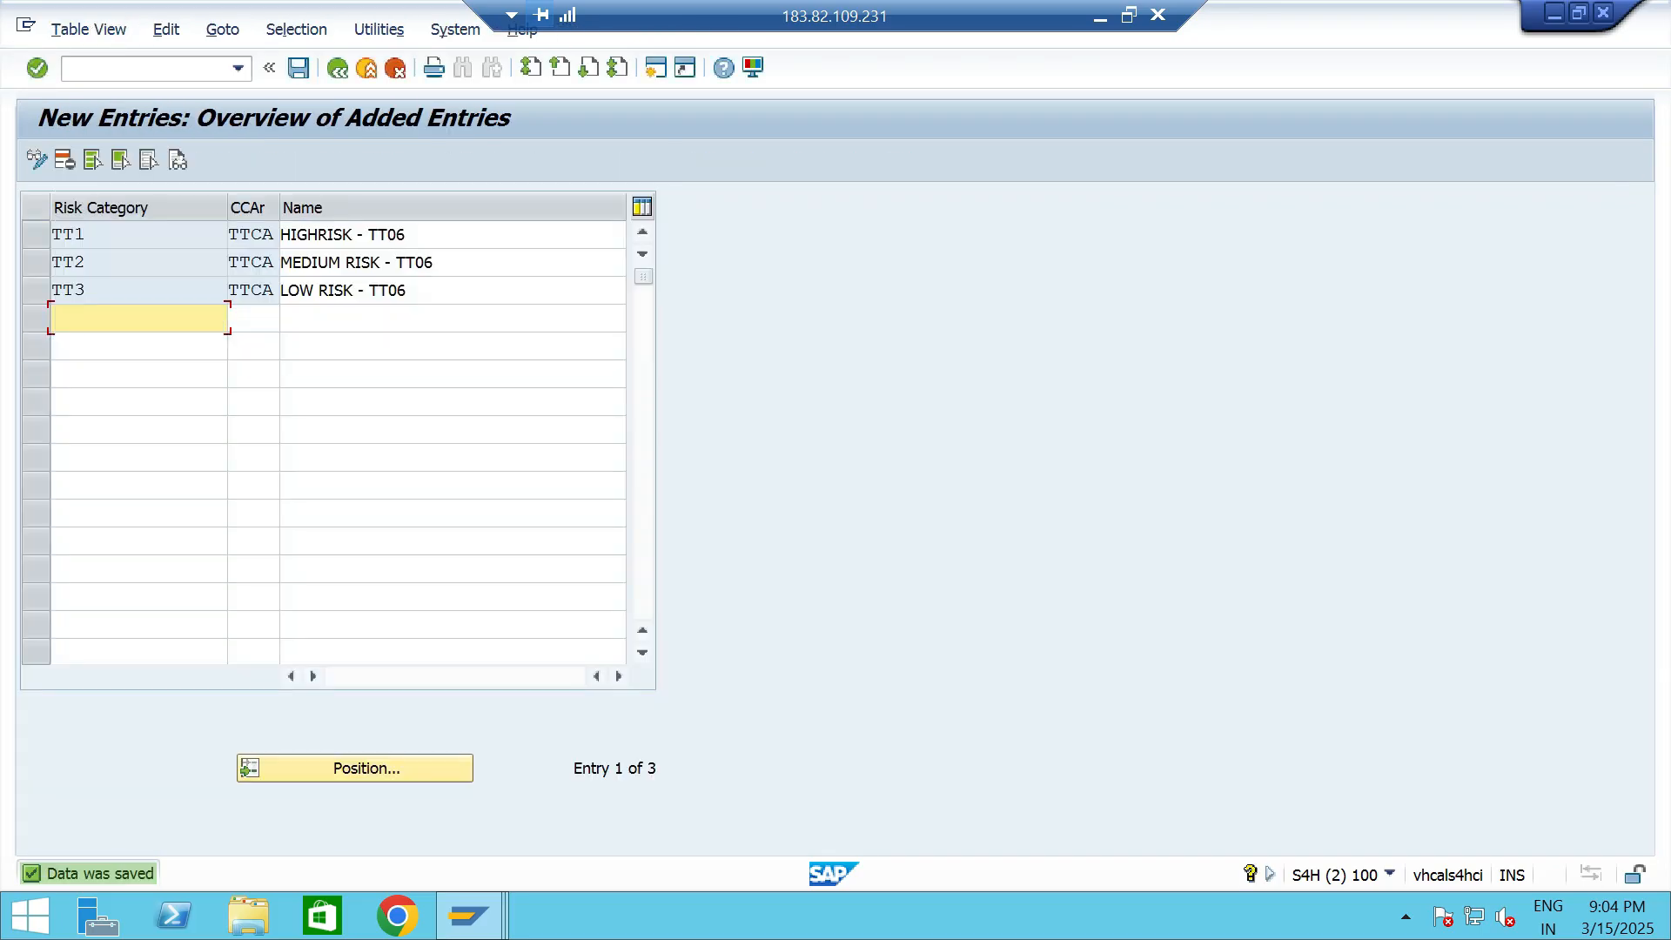
- Leave the risk category entries, return to the standard order session and have the order checked again
key(alt+t)
key(alt+Tab)
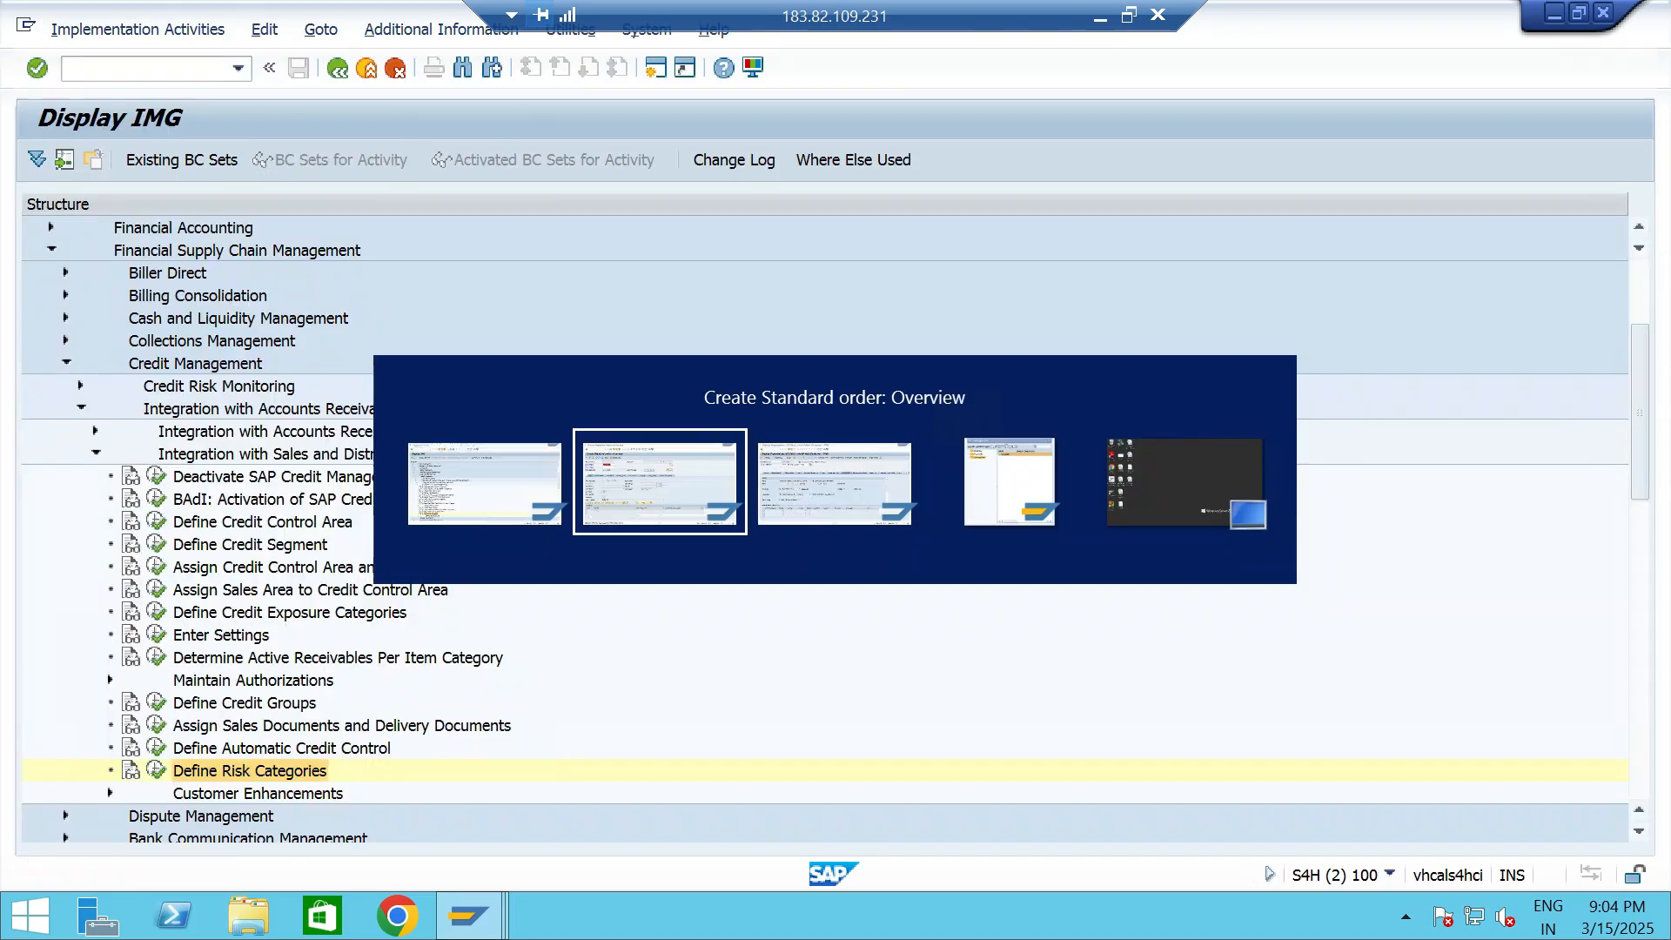
key(Return)
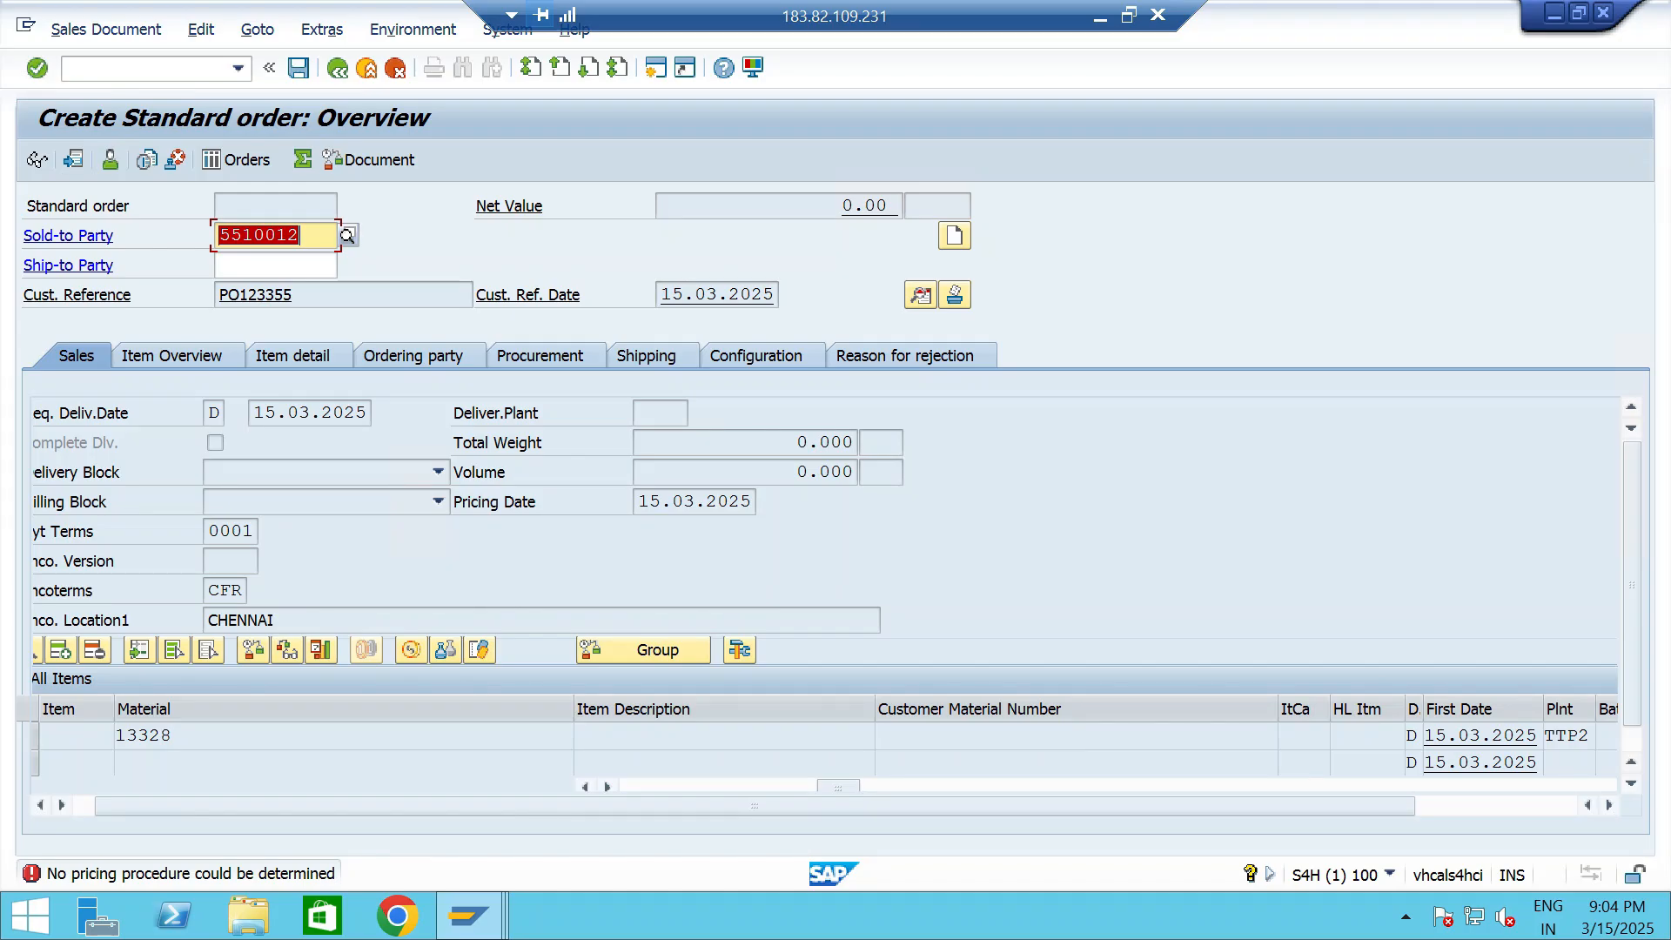
- Switch to the business partner session, start transaction SPRO there and display the SAP Reference IMG
key(Right)
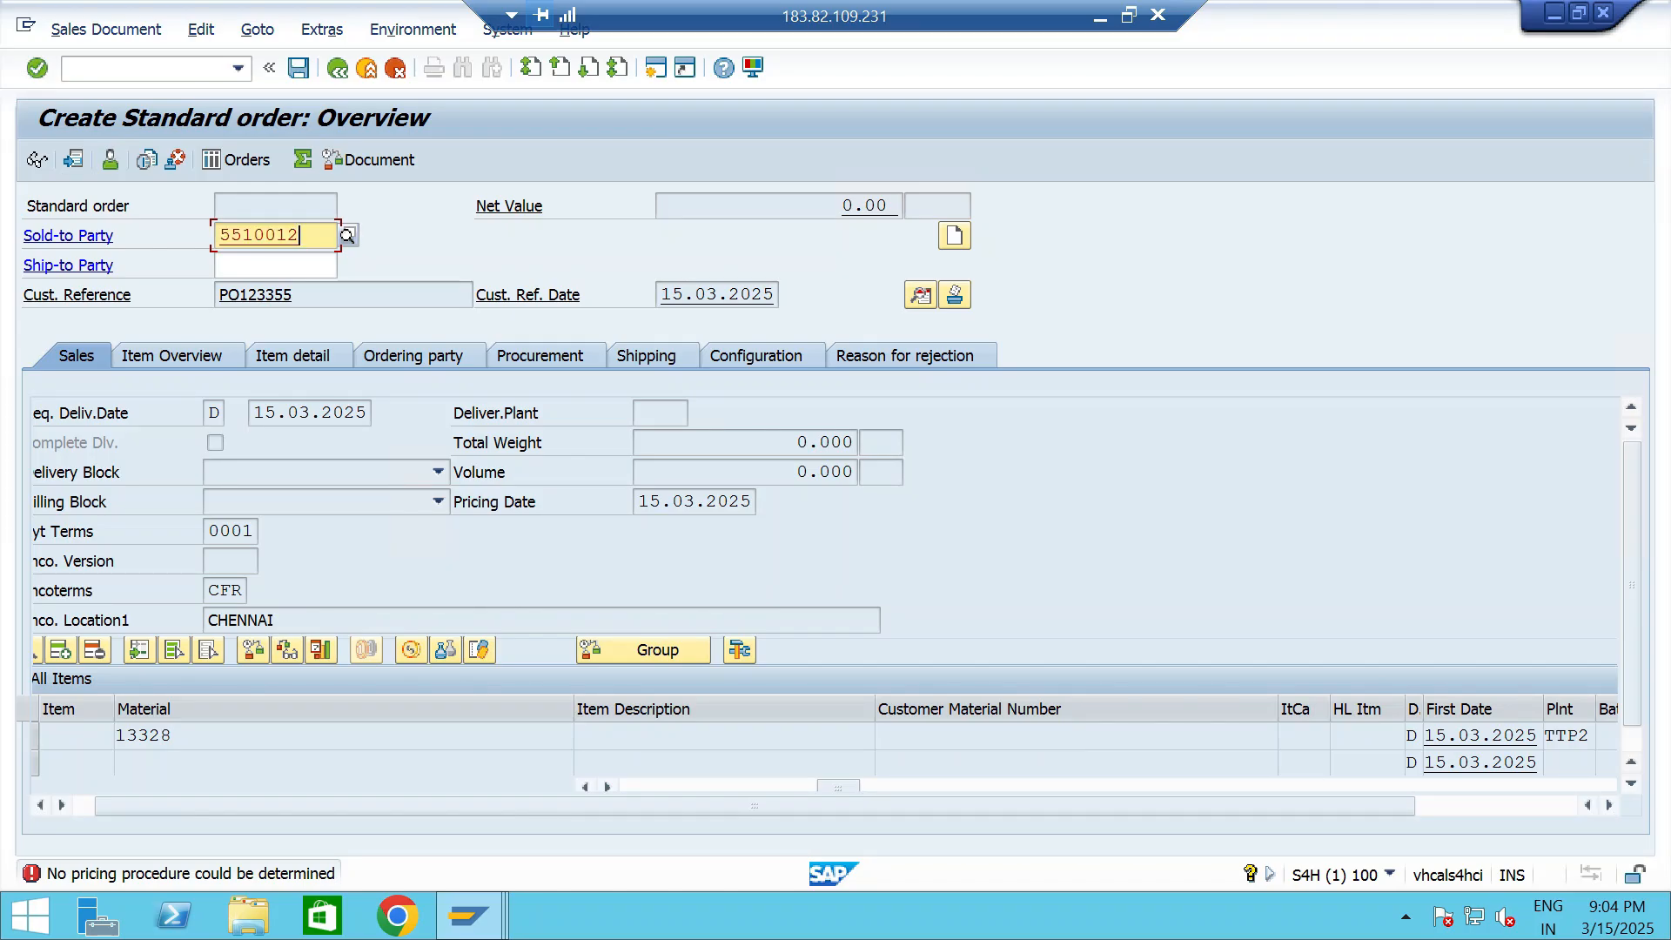
click(656, 68)
text(/NSPRO)
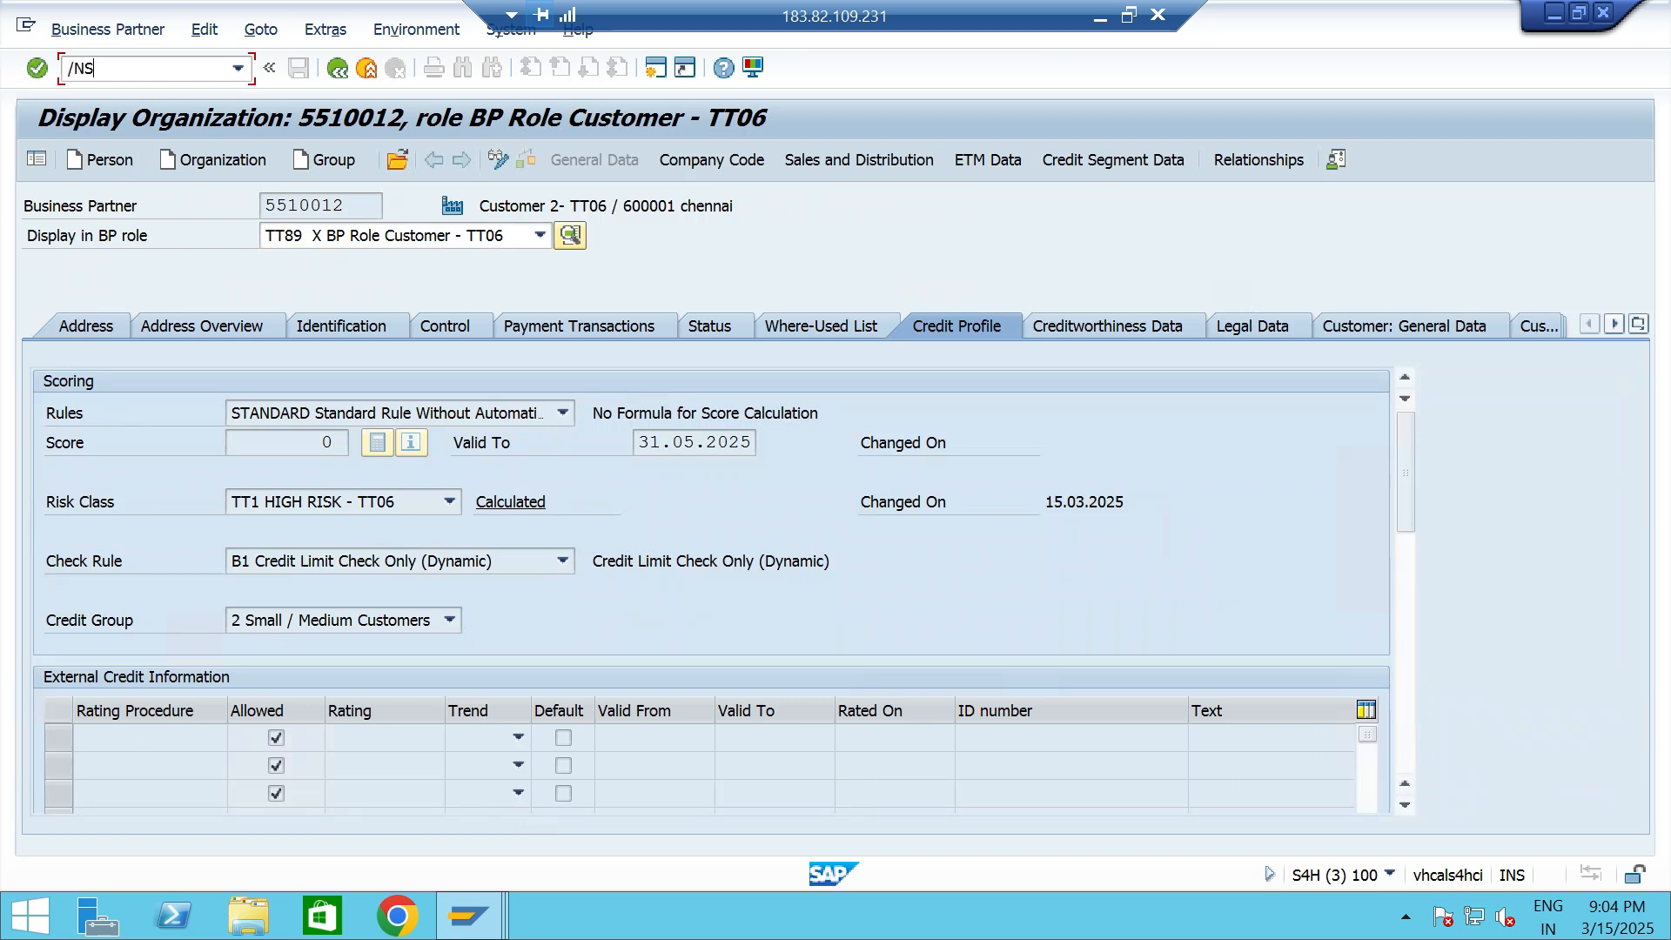
key(Return)
click(37, 160)
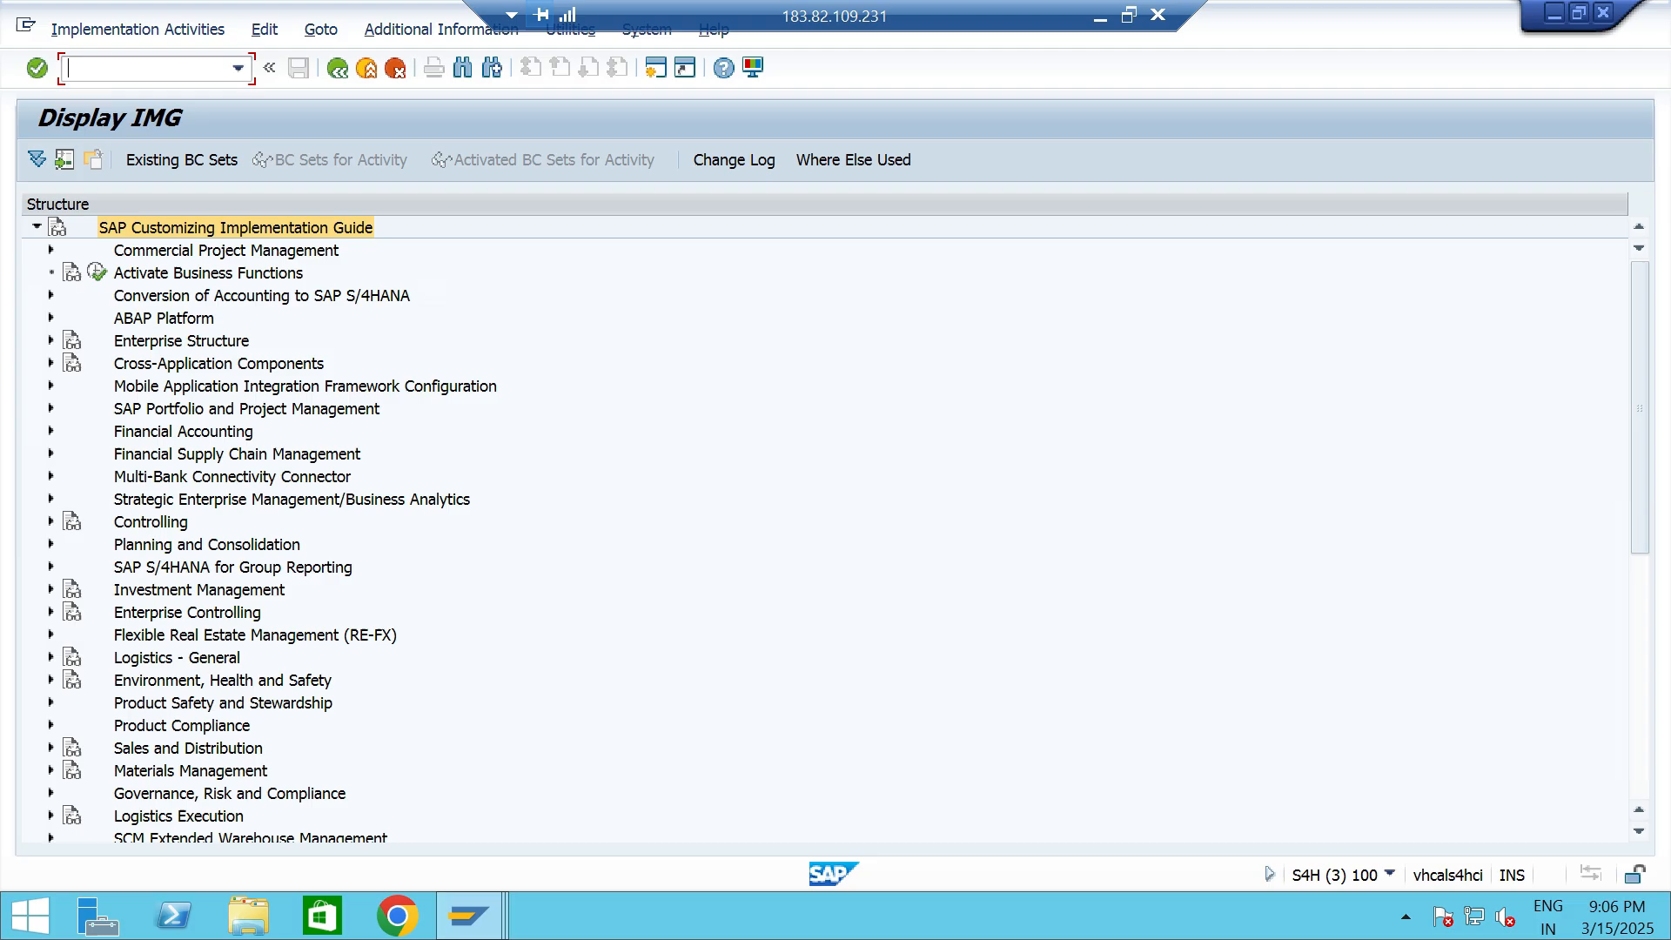
- Under Sales and Distribution, Basic Functions, Pricing, Pricing Control, open the Set Pricing Procedure Determination activity of Define And Assign Pricing Procedures
click(52, 749)
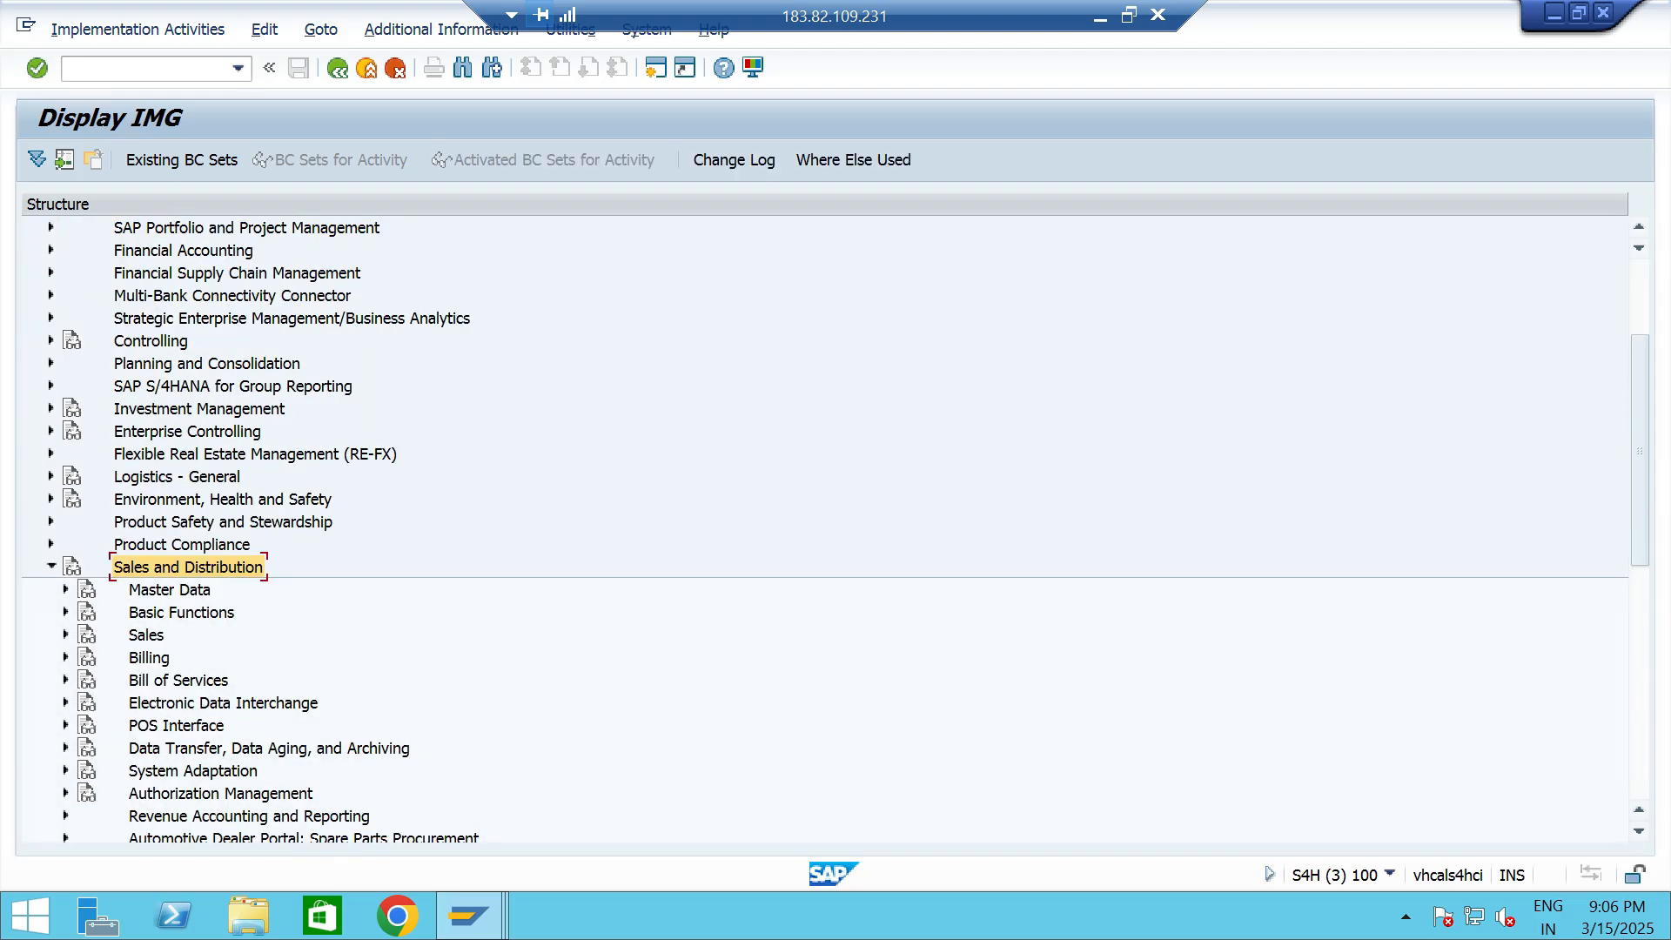
click(181, 613)
click(65, 613)
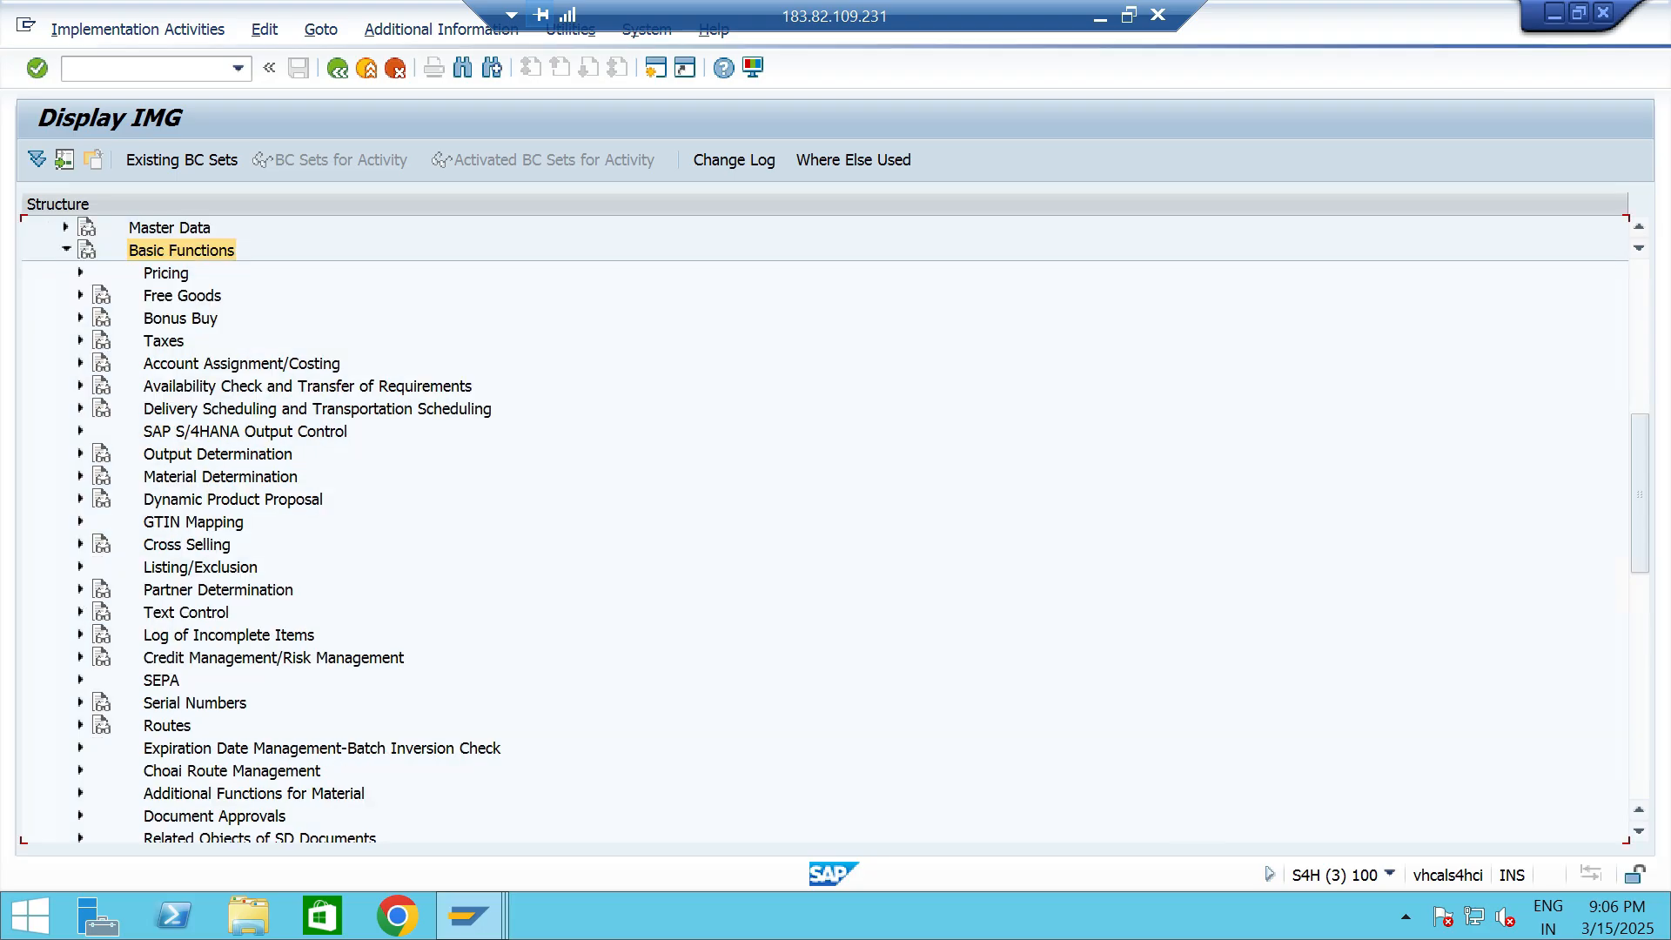
click(166, 273)
key(Right)
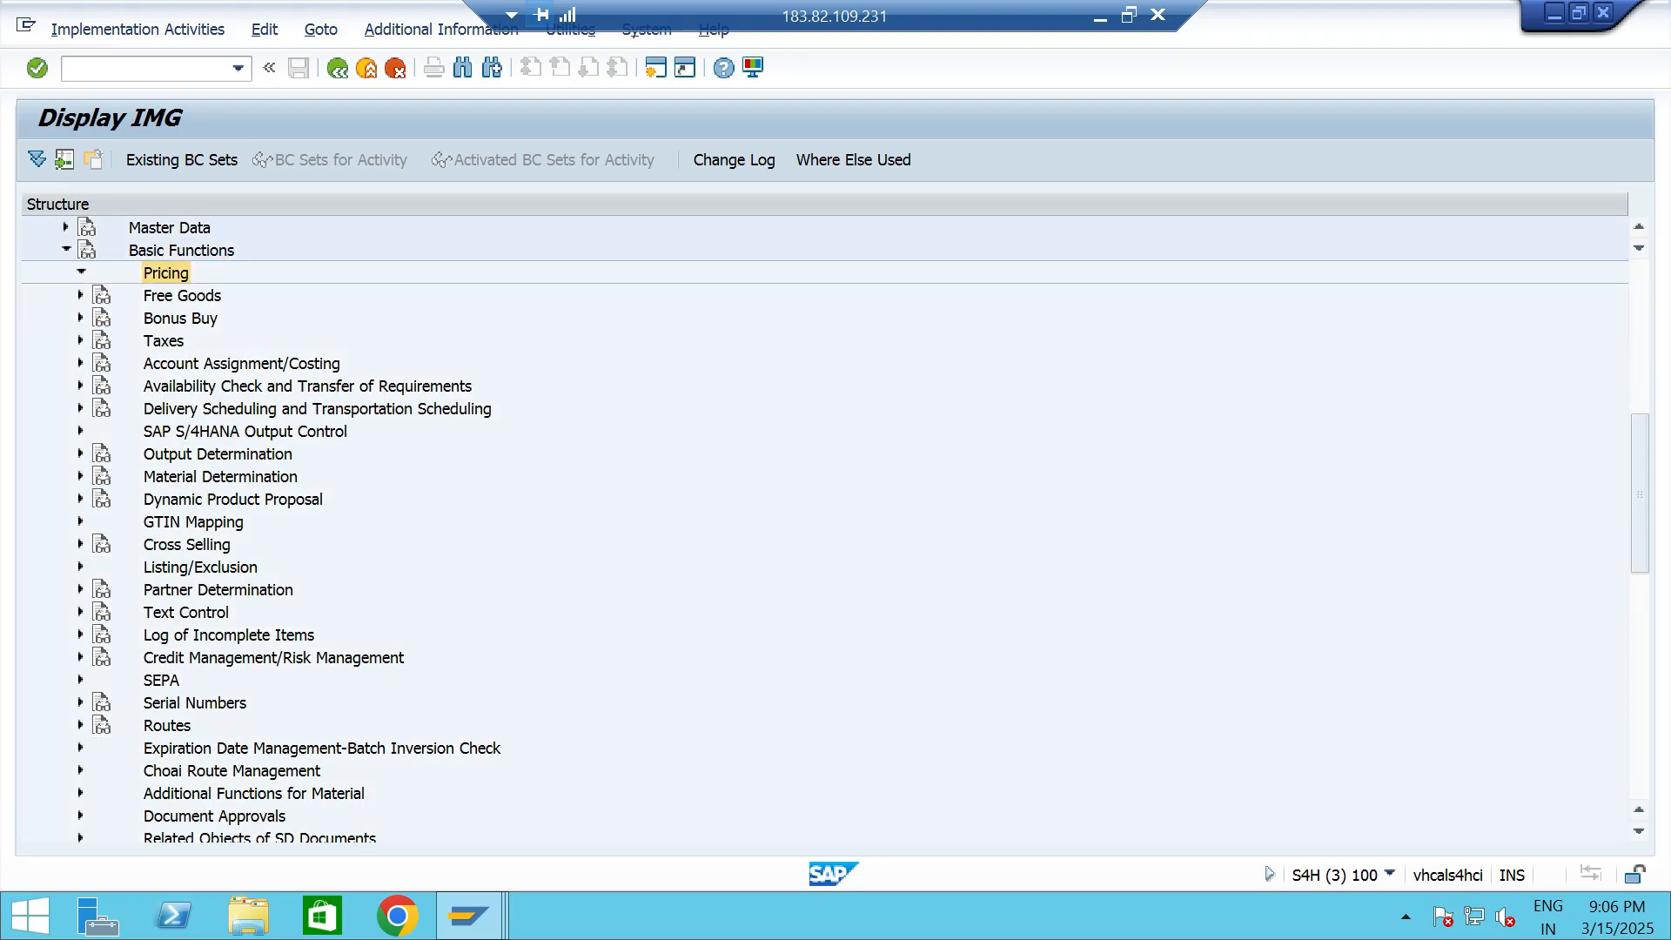
key(Down)
key(Right)
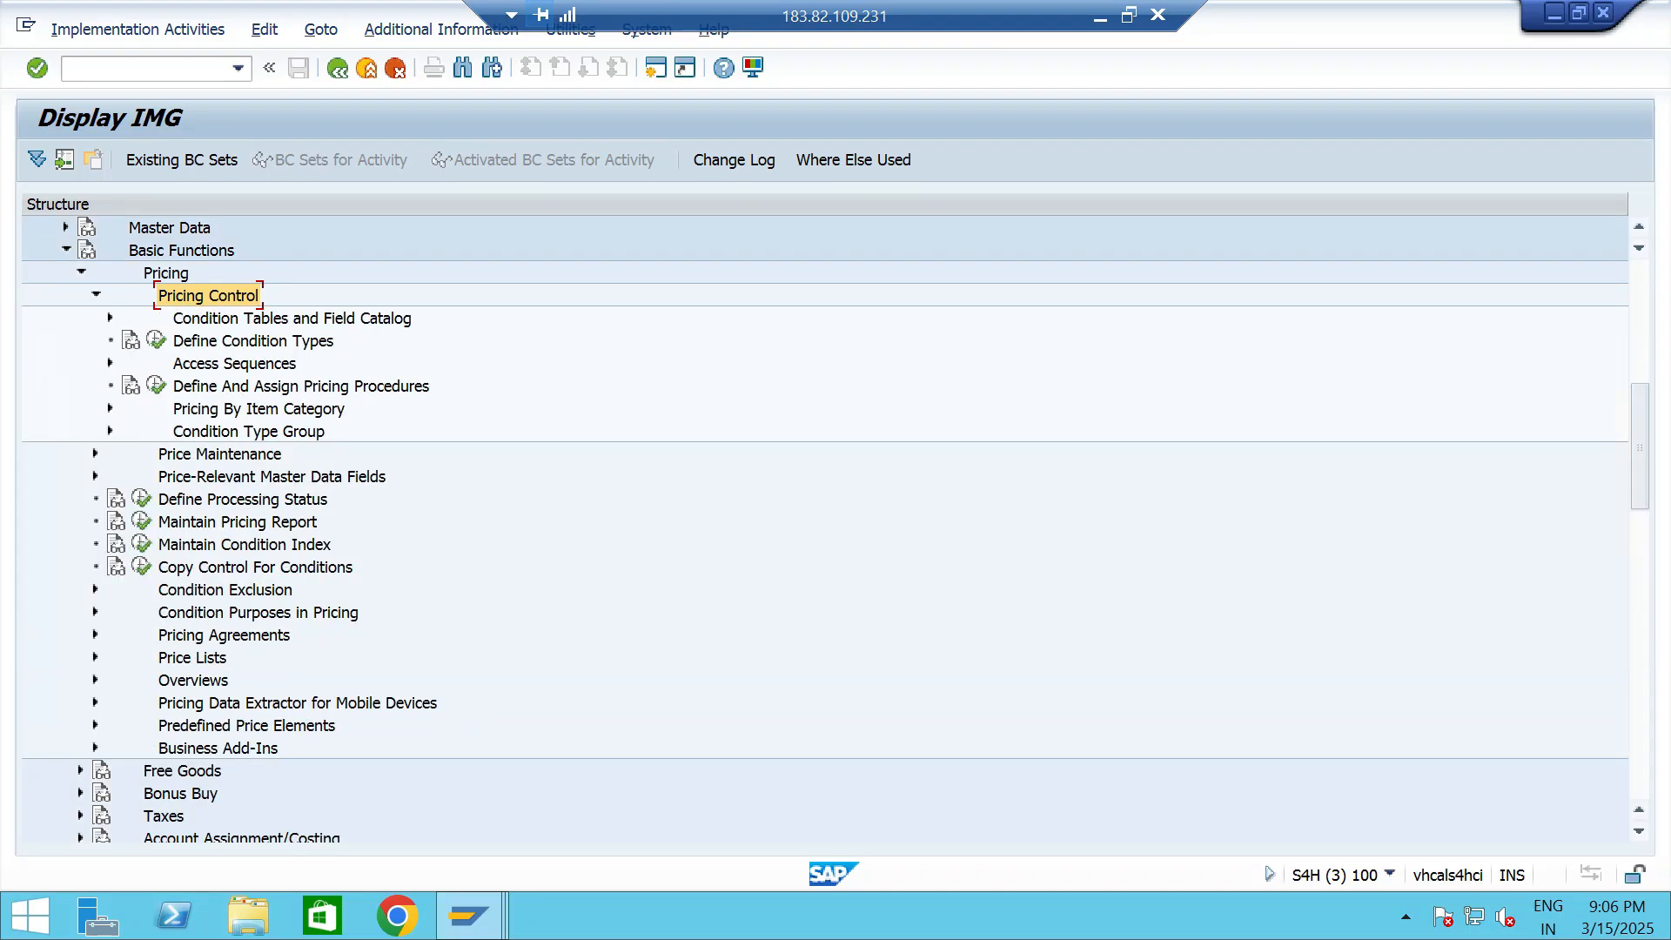
click(300, 387)
click(156, 386)
double_click(277, 442)
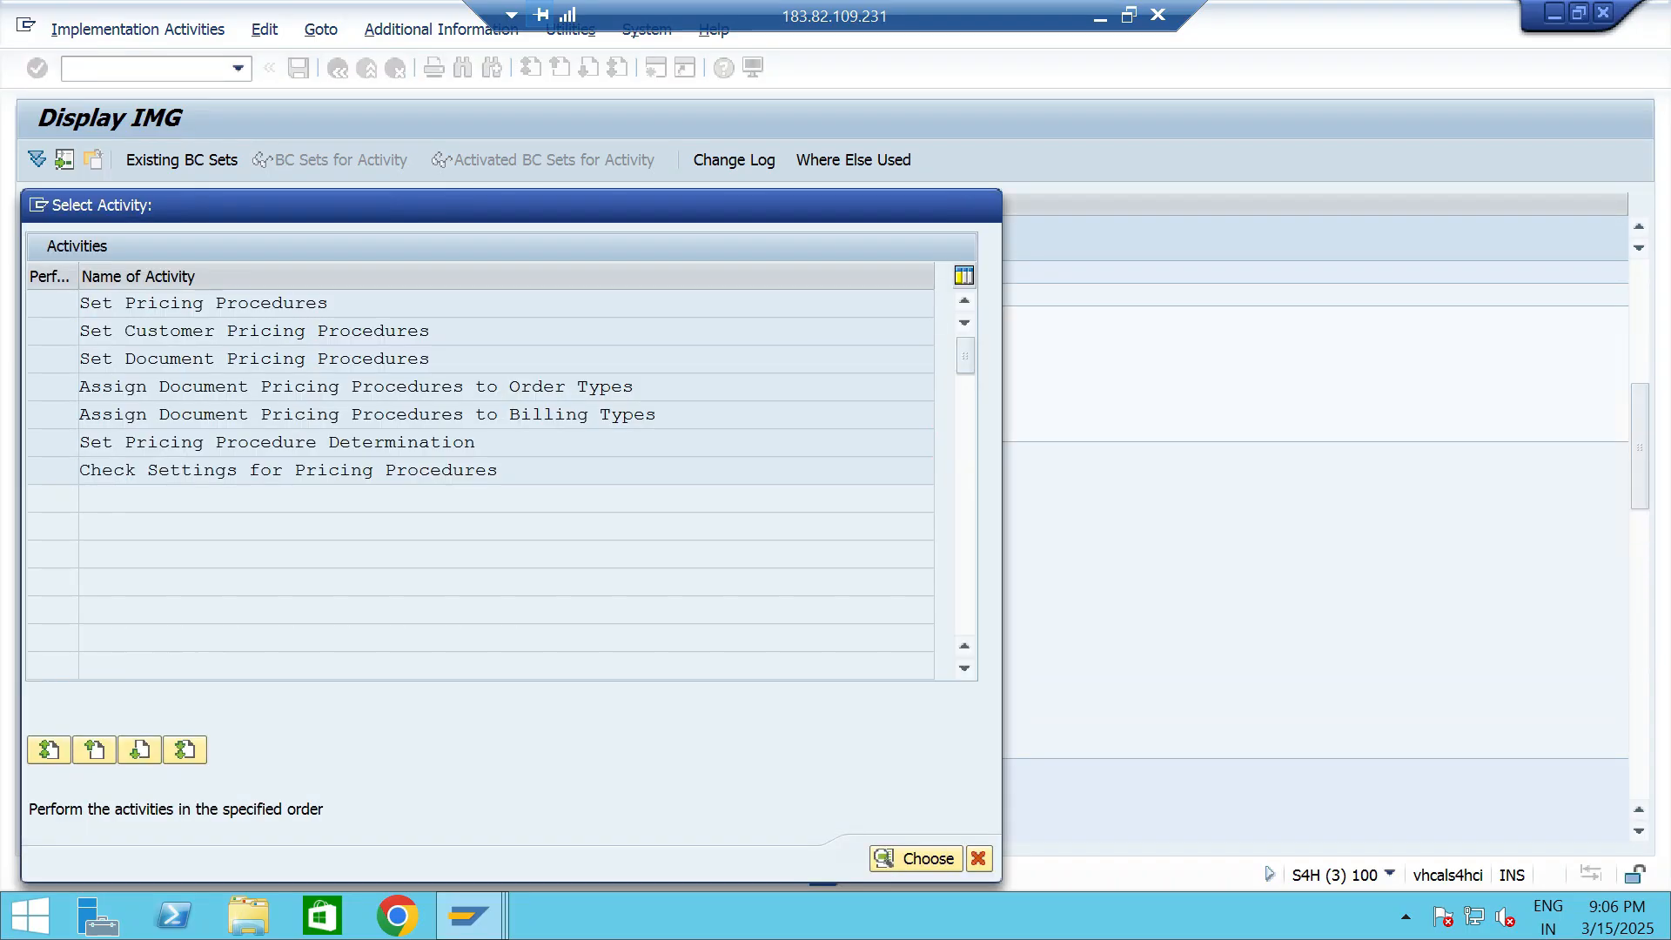
- Find sales organization TTS1 in the pricing procedure determination and examine its document and customer pricing procedure keys
click(297, 738)
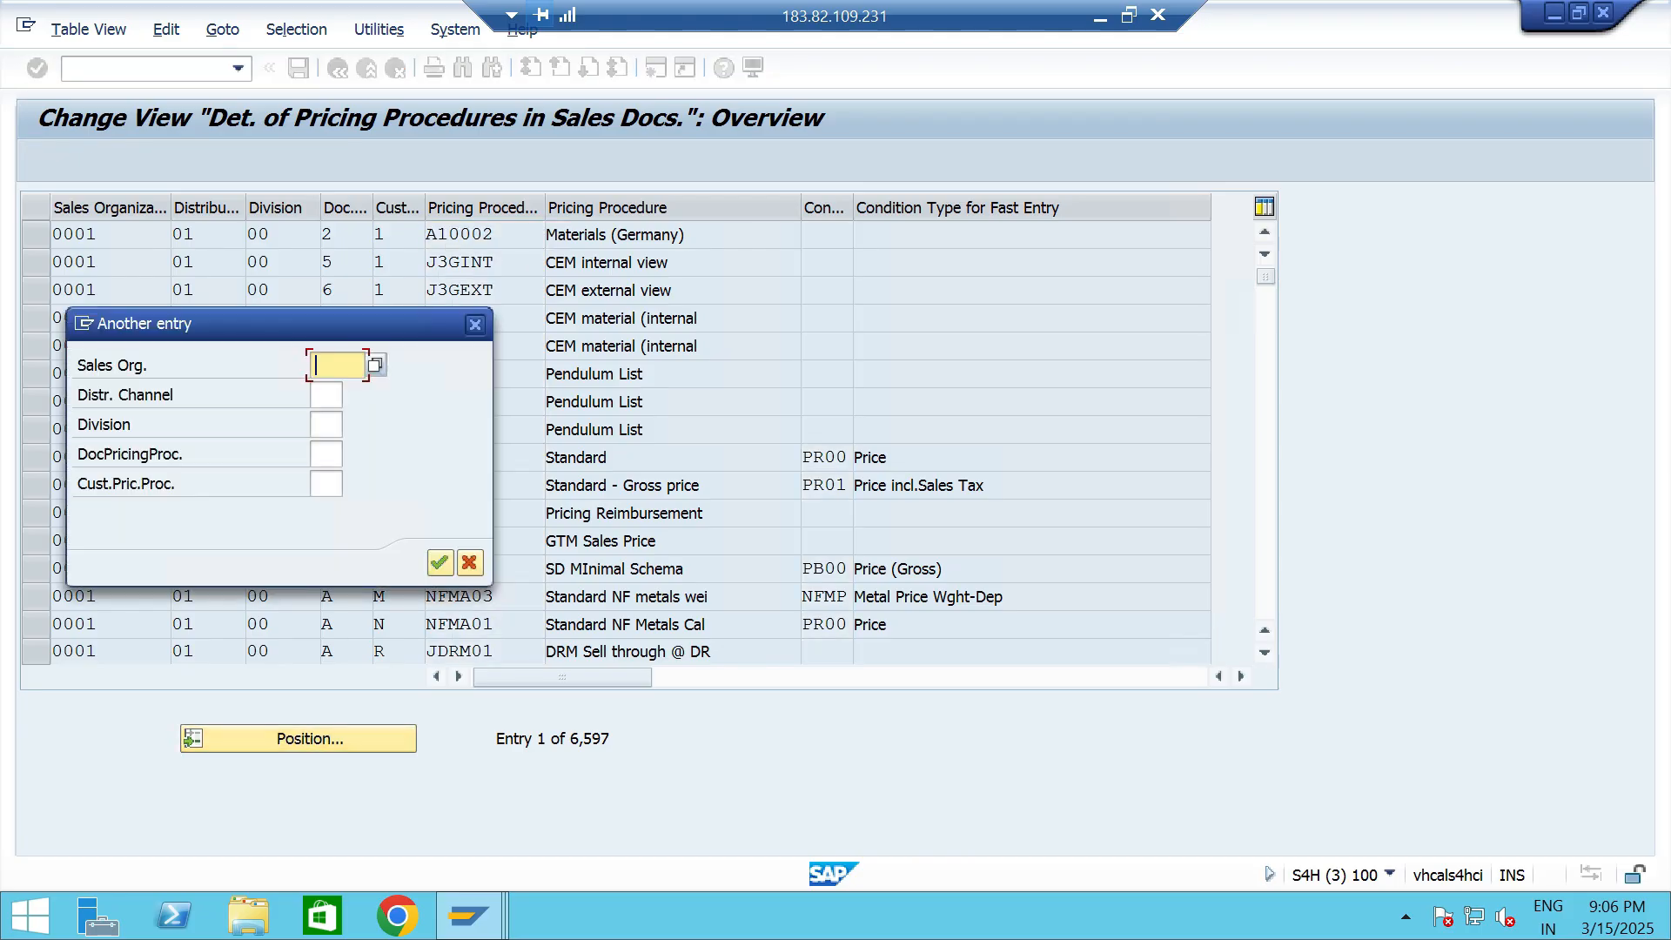
text(TT)
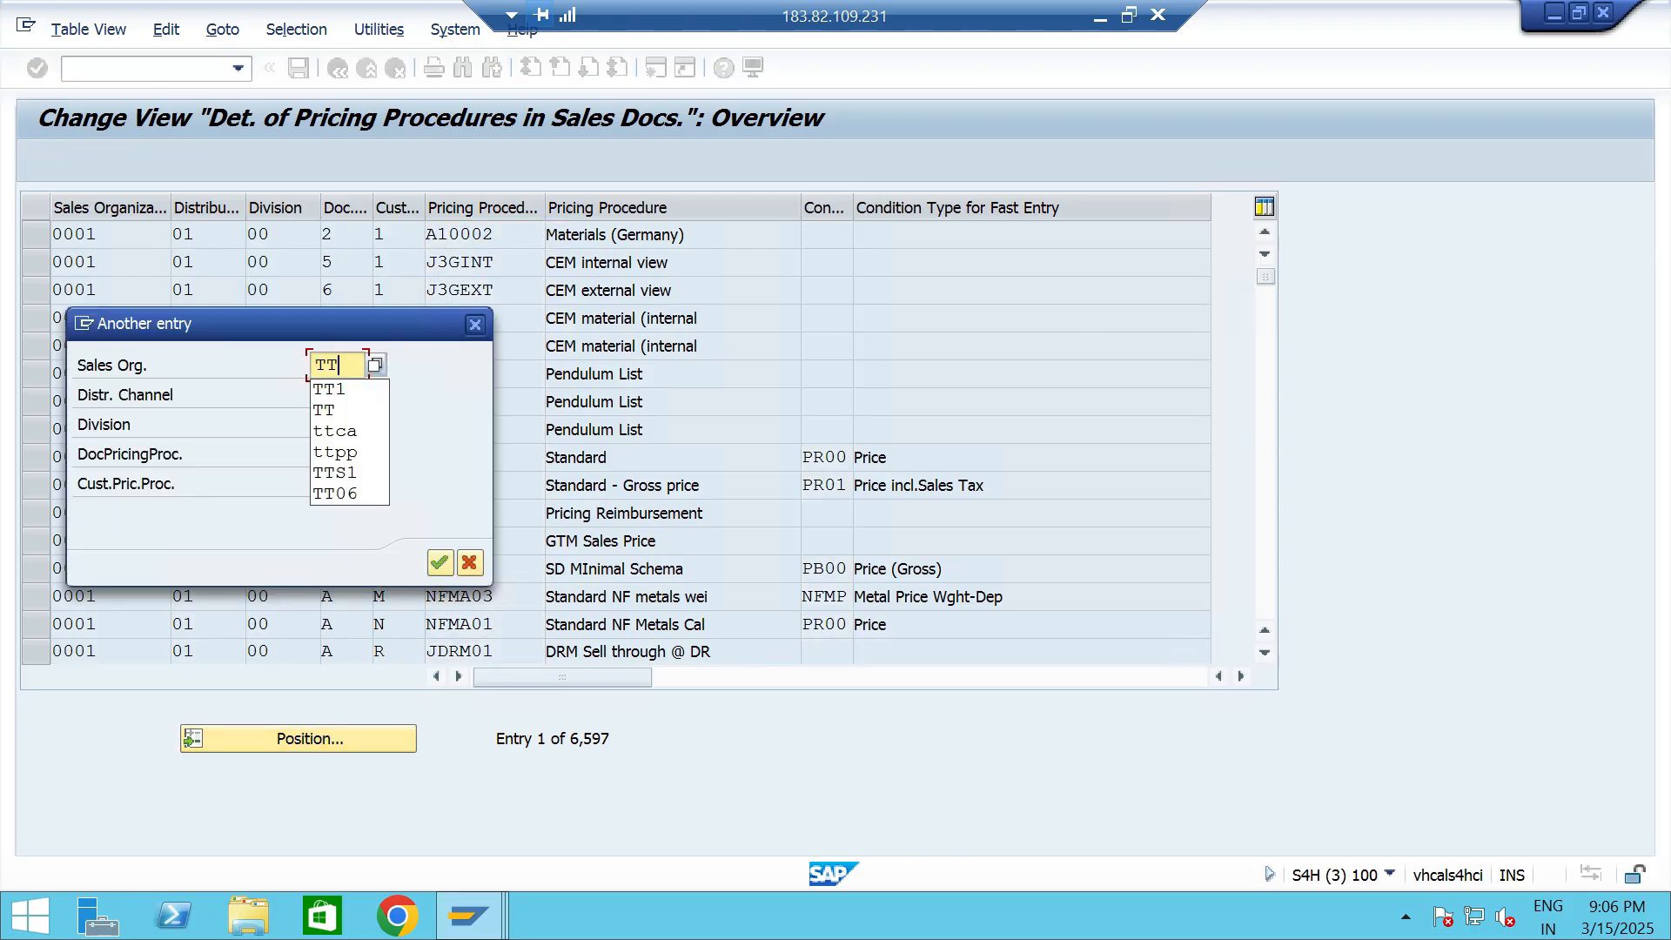
text(S1)
key(Return)
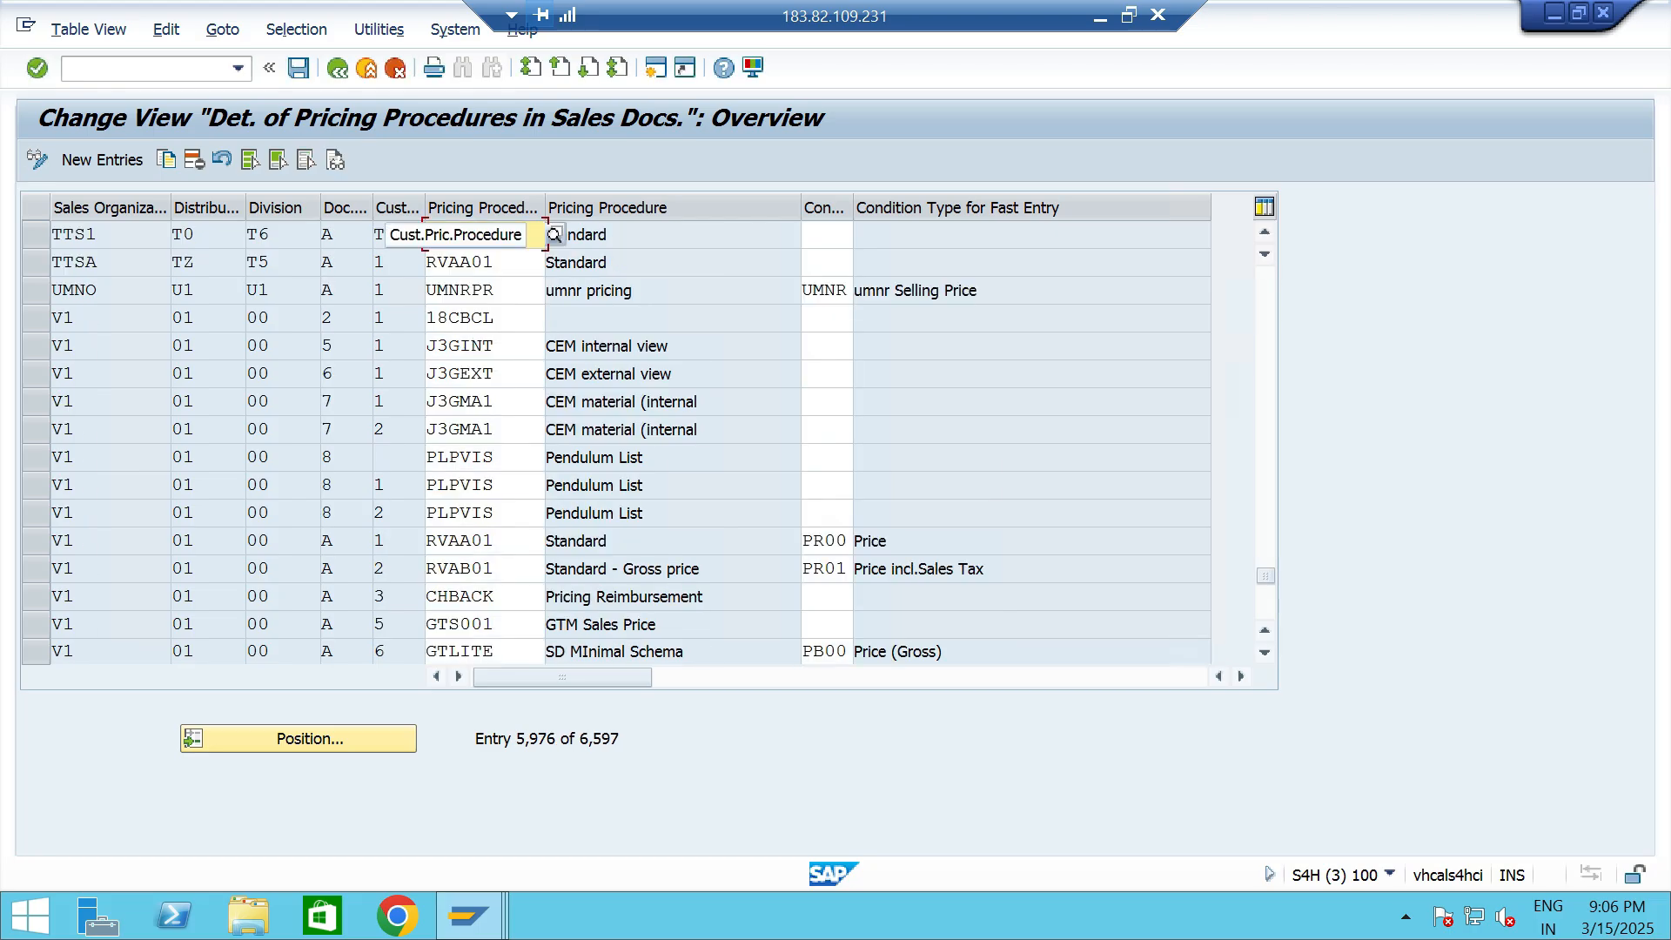
click(398, 235)
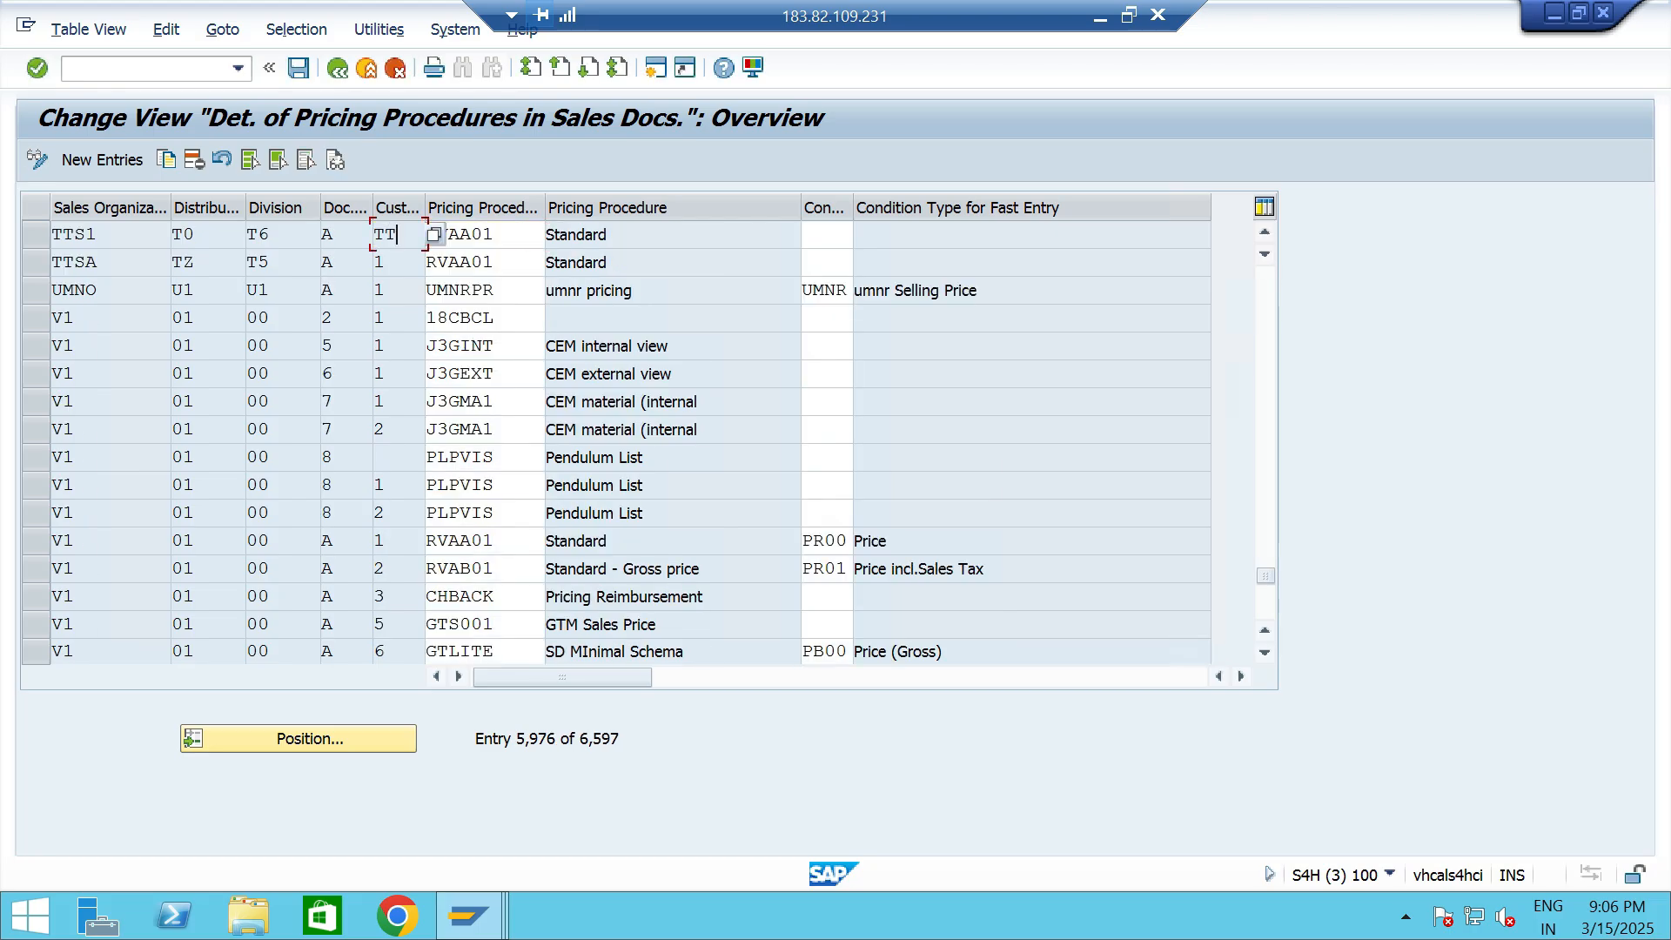
click(334, 235)
click(399, 235)
- Start transaction BP from the customizing session and open the new customer's business partner record
click(146, 69)
key(Down)
key(Return)
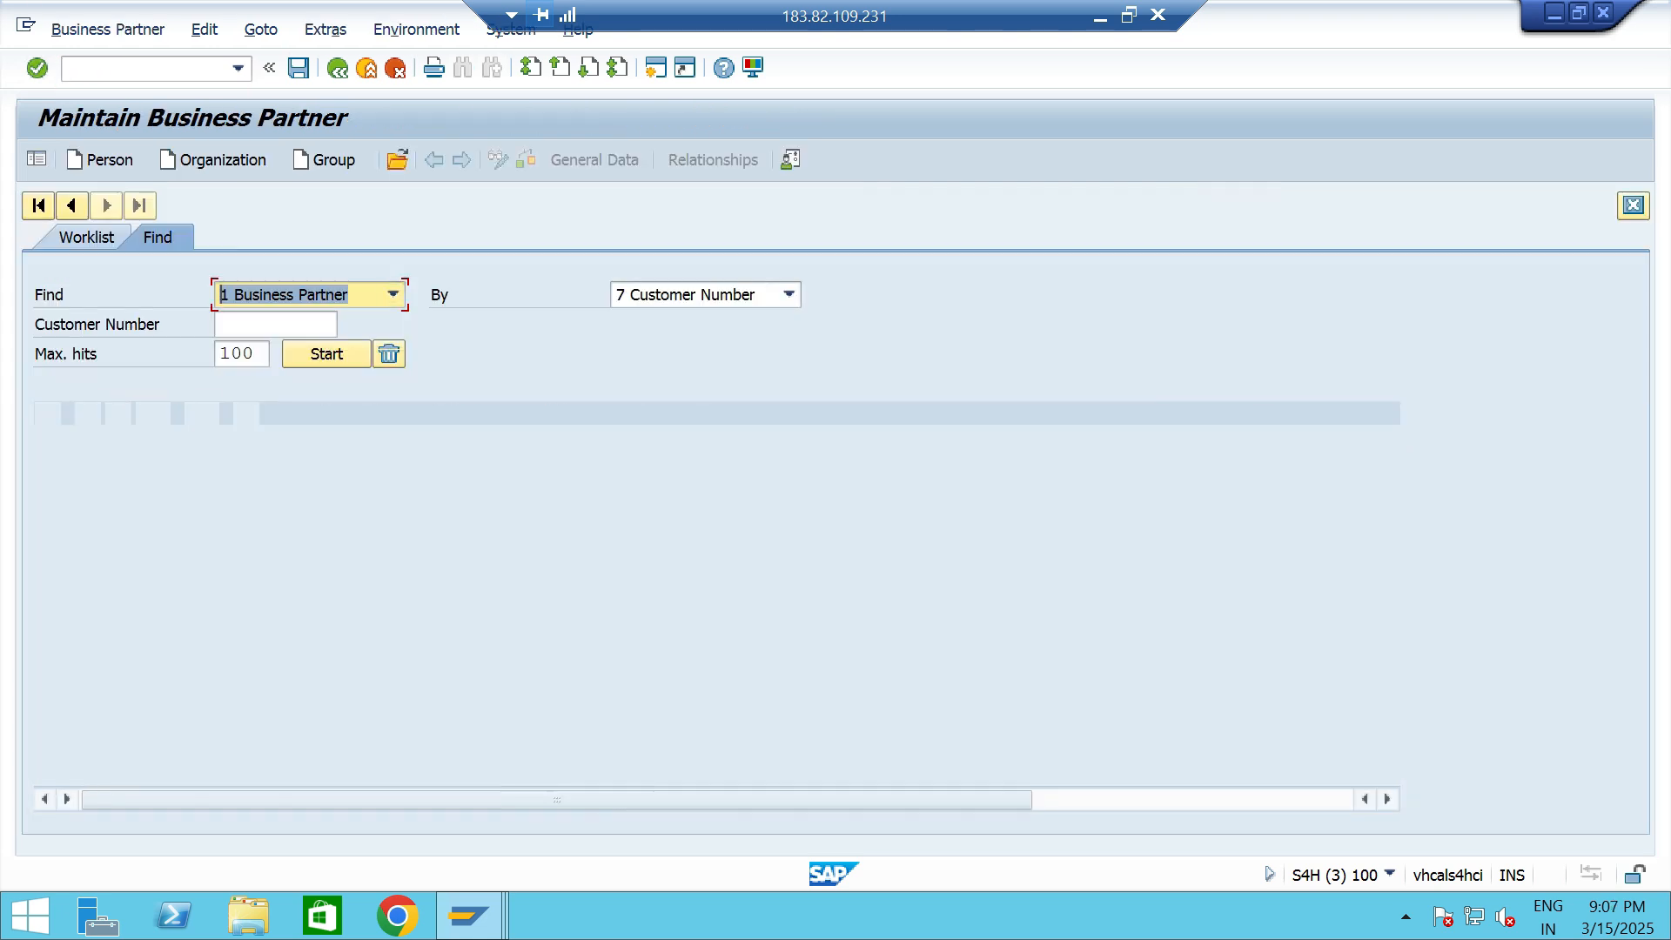
key(Down)
key(Return)
key(Return)
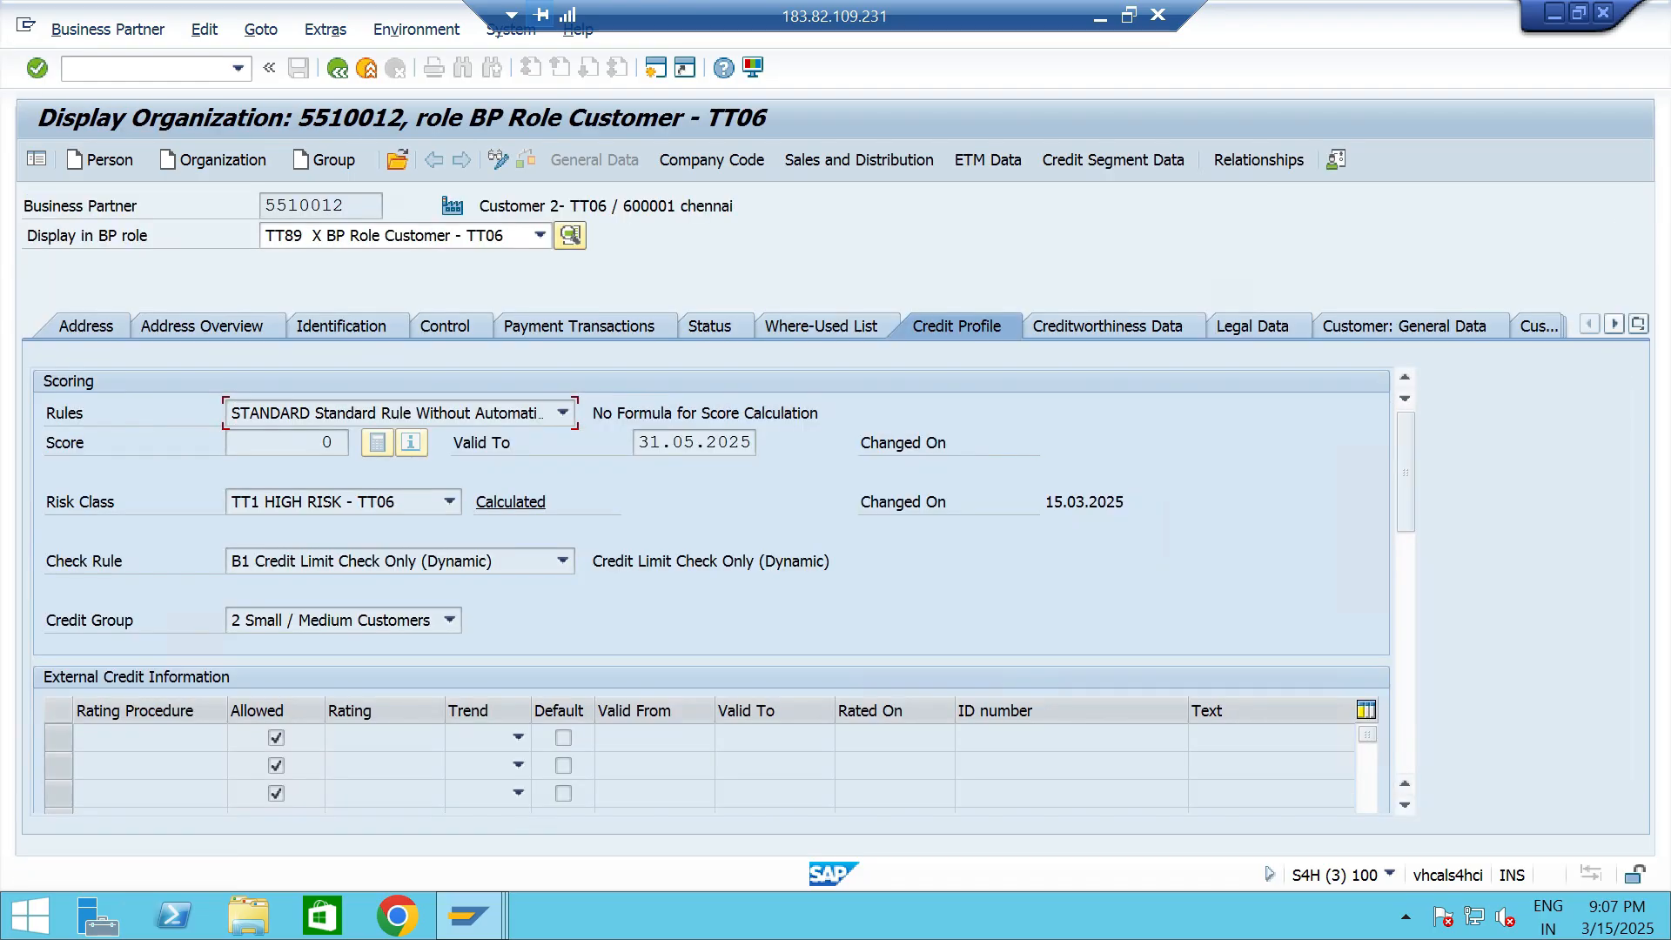
- In the customer's sales and distribution order data, change the customer pricing procedure to TT and save
click(859, 160)
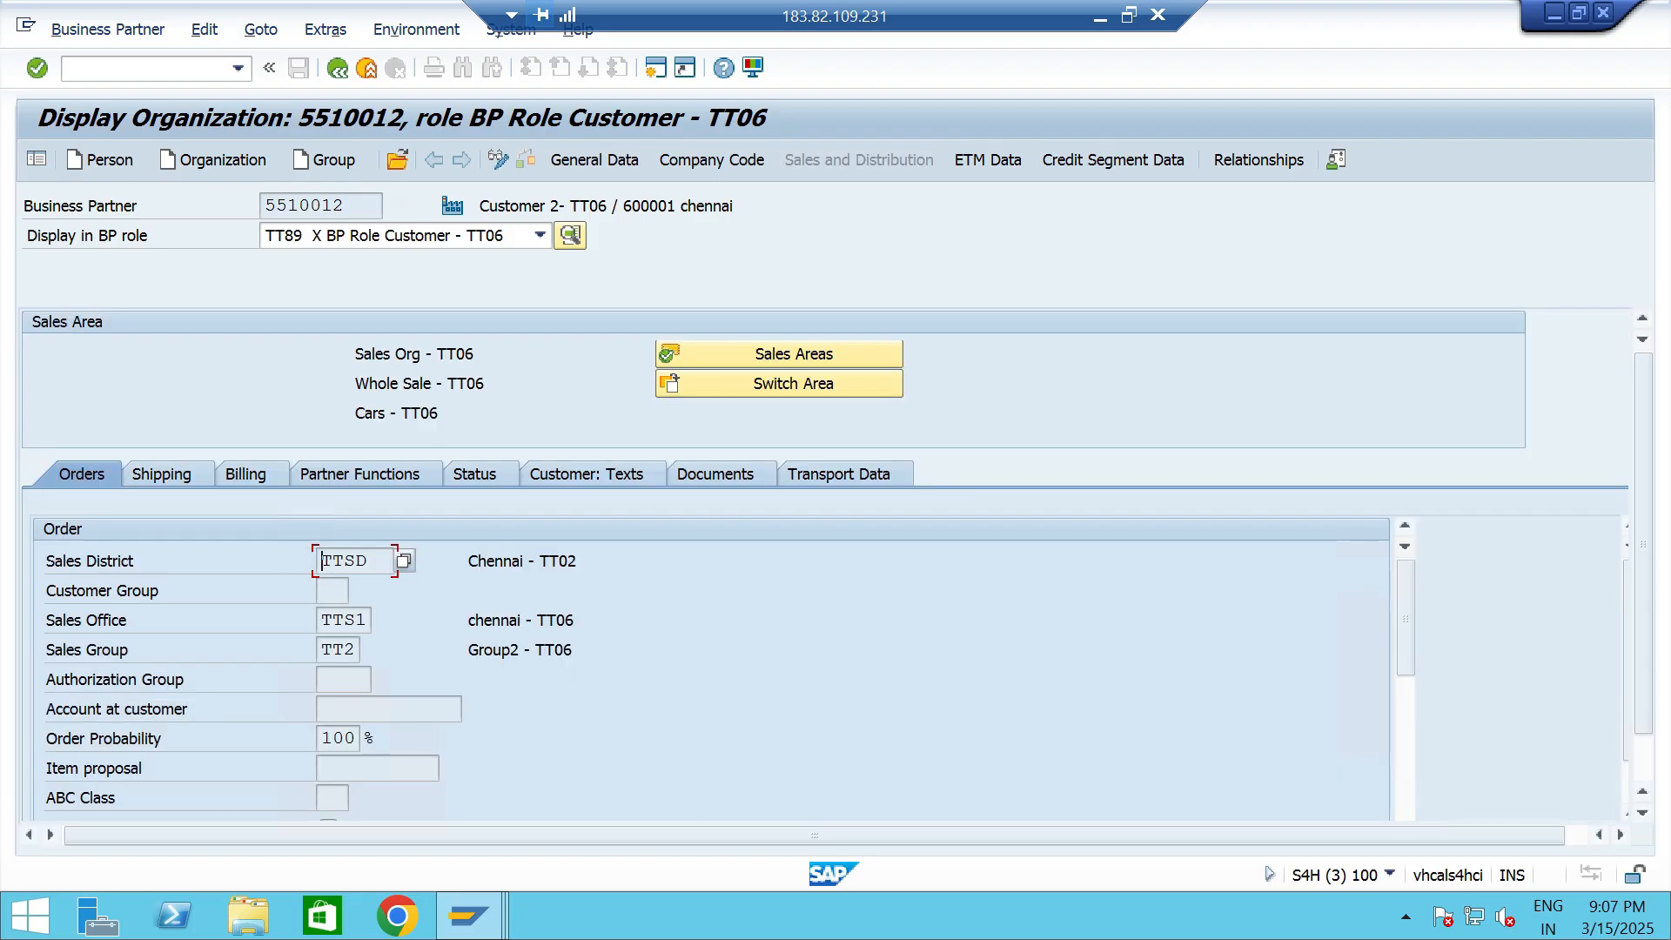
click(499, 159)
scroll(709, 671, down, 5)
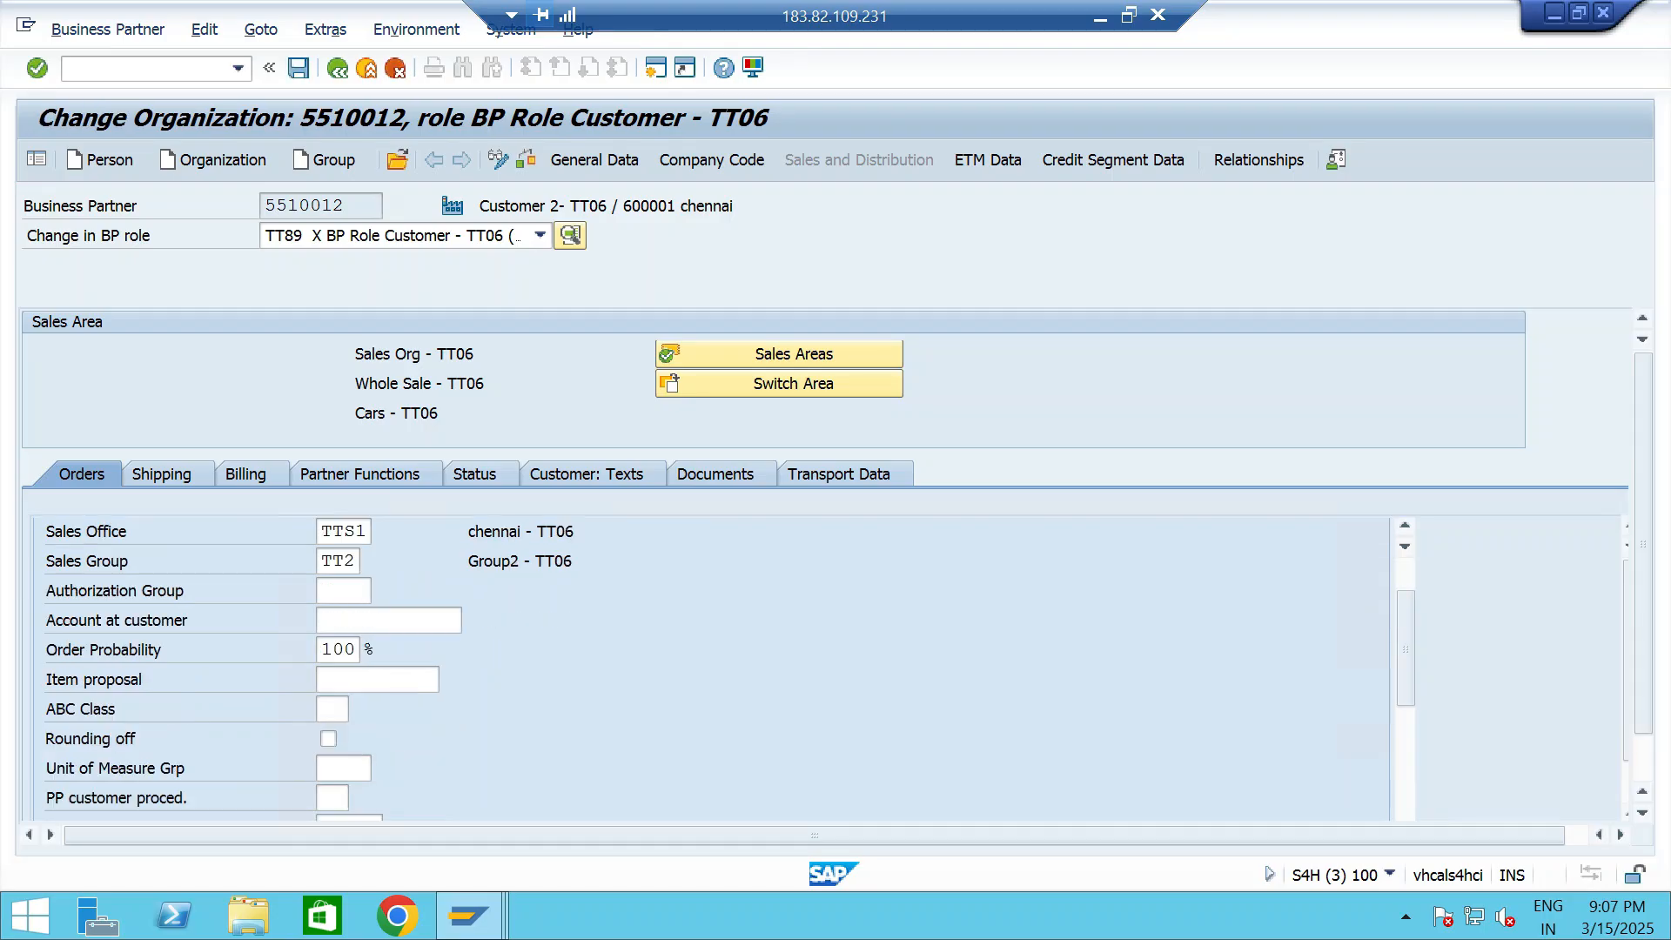
double_click(327, 650)
key(BackSpace)
key(Down)
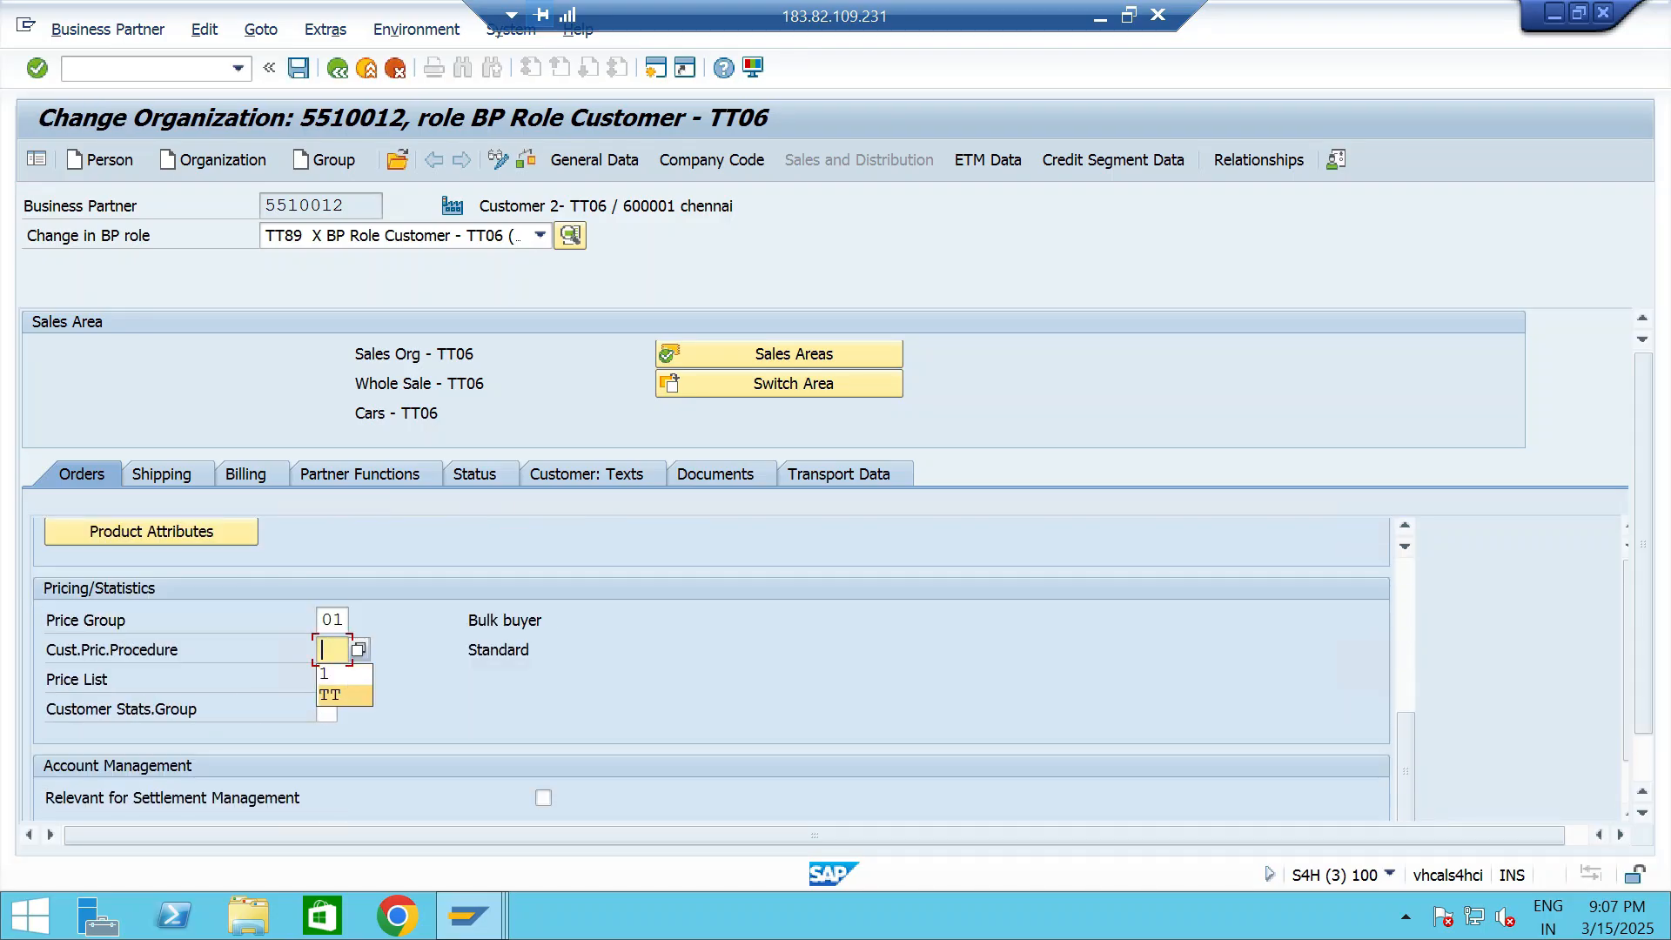
key(Return)
key(Return)
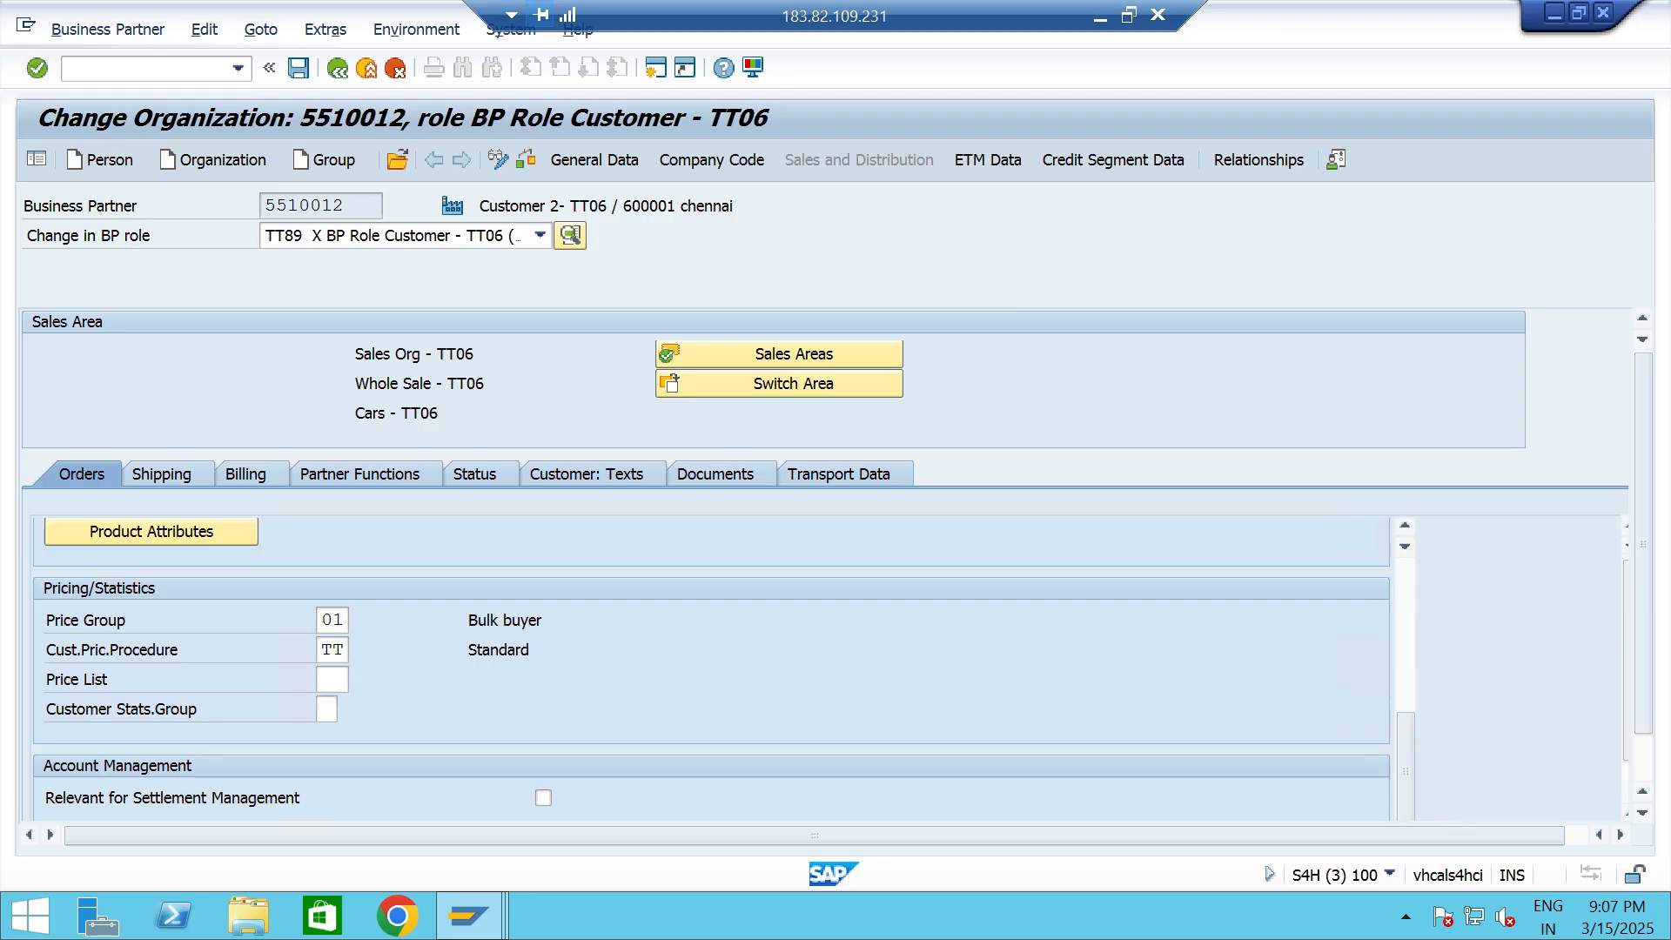
key(ctrl+s)
- Return to the sales order session and restart transaction VA01 for a new standard order
key(alt+Tab)
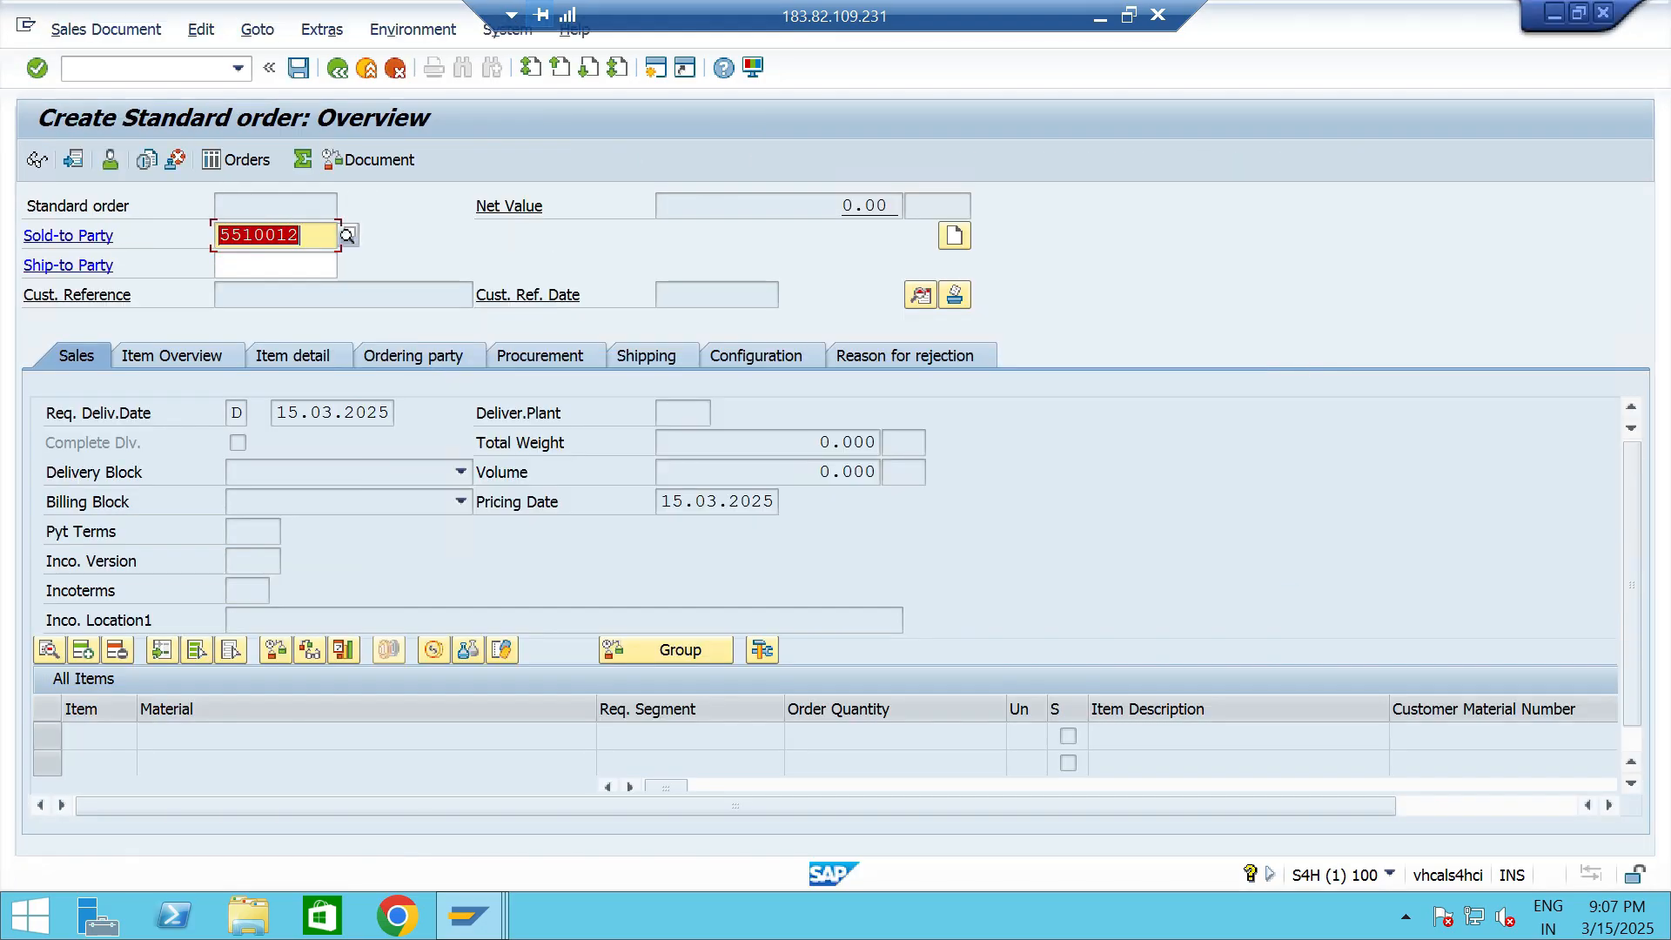
click(238, 69)
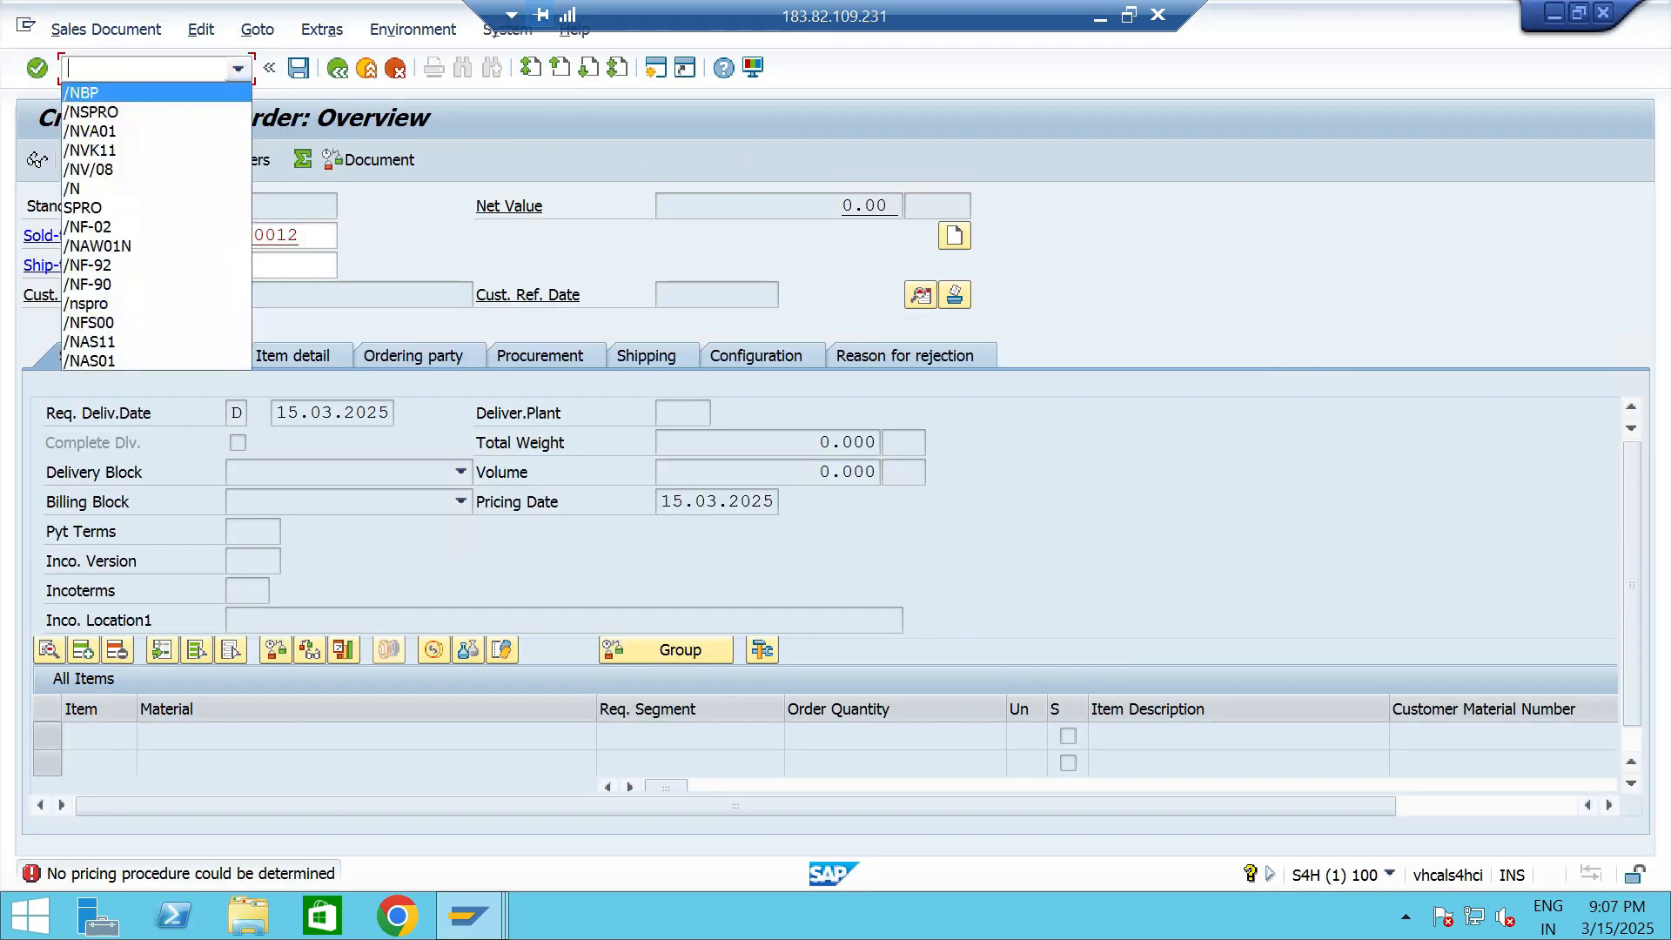
click(183, 129)
key(Return)
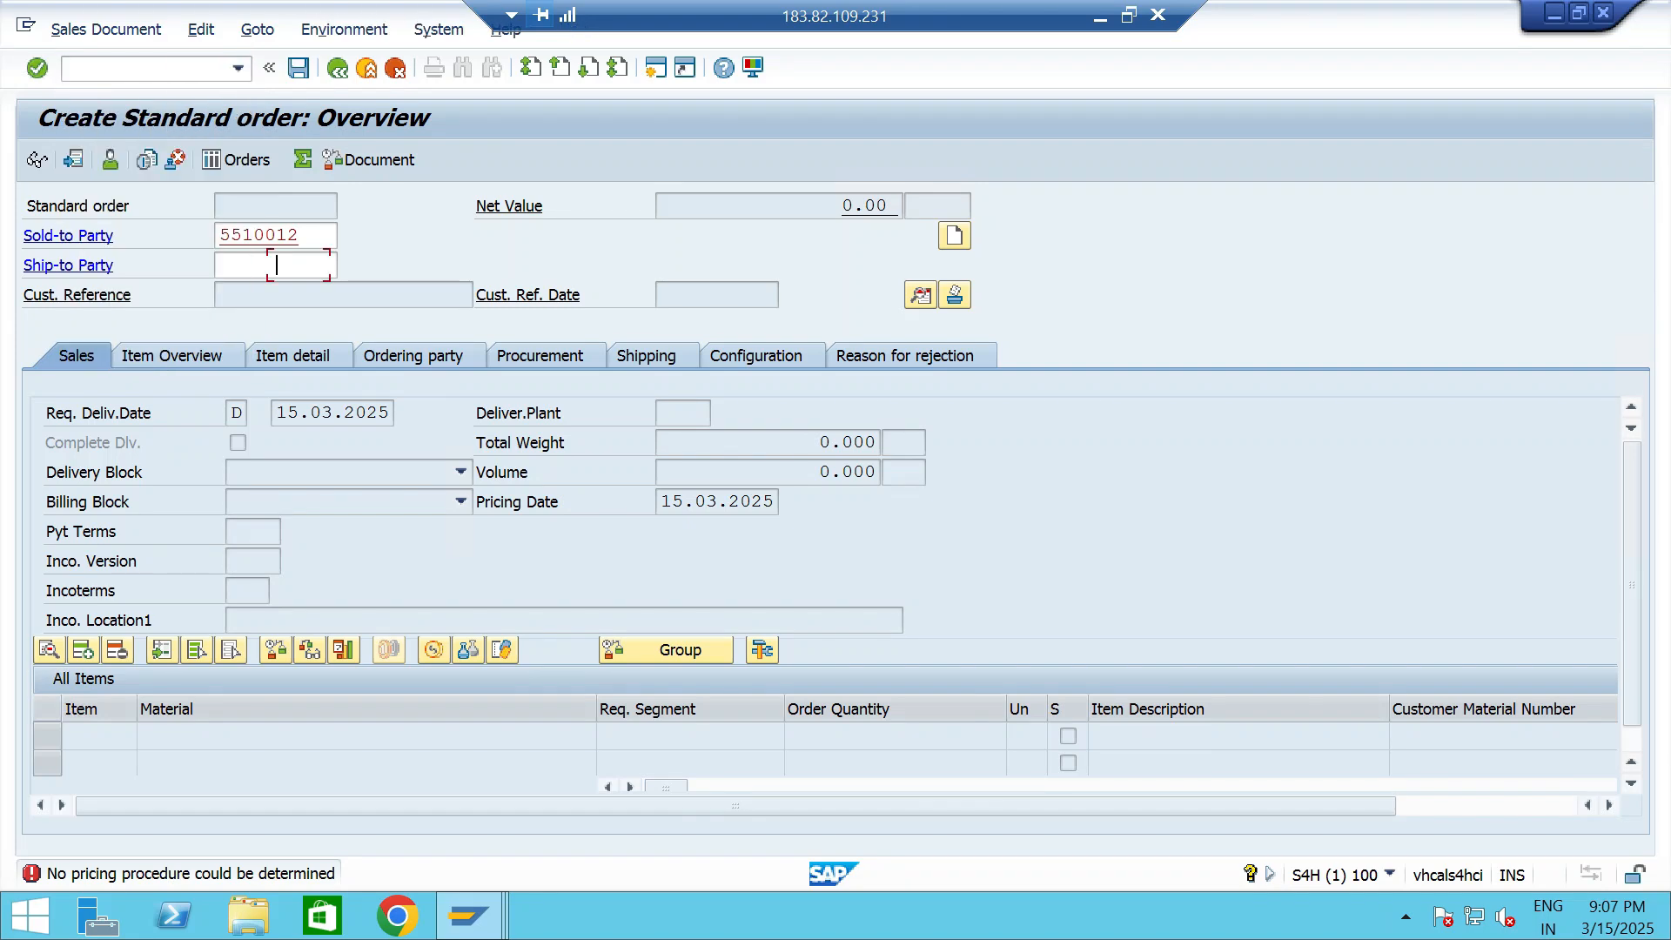
key(Return)
- Enter the customer number as sold-to party and add material 13328 with an order quantity of 5
key(Down)
key(Return)
key(Return)
key(Down)
key(Return)
key(Tab)
key(Tab)
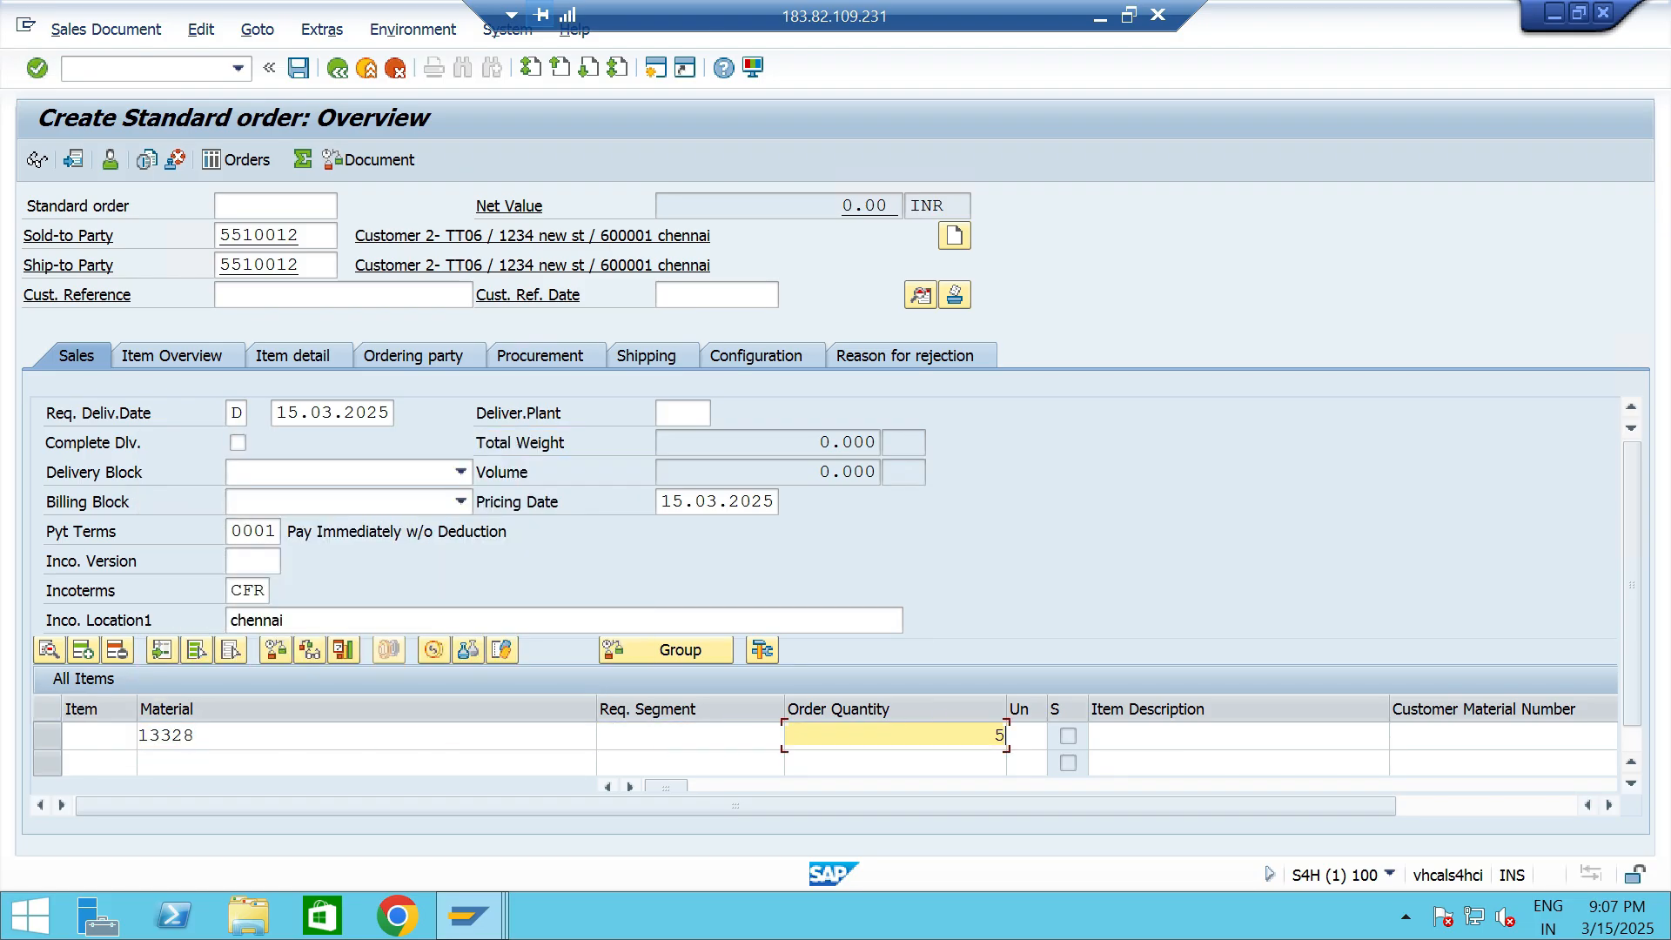
- Assign plant TTP2 to the item for material 13328, confirm the entries and save the order
key(Tab)
key(Tab)
key(Tab)
key(Tab)
key(Tab)
key(Tab)
key(Tab)
key(Tab)
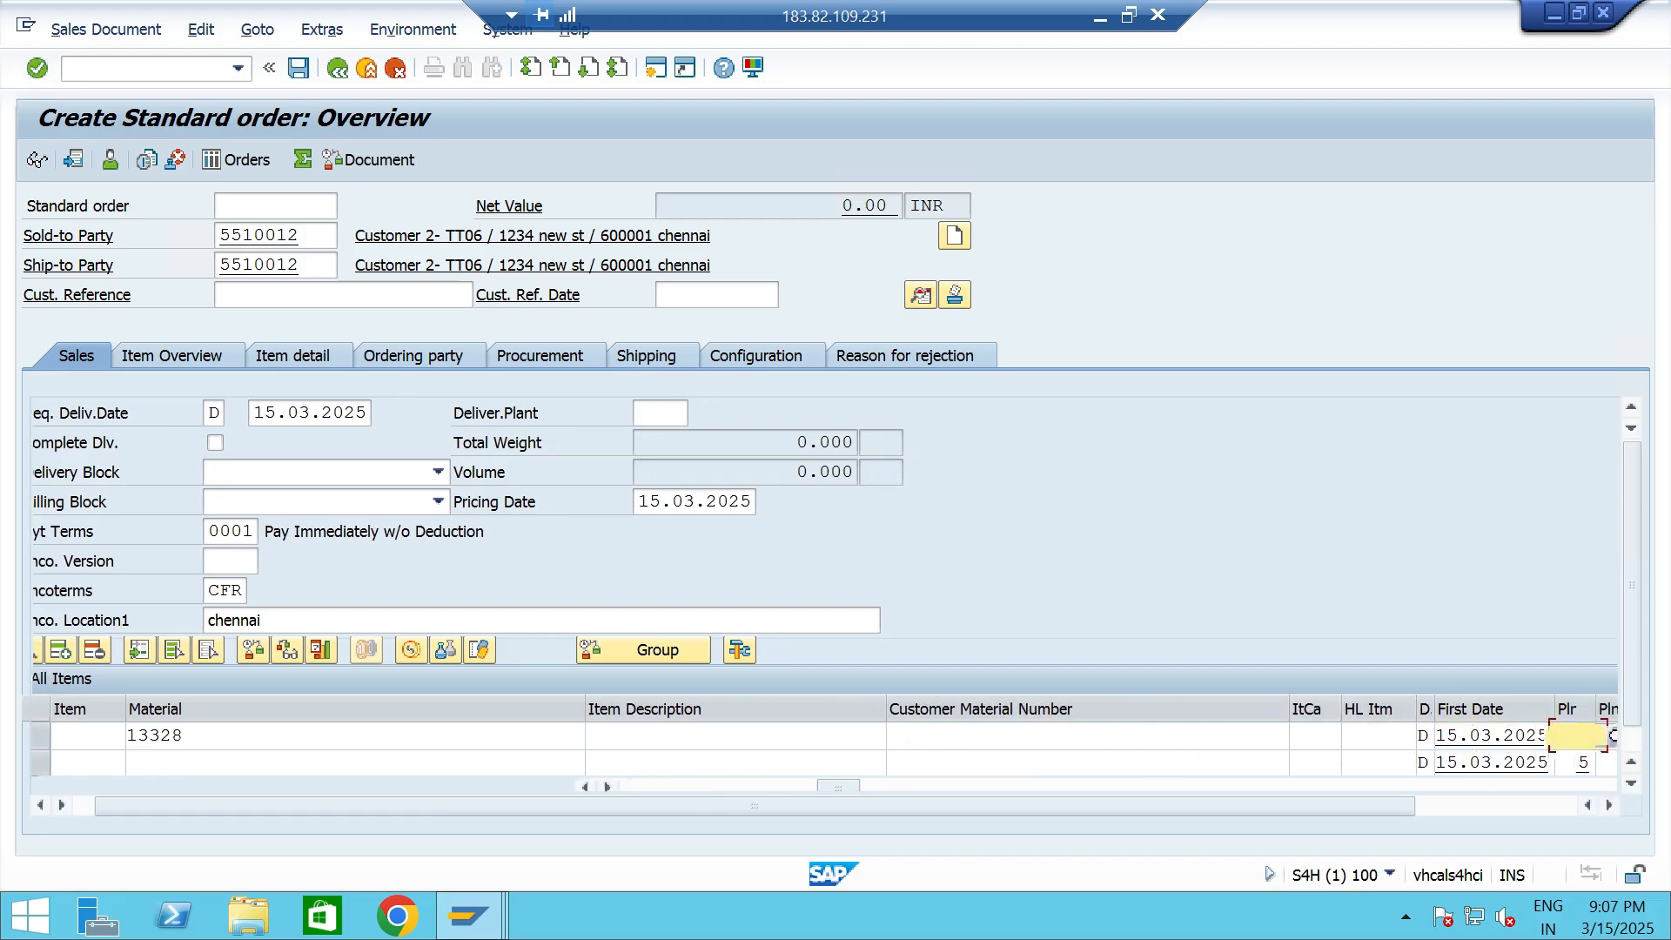
text(TT06)
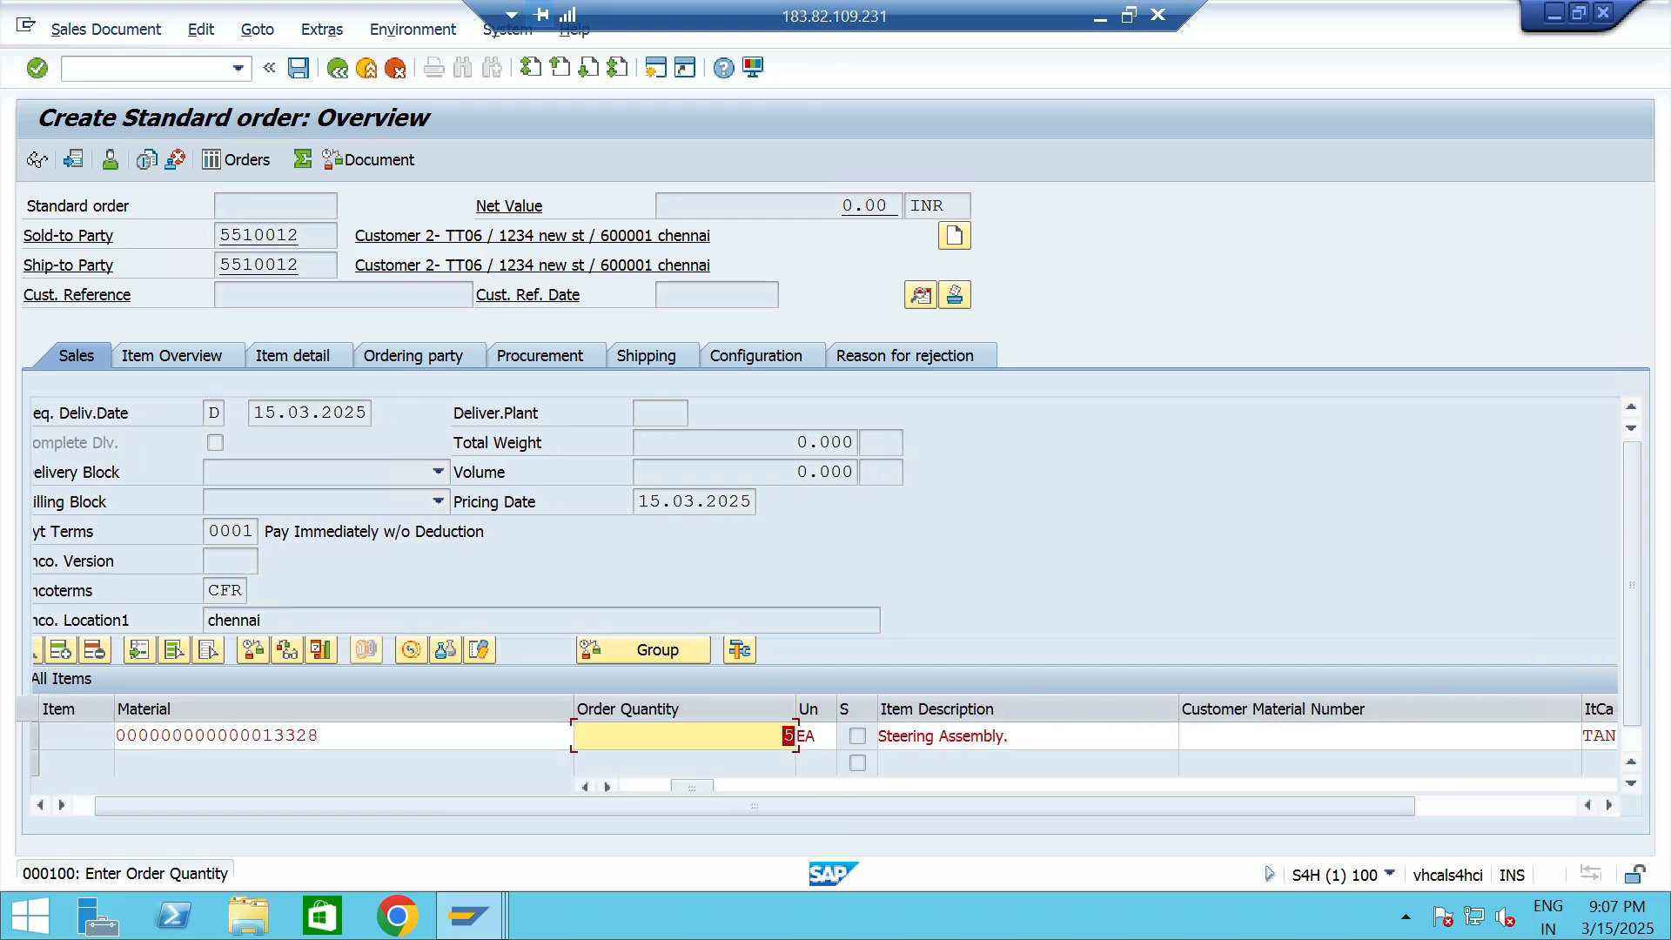
text(5)
key(Return)
key(ctrl+s)
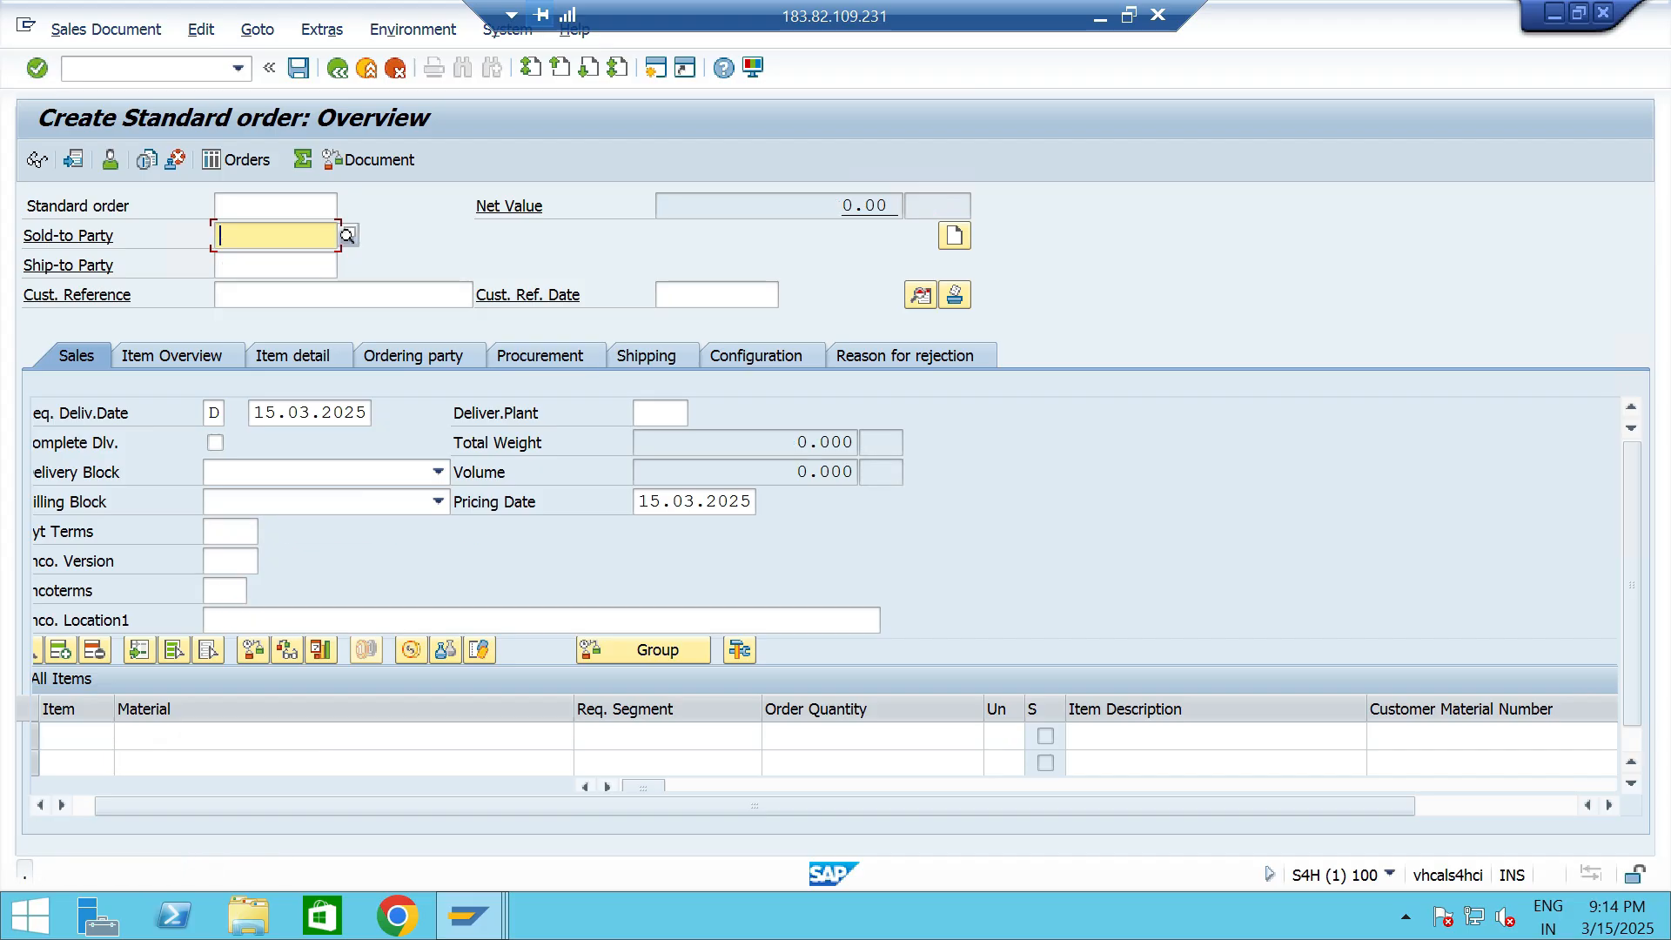
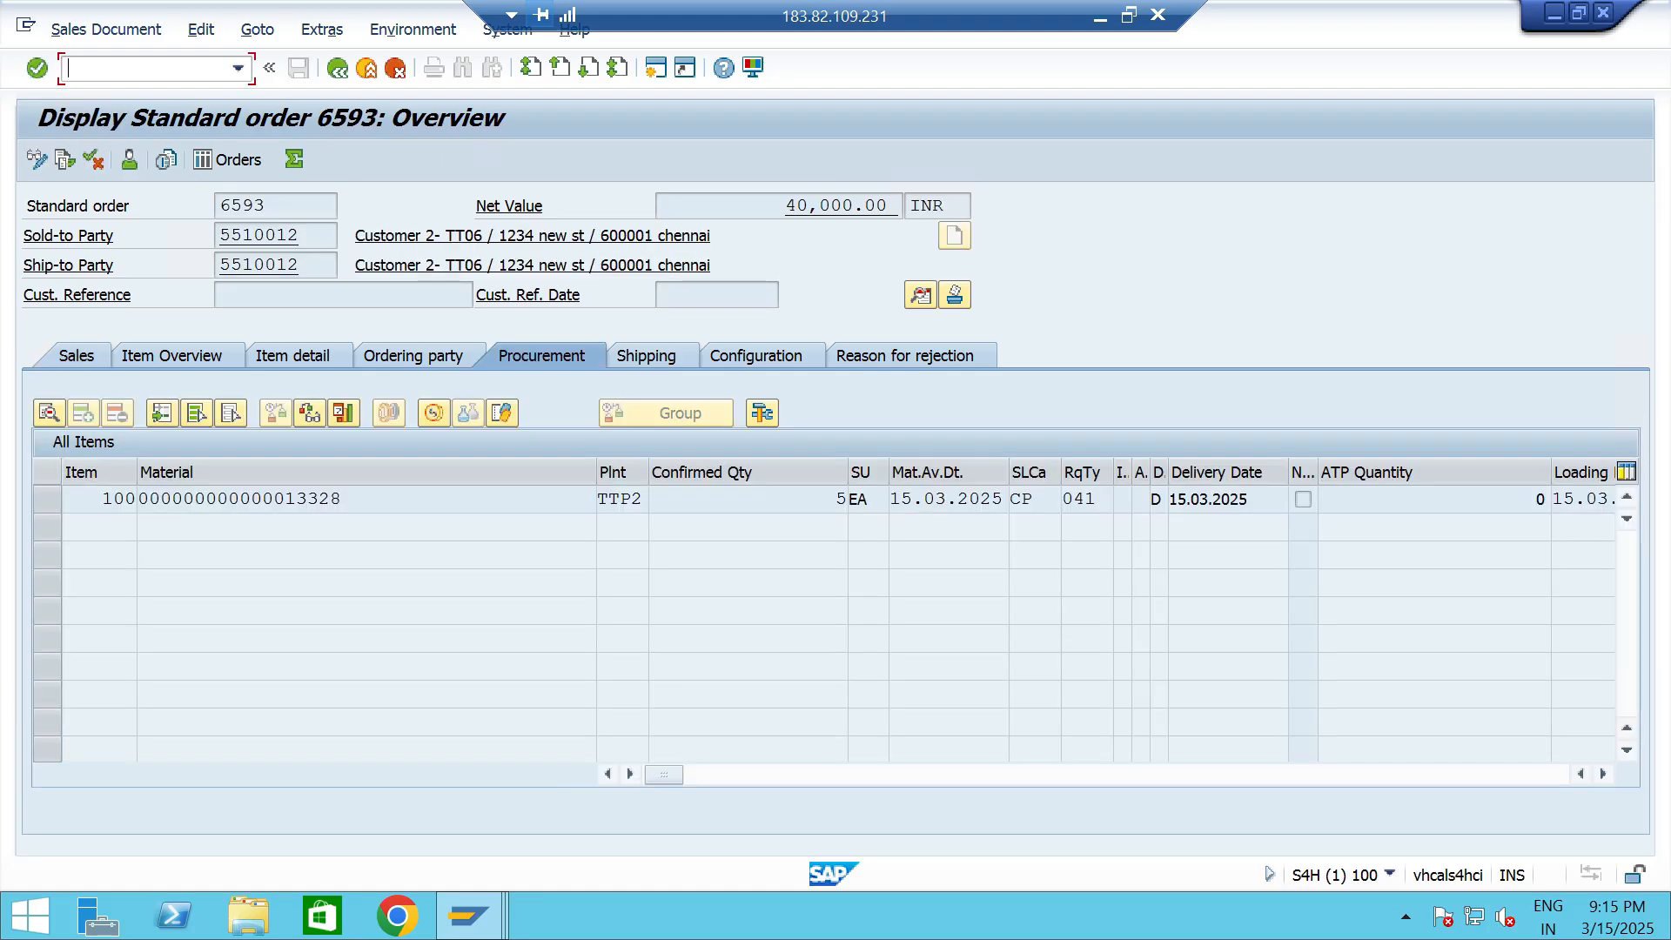
- Create an outbound delivery for the sales order in transaction VL01 with shipping point TTS1 and save it
text(/NVL01)
key(Return)
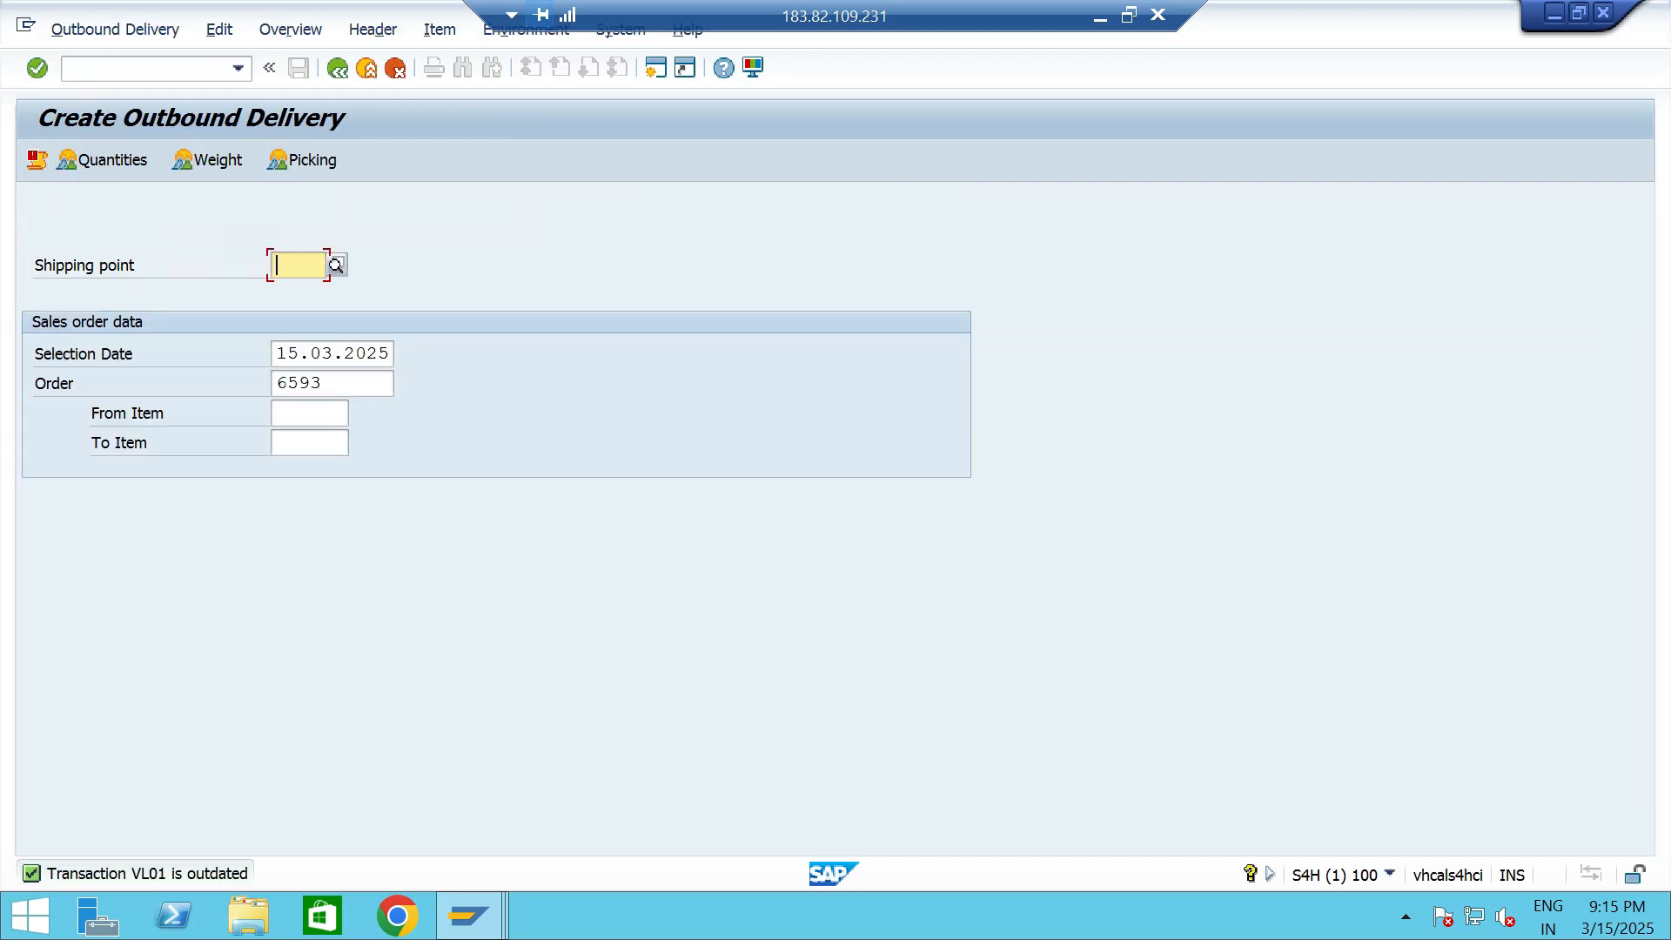
text(TTS1)
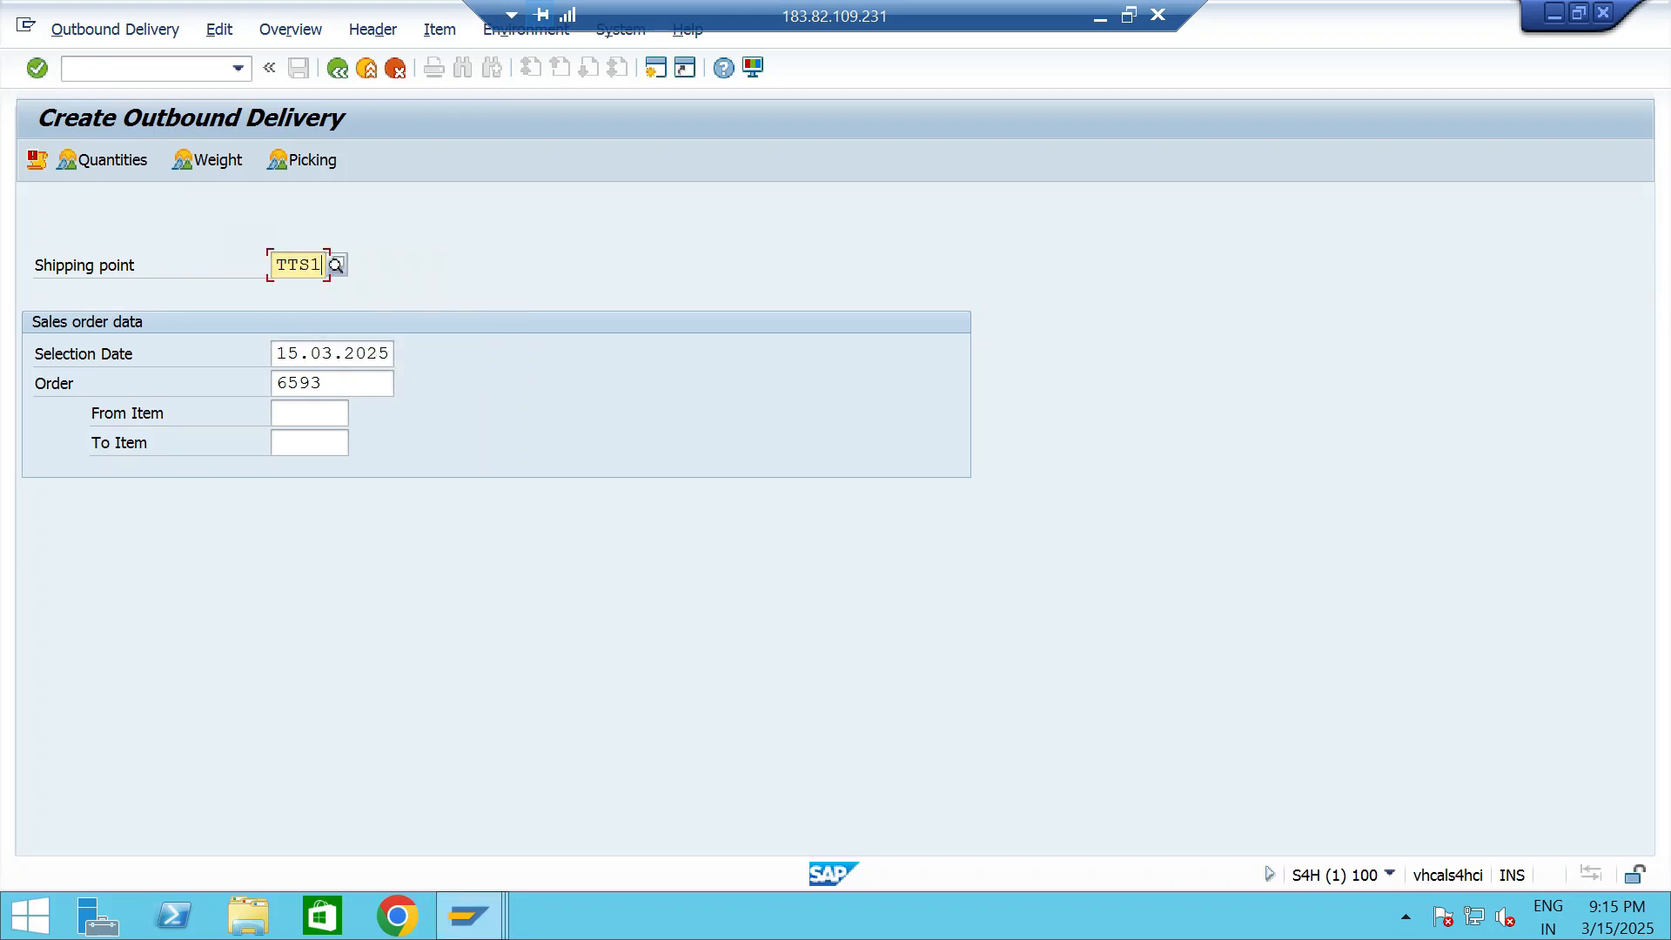
key(Tab)
key(Tab)
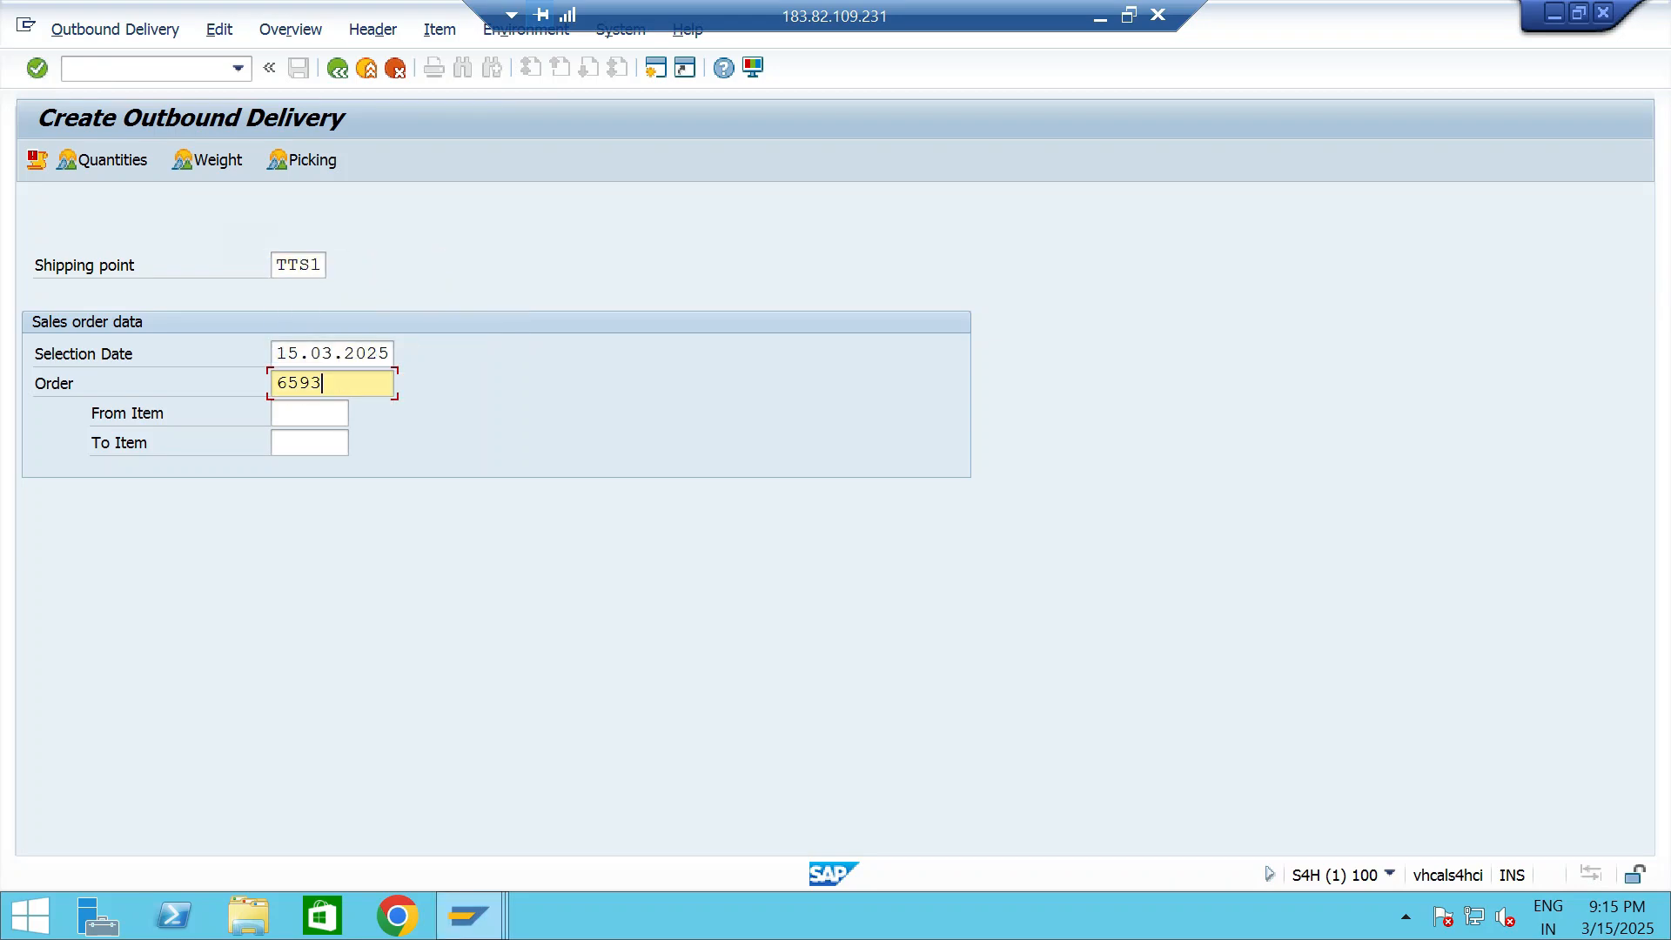
key(Return)
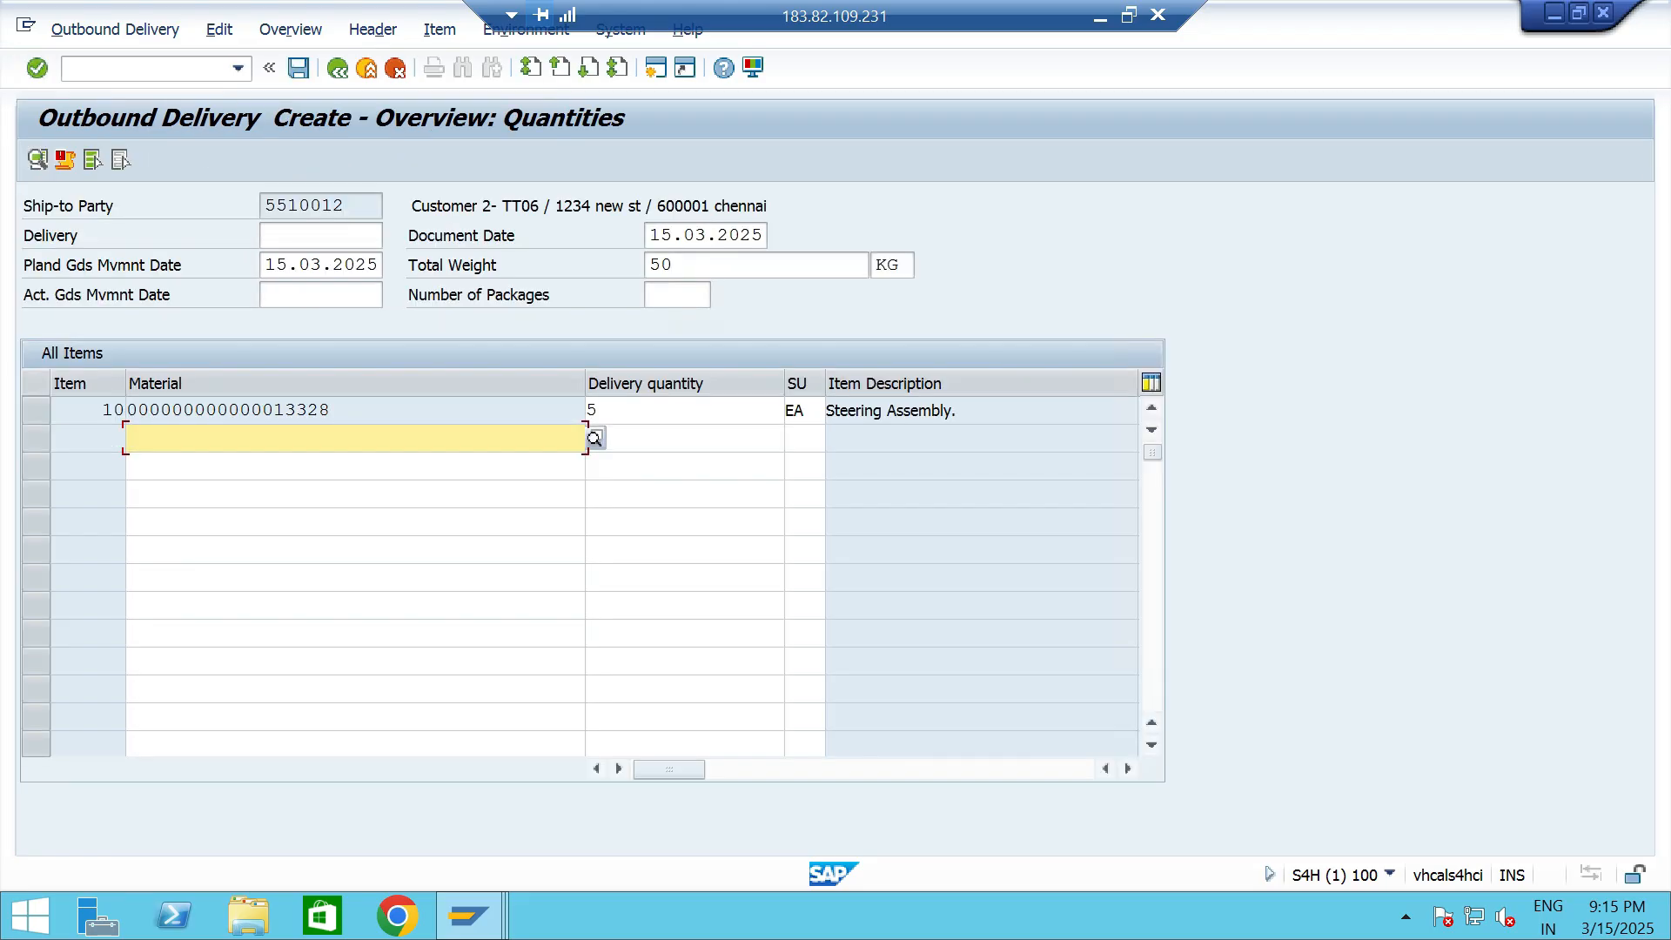
key(F3)
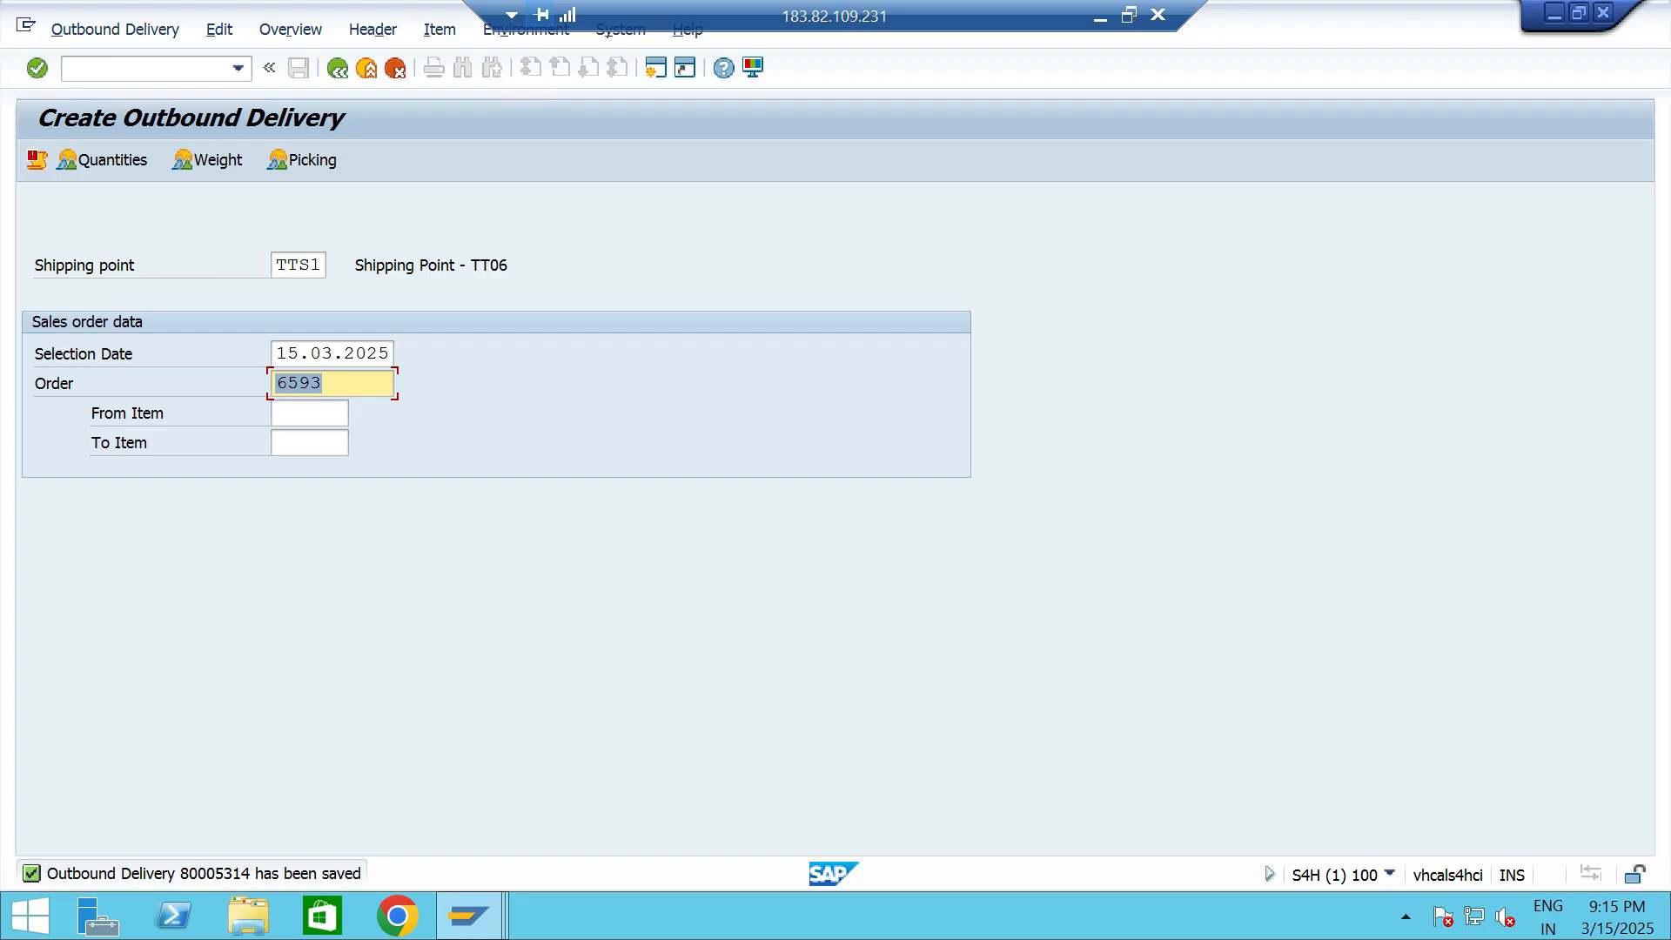
- Open the delivery's picking overview in VL02, set the item's pick quantity to 5 and try to post goods issue
click(238, 69)
click(157, 90)
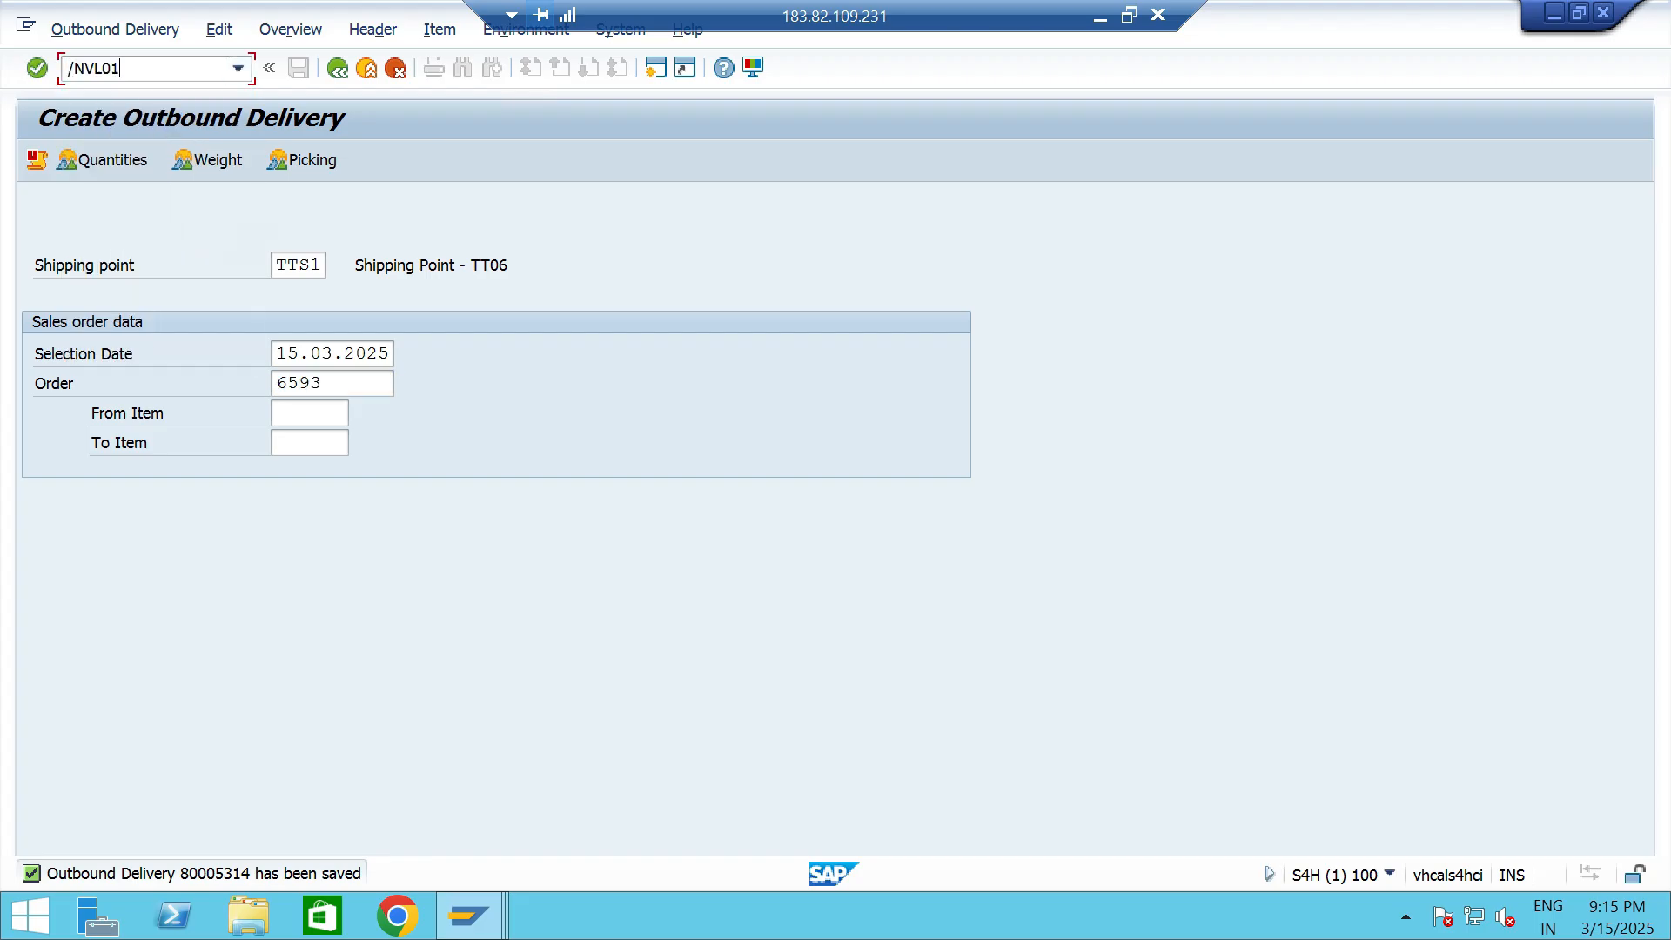
key(BackSpace)
text(2)
key(Return)
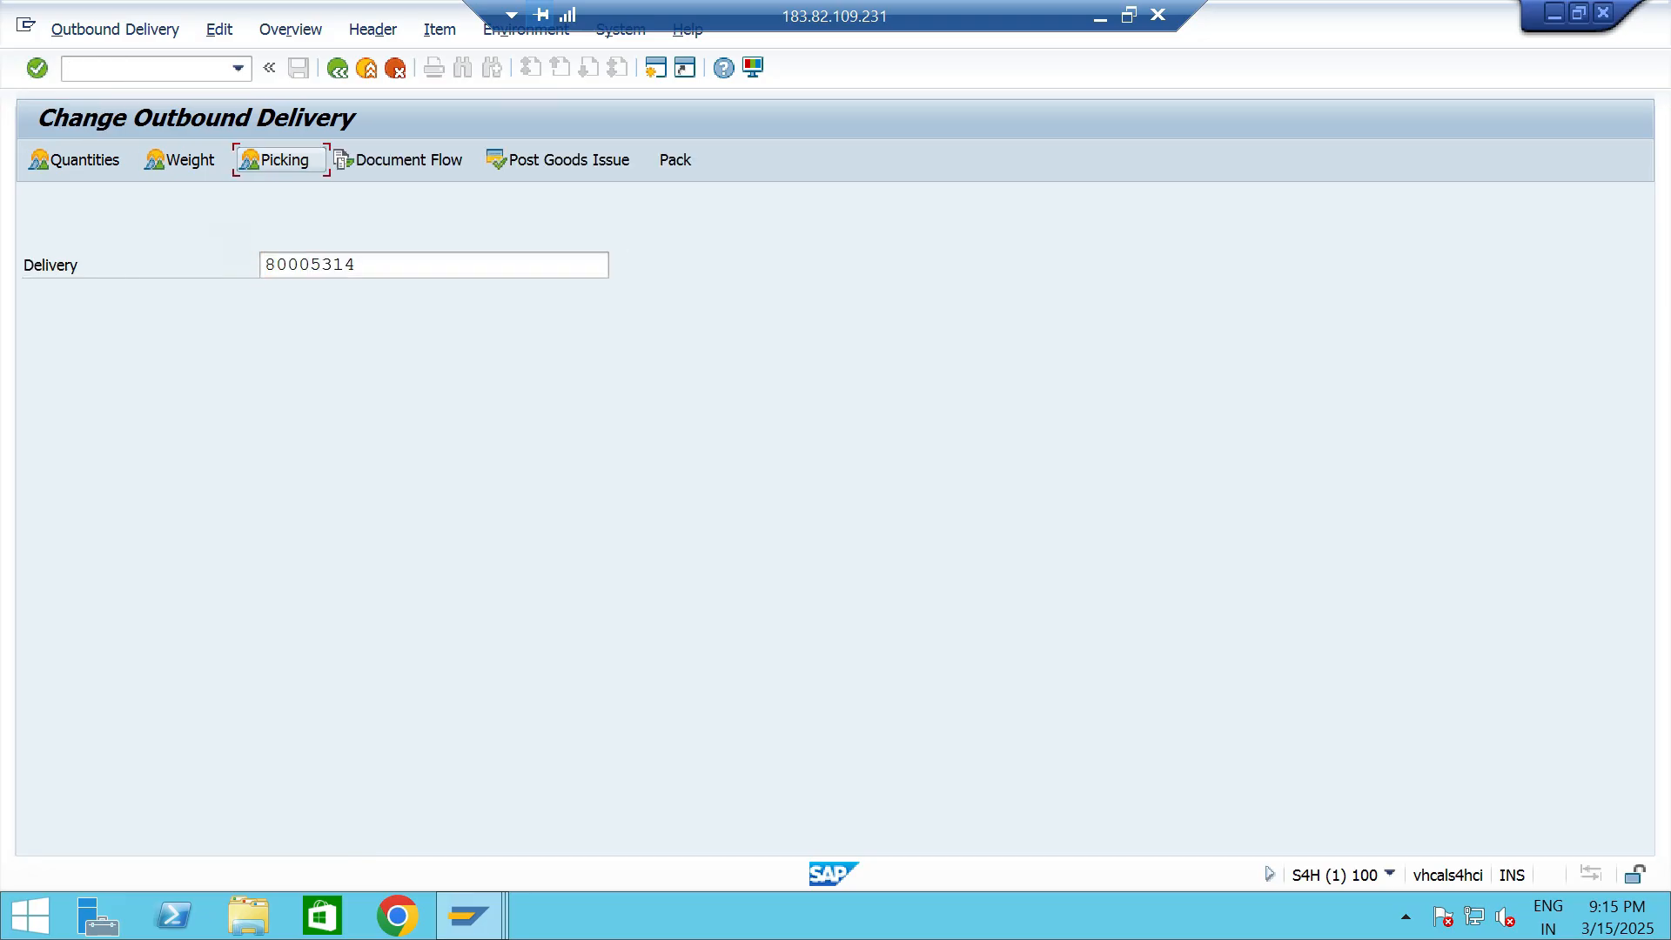
click(1001, 410)
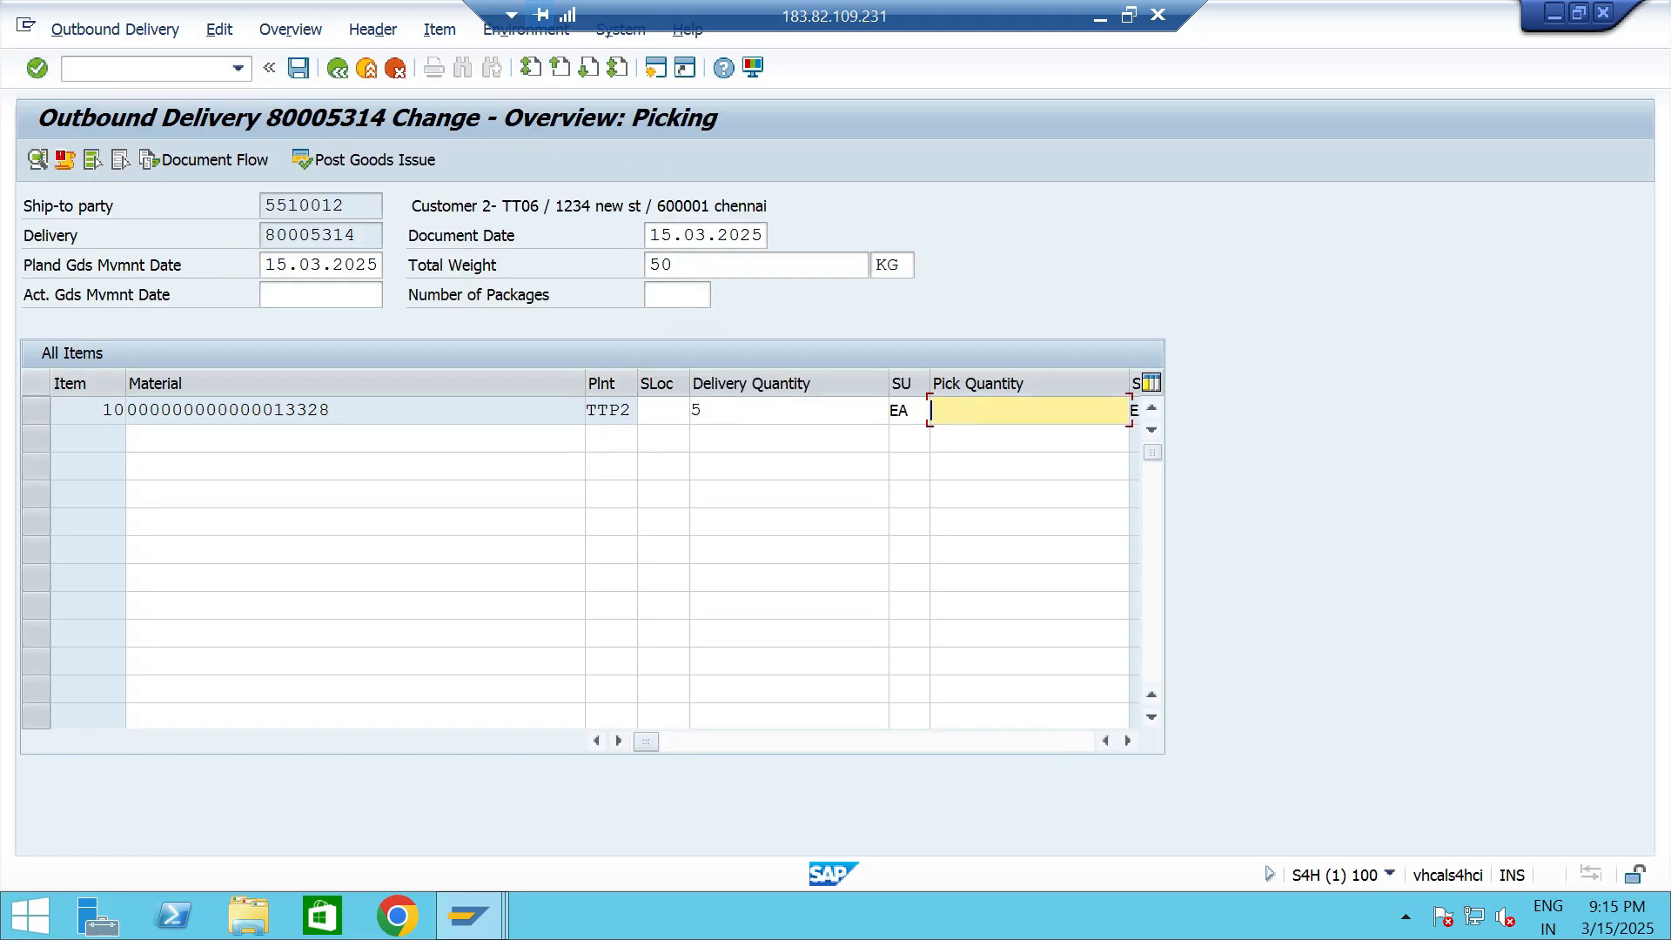
text(5)
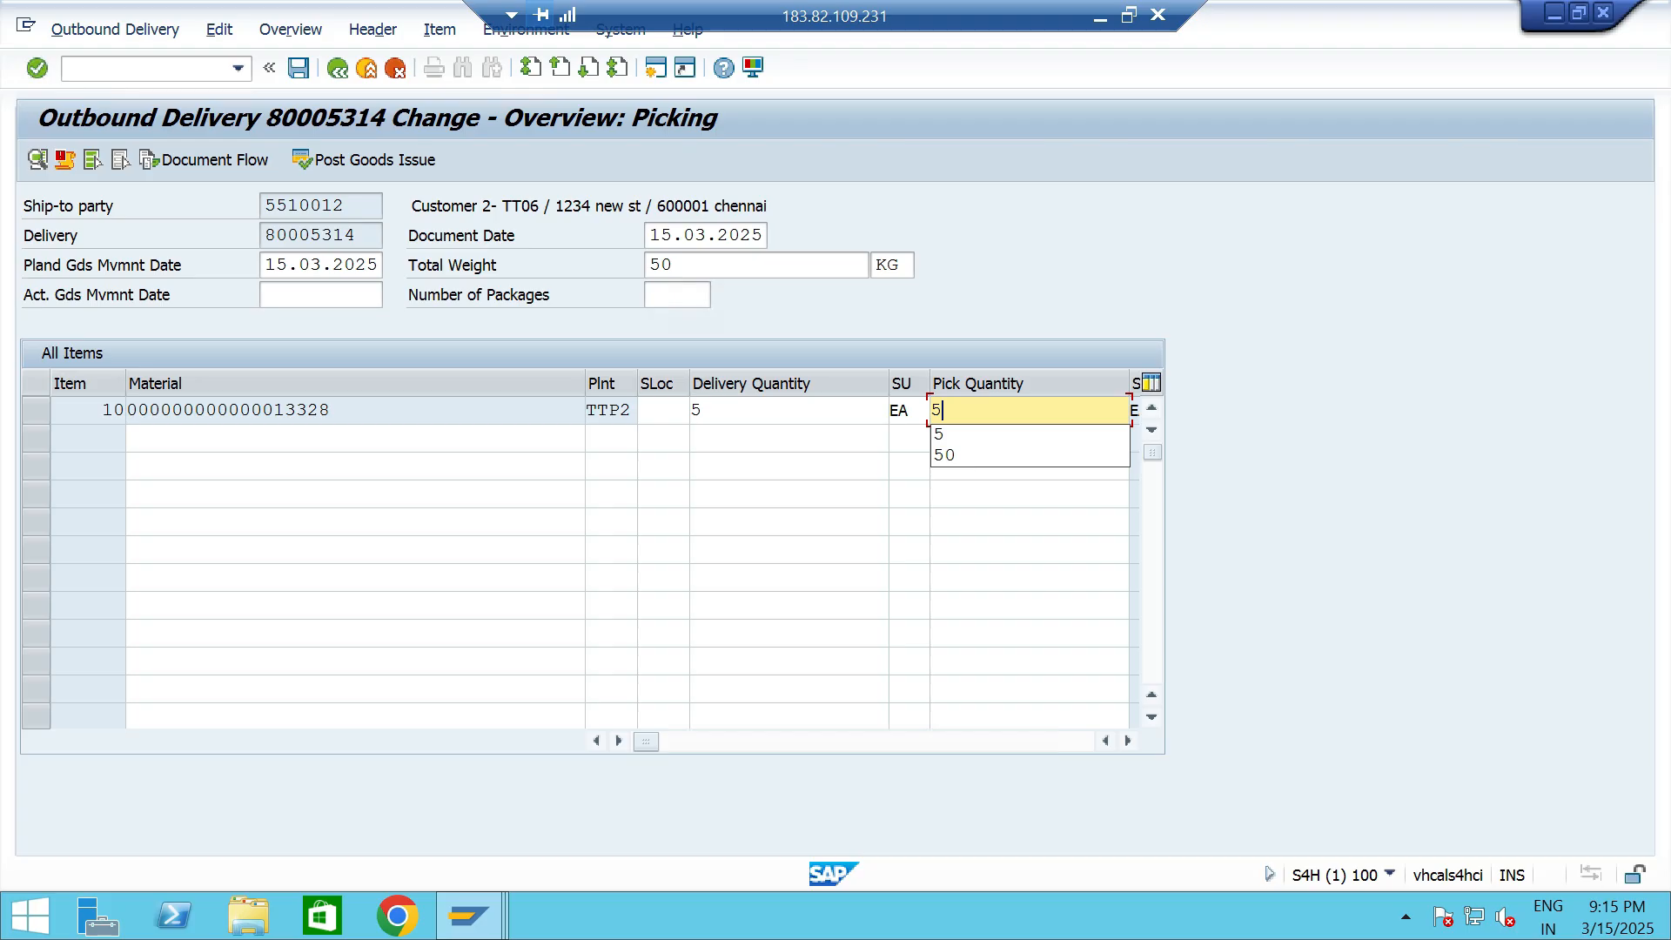
click(365, 160)
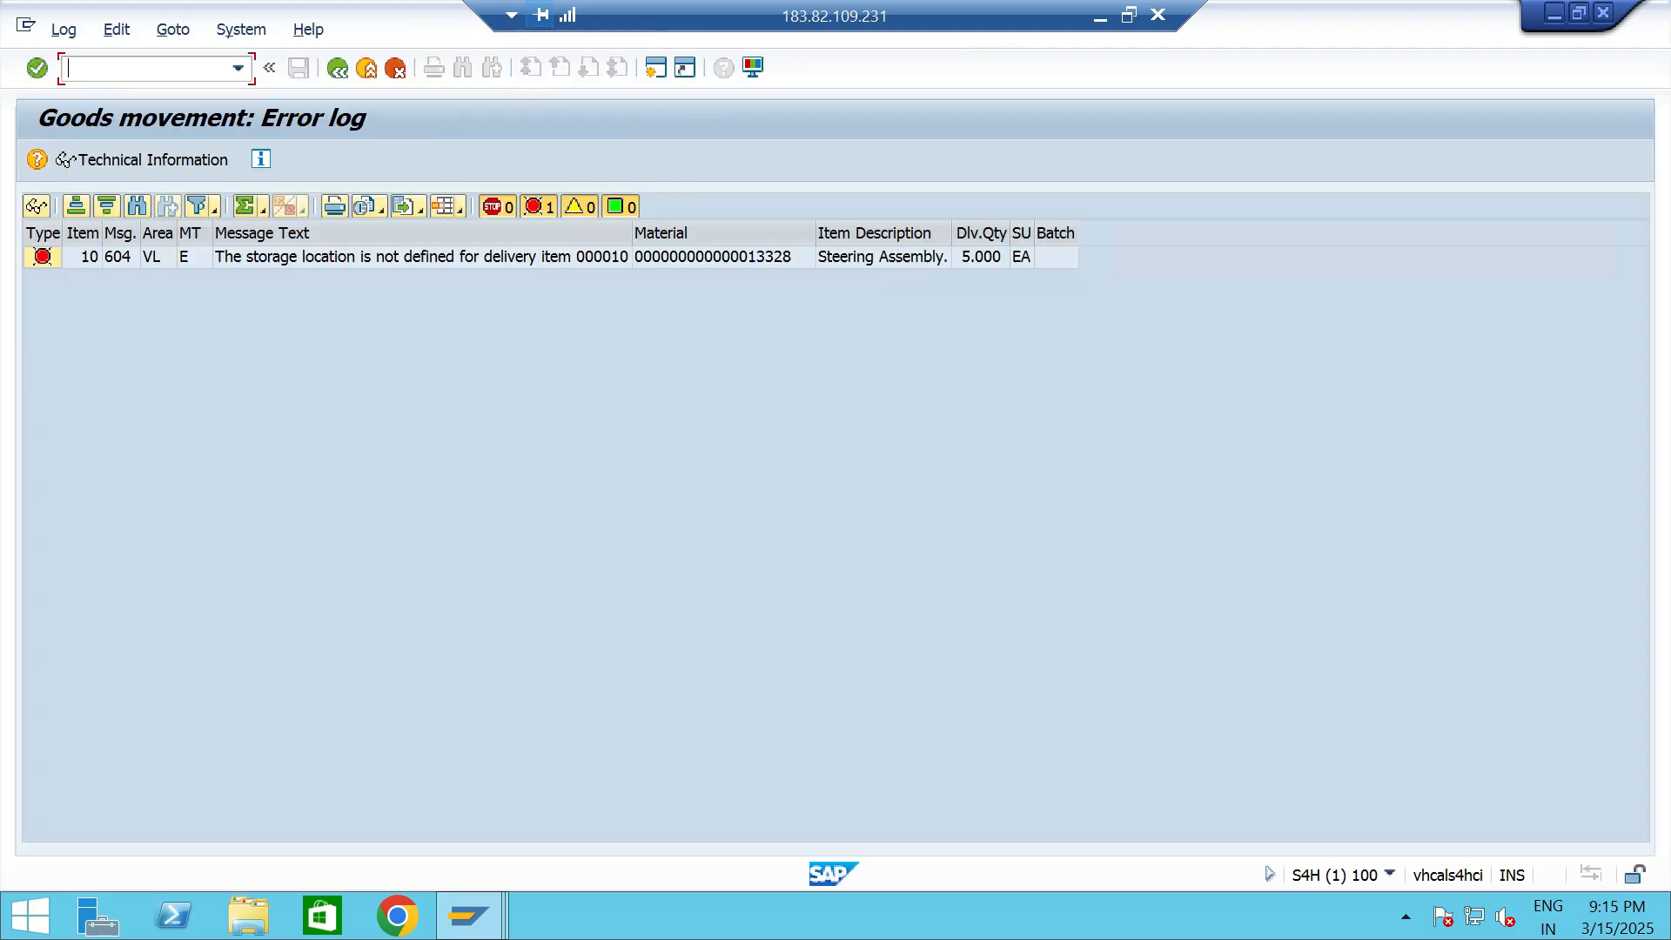
- Return to the picking overview, assign a storage location to the item and post the goods issue
click(338, 67)
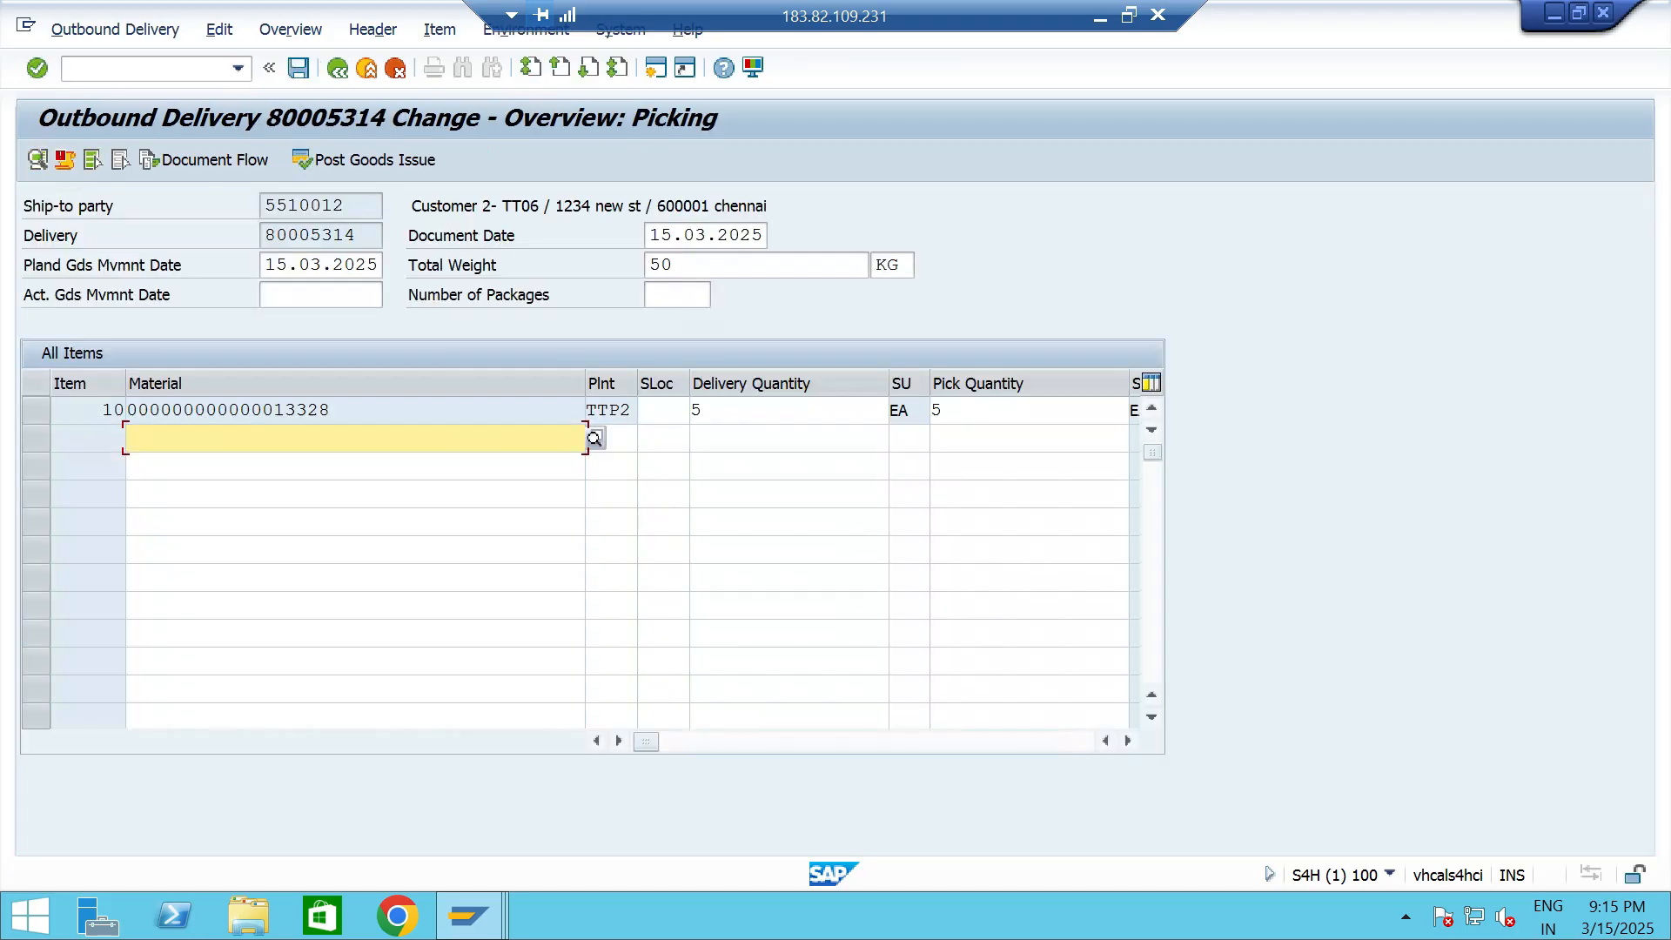
click(663, 434)
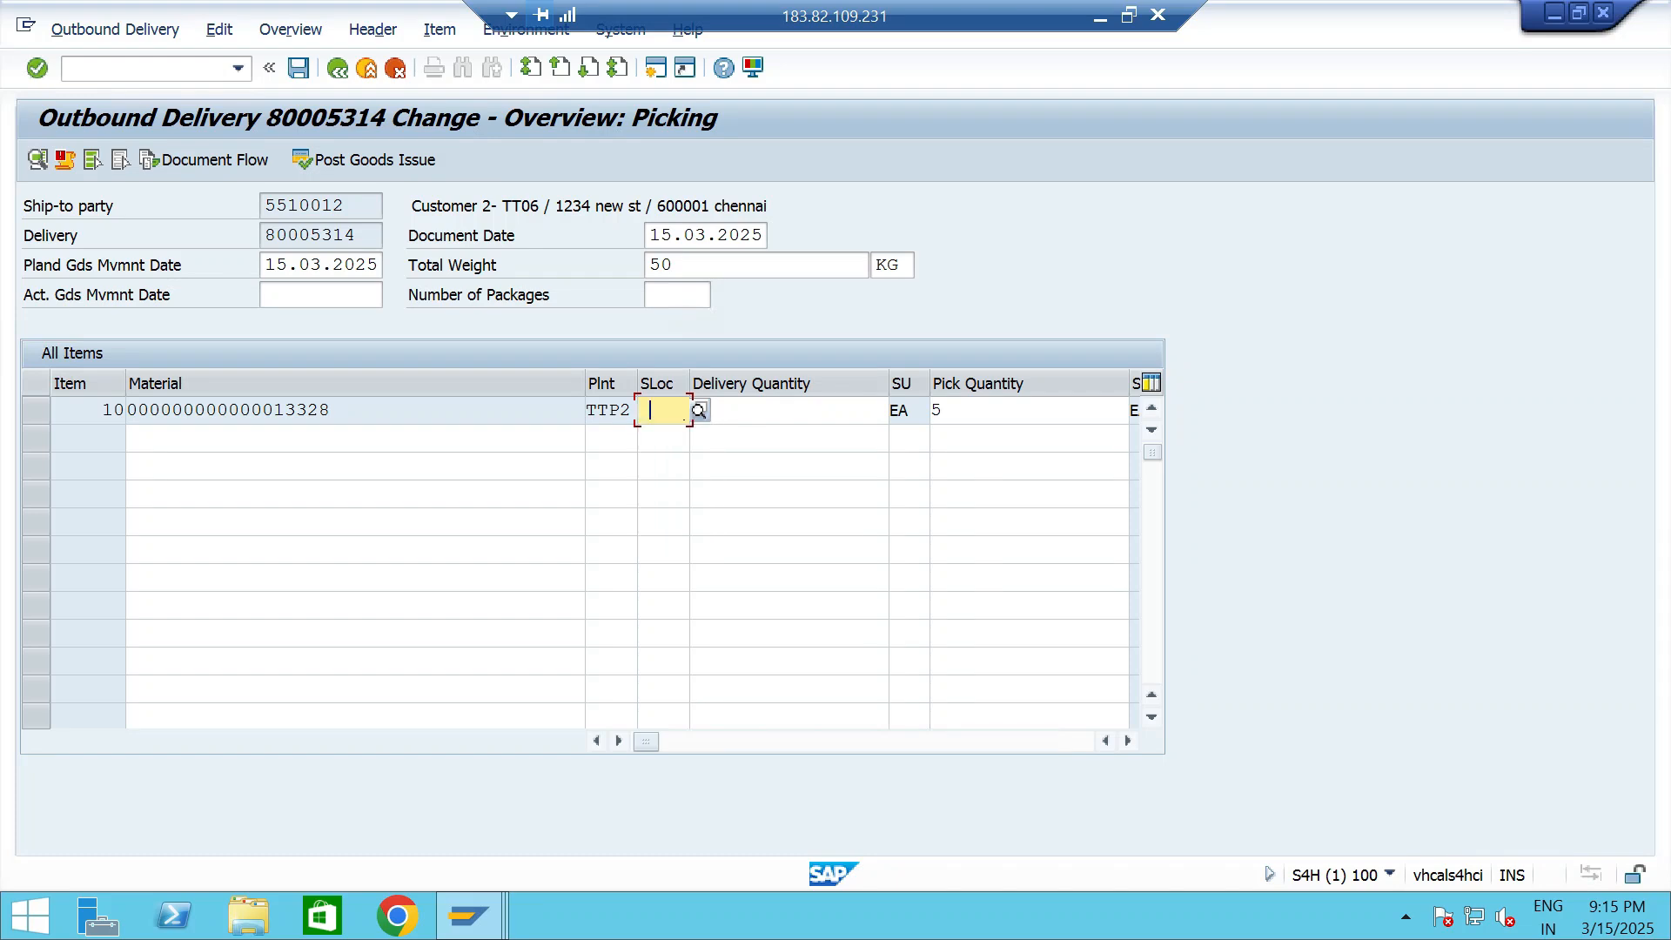
click(370, 161)
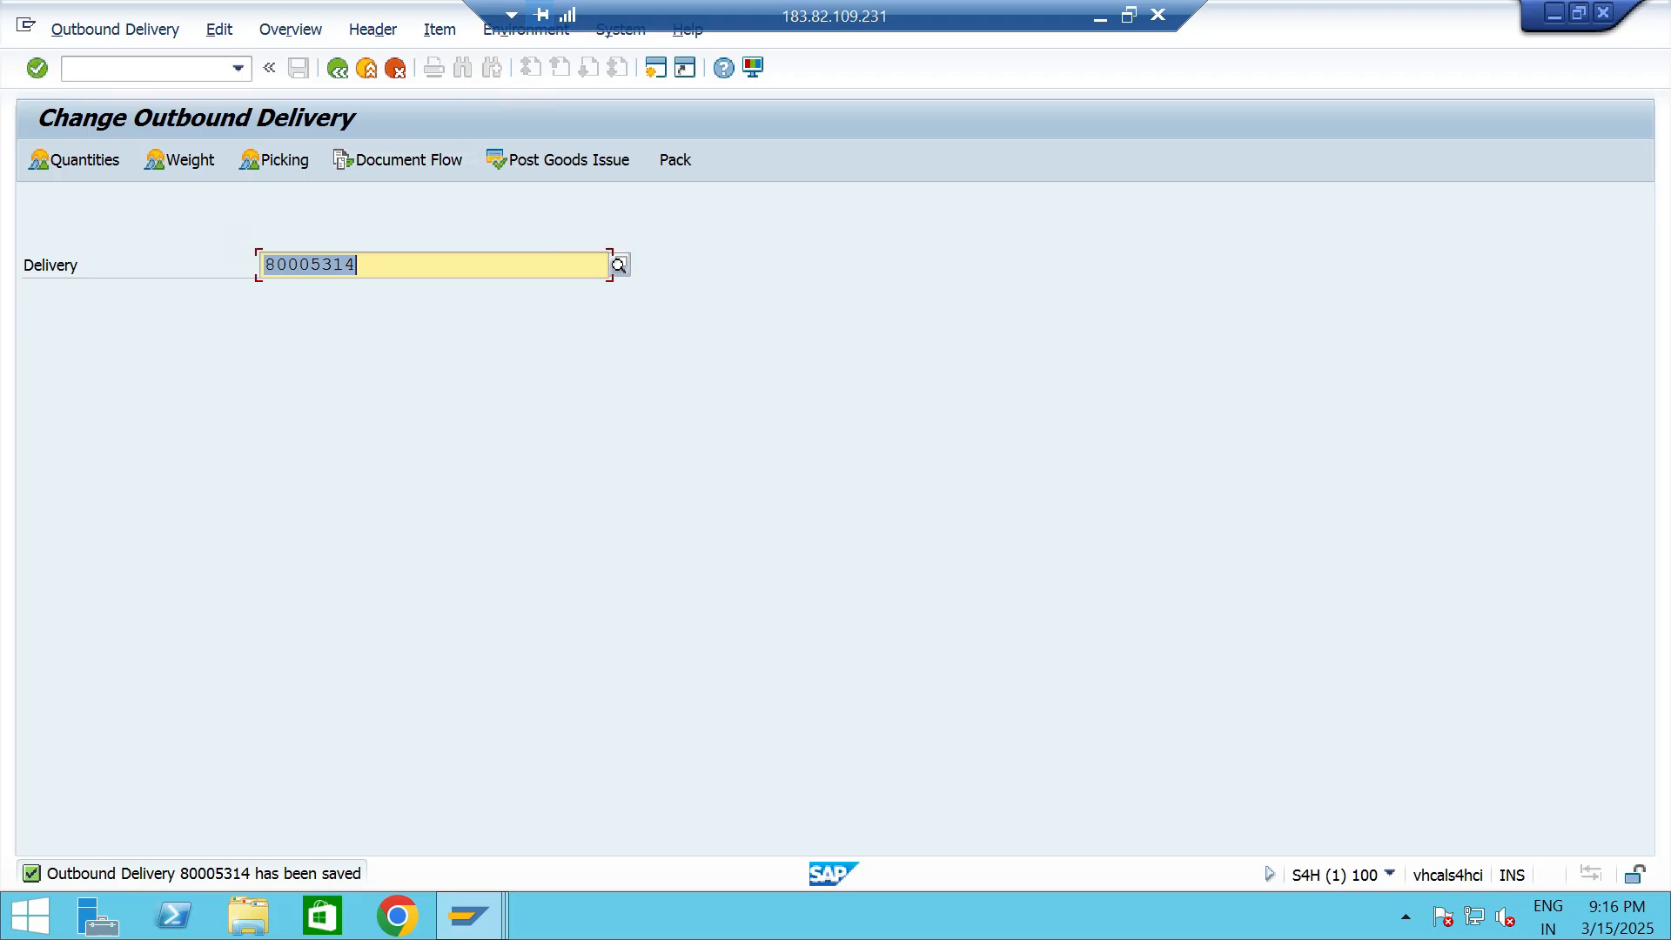
- Create and save a billing document for the delivery in transaction VF01
click(158, 69)
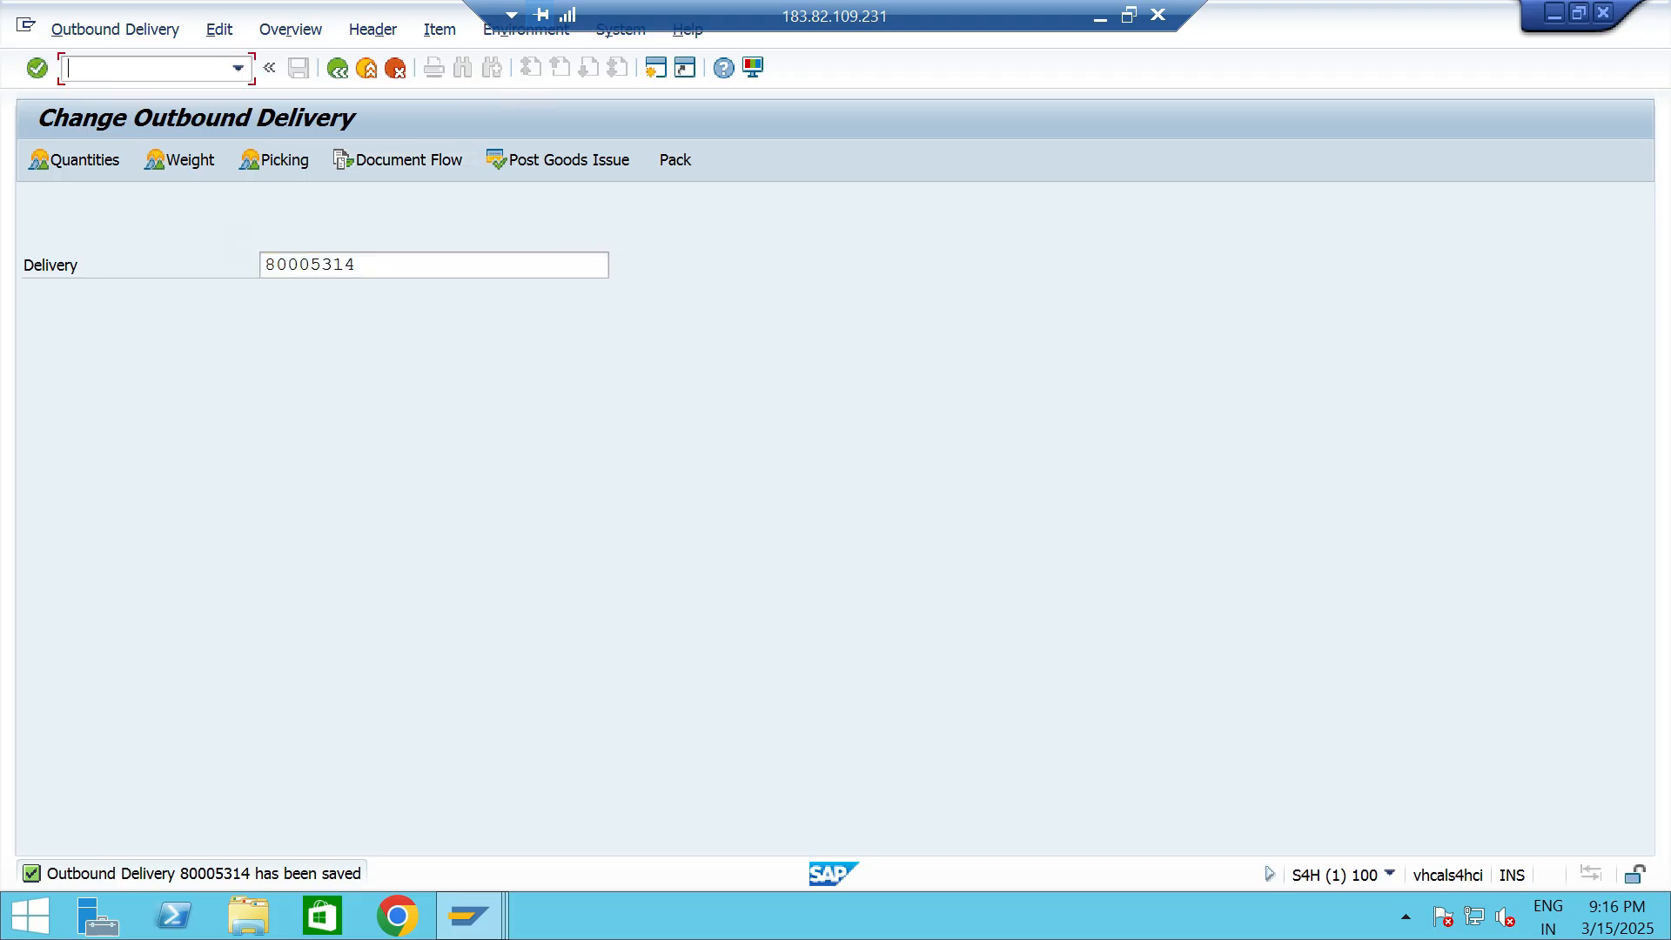
text(/NVF01)
key(Return)
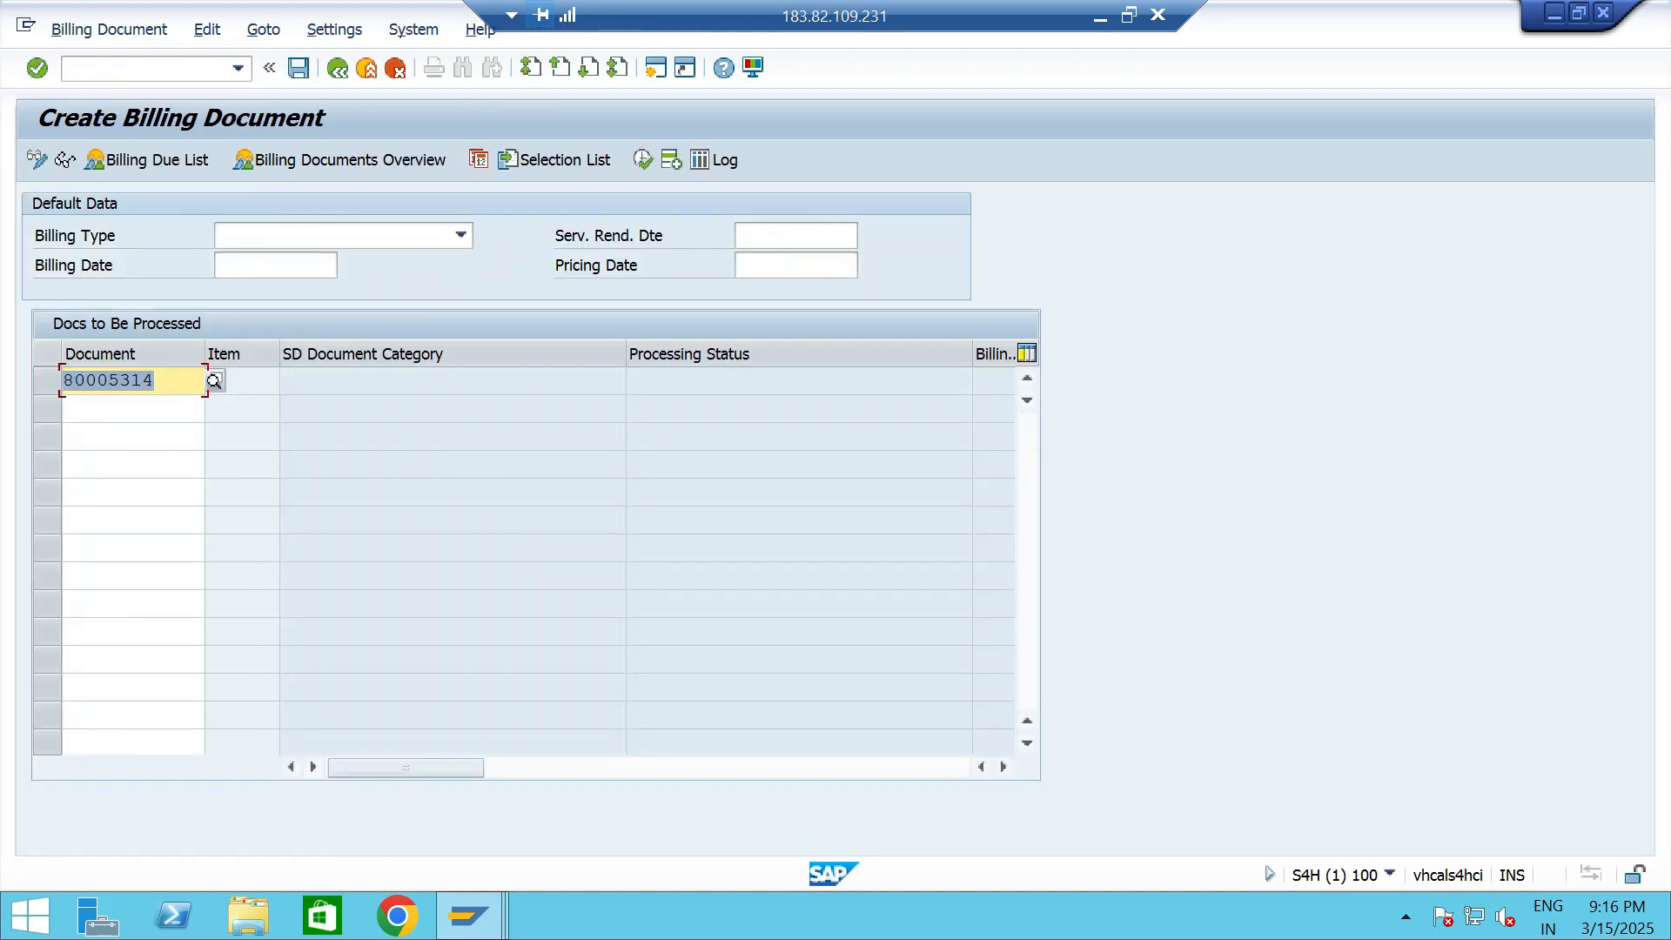
click(158, 380)
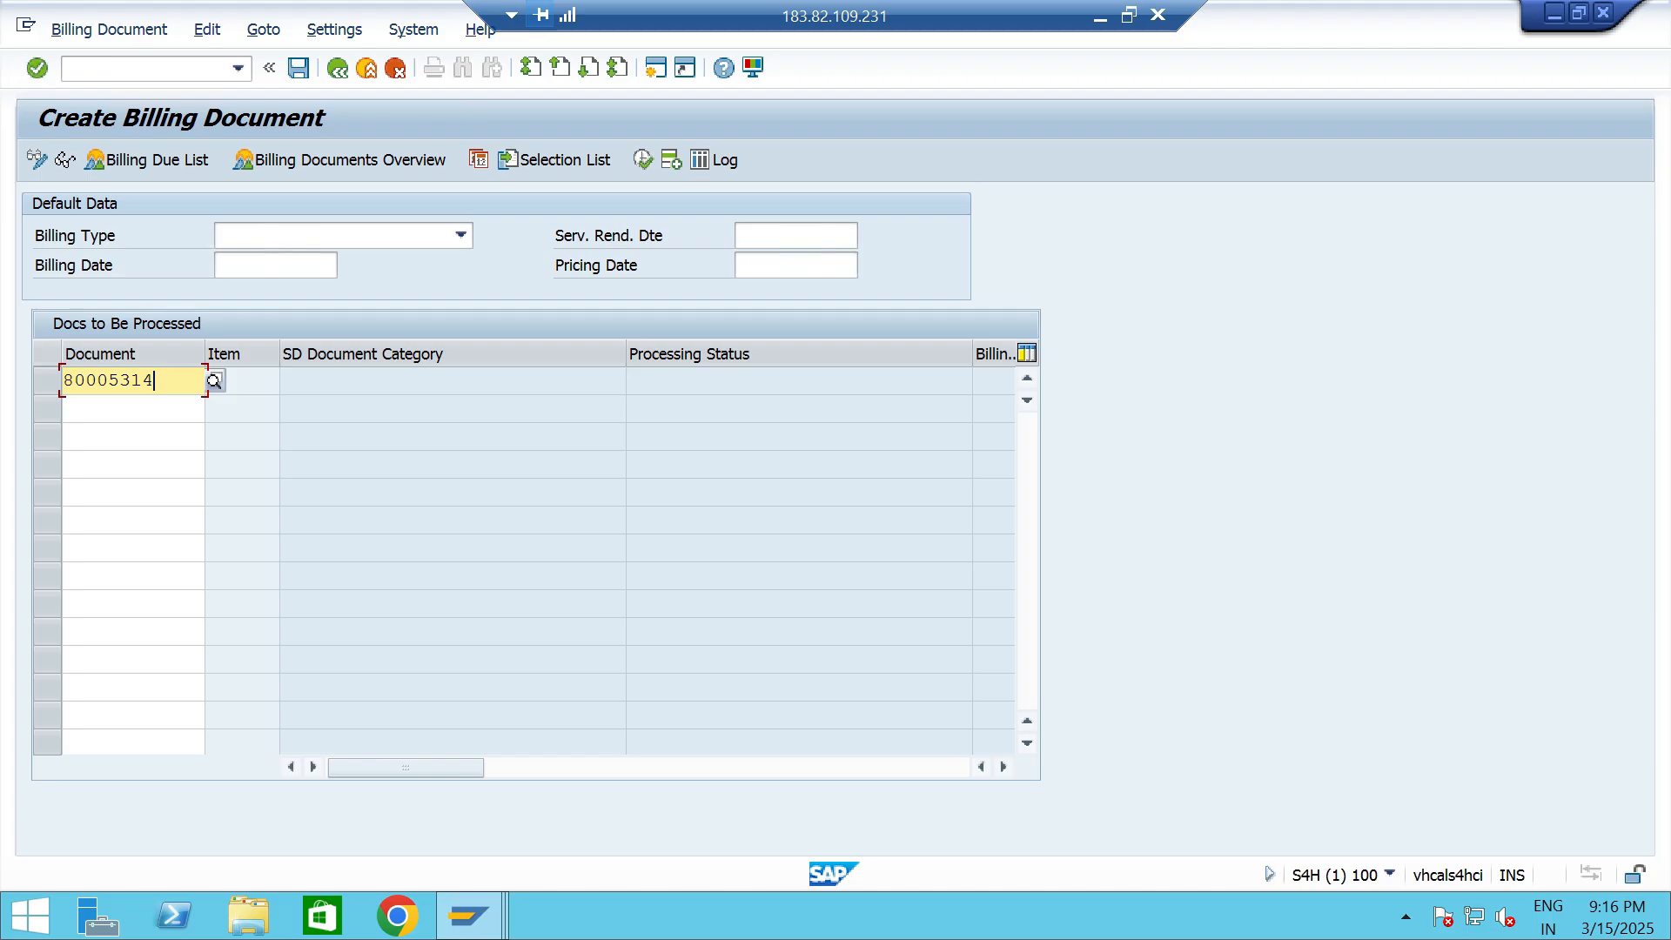
click(298, 67)
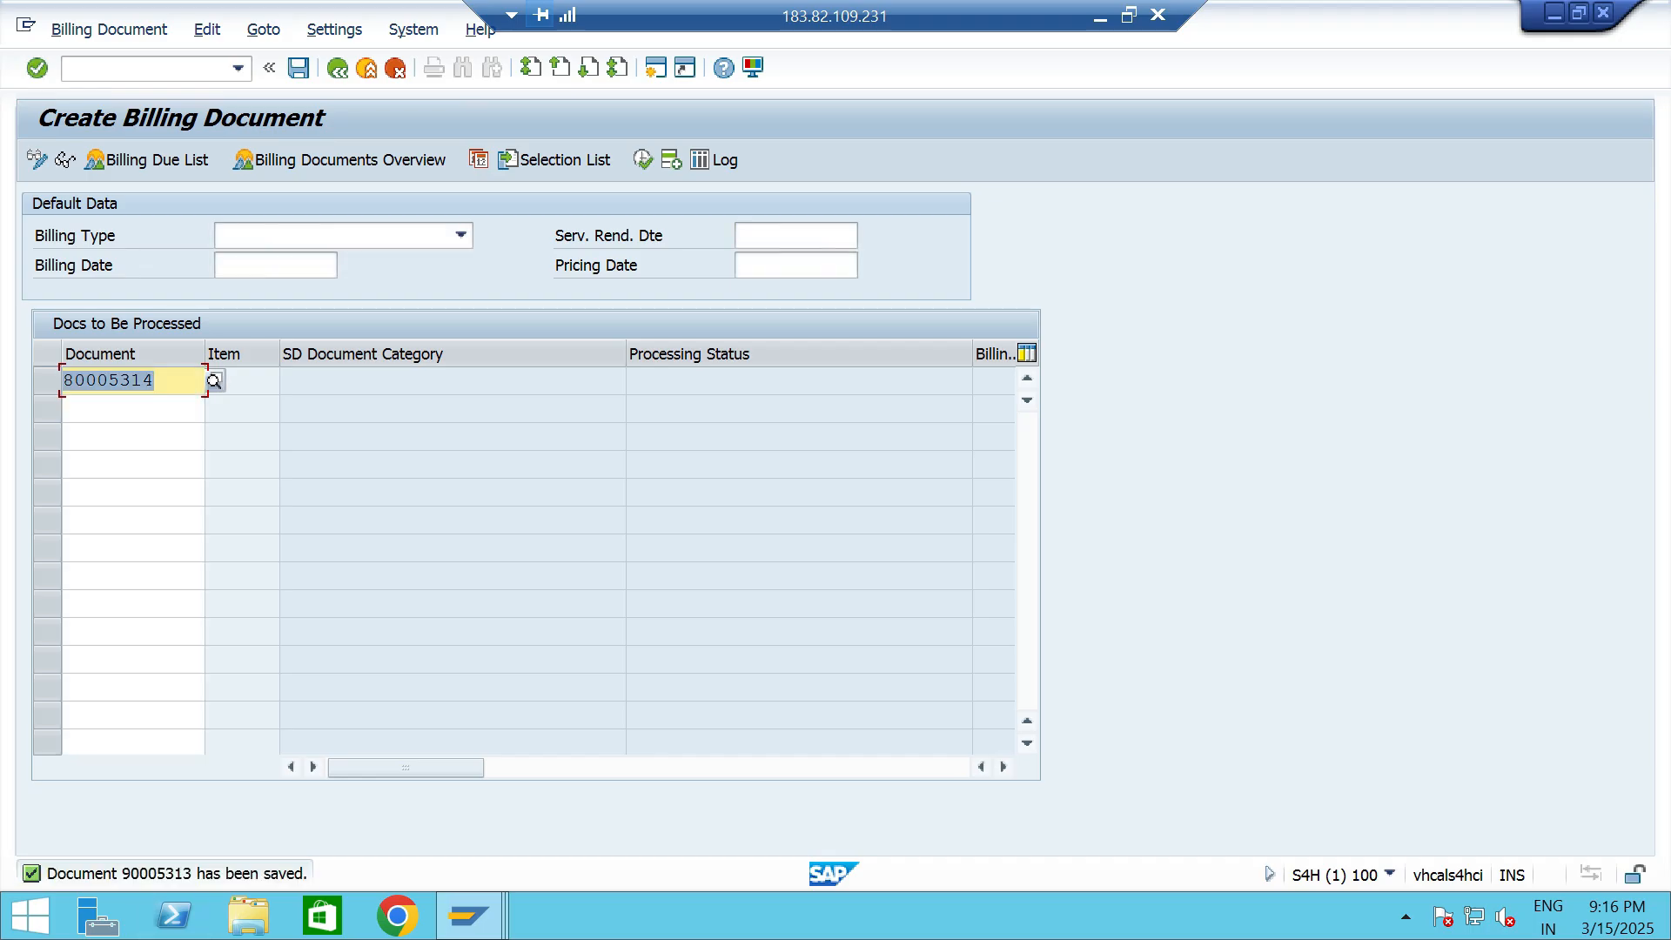
- Open the saved billing document in transaction VF02 and release it to accounting
click(237, 68)
click(93, 89)
click(121, 68)
key(BackSpace)
text(2)
key(Return)
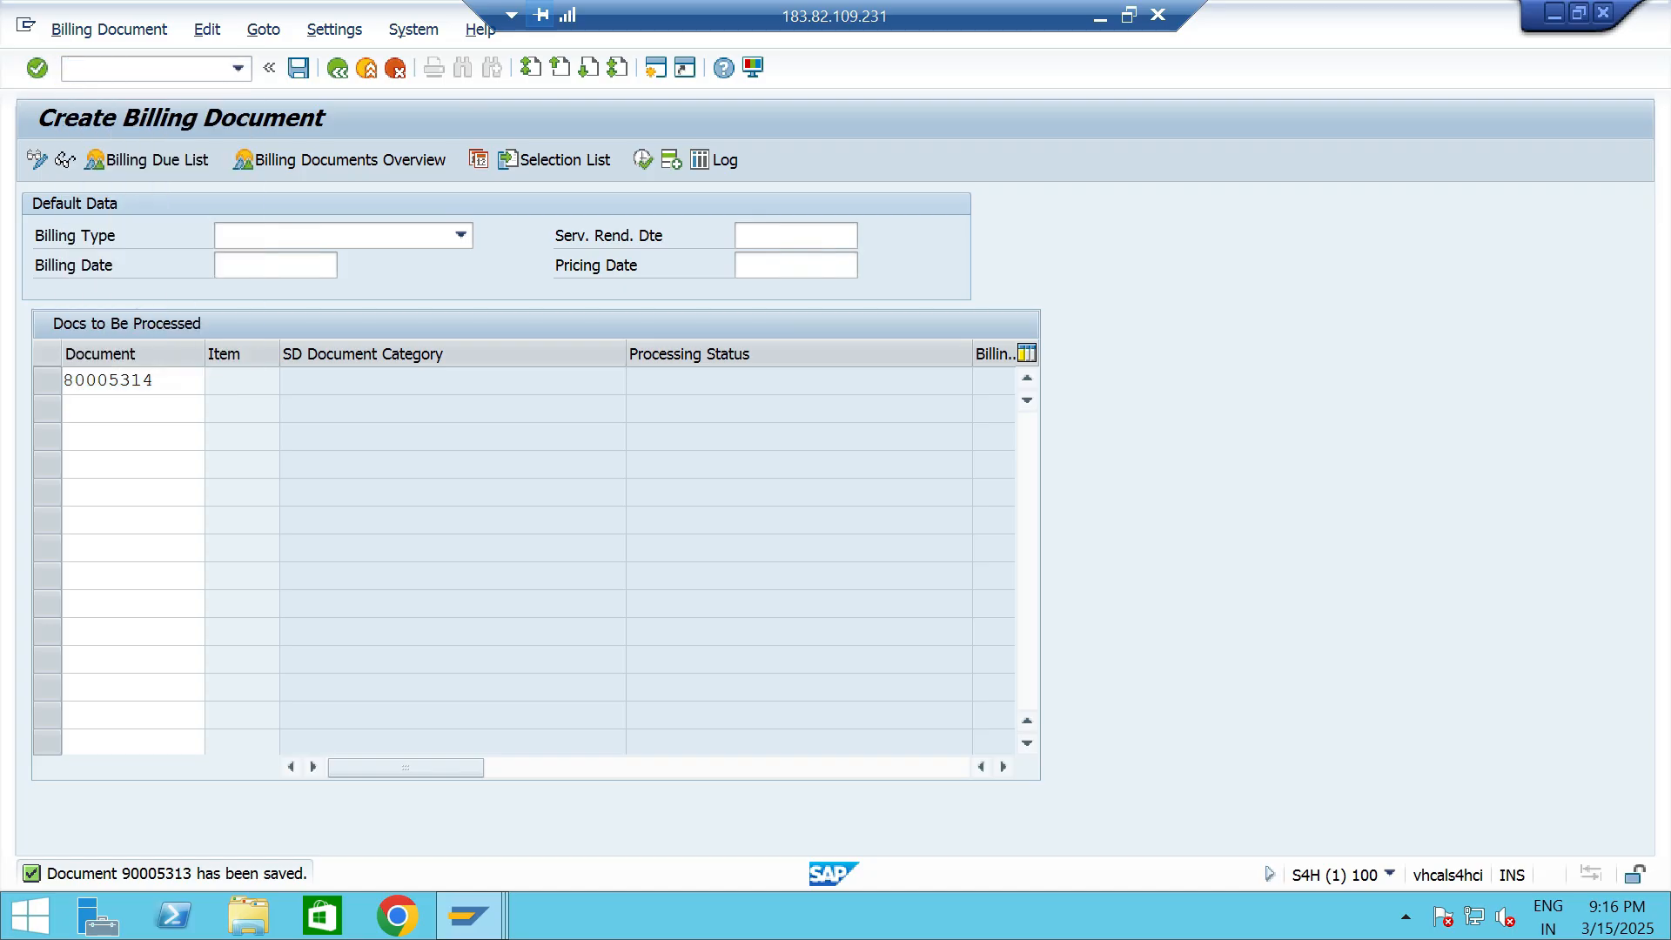
click(348, 264)
click(385, 160)
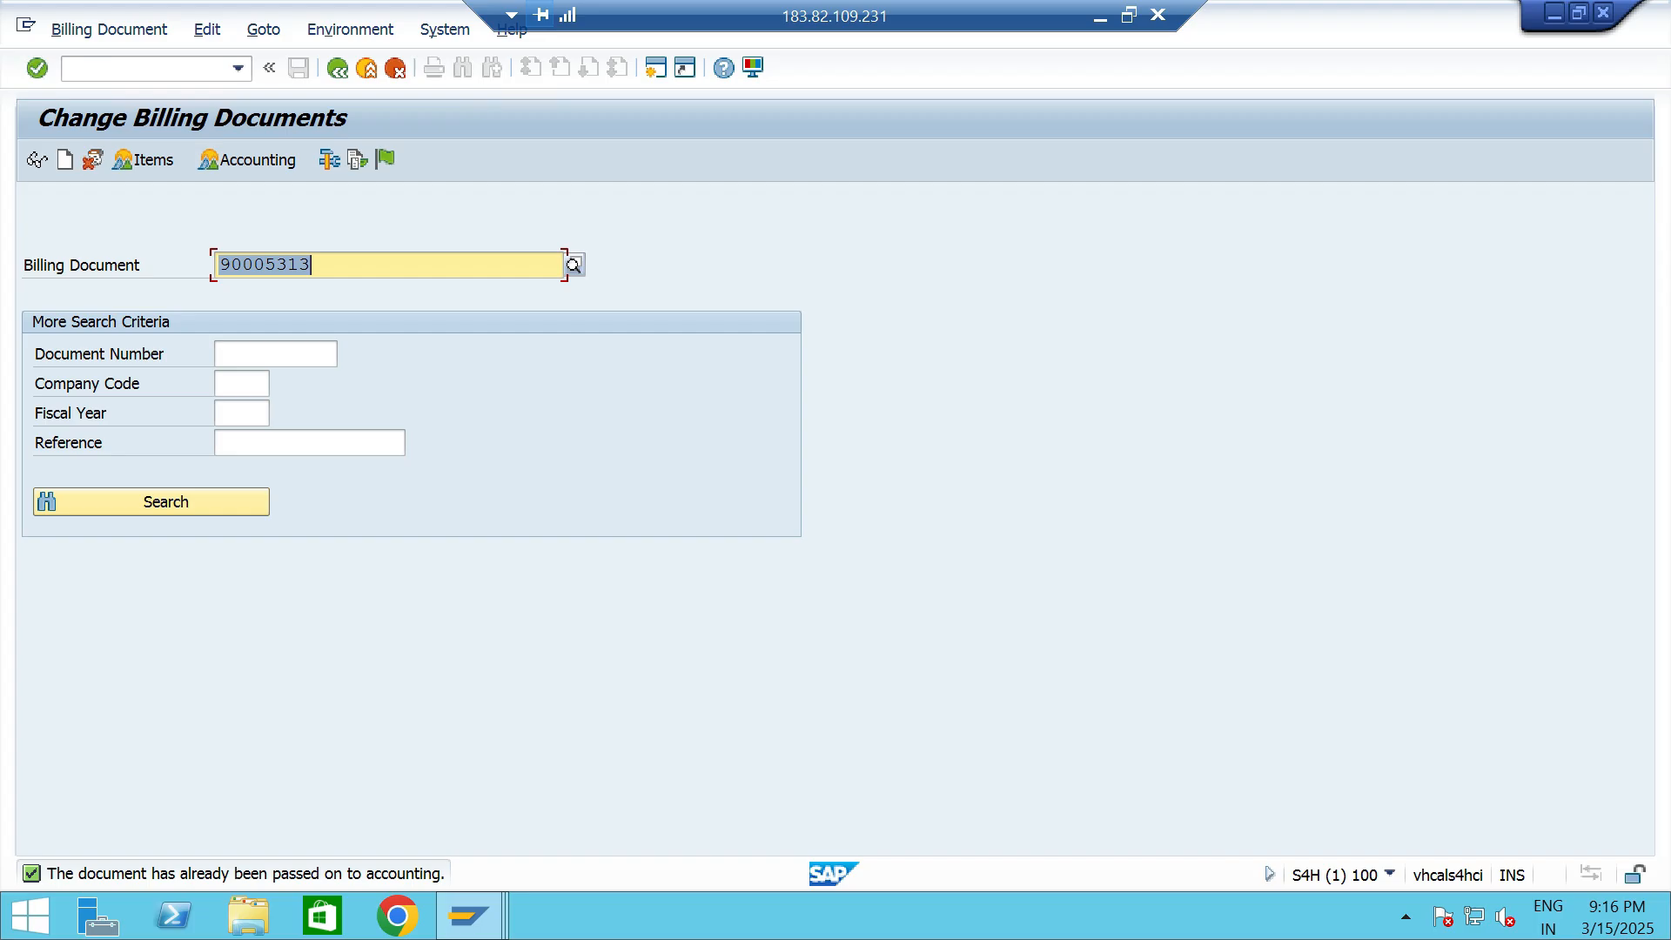
click(348, 265)
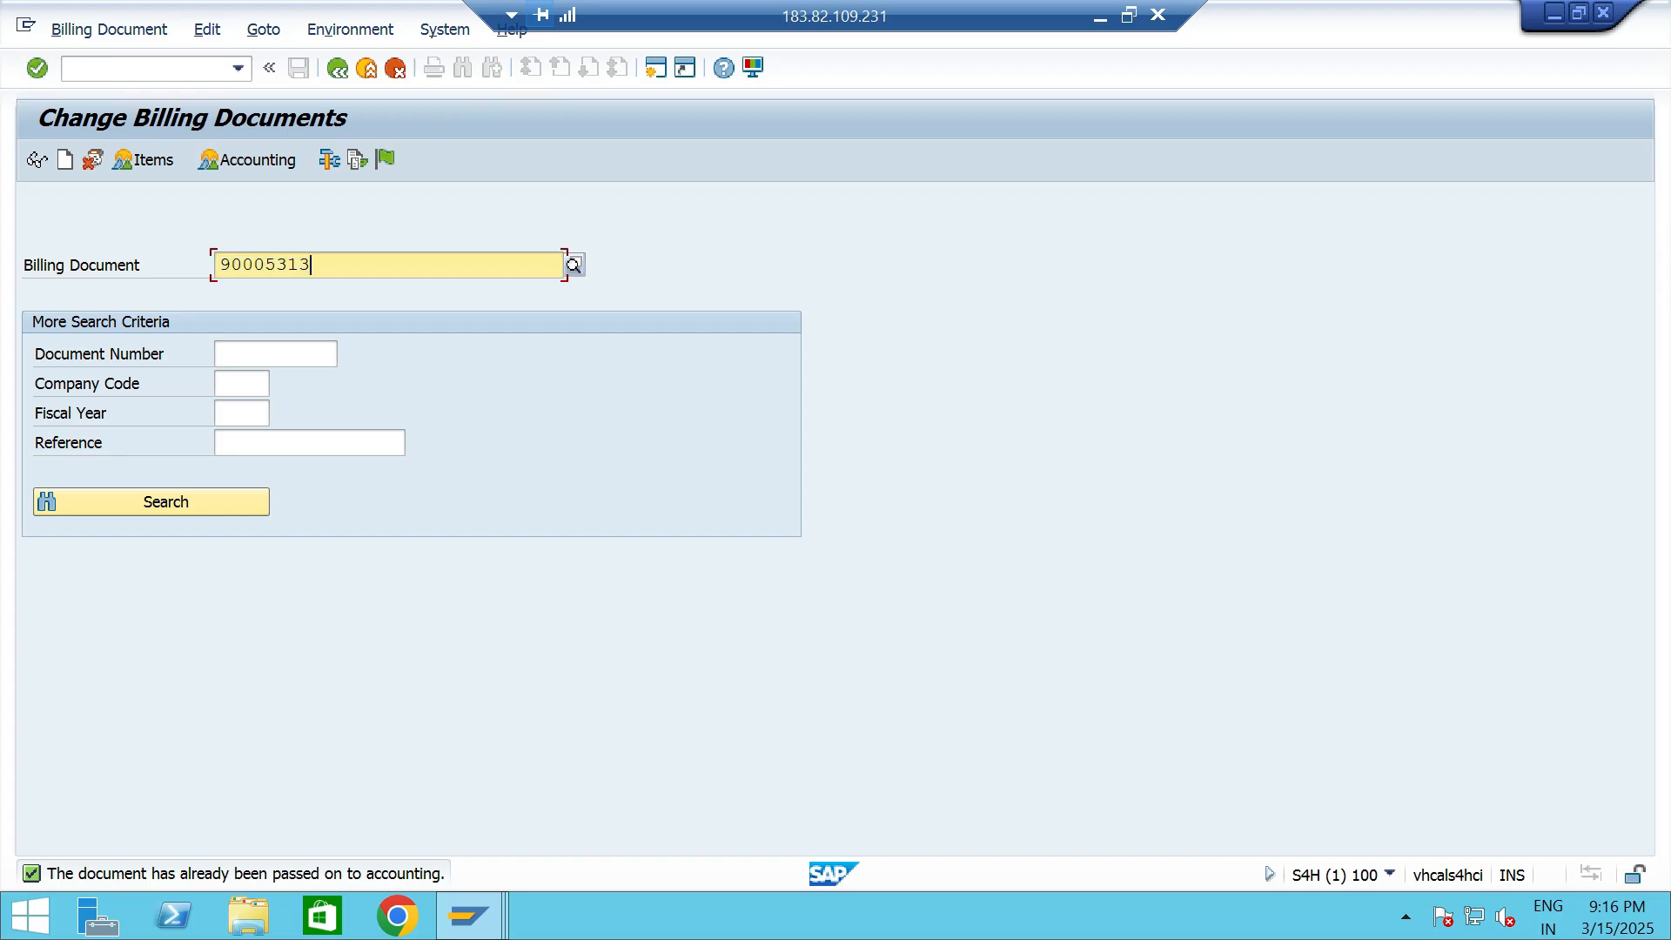
- Display the customer's credit segment data in transaction BP and examine the credit limit and exposure for segment TTCS
click(239, 69)
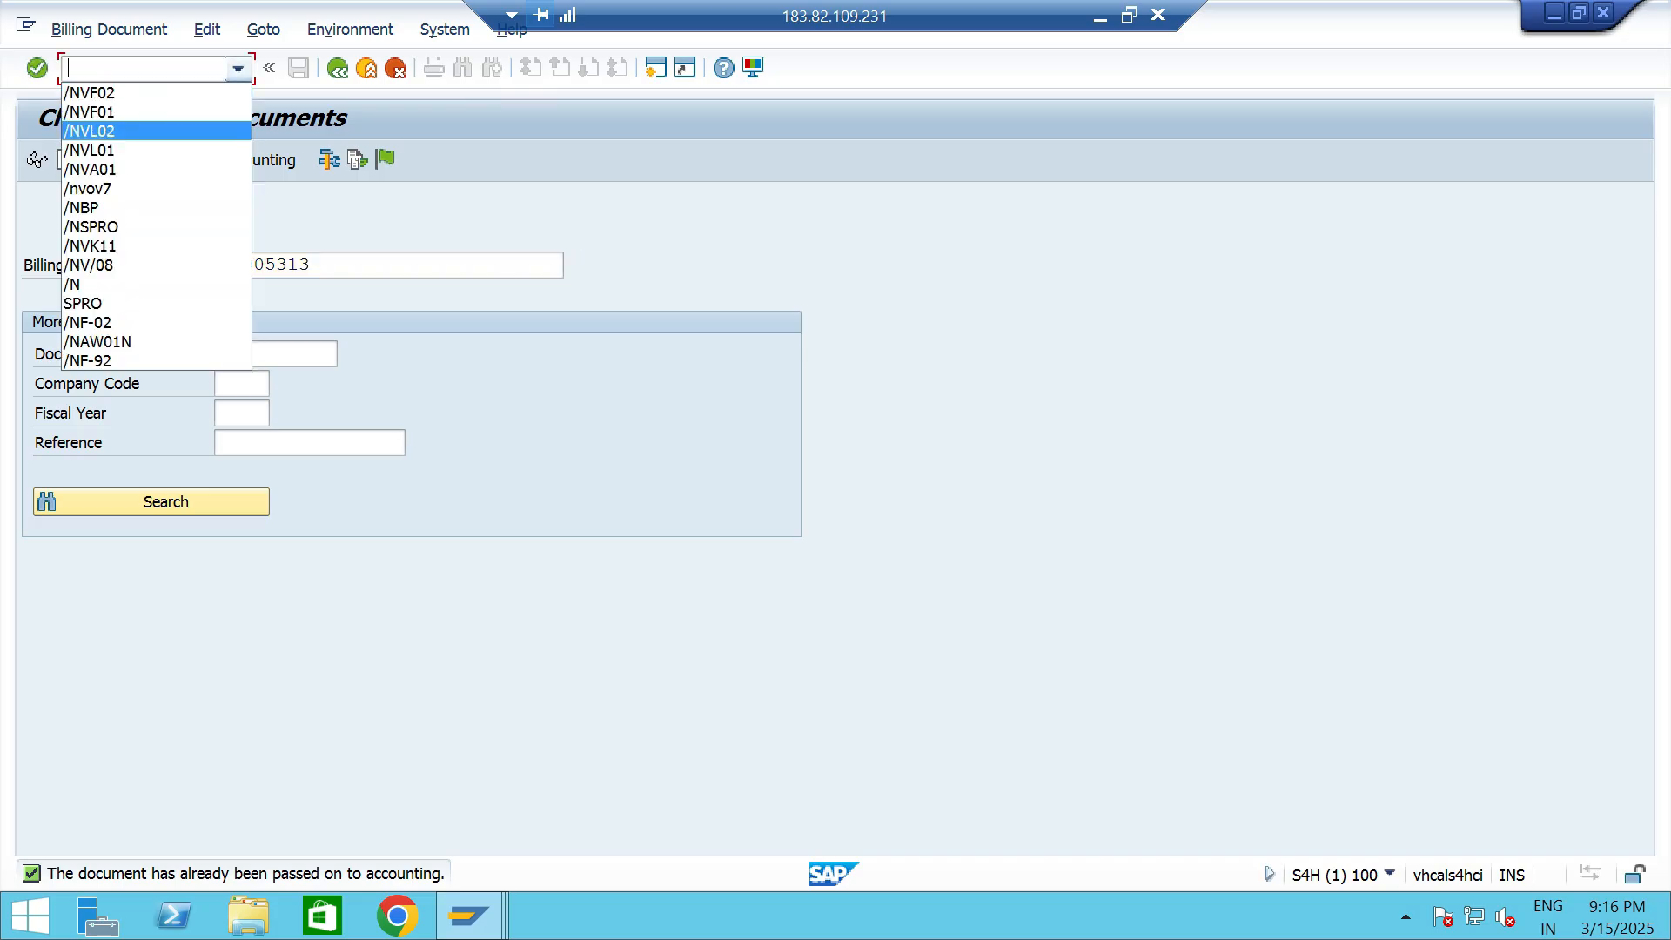
key(Return)
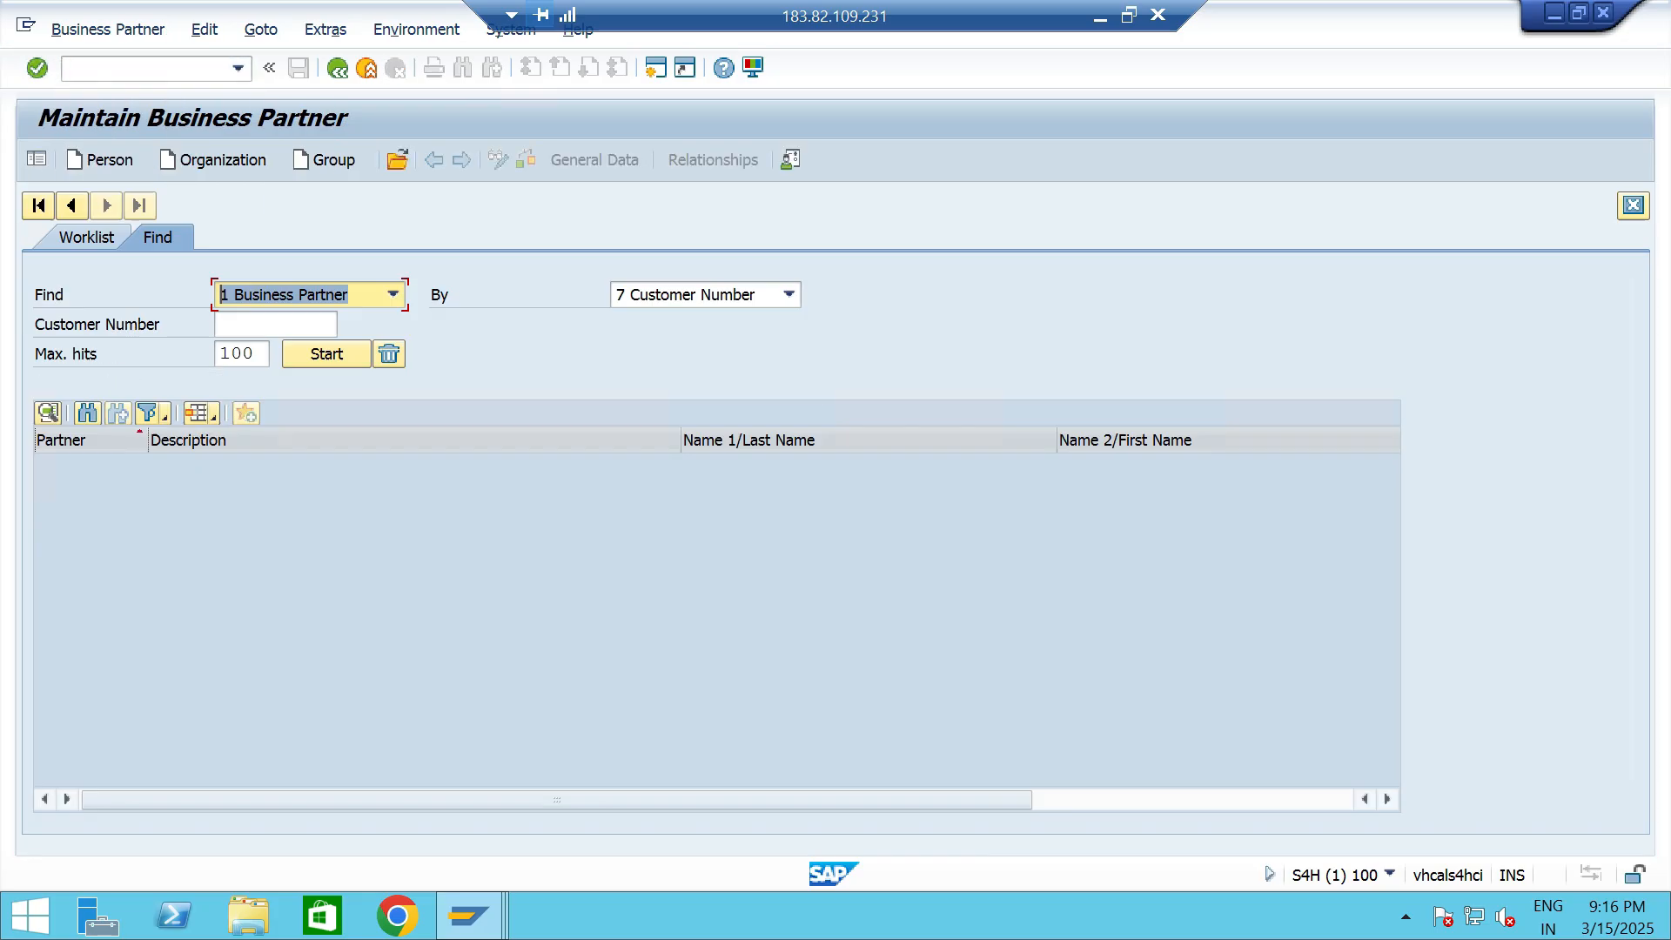
click(289, 325)
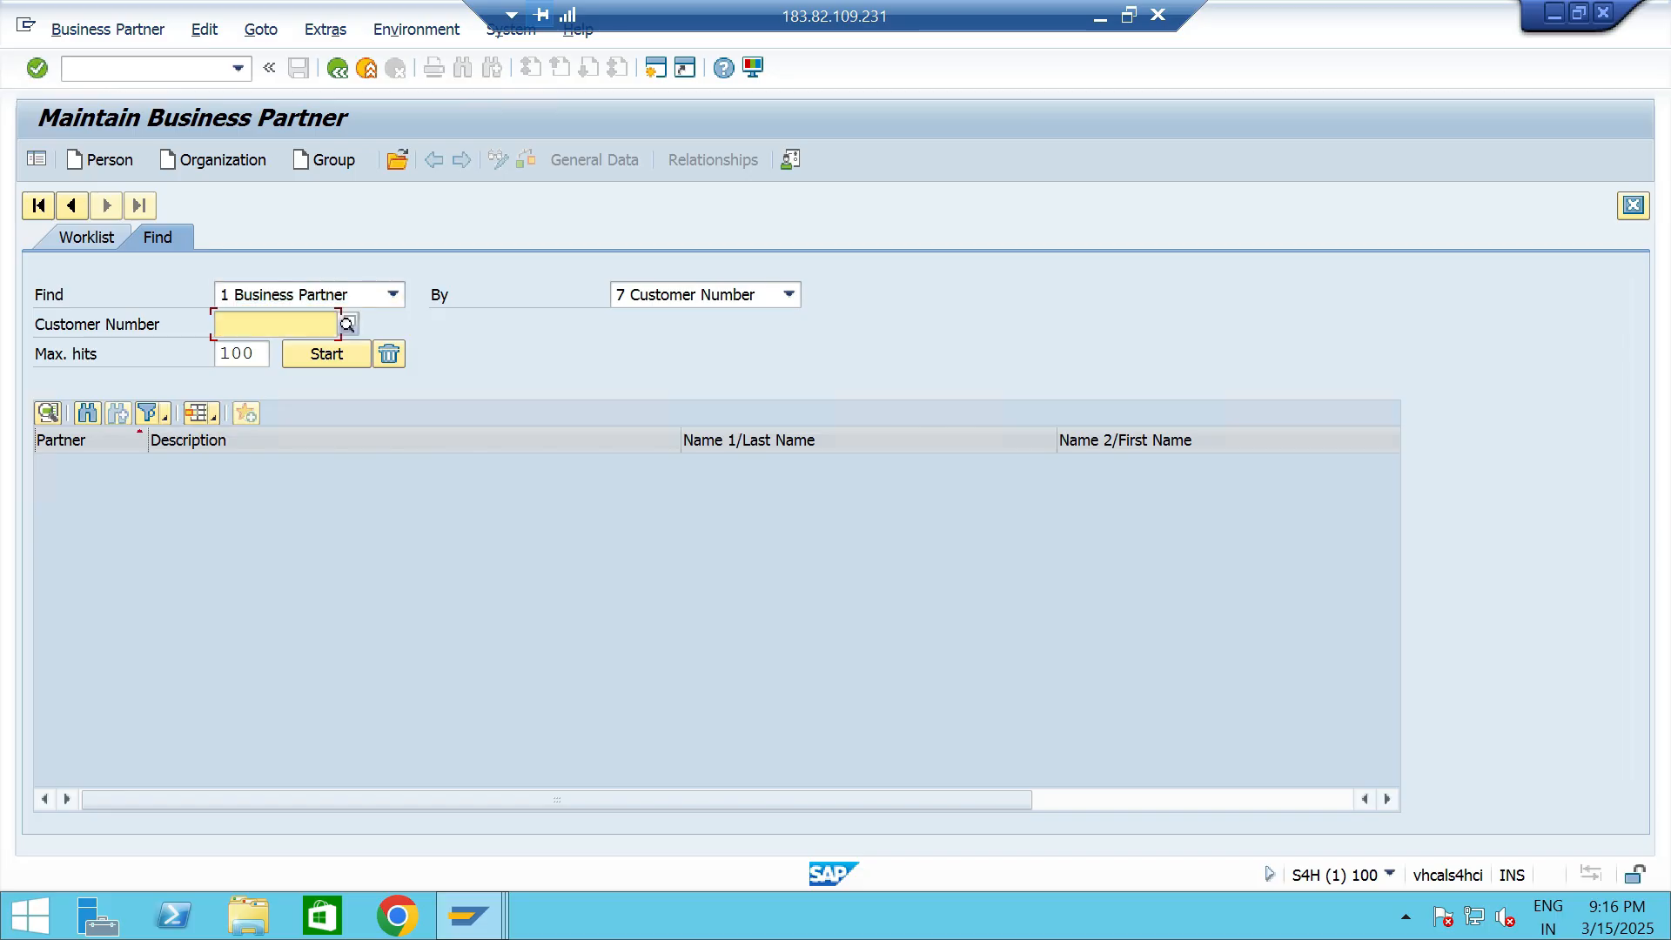
key(Down)
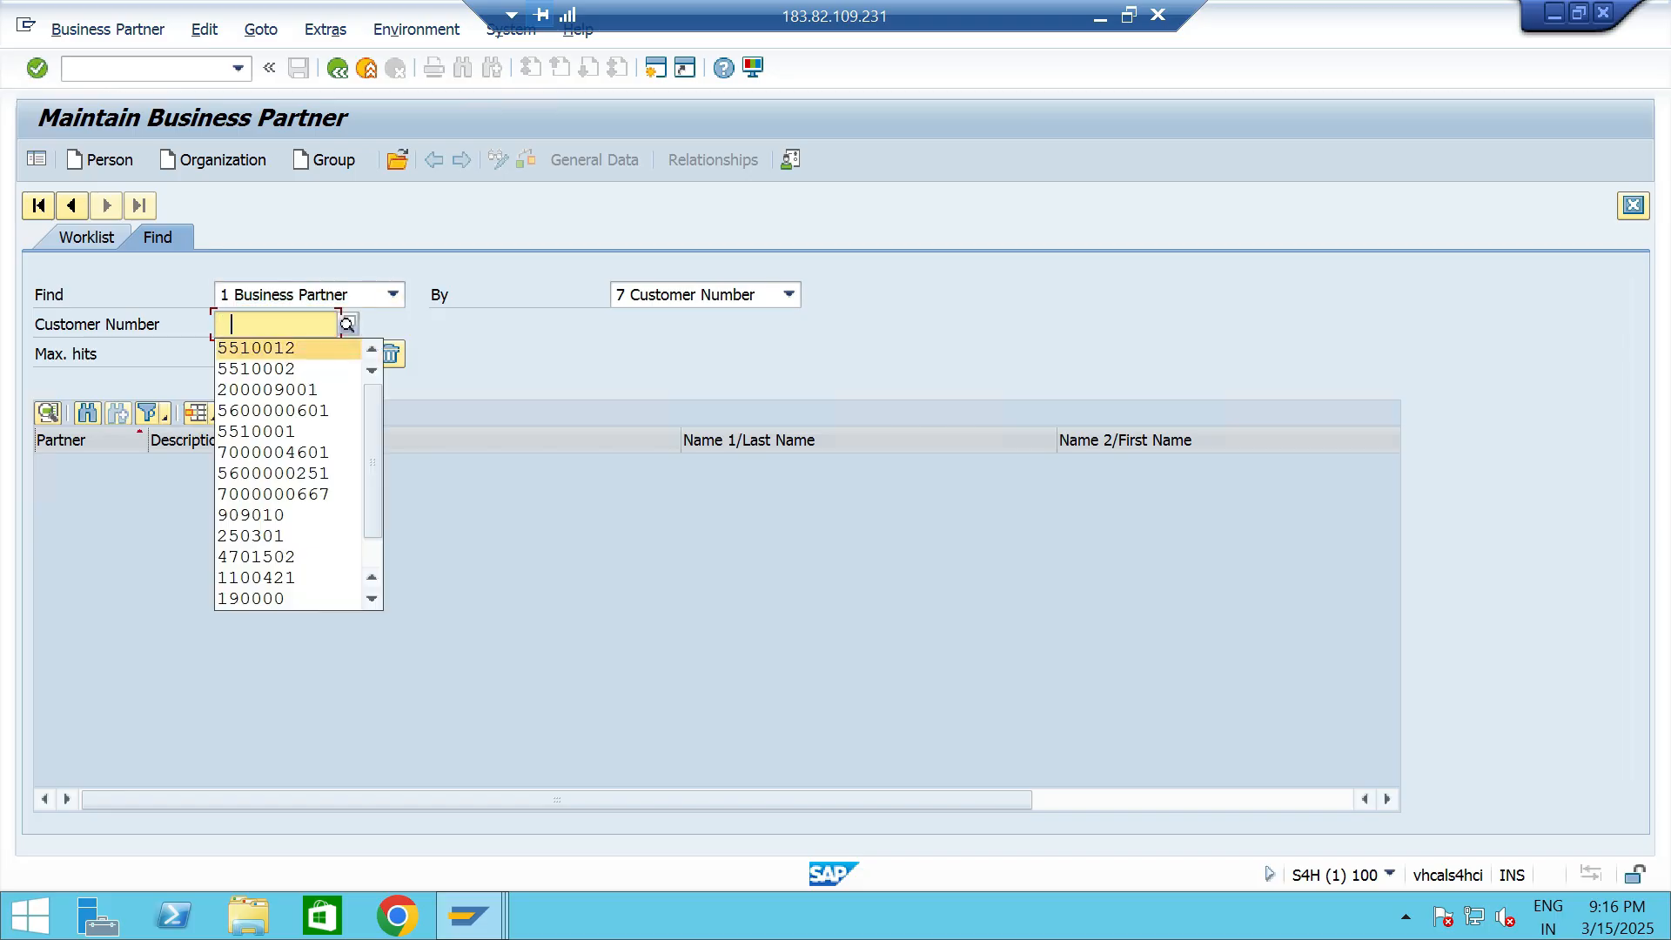
key(Return)
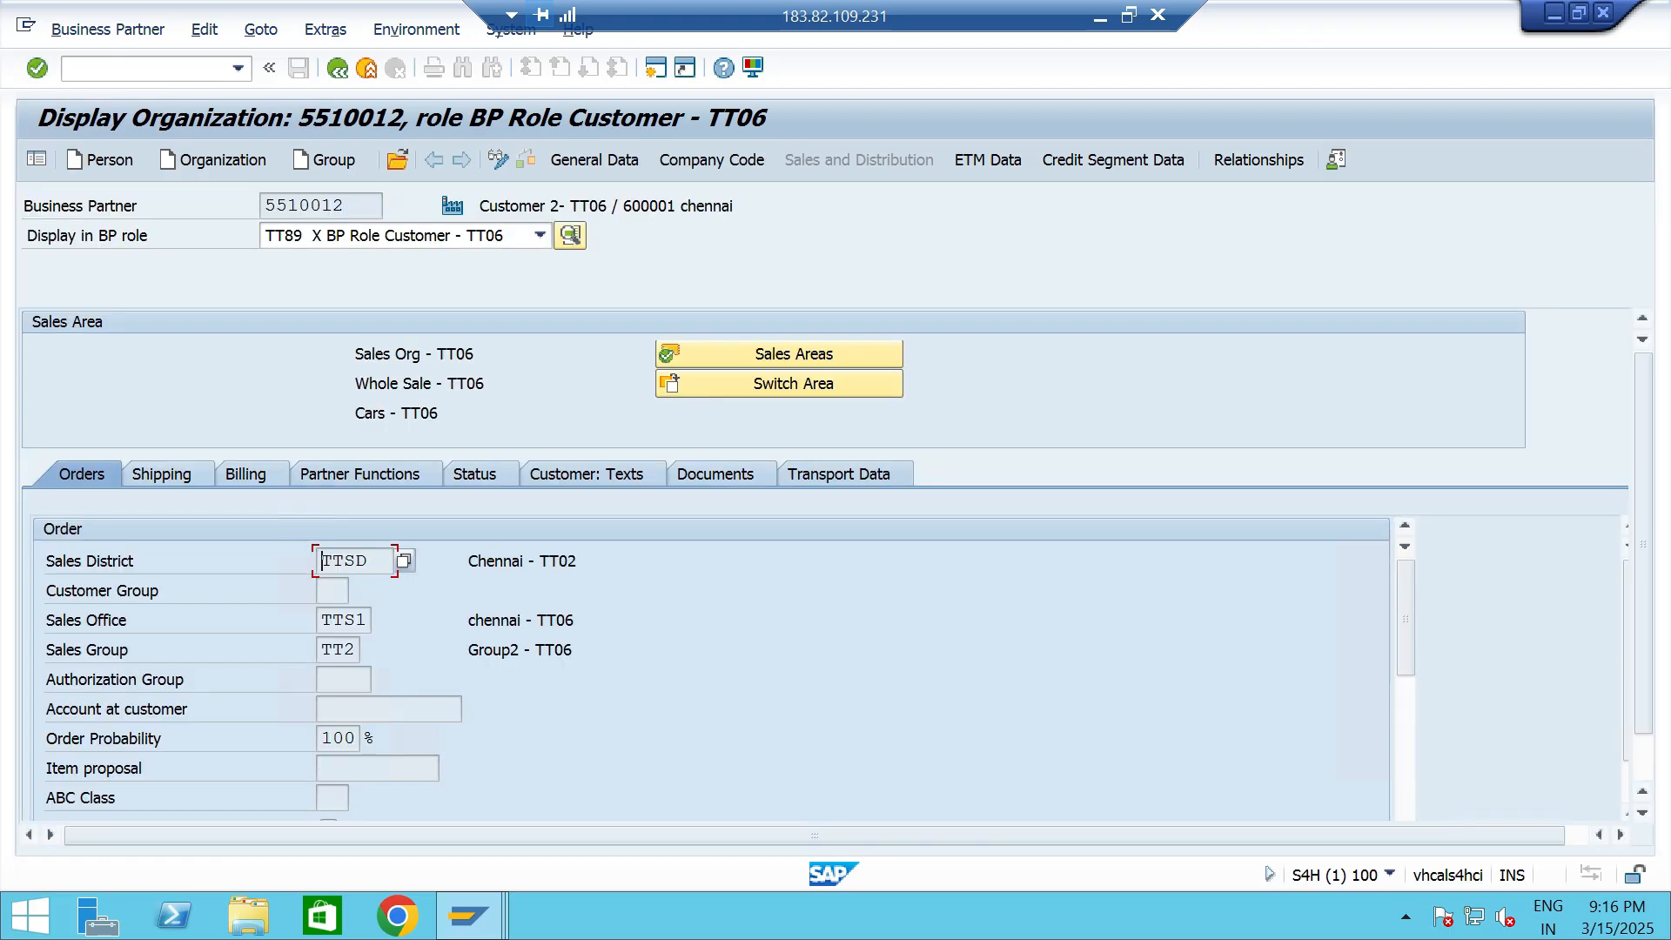
click(1114, 160)
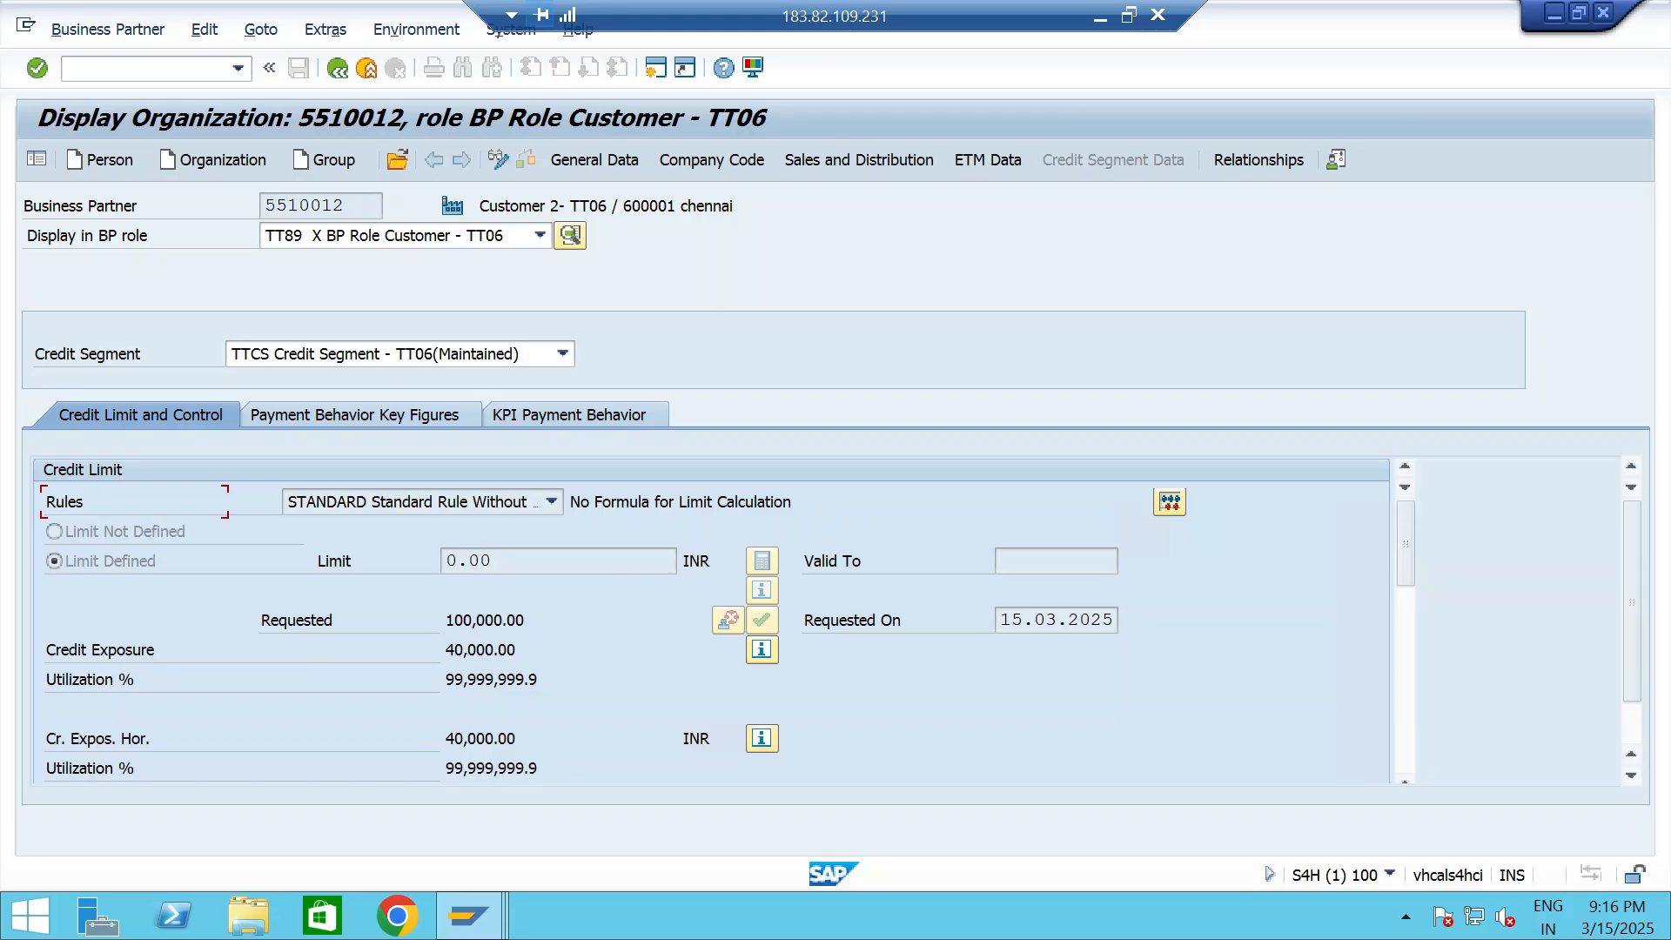
key(shift+Home)
key(End)
key(Up)
key(shift+Home)
key(Down)
key(shift+Home)
- Start a new standard order in transaction VA01 and enter the customer number as sold-to party
click(130, 68)
click(237, 69)
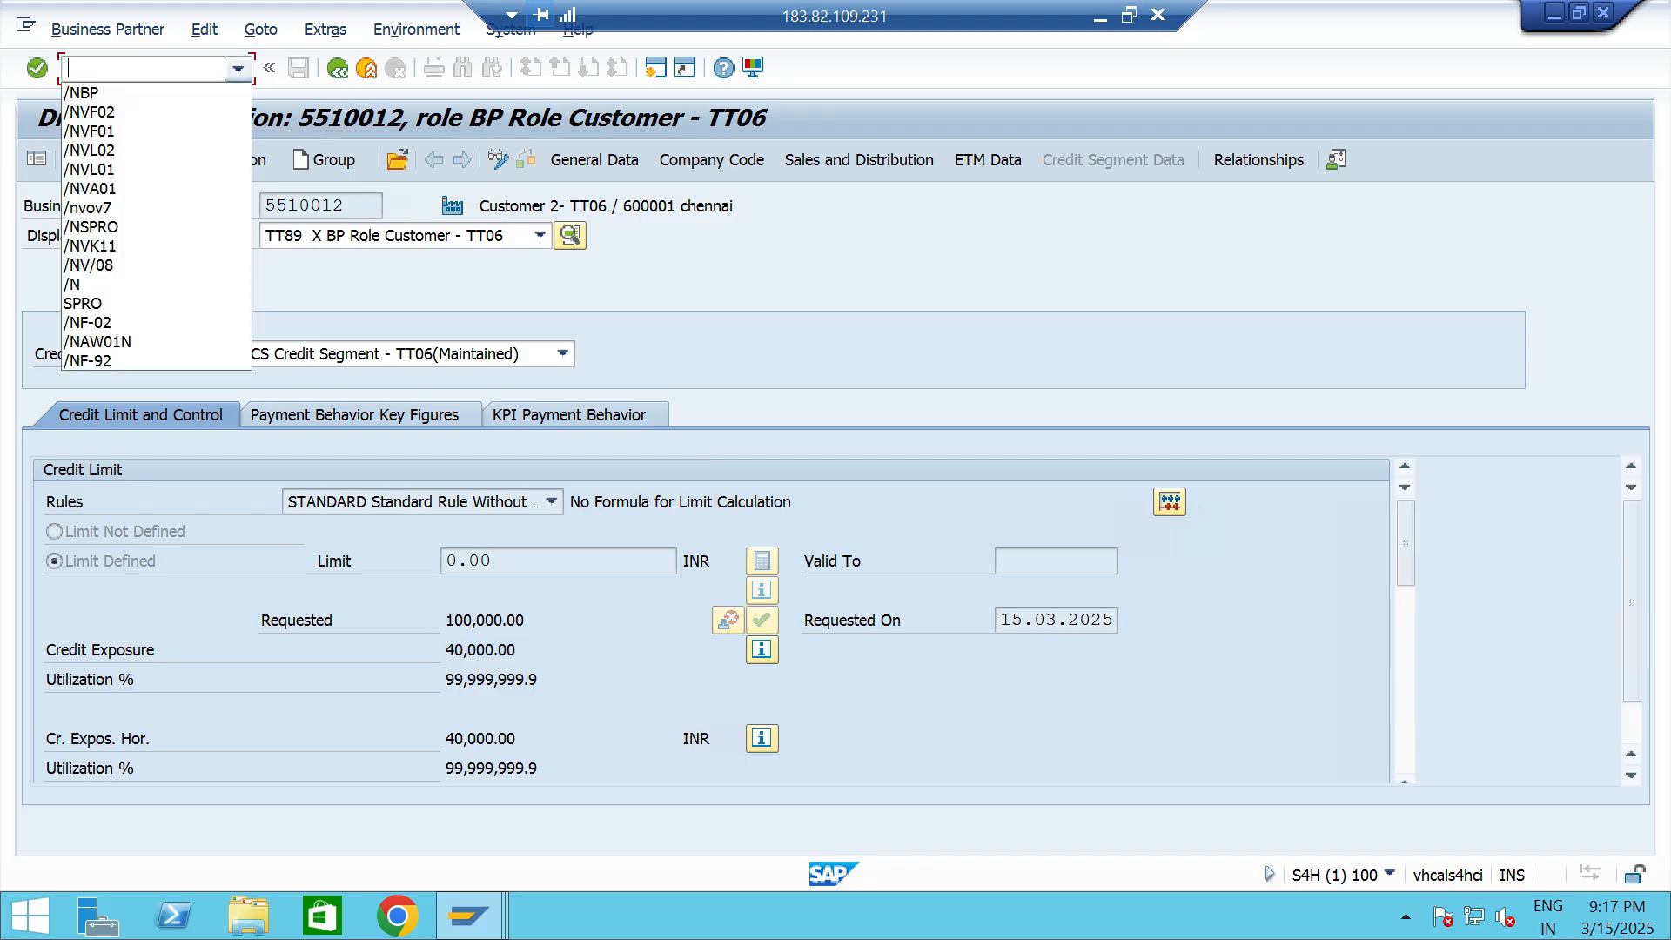
key(Down)
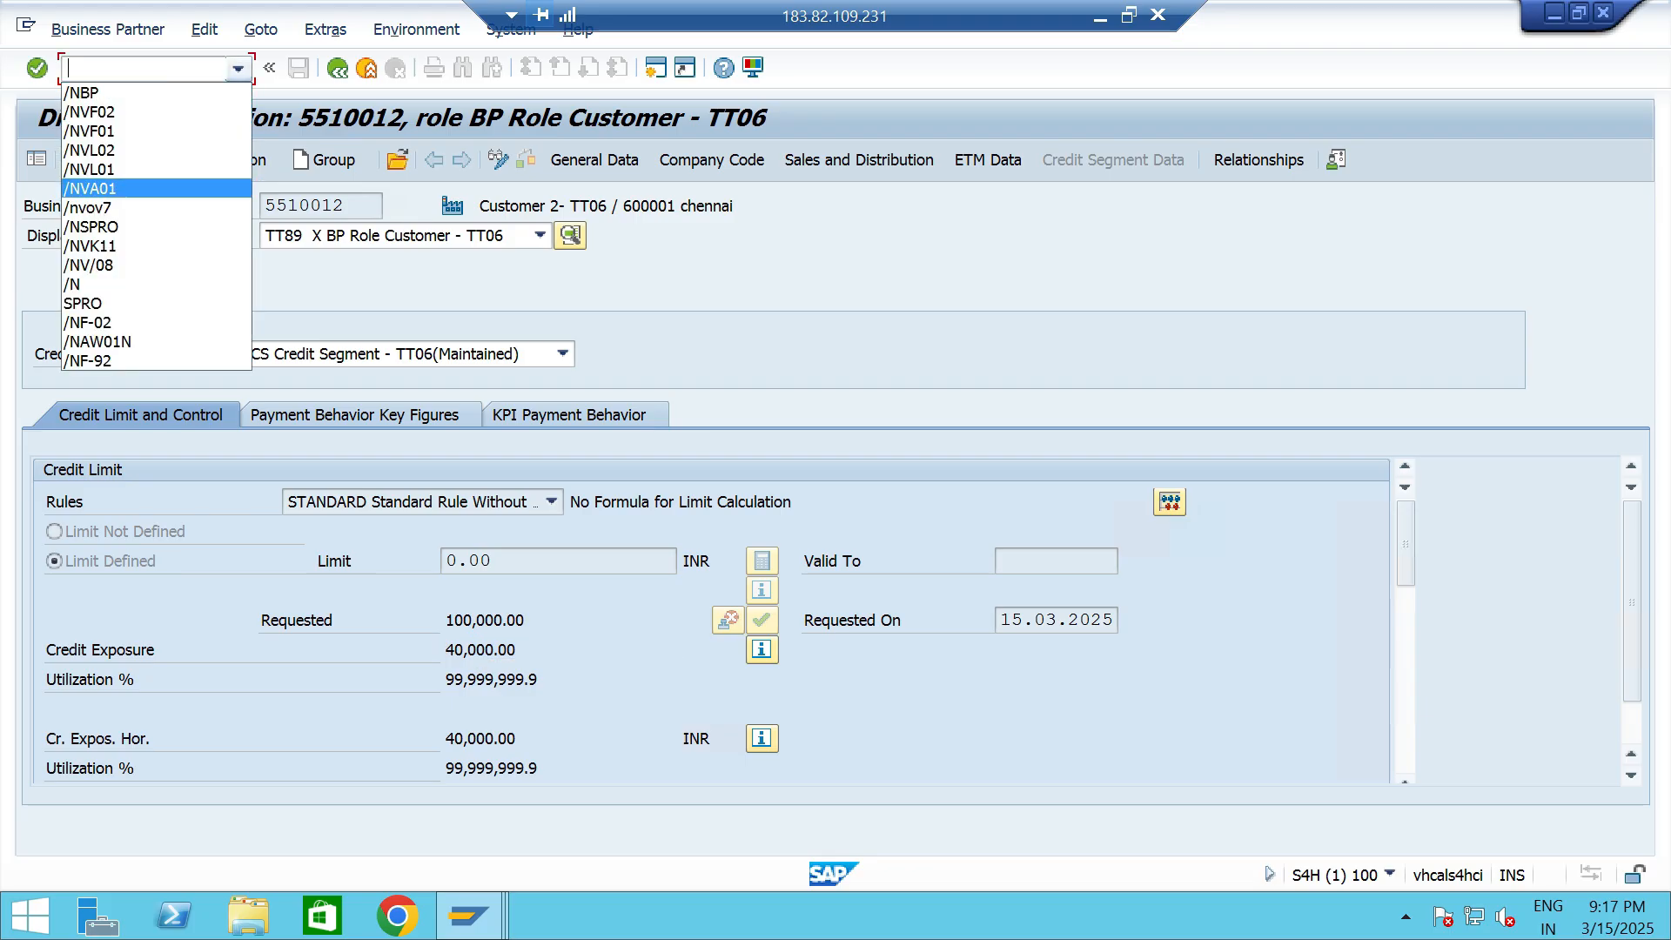
key(Return)
key(Return)
key(Return)
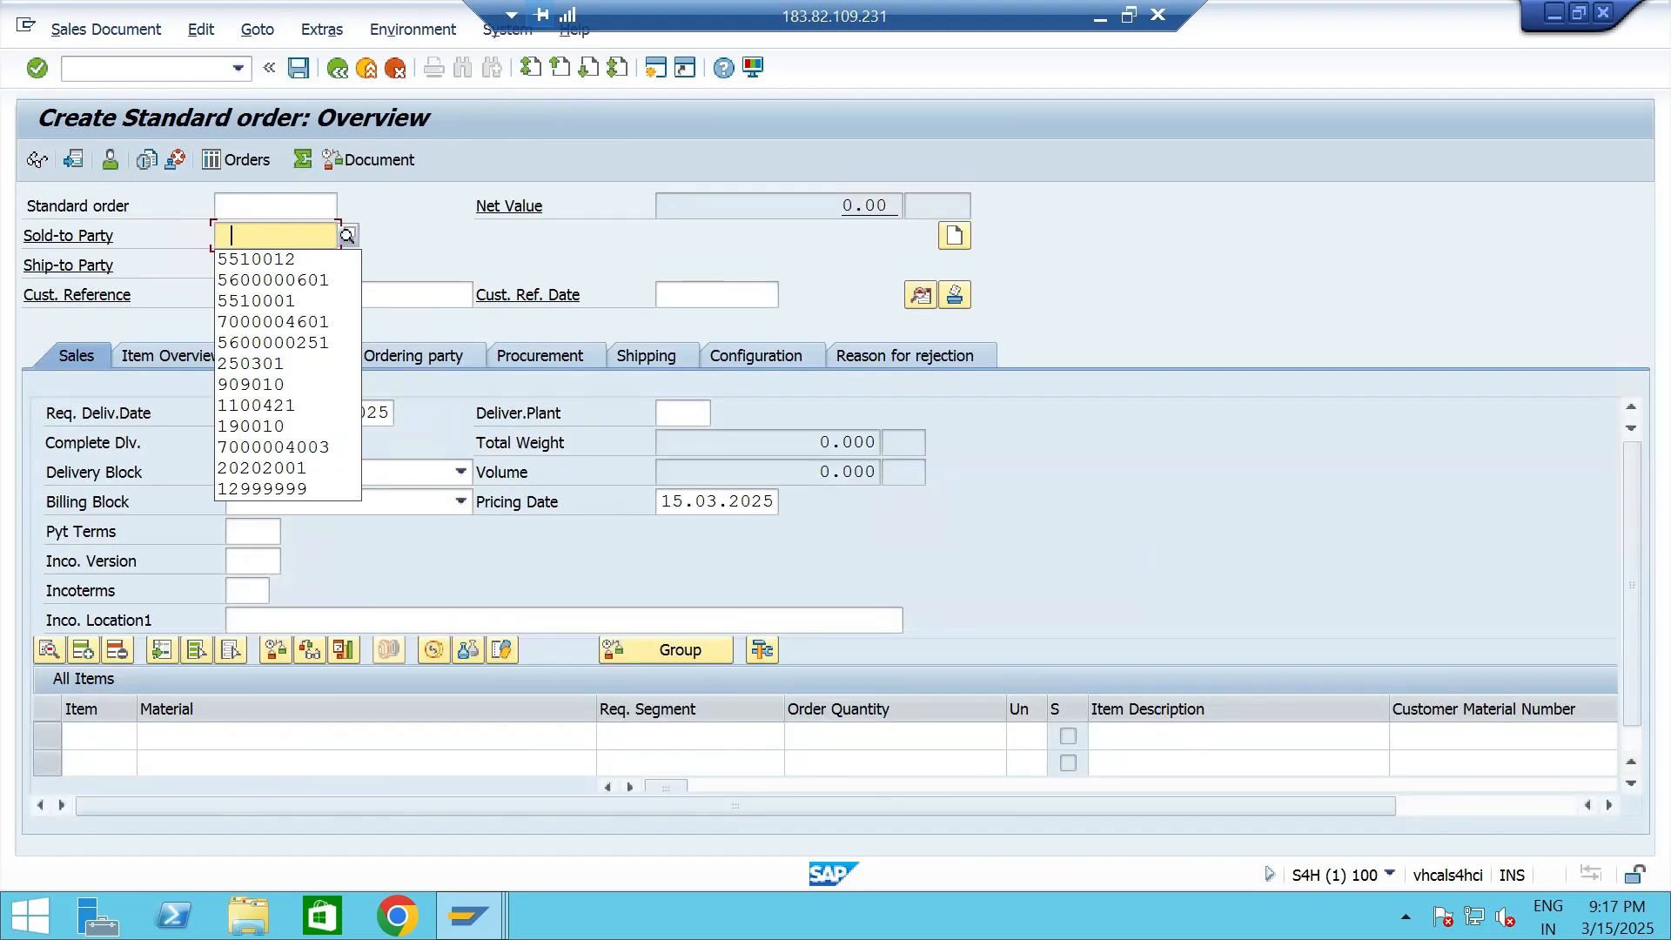
key(Down)
key(Return)
key(Return)
- Add material 13328 with an order quantity of 5 and plant TTP2, and confirm the order item
text(13328)
key(Tab)
key(Tab)
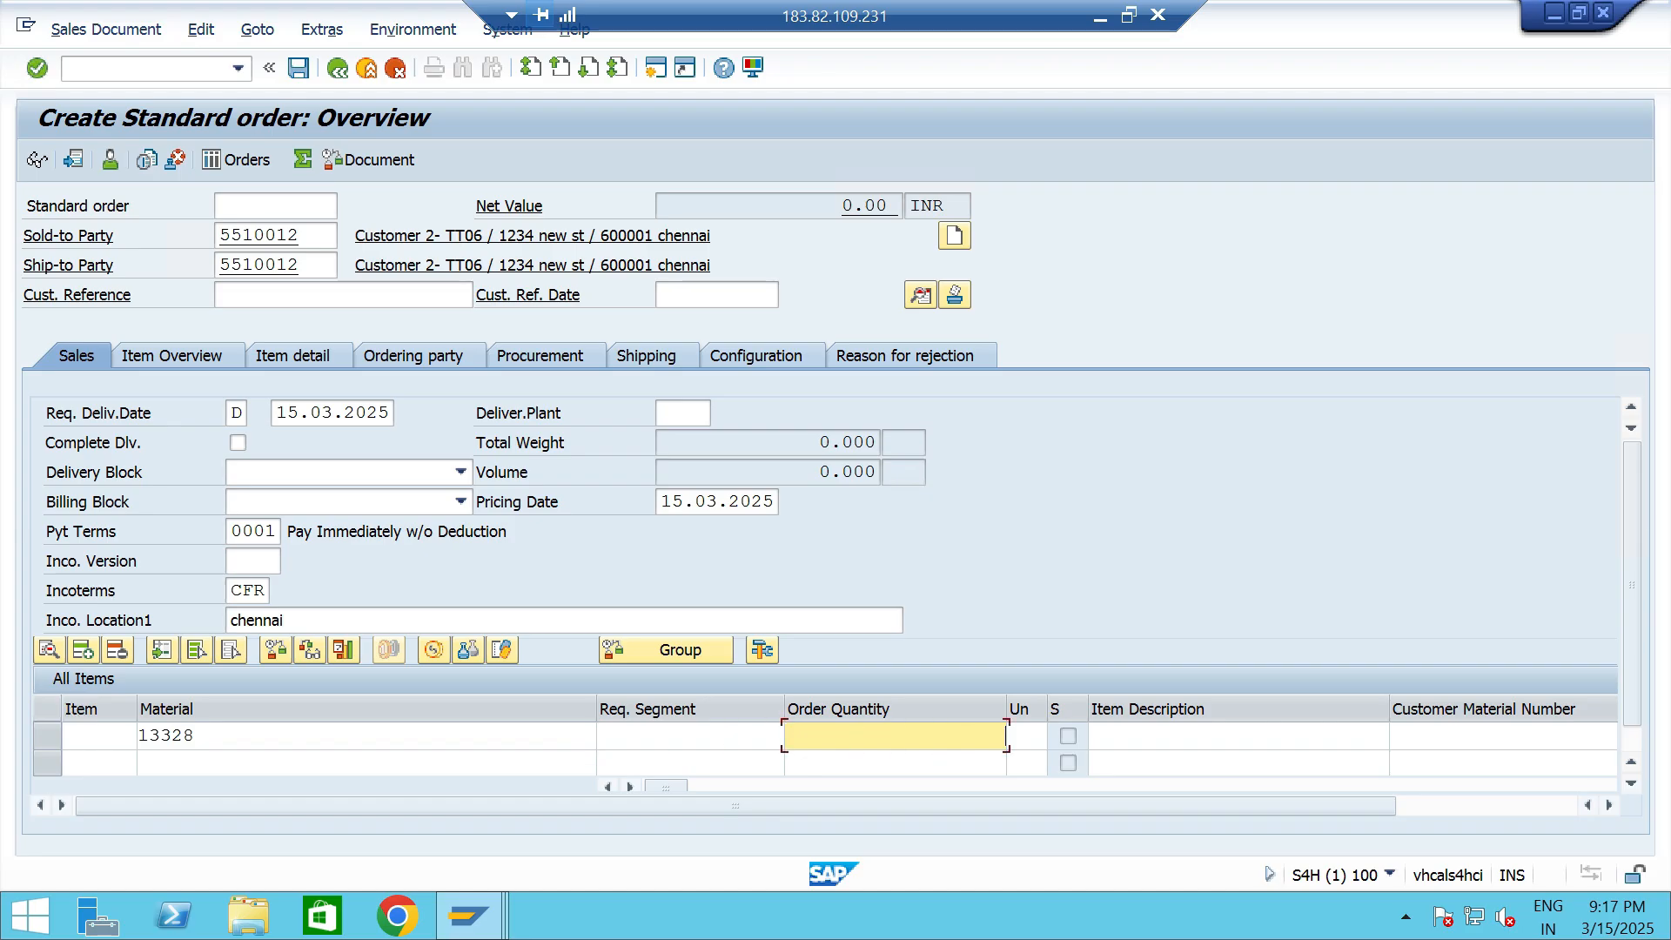
text(5)
key(Tab)
key(Tab)
key(Tab)
key(Tab)
key(Tab)
key(Tab)
key(Tab)
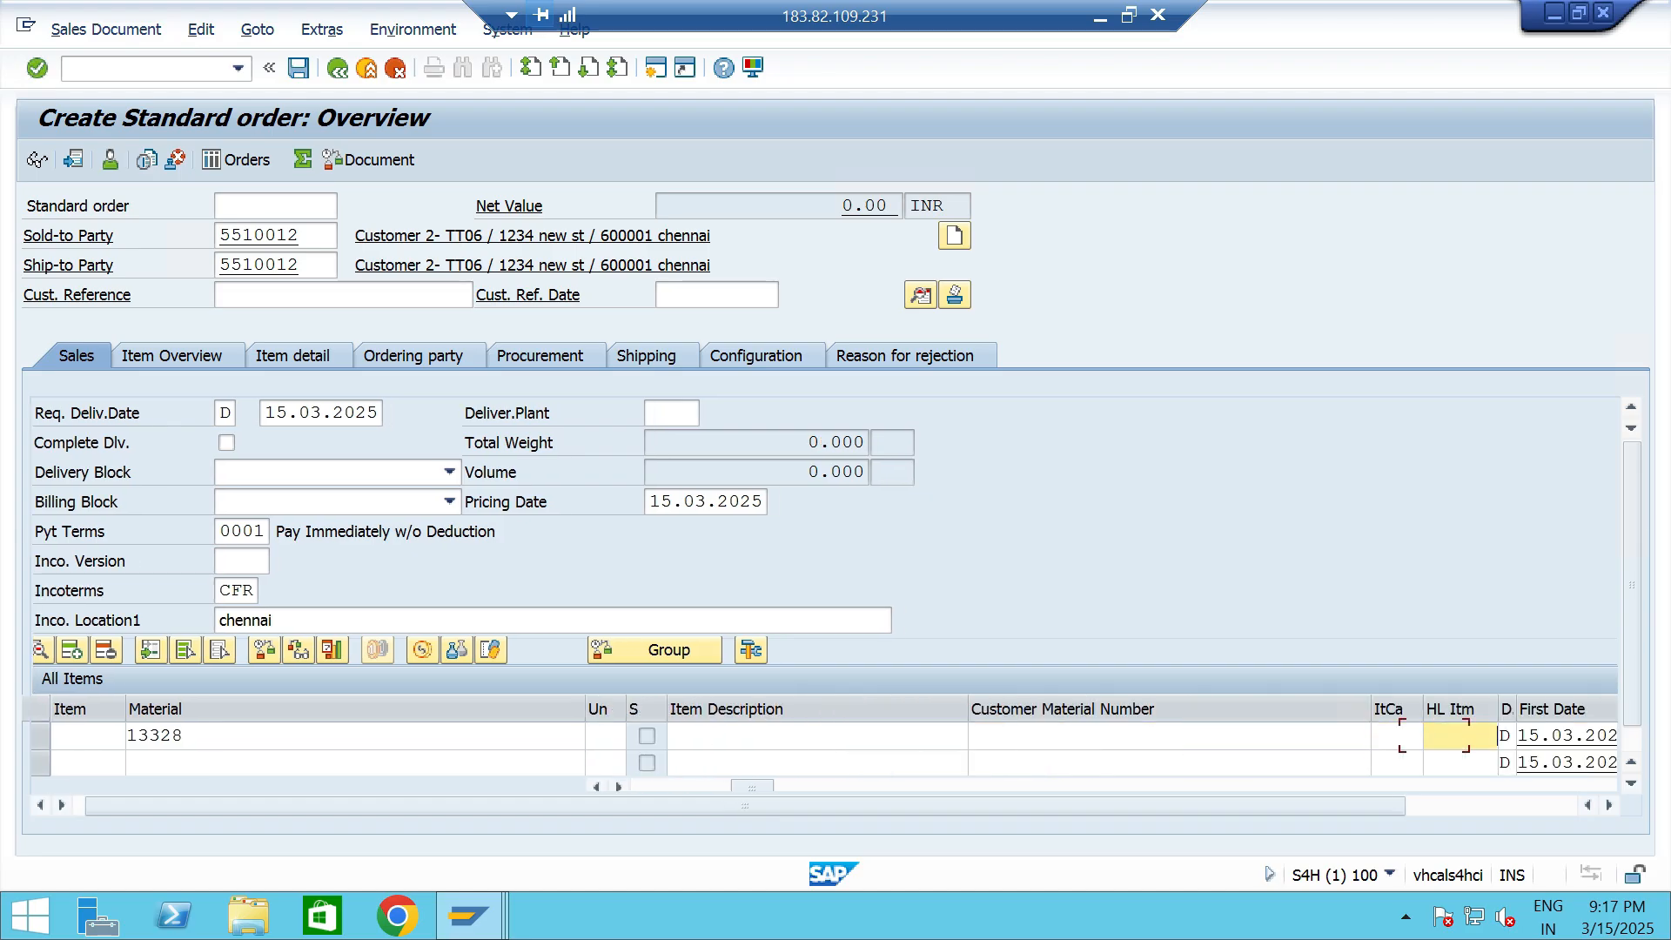
key(Tab)
key(space)
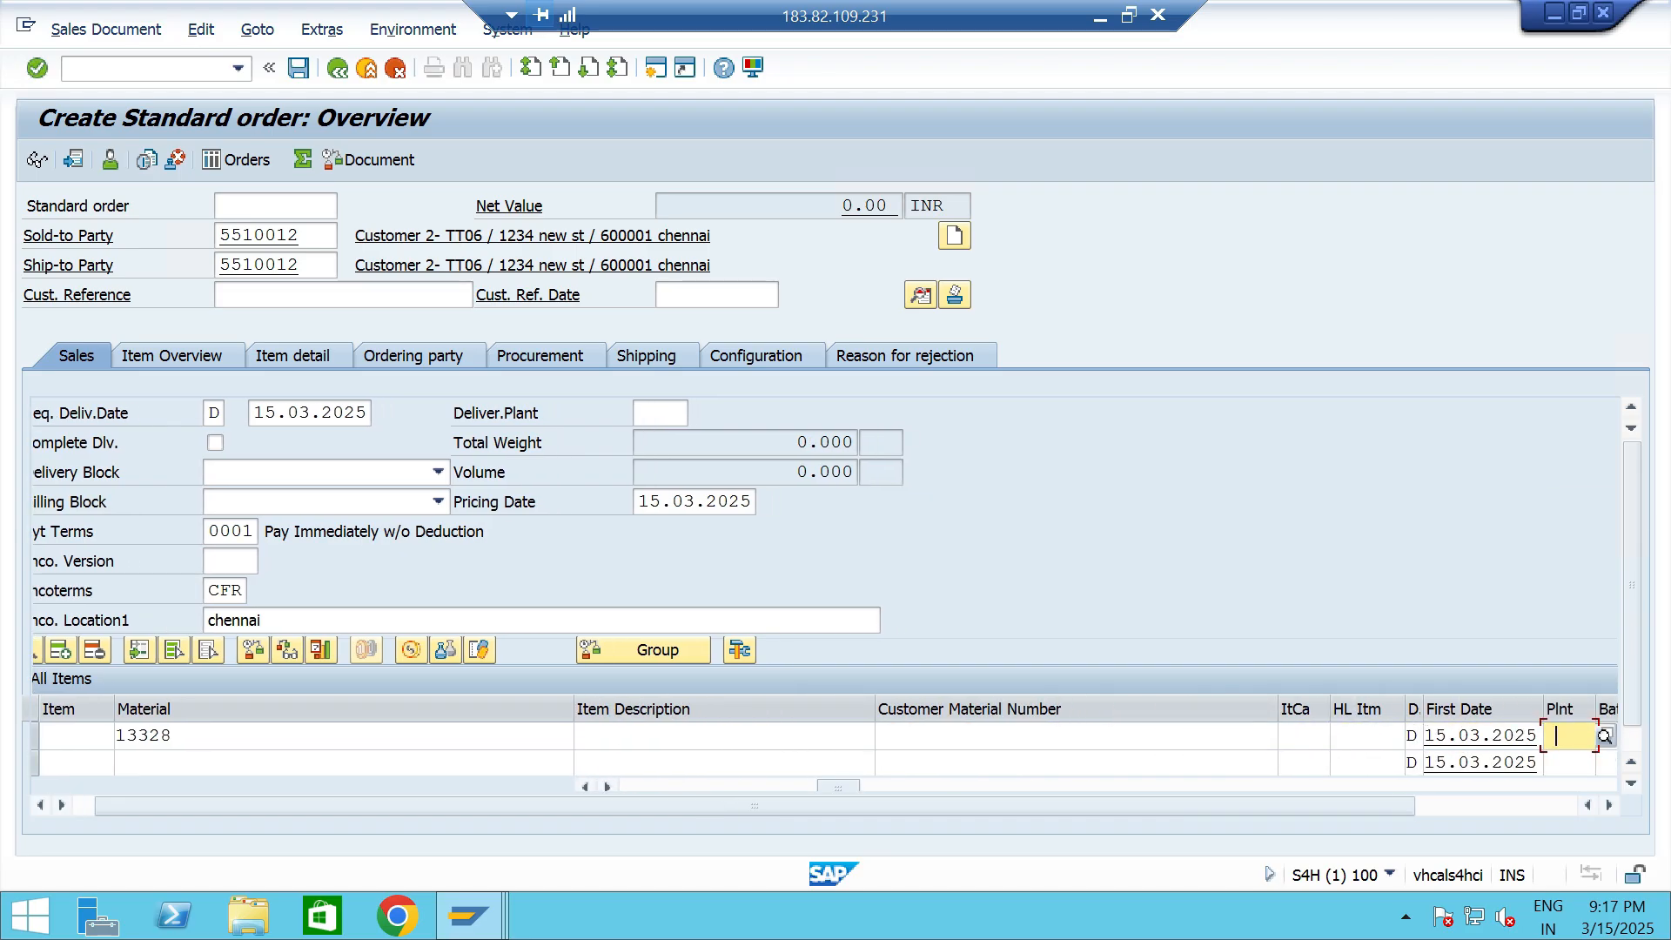
key(Down)
key(Return)
key(Return)
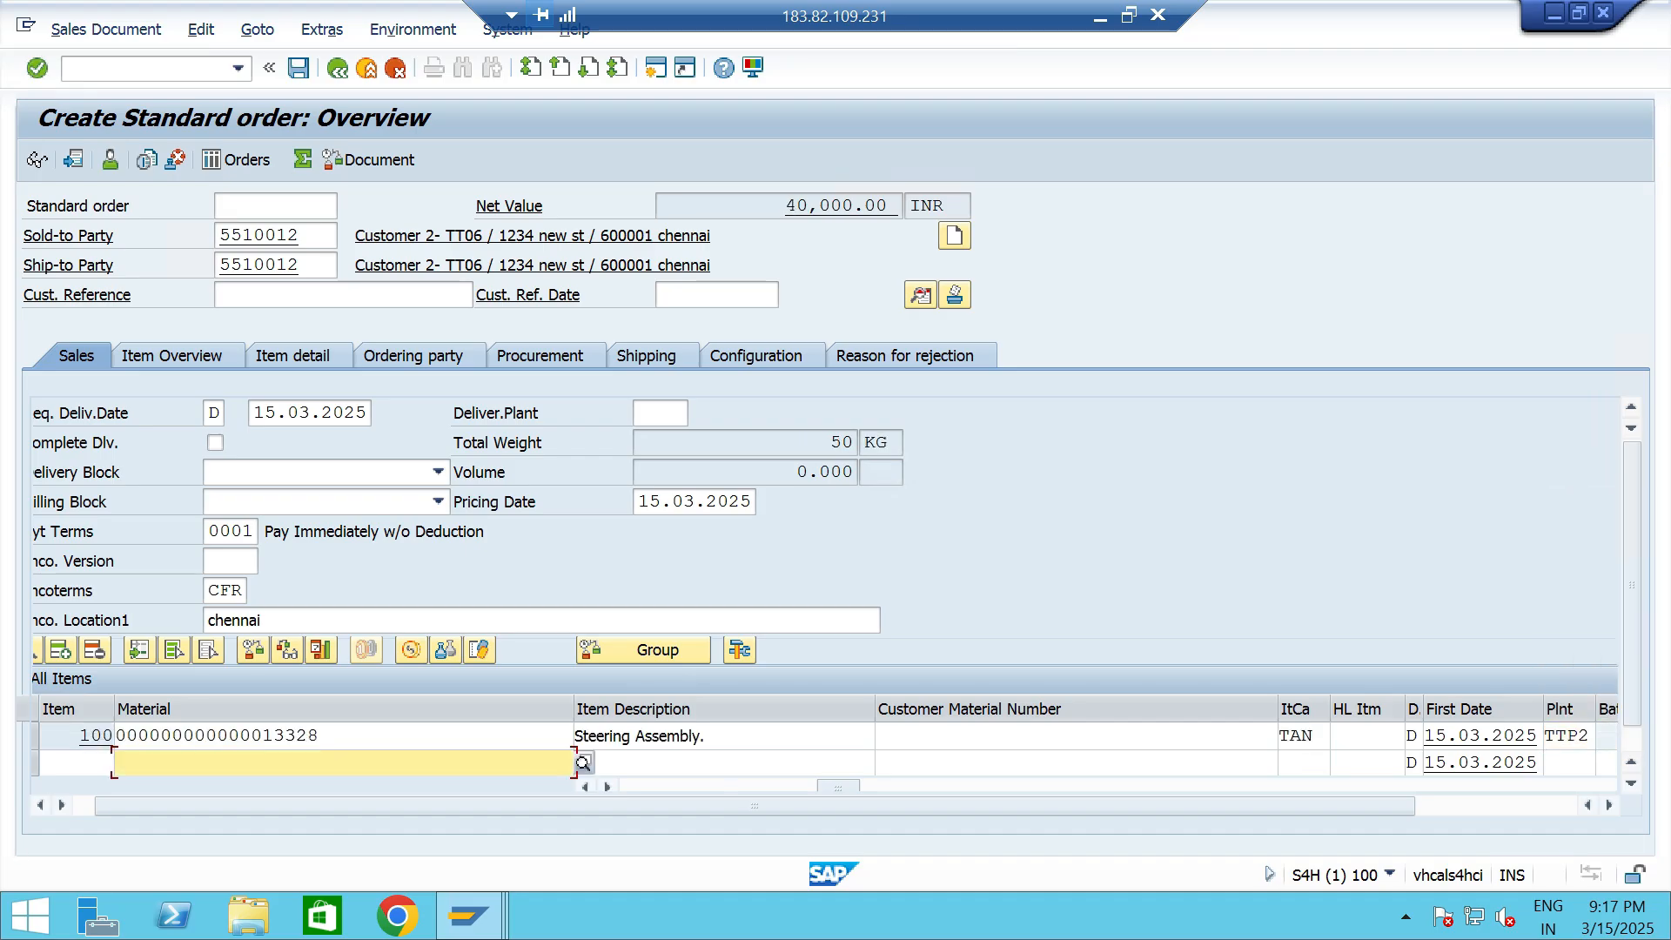
- Save the sales order by proceeding directly to the creation of its outbound delivery
click(106, 30)
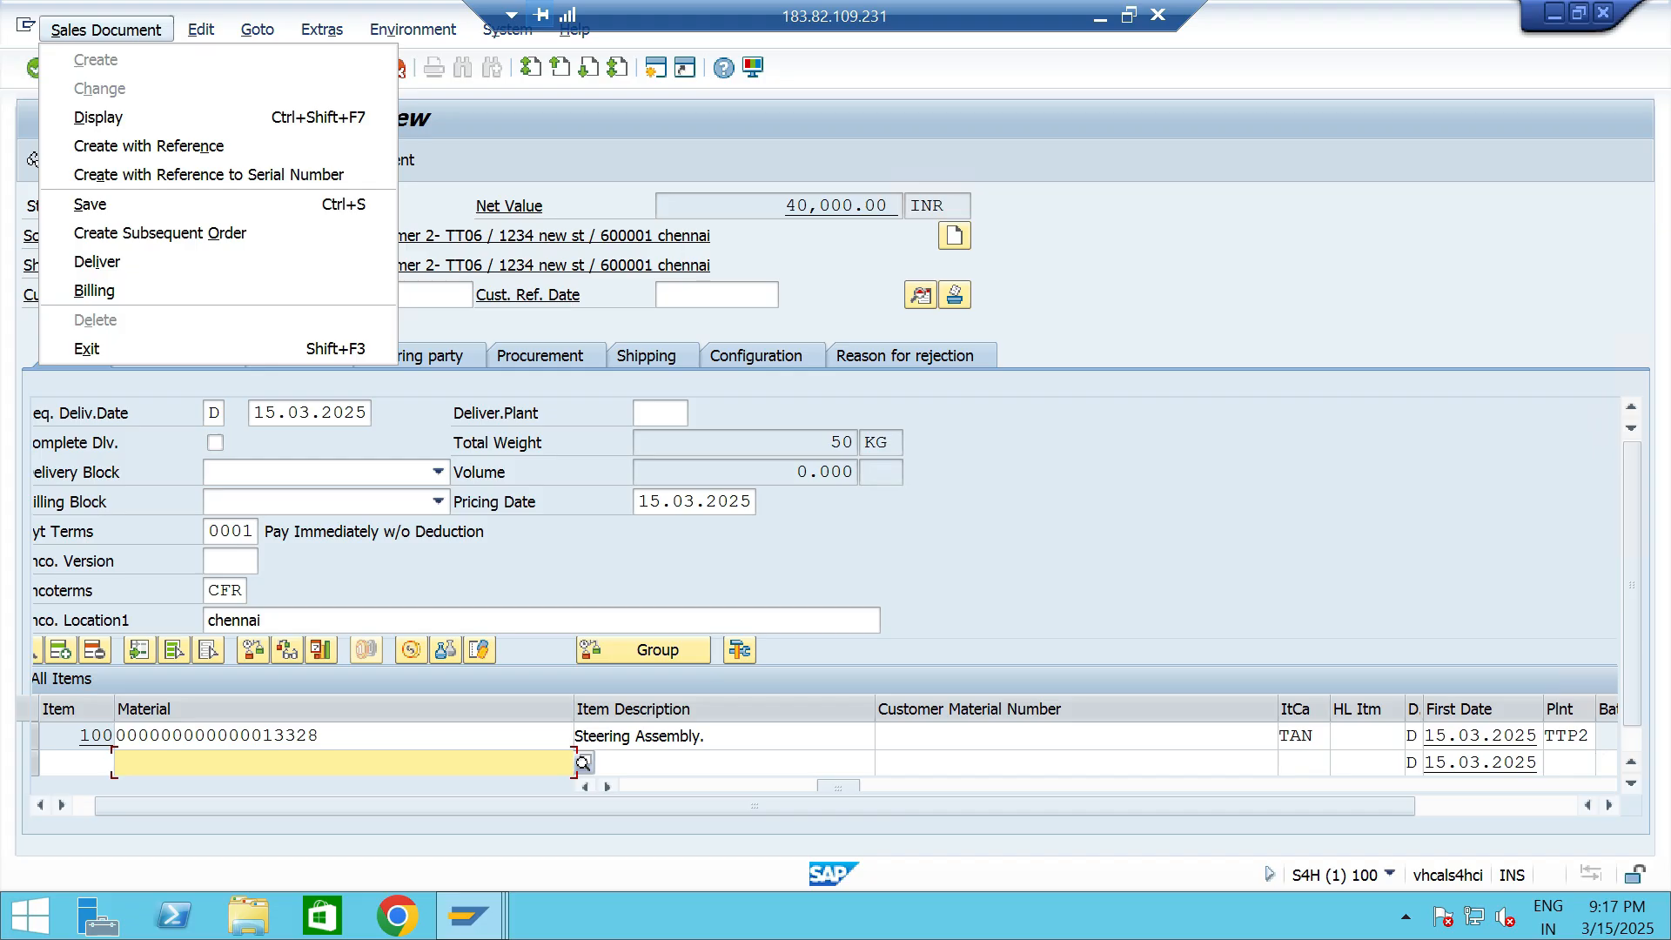
click(98, 262)
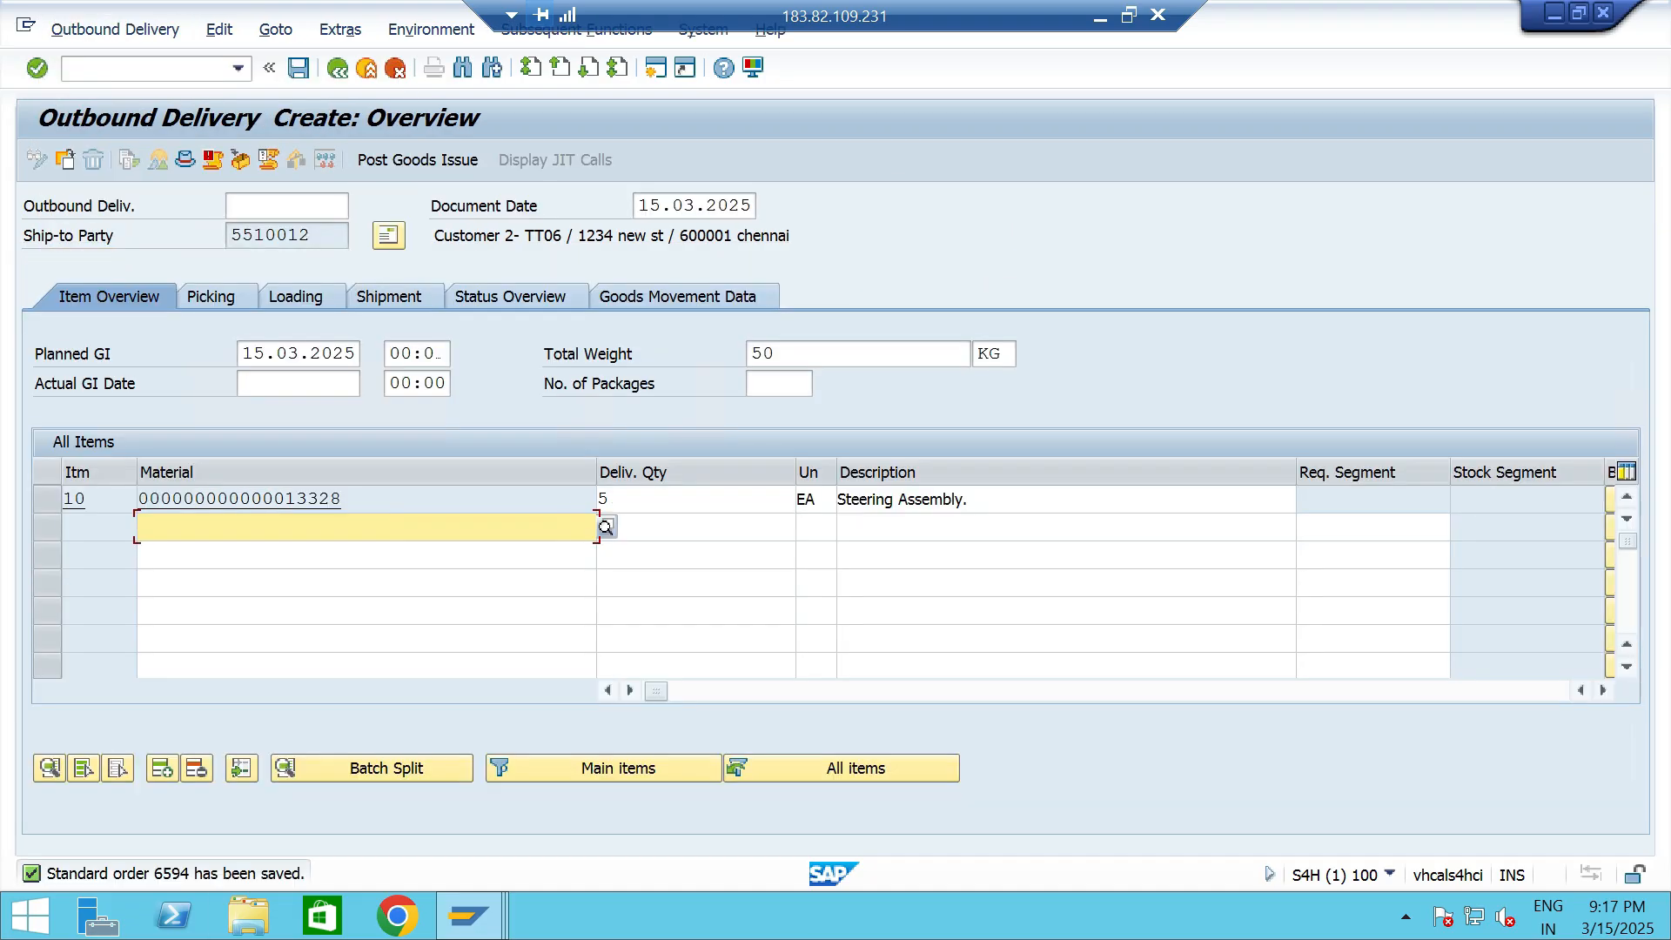
- Enter a picked quantity of 5 and storage location TTS5 for item 10, and save the outbound delivery
click(212, 296)
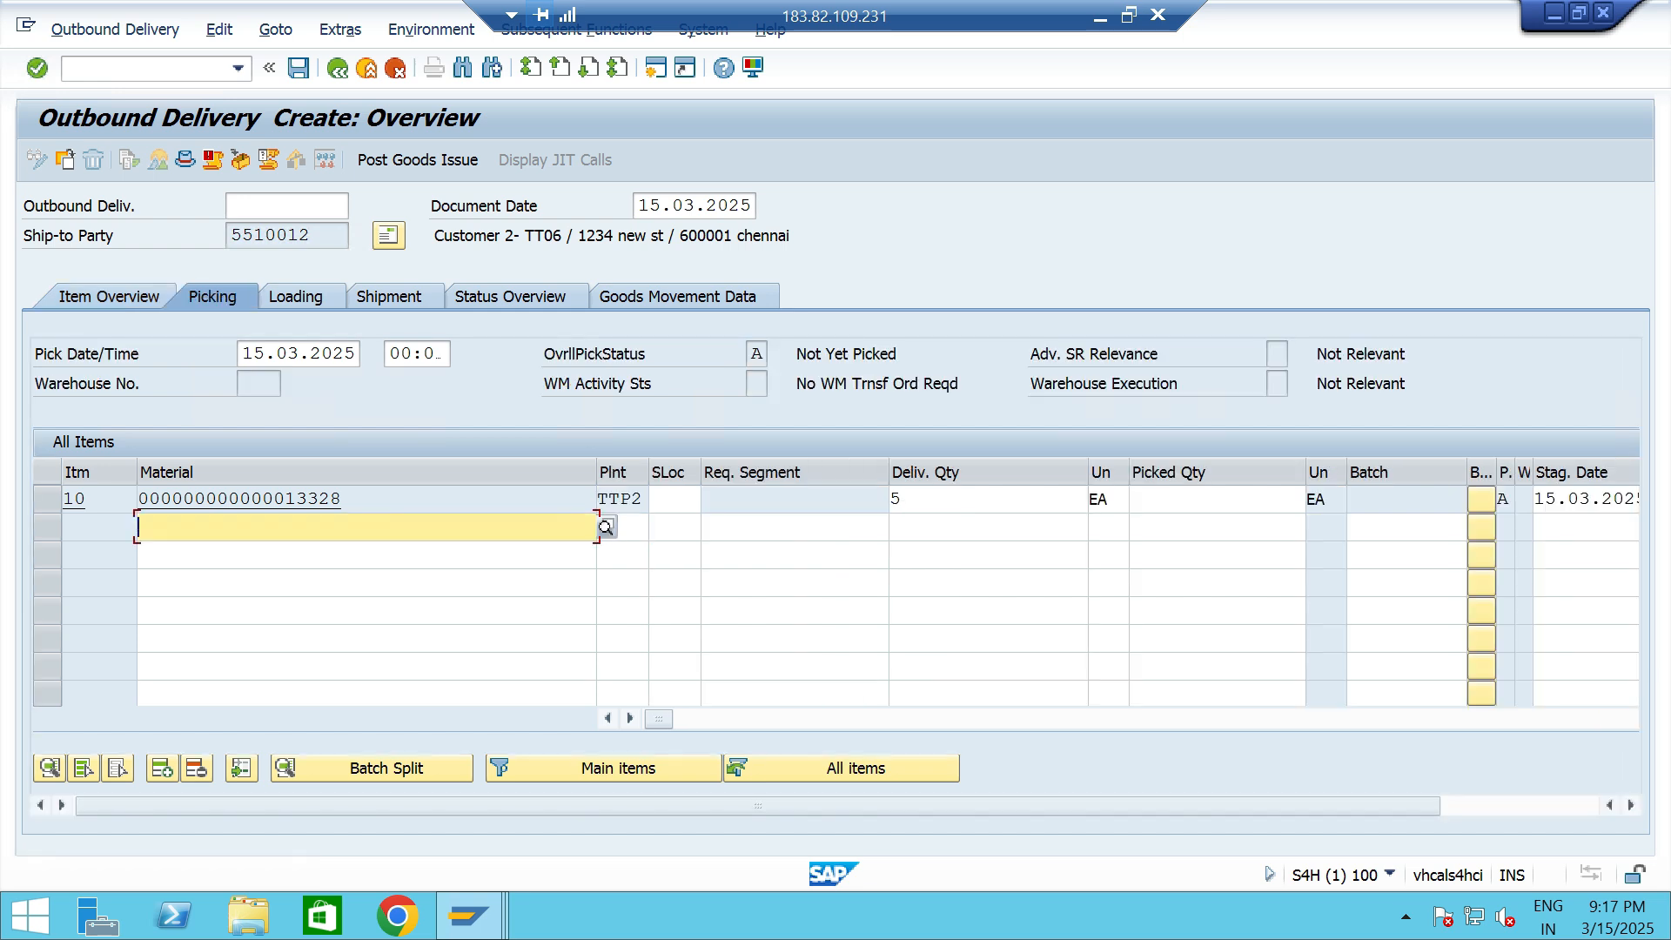
click(1217, 500)
text(5)
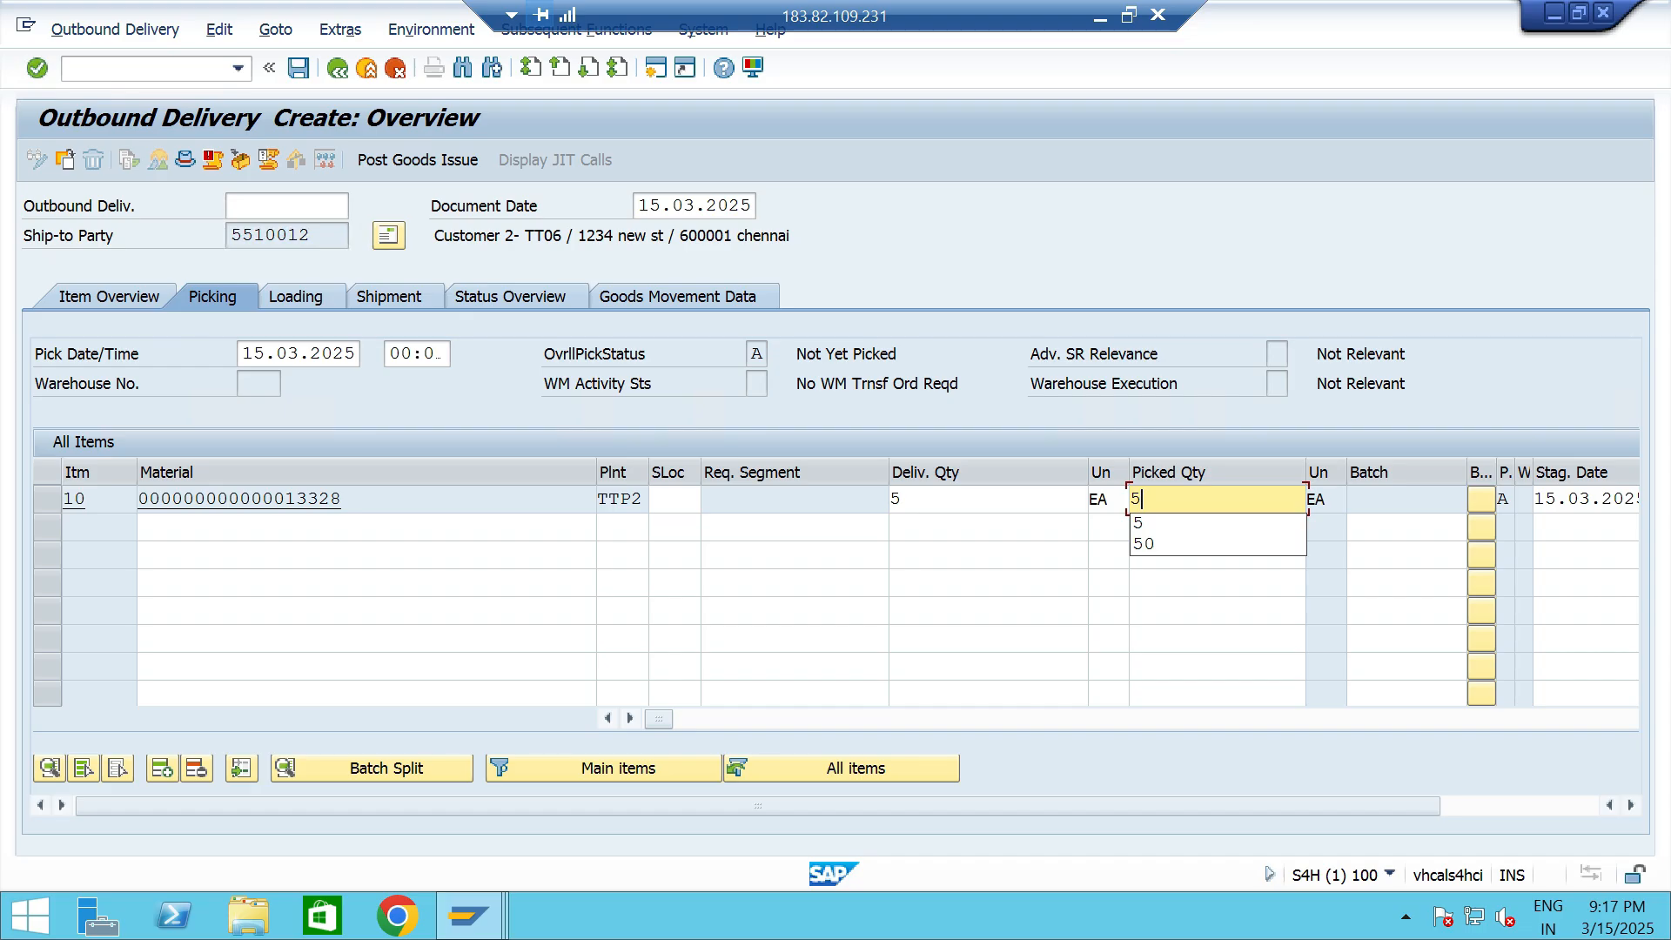
click(674, 500)
key(space)
key(Down)
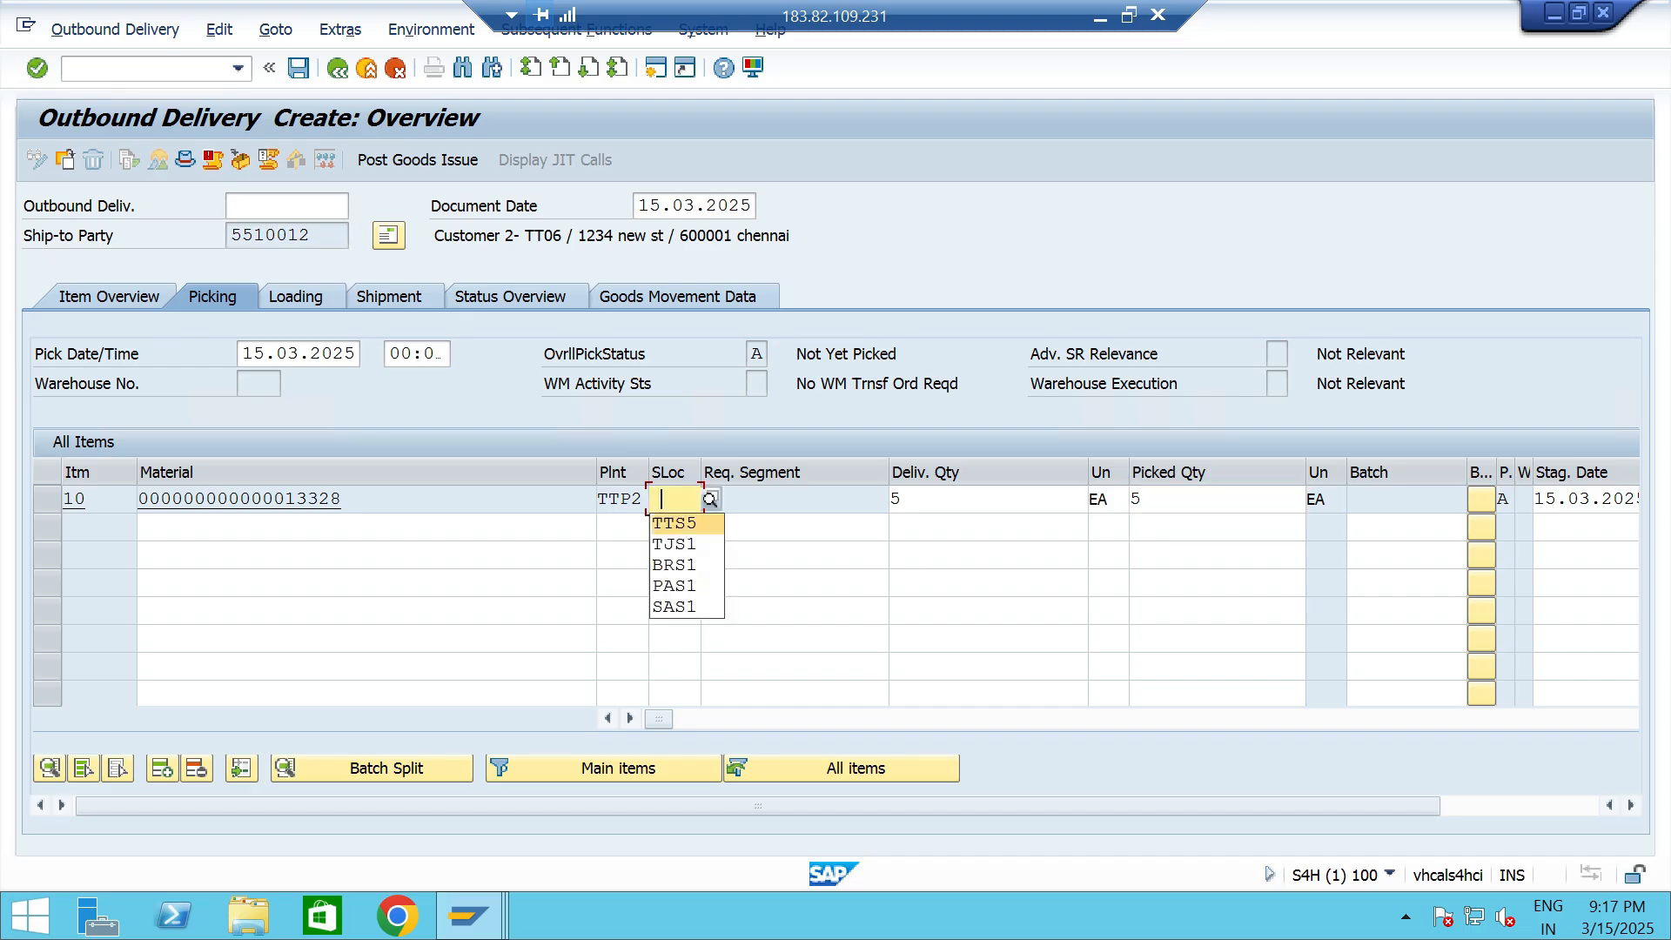
key(Return)
key(ctrl+s)
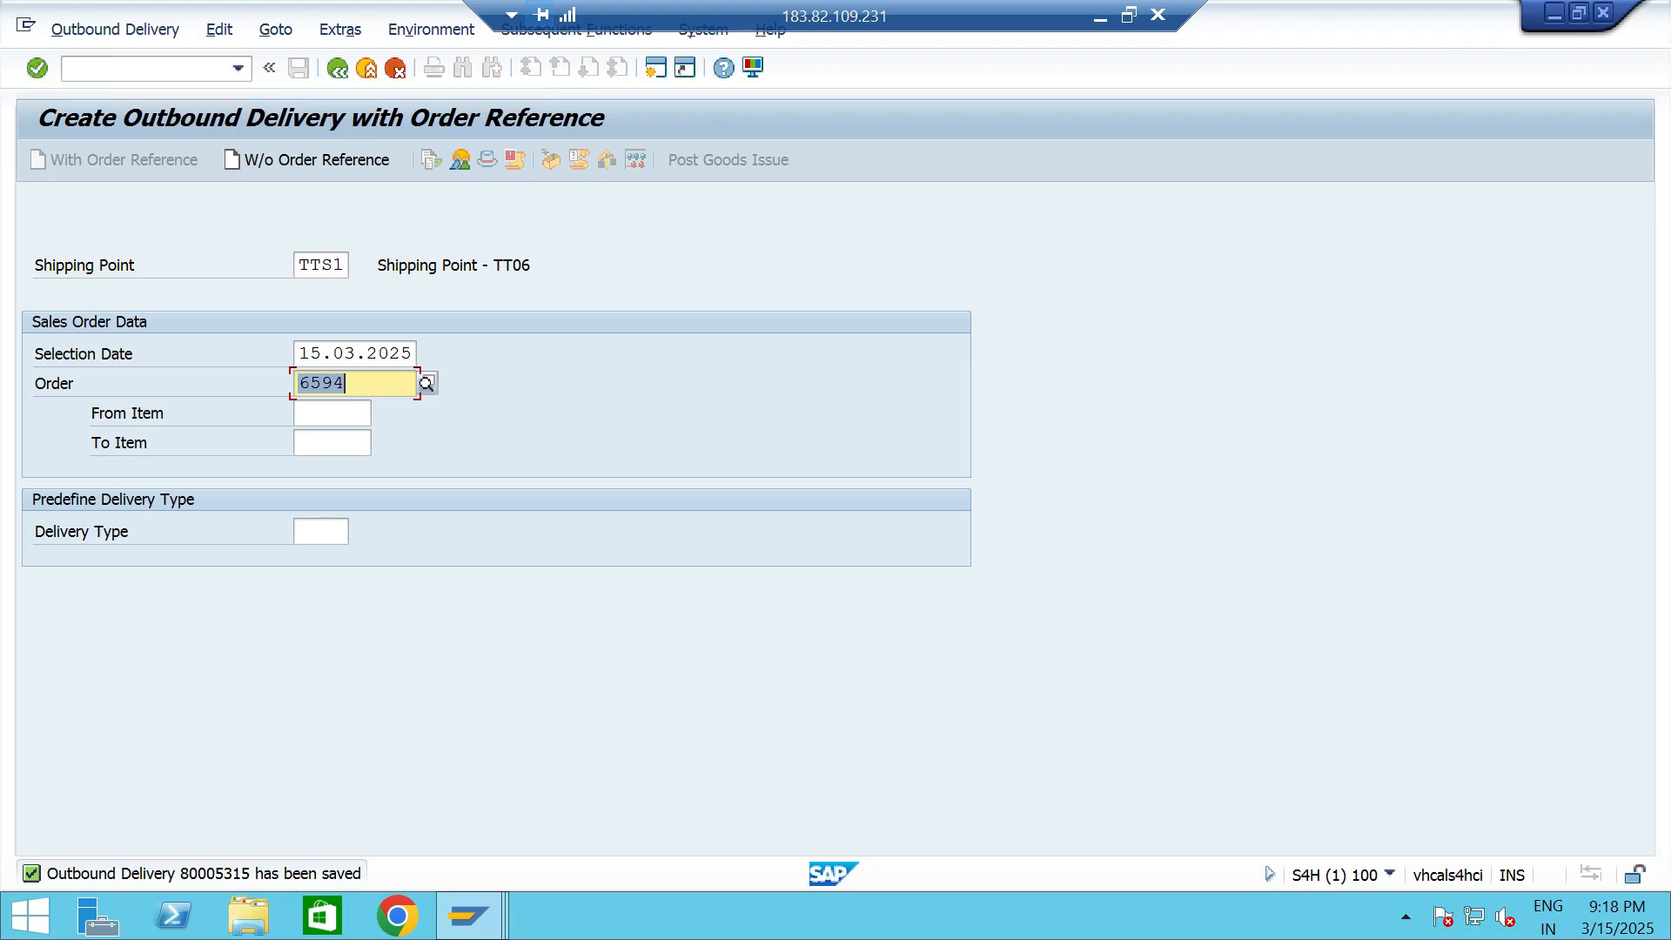
- Find the business partner by customer number in transaction BP and display the customer's credit segment data
key(Right)
click(238, 68)
click(87, 112)
key(Return)
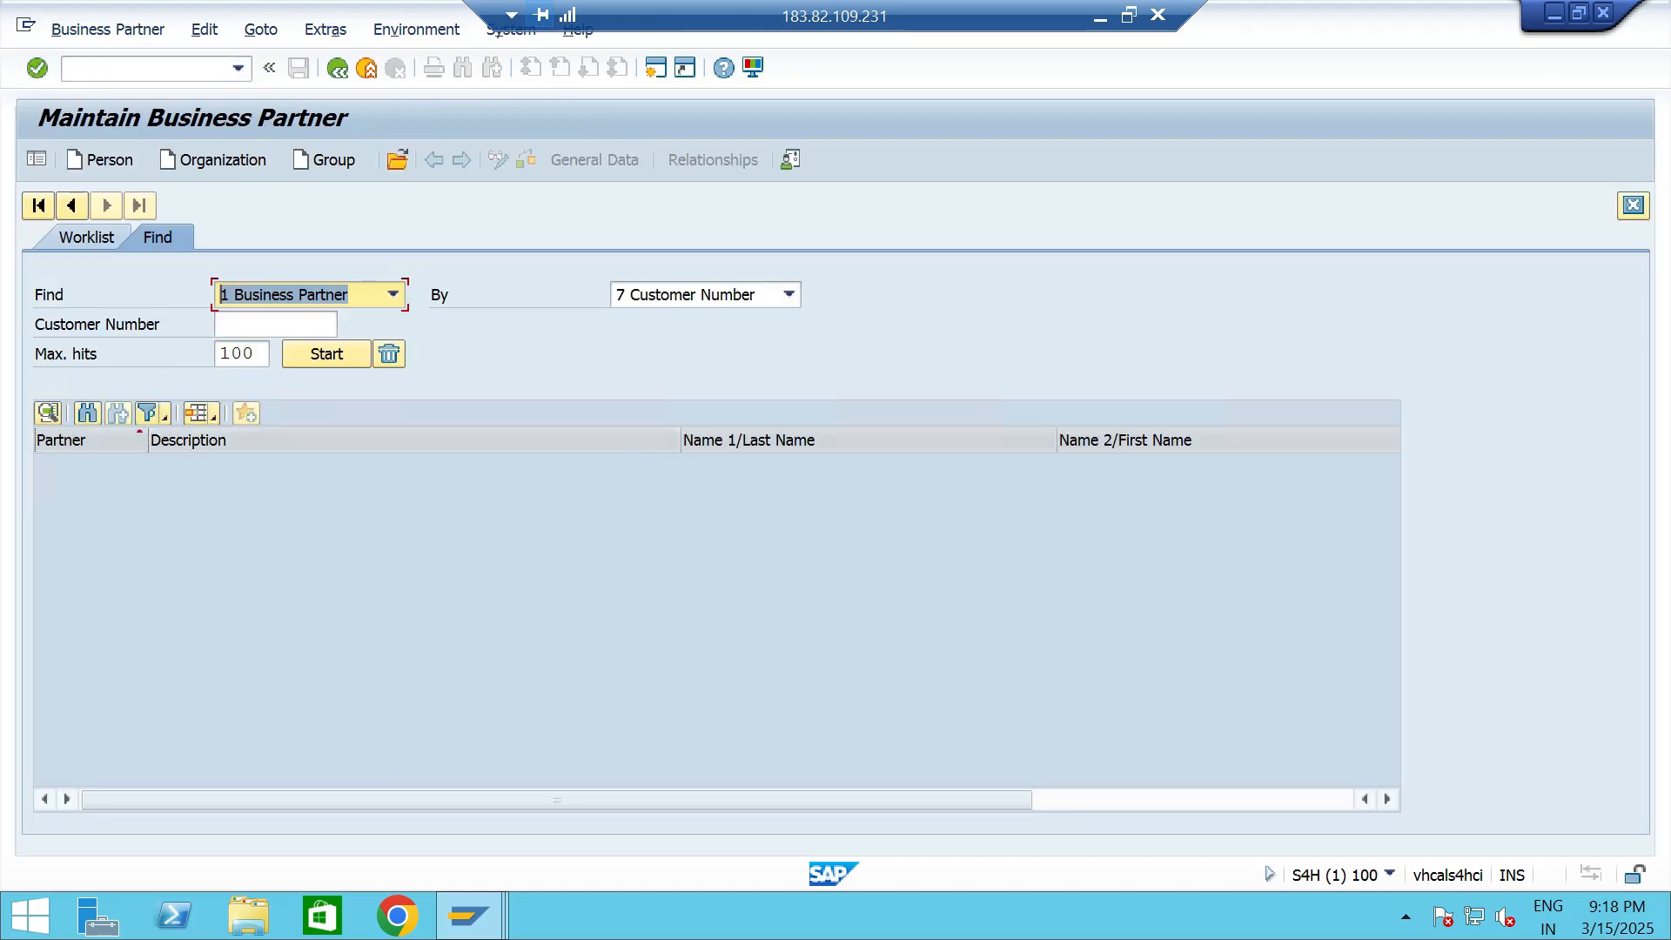
key(space)
key(Down)
key(Return)
key(Return)
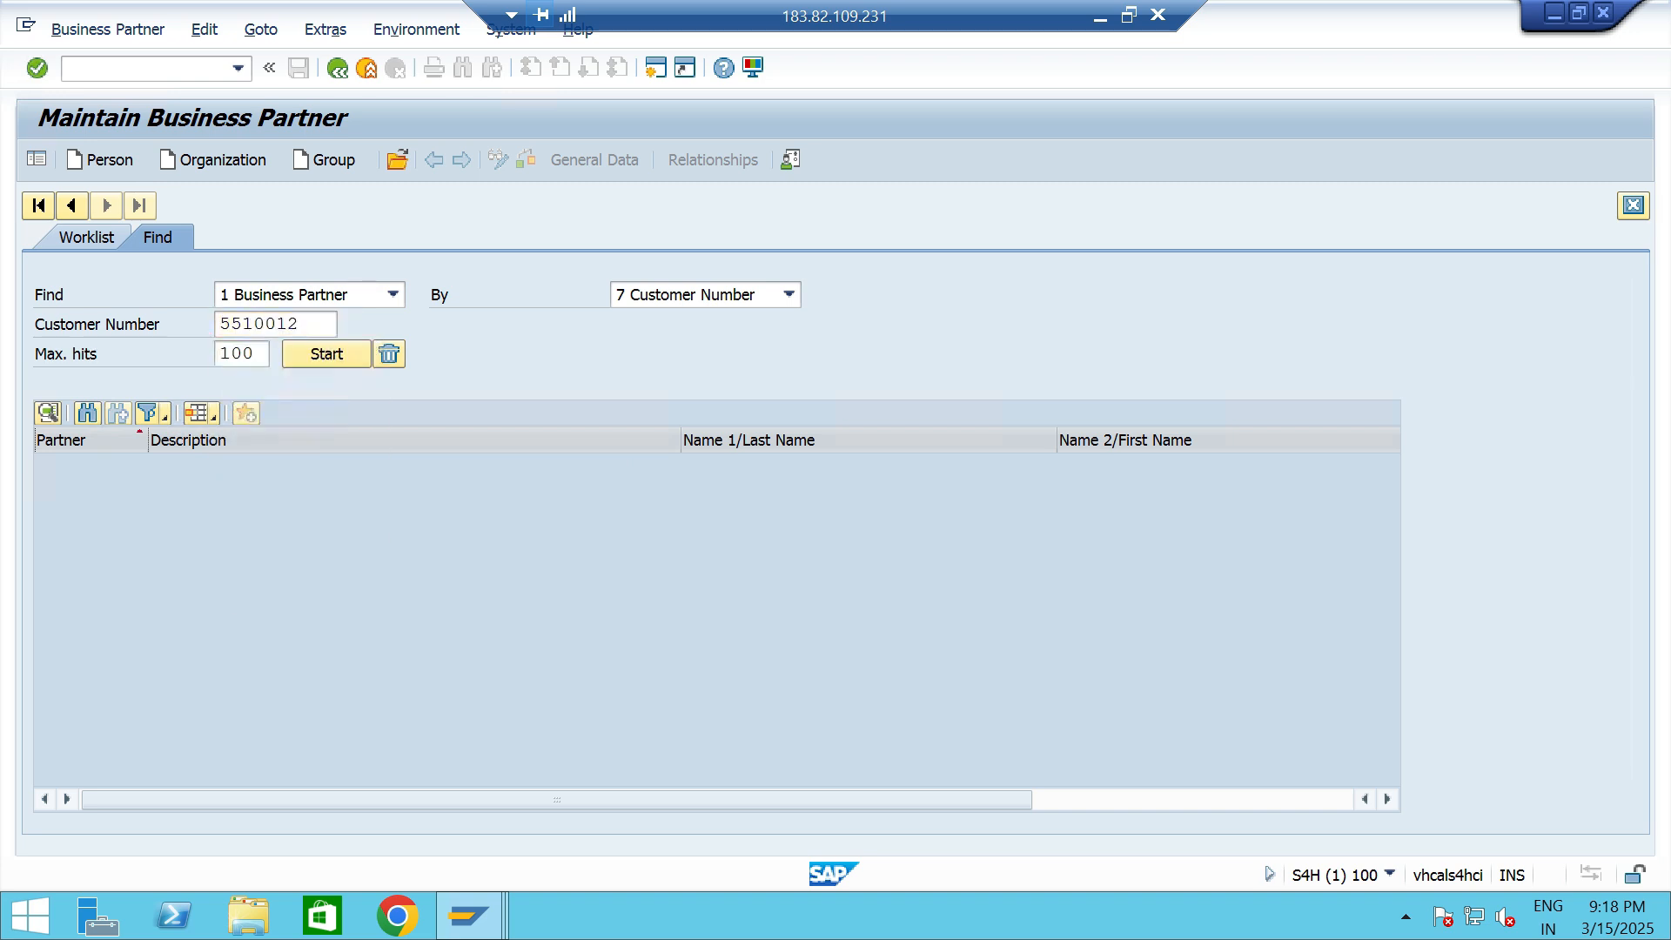
double_click(435, 465)
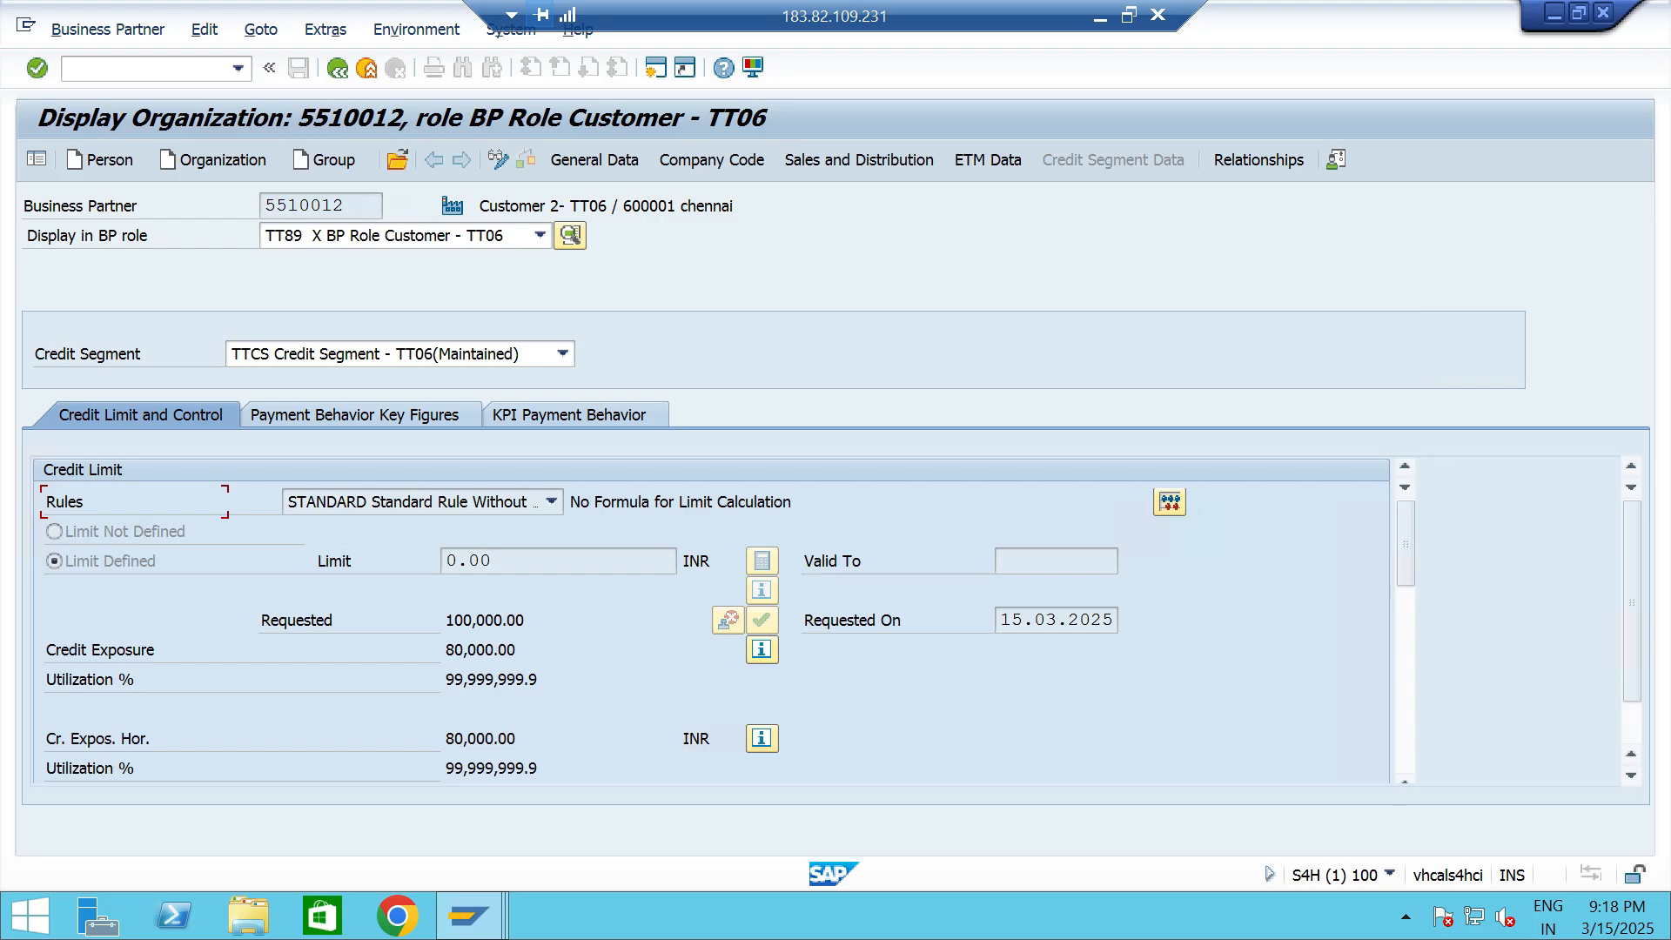
- Examine the customer's credit exposure by category for segment TTCS, and compare the total with the requested credit limit
drag(517, 649, 447, 650)
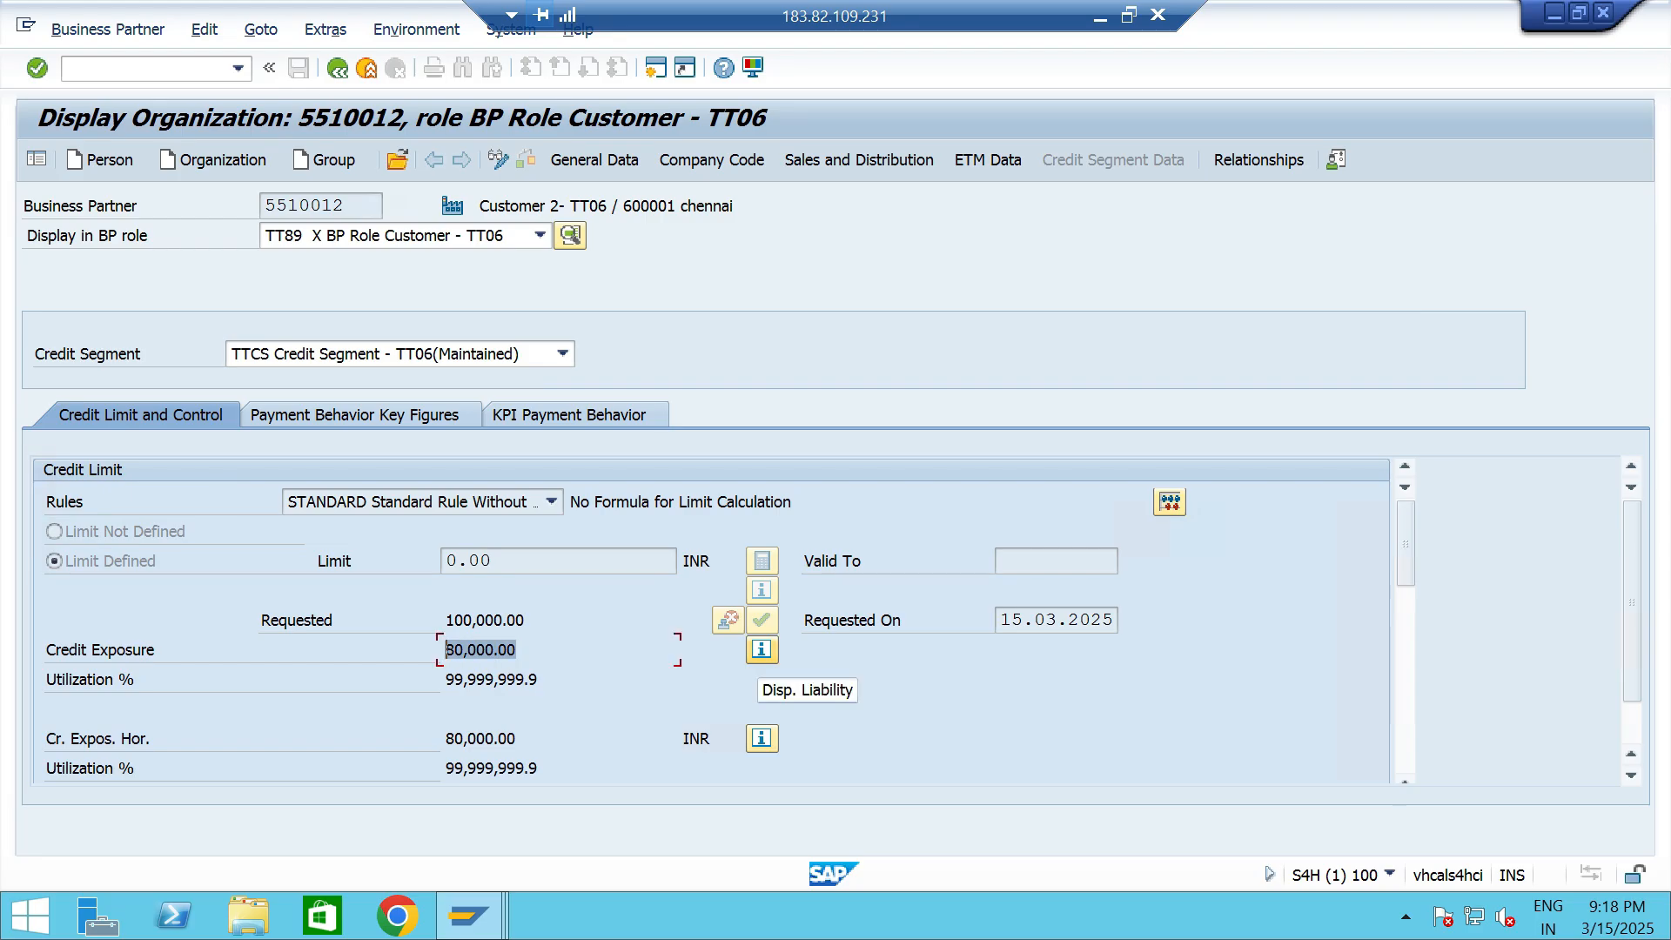
click(761, 649)
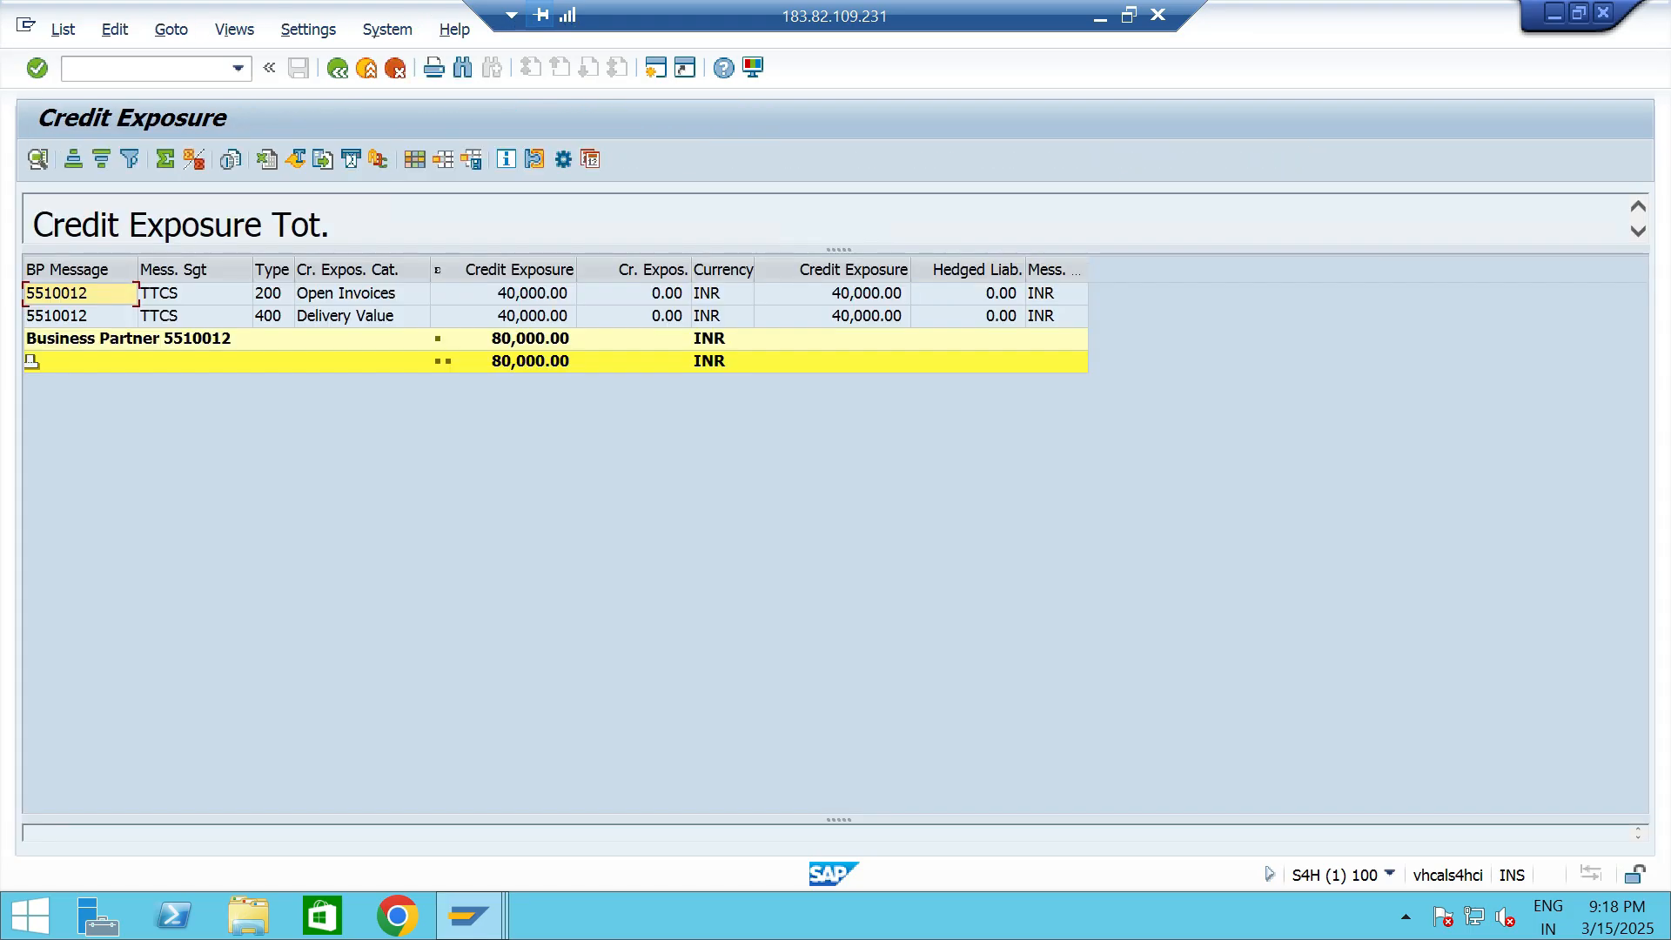
click(362, 295)
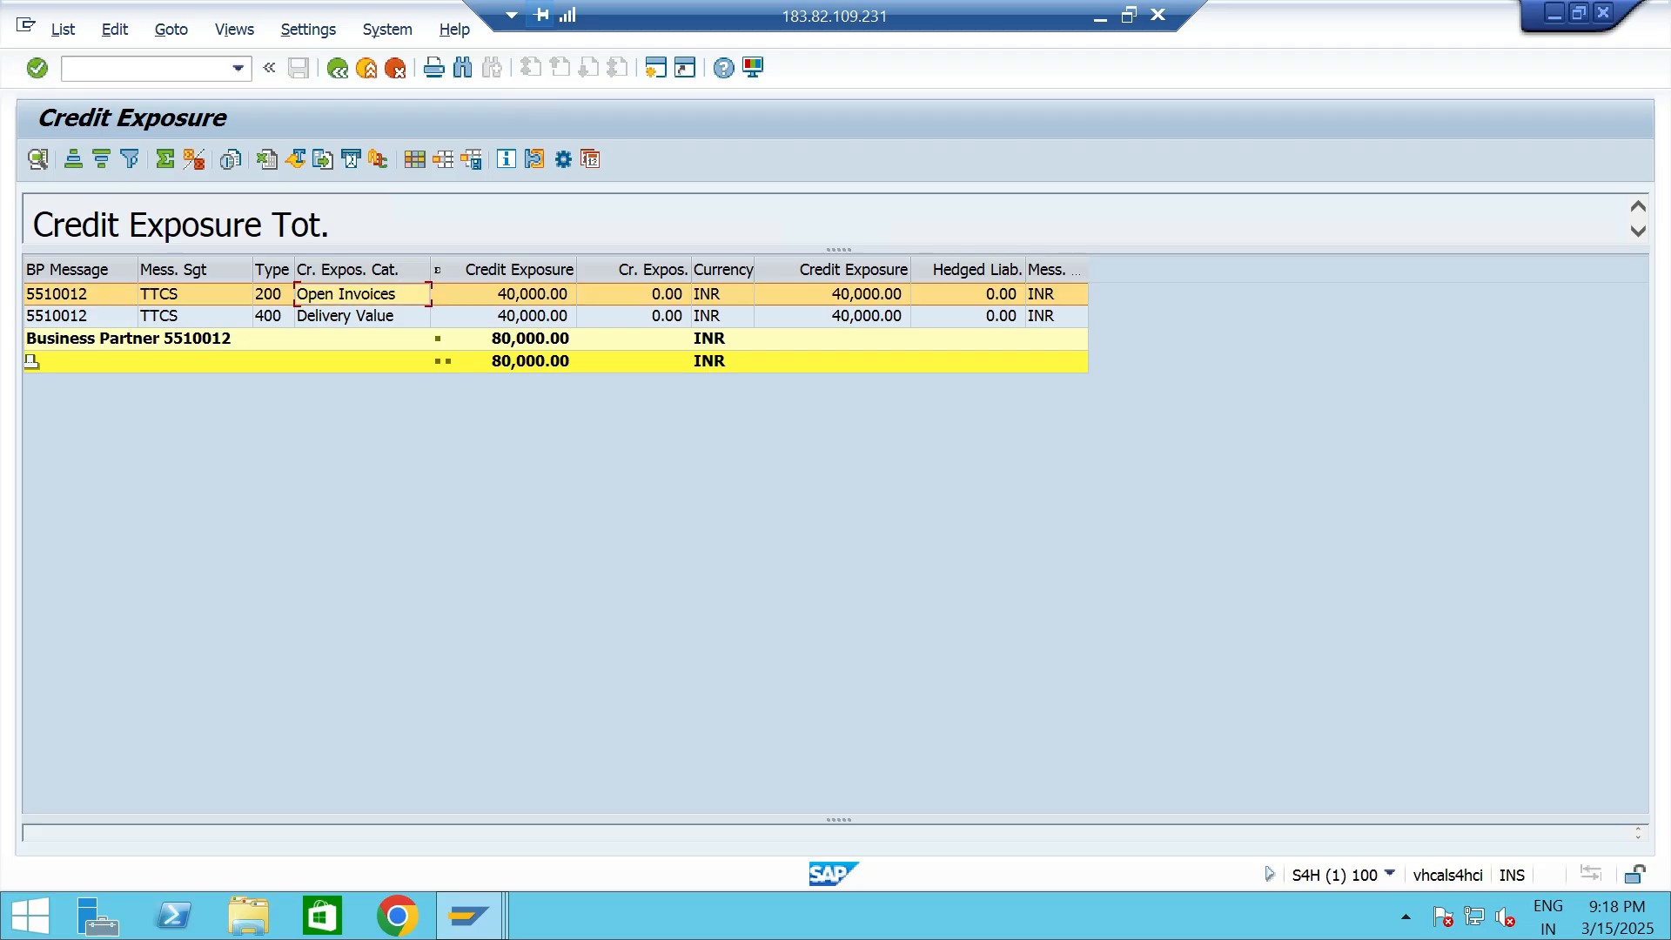
click(363, 316)
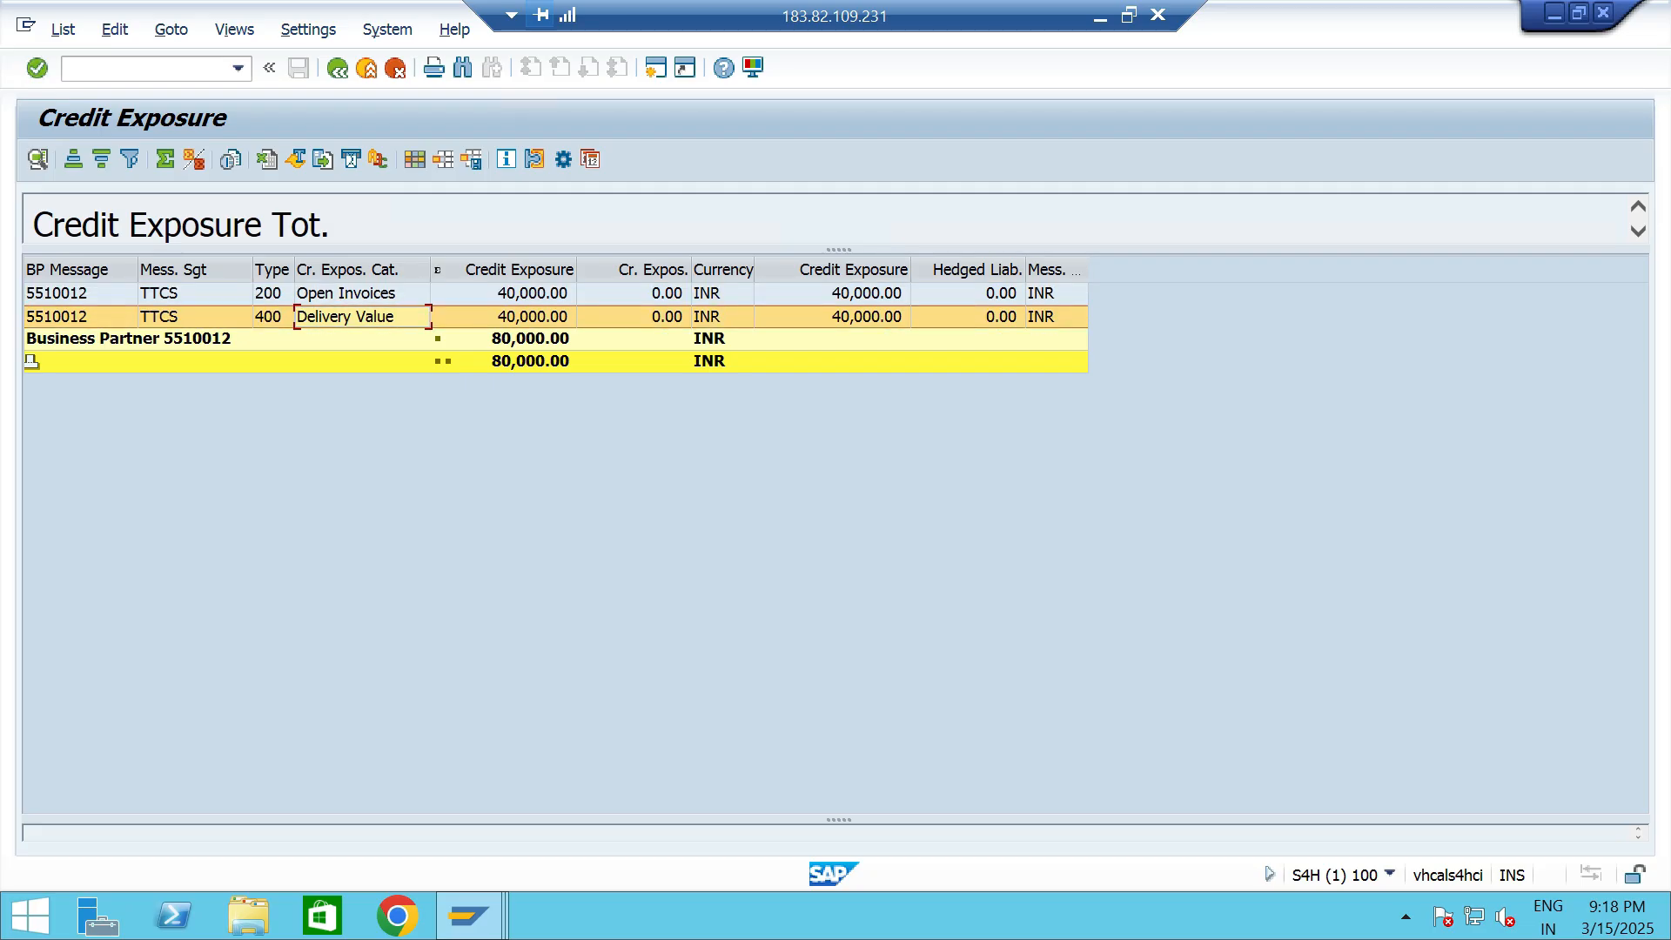
click(528, 318)
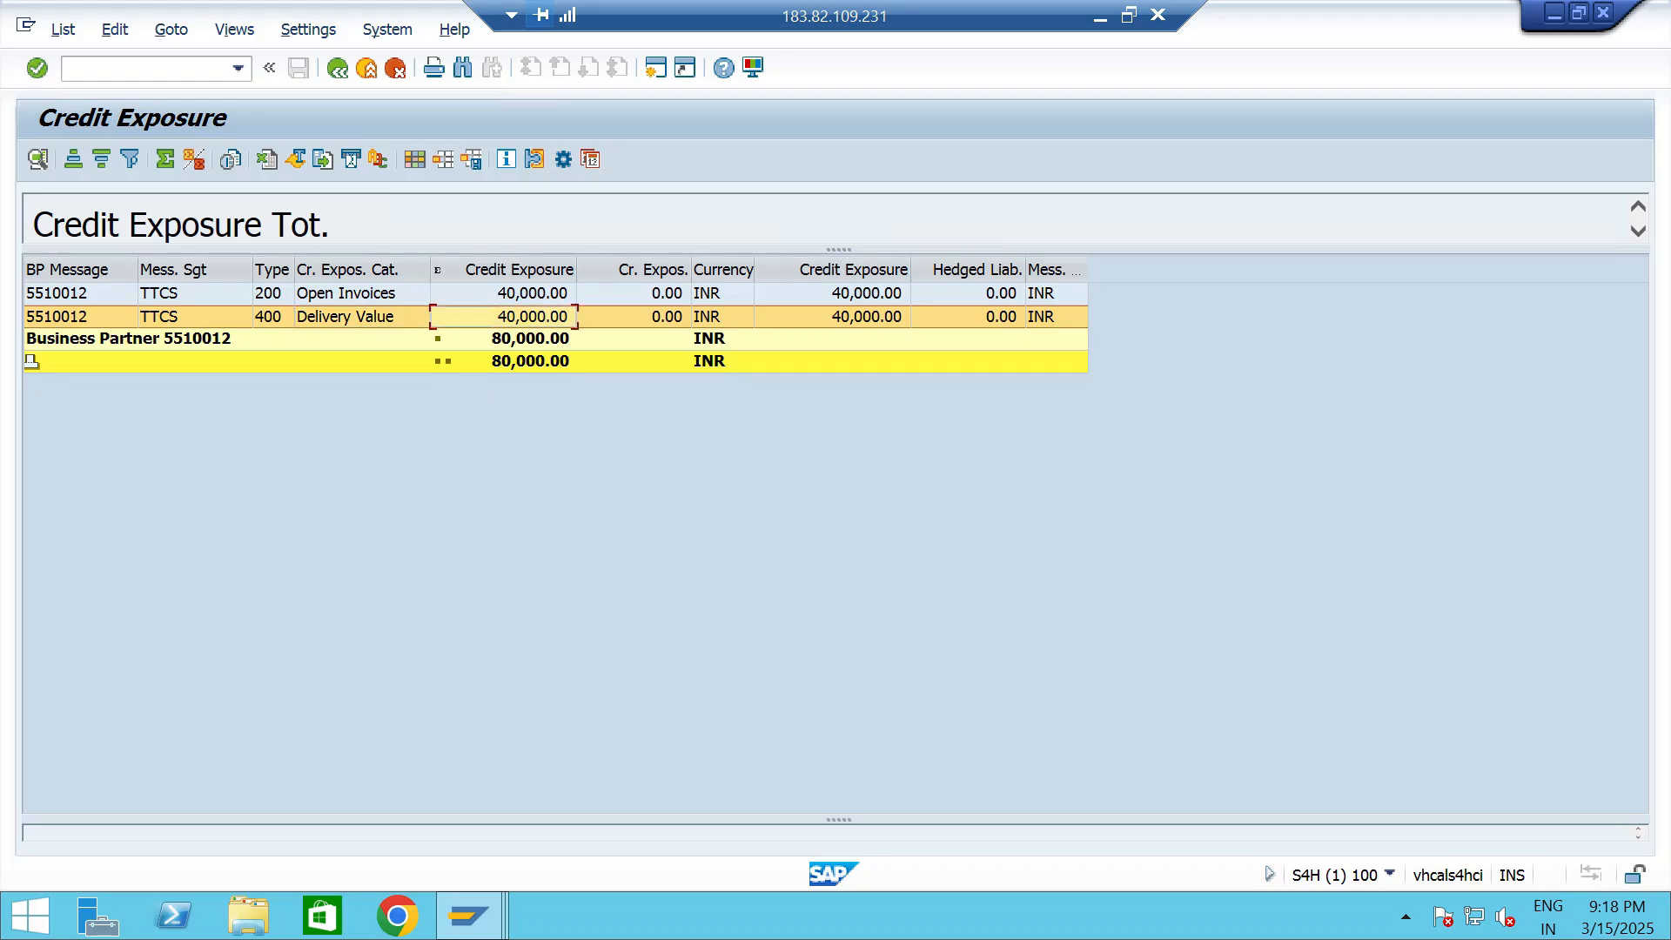
click(529, 362)
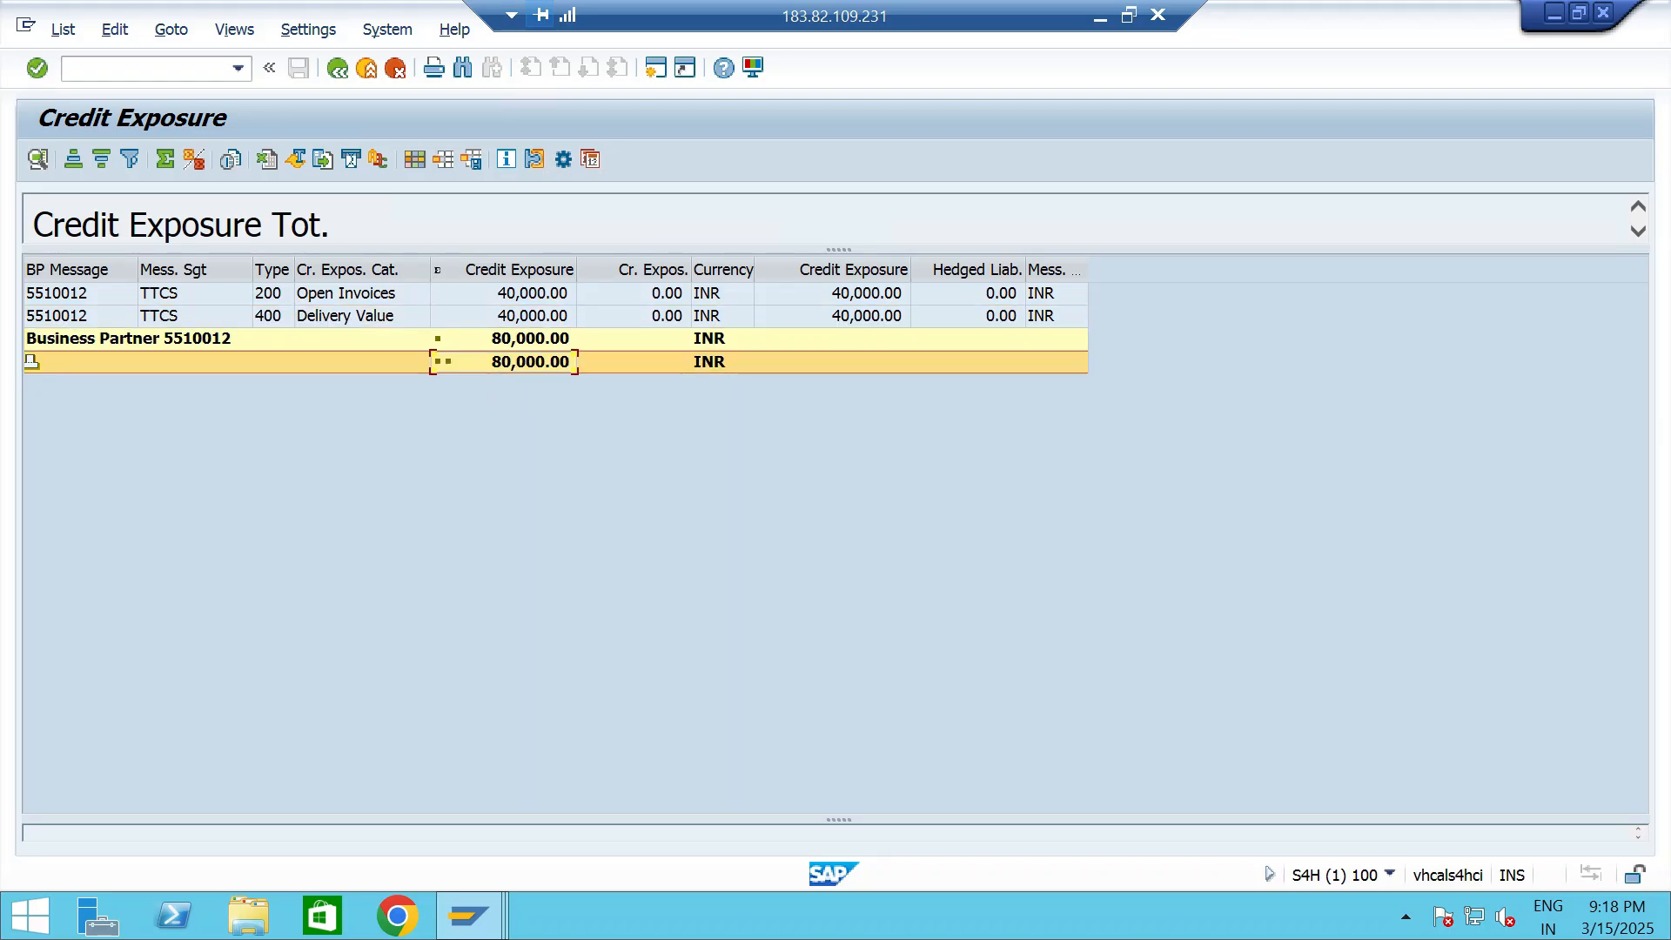
click(530, 340)
click(338, 68)
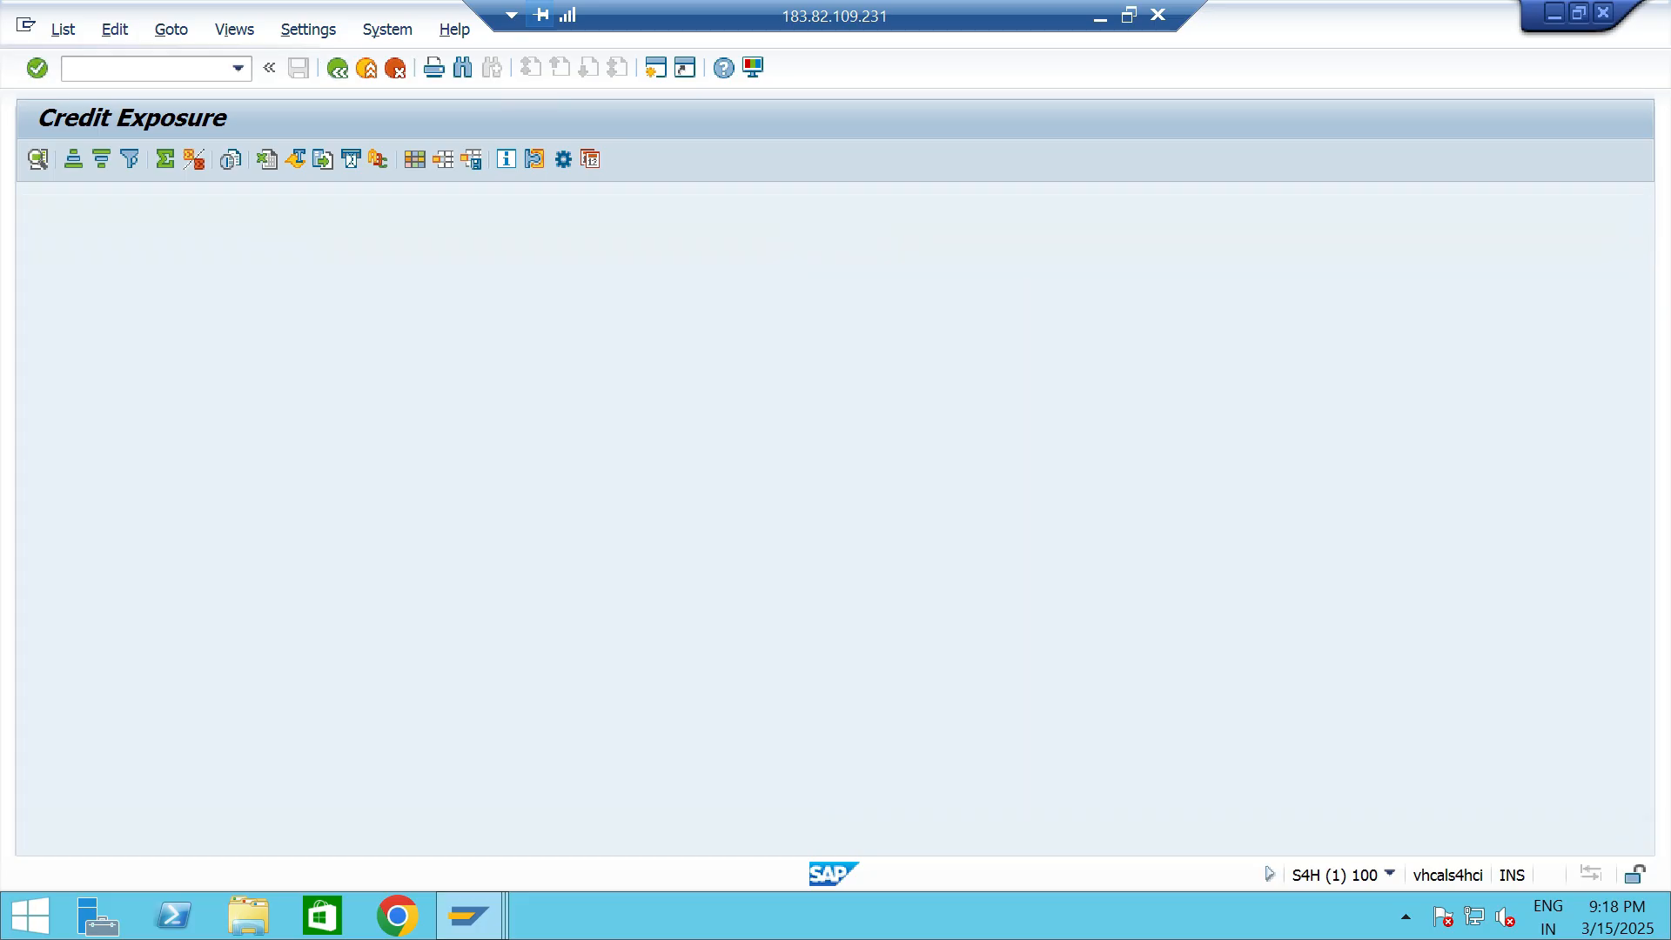
drag(527, 620, 446, 621)
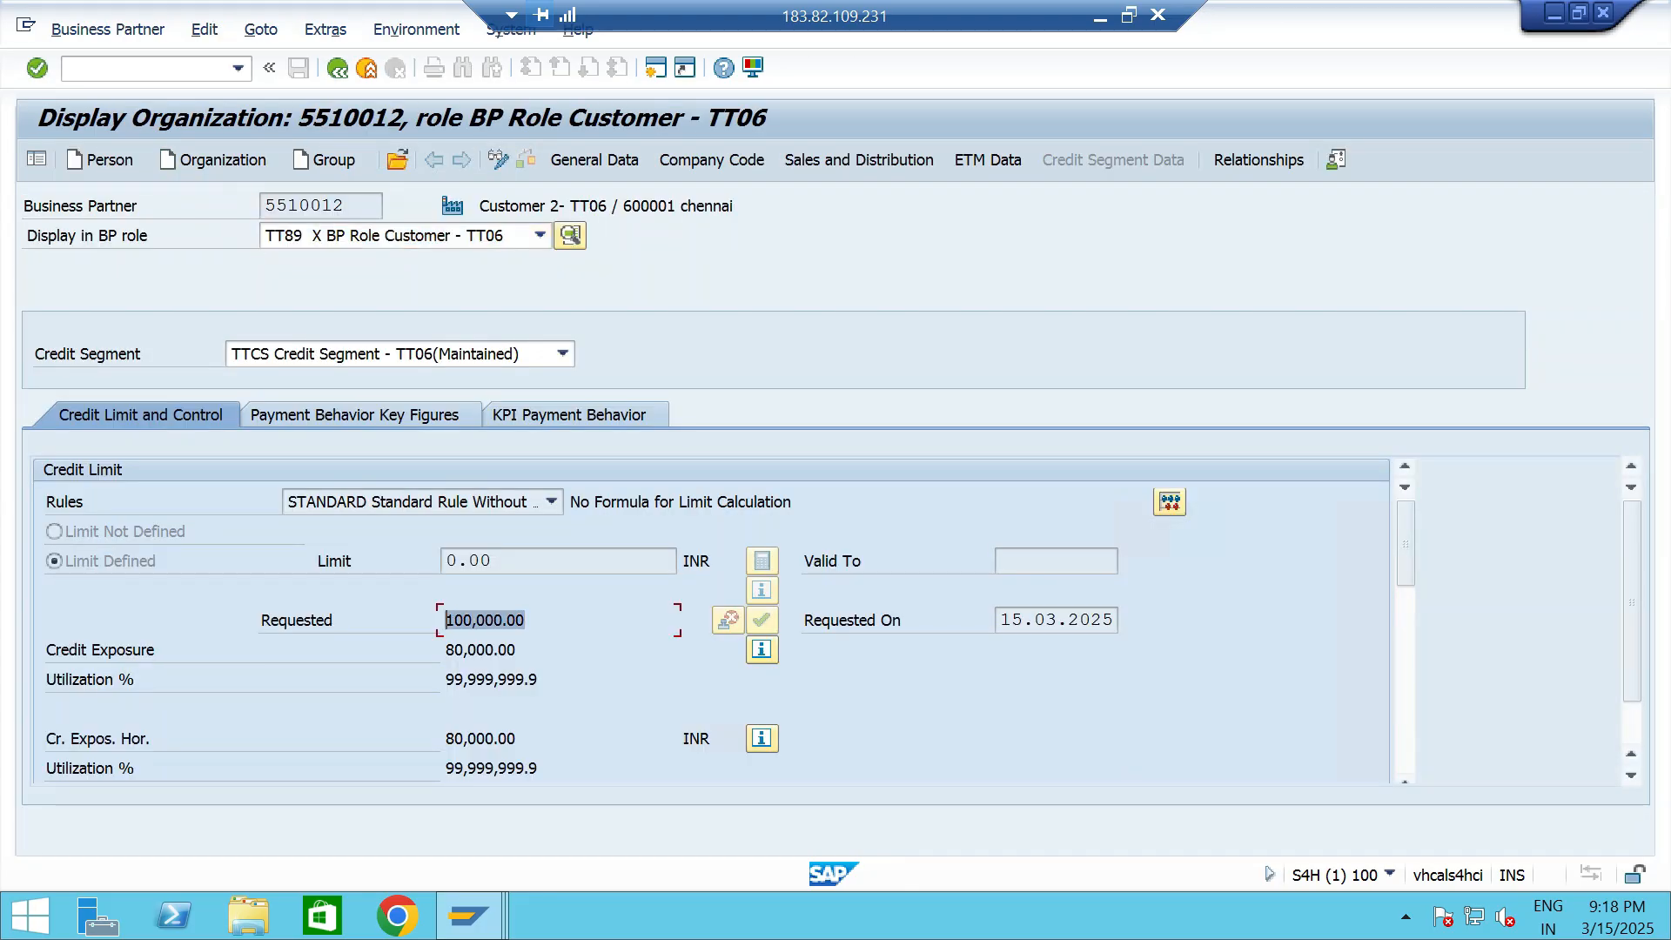
- Start another standard order in transaction VA01 with the same customer number as sold-to party
click(238, 68)
click(113, 112)
click(165, 68)
key(Return)
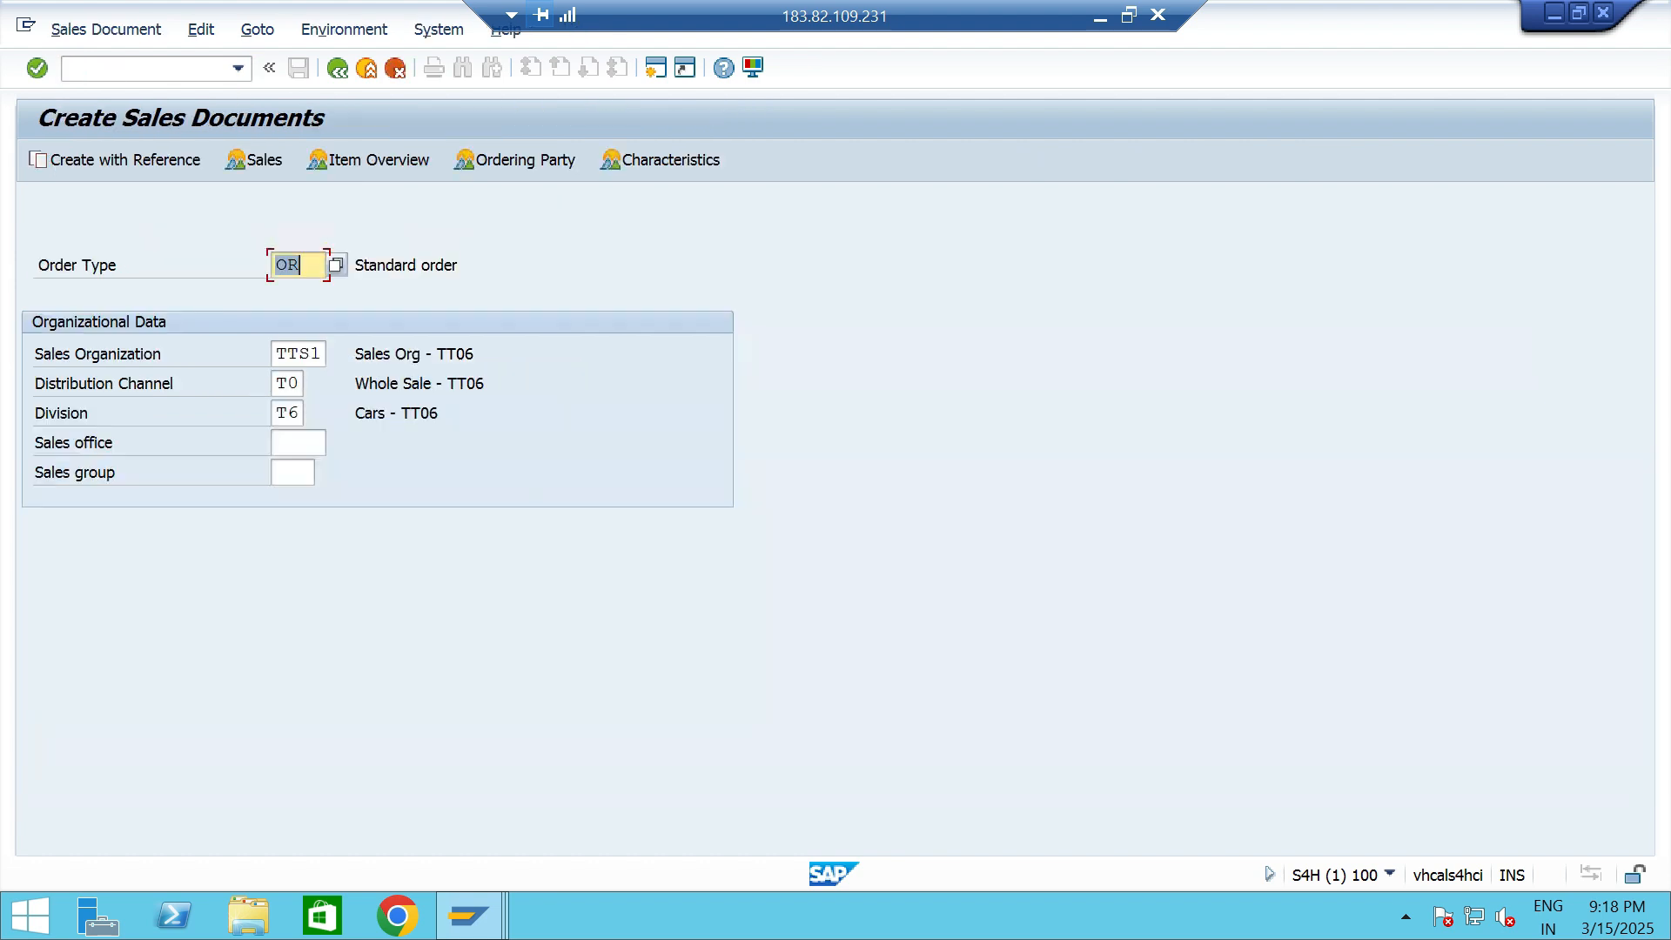
key(Return)
key(Down)
key(Return)
- Add material 13328 with an order quantity of 5 and plant TTP2, and save the sales order
key(Return)
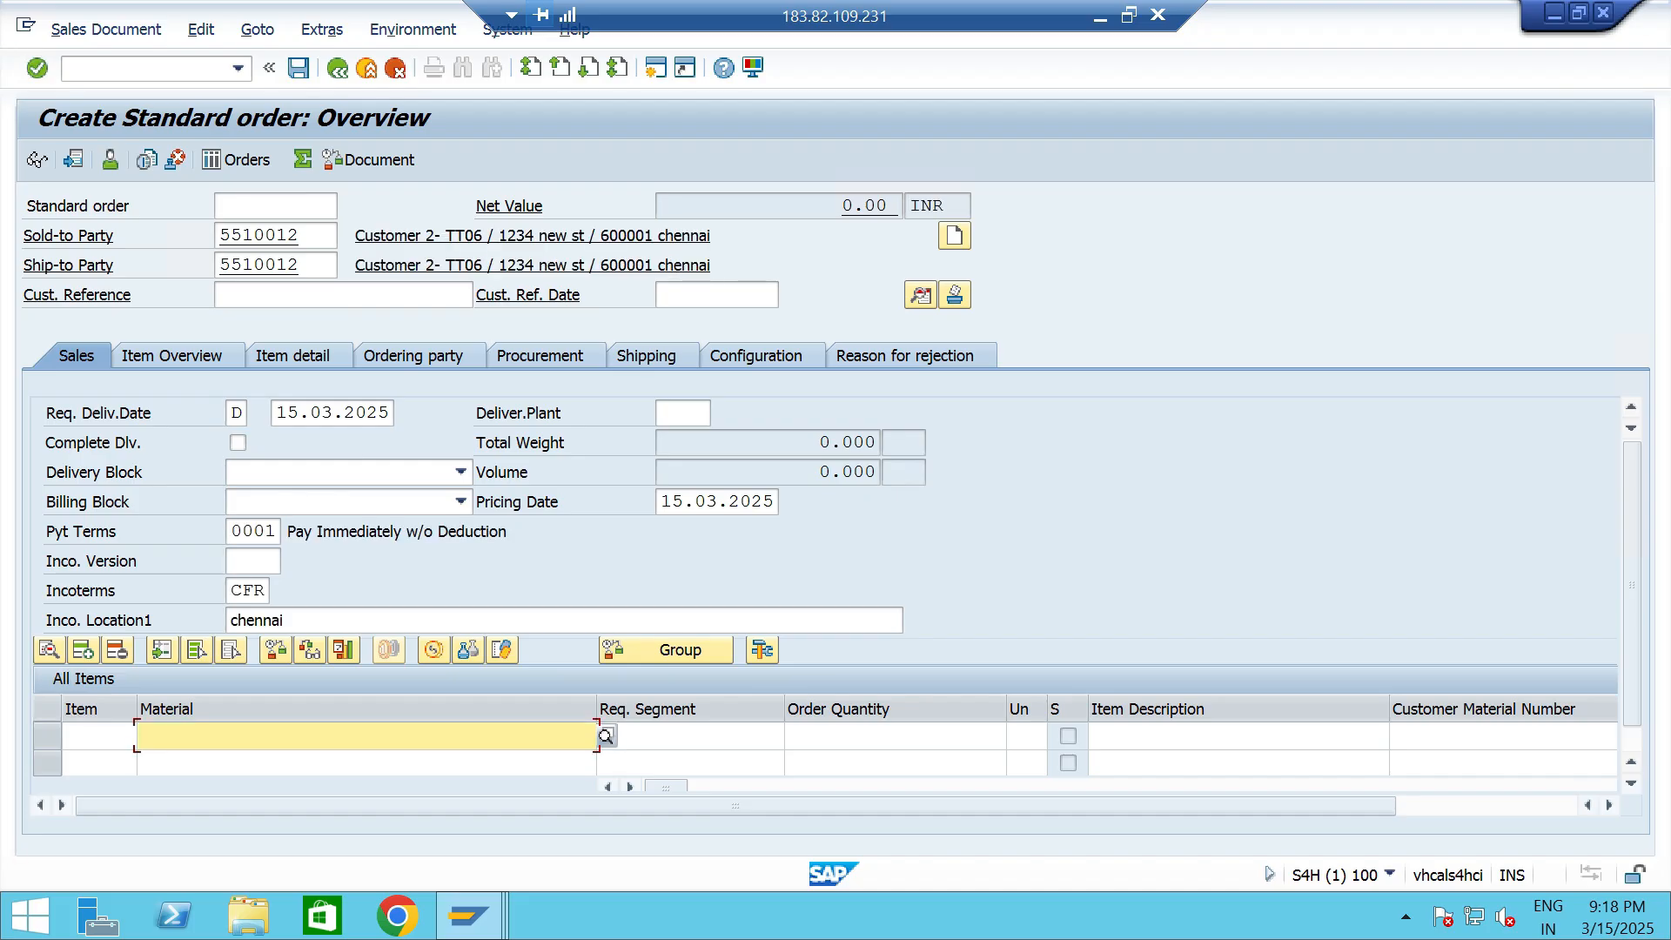
key(Down)
key(Return)
key(Tab)
text(5)
key(Tab)
key(Tab)
key(Tab)
key(Tab)
key(Tab)
key(Tab)
key(Tab)
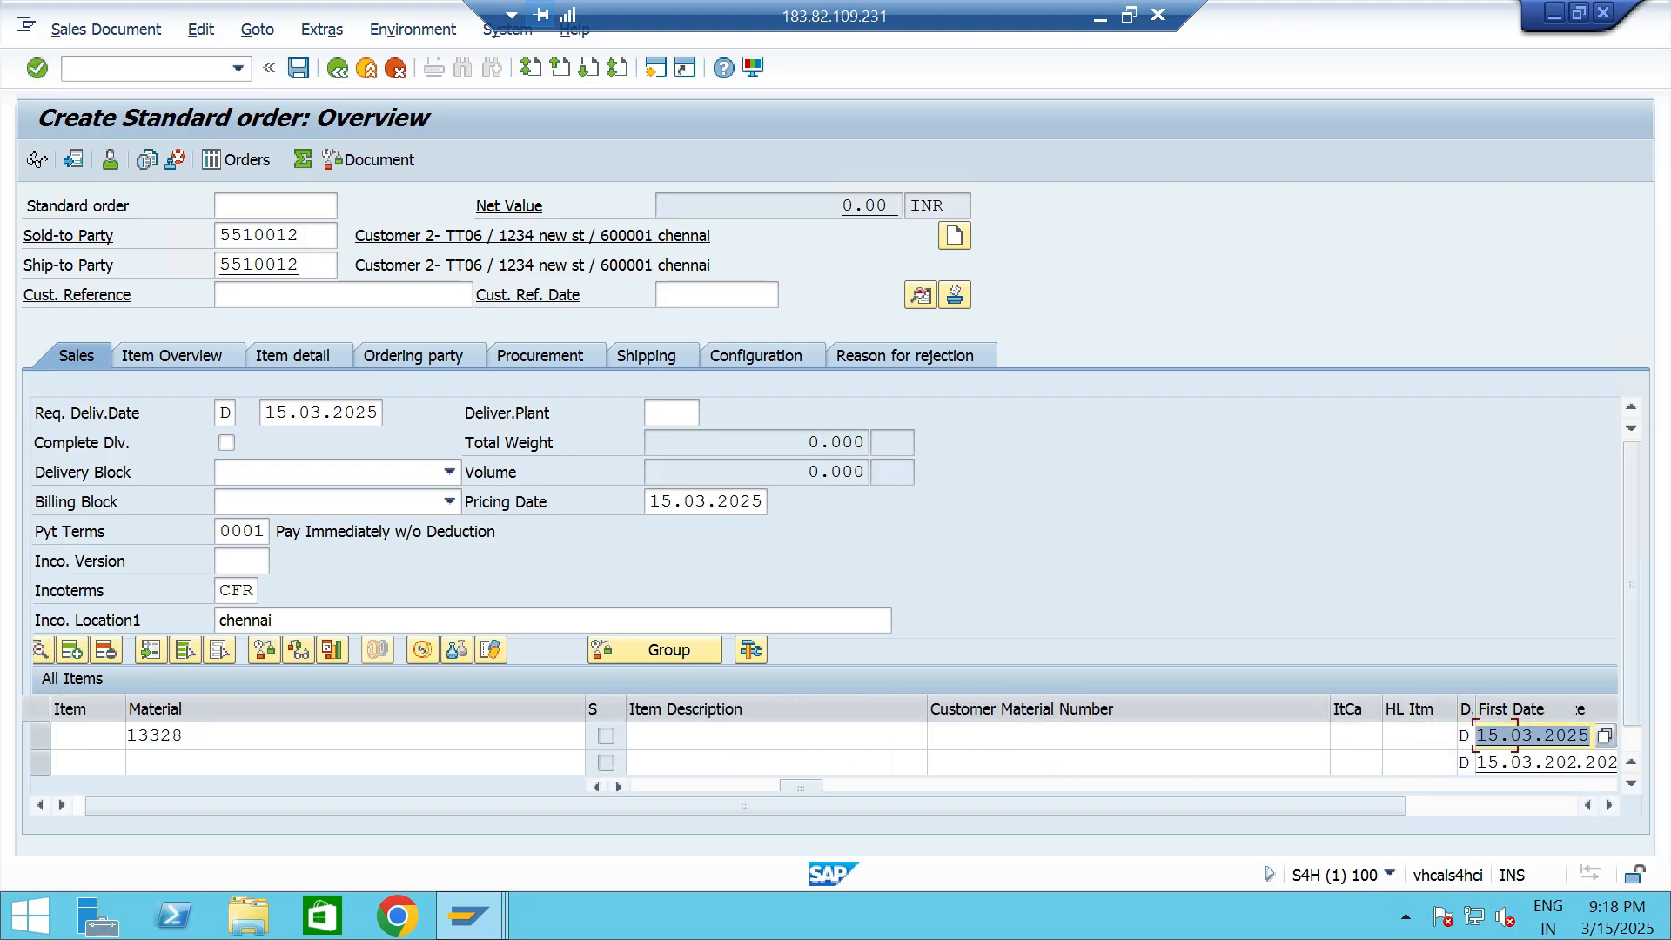
key(Tab)
text(TTP2)
key(Return)
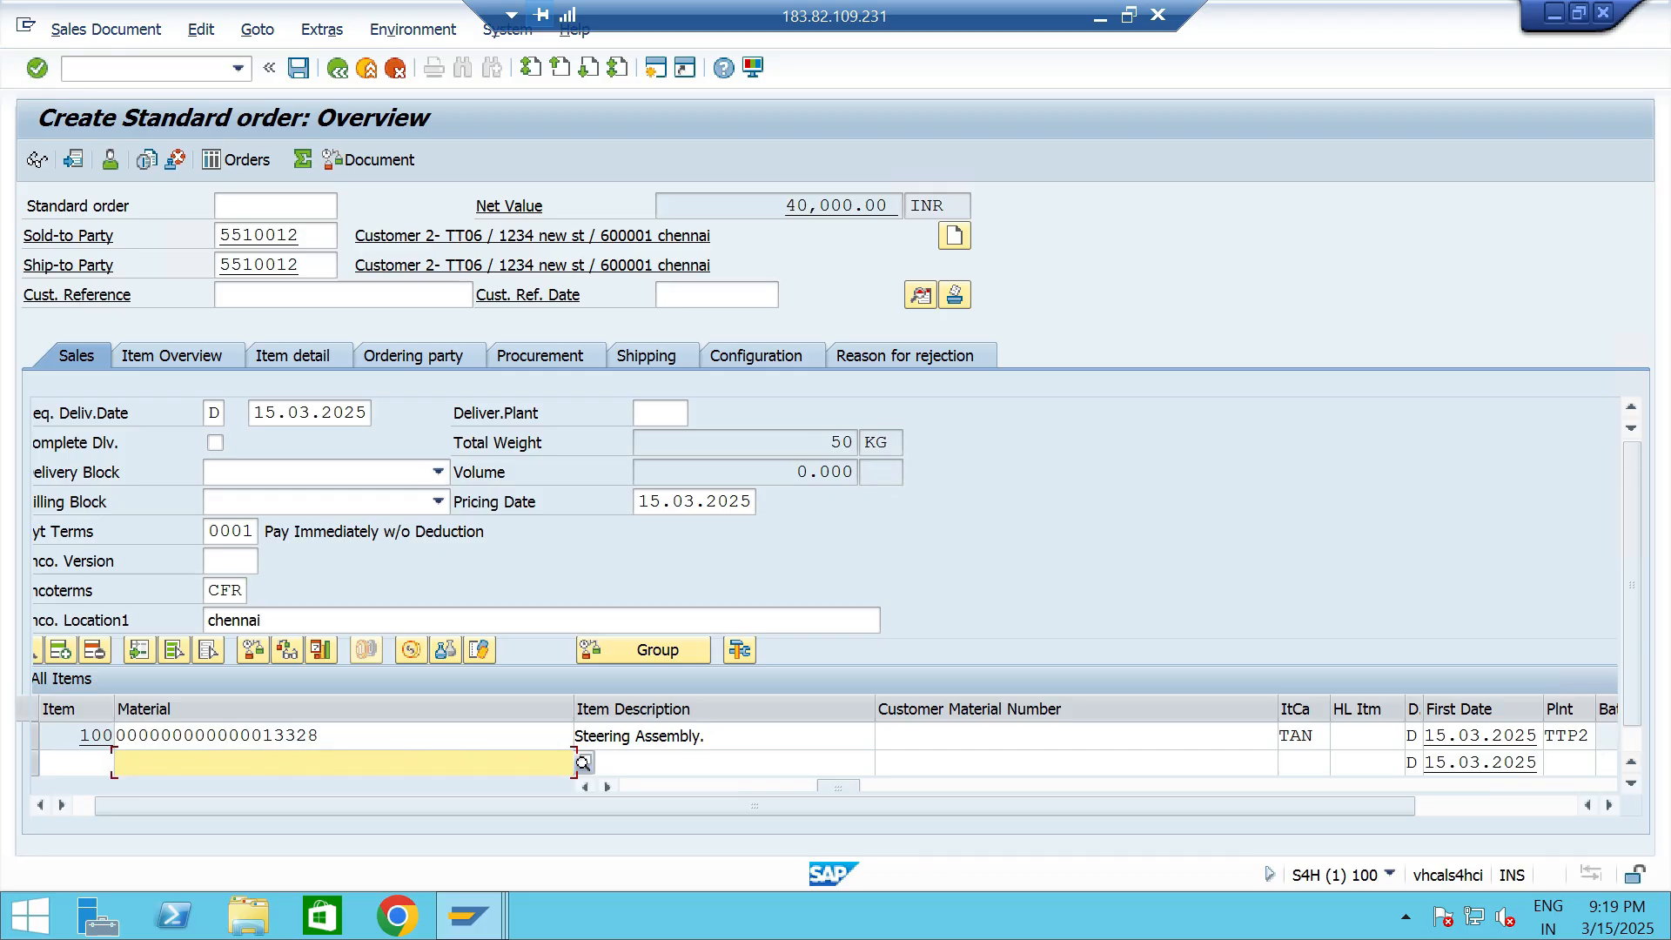
key(ctrl+s)
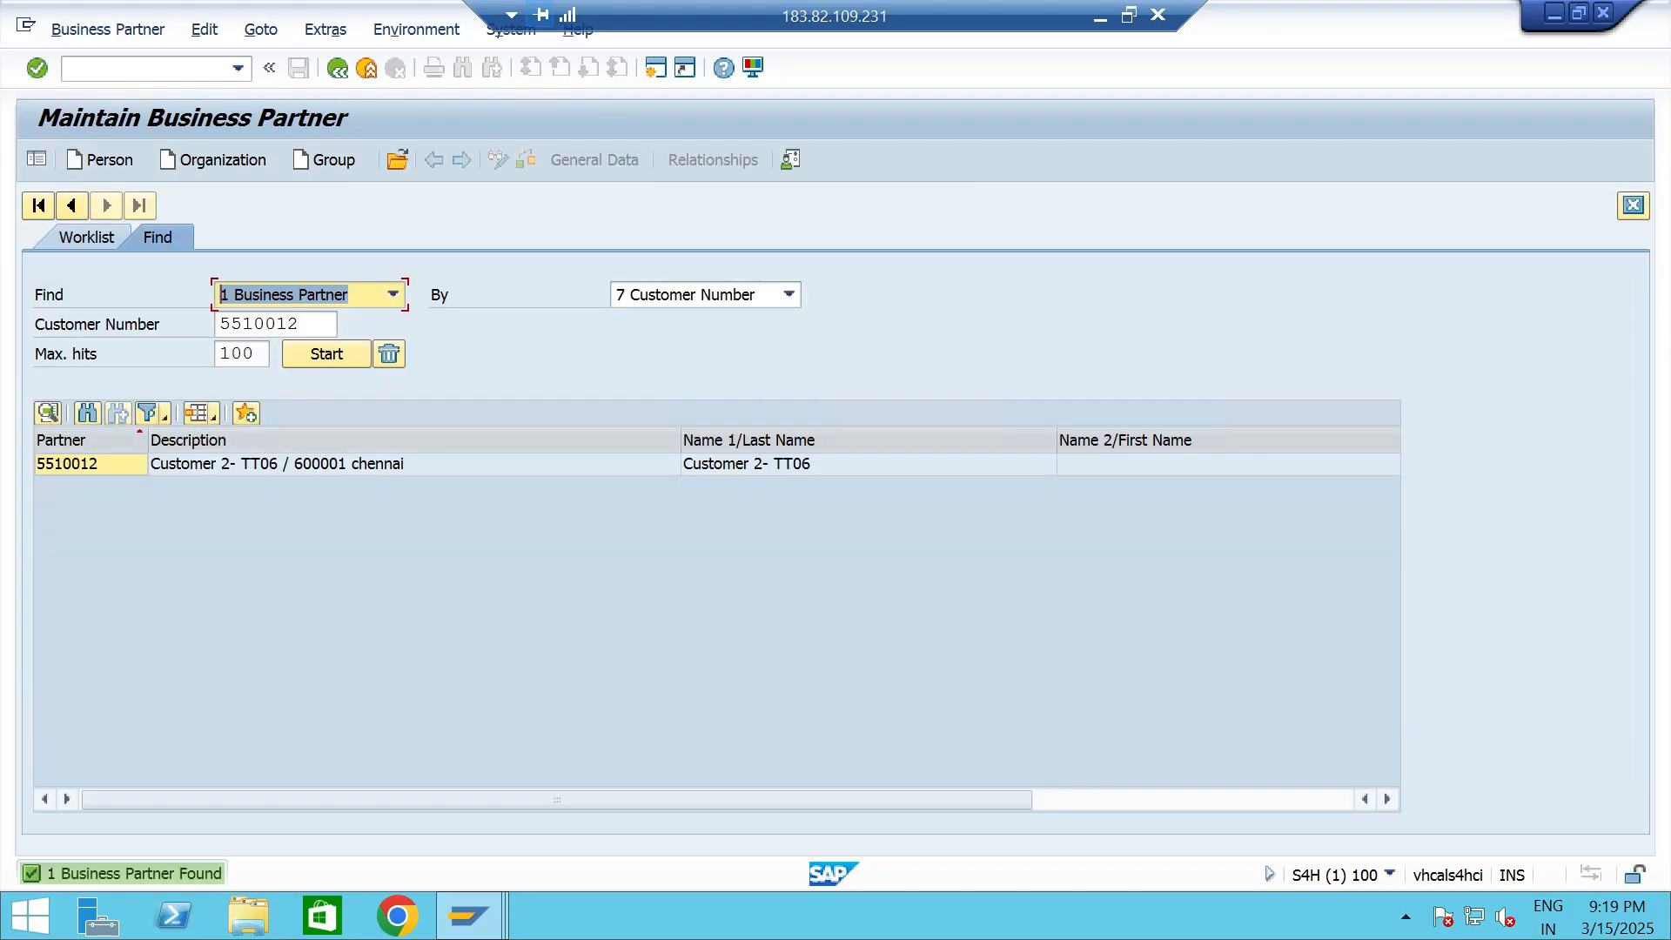
- Display the customer's credit segment data again and check the exposure breakdown against the requested limit
double_click(277, 465)
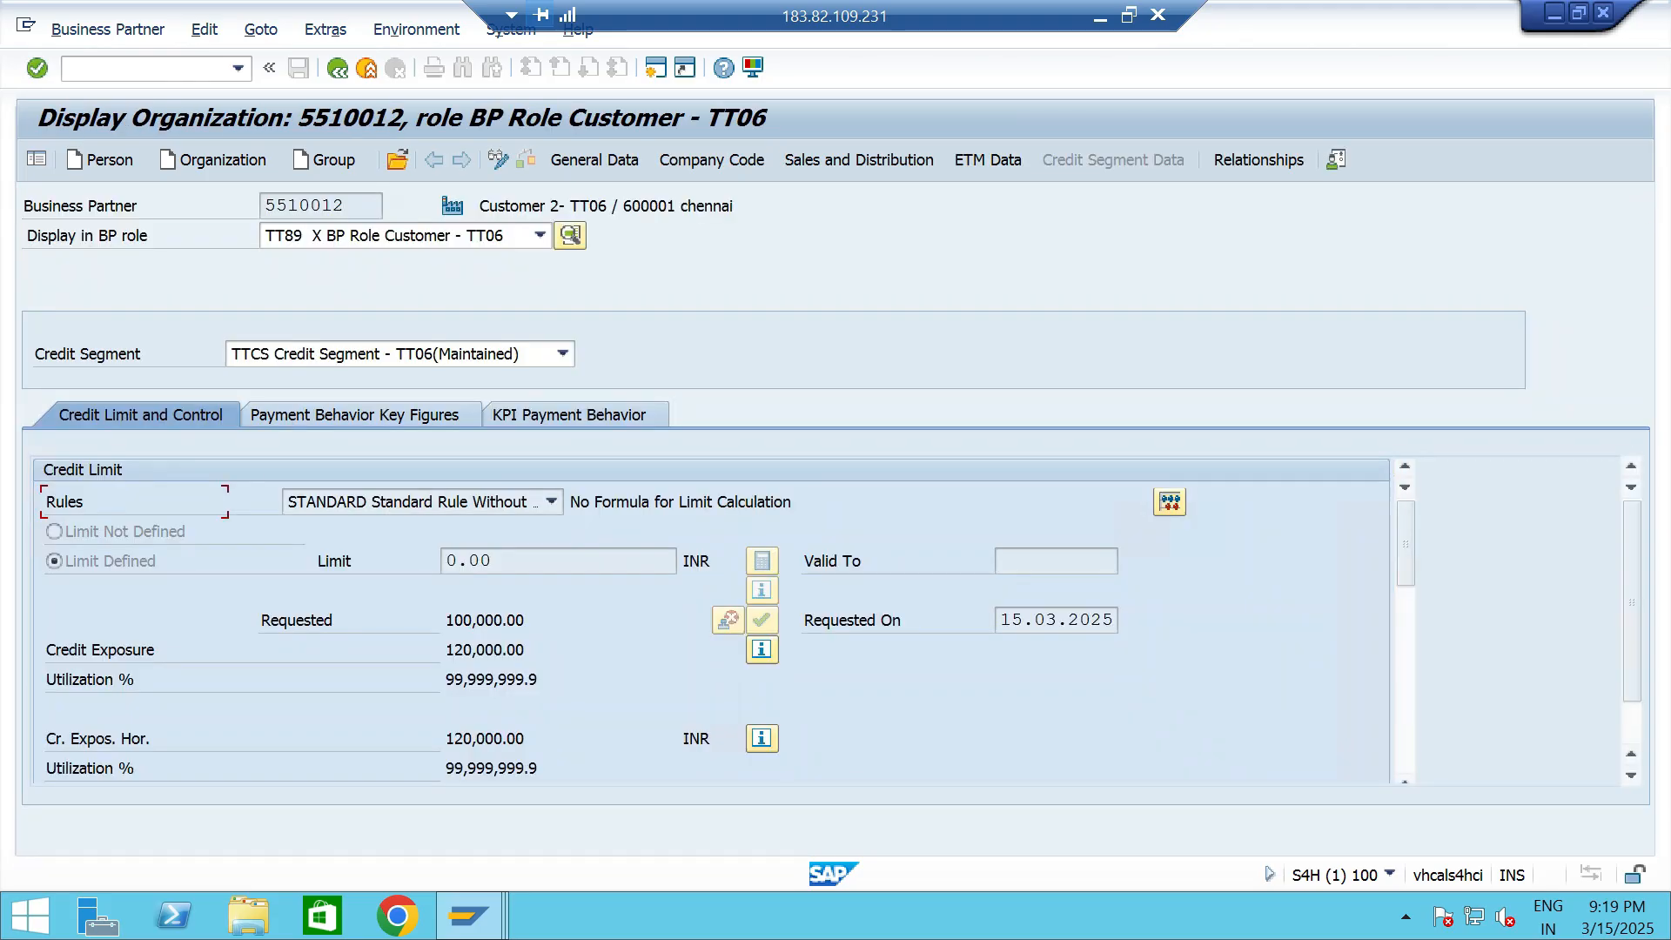
drag(526, 651, 446, 620)
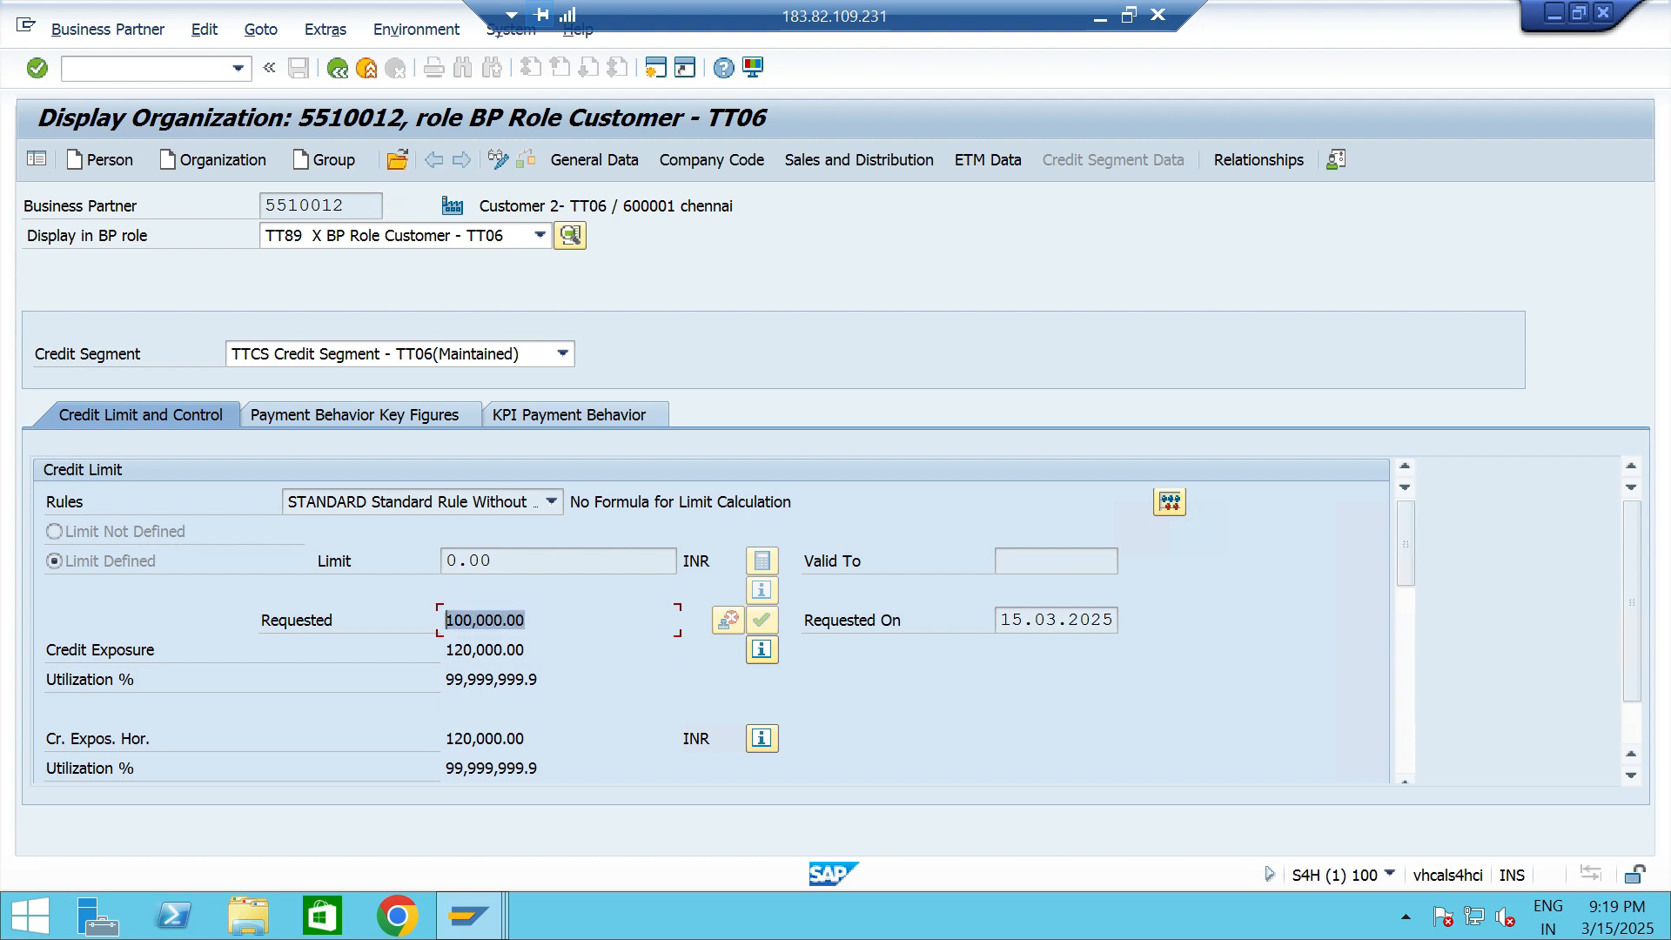
click(526, 651)
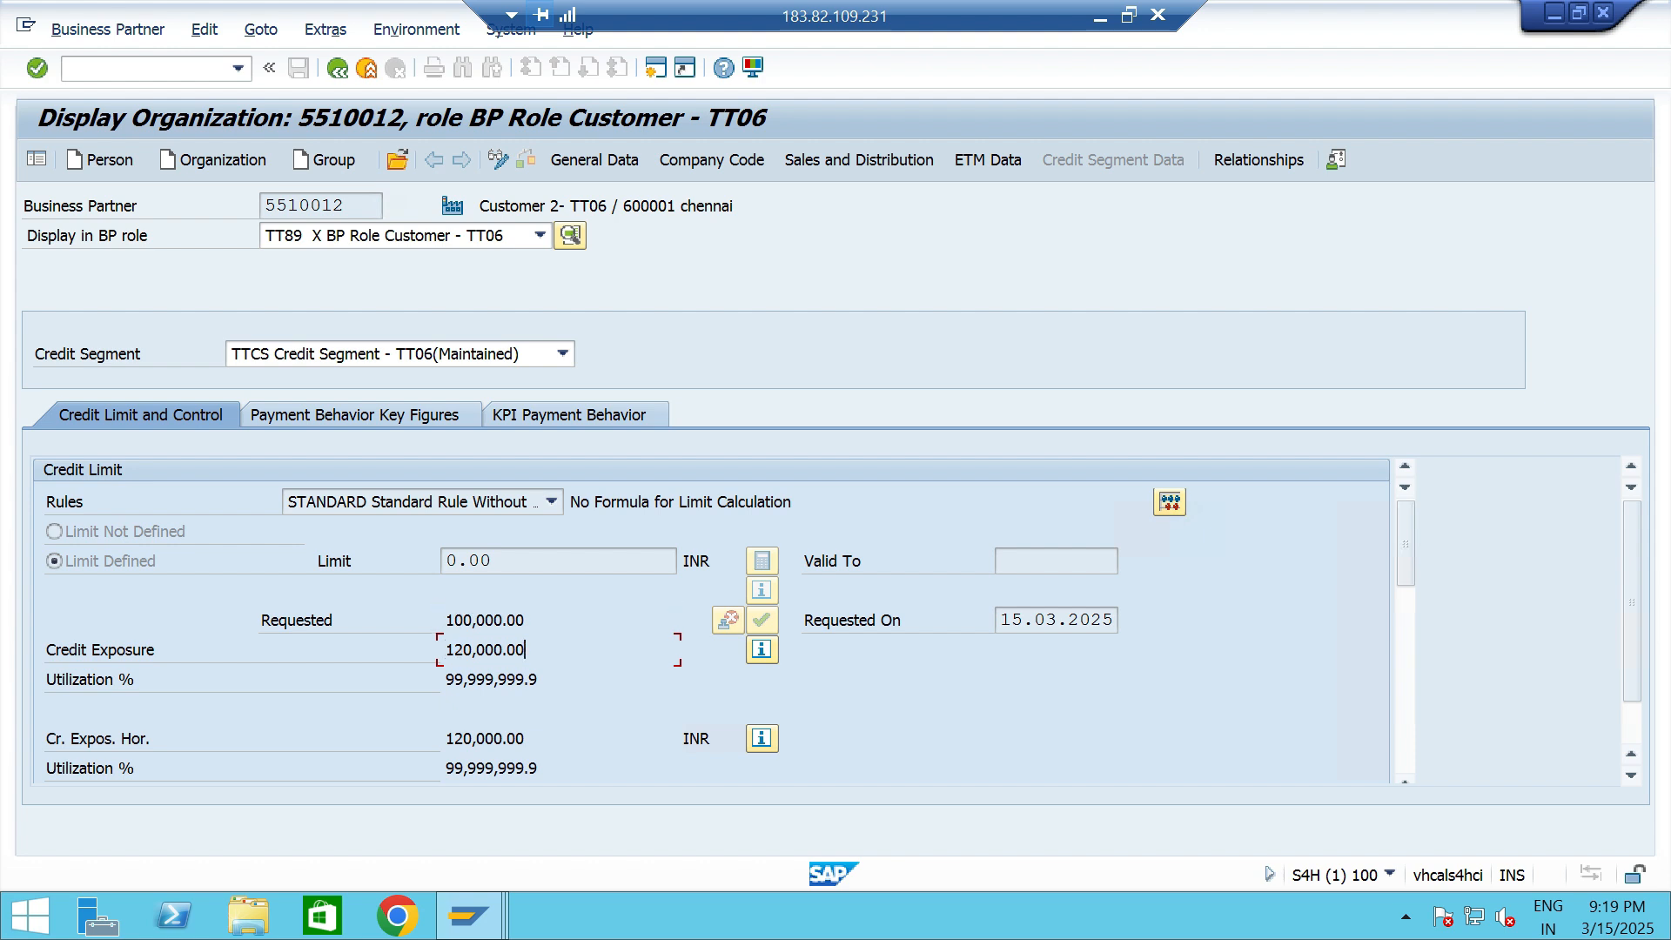
click(763, 650)
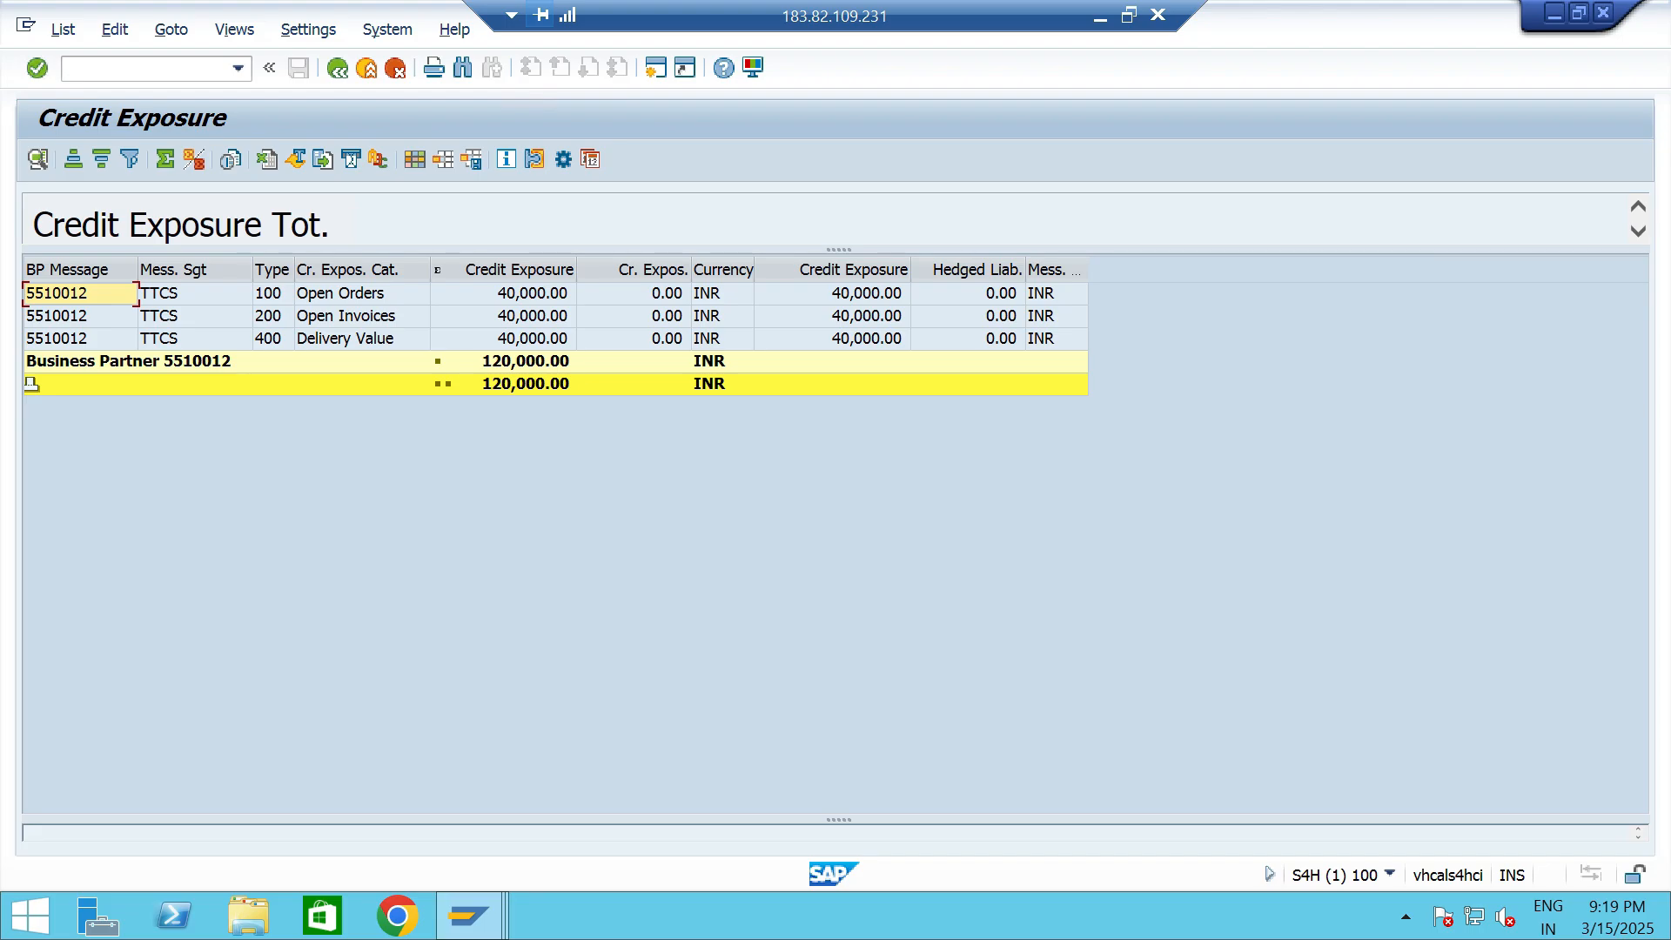
- Switch to the IMG session, open Define Automatic Credit Control and position the list at credit control area TTCA
key(alt+Tab)
key(Tab)
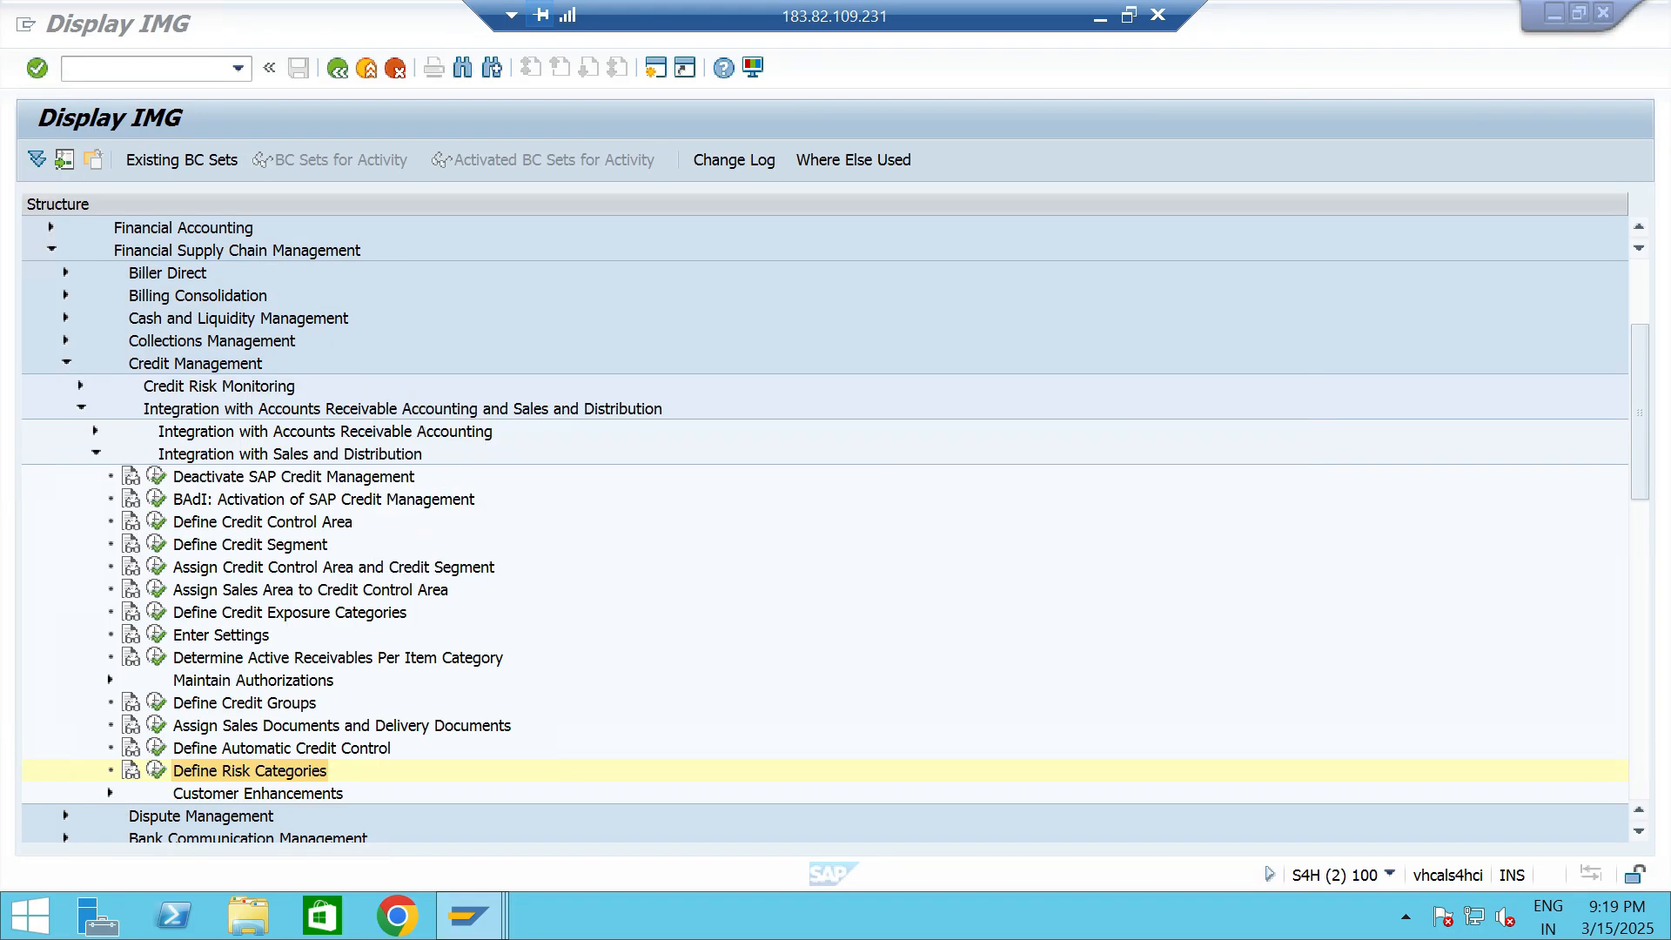
key(Up)
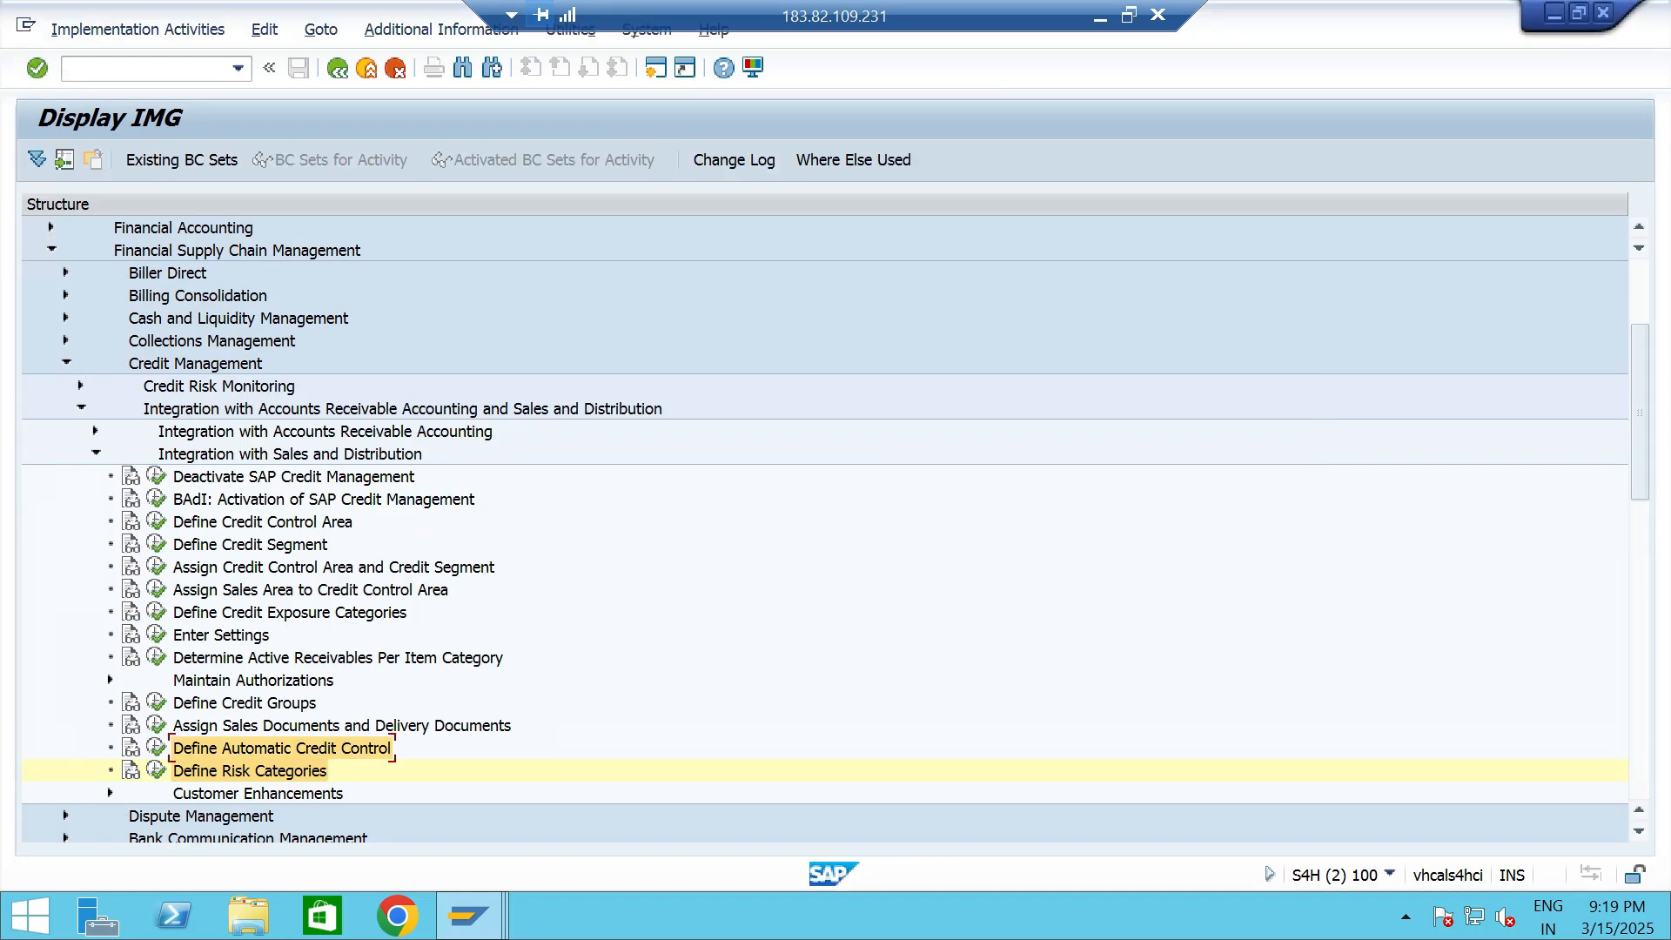
key(Left)
click(152, 828)
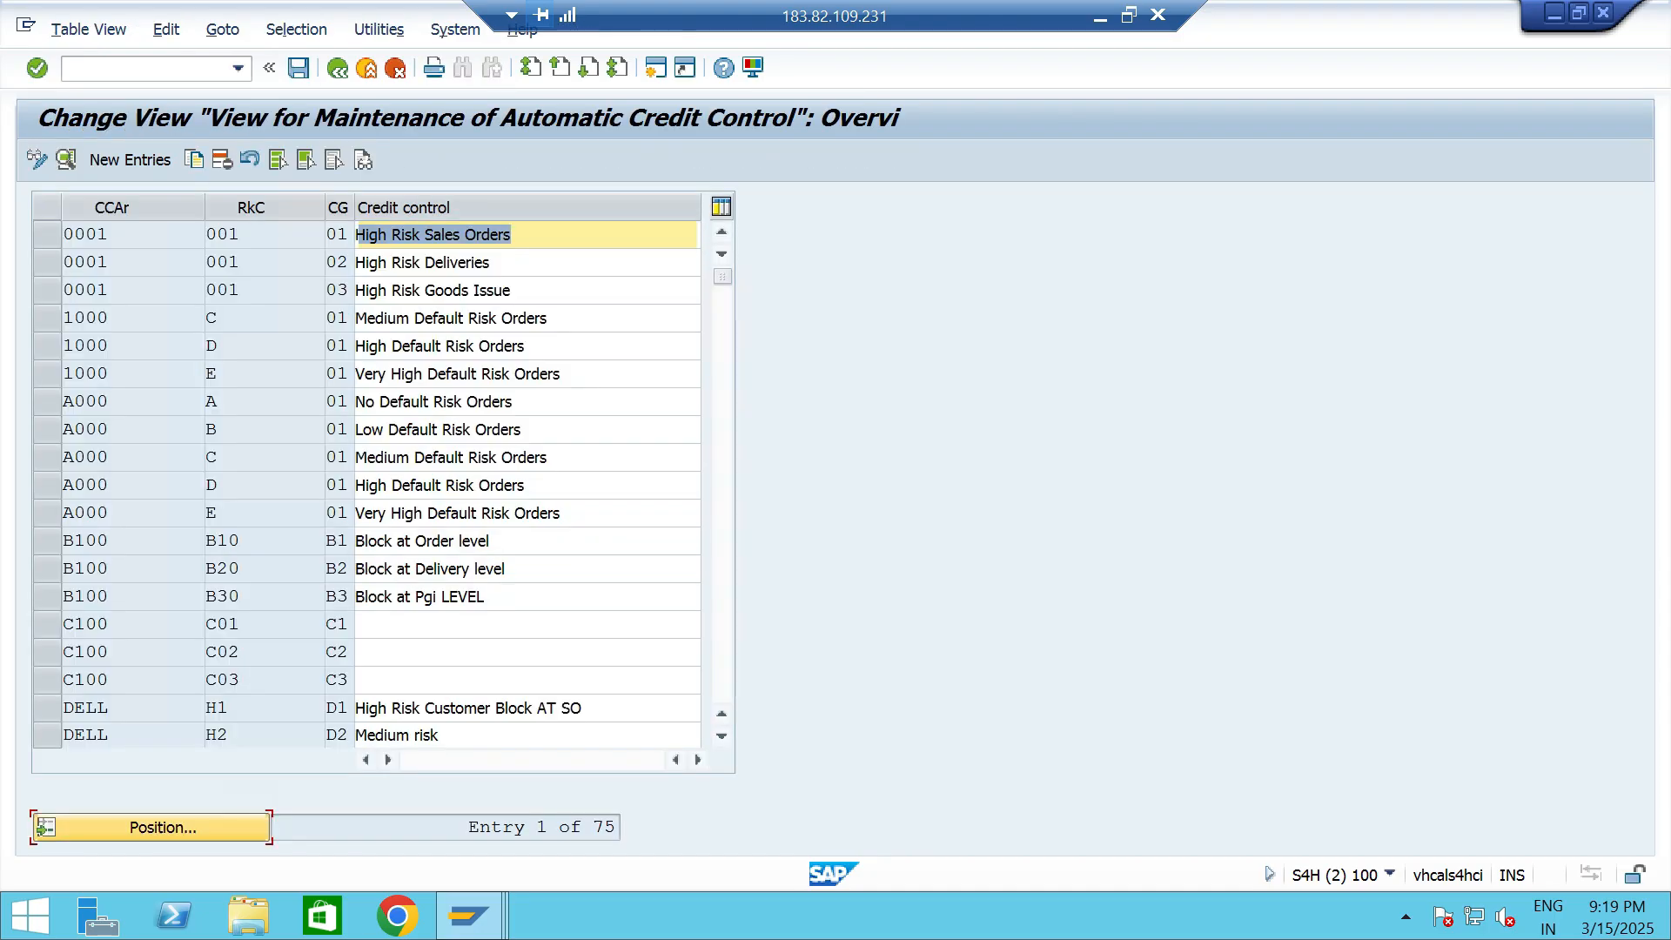
text(TTCA)
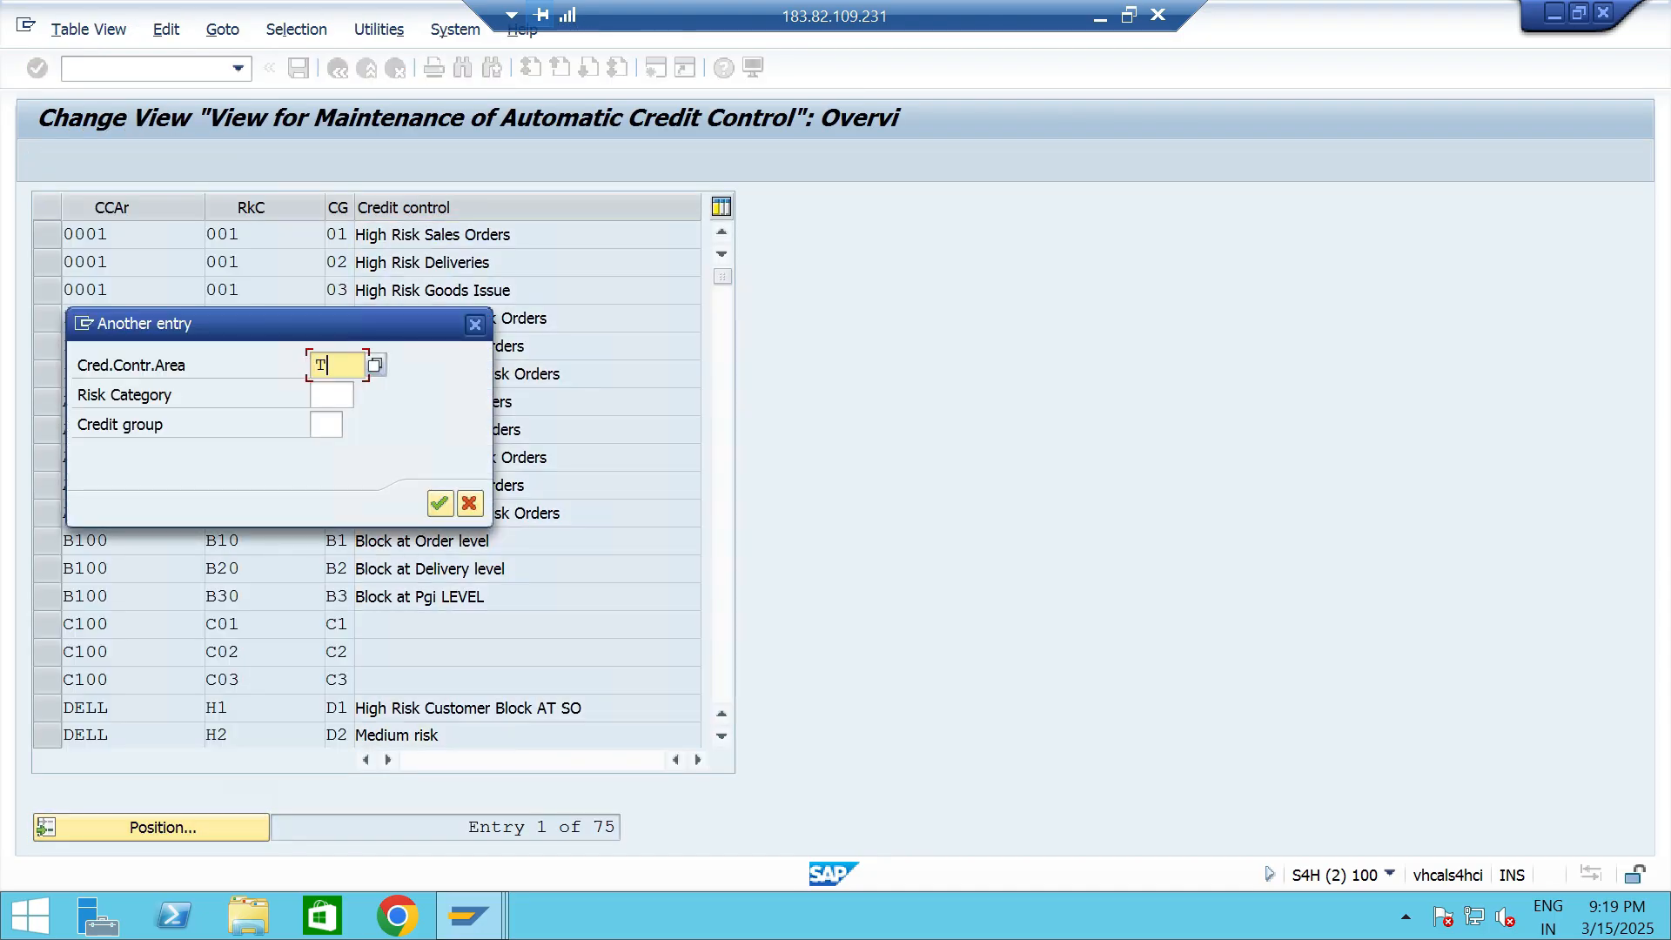
key(Return)
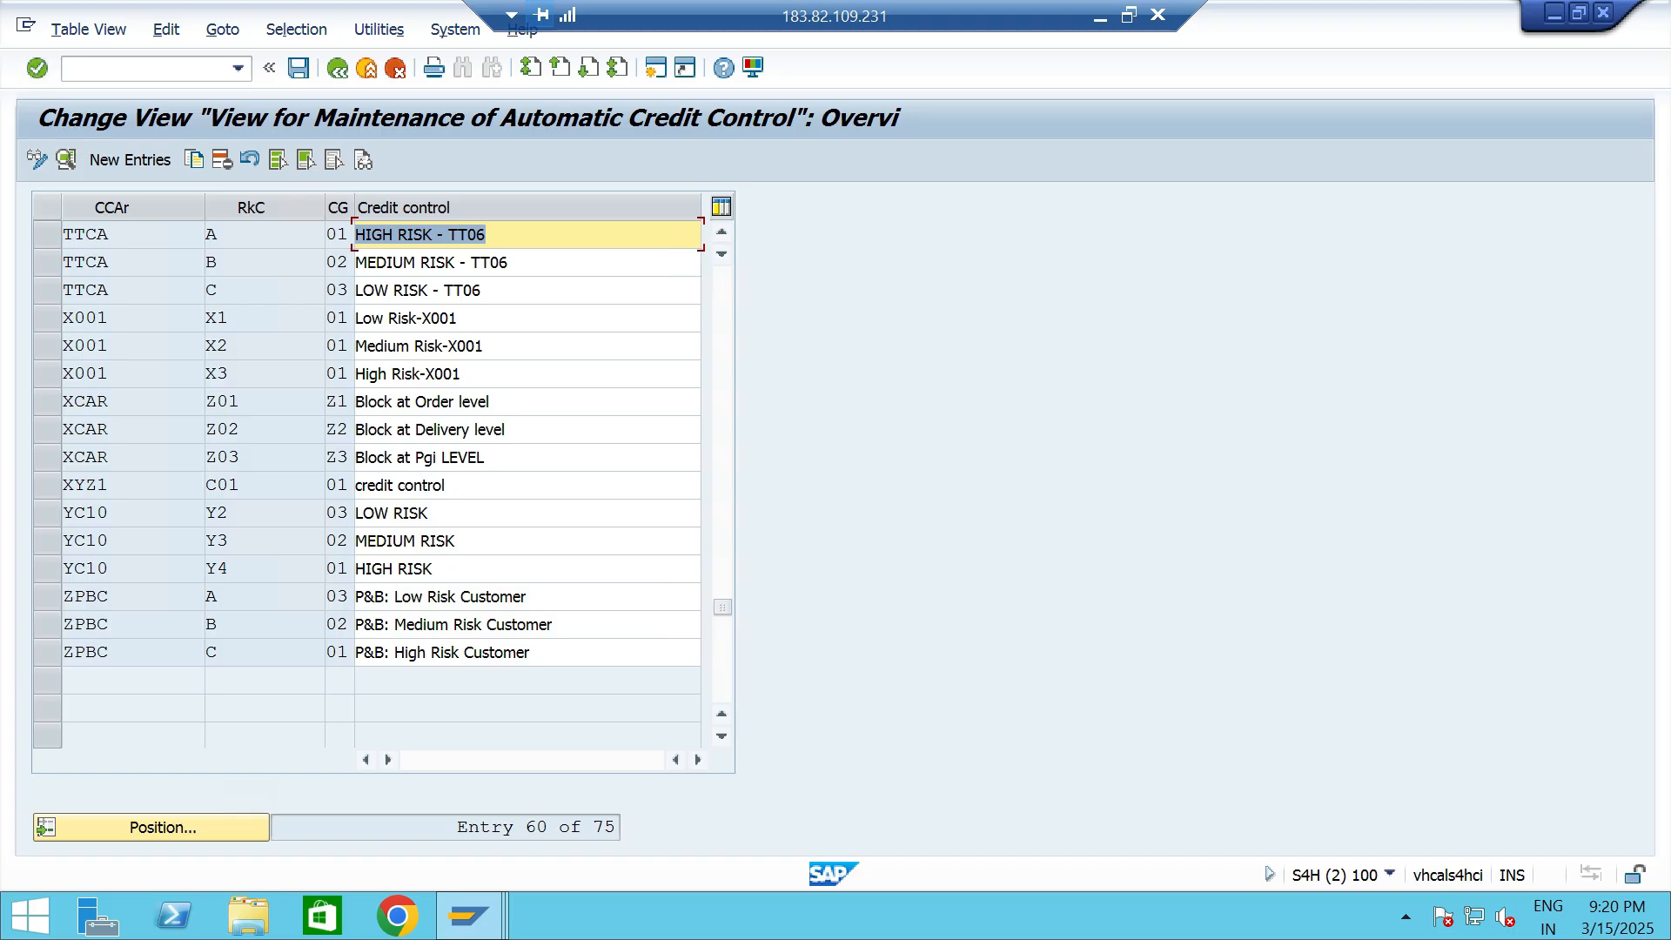
- Examine the details of the HIGH RISK - TT06 entry and the available risk categories for area TTCA
double_click(319, 234)
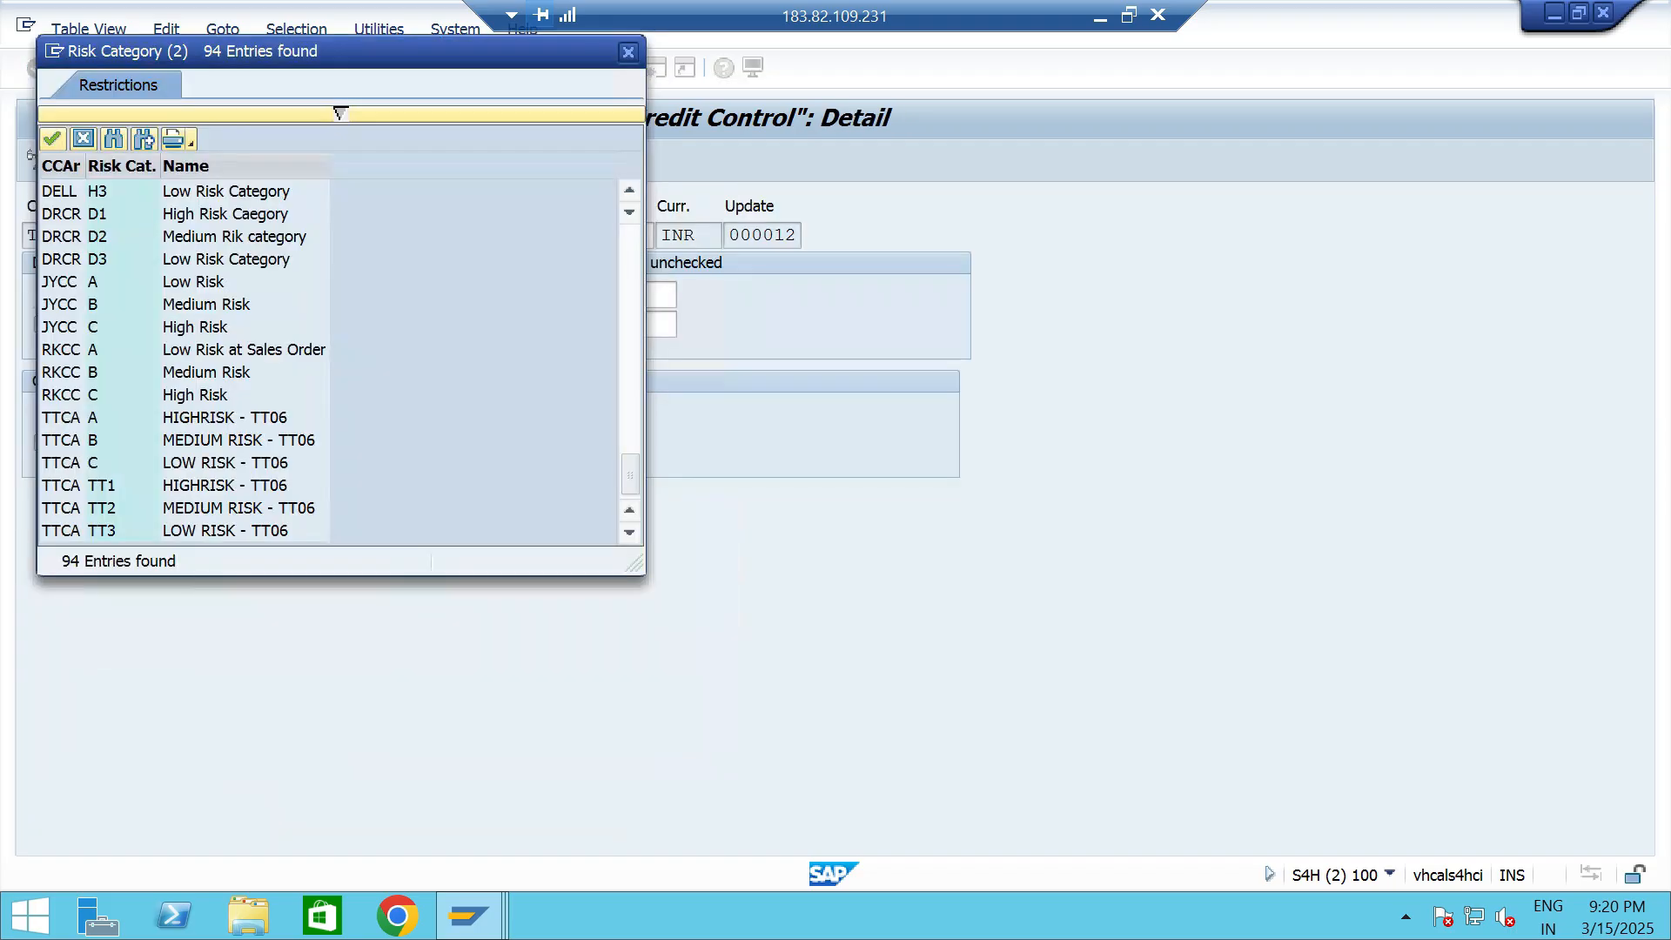
click(226, 485)
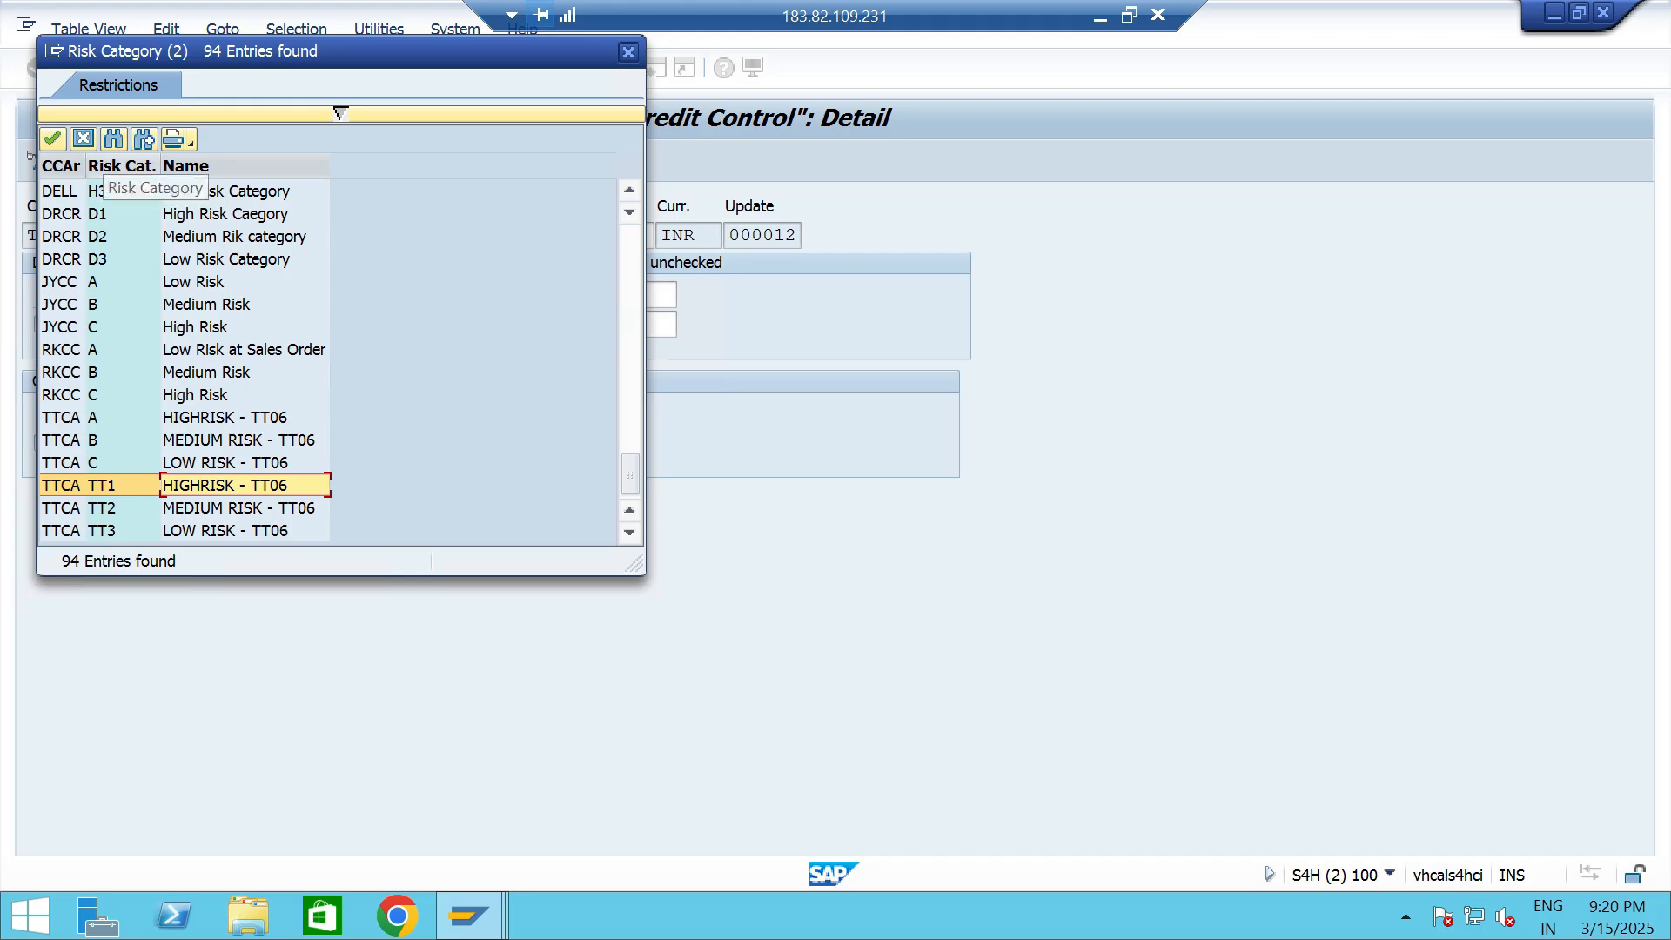
click(84, 139)
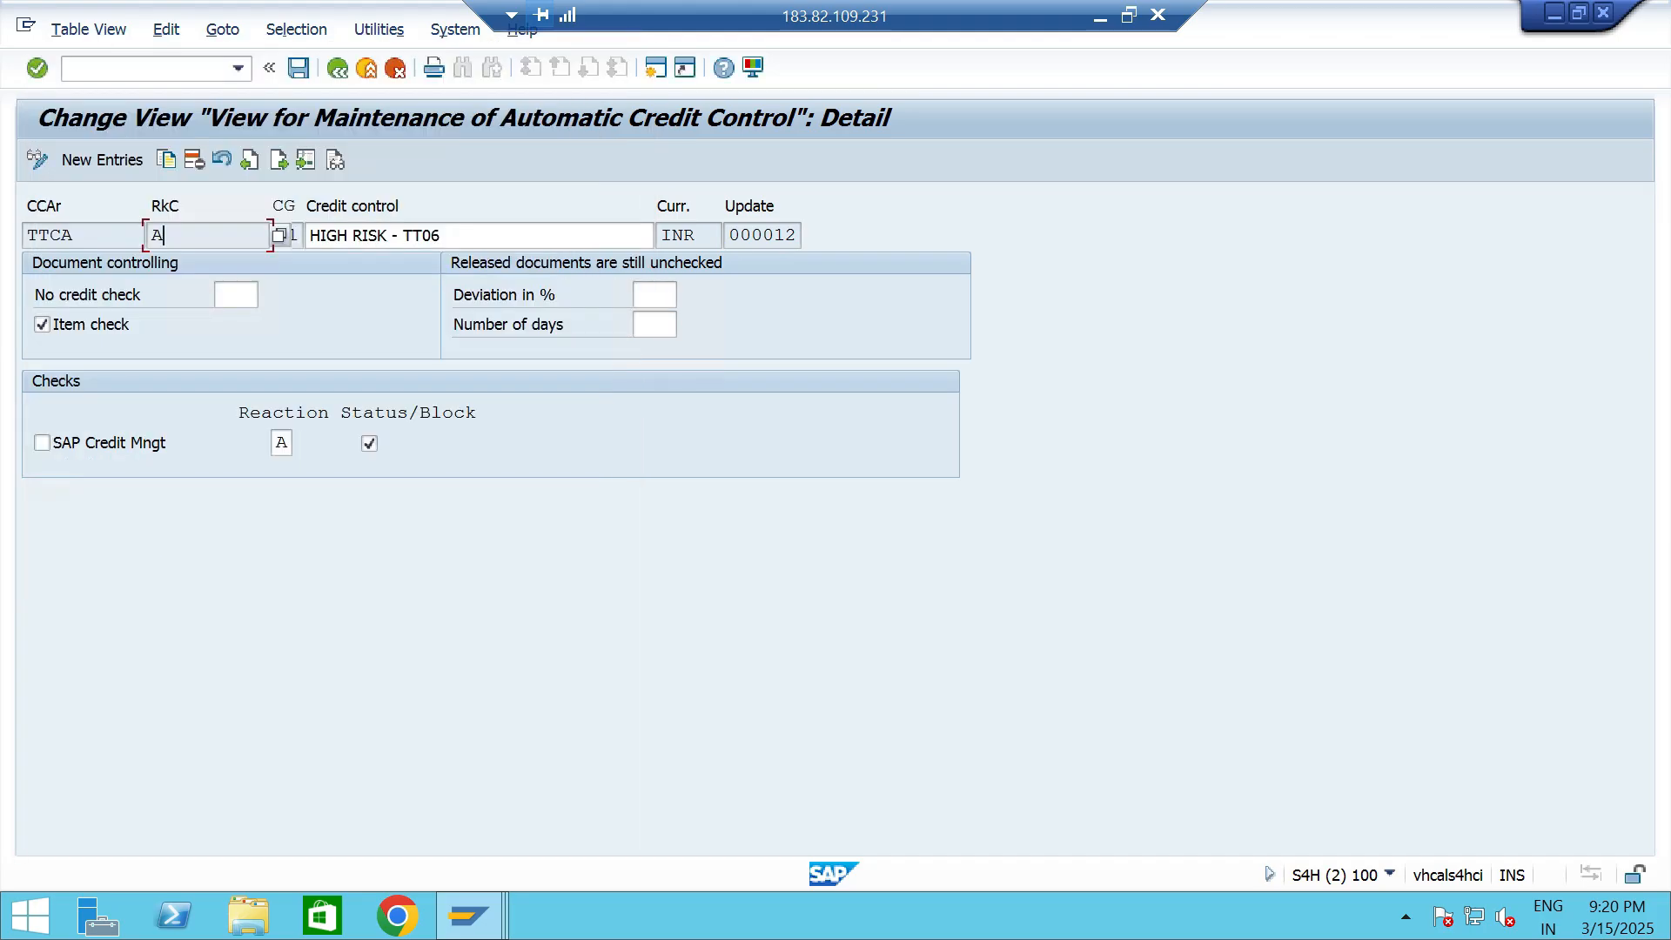
click(470, 235)
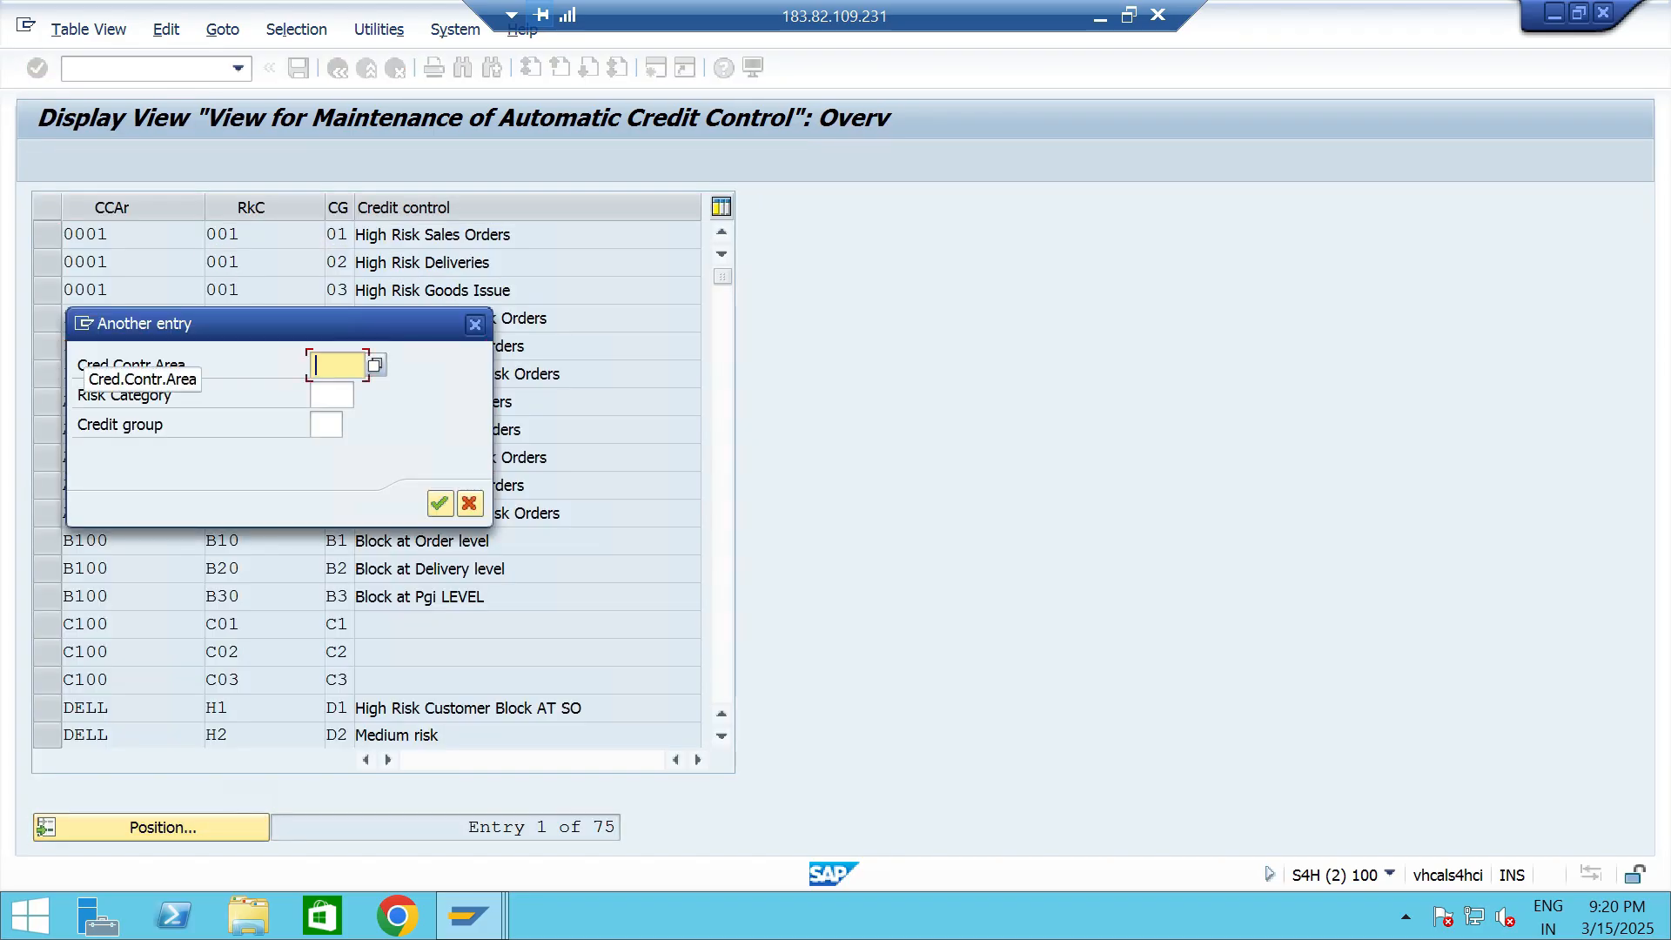
- Delete the TTCA entries with risk categories A, B and C from the automatic credit control and save under the proposed customizing request
key(Down)
key(Return)
key(Return)
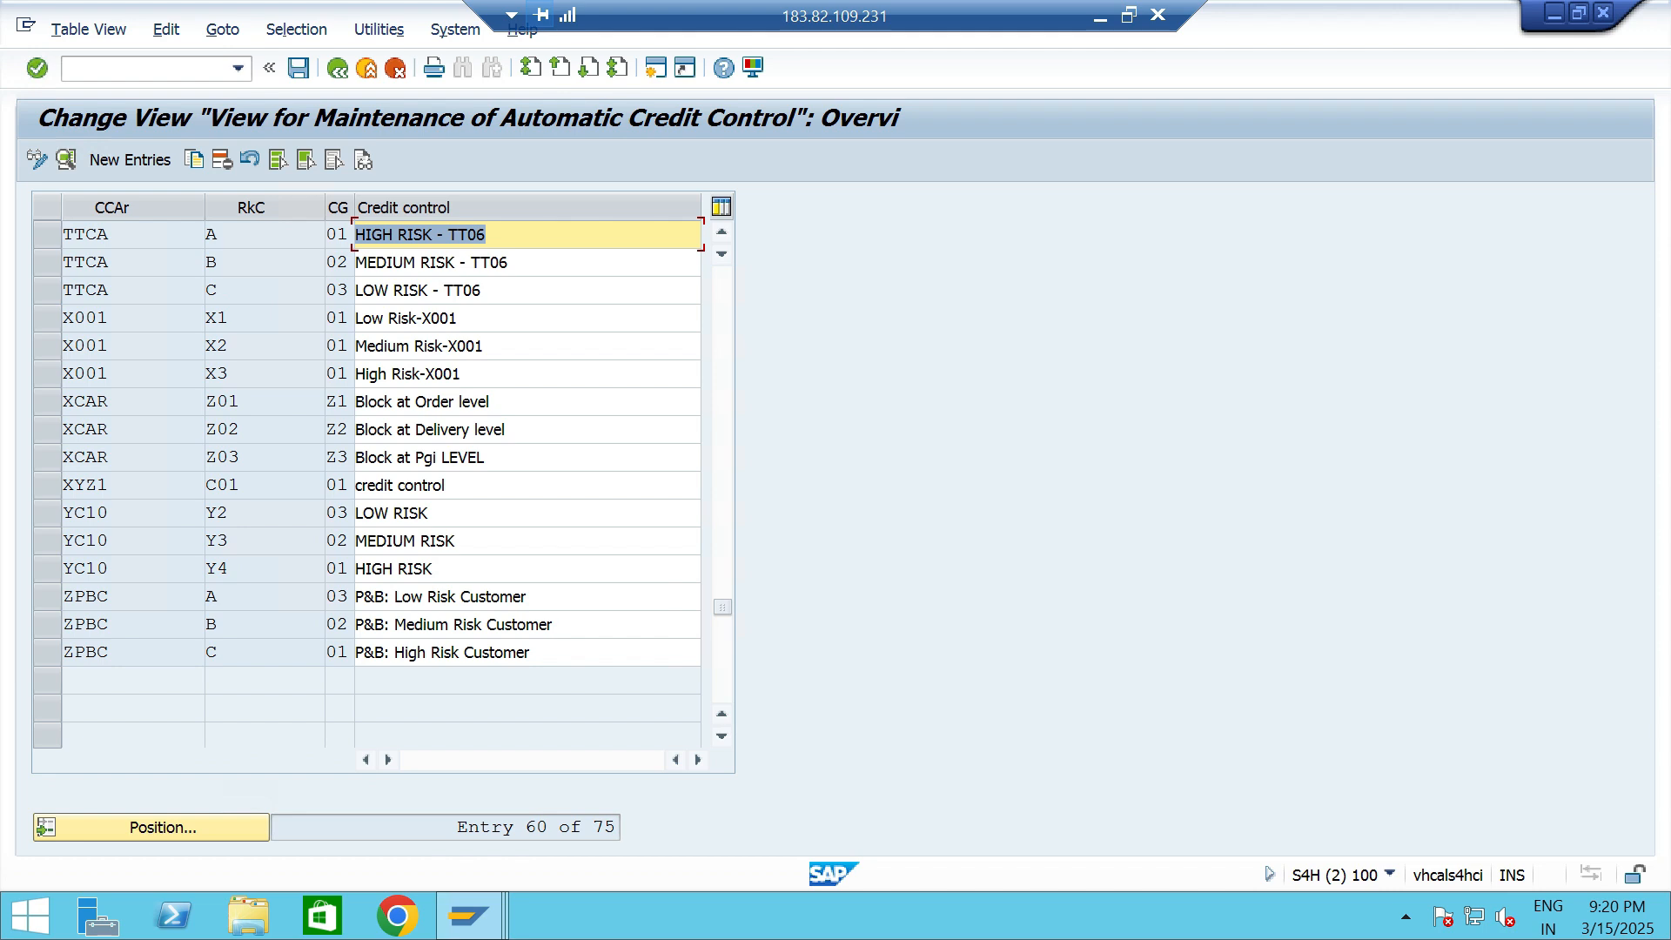
click(220, 235)
click(47, 234)
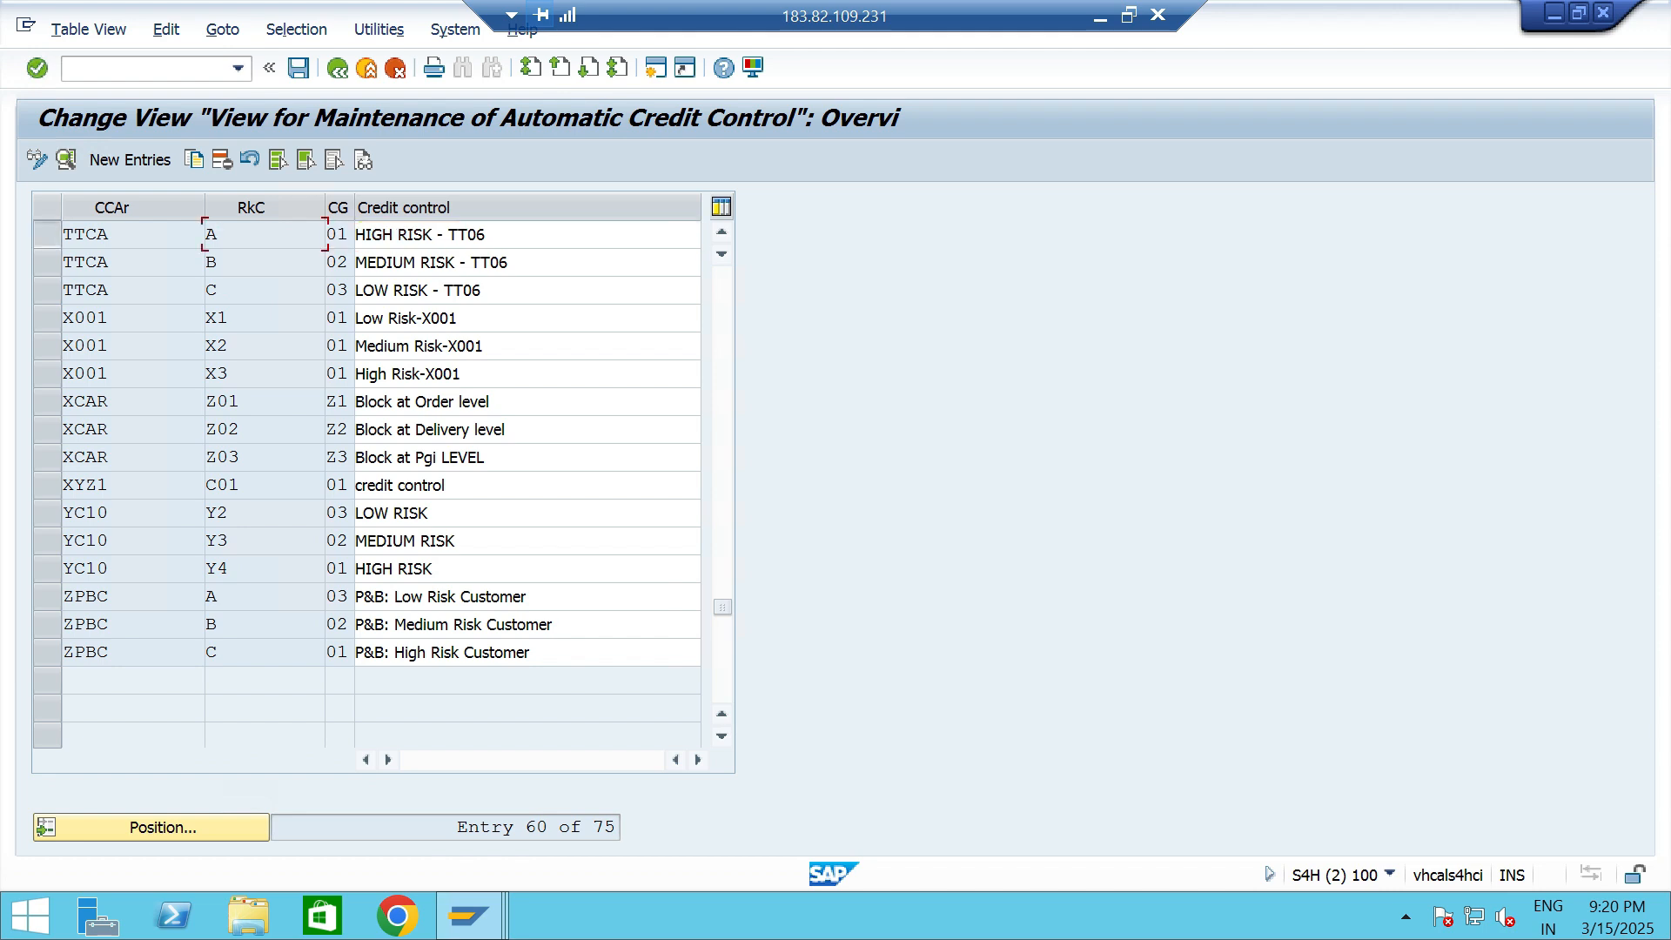
click(47, 262)
click(47, 290)
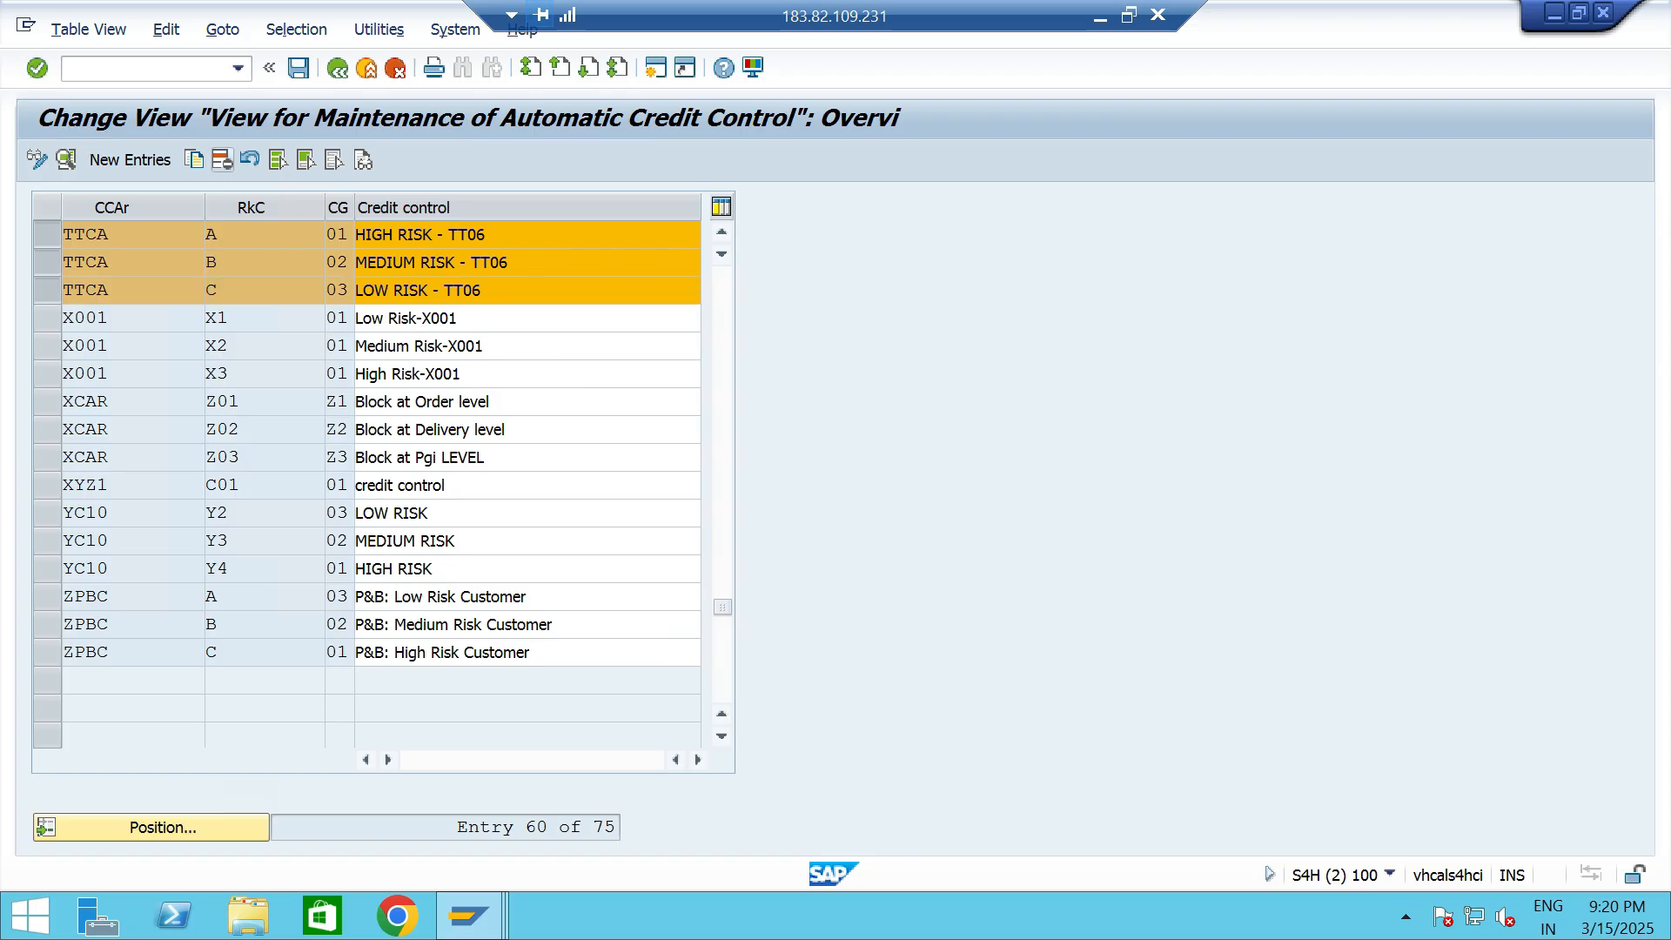
click(221, 159)
click(299, 68)
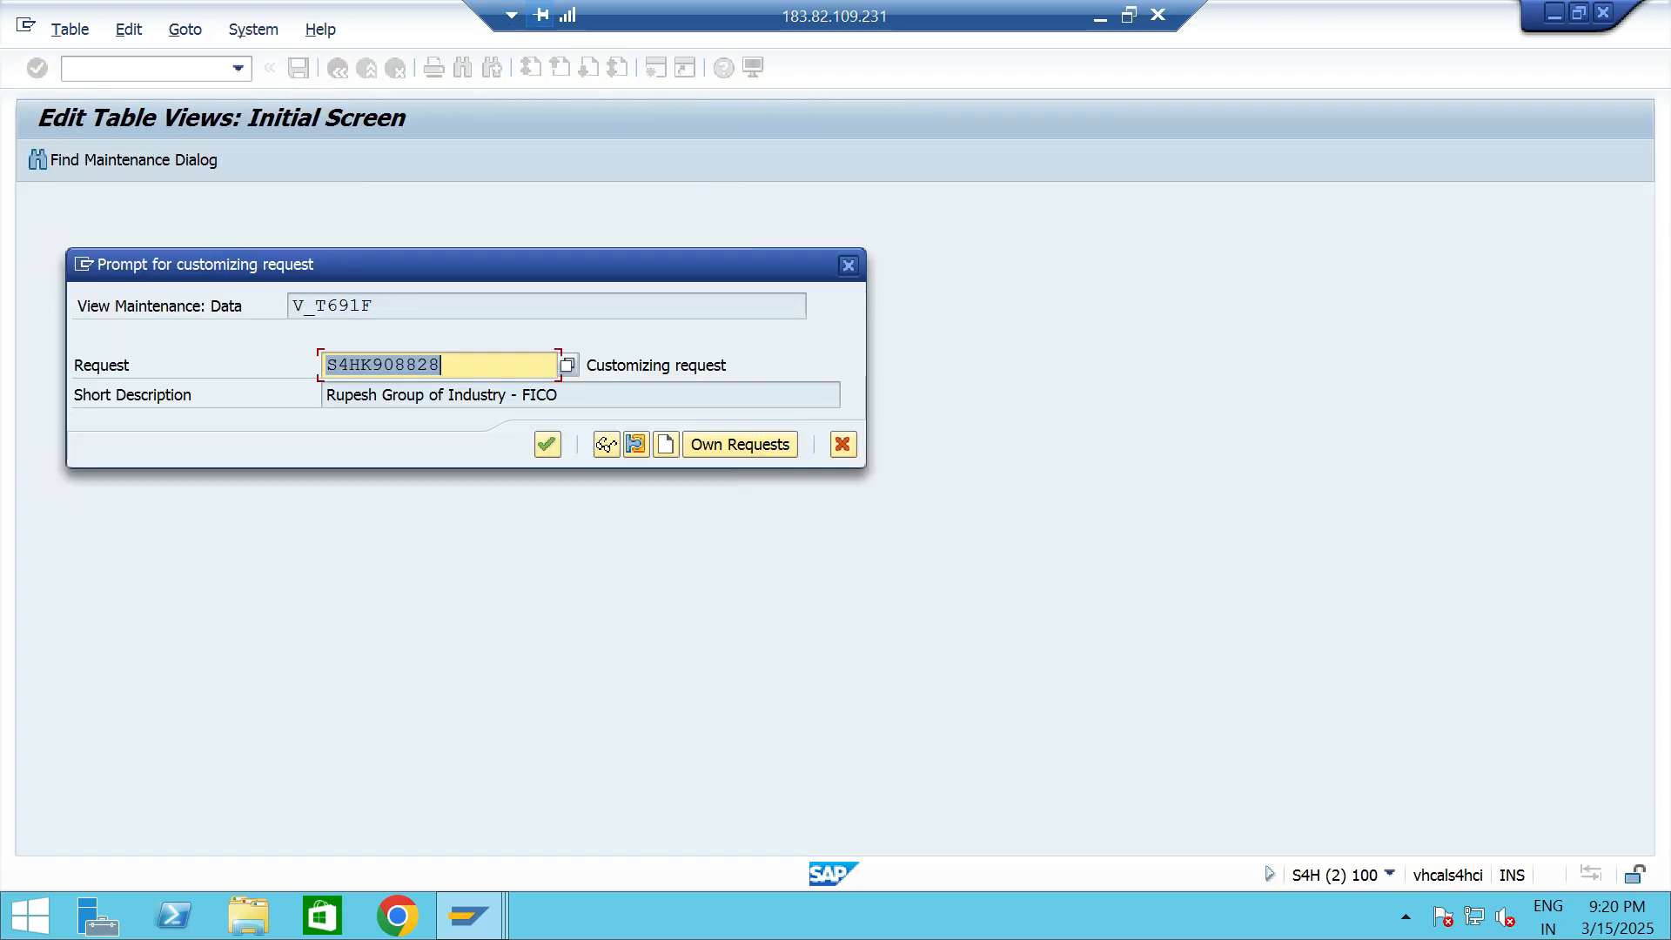
click(546, 445)
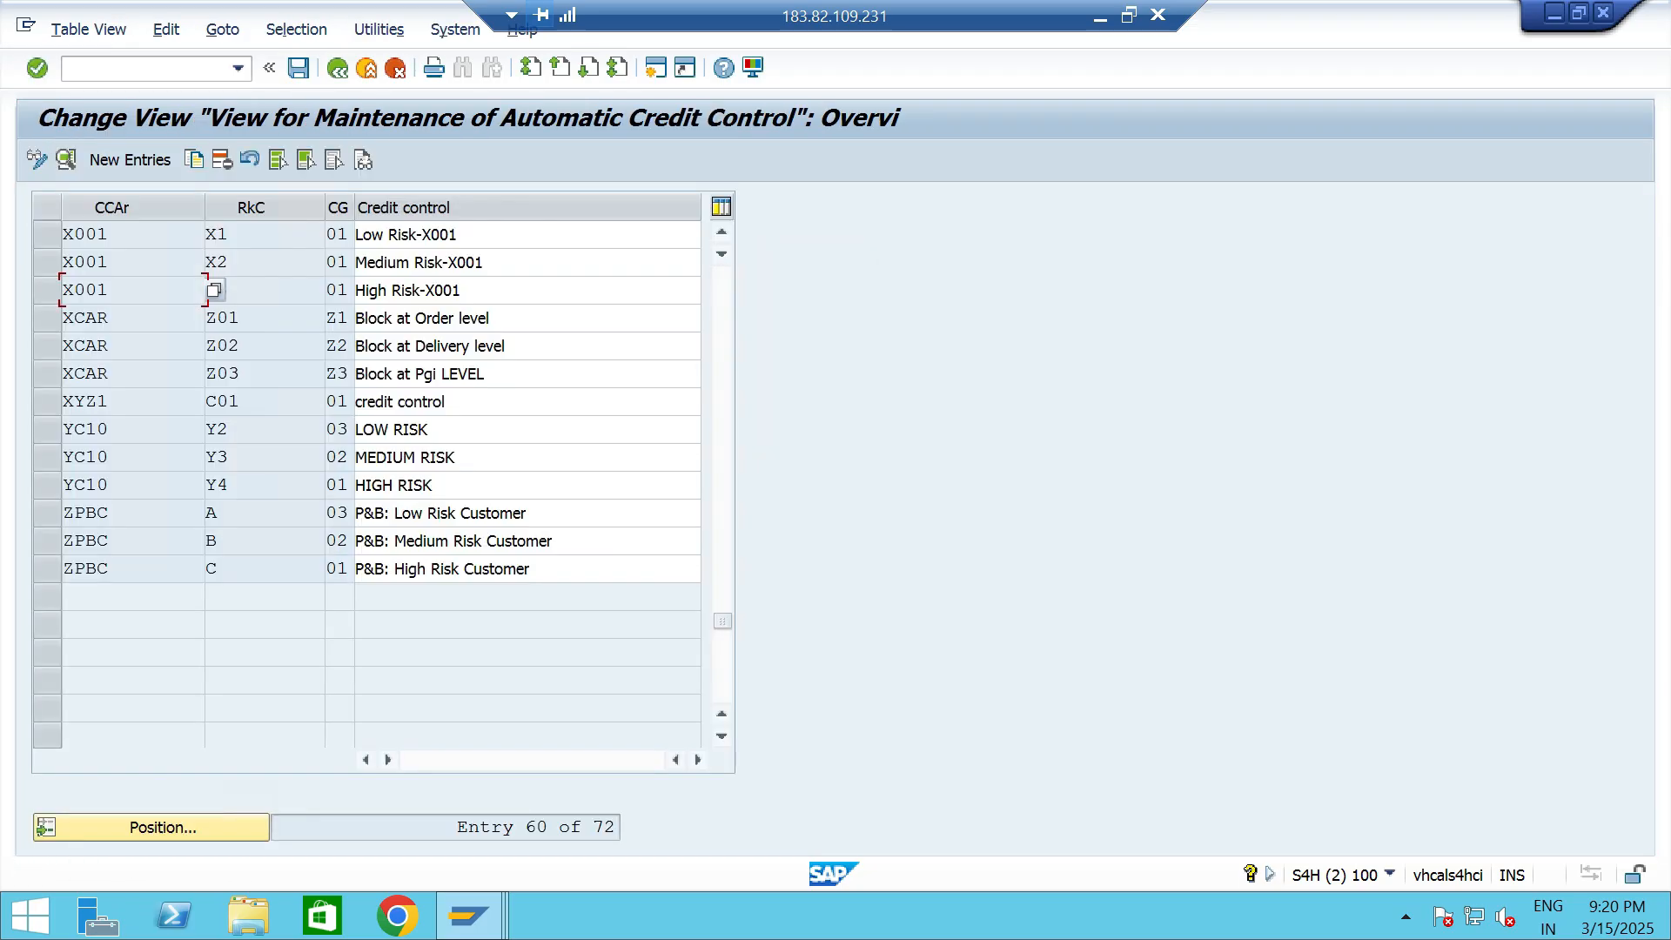
- Create a new automatic credit control entry for area TTCA with risk category TT1 and credit group 01
click(131, 160)
text(TTCA)
key(Tab)
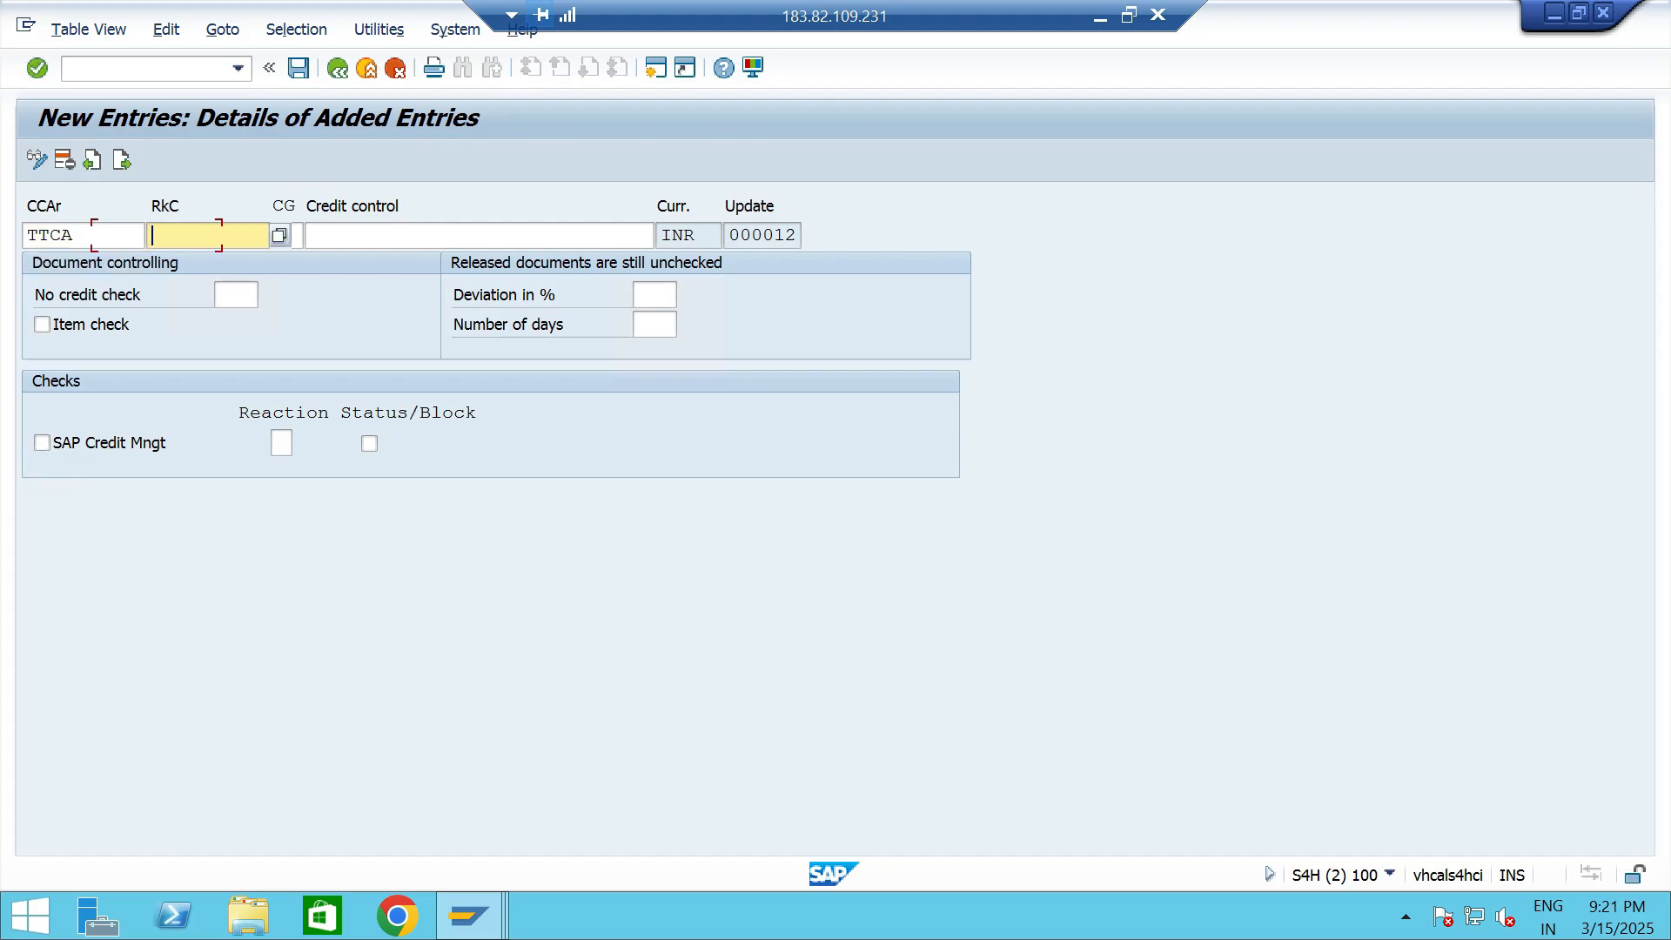
text(TT1)
key(Tab)
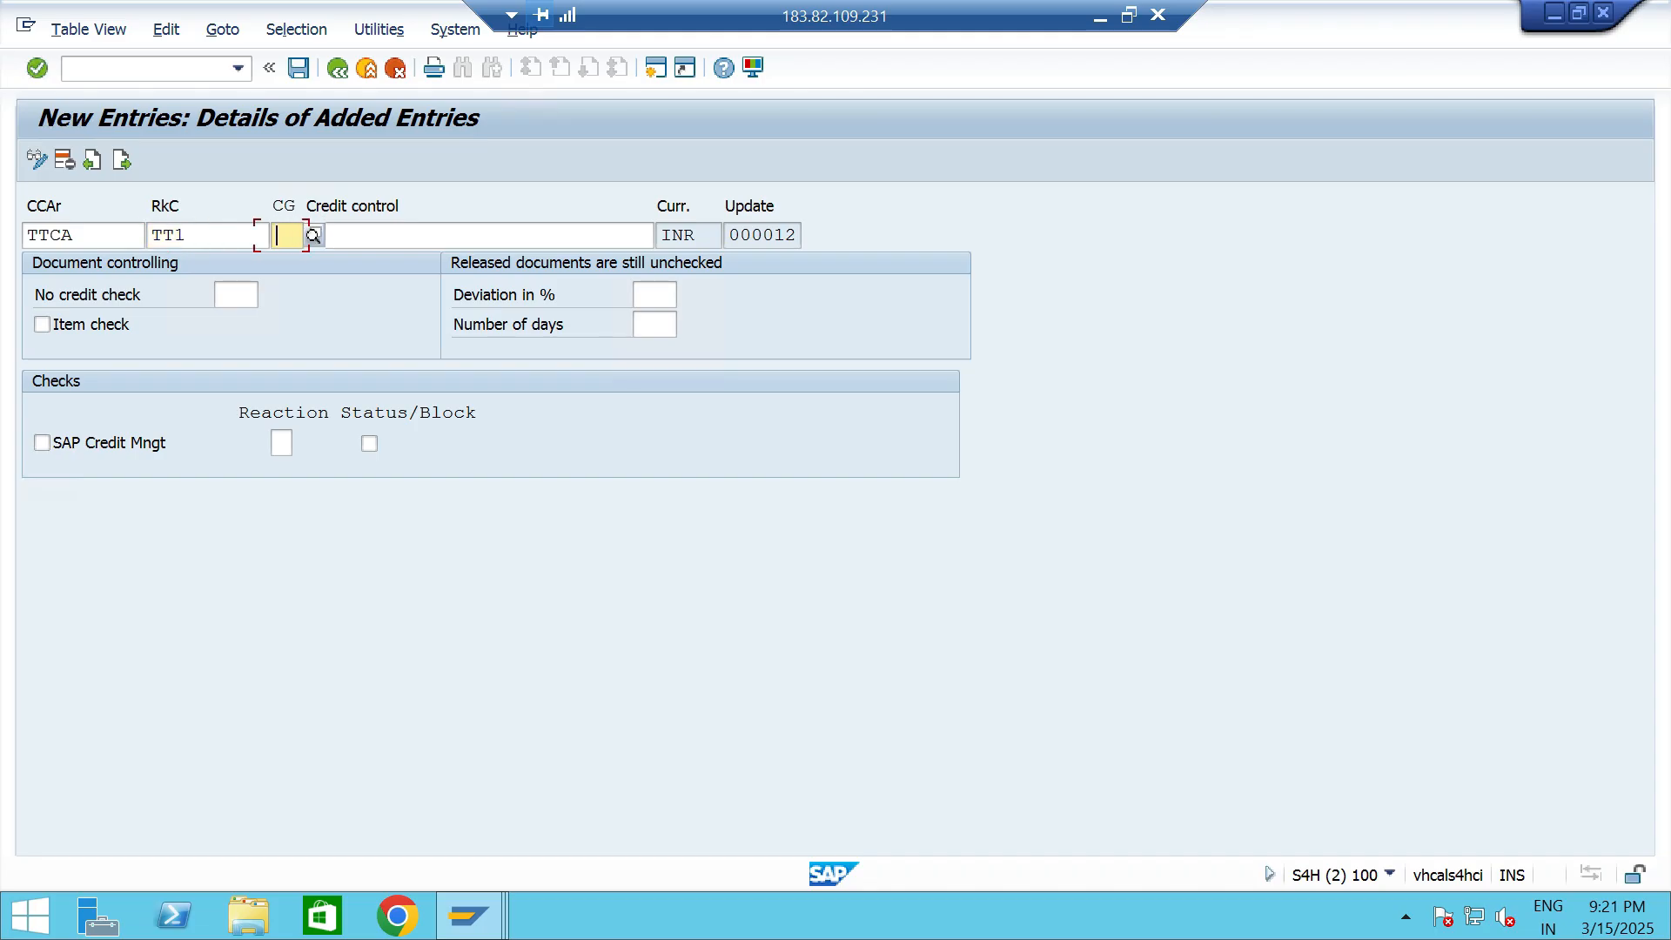
key(F4)
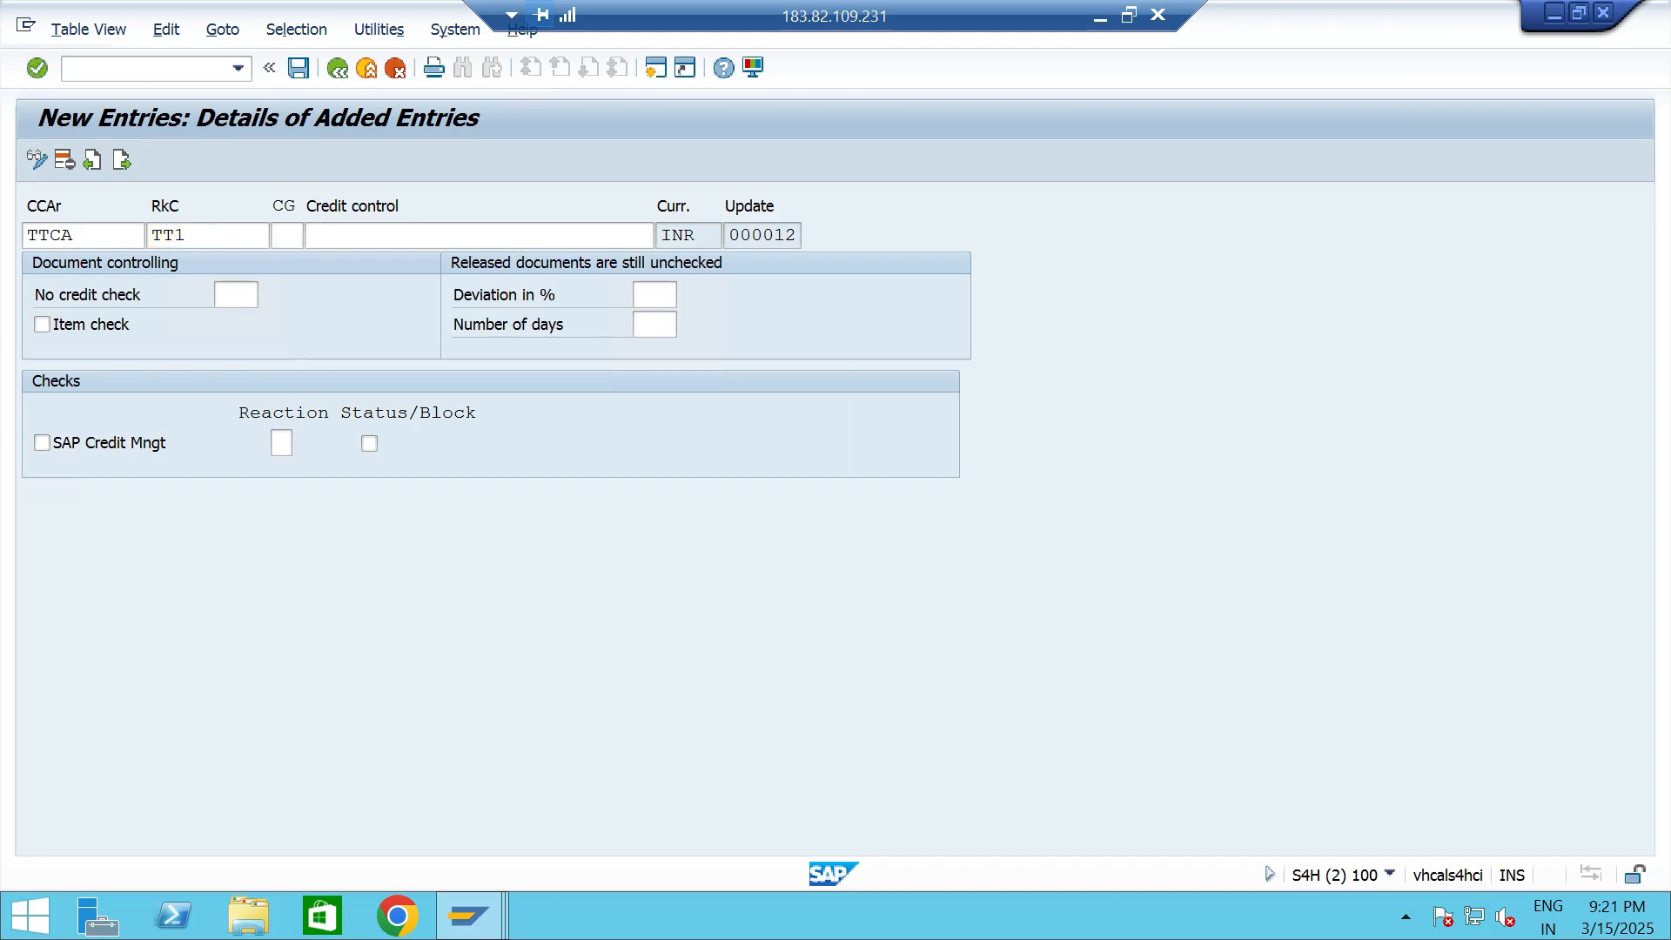
key(Return)
- Describe the TT1 credit control entry as HIGH RISK - TT06
key(Tab)
key(F4)
key(Down)
key(Down)
key(Down)
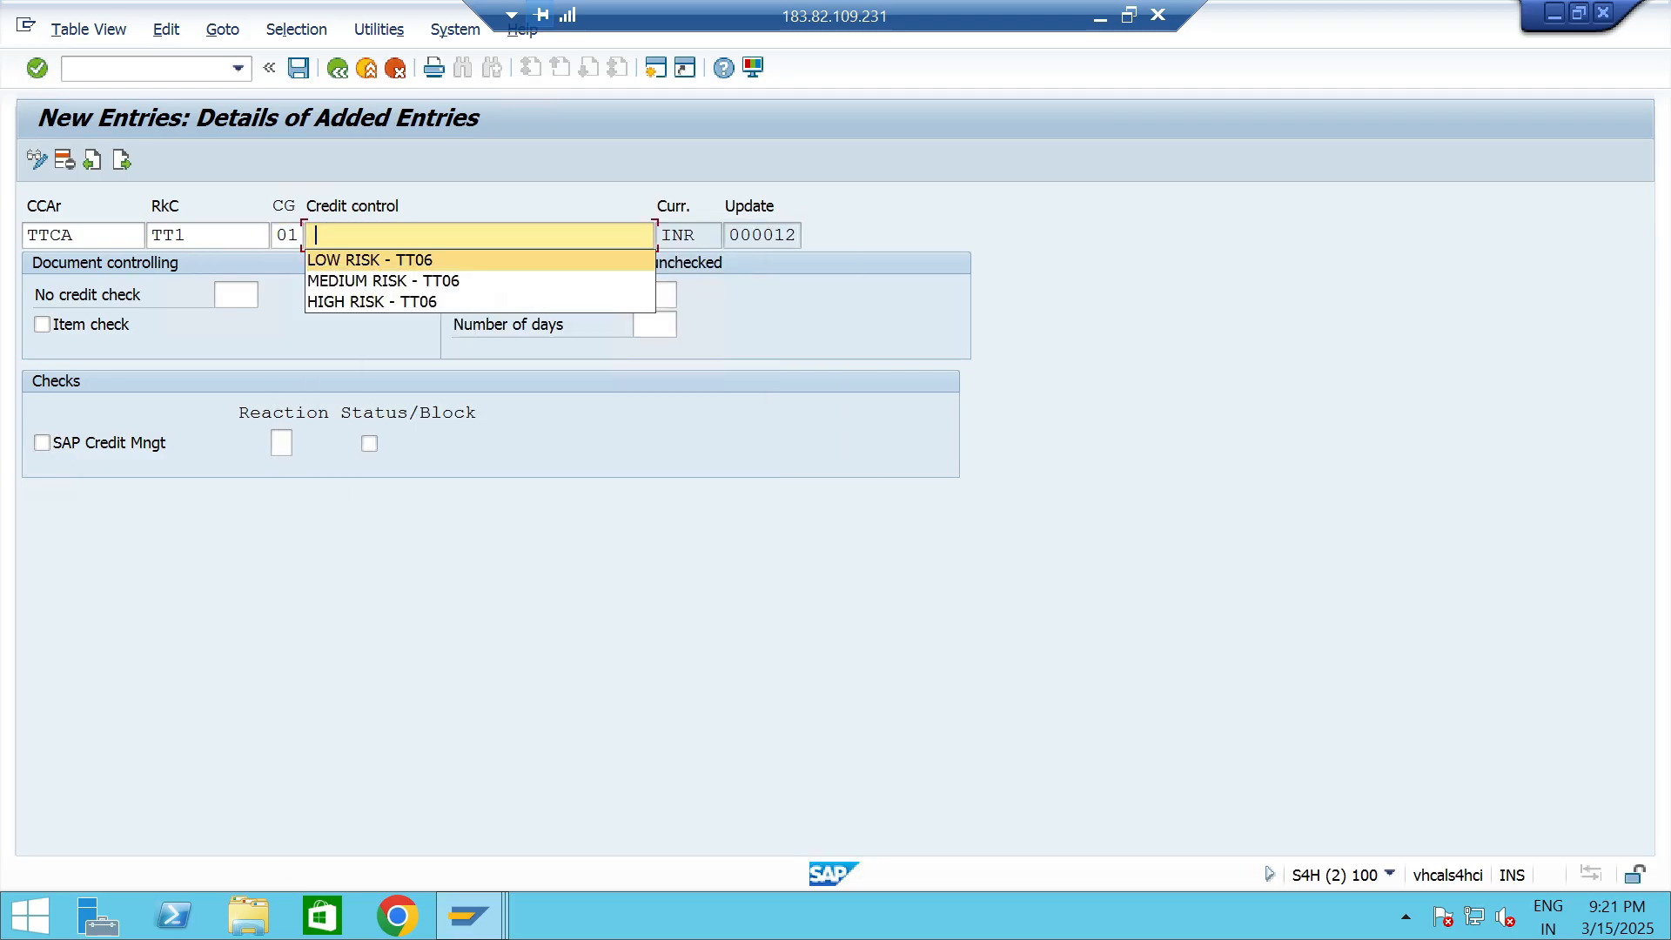
key(Return)
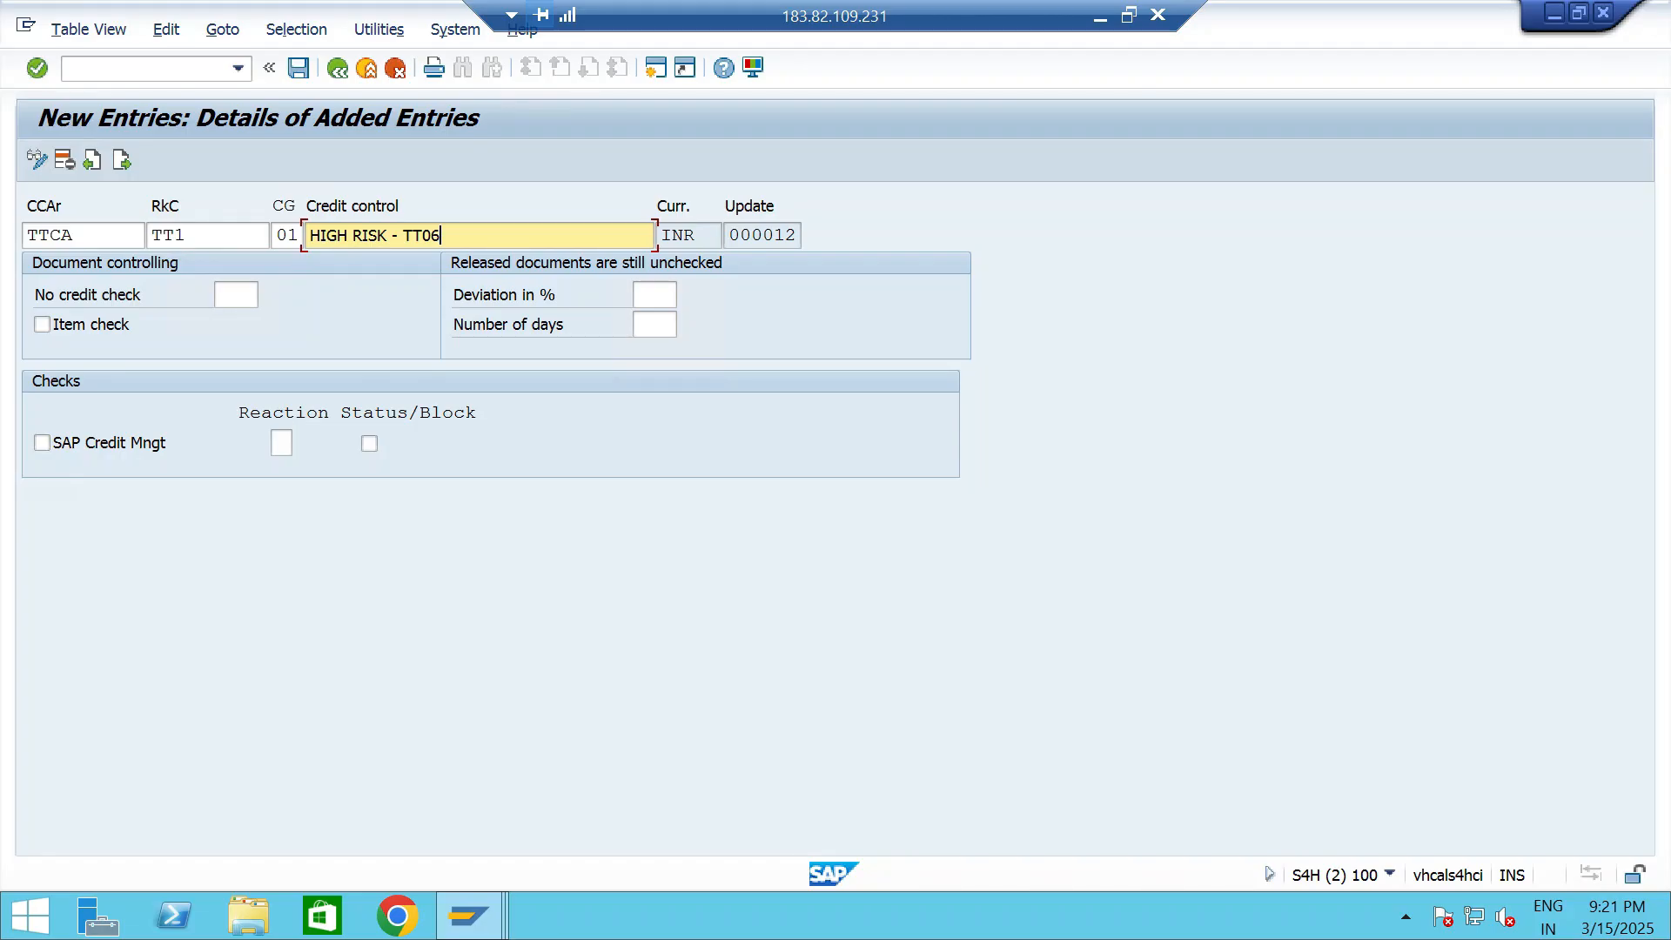
- Activate the item check and the SAP Credit Mngt check with reaction D and Status/Block for the TT1 entry, and save
click(42, 324)
click(42, 443)
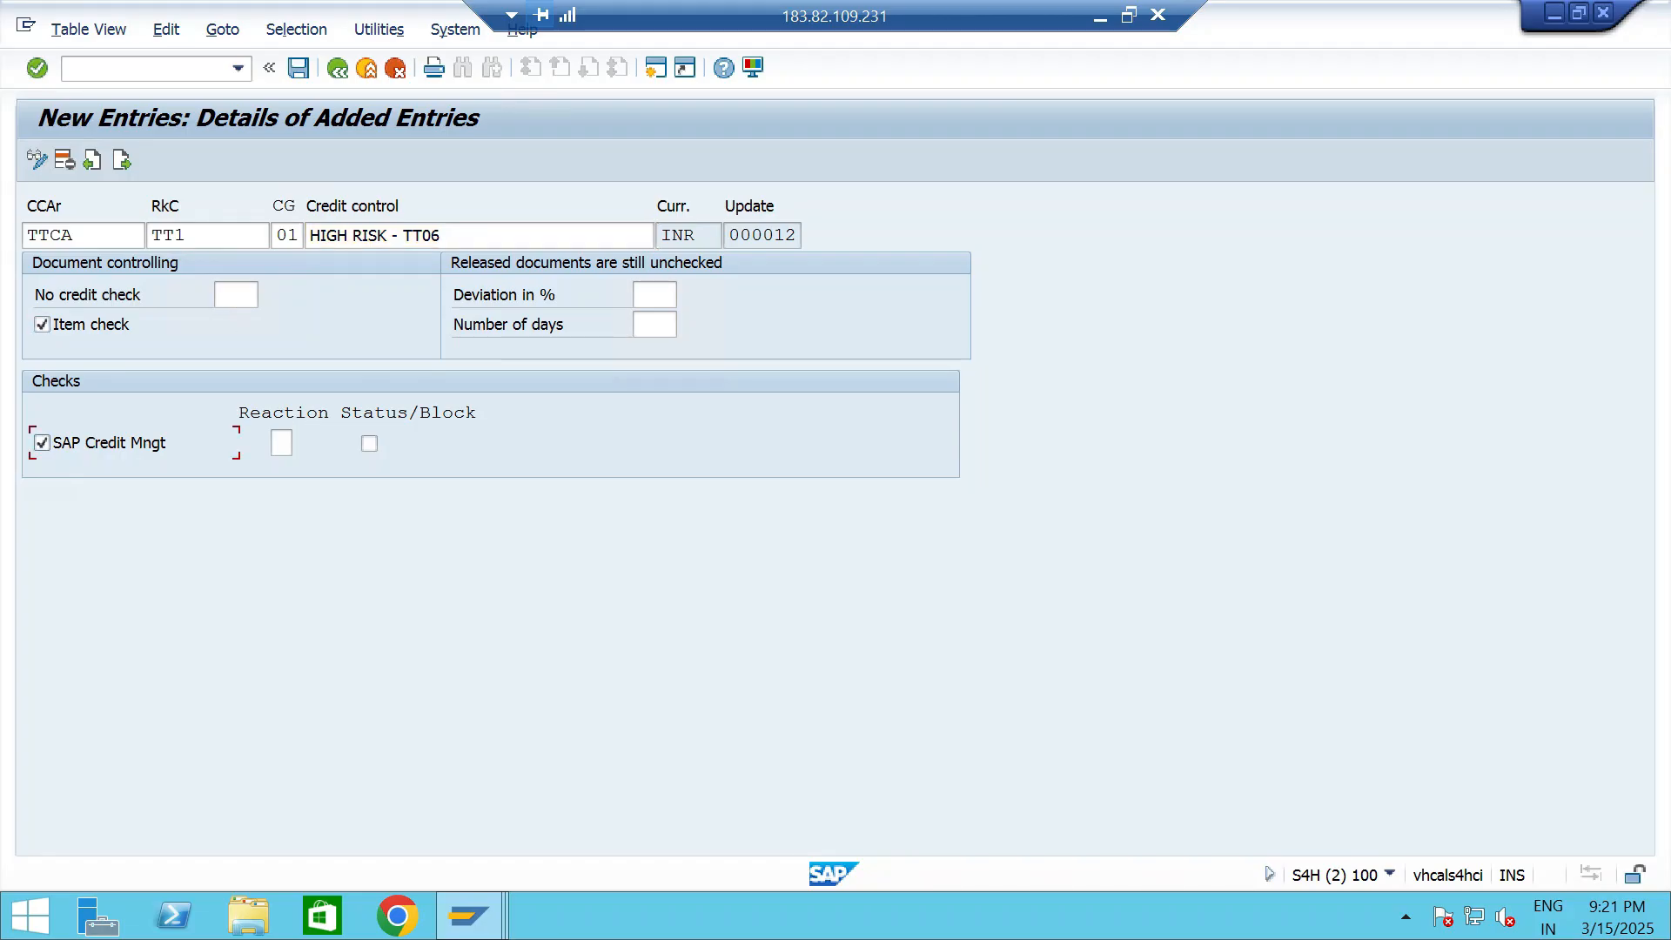
click(281, 444)
key(F4)
click(262, 189)
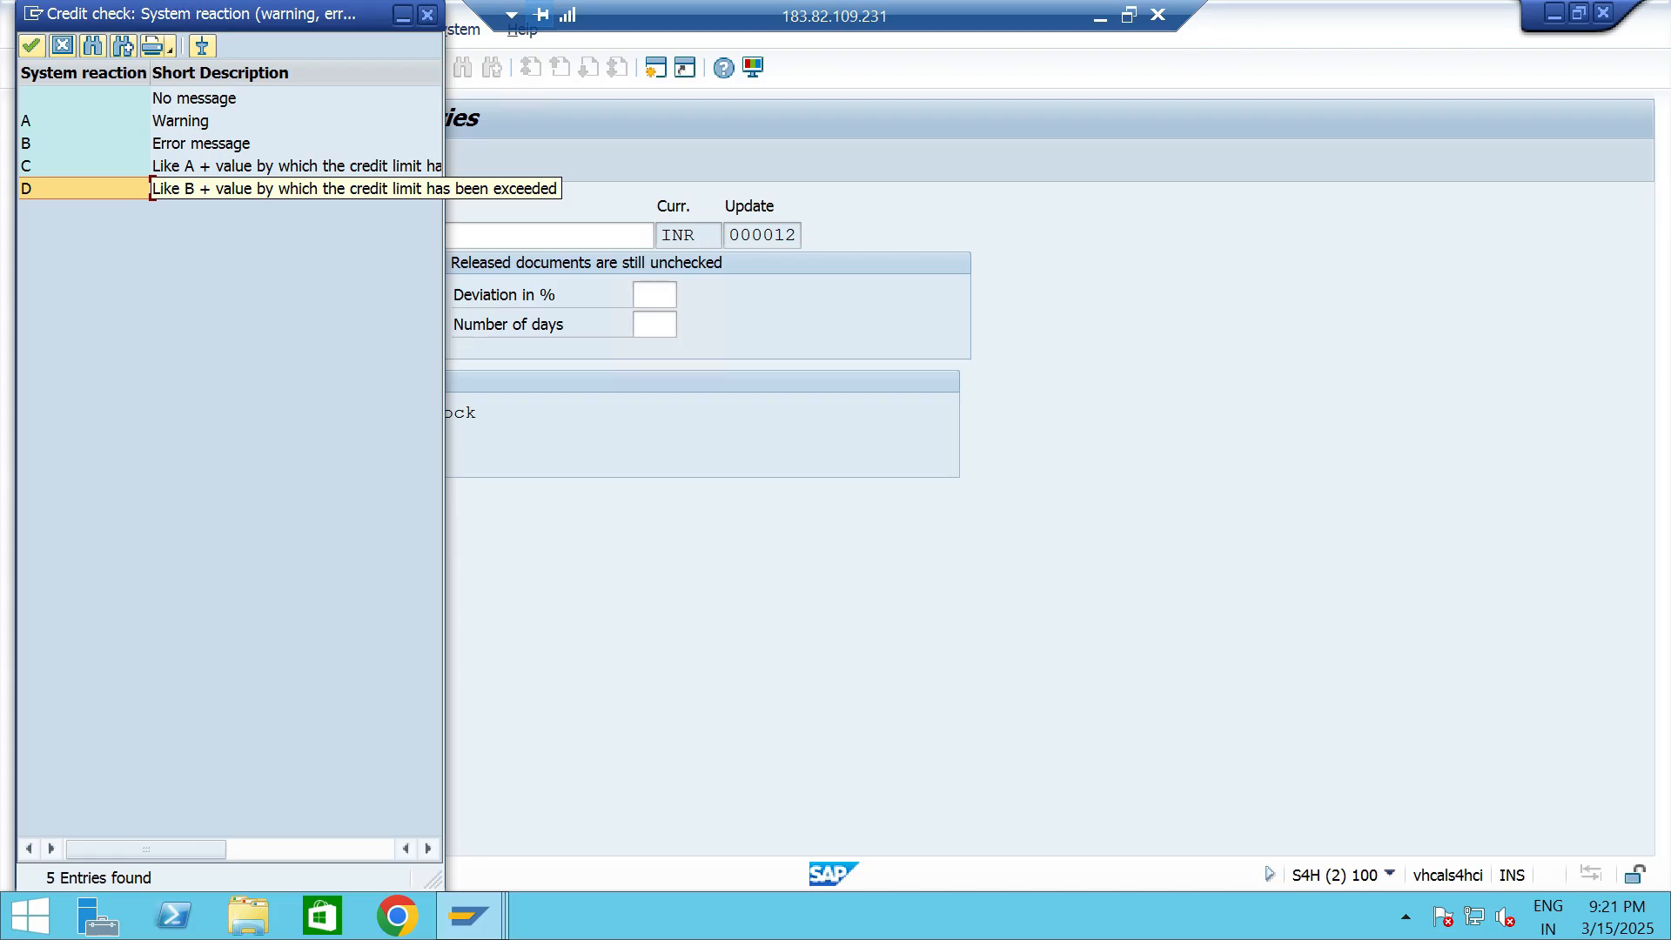
double_click(261, 189)
click(299, 68)
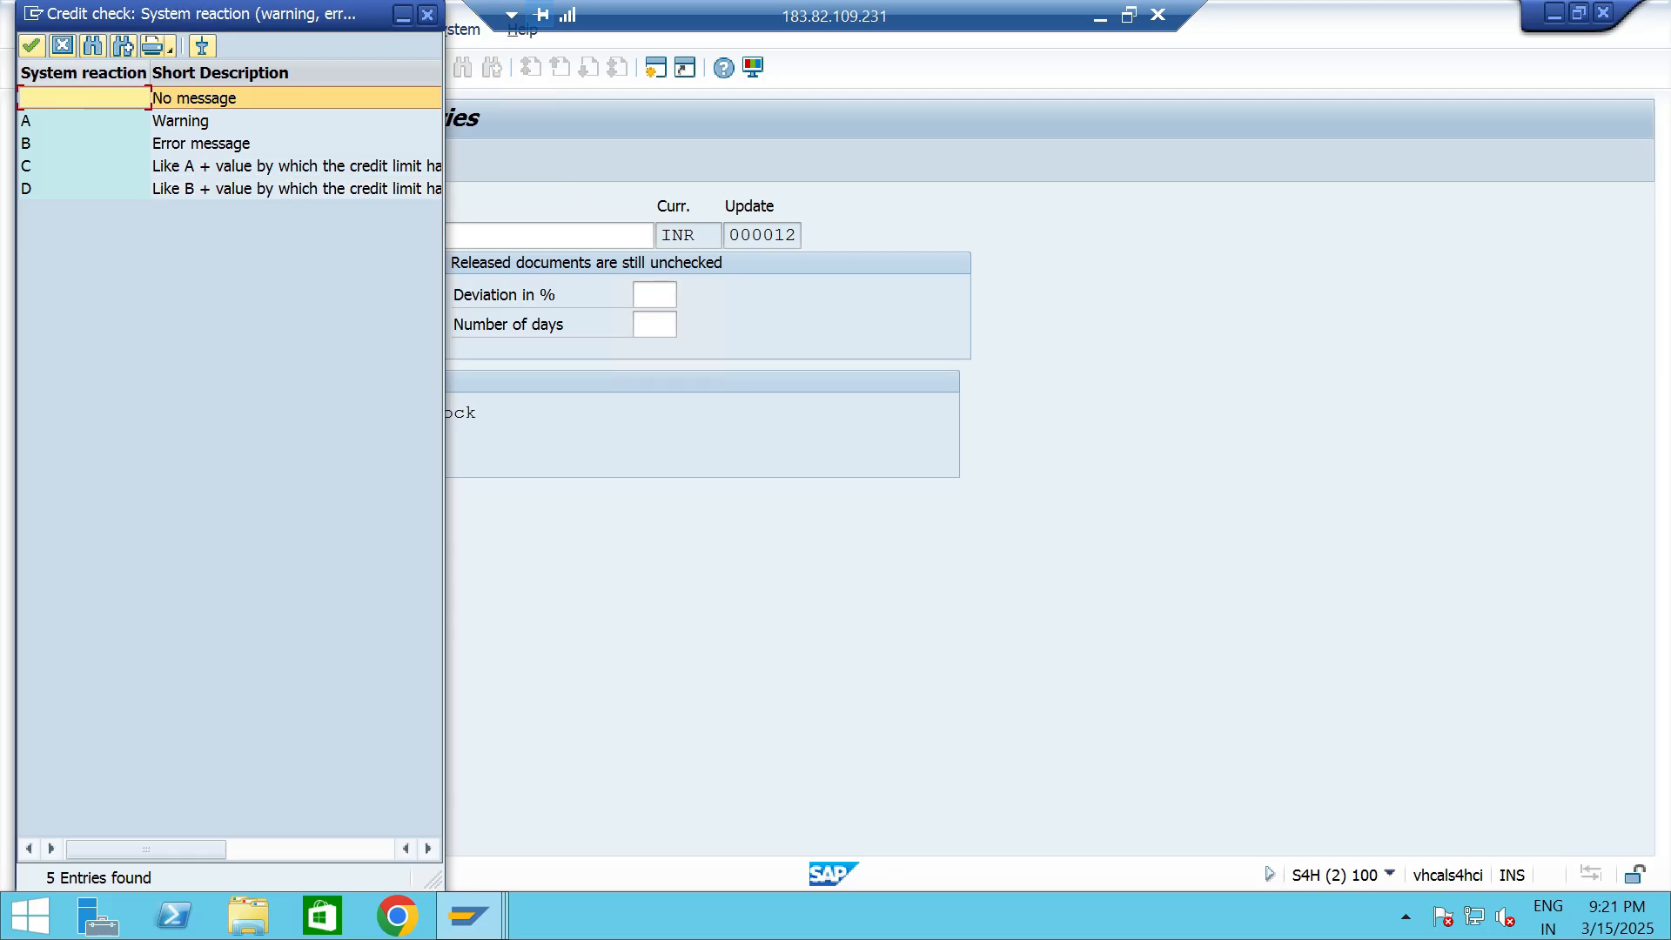
click(61, 46)
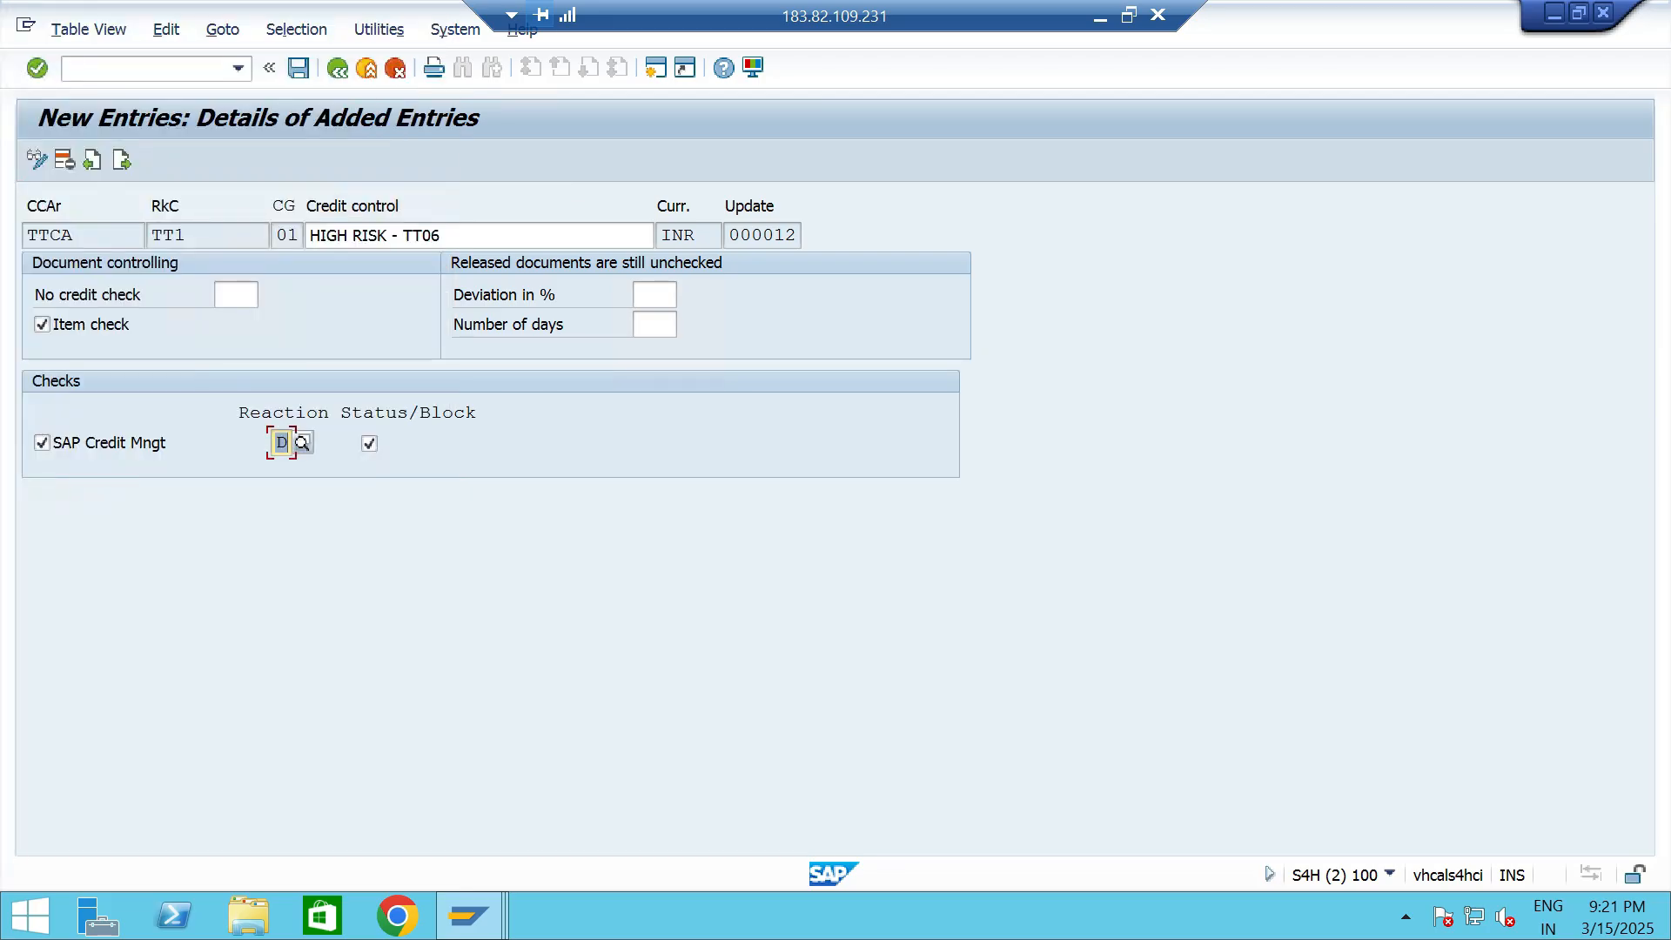
key(ctrl+s)
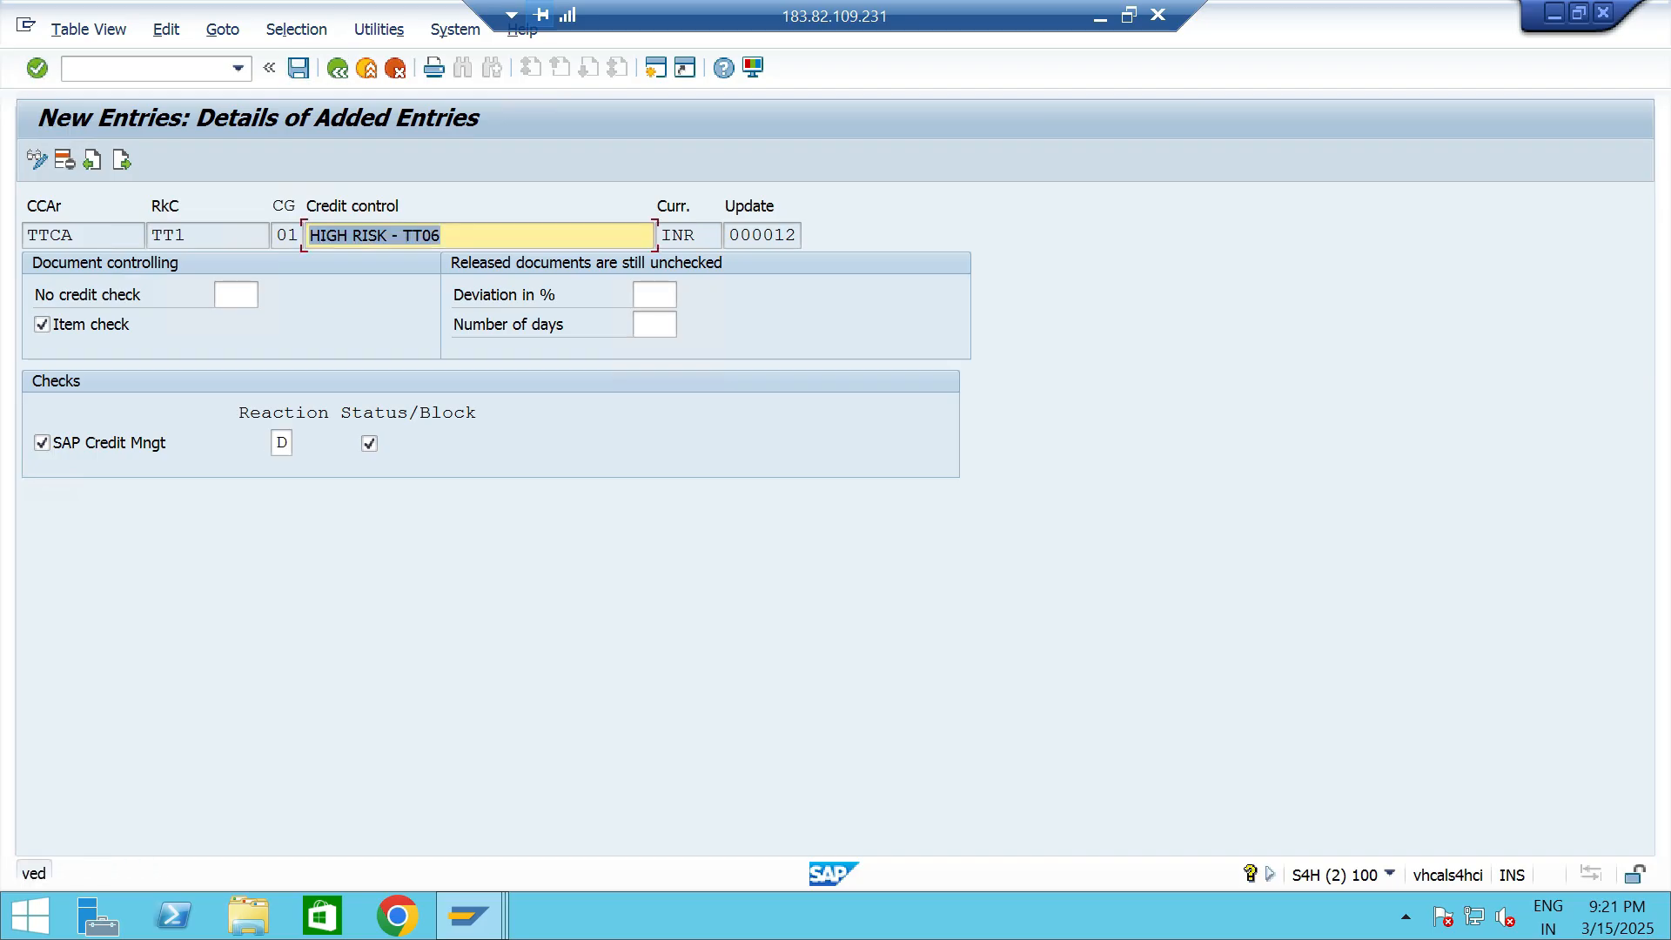
- Add another automatic credit control entry for area TTCA with risk category TT2 and credit group 02
click(122, 160)
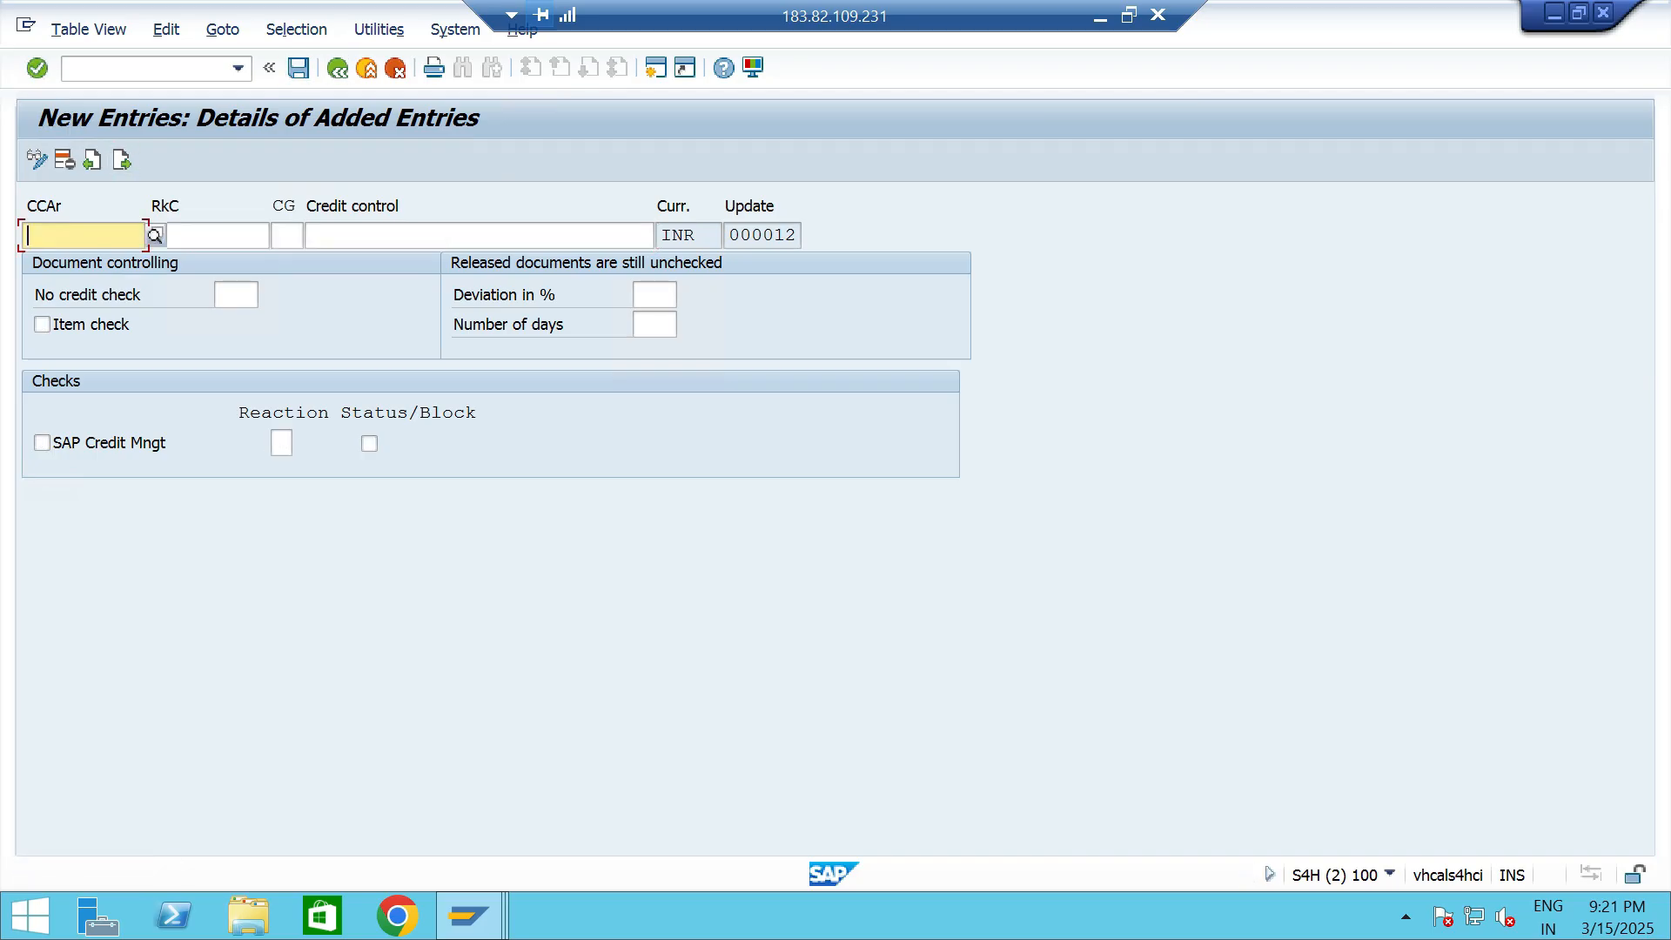
text(TTCA)
key(Tab)
text(TT1)
key(BackSpace)
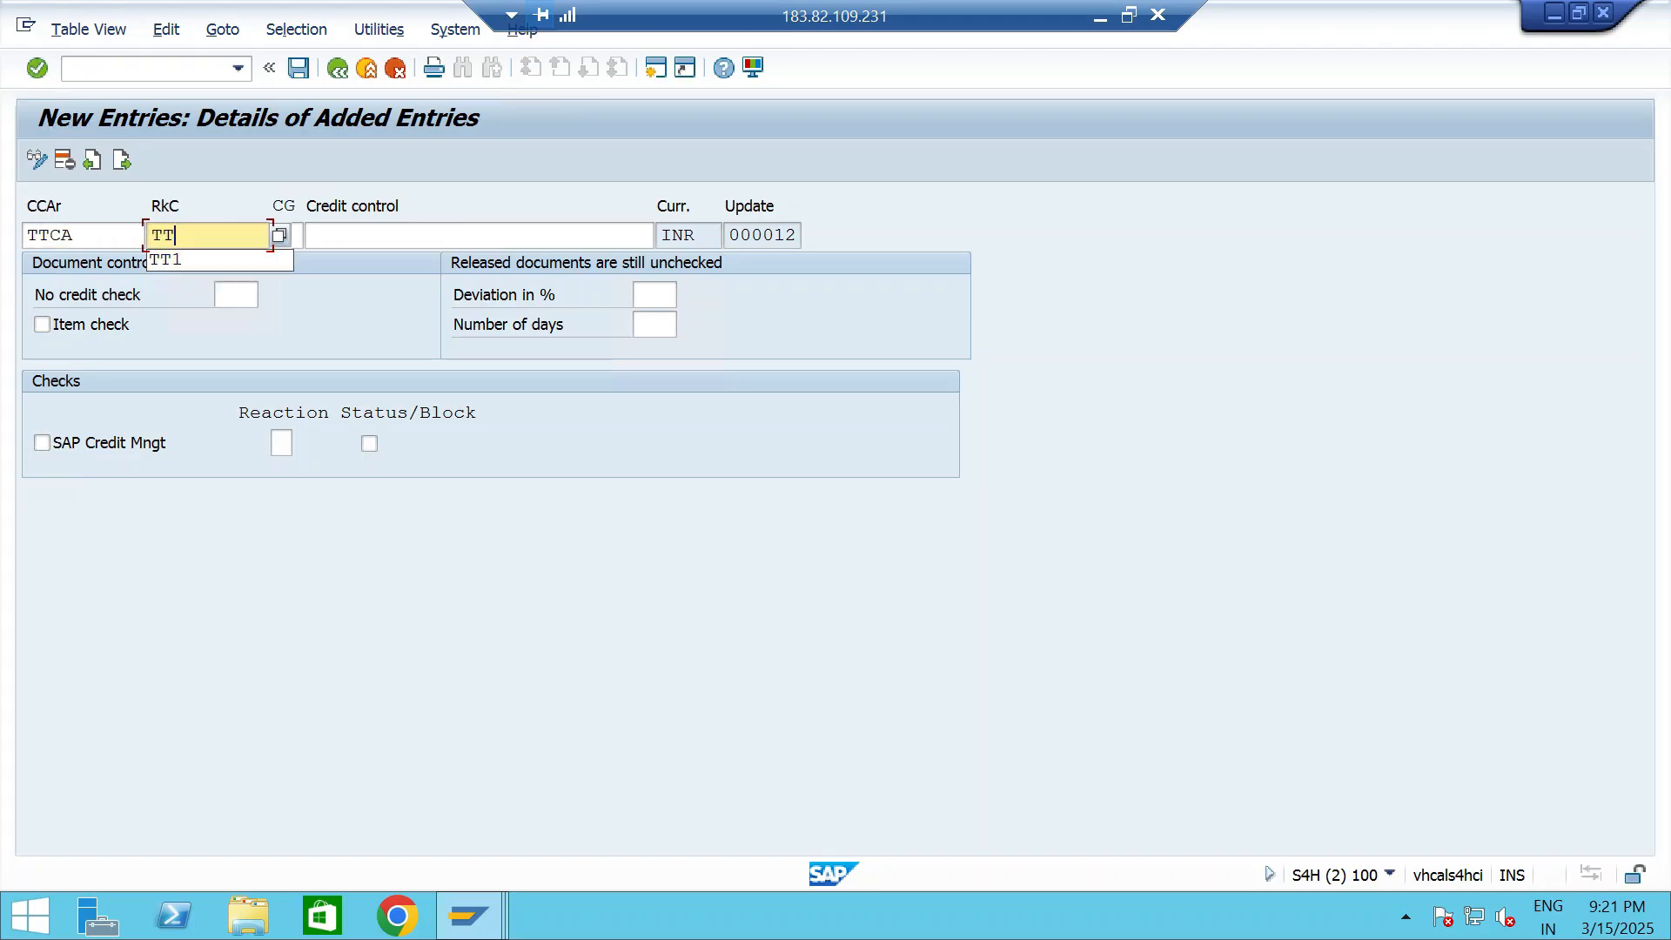
text(2)
key(Tab)
key(BackSpace)
key(Down)
key(Down)
key(Down)
key(Return)
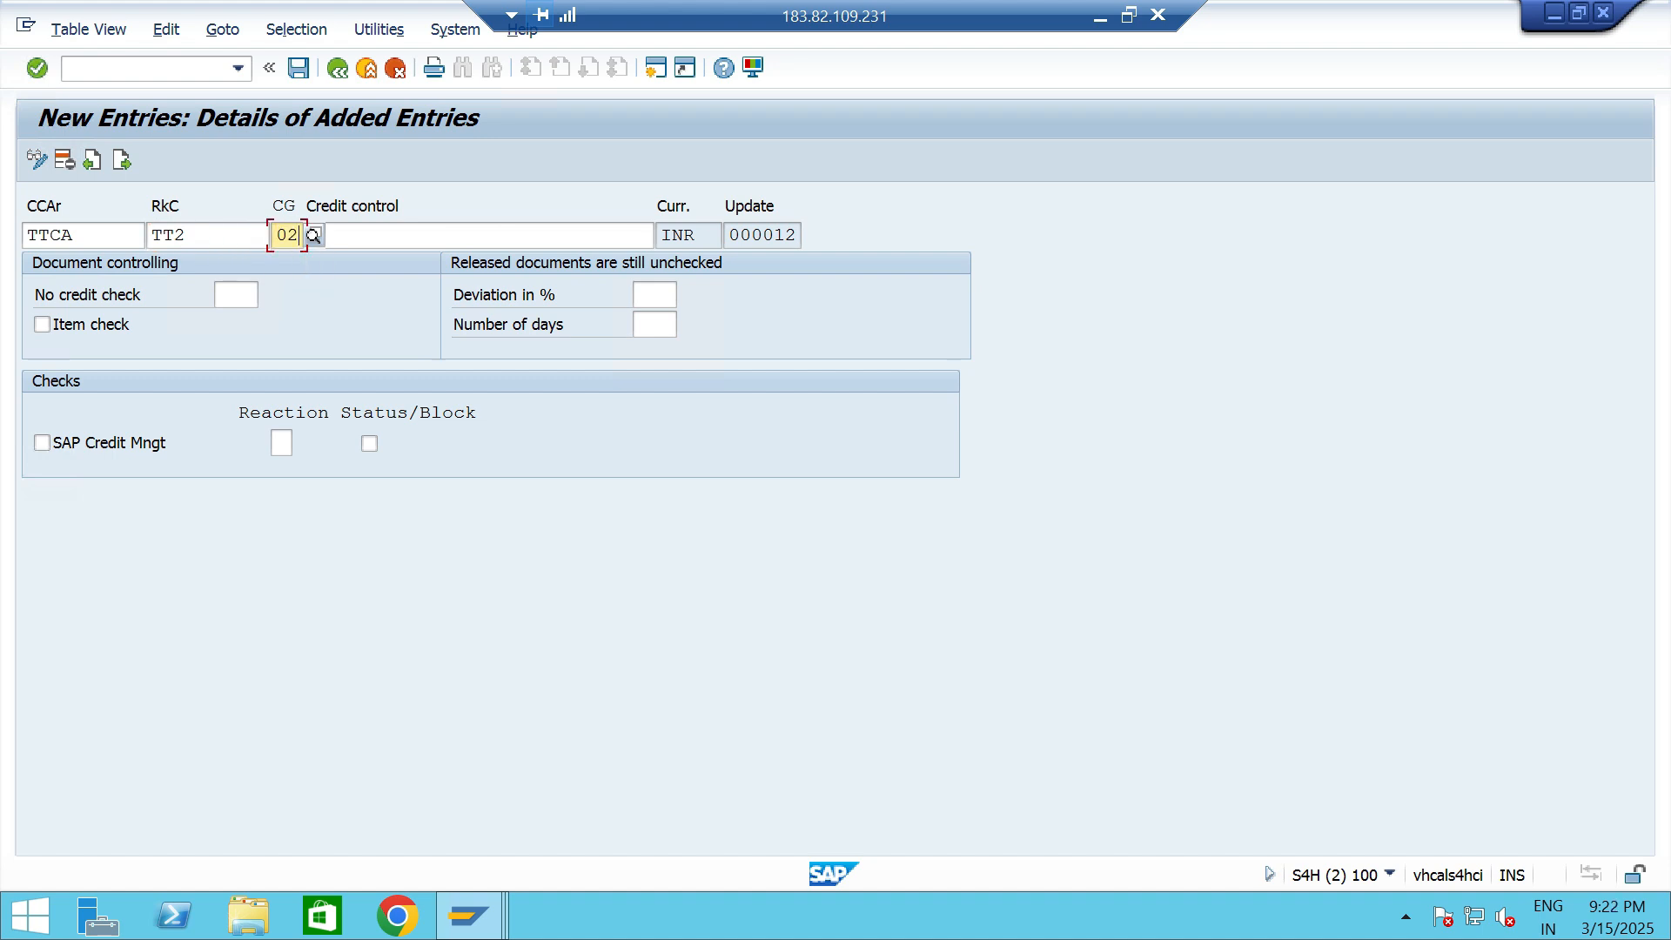
- Describe the TT2 credit control entry as MEDIUM RISK - TT06
key(Tab)
key(BackSpace)
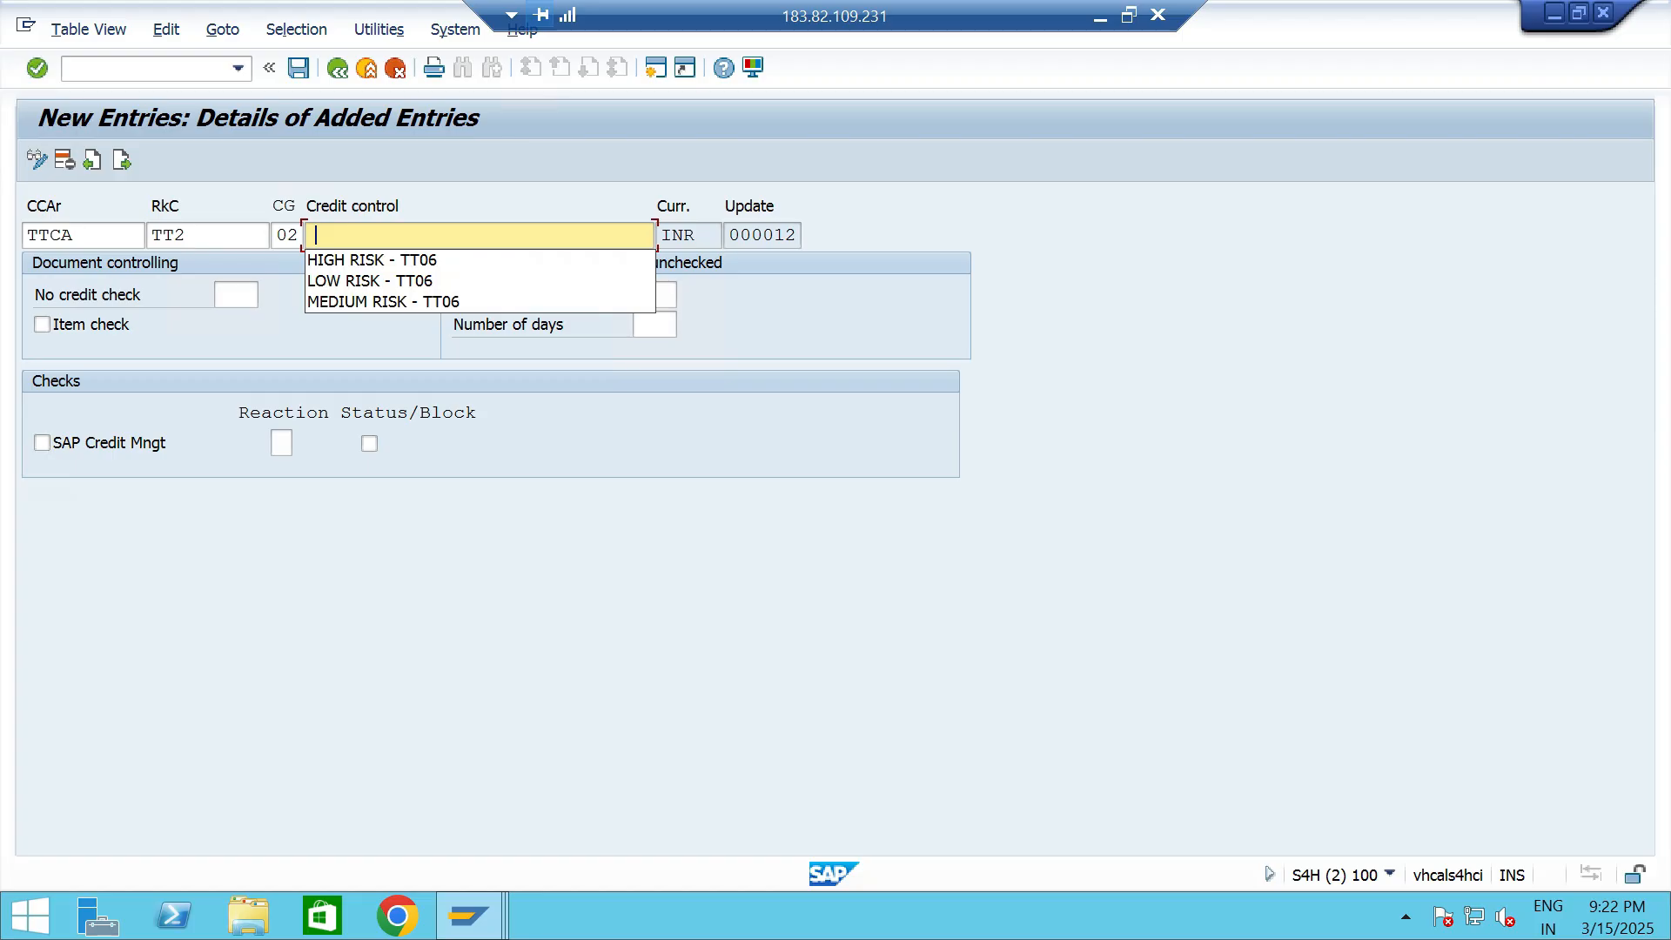
key(Down)
key(Down)
key(Down)
key(Return)
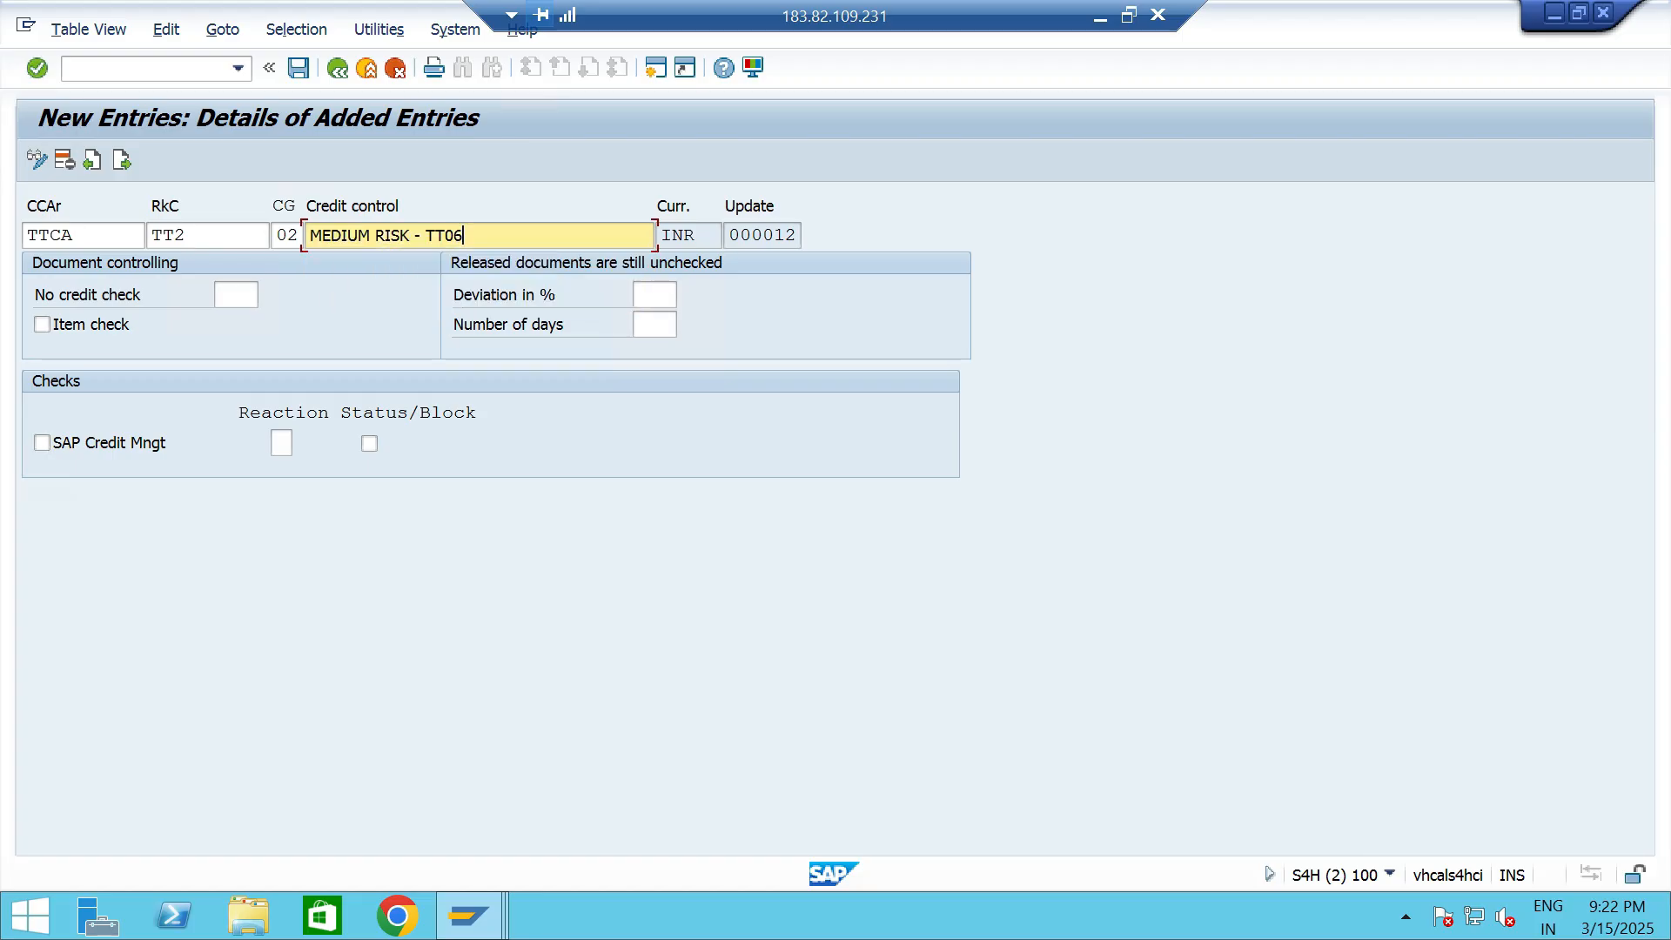
- Activate the item check and the SAP Credit Mngt check with reaction D and Status/Block for the TT2 entry
click(42, 325)
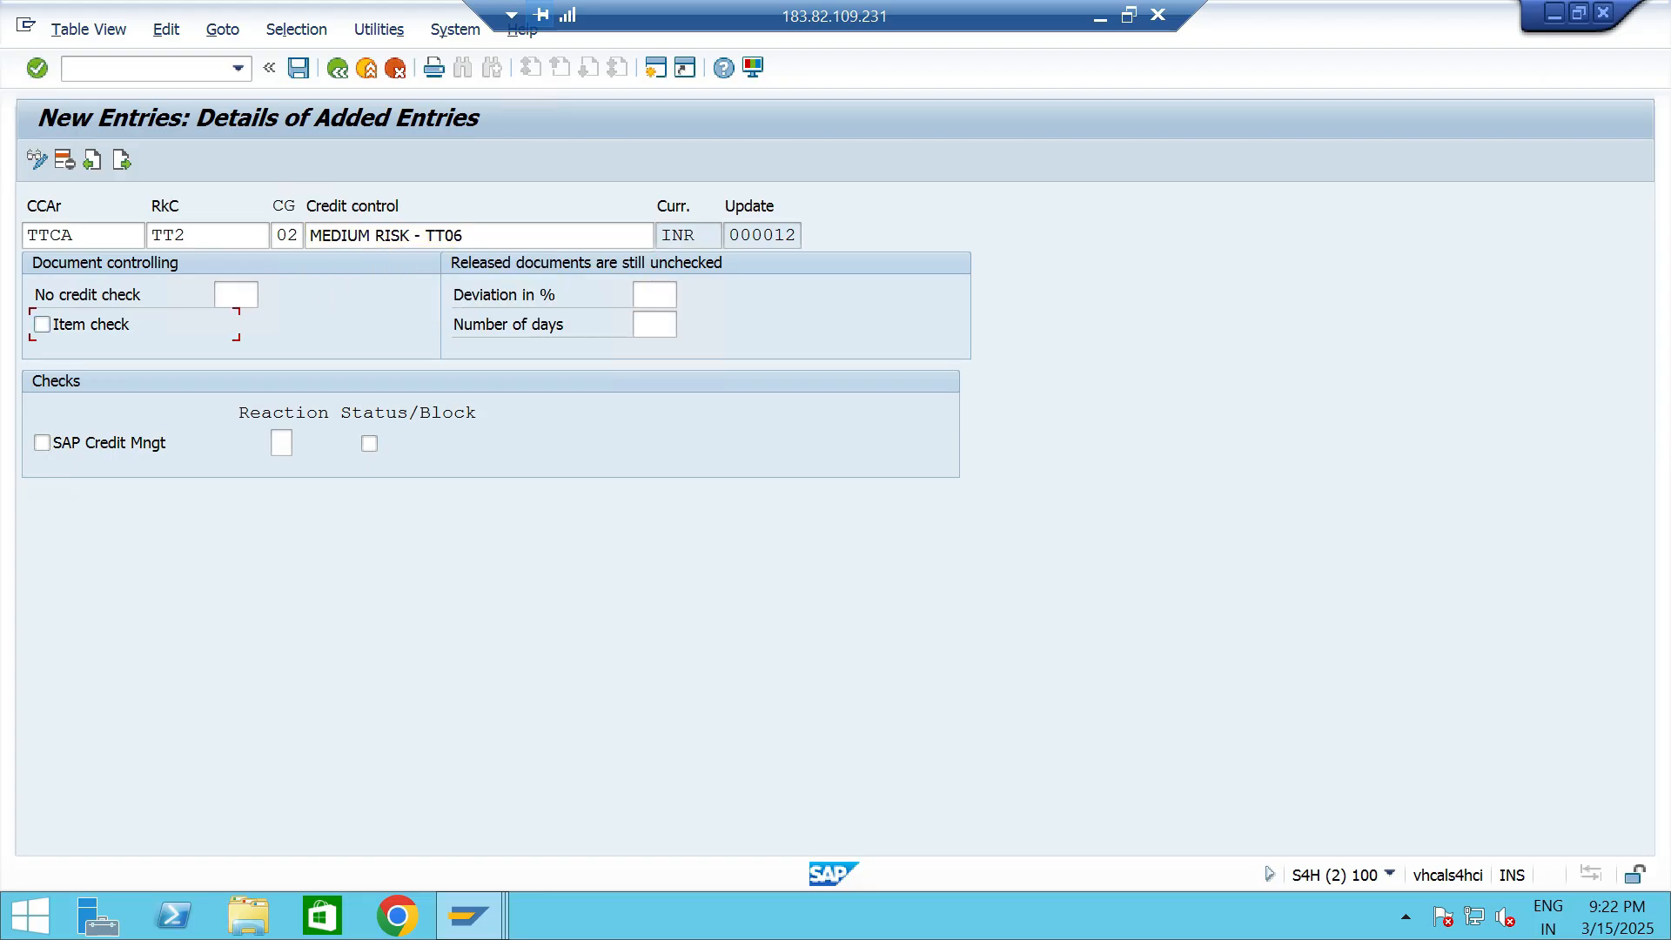
click(41, 443)
click(279, 442)
text(D)
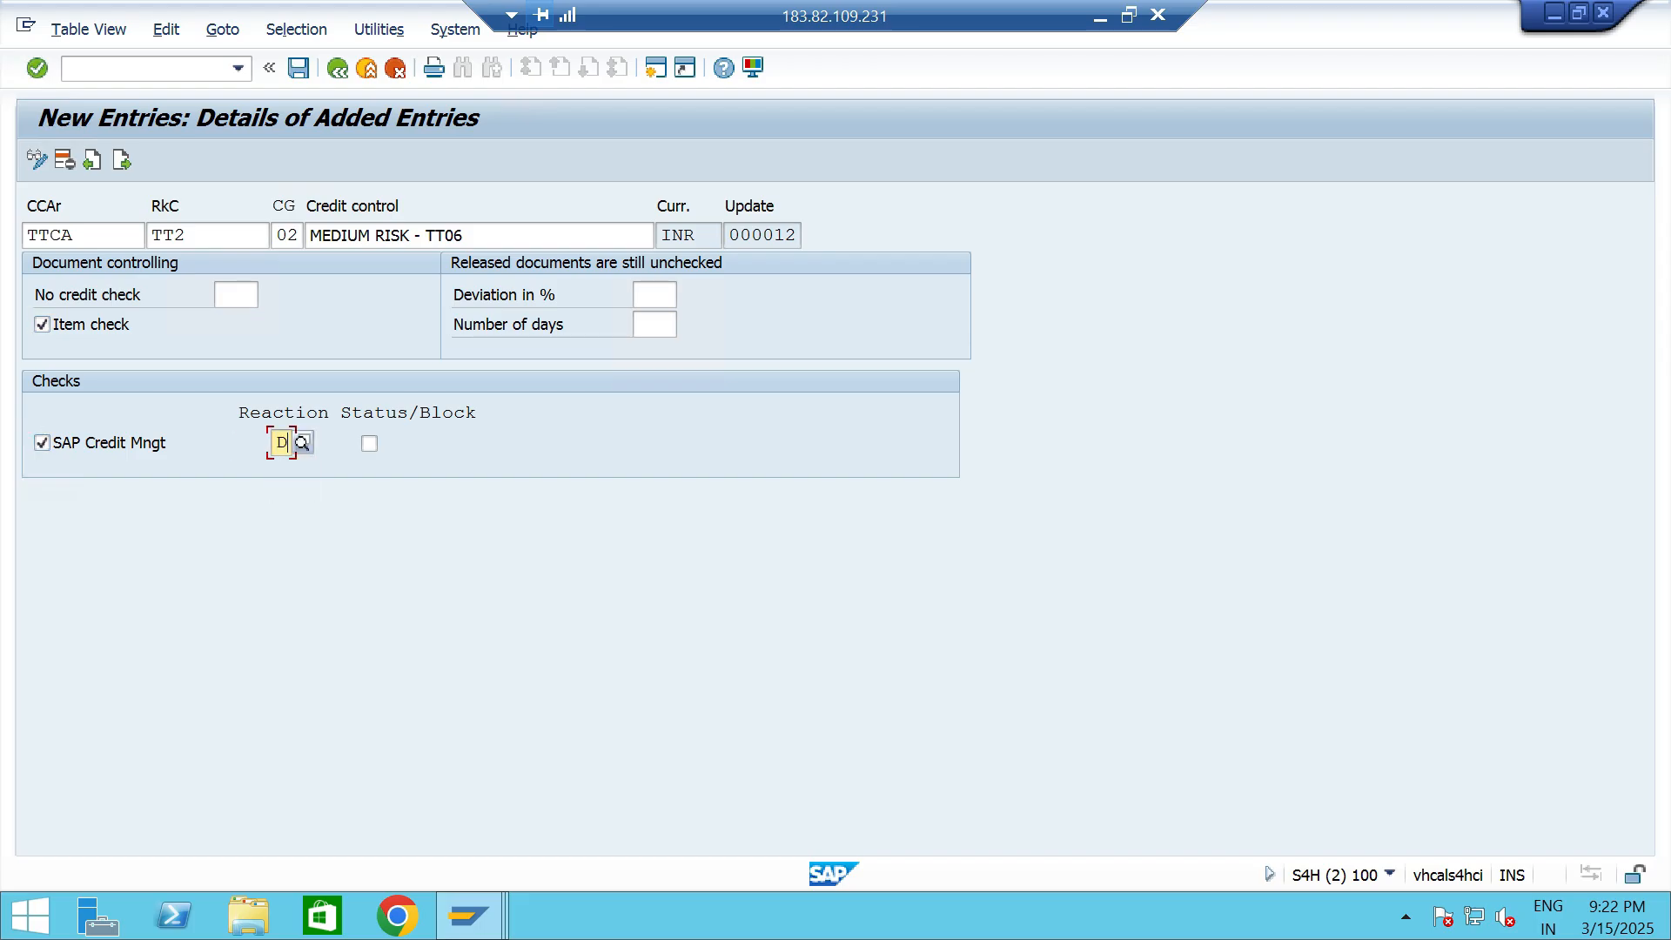
click(369, 443)
key(Return)
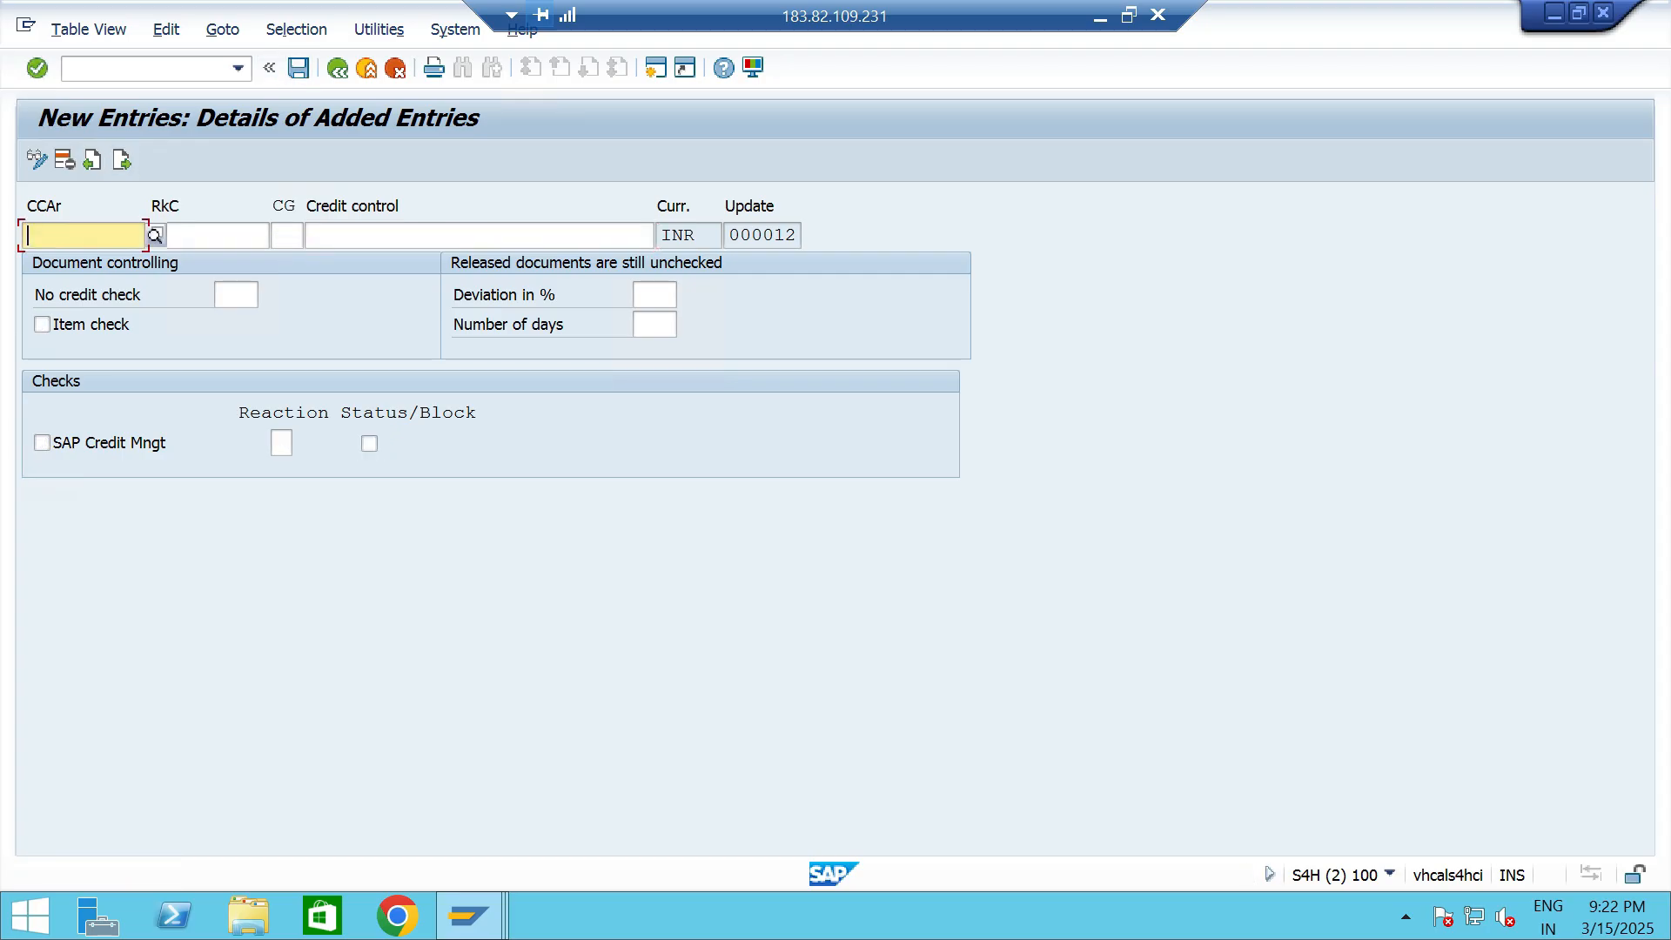
- Add a third automatic credit control entry for area TTCA with risk category TT3 and credit group 03
key(Down)
key(Return)
key(Tab)
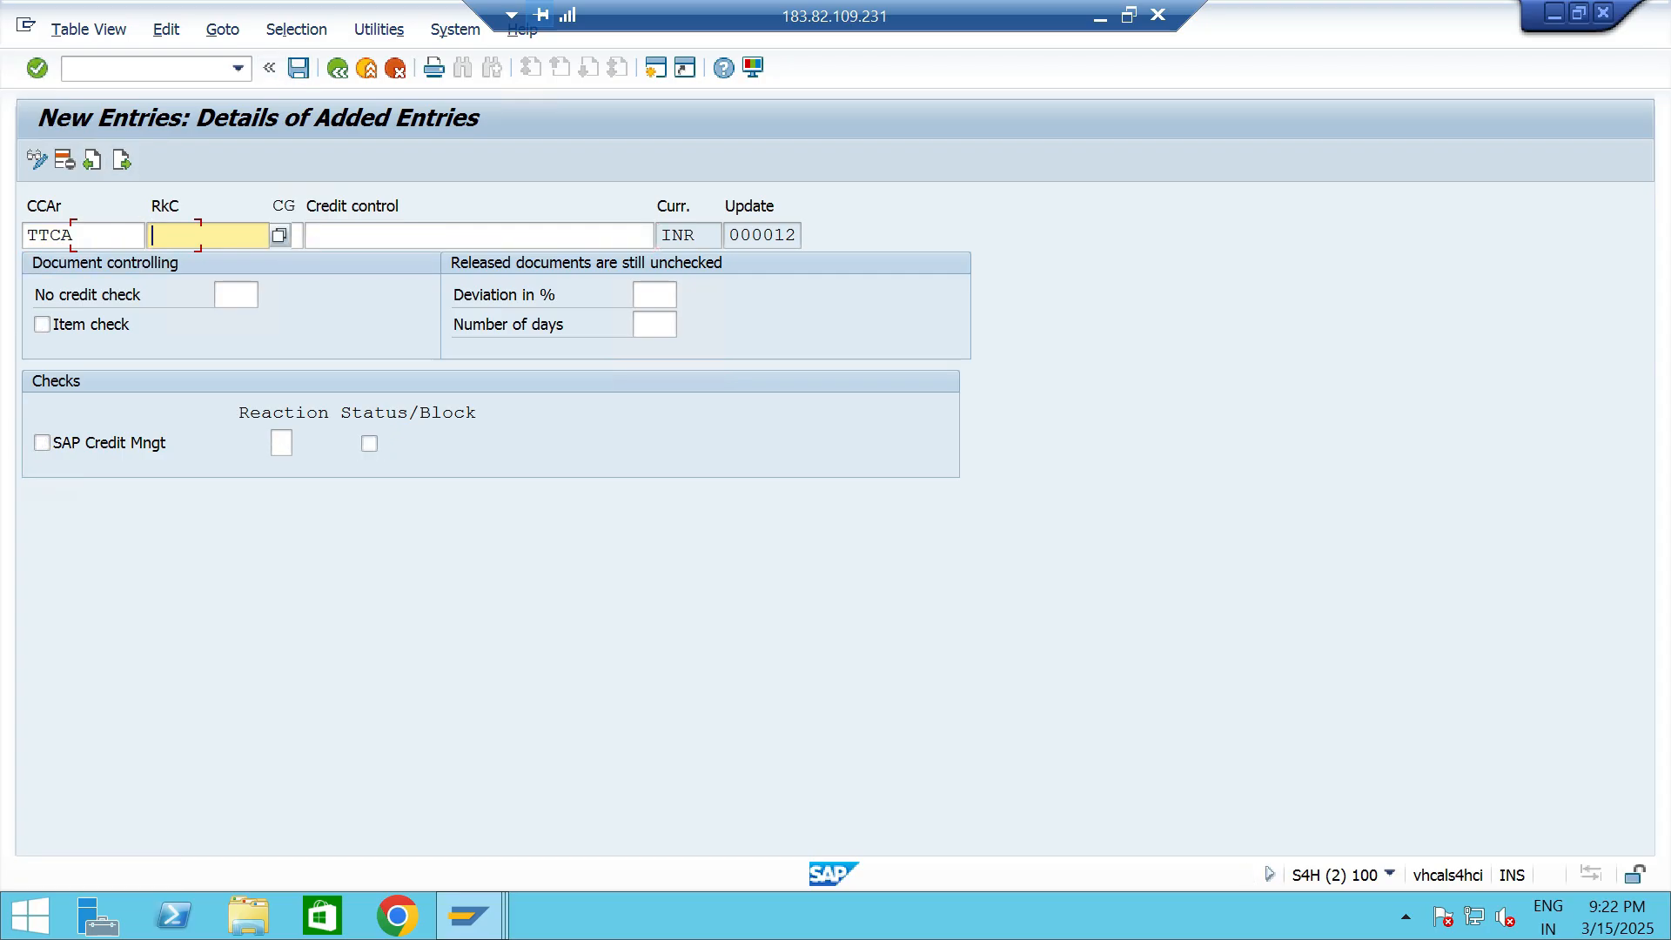
text(TT3)
key(Tab)
key(Down)
- Describe the TT3 credit control entry as LOW RISK - TT06
key(Down)
key(Down)
key(Return)
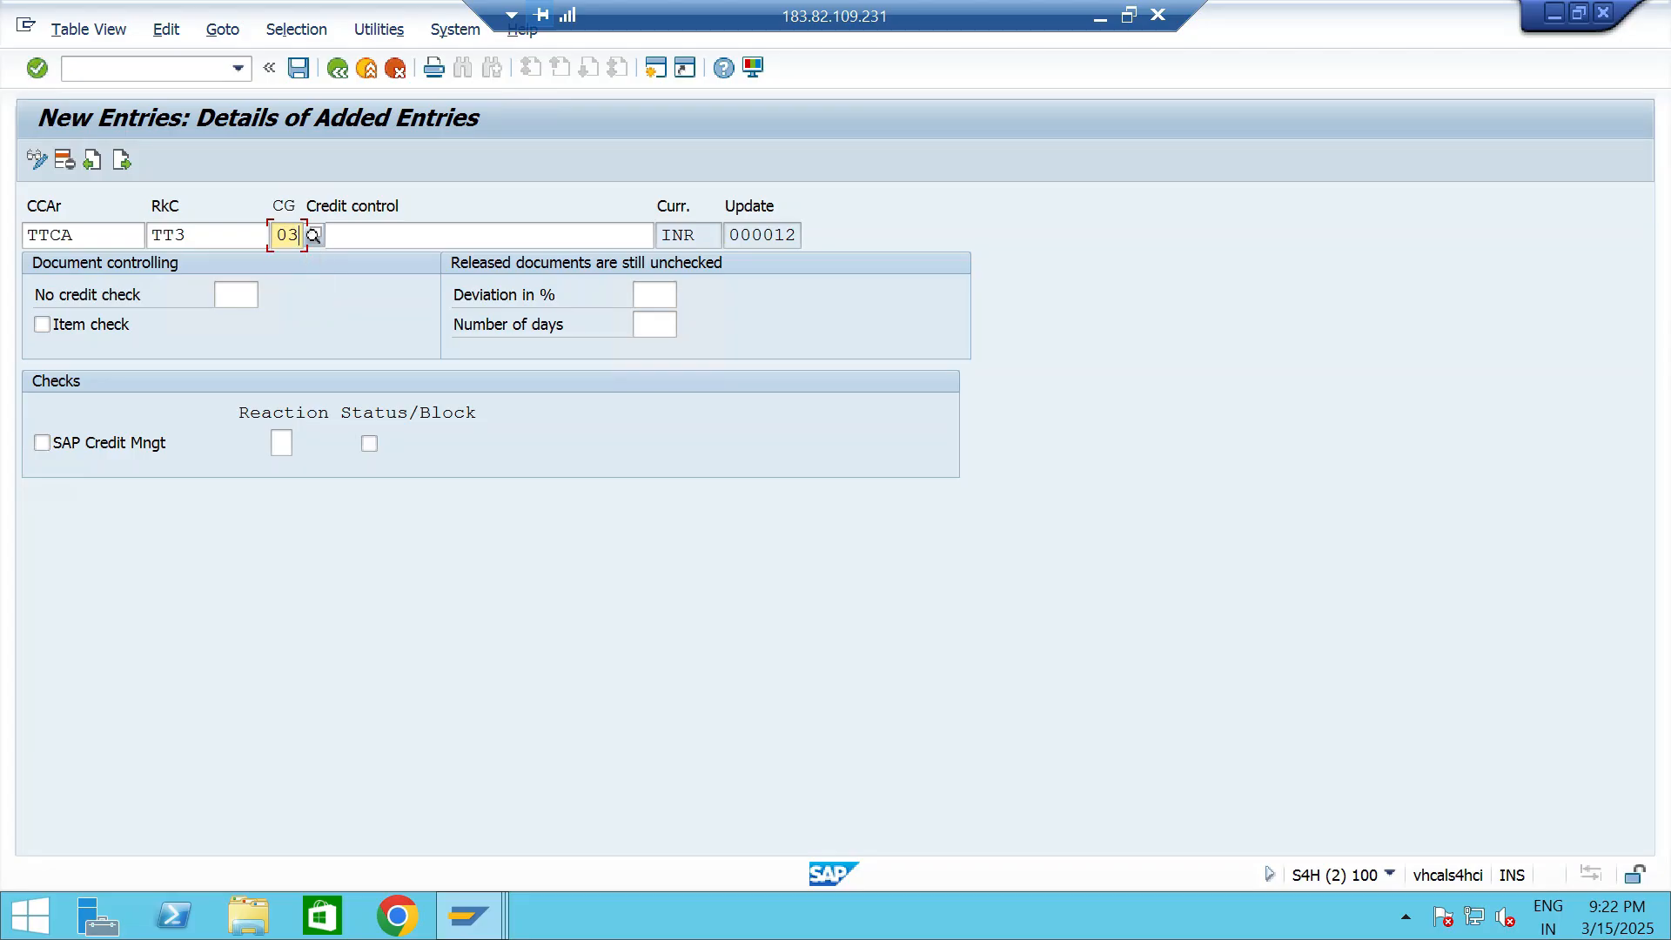
key(Tab)
- Activate the item check and the SAP Credit Mngt check with reaction D and Status/Block for the TT3 entry, and save
key(Down)
key(Down)
key(Down)
key(Down)
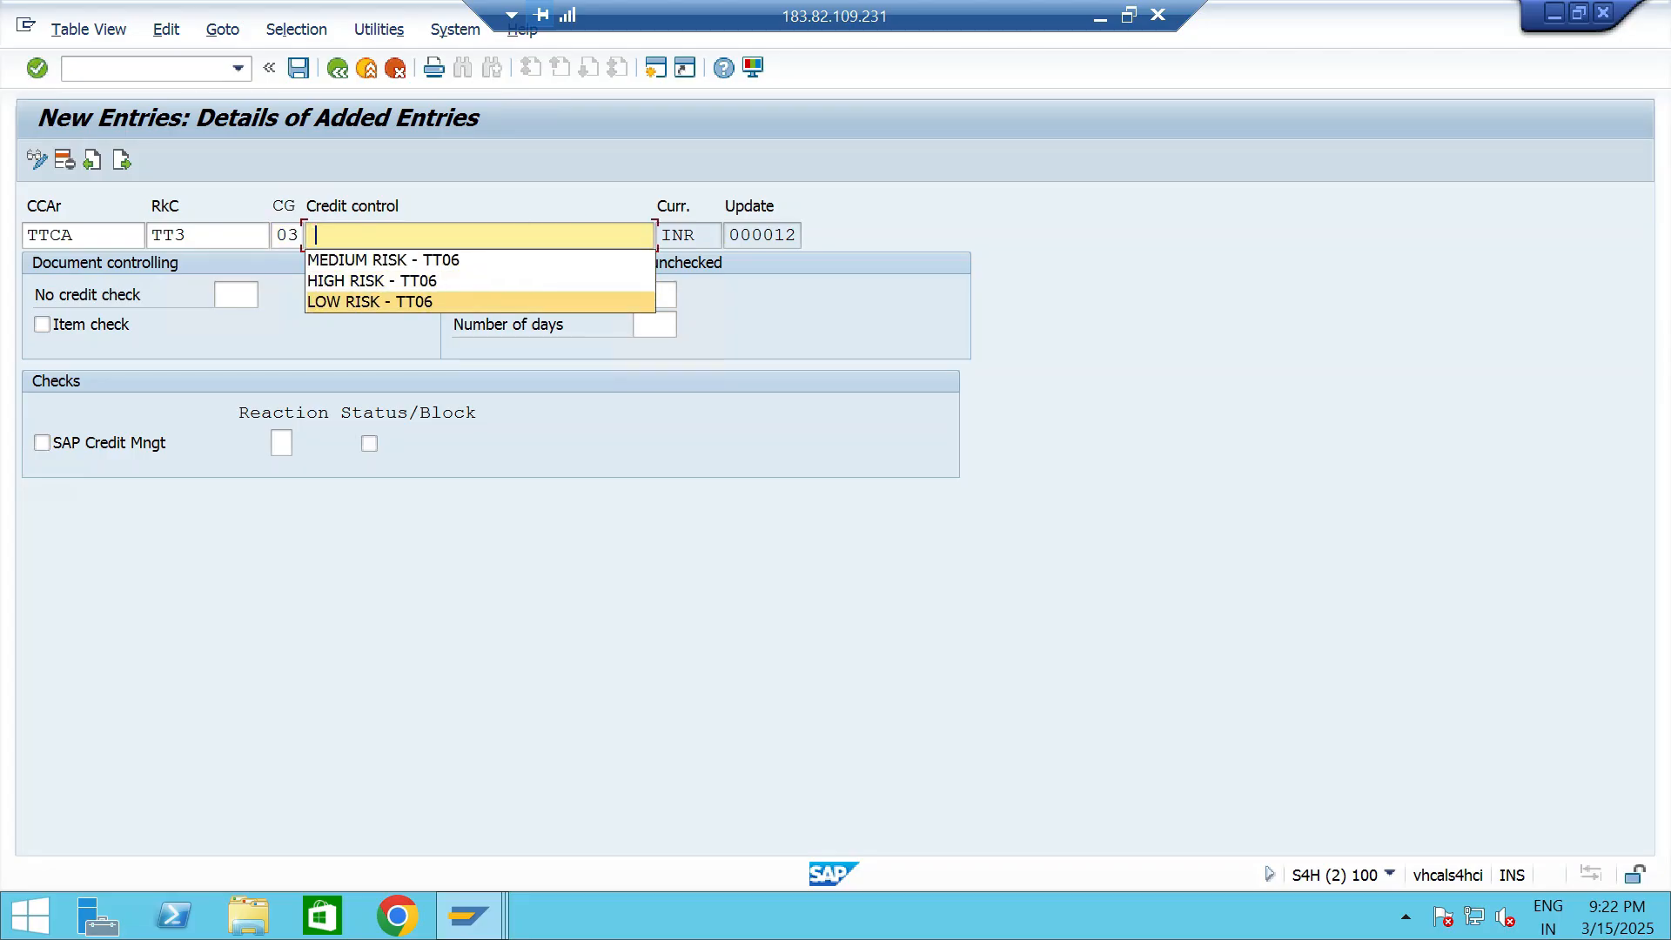
key(Return)
click(42, 325)
click(42, 443)
click(281, 443)
key(Down)
key(Down)
key(Return)
click(369, 444)
click(299, 68)
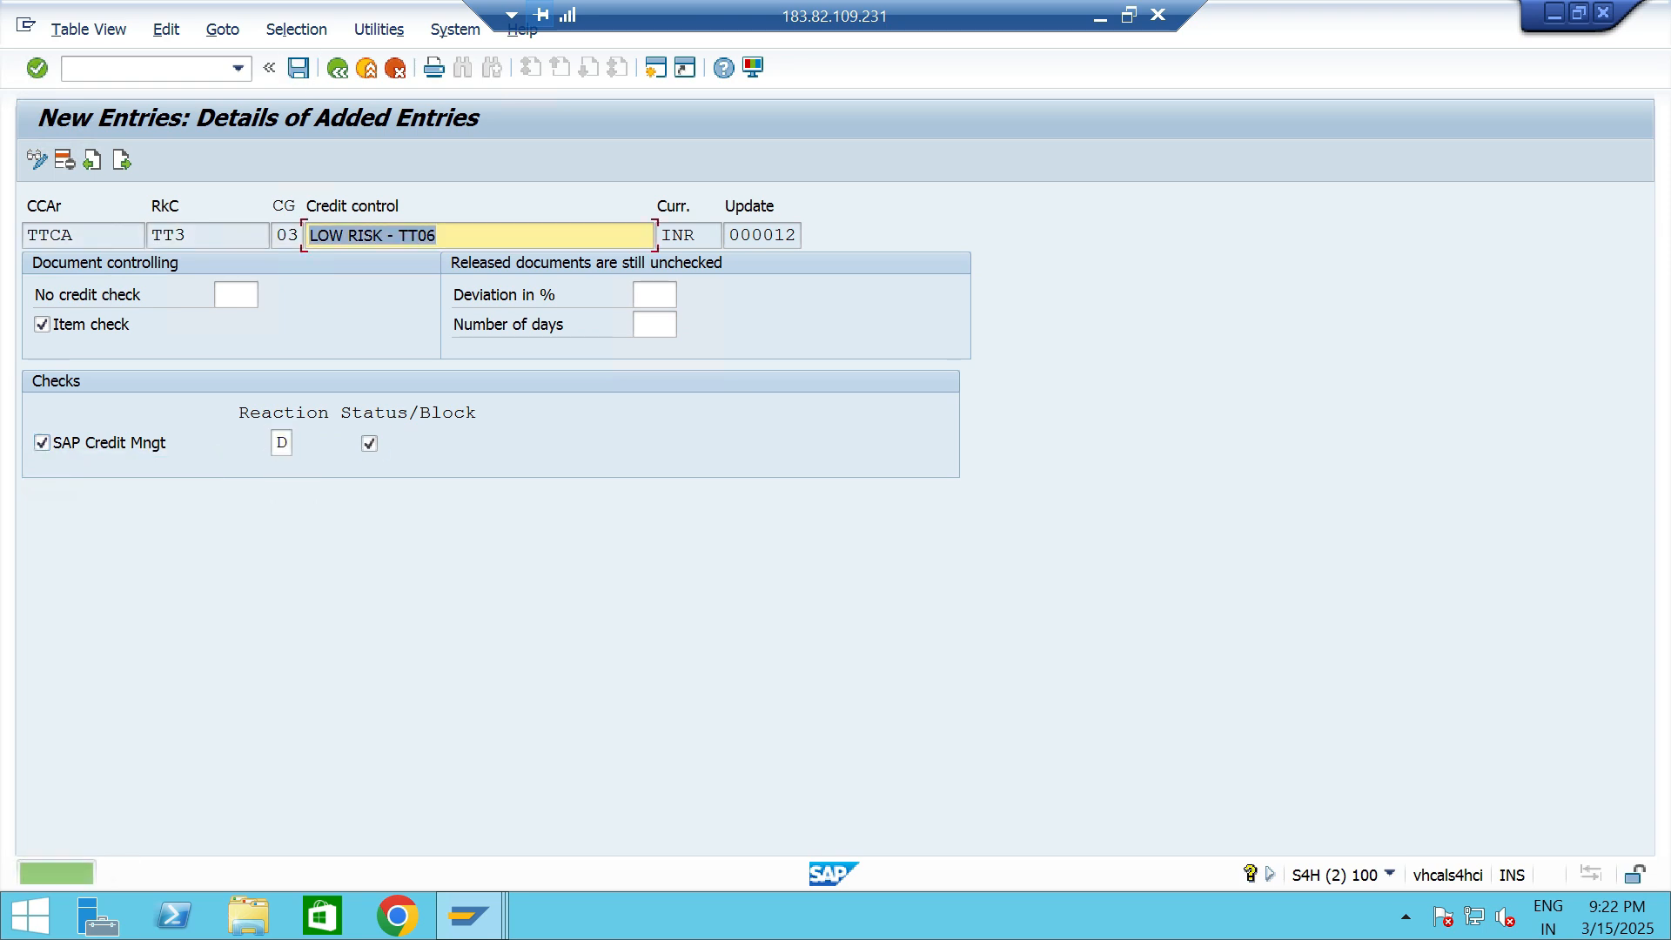
- Return to the overview and review the risk categories and credit groups of the new TTCA entries
click(338, 68)
click(288, 262)
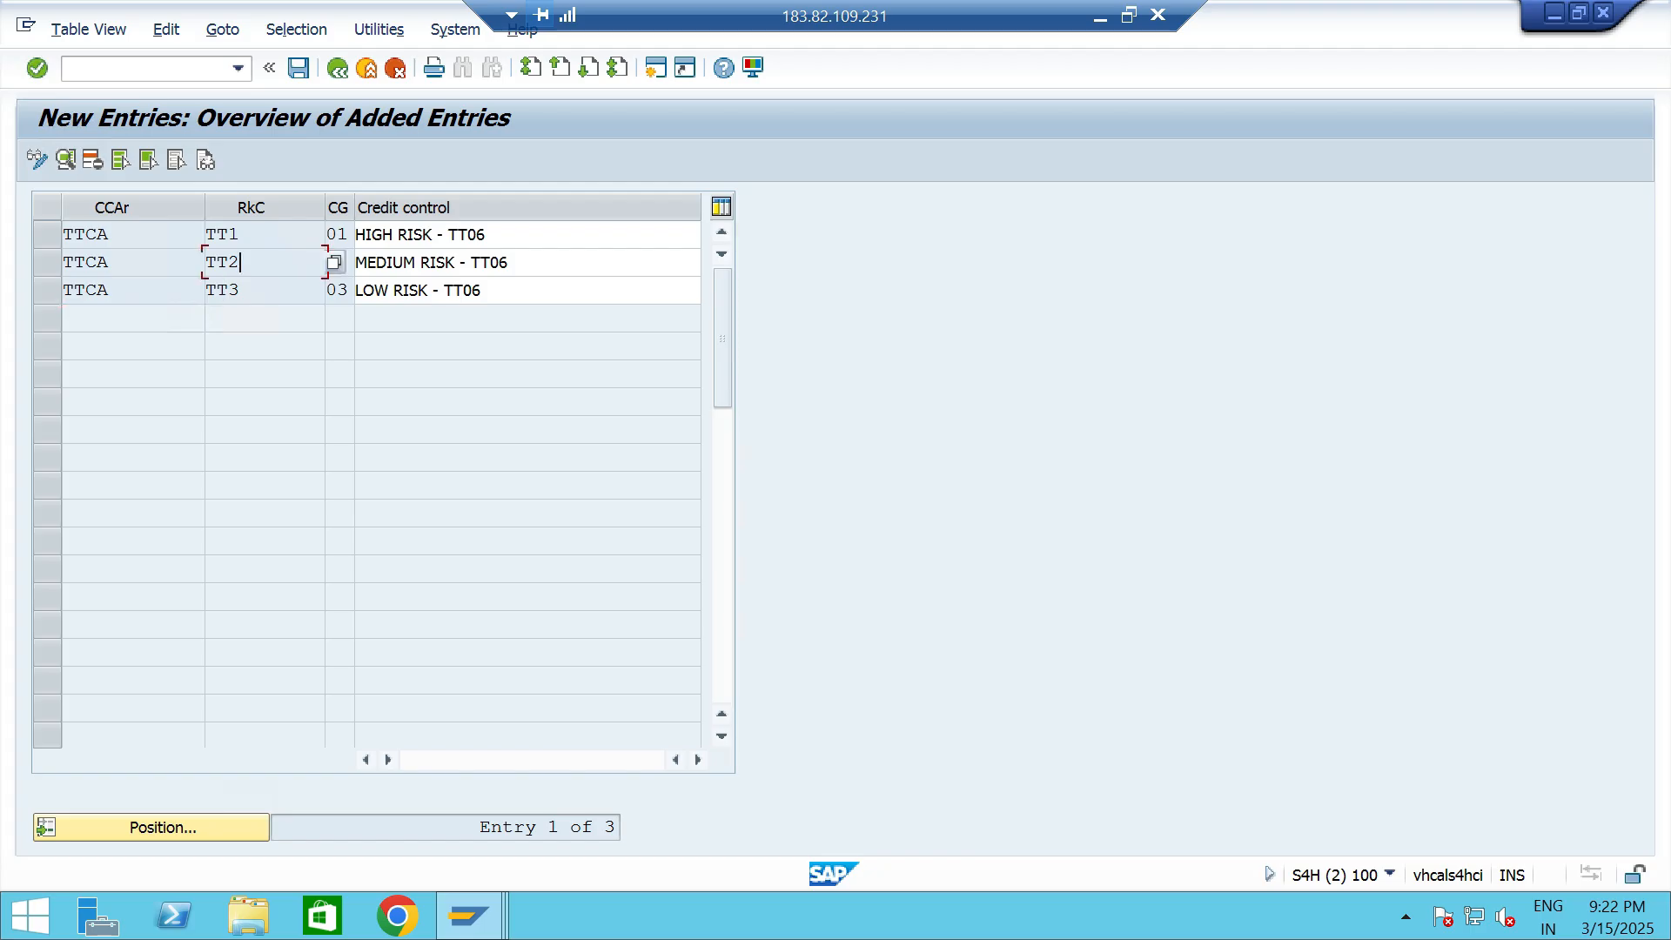
click(279, 290)
click(523, 290)
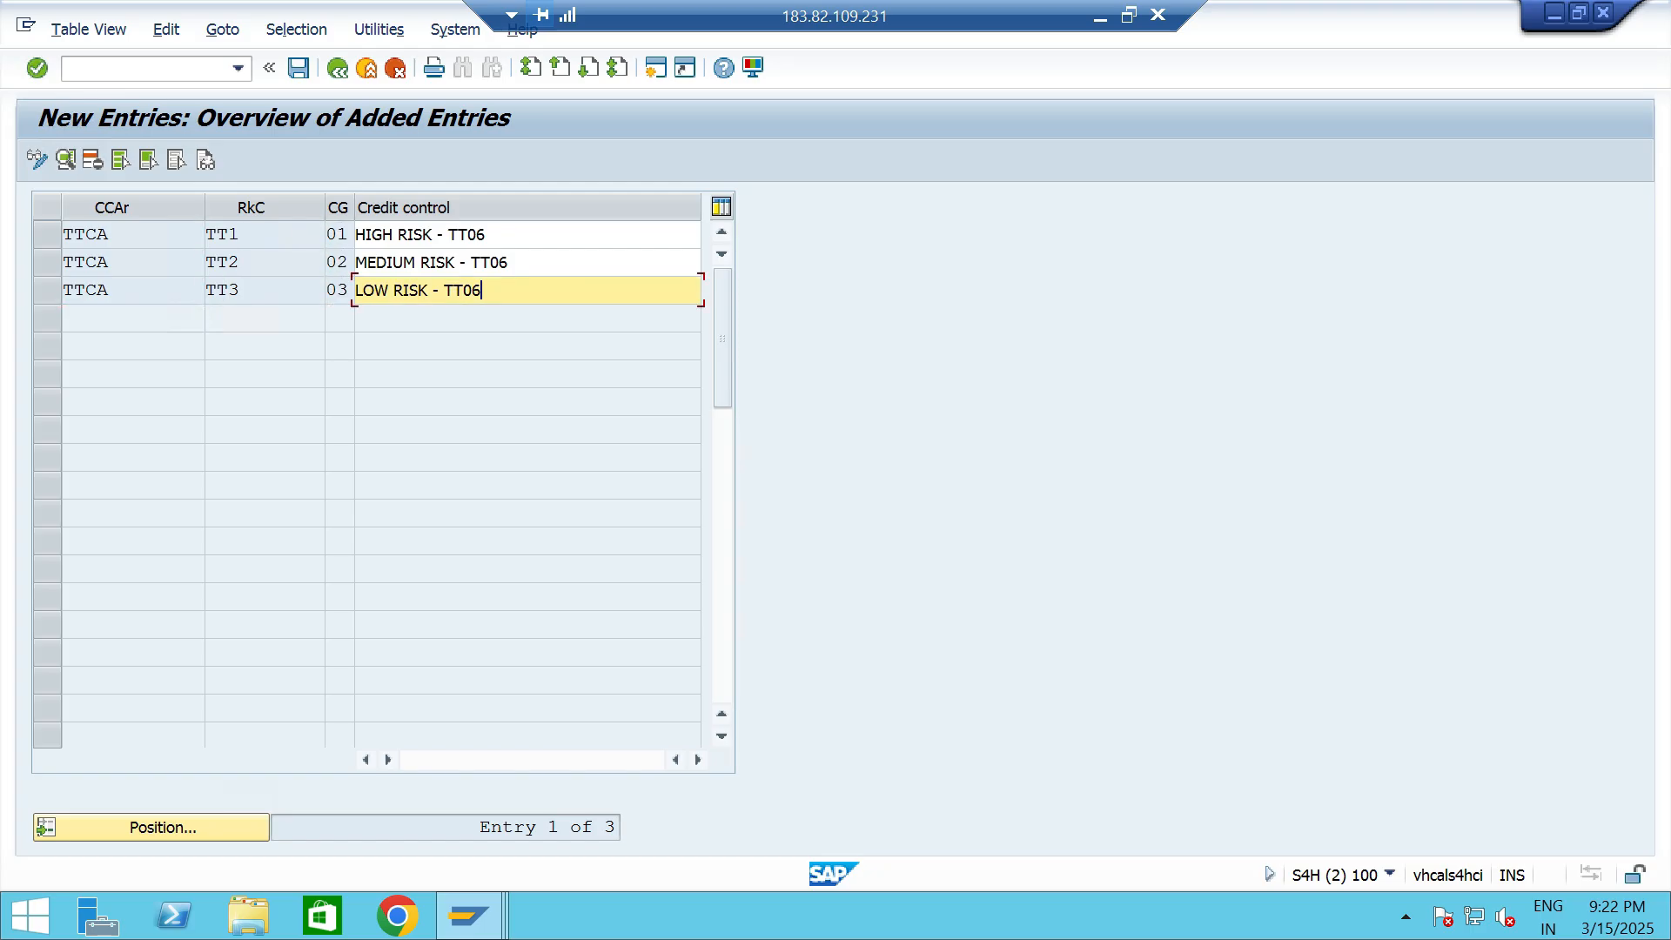
click(262, 234)
drag(247, 234, 208, 235)
click(261, 234)
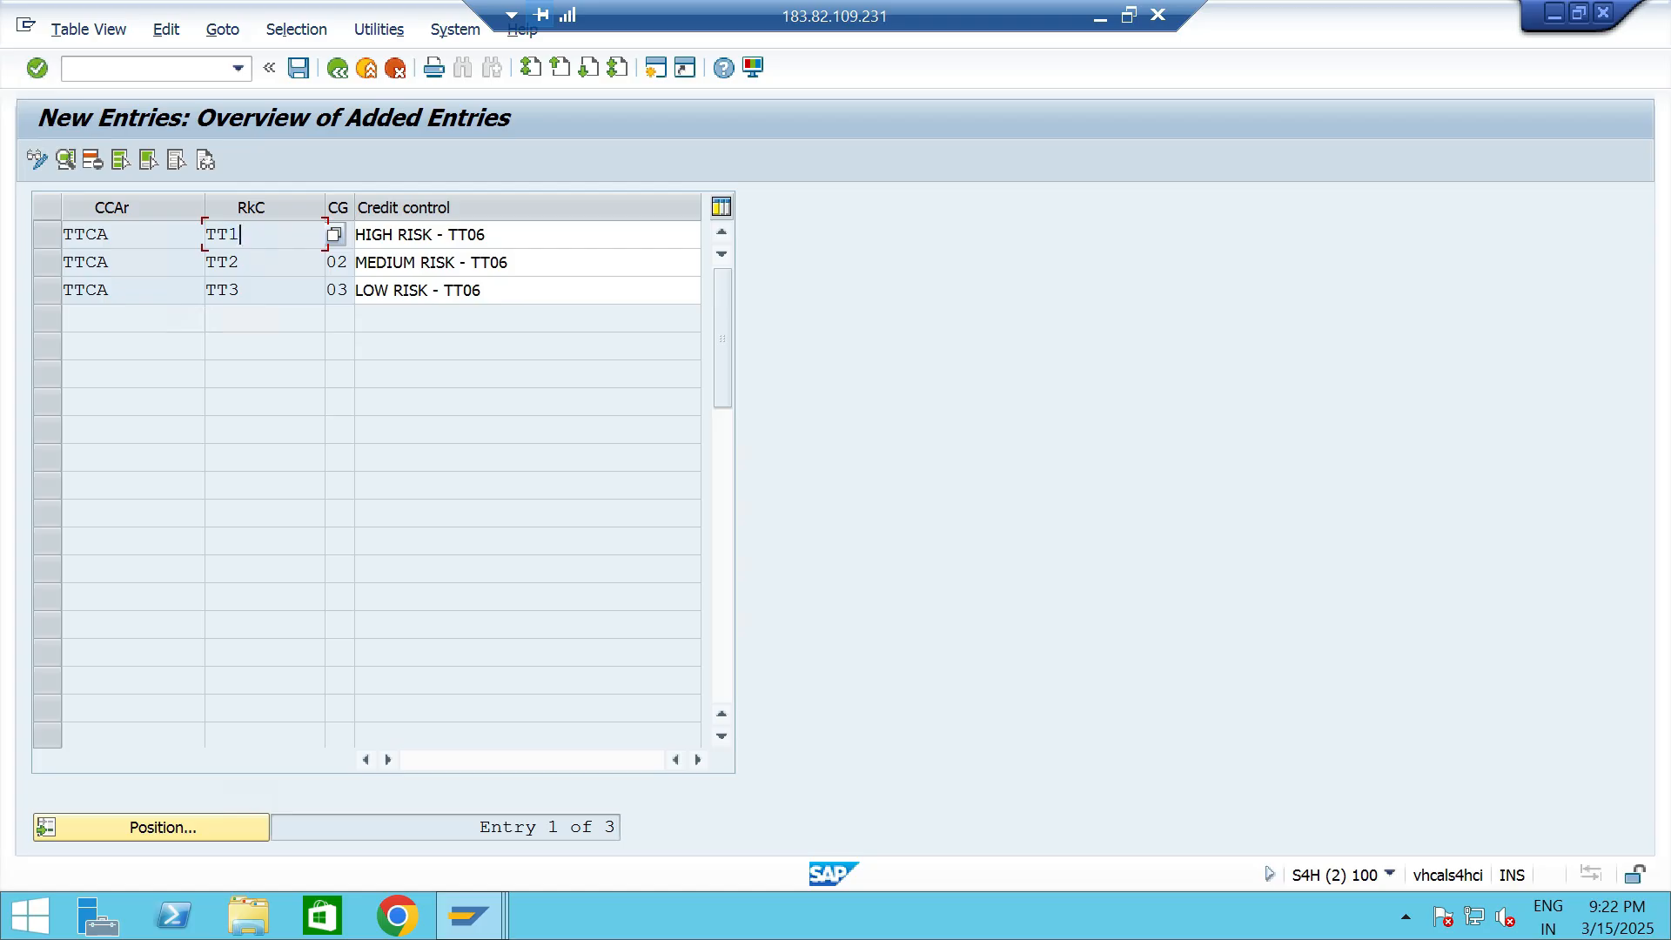
- Switch to the business partner session, set the customer's credit limit in segment TTCS to 200,000 INR, and save
key(alt+Tab)
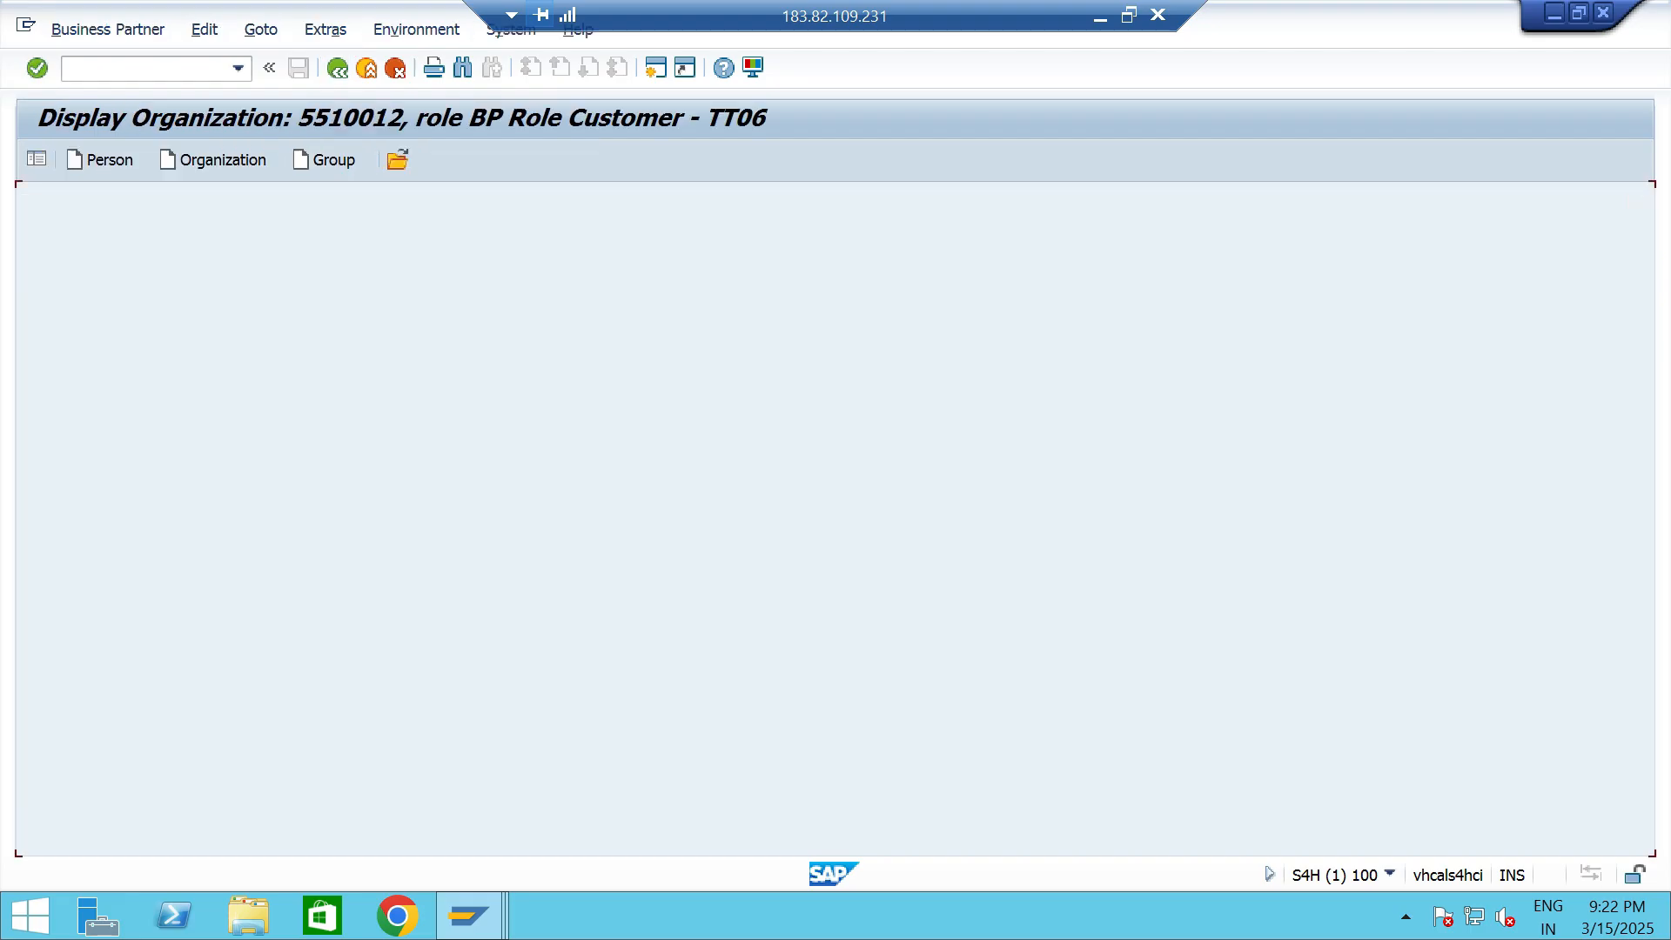
key(F6)
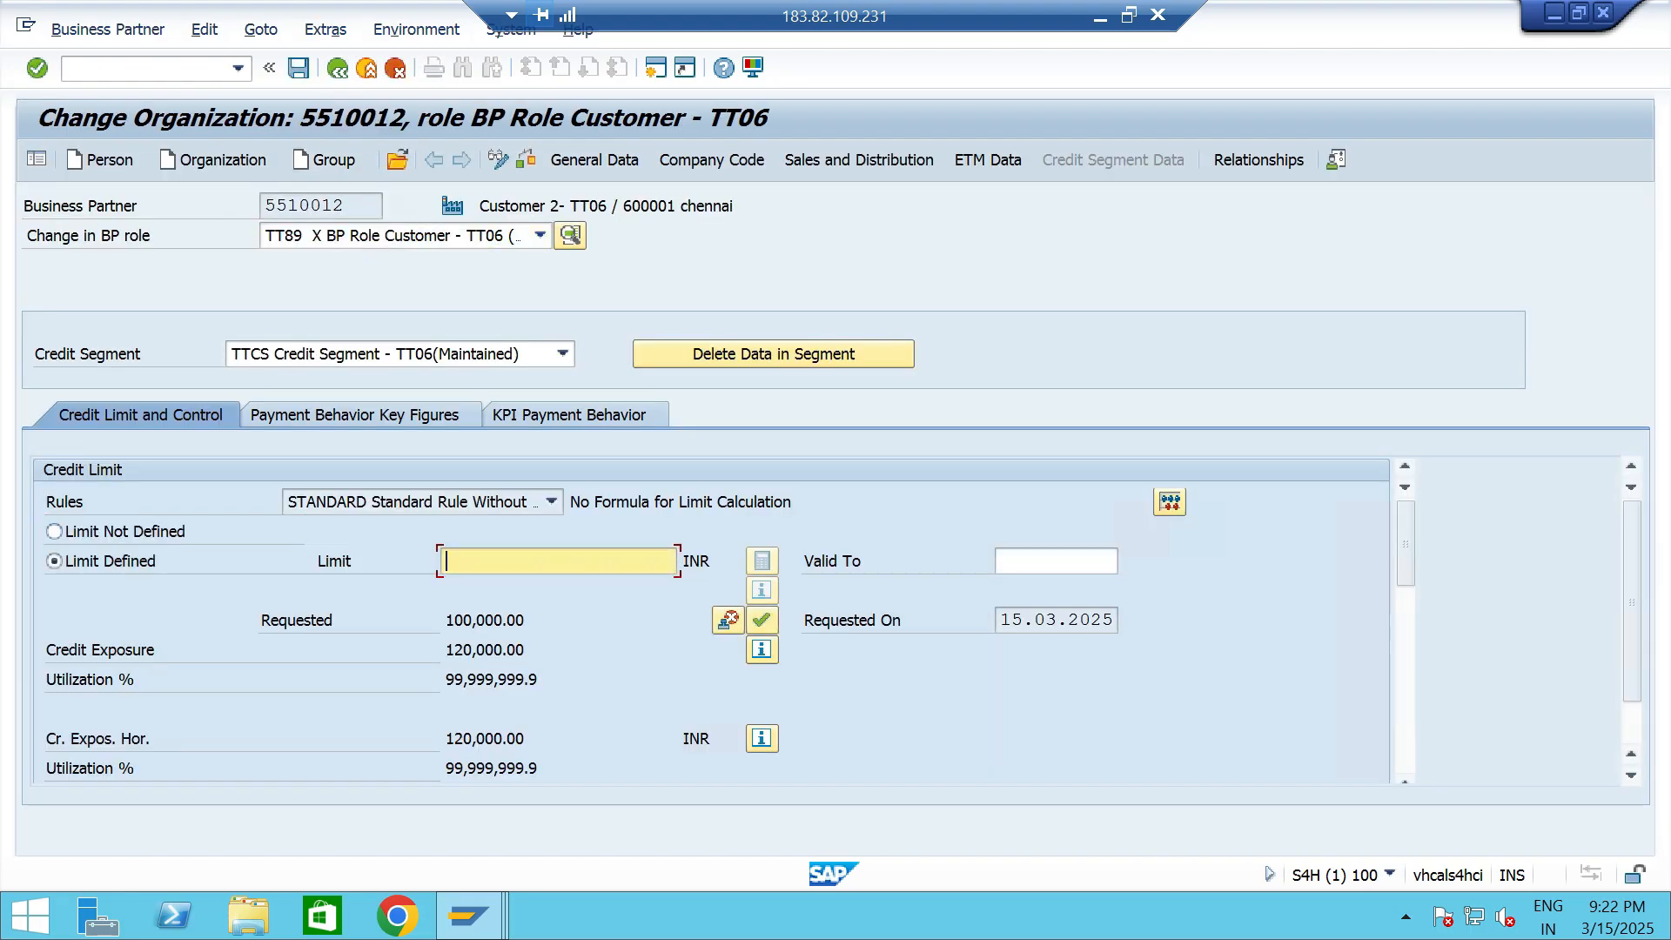
text(200,000)
key(Return)
click(299, 68)
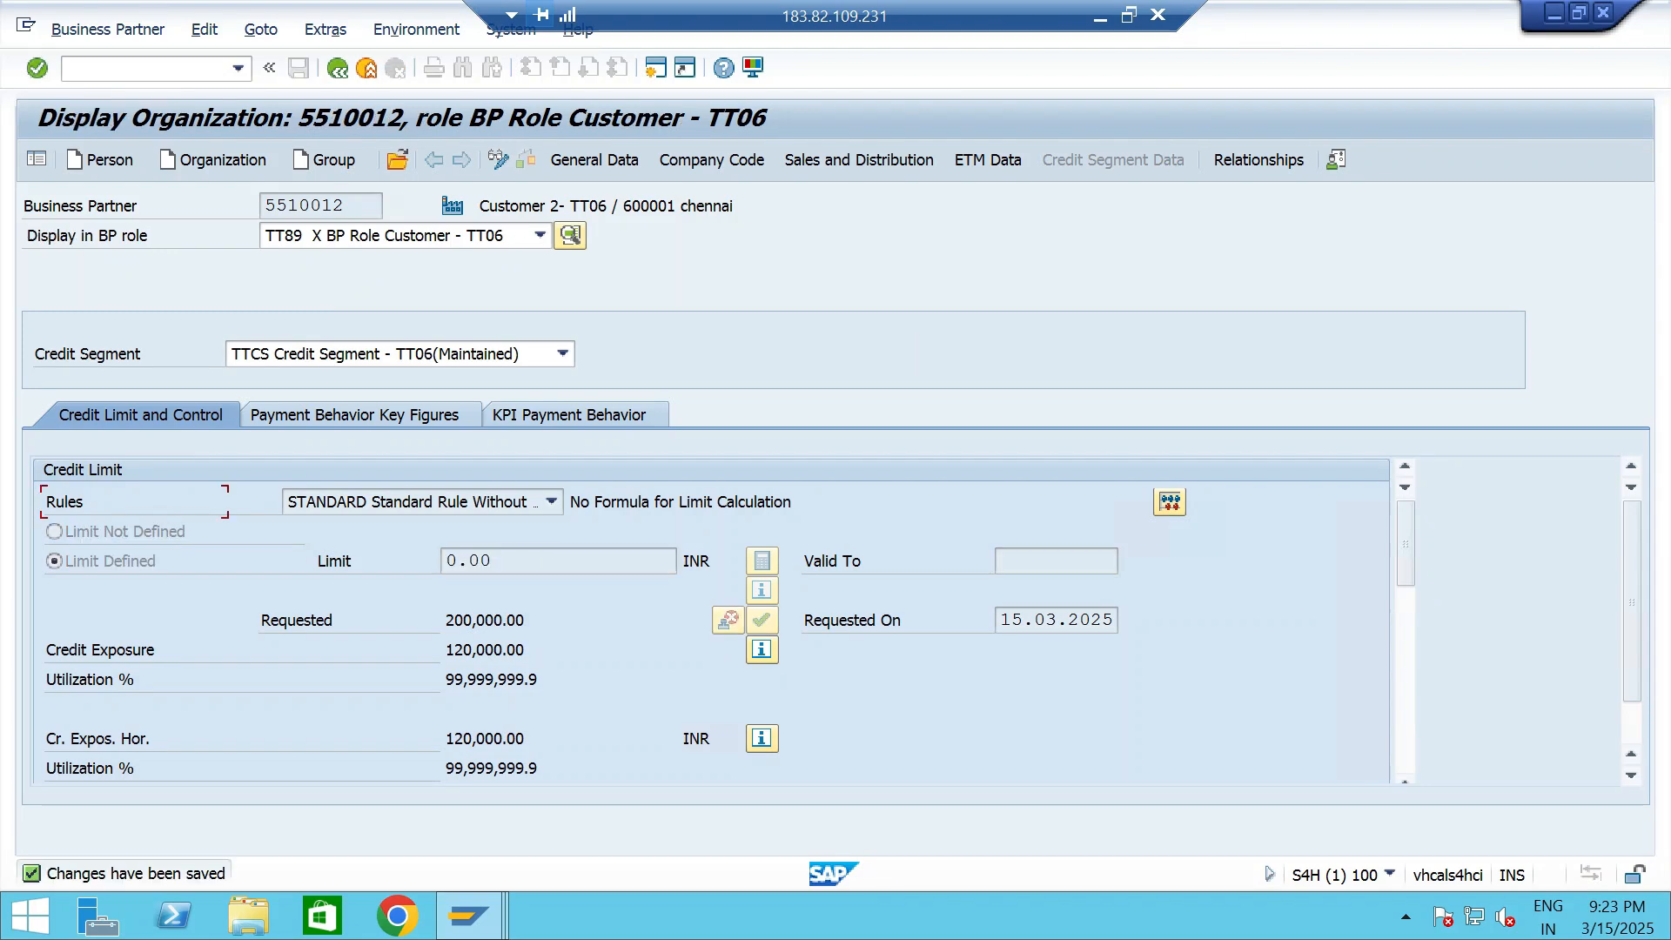
drag(529, 620, 444, 621)
click(529, 651)
- Start a new standard order (OR) with VA01 for the same customer, with material 13328 and plant TTP2
click(238, 69)
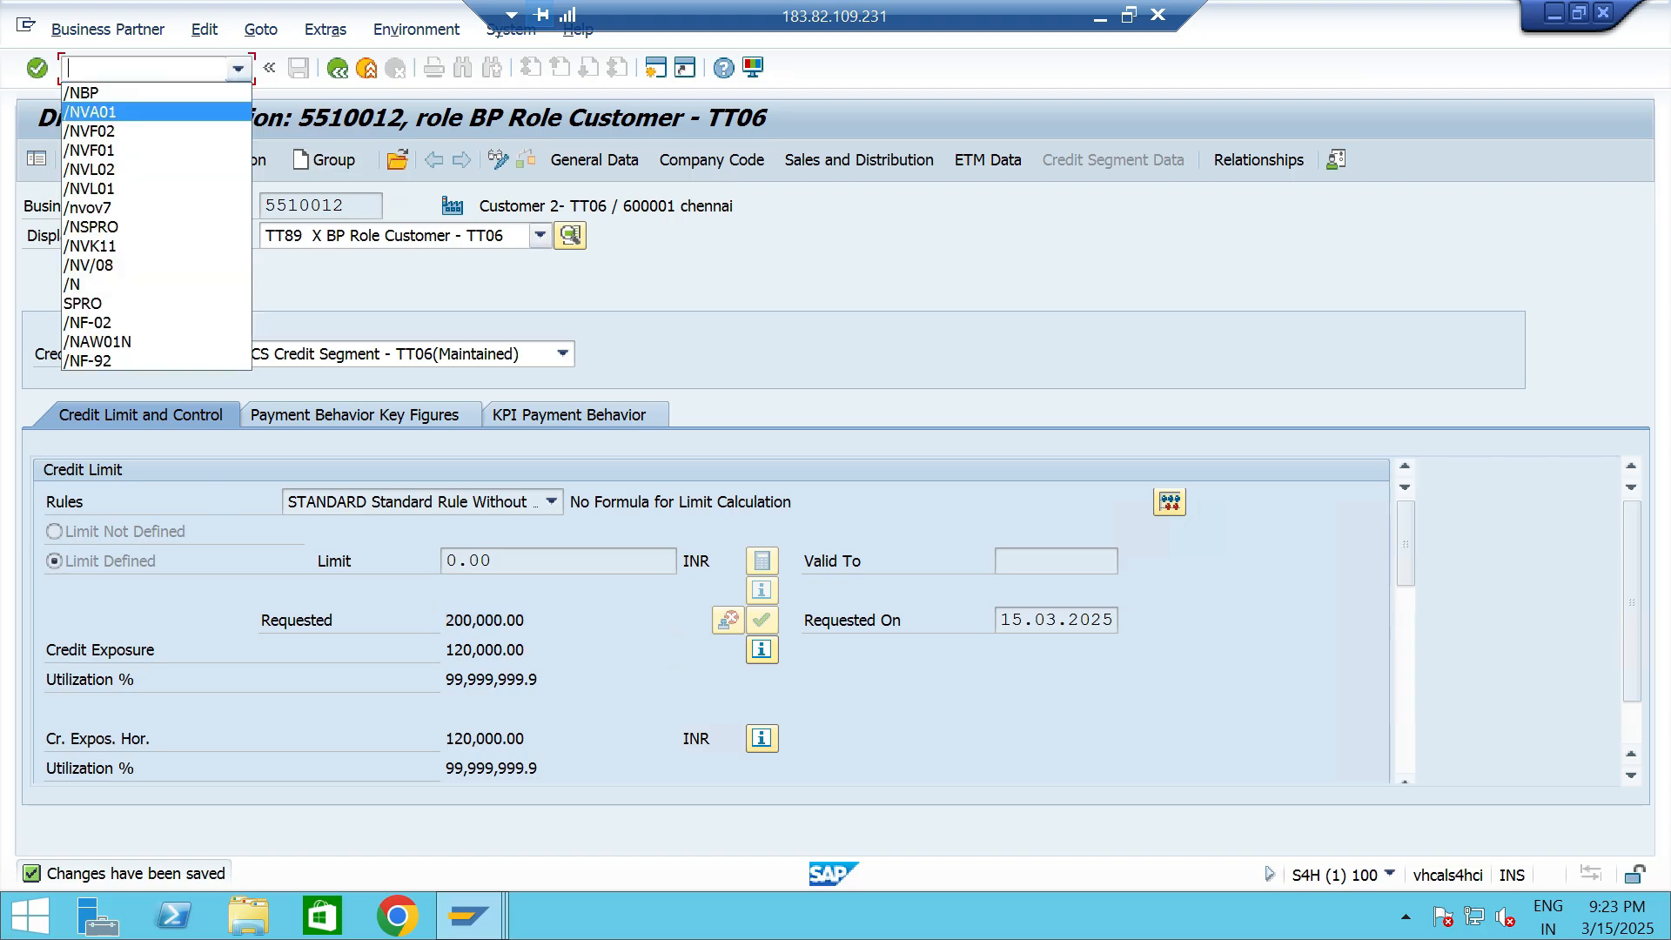
click(104, 112)
key(Return)
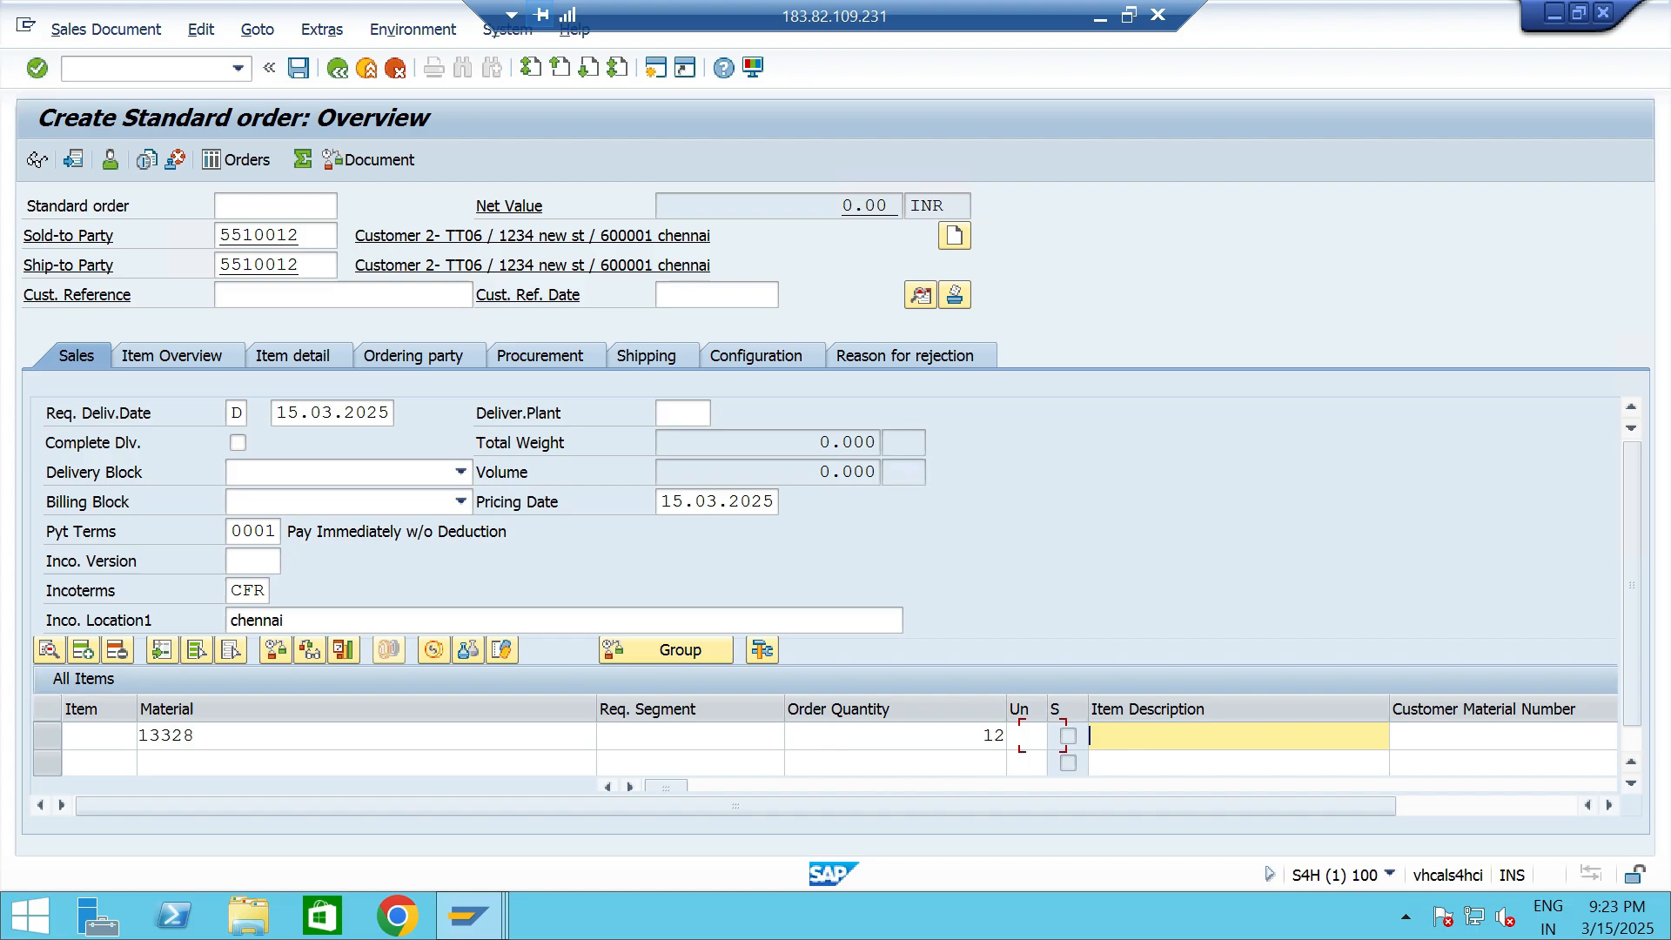
key(Tab)
key(Tab)
key(Tab)
key(Tab)
key(Tab)
key(Tab)
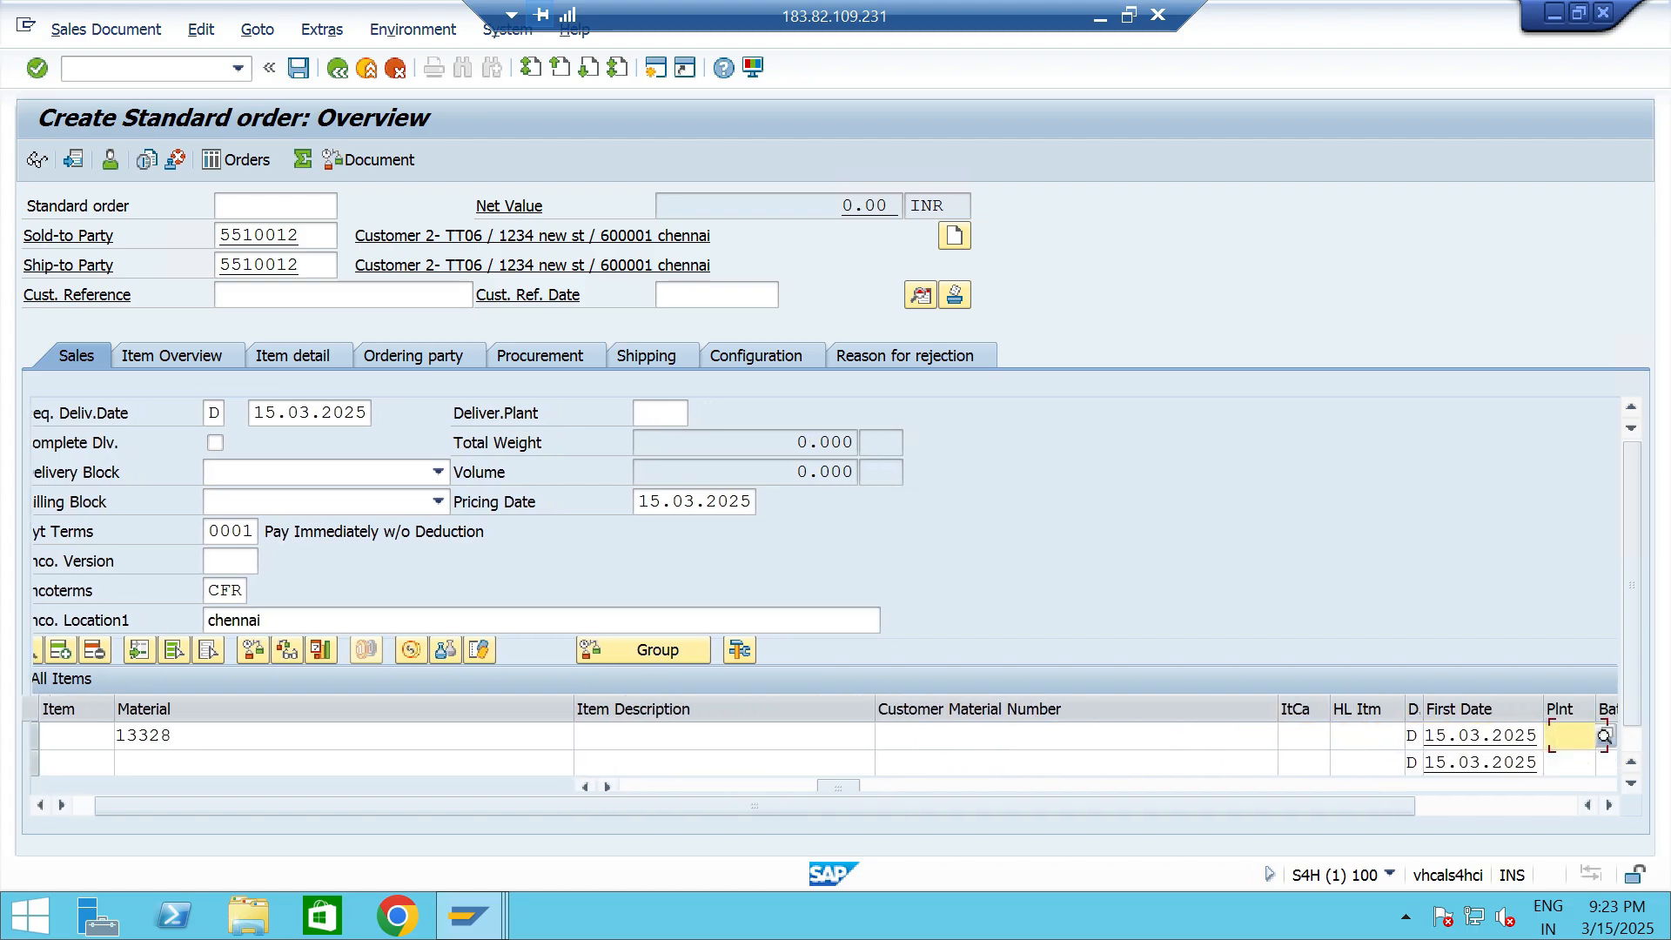
key(Tab)
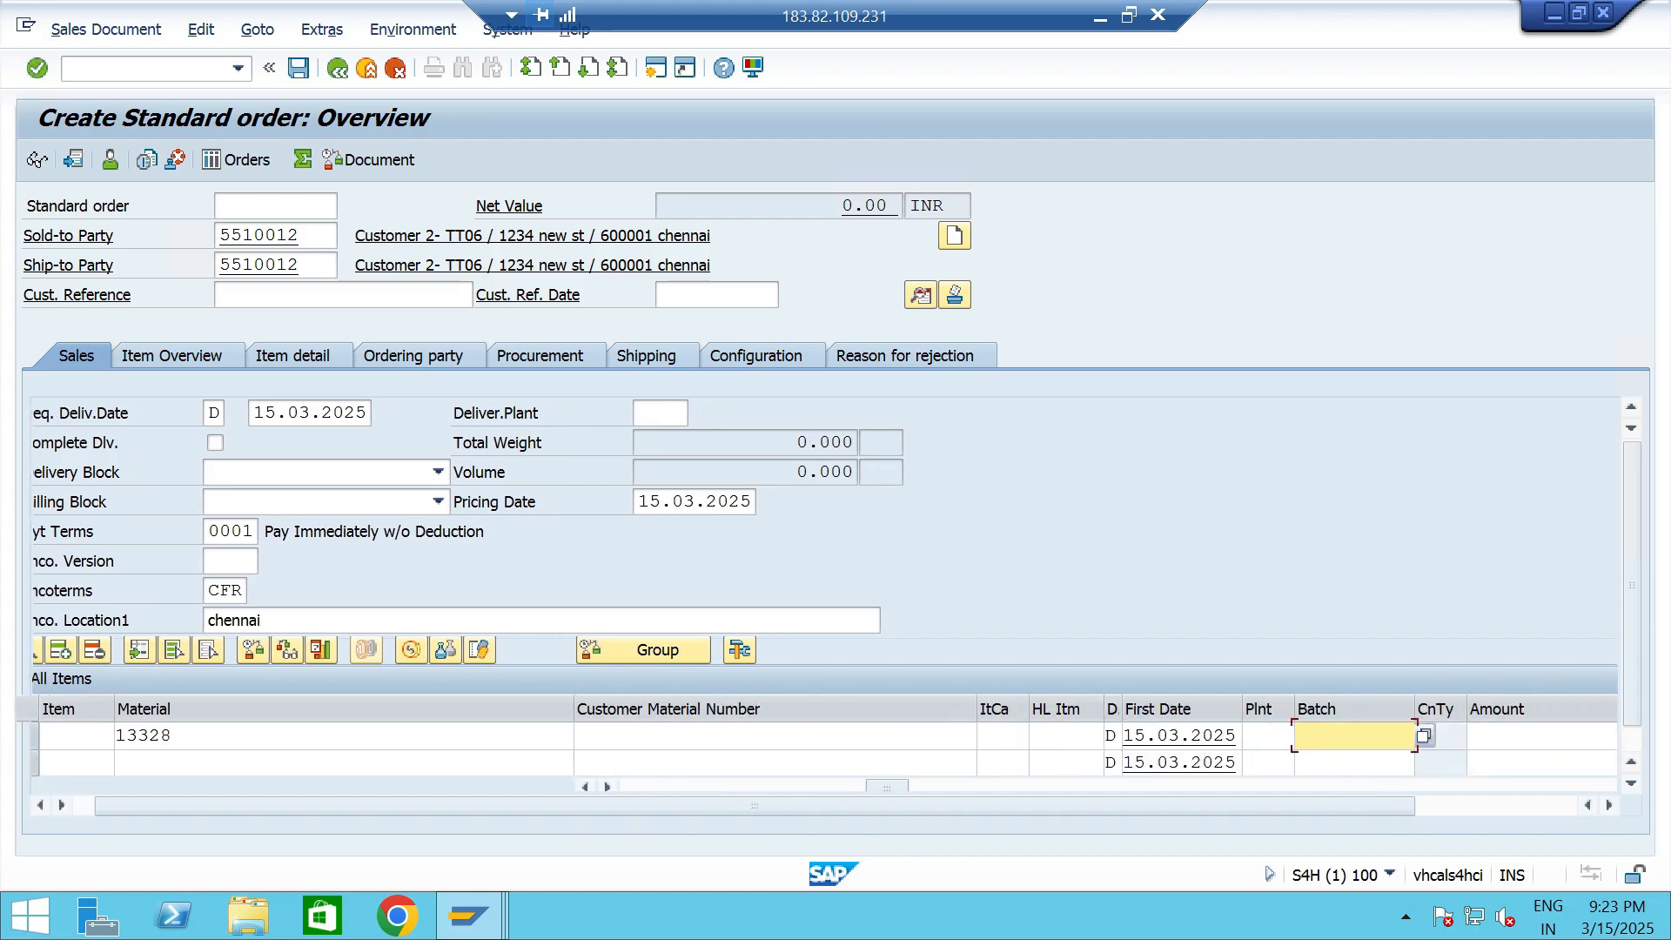
key(shift+Tab)
text(TTP2)
key(Return)
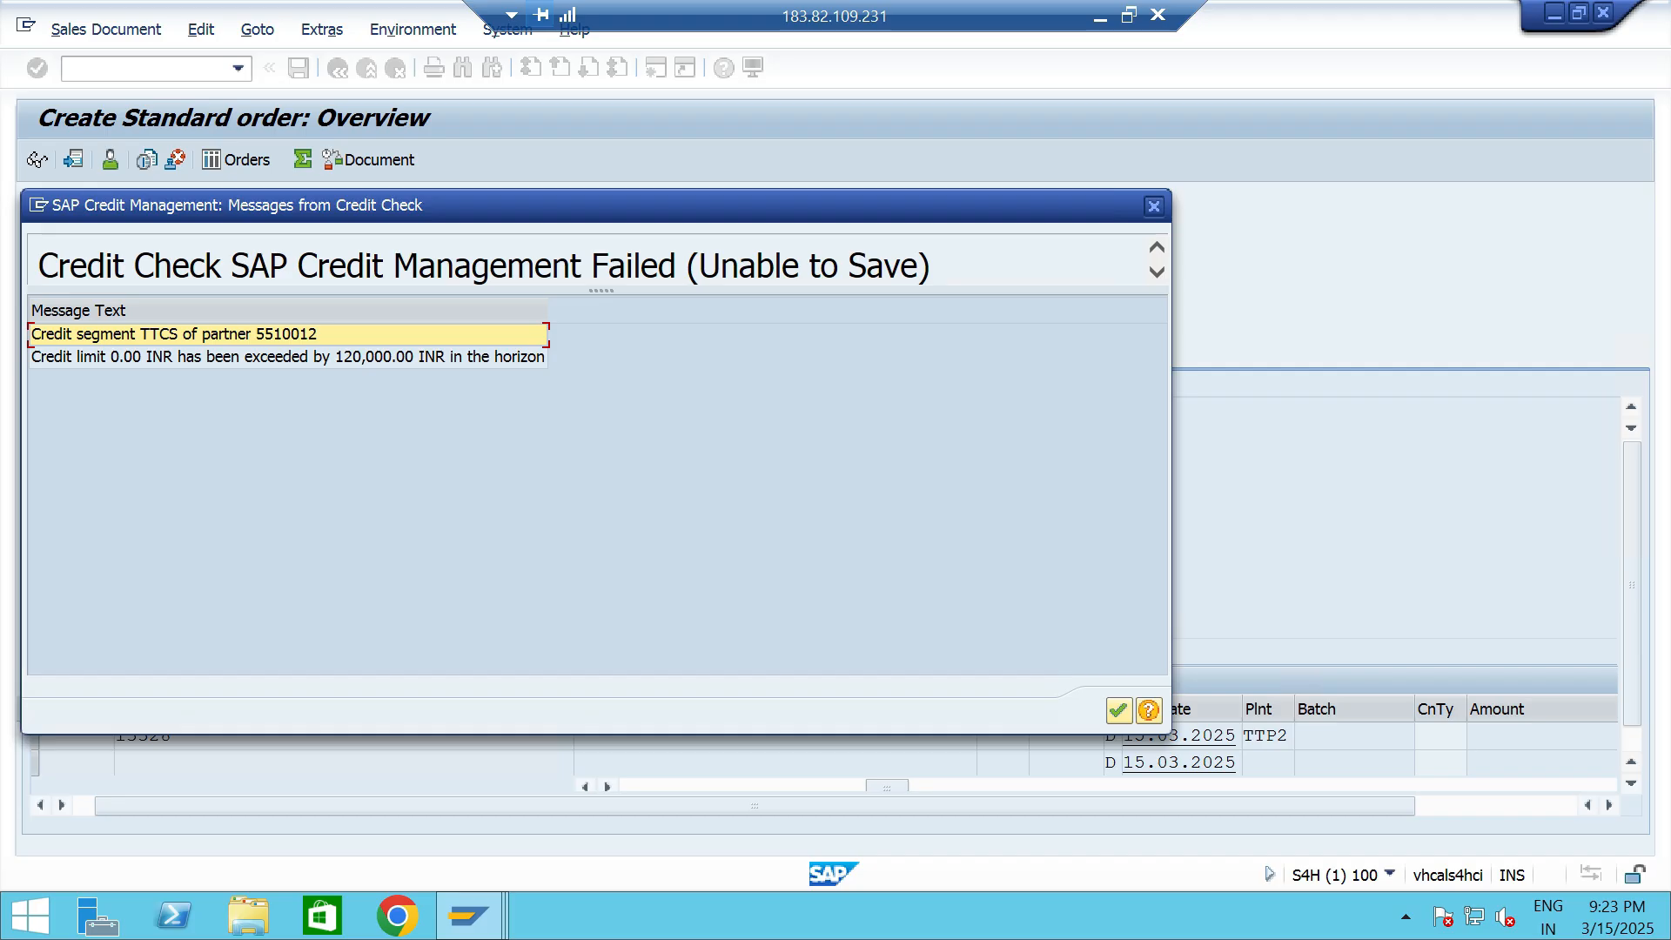
- Review and acknowledge the credit check messages for segment TTCS, and try to save the order
click(288, 357)
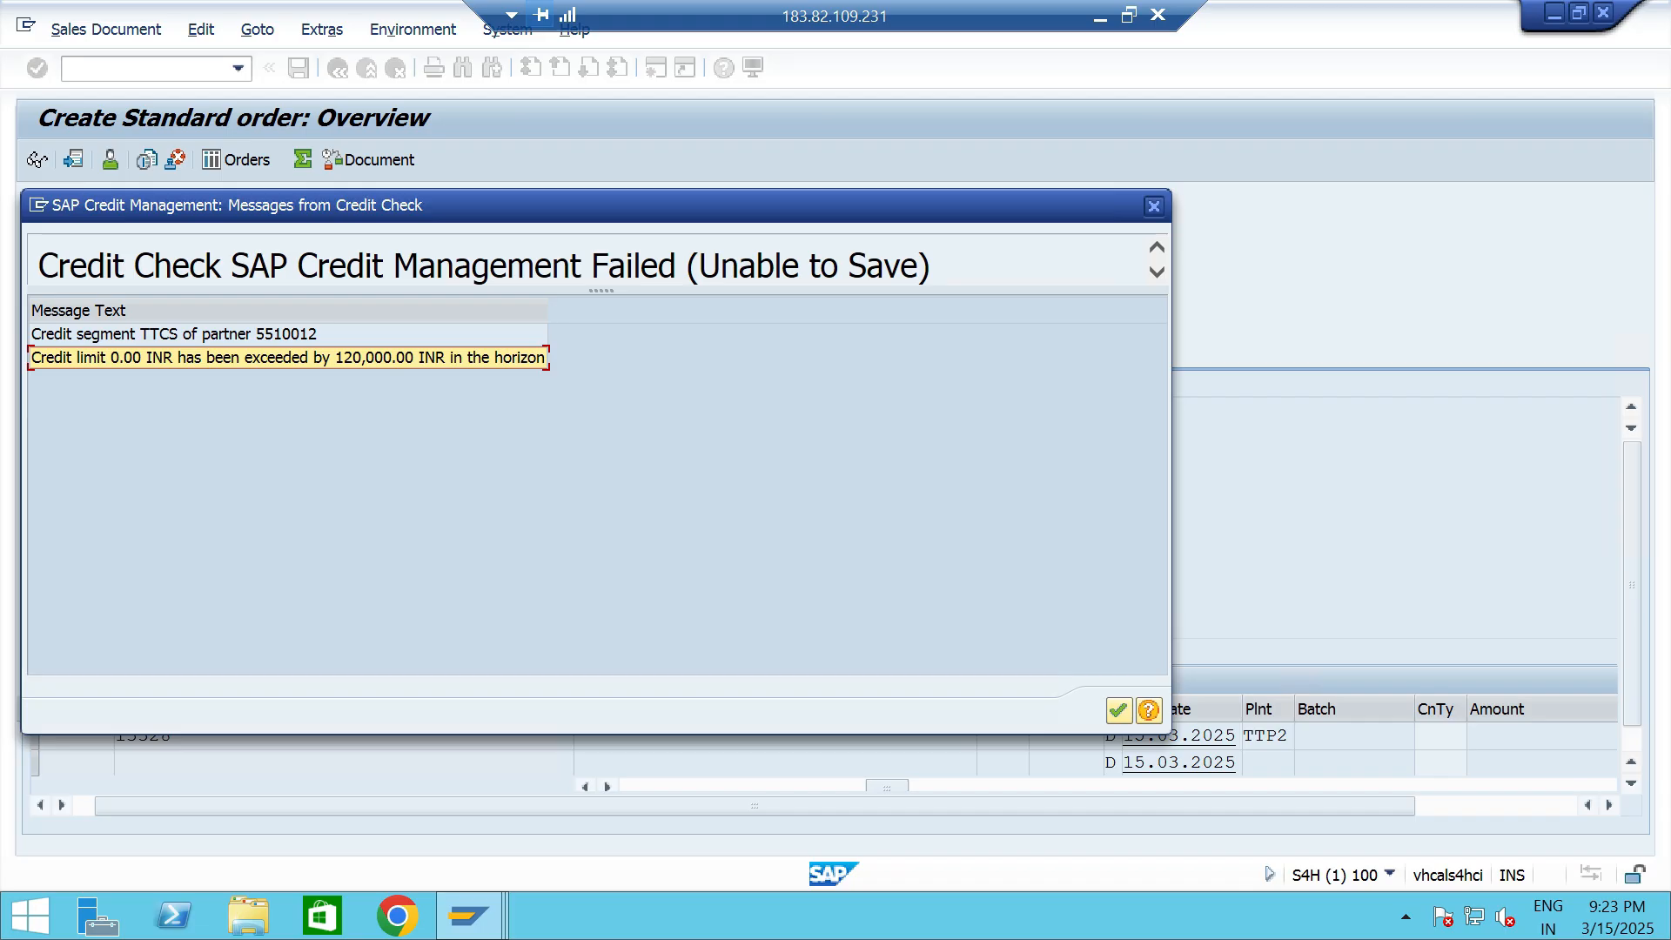
click(1119, 710)
key(ctrl+s)
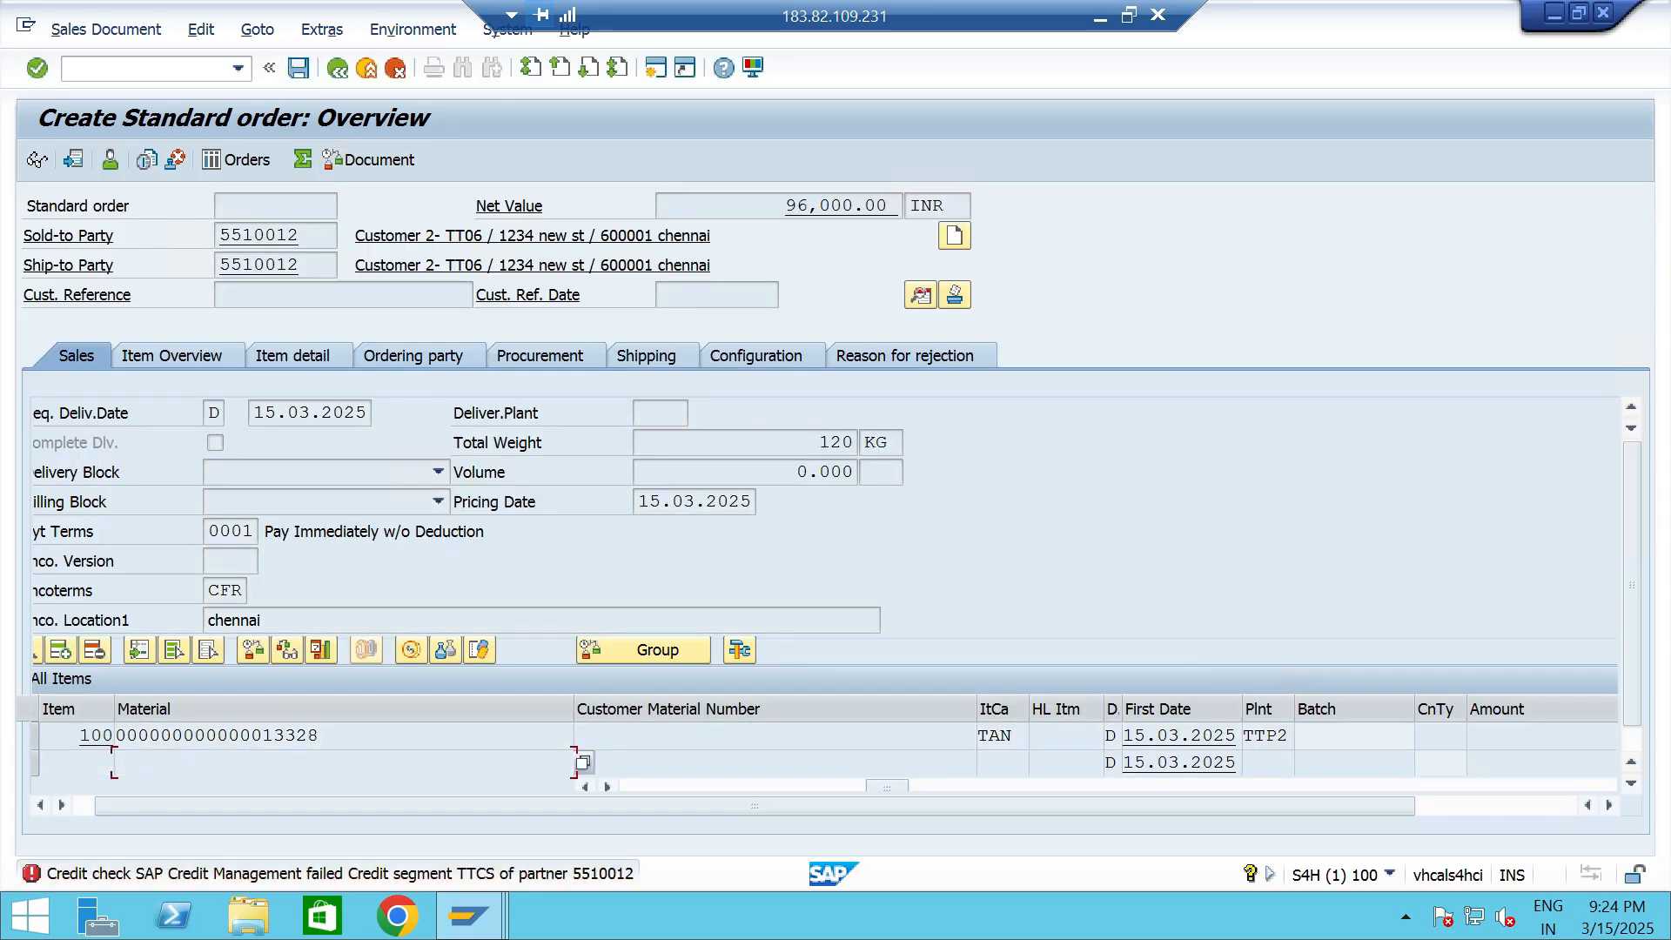
- Read the detailed explanation of the credit check error with its list of check results, and close it
double_click(340, 874)
scroll(579, 522, down, 2)
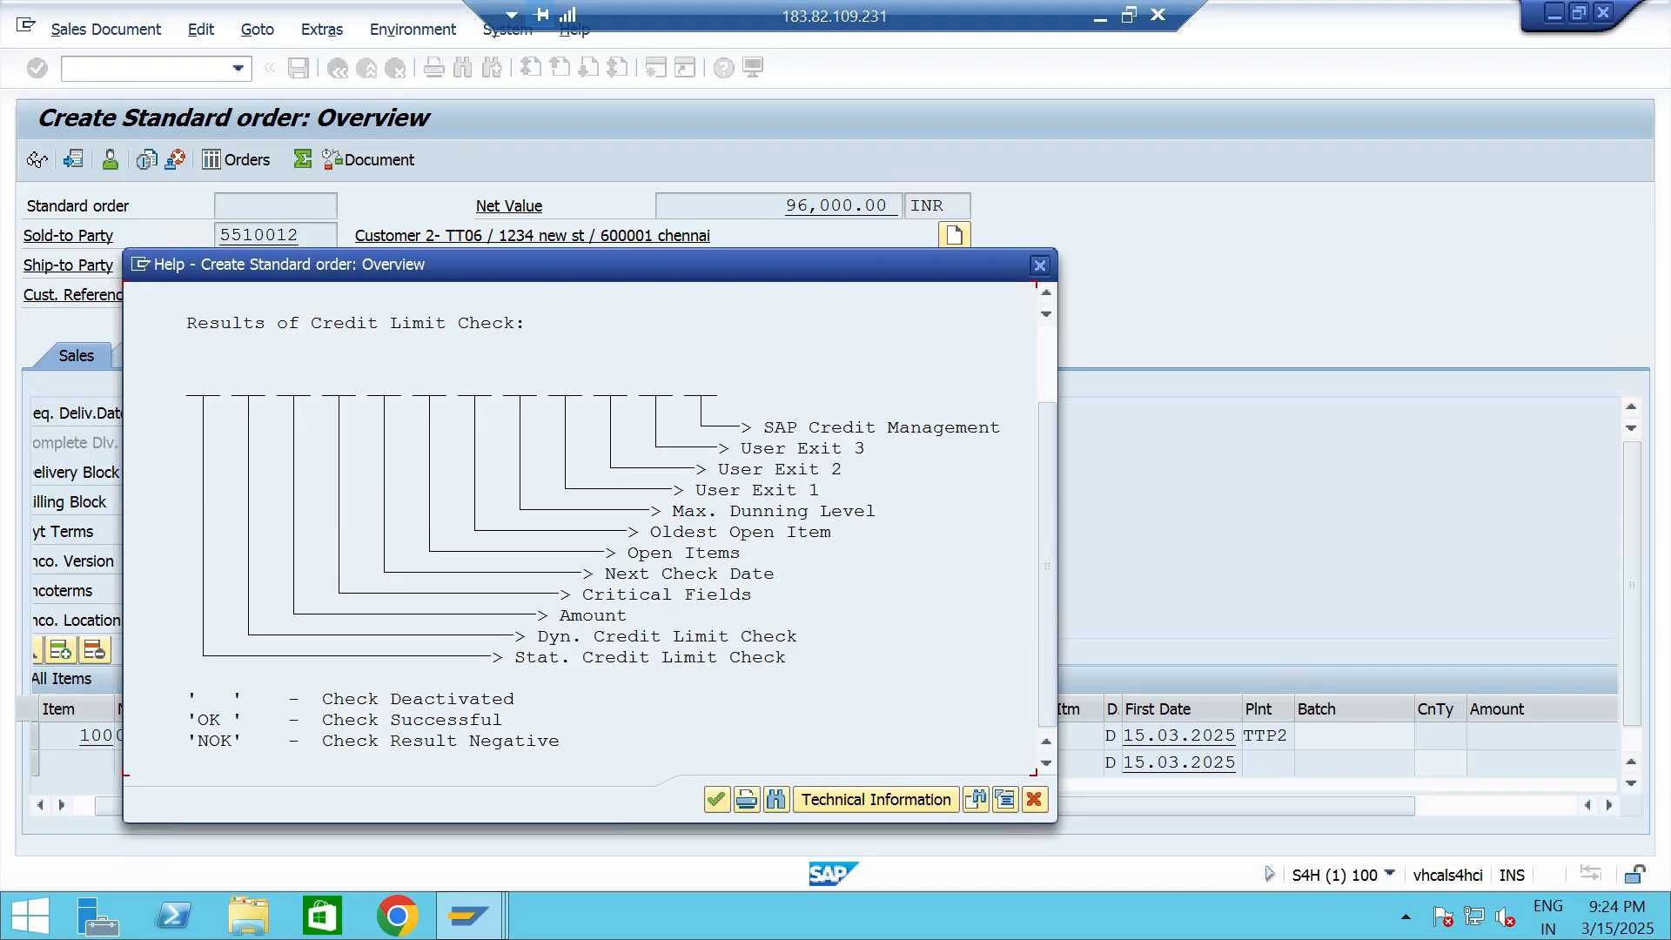
click(1040, 265)
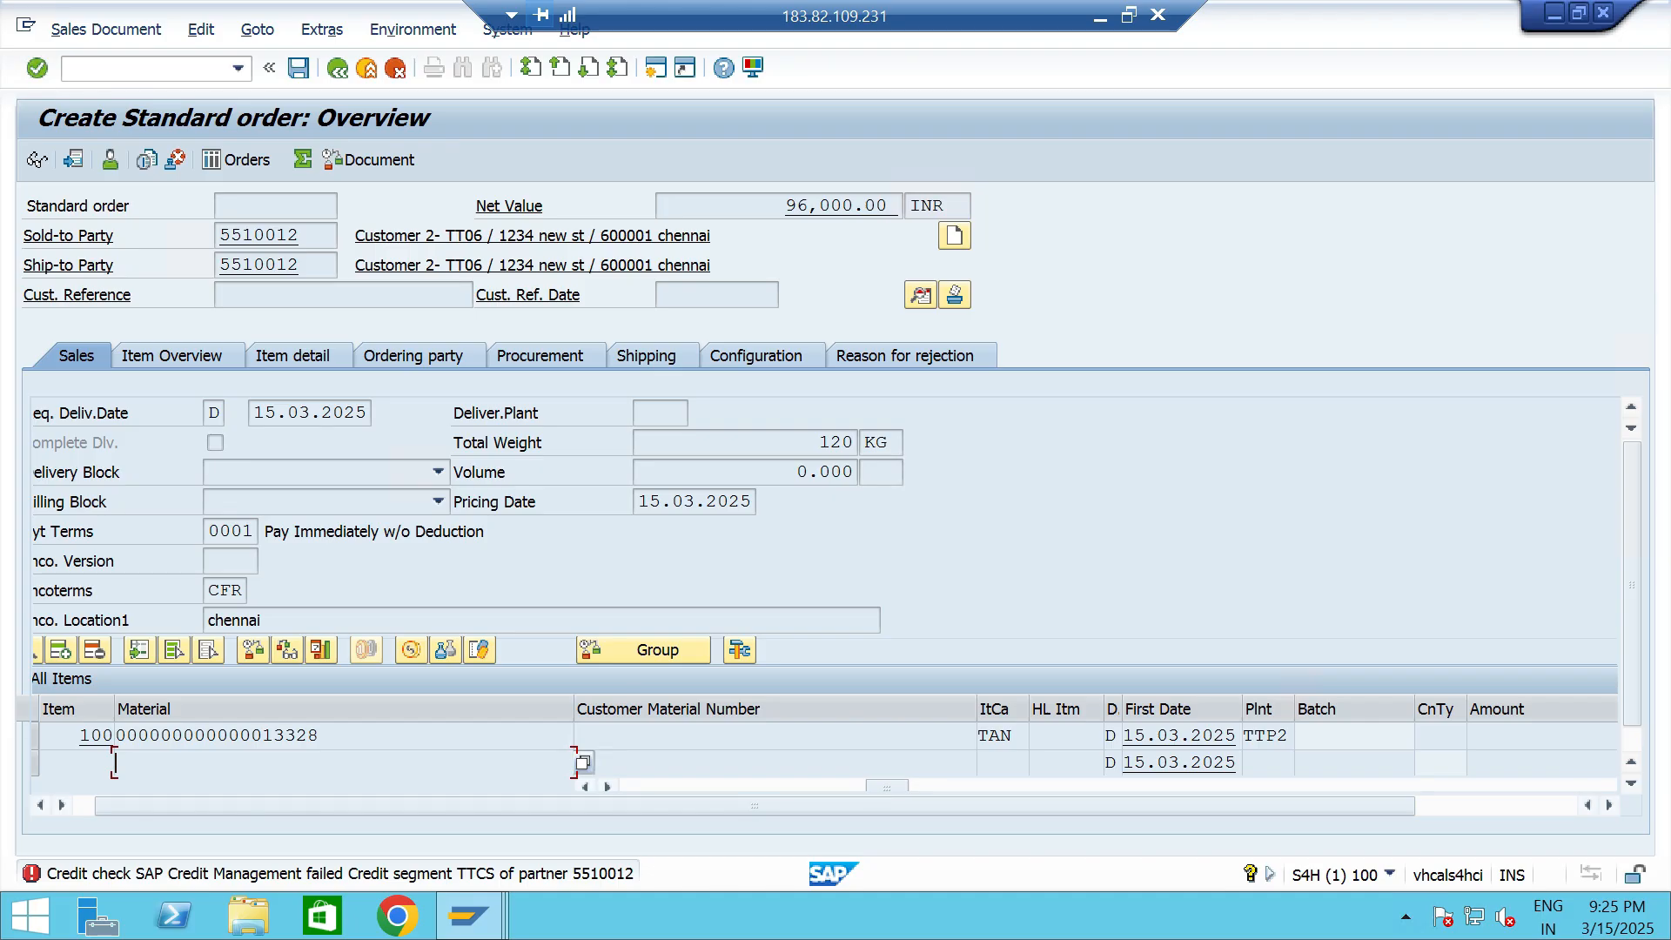
- Switch to the business partner session and start a new organization in role TT89, BP Role Customer - TT06
key(alt+Tab)
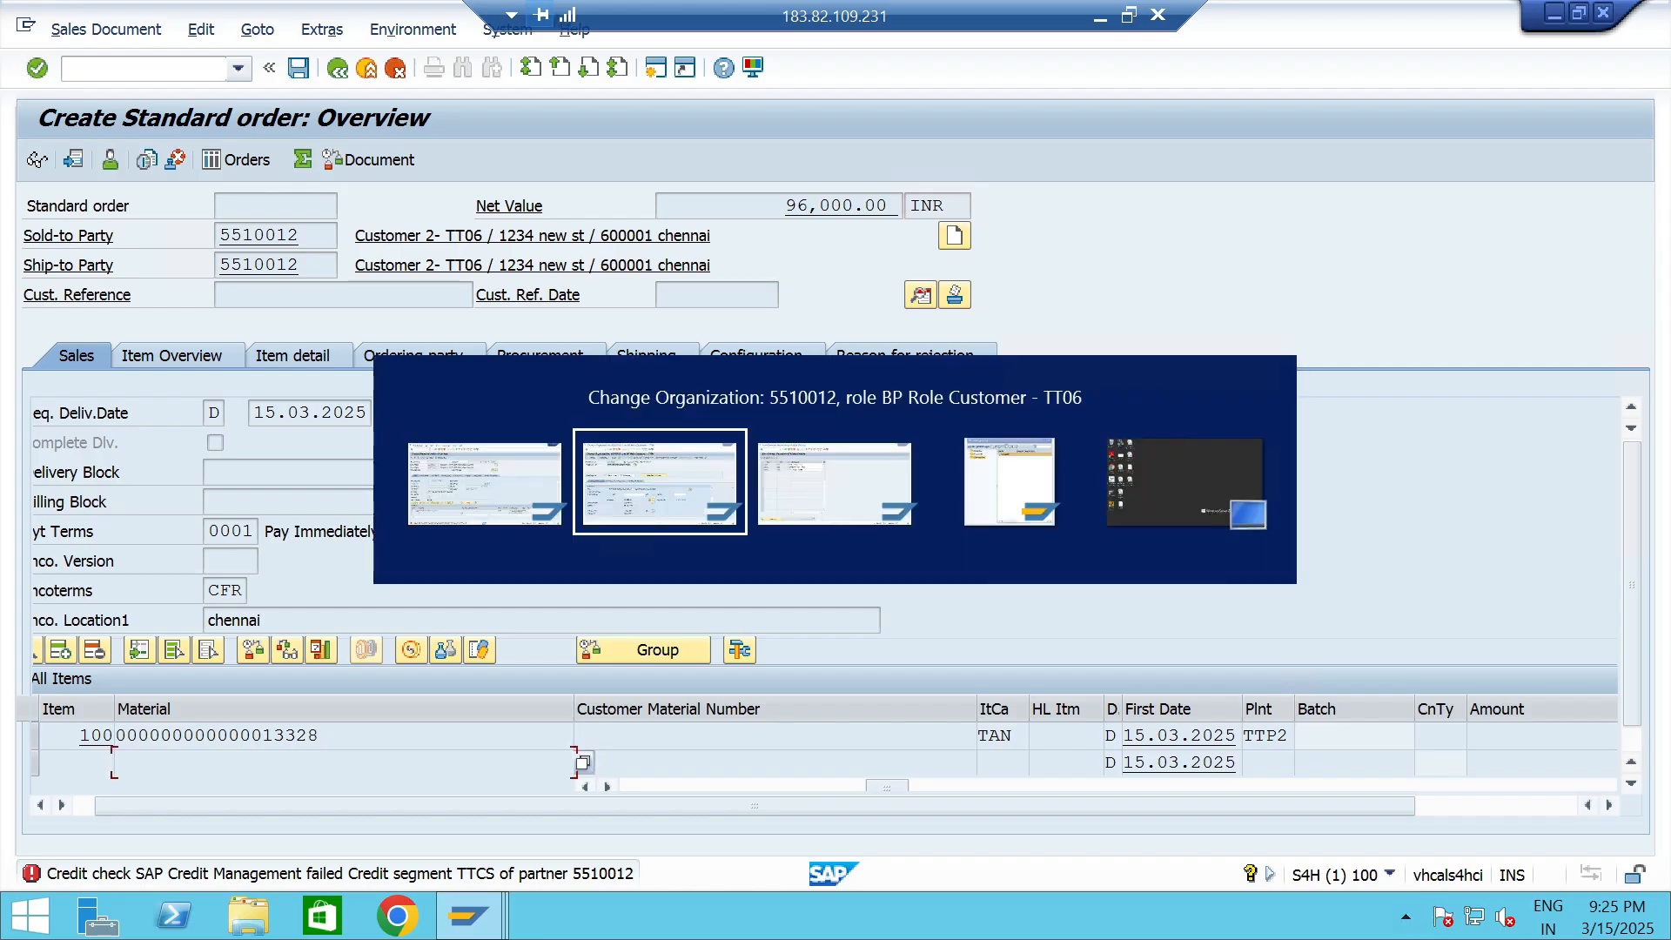
key(F6)
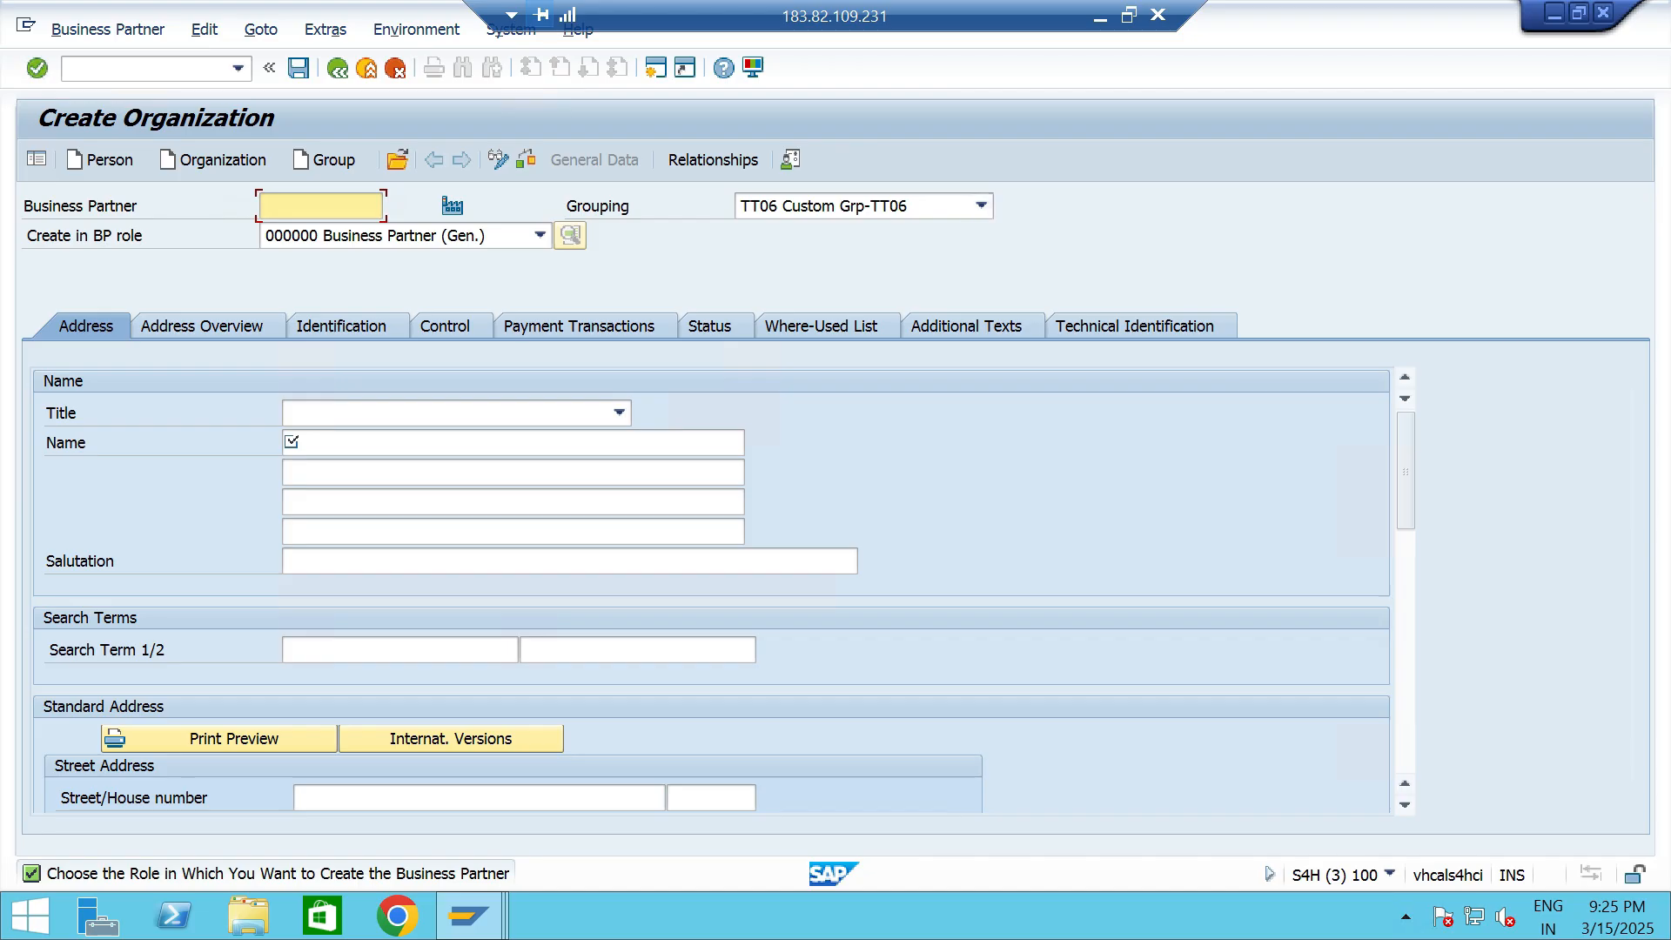
click(540, 236)
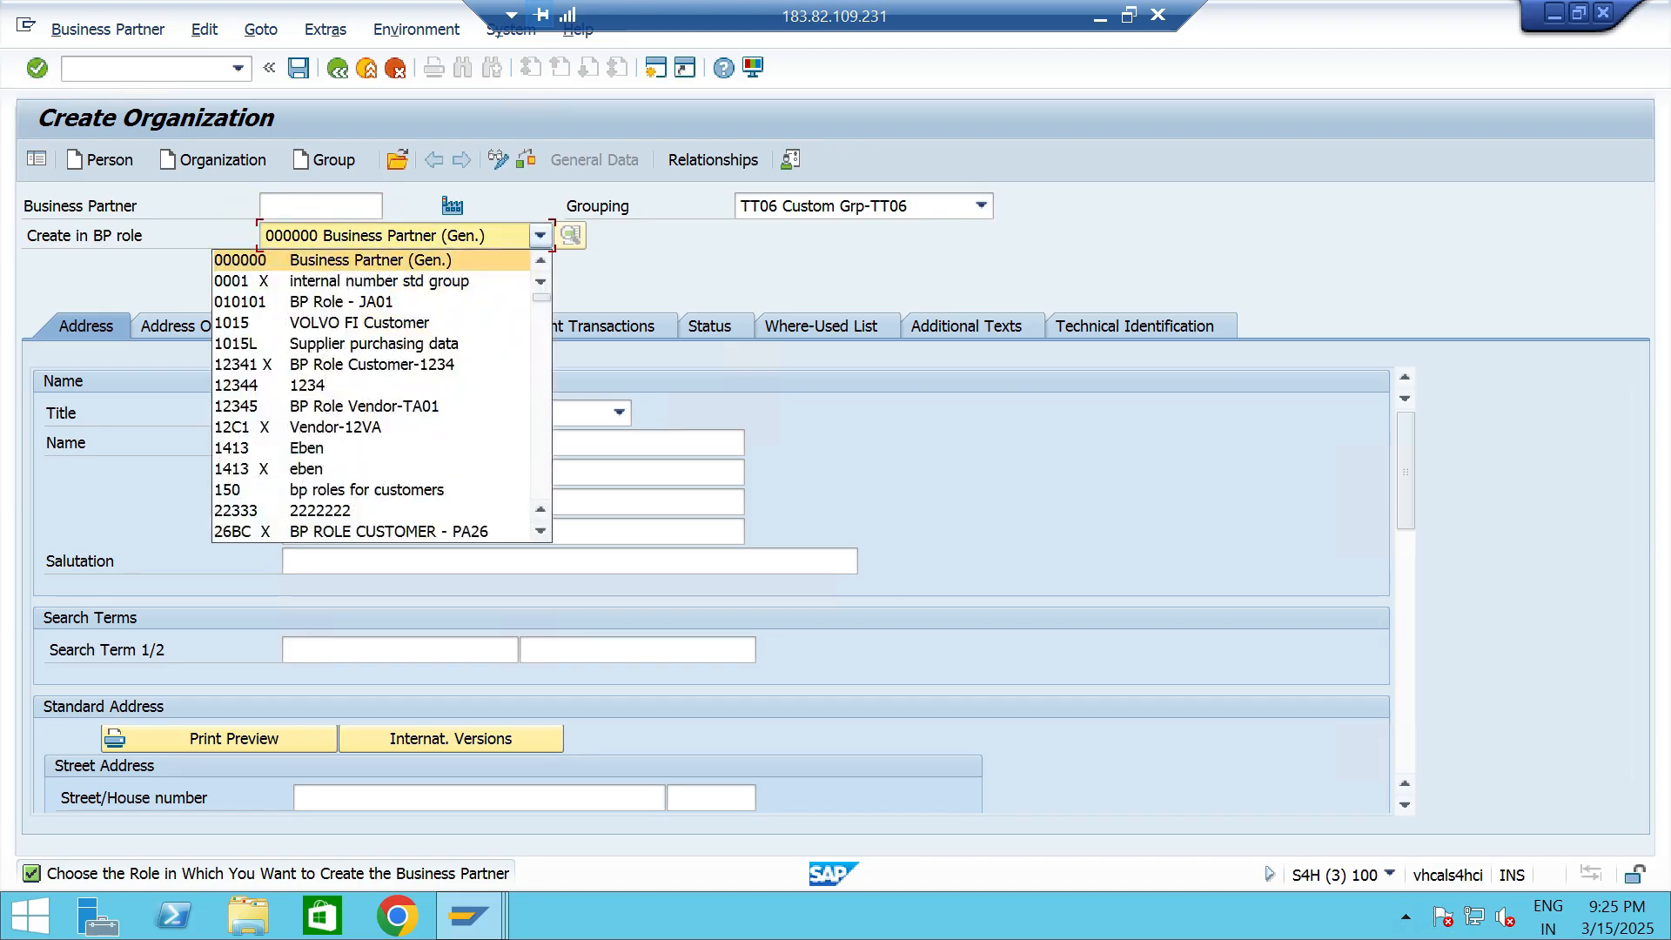
text(TT)
click(541, 531)
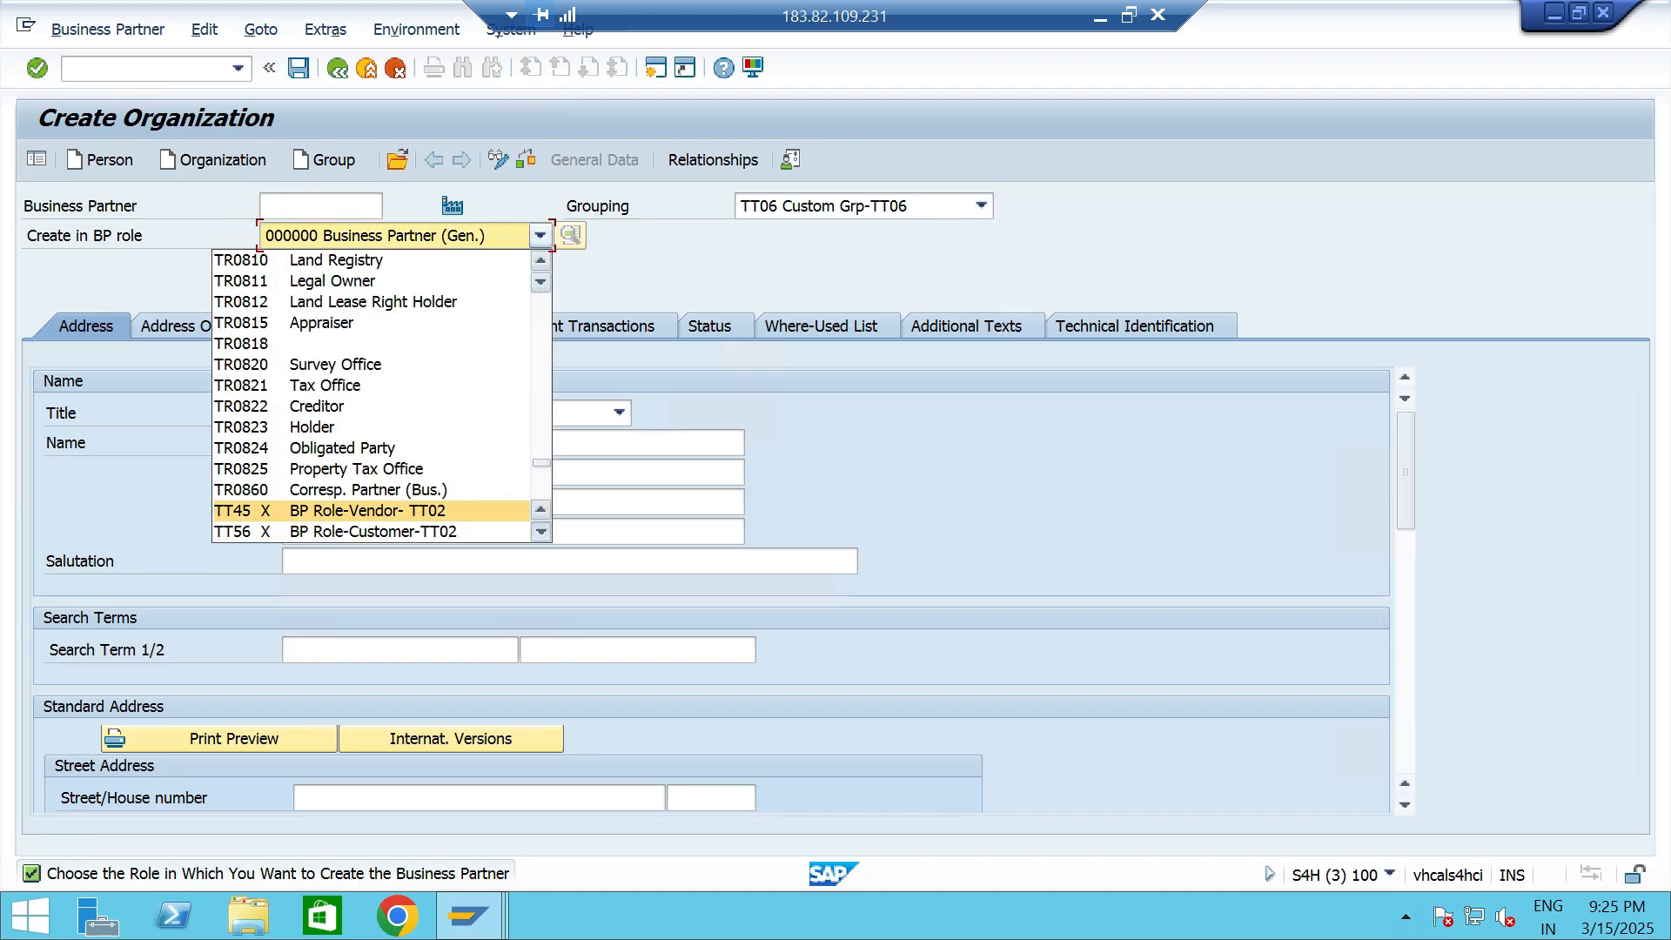
click(540, 531)
click(400, 531)
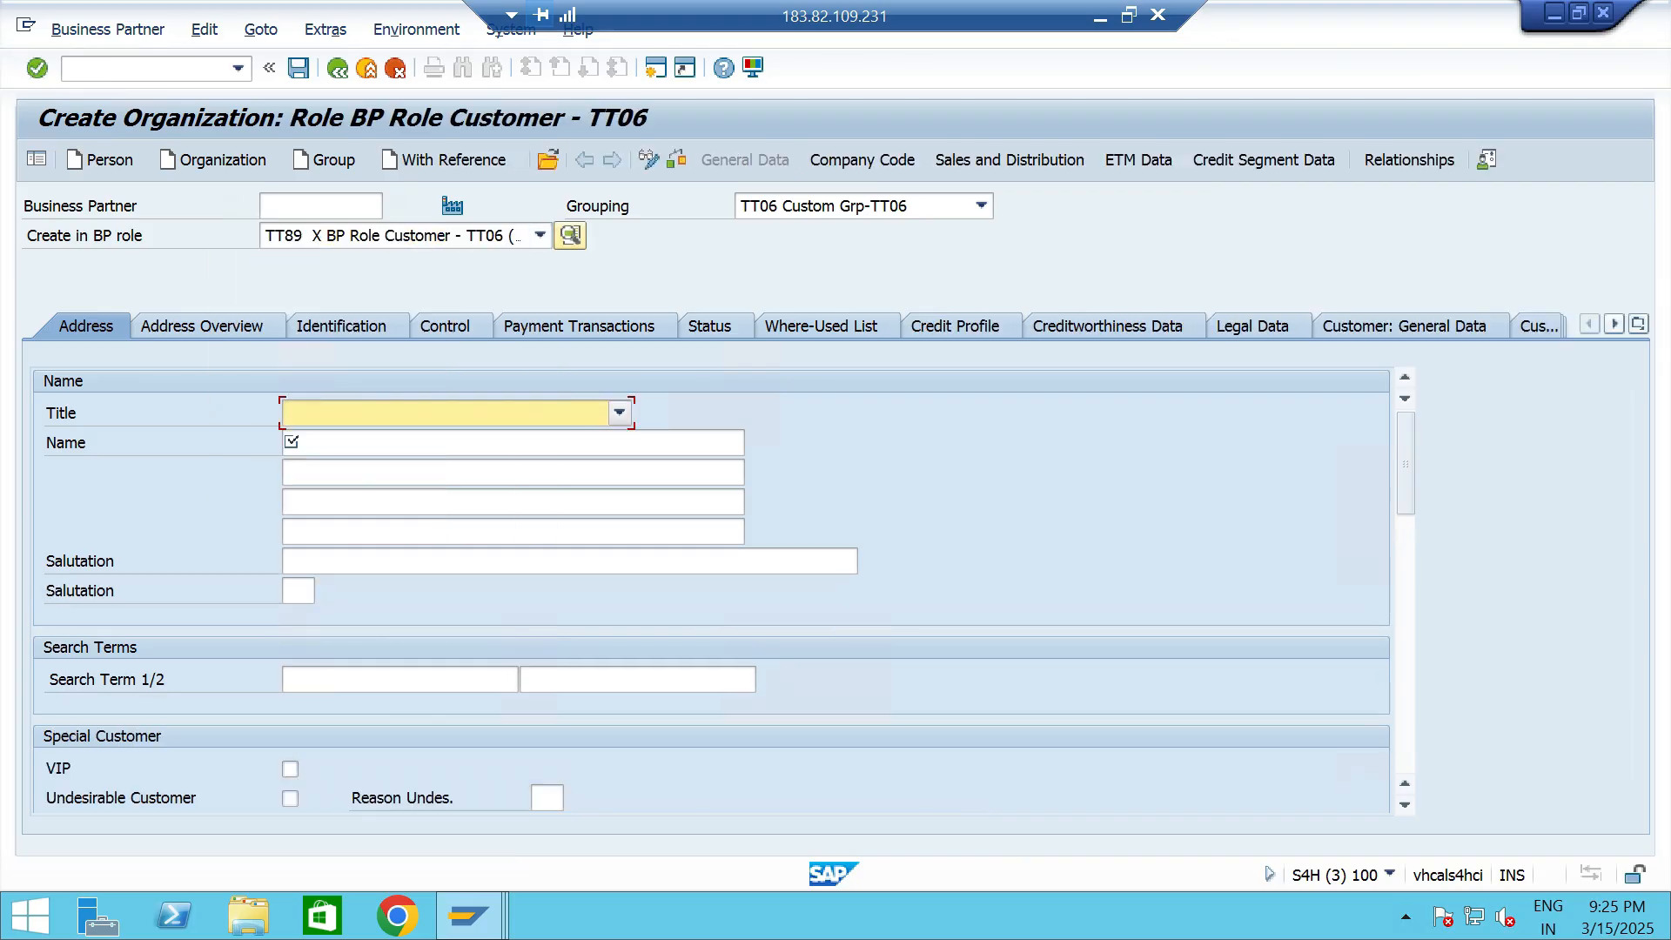
- Give the new organization the title 0003 Company and the name Customer 3- TT06
click(620, 412)
click(505, 438)
click(505, 443)
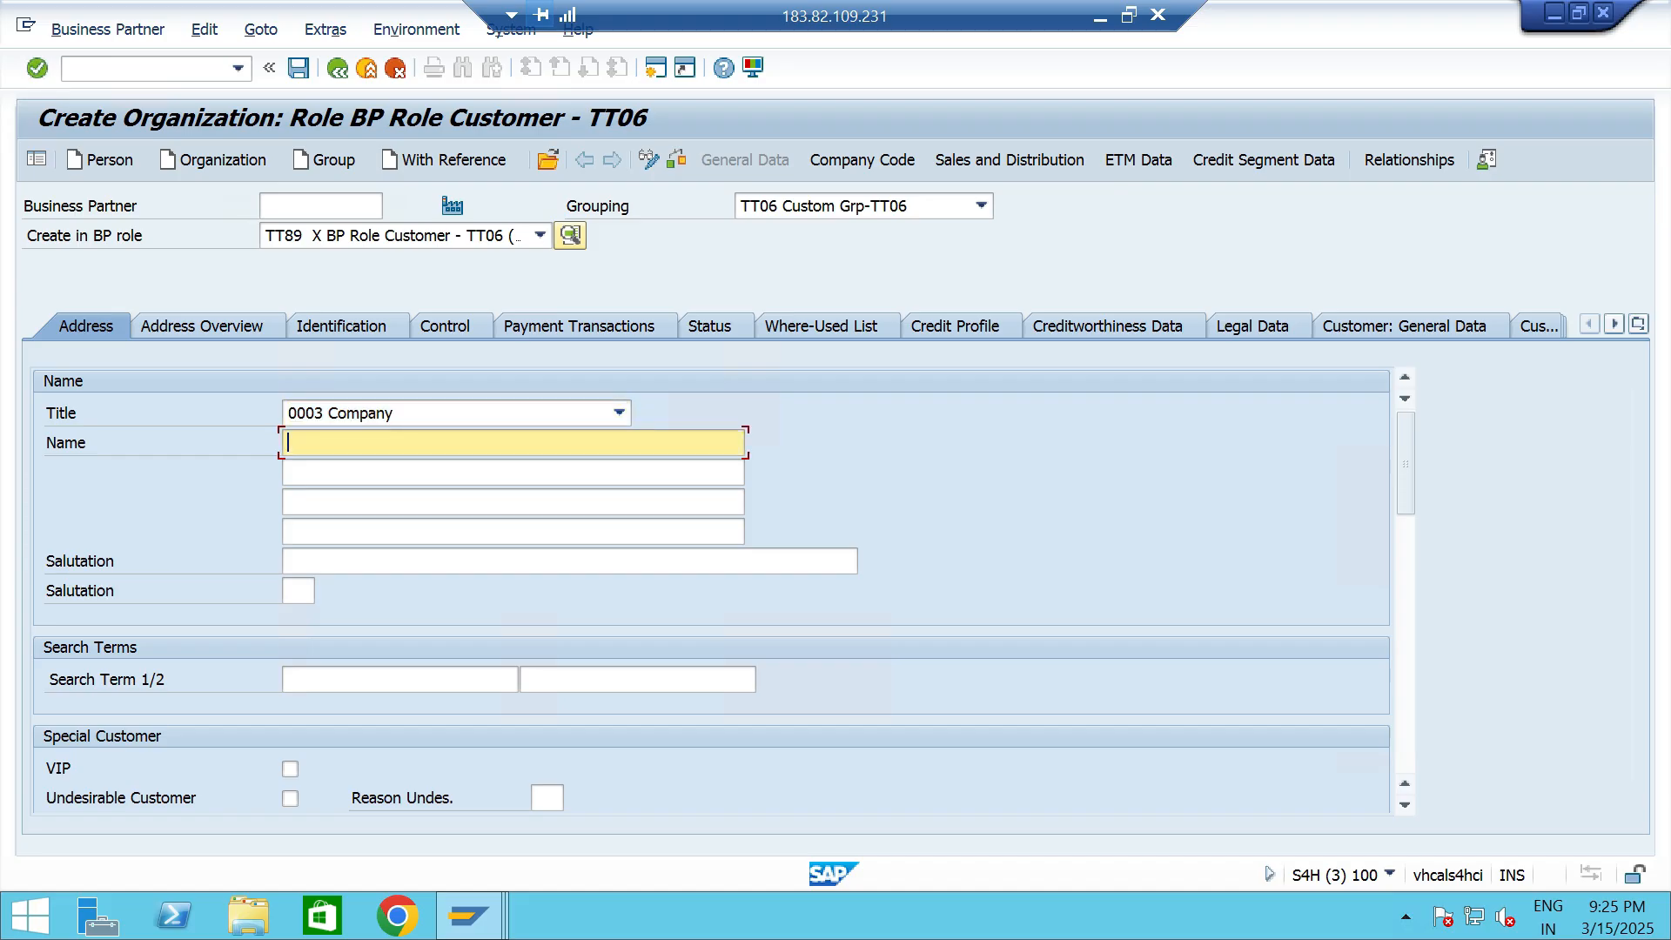
key(Down)
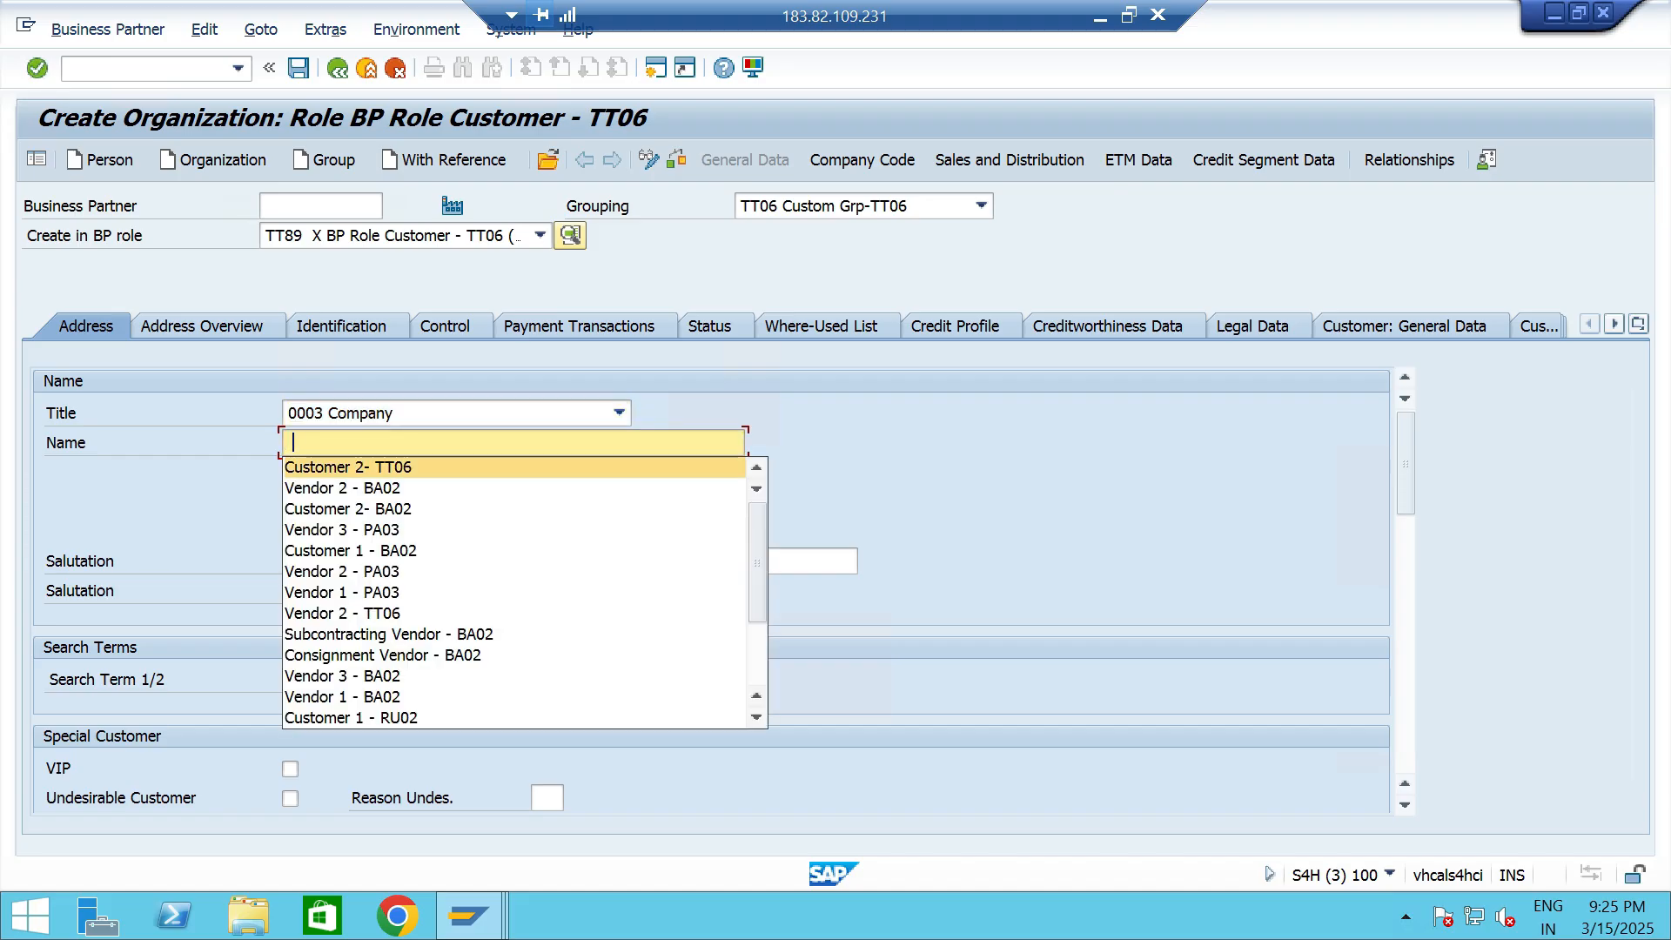
click(366, 464)
click(366, 443)
key(BackSpace)
text(3- TT06)
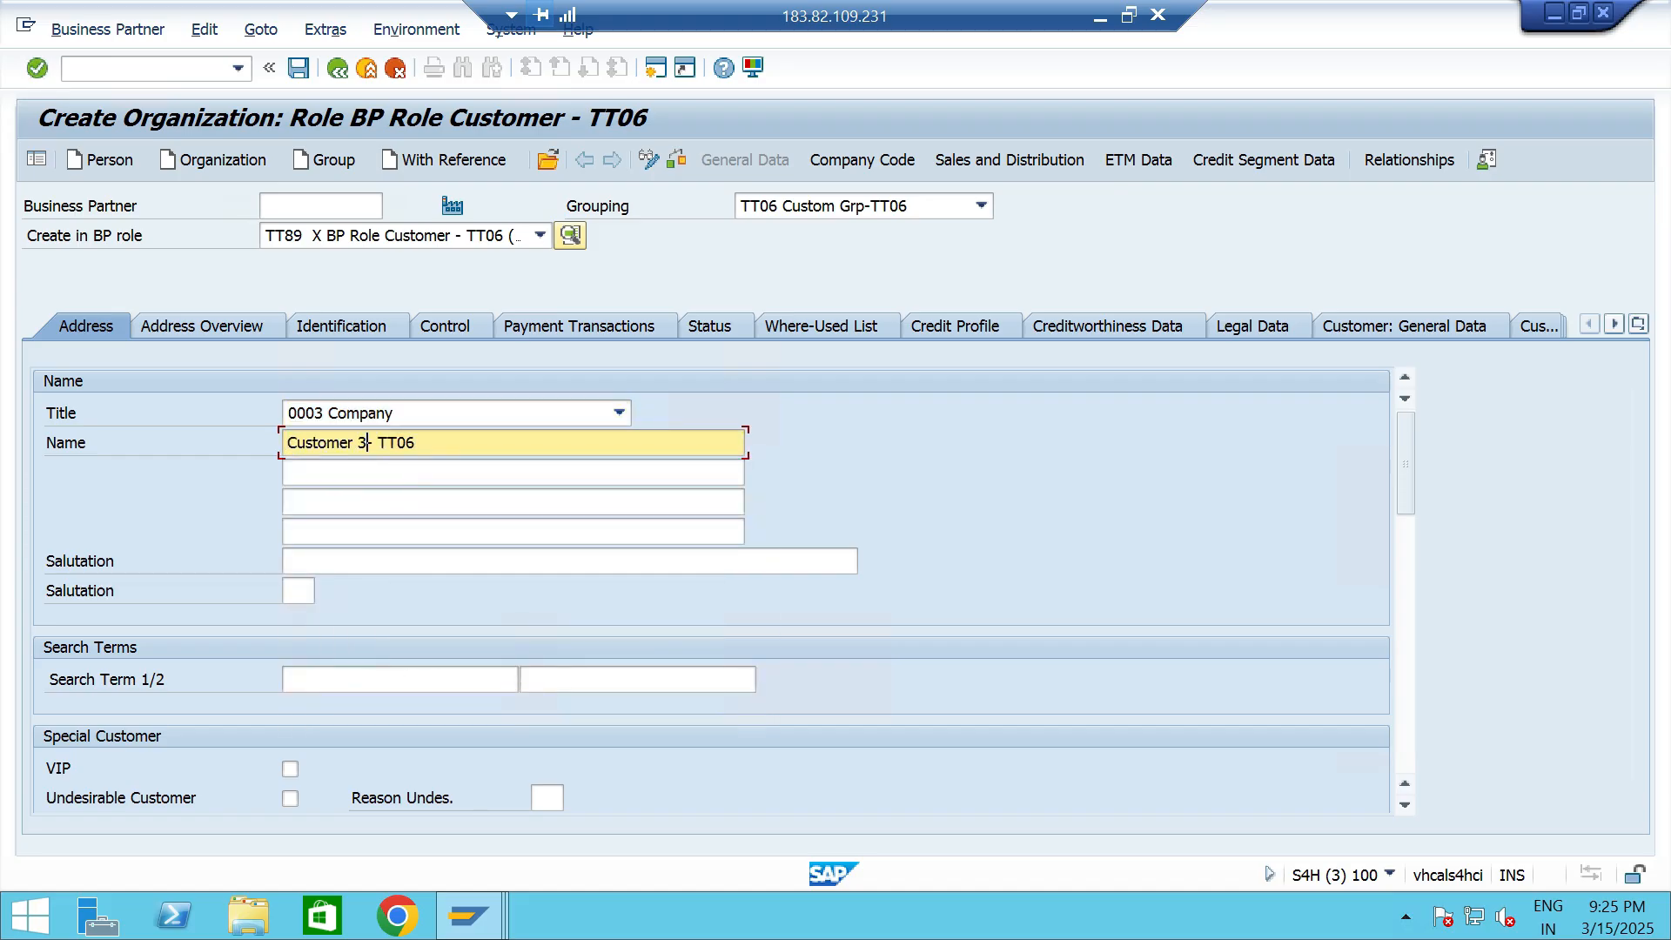
- Fill in the customer's street, house number, postal code and city in the standard address
scroll(300, 709, down, 3)
click(300, 709)
text(new st)
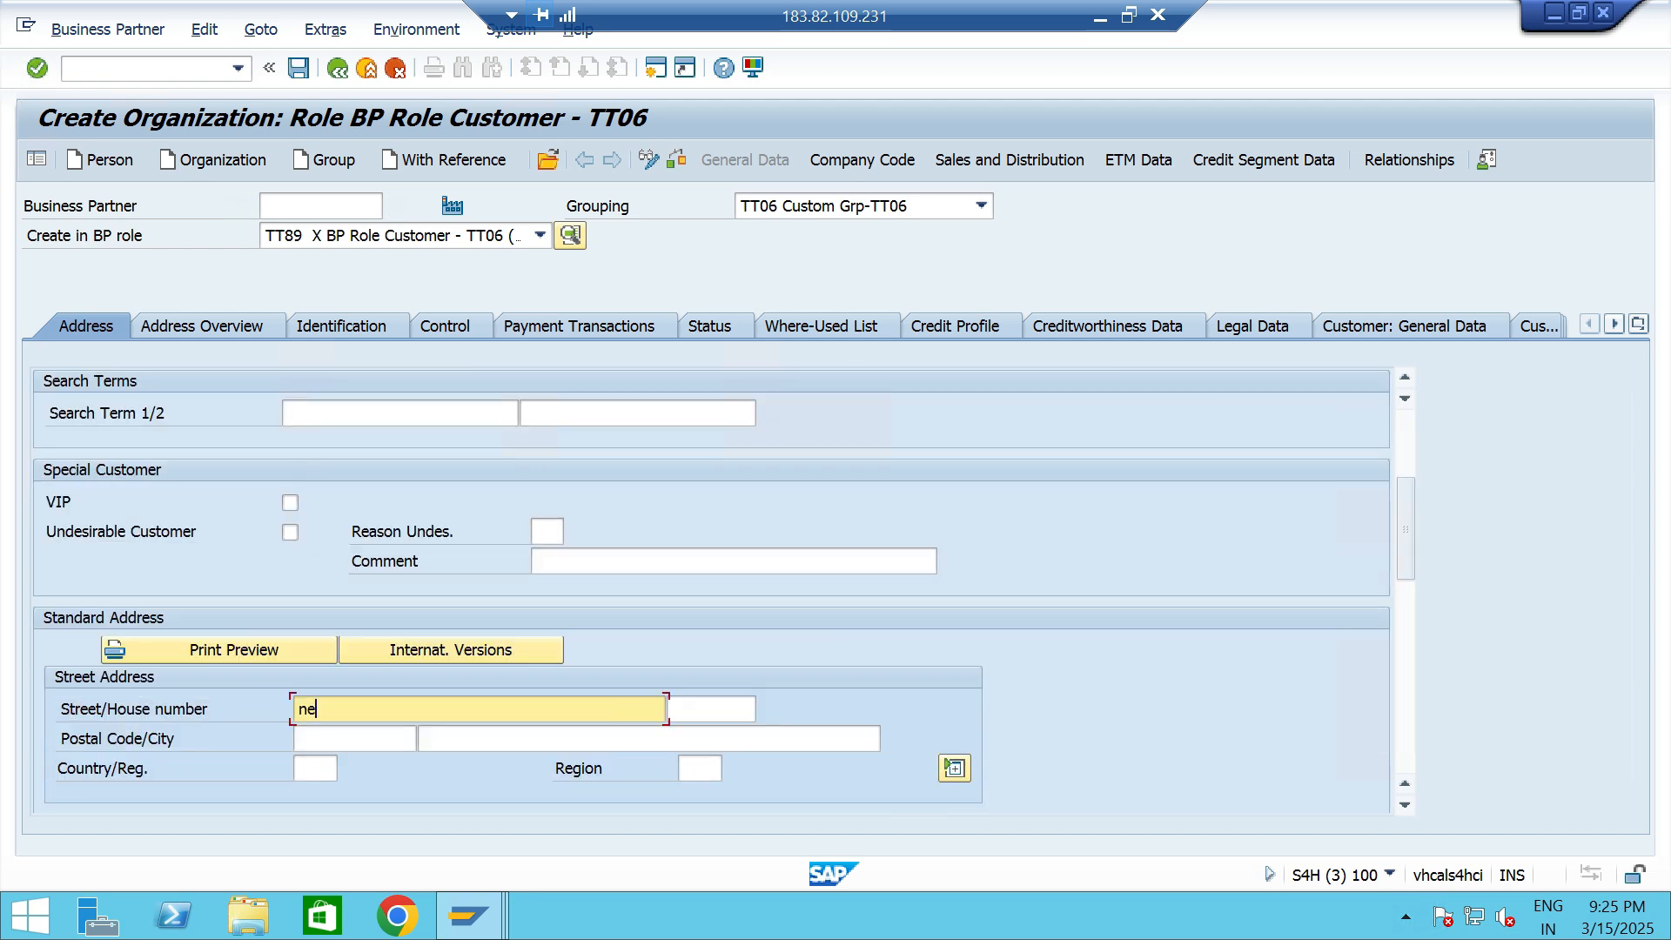
key(Tab)
text(3456)
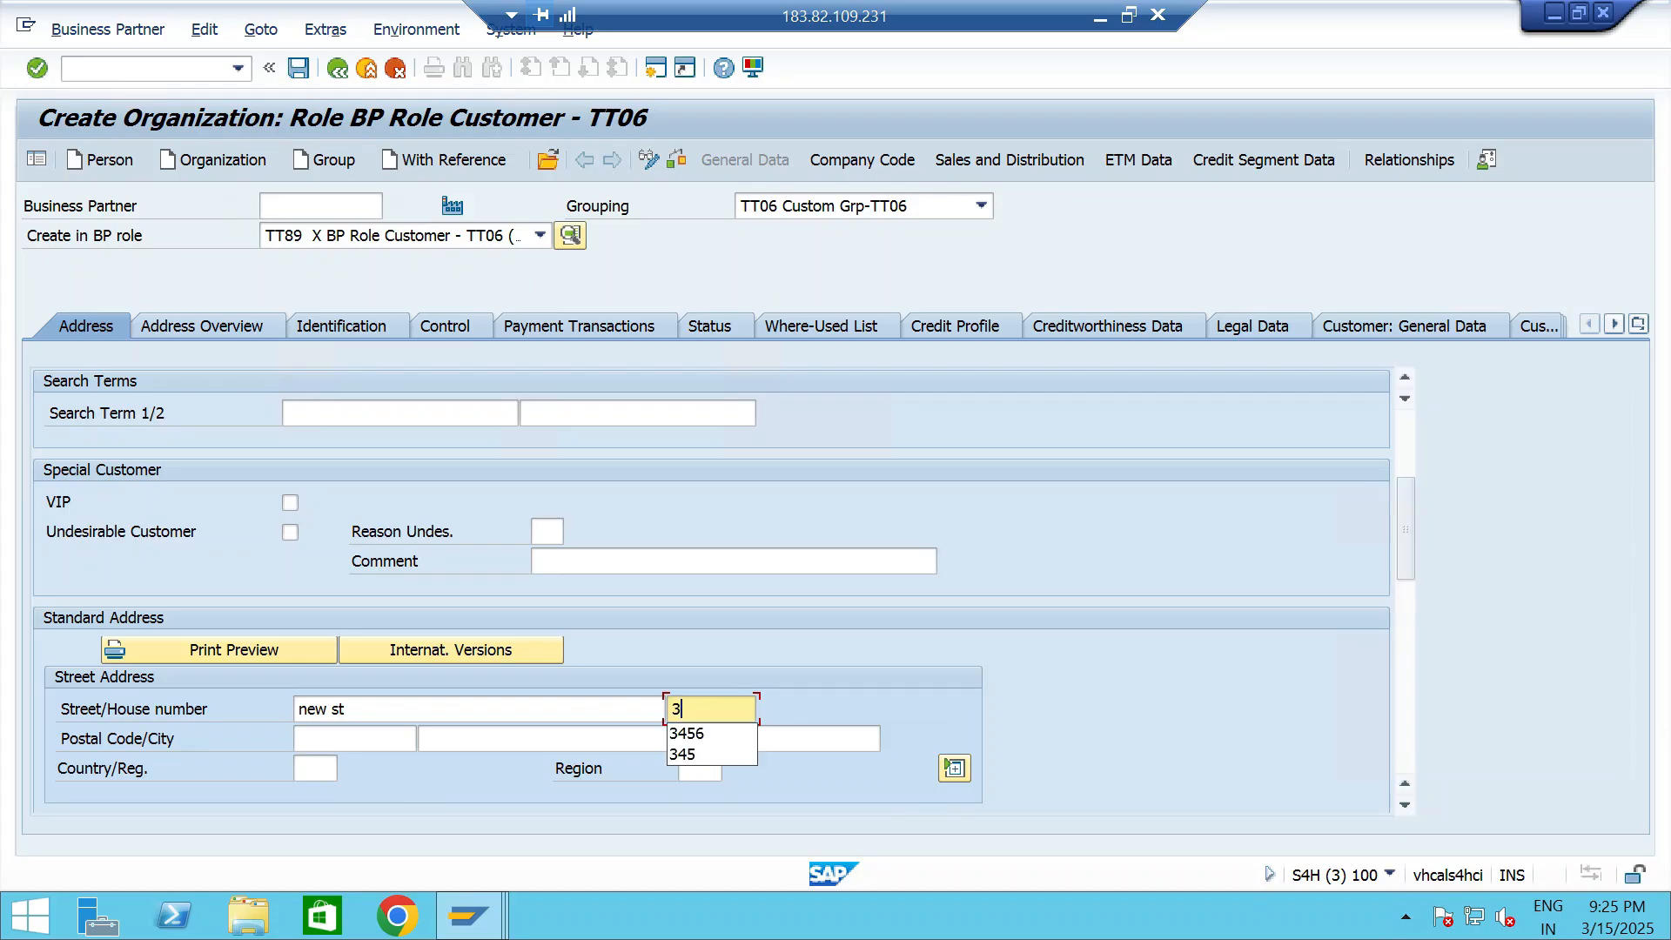
key(Tab)
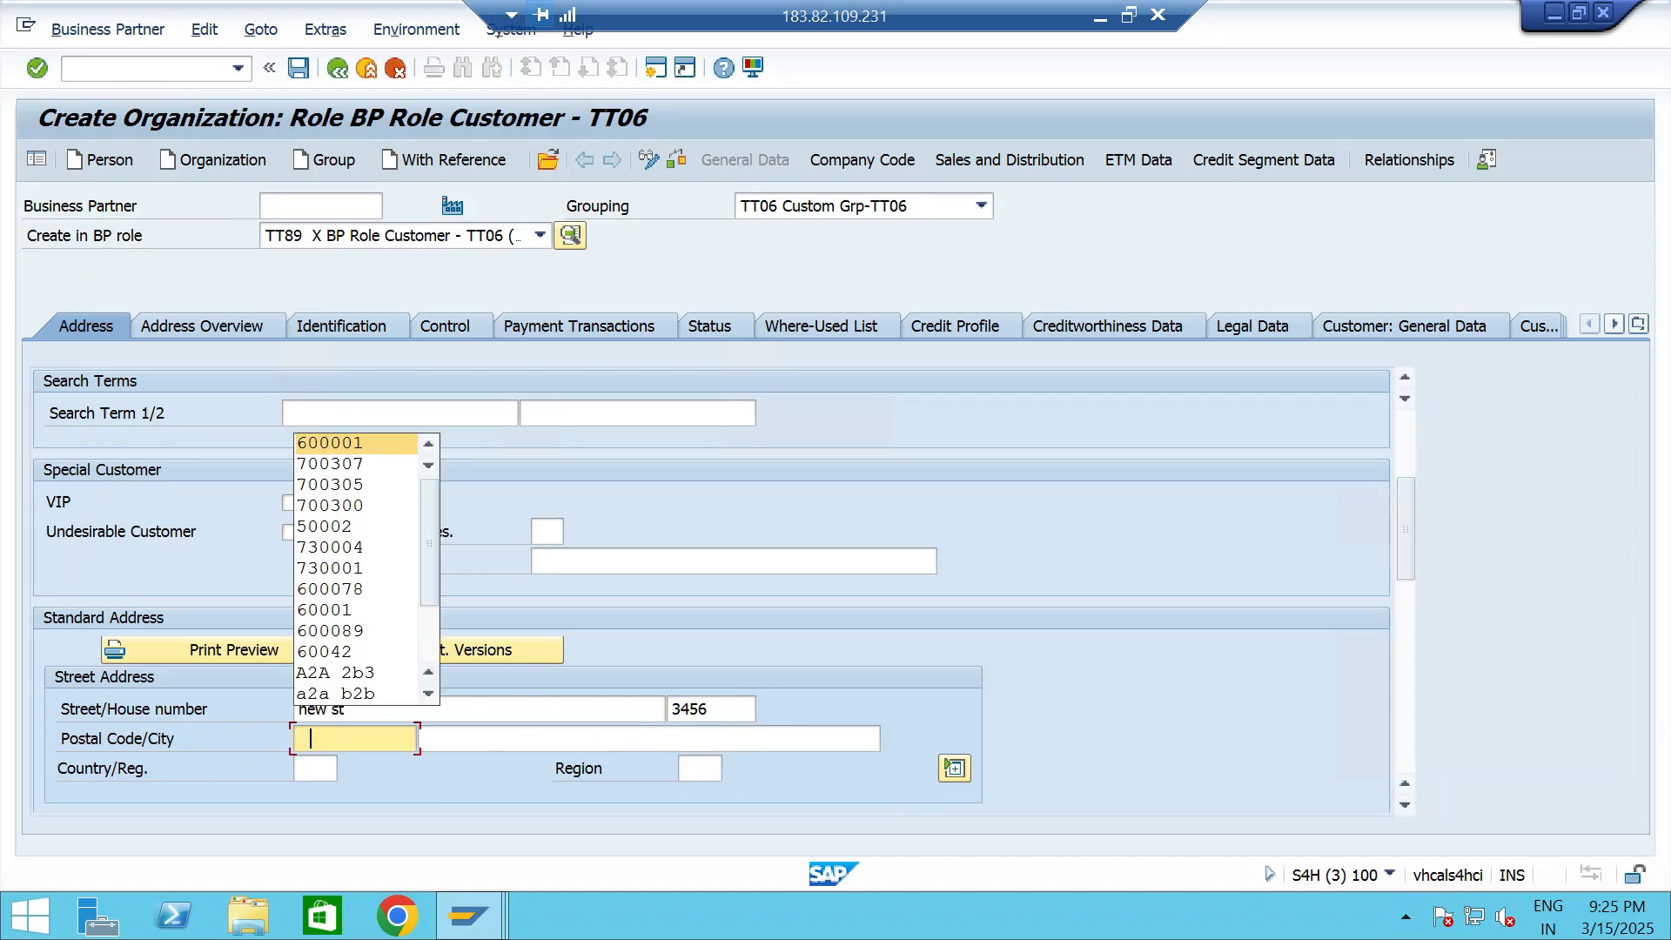
text(600001)
key(Tab)
text(chennai)
- Set the address country to IN and the region to 33, with EN English as the communication language
key(Tab)
text(IN)
key(Tab)
text(33)
key(Tab)
key(Tab)
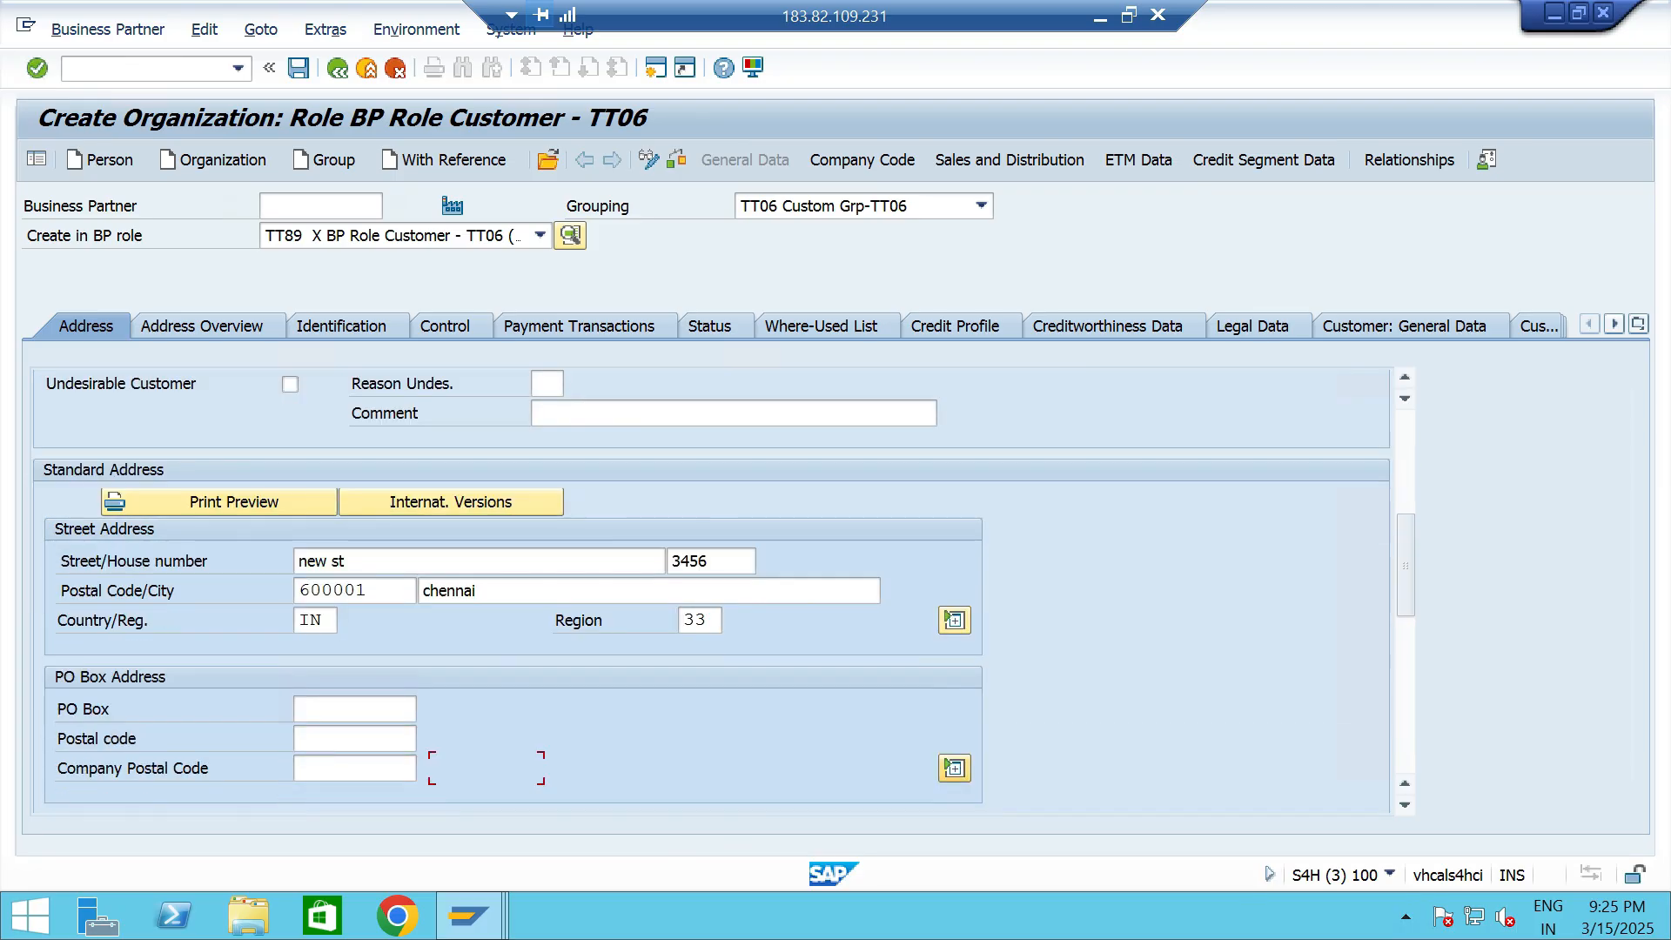
key(Tab)
text(EN)
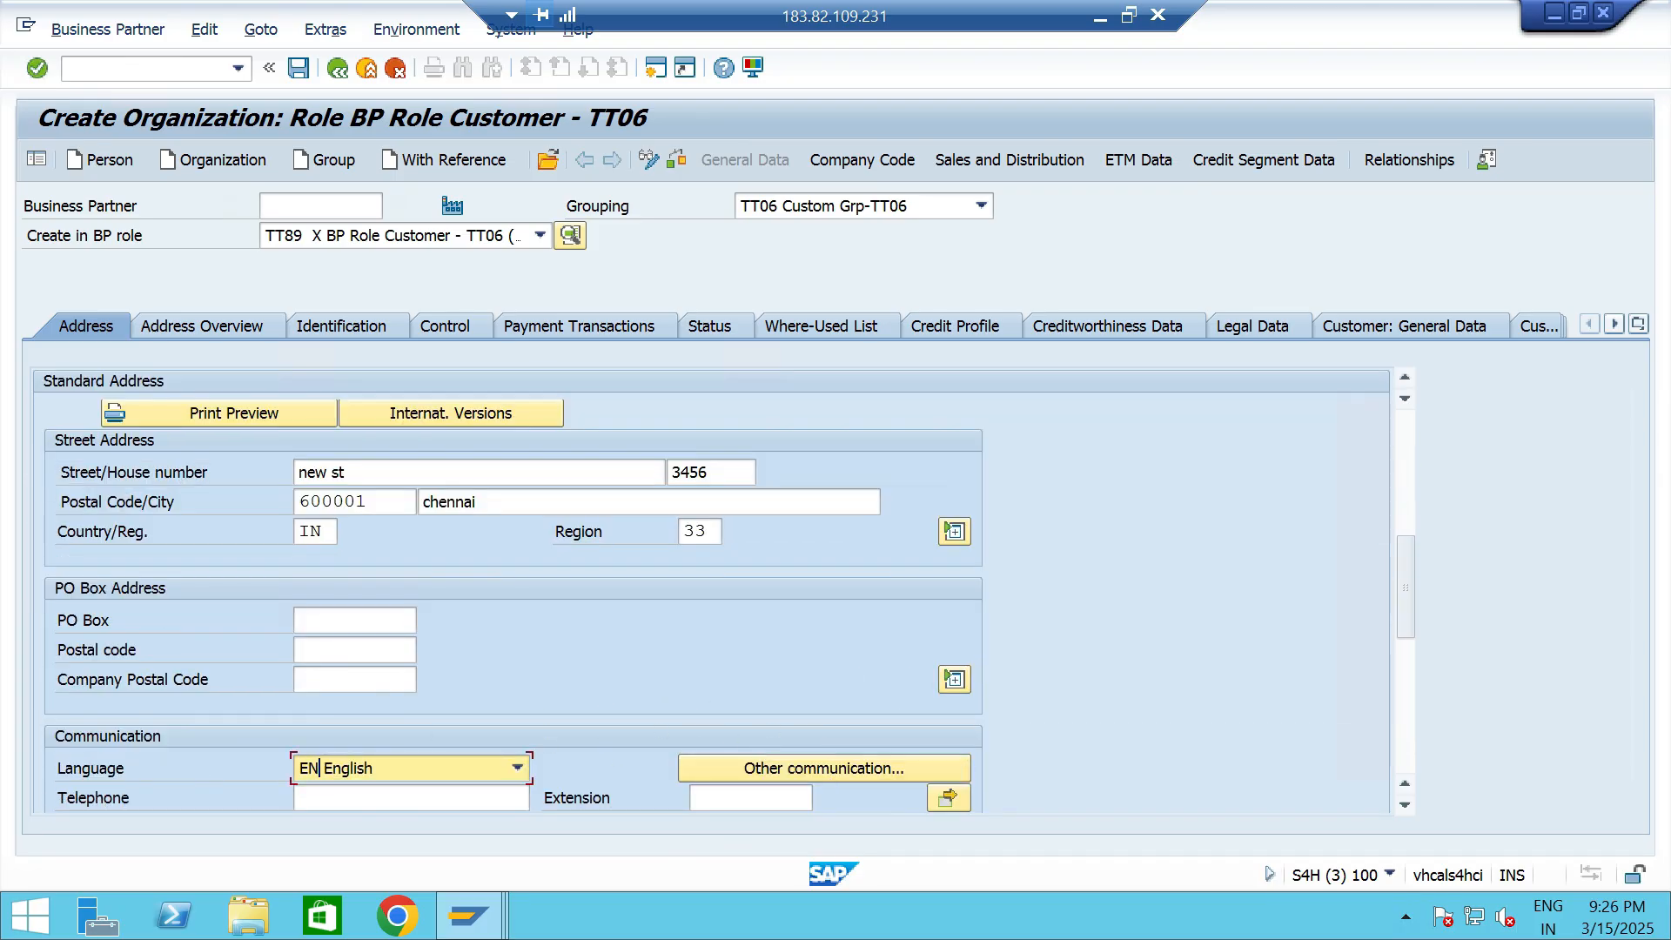
- Assign company code TT06 to the customer with reconciliation account 120000
scroll(711, 592, down, 6)
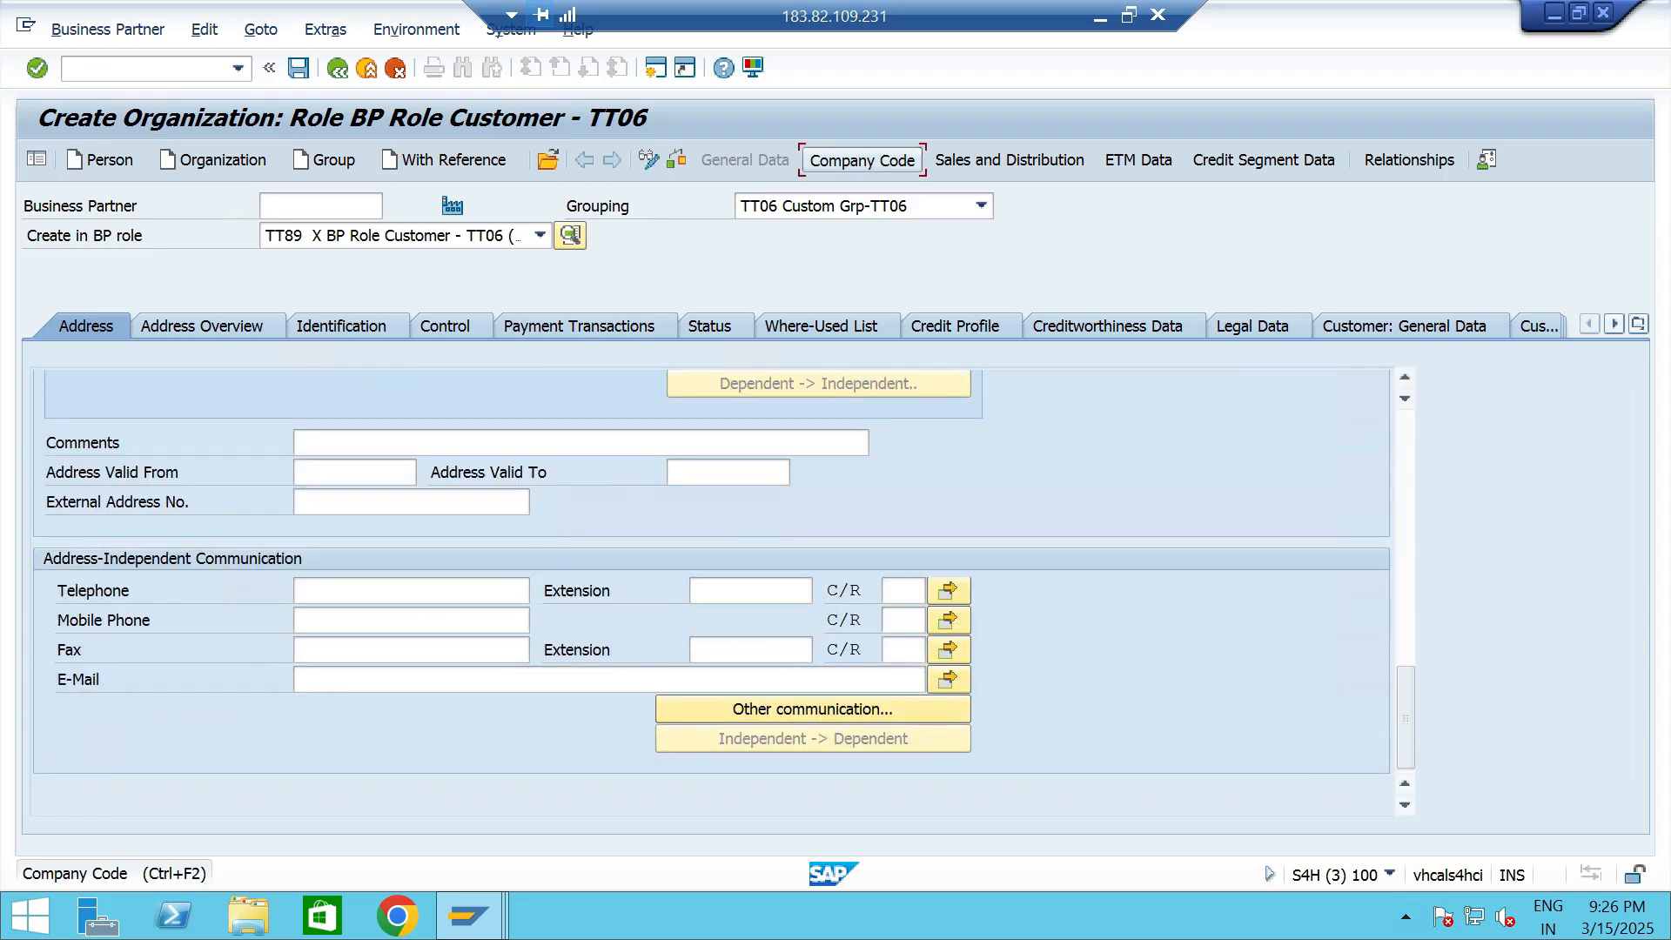
click(863, 159)
click(308, 377)
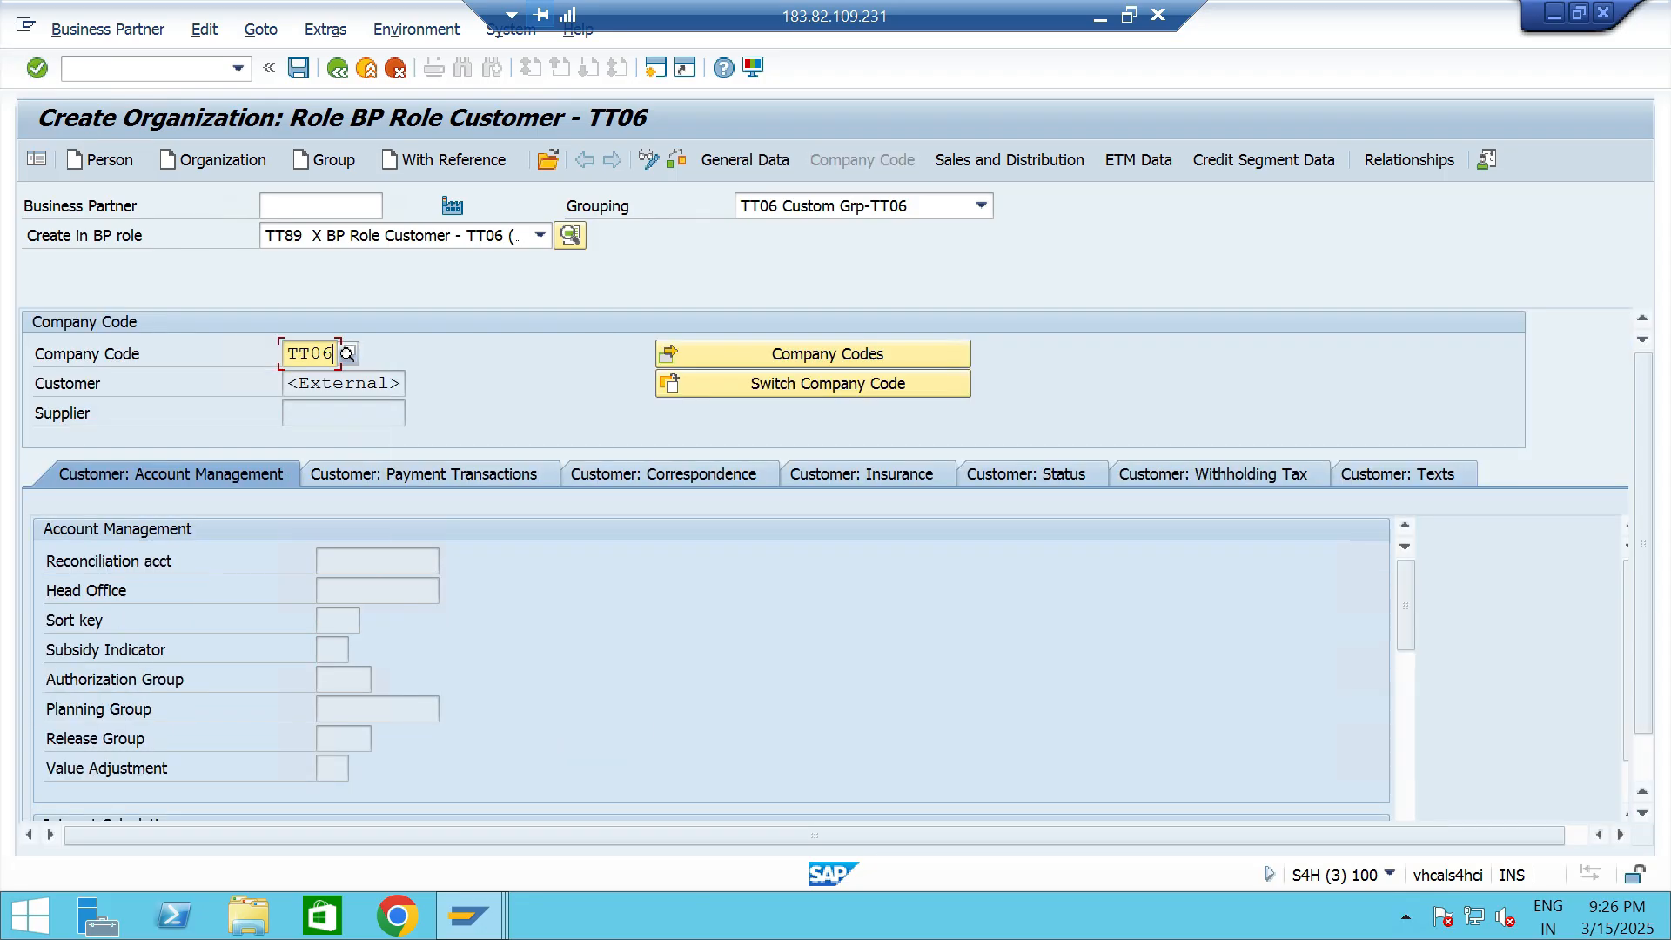
key(Return)
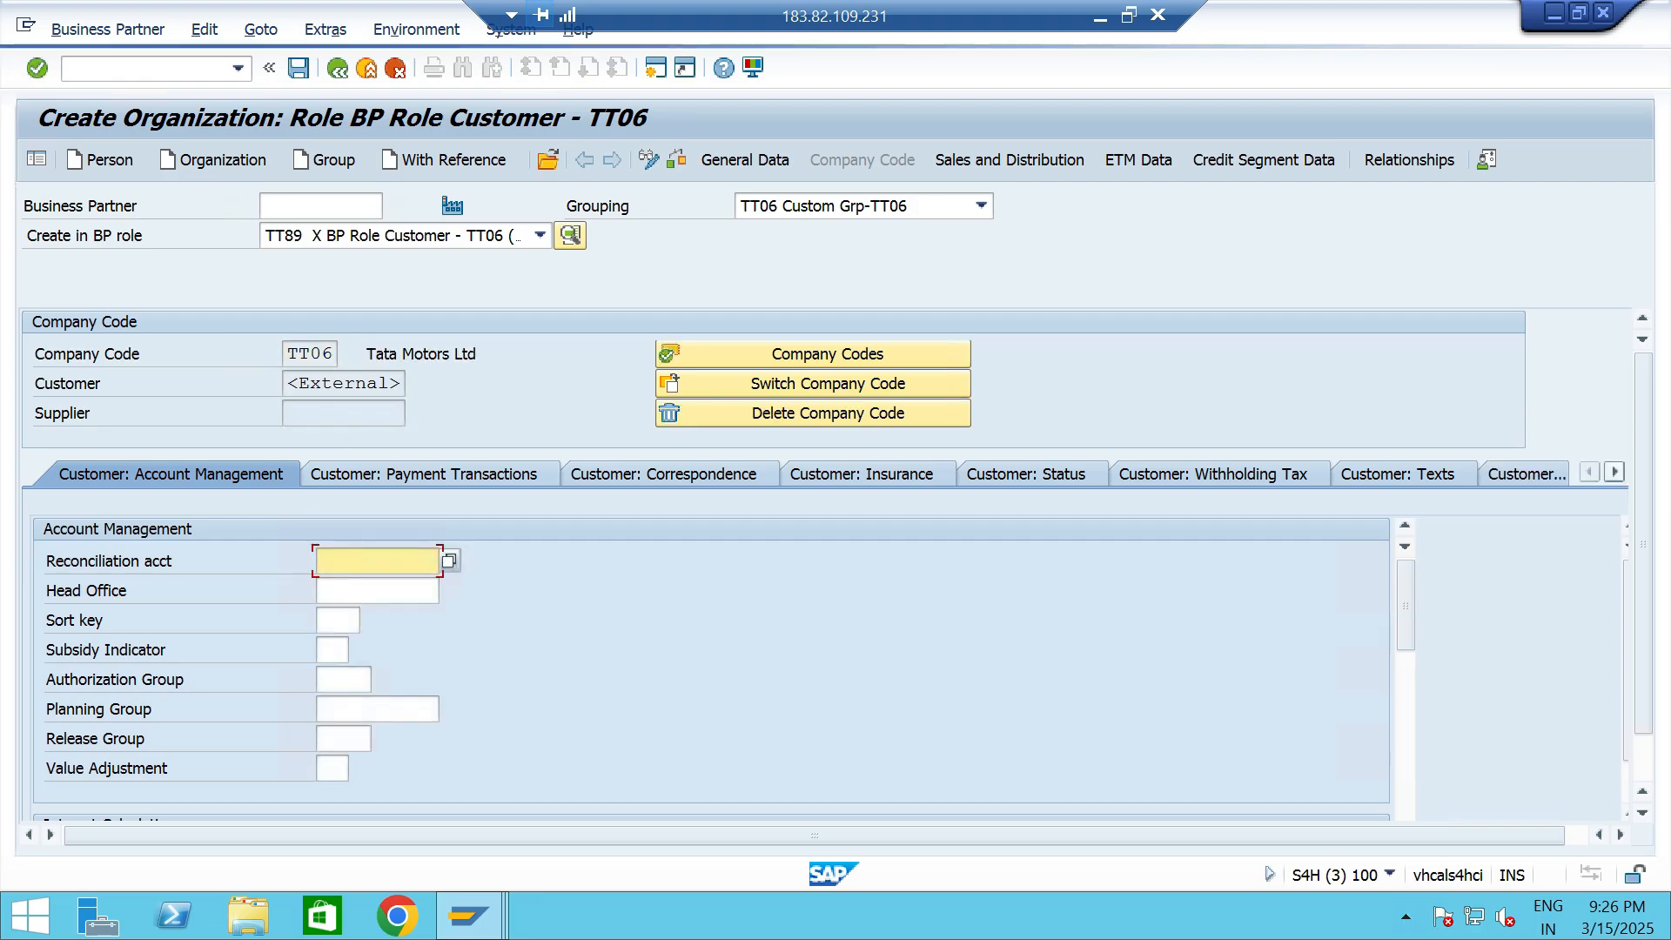
key(Return)
key(Return)
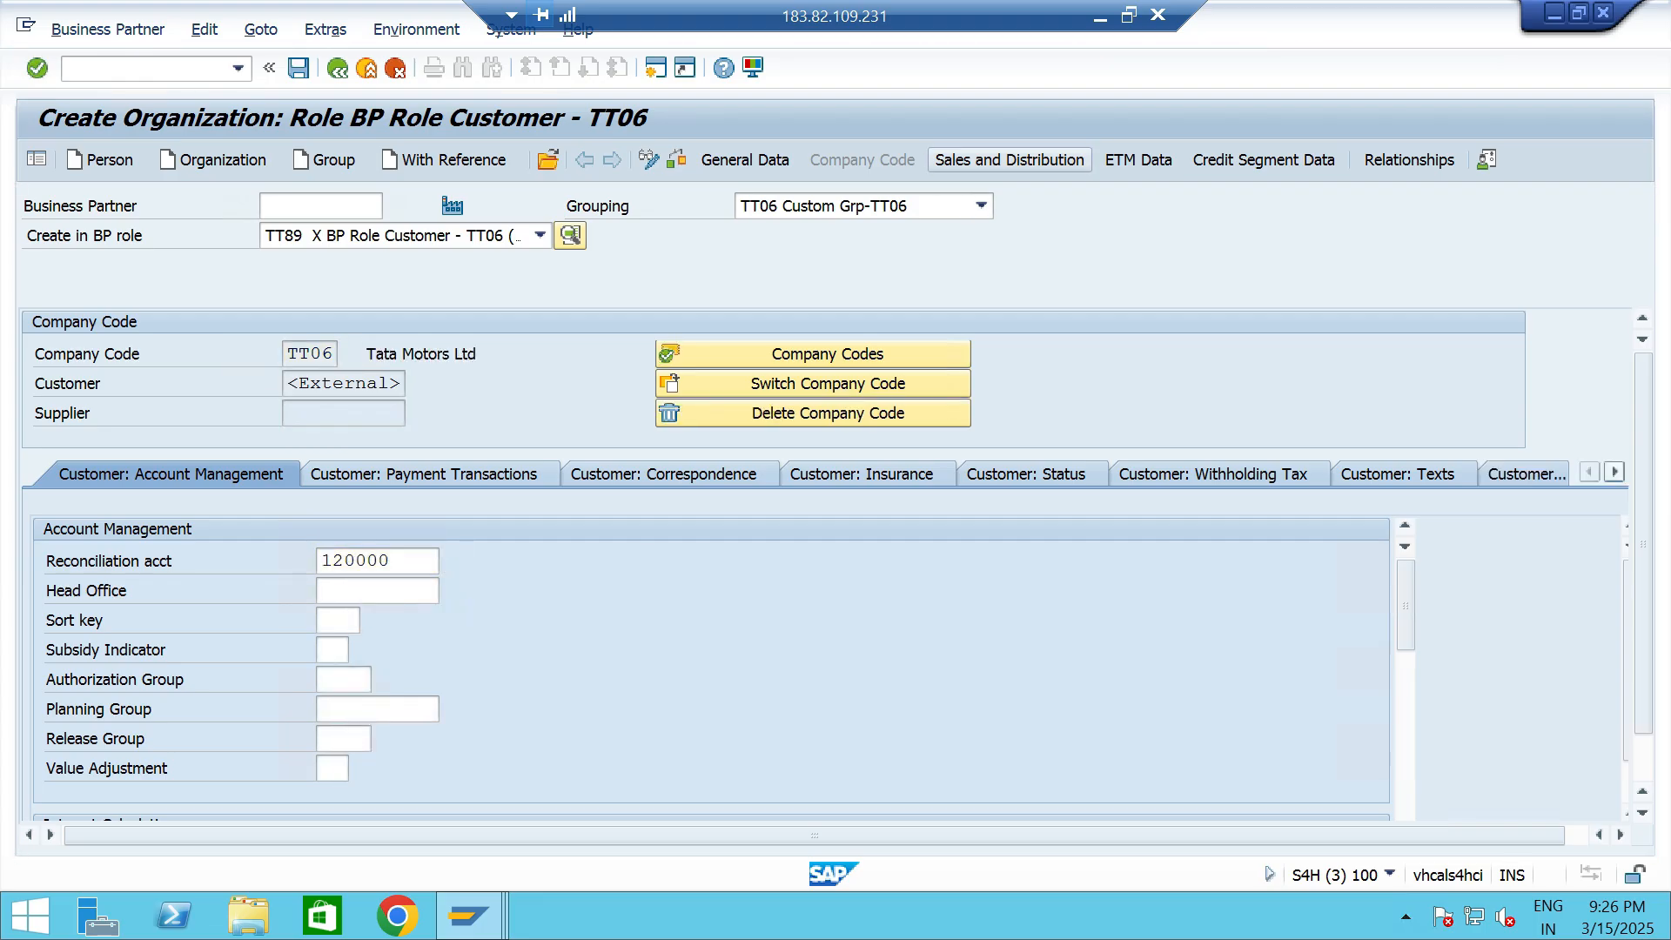
- Create the customer's sales area with sales organization TTS1, distribution channel T0 and division T6
click(779, 354)
text(TTS1)
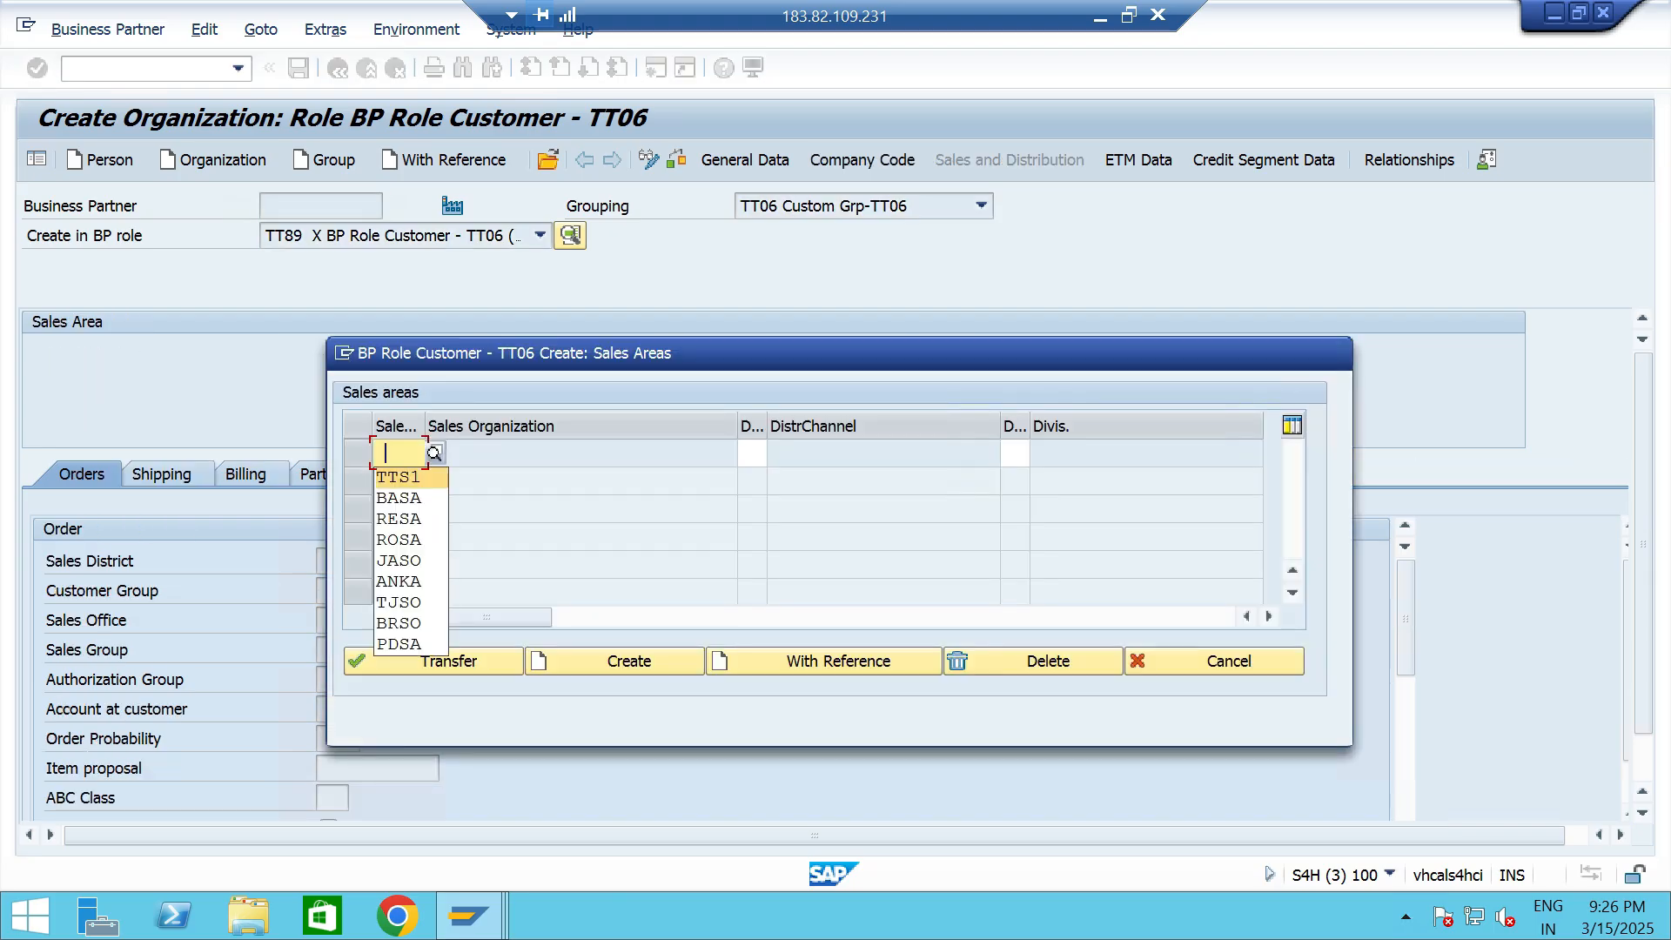
key(Tab)
text(T0)
key(Tab)
key(Down)
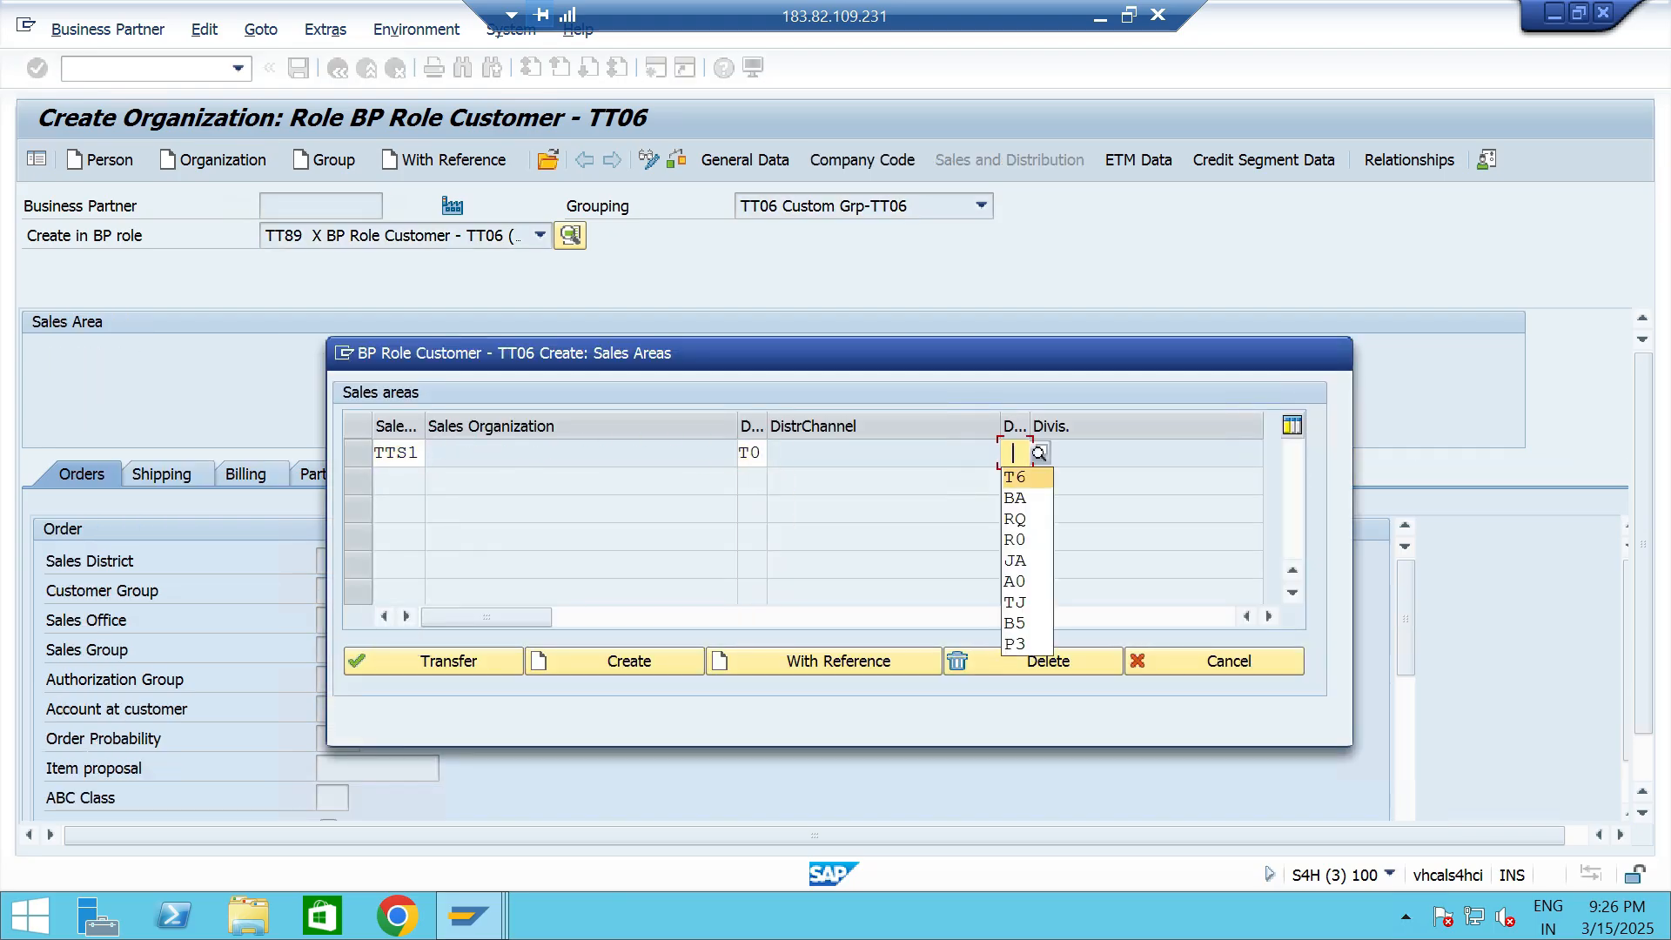
key(Return)
key(Tab)
key(Return)
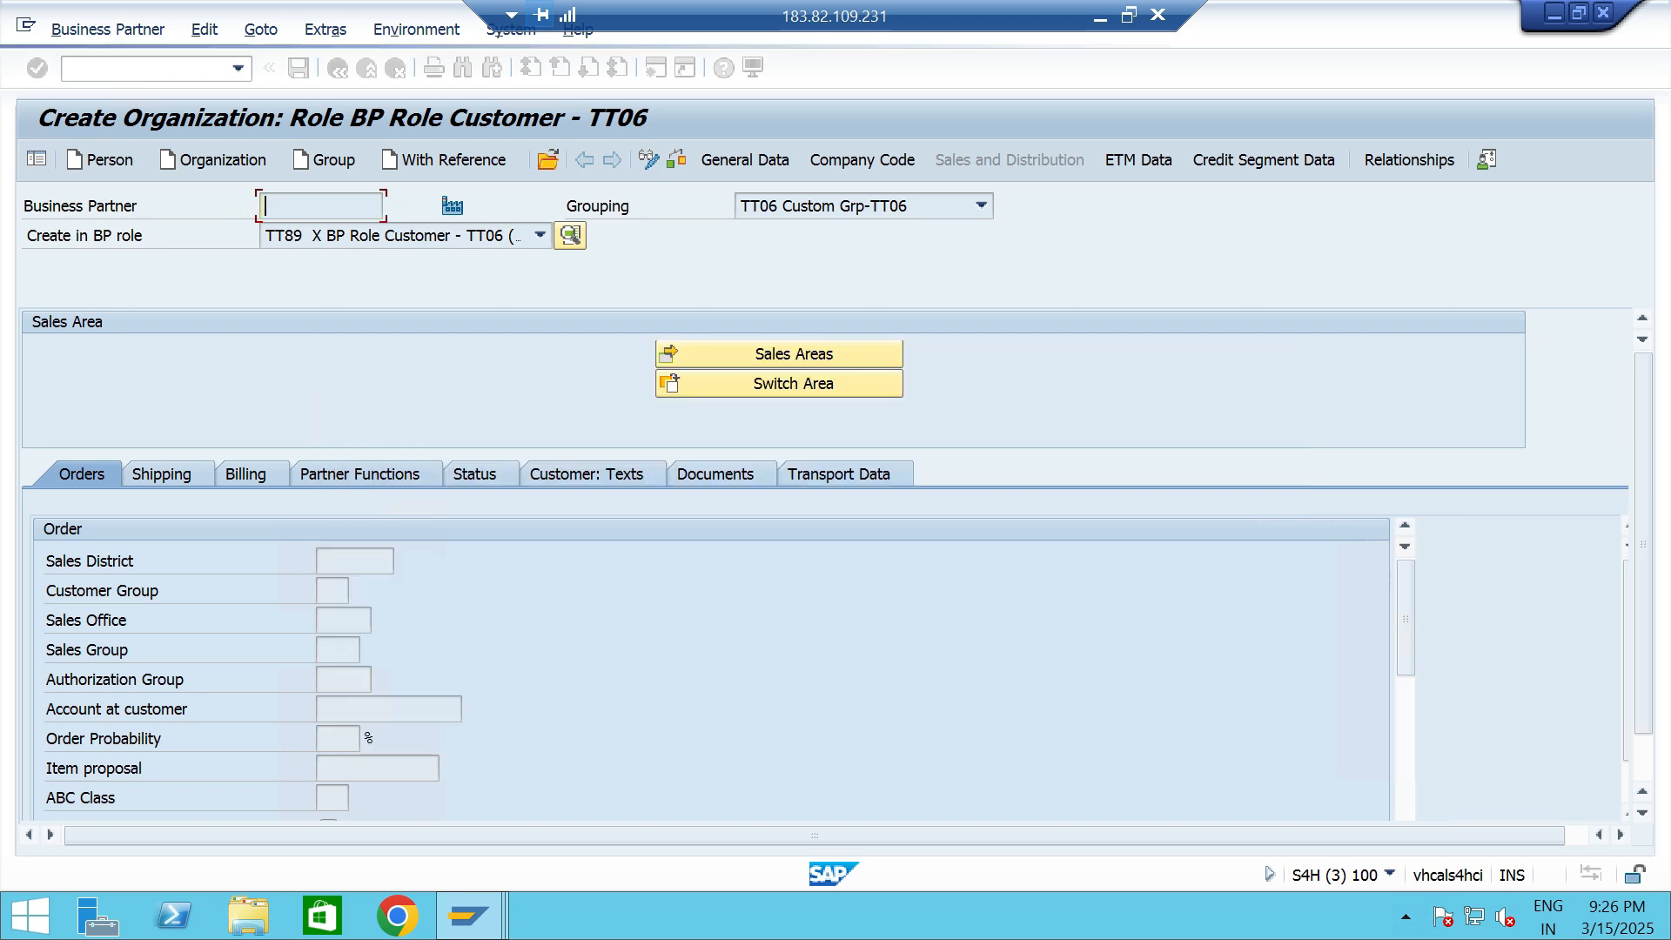
- Set the order data to sales district ttsd, sales office TTS1 and sales group TT2
text(ttsd)
key(Tab)
key(Tab)
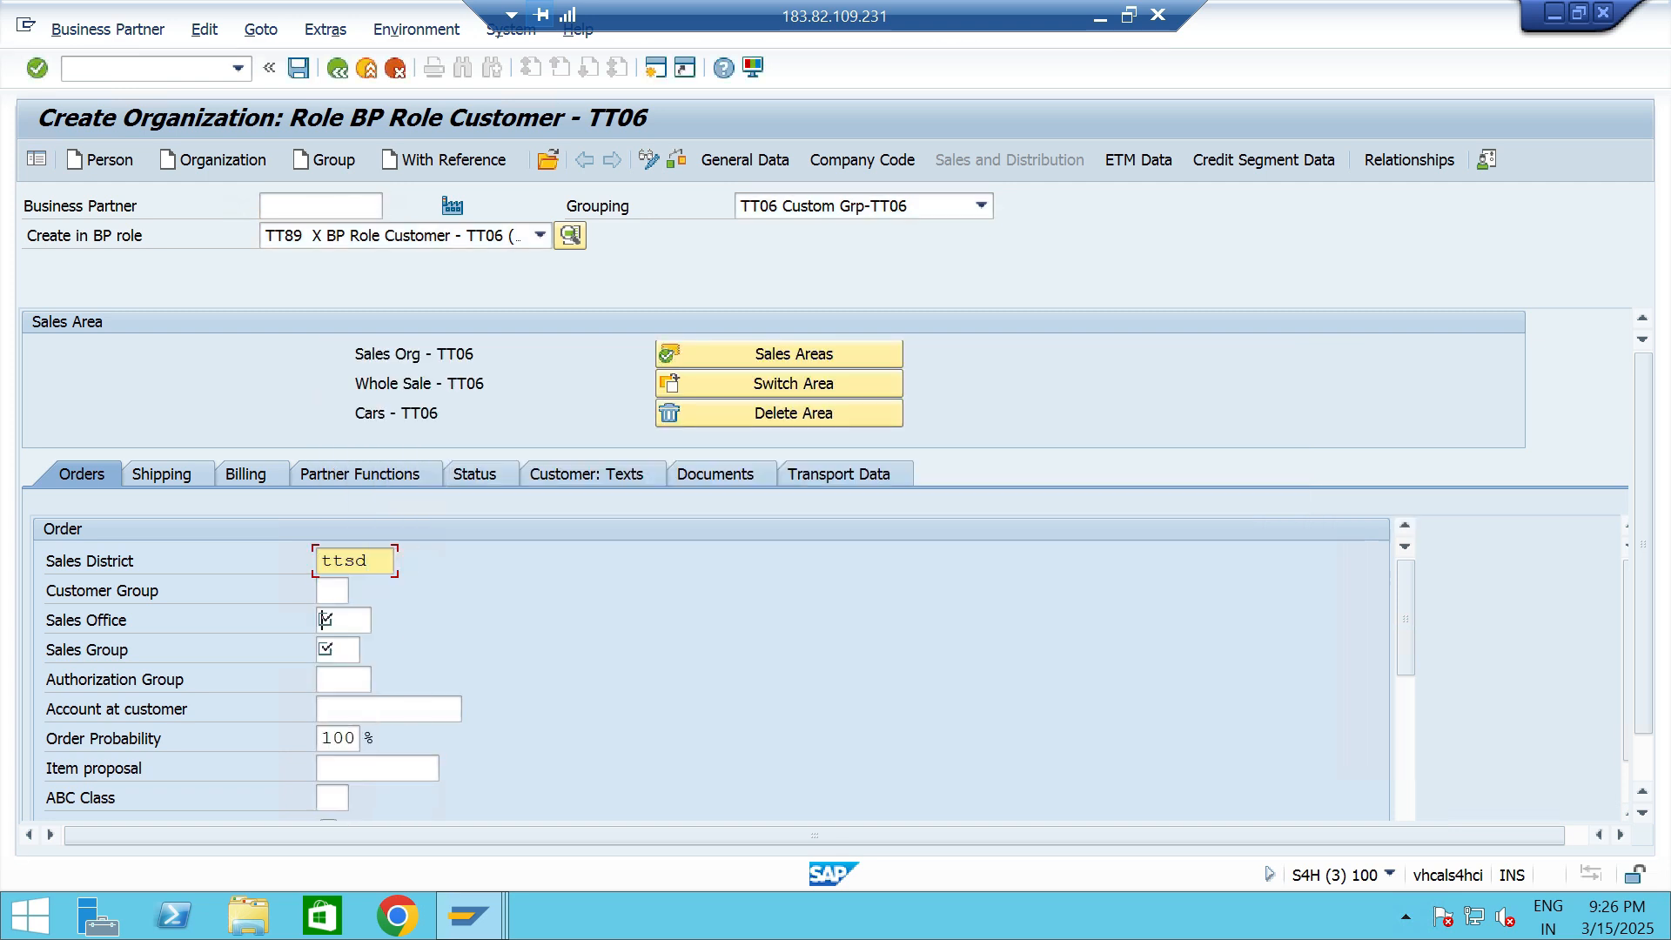
key(Down)
key(Return)
key(Tab)
key(Down)
key(Return)
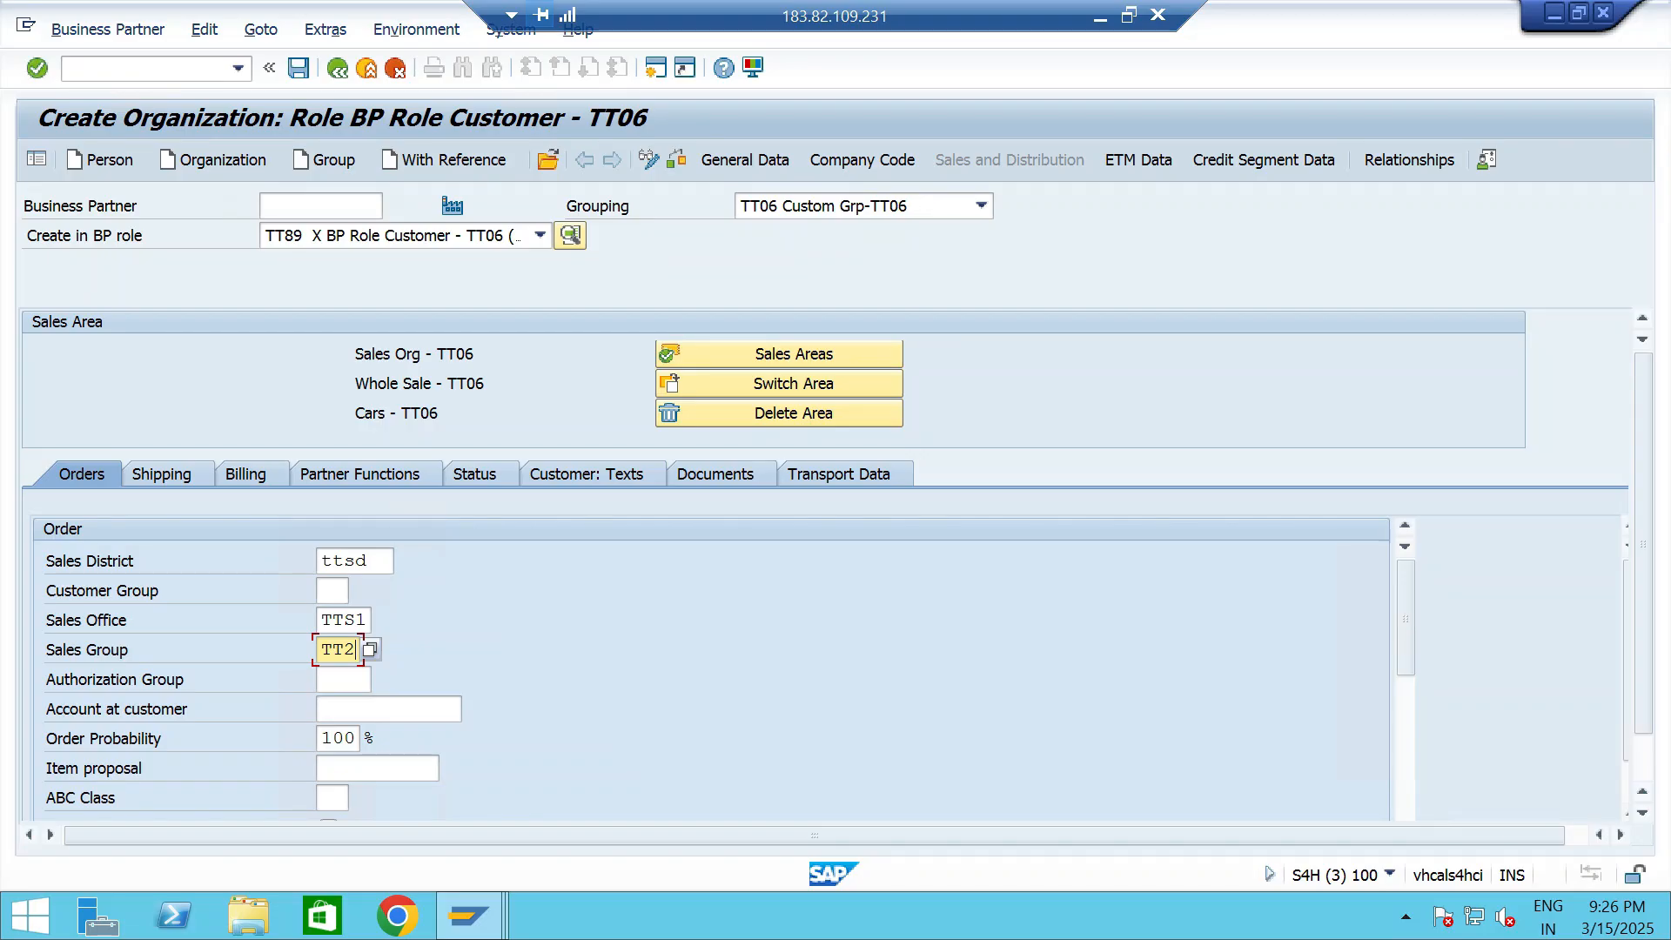
- Set the customer pricing procedure to TT and the price group to 01 in the sales area's order data
scroll(711, 668, down, 4)
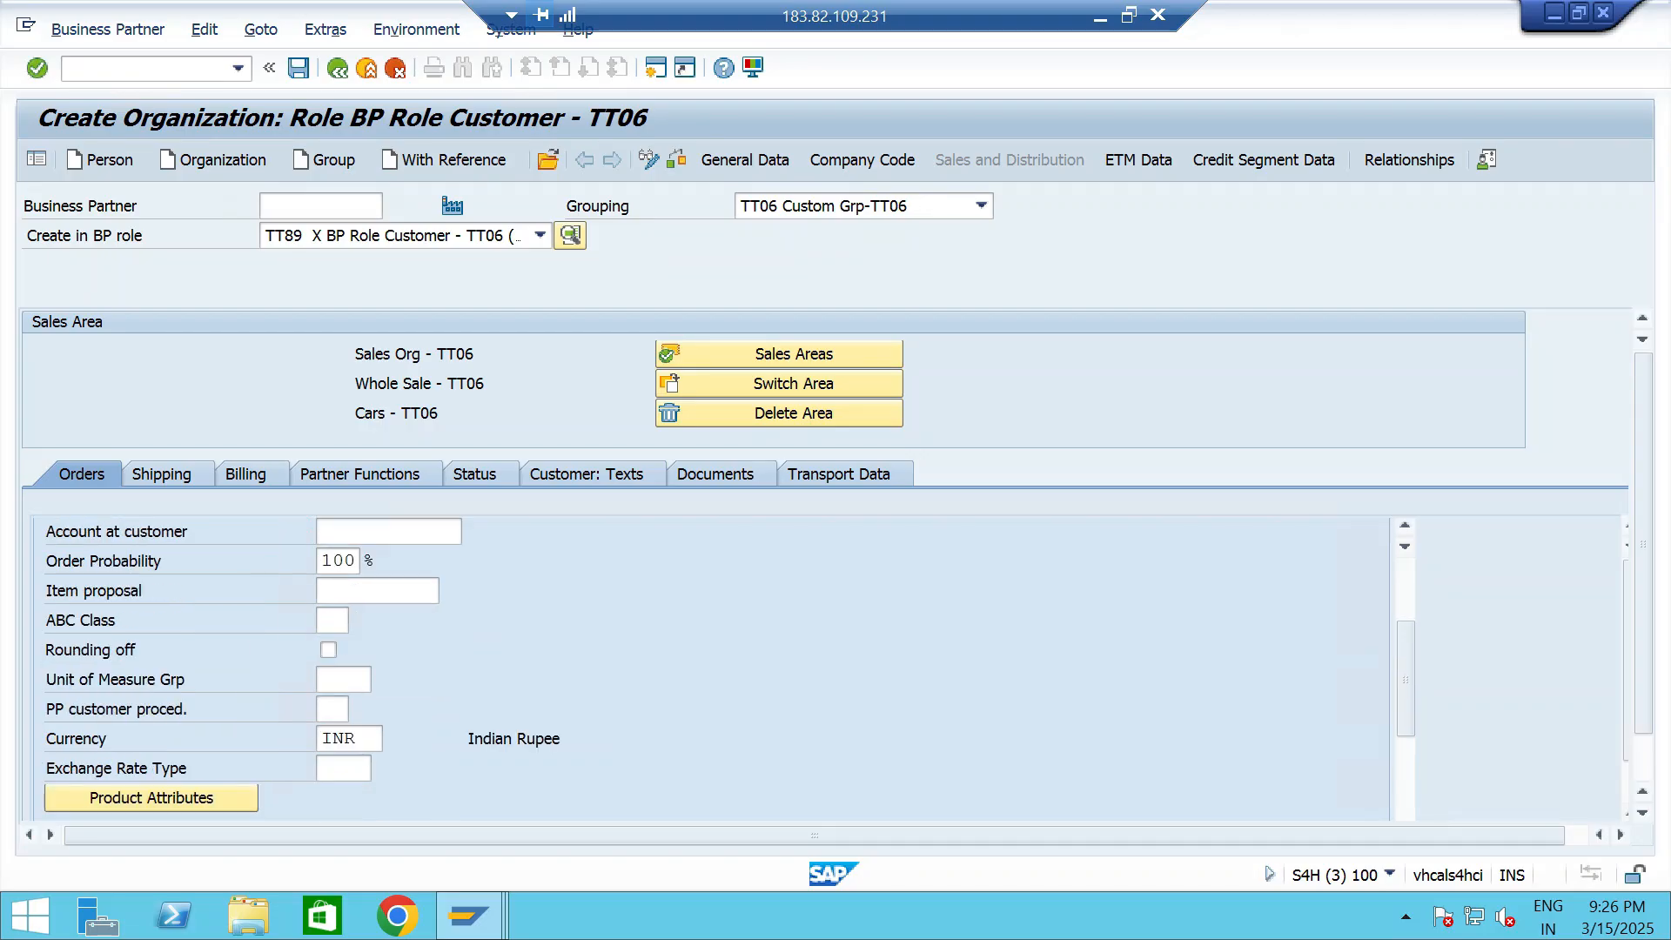
click(331, 739)
key(Down)
key(Return)
scroll(331, 739, down, 2)
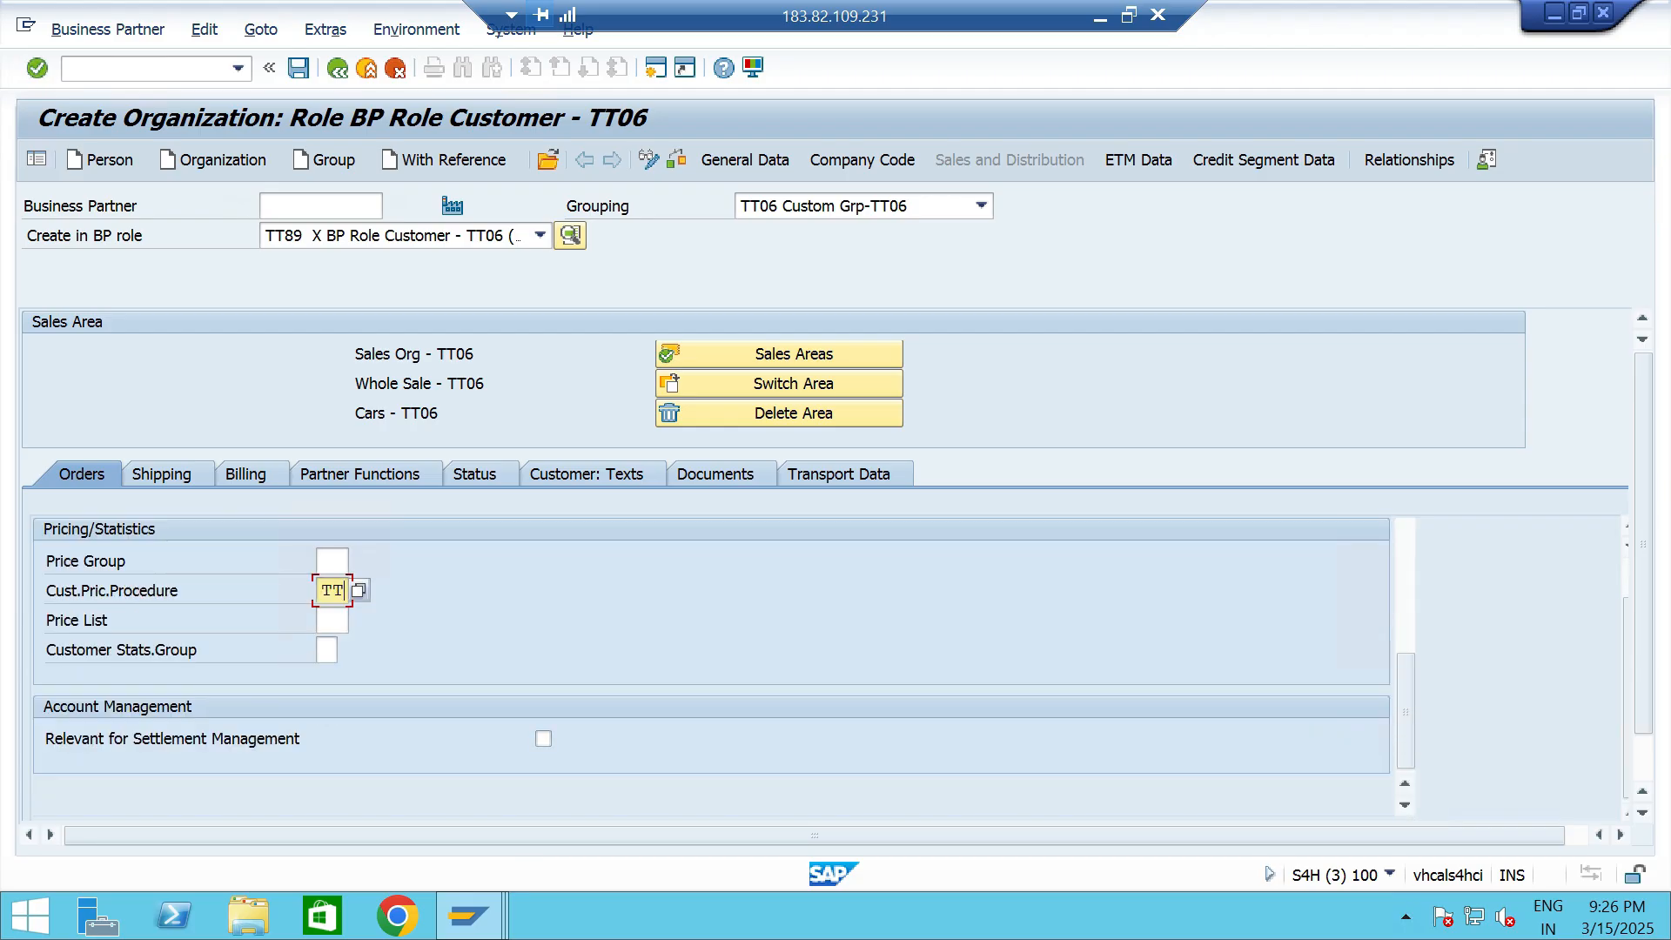
click(332, 562)
click(333, 587)
scroll(333, 586, down, 1)
scroll(333, 587, up, 1)
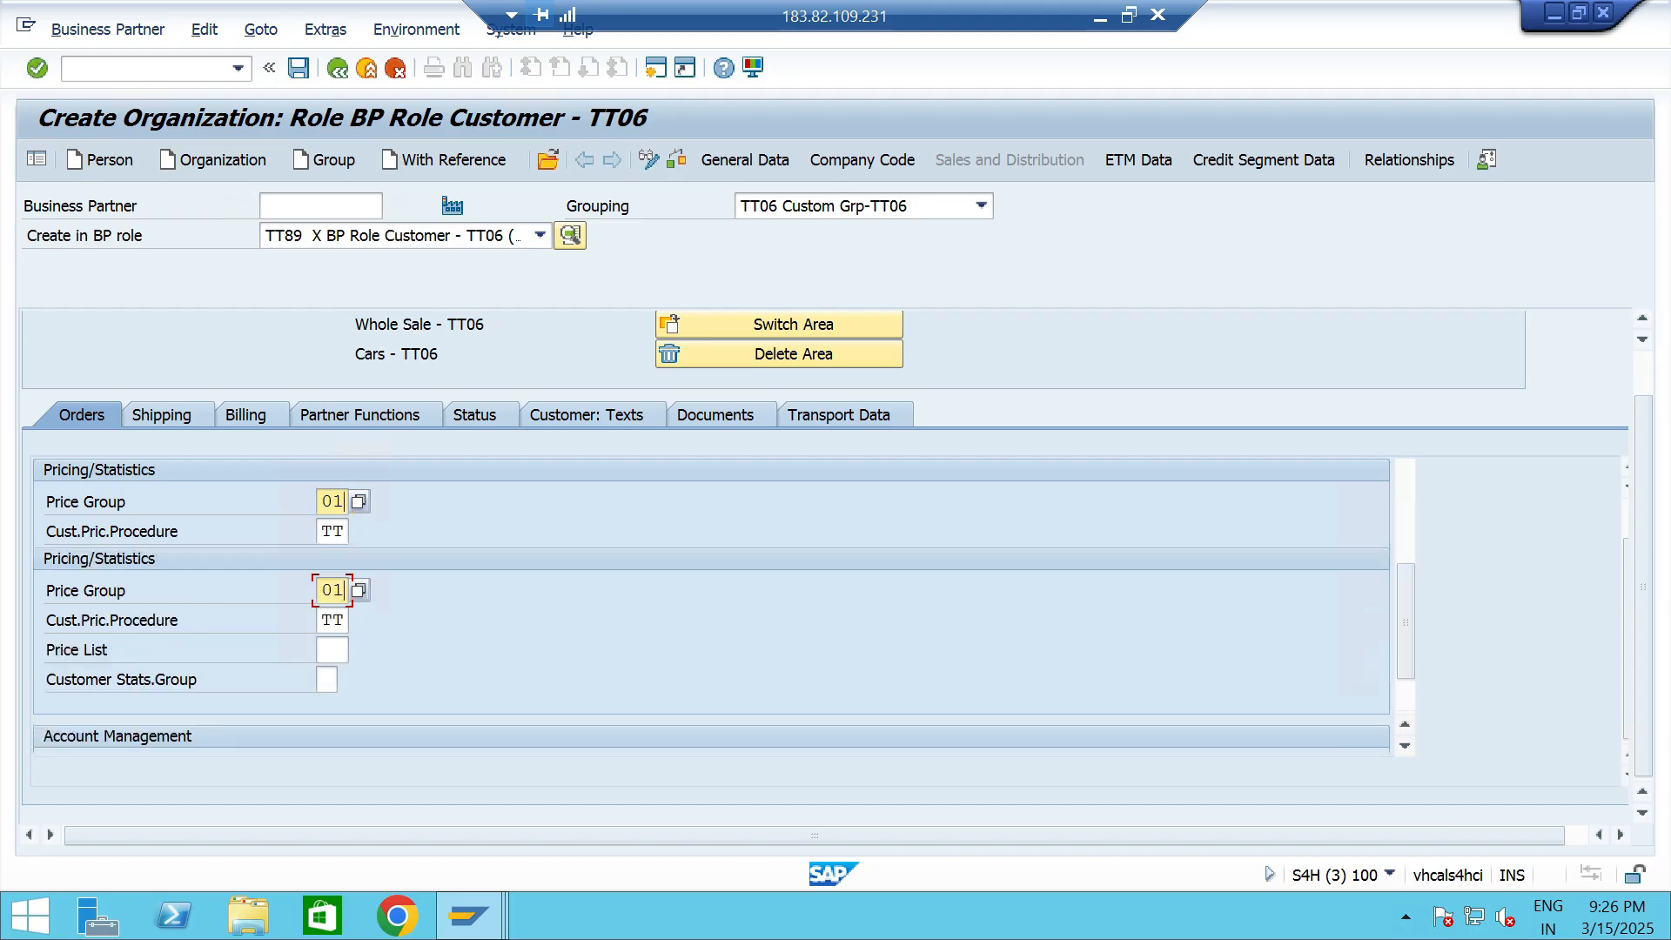
- Set the shipping conditions to 01 in the customer's sales area shipping data
scroll(334, 589, up, 5)
click(163, 474)
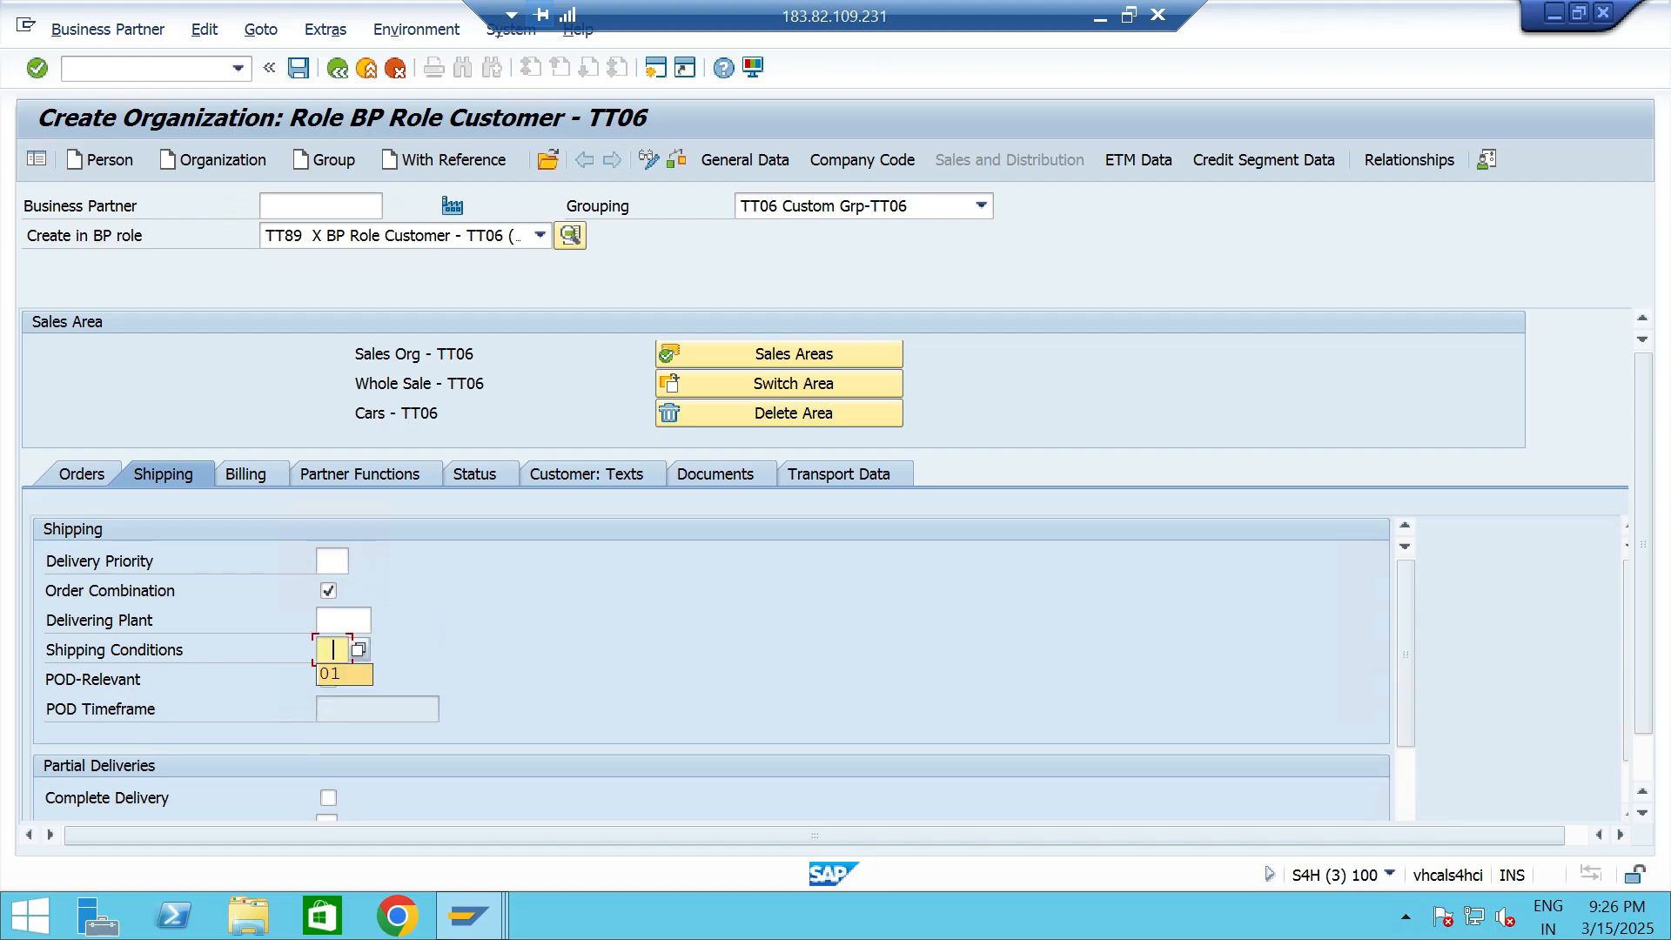
scroll(343, 661, down, 4)
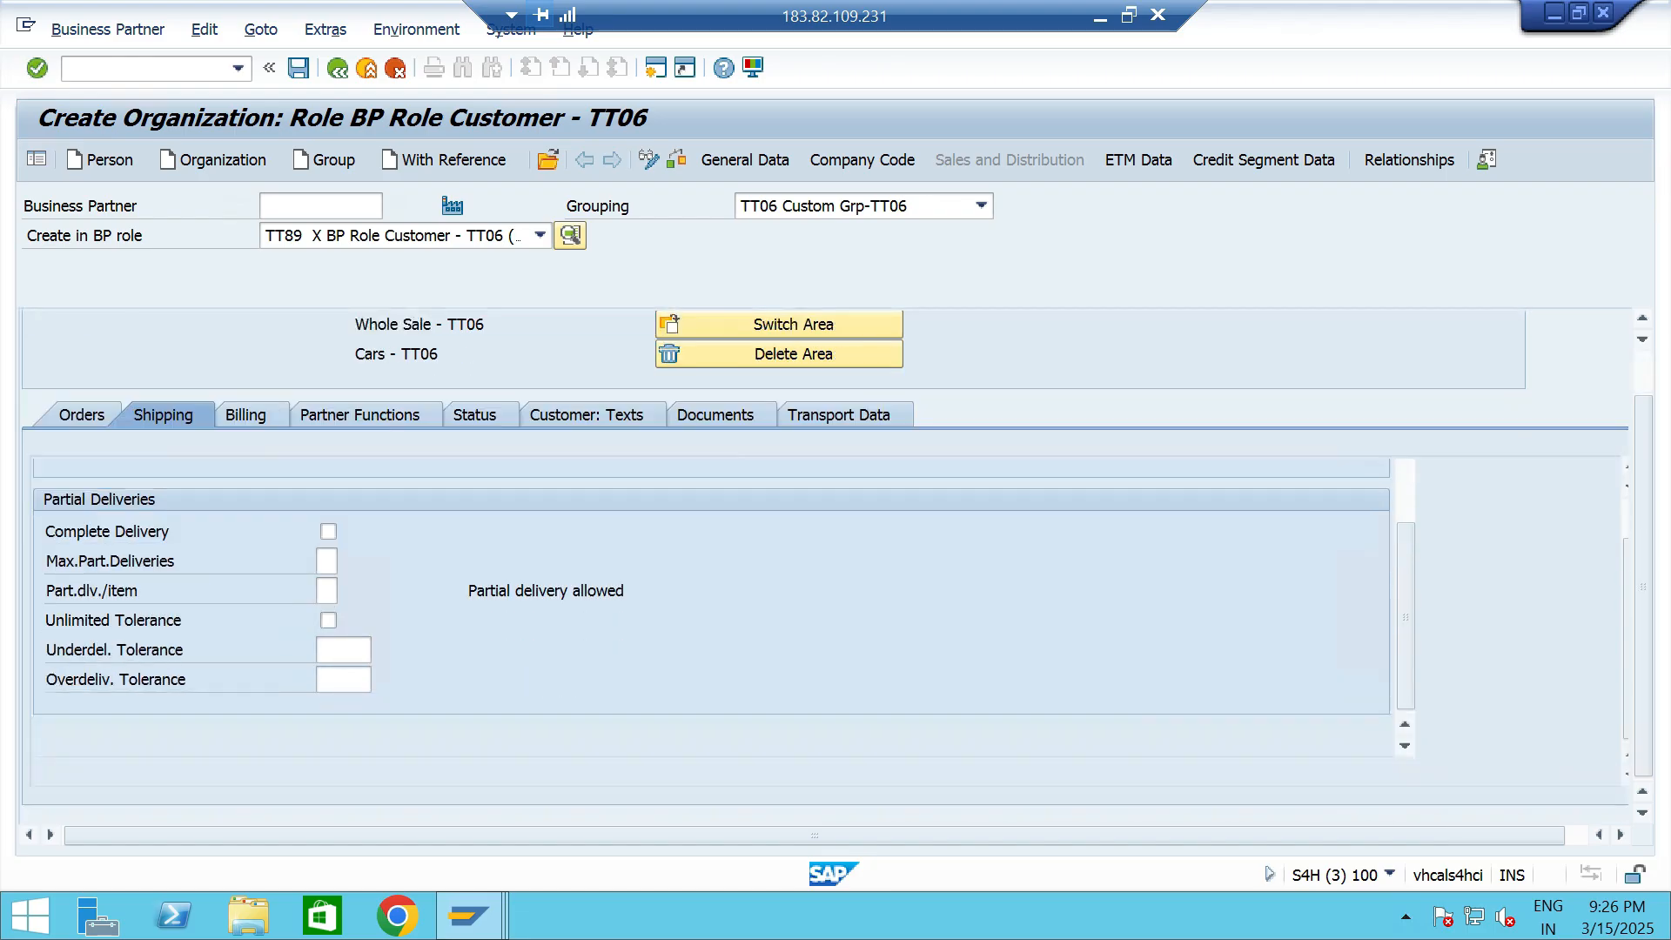
- Set the billing data's Incoterms to CFR and enter chennai as the Incoterm Loc. 1 ID
click(246, 416)
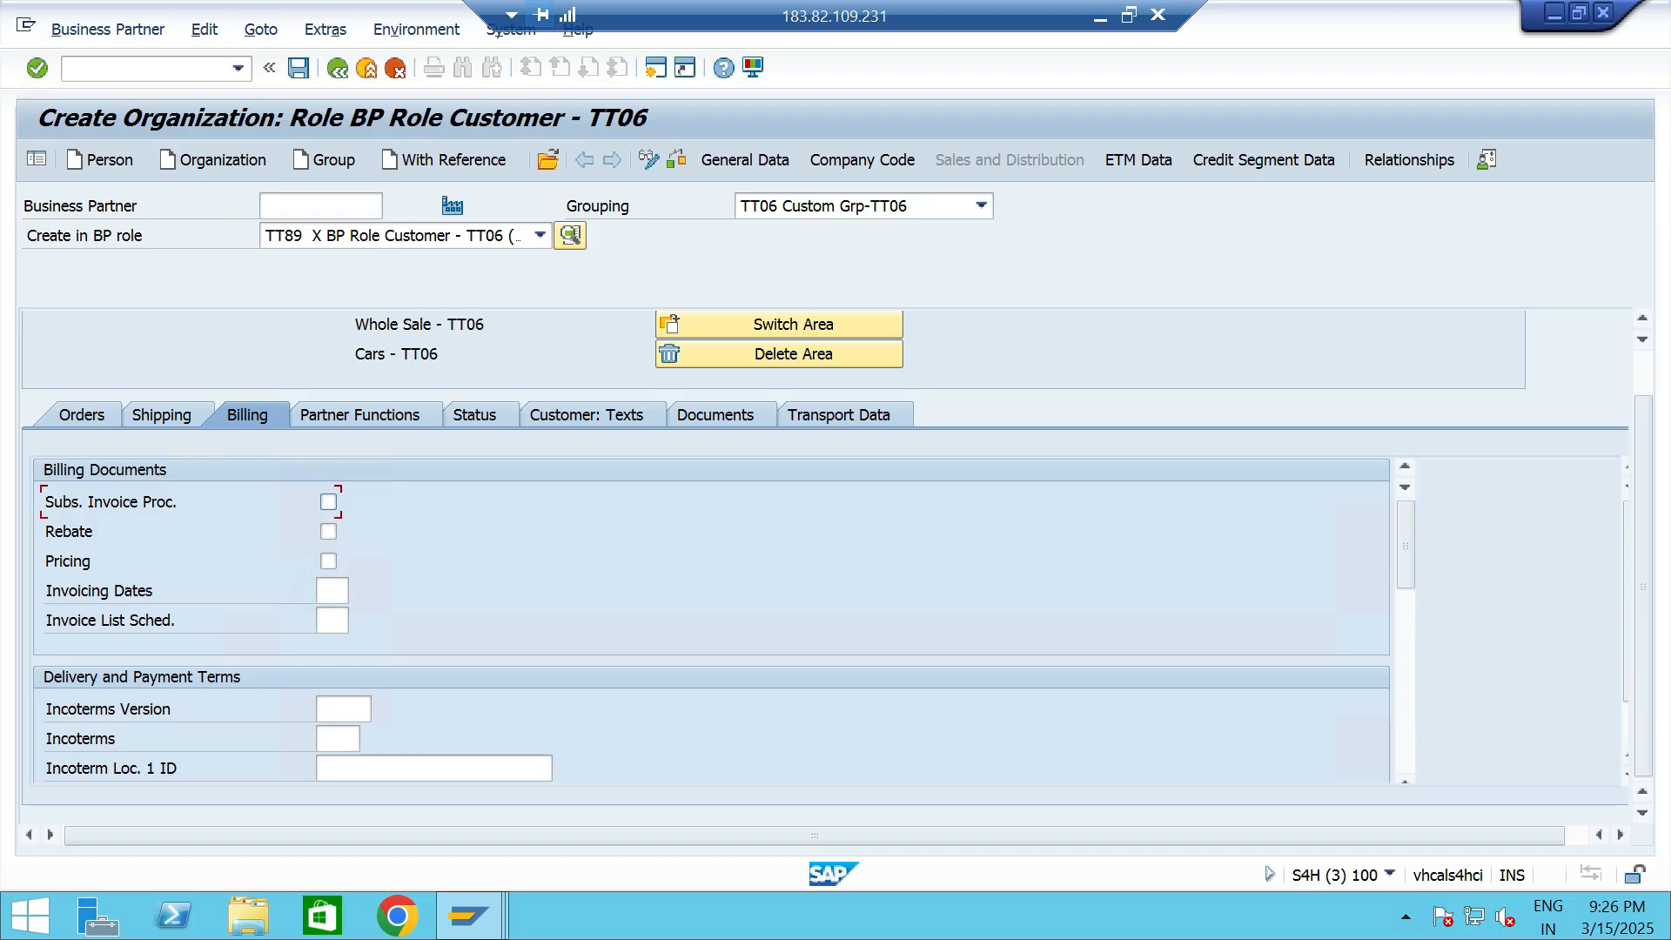
click(338, 739)
click(343, 765)
click(366, 769)
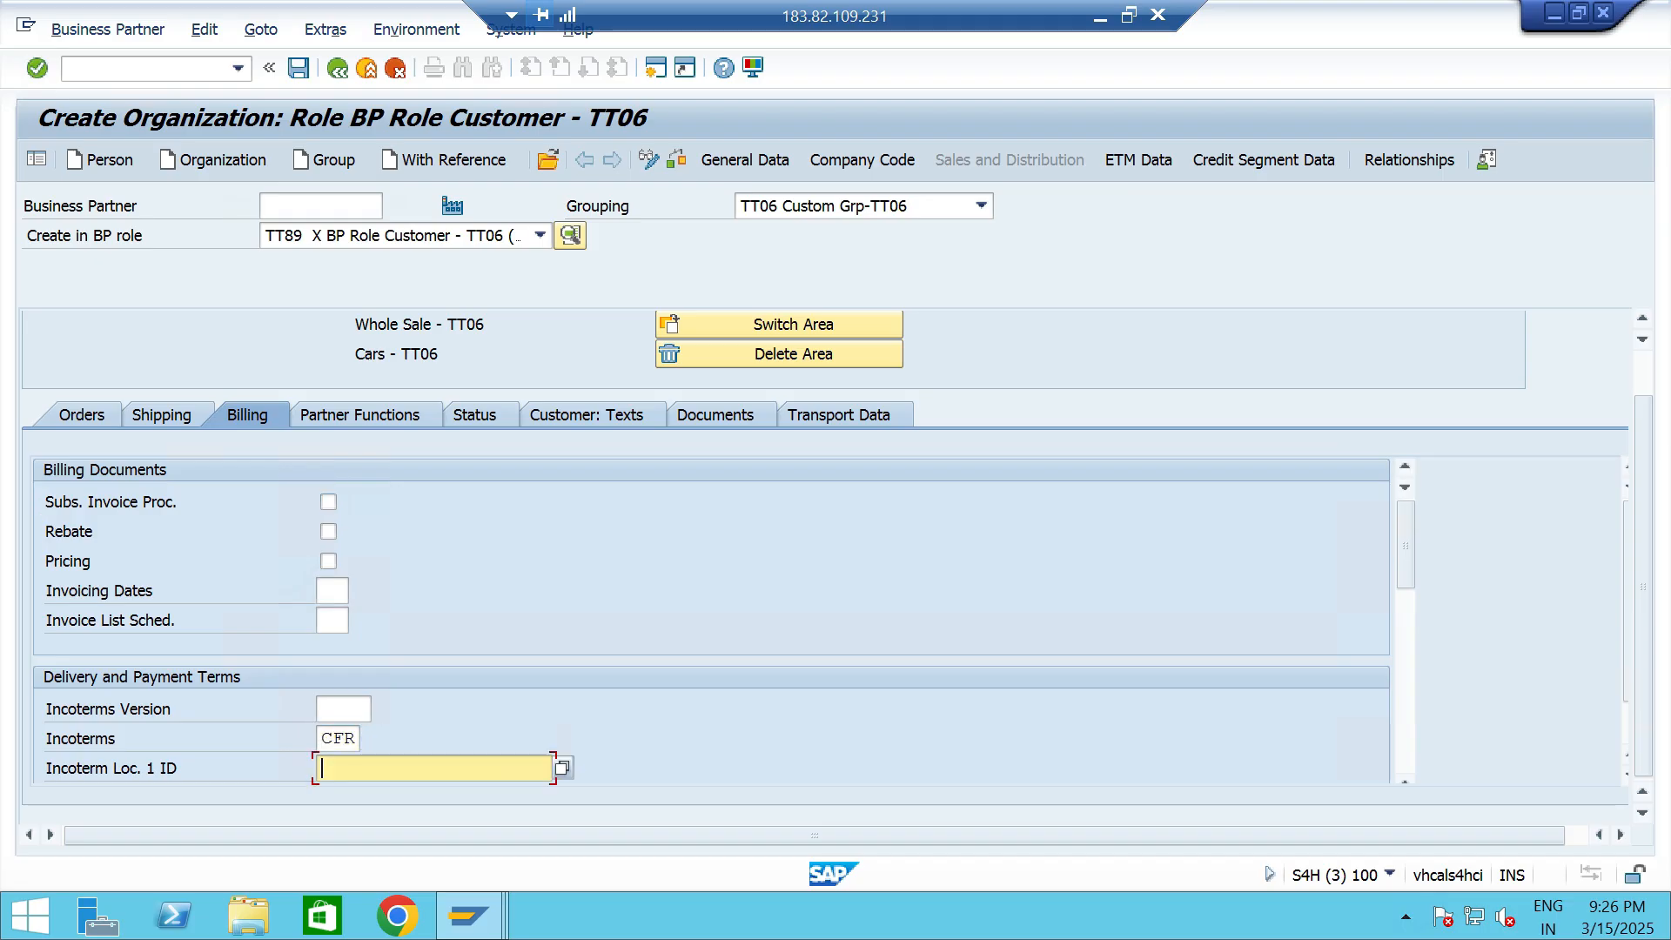
click(359, 793)
scroll(711, 620, down, 3)
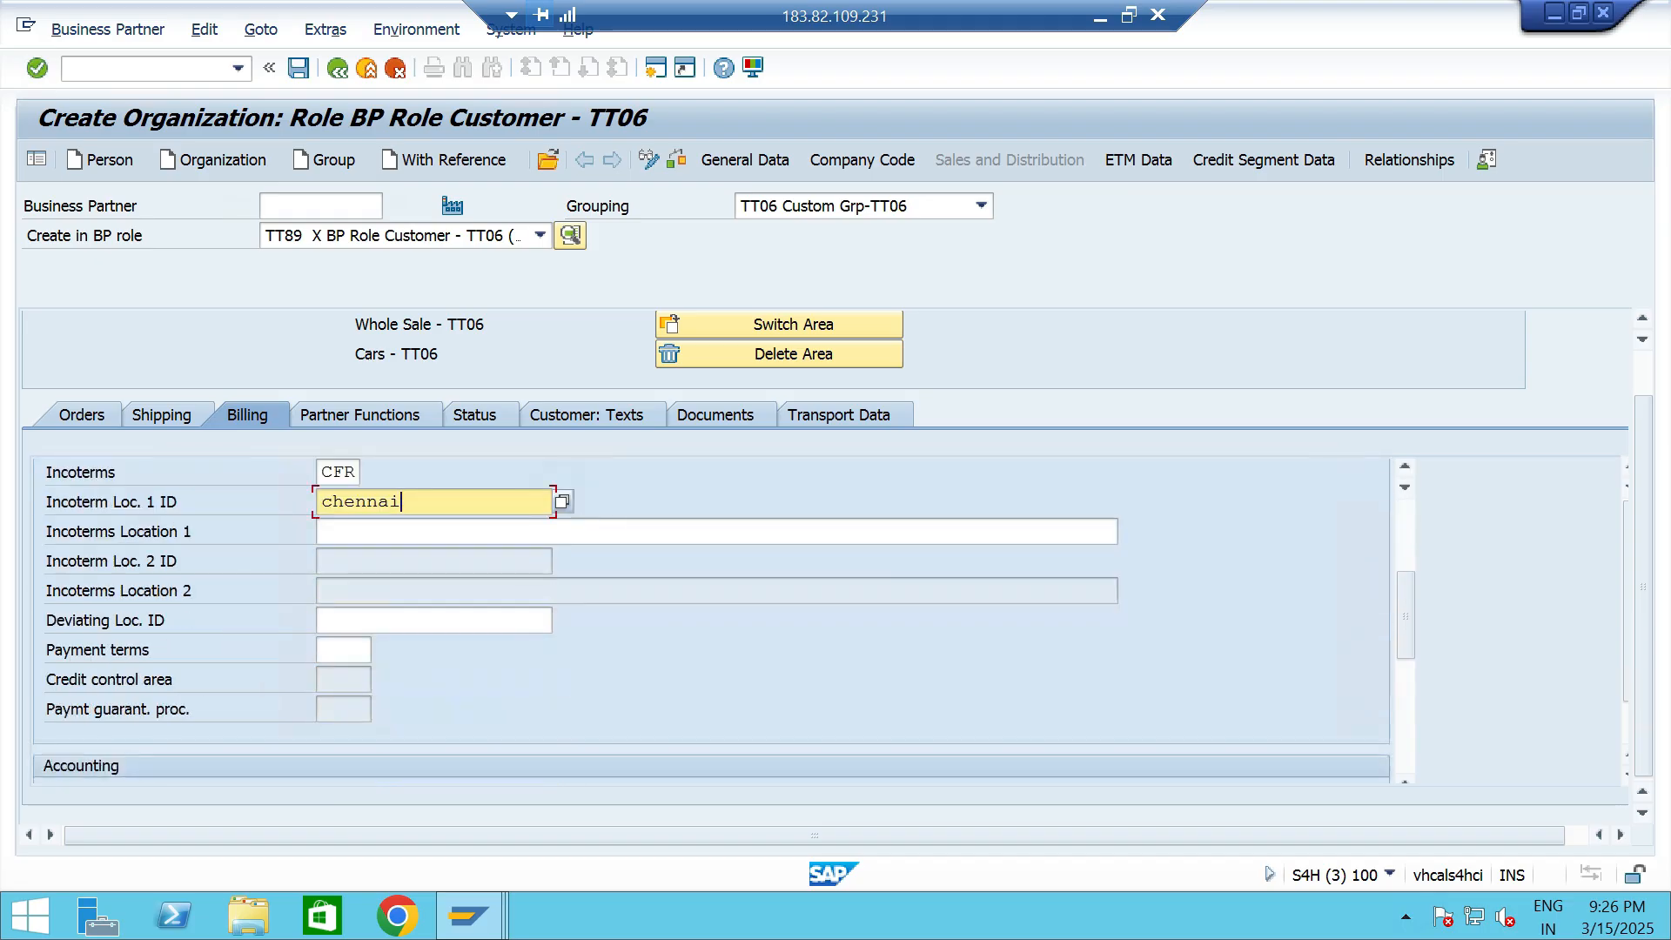
- Move the chennai entry from Incoterm Loc. 1 ID to Incoterms Location 1
key(shift+Home)
key(BackSpace)
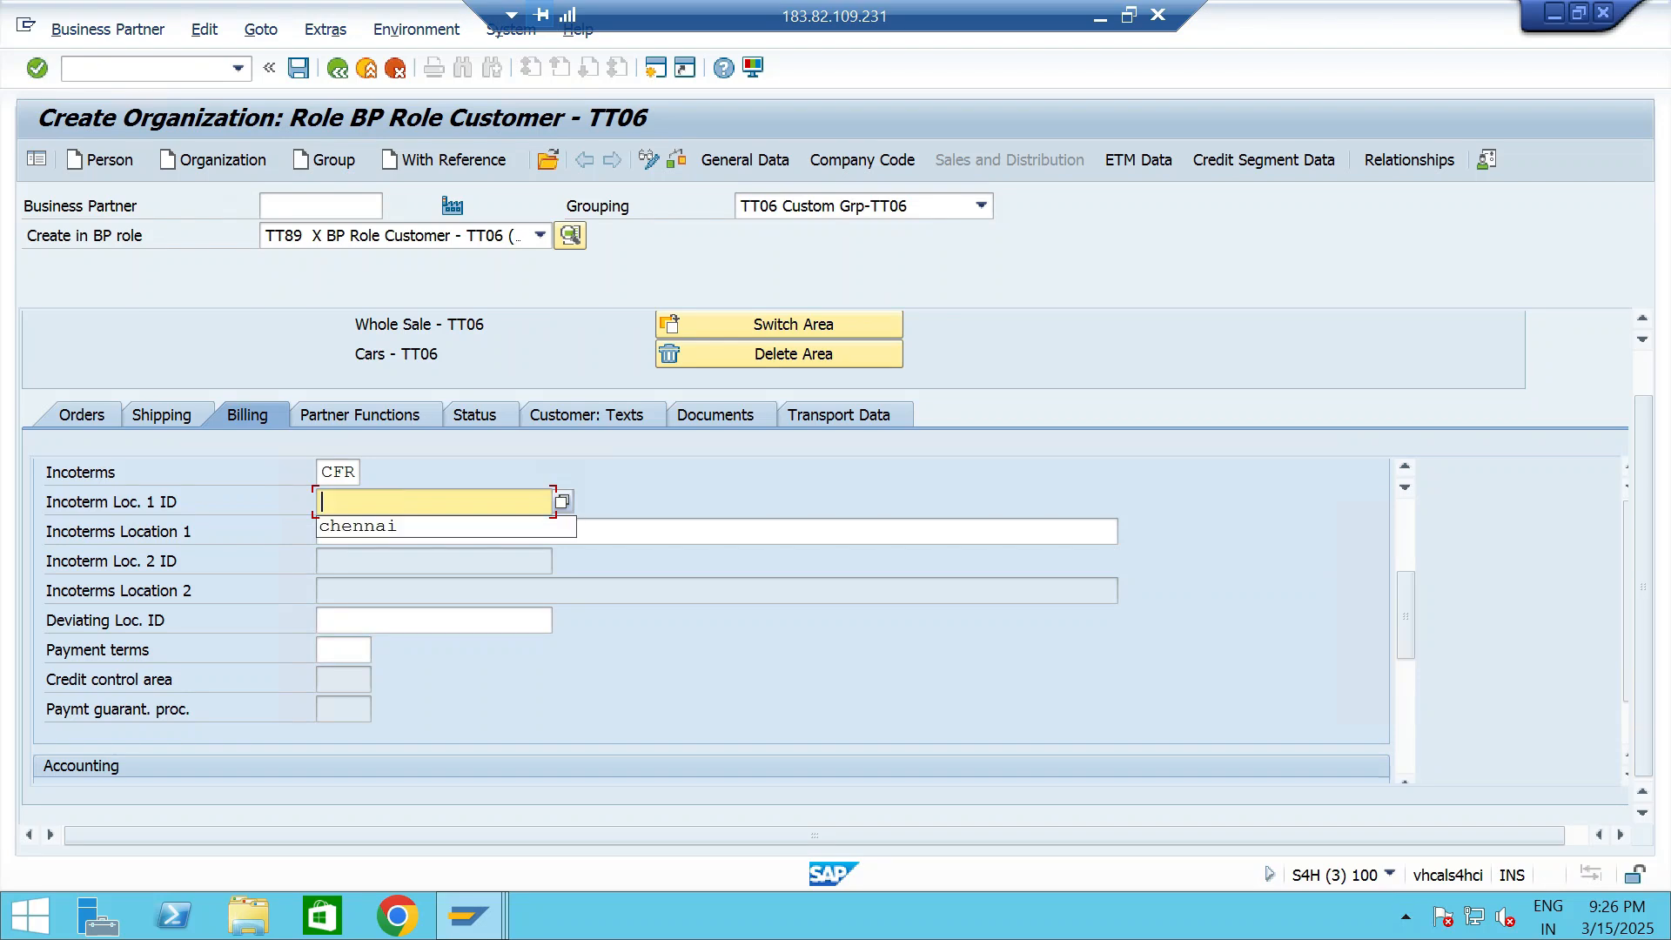
key(Down)
key(Return)
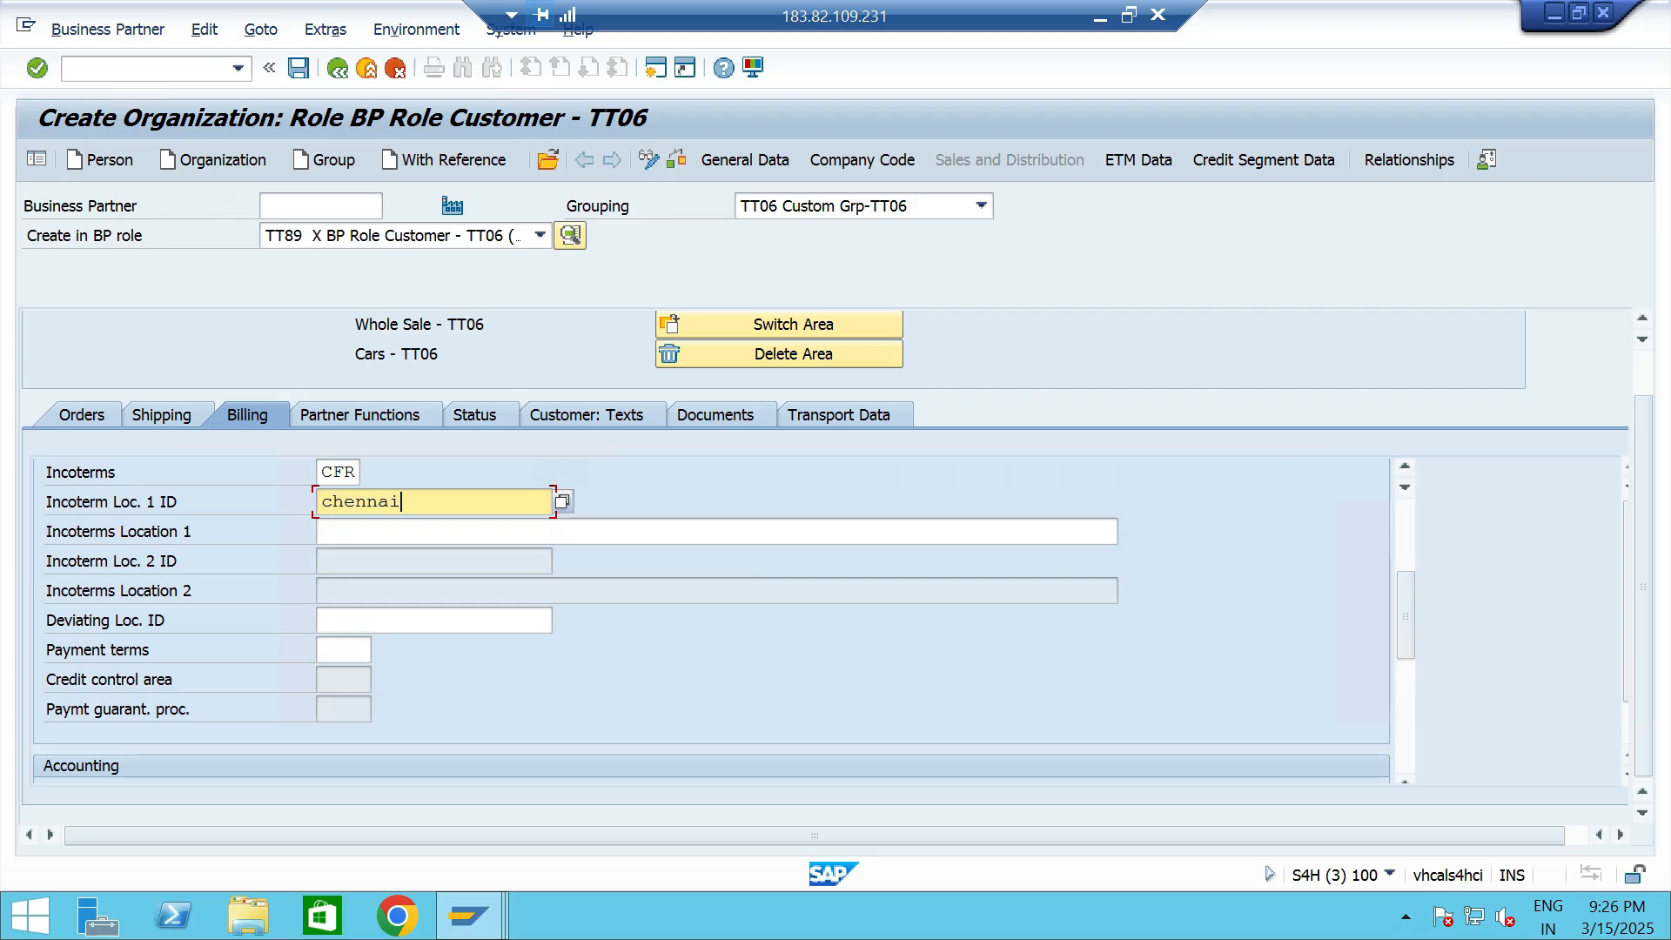
key(shift+Home)
key(ctrl+x)
key(Tab)
key(ctrl+v)
- Set the customer's account assignment group to 01 and the payment terms to 0001 in the billing data
scroll(710, 618, down, 2)
click(334, 621)
click(335, 646)
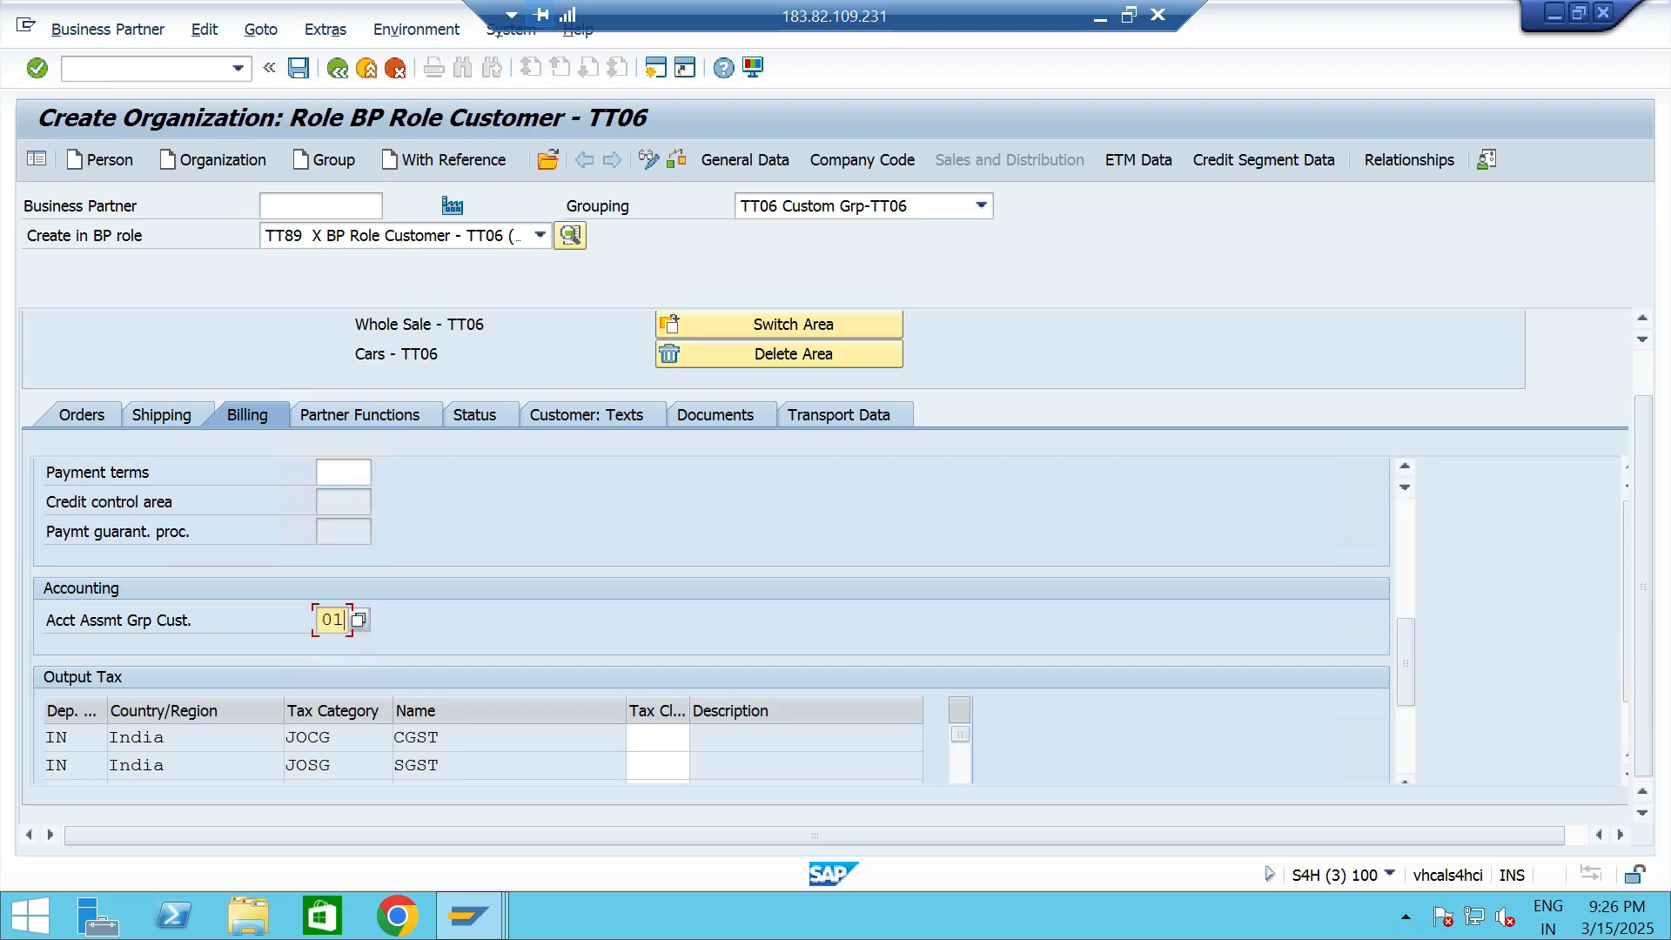
scroll(711, 618, up, 1)
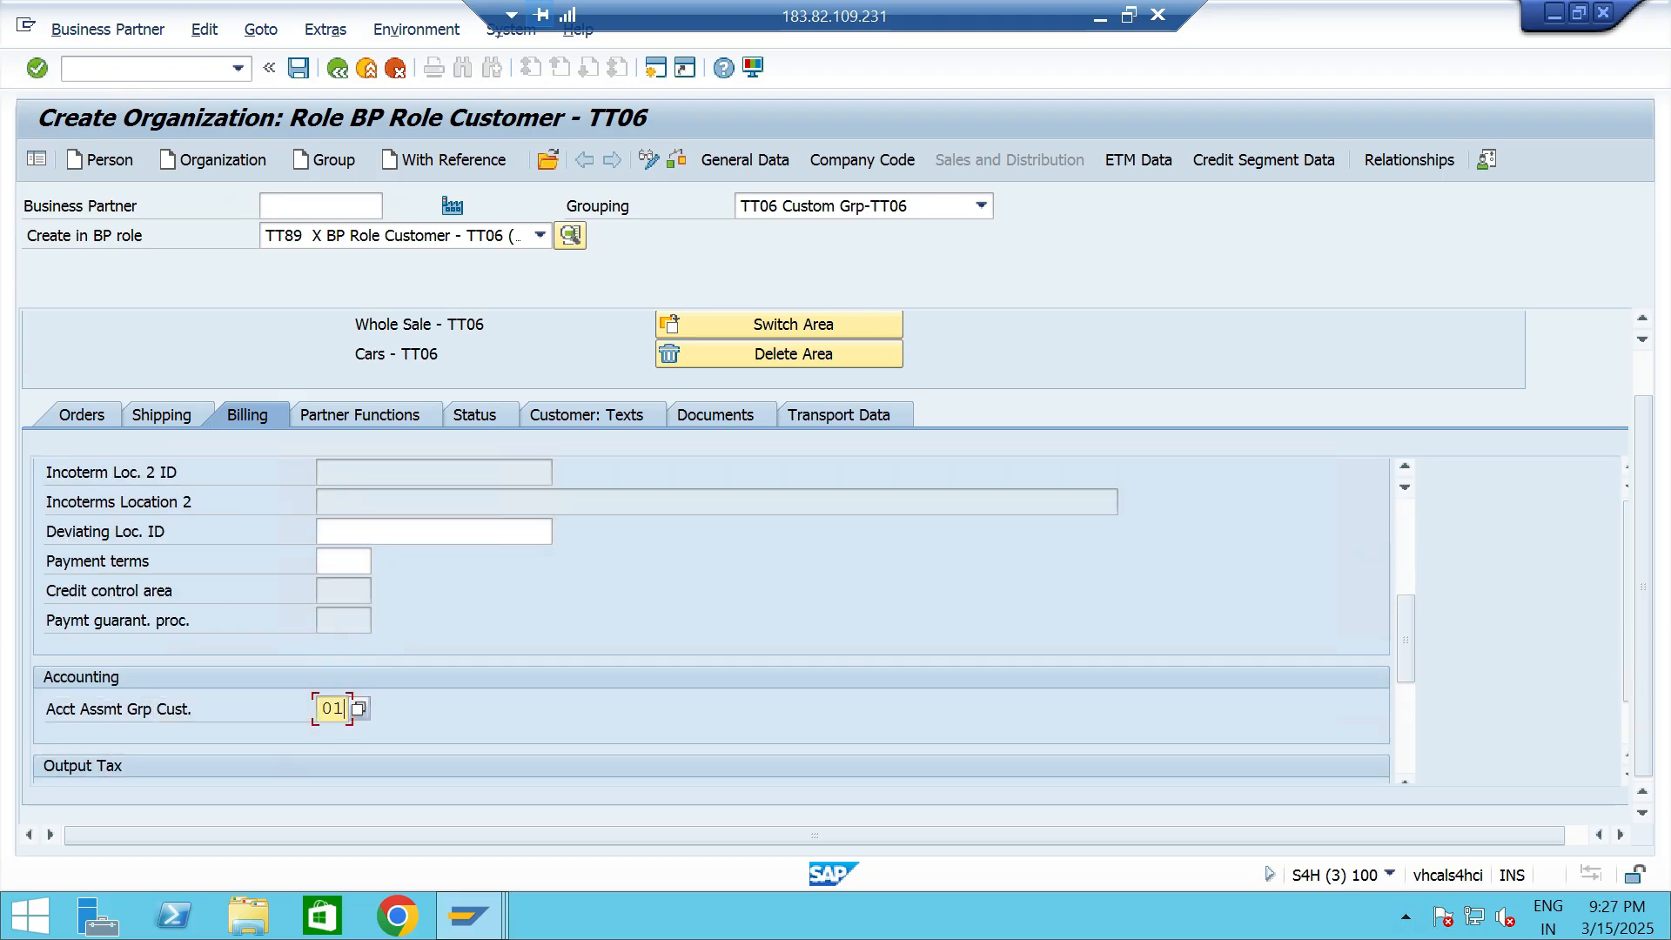
click(343, 561)
click(343, 586)
- Set the output tax classification to 0 for JOCG, JOSG, JOIG, ZOCG, ZOSG and TCS
scroll(343, 586, down, 3)
click(653, 561)
click(652, 585)
click(653, 587)
click(653, 613)
click(653, 615)
click(653, 640)
click(653, 642)
click(653, 668)
click(653, 671)
click(653, 695)
click(609, 675)
click(653, 699)
click(653, 722)
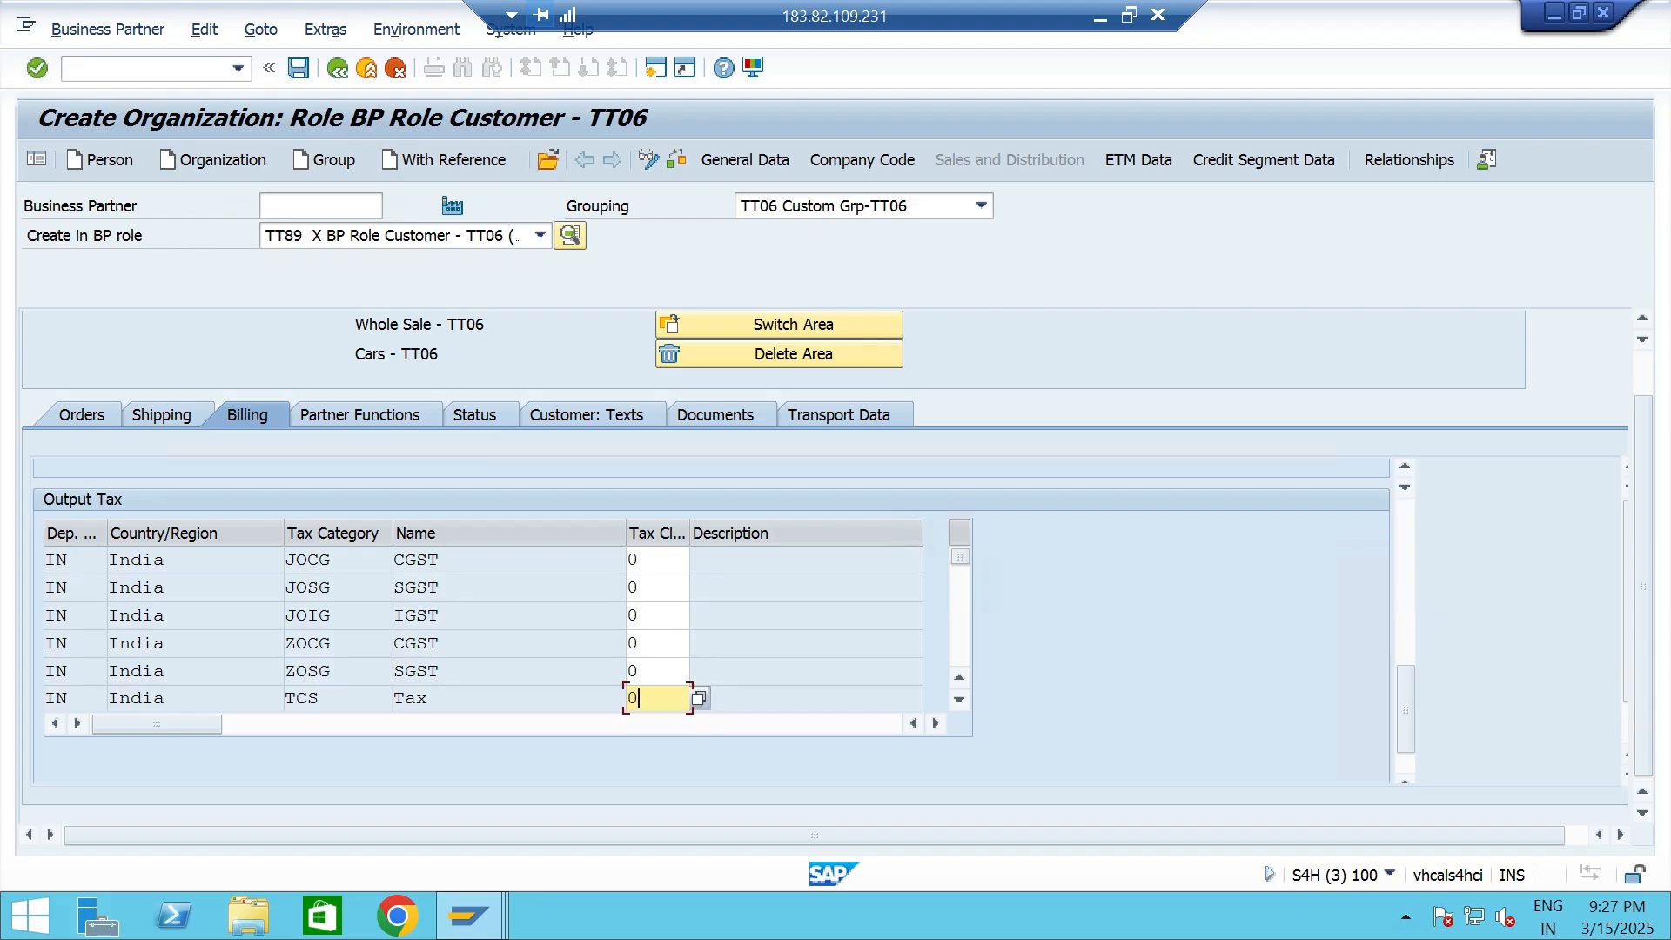
key(Return)
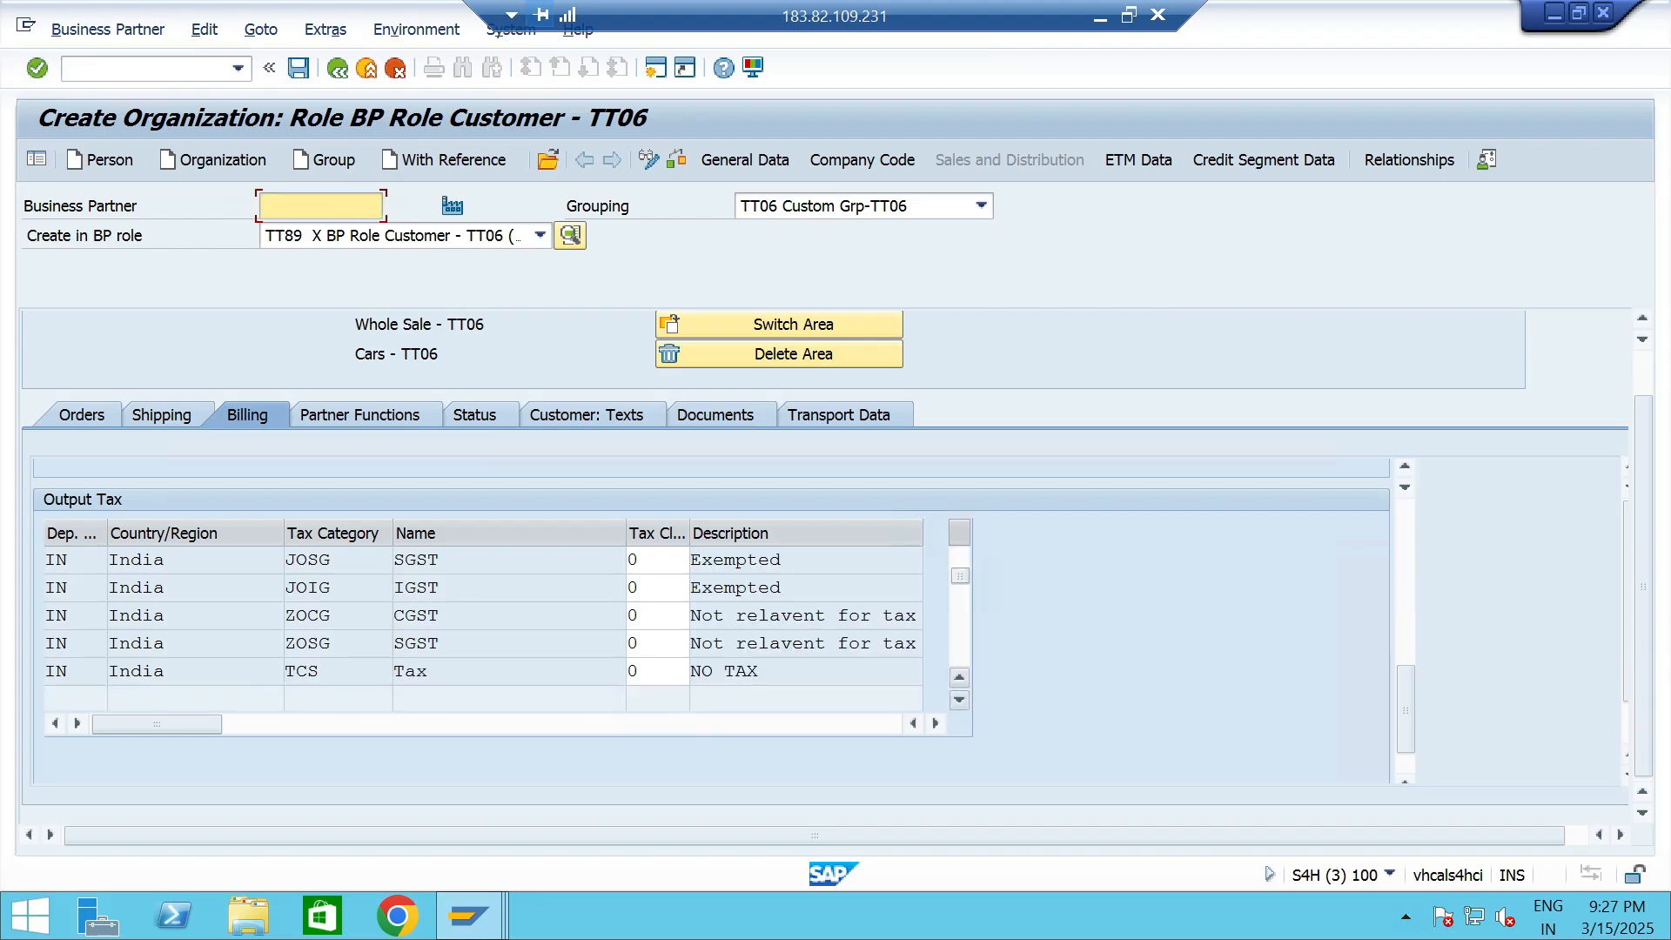
click(959, 677)
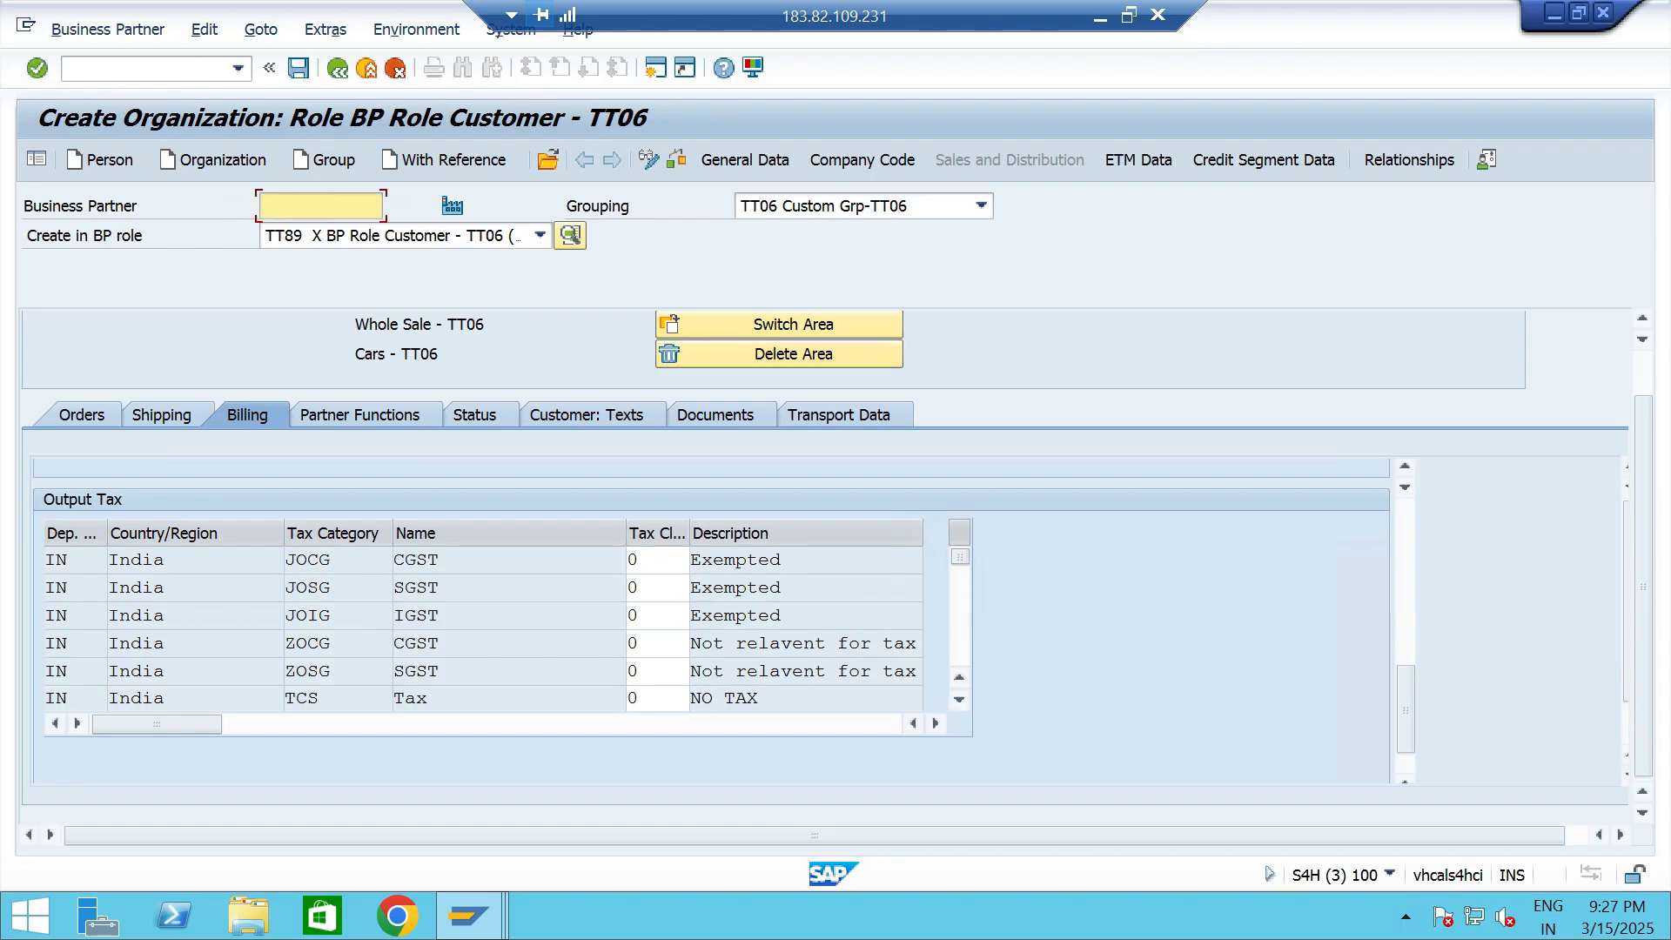
- Set the risk class to TT2 MEDIUM RISK - TT06 in the customer's general credit profile
click(1264, 159)
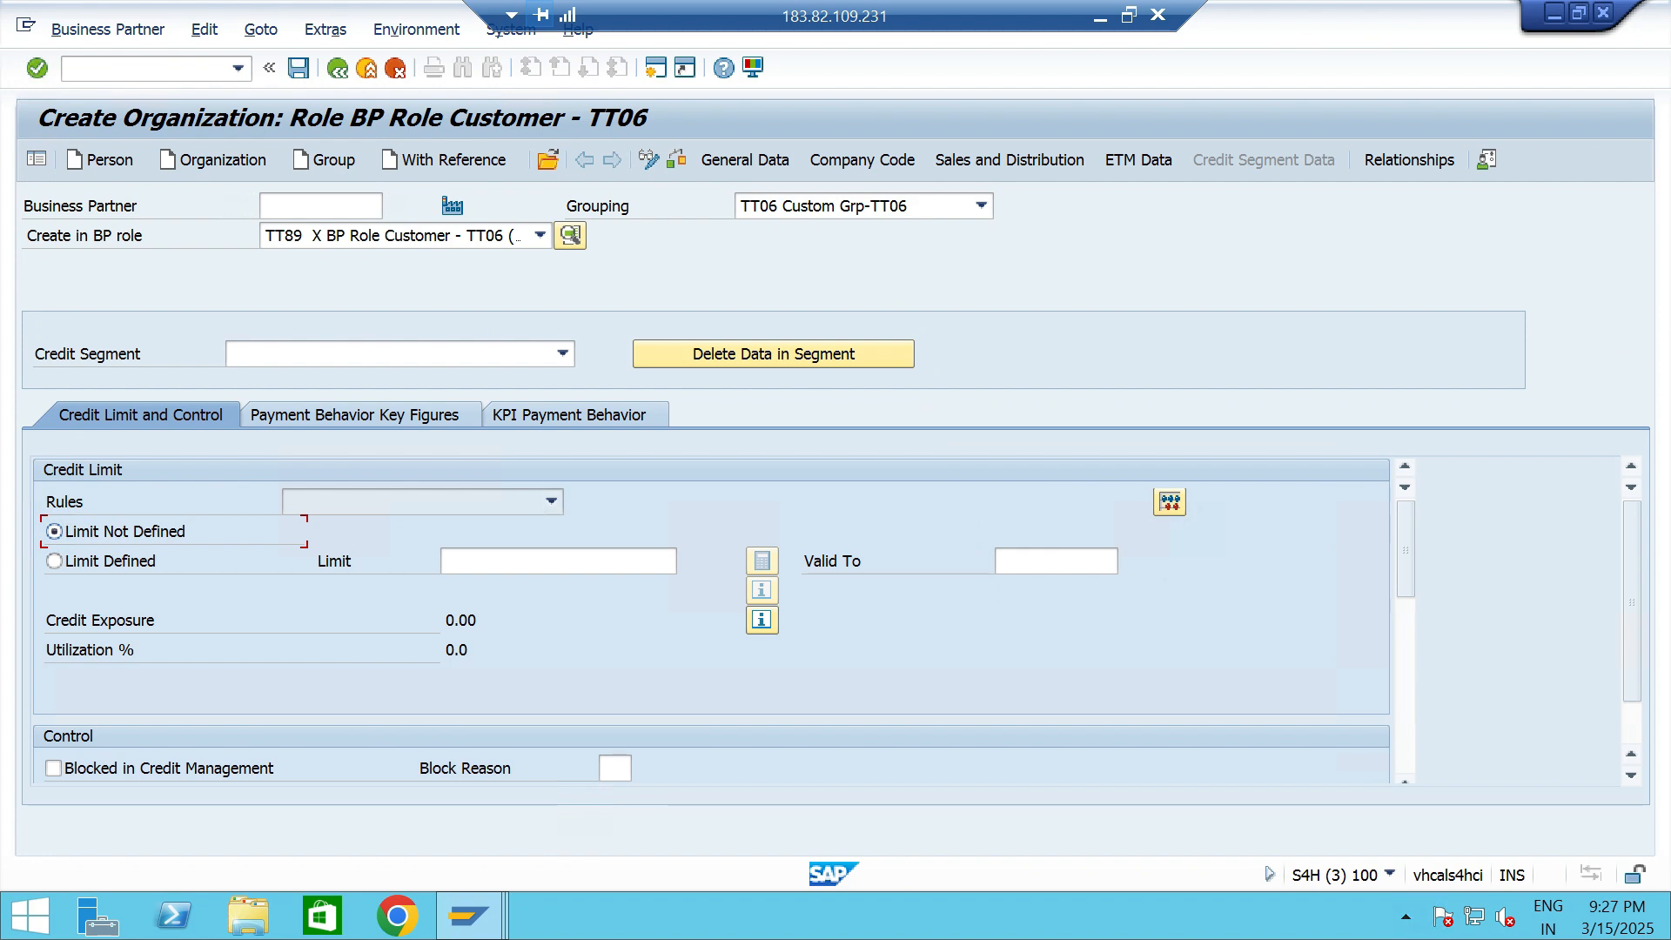
click(54, 562)
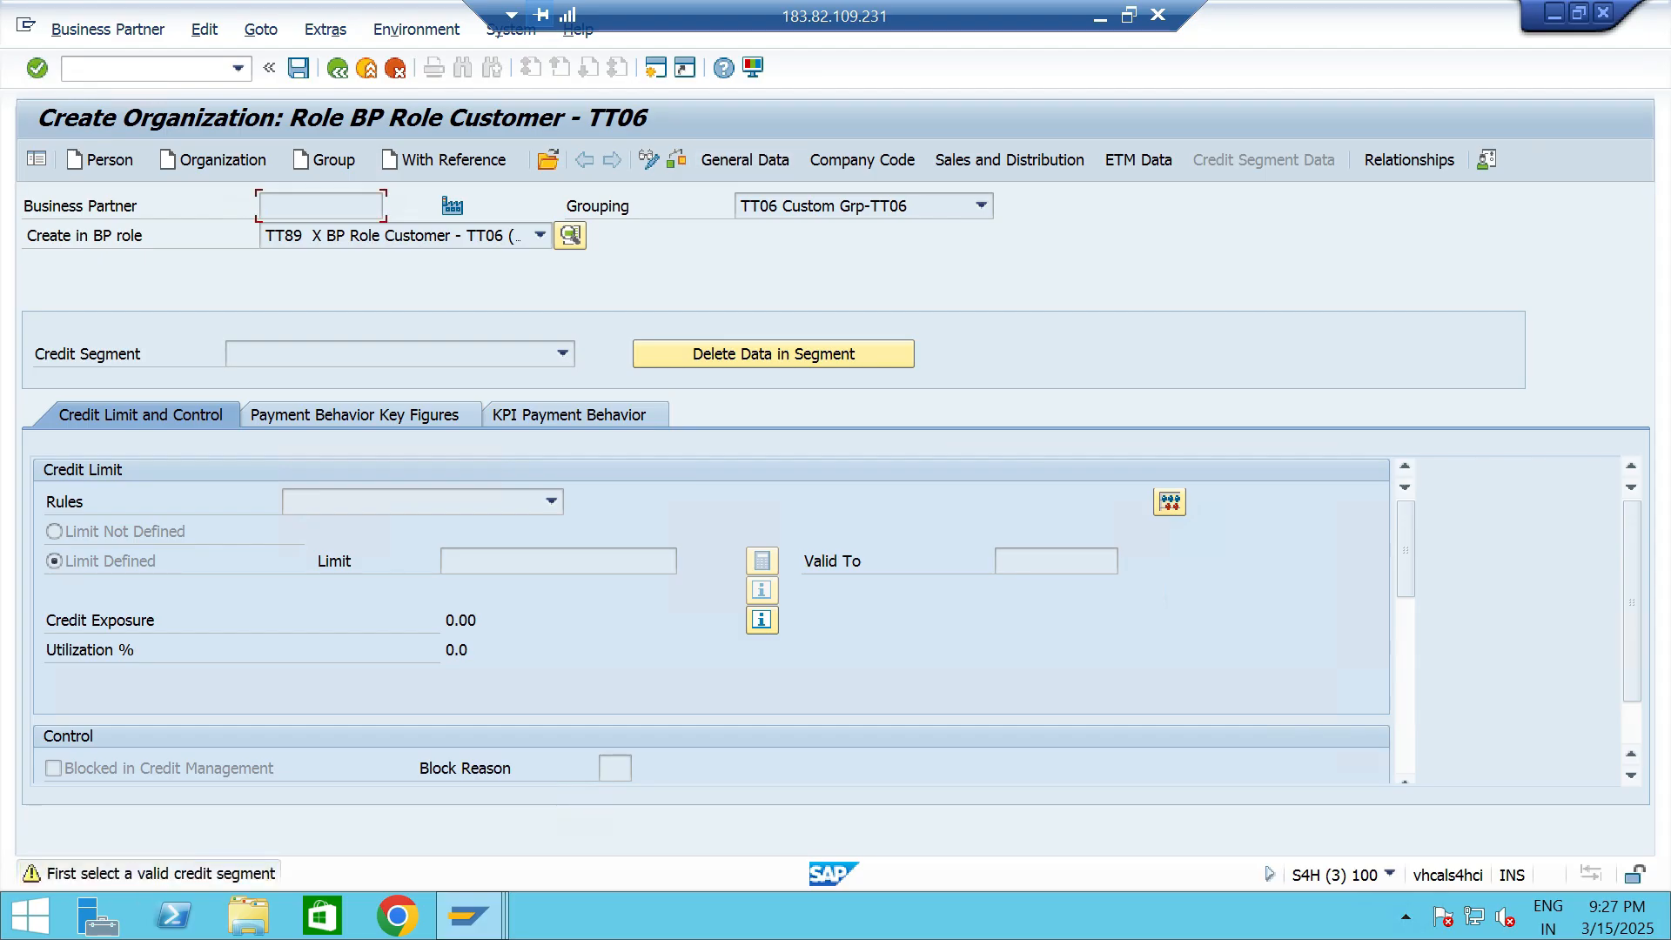
click(745, 160)
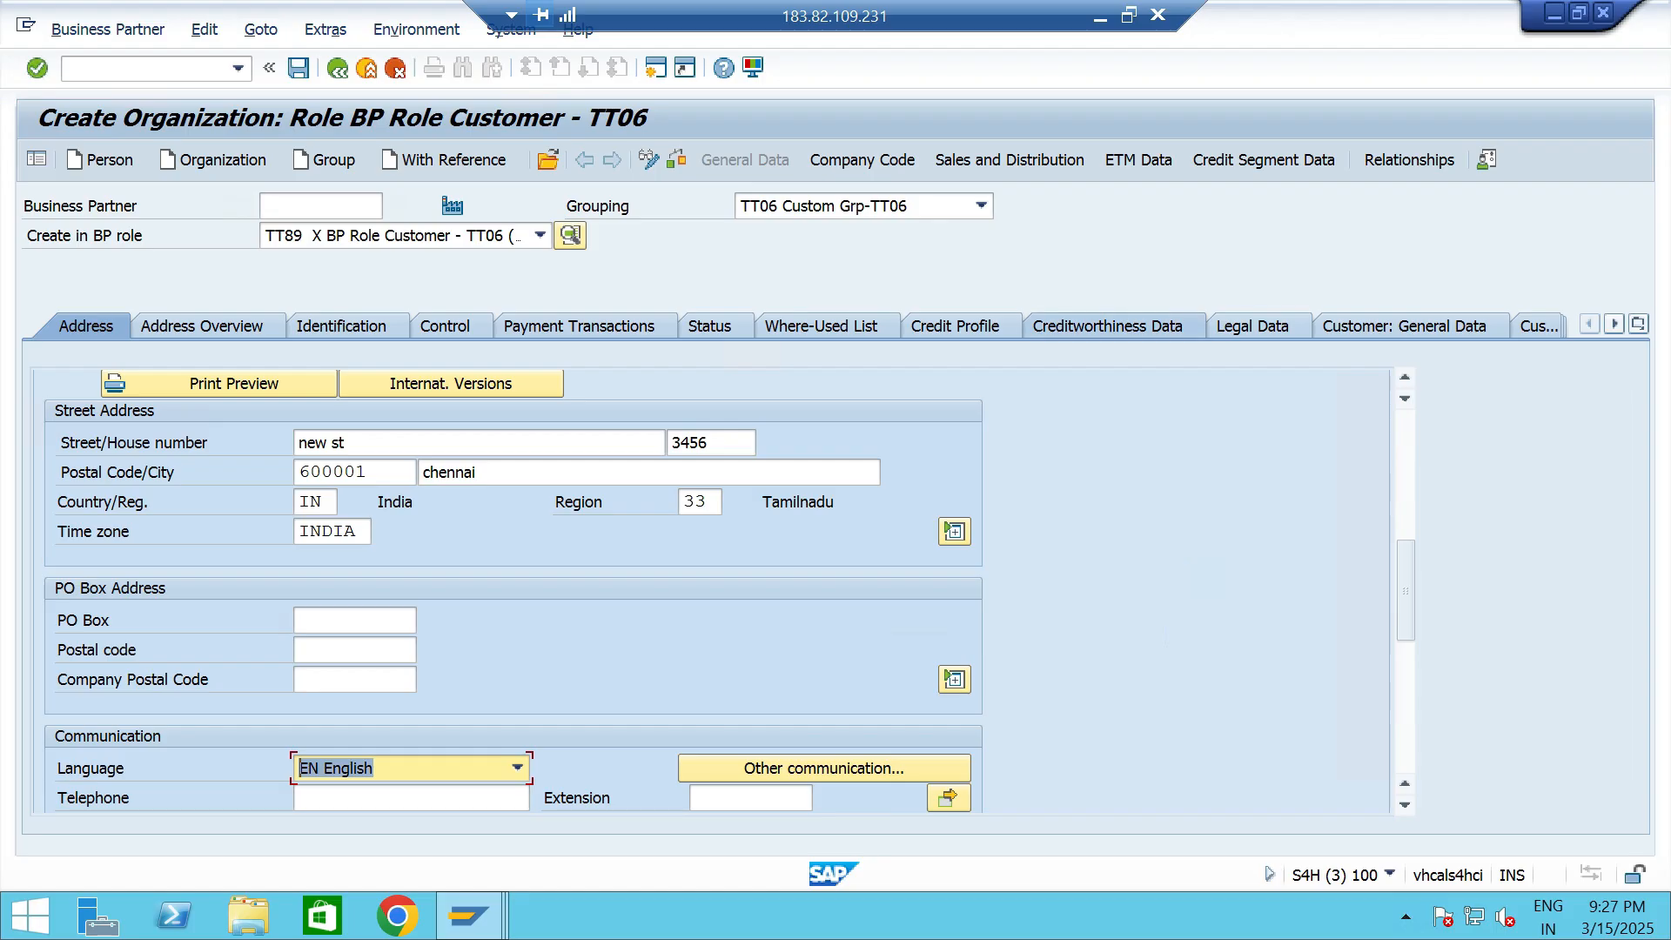
click(955, 326)
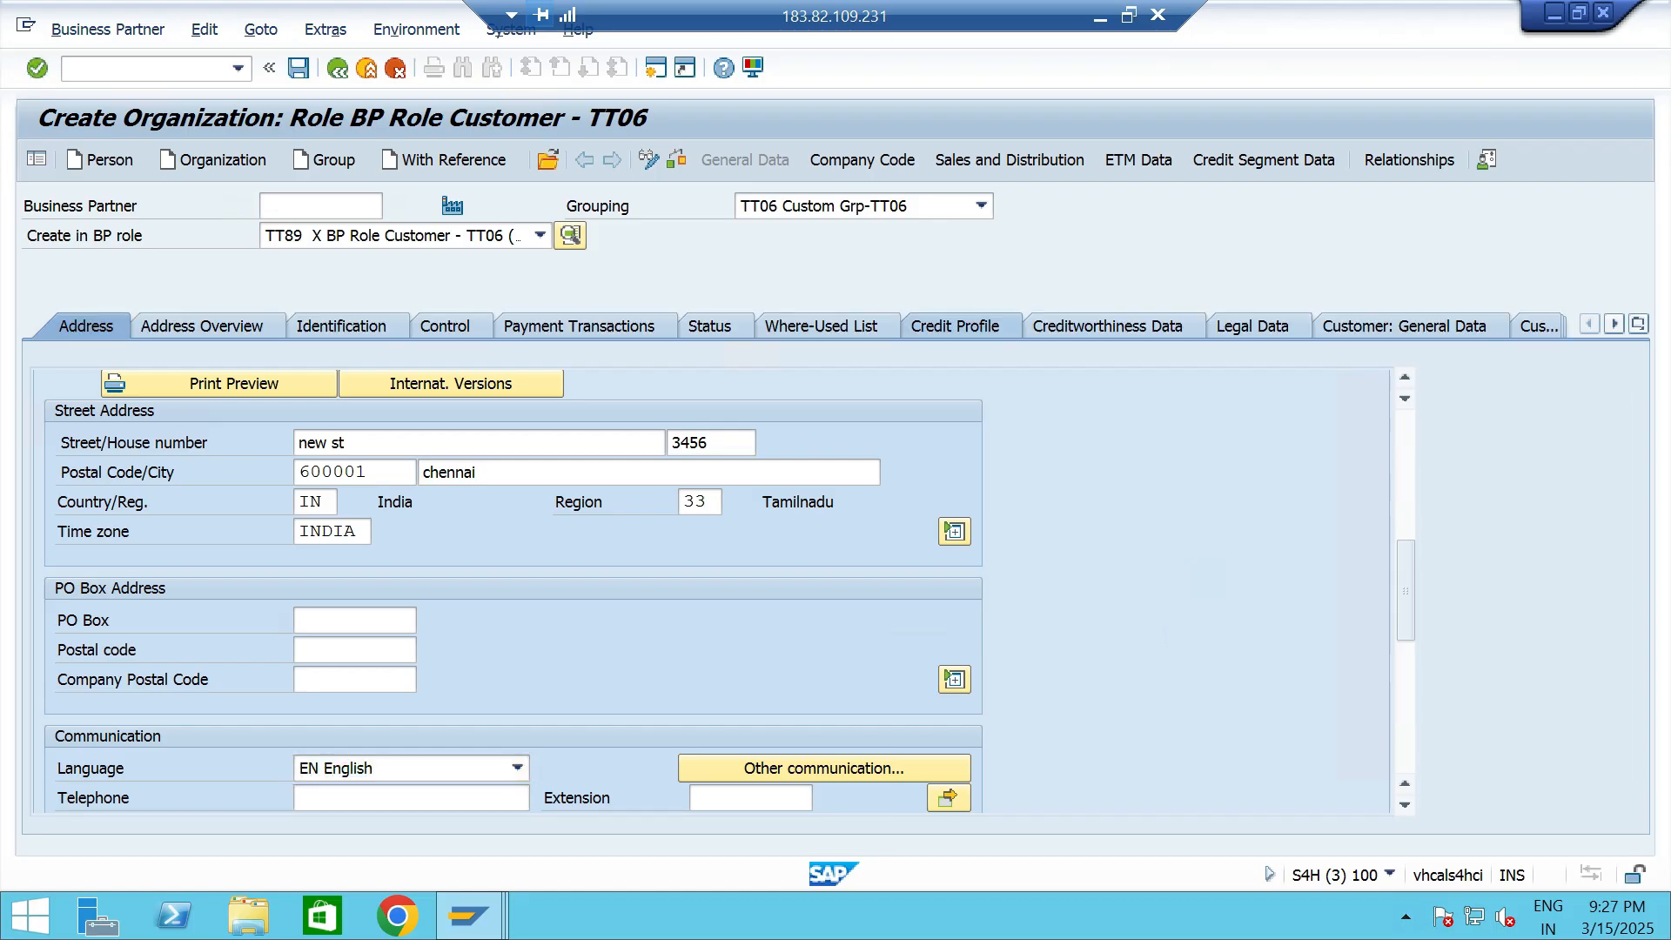
click(450, 502)
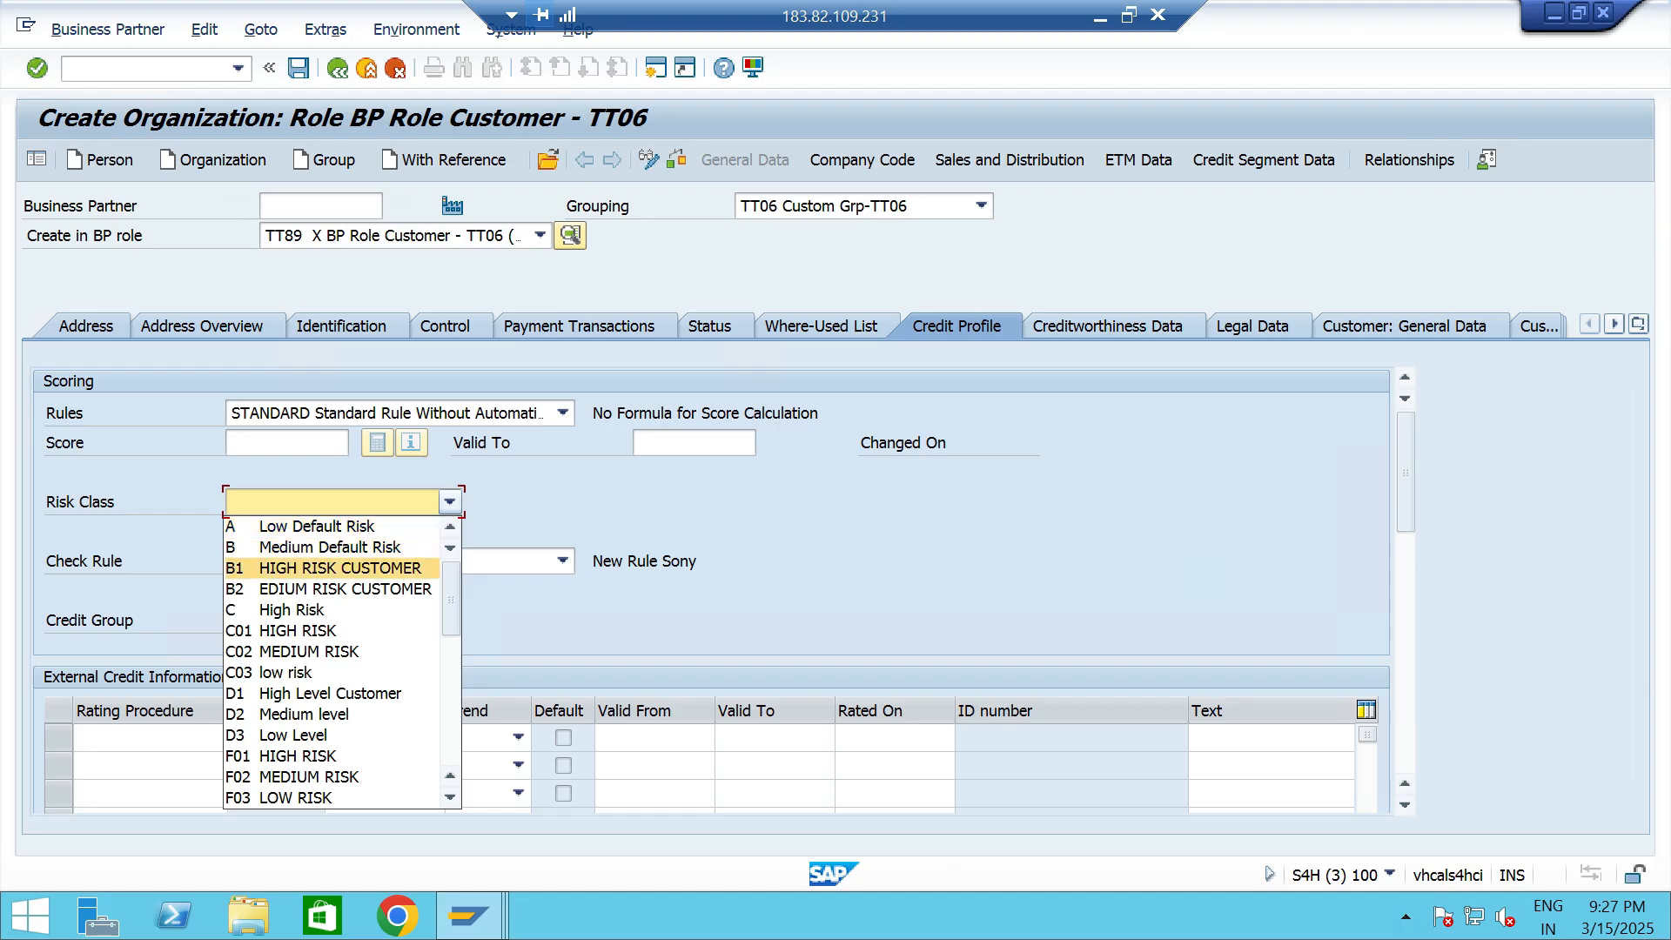
scroll(342, 661, down, 10)
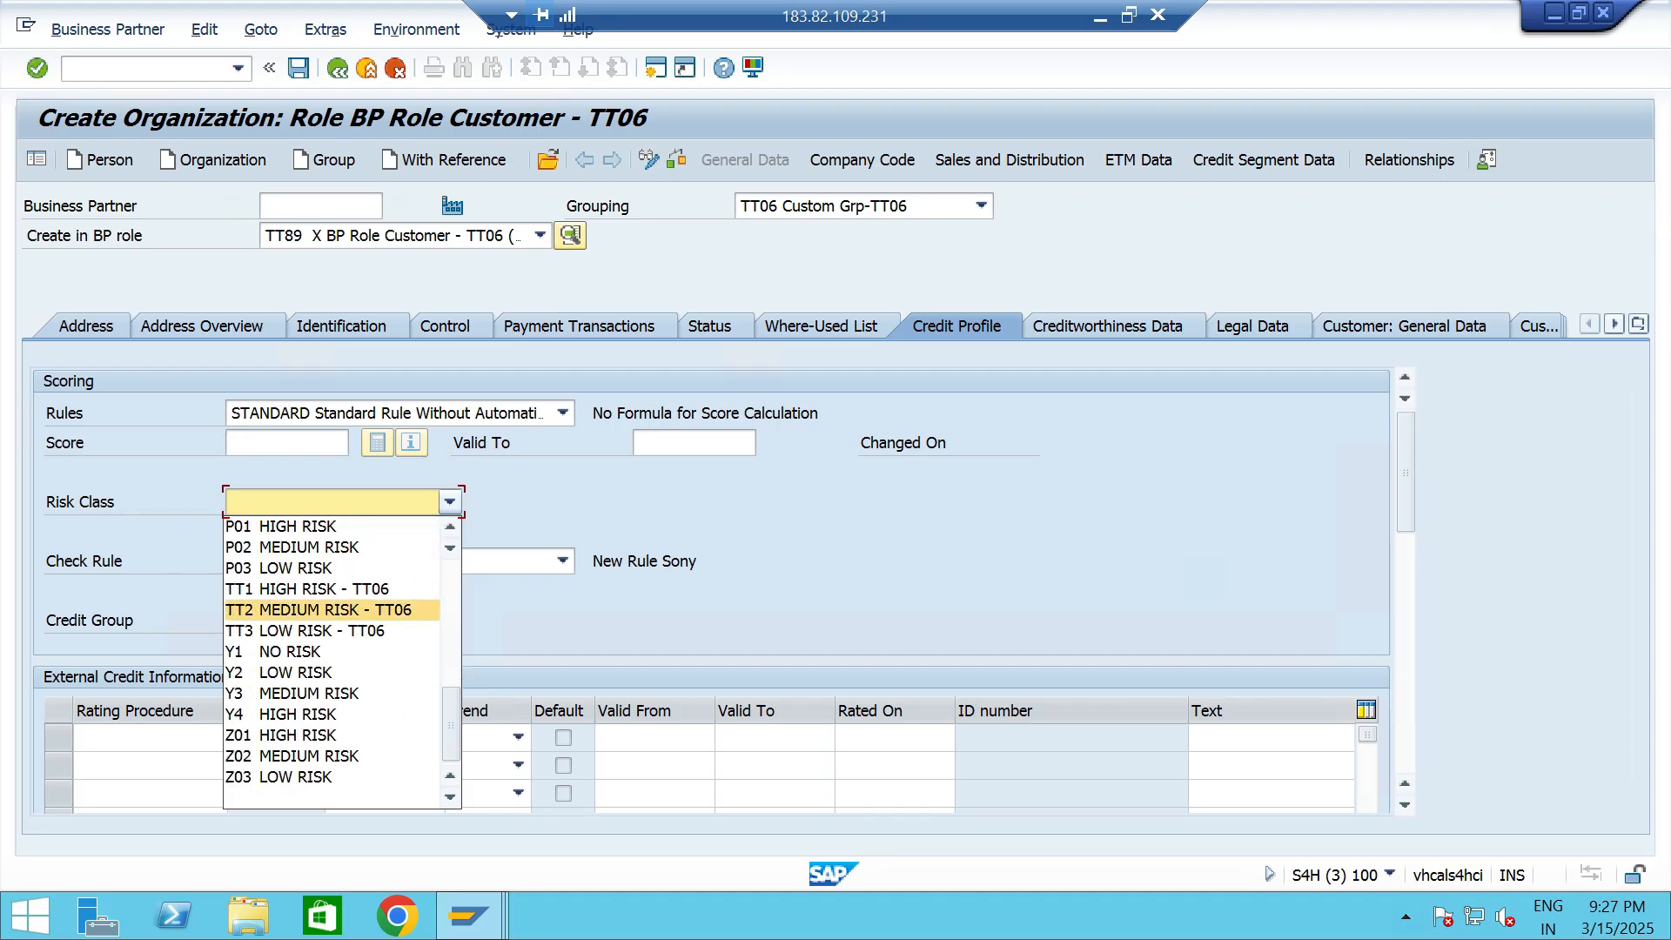
click(318, 609)
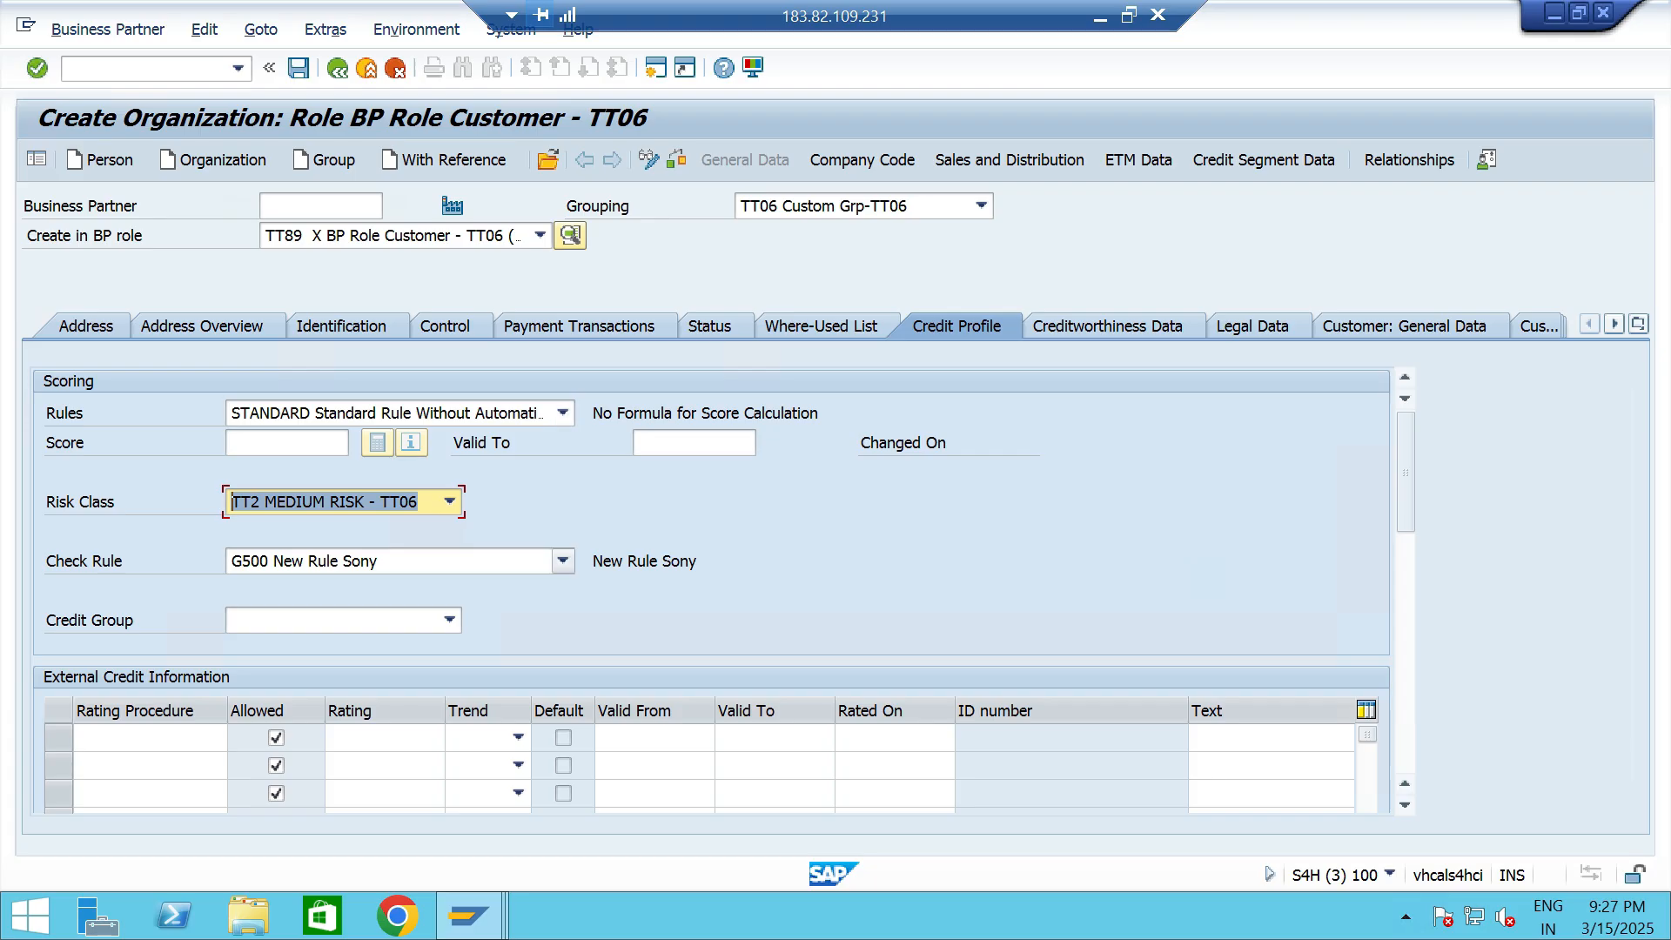
- Set the check rule to B1 Credit Limit Check Only (Dynamic) and the credit group to 2 Small / Medium Customers
click(563, 561)
key(Up)
key(Up)
key(Up)
key(Up)
key(Up)
key(Up)
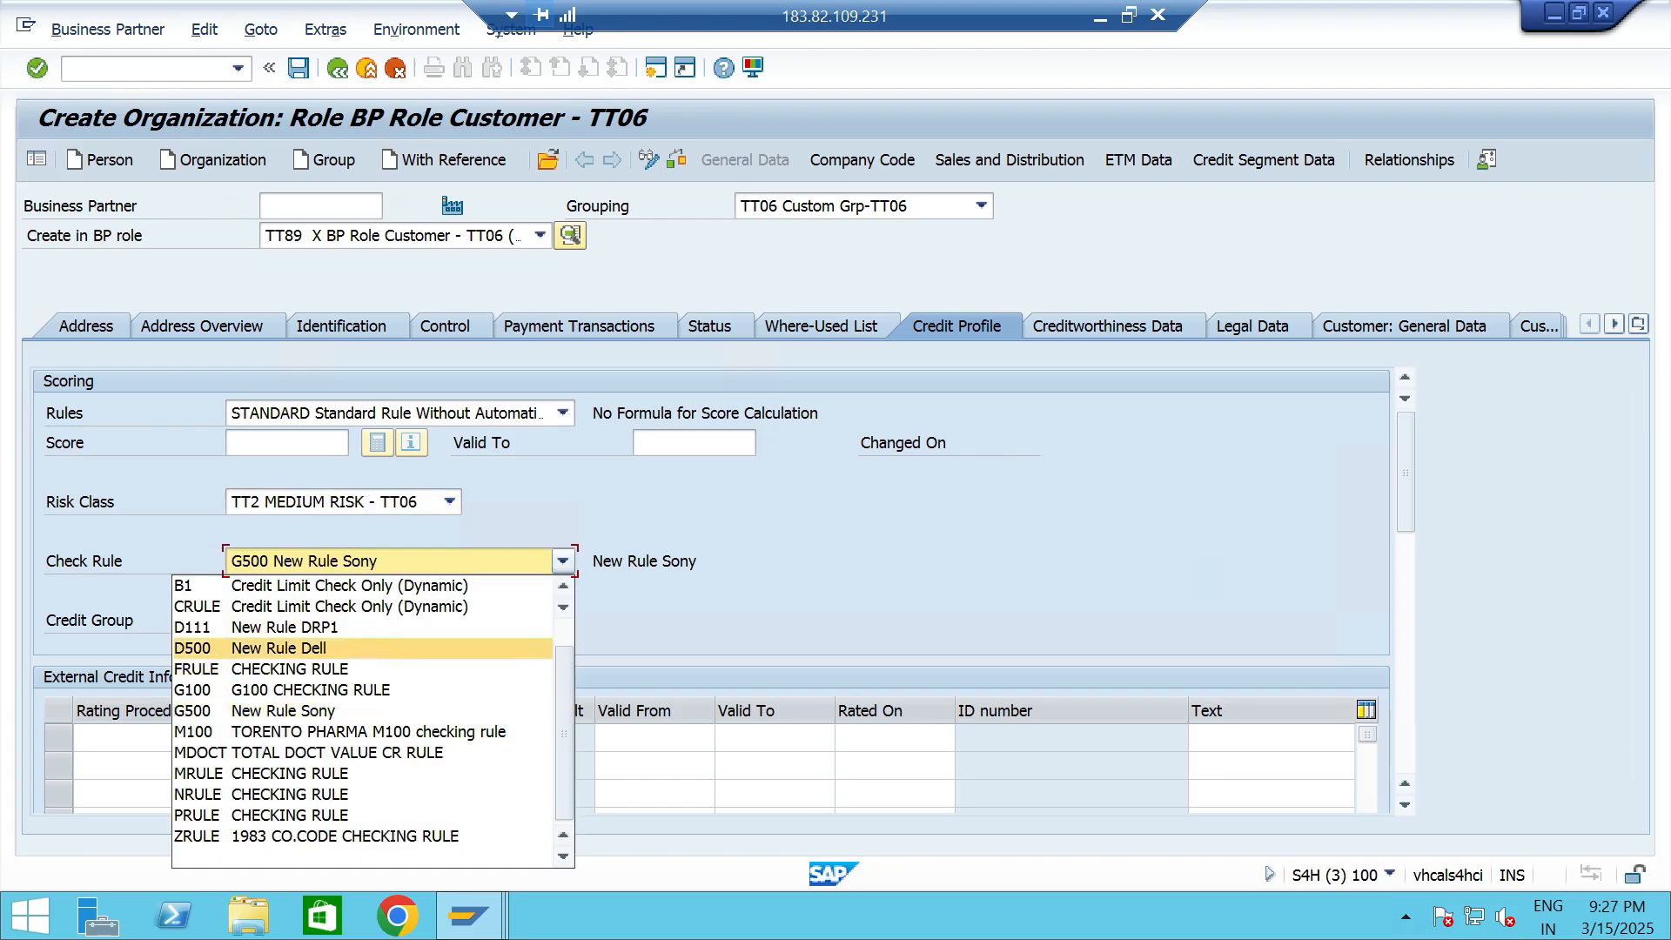
key(Return)
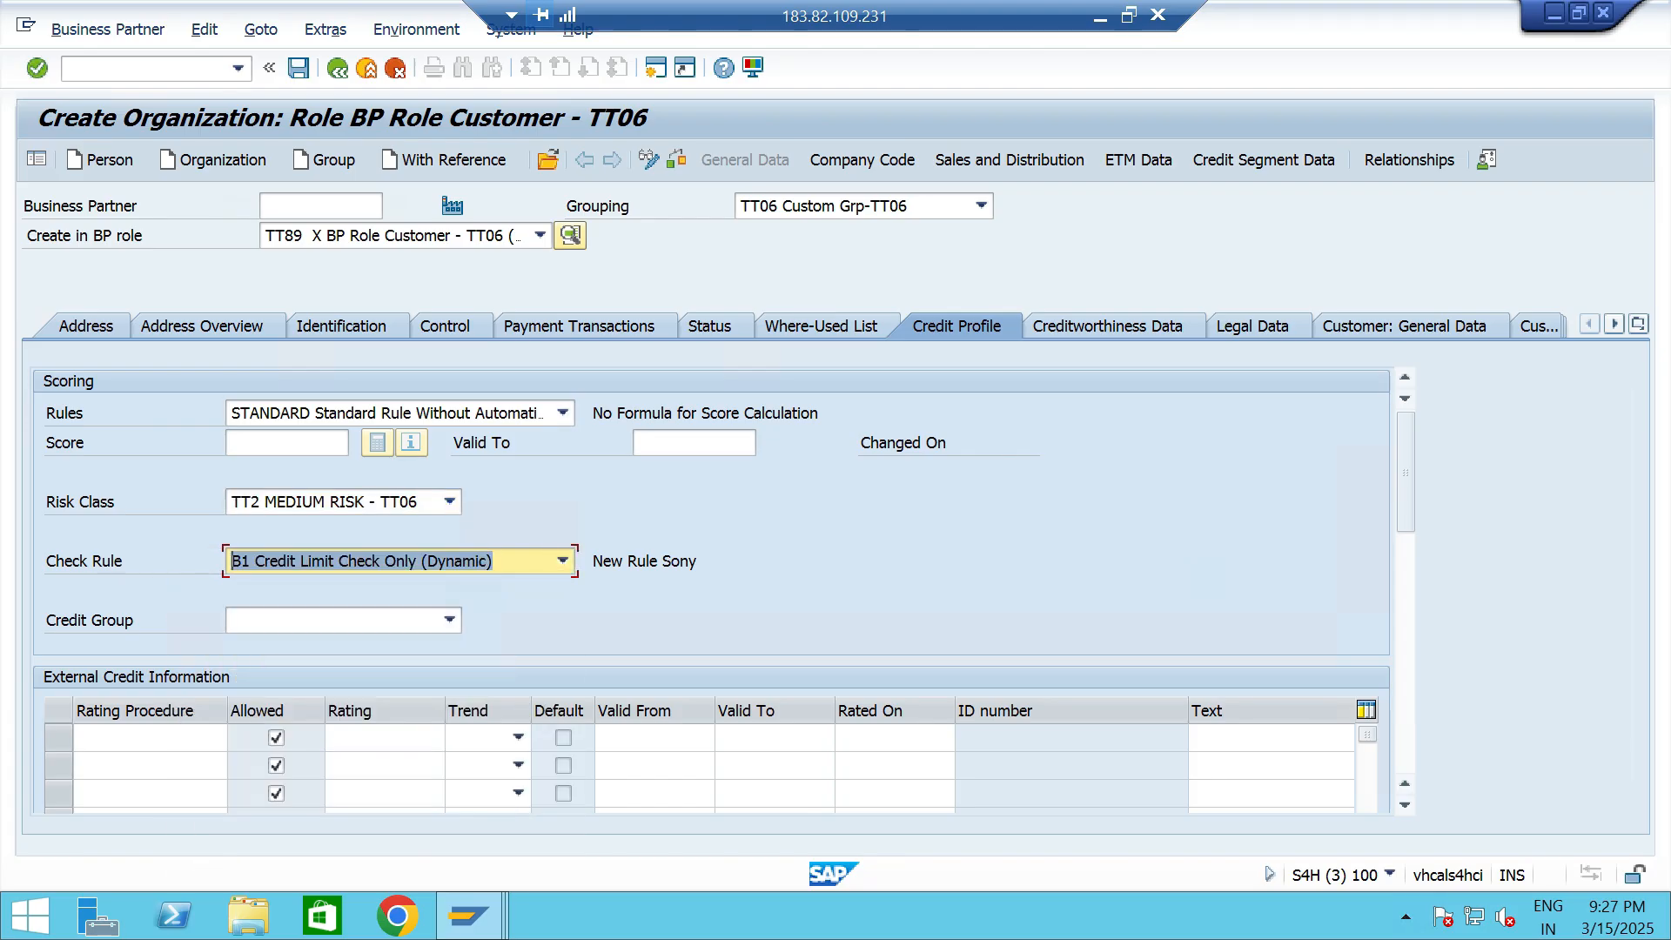
click(450, 621)
key(Down)
key(Return)
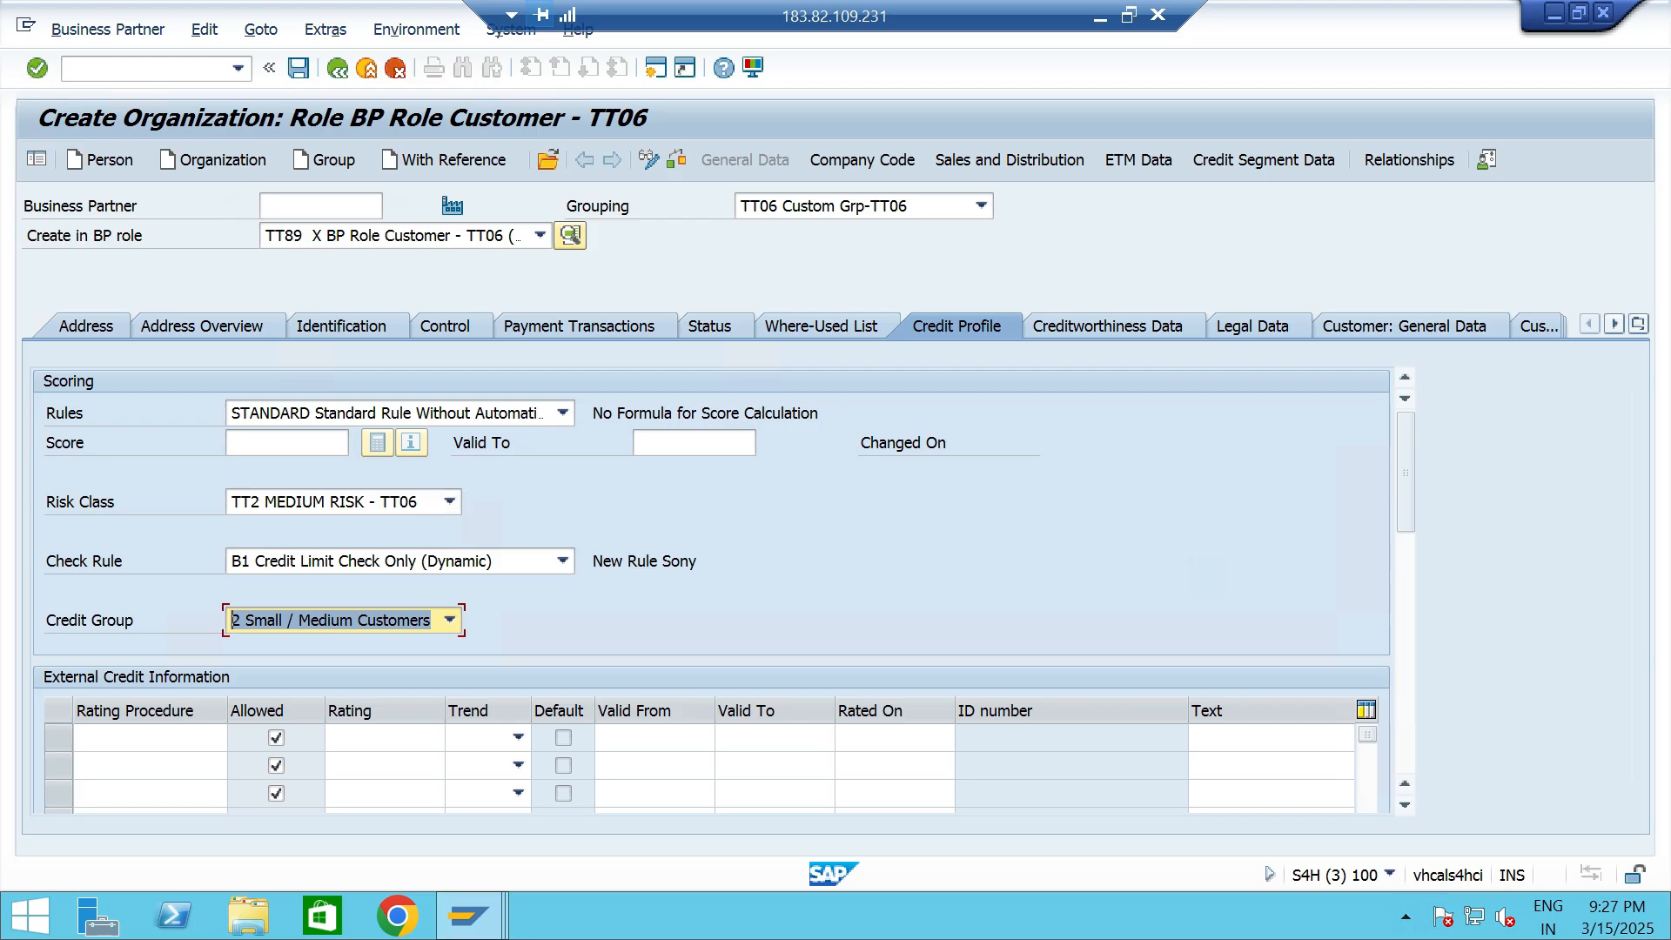
- Assign credit segment TTCS Credit Segment - TT06 in the customer's credit segment data
click(1263, 159)
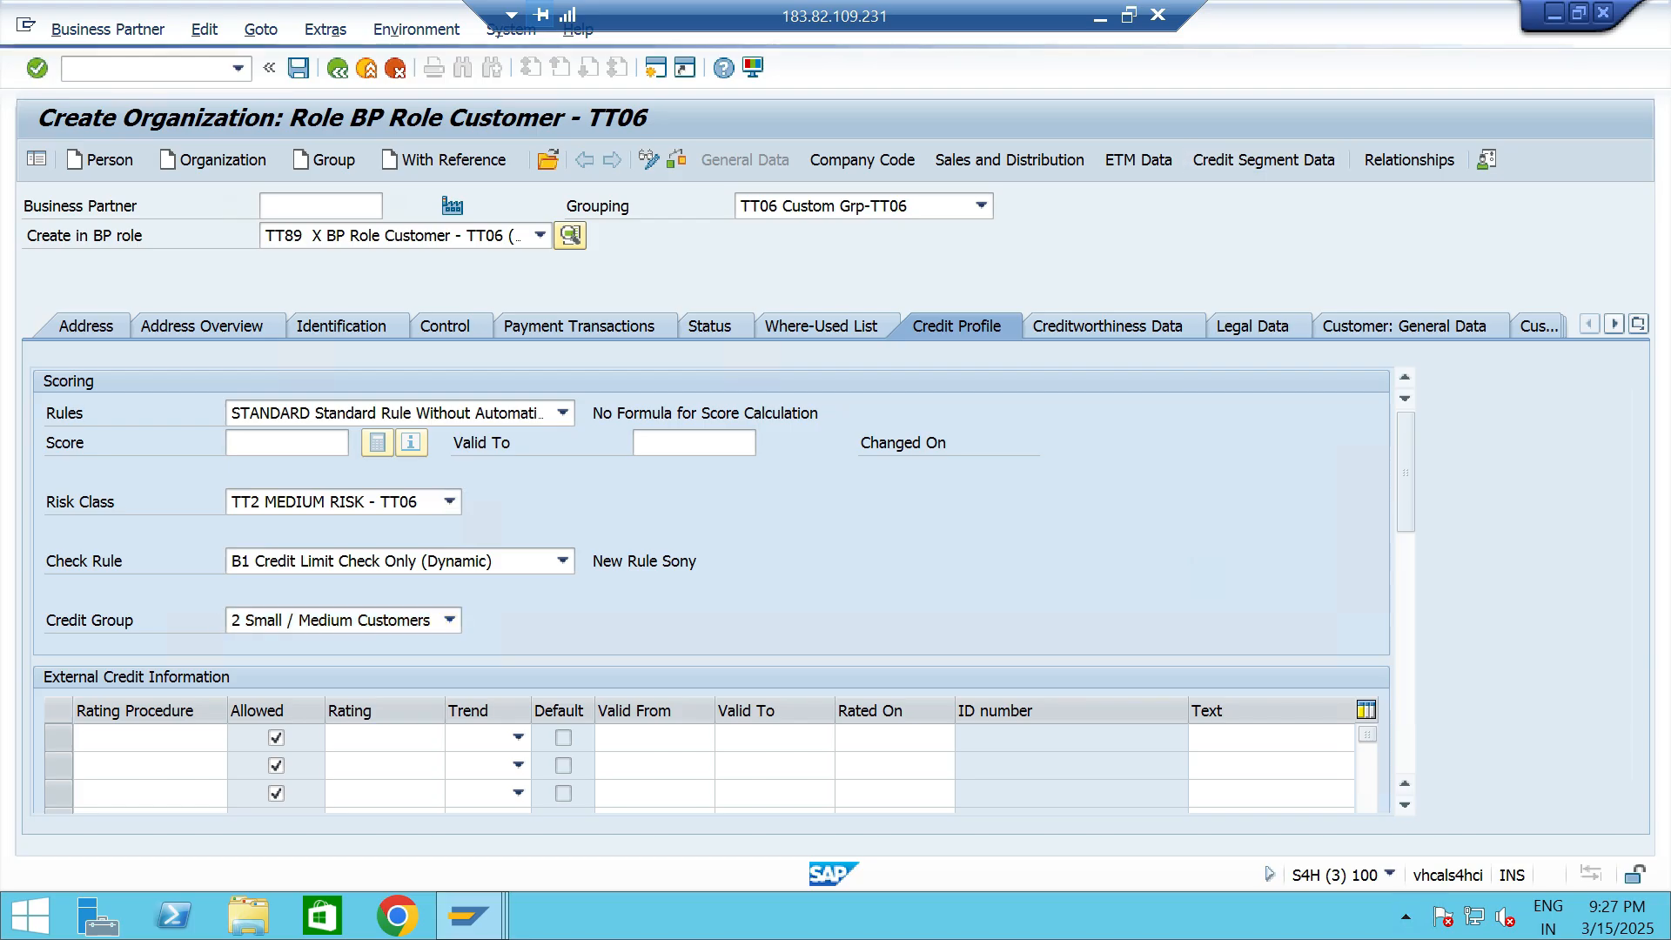
click(562, 353)
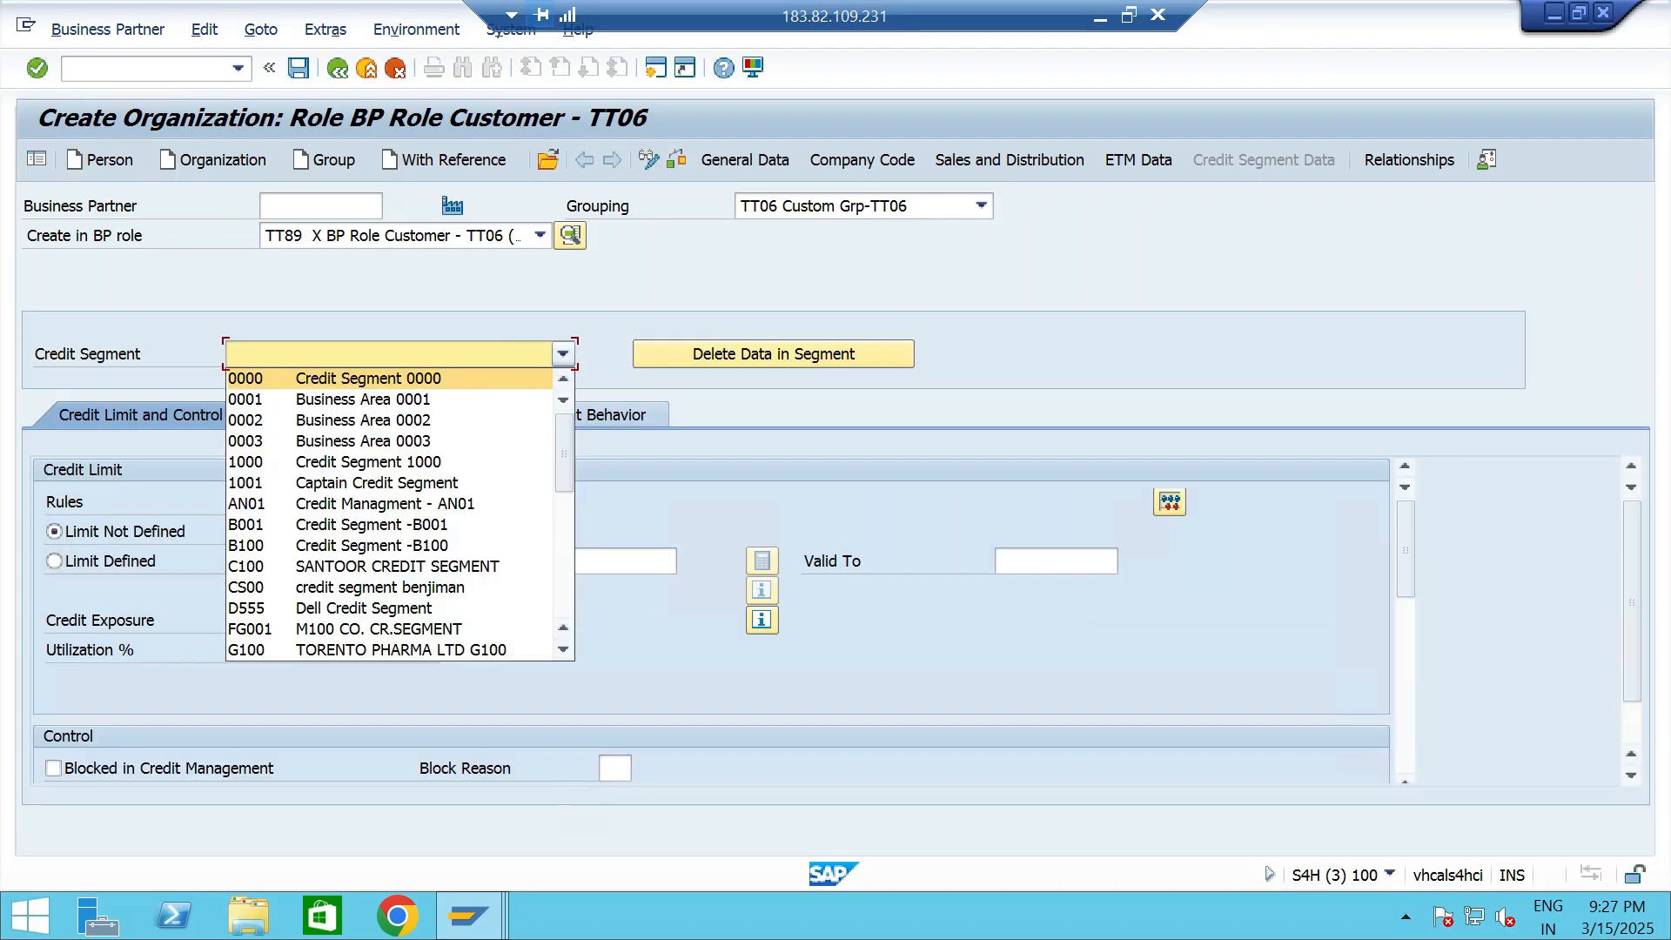
scroll(392, 513, down, 5)
scroll(391, 514, down, 2)
click(375, 483)
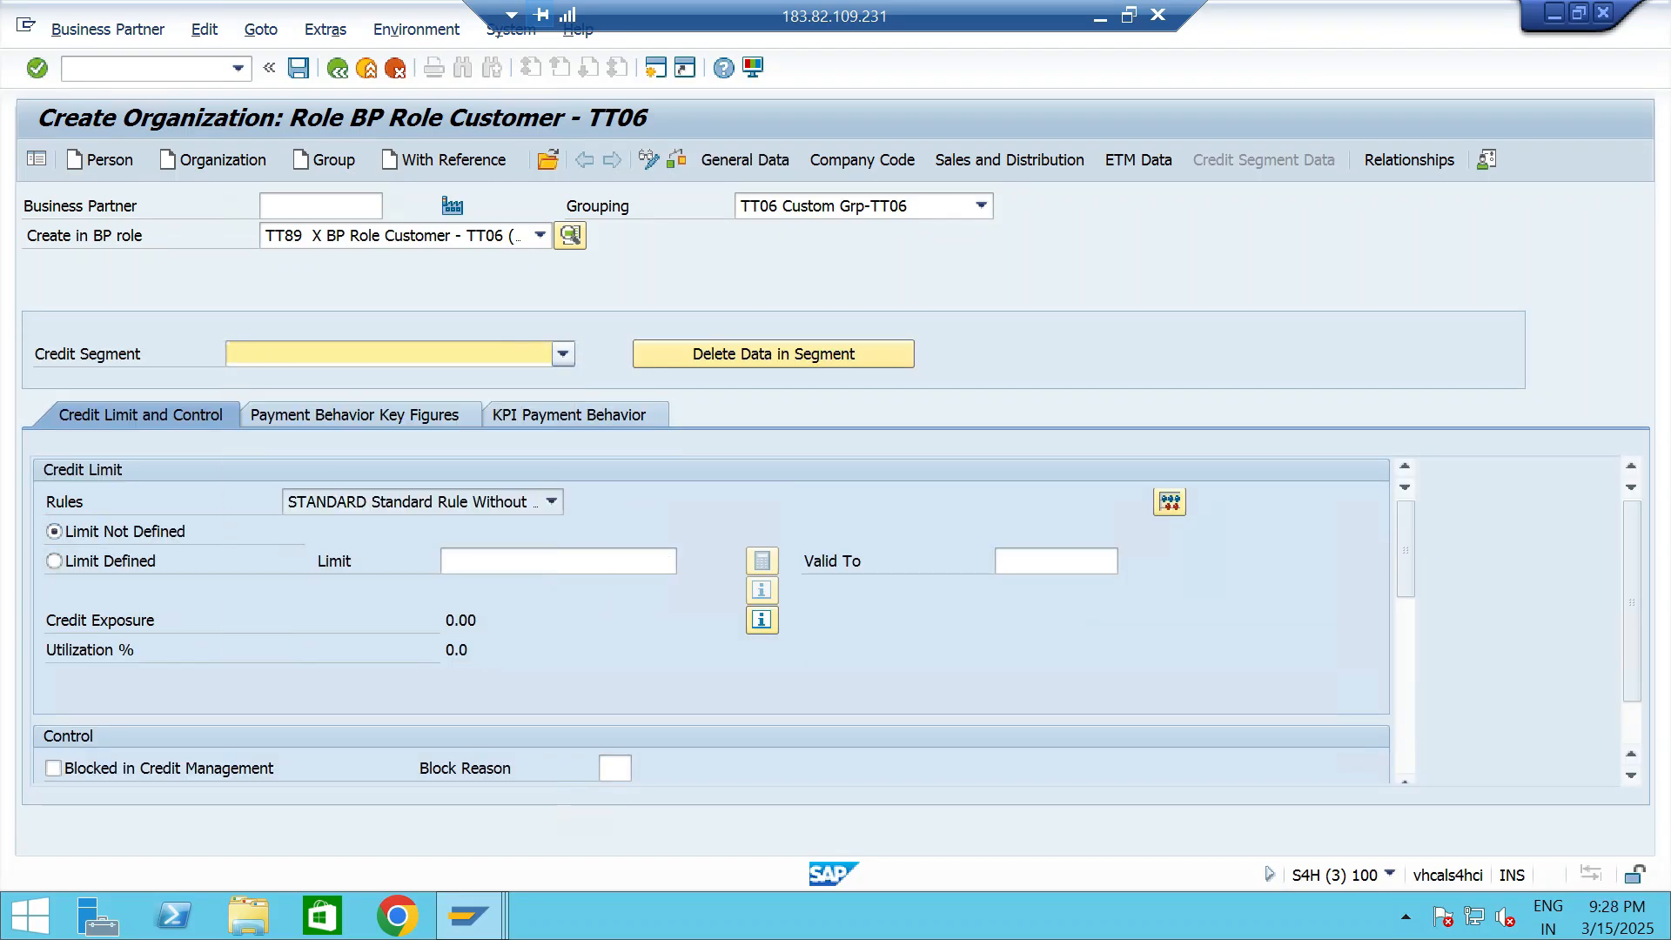
- Define a credit limit of 100000 INR for the credit segment and save the new customer
text(200000)
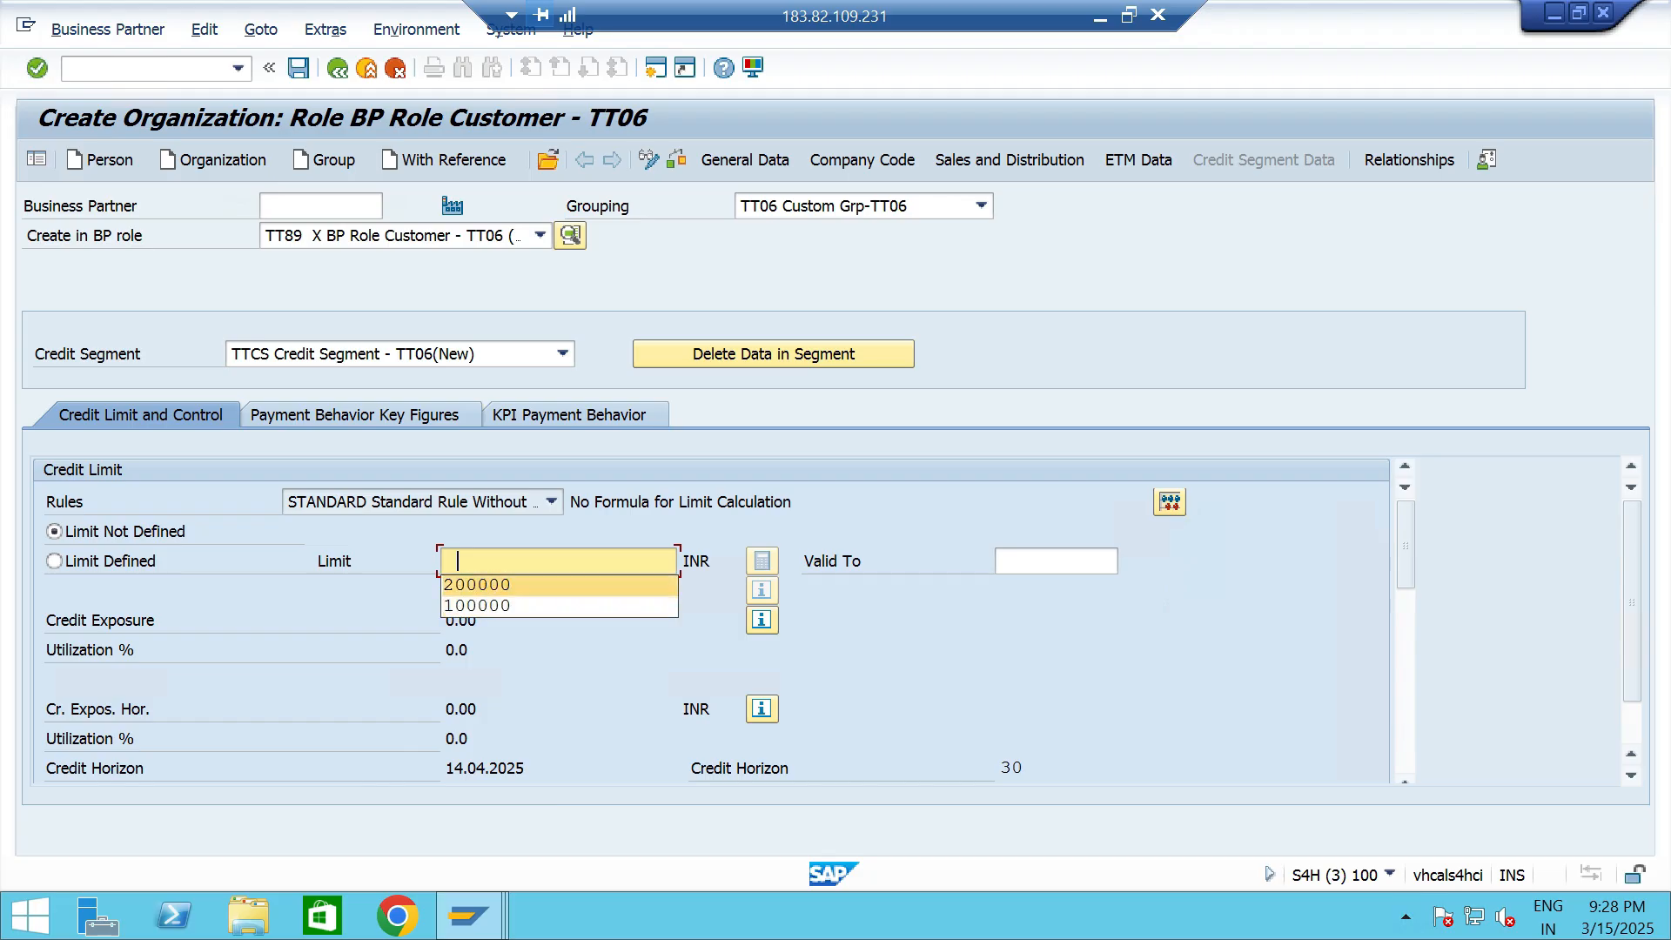
key(shift+Home)
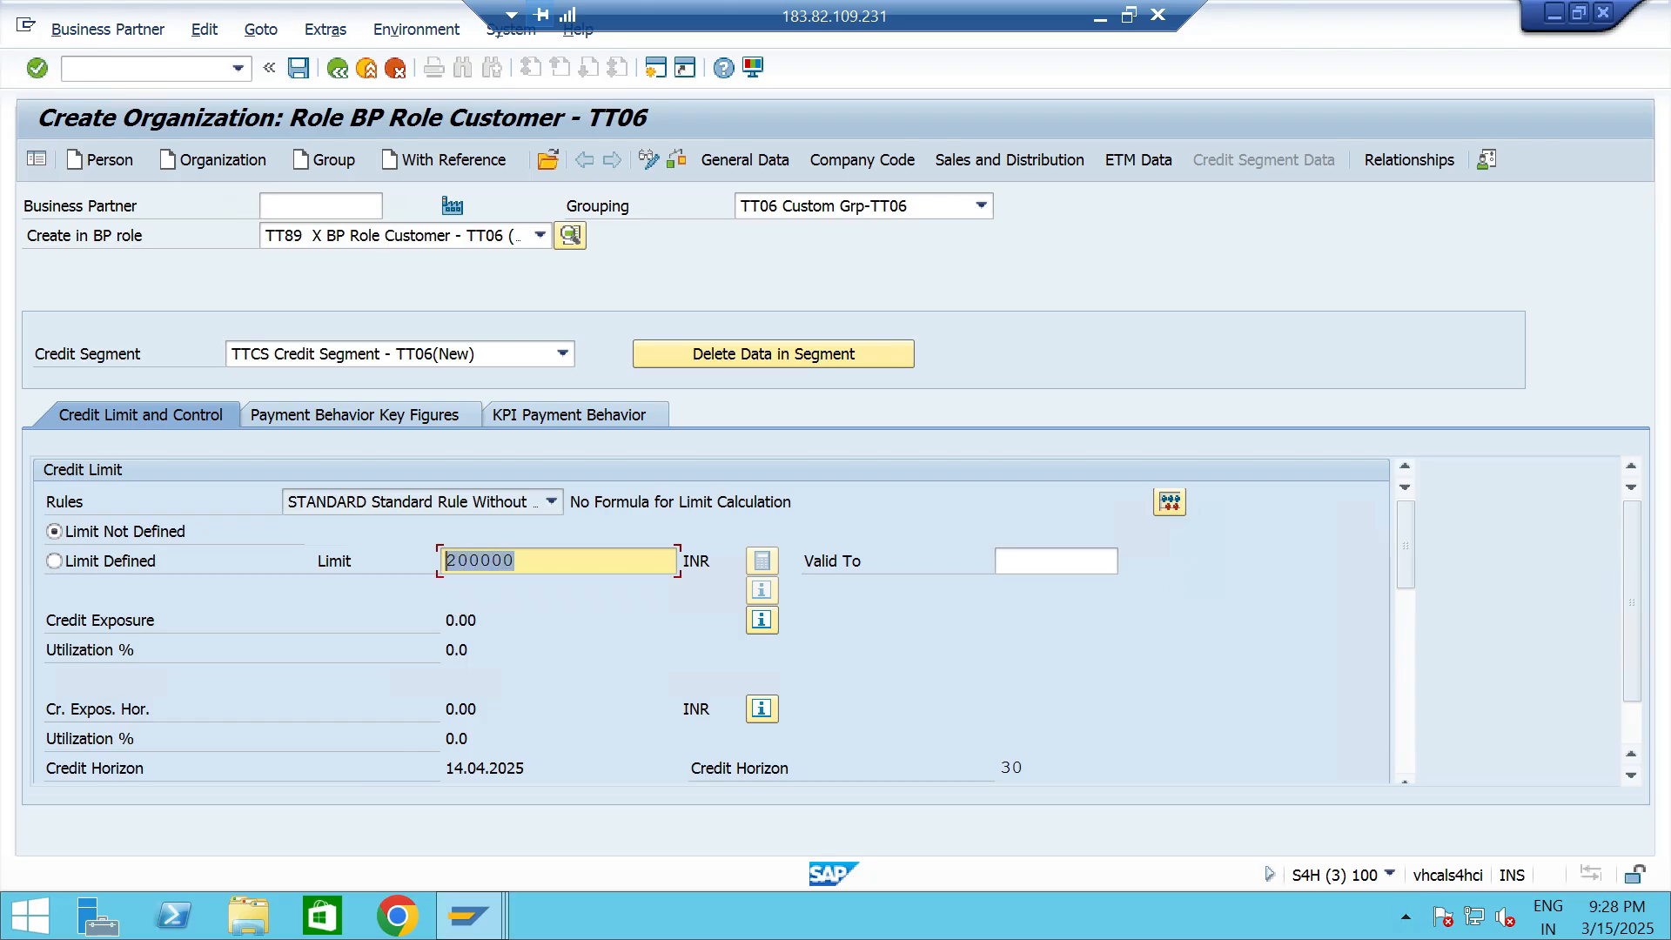
key(BackSpace)
text(100000)
key(Return)
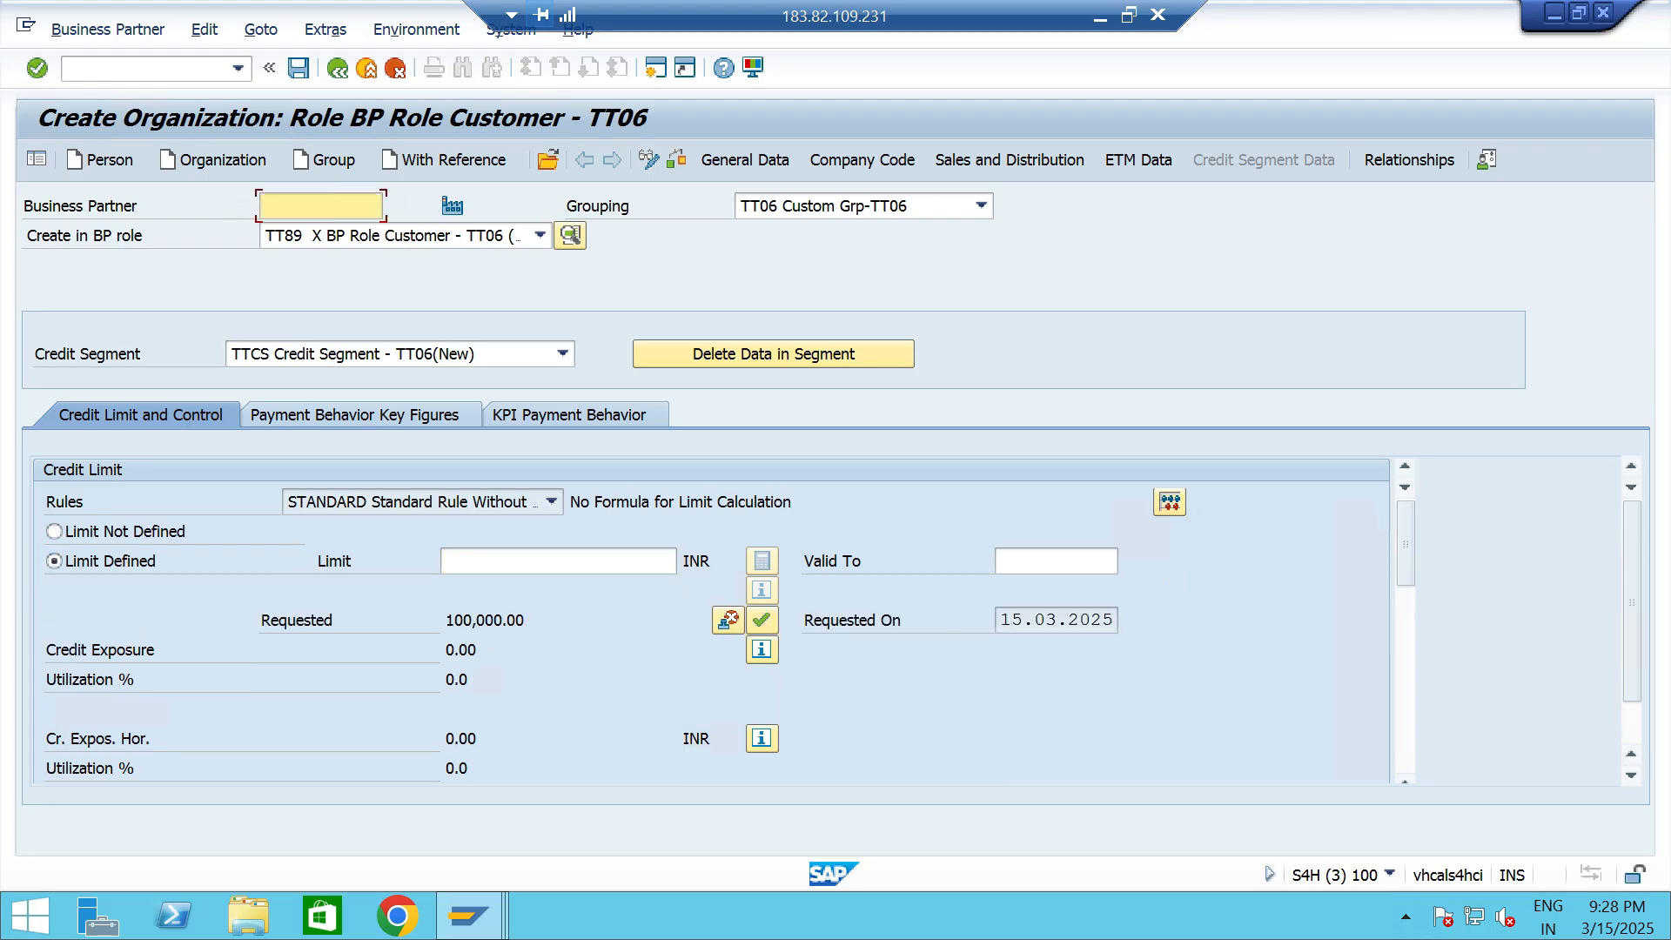
click(558, 562)
text(100000)
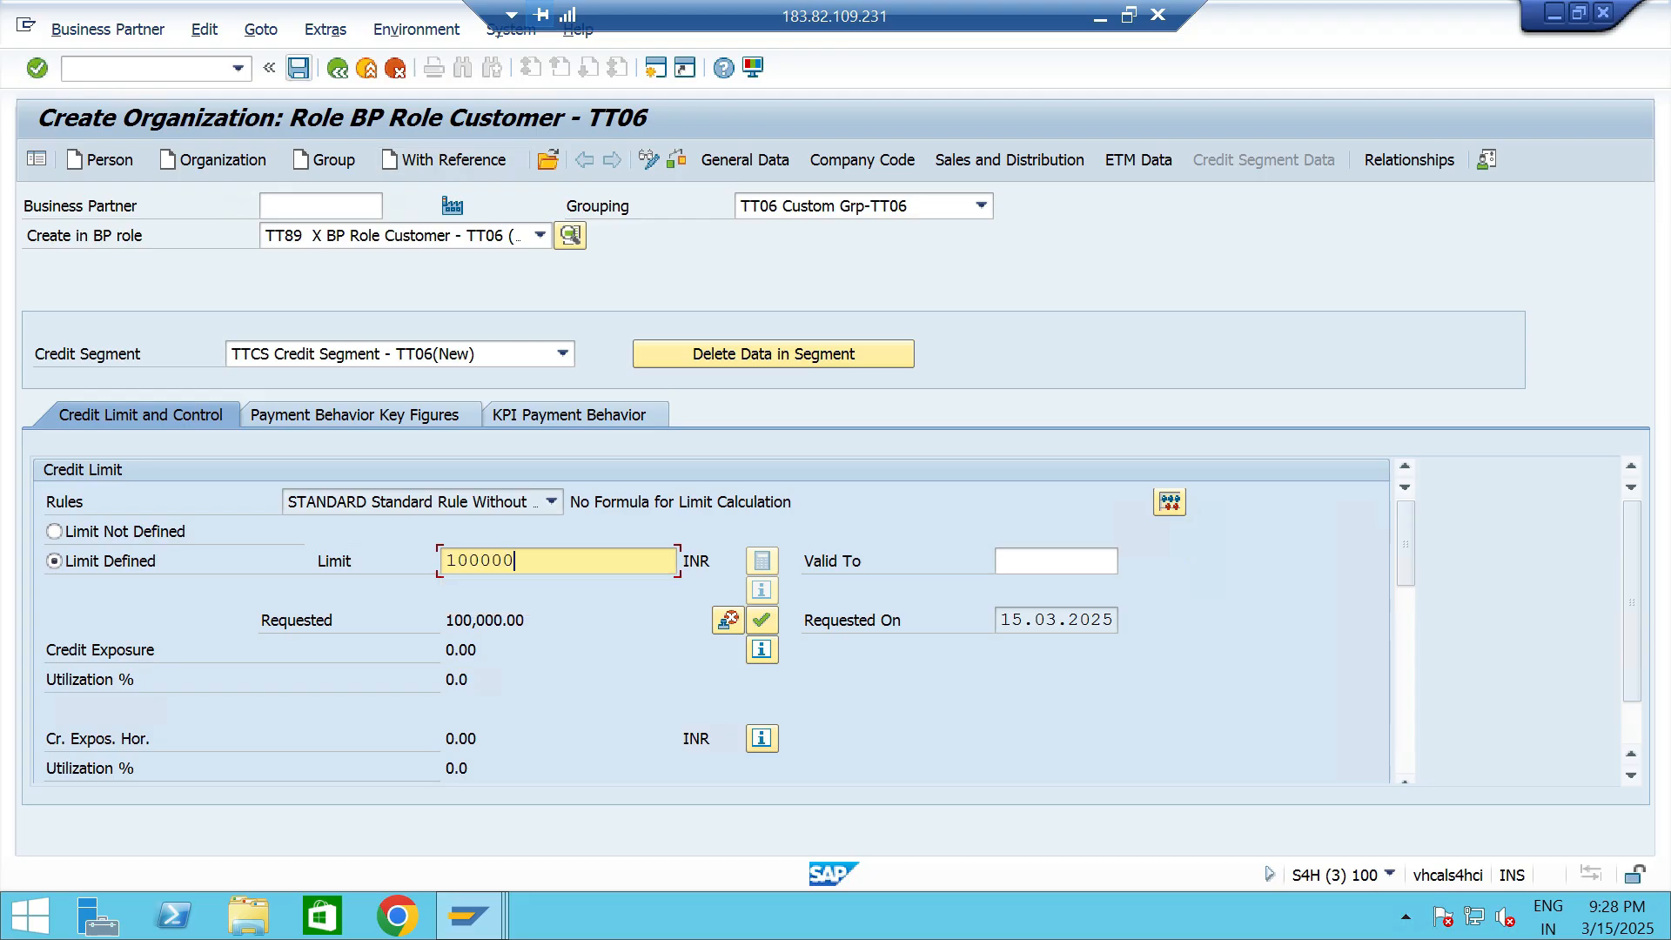
key(Return)
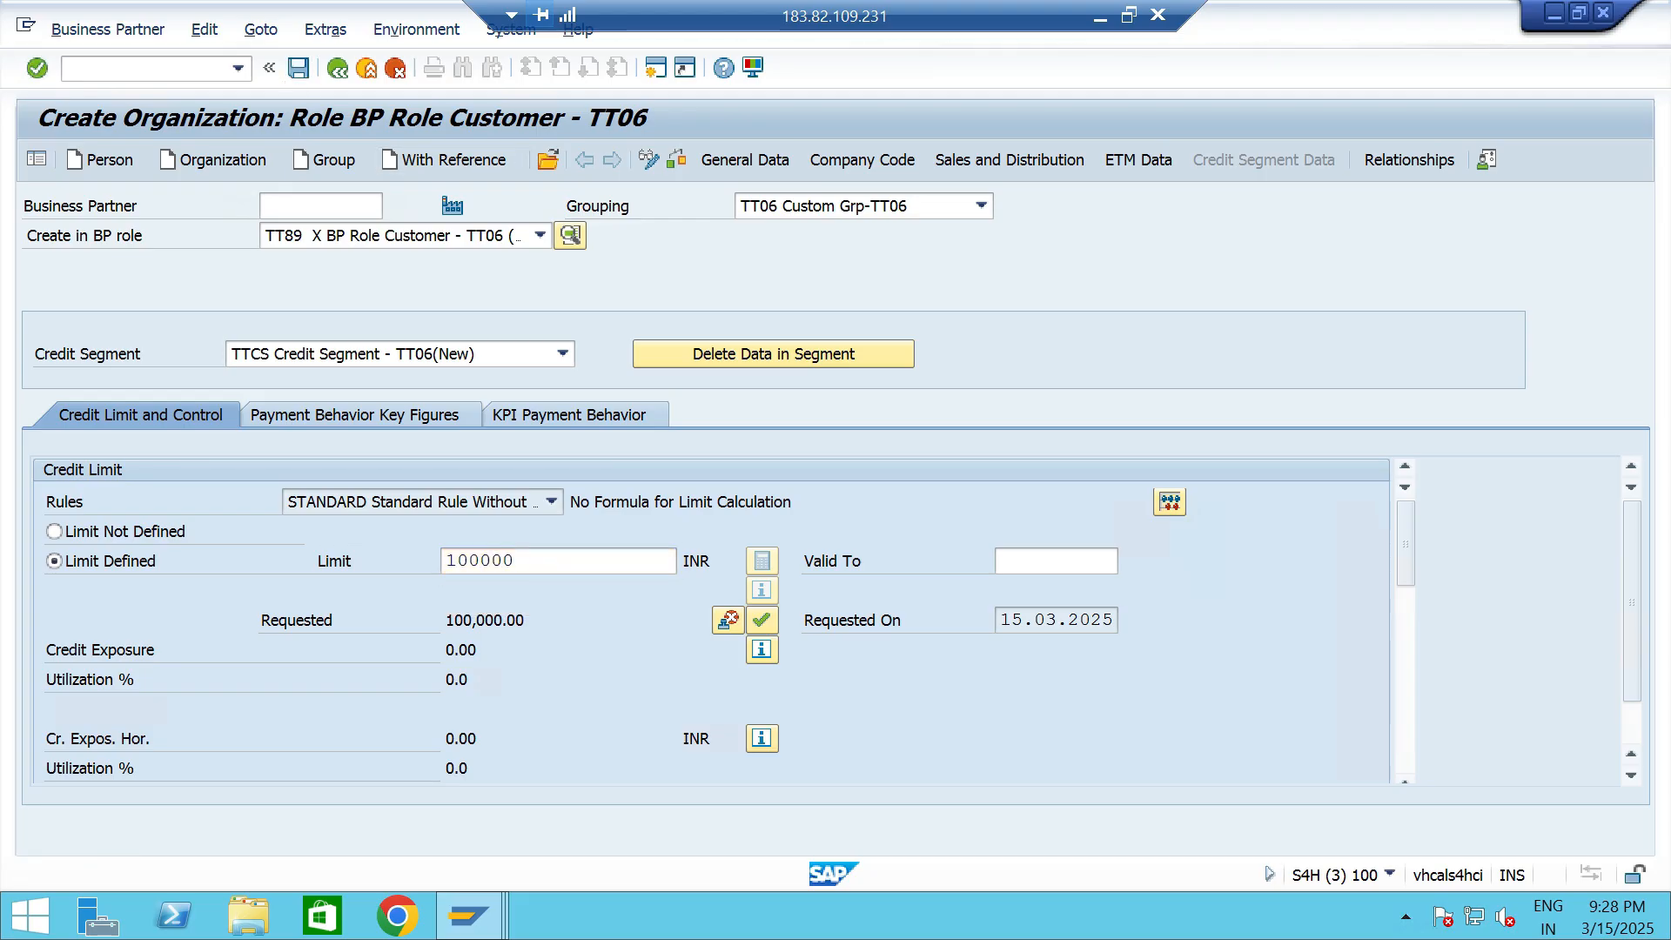
key(ctrl+s)
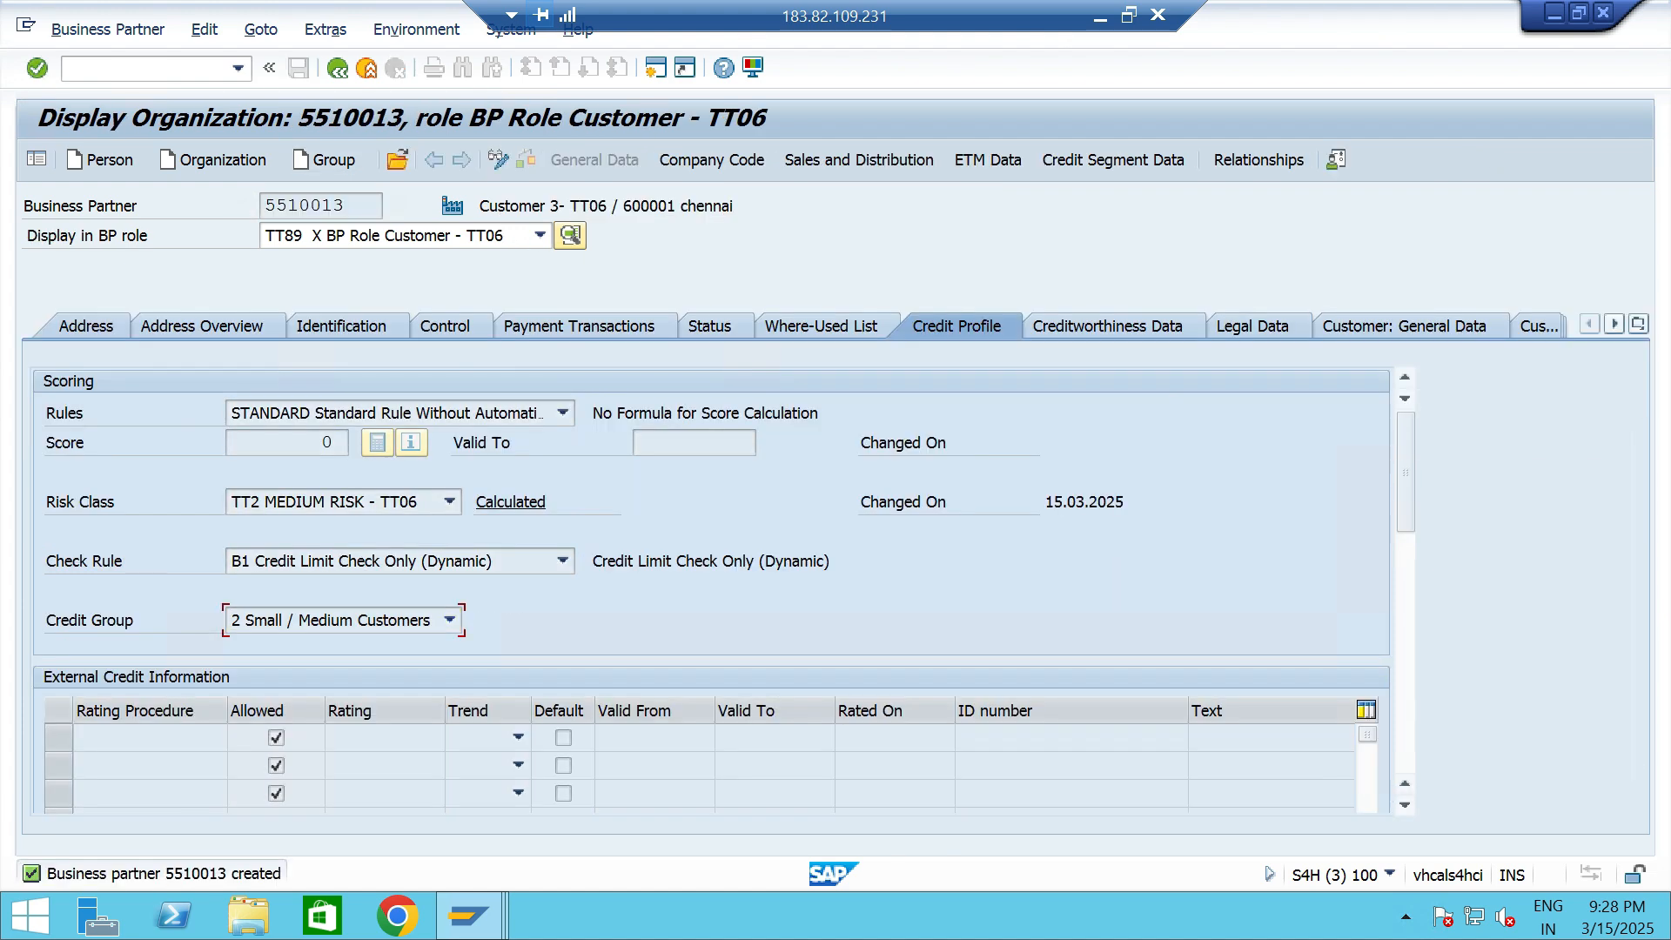
- Create a standard order for Customer 3- TT06 with material 13328 from plant TTP2
click(238, 69)
click(194, 113)
key(Return)
key(Return)
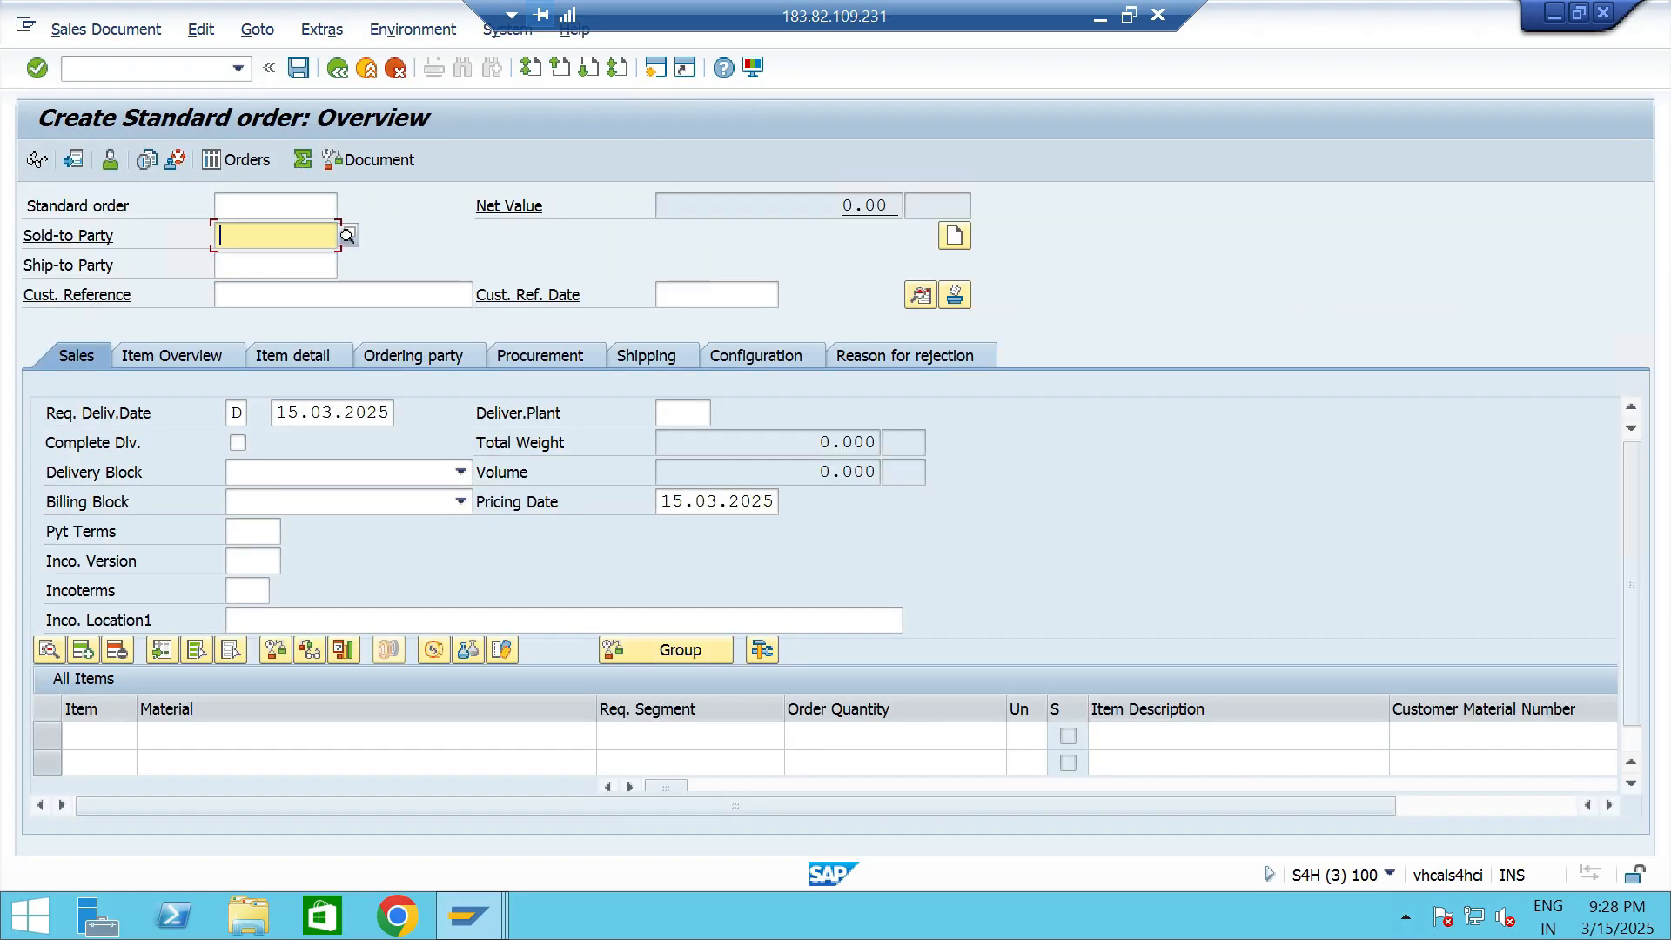
key(Down)
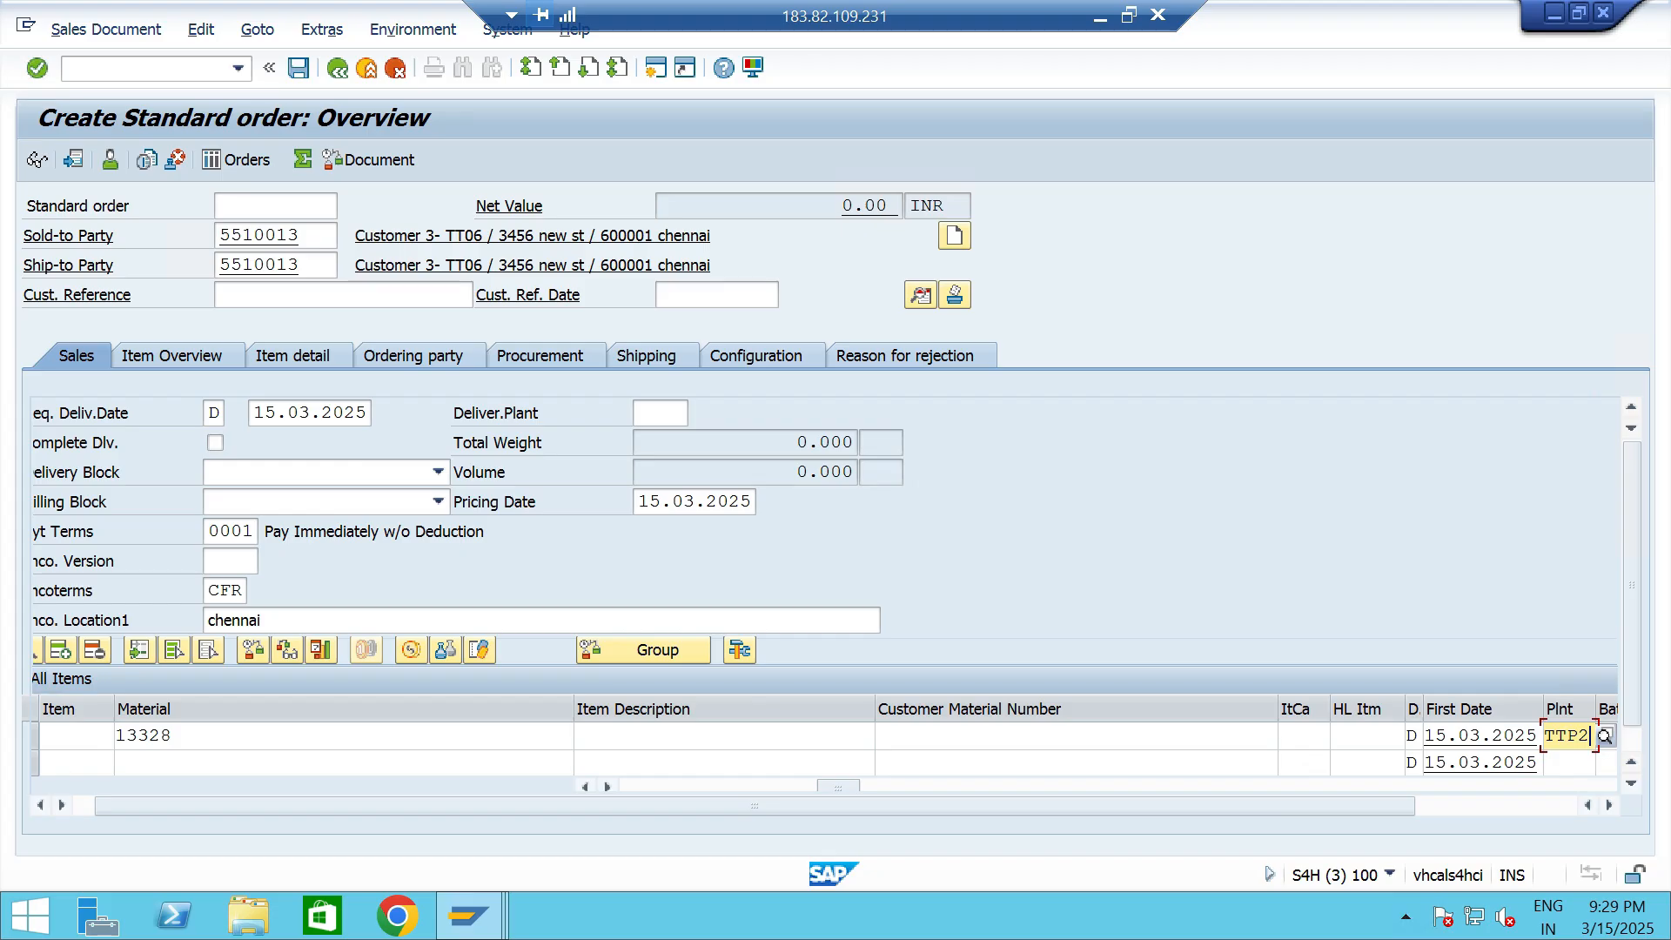
key(Return)
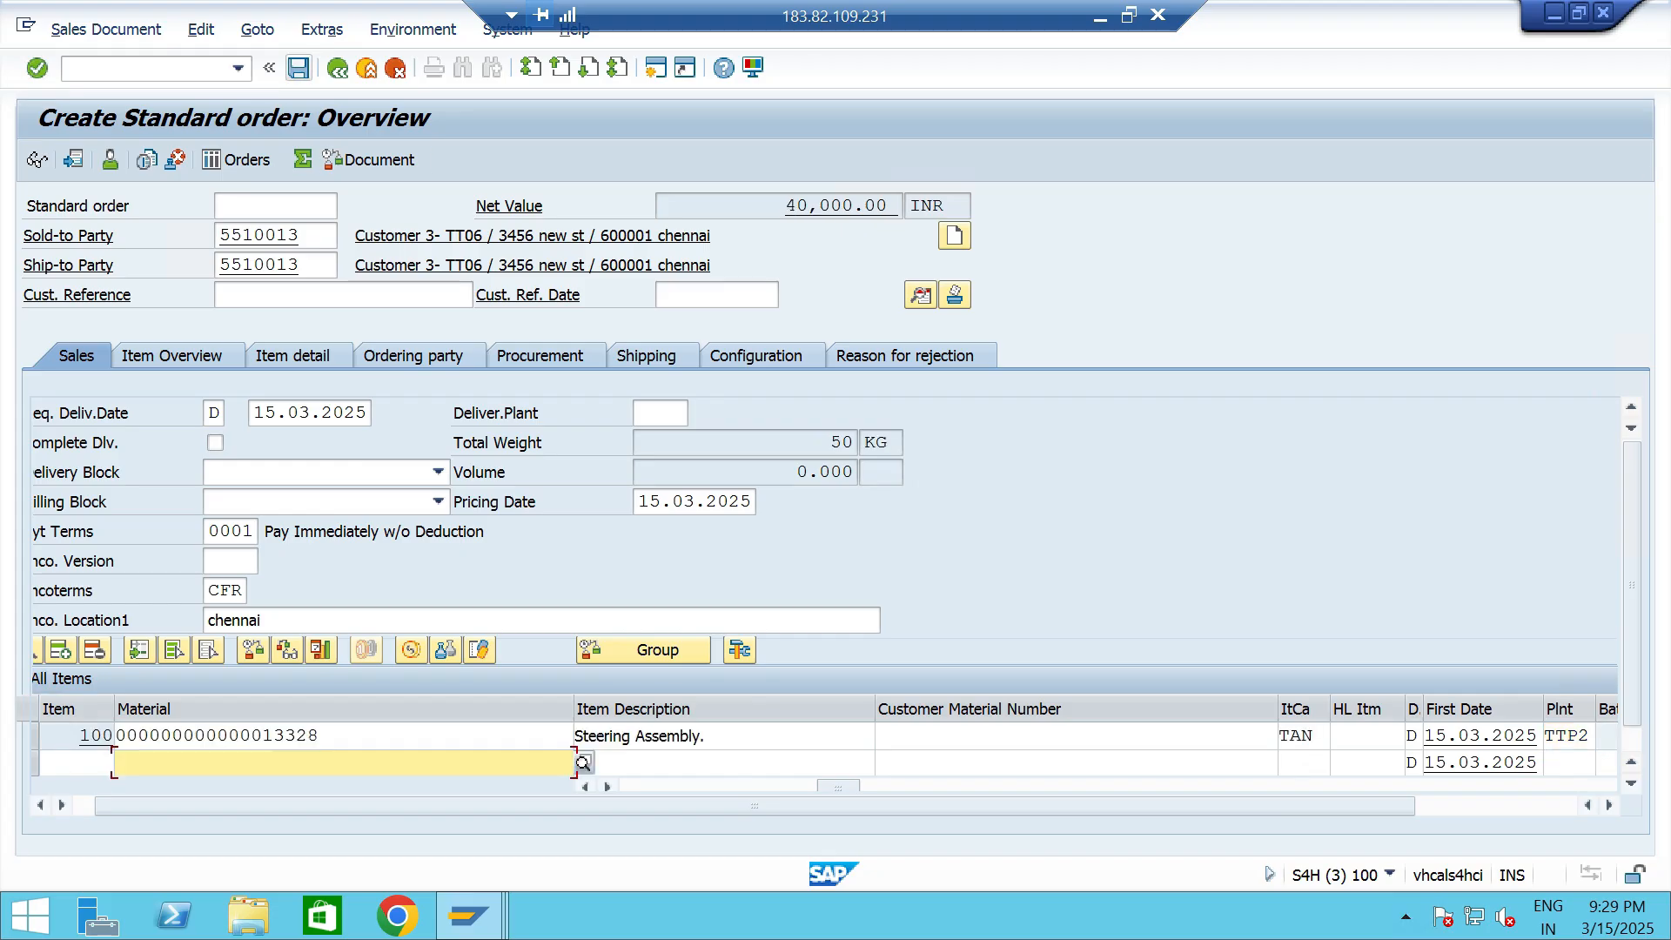
- Create an outbound delivery directly from the sales order, with picked quantity 5 and storage location TTS5, and post goods issue
click(106, 28)
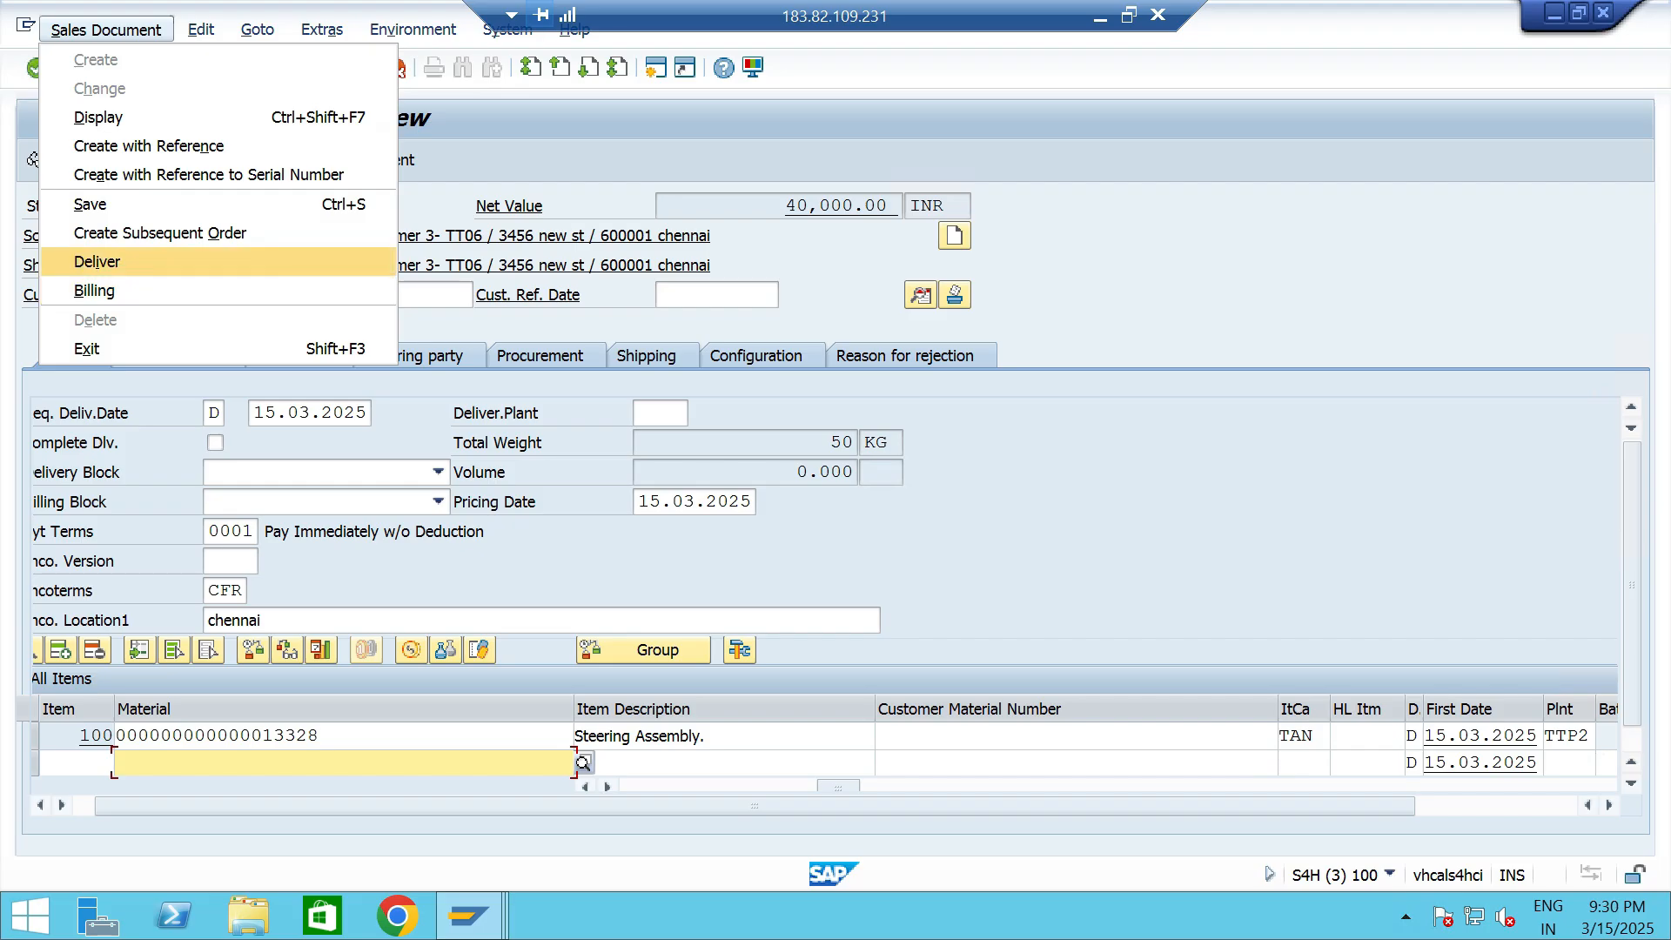
click(96, 261)
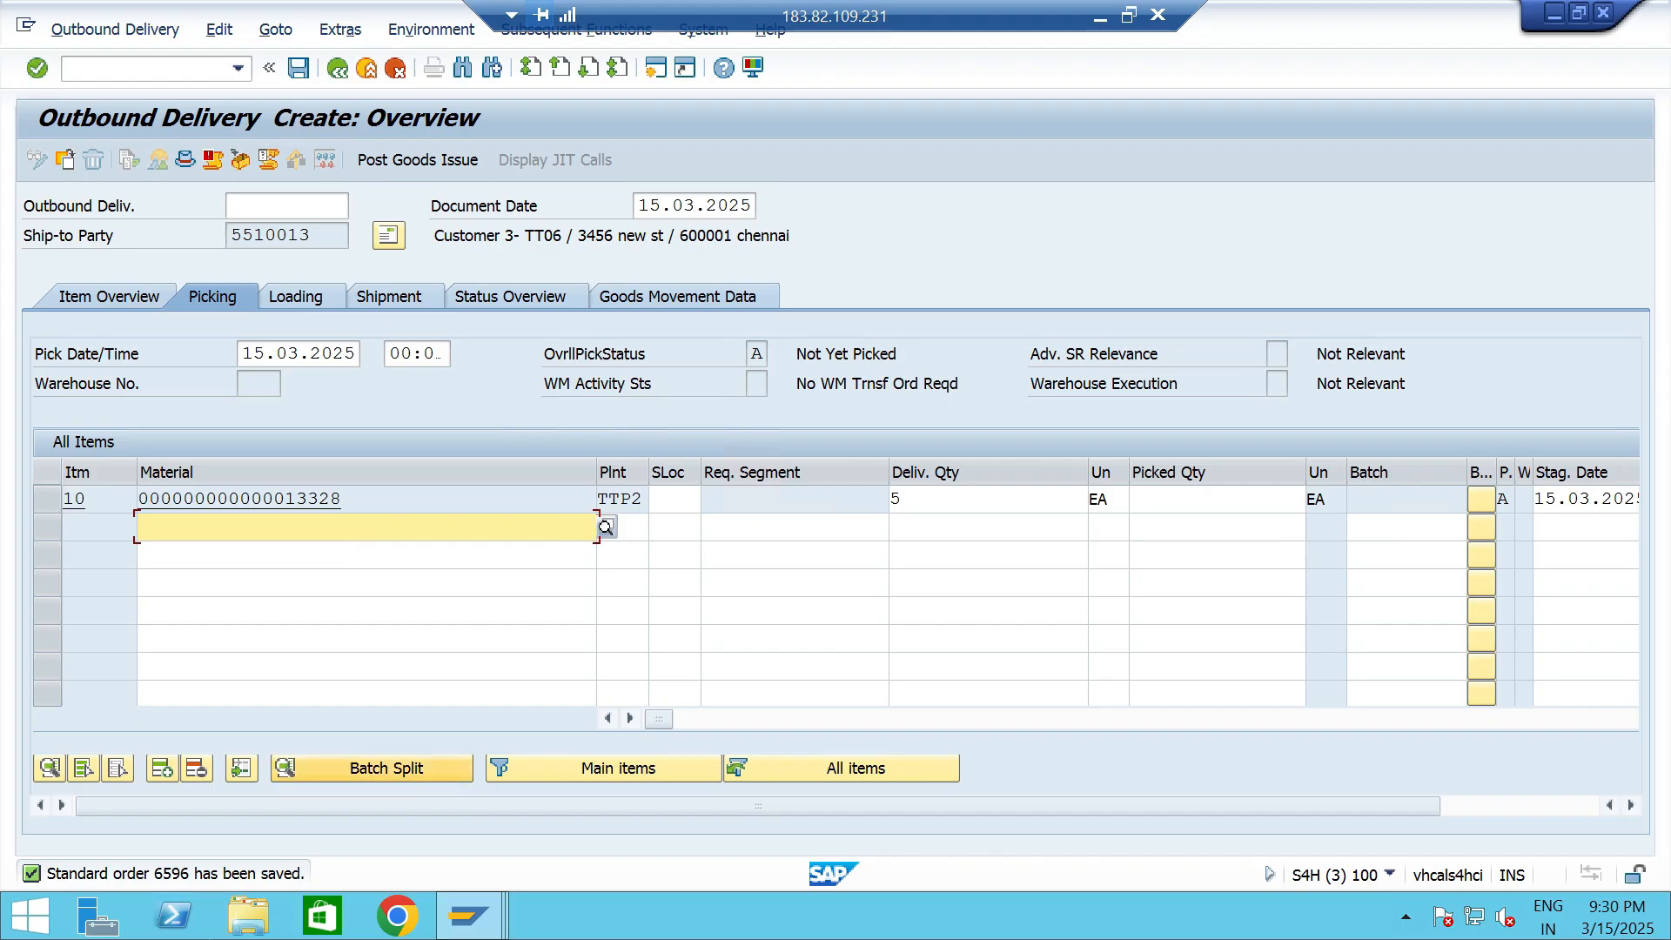
click(1216, 499)
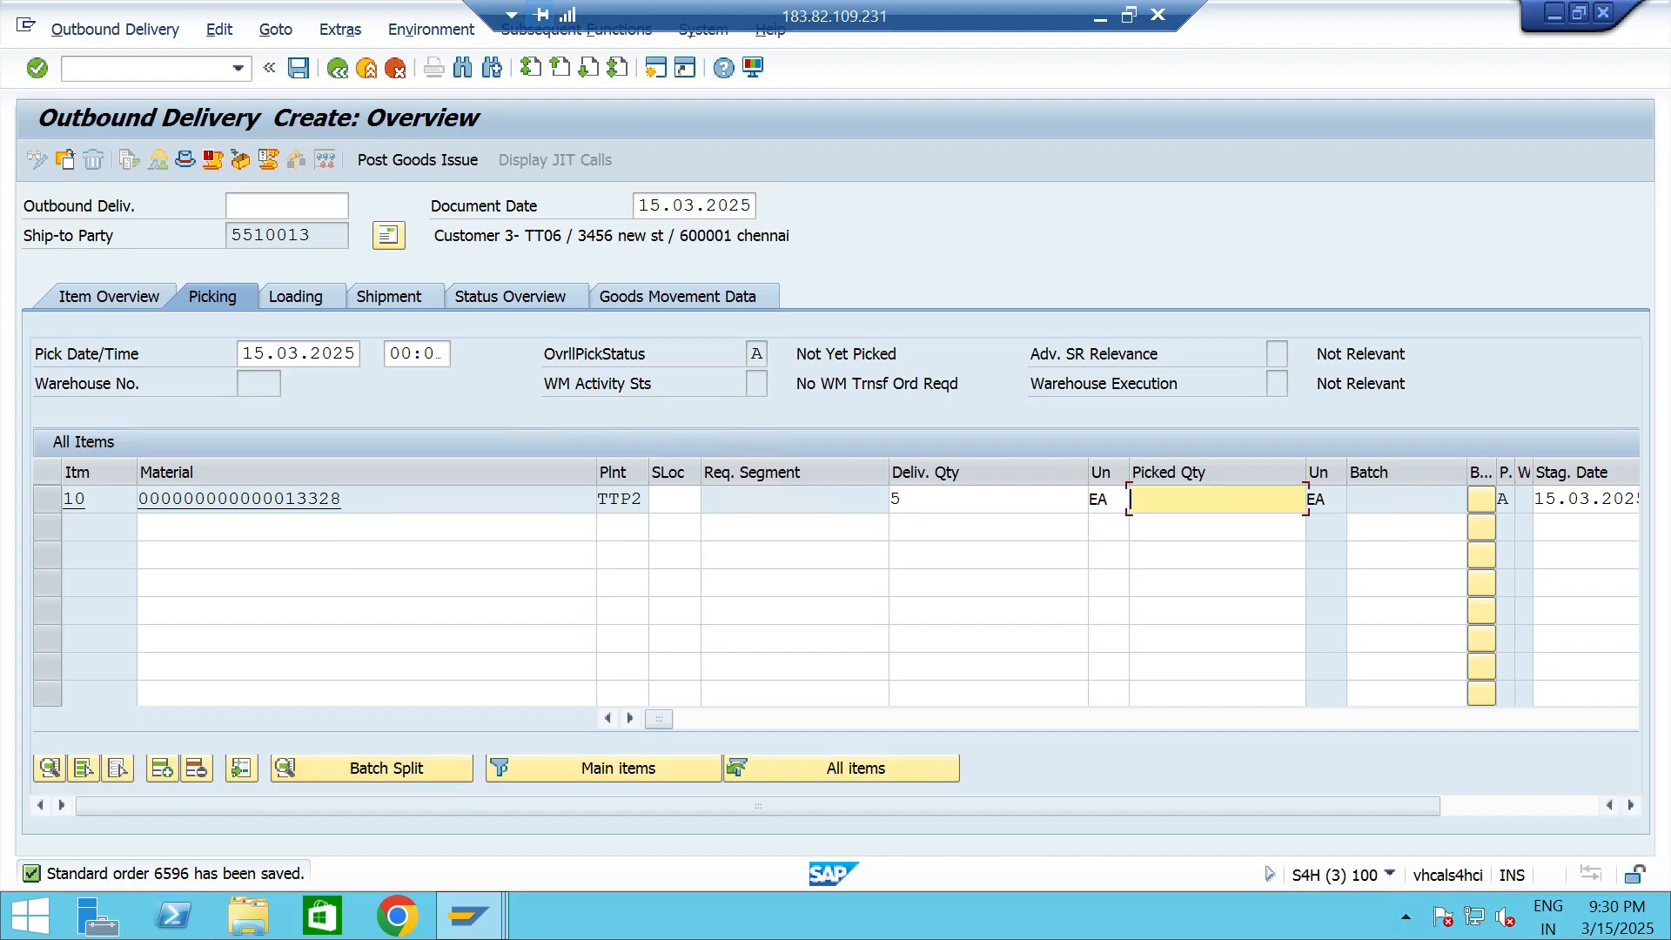
text(5)
key(Down)
key(Down)
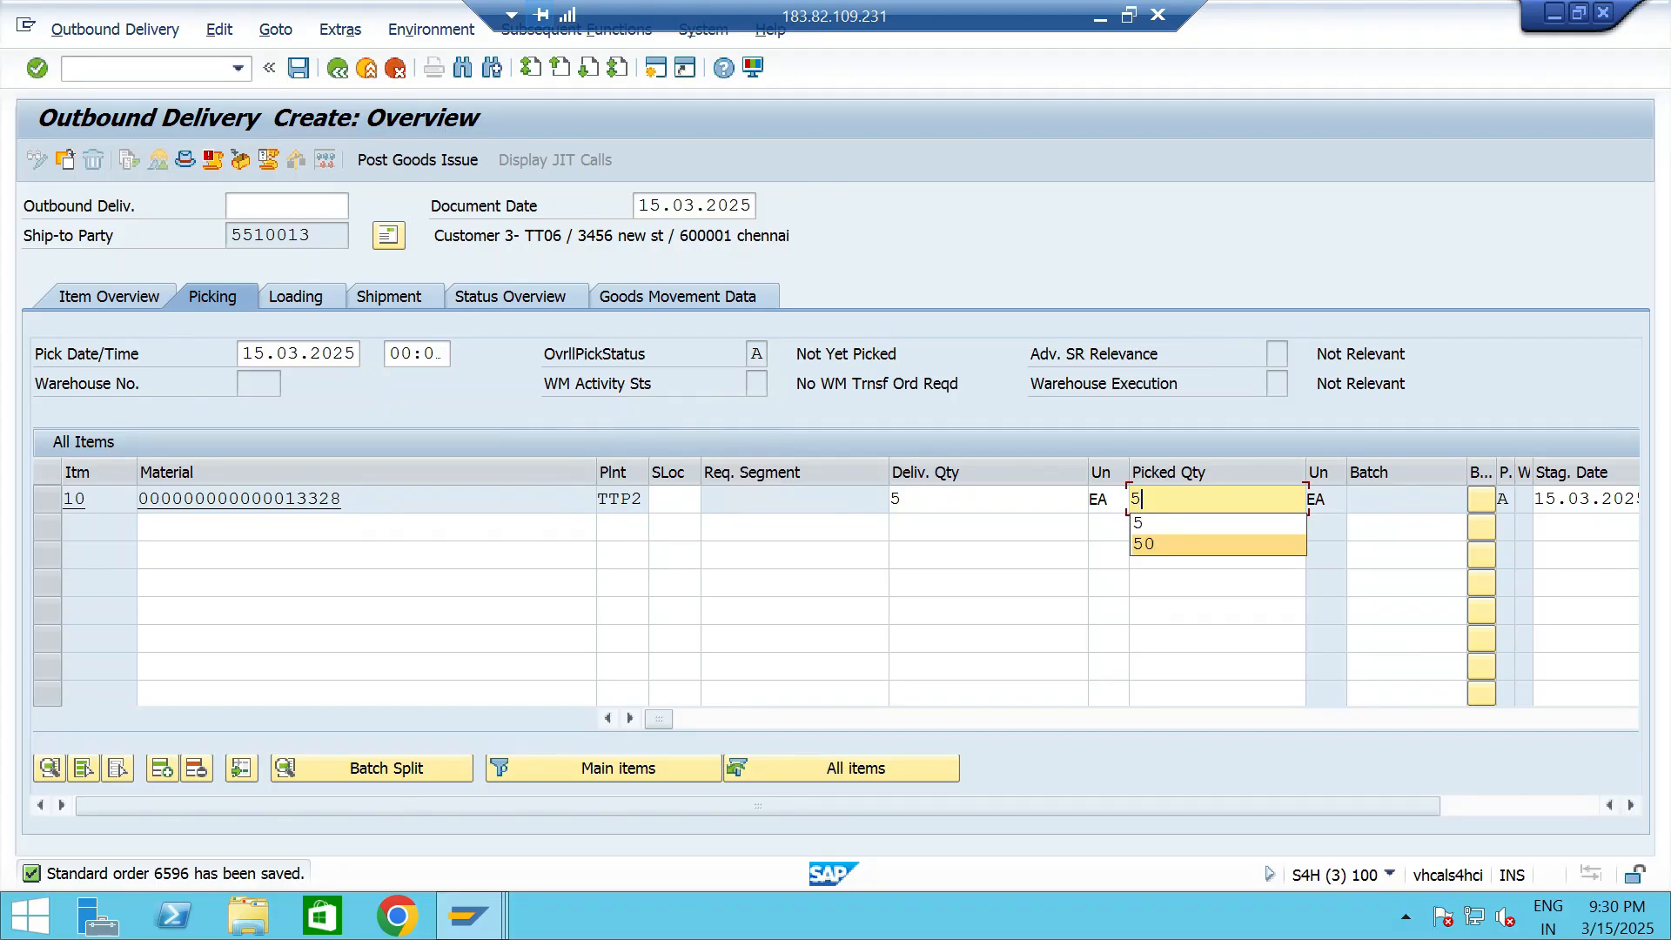
click(672, 500)
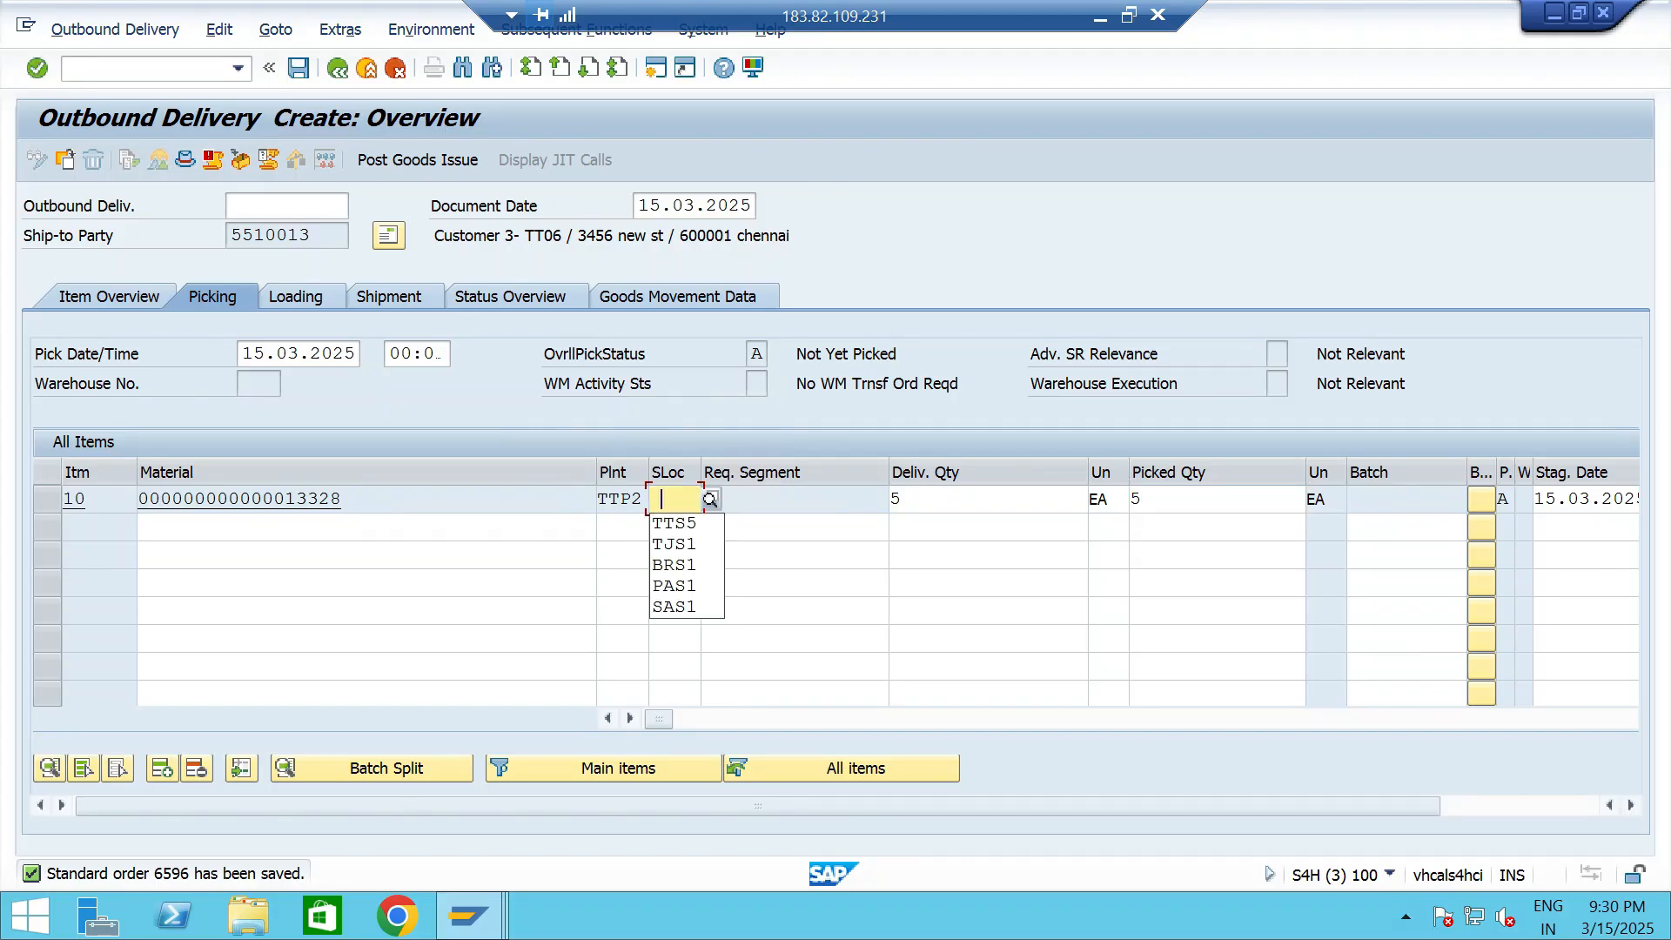
key(Down)
key(Return)
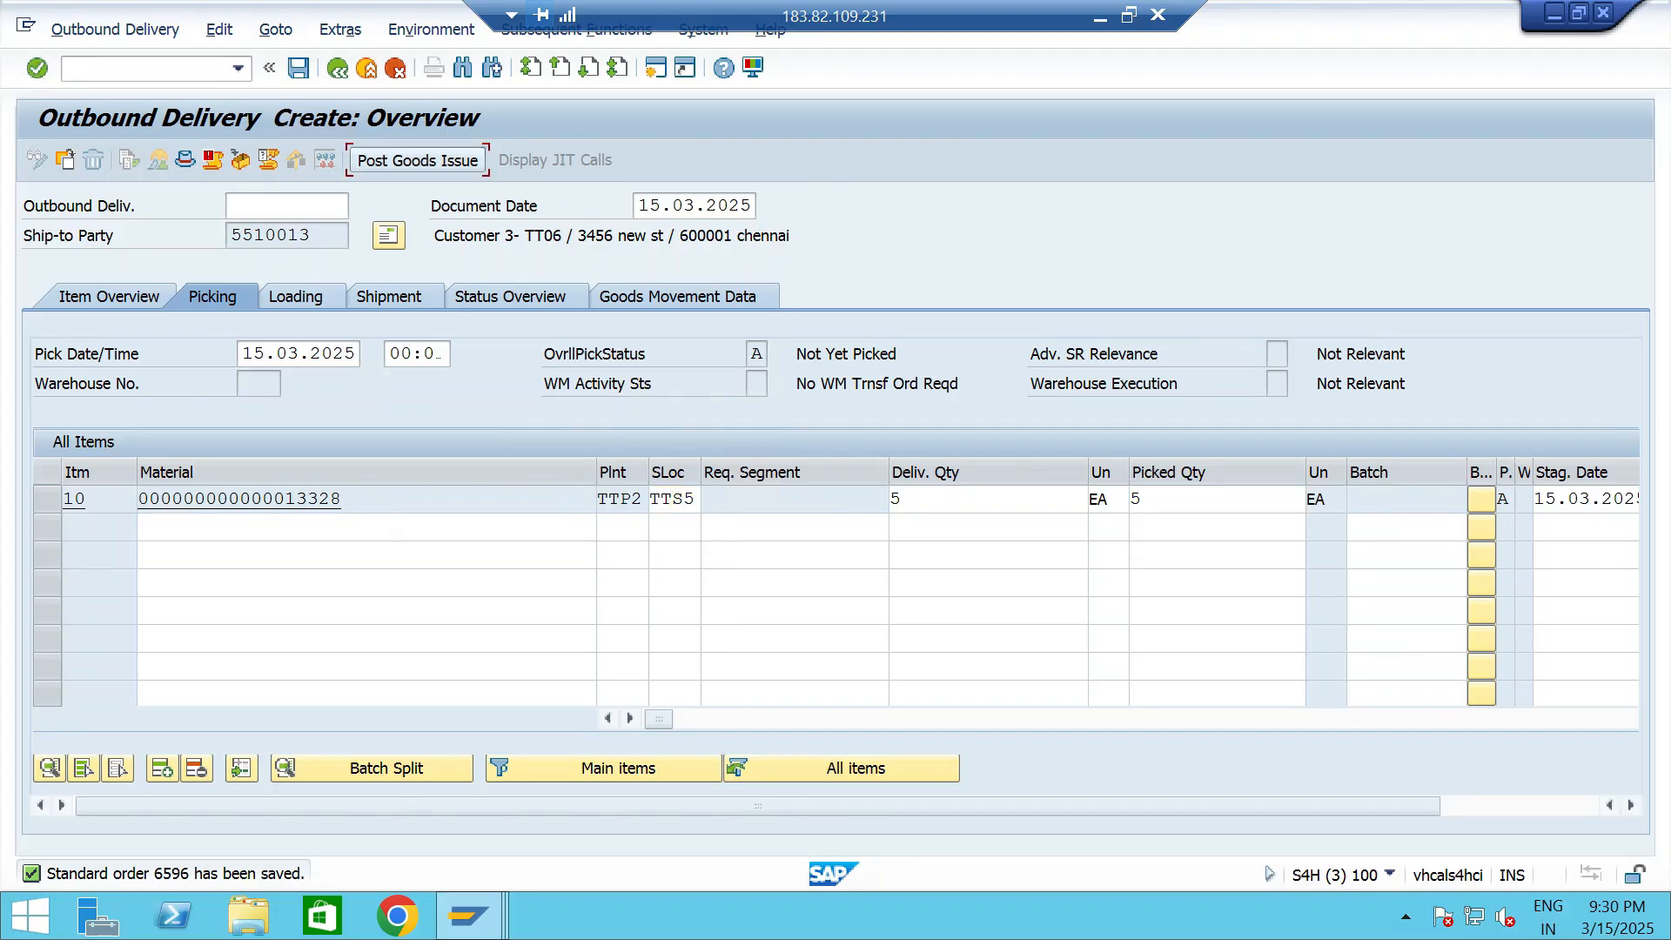
click(417, 159)
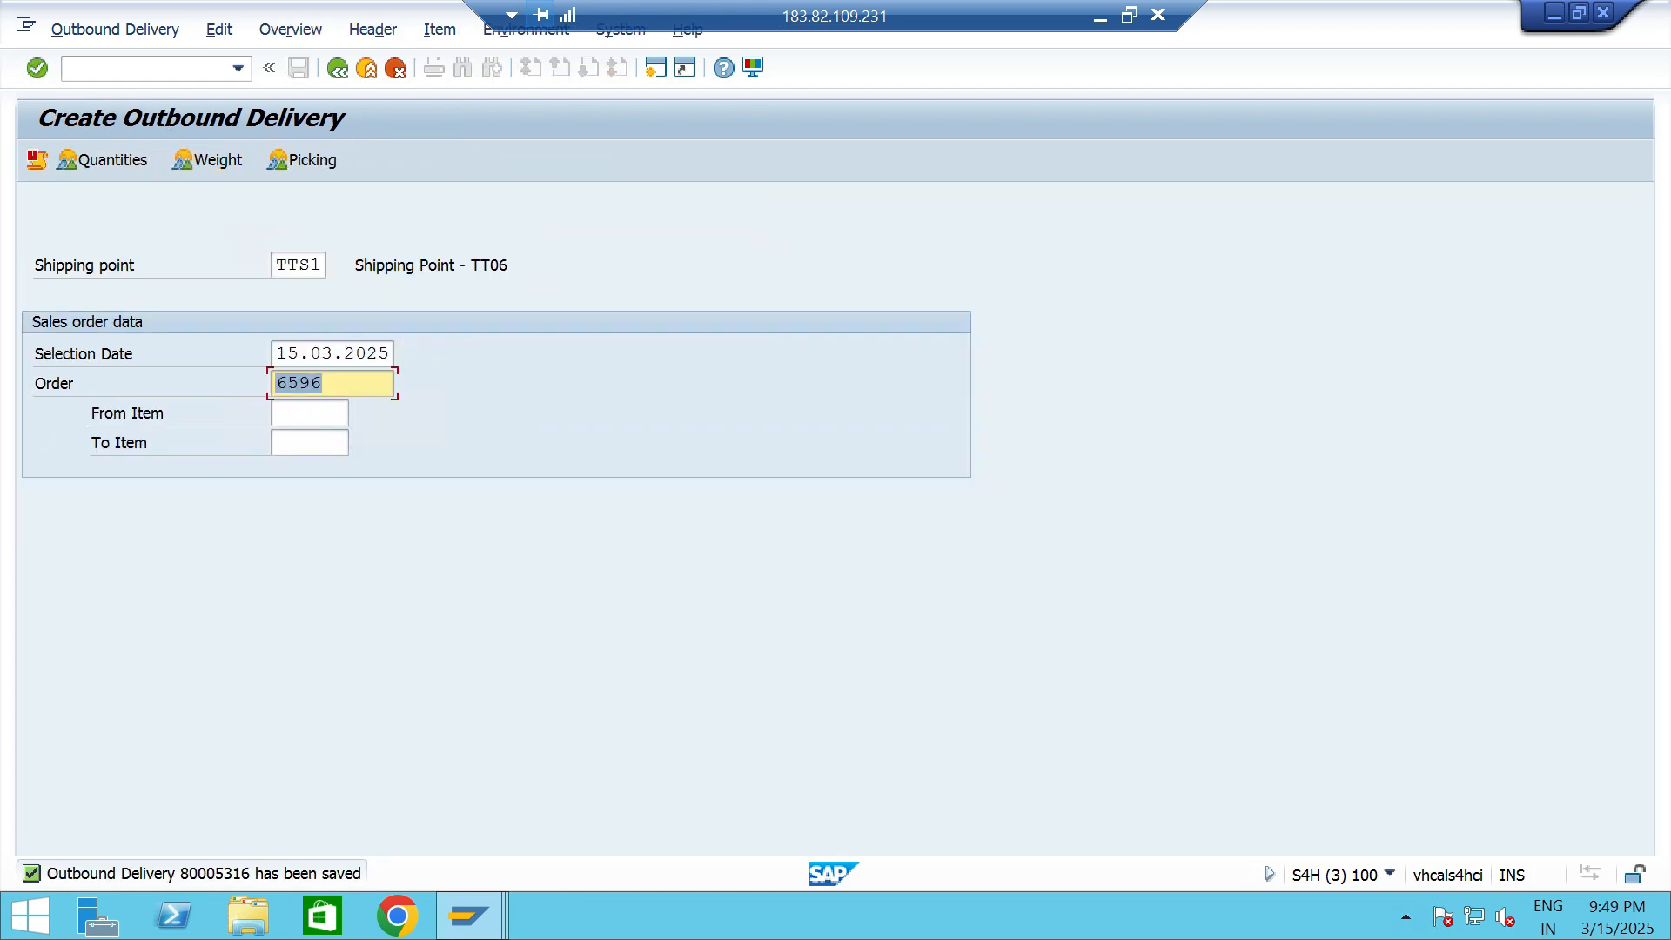
- Open the saved outbound delivery's picking overview for changing through transaction VL02
click(238, 69)
click(157, 92)
key(BackSpace)
text(2)
key(Return)
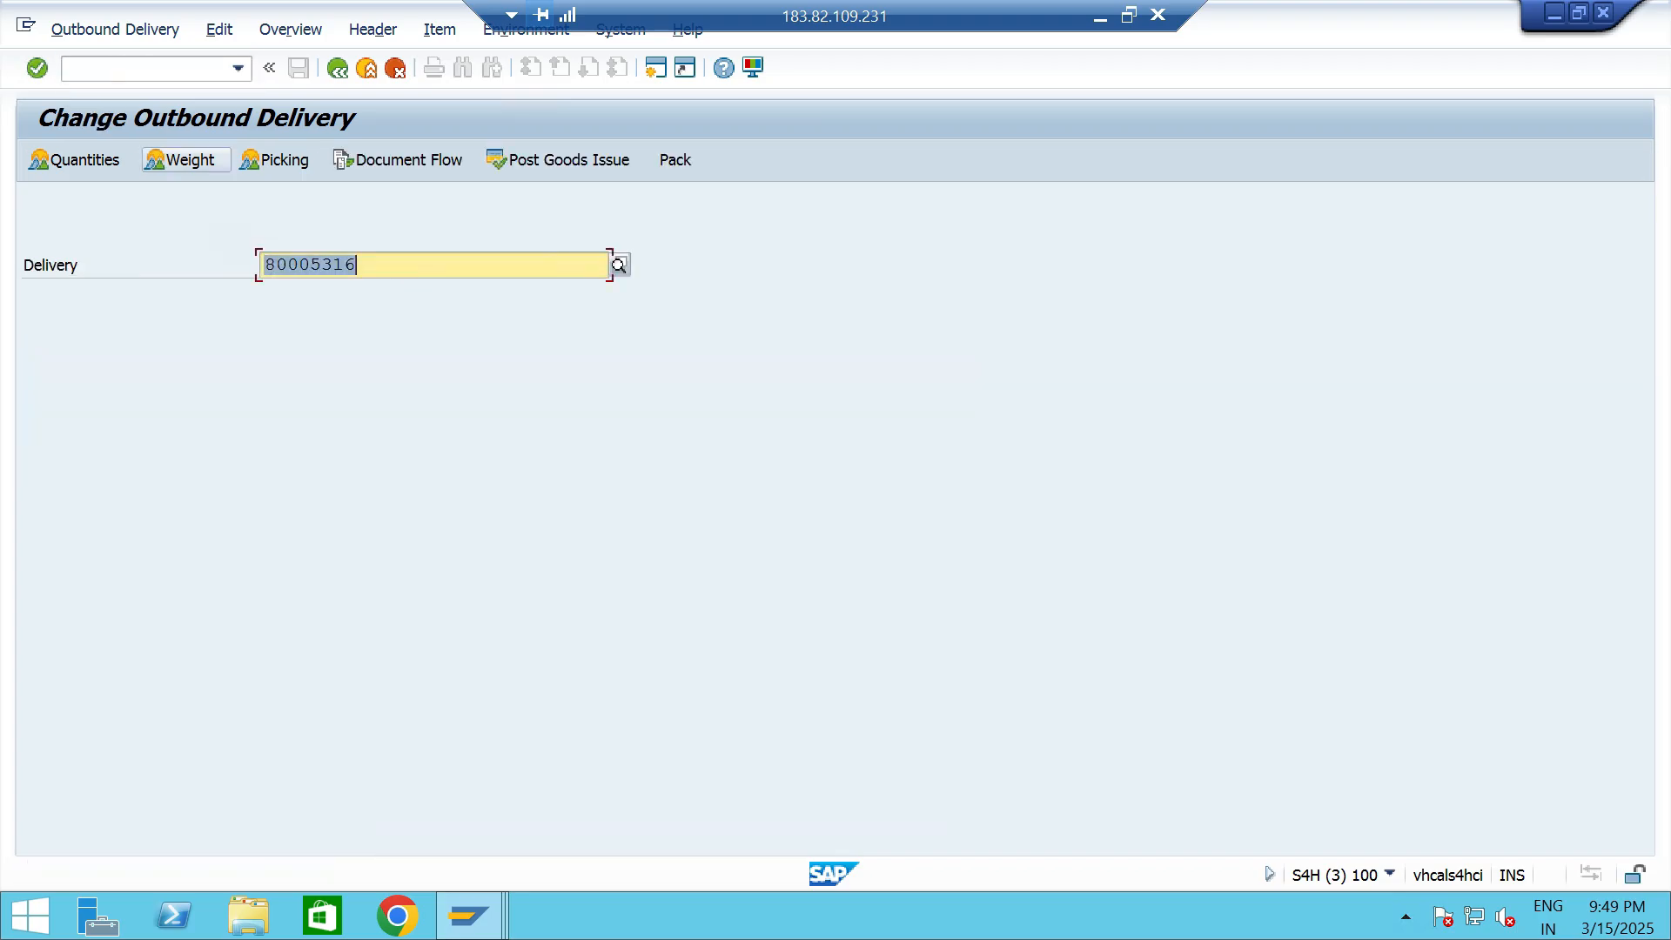
click(280, 160)
- Set the delivery item's pick quantity to 5 and storage location to TTS5, and post goods issue
click(1029, 411)
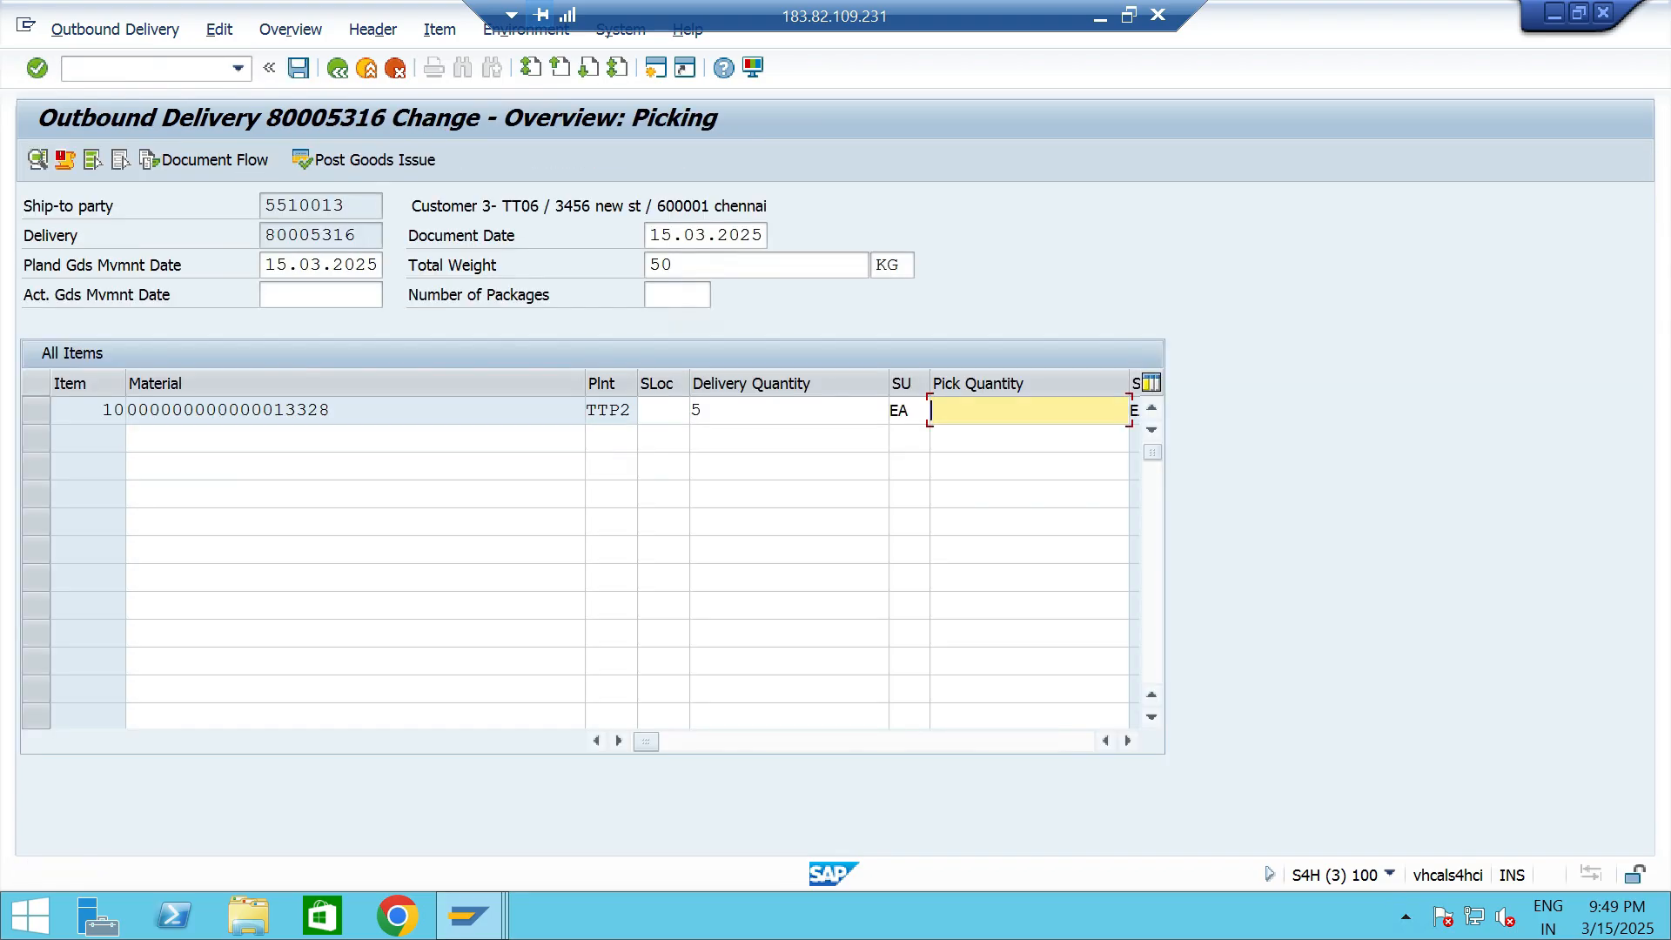
text(5)
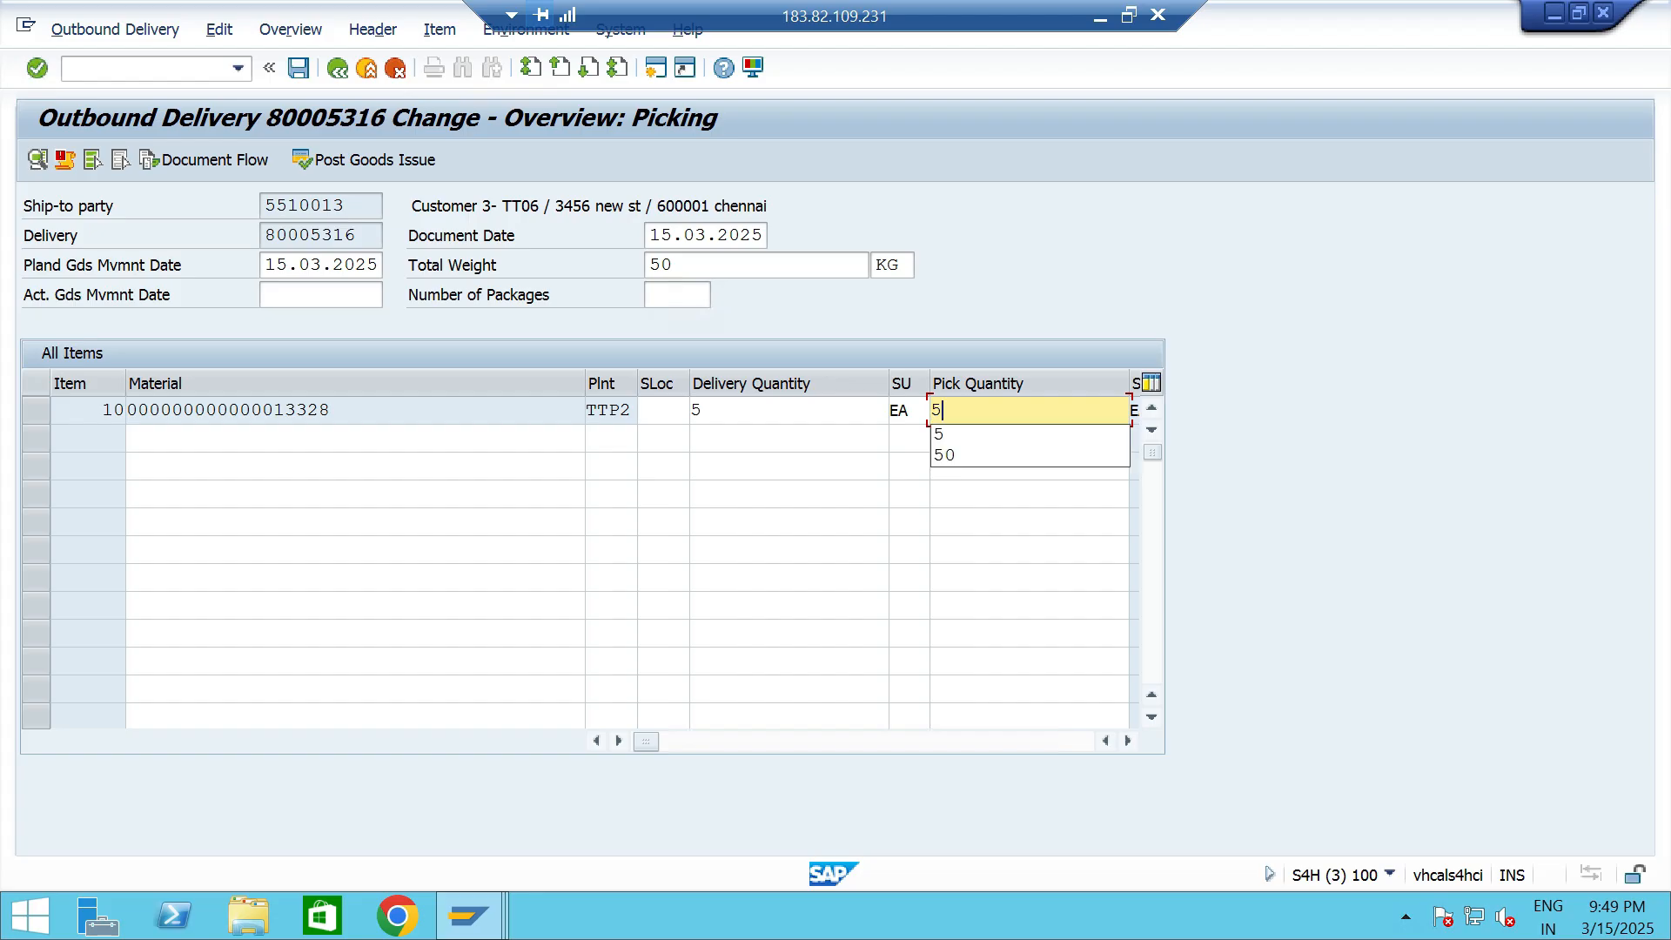
click(663, 411)
key(space)
key(Down)
key(Return)
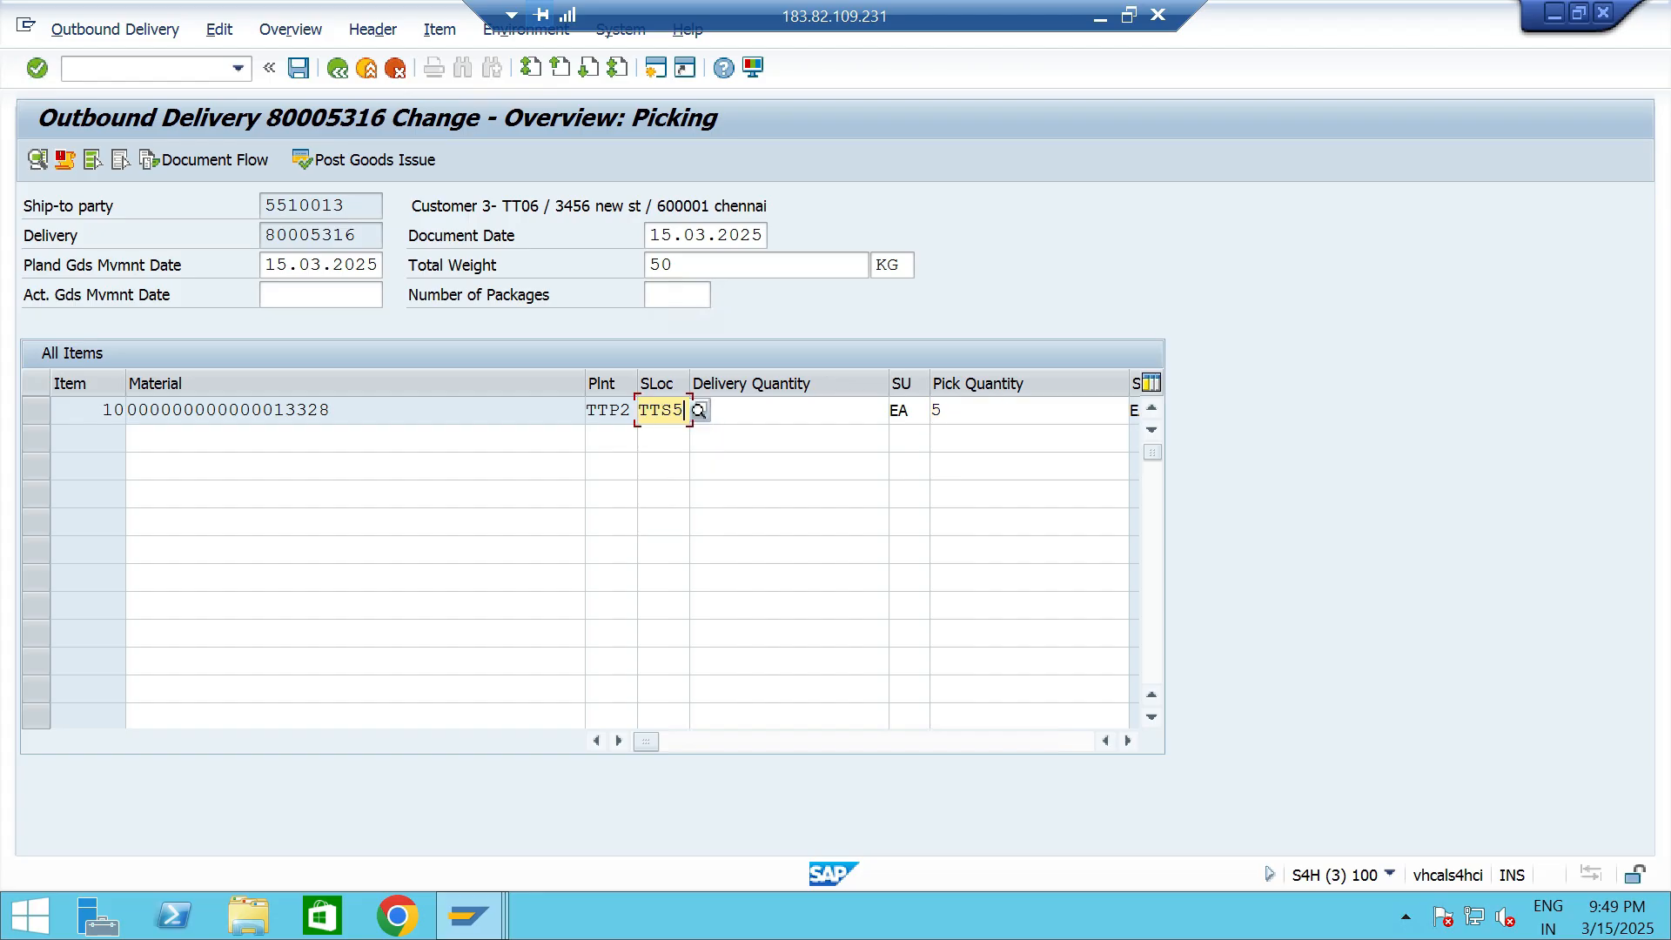
click(373, 160)
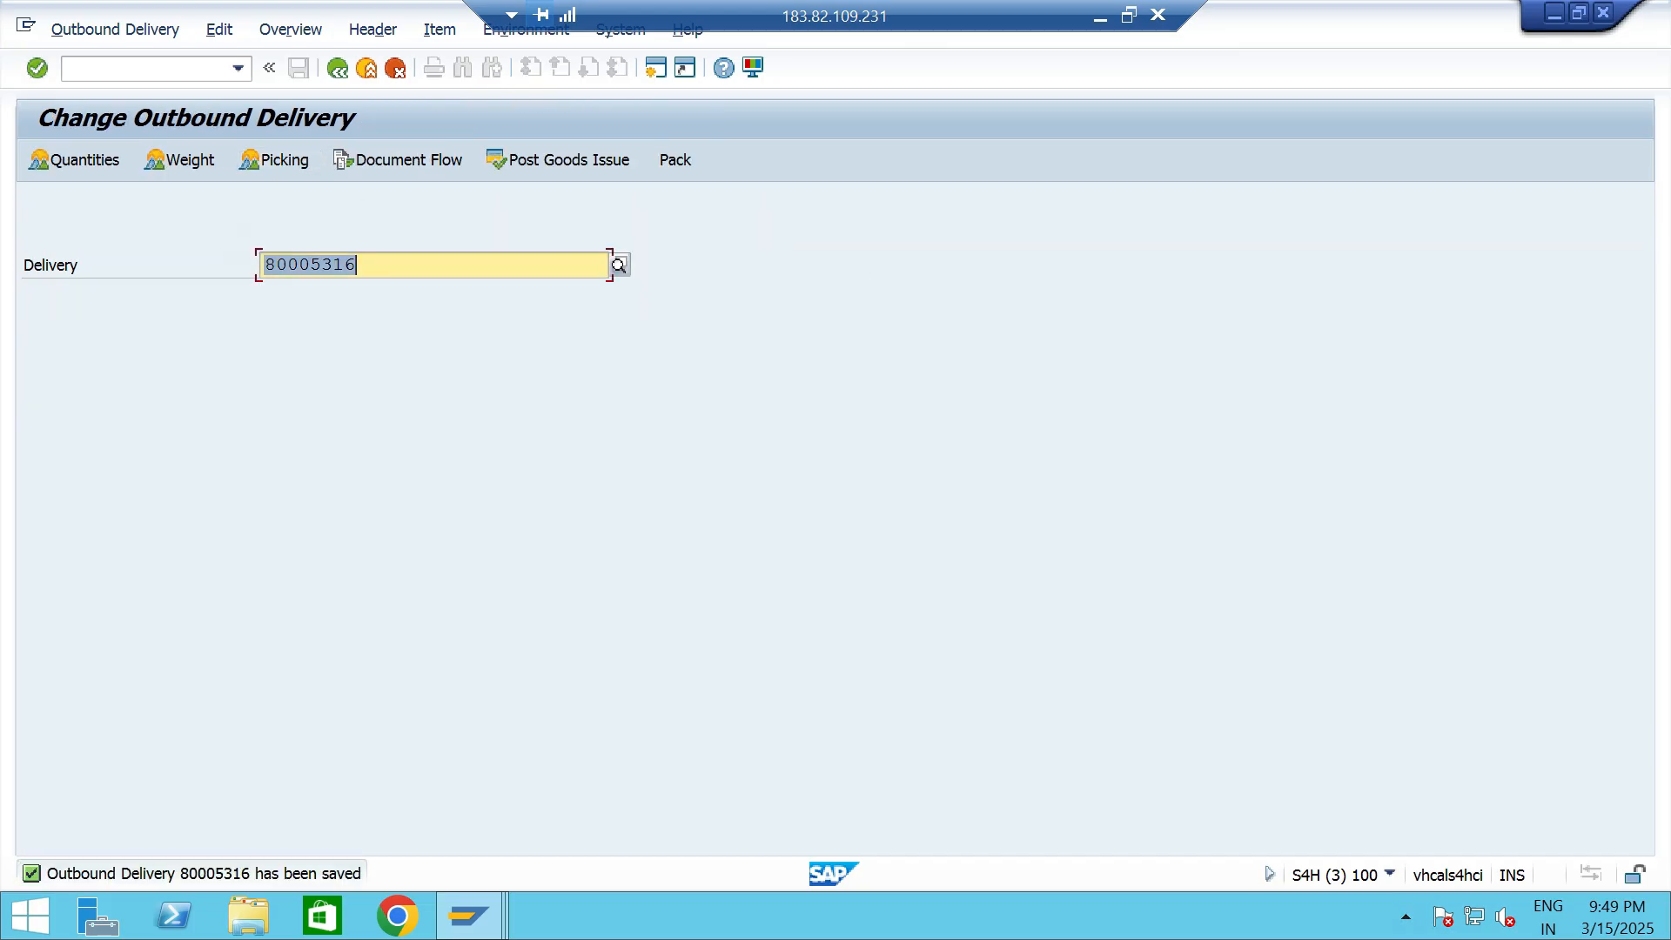
- Create and save a billing document for the outbound delivery through transaction VF01
click(239, 69)
key(Down)
key(Down)
key(Down)
key(Down)
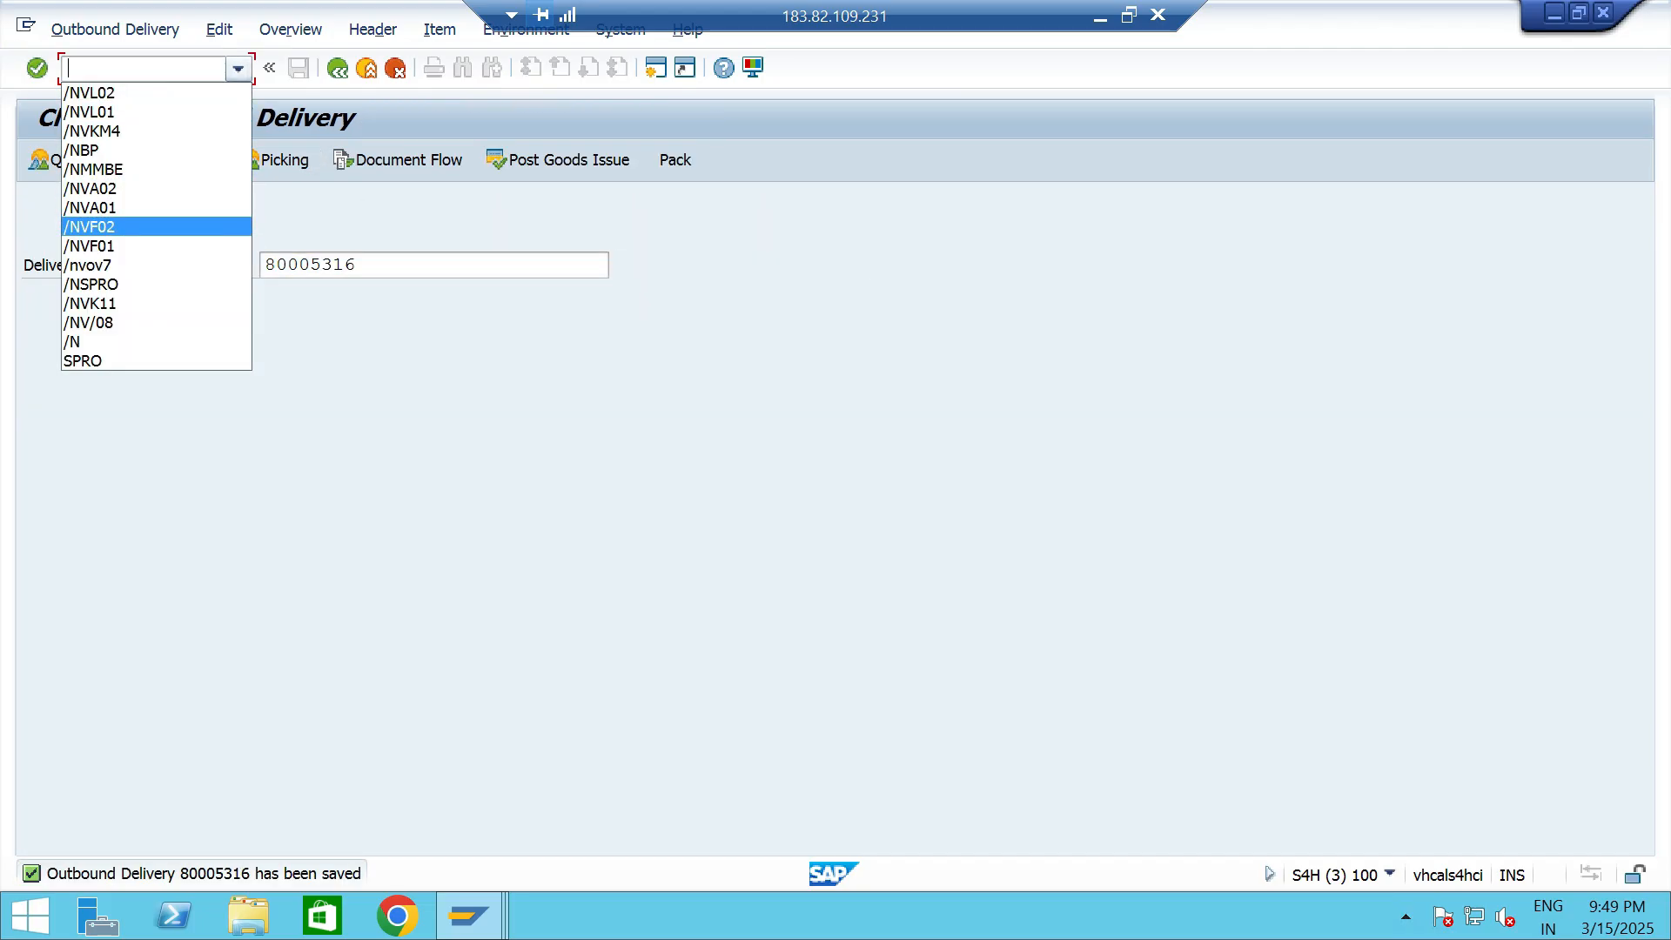
key(Down)
key(Return)
key(Return)
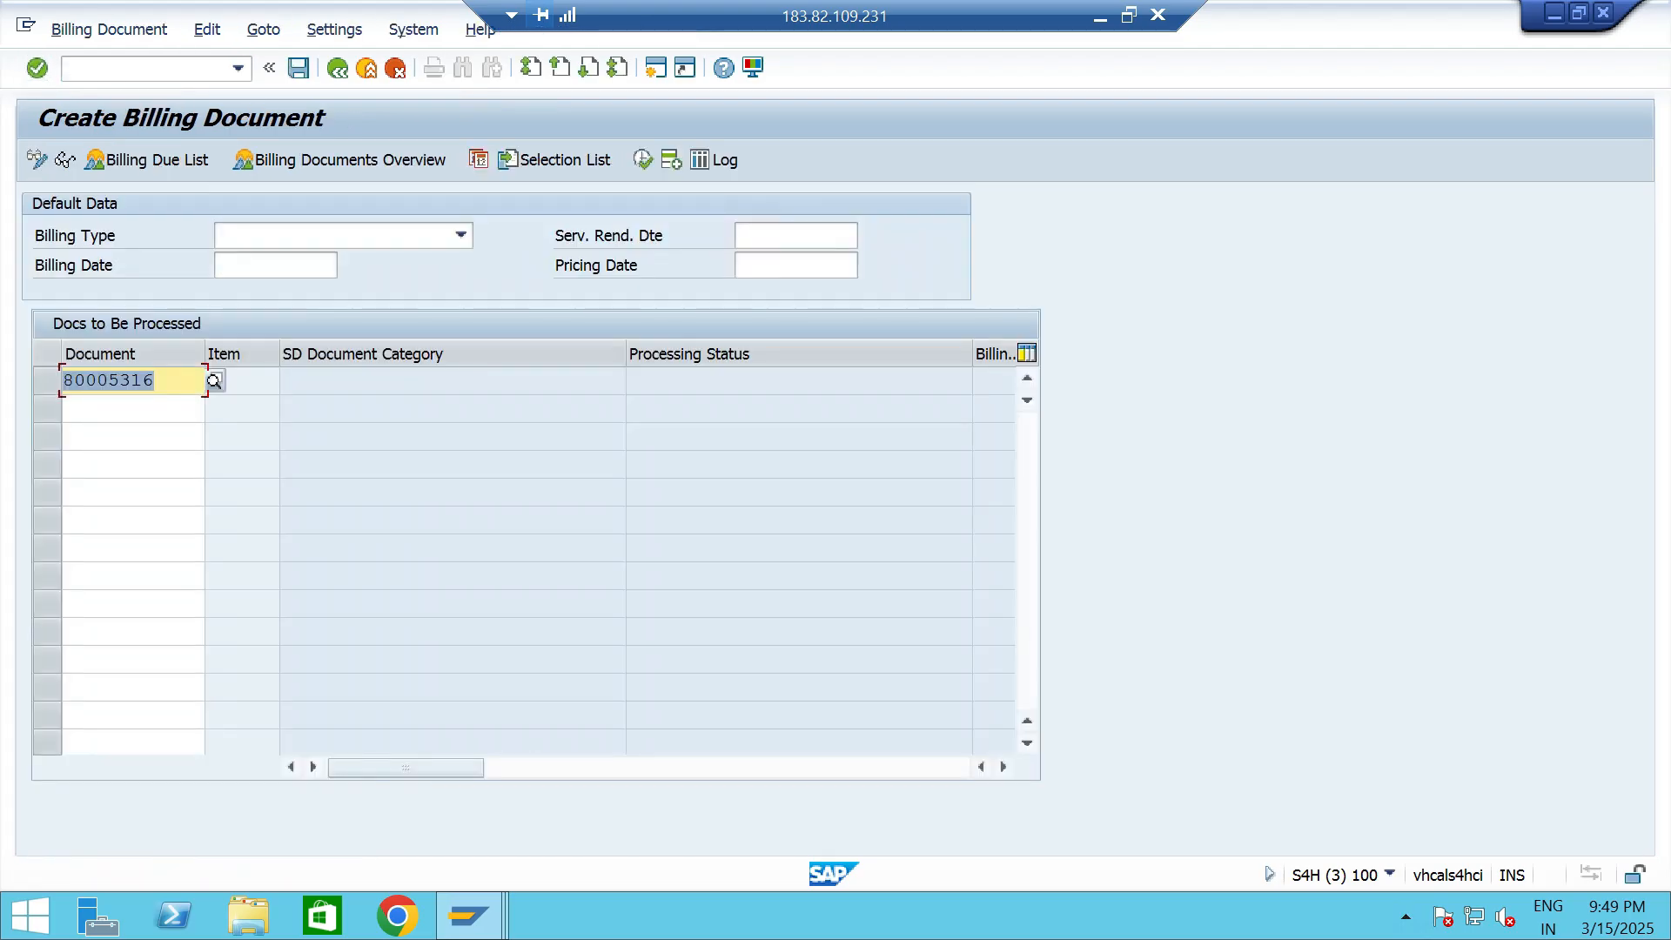
key(ctrl+s)
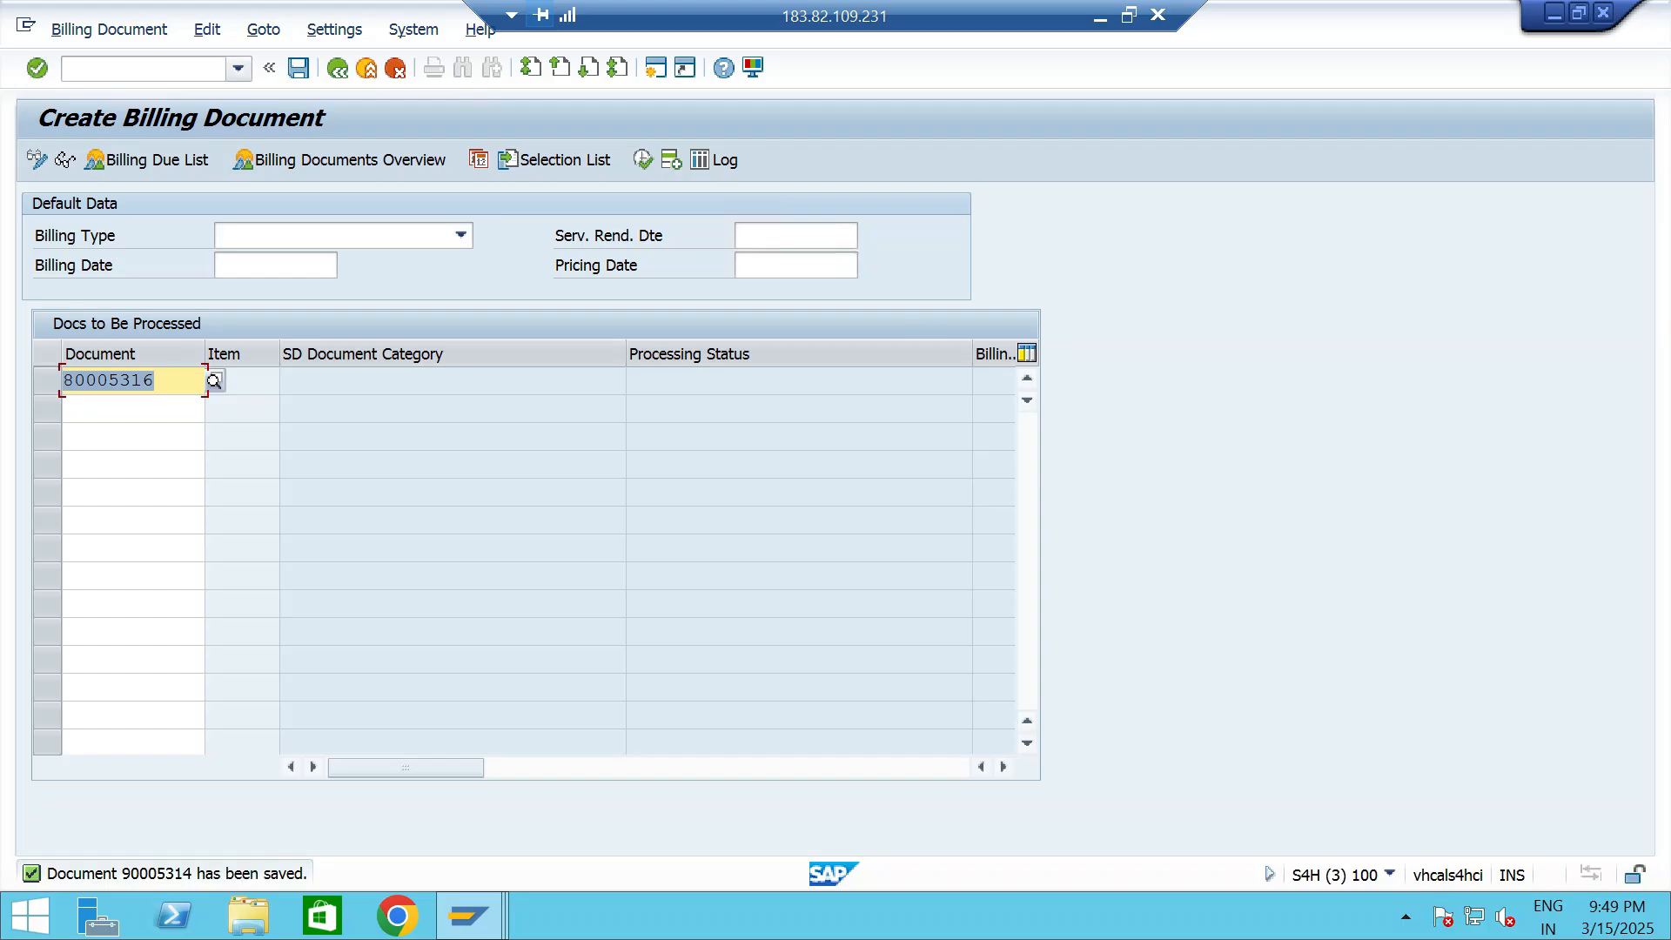
- Refresh the credit exposure details of Customer 3- TT06, check the exposure category, and return to the billing session
key(alt+Tab)
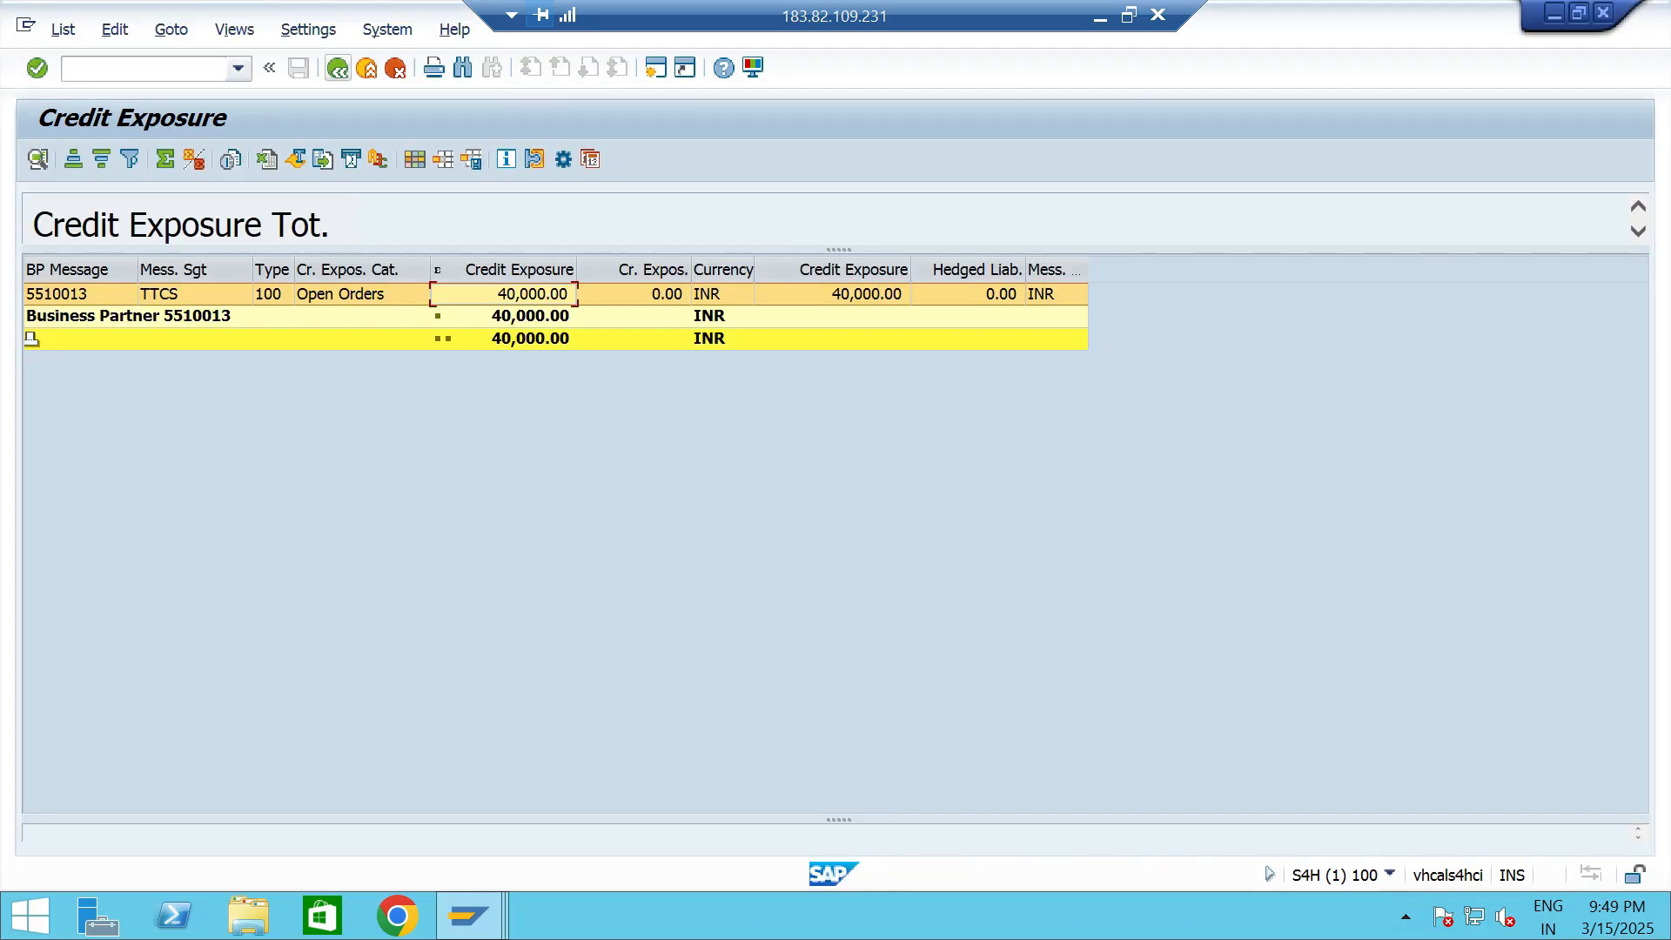
key(F3)
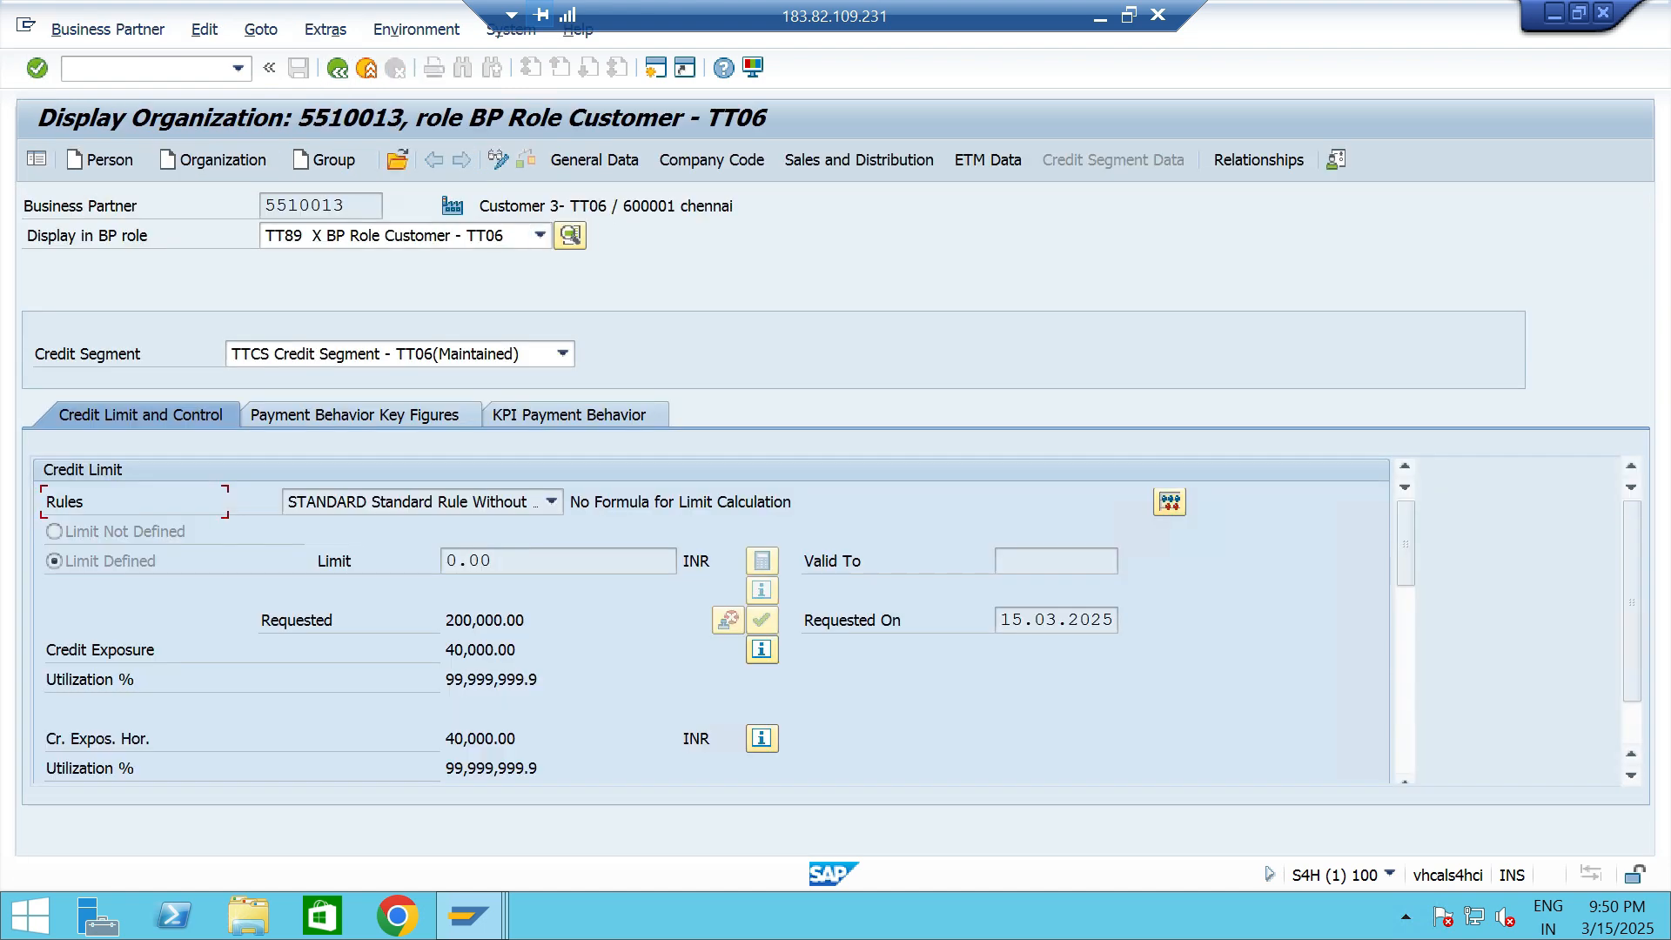
click(763, 649)
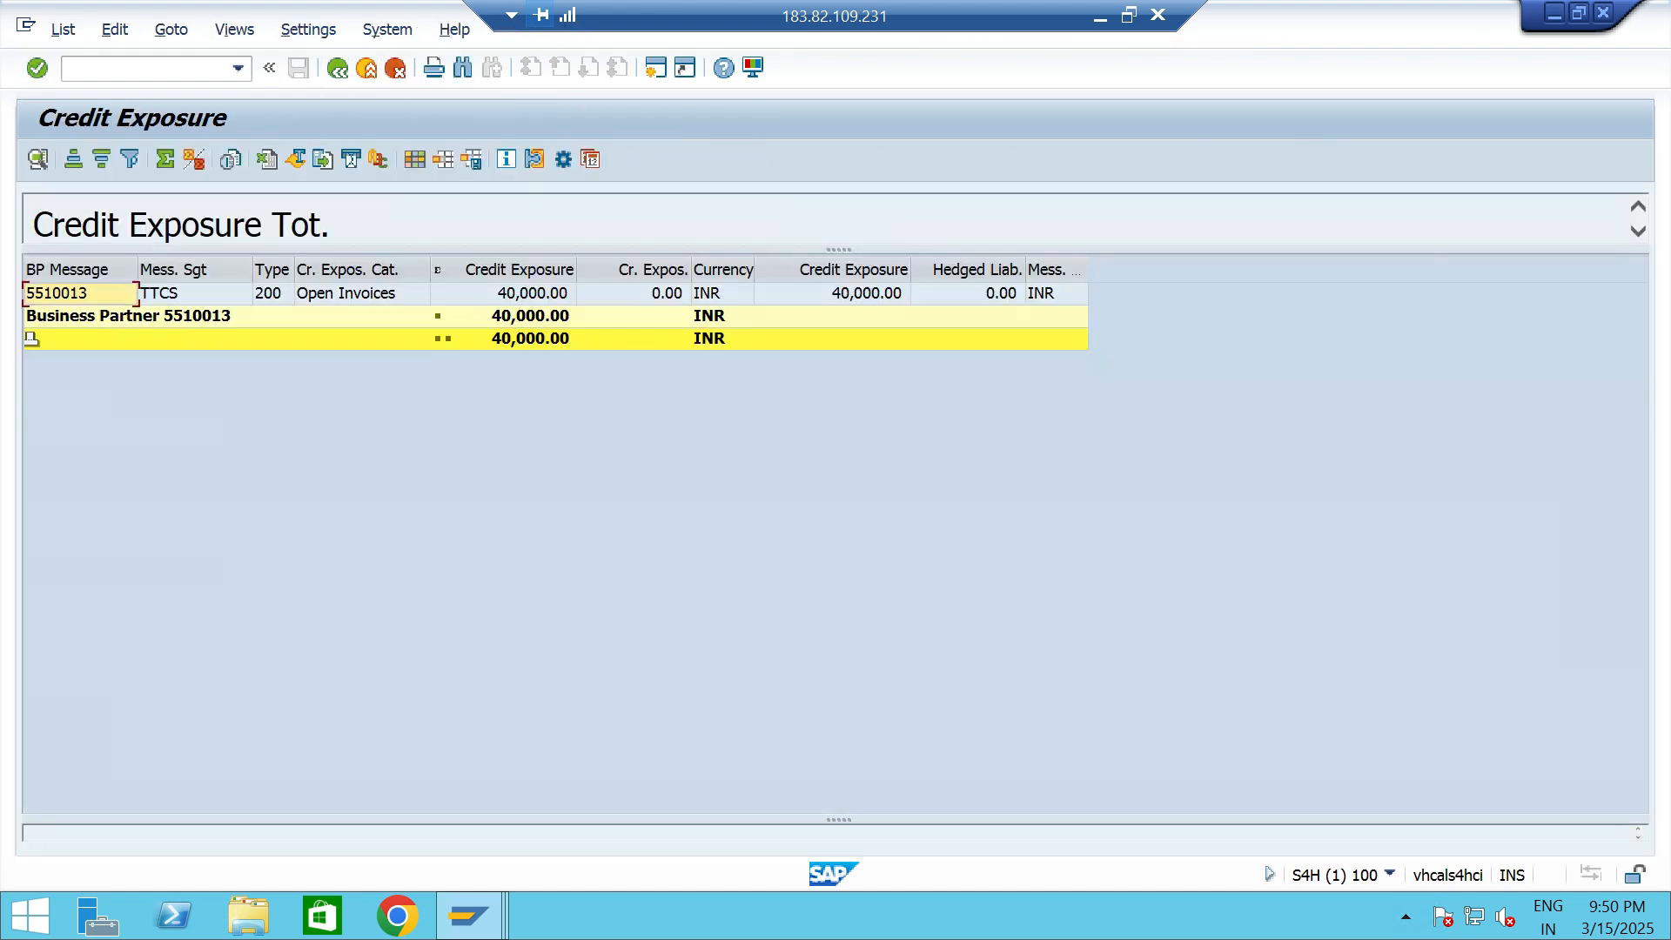
click(347, 294)
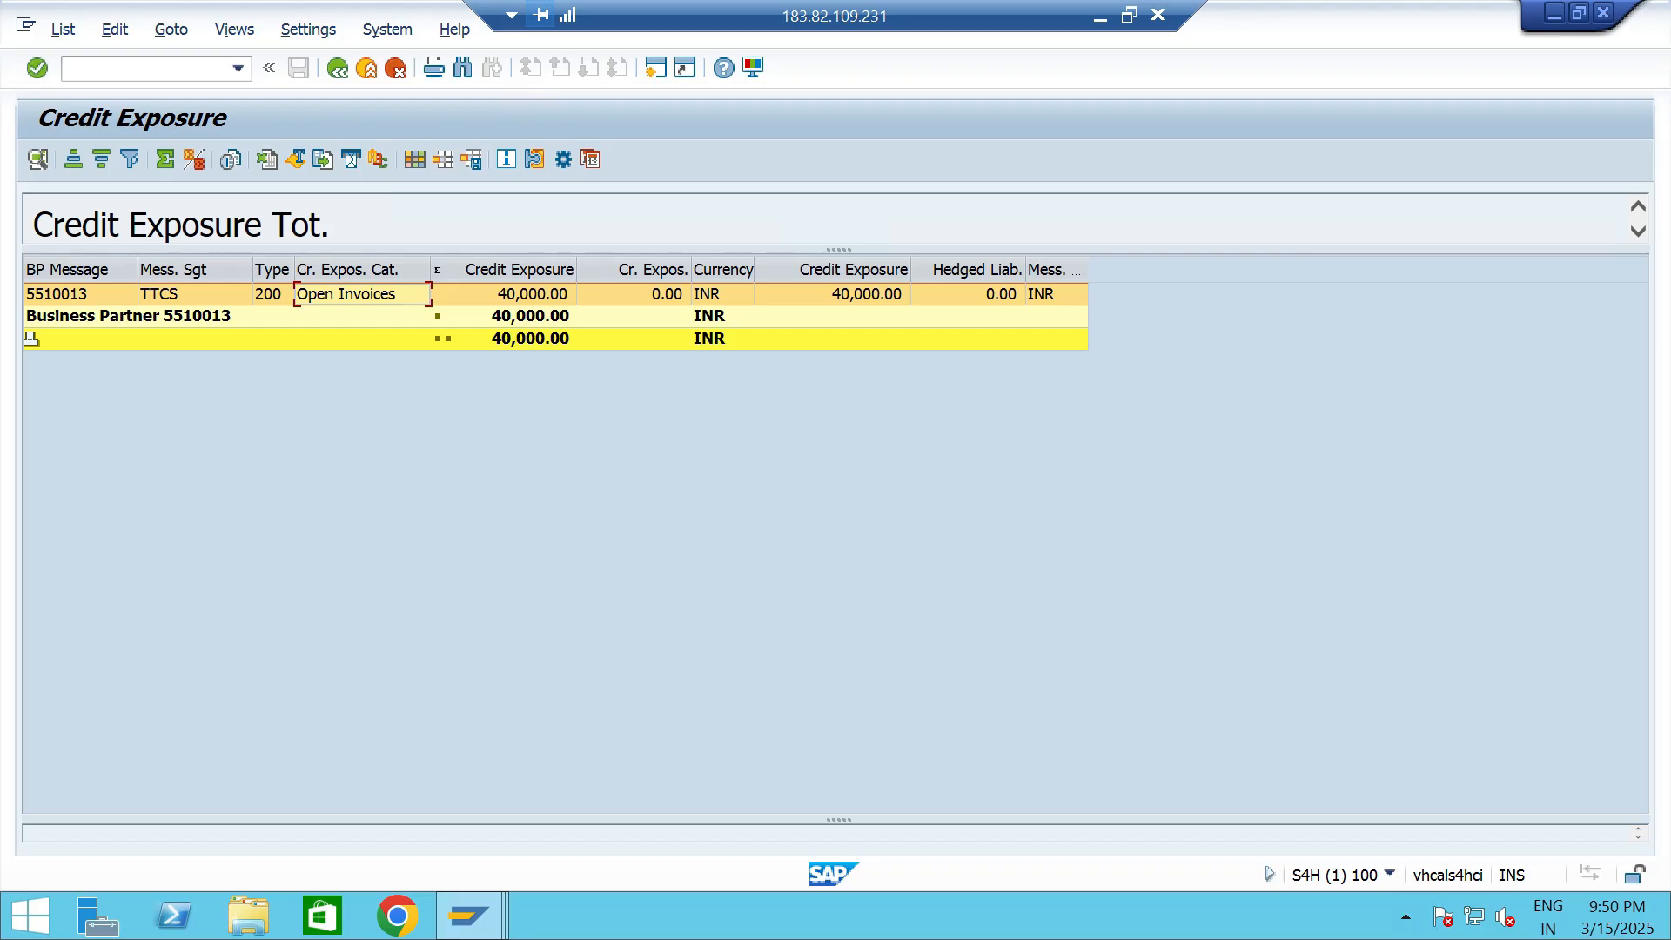
key(F3)
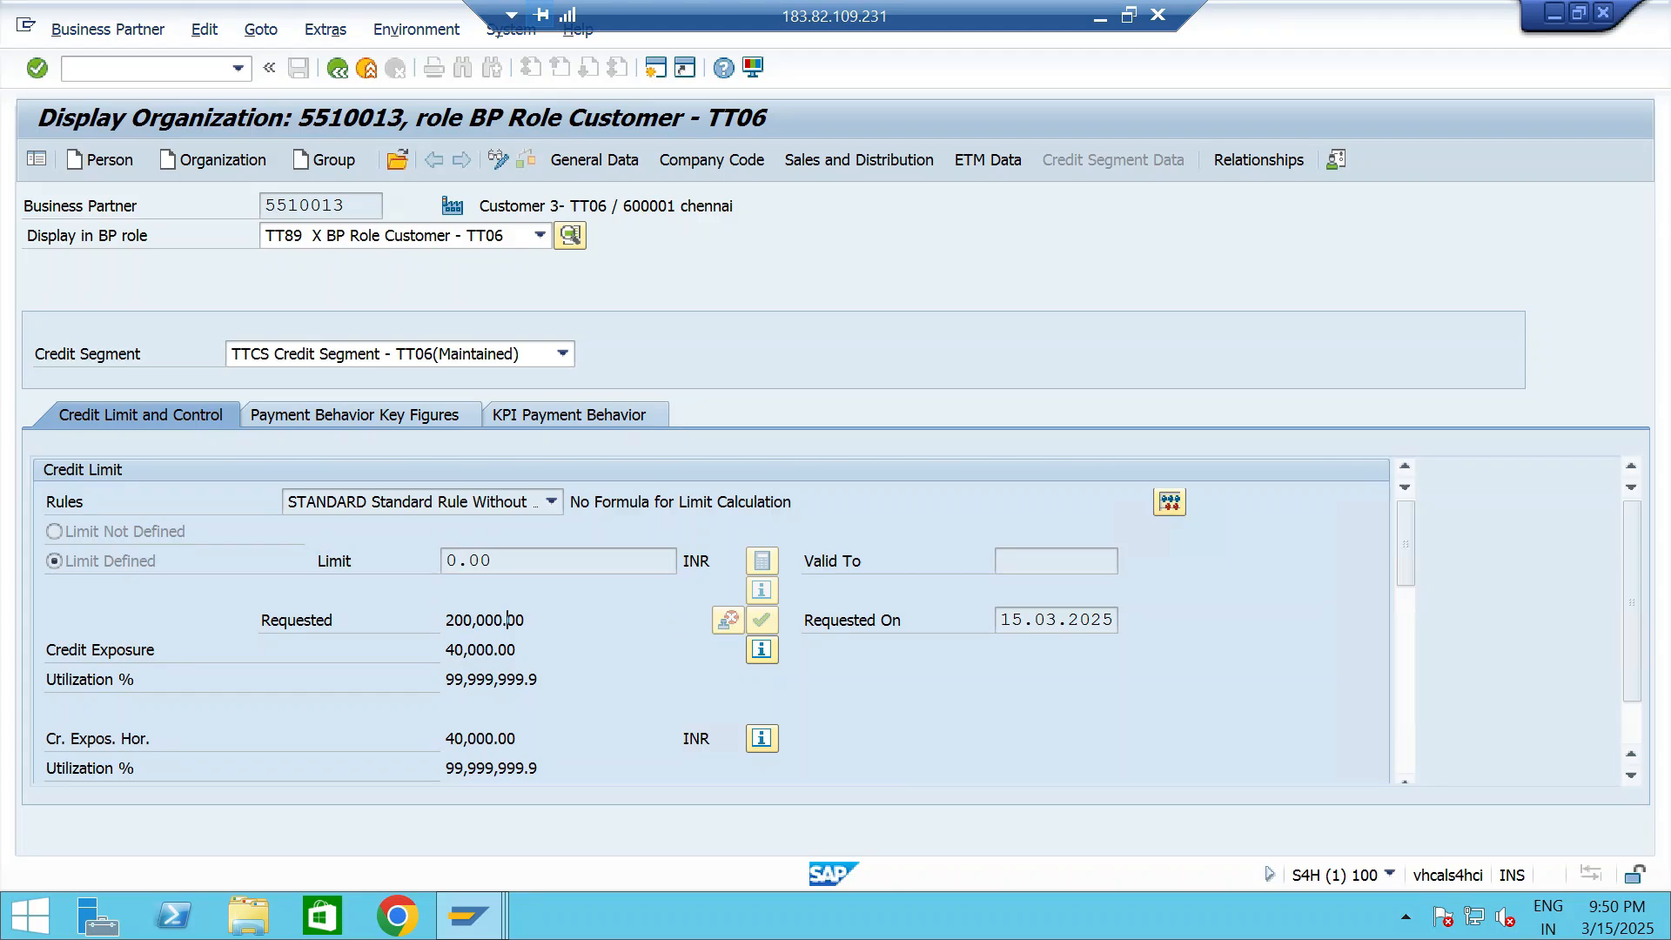
key(alt+Tab)
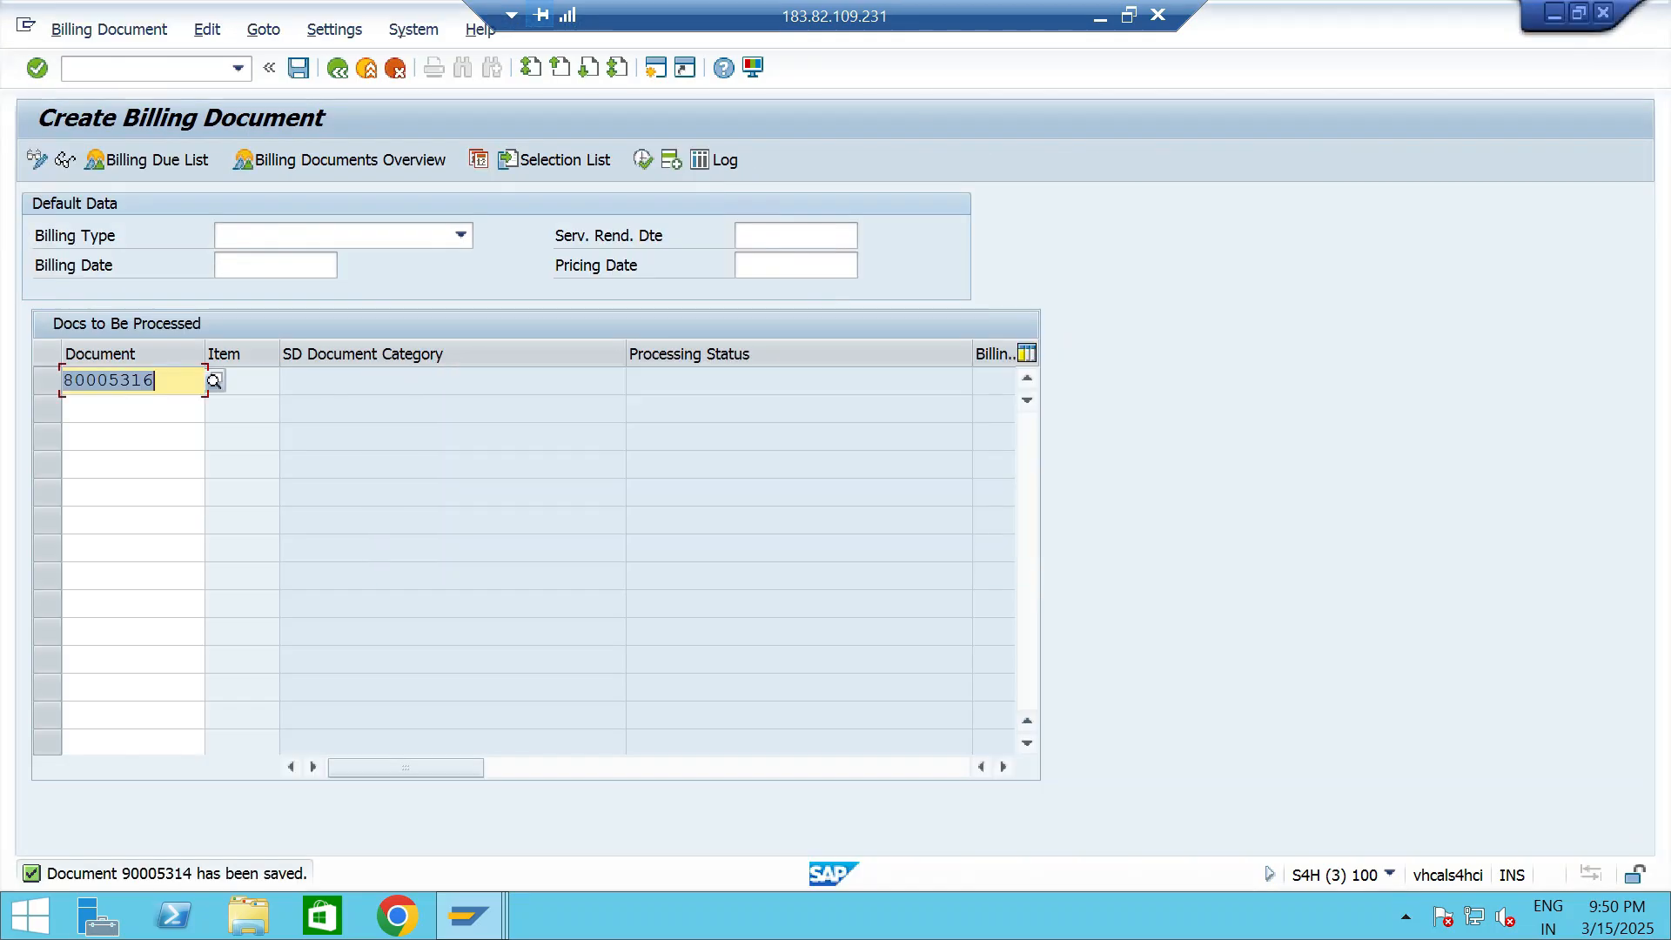
- Start another standard order of type OR in transaction VA01 with Customer 3- TT06 as the sold-to party
click(238, 69)
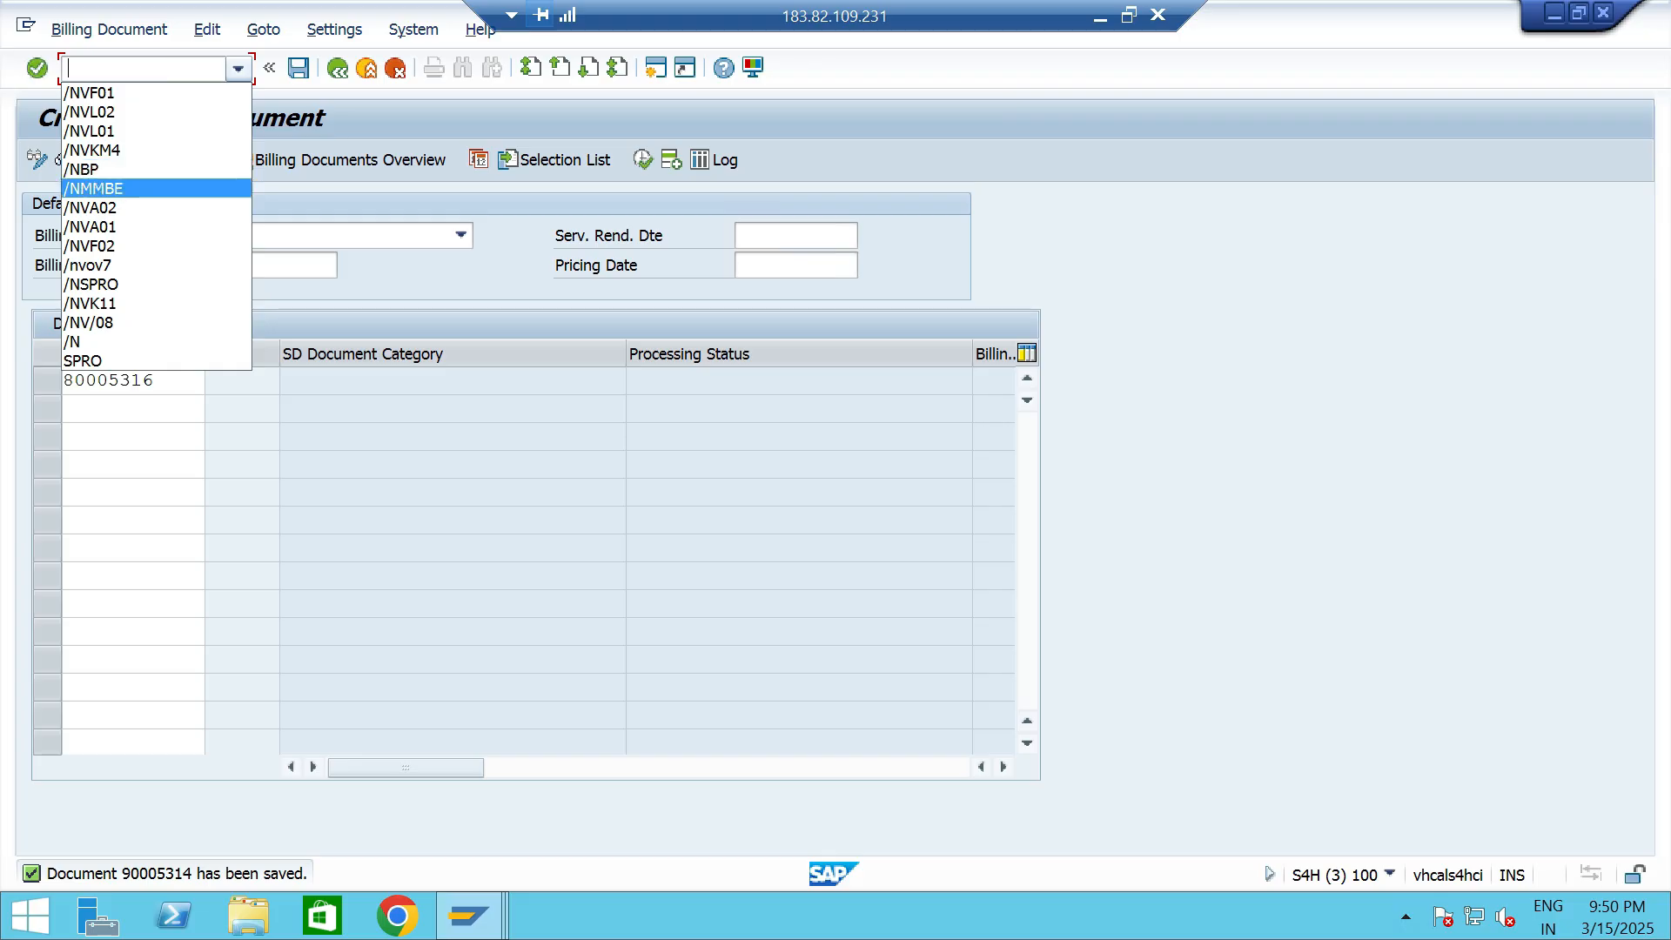
click(92, 227)
click(37, 68)
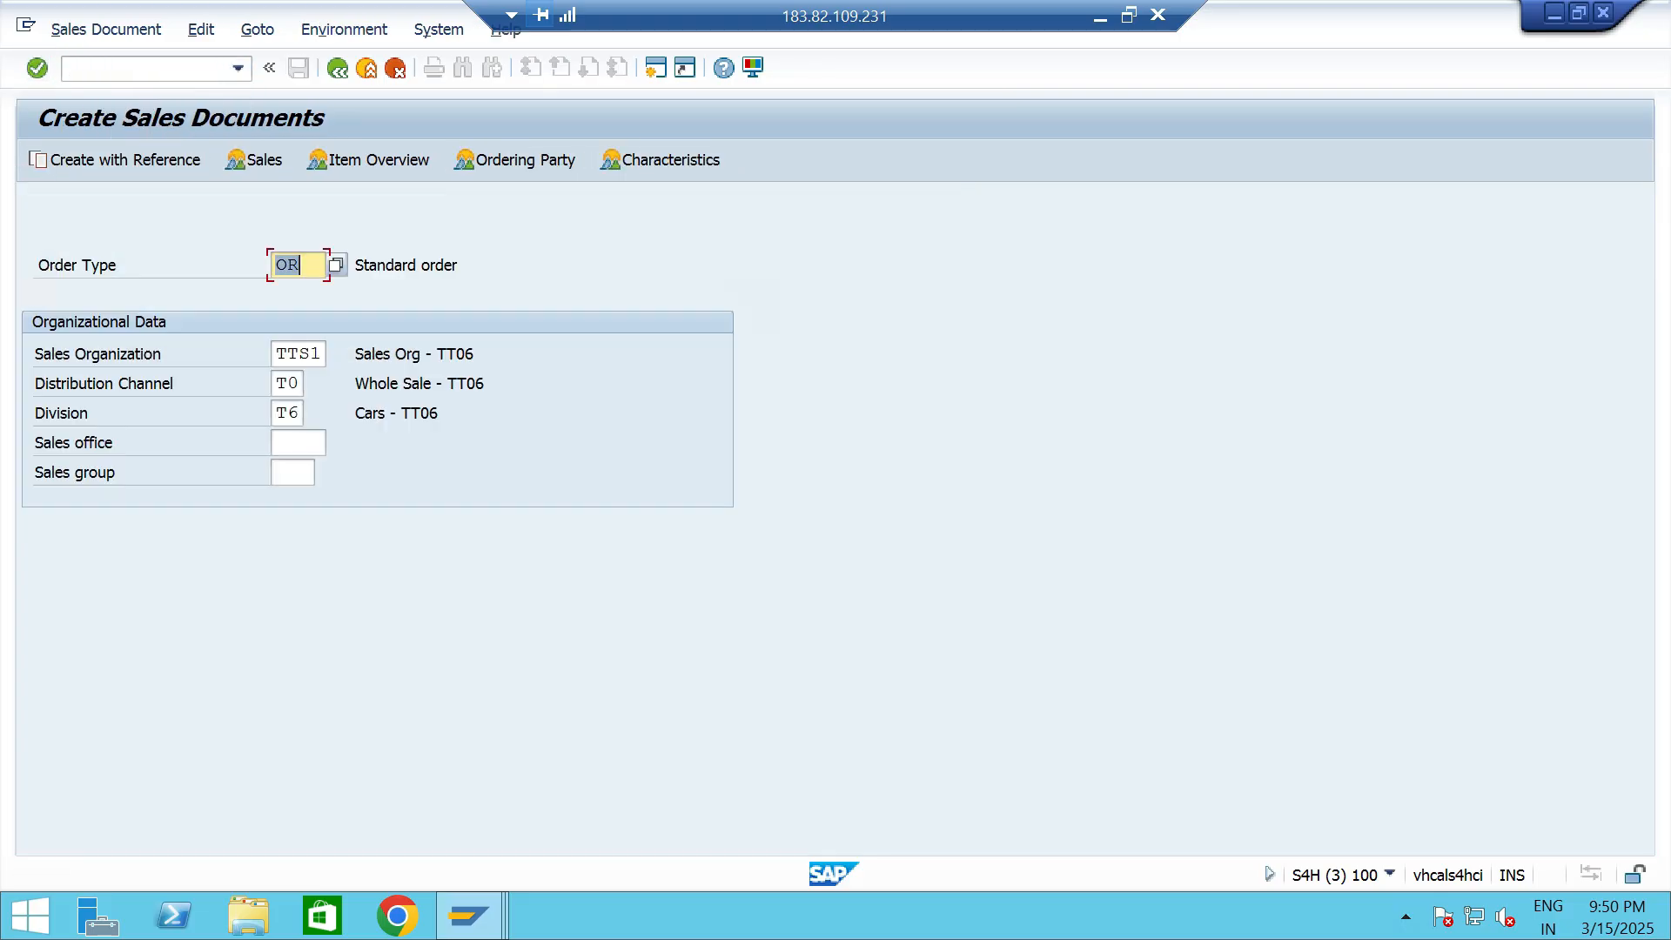
key(Return)
click(220, 235)
key(Down)
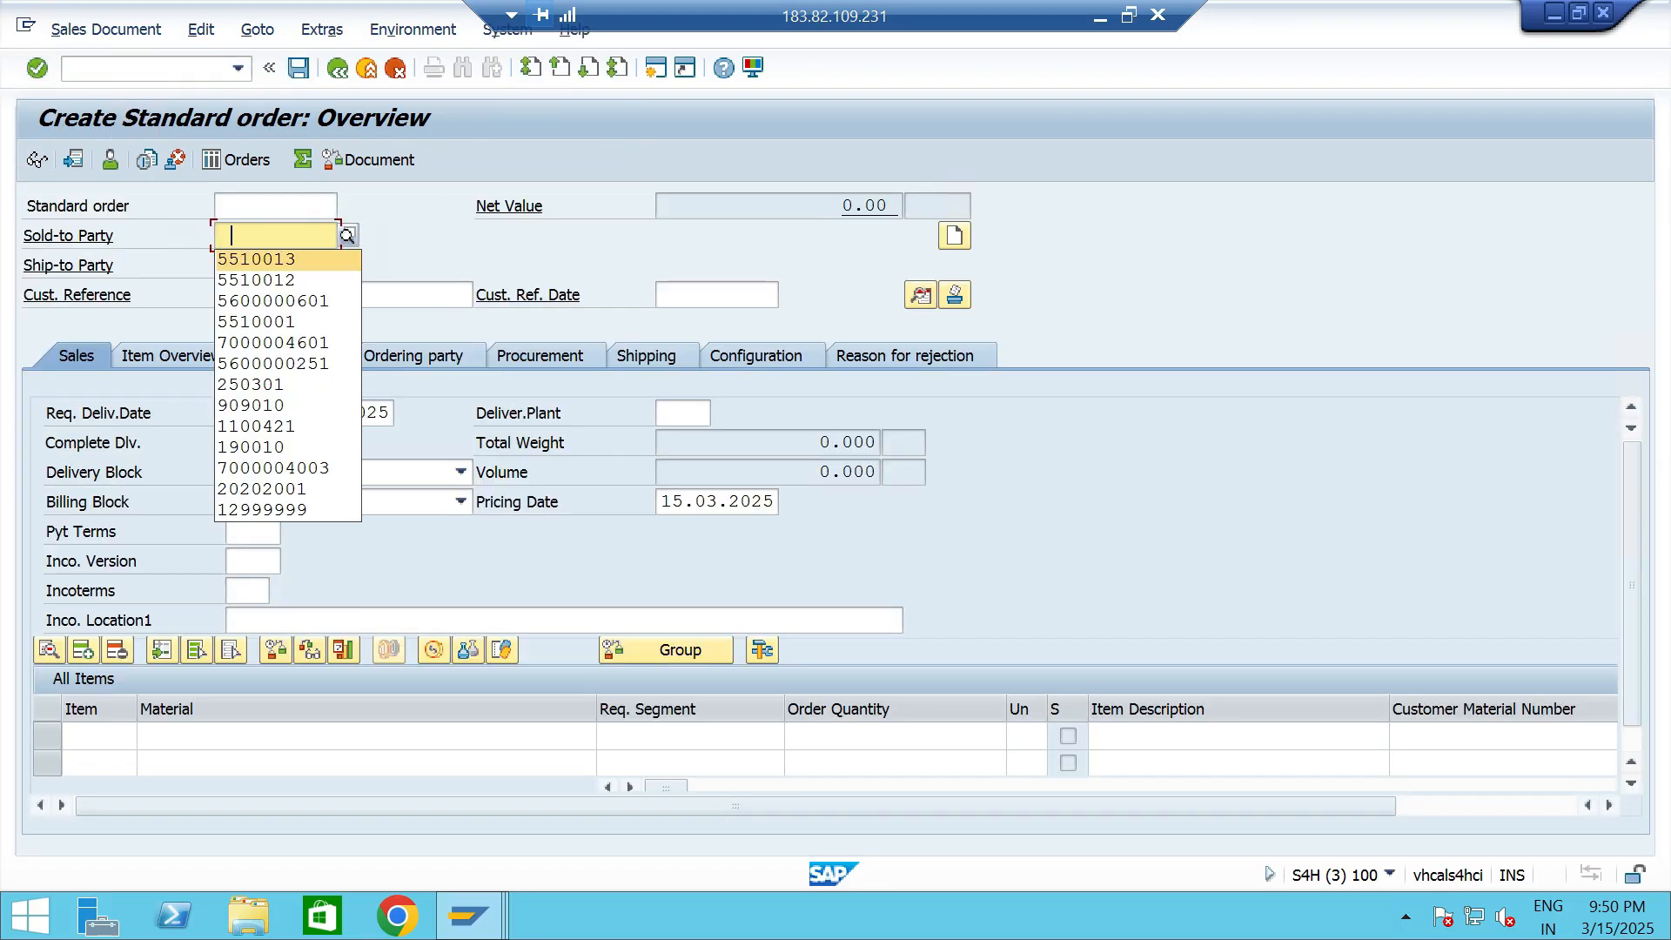
key(Return)
- Add material 13328 to the order's first item with an order quantity of 10
key(Return)
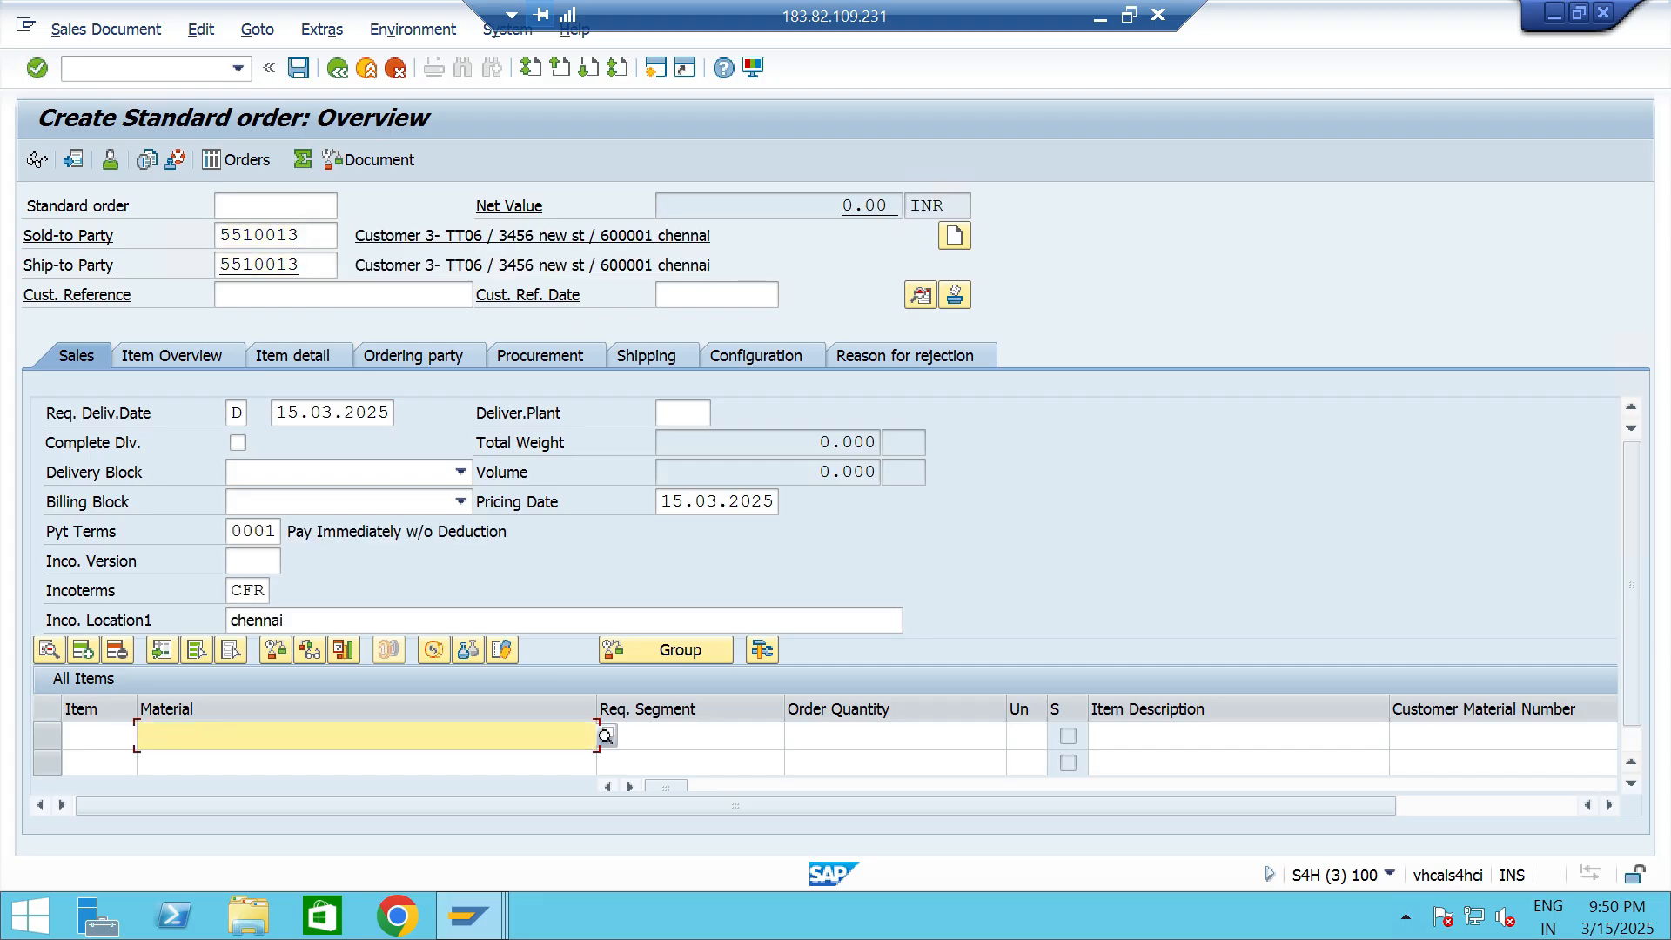
key(Down)
key(Return)
key(Tab)
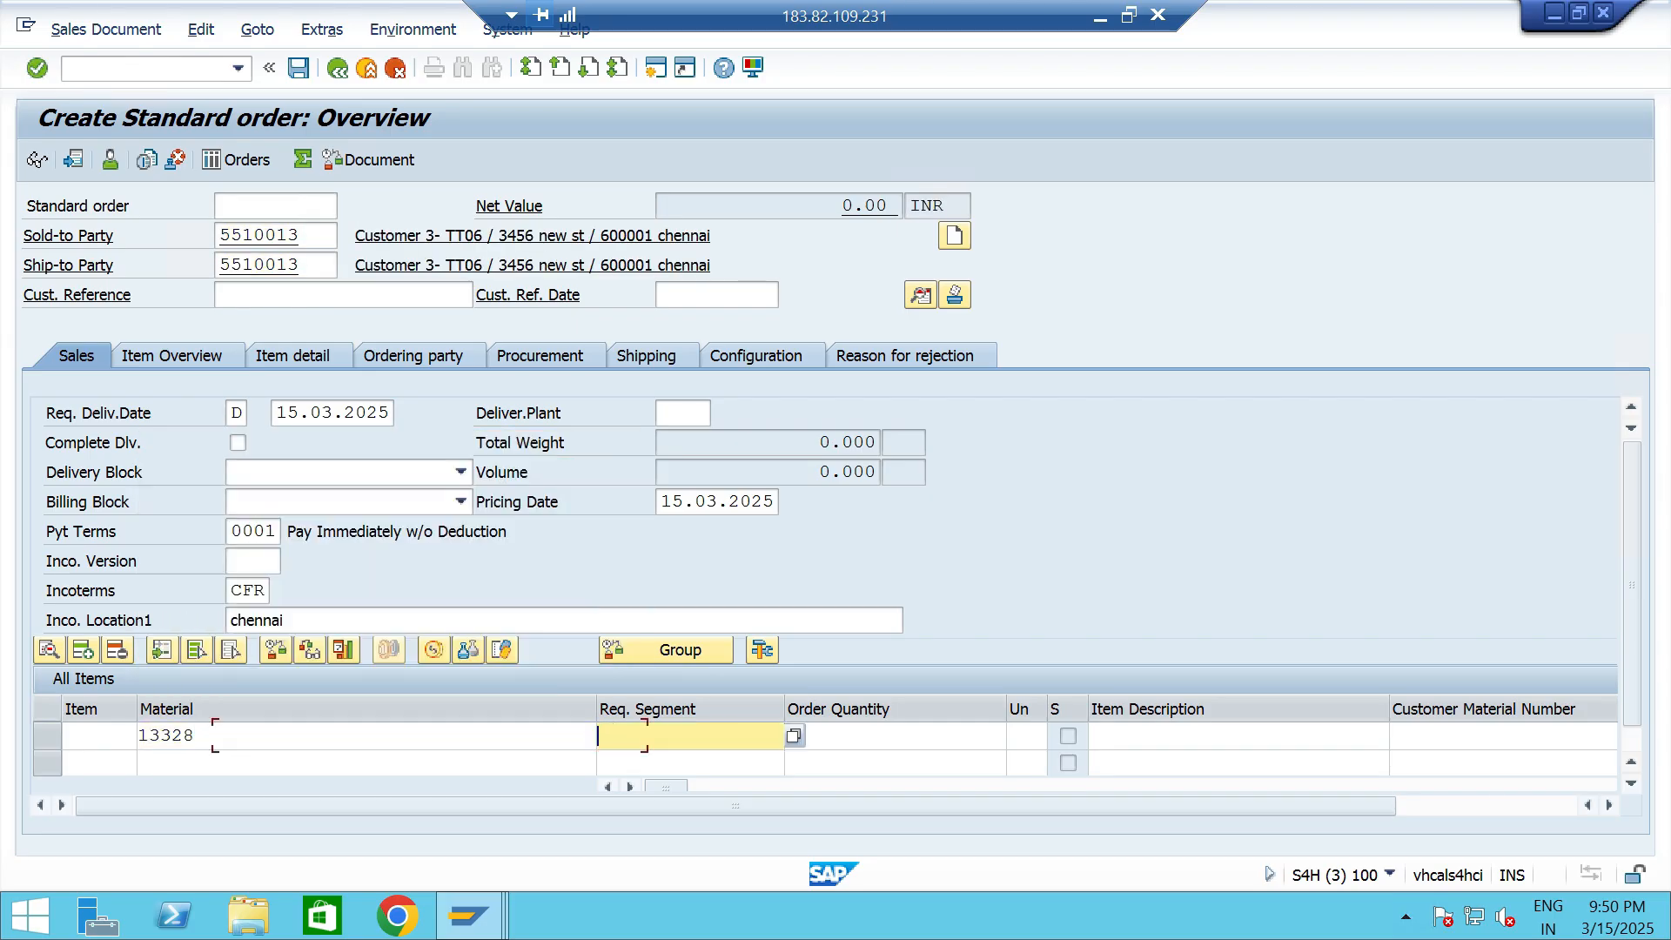
key(Tab)
text(1)
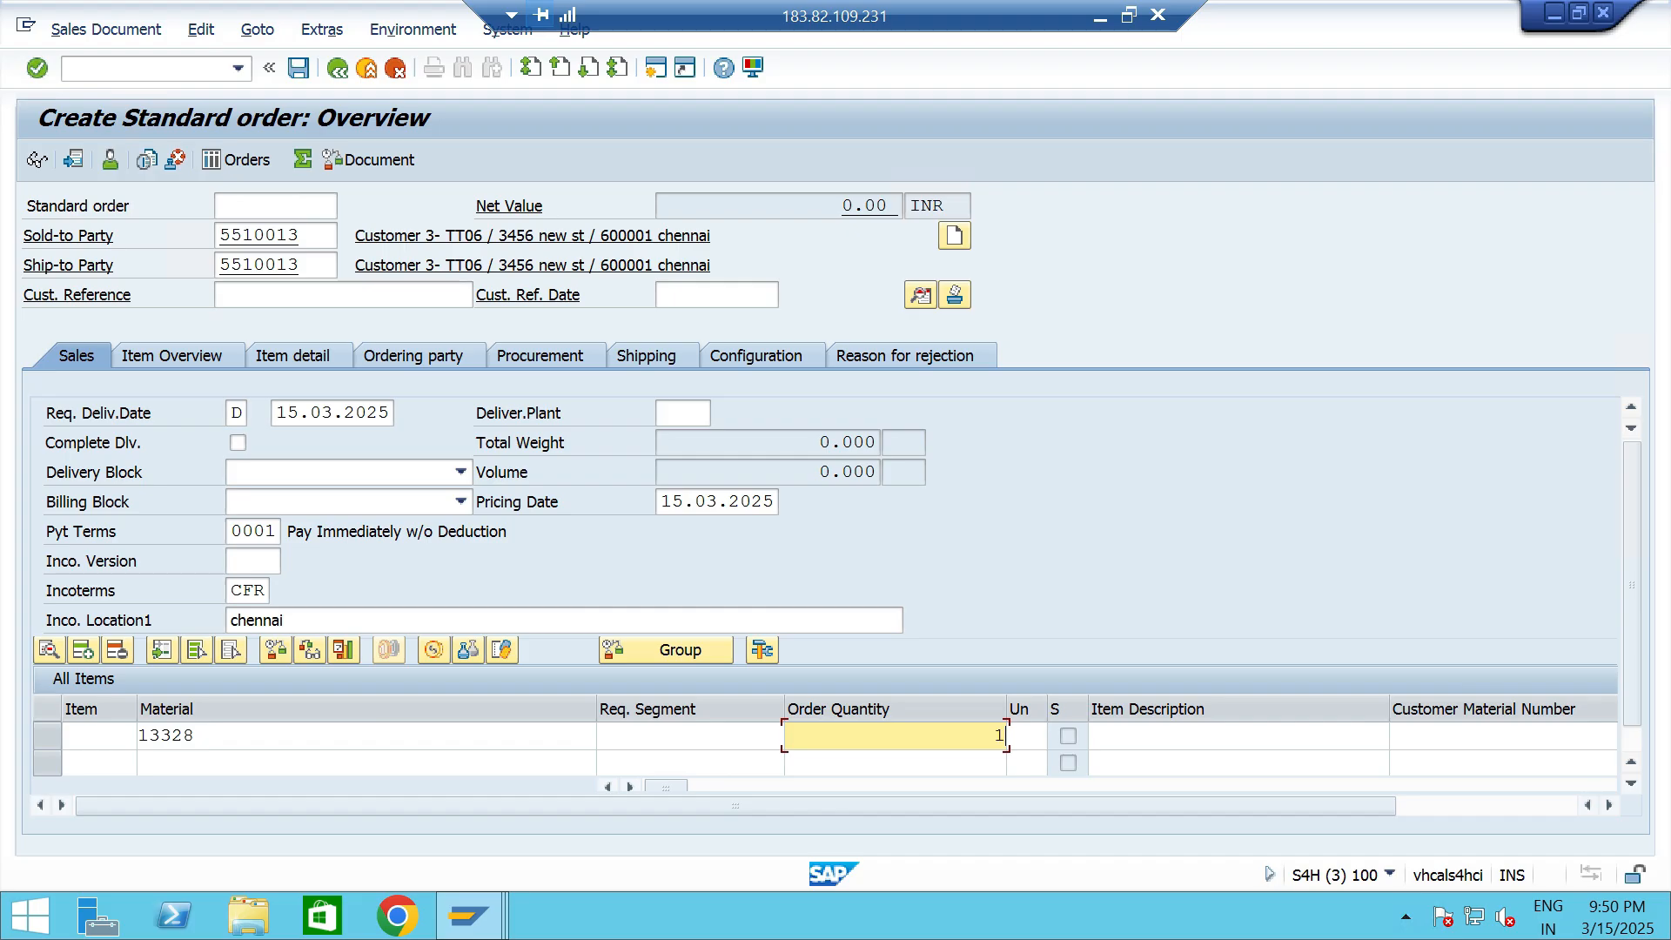
text(0)
key(Tab)
key(Tab)
key(Tab)
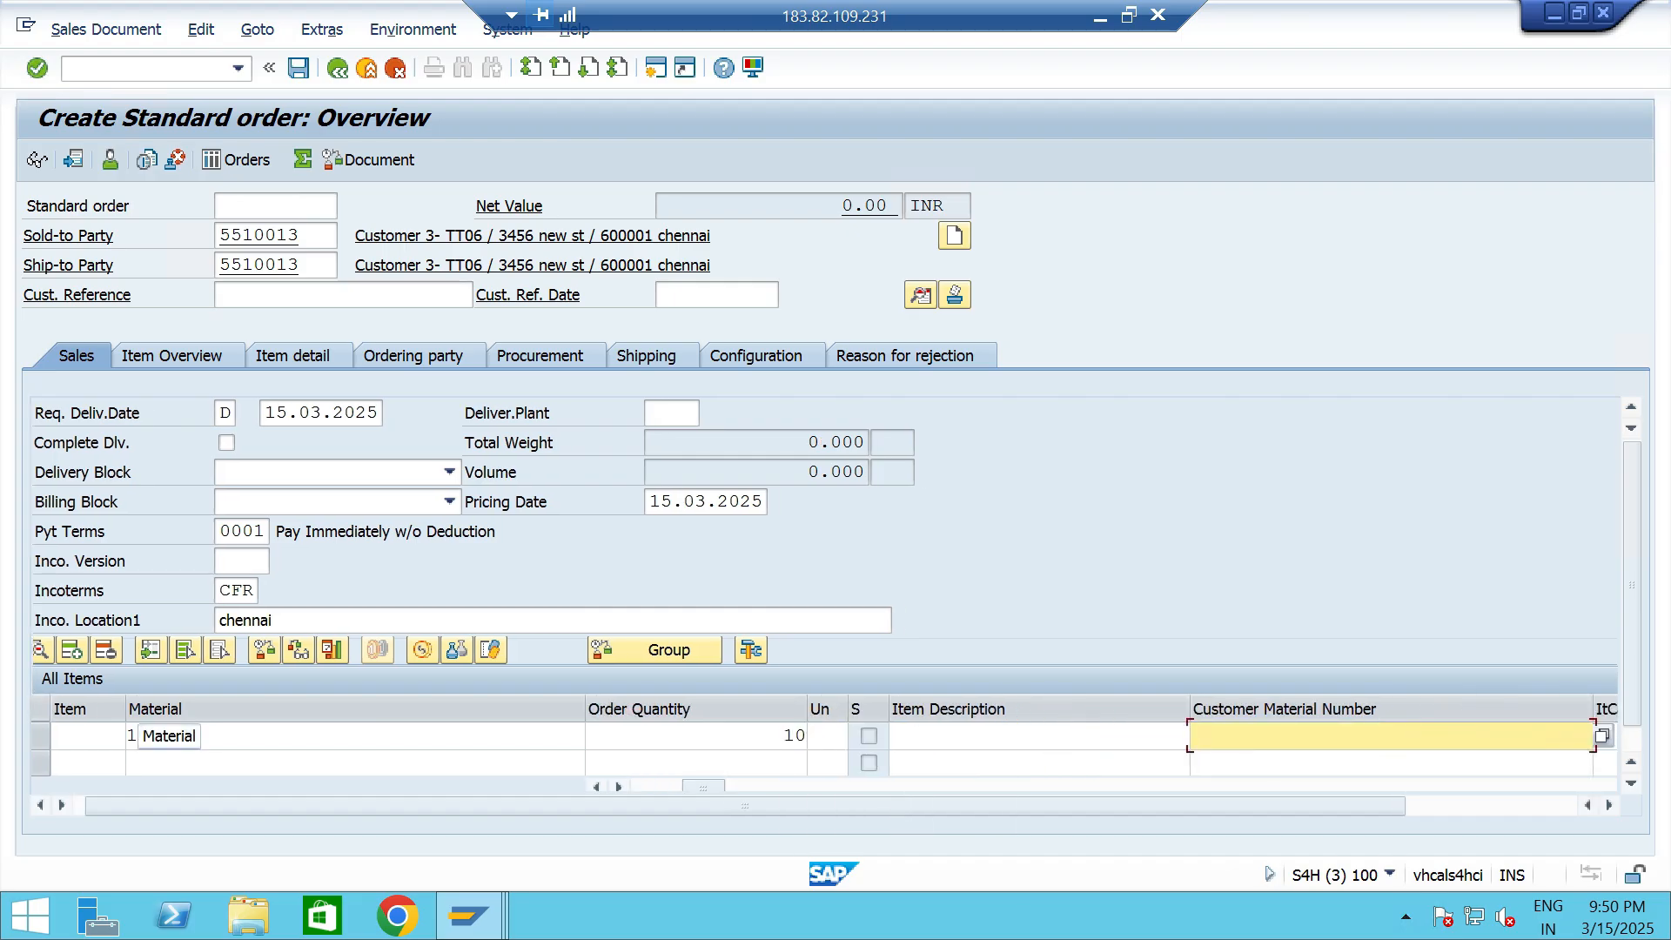
- Set the item's order quantity to 15 and its plant to TTP2
click(740, 736)
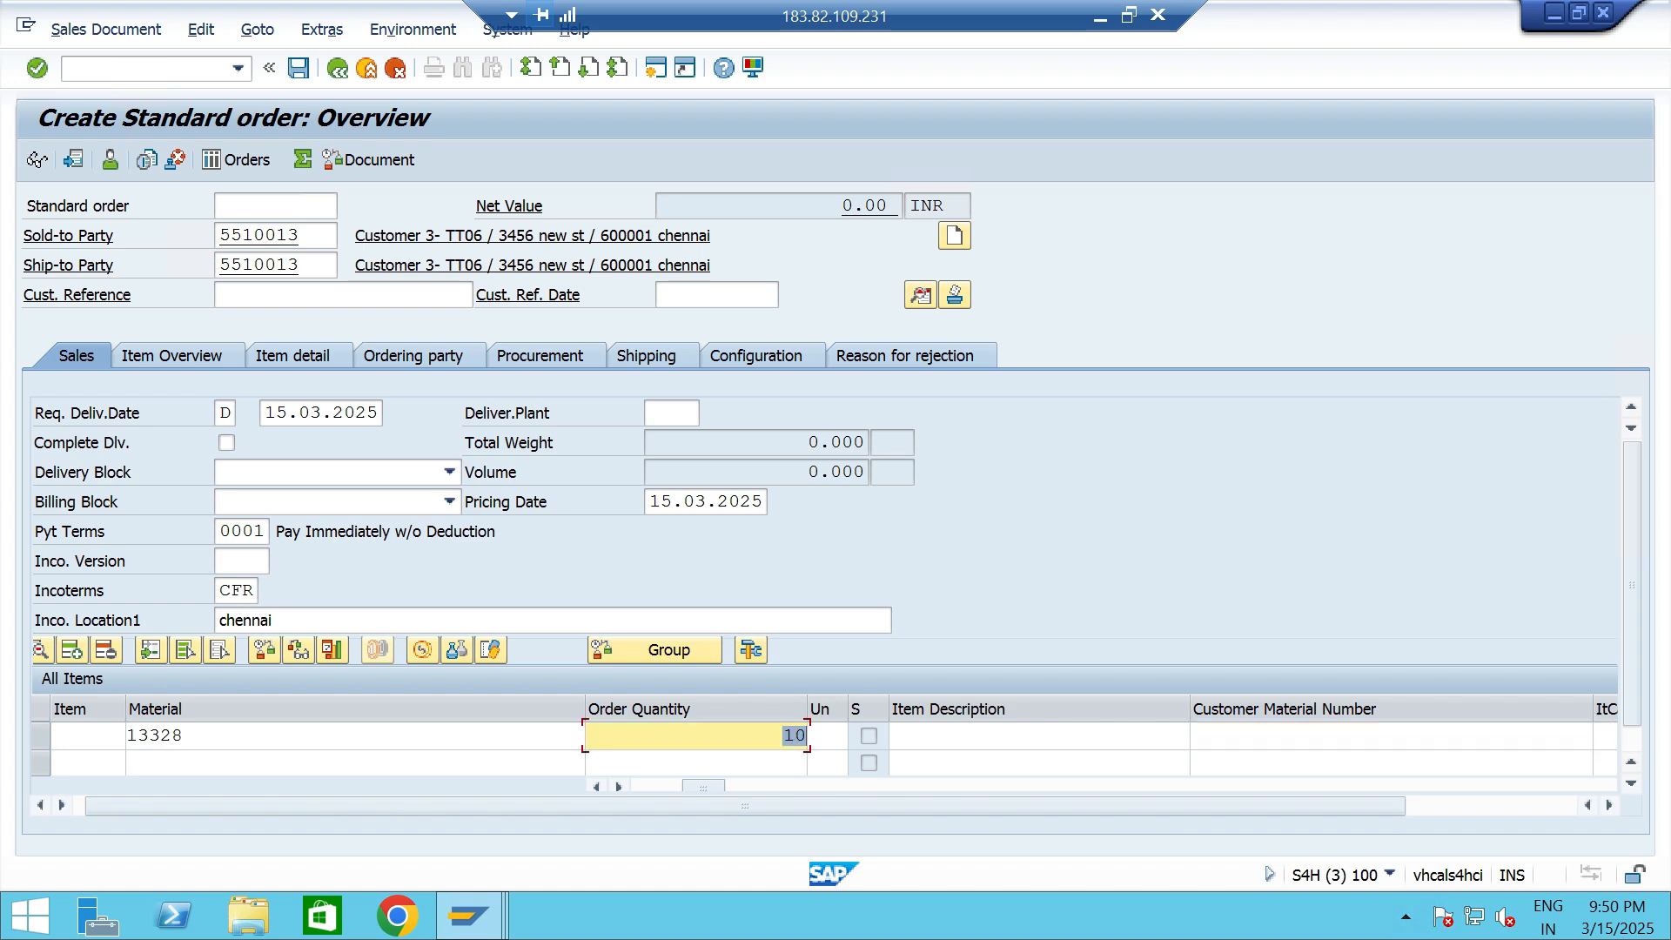
text(15)
key(Tab)
key(Tab)
key(Tab)
key(Tab)
key(Tab)
key(Tab)
key(Tab)
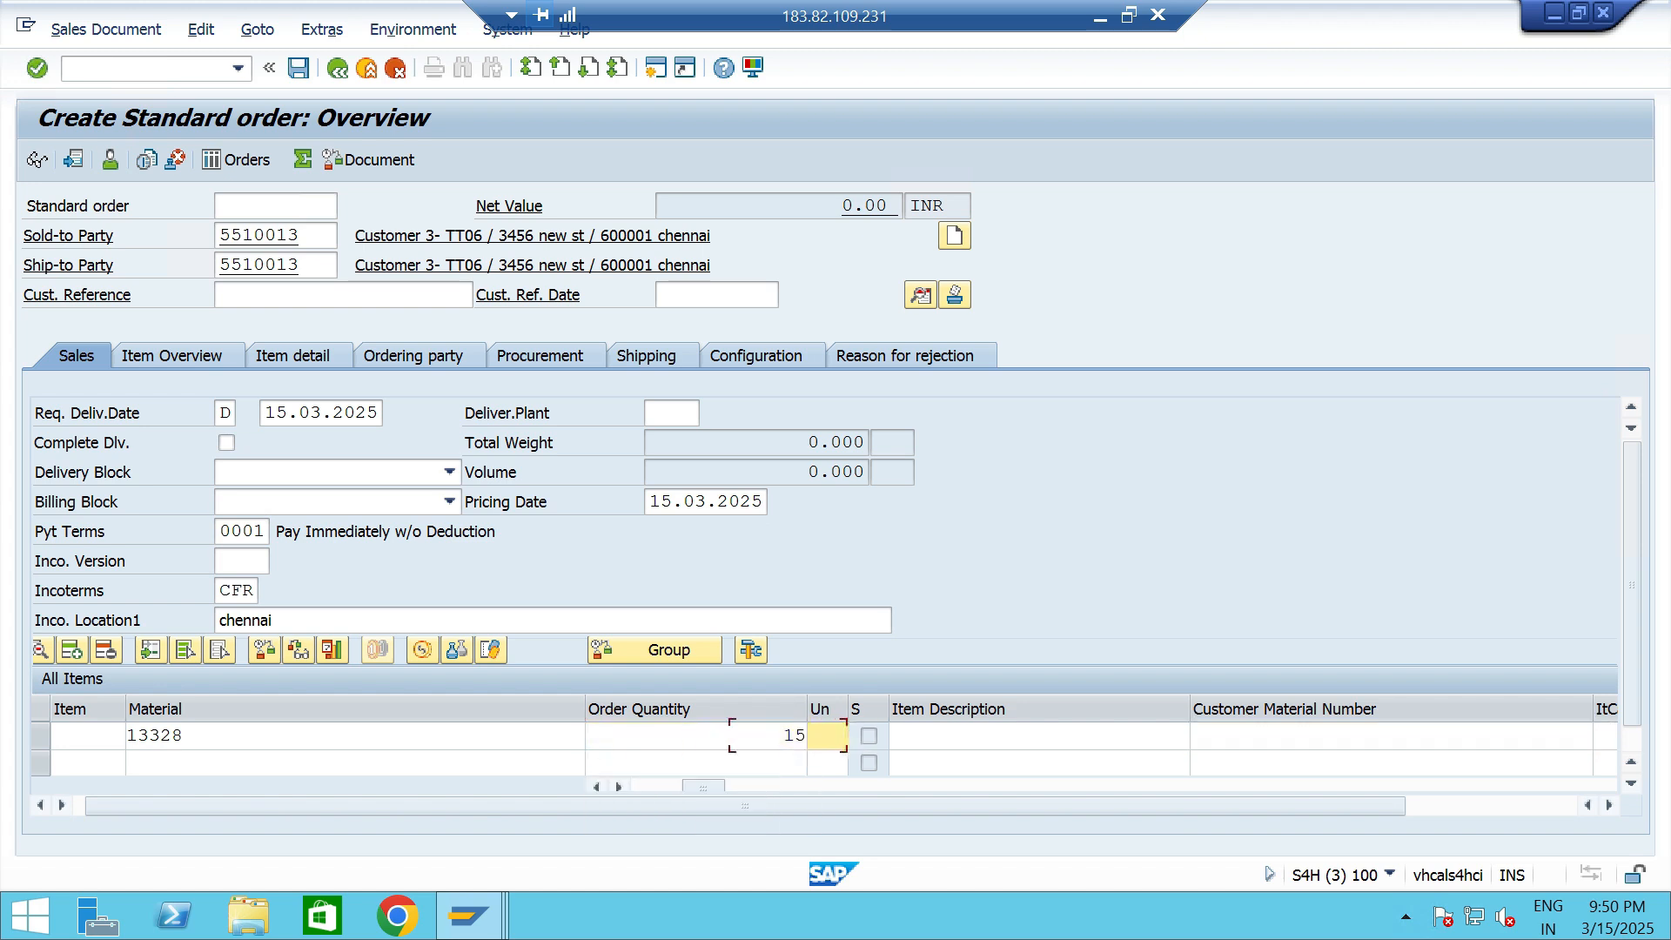
key(Tab)
key(Tab)
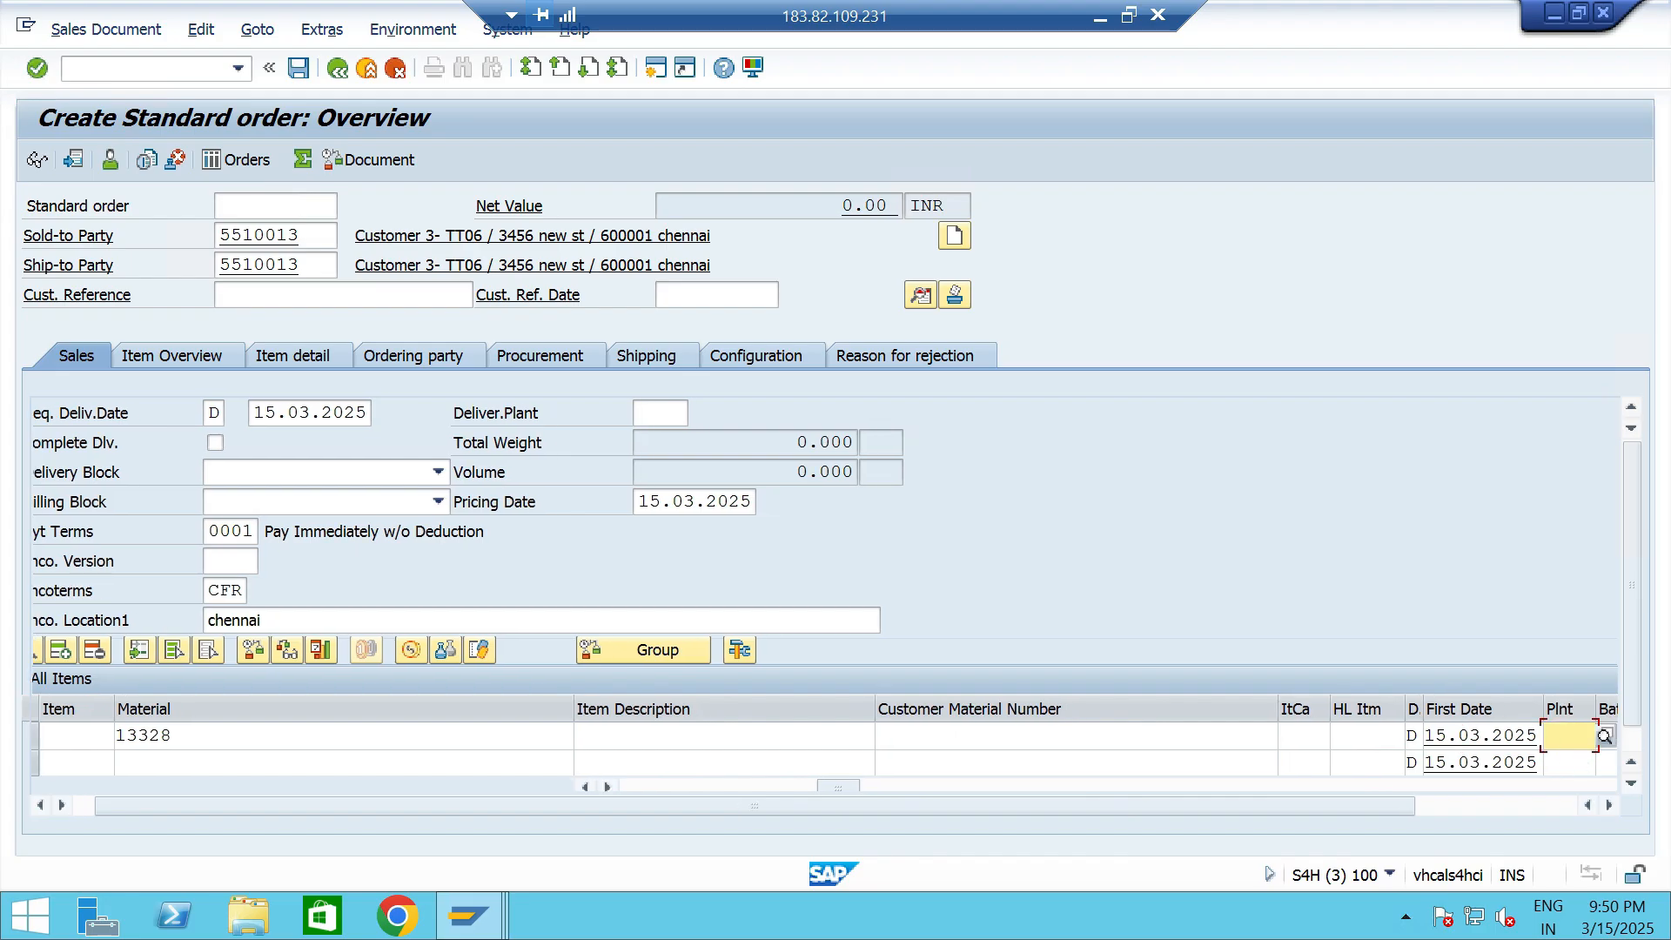
text(TTP2)
- Save the order while creating its outbound delivery, and give item 10 a picked quantity of 15 and a storage location
click(107, 29)
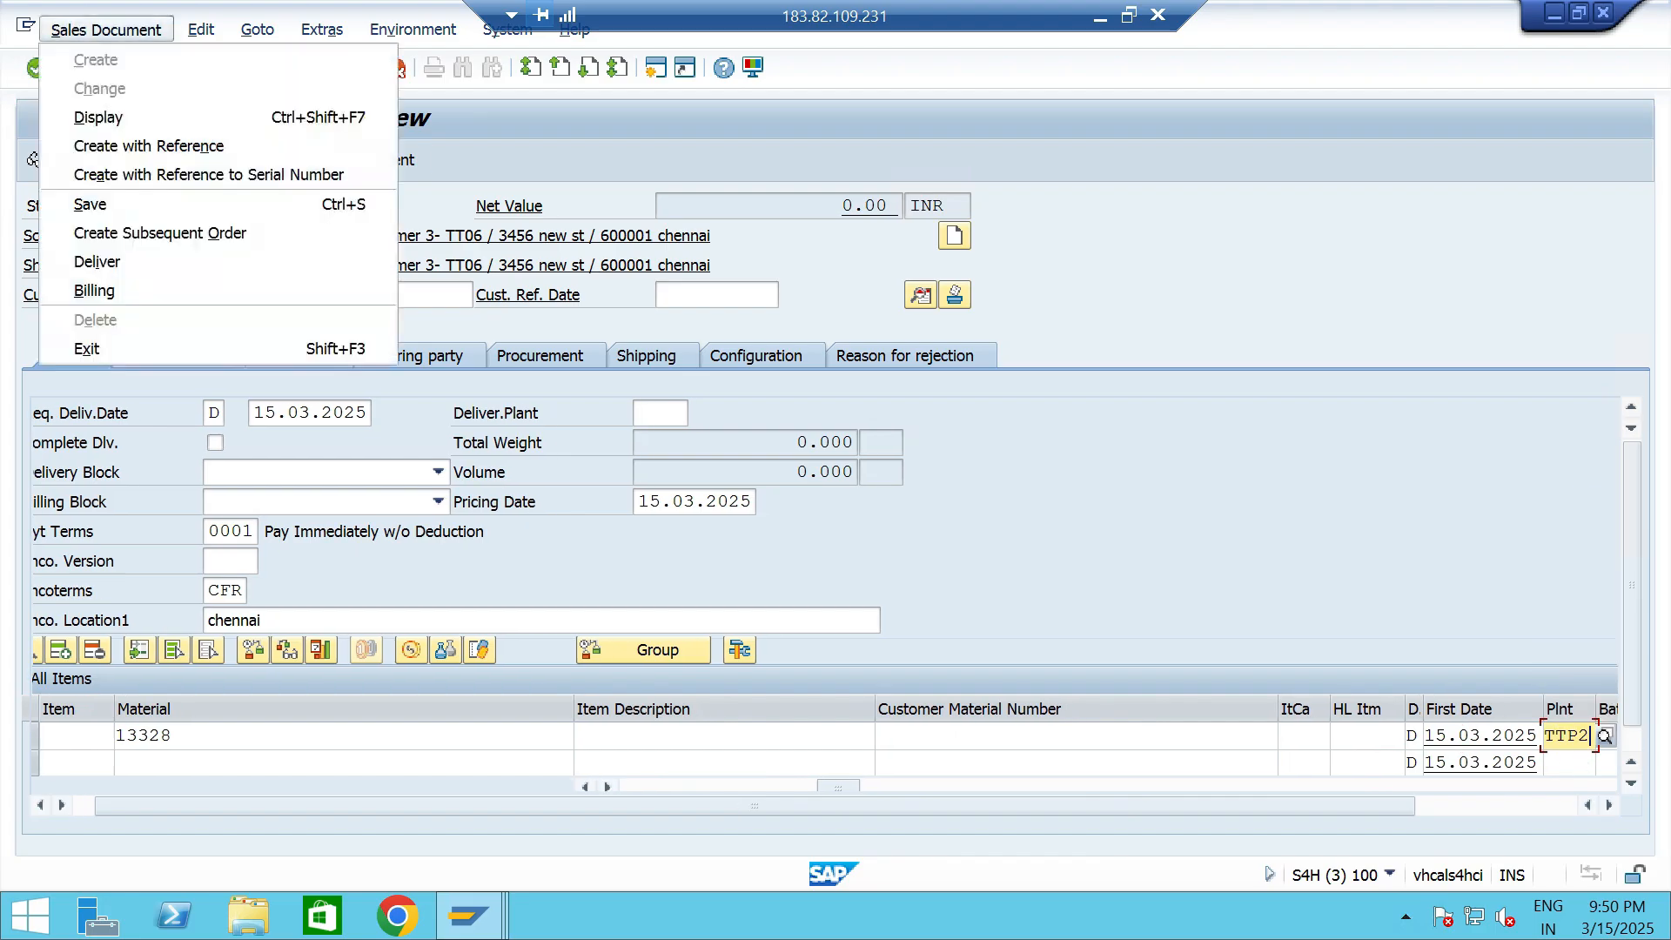
key(Return)
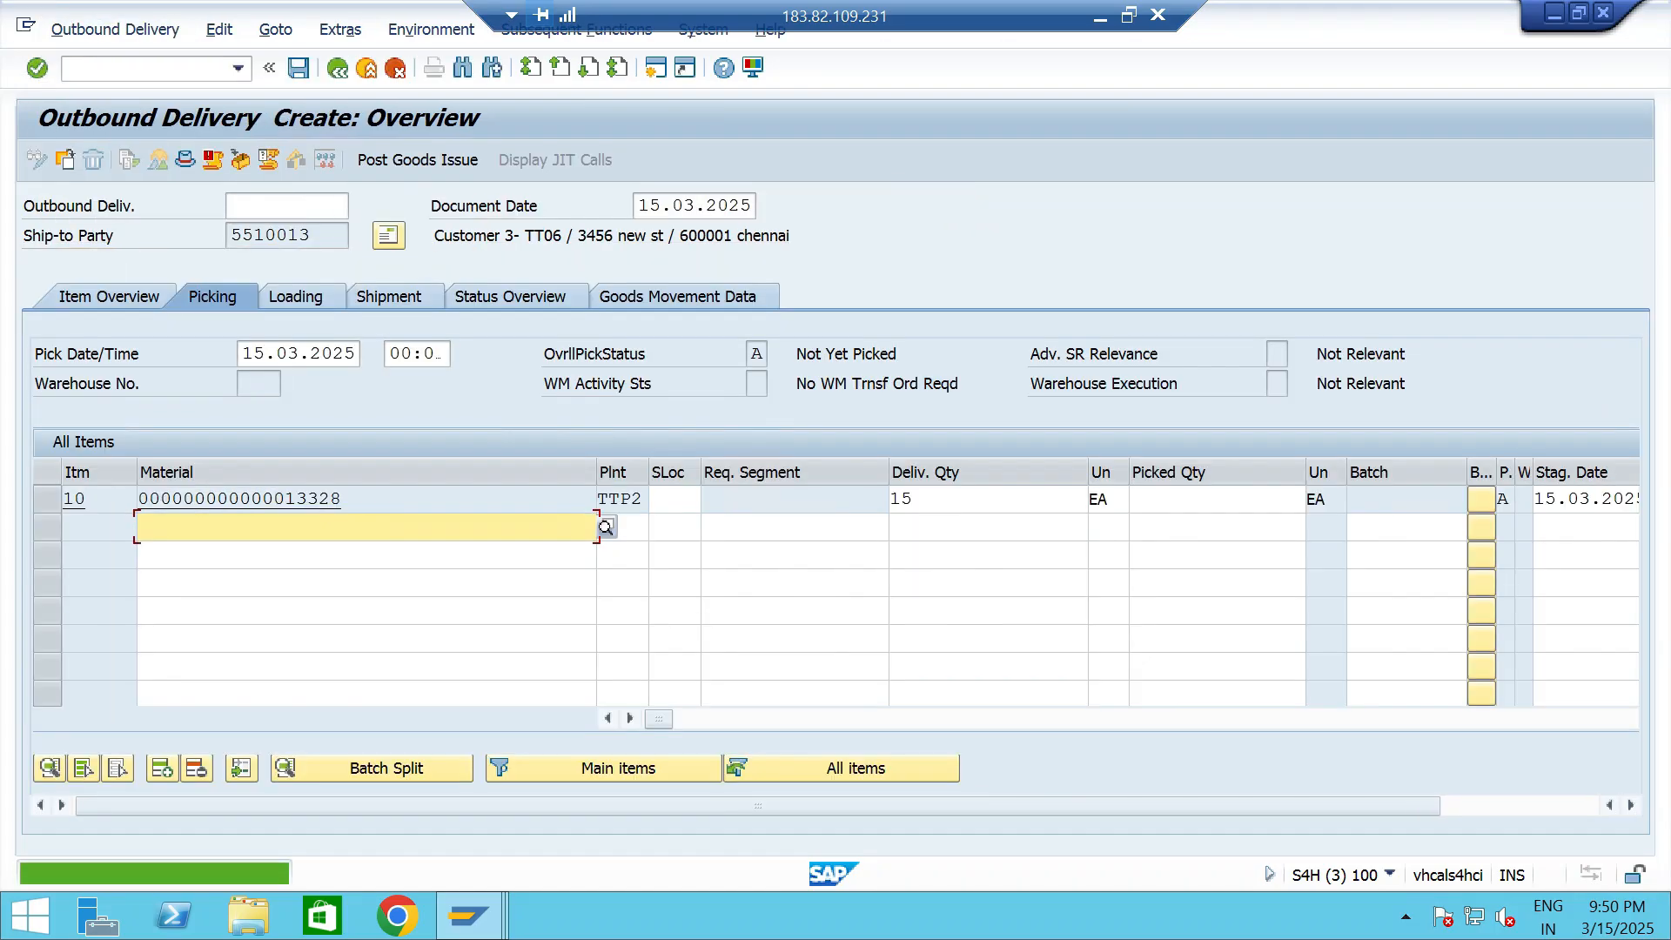
text(5)
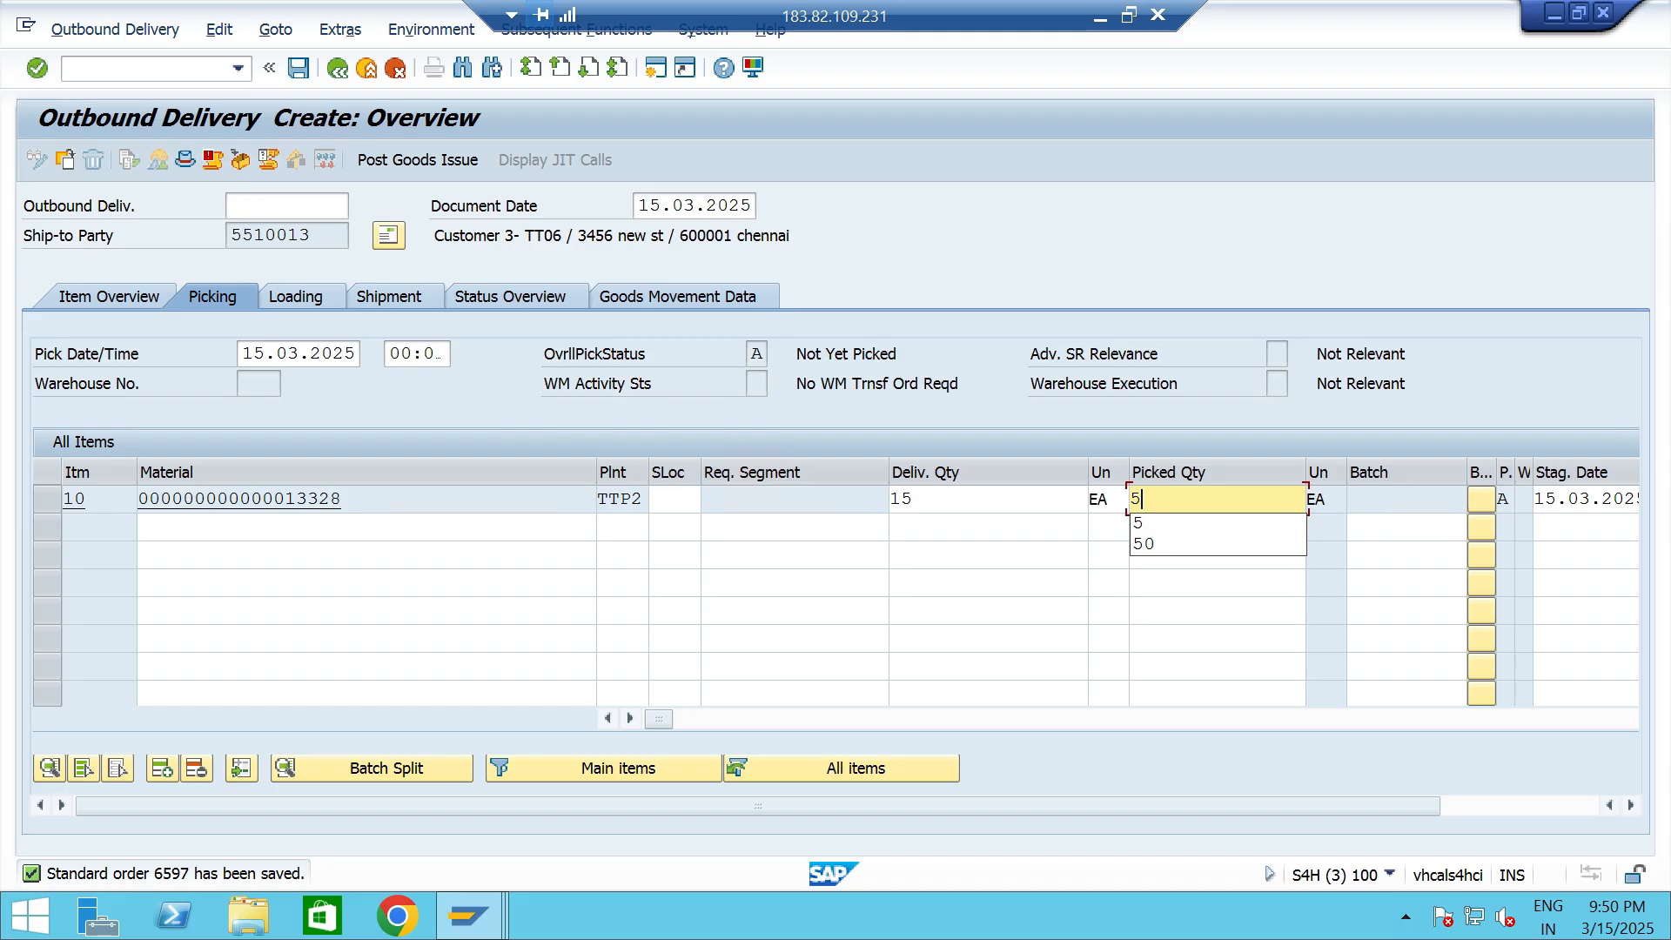
key(BackSpace)
text(15)
click(676, 500)
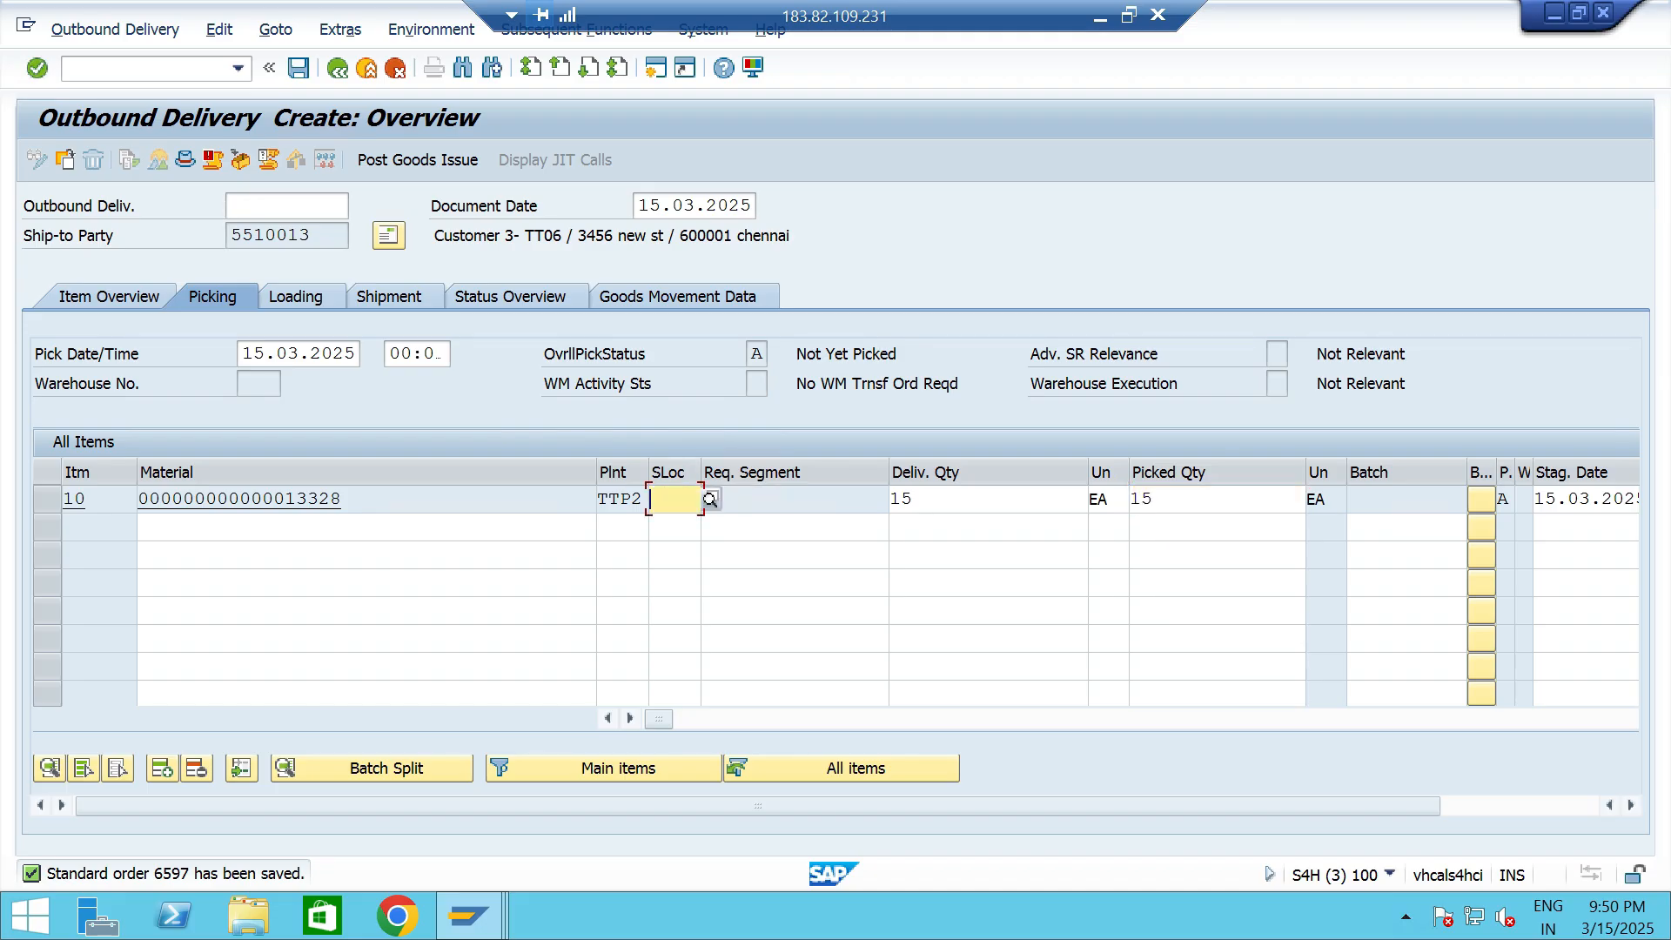
click(677, 525)
- Switch to the business partner session, restart transaction BP and display Customer 3- TT06 by its customer number
key(alt+Tab)
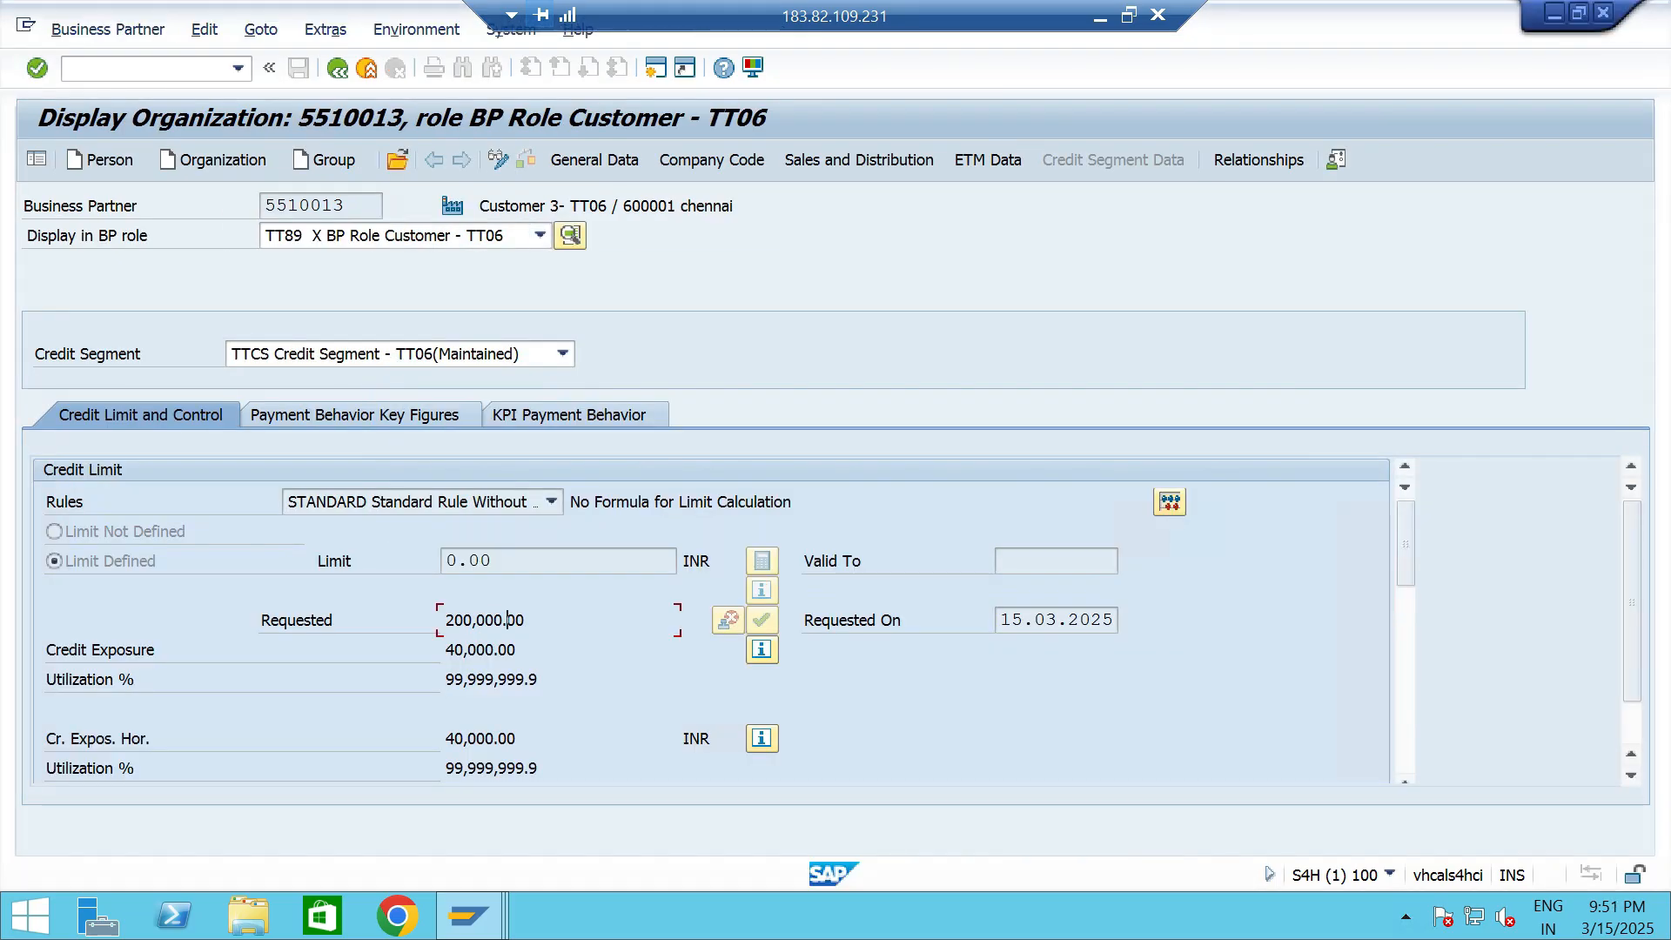
key(F3)
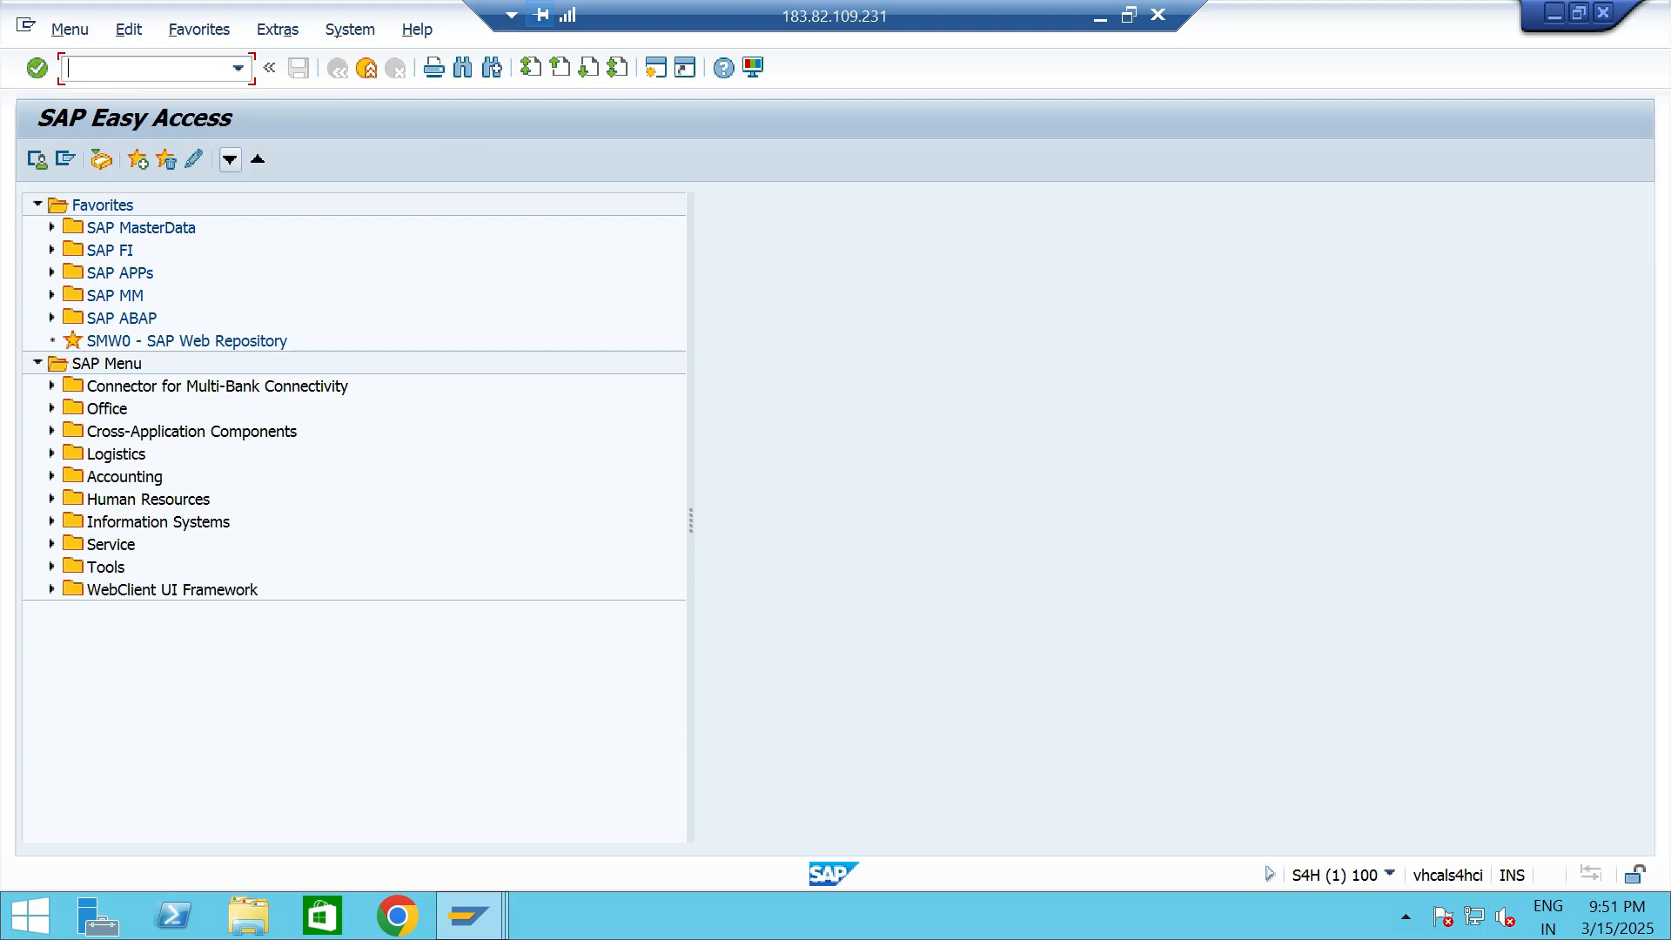
click(237, 68)
click(174, 188)
key(Return)
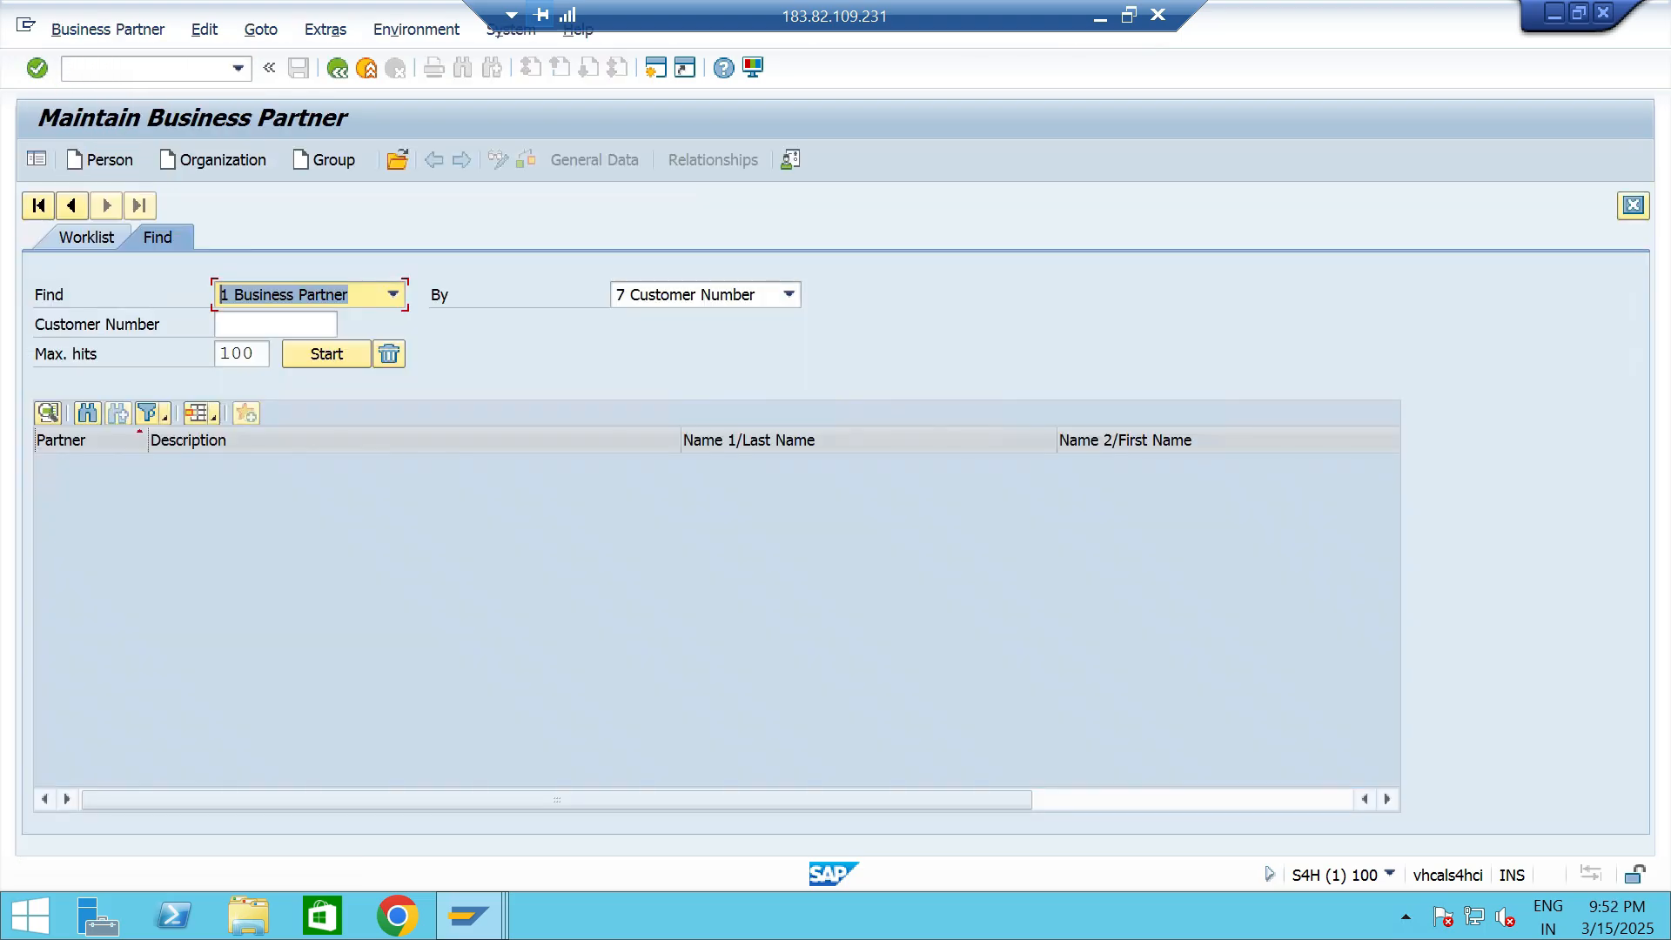
key(Down)
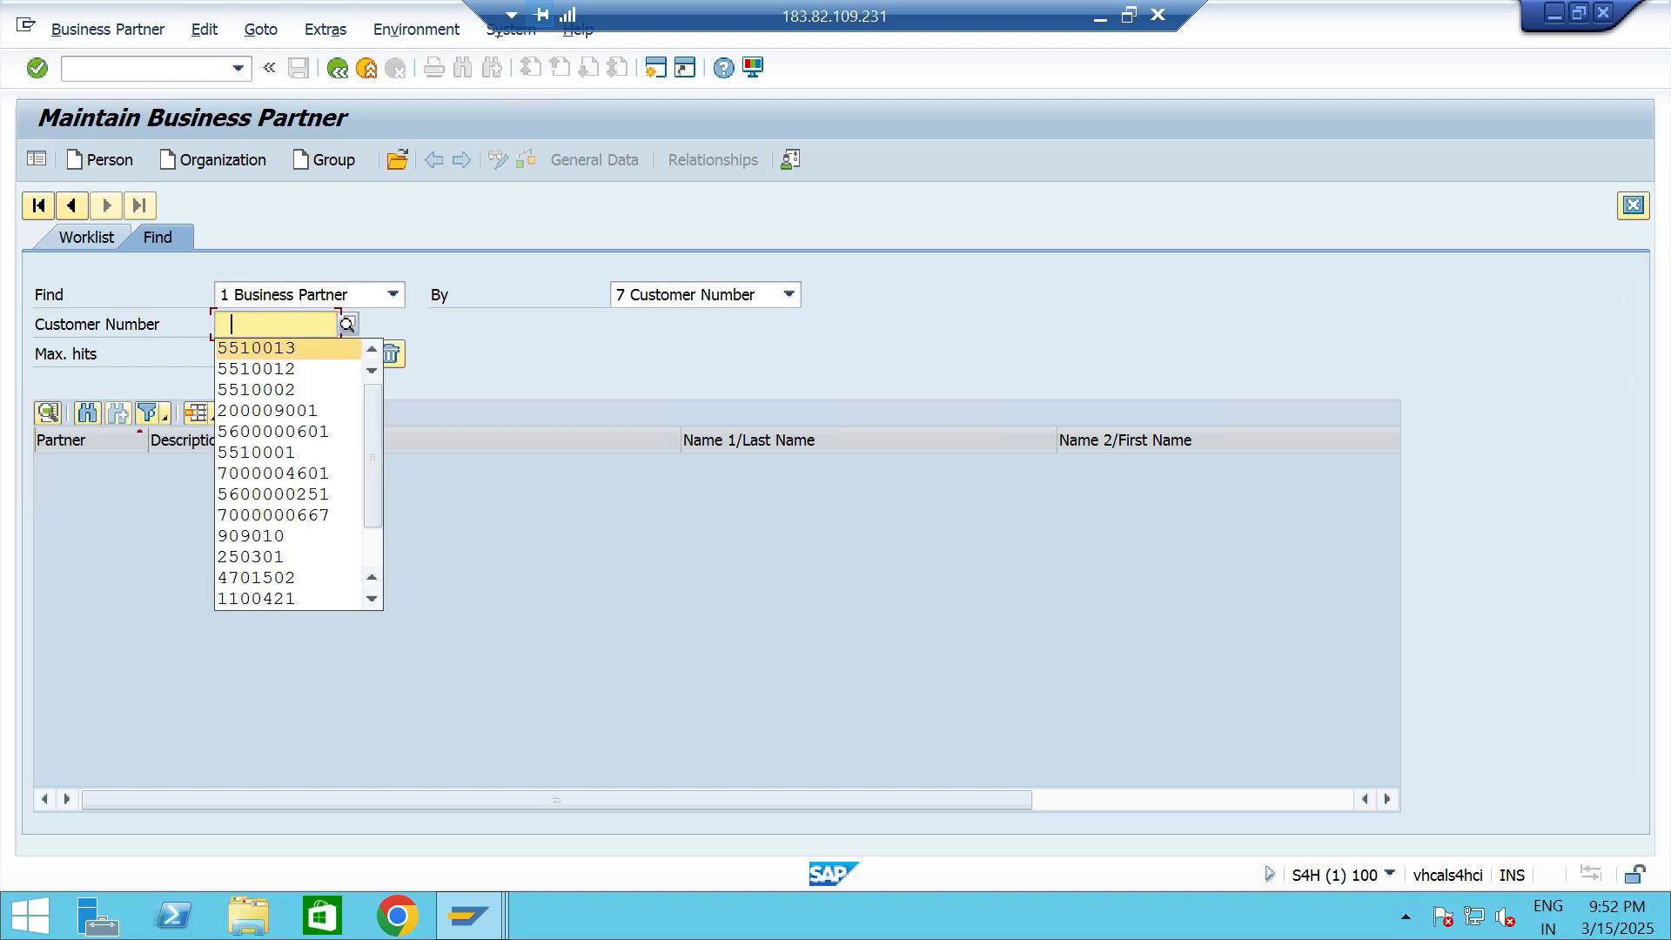
key(Return)
key(Return)
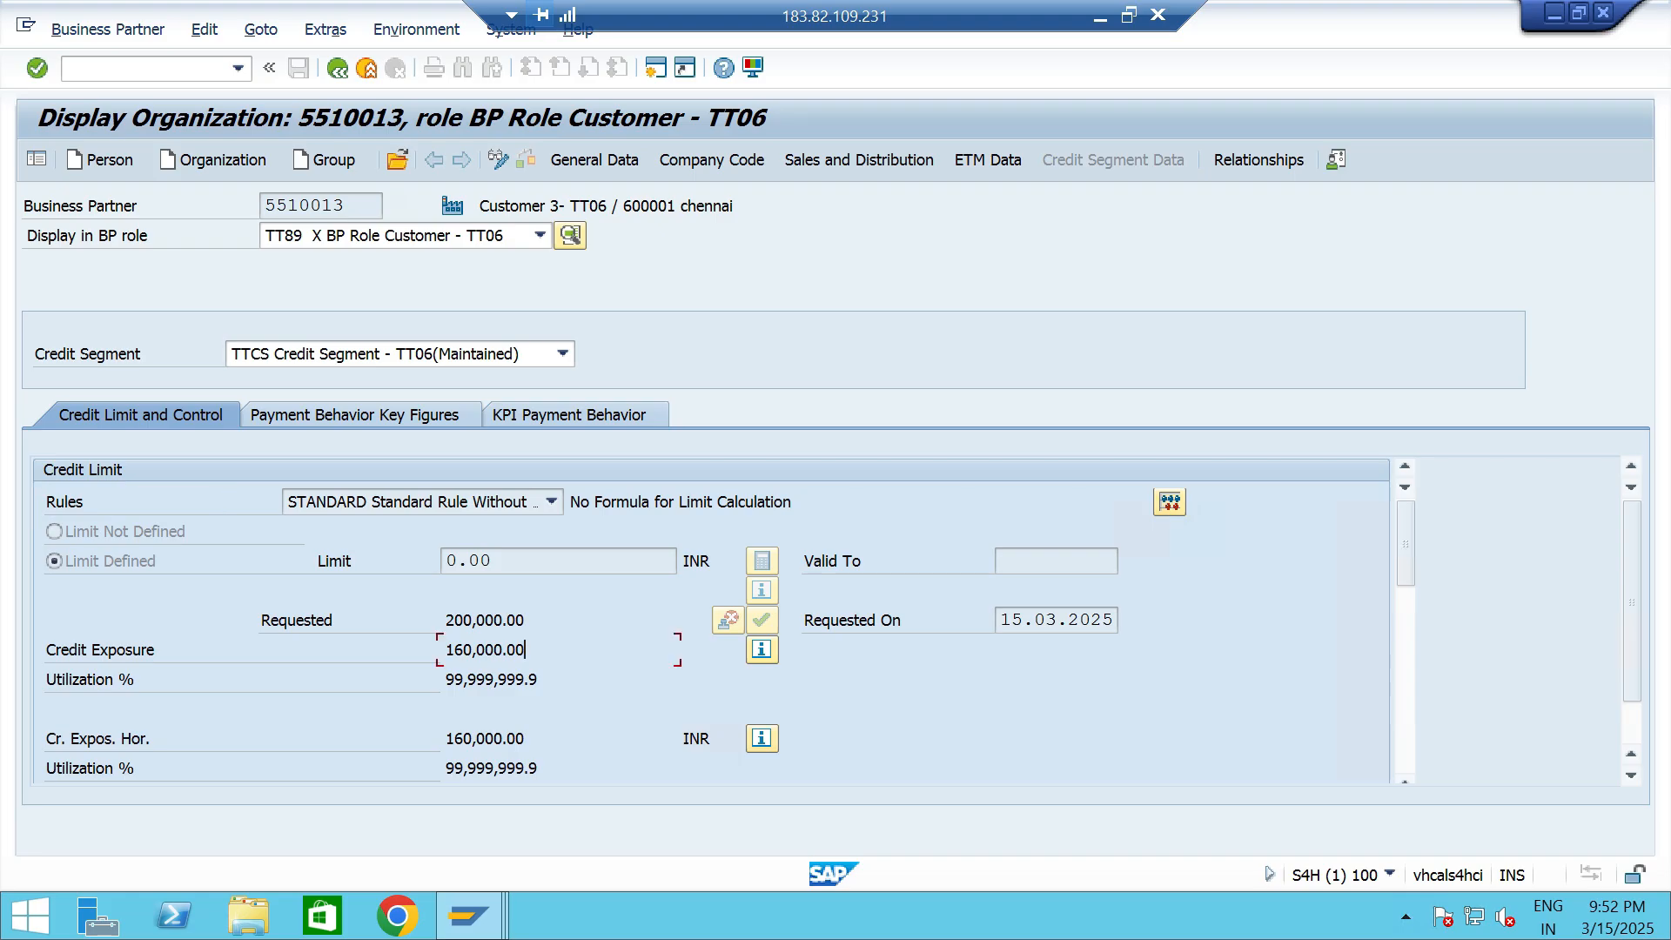
- Open the credit exposure details and examine the amounts for open orders and open invoices
click(762, 649)
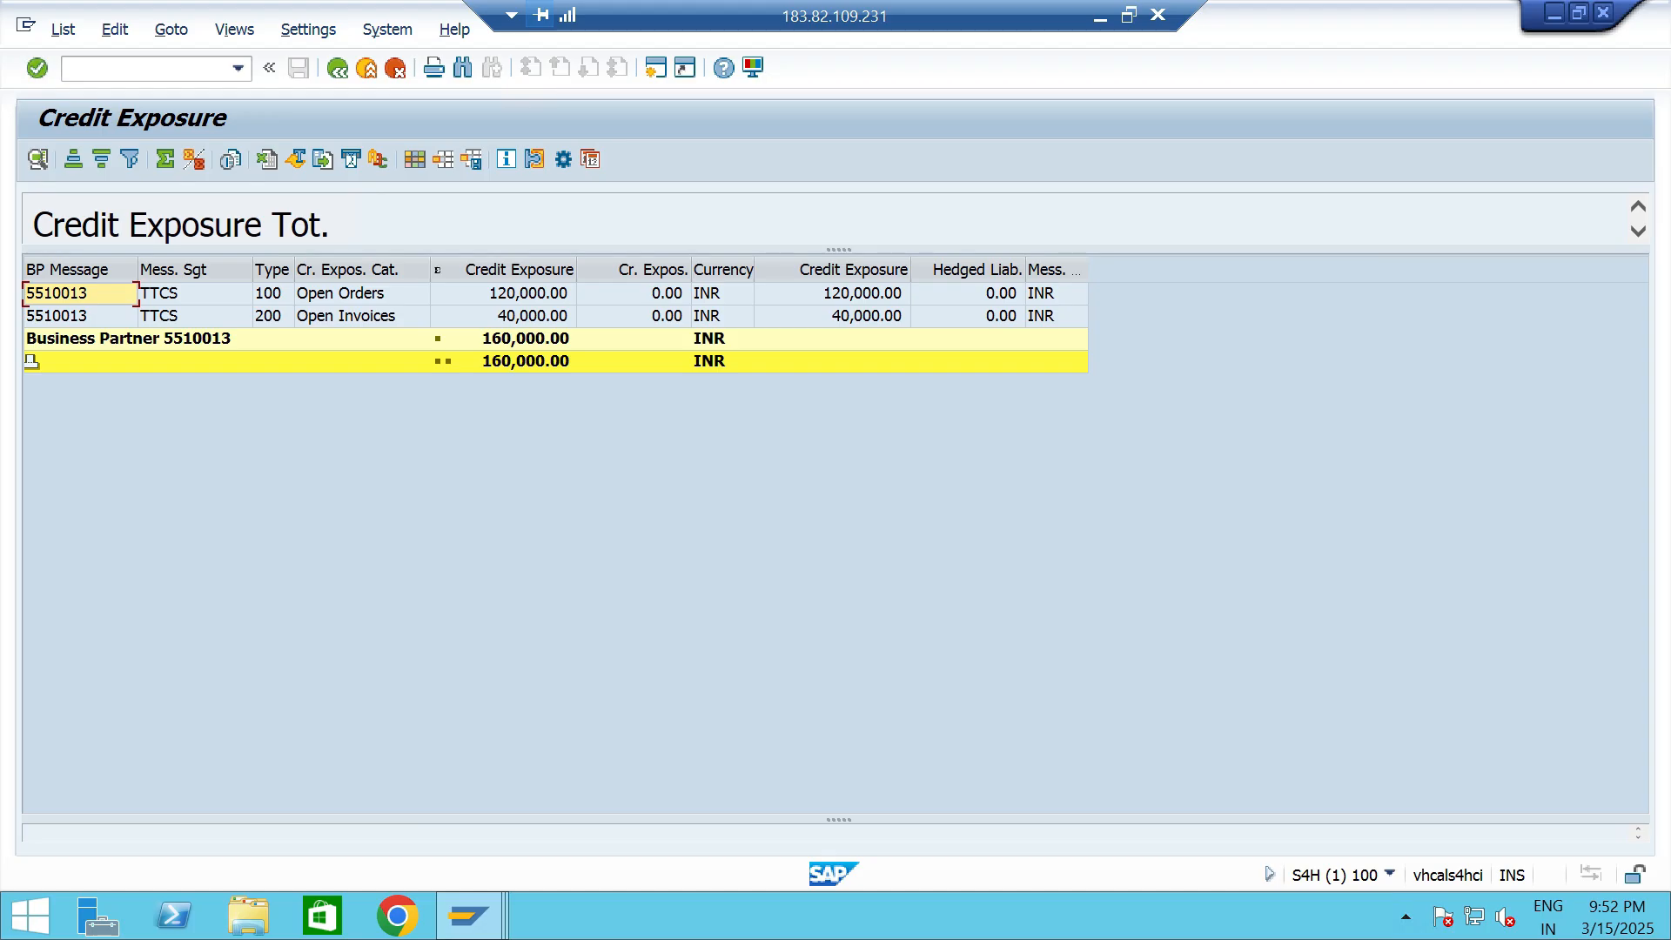
click(362, 317)
click(528, 294)
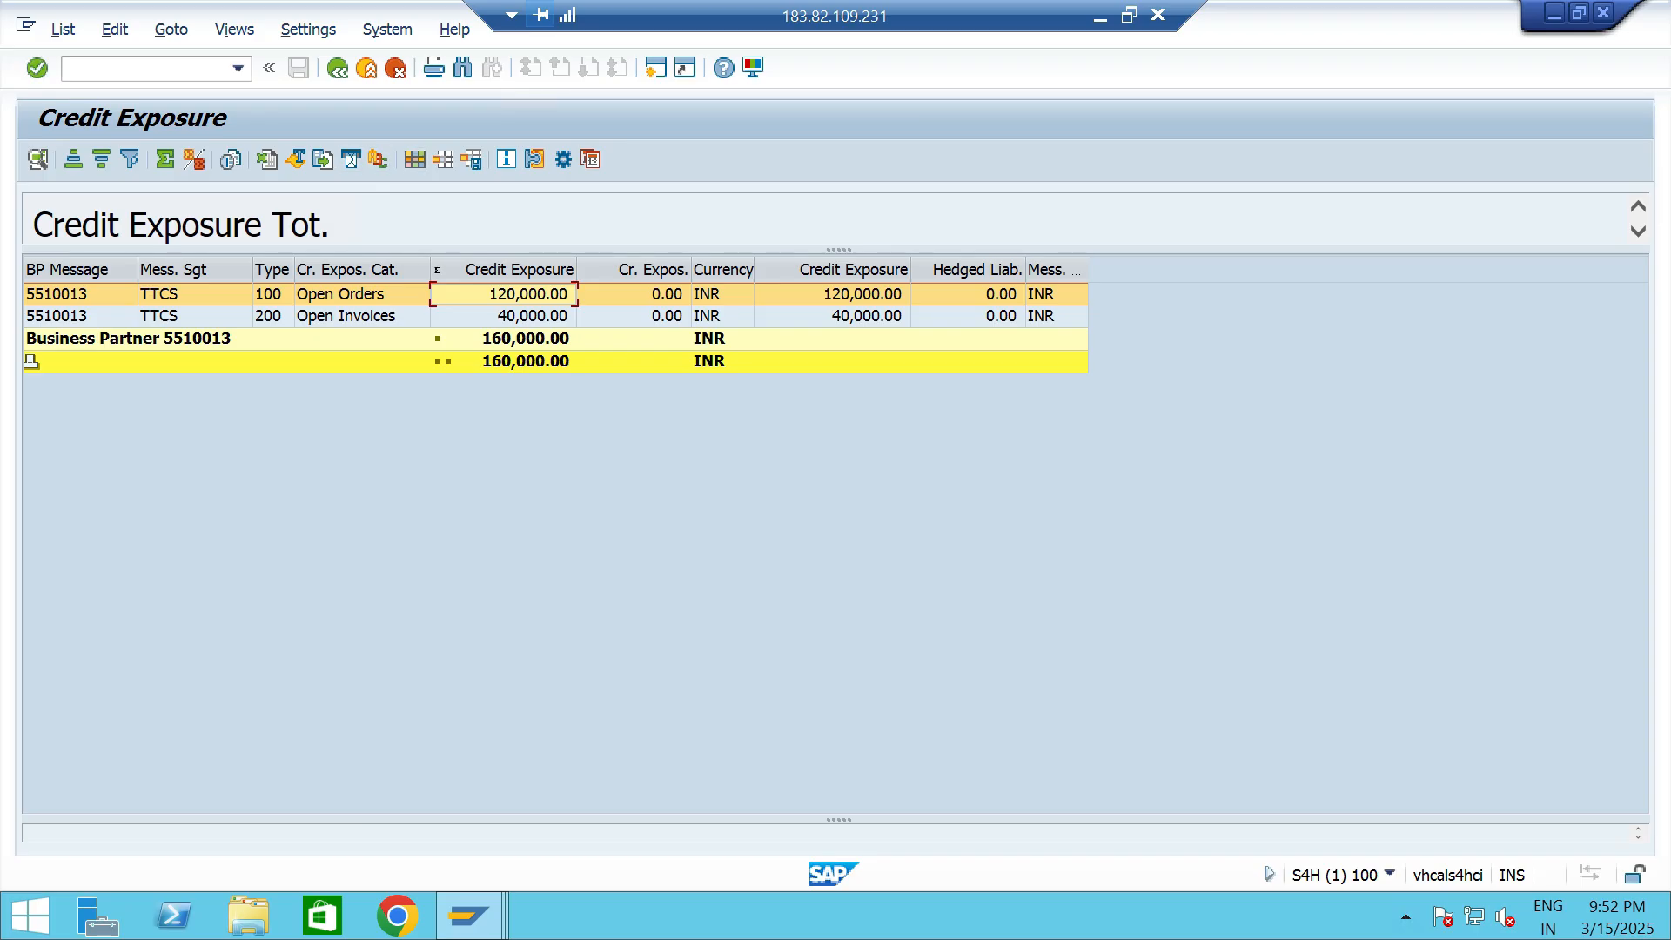
- Start a new standard order of type OR in VA01 with Customer 3- TT06 as the sold-to party
click(238, 69)
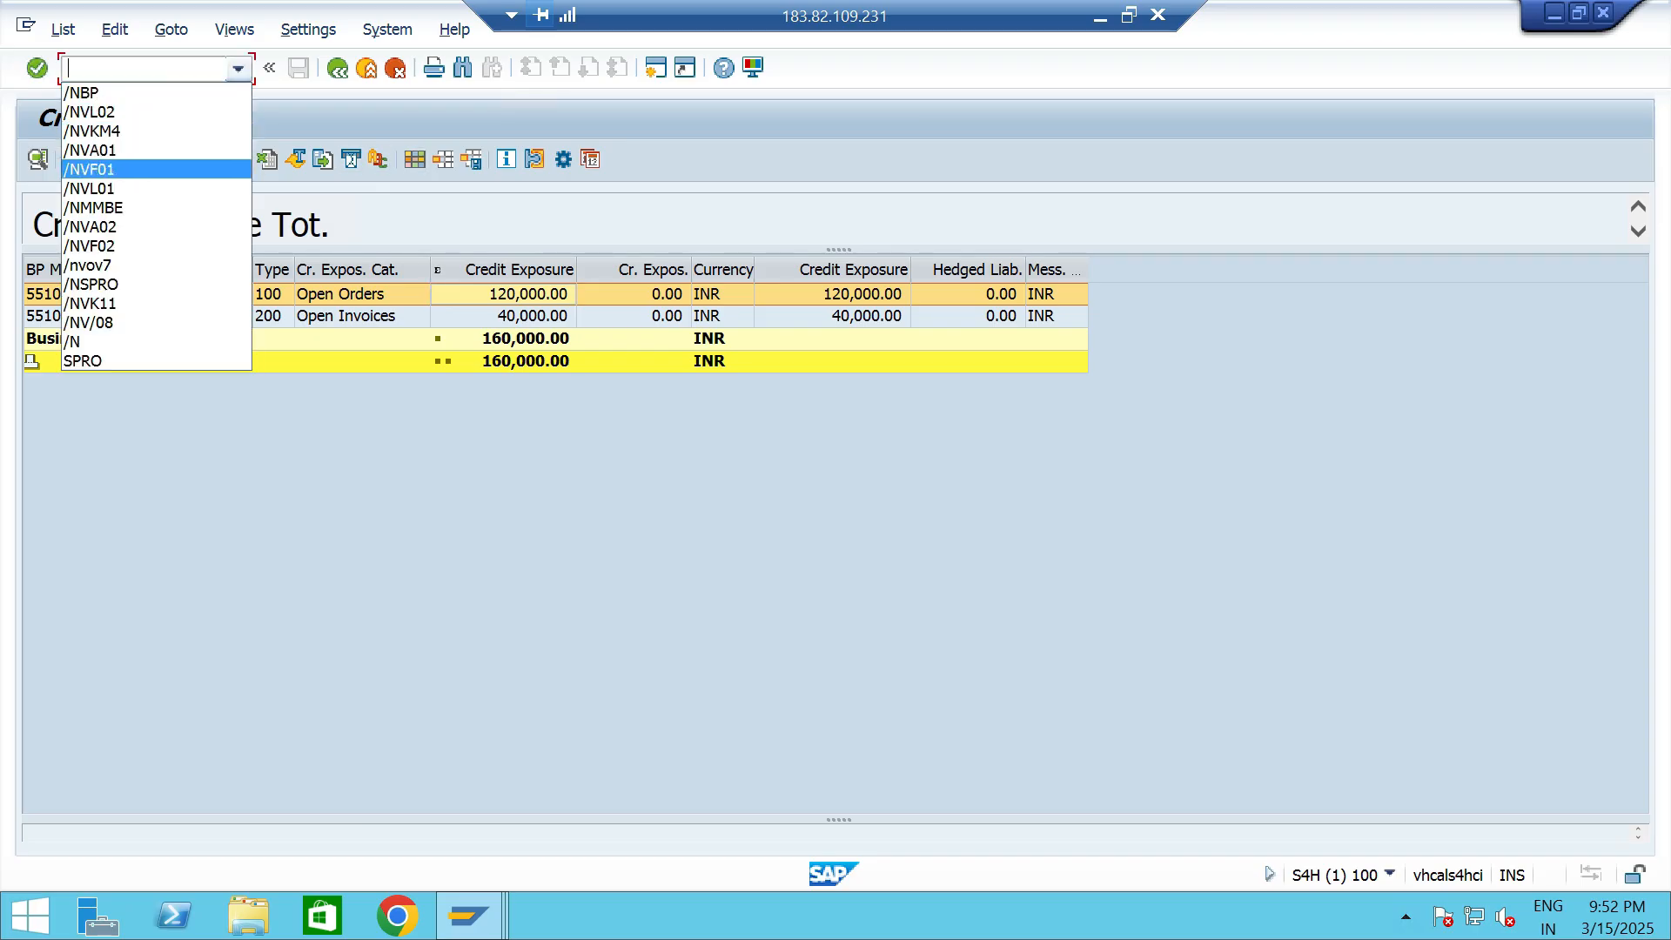
click(113, 150)
key(Return)
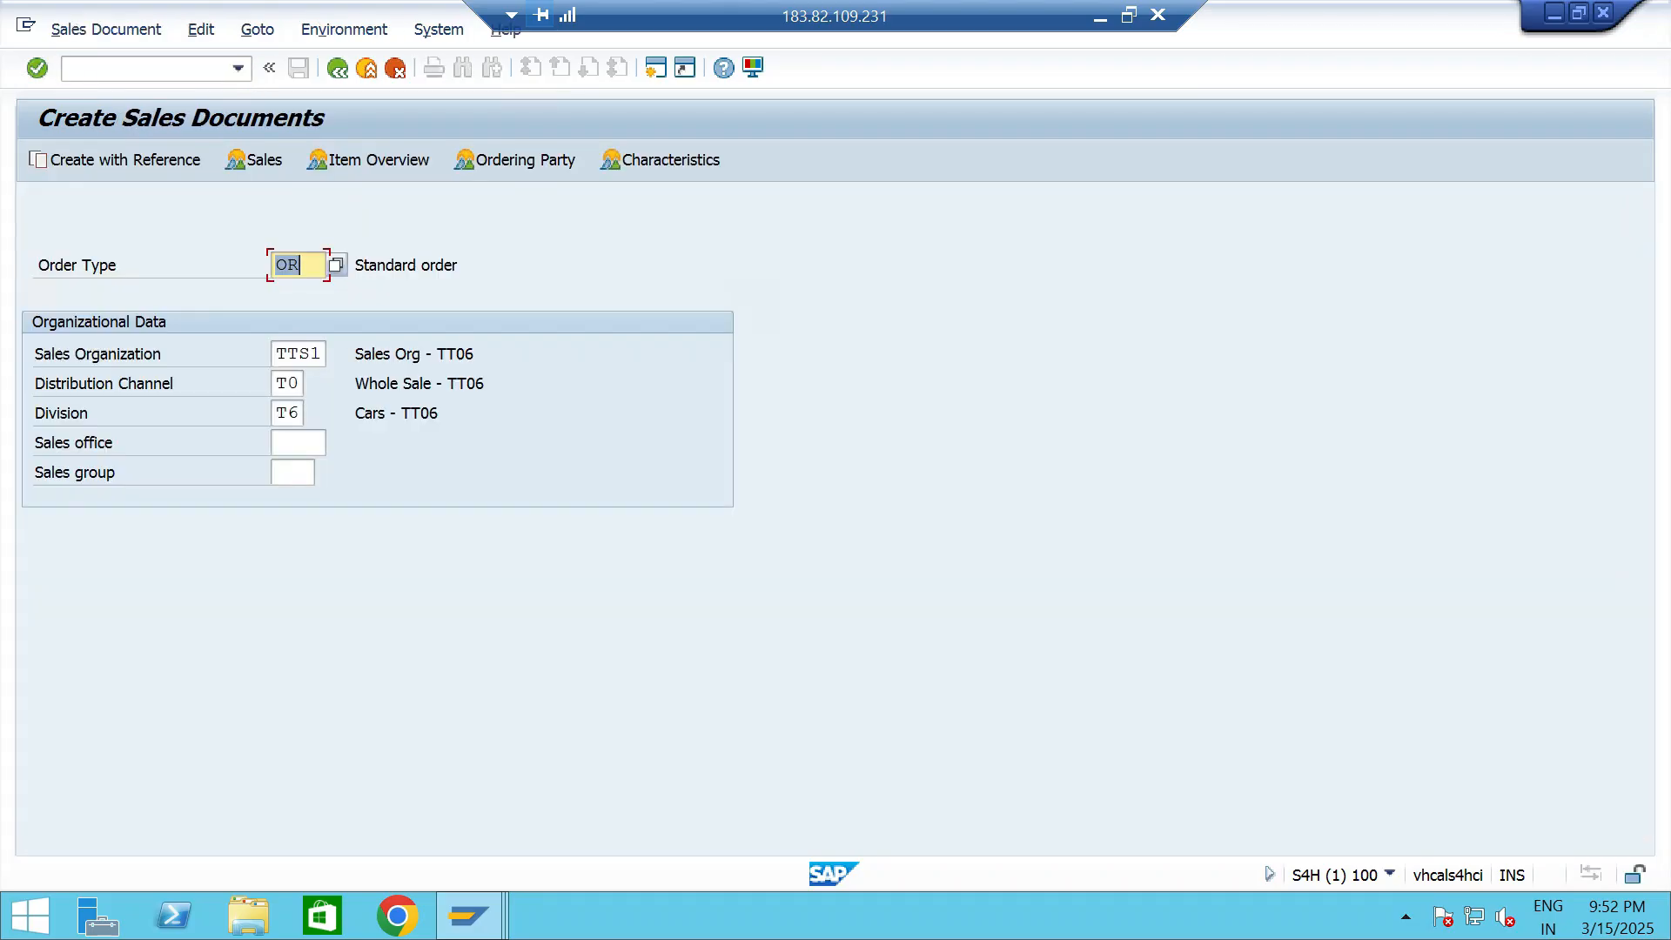
key(Return)
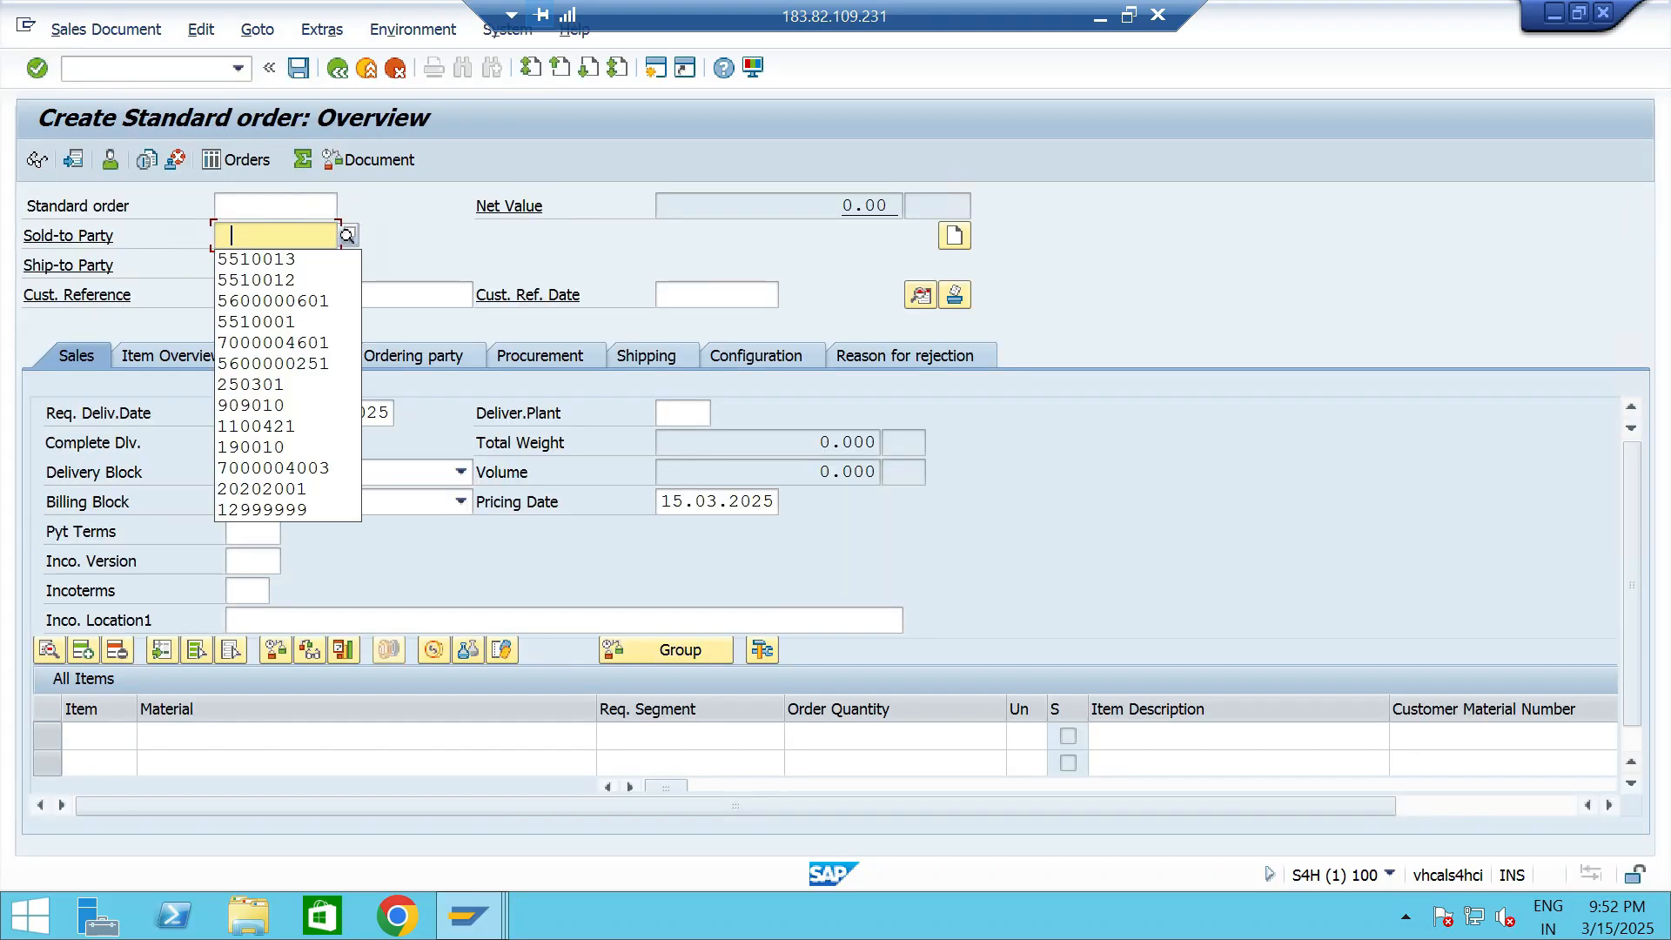
key(Return)
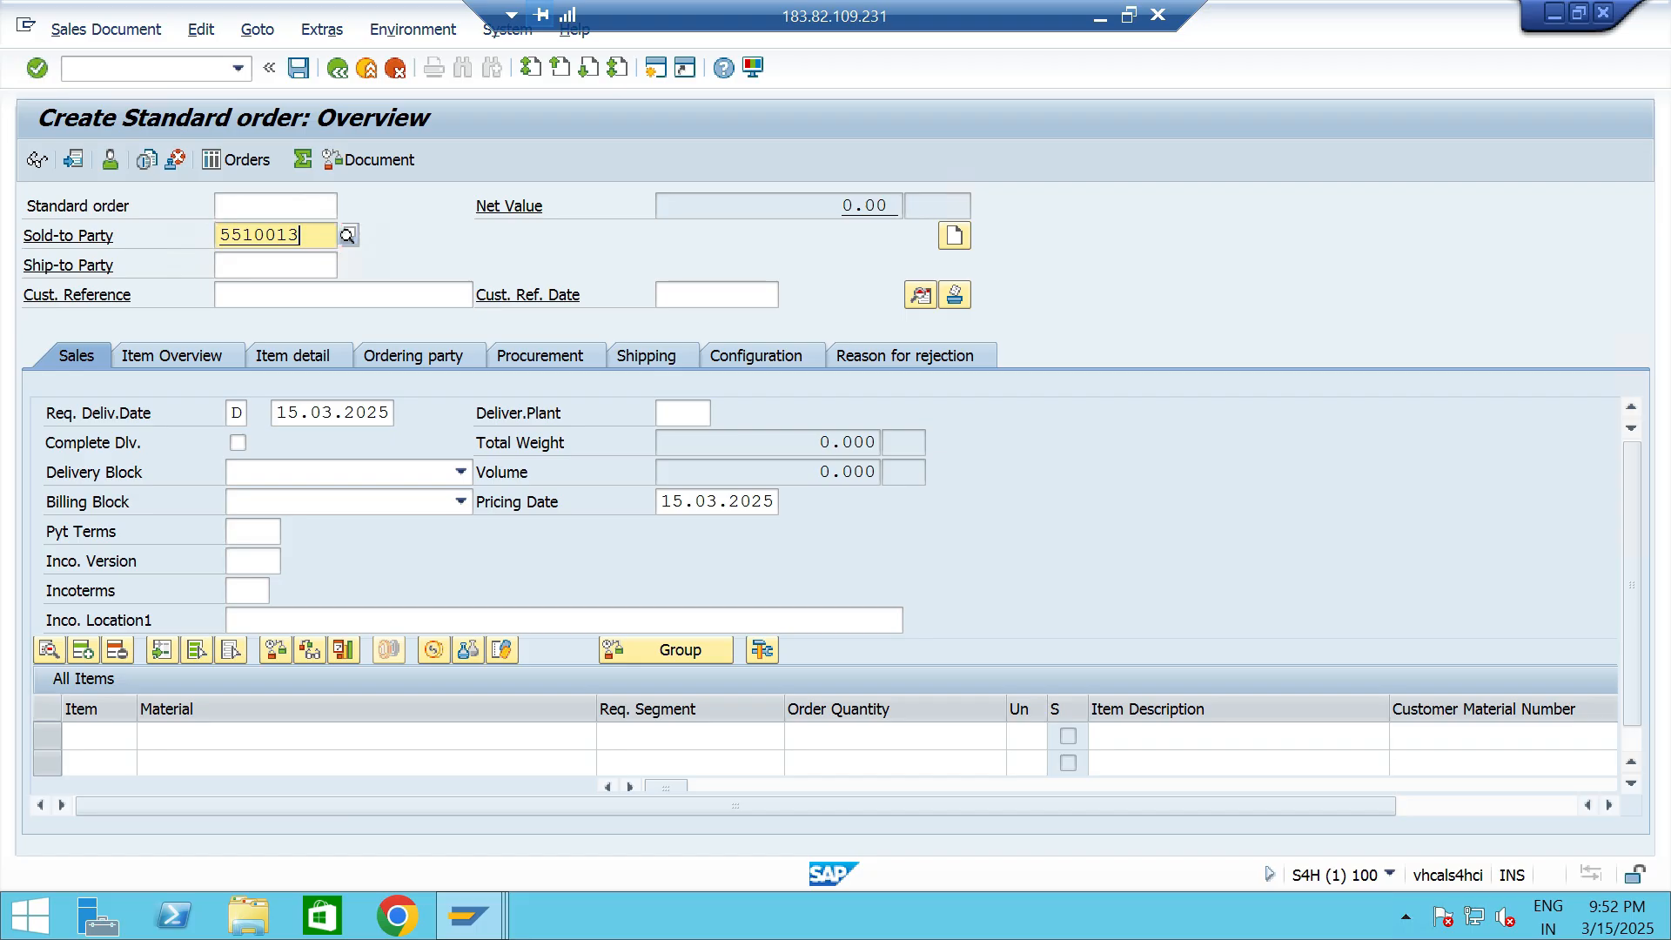
key(Return)
- Add material 13328 with an order quantity of 10 and plant TTP2, and save the order
key(space)
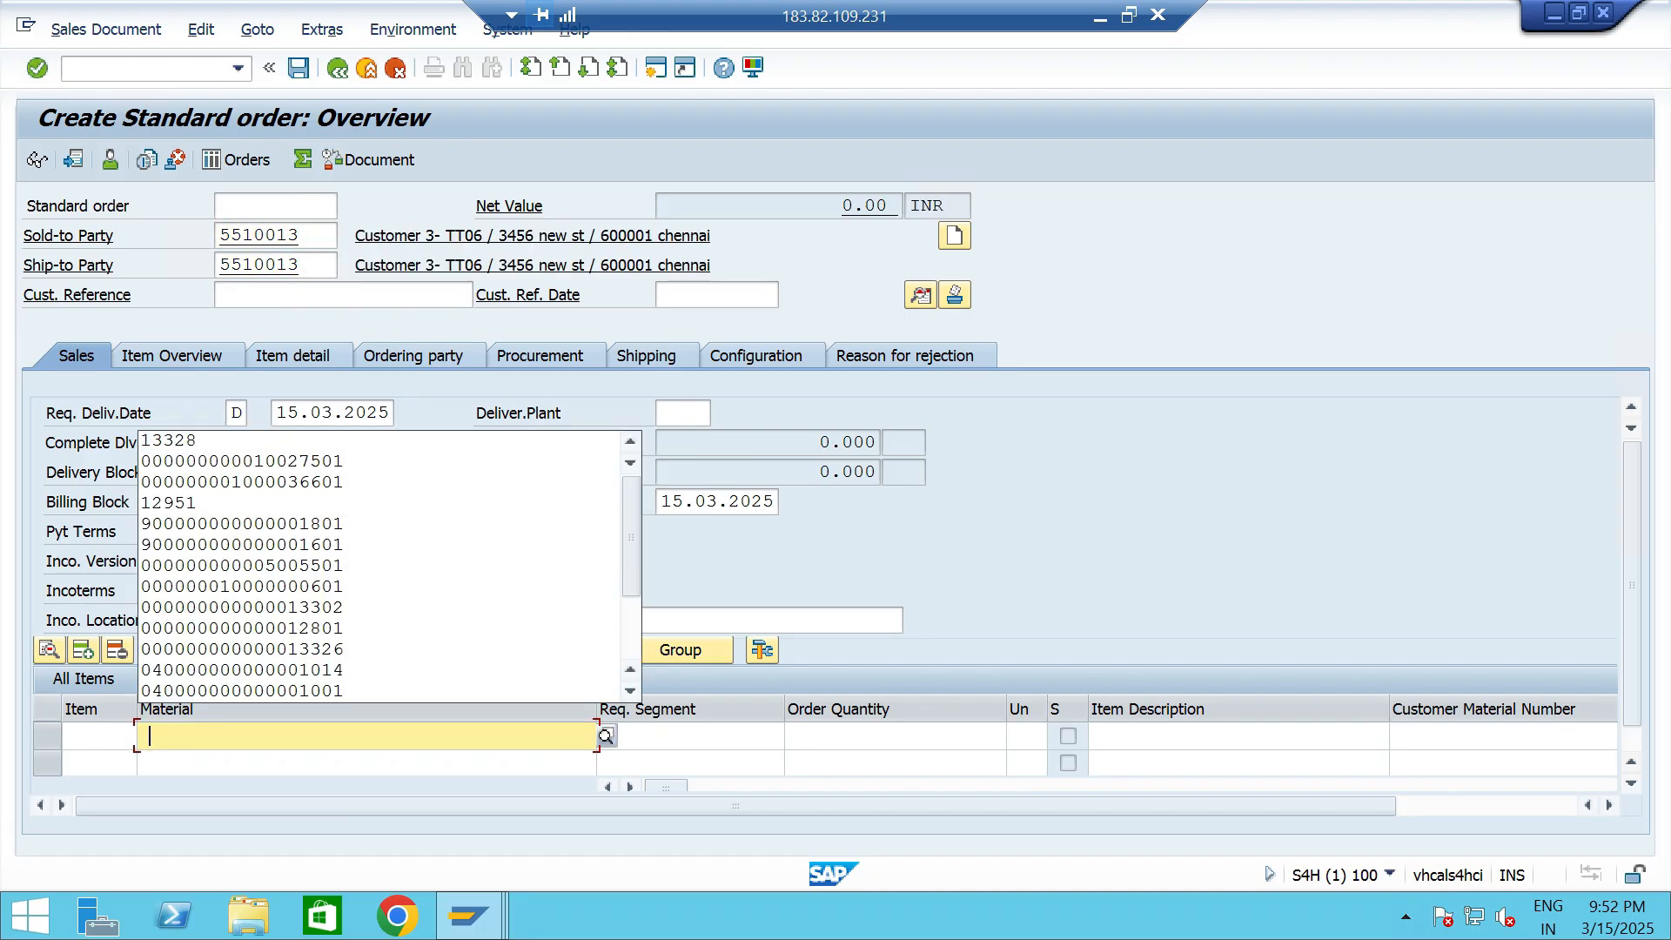
click(301, 441)
key(Tab)
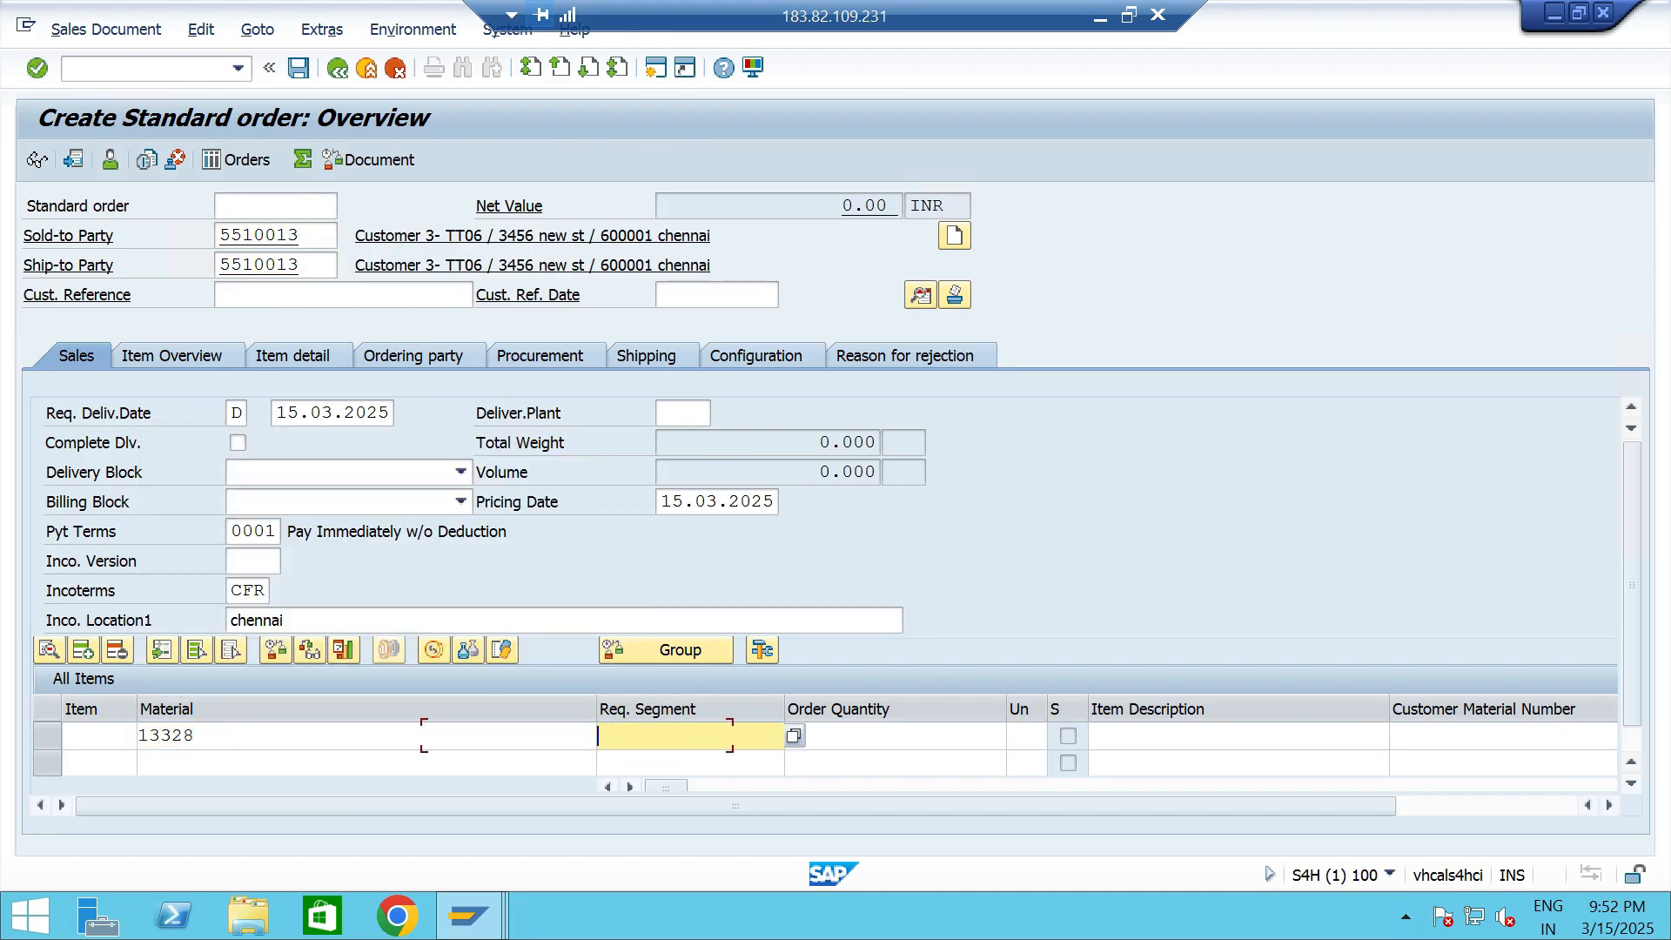
key(Tab)
text(10)
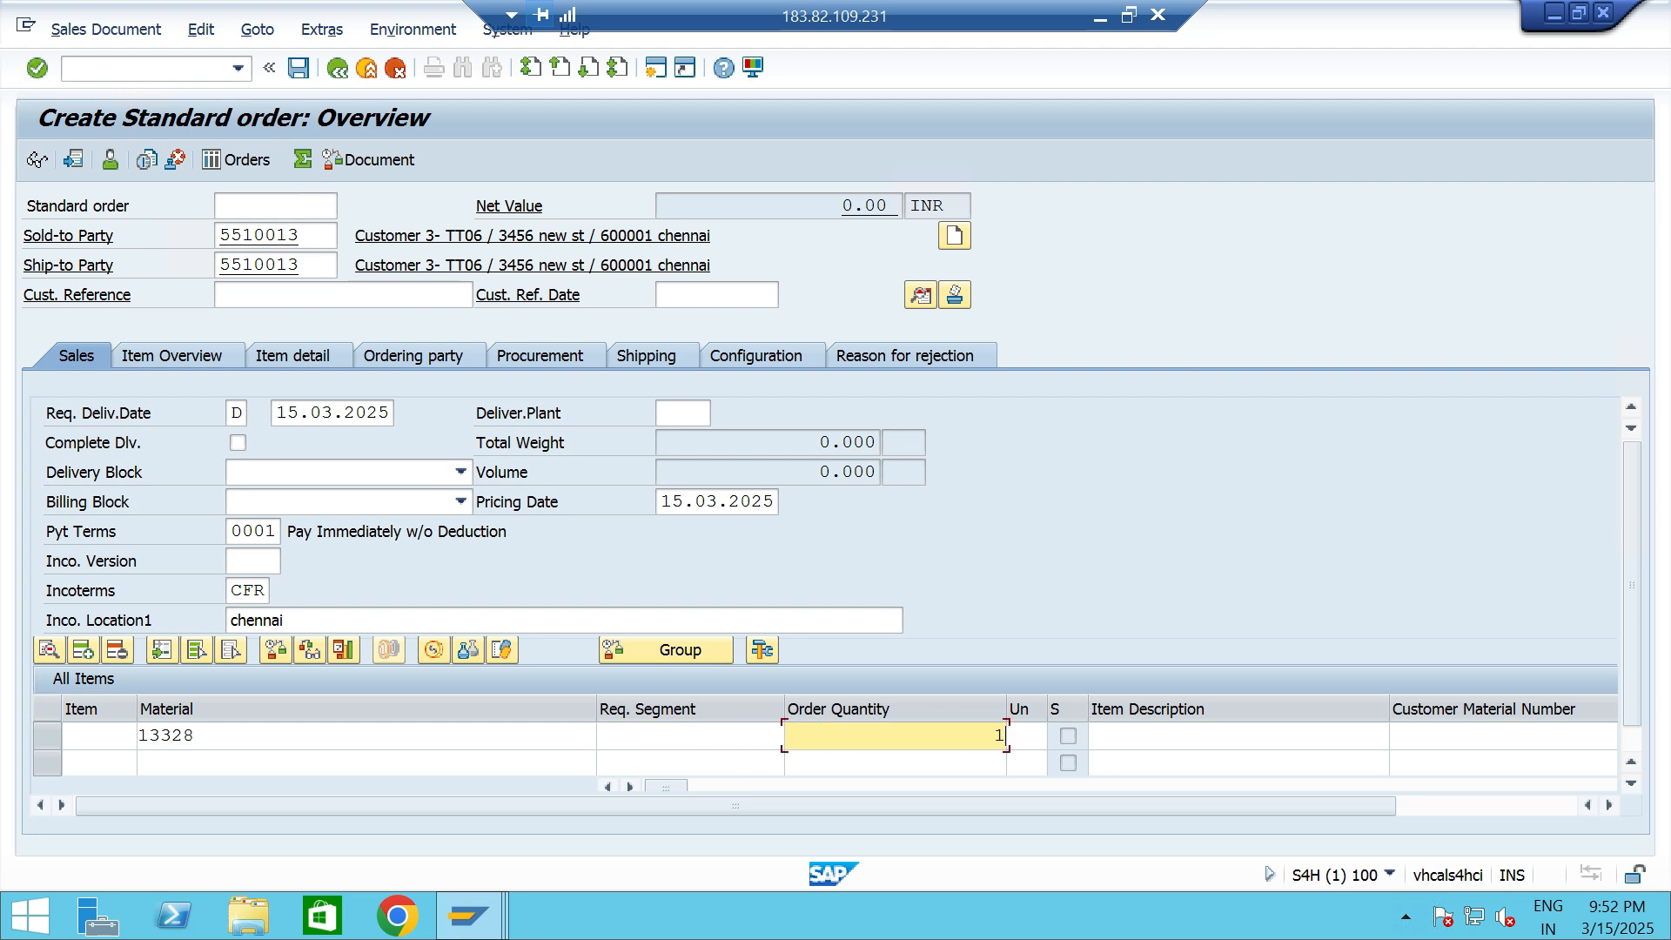
key(Tab)
key(Tab)
key(Tab)
key(Tab)
key(Tab)
key(Tab)
key(Tab)
key(Tab)
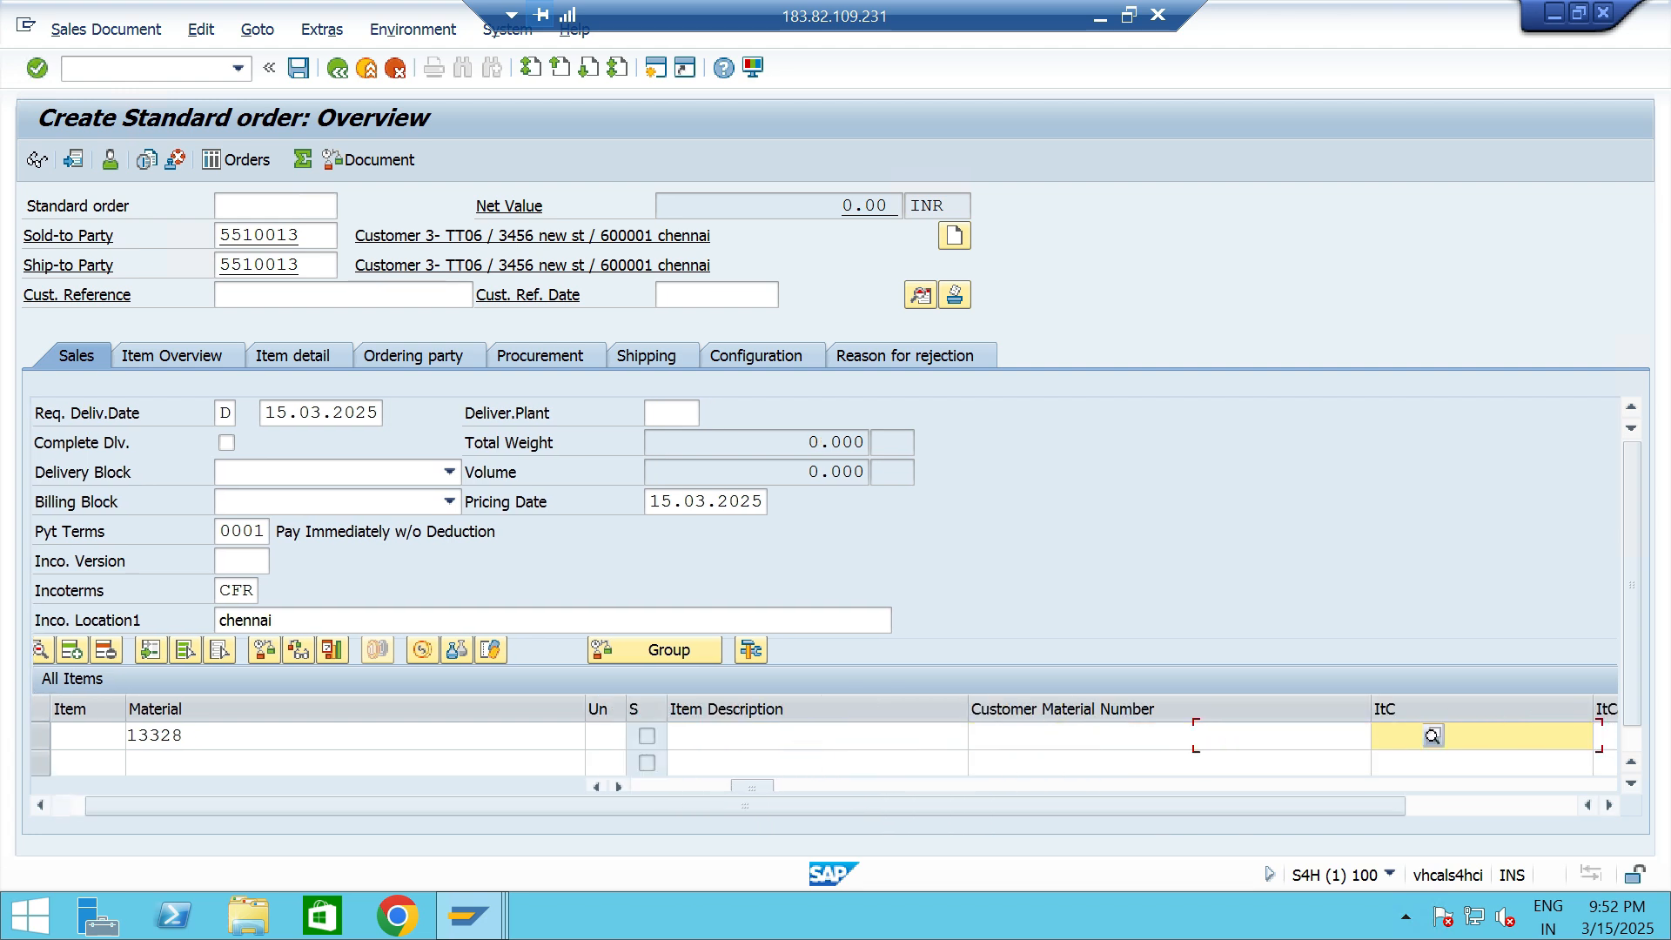
text(TTP2)
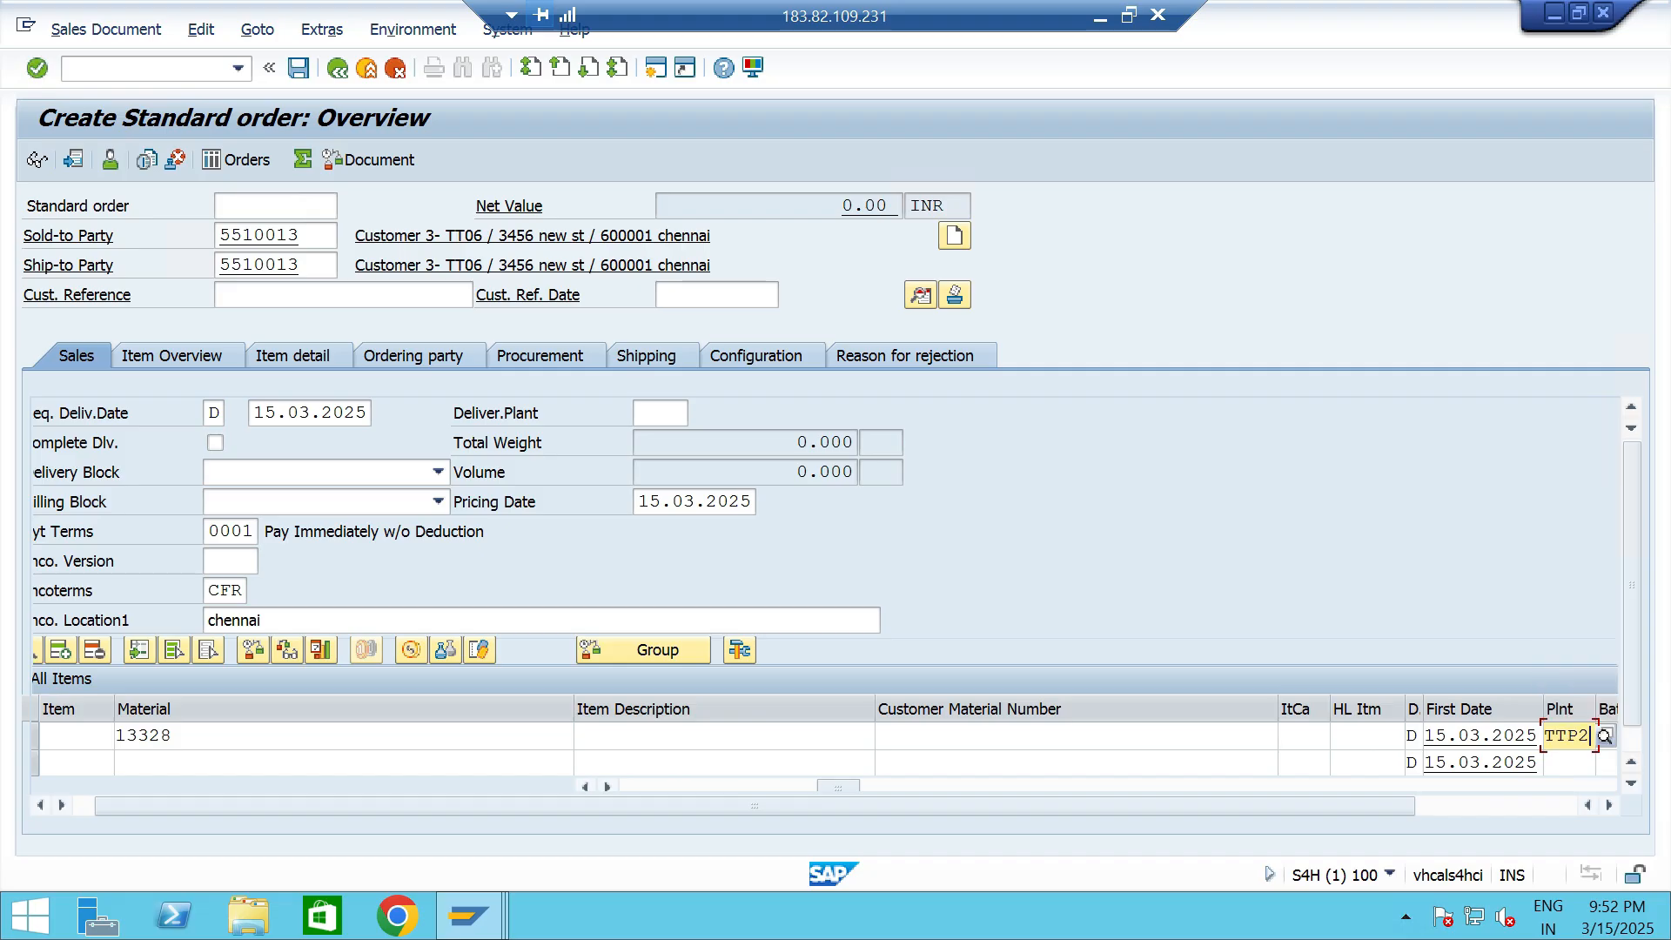
key(Return)
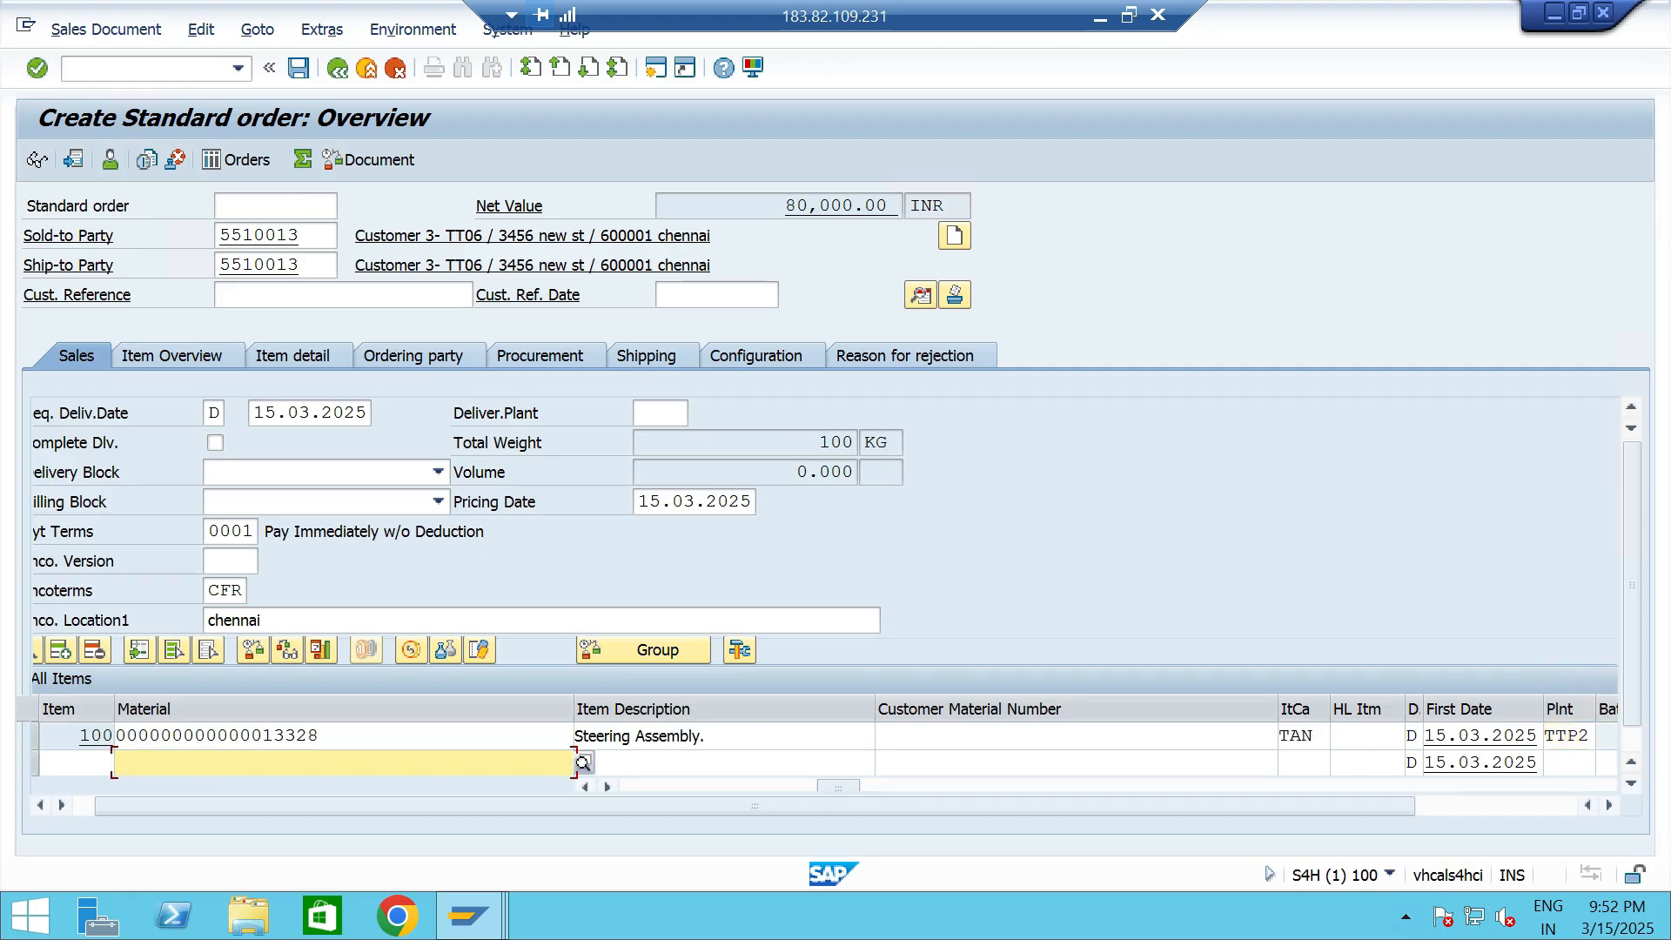
key(ctrl+s)
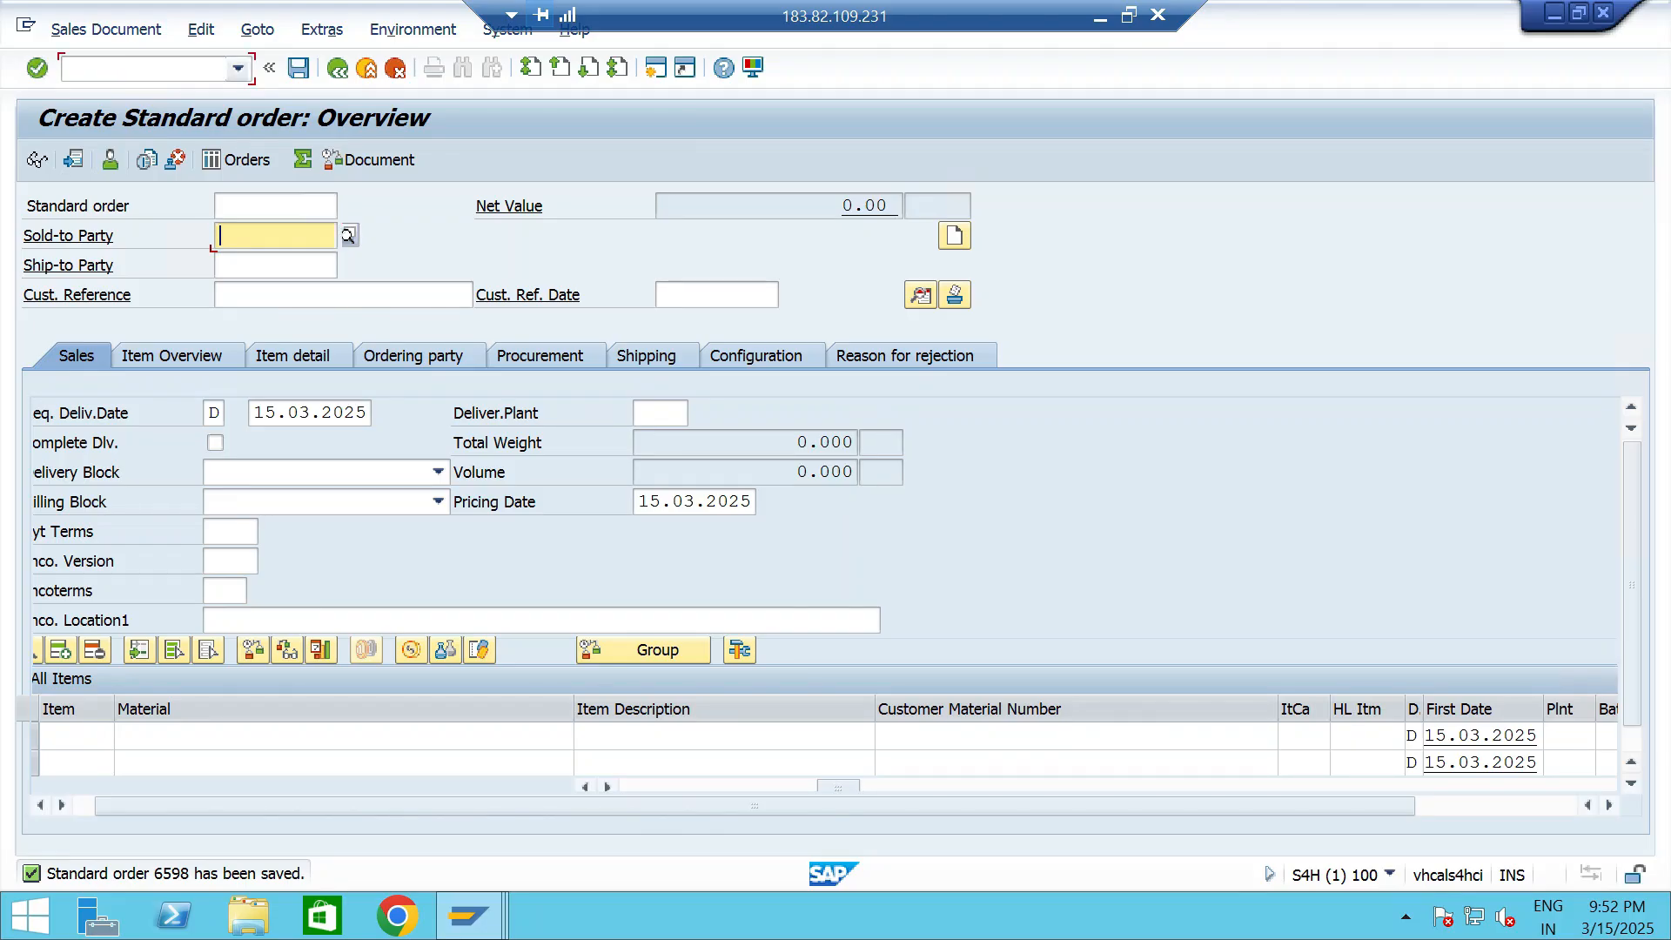
- Try to create an outbound delivery in VL01 for the newly saved order from shipping point TTS1, and read the status message's long text
click(238, 69)
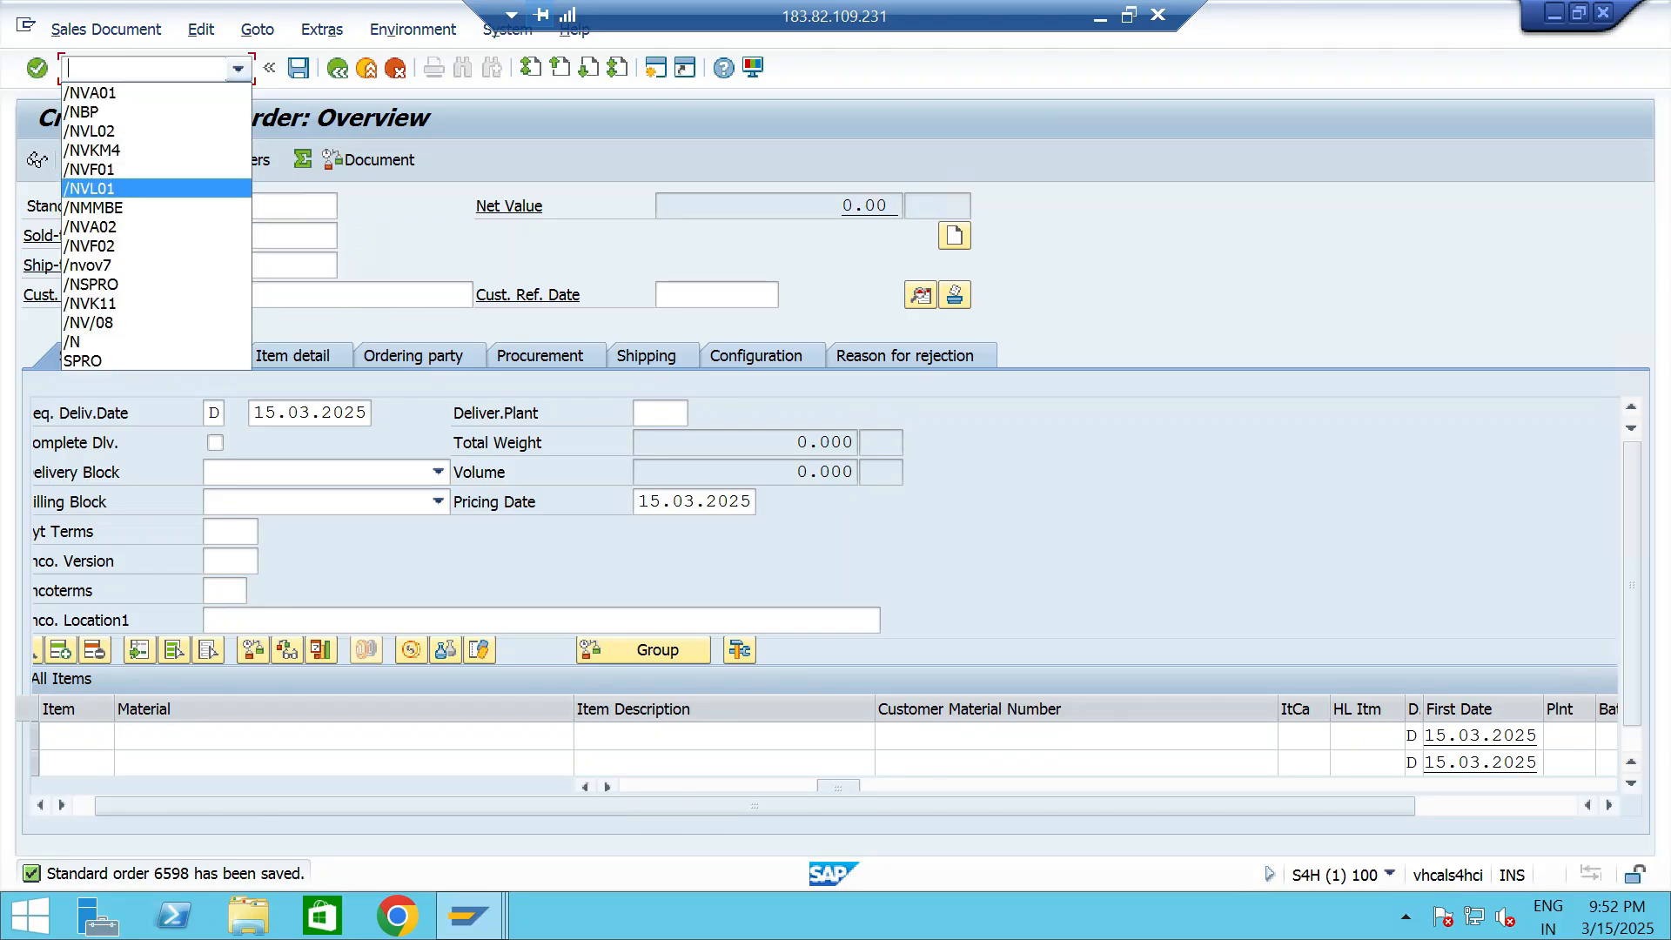
click(90, 188)
key(Return)
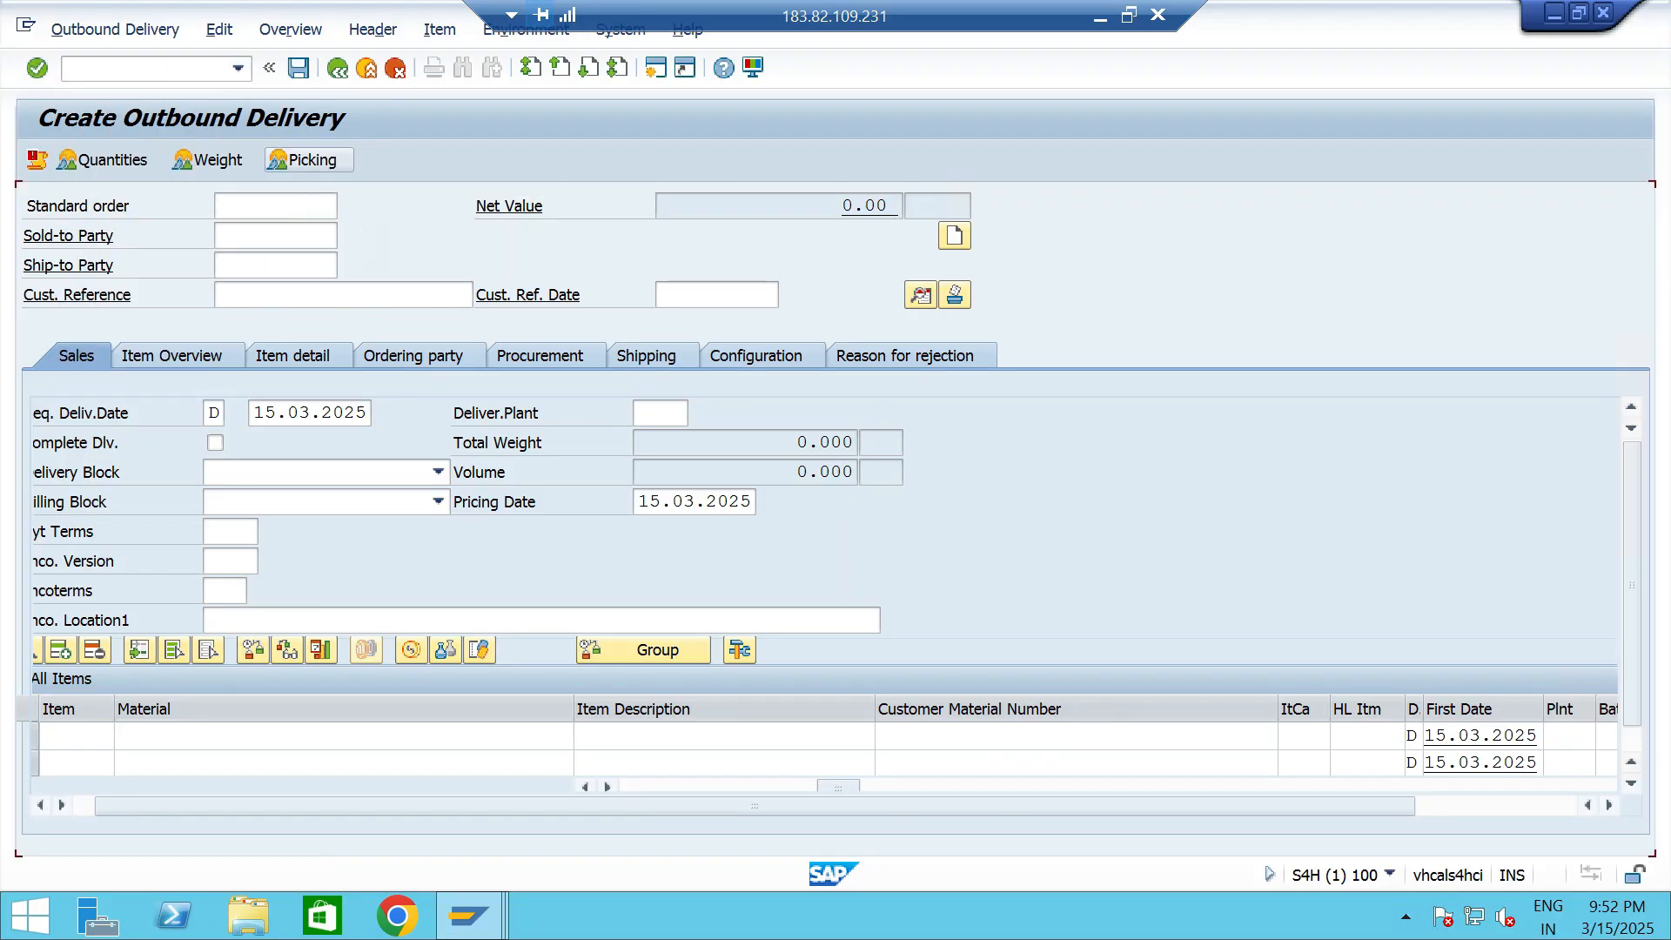
click(324, 383)
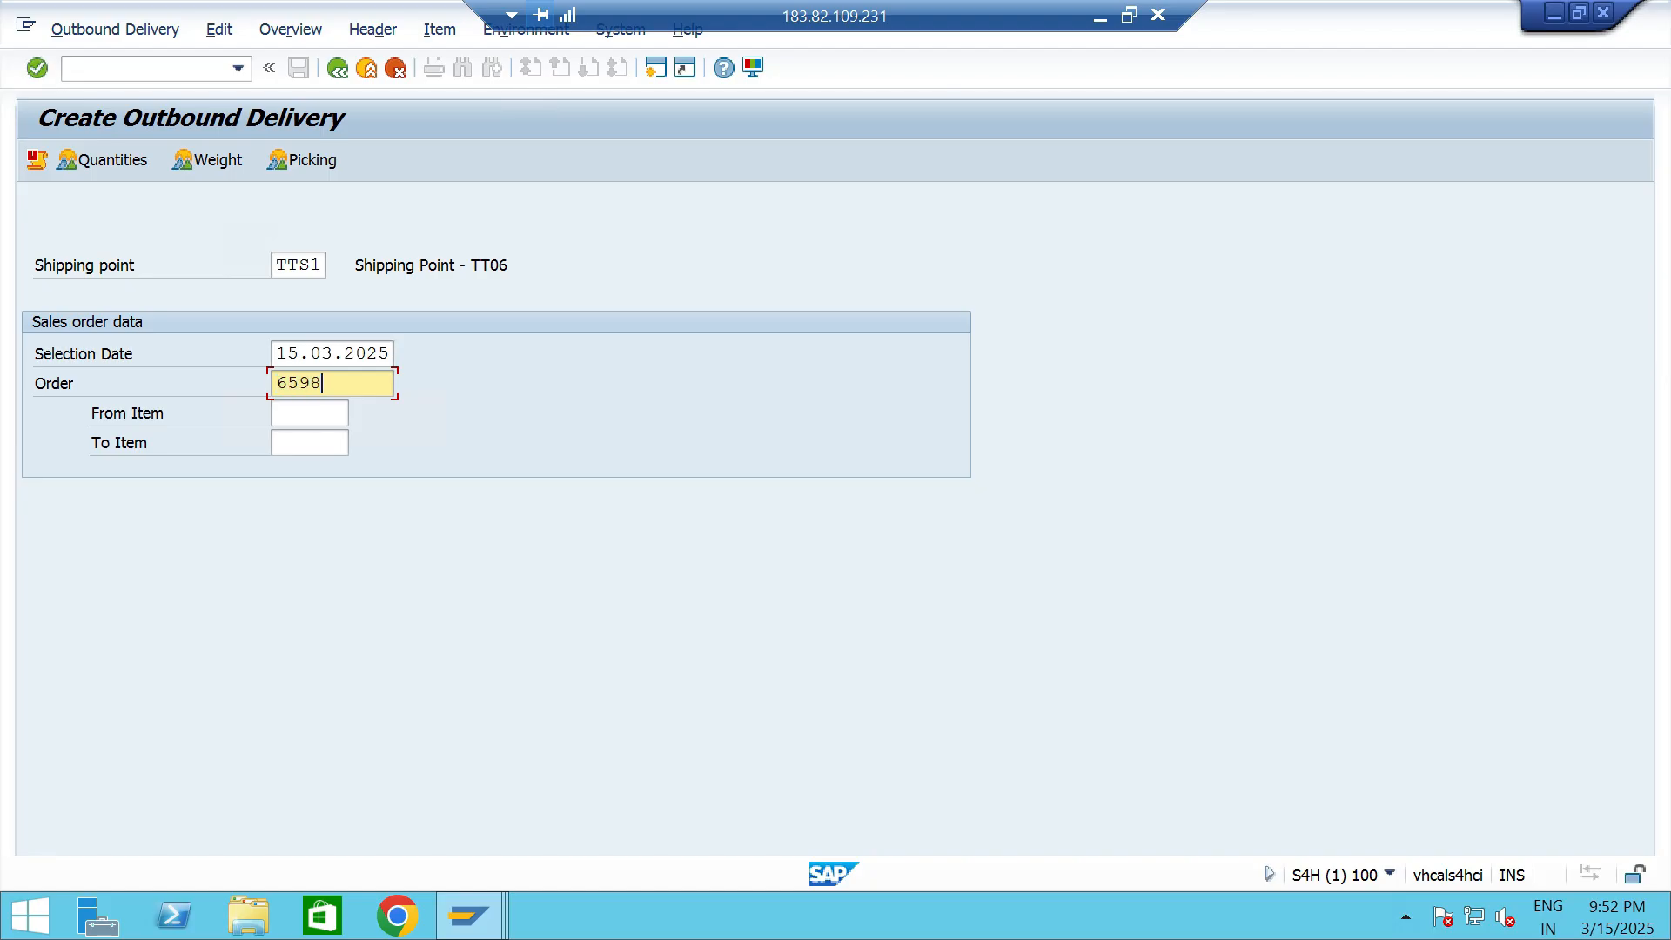
click(356, 354)
click(321, 264)
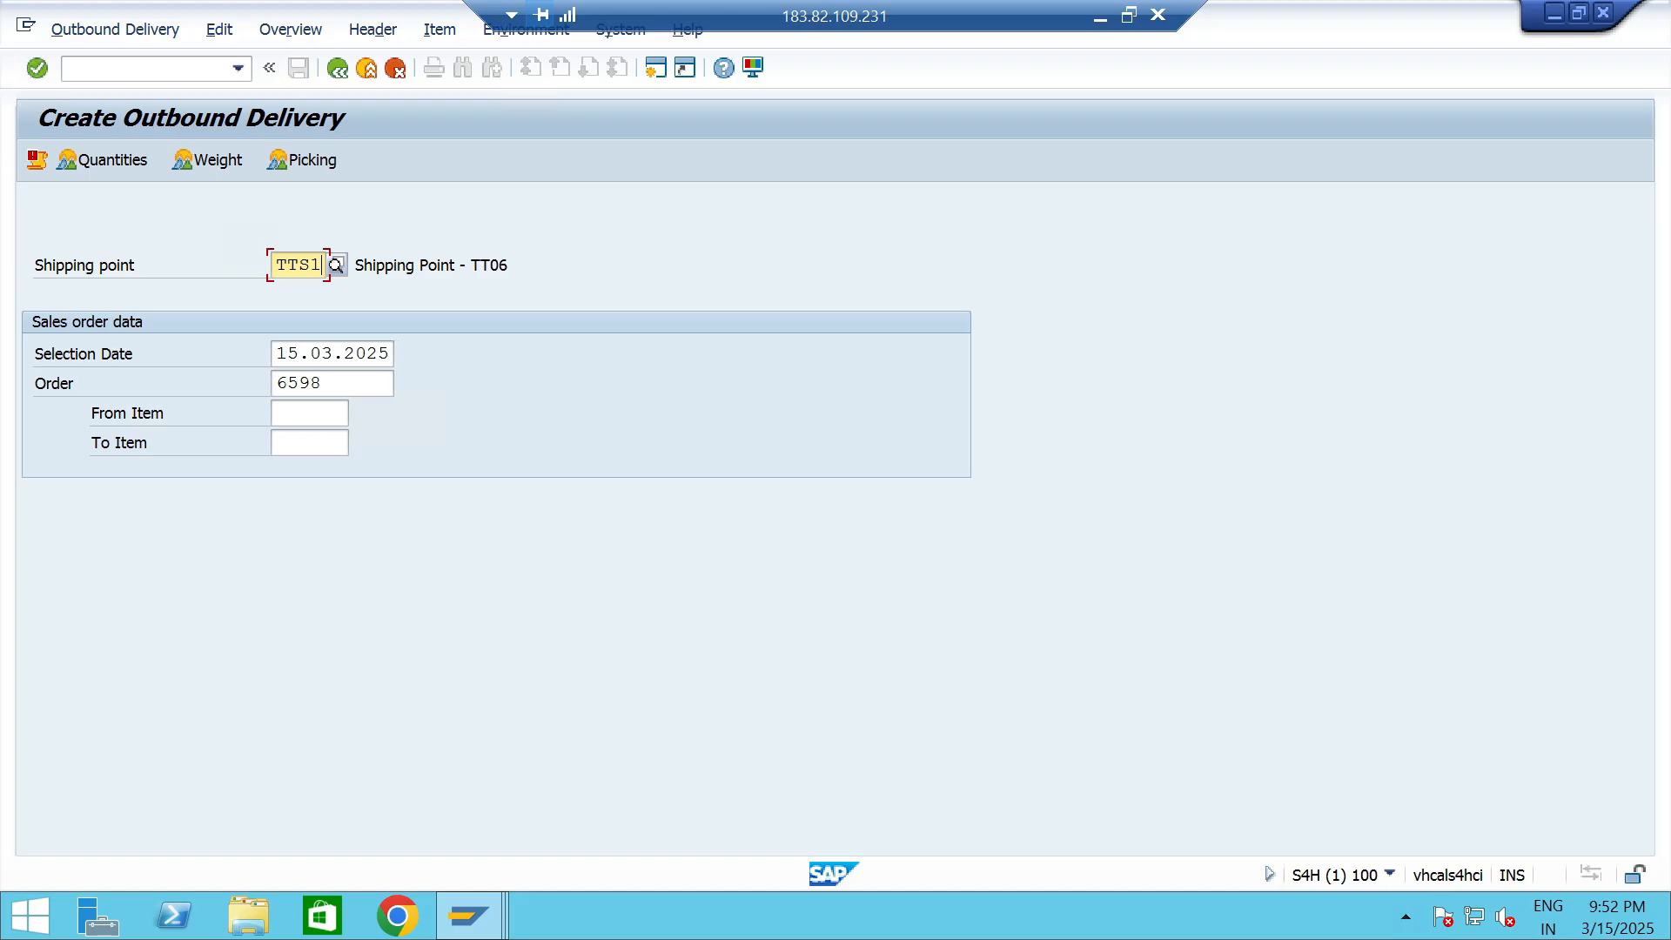
key(Return)
key(ctrl+s)
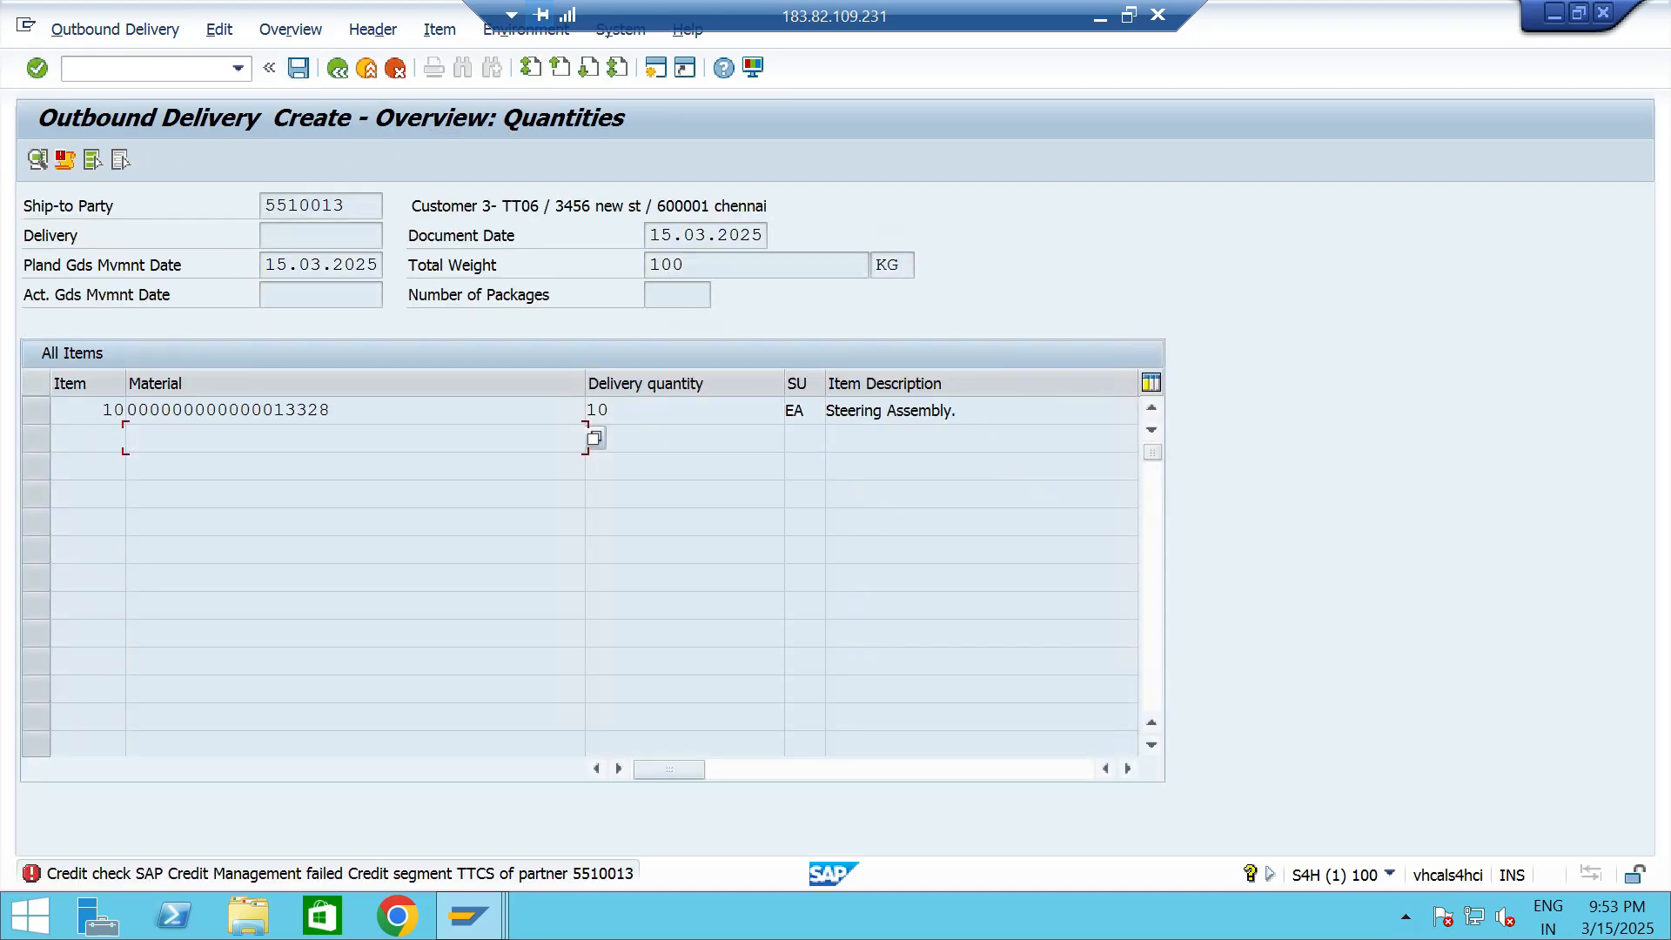
double_click(340, 874)
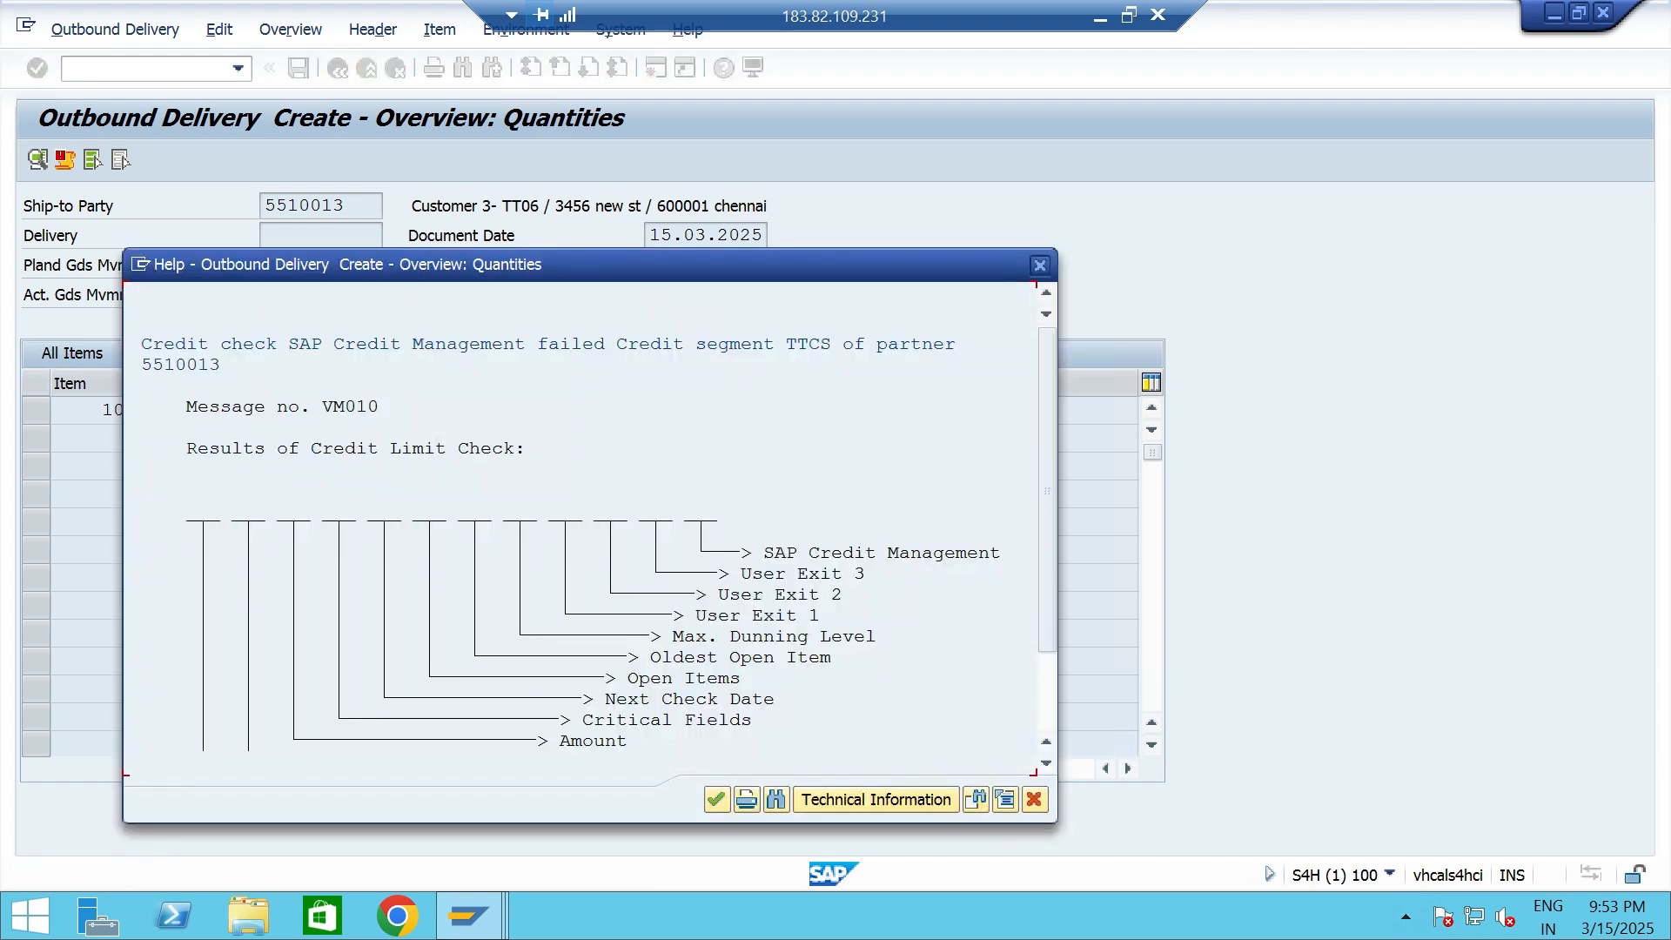
key(Return)
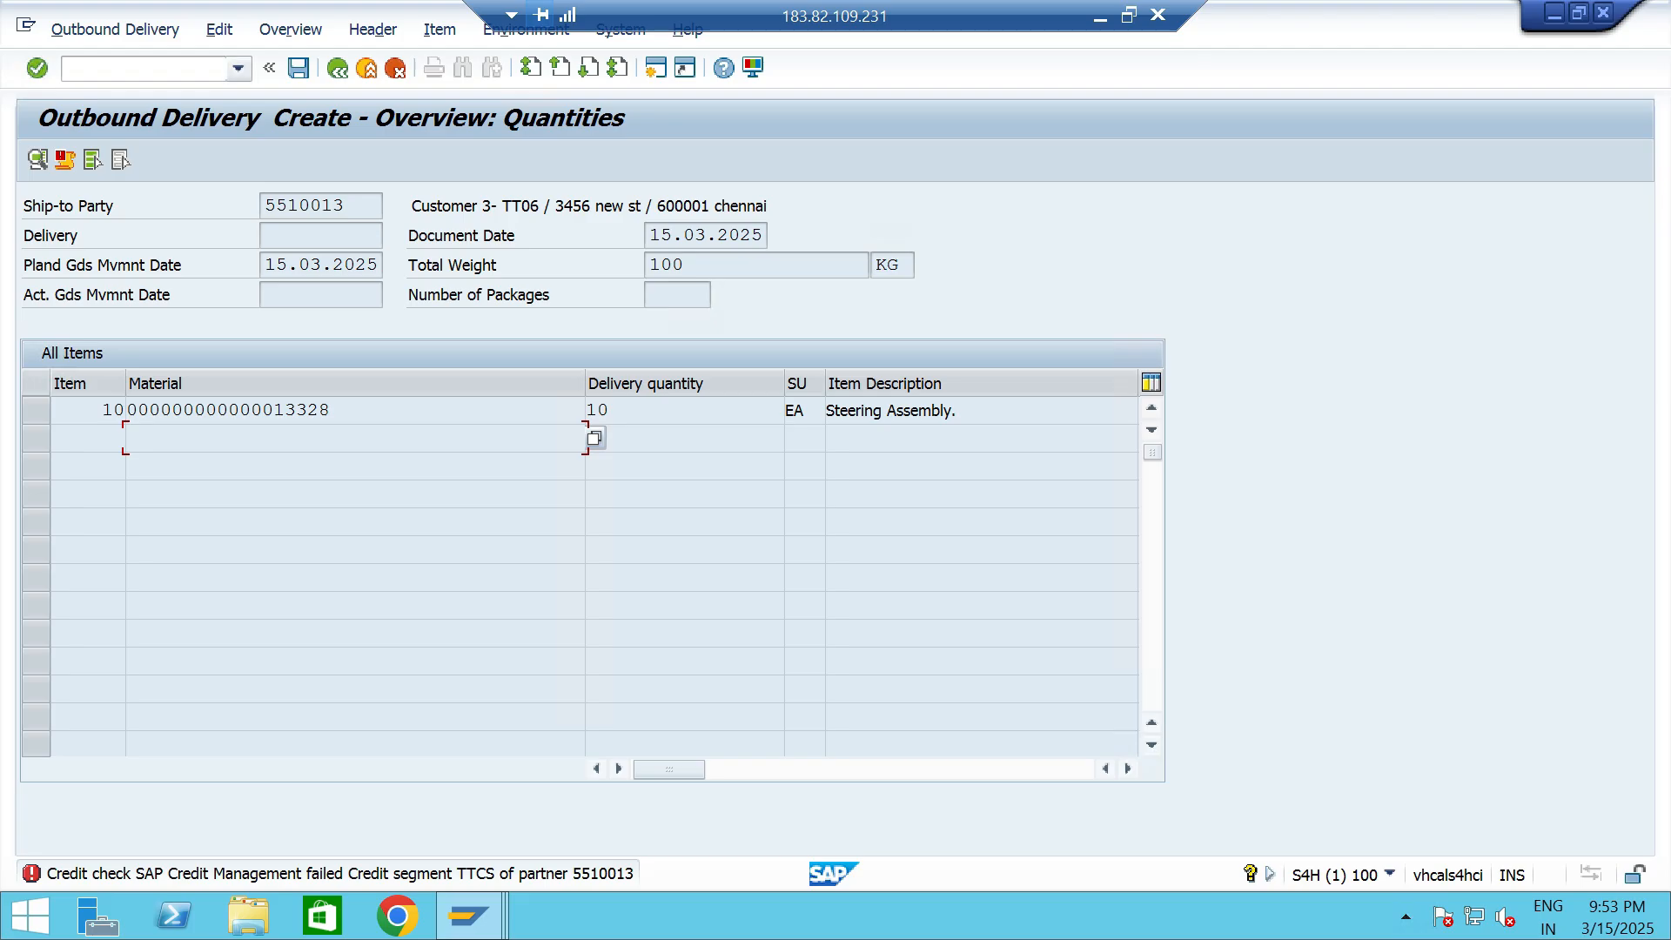
- Display Customer 3- TT06 again in the other business partner session and examine its credit exposure by open orders and open invoices
key(alt+Tab)
key(alt+Tab)
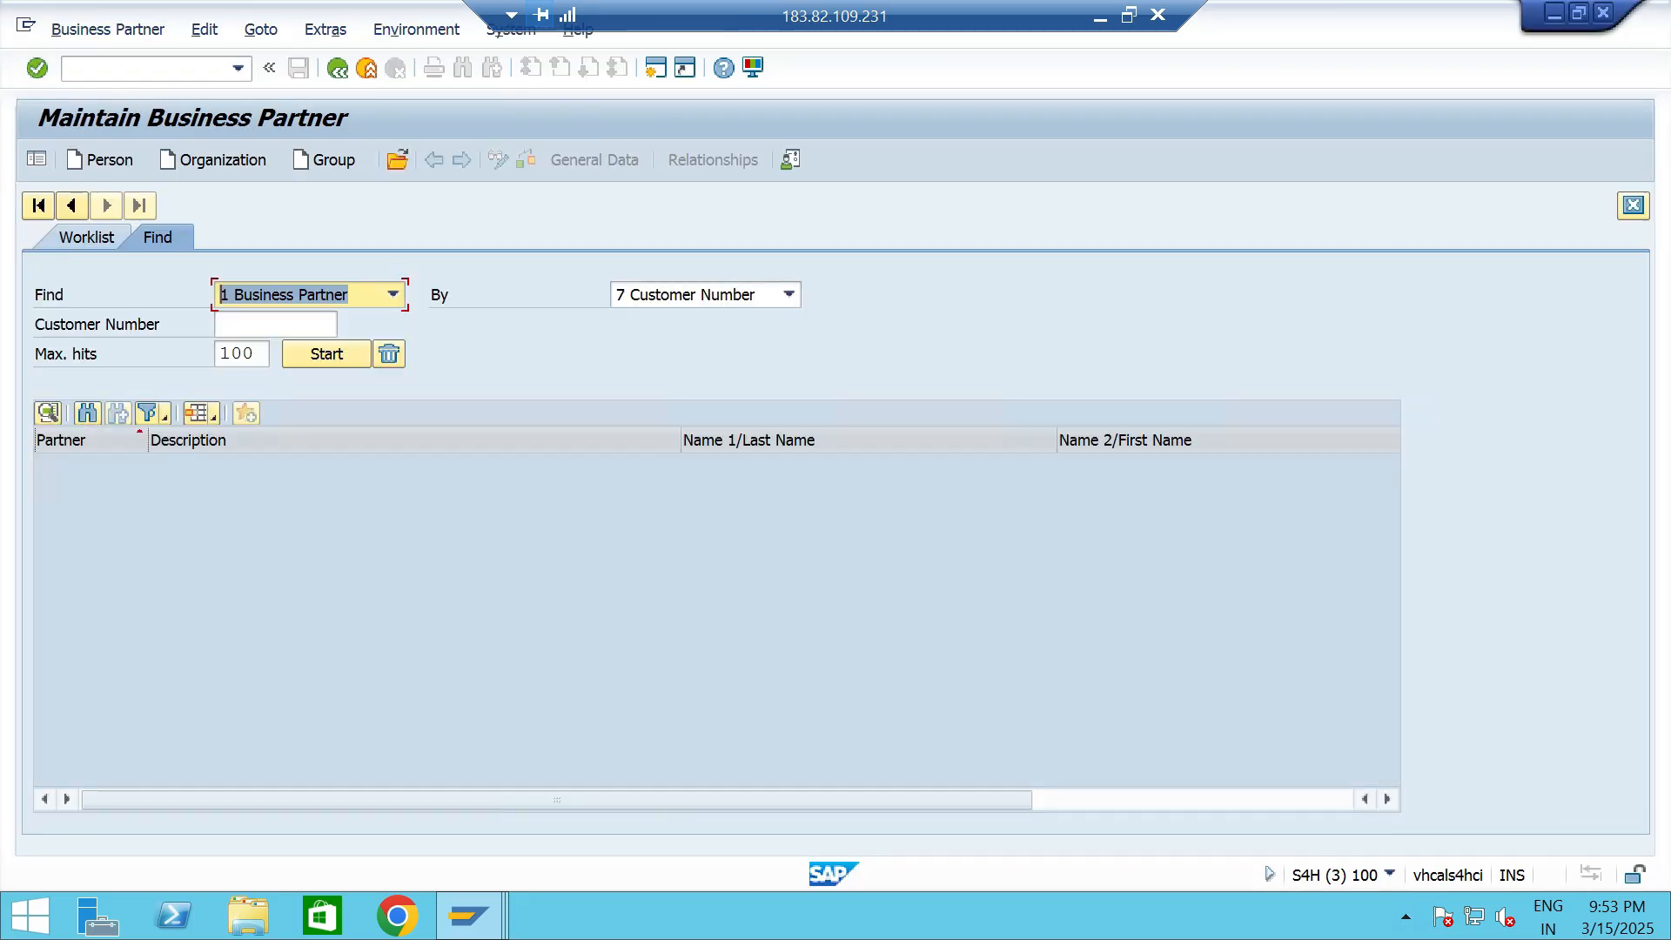
click(275, 325)
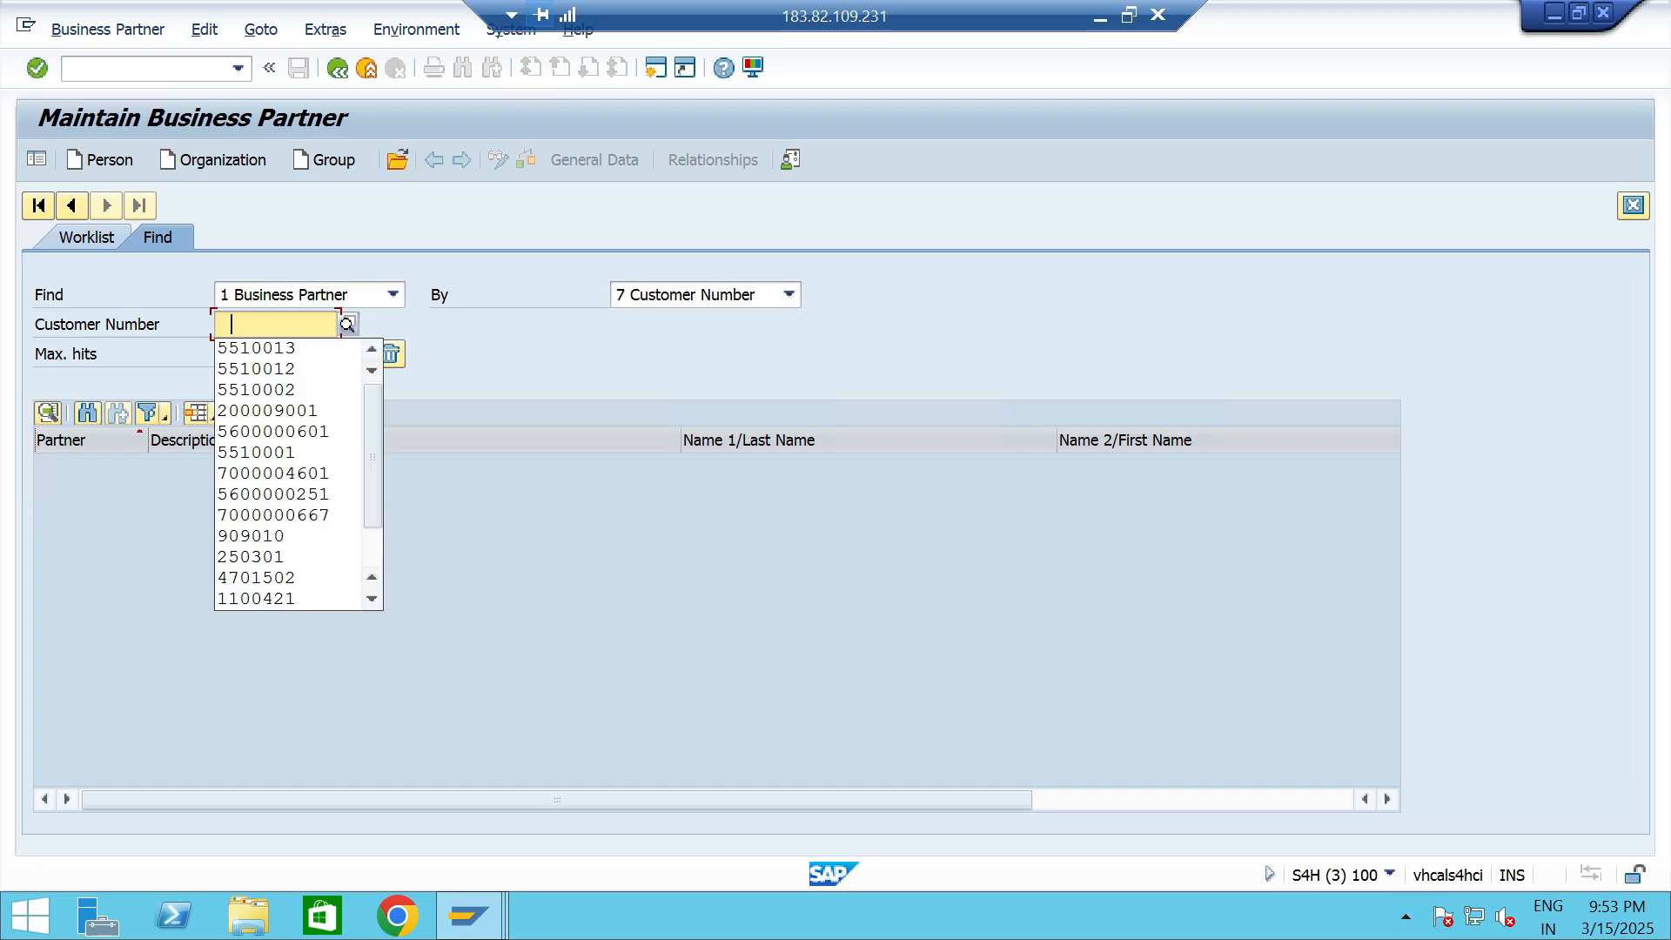
key(Return)
key(Return)
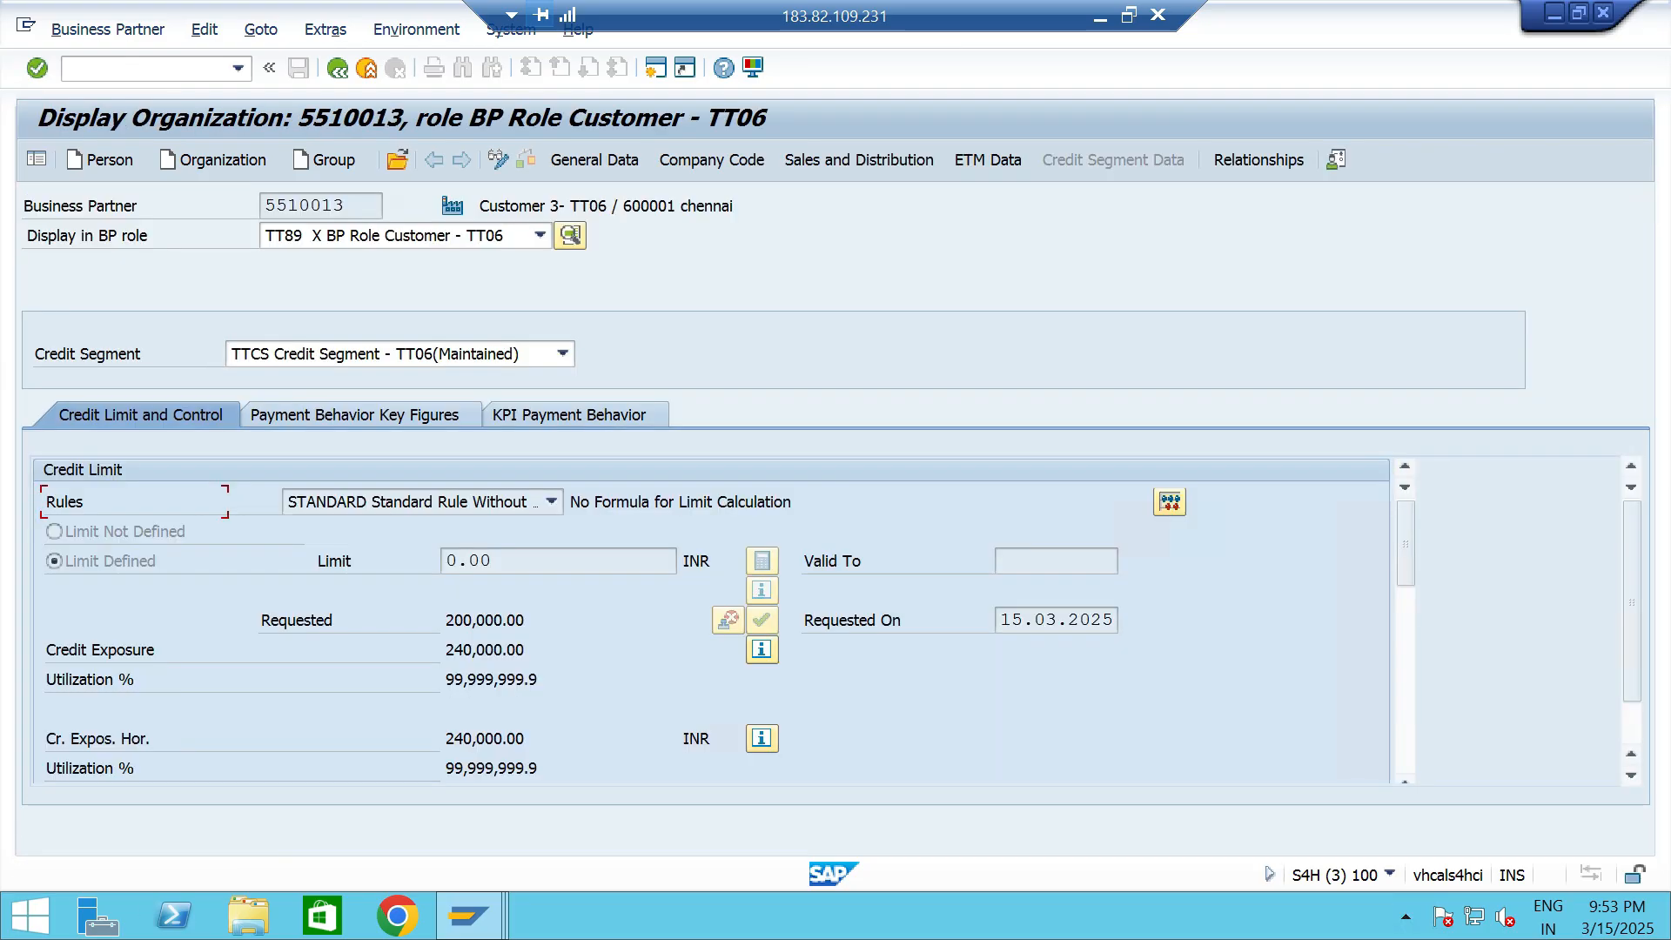
drag(527, 649, 446, 649)
double_click(446, 649)
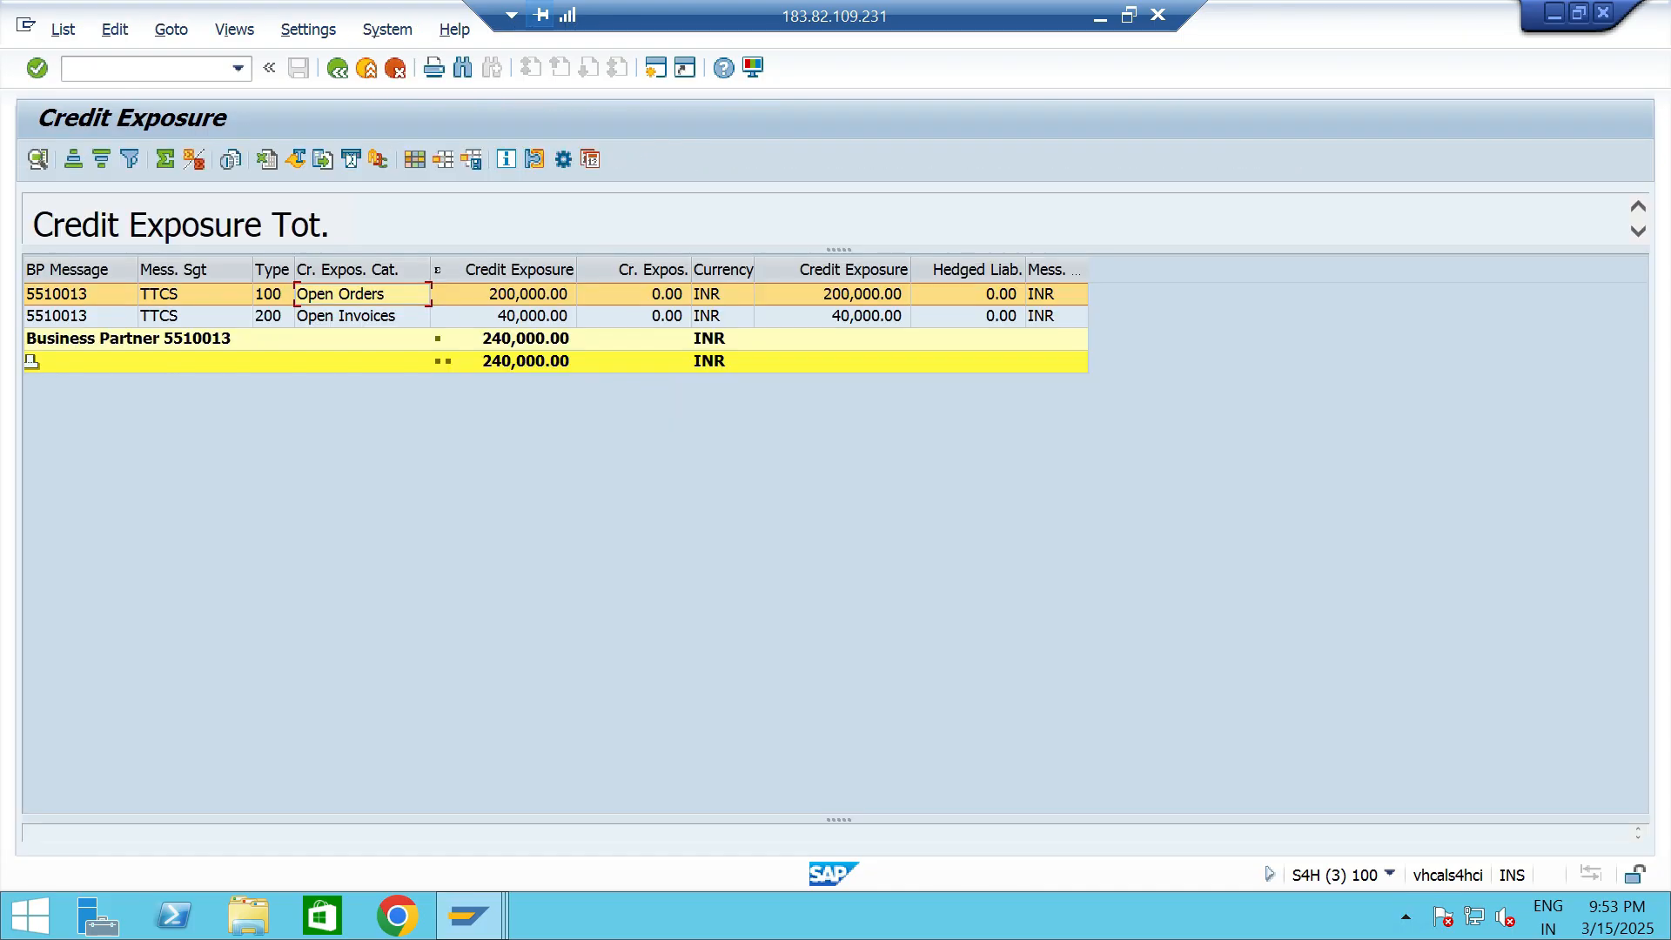
click(347, 317)
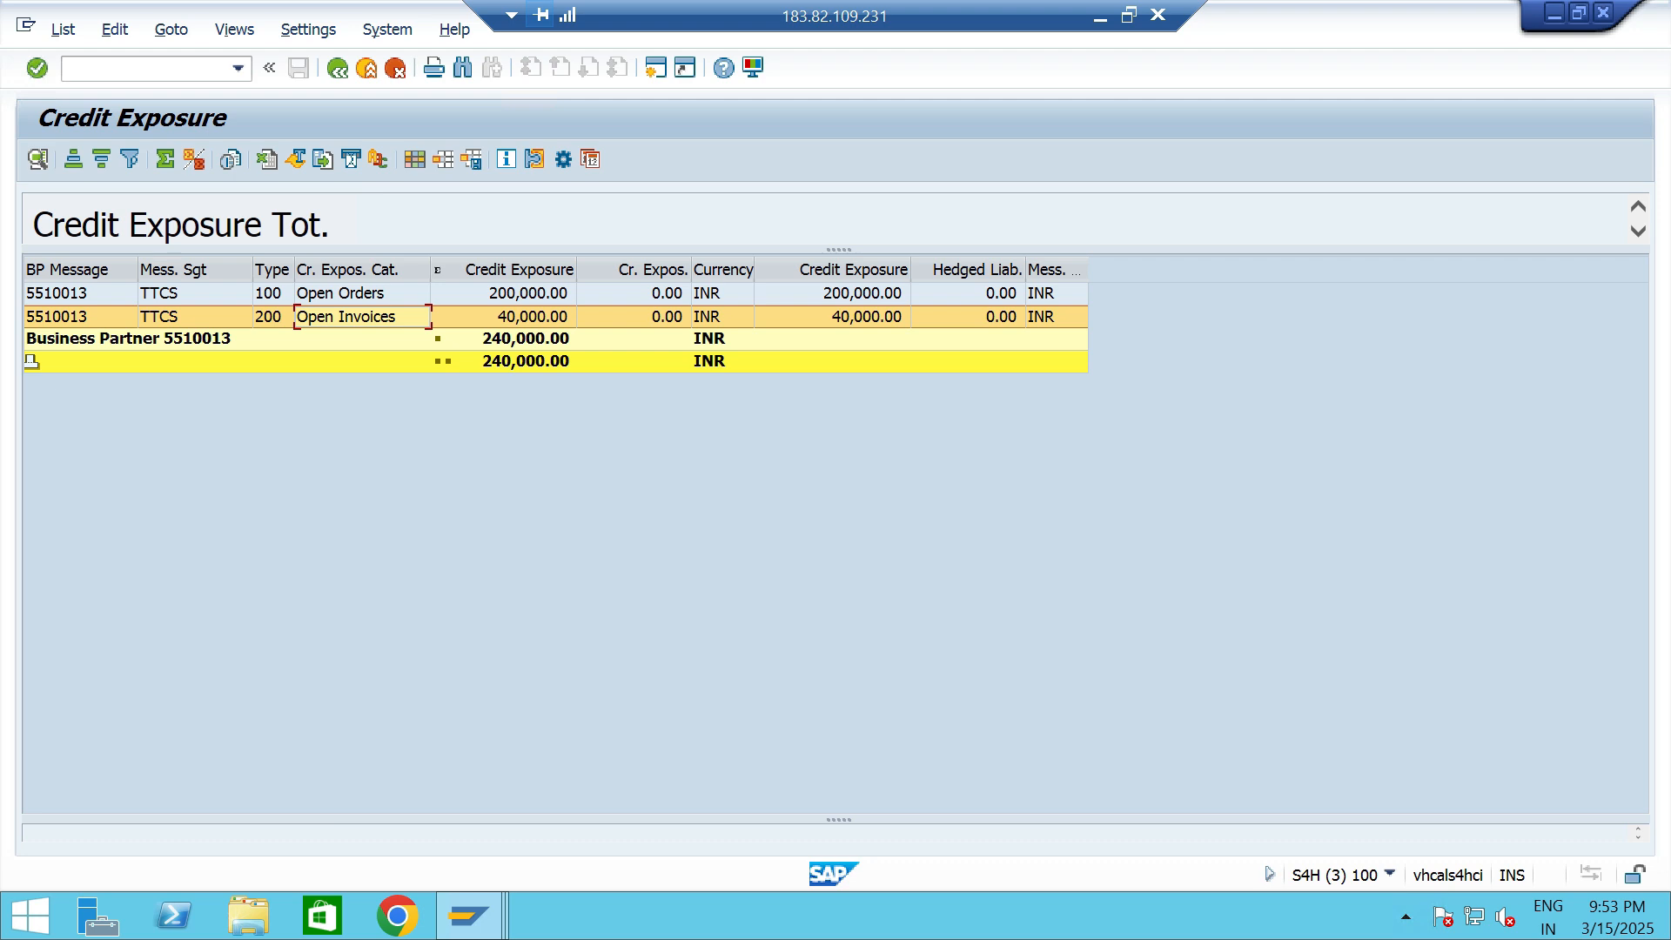
- Return to the customer's credit limit data and compare the credit exposure with the requested limit and the exposure within the horizon
key(F3)
drag(526, 651, 445, 650)
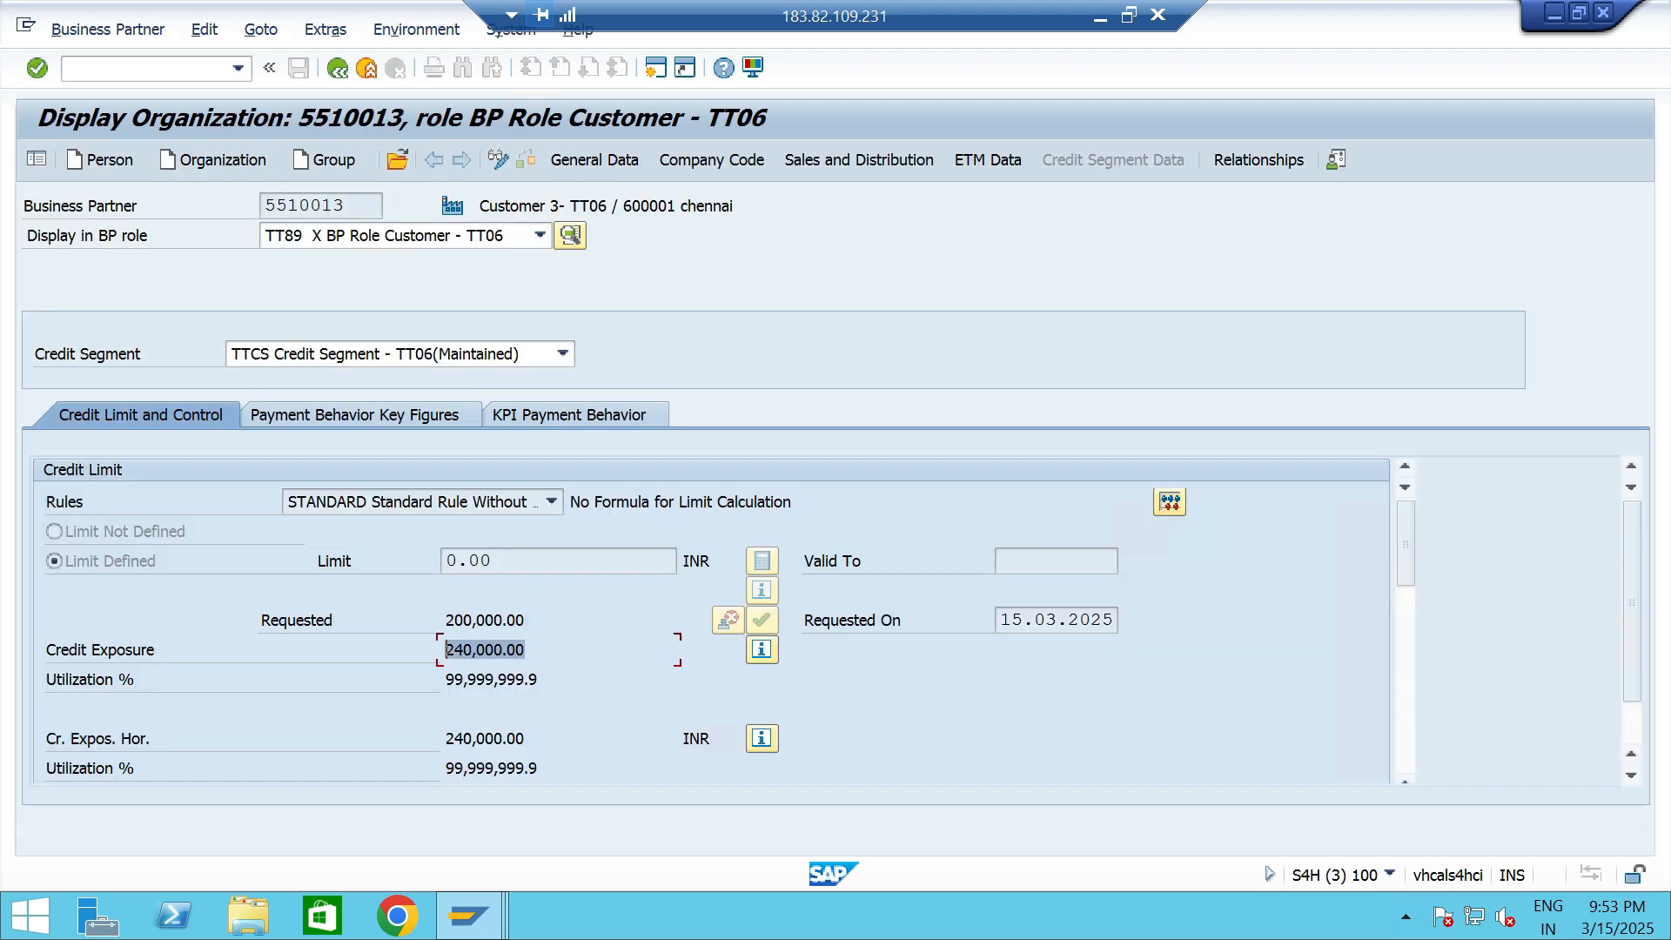
click(527, 650)
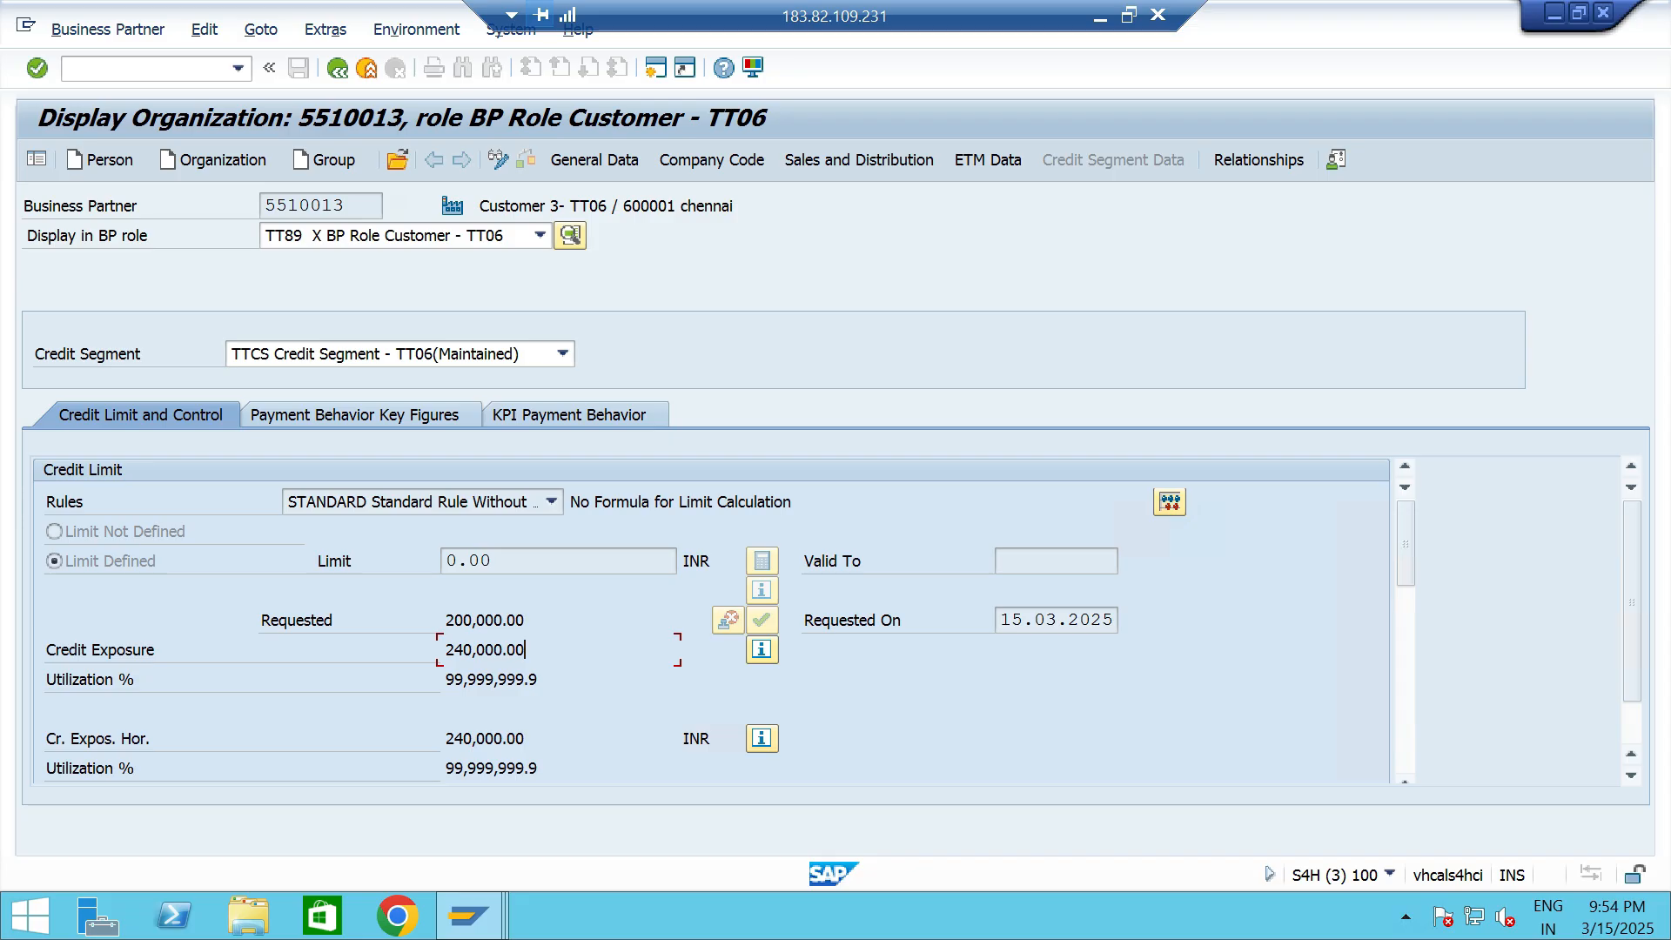
drag(525, 620, 445, 650)
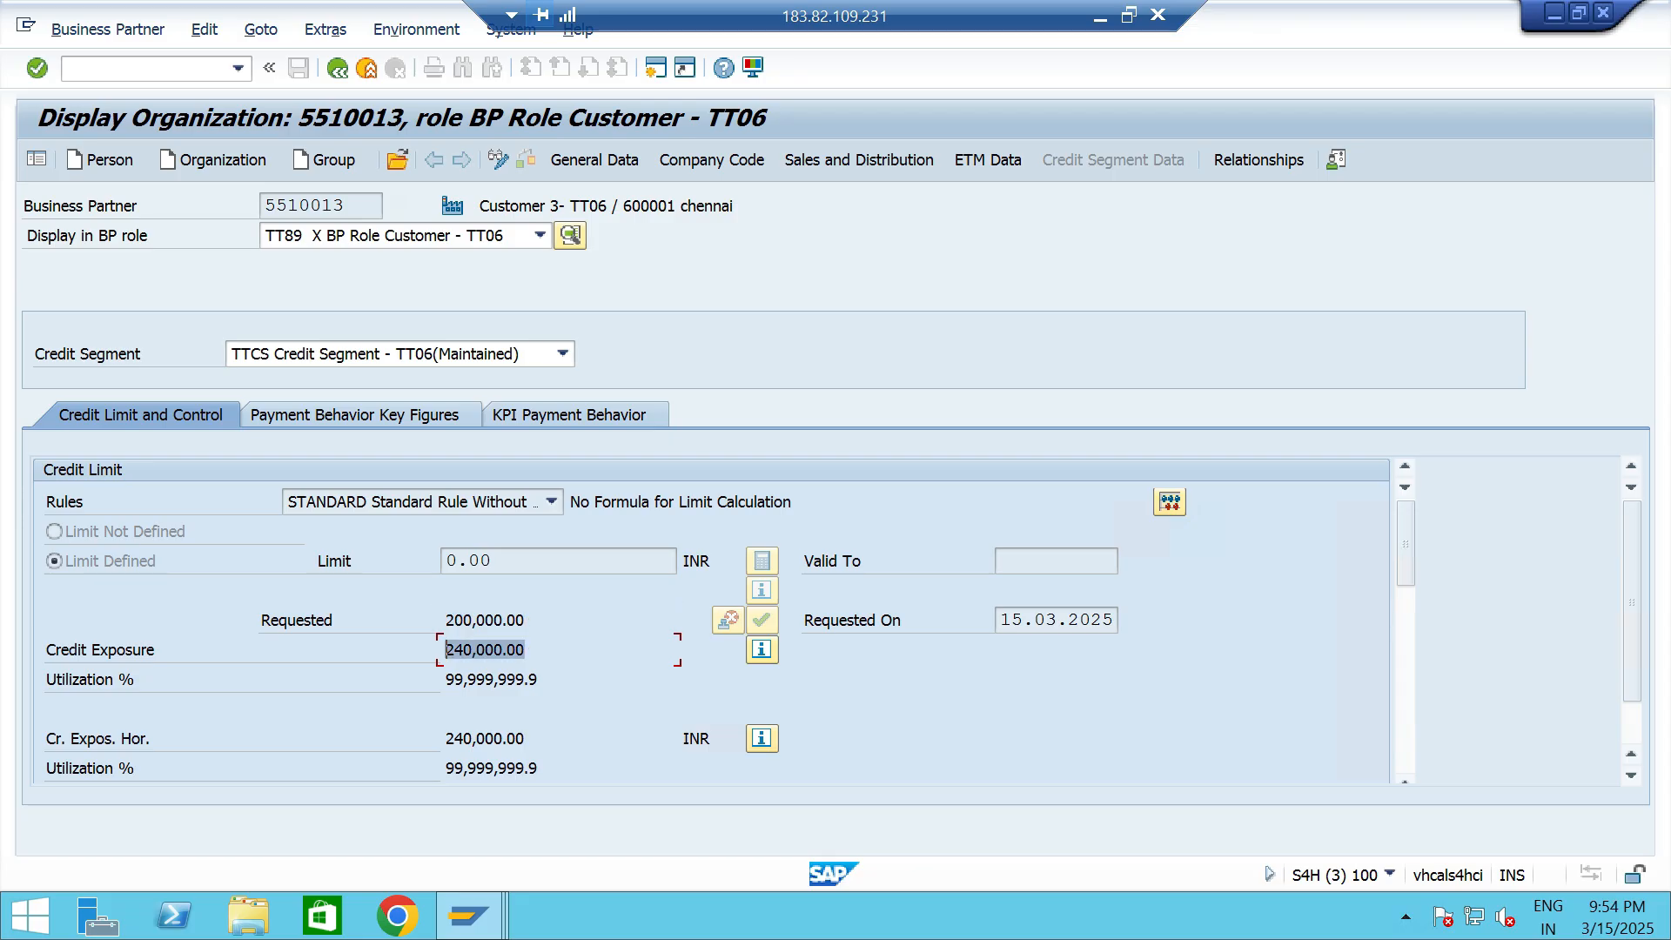
click(527, 739)
scroll(526, 739, down, 3)
scroll(526, 739, up, 3)
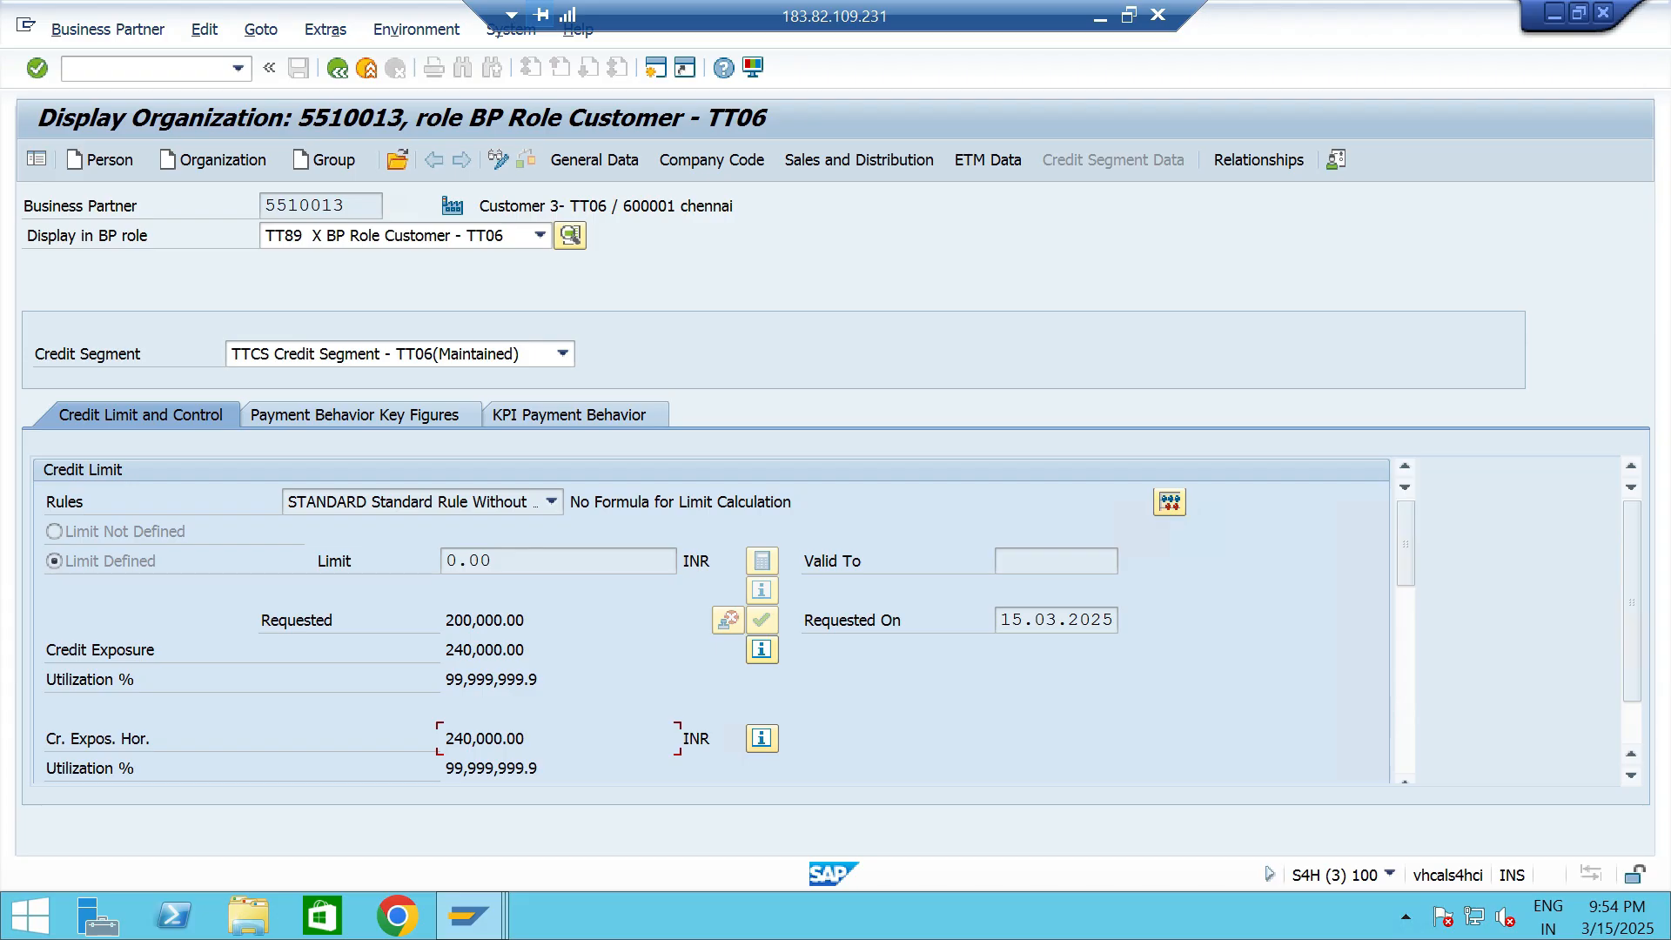
- Restart business partner maintenance and begin creating a new organization with grouping TT06 Custom Grp-TT06
click(237, 69)
click(85, 91)
key(Return)
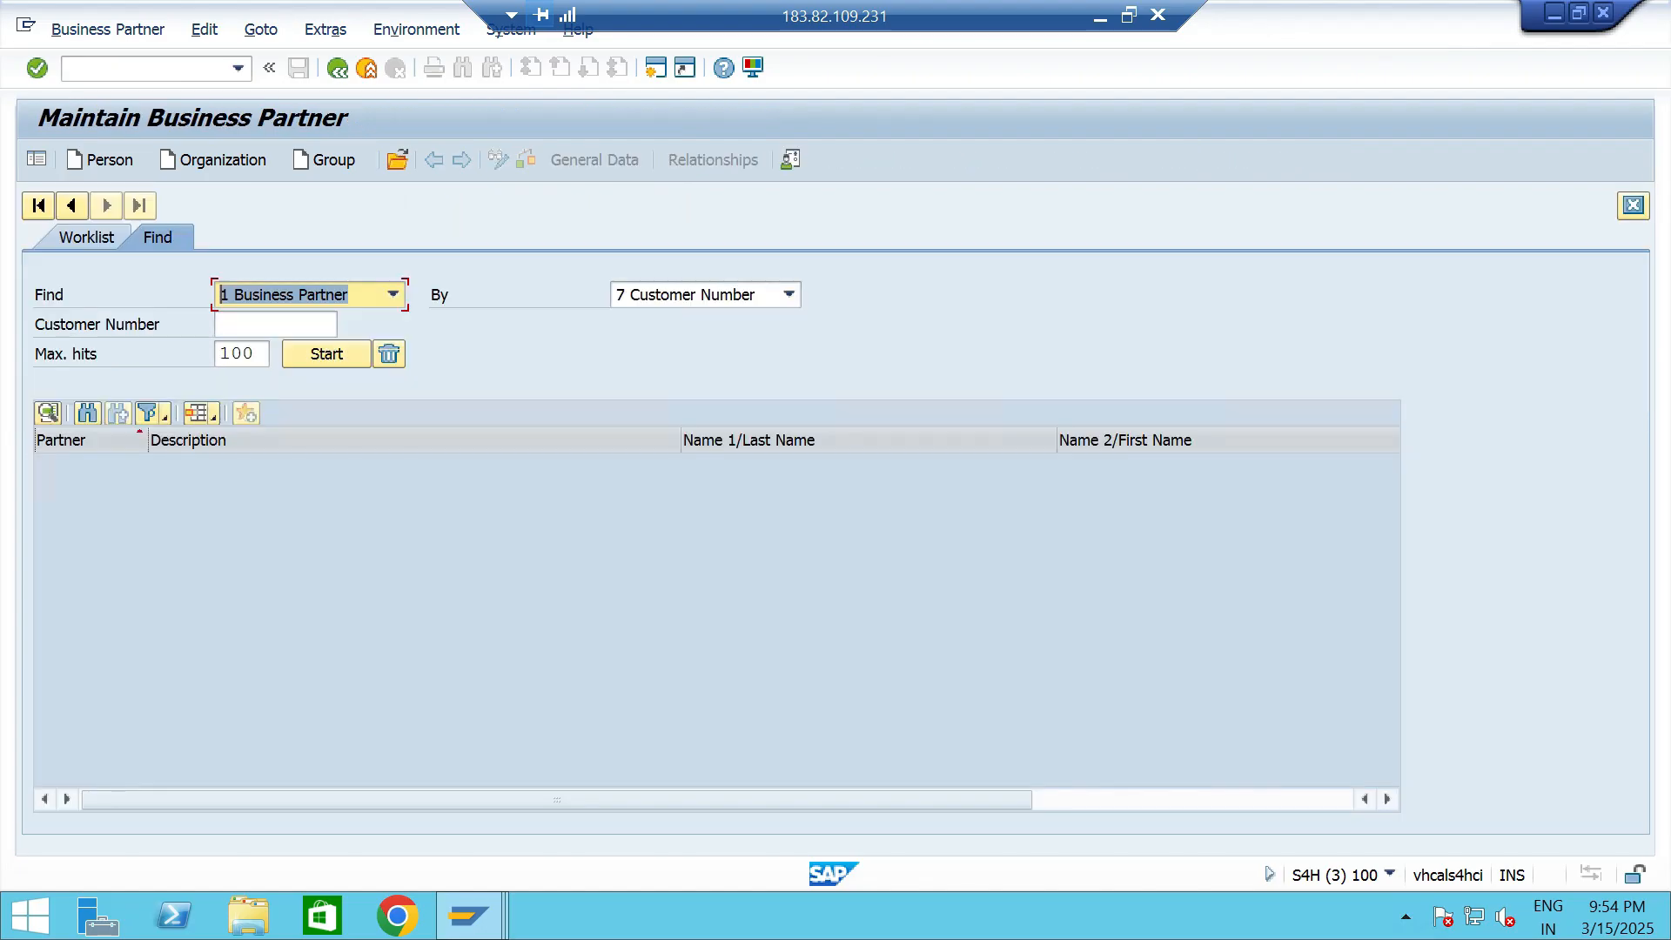
click(214, 160)
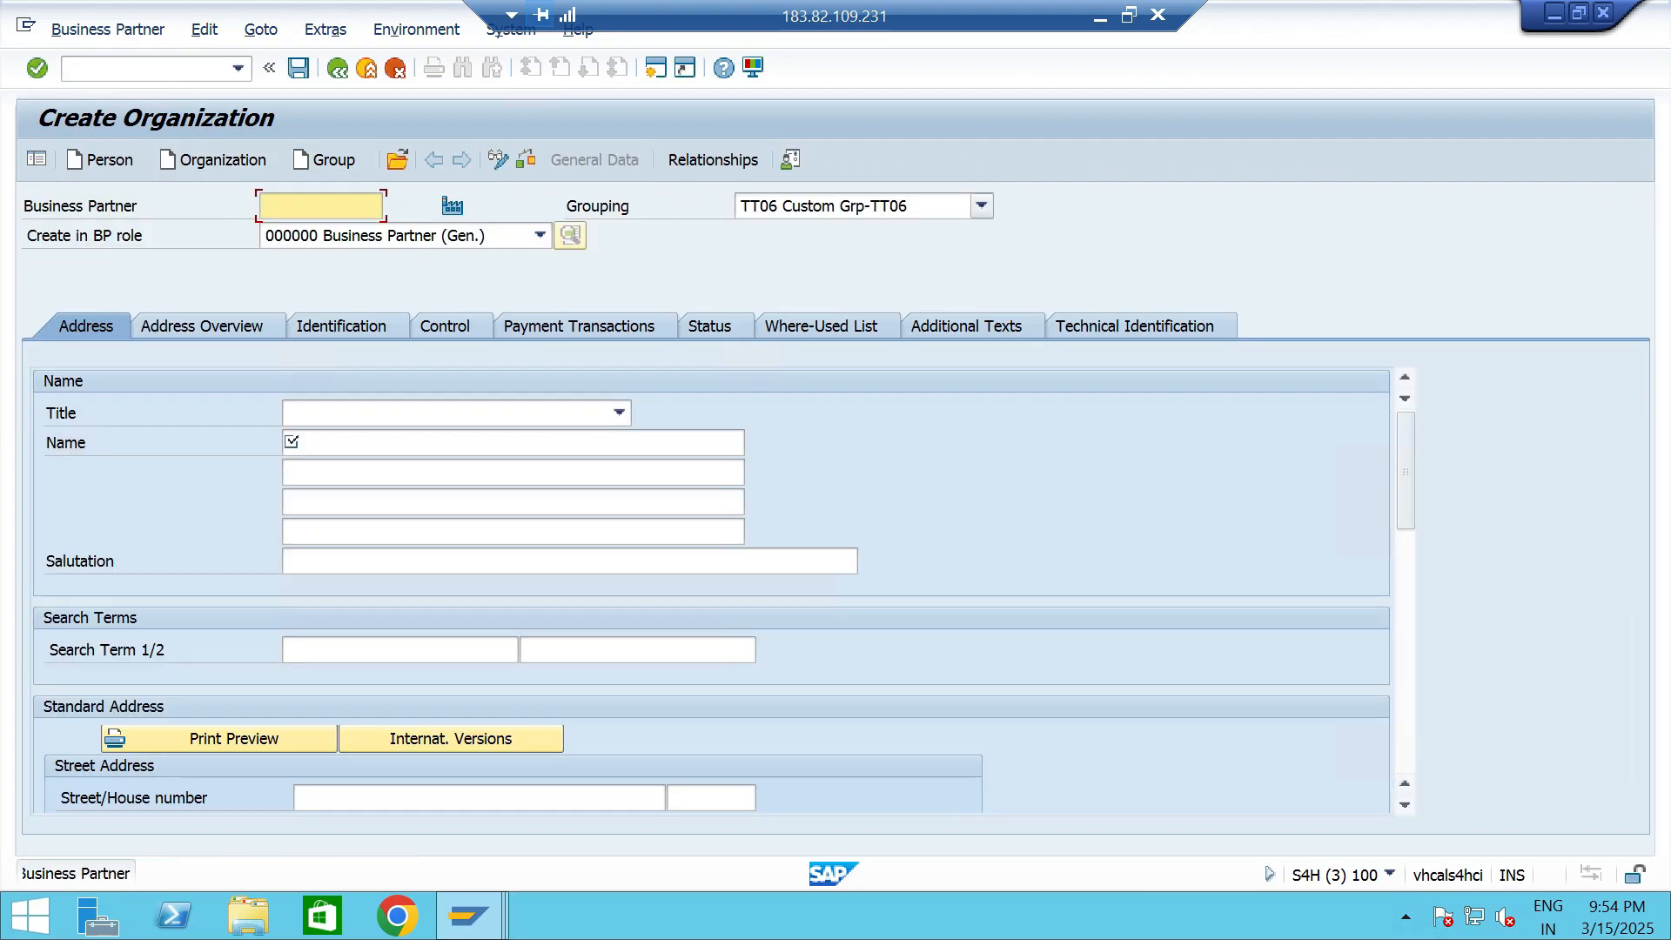
click(982, 206)
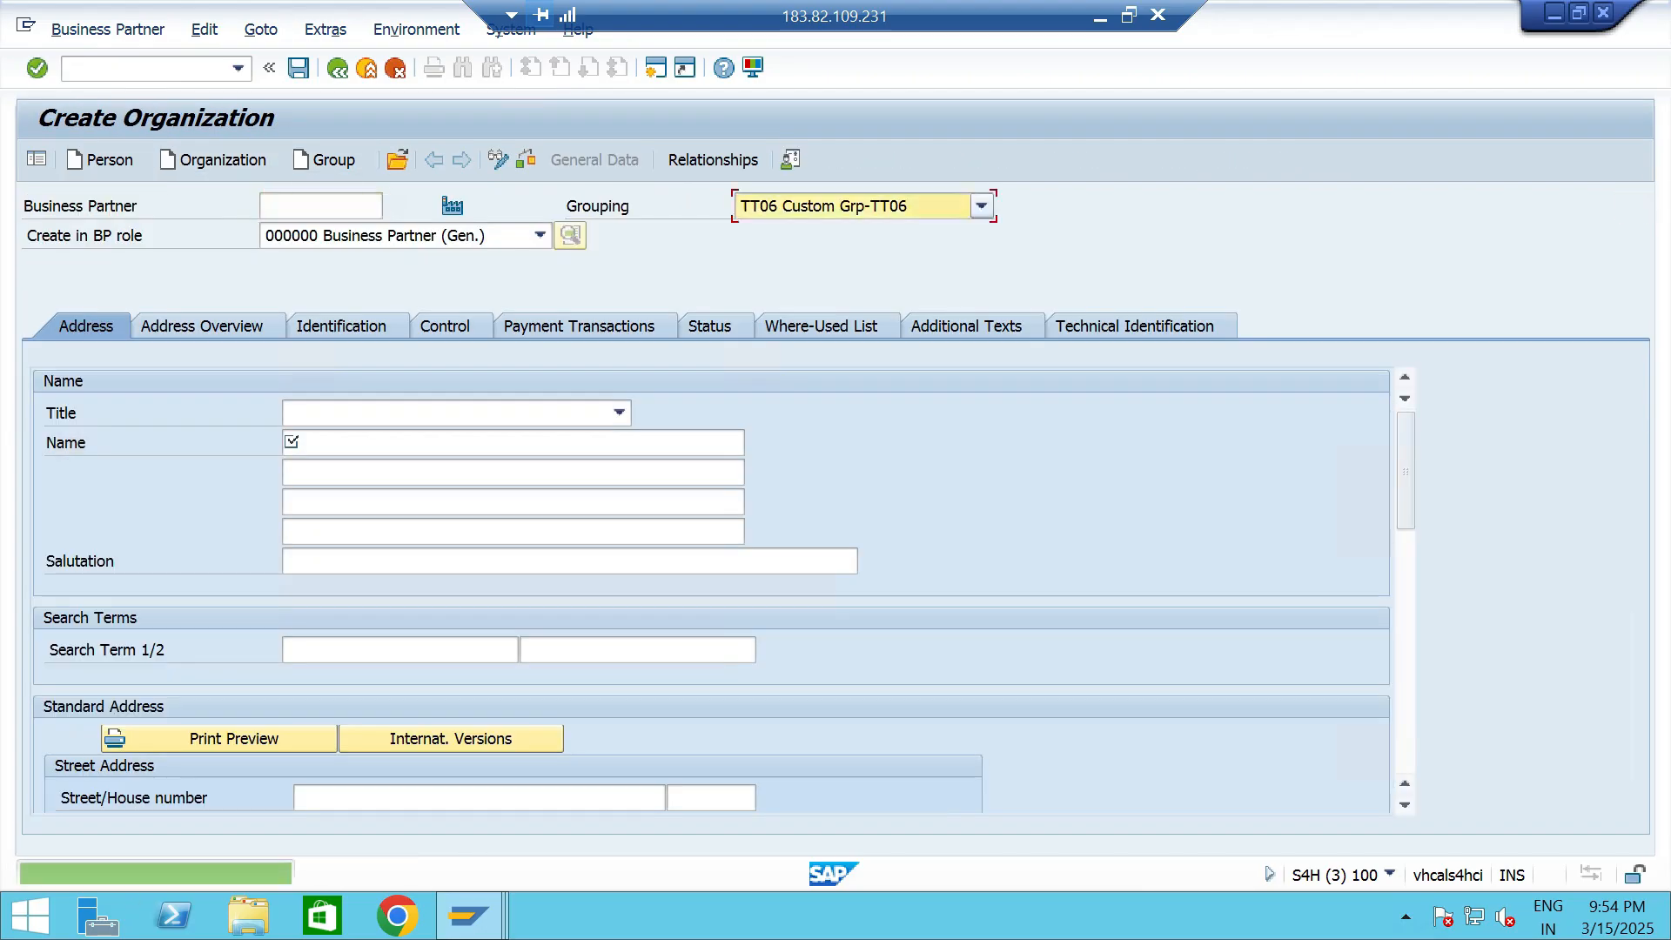
key(Return)
- Set the new organization's BP role to TT89 BP Role Customer - TT06
click(541, 236)
text(tt)
click(541, 531)
click(541, 531)
click(378, 532)
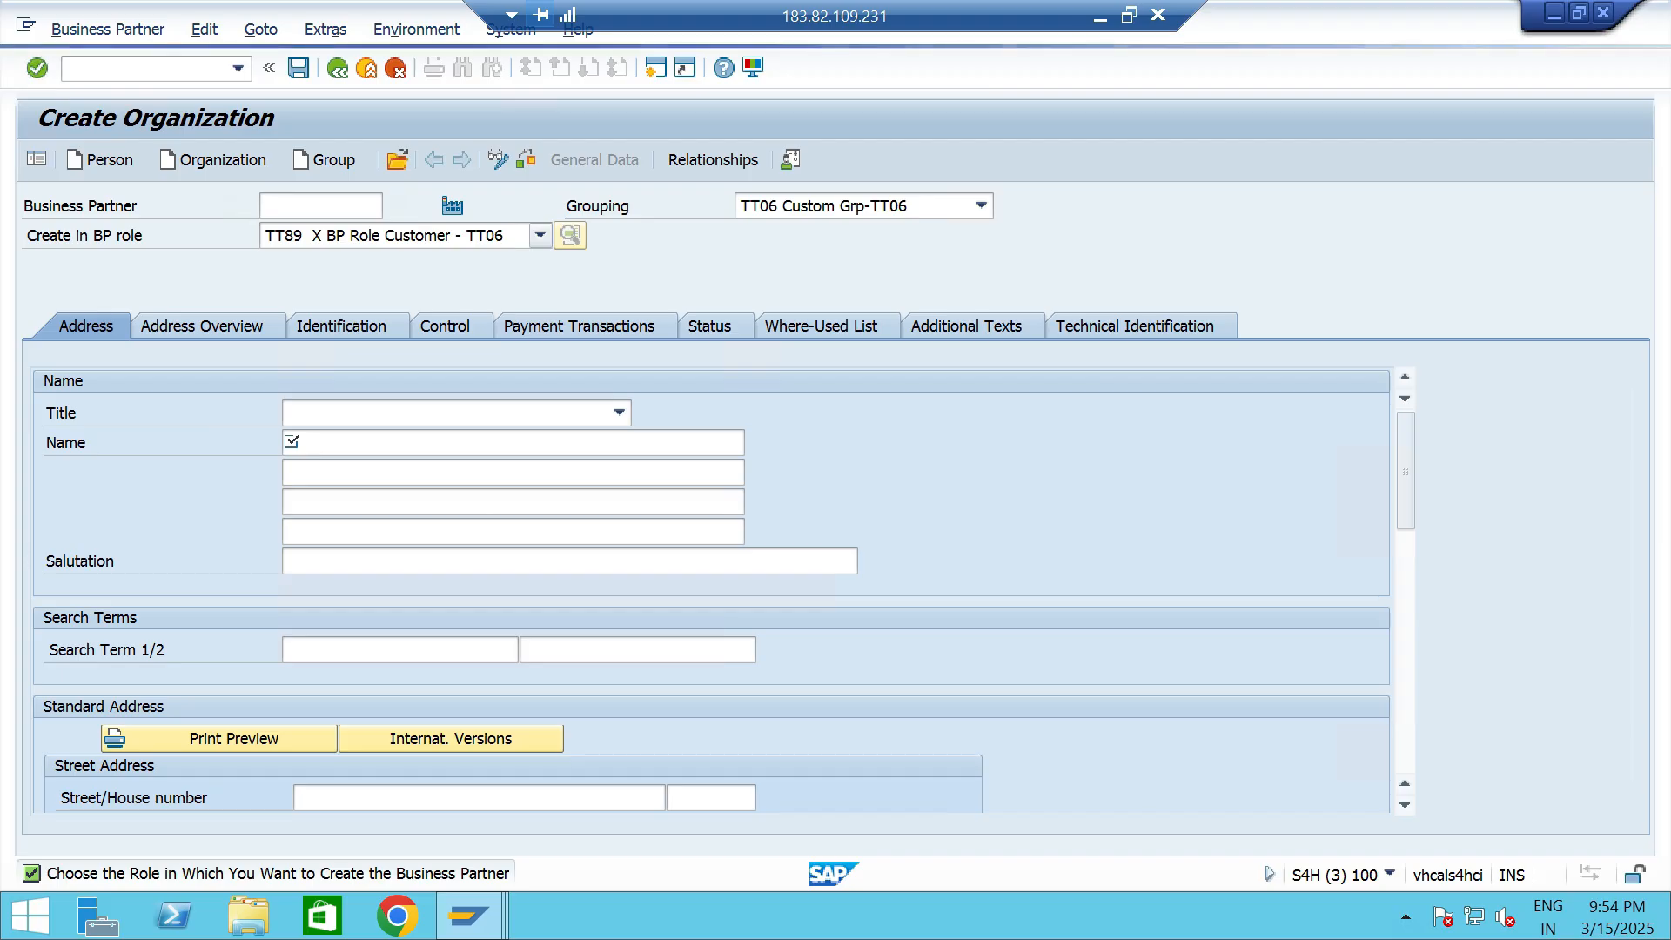
- Give the organization the title 0003 Company and the name Customer 4- TT06
click(619, 413)
click(366, 439)
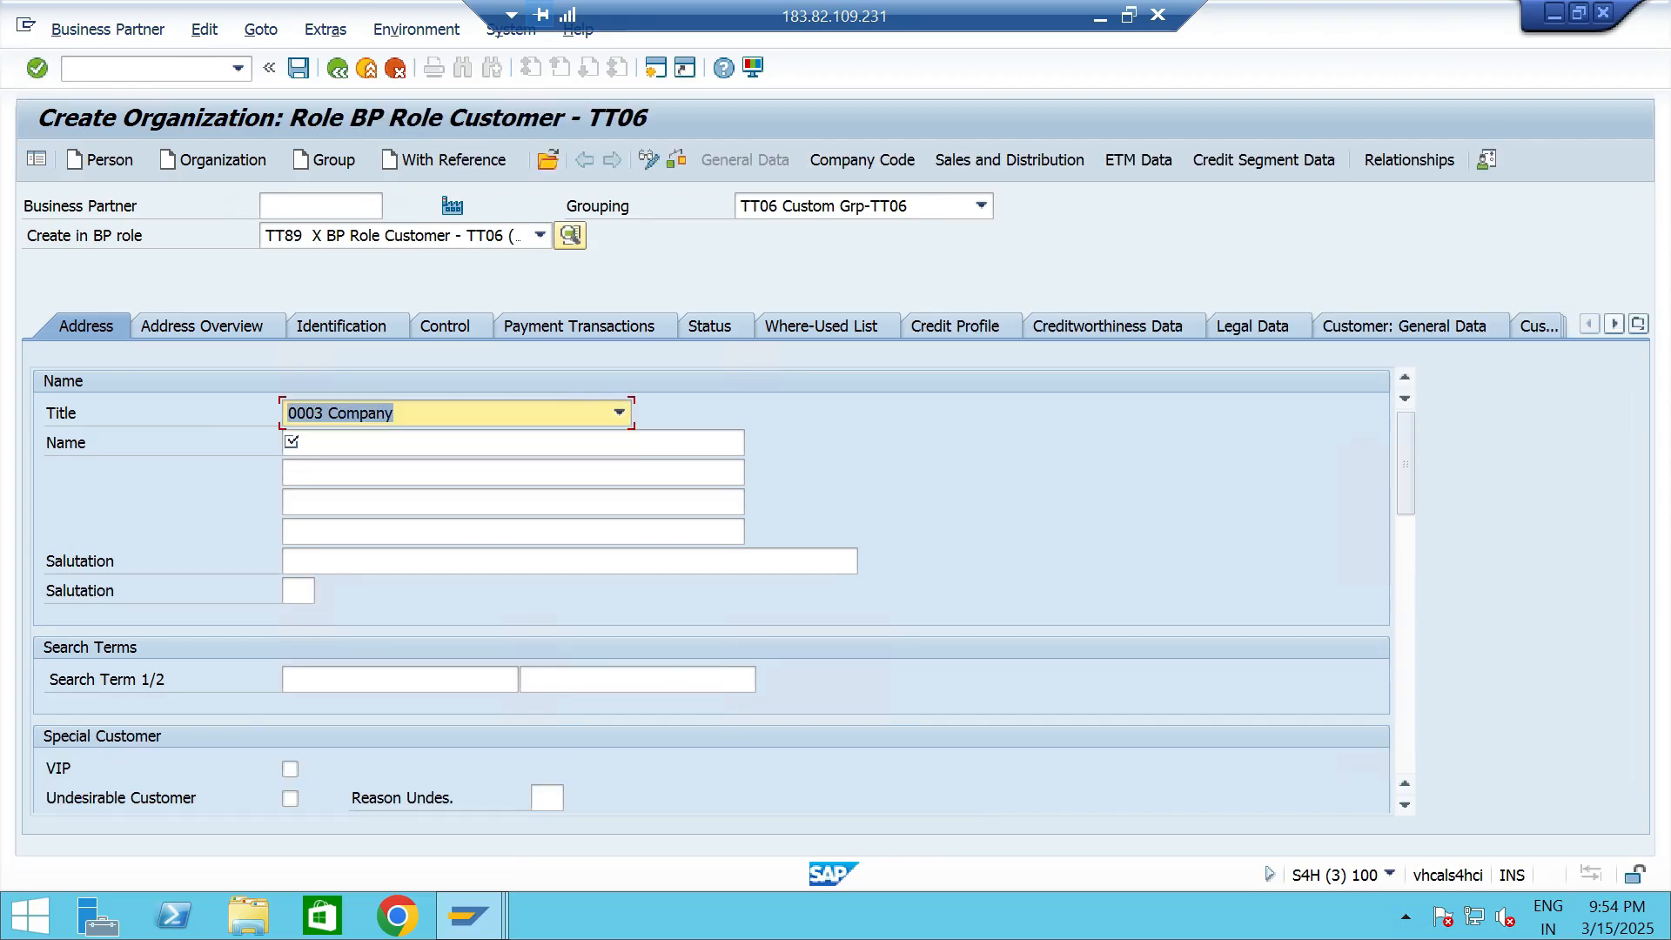
click(383, 442)
click(348, 468)
drag(368, 444, 357, 443)
text(4- TT06)
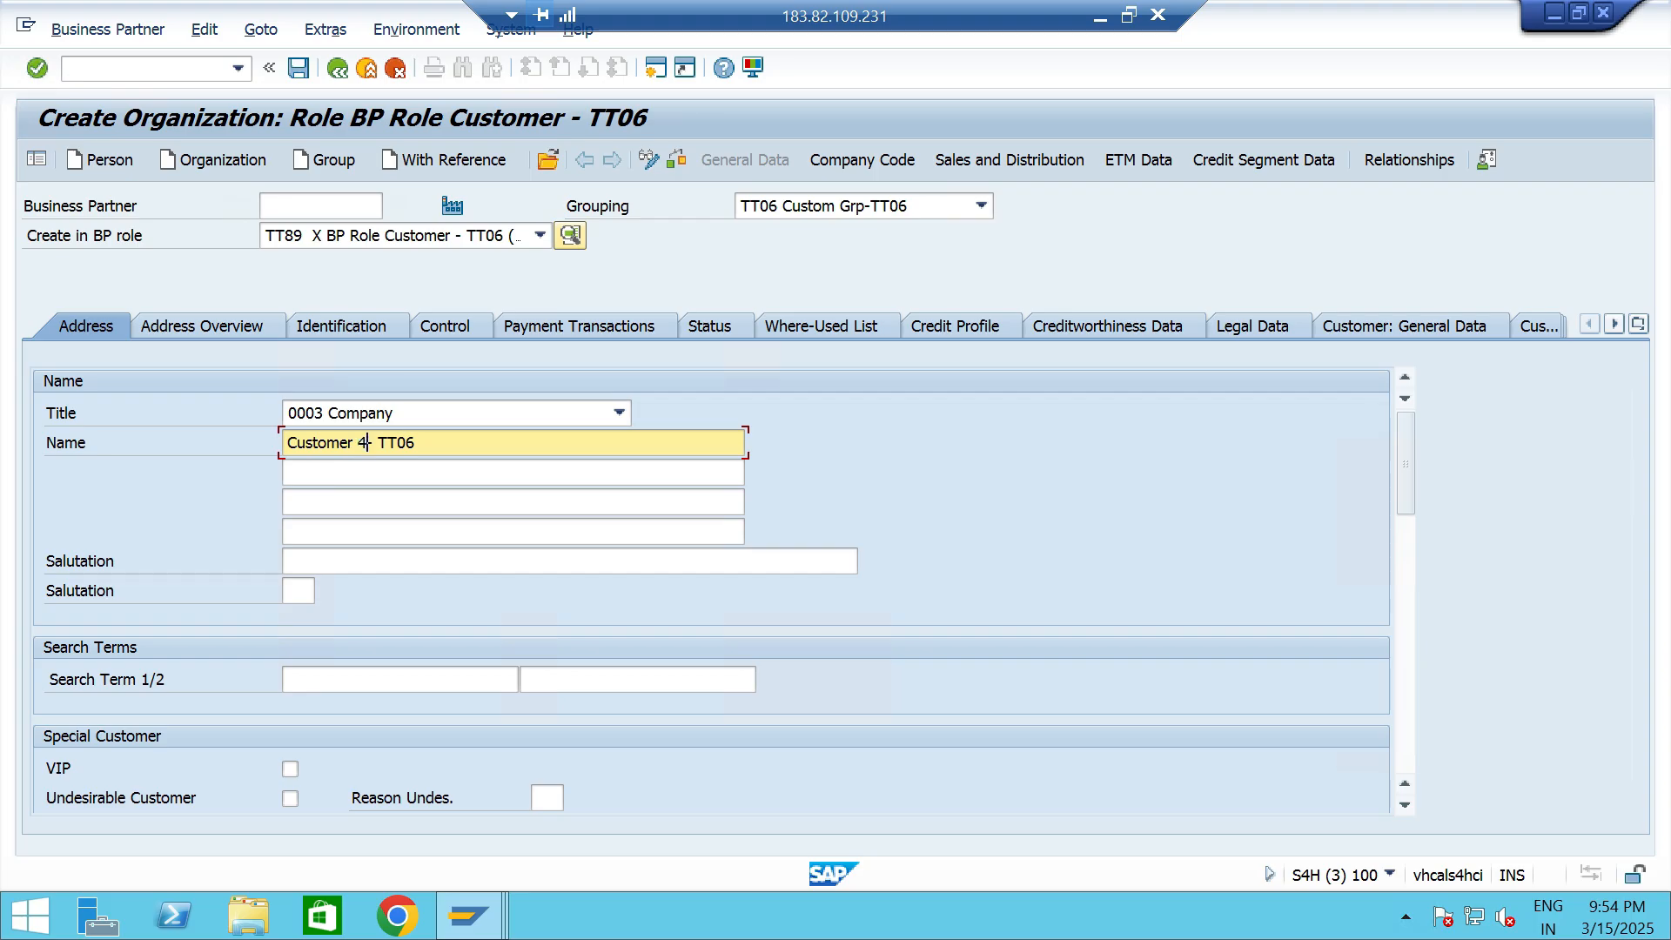
- Enter the customer's street and house number in the standard address
scroll(711, 589, down, 2)
scroll(712, 590, down, 2)
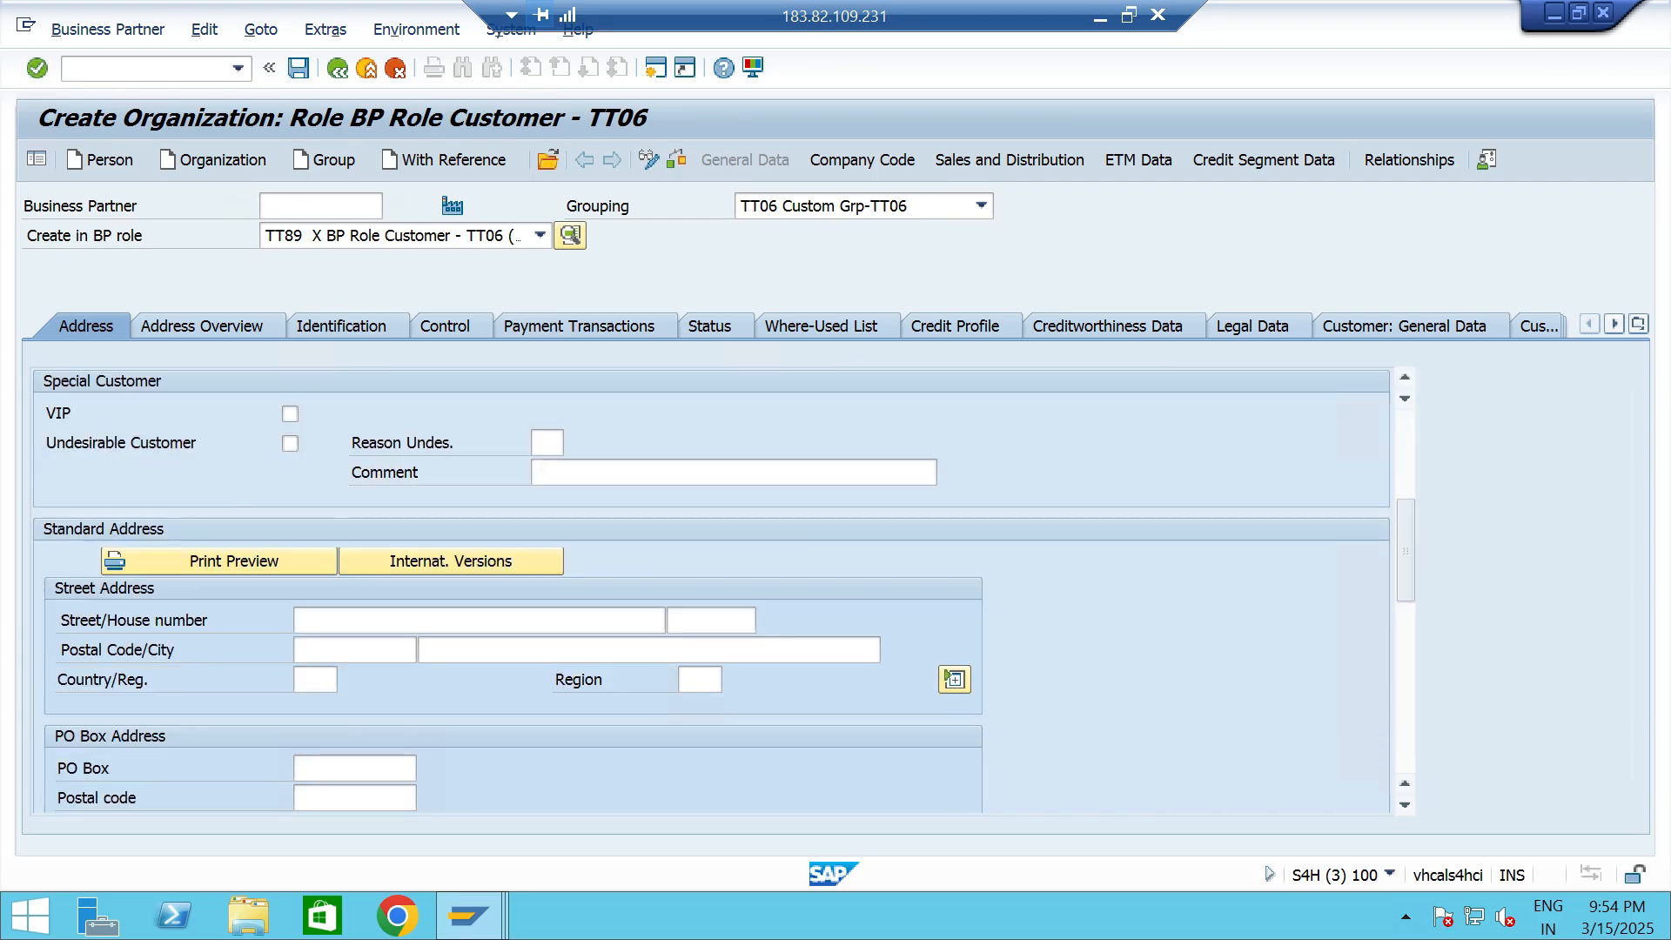
click(303, 622)
text(NEW)
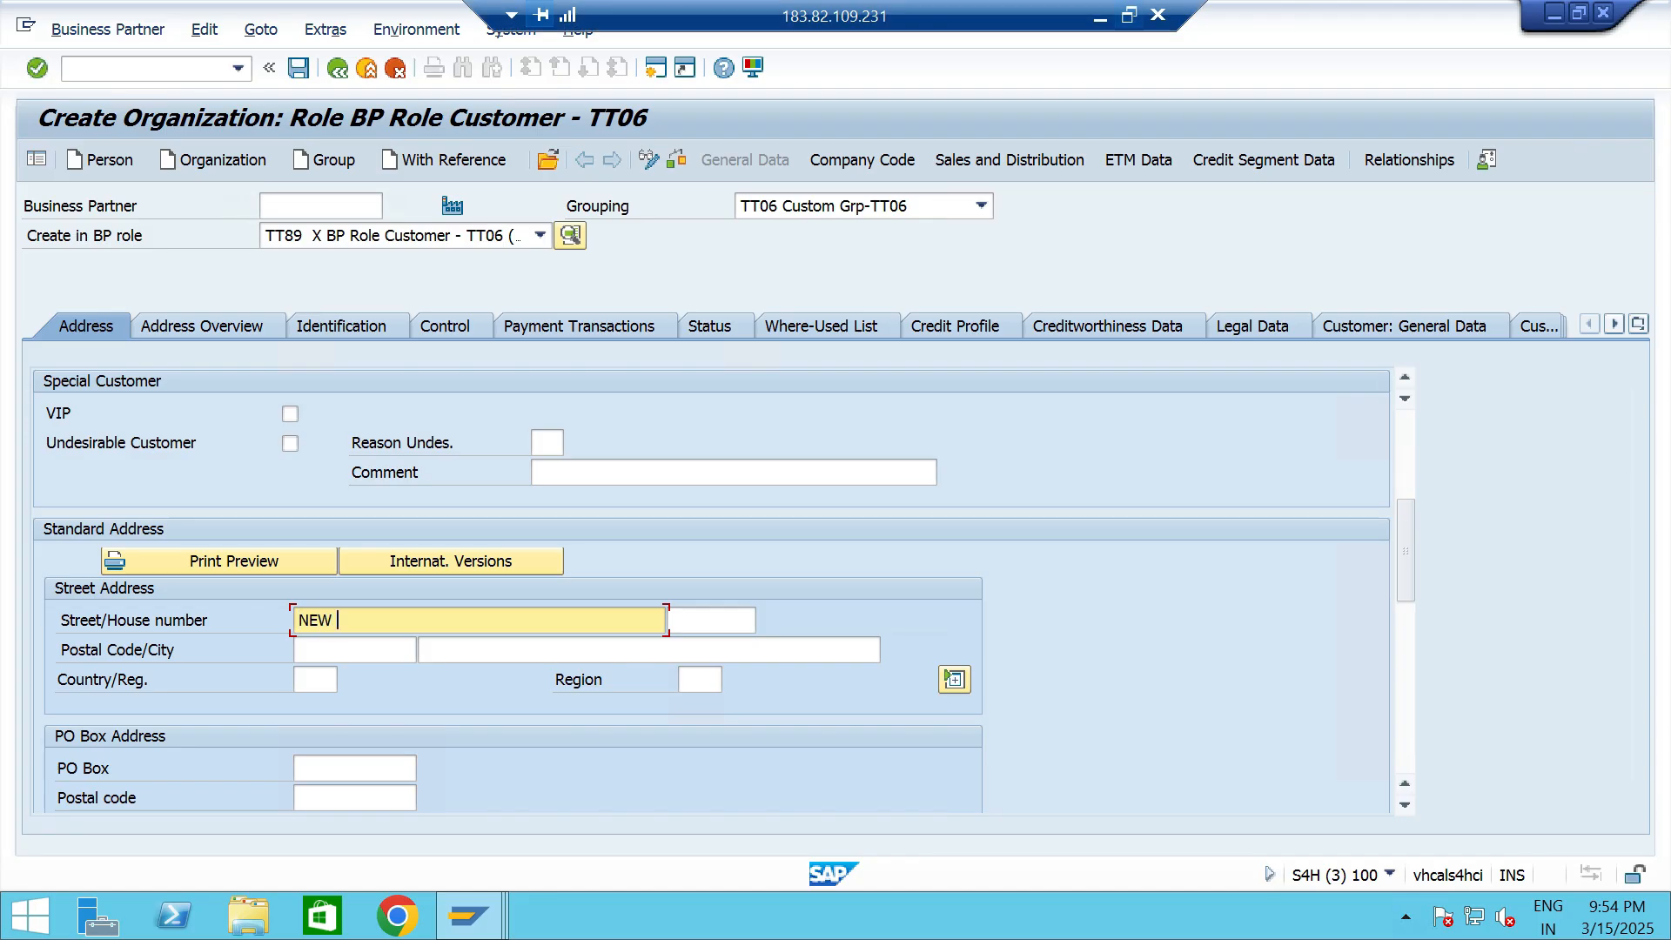
click(1129, 16)
click(722, 660)
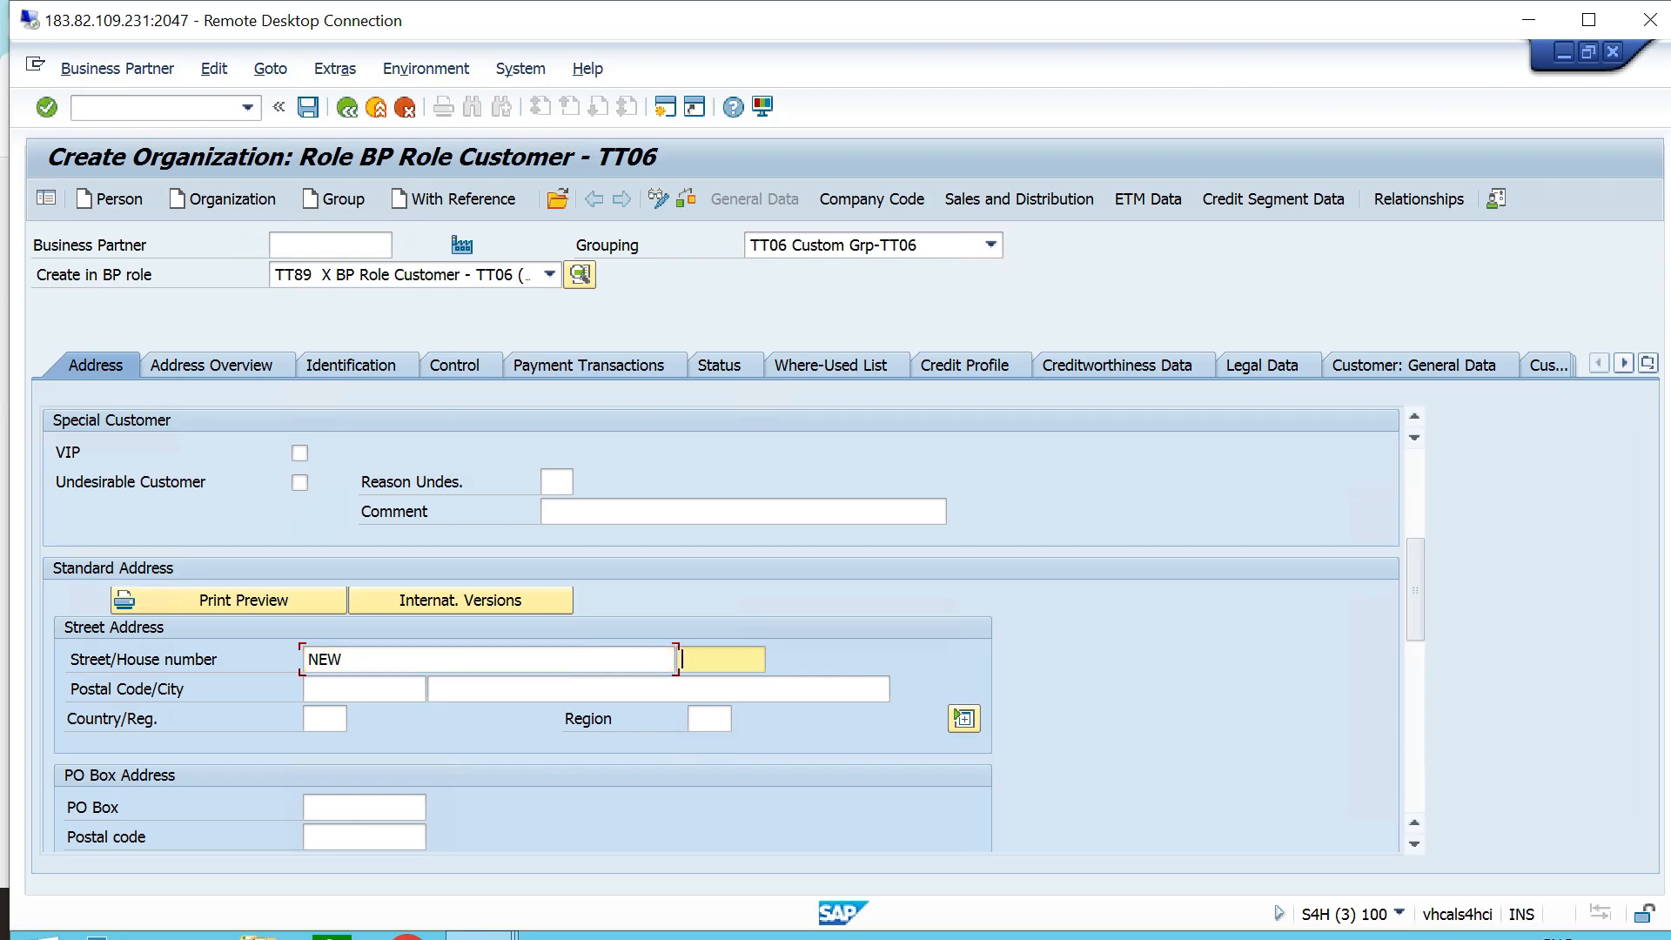
text(1234)
key(Tab)
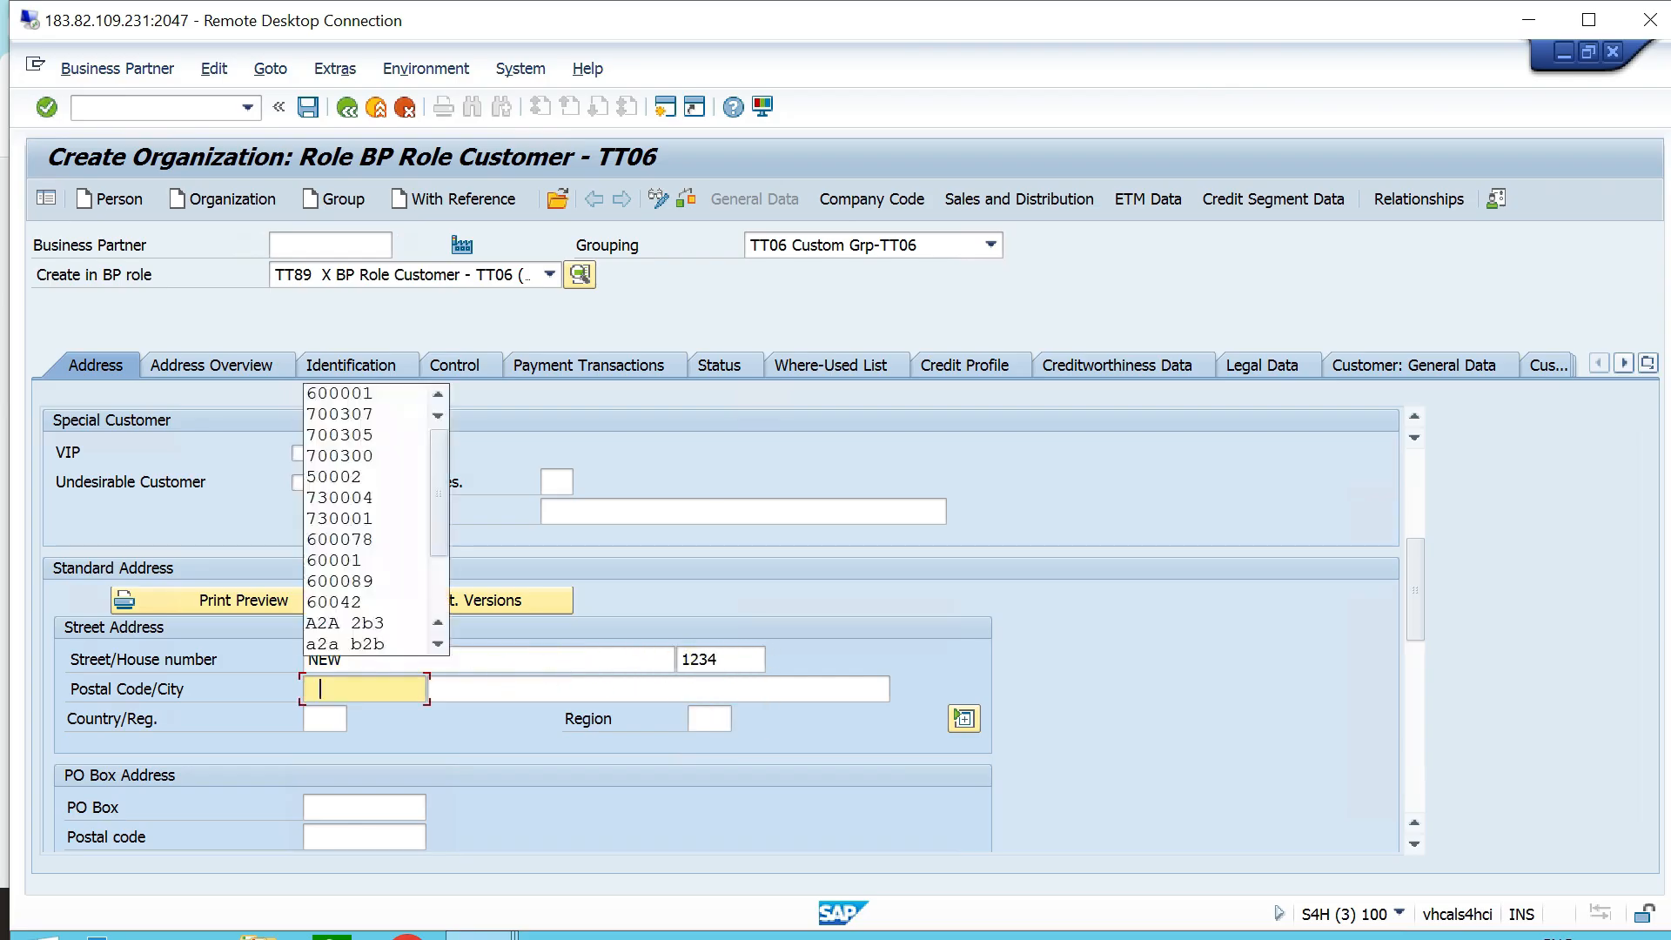
- Complete the address with the postal code and city, country IN, region 33 and communication language EN
key(Return)
key(Tab)
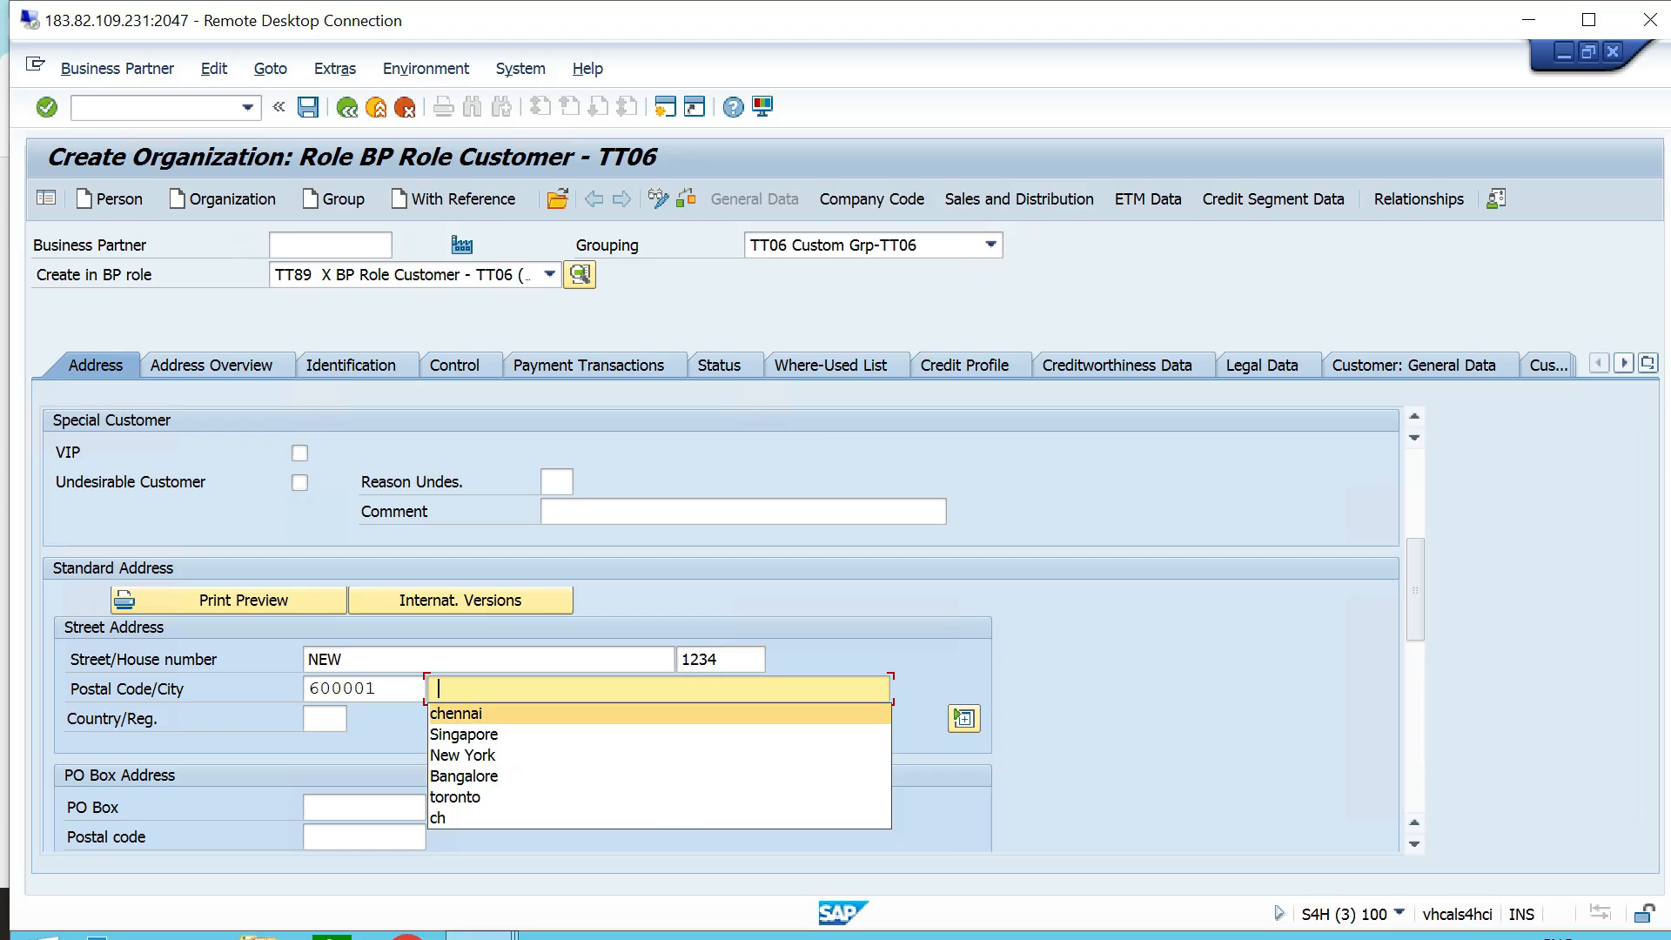
key(Return)
key(Tab)
key(Return)
key(Tab)
text(33)
key(Tab)
key(Tab)
key(Tab)
key(Tab)
key(Tab)
key(Tab)
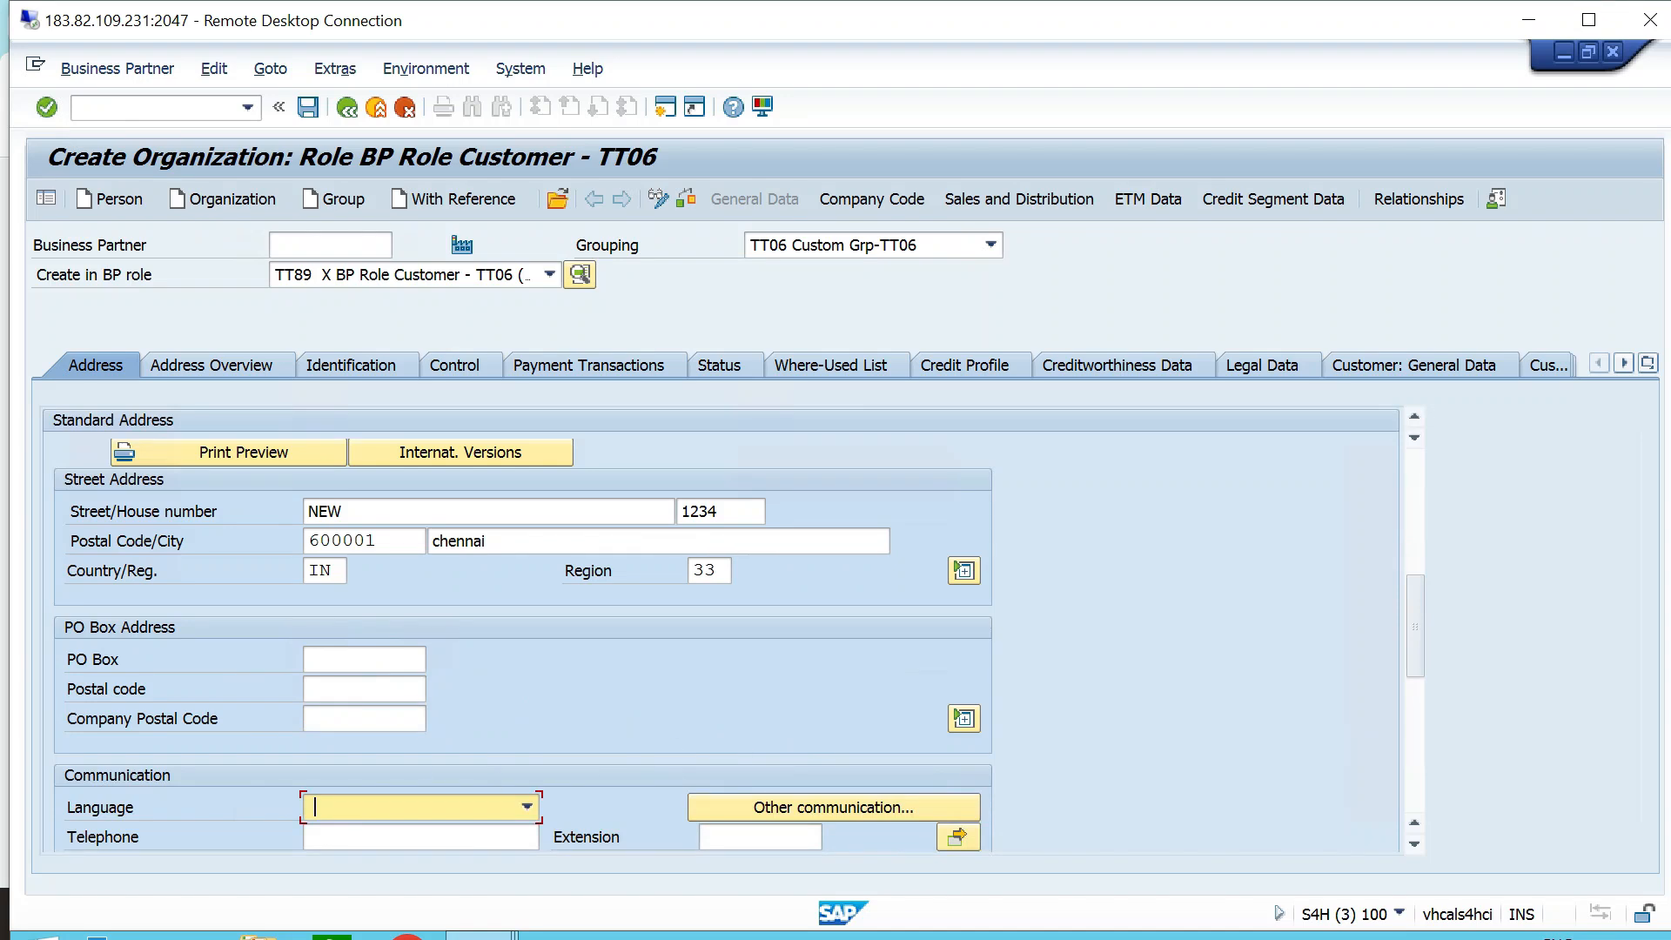
text(EN English)
- Extend the customer to company code TT06 and enter reconciliation account 120000
click(872, 200)
key(space)
key(Down)
key(Return)
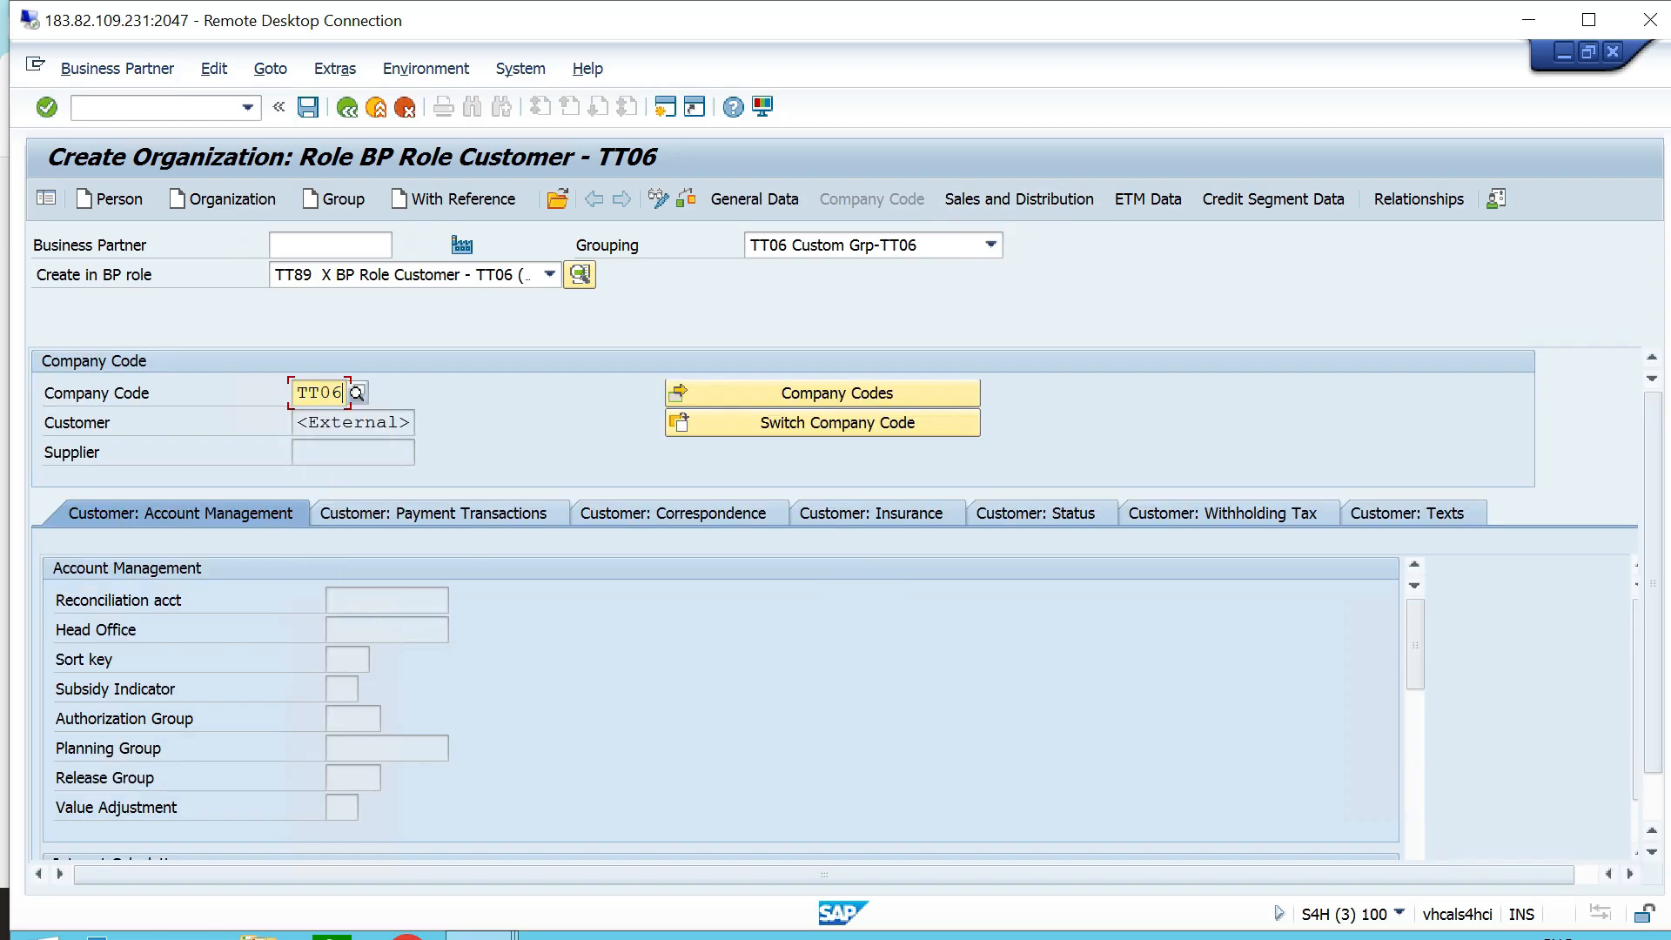
key(Return)
key(space)
key(Down)
key(Return)
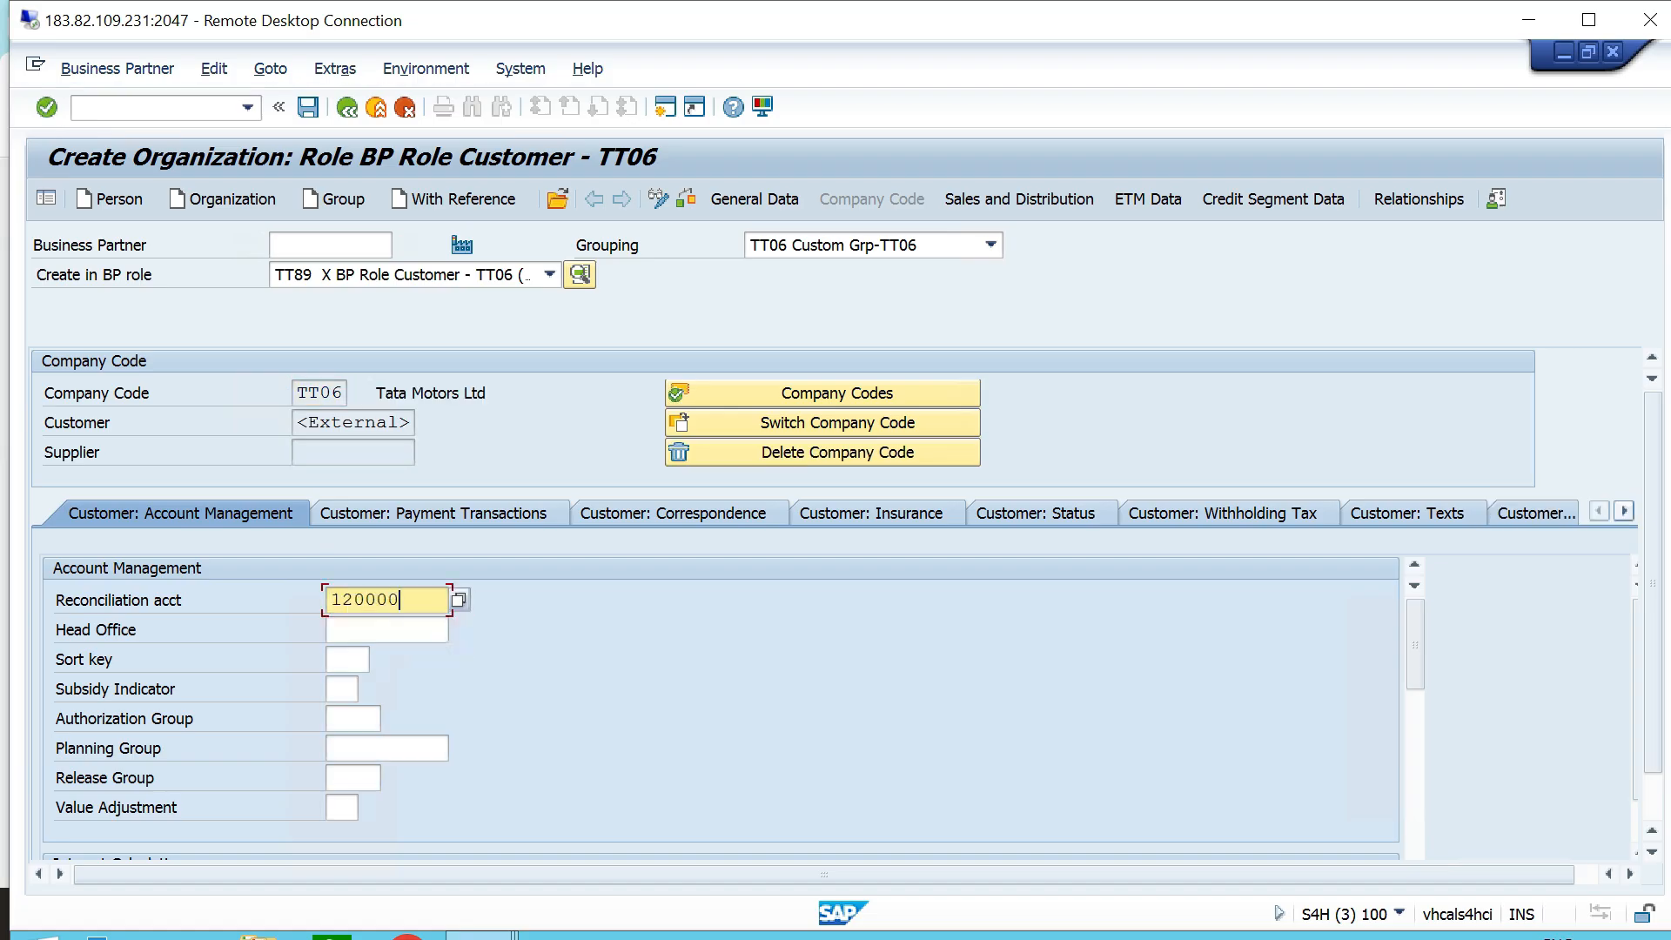
- Add the sales area with sales organization TTS1, distribution channel T0 and division T6 to the customer's sales and distribution data
click(1019, 199)
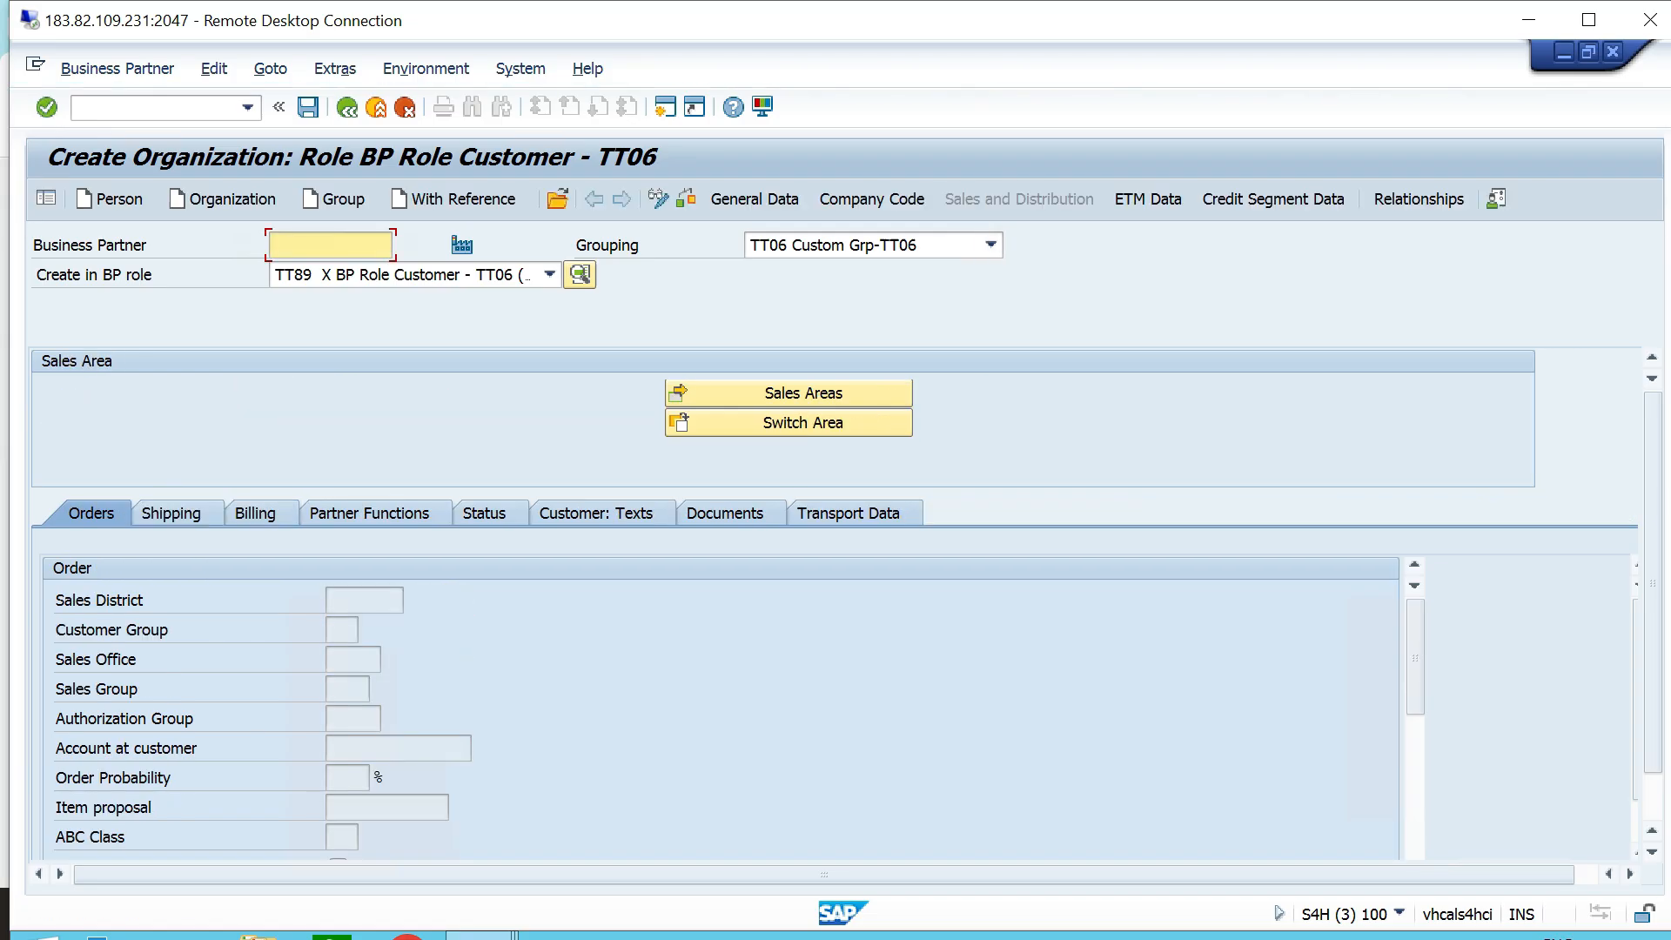
click(789, 394)
key(space)
key(Down)
key(Return)
key(Tab)
key(space)
key(Down)
key(Return)
key(Tab)
key(space)
key(Down)
key(Return)
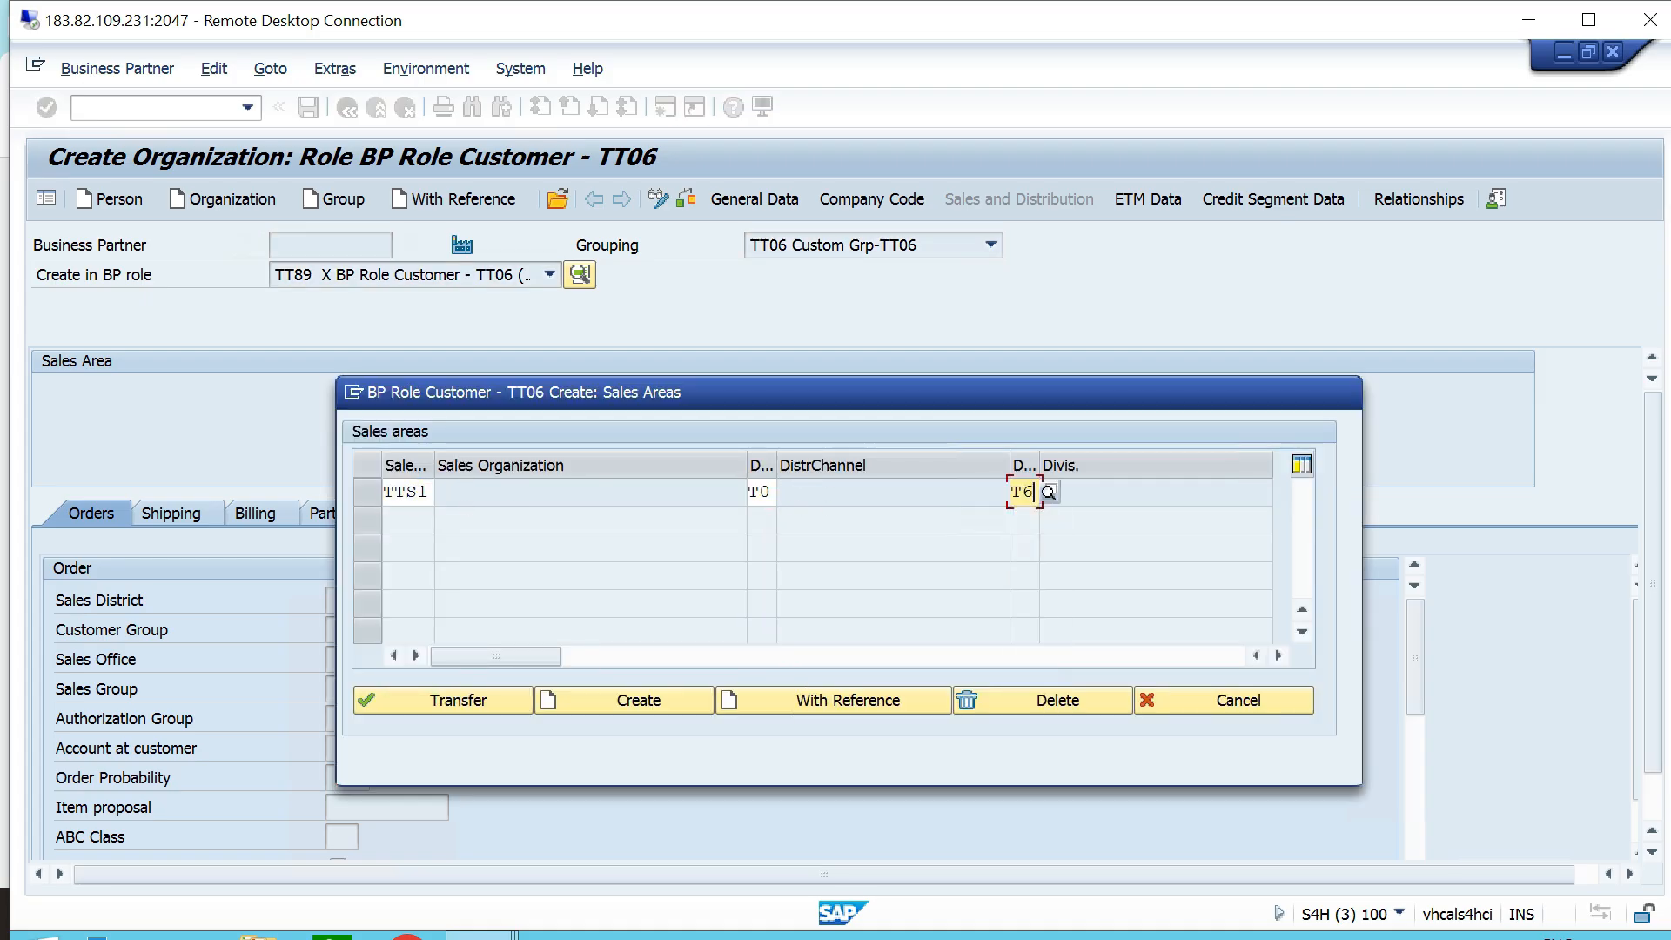
key(Return)
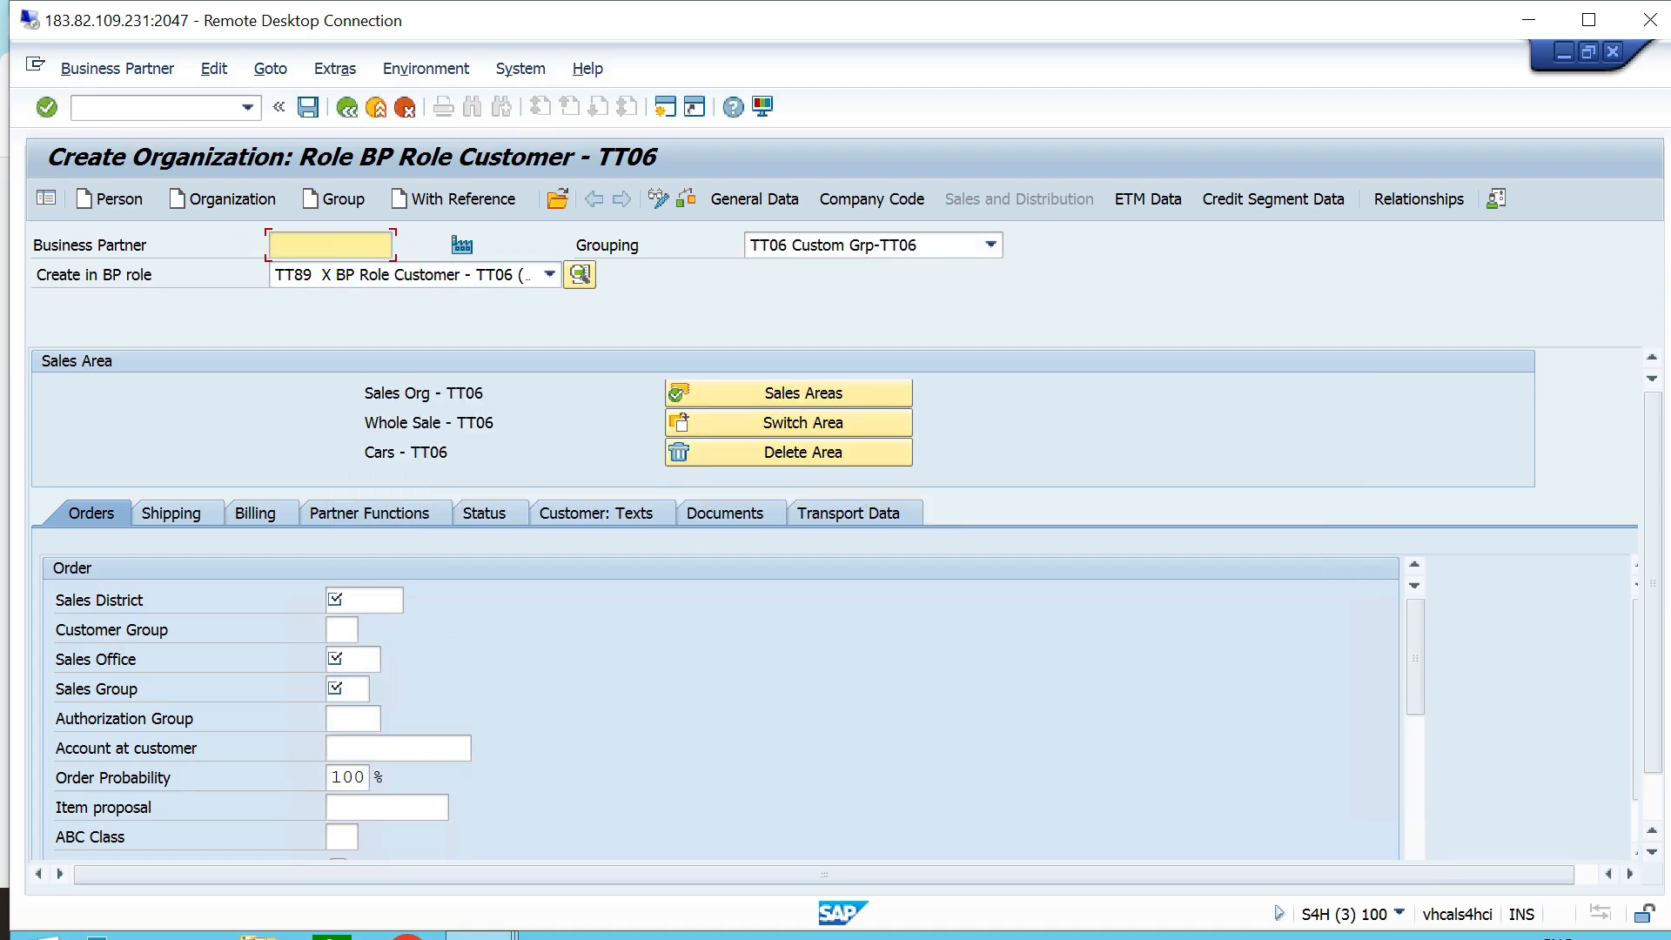
- Fill in the order data with sales district ttsd, sales office TTS1 and sales group TT2
click(364, 601)
key(space)
key(Down)
key(Return)
key(Tab)
key(Tab)
key(space)
key(Down)
key(Return)
- Fill in the pricing entry in the Pricing/Statistics section of the customer's order data
key(Tab)
key(space)
key(Down)
key(Return)
key(Tab)
key(Tab)
key(Tab)
key(Tab)
key(Tab)
key(Tab)
key(Tab)
key(Tab)
key(Tab)
key(Tab)
key(Tab)
key(Tab)
key(Tab)
key(Tab)
key(Tab)
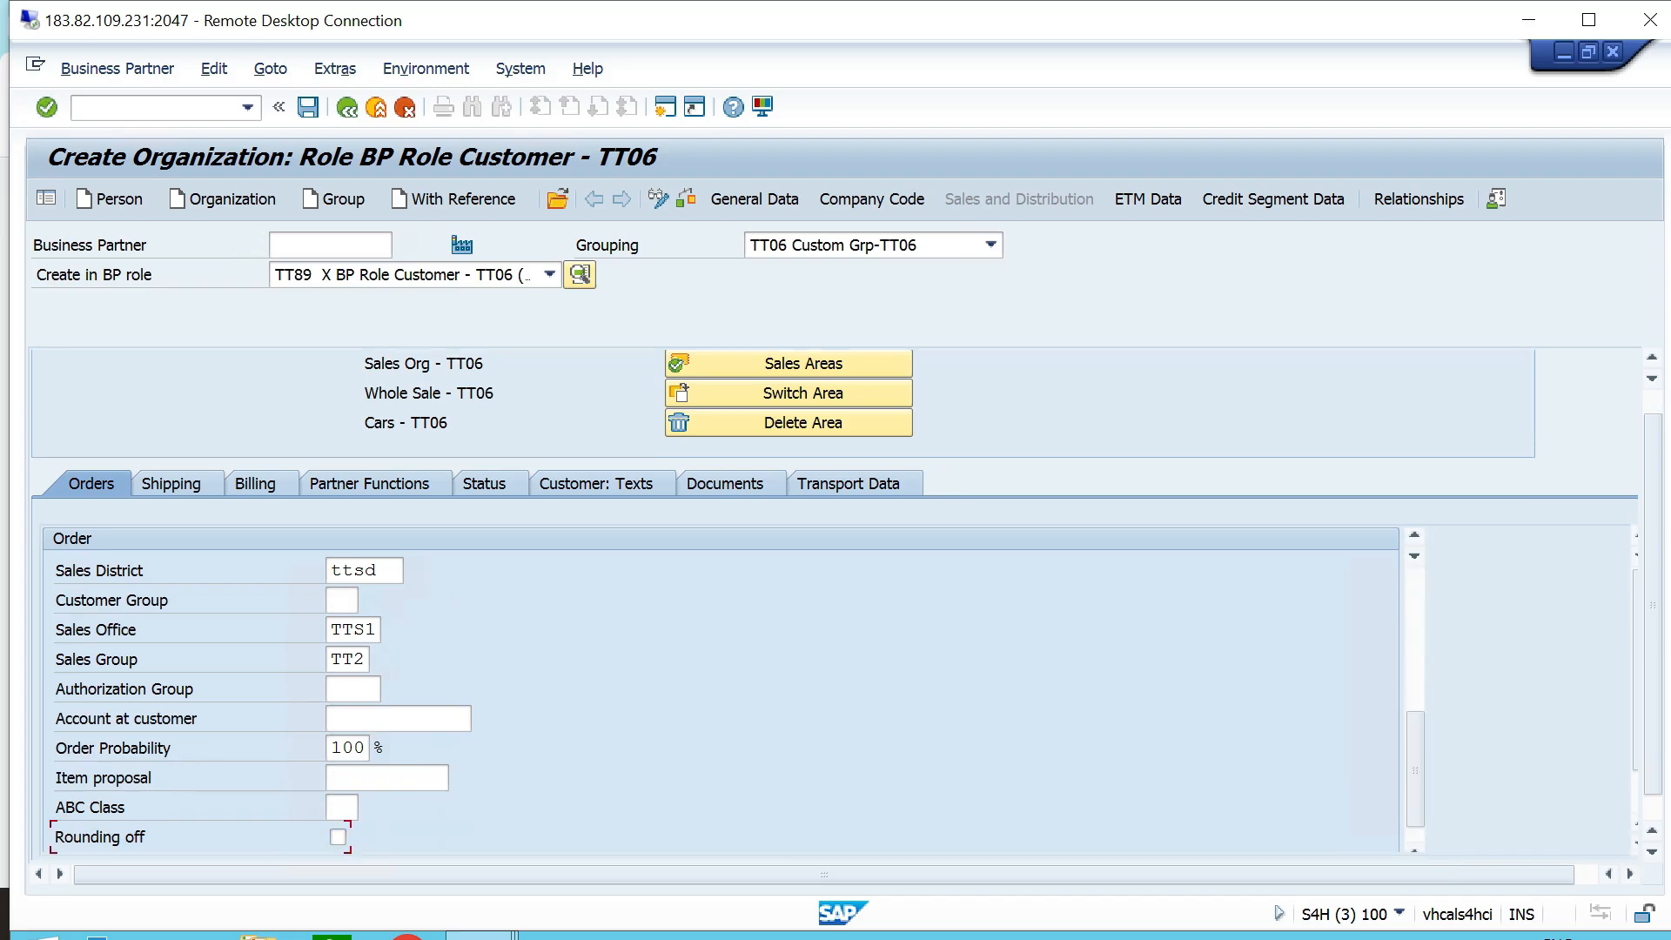
key(shift+Tab)
key(shift+Tab)
key(shift+Tab)
key(shift+Tab)
key(shift+Tab)
key(shift+Tab)
key(shift+Tab)
key(shift+Tab)
key(shift+Tab)
key(shift+Tab)
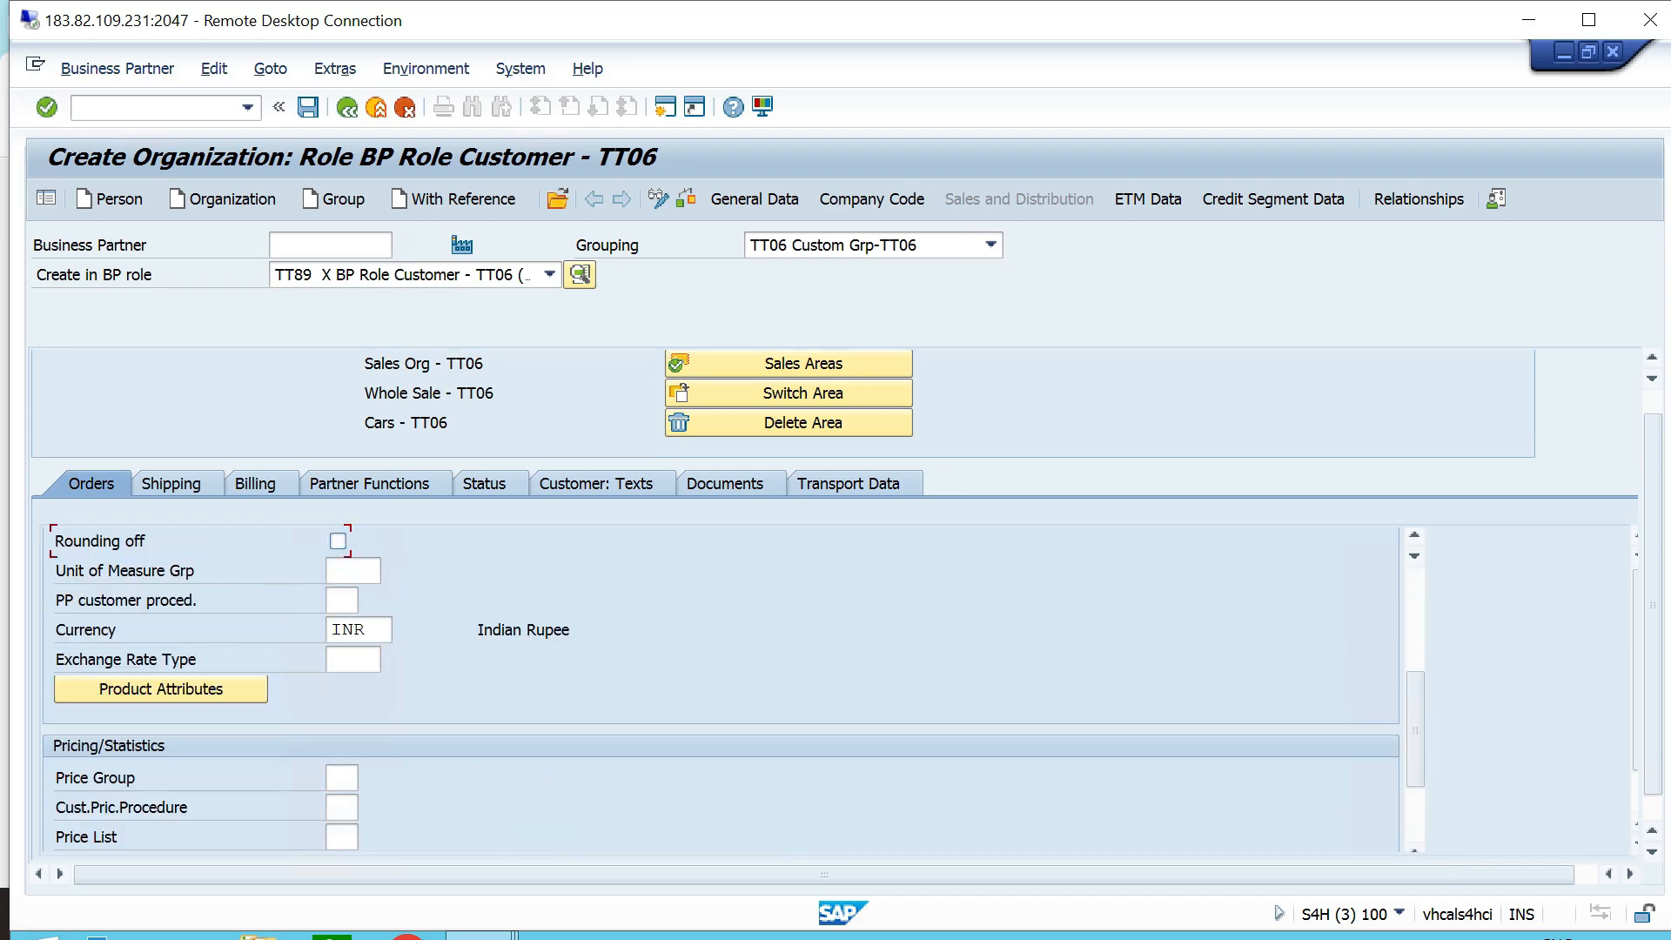
scroll(721, 687, down, 4)
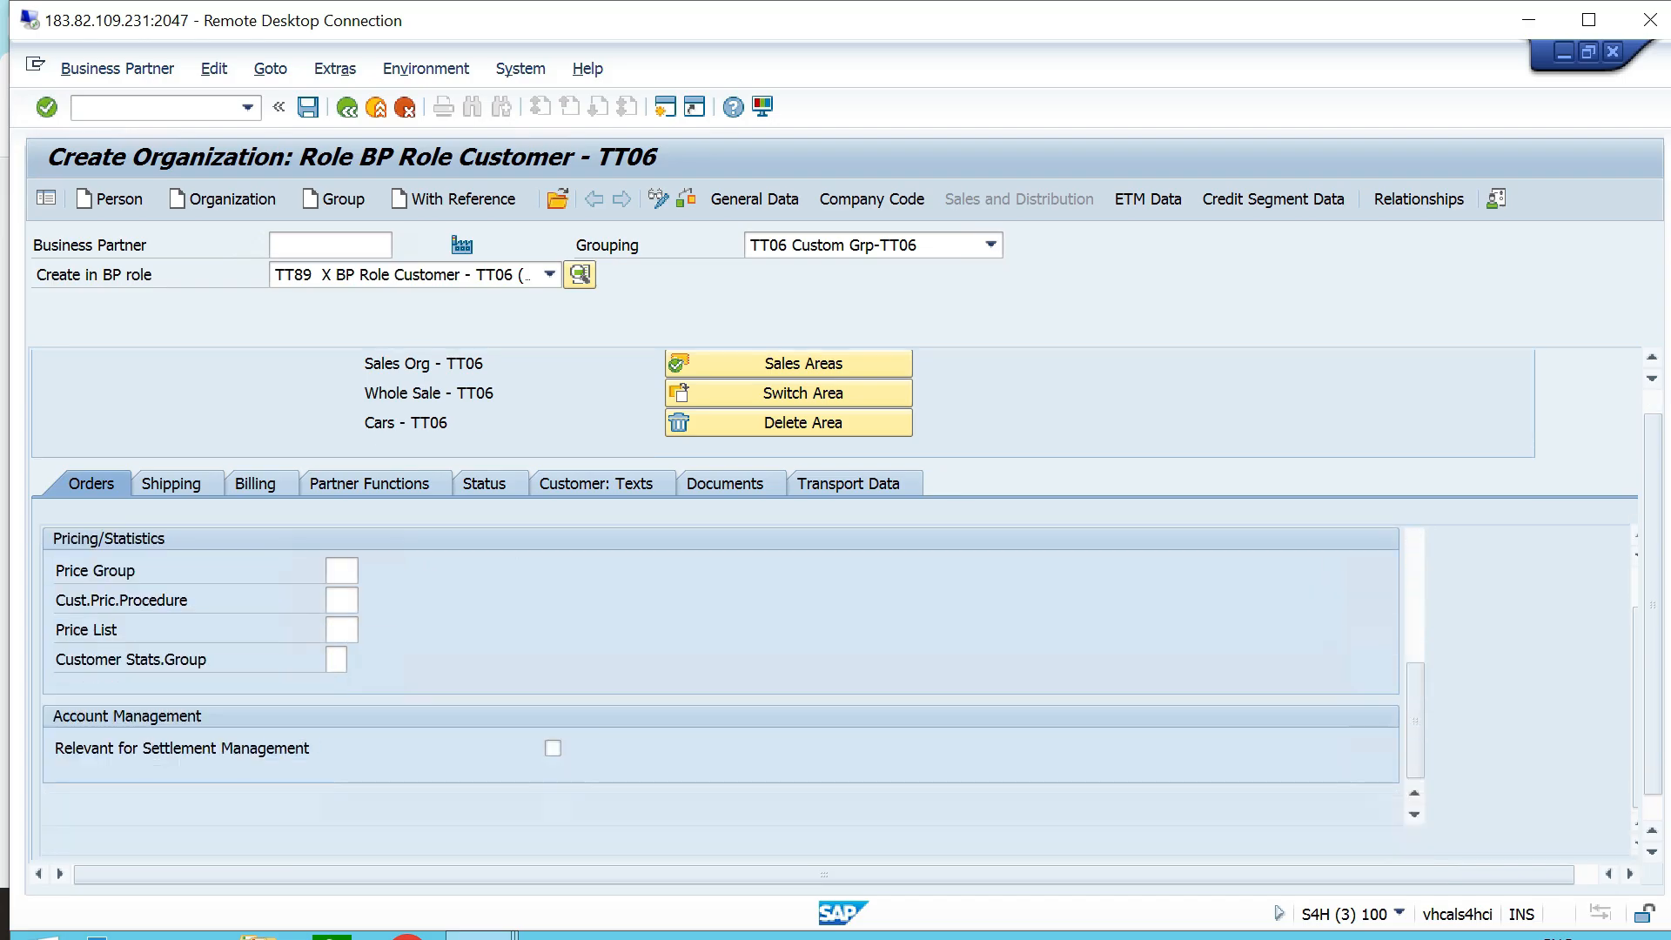
click(342, 571)
click(342, 571)
click(346, 597)
- Choose the shipping condition in the customer's shipping data and review the partial delivery settings
click(171, 454)
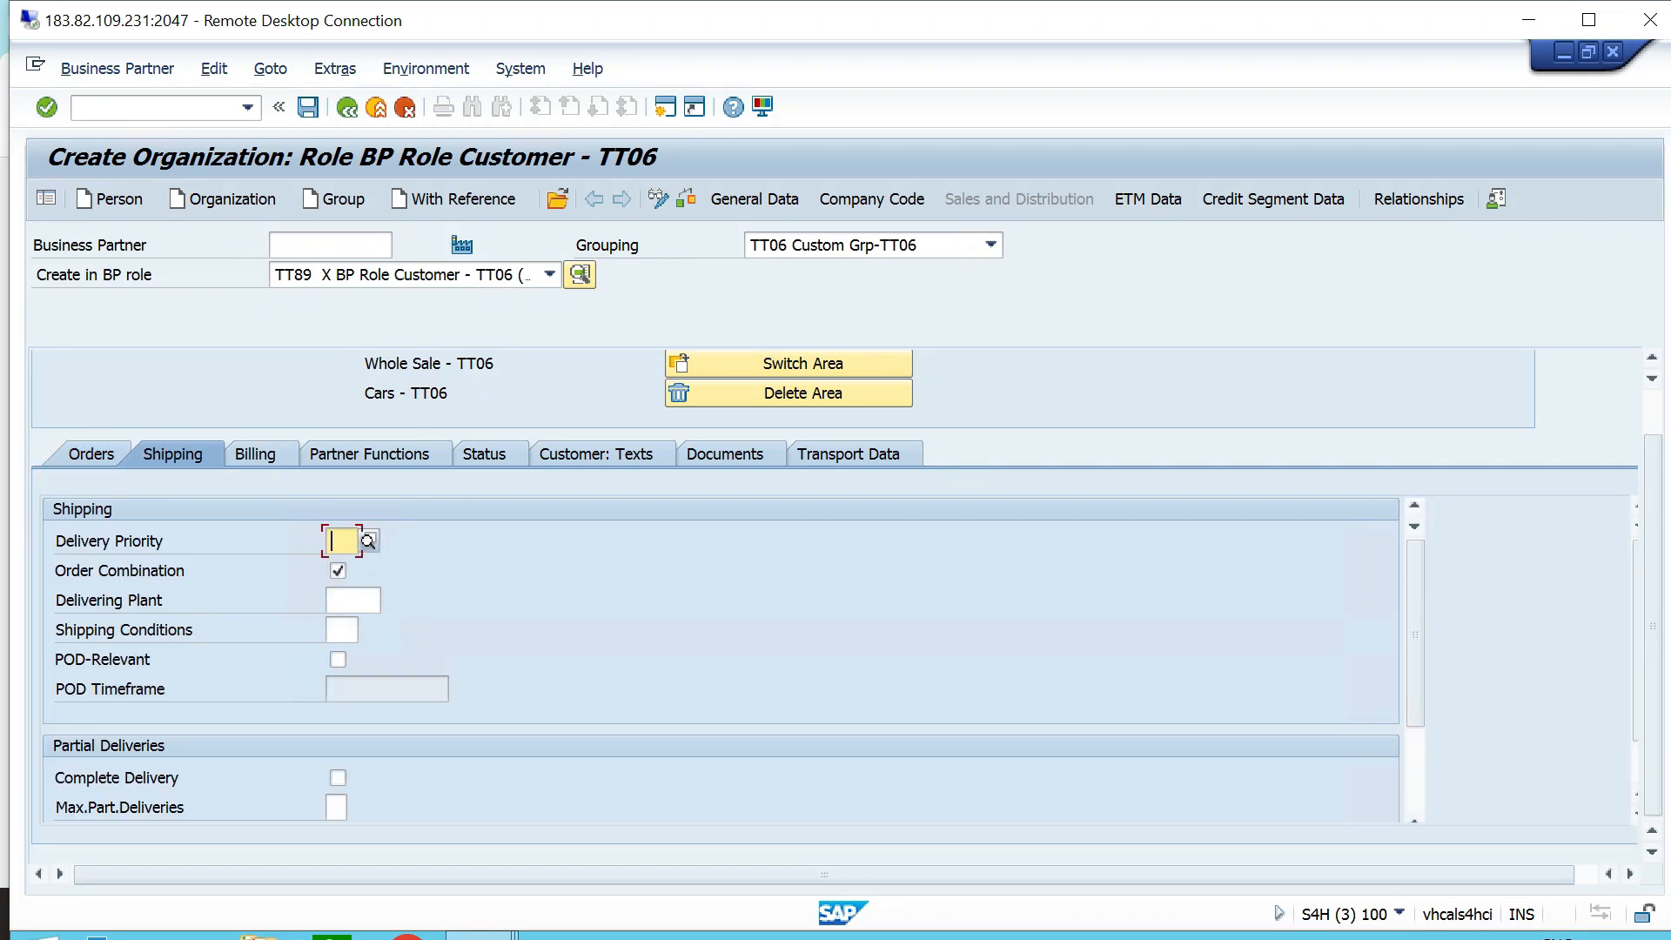
double_click(342, 630)
click(345, 656)
scroll(348, 658, down, 1)
scroll(734, 659, down, 1)
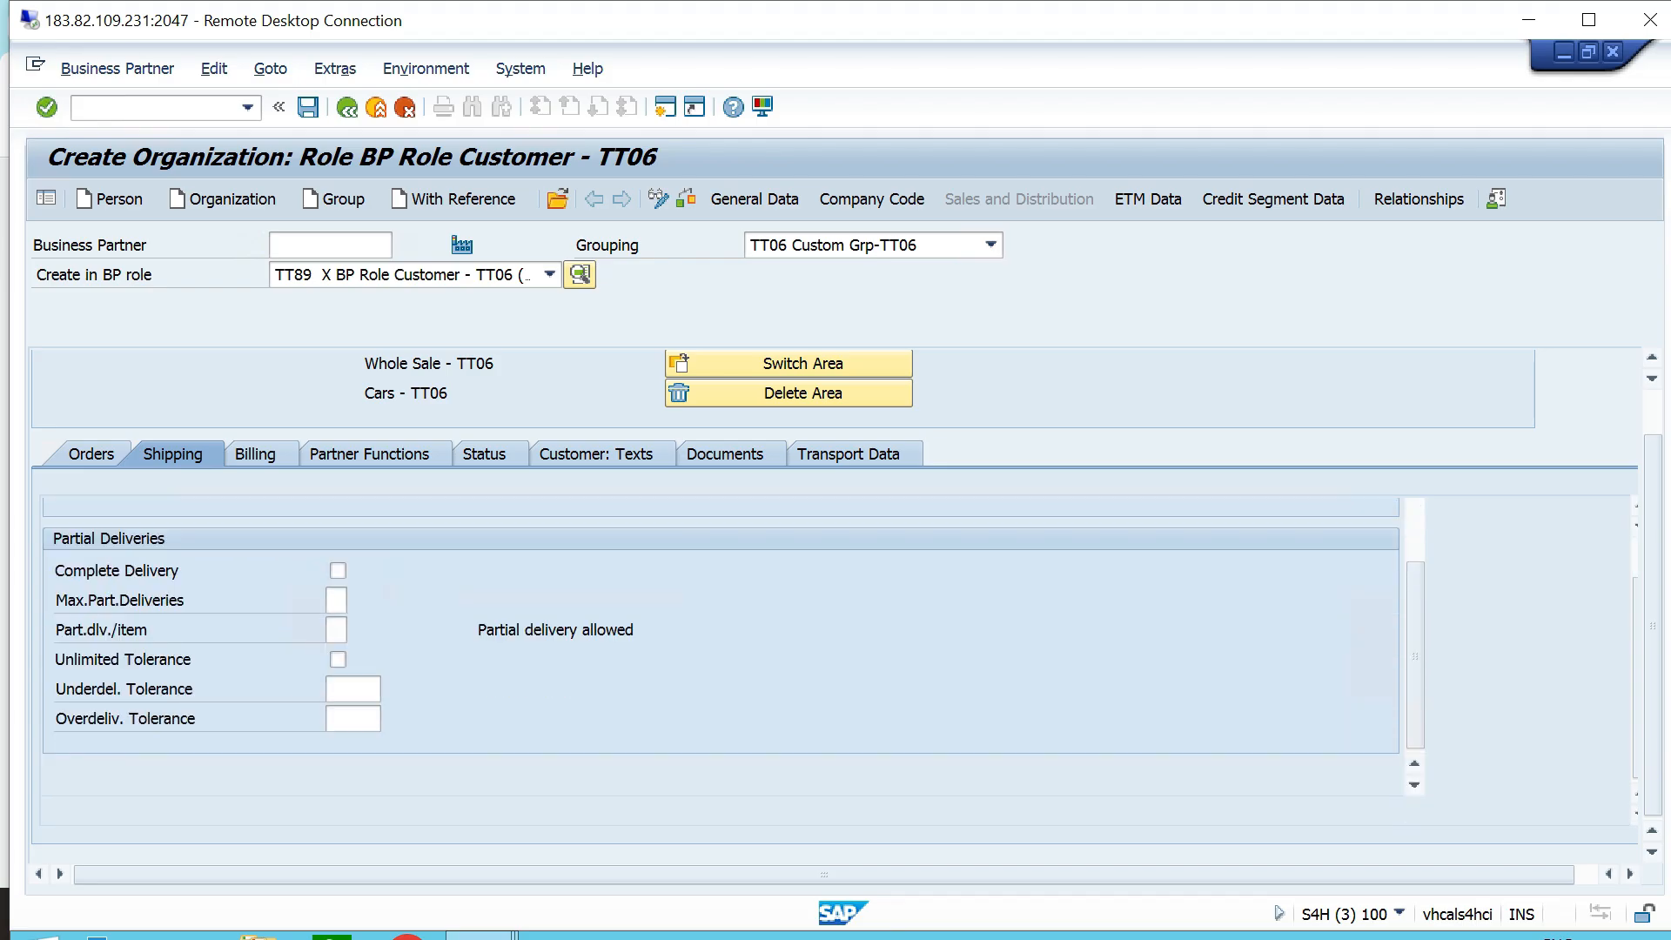
- Set the billing terms to Incoterms CFR with location chennai and payment terms 0001
click(256, 455)
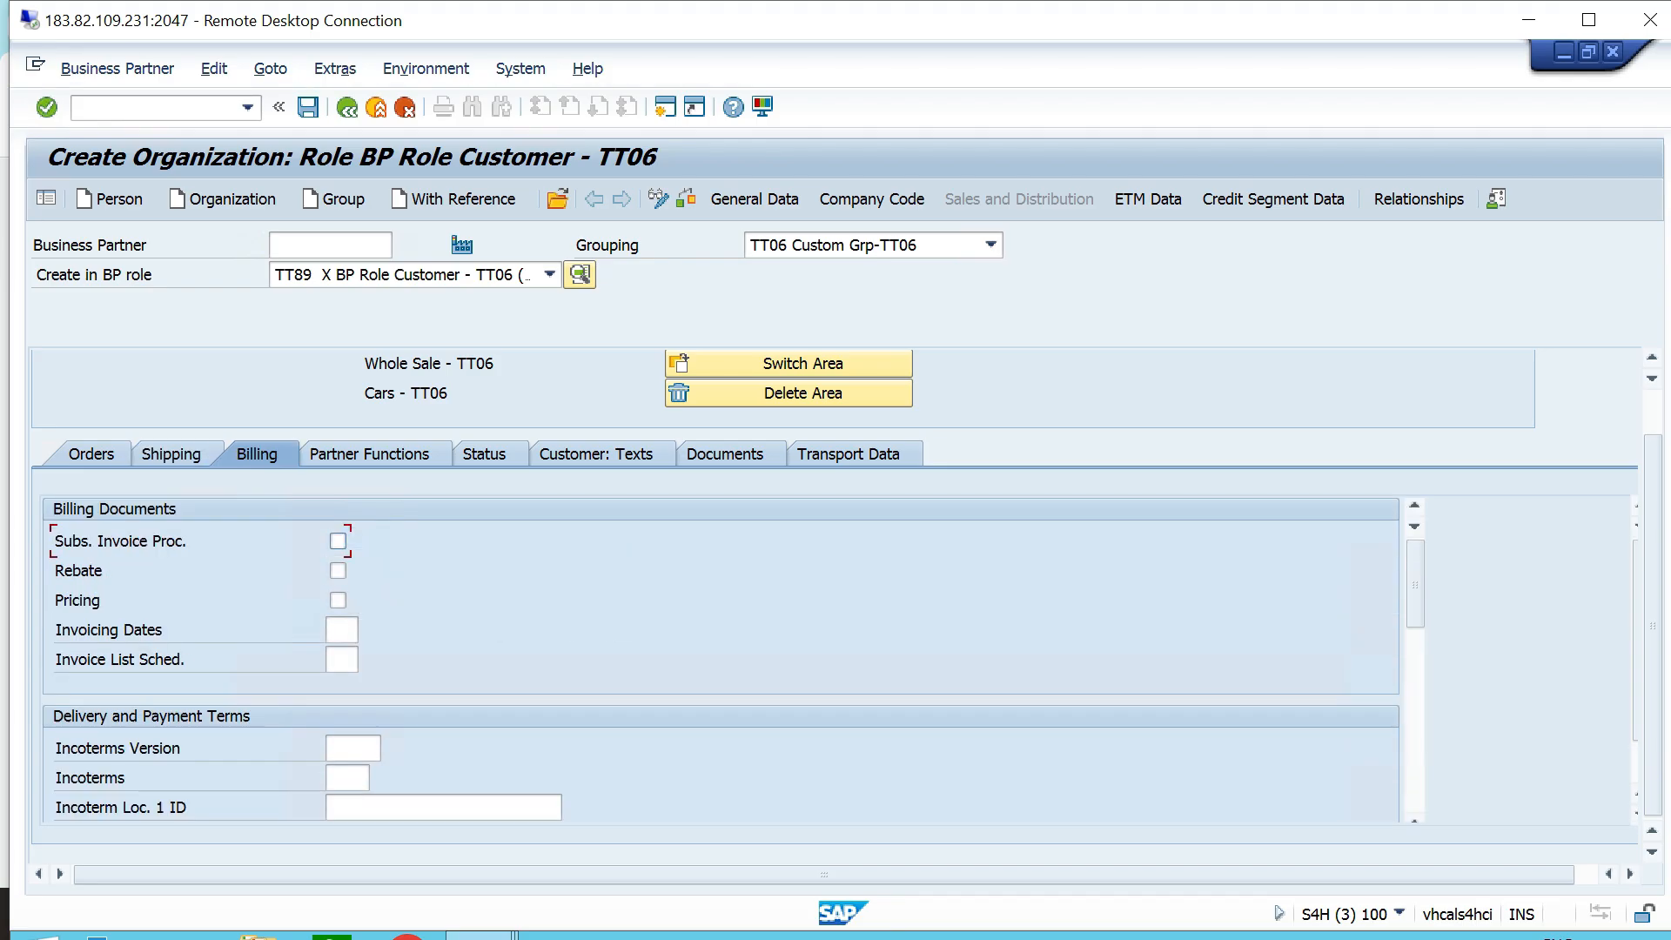
double_click(342, 778)
click(348, 805)
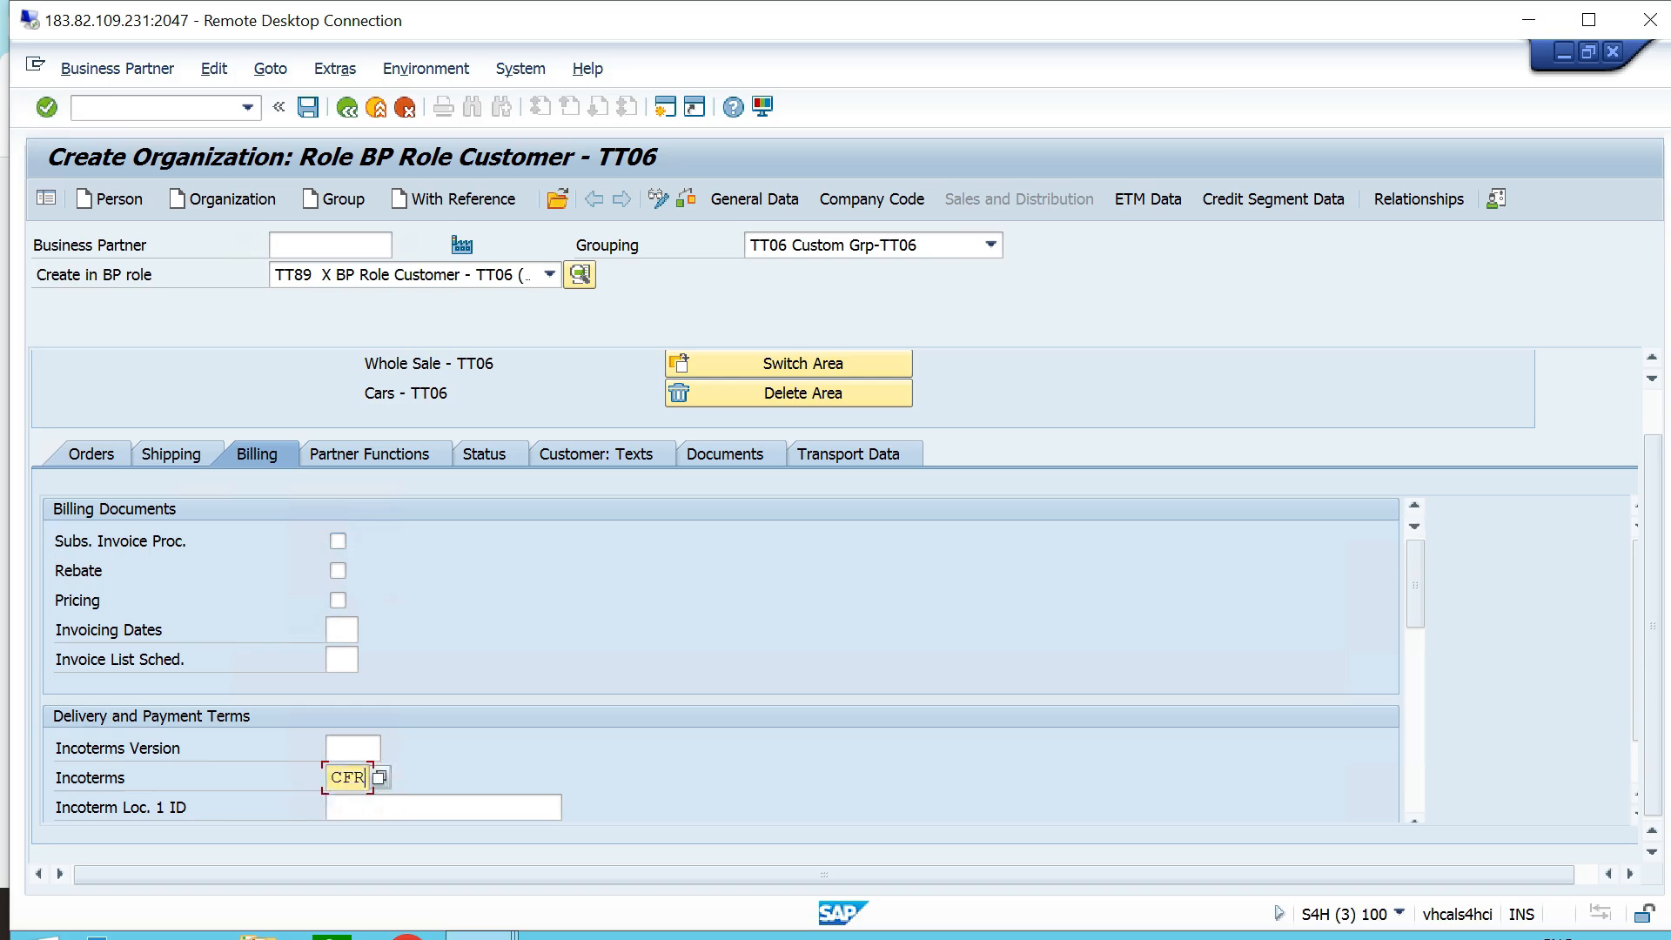
scroll(349, 805, down, 2)
click(348, 660)
text(chennai)
scroll(721, 659, down, 1)
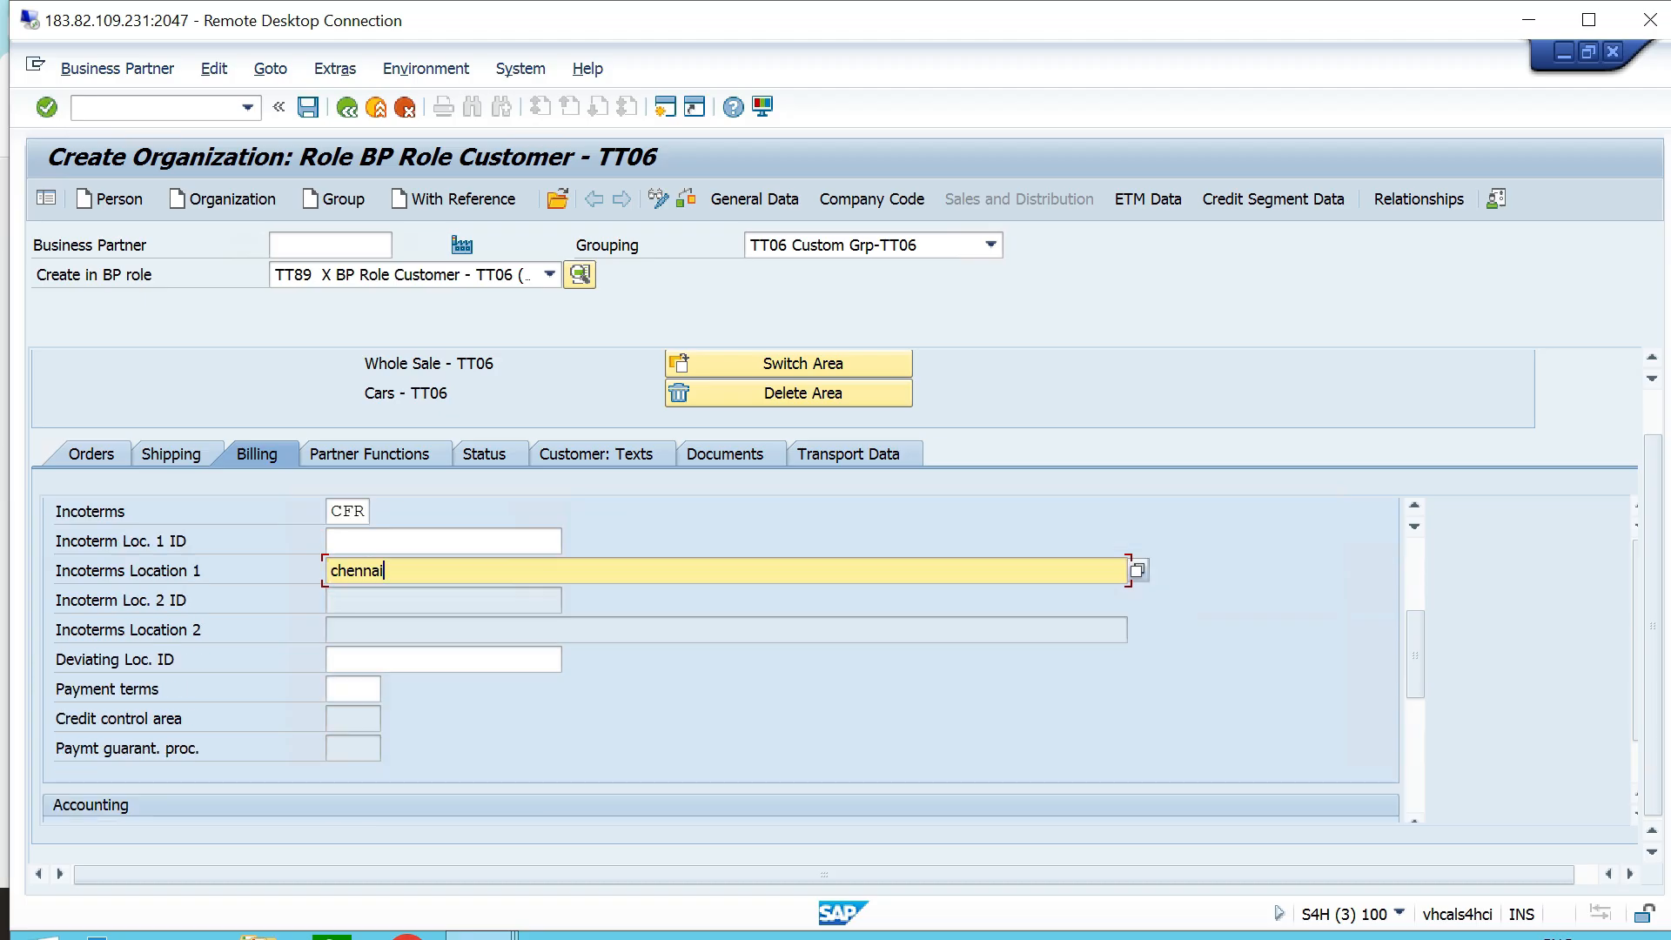
click(348, 689)
text(0001)
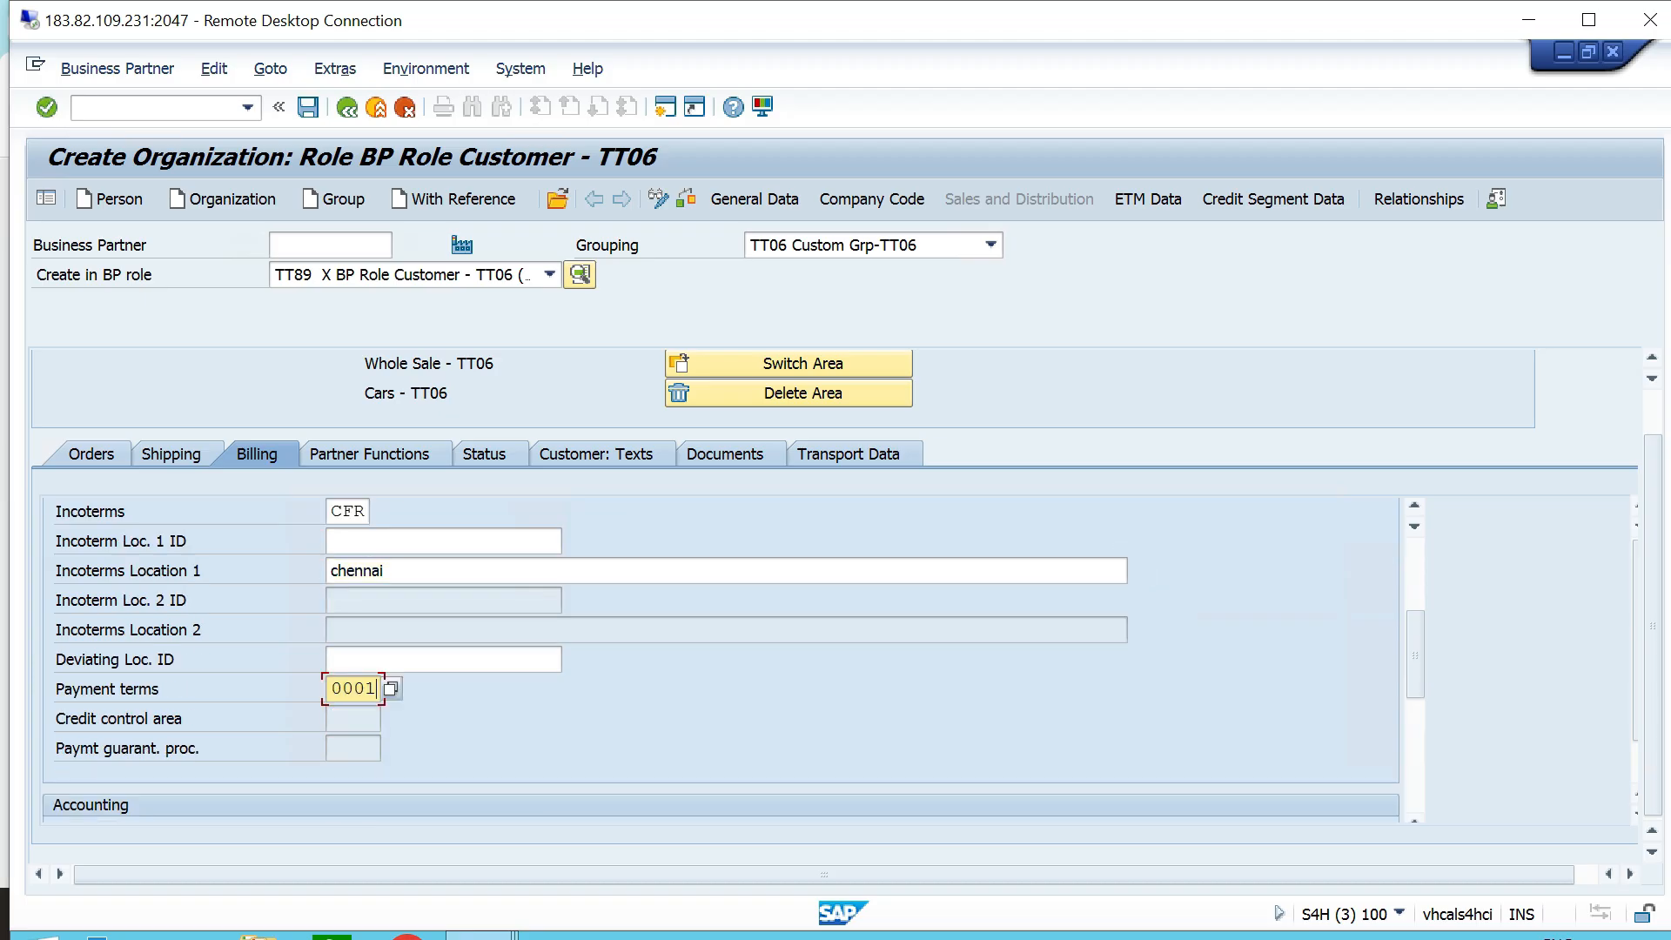
- Assign customer account assignment group 01 and set the tax classification to 0 for all output tax categories
scroll(721, 659, down, 2)
click(341, 660)
text(01)
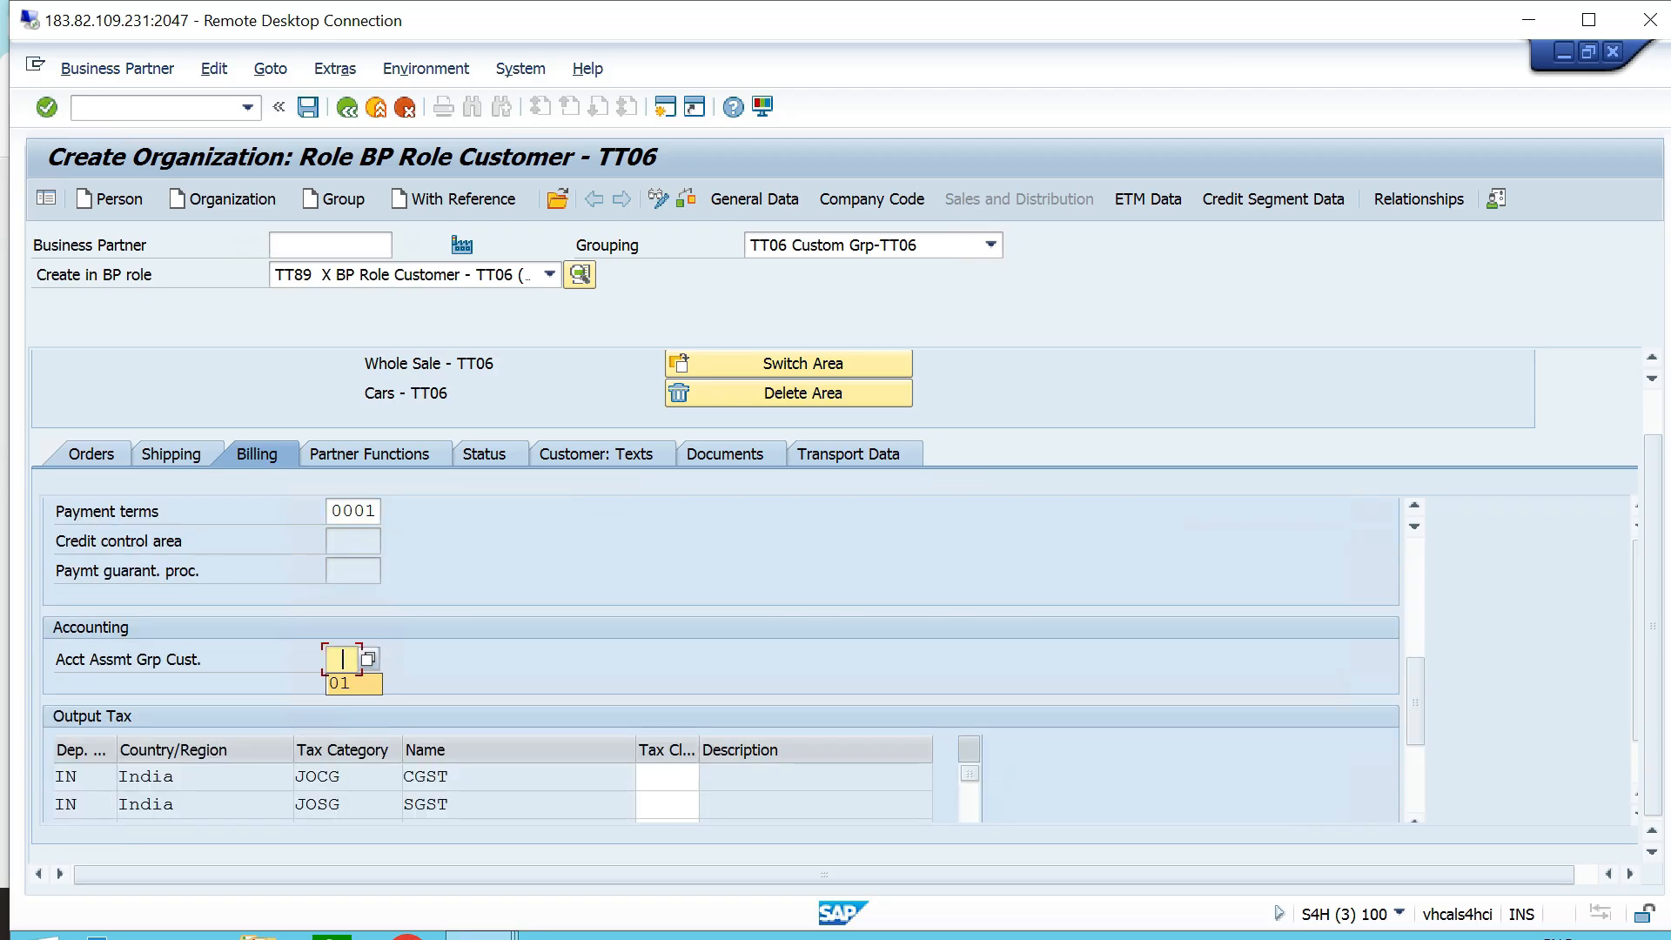
scroll(721, 659, down, 2)
click(667, 599)
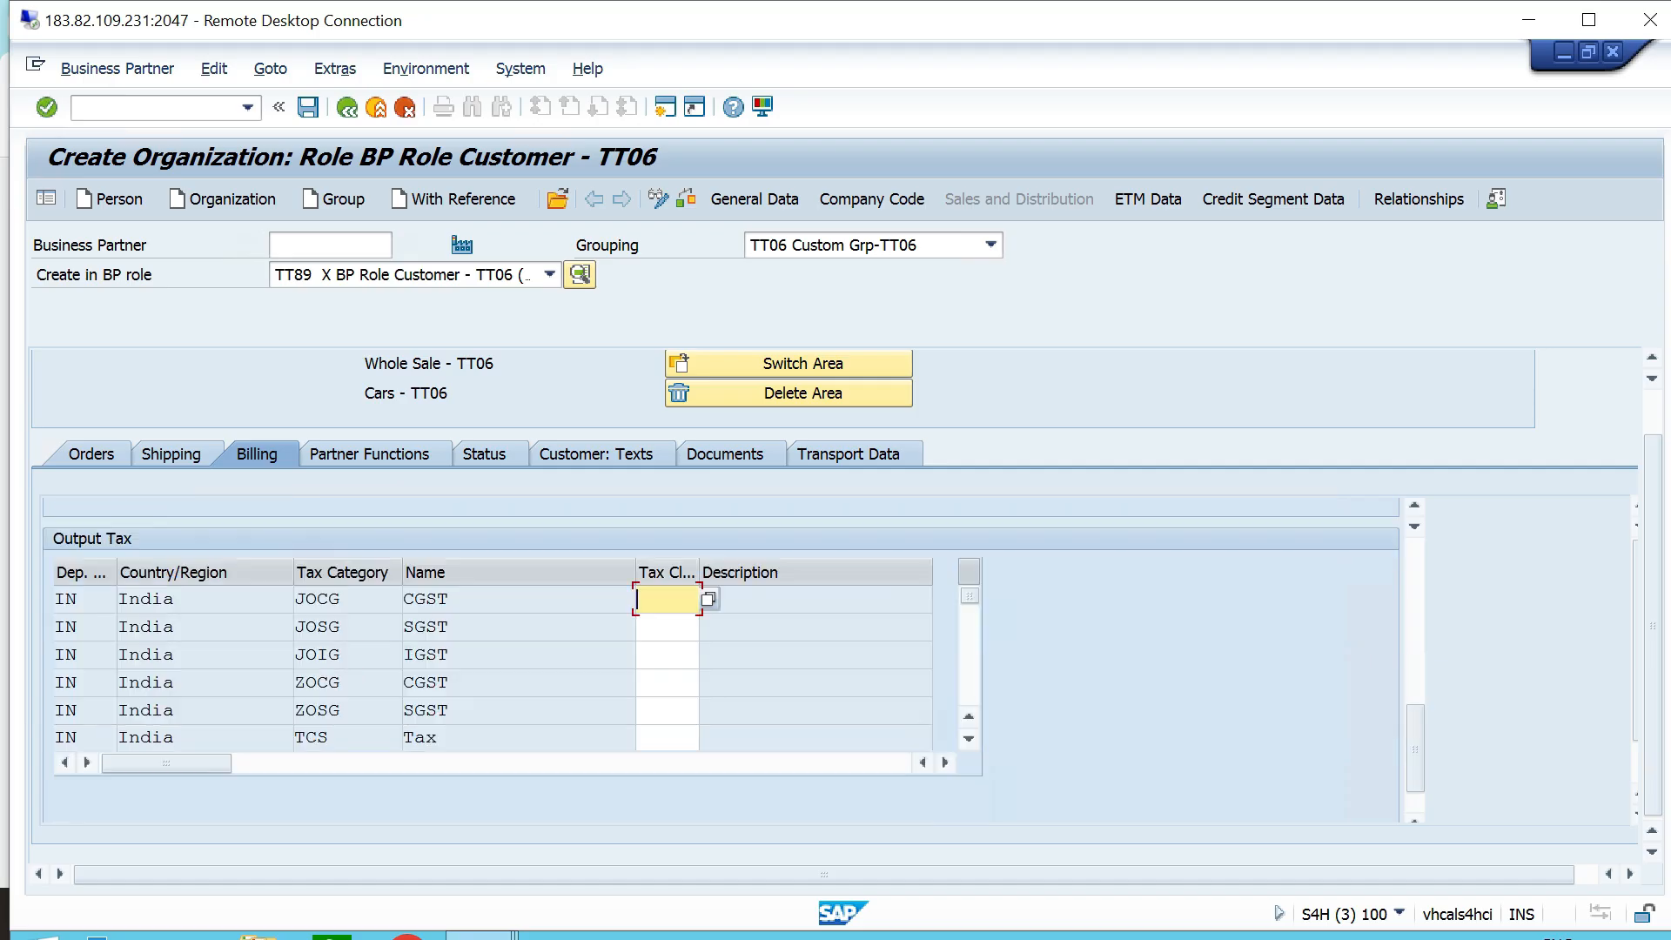
text(000000)
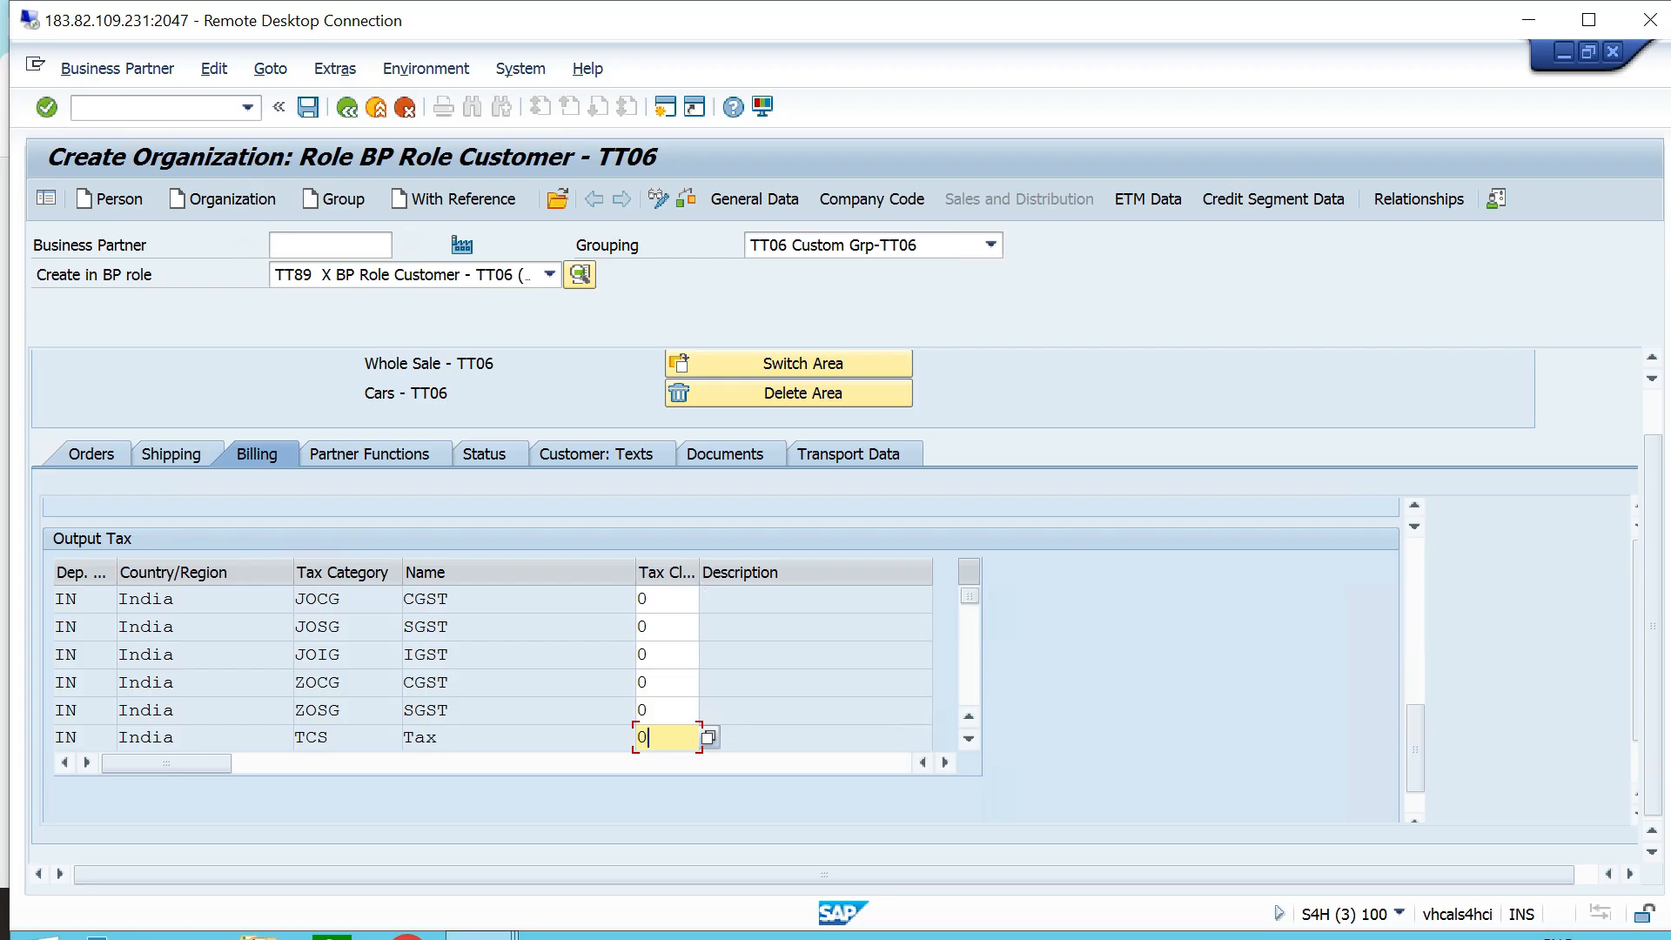
key(Return)
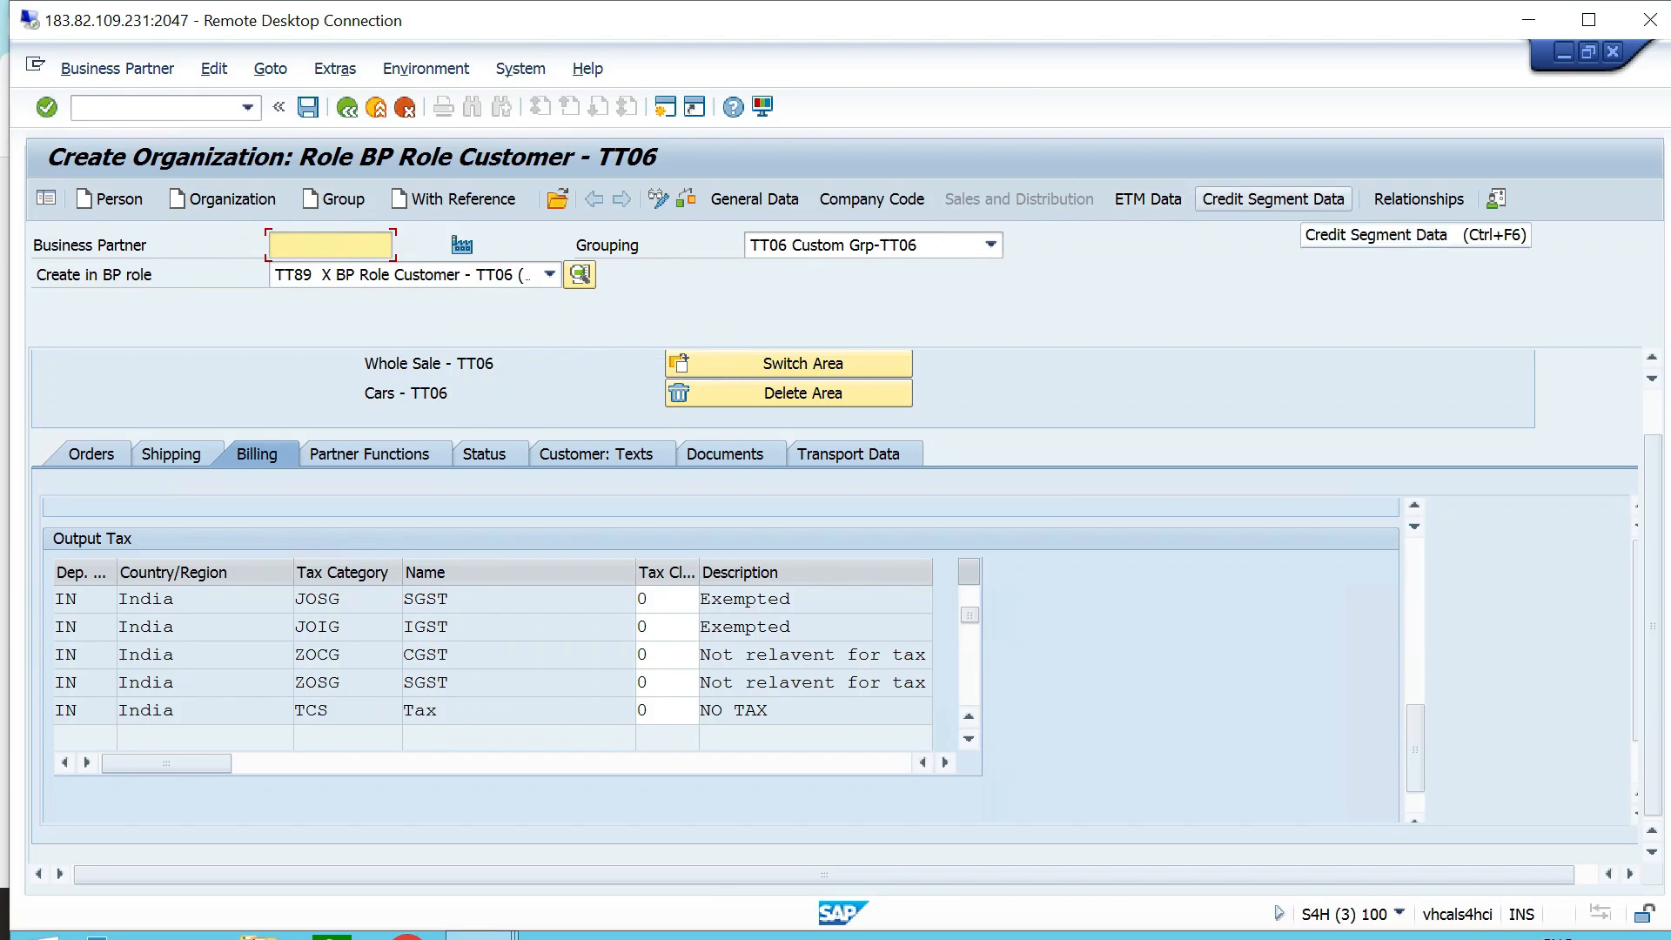
- In the general data's credit profile, set risk class TT3 LOW RISK - TT06 and check rule B1 Credit Limit Check Only (Dynamic)
click(755, 199)
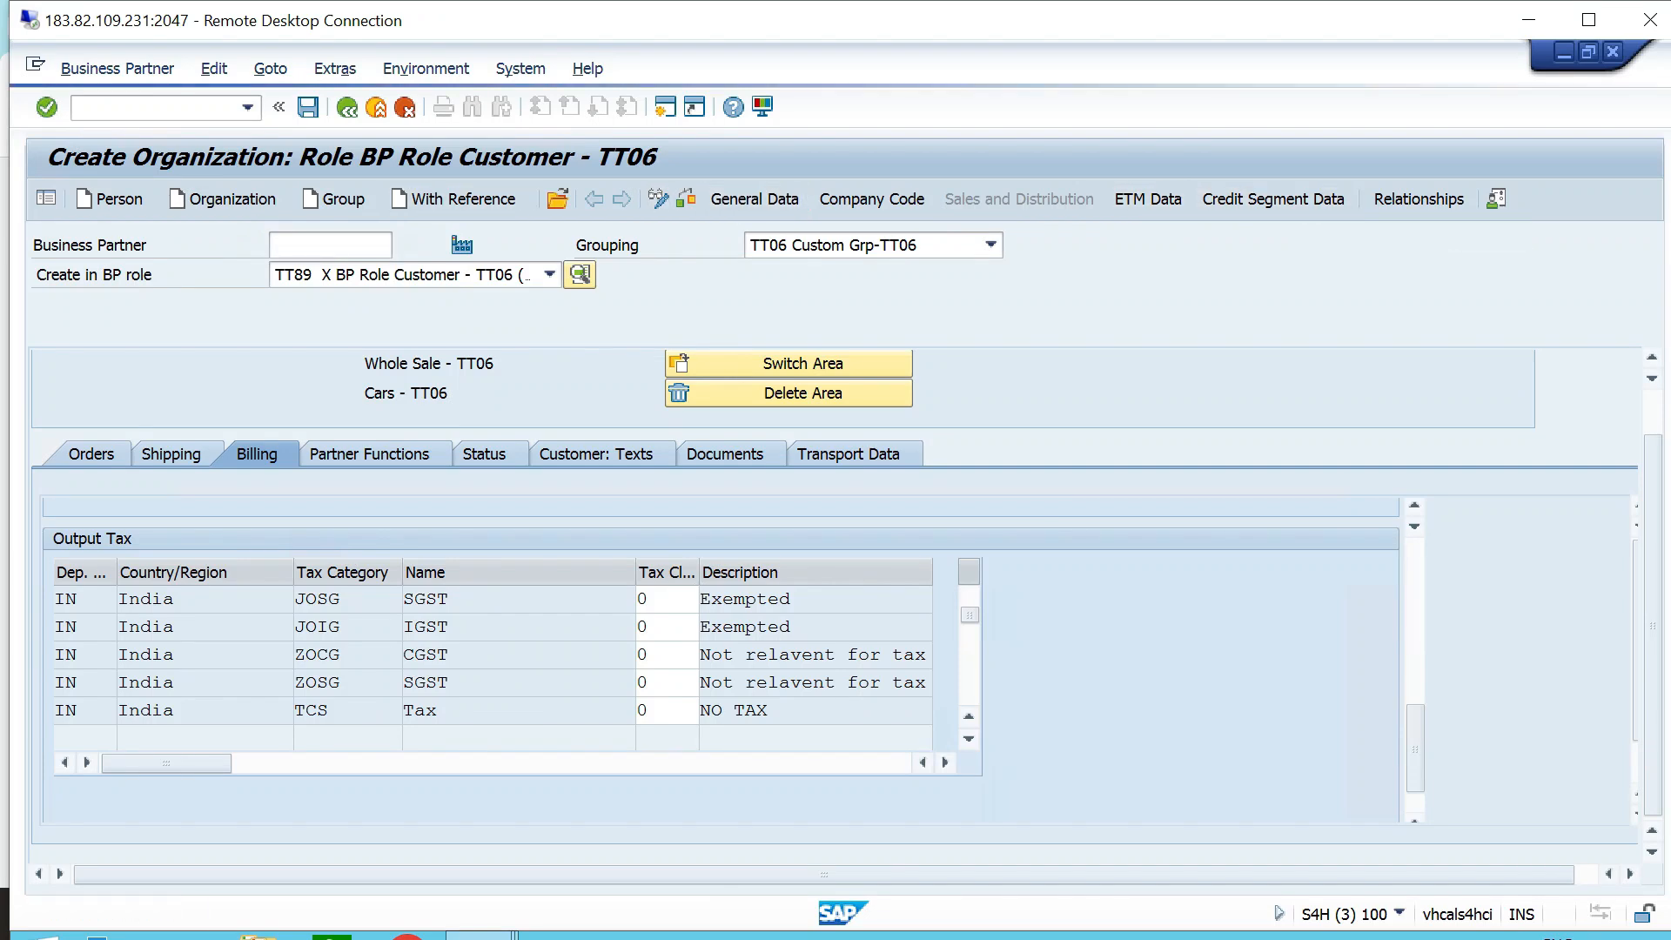
click(965, 366)
click(460, 542)
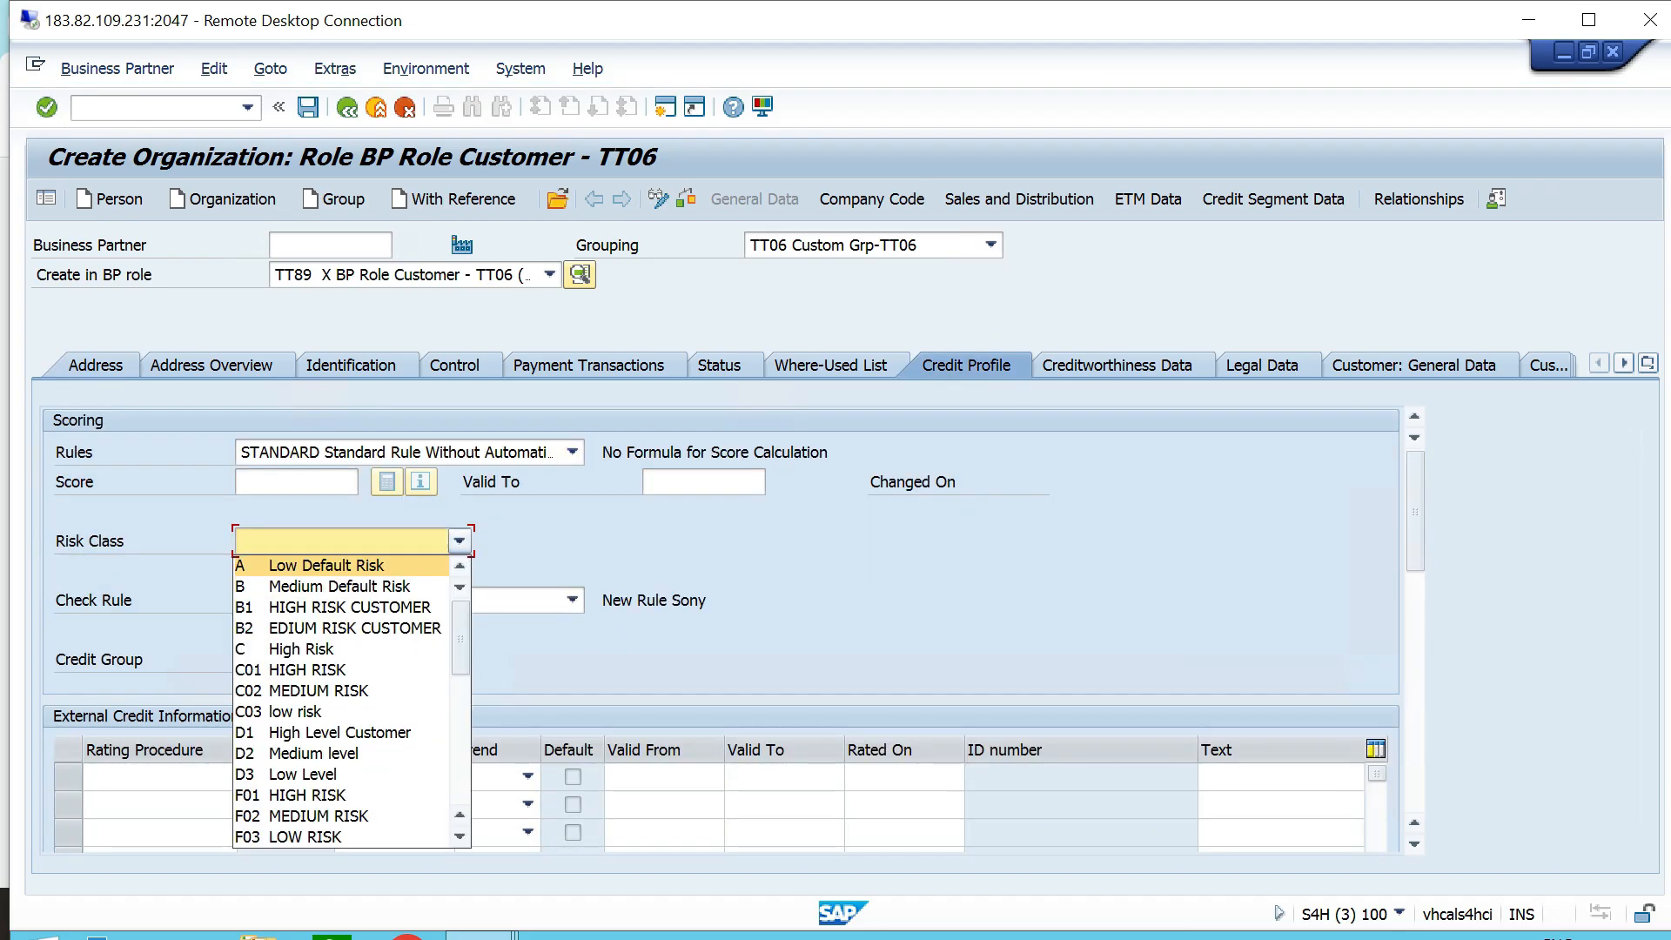
scroll(339, 669, down, 8)
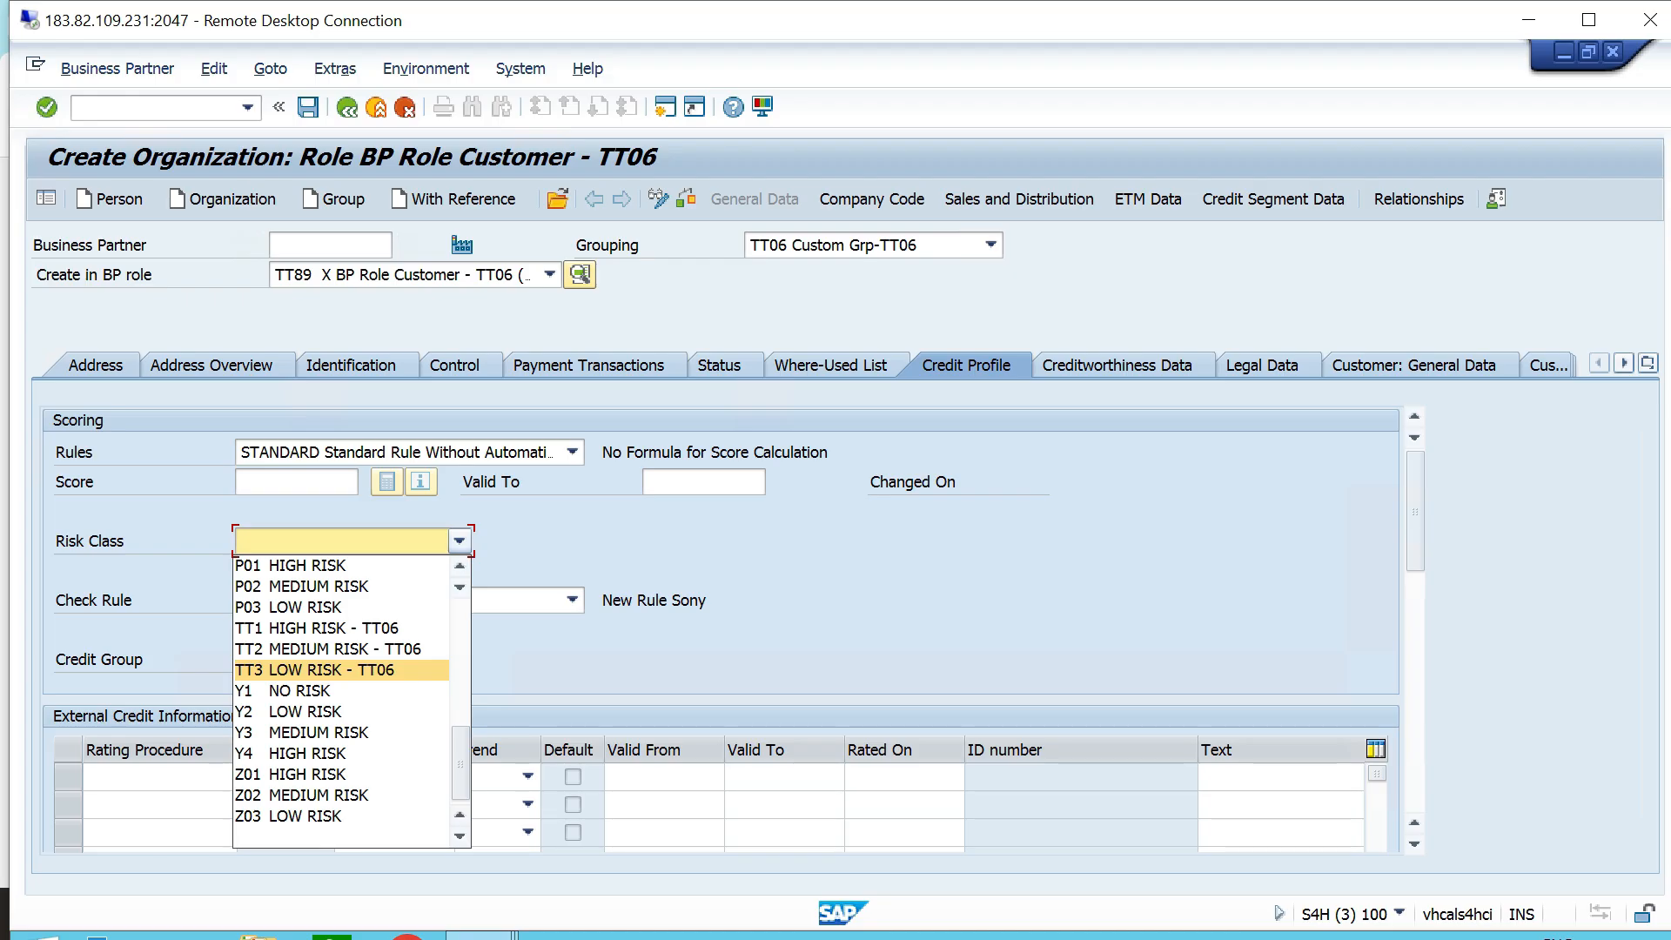
click(339, 670)
click(572, 600)
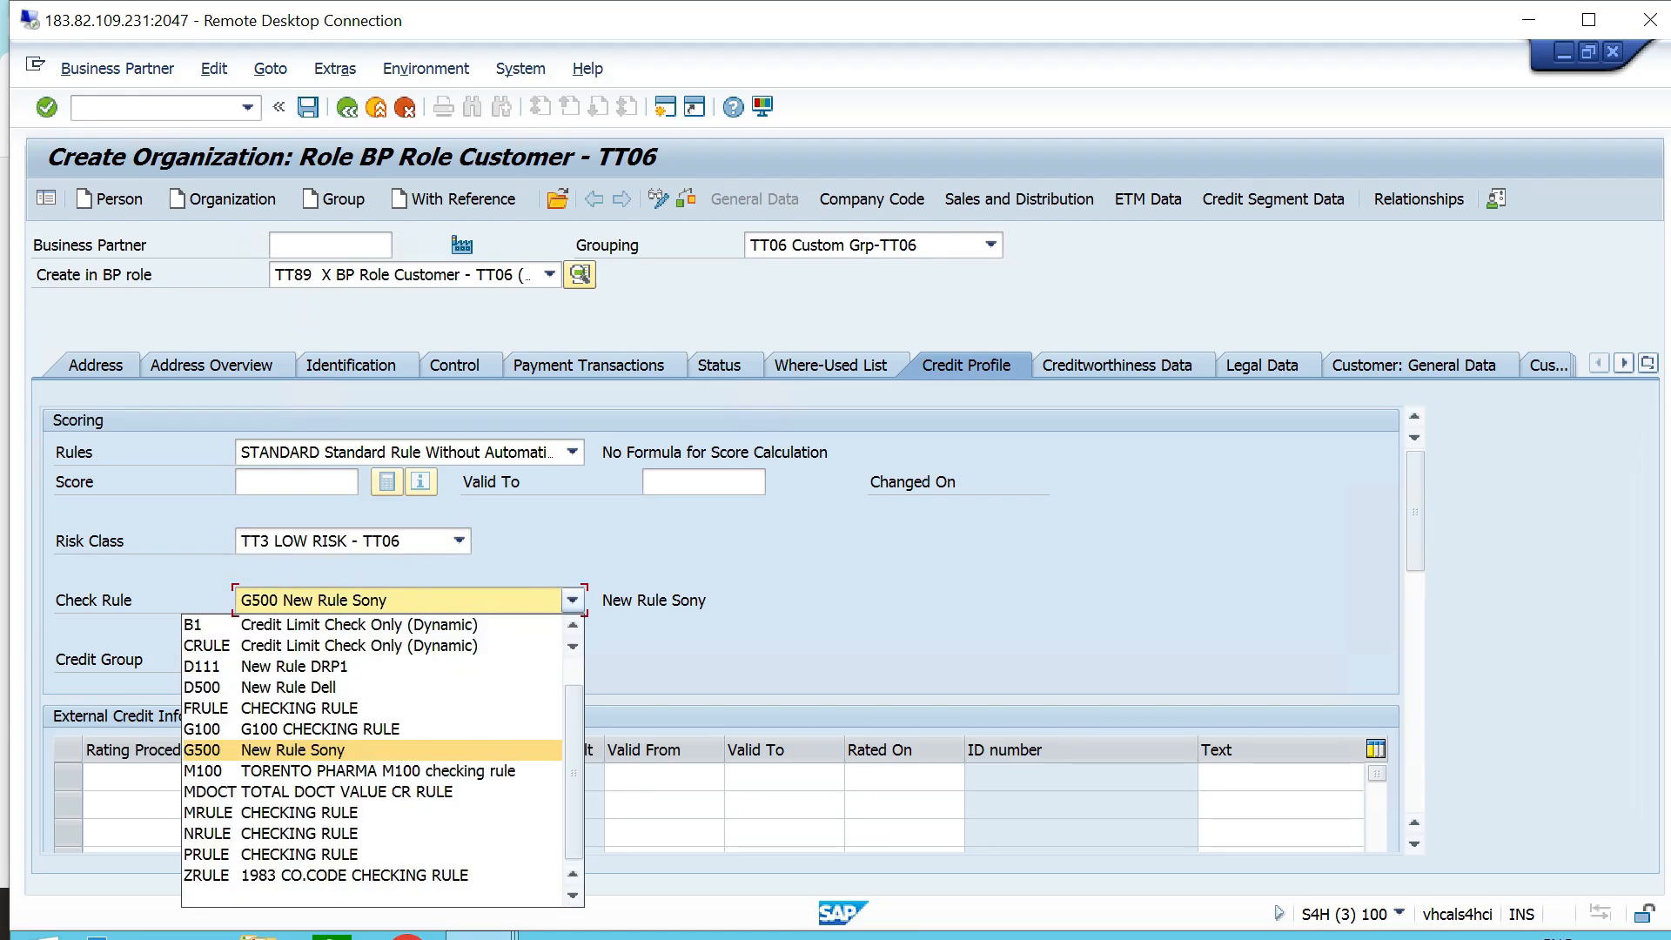
key(Return)
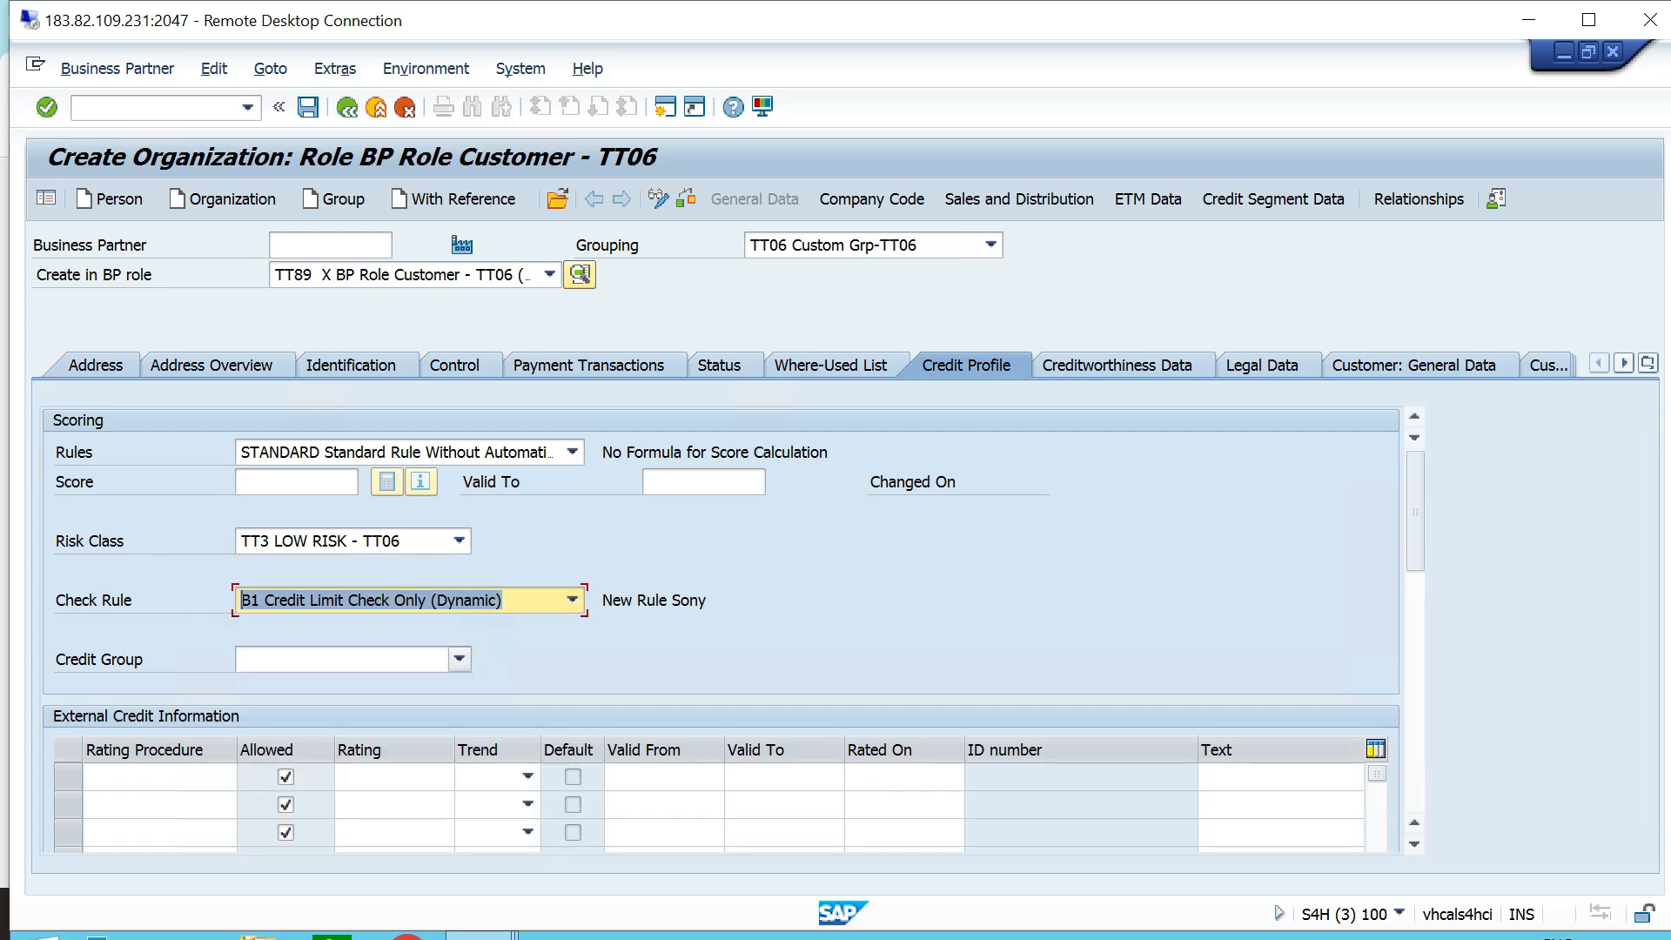
- Set the credit group to 2 Small / Medium Customers and select TTCS Credit Segment - TT06 in the credit segment data
click(459, 659)
click(348, 705)
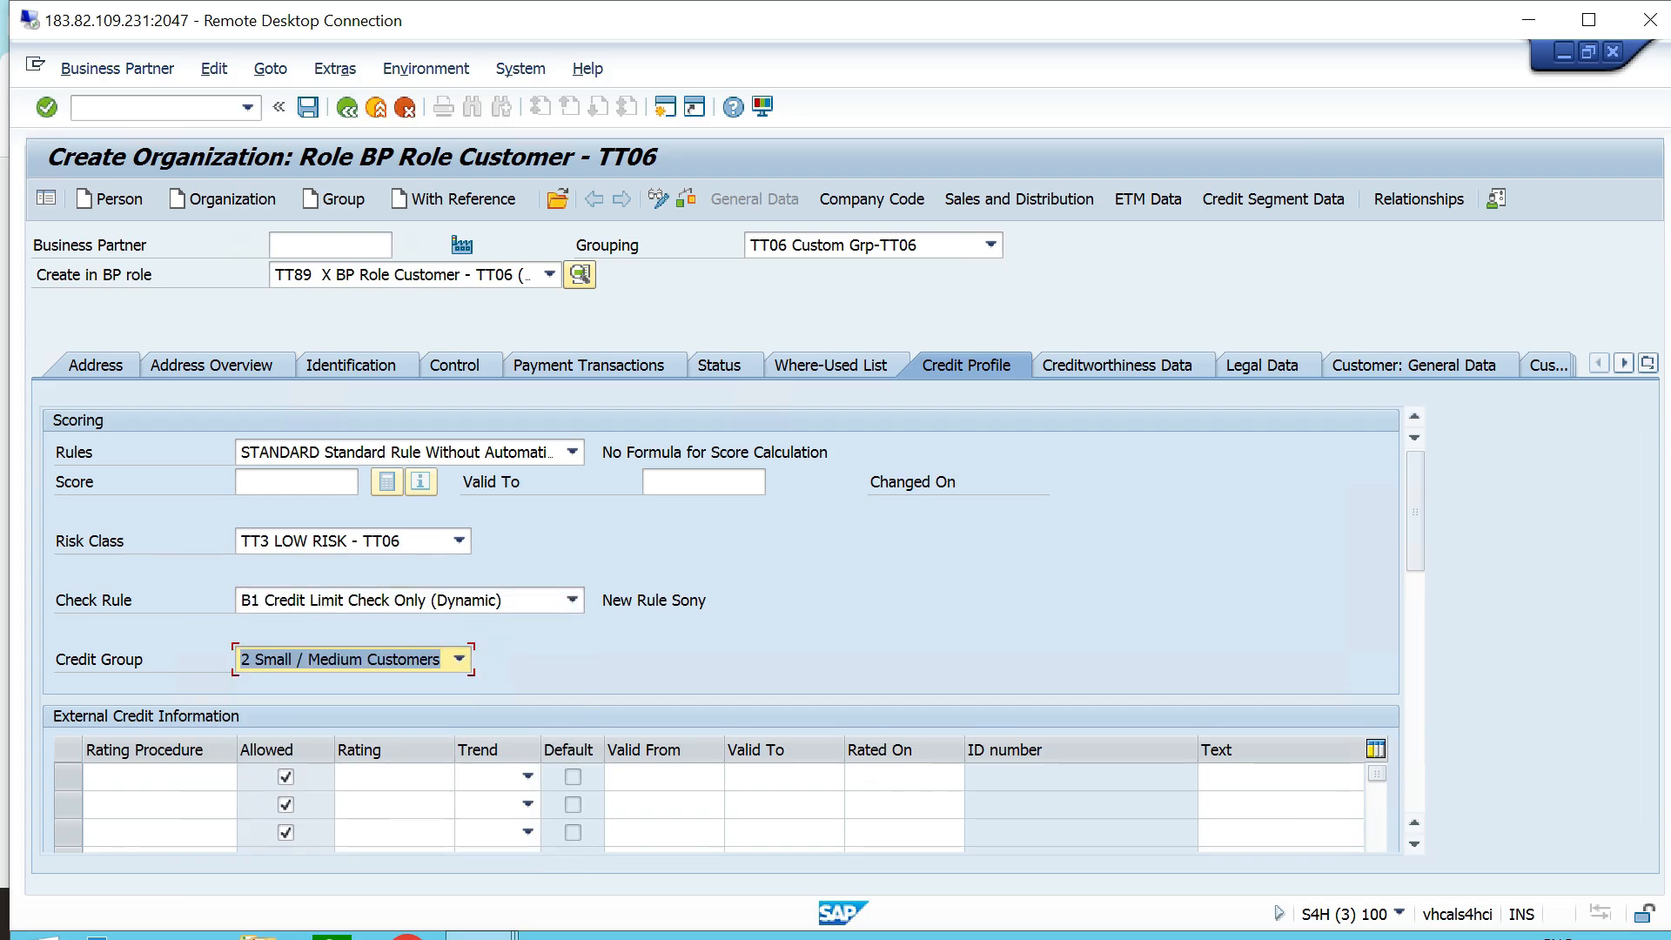
click(1273, 199)
click(571, 394)
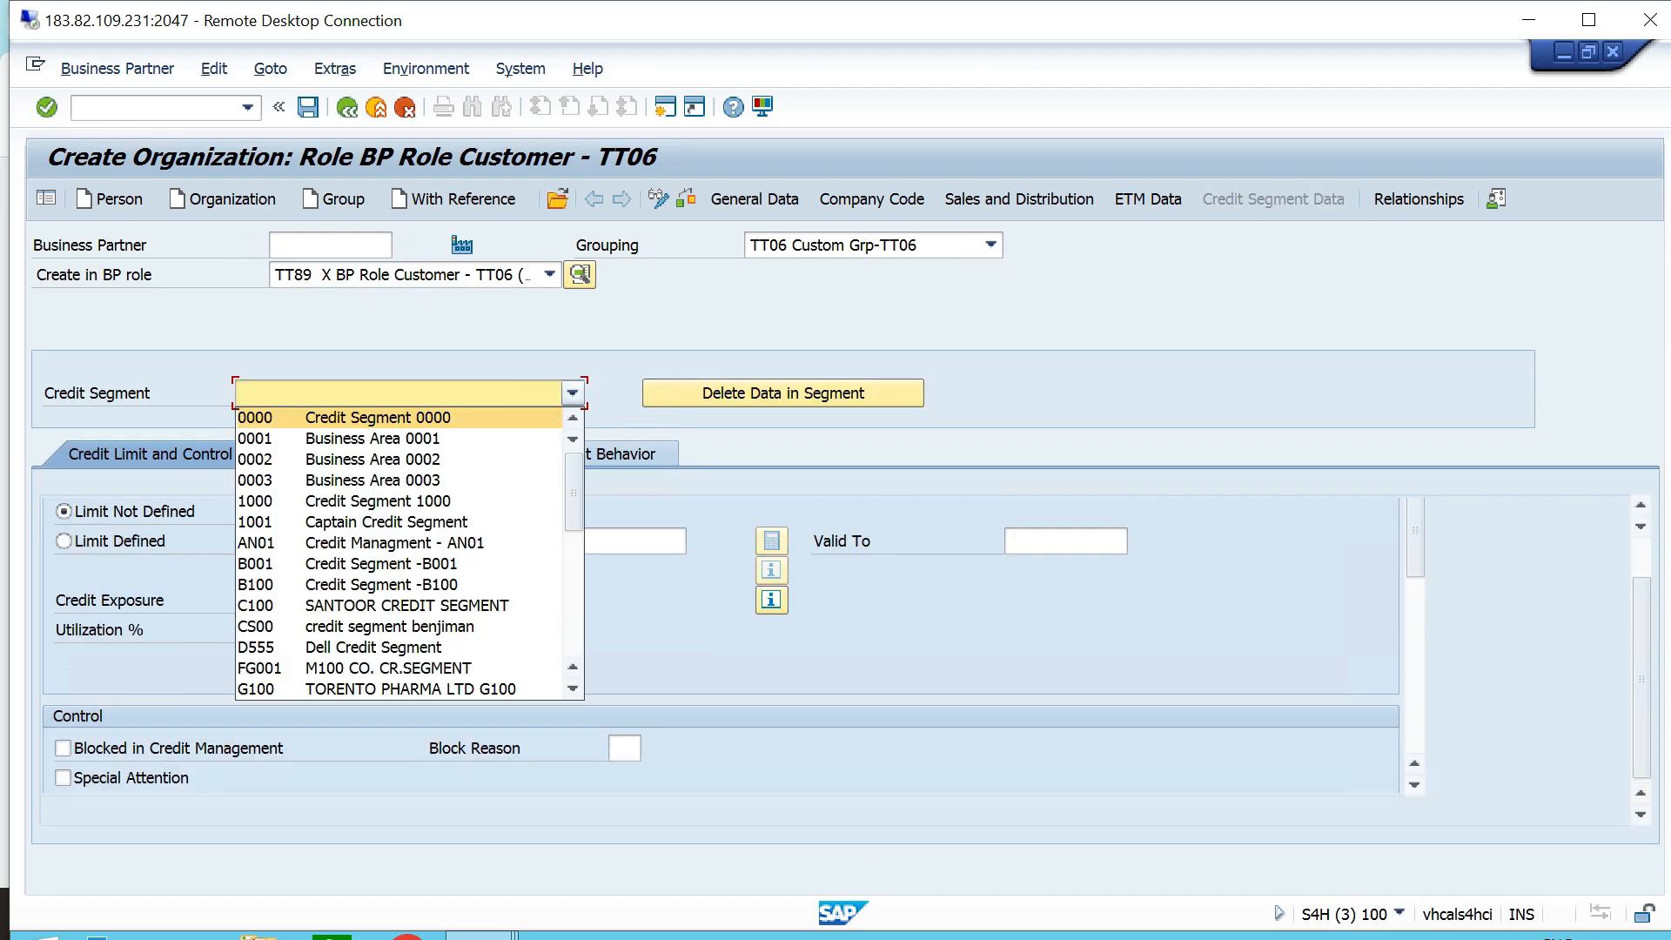
key(t)
click(375, 690)
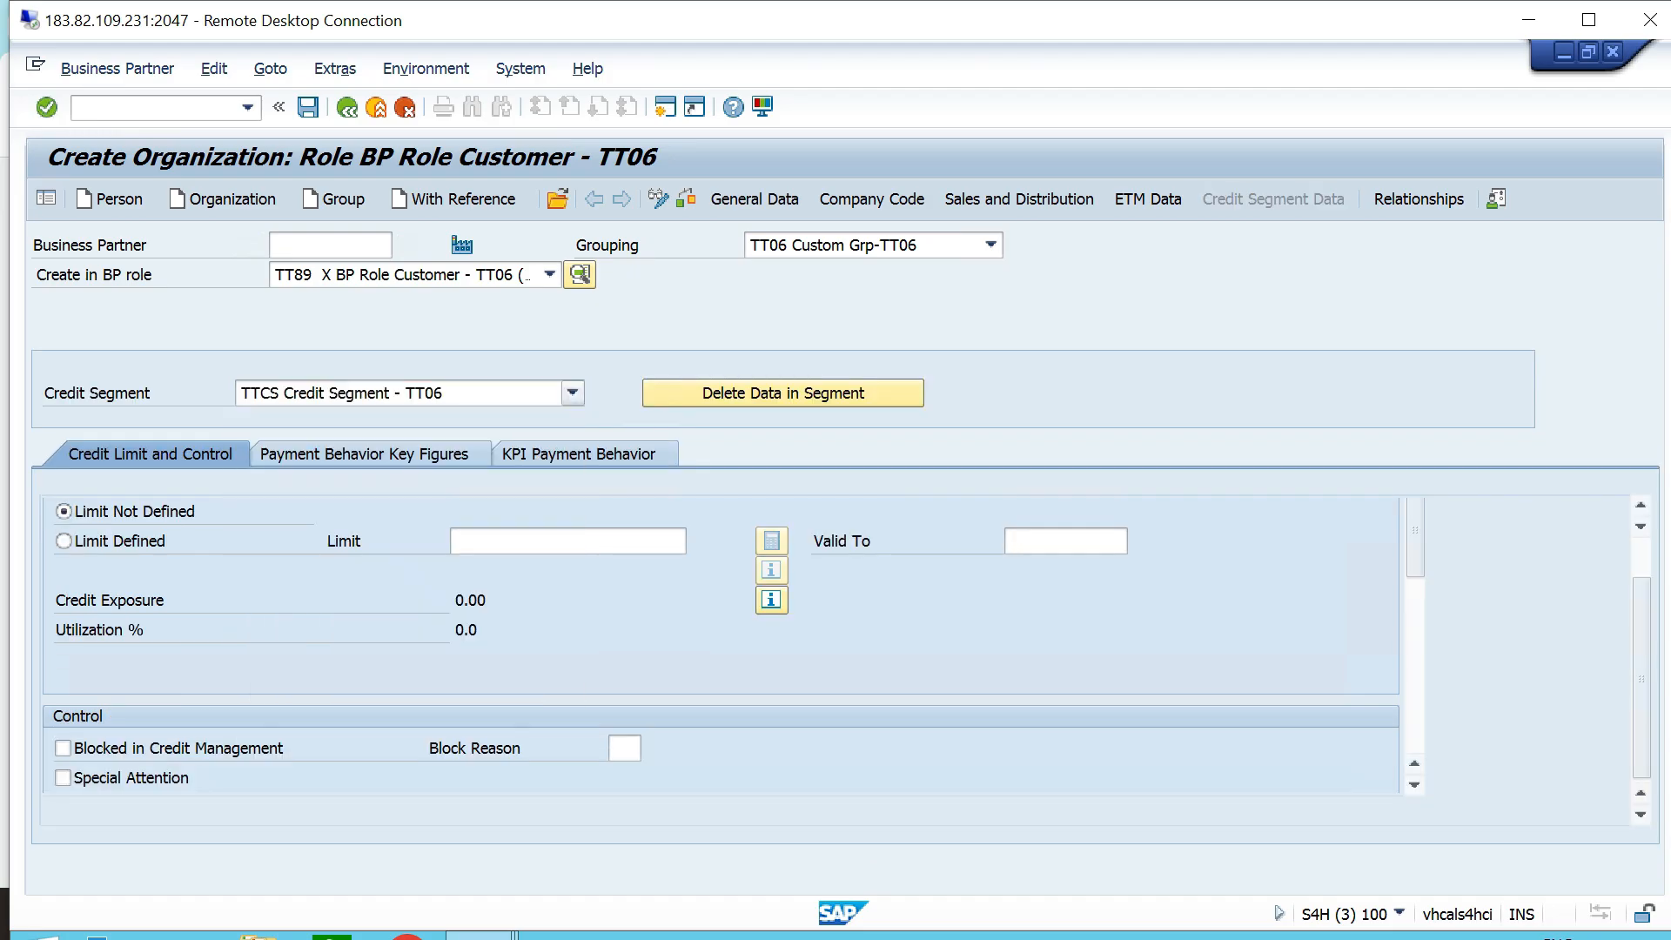
- Define a credit limit of 50000 INR for the TTCS segment and save the business partner
click(65, 542)
click(557, 541)
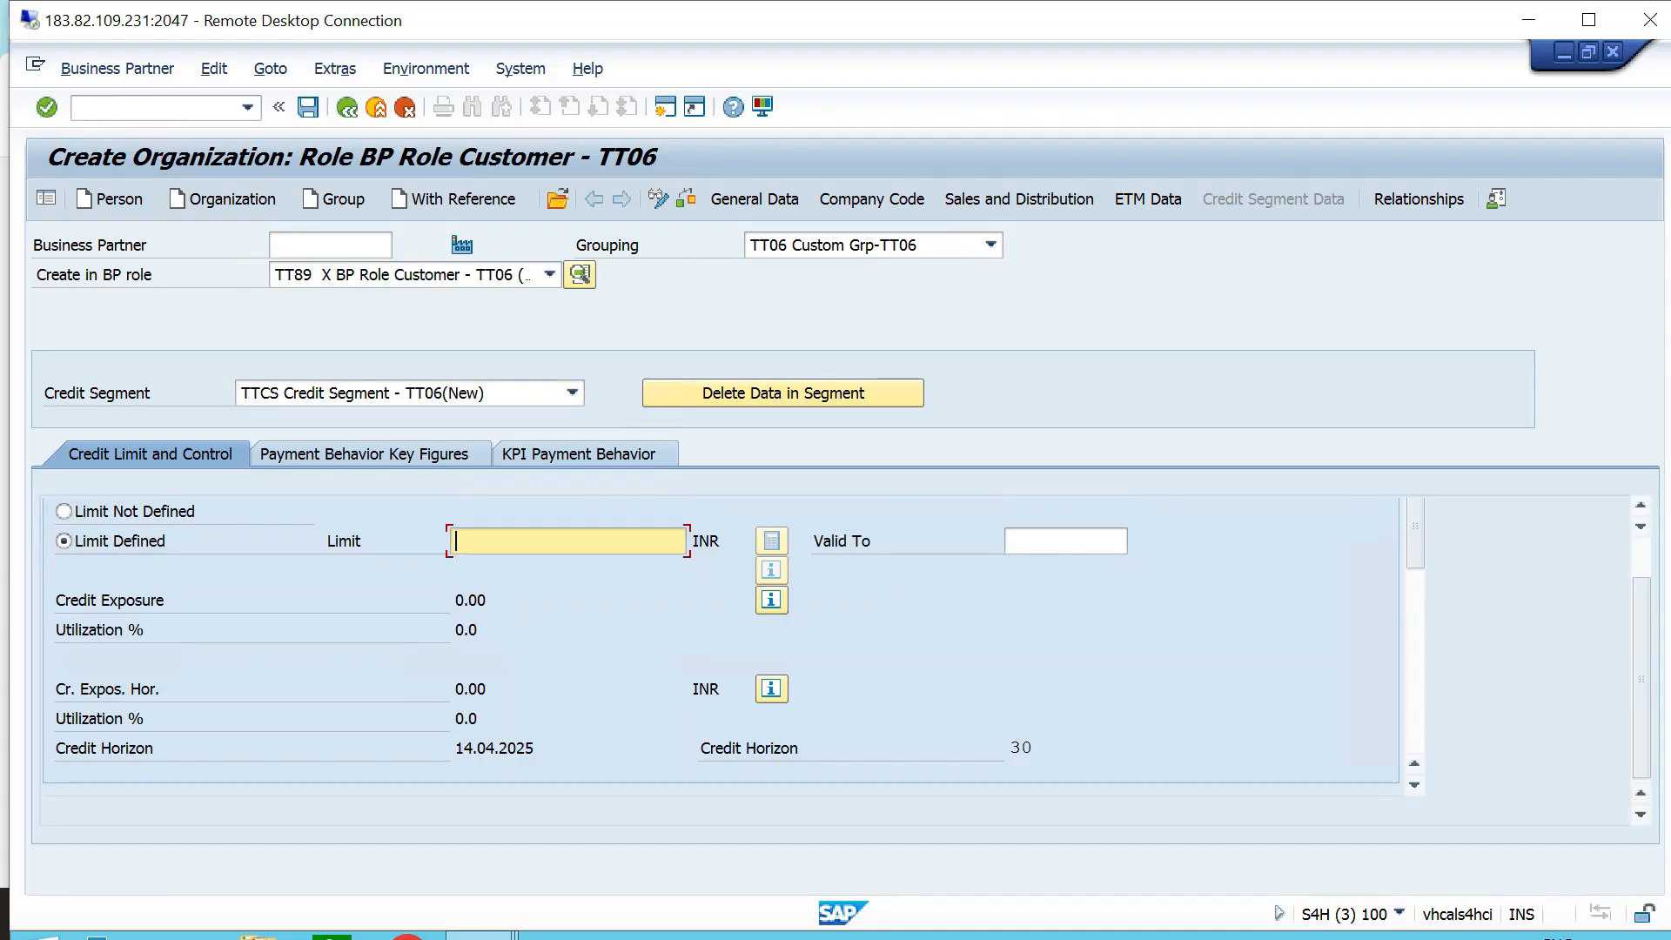
text(50000)
key(Return)
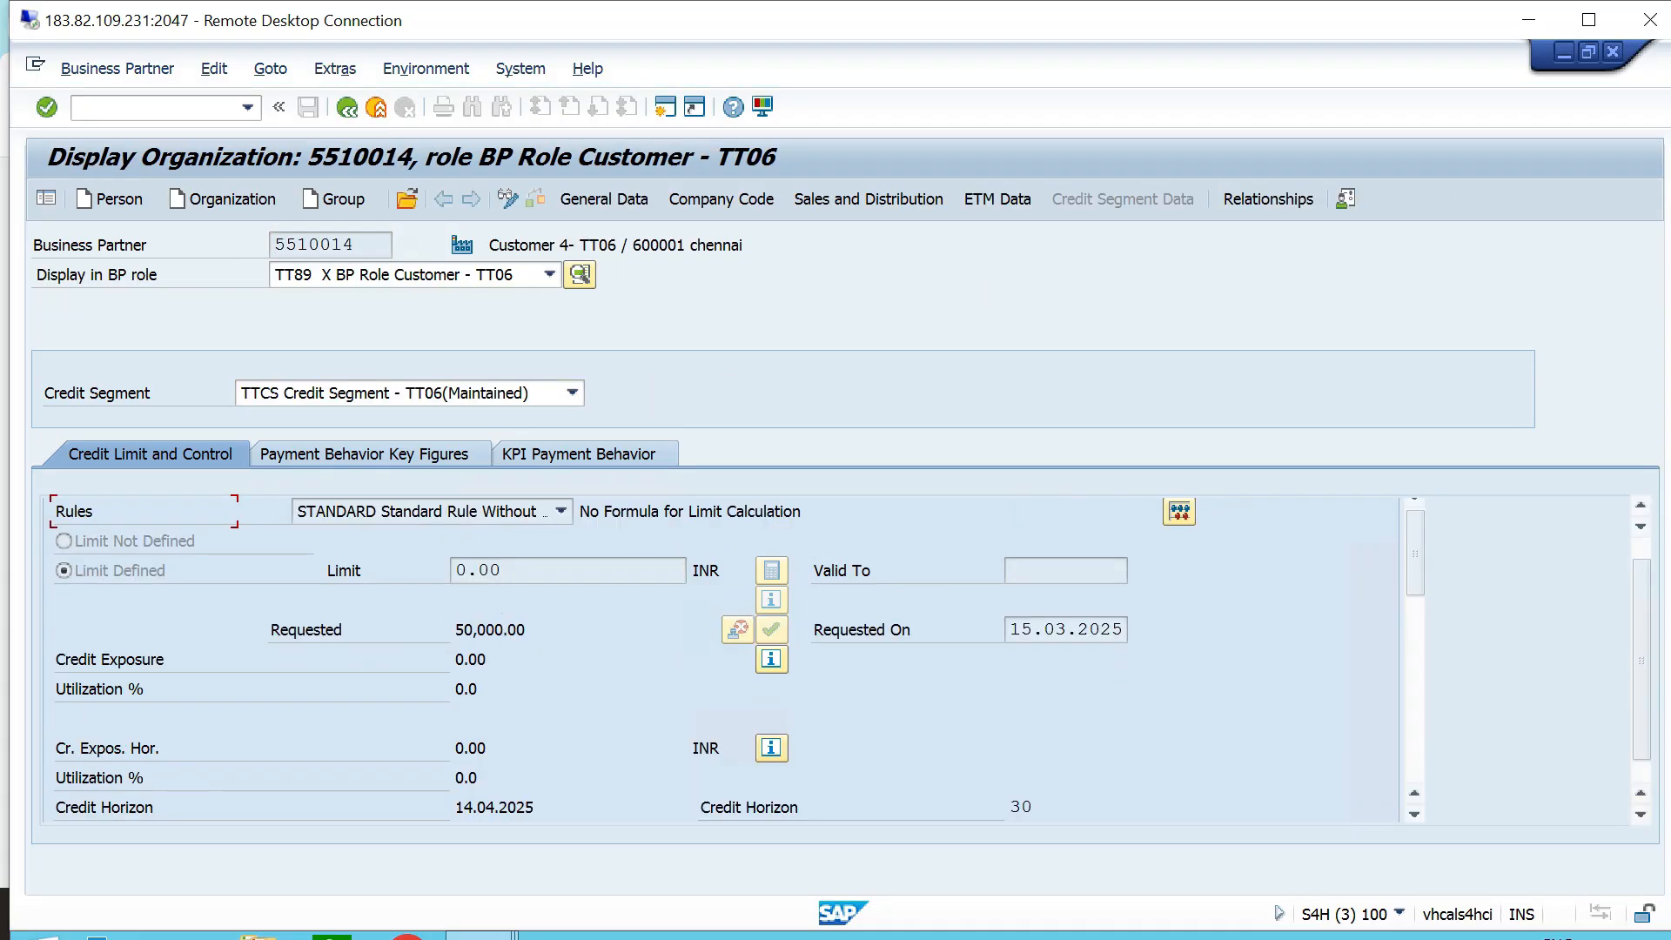
- Open sales order creation with transaction VA01
click(248, 107)
key(Down)
key(Down)
key(Down)
key(Up)
key(Up)
key(Return)
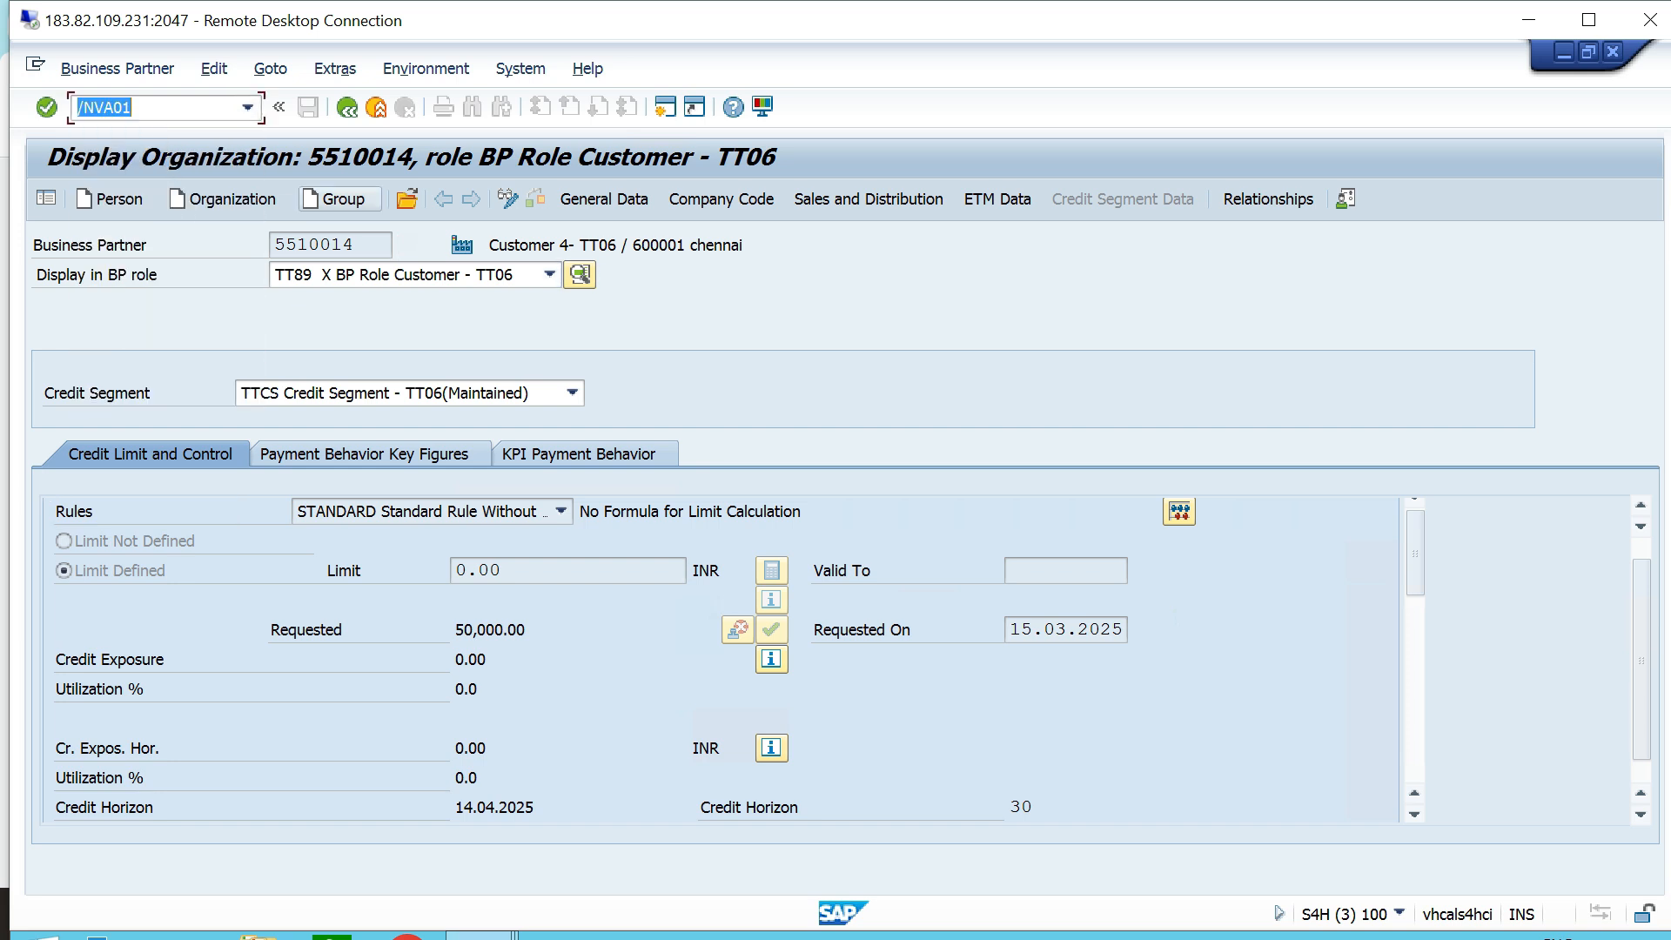
key(Return)
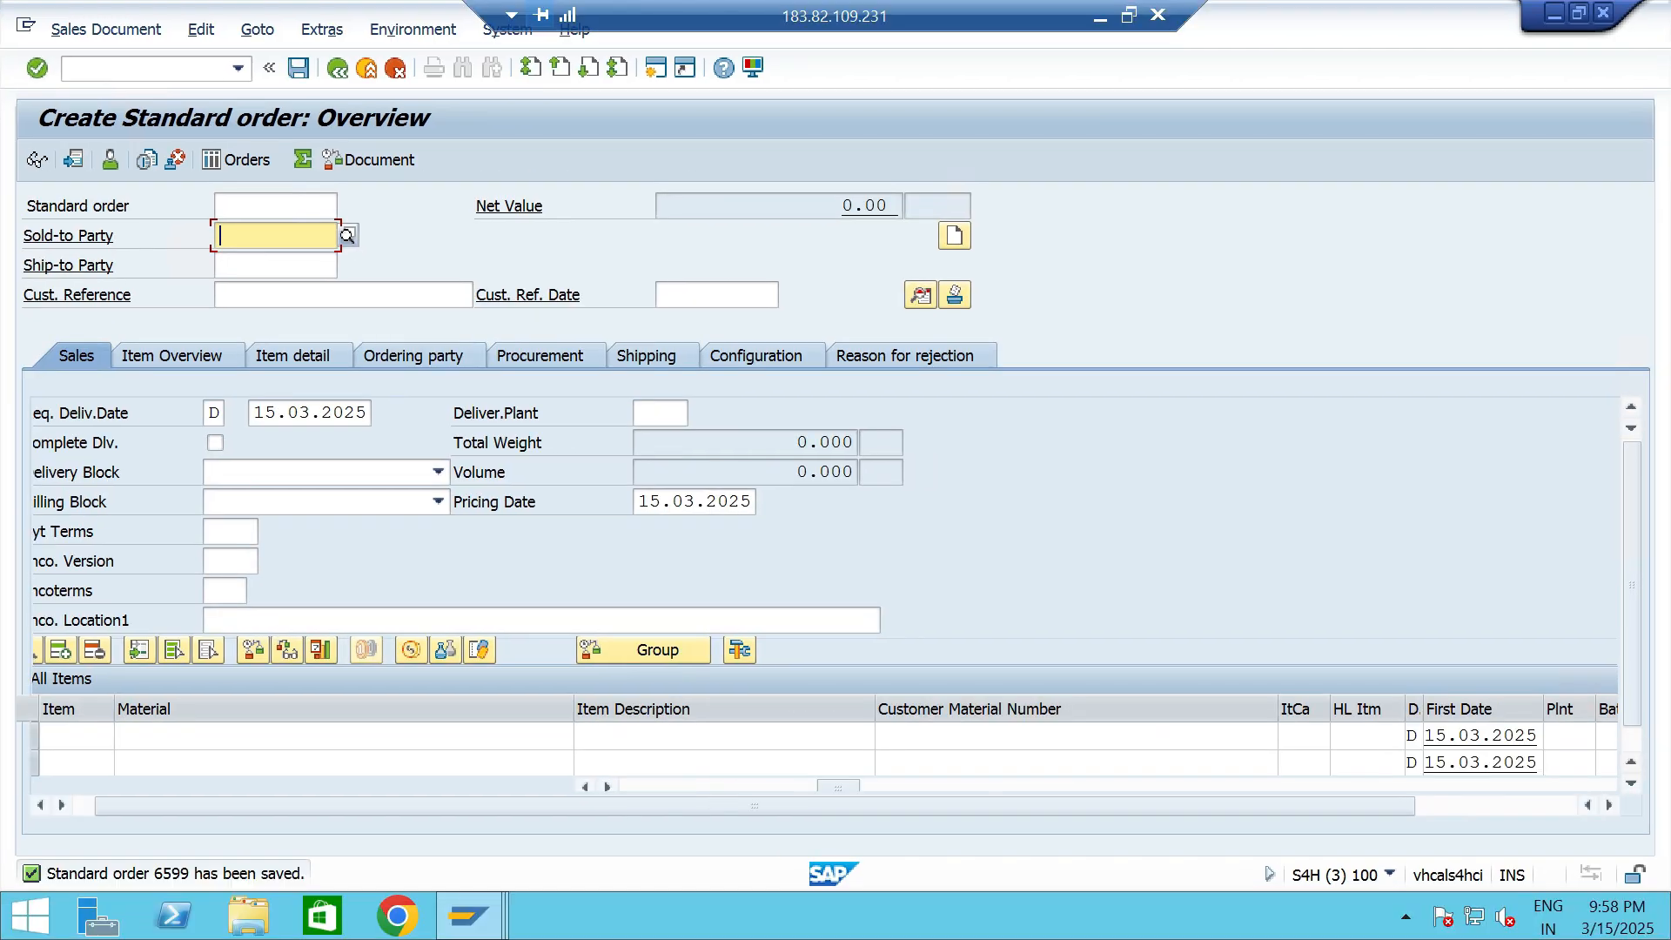
- Open outbound delivery creation with transaction VL01 for the saved standard order
click(238, 69)
key(Down)
key(Down)
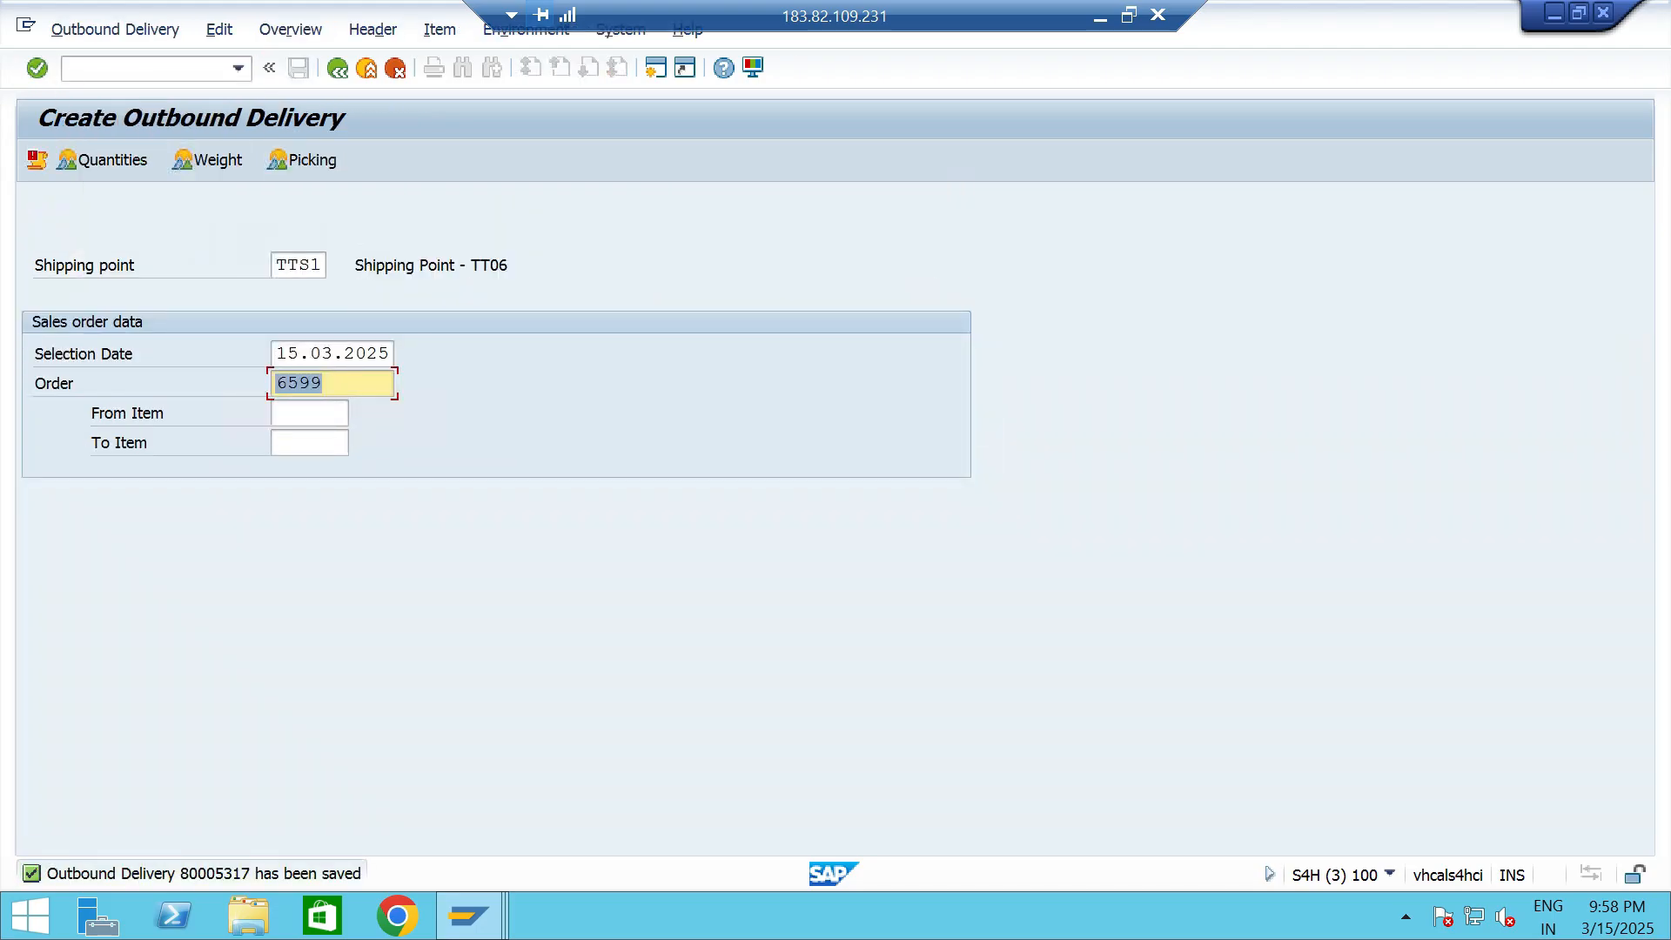
- Open the saved delivery's picking overview in VL02, enter pick quantity 5 and the storage location for material 13328, and save the delivery
click(238, 69)
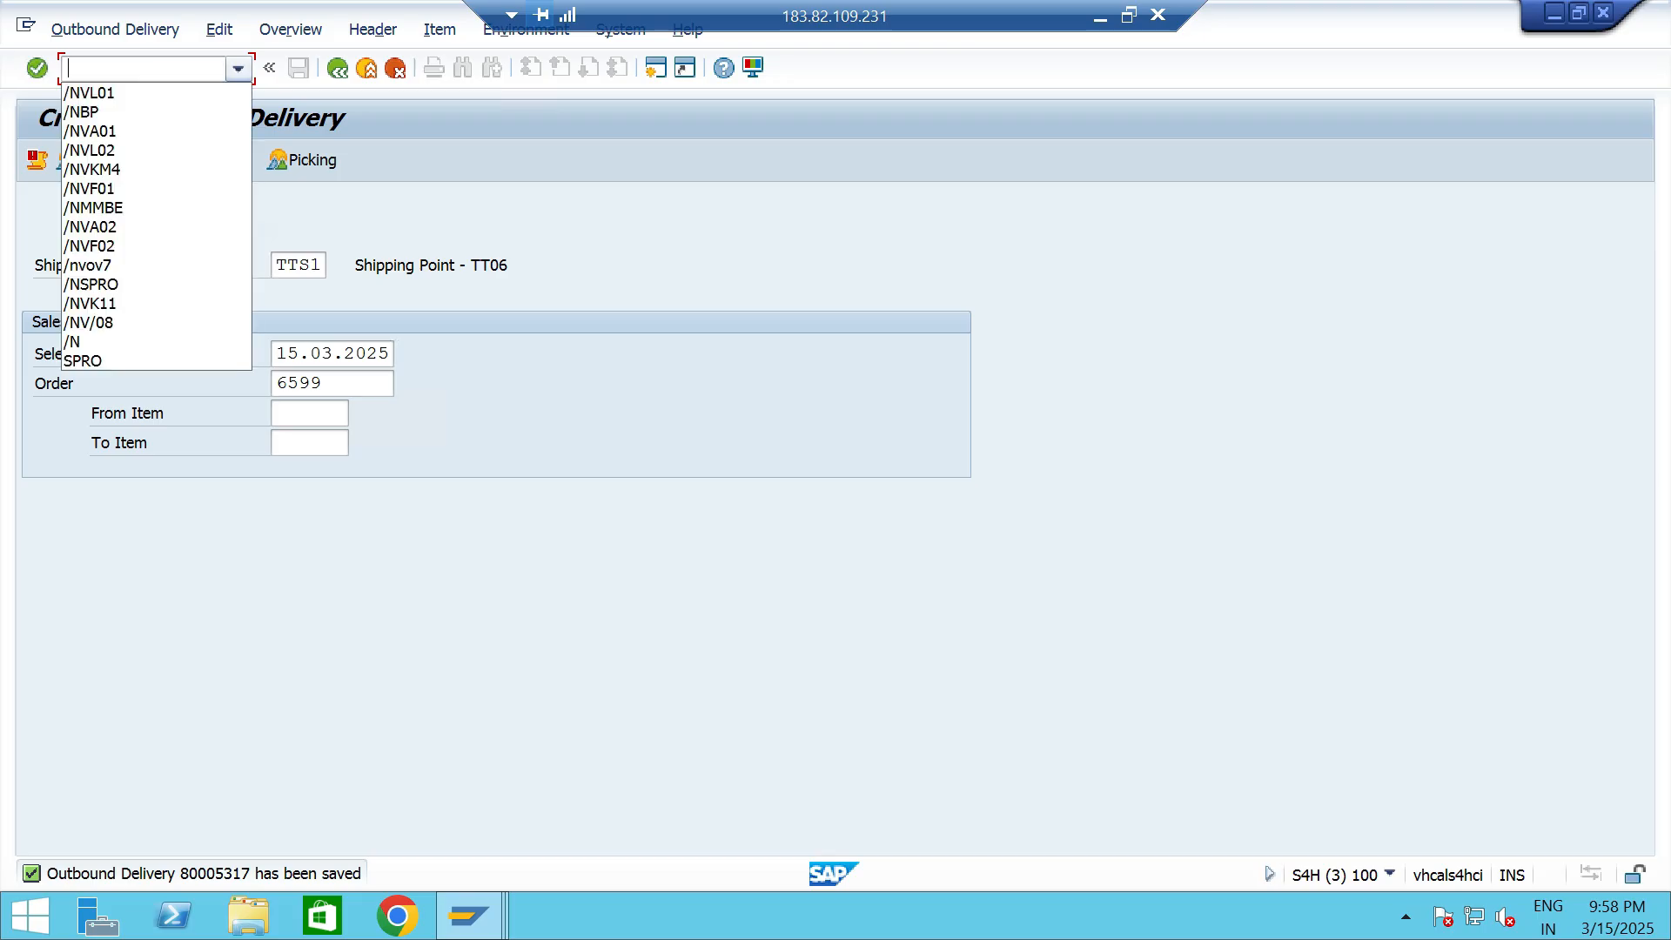
click(130, 91)
key(BackSpace)
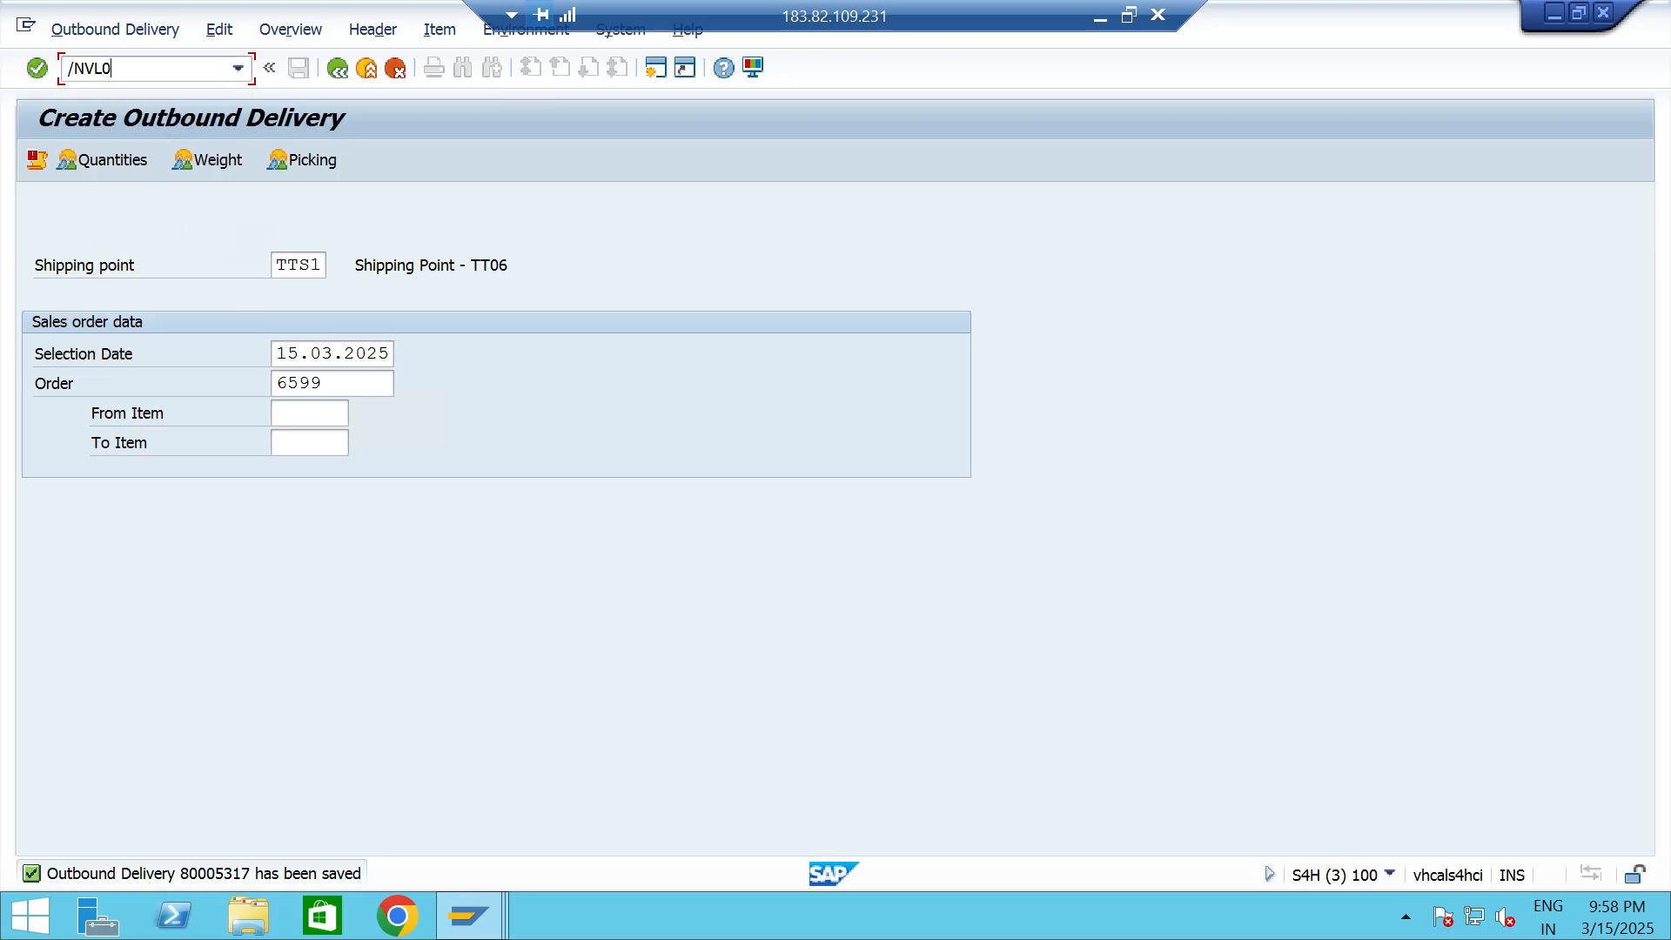
text(2)
key(Return)
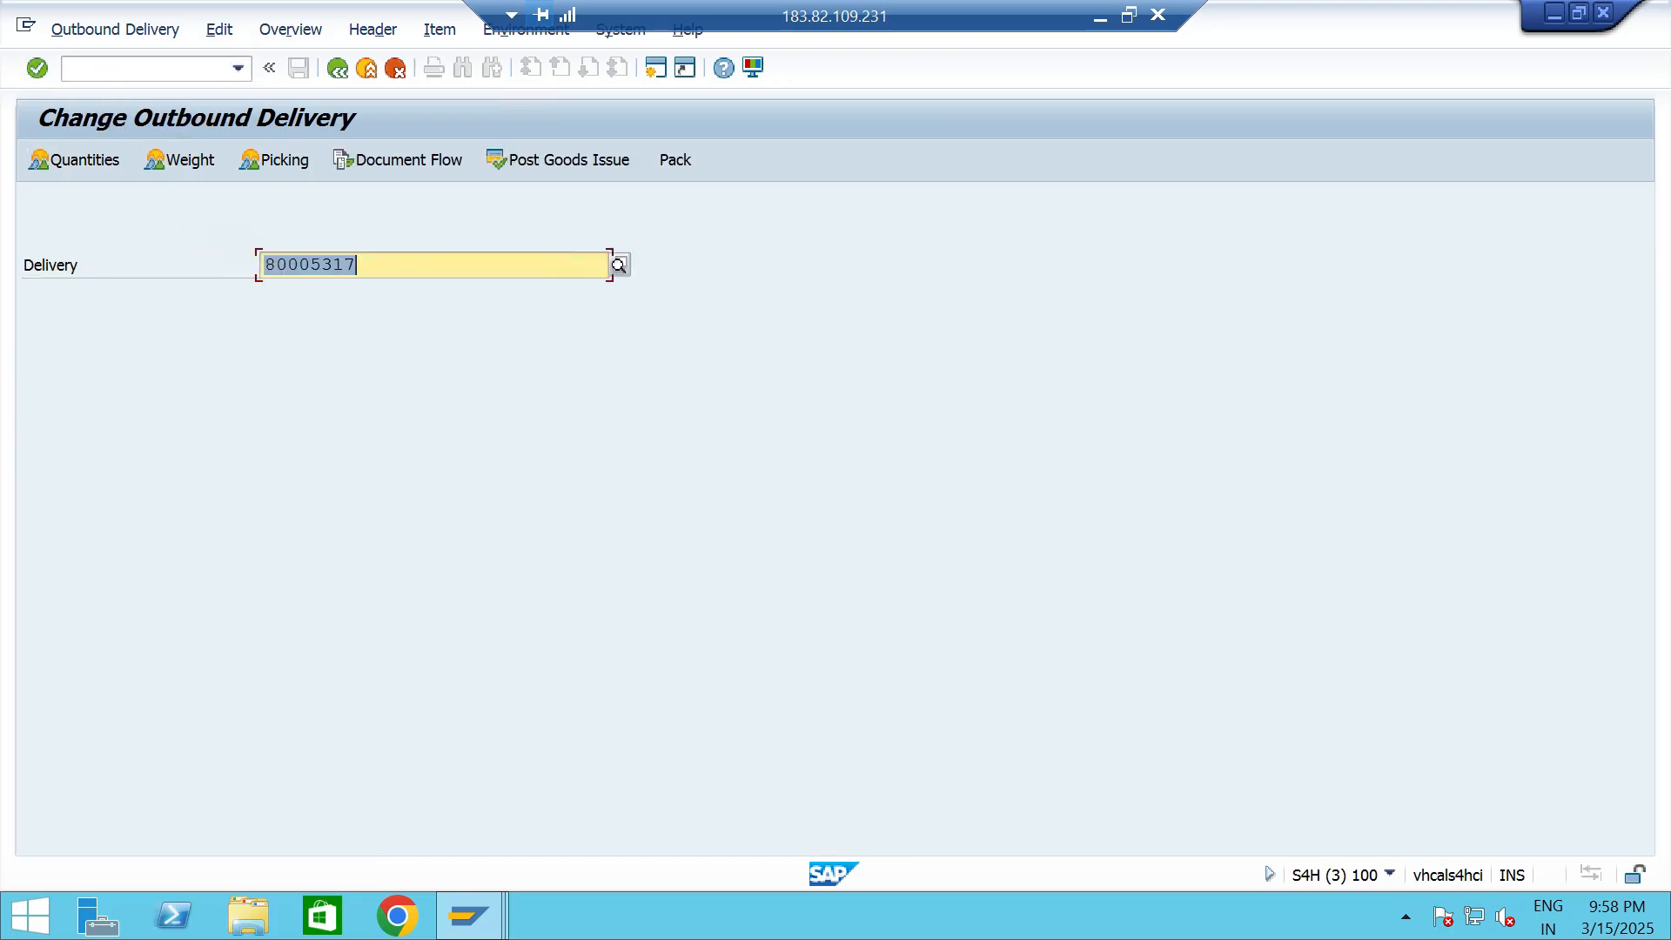
click(275, 161)
click(1029, 411)
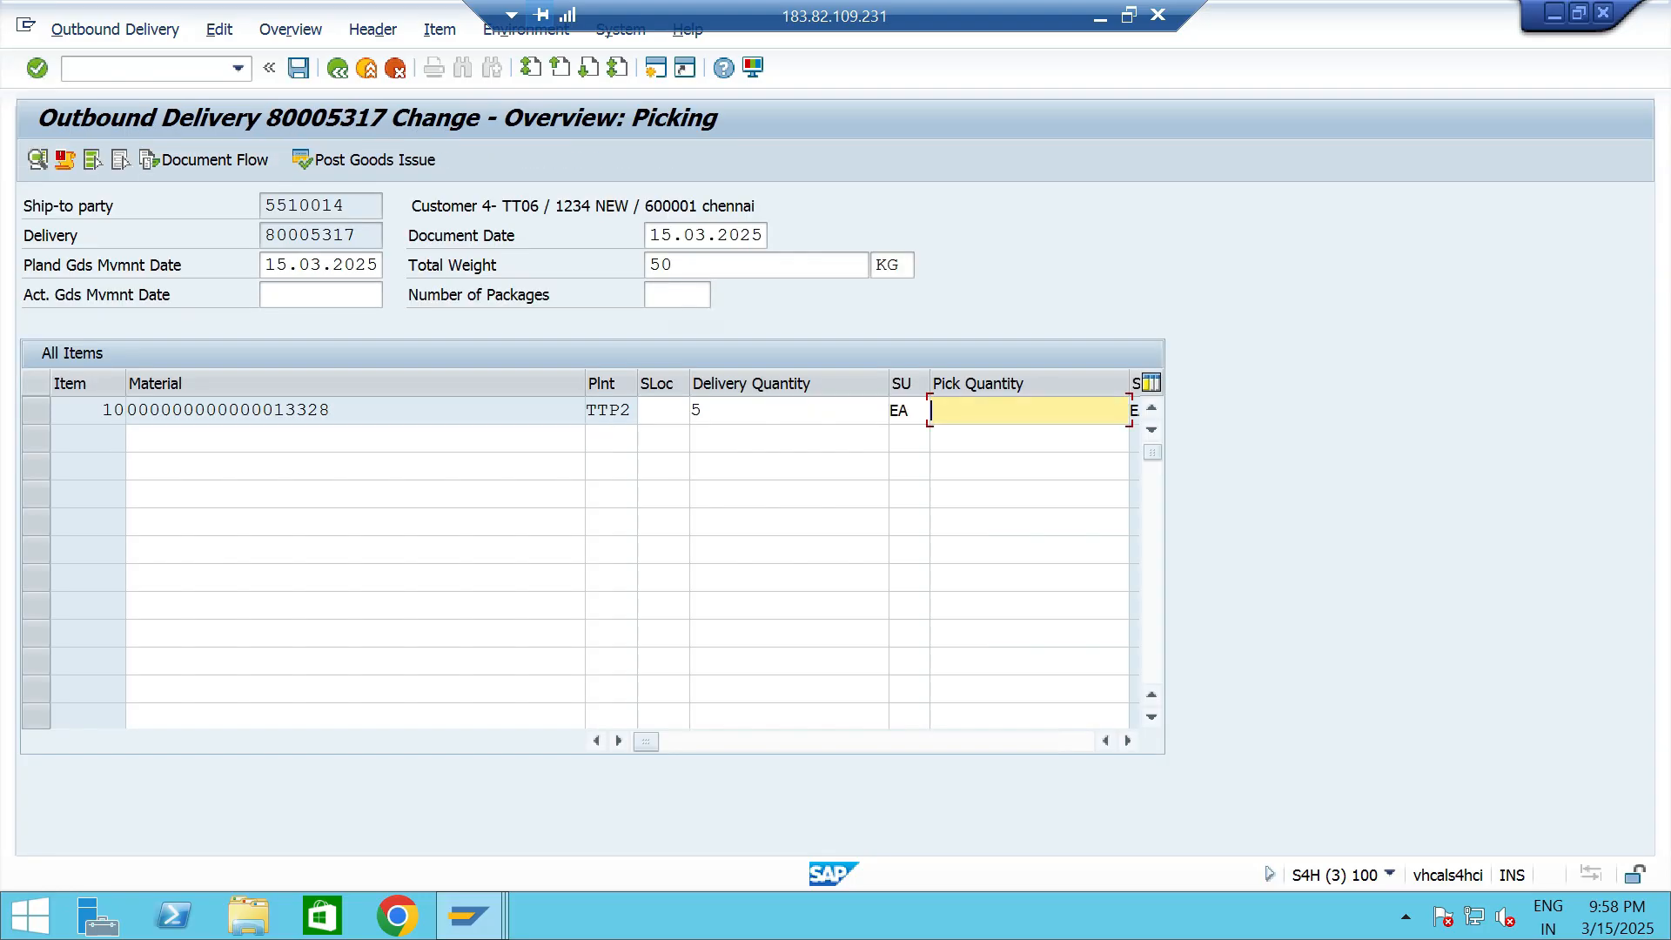
text(5)
click(663, 411)
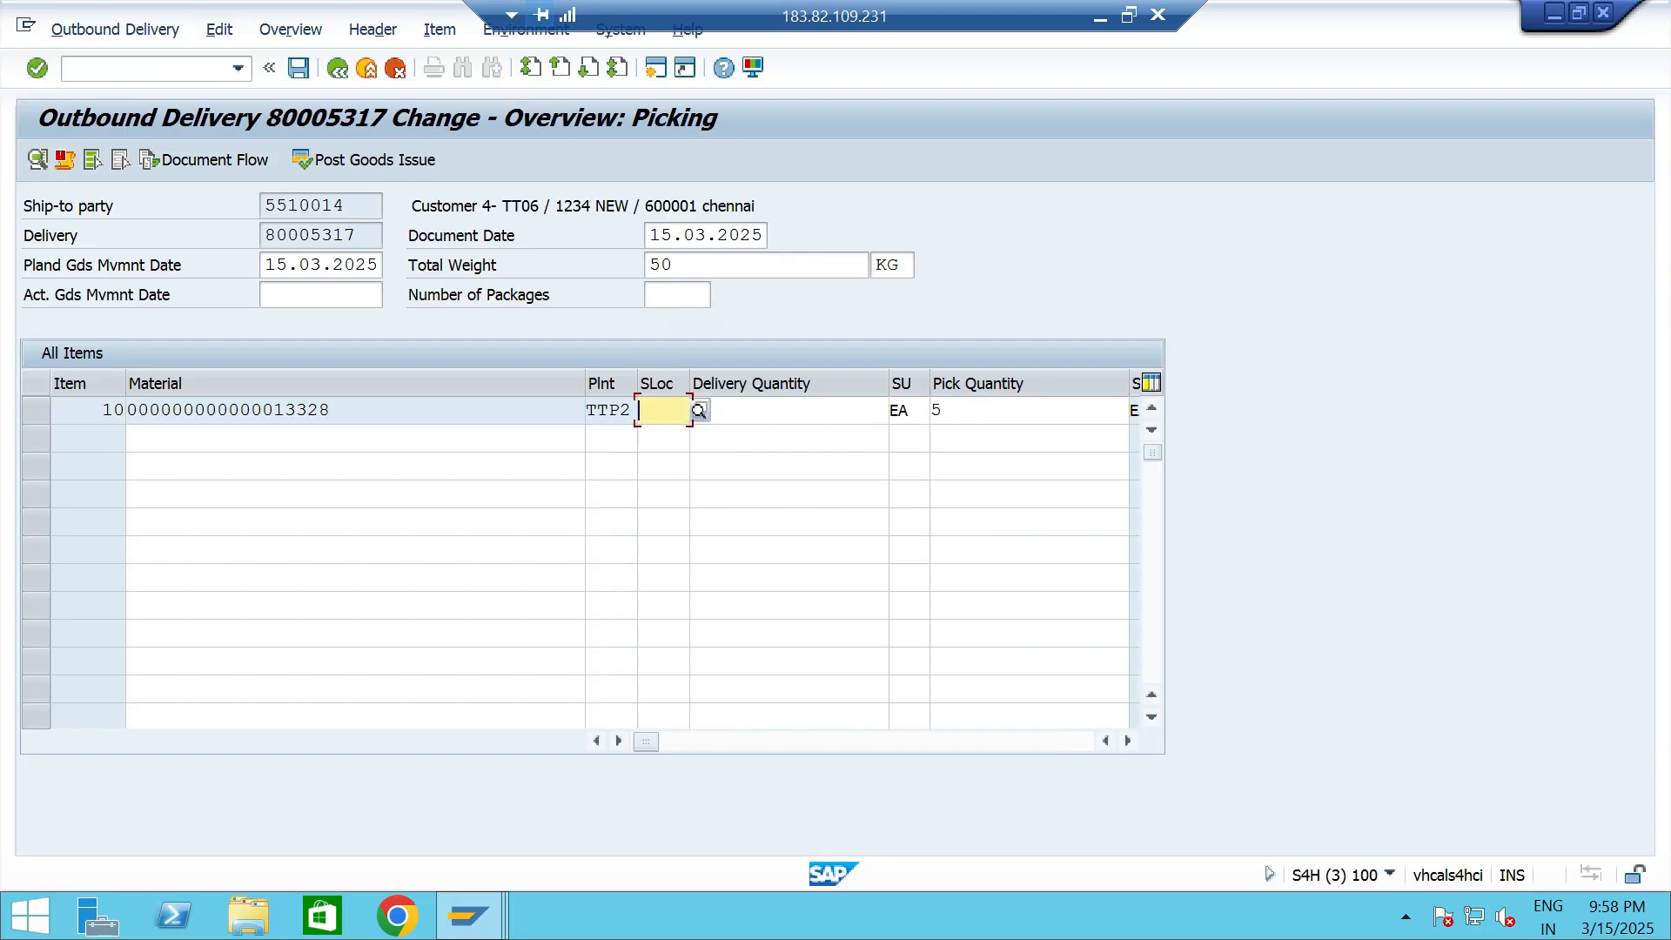
key(ctrl+s)
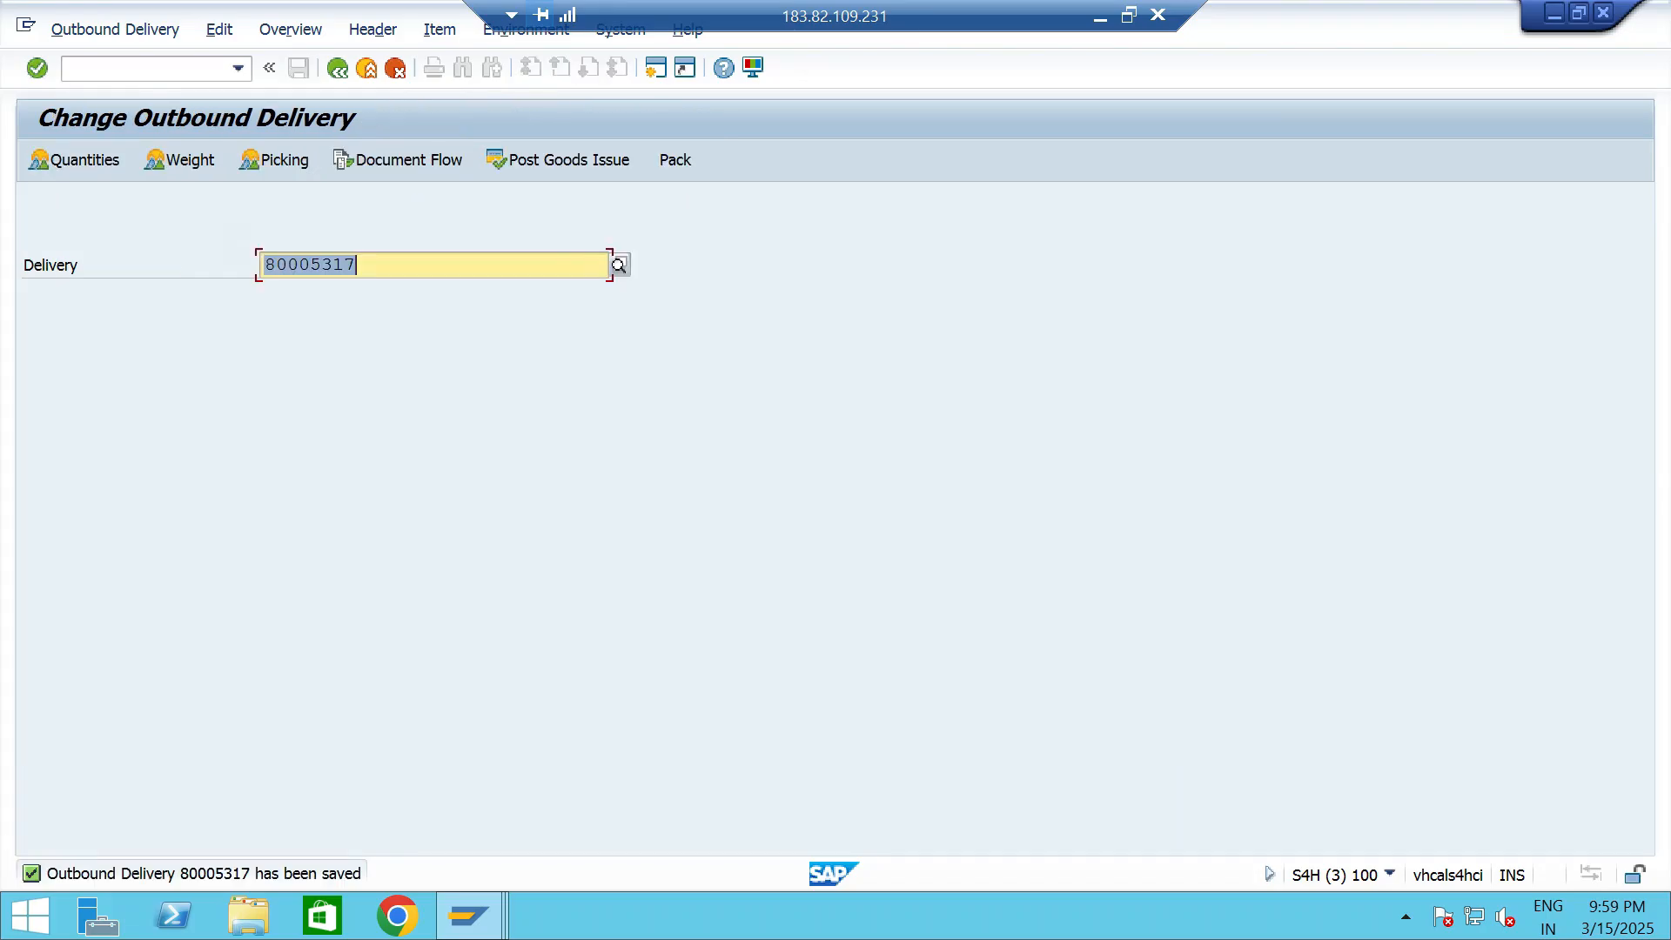
- Open business partner maintenance with transaction BP and find Customer 4- TT06 by customer number
click(238, 68)
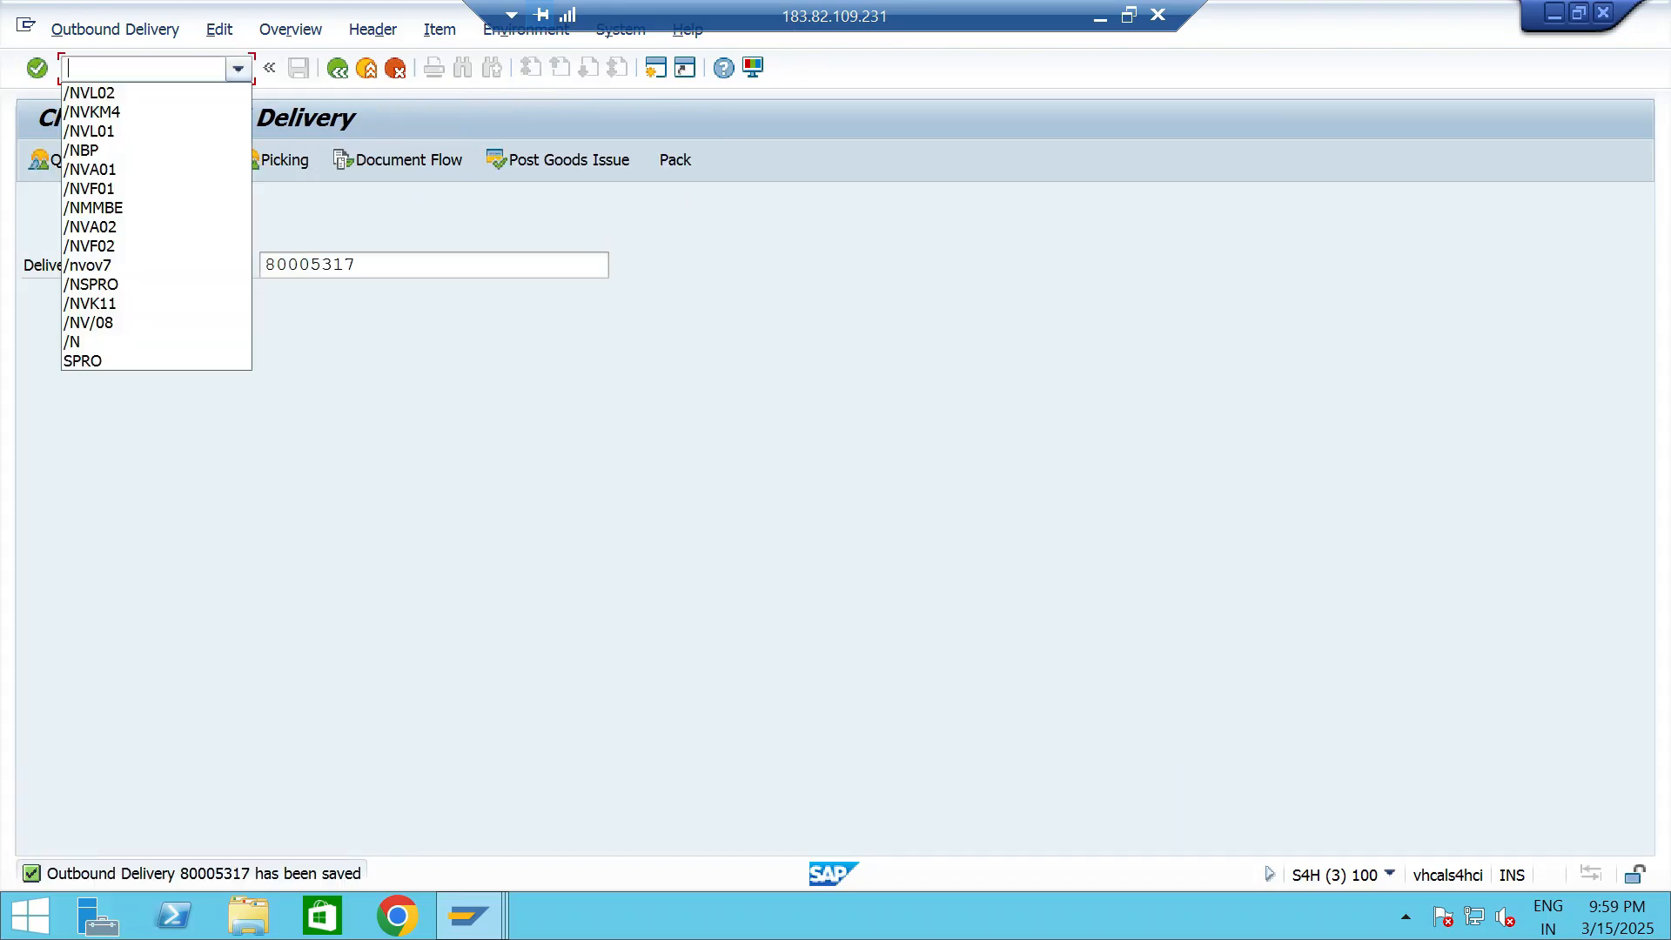
click(157, 151)
key(Return)
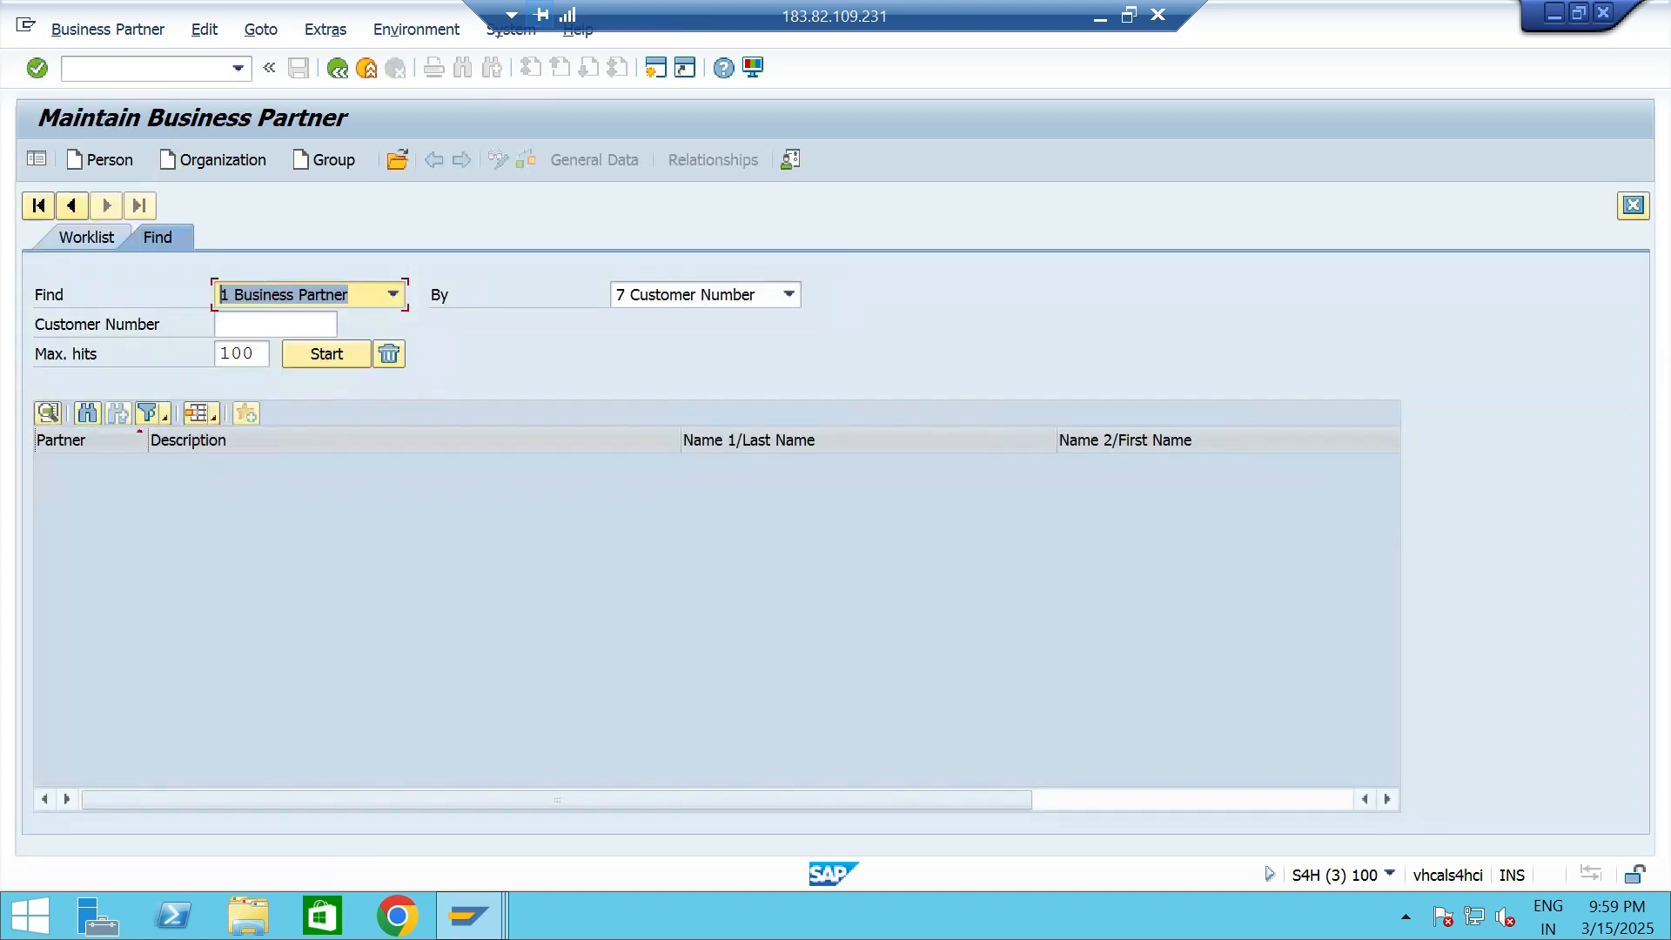
click(275, 325)
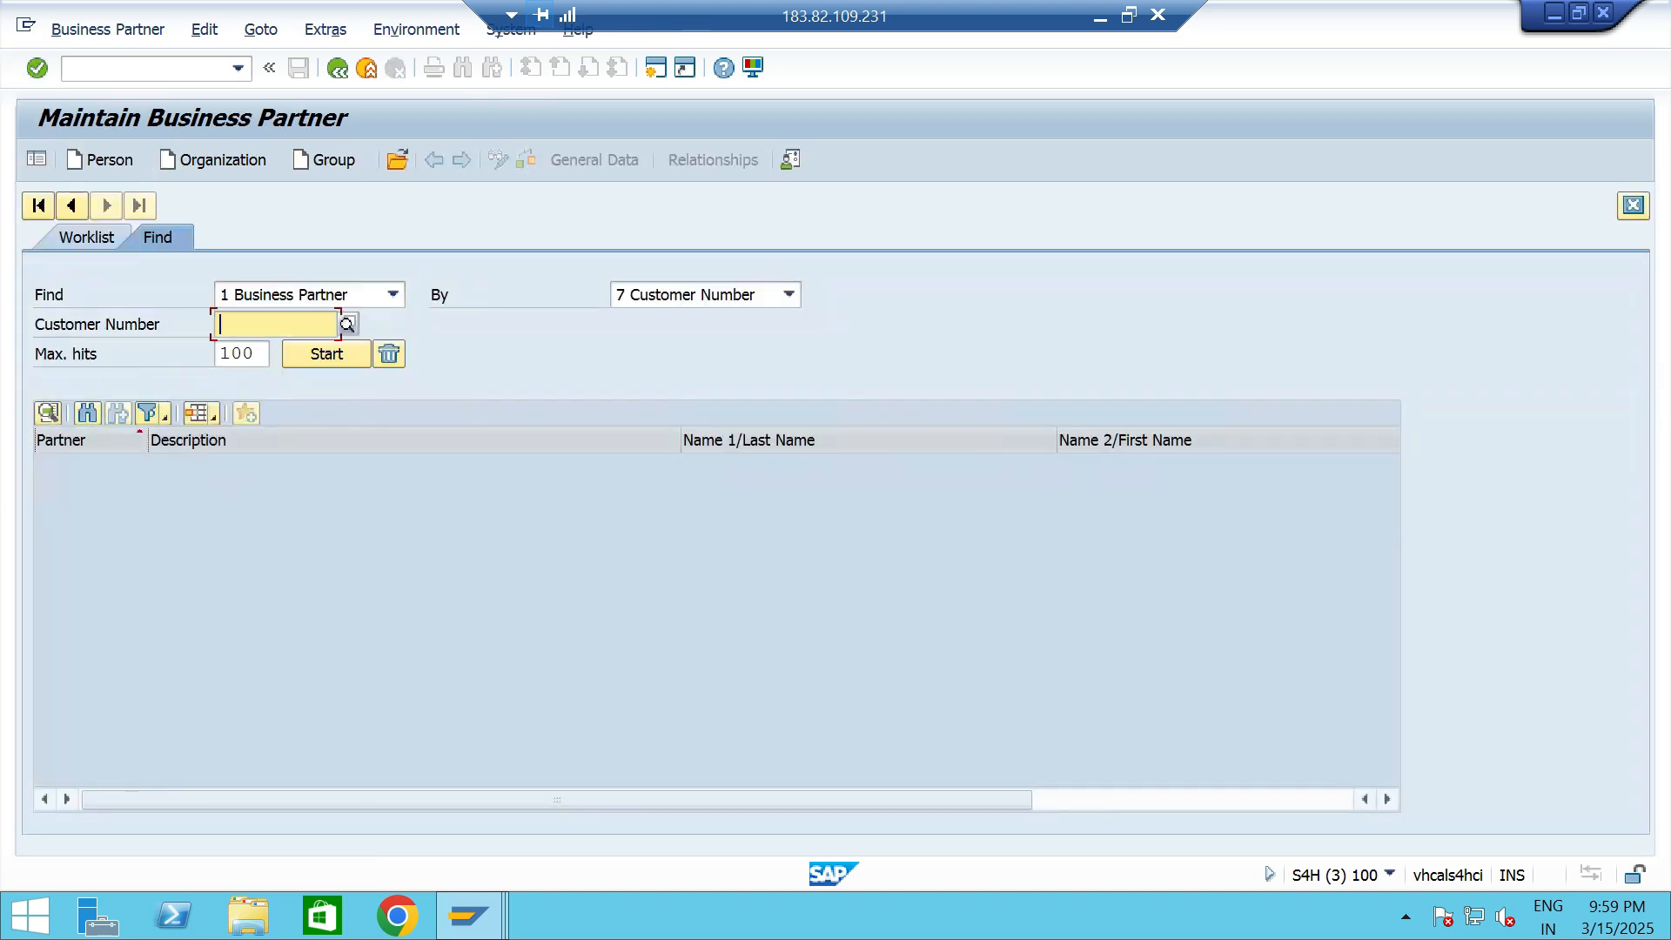
key(space)
key(Down)
key(Return)
key(Return)
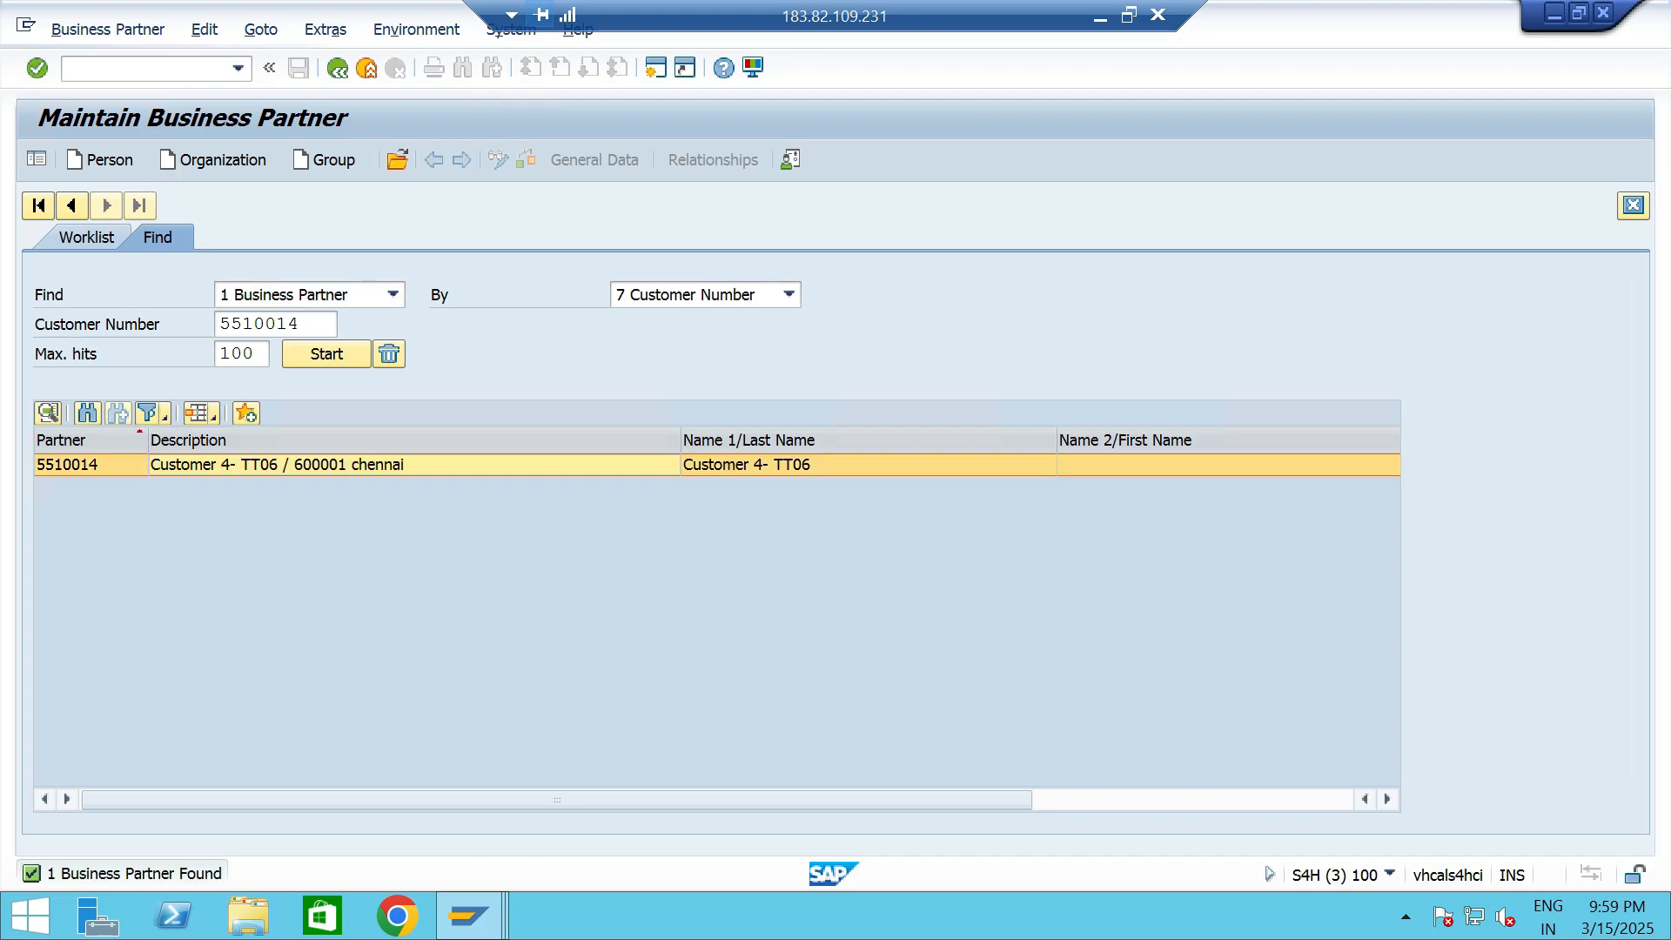
- Open Customer 4- TT06 and examine the credit limit, exposure and utilization in its credit segment data
double_click(276, 465)
click(1113, 161)
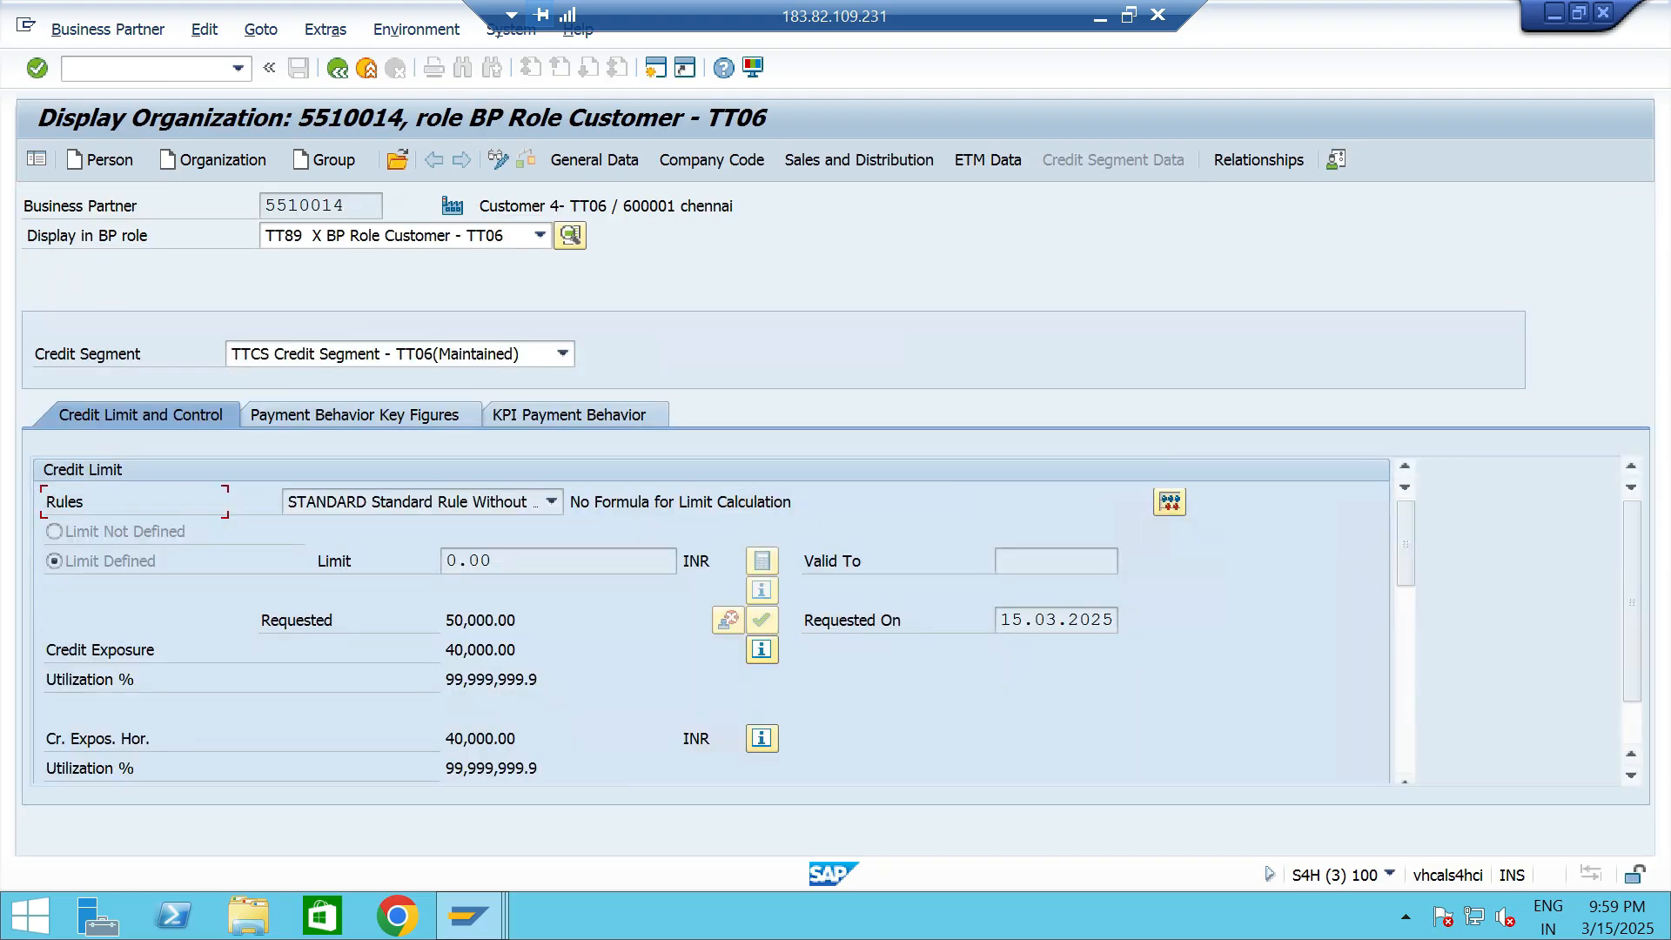
key(shift+Home)
key(Tab)
key(End)
- Start a new standard order in VA01 with Customer 4- TT06 as sold-to party
click(237, 68)
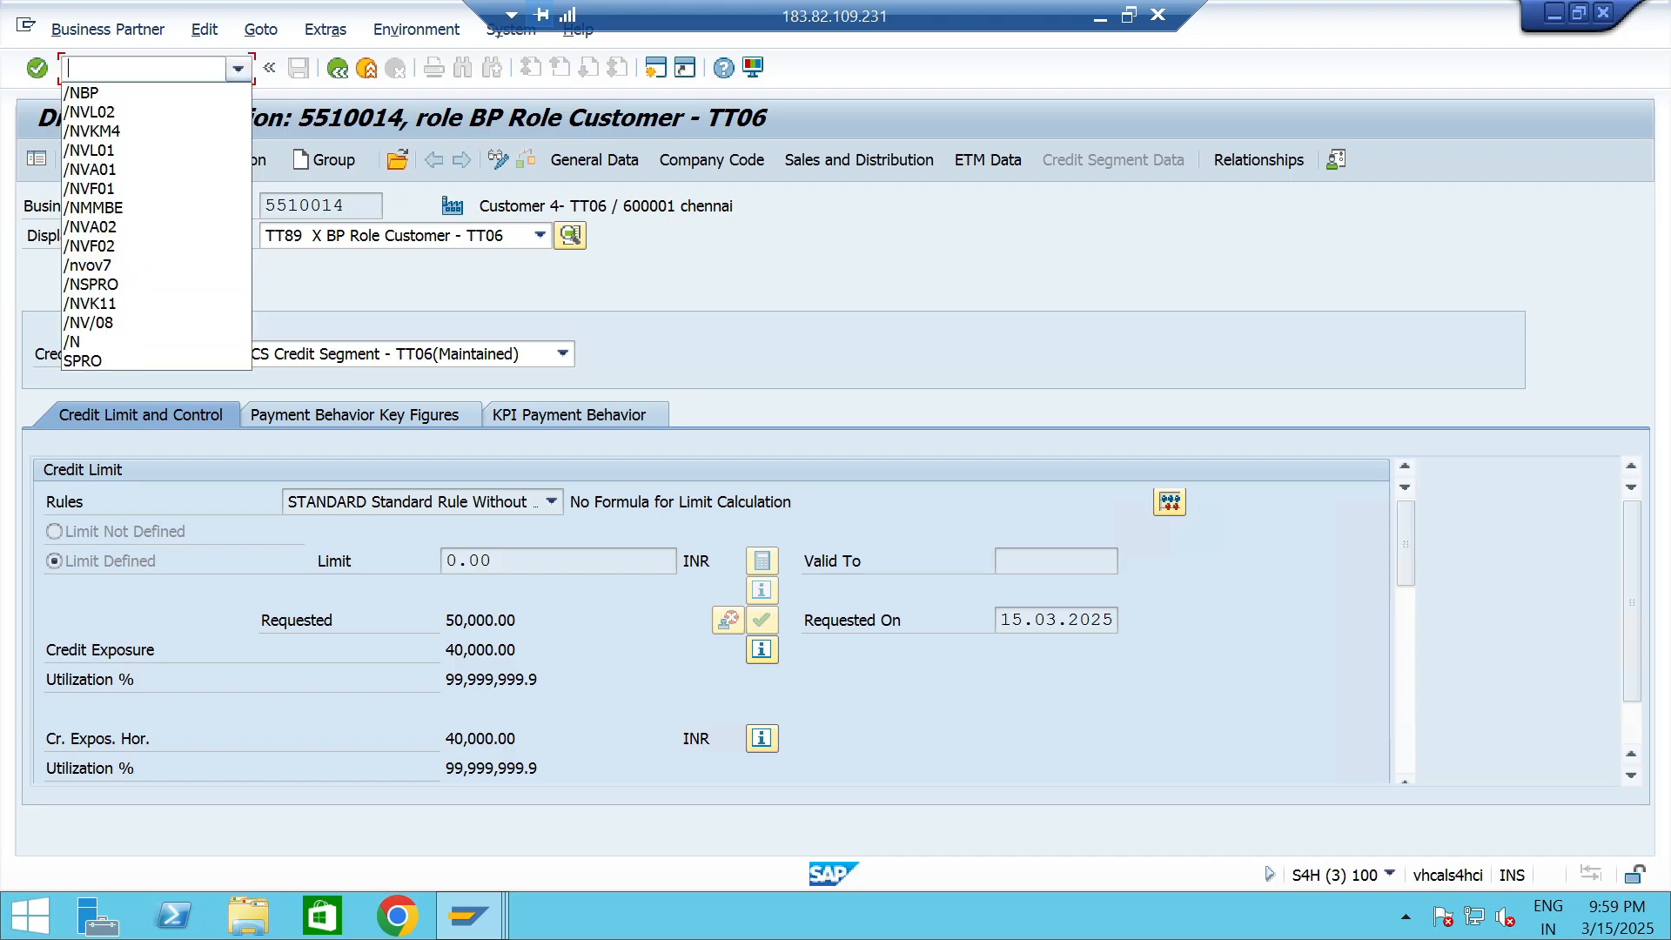
key(Return)
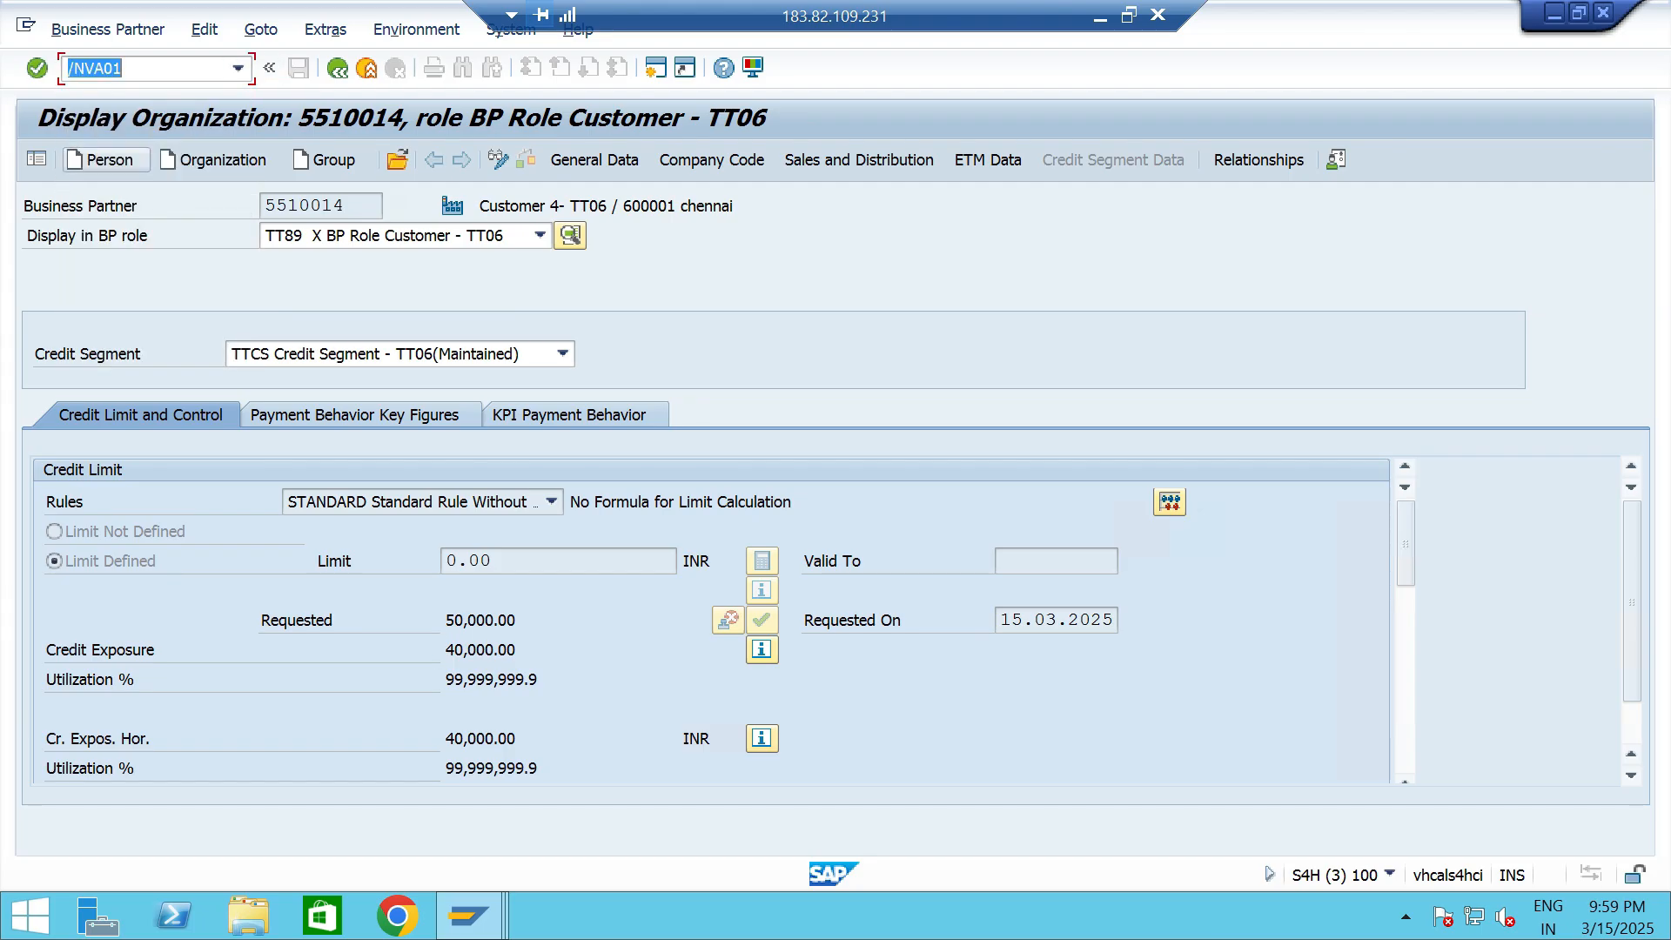
key(Return)
key(Return)
key(Down)
- Add material 13328 with order quantity 2 and plant TTP2 to the order, and save it
key(Return)
key(Return)
key(Down)
key(Return)
key(Tab)
key(Tab)
text(2)
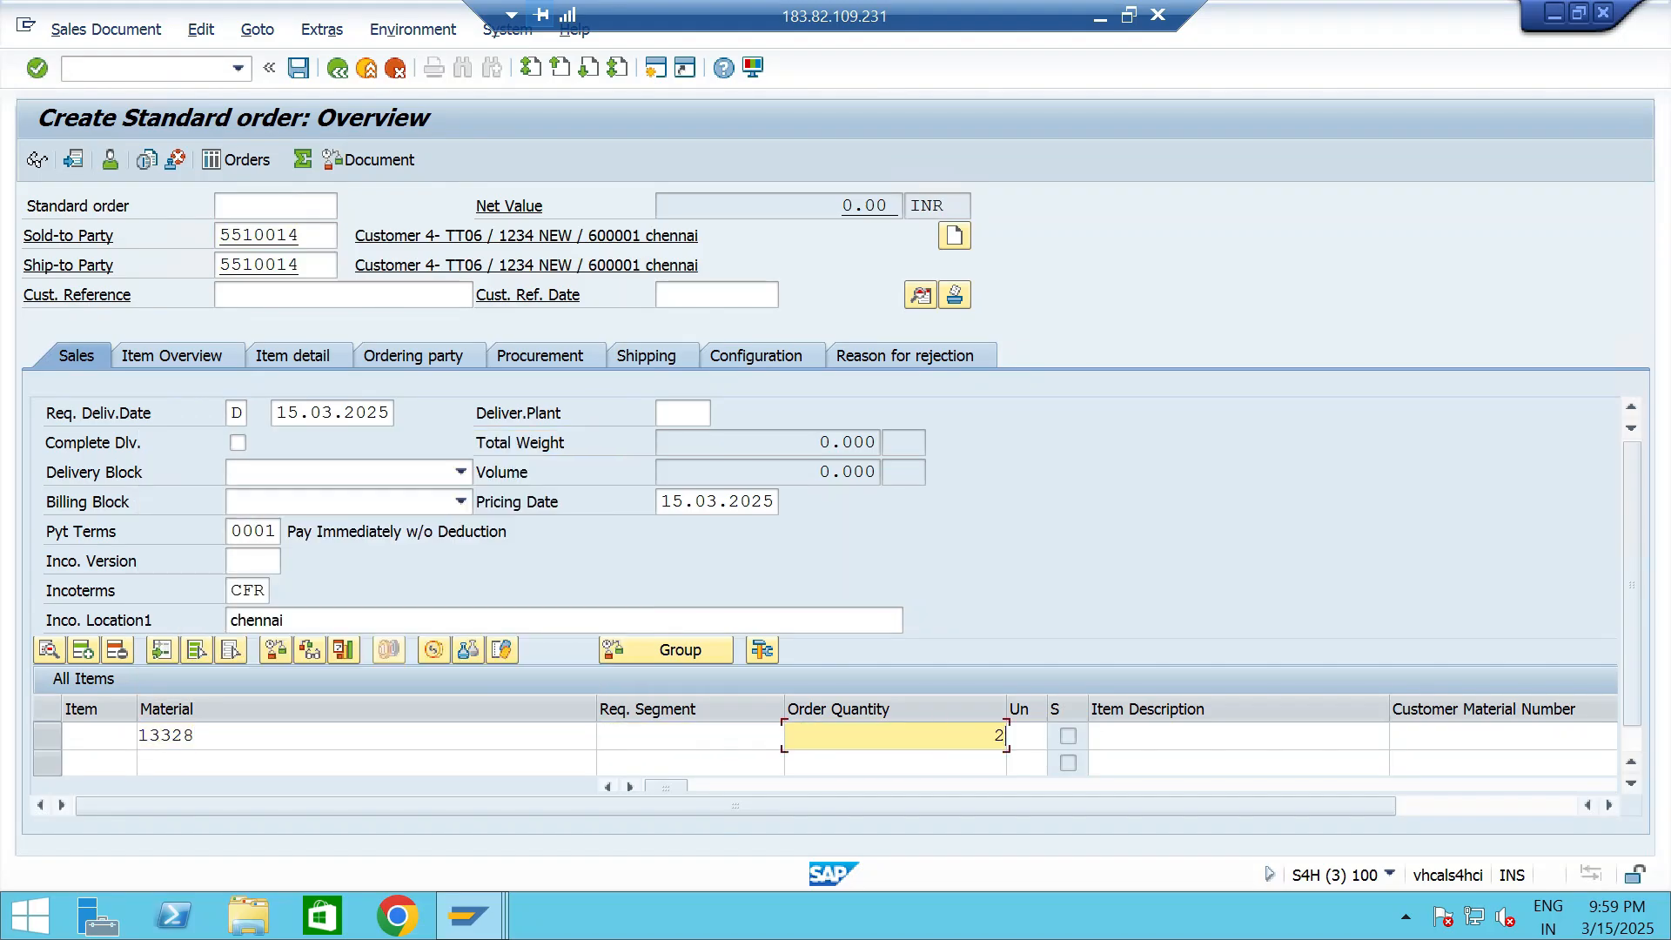
key(Tab)
key(Tab)
key(Tab)
key(Tab)
key(Tab)
key(Tab)
key(Tab)
key(Tab)
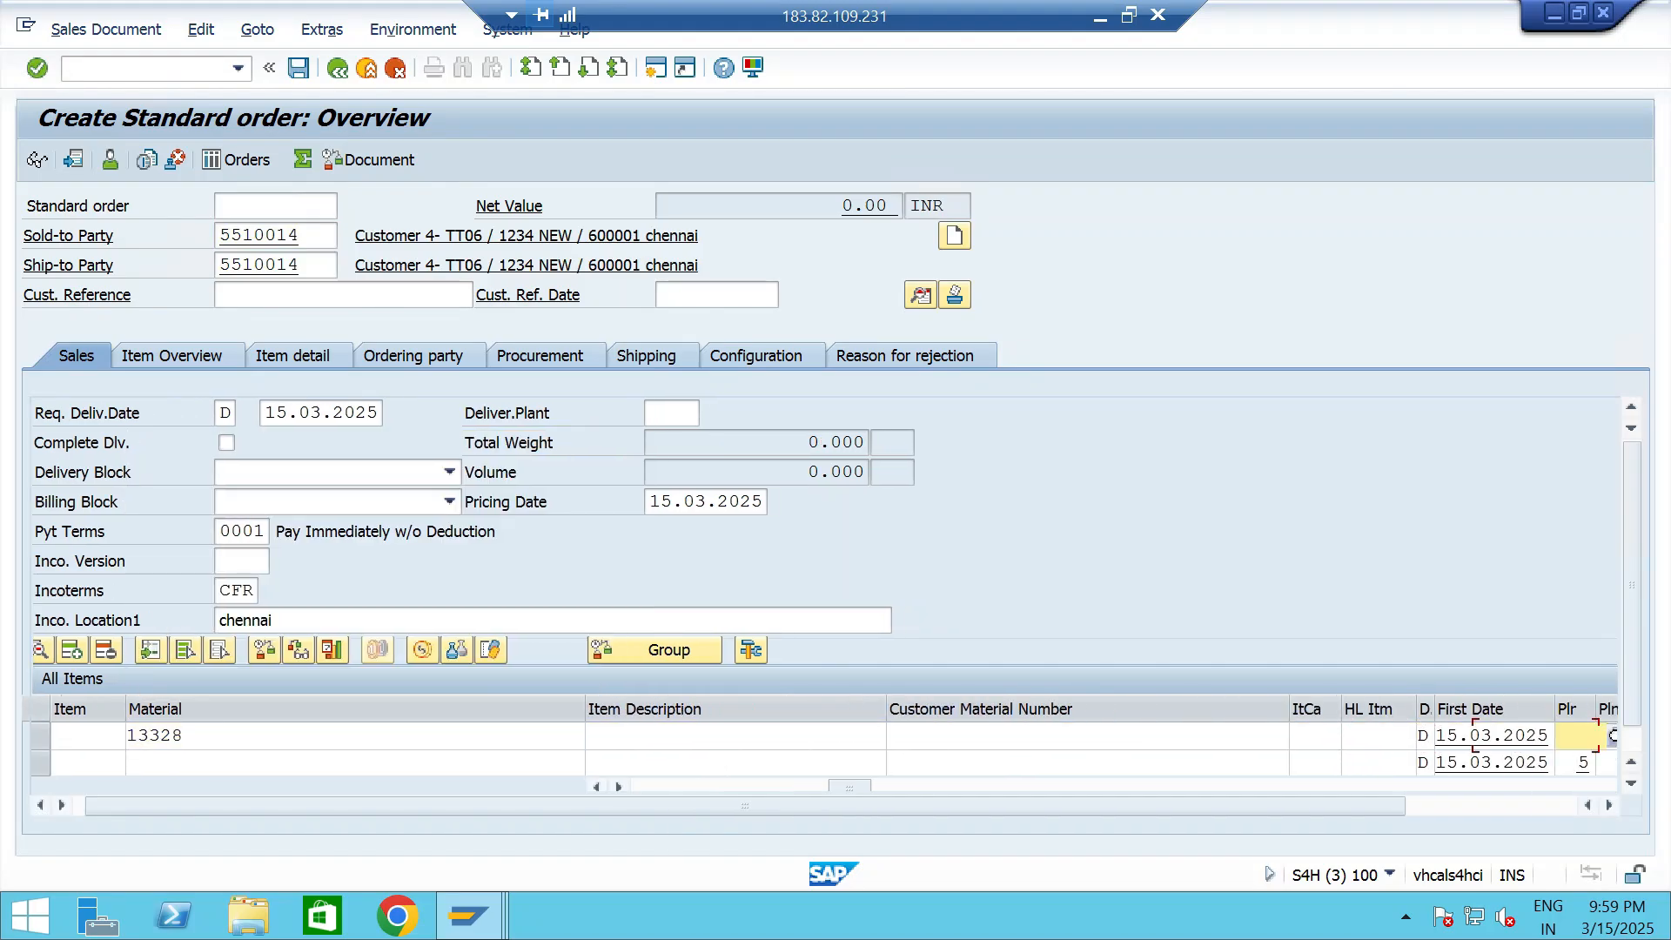
text(TTP2)
key(Return)
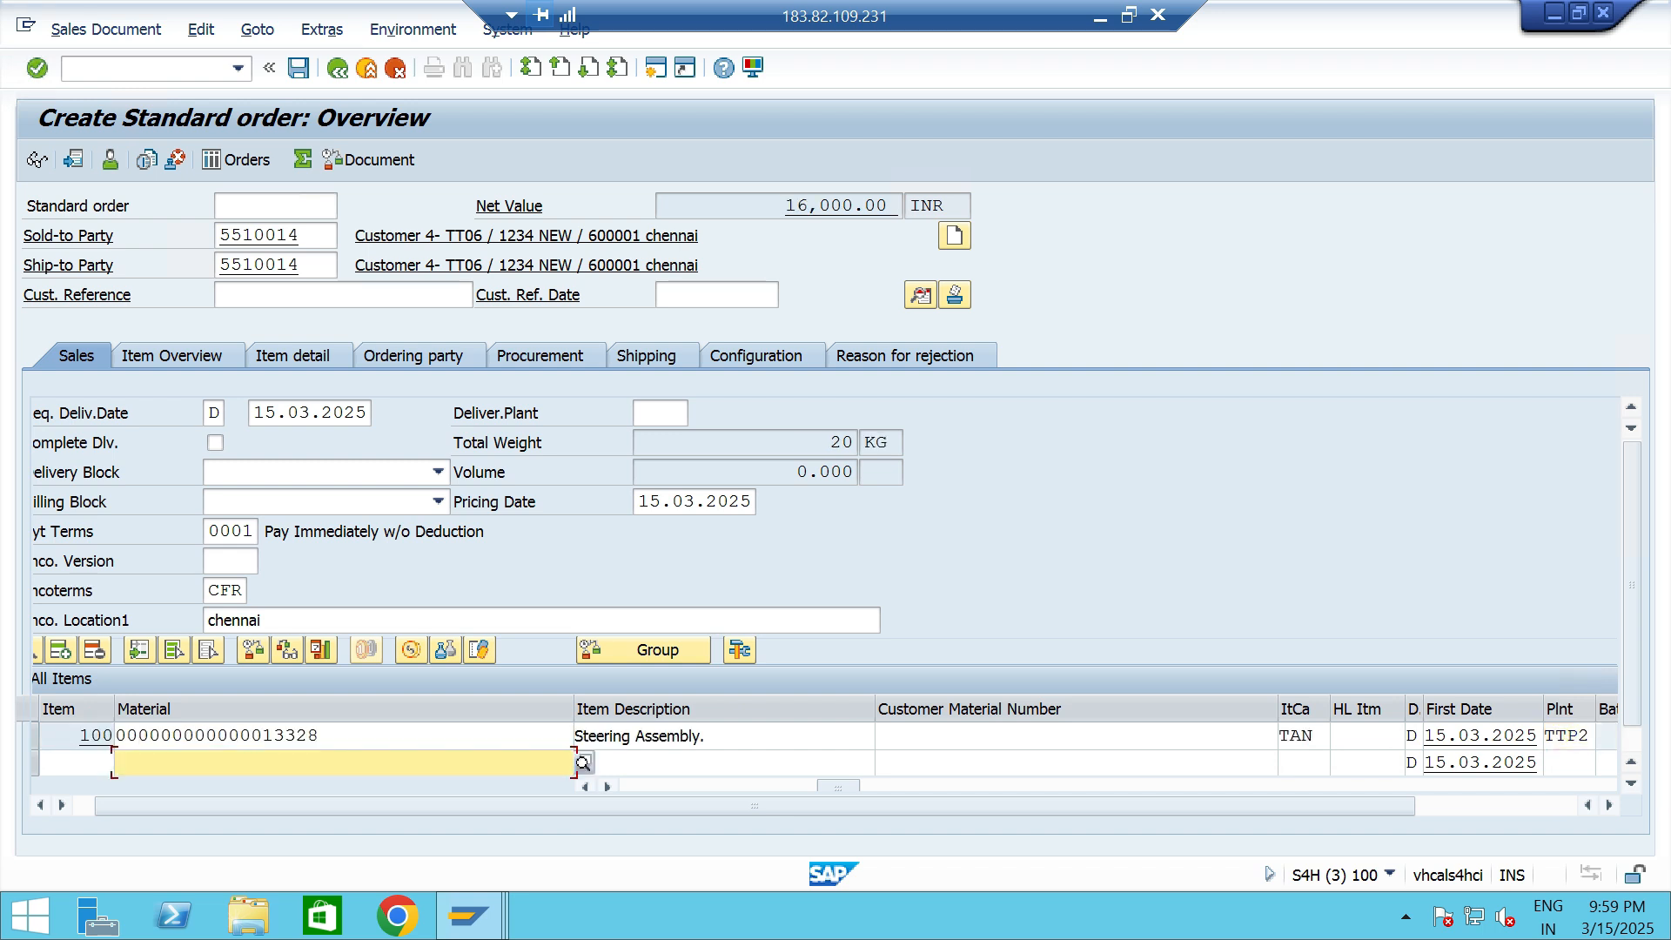
key(ctrl+s)
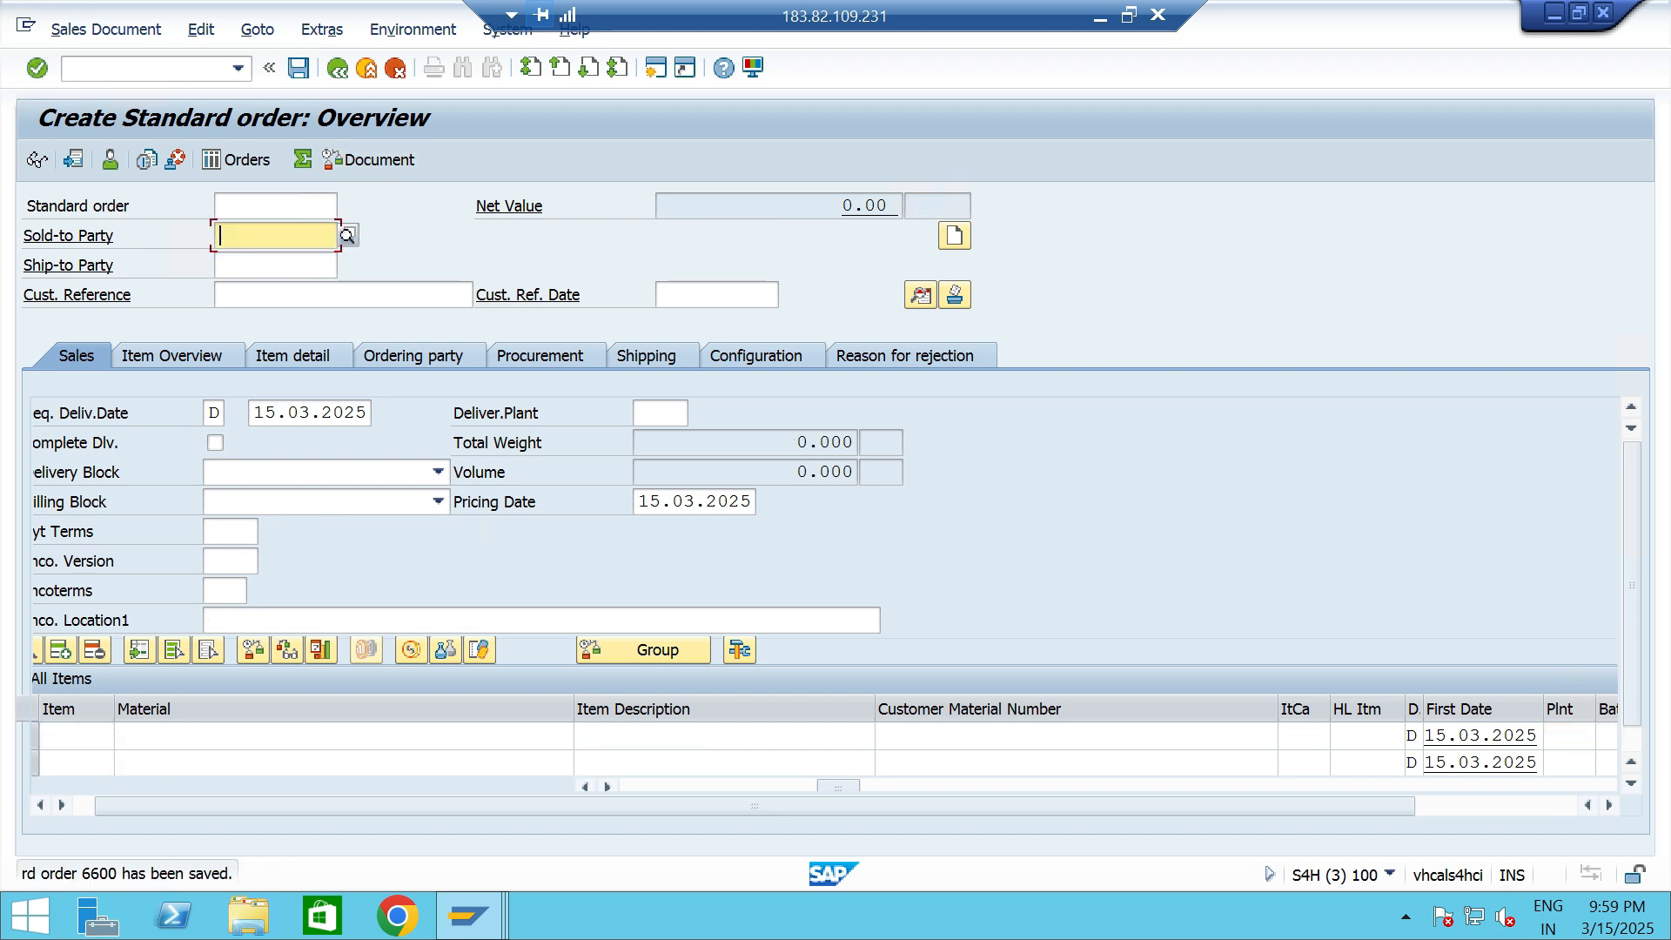
- Create the outbound delivery for the new order in VL01 with shipping point TTS1, and save it
click(239, 68)
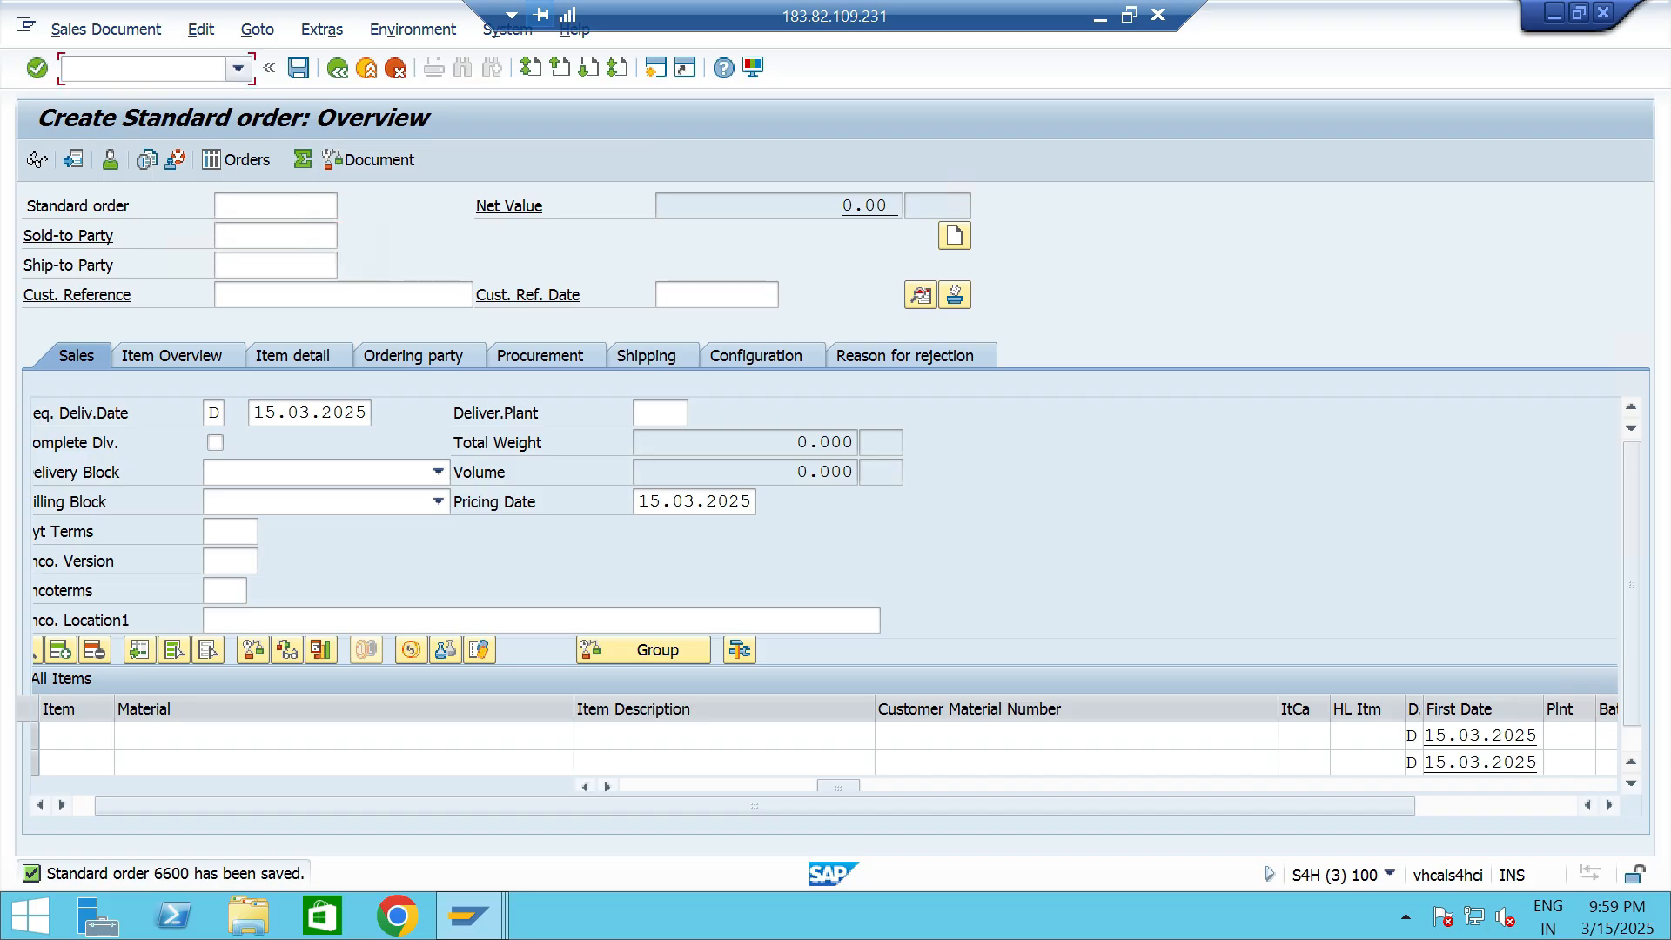
key(Down)
key(Down)
key(Down)
key(Down)
key(Return)
key(Return)
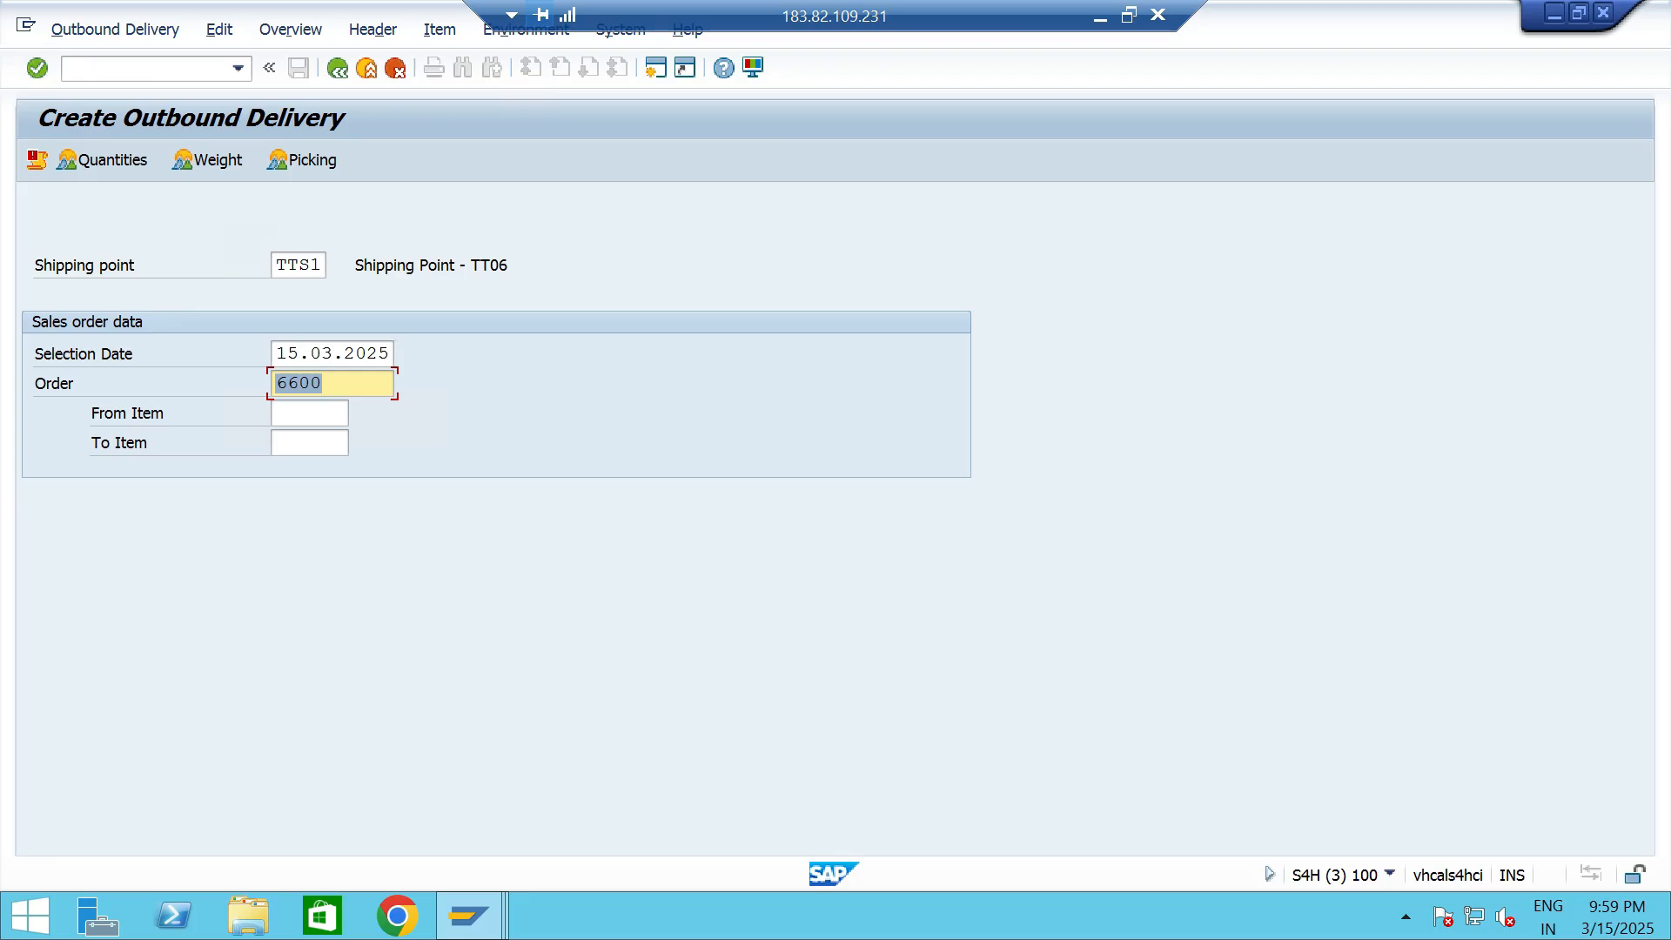
key(Return)
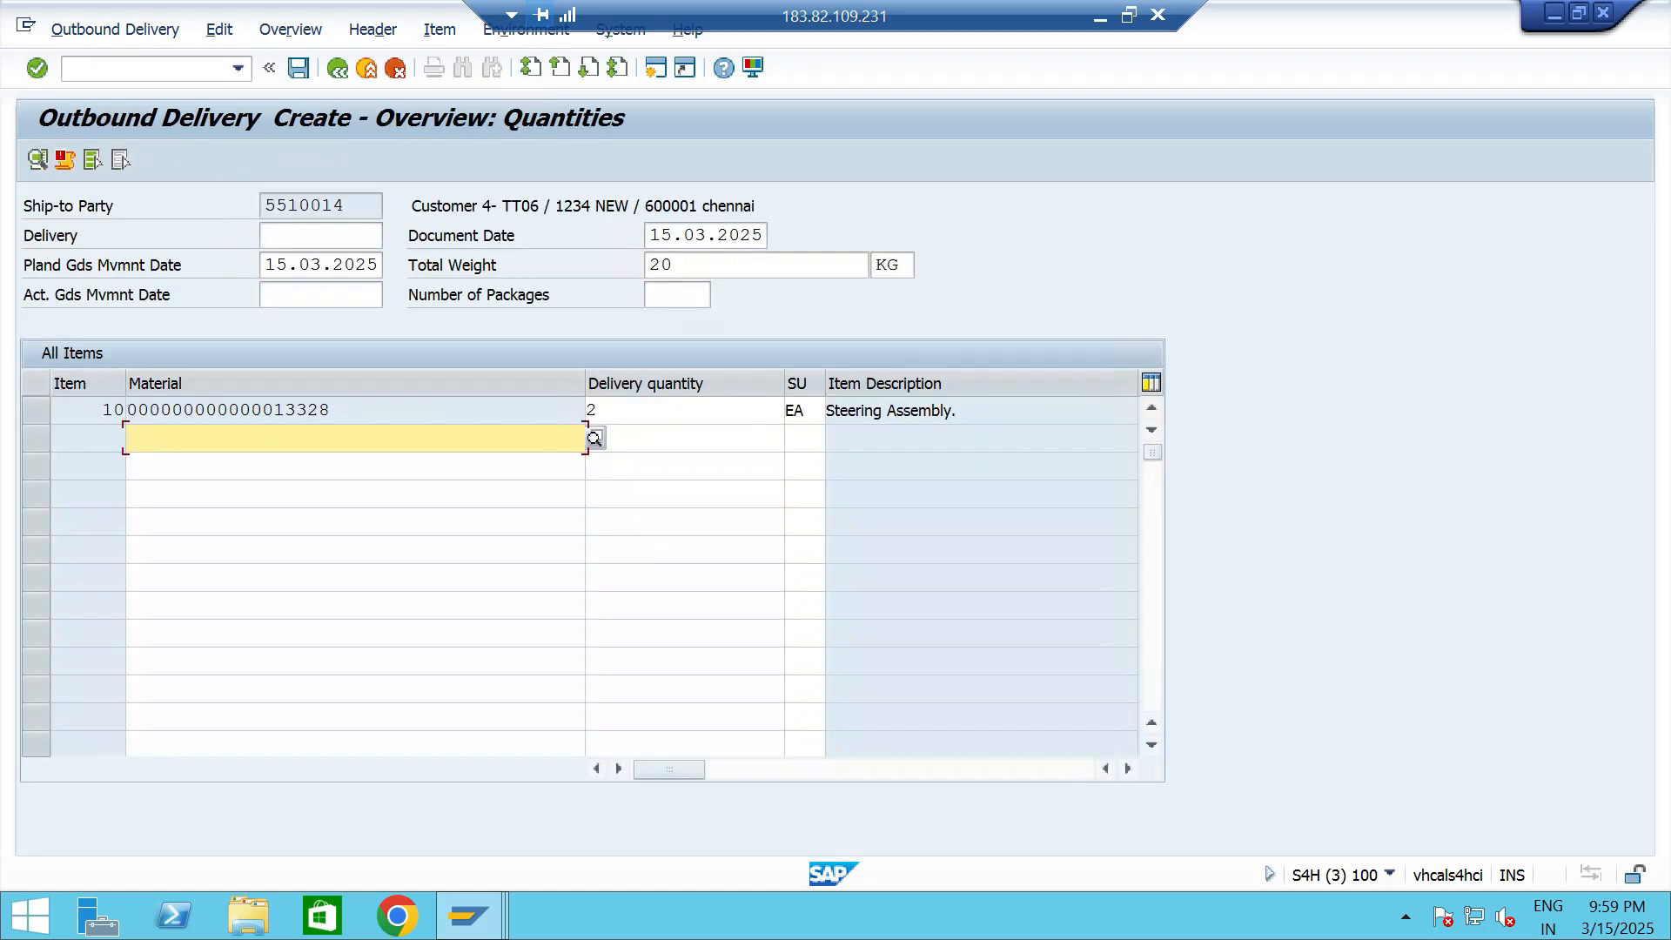
key(ctrl+s)
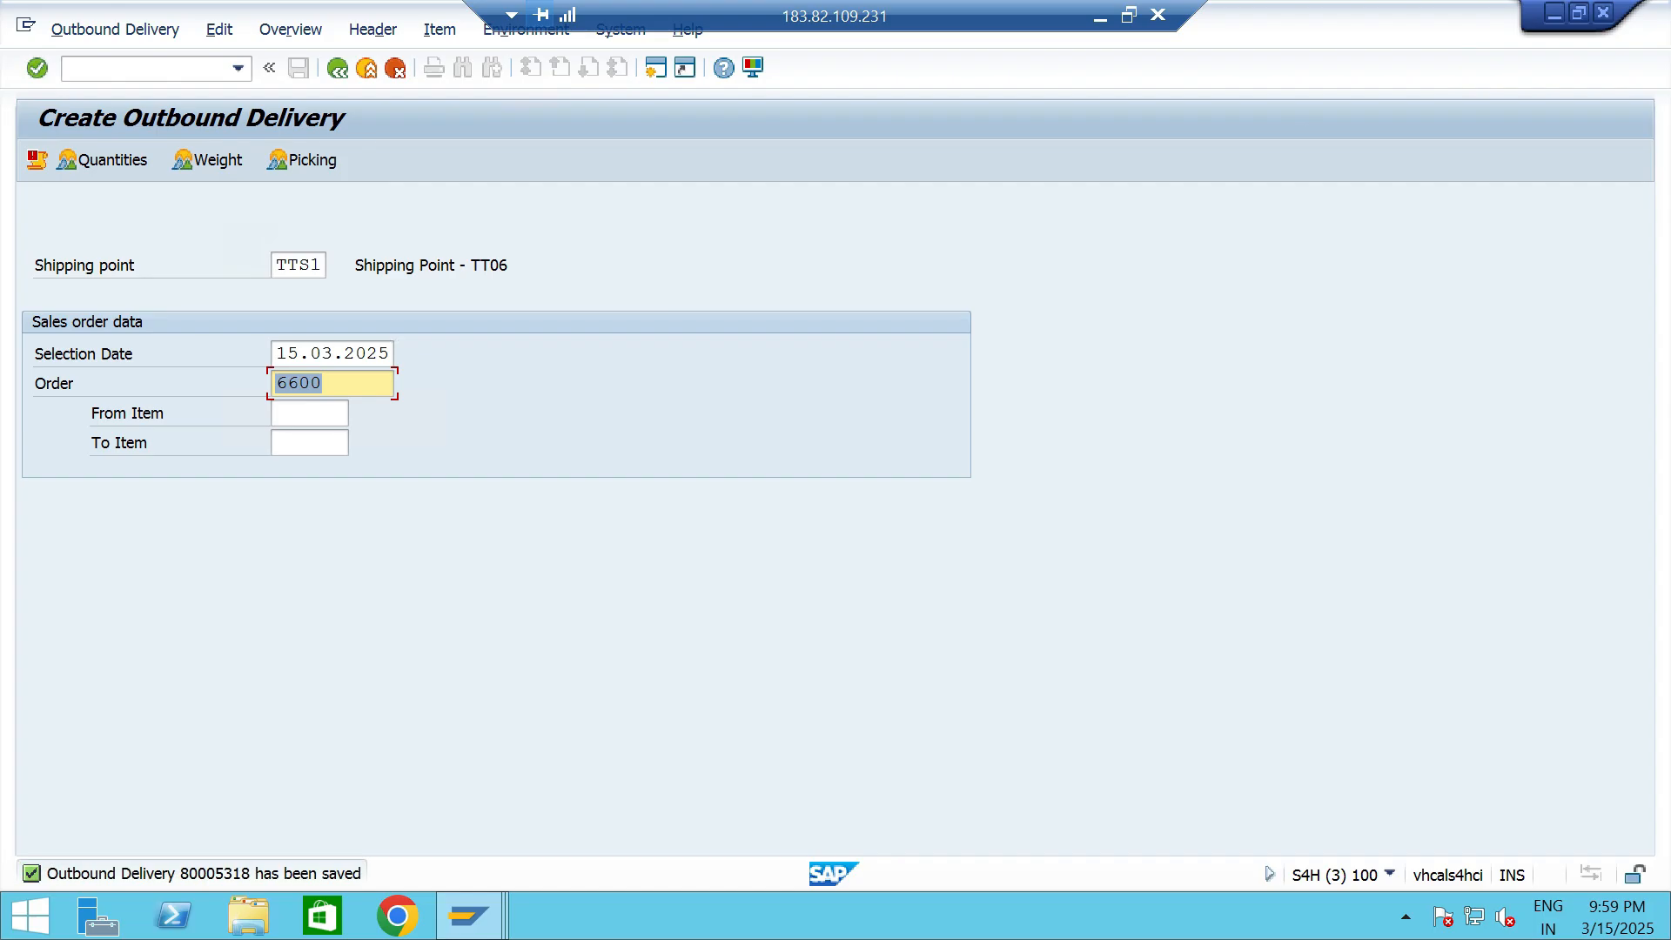
- Open the new outbound delivery's picking overview in transaction VL02
click(238, 69)
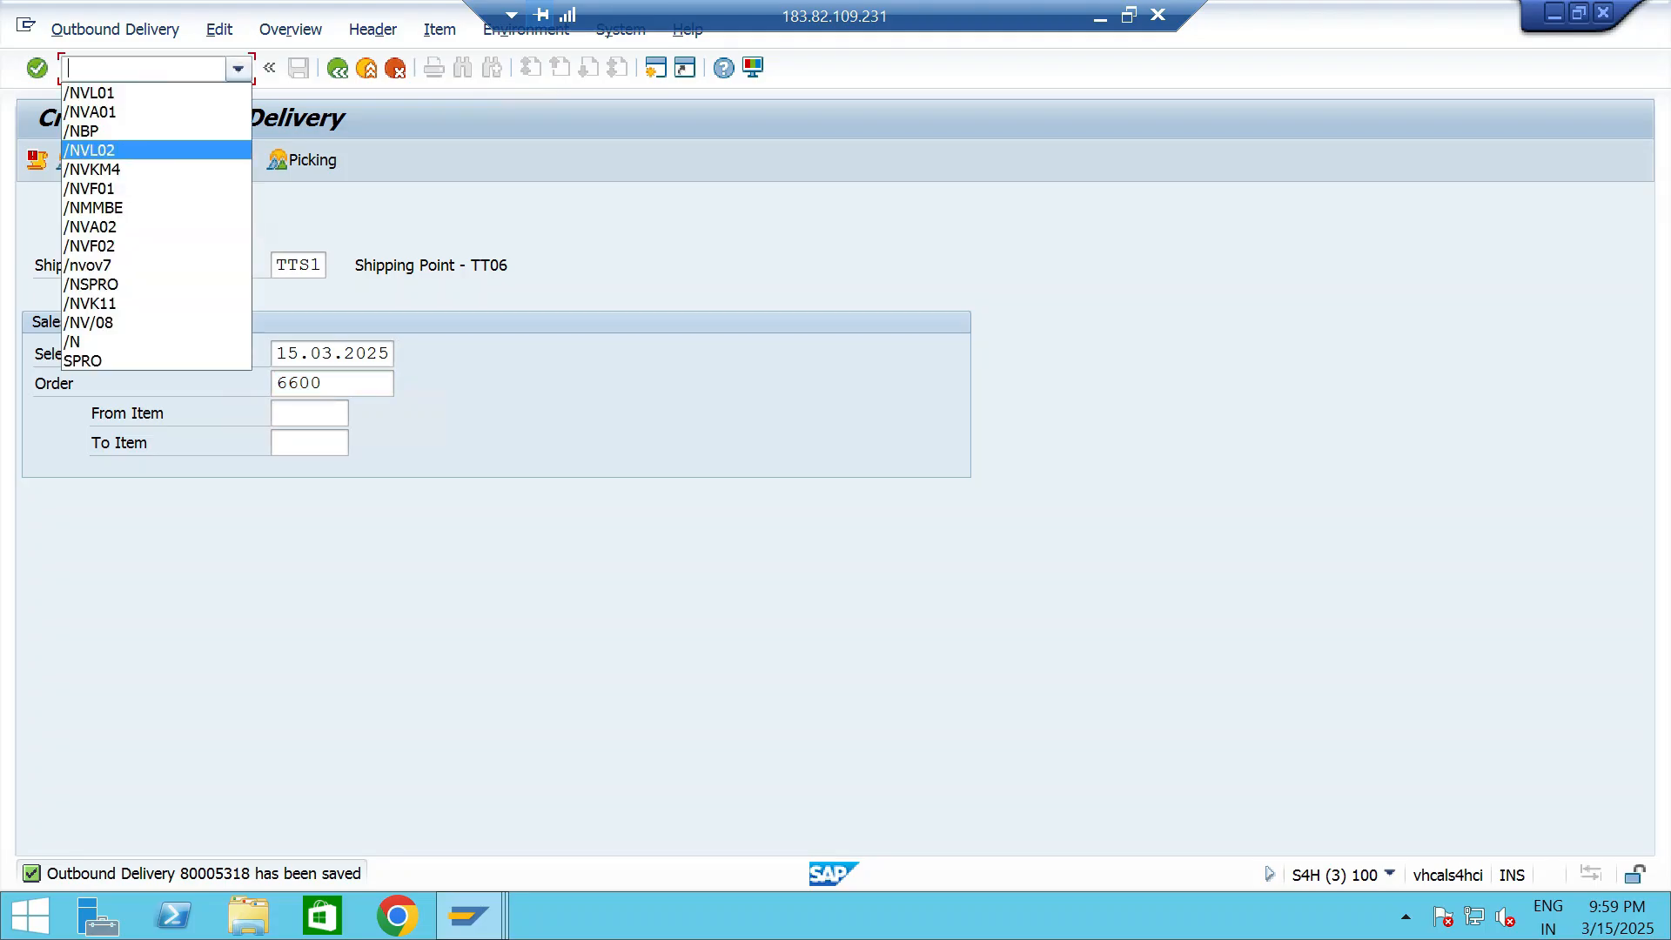
click(98, 149)
key(Return)
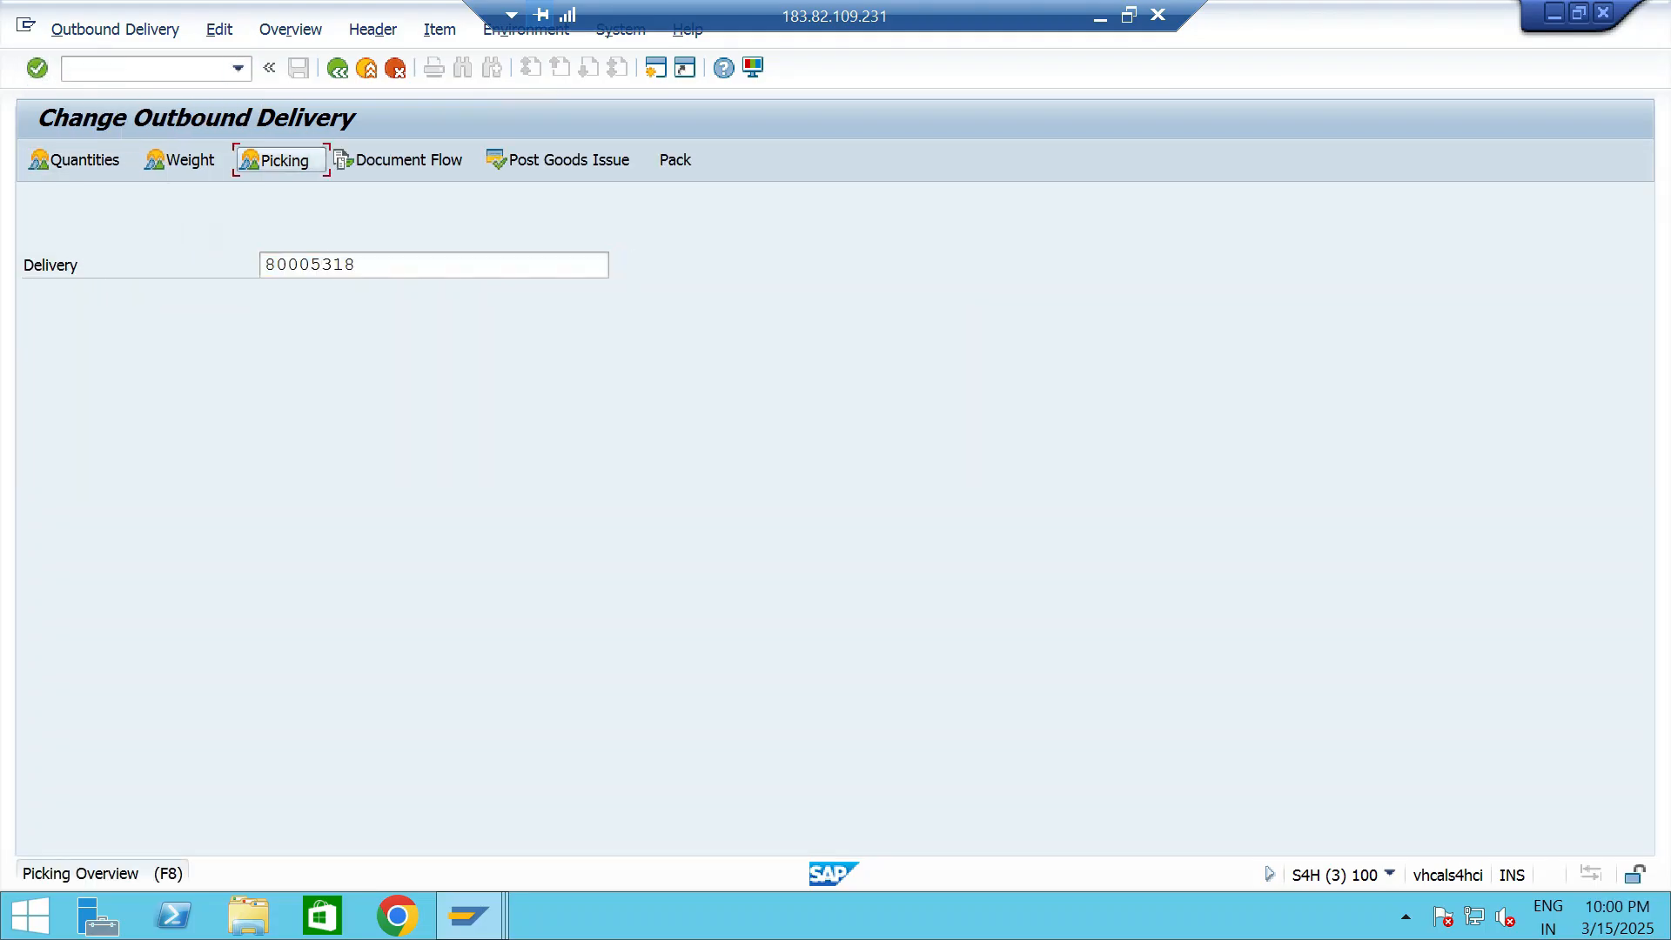
click(277, 159)
- Set storage location TTS5, delivery quantity 2 and pick quantity 2 for material 13328, and submit the picking data
click(664, 410)
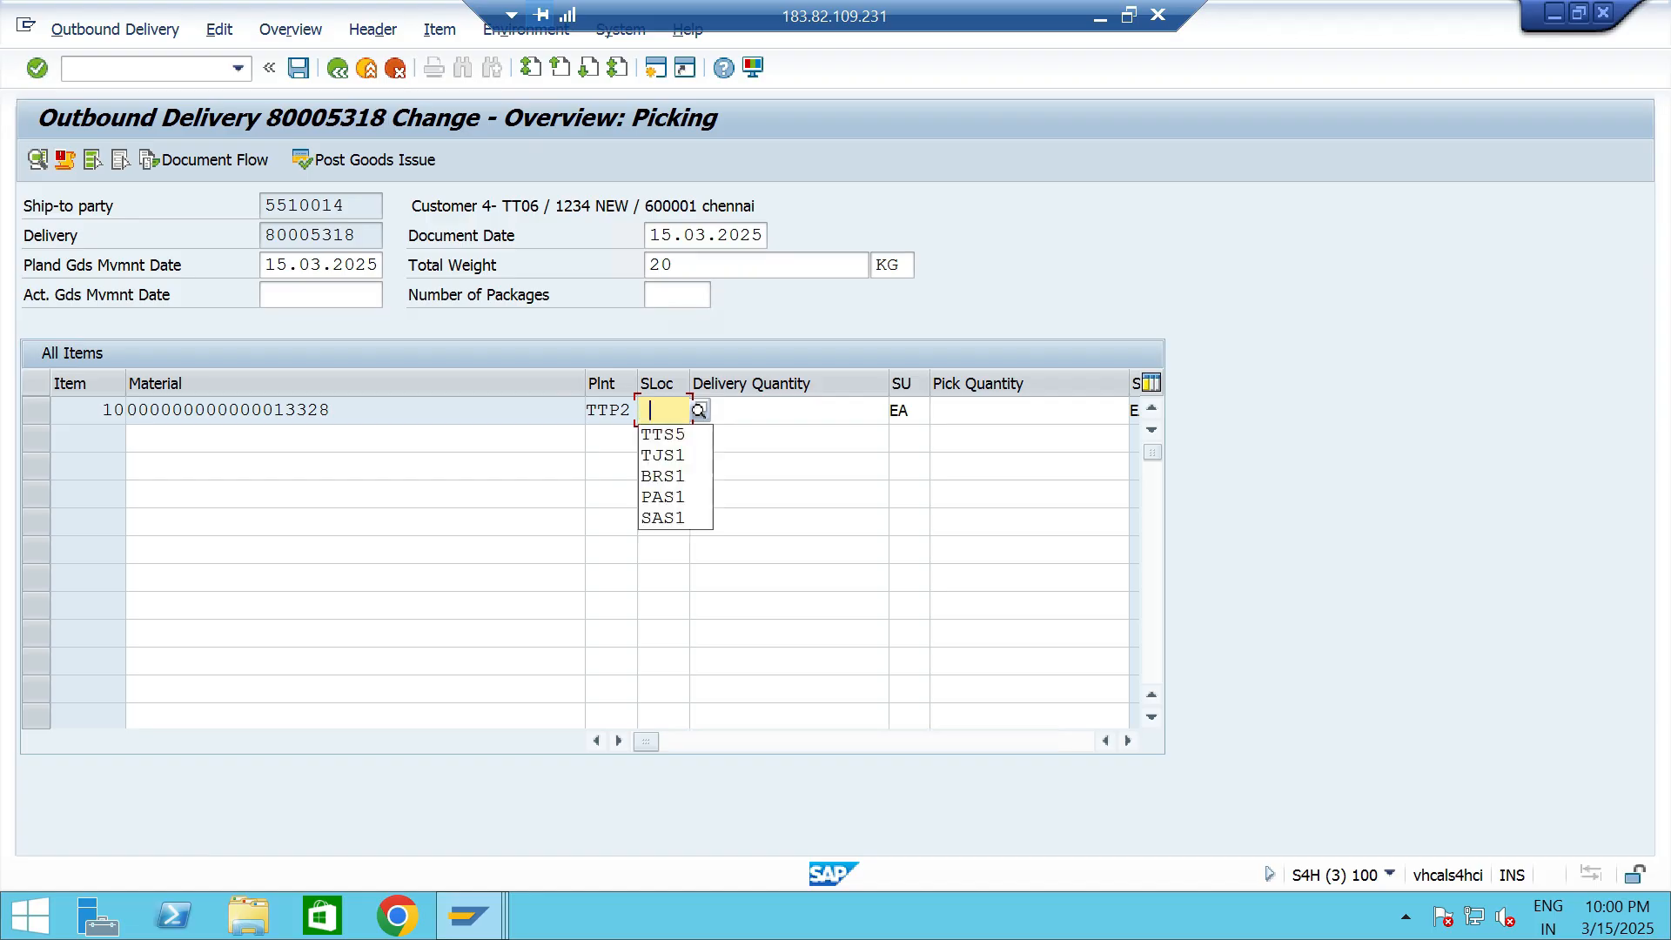
key(Down)
key(Return)
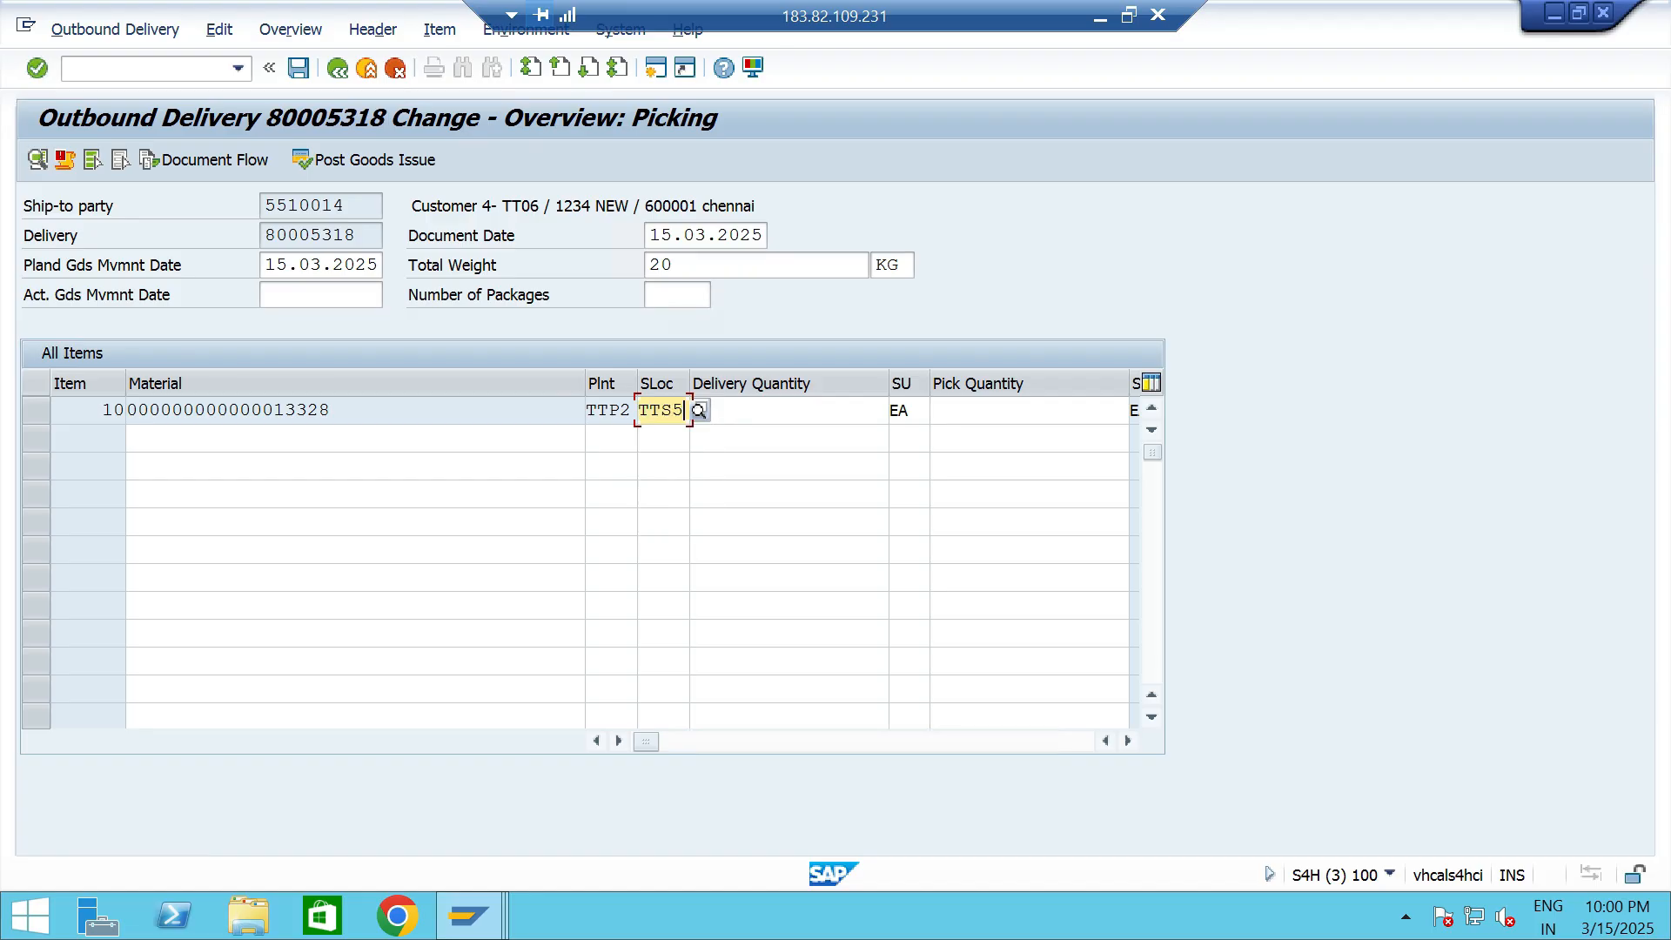
key(Tab)
text(2)
key(Tab)
key(Tab)
text(2)
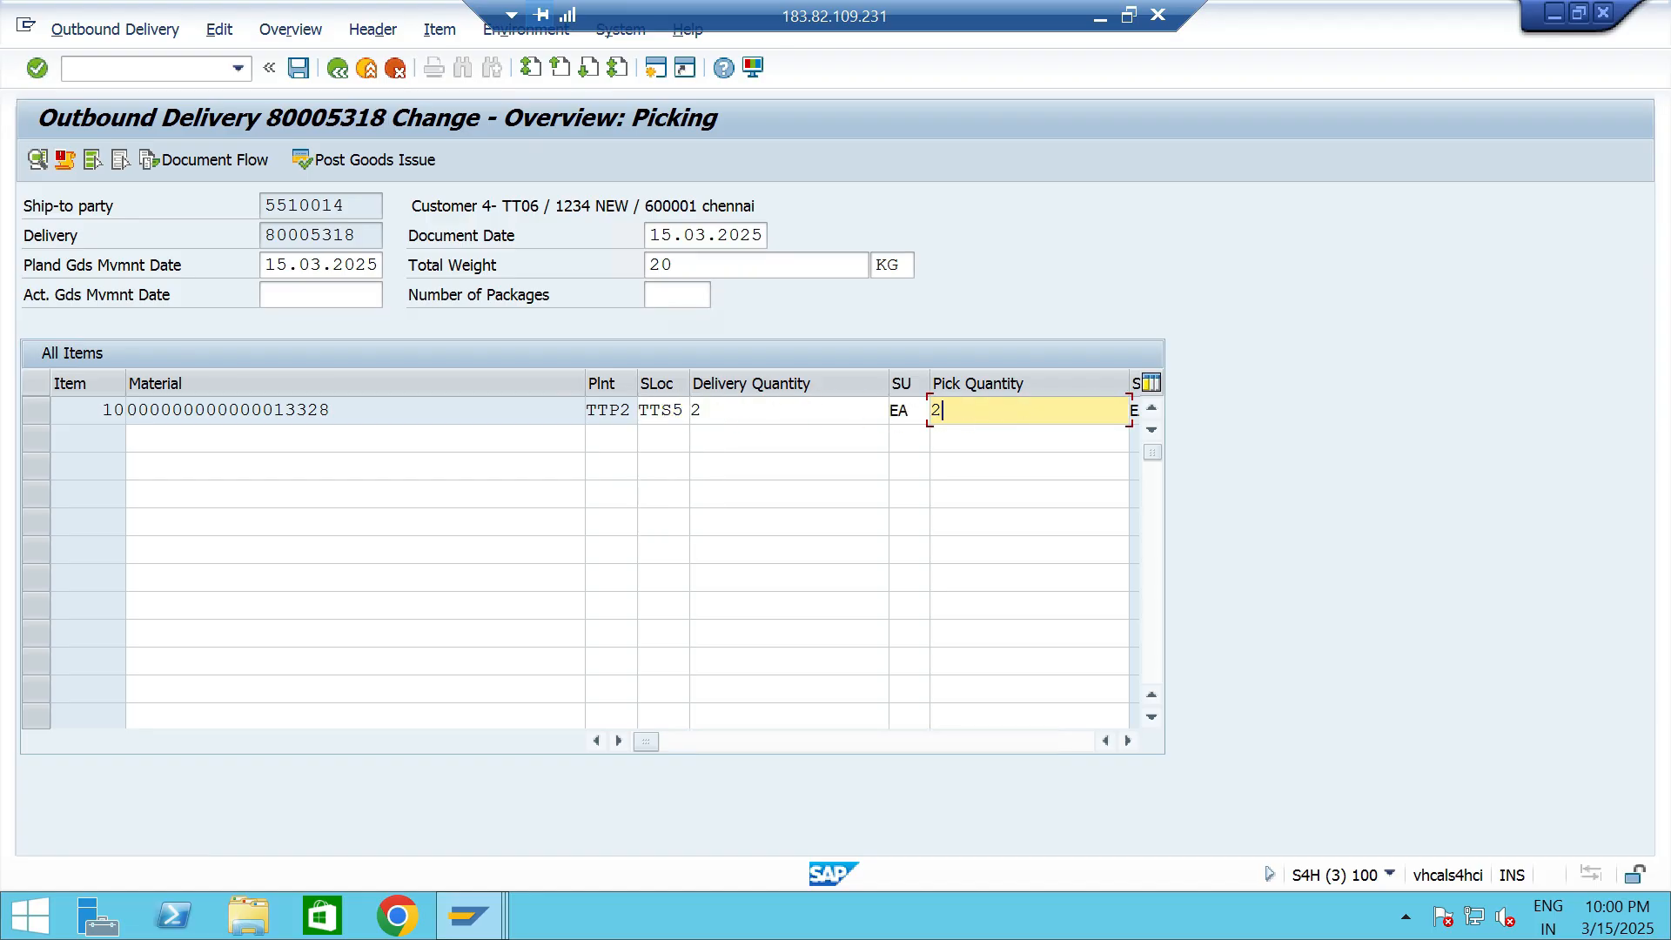
key(Return)
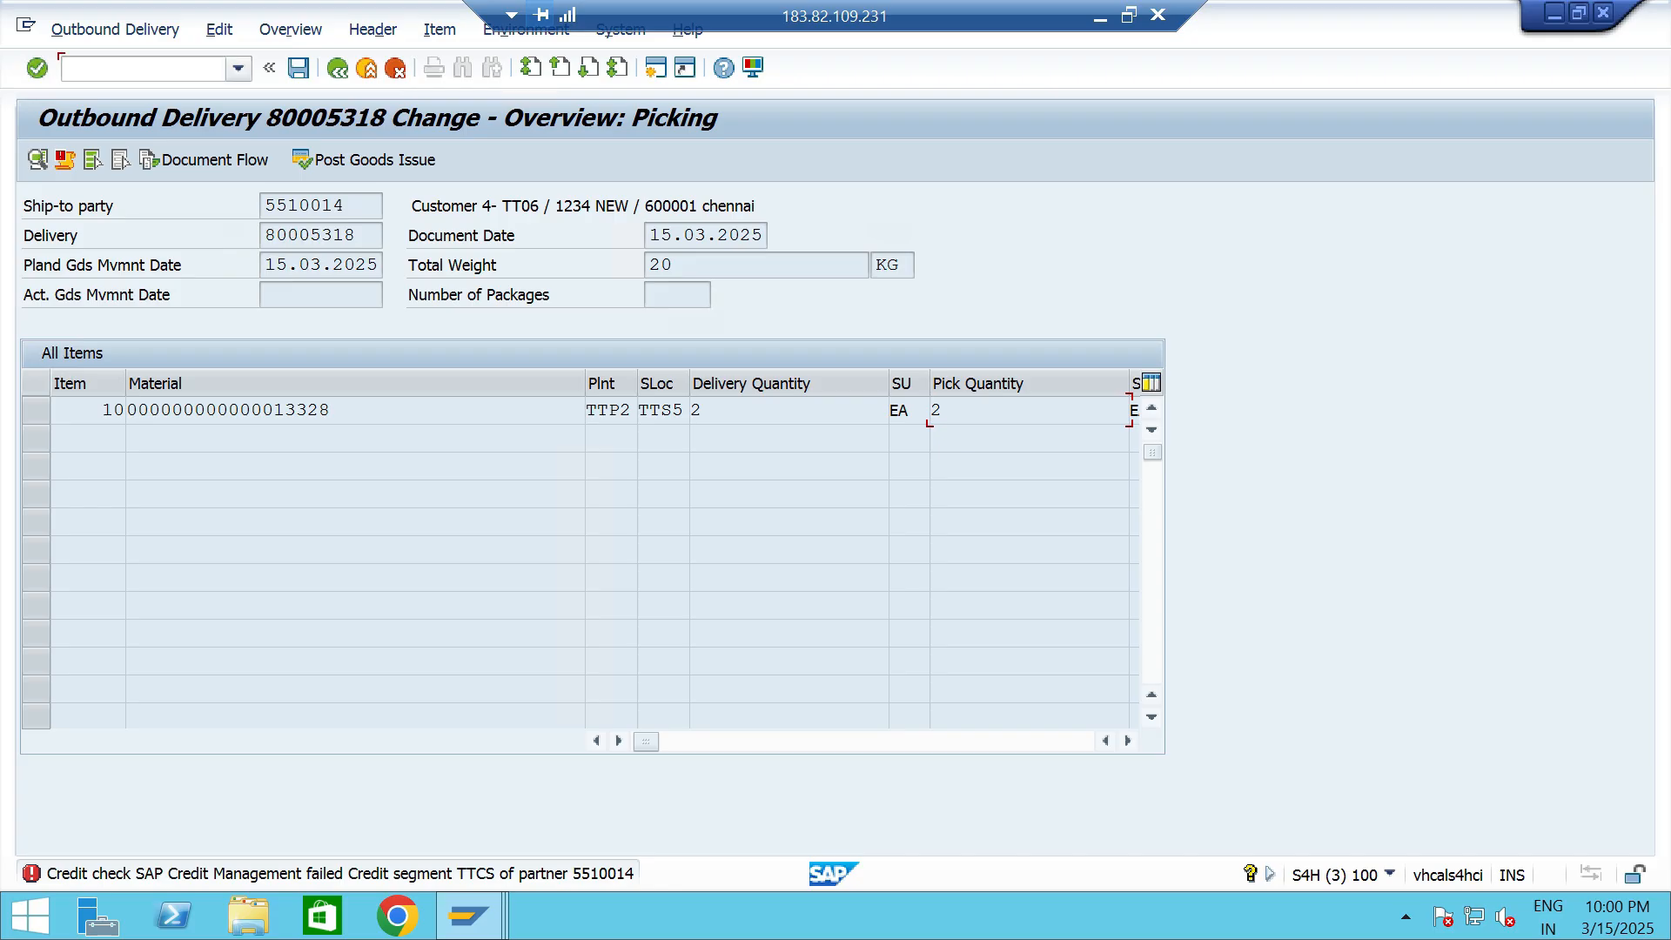
- Look up Customer 4- TT06 in transaction BP and check the credit limit and exposure in credit segment TTCS
click(237, 69)
click(96, 149)
key(Return)
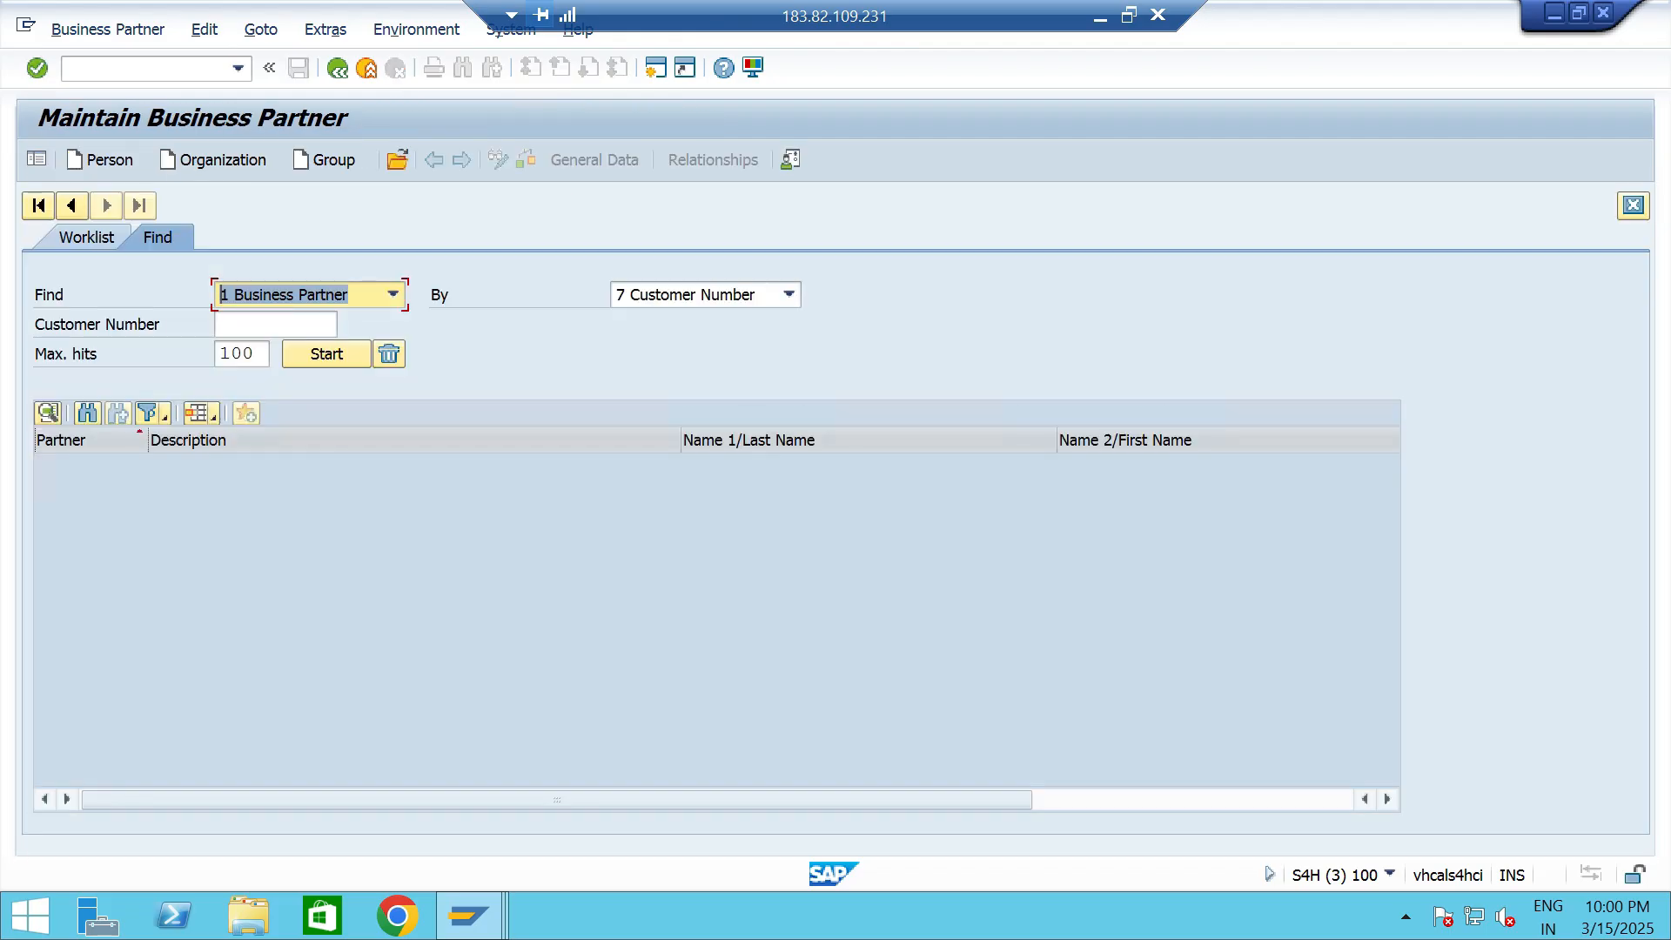
click(275, 325)
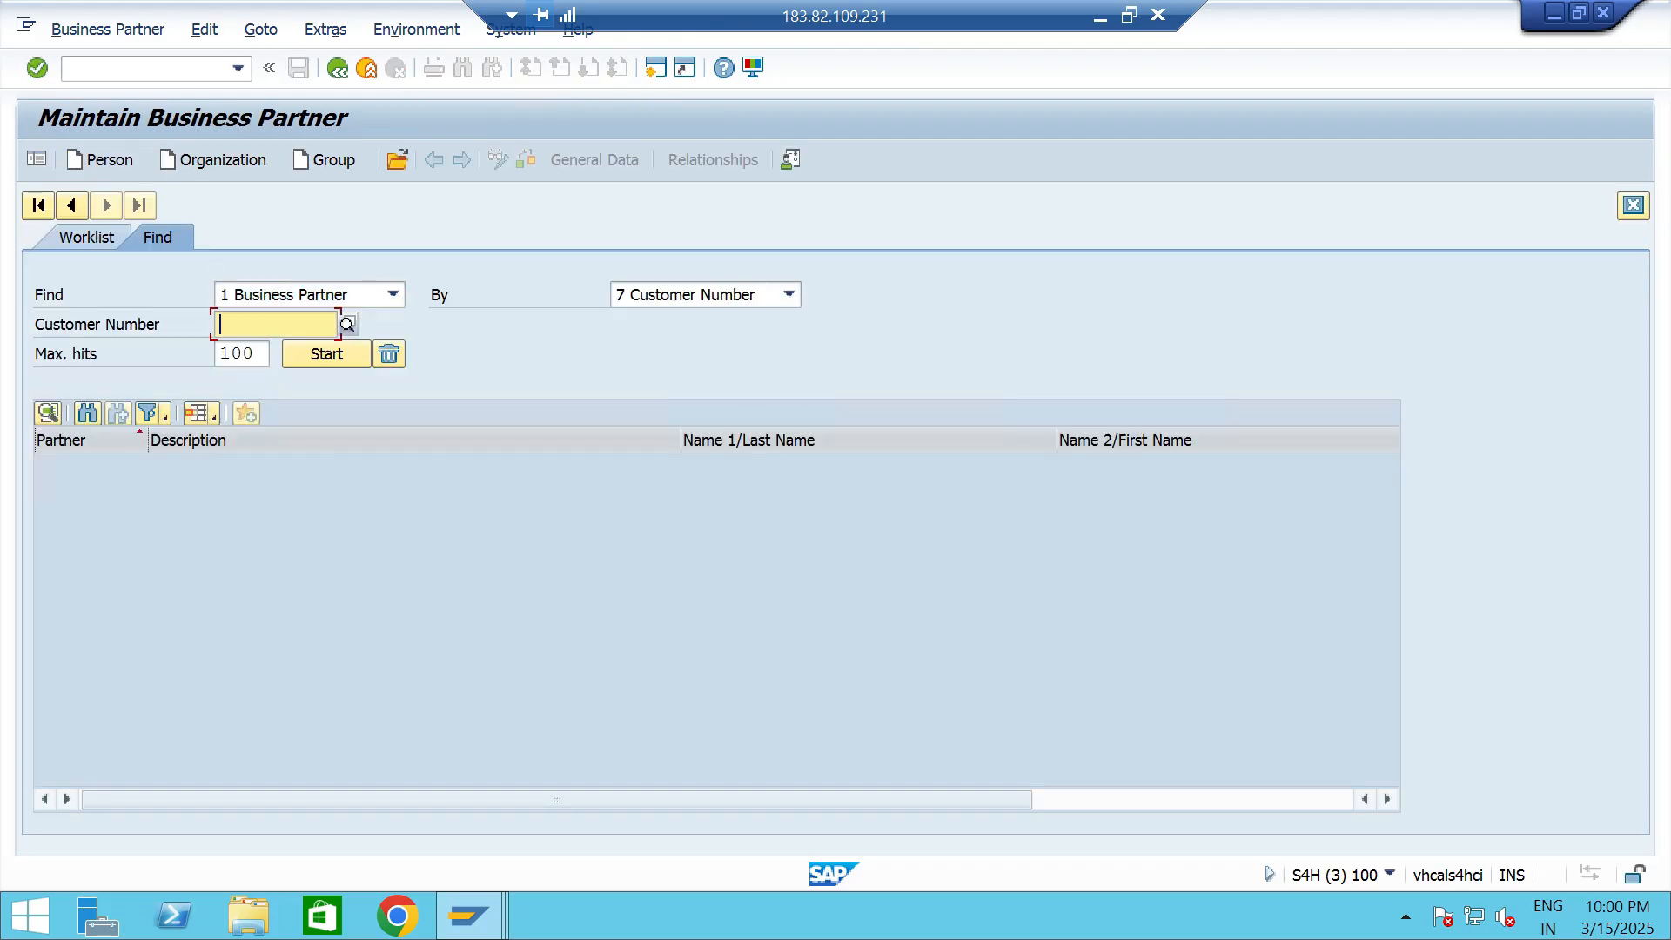
key(Return)
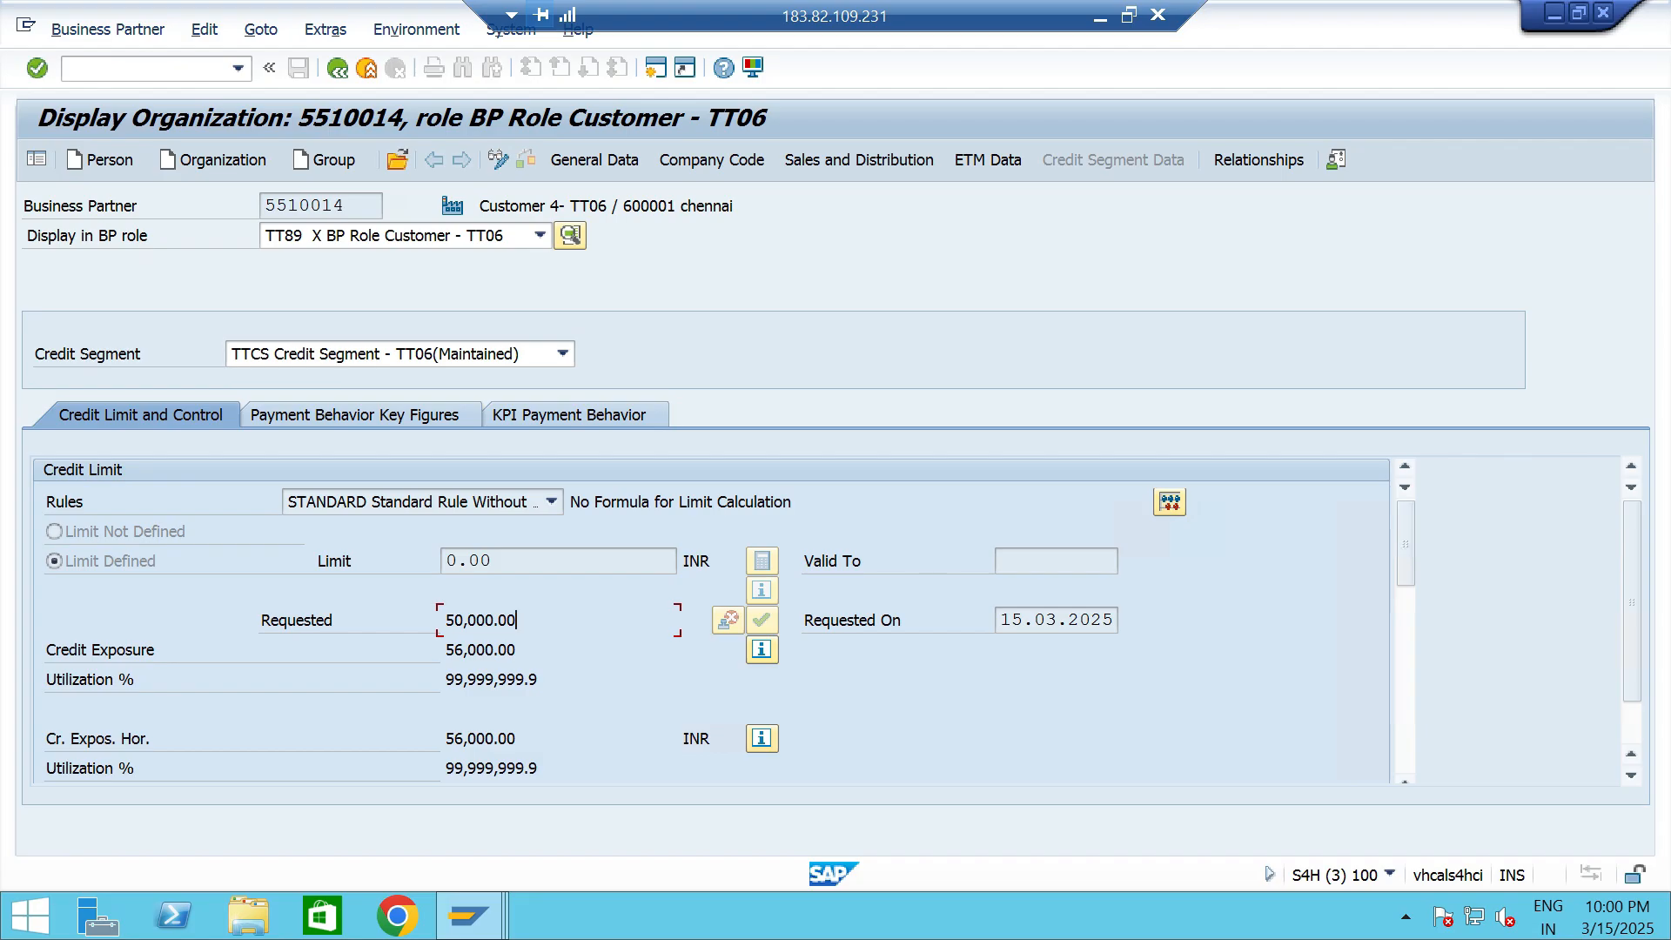
key(shift+Home)
key(End)
- Switch to the SAP Easy Access session and open the SAP Reference IMG through transaction SPRO
key(alt+Tab)
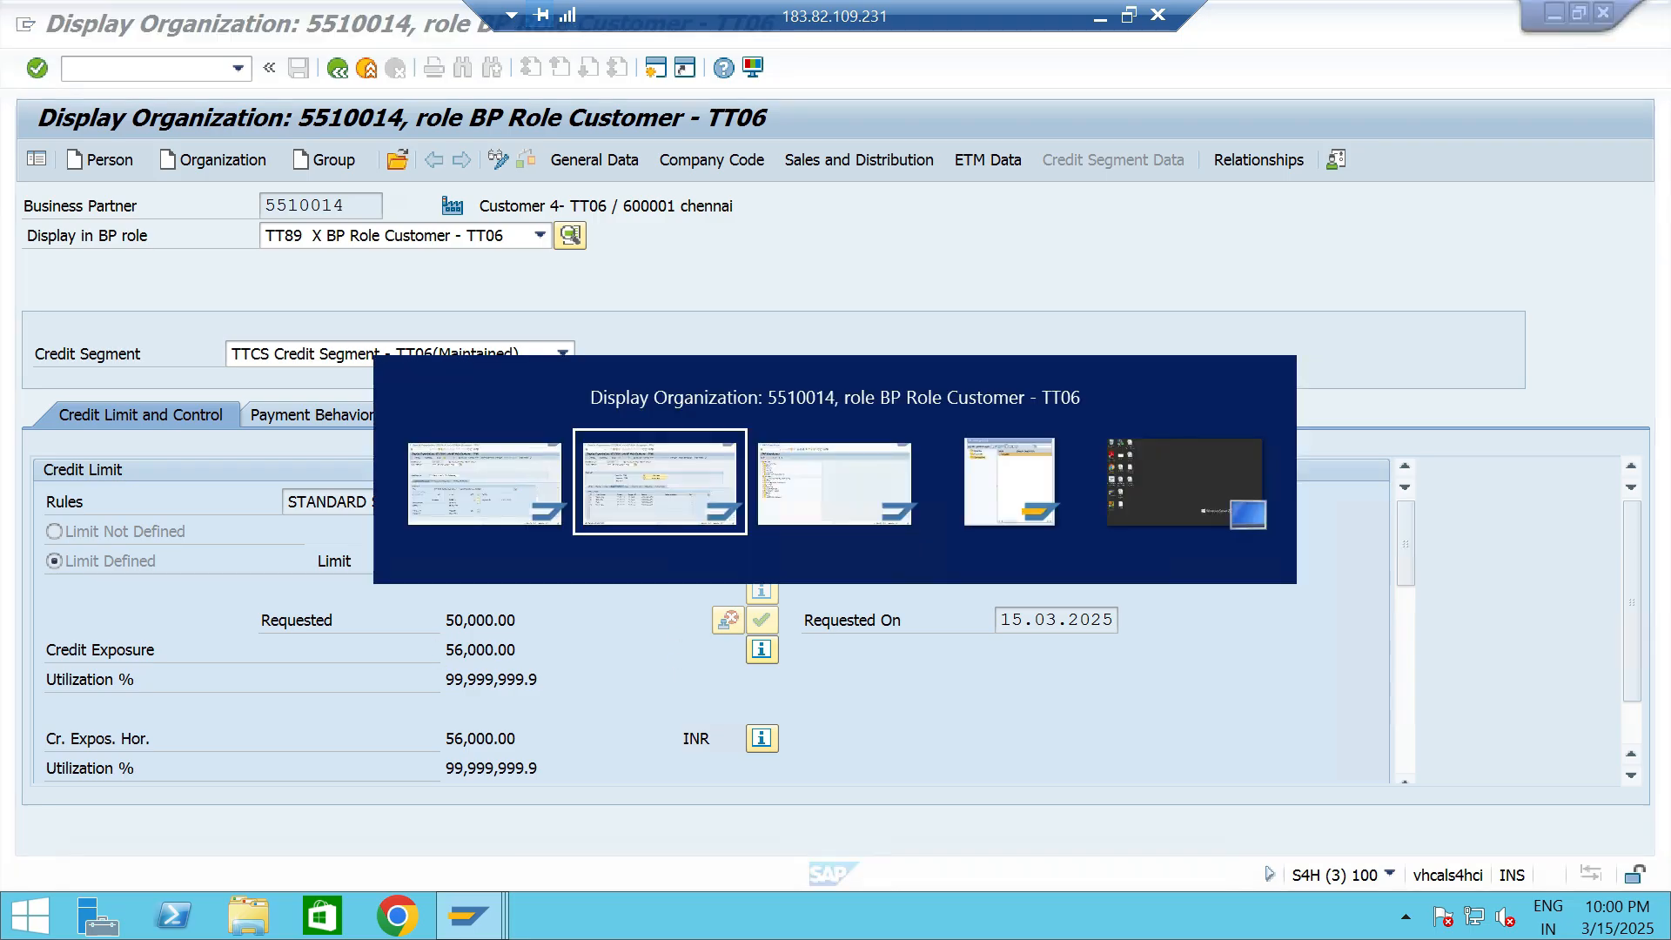
key(alt+Tab)
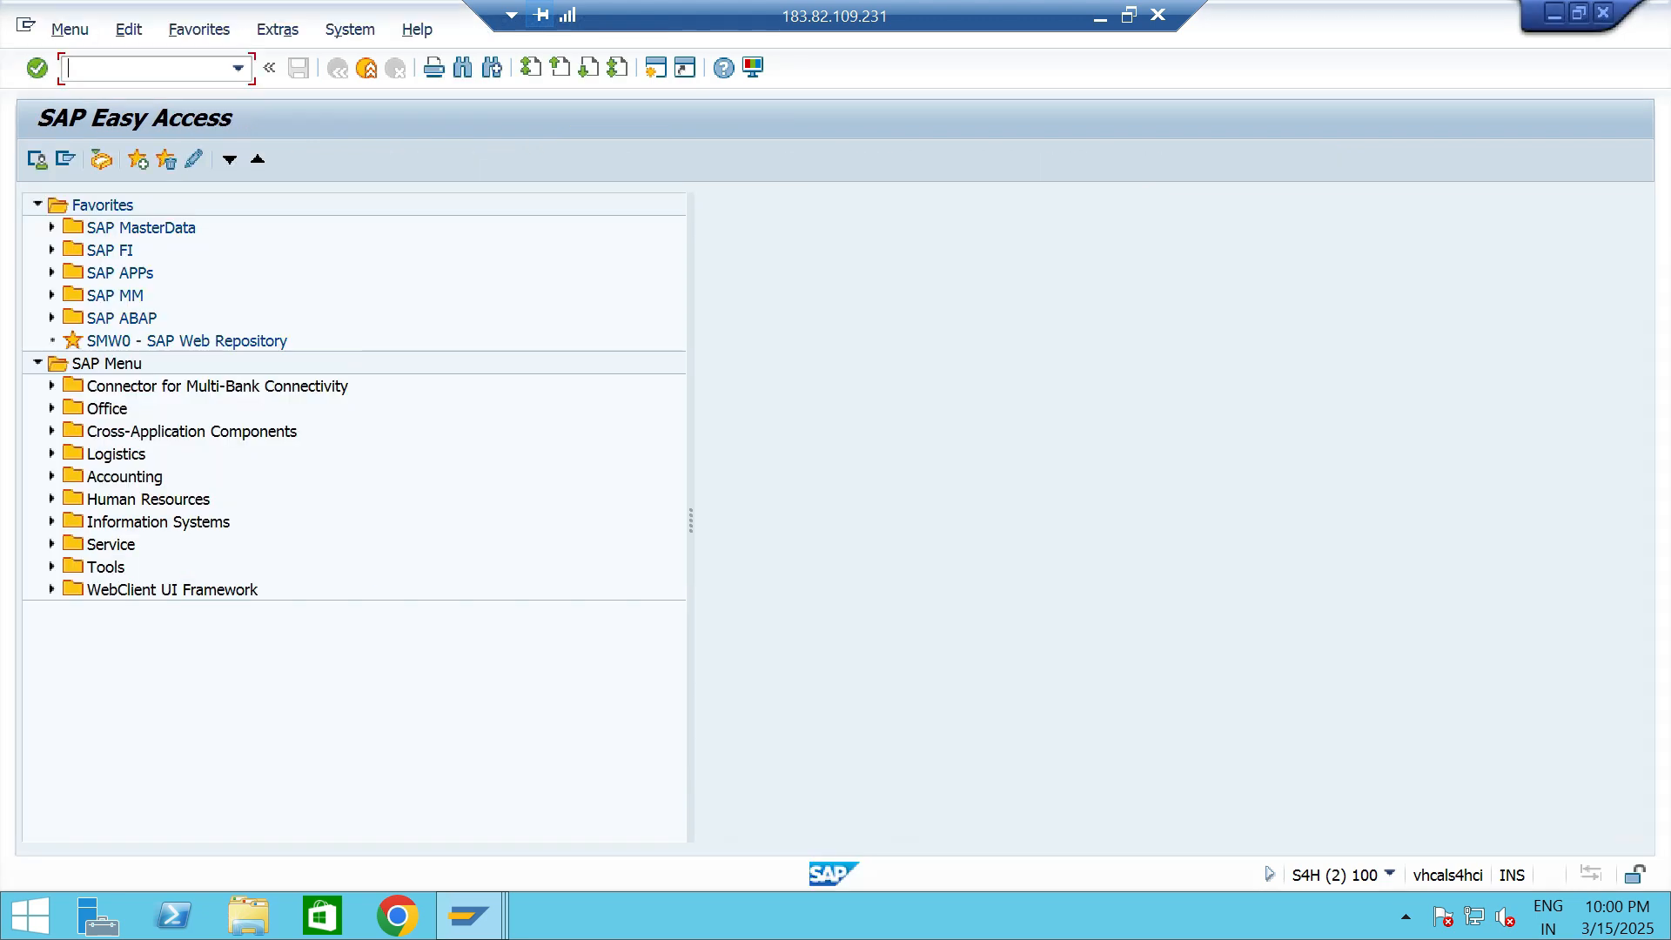
click(238, 69)
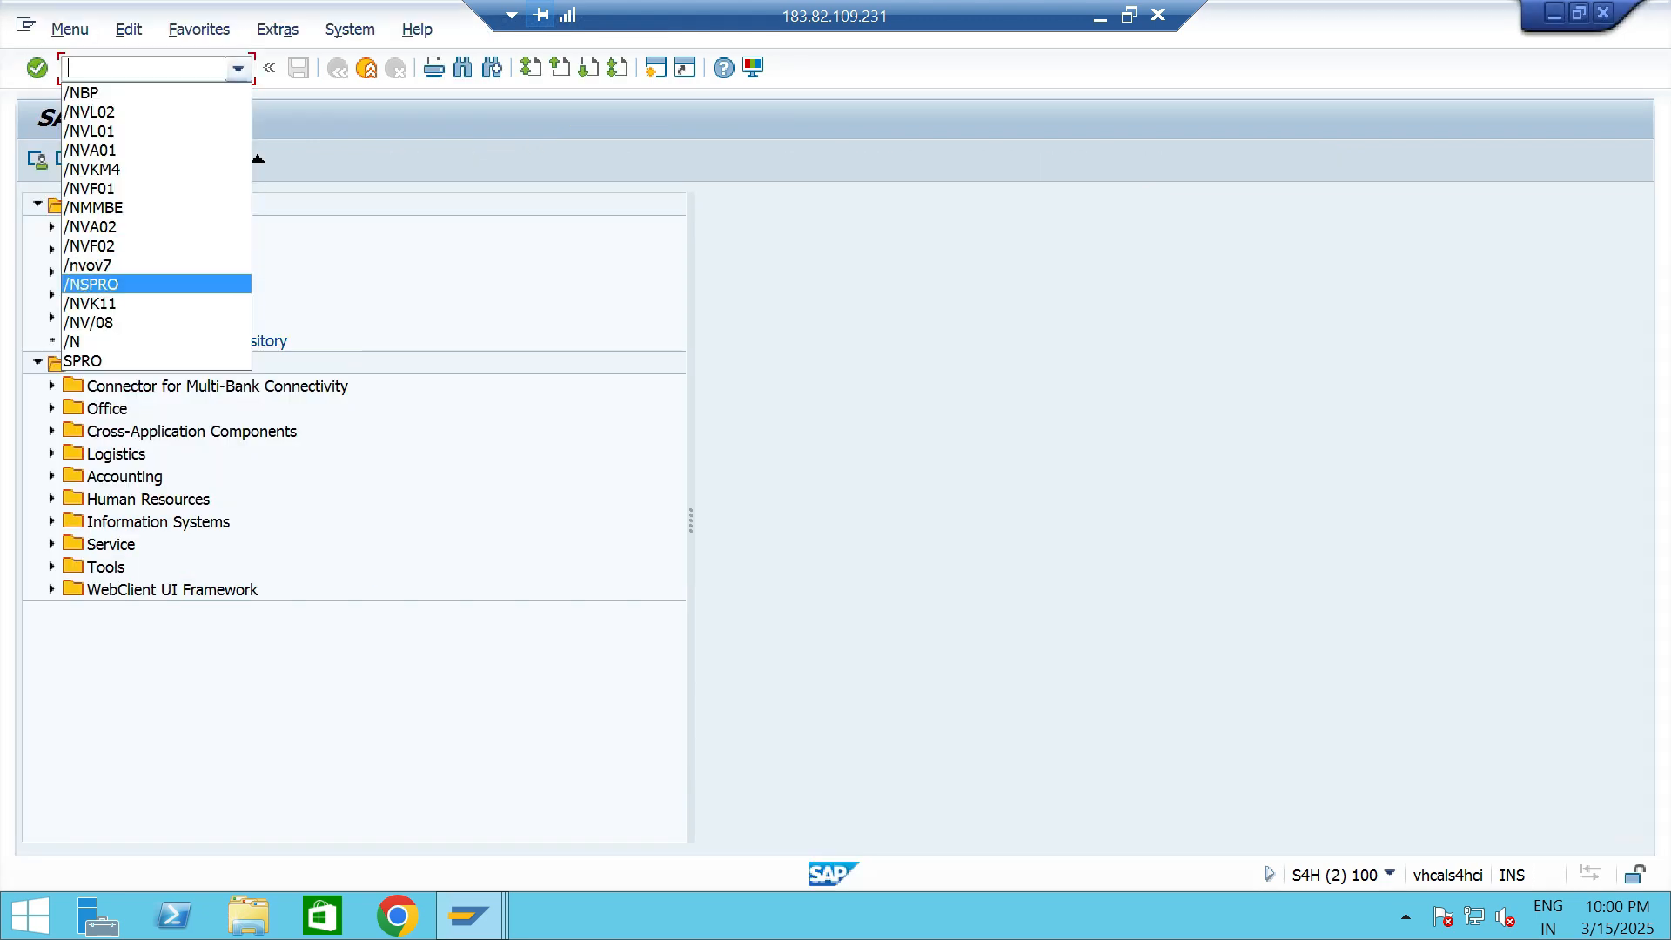
key(Return)
key(Return)
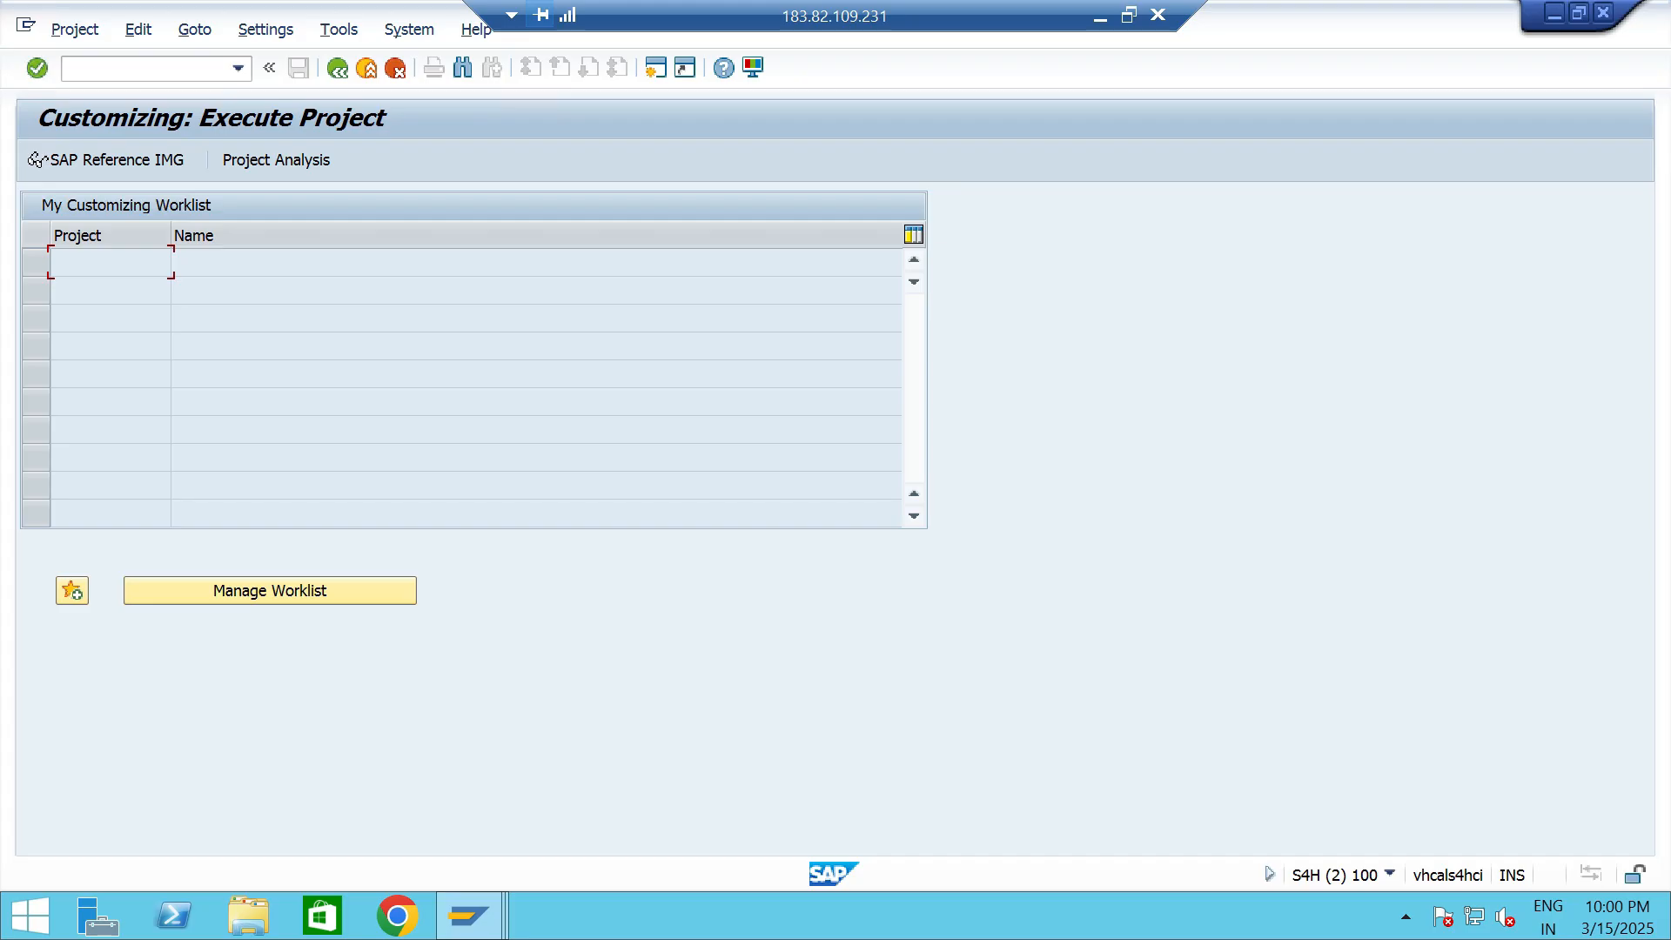
click(36, 159)
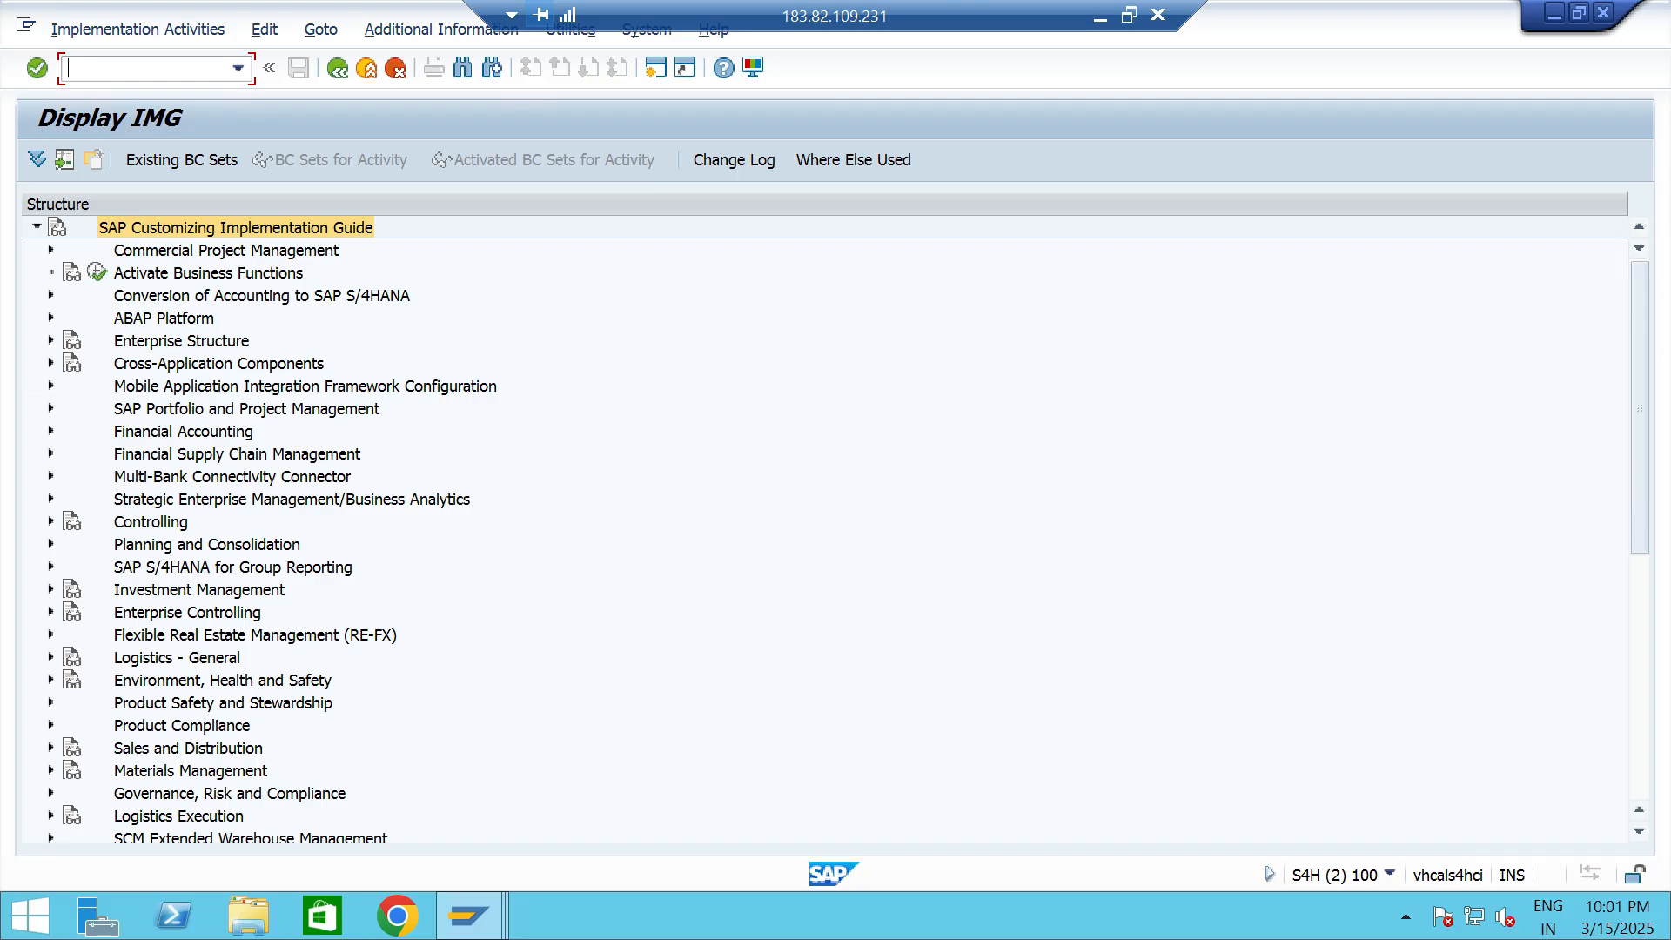
- Open Define Automatic Credit Control under Financial Supply Chain Management, Credit Management, Integration with Sales and Distribution
click(52, 454)
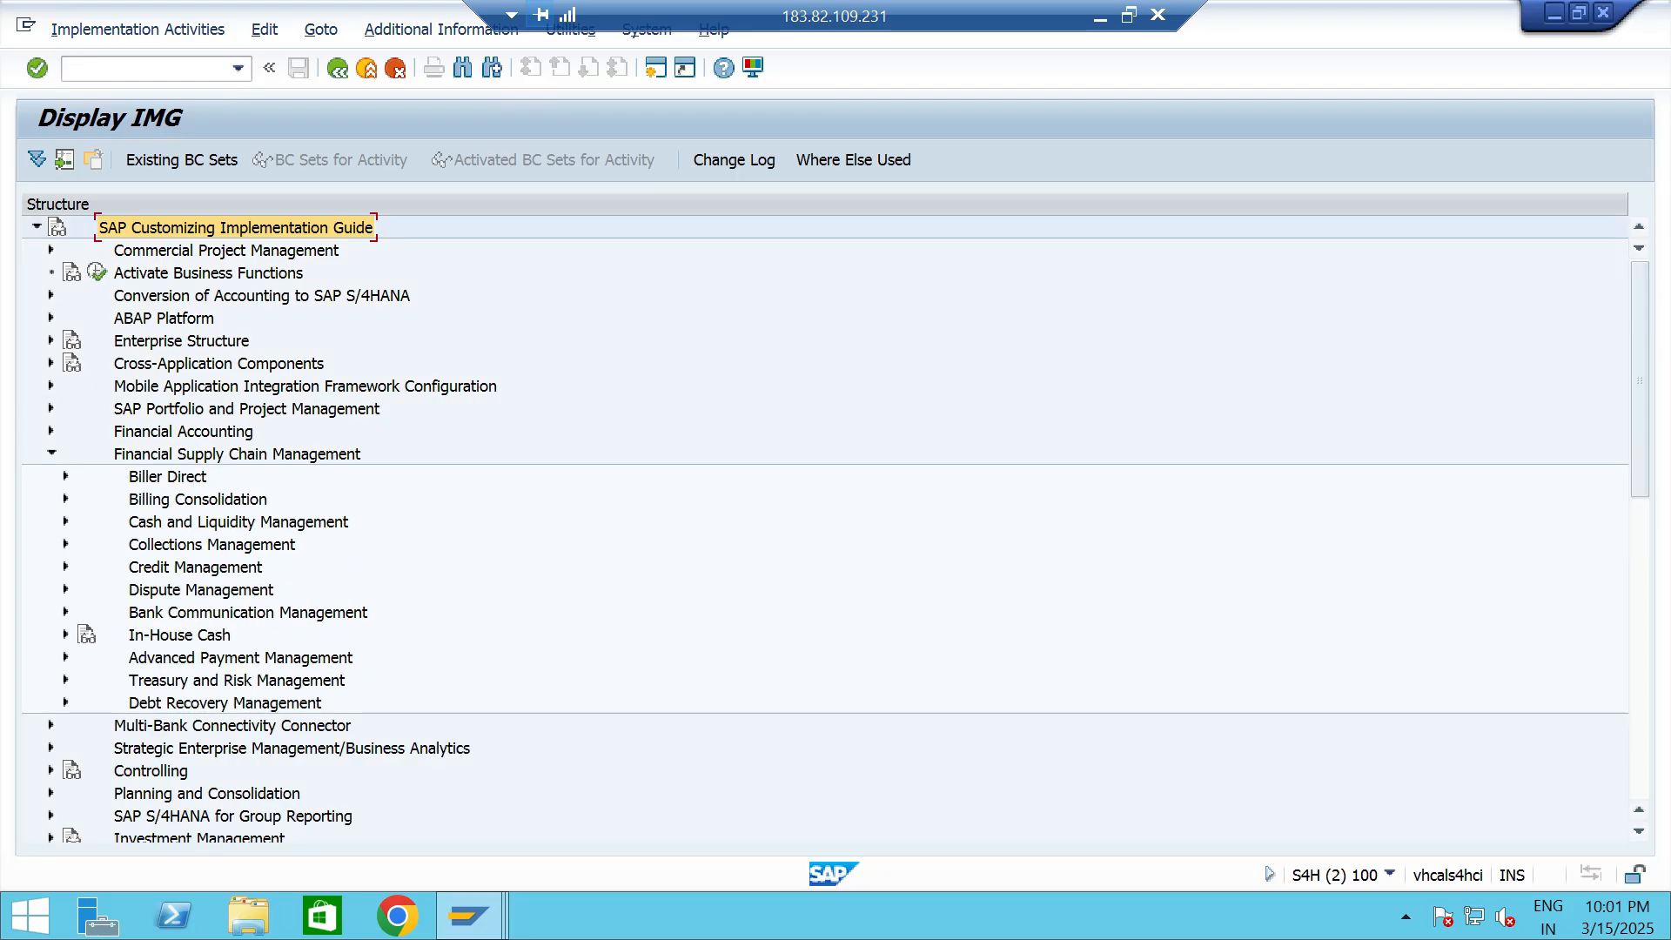
double_click(258, 570)
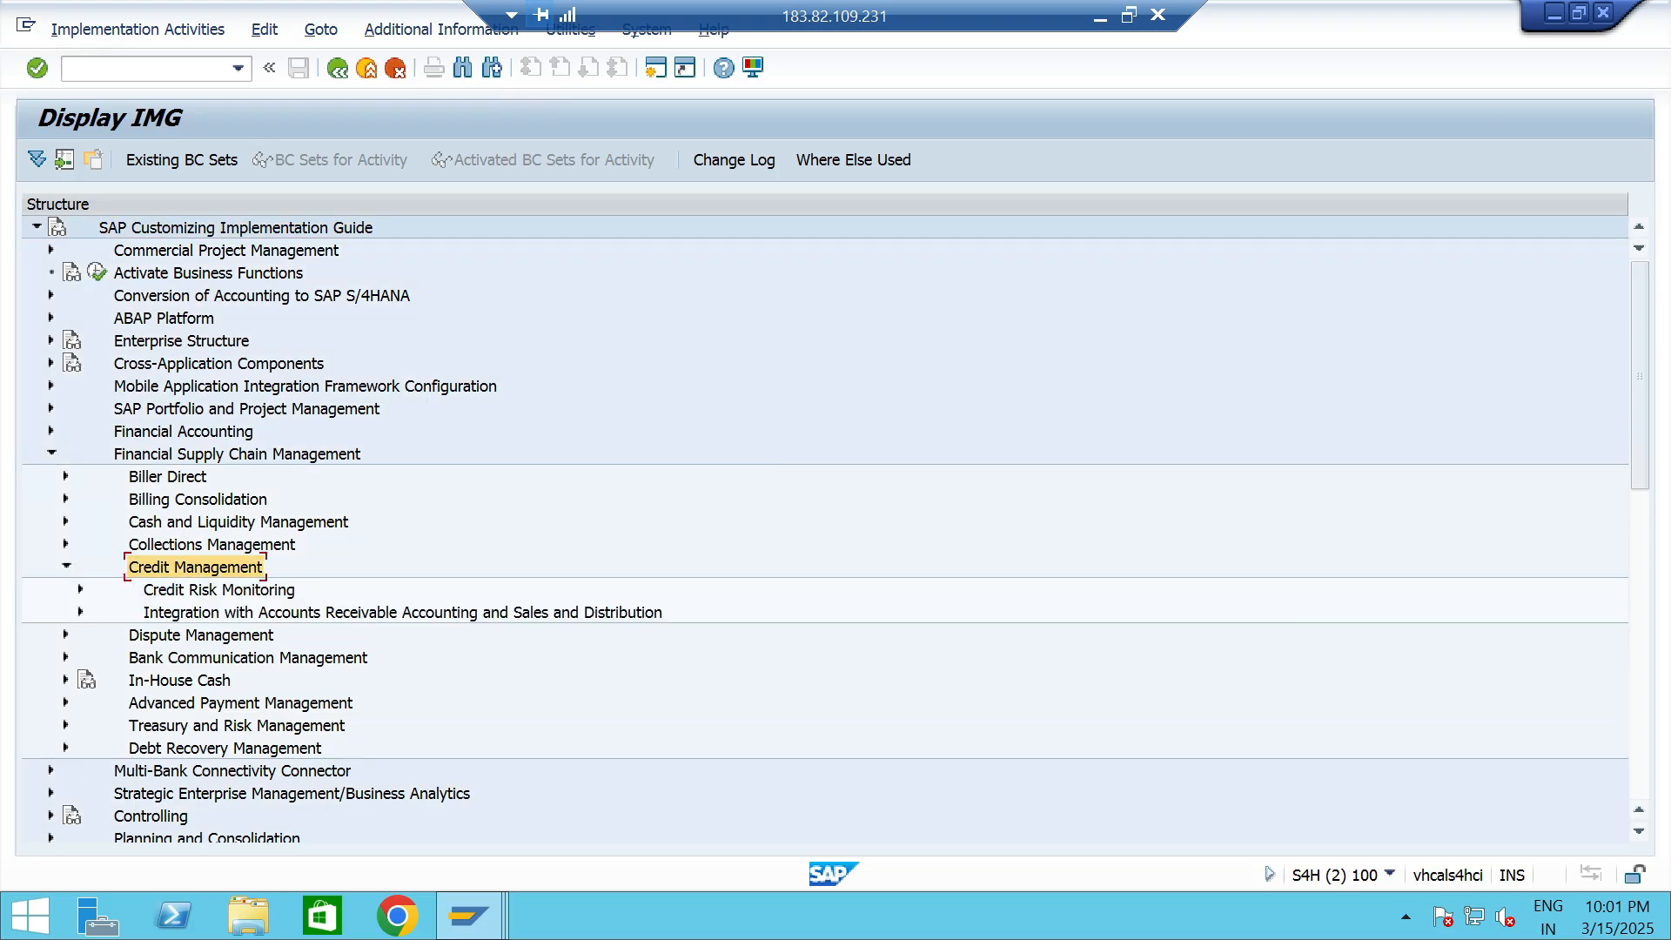
click(80, 612)
scroll(80, 612, down, 1)
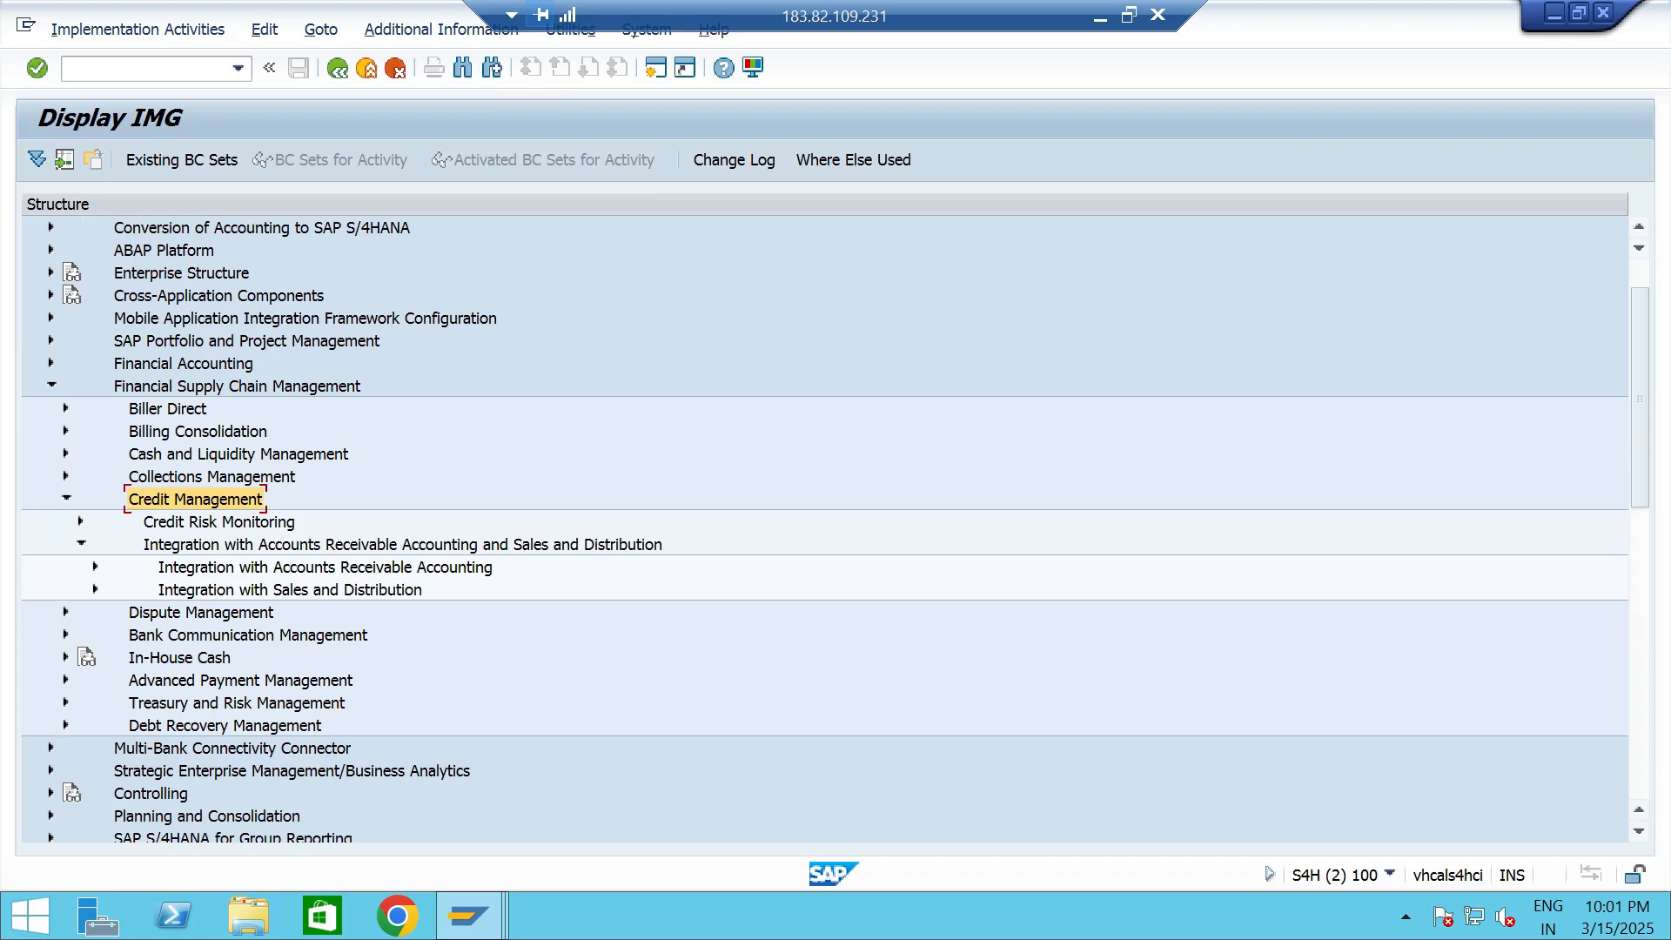
click(95, 590)
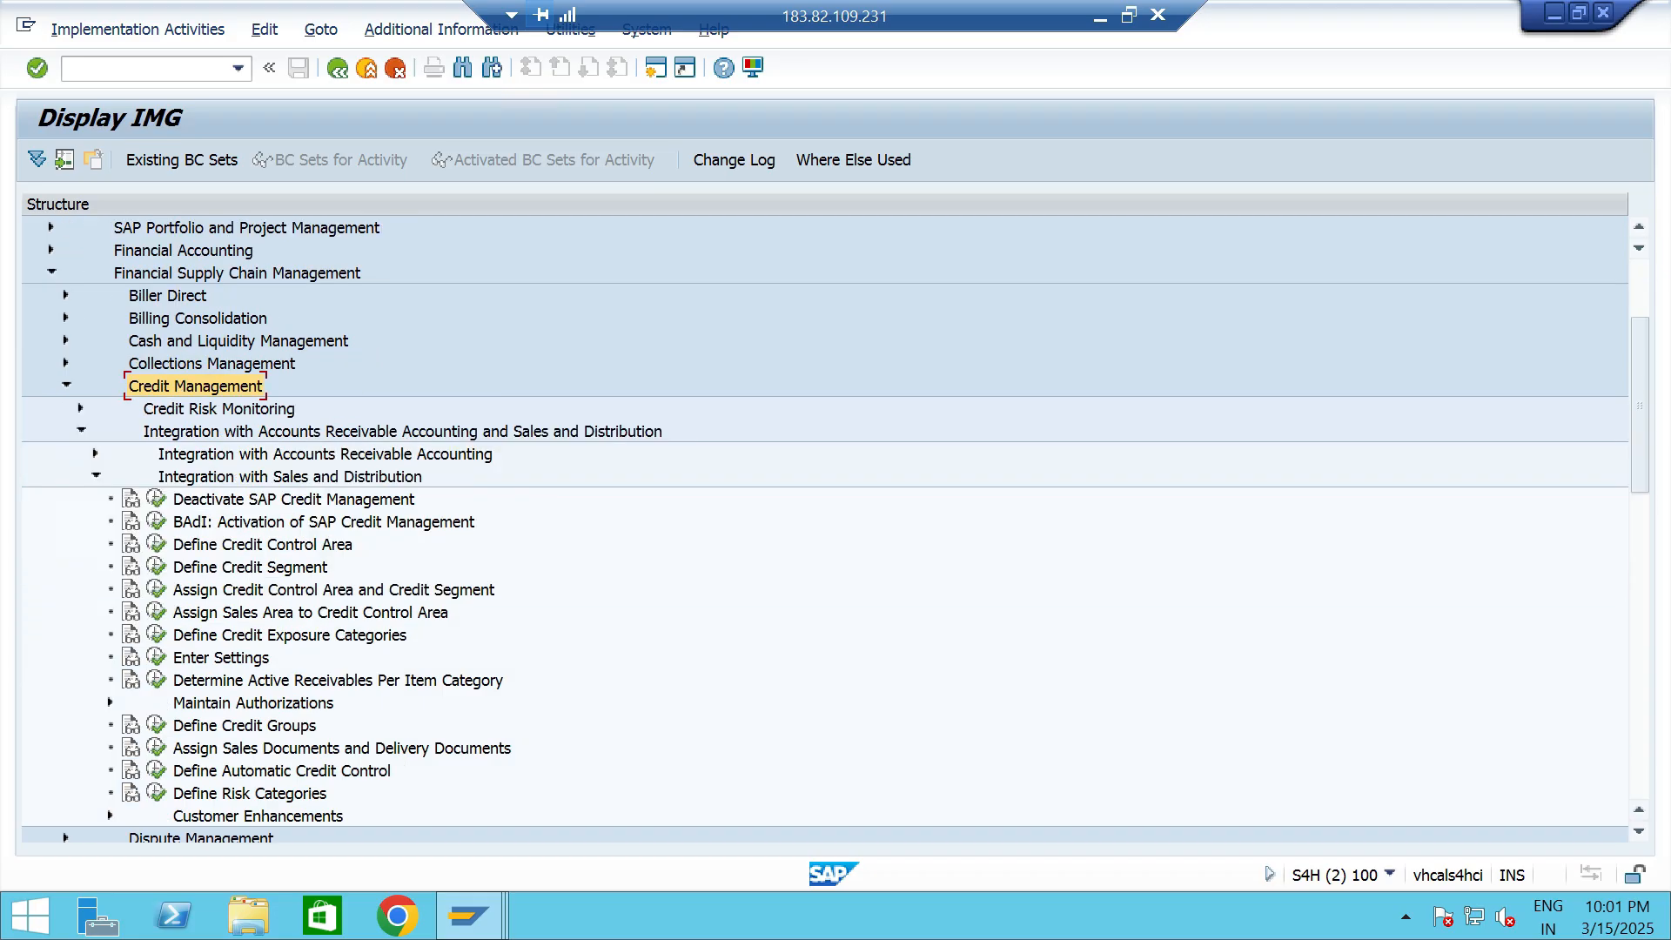
click(281, 771)
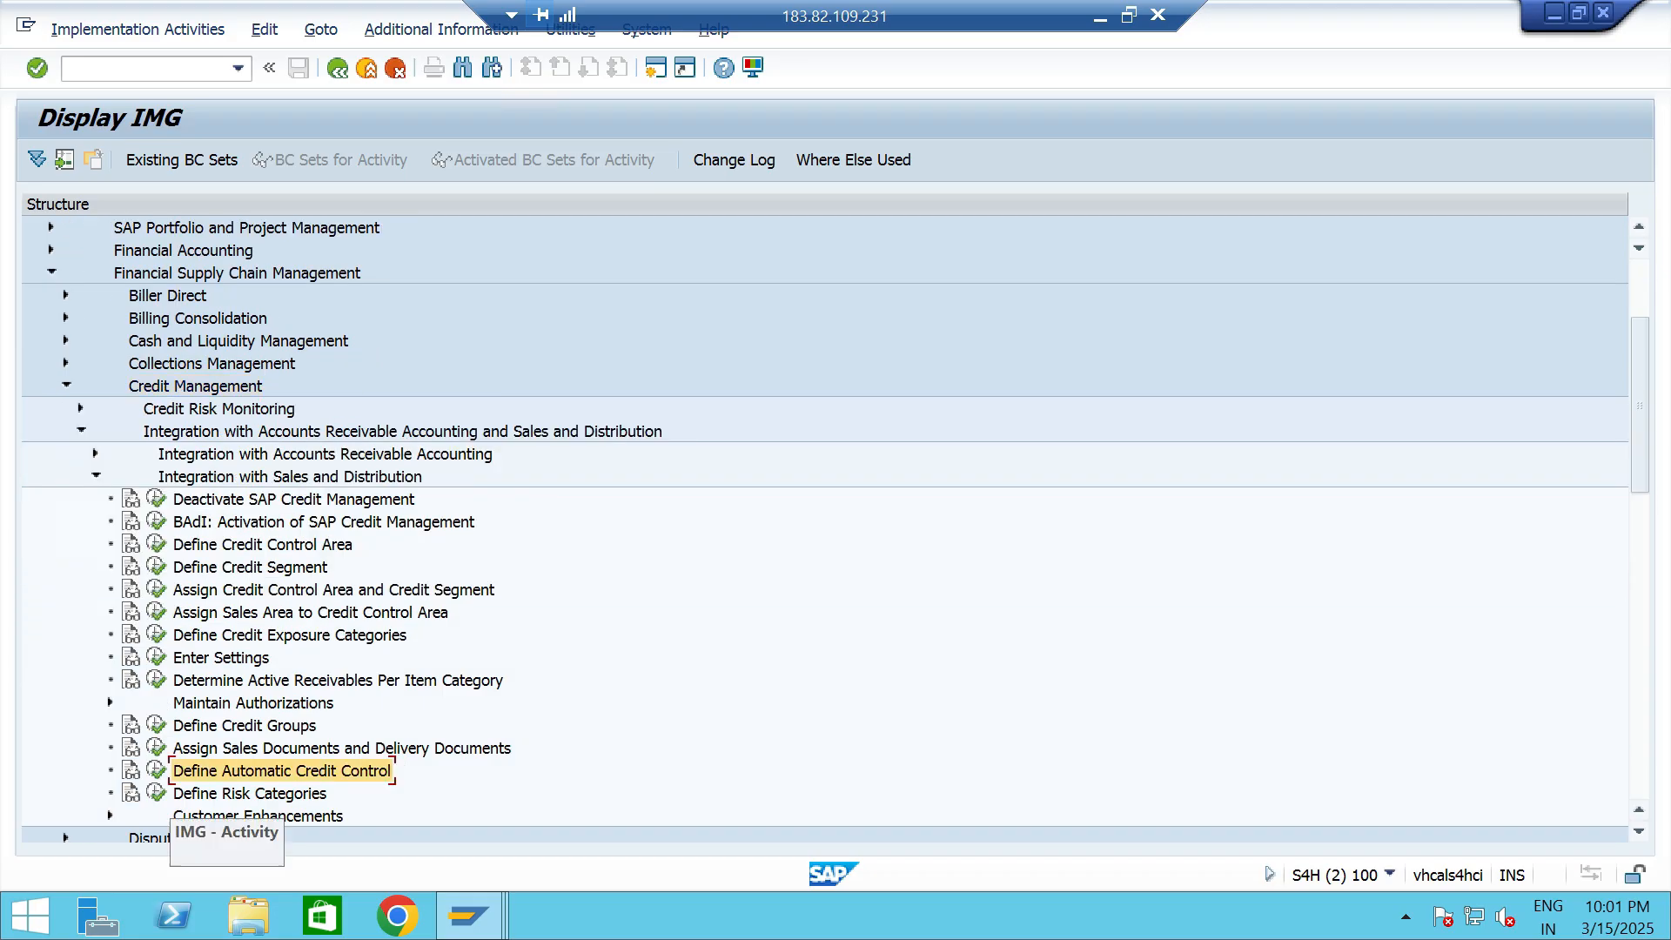
click(157, 770)
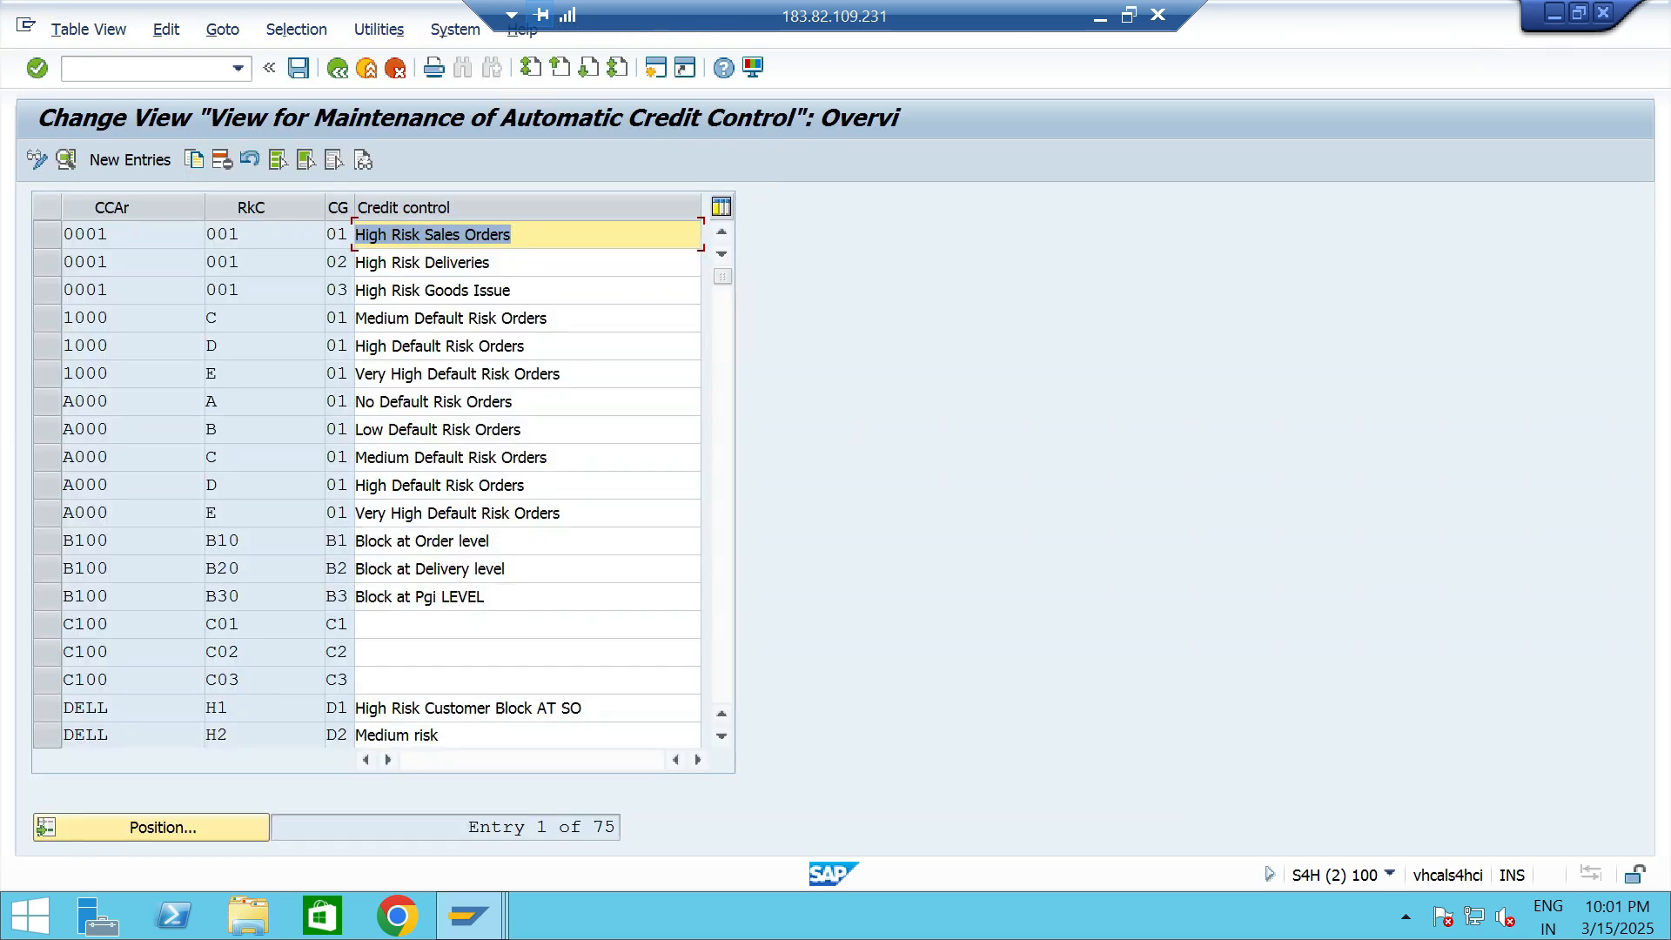
- Position the automatic credit control list at credit control area TTCA and select its entries for risk categories TT1, TT2 and TT3
click(152, 827)
text(TTCA)
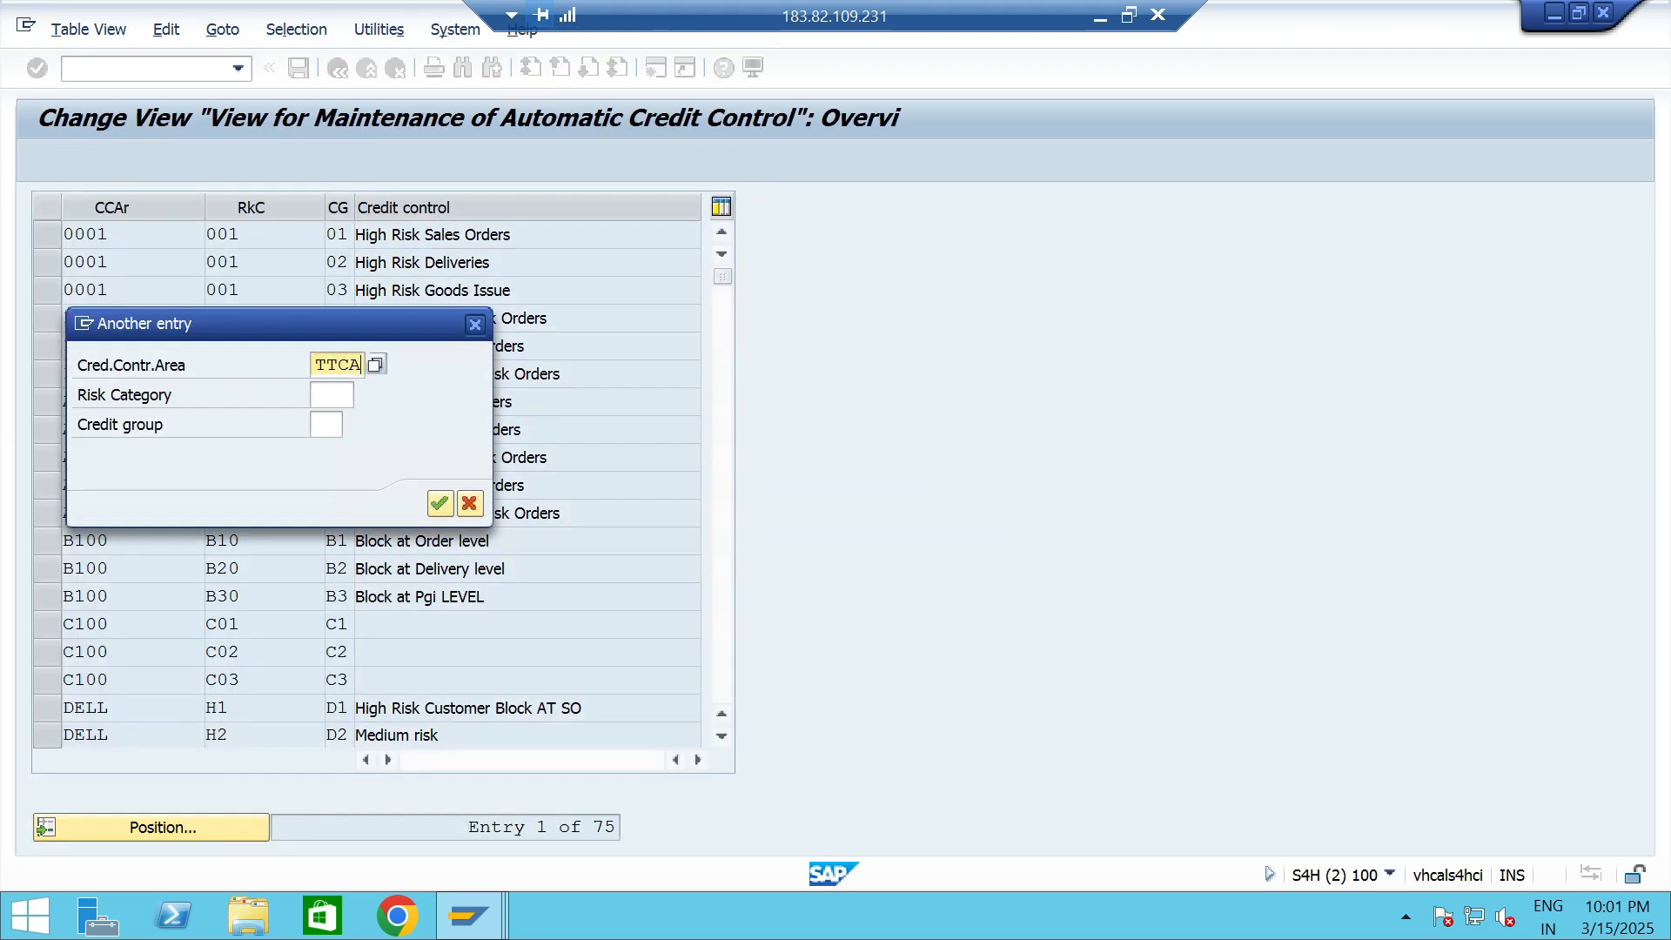
key(Return)
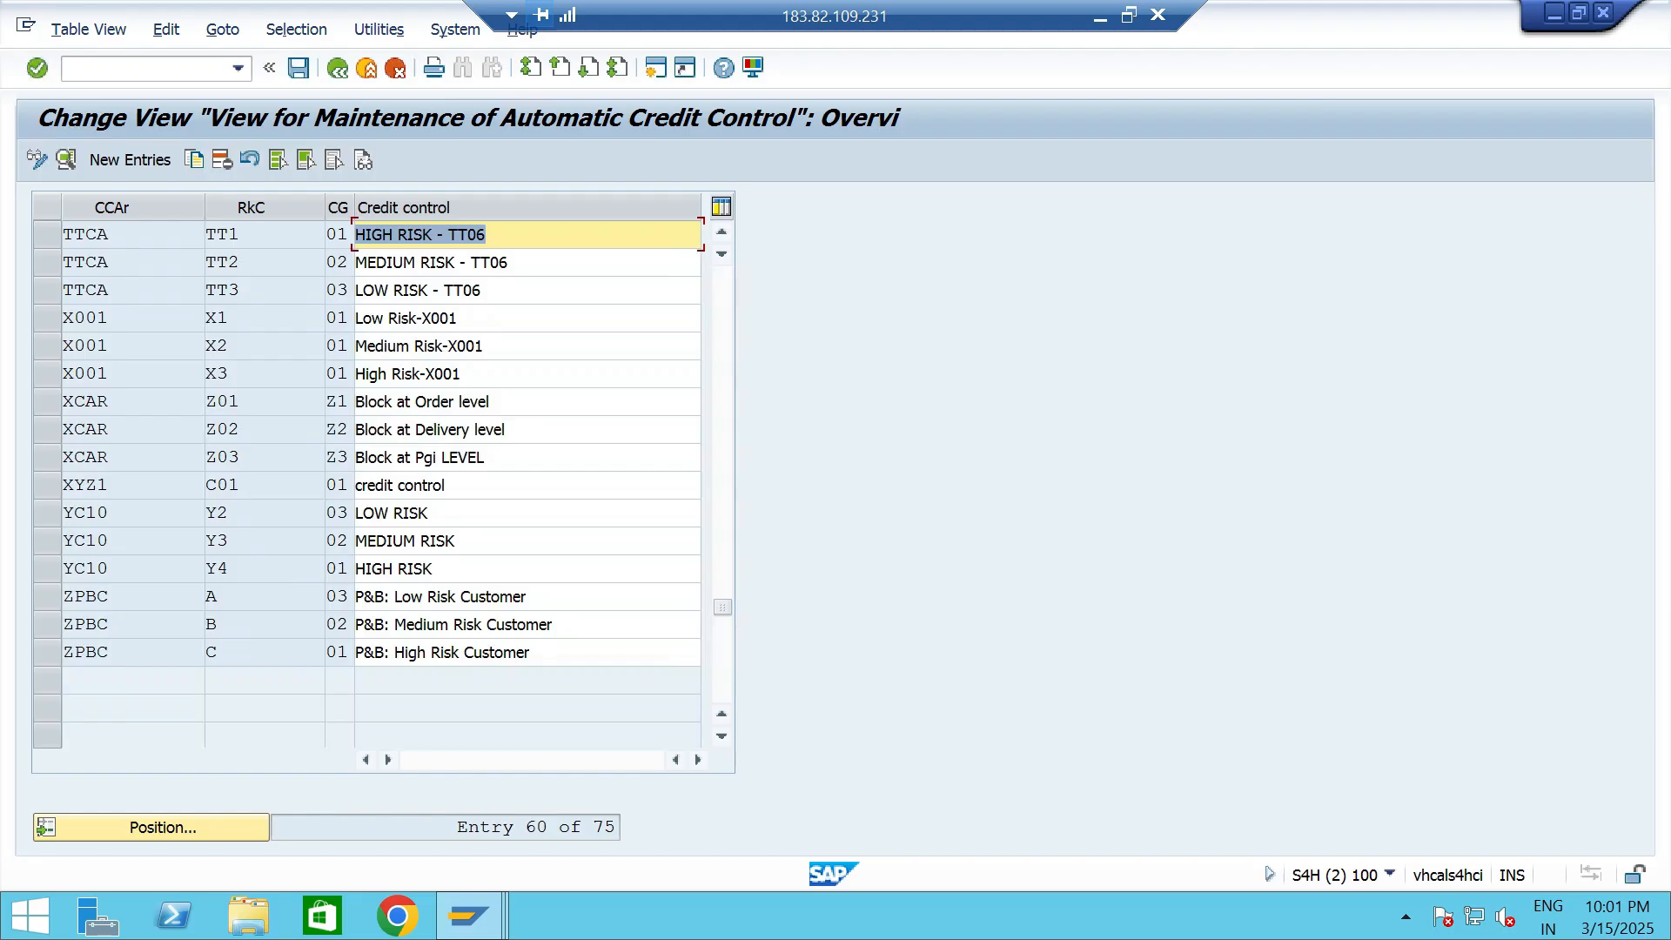
drag(213, 233, 213, 290)
click(326, 233)
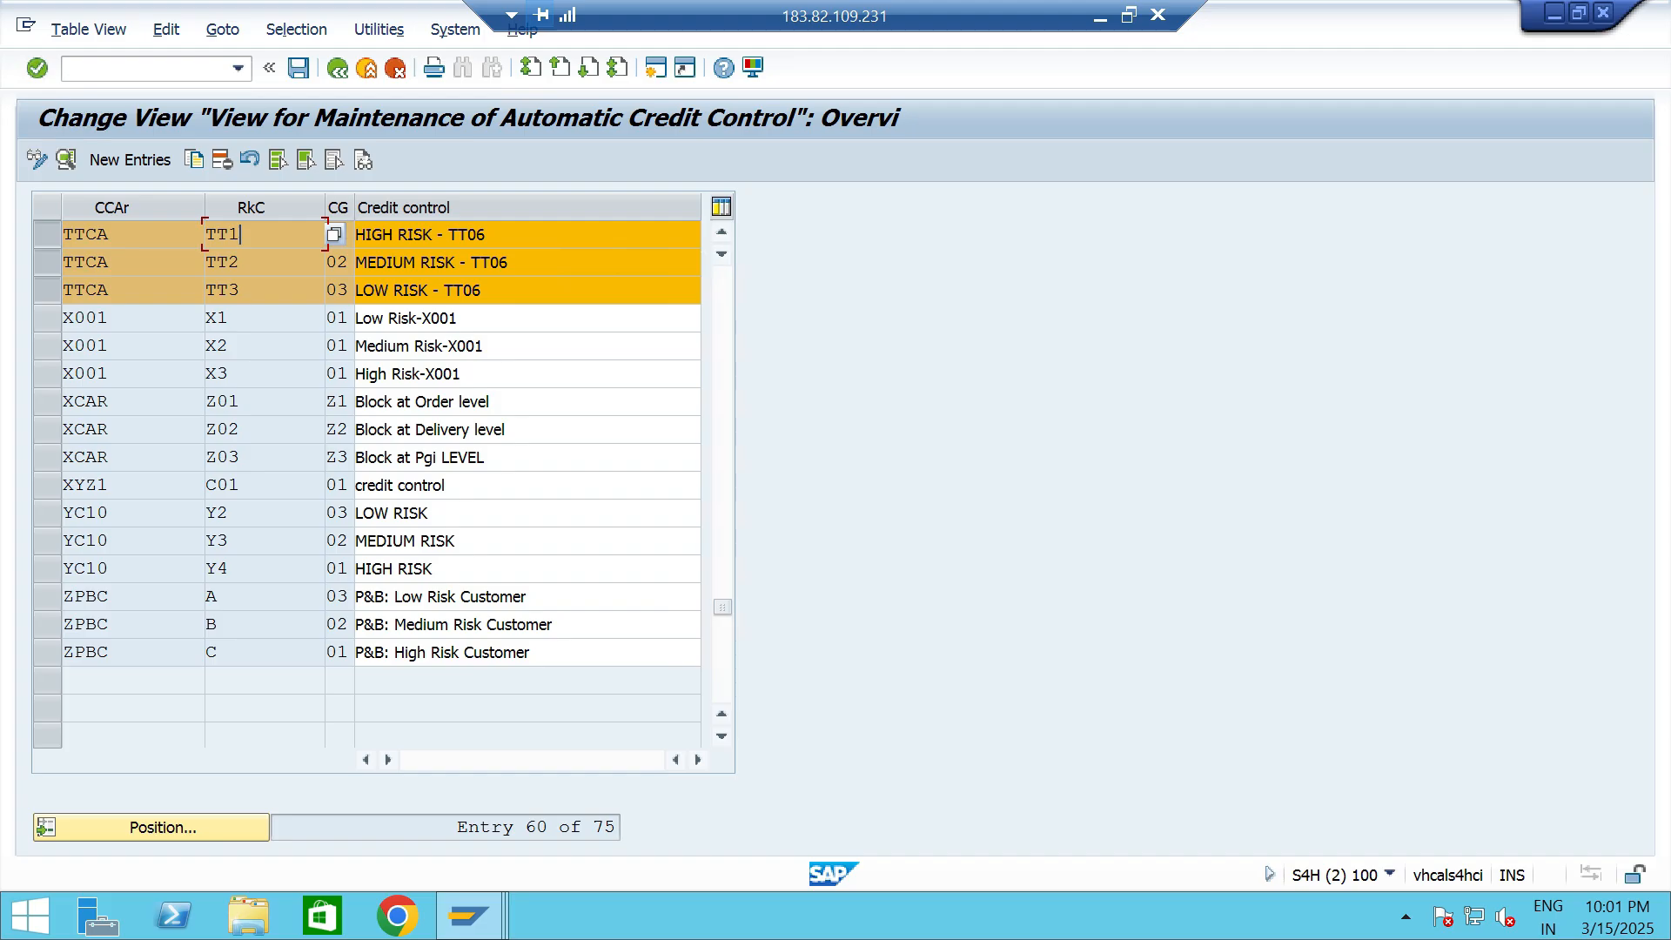
click(487, 234)
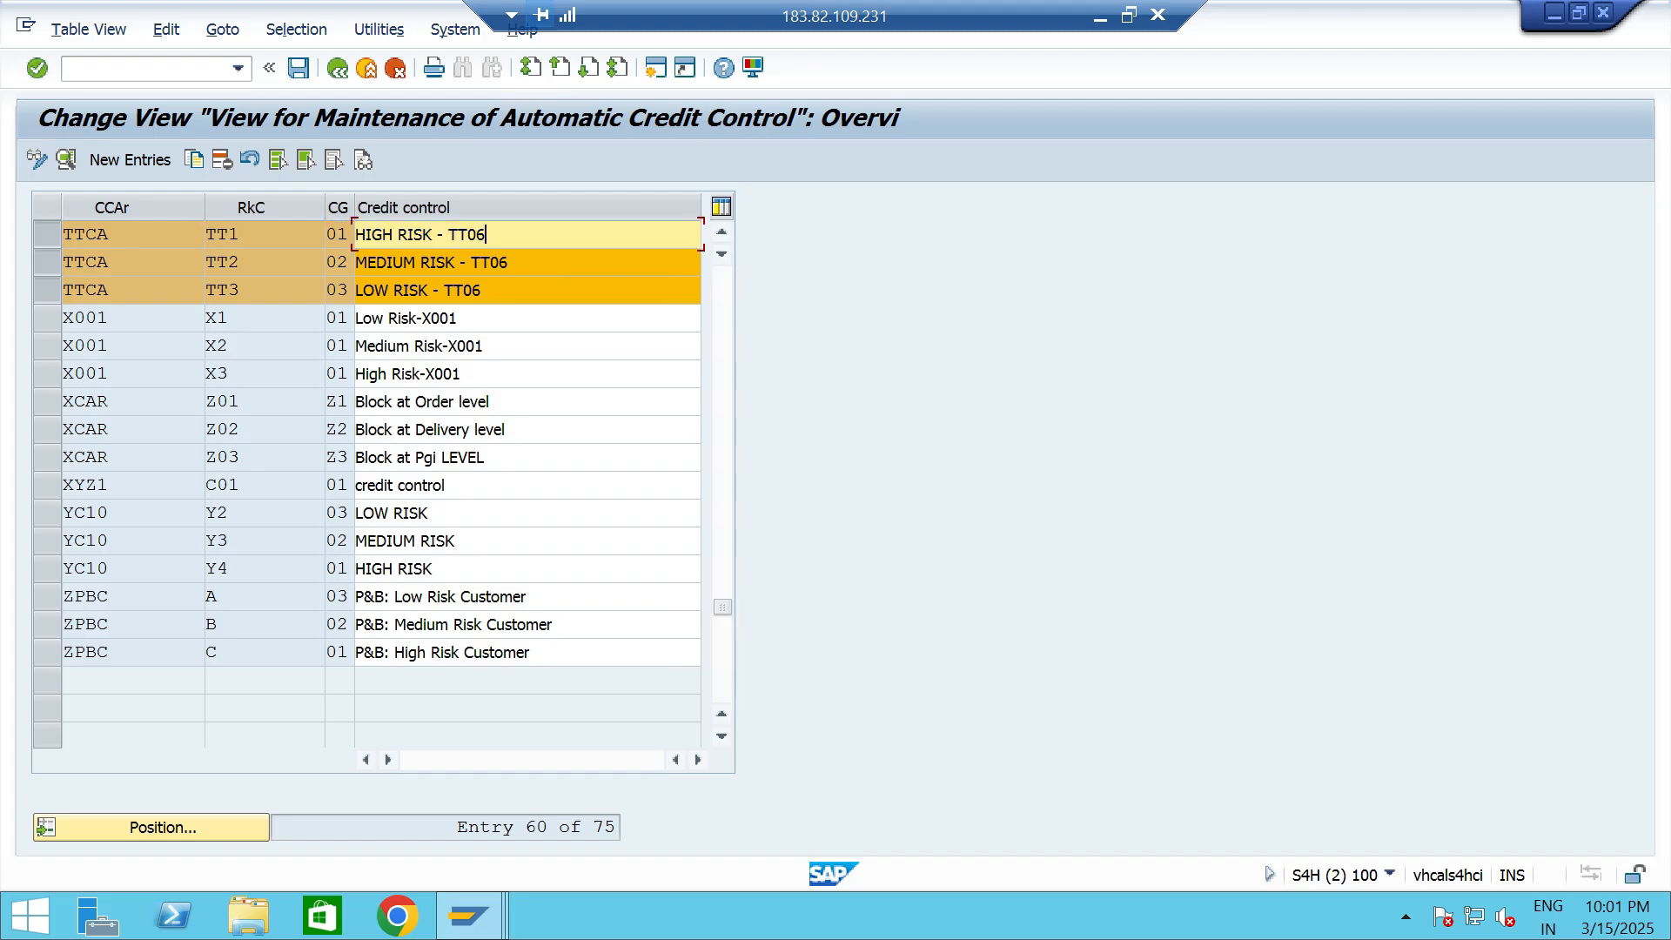
- Look up the document credit groups assigned to risk categories TT1 and TT2 in the value help, leaving the assignments as they are
click(348, 234)
click(363, 234)
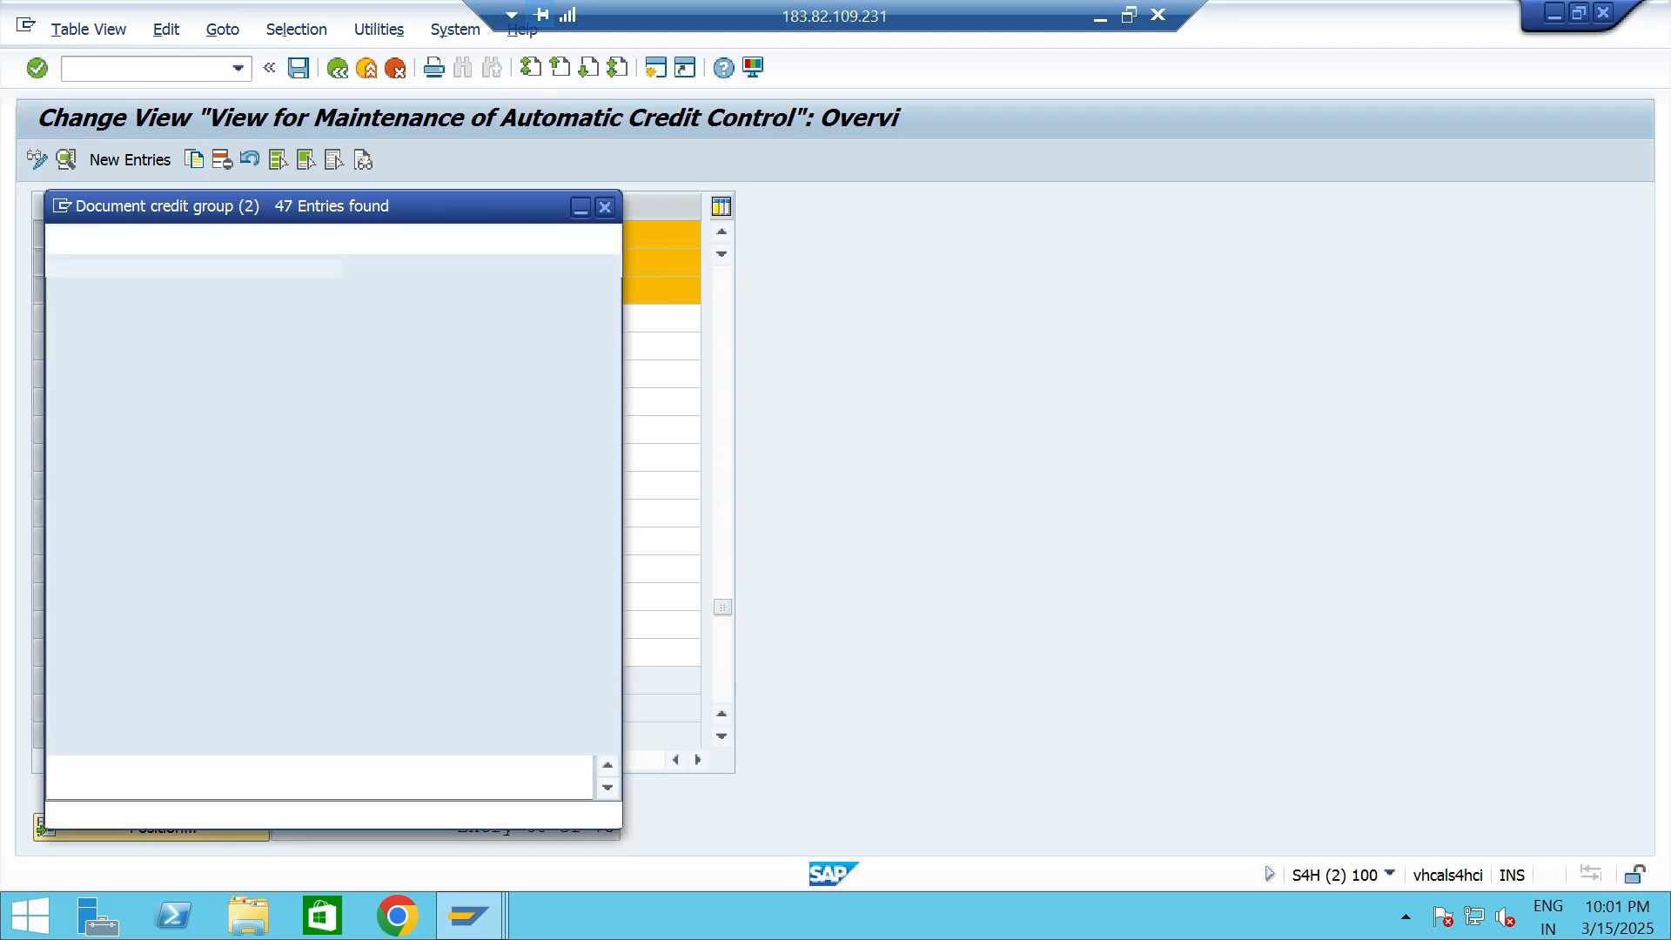
click(209, 347)
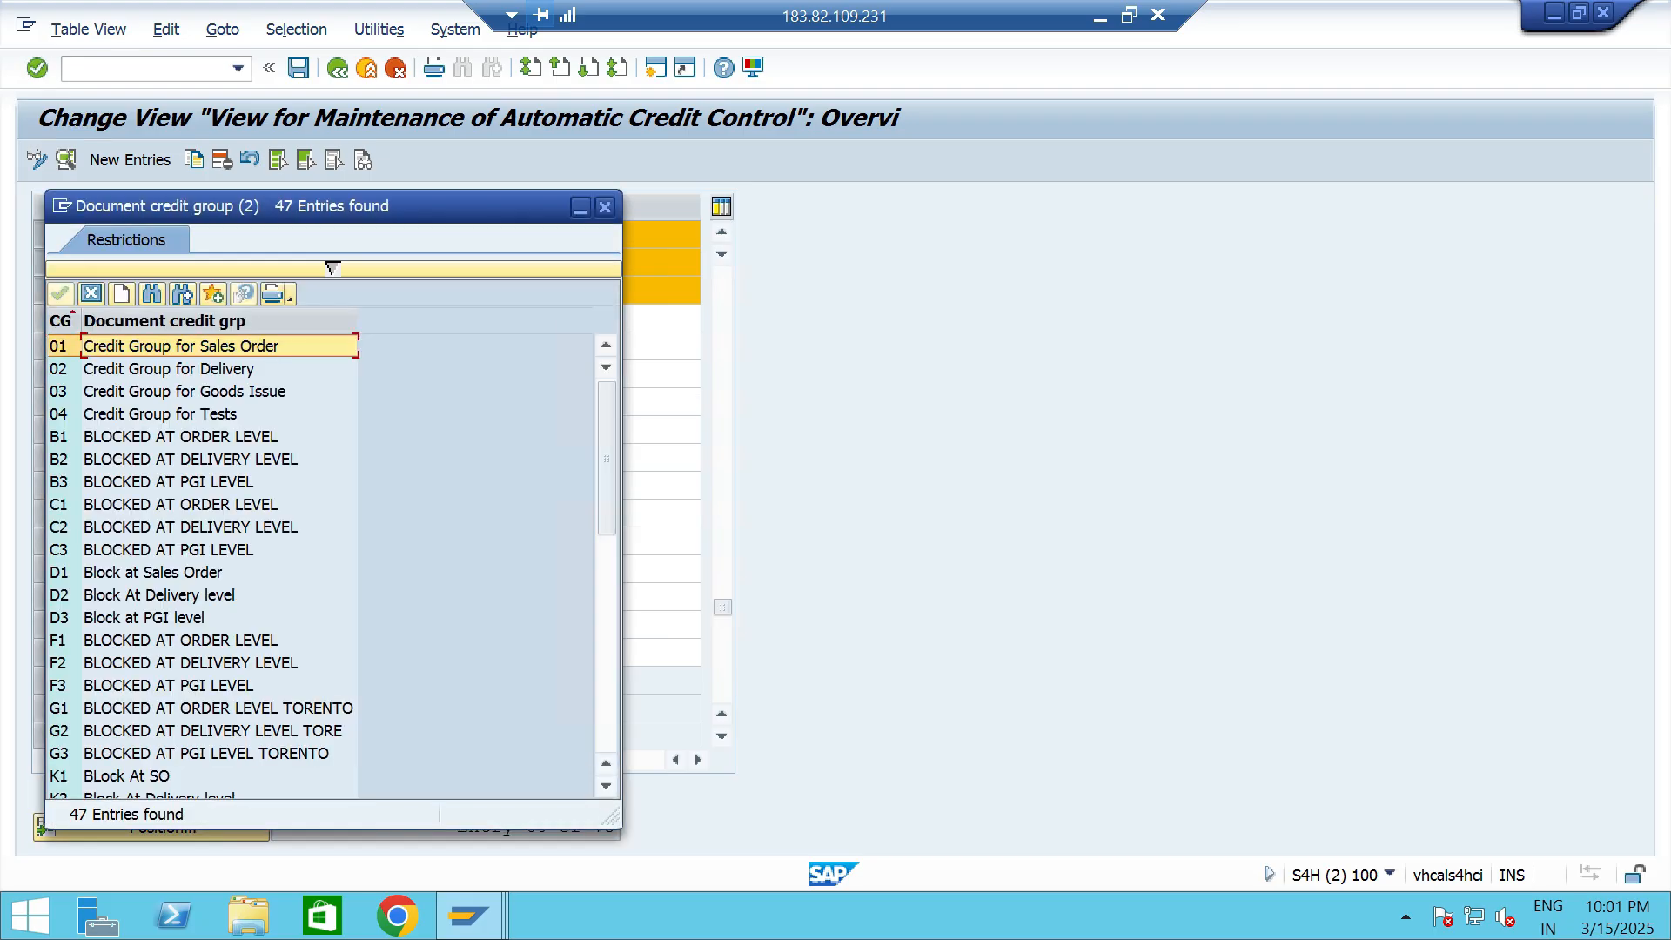
click(604, 207)
click(348, 263)
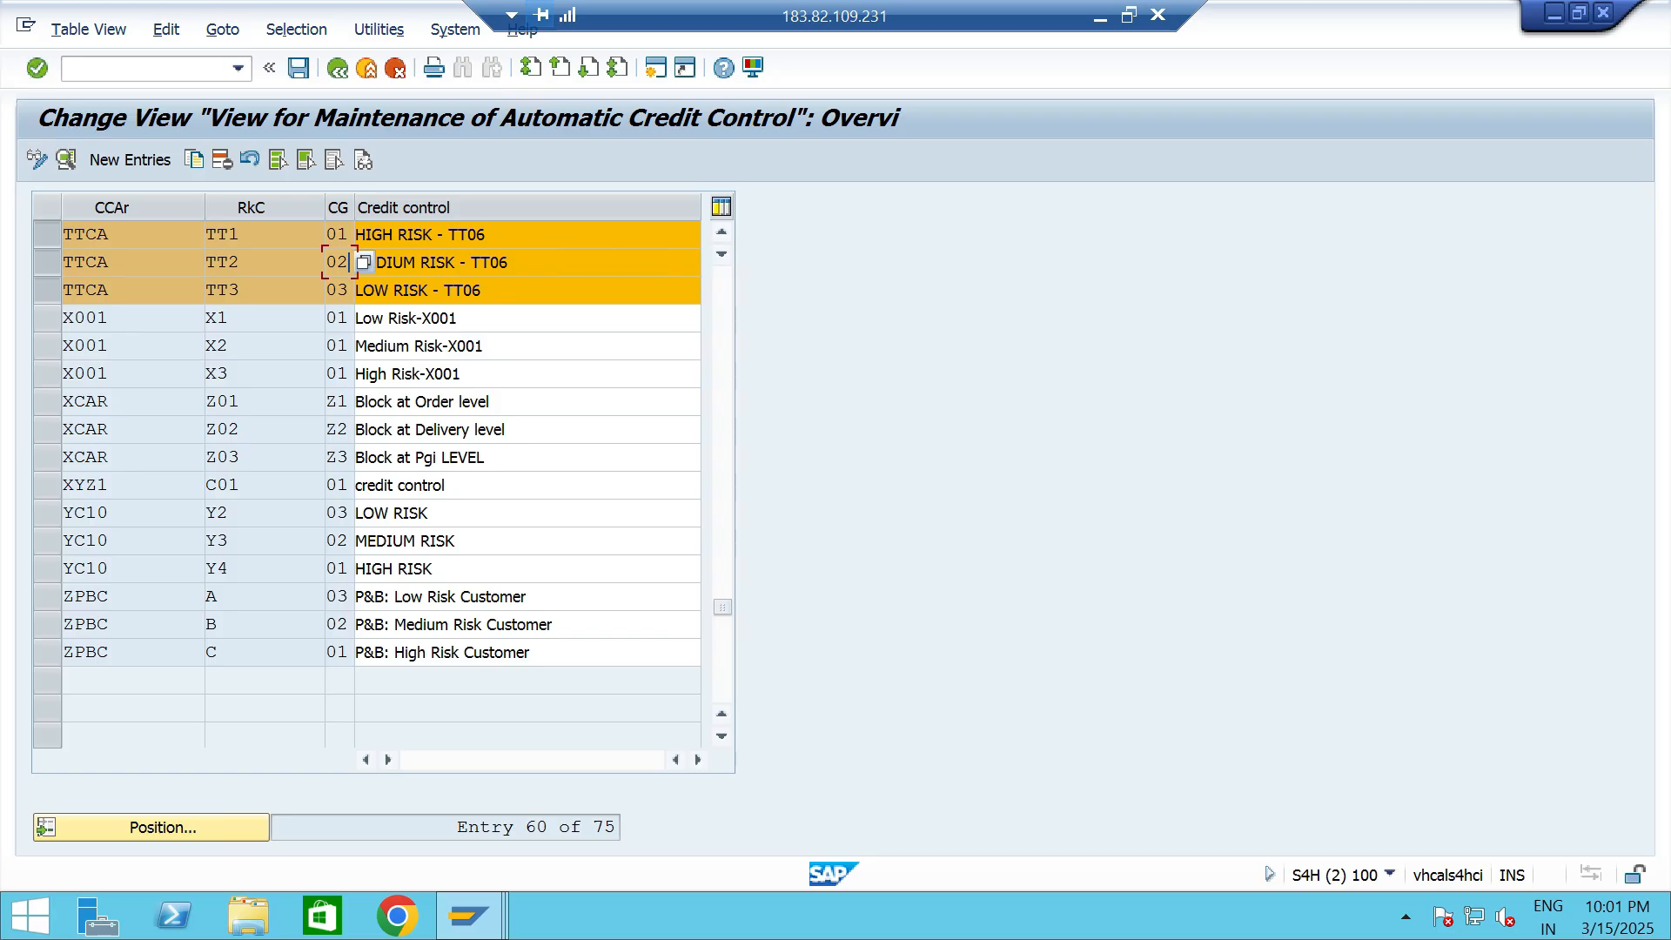
click(363, 262)
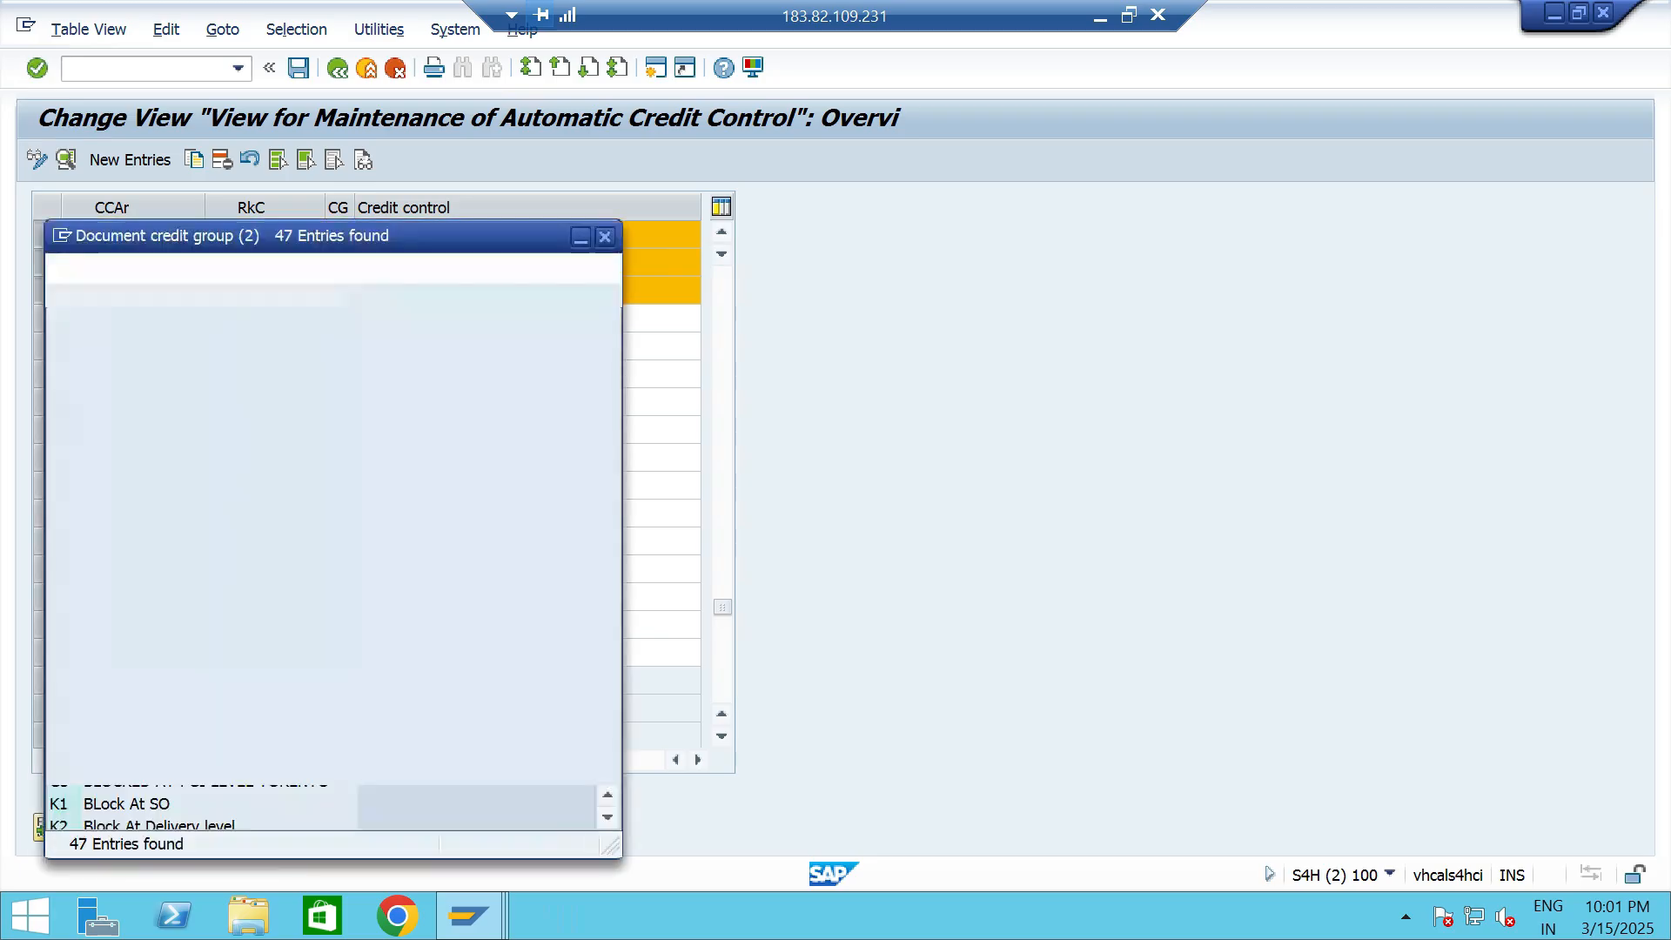
click(165, 397)
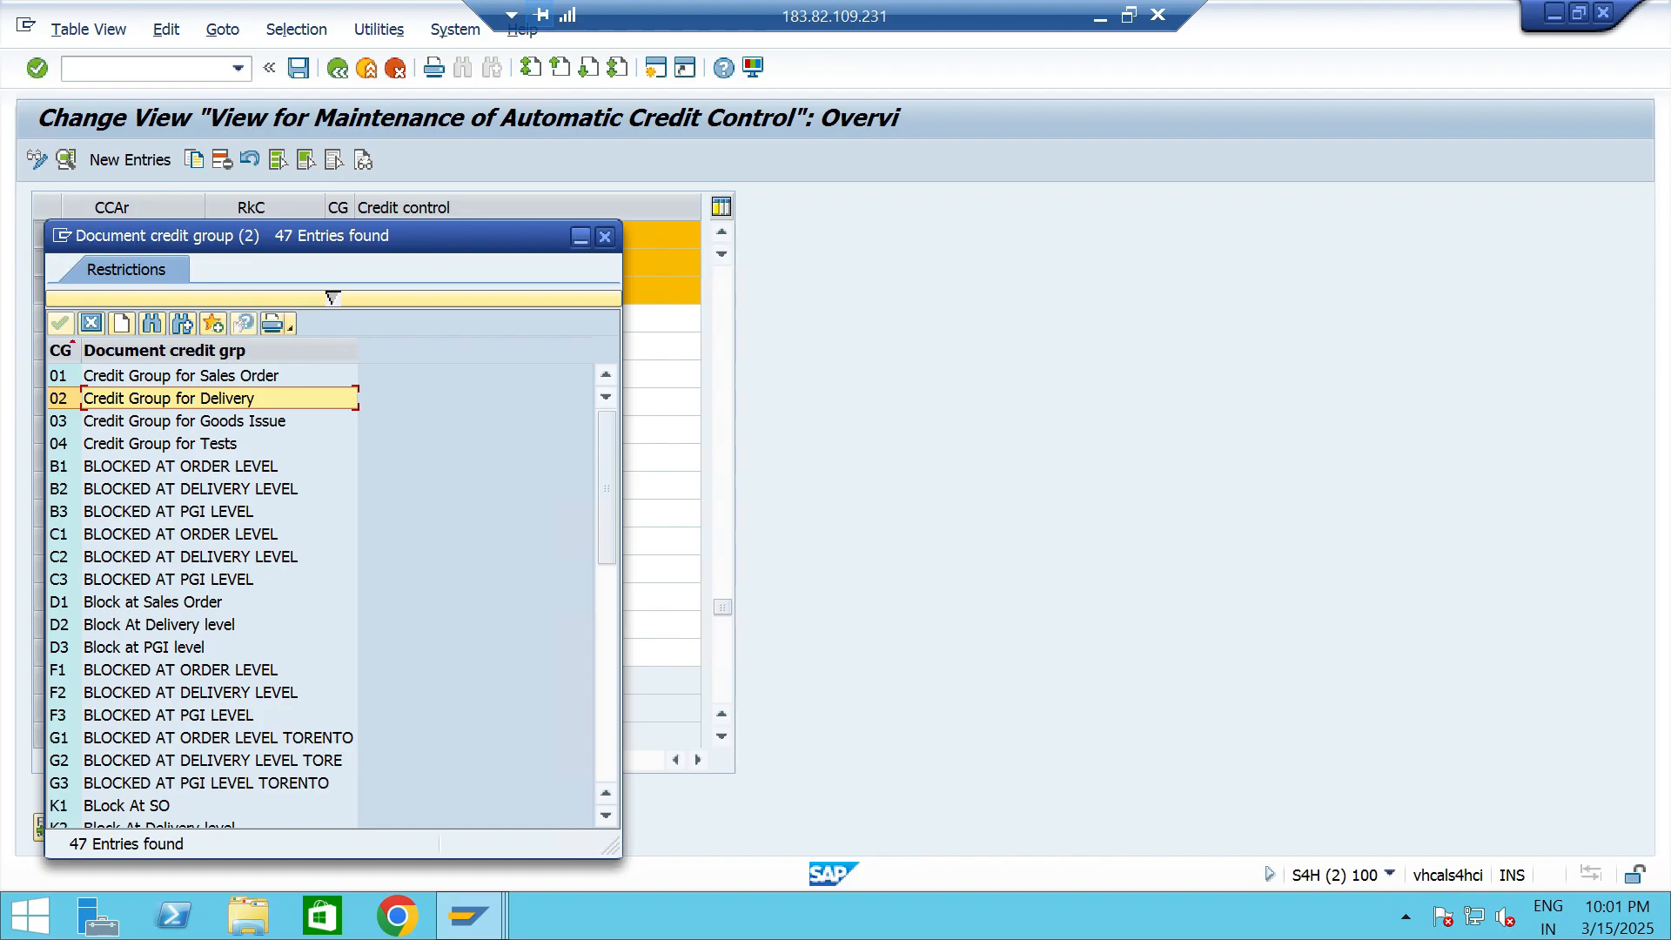
click(604, 236)
- Look up the document credit group of risk category TT3 and open the details of the LOW RISK - TT06 entry
click(348, 289)
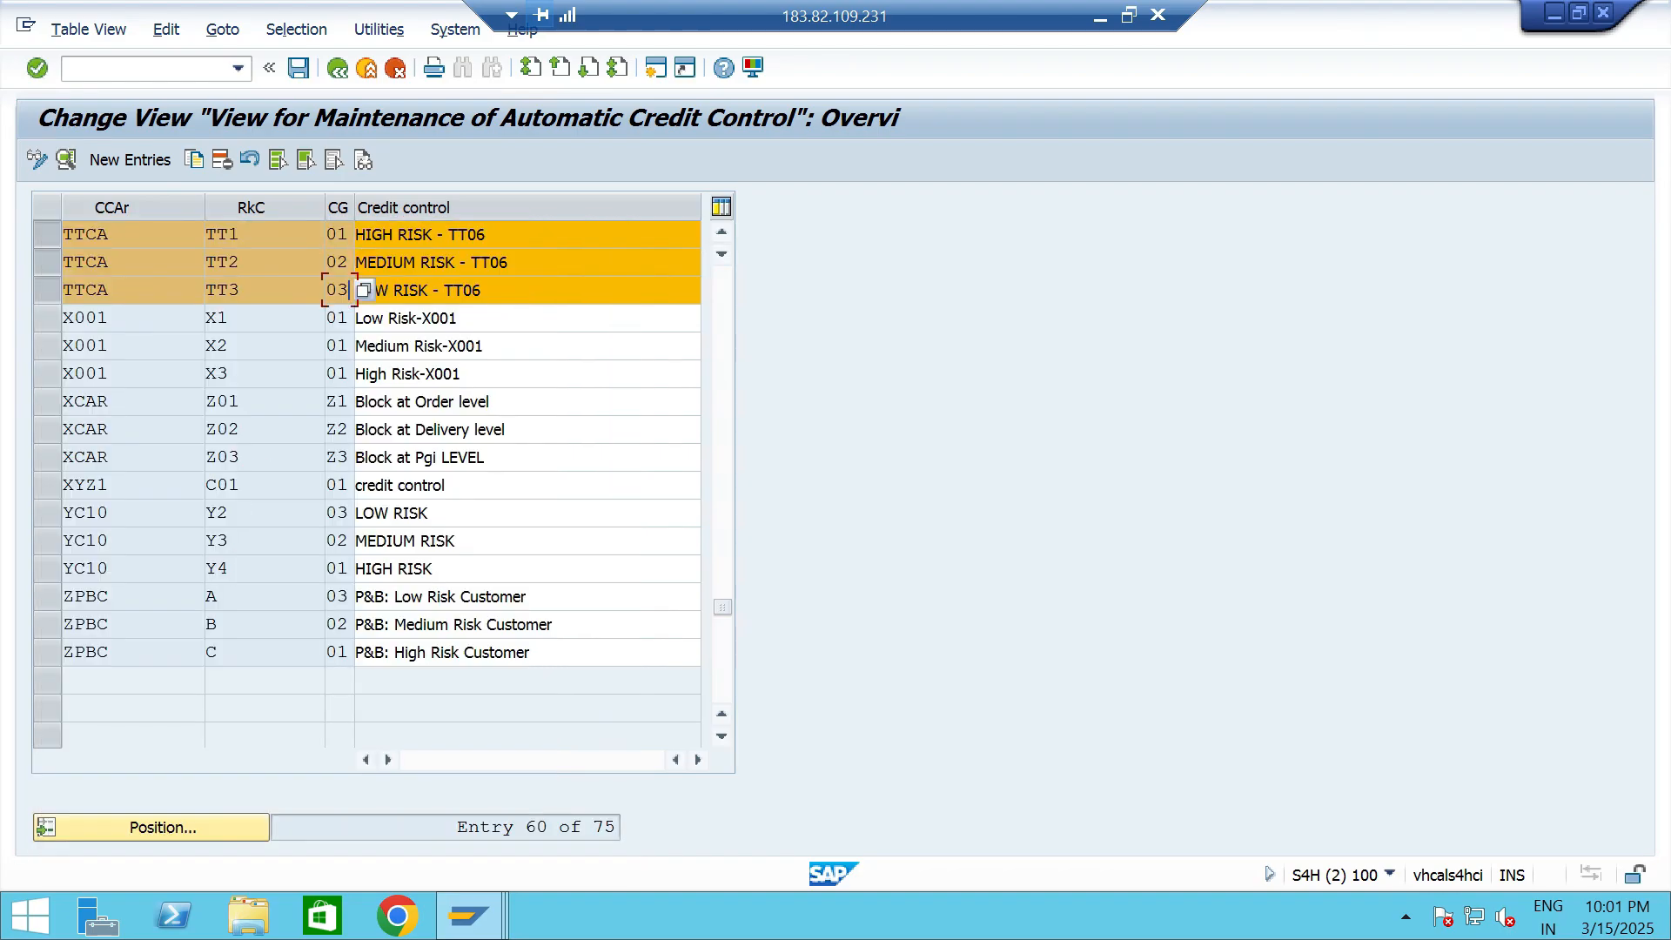
click(363, 290)
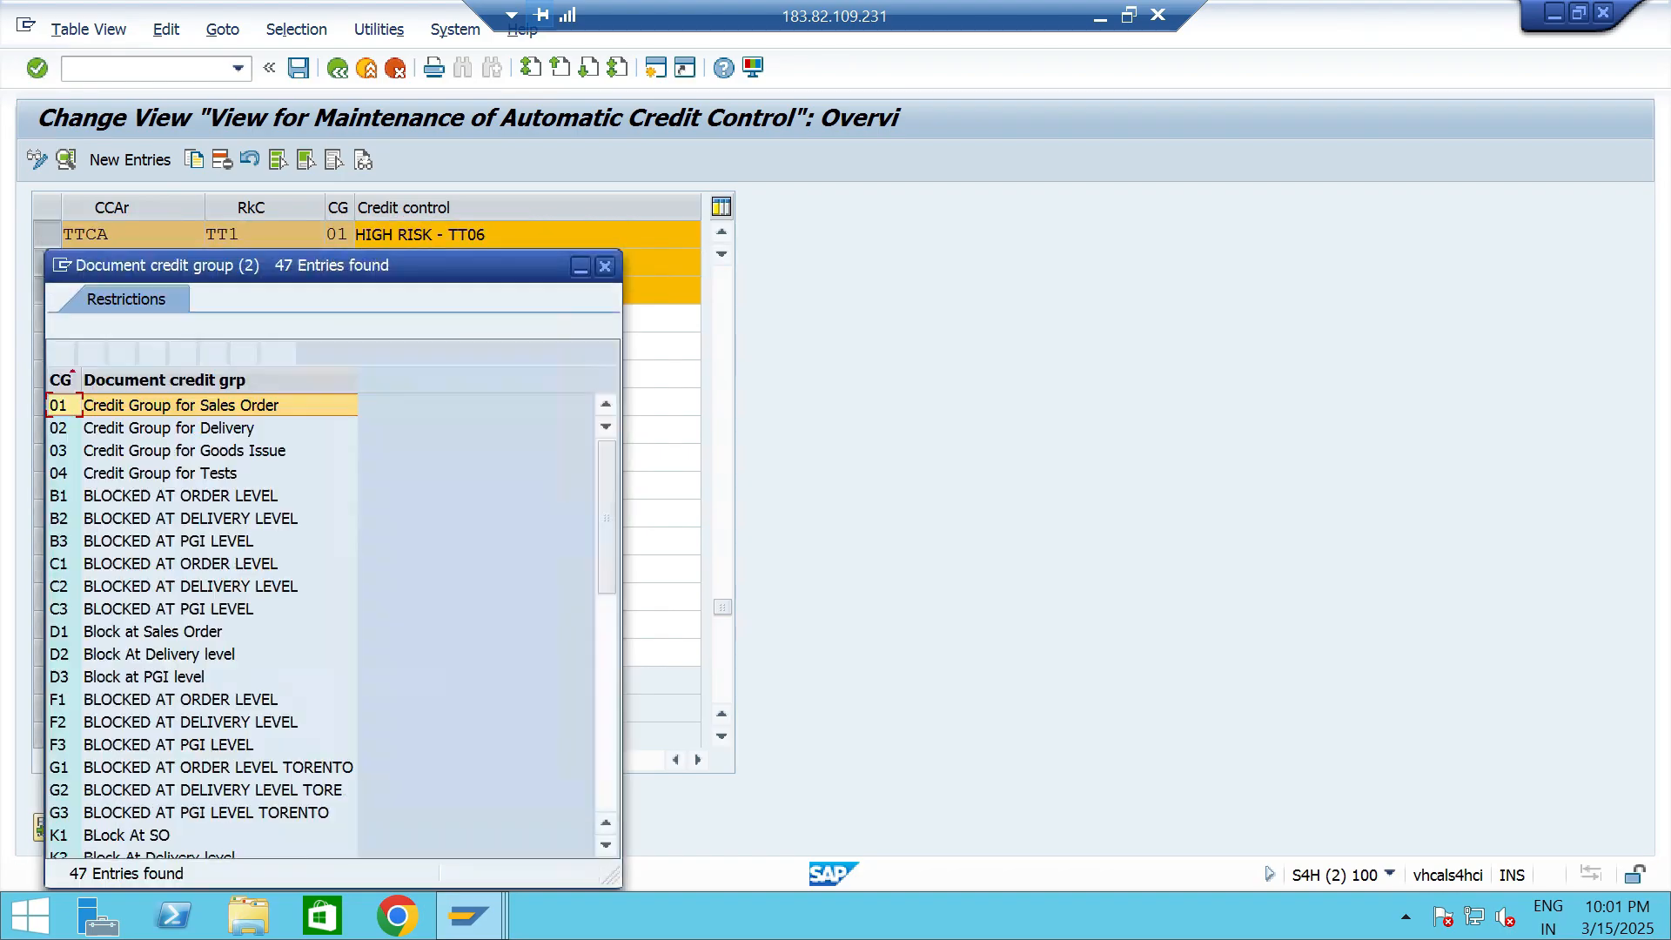
click(184, 451)
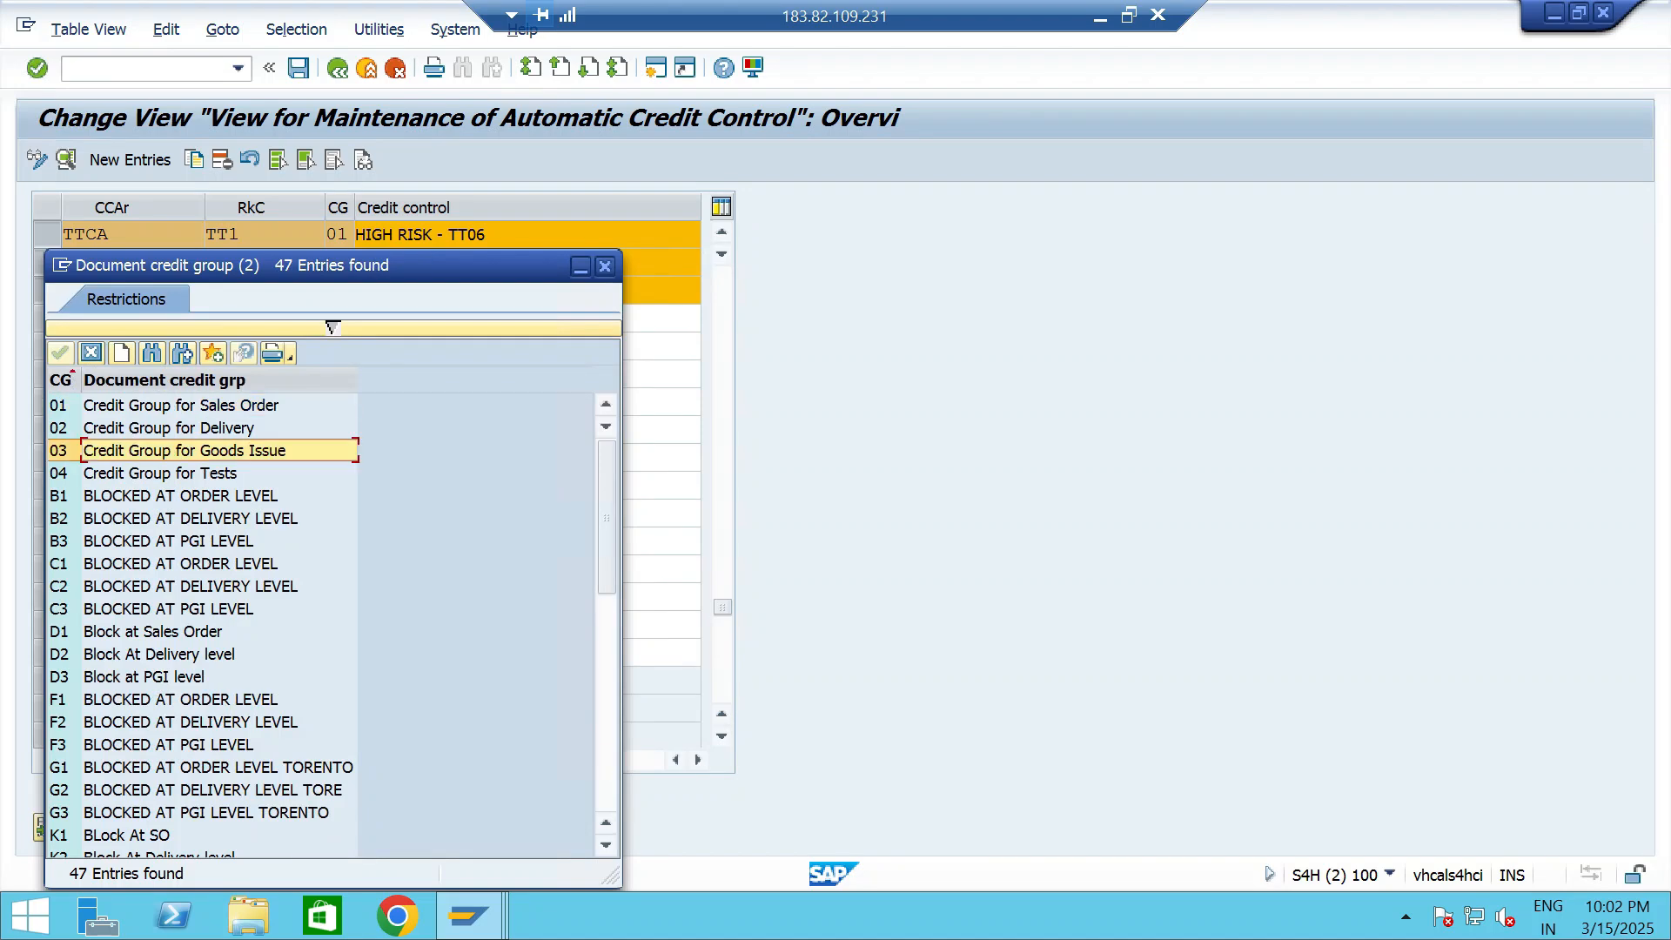
click(605, 266)
click(241, 290)
double_click(418, 290)
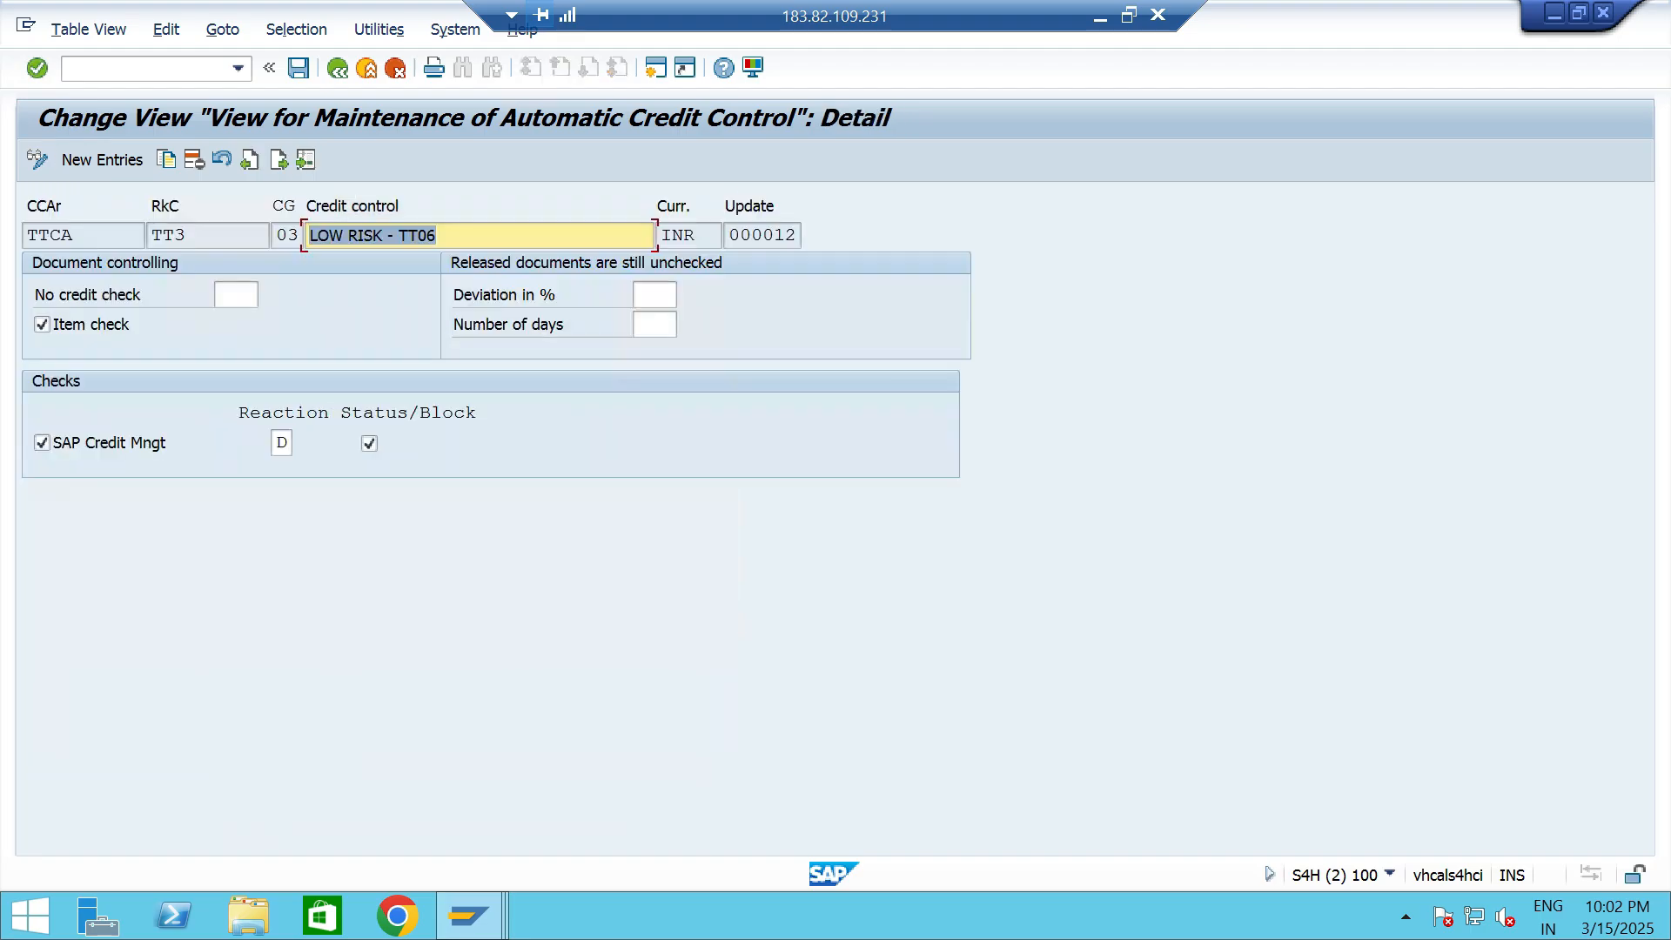